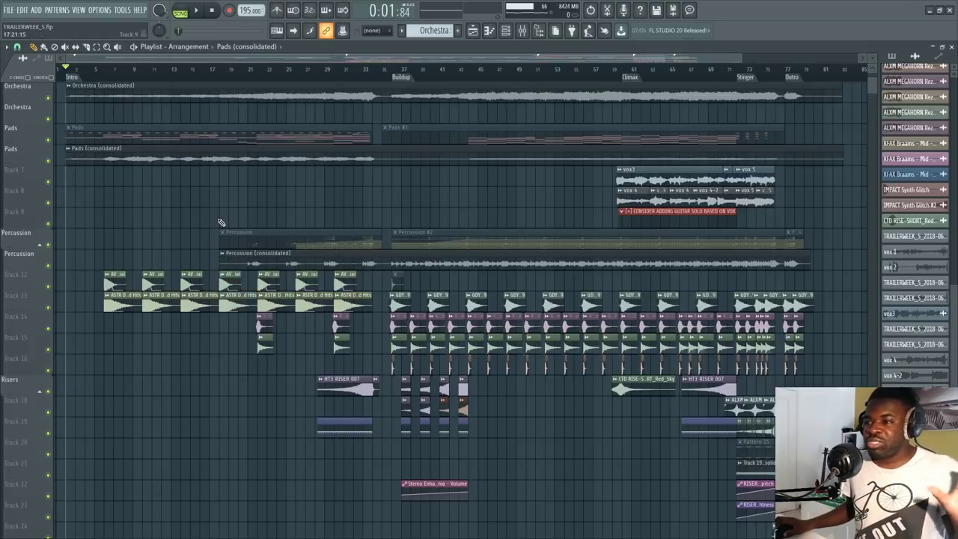
- Play the full arrangement in song mode from the Intro marker
scroll(200, 240, down, 5)
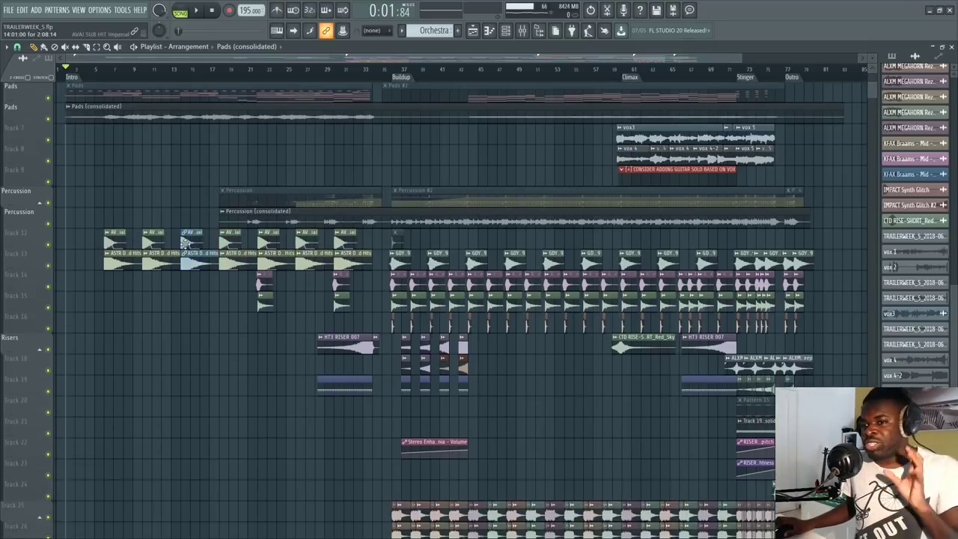
scroll(258, 272, up, 5)
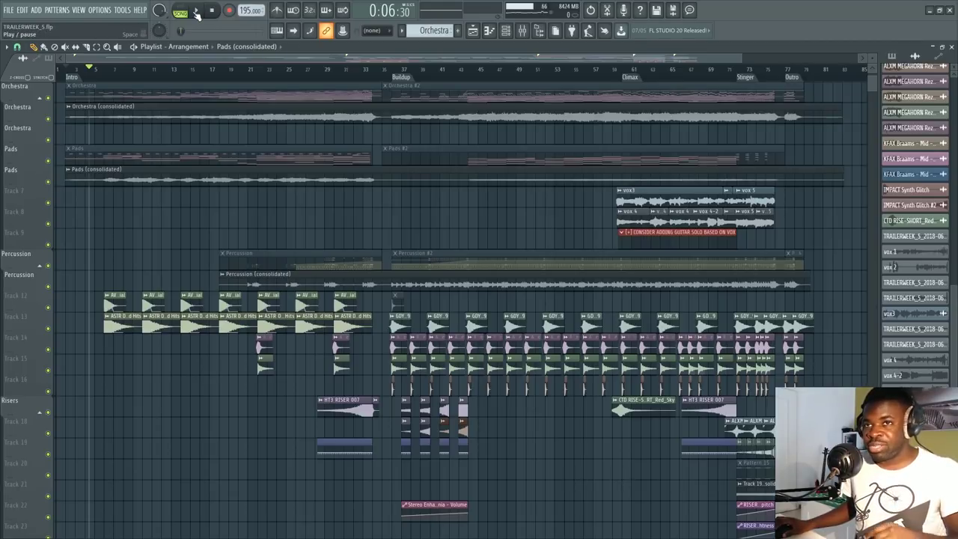
click(73, 77)
click(194, 9)
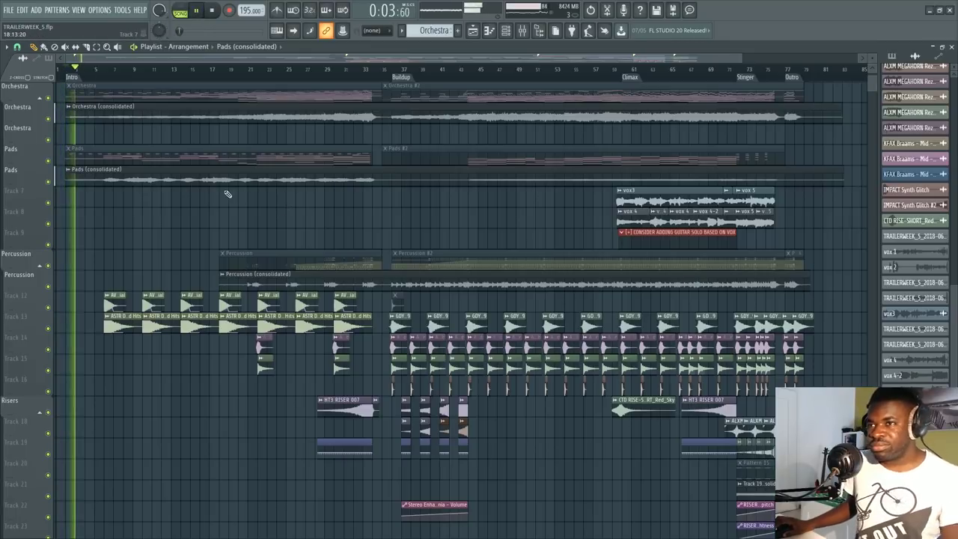
- Show the mixer and open the SPAN spectrum analyzer loaded on the Master track
key(F9)
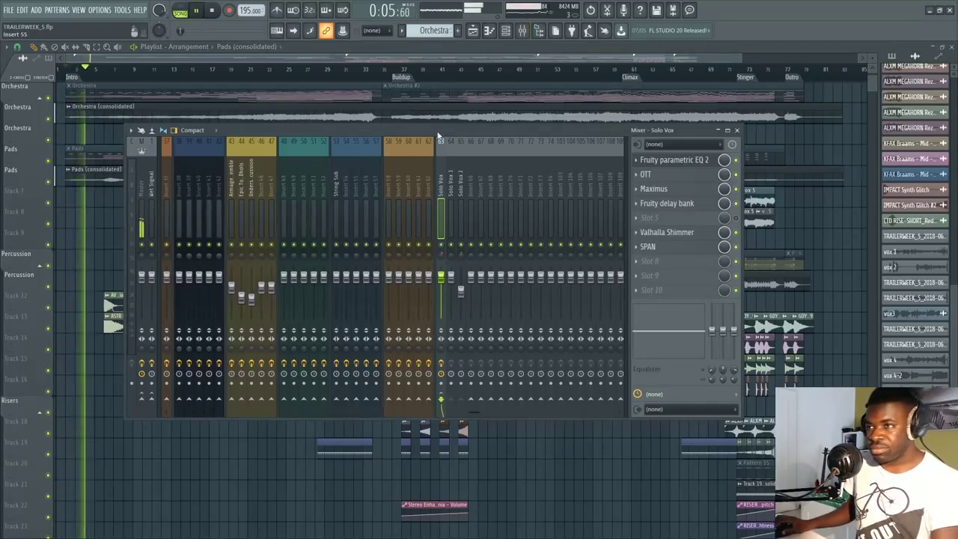
click(659, 247)
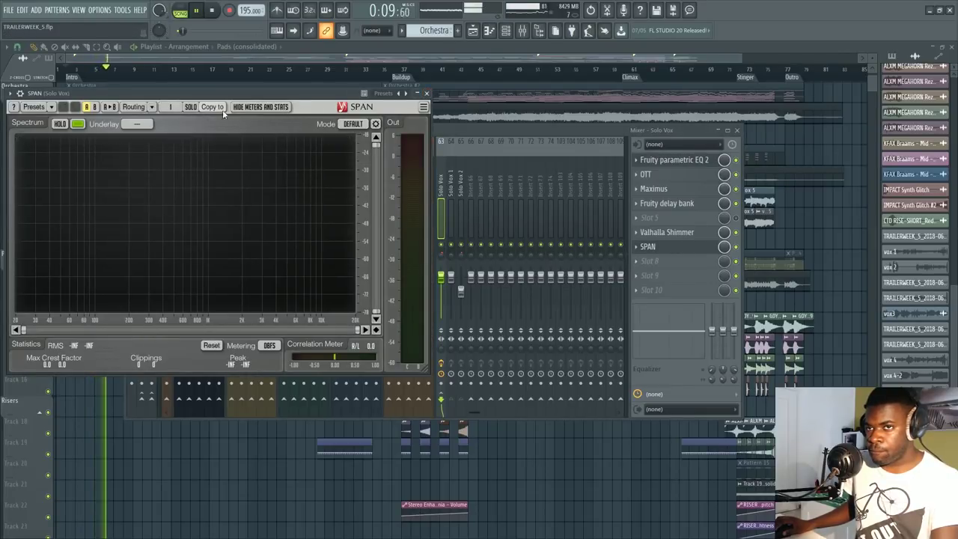
click(427, 92)
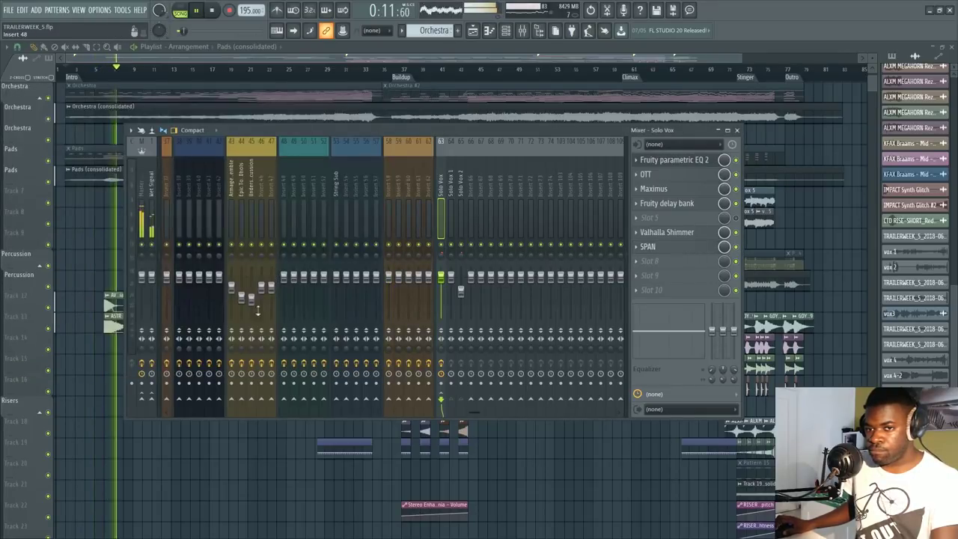
click(142, 199)
click(651, 276)
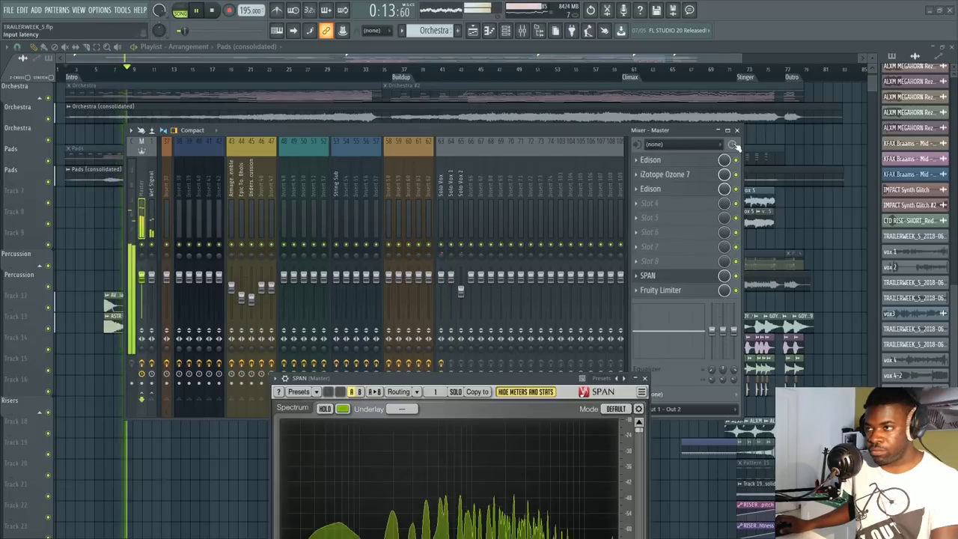
- Close the mixer, and shorten the SPAN window and place it over the lower playlist tracks beneath the percussion
click(726, 130)
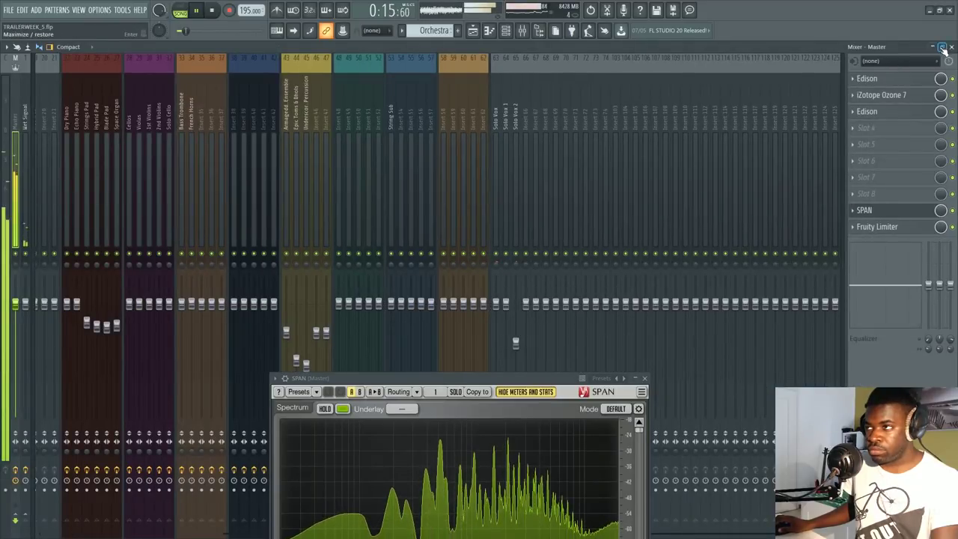
click(942, 47)
click(737, 130)
drag(385, 379, 247, 263)
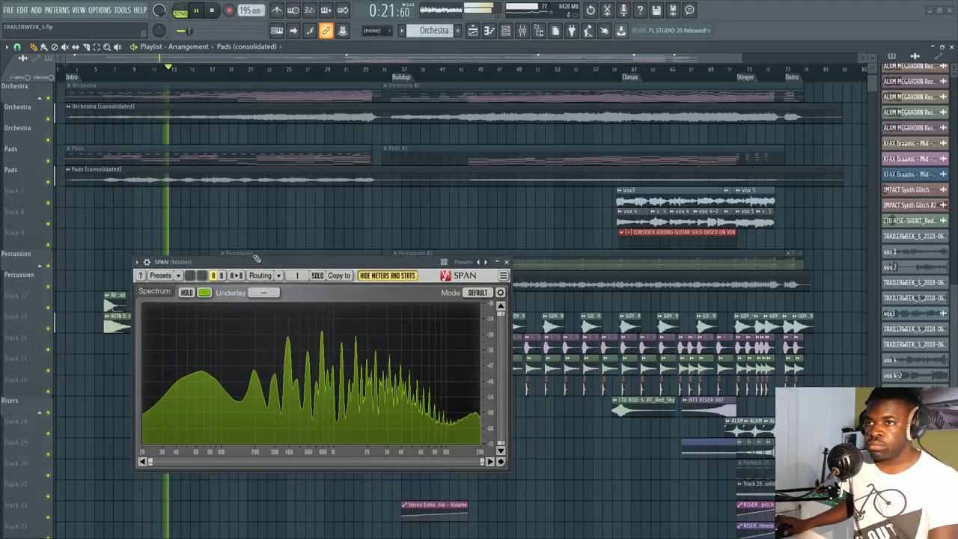
drag(273, 271, 165, 327)
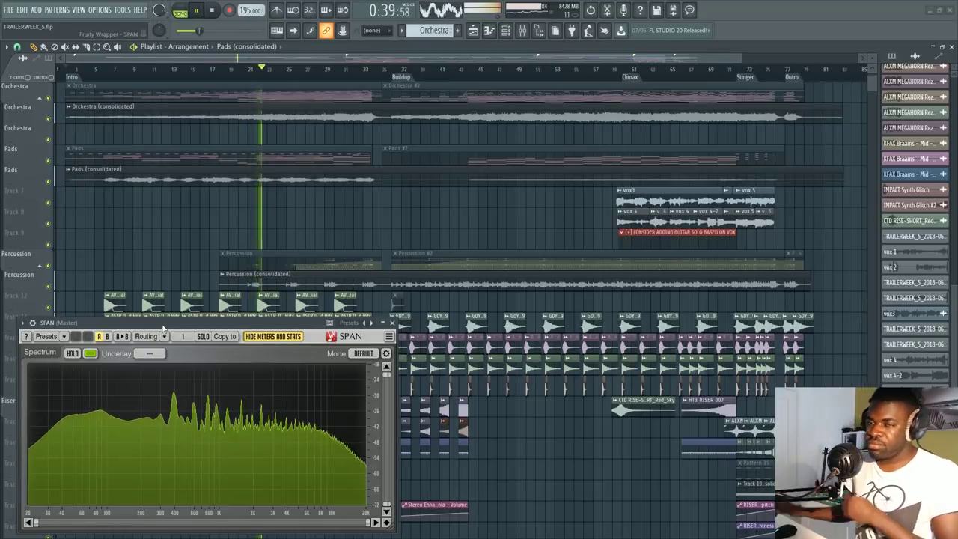
mouse_move(872, 85)
mouse_down()
mouse_move(869, 109)
mouse_move(869, 87)
mouse_up()
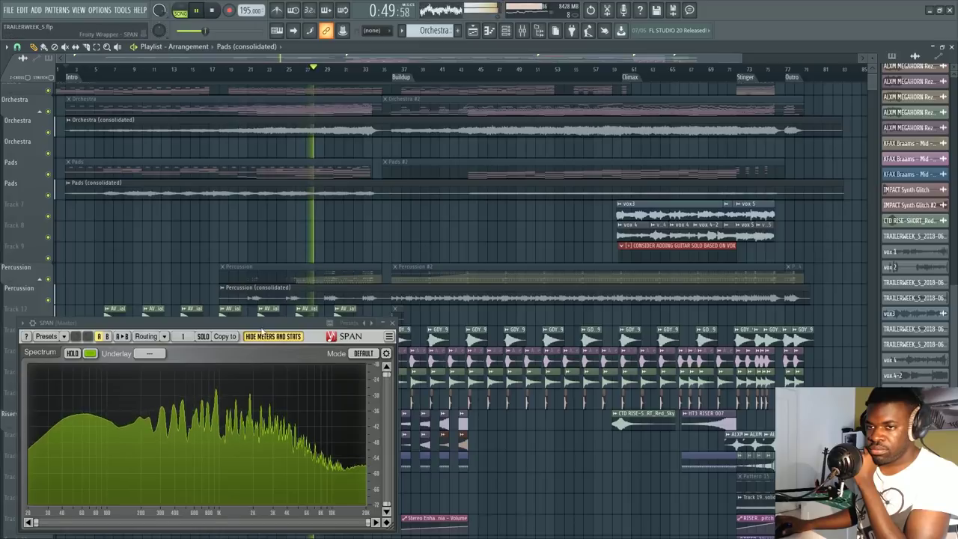
drag(389, 529, 389, 474)
drag(273, 334, 273, 385)
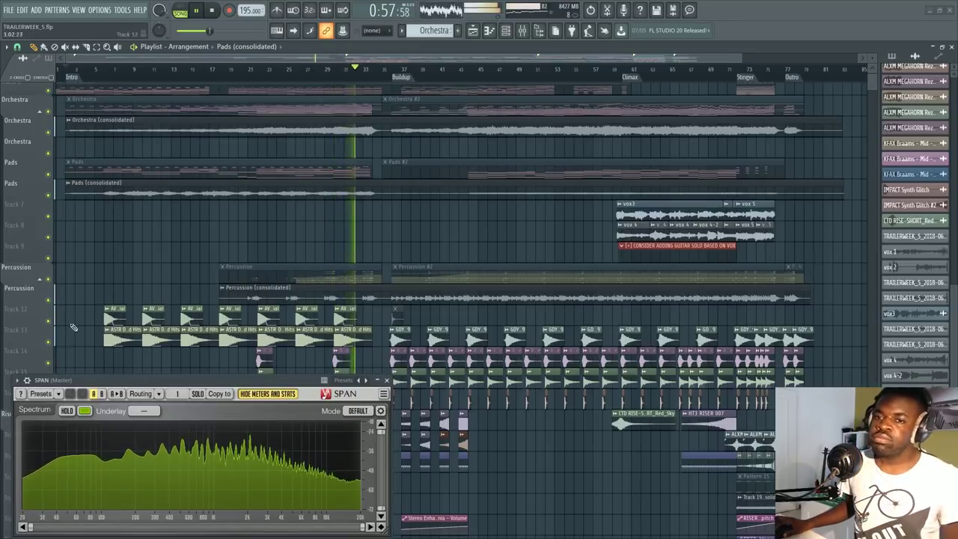
- Follow the playback through the Buildup and Climax sections of the playlist while watching the Master spectrum
click(18, 380)
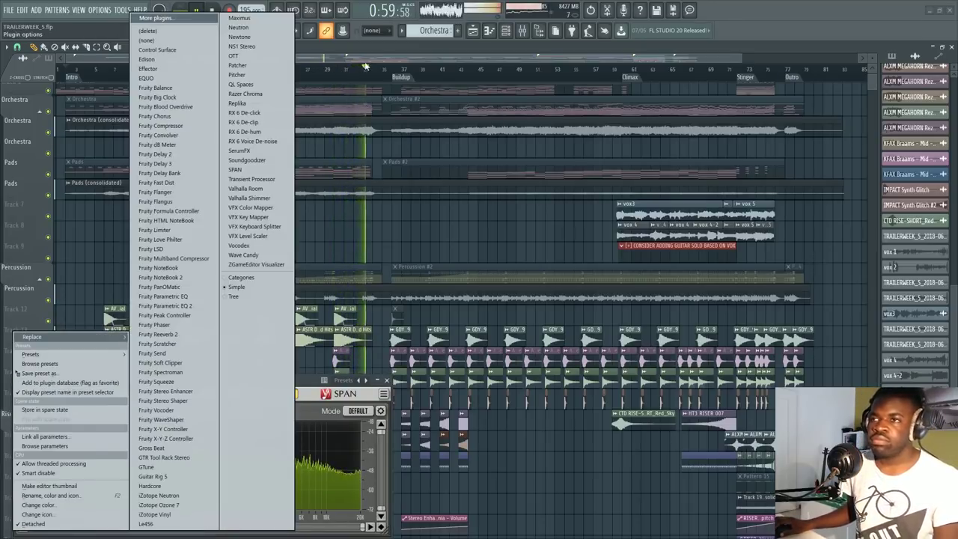
click(357, 73)
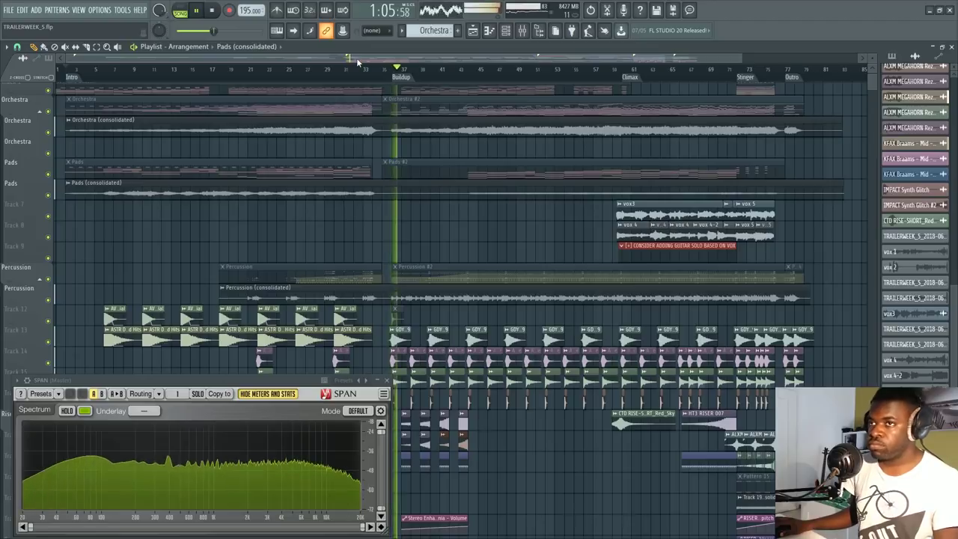
drag(357, 59, 371, 57)
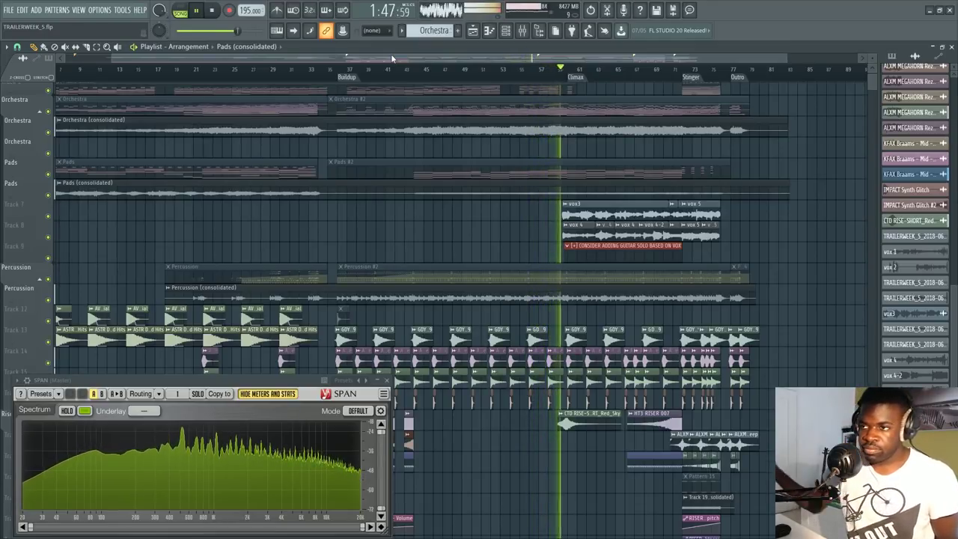
drag(456, 63, 475, 60)
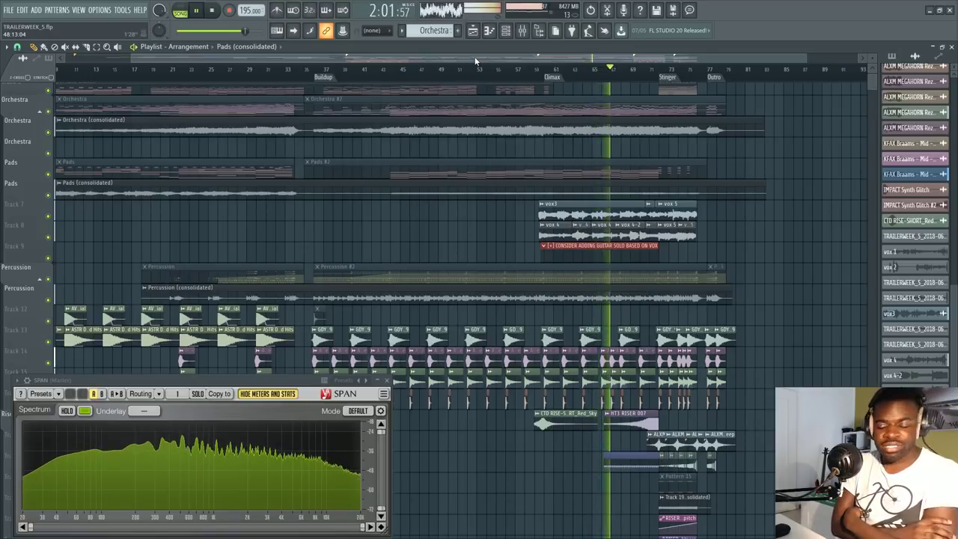
- Raise the volume of the Solo Vox mixer track slightly, and hide the mixer again
key(F9)
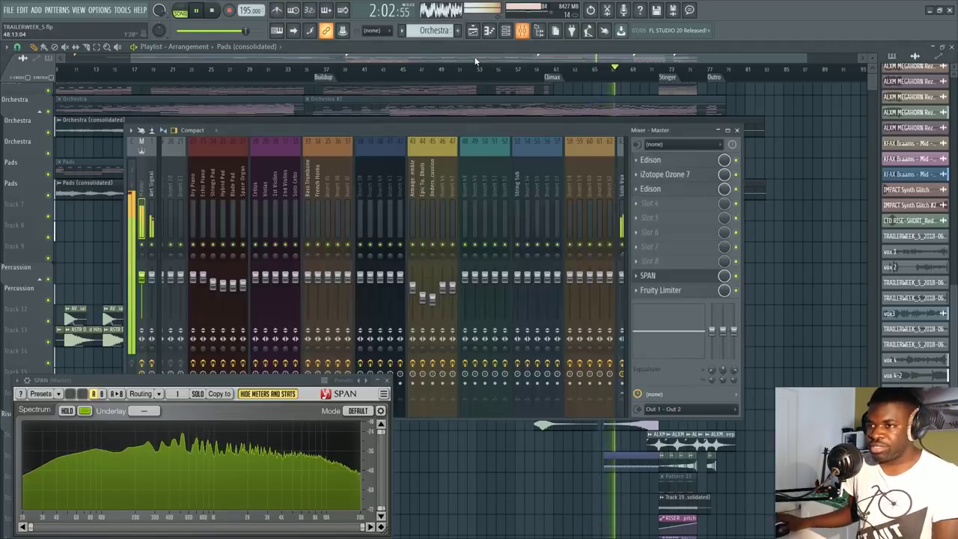
click(617, 190)
scroll(606, 196, down, 4)
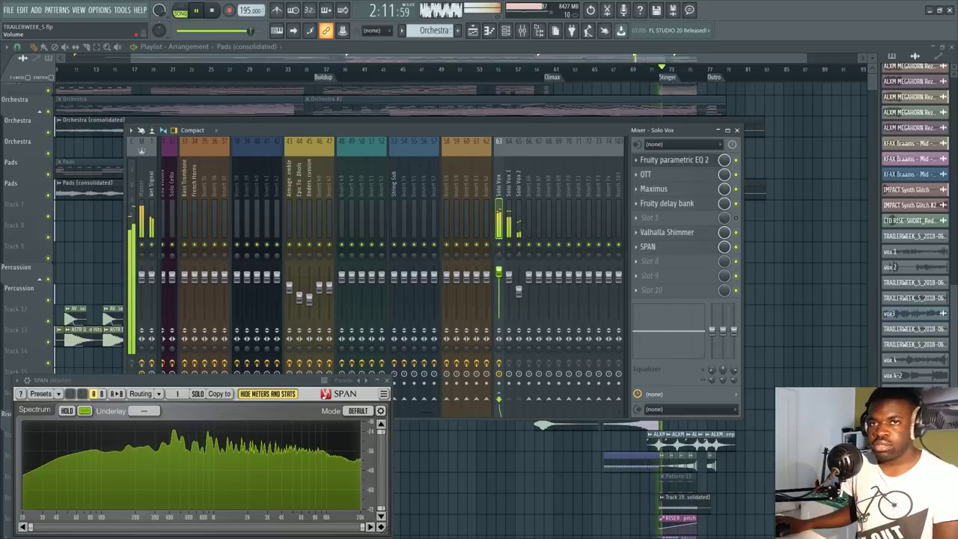
key(F9)
- Examine the Stinger and Outro sections up close during playback, and return to the whole arrangement
scroll(691, 76, up, 3)
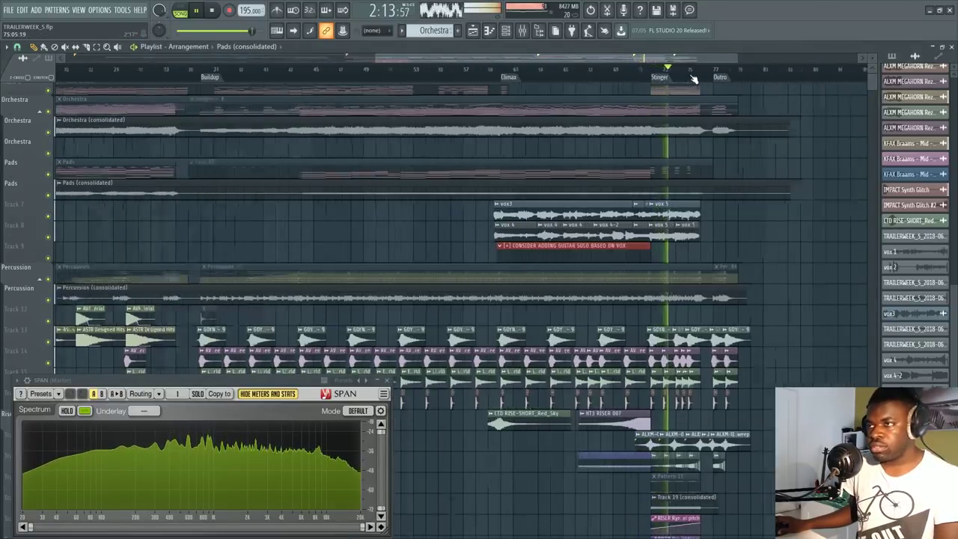
scroll(616, 62, down, 3)
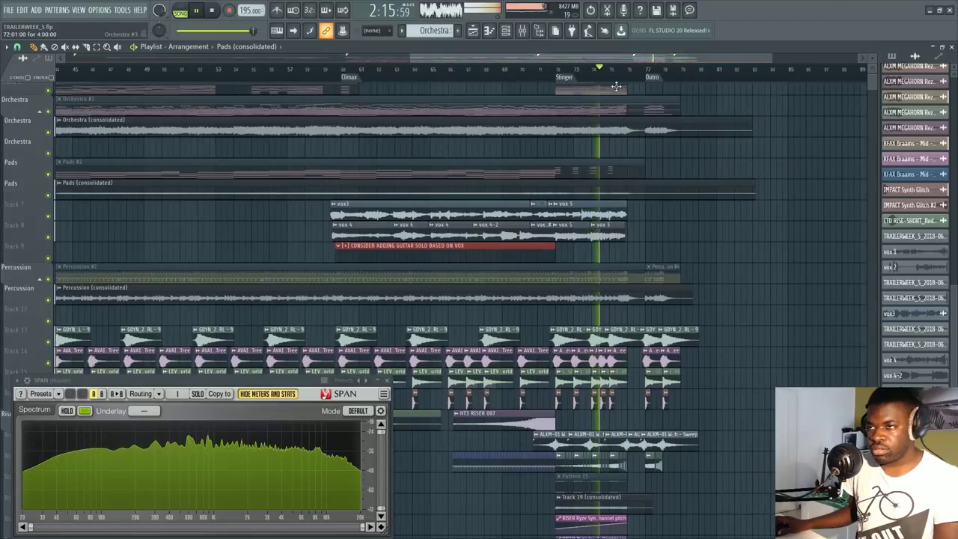
scroll(627, 80, up, 2)
scroll(630, 81, up, 2)
scroll(626, 59, down, 2)
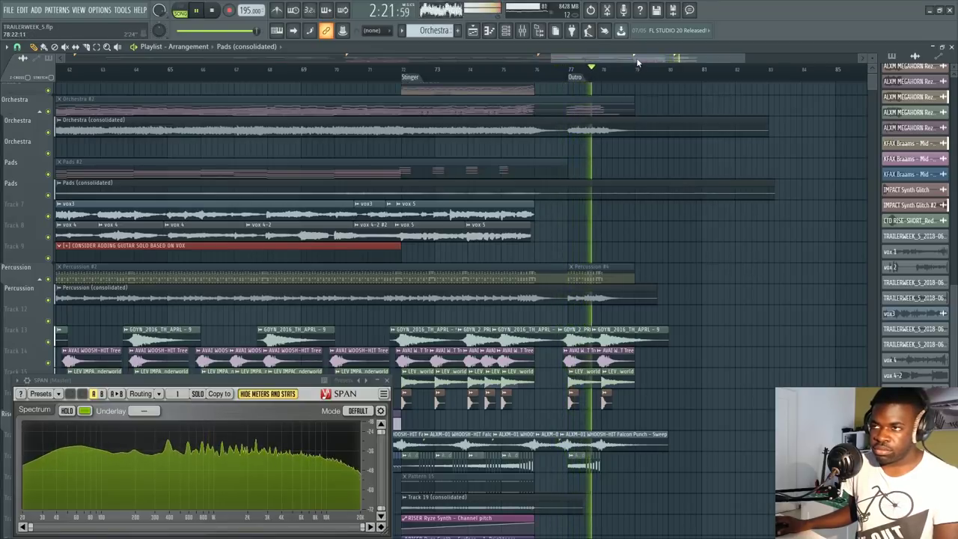
scroll(637, 63, down, 2)
scroll(637, 66, down, 2)
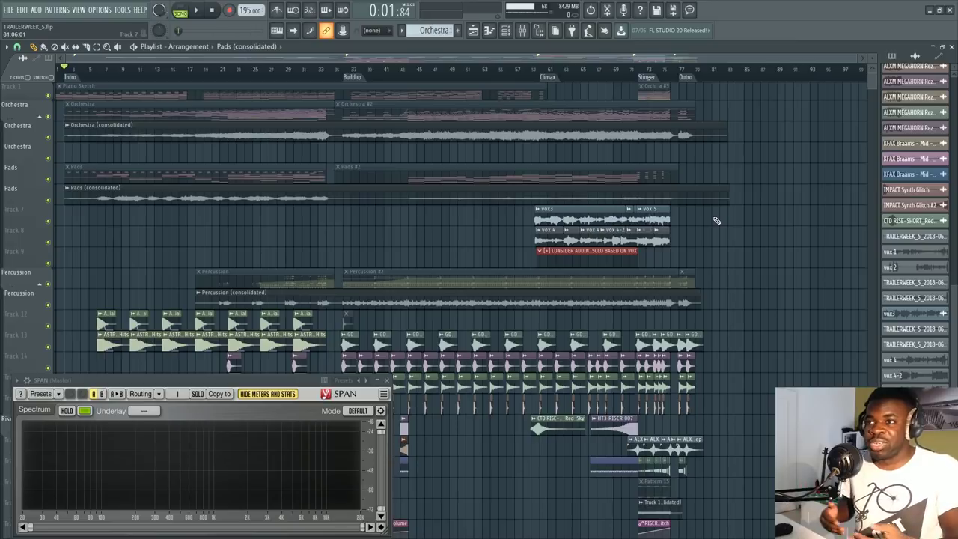
- Look through all playlist tracks of the finished arrangement, from the orchestra down to the lowest tracks
scroll(710, 238, down, 3)
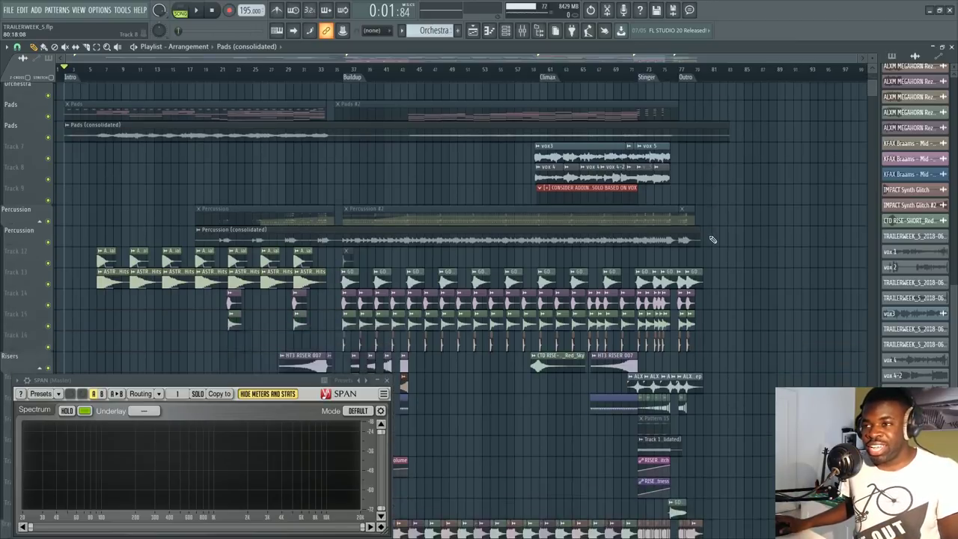
scroll(712, 239, down, 15)
scroll(726, 232, up, 12)
scroll(724, 230, up, 7)
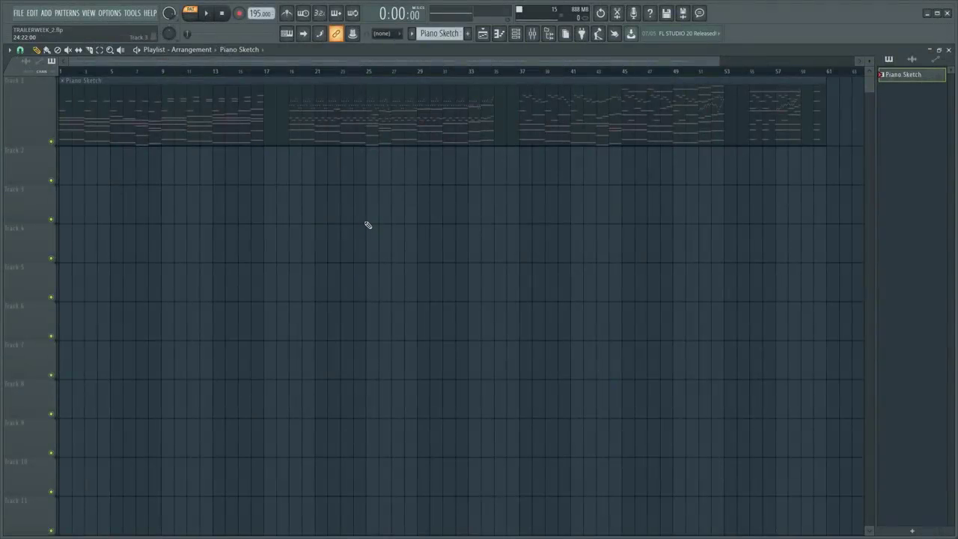
- Inspect the empty playlist tracks and the colour-coded mixer inserts of the TRAILERWEEK_2.flp project
scroll(367, 222, down, 5)
scroll(288, 307, down, 4)
key(F9)
scroll(377, 265, right, 5)
scroll(393, 270, right, 5)
scroll(393, 270, left, 10)
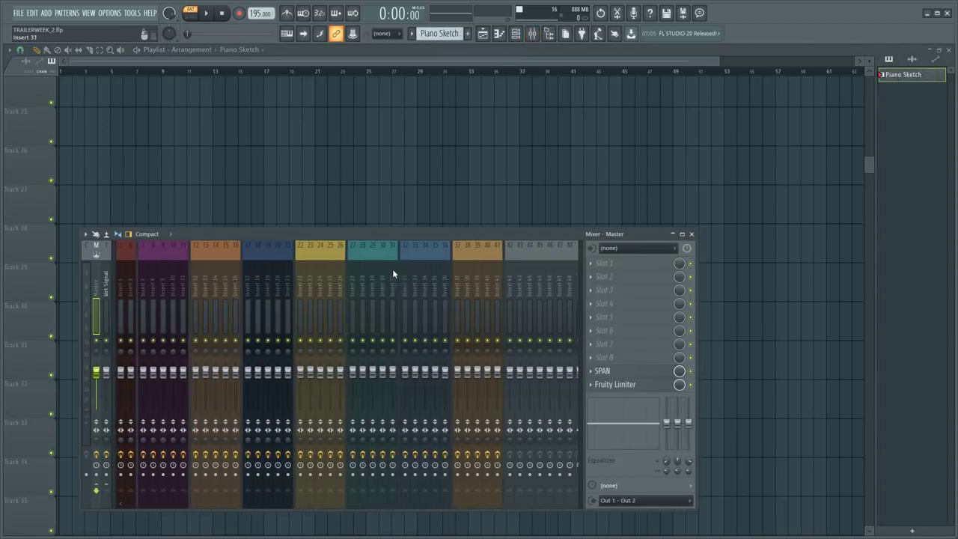
key(F9)
scroll(228, 263, up, 12)
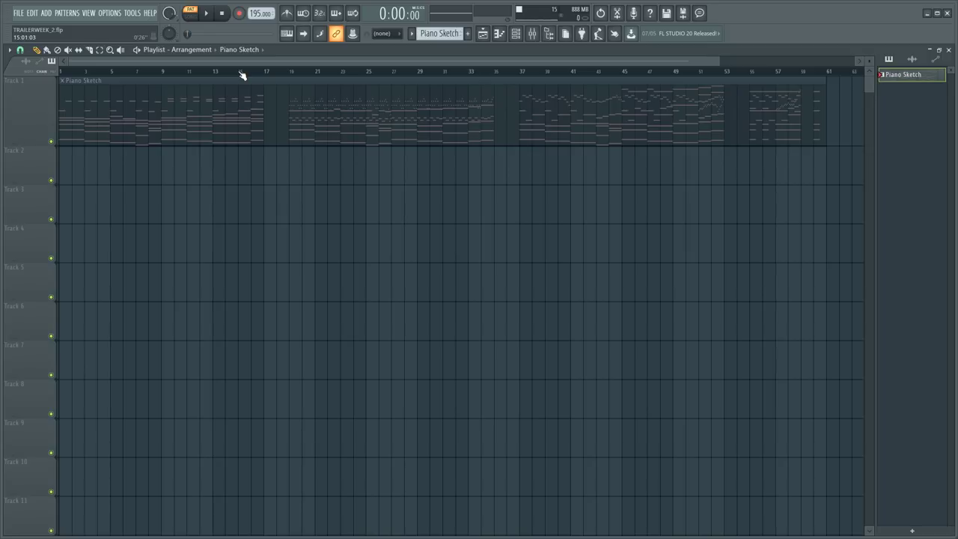
- Increase the height of Track 1 slightly and fit the whole Piano Sketch clip in the playlist
drag(14, 142, 17, 153)
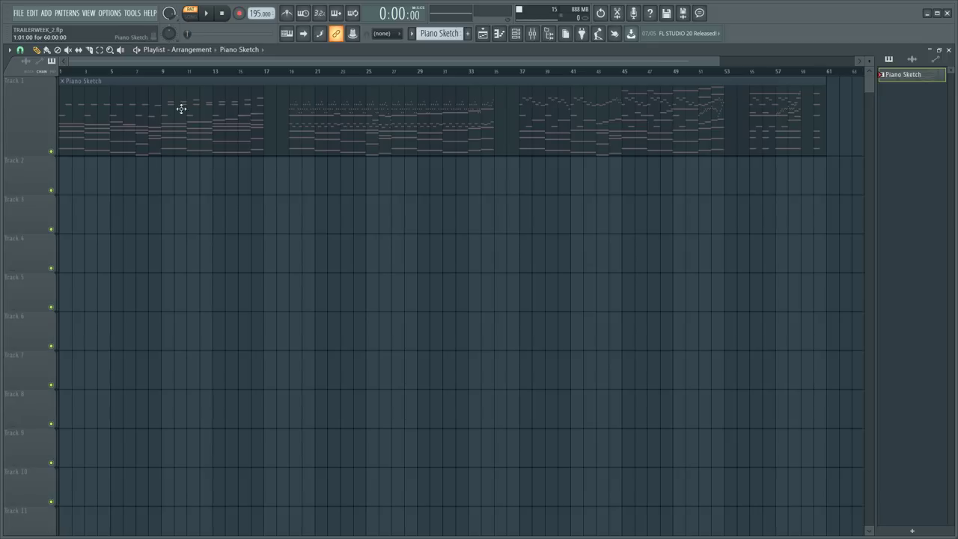
scroll(207, 71, up, 3)
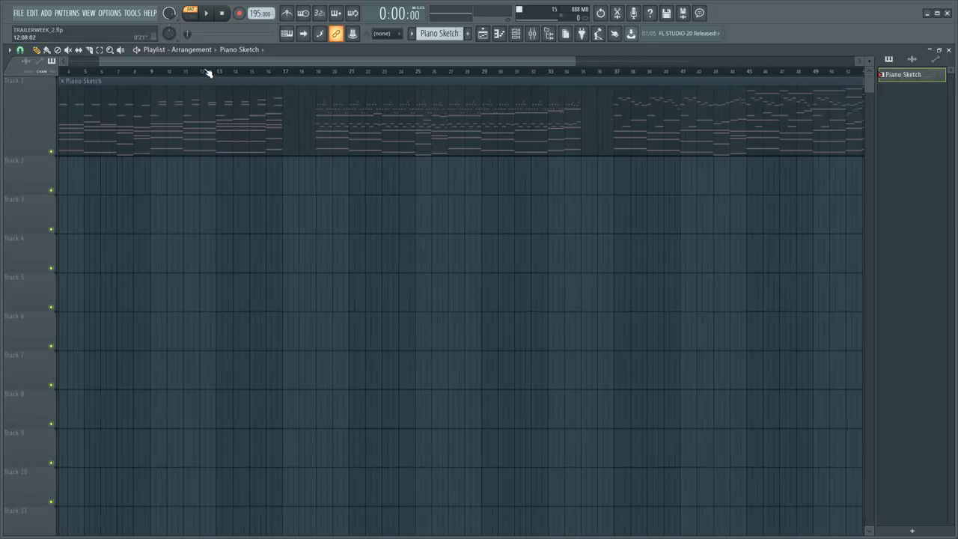
drag(265, 61, 151, 74)
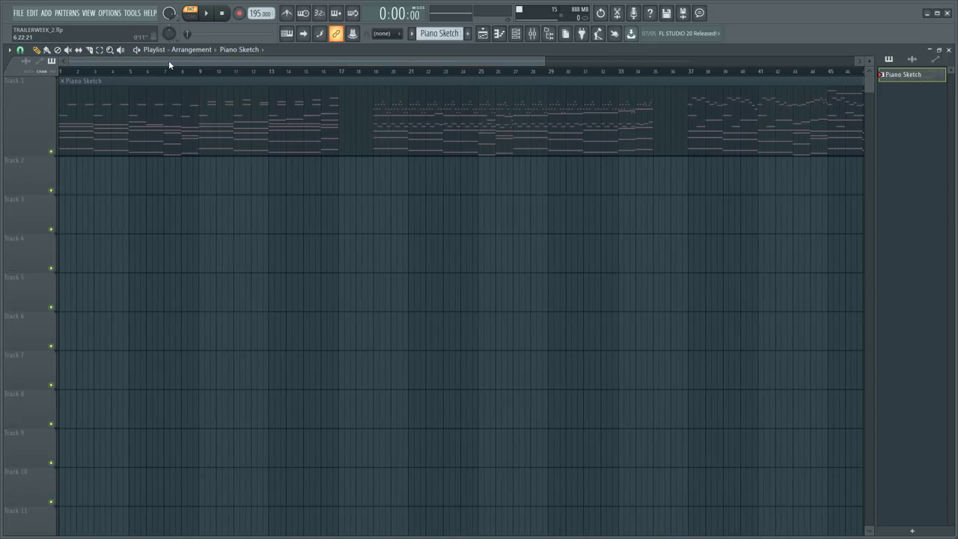
scroll(150, 71, down, 4)
scroll(168, 60, up, 1)
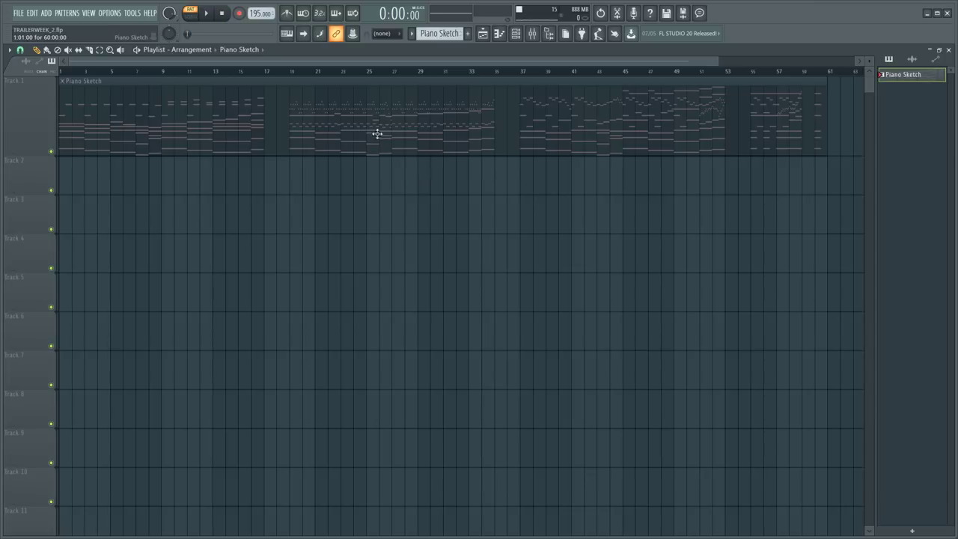
- Examine the note layers of the Piano Sketch pattern in the piano roll, and return to the playlist
double_click(349, 137)
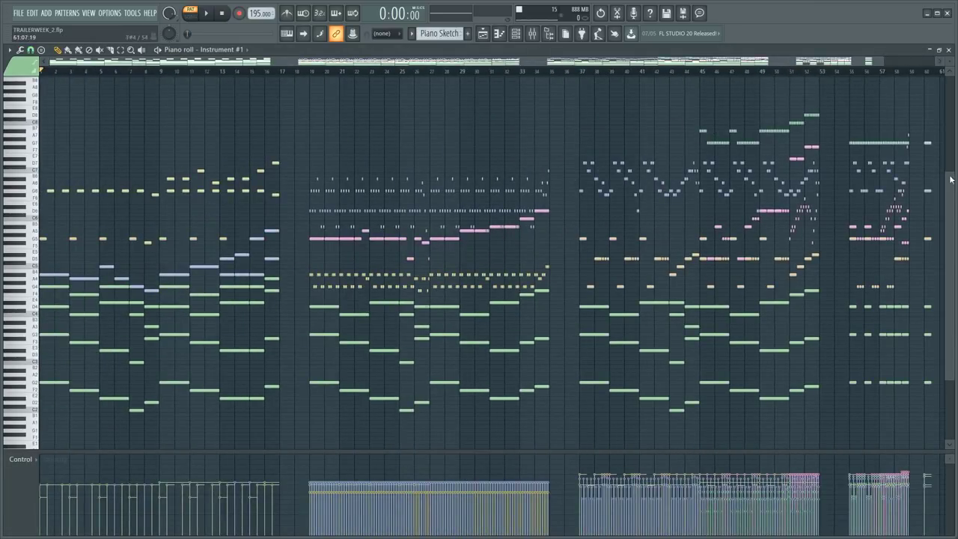
key(F5)
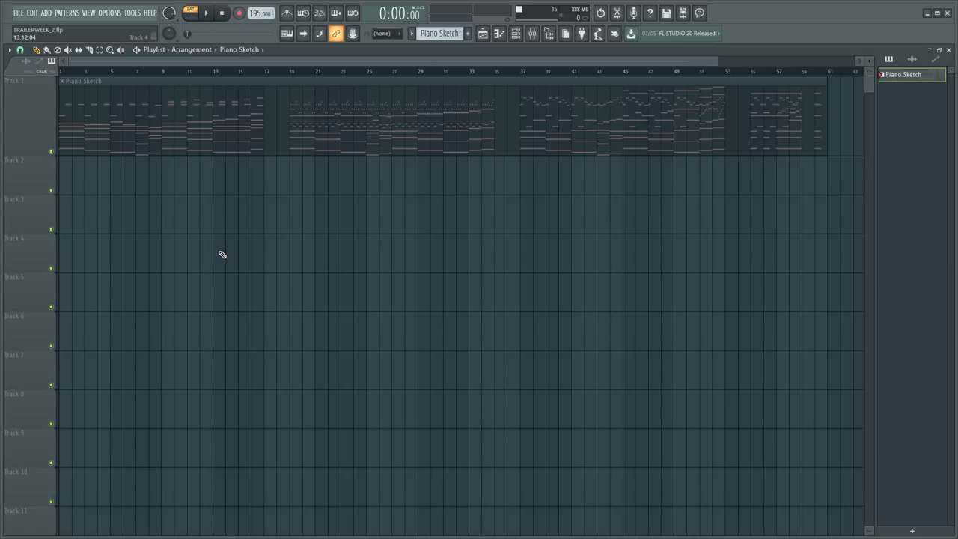
- Fit the playlist view to the Piano Sketch clip, switch to song mode and clear the time selection
scroll(411, 166, up, 2)
ctrl+right_click(415, 173)
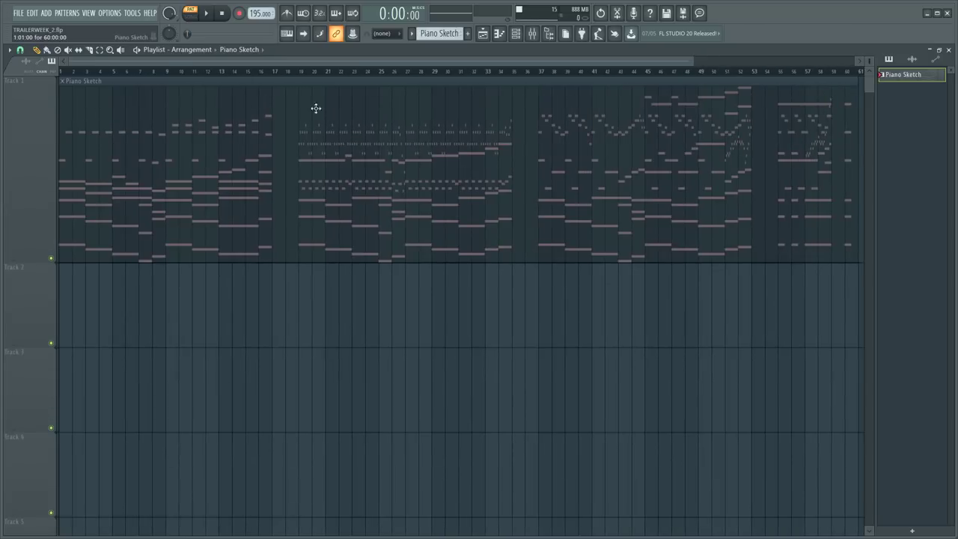
drag(863, 75, 33, 101)
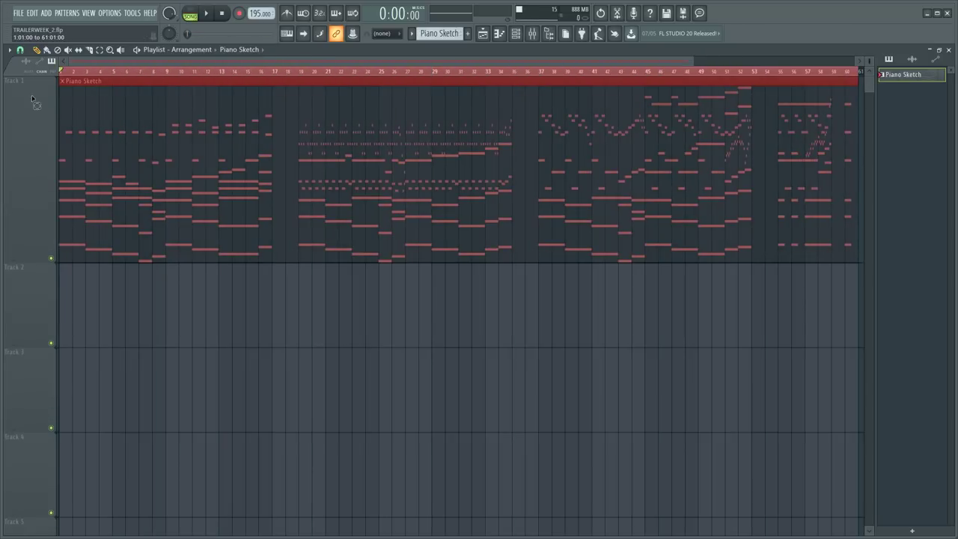
click(146, 76)
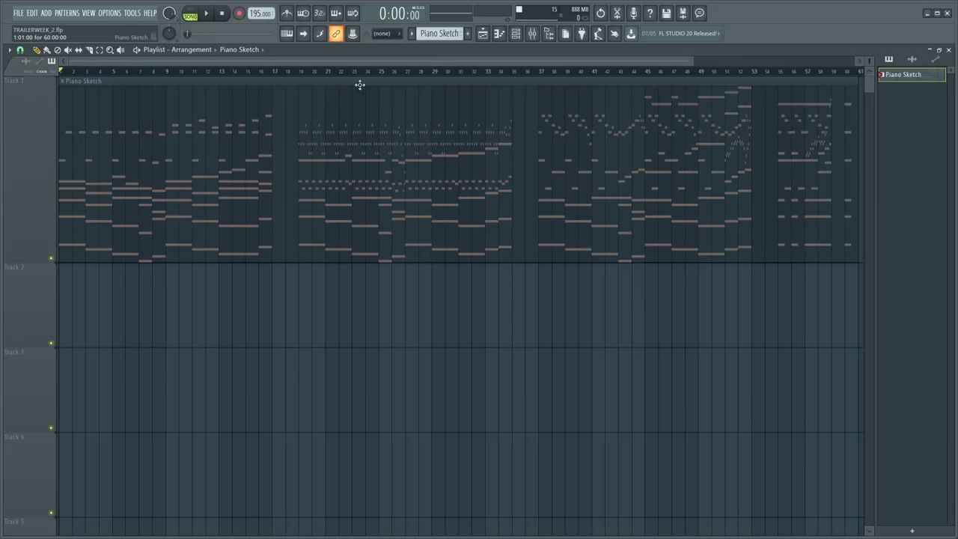
- Survey the sections of the Piano Sketch clip in the playlist, marking and clearing time selections such as bars 19 to 35
scroll(361, 72, down, 2)
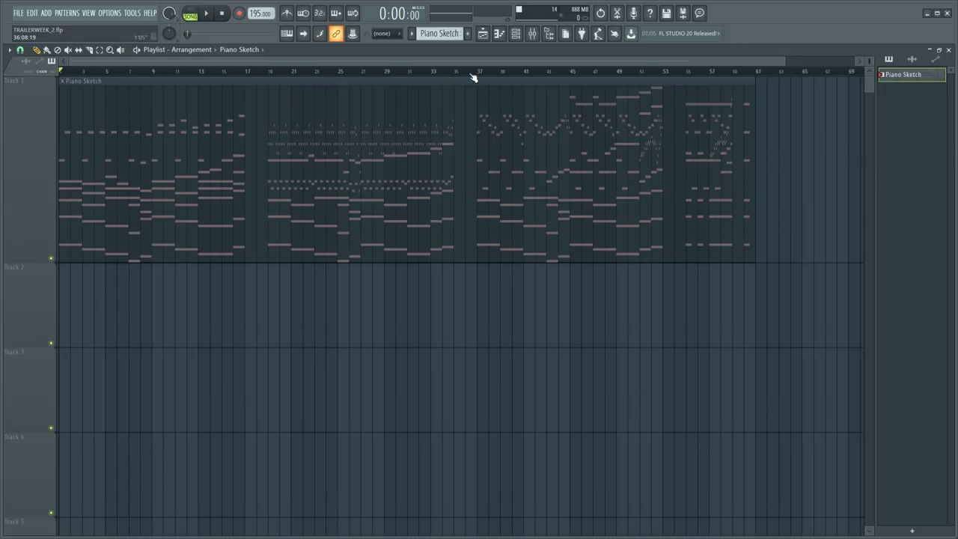
scroll(473, 77, up, 1)
drag(481, 62, 343, 68)
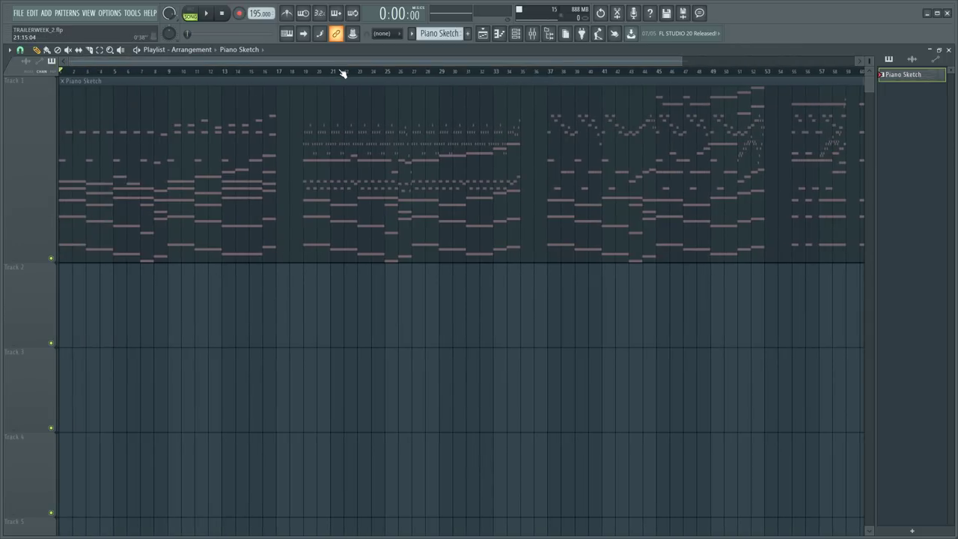
drag(682, 61, 718, 62)
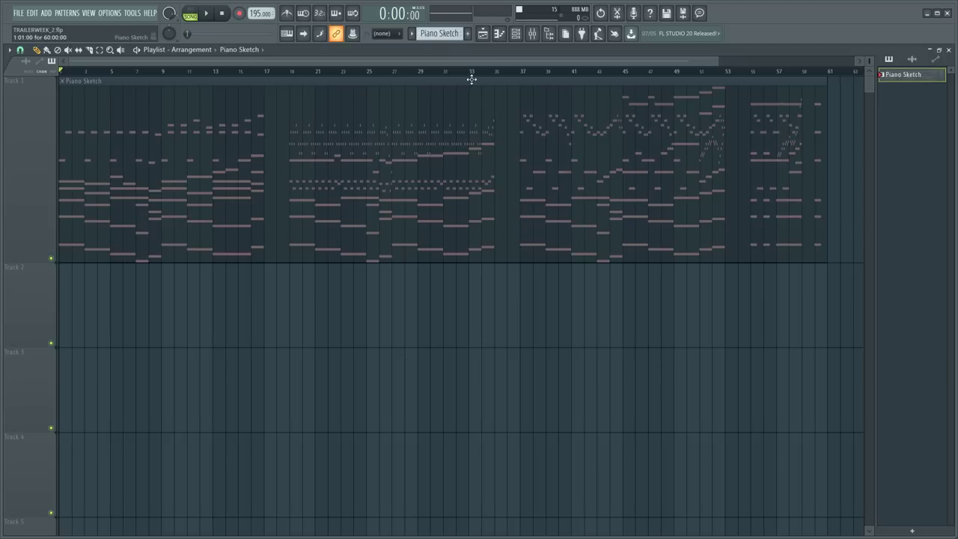
drag(496, 73, 296, 97)
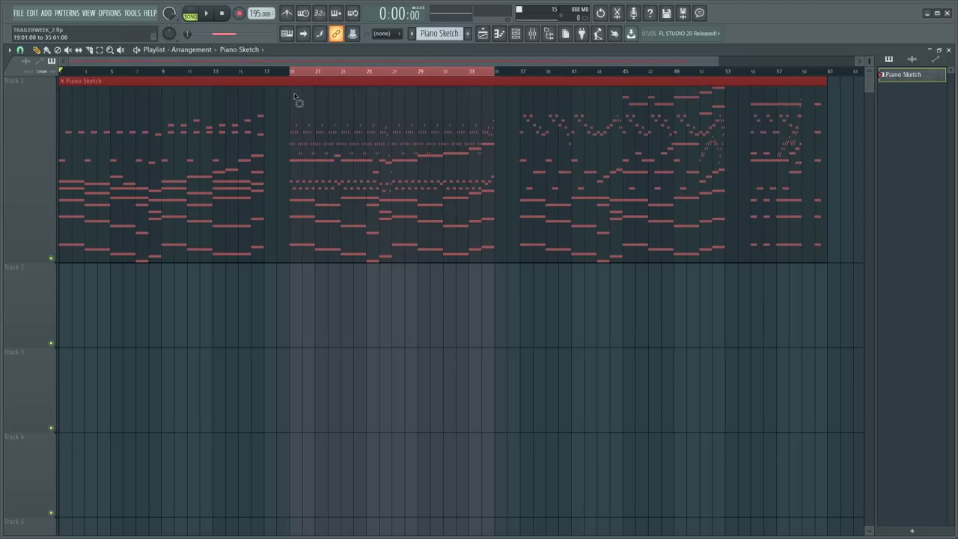
click(292, 72)
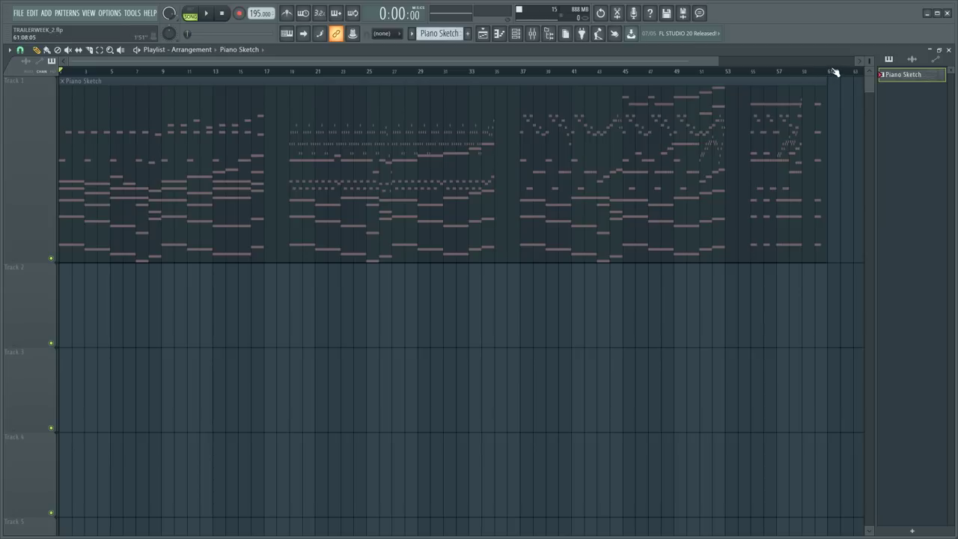
drag(829, 72, 61, 72)
click(264, 72)
mouse_move(718, 61)
mouse_down()
mouse_move(754, 61)
mouse_move(737, 61)
mouse_up()
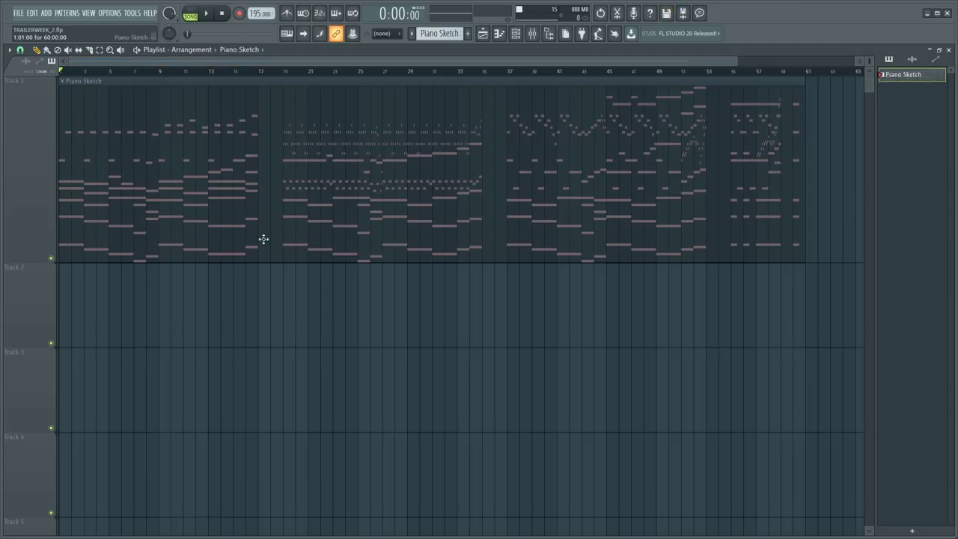
- Open the Piano Sketch pattern in the piano roll, switch to pattern mode and play its first section up to bar 17
double_click(299, 232)
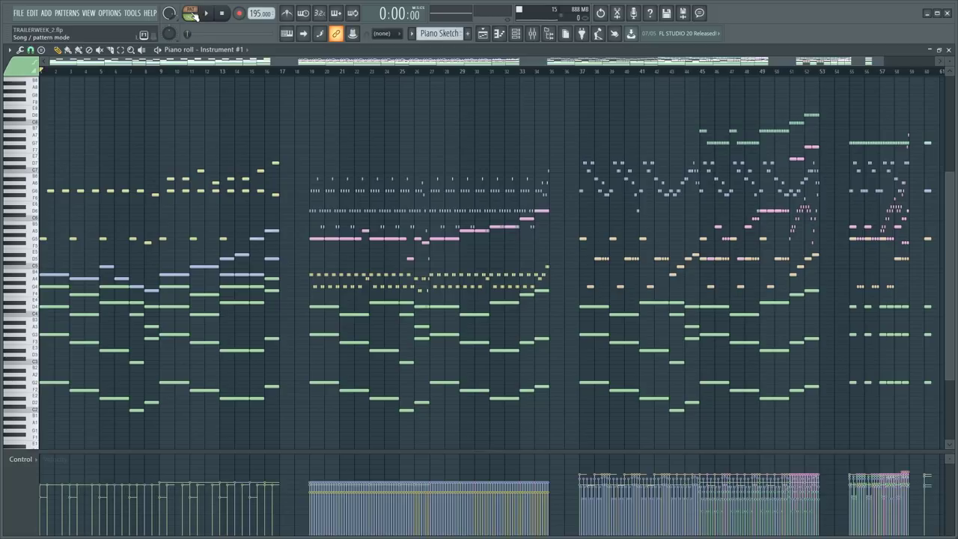
scroll(170, 64, down, 1)
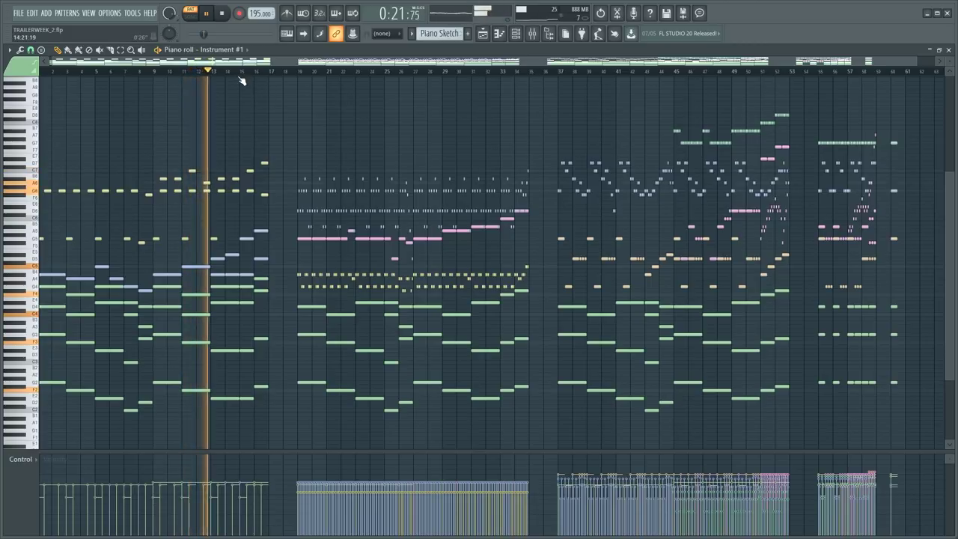
scroll(241, 80, up, 3)
scroll(241, 80, down, 2)
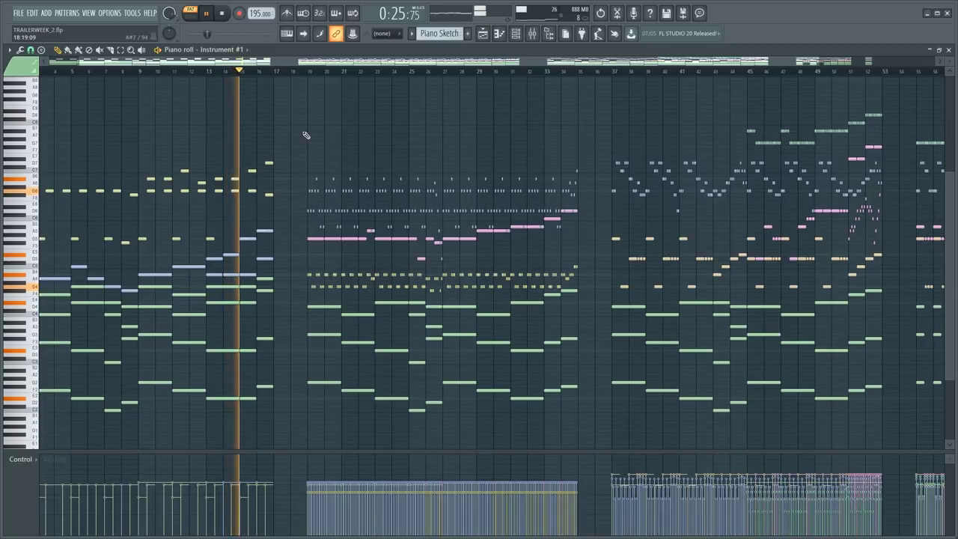
scroll(288, 89, up, 2)
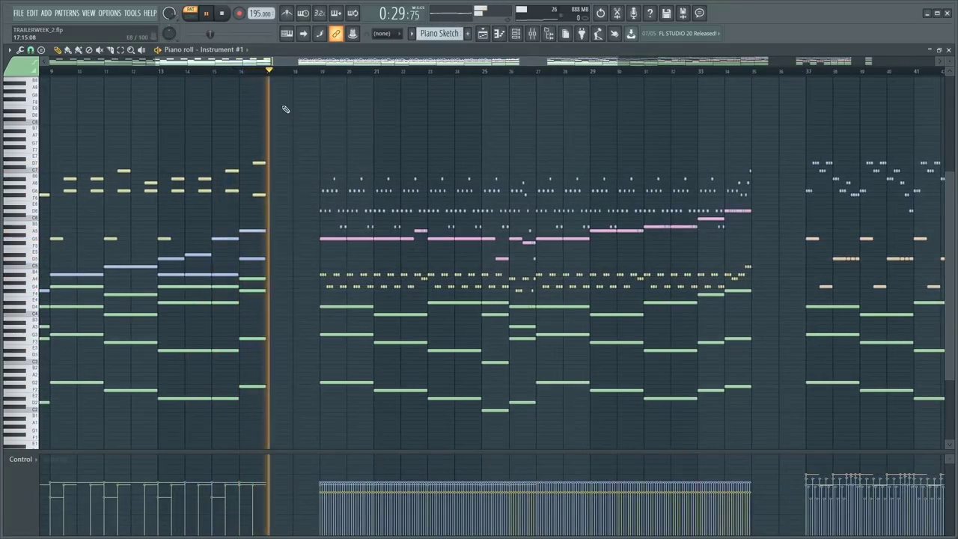
- Play the second section of the pattern from bar 19 and follow the playhead through its notes
click(320, 71)
drag(363, 64, 405, 64)
scroll(282, 71, up, 2)
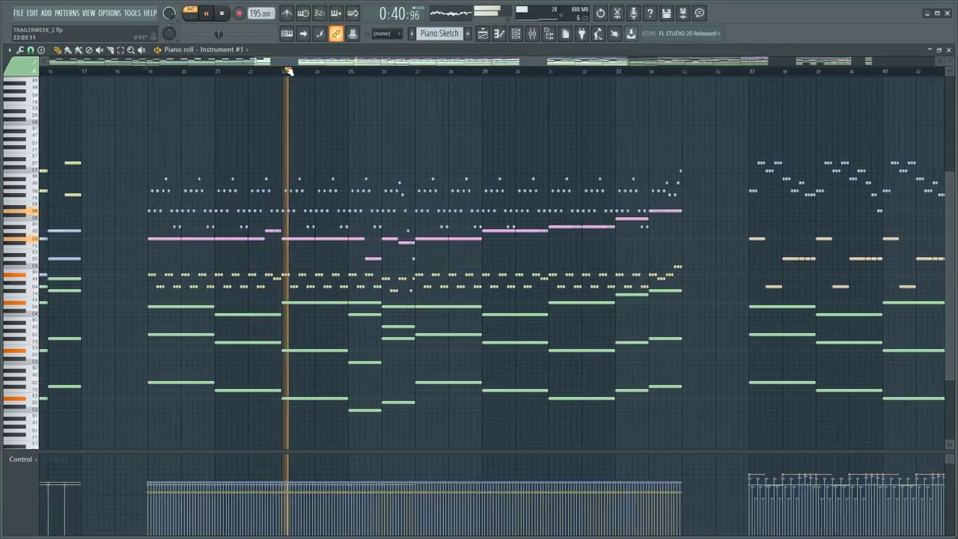
drag(303, 64, 354, 68)
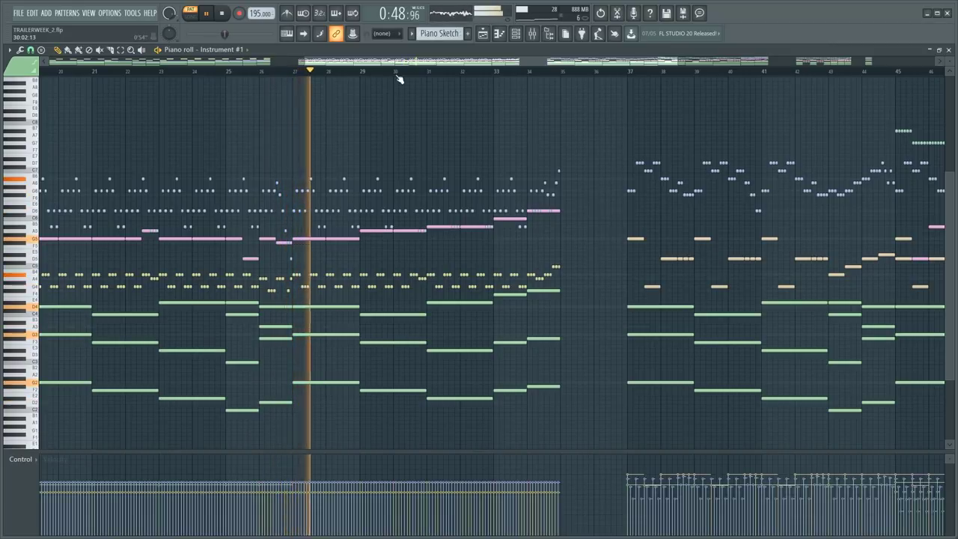
drag(406, 64, 426, 65)
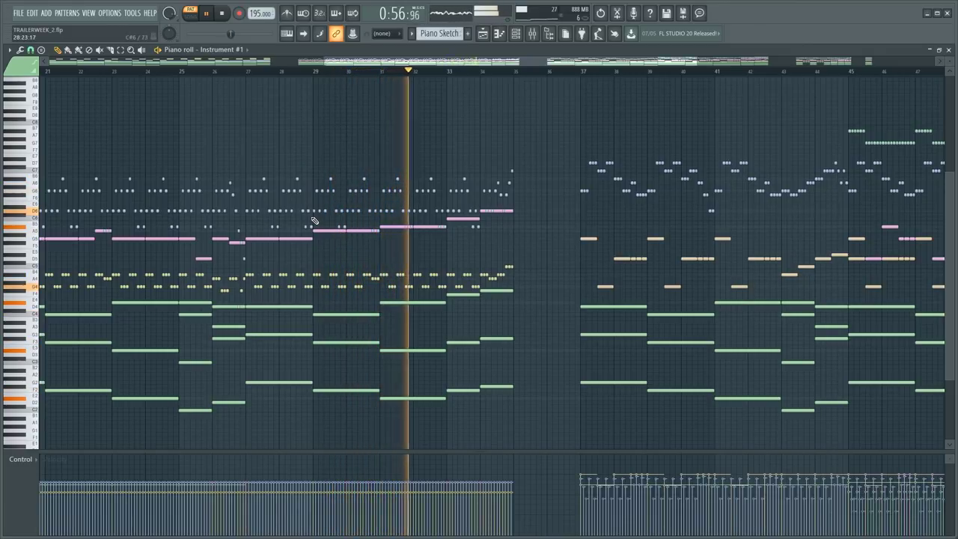
- Follow playback through the third section of the pattern, bars 37 to 53, examining its note layers
drag(468, 63, 544, 62)
scroll(524, 64, down, 2)
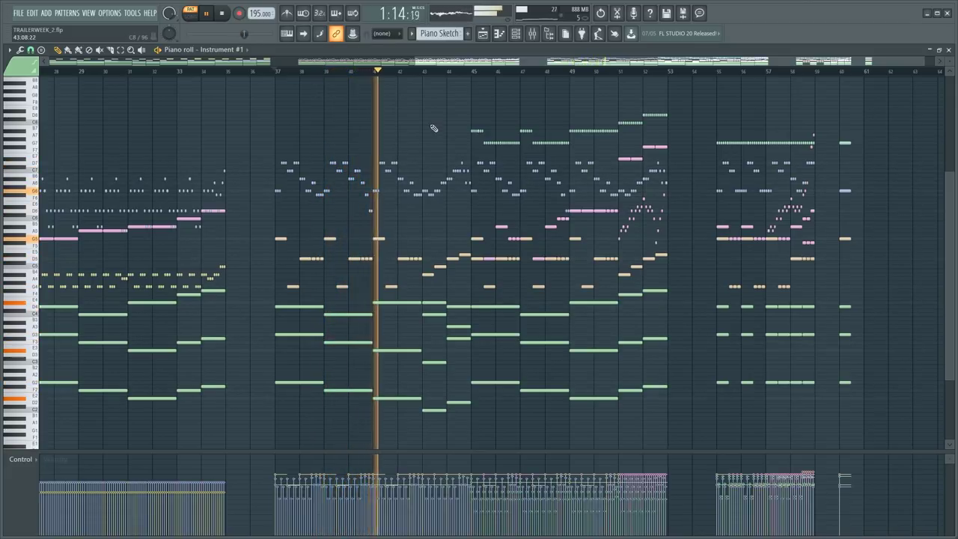
scroll(410, 74, up, 2)
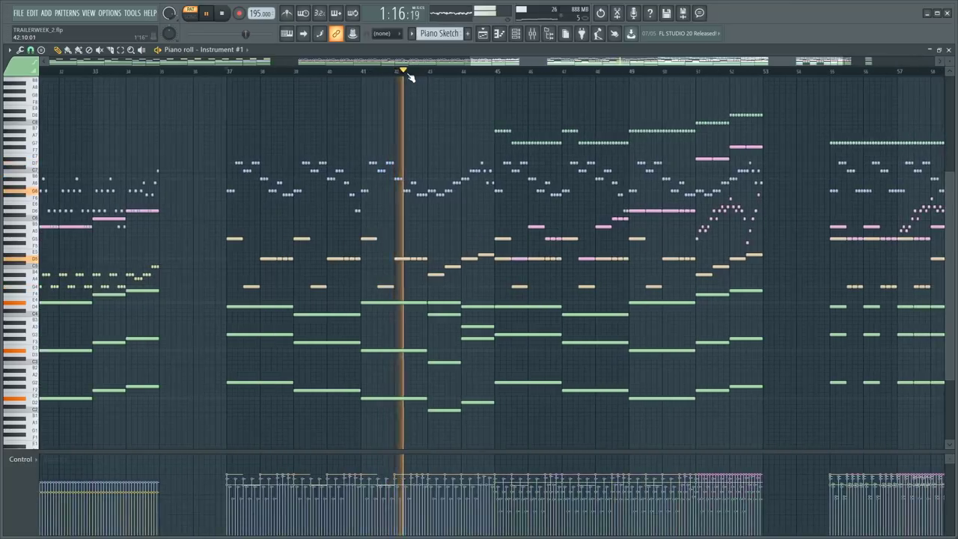
scroll(411, 77, down, 1)
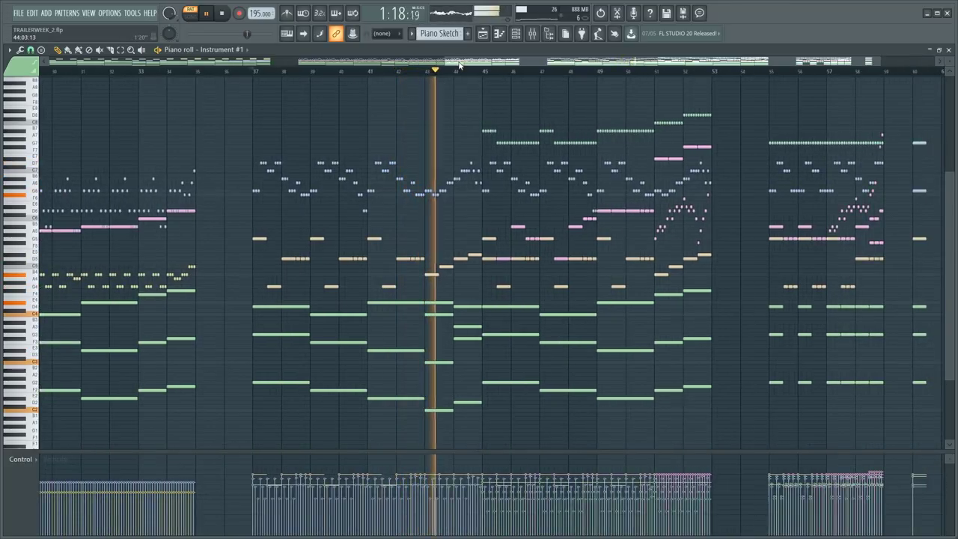
drag(459, 63, 469, 72)
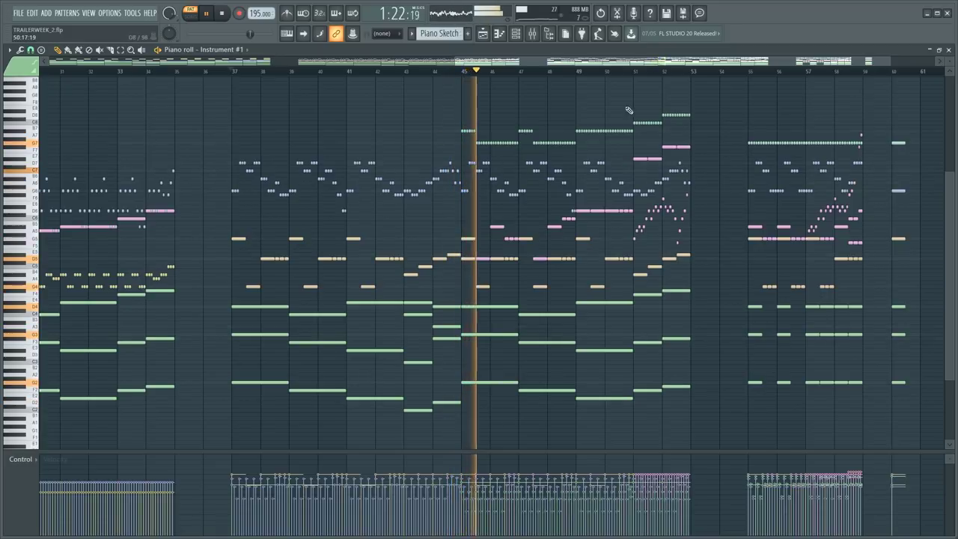
drag(514, 62, 564, 66)
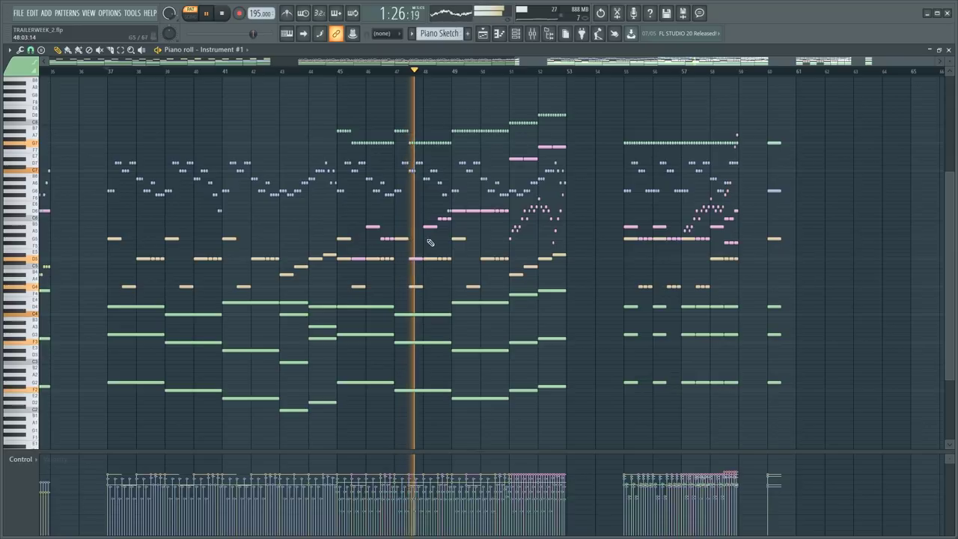
scroll(469, 75, up, 2)
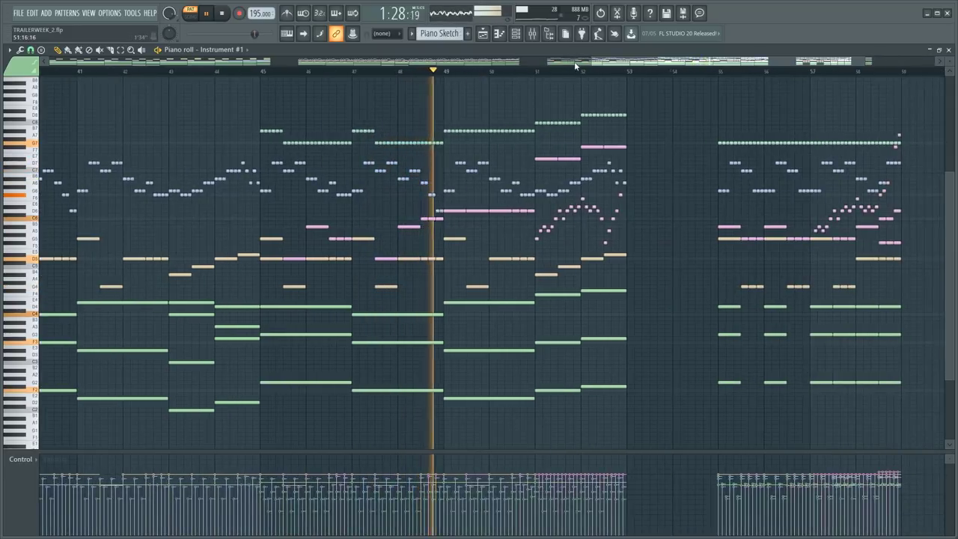
drag(627, 65, 661, 64)
scroll(660, 65, down, 1)
scroll(660, 64, down, 1)
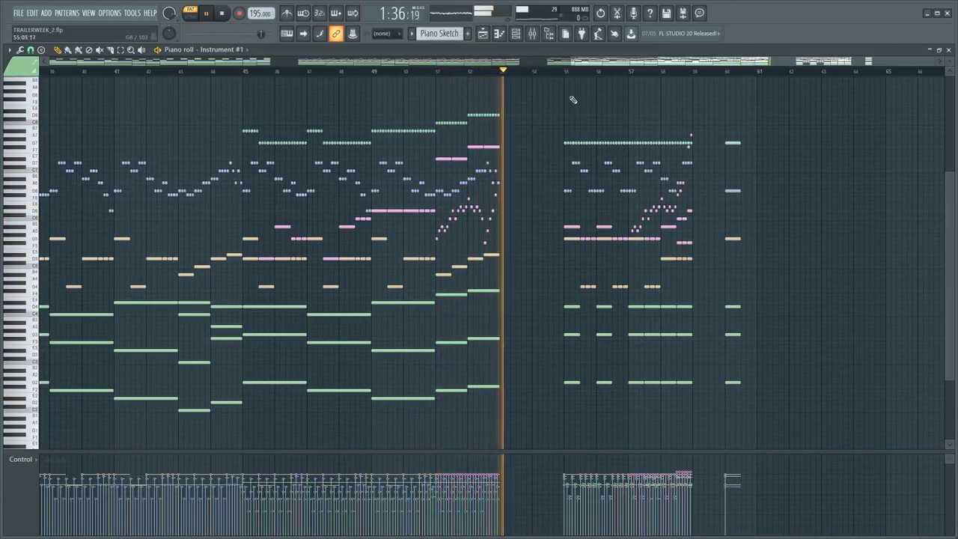
- Play the closing section of the pattern from bar 55 and stop playback after its last run of notes
click(565, 73)
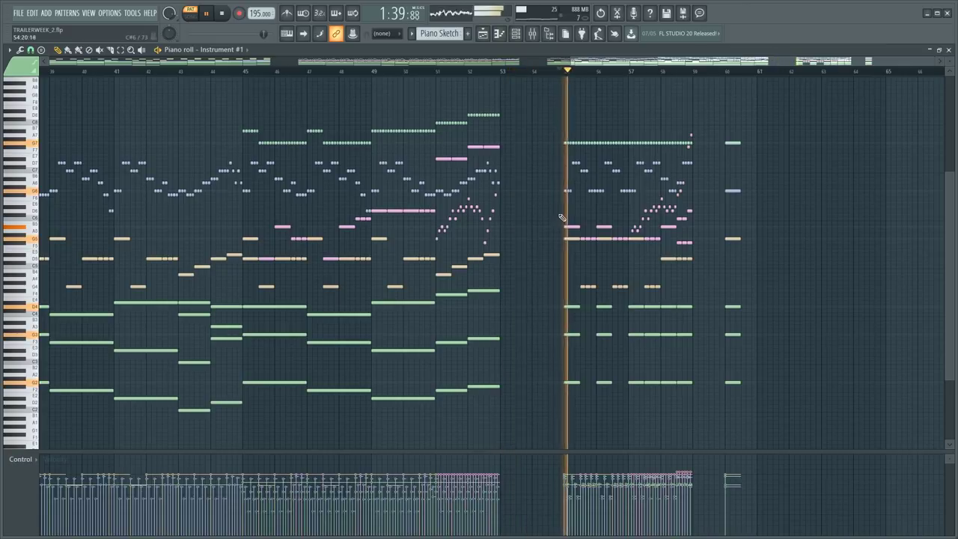
scroll(627, 62, up, 2)
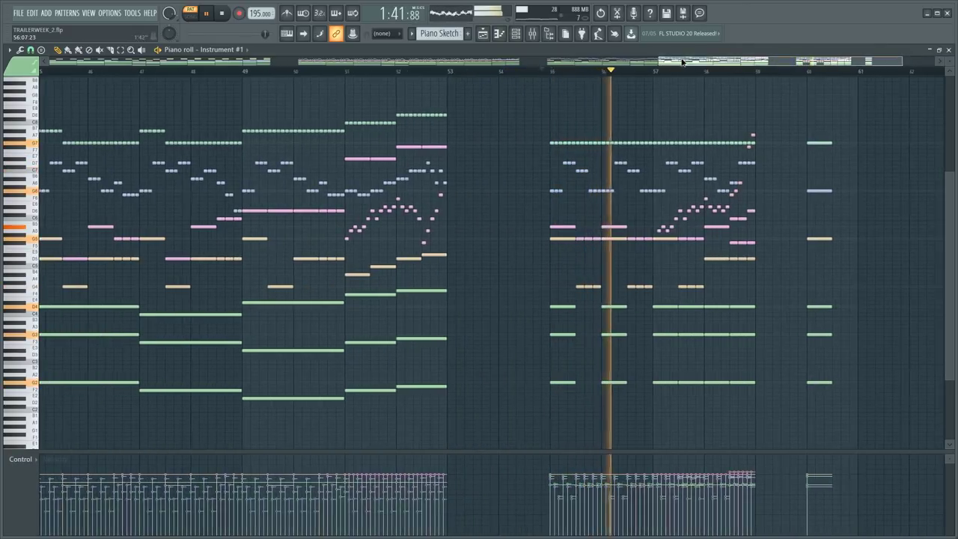
drag(681, 63, 704, 63)
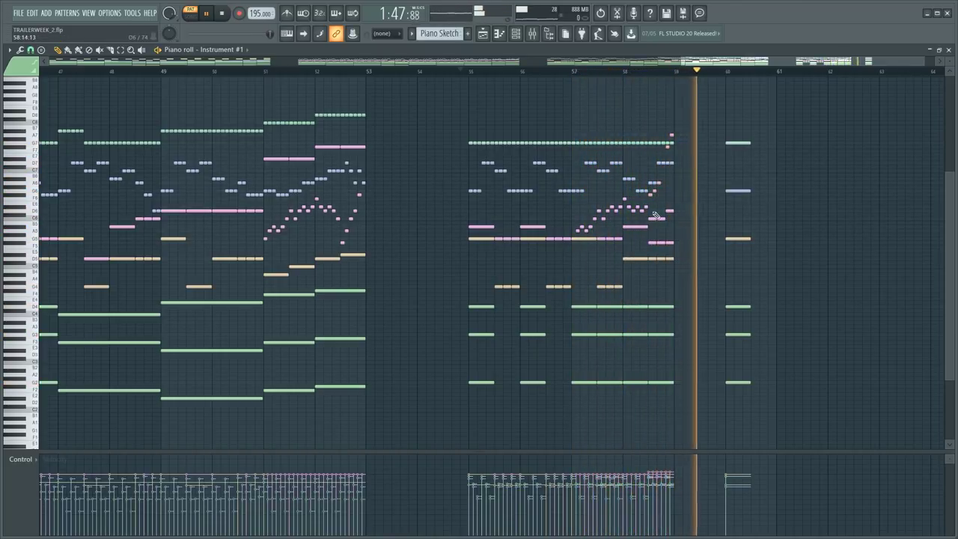
key(space)
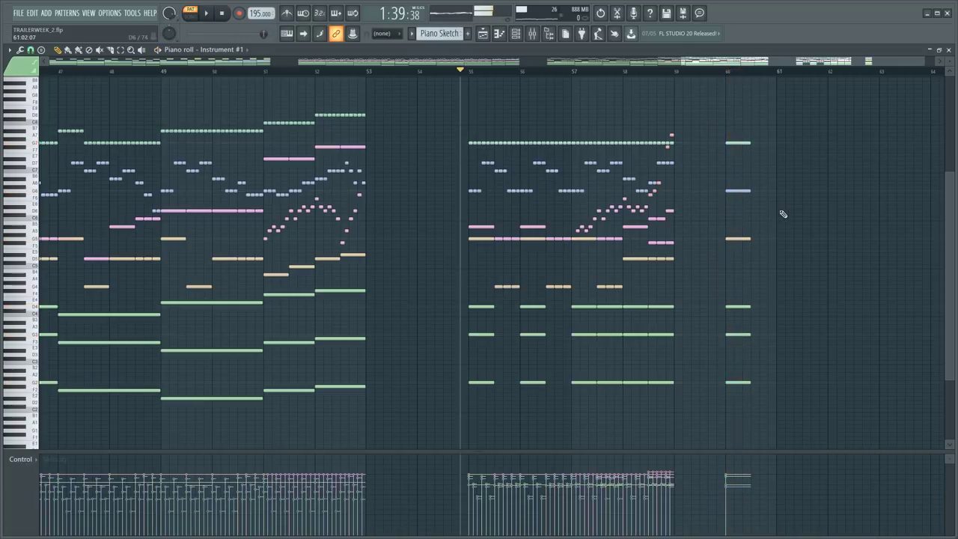
- Examine how the note layers build across all sections of the piano roll while playback is stopped
scroll(782, 214, down, 3)
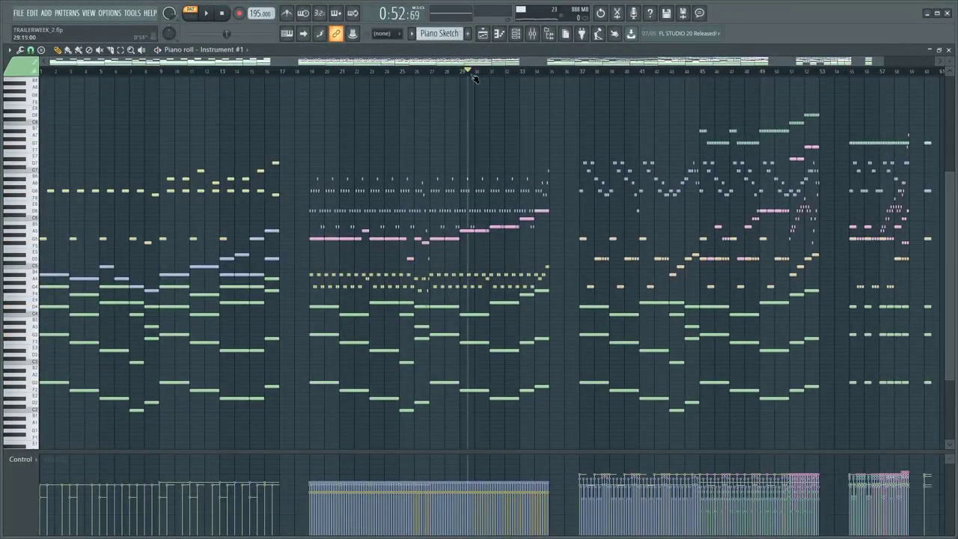
scroll(695, 71, up, 2)
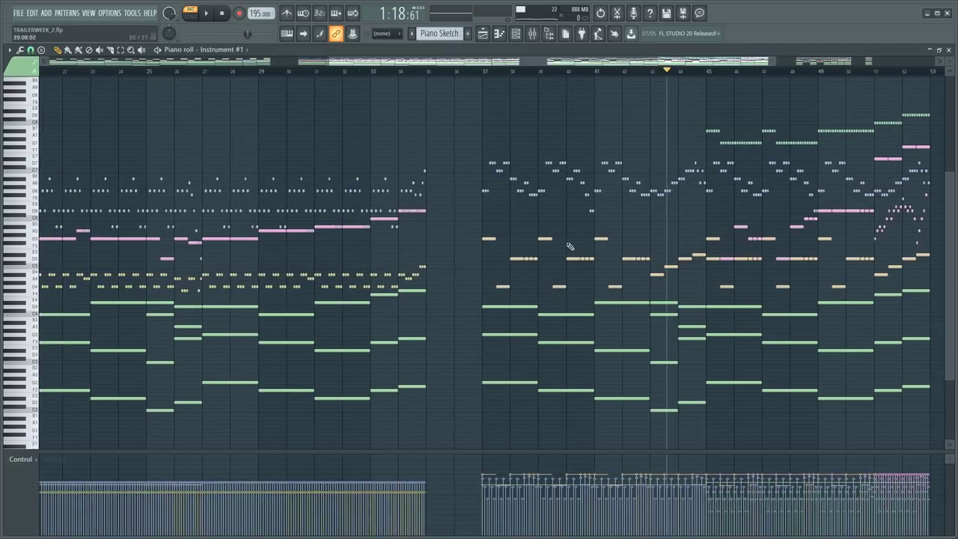
scroll(546, 105, down, 2)
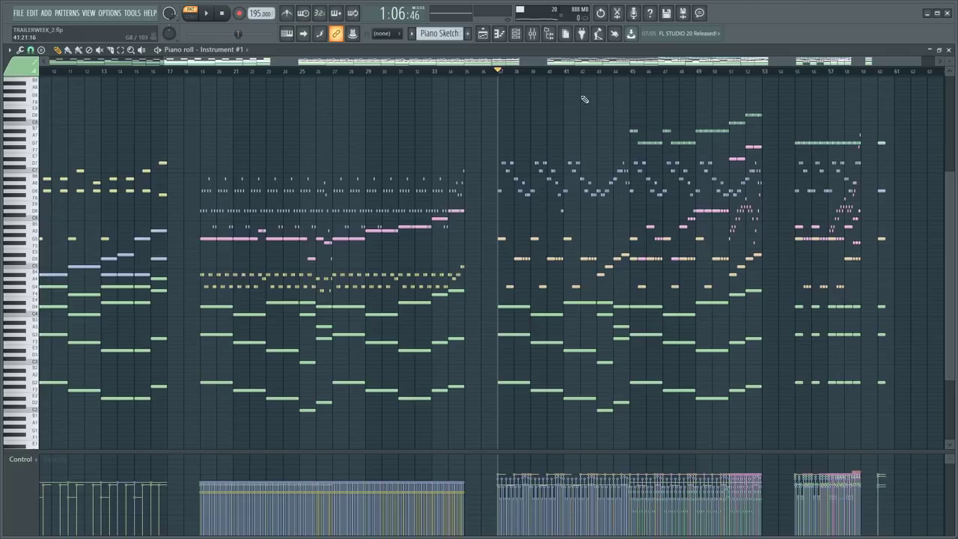
scroll(720, 67, up, 2)
drag(693, 65, 768, 49)
drag(424, 48, 503, 58)
scroll(515, 60, down, 3)
scroll(525, 65, down, 1)
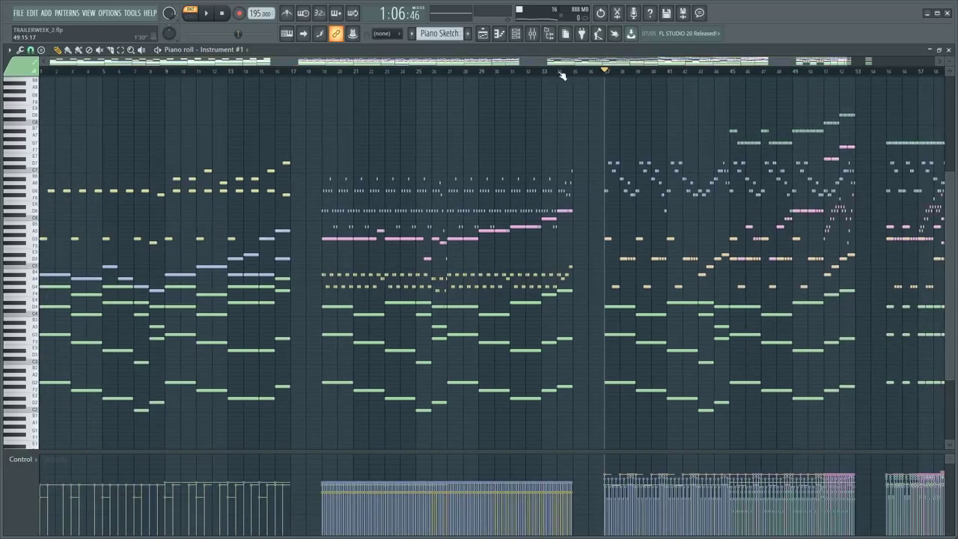
- Play the rising run of notes from bar 51 in the third section, and stop playback
click(834, 72)
scroll(812, 73, up, 3)
drag(799, 72, 791, 69)
key(space)
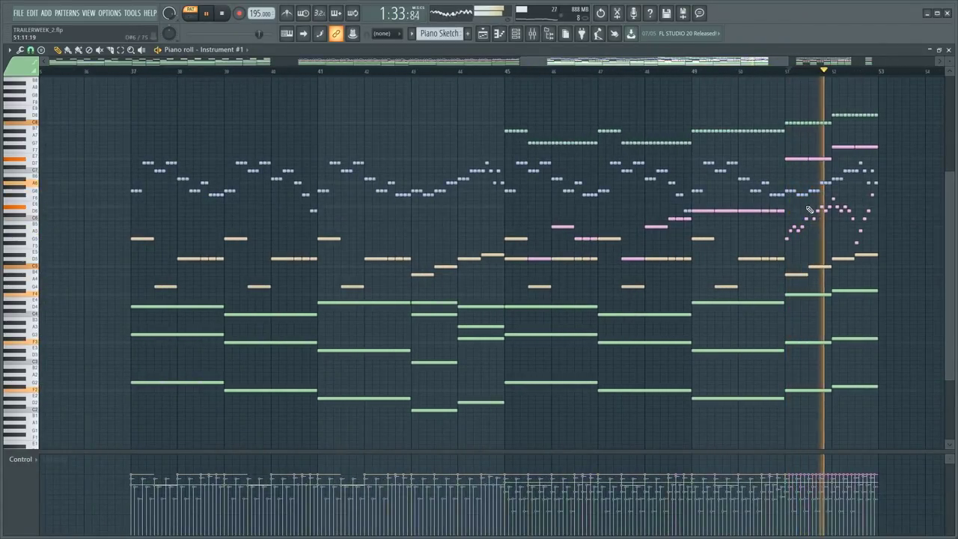
key(space)
- Play a short excerpt of the layered melodies from bar 47, and stop playback
drag(615, 74, 598, 72)
key(space)
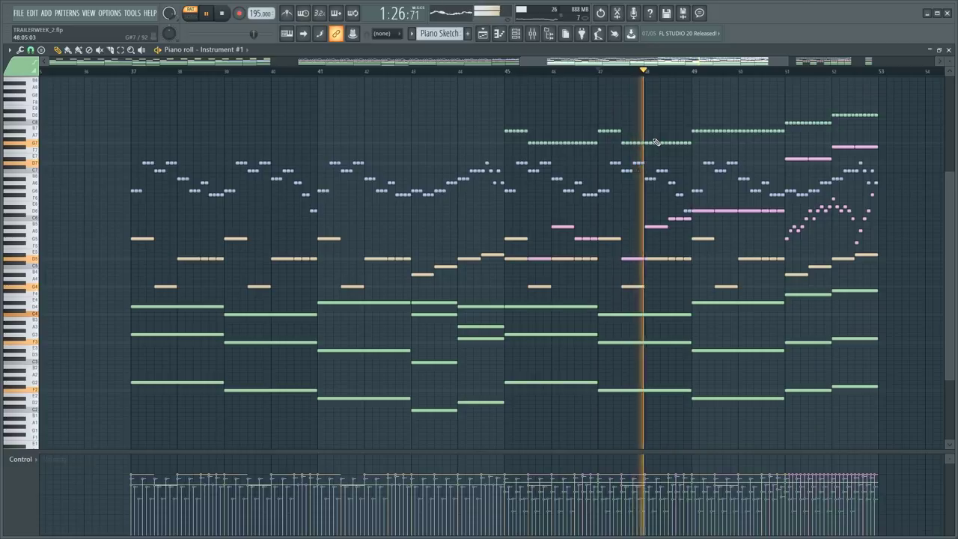
key(space)
- Play the run leading into bar 45, jump to just before bar 49, and stop playback
click(449, 72)
key(space)
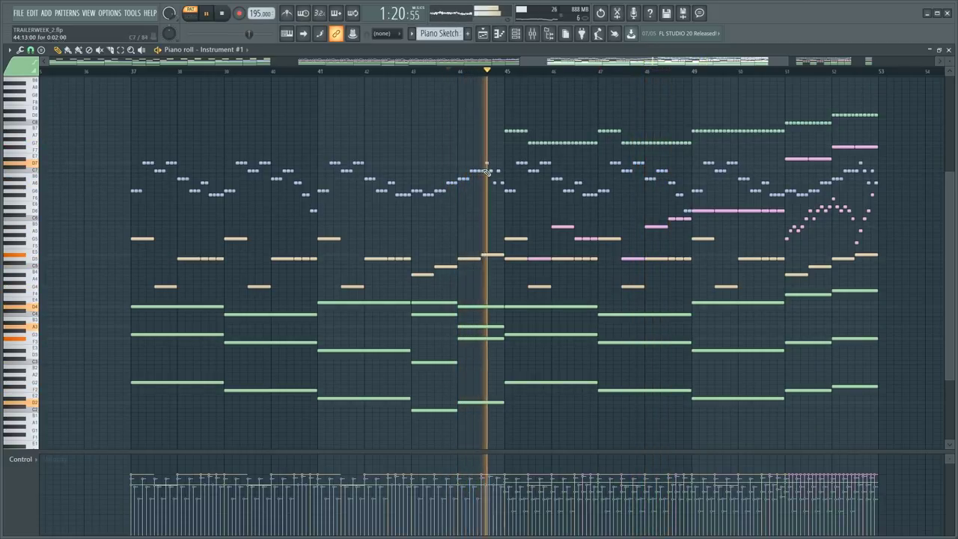
click(683, 71)
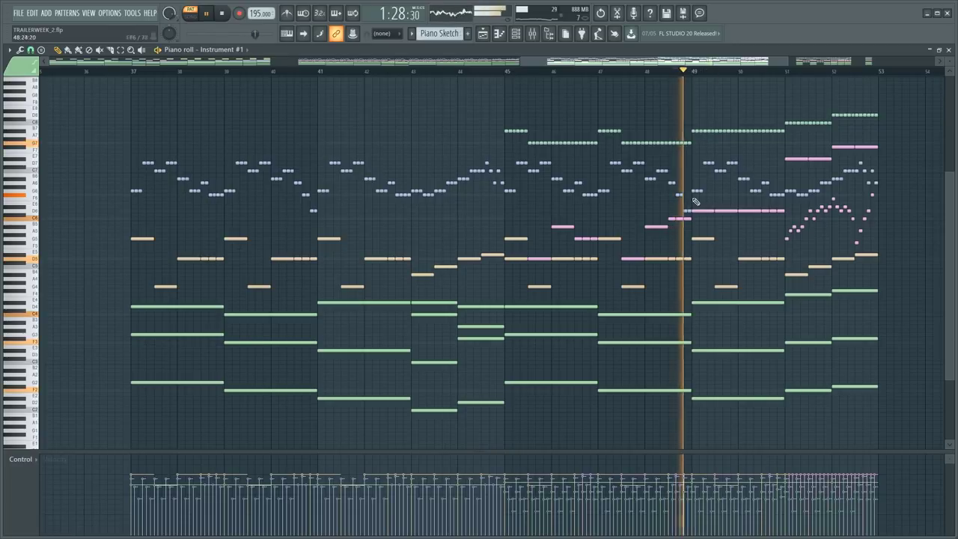
key(space)
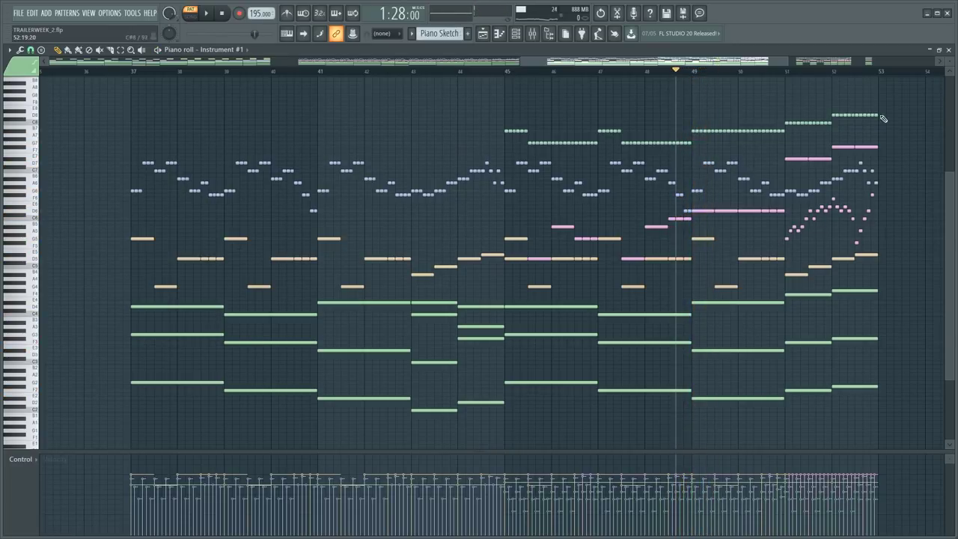
- Resume playback just before bar 49 and jump ahead to bar 51 to hear the section's ending
key(space)
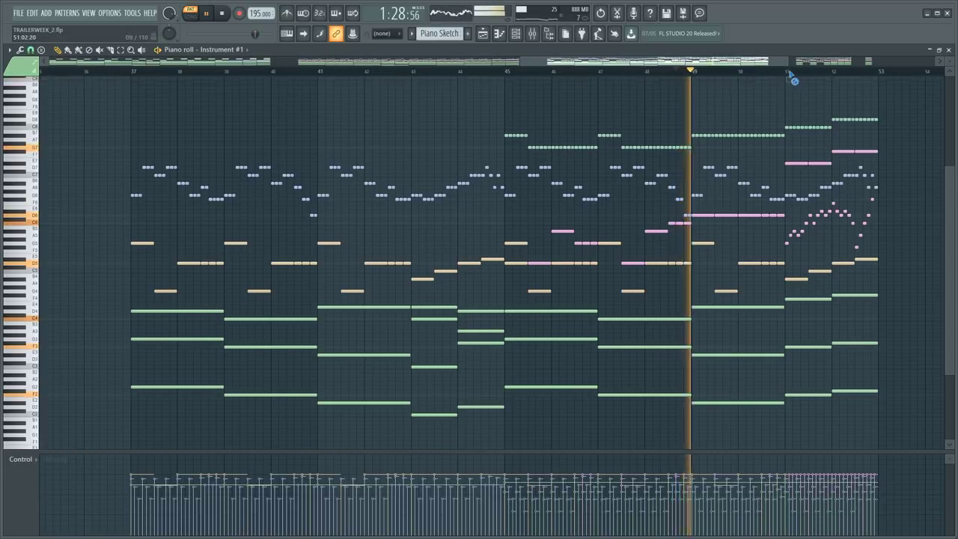
click(789, 72)
scroll(801, 187, up, 1)
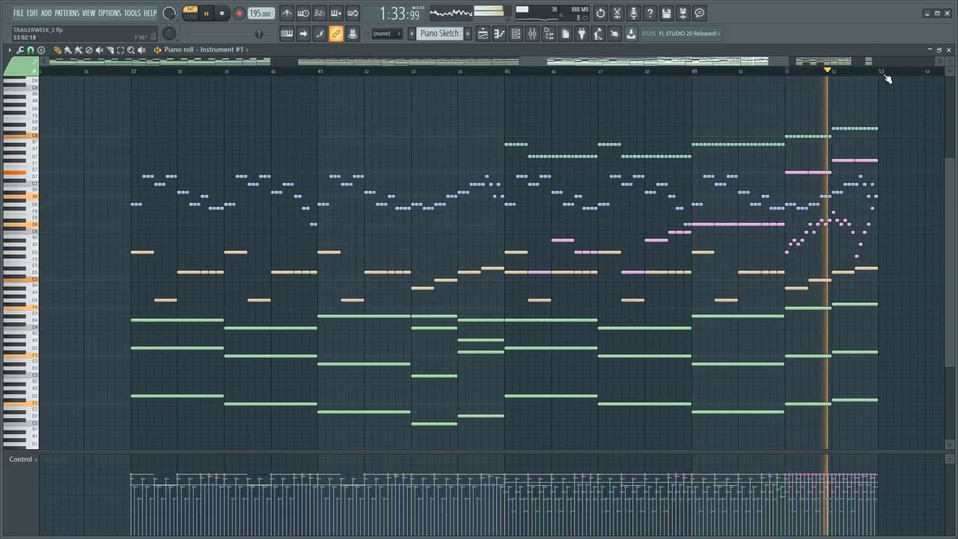
- Stop playback, view all sections of the piano sketch, and set the playhead to bar 34
scroll(886, 79, up, 5)
key(space)
scroll(753, 71, down, 5)
scroll(680, 78, down, 4)
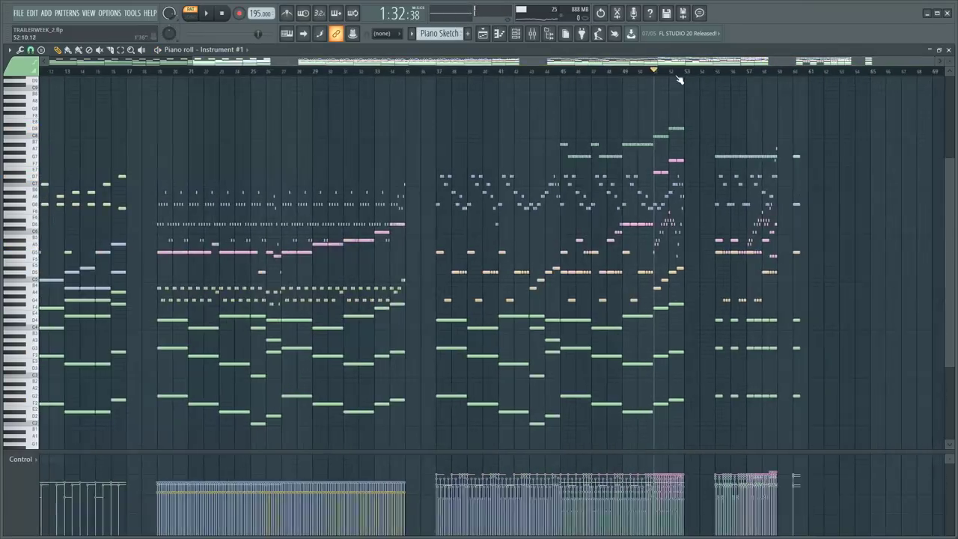
scroll(681, 78, down, 3)
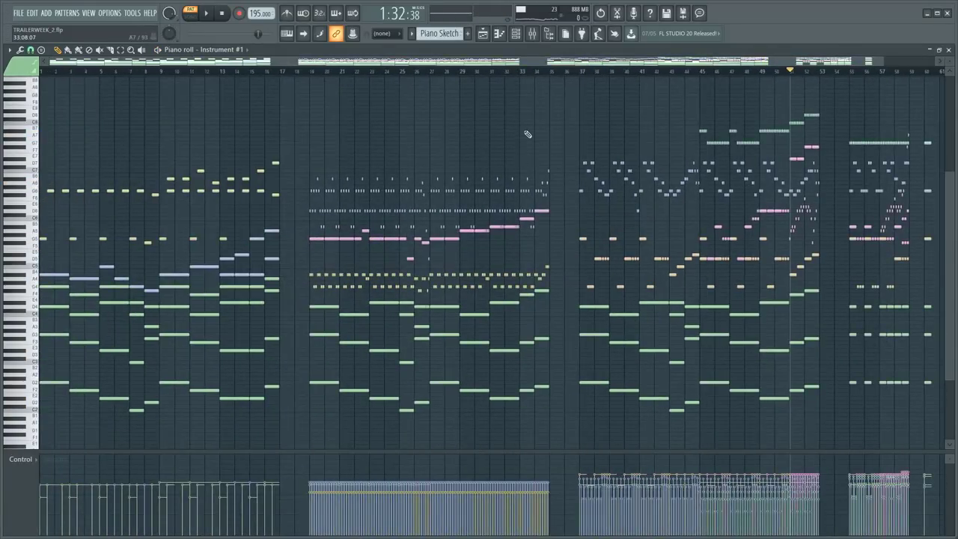
click(535, 72)
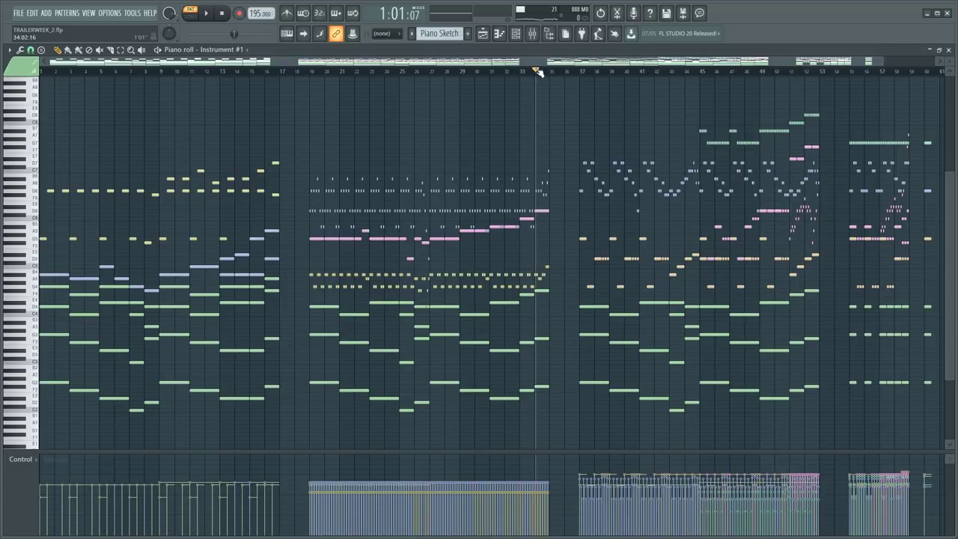
scroll(537, 71, down, 1)
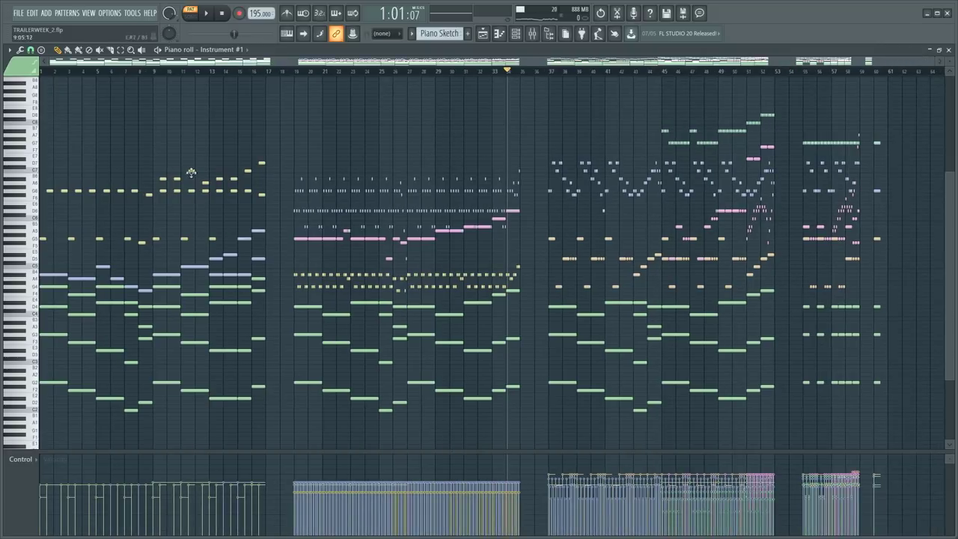
- Show the Piano Sketch clip in the playlist, display the channel rack, and create a new empty pattern
key(F5)
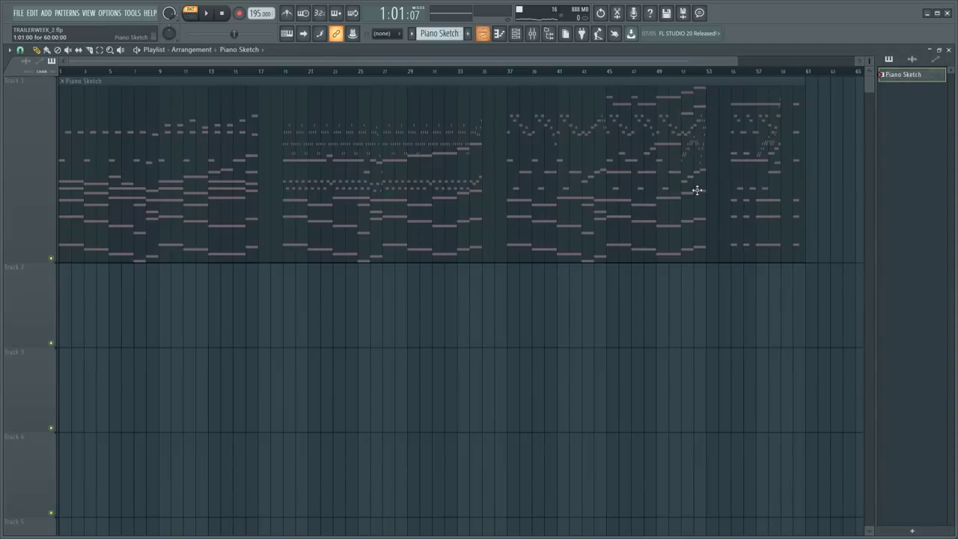
scroll(498, 293, up, 2)
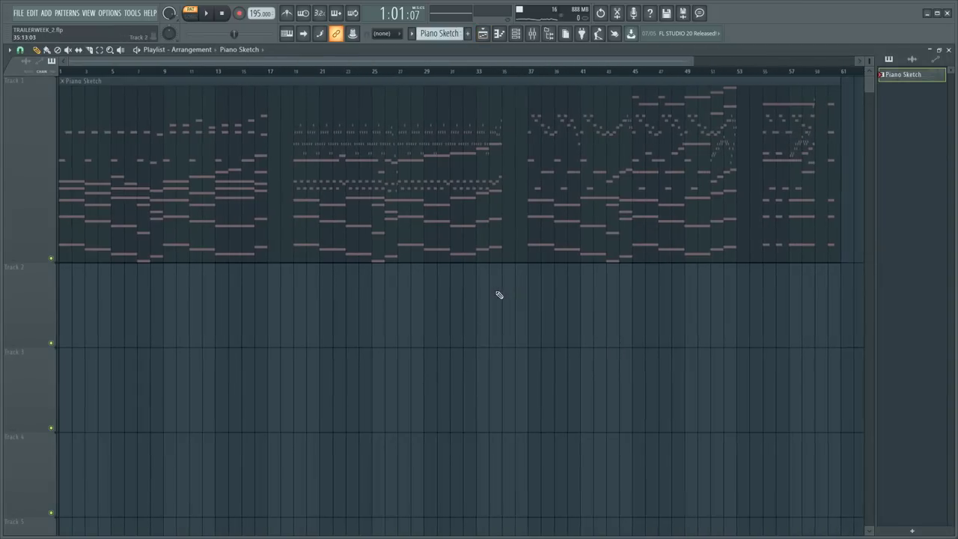
key(F6)
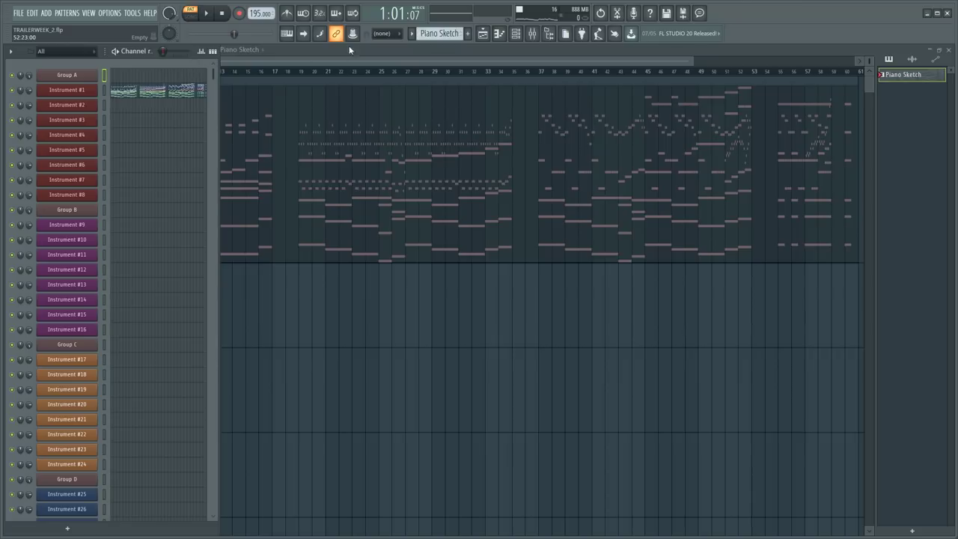
click(467, 33)
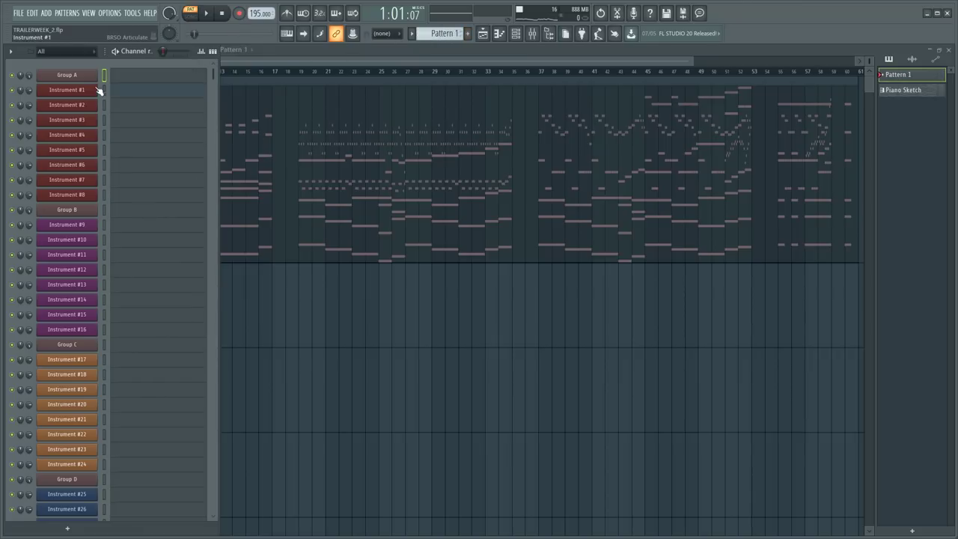
- Open Group A's Kontakt, collapse The Giant instrument in its rack, and close the Kontakt window
click(75, 76)
click(363, 120)
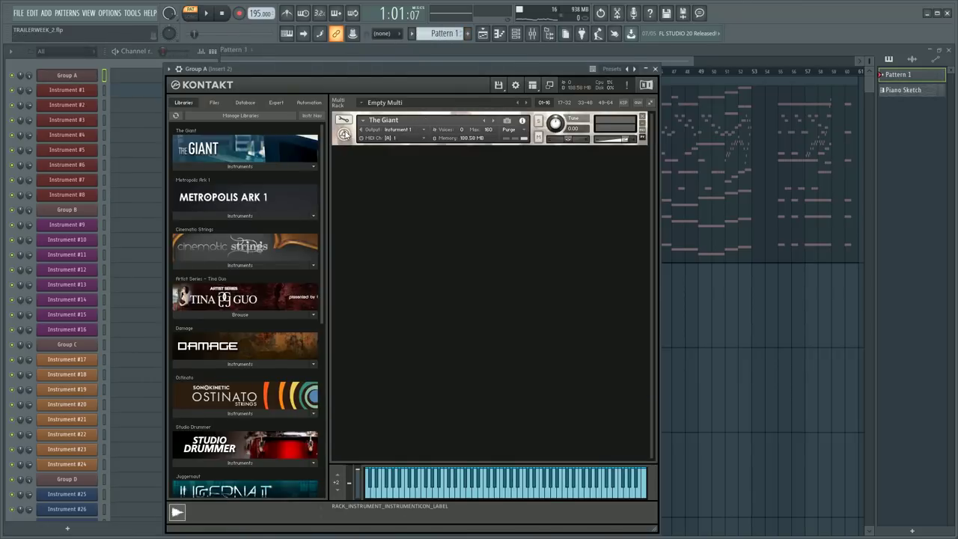
drag(391, 67, 473, 84)
click(237, 290)
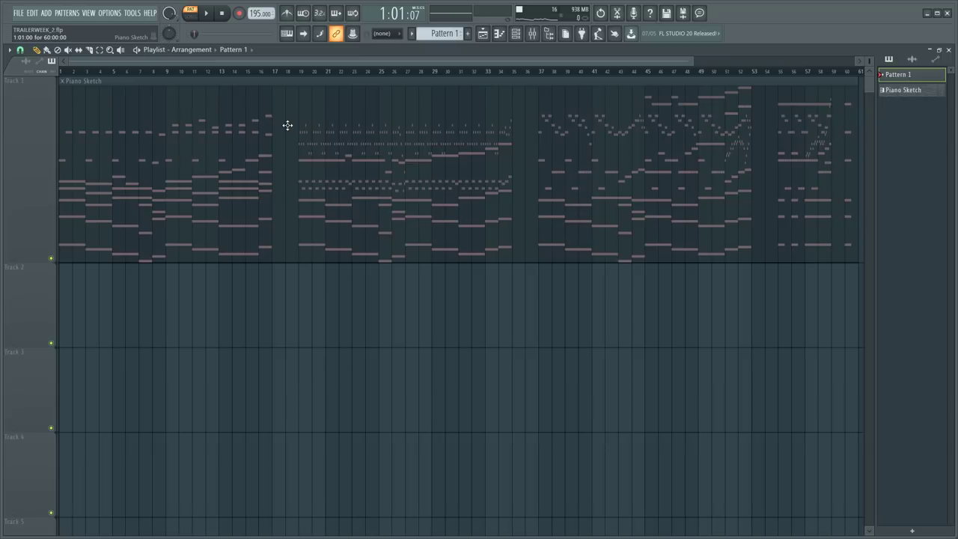
- Add a time marker at bar 1 of the playlist
key(alt+t)
right_click(77, 81)
click(176, 332)
- Check the instrument loaded in Group A's Kontakt from the channel rack, and close it
key(F6)
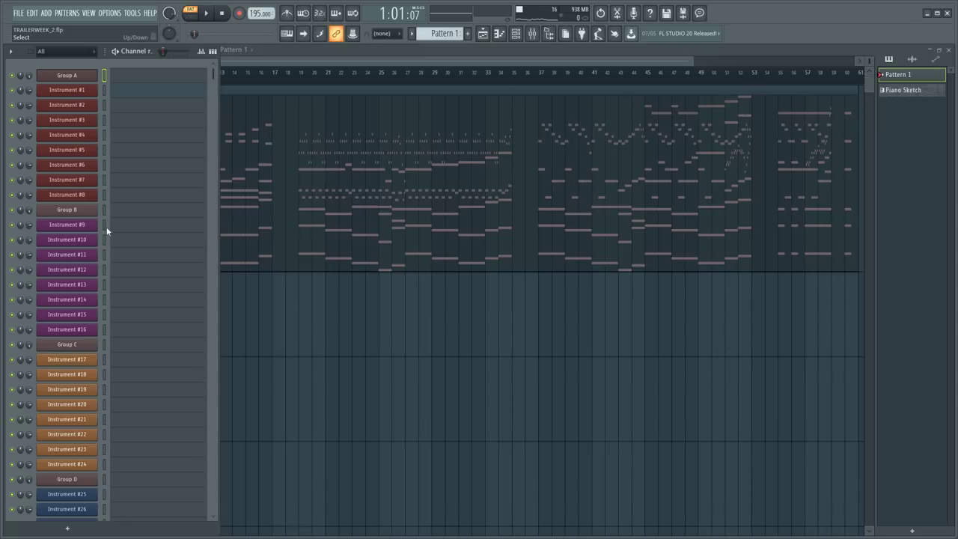
click(85, 76)
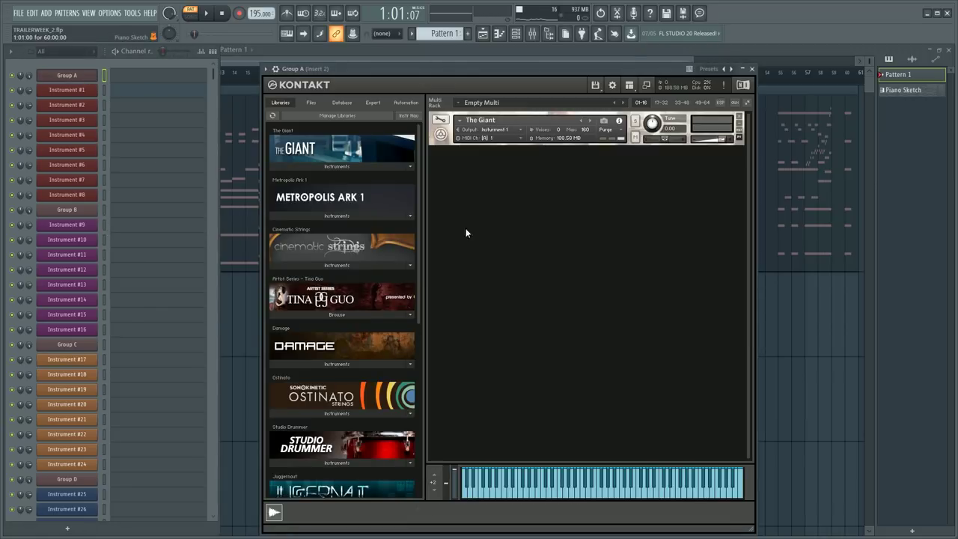
click(225, 315)
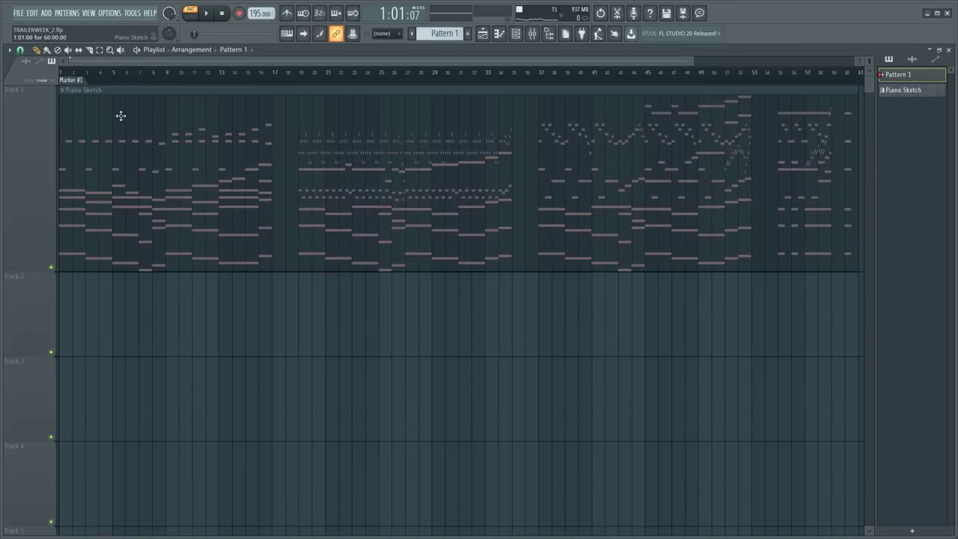
- Rename the playlist marker at bar 1 as Intro
right_click(75, 84)
click(108, 139)
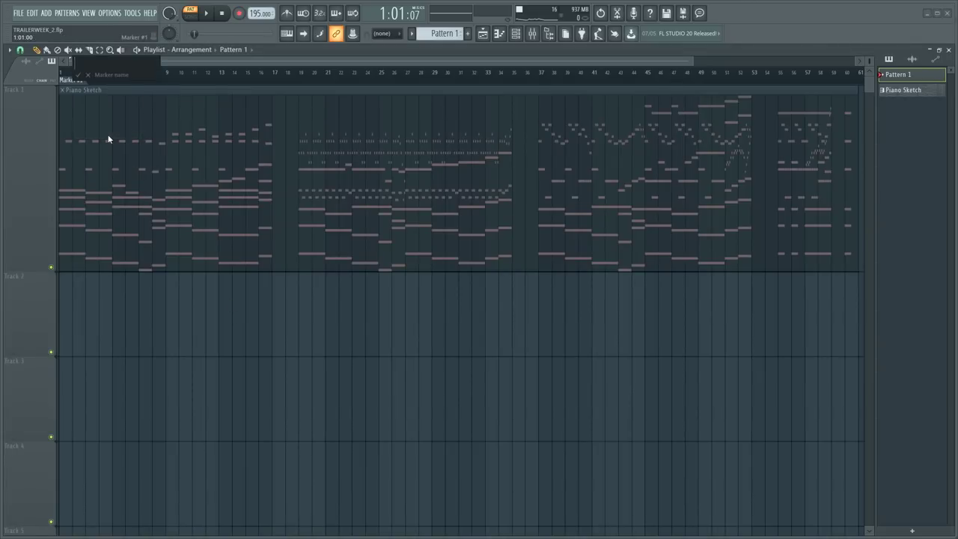
key(Return)
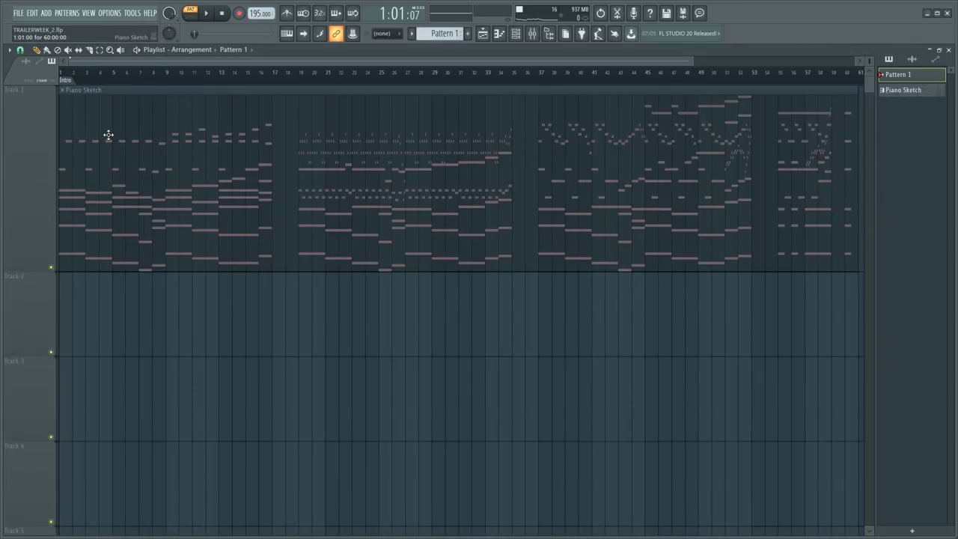
- Look over the instrument groups in the channel rack, and show the browser with its Mixer presets folder collapsed
key(F6)
scroll(134, 187, down, 5)
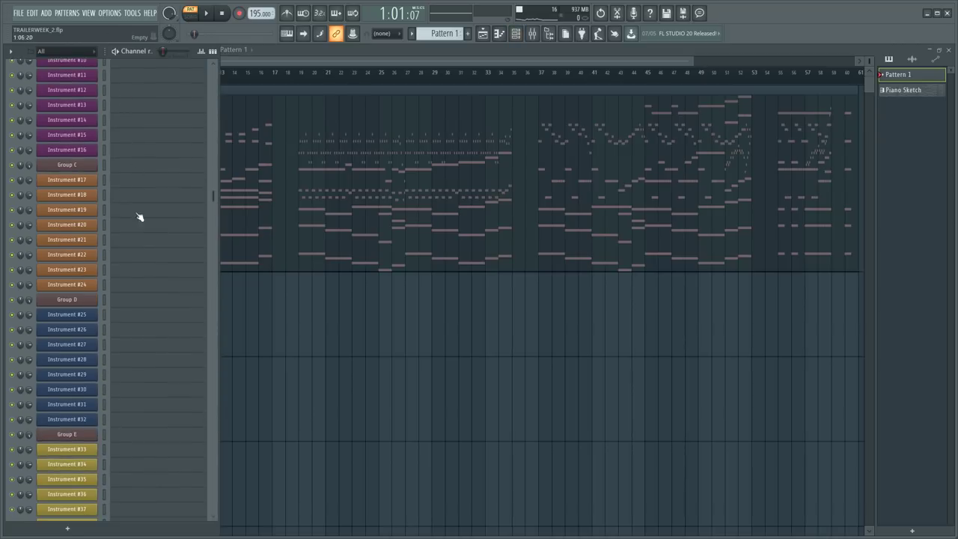
key(F6)
key(alt+F8)
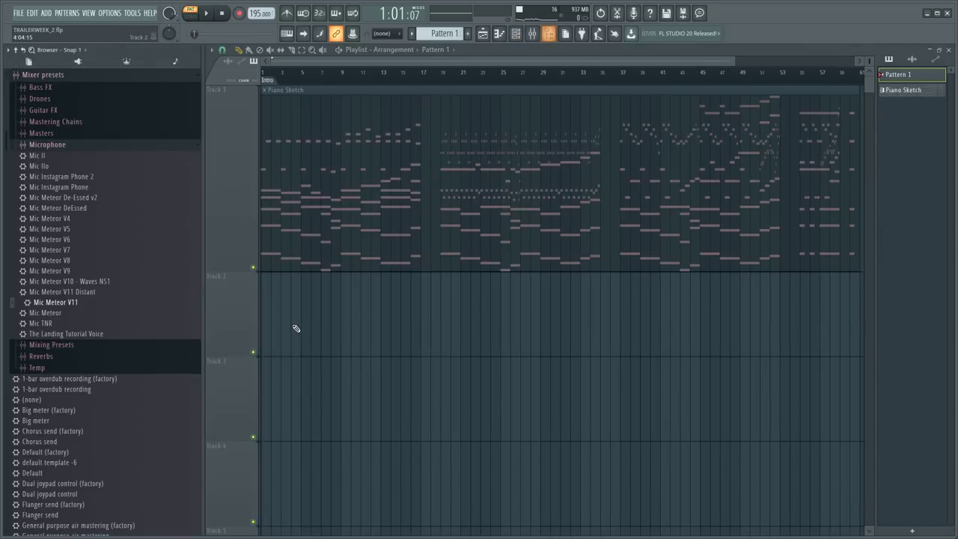
click(67, 76)
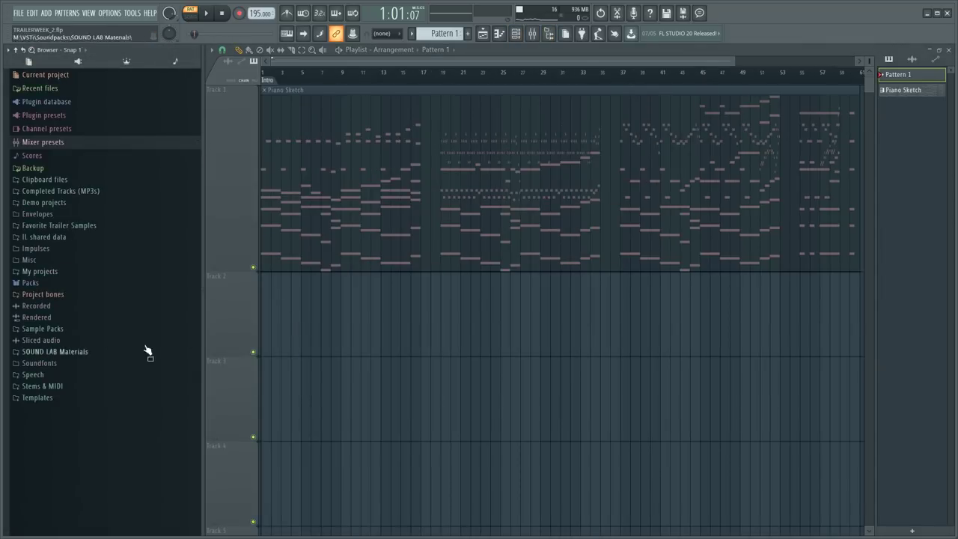
- Open the Kontakt windows of Group A and Group B from the channel rack to compare their racks
key(F6)
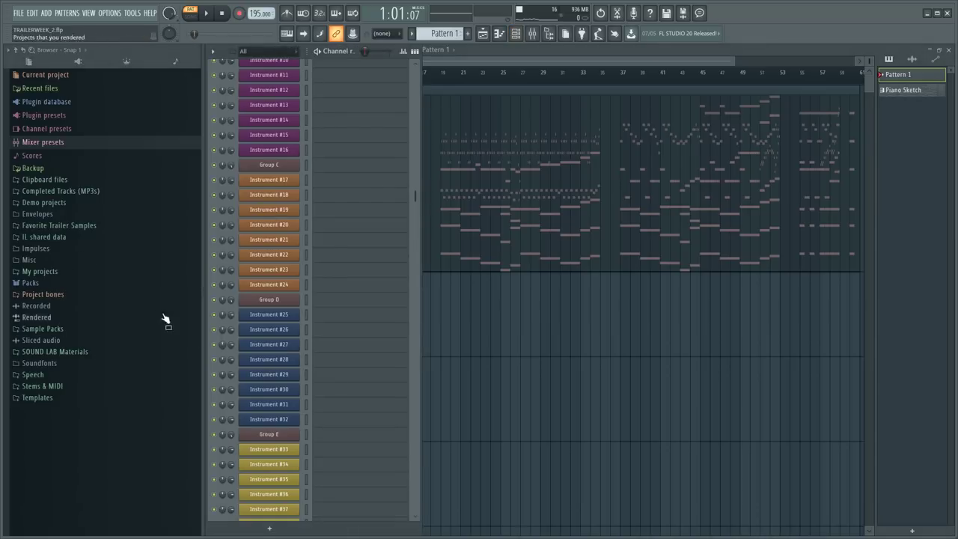
scroll(380, 217, up, 4)
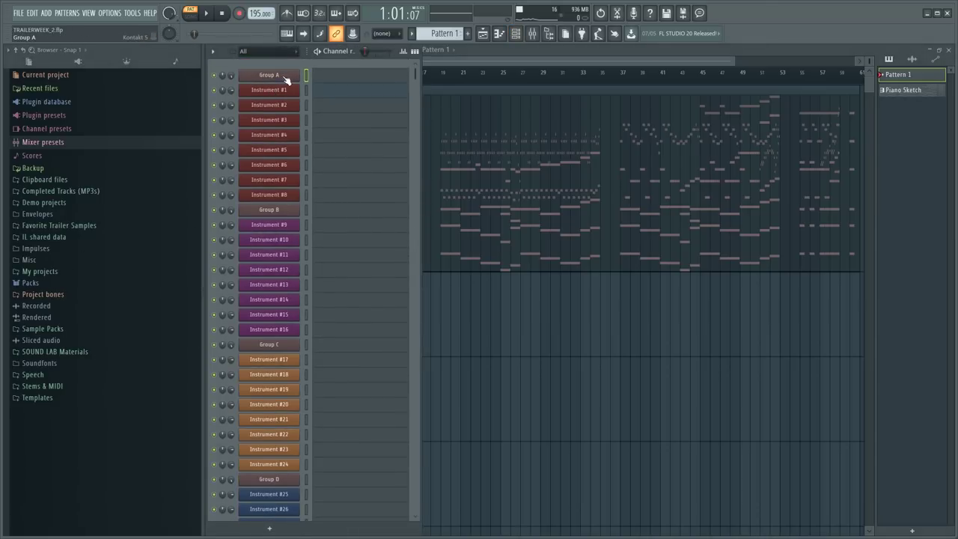
click(287, 76)
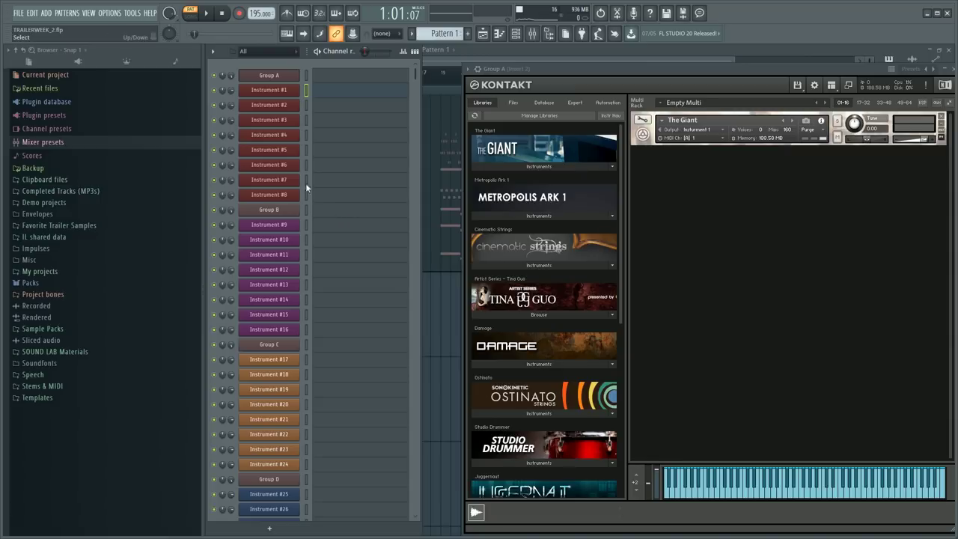
click(292, 211)
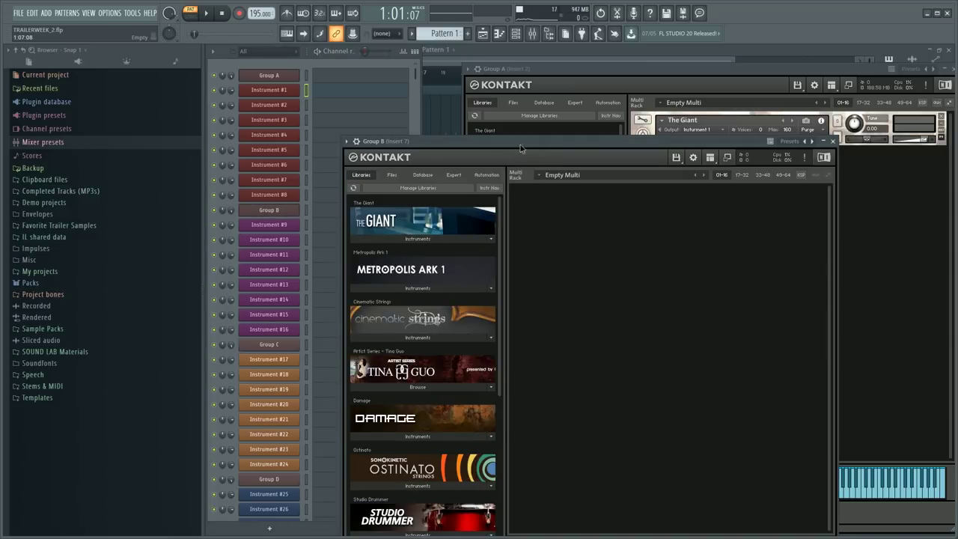
drag(479, 142, 514, 110)
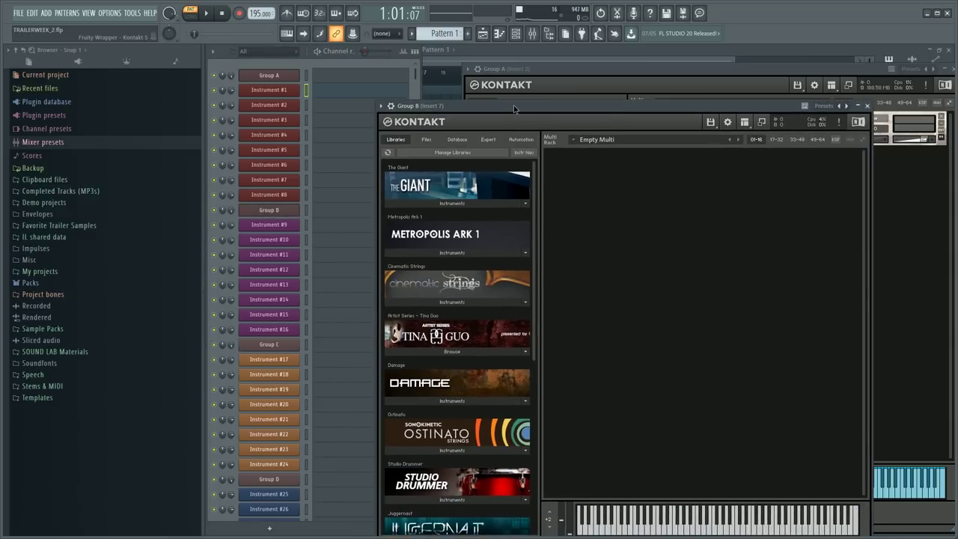
- Select the Instrument #2 channel and reopen Group A's Kontakt window beside the channel rack
click(294, 76)
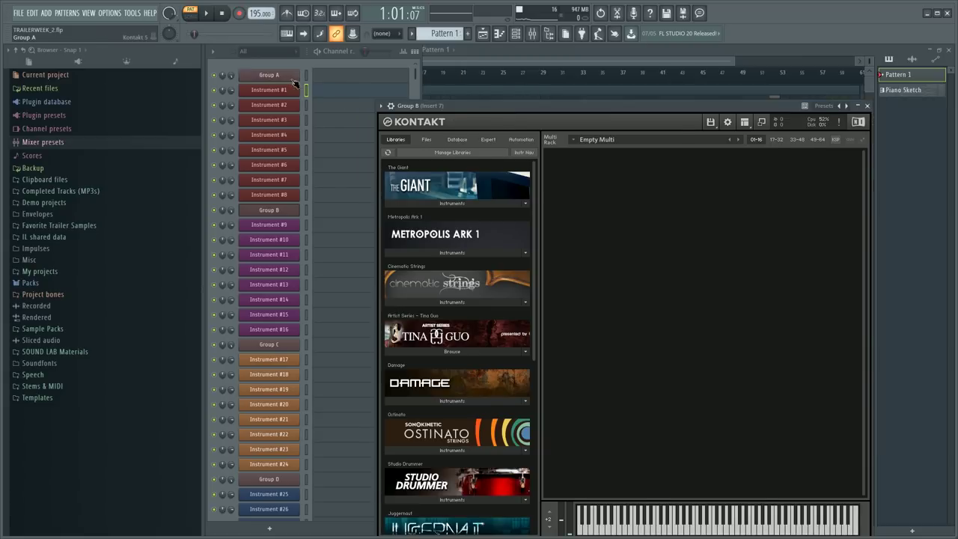
click(305, 100)
click(291, 76)
click(292, 76)
drag(592, 70, 501, 70)
- Load a second instance of The Giant.nki into Group A's Kontakt and apply its Emotional preset
click(447, 166)
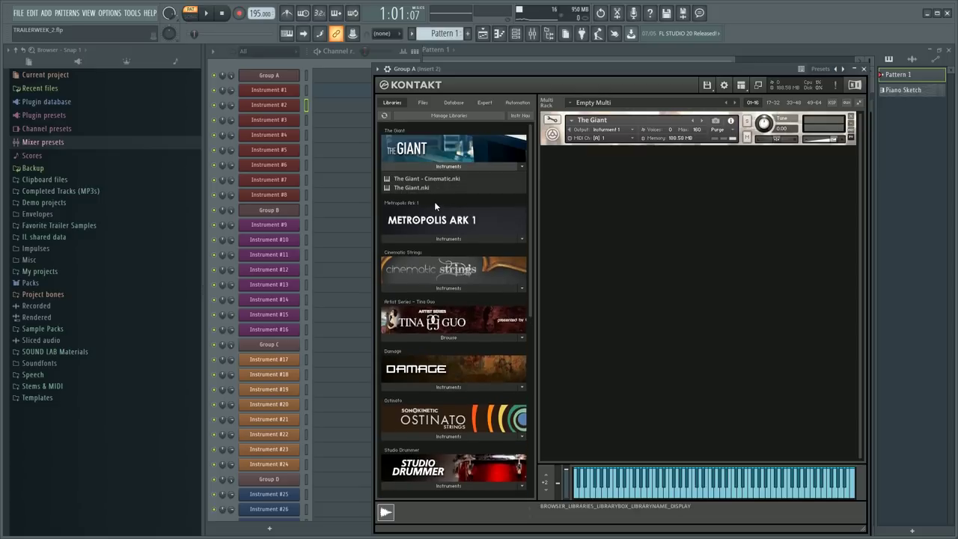
double_click(440, 188)
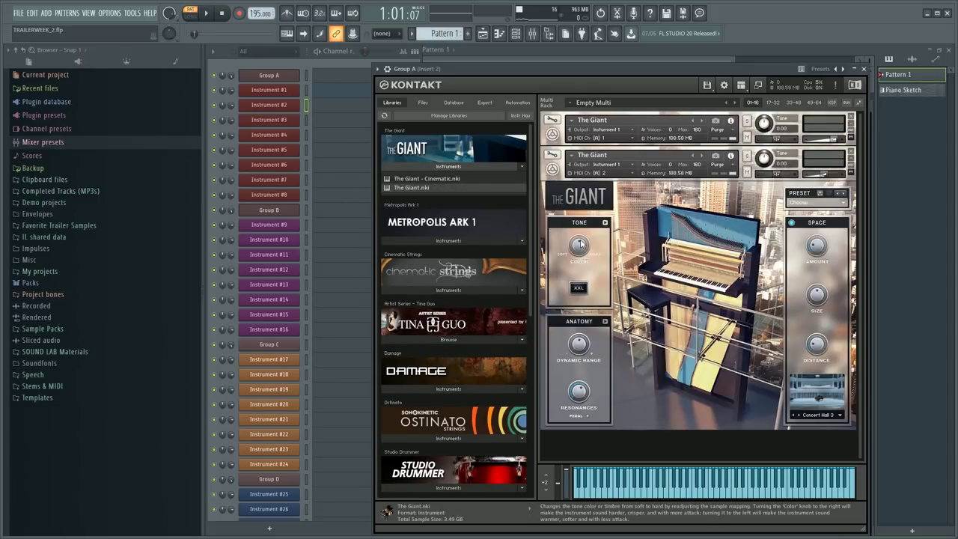
click(832, 212)
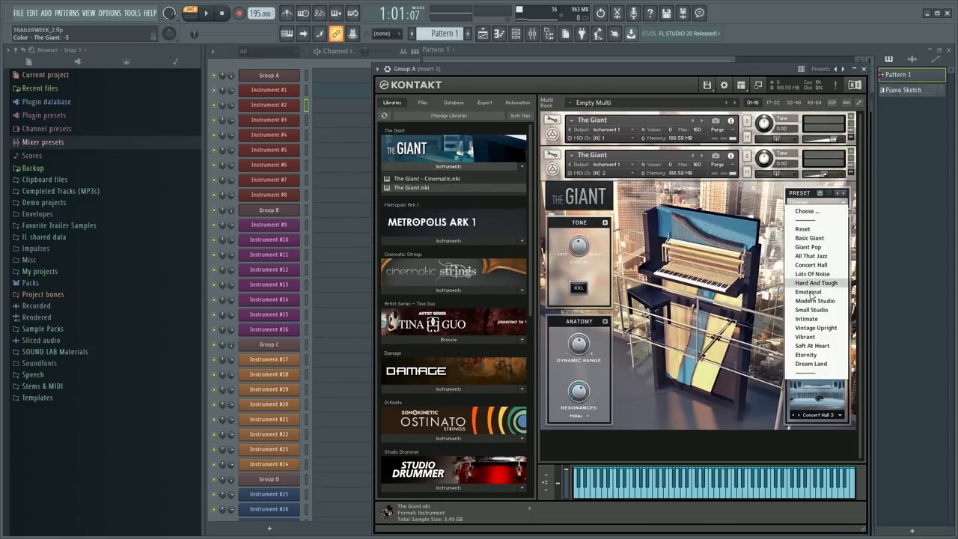
click(815, 289)
- Rename the Instrument #2 channel as Reverbered Piano
shift+click(277, 105)
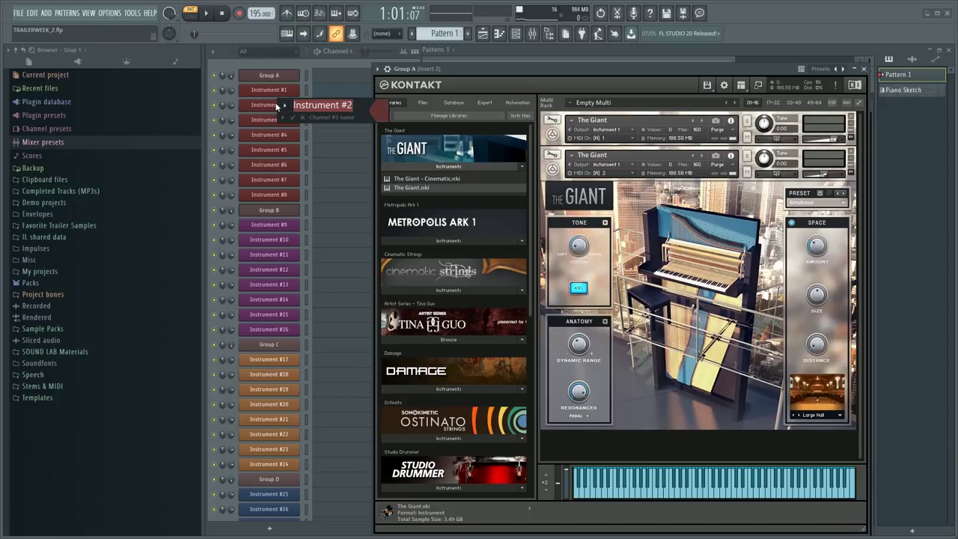
text(Piano)
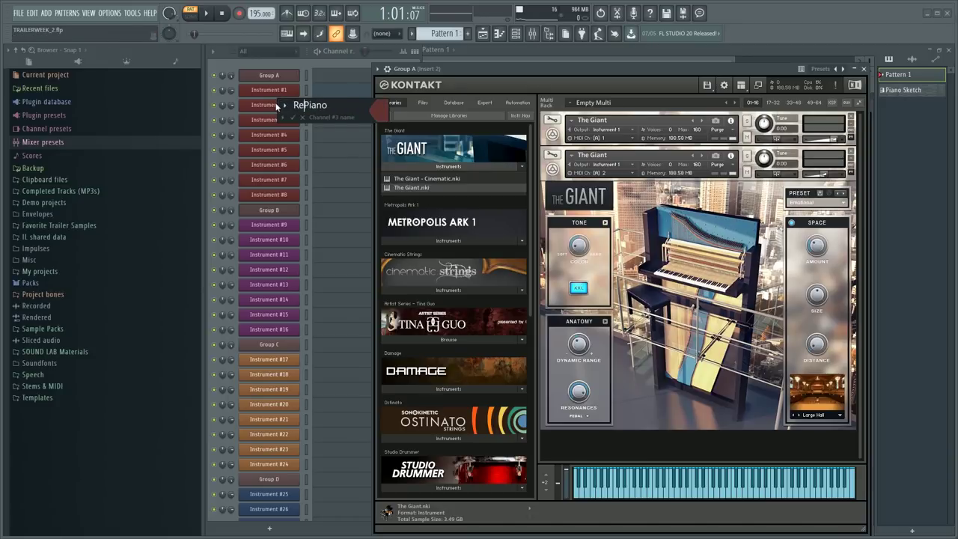
text(Reverbered)
key(Return)
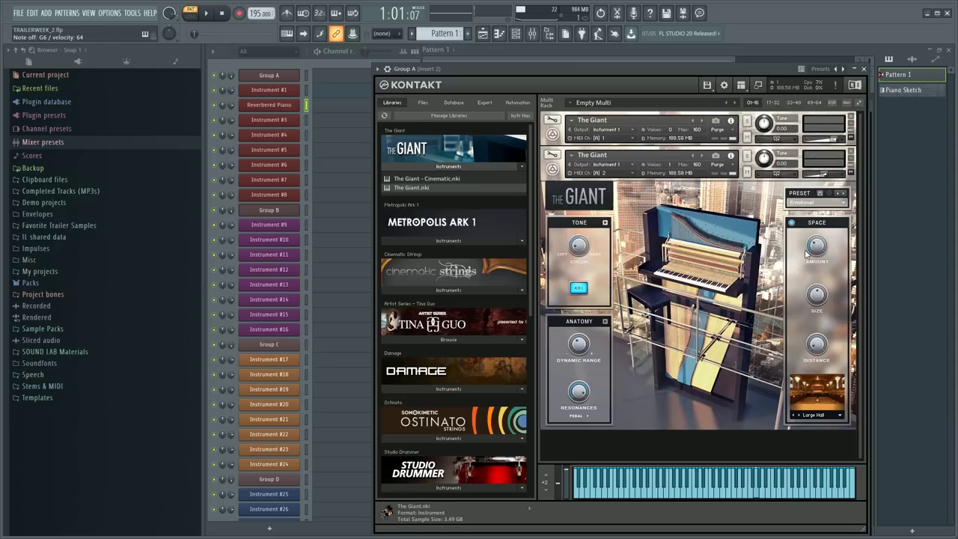
- Route the second Giant piano to output Insturment 2 and select mixer insert 3
key(F9)
click(612, 165)
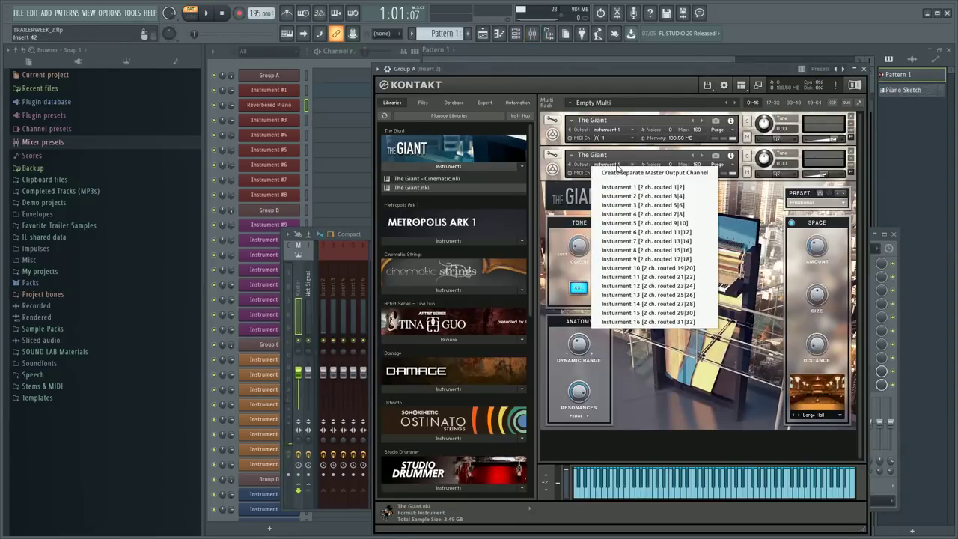
click(642, 196)
click(335, 275)
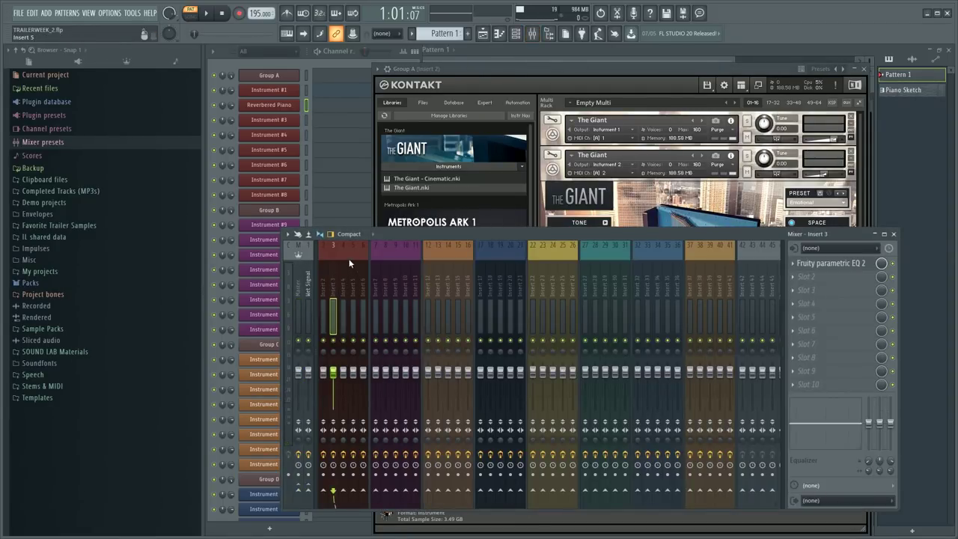
- Load Valhalla Shimmer into slot 2 of mixer insert 3 and set its mix to 0.25
click(816, 276)
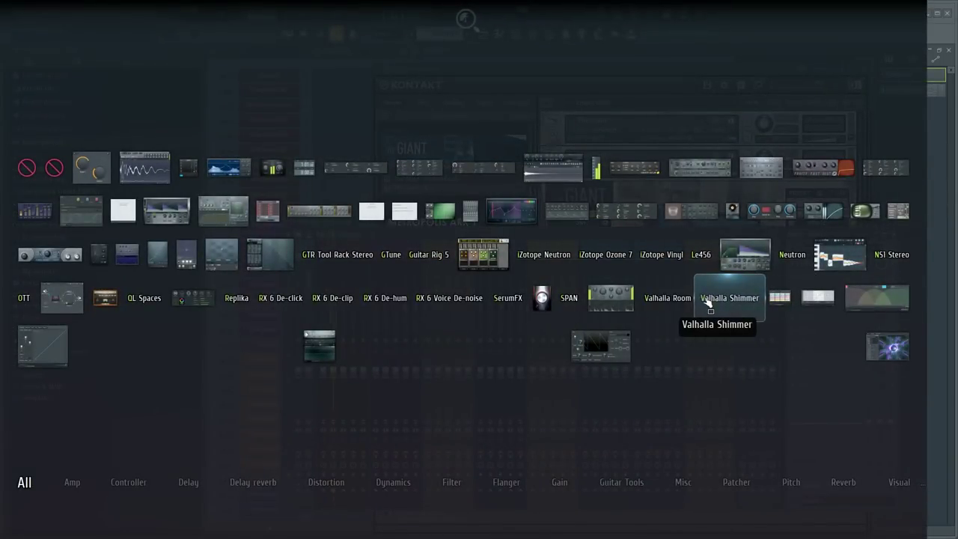
click(707, 297)
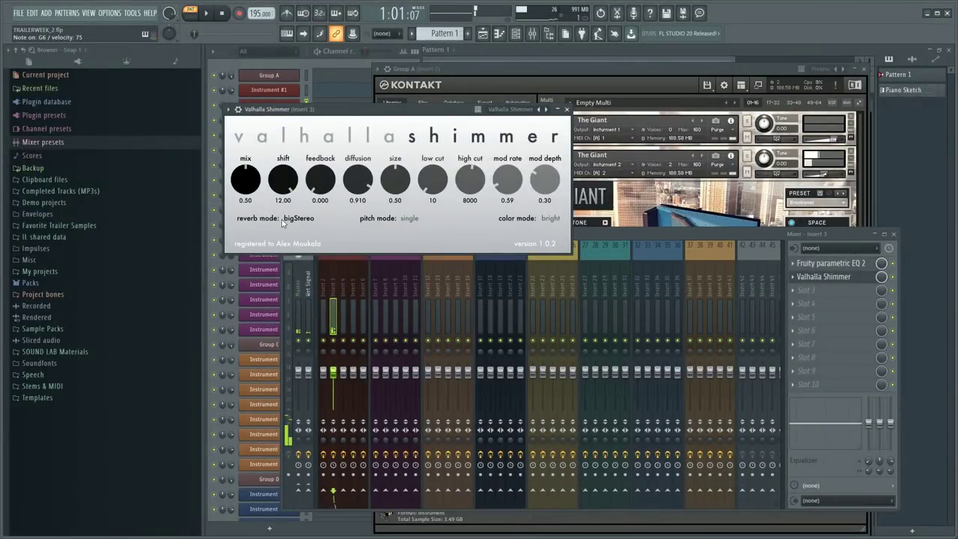
click(246, 200)
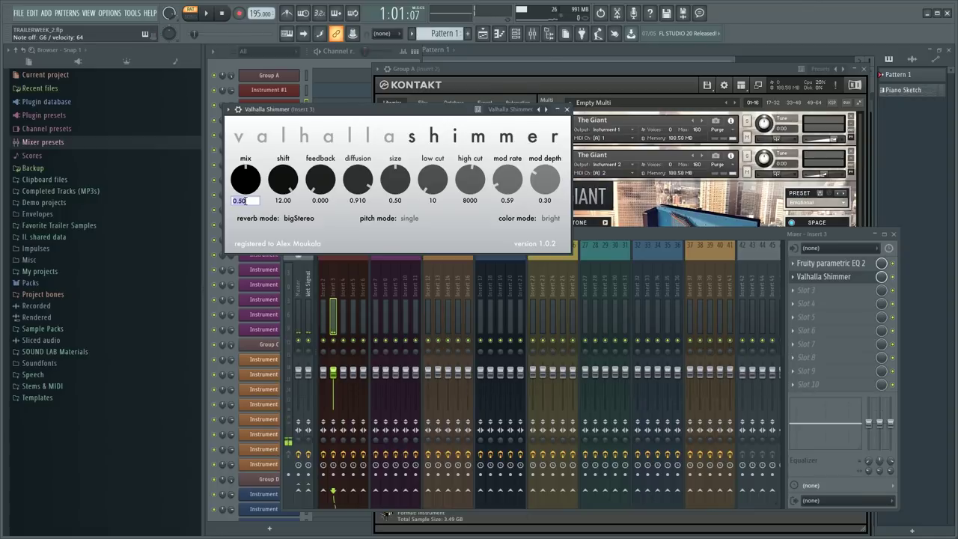
text(0.25)
key(Return)
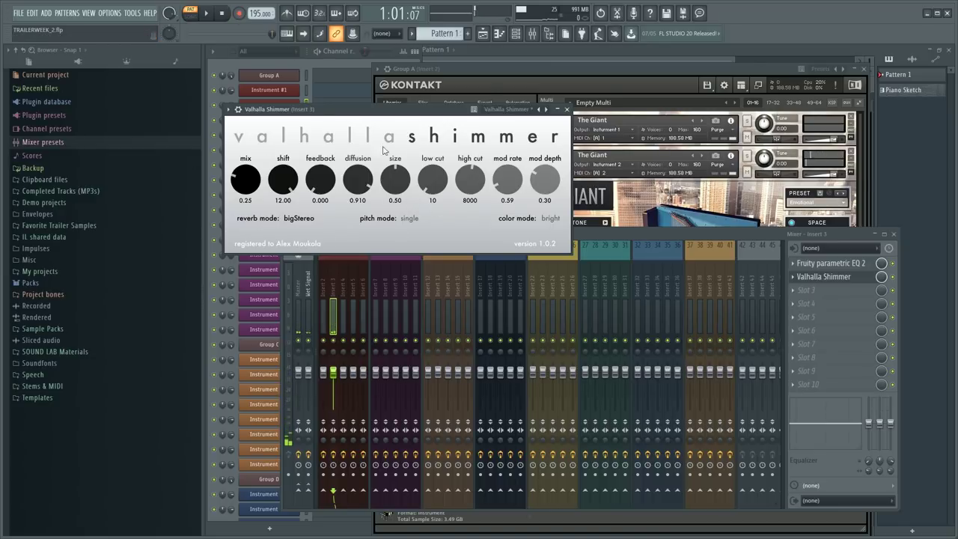
- Move Valhalla Shimmer down to slot 3 and load Fruity delay bank into slot 2 above it
scroll(848, 279, down, 1)
middle_click(822, 279)
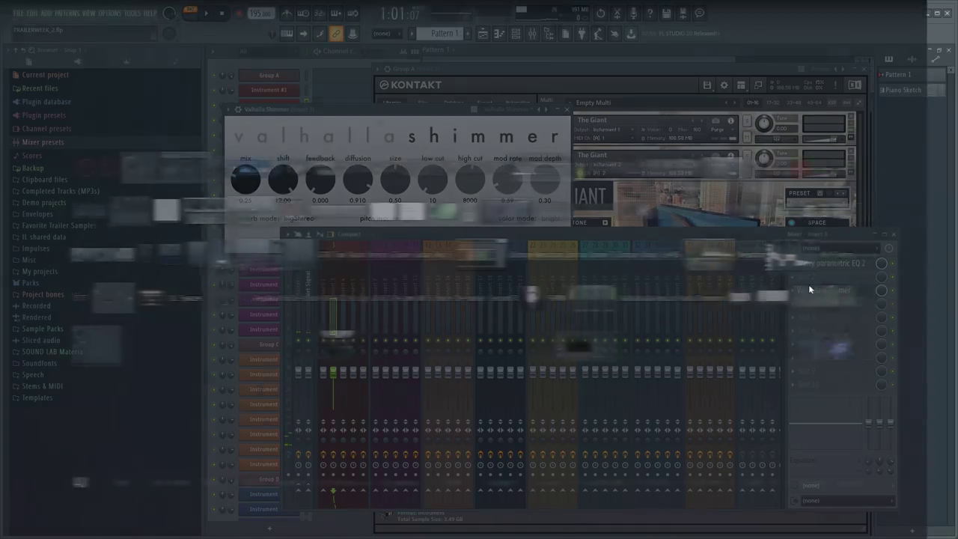
text(dela)
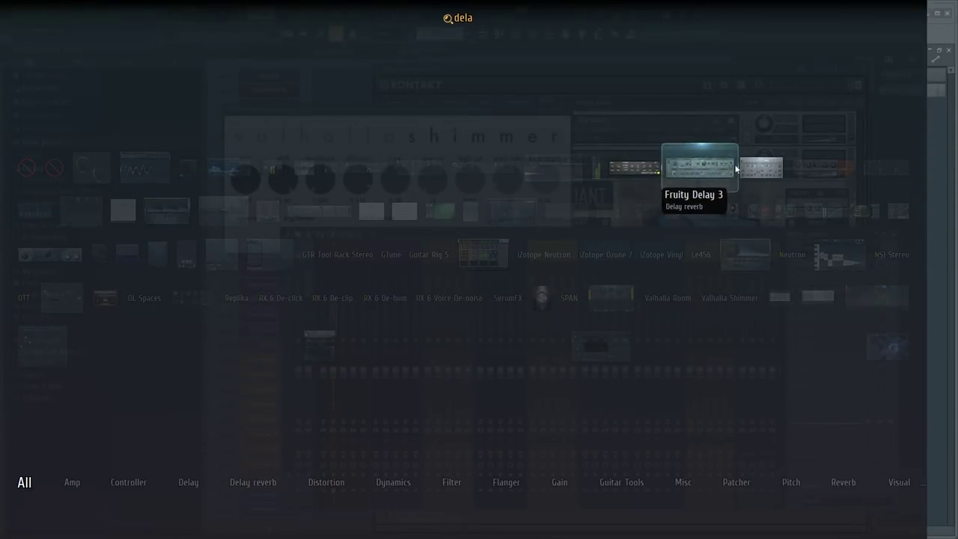
click(764, 169)
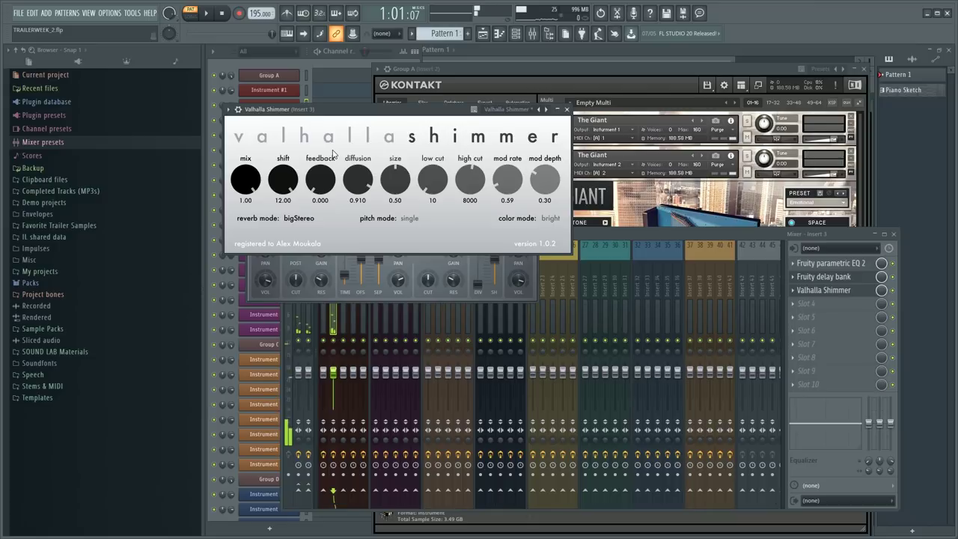
- Set Valhalla Shimmer's mix back to 0.25, close its window and bypass the effect
click(247, 201)
text(0.25)
key(Return)
drag(386, 109, 470, 262)
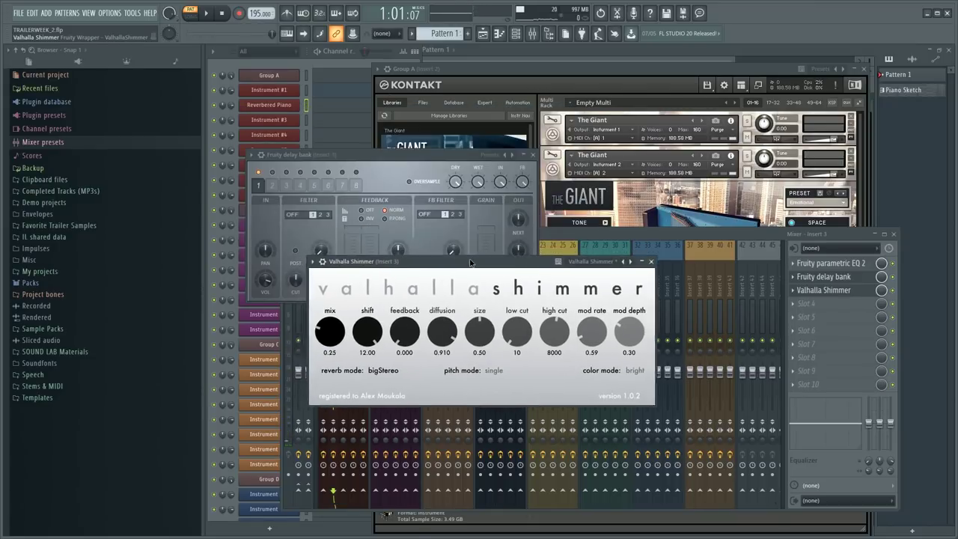
click(650, 263)
- Set the first unit of Fruity delay bank to ping-pong feedback with left panning and raise its delay time
click(817, 277)
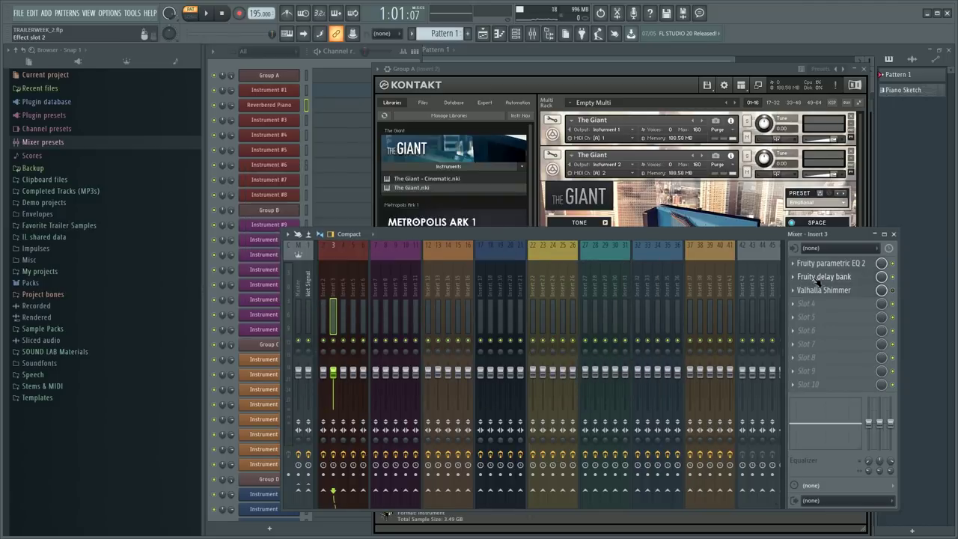
click(817, 278)
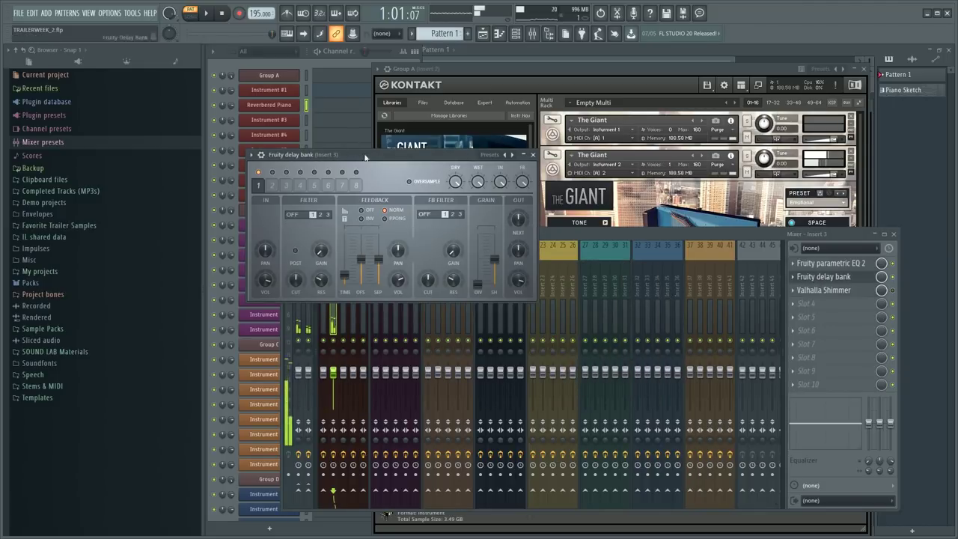
drag(355, 154, 336, 142)
drag(326, 262, 325, 252)
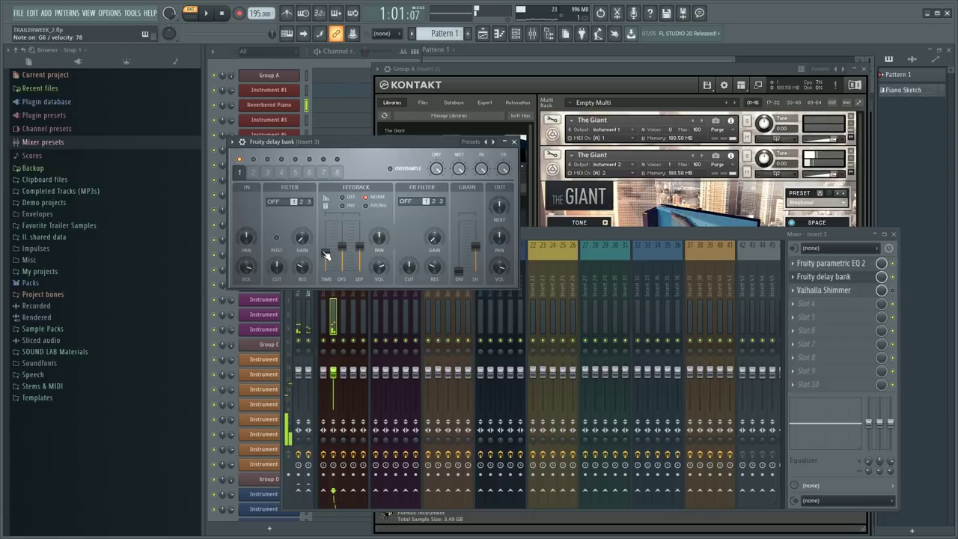
click(365, 205)
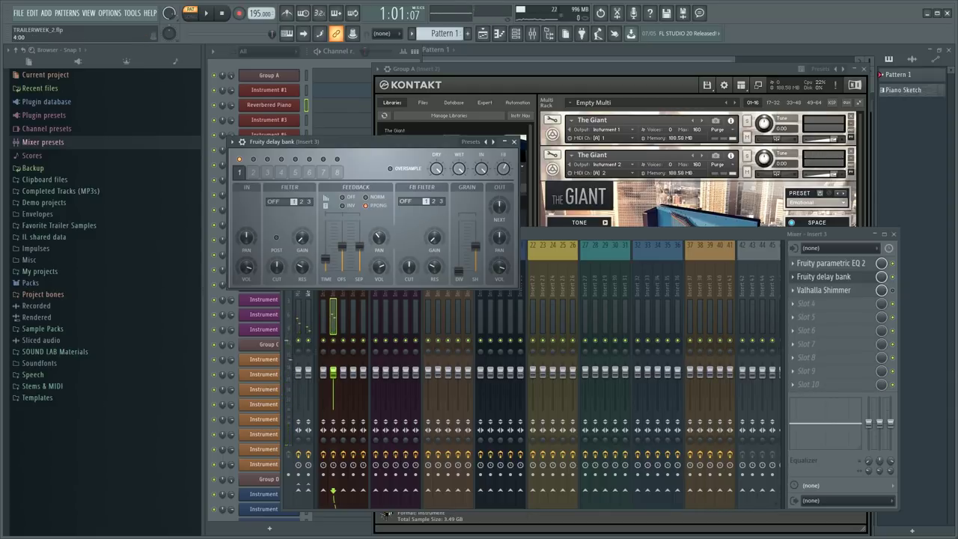
click(326, 250)
drag(327, 258, 326, 255)
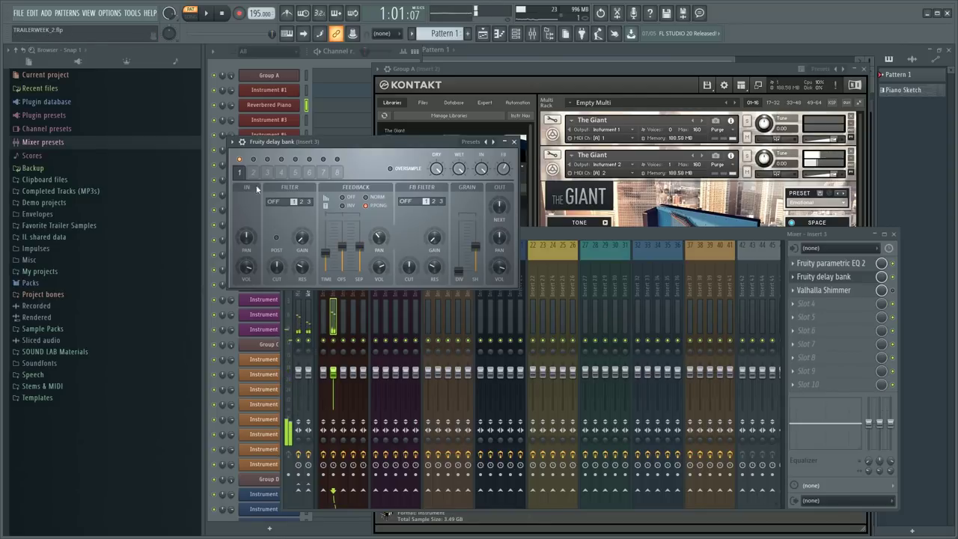
drag(327, 141, 475, 192)
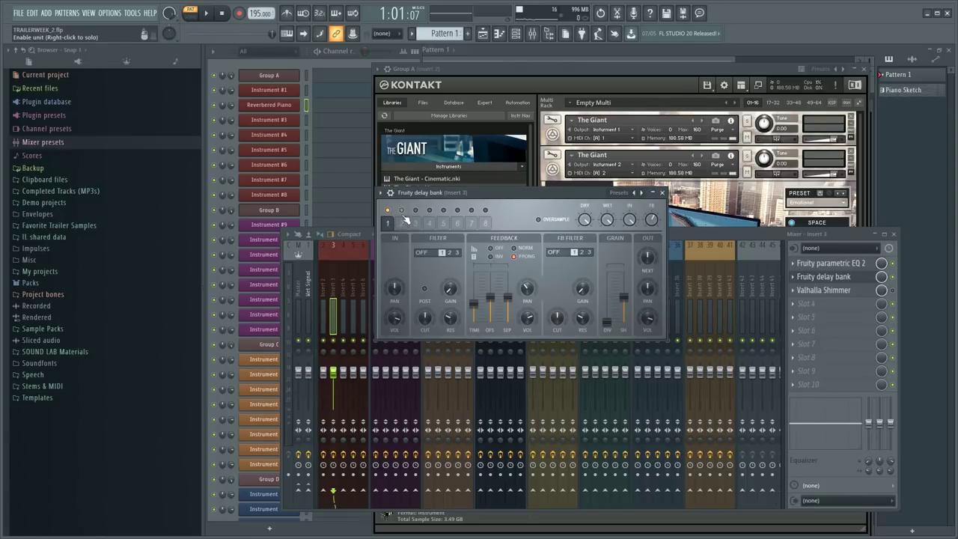
- Enable the second delay unit with ping-pong feedback and copy the first unit's feedback panning value to it
click(402, 224)
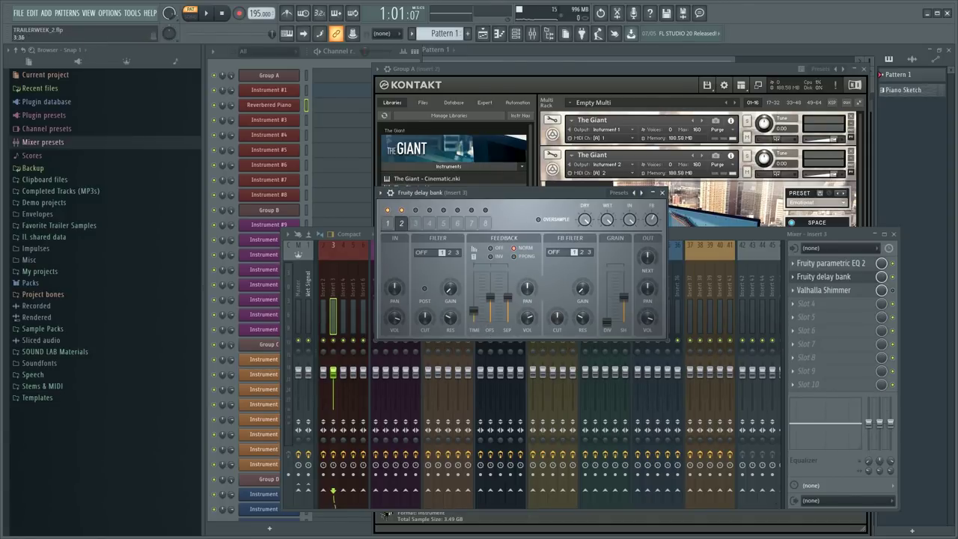
click(387, 223)
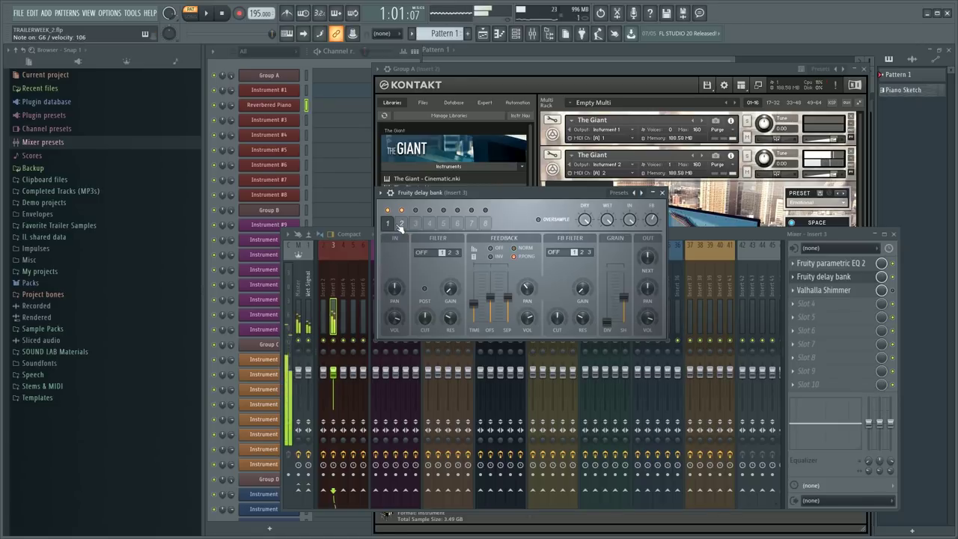
right_click(528, 289)
click(550, 398)
click(401, 223)
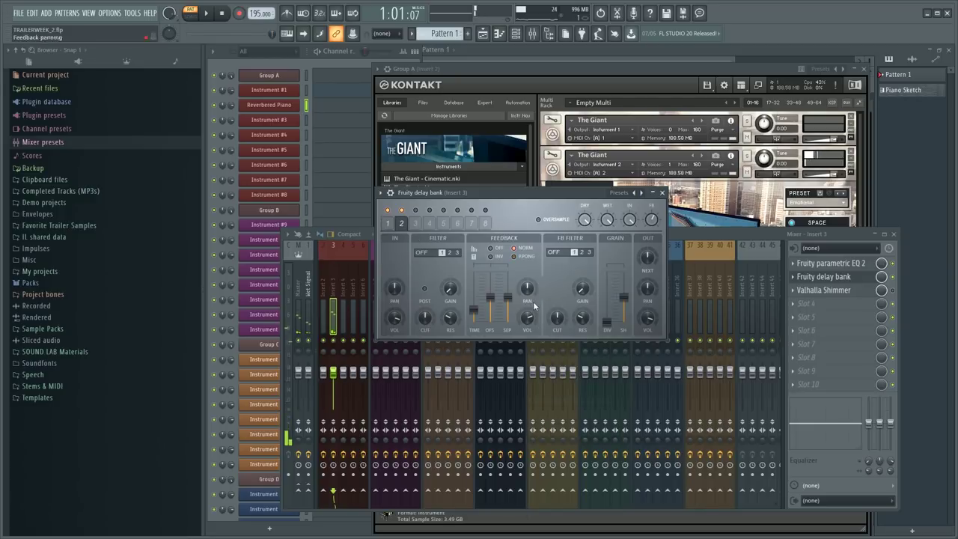
right_click(528, 289)
click(553, 406)
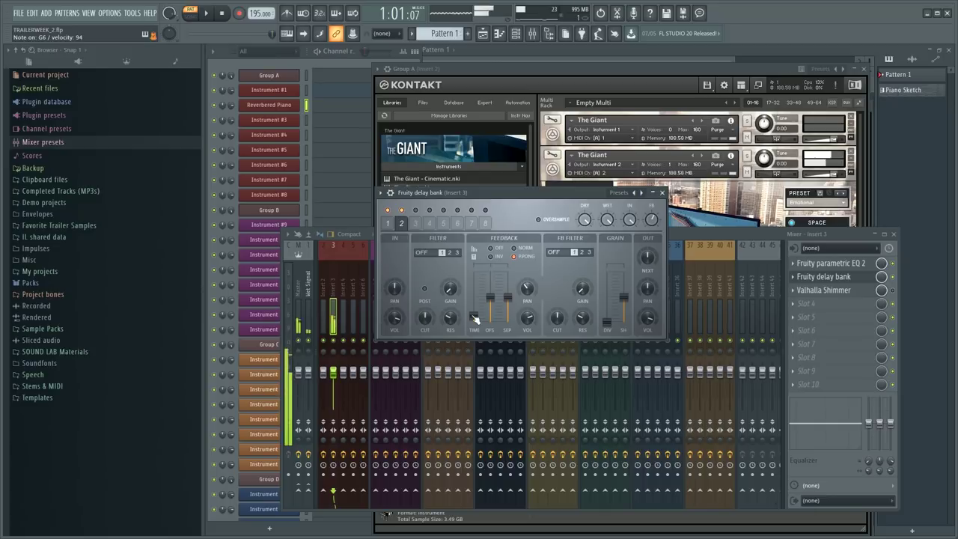
- Fine-tune the second delay unit's time and feedback with Valhalla Shimmer switched back on
drag(474, 318, 474, 313)
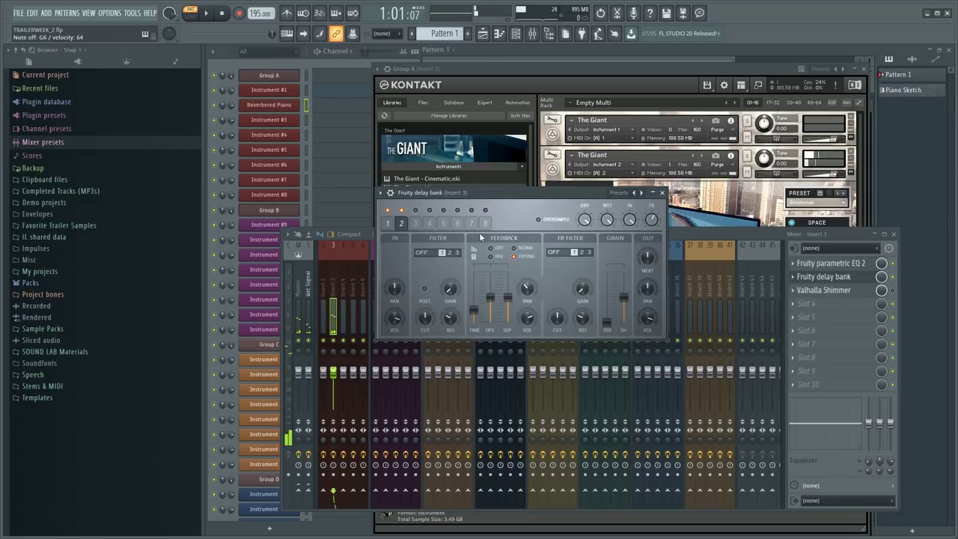
click(868, 314)
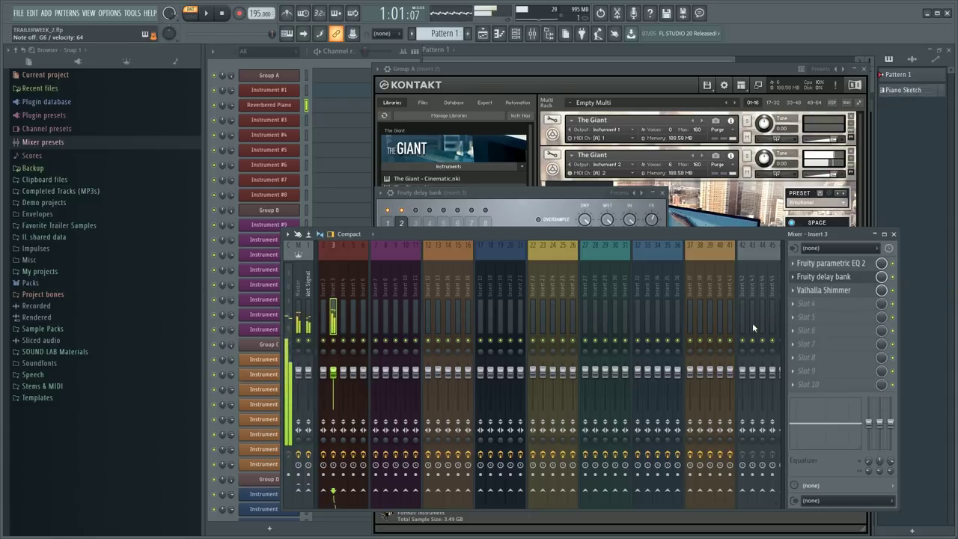
click(641, 222)
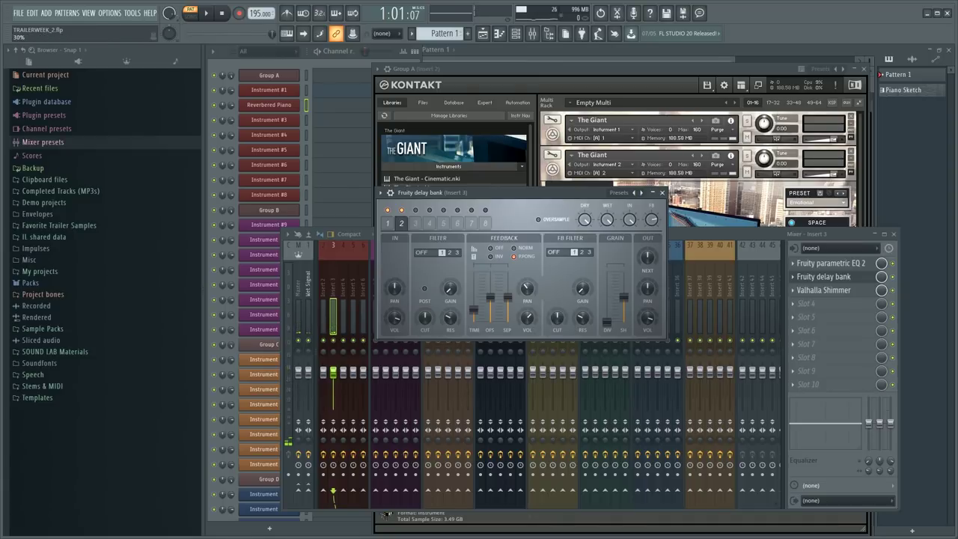
- Open the Reverbered Piano's piano roll, clear the trial notes and turn on the metronome for playback
key(F7)
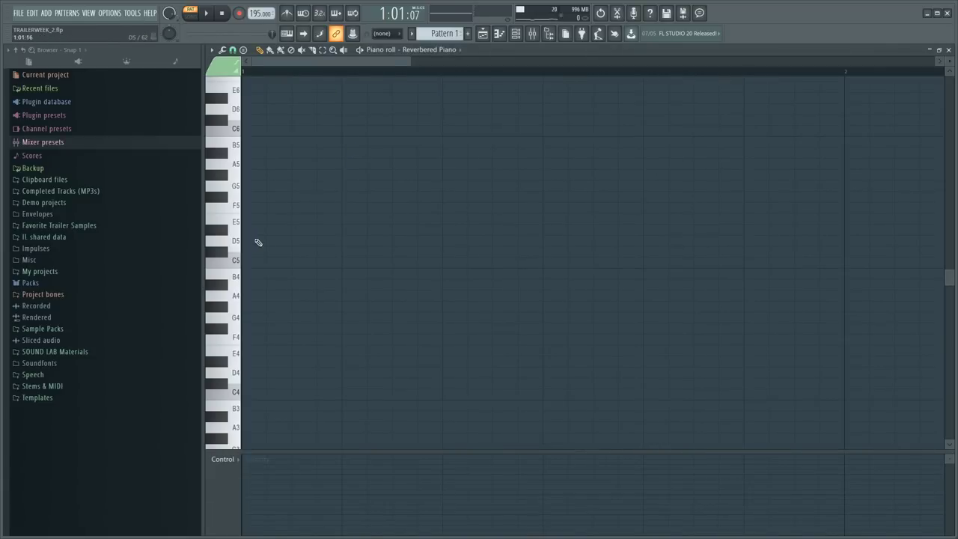
scroll(240, 242, up, 4)
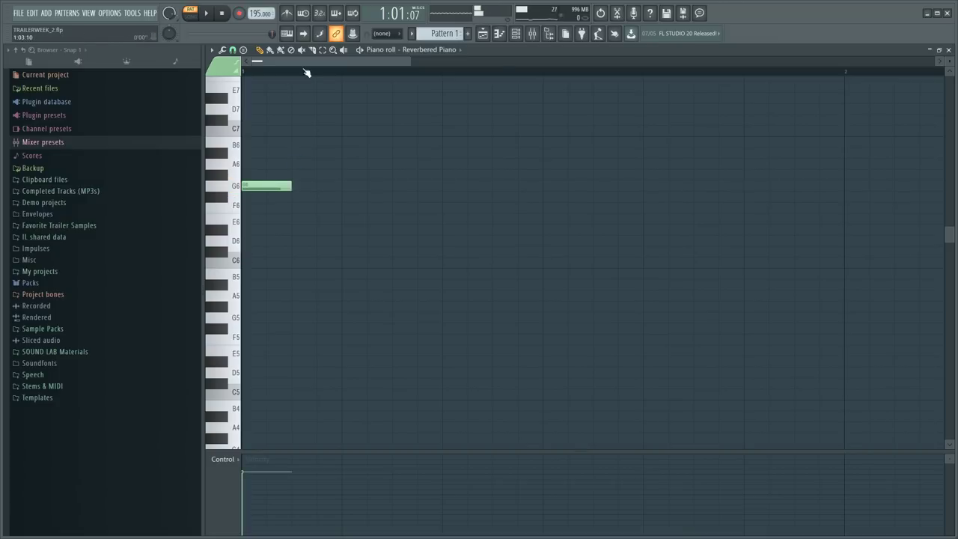
ctrl+scroll(295, 176, down, 3)
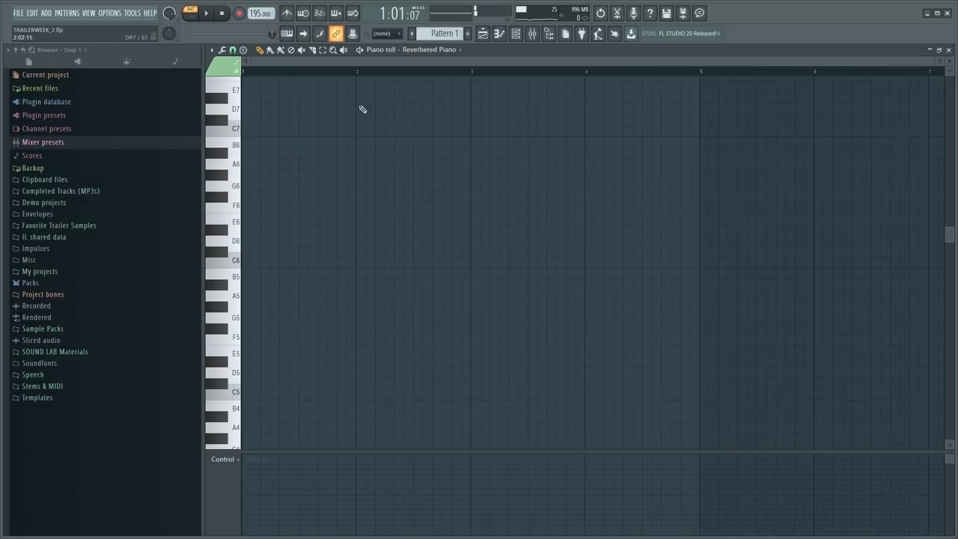
click(356, 178)
right_click(346, 178)
click(291, 15)
key(space)
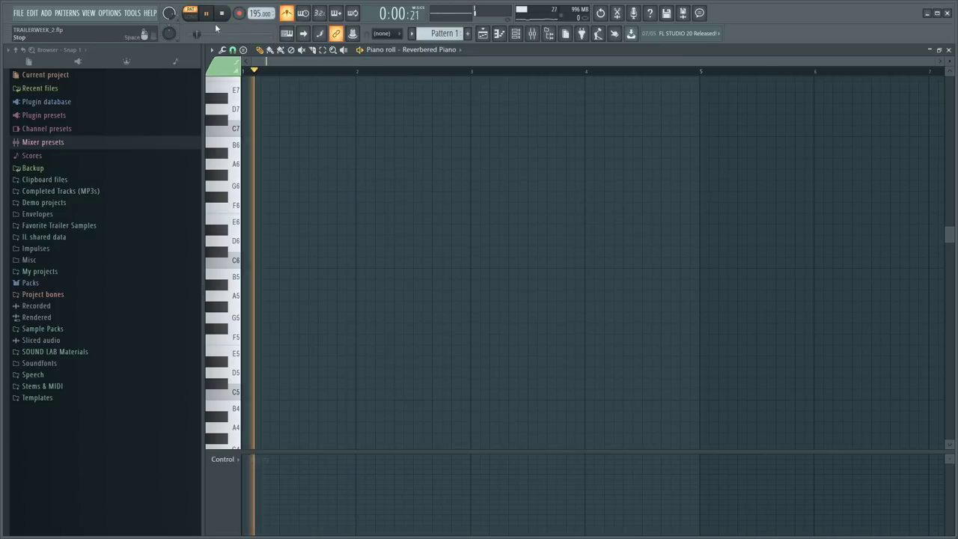
key(space)
- Draw half-bar G6 notes starting in the middle of bars 1 and 2 and play them back
click(300, 174)
drag(301, 173, 303, 185)
key(space)
key(space)
key(space)
drag(299, 157, 341, 280)
ctrl+click(336, 270)
key(space)
click(312, 185)
key(ctrl+z)
click(304, 185)
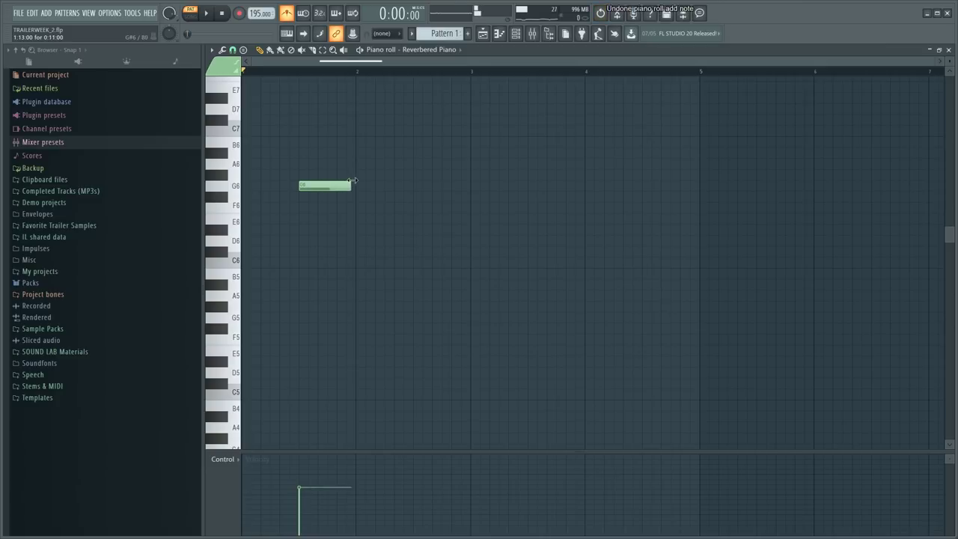
click(415, 184)
key(space)
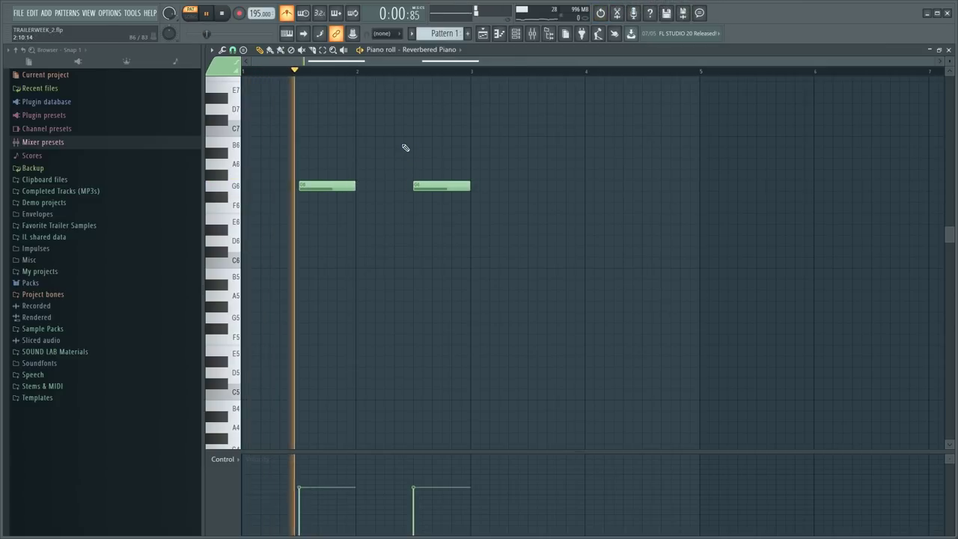
- Raise the velocity of both G6 notes and duplicate them into bars 3 and 4
key(ctrl+a)
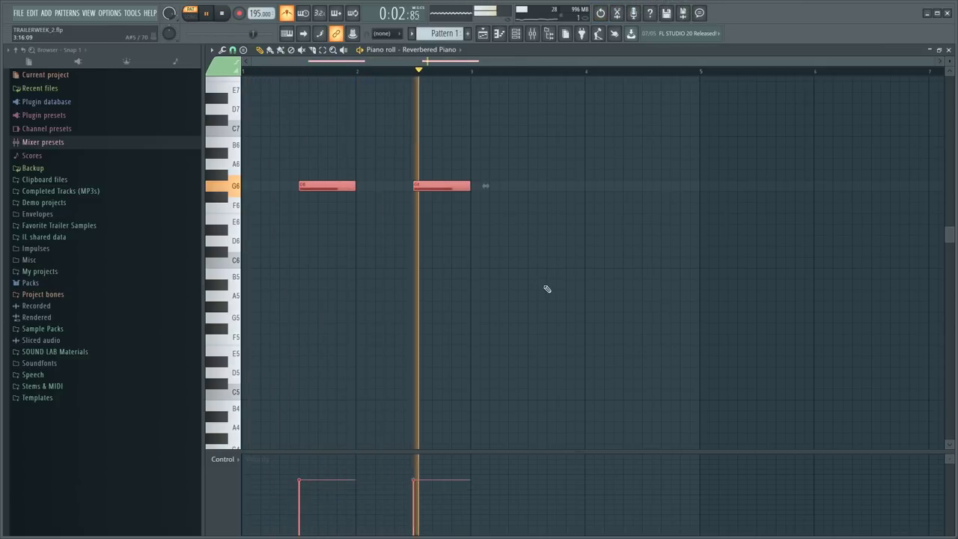
ctrl+click(420, 72)
scroll(420, 73, down, 3)
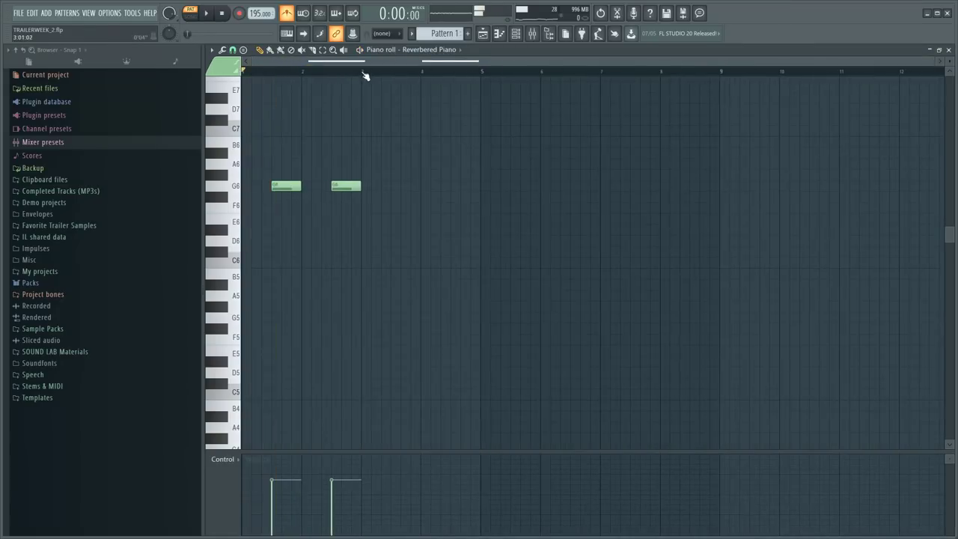
key(space)
key(ctrl+b)
ctrl+click(372, 73)
- Place Pattern 1 on Track 2 of the playlist so that it starts at bar 3
key(F5)
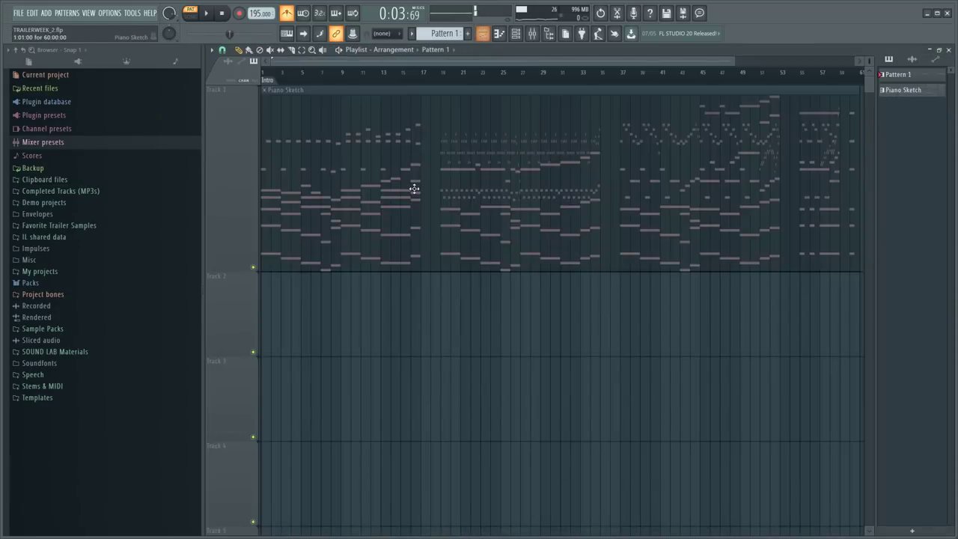
key(ctrl+z)
drag(336, 324, 285, 319)
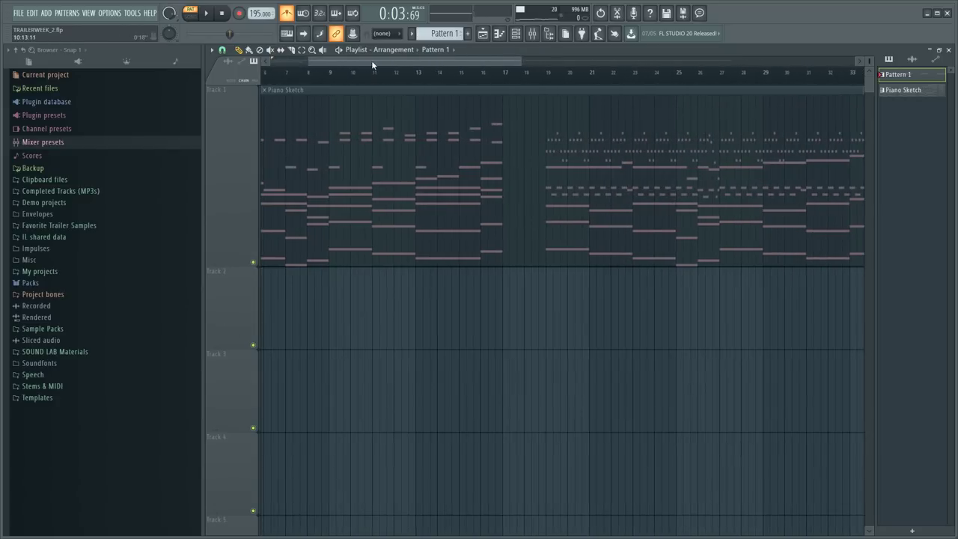
scroll(367, 63, up, 3)
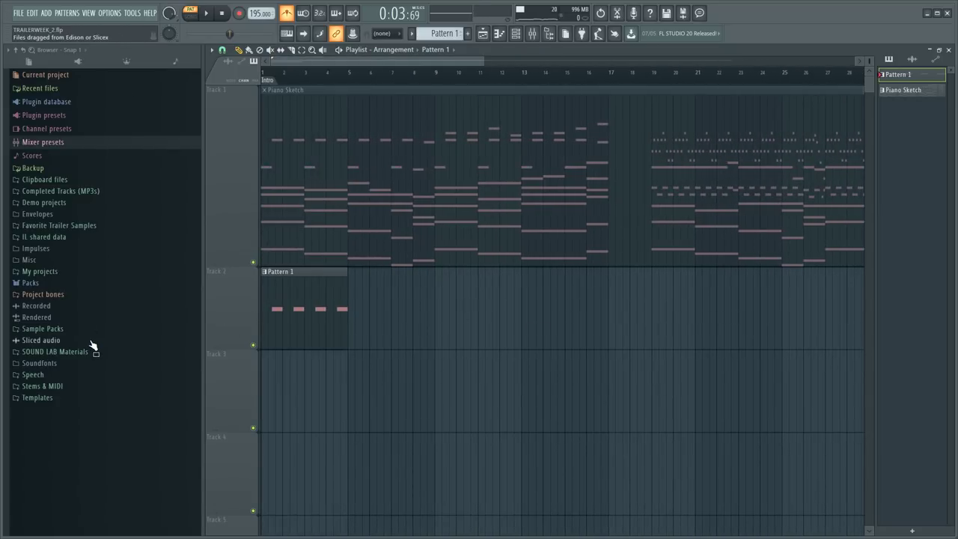
click(78, 228)
click(91, 227)
drag(299, 330, 333, 328)
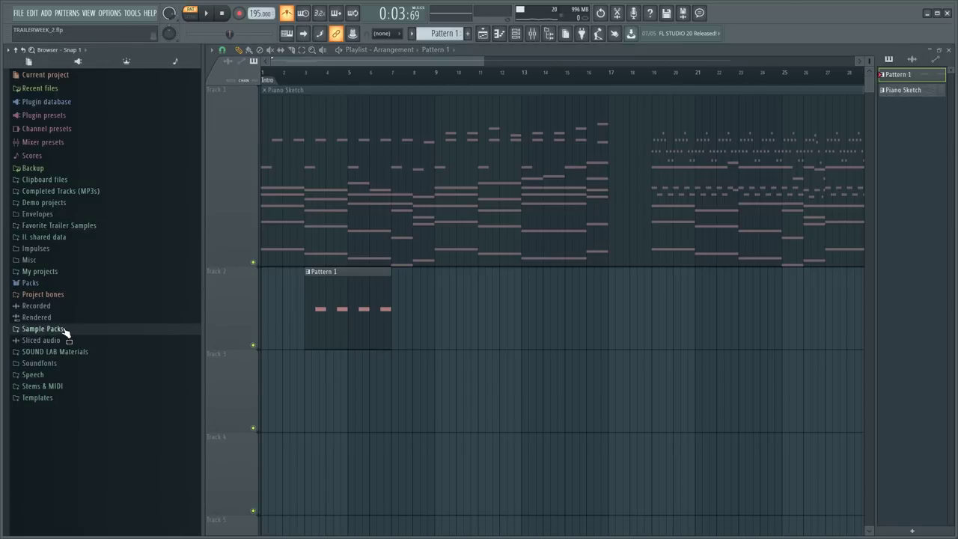
- Open the Drones - Atmospheric samples inside the 6 - DRONES folder of Favorite Trailer Samples
click(84, 226)
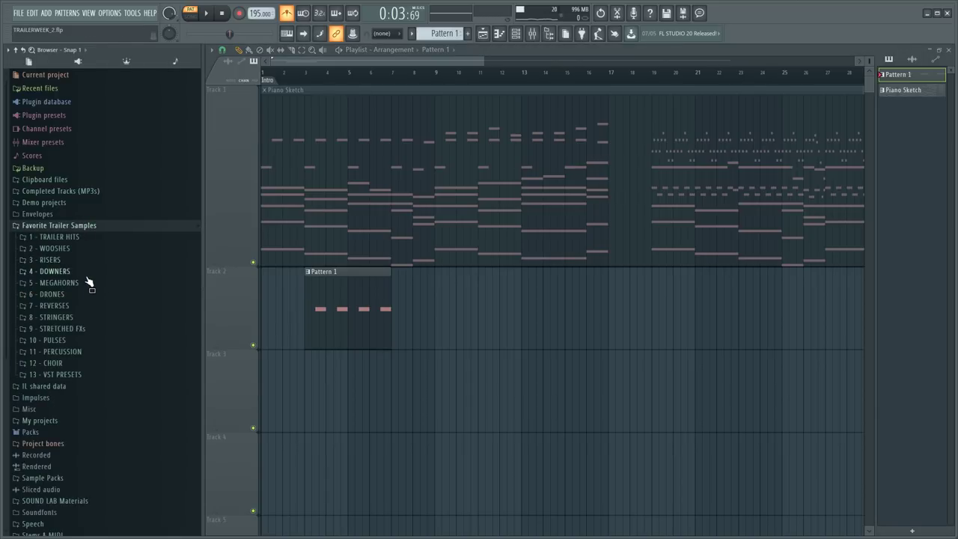
click(93, 295)
click(84, 307)
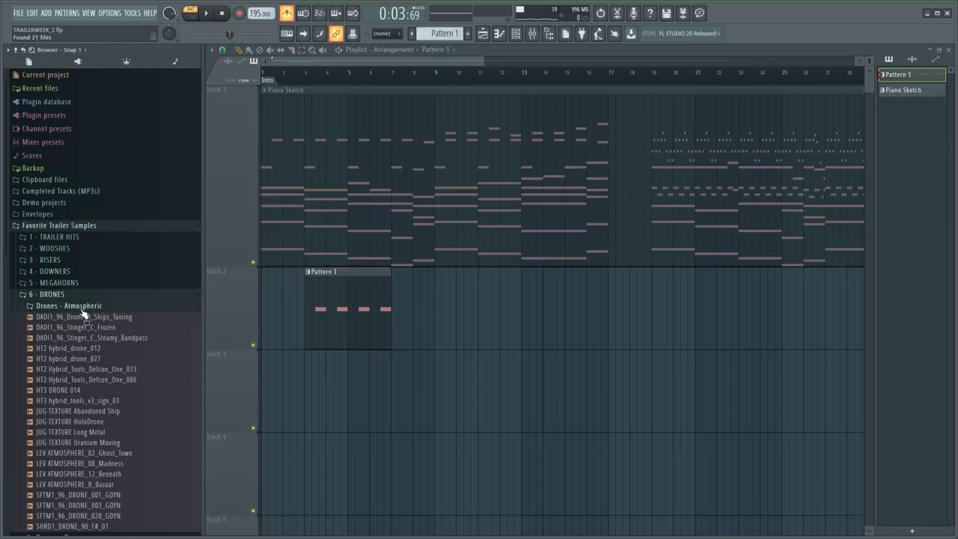
- Audition several samples in the Drones - Atmospheric folder, including LEV ATMOSPHERE_12_Beneath, JUG TEXTURE Abandoned Ship and DADI1_96_Stinger_C_Frozen
scroll(78, 318, down, 3)
click(75, 410)
click(77, 442)
key(Down)
key(Down)
click(97, 413)
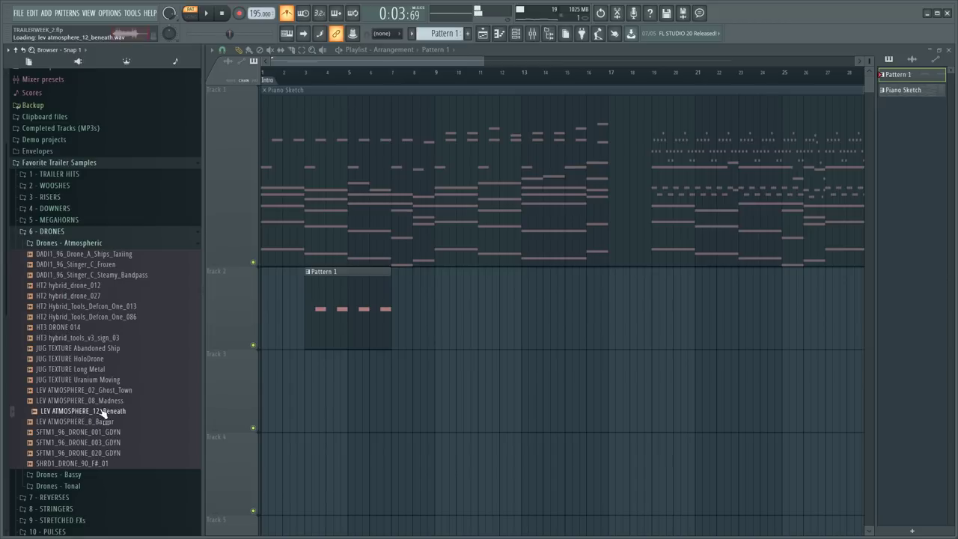
click(92, 350)
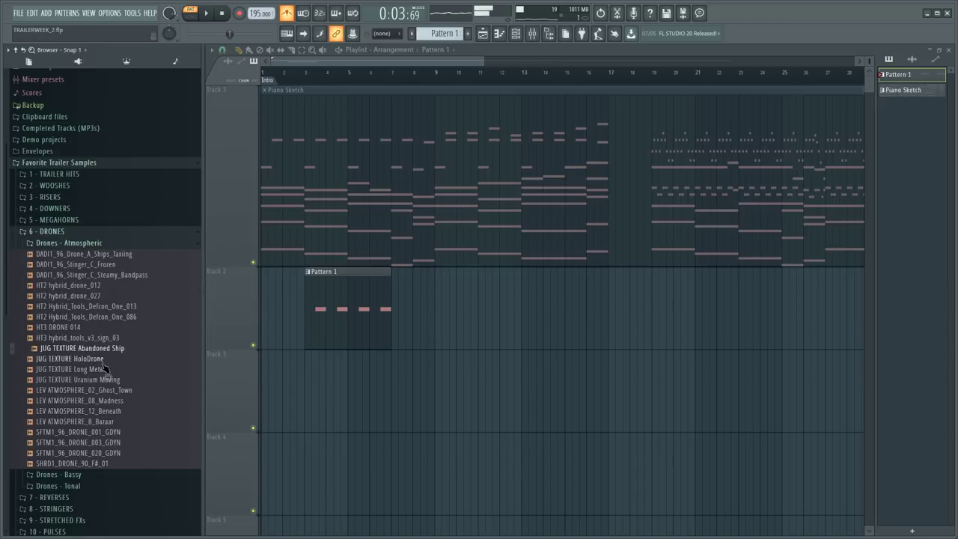
click(97, 317)
click(100, 306)
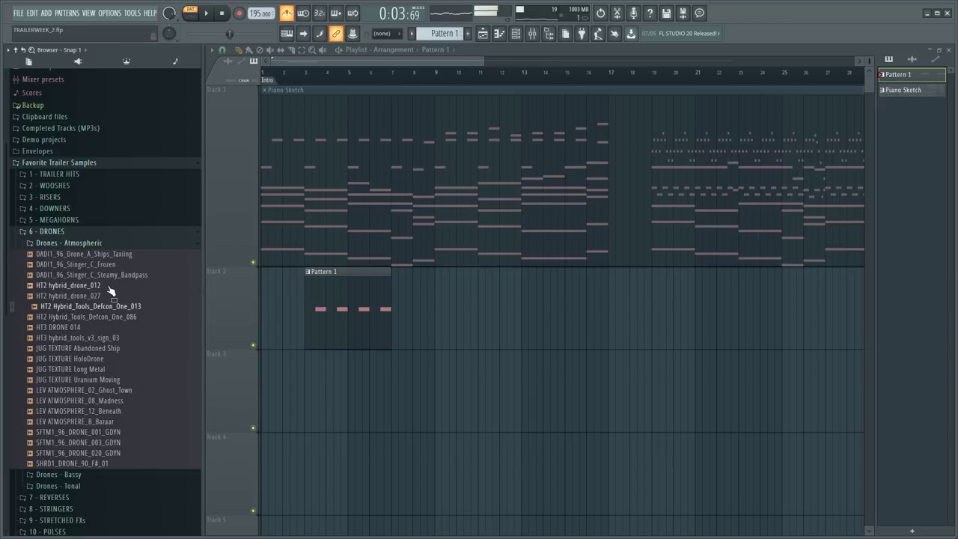
click(123, 274)
click(118, 264)
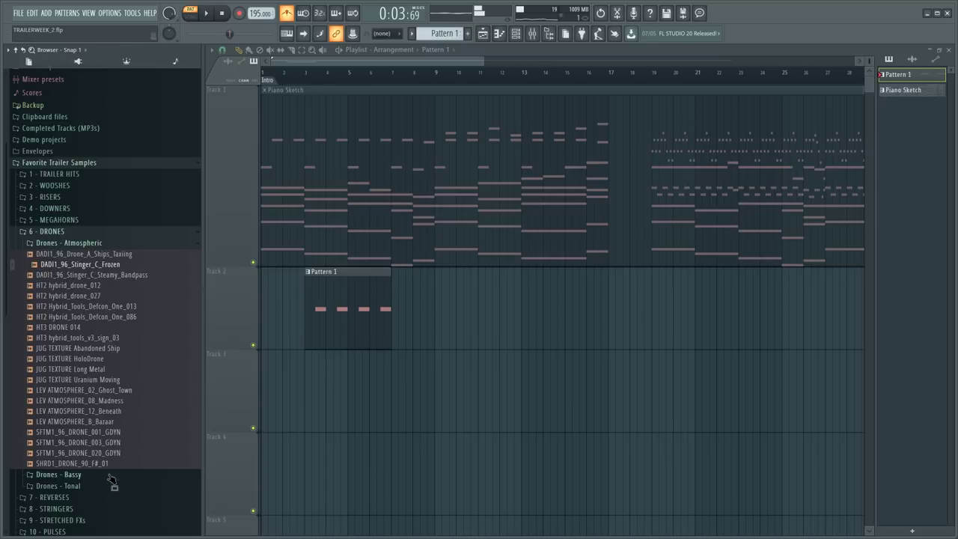
- Place JUG TEXTURE Guitar Drama from the Drones - Bassy folder on Track 3 of the playlist, starting at bar 1
click(110, 476)
scroll(93, 397, down, 5)
click(98, 332)
click(104, 320)
drag(110, 324, 305, 389)
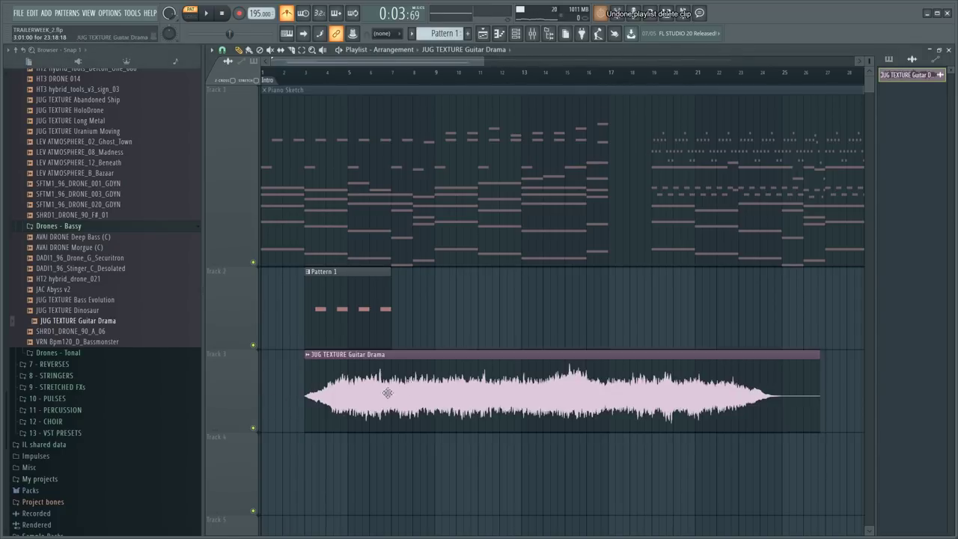
drag(528, 365, 369, 396)
- Set the time stretching mode of the JUG TEXTURE Guitar Drama sample to e3 generic
double_click(370, 395)
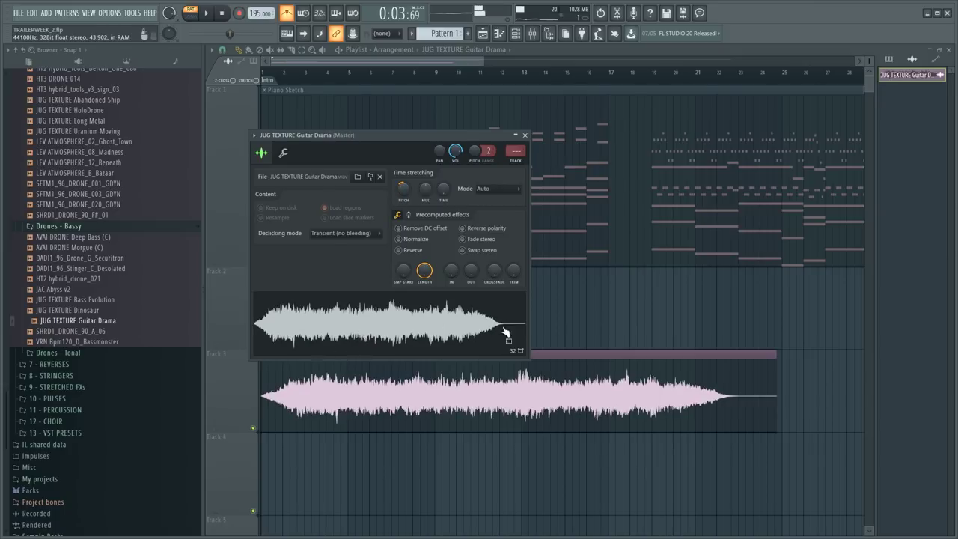
click(524, 135)
double_click(399, 379)
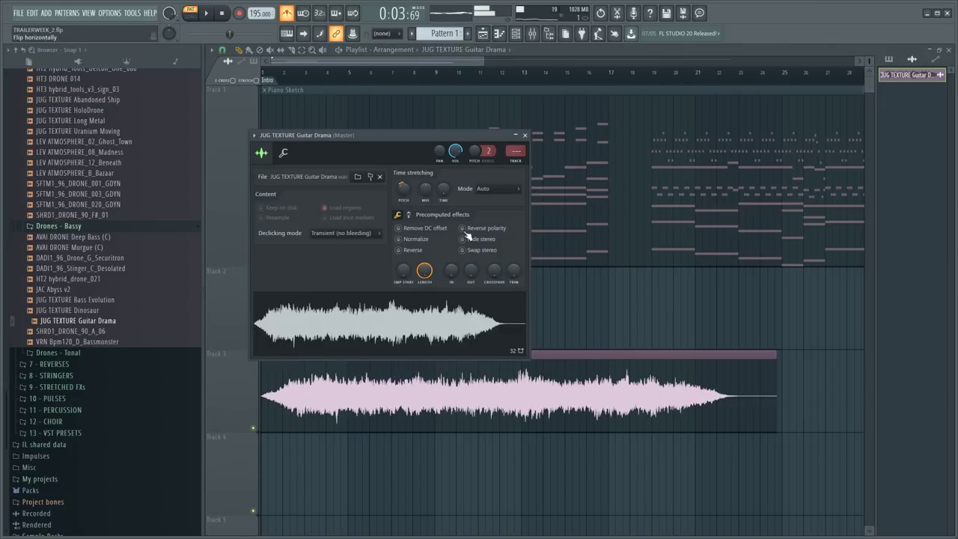
click(492, 188)
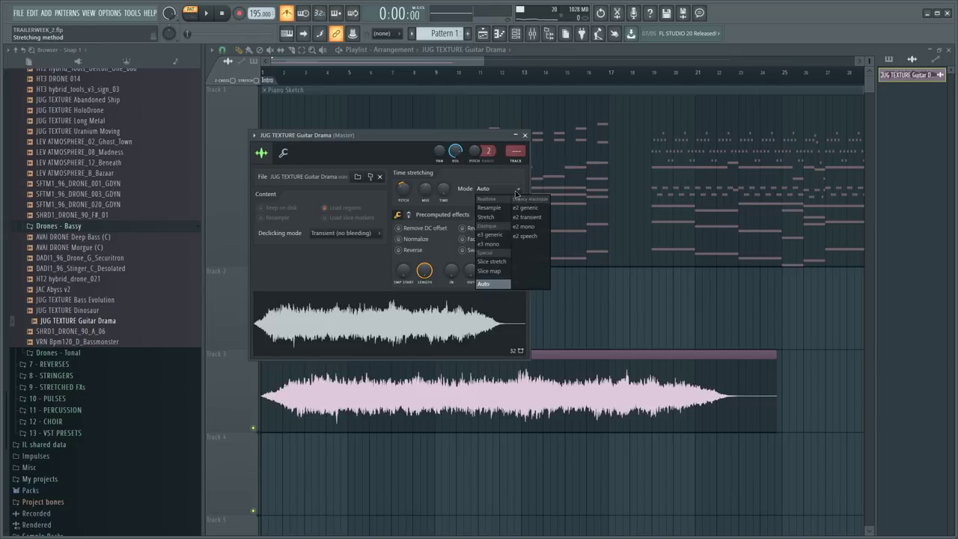
click(491, 235)
double_click(530, 369)
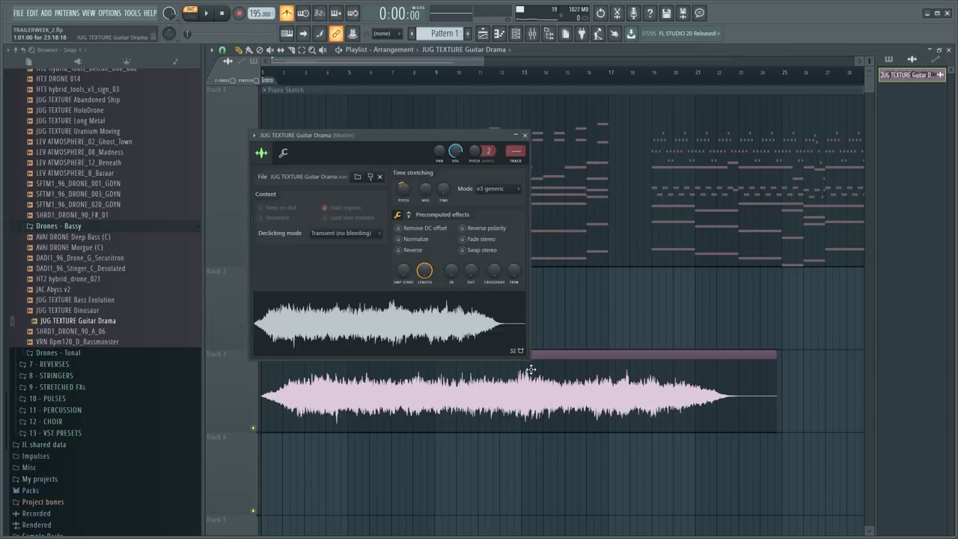
- Move the empty mixer inserts 42 to 62 ahead of the coloured groups so that the block starts at insert 2
key(F9)
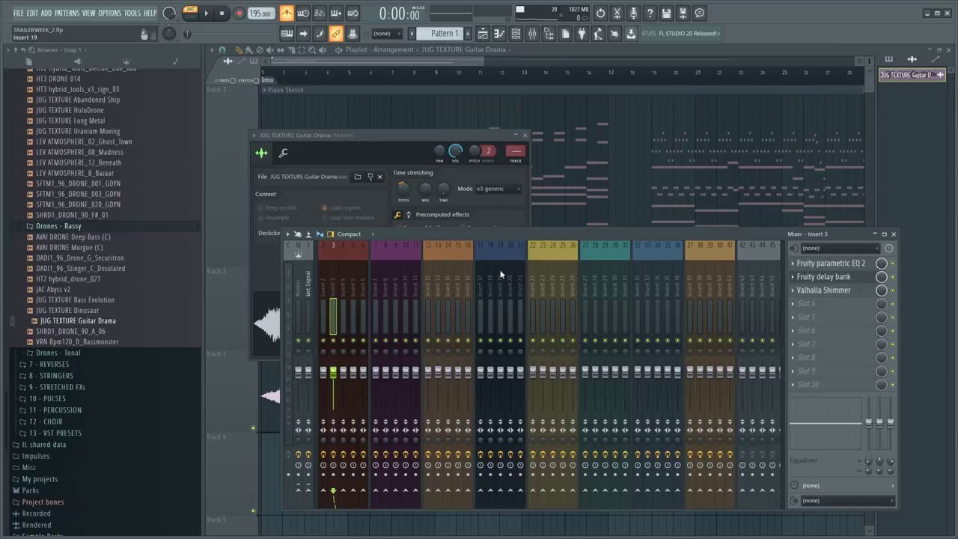
scroll(517, 309, down, 7)
click(529, 299)
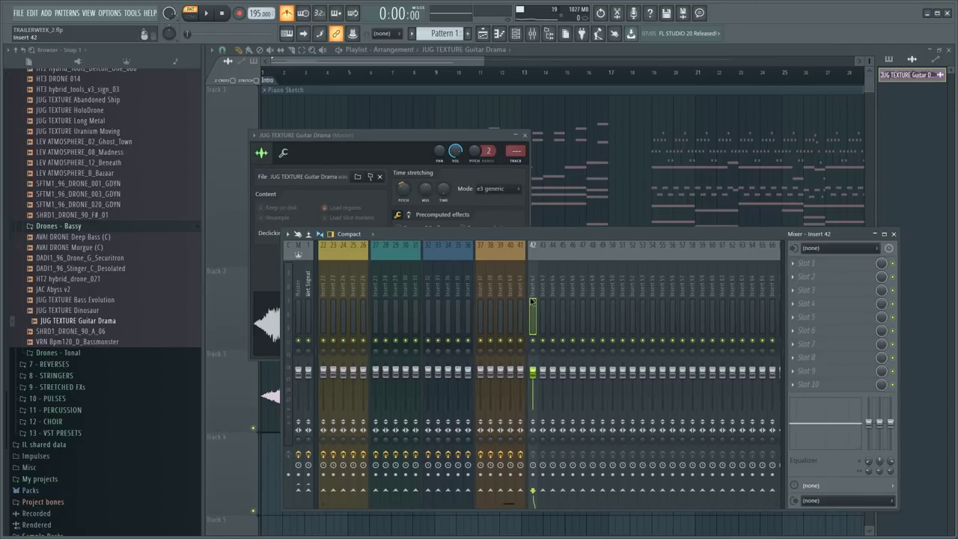
drag(528, 300, 724, 310)
scroll(696, 292, down, 2)
ctrl+shift+click(670, 292)
scroll(560, 290, up, 1)
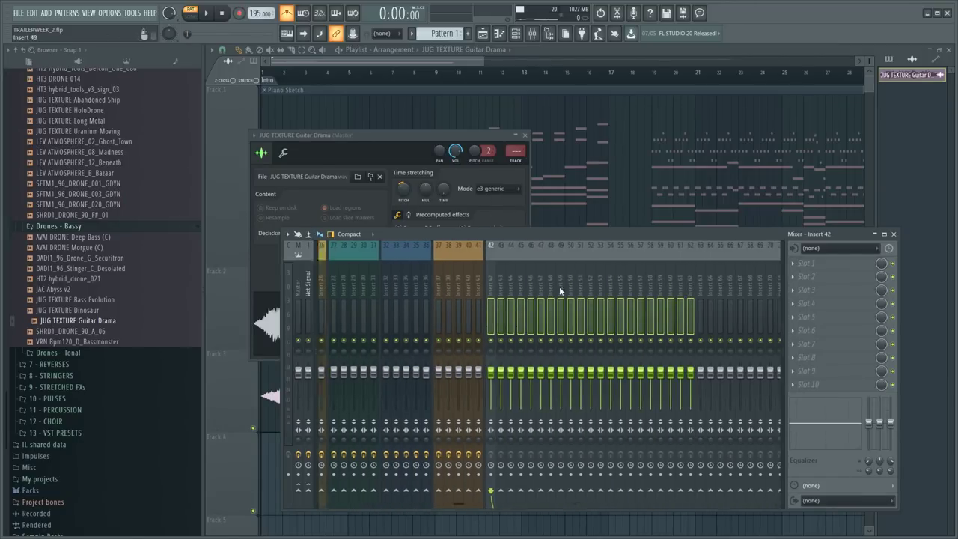
scroll(573, 276, up, 11)
scroll(574, 276, up, 12)
scroll(573, 276, up, 10)
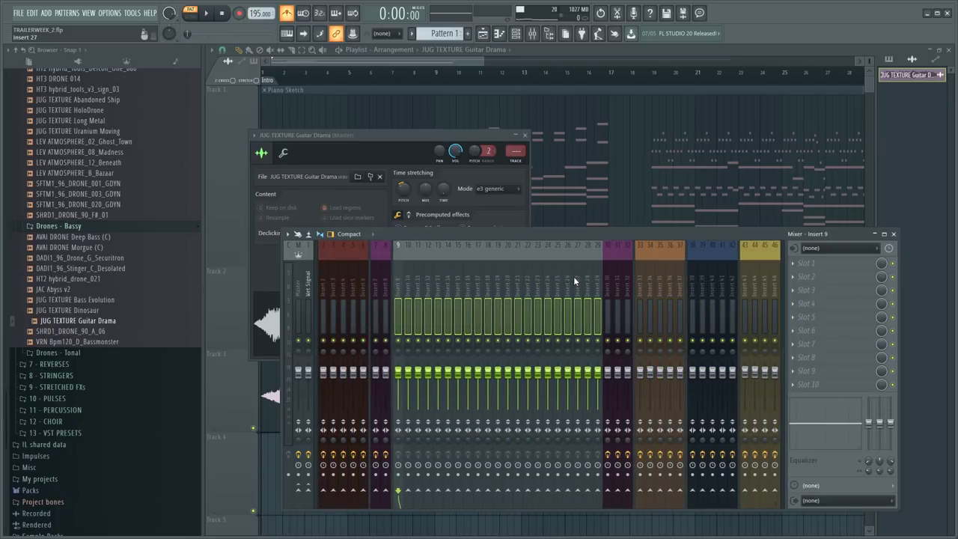
scroll(573, 276, up, 7)
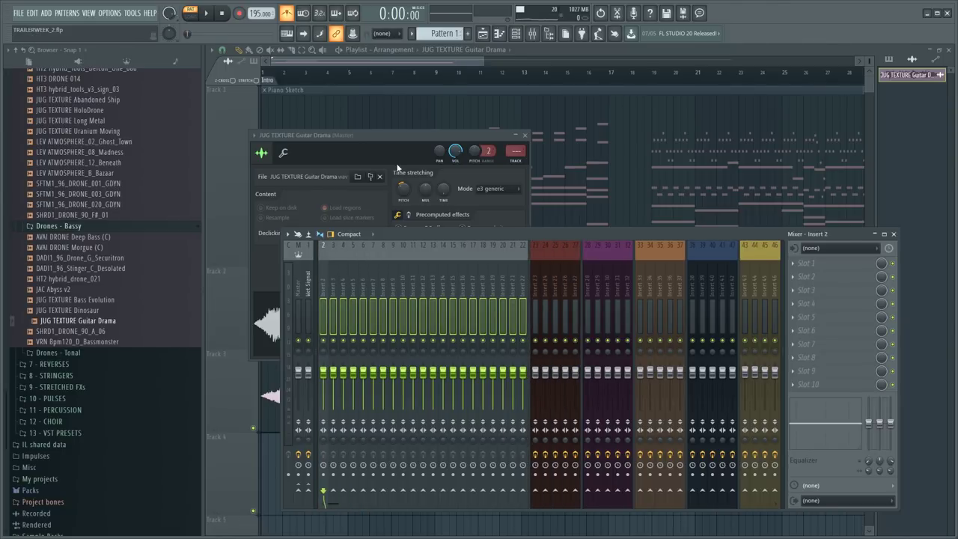
- Route the JUG TEXTURE Guitar Drama channel to mixer insert 2 and play the start of the arrangement in song mode
click(517, 162)
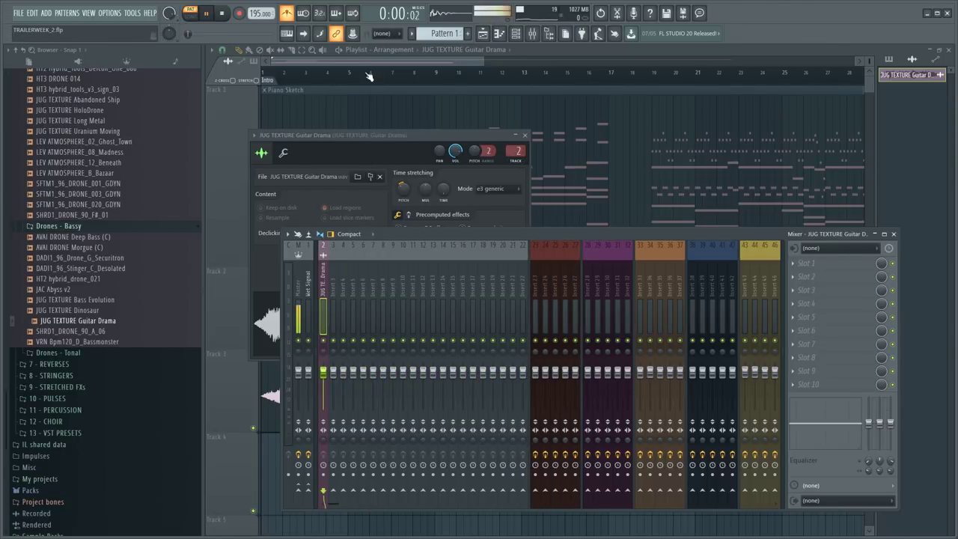
right_click(272, 440)
key(l)
key(space)
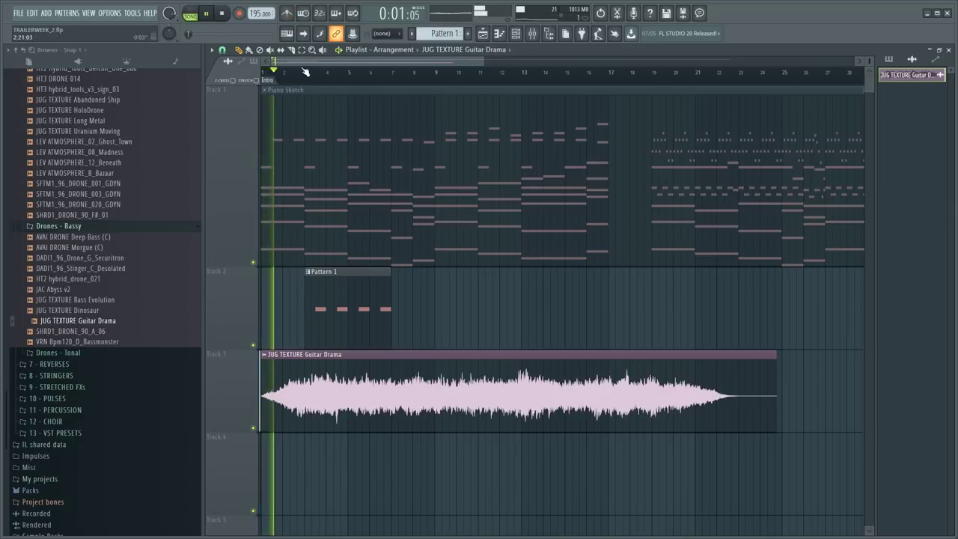
key(space)
- Move Pattern 1 on Track 2 to start at bar 2, and undo the deletion of the Guitar Drama clip
scroll(308, 62, up, 4)
drag(443, 340, 382, 342)
right_click(353, 392)
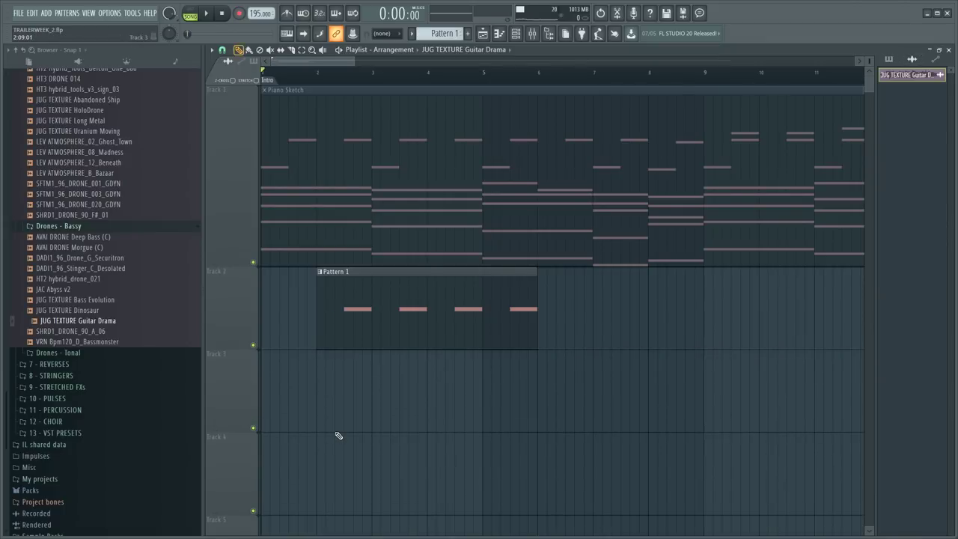
key(ctrl+z)
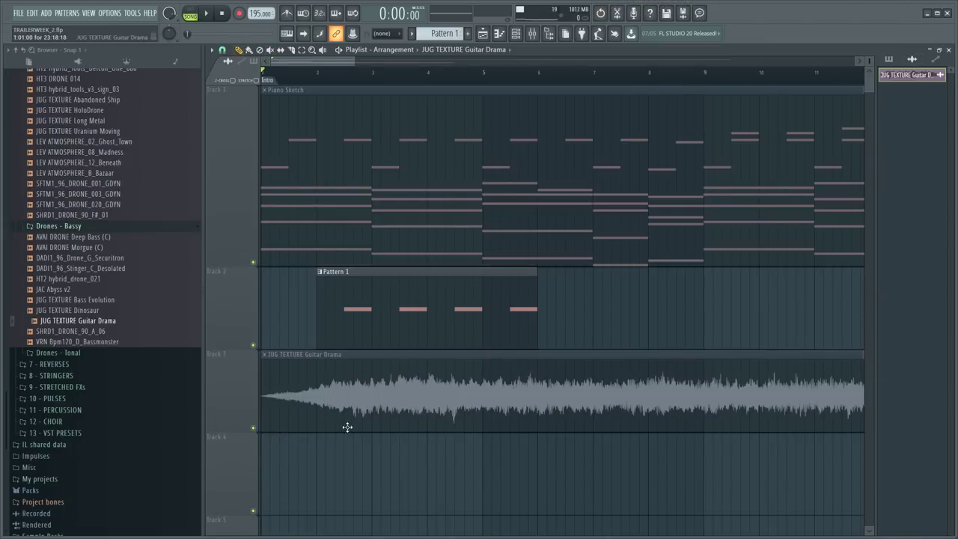
- Open the Kontakt instrument of the Group B channel for Pattern 1
double_click(351, 314)
key(F7)
key(F6)
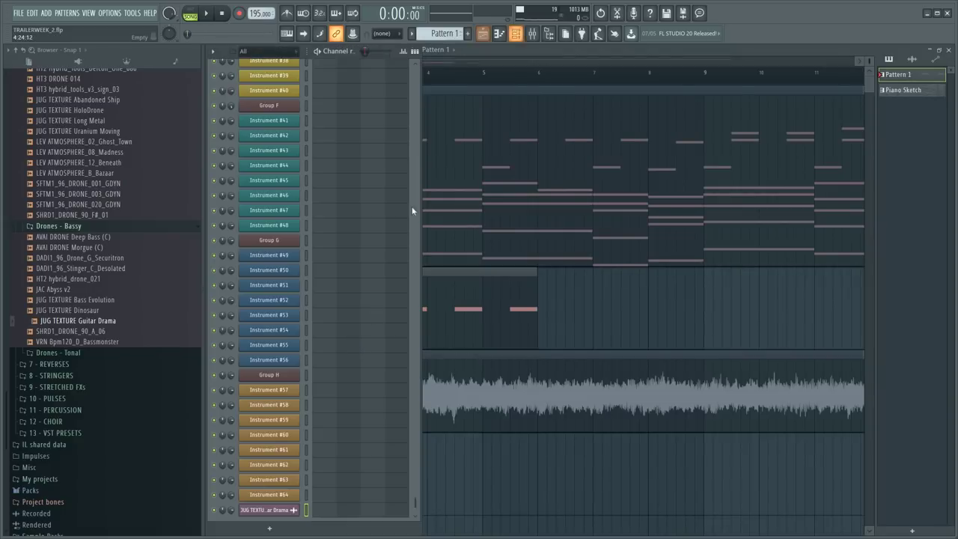
scroll(355, 161, up, 10)
click(291, 214)
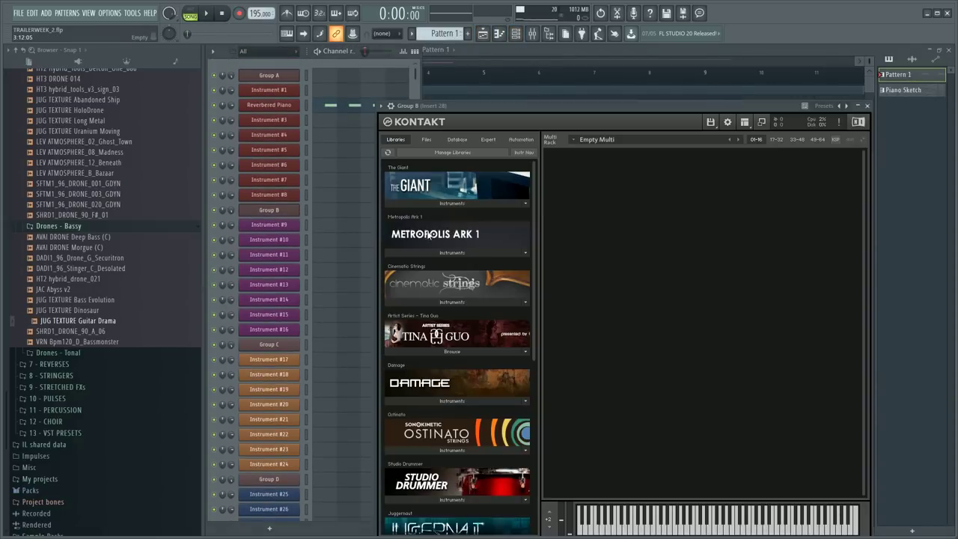
drag(526, 110, 463, 73)
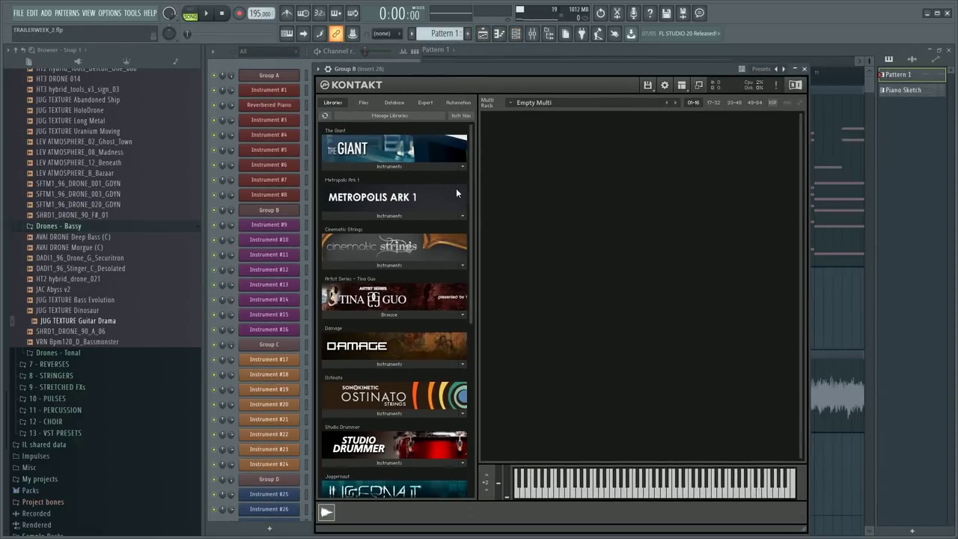
- Load Jaeger - Strings - Violins 16.nki from the Hangar 1 - Strings folder of the Jaeger library into Kontakt
click(363, 103)
double_click(370, 321)
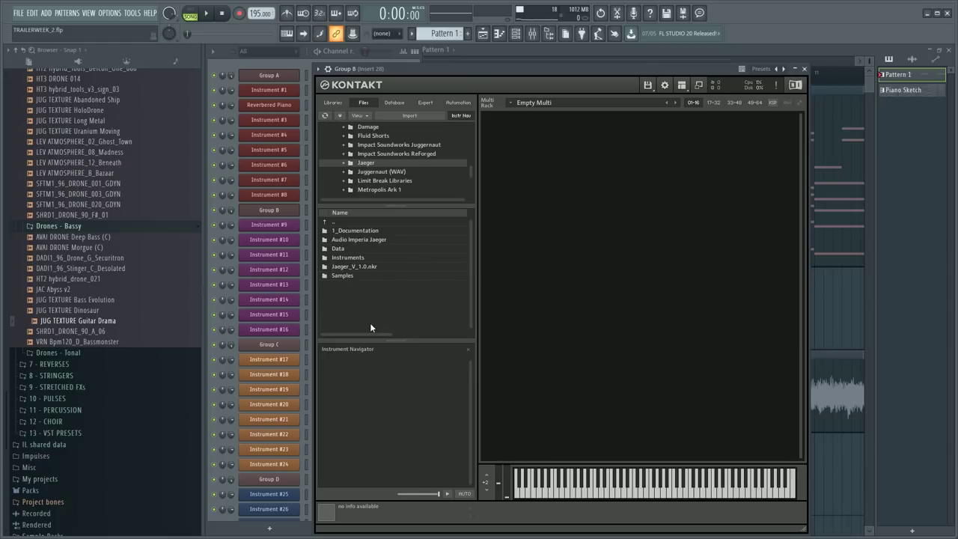
double_click(367, 260)
double_click(377, 231)
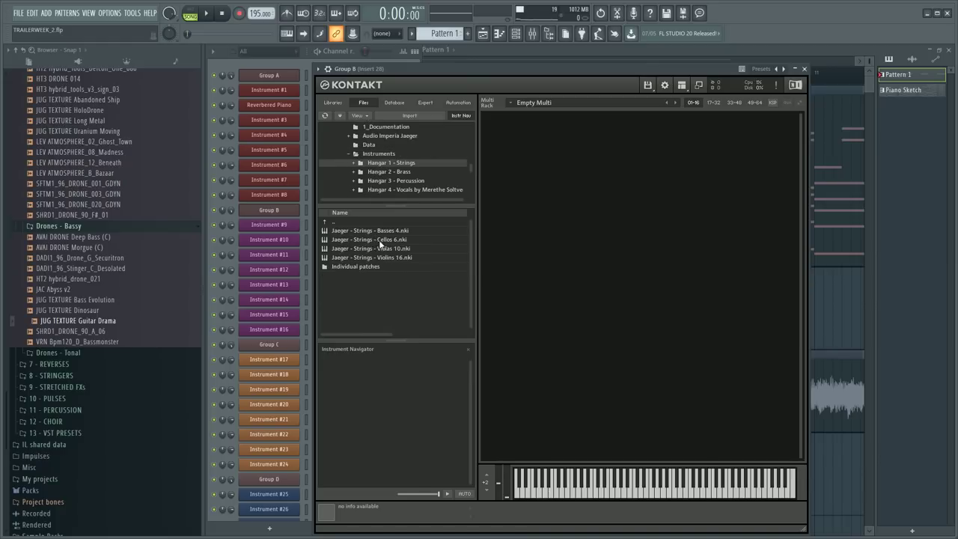
click(380, 248)
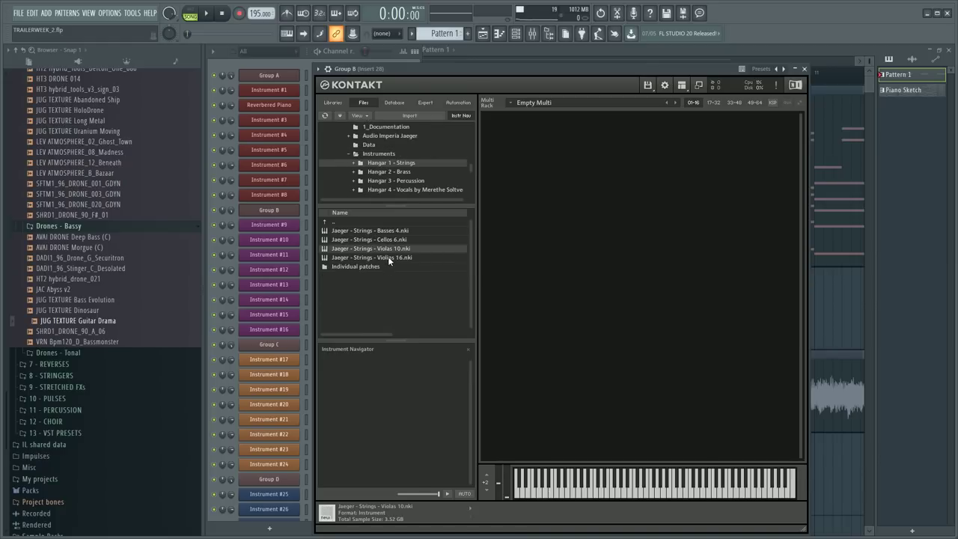
click(387, 256)
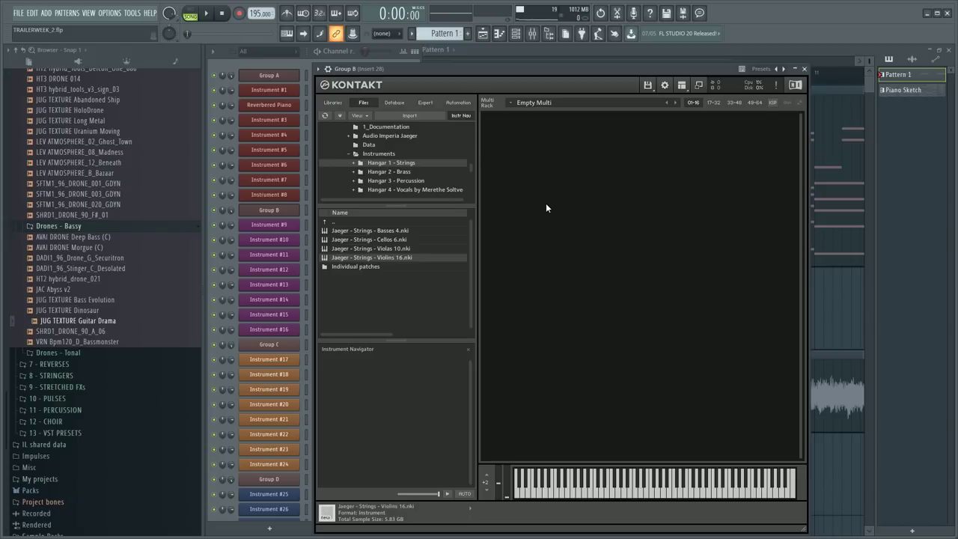
- Play the violins through Instrument #9 with the Tremolo articulation and select their mixer insert 28
click(307, 229)
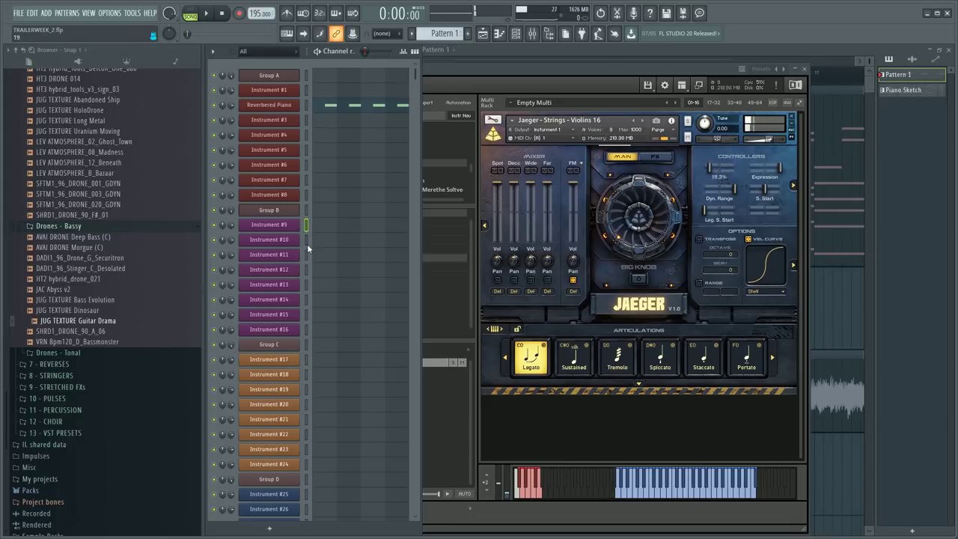
click(615, 366)
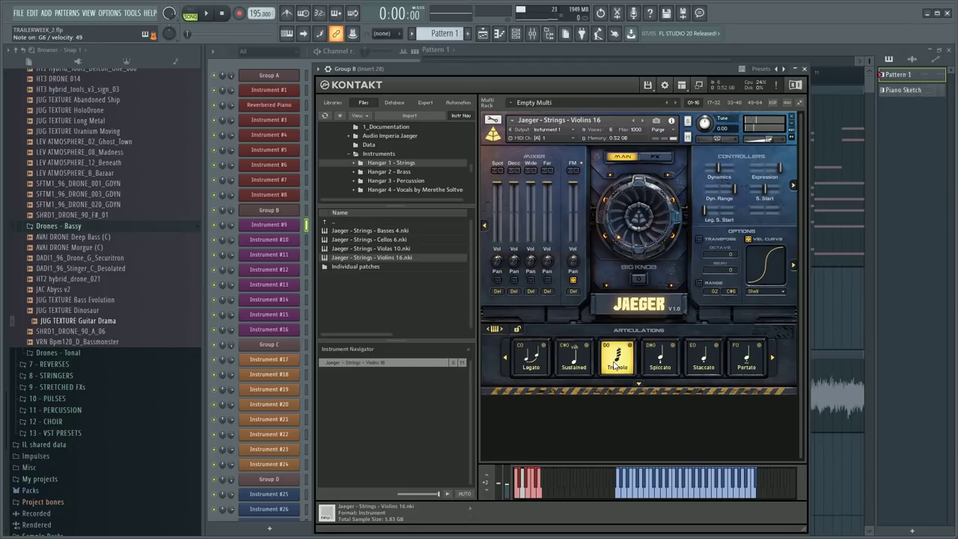
key(F9)
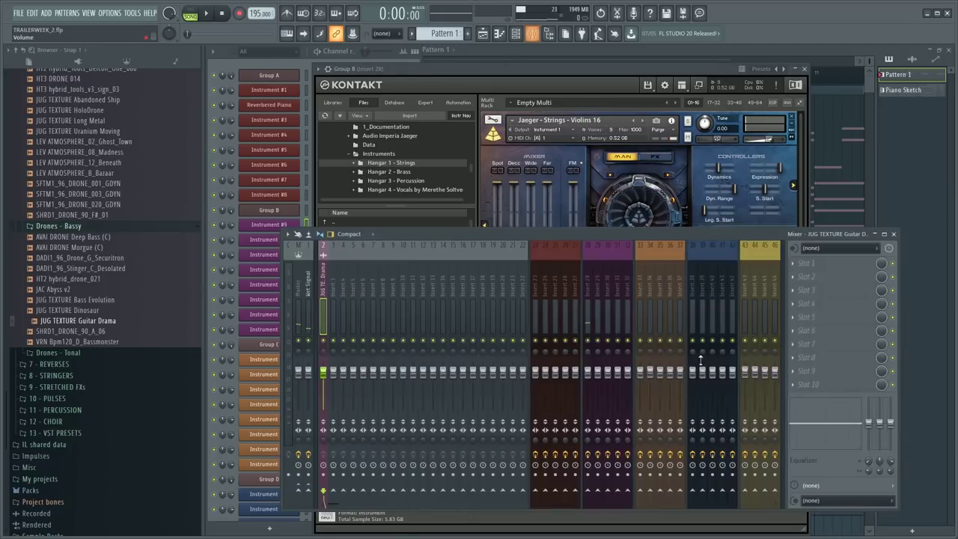
click(587, 282)
click(661, 108)
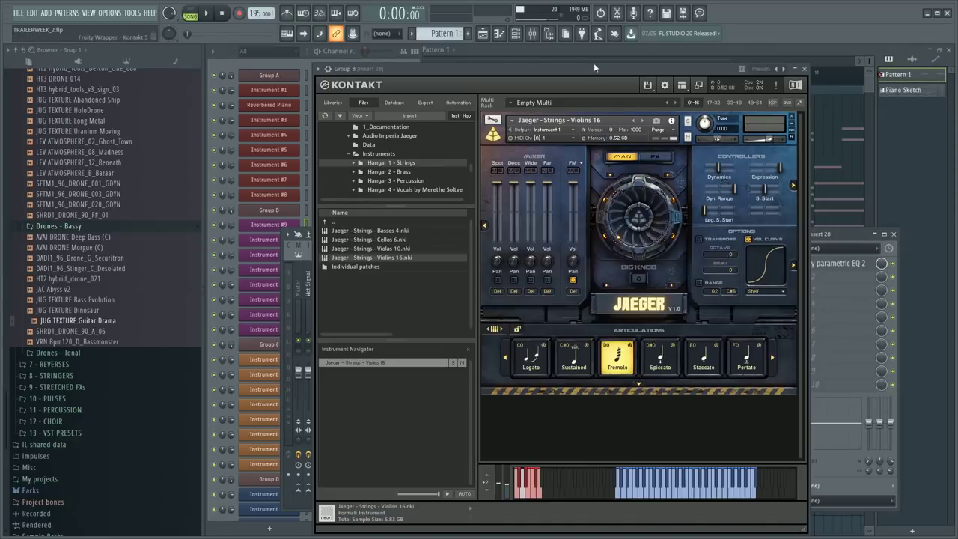
- Inspect the Step Mod and Ins/Sends effect pages of the Jaeger violins and return to their Main page
click(654, 157)
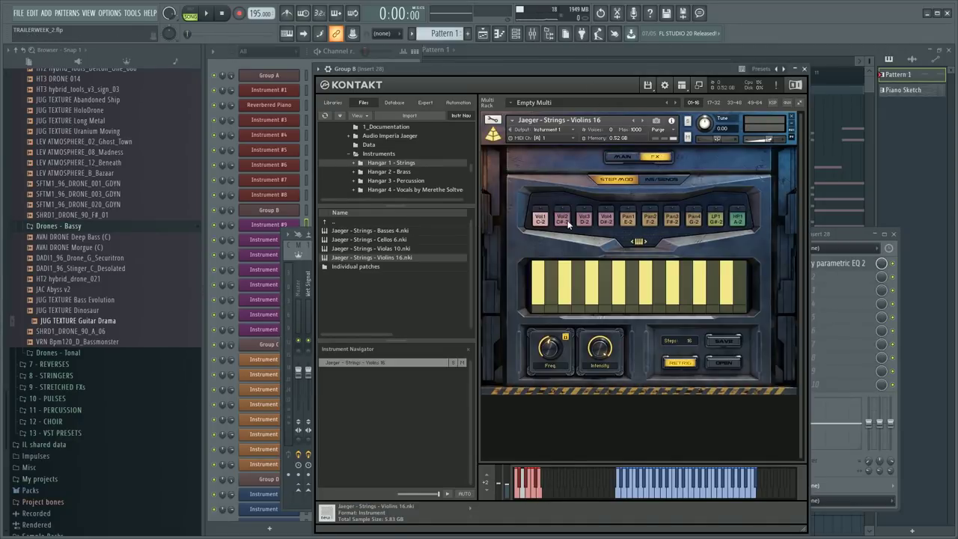
click(659, 180)
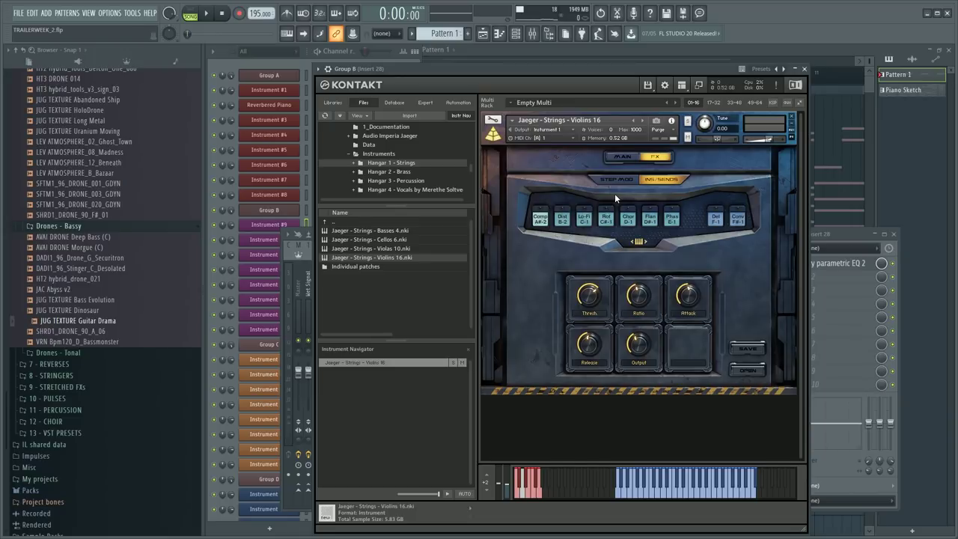
click(617, 178)
click(621, 157)
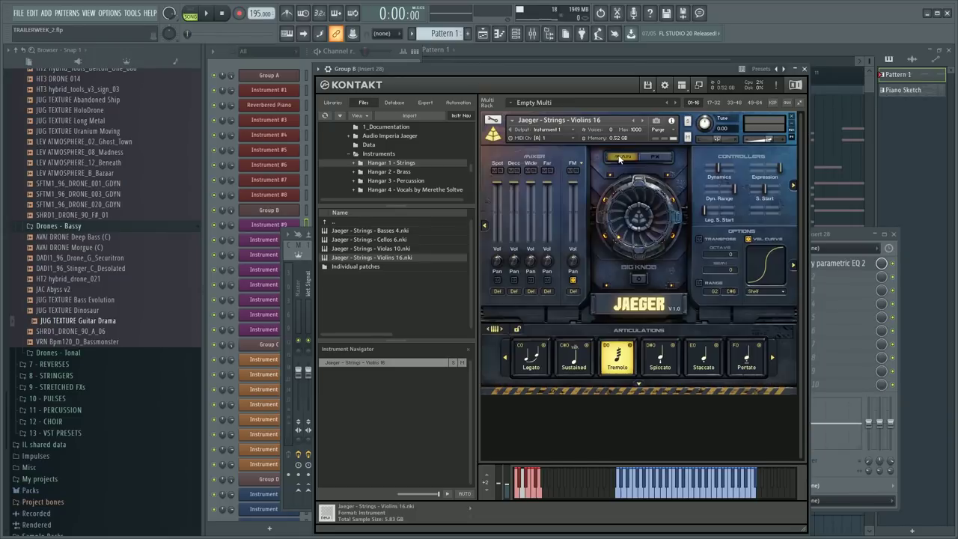
- Add Valhalla Shimmer to slot 2 of mixer insert 28
click(856, 250)
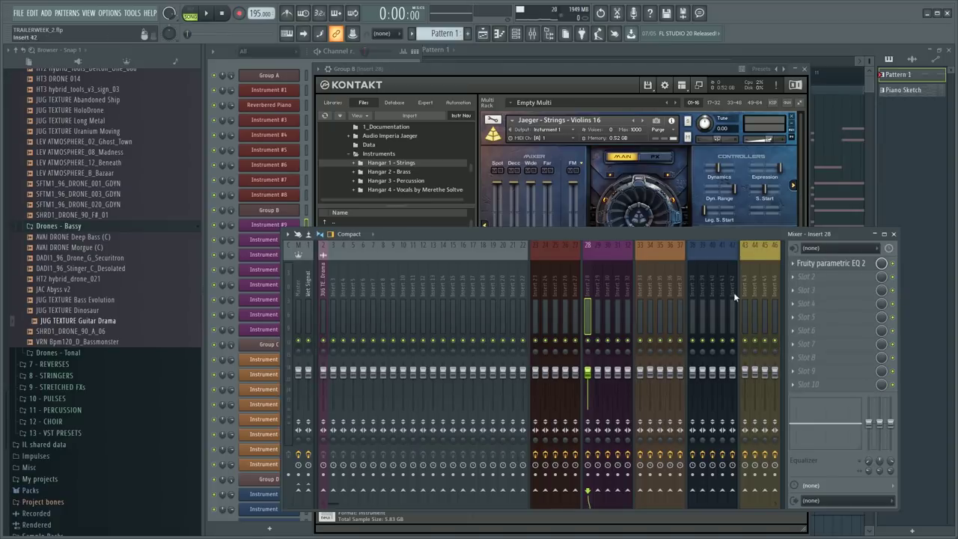
middle_click(799, 282)
text(valha)
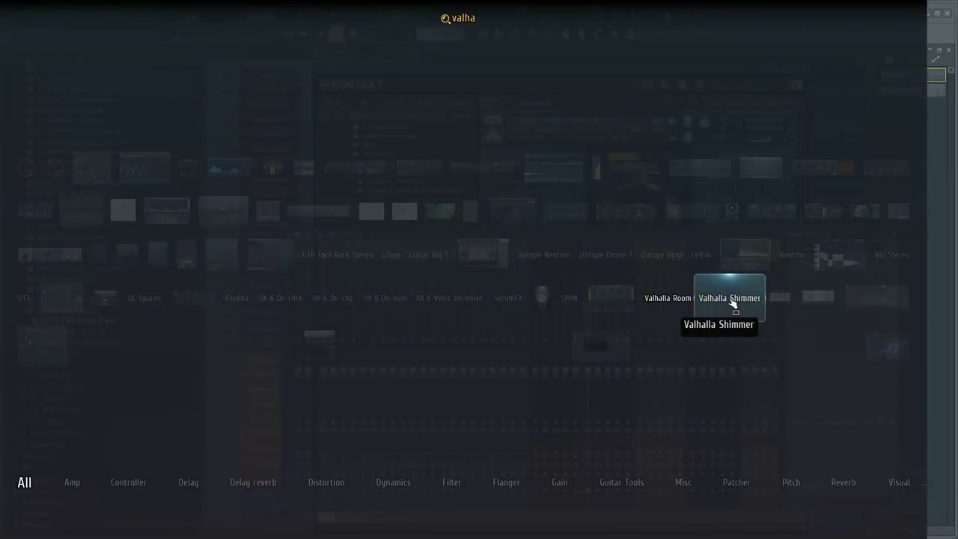
click(732, 299)
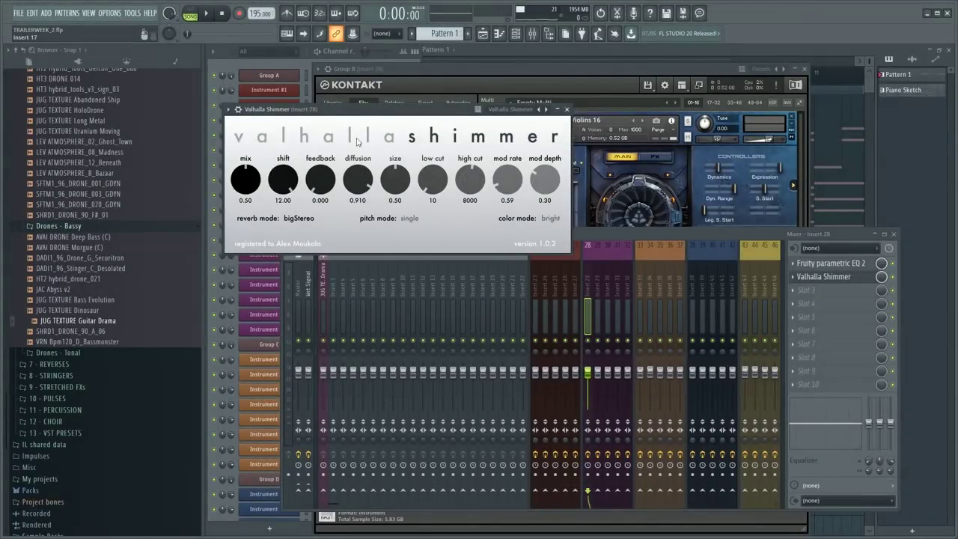
- Adjust Valhalla Shimmer on mixer insert 28 and try the effect in slot 3 before returning it to slot 2
drag(332, 110, 382, 182)
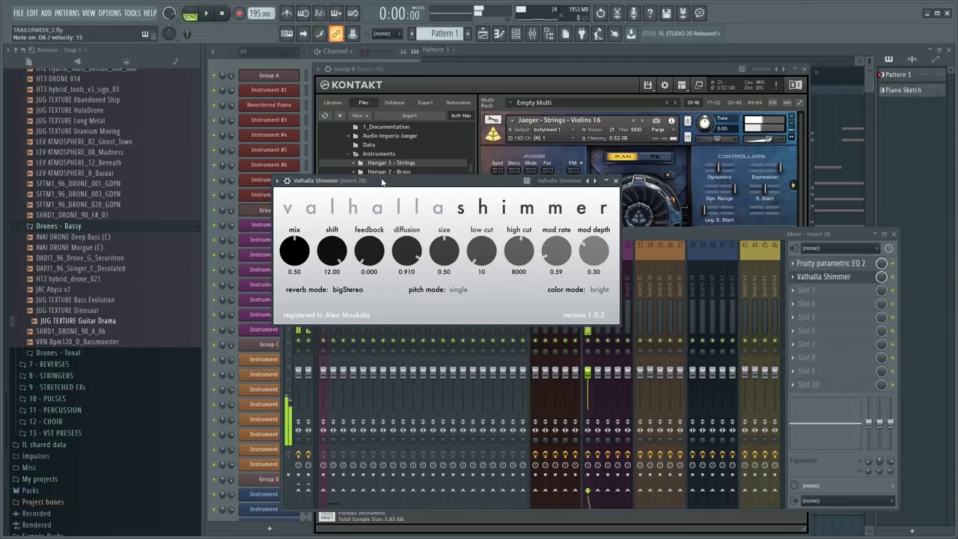
mouse_move(346, 259)
mouse_down()
mouse_move(345, 271)
mouse_move(336, 246)
mouse_up()
drag(483, 185, 413, 178)
click(823, 274)
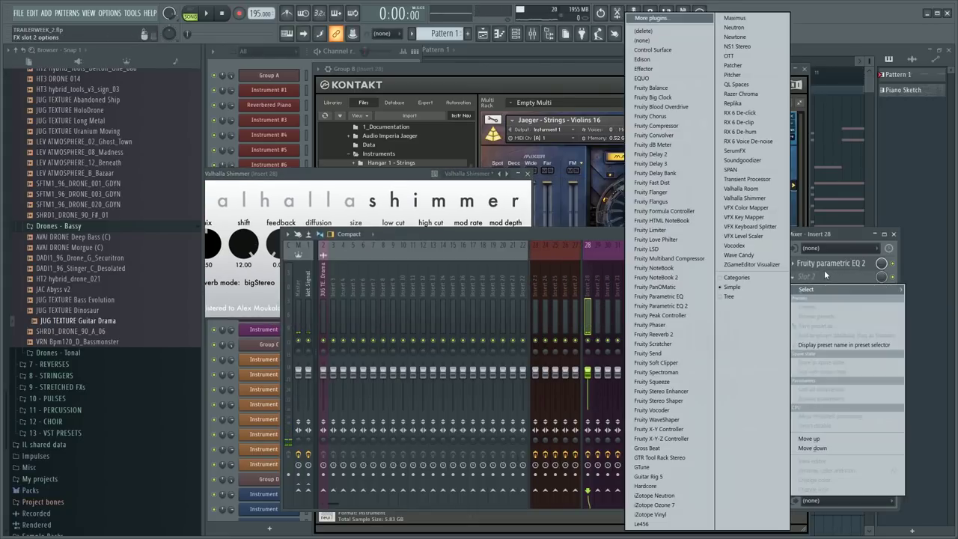
click(816, 276)
click(596, 288)
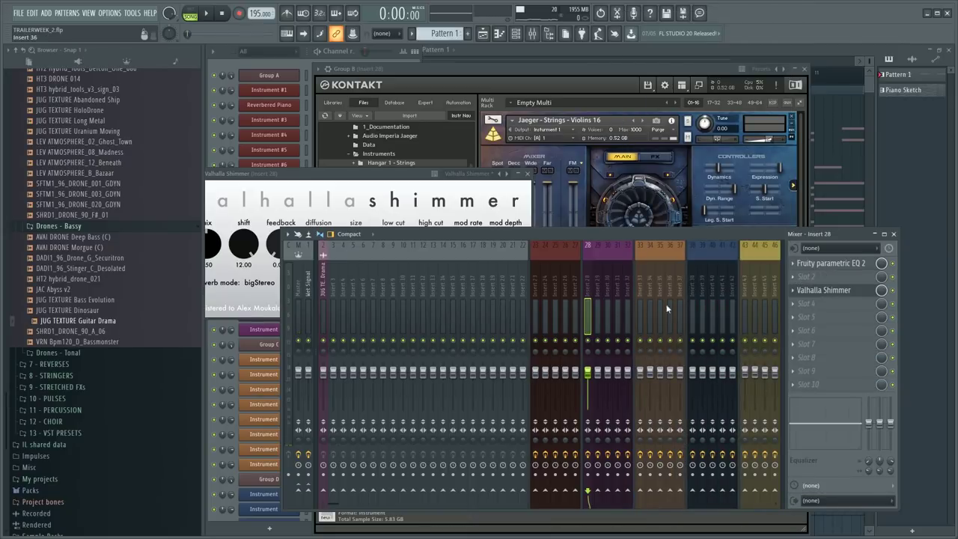
drag(814, 279, 815, 276)
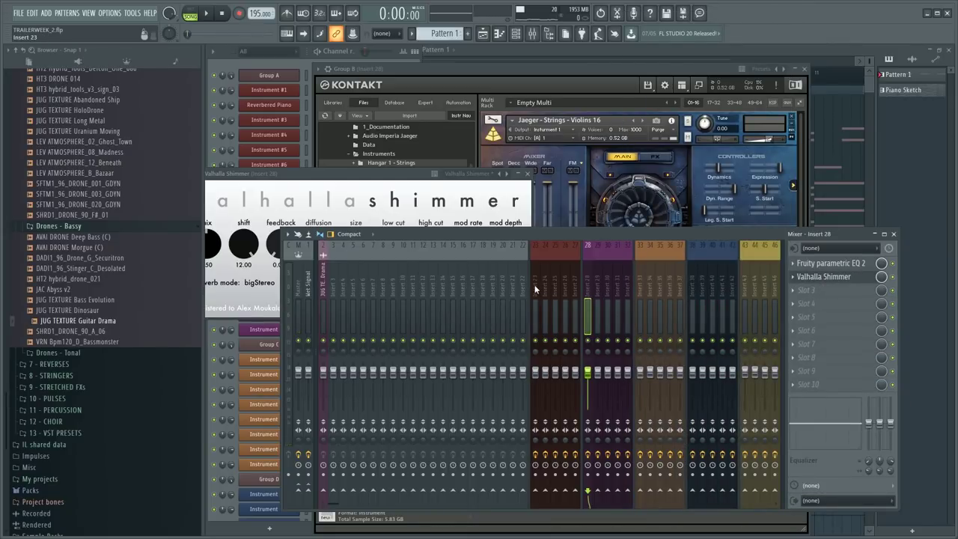
- Rename mixer insert 24 as "Reverberated Piano"
click(534, 284)
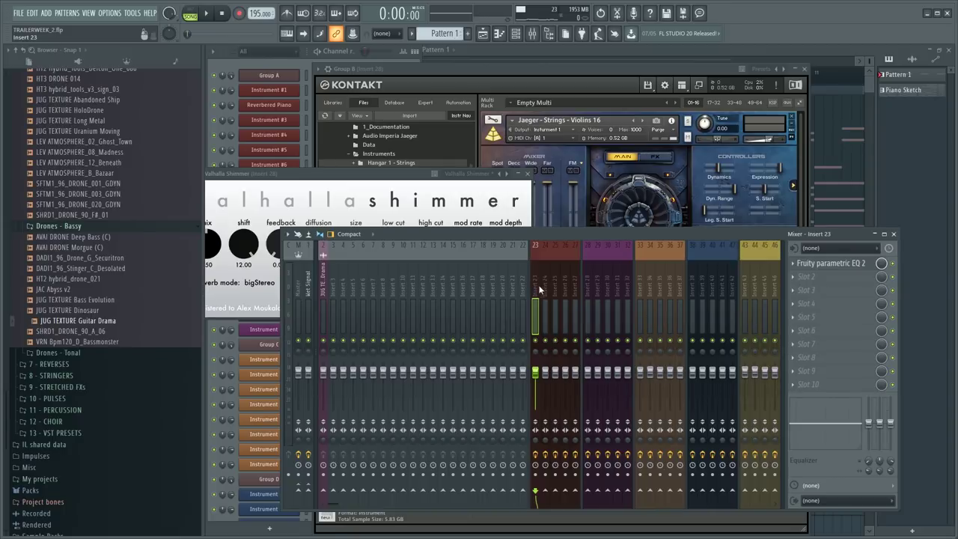
double_click(541, 283)
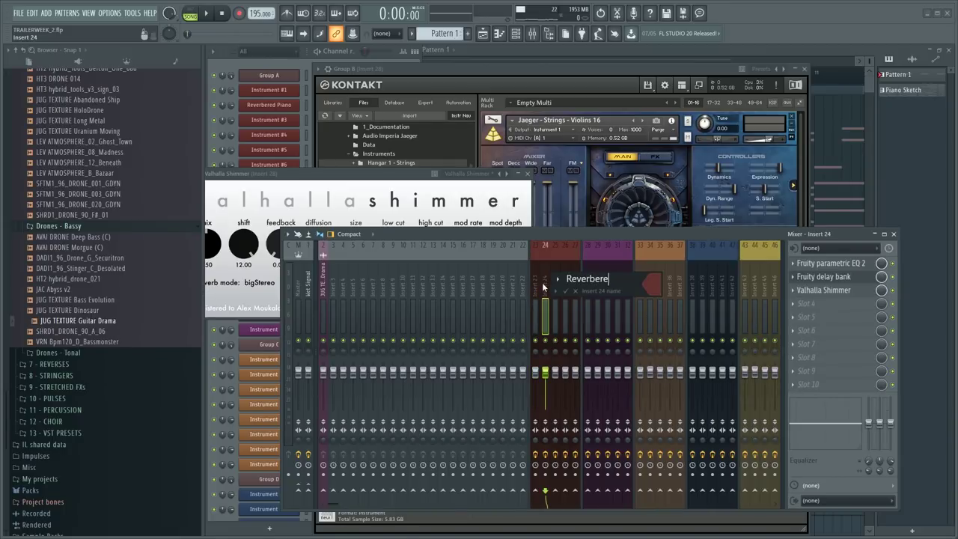
text(Reverberated Piano)
key(Return)
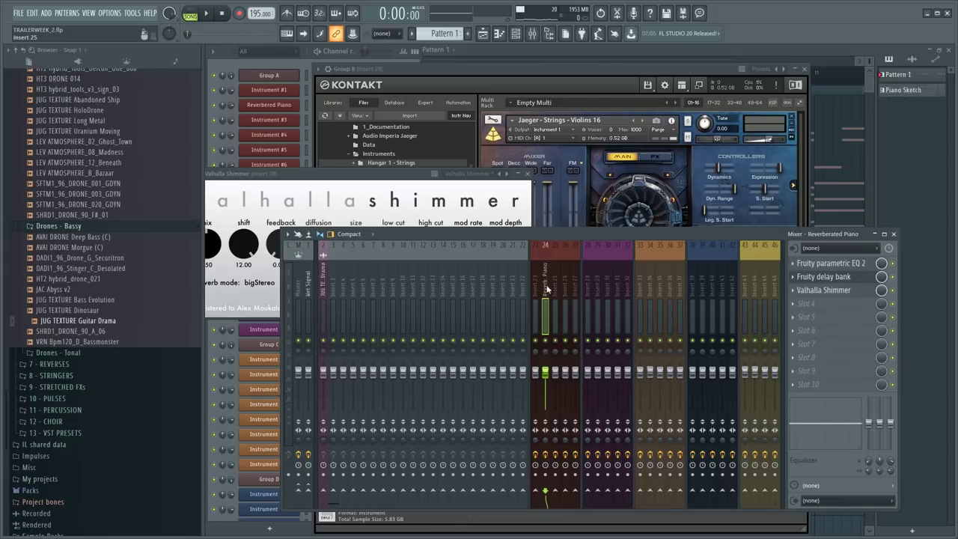
- Remove Valhalla Shimmer from slot 3 of the Reverberated Piano mixer insert
click(796, 290)
click(795, 290)
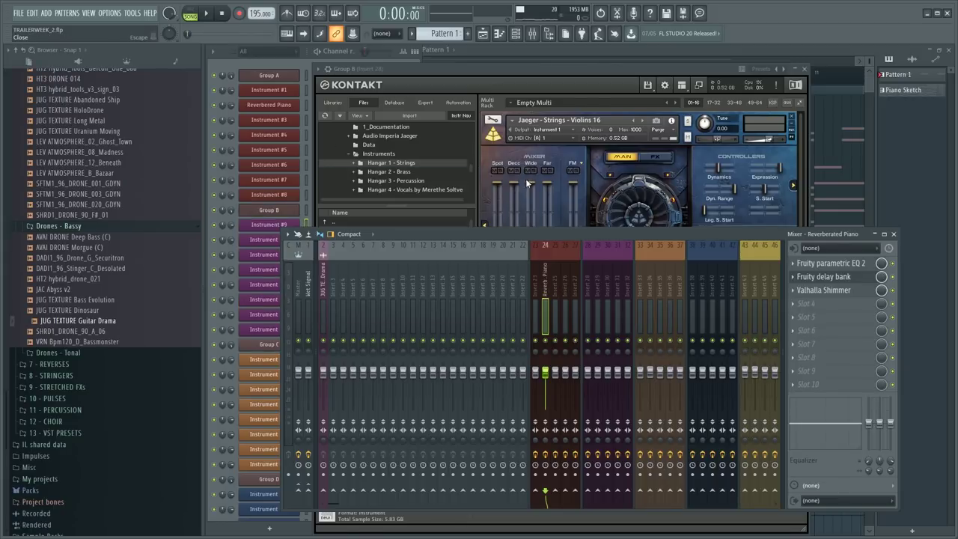
middle_click(793, 290)
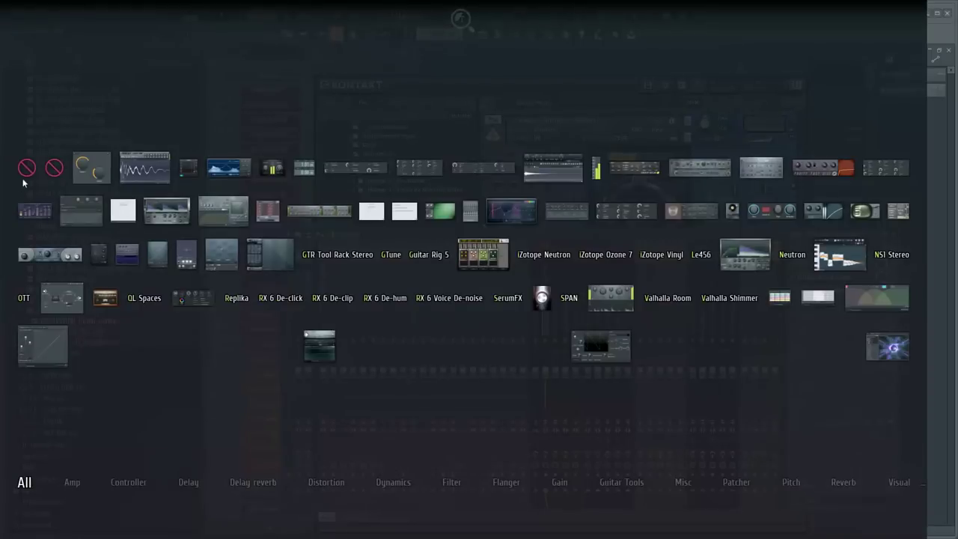
click(26, 168)
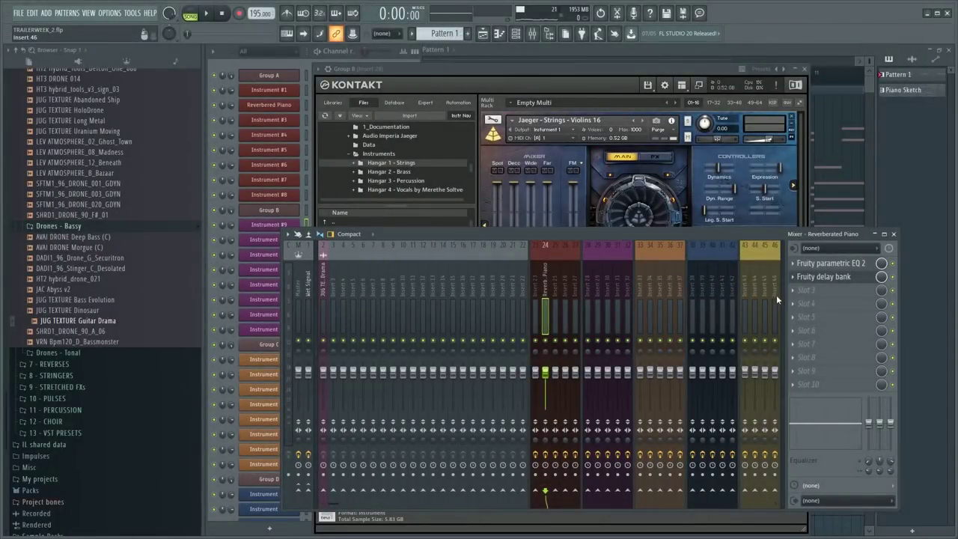
- Add a fresh Valhalla Shimmer to slot 3 of the Reverberated Piano insert and set its mix to 0.25
middle_click(805, 292)
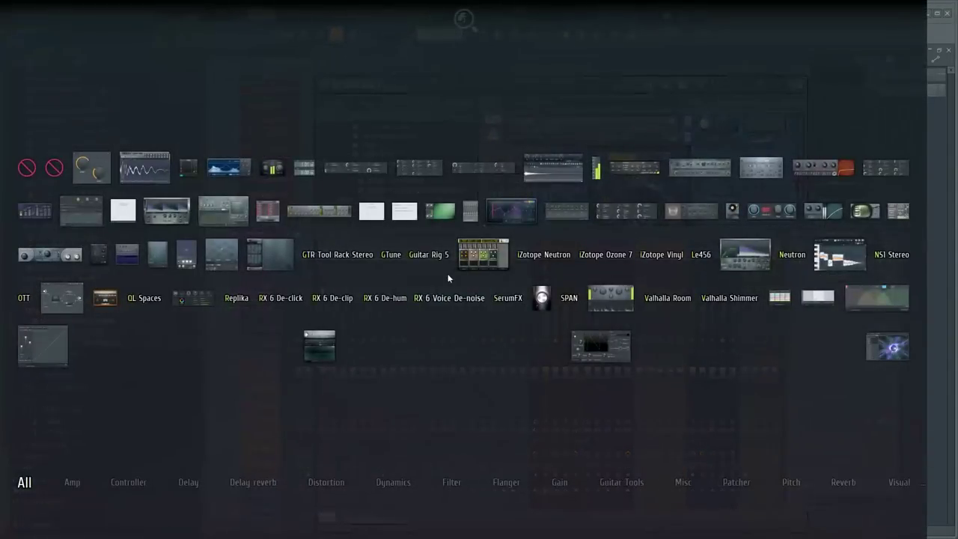
text(valha)
click(728, 298)
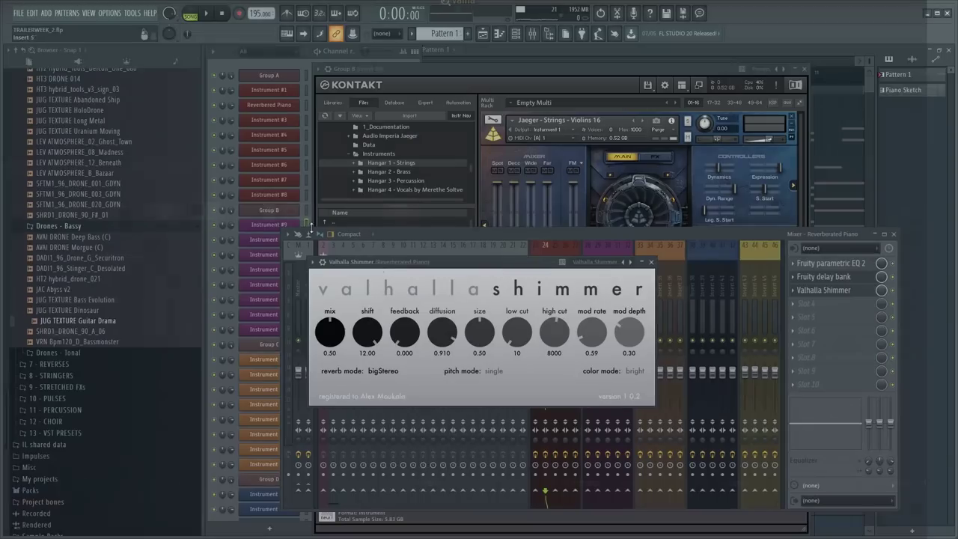
click(335, 353)
text(0.25)
key(Return)
click(651, 262)
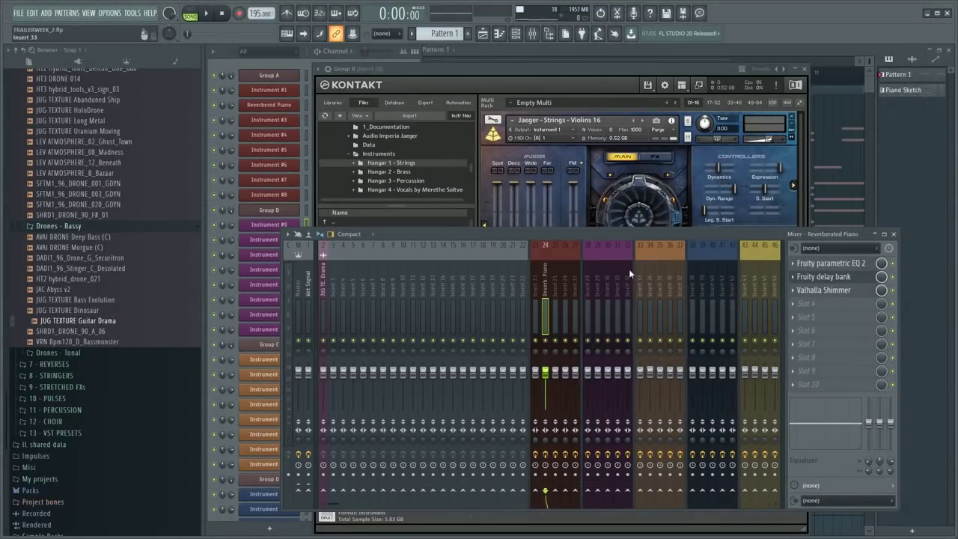
- Remove the Jaeger - Strings - Violins 16 instrument from the Group B Kontakt rack
click(566, 123)
click(791, 117)
click(469, 307)
- Rename mixer insert 23 as "Dry Piano"
click(855, 234)
middle_click(534, 291)
text(Dry Piano)
key(Return)
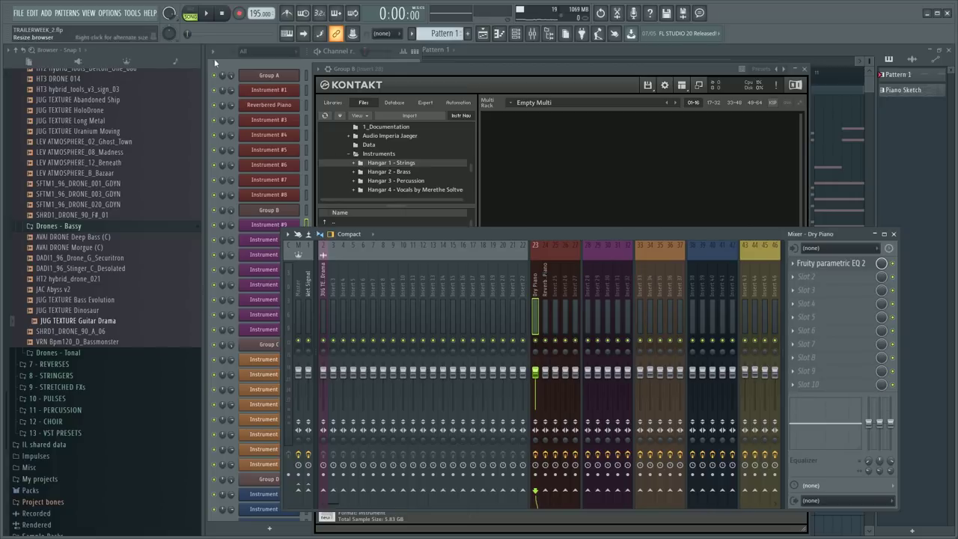
- Open the Group A Kontakt and look through the folders of its Kontakt Libraries location
click(268, 75)
click(550, 172)
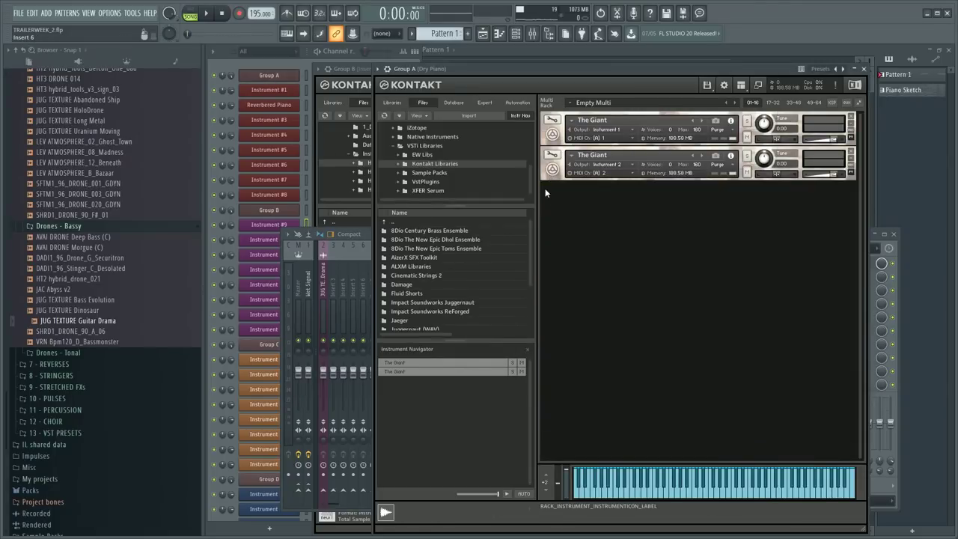
click(396, 256)
scroll(428, 293, down, 1)
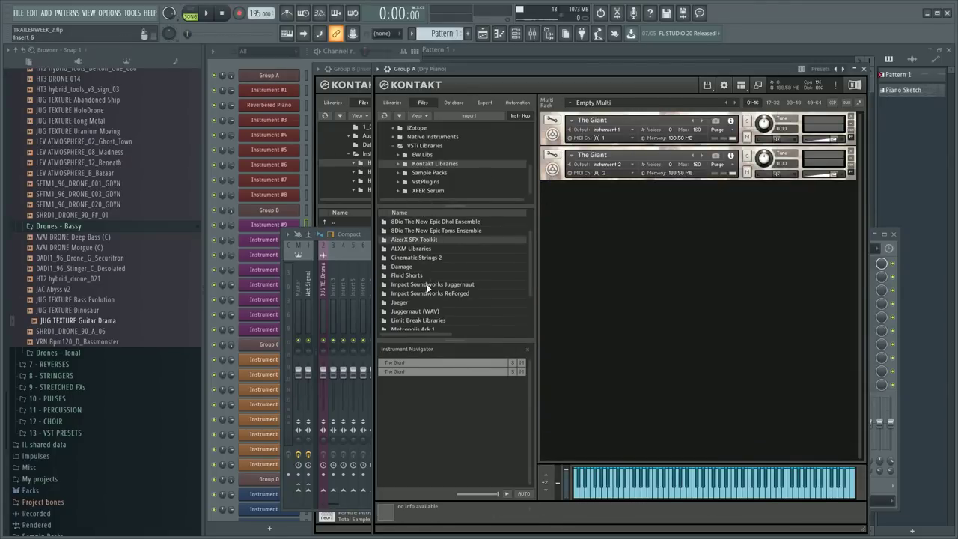
- Rename mixer insert 24 as "Pad Piano"
click(532, 34)
middle_click(546, 282)
text(Pad PO)
text(ano)
key(Return)
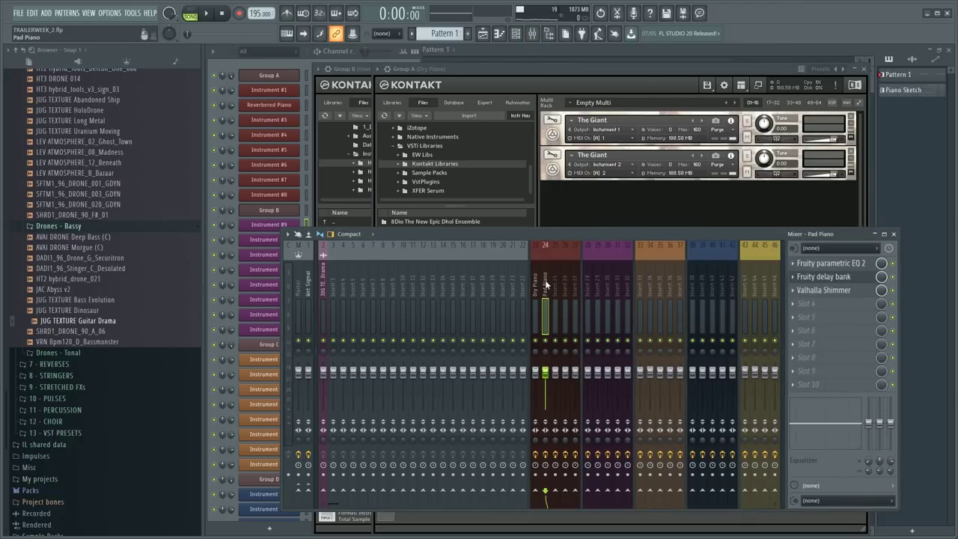
- Rename mixer insert 24 as "Echo Piano"
double_click(545, 291)
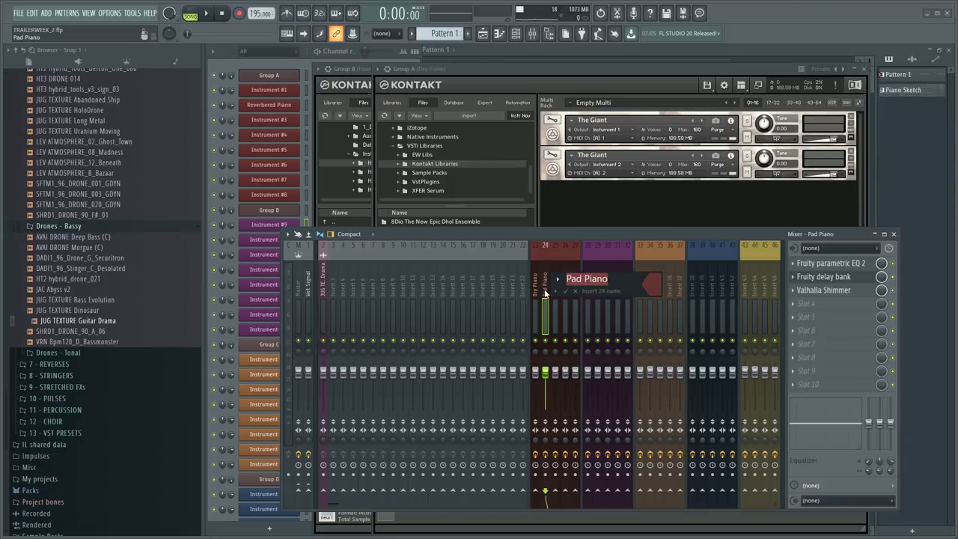
text(Echo P)
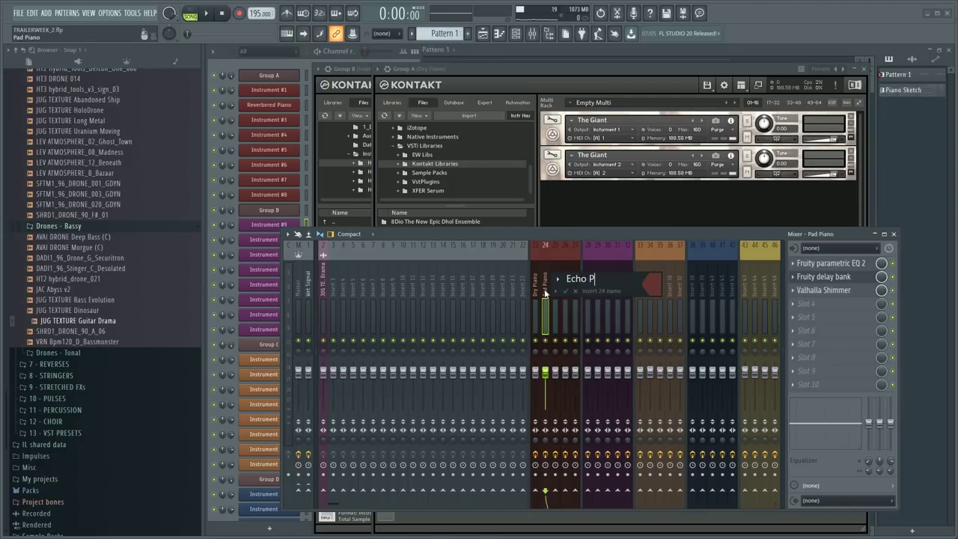
text(io)
key(Return)
- Look through the installed libraries in the Group A Kontakt for a pad sound and return to the file browser
click(590, 206)
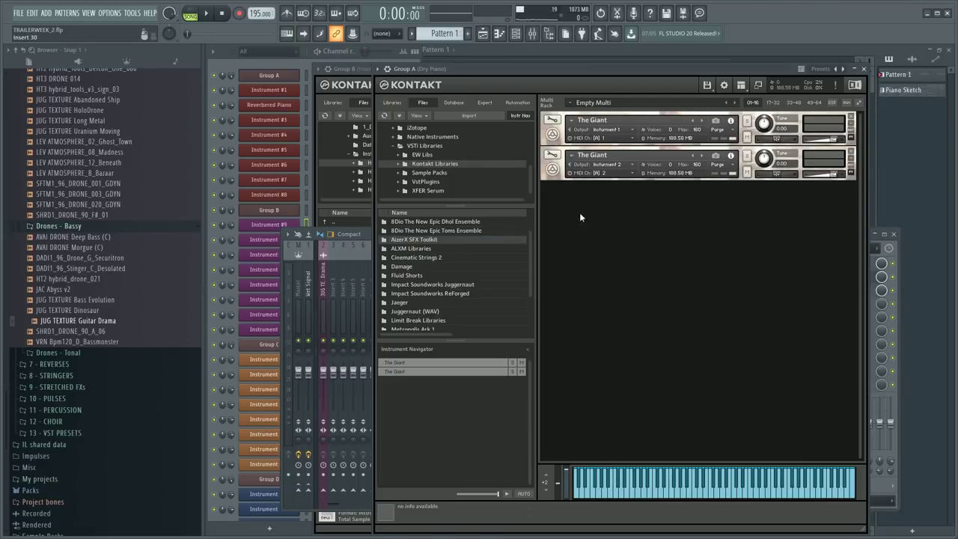
click(392, 102)
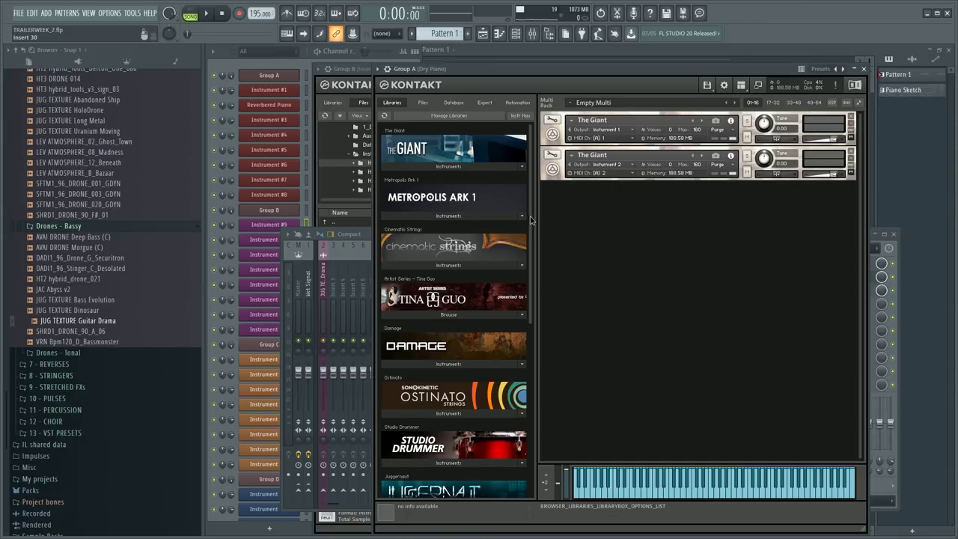
scroll(486, 295, down, 6)
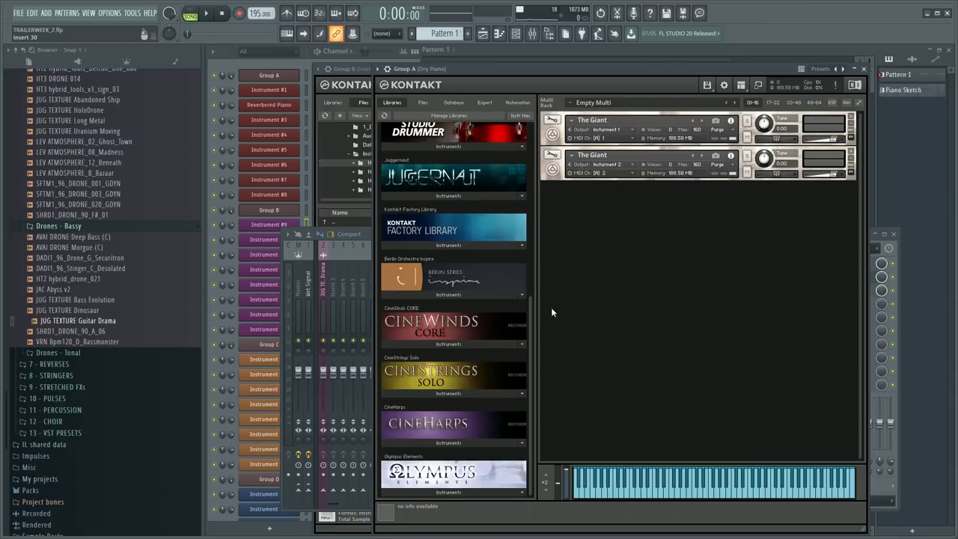
scroll(530, 322, up, 4)
scroll(529, 321, down, 4)
scroll(517, 280, up, 1)
click(423, 102)
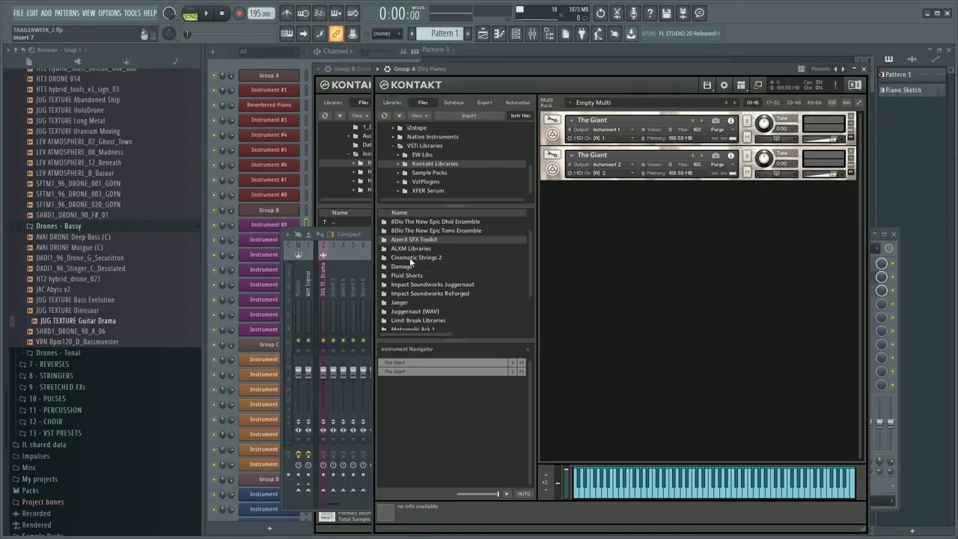
- Load Jaeger - Strings - Violins 16.nki from the Jaeger library's Hangar 1 - Strings folder into the Group A Kontakt
double_click(419, 302)
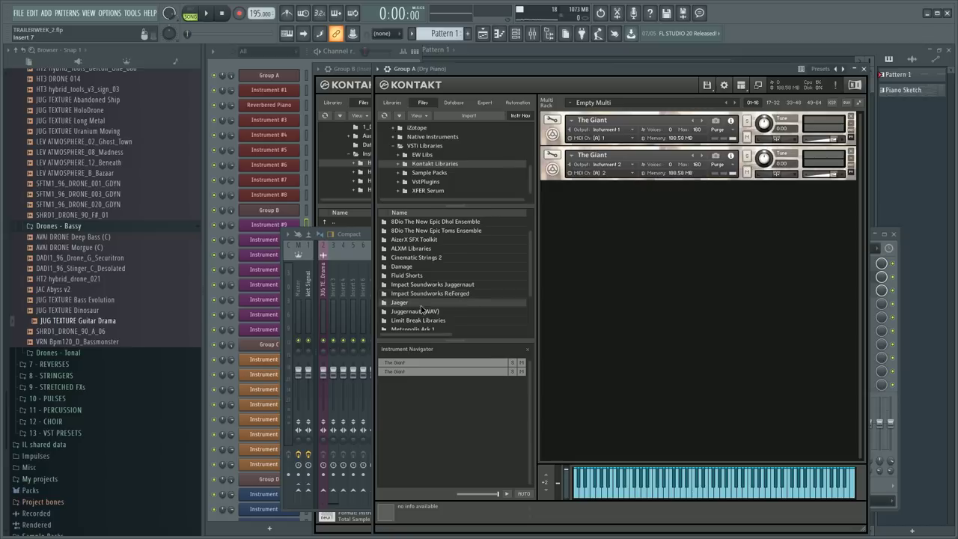
double_click(417, 257)
double_click(417, 231)
click(447, 258)
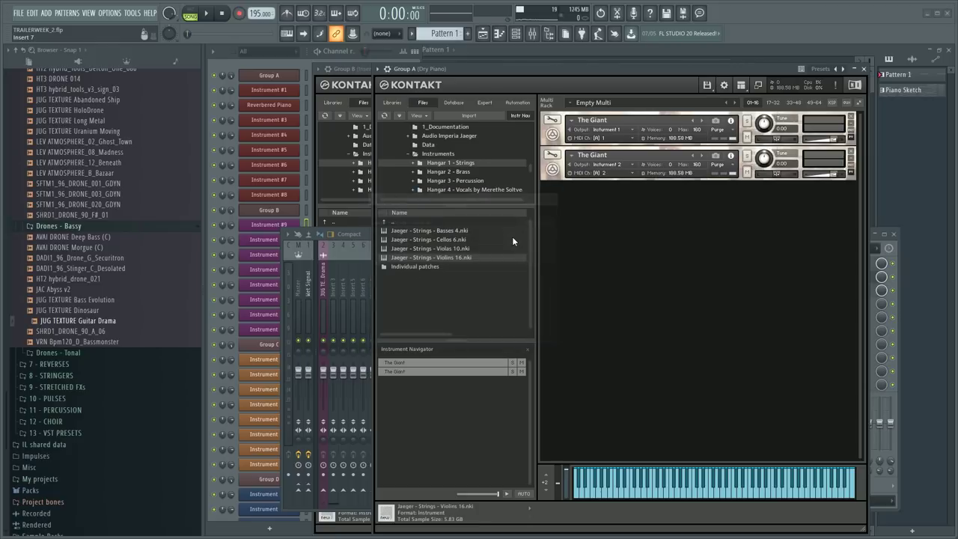
- Rename mixer insert 25 as "Strings Pad"
click(357, 234)
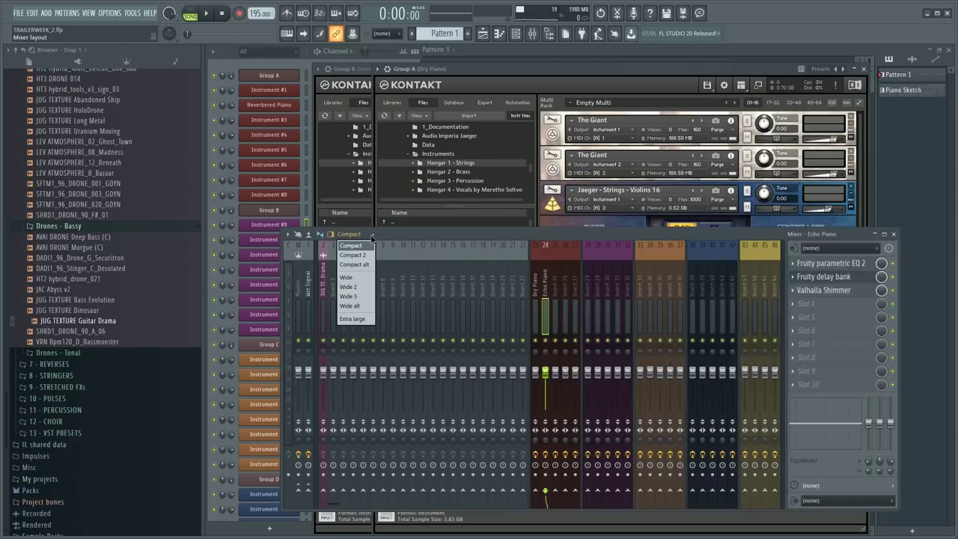
click(396, 233)
click(608, 248)
click(597, 254)
click(555, 286)
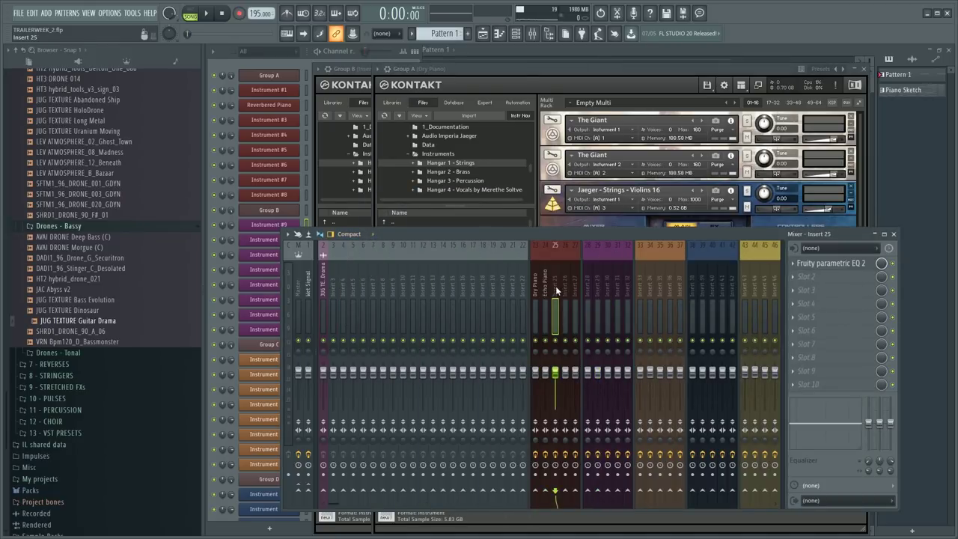
double_click(555, 298)
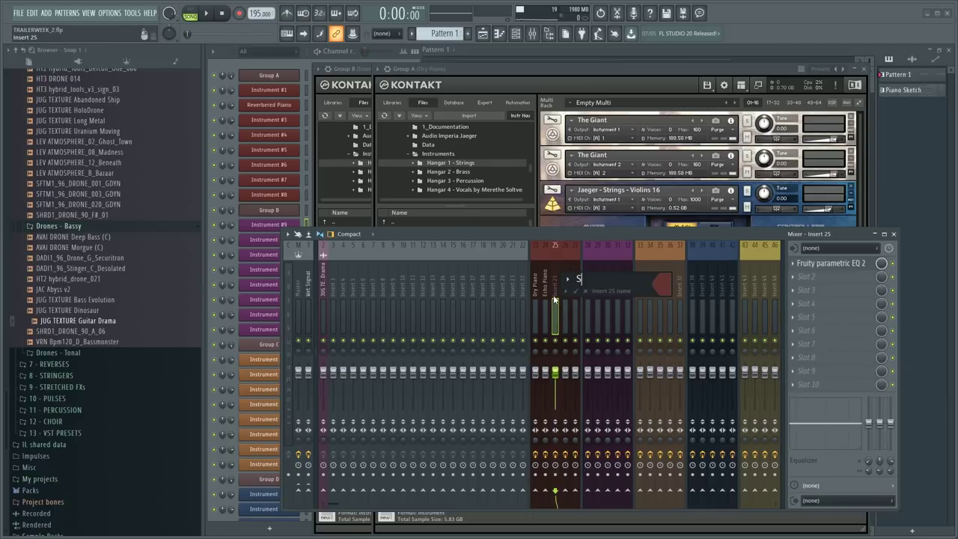
text(Strings)
key(Return)
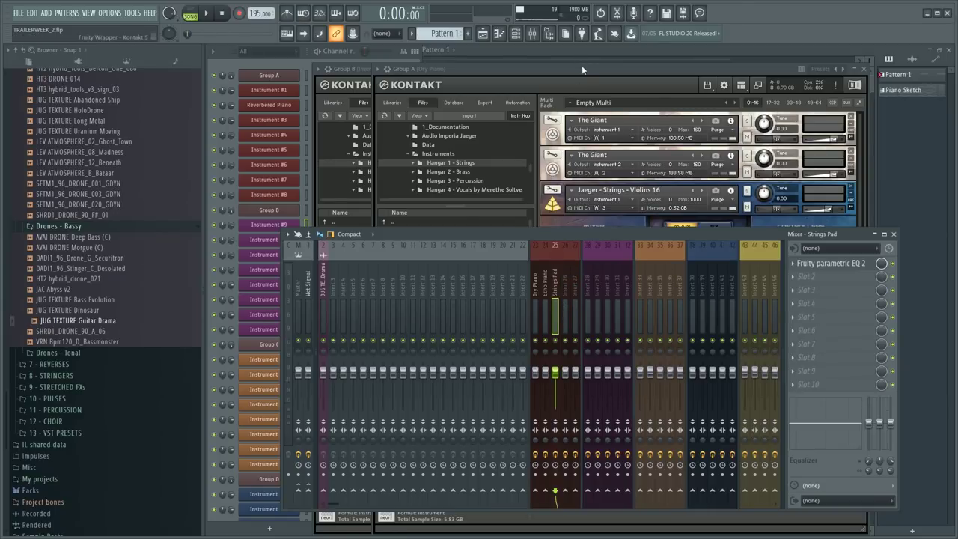
- Route the Jaeger violins' output in the Group A Kontakt to Instrument 2, channels 3|4
click(582, 65)
click(635, 200)
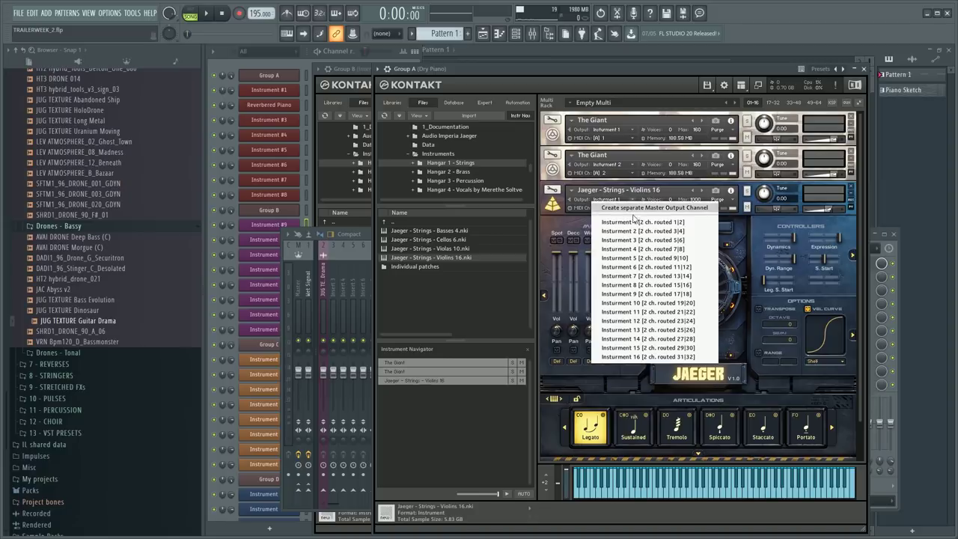
click(634, 232)
- Rename the Instrument #3 channel as "Strings Pad JGR"
click(298, 121)
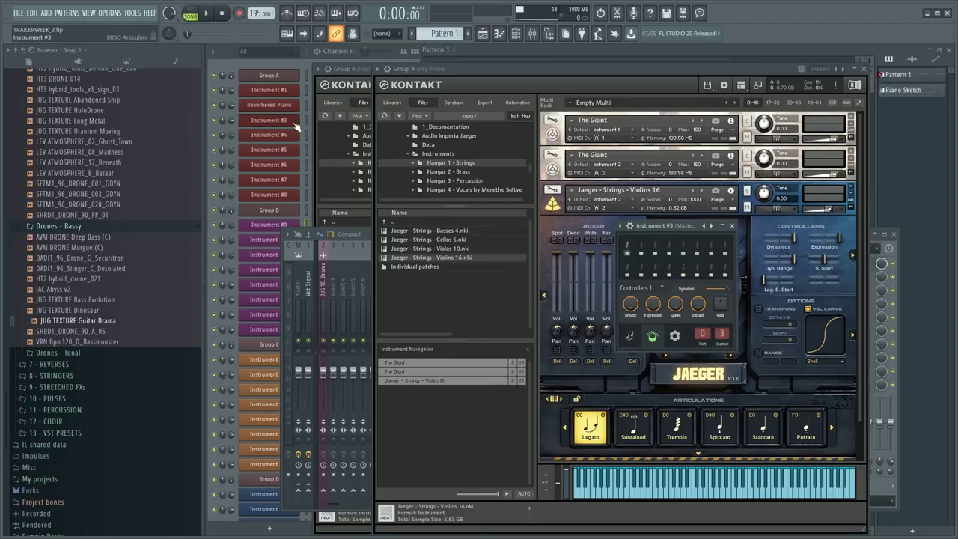
right_click(290, 123)
click(250, 122)
text(String)
key(Return)
- Rename the Reverbered Piano channel as "Echo Piano GNT" and the Instrument #1 channel as "Dry Piano GNT"
shift+click(283, 104)
text(Echo Piano GNT)
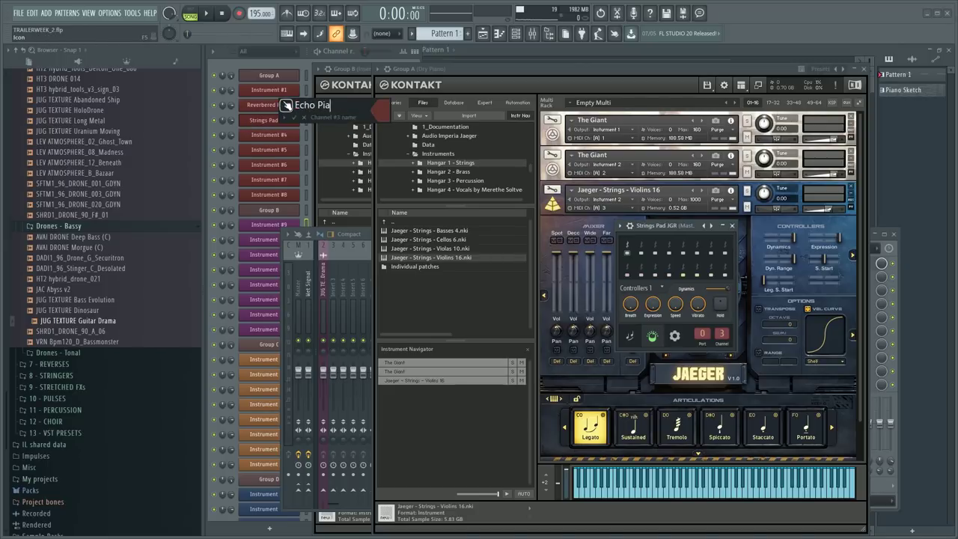
key(Return)
shift+click(283, 91)
text(Dry Piano GNT)
key(Return)
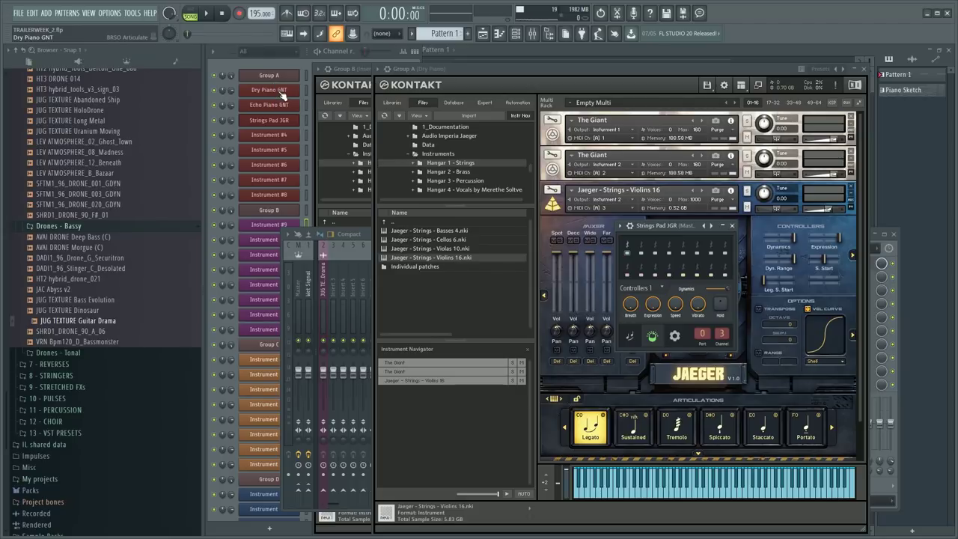
- Select the JUG TEXTURE Guitar Drama mixer insert and the Strings Pad JGR channel
click(360, 235)
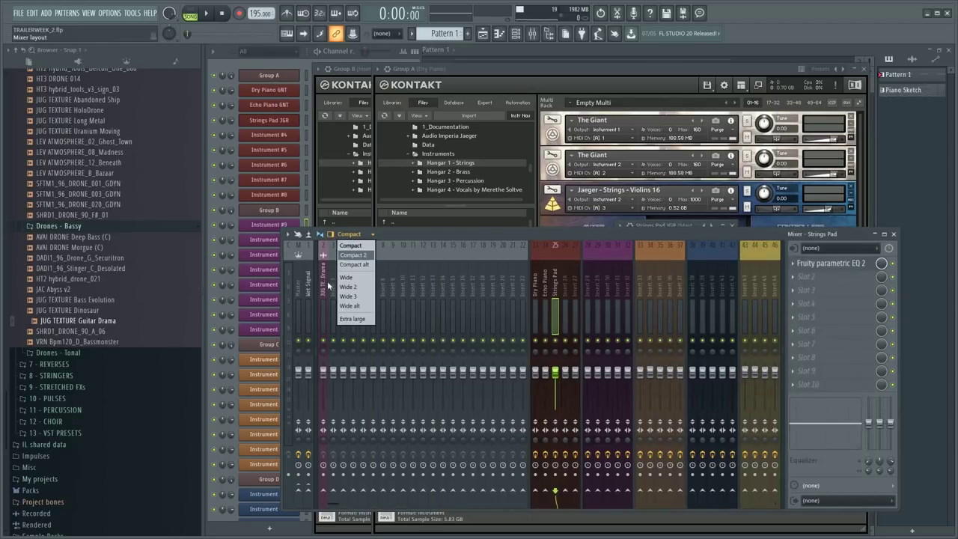
click(323, 279)
click(306, 119)
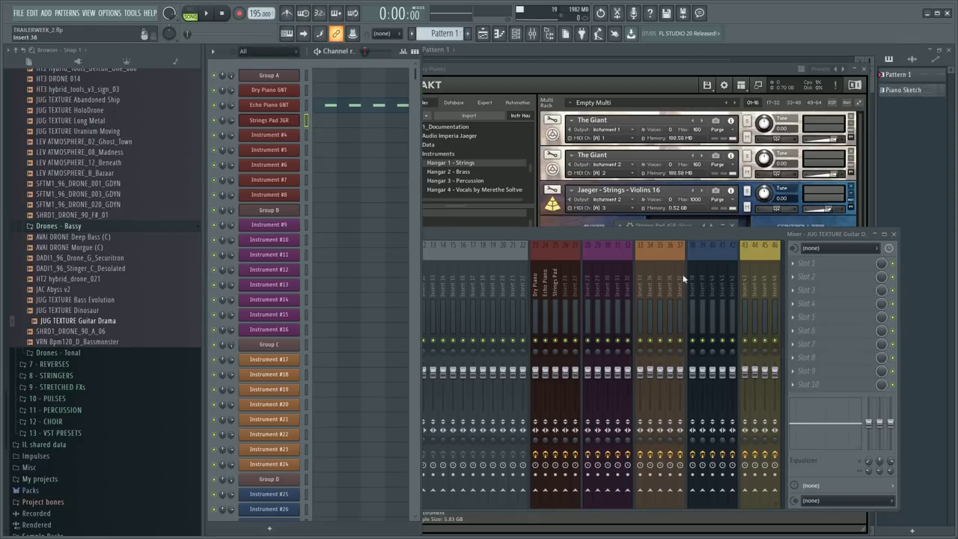
- Select the Strings Pad mixer insert and route the Jaeger violins' Kontakt output to Instrument 3, channels 5|6
click(559, 290)
click(309, 118)
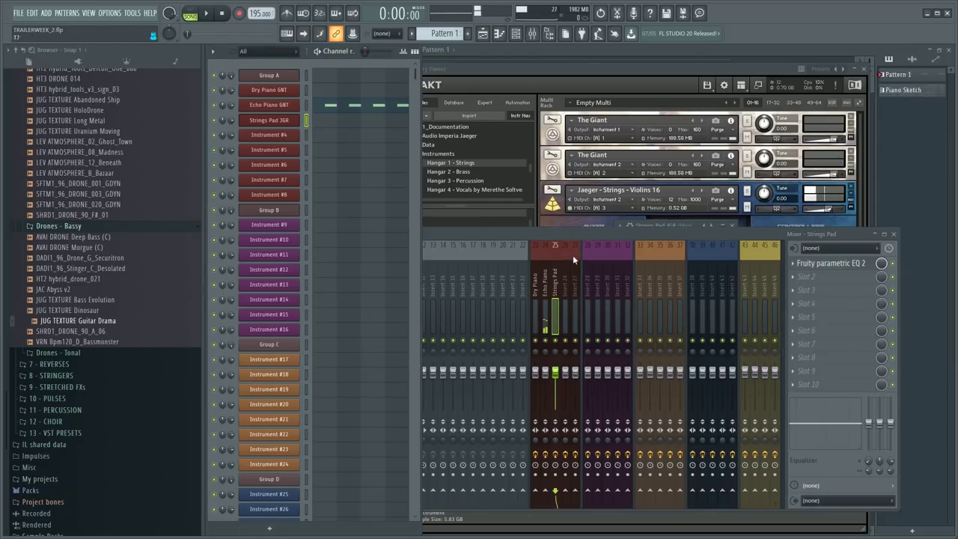
click(608, 199)
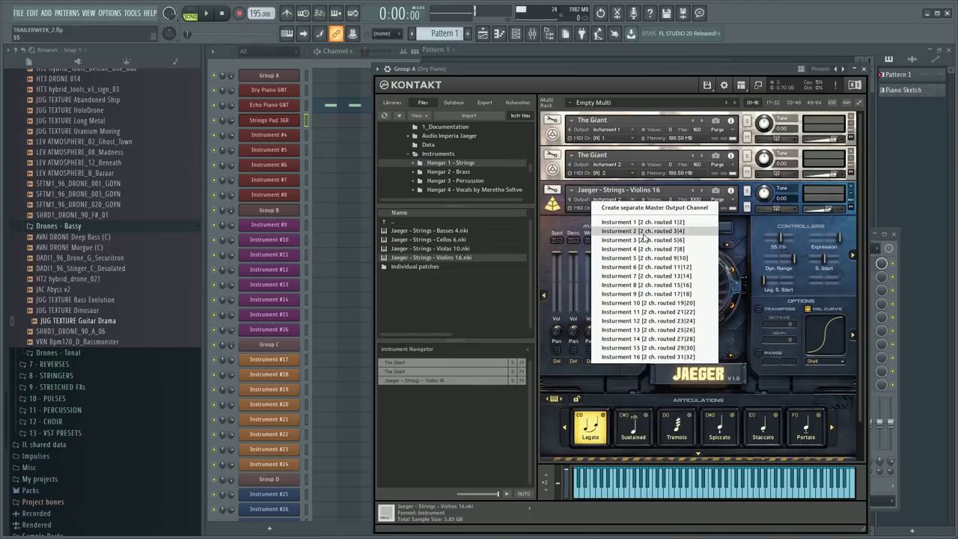
click(644, 239)
- Load Valhalla Shimmer into the second effect slot of the Strings Pad mixer insert and open its reverb mode choices
key(F9)
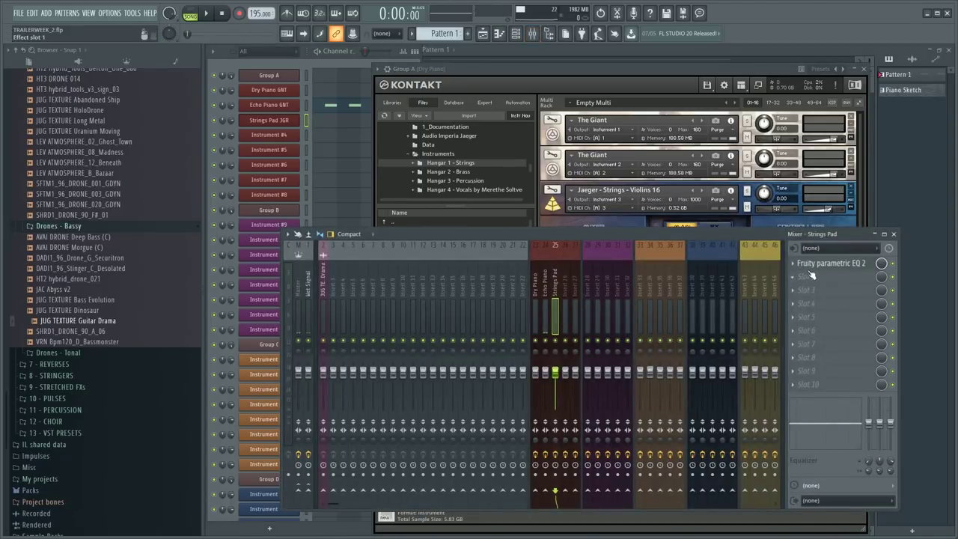
key(alt+p)
text(valha)
click(732, 303)
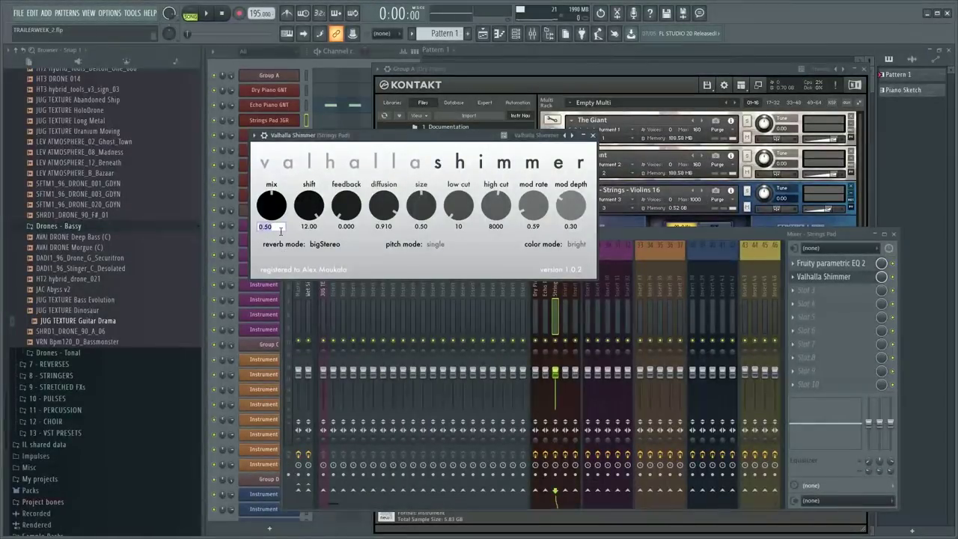
click(339, 245)
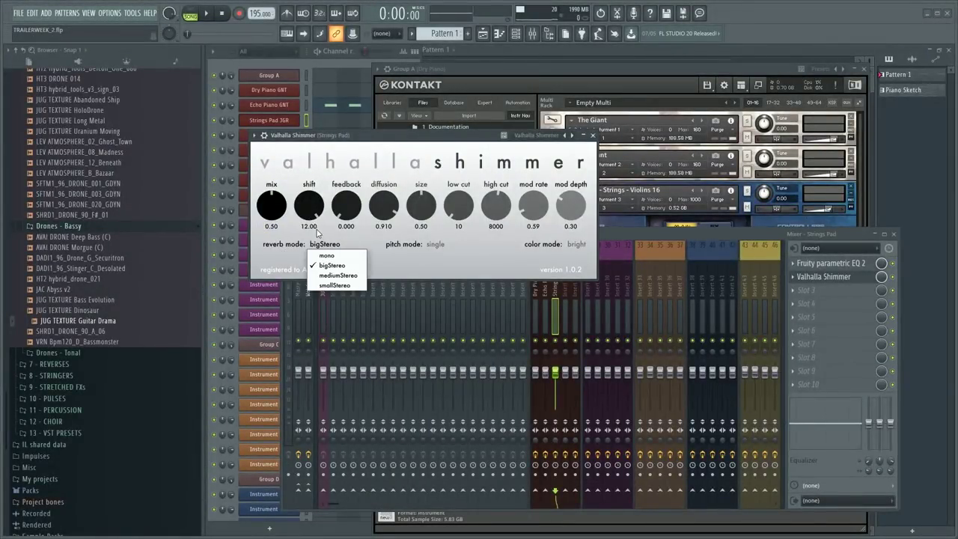
click(347, 68)
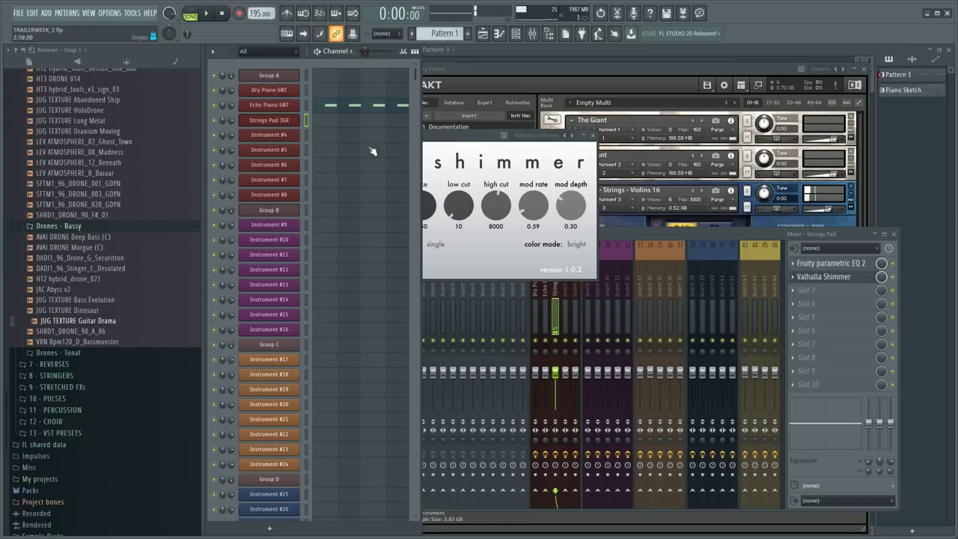
- Switch the Jaeger violins to the Tremolo articulation and collapse the instrument in the Kontakt rack
click(593, 72)
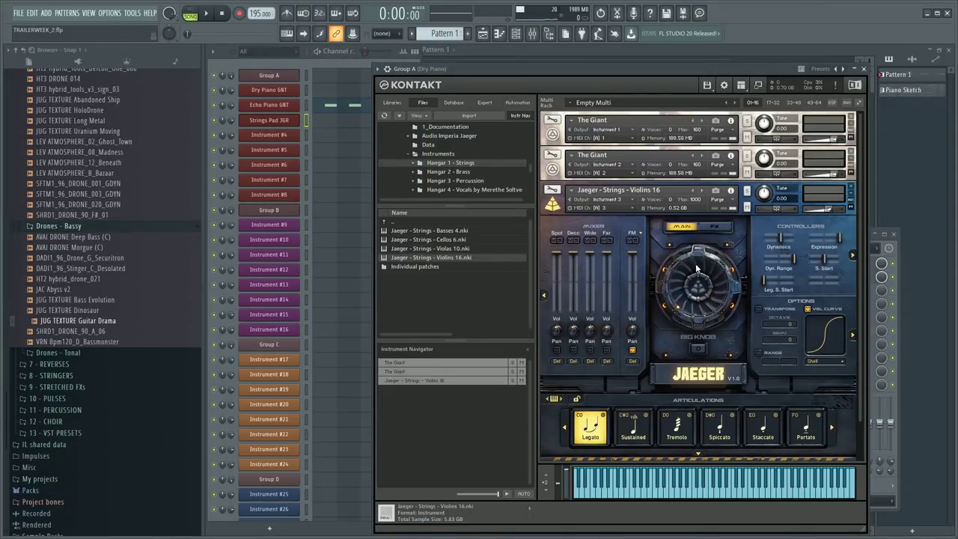
click(686, 440)
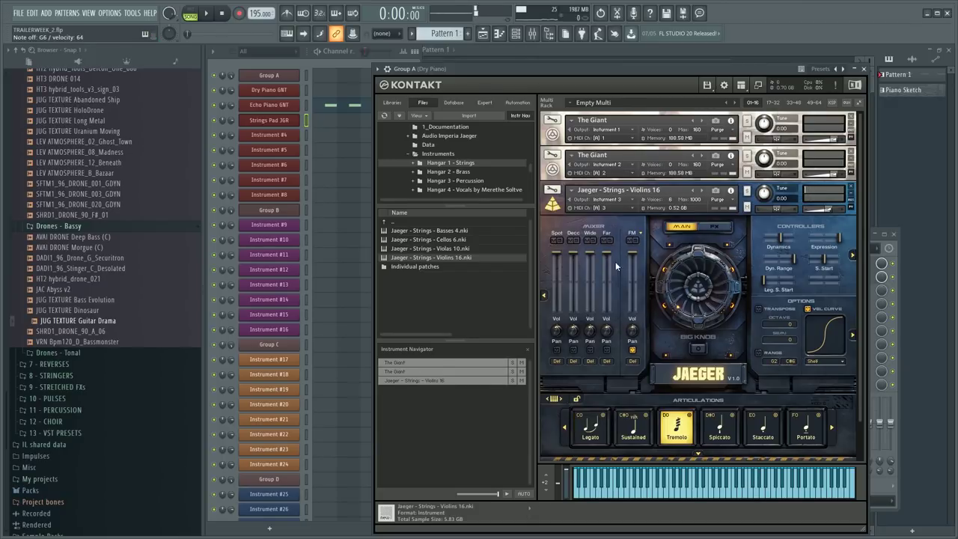
click(553, 206)
drag(639, 88, 548, 87)
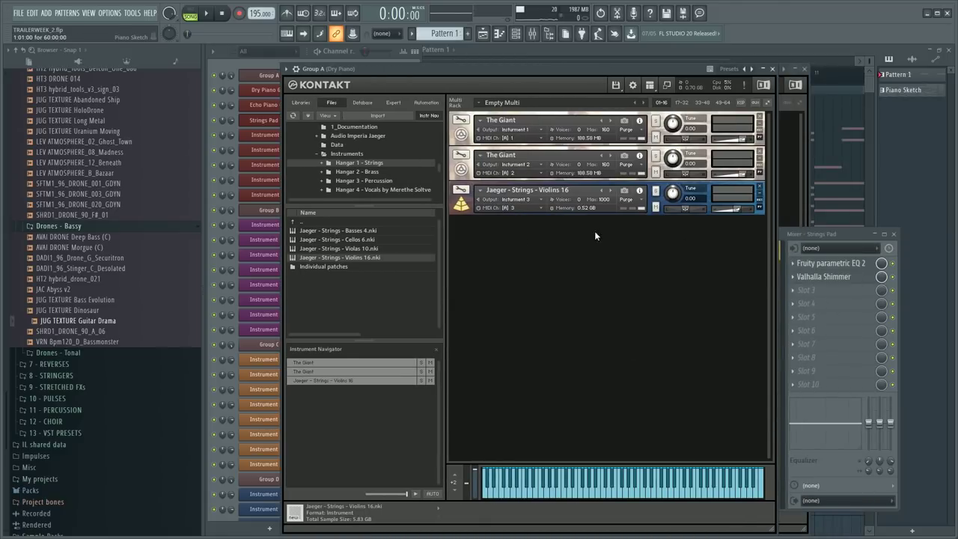
click(290, 53)
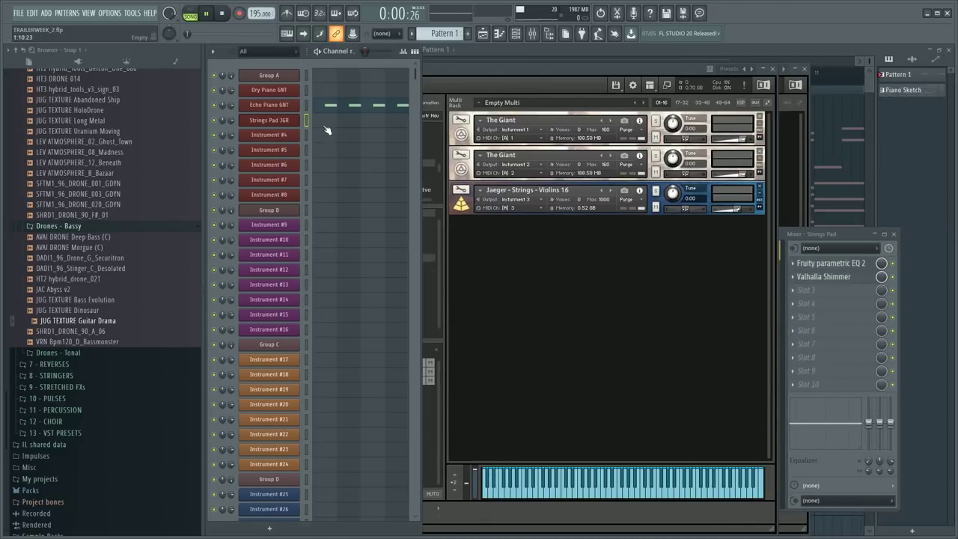
click(335, 122)
scroll(327, 215, down, 3)
scroll(324, 223, up, 3)
key(F6)
click(333, 268)
click(236, 220)
key(F6)
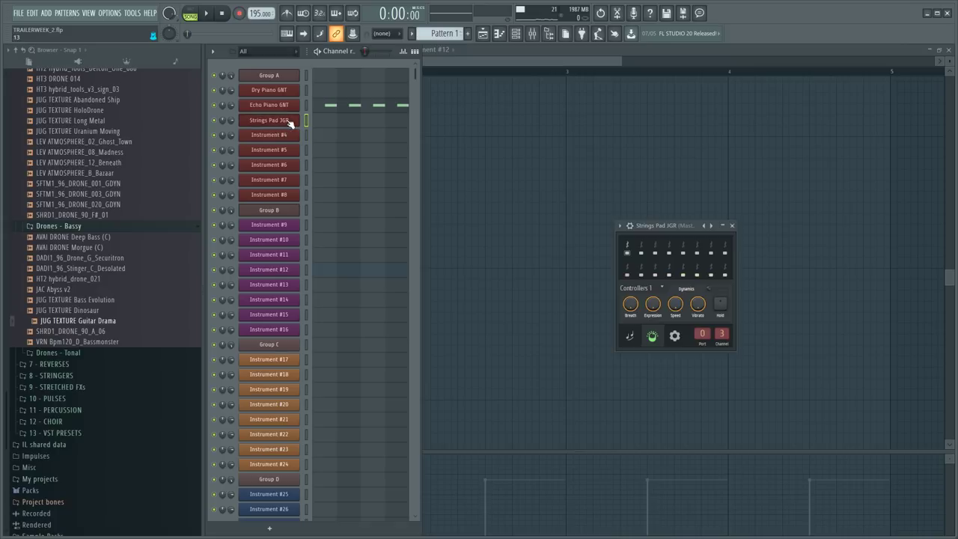
click(290, 122)
click(526, 205)
scroll(526, 205, up, 3)
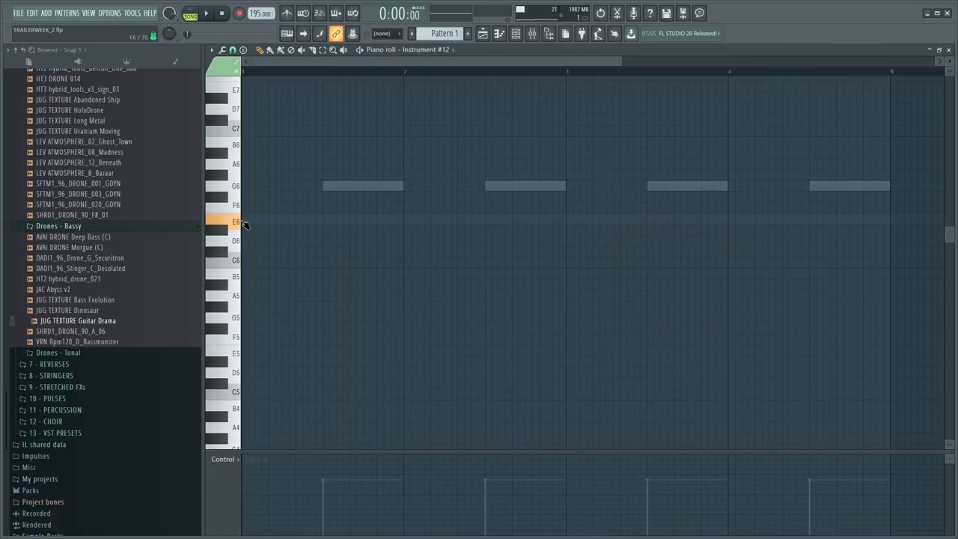
scroll(251, 218, up, 4)
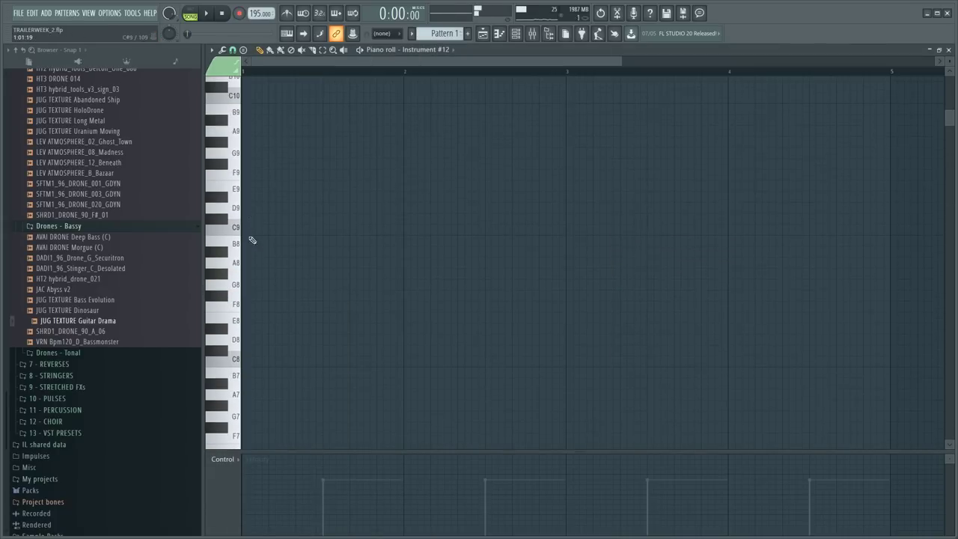
scroll(253, 217, up, 1)
- Open the Strings Pad JGR notes and draw half-bar G5 and G6 notes in the first and second halves of bar 1
key(F6)
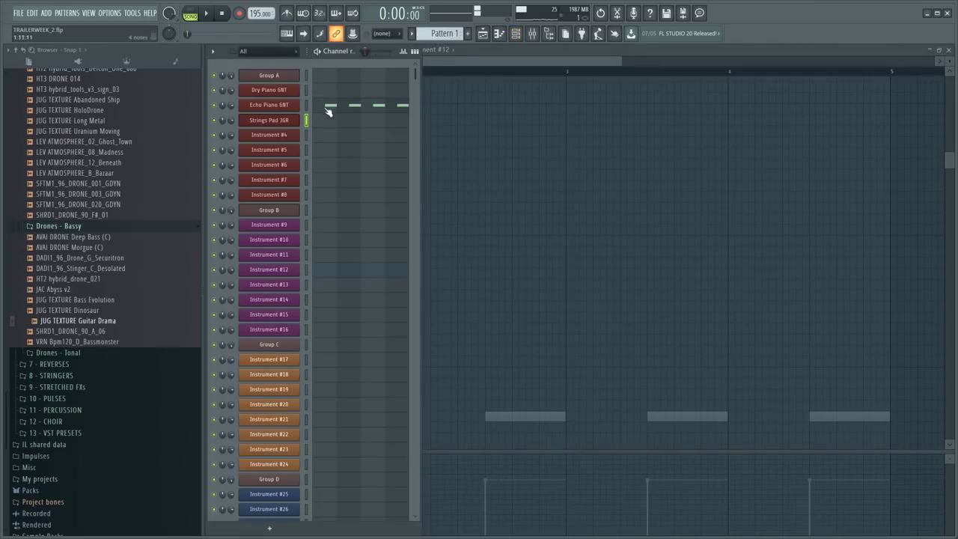
key(F6)
scroll(270, 271, up, 5)
scroll(265, 292, down, 1)
drag(265, 317, 244, 318)
drag(251, 188, 240, 205)
right_click(261, 209)
click(330, 186)
drag(345, 186, 339, 185)
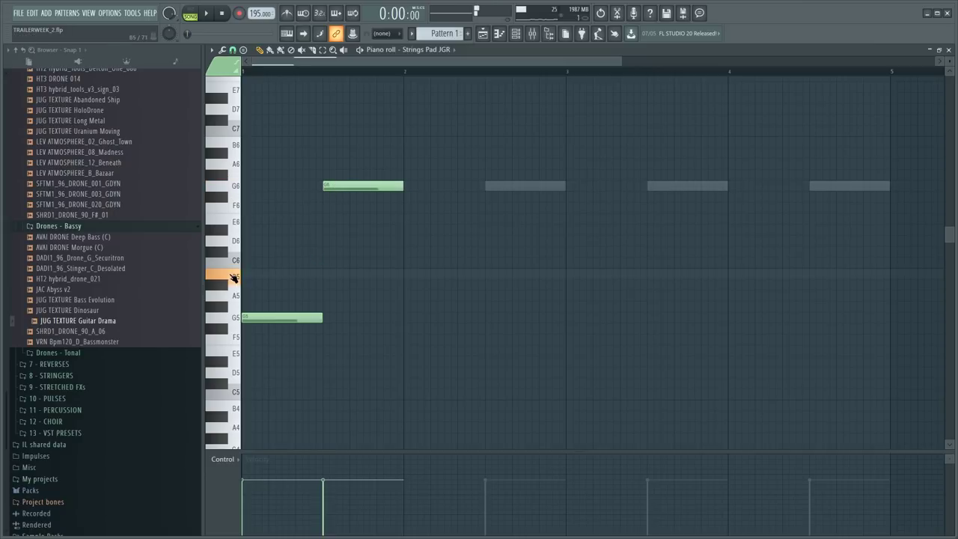
- Add a D6 note in bar 1 and stretch the D6 and G5 notes across the full bar
click(245, 252)
drag(234, 251, 235, 240)
drag(265, 207, 403, 321)
click(439, 284)
- Solo the Strings Pad JGR channel and play its notes in pattern mode
key(F6)
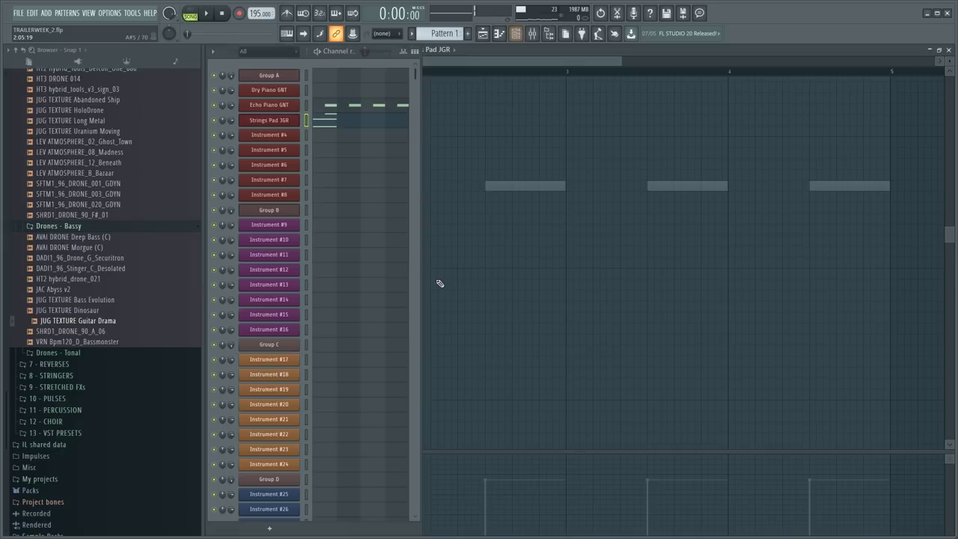
key(F9)
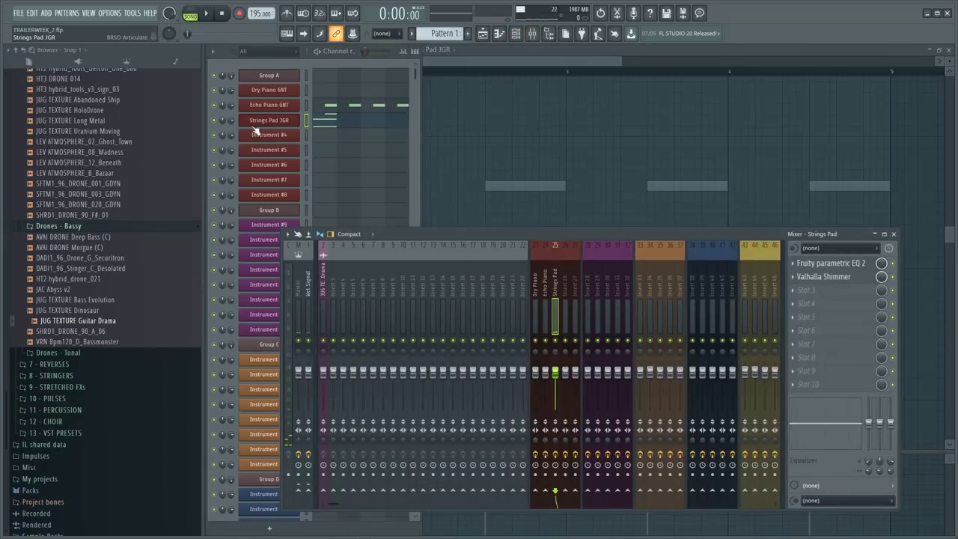
click(220, 126)
key(l)
key(space)
click(293, 123)
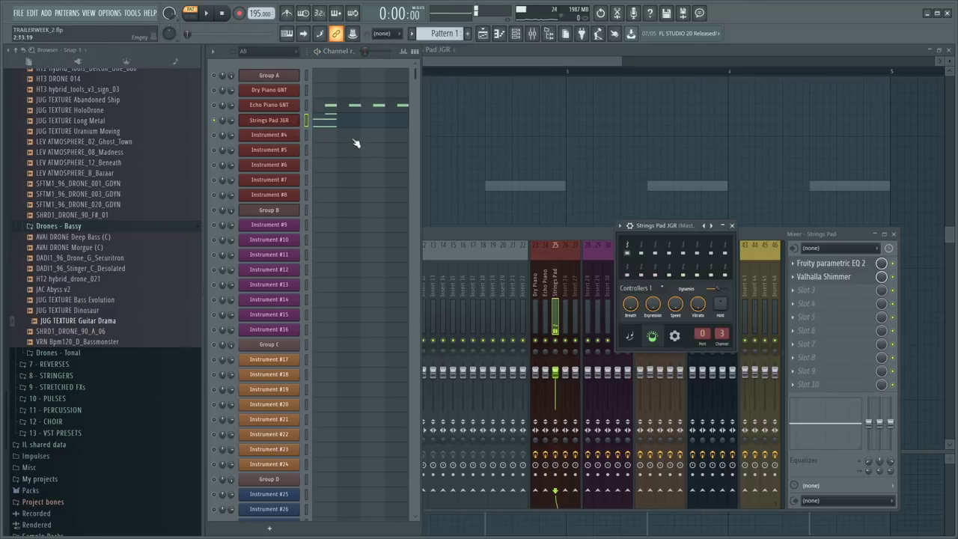
key(F7)
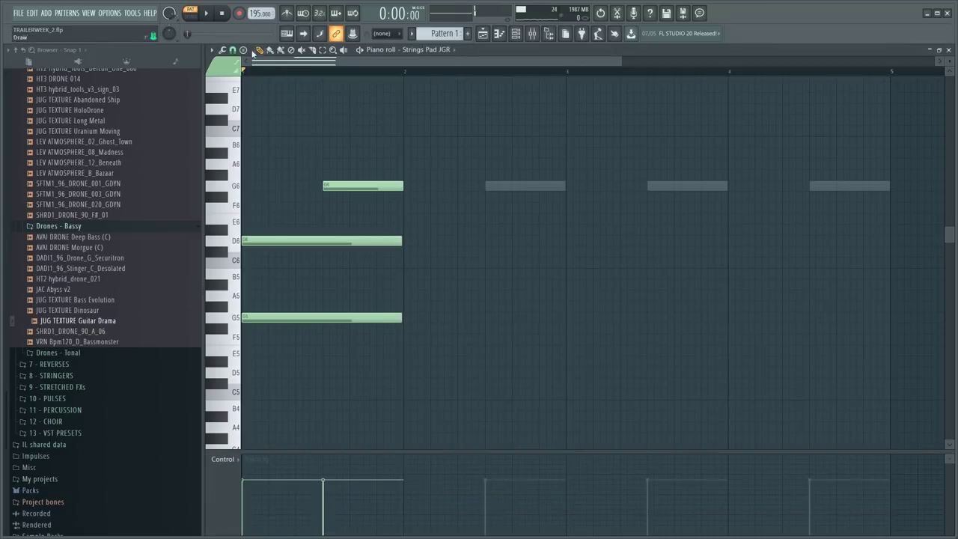
key(space)
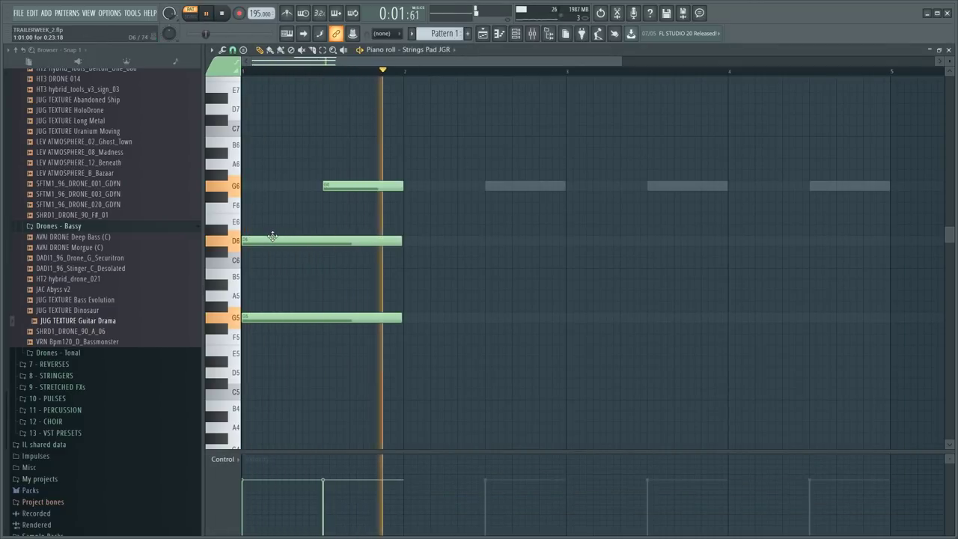
key(space)
- Delete the D6 note from bar 1 and repeat the half-bar G6 note in the second halves of bars 2, 3 and 4
drag(398, 226, 416, 321)
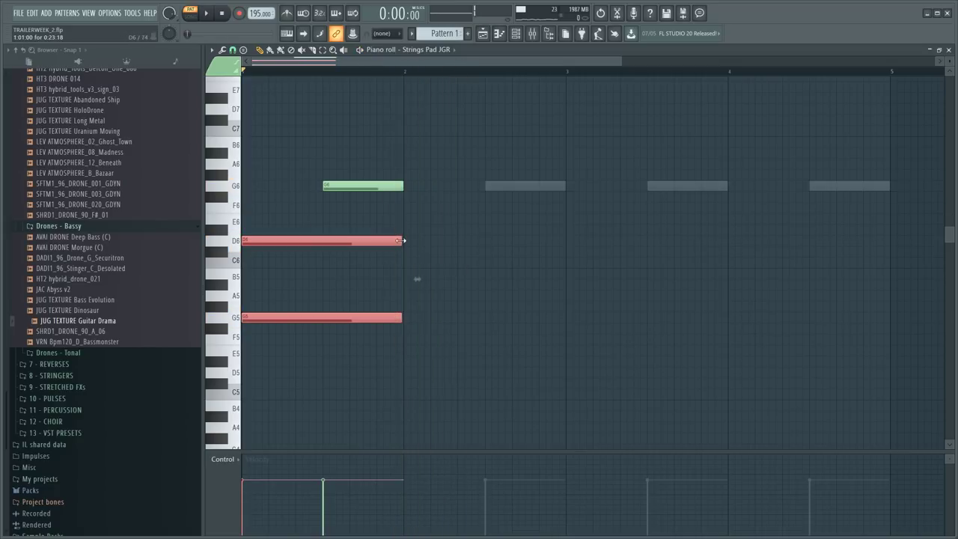
ctrl+click(428, 295)
right_click(389, 241)
scroll(425, 65, down, 3)
click(292, 187)
drag(338, 178, 340, 190)
drag(416, 177, 406, 188)
click(487, 186)
- Lengthen the G5 note to two bars and add two-bar G5 and D6 notes starting at bar 3
drag(305, 318, 366, 318)
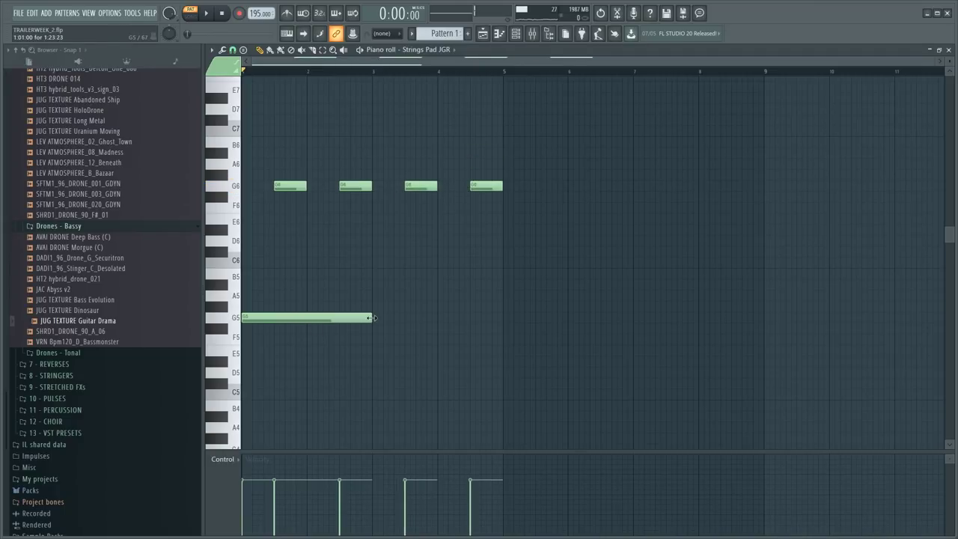
click(302, 316)
scroll(295, 315, down, 5)
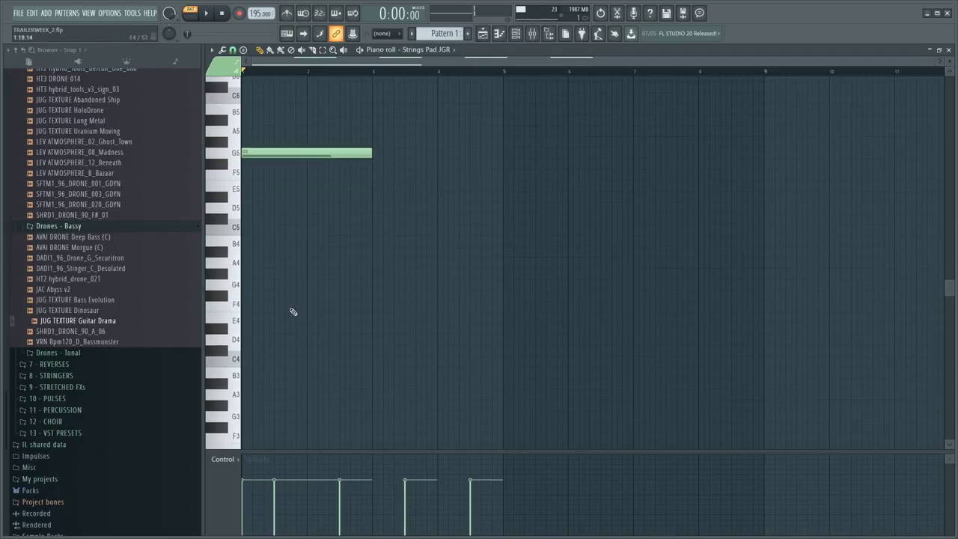
scroll(337, 312, up, 4)
click(374, 284)
drag(375, 242, 372, 207)
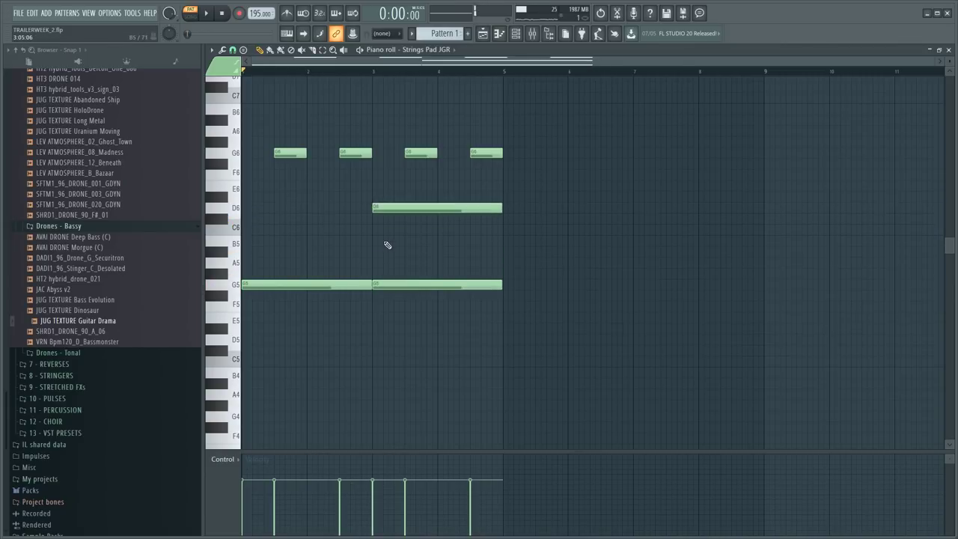
- Select the whole four-bar strings phrase and duplicate it into bars 5 to 8
scroll(467, 95, down, 3)
ctrl+drag(318, 132, 422, 342)
ctrl+click(430, 329)
key(ctrl+a)
key(ctrl+b)
key(ctrl+d)
- Play back the extended strings pattern and return to its notes
key(F6)
key(space)
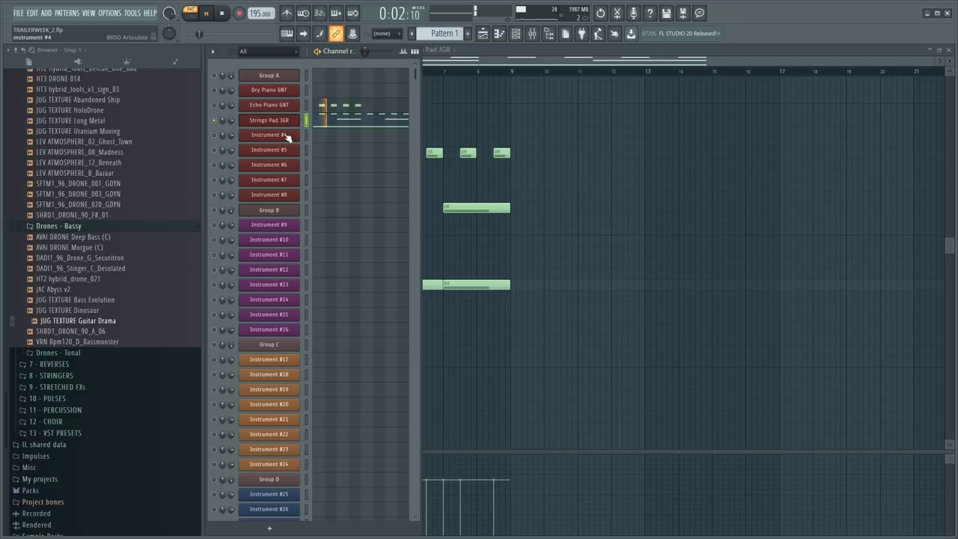
key(F9)
key(F10)
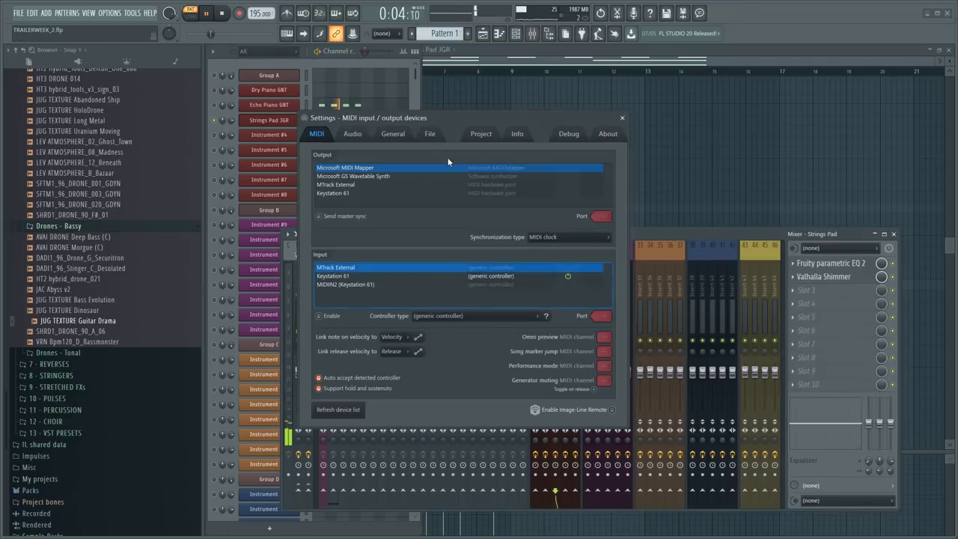
key(F10)
click(566, 224)
- Remove the D6 note at bar 3 and add a two-bar D6 note starting at bar 5
right_click(371, 284)
key(space)
key(ctrl+z)
right_click(342, 209)
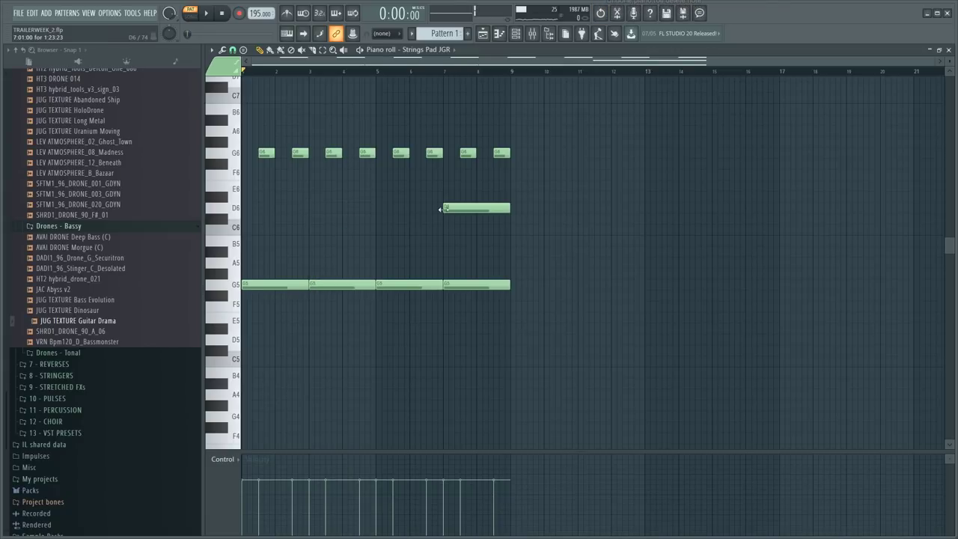
drag(444, 208, 380, 214)
drag(447, 212, 460, 238)
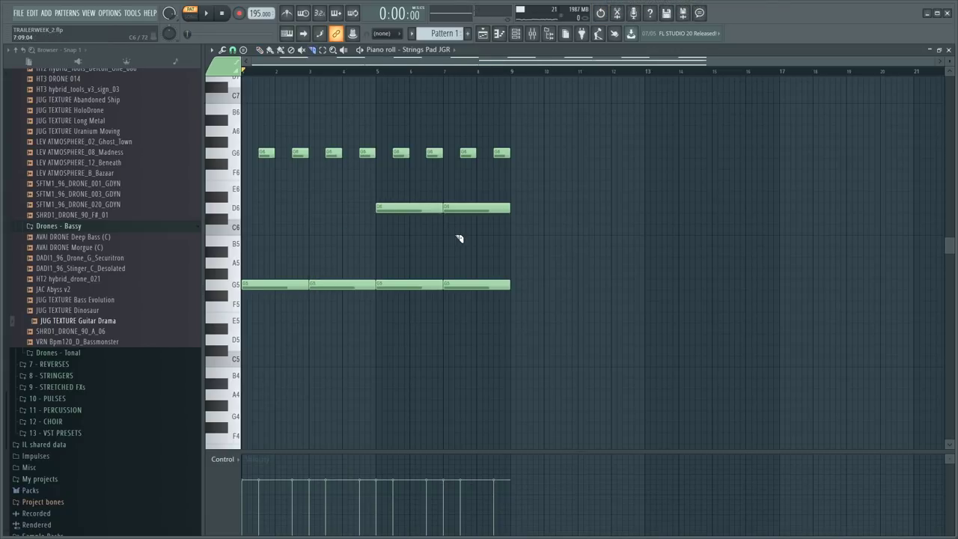
ctrl+right_click(573, 231)
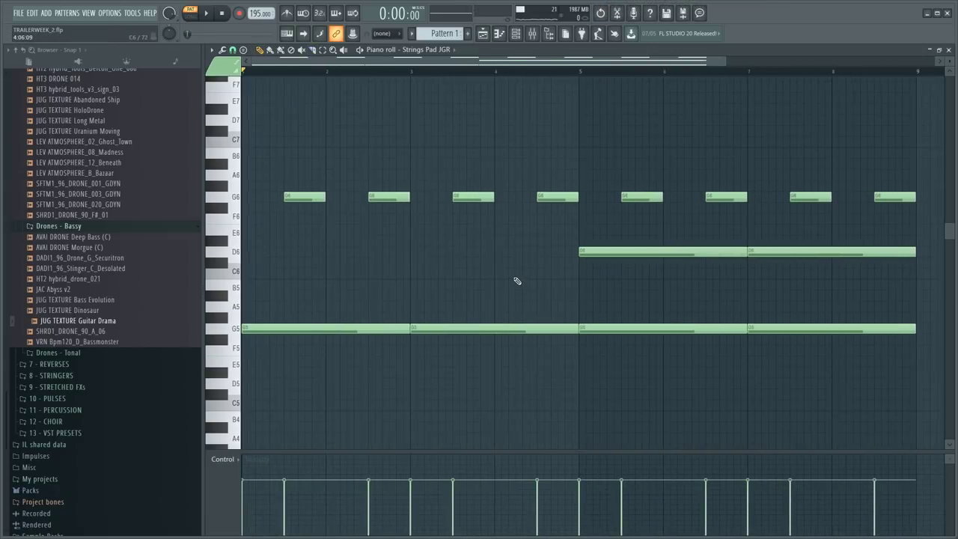
- Open Valhalla Shimmer and Fruity parametric EQ 2 from the Strings Pad insert and arrange their windows side by side
key(F9)
click(823, 276)
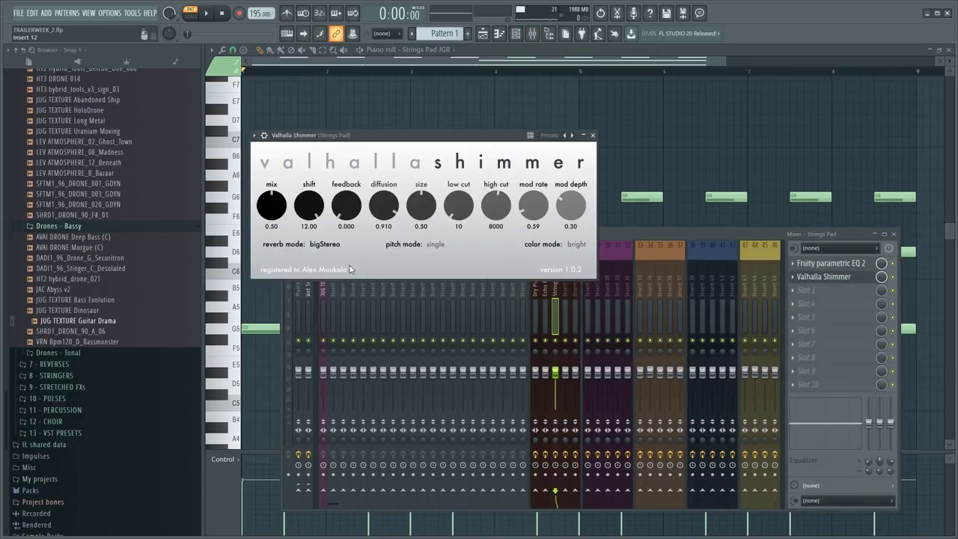
click(839, 266)
drag(404, 151, 694, 201)
drag(368, 138, 351, 105)
drag(631, 198, 657, 125)
- Load BASS Juggernaut.nki from the Juggernaut library into the Group A Kontakt instance and move its window clear of the channel rack
click(515, 32)
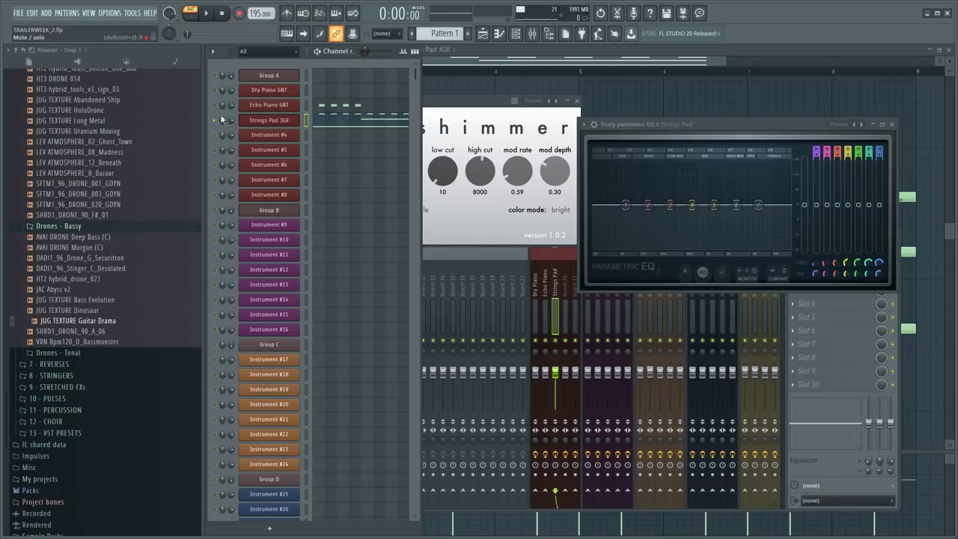
click(254, 79)
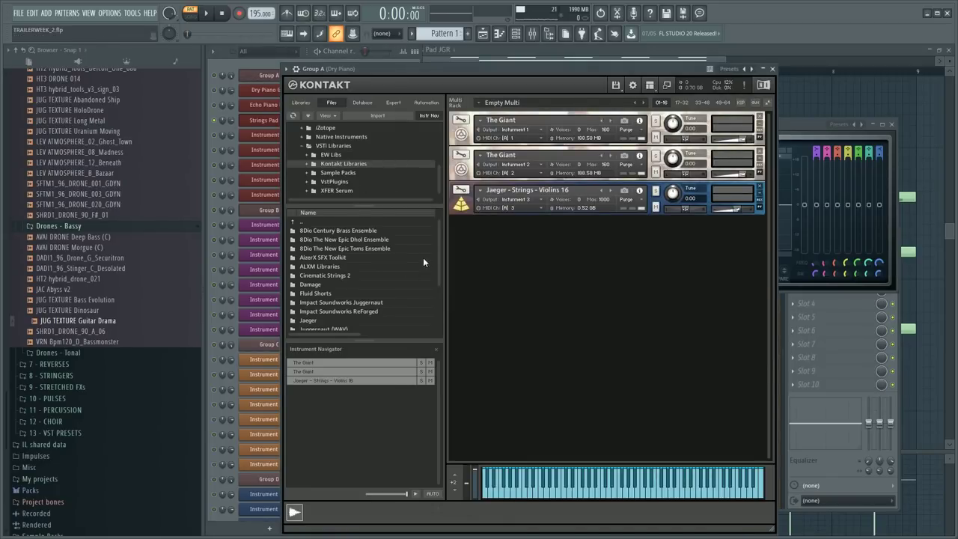
click(302, 103)
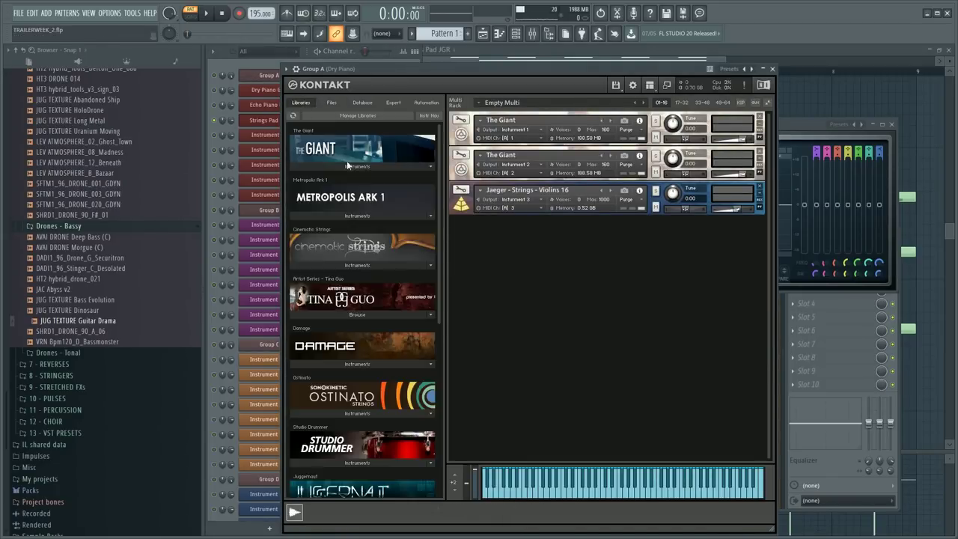
scroll(404, 166, down, 1)
drag(439, 216, 449, 292)
scroll(404, 315, down, 1)
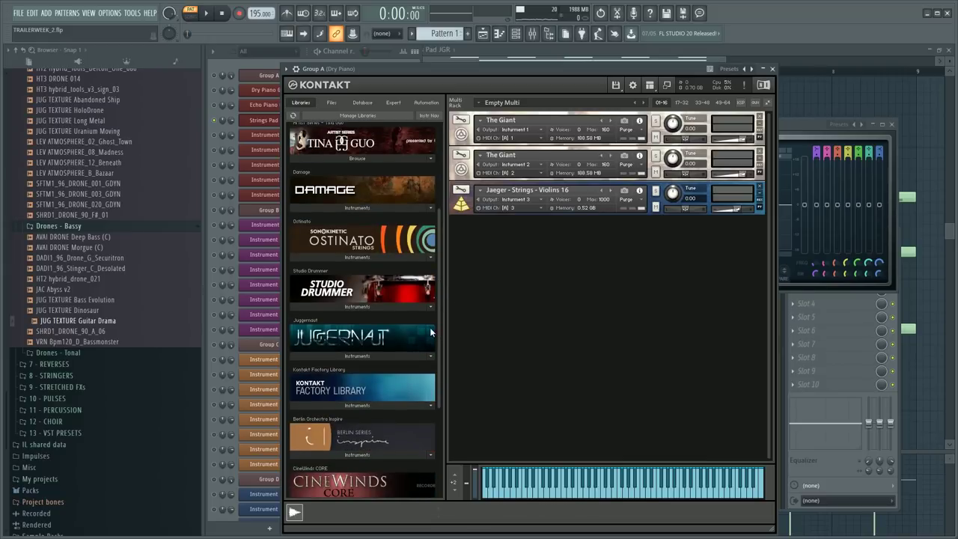
click(391, 355)
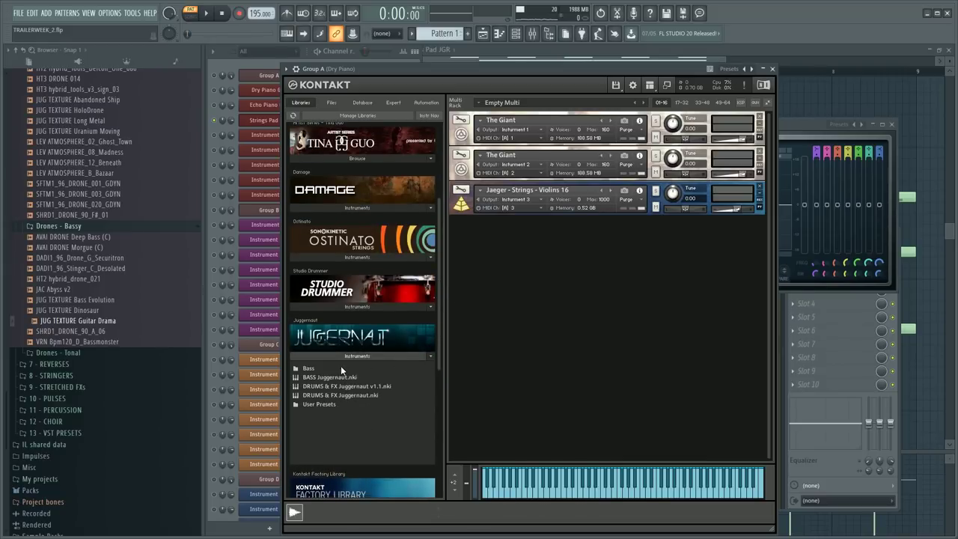
double_click(336, 377)
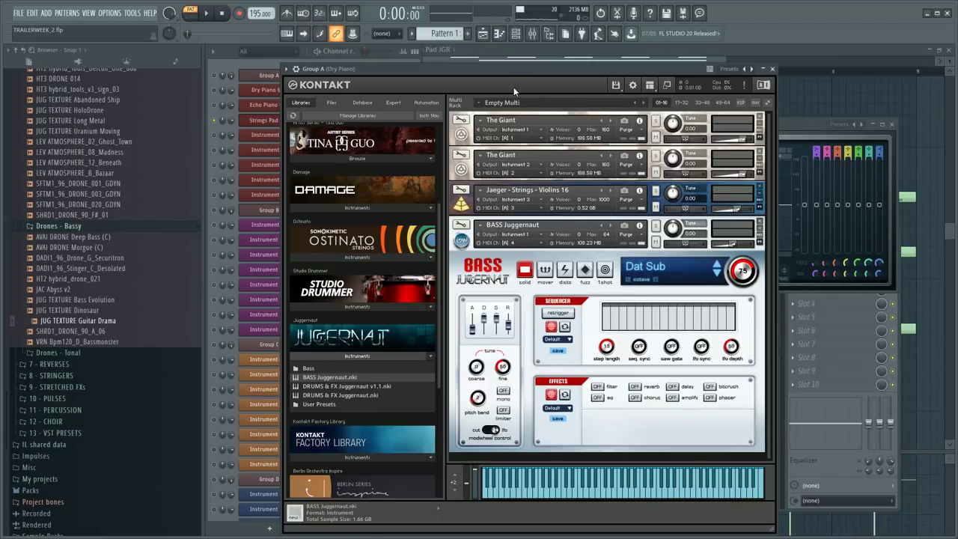
drag(511, 72, 604, 62)
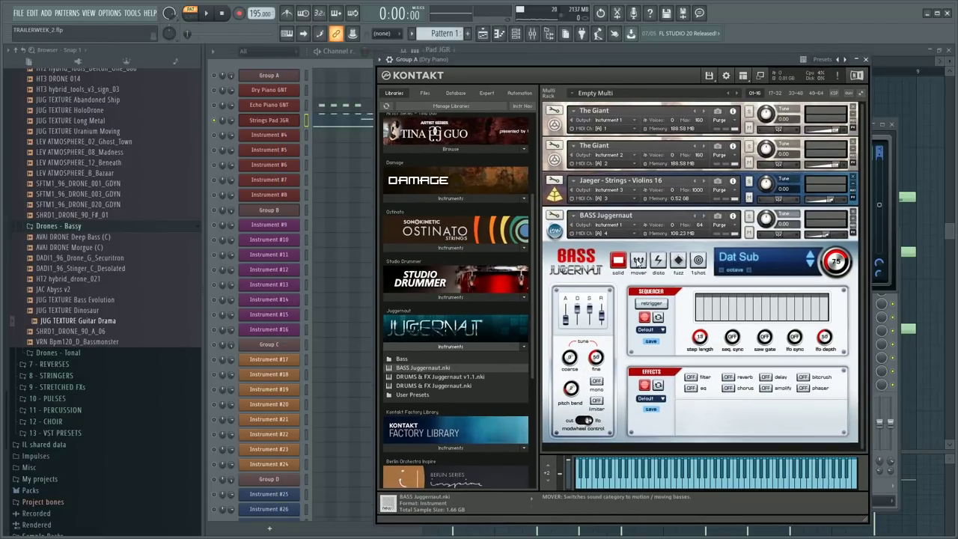
- Switch BASS Juggernaut to the mover category, select the Instrument #4 channel and set the bass output to Instrument 3
click(637, 260)
click(307, 135)
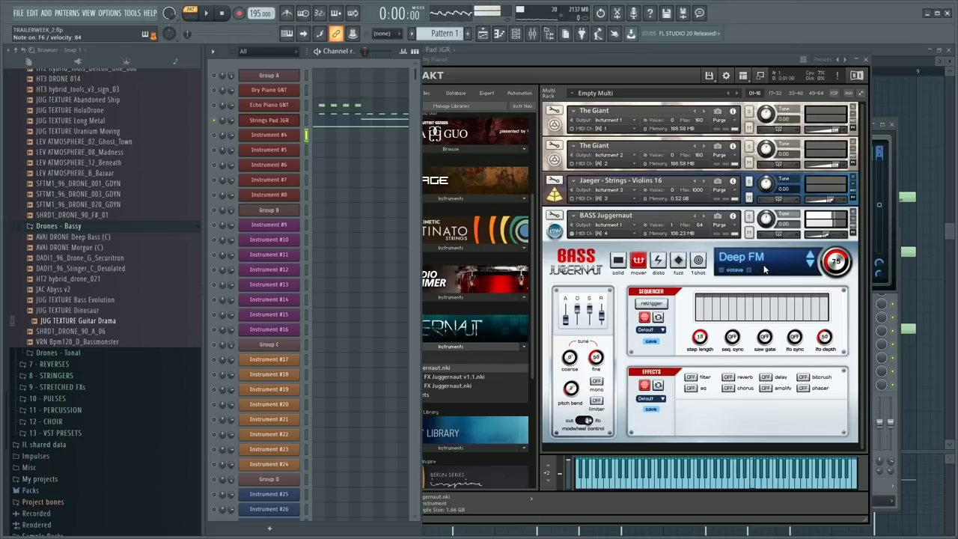
click(612, 225)
click(619, 265)
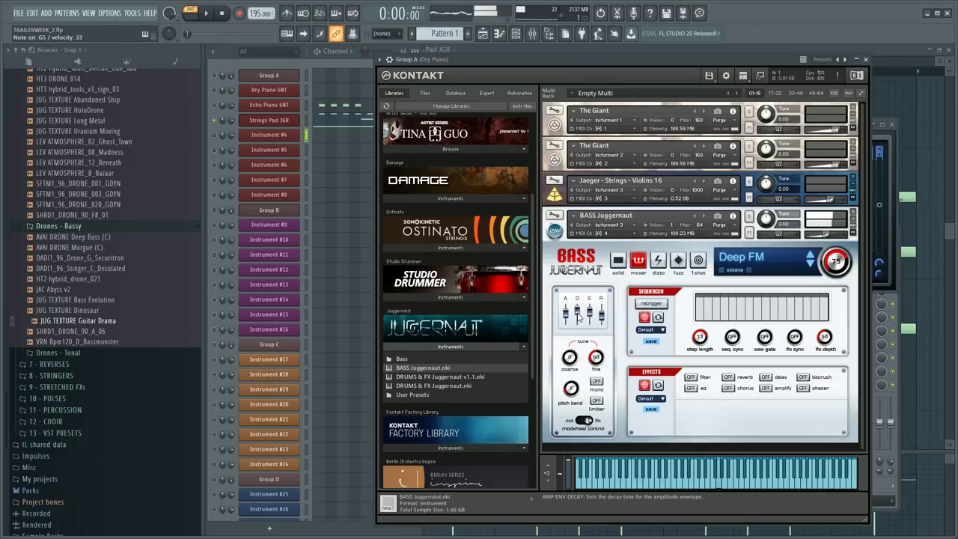
- Audition several mover presets, then change BASS Juggernaut to the fuzz category and pick the Fuzz Guitar preset
click(810, 263)
click(809, 263)
click(809, 263)
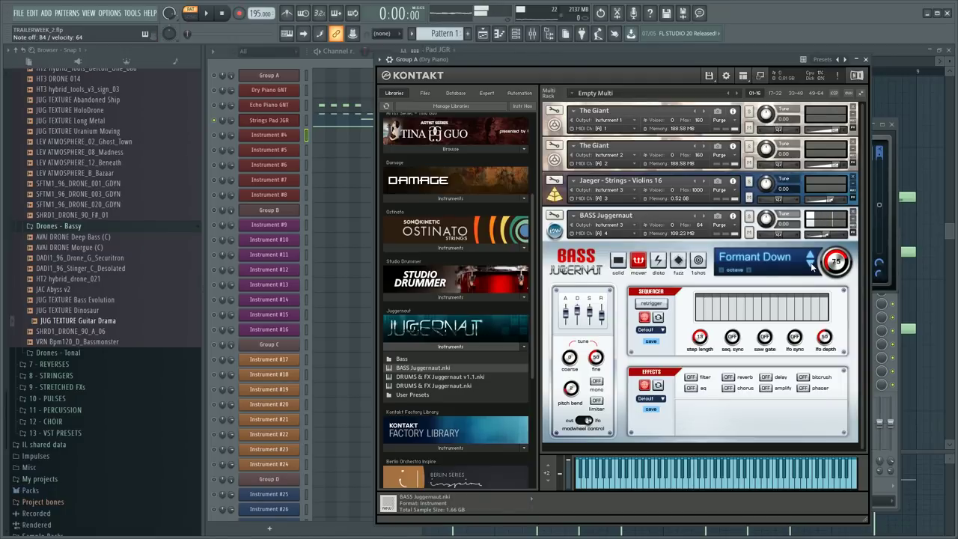
click(809, 264)
click(678, 260)
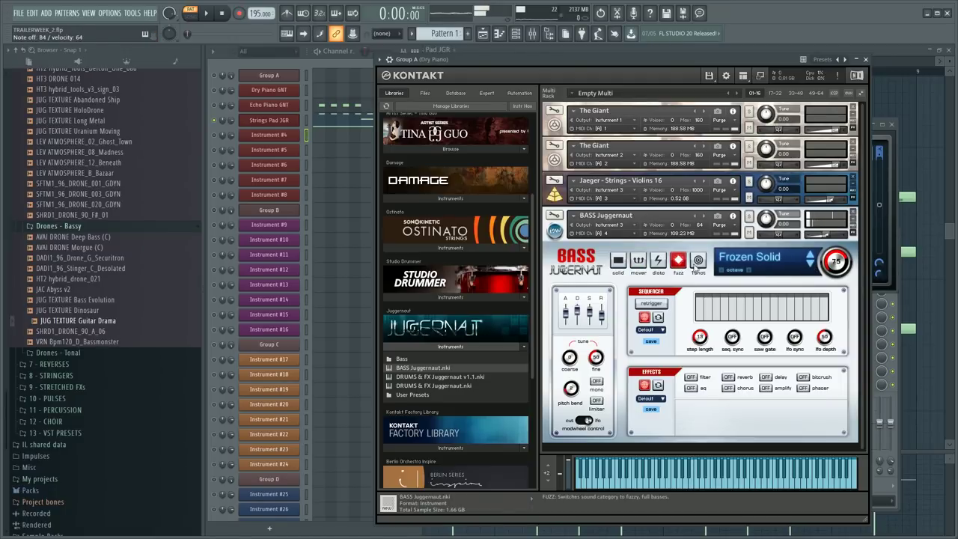
click(811, 265)
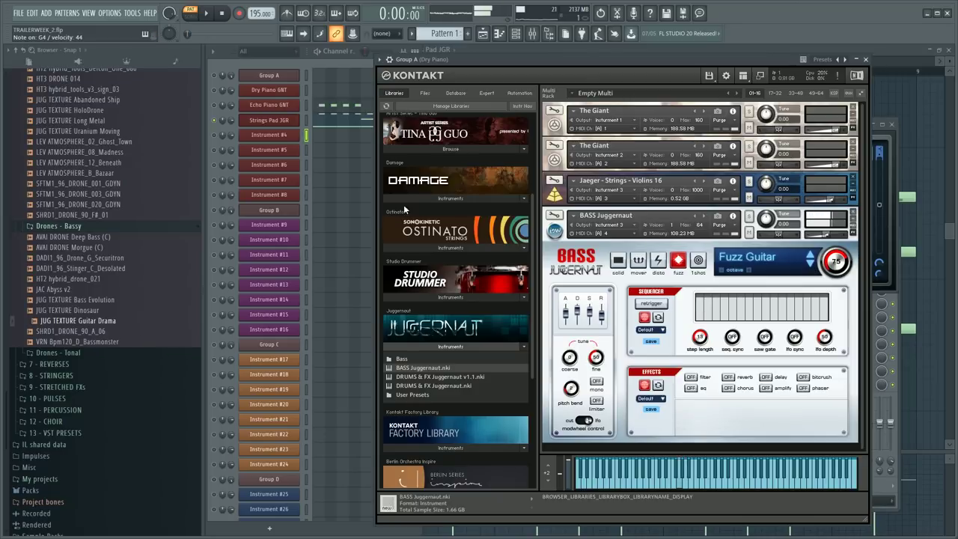
- Copy the Strings Pad JGR notes into the Instrument #4 channel and play the pattern
click(302, 118)
click(306, 135)
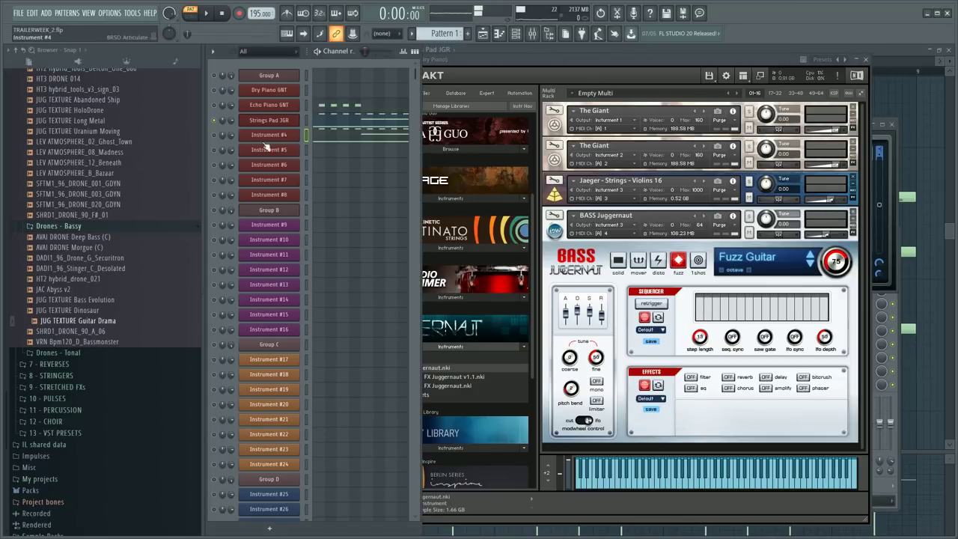
key(space)
click(344, 141)
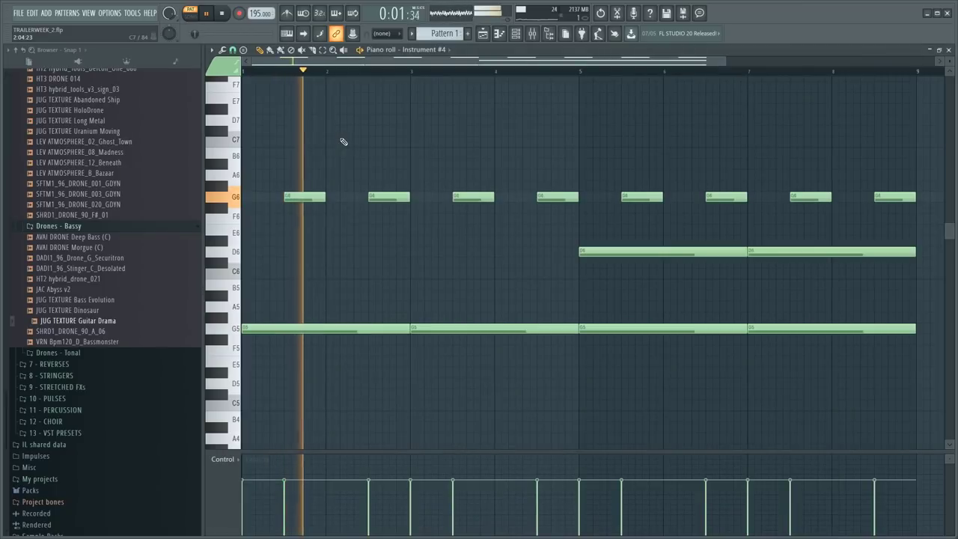
key(F6)
key(space)
- Enable the EQ effect in BASS Juggernaut and audition the sound one octave up before returning the octave to 0
click(267, 75)
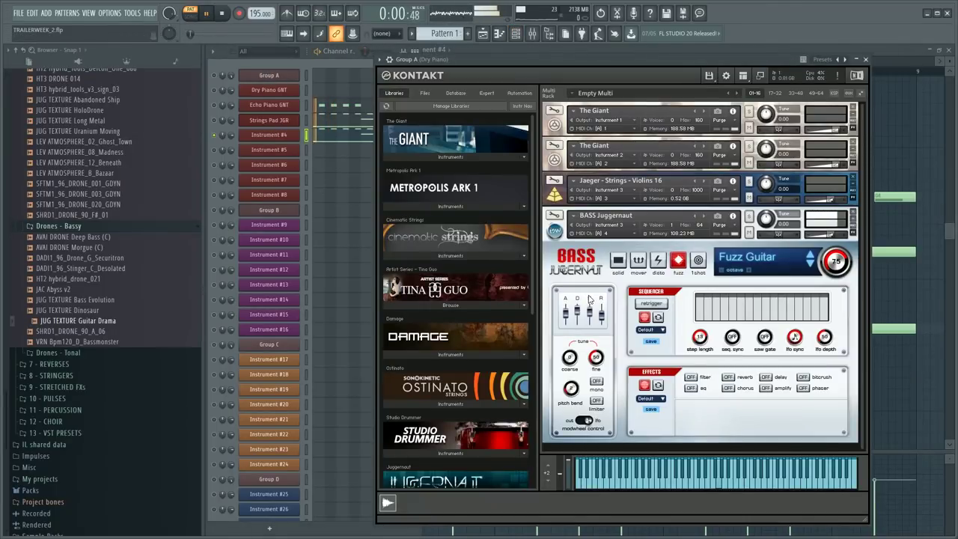
click(690, 388)
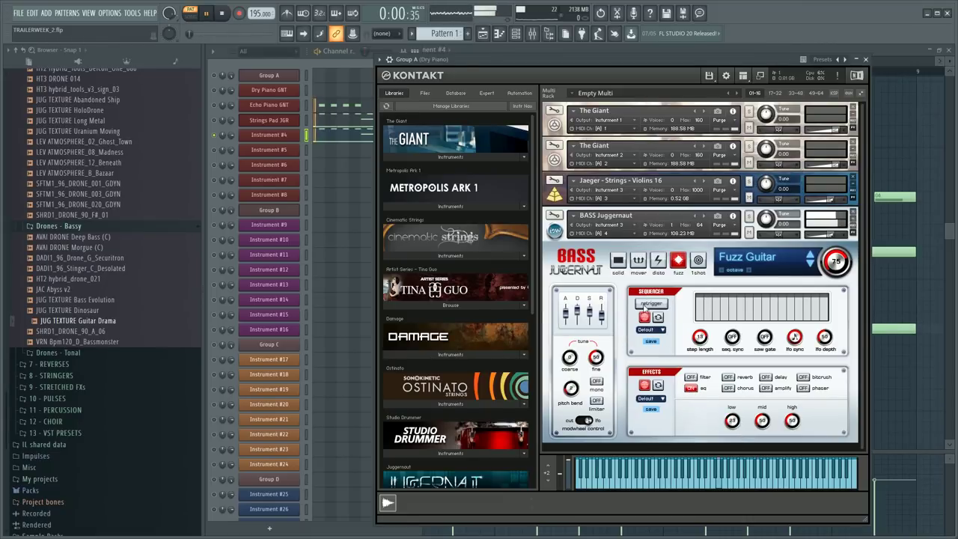
click(748, 270)
key(space)
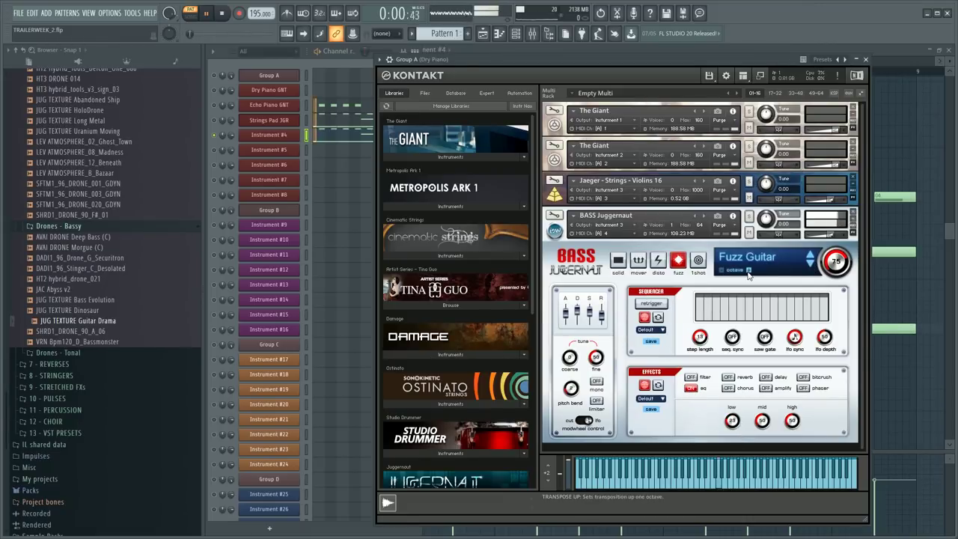
key(space)
click(721, 271)
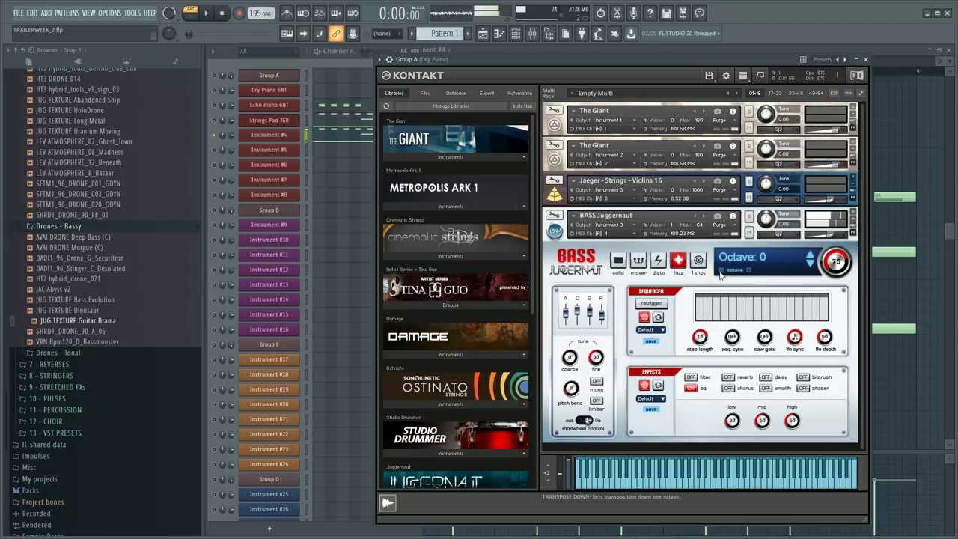
- Lower the bass EQ to 0 for low and mid and 30 for high during playback
drag(760, 421, 757, 431)
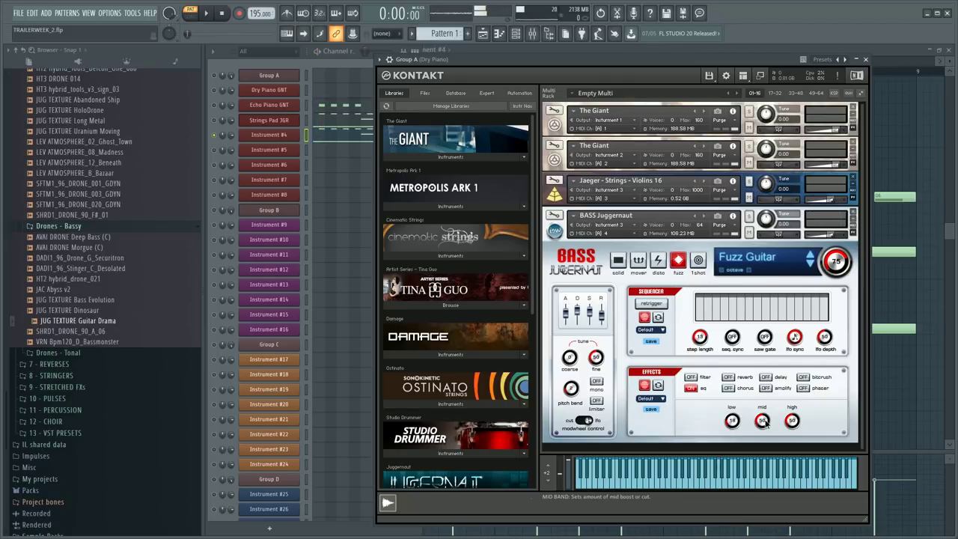
key(space)
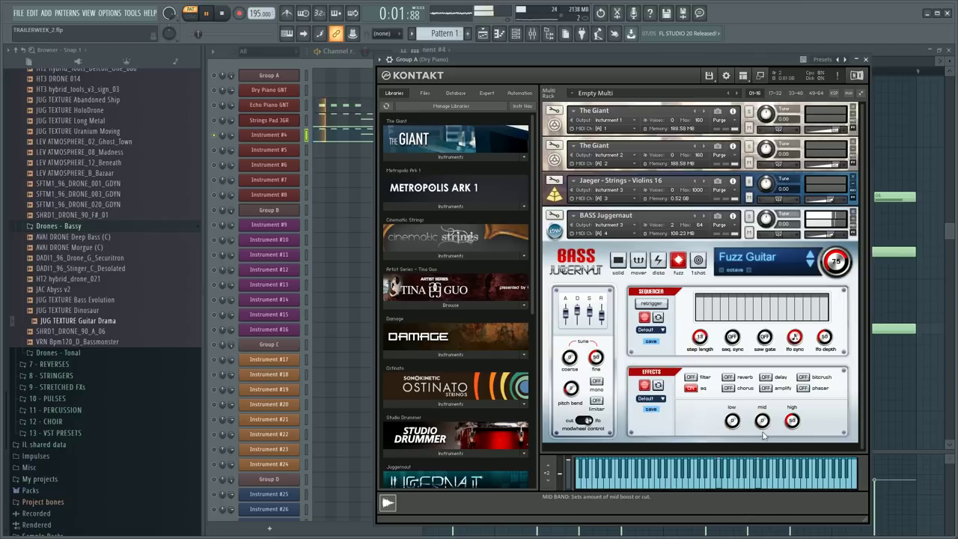
drag(791, 422, 792, 423)
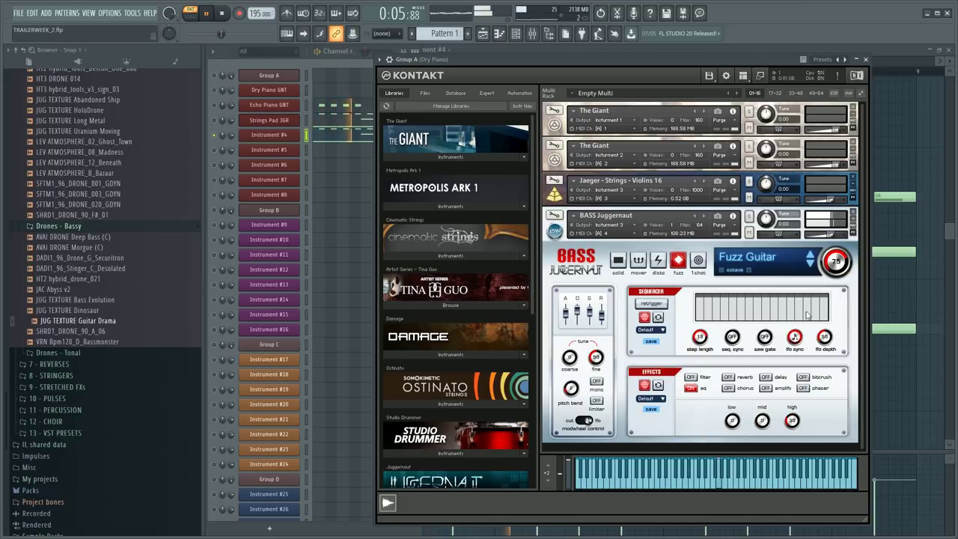
- Audition further fuzz presets with the pattern, including Hyper Trance, and choose Mega BP
click(811, 263)
click(810, 263)
click(811, 264)
key(space)
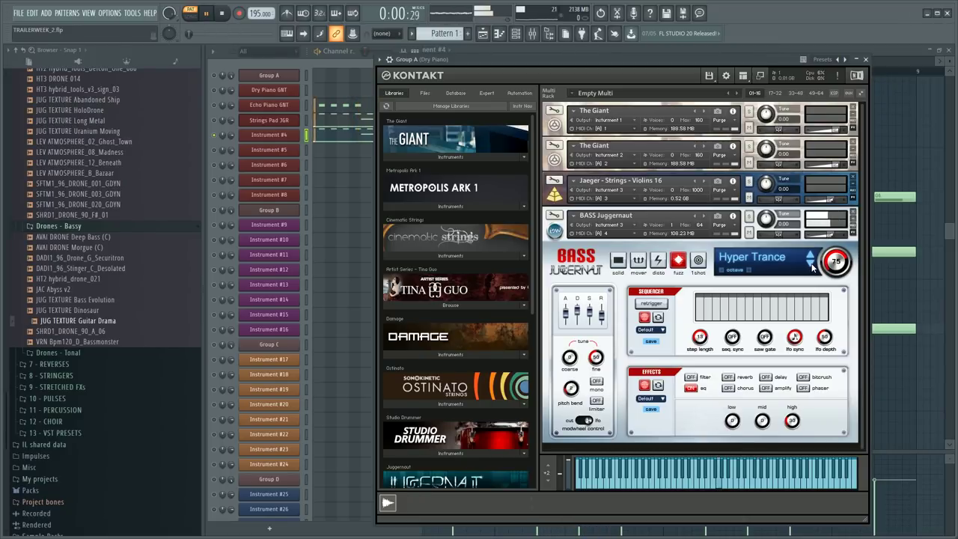
click(812, 264)
click(812, 264)
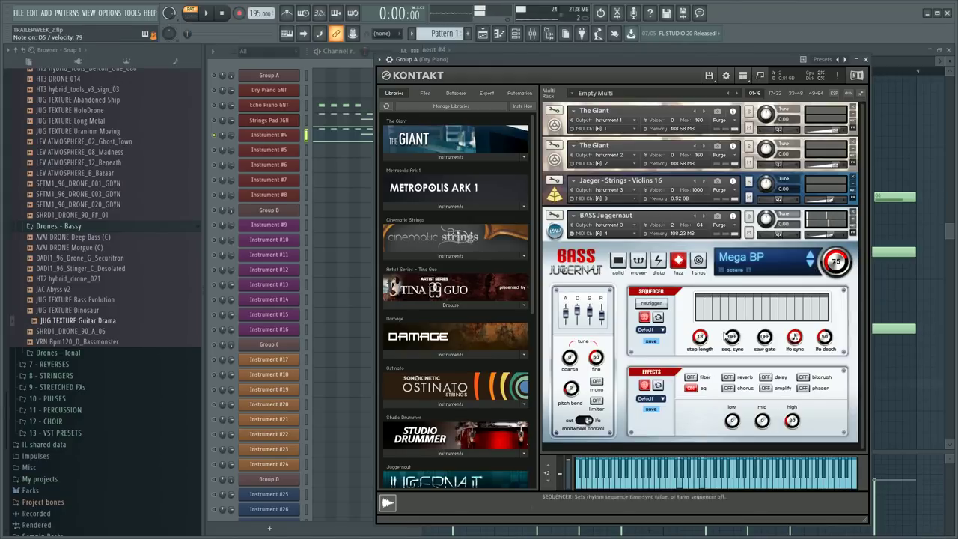
- Try the amplify effect with reduced wetness and the chorus effect on the Mega BP sound
click(764, 387)
click(764, 388)
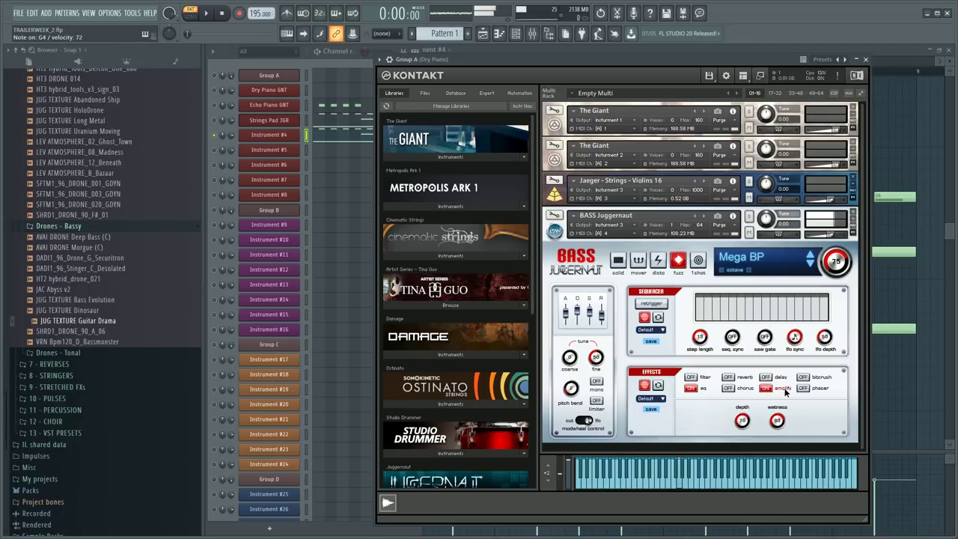
drag(776, 420, 779, 429)
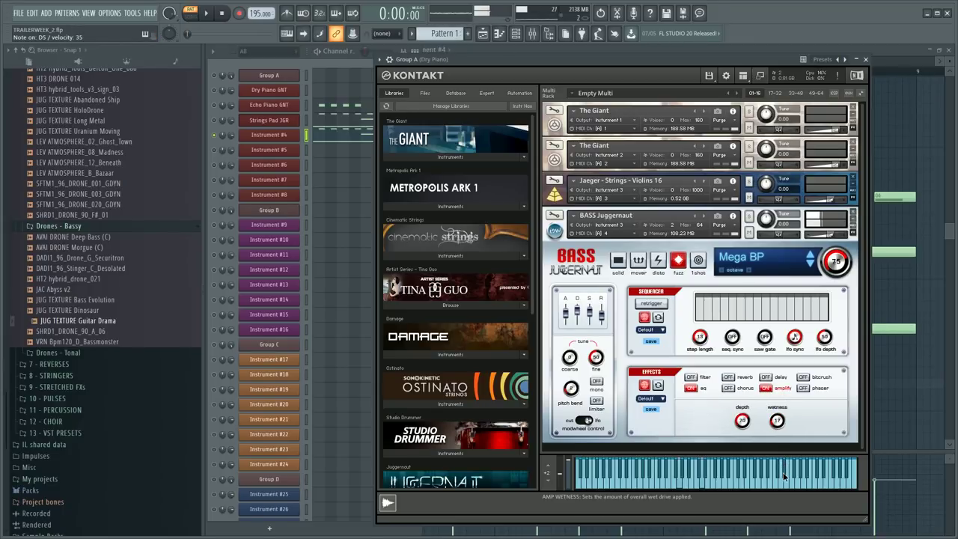
click(764, 388)
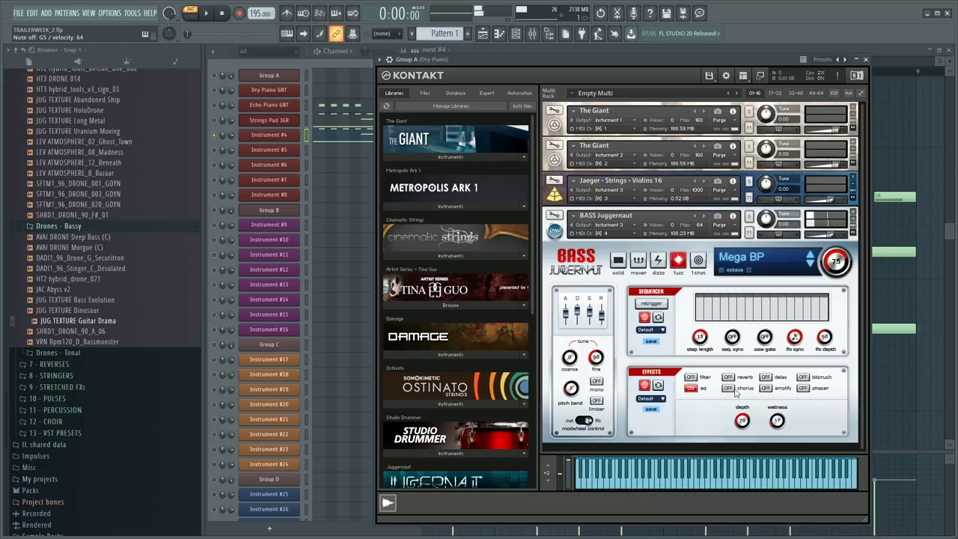
click(729, 389)
click(729, 389)
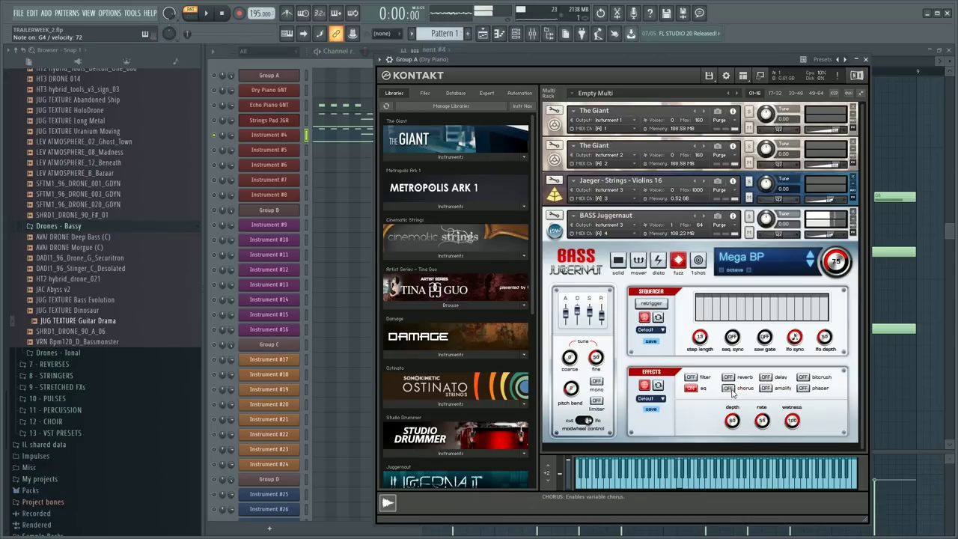
- Enable the phaser on the Mega BP sound and set its depth to 30 and rate to 15
click(803, 388)
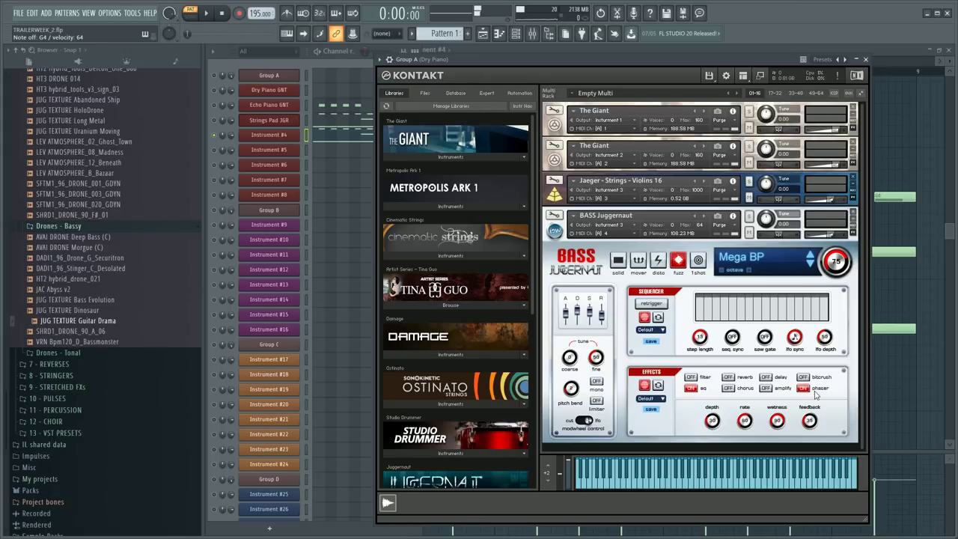
drag(717, 423, 717, 422)
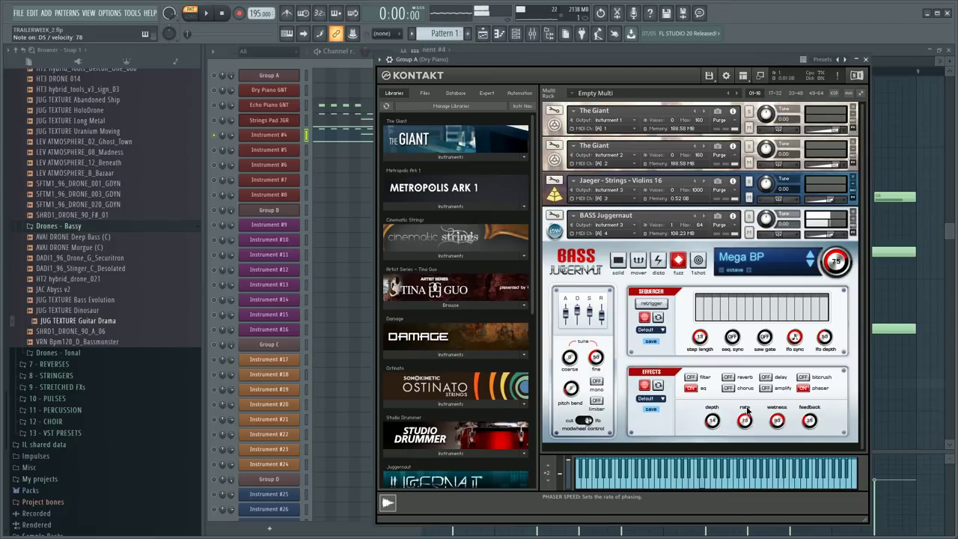
drag(745, 395, 731, 346)
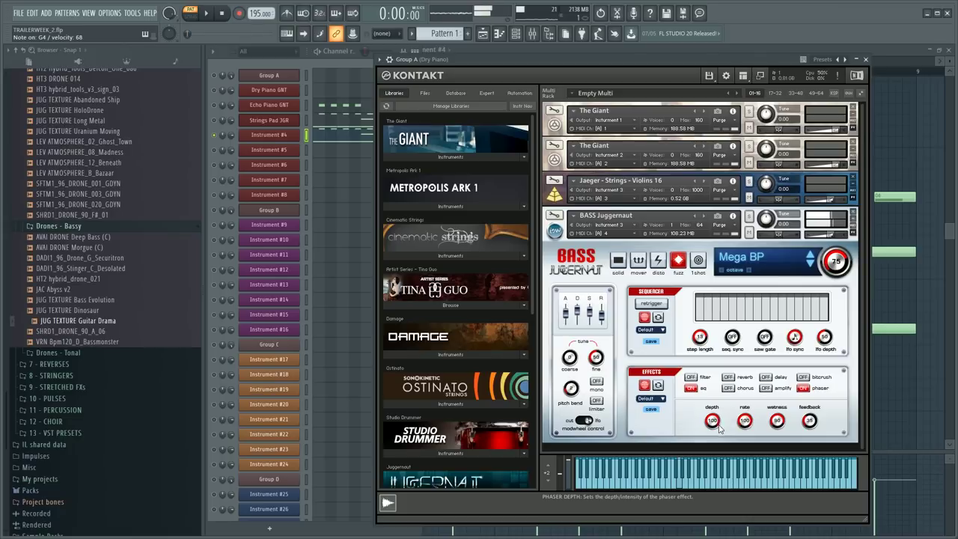
drag(713, 424, 718, 432)
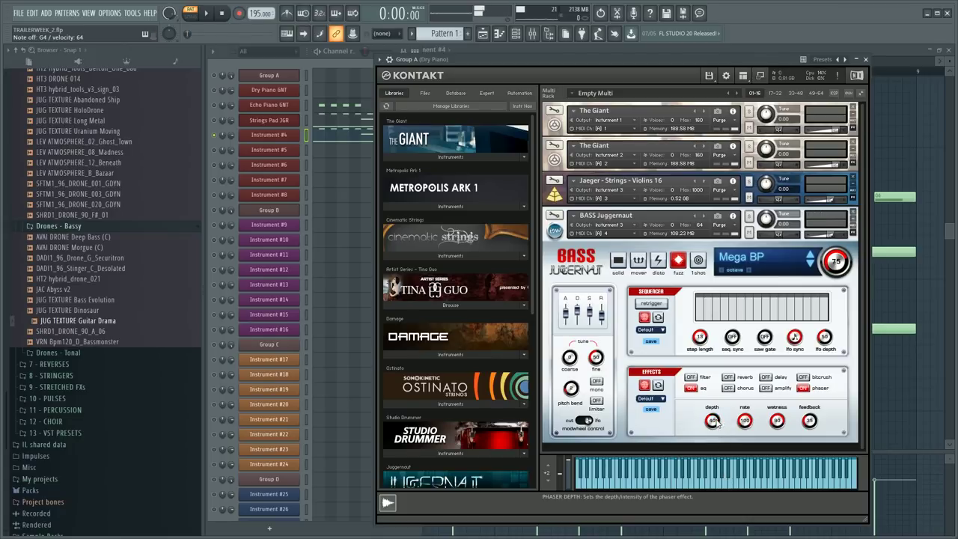
drag(720, 429, 743, 424)
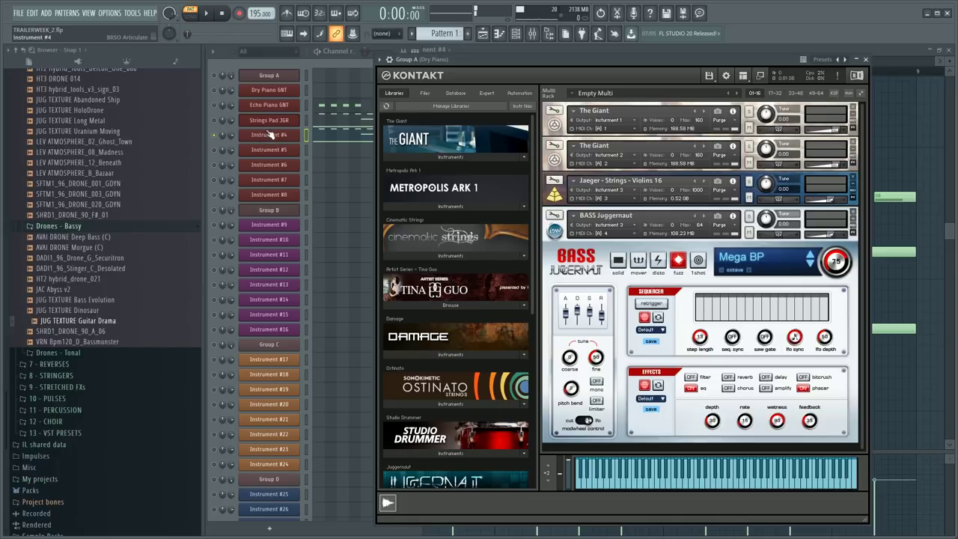
- Rename the Instrument #4 channel as "Hyrbid Pad JUG"
key(F2)
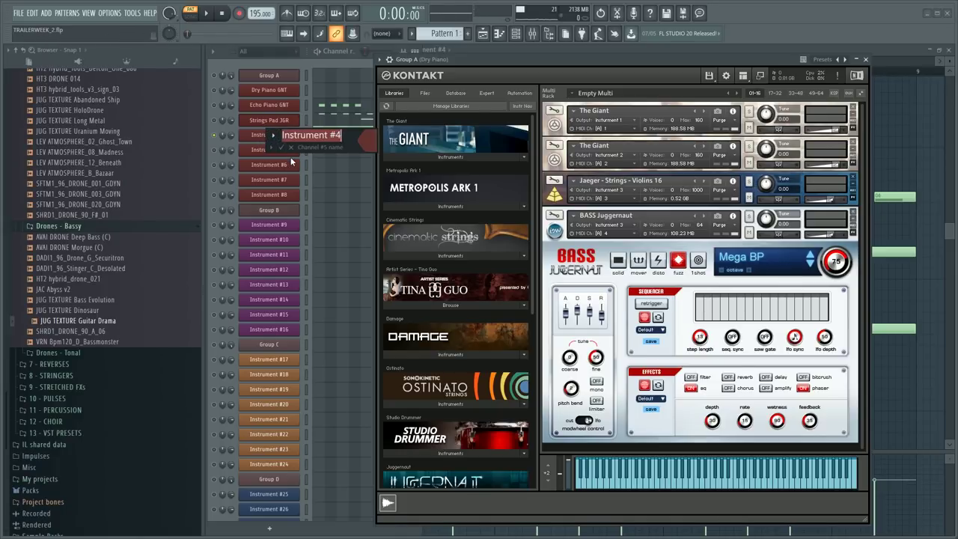
text(Hyrbid P)
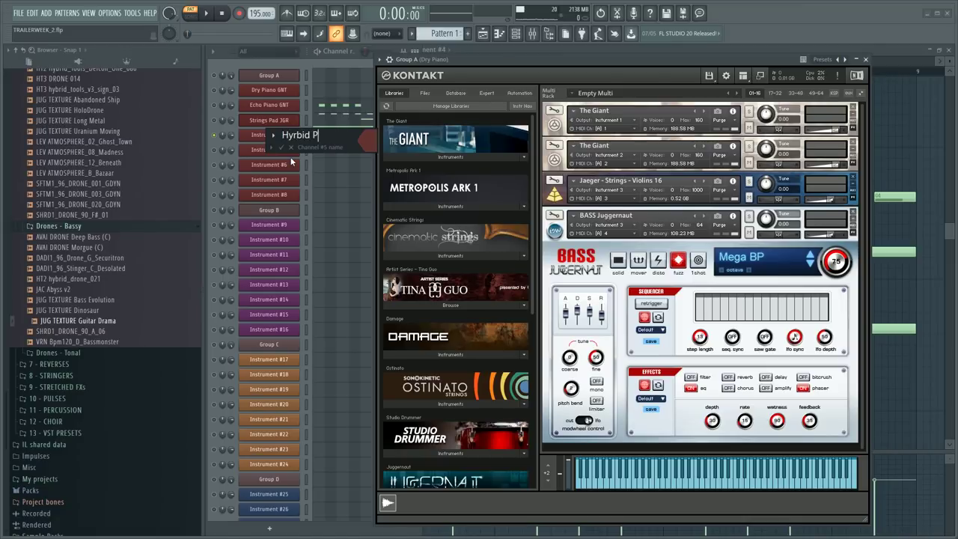
text(ad JUG)
key(Return)
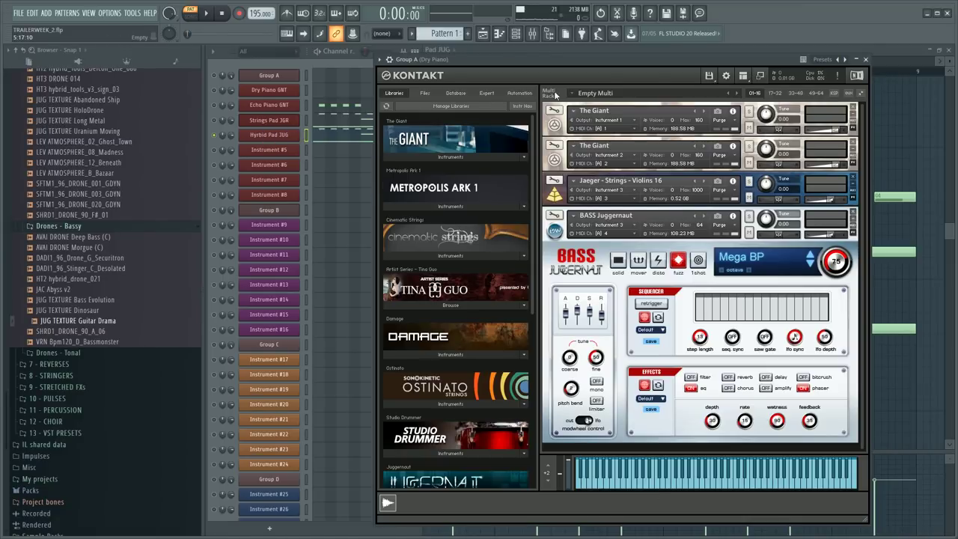
- Collapse the Mega BP instrument and load a second BASS Juggernaut from the Juggernaut library into the rack
click(554, 230)
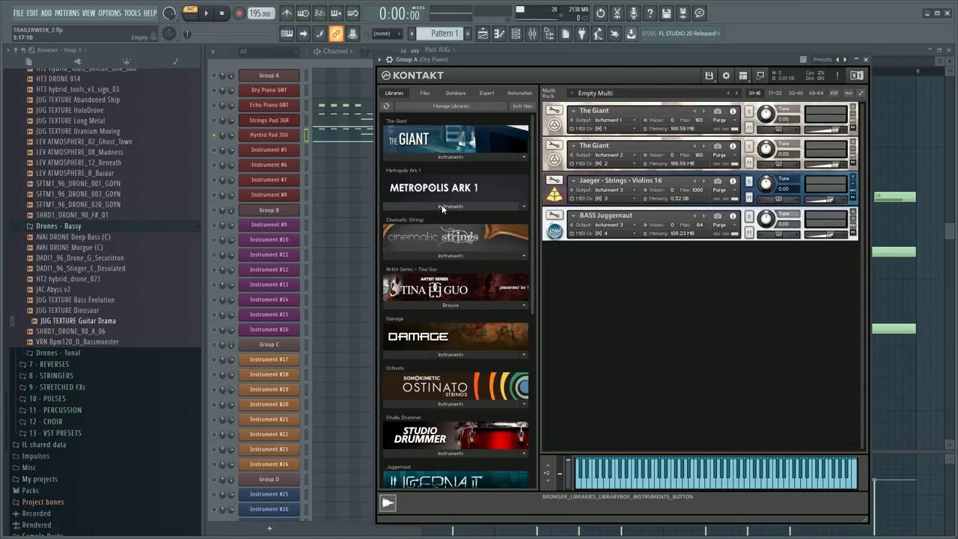
scroll(427, 220, down, 5)
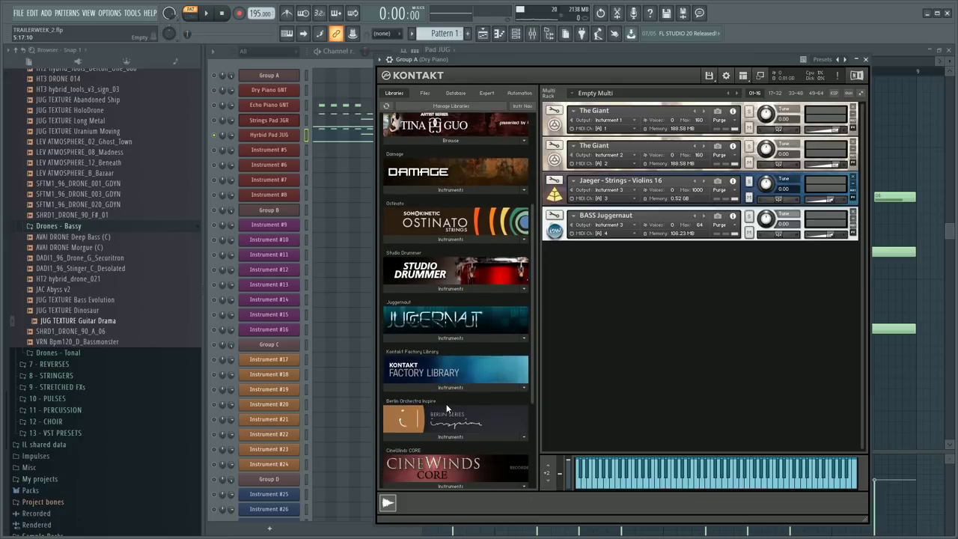
scroll(493, 384, down, 1)
drag(532, 346, 500, 214)
scroll(458, 299, down, 3)
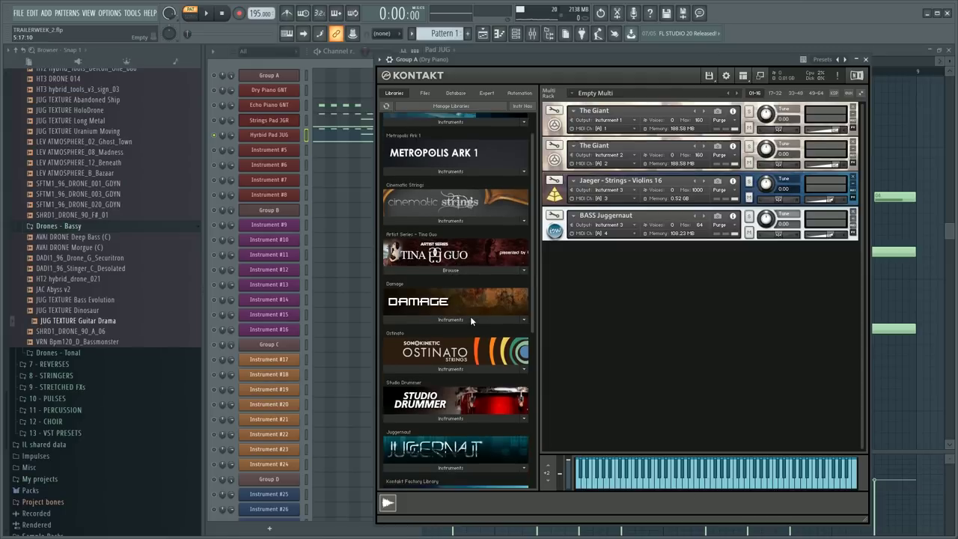
click(461, 402)
double_click(434, 424)
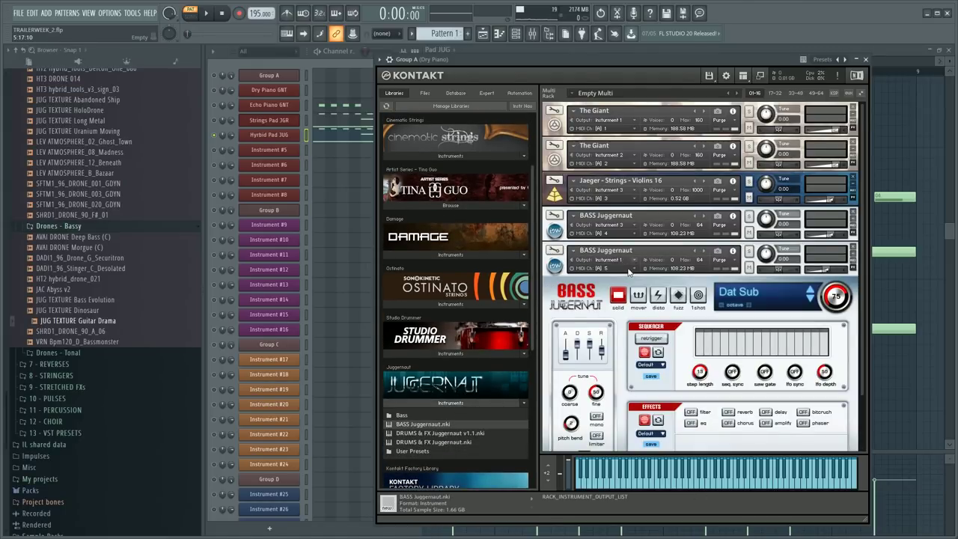
- Route the second BASS Juggernaut to output Instrument 3 and solo it
click(629, 268)
click(623, 291)
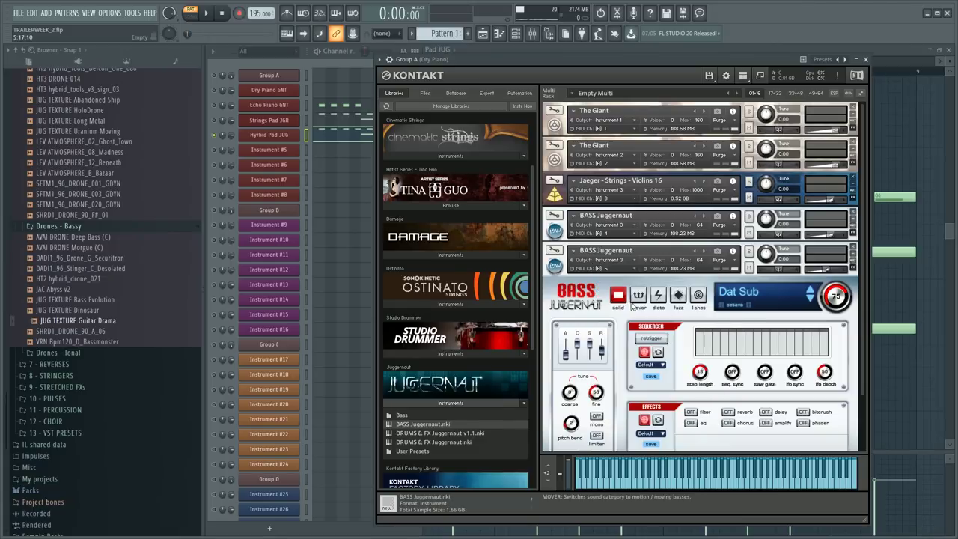
click(748, 251)
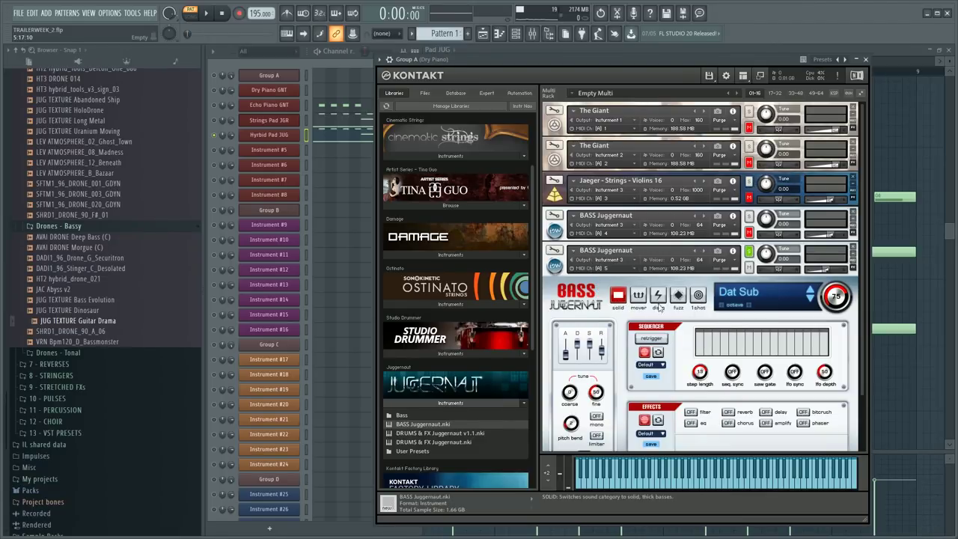
- Set the second BASS Juggernaut's MIDI channel to 4 to match the Hyrbid Pad JUG channel
scroll(636, 305, down, 1)
scroll(533, 271, down, 1)
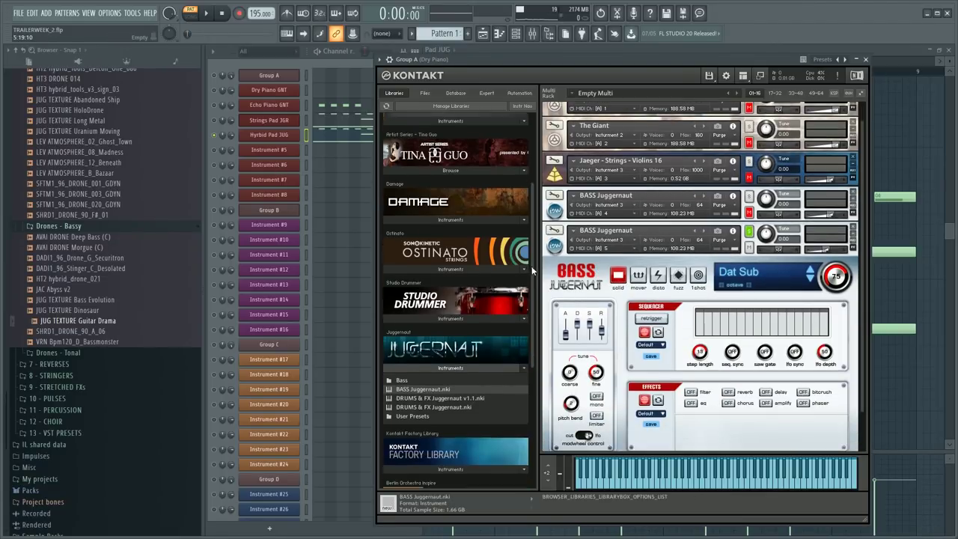
key(F9)
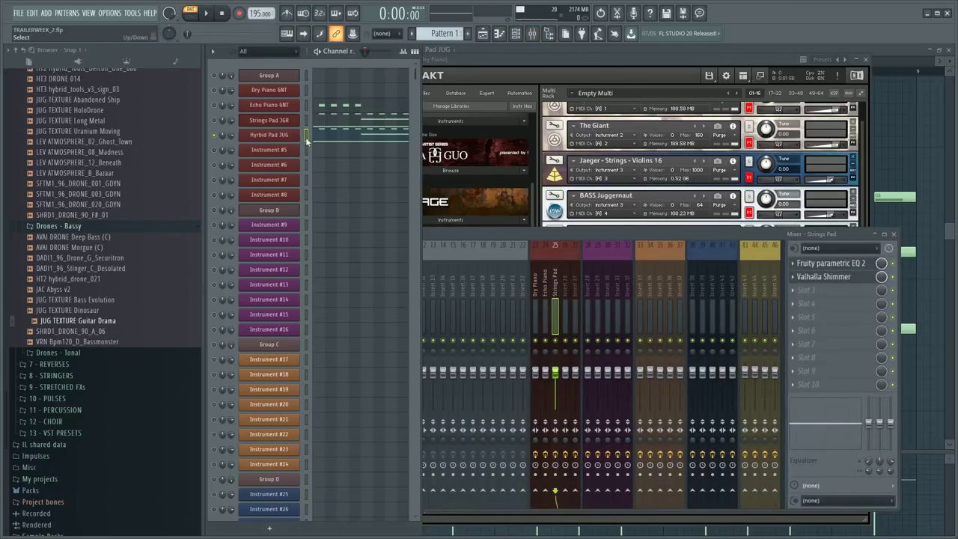
click(286, 149)
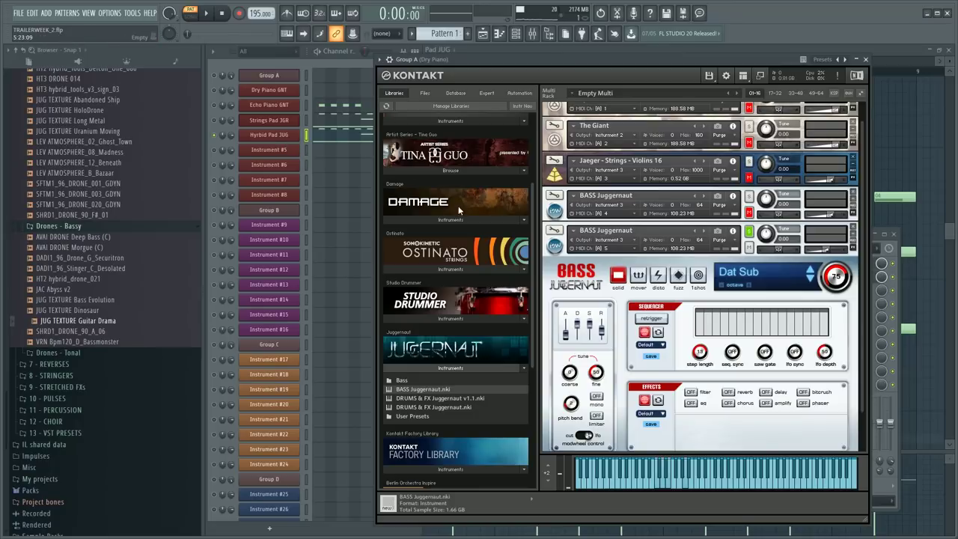
click(620, 254)
mouse_move(659, 264)
click(681, 292)
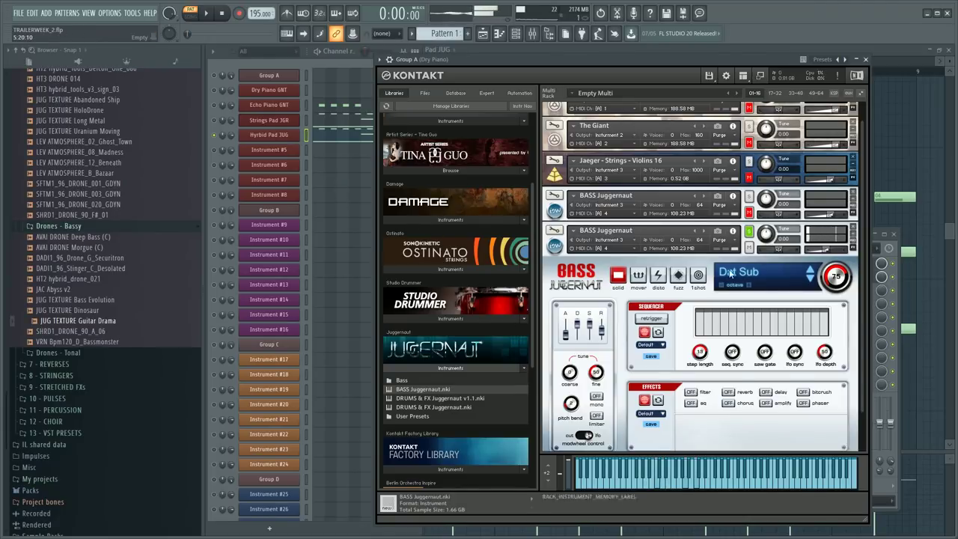
- Choose the mover sound Deep FM on the second Juggernaut and match its envelope to the Mega BP instrument
click(637, 274)
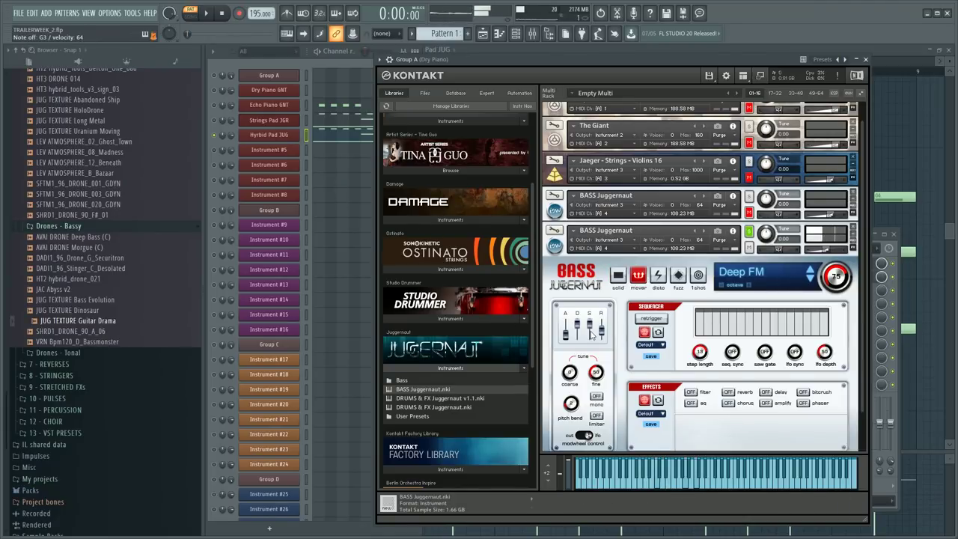
click(554, 212)
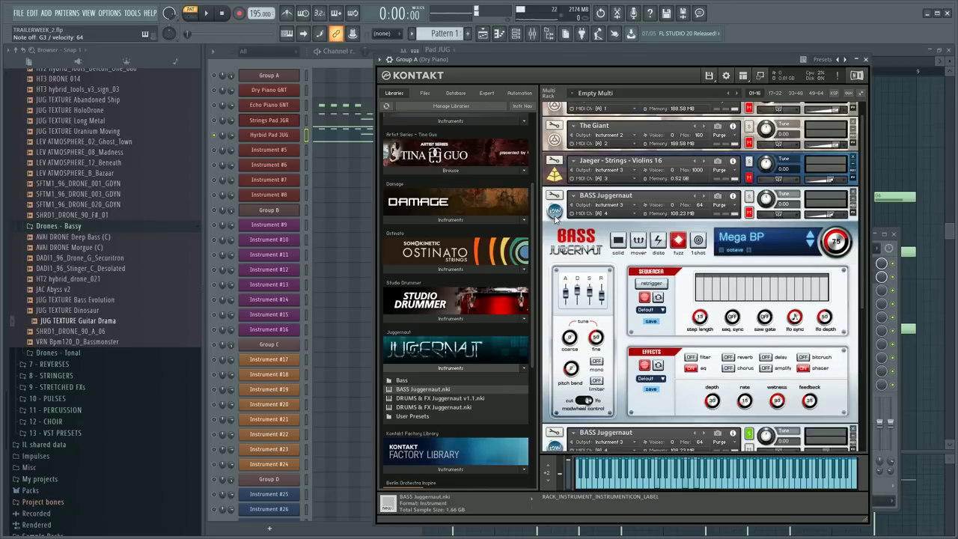
click(555, 212)
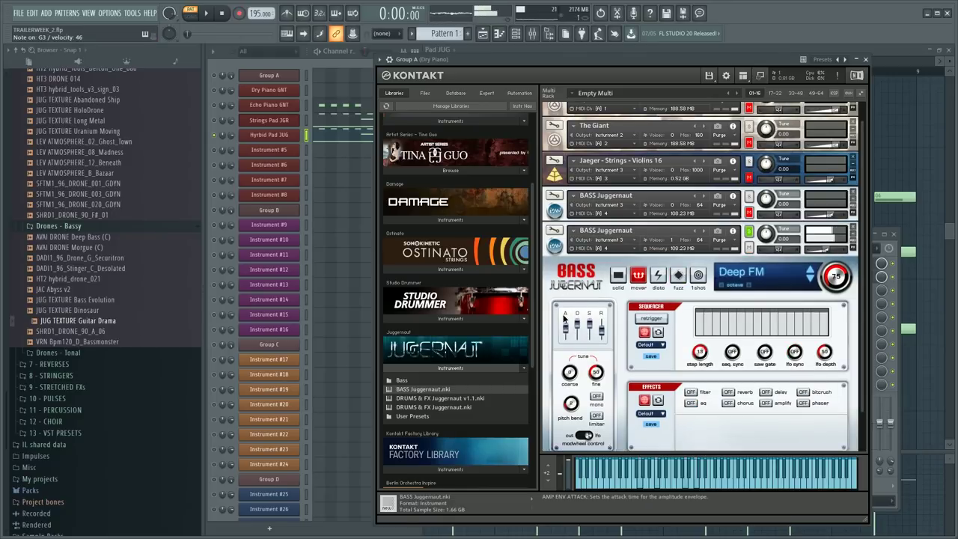
click(555, 212)
click(556, 211)
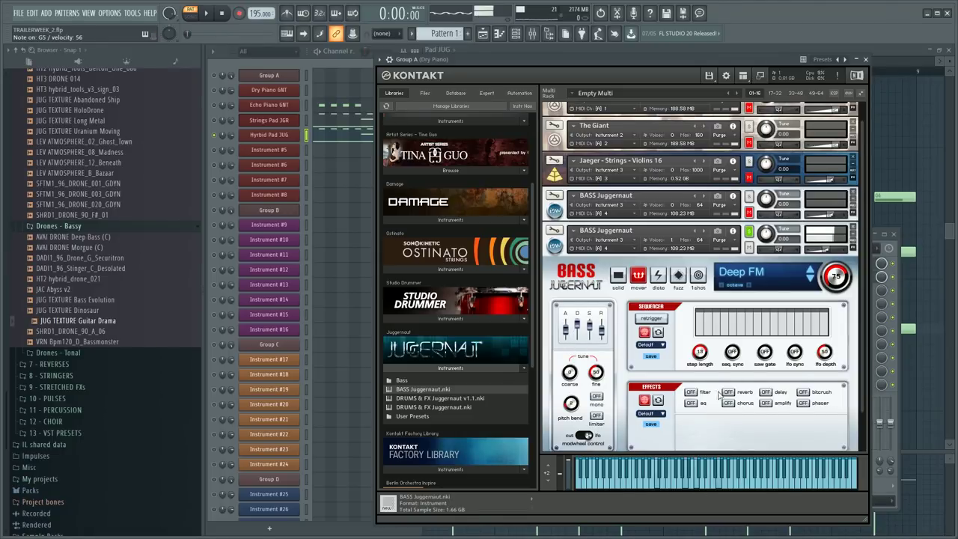
- Enable the amplify and chorus effects on the Deep FM sound and try the phaser
click(765, 403)
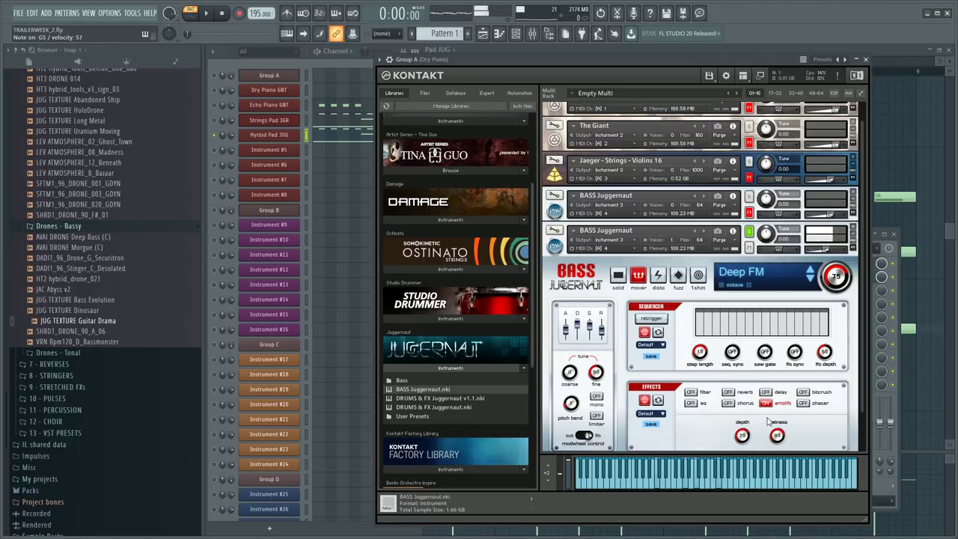
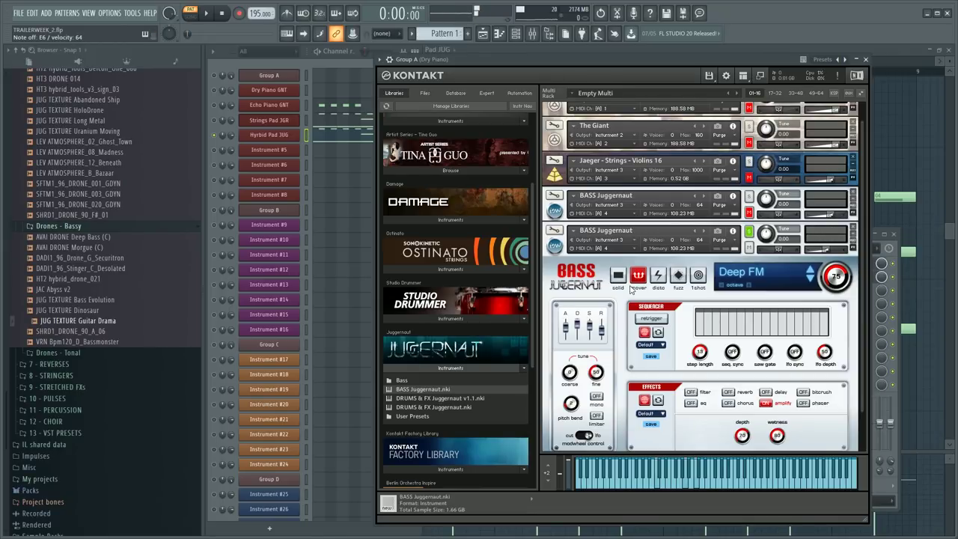
click(729, 403)
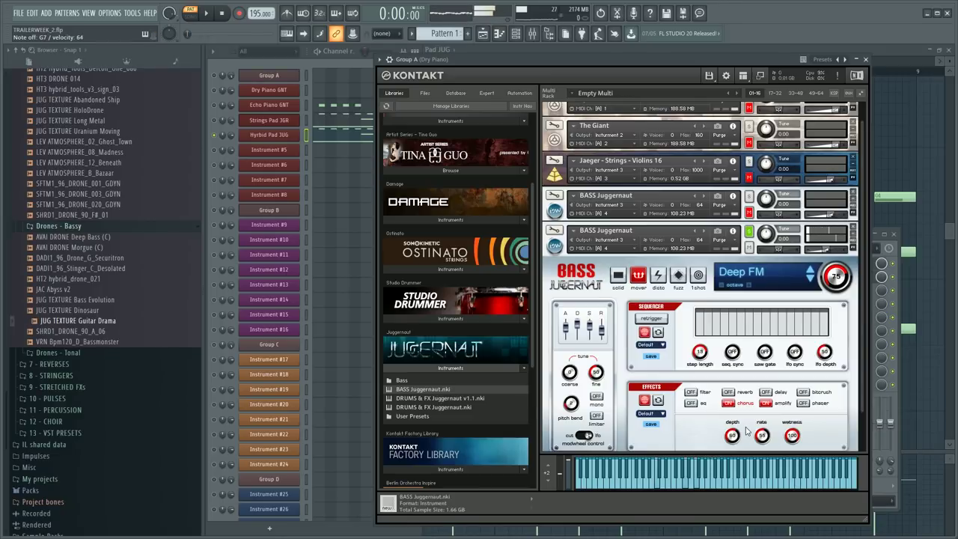
click(802, 403)
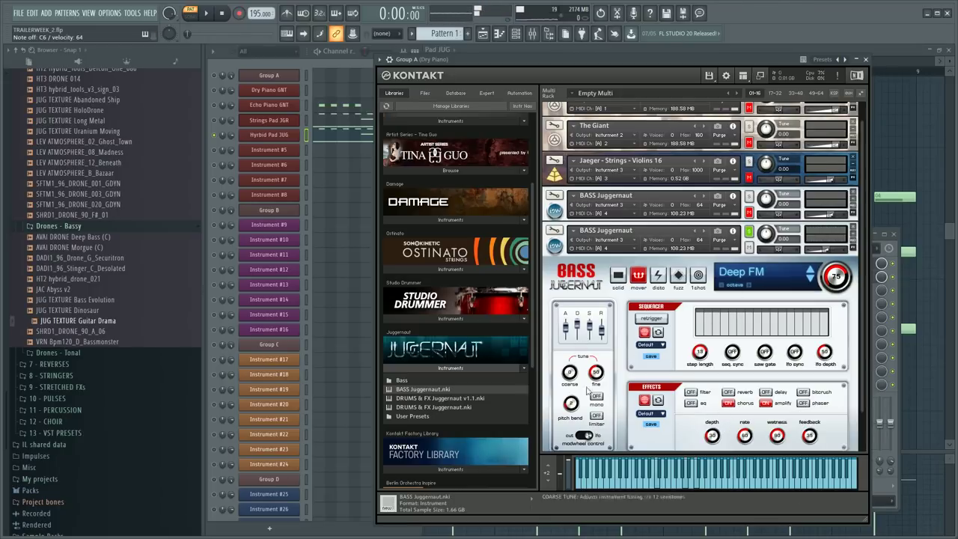
scroll(572, 377, down, 2)
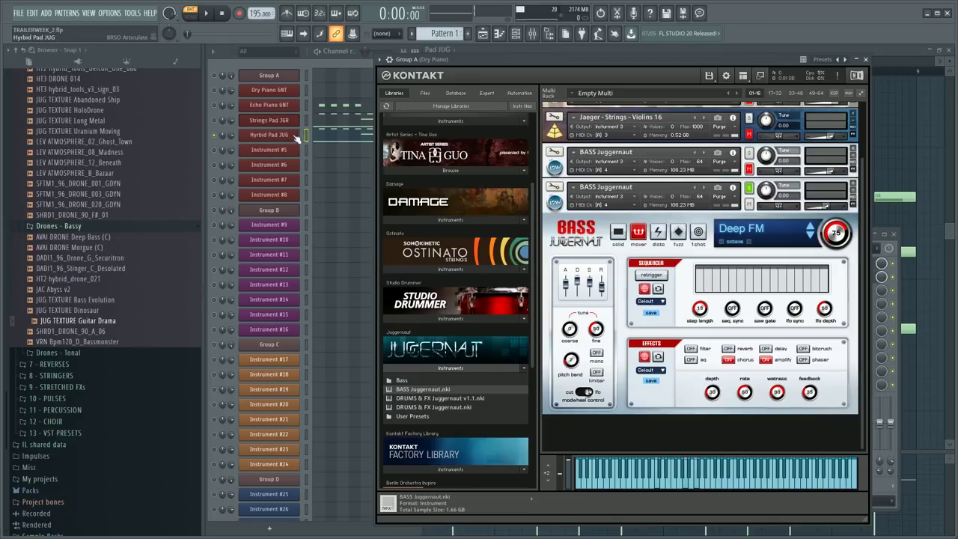
- Unsolo the second Juggernaut and lower the Deep FM volume to 30 while playing the pattern
click(749, 187)
click(323, 61)
key(space)
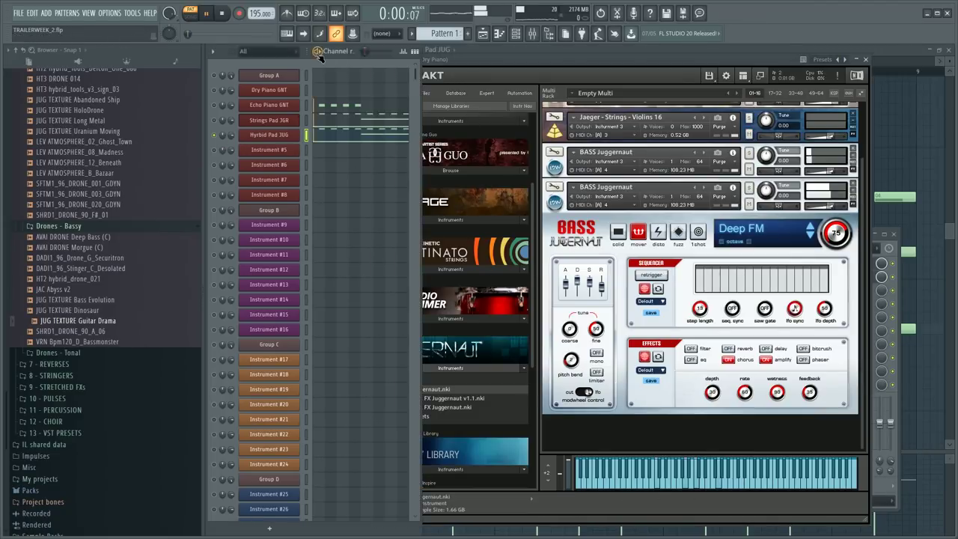
click(821, 249)
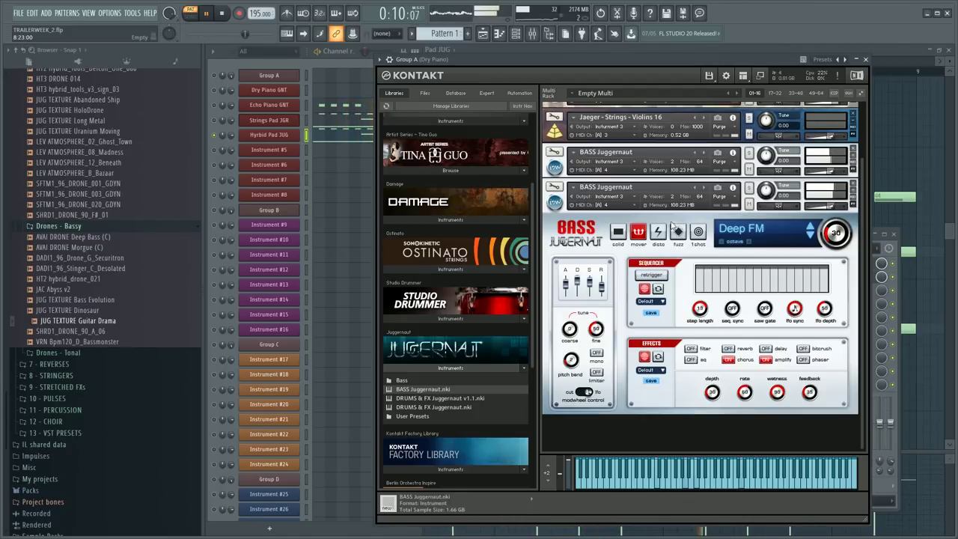
click(554, 167)
click(556, 172)
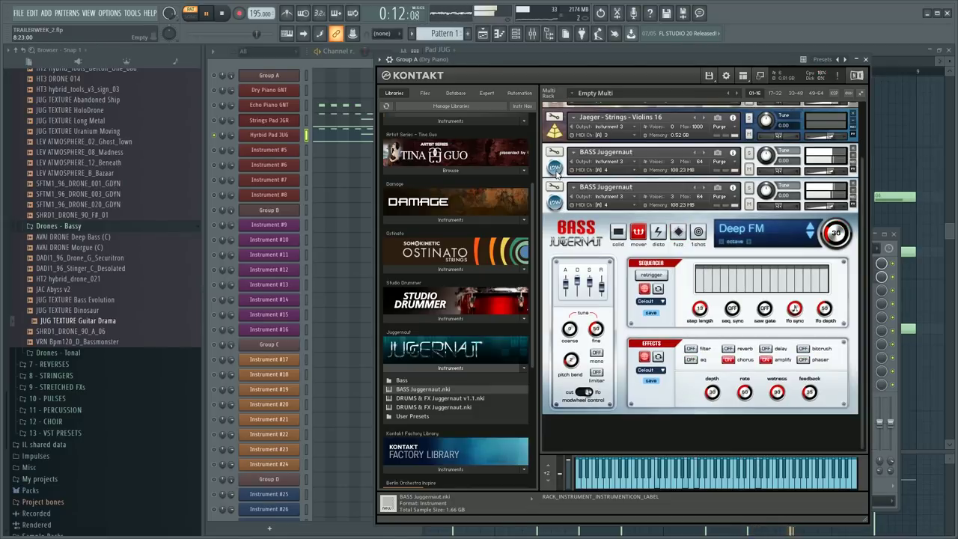
key(space)
- Expand the Mega BP instrument and set the Deep FM octave to 0
click(555, 172)
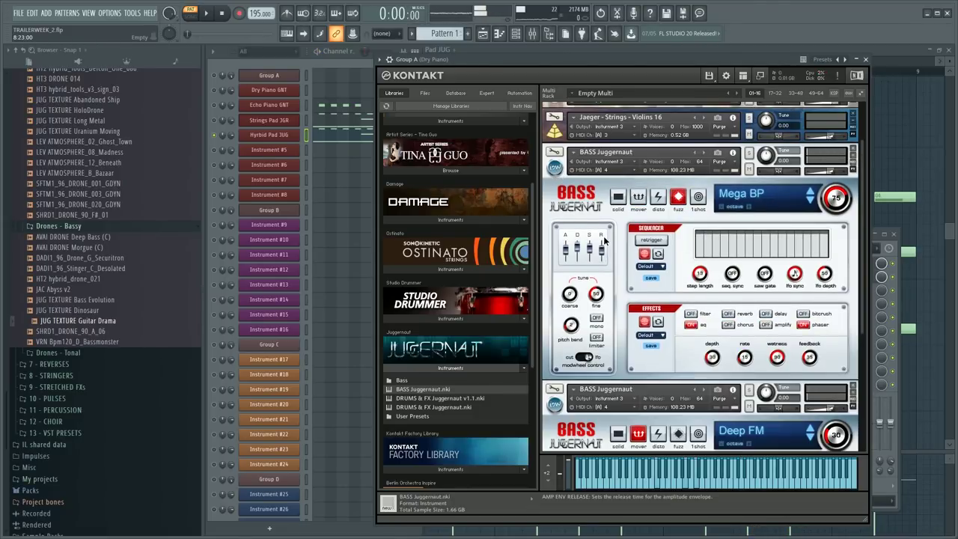
scroll(603, 243, down, 4)
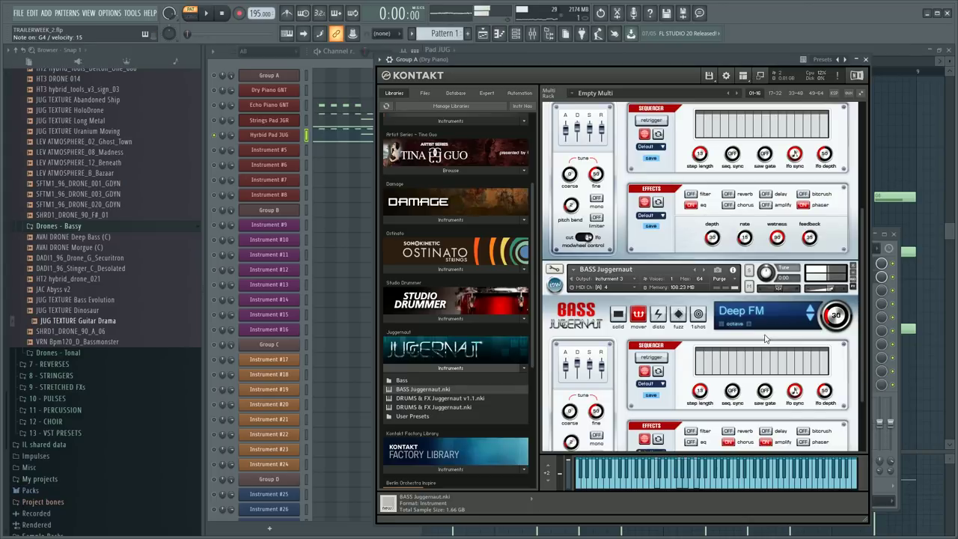
click(748, 324)
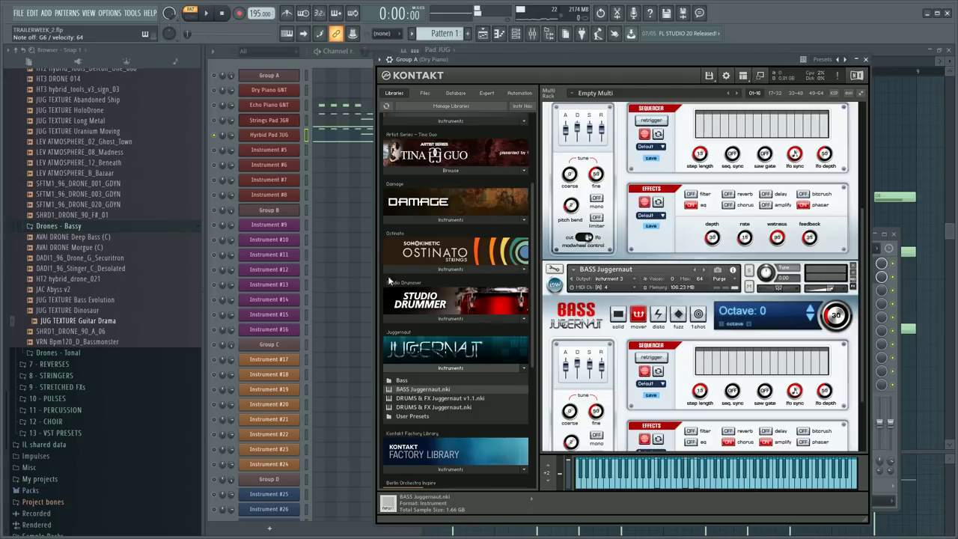
- Route both BASS Juggernaut instruments to output Instrument 4 during pattern playback
key(space)
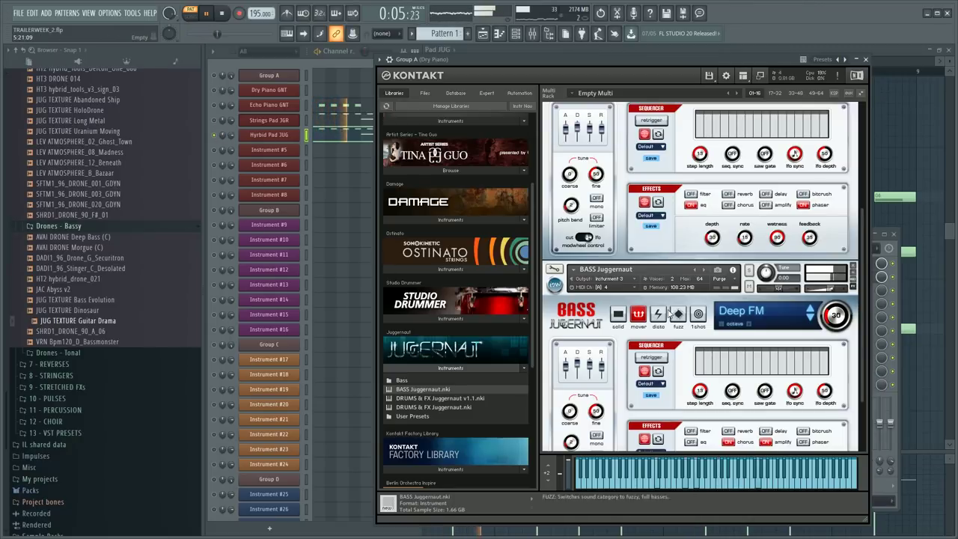
click(608, 278)
click(637, 332)
scroll(637, 332, up, 2)
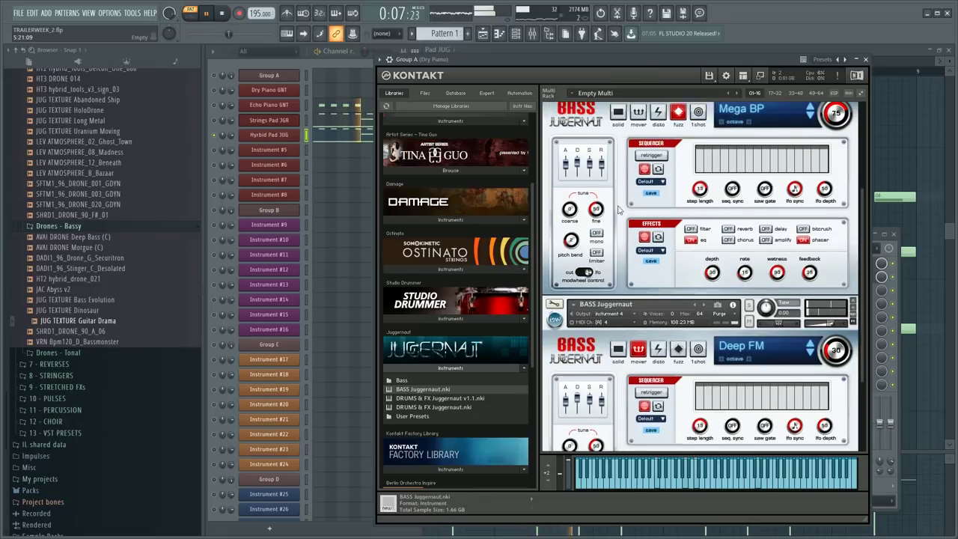
click(621, 138)
click(626, 186)
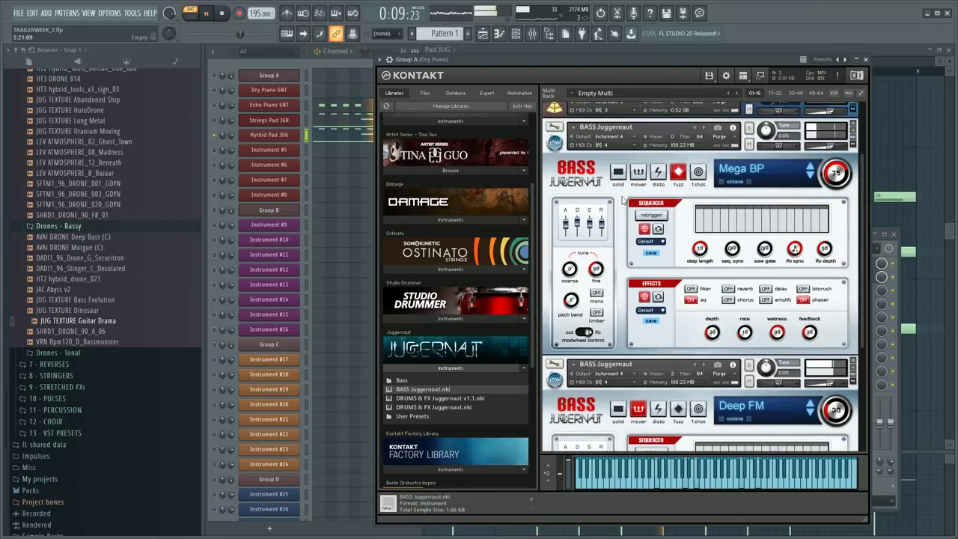
- Check the effects on the piano and strings mixer tracks and copy Valhalla Shimmer from Strings Pad to Insert 26
key(F9)
click(568, 289)
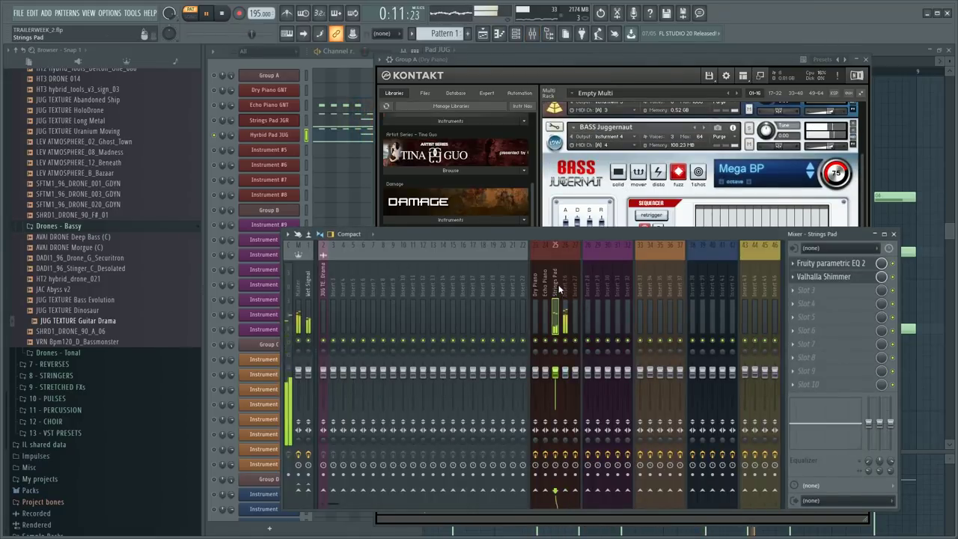
key(space)
click(533, 294)
click(544, 296)
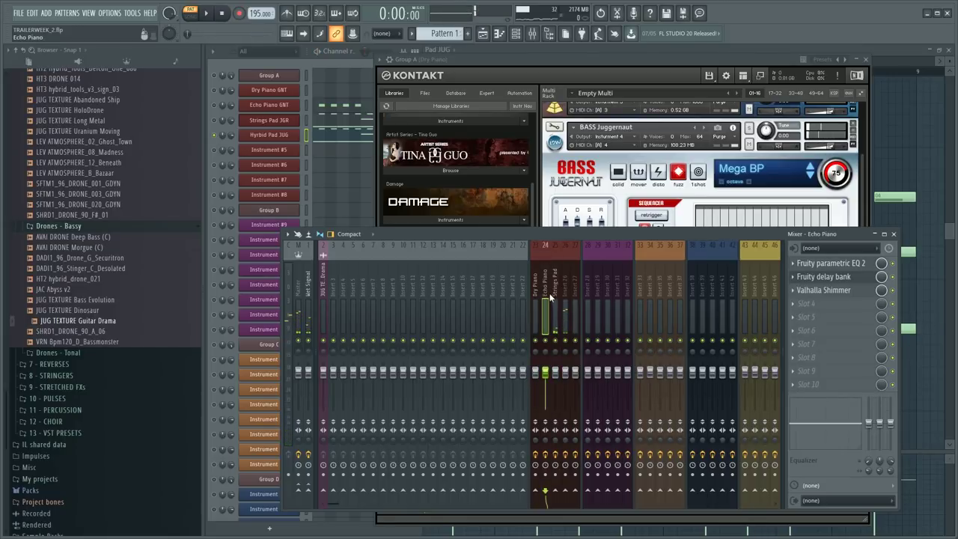
click(554, 296)
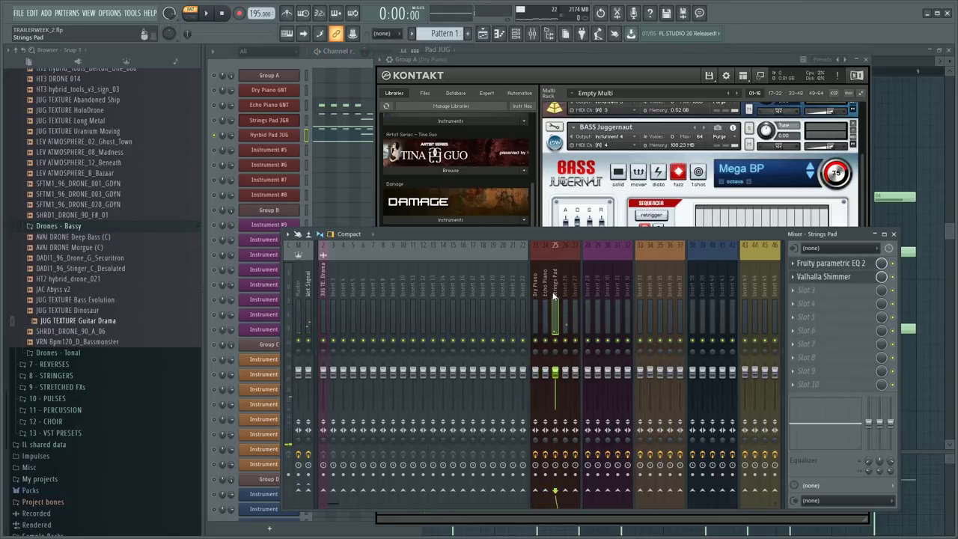
click(793, 279)
drag(797, 328, 563, 288)
- Rename mixer track Insert 26 as "Hybrid Pad"
click(659, 284)
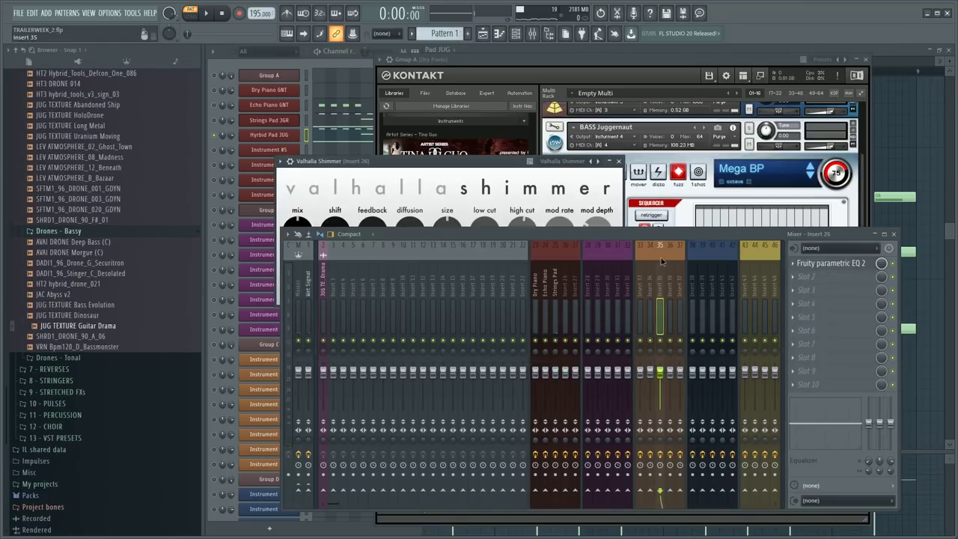
middle_click(556, 287)
middle_click(561, 285)
text(Hybrid Pad)
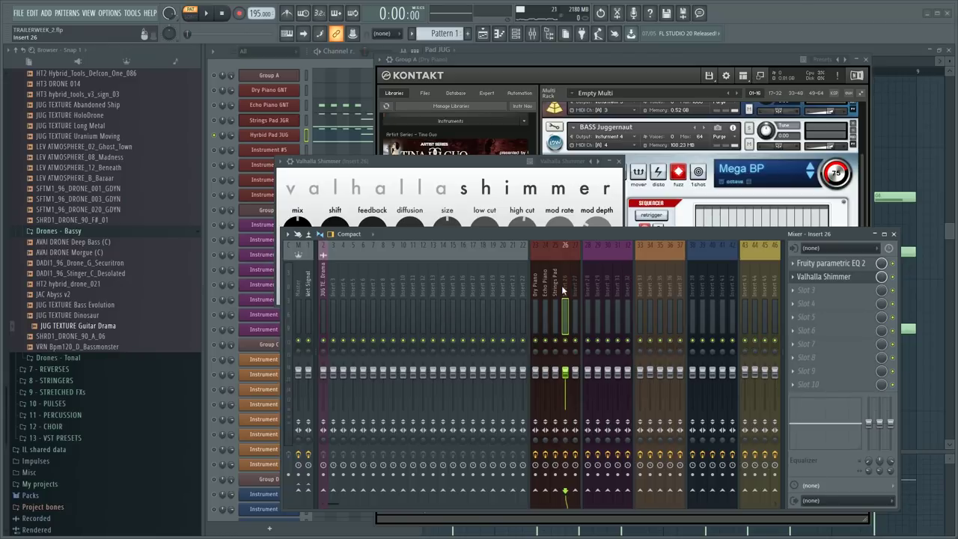
key(Return)
- Cut the mids and slightly boost the highs in the Hybrid Pad's Fruity parametric EQ 2 while the pattern plays
key(space)
click(832, 264)
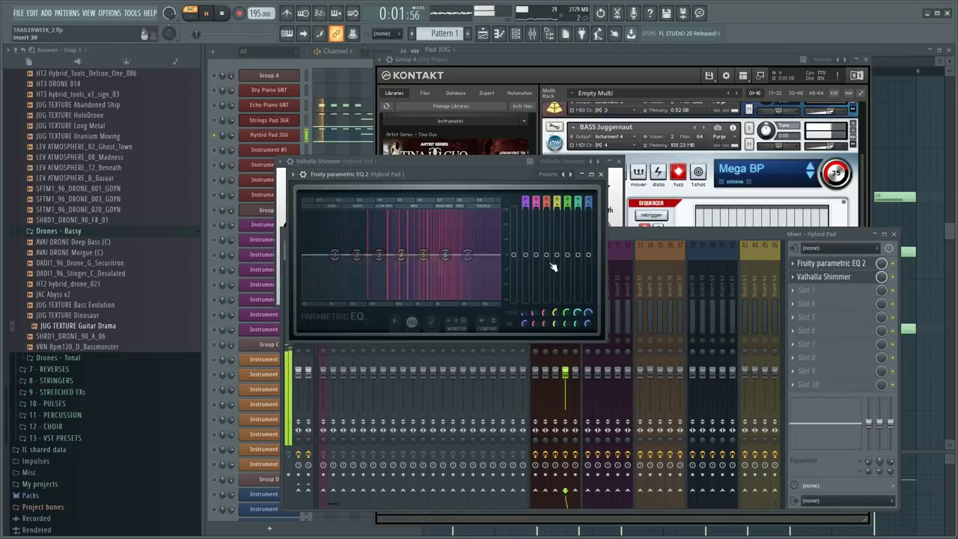
drag(335, 255, 383, 296)
right_click(383, 296)
click(395, 308)
drag(400, 254, 405, 282)
drag(446, 255, 469, 243)
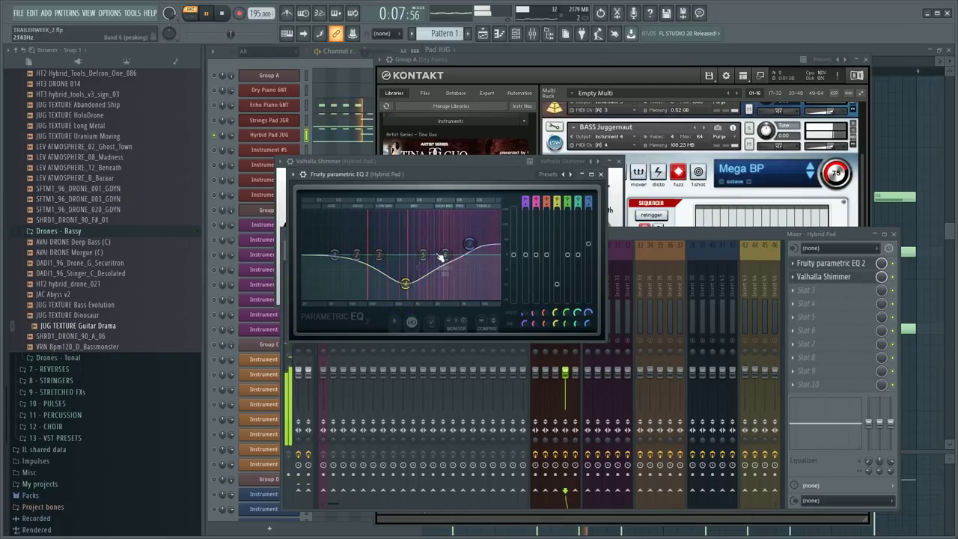
- Widen the mid cut and lower the low end in the Hybrid Pad's Fruity parametric EQ 2
scroll(406, 282, down, 5)
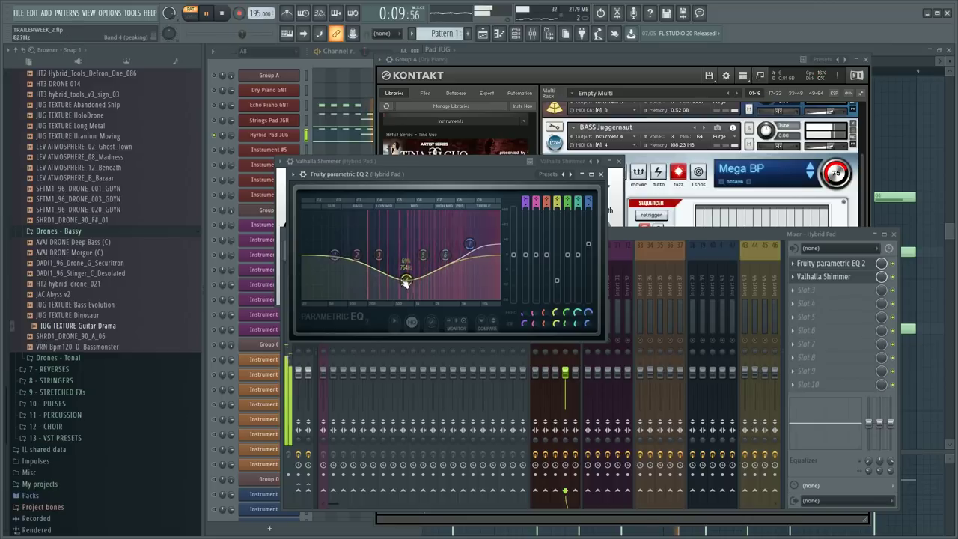
drag(335, 254, 357, 267)
click(345, 77)
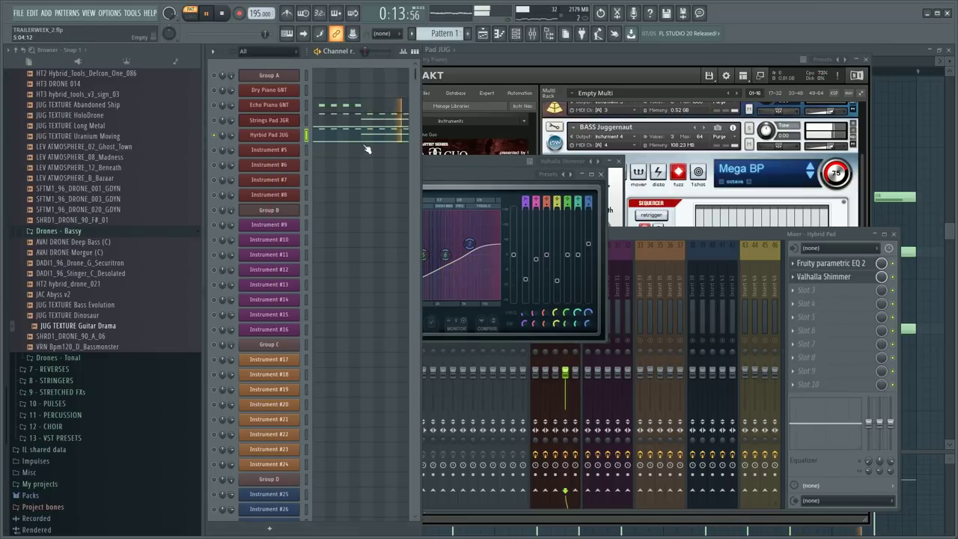
- Add a two-bar A#5 note at bar 5 in the Hybrid Pad JUG piano roll and play the pattern from just before it
click(366, 139)
click(398, 136)
key(space)
click(588, 261)
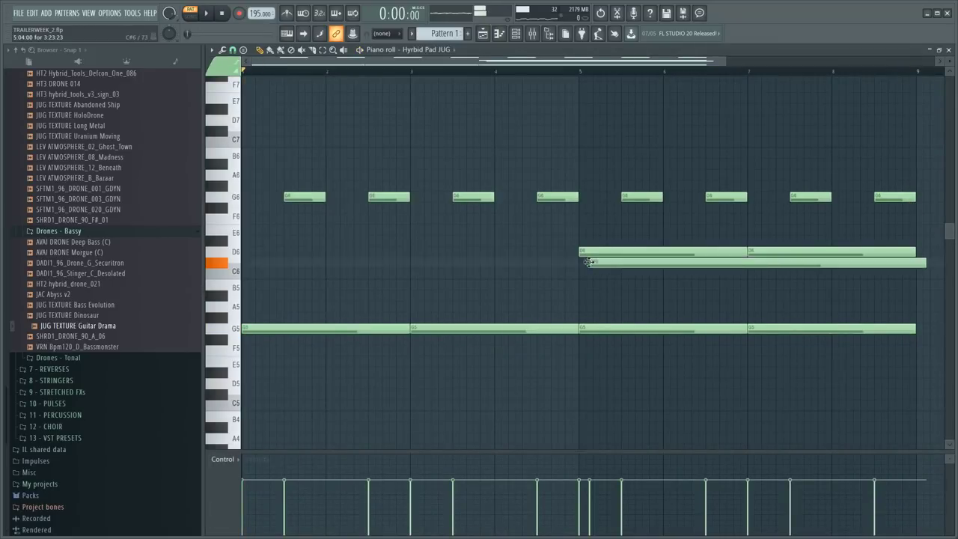
right_click(589, 261)
click(573, 283)
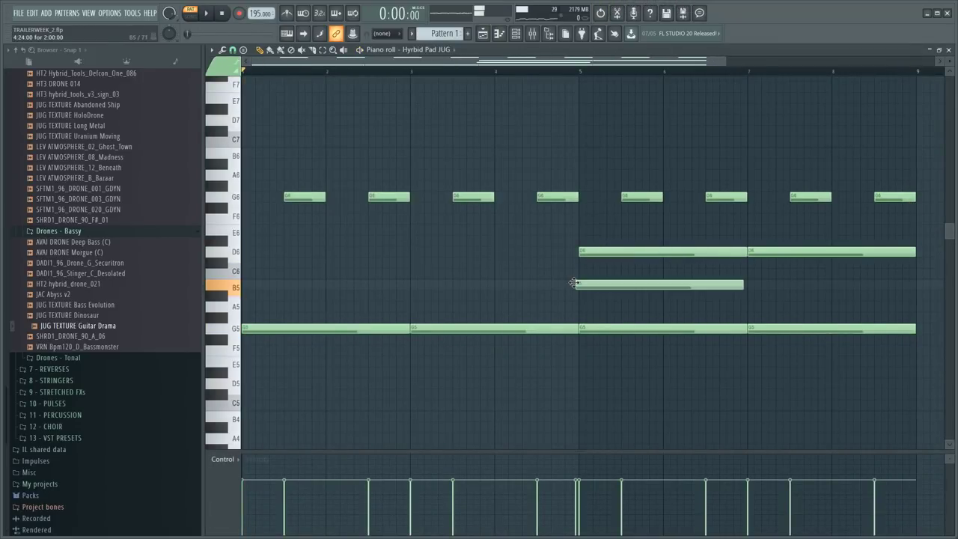
drag(577, 291, 579, 297)
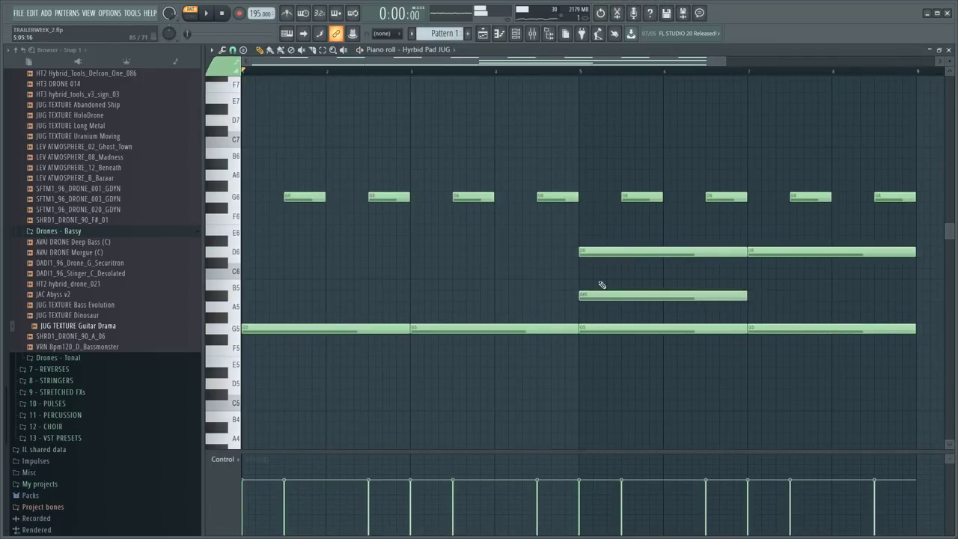
click(571, 71)
key(space)
scroll(571, 90, down, 1)
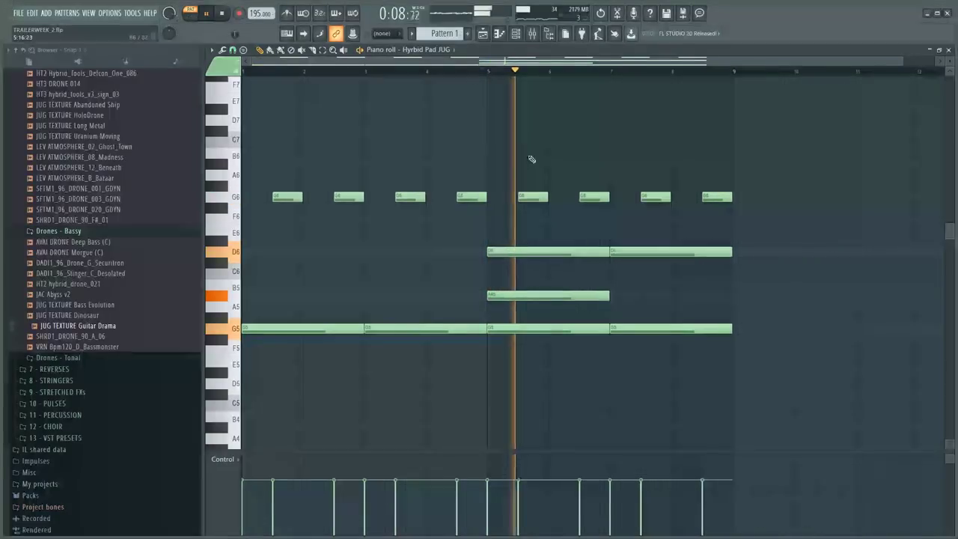
scroll(527, 82, up, 2)
key(c)
drag(519, 302, 598, 310)
key(ctrl+z)
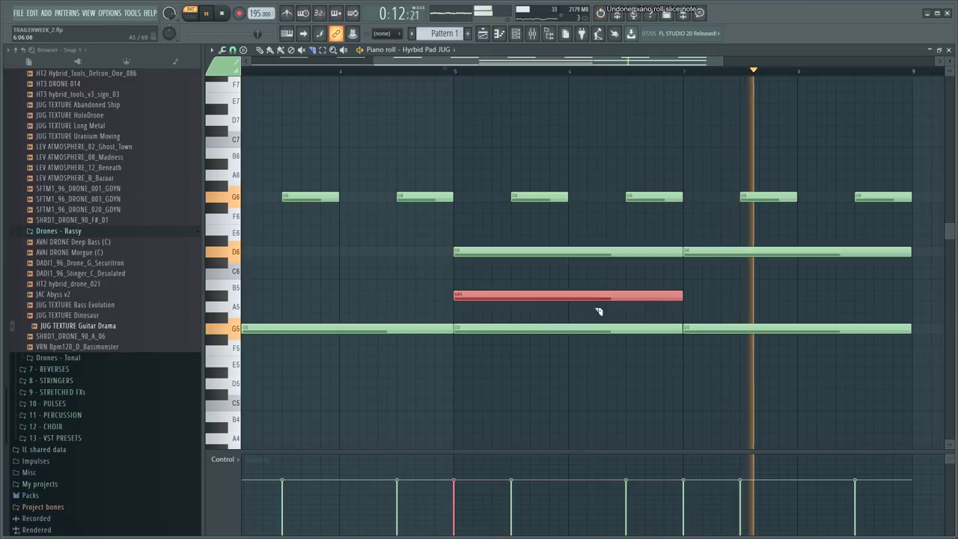
- Duplicate the A#5 note to bar 7, raise the copy to C6, and play the result
key(ctrl+b)
key(space)
key(p)
key(ctrl+d)
drag(703, 293, 704, 263)
click(704, 248)
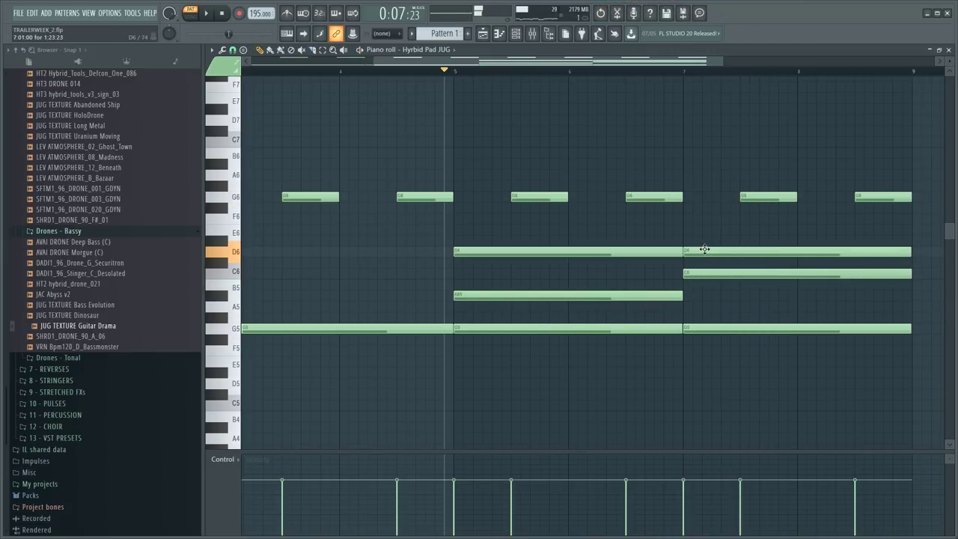
key(space)
- Stop playback, collapse both BASS Juggernaut instruments in Kontakt, and load another BASS Juggernaut.nki from the Juggernaut library
key(F6)
key(space)
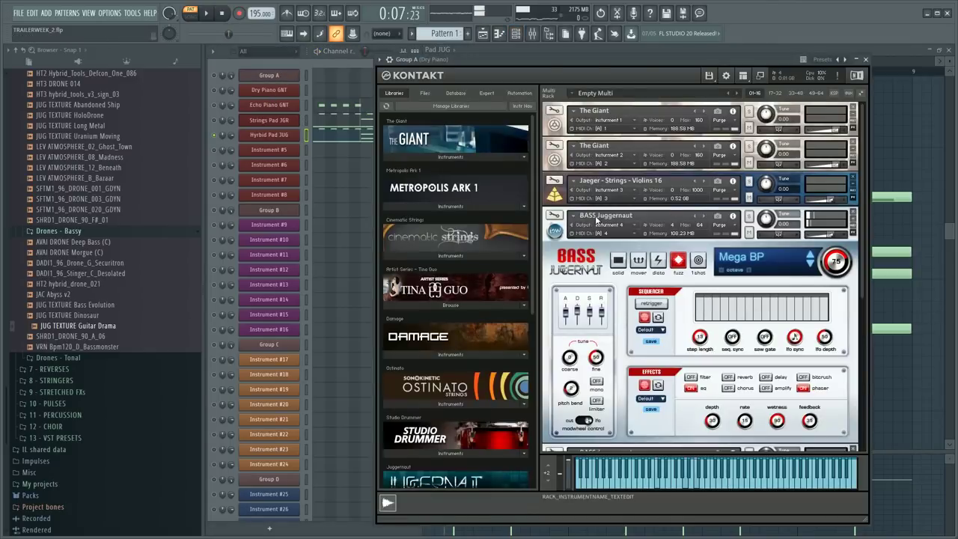
click(554, 230)
click(555, 264)
scroll(452, 180, down, 5)
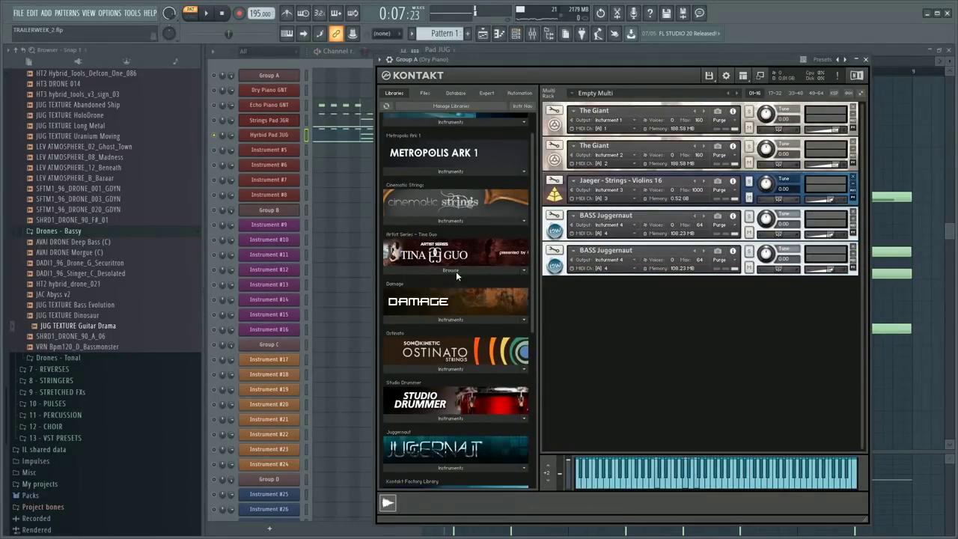
click(450, 306)
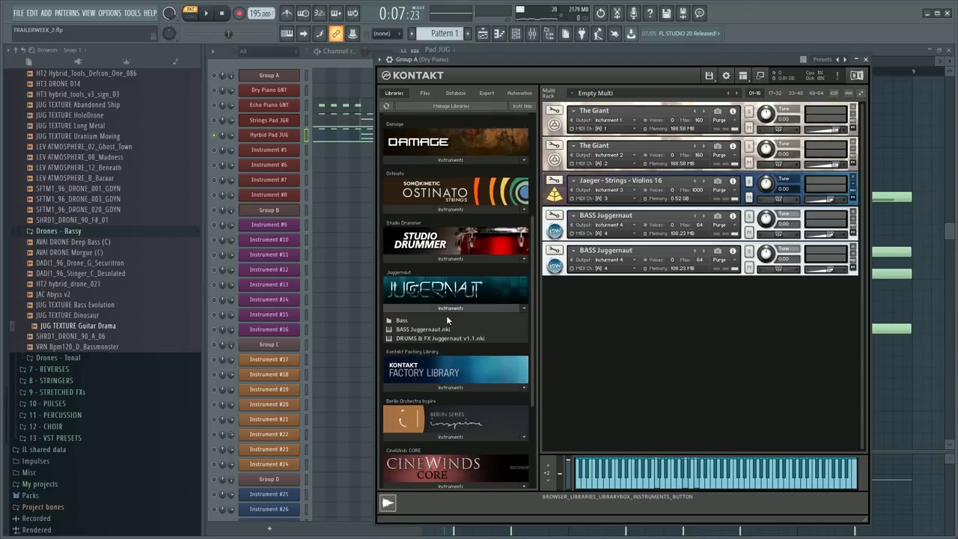
double_click(434, 331)
- Route the new BASS Juggernaut to output Instrument 4 and enable the Instrument #5 channel
scroll(612, 336, down, 3)
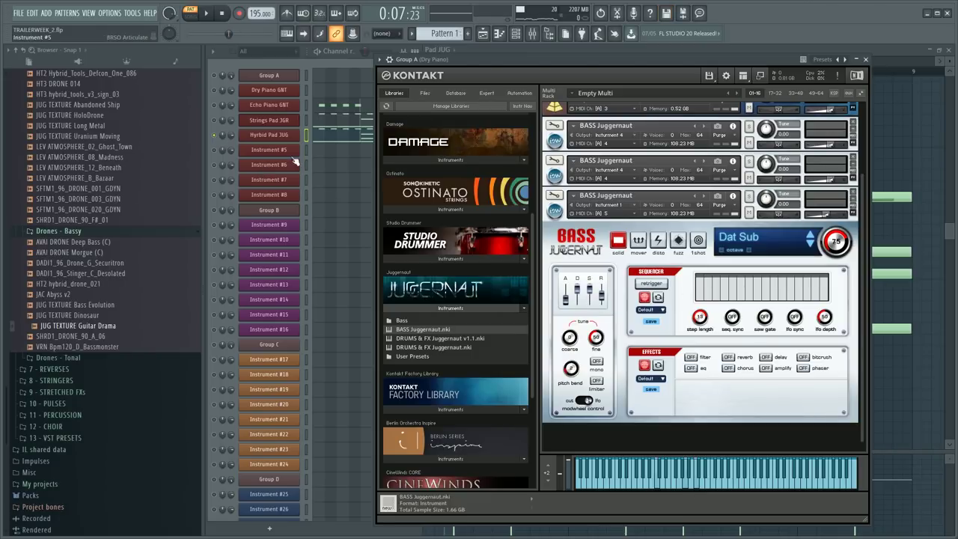
click(608, 204)
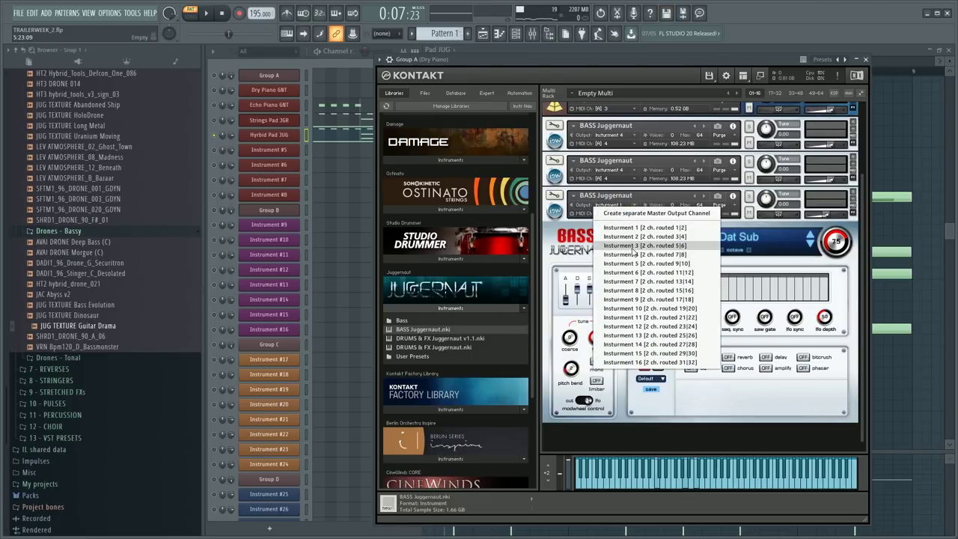
click(636, 264)
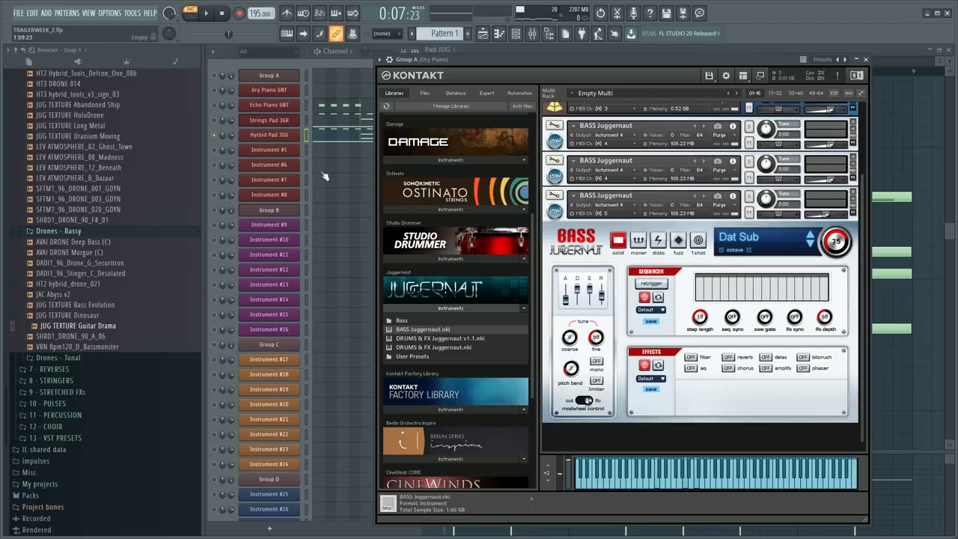
click(214, 150)
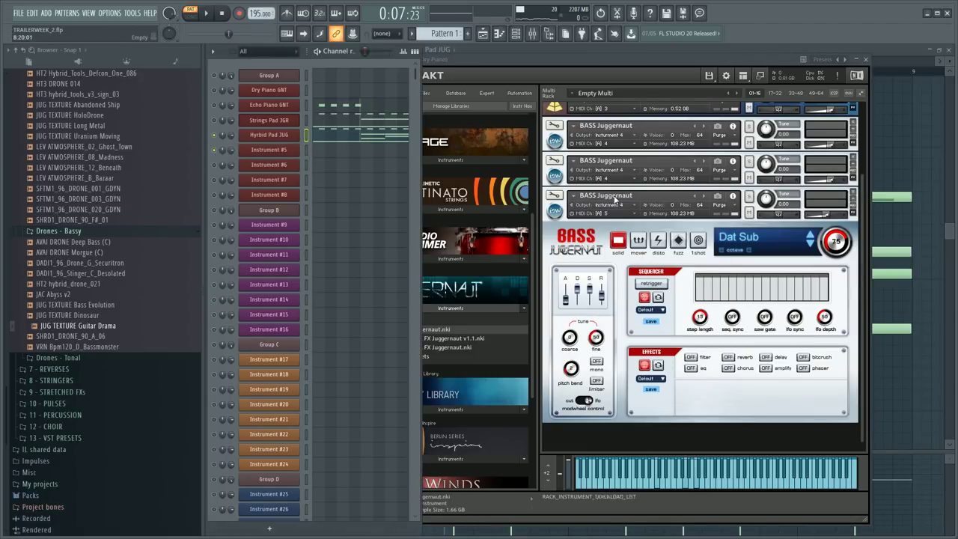
- Choose the mover preset Deep FM for the new BASS Juggernaut, select channel Instrument #5, and turn on the amplify effect
click(639, 239)
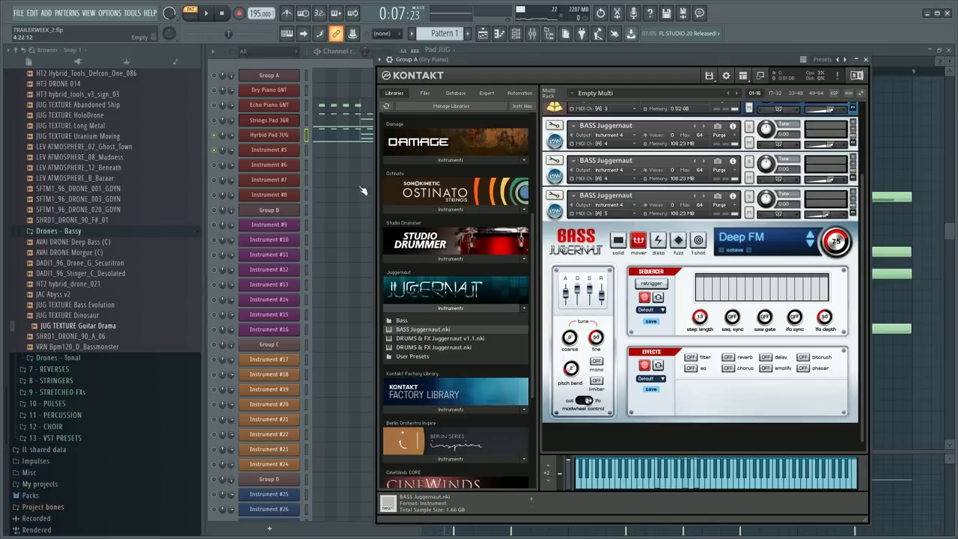
click(307, 149)
click(603, 292)
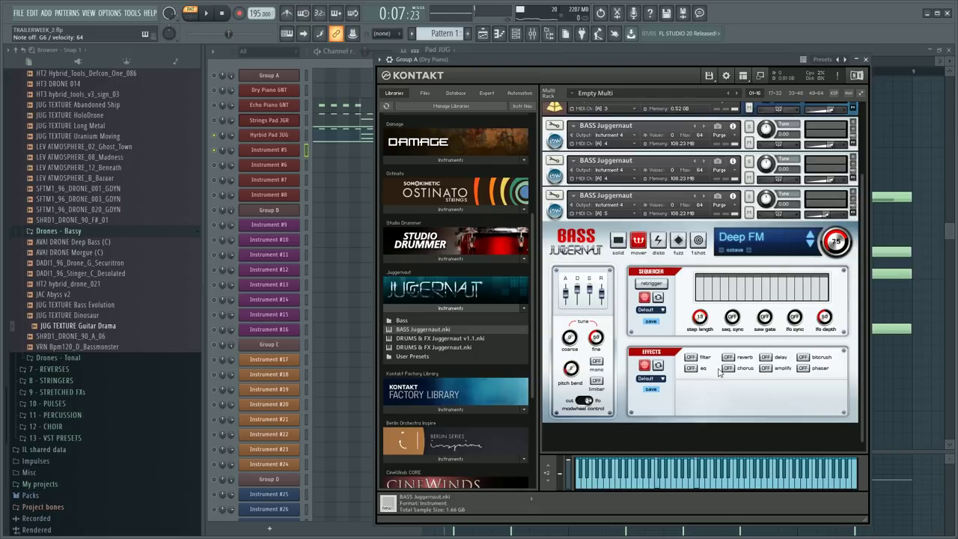
click(766, 357)
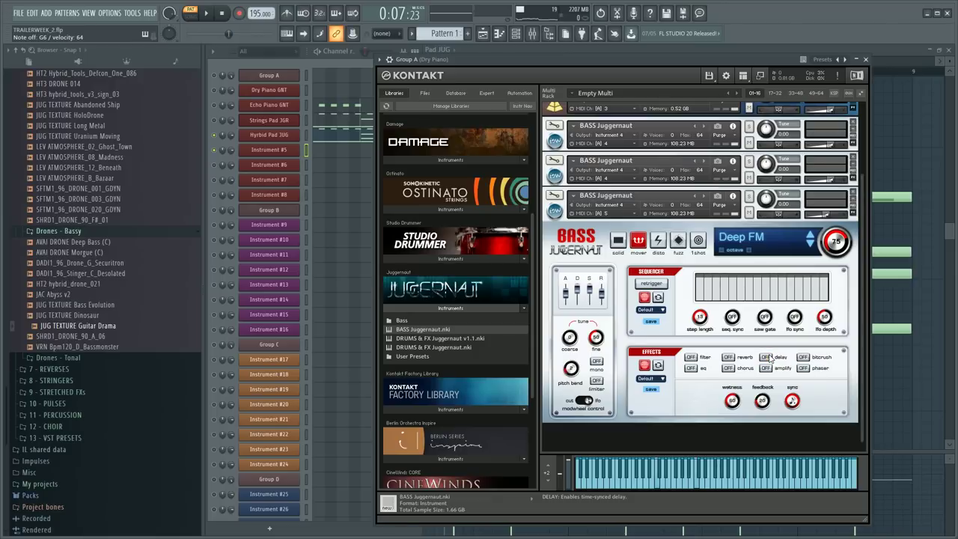
click(765, 367)
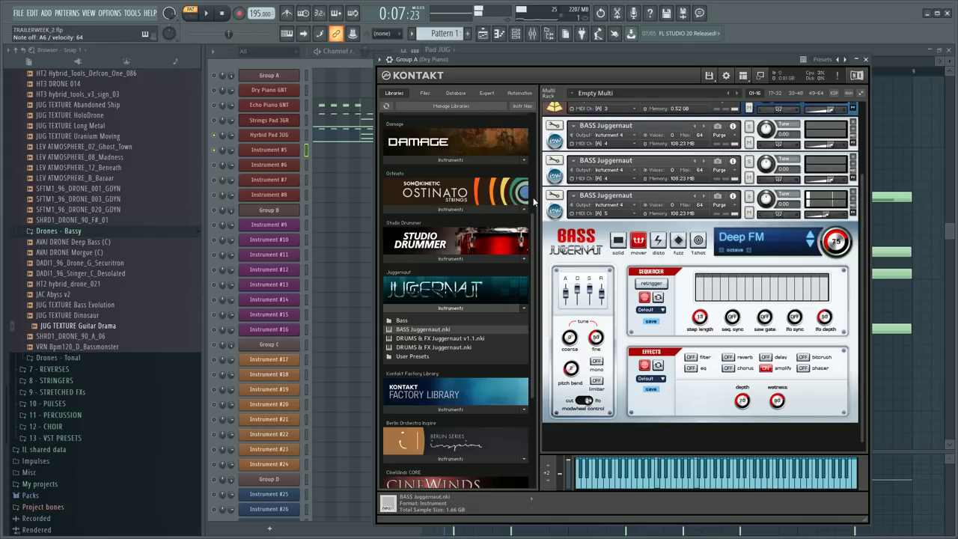
- Copy the notes from the Hybrid Pad JUG piano roll and paste them into Instrument #5
click(553, 176)
click(553, 176)
click(297, 138)
click(305, 140)
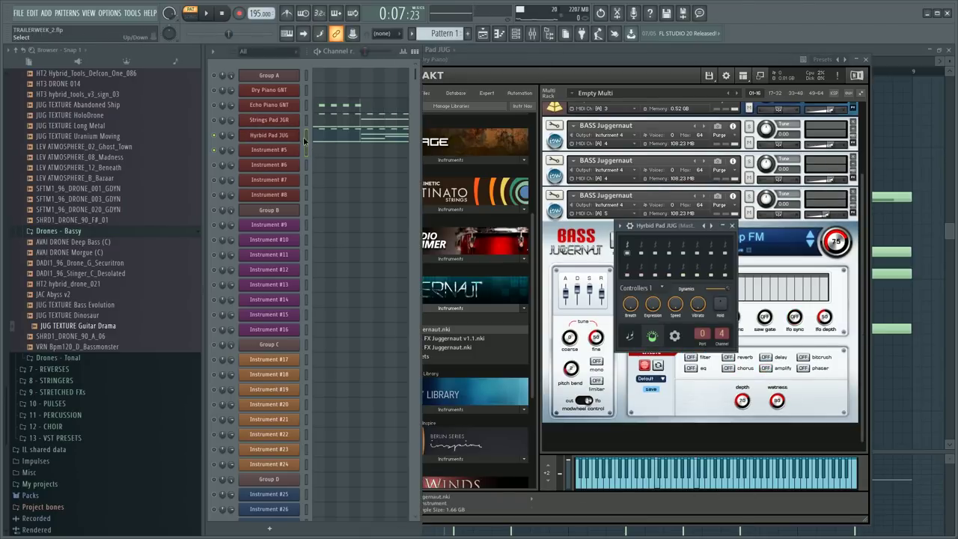
click(316, 145)
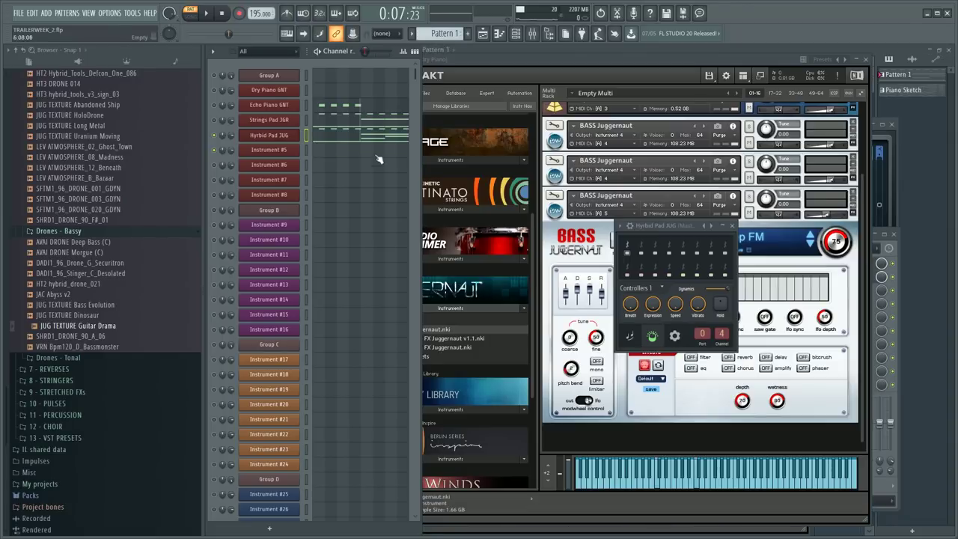
click(318, 134)
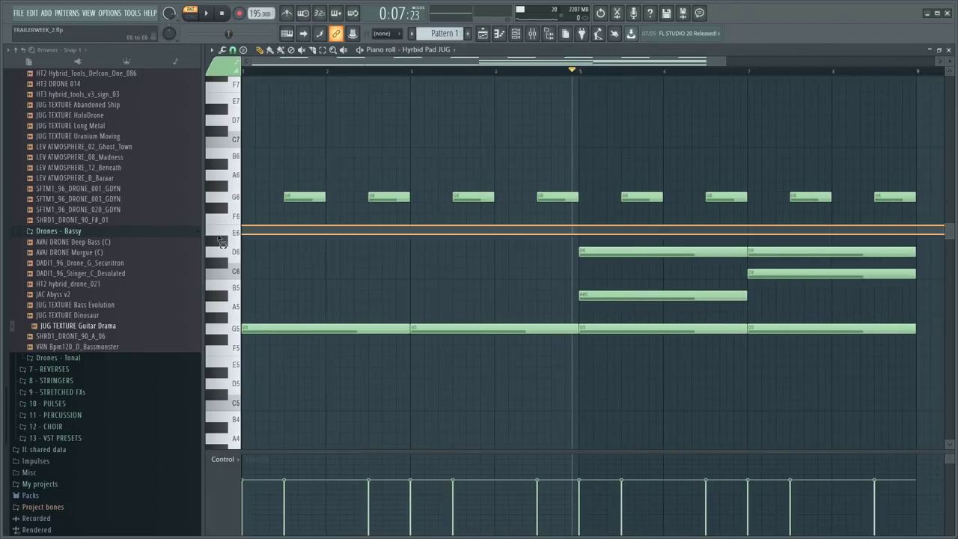
drag(222, 242, 225, 376)
key(F6)
click(336, 153)
key(ctrl+v)
key(ctrl+d)
- Delete the pasted notes in Instrument #5 except the A#5 note at bar 5 and the C6 note at bar 7
scroll(465, 289, up, 3)
drag(513, 267, 389, 303)
key(Delete)
drag(669, 211, 813, 195)
key(Delete)
drag(782, 263, 569, 358)
key(Delete)
- Raise both remaining Instrument #5 notes by one octave and play the pattern
click(639, 253)
key(ctrl+a)
key(ctrl+Up)
key(ctrl+d)
click(648, 271)
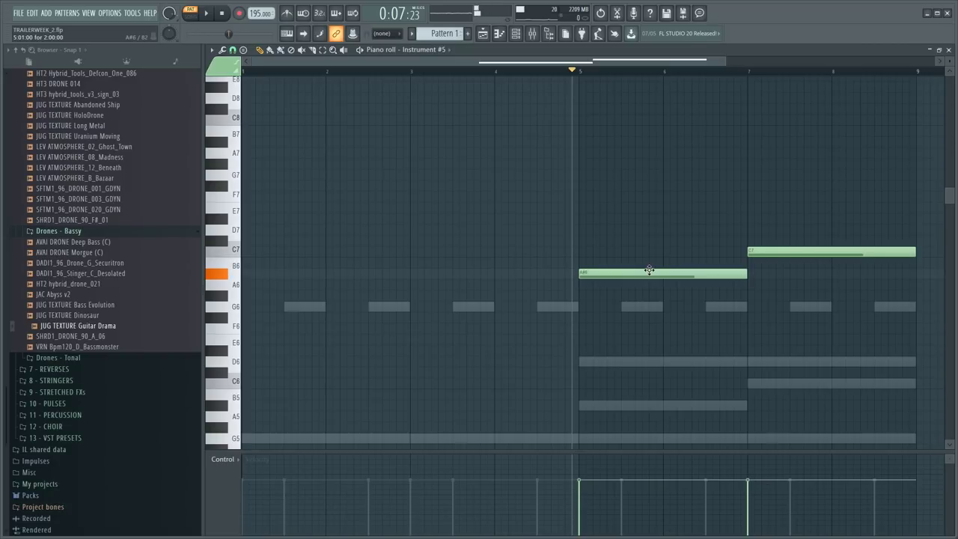
key(space)
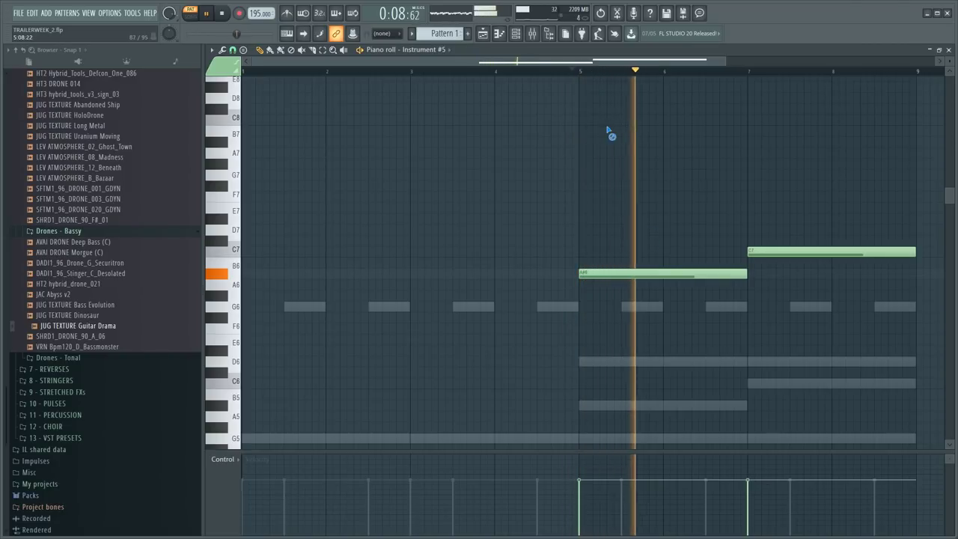
- Slice the A#6 note halfway through bar 5 and delete the part after the cut
key(space)
scroll(631, 78, up, 1)
scroll(631, 79, up, 1)
key(c)
drag(621, 264, 623, 284)
right_click(633, 275)
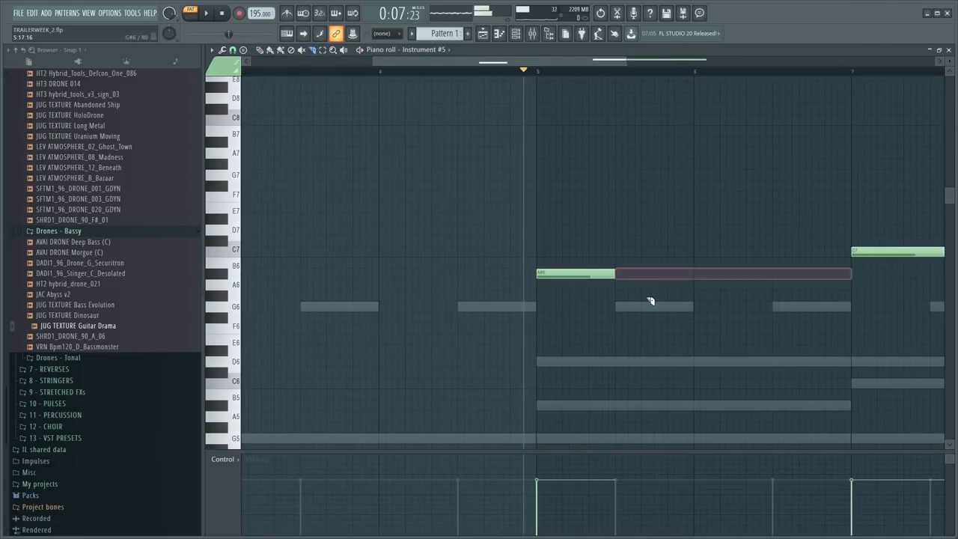
- Lengthen the A#6 note to about two thirds of a bar and play it back
key(space)
key(p)
click(618, 274)
key(ctrl+z)
drag(615, 274, 642, 274)
key(space)
key(space)
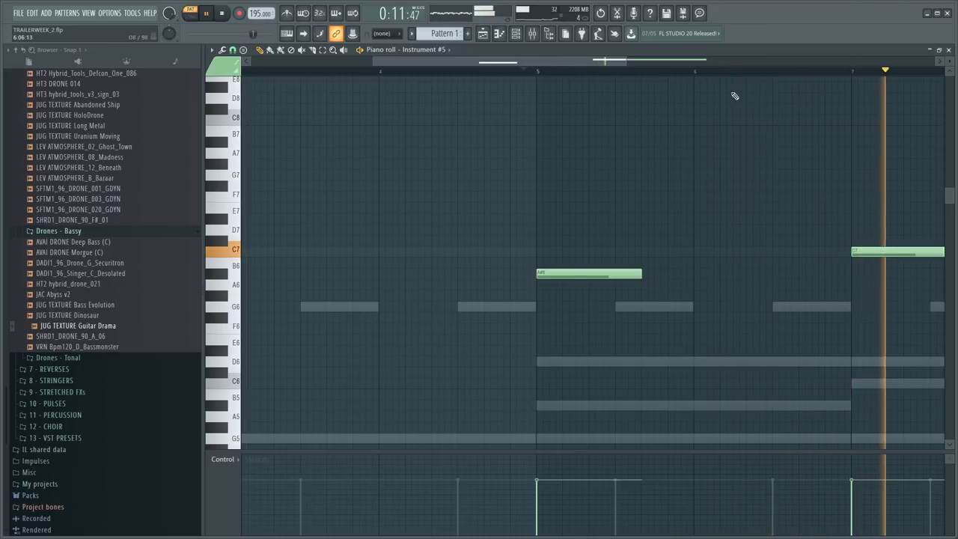
- Shorten the C7 note at bar 7 to about half a bar by cutting off its tail, checking it in playback
drag(625, 61, 789, 63)
key(space)
key(c)
click(758, 269)
key(Delete)
click(491, 73)
key(space)
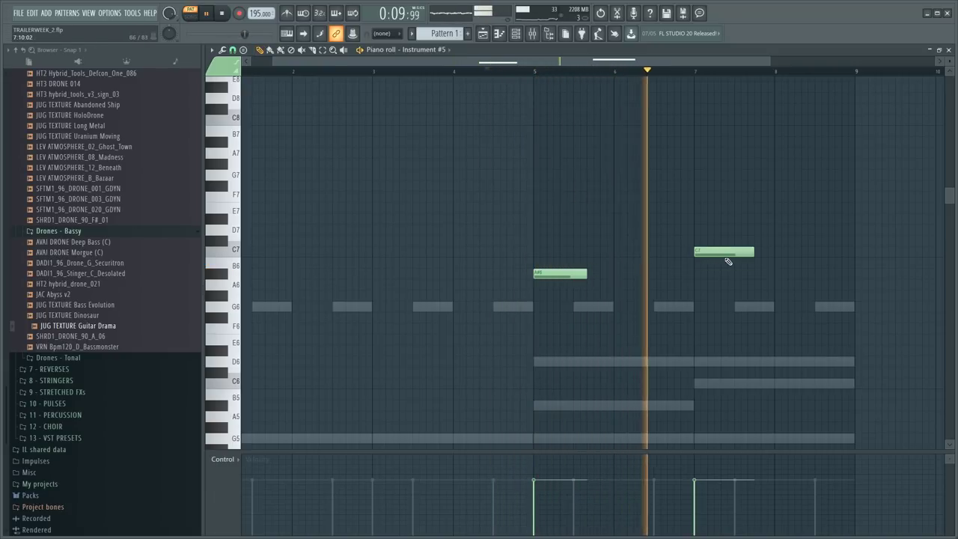
key(space)
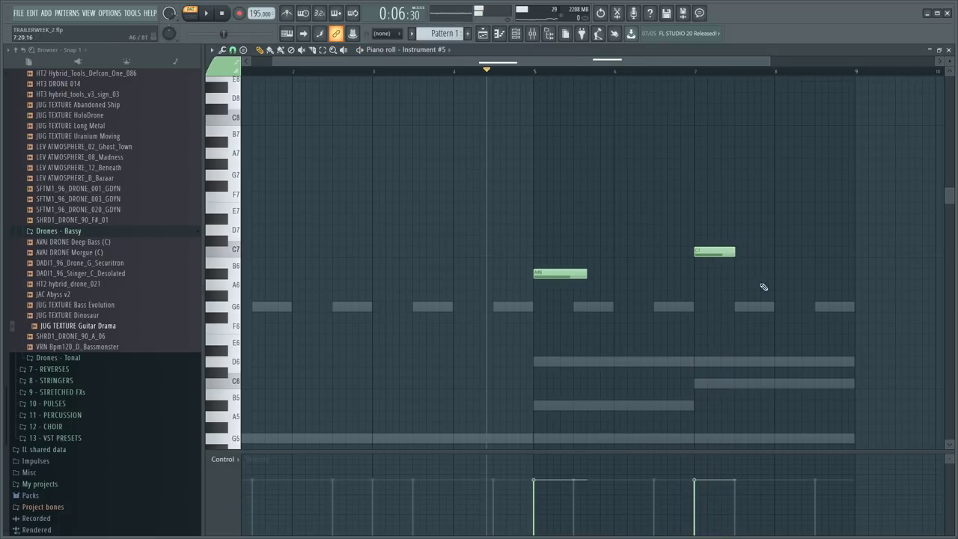
- Move both Instrument #5 notes about an eighth of a bar later and return the playhead to the pattern start
key(ctrl+a)
drag(572, 273, 583, 273)
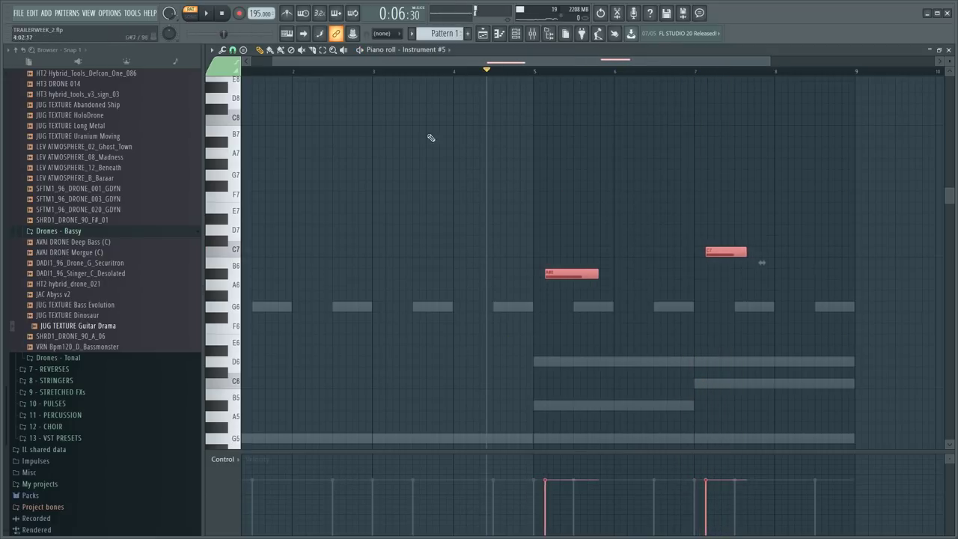
drag(258, 70, 241, 71)
scroll(402, 174, up, 1)
scroll(402, 173, down, 1)
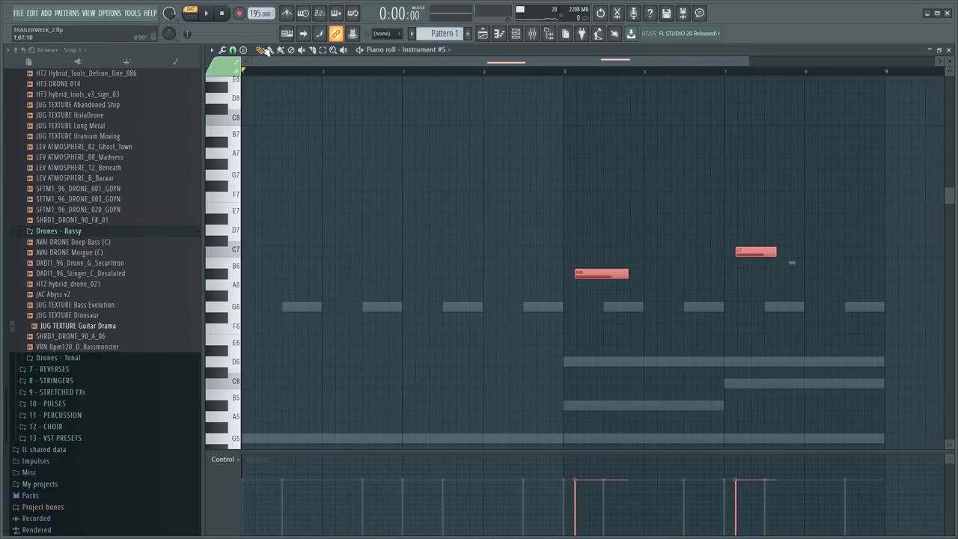
- Turn on the metronome and play the pattern from the start, comparing the Echo Piano GNT notes with Instrument #5
click(286, 13)
key(ctrl+d)
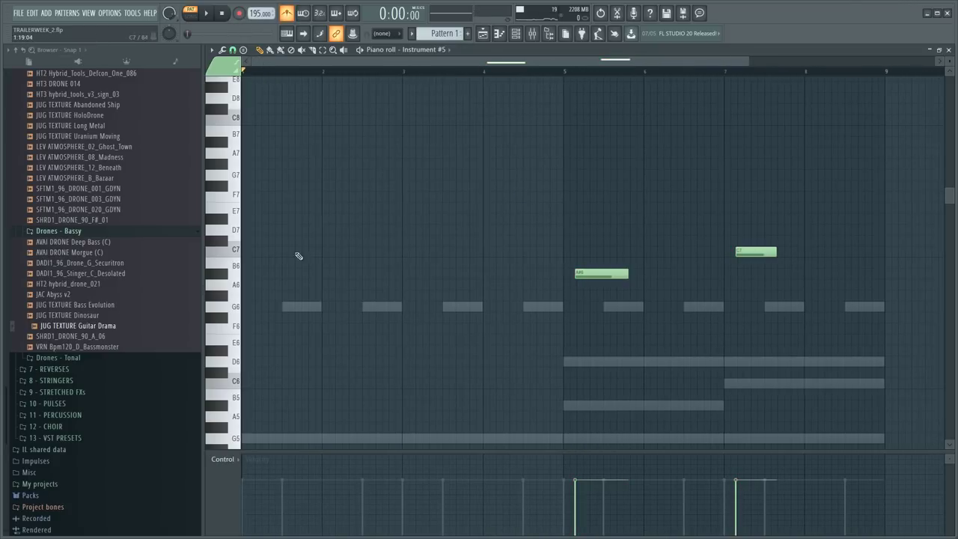
key(space)
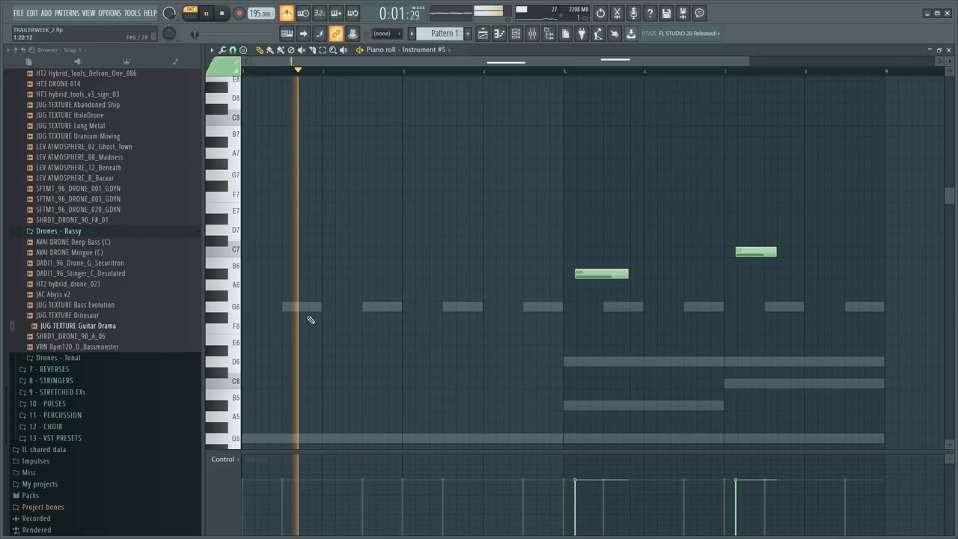
double_click(310, 308)
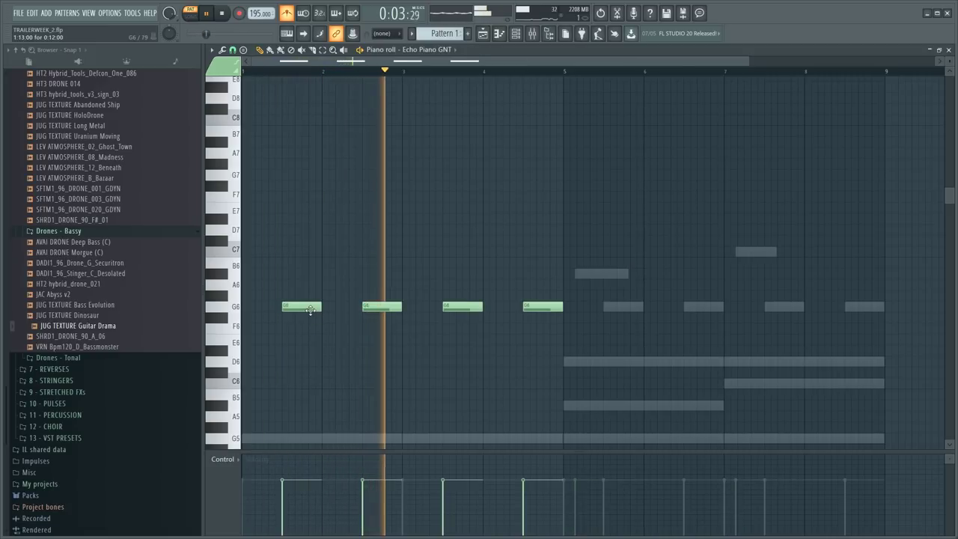
double_click(600, 273)
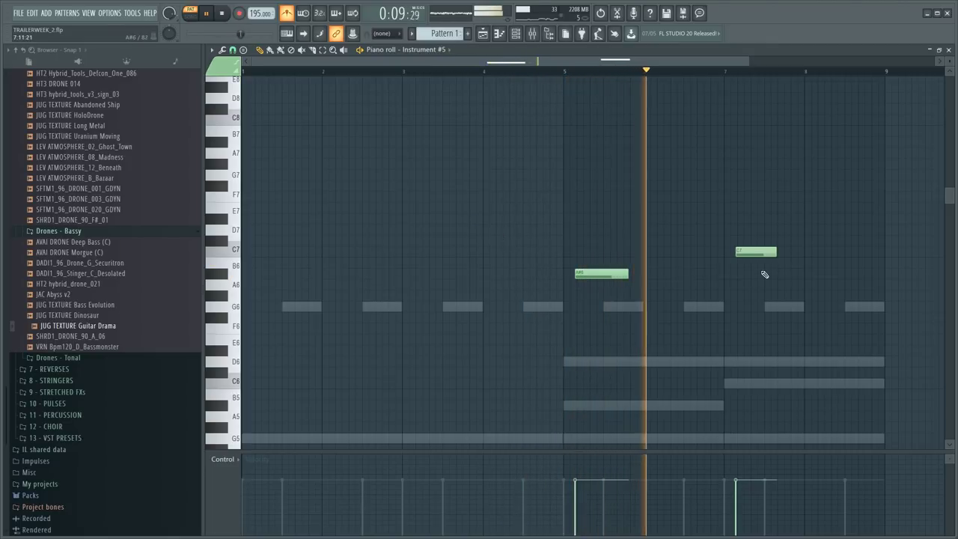
key(space)
- Add an A6 note of about half a bar just after the start of bar 8 in Instrument #5 and play it
click(818, 273)
drag(818, 273, 819, 284)
click(815, 71)
key(space)
scroll(812, 75, down, 2)
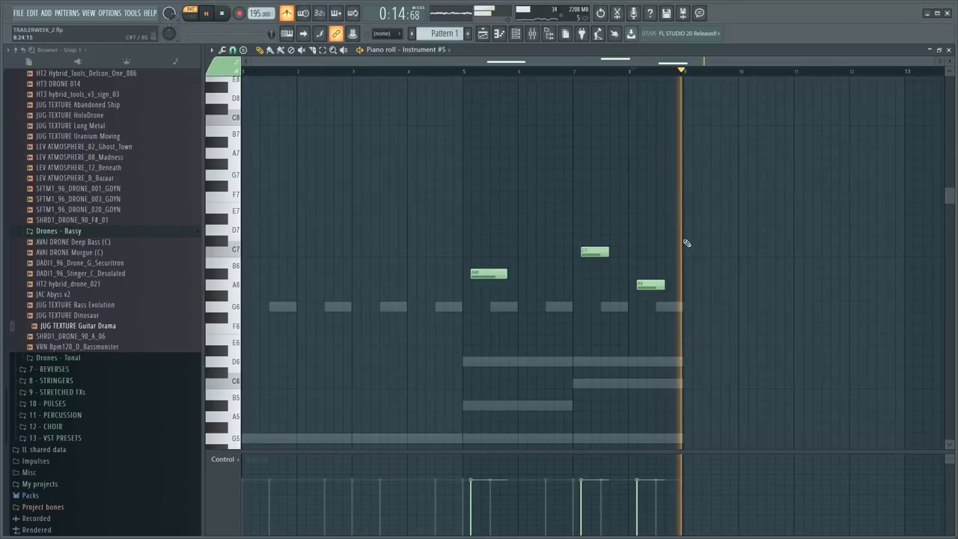
- Duplicate the Hyrbid Pad JUG notes of bars 1 to 8 into the following eight bars and return to the Instrument #5 notes
key(space)
scroll(692, 269, down, 3)
right_click(519, 232)
right_click(519, 232)
drag(764, 136, 281, 318)
key(ctrl+b)
ctrl+click(400, 164)
double_click(402, 156)
click(410, 153)
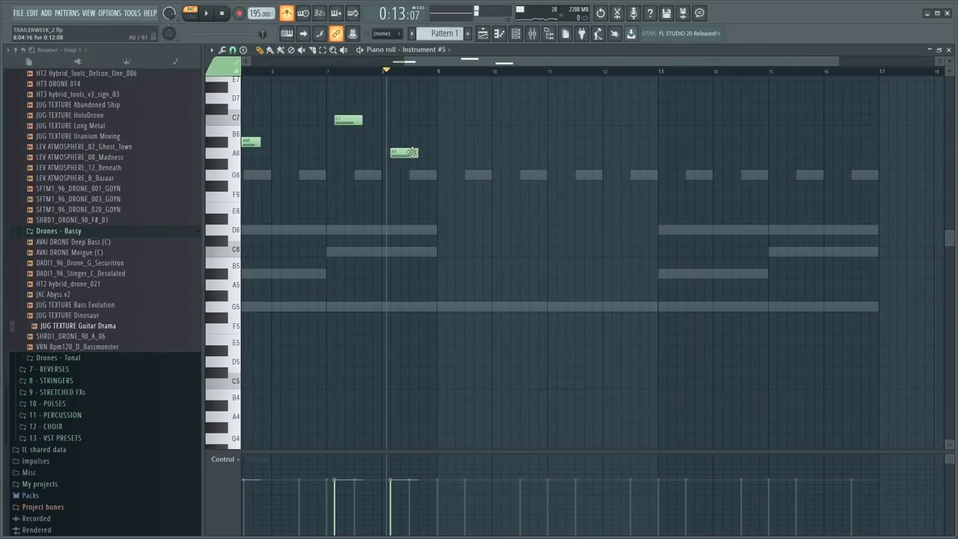
- Add a G6 note of about half a bar just after the start of bar 9 in Instrument #5 and play it
click(467, 186)
mouse_move(463, 181)
mouse_down()
mouse_move(469, 175)
mouse_move(453, 178)
mouse_up()
key(space)
key(space)
- Rename the Instrument #5 channel as Blade Synth Jug
key(F6)
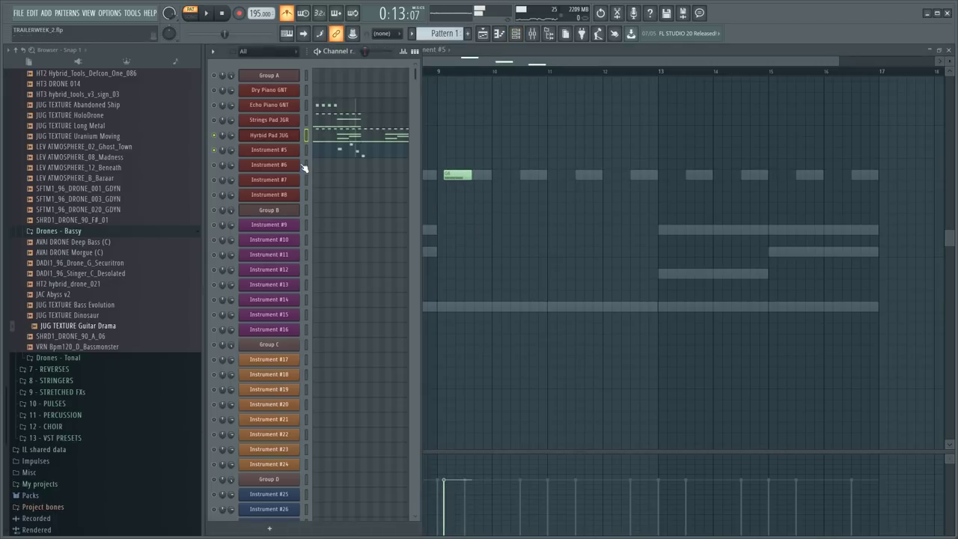
key(F2)
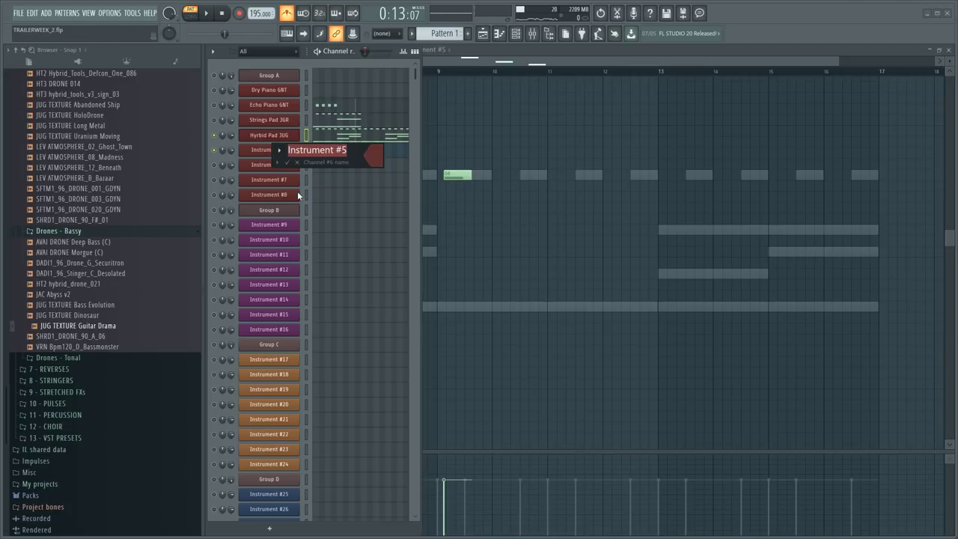
text(Blade Pad)
key(BackSpace)
key(BackSpace)
key(BackSpace)
key(BackSpace)
text(Syun)
key(BackSpace)
key(BackSpace)
text(nth)
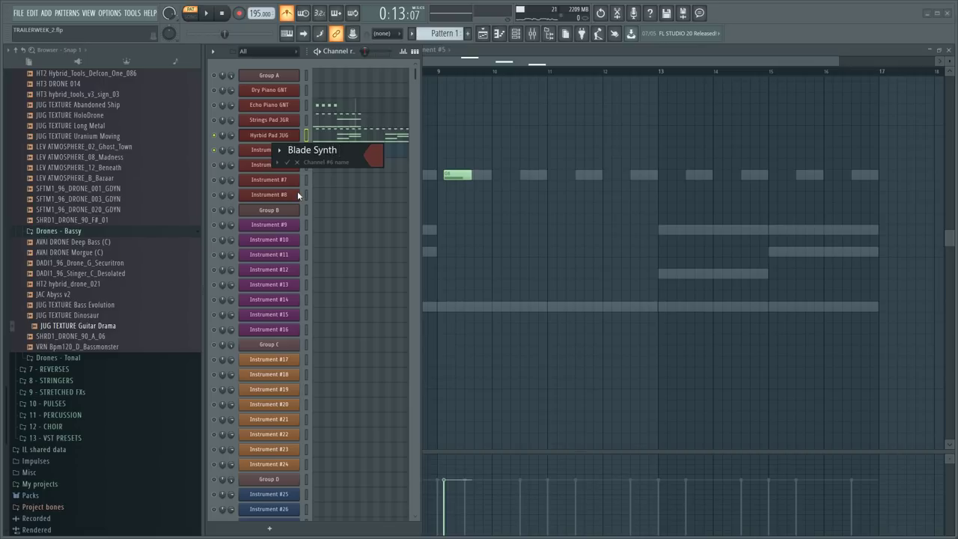
text( Jug)
key(Return)
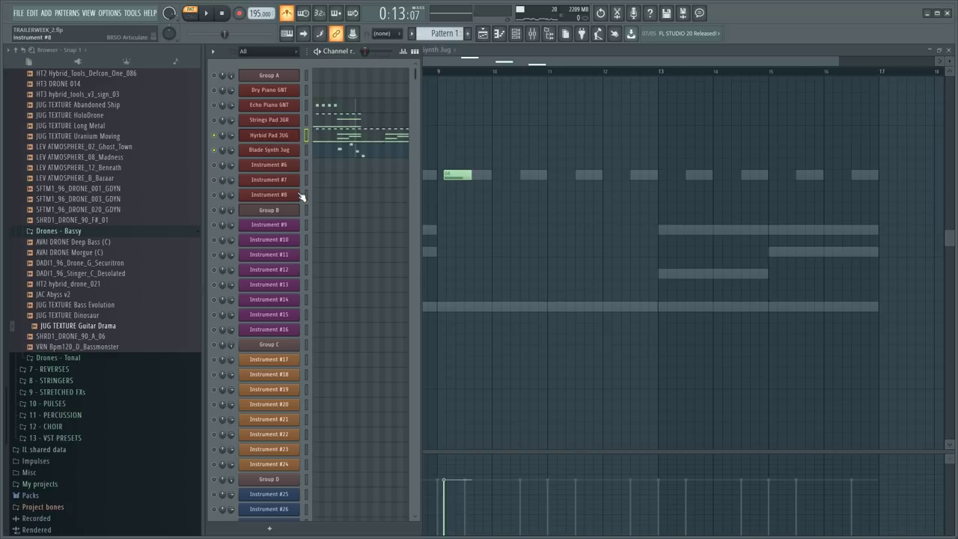
- Change the Blade Synth channel's name to Blade Pad JUG
middle_click(280, 153)
key(Right)
key(BackSpace)
key(BackSpace)
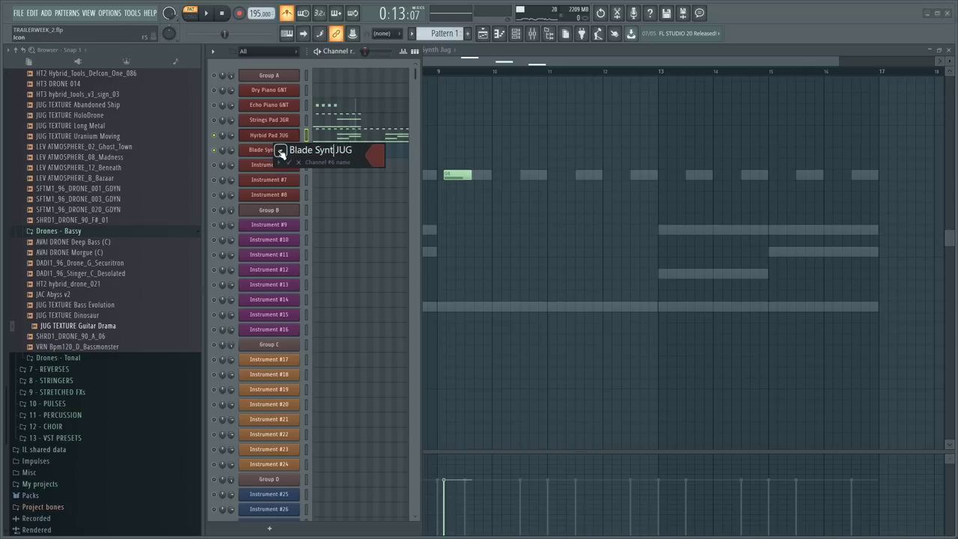
key(Return)
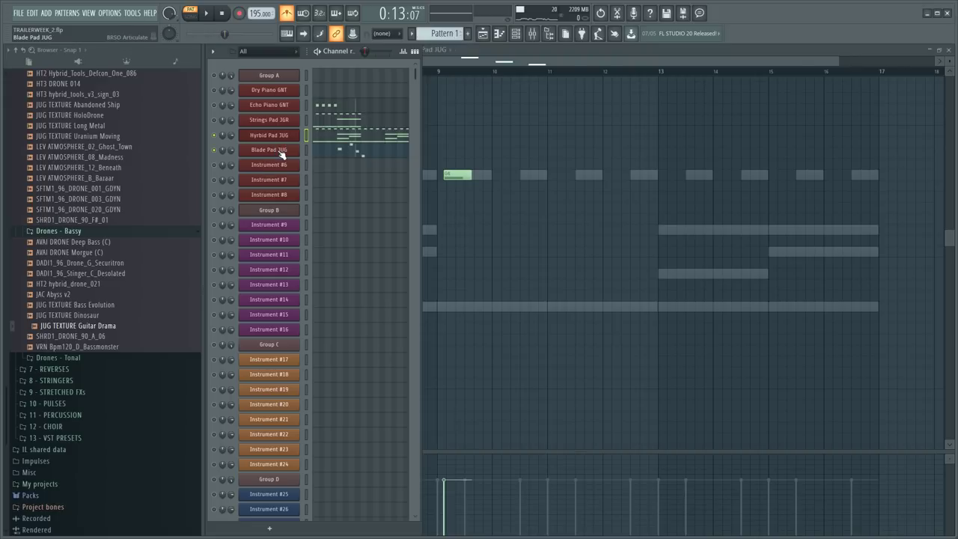
- Open Group A's Kontakt rack and collapse the last BASS Juggernaut instrument
click(278, 77)
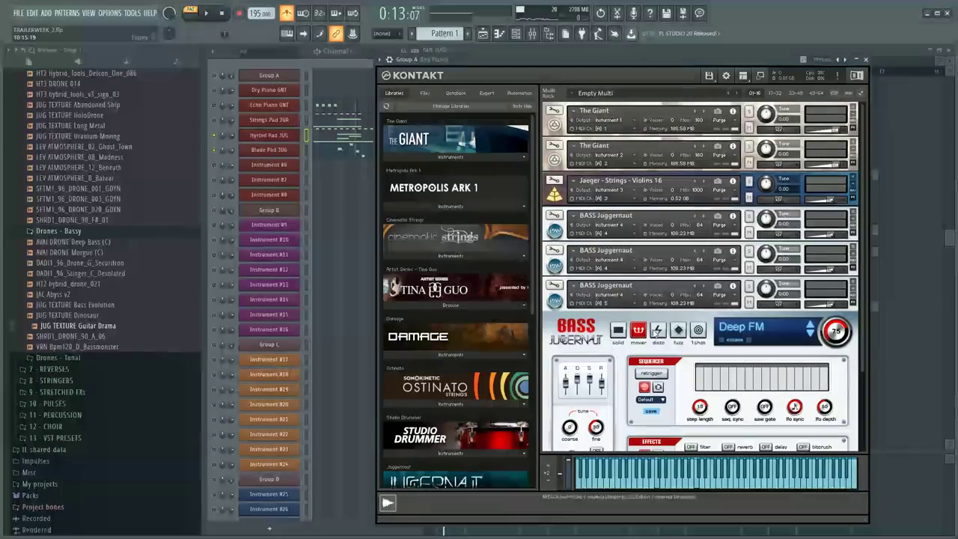
scroll(823, 307, down, 3)
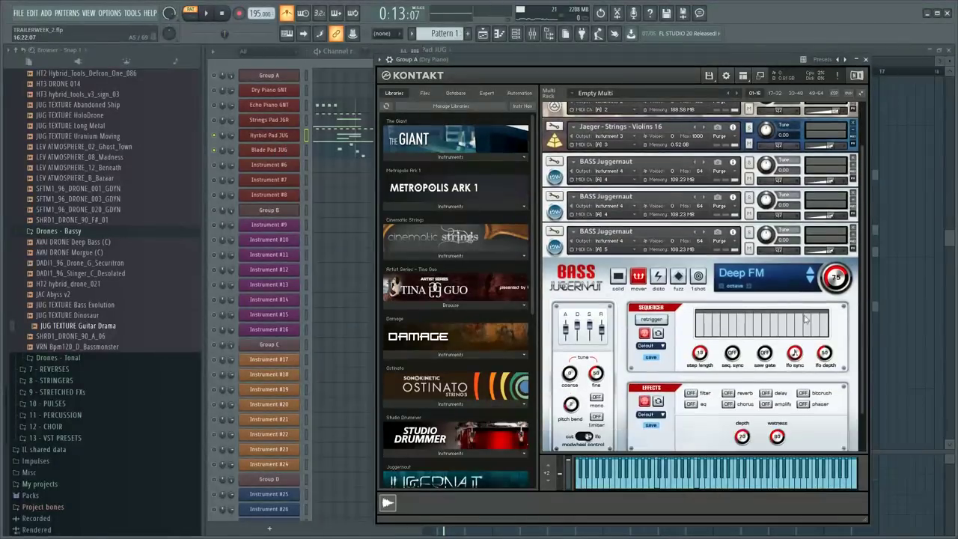
click(555, 248)
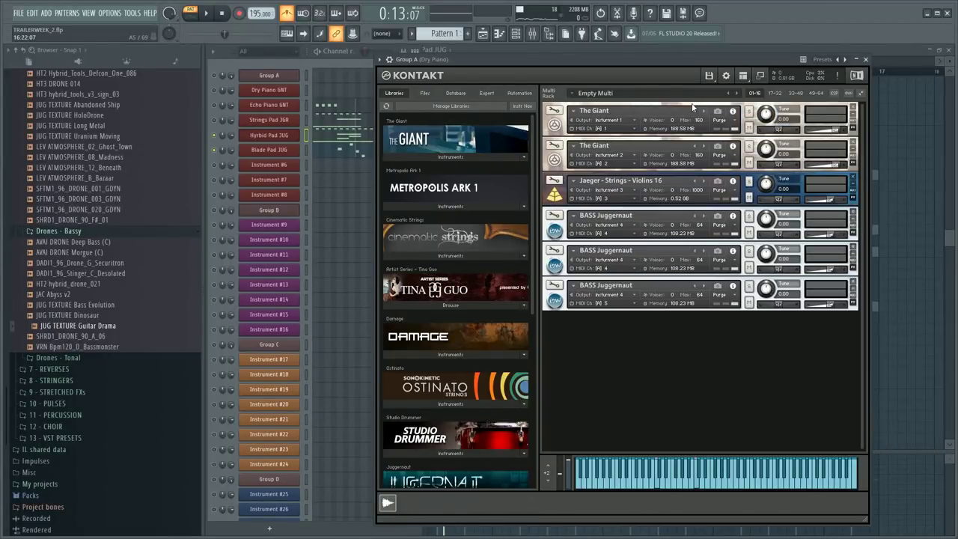
click(709, 76)
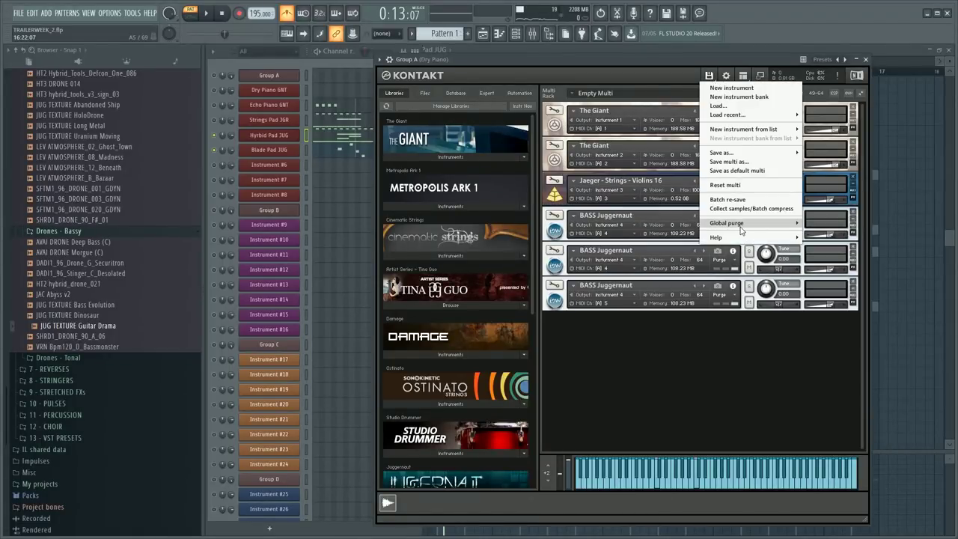
mouse_move(733, 226)
click(630, 375)
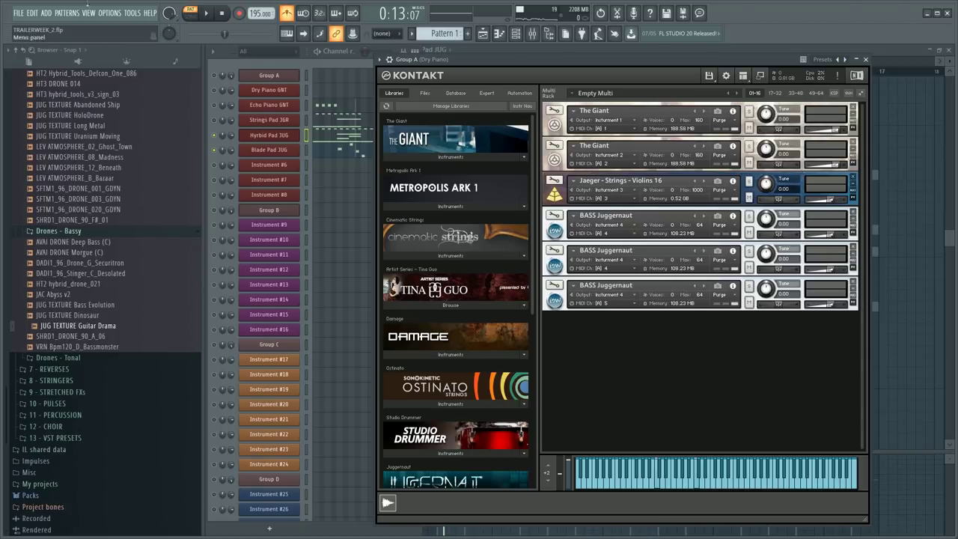
- Save the project as a new version
click(18, 13)
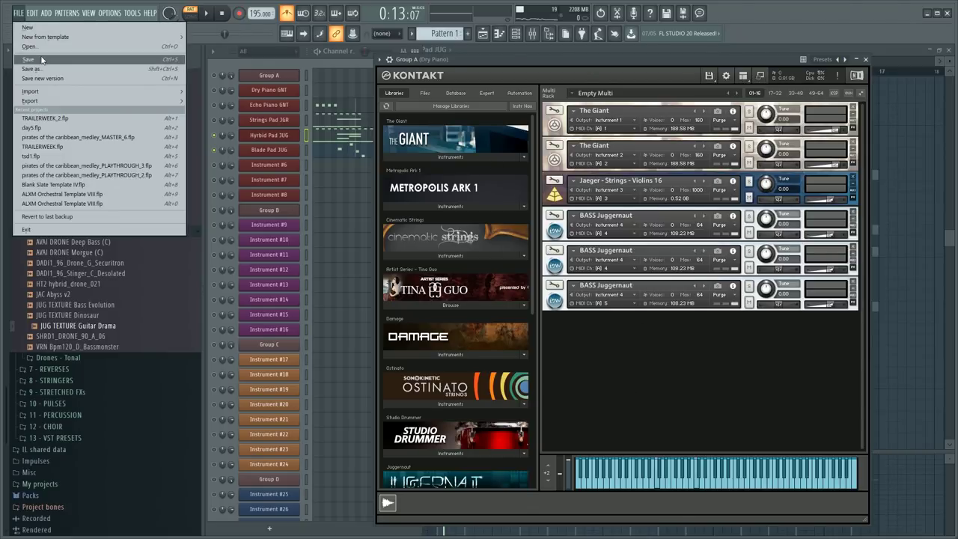
click(53, 78)
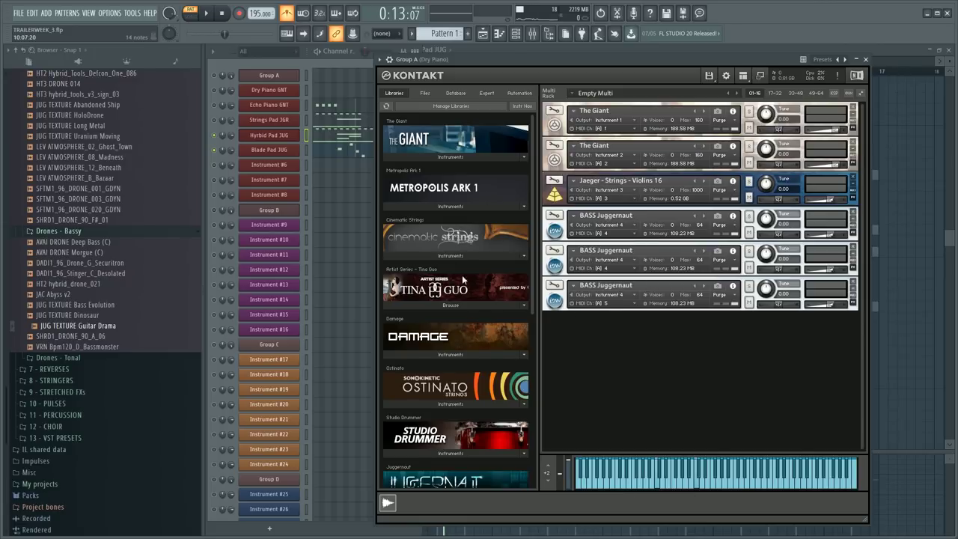
- Load another BASS Juggernaut.nki instrument from the Juggernaut library into Group A's Kontakt rack
scroll(479, 315, down, 3)
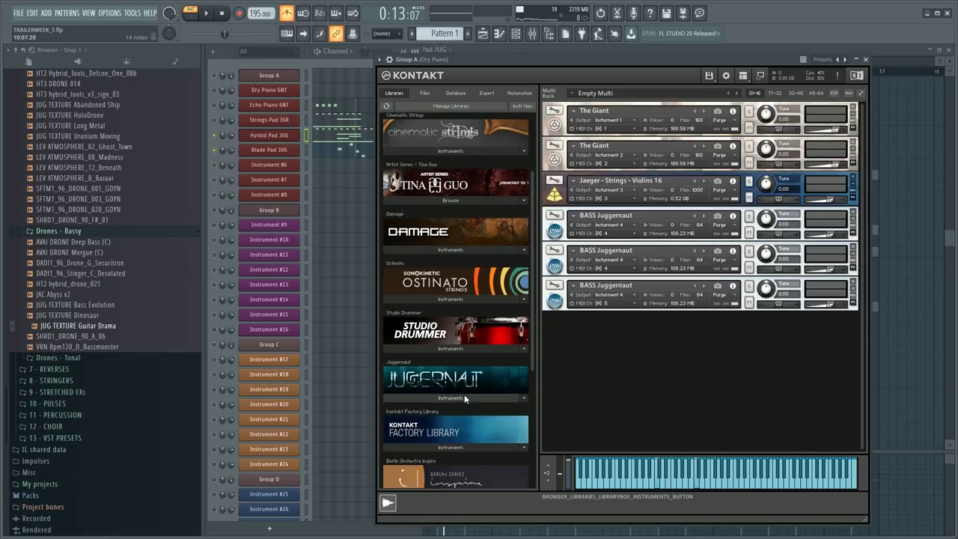
click(465, 394)
double_click(425, 420)
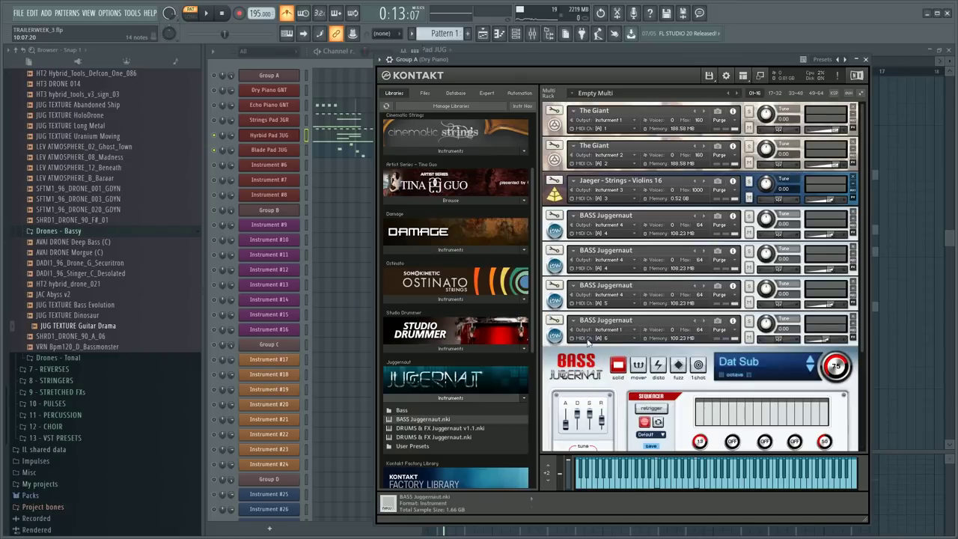
scroll(566, 343, down, 3)
scroll(567, 342, down, 1)
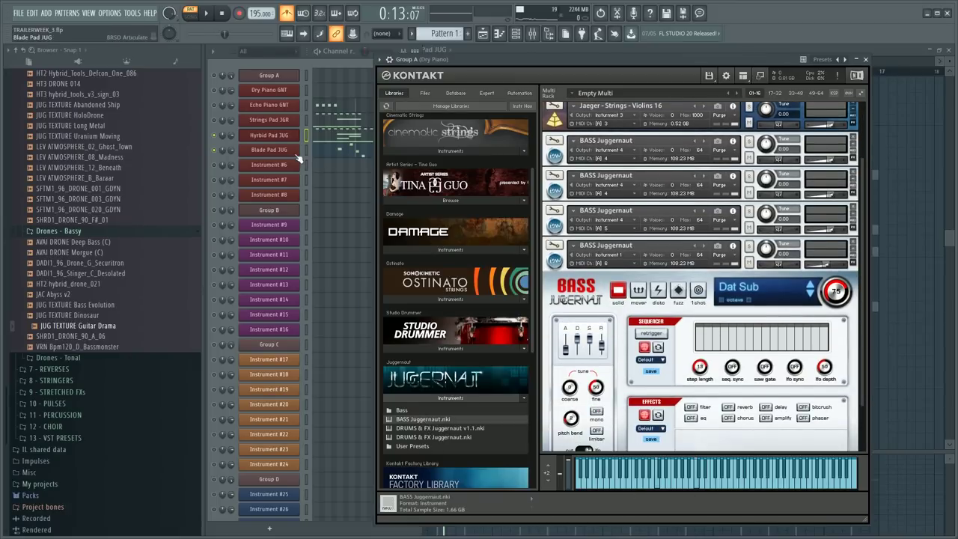
- Set the new BASS Juggernaut to the mover sound Deep FM and compare its settings with the expanded instance above it
click(555, 226)
scroll(614, 314, down, 3)
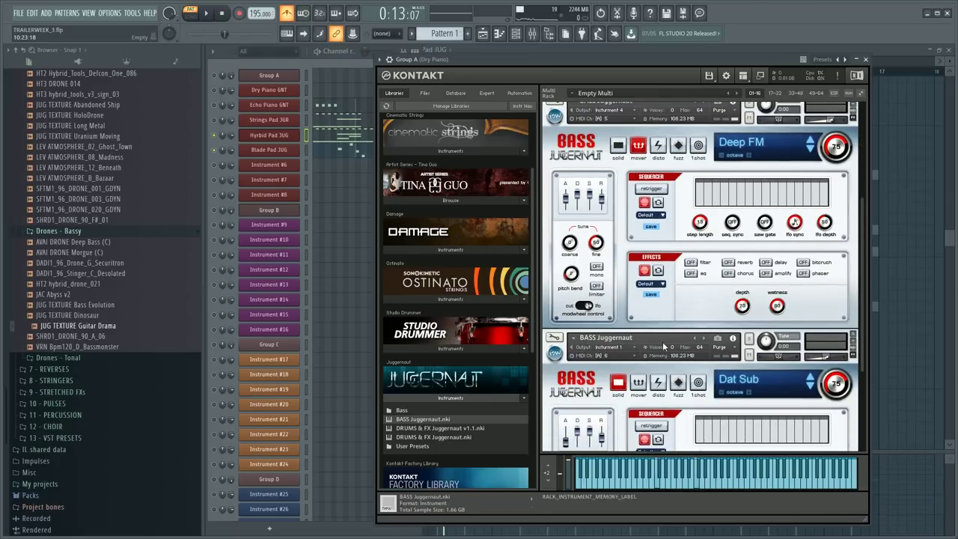
click(637, 381)
scroll(605, 425, down, 3)
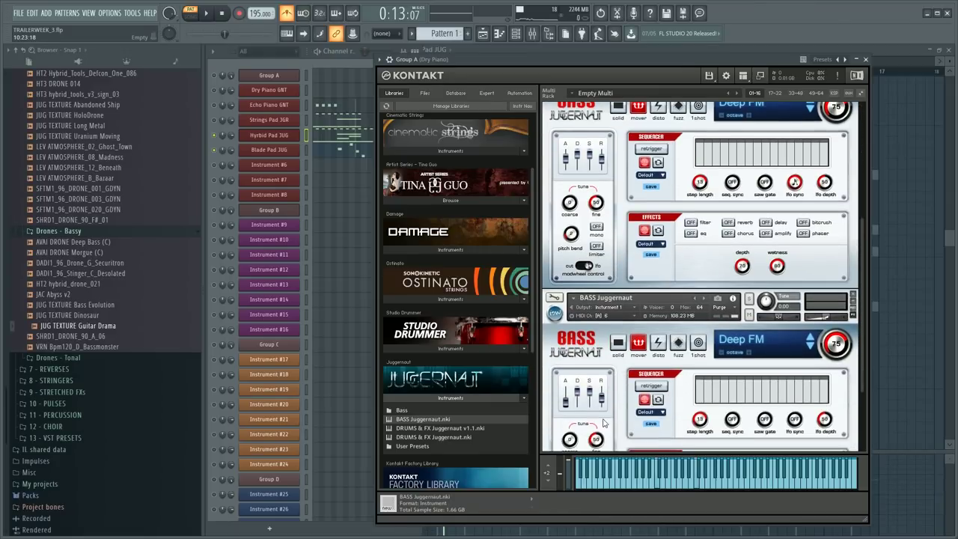
scroll(604, 425, down, 2)
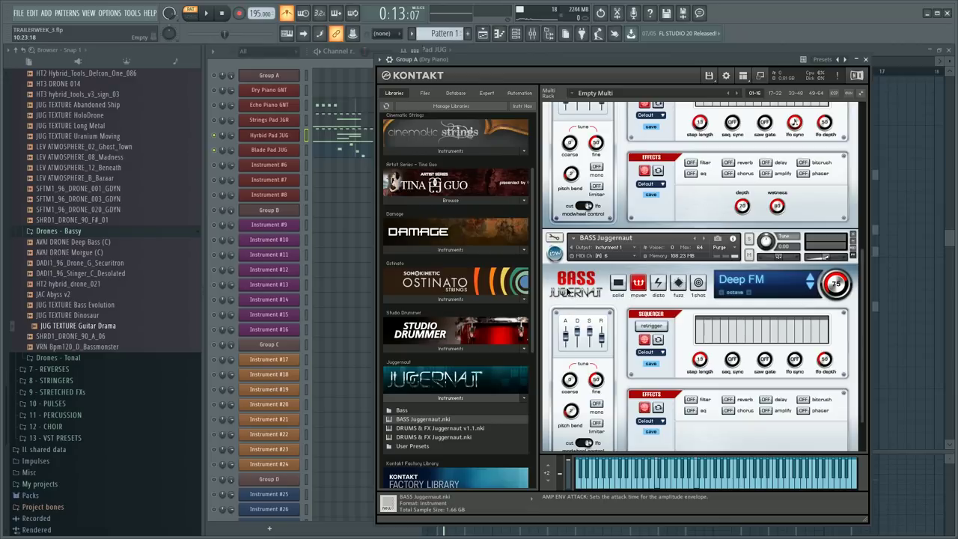
scroll(775, 147, up, 3)
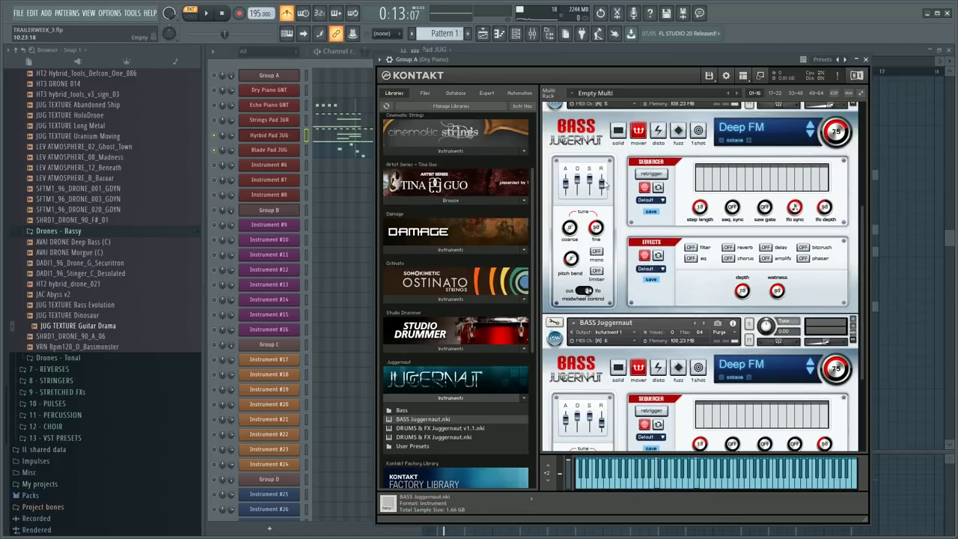
- Open the Blade Pad JUG notes, try a G7 note in bar 5 and remove it
click(342, 149)
click(353, 157)
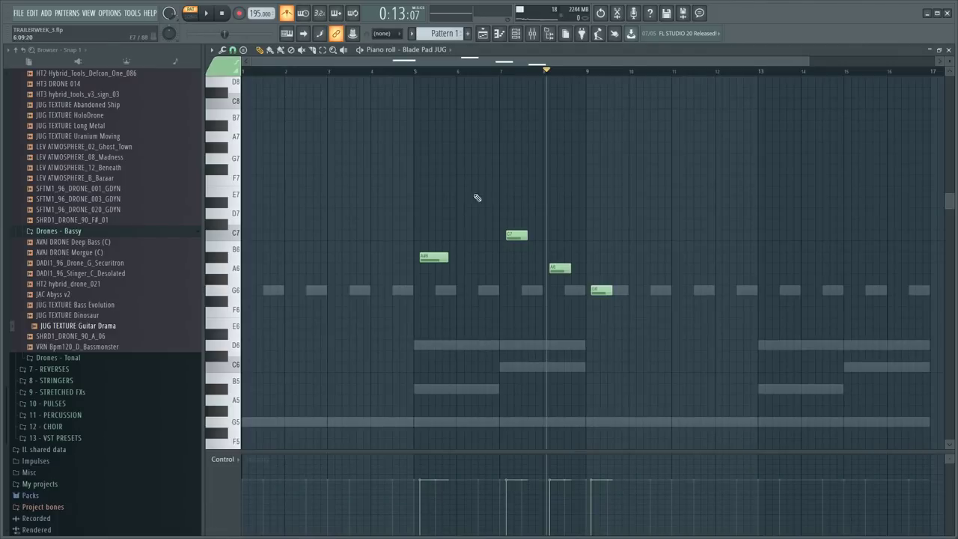
click(424, 157)
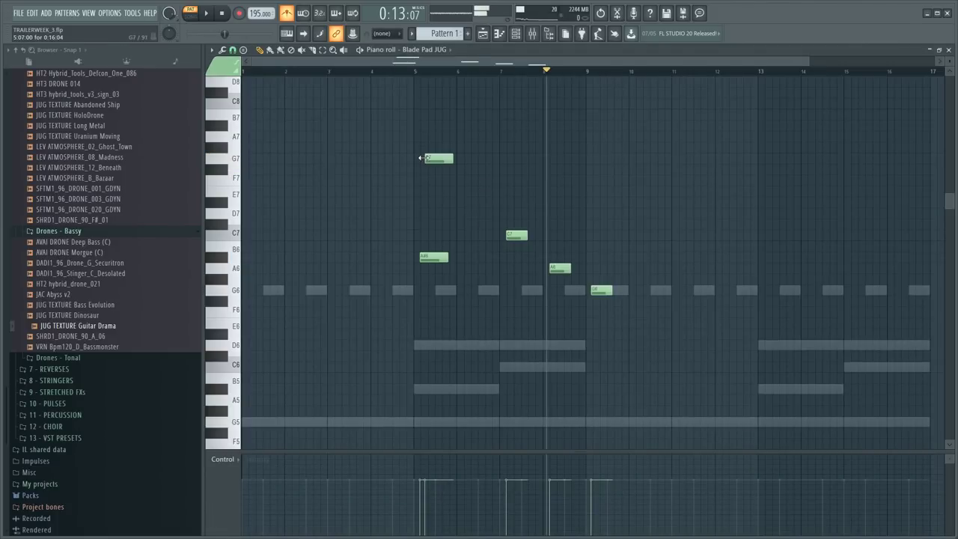
right_click(422, 158)
- Copy the four Blade Pad JUG notes onto the same beats and raise the copies by an octave
drag(384, 175, 669, 336)
mouse_move(437, 260)
mouse_down()
mouse_move(265, 262)
mouse_move(450, 263)
mouse_move(433, 261)
mouse_up()
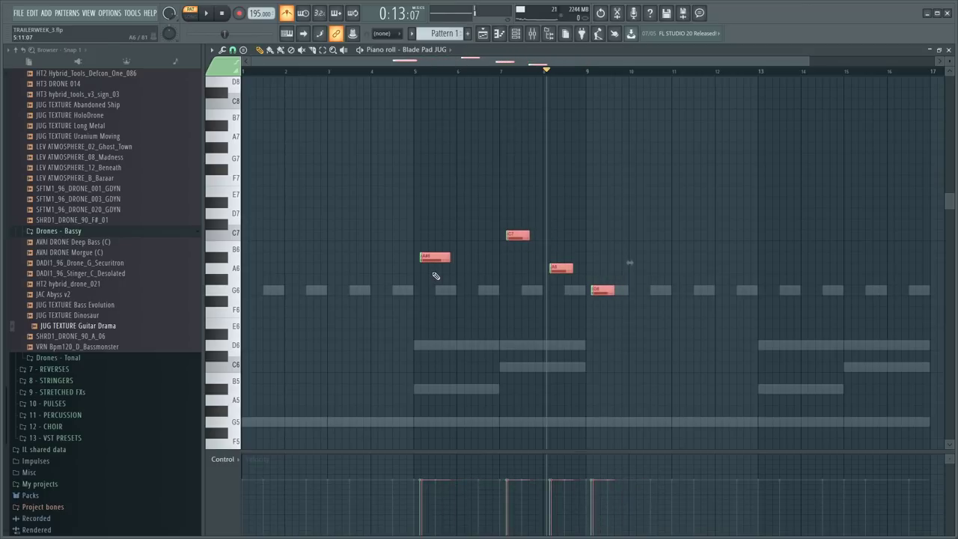
scroll(427, 70, up, 5)
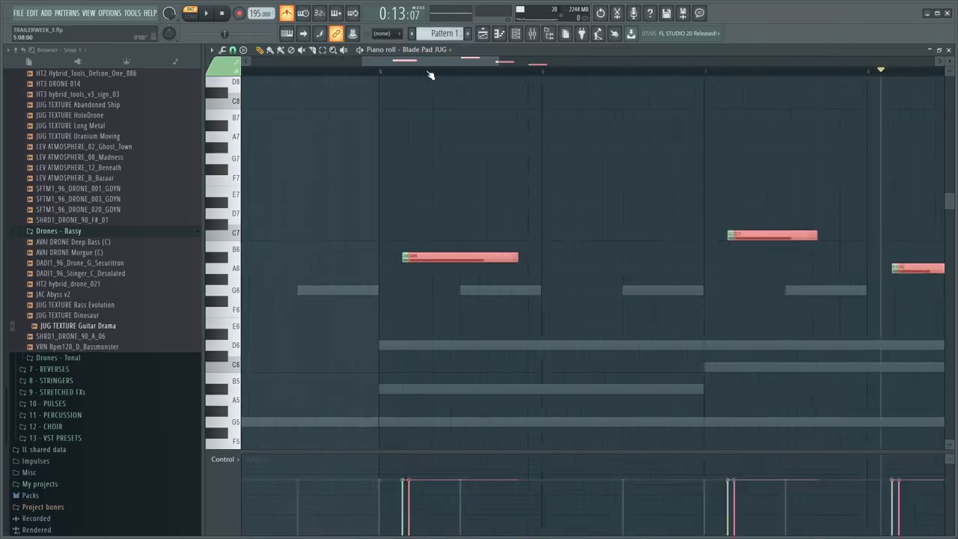
drag(427, 253, 420, 257)
key(ctrl+Up)
- Lower the upper Blade Pad JUG note in bar 5 to G7
click(459, 199)
click(457, 196)
key(ctrl+z)
drag(467, 190, 470, 224)
scroll(565, 95, down, 3)
scroll(653, 167, down, 1)
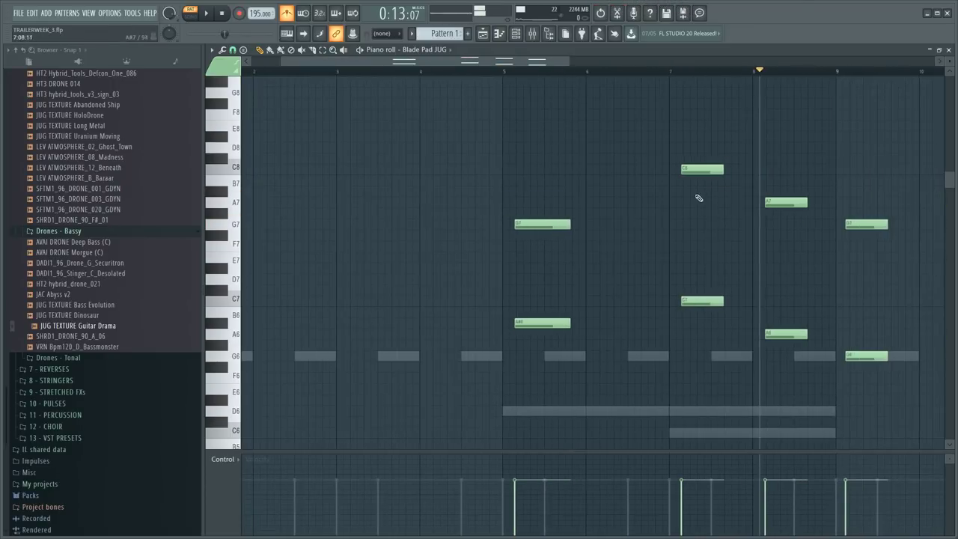
- Play Blade Pad JUG from bar 5 and lower the velocity of the G7 note there
click(511, 73)
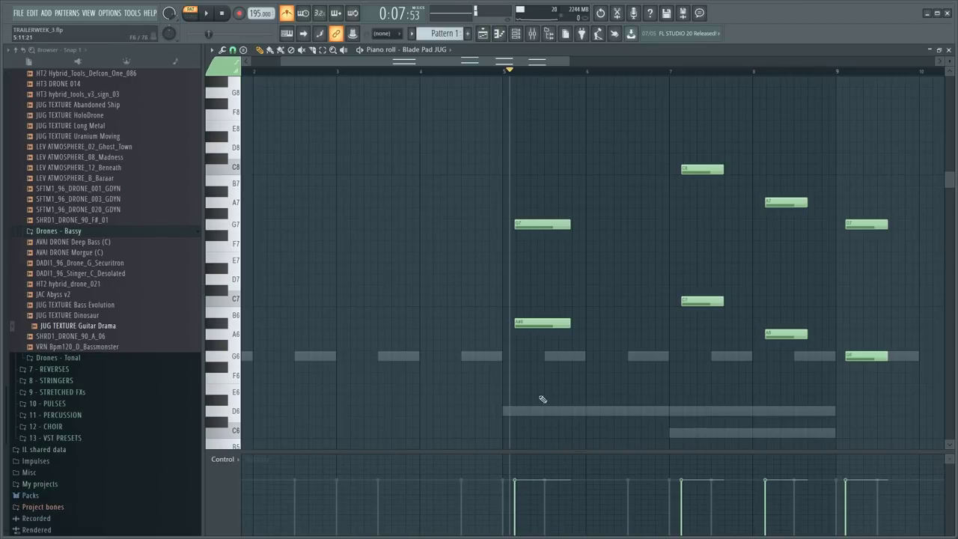
key(space)
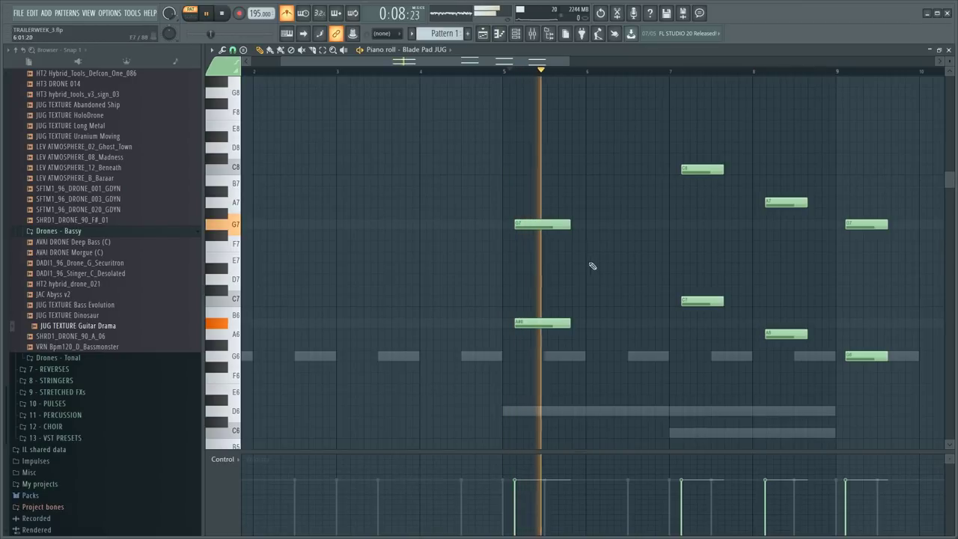
drag(506, 188, 561, 277)
scroll(575, 267, down, 8)
ctrl+click(687, 230)
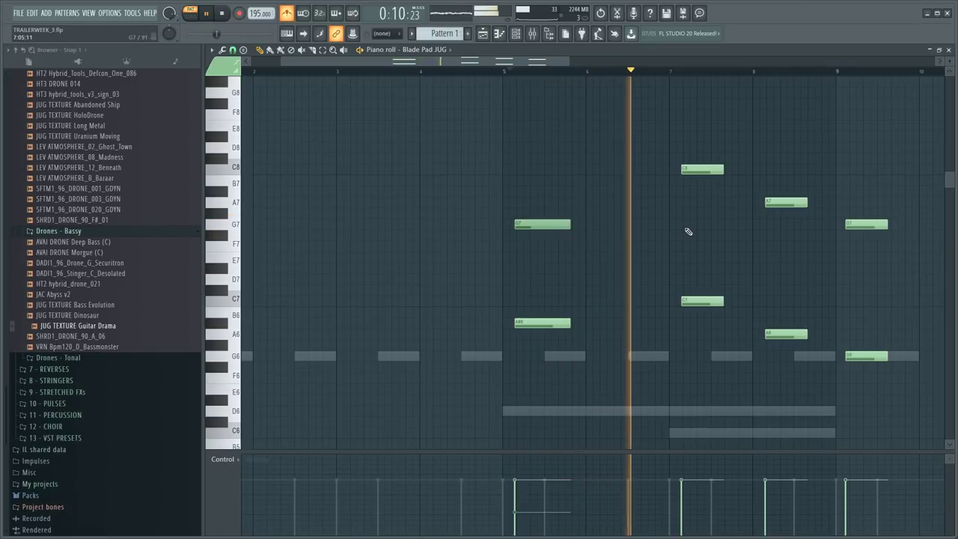
key(space)
- Change the upper Blade Pad JUG notes to A7 in bar 7, D7 in bar 8 and A#7 in bar 9
drag(695, 172, 696, 205)
right_click(792, 204)
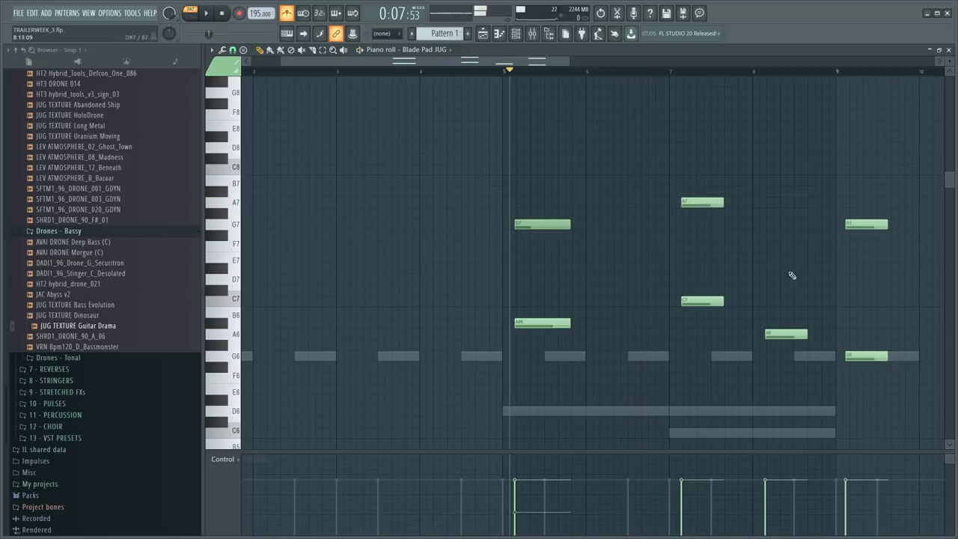
click(771, 276)
drag(858, 226, 859, 191)
- Play the harmony from bar 5 while lowering the velocities of the upper G7, A7, D7 and A#7 notes
key(space)
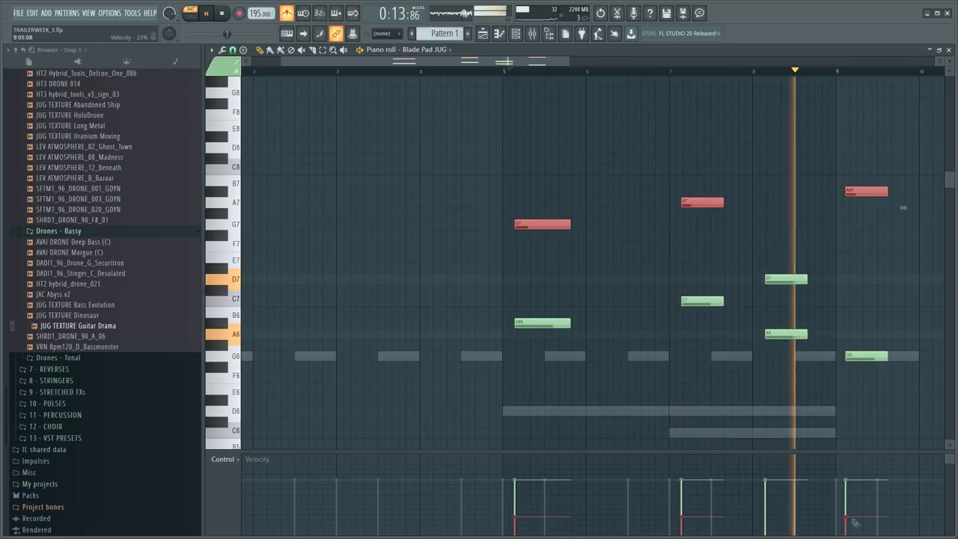
drag(817, 302, 763, 274)
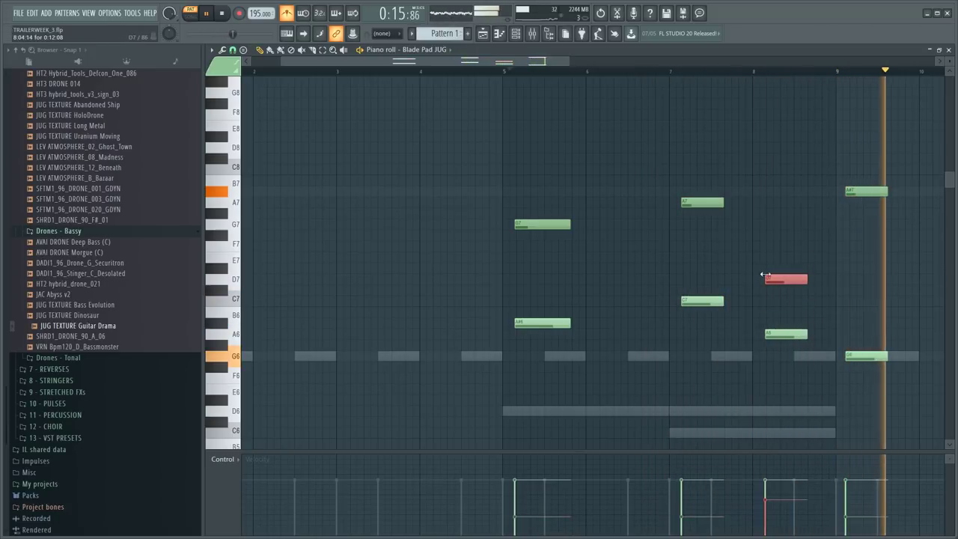
scroll(765, 273, down, 10)
key(space)
- Delete the four upper harmony notes from Blade Pad JUG, keeping only the original melody
drag(888, 153, 448, 269)
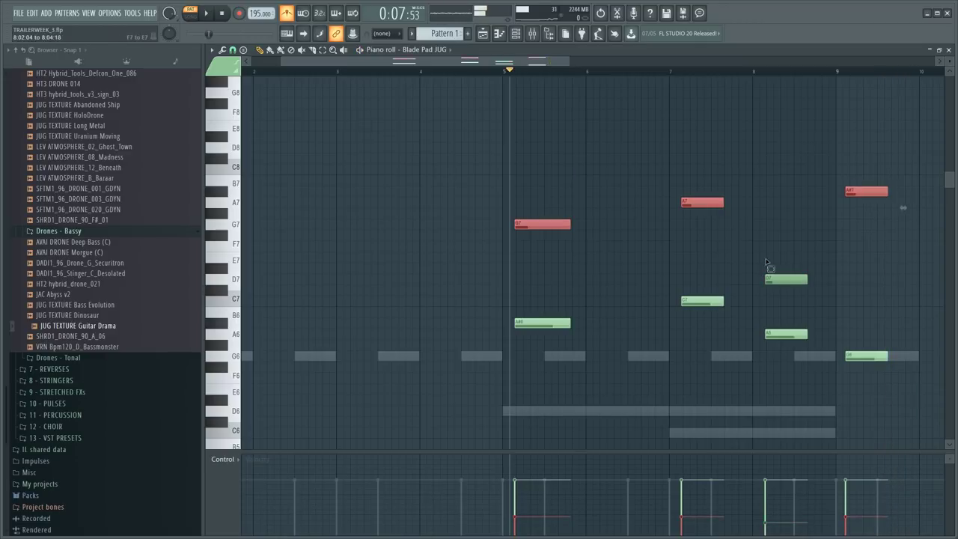
drag(750, 252, 788, 283)
key(Delete)
ctrl+right_click(753, 209)
- Unmute all the channels and play the pattern from bar 5 with the metronome off
key(F6)
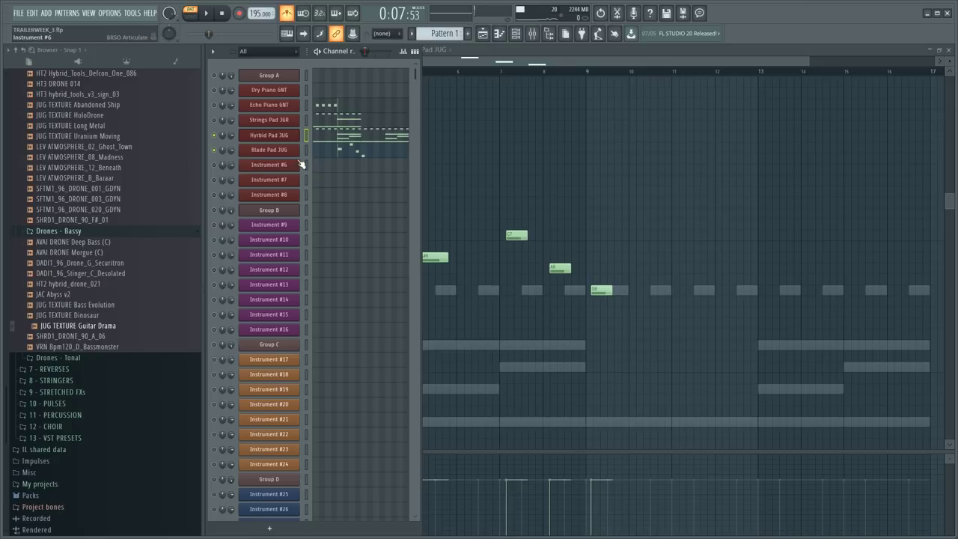
ctrl+click(214, 152)
key(F6)
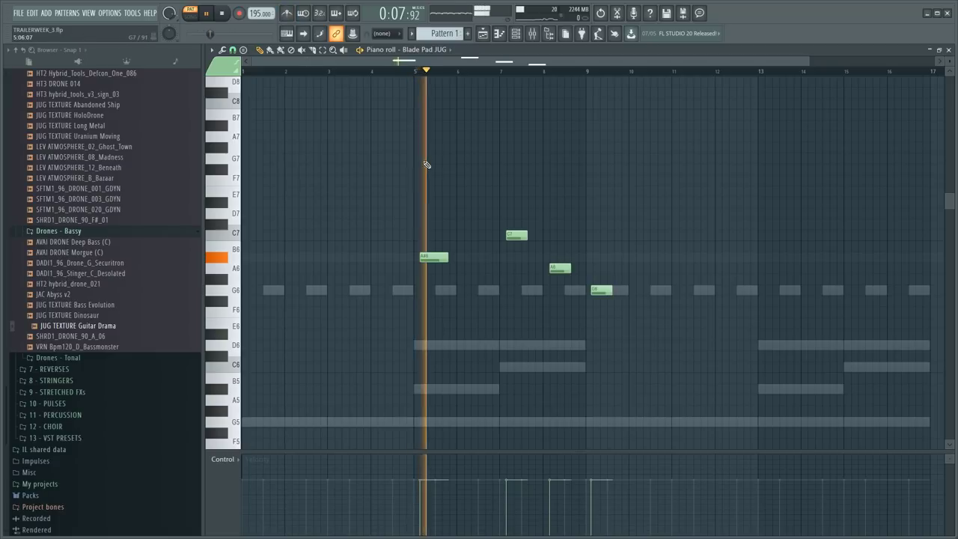
key(F5)
key(F5)
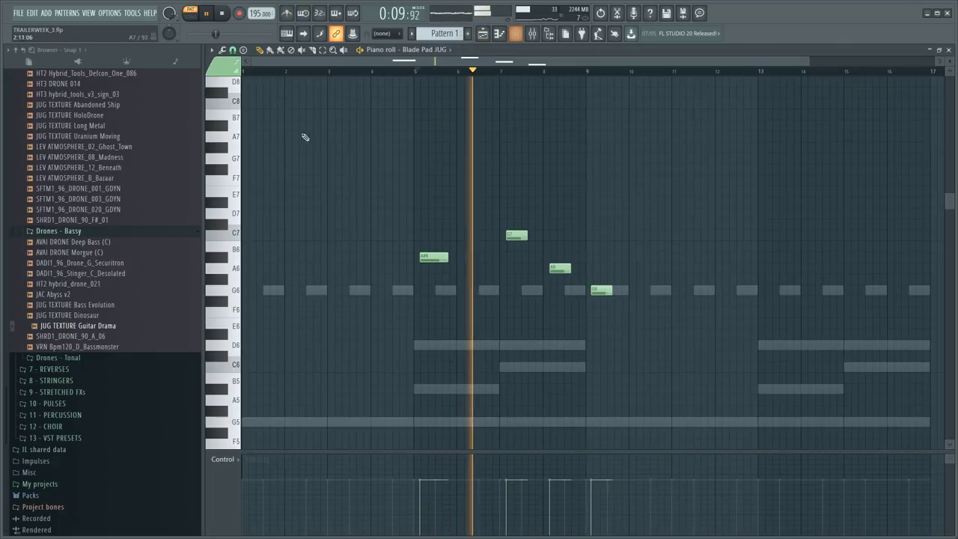
- Show Group A's Kontakt instruments and open the mixer, selecting the Insert 5 track
key(F6)
click(266, 78)
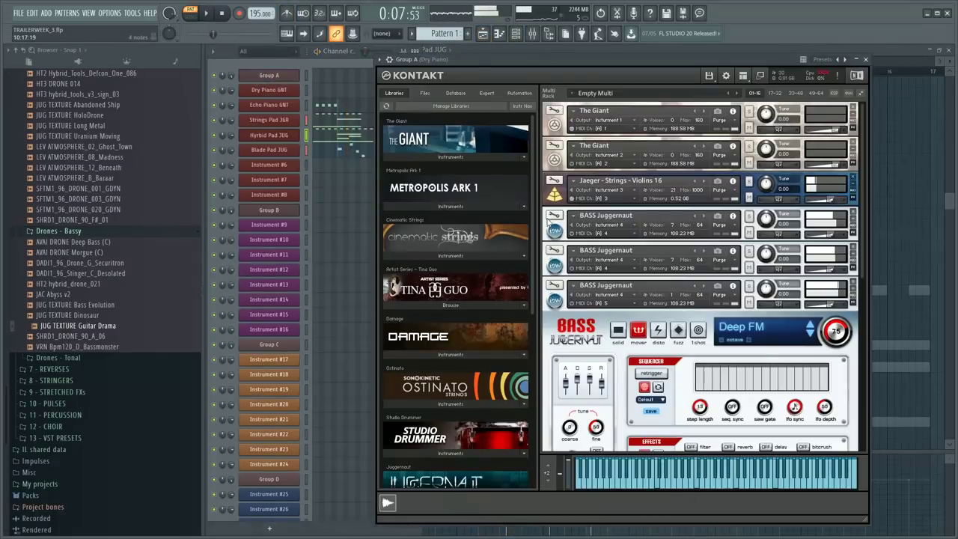
key(F9)
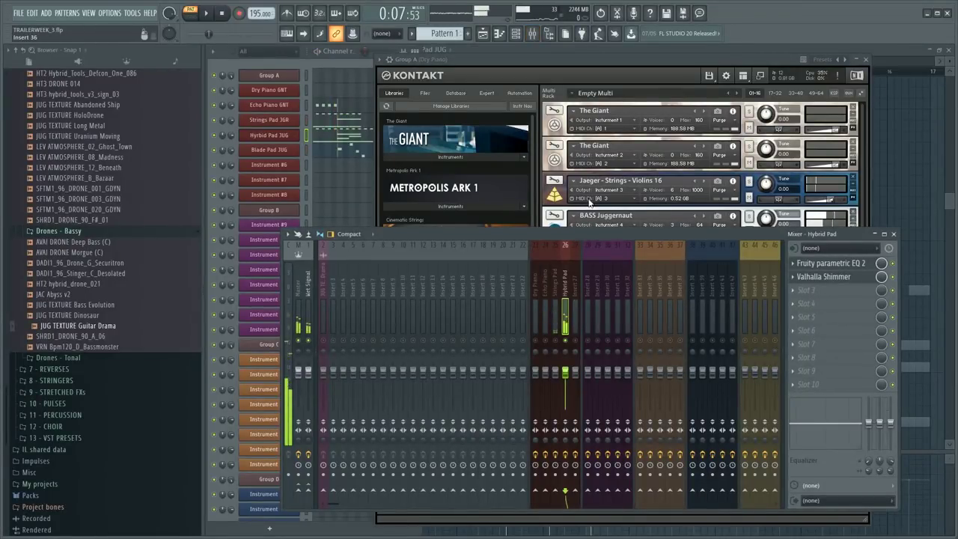
click(600, 83)
click(338, 270)
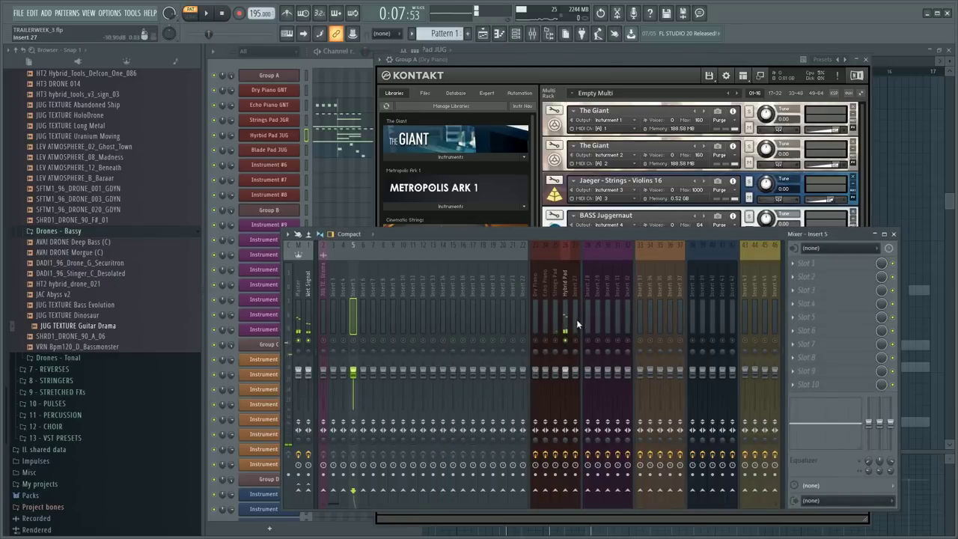
- Examine the Hybrid Pad mixer track's effect chain and the options of its Valhalla Shimmer slot
click(582, 286)
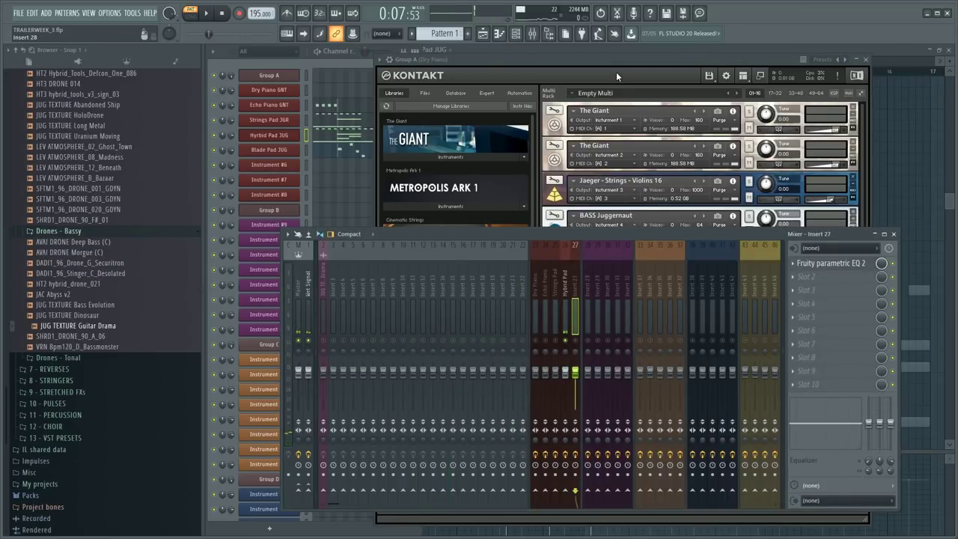
click(616, 72)
click(368, 273)
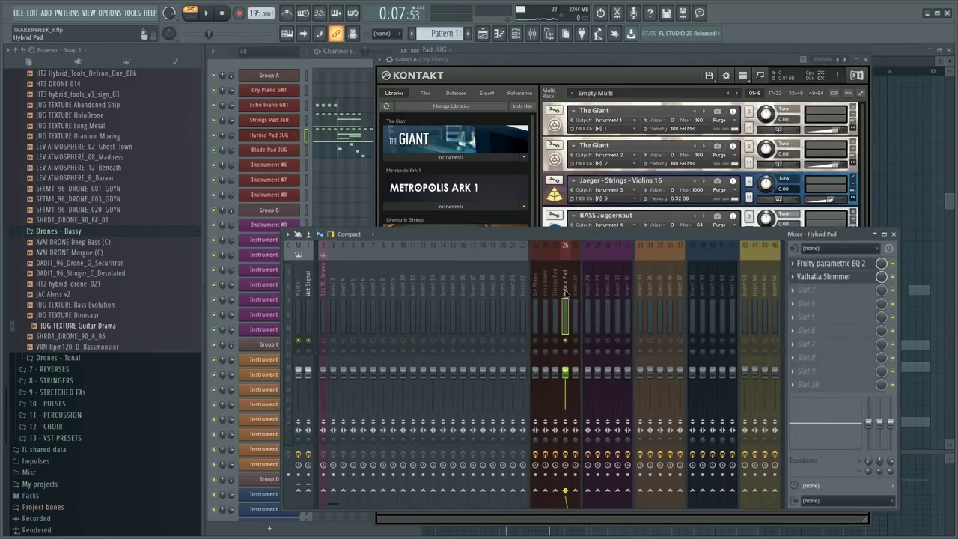
click(799, 276)
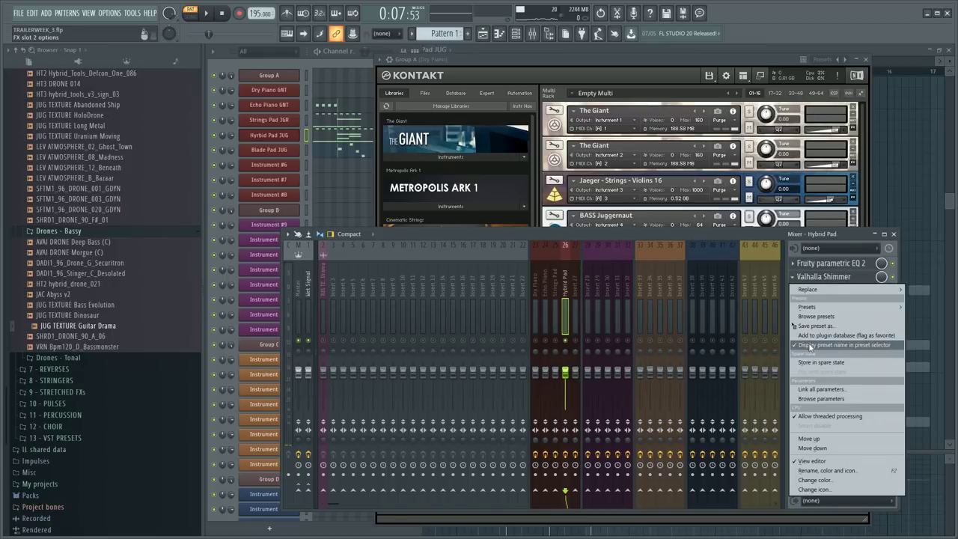
click(816, 328)
click(793, 278)
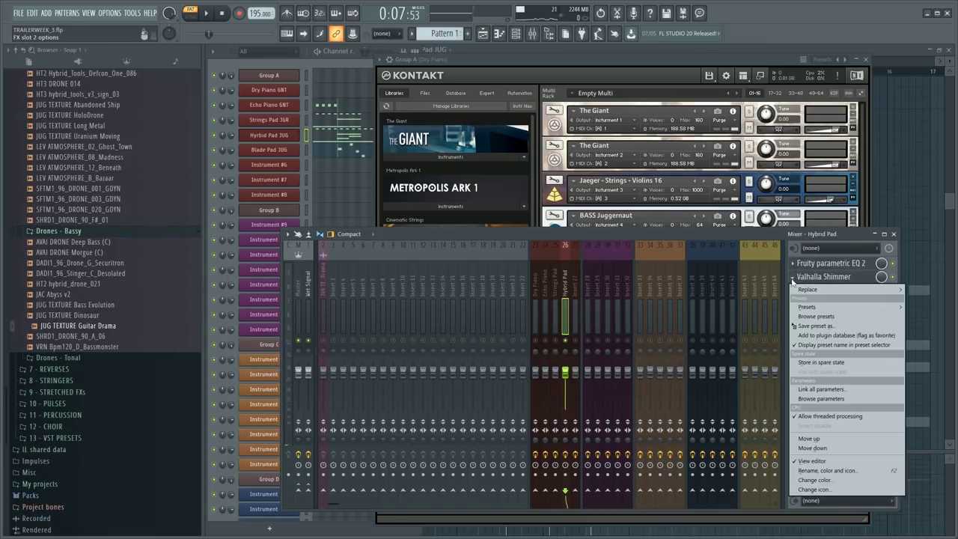
drag(793, 326, 798, 291)
- Inspect the dry and wet group mixer tracks of the first, second and third groups
scroll(754, 346, down, 10)
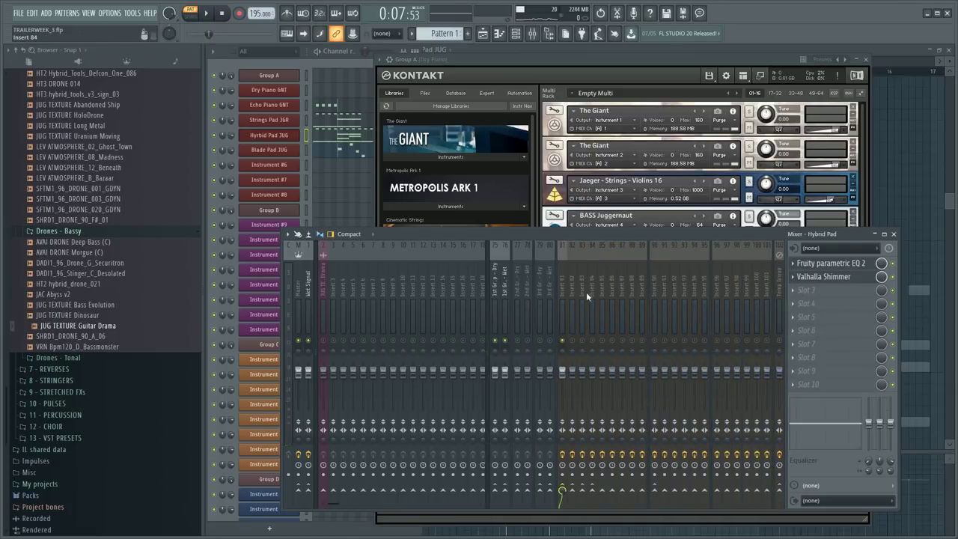
click(519, 292)
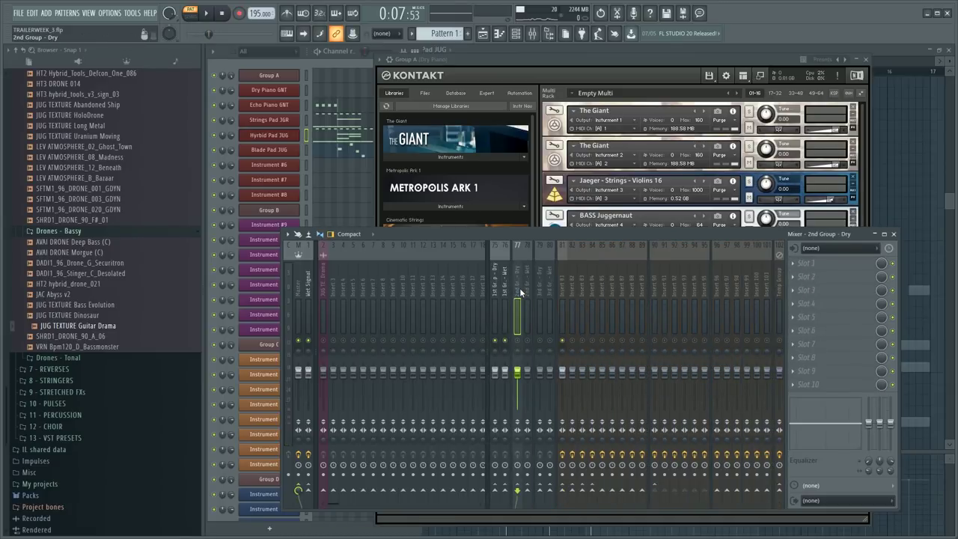
click(498, 292)
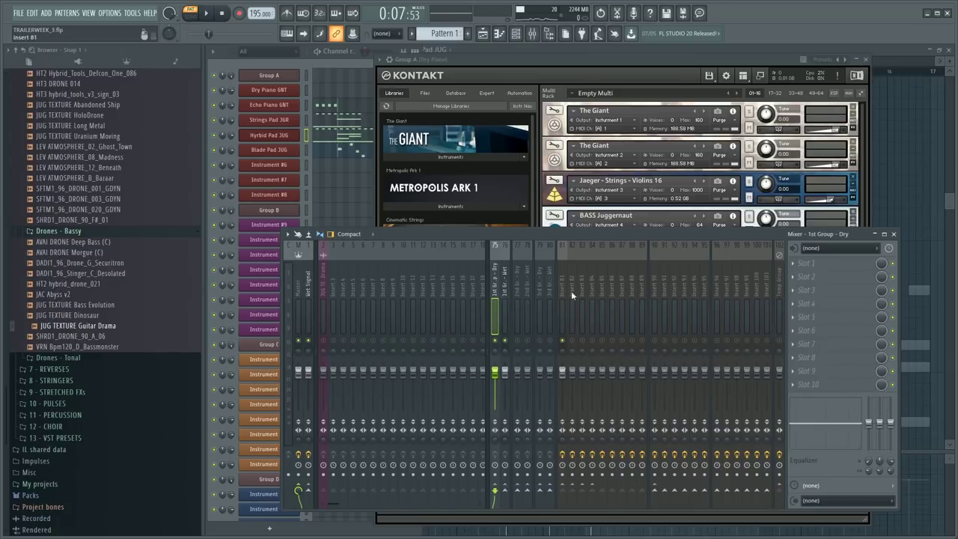
click(518, 303)
click(537, 294)
click(552, 292)
click(540, 300)
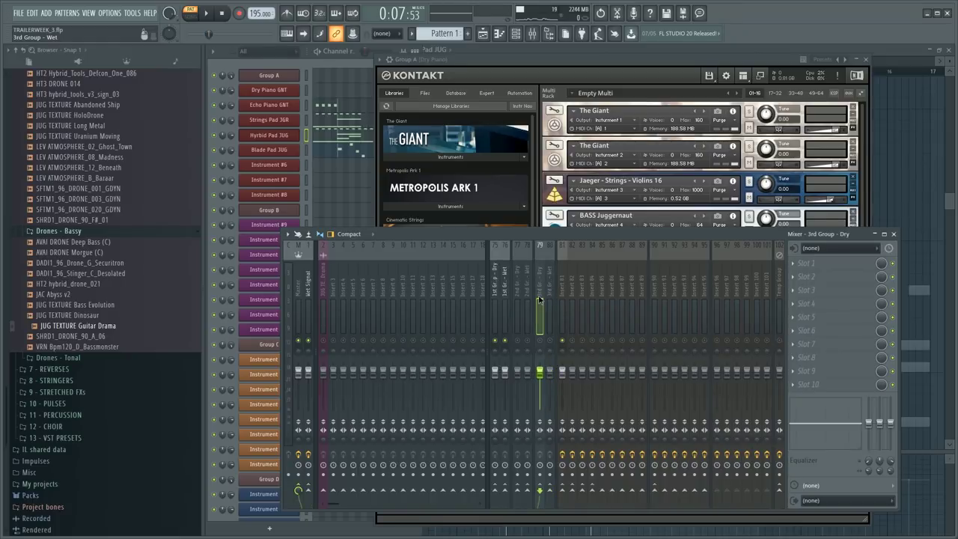
- Examine the Wet Signal track's reverb chain and how the group tracks feed it, with the sound playing
click(309, 282)
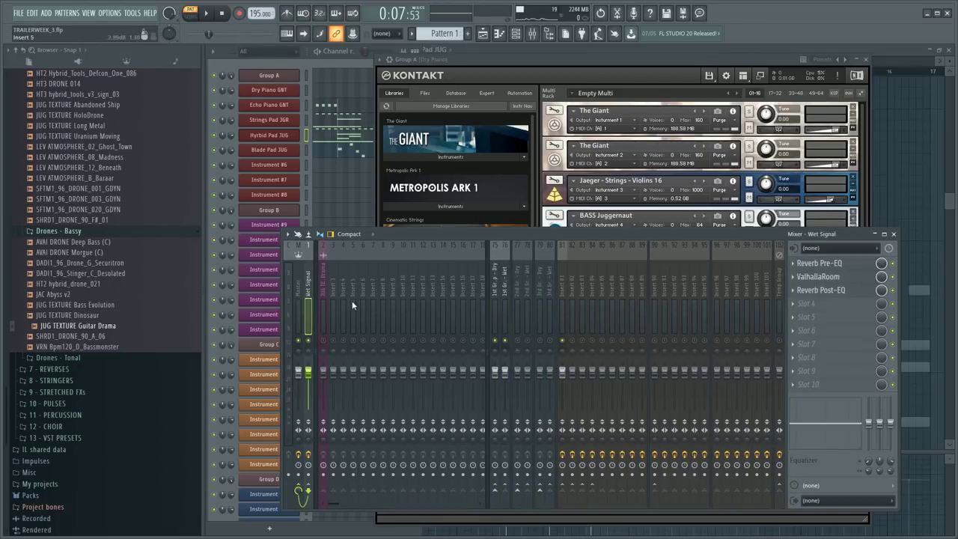
click(324, 293)
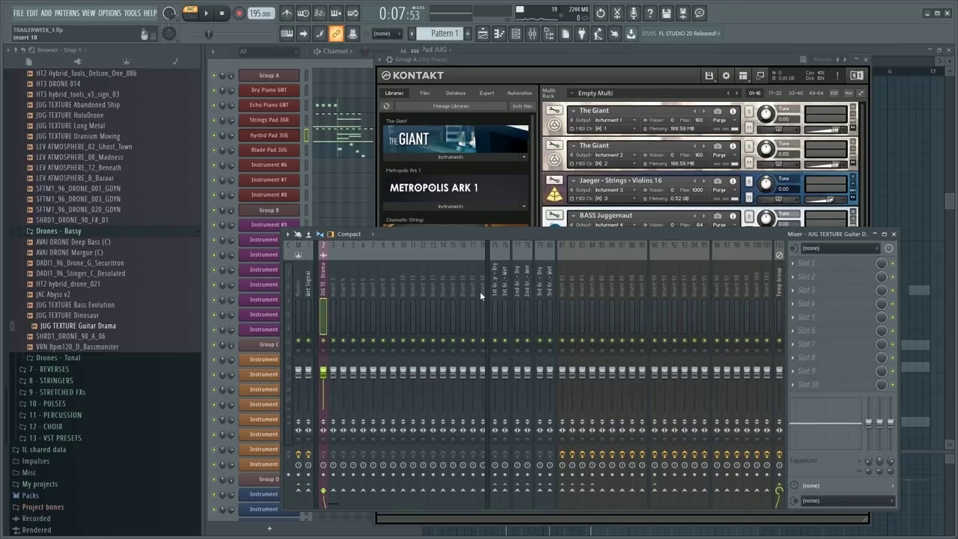
key(Left)
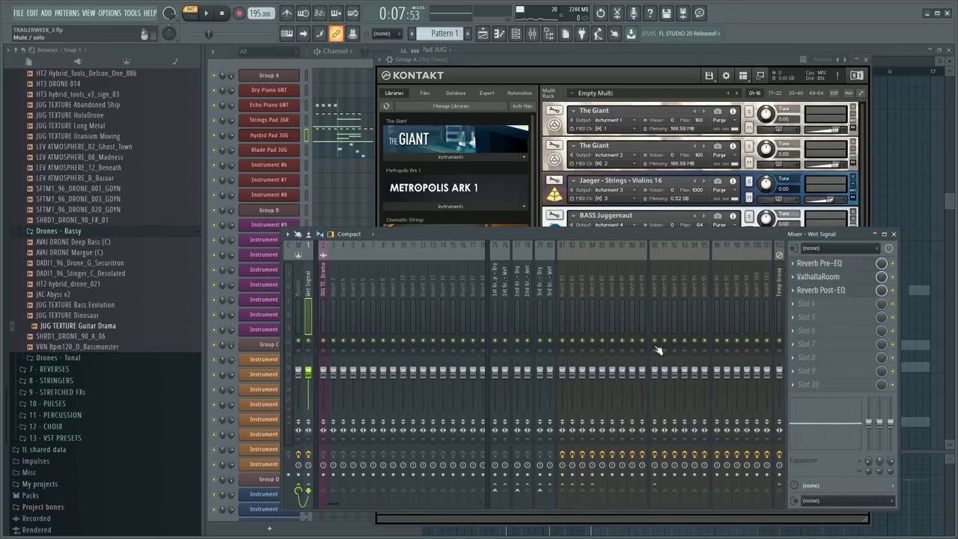
drag(384, 290, 485, 294)
click(383, 292)
drag(592, 293, 494, 296)
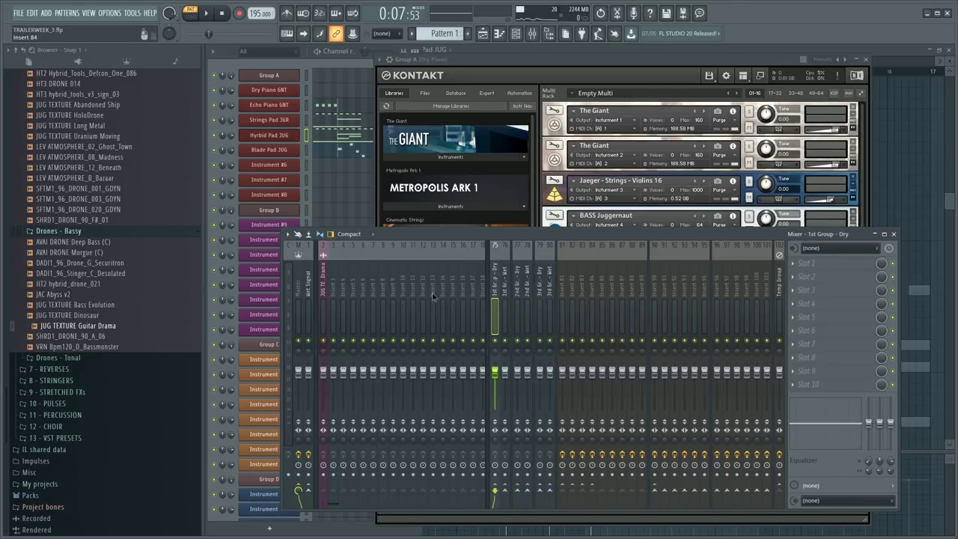
click(308, 287)
click(836, 280)
click(835, 280)
key(space)
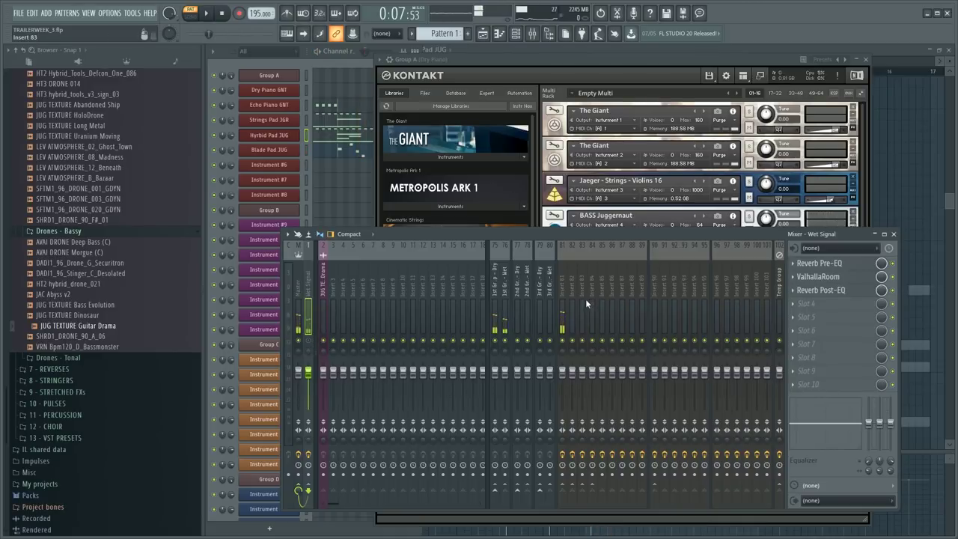
- Rename the 1st Group - Wet mixer track as Pad Group - Wet
click(498, 290)
click(504, 290)
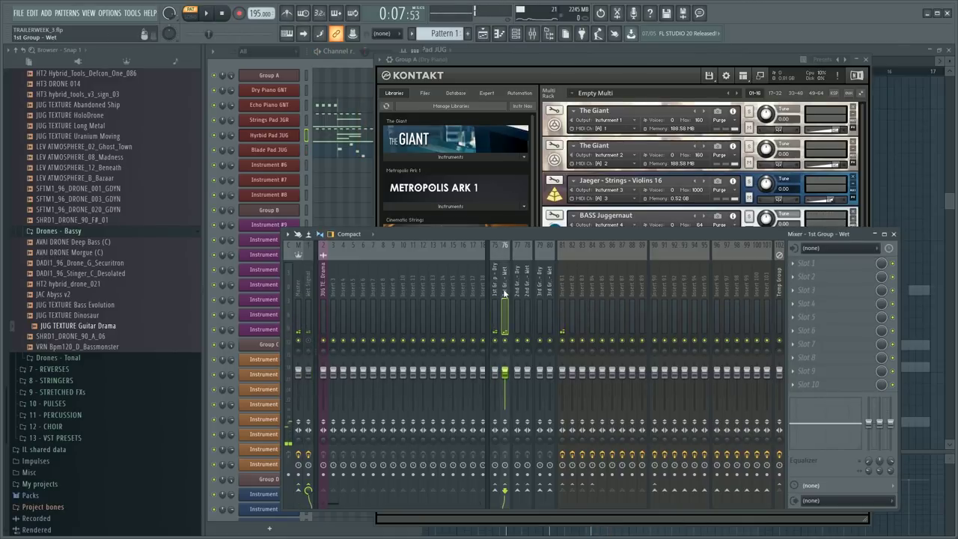
double_click(504, 292)
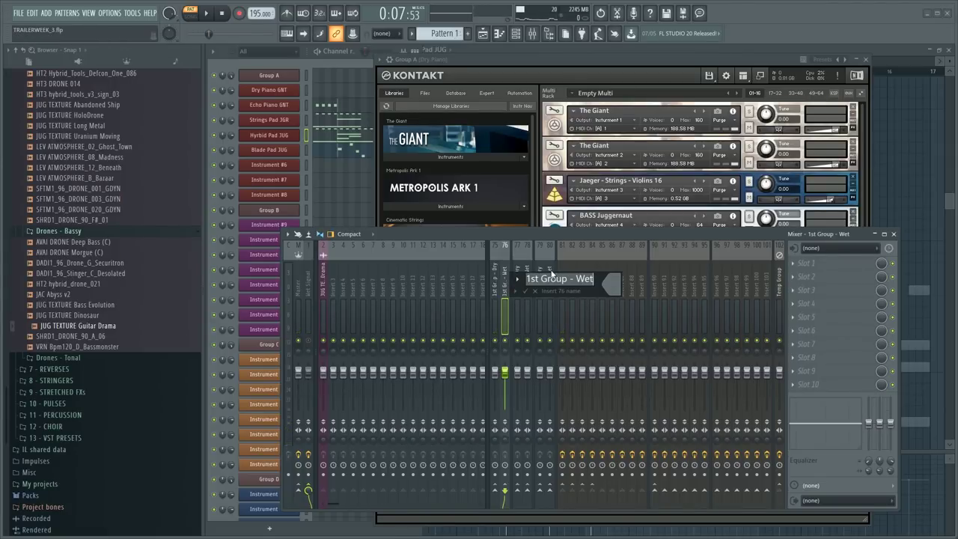
key(BackSpace)
text(Pad Group - Wet)
key(Return)
- Rename the 1st Group - Dry mixer track as Pad Group - Dry
double_click(493, 296)
text(Pad Group - Dr)
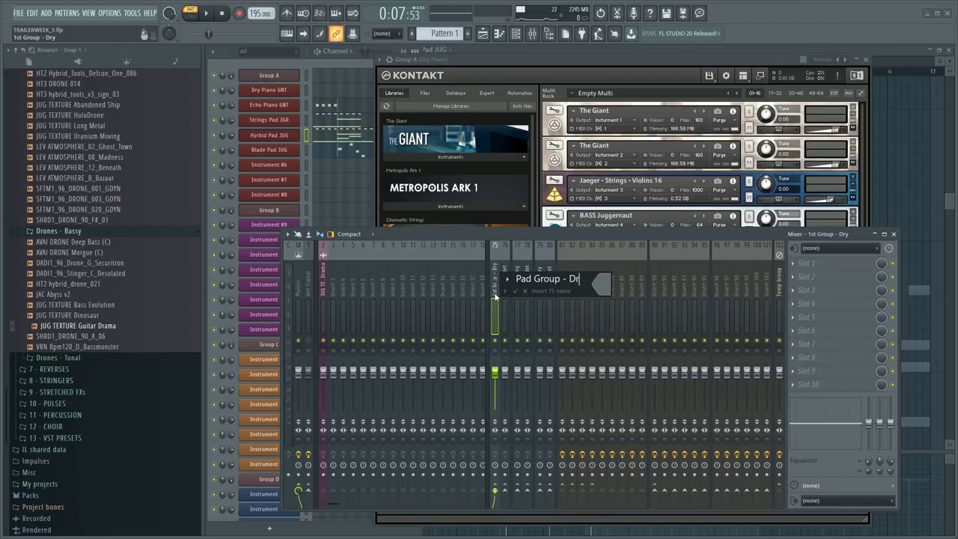
text(y)
key(Return)
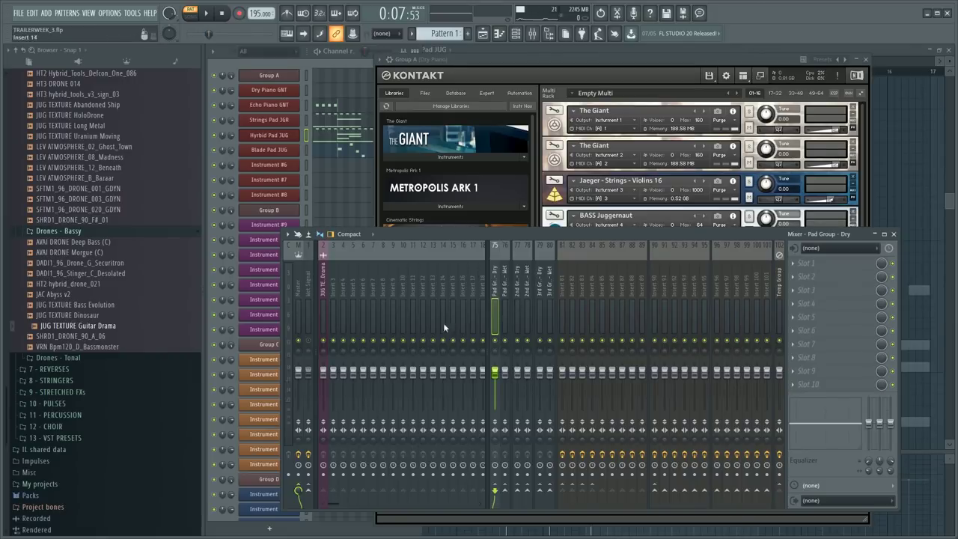
- Check which bus the Dry Piano track feeds and name mixer insert 81 Piano Pad
click(598, 282)
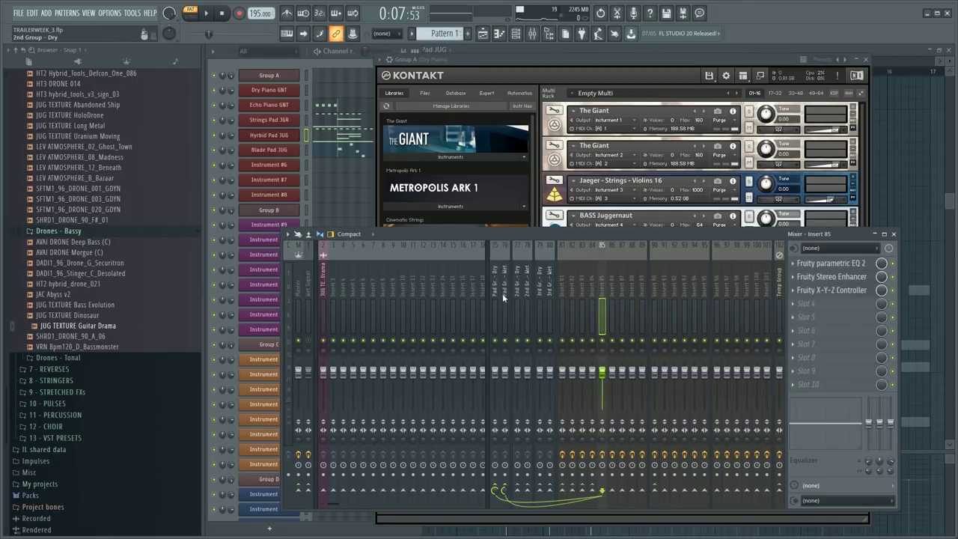
scroll(382, 287, down, 5)
click(357, 290)
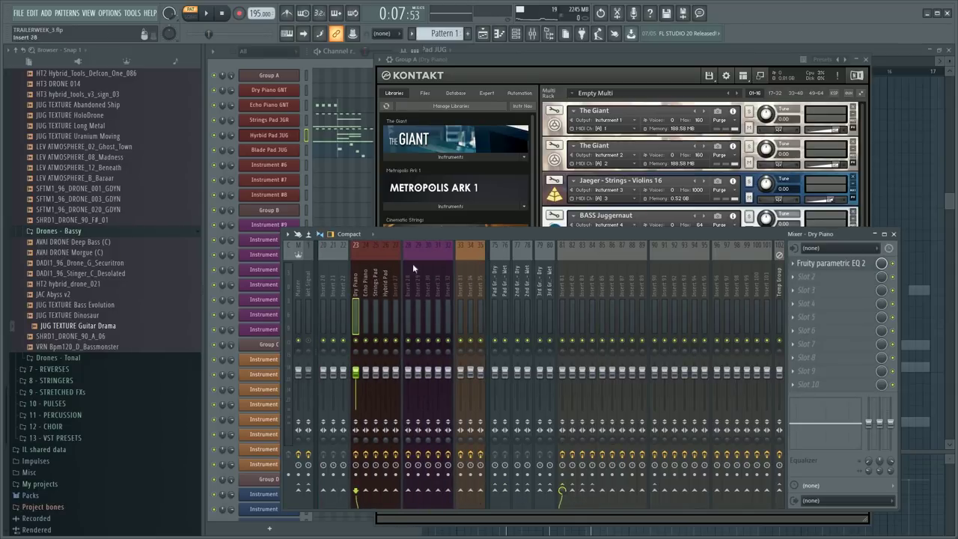
double_click(563, 285)
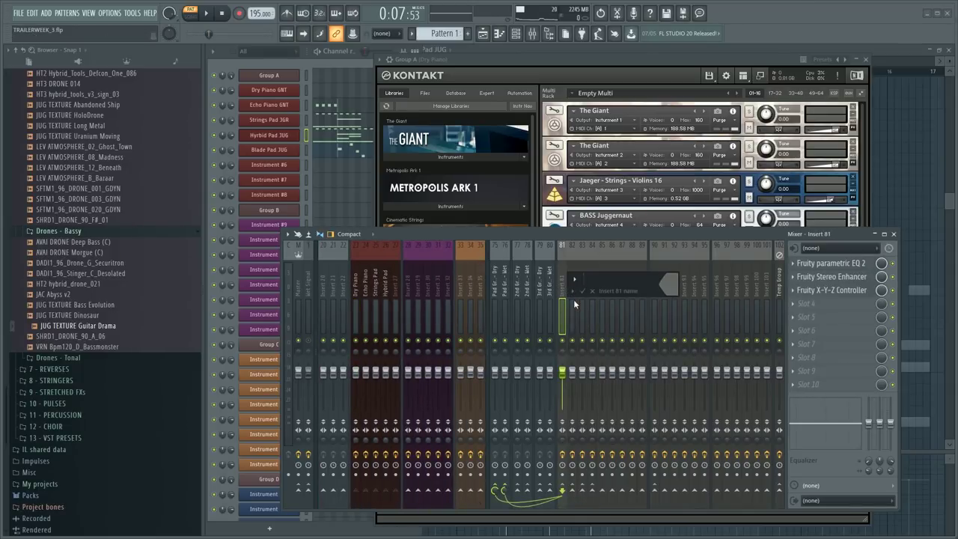
text(Piano Pad)
key(Return)
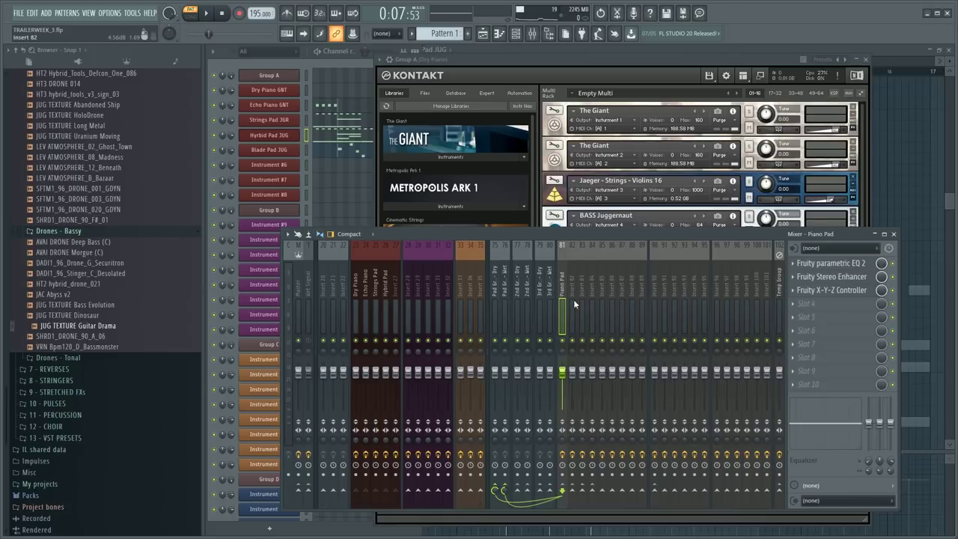
- Disconnect the Dry Piano track's routing to the Piano Pad bus on insert 81
click(376, 306)
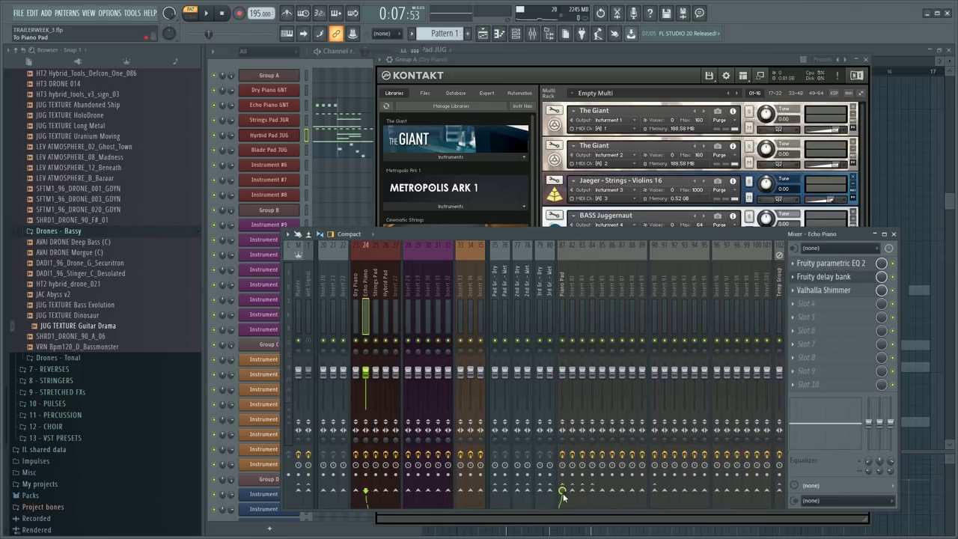
click(374, 292)
click(369, 297)
click(357, 294)
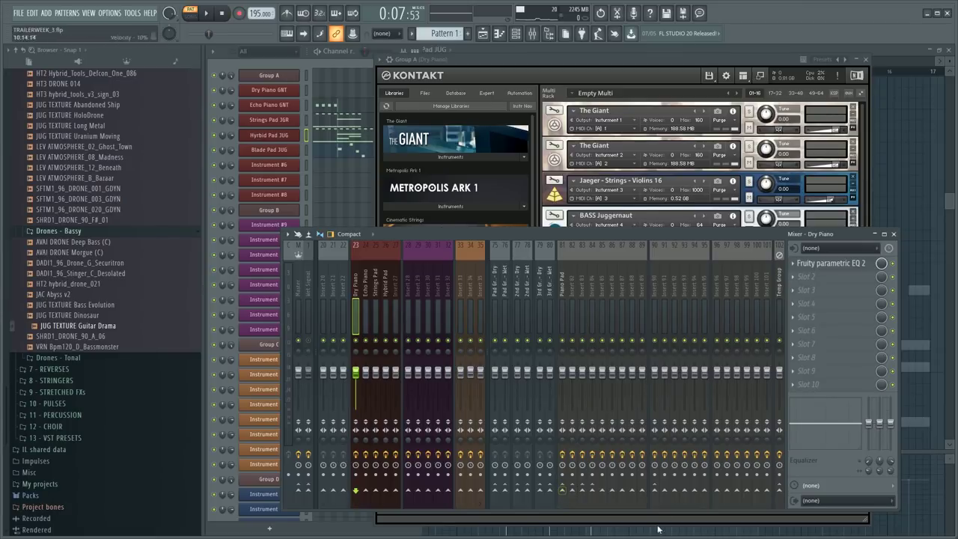
- Name mixer insert 90 Dry Piano
double_click(654, 296)
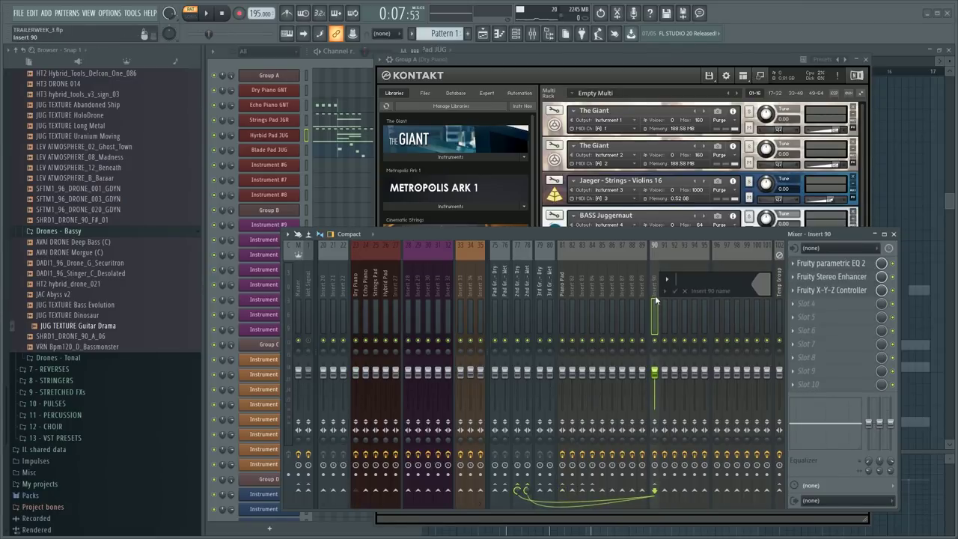
text(Dry Piano)
key(Return)
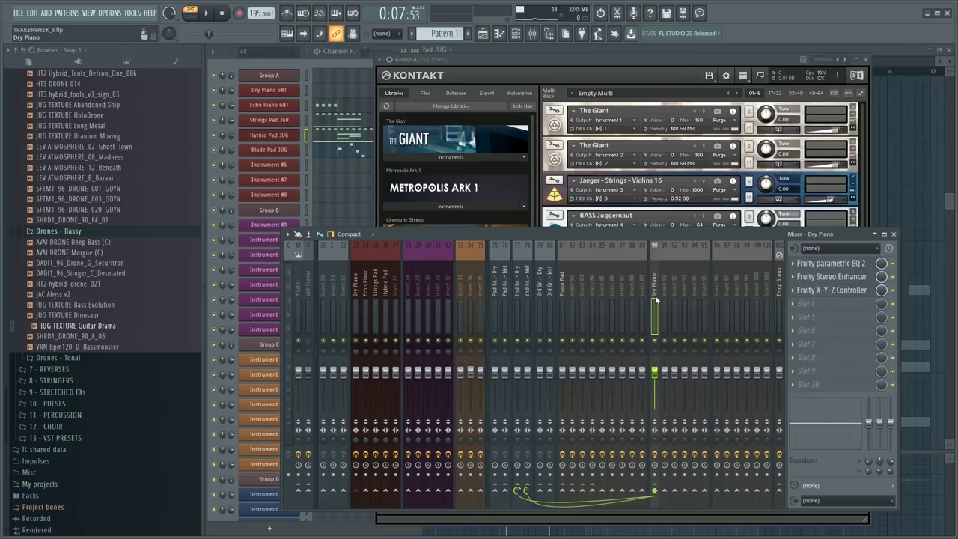
- Rename the Piano Pad bus as Hybrid Pads and review the Echo Piano and Strings Pad tracks that belong to it
double_click(561, 294)
text(Hybrid Pads)
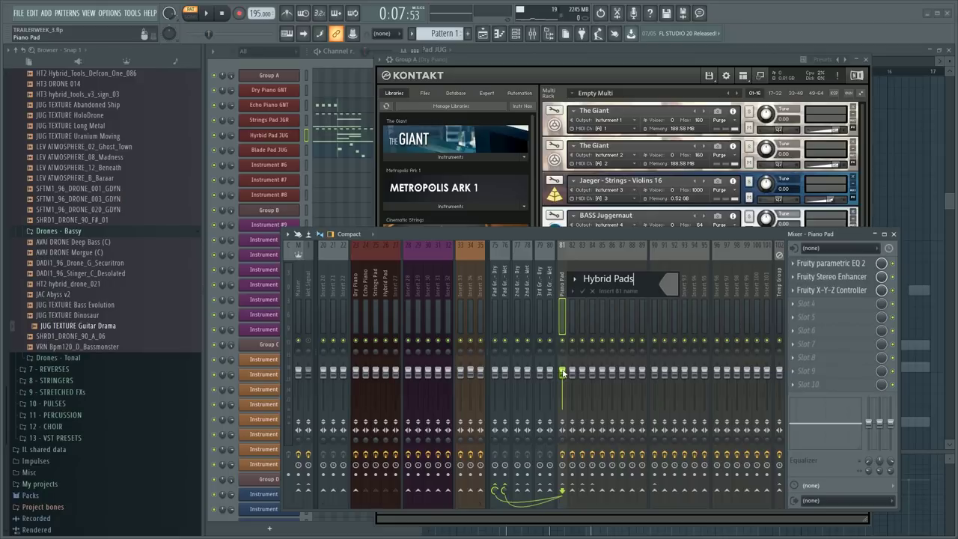
key(Return)
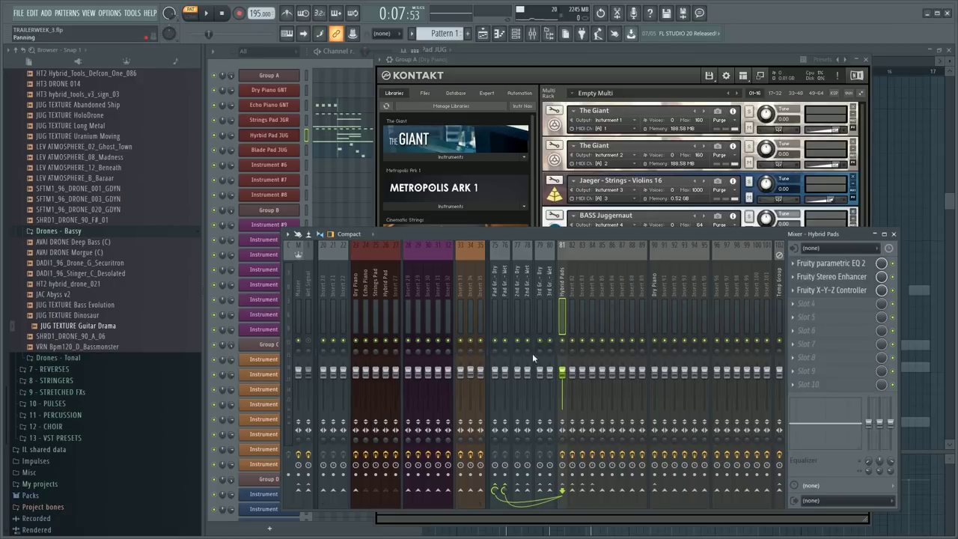
drag(355, 300, 387, 298)
click(365, 297)
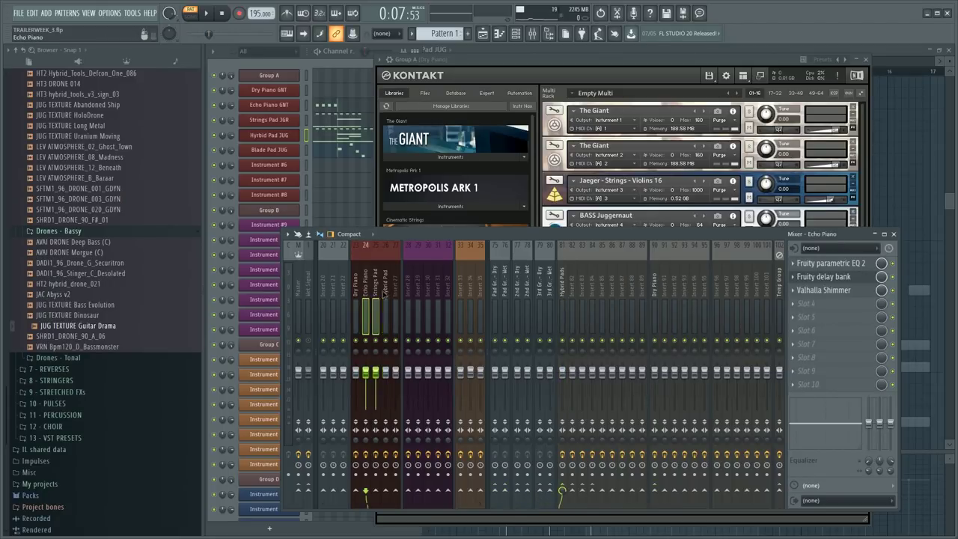
click(562, 283)
- Add Valhalla Shimmer to the first effect slot of the Pad Group - Wet track and set its mix to 1.00
click(503, 291)
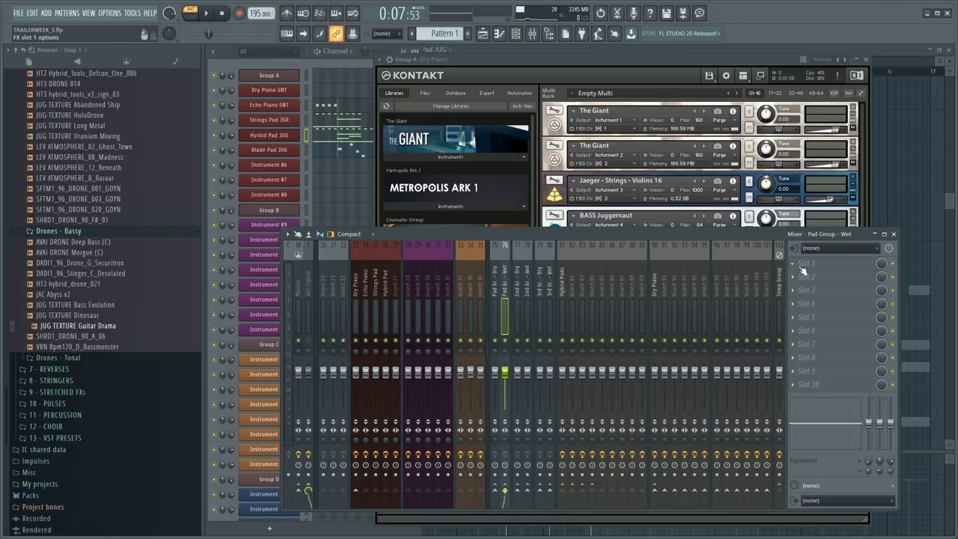
key(F8)
text(valha)
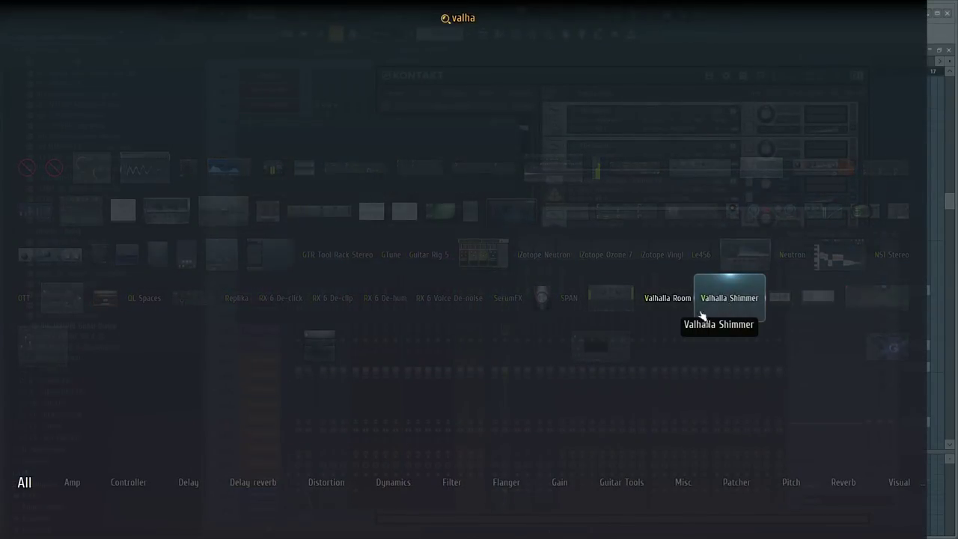
click(732, 301)
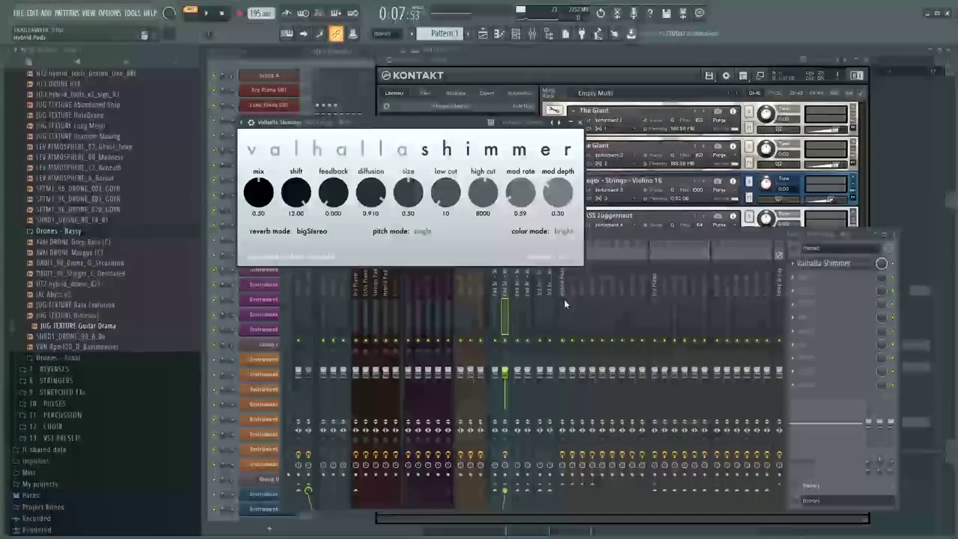
drag(260, 195, 261, 60)
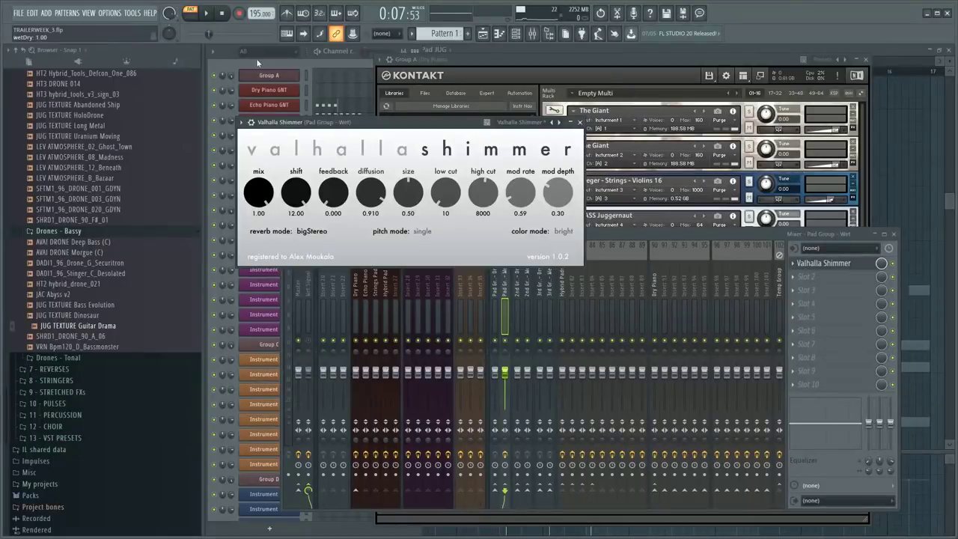
click(577, 122)
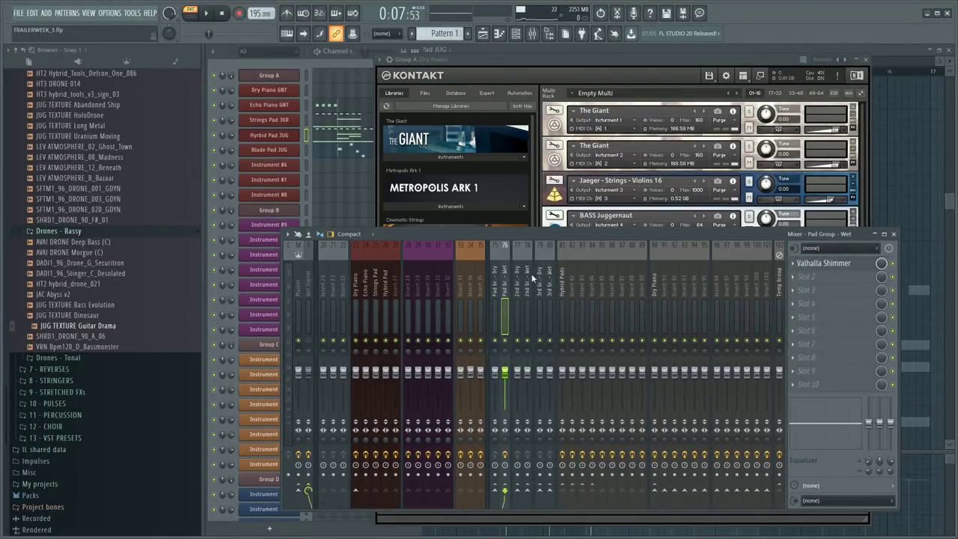
- Rename the Hybrid Pads bus on insert 81 as Organic Pads
click(365, 294)
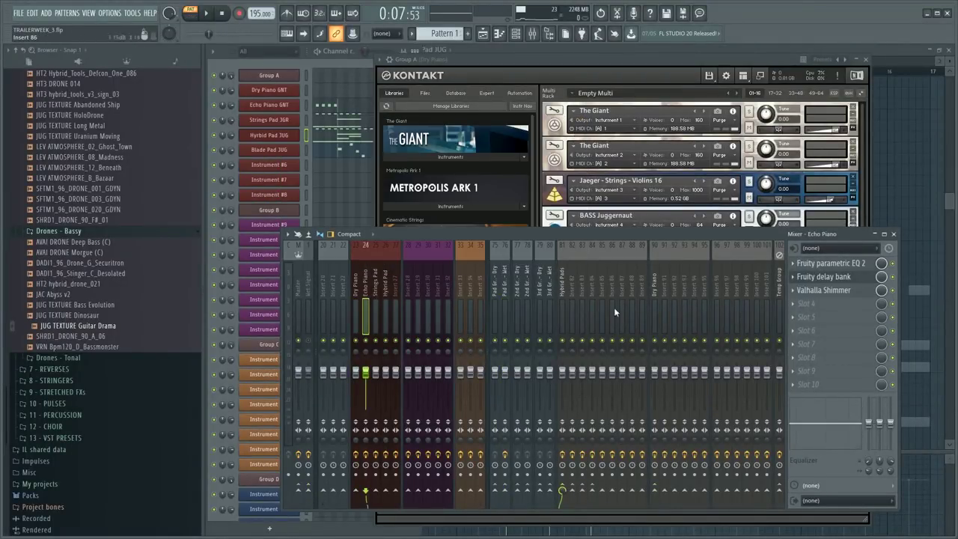
double_click(563, 291)
text(Organic Pads)
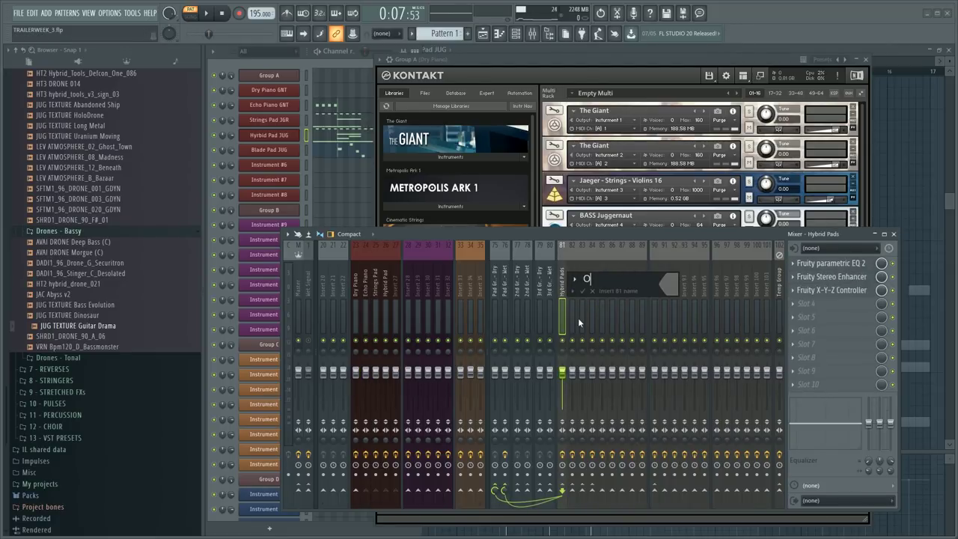
key(Return)
- Name mixer insert 82 Hybrid Pad, in the singular form
double_click(570, 279)
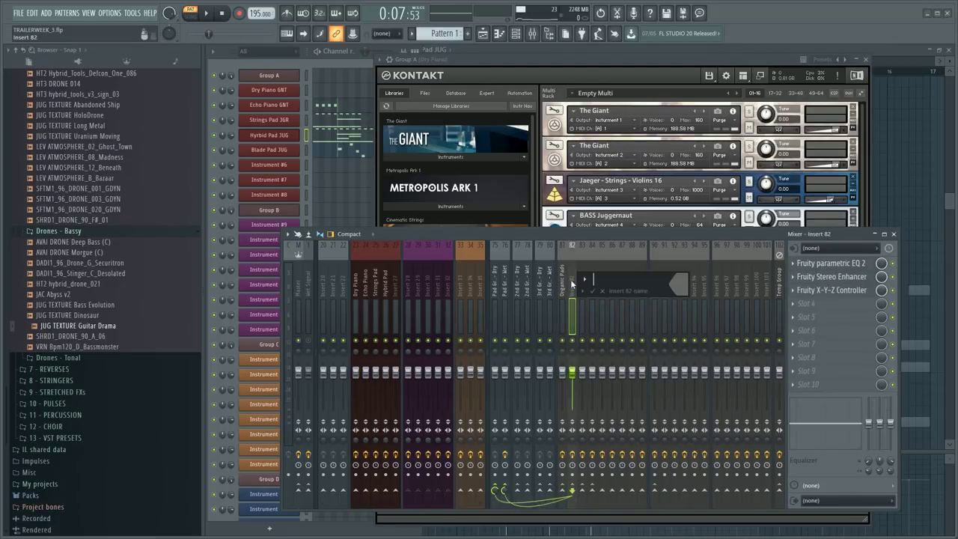
text(Hybrid Pads)
key(Return)
double_click(572, 284)
key(Right)
key(BackSpace)
key(Return)
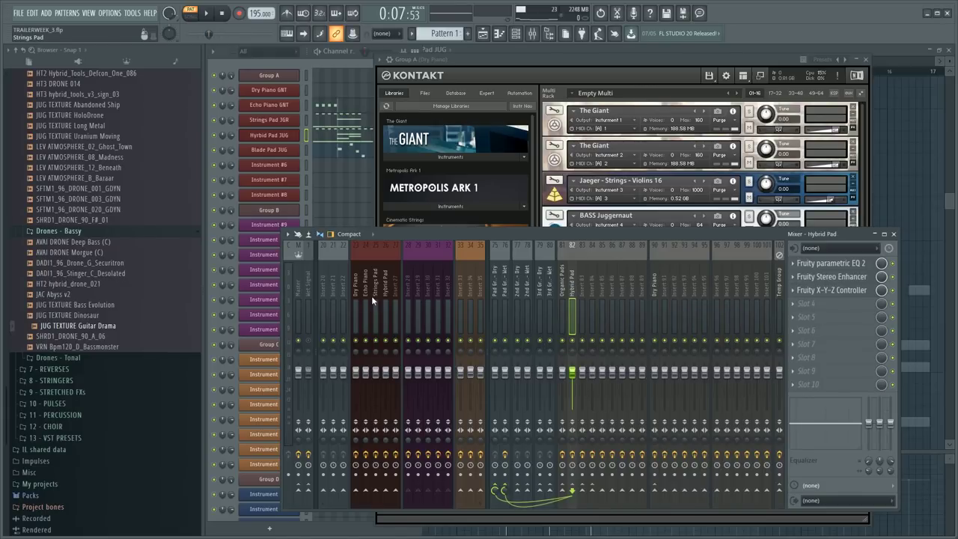
- Check the Echo Piano, Strings Pad and Hybrid Pad tracks' routing and send the Hybrid Pad track to the Hybrid Pad bus instead of Organic Pads
click(367, 296)
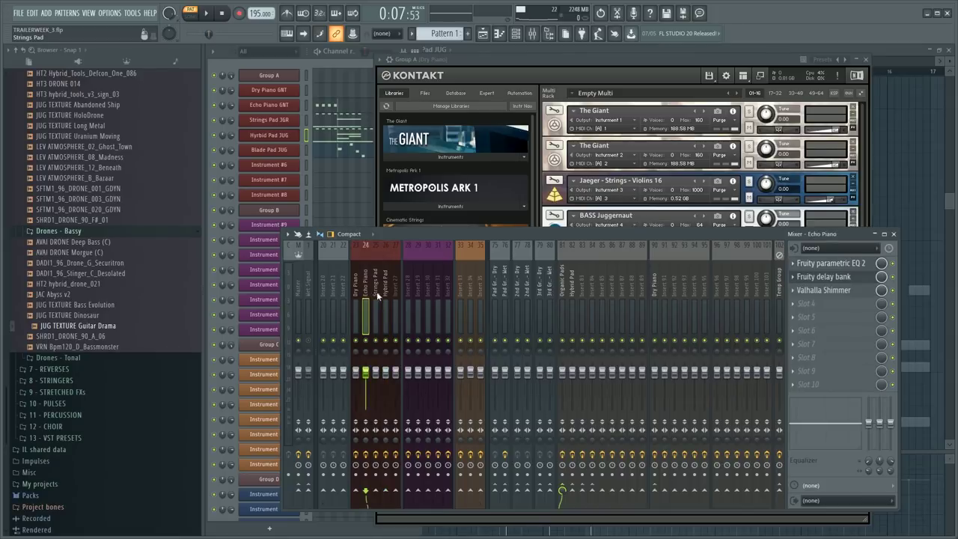
click(376, 294)
click(368, 294)
click(375, 296)
click(382, 295)
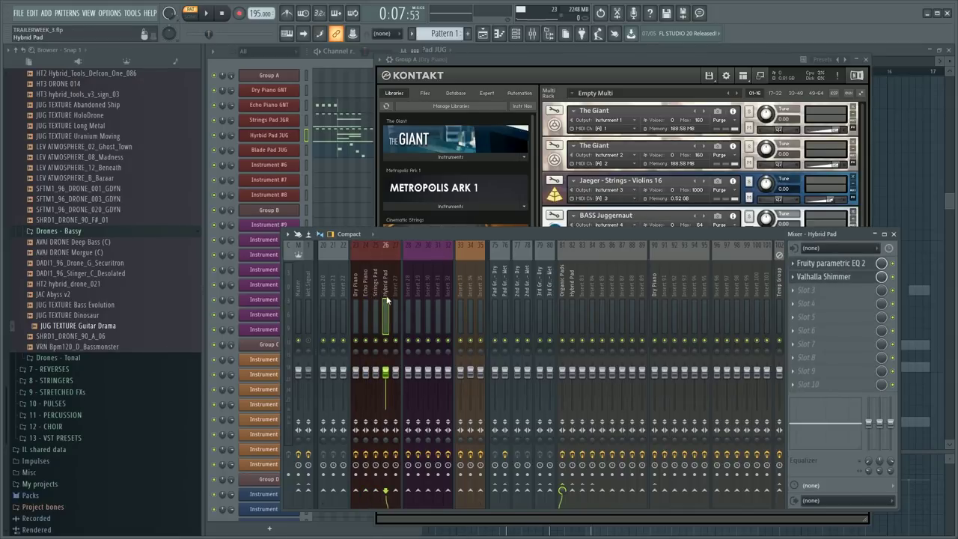
click(572, 487)
- Name mixer insert 27 Blade Pad and route it to the Hybrid Pad bus
click(398, 272)
key(F2)
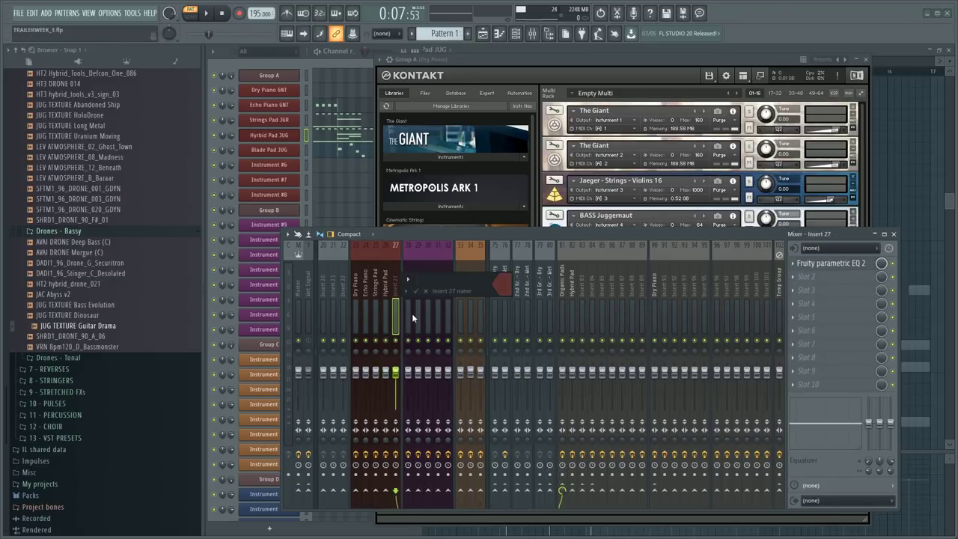
text(Blade Pad)
key(Return)
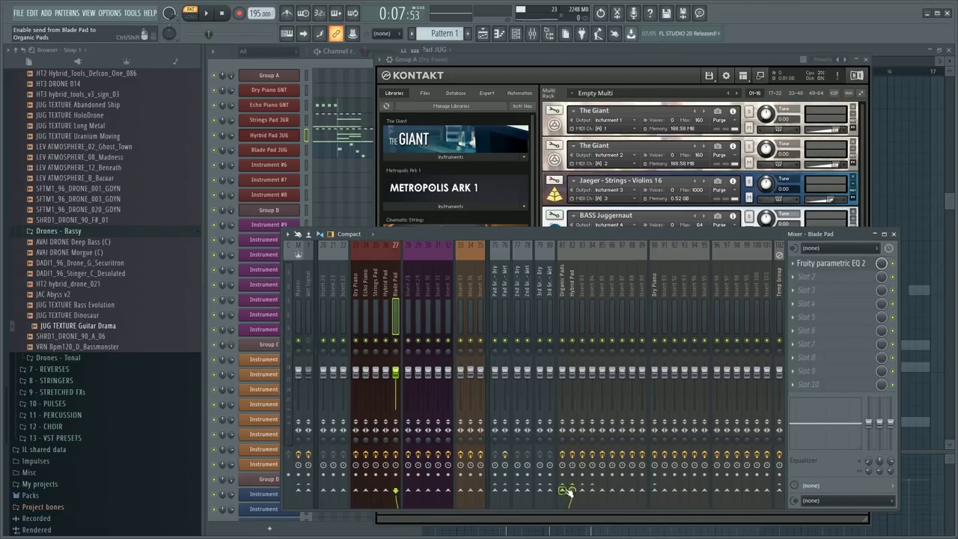
- Solo the Strings Pad track and play the pattern to hear it through the Organic Pads bus
click(387, 308)
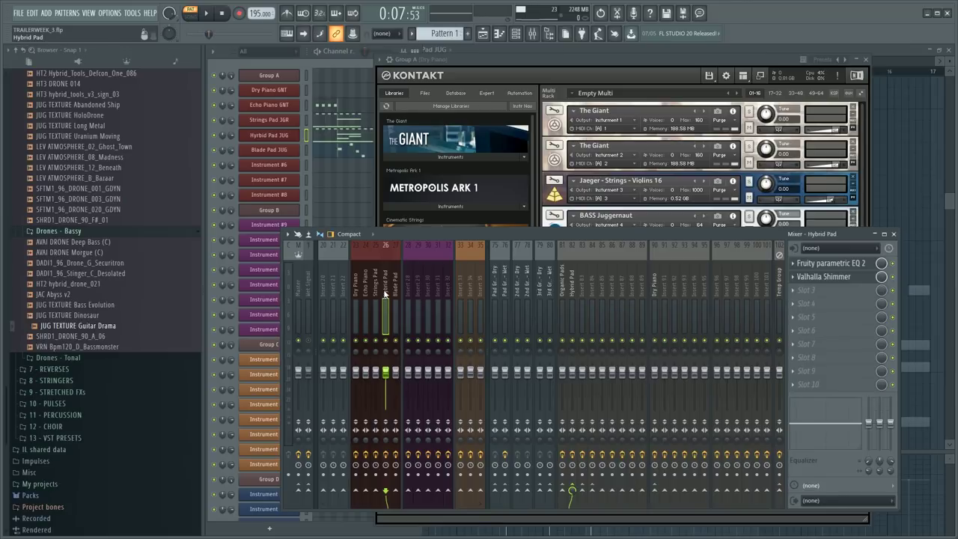
click(375, 294)
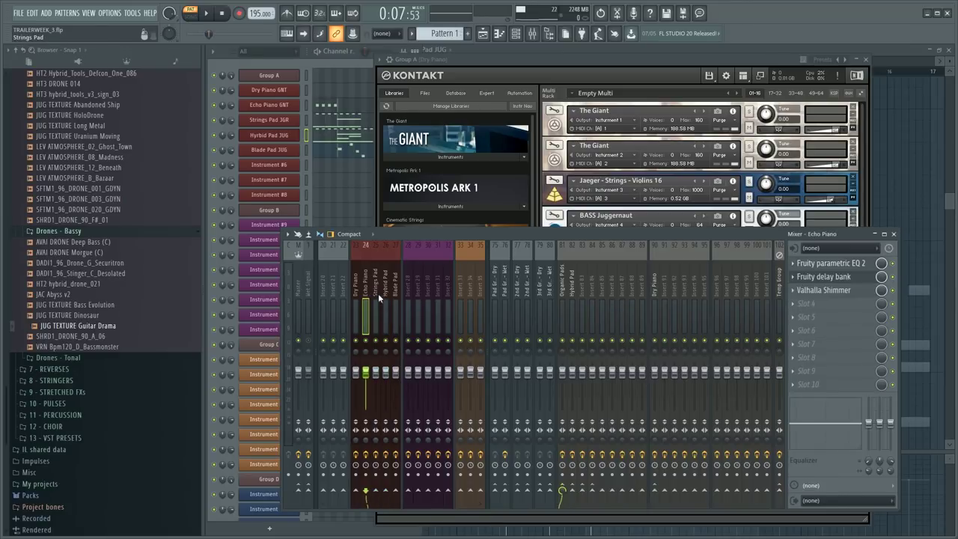
click(563, 314)
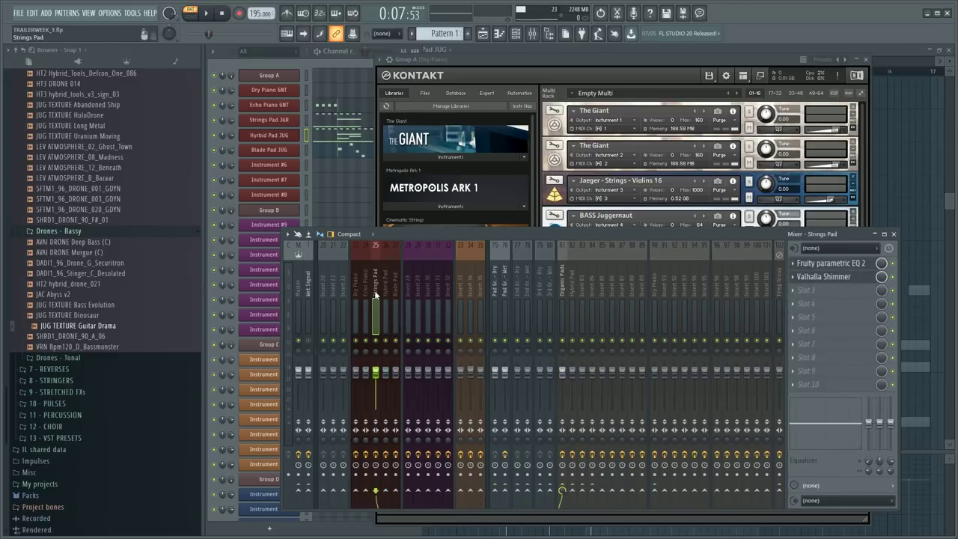
key(space)
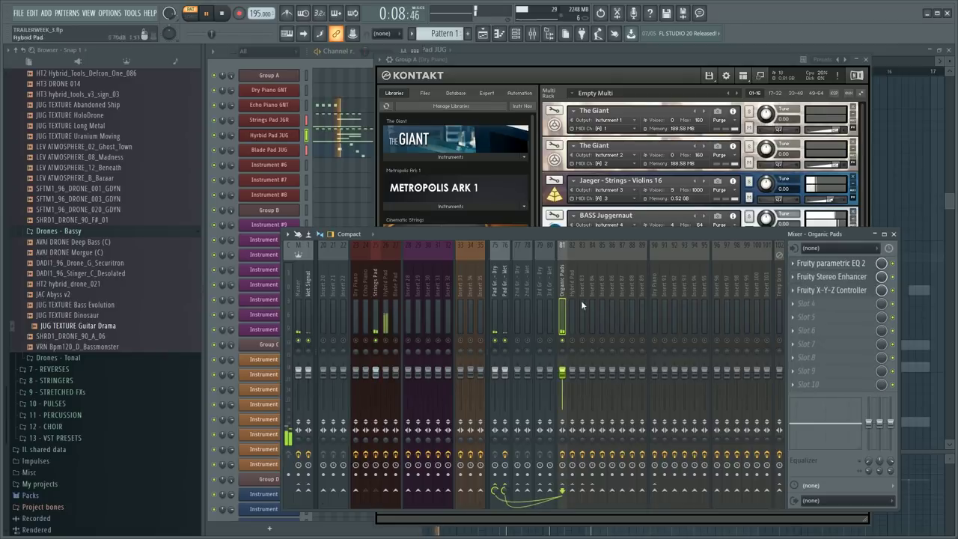
- Adjust the Organic Pads bus's Fruity X-Y-Z Controller during playback, close it and stop playback
click(819, 290)
drag(352, 327, 357, 326)
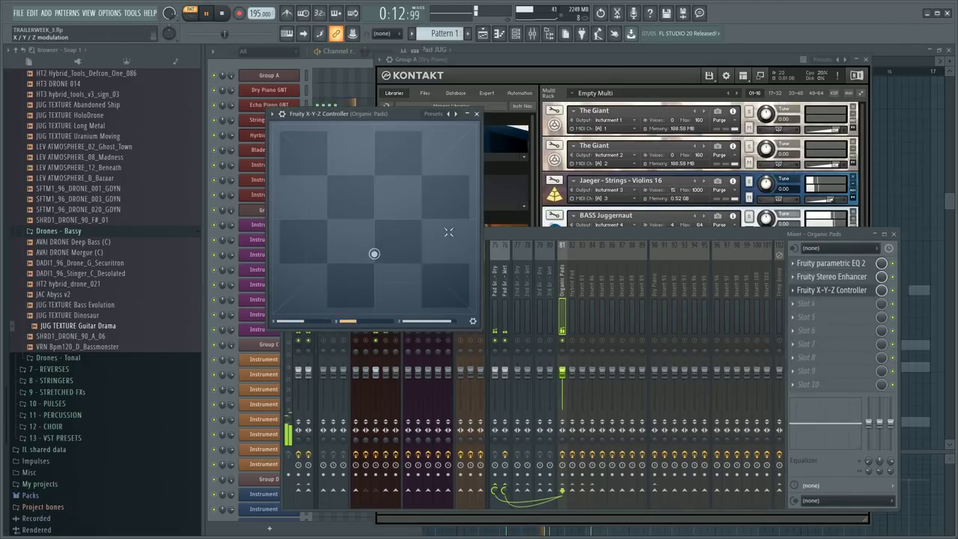
click(476, 114)
click(222, 15)
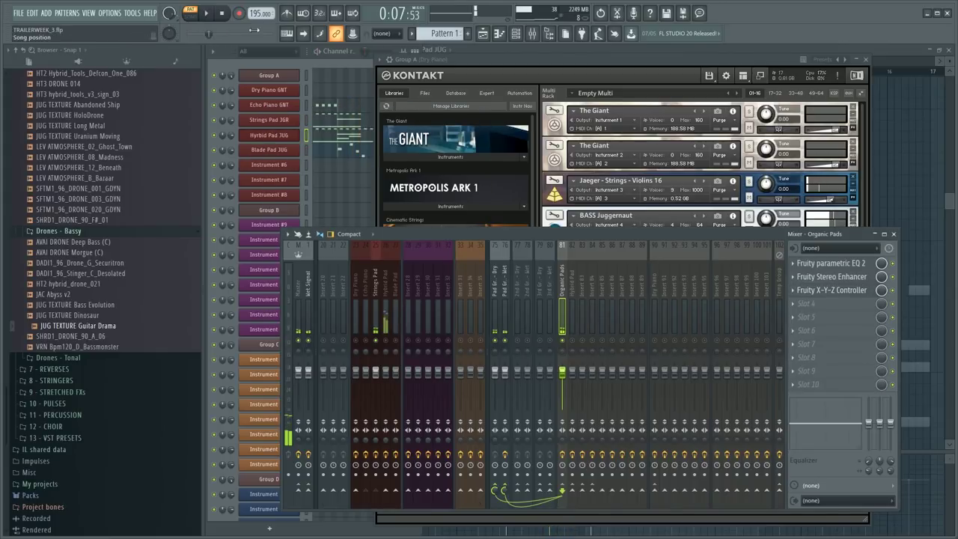
- Play the pattern and audition the Strings Pad and Echo Piano tracks in isolation
key(space)
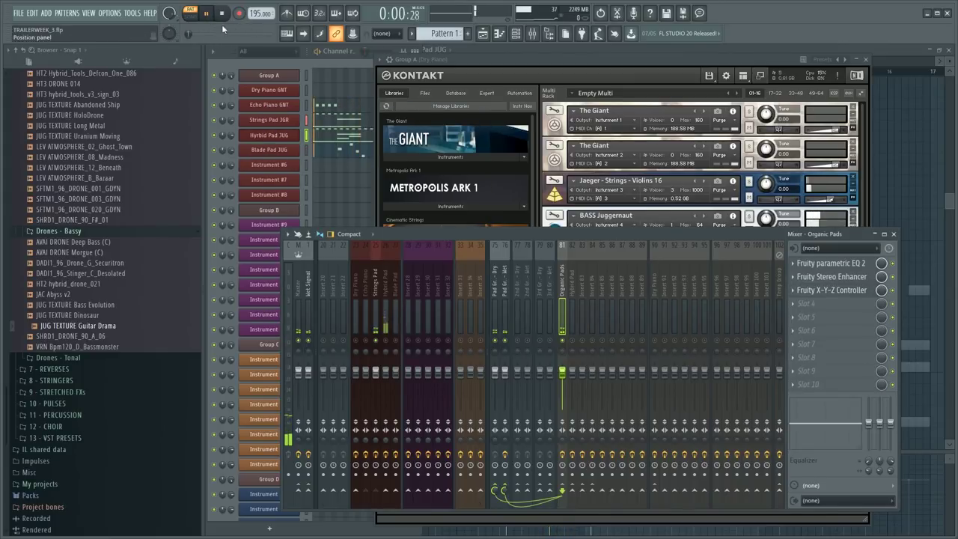
click(320, 107)
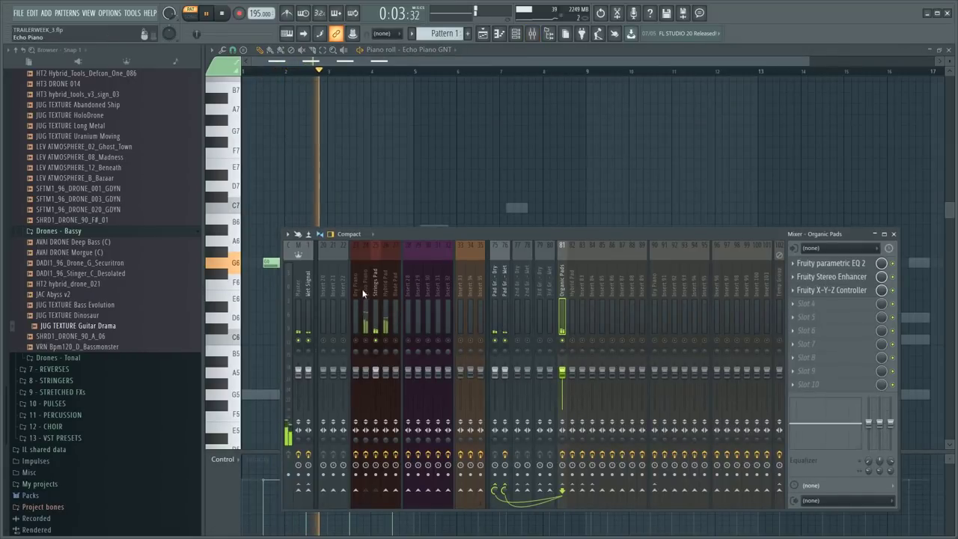
click(364, 293)
key(space)
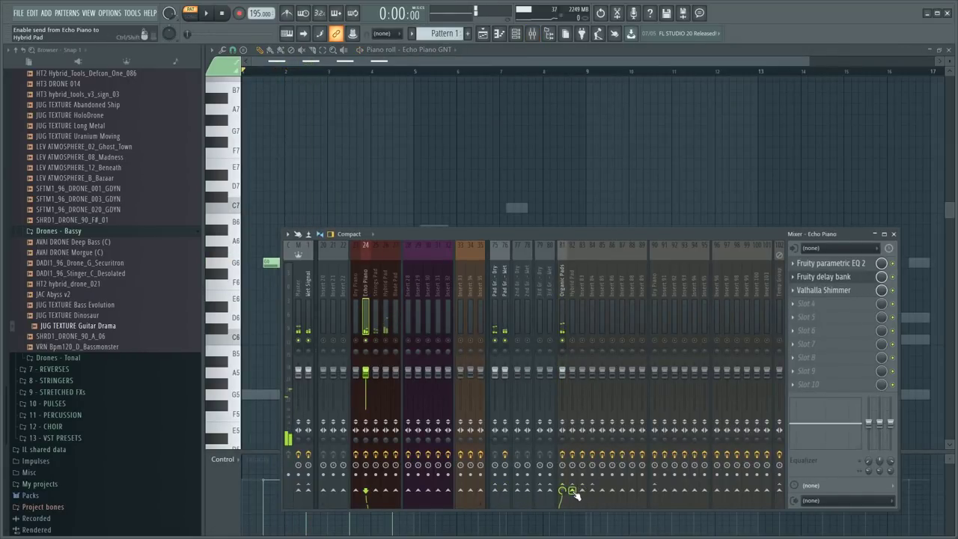
click(374, 278)
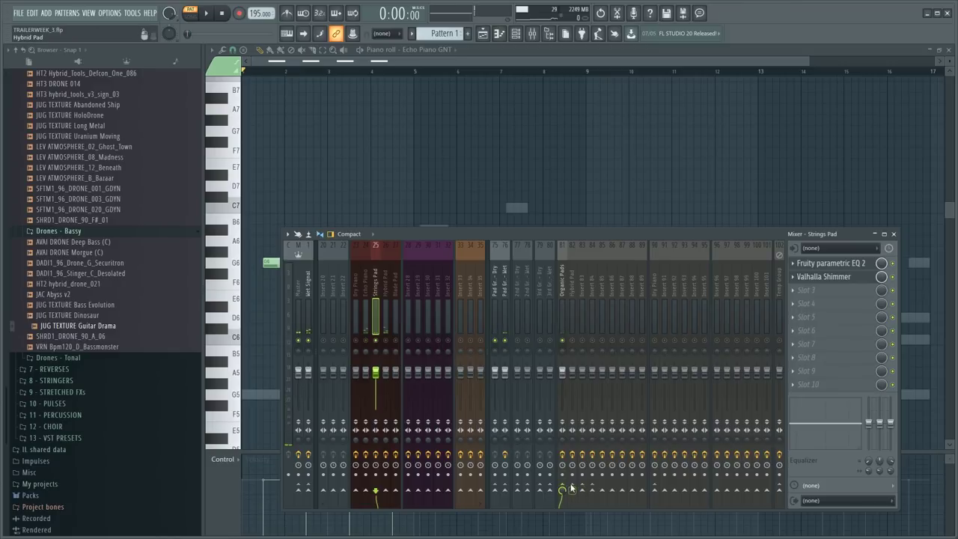
- Play the pattern with the Hybrid Pad bus muted and check the Echo Piano notes and channel list
key(space)
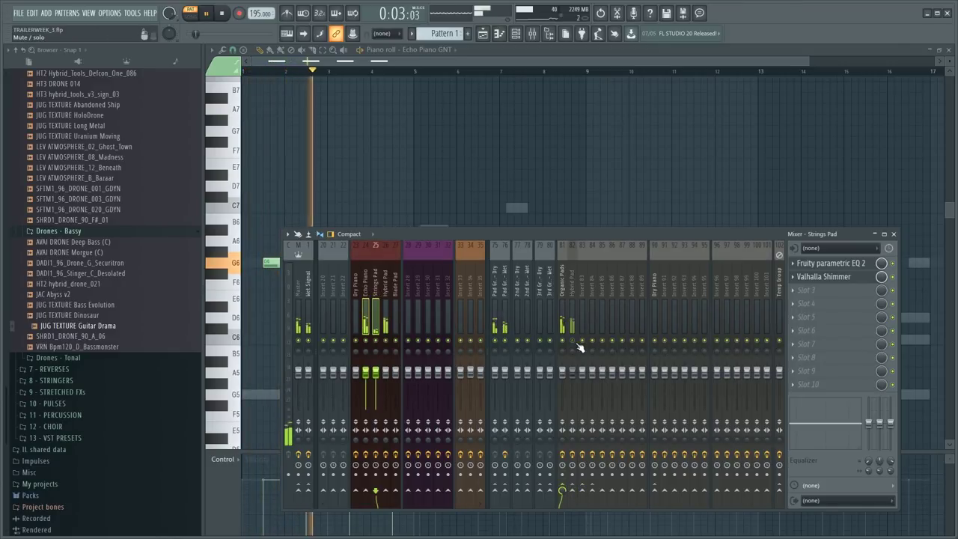
click(561, 295)
key(F9)
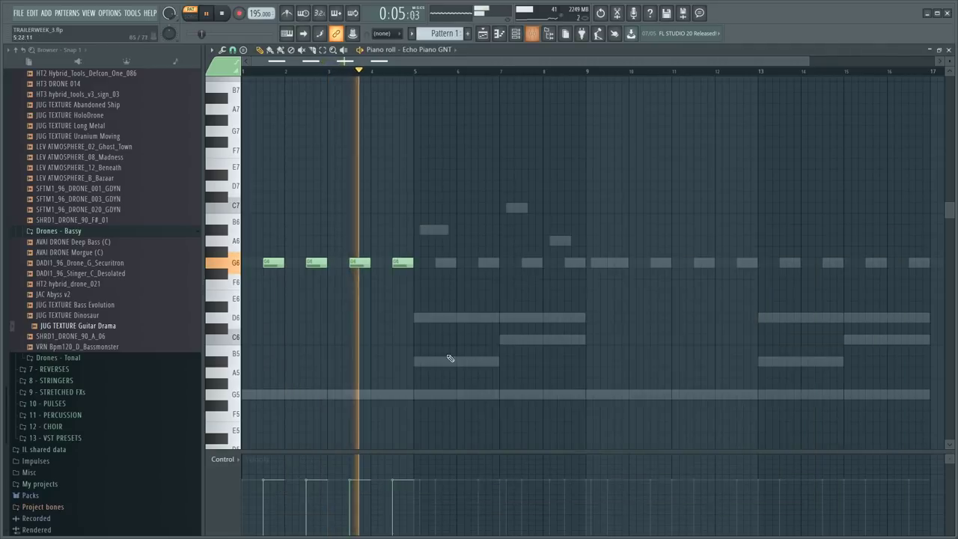
key(F6)
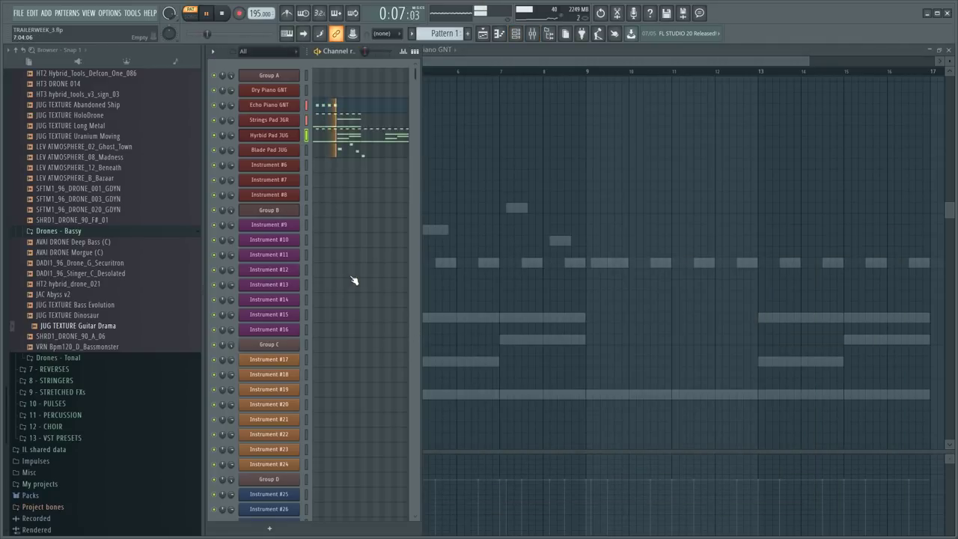
- Stop playback and rename the Organic Pads bus on insert 81 as Piano Pad
key(F9)
key(space)
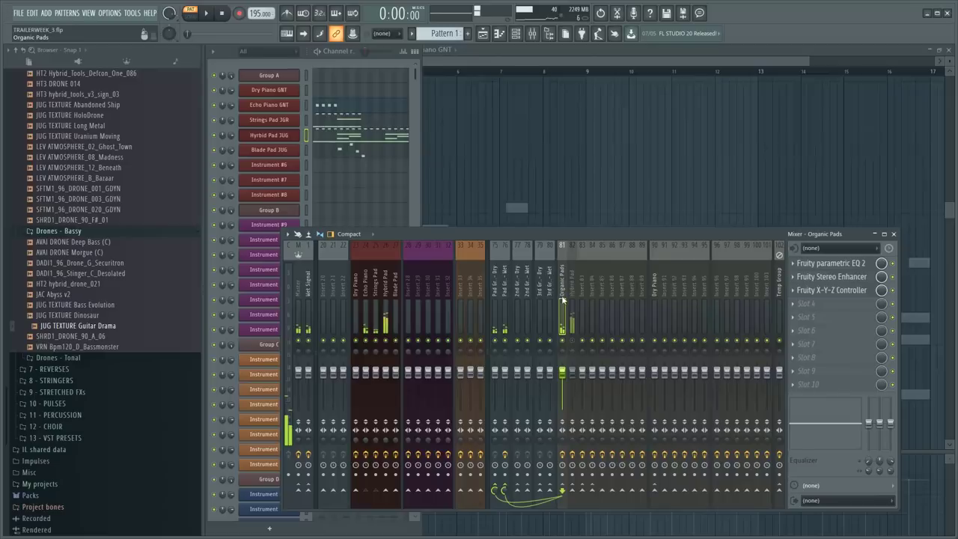
text(Piano Pad)
key(Return)
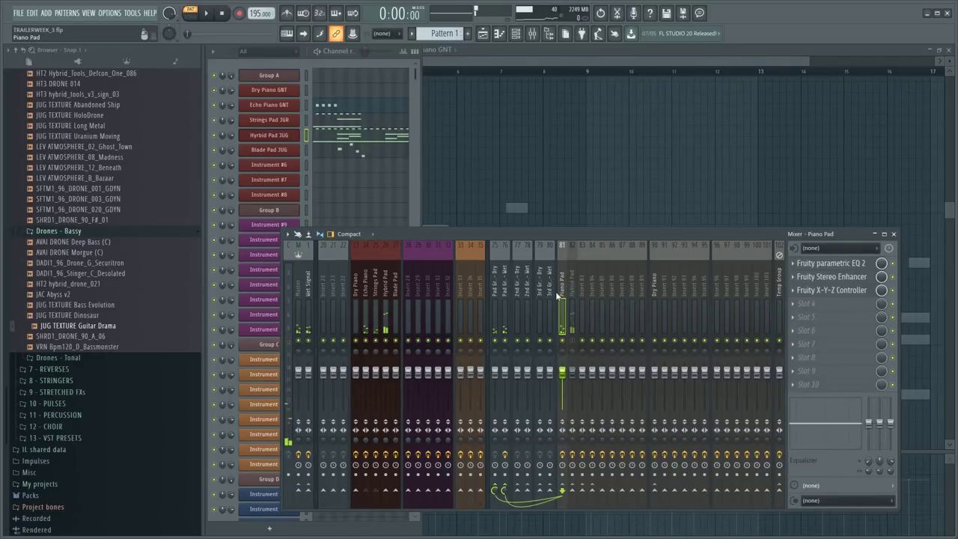
- Review the effects and bus routing of the piano, strings, hybrid and blade tracks
click(574, 290)
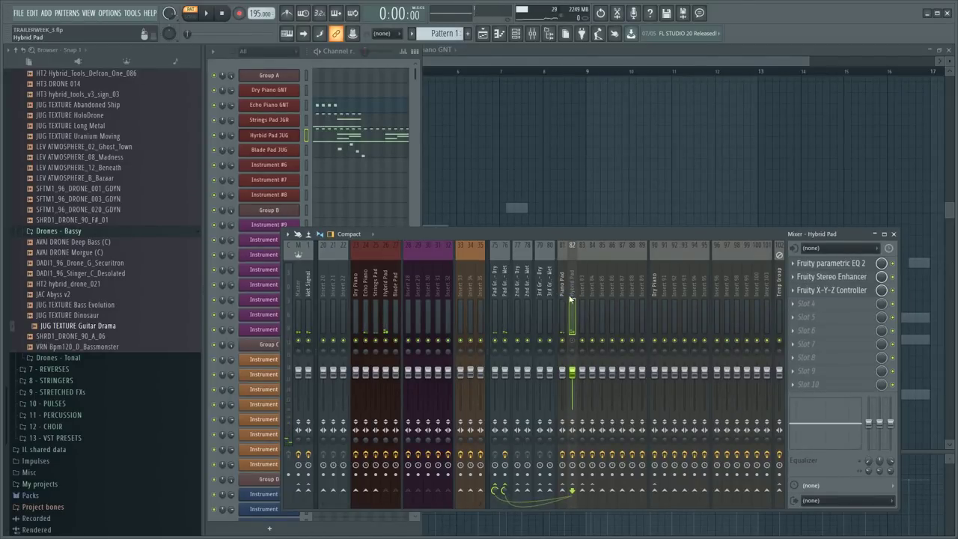
click(374, 292)
click(365, 293)
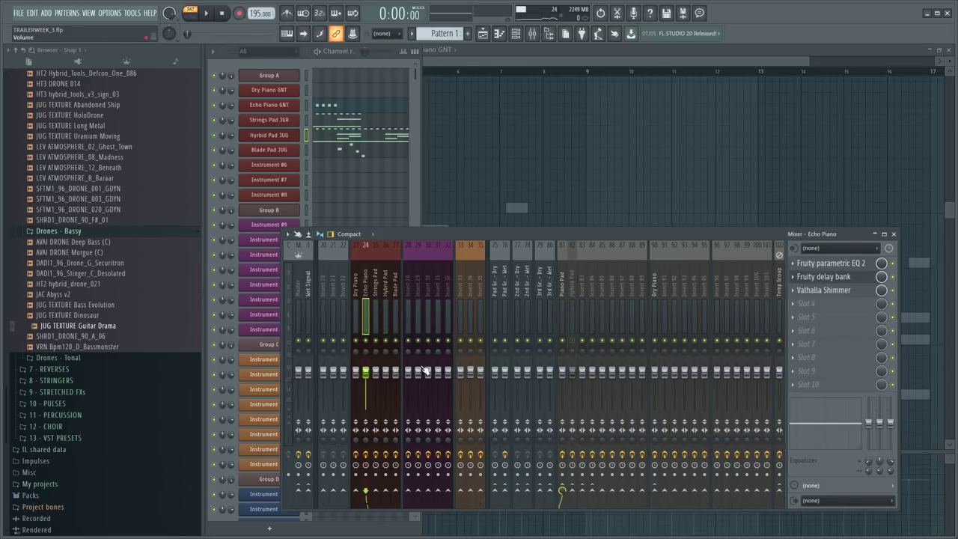
click(357, 294)
click(365, 294)
click(375, 292)
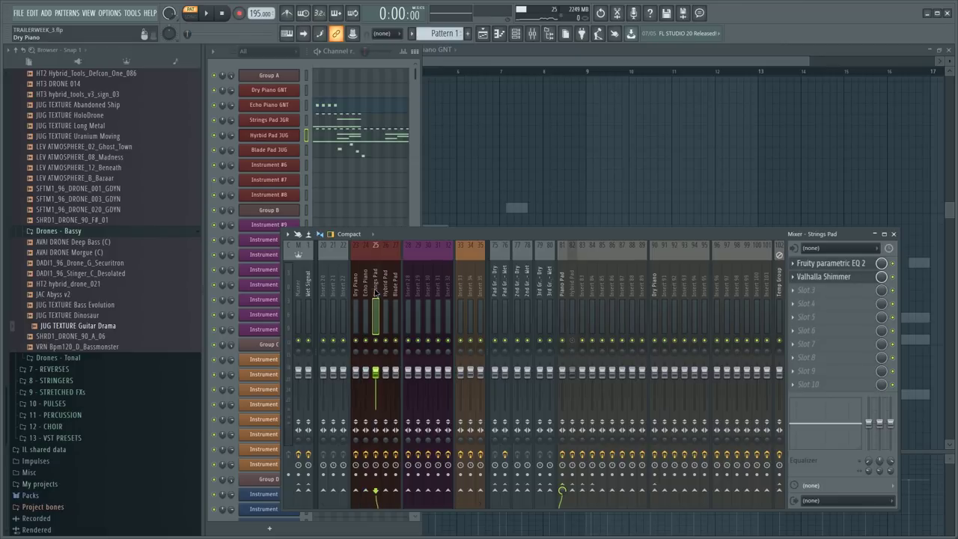
click(386, 291)
click(395, 290)
click(385, 287)
click(376, 285)
- Audition the Echo Piano track in isolation through the Piano Pad bus
drag(377, 290, 394, 293)
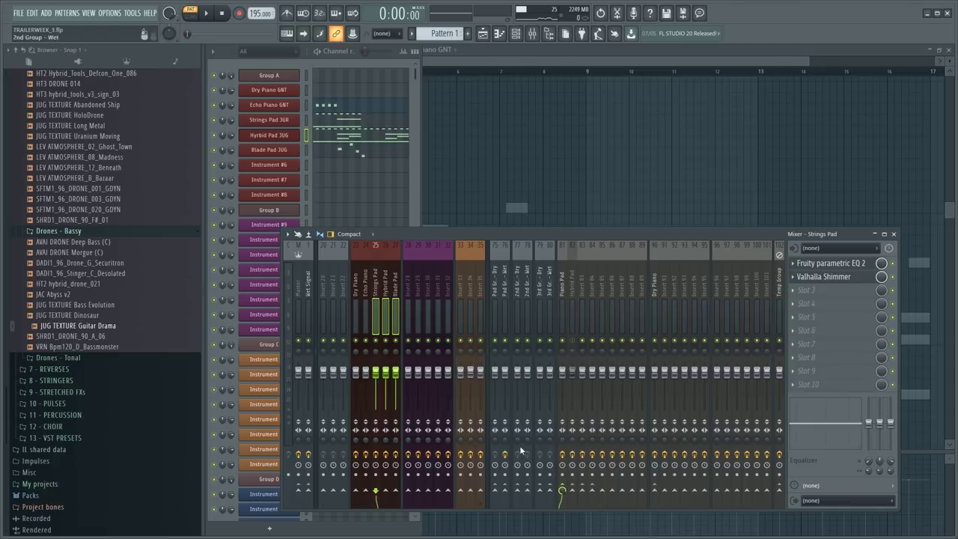
click(365, 291)
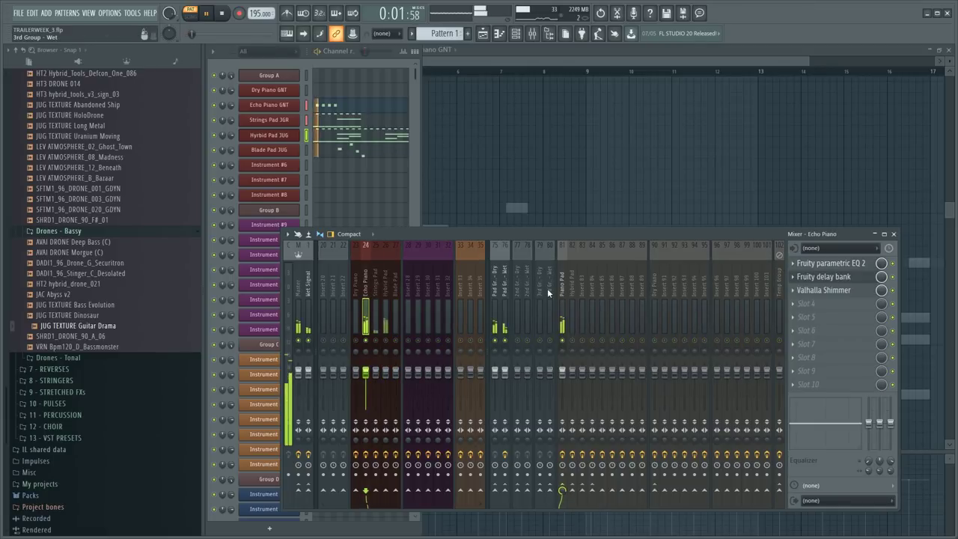
key(space)
- Route the Strings Pad, Hybrid Pad and Blade Pad tracks exclusively to the Hybrid Pad bus on insert 82
click(378, 291)
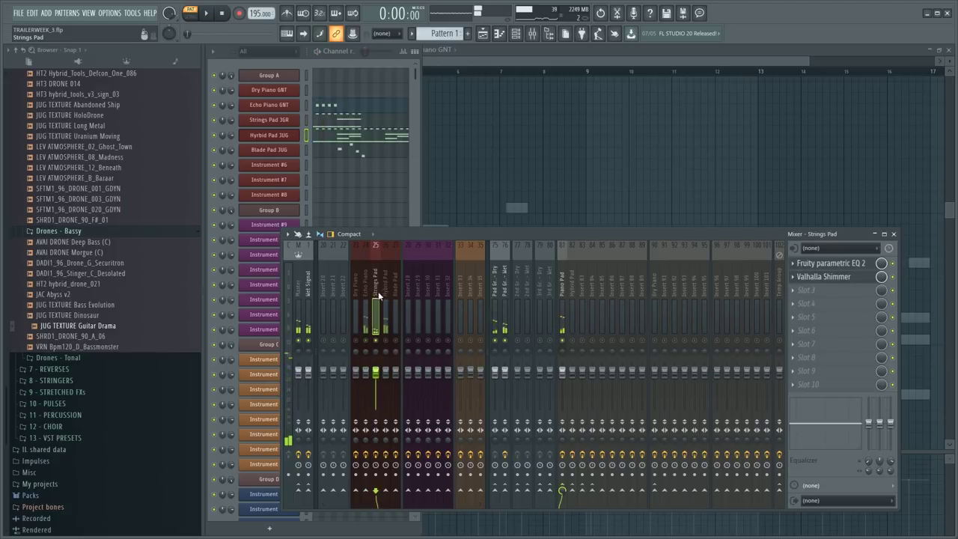
ctrl+click(395, 299)
right_click(574, 304)
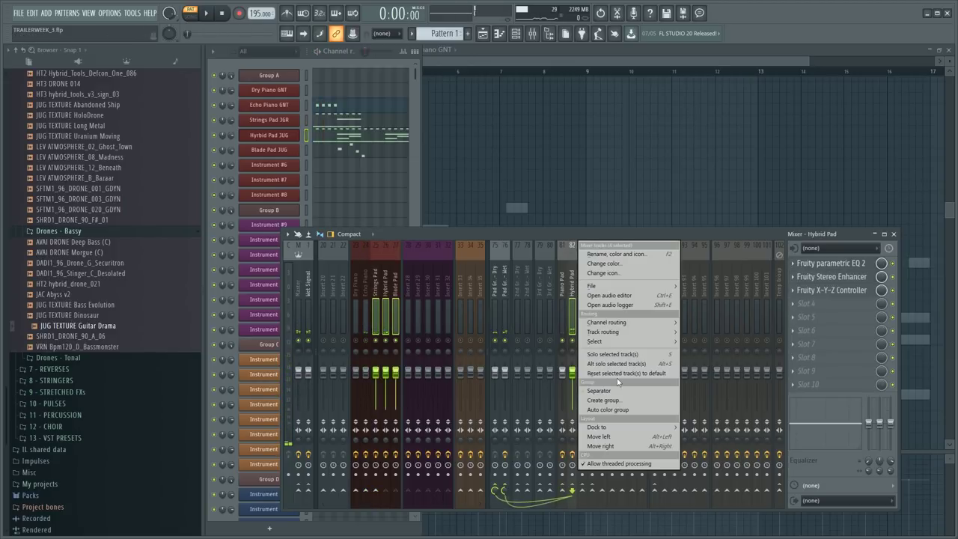
mouse_move(634, 333)
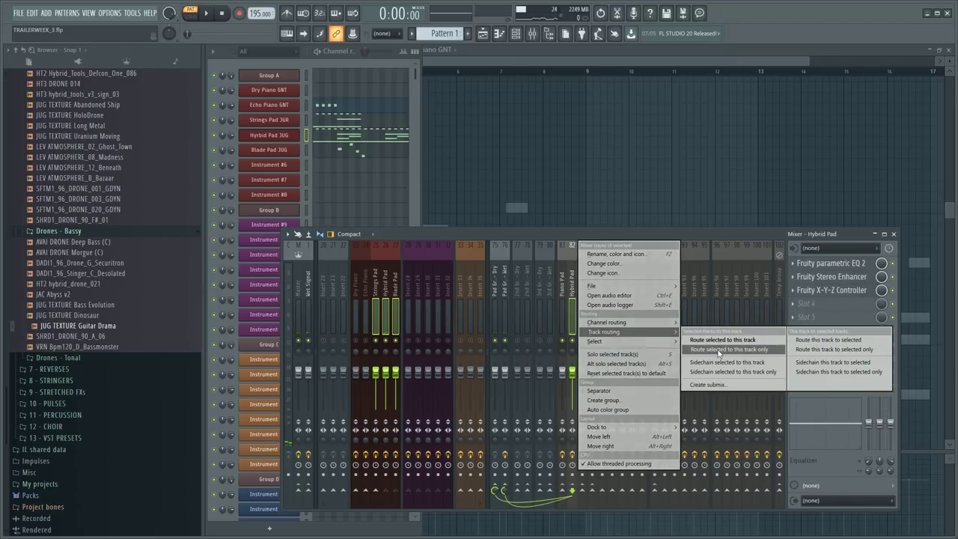
click(718, 350)
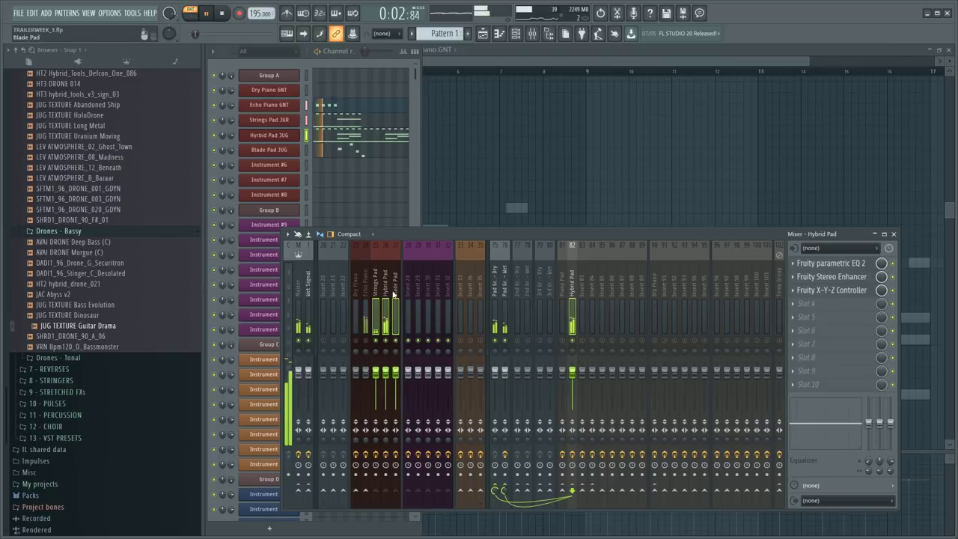
- Lengthen the four Blade Pad melody notes by the same amount in the piano roll and deselect them
click(346, 153)
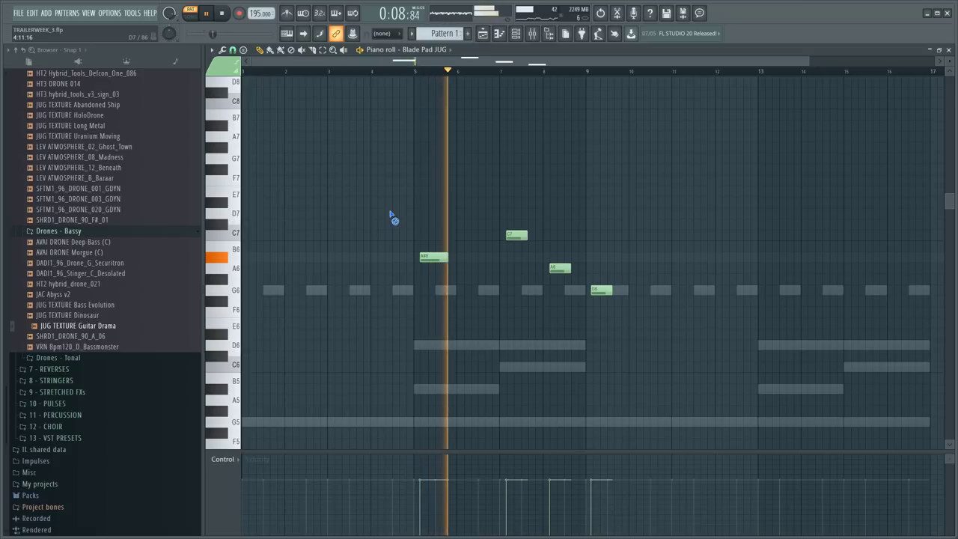
drag(431, 242, 469, 272)
drag(521, 231, 541, 246)
drag(552, 256, 618, 290)
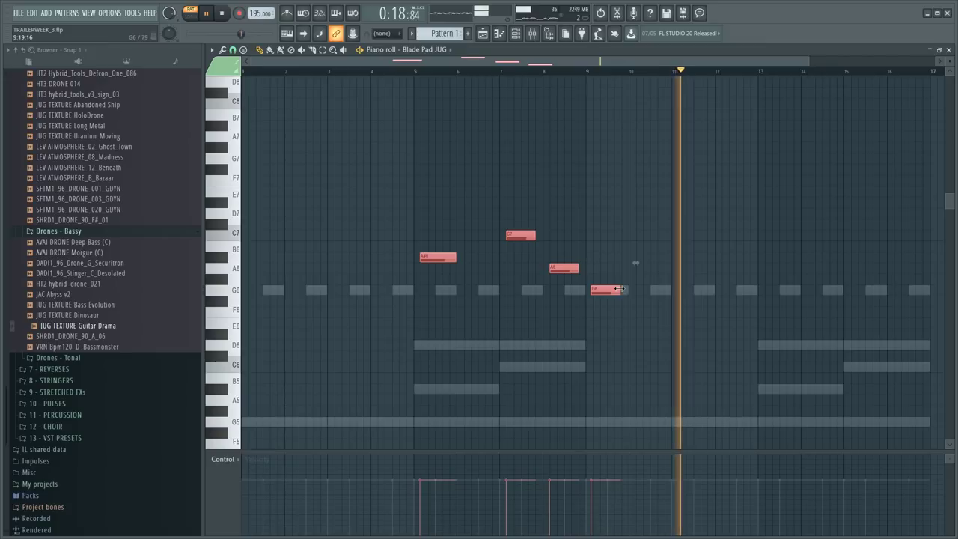
ctrl+click(632, 236)
- Add a fifth Blade Pad melody note on G6 at bar 11 and audition the phrase leading into it
key(space)
click(672, 290)
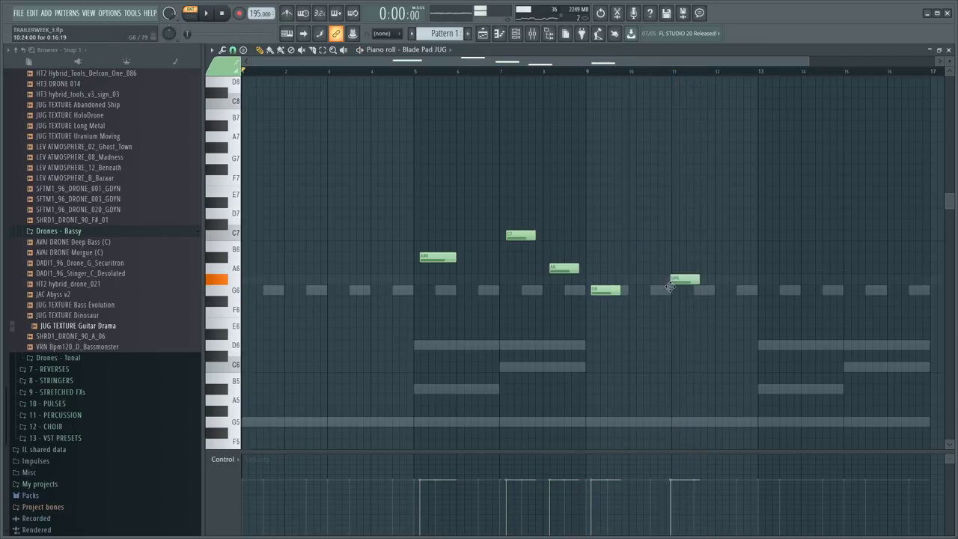
click(646, 74)
key(space)
scroll(690, 74, up, 4)
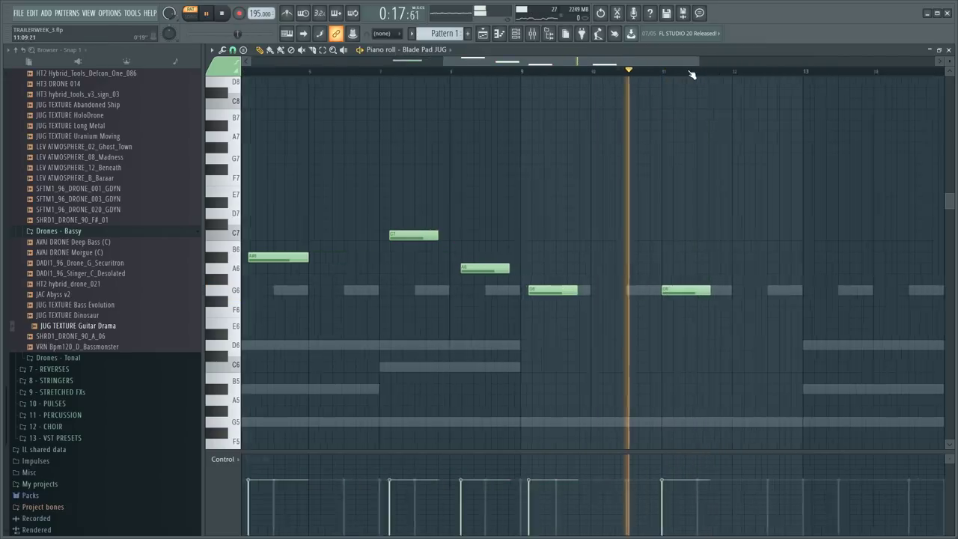
click(674, 300)
key(ctrl+z)
key(space)
click(471, 74)
key(space)
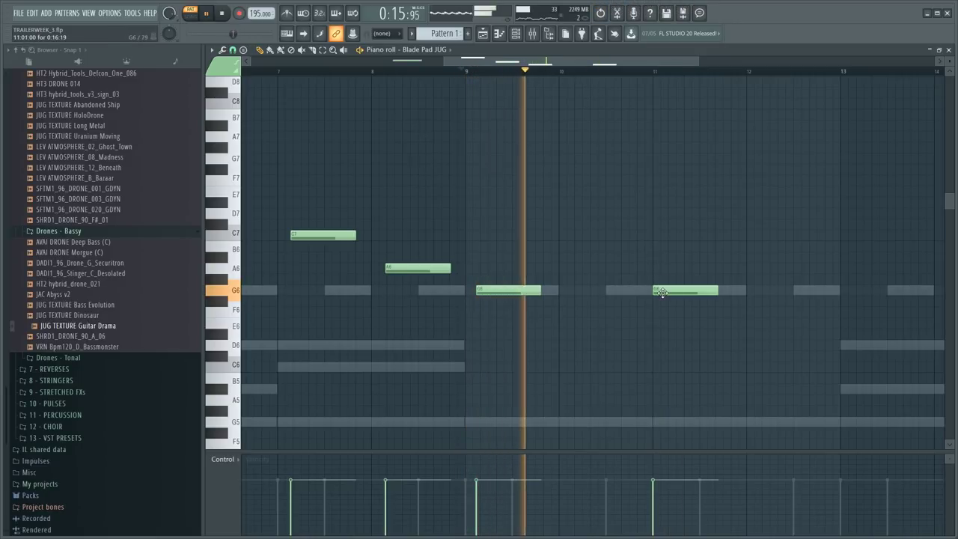
- Shift the bar 11 G6 note slightly later, shorten it and reduce its velocity a little
drag(661, 289, 668, 291)
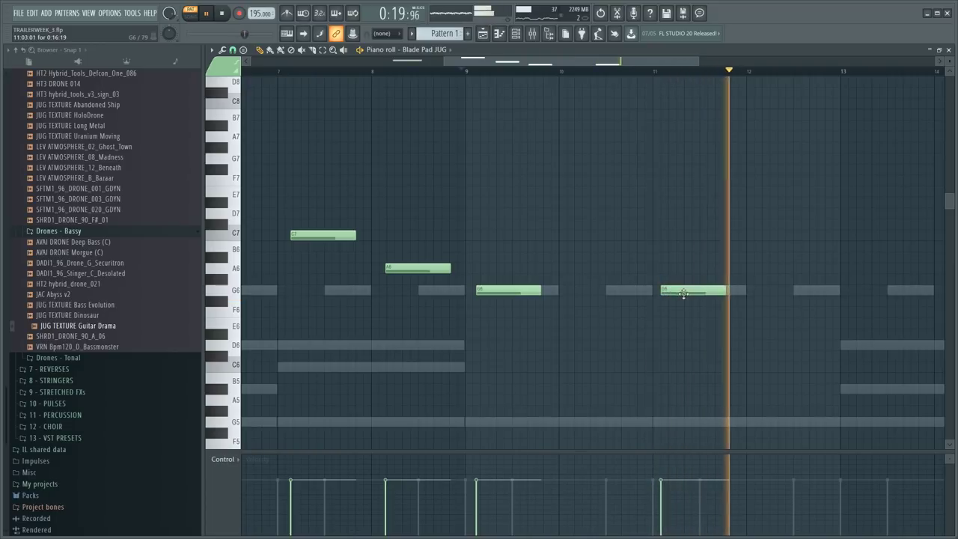
drag(691, 282, 718, 307)
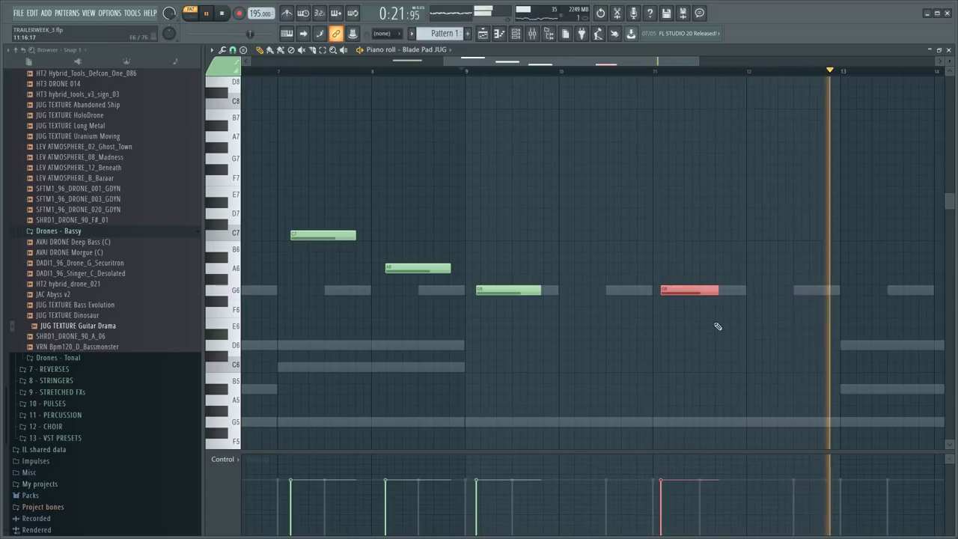
scroll(716, 325, down, 3)
key(space)
scroll(621, 223, down, 4)
scroll(596, 212, up, 6)
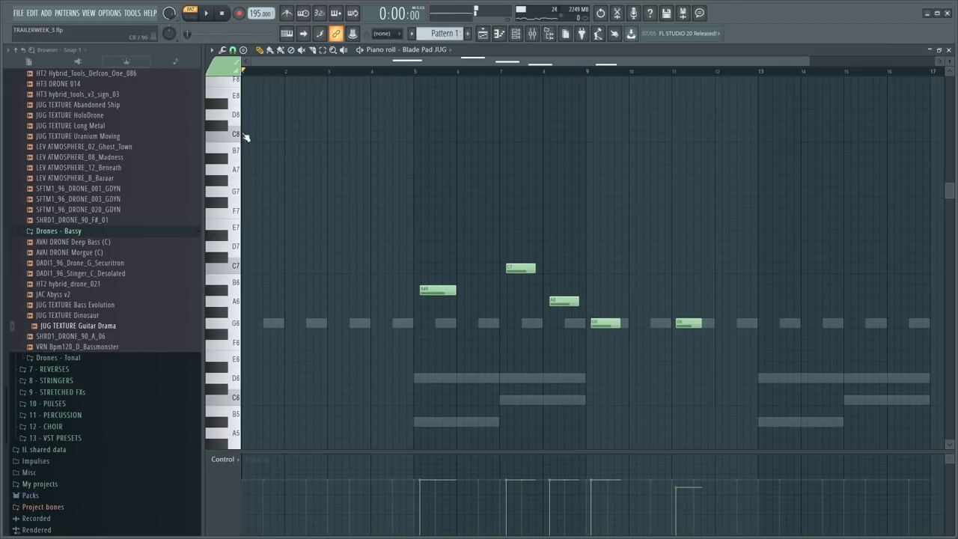
- Add Fruity delay bank to slot 2 of the Blade Pad mixer track
key(F6)
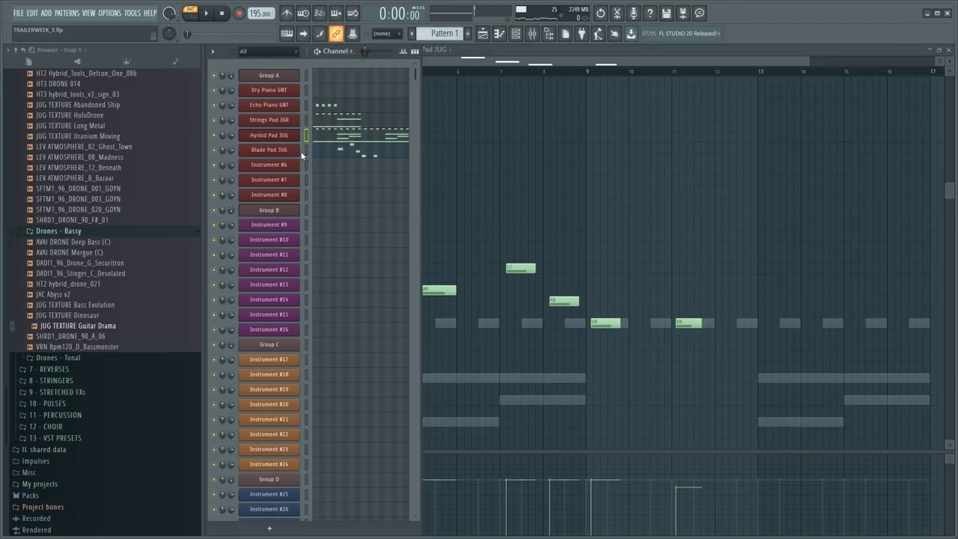
key(F9)
click(396, 287)
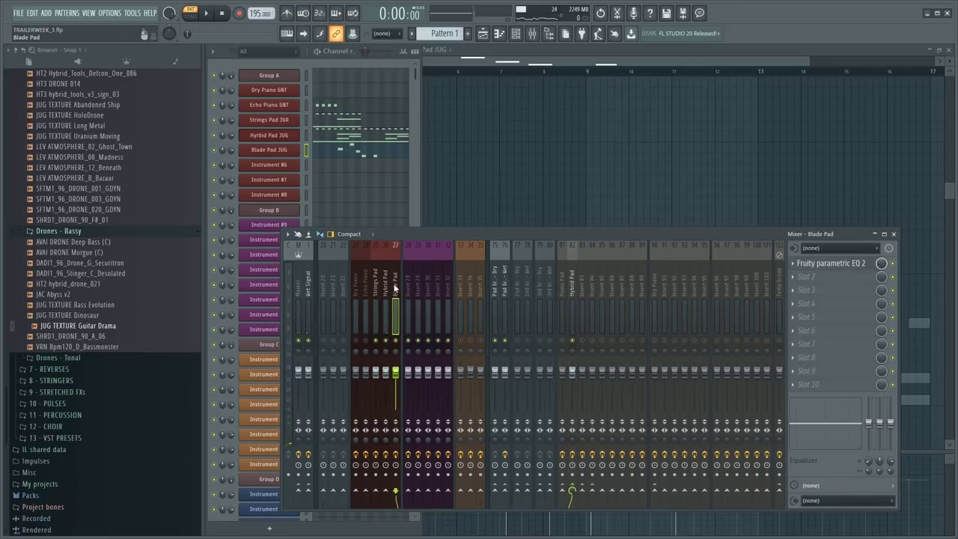
key(F8)
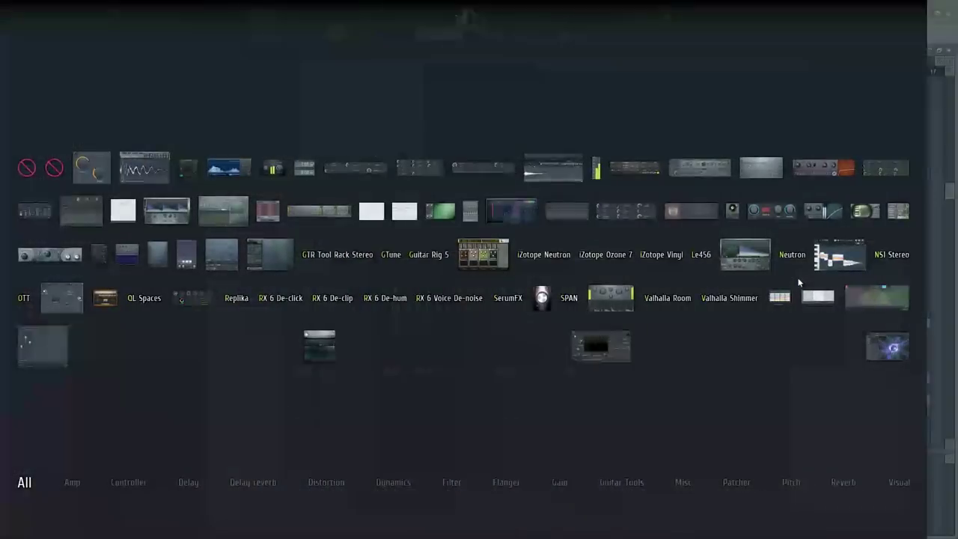
text(delay)
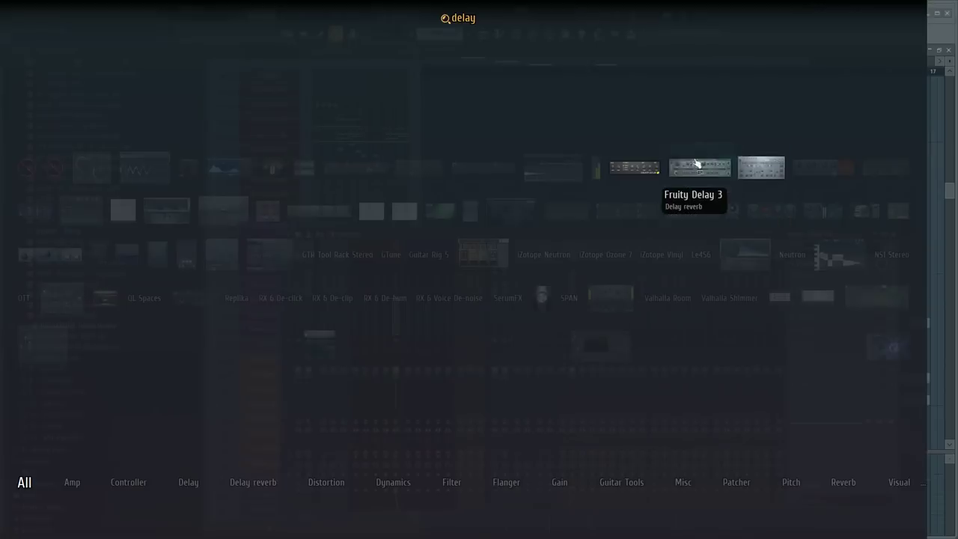
click(773, 165)
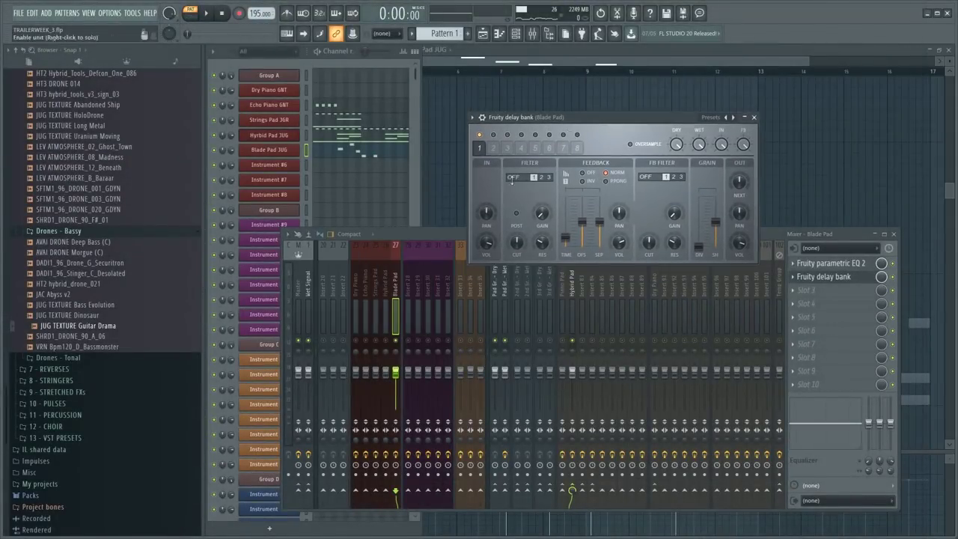
- Solo the Blade Pad JUG channel and start playback just before bar 5 to check its mixer signal
mouse_move(422, 239)
mouse_down()
mouse_move(429, 255)
mouse_move(422, 232)
mouse_up()
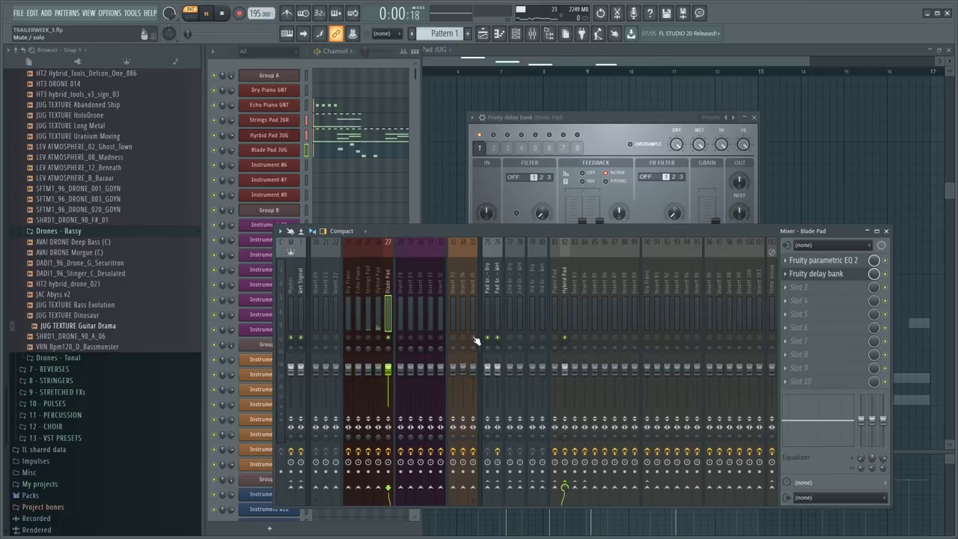
right_click(215, 150)
click(331, 152)
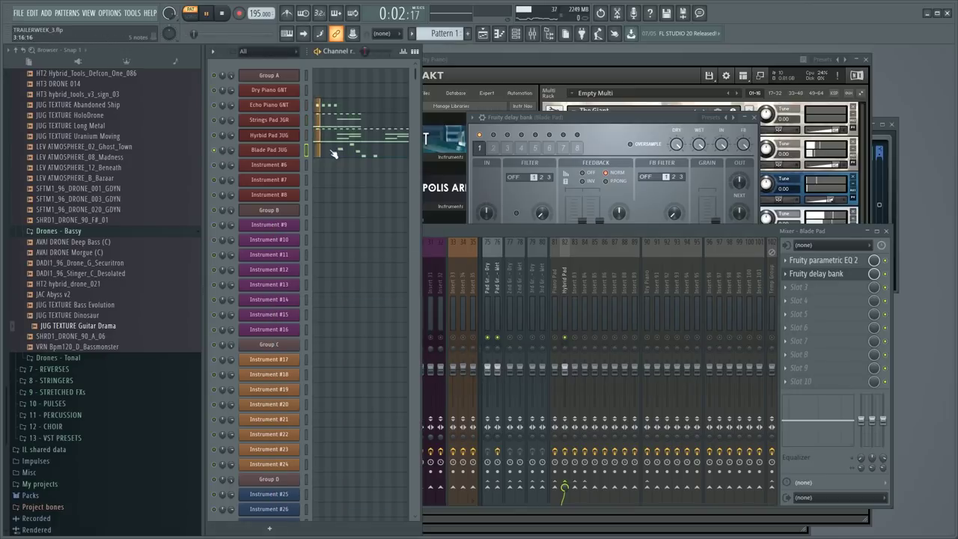
click(333, 153)
drag(424, 73, 414, 77)
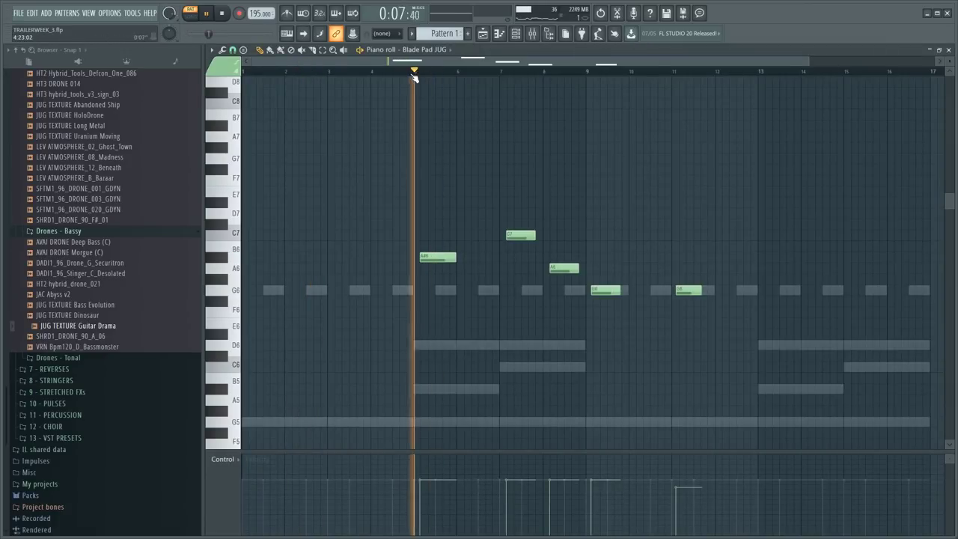
key(F9)
key(space)
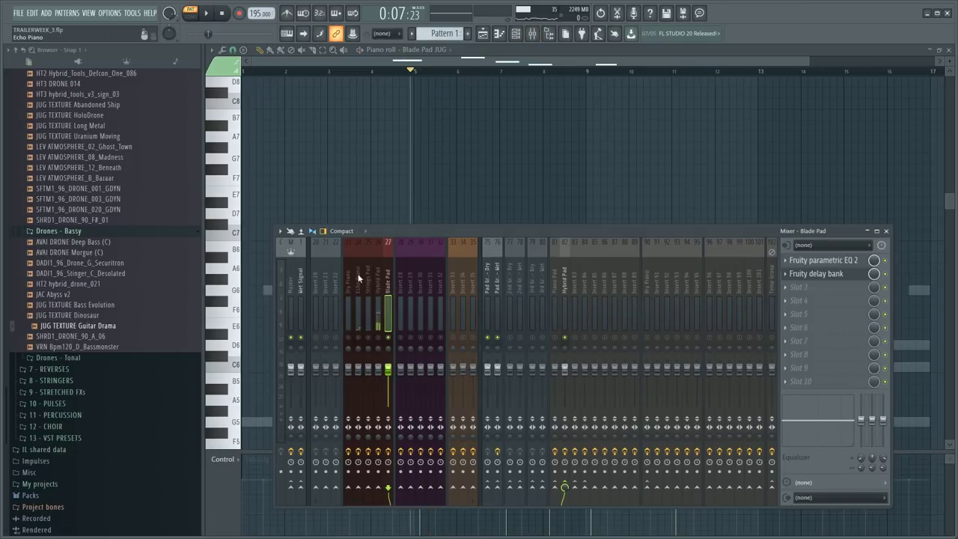
- In Group A's Kontakt, route the BASS Juggernaut on MIDI channel 5 to output Insturment 5
key(F6)
click(280, 78)
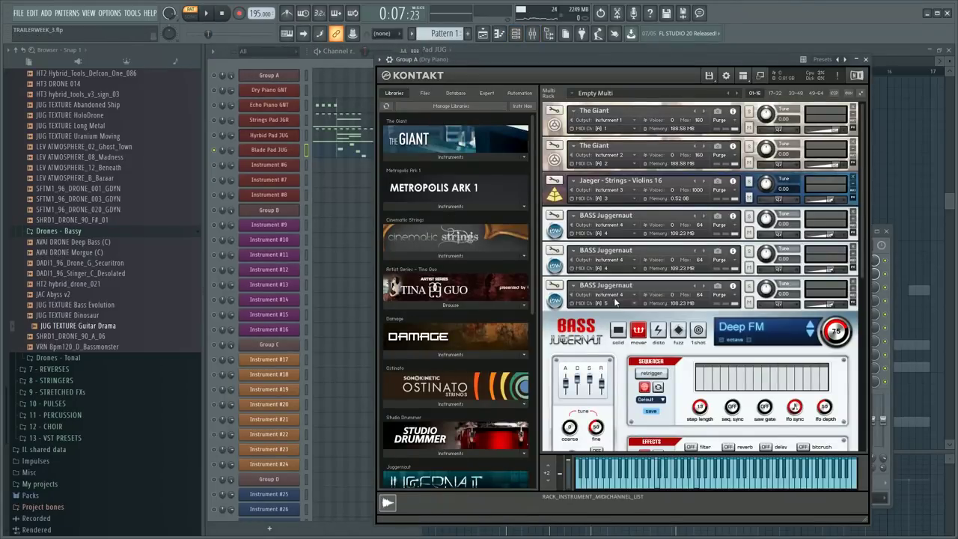
click(555, 334)
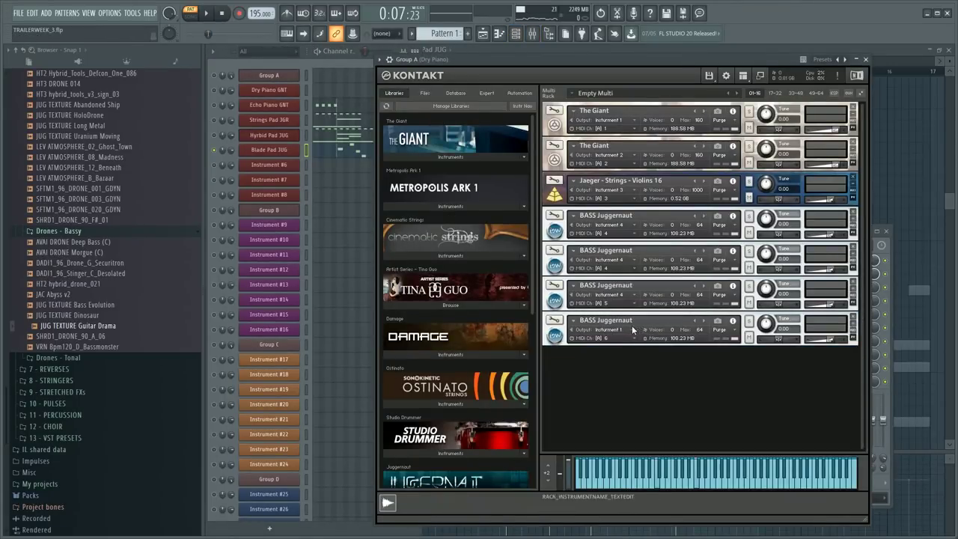
click(621, 329)
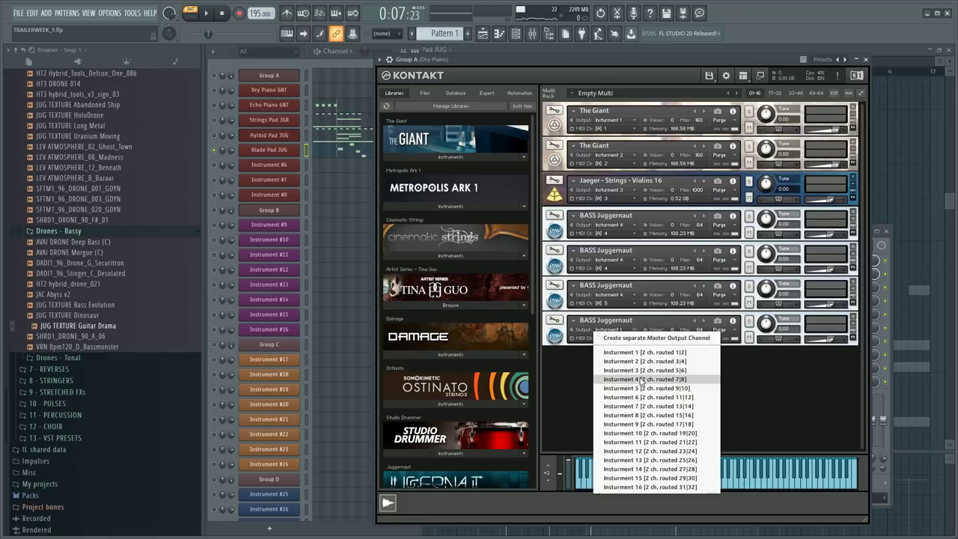
click(621, 295)
click(639, 348)
click(634, 328)
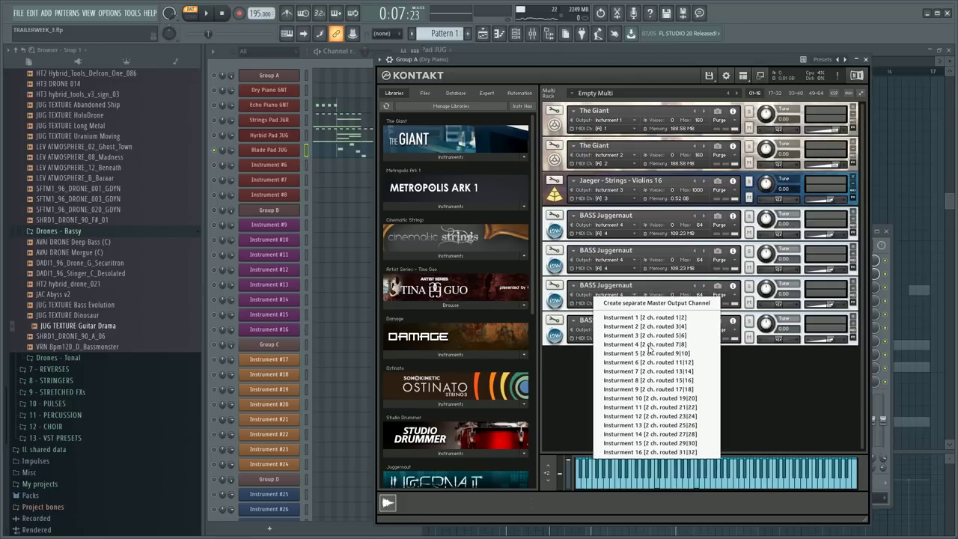
click(650, 358)
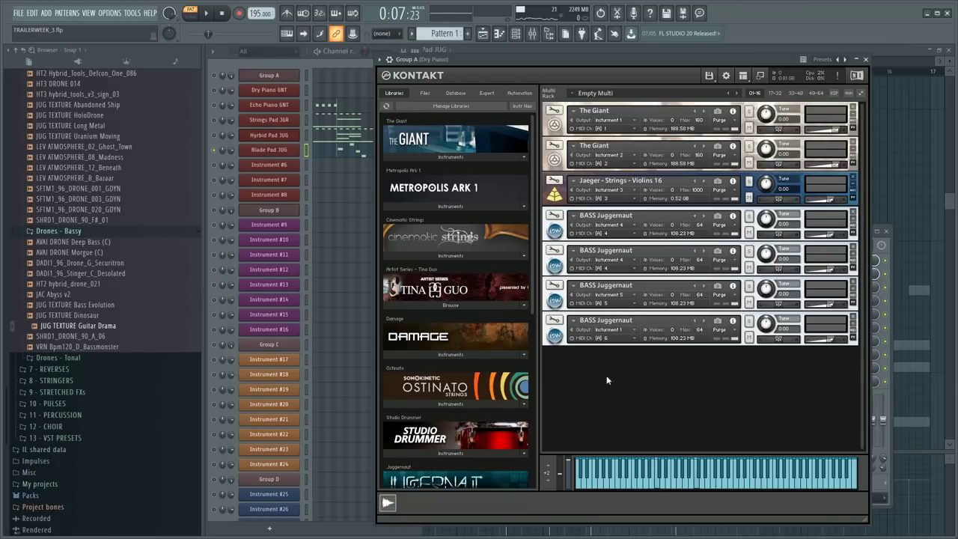
- Audition the Blade Pad through its mixer track, look through the neighbouring tracks and re-enable all disabled mixer tracks
click(317, 57)
key(space)
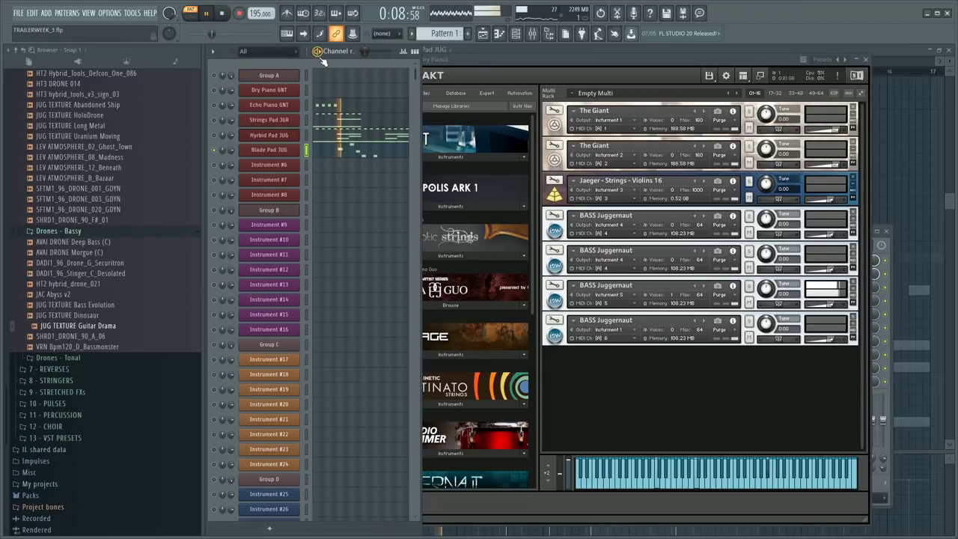
key(F9)
key(space)
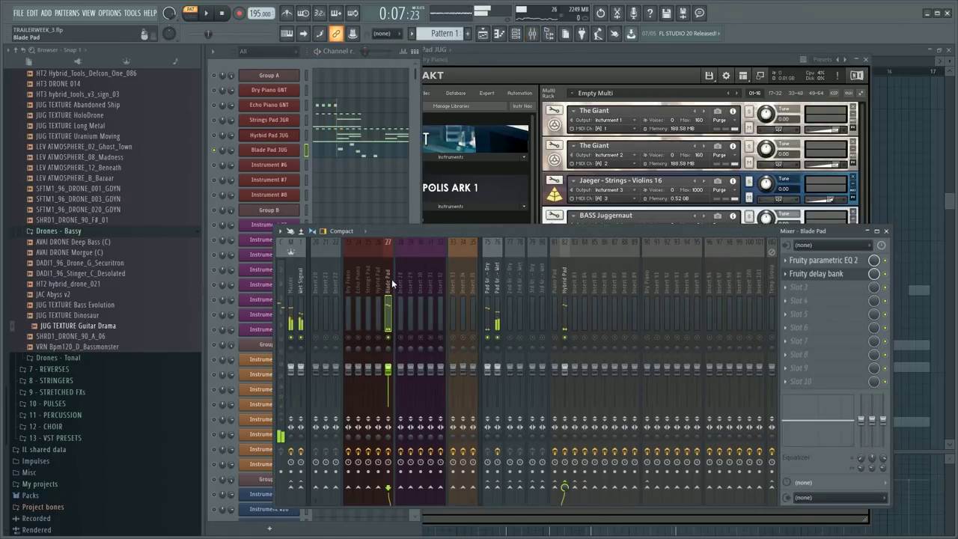
click(380, 284)
click(368, 286)
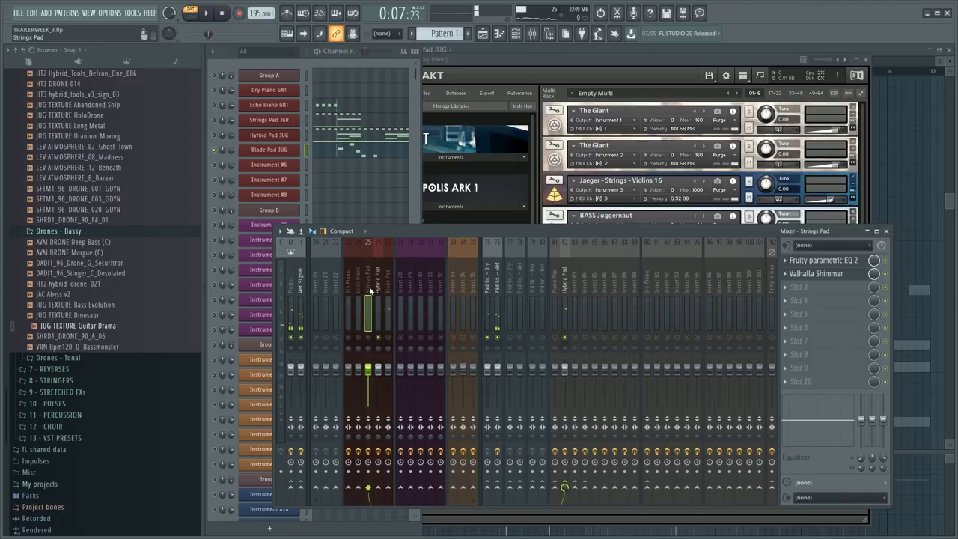
click(357, 288)
click(351, 288)
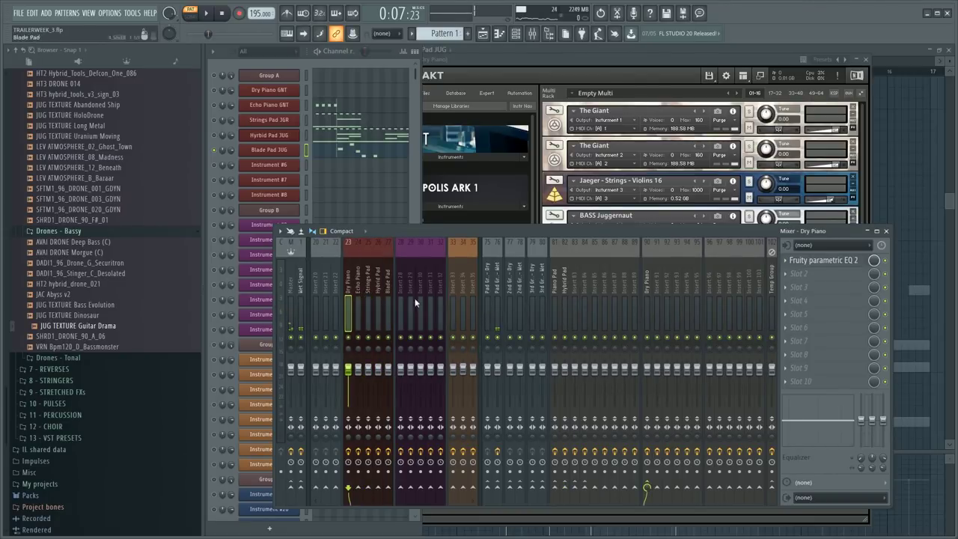
- Play the soloed Blade Pad and examine the effects on its track, the Hybrid Pad bus and Pad Group - Wet
key(Right)
key(Right)
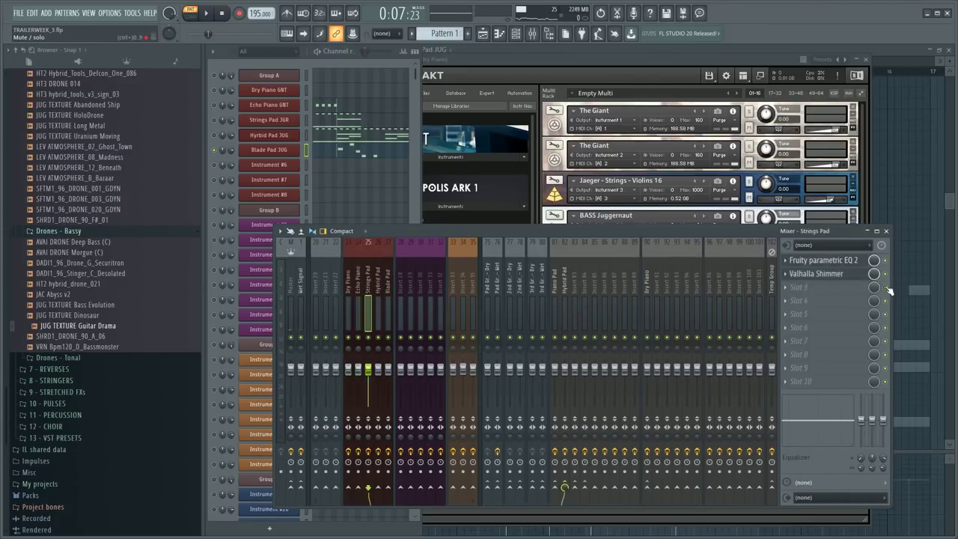
key(Right)
key(space)
click(388, 297)
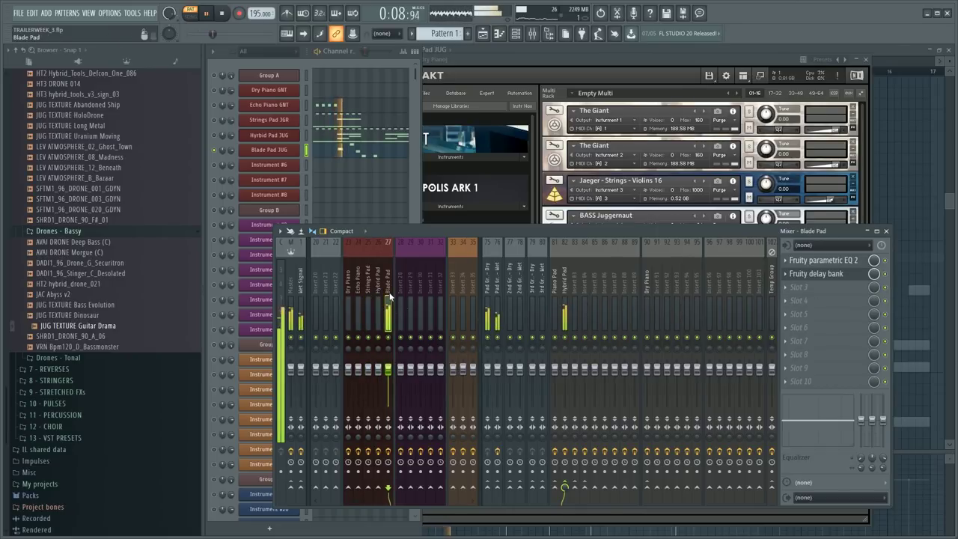
click(567, 300)
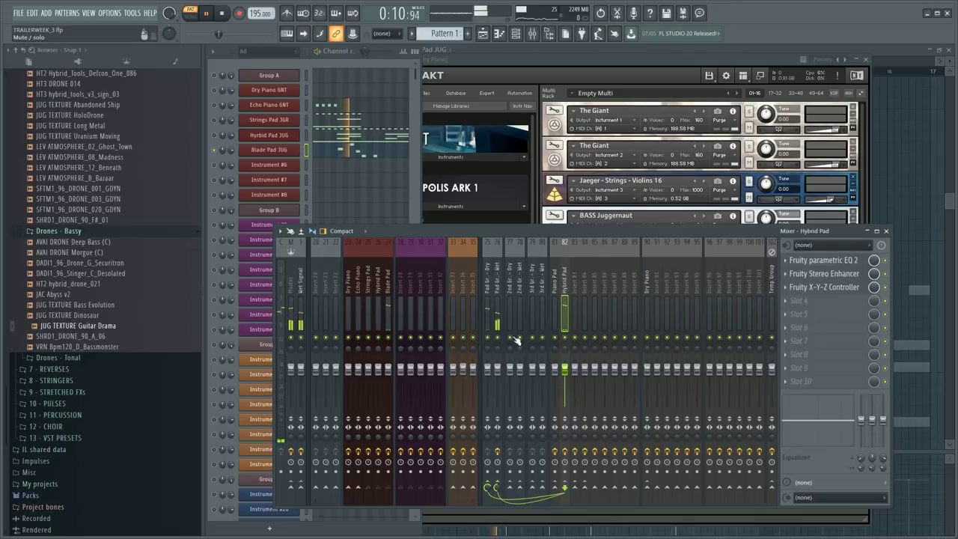
click(498, 313)
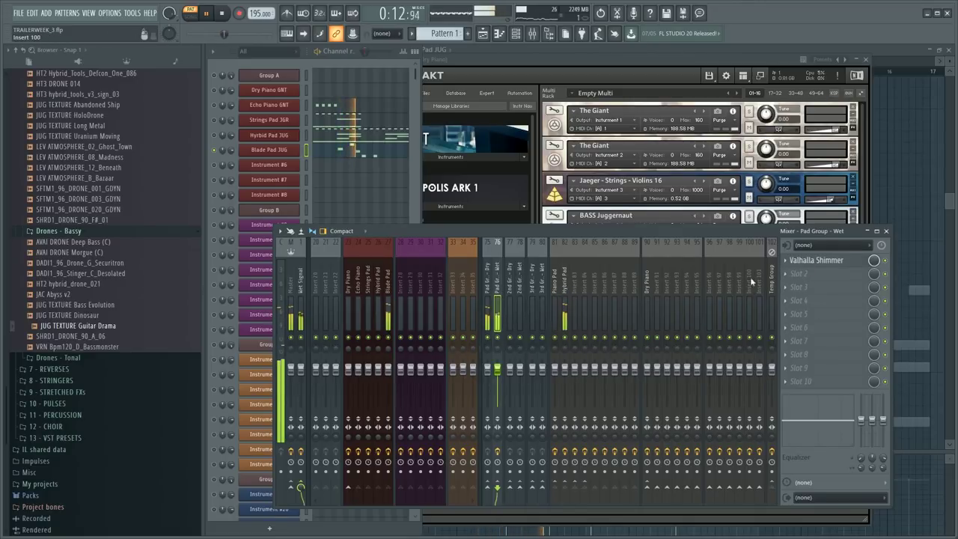
click(565, 307)
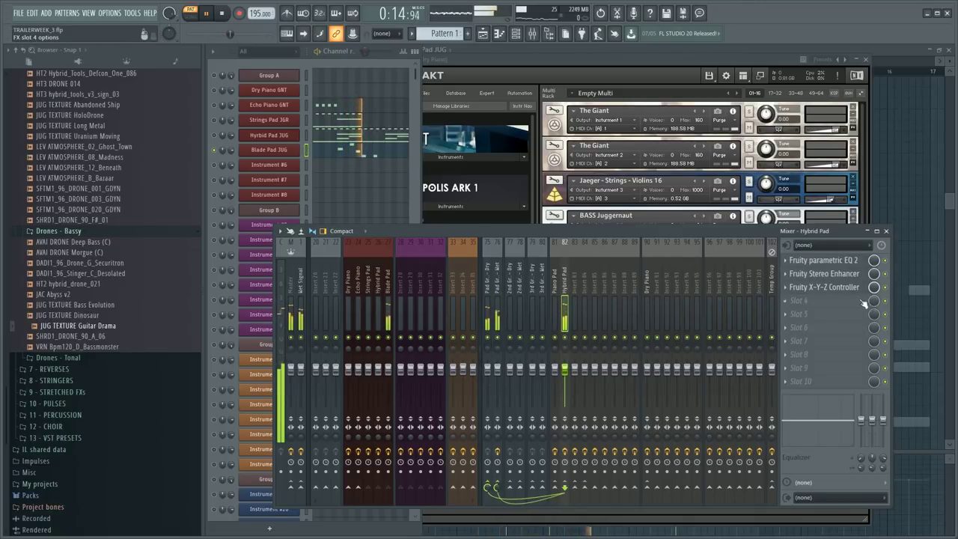
- Adjust the Fruity X-Y-Z Controller on the Hybrid Pad bus during playback, setting its Y value to about 48%
click(823, 287)
key(space)
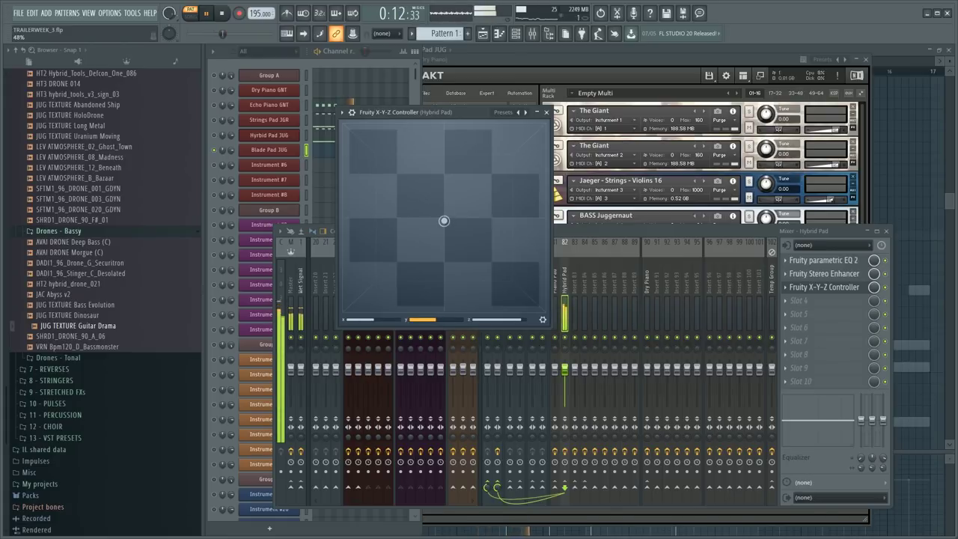
key(space)
click(582, 269)
- Lower the Hybrid Pad and Blade Pad track faders and unsolo the Blade Pad JUG channel
click(398, 284)
click(389, 367)
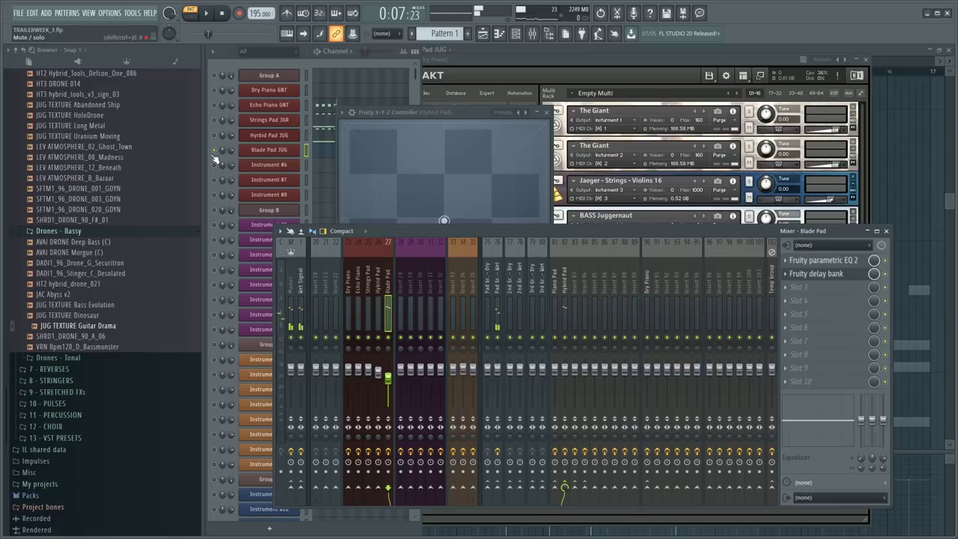
right_click(214, 152)
click(466, 230)
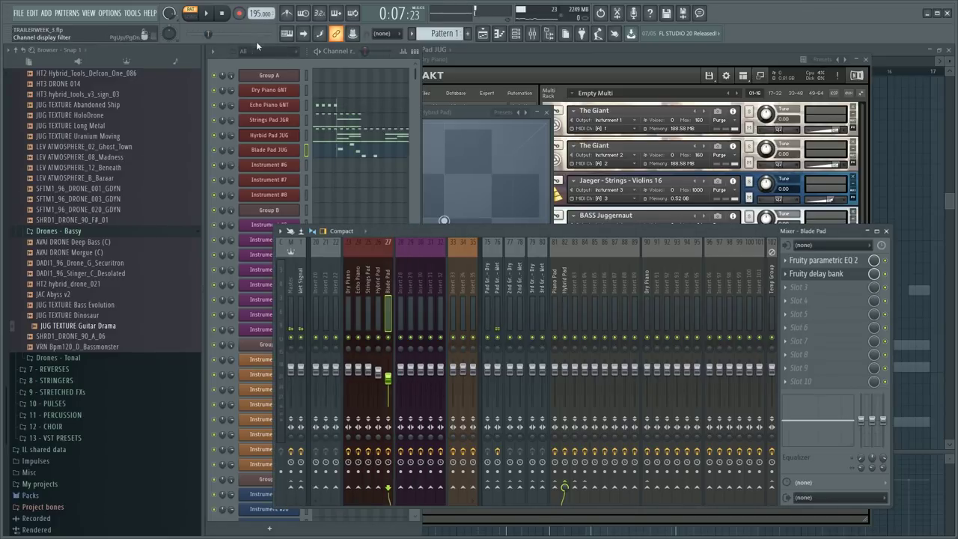
- Play the full pattern from the start and lower the Pad Group - Dry fader to 81% (-4.4 dB)
key(space)
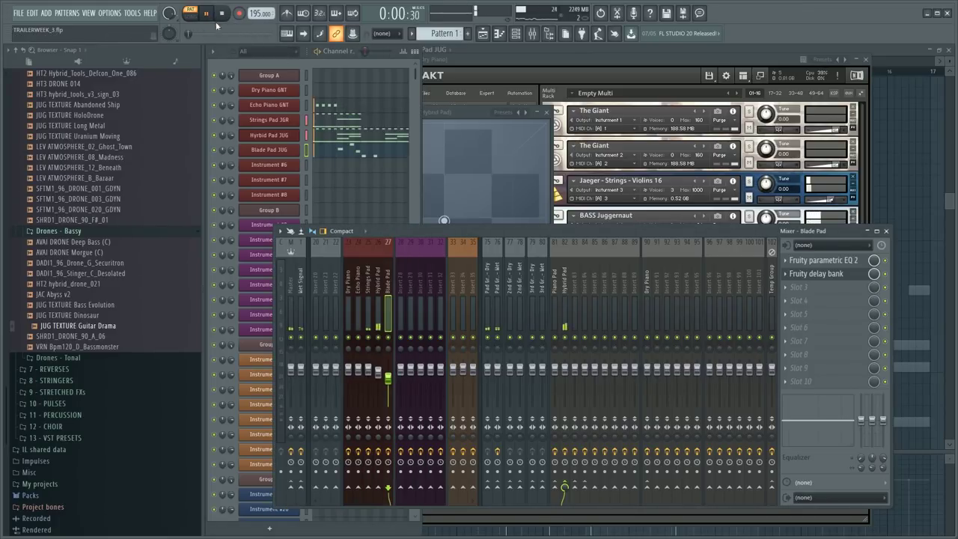
click(358, 295)
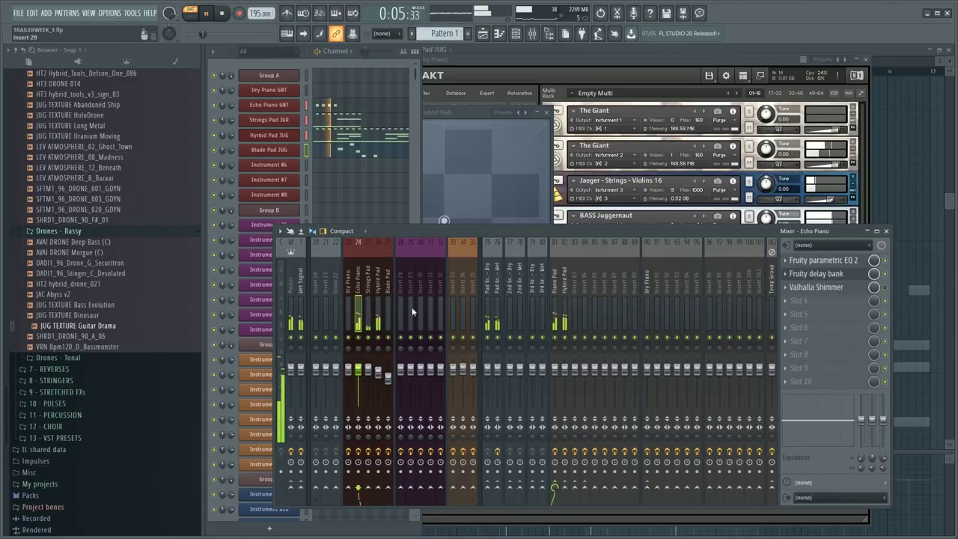
click(489, 293)
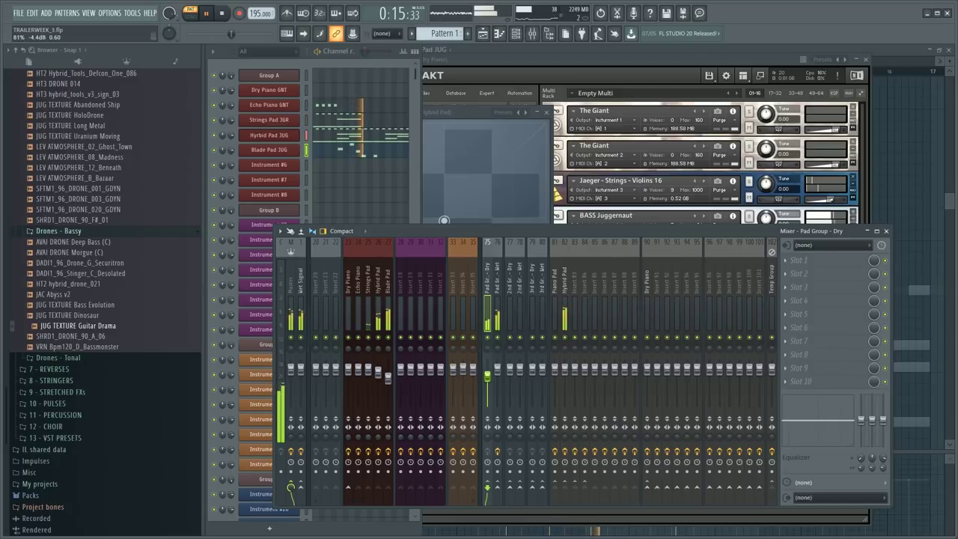
- Stop playback and duplicate the Echo Piano GNT notes from bars 1–4 into bars 5–8
key(space)
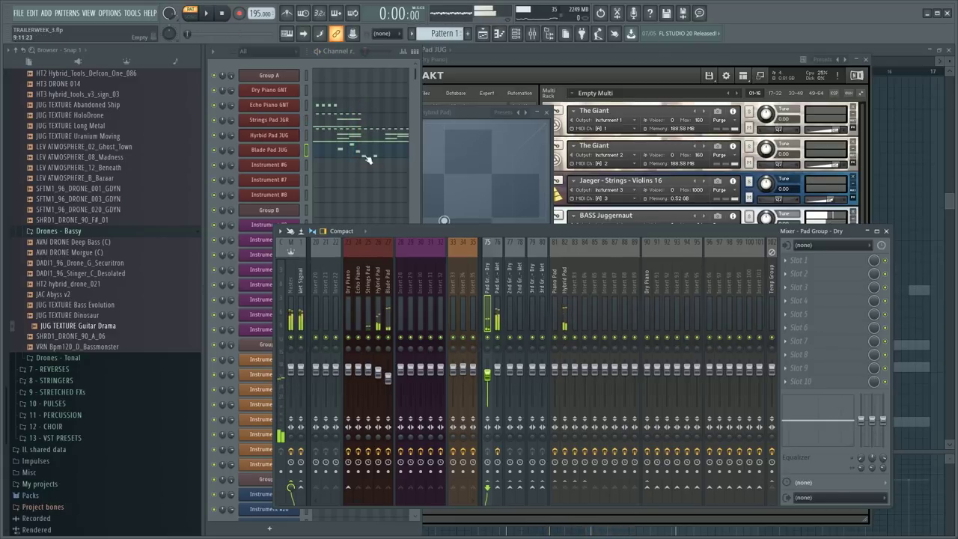
click(350, 118)
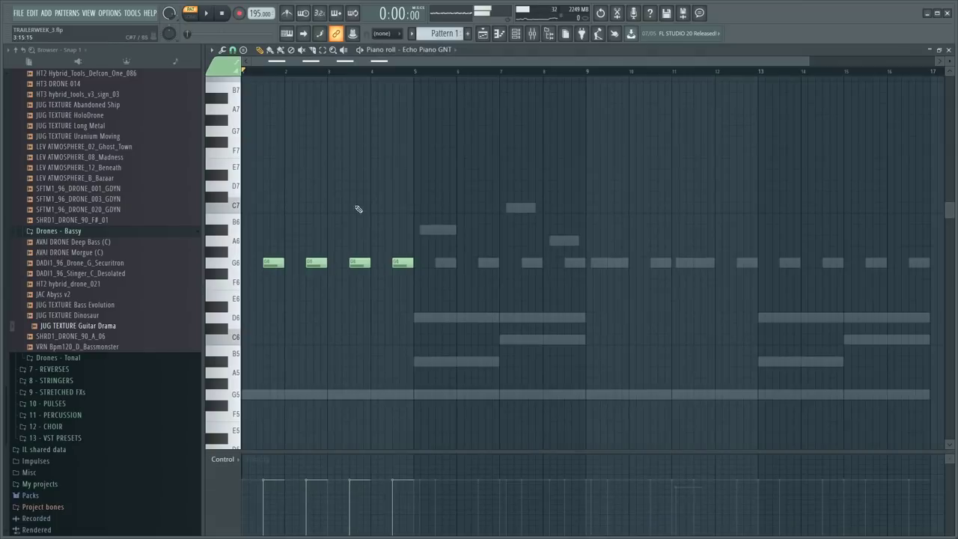
drag(416, 75, 3, 100)
ctrl+click(412, 74)
drag(416, 76, 243, 76)
key(ctrl+b)
ctrl+click(434, 75)
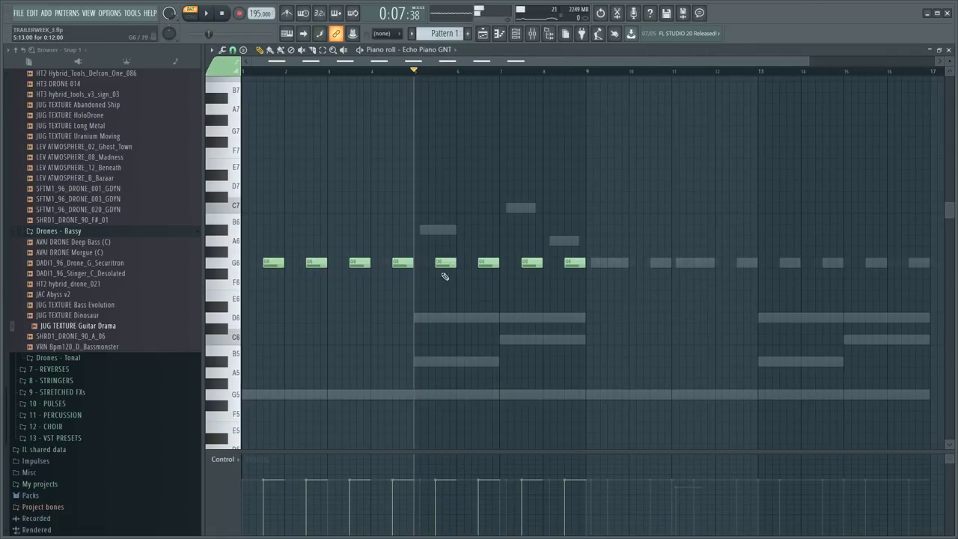
- Add short D6 notes at bars 5 and 7 of Echo Piano GNT during playback and lower their velocity
click(413, 318)
key(space)
click(502, 318)
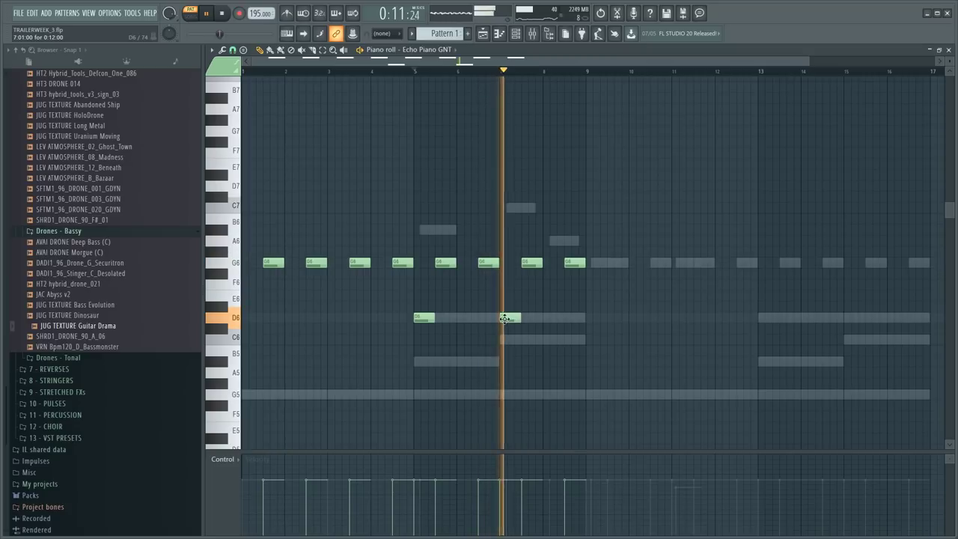
drag(541, 303, 327, 355)
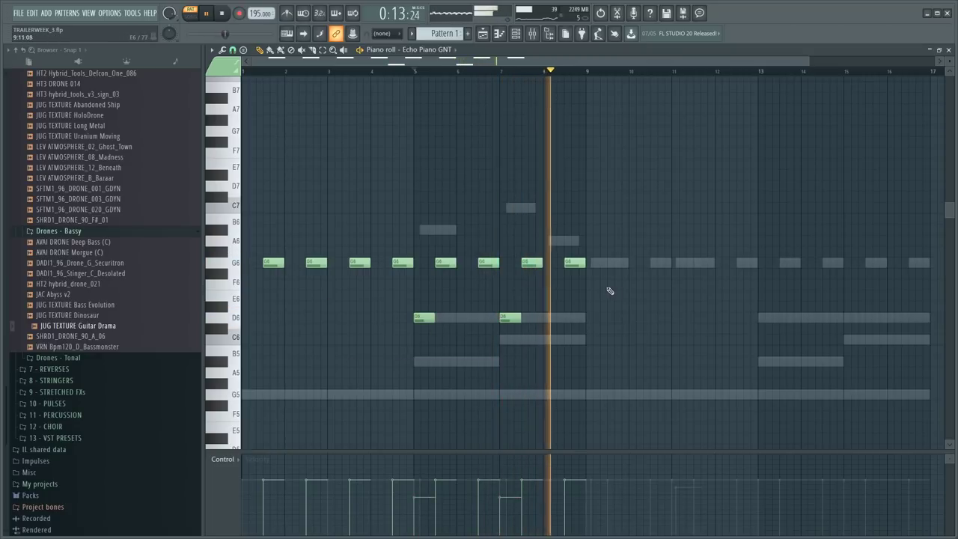
- Stop playback and shift the whole Blade Pad JUG melody slightly earlier so its first A#6 note starts exactly at bar 5
double_click(558, 240)
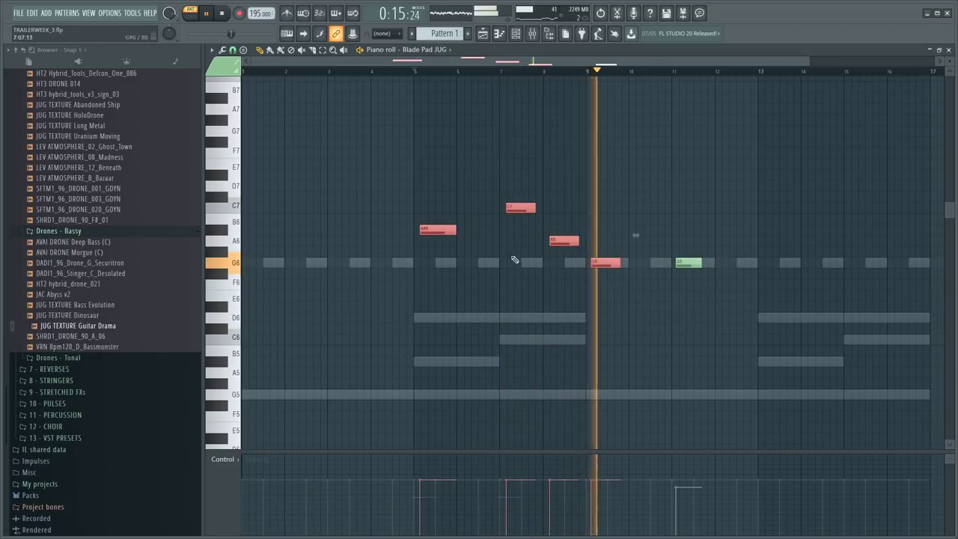
ctrl+shift+click(683, 264)
key(space)
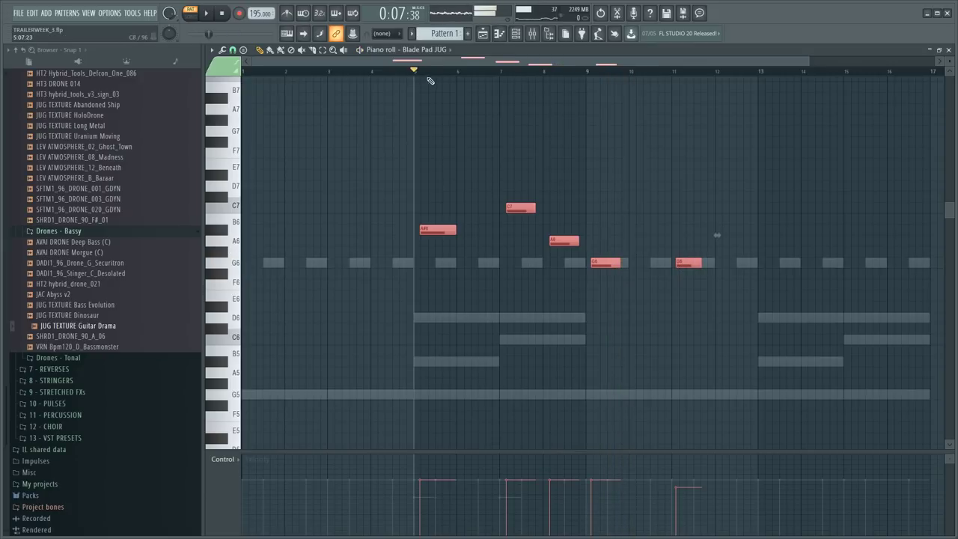
scroll(427, 78, up, 3)
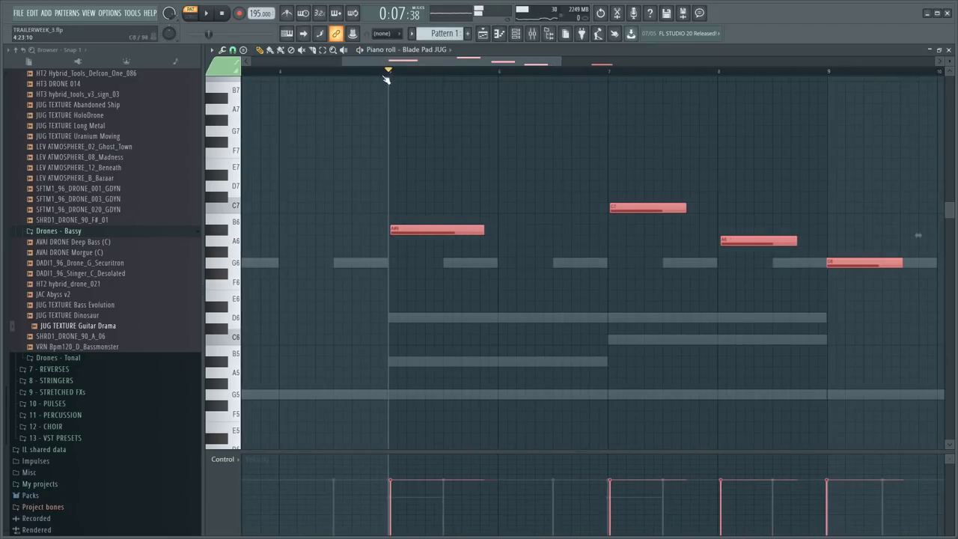
scroll(390, 71, up, 4)
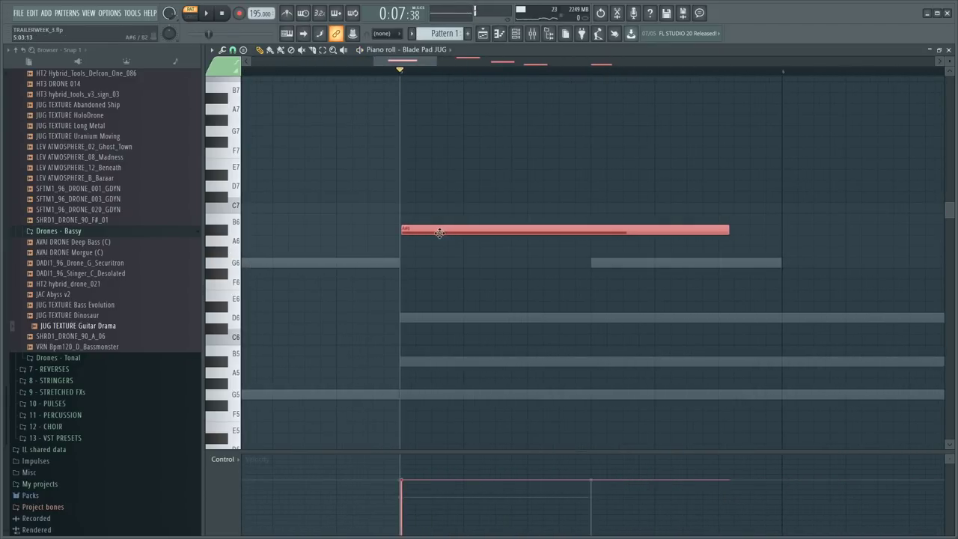
scroll(501, 72, down, 5)
key(ctrl+d)
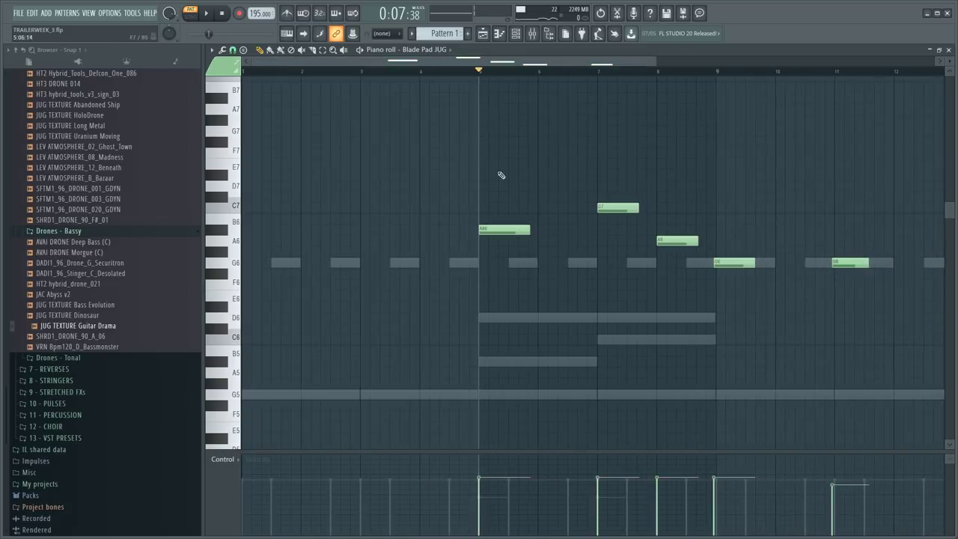
- Check the Strings Pad JGR notes and return to the Echo Piano GNT notes for editing
double_click(529, 264)
scroll(557, 75, down, 3)
key(F6)
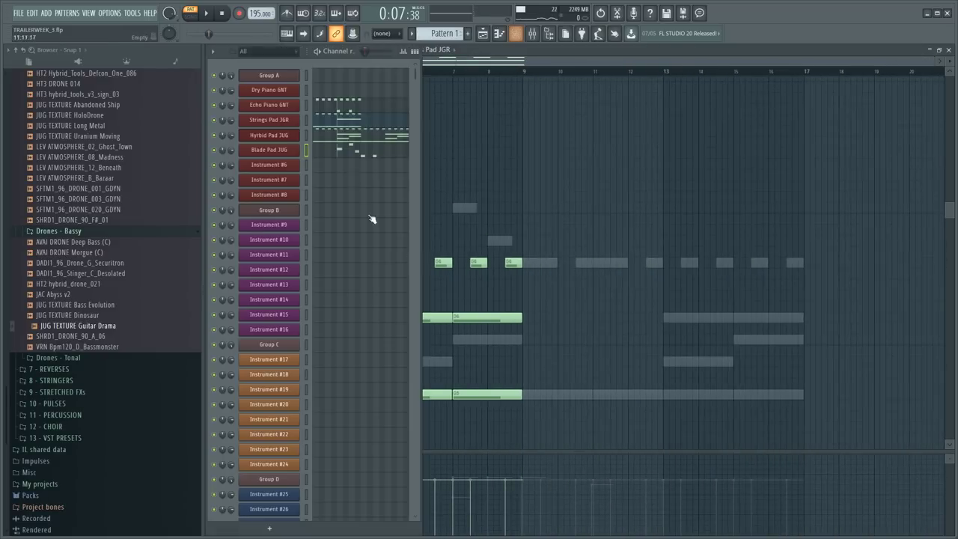
click(337, 113)
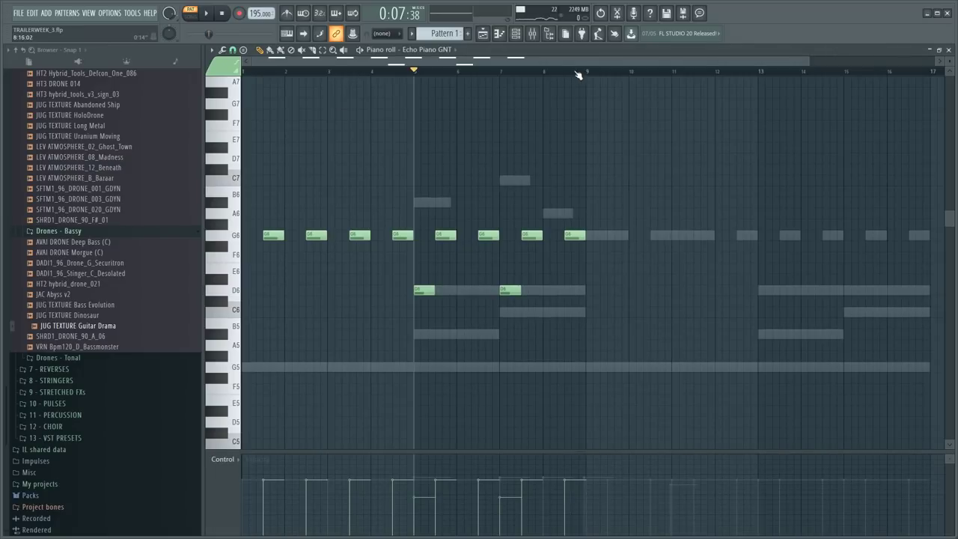
- Try to duplicate the Echo Piano GNT notes of bars 5–8 into bars 9–12
drag(587, 73, 401, 83)
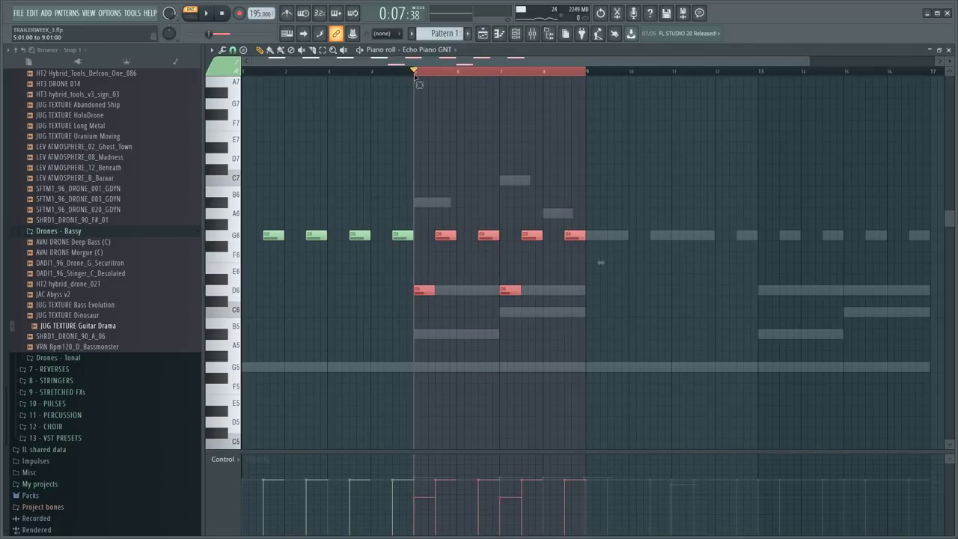
key(ctrl+b)
key(ctrl+d)
scroll(387, 88, down, 2)
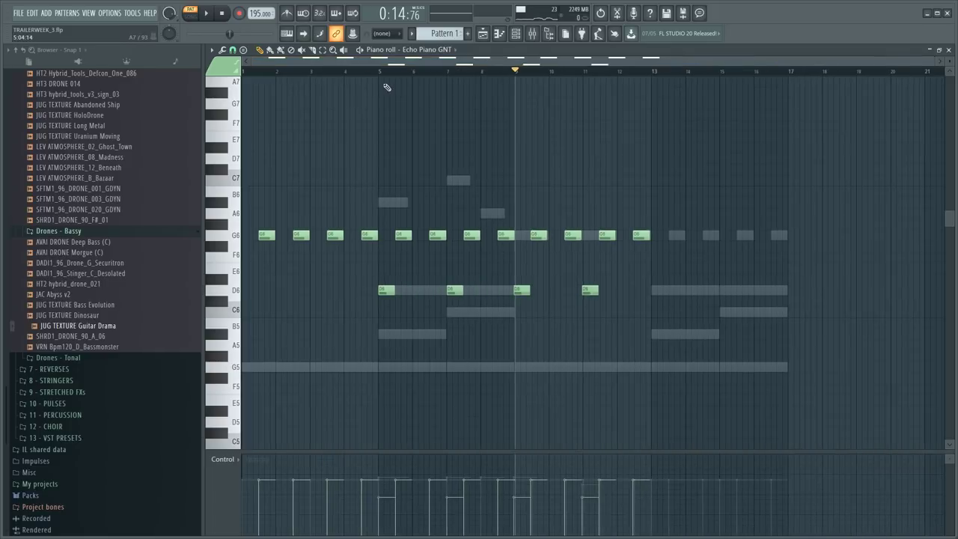
- Replace the slightly offset copy with a bar-aligned duplicate of the Echo Piano GNT notes from bars 5–8 in bars 9–12
scroll(384, 73, up, 2)
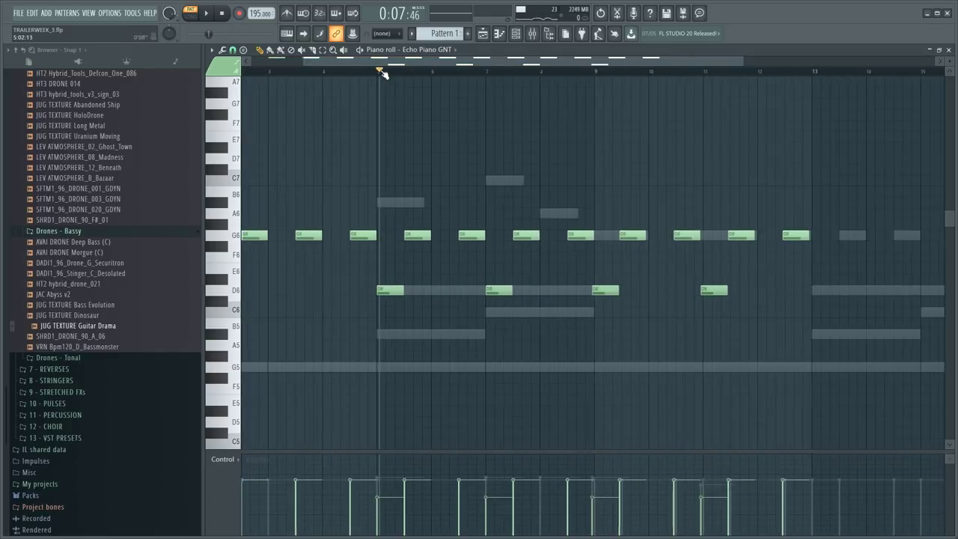
drag(380, 72, 805, 73)
ctrl+drag(591, 211, 900, 400)
ctrl+click(396, 73)
click(235, 52)
click(254, 76)
ctrl+drag(378, 72, 601, 99)
key(ctrl+b)
ctrl+click(615, 73)
- Duplicate the Echo Piano GNT notes of bars 9–12 into bars 13–16
scroll(615, 72, down, 2)
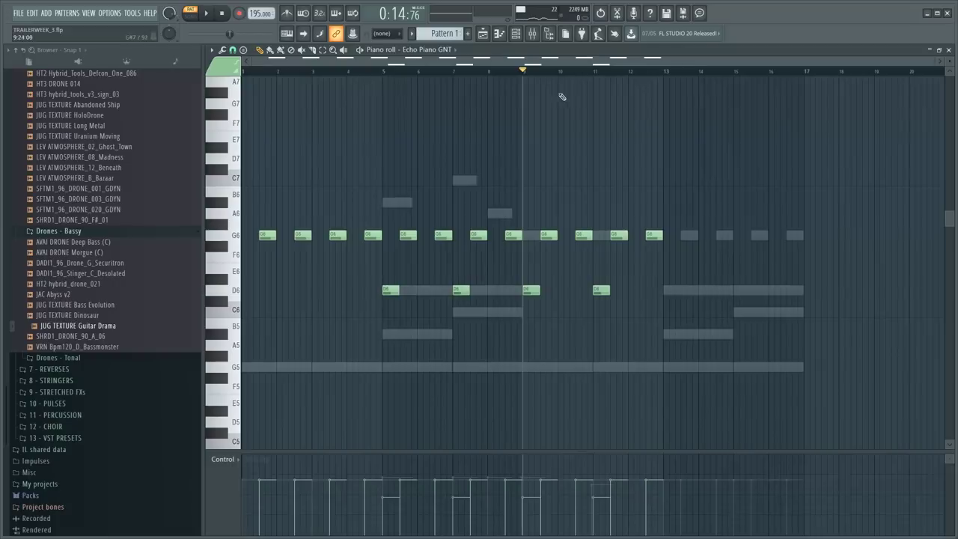
drag(529, 75, 660, 85)
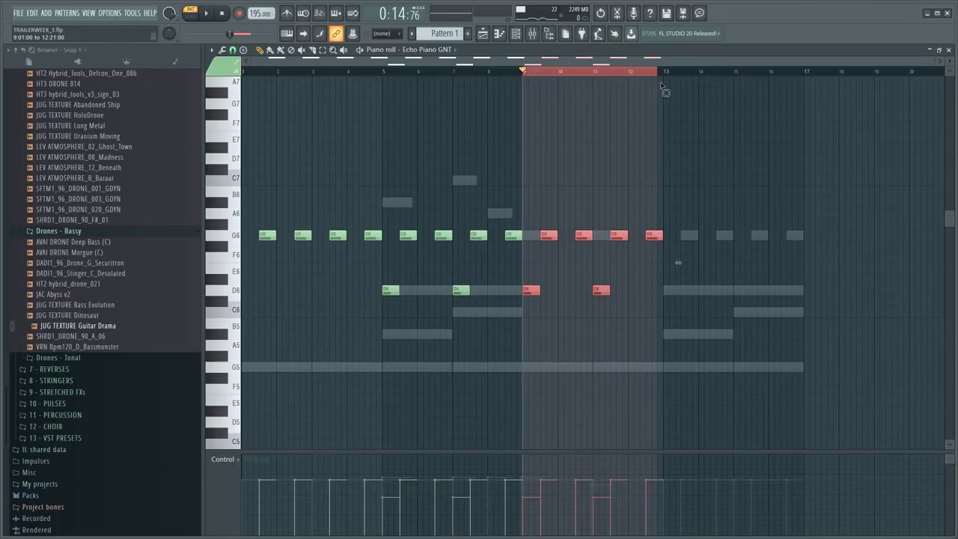
key(ctrl+b)
ctrl+click(675, 75)
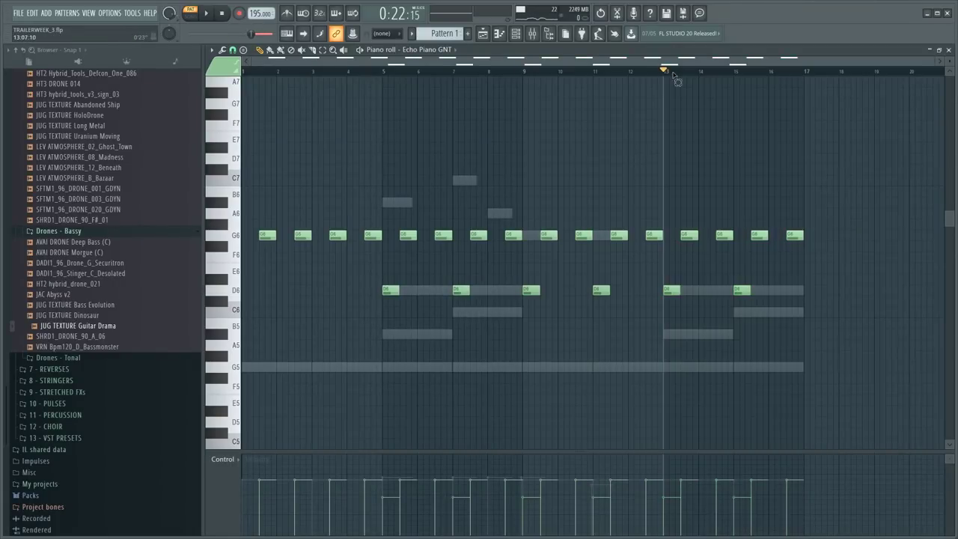
- Switch to the Hybrid Pad JUG notes and play the pattern from bar 7 into bar 9
double_click(706, 293)
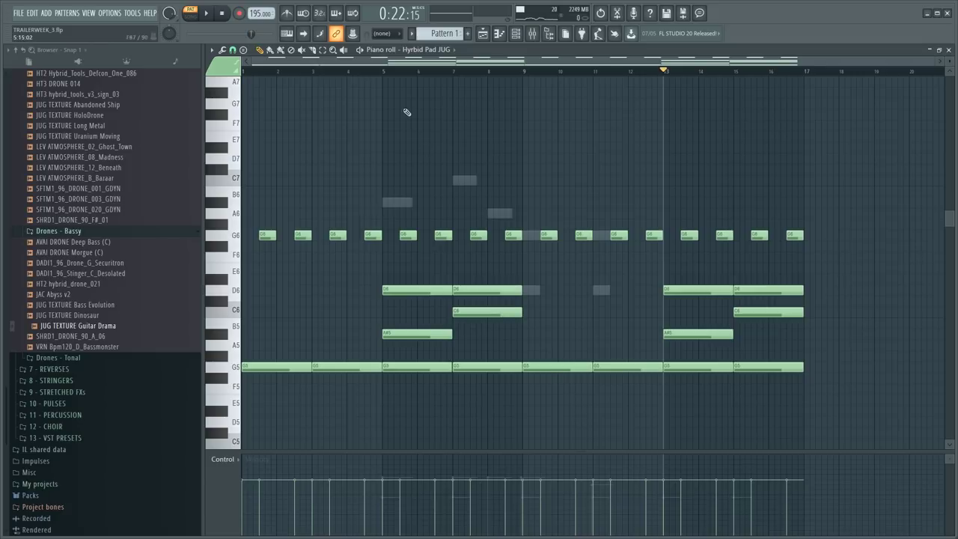
key(space)
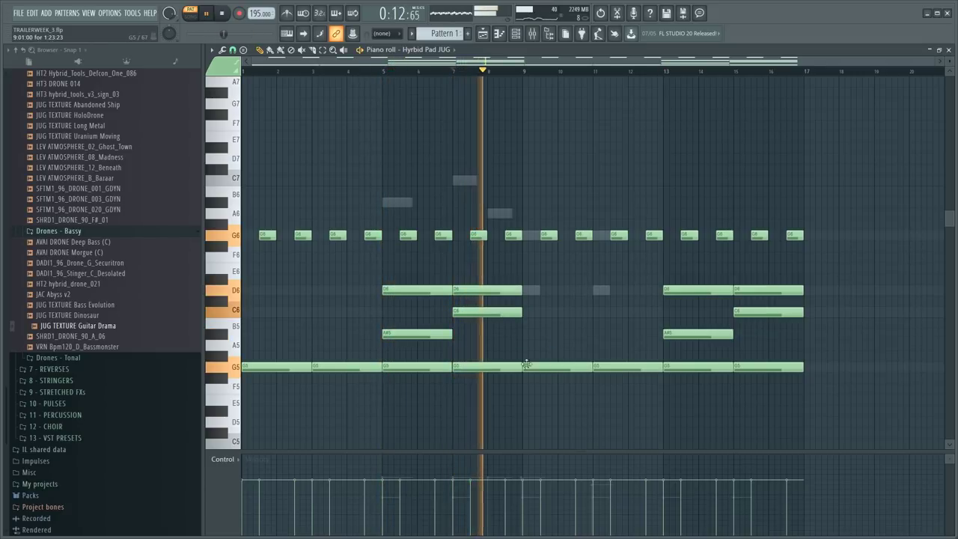
key(F6)
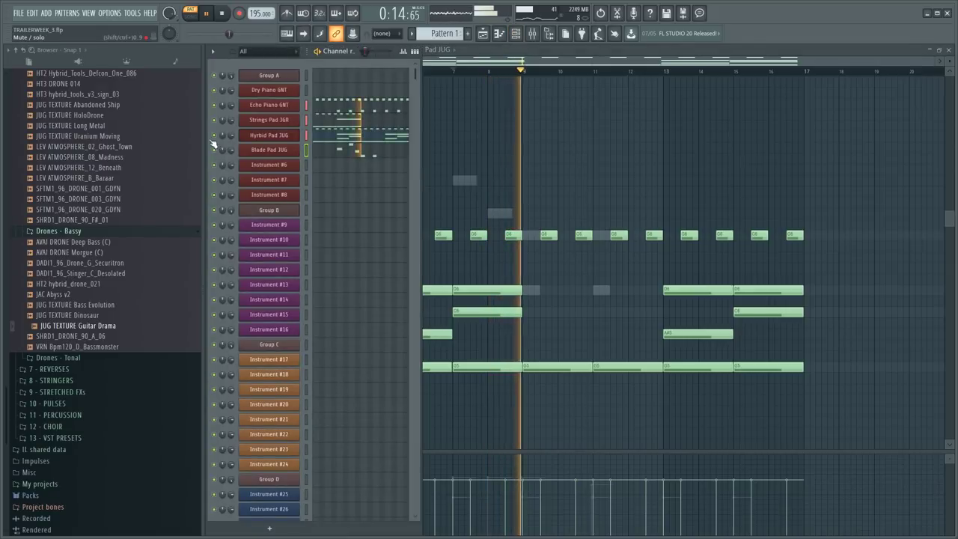
key(F6)
key(space)
- Close the unneeded note properties and add a two-bar G4 note at bar 9 of Hybrid Pad JUG
double_click(554, 363)
scroll(537, 366, down, 1)
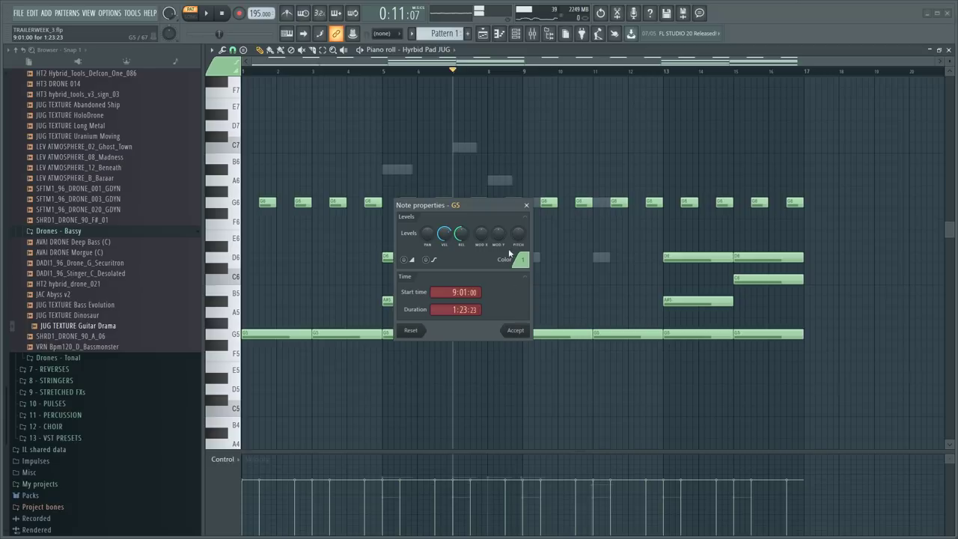
click(527, 207)
scroll(537, 353, down, 6)
drag(535, 337, 525, 273)
- Play the passage around bar 9 and add a second two-bar G4 note at bar 11
key(space)
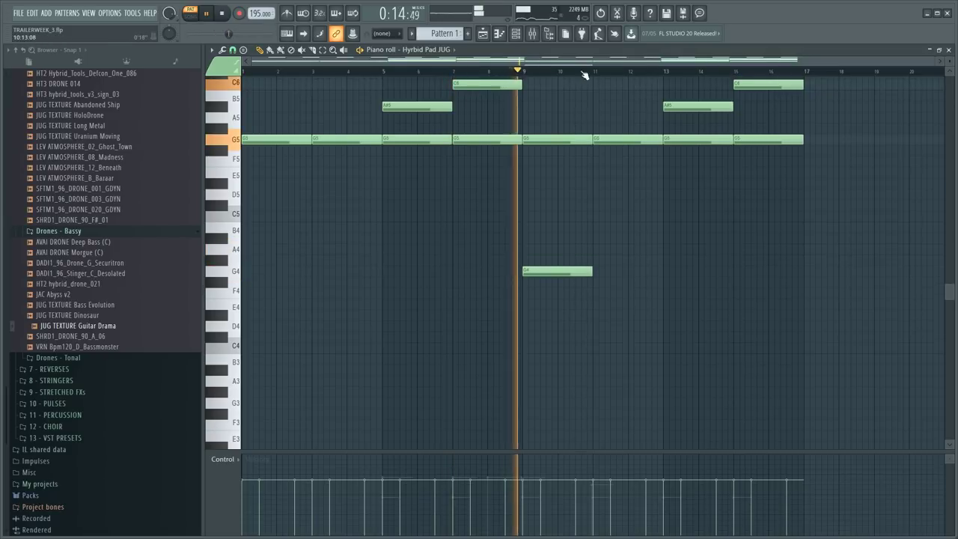
scroll(644, 72, up, 3)
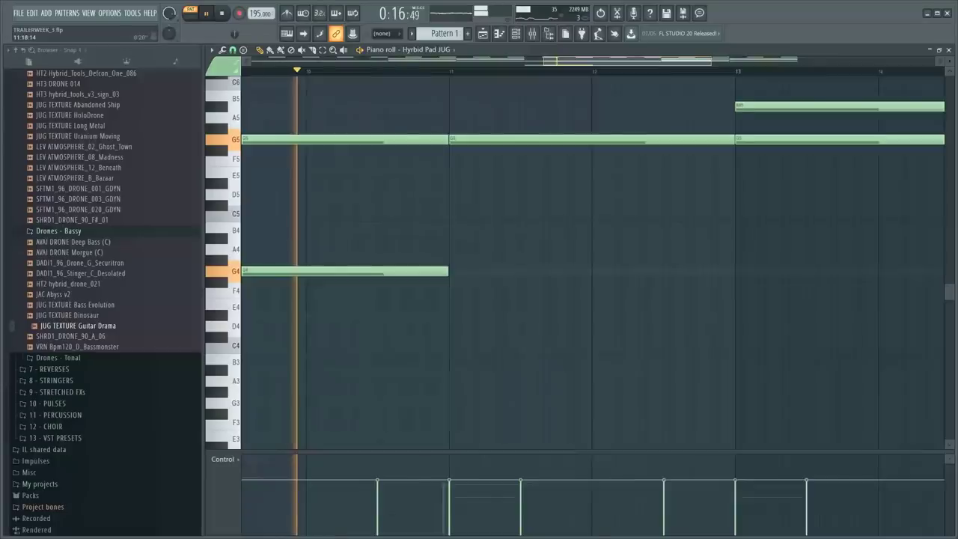
scroll(523, 229, down, 3)
click(567, 268)
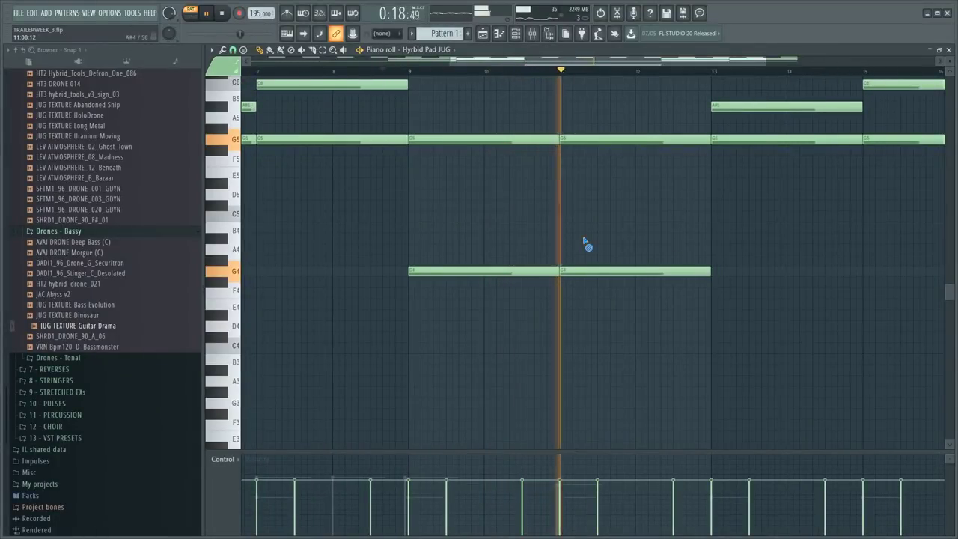
key(space)
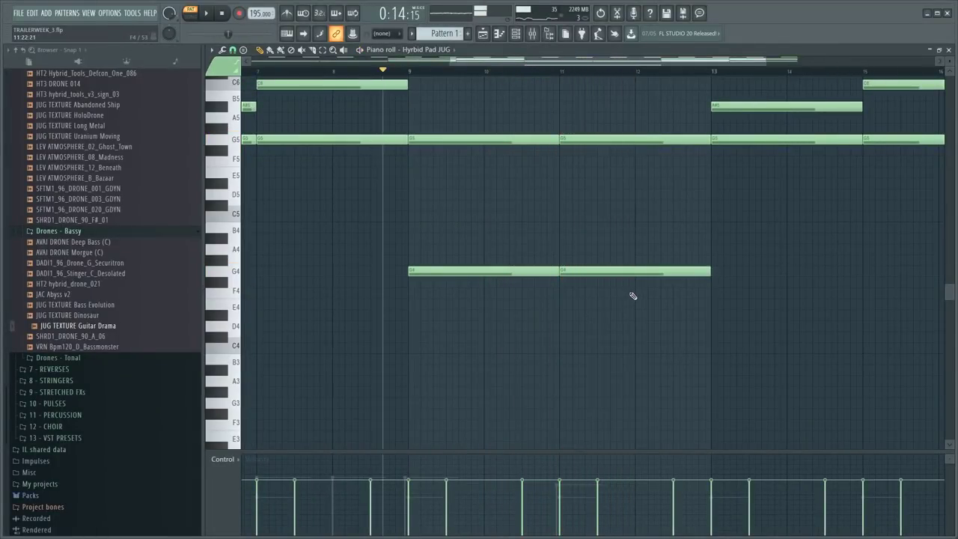
- Continue the low line with a one-bar F4 at bar 12 and a two-bar D#4 at bar 13, and lower bar 13's D6 to D#5
click(636, 292)
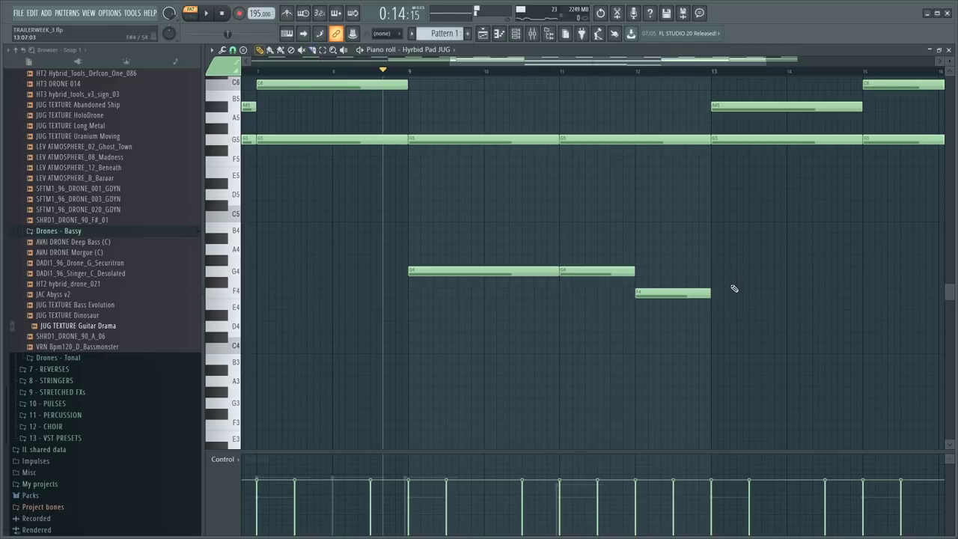
mouse_move(717, 300)
mouse_down()
mouse_move(708, 322)
mouse_move(708, 310)
mouse_up()
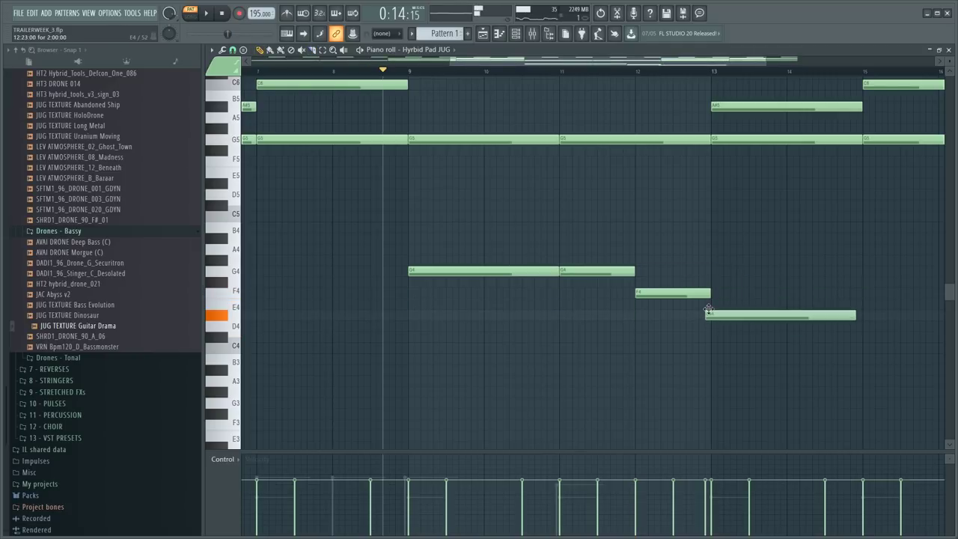
scroll(755, 62, down, 3)
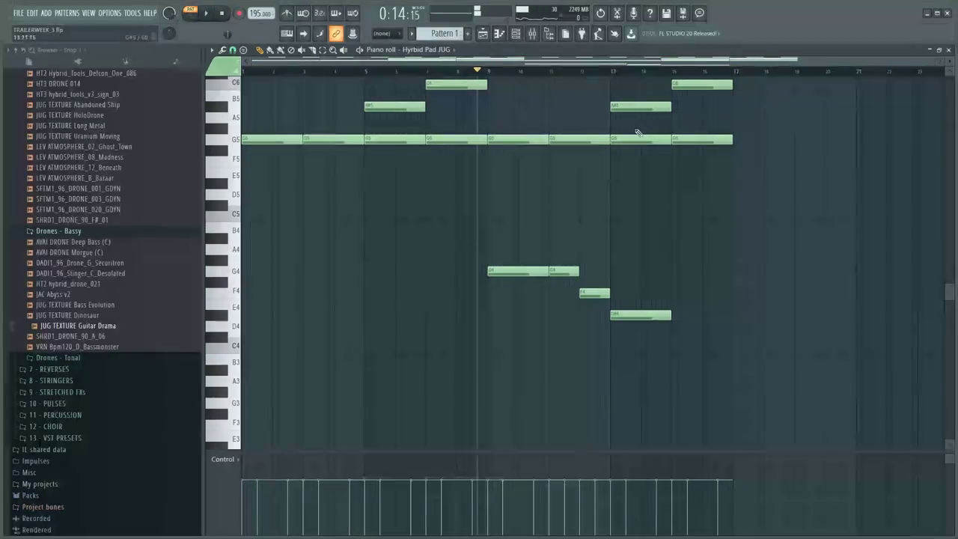
drag(648, 130, 646, 195)
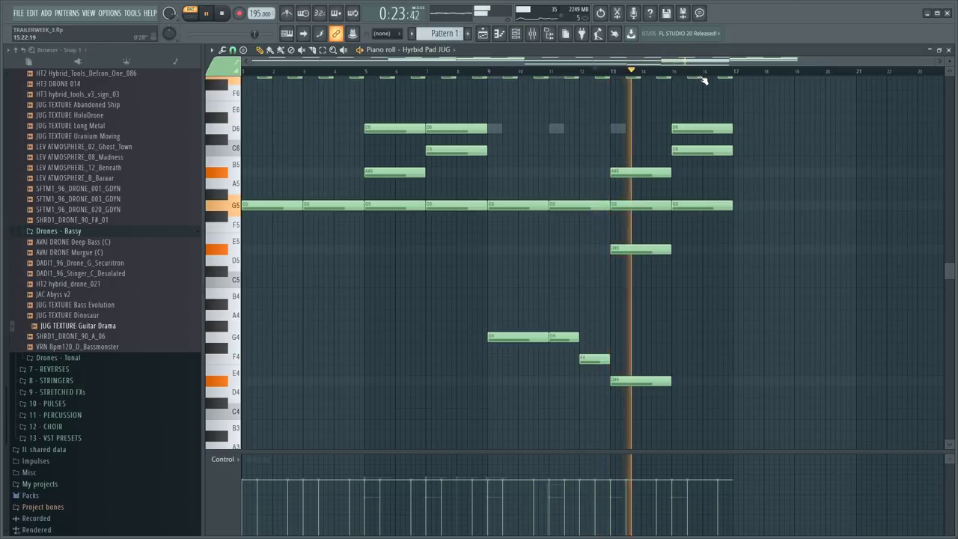
- Stop playback and lower the bar 15 chord's D6 to D#5 and its C6 to A#5
scroll(707, 82, up, 4)
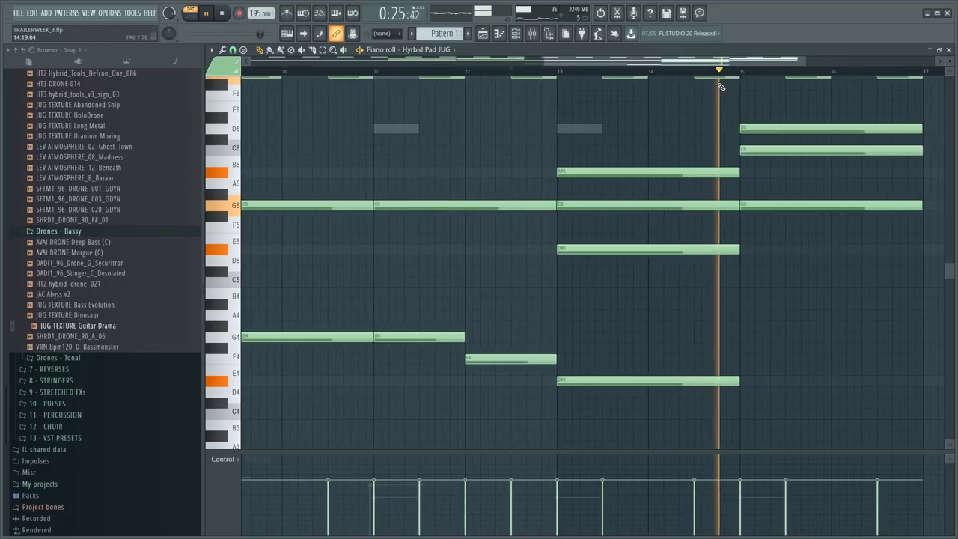
key(space)
scroll(742, 74, down, 1)
drag(737, 119, 737, 197)
key(ctrl+z)
drag(722, 129, 729, 234)
drag(737, 149, 739, 176)
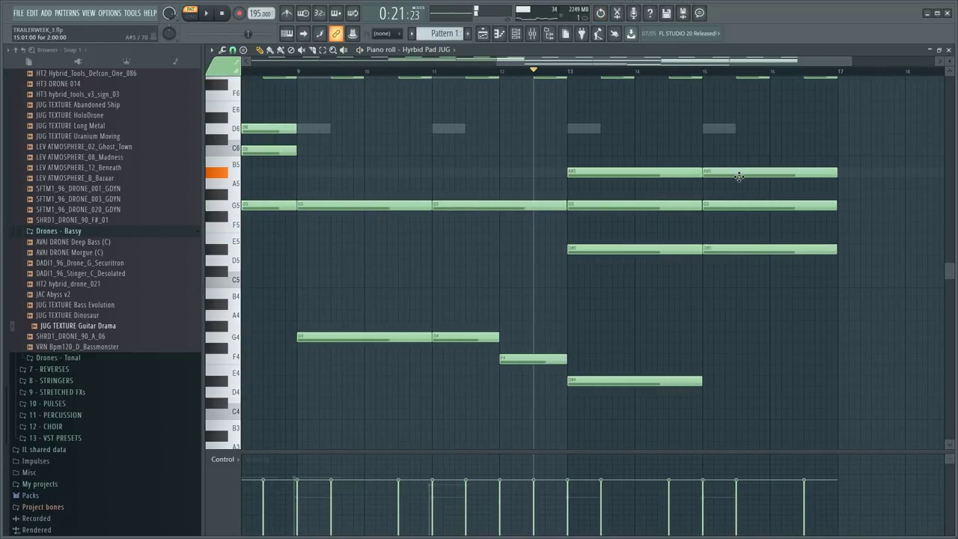
- Add a two-bar D#4 note at bar 15 and play the new chord passage from bar 12
key(space)
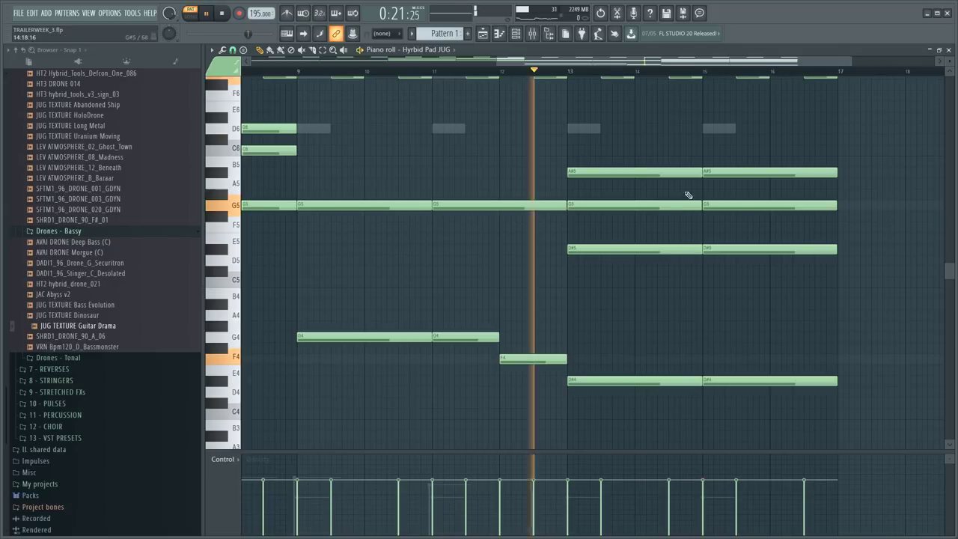
scroll(624, 78, down, 2)
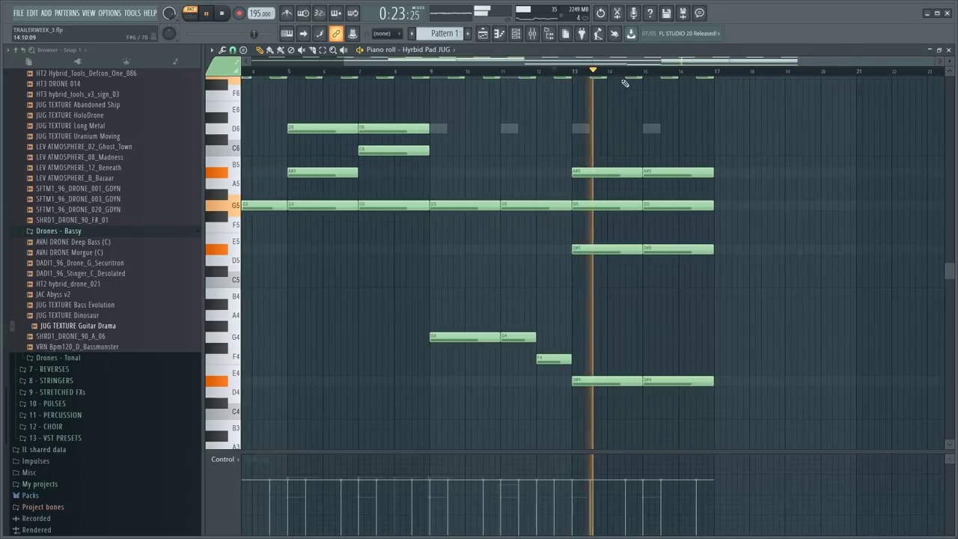
scroll(735, 79, up, 3)
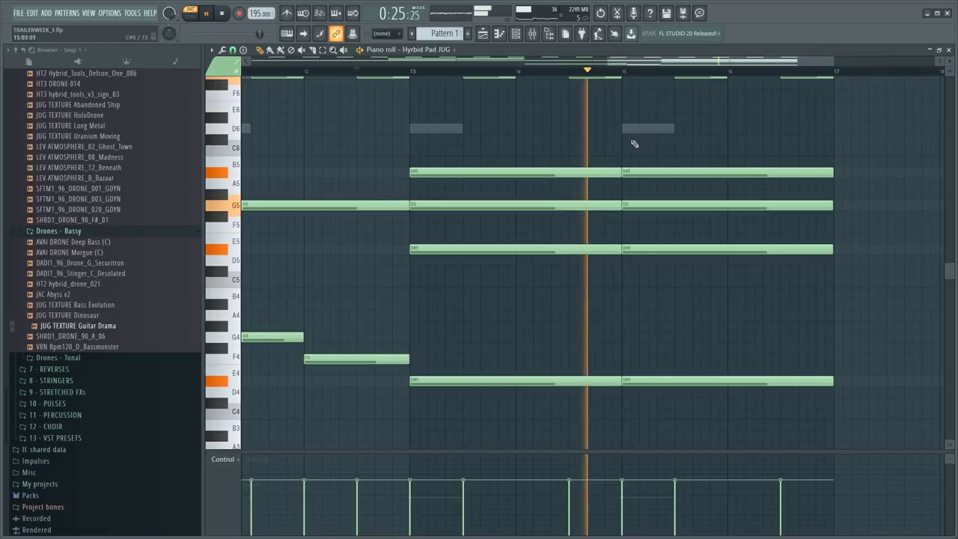
- Lower the bar 15 chord's A#5 note to A5 and play the changed passage
key(space)
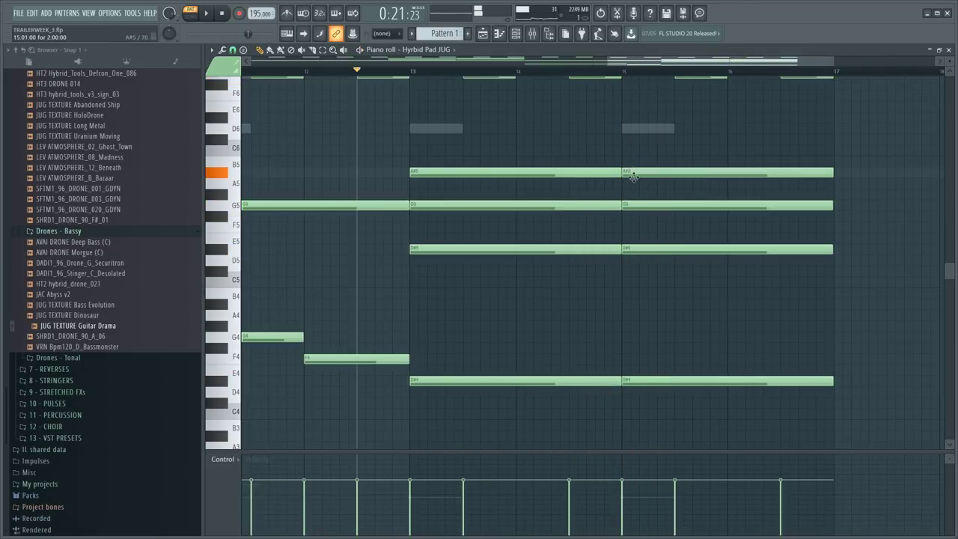
drag(632, 172, 632, 186)
scroll(609, 73, down, 2)
key(space)
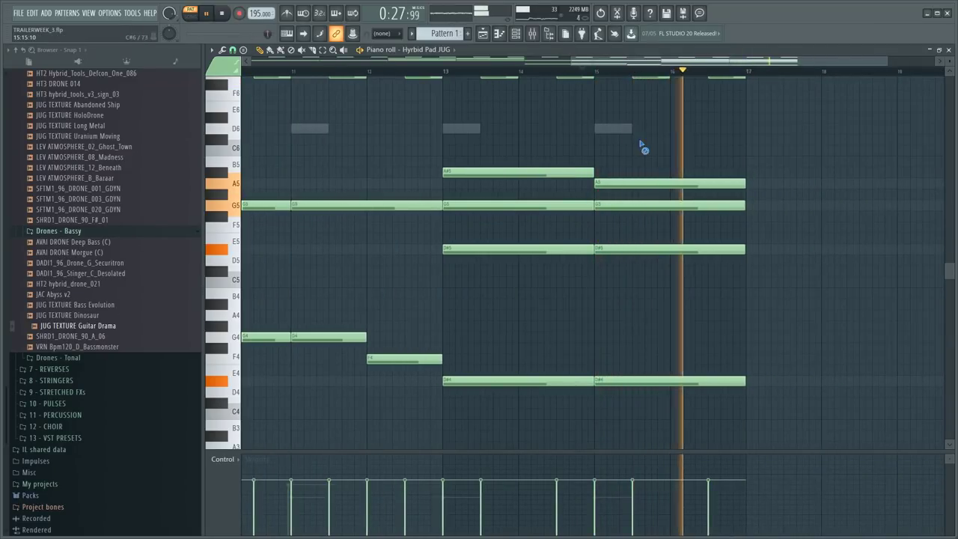
scroll(714, 72, down, 2)
key(space)
- Duplicate the bar 13–16 chords into bars 17–20 and add a two-bar A#4 note at bar 17
drag(554, 158, 783, 381)
key(ctrl+b)
ctrl+click(785, 217)
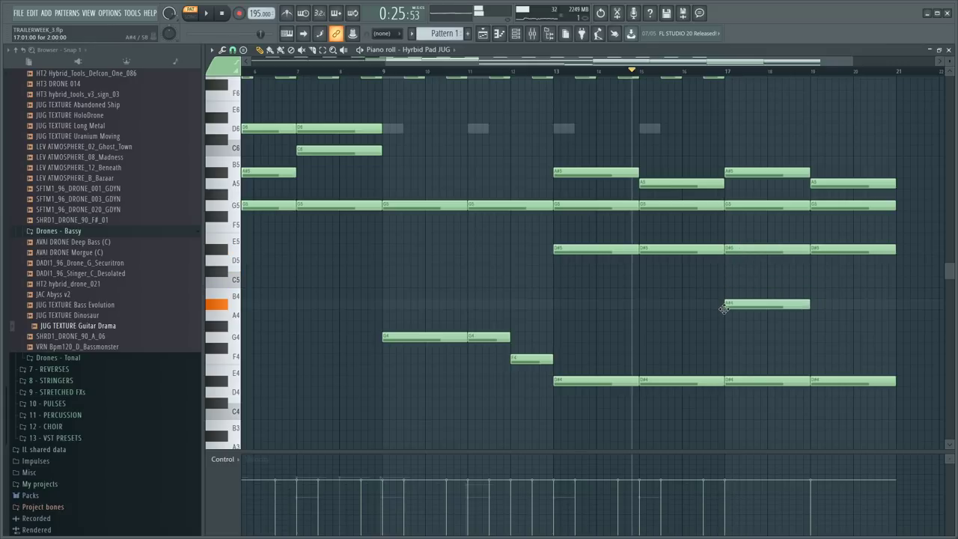
- Play the duplicated chords in bars 17–20 and stop playback
key(space)
scroll(663, 67, down, 2)
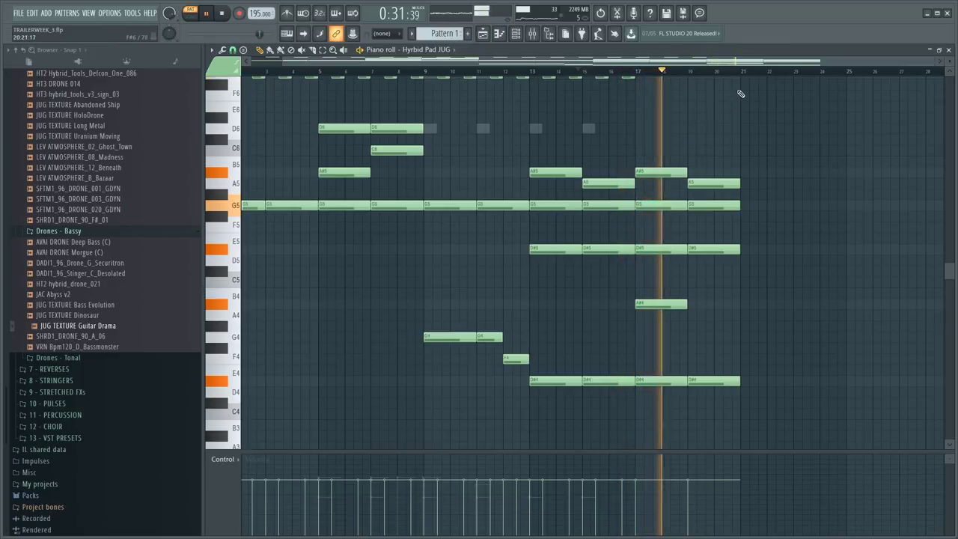
scroll(746, 78, up, 2)
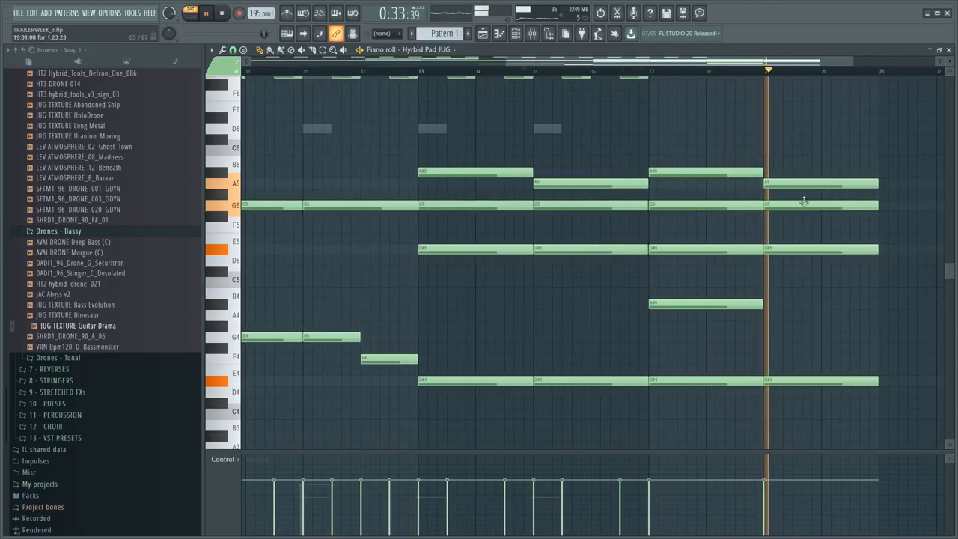
scroll(752, 139, down, 2)
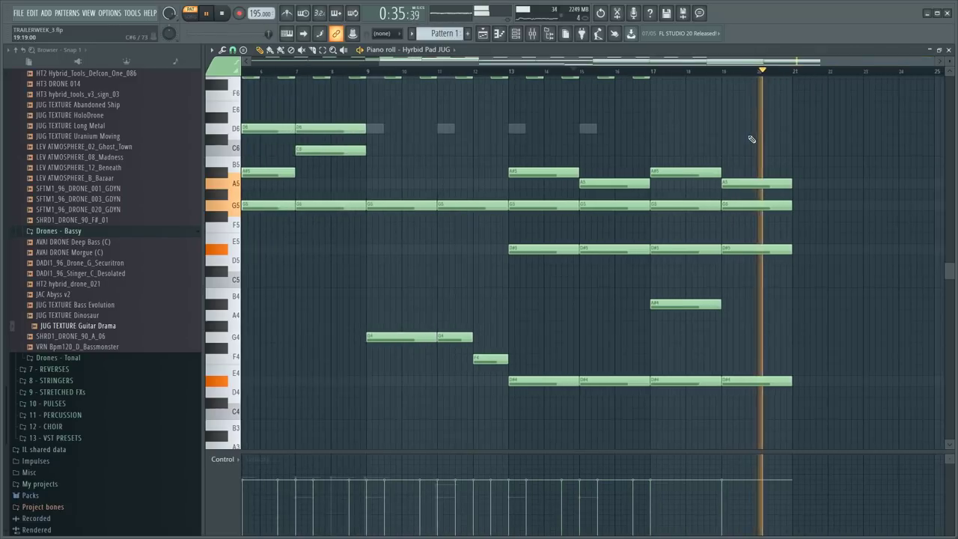
key(space)
- Extend the repeating G6 notes through bars 17–20 with four copied notes
drag(693, 62, 795, 65)
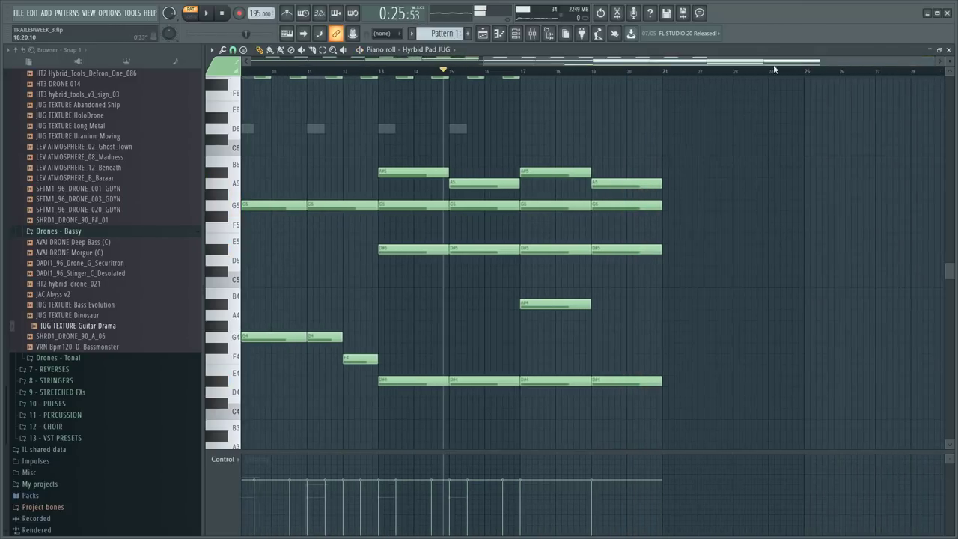
scroll(659, 77, down, 2)
scroll(607, 192, up, 3)
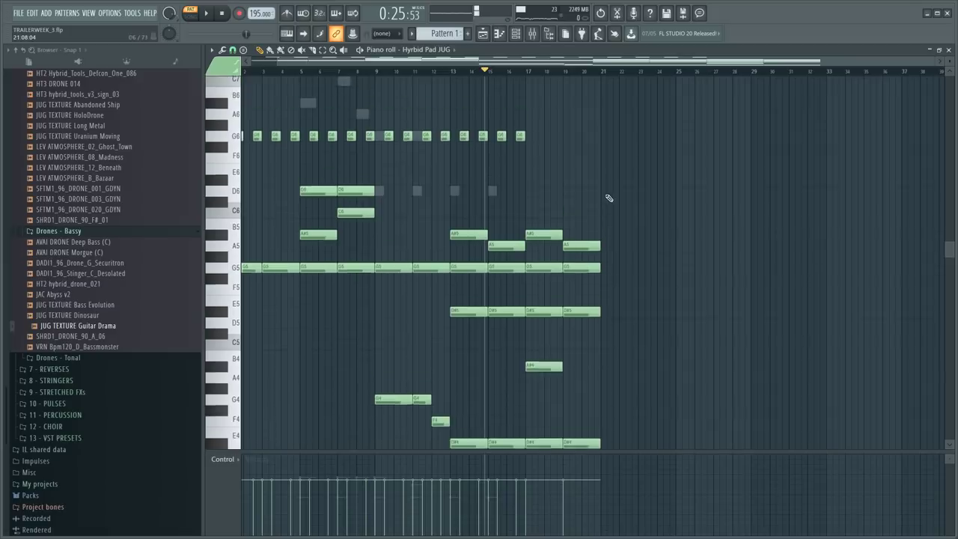
scroll(576, 215, down, 3)
scroll(585, 72, up, 2)
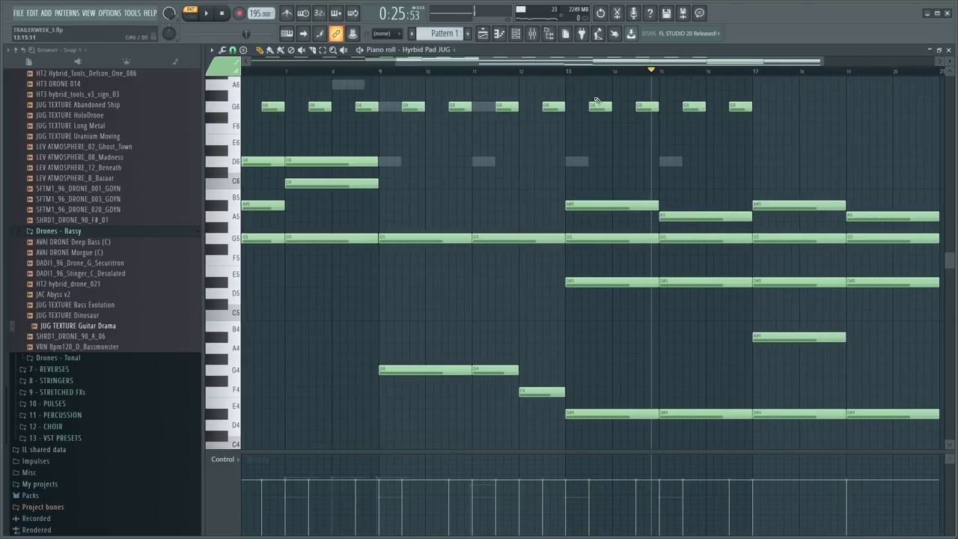
key(ctrl+v)
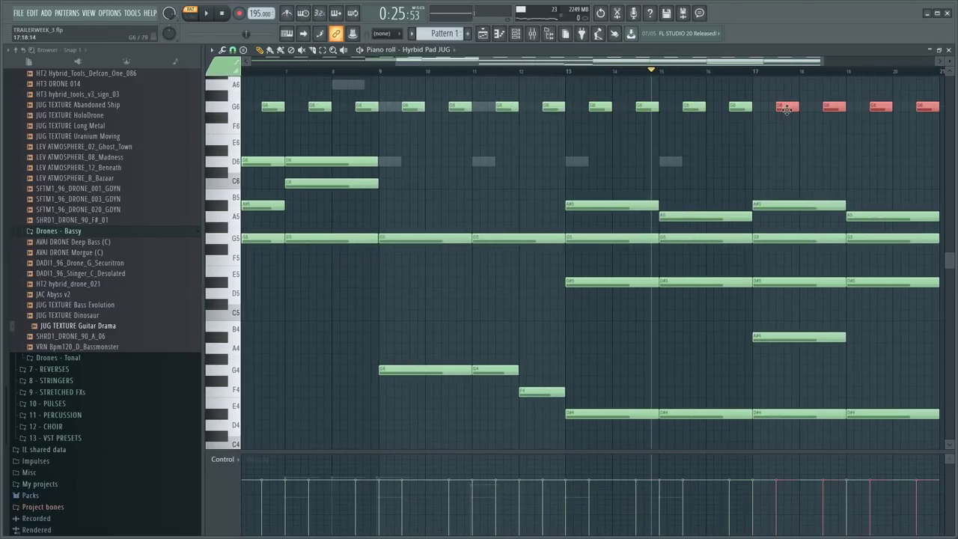
- Set the playback position to bar 5 and start playing the pad pattern
scroll(376, 69, down, 3)
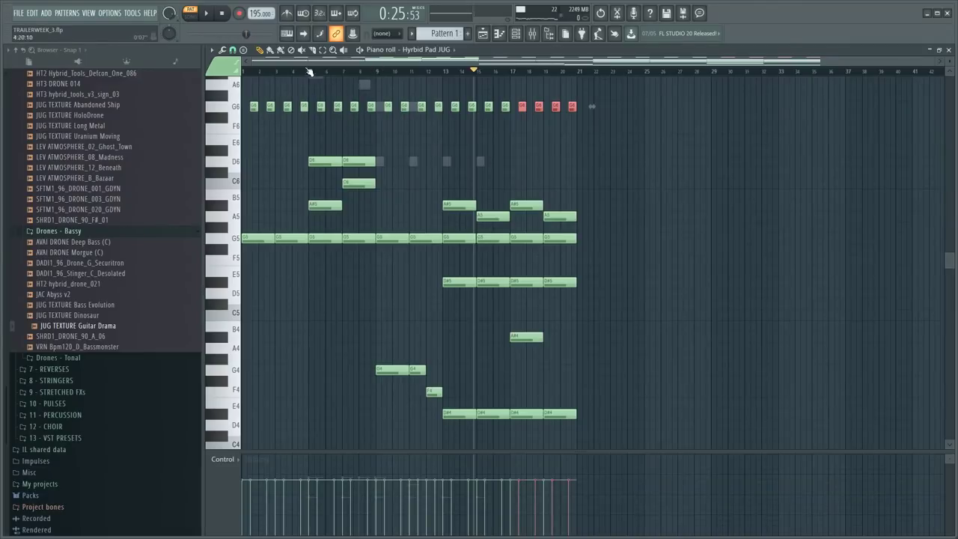
scroll(312, 74, up, 3)
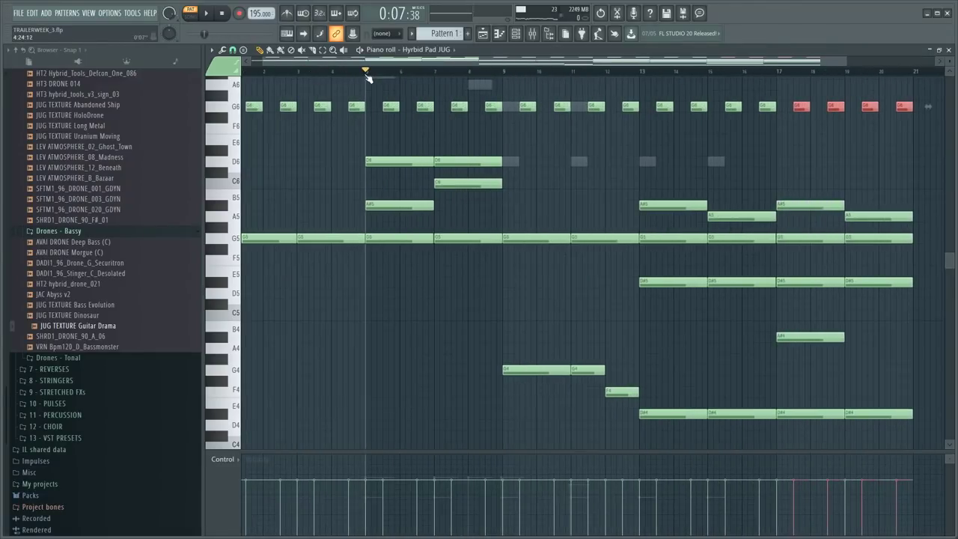
scroll(365, 76, down, 1)
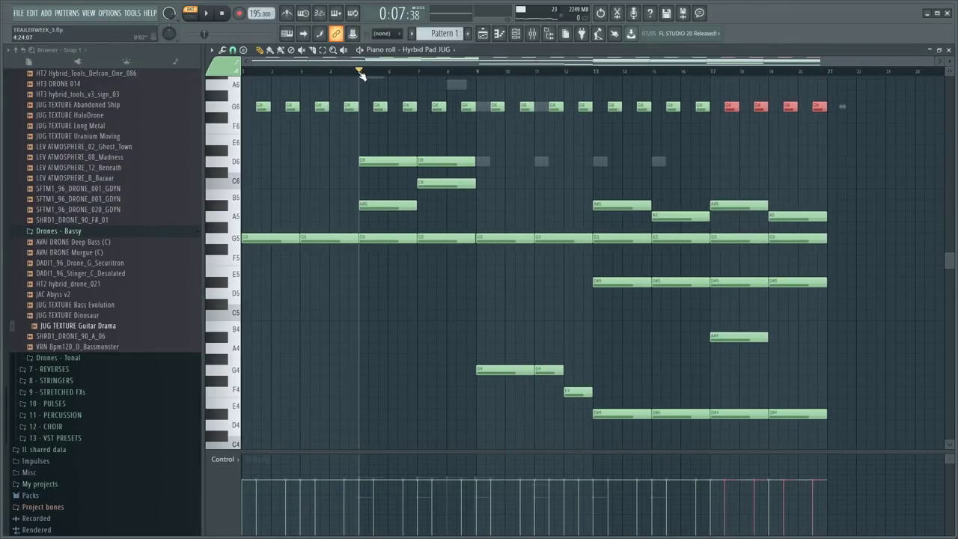
drag(360, 75, 128, 89)
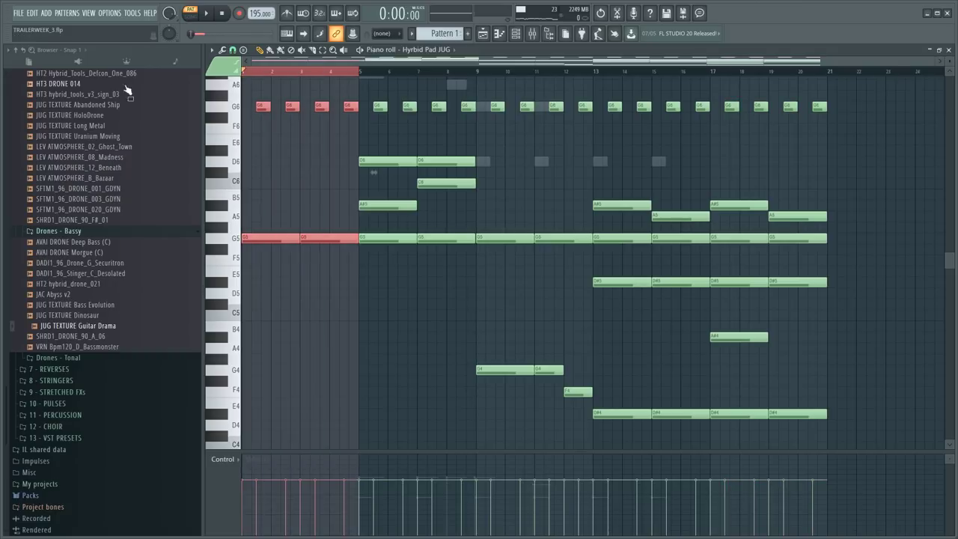
drag(361, 69, 588, 101)
click(374, 72)
key(space)
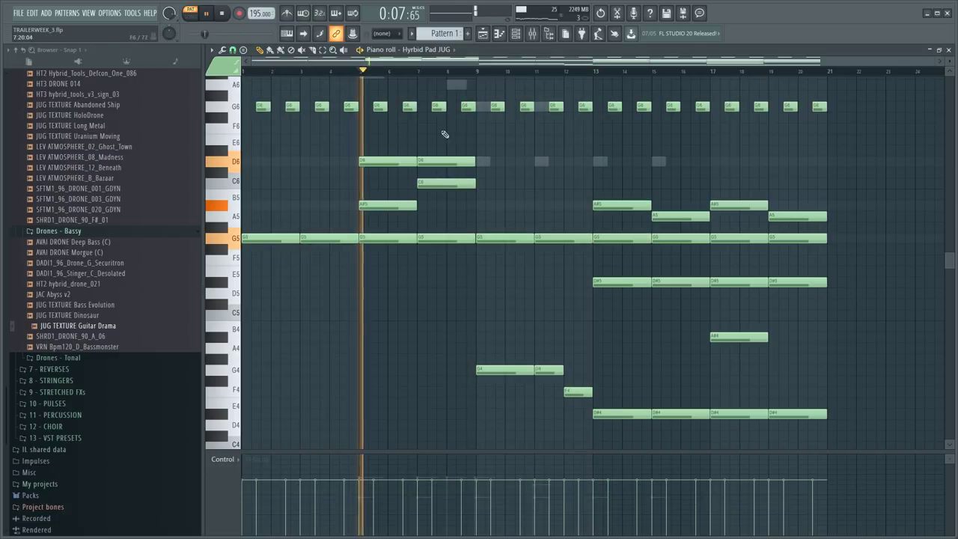
- Listen to the arrangement from bar 5 onward, examining the pad's notes and briefly checking the channel rack
scroll(409, 175, up, 1)
scroll(419, 150, up, 2)
scroll(434, 122, down, 4)
scroll(459, 199, up, 3)
scroll(401, 146, up, 1)
key(F6)
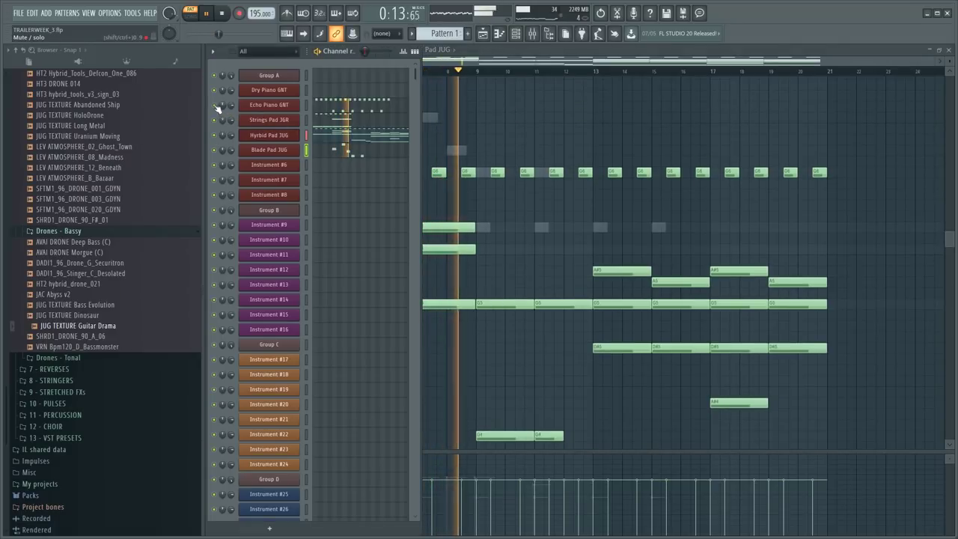
key(F6)
scroll(503, 187, down, 4)
scroll(512, 284, up, 2)
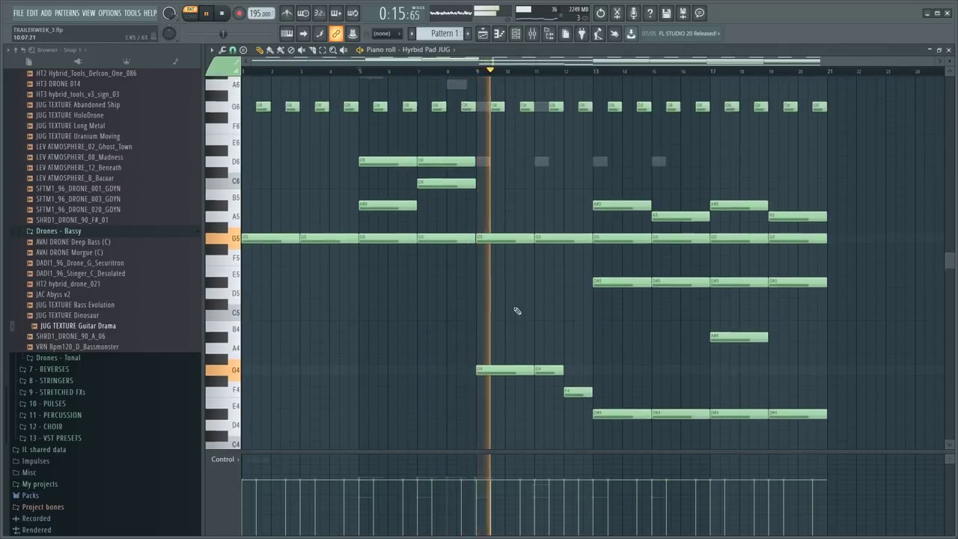
scroll(514, 313, up, 1)
scroll(551, 312, down, 1)
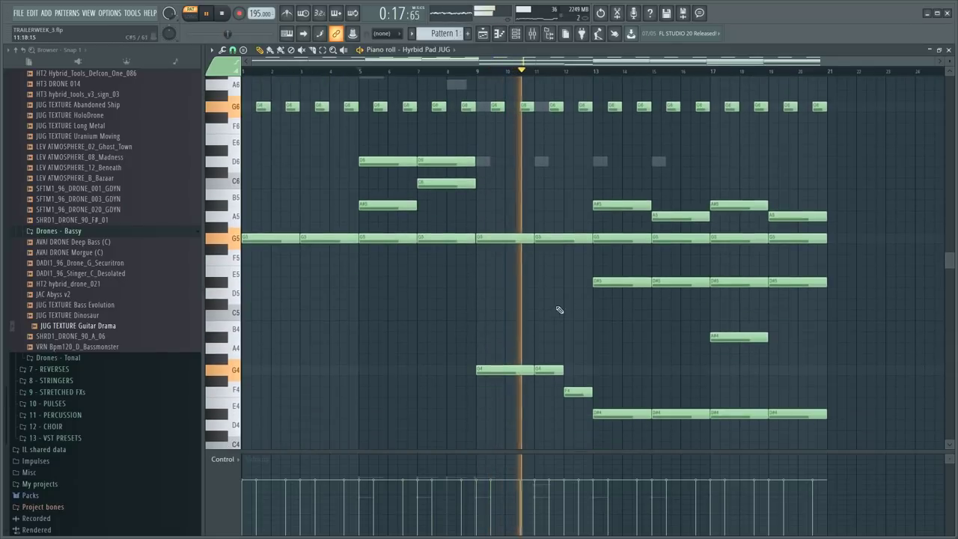
scroll(490, 187, up, 3)
scroll(491, 180, down, 1)
- Stop playback and move all pad notes from bar 9 onward so they start at bar 17
key(space)
drag(484, 141, 853, 442)
drag(483, 234, 718, 262)
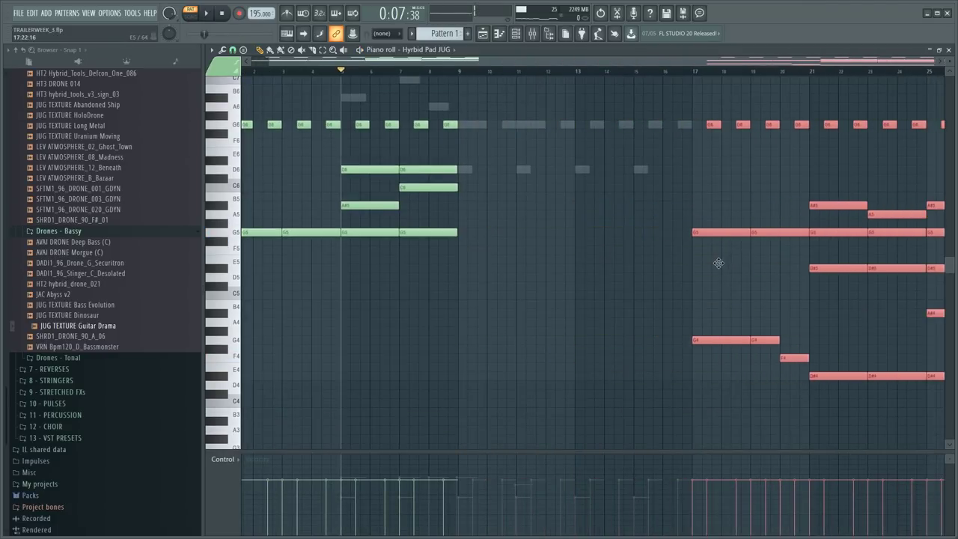
- Copy the G5 and G6 notes of bars 17–20 into bars 9–12, leaving out the G4 notes
drag(682, 103, 751, 348)
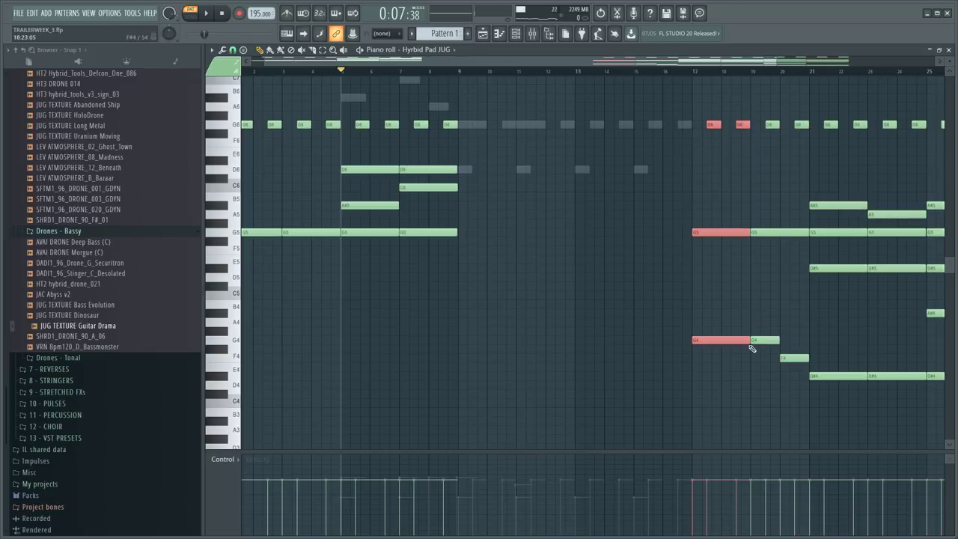
drag(685, 95, 799, 349)
key(ctrl+c)
key(ctrl+v)
drag(277, 233, 494, 239)
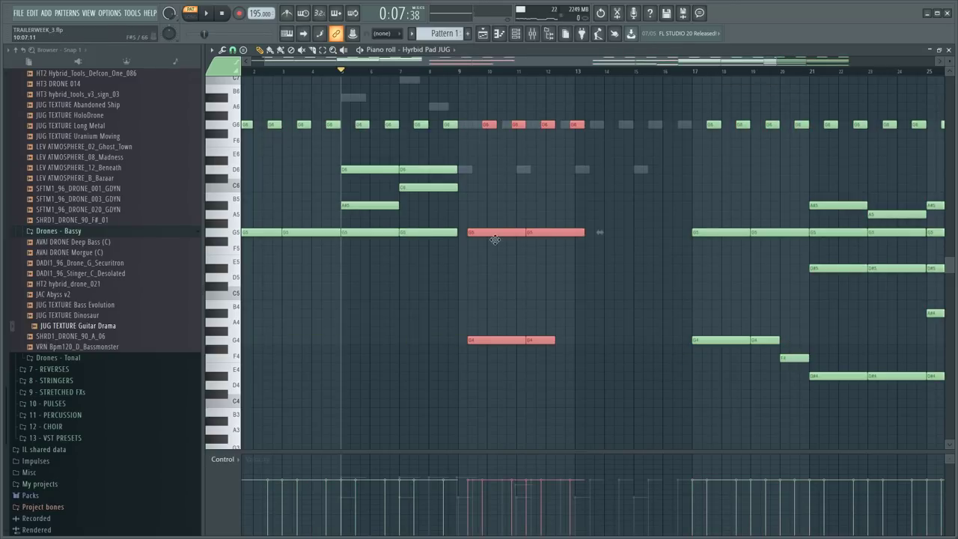
drag(483, 292, 524, 349)
- Move the section starting at bar 17 four bars on, so it starts at bar 21
scroll(697, 76, down, 2)
drag(493, 93, 756, 384)
drag(529, 232, 594, 229)
click(587, 241)
key(ctrl+z)
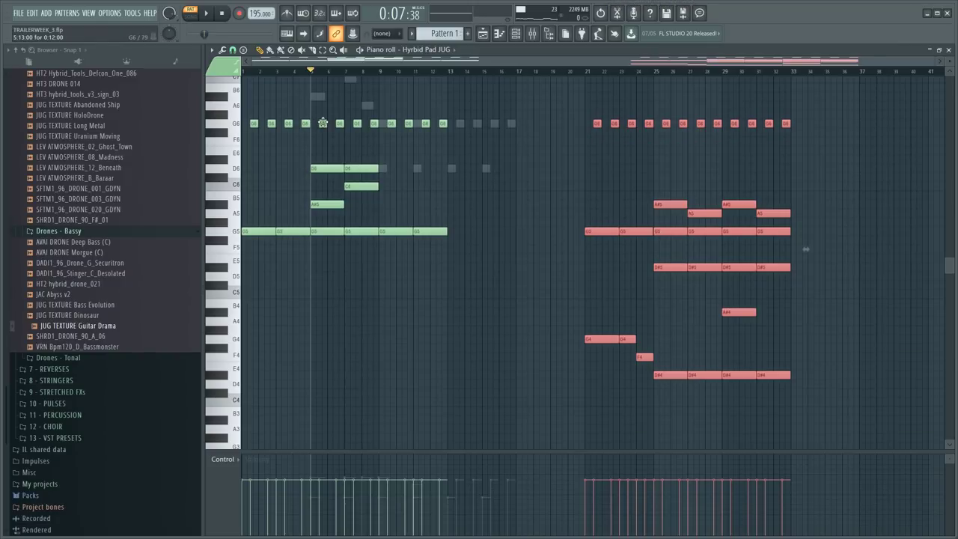
- Duplicate the notes of bars 5–12 into bars 13–20
drag(320, 120, 457, 293)
key(ctrl+b)
ctrl+click(484, 303)
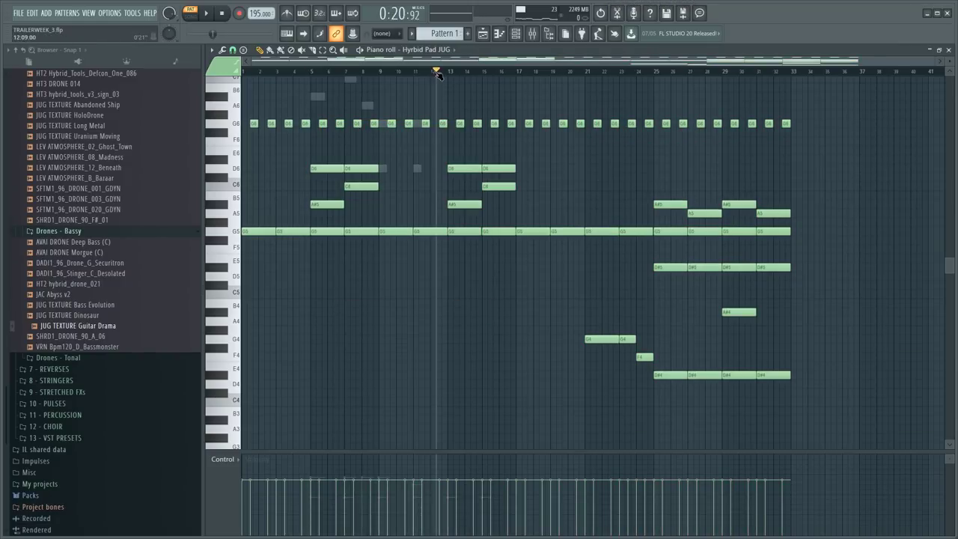
- Play the pattern from bar 12 and add two-bar D5 notes at bars 17 and 19
click(438, 75)
key(space)
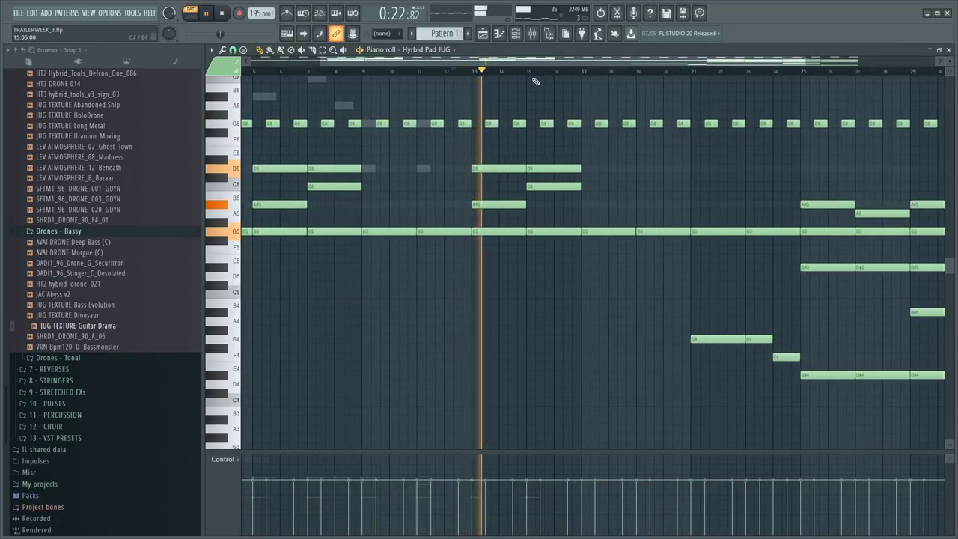
scroll(535, 97, down, 2)
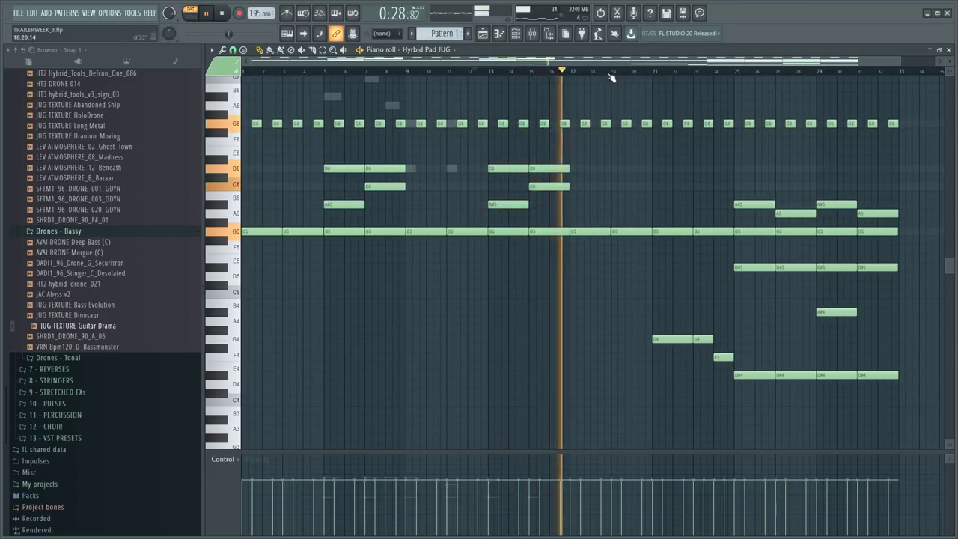
scroll(593, 103, up, 5)
scroll(506, 214, down, 1)
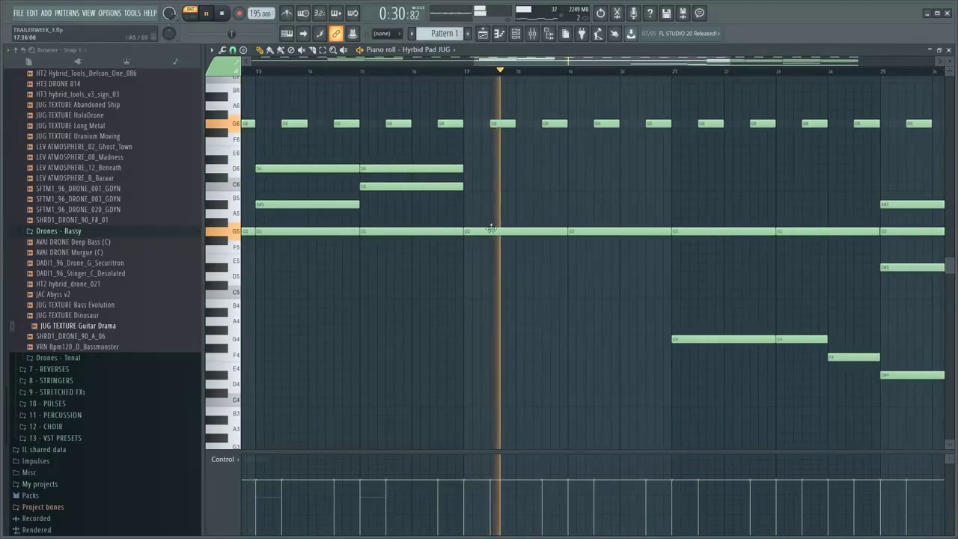
key(space)
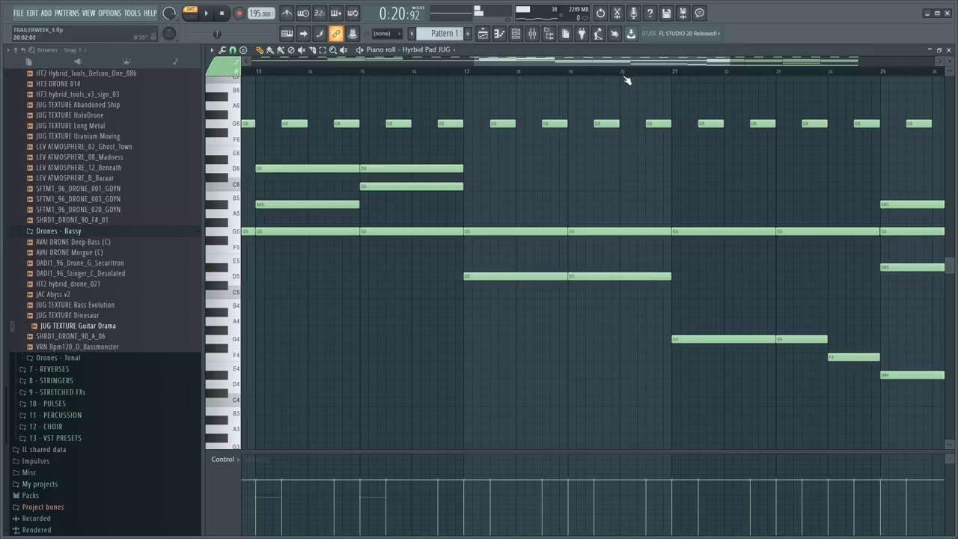
- Add two-bar D5 notes at bars 9 and 11, and delete the notes in bars 19–20
scroll(625, 80, down, 3)
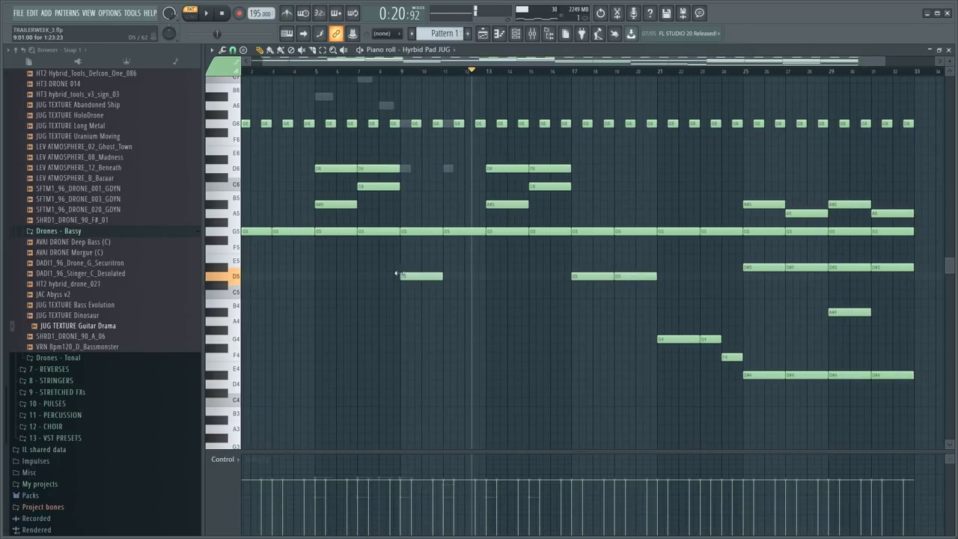
drag(625, 96, 647, 279)
key(Delete)
- Move the section from bar 21 onward back to bar 17 and delete its two-bar G4 note at bar 17
drag(638, 88, 907, 438)
drag(672, 341, 587, 342)
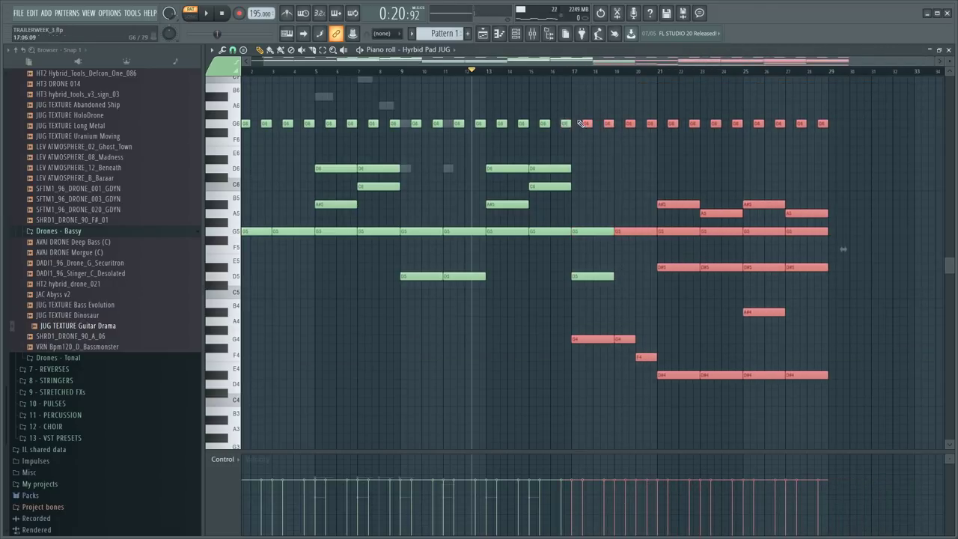
right_click(593, 339)
- Play the rearranged passage from bar 12 past bar 21 and stop playback
key(space)
ctrl+click(575, 320)
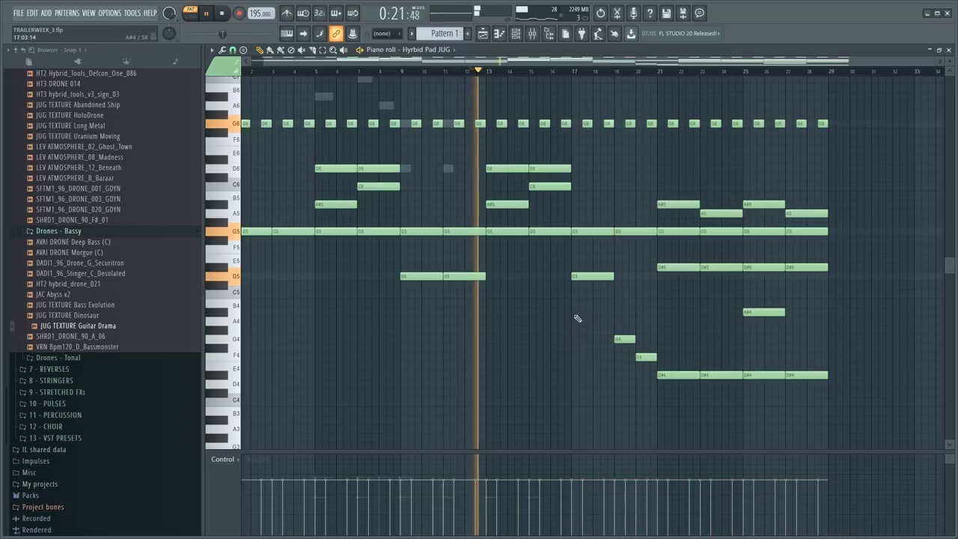
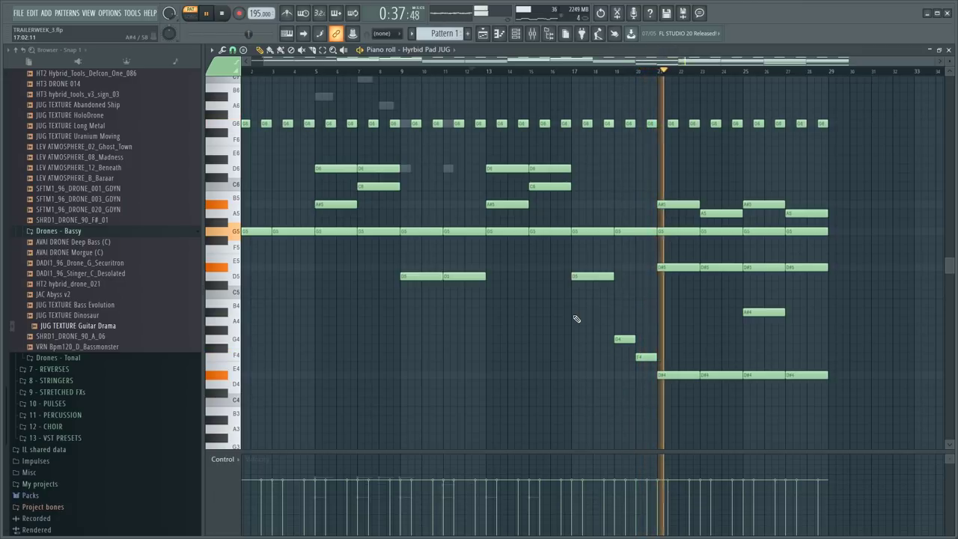
key(space)
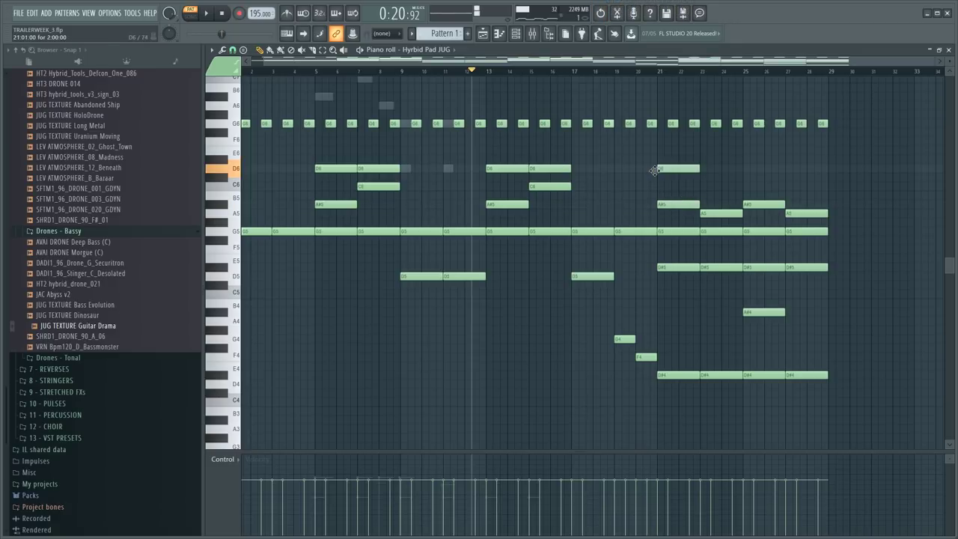
- Add a two-bar D6 note at bar 21, play from there, and duplicate the note to bar 23
click(651, 72)
key(space)
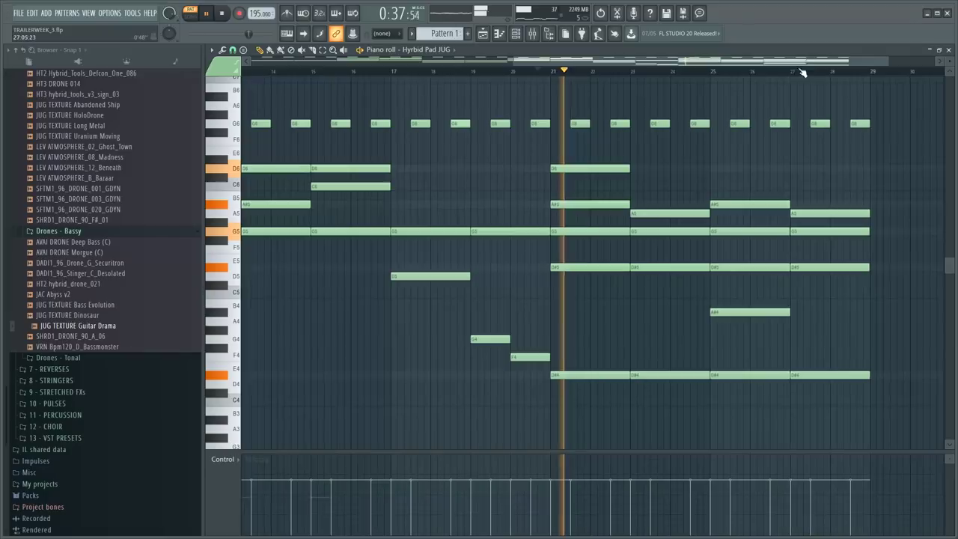
ctrl+click(611, 170)
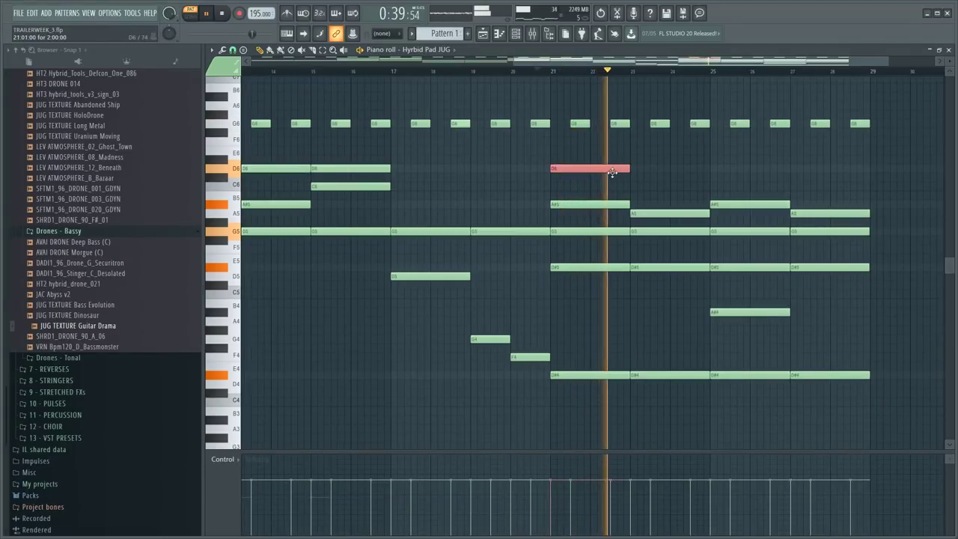
key(ctrl+b)
ctrl+click(651, 185)
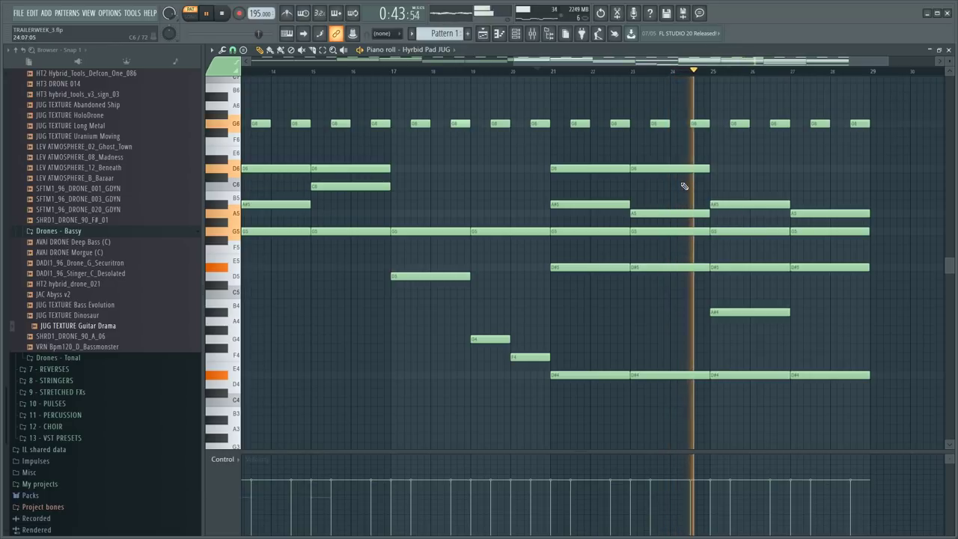
- Add two-bar D6 notes at bars 25 and 27 during playback, and stop after hearing them
click(715, 169)
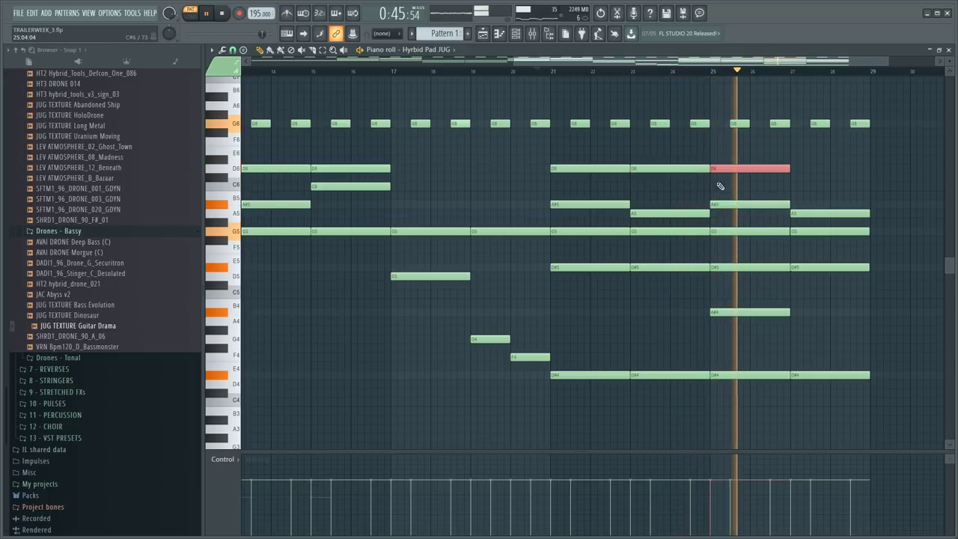
click(794, 170)
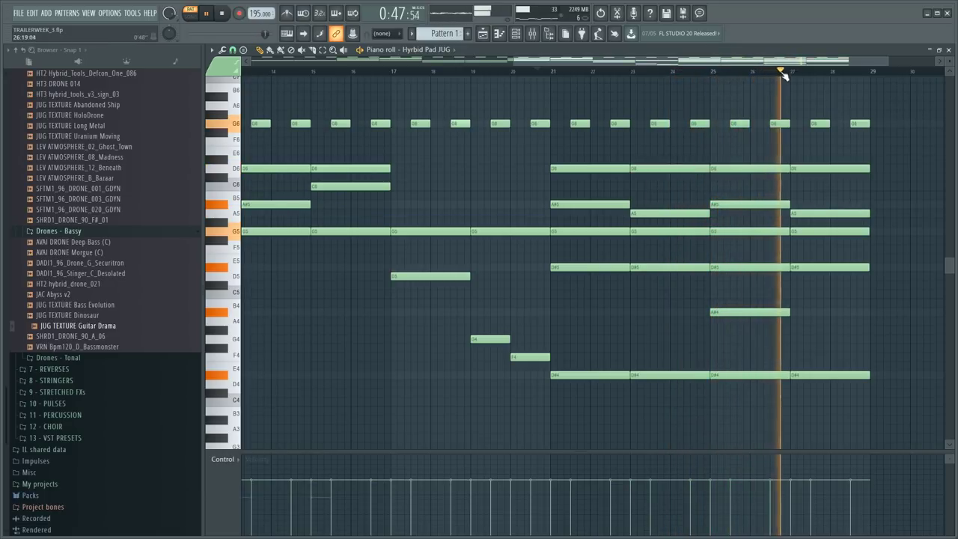
scroll(729, 104, down, 2)
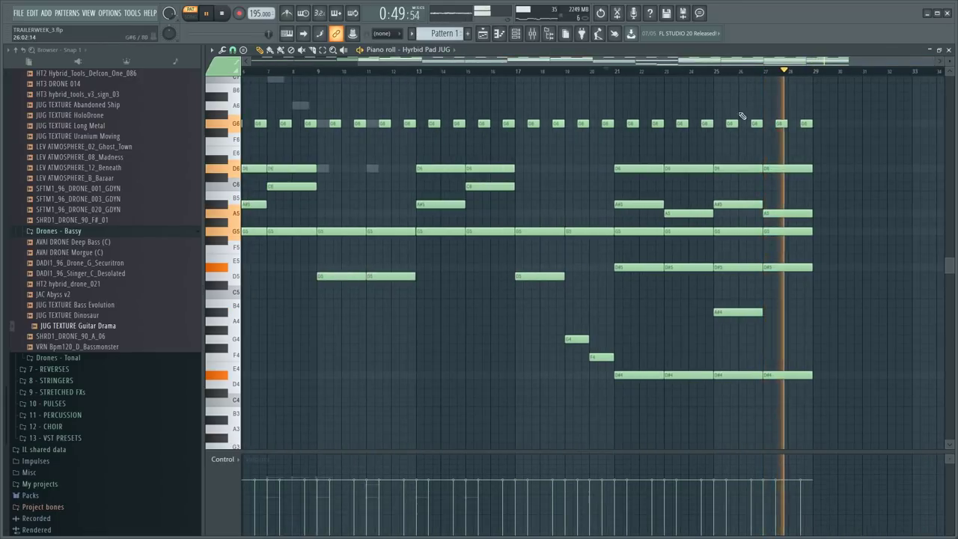
key(space)
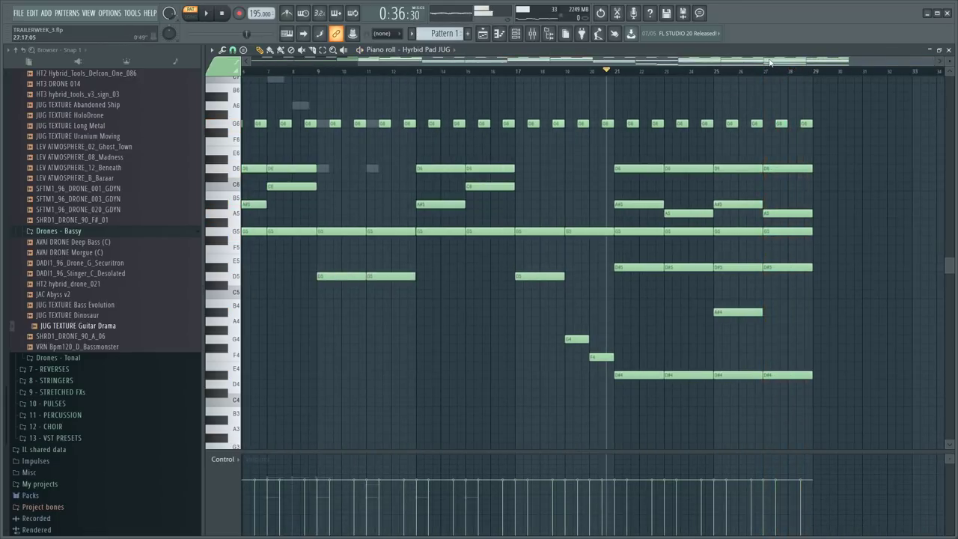
- Build a two-bar chord at bar 29 from F4, C5, F5, A5 and C6, add a half-bar G6 note in bar 29, and play it
drag(774, 61, 841, 76)
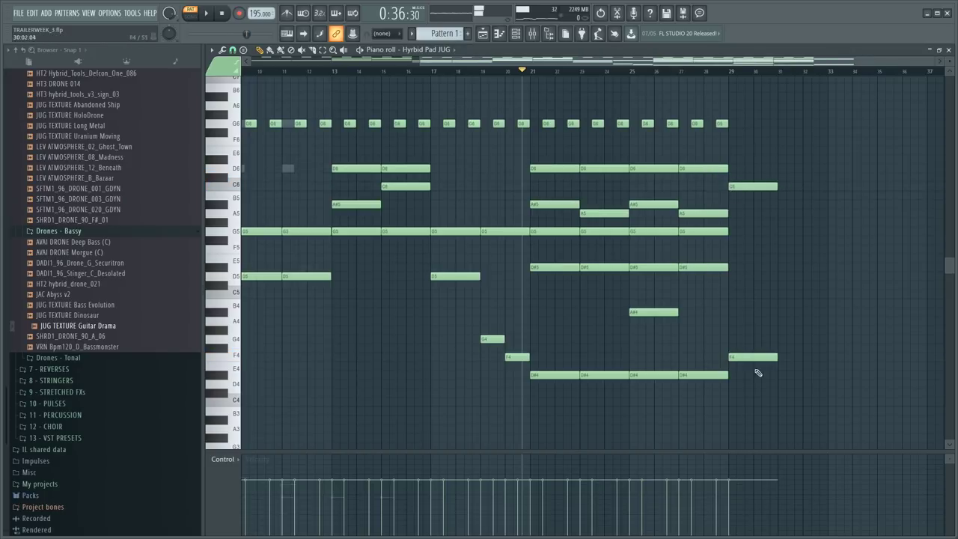
key(space)
click(686, 71)
scroll(832, 77, up, 2)
drag(914, 61, 945, 61)
key(space)
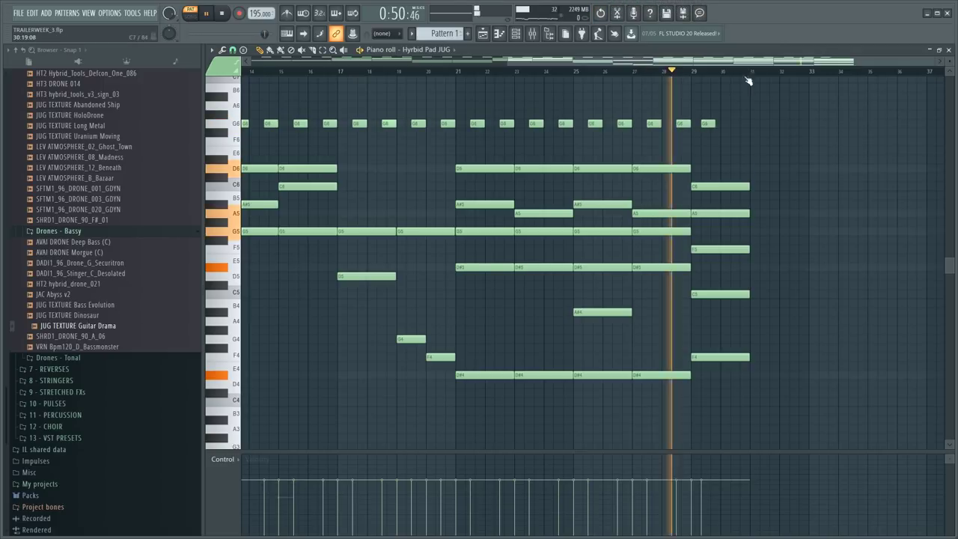
- Repeat the half-bar G6 note in the second half of bar 30 and play from just before bar 29
key(space)
scroll(762, 71, up, 4)
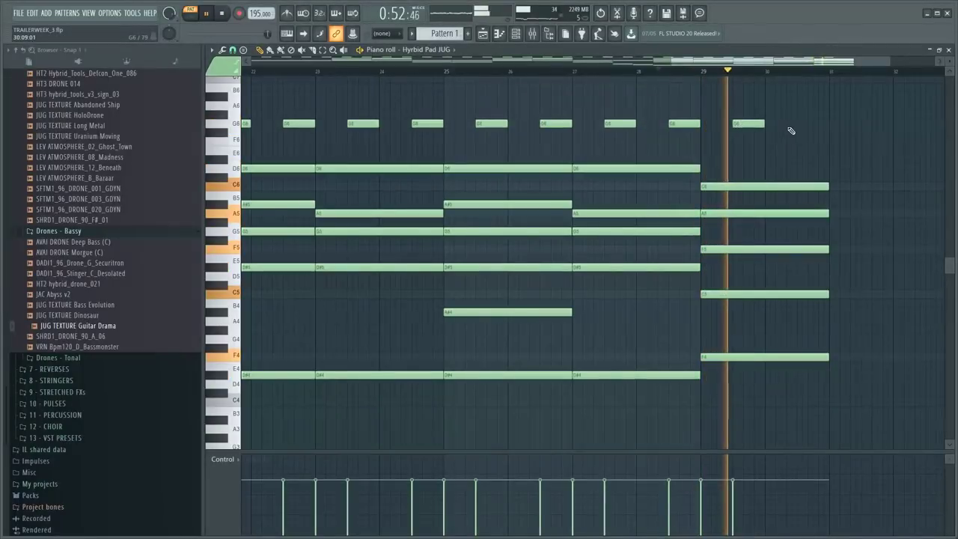
key(space)
click(746, 125)
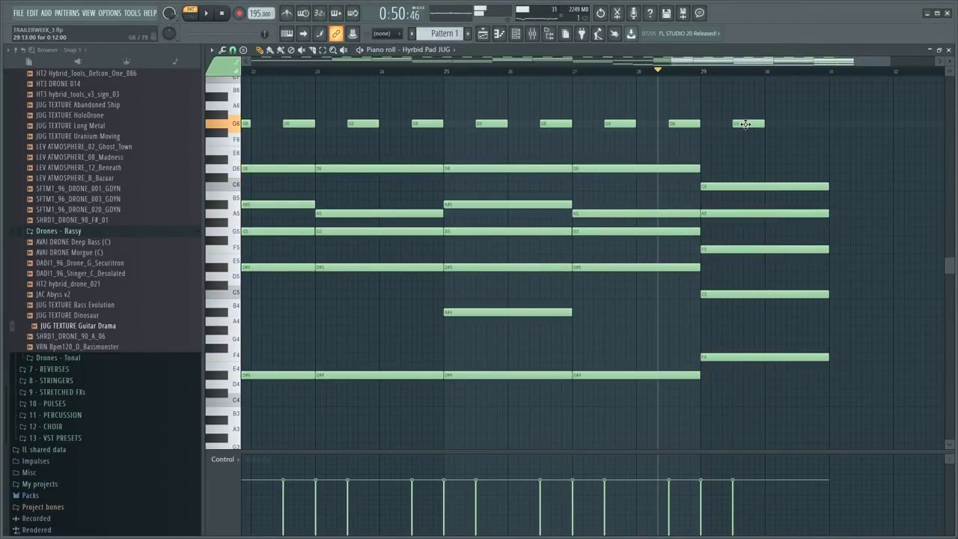
click(698, 73)
key(space)
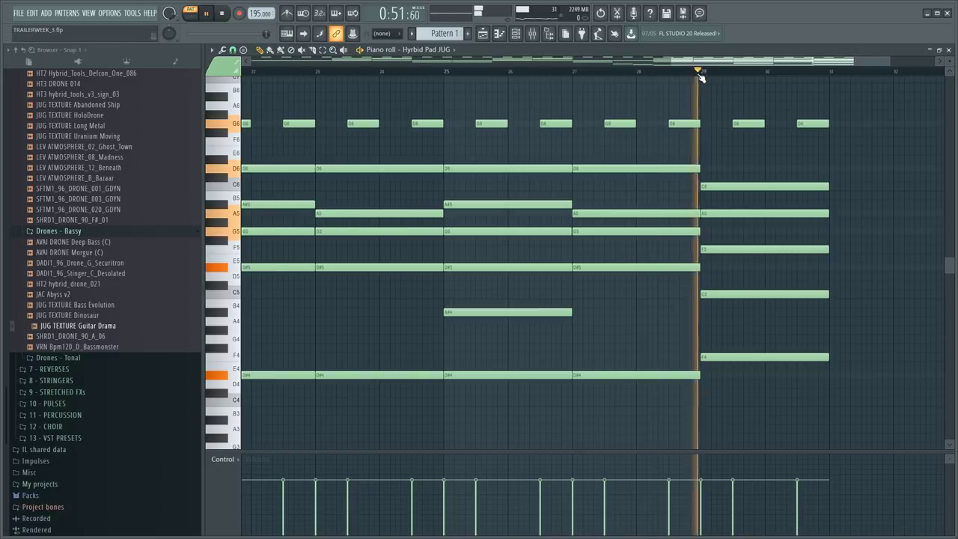
- Select all notes in bars 29–30 and duplicate them to bar 31
scroll(699, 75, down, 2)
drag(641, 102, 735, 384)
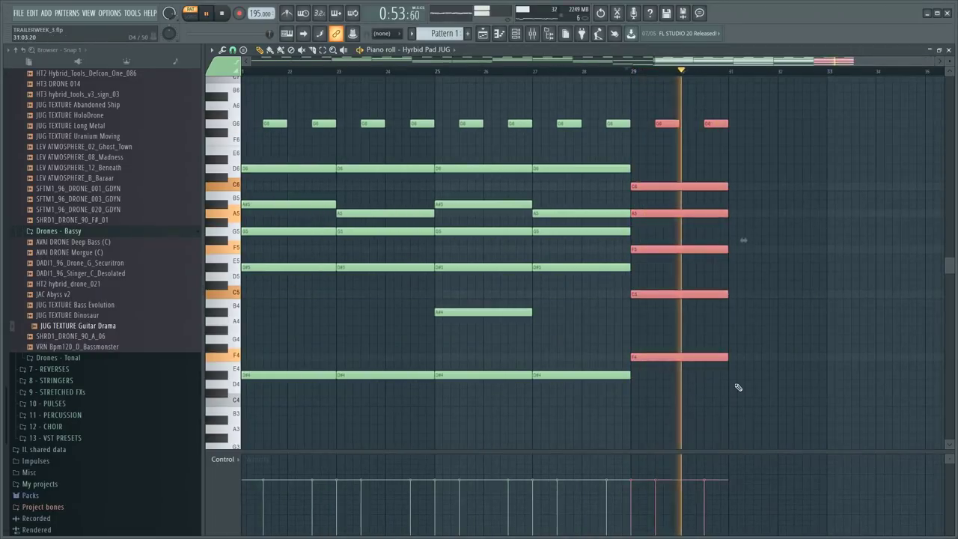
key(ctrl+b)
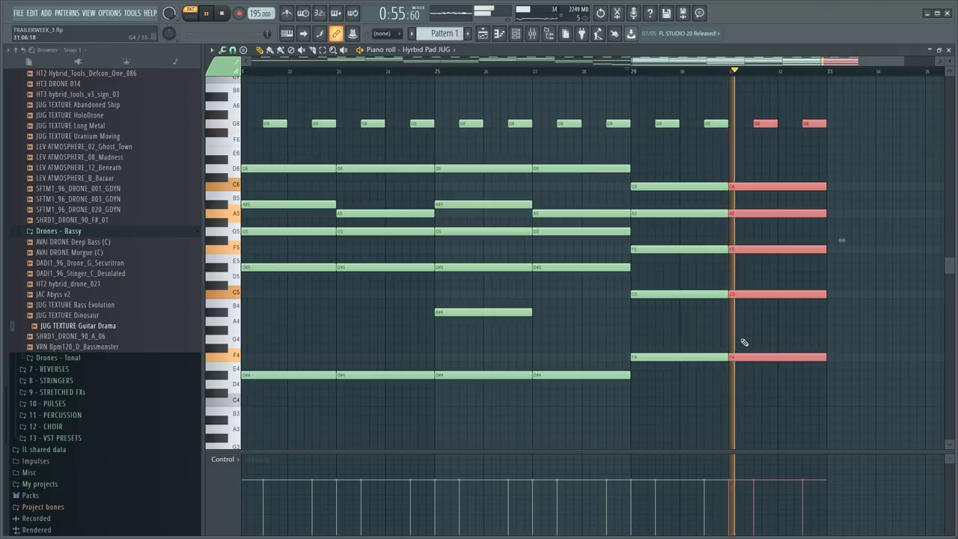
- In the bar 31 copy, raise C6 to D6, F4 to A4 and the last G6 to A6, and play from bar 29
ctrl+click(767, 161)
key(space)
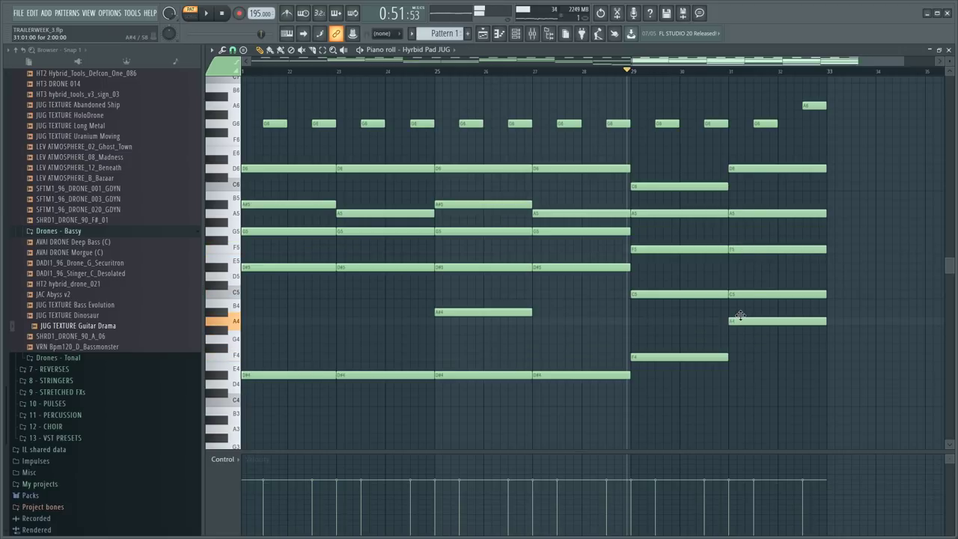
key(space)
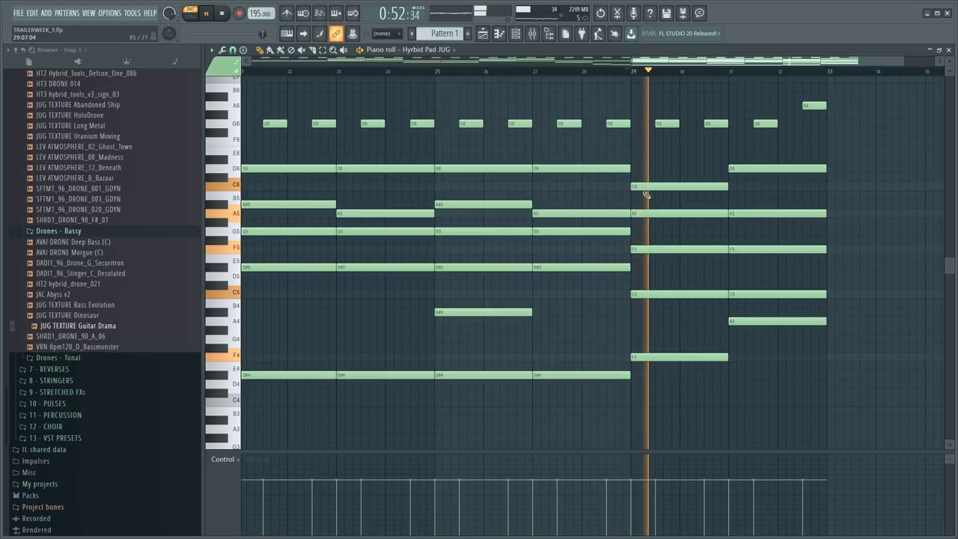
scroll(724, 78, down, 1)
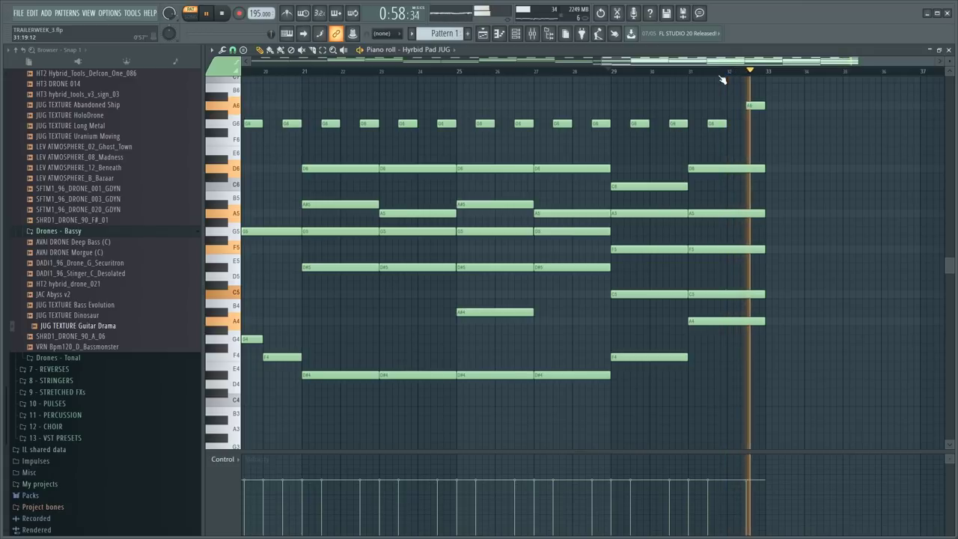
ctrl+right_click(777, 156)
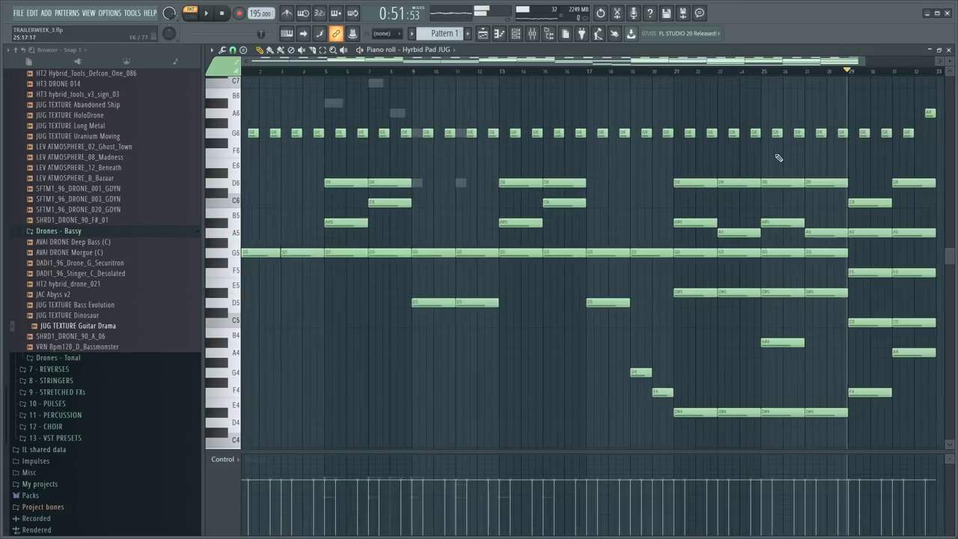
scroll(777, 82, down, 2)
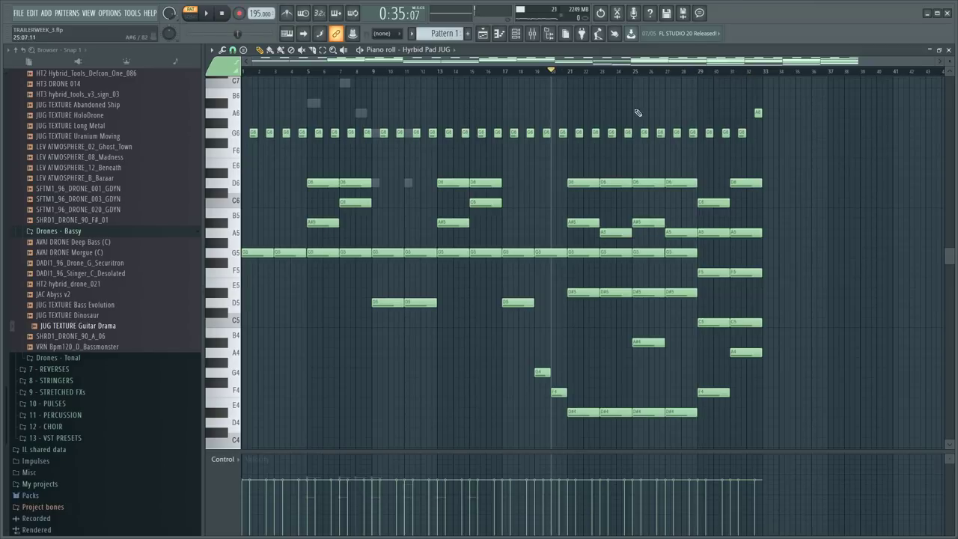
scroll(536, 79, down, 1)
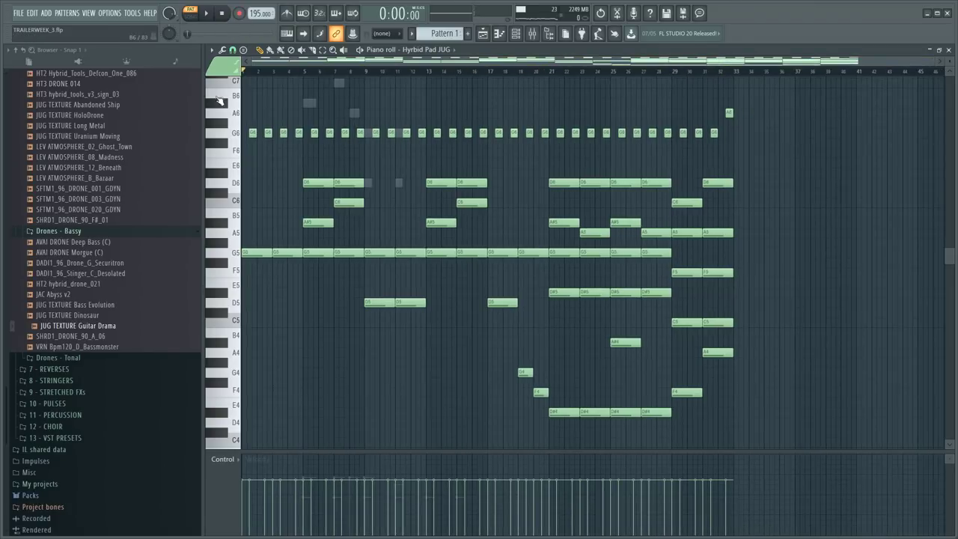
- Copy all Hybrid Pad notes and paste them into the Strings Pad's note sequence
key(F6)
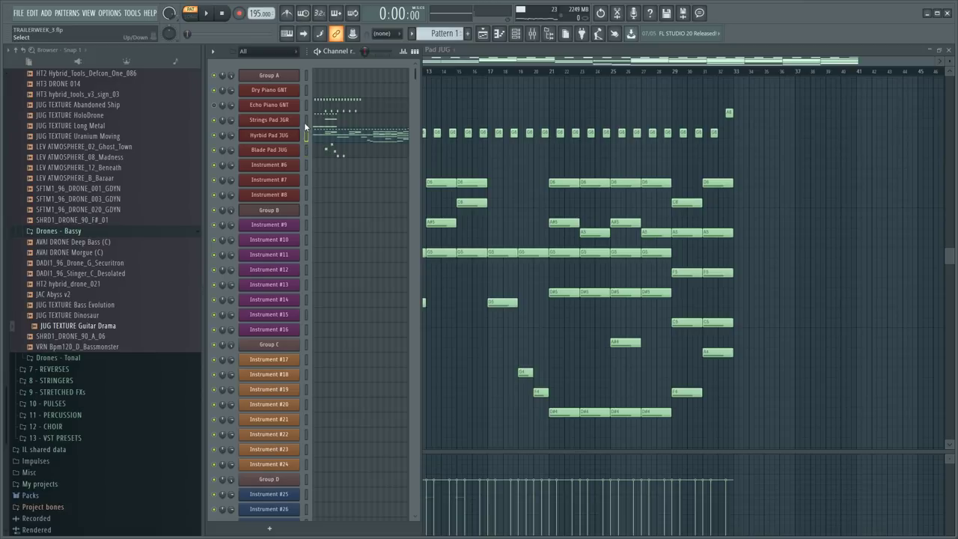
click(325, 127)
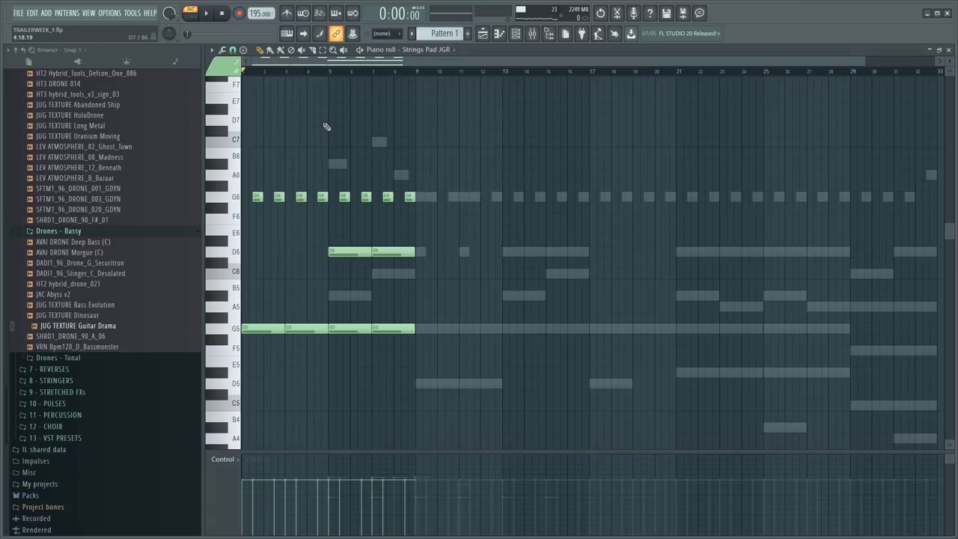
key(F6)
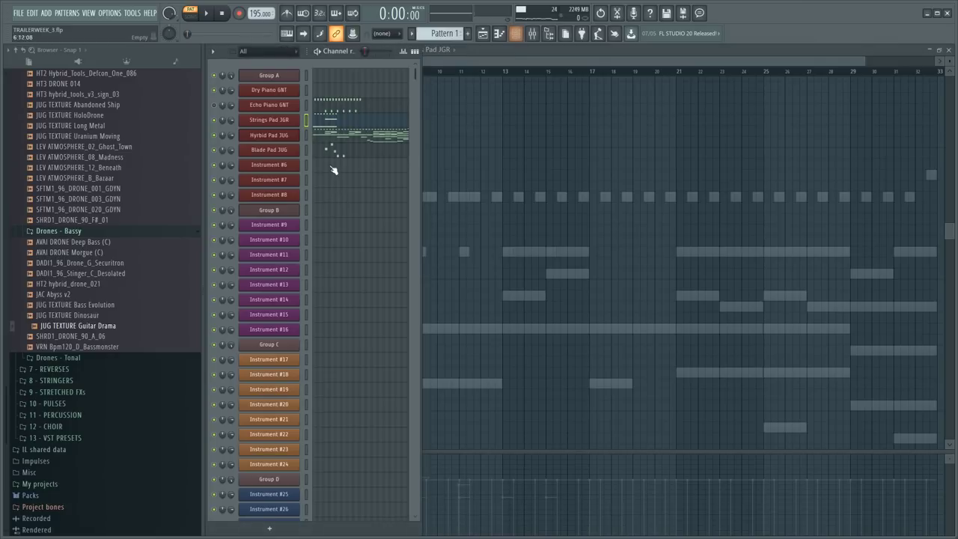
click(333, 135)
key(F6)
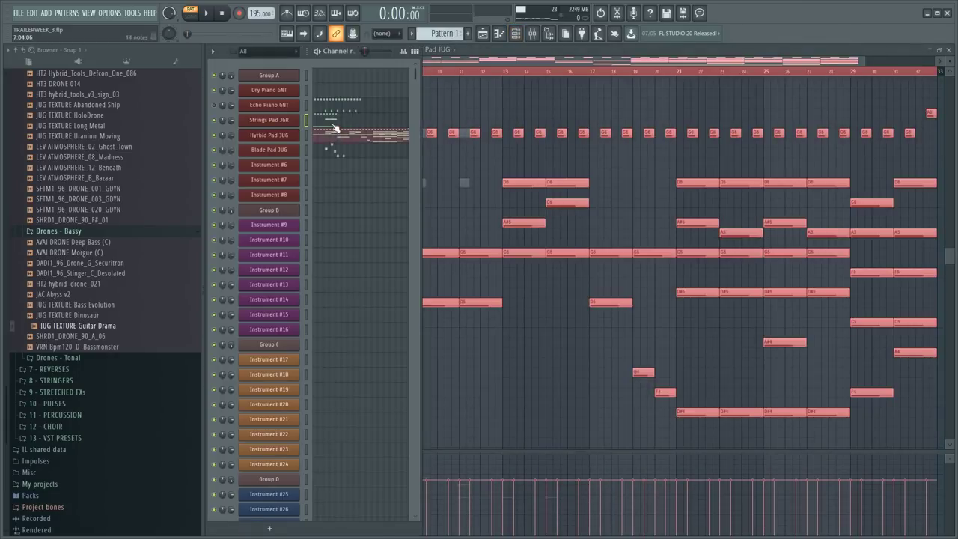
click(333, 133)
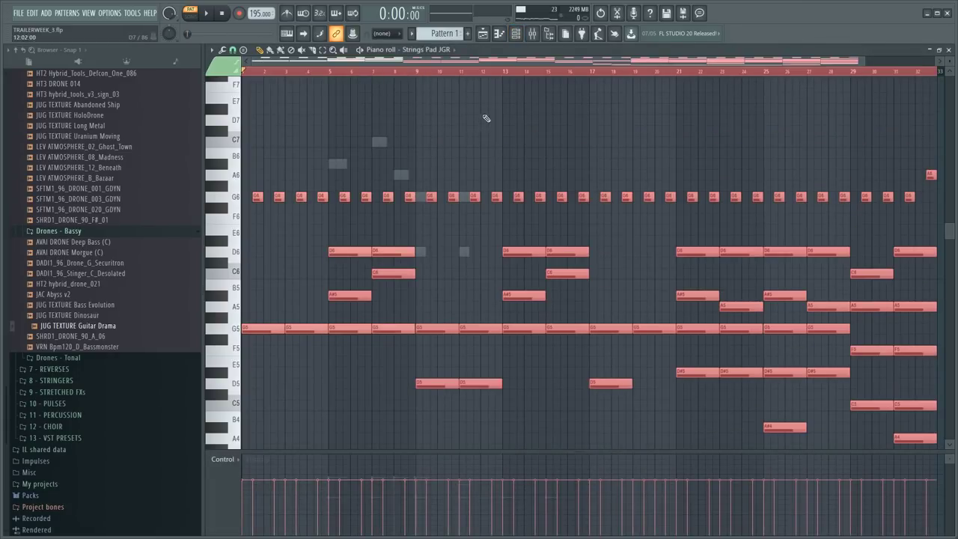
- Raise the pasted Strings Pad notes three octaves and delete the original eight-bar strings notes
scroll(533, 72, down, 5)
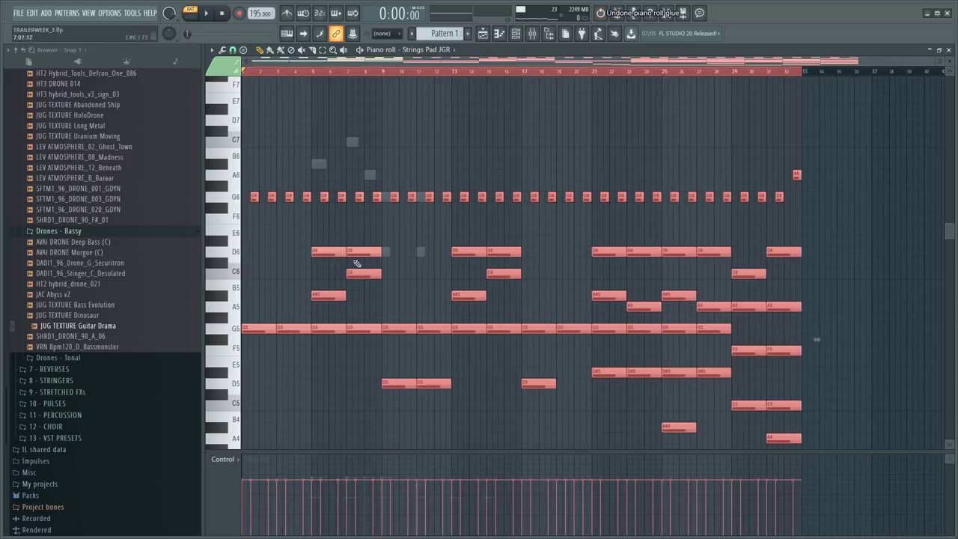
scroll(367, 252, down, 3)
drag(416, 317, 13, 495)
drag(410, 293, 92, 488)
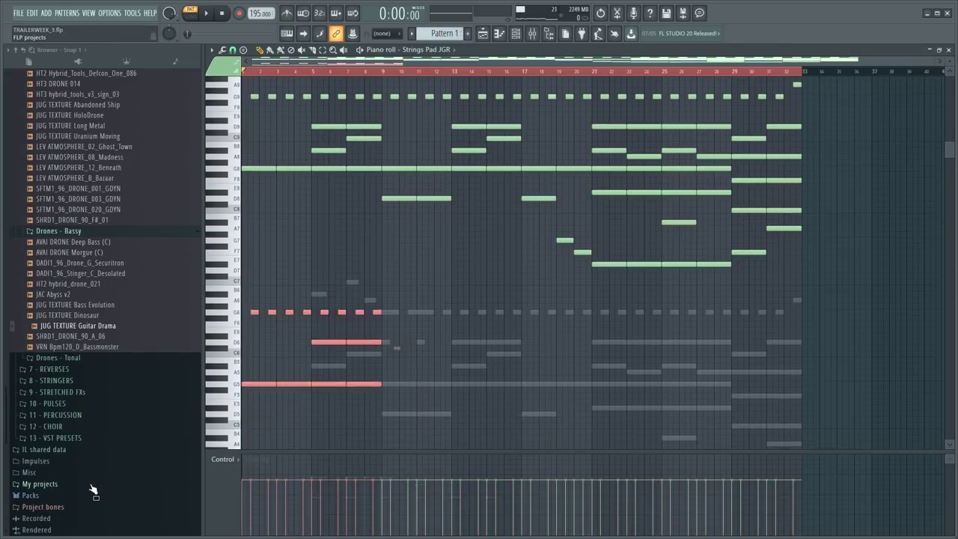
key(Delete)
- Lower all remaining Strings Pad notes by two octaves and clear the selection
key(ctrl+a)
key(ctrl+Down)
key(ctrl+Down)
scroll(97, 487, up, 1)
key(F6)
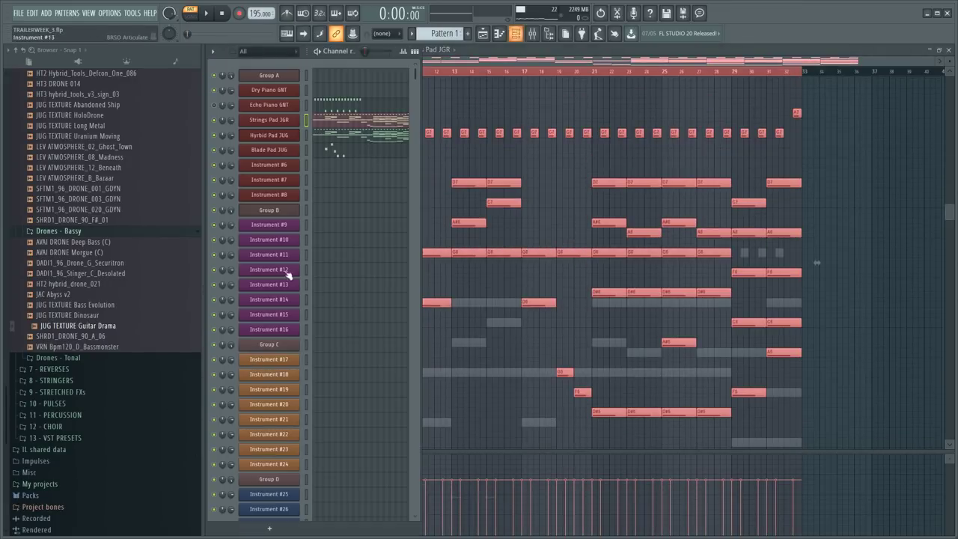
click(481, 108)
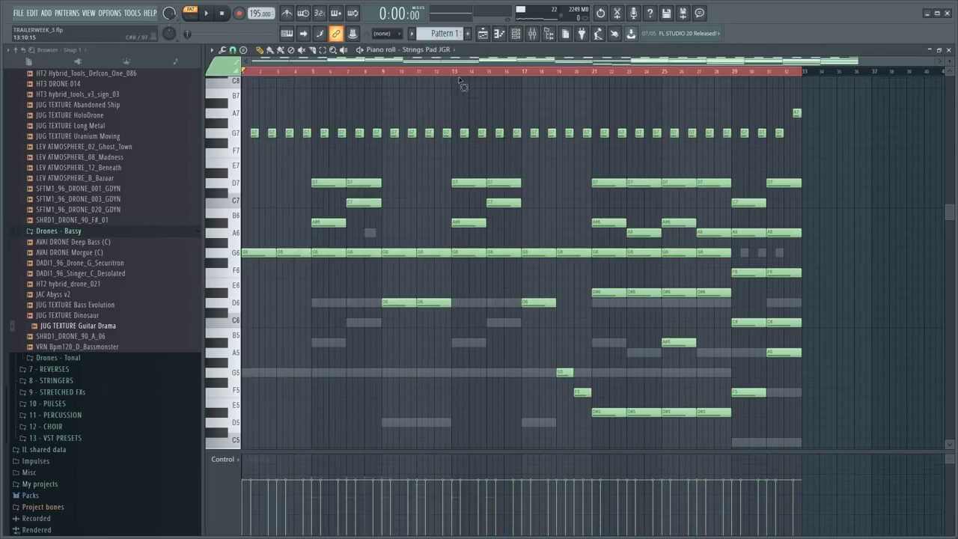
ctrl+click(490, 70)
- Solo the Strings Pad and play its part from the start and again from around bar 4
key(F6)
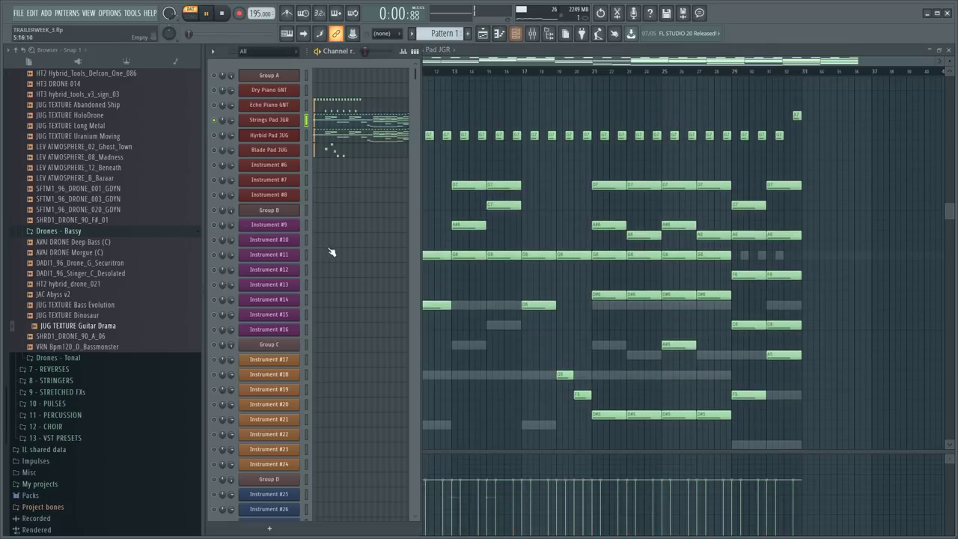
key(F9)
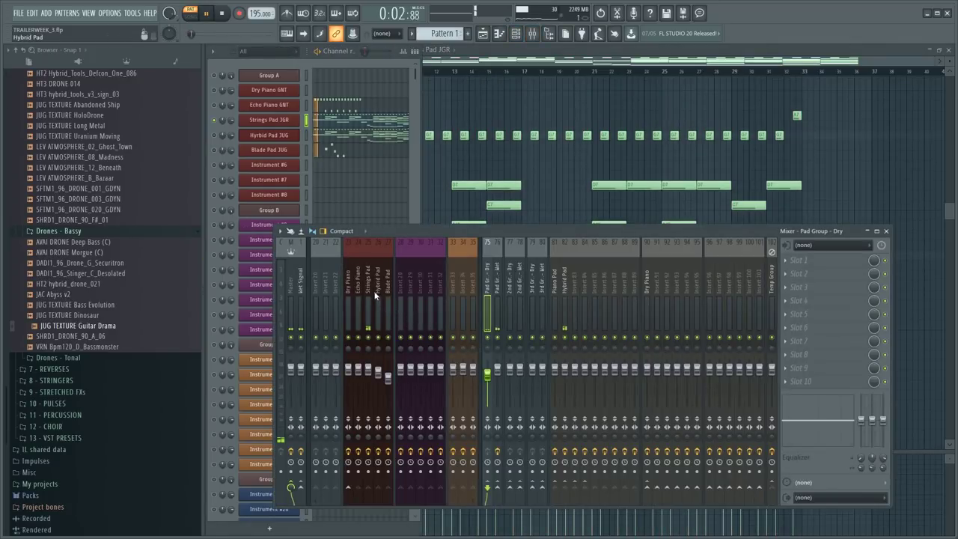
click(448, 184)
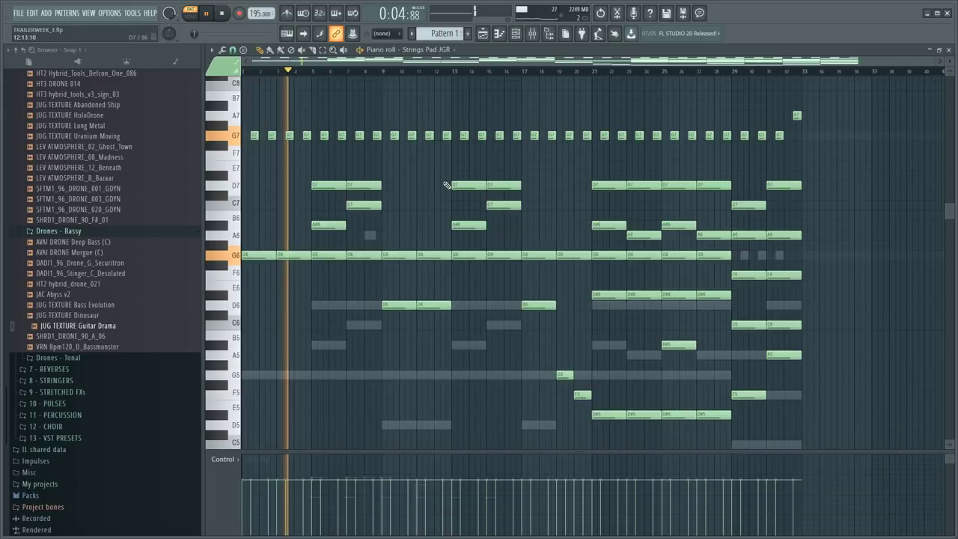
click(306, 72)
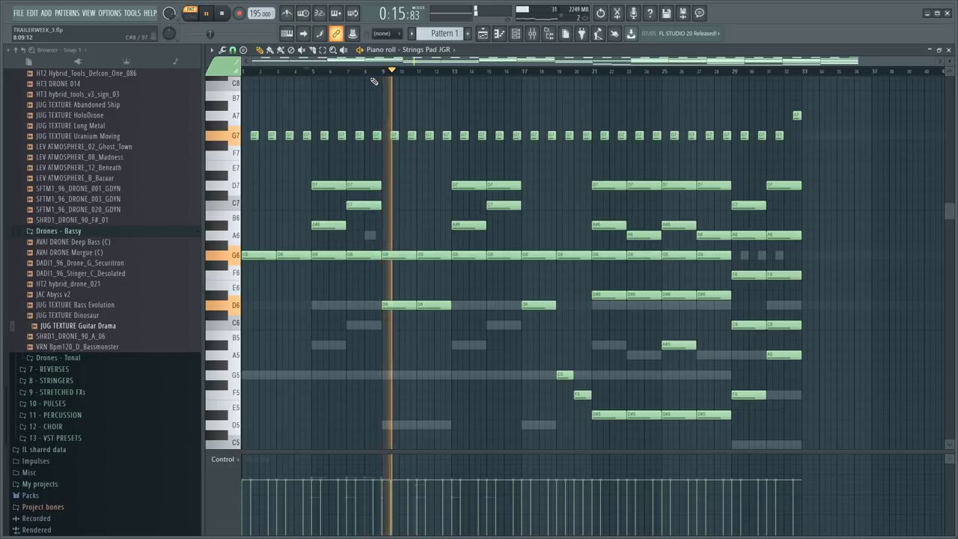
key(F6)
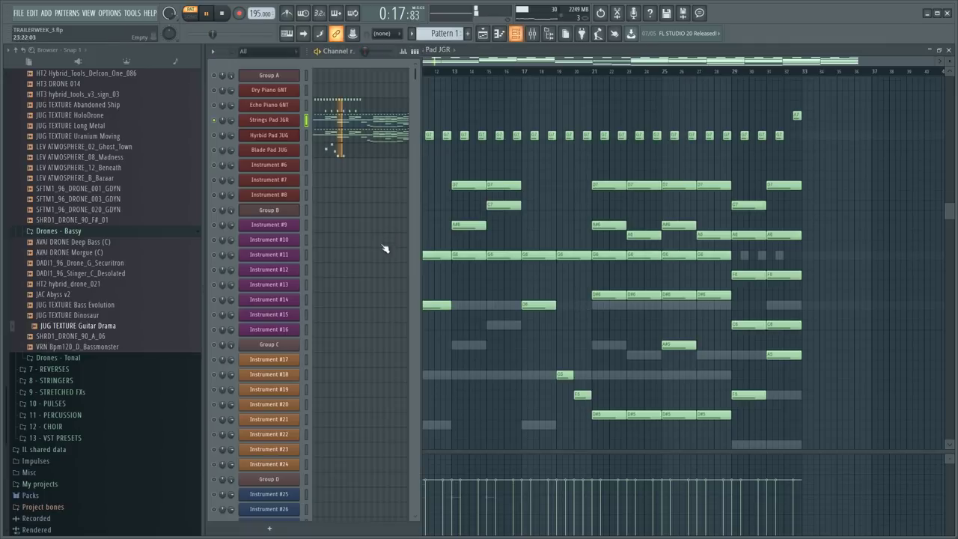
- Shorten the Strings Pad's C7 note at bar 7 to one bar and add a one-bar A6 note at bar 8
key(F6)
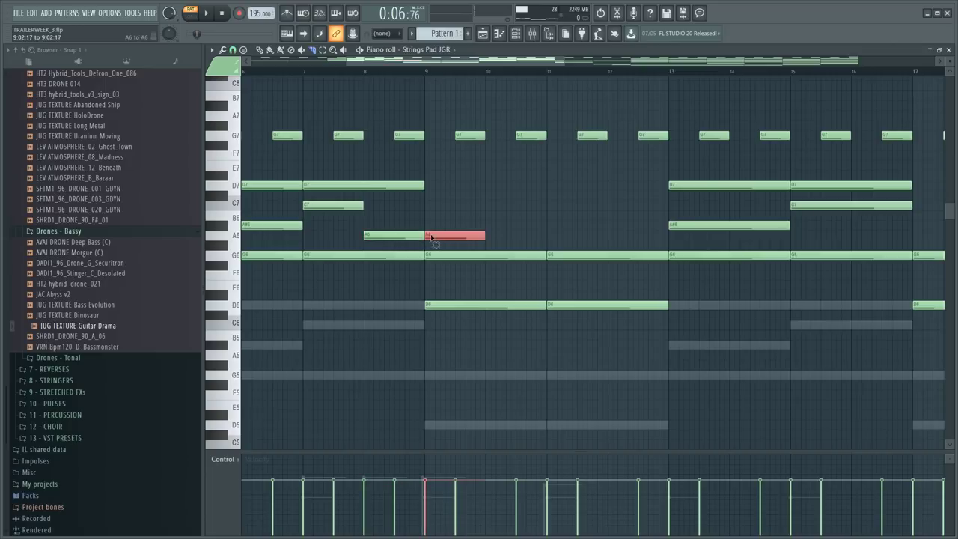
key(space)
scroll(325, 77, down, 2)
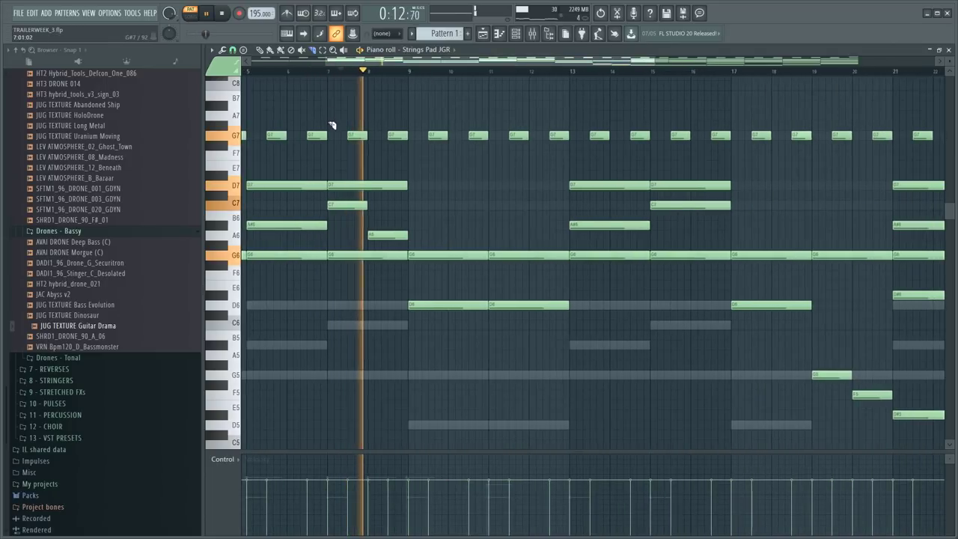
- Shorten the A6 note at bar 8 to half a bar, follow it with a half-bar G6 note, and play the passage
key(space)
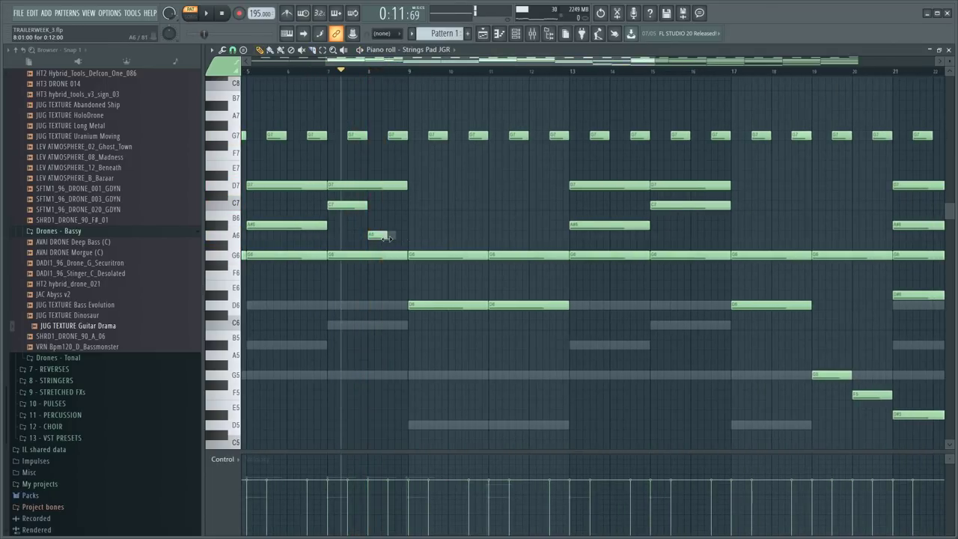
click(388, 257)
key(space)
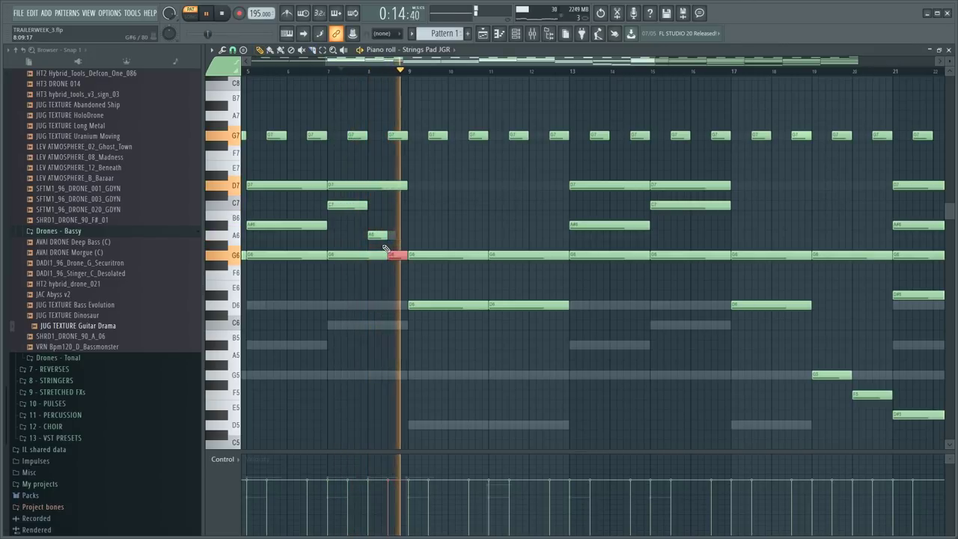
- Undo the recent edits to the Strings Pad's C7, A6 and G6 notes in bars 7 and 8
key(ctrl+z)
key(p)
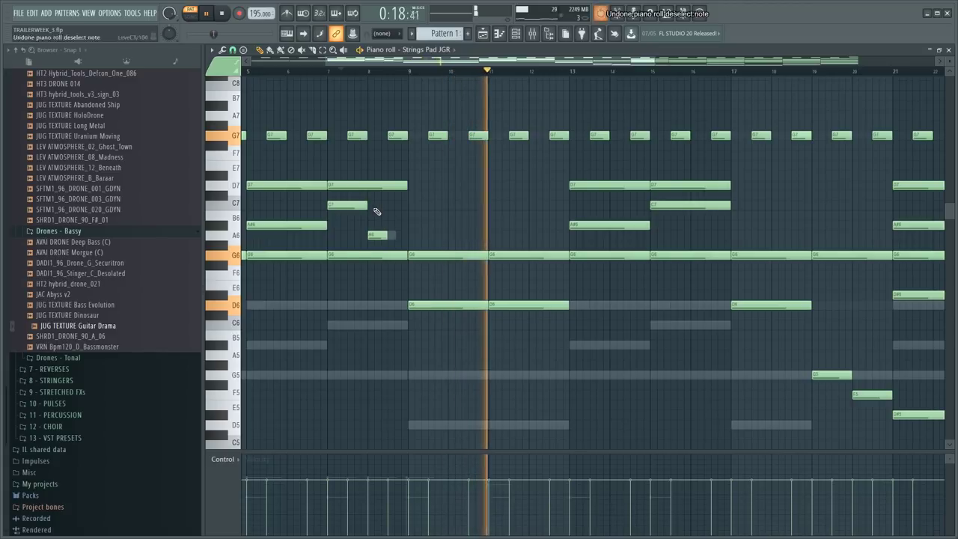
key(ctrl+z)
key(ctrl+z)
key(ctrl+z)
key(ctrl+z)
key(ctrl+z)
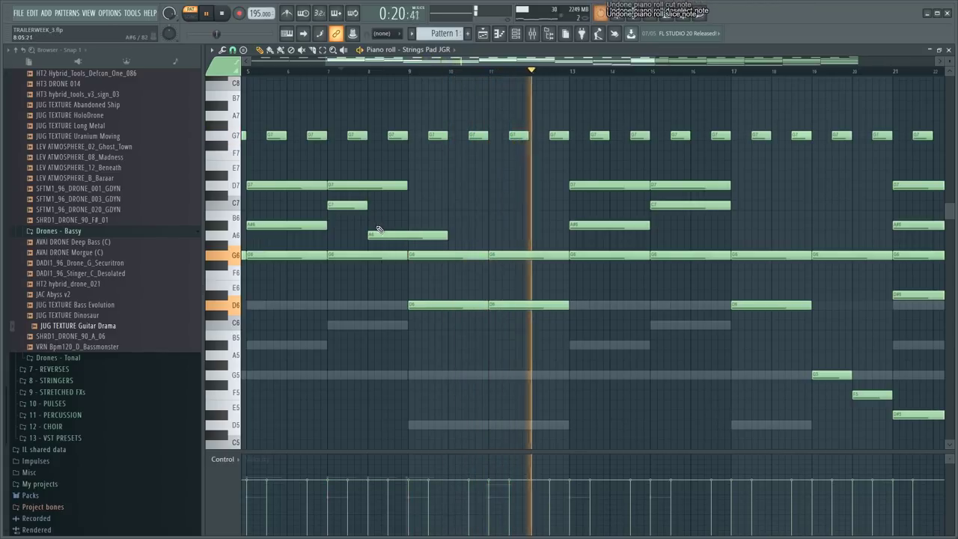
key(ctrl+z)
key(ctrl+z)
key(ctrl+z)
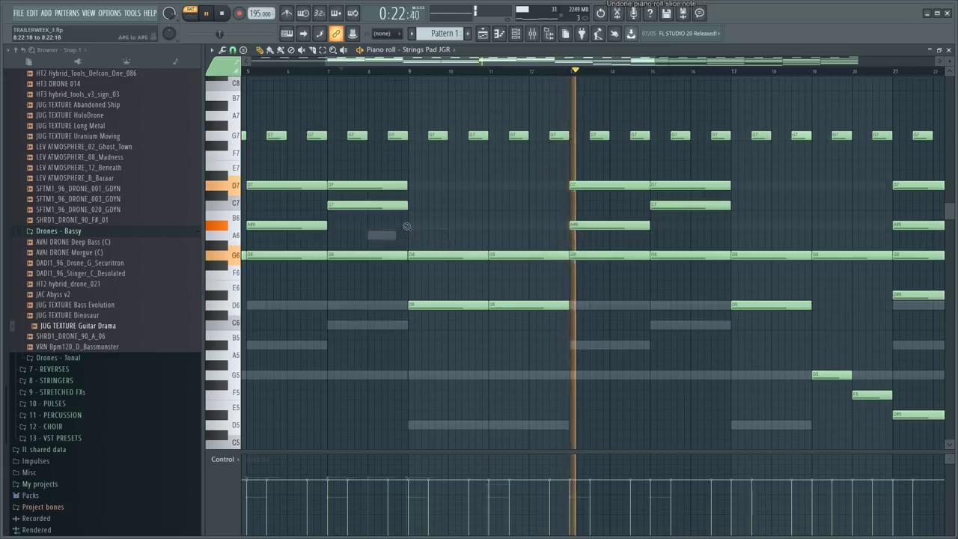
ctrl+right_click(407, 226)
- Unsolo the Strings Pad so all channels play, open the Echo Piano's notes for editing and stop playback
key(F6)
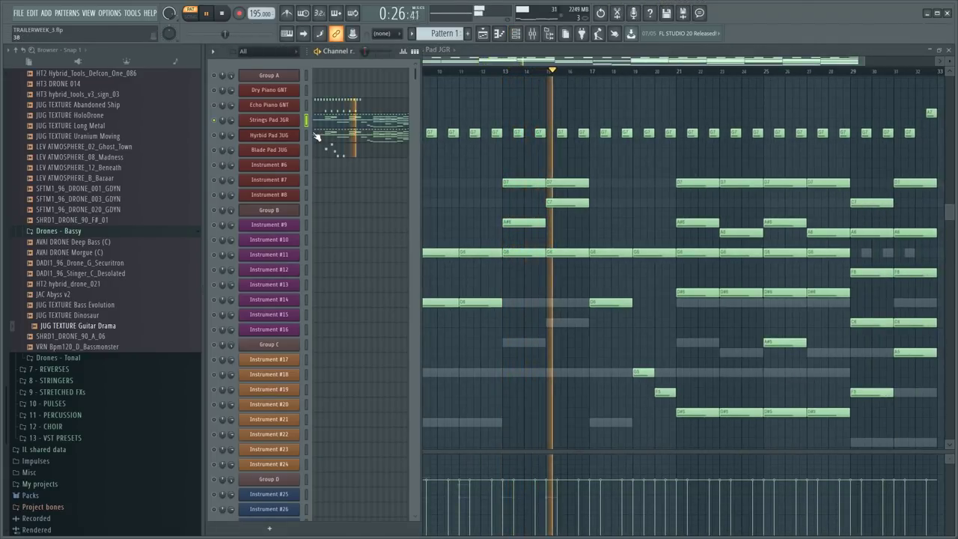
right_click(215, 121)
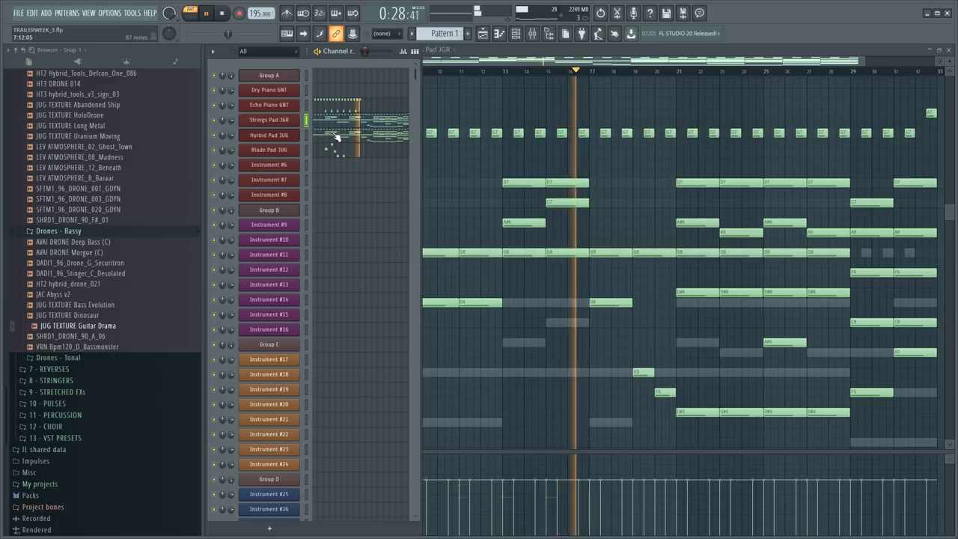
click(346, 108)
key(space)
- Extend the Echo Piano through bar 20 by duplicating its last two-bar phrase from bar 15 twice
key(ctrl+b)
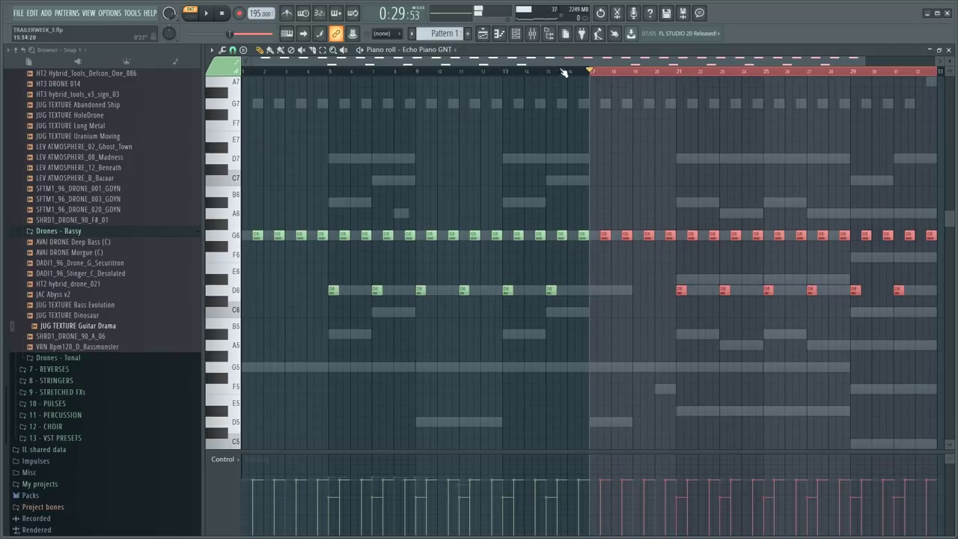
key(ctrl+z)
key(space)
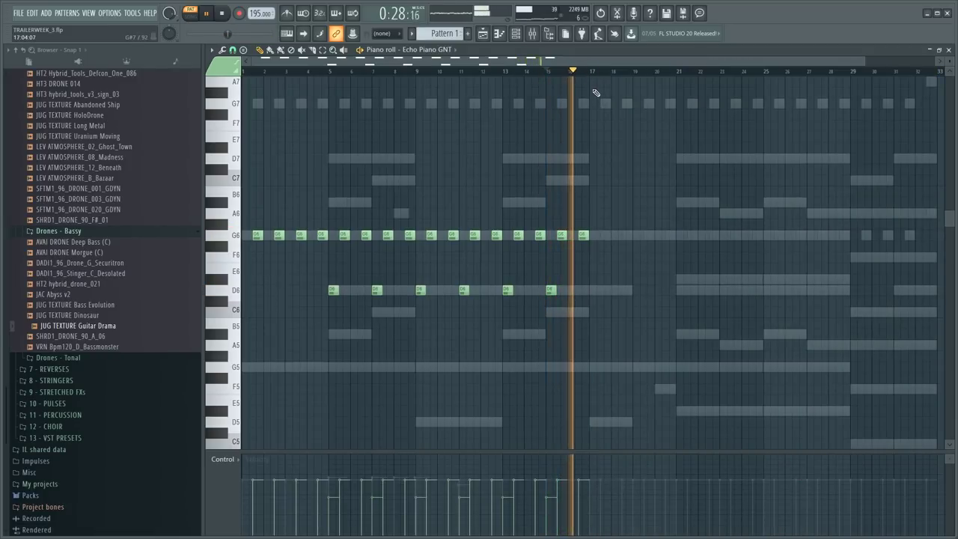
drag(550, 221, 620, 327)
key(ctrl+b)
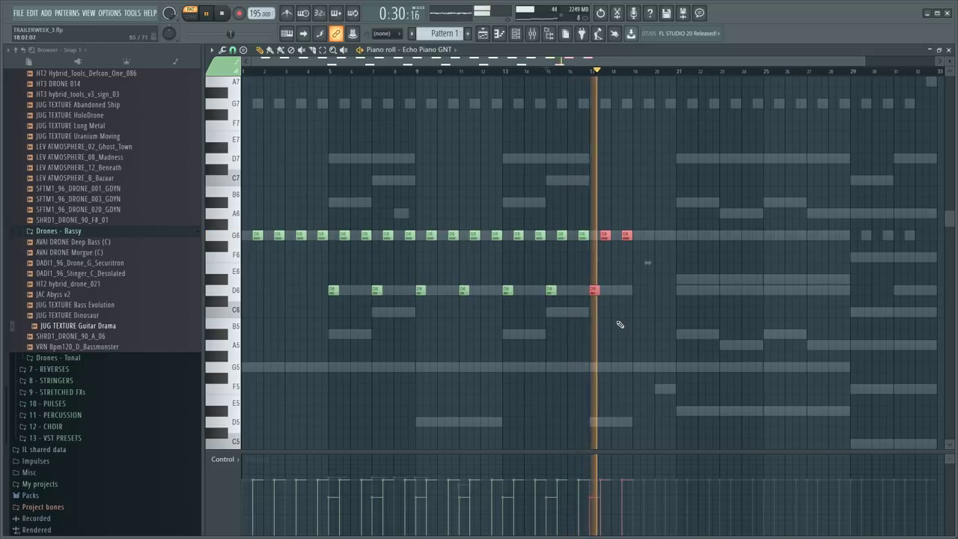
key(ctrl+d)
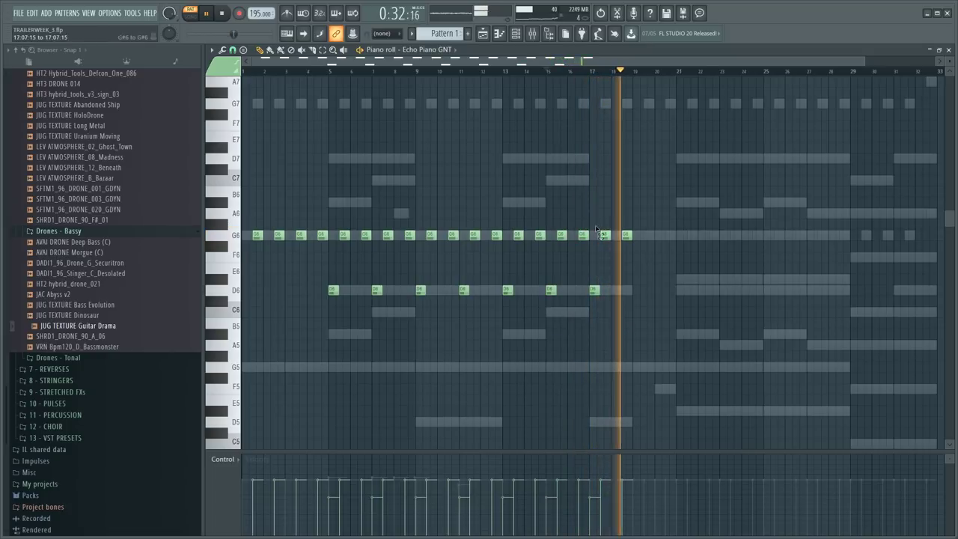
key(ctrl+b)
key(ctrl+d)
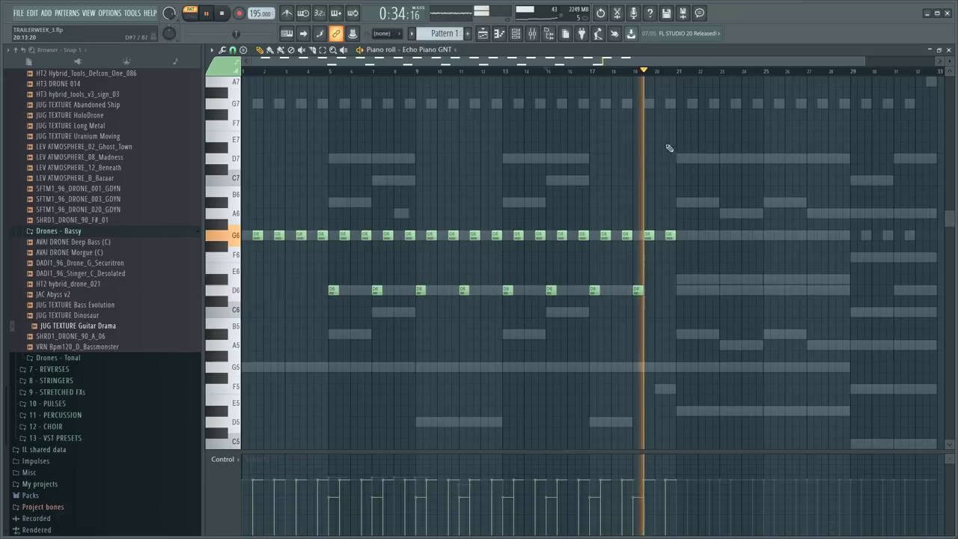
scroll(666, 193, up, 2)
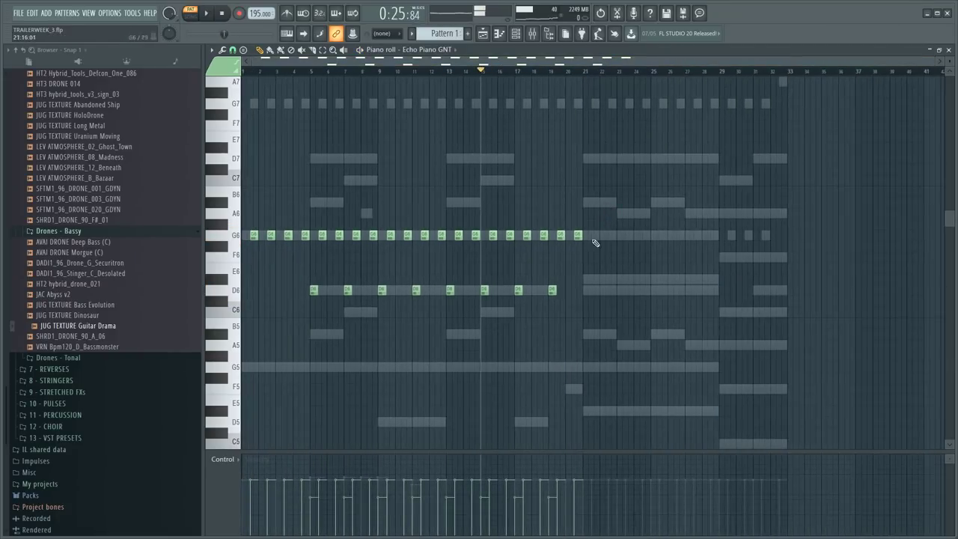
- Add a Nexus instrument to the project as a new channel
key(F6)
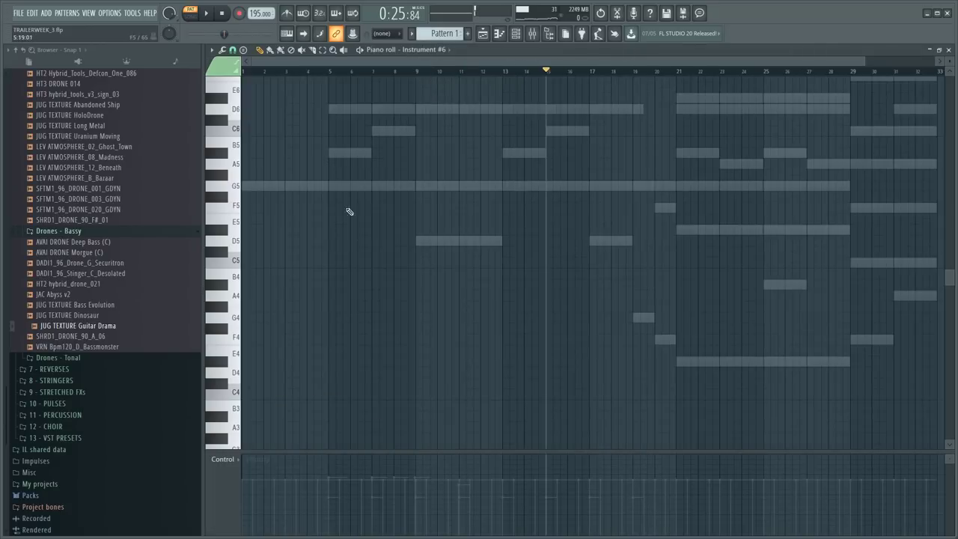
key(F6)
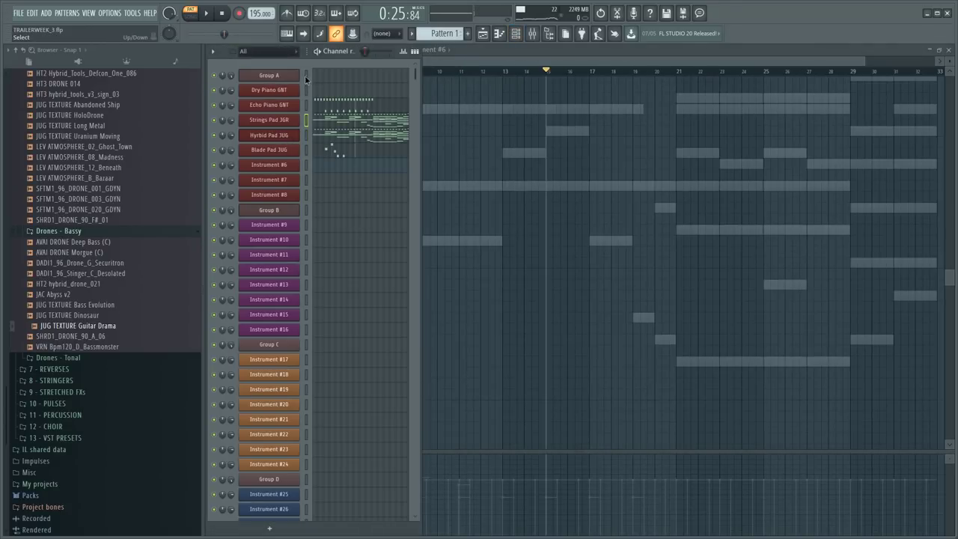
click(48, 14)
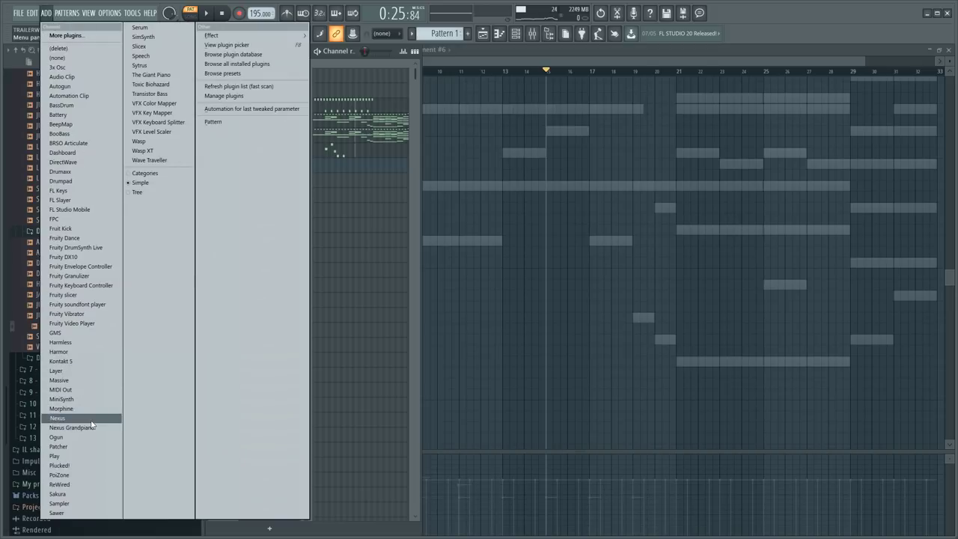
click(60, 417)
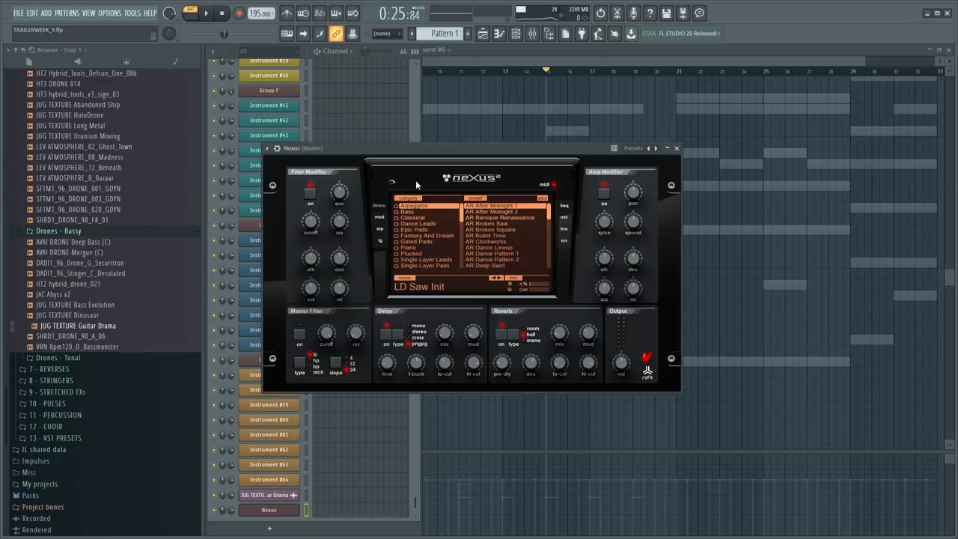
drag(429, 152, 571, 137)
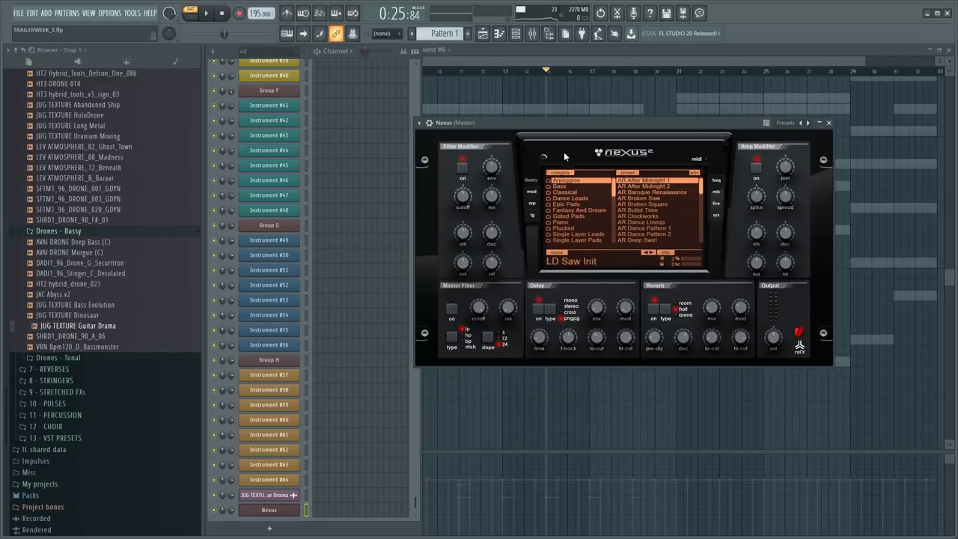
- Audition the presets AR Tron Arp 2, 3, 4 and 1 from Nexus's first Favorites: Cinematic category
scroll(587, 233, down, 10)
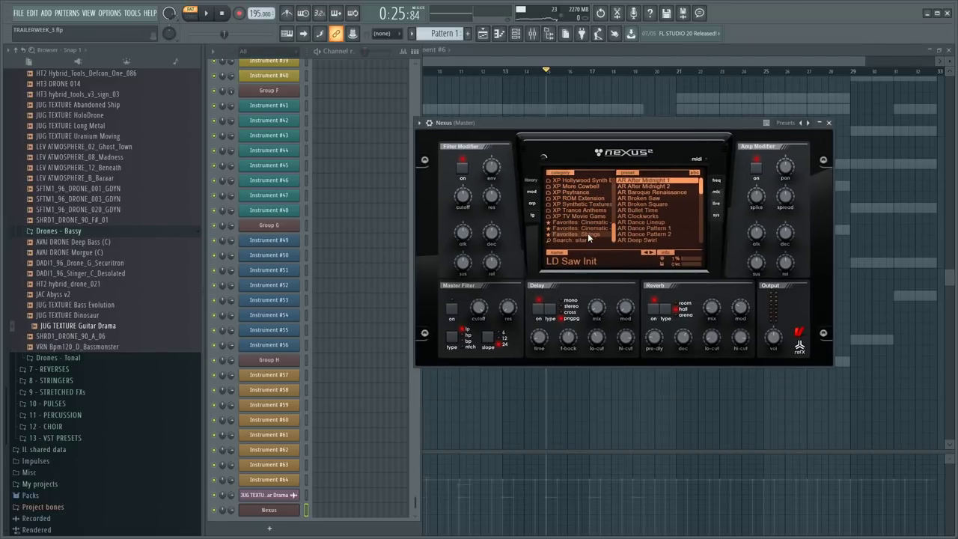
click(588, 233)
click(587, 222)
click(588, 228)
click(593, 223)
click(656, 186)
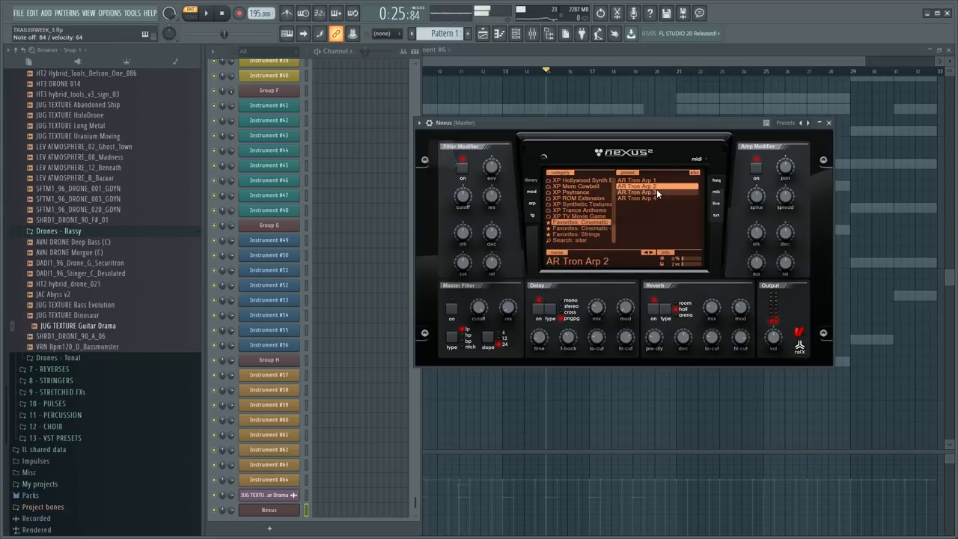
click(656, 191)
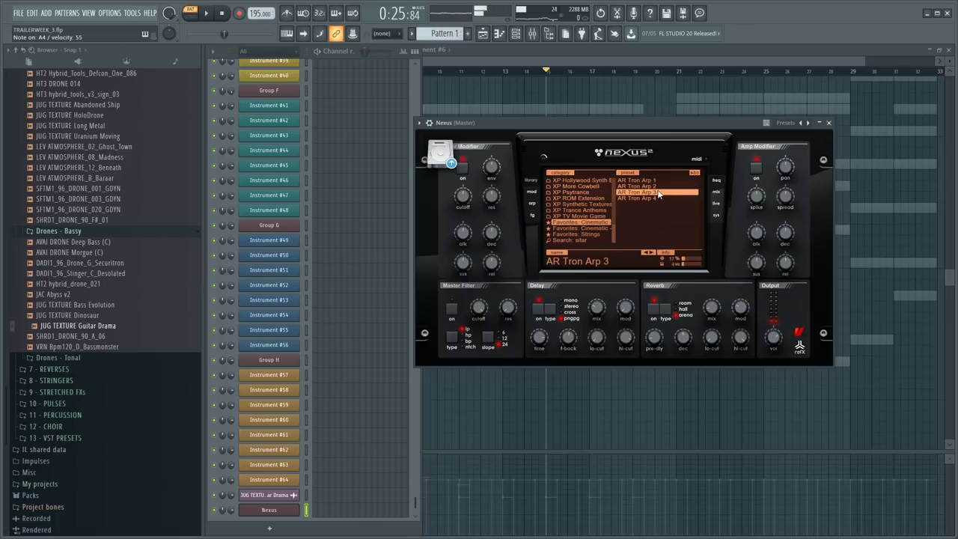
click(655, 197)
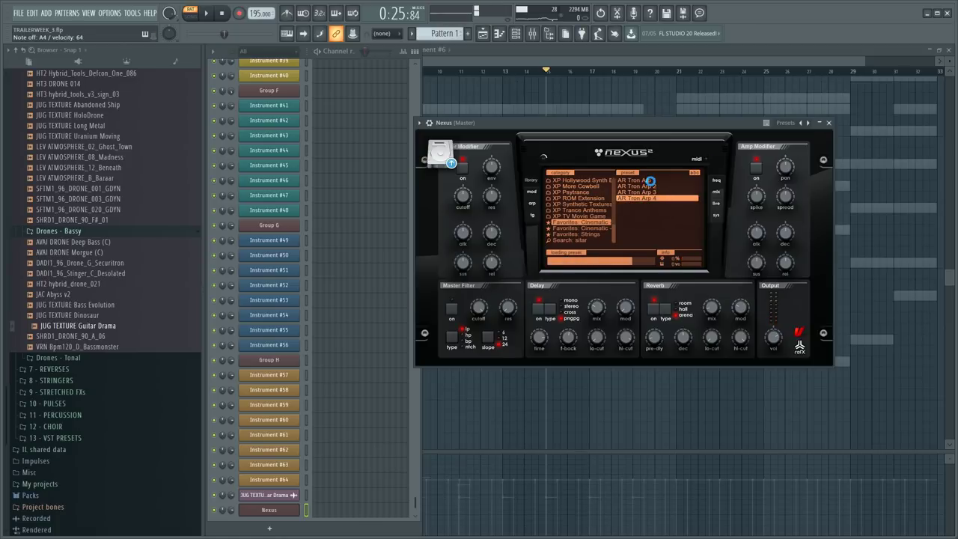
click(650, 180)
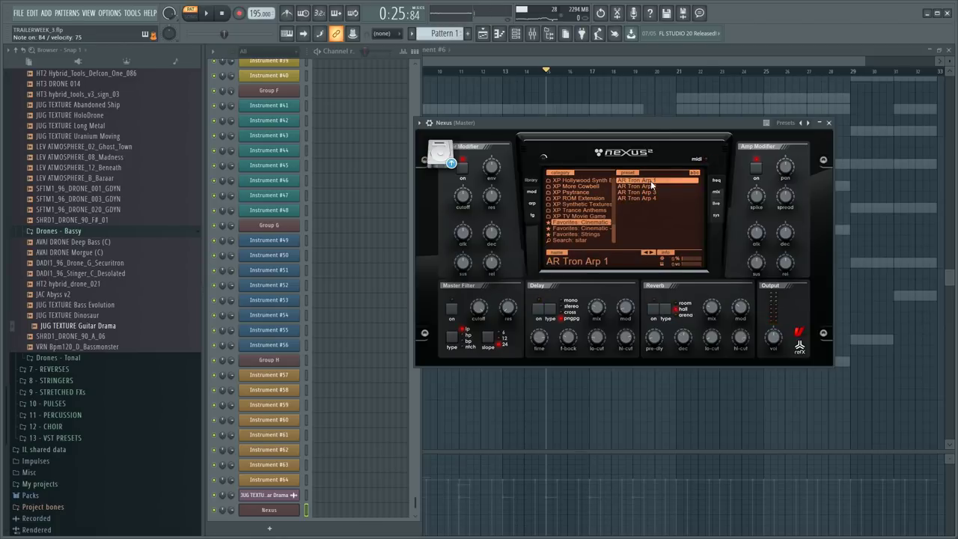
- Load the AR Bass Arp Foundation preset from Nexus's second Favorites: Cinematic category
click(597, 228)
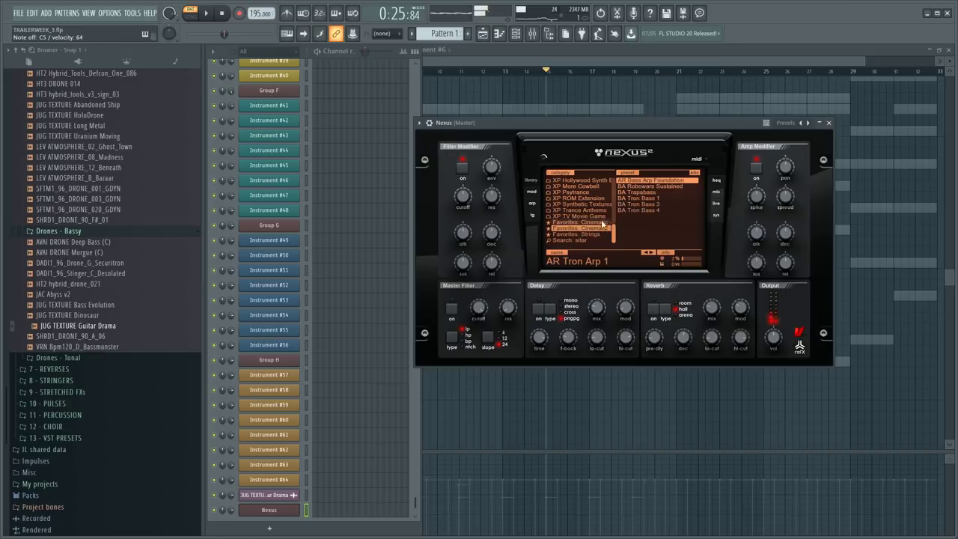
click(635, 198)
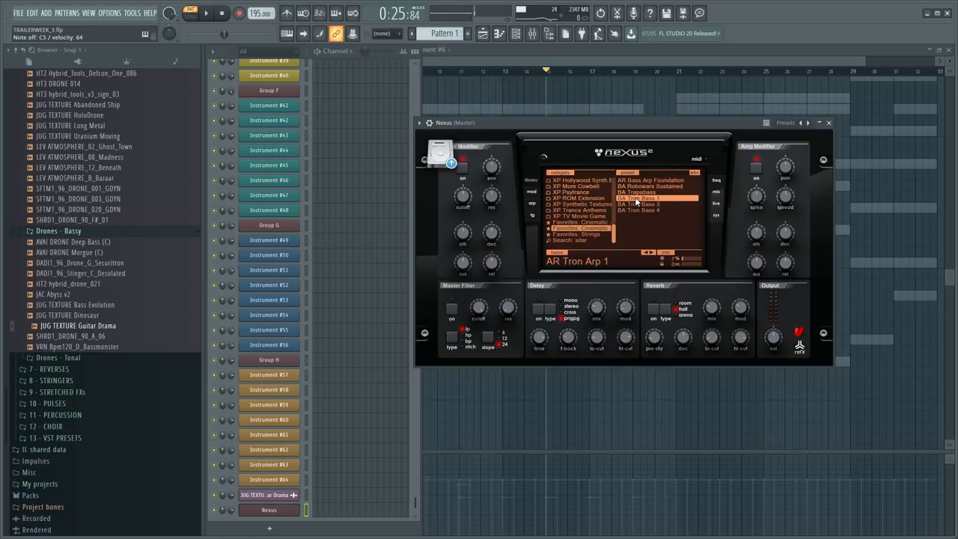
click(651, 182)
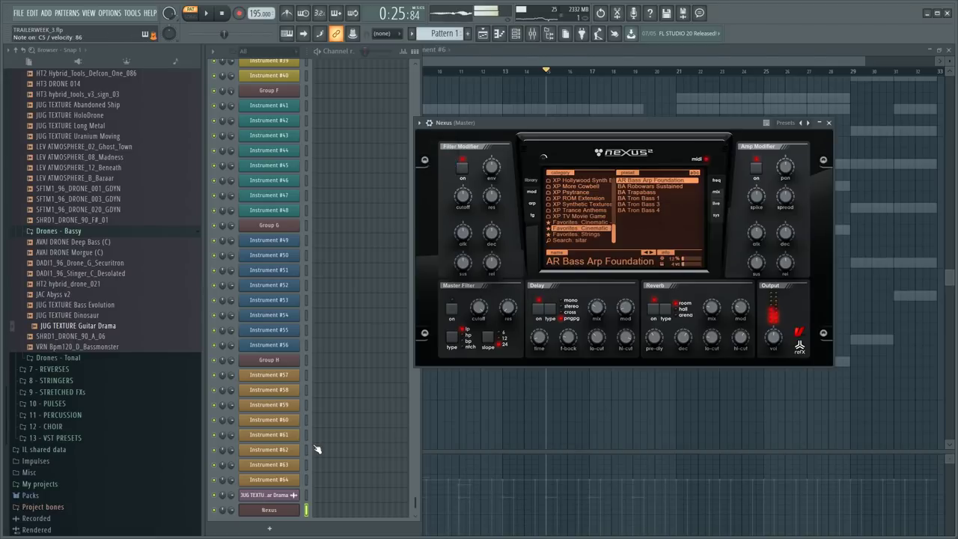
key(F9)
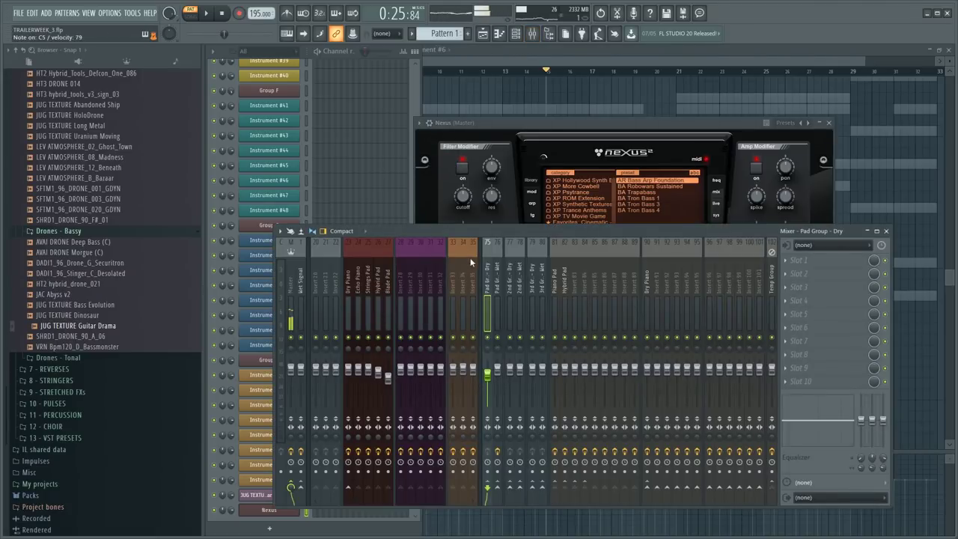
scroll(463, 270, up, 7)
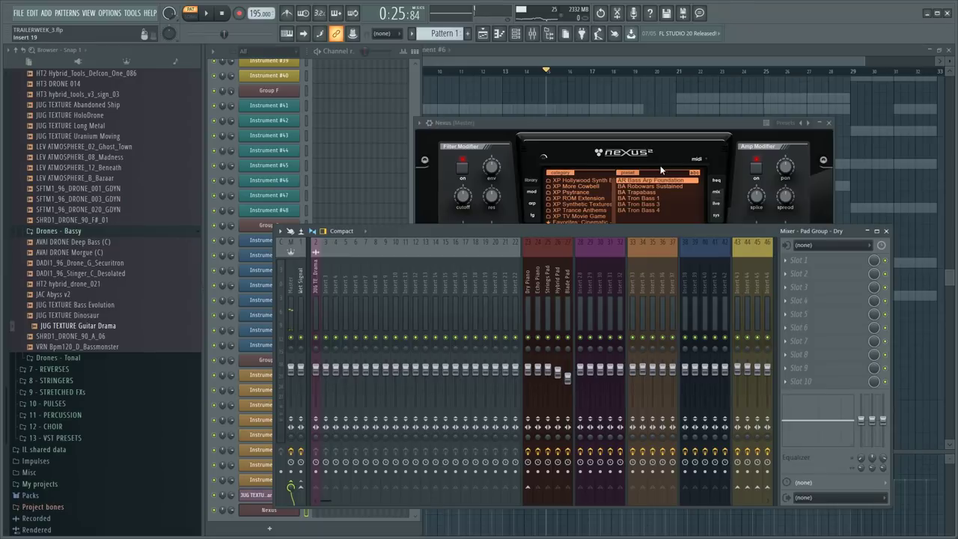
click(579, 300)
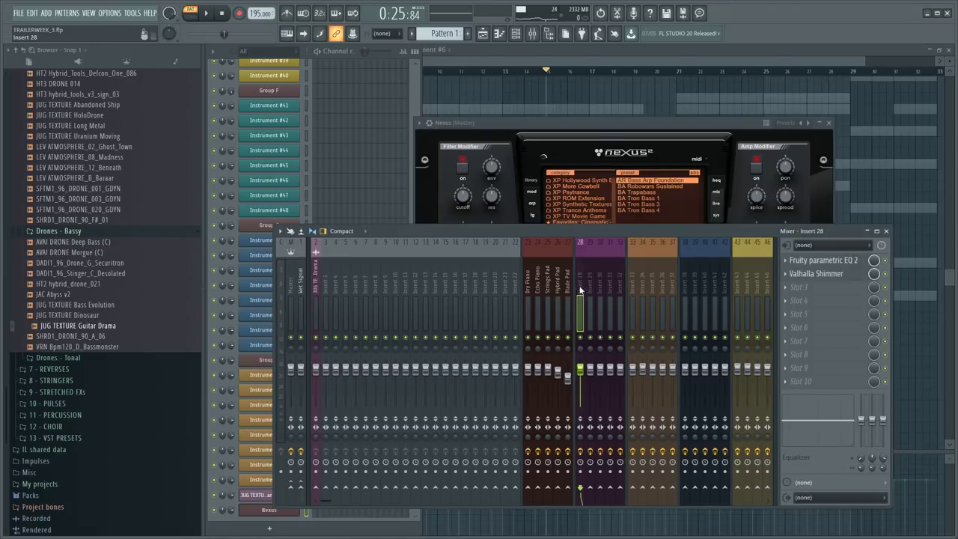
click(668, 135)
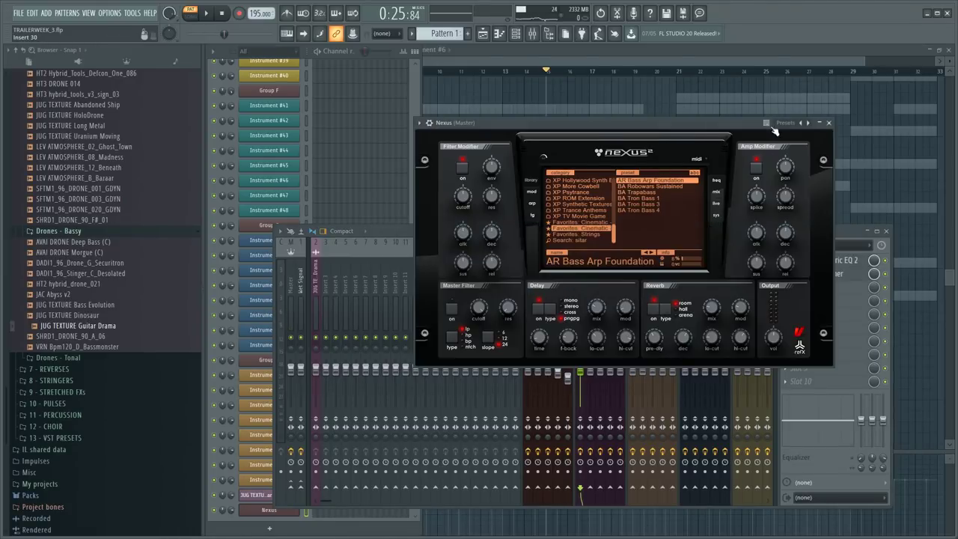
click(429, 123)
drag(388, 231, 359, 255)
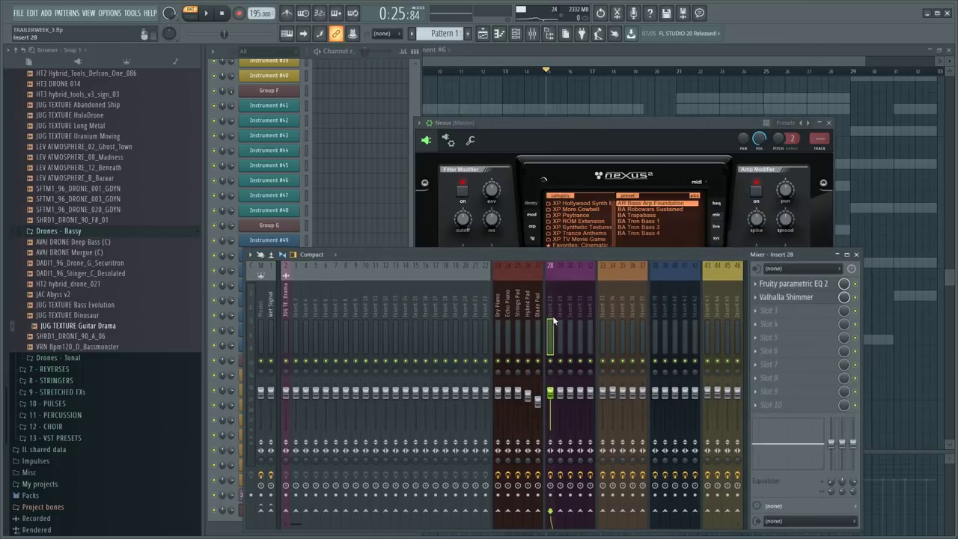
scroll(563, 302, down, 2)
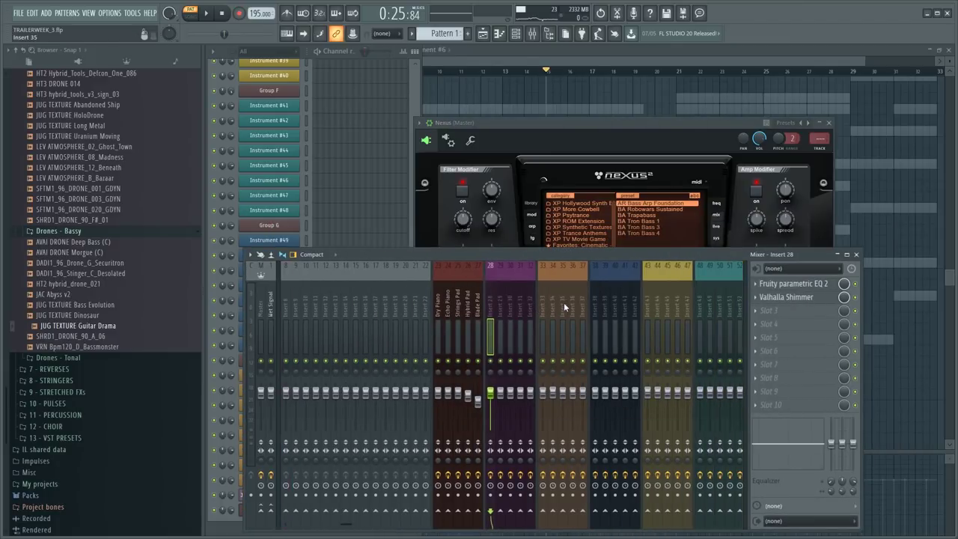
scroll(563, 302, up, 2)
drag(629, 133, 661, 95)
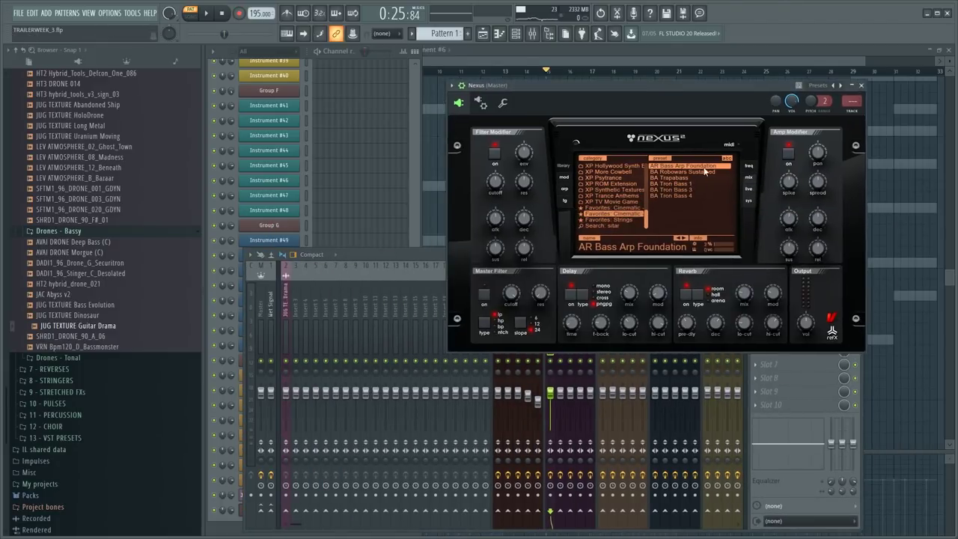
click(852, 112)
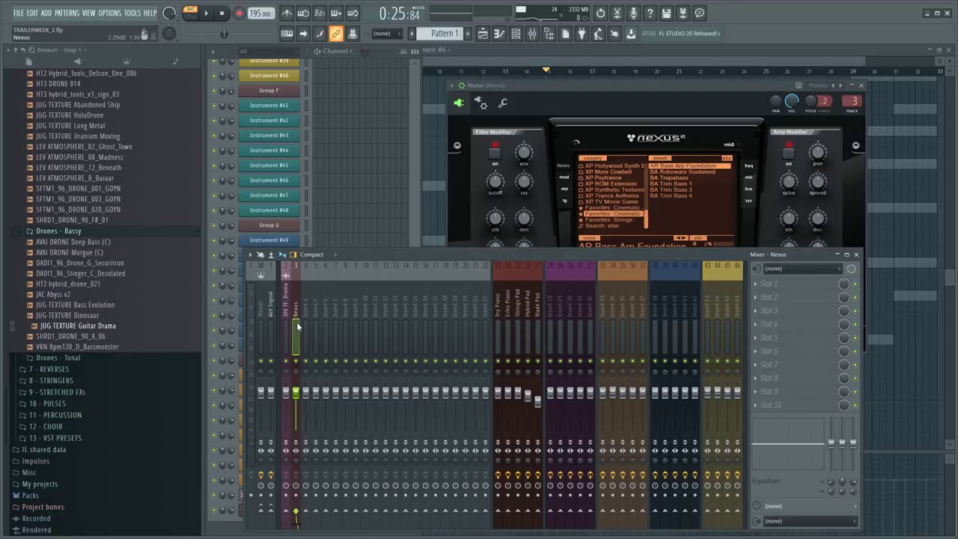
key(alt+Right)
key(alt+Right)
key(alt+Right)
key(alt+Right)
key(alt+Right)
key(alt+Right)
key(alt+Right)
key(alt+Right)
key(alt+Right)
key(alt+Right)
key(alt+Right)
key(alt+Right)
key(alt+Right)
key(alt+Left)
key(alt+Left)
key(alt+Left)
key(alt+Left)
key(alt+Left)
key(alt+Left)
key(alt+Left)
key(alt+Left)
key(alt+Left)
key(alt+Left)
key(alt+Left)
key(alt+Left)
key(alt+Left)
- Rename the Nexus mixer track to "Bass Arp Foundation"
double_click(299, 306)
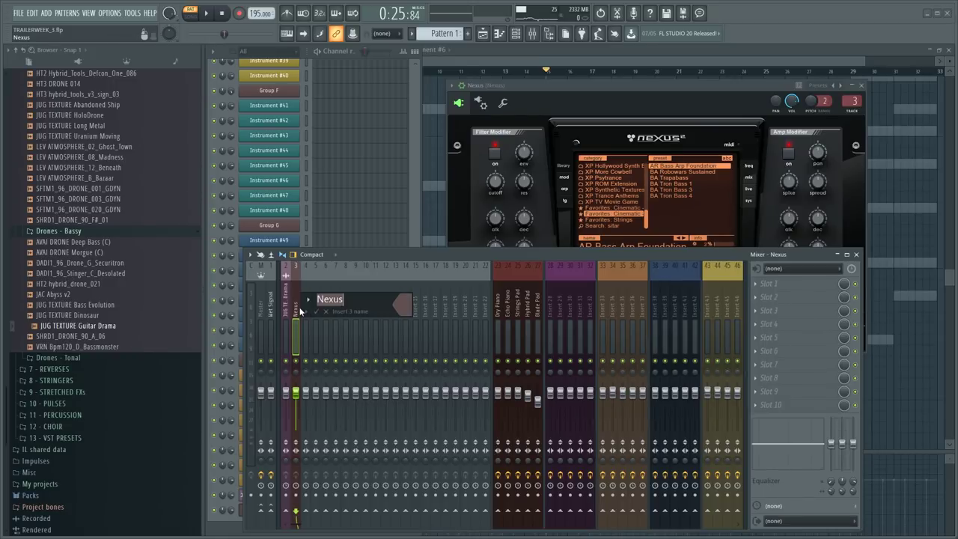
text(Bass A)
text(rp Foundation)
text( N)
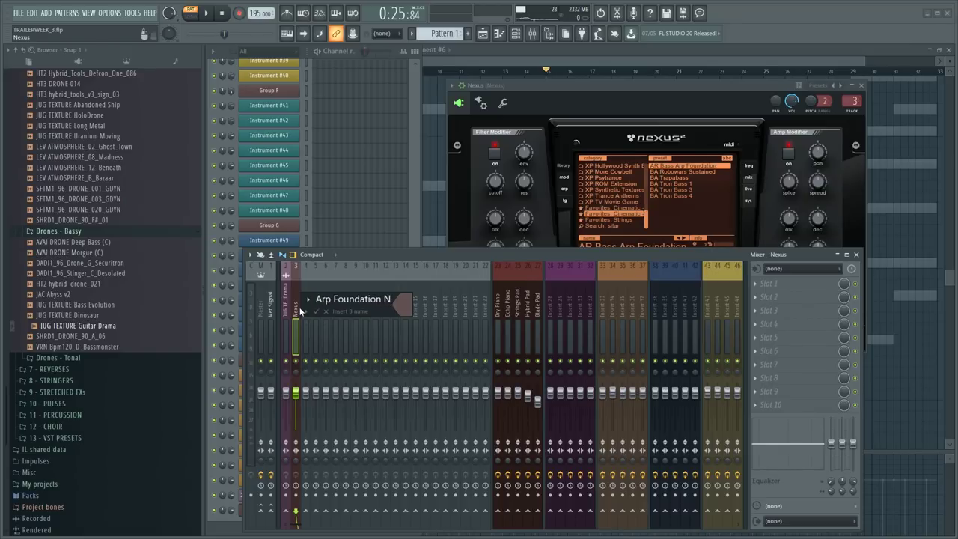
key(BackSpace)
key(BackSpace)
key(Return)
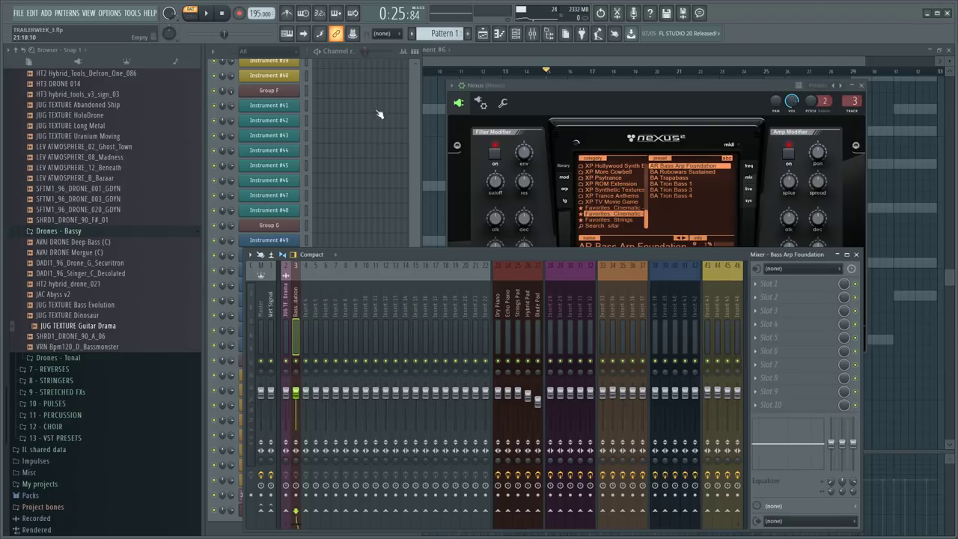
- Rename the Nexus channel in the channel rack to "Bass Arp Foundation NXS"
click(350, 53)
middle_click(275, 511)
text(Bass Arp Foundation)
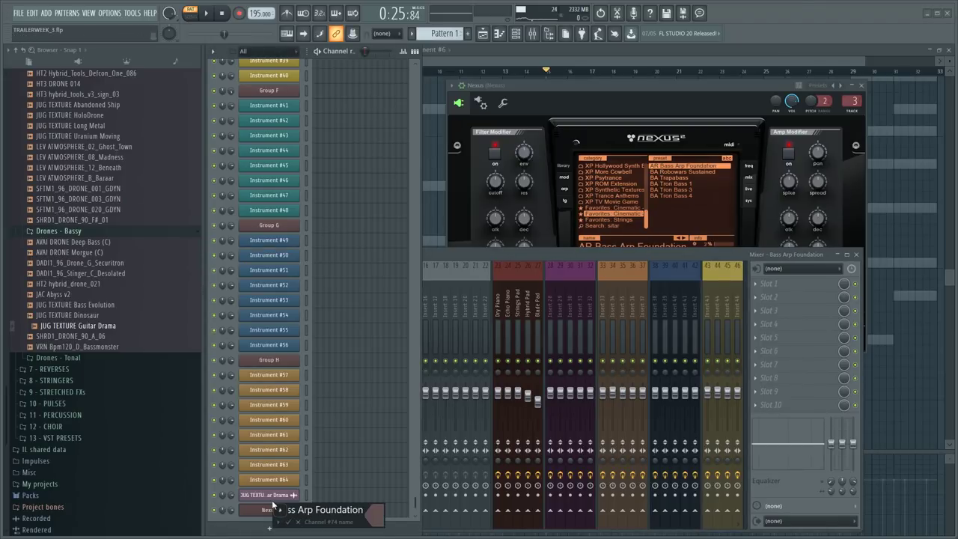
text(NXS)
key(Return)
- Move the Bass Arp Foundation NXS channel up the channel rack to sit between Instrument #8 and Group B
scroll(366, 410, up, 2)
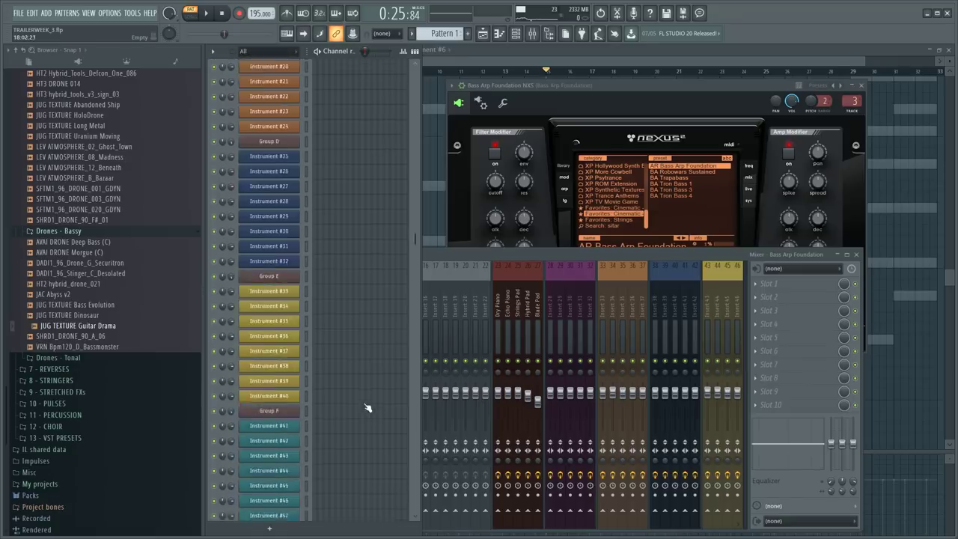
scroll(363, 416, down, 2)
key(alt+Up)
key(alt+Up)
key(alt+Up)
key(alt+Up)
key(alt+Up)
key(alt+Up)
key(alt+Up)
key(alt+Up)
key(alt+Up)
key(alt+Up)
key(alt+Up)
key(alt+Up)
key(alt+Up)
key(alt+Up)
key(alt+Up)
key(alt+Up)
key(alt+Up)
key(alt+Up)
key(alt+Up)
key(alt+Up)
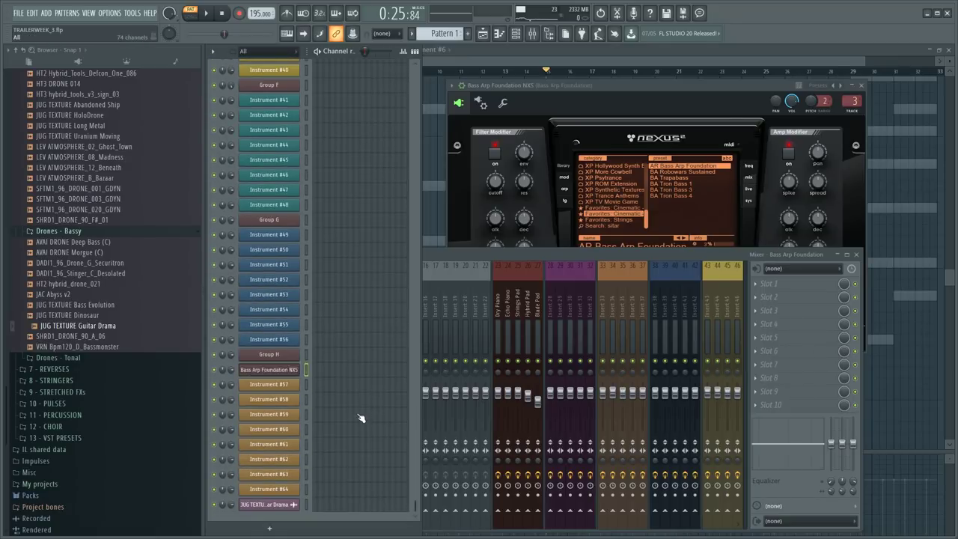
scroll(360, 417, up, 5)
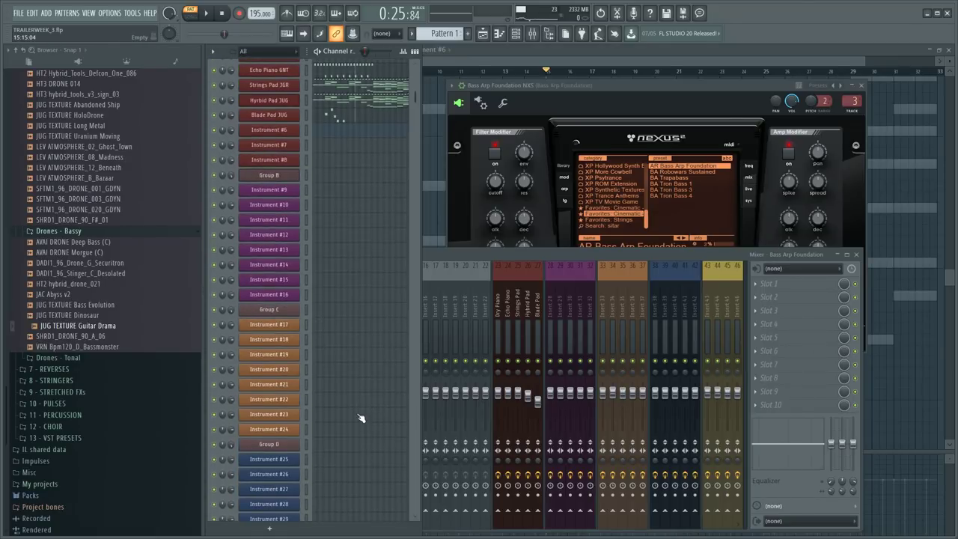
key(alt+Up)
key(alt+Up)
key(alt+Up)
key(alt+Up)
key(alt+Up)
key(alt+Up)
key(alt+Up)
key(alt+Up)
key(alt+Up)
key(alt+Up)
key(alt+Up)
key(alt+Up)
key(alt+Up)
key(alt+Up)
key(alt+Up)
key(alt+Up)
key(alt+Up)
key(alt+Up)
key(alt+Up)
key(alt+Up)
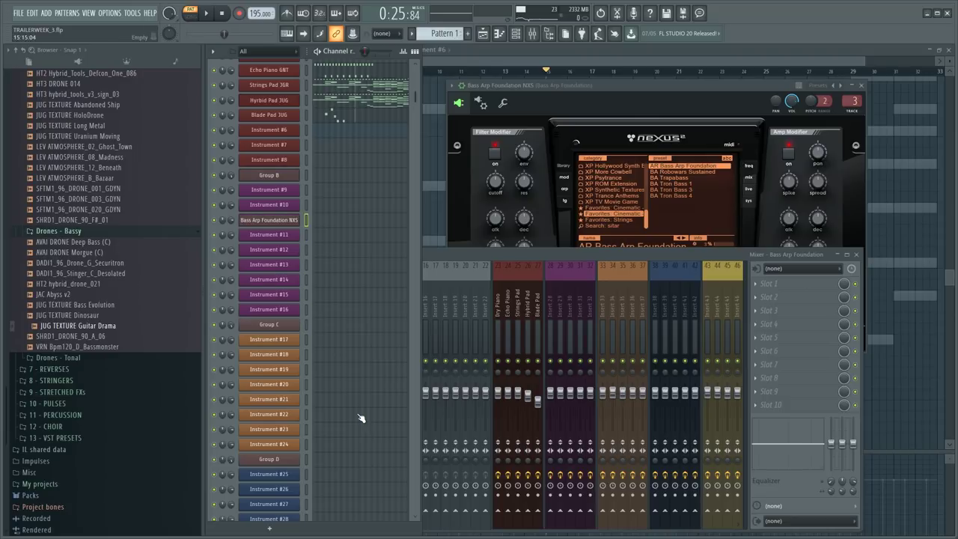
key(F7)
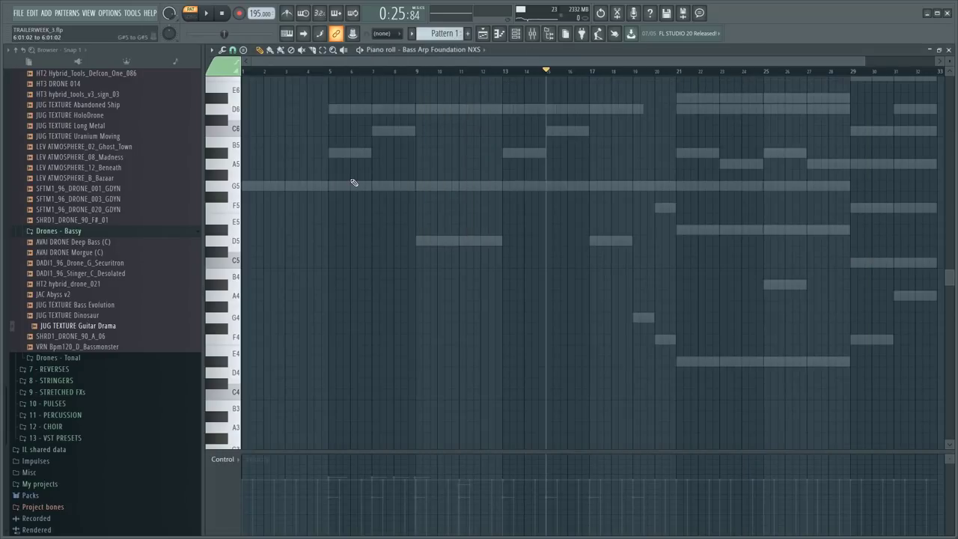
key(F7)
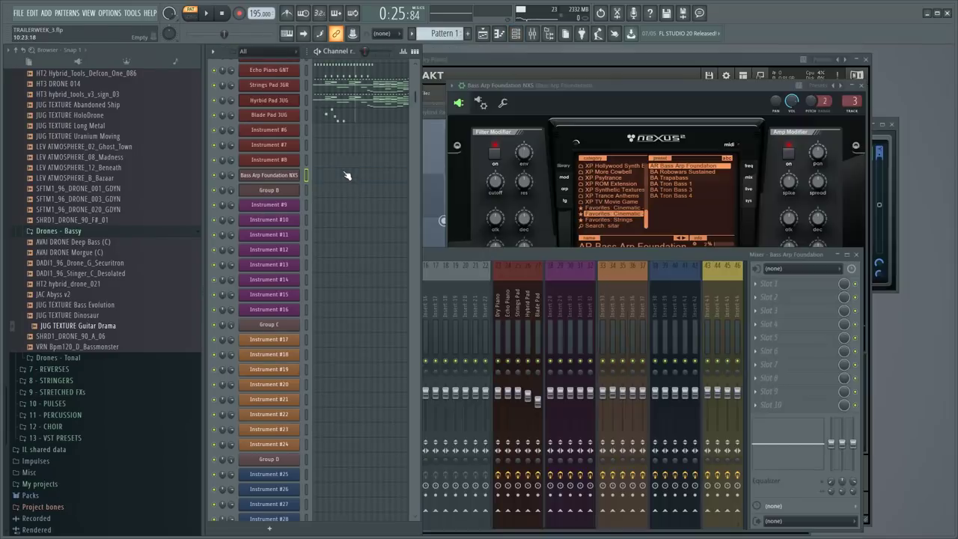
- Open the Bass Arp Foundation NXS piano roll and play the arrangement from around bar 14 against the ghost notes
key(F7)
scroll(503, 92, down, 3)
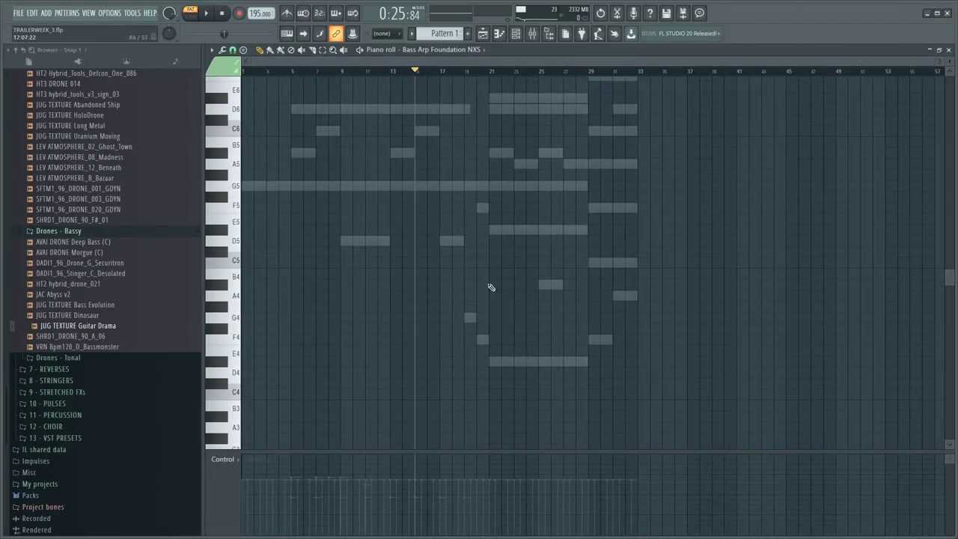
key(F6)
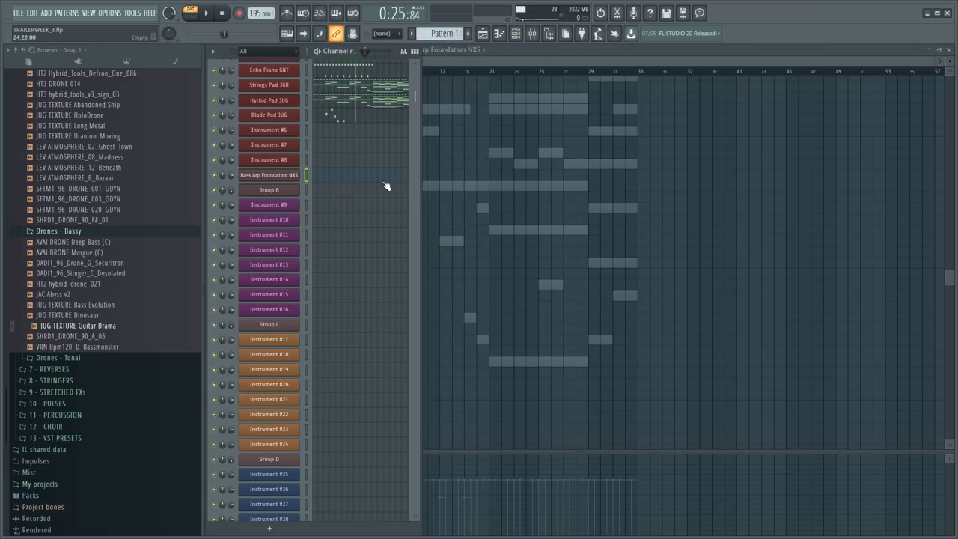
key(F6)
key(space)
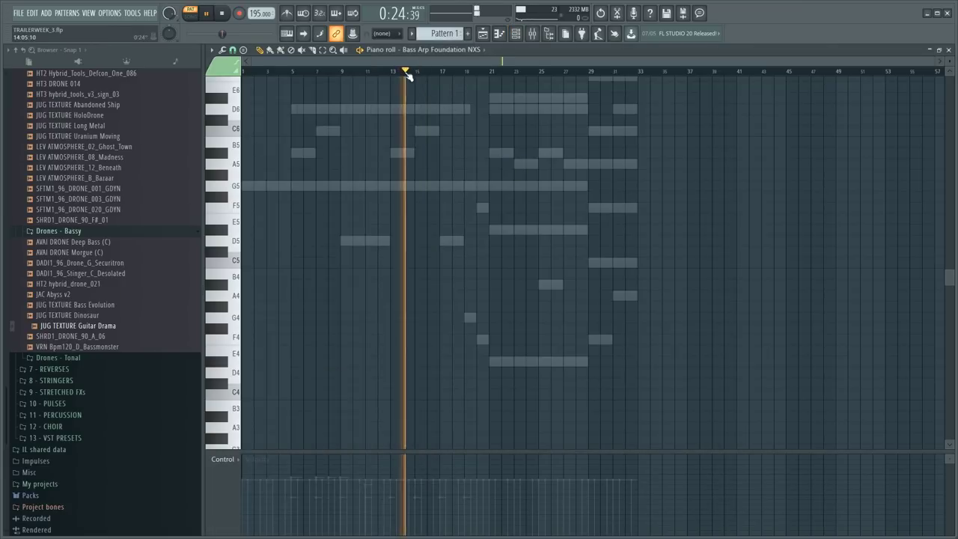
key(F6)
scroll(372, 239, up, 1)
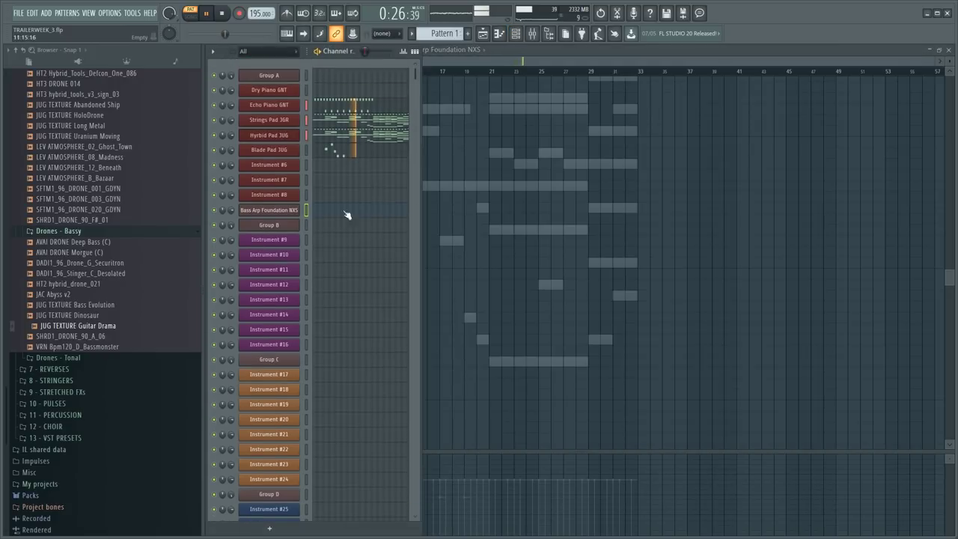
key(F7)
key(F7)
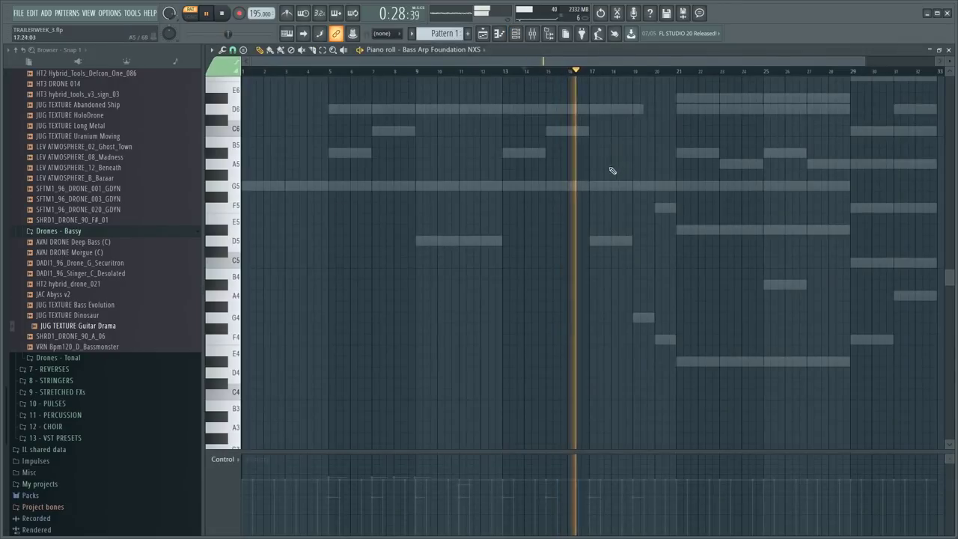
scroll(671, 73, up, 4)
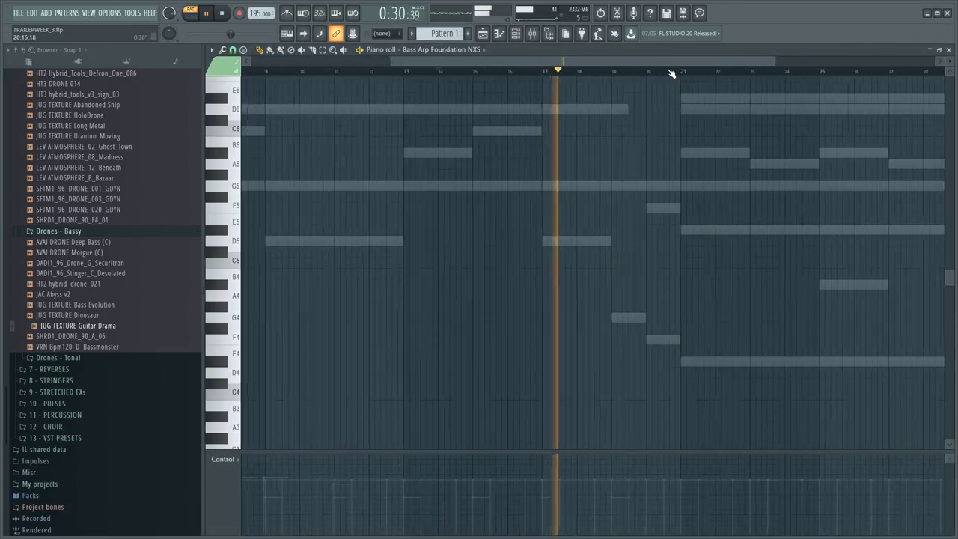
scroll(633, 73, down, 4)
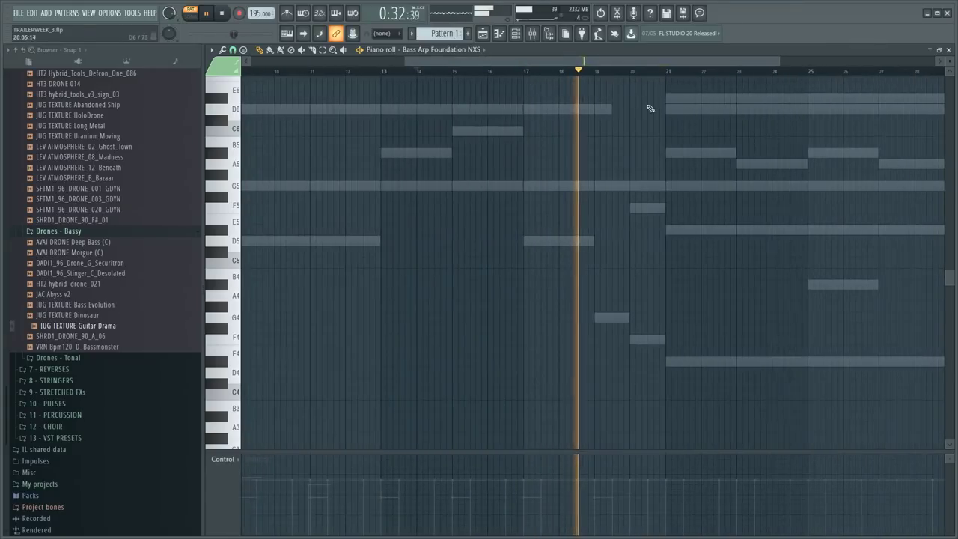
scroll(701, 75, up, 2)
key(space)
- Place two back-to-back G4 notes, each two steps long, at the start of bar 19 and audition them
scroll(609, 84, up, 4)
click(375, 297)
drag(374, 296, 352, 318)
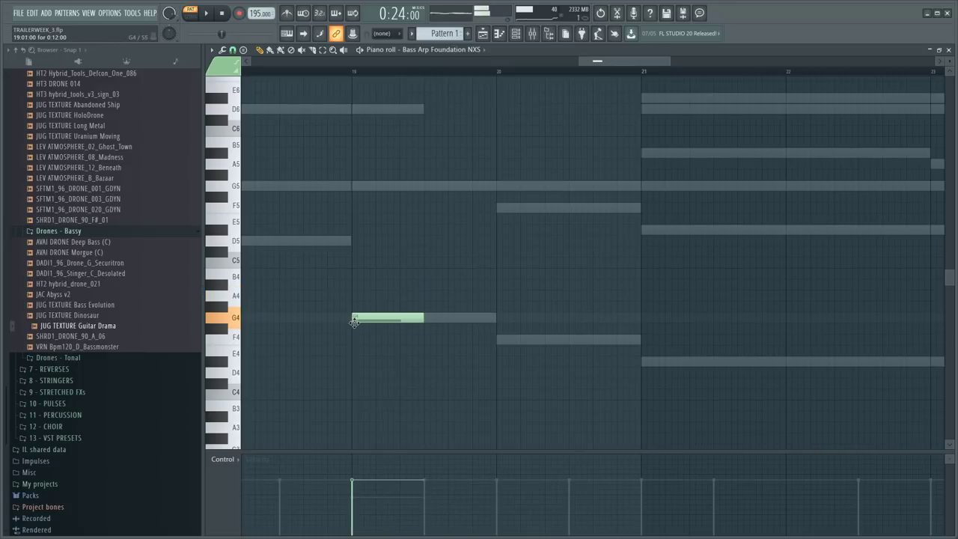
click(377, 317)
key(Delete)
click(347, 72)
key(space)
key(space)
scroll(352, 73, up, 3)
click(380, 318)
key(space)
key(space)
- Duplicate the pair of short G4 notes until bar 19 is filled with twelve notes
drag(357, 303, 458, 348)
key(ctrl+b)
key(ctrl+b)
key(ctrl+b)
key(ctrl+b)
key(ctrl+b)
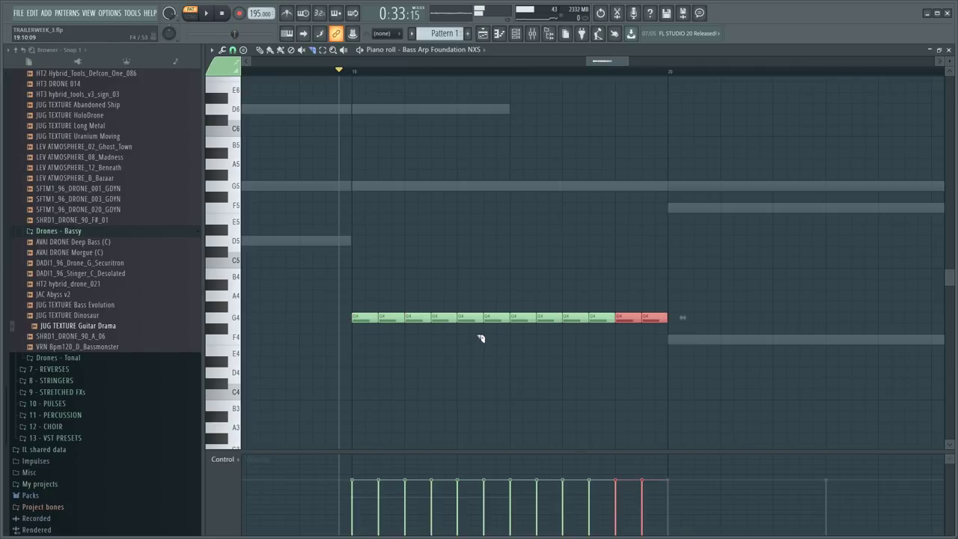
- Duplicate the bar 19 notes into bar 20, lower the copy to F4, and audition the line
drag(328, 310, 756, 350)
key(ctrl+b)
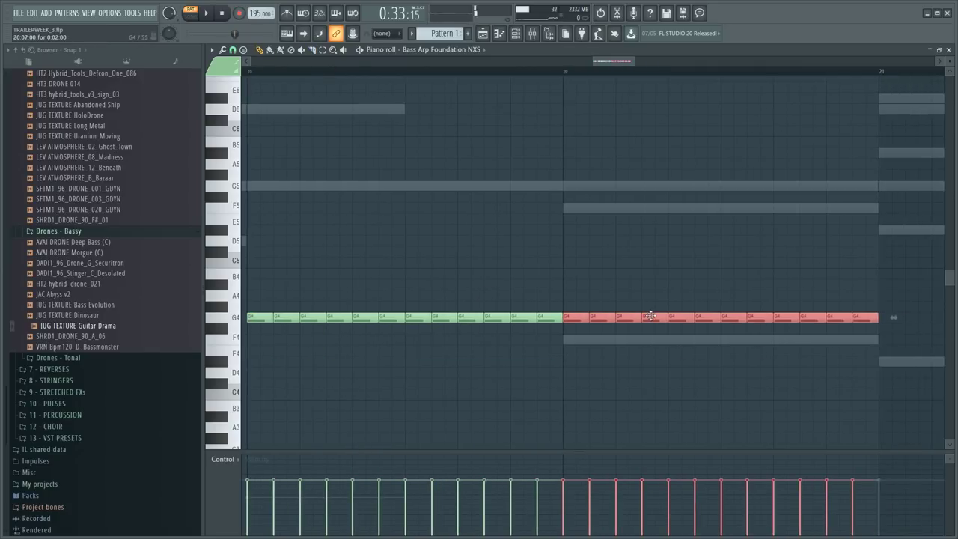
drag(650, 317, 651, 339)
key(space)
scroll(650, 63, down, 4)
ctrl+click(645, 196)
drag(535, 336, 770, 346)
ctrl+click(764, 293)
key(space)
drag(560, 349, 711, 352)
key(ctrl+b)
key(ctrl+z)
- Duplicate the F4 notes of bar 20 into bar 21 and lower the copy to D#4
drag(507, 336, 749, 364)
key(ctrl+b)
drag(644, 338, 635, 364)
- Lower the velocity of all bass arp notes in bars 19 to 21 to about 23% and audition them
drag(367, 292, 778, 410)
scroll(614, 312, down, 5)
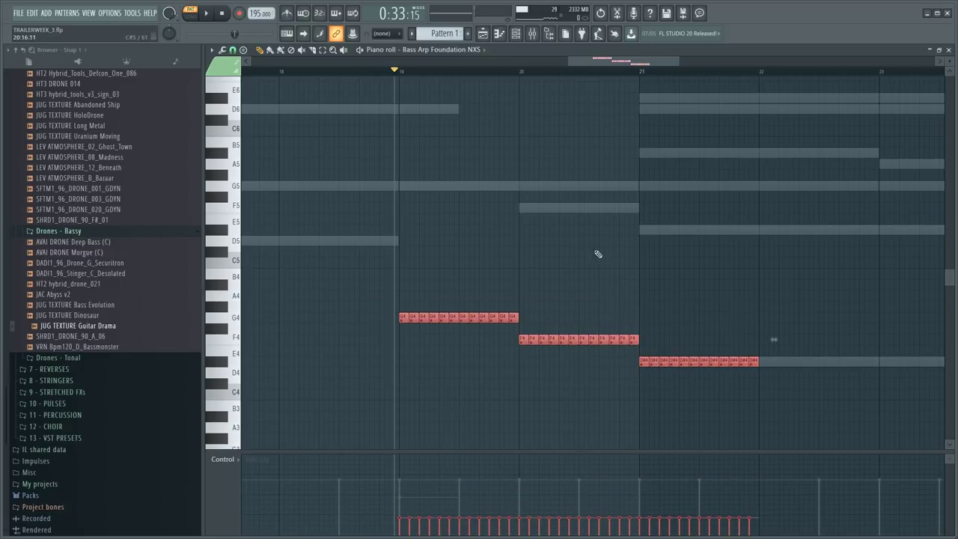
click(516, 33)
click(597, 229)
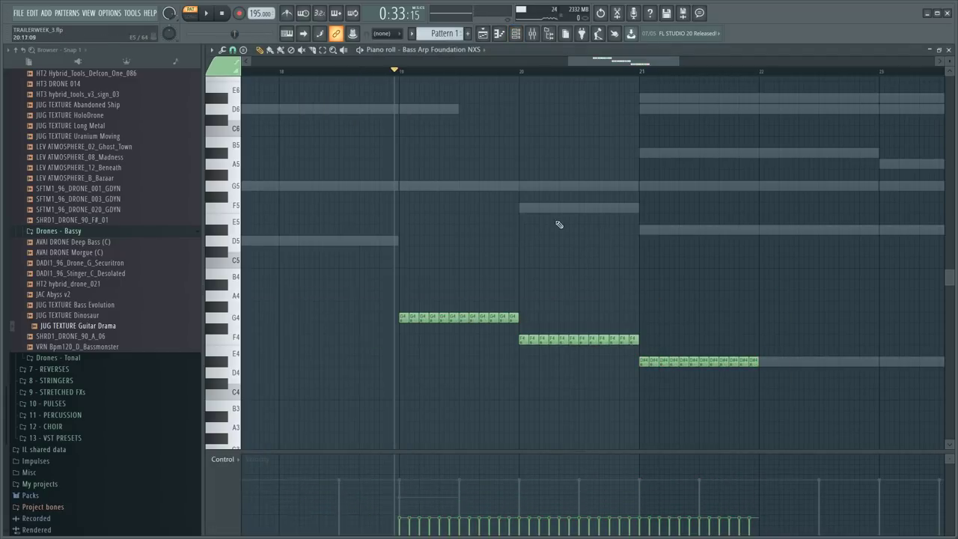
key(space)
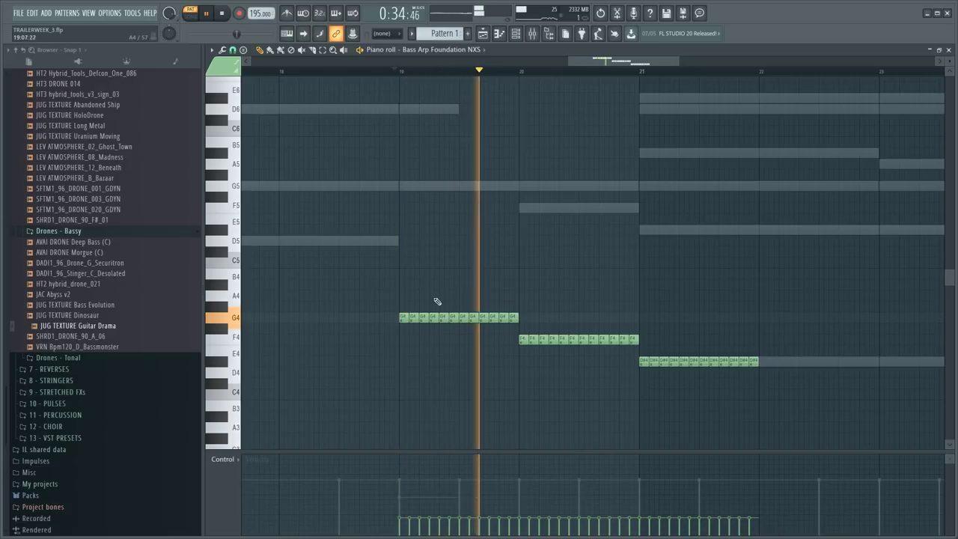
key(space)
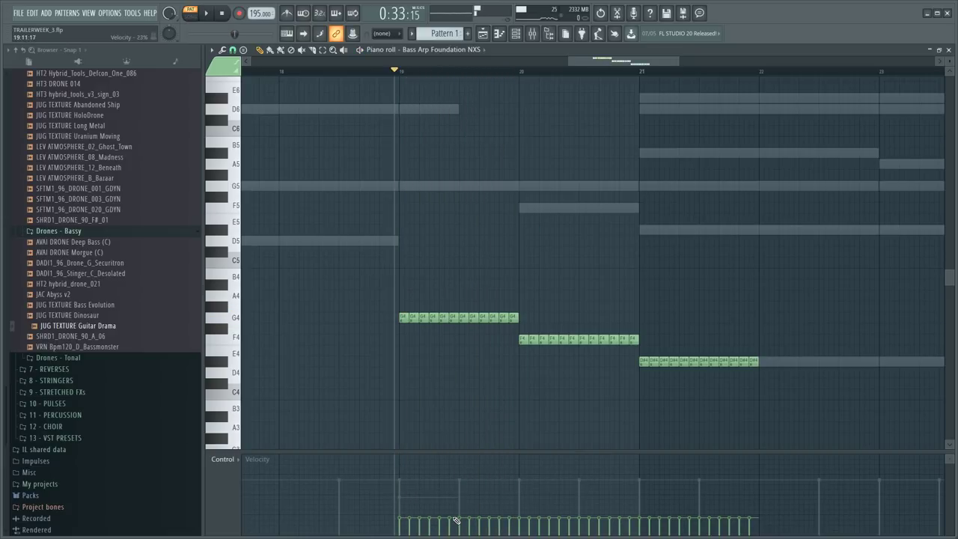
- Draw a rising velocity ramp over the second half of the bar 19 notes, refining it between playbacks
drag(497, 509, 516, 485)
key(space)
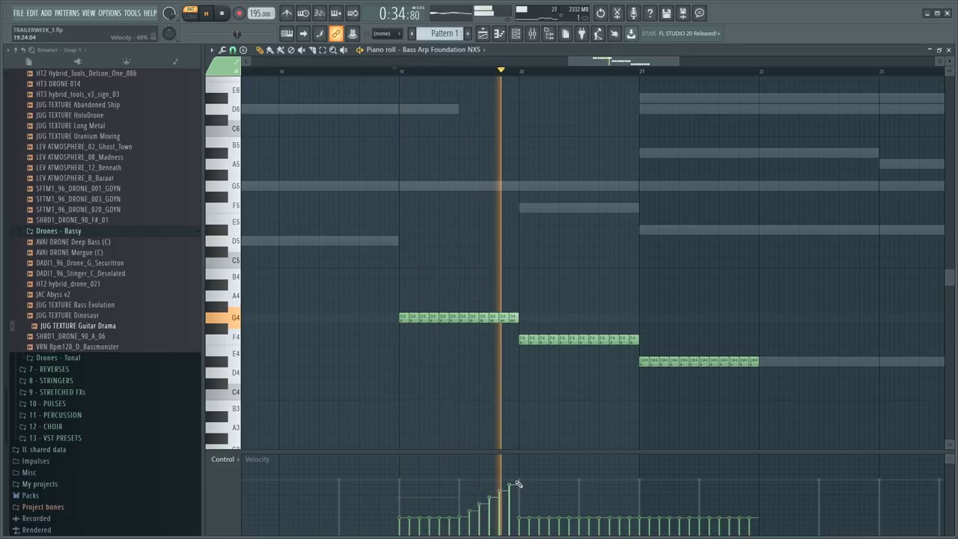
key(space)
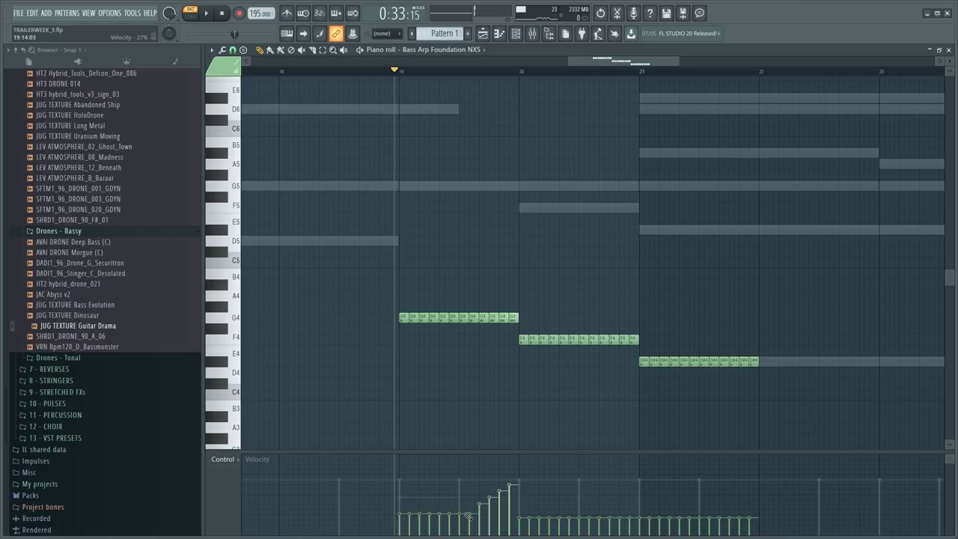
drag(517, 476, 517, 472)
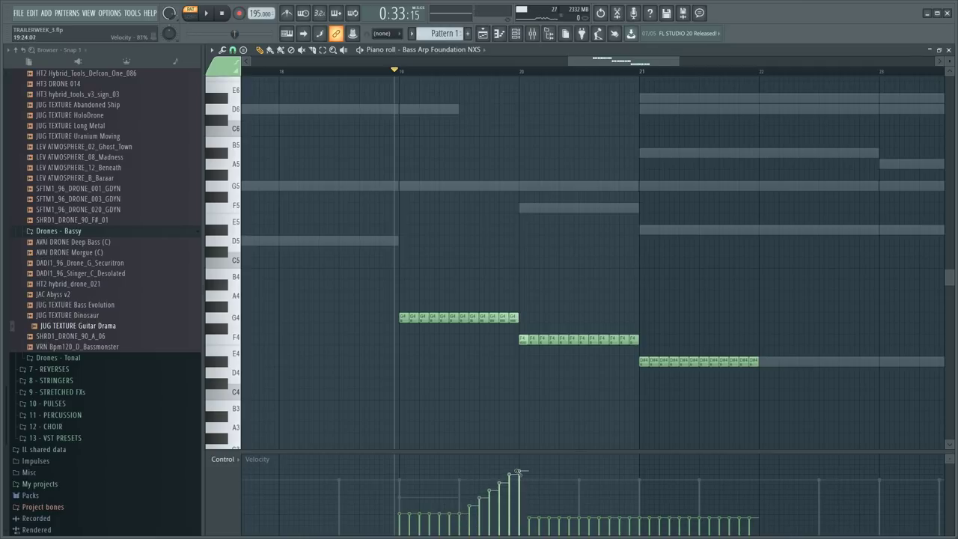
key(space)
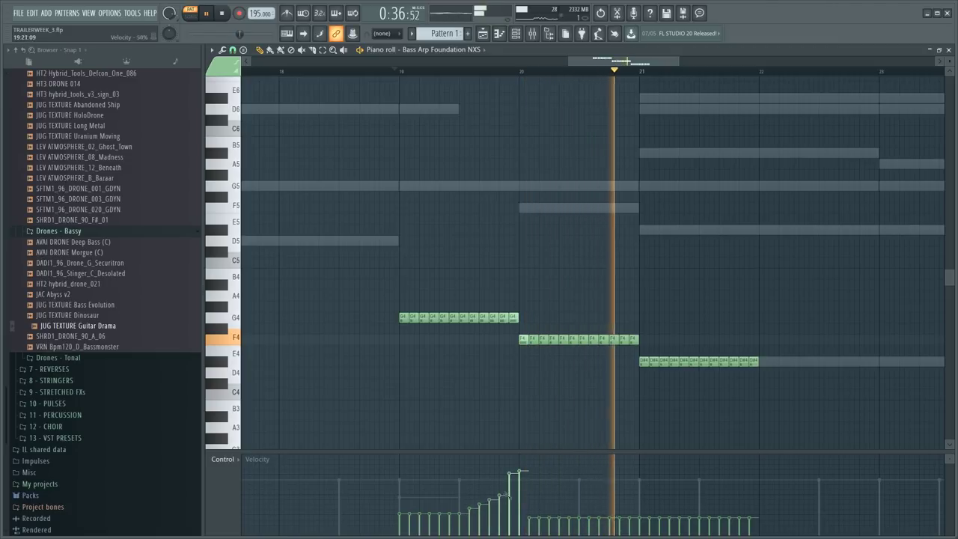
key(space)
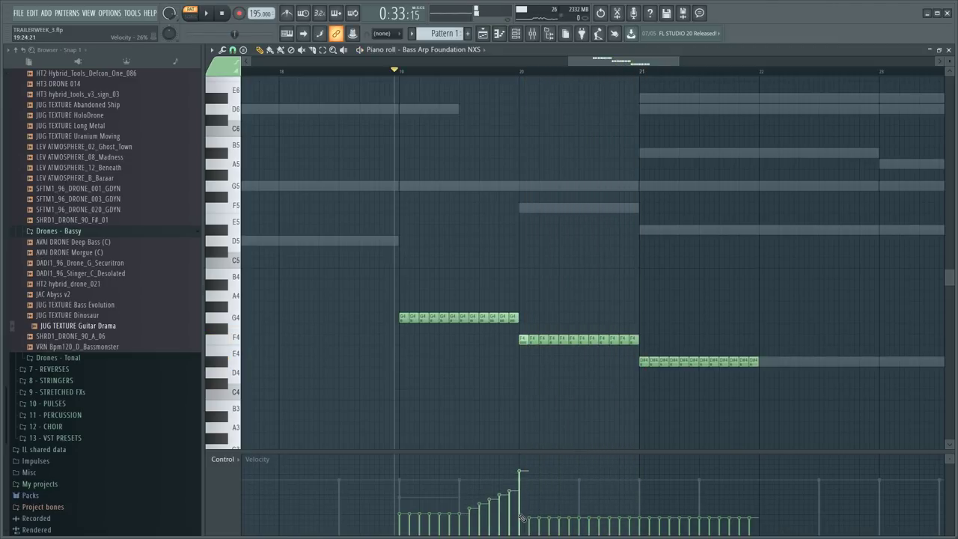
- Replace the bar 20 notes with a copy of the velocity-ramped bar 19 notes transposed down to F4
drag(514, 330, 638, 354)
key(Delete)
drag(393, 310, 554, 333)
key(ctrl+b)
scroll(643, 352, down, 3)
key(Down)
key(Down)
key(space)
- Replace the bar 21 notes with a copy of the ramped F4 notes lowered to D#4
key(ctrl+b)
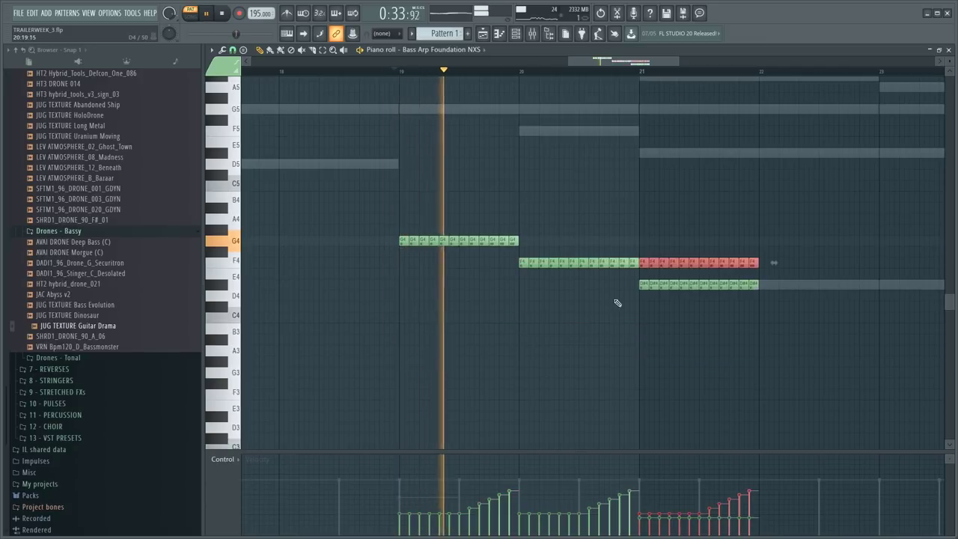
key(Down)
key(Down)
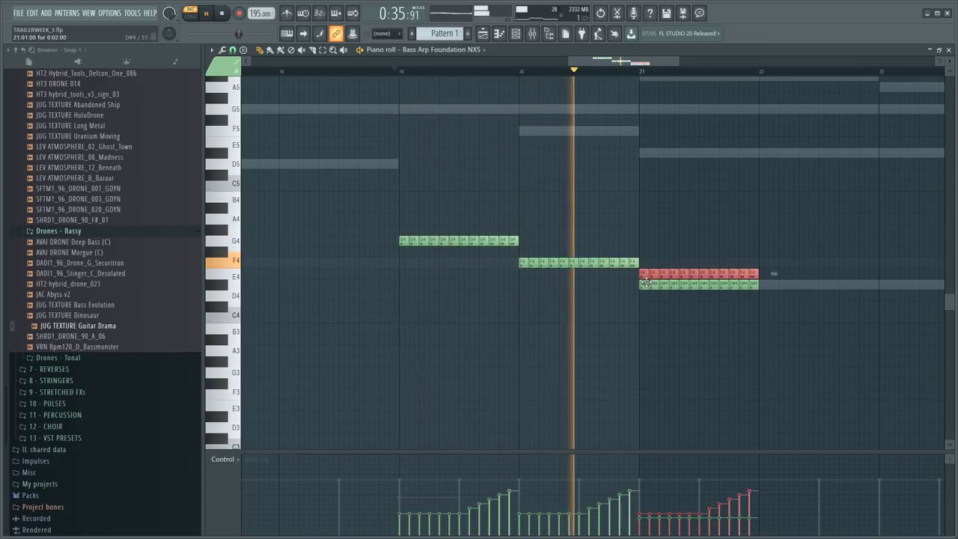
drag(646, 285, 791, 300)
key(space)
key(Delete)
drag(644, 273, 644, 284)
- Bring up the Bass Arp Foundation track in the mixer, route it to insert 91, and check the group routing
key(F6)
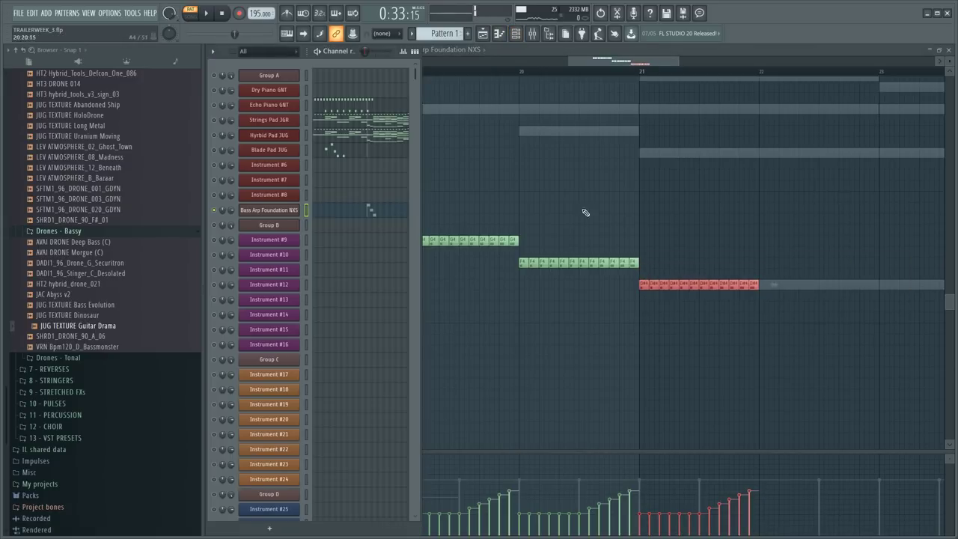
click(283, 212)
key(F9)
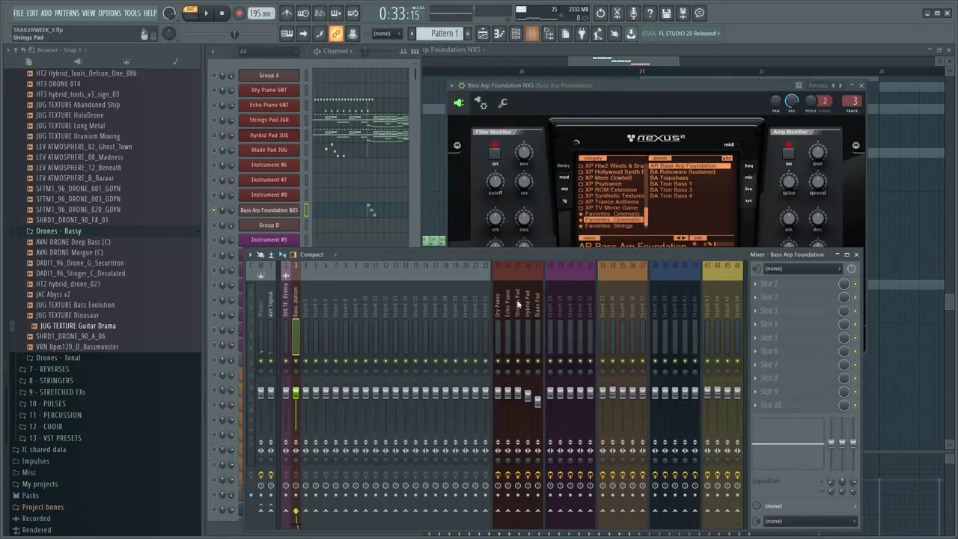
drag(496, 258, 512, 164)
drag(759, 224, 471, 258)
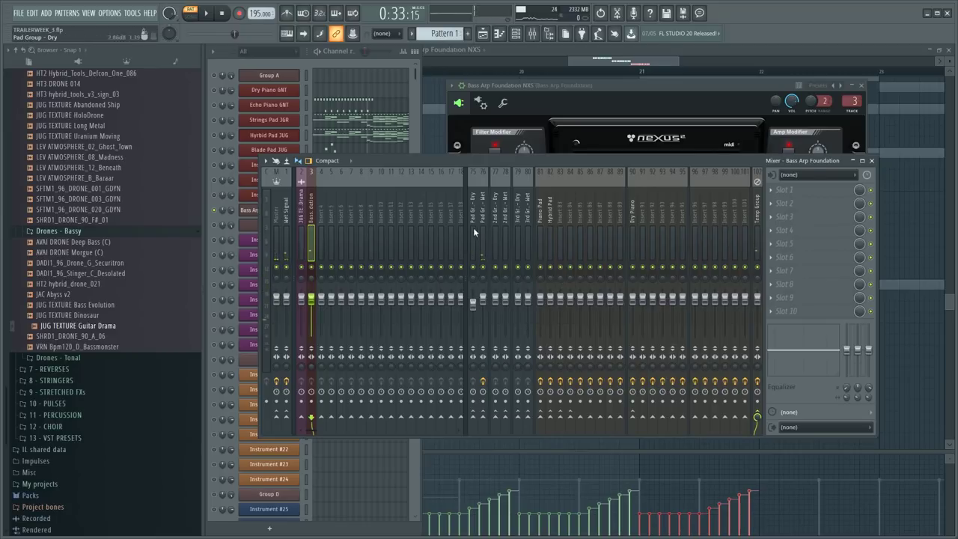
click(641, 416)
click(754, 268)
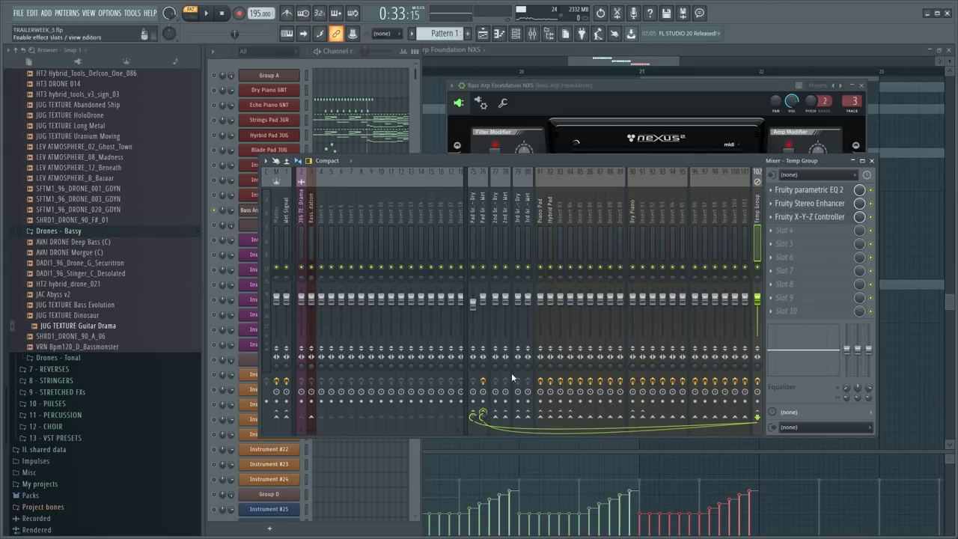
click(643, 215)
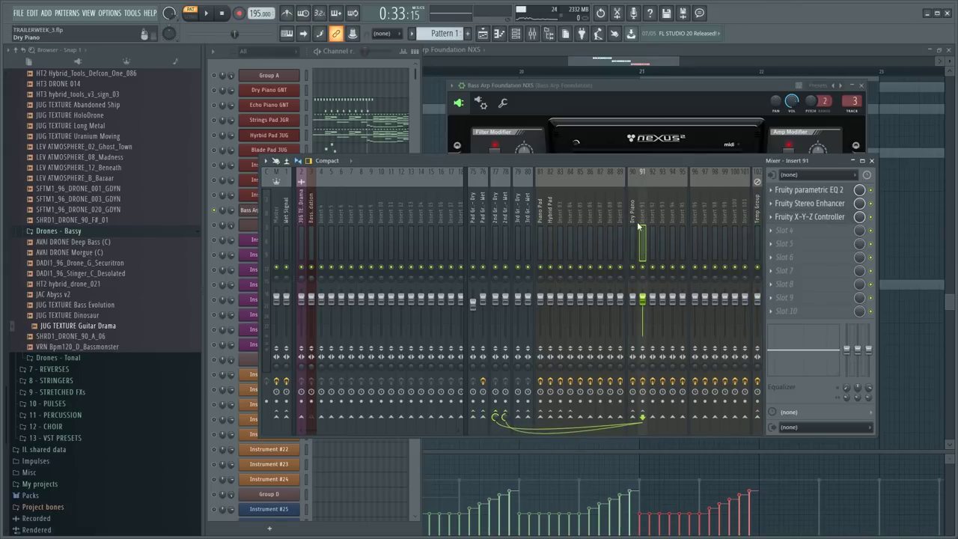
- Load Valhalla Room in the first effect slot of the 2nd Group - Wet track and open its preset list
click(506, 218)
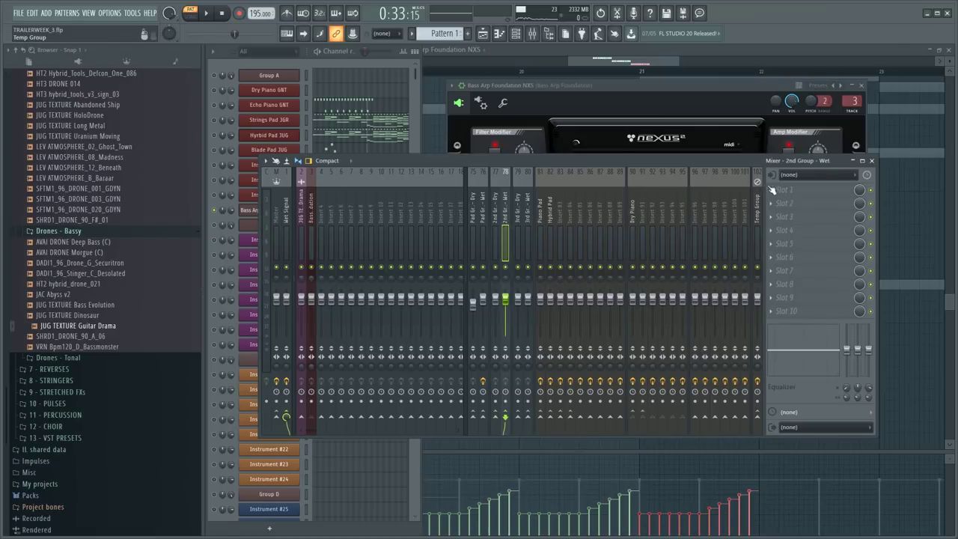
key(F8)
text(valhal)
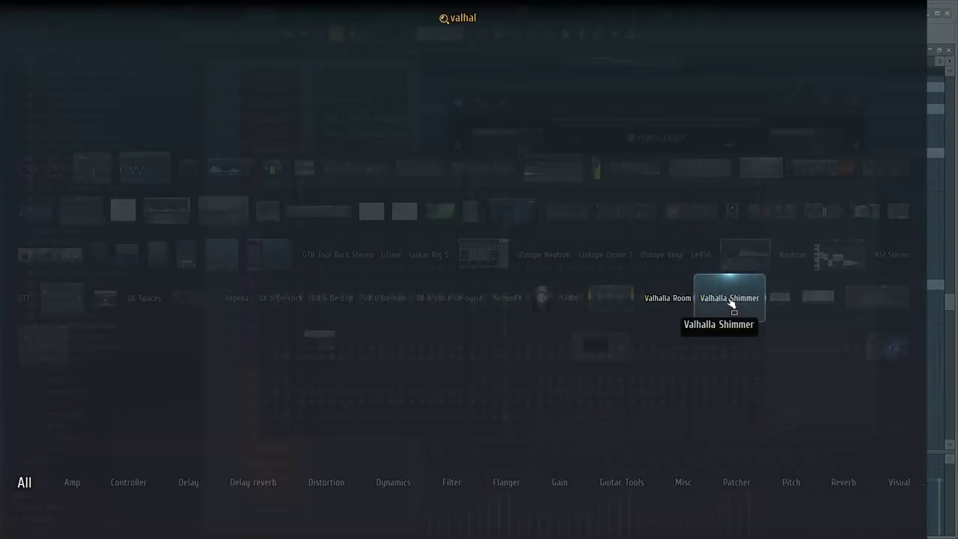
click(665, 297)
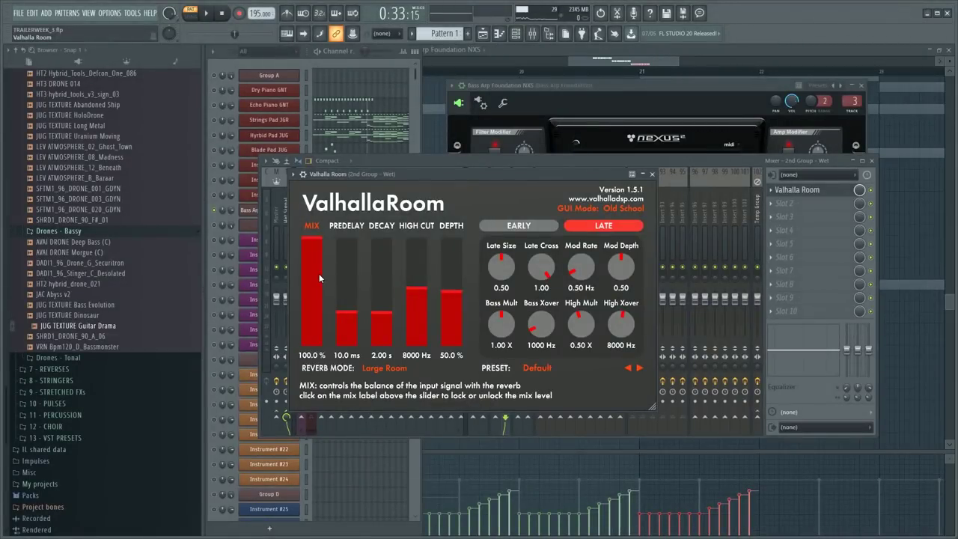
click(537, 368)
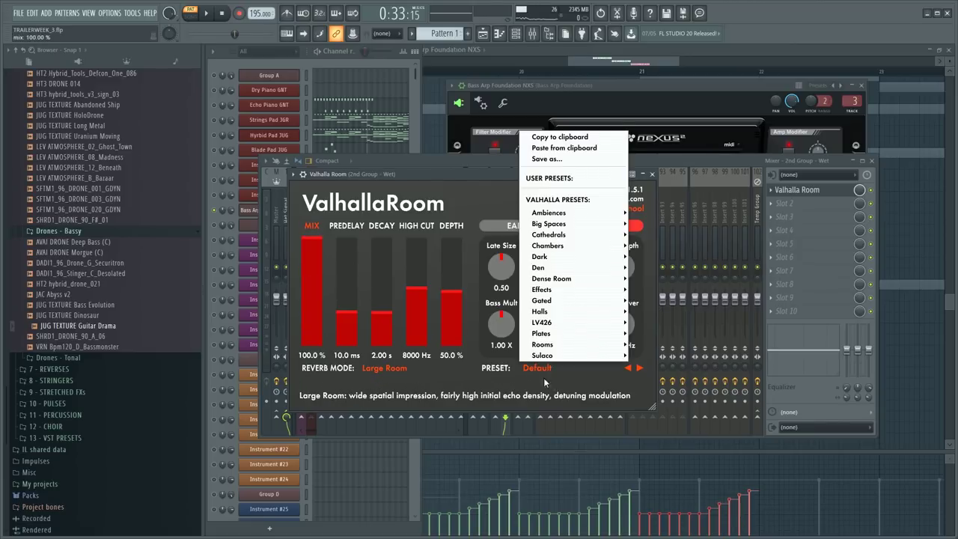
mouse_move(568, 256)
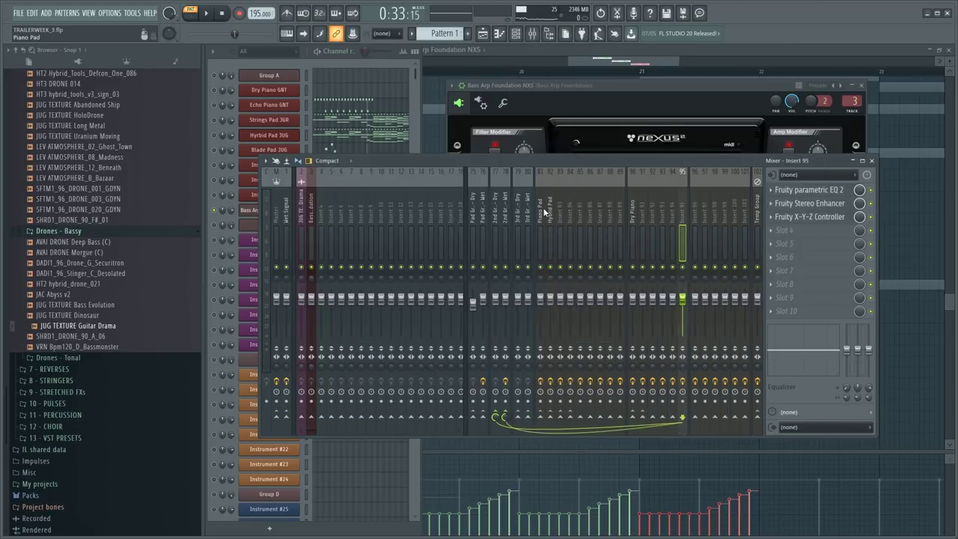
- Check the group tracks in the mixer and rename 2nd Group - Dry as Orchestra Group - Dry
click(517, 211)
click(505, 217)
click(483, 217)
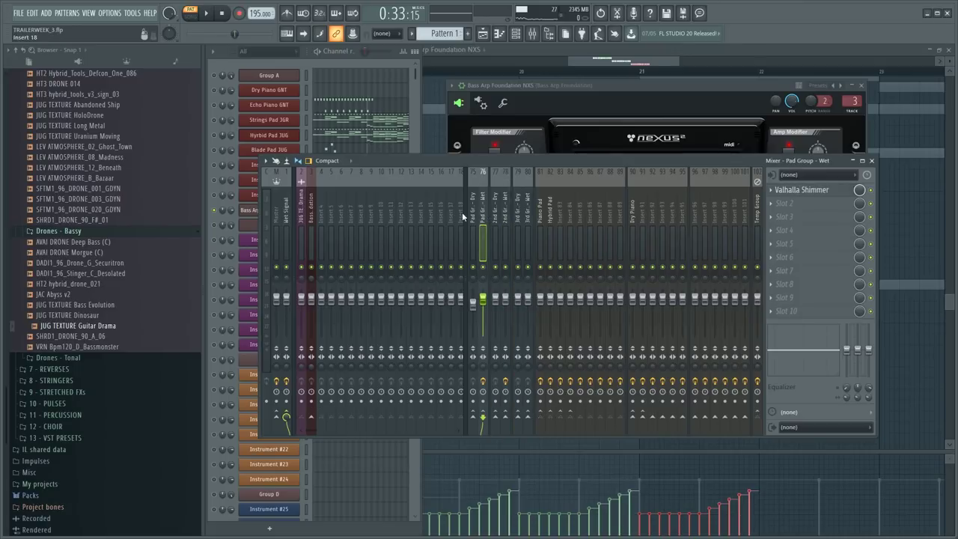
click(473, 217)
click(494, 215)
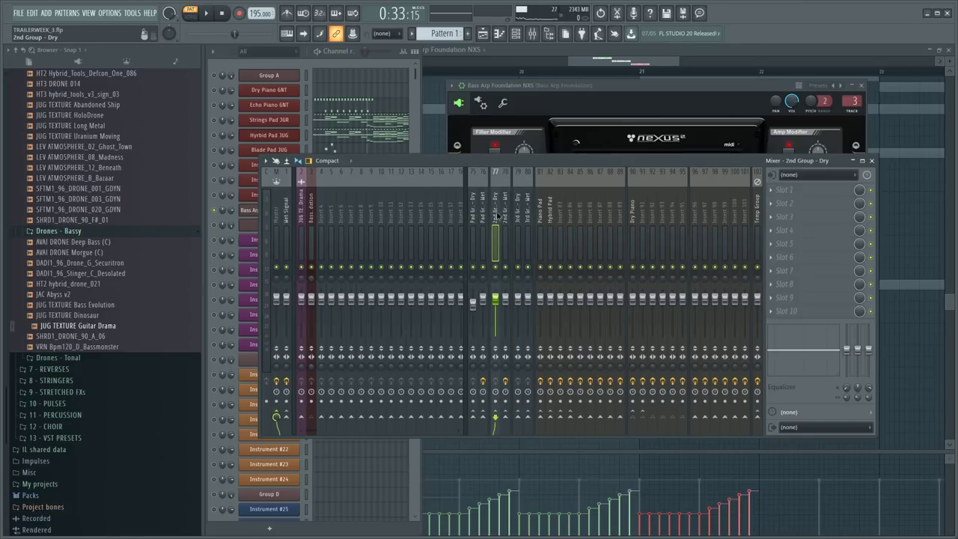
key(F2)
text(Orchestra Group - Dry)
key(Return)
- Rename the 2nd Group - Wet mixer track as Orchestra Group - Wet
click(504, 216)
key(F2)
text(Orches)
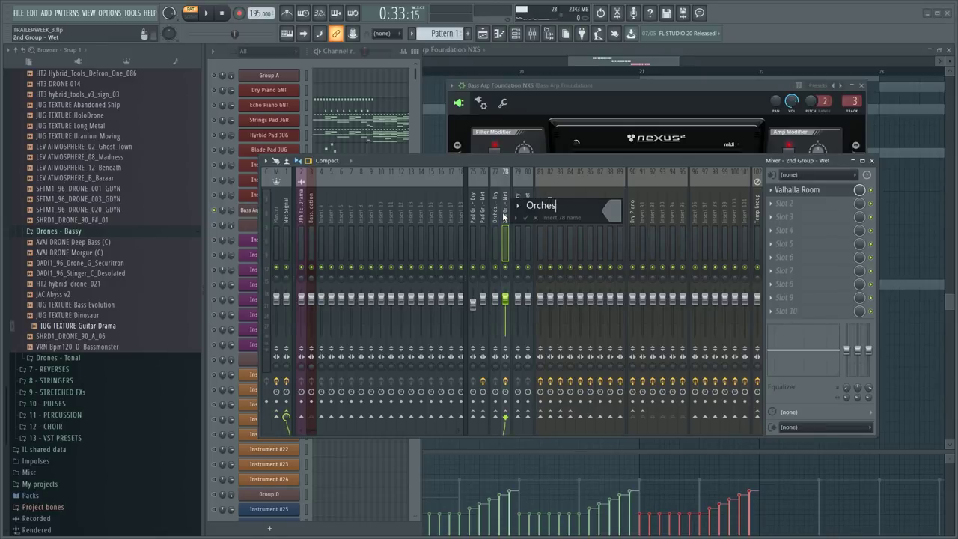
text(tra Group - Wet)
key(Return)
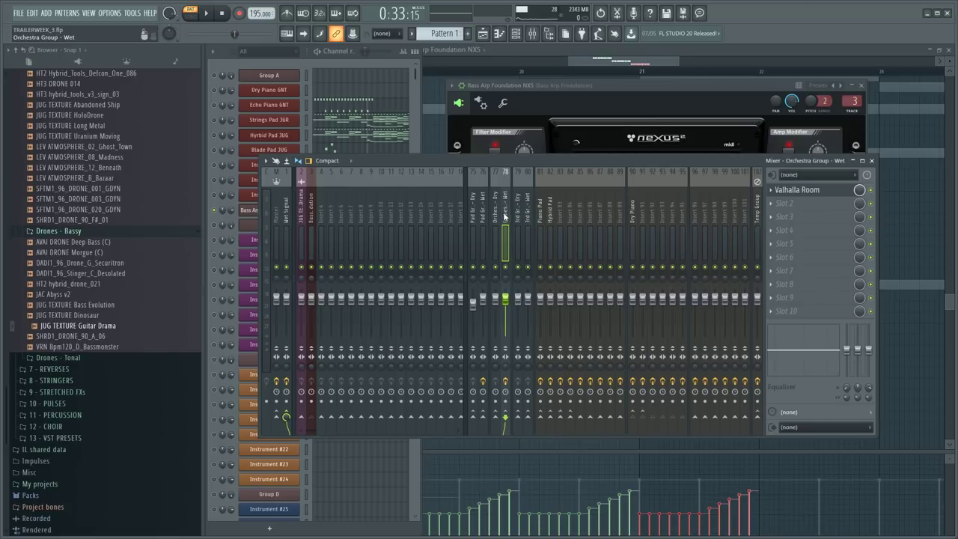
- Rename insert 91, the destination of the Bass Arp Foundation track, as Arpeggiators
click(313, 224)
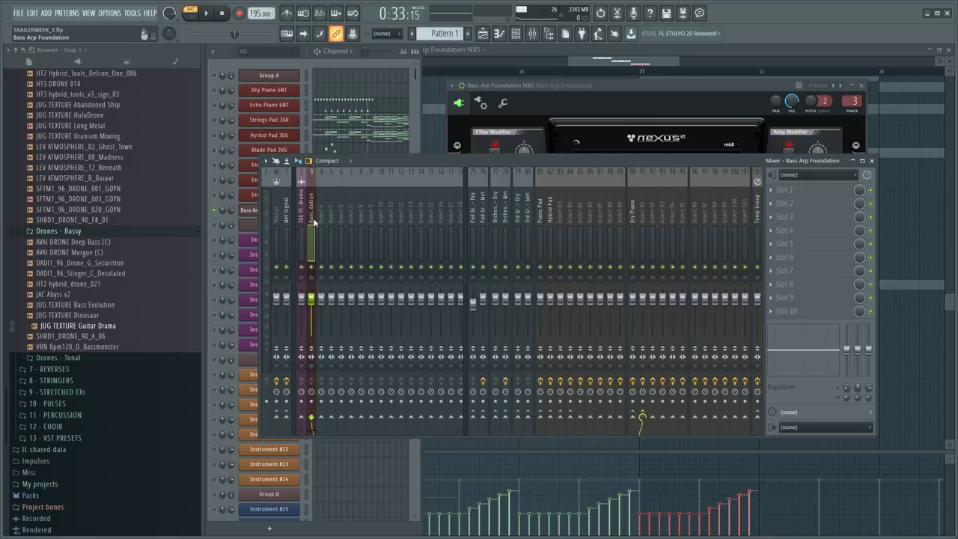
click(643, 236)
key(F2)
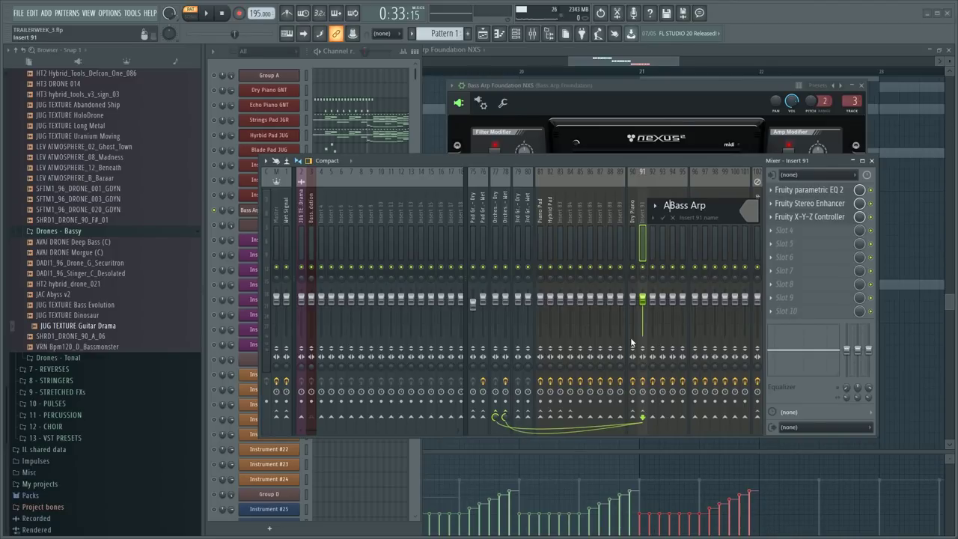
key(ctrl+a)
key(BackSpace)
text(Arpeggiators)
key(Return)
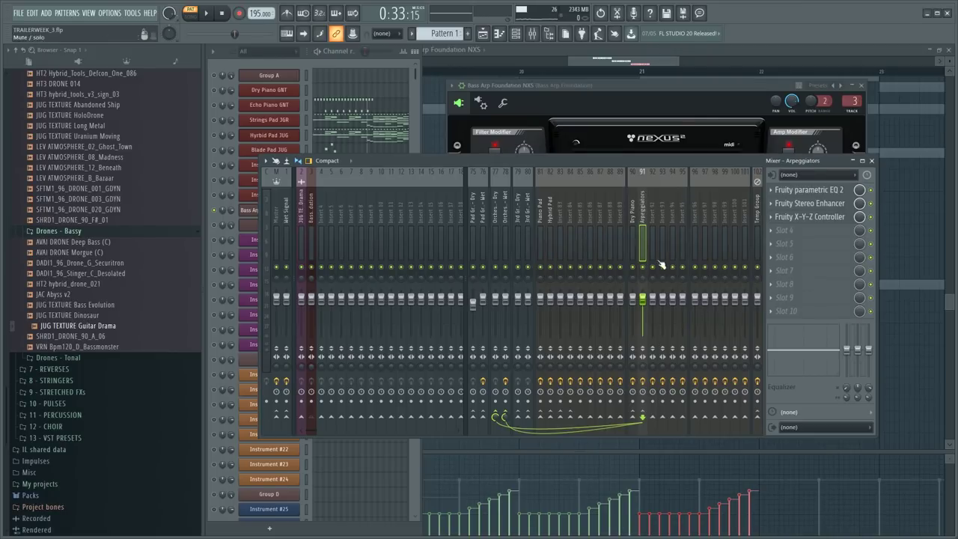
- Return to the Bass Arp Foundation notes during playback and duplicate the bar 21 D#4 notes into bar 22
key(space)
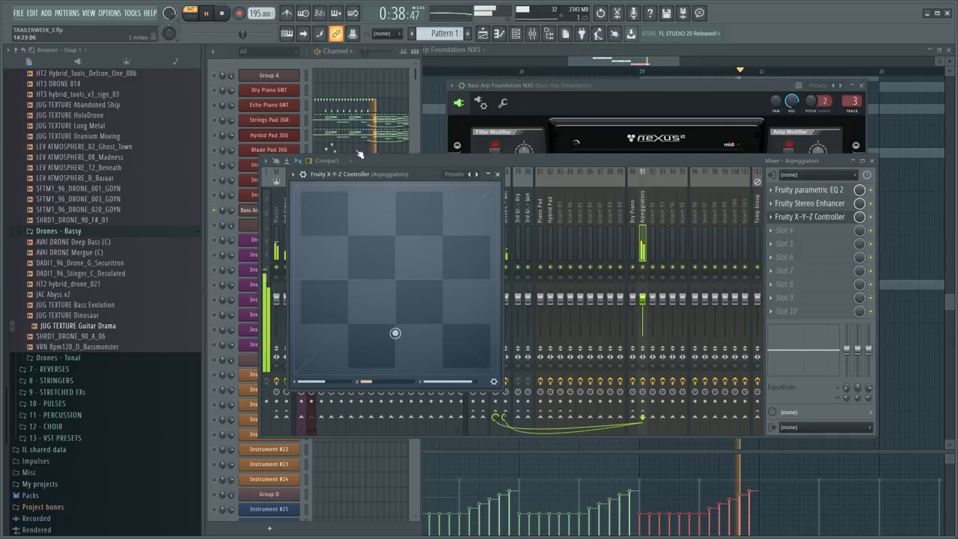
click(375, 80)
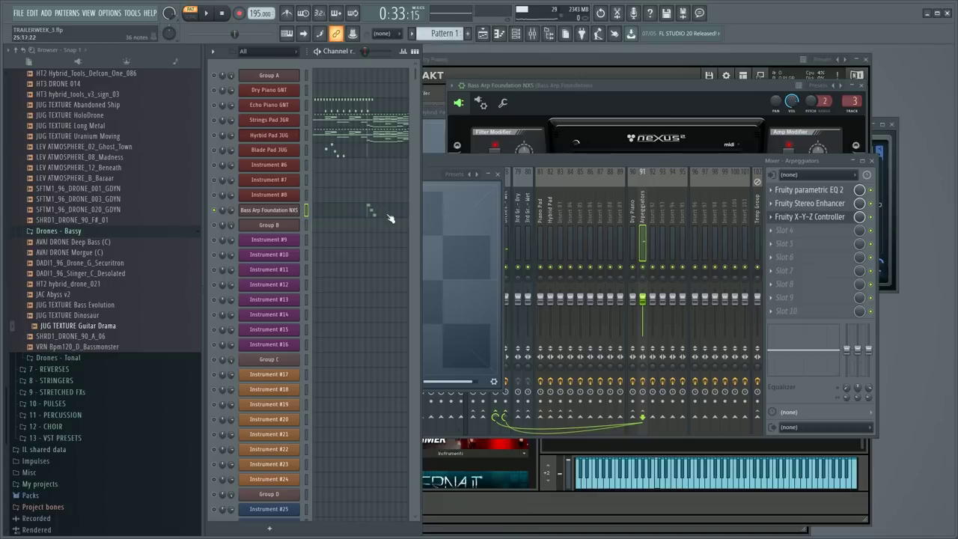
click(387, 214)
scroll(766, 78, up, 4)
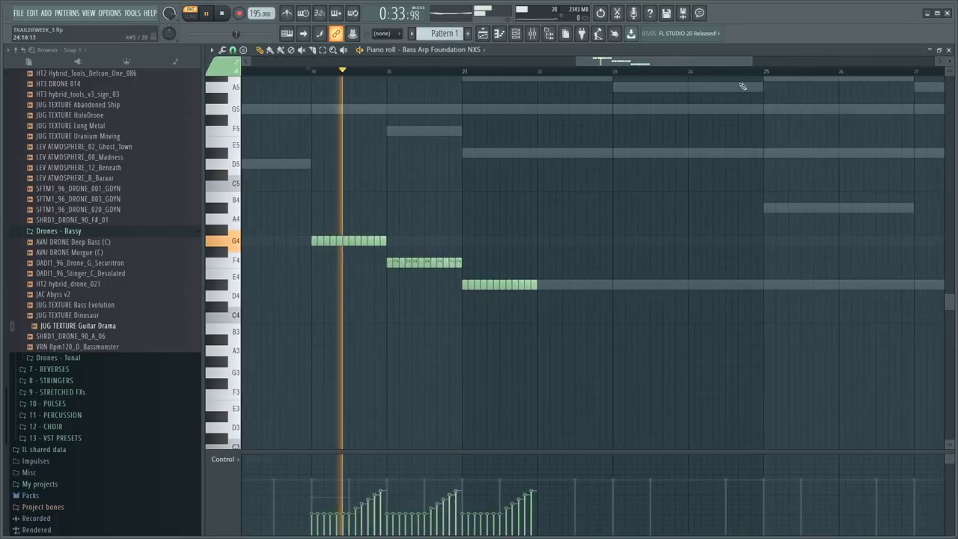
drag(528, 285, 611, 287)
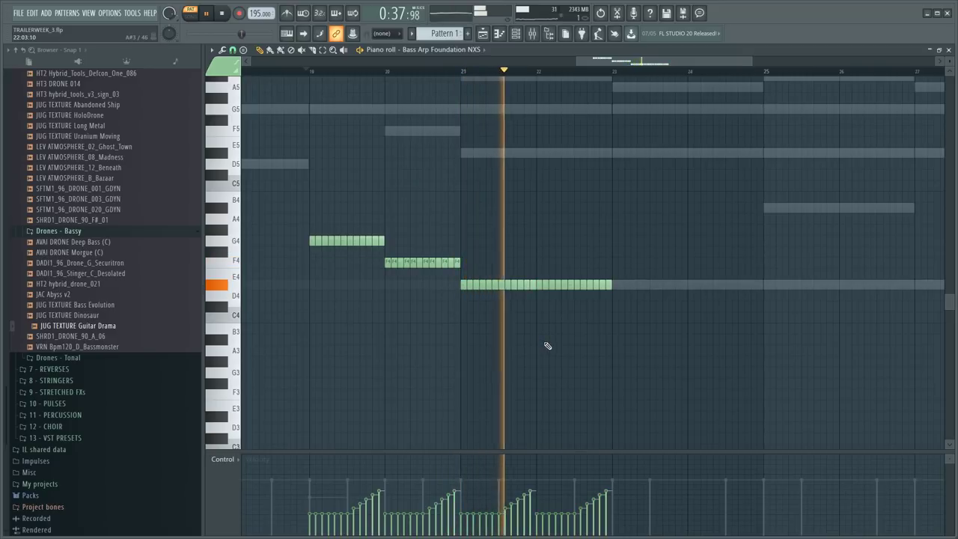
key(space)
- Lower the last three notes of bar 22 to D4, adjusting the selection between playbacks
scroll(647, 77, up, 2)
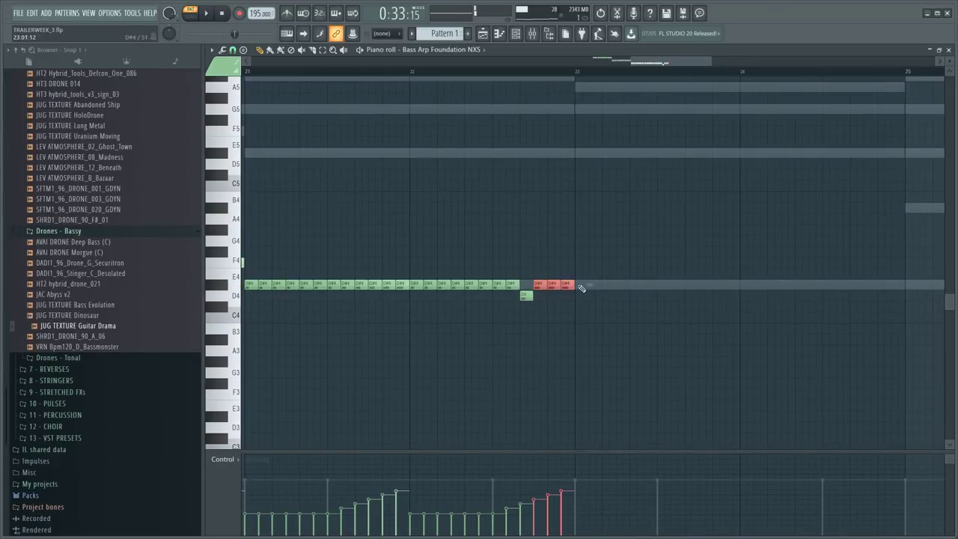
key(Up)
scroll(426, 142, down, 1)
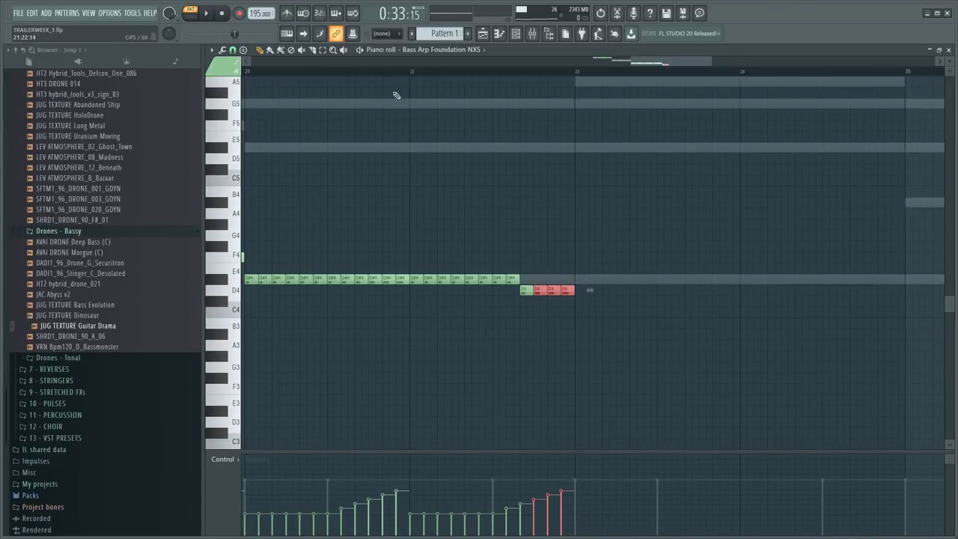
key(space)
scroll(412, 81, down, 2)
ctrl+click(480, 214)
key(space)
key(space)
key(space)
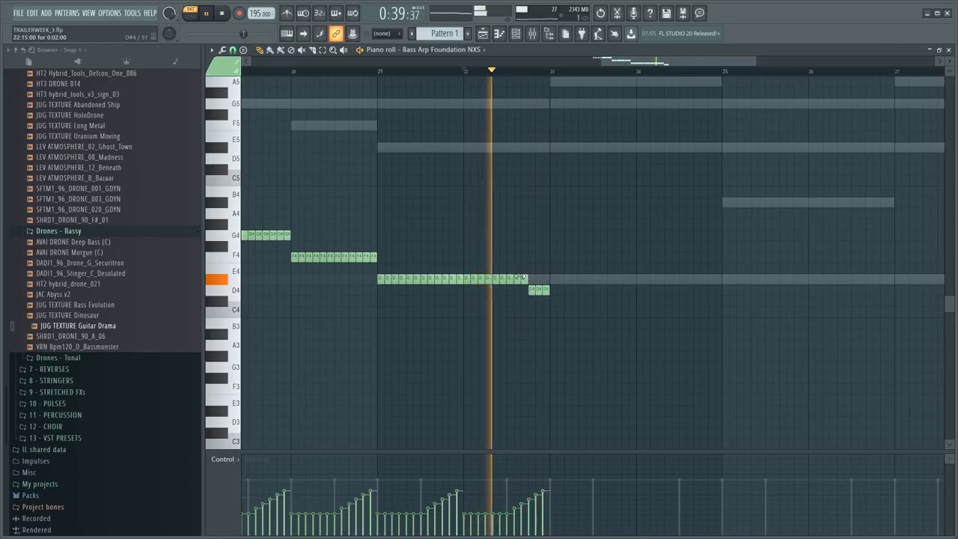
key(space)
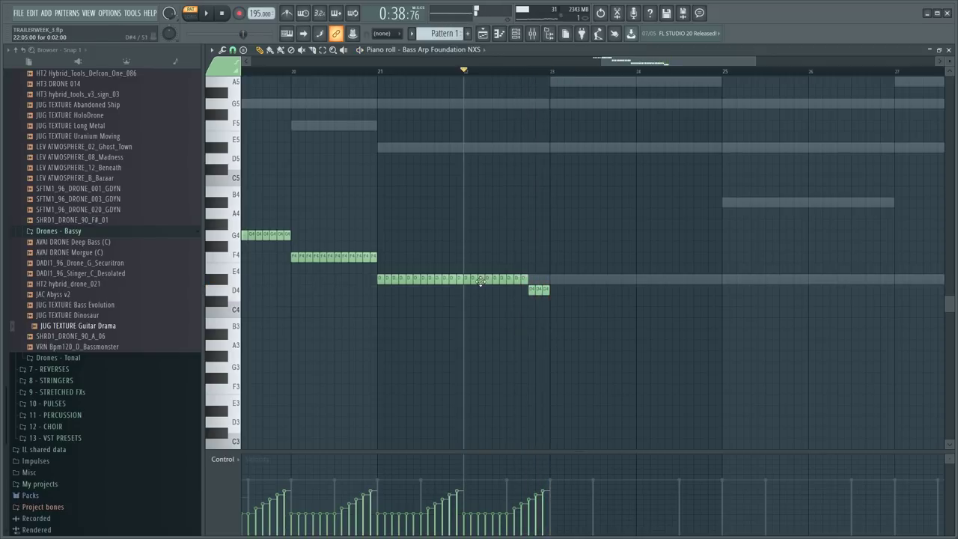
- Try a copy of the bars 21 and 22 notes in bars 23 and 24, all set to C5
drag(379, 274, 569, 296)
key(ctrl+b)
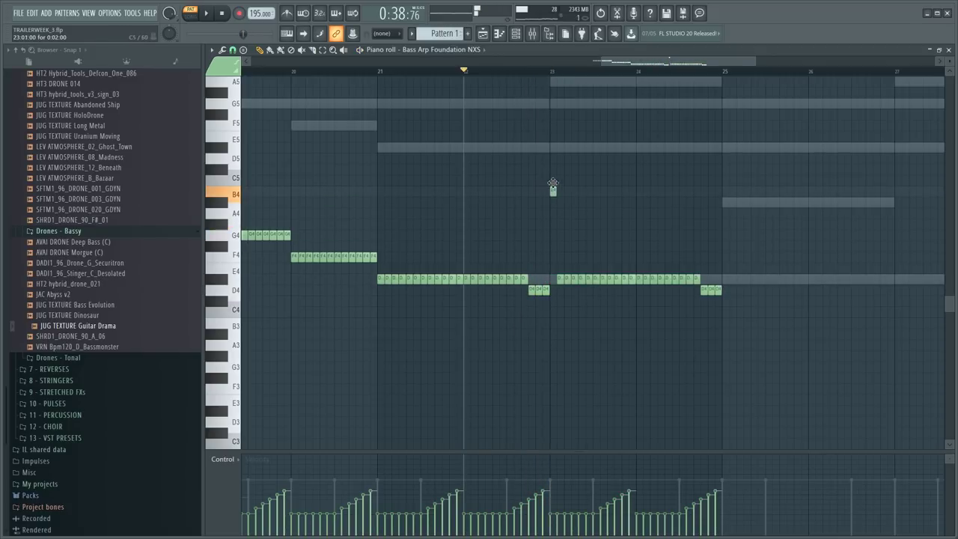
drag(577, 279, 558, 309)
scroll(739, 299, up, 1)
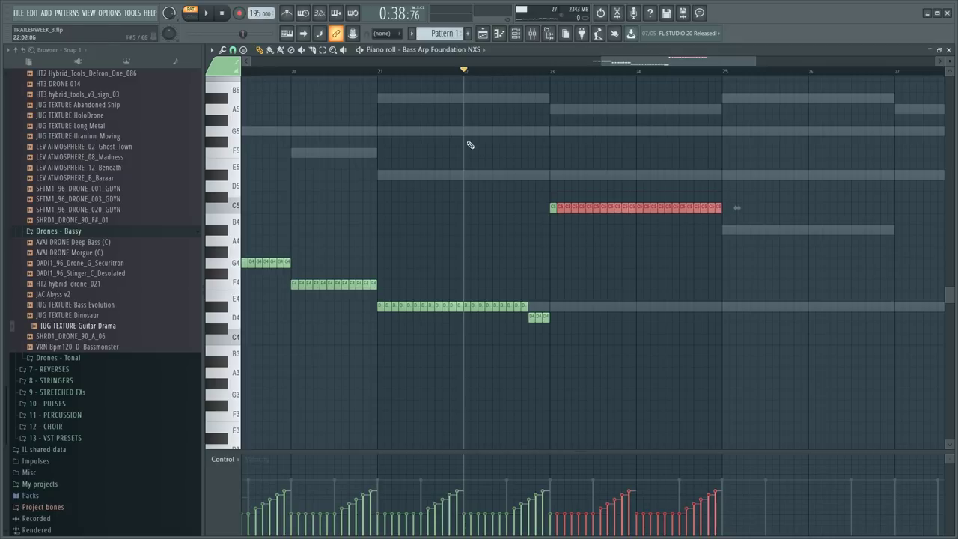
- Audition the arp leading into the C5 notes and discard the notes in bars 23 and 24
click(364, 71)
key(space)
ctrl+click(364, 137)
scroll(364, 138, down, 2)
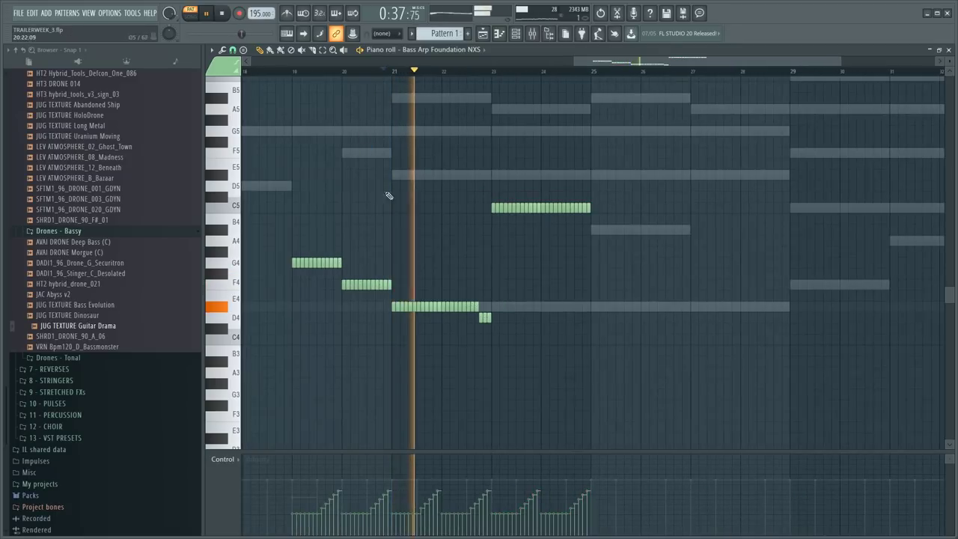
key(F6)
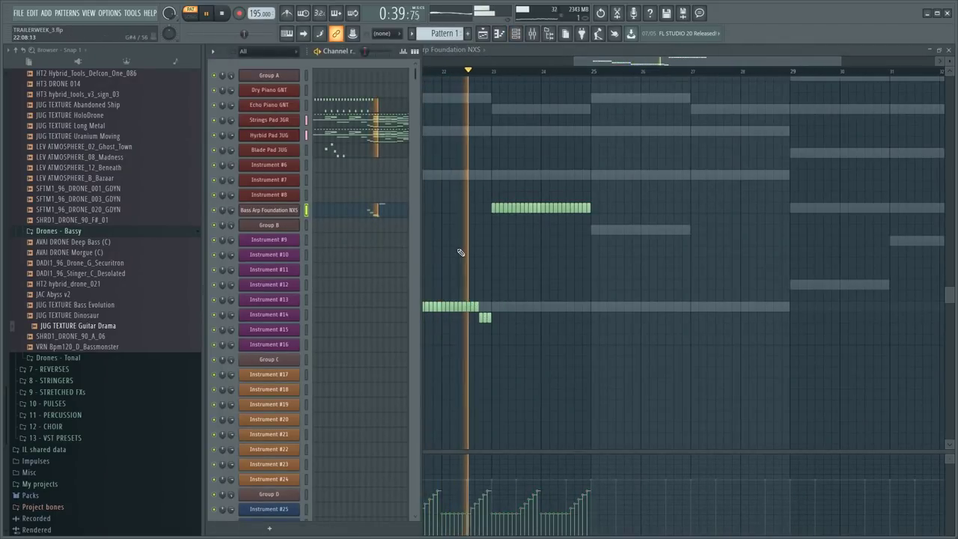
key(F6)
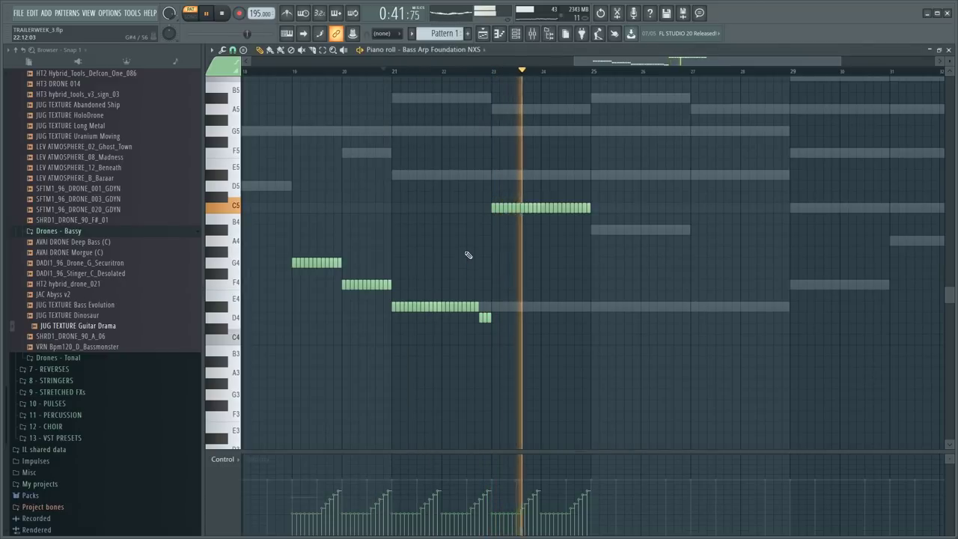
scroll(468, 256, up, 4)
key(space)
scroll(606, 67, down, 3)
scroll(516, 143, down, 4)
scroll(516, 142, up, 4)
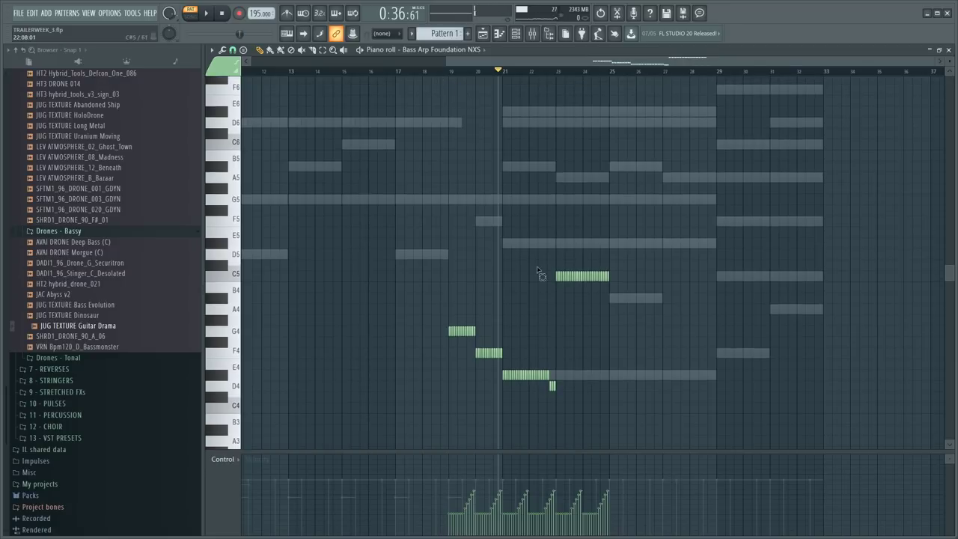
key(space)
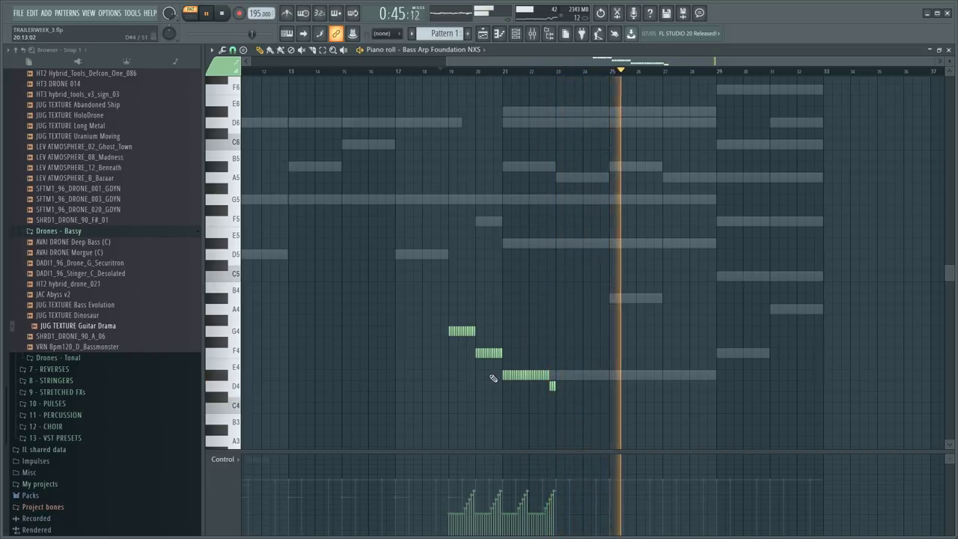
- Play the arrangement around the arp entry at bar 19 and from the start with the metronome on
drag(491, 370, 603, 417)
key(space)
scroll(580, 327, up, 4)
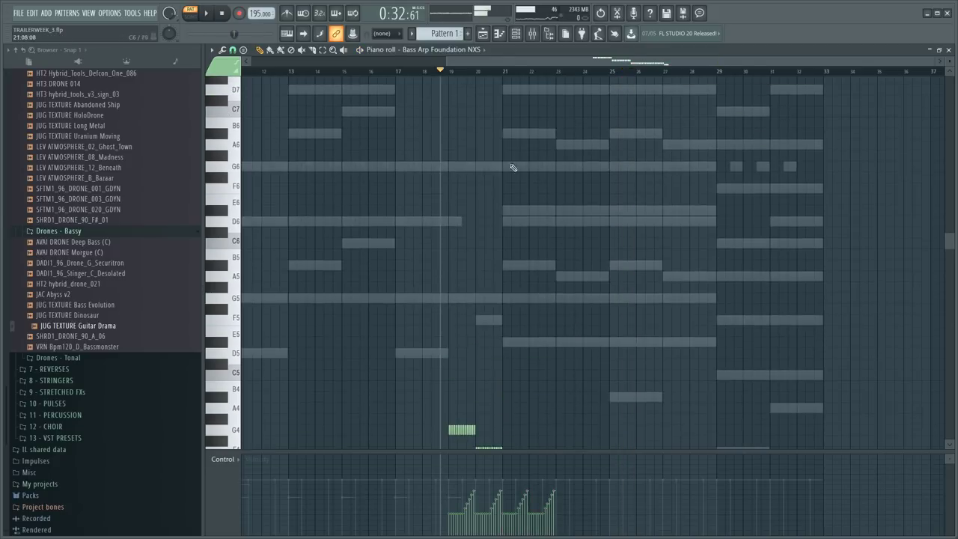
scroll(508, 75, down, 2)
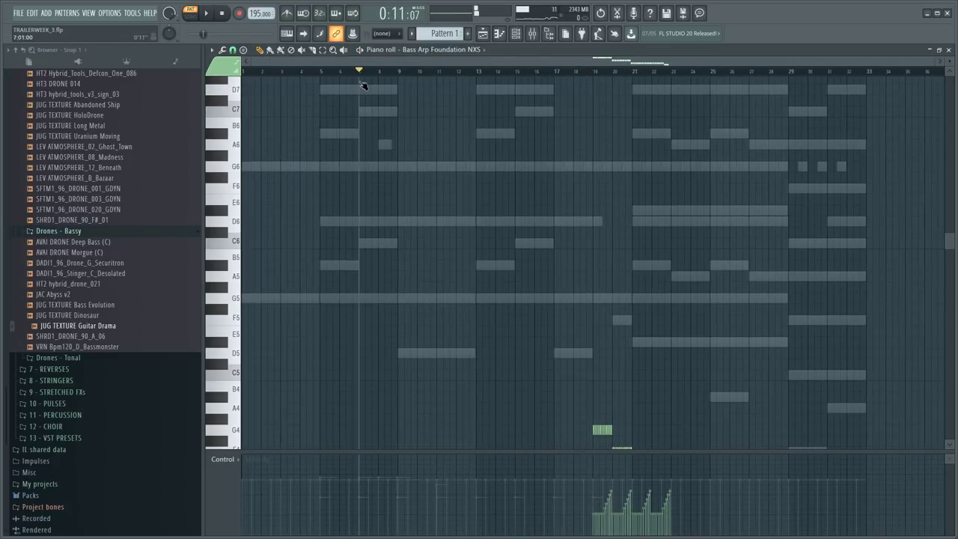
key(space)
scroll(588, 95, down, 5)
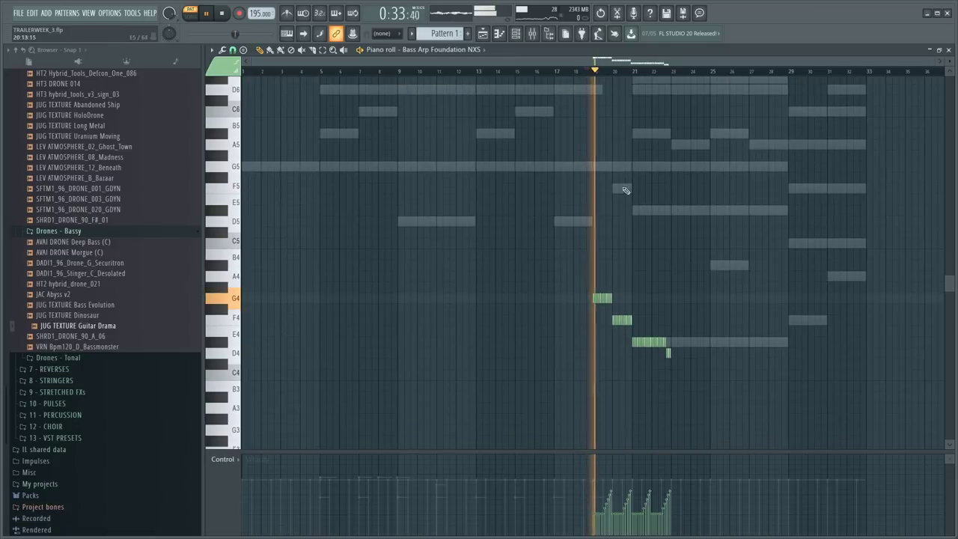
key(space)
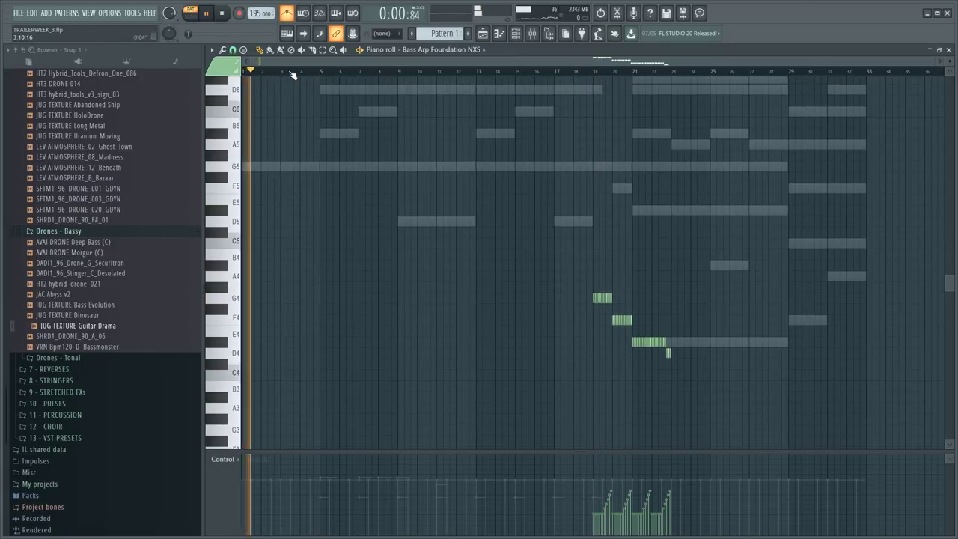
- Open the Echo Piano GNT notes and examine them against the other parts while the pattern plays
key(F6)
click(349, 106)
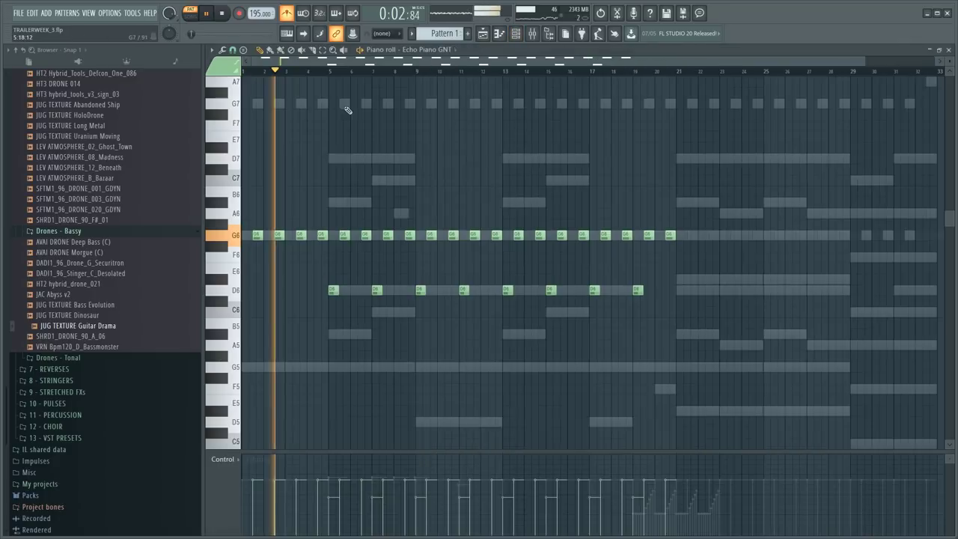
key(F6)
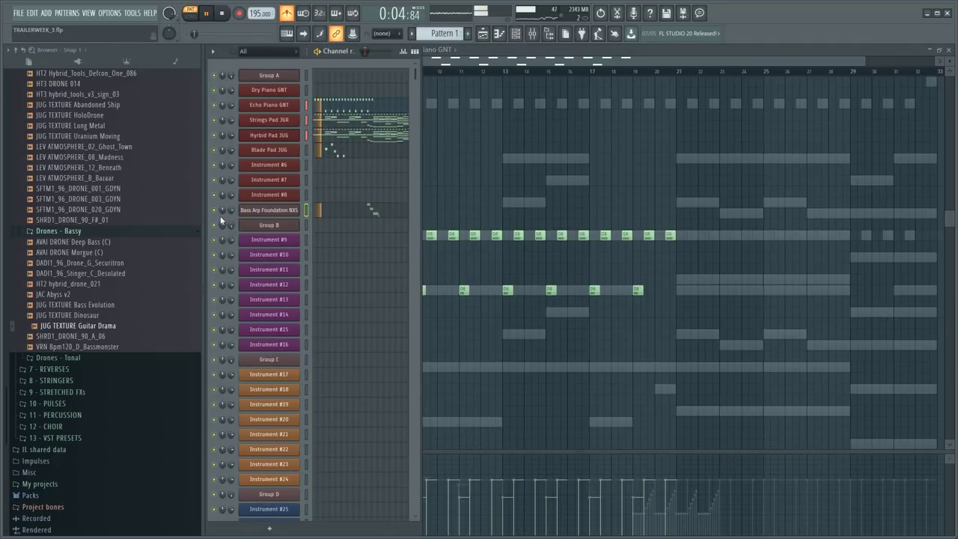
key(F6)
scroll(375, 149, down, 2)
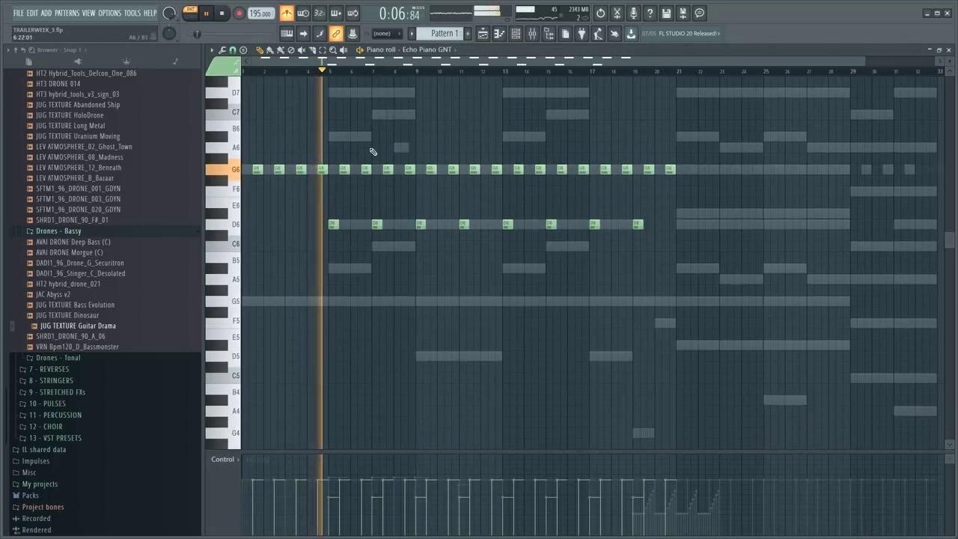
scroll(369, 154, up, 1)
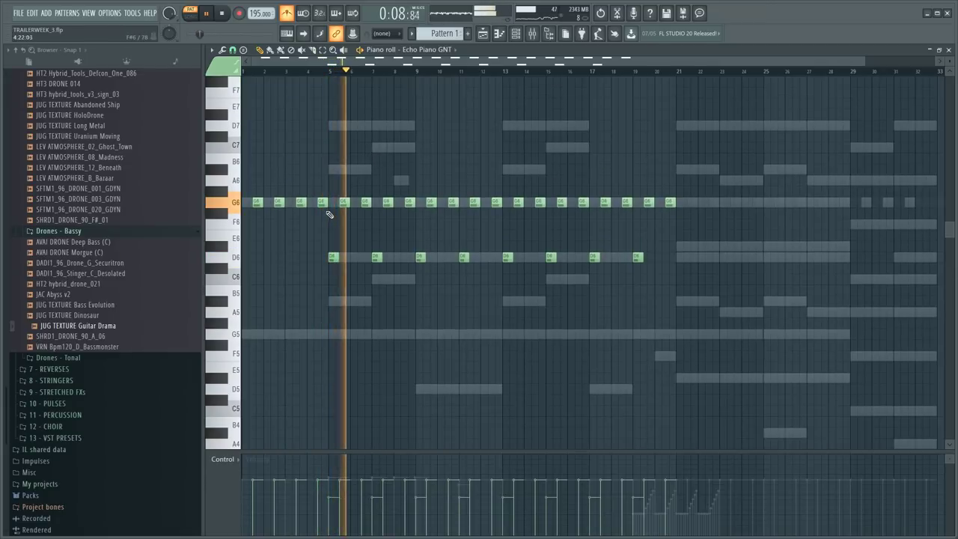
- Check the Blade Pad's mixer track during playback and open the Blade Pad JUG notes
key(F6)
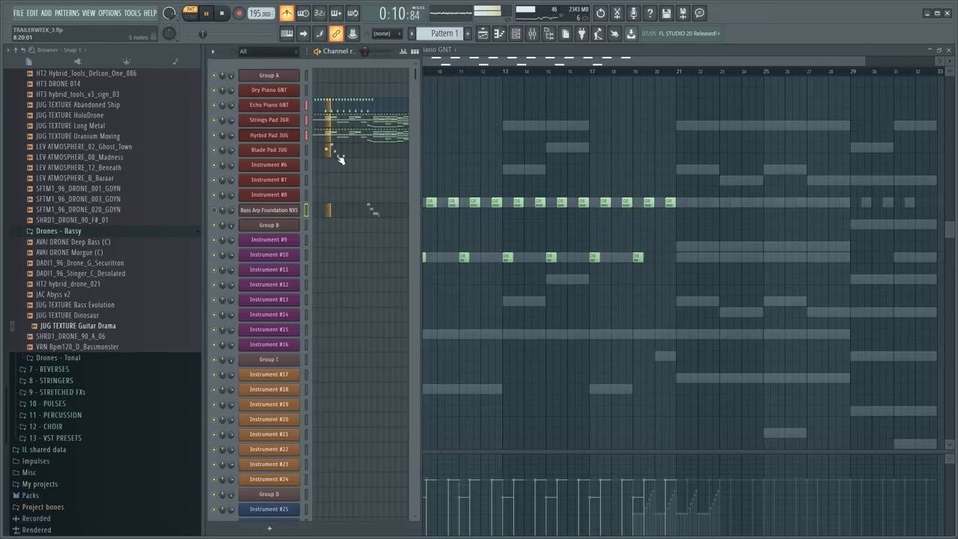
key(F9)
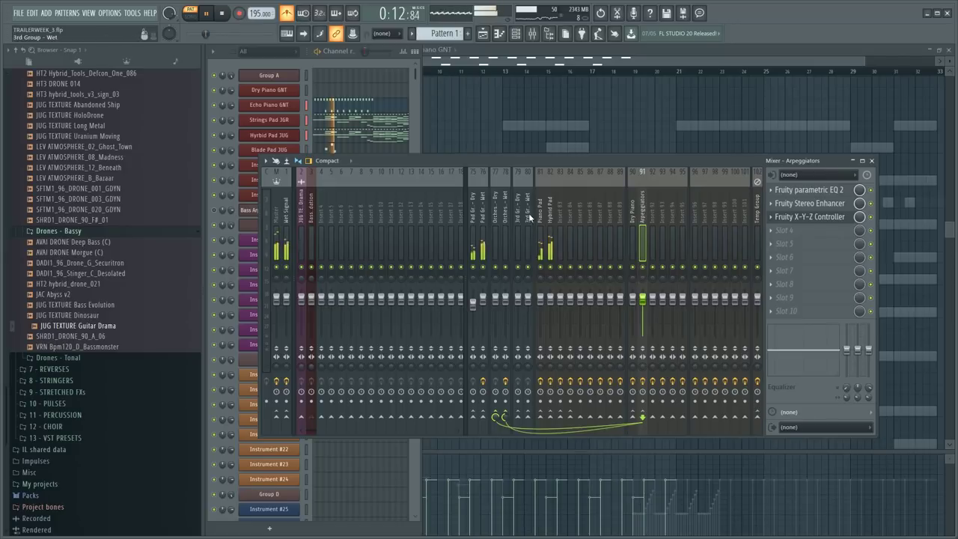
click(467, 212)
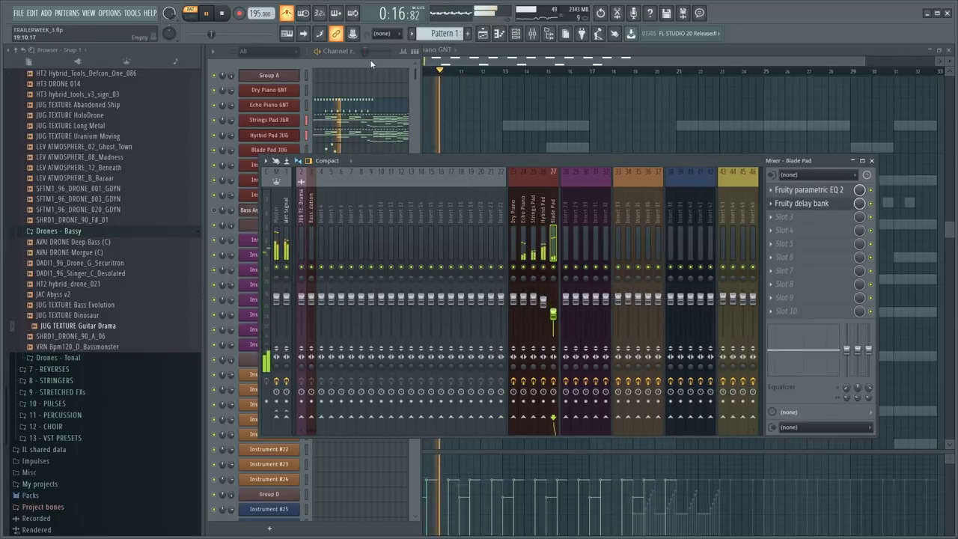
click(366, 153)
scroll(325, 73, up, 3)
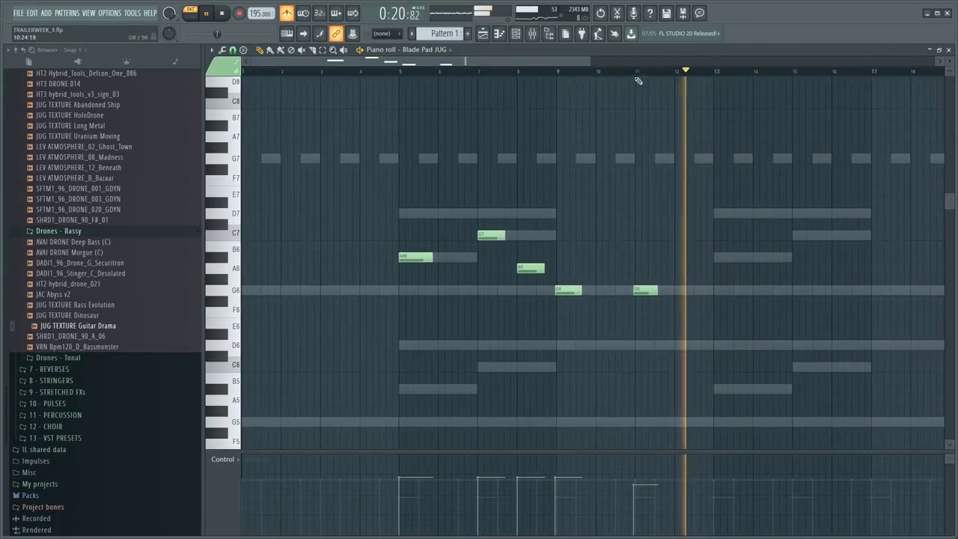
- Align the two Blade Pad G6 notes to start exactly on bars 9 and 11
scroll(646, 74, up, 3)
scroll(646, 74, down, 2)
drag(522, 308, 676, 293)
scroll(533, 74, up, 2)
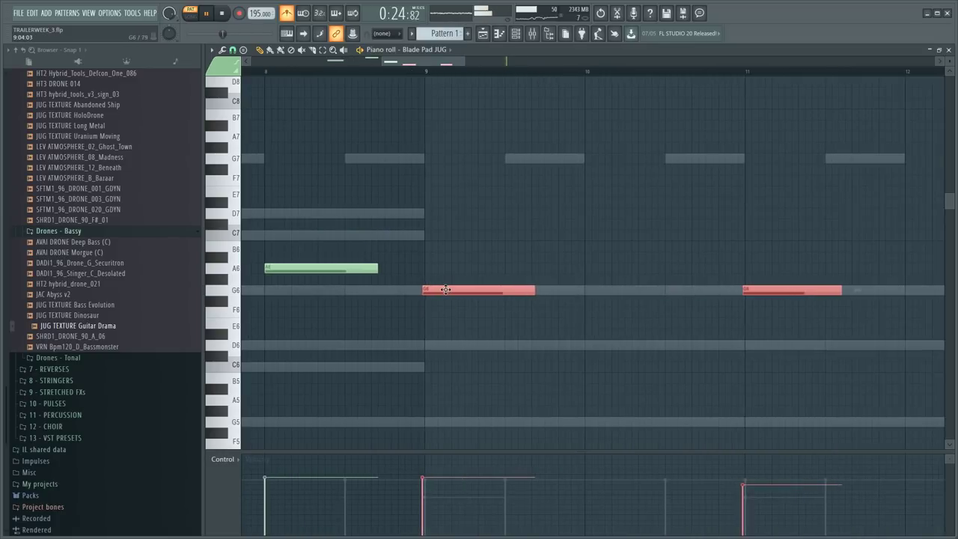
scroll(517, 104, down, 4)
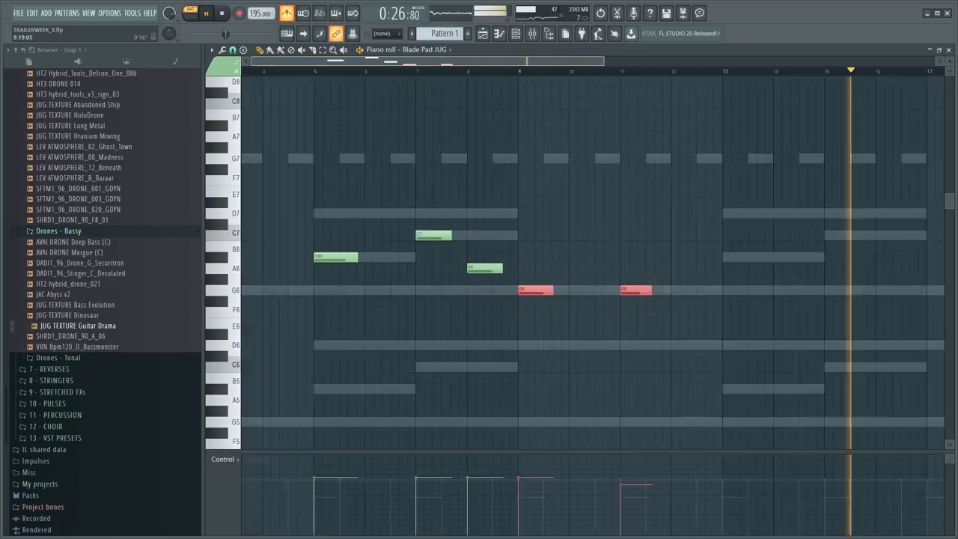
- Duplicate the whole Blade Pad phrase from bars 5 to 12 so the copy starts at bar 13
click(632, 74)
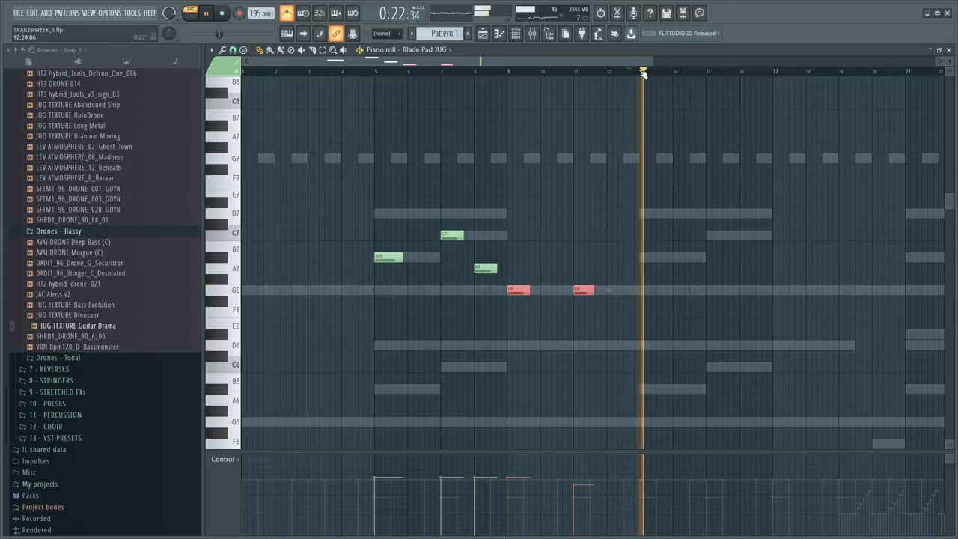
key(ctrl+a)
key(ctrl+b)
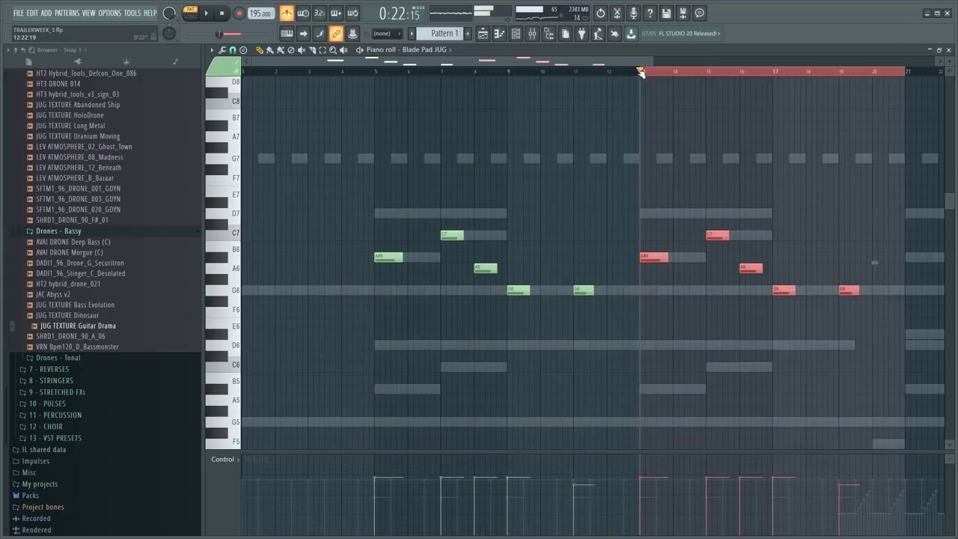
key(ctrl+d)
- Play the copied Blade Pad phrase from bar 13 and examine the other parts' notes leading into bar 21
click(632, 72)
key(space)
drag(629, 62, 704, 68)
scroll(624, 130, up, 2)
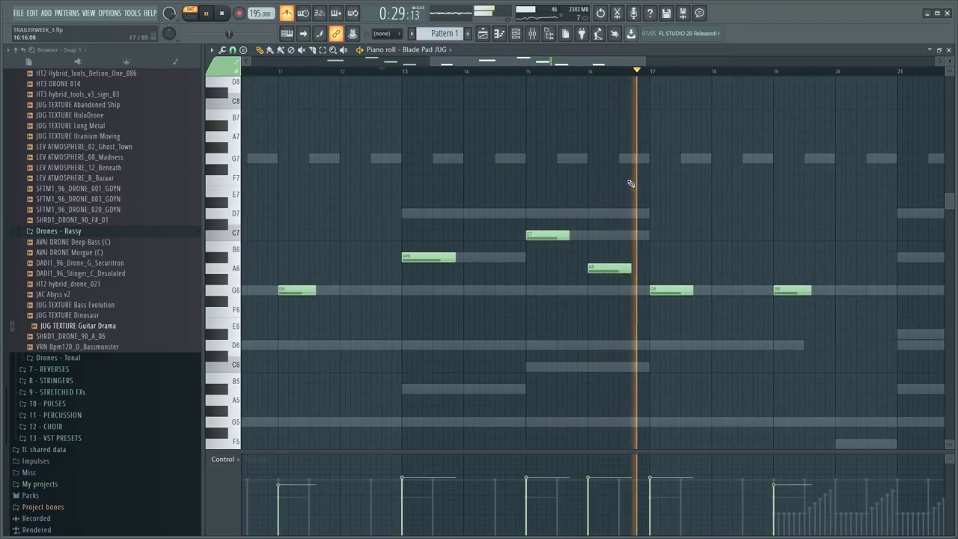
drag(597, 63, 649, 63)
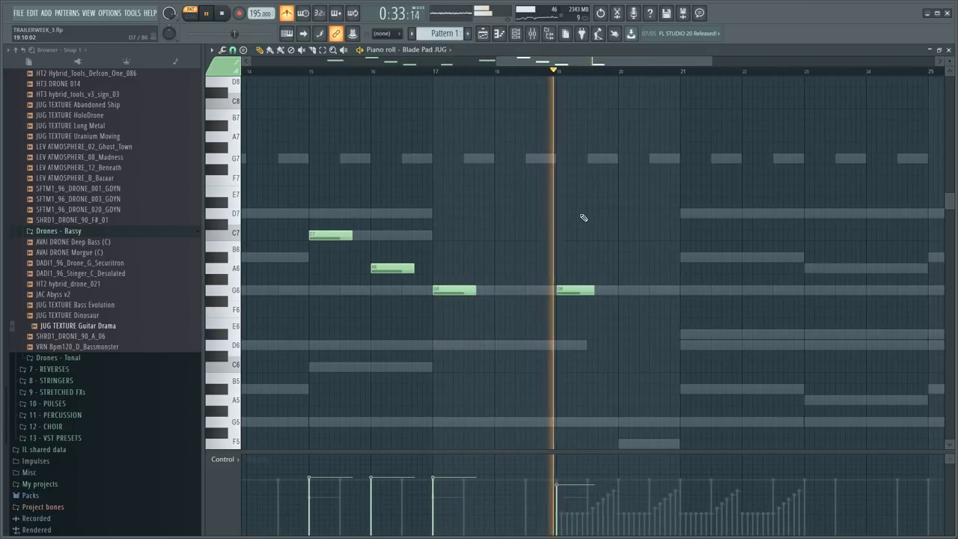
scroll(621, 223, down, 8)
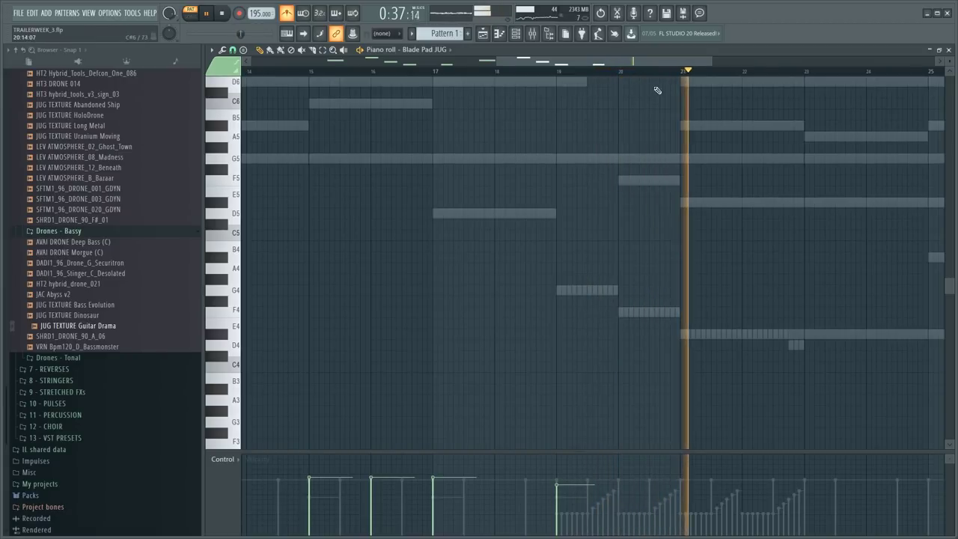
scroll(603, 154, down, 4)
scroll(609, 197, up, 5)
- Copy the bars 13 to 20 Blade Pad phrase to bar 21 and play it from there
drag(461, 75, 680, 106)
key(ctrl+b)
click(677, 75)
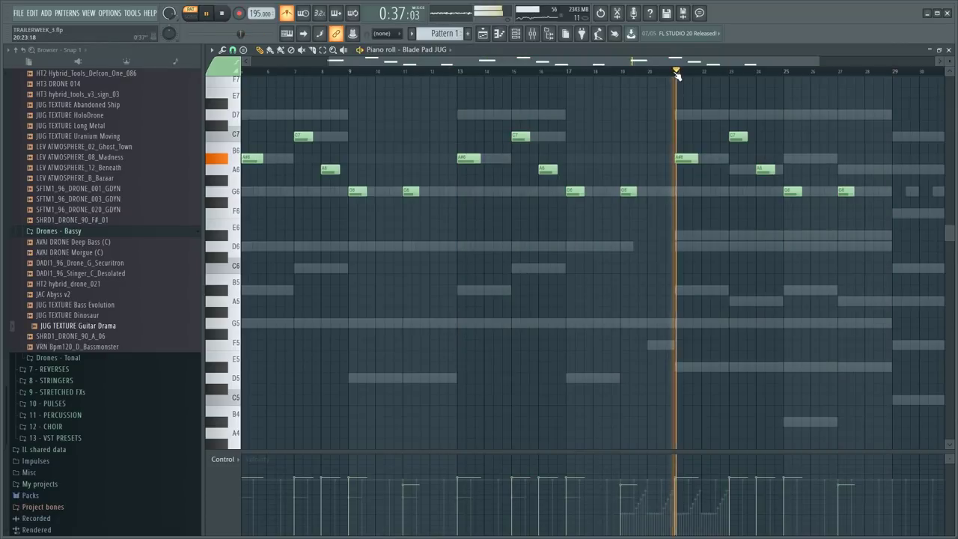
drag(668, 62, 721, 75)
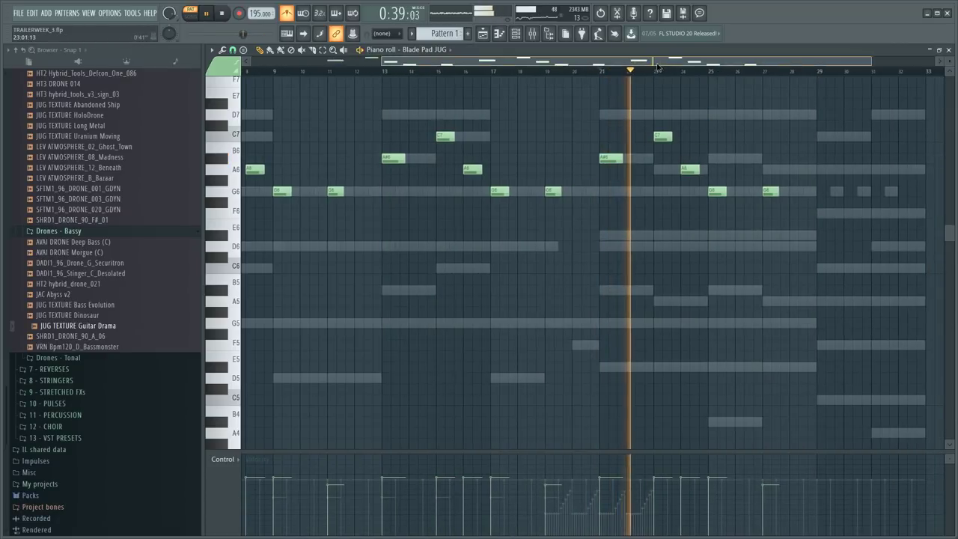
drag(657, 66, 665, 127)
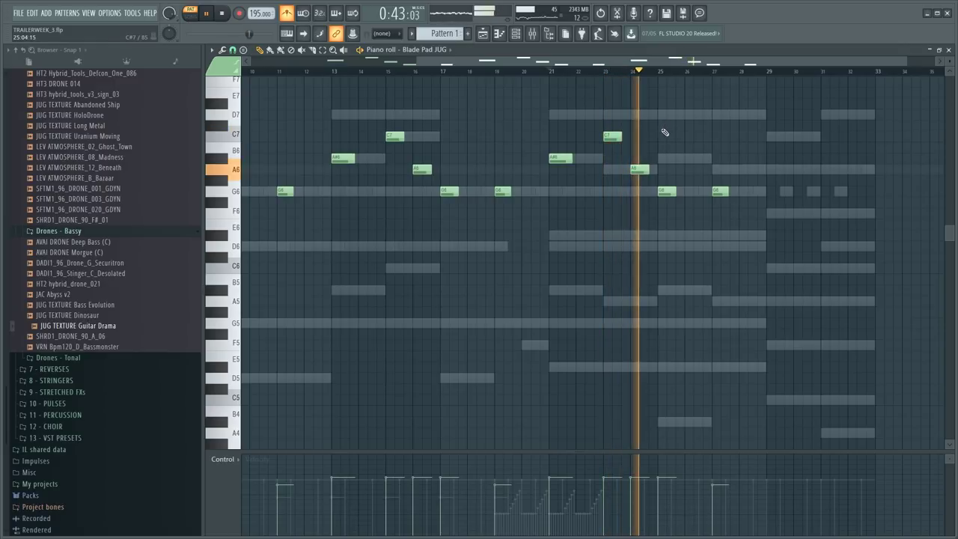
- Move the bar 25 note to A#6 and the bar 27 note to C7, and add a D7 note at bar 28
key(space)
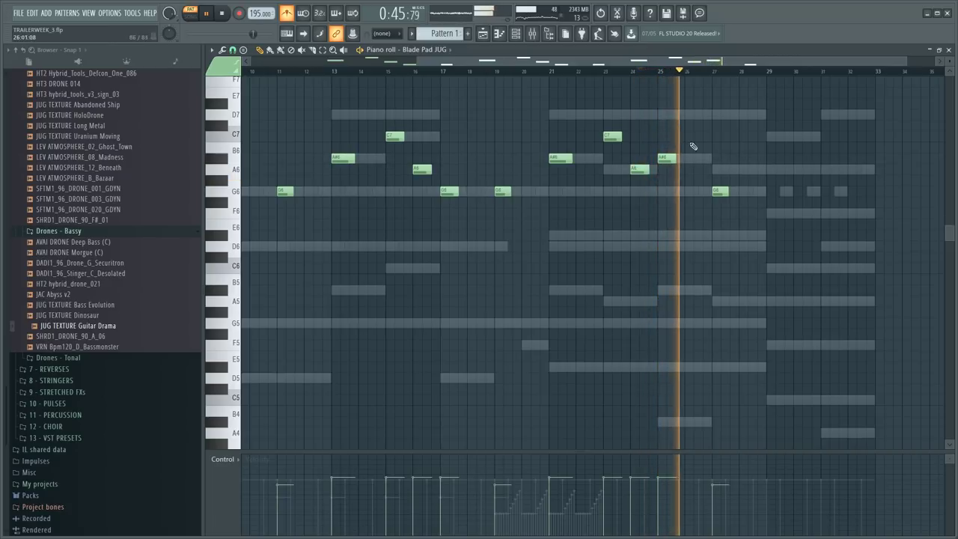
drag(717, 190, 717, 136)
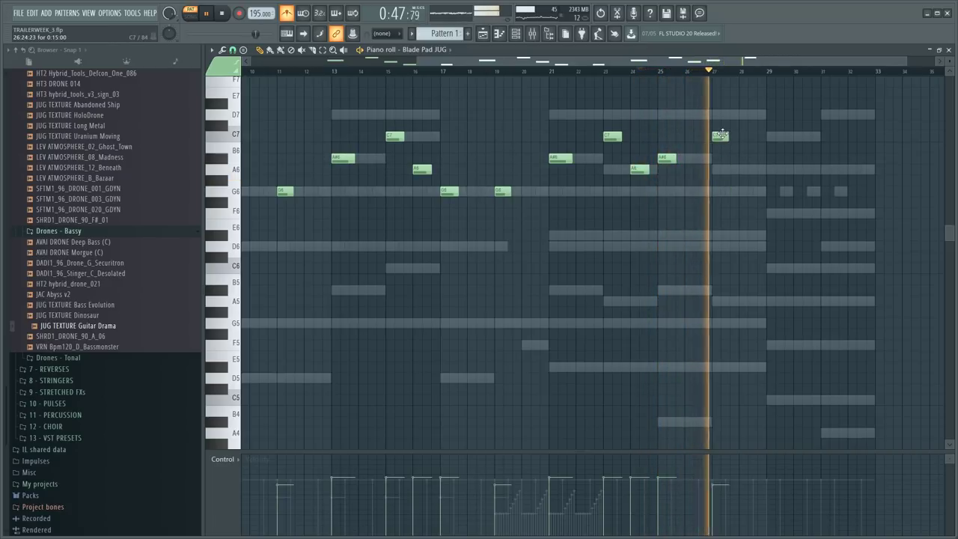
key(space)
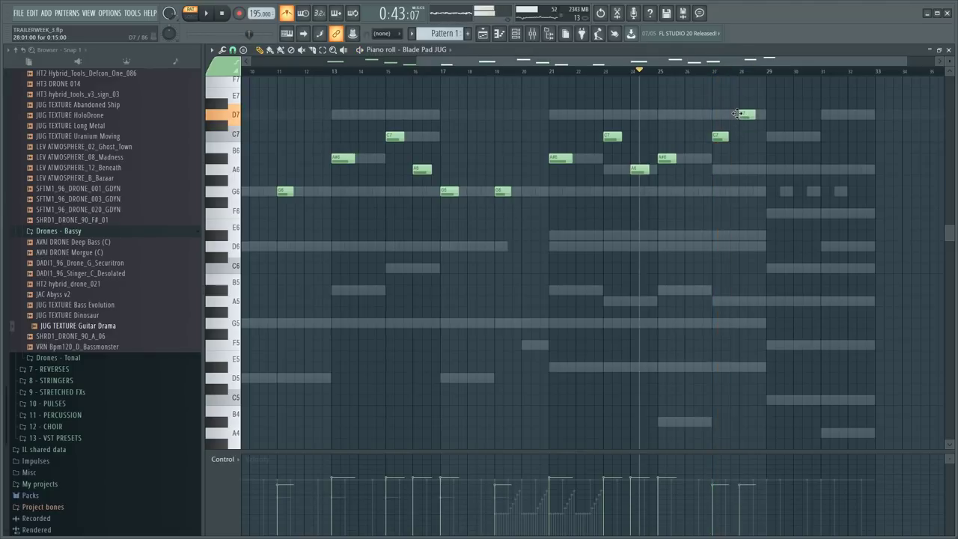
- Add a C7 note at bar 29 and a D7 note at bar 31 while auditioning the melody
scroll(781, 78, down, 3)
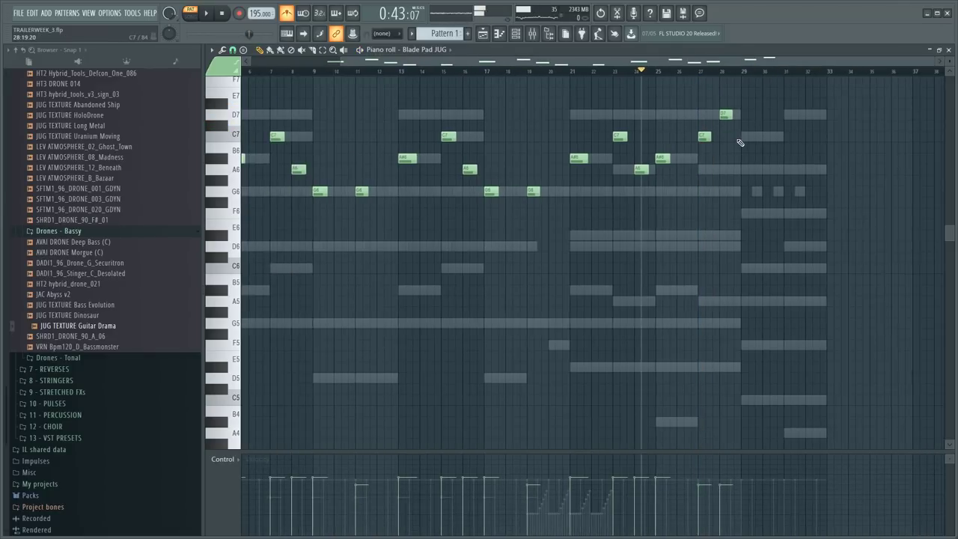
click(689, 72)
key(space)
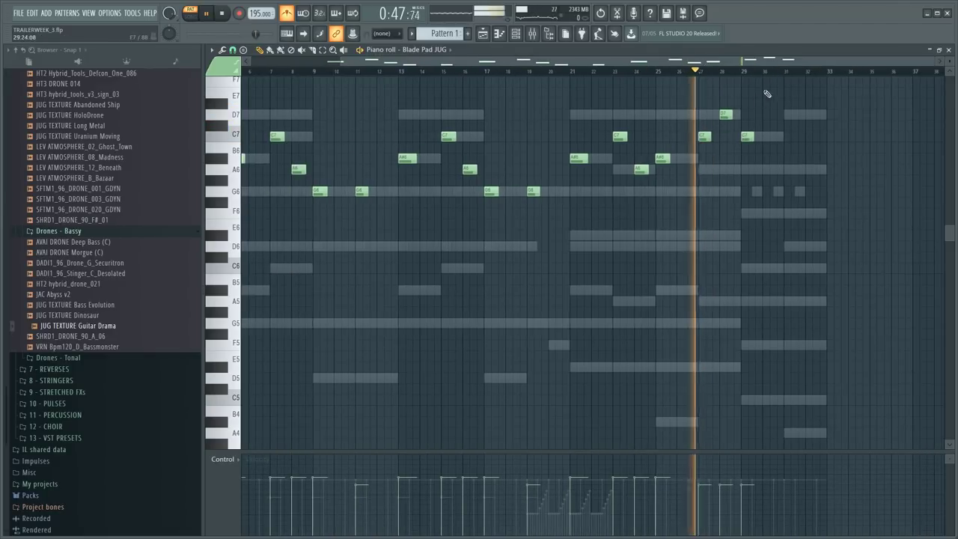
scroll(771, 77, up, 4)
scroll(771, 78, down, 3)
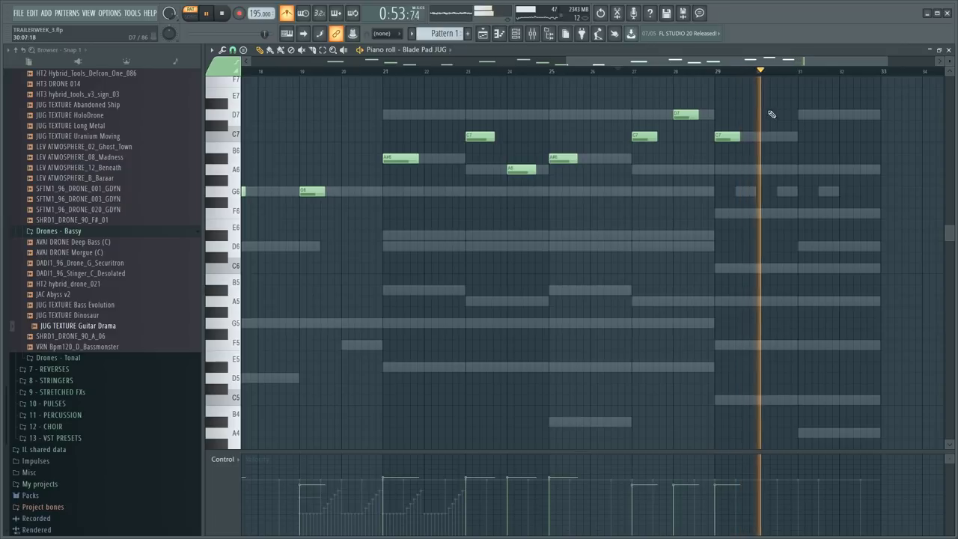
key(space)
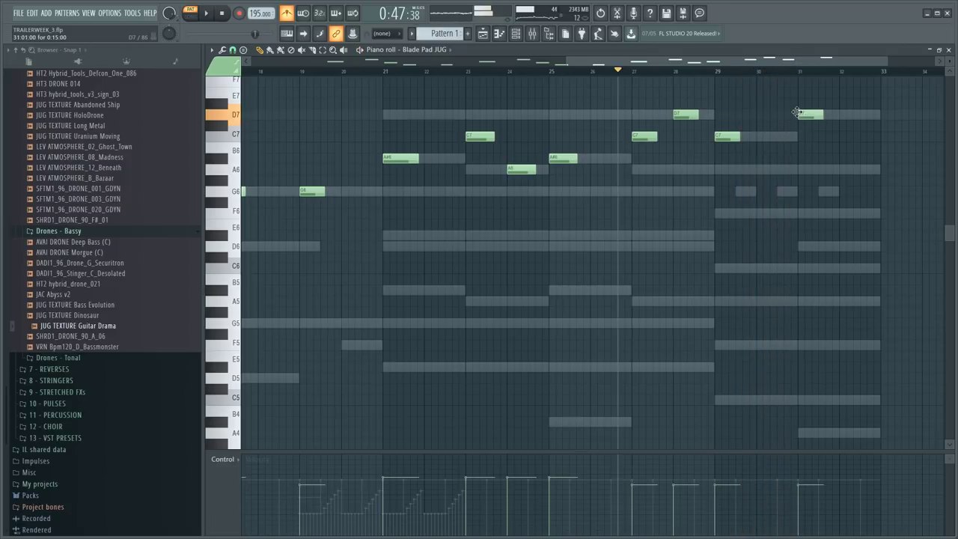
- Add a D#7 note at bar 32 and play the end of the melody
scroll(841, 179, up, 3)
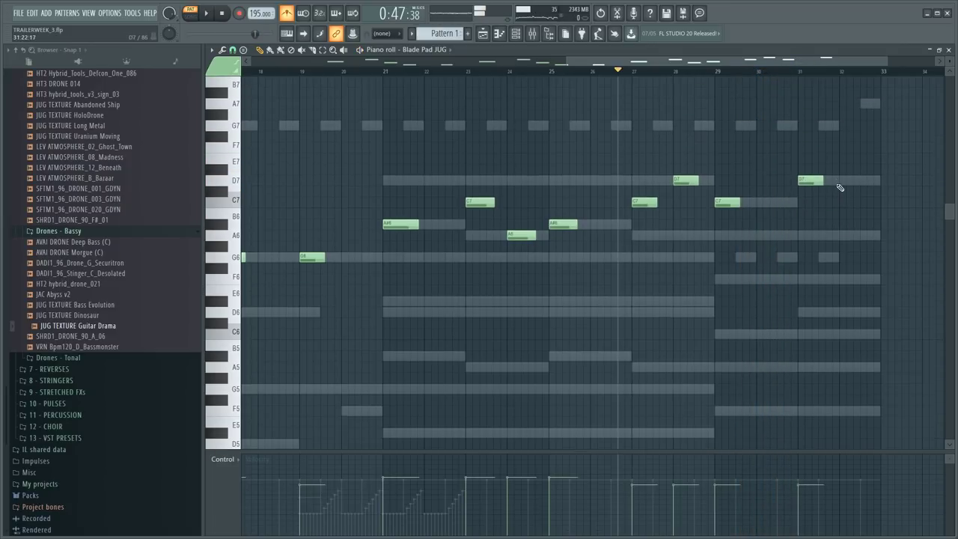
scroll(841, 196, up, 2)
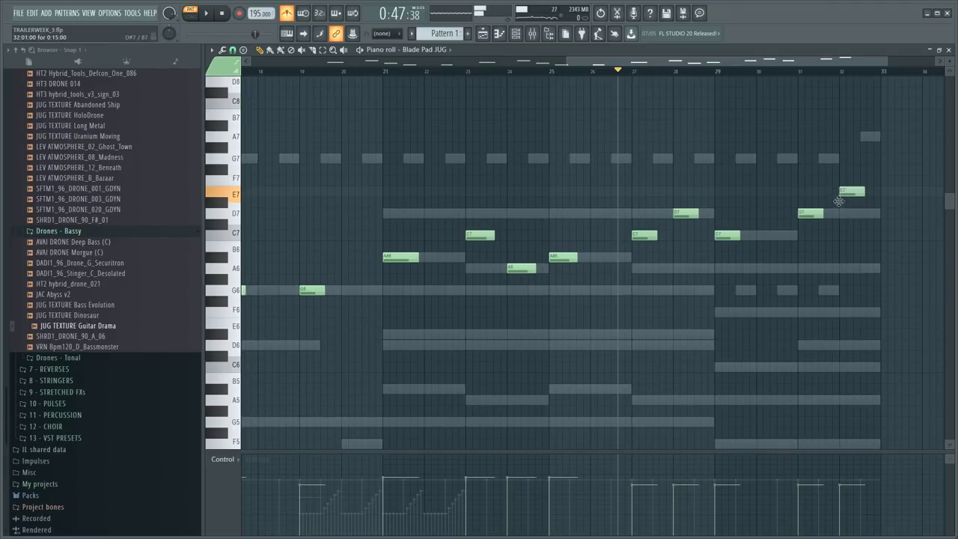
scroll(806, 143, down, 3)
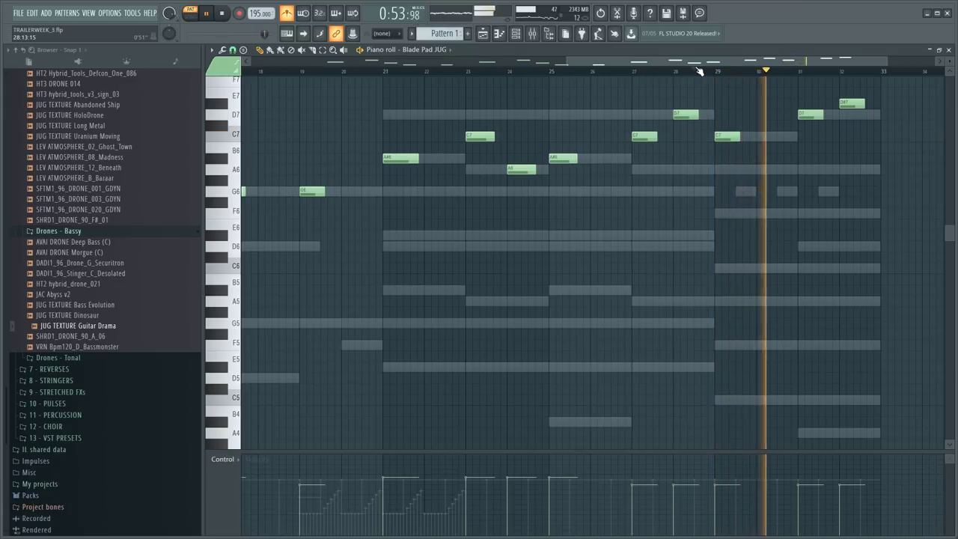
scroll(787, 151, up, 1)
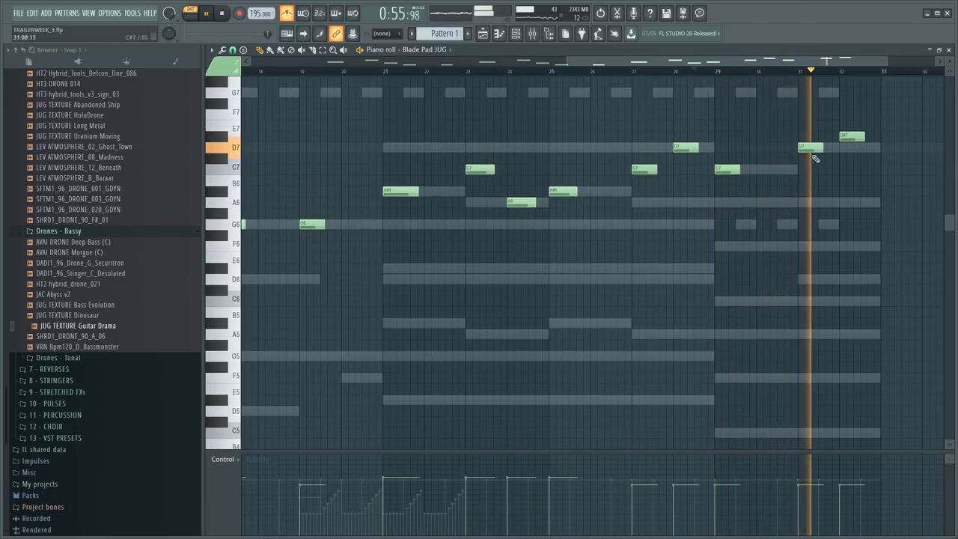
scroll(823, 195, up, 2)
- Try the bar 32 note at F7 and audition it from about bar 31
key(space)
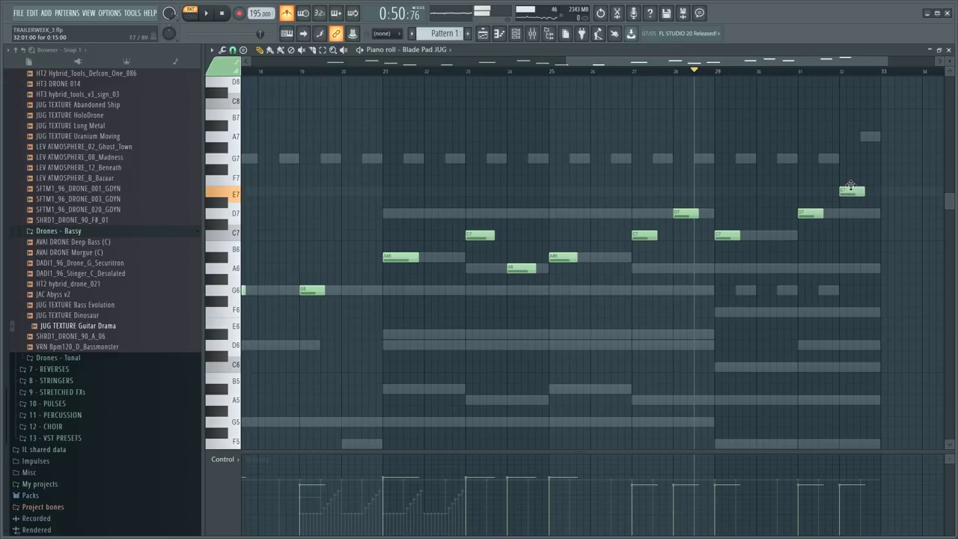
click(779, 72)
scroll(771, 93, down, 1)
key(space)
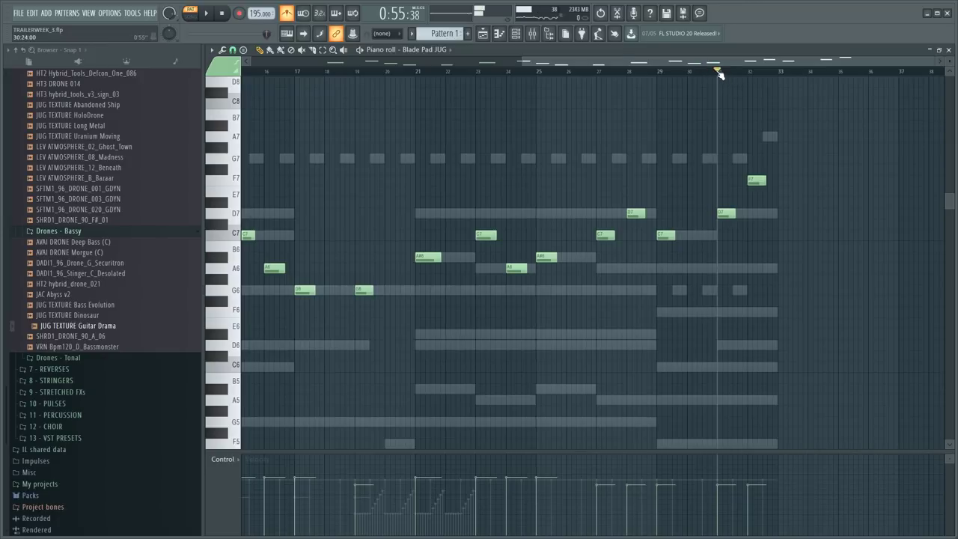
- Raise the bar 31 note to F7 and the bar 32 note to A7, and play the ending
scroll(719, 73, up, 1)
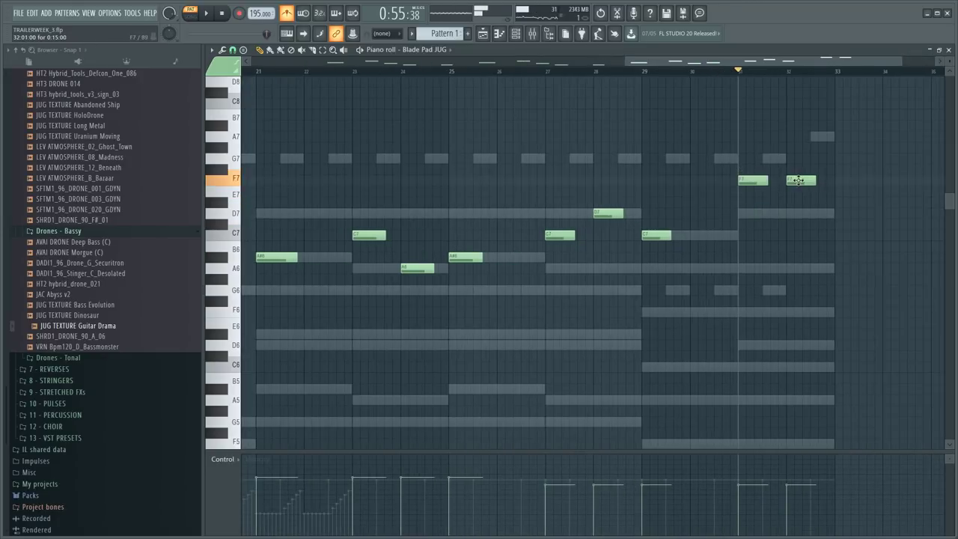
key(space)
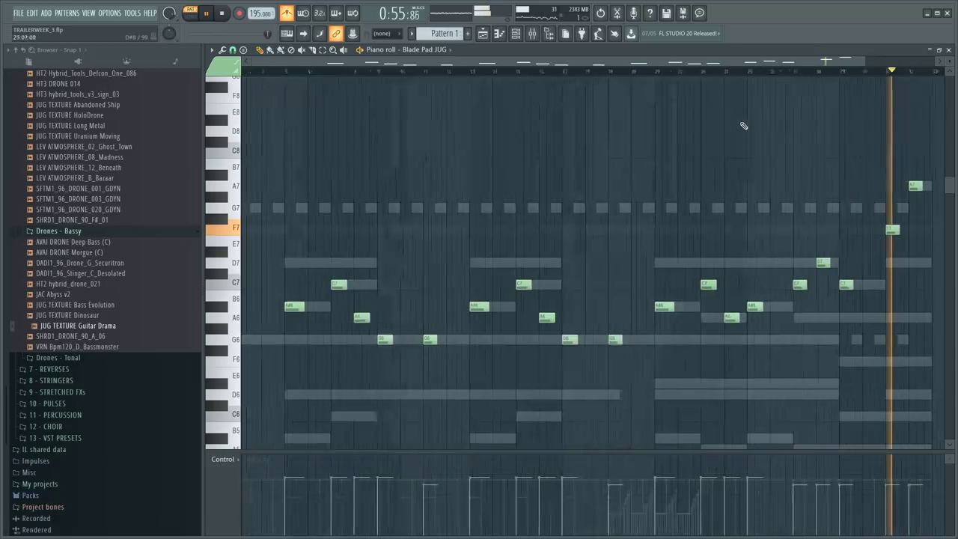
scroll(743, 126, down, 2)
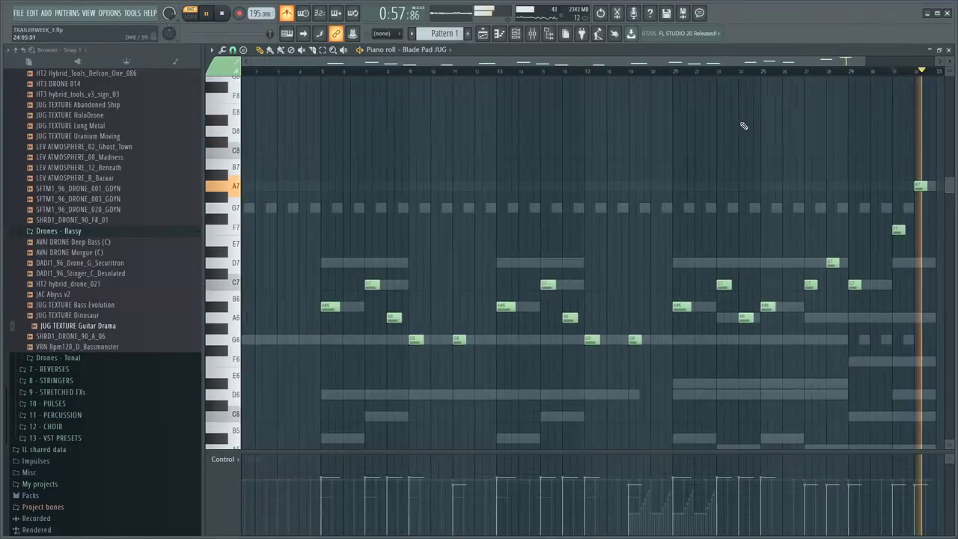
scroll(743, 125, down, 5)
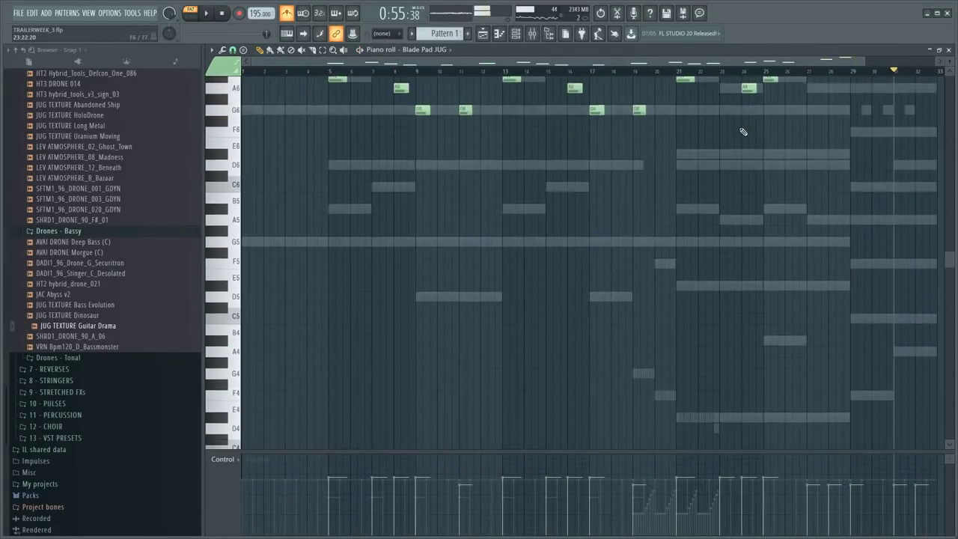
scroll(741, 88, down, 2)
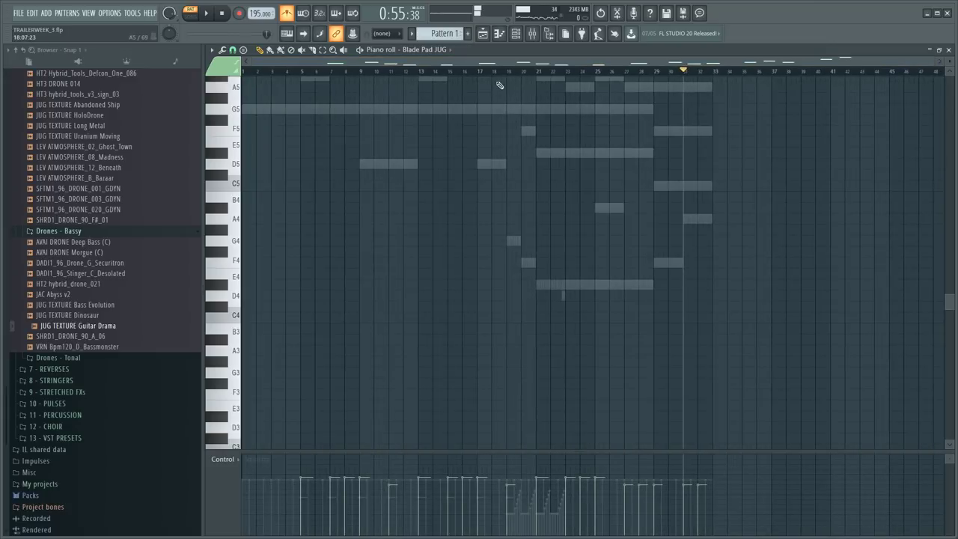
- Switch to the Bass Arp Foundation NXS notes, with the arp pattern from bar 19 in view
double_click(514, 242)
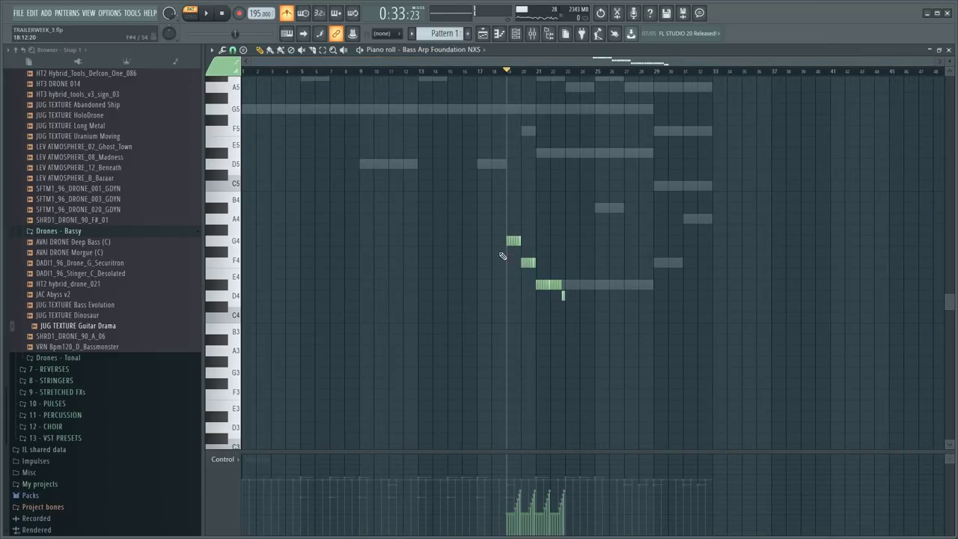
key(F6)
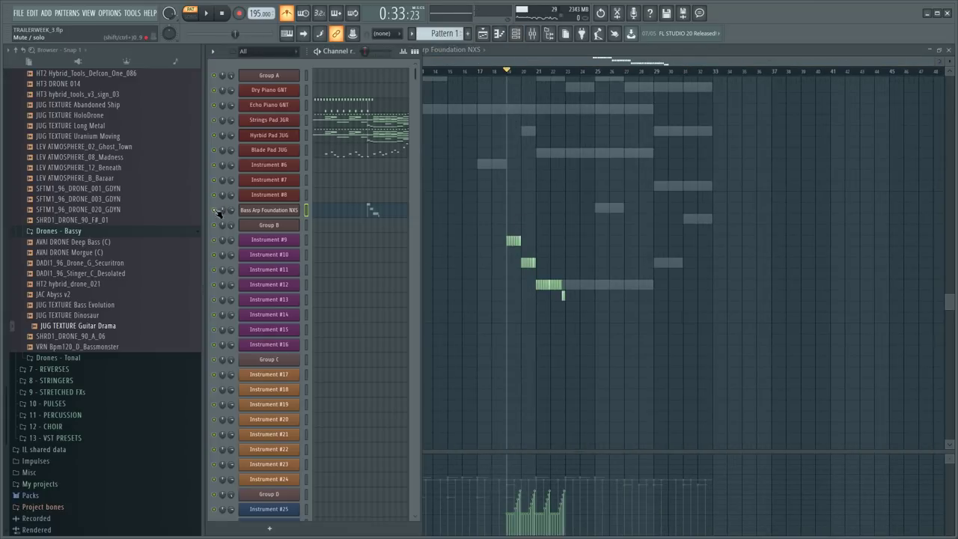
key(F6)
scroll(585, 187, up, 2)
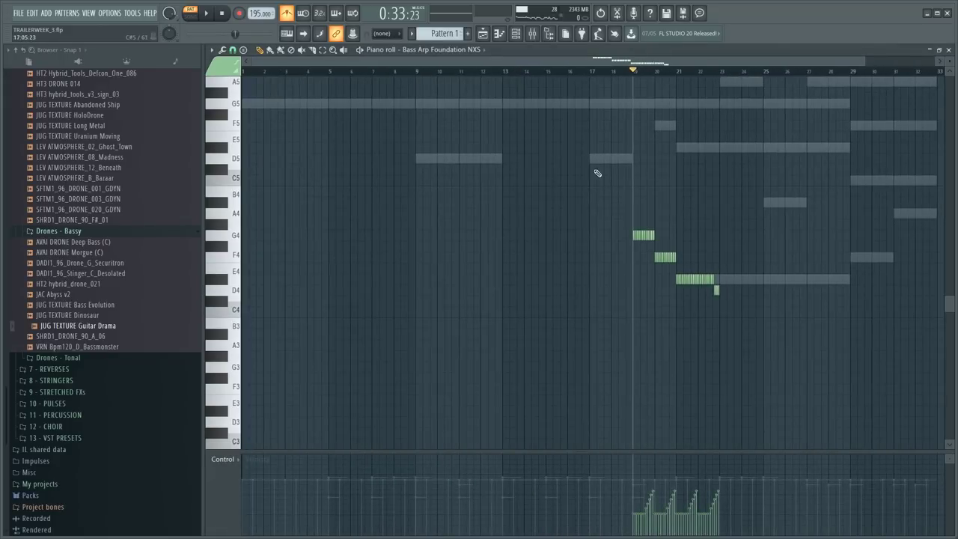
- Raise the last three bass arp notes of bar 22 to D#4, and duplicate bars 21-22 into bars 23-24
scroll(513, 74, down, 2)
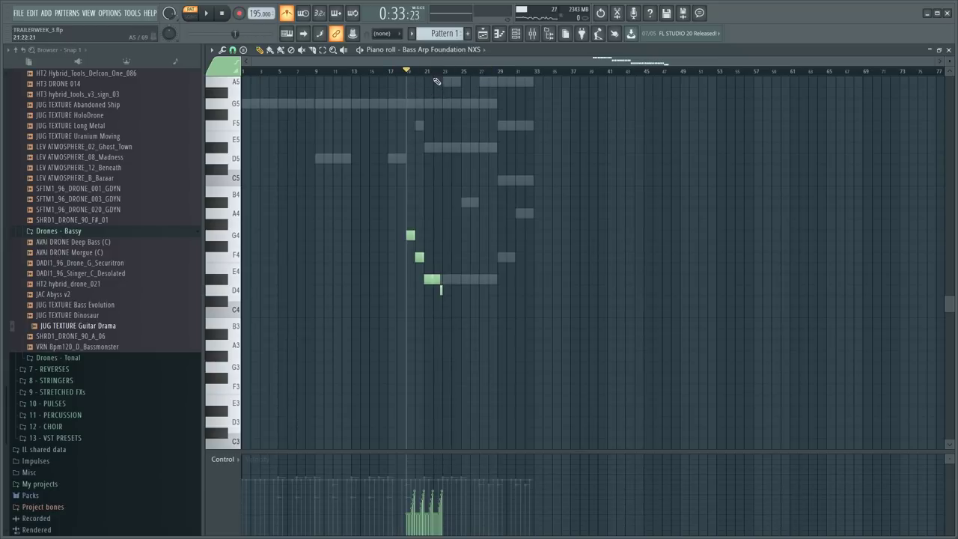
scroll(438, 81, up, 3)
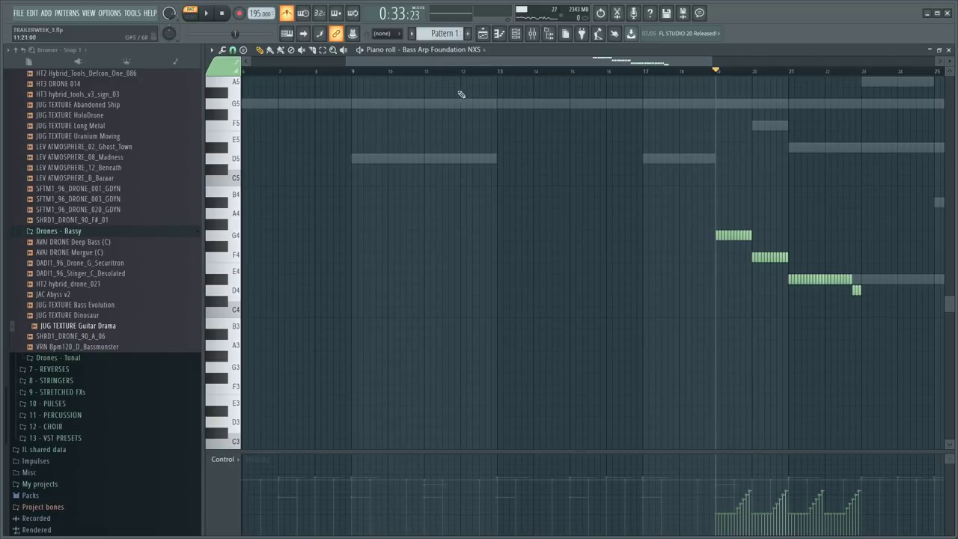
key(space)
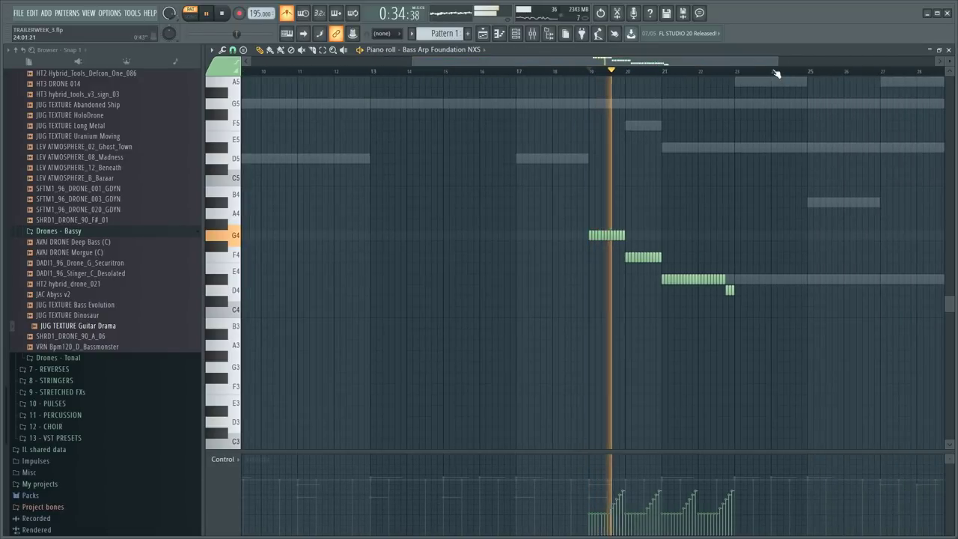
scroll(752, 87, up, 2)
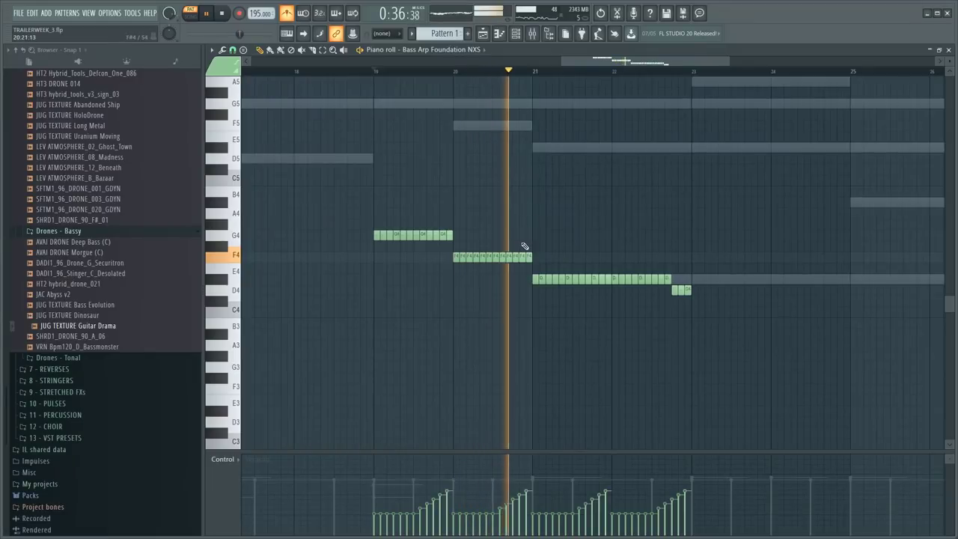
drag(683, 289, 684, 278)
drag(500, 277, 737, 308)
key(ctrl+b)
key(ctrl+d)
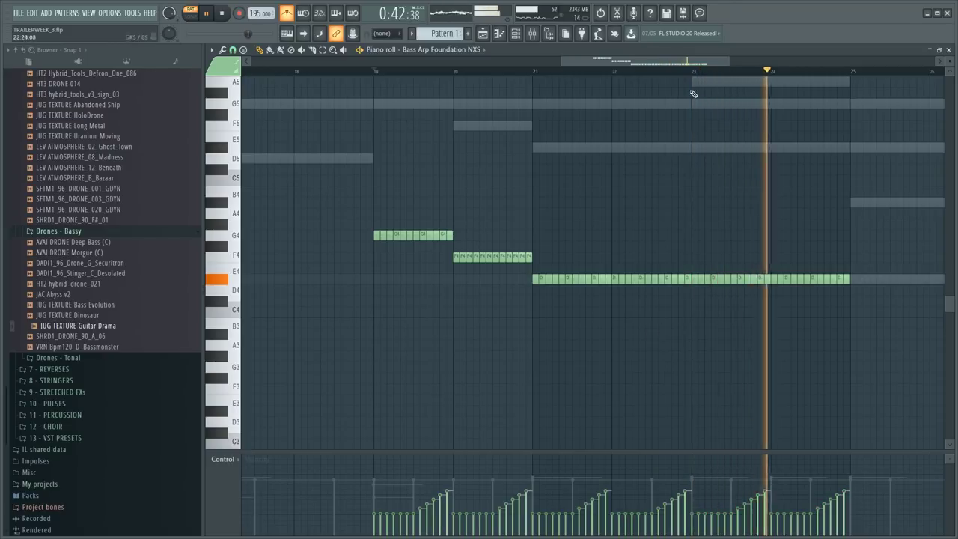
- Duplicate the D#4 arp notes of bars 21-24 into bars 25-28
drag(706, 61, 769, 61)
drag(594, 282, 236, 315)
key(ctrl+b)
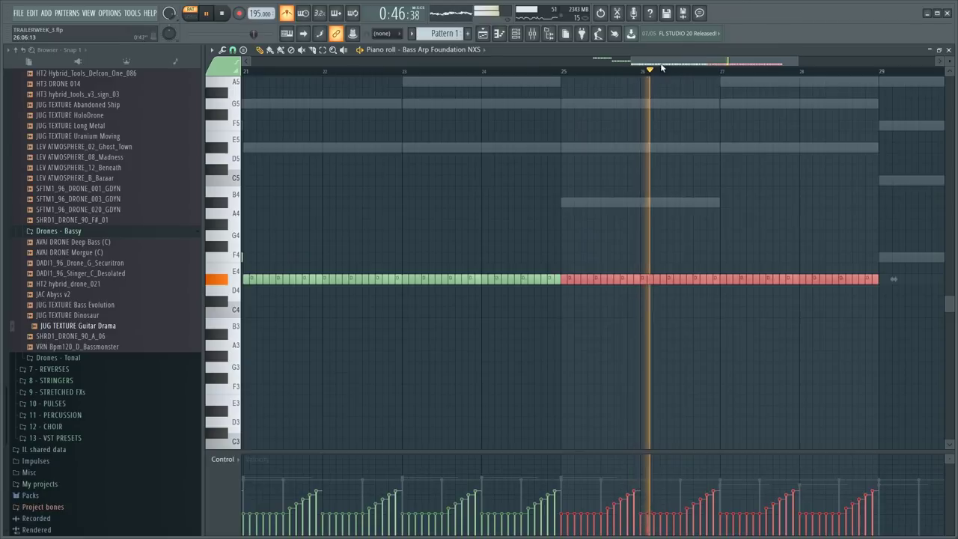
scroll(662, 65, down, 4)
key(ctrl+d)
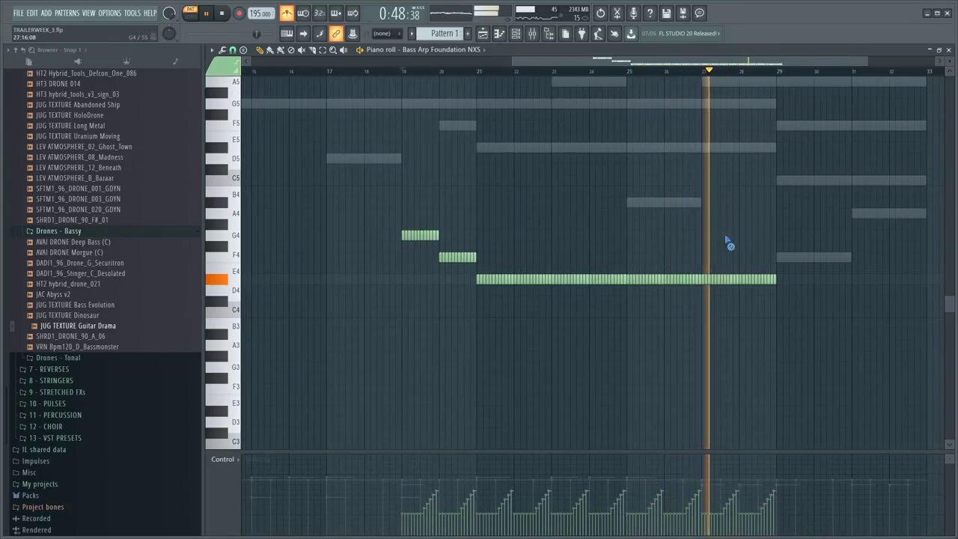
- Duplicate the arp notes of bars 25-28 into bars 29-32 and raise the copy to F4
drag(783, 283, 632, 302)
key(ctrl+b)
key(shift+Up)
key(shift+Up)
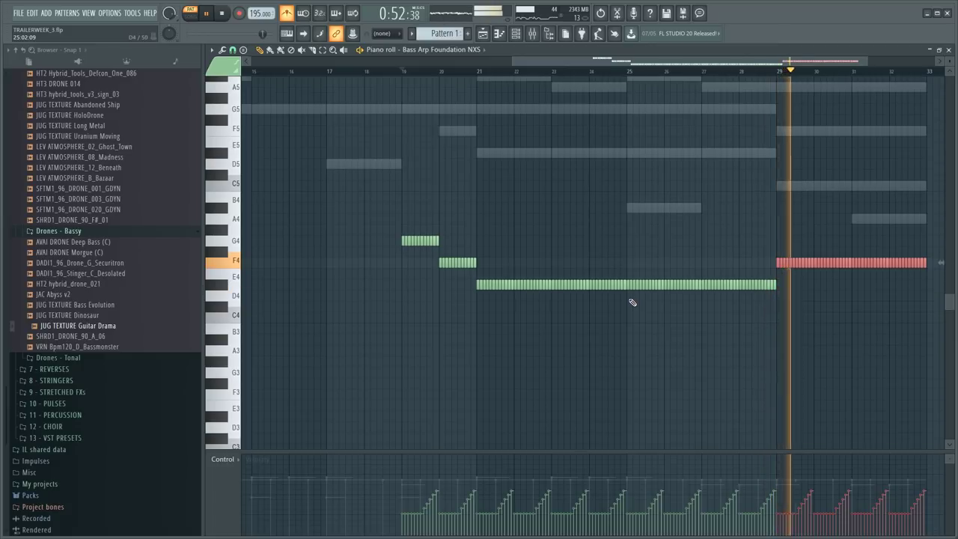
- Raise the bar 32 arp notes to A4, keeping the bar 31 notes at F4
drag(855, 258, 913, 214)
key(space)
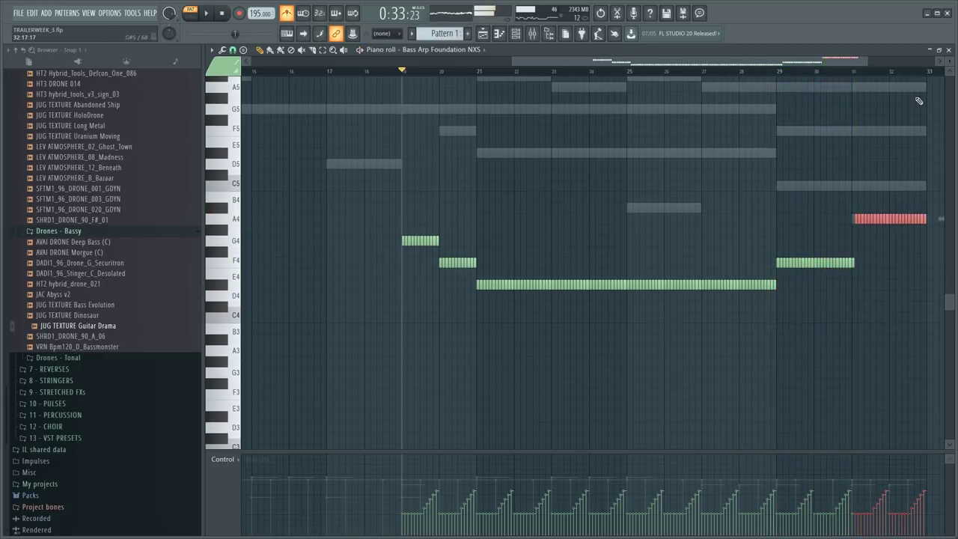
scroll(932, 73, up, 6)
drag(678, 220, 680, 263)
drag(800, 264, 802, 268)
drag(919, 263, 915, 218)
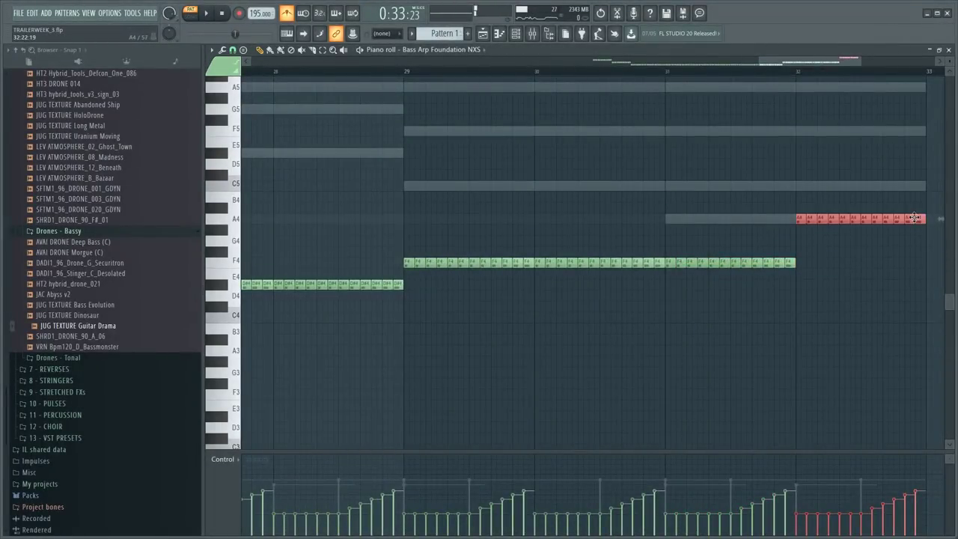
- Switch to the Hybrid Pad JUG notes and set the low voice to F4 in bar 31 and A4 in bar 32
right_click(683, 223)
drag(683, 250, 668, 267)
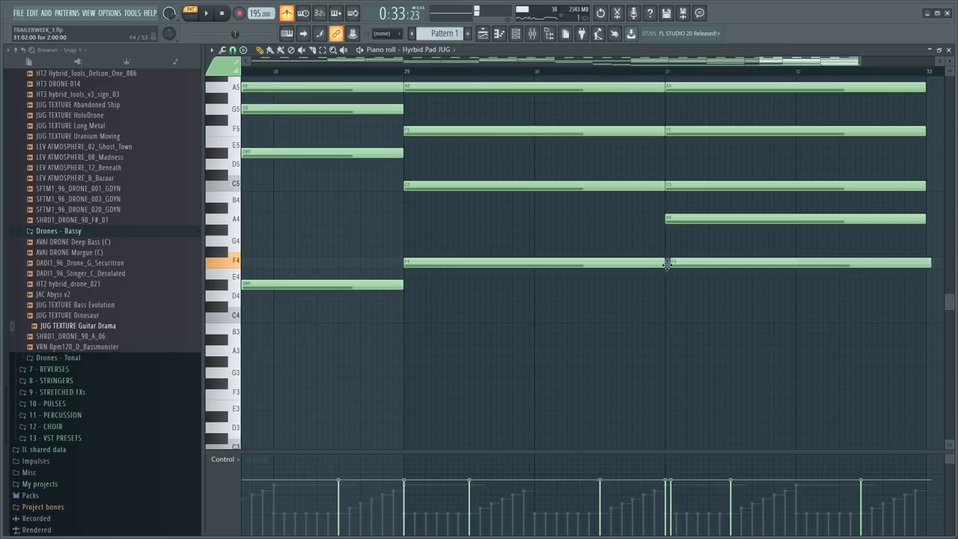
right_click(794, 220)
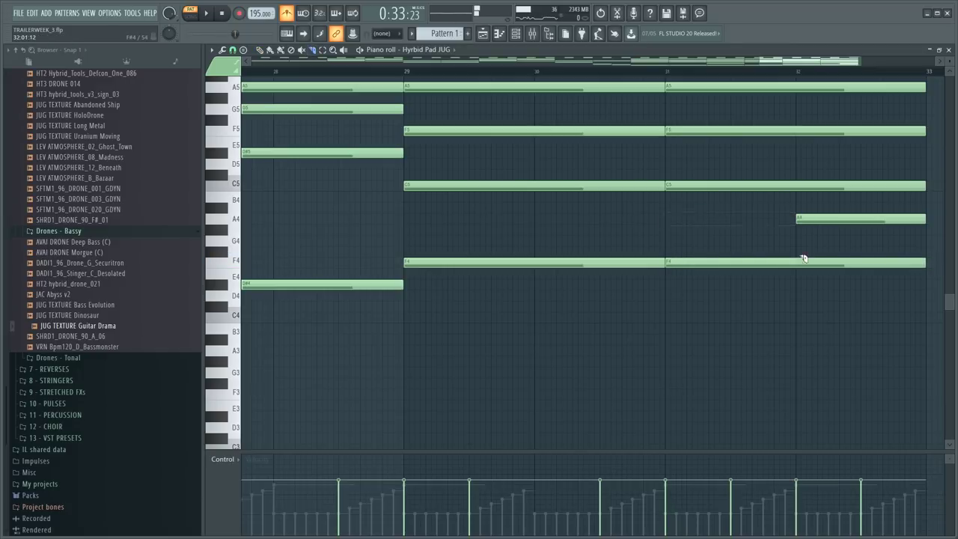
scroll(684, 251, up, 4)
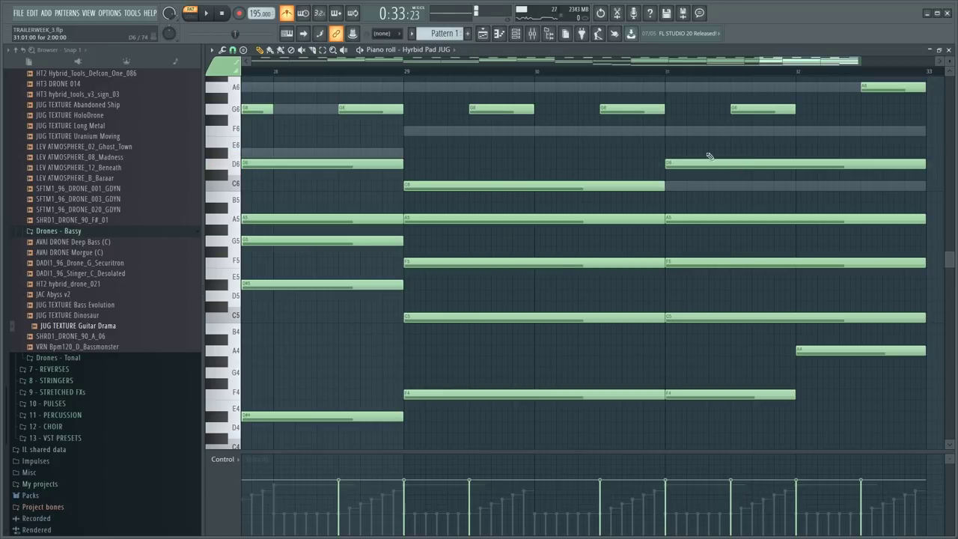
- Audition the pad ending, and change its D6 voice to C6 in bar 31 and D6 in bar 32
click(622, 71)
key(space)
scroll(618, 78, down, 1)
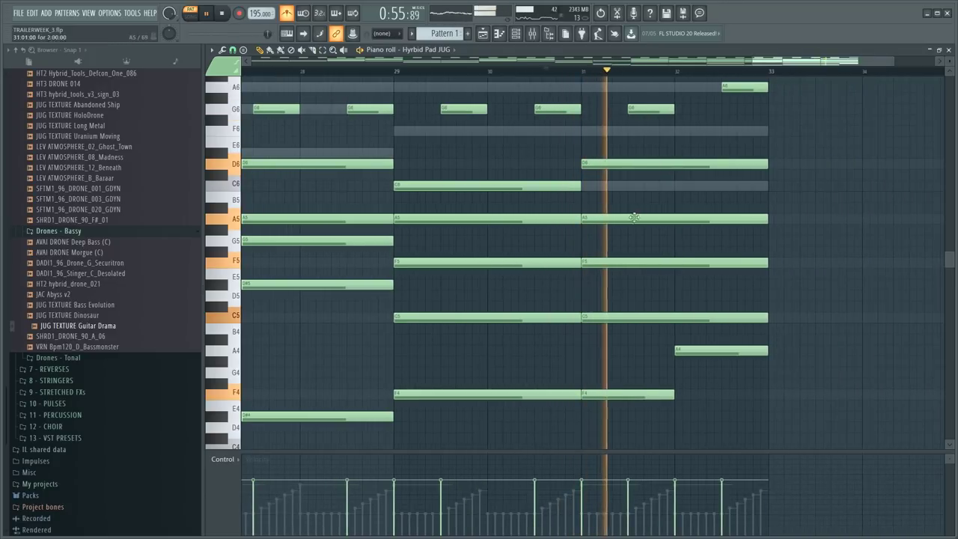
scroll(669, 240, up, 3)
key(space)
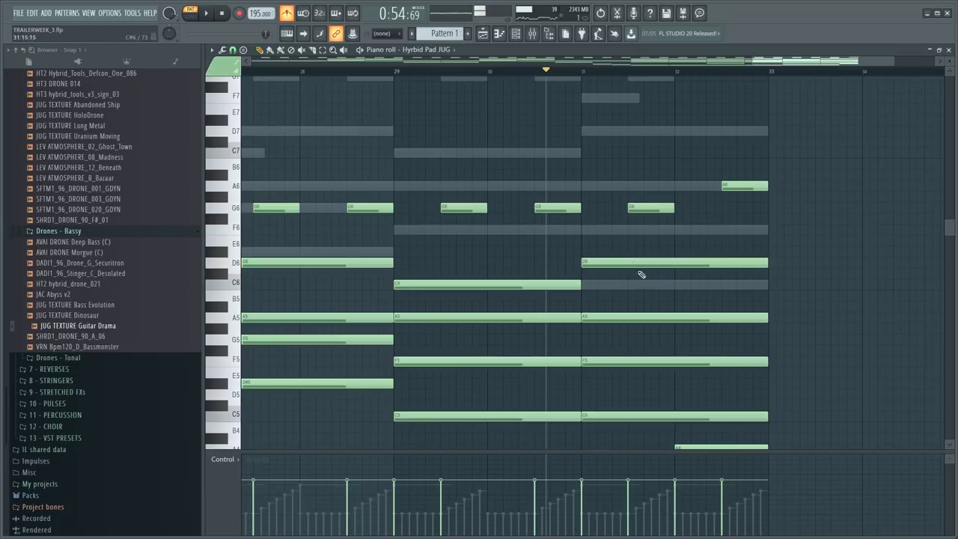
drag(632, 265, 637, 288)
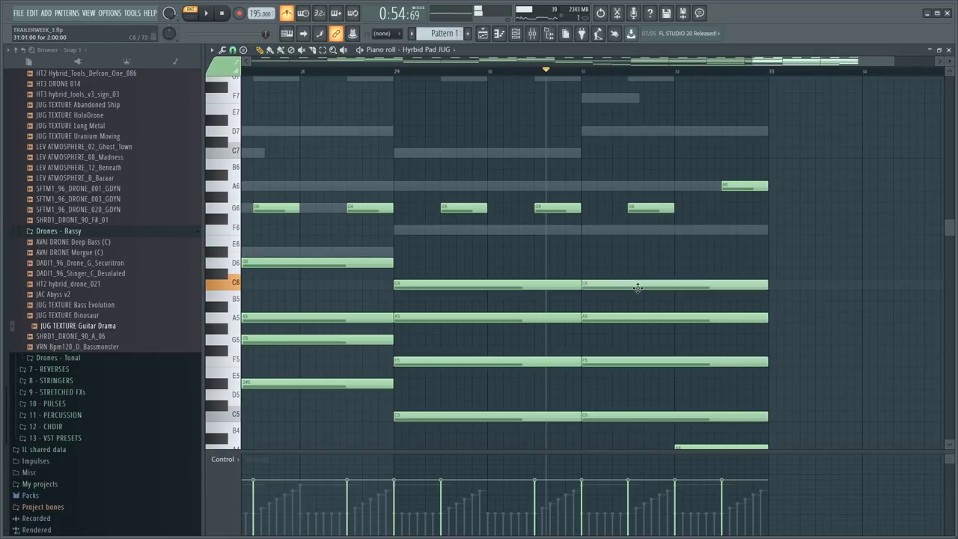
click(678, 262)
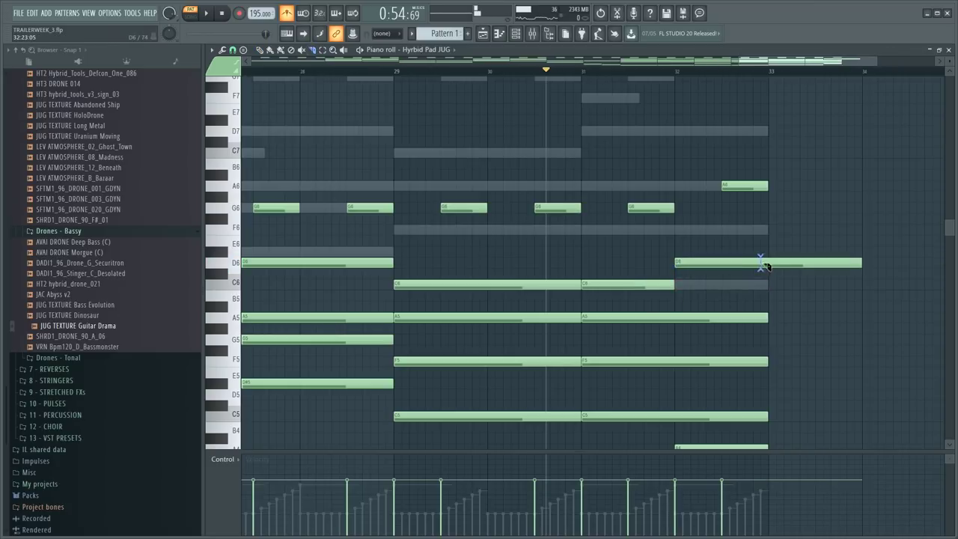
right_click(794, 263)
scroll(740, 285, down, 3)
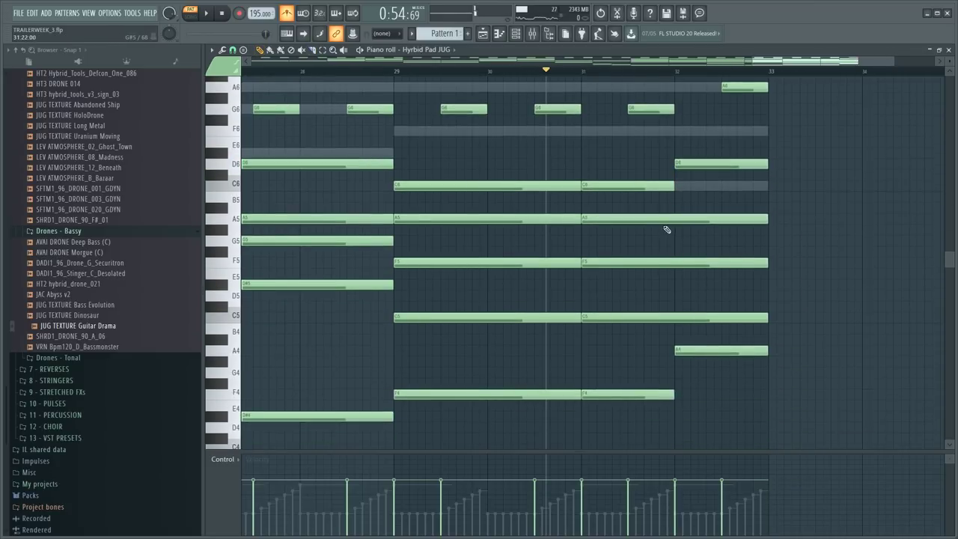
click(677, 198)
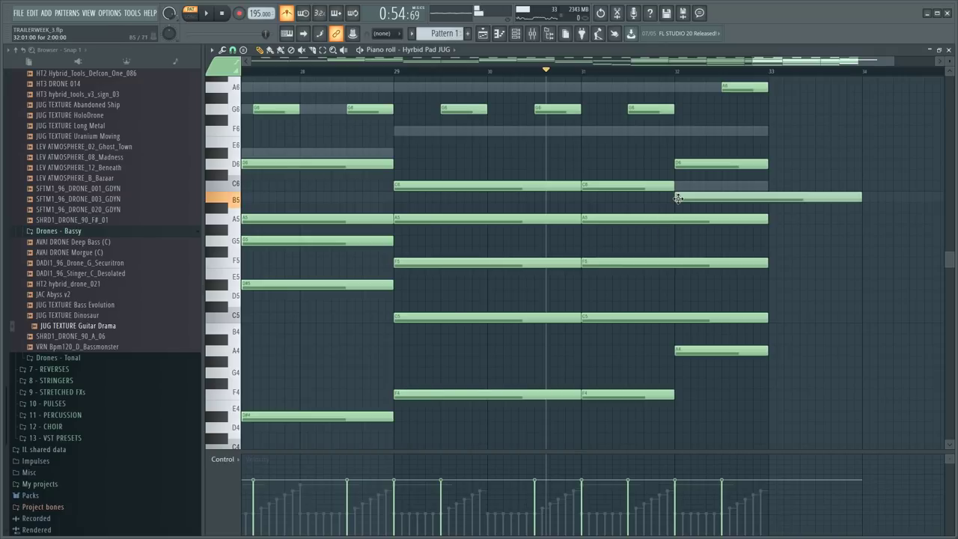
right_click(678, 196)
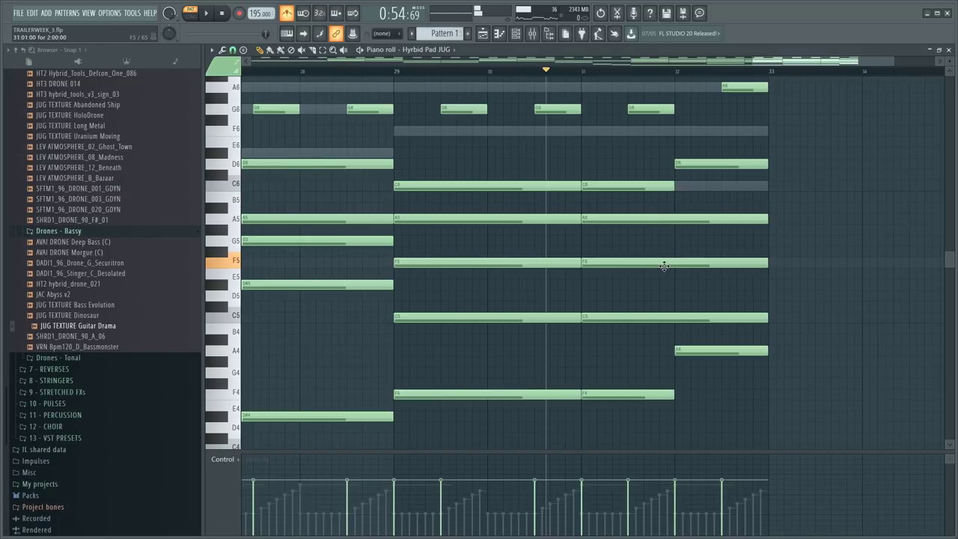
click(667, 241)
mouse_move(673, 234)
mouse_down()
mouse_move(672, 217)
mouse_move(677, 230)
mouse_up()
right_click(678, 231)
key(c)
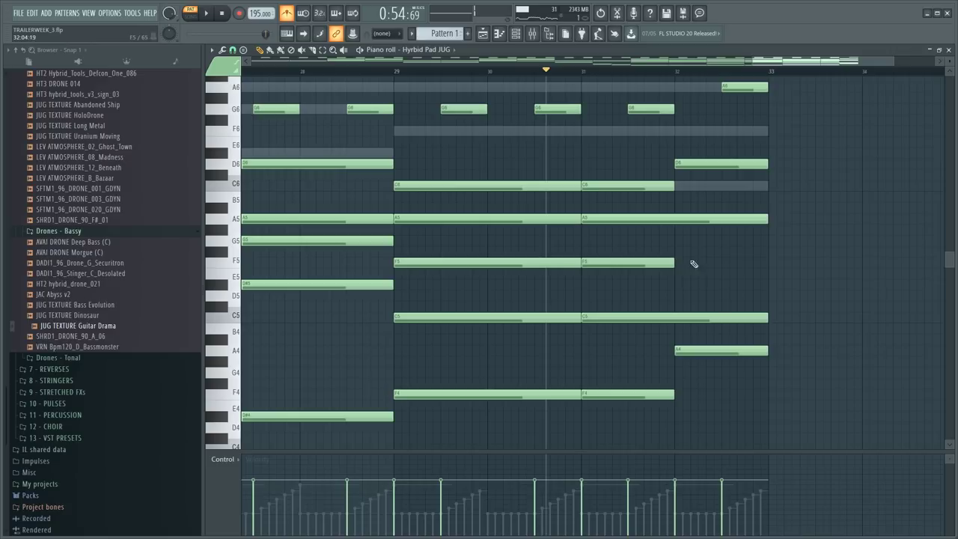
drag(673, 264, 767, 263)
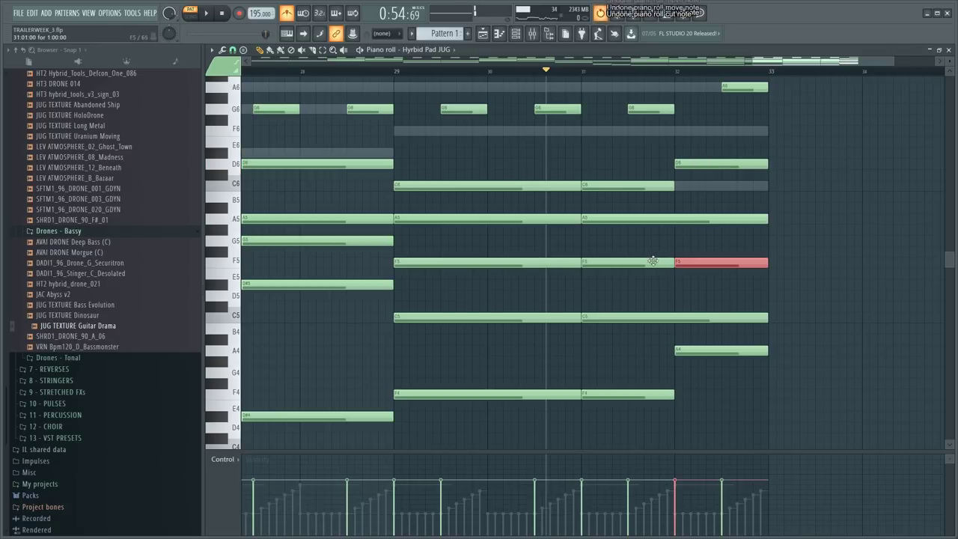
- Play the revised Hybrid Pad ending from about bar 30 and bring up the Channel rack
key(space)
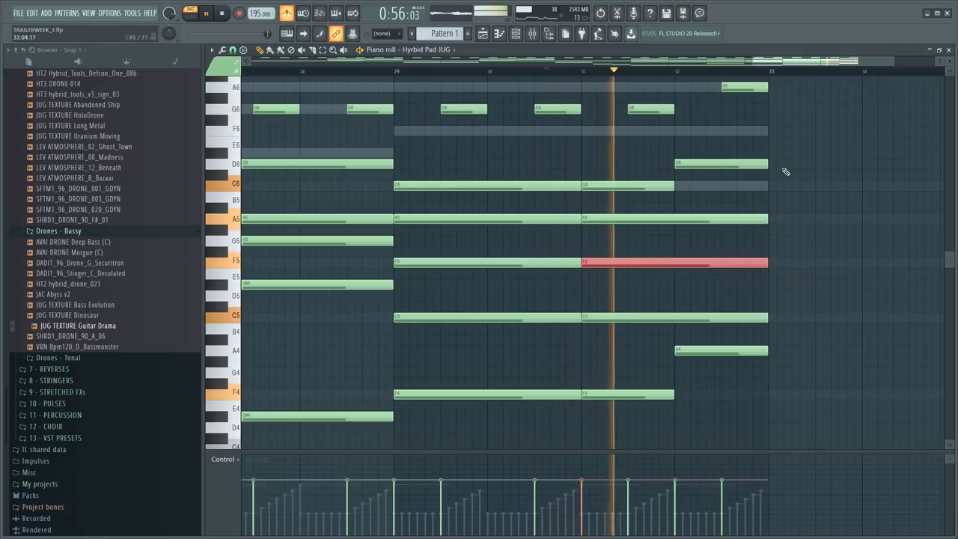
scroll(808, 75, down, 5)
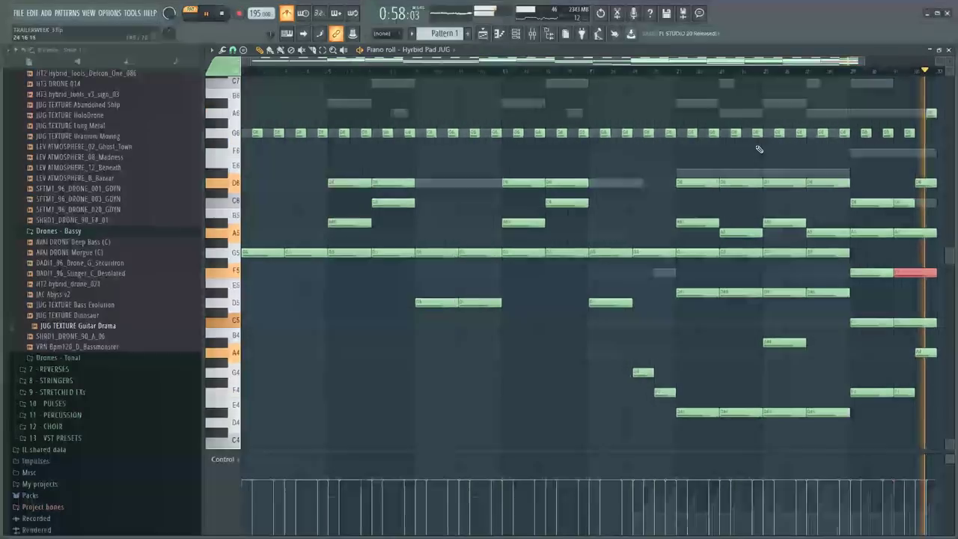
key(F6)
key(space)
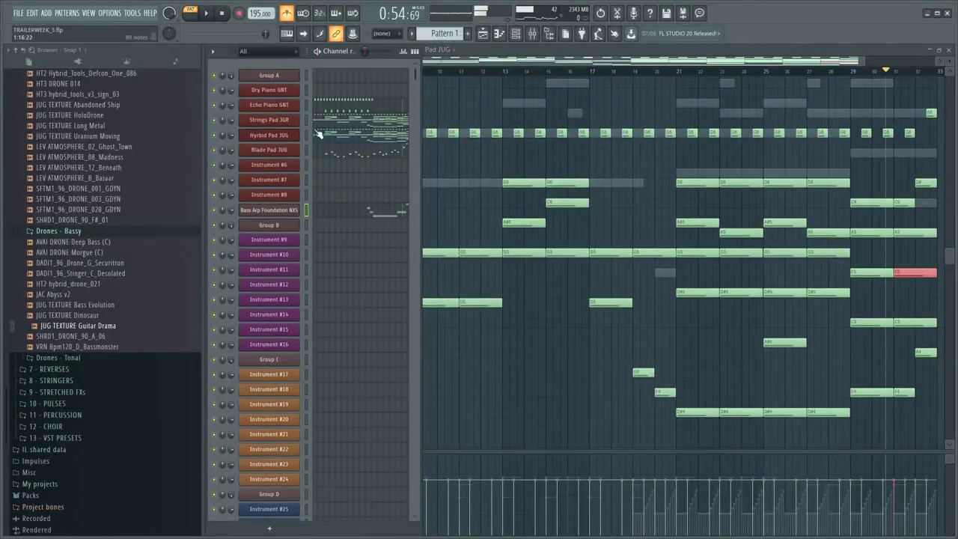
- Cut the Hybrid Pad JUG notes and replace them with a copy of the Strings Pad JGR notes
click(289, 75)
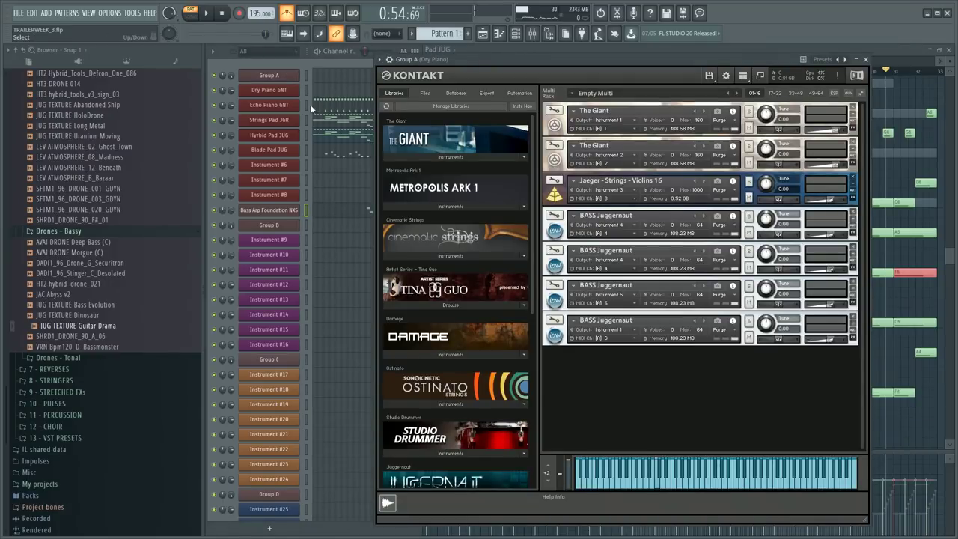
click(308, 154)
key(ctrl+x)
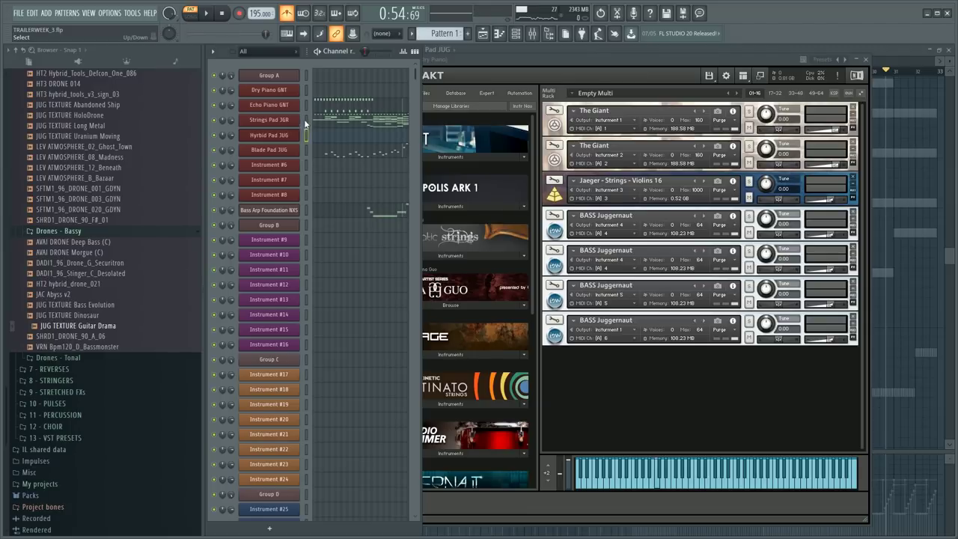
click(323, 129)
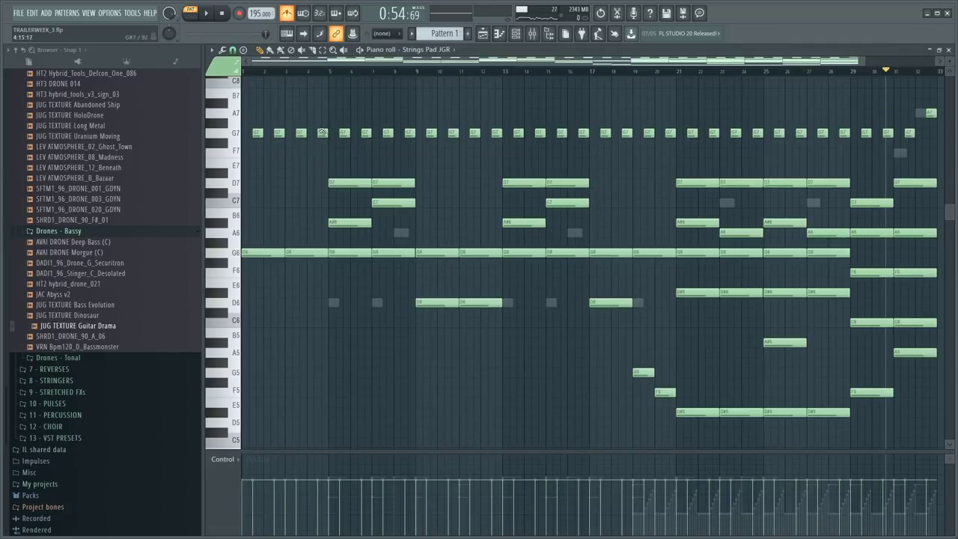
key(F6)
click(342, 124)
click(342, 126)
ctrl+right_click(405, 215)
key(F6)
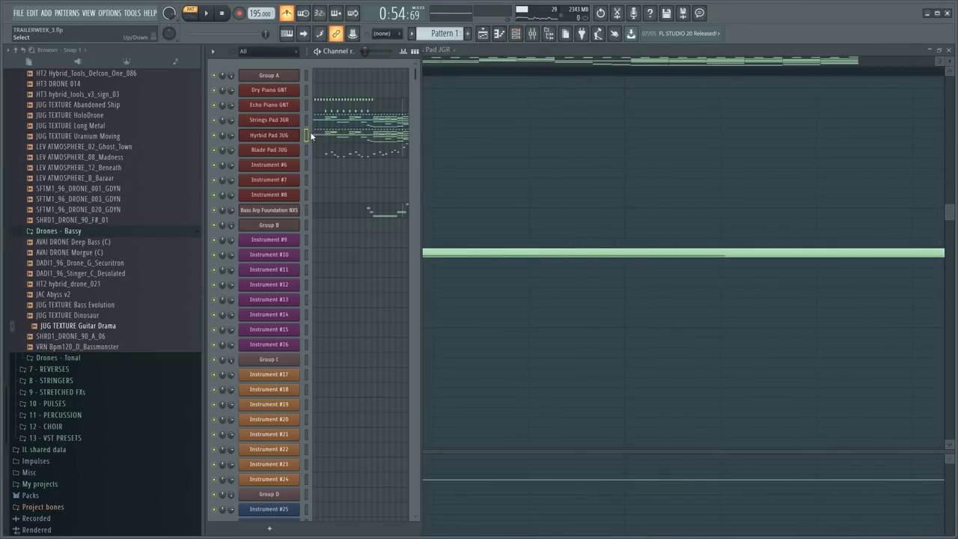
- Open the Blade Pad JUG notes and play the melody's ending against the other parts
click(327, 140)
key(F6)
click(340, 153)
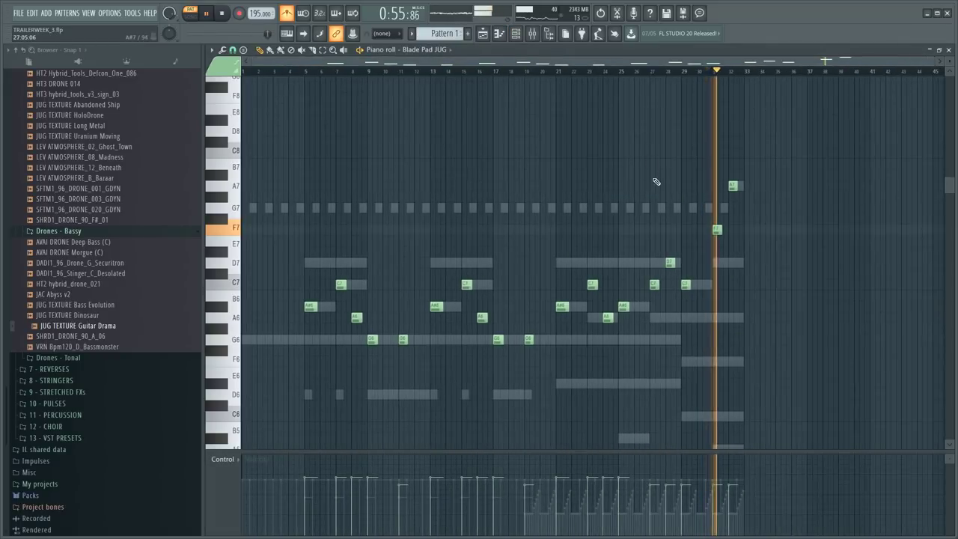
key(F6)
key(space)
- Open the Echo Piano GNT notes and place the playback position at about bar 11
click(372, 109)
drag(671, 72, 461, 89)
ctrl+click(505, 70)
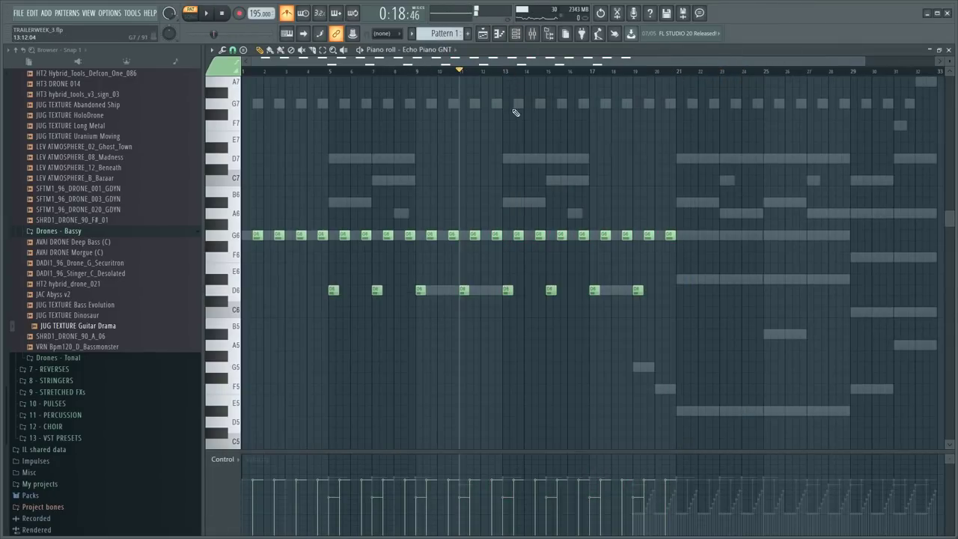
- View the whole Playlist arrangement, reopen Pattern 1 and play the Echo Piano part from about bar 11
key(F5)
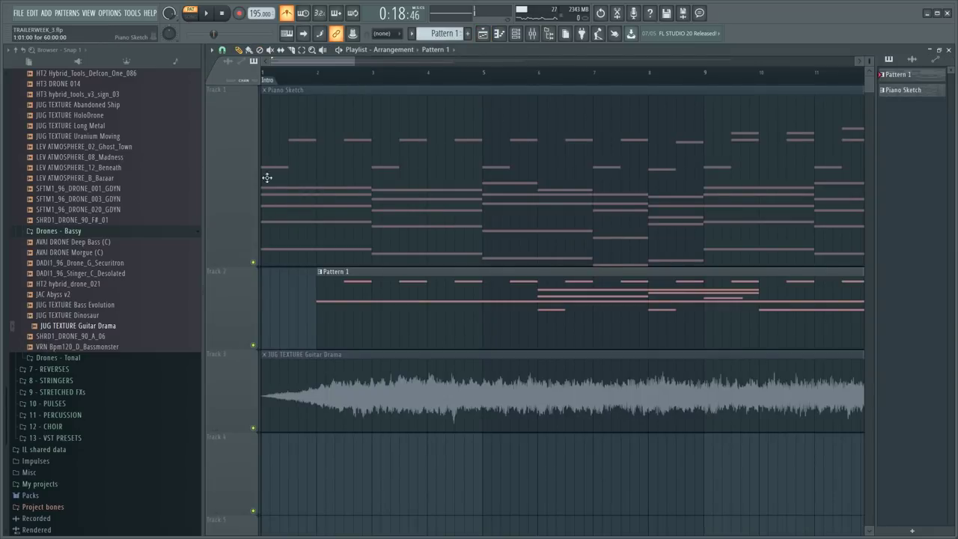
scroll(420, 78, down, 5)
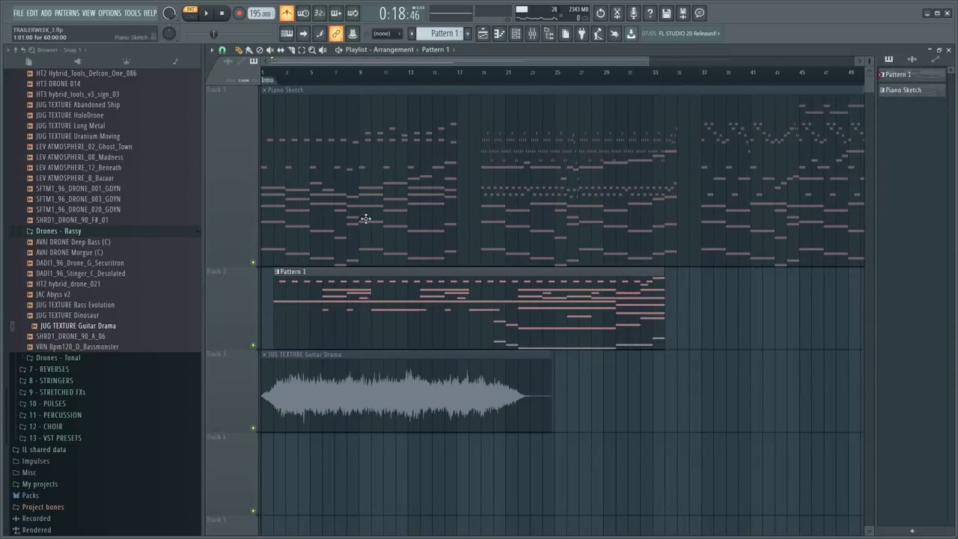
double_click(349, 295)
key(space)
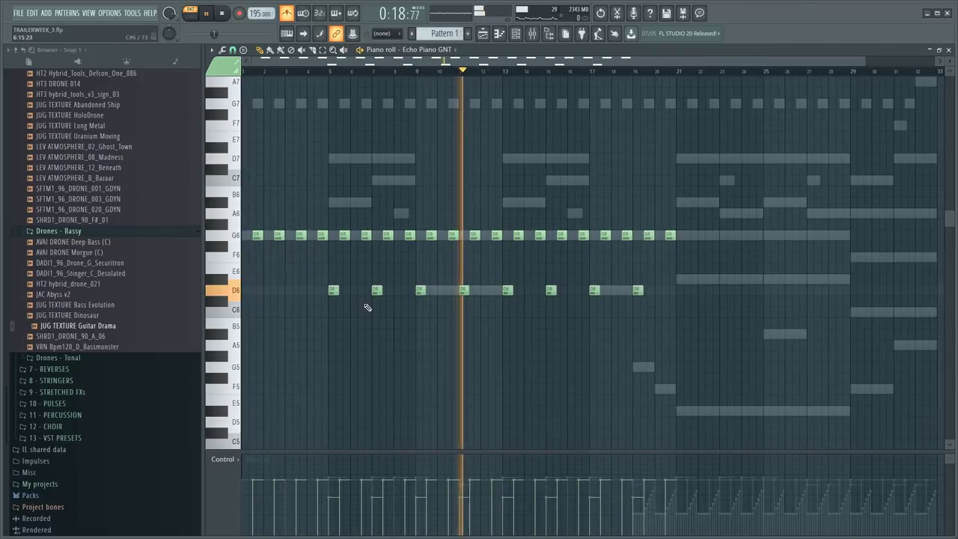
key(F6)
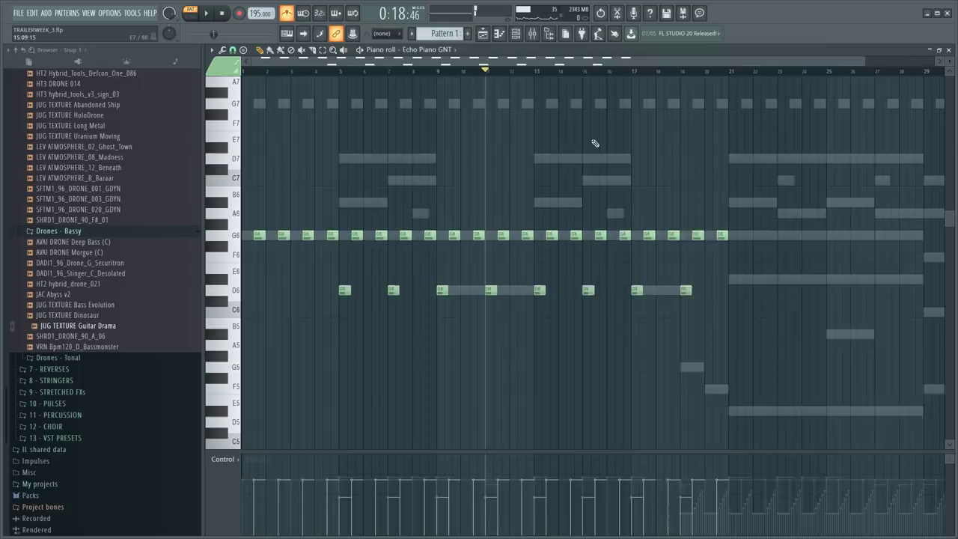
scroll(686, 94, down, 1)
scroll(694, 69, up, 1)
click(689, 71)
key(space)
drag(719, 73, 8, 141)
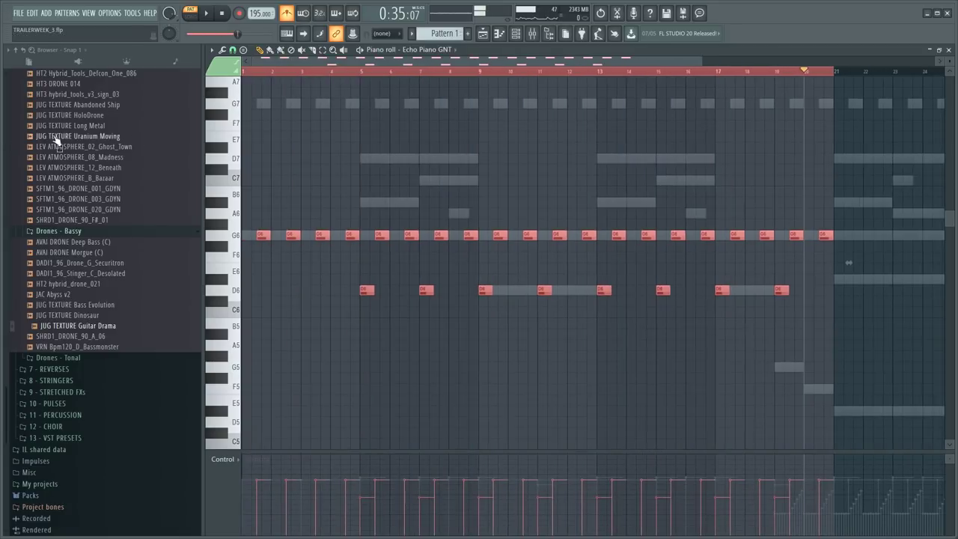
key(ctrl+b)
scroll(426, 74, down, 2)
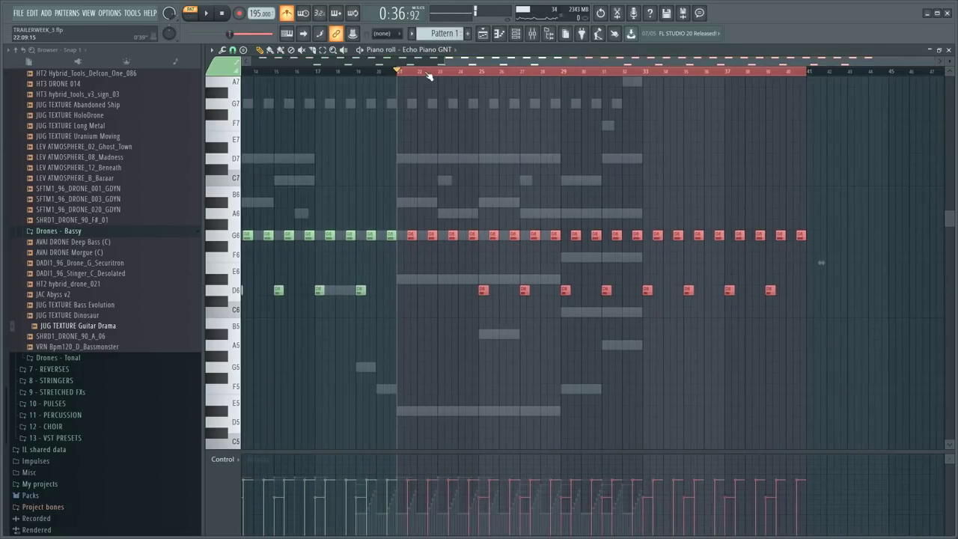
scroll(427, 74, up, 2)
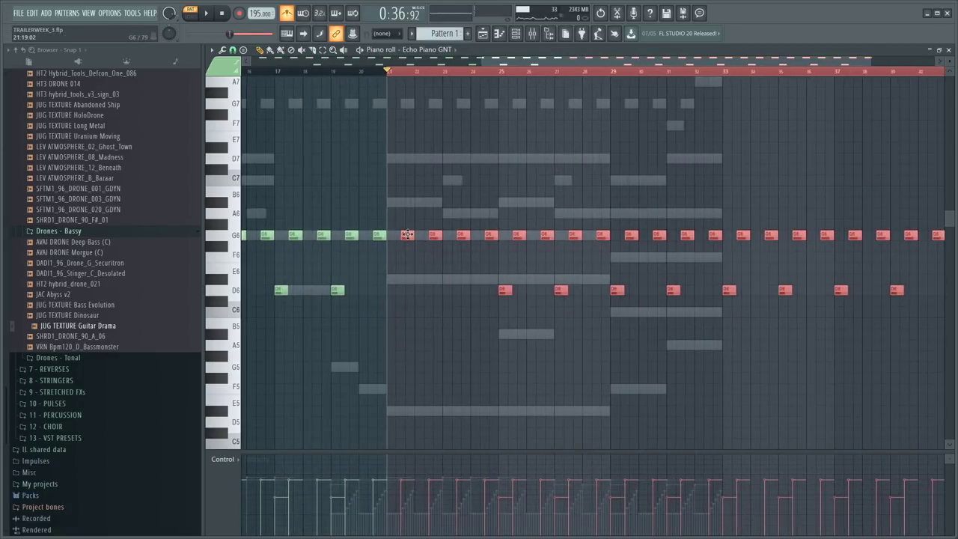
drag(408, 234, 249, 234)
key(Delete)
- Duplicate the Echo Piano notes of bars 5 to 20 into bars 21 to 36 and audition the copy
ctrl+click(585, 72)
ctrl+scroll(434, 117, down, 2)
ctrl+scroll(308, 82, down, 2)
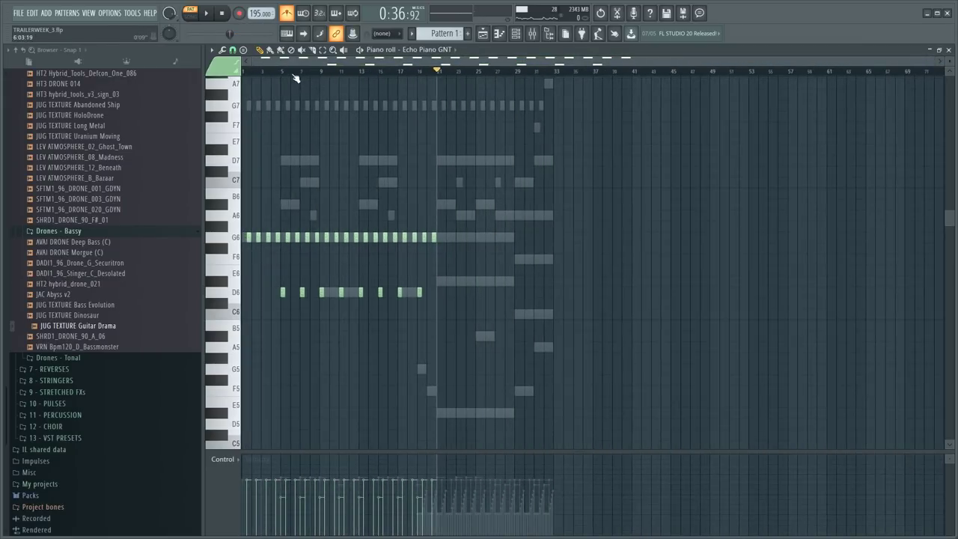
ctrl+scroll(287, 76, up, 3)
drag(333, 71, 760, 100)
key(ctrl+b)
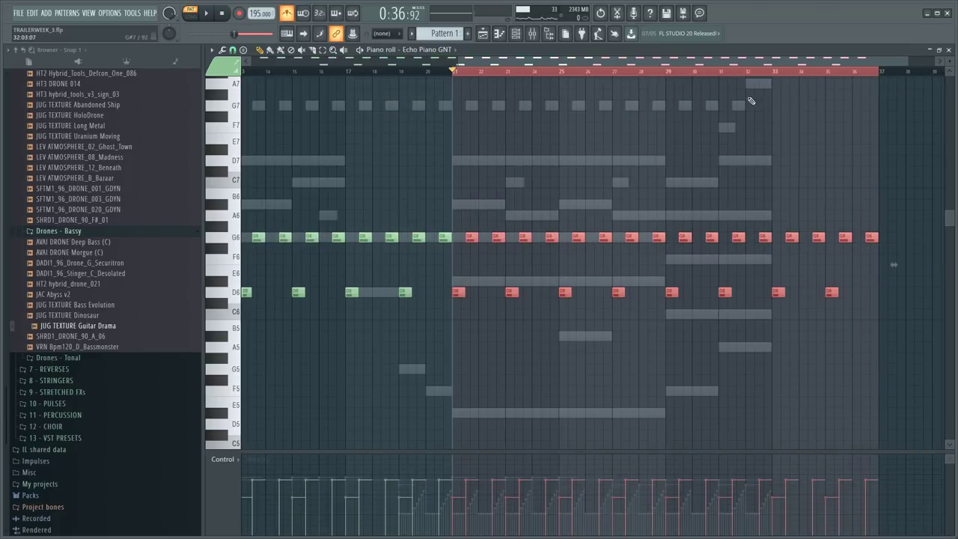
key(space)
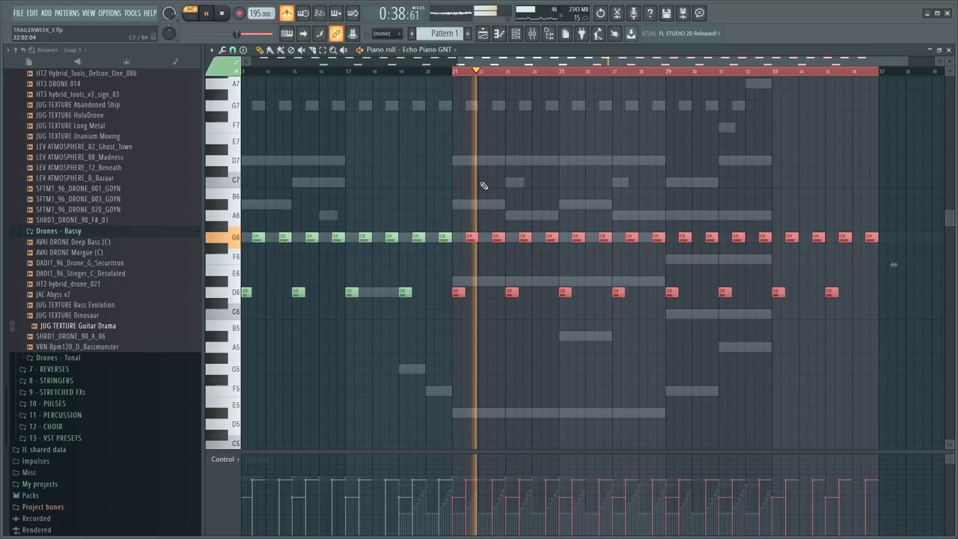
key(space)
- Try raising the Echo Piano's D6 notes at bars 21, 23, 25 and 27 to D#6, and return them to D6
click(458, 285)
drag(455, 290, 455, 281)
key(space)
drag(498, 306, 616, 282)
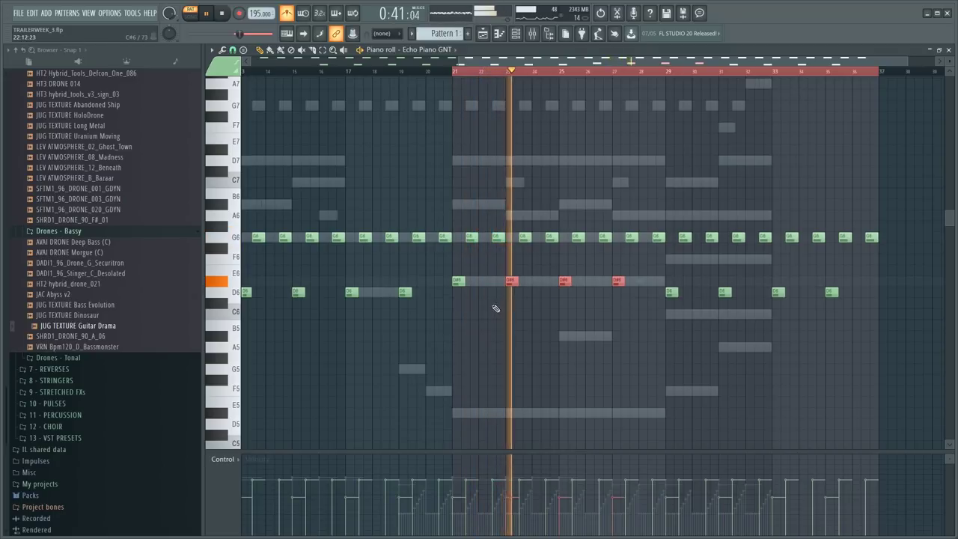
drag(448, 305, 620, 293)
ctrl+click(639, 293)
key(space)
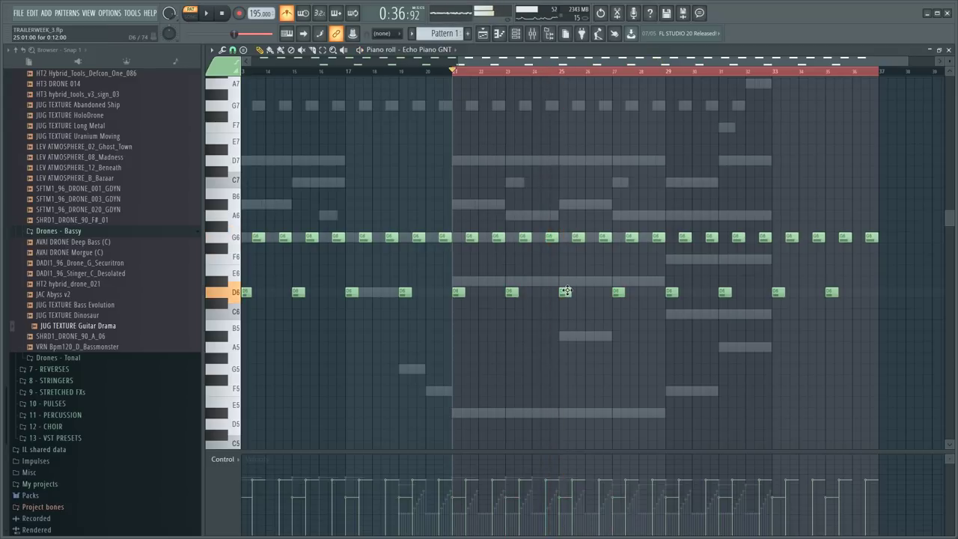
- Try lowering the Hybrid Pad's D#6 notes in bars 21 to 28 to D6, and undo the change
double_click(491, 282)
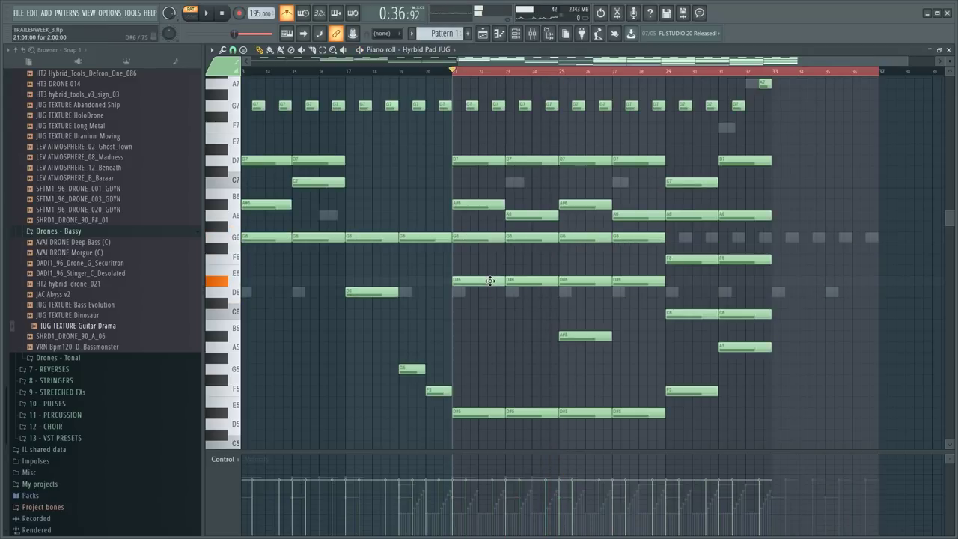
drag(487, 281, 631, 293)
ctrl+click(533, 272)
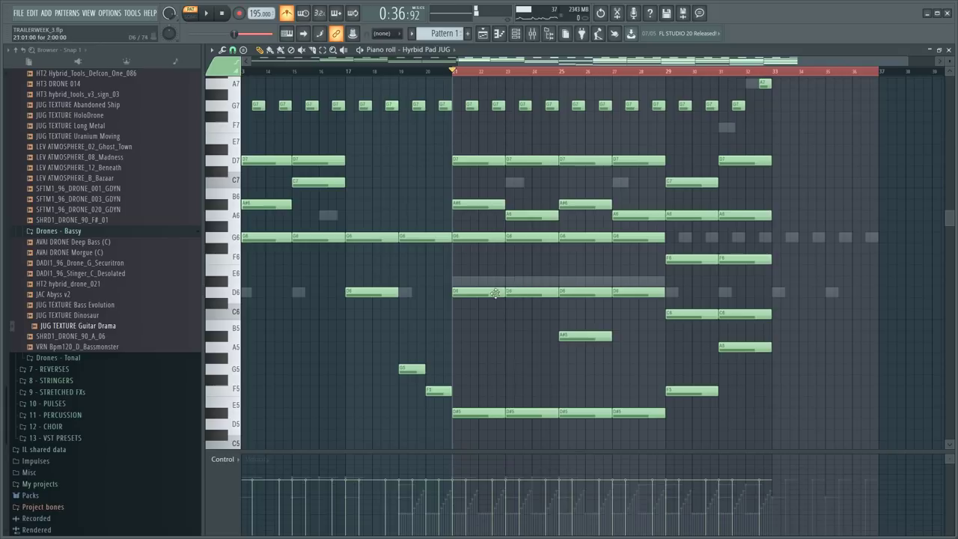
key(ctrl+alt+z)
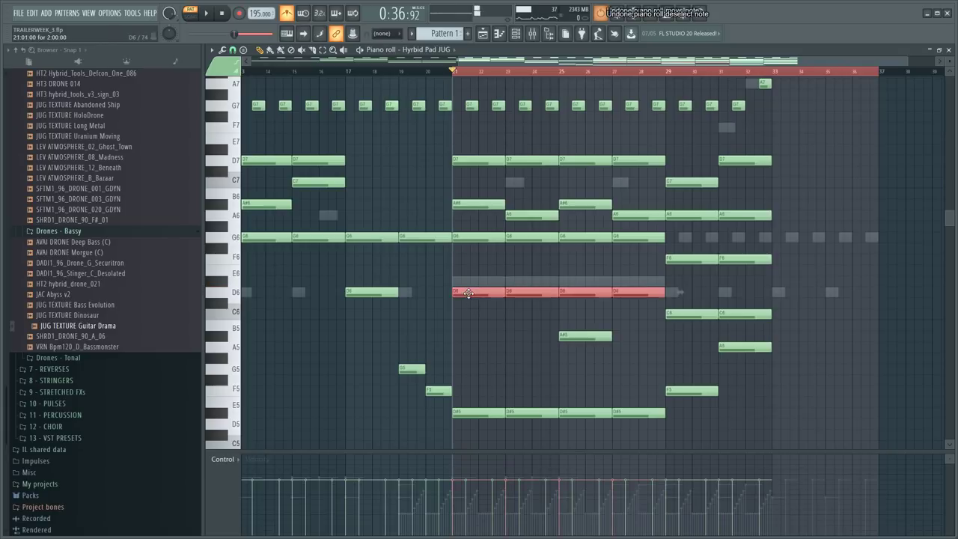
key(ctrl+alt+z)
- Raise the Echo Piano's D6 notes at bars 21, 23, 25, 27 and 29 to D#6
key(space)
double_click(456, 293)
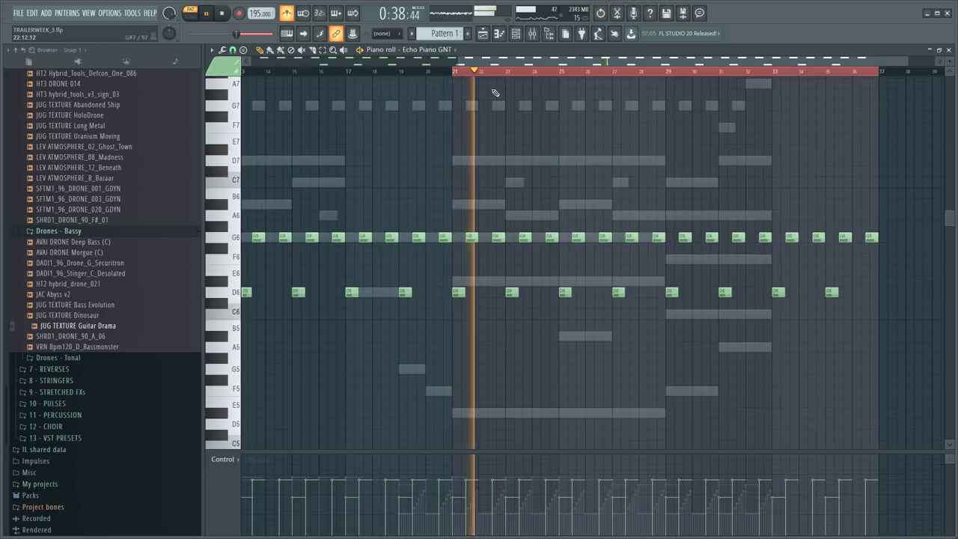
double_click(458, 204)
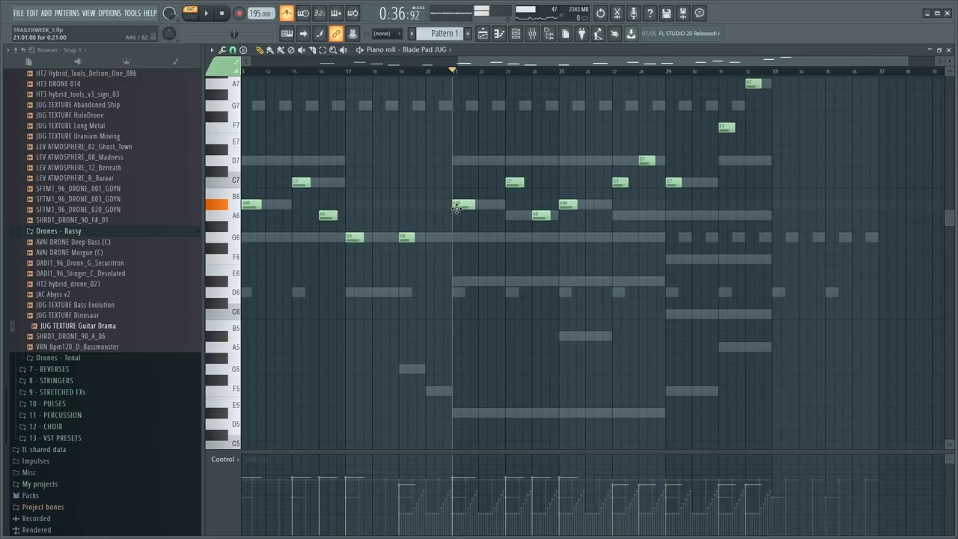
double_click(459, 292)
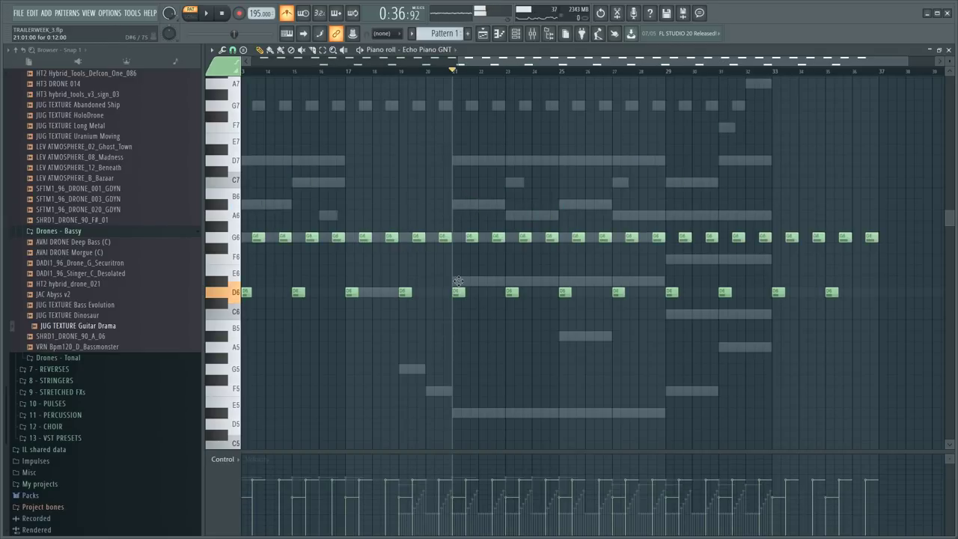
drag(454, 285, 673, 301)
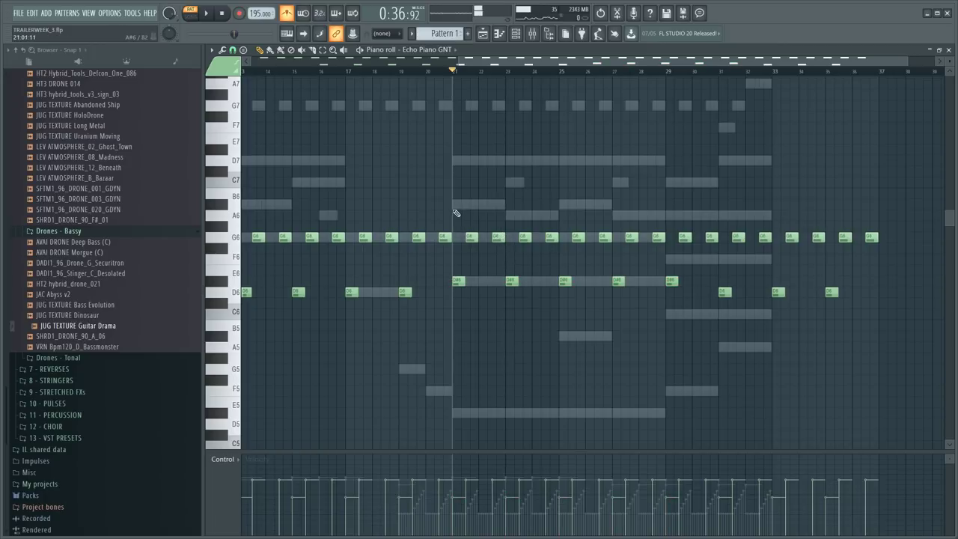
- Add Echo Piano melody notes A#6 at bar 21, C7 at bar 23, A6 at bar 24 and A#6 at bar 25
drag(455, 211, 453, 199)
key(space)
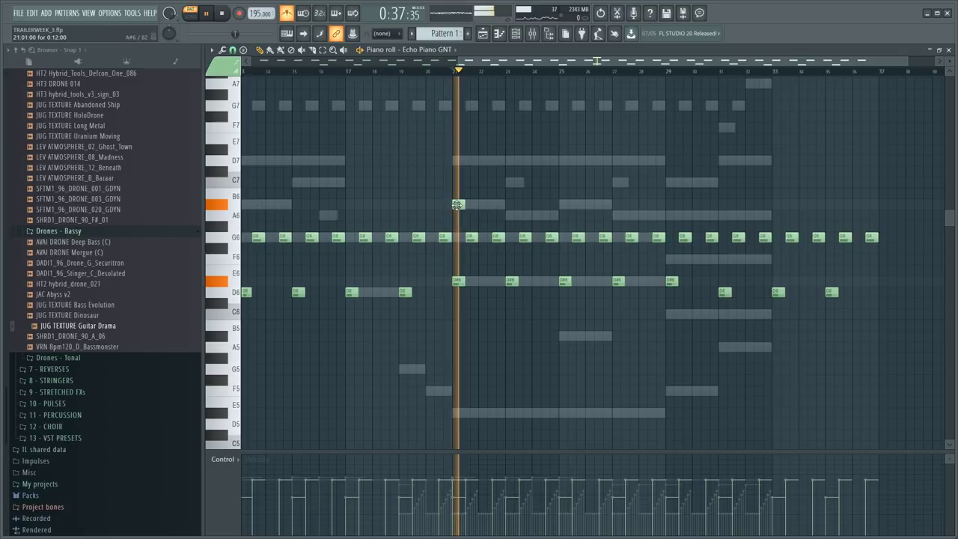
scroll(494, 206, up, 2)
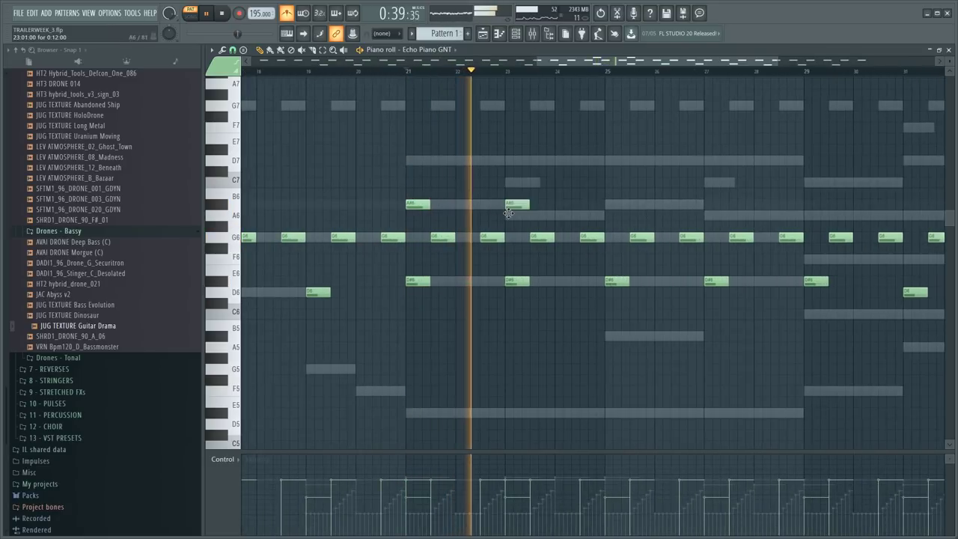
click(513, 182)
click(563, 216)
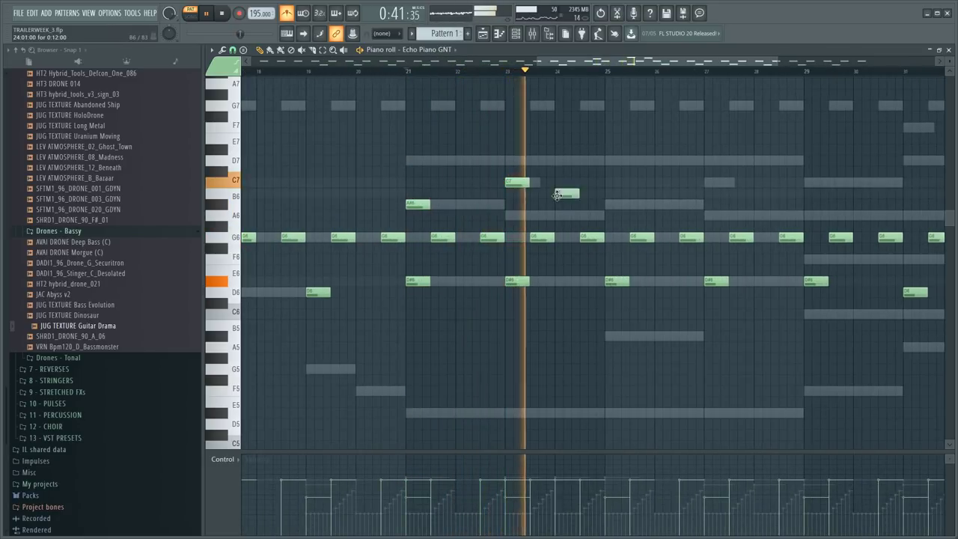
click(598, 194)
drag(597, 196, 607, 206)
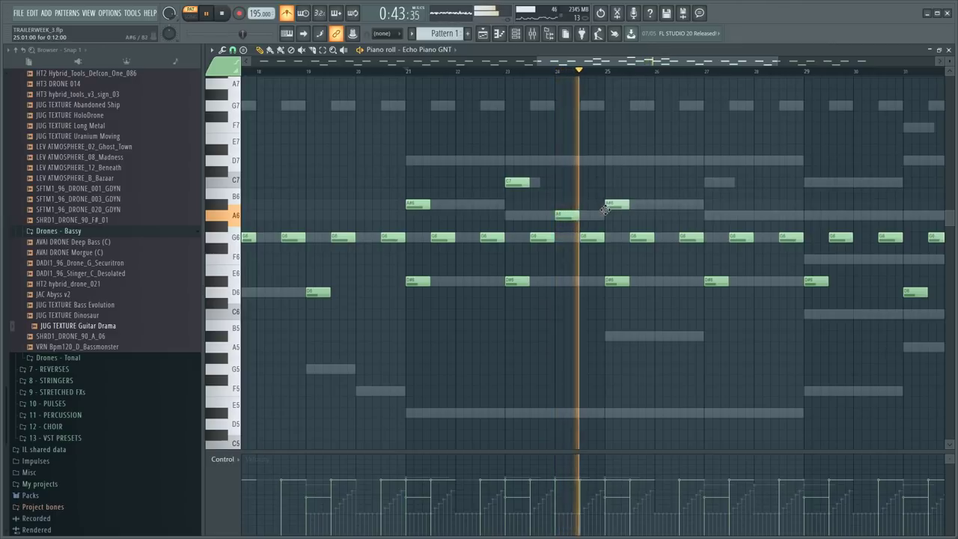
- Continue the Echo Piano melody with C7 at bar 27, A6 at bar 28 and A#6 at bar 29
scroll(669, 161, down, 2)
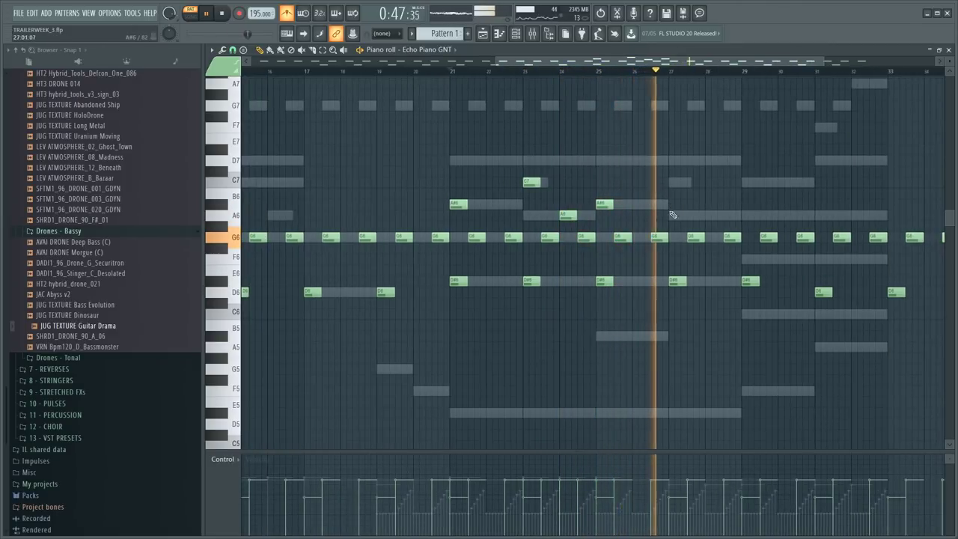
key(space)
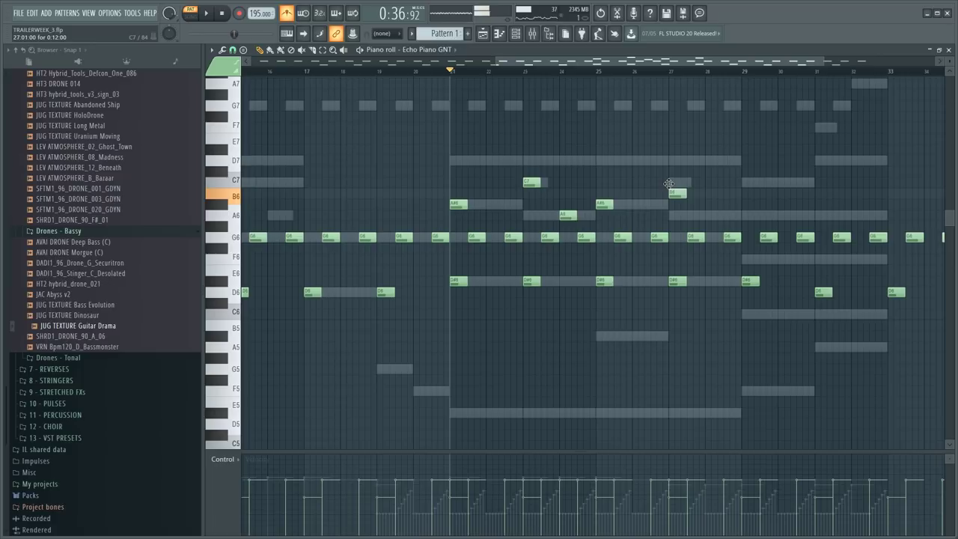
click(662, 72)
key(space)
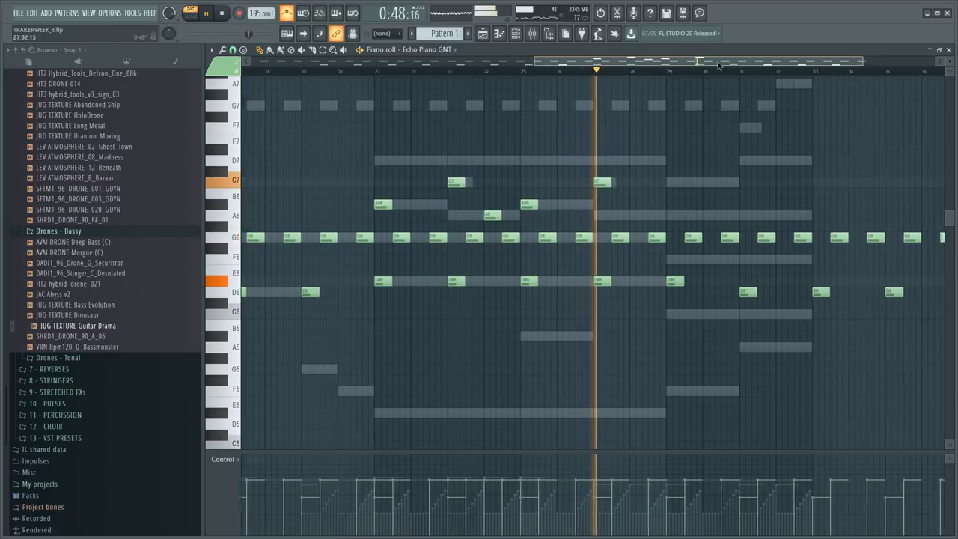
key(space)
click(620, 226)
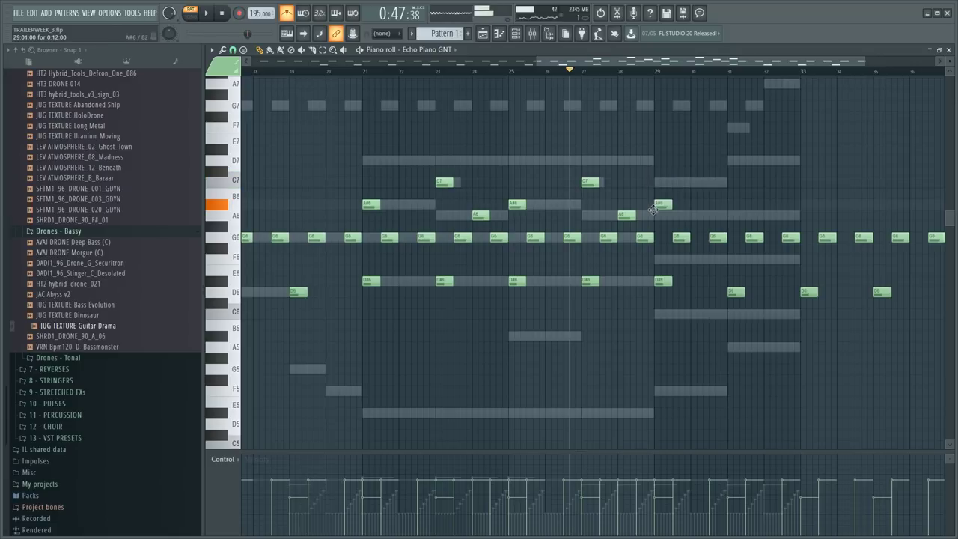
- Try the Echo Piano melody with D7 at bar 28 and C7 at bar 29, and return these notes to A6 and A#6
key(space)
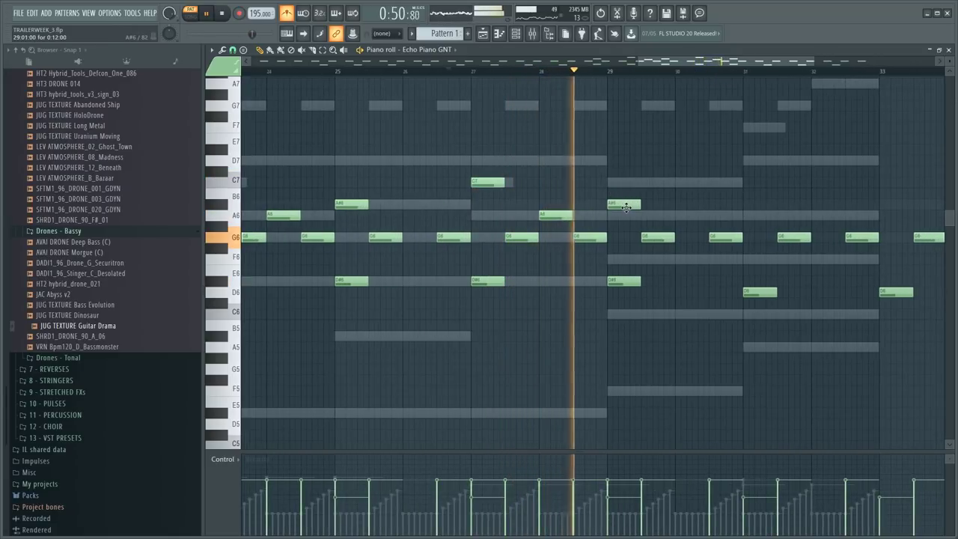
drag(626, 205, 626, 182)
key(space)
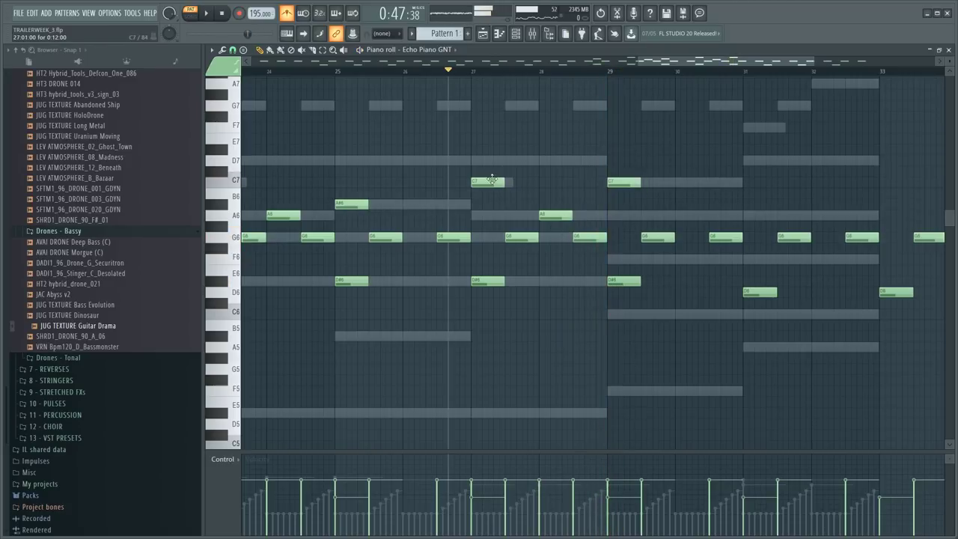
drag(558, 215, 565, 152)
key(space)
scroll(601, 107, down, 2)
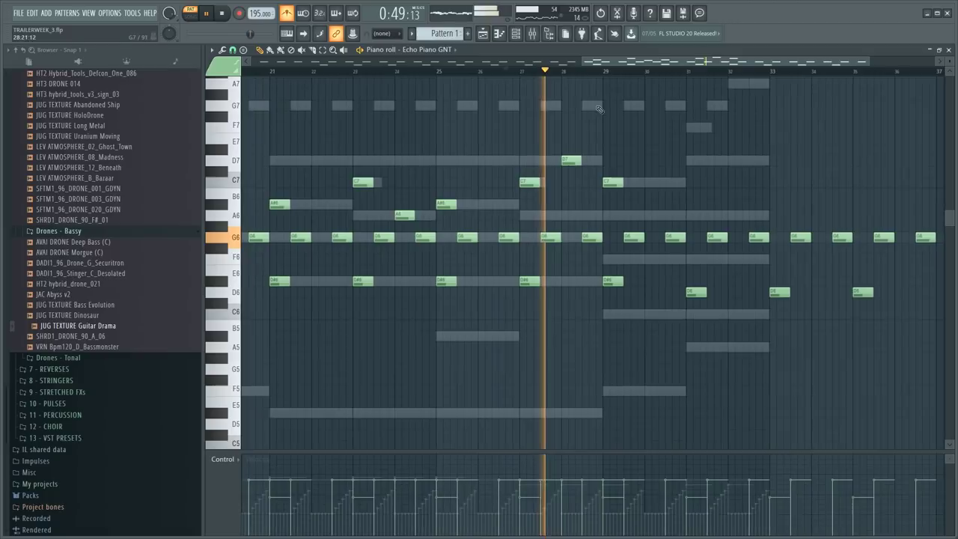
key(space)
drag(570, 160, 571, 216)
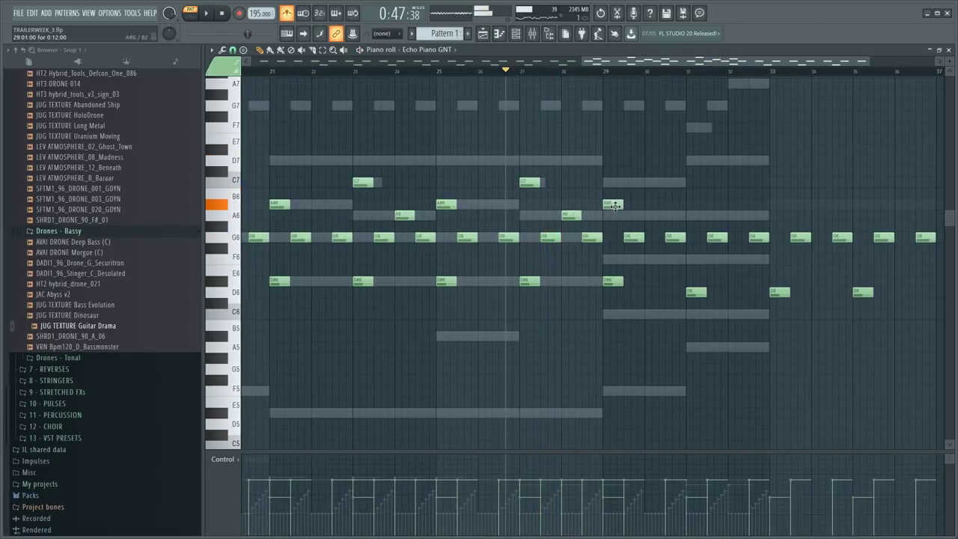
- Lower the Blade Pad's bar 28 note to A6 and its bar 29 note to A#6, auditioning the passage
double_click(622, 181)
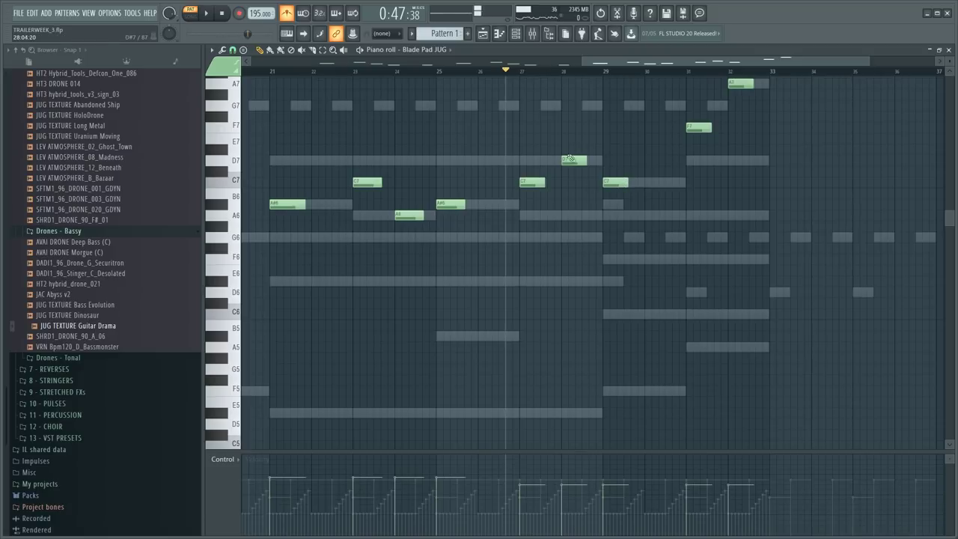
key(space)
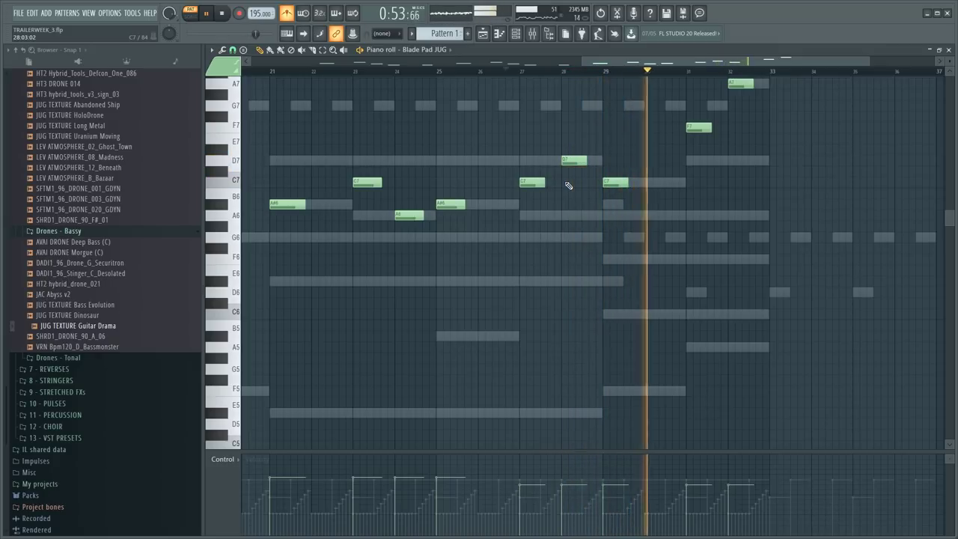
key(space)
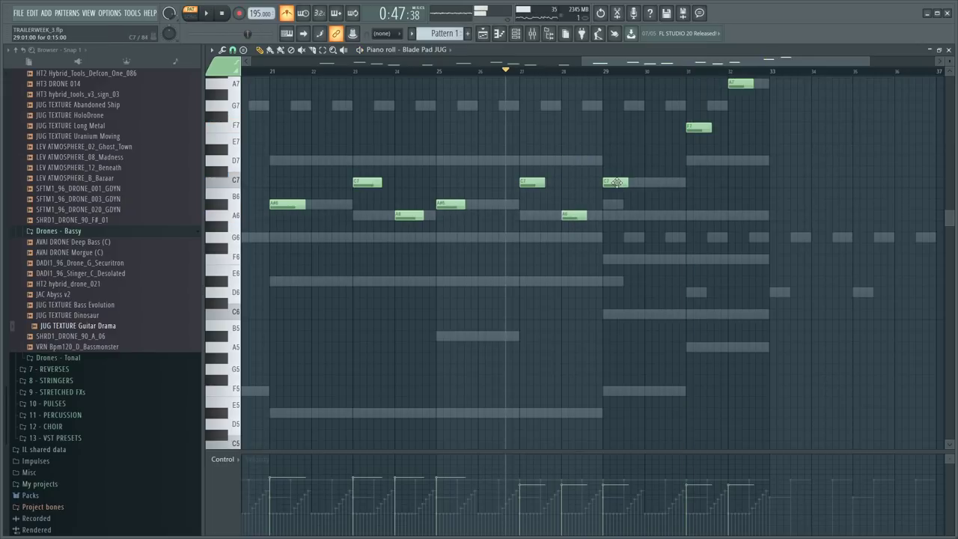
key(space)
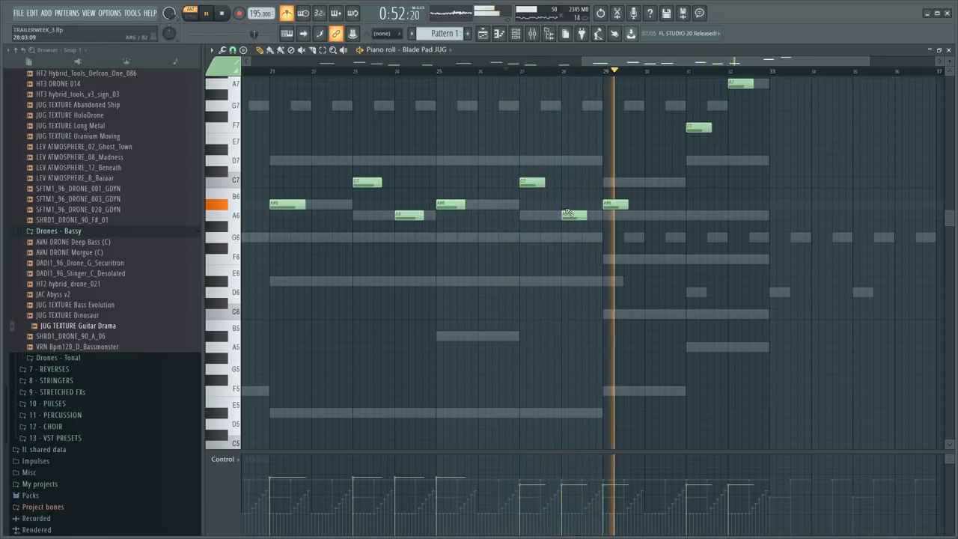
key(space)
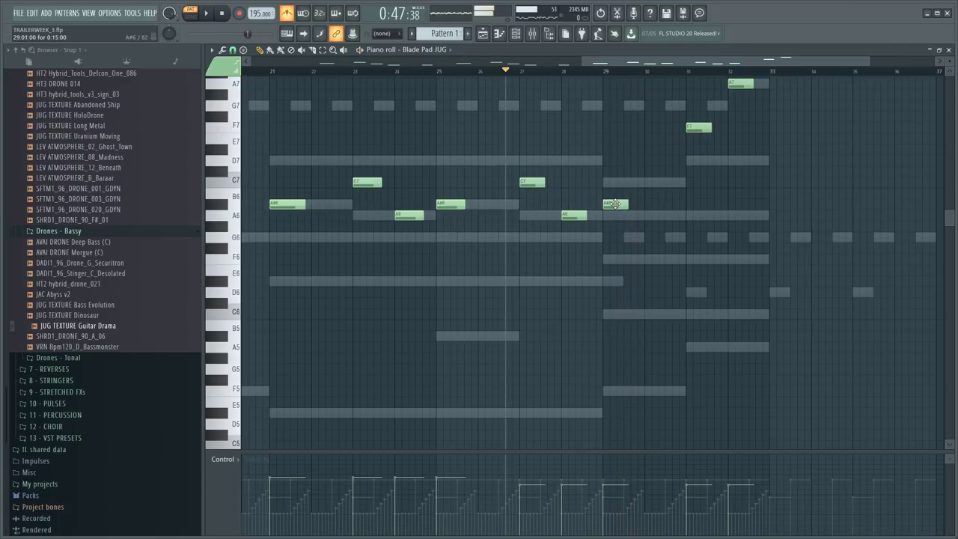
- Raise the Echo Piano's melody notes to D7 at bar 28 and C7 at bar 29
double_click(612, 183)
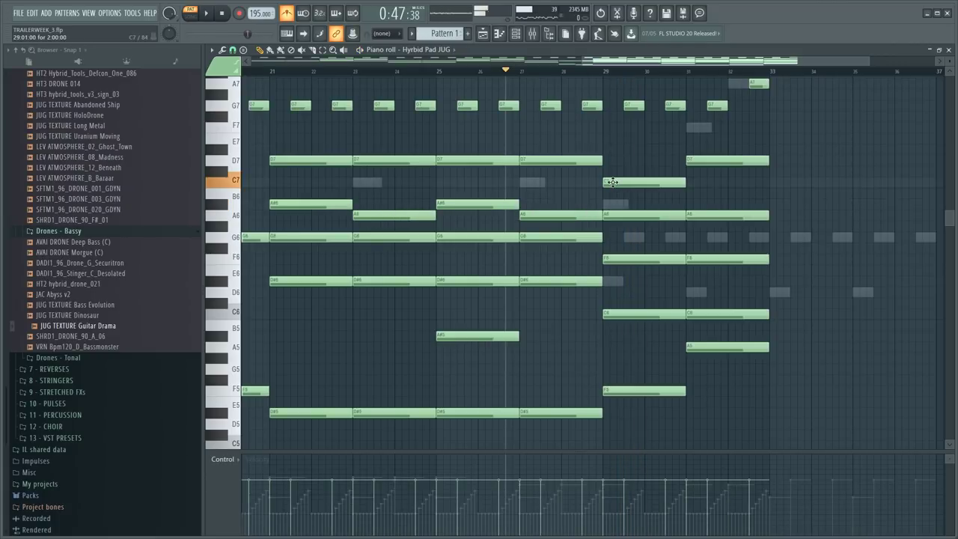
double_click(534, 182)
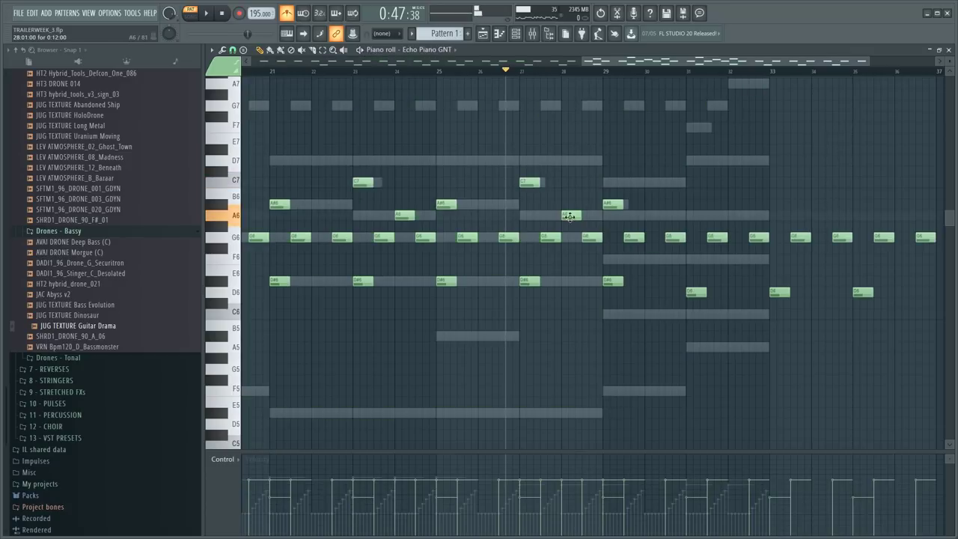
drag(569, 216, 569, 150)
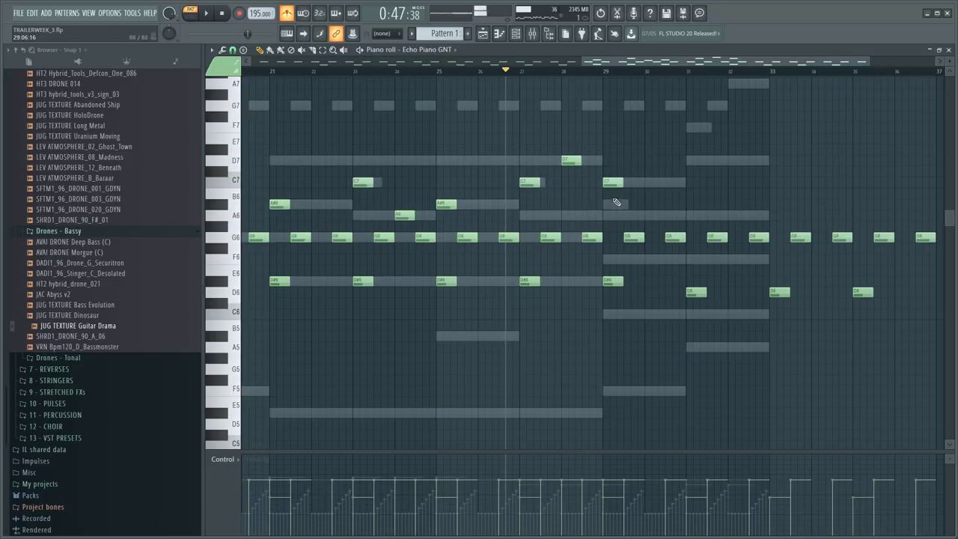
- Raise the Blade Pad's melody notes to D7 at bar 28 and C7 at bar 29, and play the passage
double_click(613, 203)
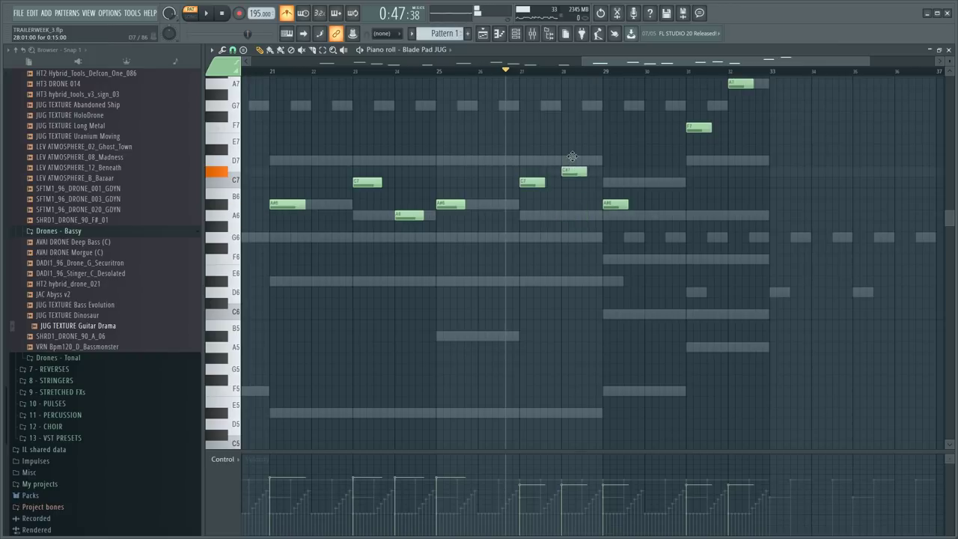
key(space)
- Adjust the feedback volume and time in the Echo Piano mixer track's Fruity delay bank while auditioning the passage
key(F9)
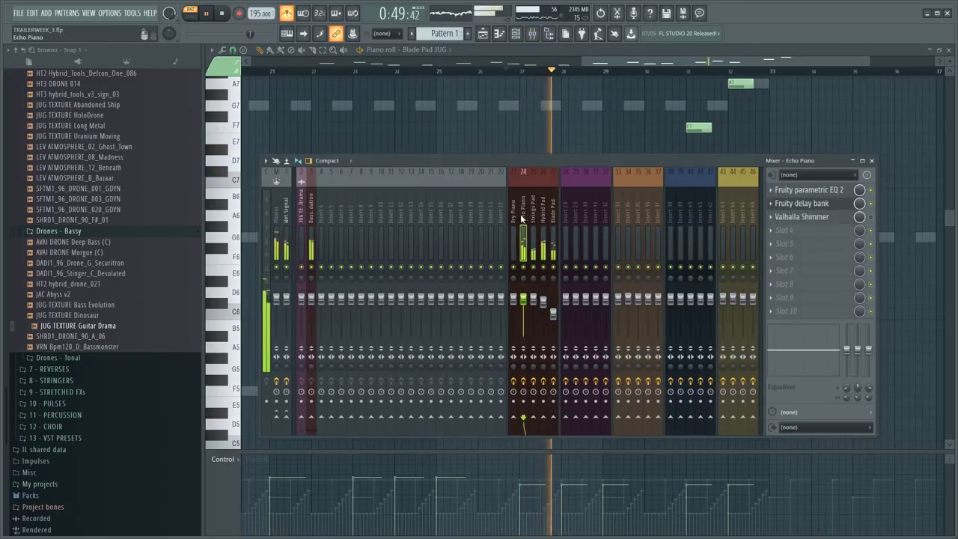
click(798, 205)
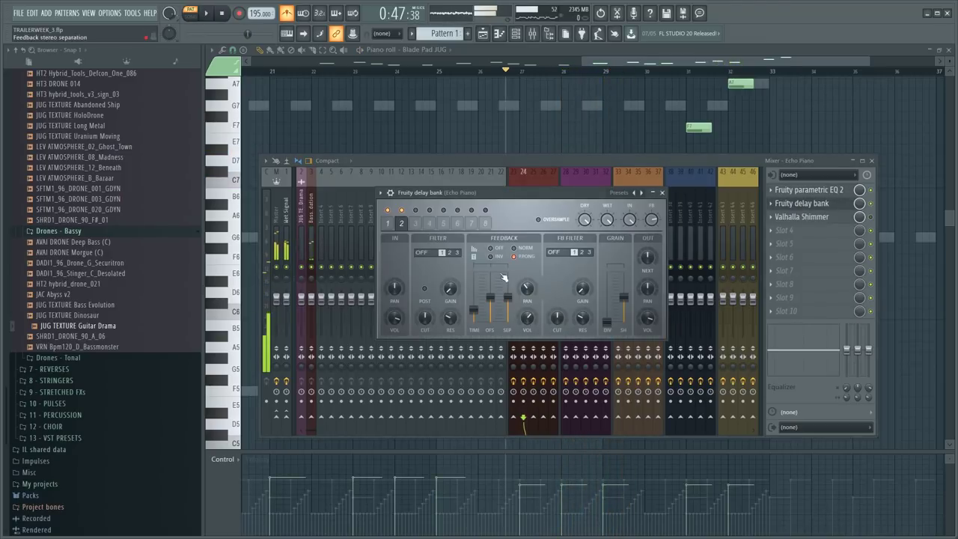
click(526, 168)
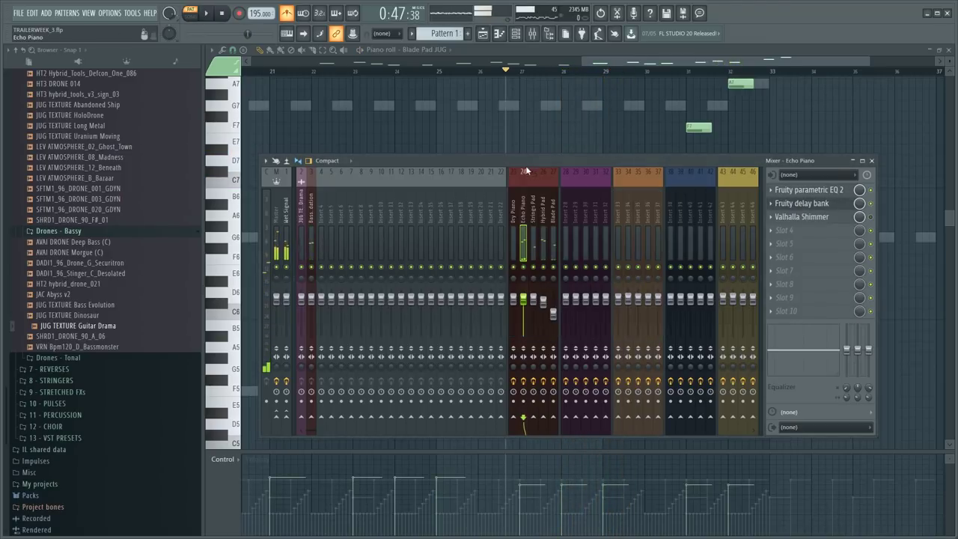
click(832, 205)
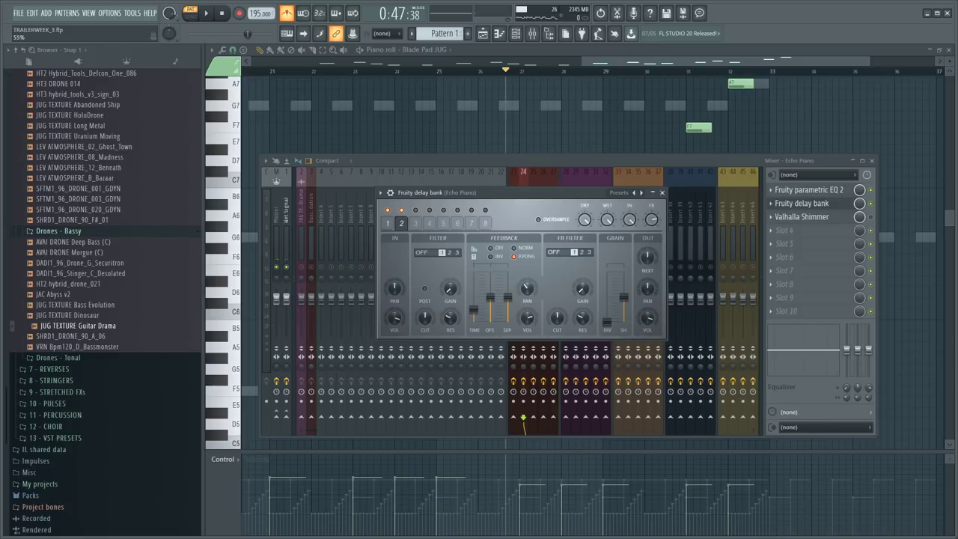
key(space)
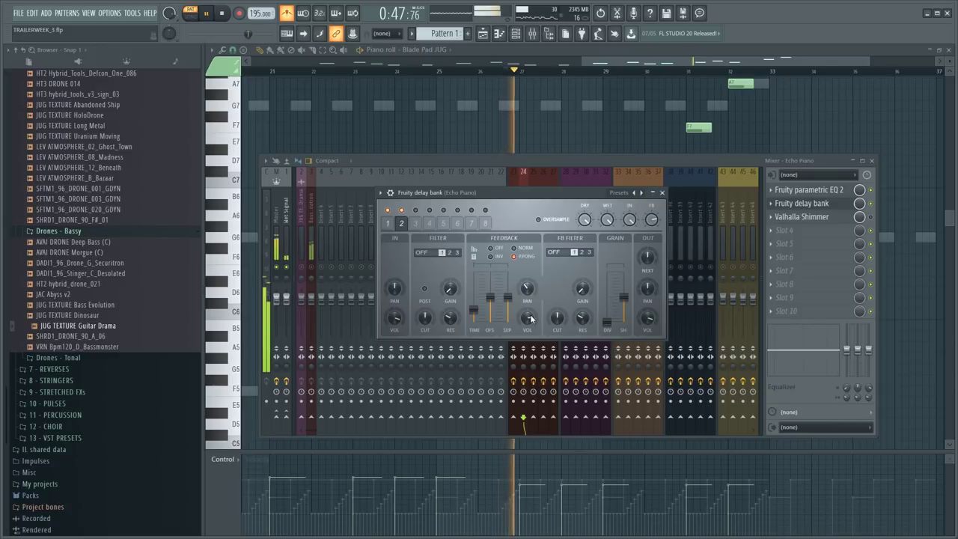
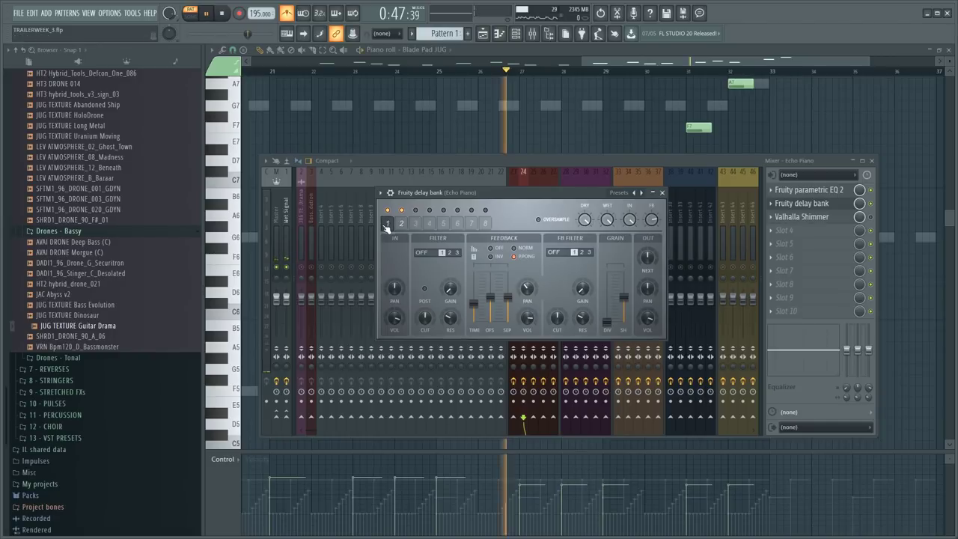
key(space)
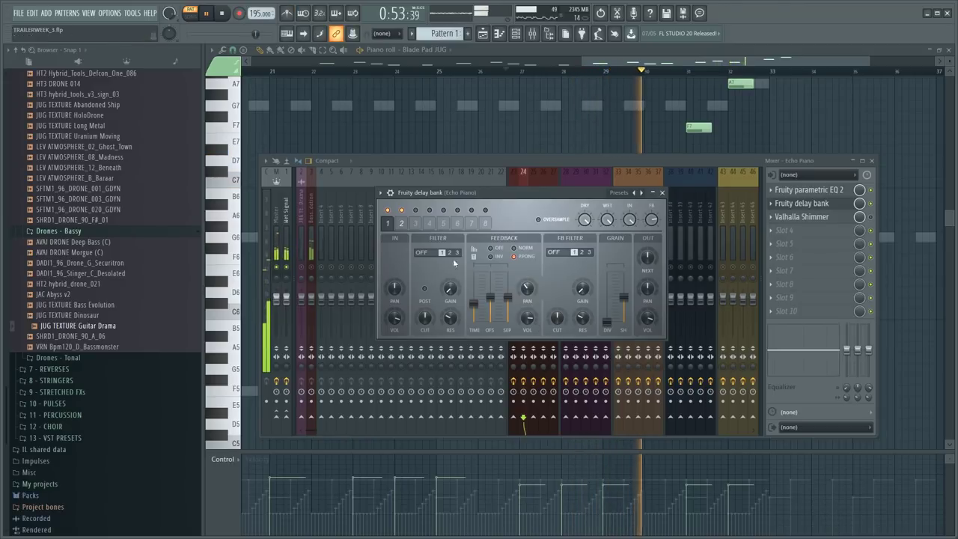
click(662, 192)
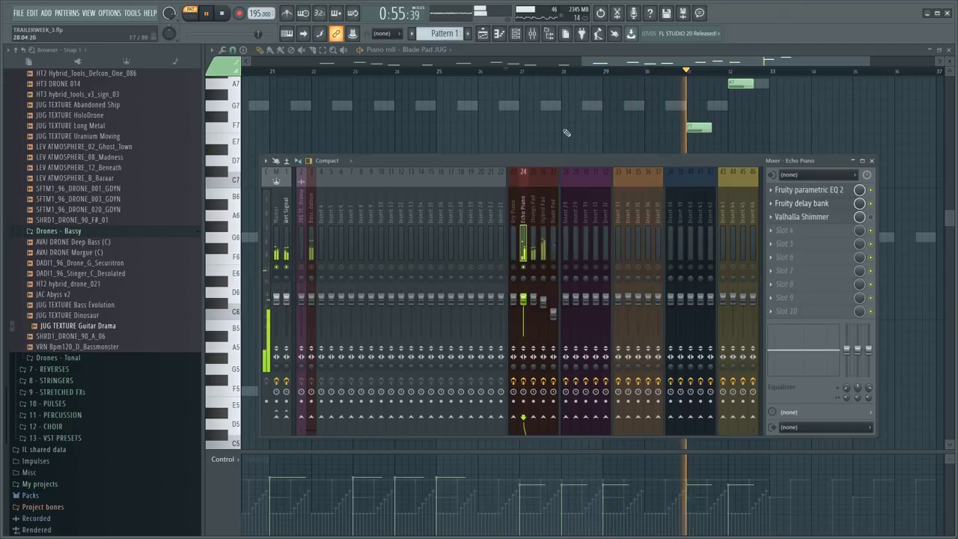
key(F9)
- Raise the velocity of all Echo Piano notes, auditioning the result
scroll(565, 133, down, 3)
key(space)
key(ctrl+a)
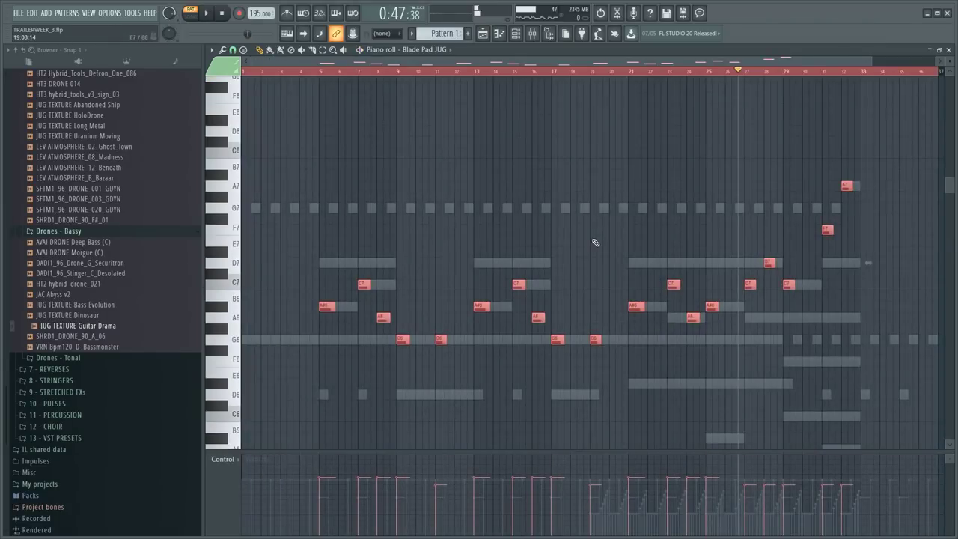
key(F6)
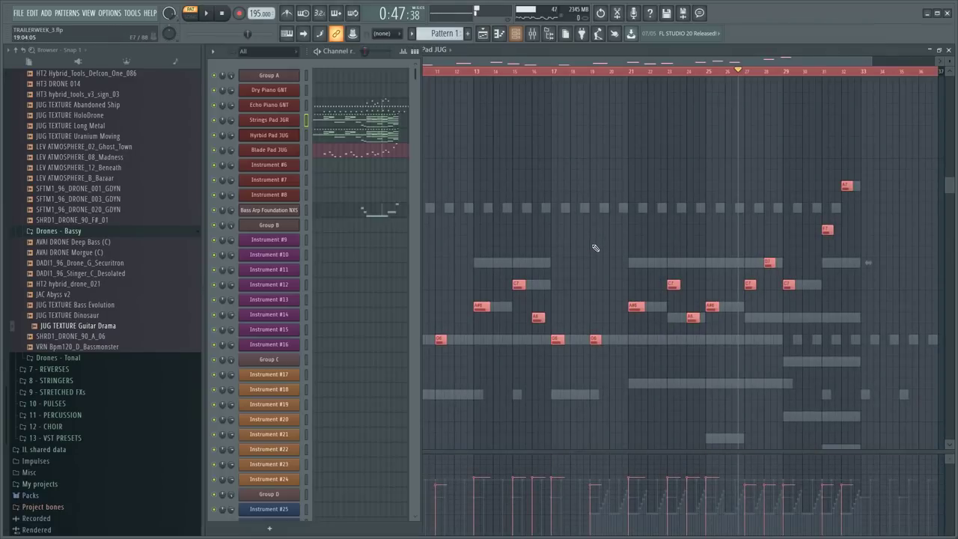
click(371, 109)
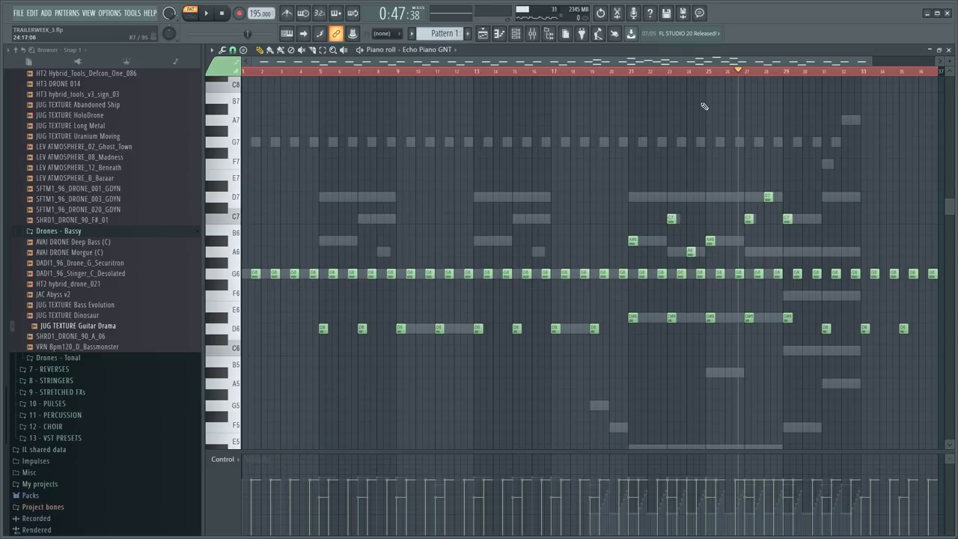
key(ctrl+a)
key(space)
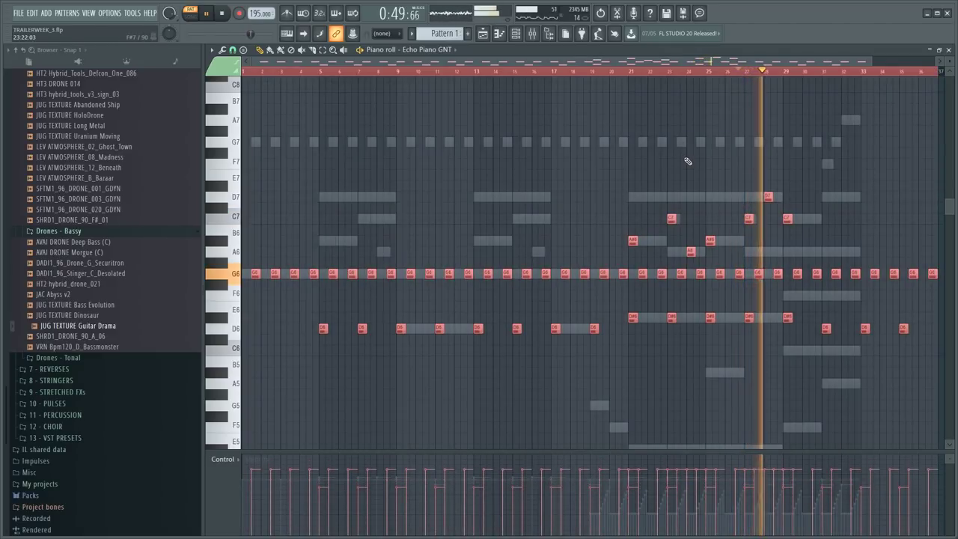
key(ctrl+d)
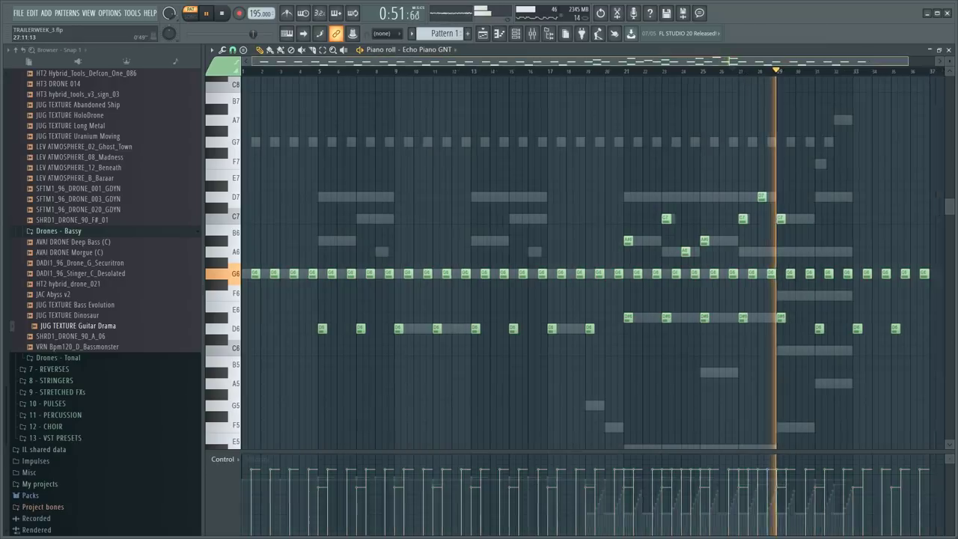
- Try the Echo Piano's lower note at bar 29 on D6 and play the passage
scroll(728, 62, down, 2)
key(space)
scroll(633, 63, up, 4)
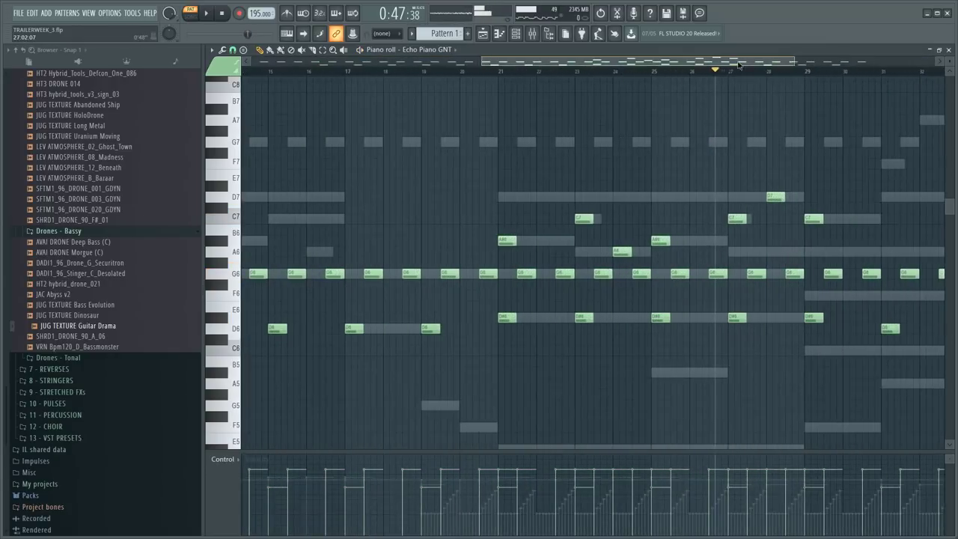
drag(733, 65, 824, 65)
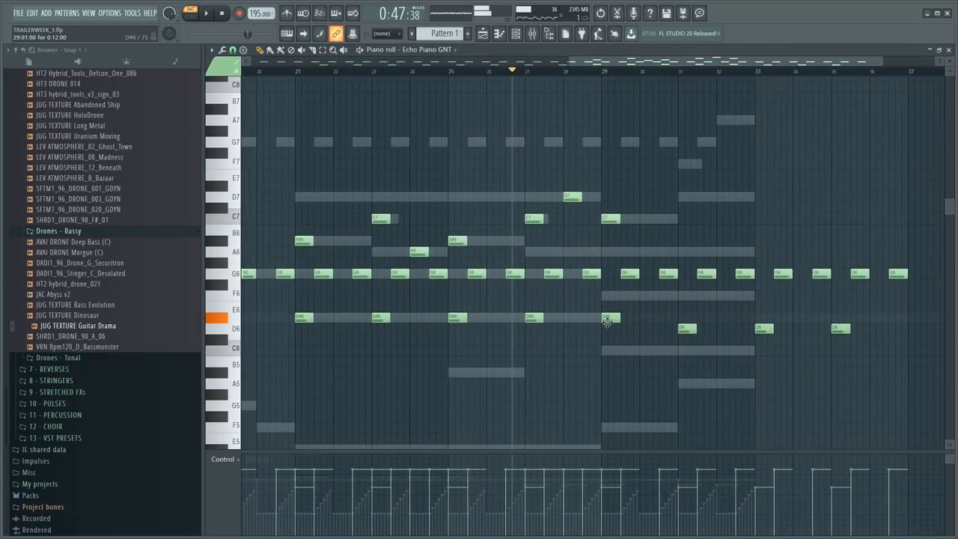
key(space)
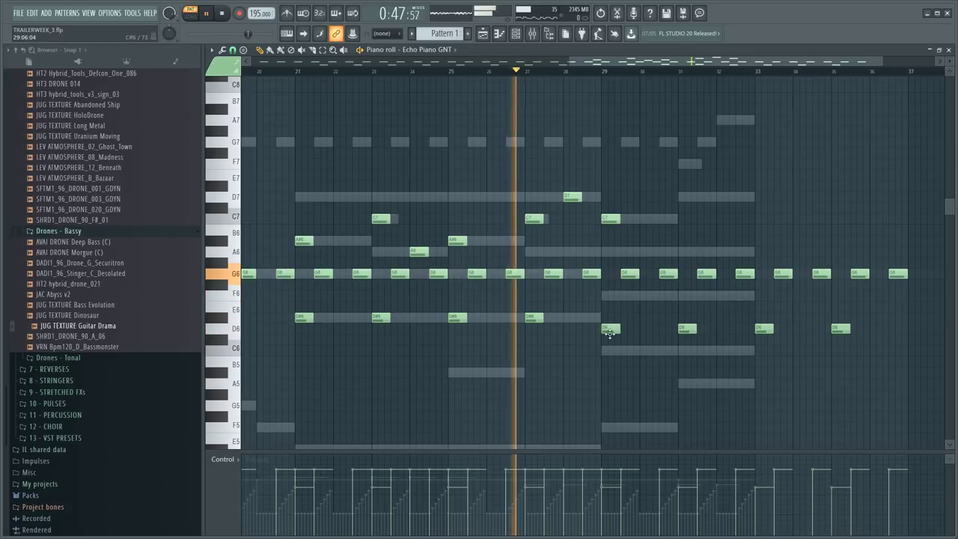
scroll(610, 337, down, 3)
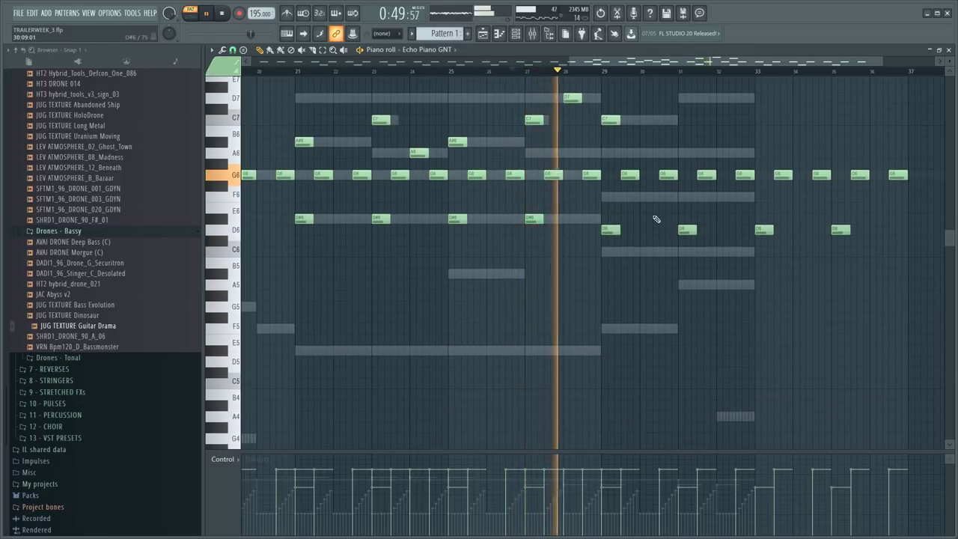
key(space)
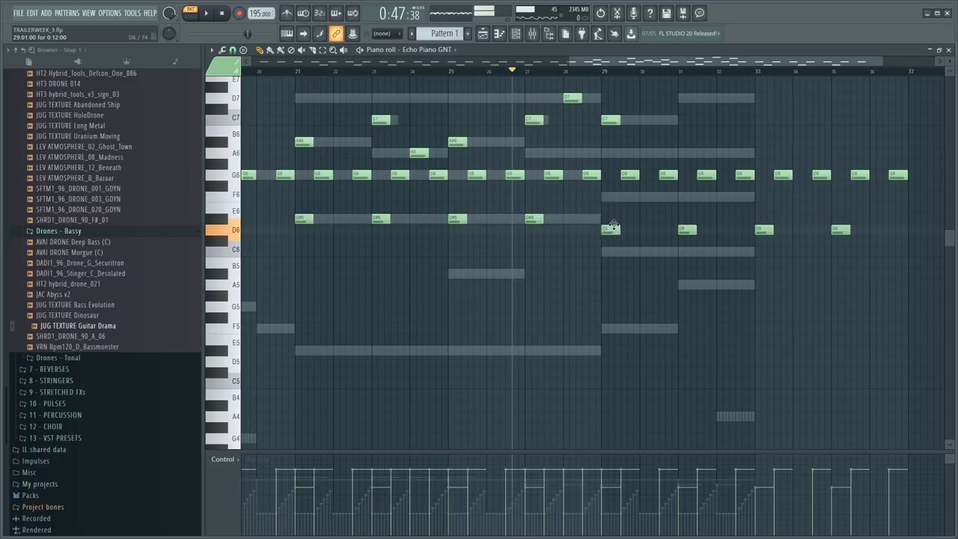
- Raise the Echo Piano's lower notes at bars 29, 31 and 33 to F6
drag(629, 213, 833, 245)
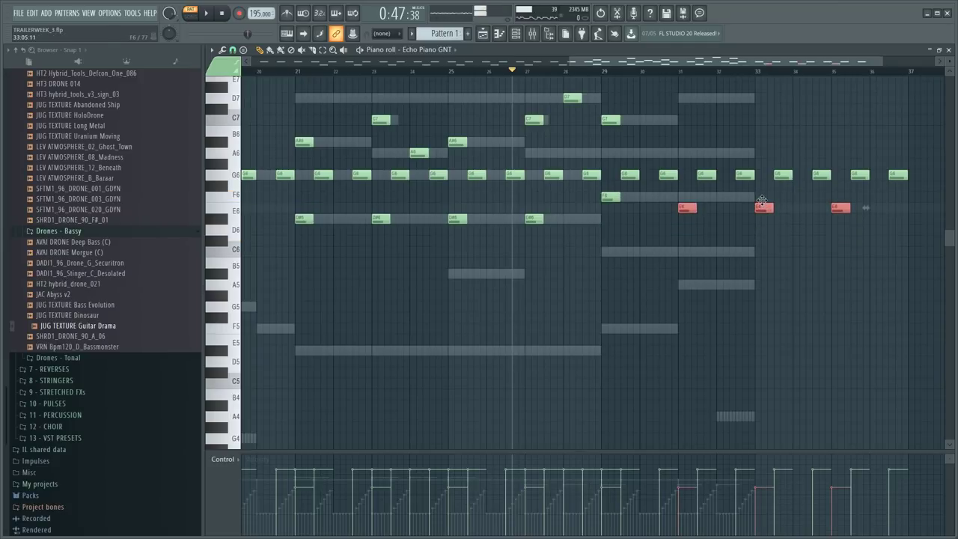
drag(652, 202, 766, 209)
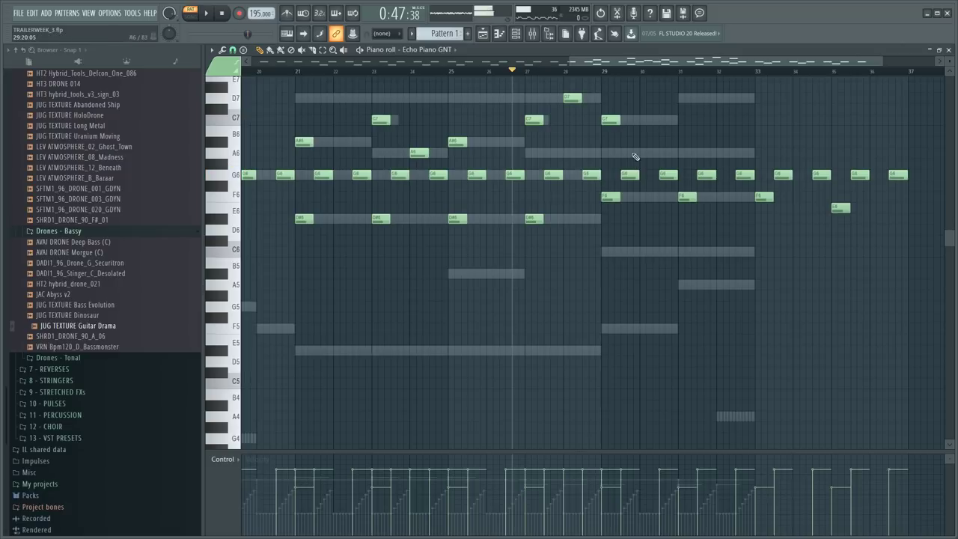
- Delete the Echo Piano notes from bar 33 onward and raise the G6 notes in bars 29 to 32 to A6, auditioning the passage
drag(741, 185, 898, 241)
key(Delete)
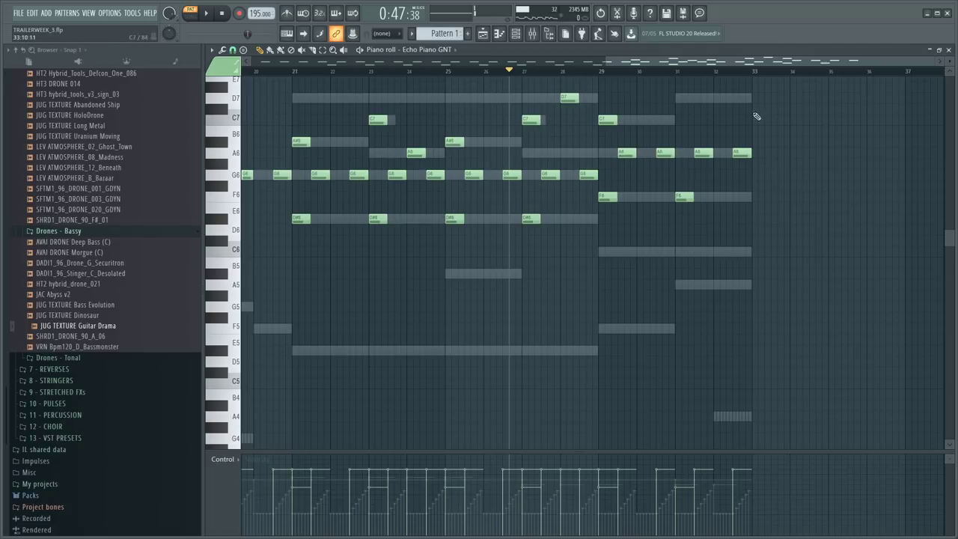
scroll(667, 75, down, 2)
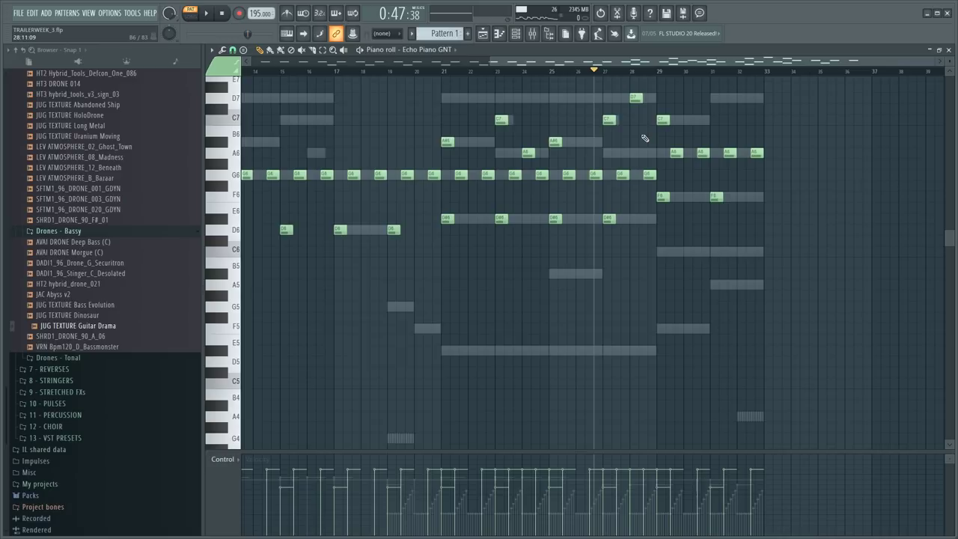
key(space)
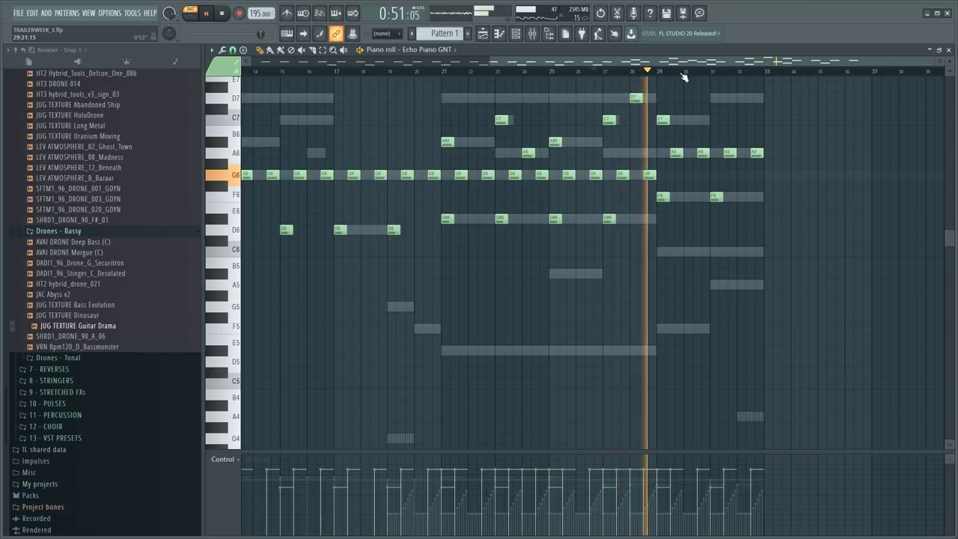
key(space)
- Raise the Echo Piano's F6 note at bar 31 to A#6 and replay the passage from bar 28
click(717, 131)
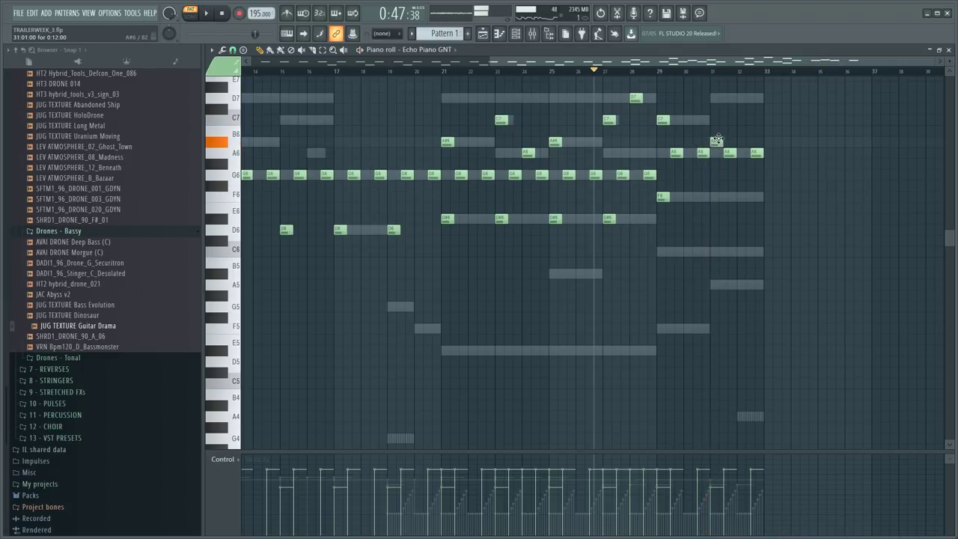
key(space)
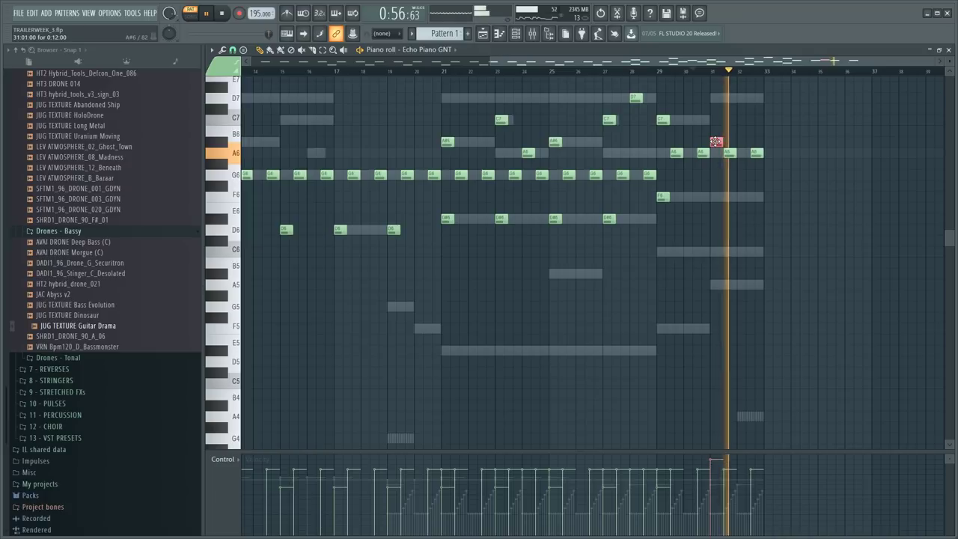
key(space)
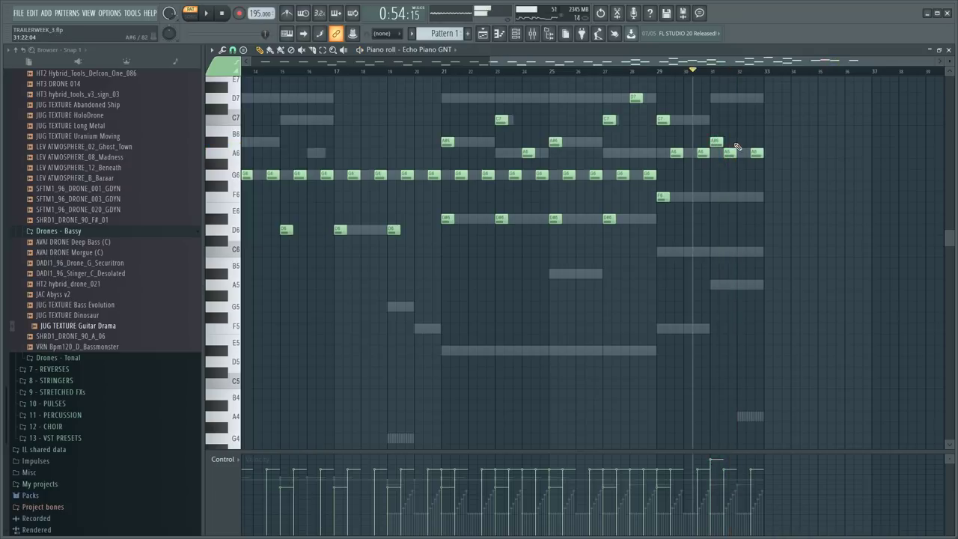
click(643, 74)
key(space)
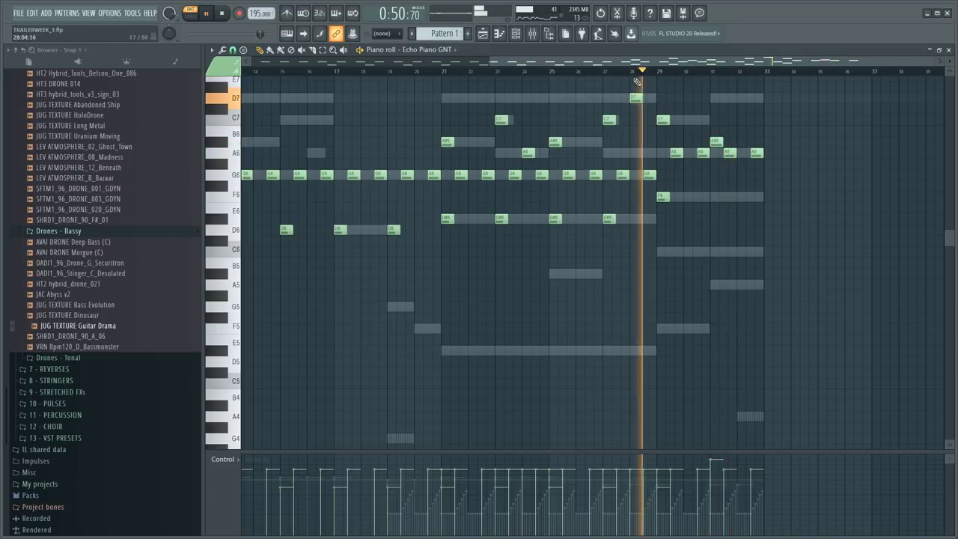
- Mute the Strings Pad and Hybrid Pad mixer tracks during playback
key(F6)
key(F9)
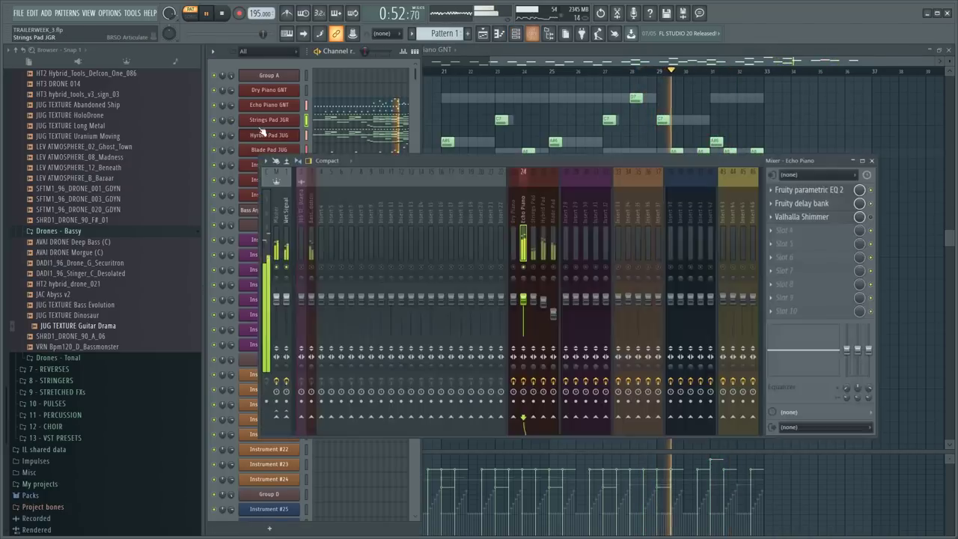
key(space)
key(space)
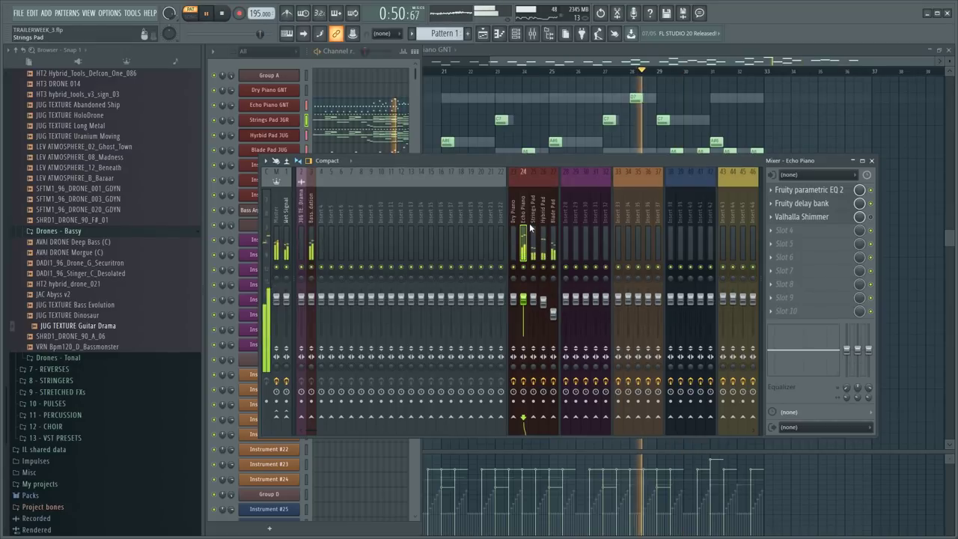
click(534, 268)
click(543, 267)
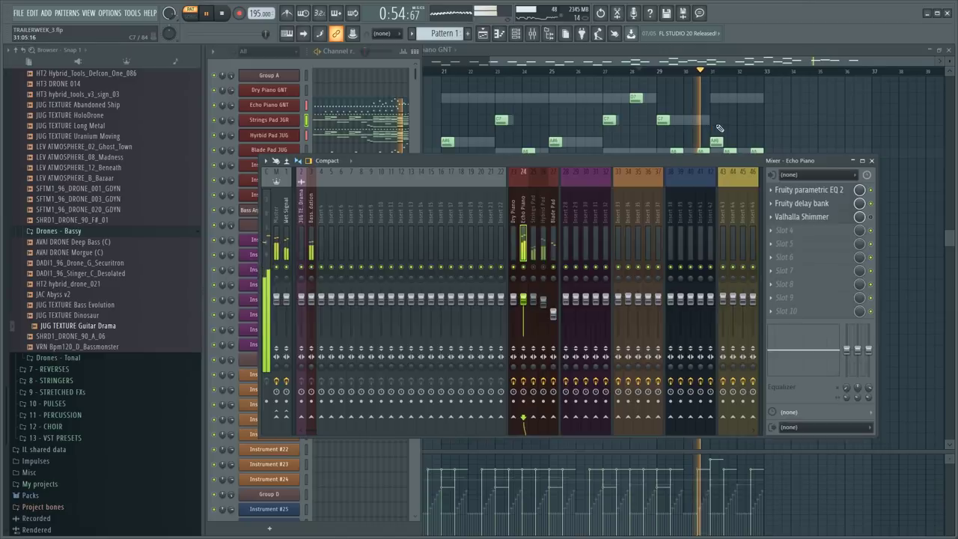
- Lower the Echo Piano's A6 notes in bars 29 and 30 to F6, auditioning the passage
key(F7)
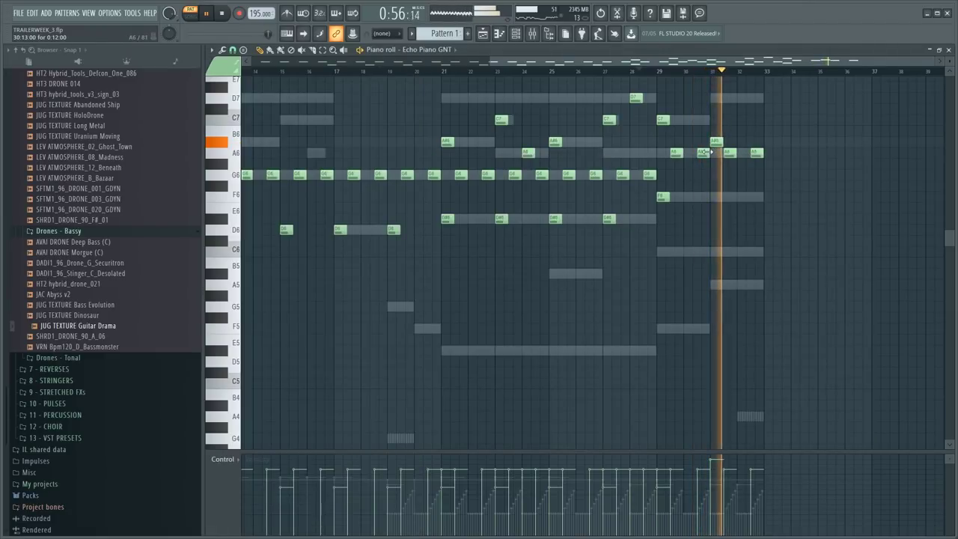
key(space)
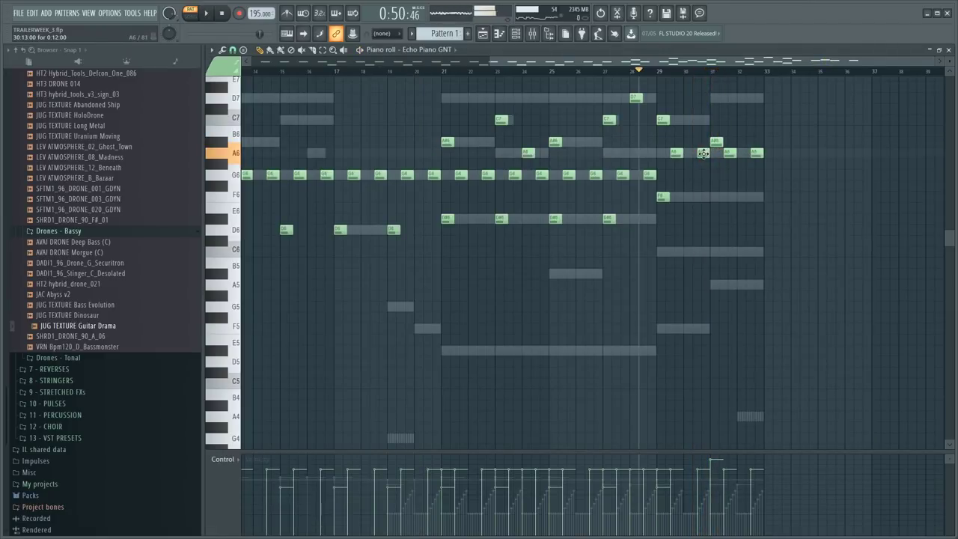
key(space)
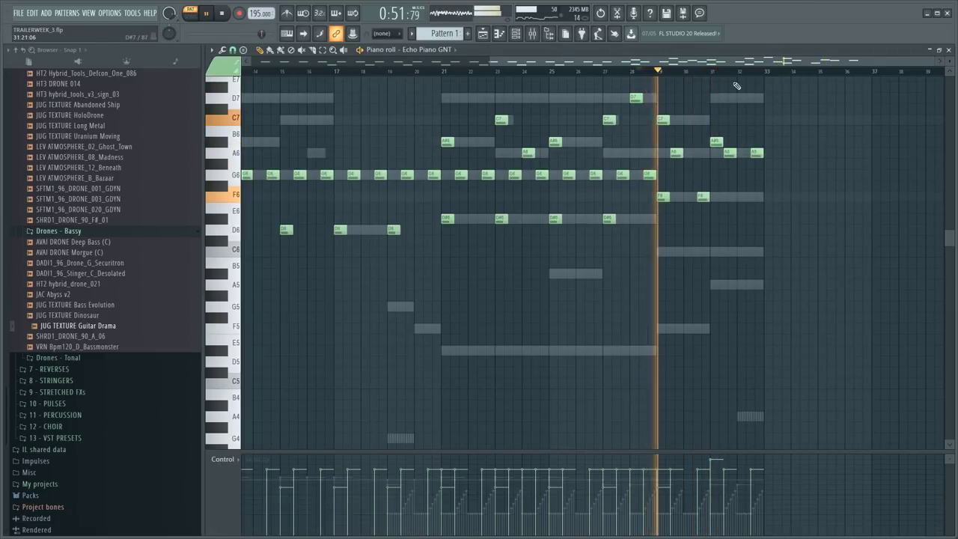
scroll(717, 104, up, 2)
key(space)
key(space)
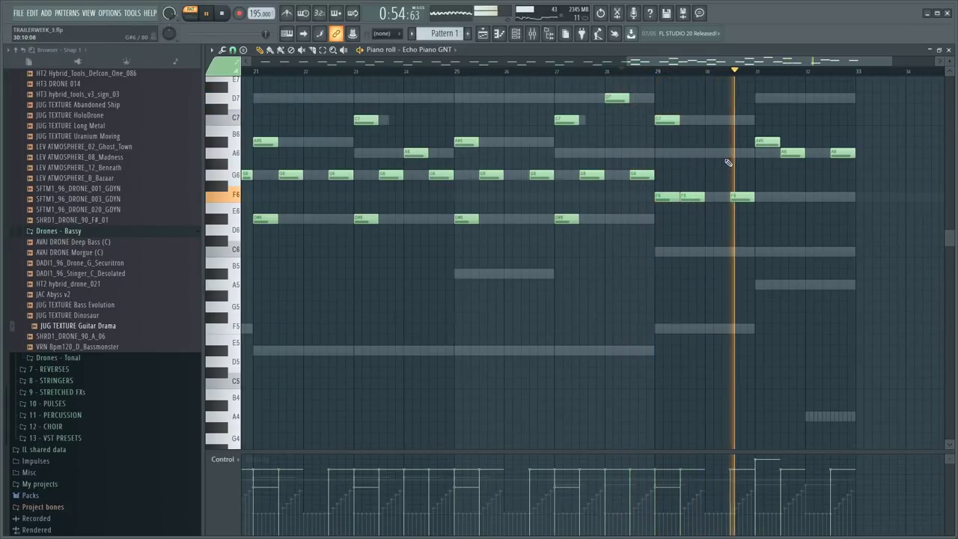
- Raise the Echo Piano's two bar 31 notes to F7 and C7, and move the last A6 note to A7 at the start of bar 32
key(space)
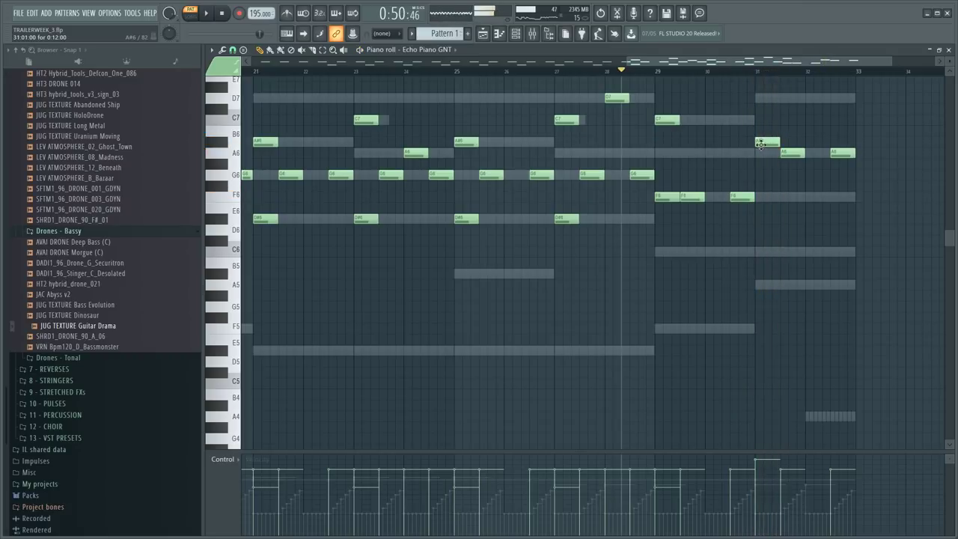
mouse_move(767, 92)
mouse_down()
mouse_move(769, 73)
mouse_move(770, 89)
mouse_up()
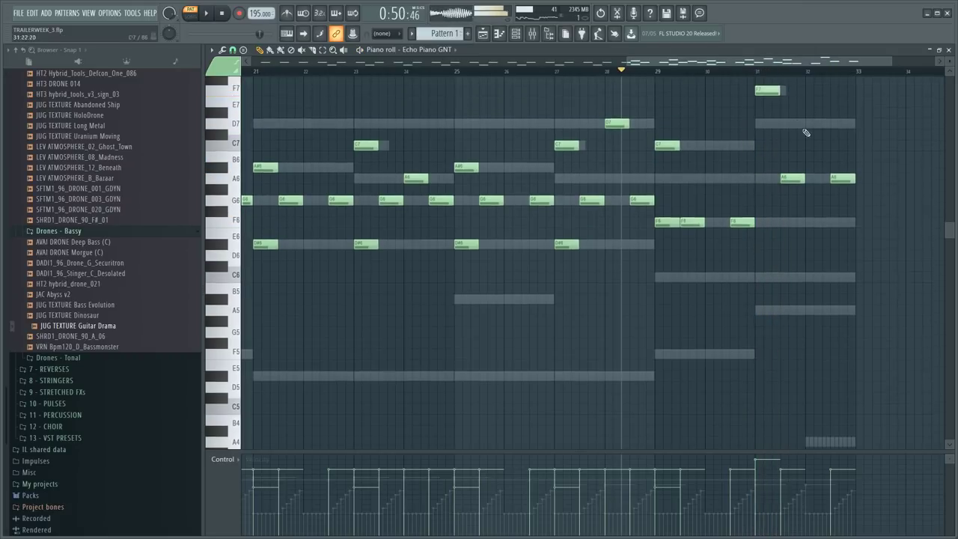
scroll(794, 114, up, 3)
scroll(781, 307, down, 2)
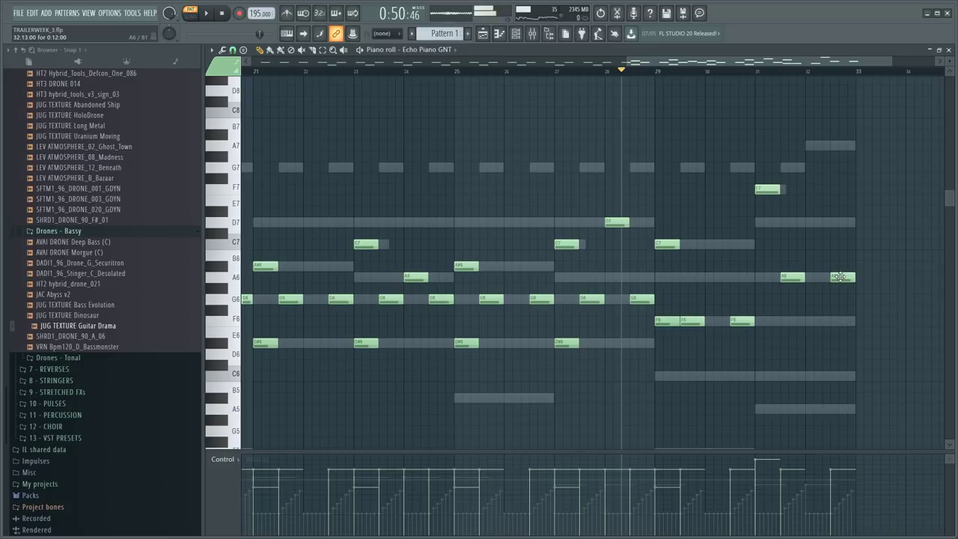
drag(840, 277, 839, 130)
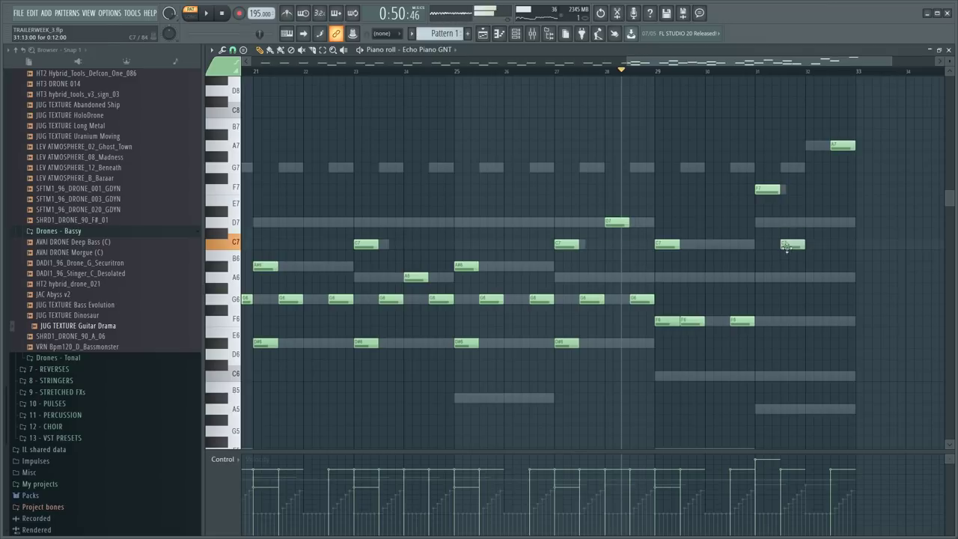
drag(819, 145, 810, 146)
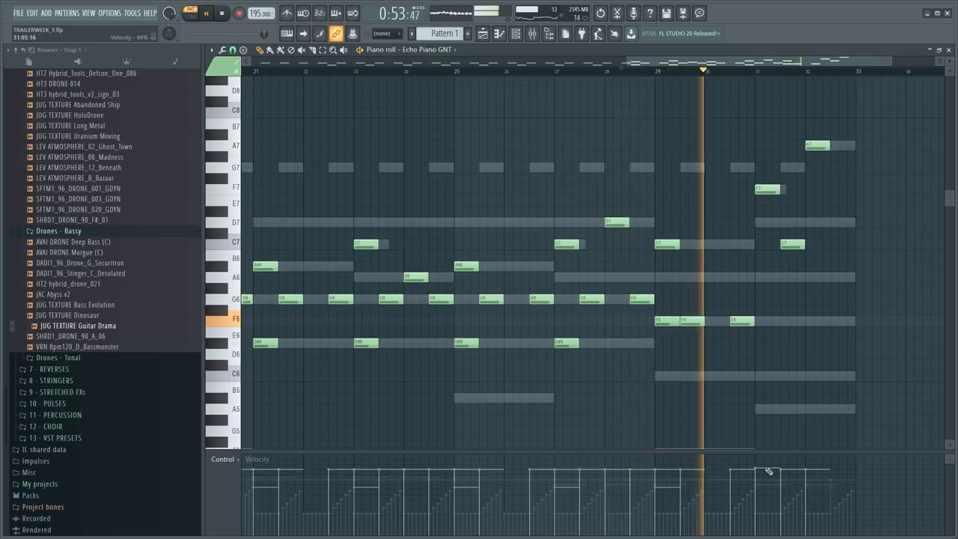
- Audition the Echo Piano passage from bar 28 to bar 32 and review its F6 notes in bars 29 and 30
scroll(764, 350, down, 3)
drag(890, 347, 918, 374)
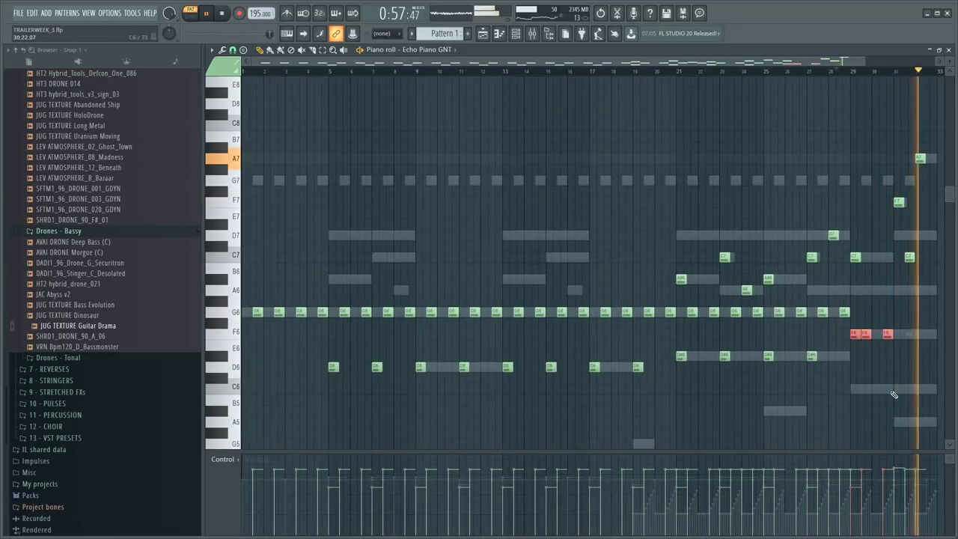
key(space)
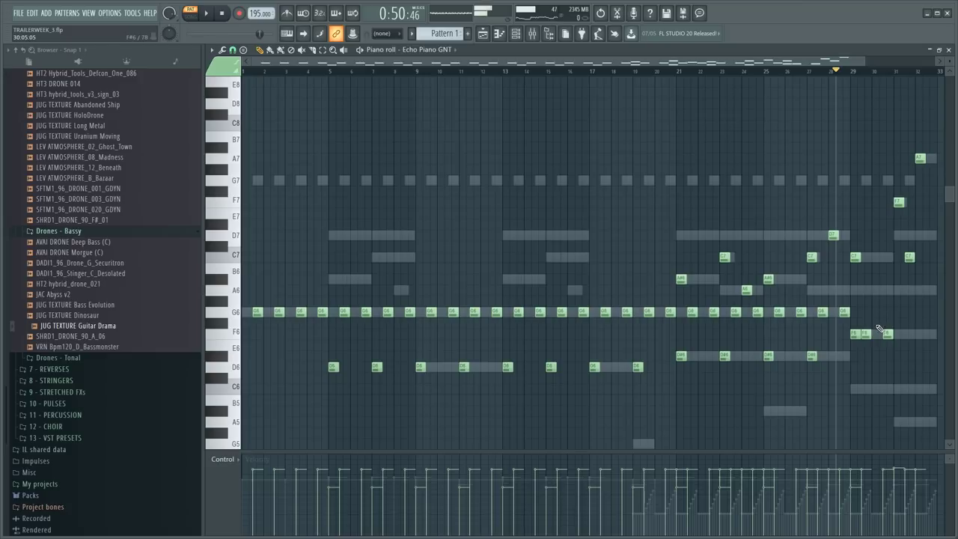
key(space)
scroll(846, 314, up, 3)
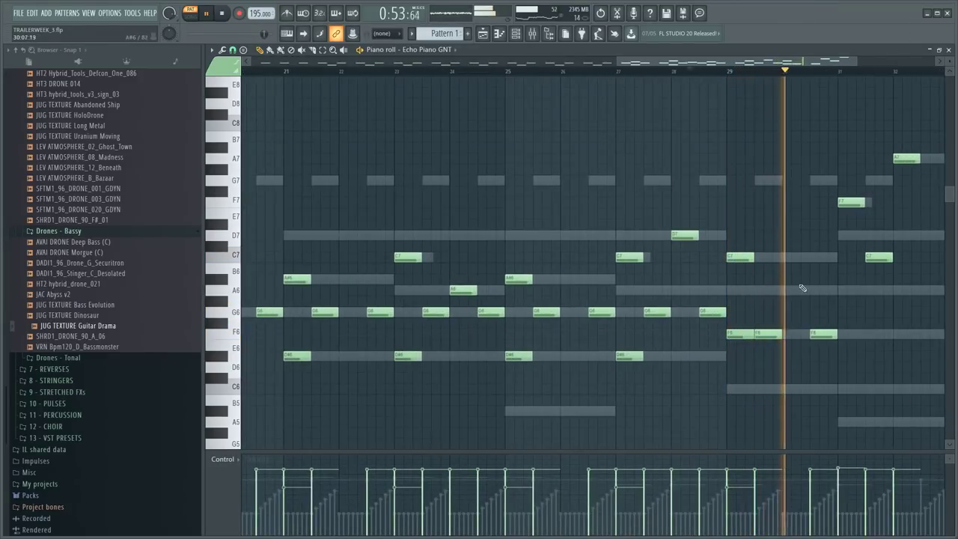
- Lower the second Echo Piano note of bar 31 to C6 and replay the ending from late in bar 30
drag(879, 257, 883, 392)
ctrl+click(881, 336)
scroll(890, 367, down, 2)
ctrl+click(889, 366)
key(space)
key(space)
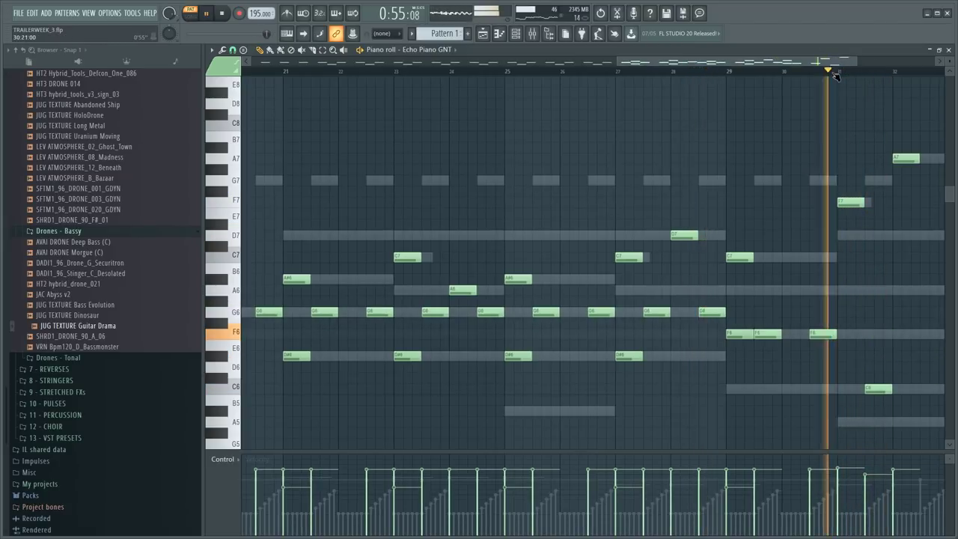
click(832, 72)
scroll(832, 72, down, 2)
scroll(832, 72, down, 1)
scroll(789, 297, down, 2)
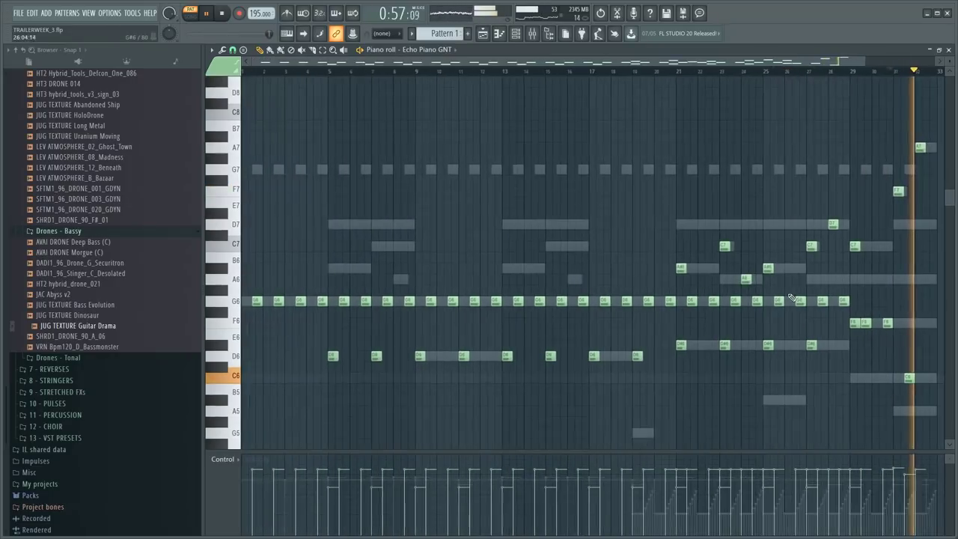
- Add a softer F6 note to the Echo Piano at the end of bar 32 and audition it
scroll(868, 329, up, 2)
key(space)
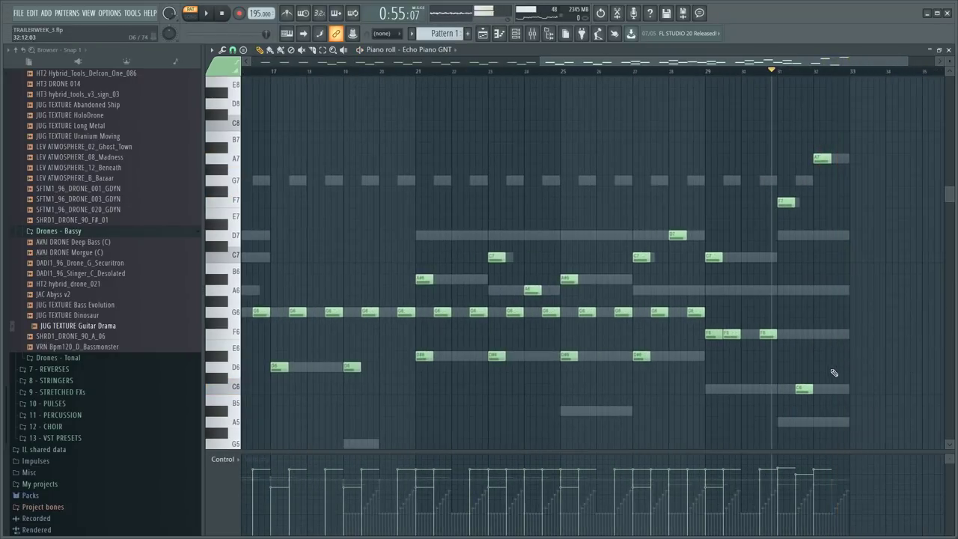
key(space)
scroll(830, 332, down, 2)
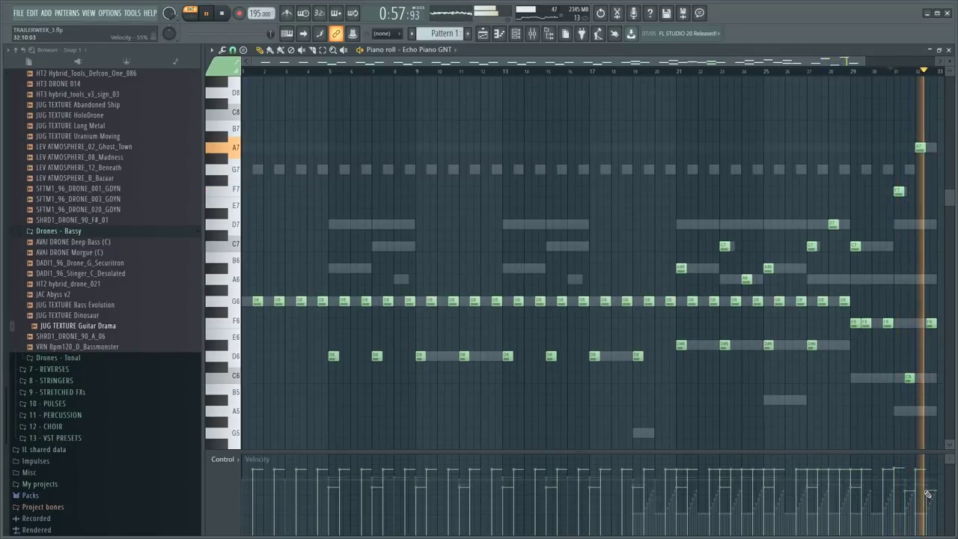
key(space)
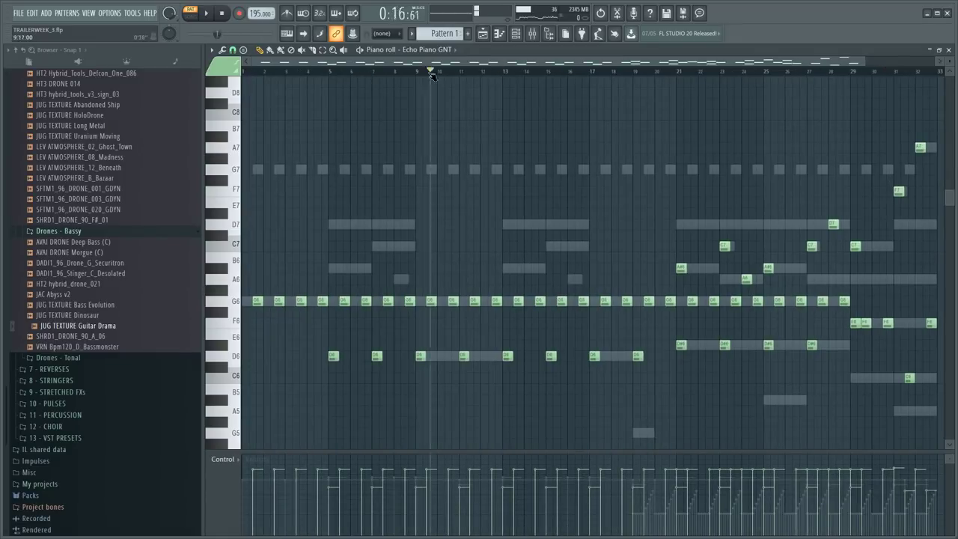
- Check the mixer tracks, open the Bass Arp Foundation NXS notes in the piano roll and play them from bar 19
key(F6)
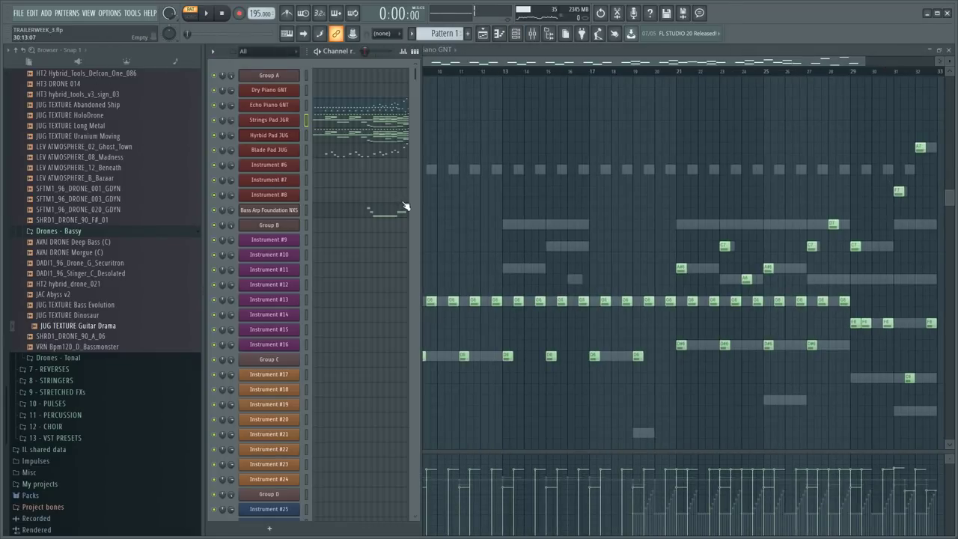
key(F9)
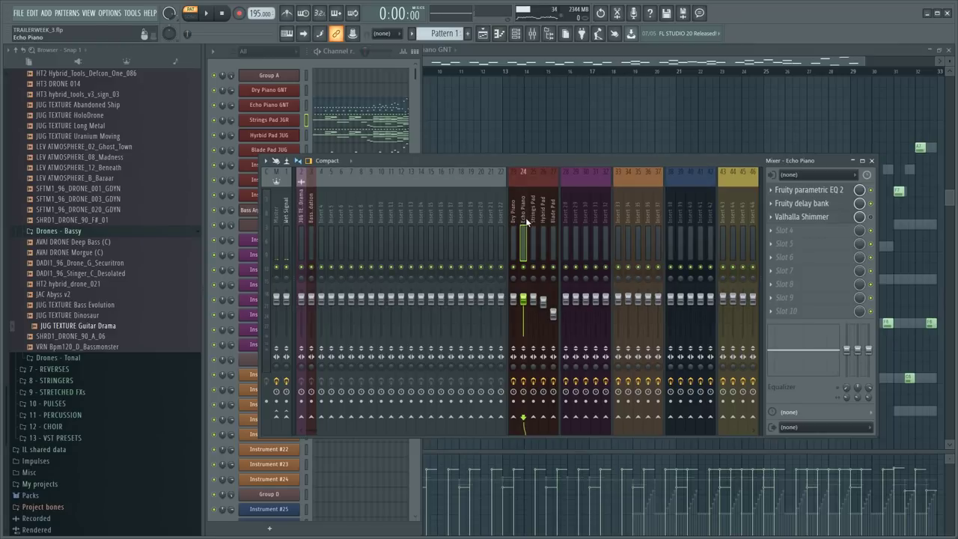
click(527, 104)
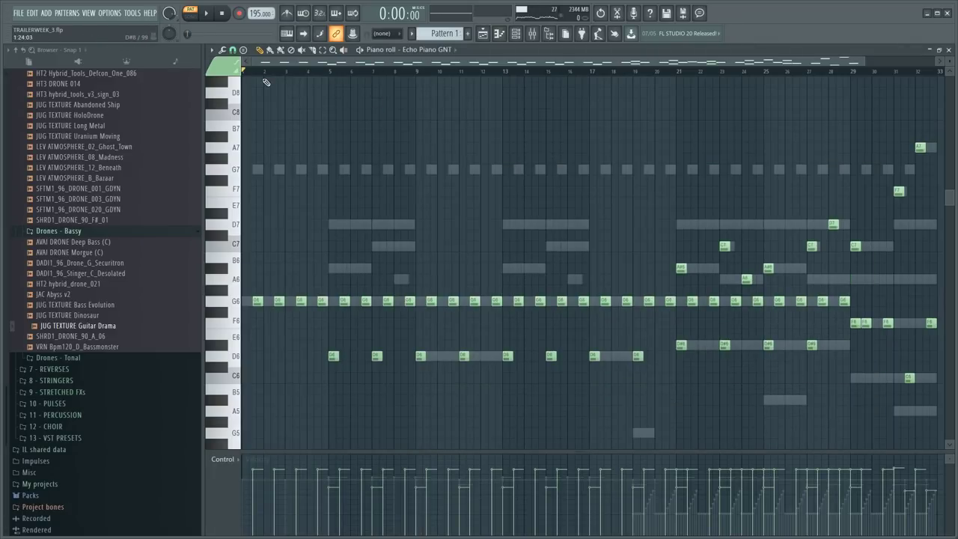
key(F6)
click(383, 208)
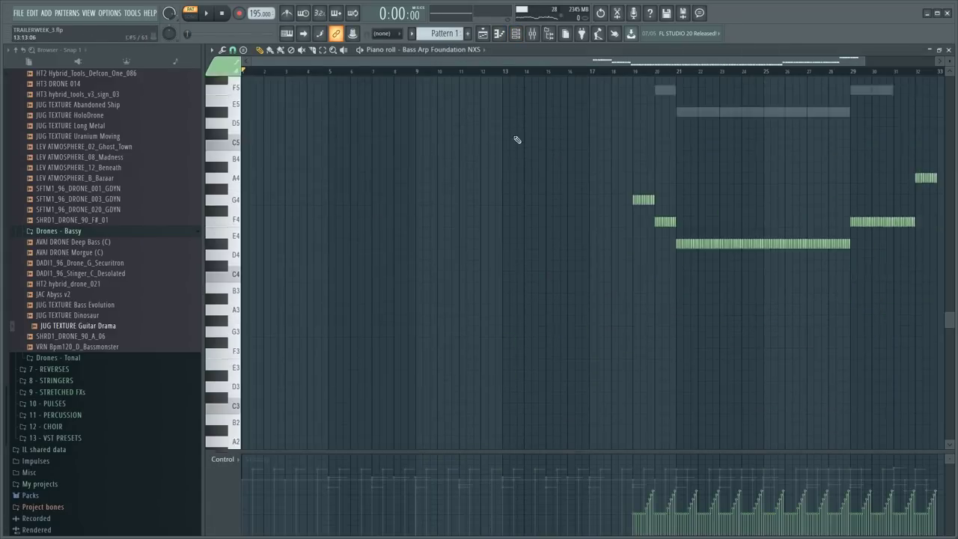
key(space)
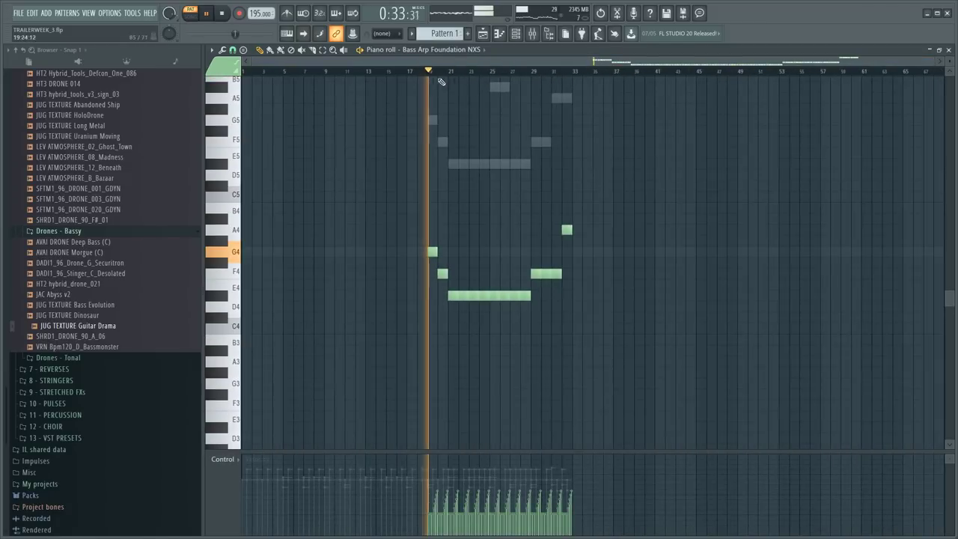
- Open the Bass Arp Foundation NXS synth and examine its preset and filter controls
key(F6)
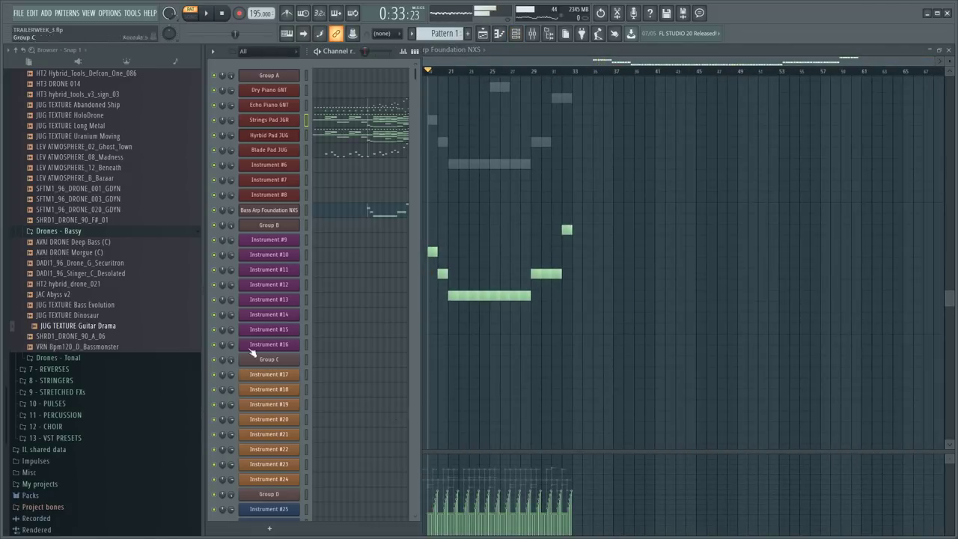
click(269, 210)
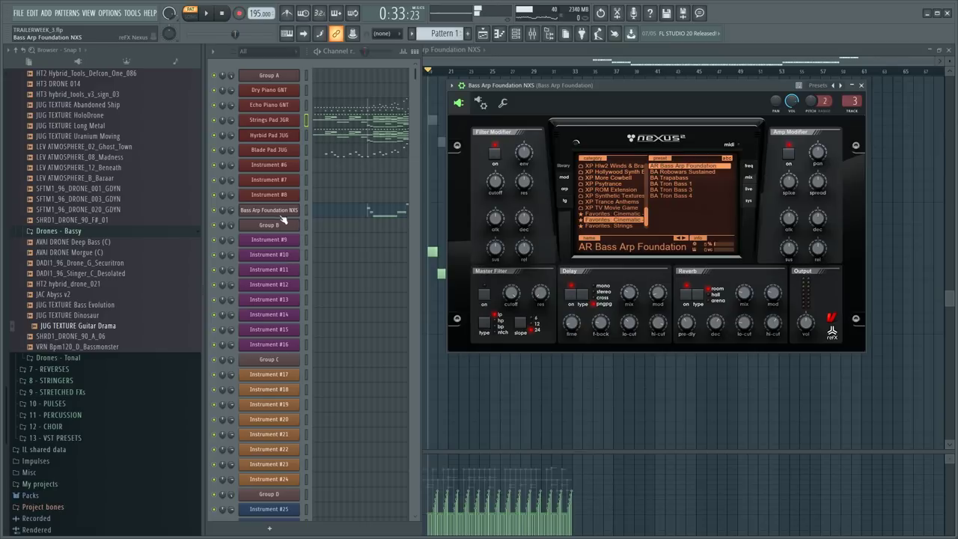
mouse_move(501, 186)
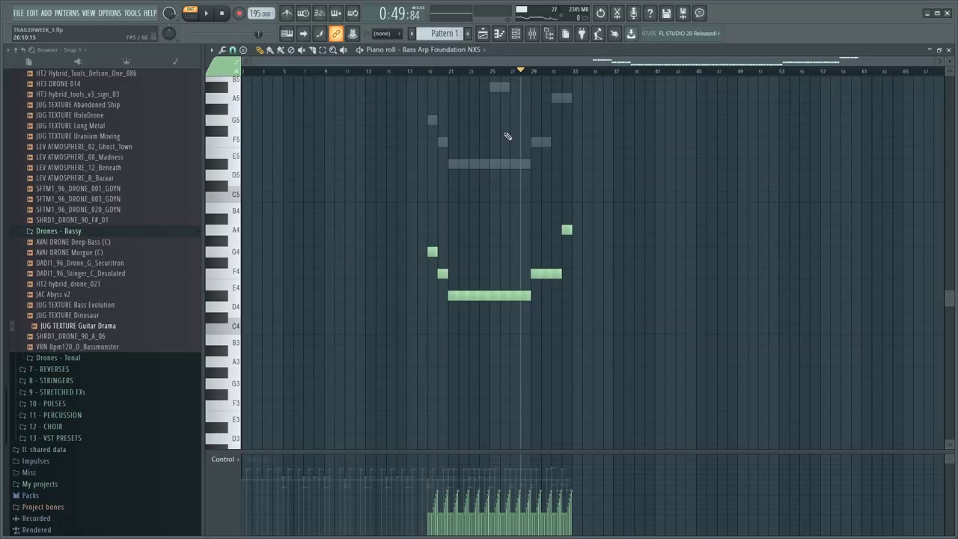
- Adjust the Bass Arp synth's filter modifier cutoff, capture it with Multilink to controllers and open its event editor
key(F6)
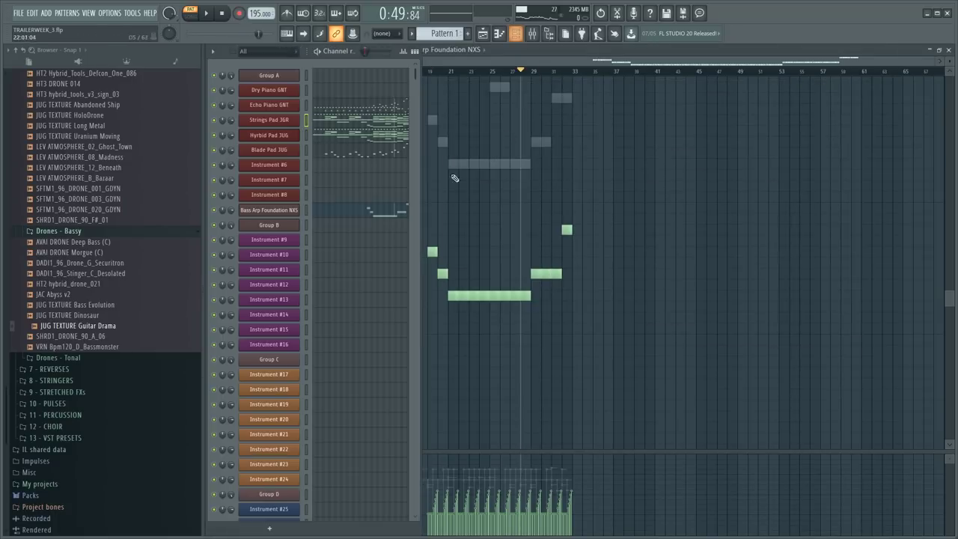
click(291, 210)
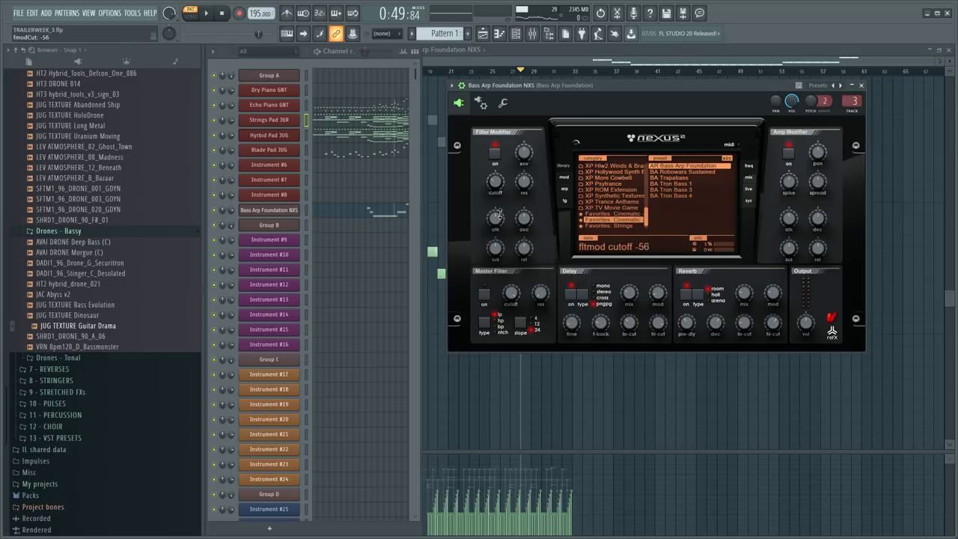
drag(490, 217, 488, 183)
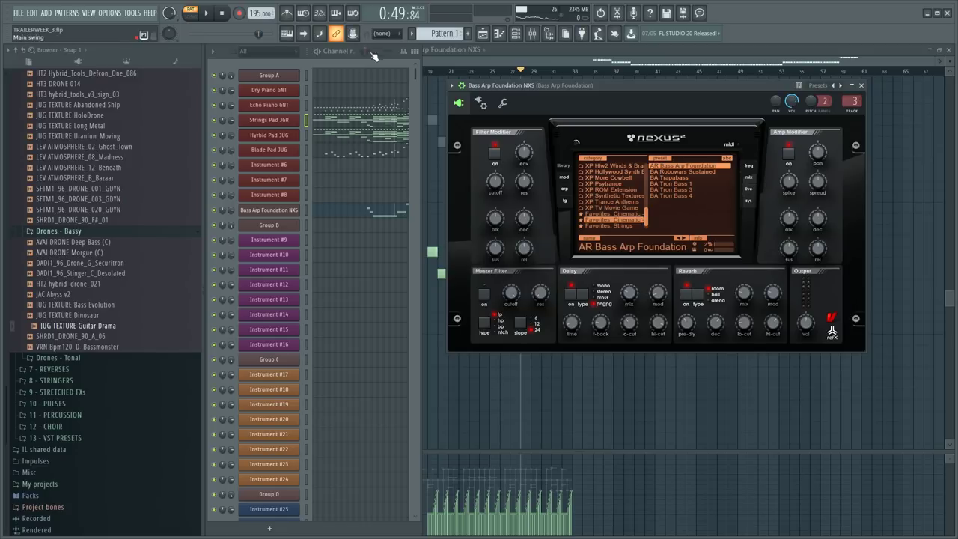
click(354, 33)
mouse_move(495, 181)
mouse_down()
mouse_move(494, 206)
mouse_move(492, 175)
mouse_up()
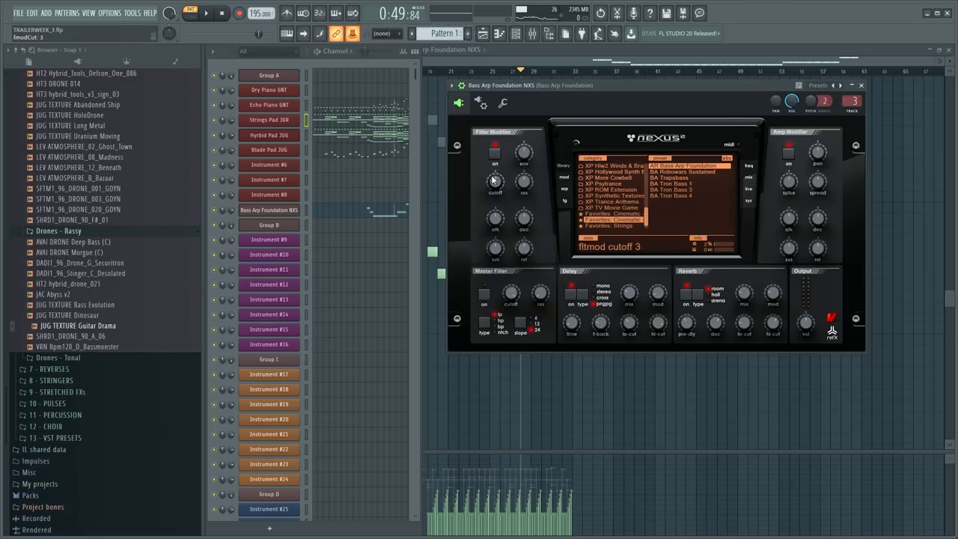
click(352, 33)
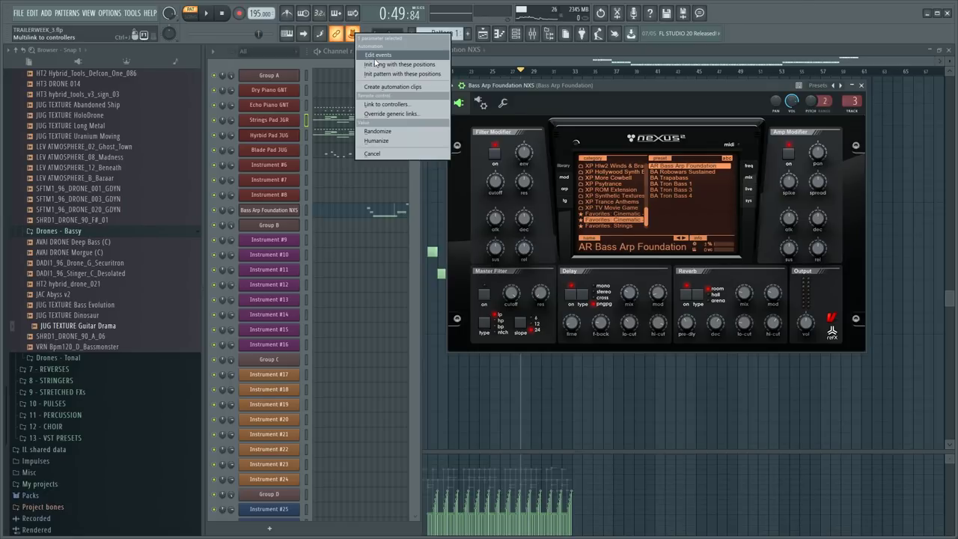
click(375, 56)
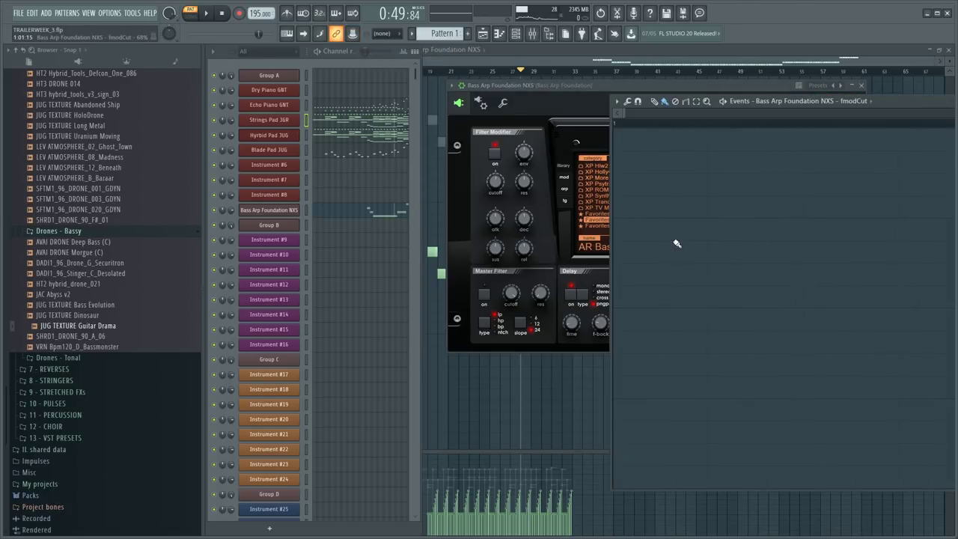
- Fill the filter cutoff events across the pattern at about 49% and show fmodCut in the Bass Arp piano roll's control lane
drag(919, 97, 716, 103)
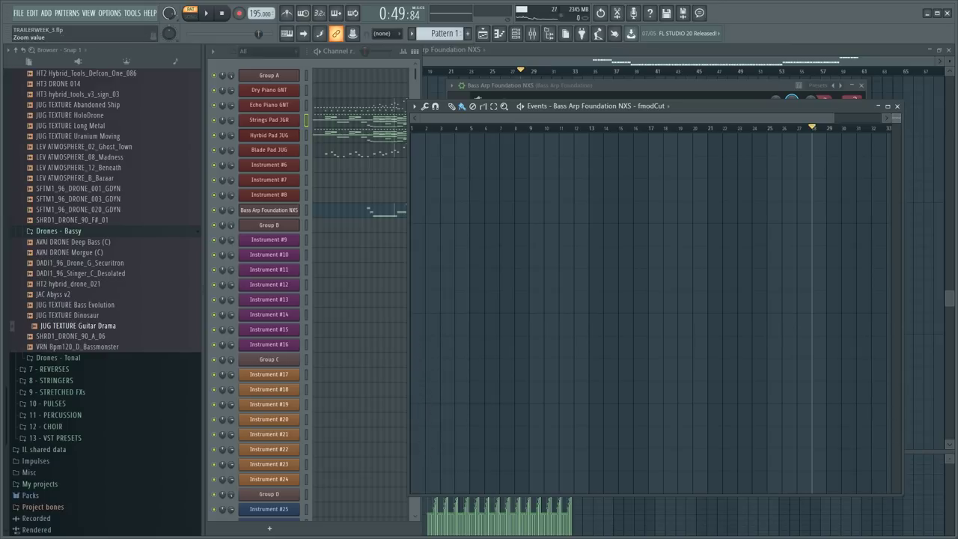
drag(421, 317, 389, 321)
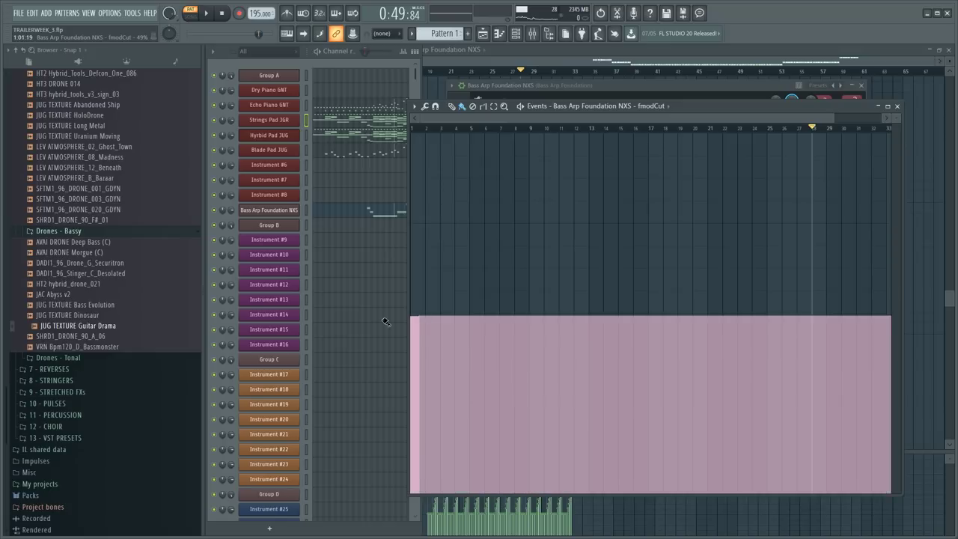
click(374, 211)
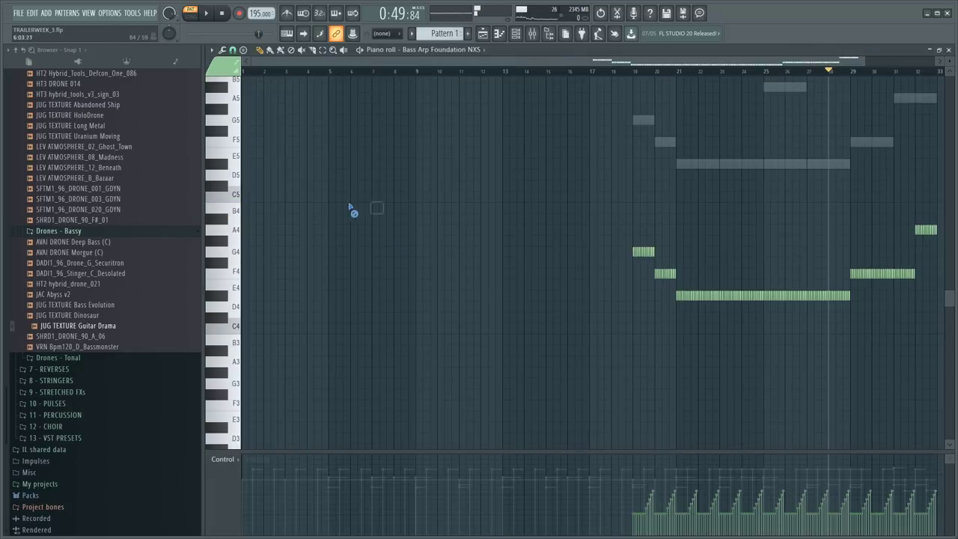
click(236, 460)
click(346, 507)
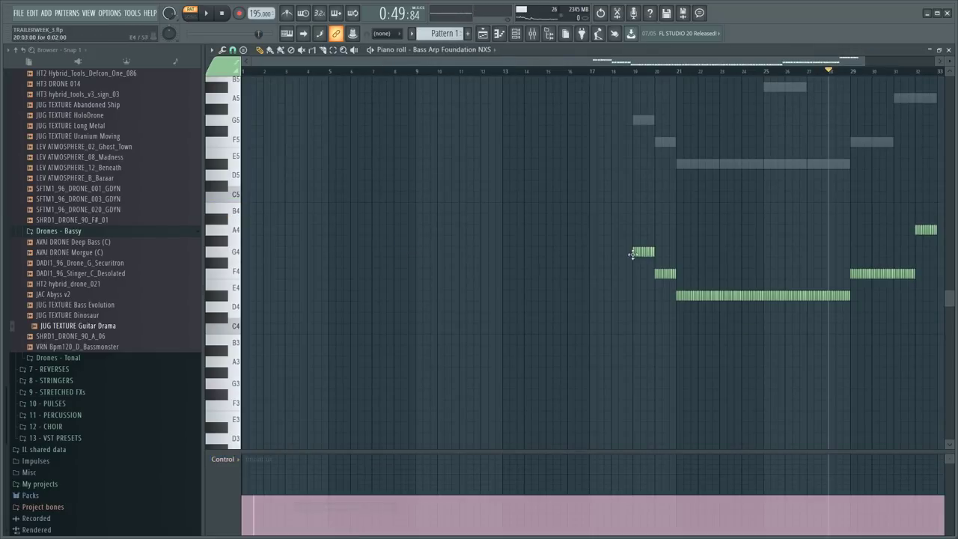
- Enlarge the piano roll's fmodCut event lane and try a cutoff edit from bar 19 back towards bar 1
scroll(590, 60, down, 4)
scroll(454, 88, down, 1)
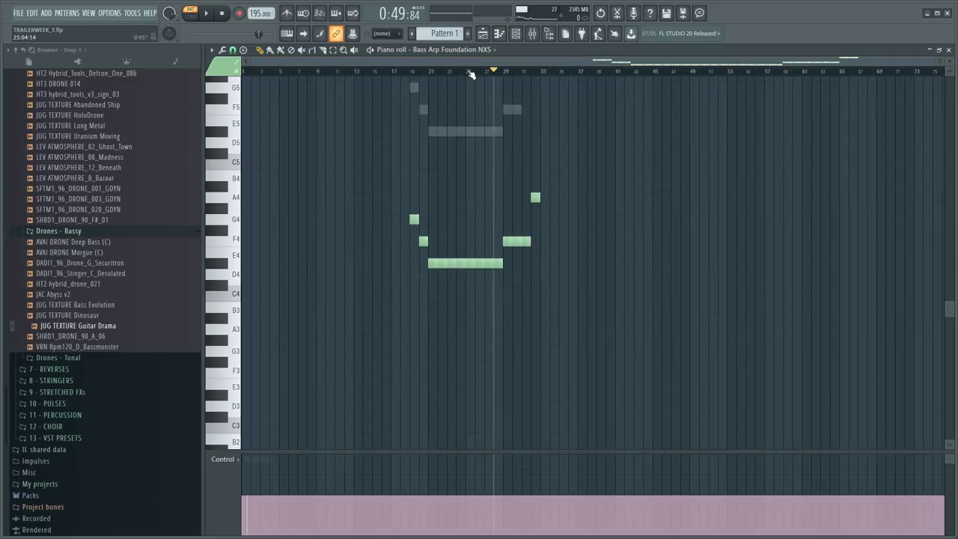
scroll(472, 73, up, 5)
scroll(694, 80, up, 2)
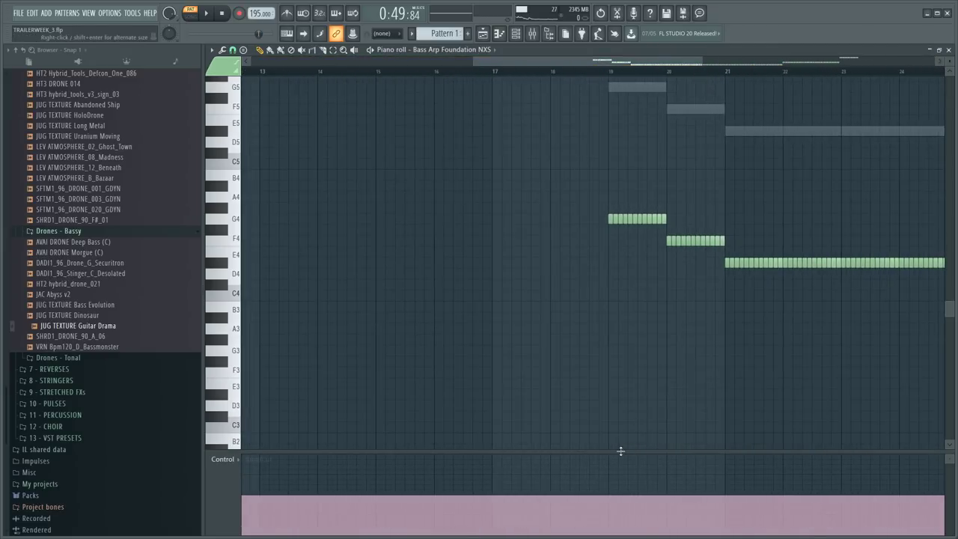
drag(625, 452, 621, 304)
click(610, 419)
mouse_move(612, 421)
mouse_down()
mouse_move(259, 428)
mouse_move(25, 453)
mouse_up()
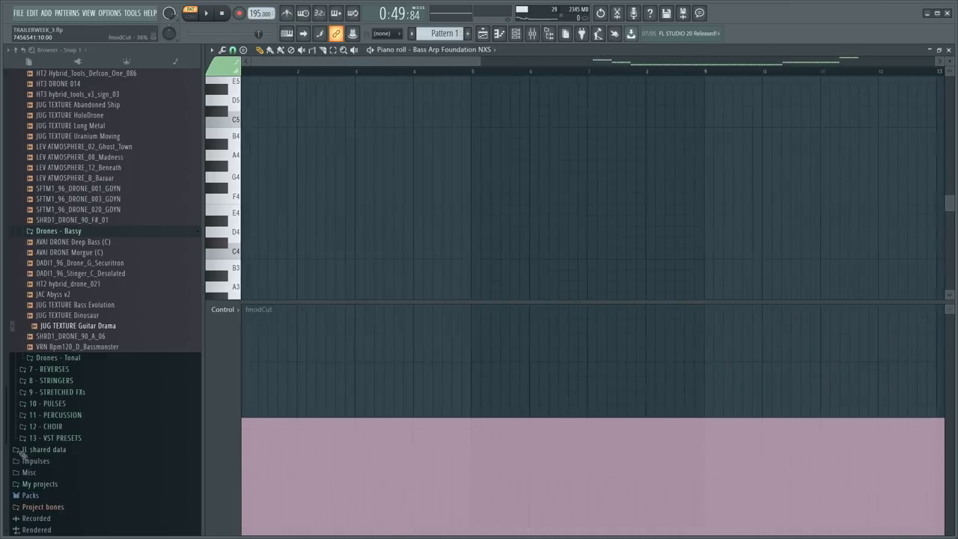
- Frame the Bass Arp notes in the piano roll and set the playback position at the start of bar 19
scroll(486, 226, down, 4)
drag(346, 61, 580, 62)
scroll(495, 71, up, 3)
click(470, 72)
click(420, 74)
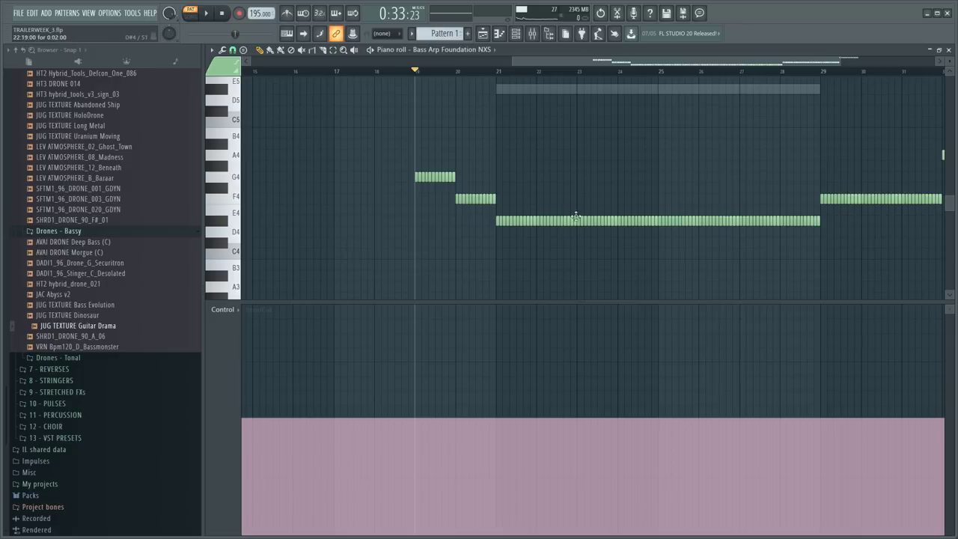
- Listen from bar 19, then draw a rising fmodCut ramp from bar 21 to bar 33, ending at about 70%
key(space)
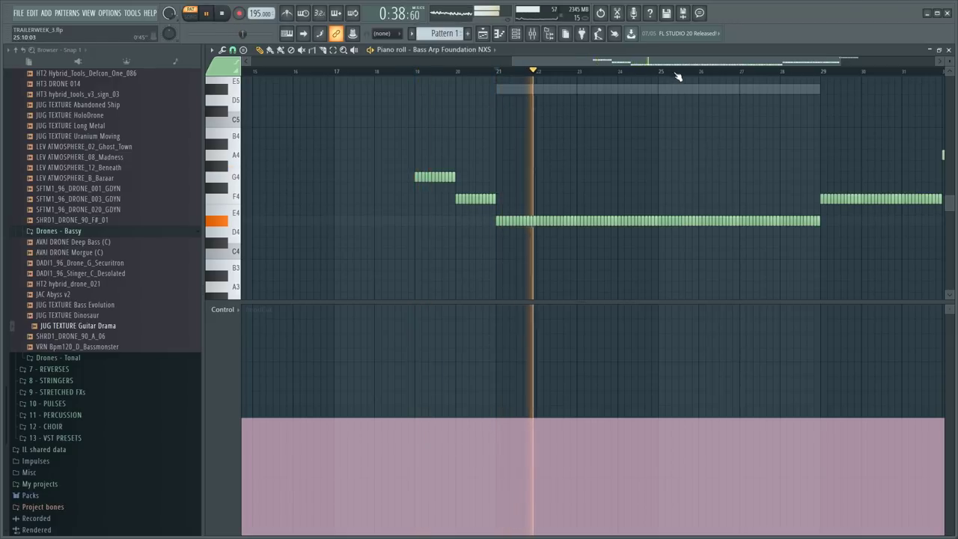
key(space)
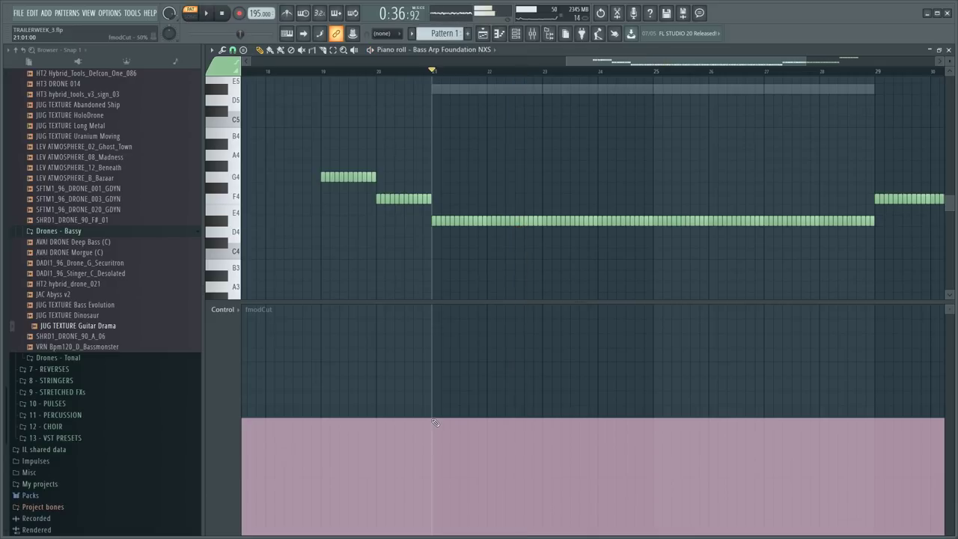
scroll(586, 78, down, 2)
scroll(586, 78, down, 1)
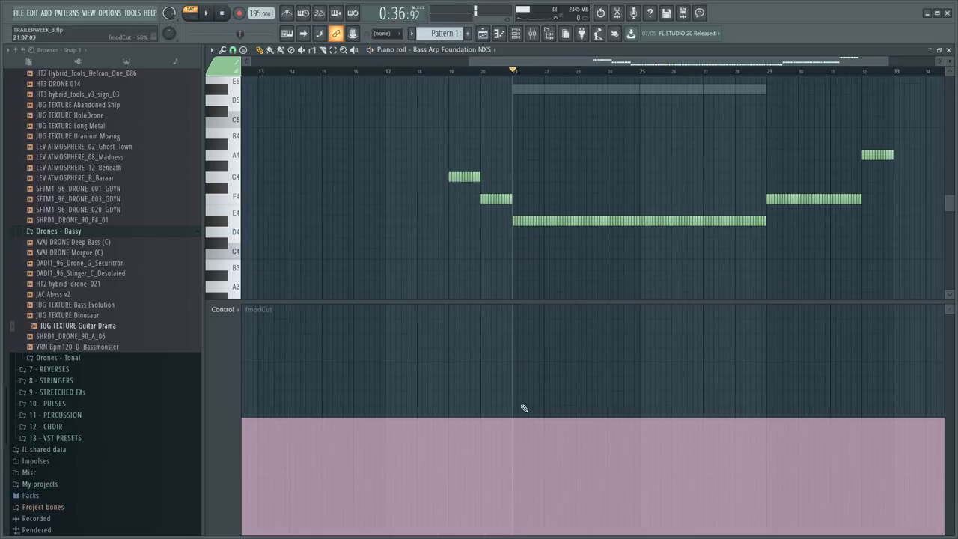
mouse_move(516, 422)
mouse_down()
mouse_move(833, 395)
mouse_move(897, 377)
mouse_up()
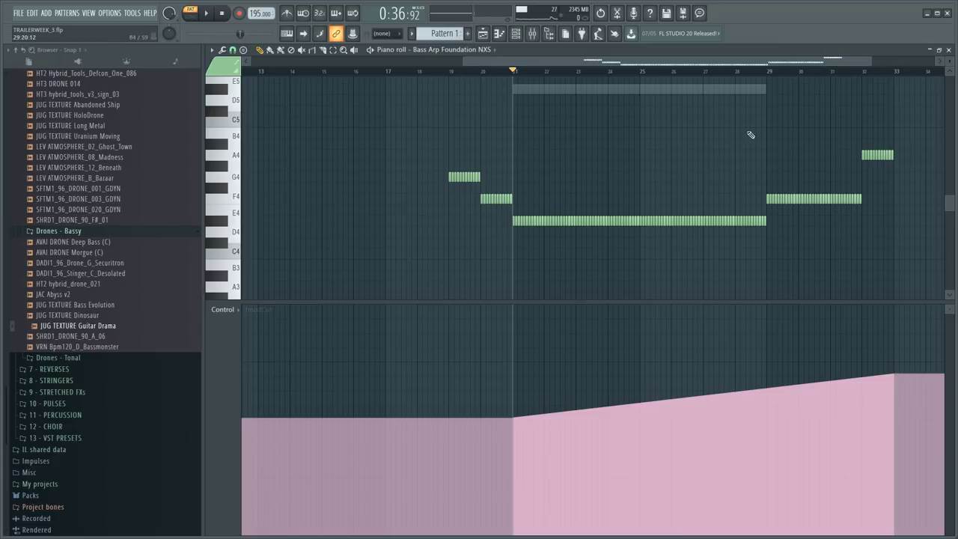
- Play back the Bass Arp pattern from bar 21 into bar 32 to check the cutoff ramp by ear
key(F6)
key(space)
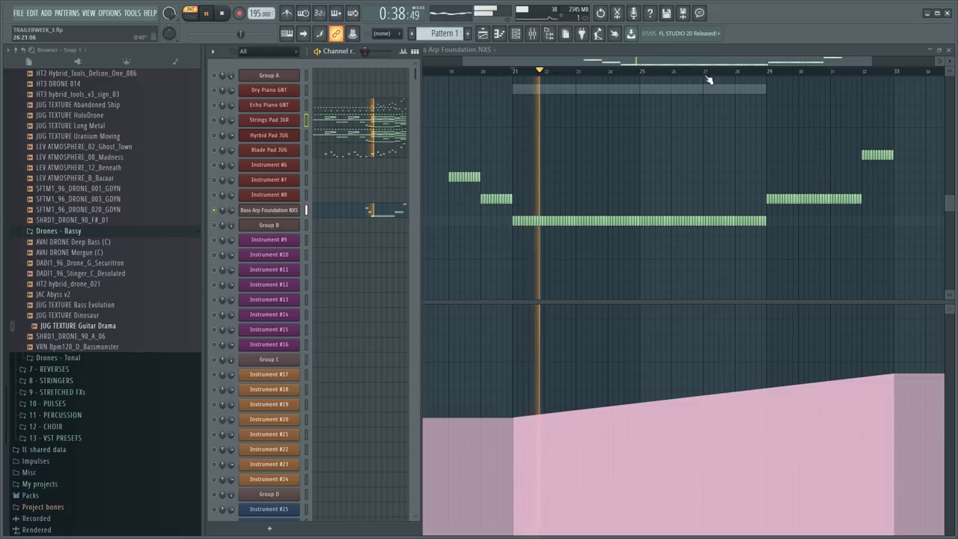
key(F6)
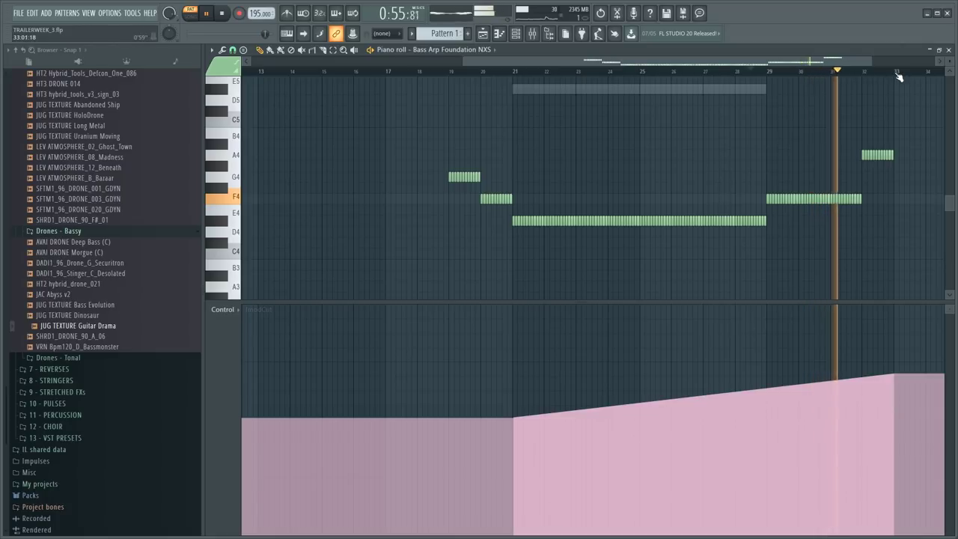
scroll(899, 74, up, 2)
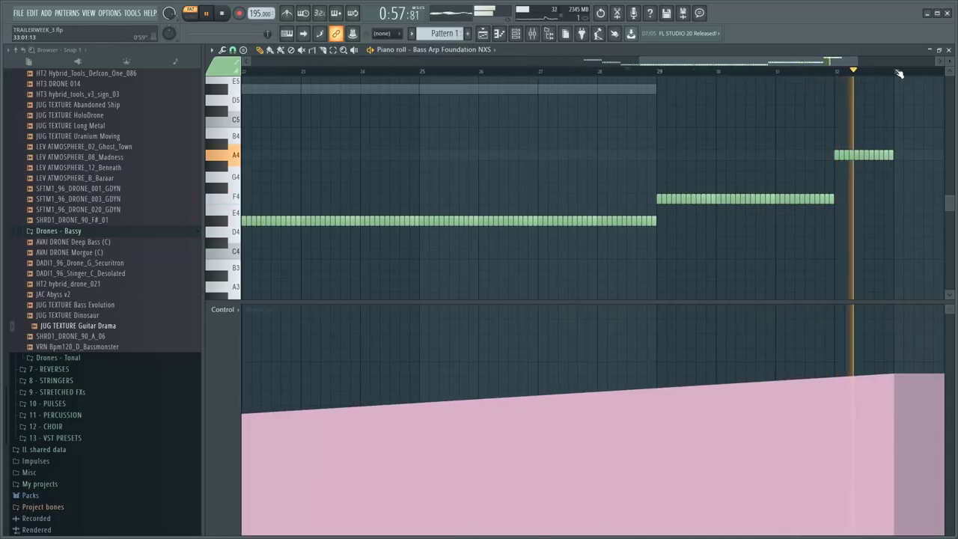
scroll(899, 73, down, 2)
scroll(895, 76, down, 1)
key(space)
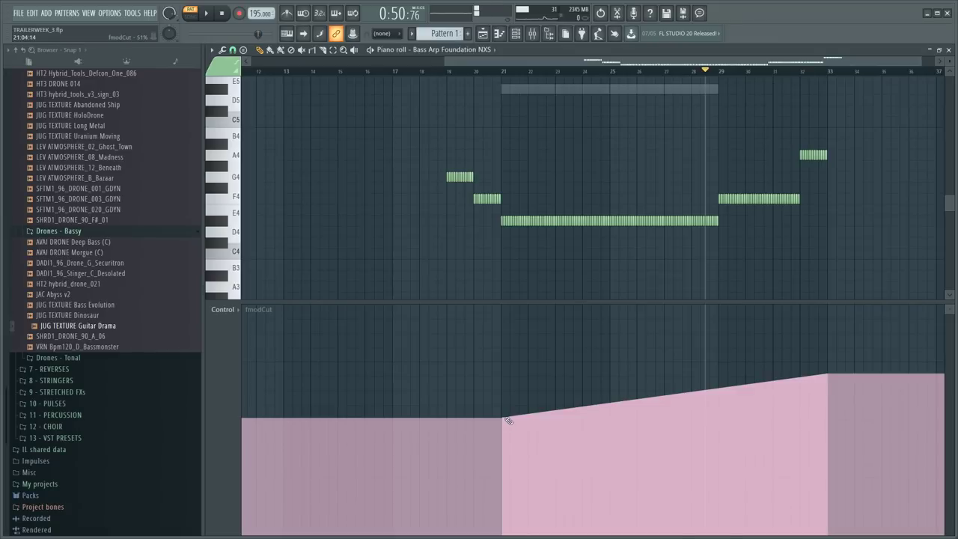
- Redraw the fmodCut ramp from bar 21 to bar 33 up to about 60%, then steepen it across bar 32 to about 70%
drag(504, 421, 829, 397)
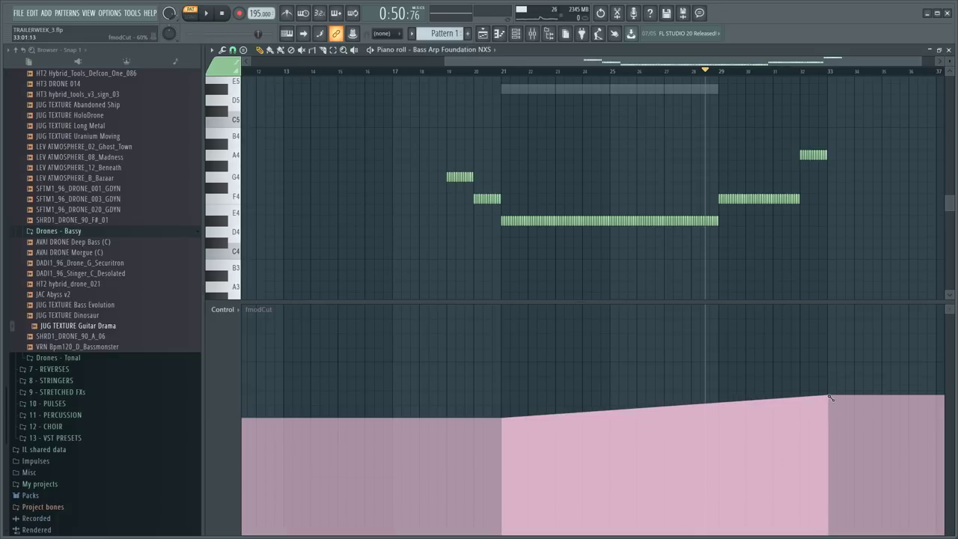
scroll(872, 80, up, 3)
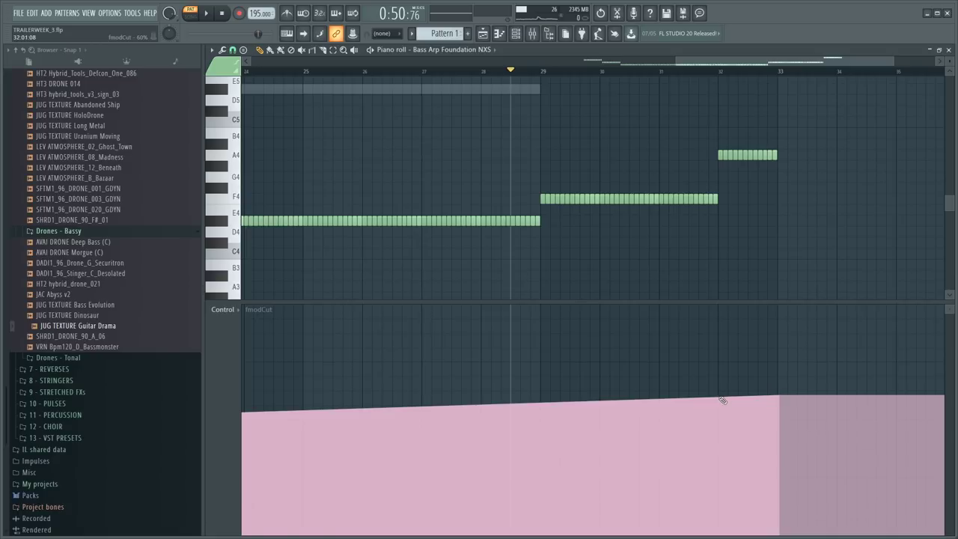
drag(724, 396, 778, 377)
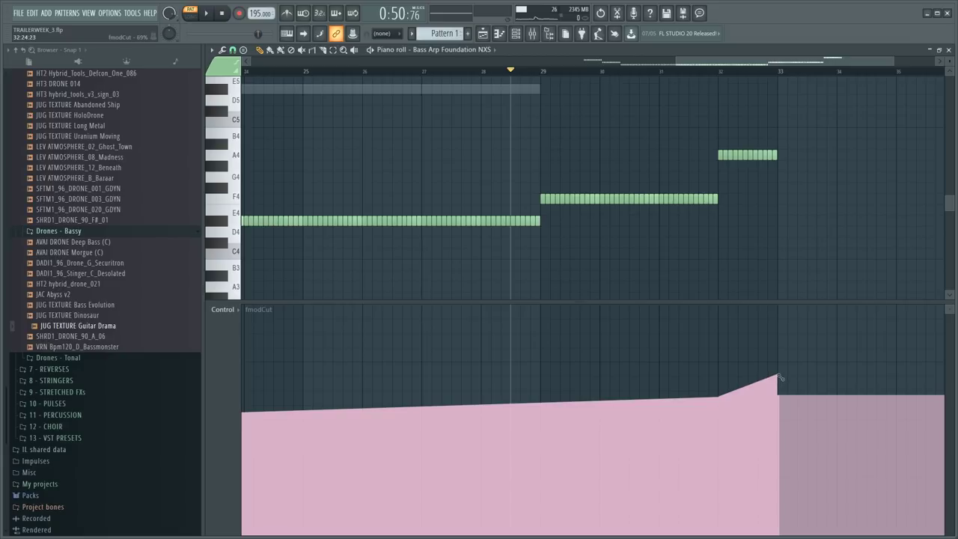
click(778, 373)
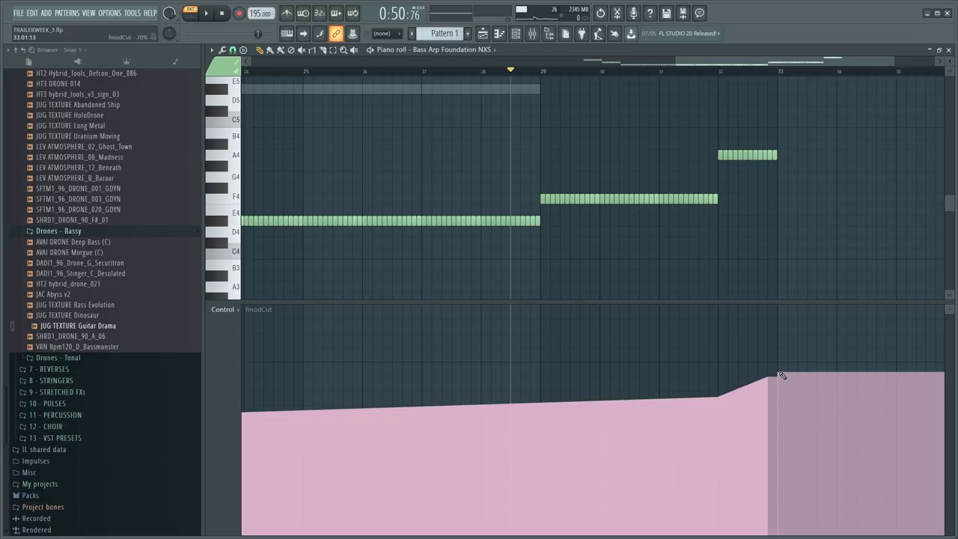
drag(724, 396, 780, 372)
- Play back the Bass Arp from bar 28 onward to check the cutoff rise across bar 32
key(space)
scroll(619, 239, down, 3)
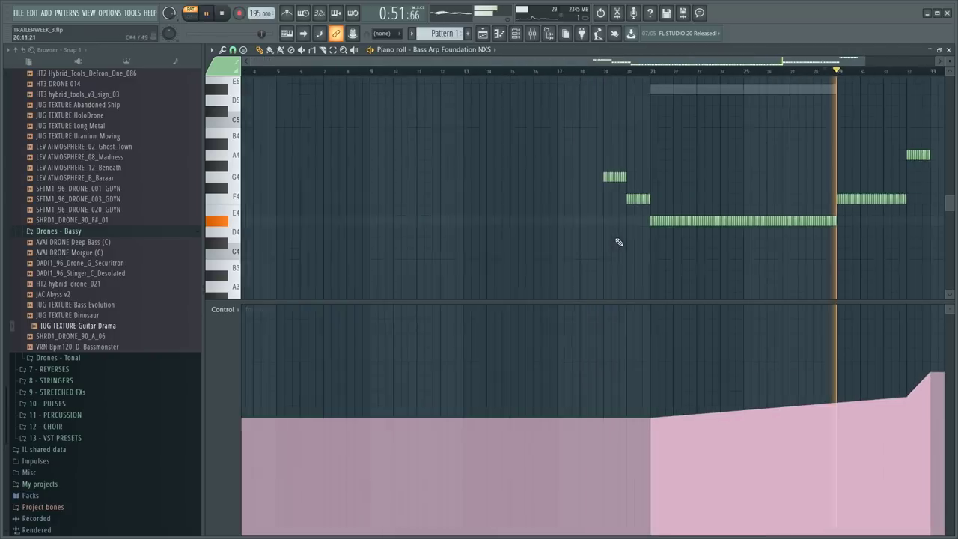
drag(775, 63, 825, 69)
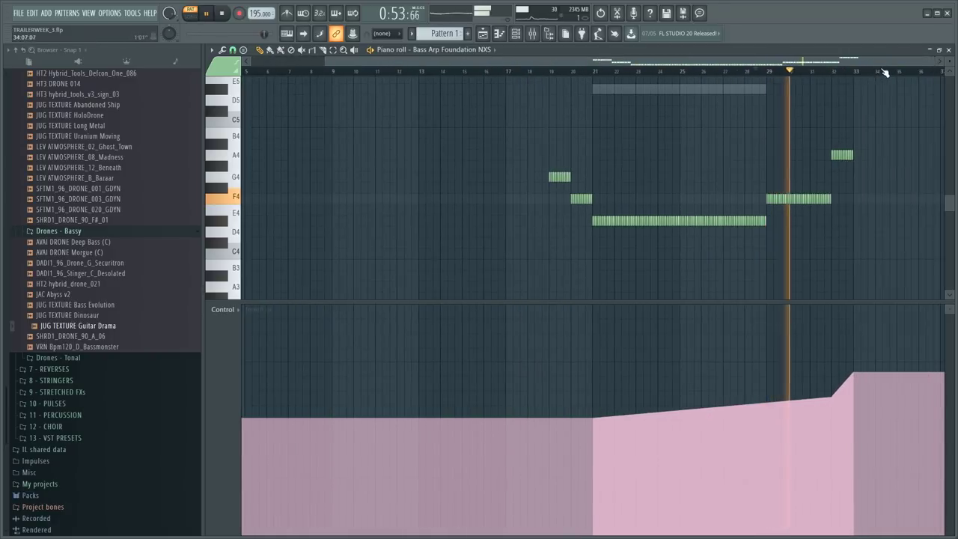
scroll(825, 70, up, 3)
scroll(738, 73, up, 2)
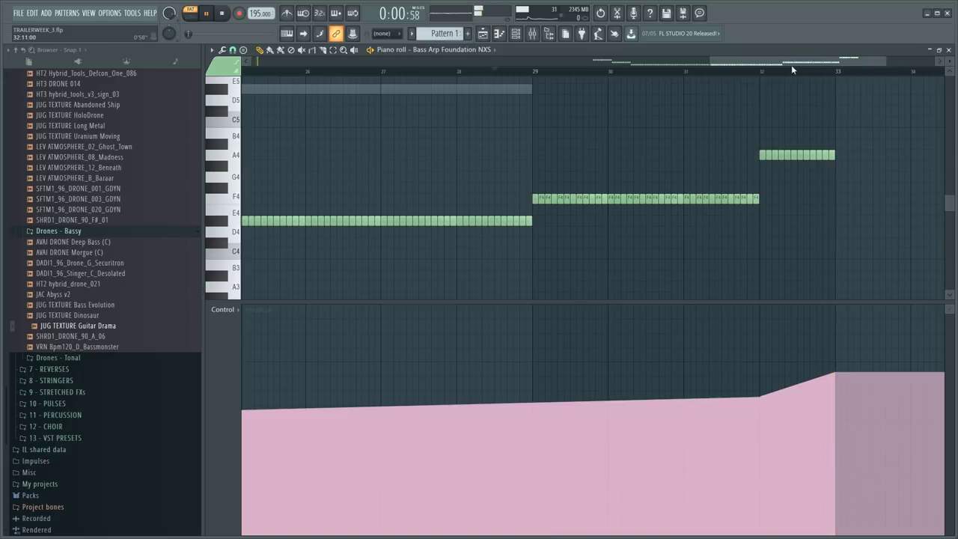
scroll(778, 69, down, 5)
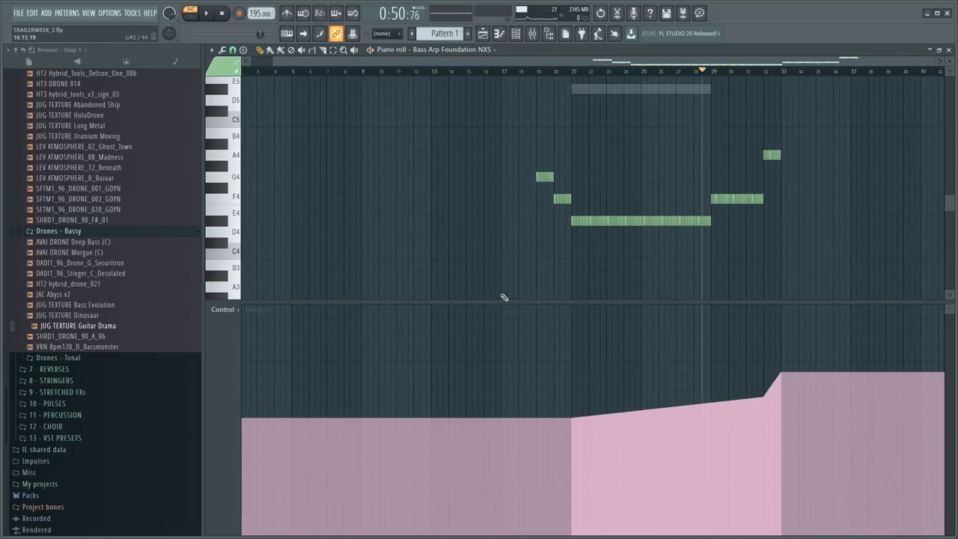
key(F6)
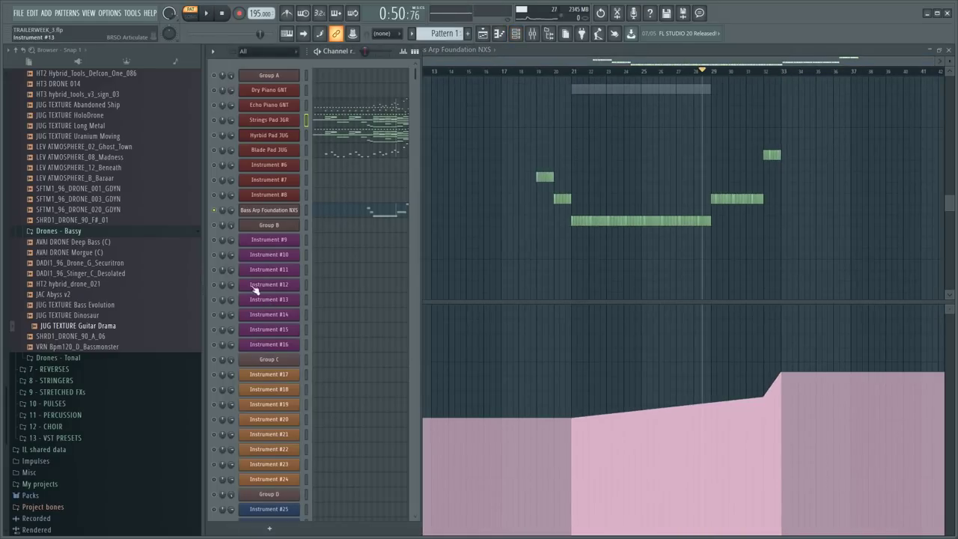
key(F6)
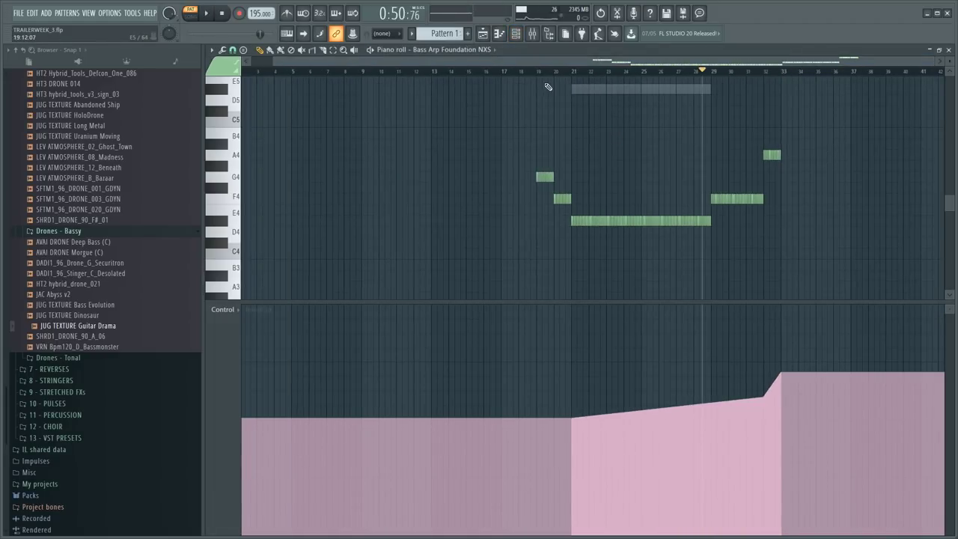
key(F6)
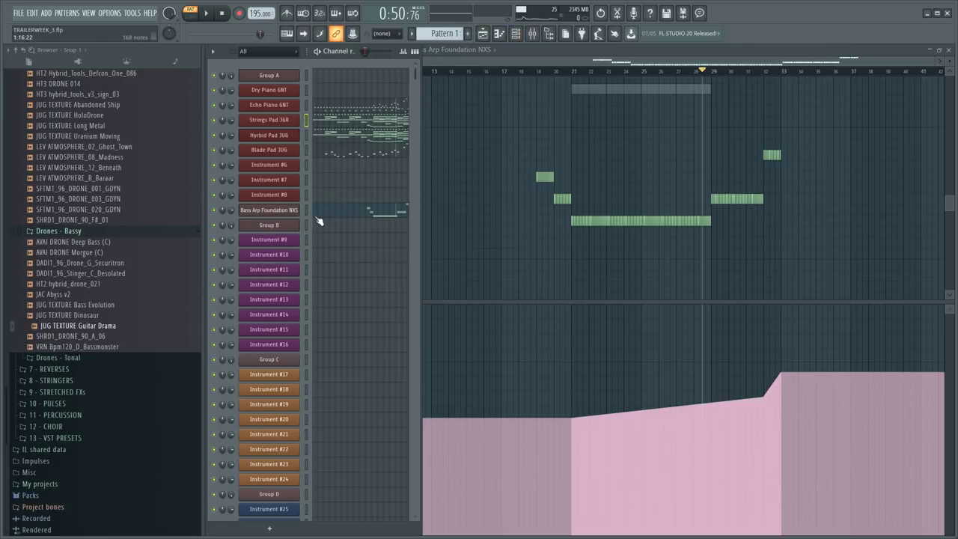
scroll(366, 154, down, 3)
scroll(364, 165, up, 3)
right_click(629, 133)
scroll(634, 138, up, 1)
scroll(635, 139, down, 1)
scroll(635, 140, up, 1)
- Reduce the Piano Sketch track's height in the playlist and delete the JUG TEXTURE Guitar Drama clip from Track 3
click(483, 34)
drag(428, 320, 286, 312)
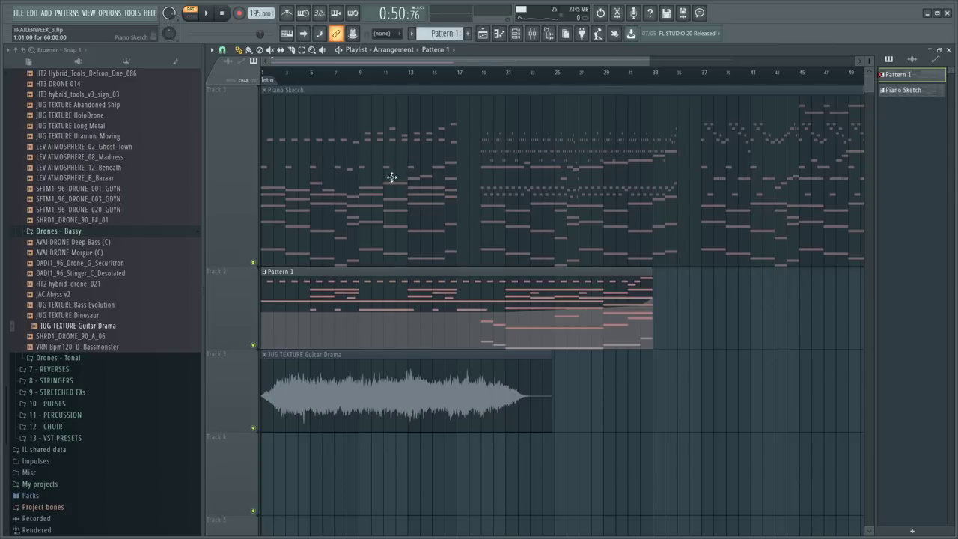
click(357, 189)
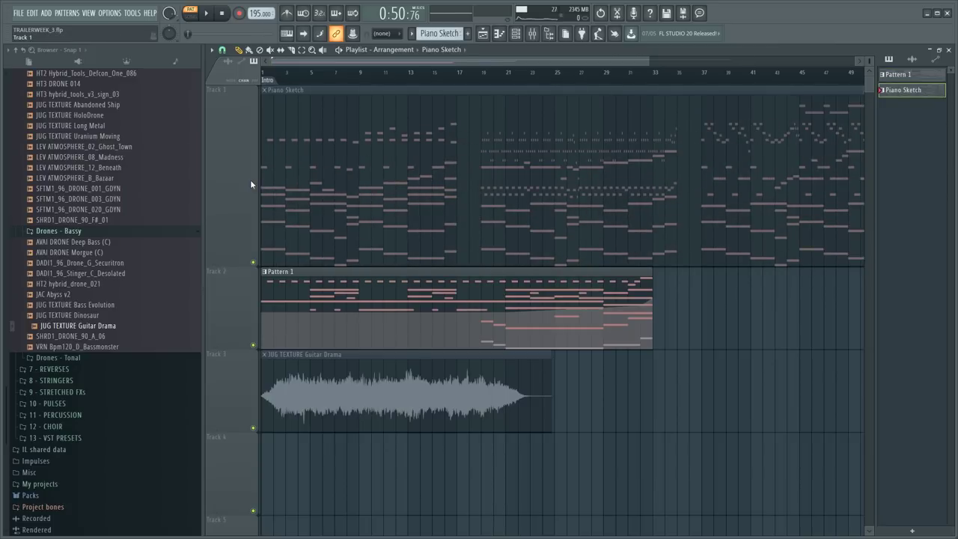
drag(233, 266, 230, 152)
right_click(305, 276)
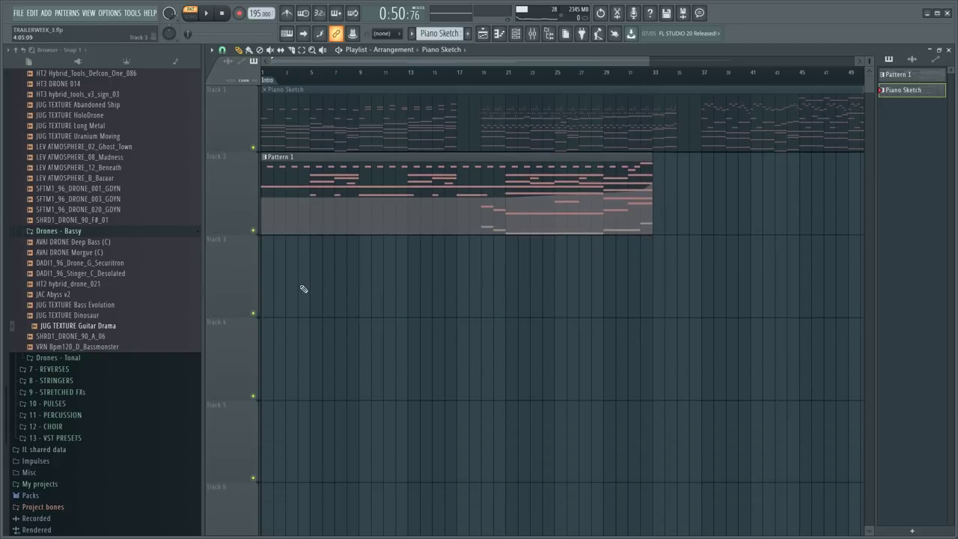
click(18, 18)
scroll(112, 352, down, 3)
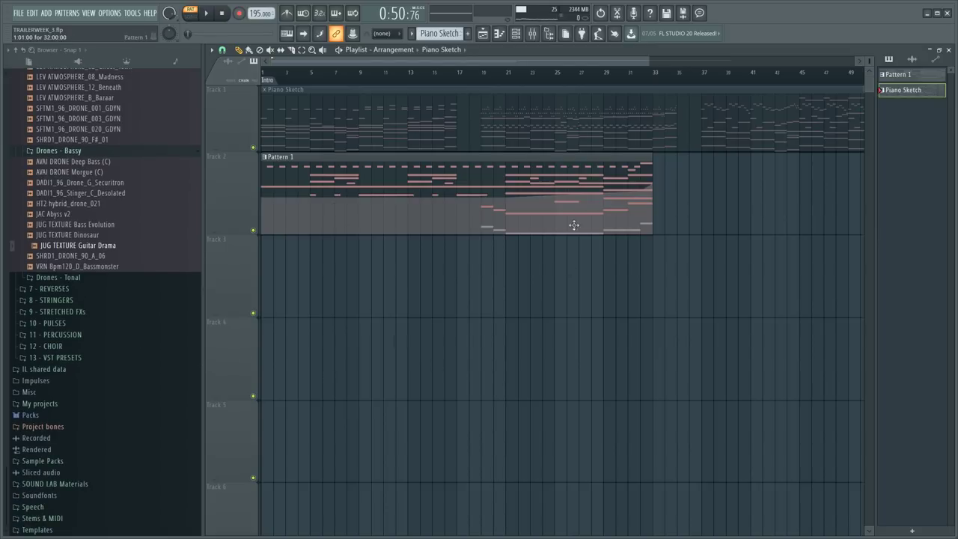
- Play the arrangement in song mode from about bar 18, then make Pattern 1 active and bring up its channel rack
click(471, 73)
key(space)
click(495, 207)
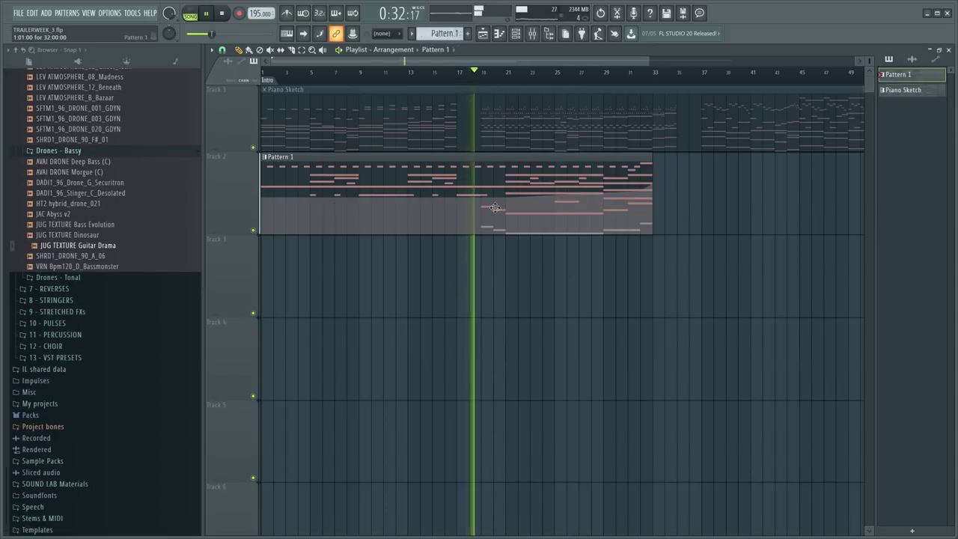
double_click(495, 207)
scroll(429, 213, left, 5)
key(F6)
key(space)
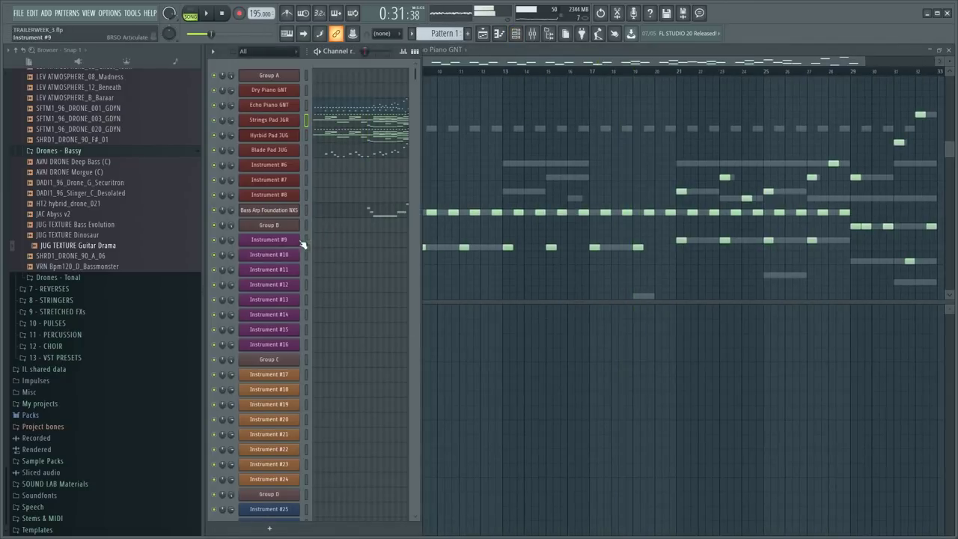
- Open the Group B channel's Kontakt and rename the Group A channel Pad Group and the Group B channel Strings
click(283, 225)
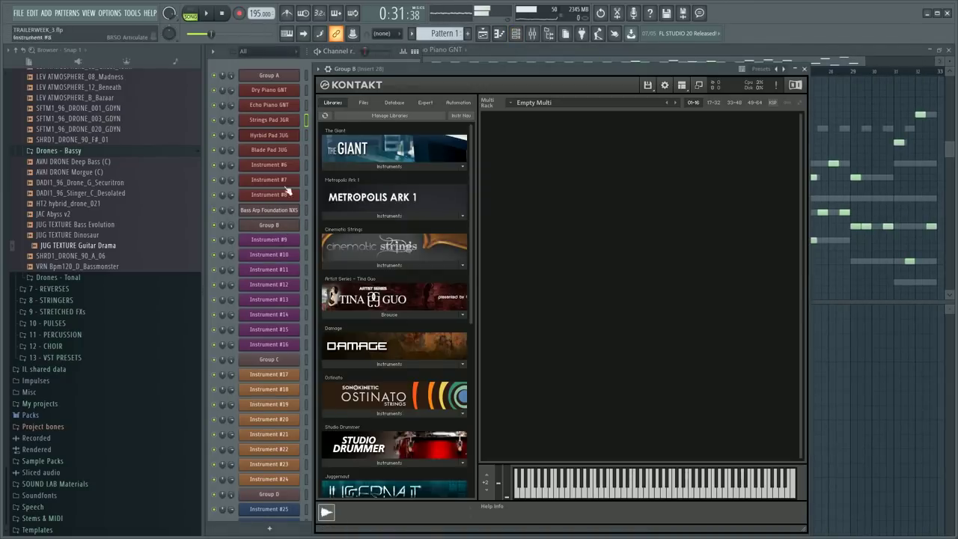
shift+click(261, 76)
text(Pad )
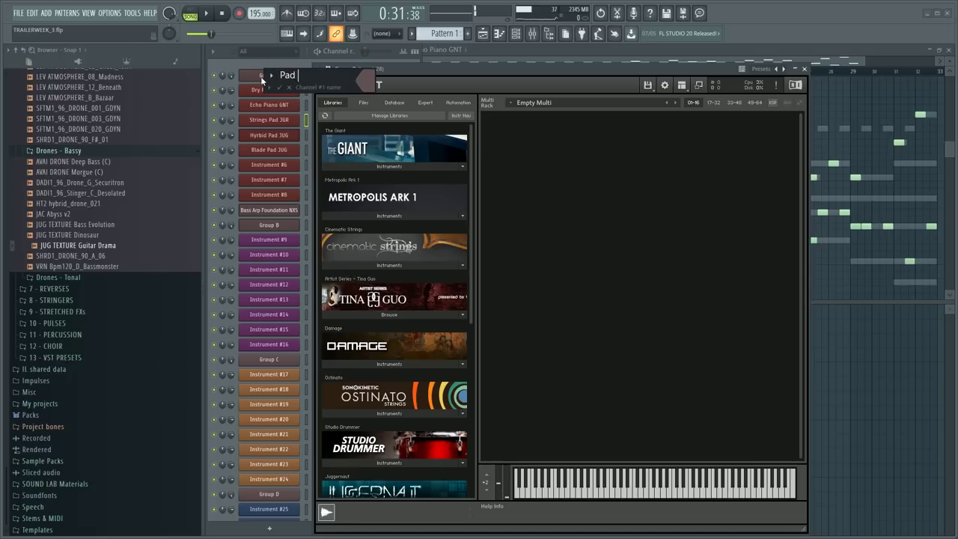
text(Group)
key(Return)
shift+click(273, 226)
text(String)
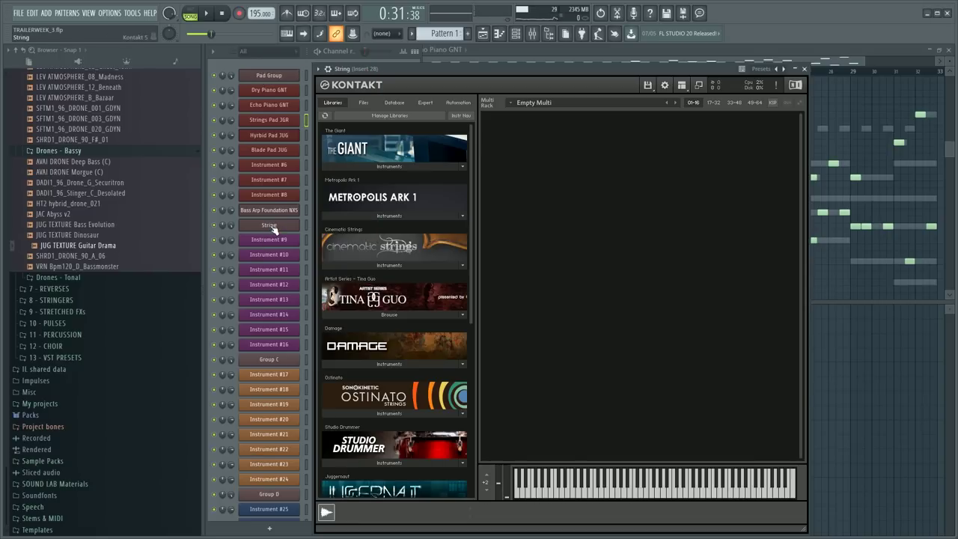
text(s)
key(Return)
- Load Jaeger - Strings - Cellos 6 from Jaeger's Hangar 1 - Strings folder into the Strings channel's Kontakt
scroll(446, 386, down, 5)
scroll(449, 363, down, 3)
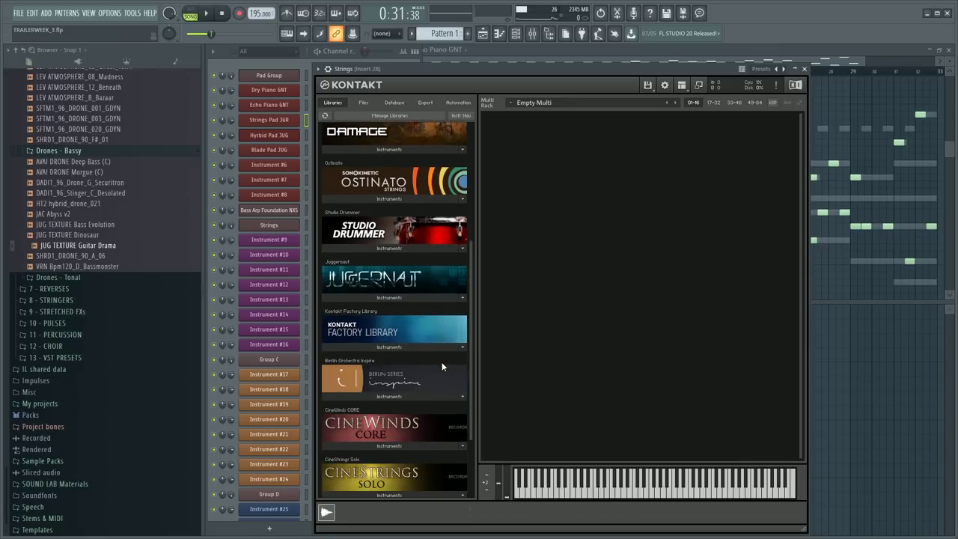
scroll(470, 337, down, 4)
scroll(423, 220, up, 12)
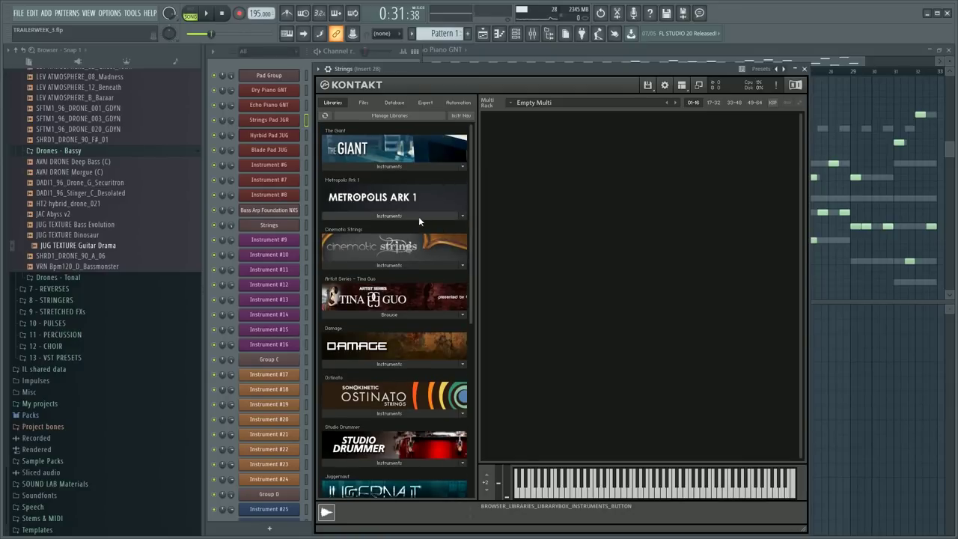
drag(421, 84, 489, 73)
click(423, 91)
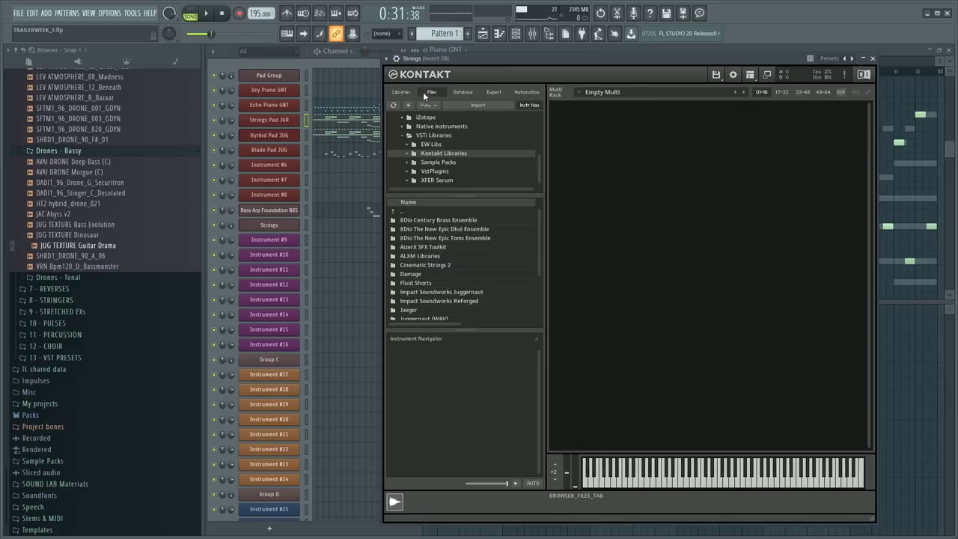
double_click(409, 264)
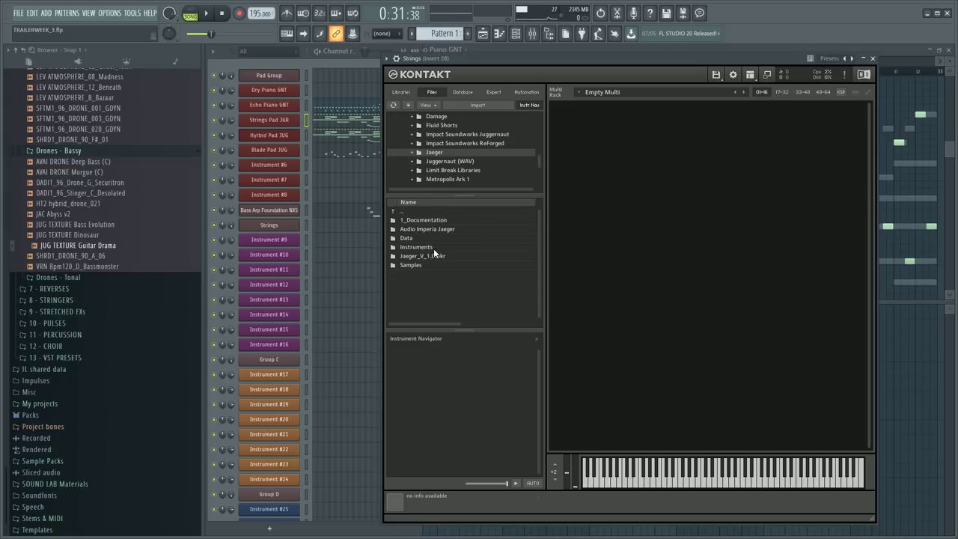
double_click(438, 250)
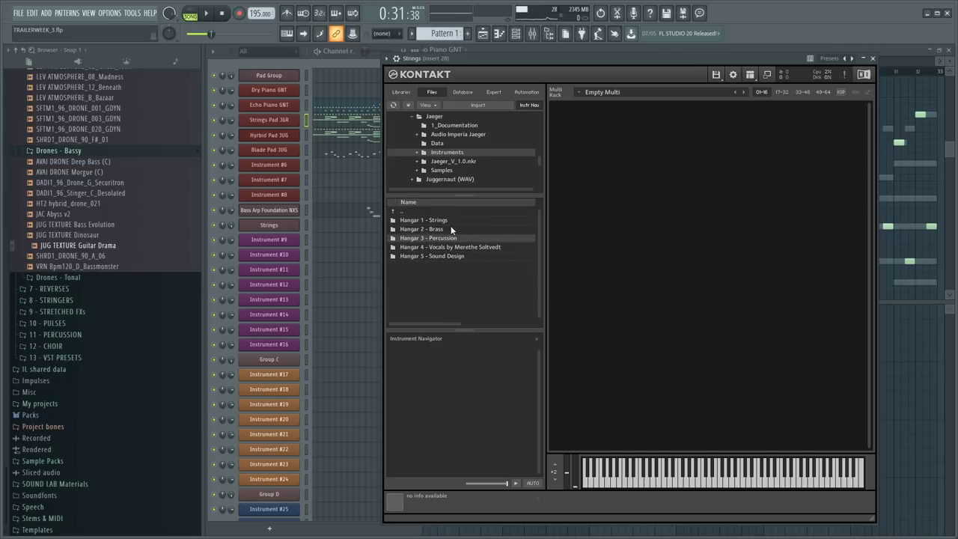
double_click(455, 220)
click(457, 229)
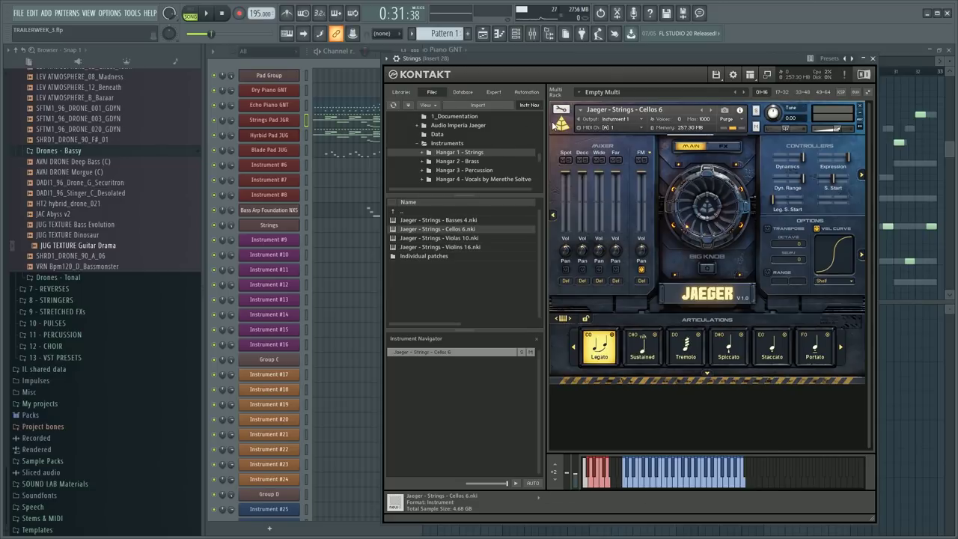
- Load the Cellos 6 JGR preset from the Jaeger presets onto the Instrument #9 channel
click(296, 242)
click(619, 225)
mouse_move(674, 254)
mouse_move(817, 320)
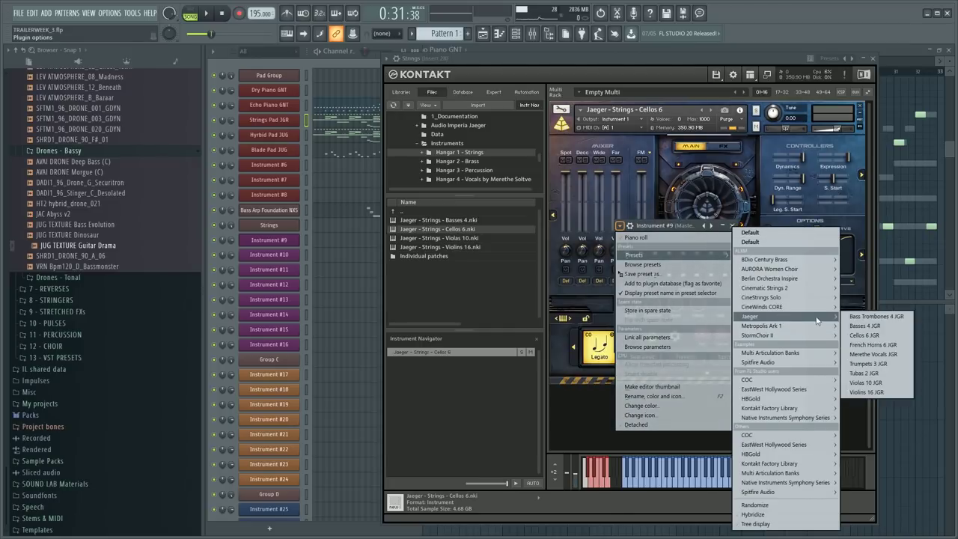
click(881, 336)
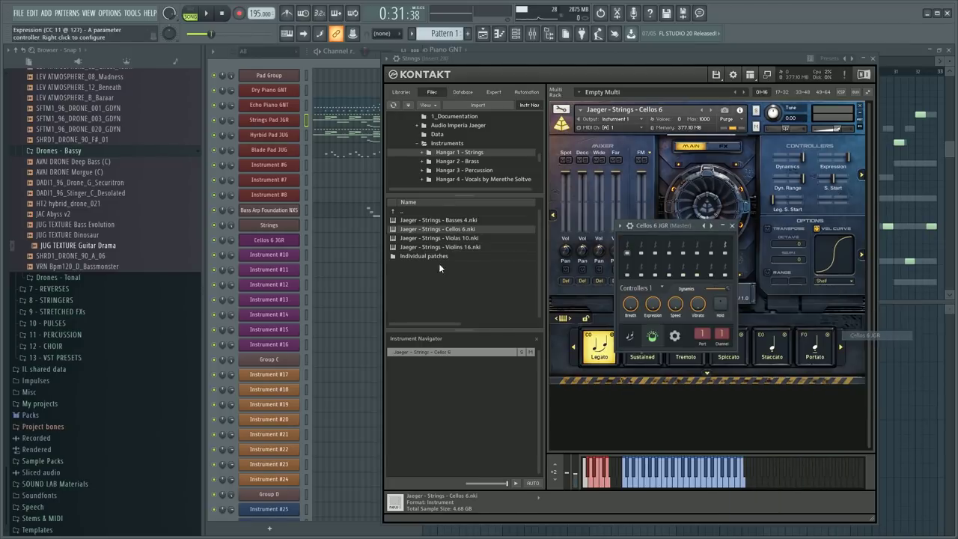
- Rename the Cellos 6 JGR channel as Cellos JGR and close its controller window
middle_click(274, 241)
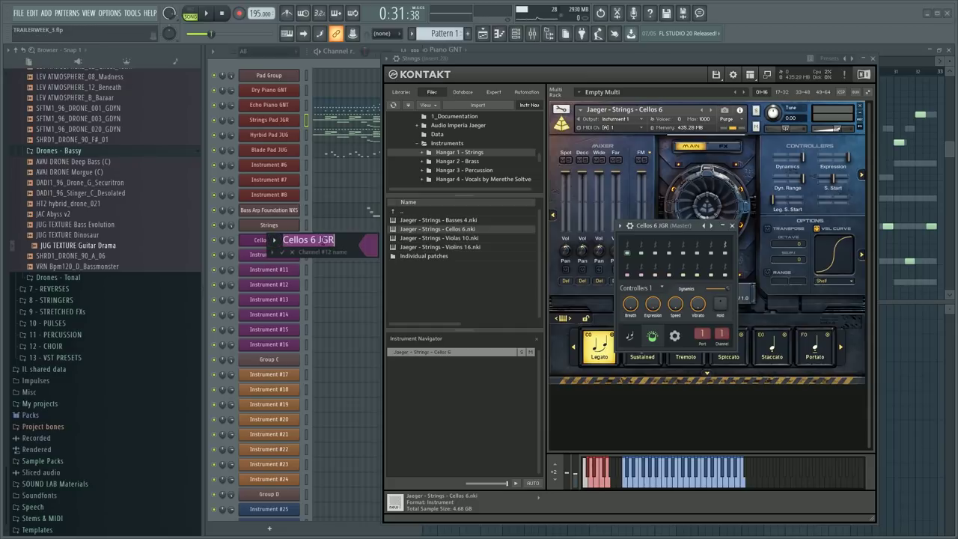
click(324, 240)
key(BackSpace)
key(Return)
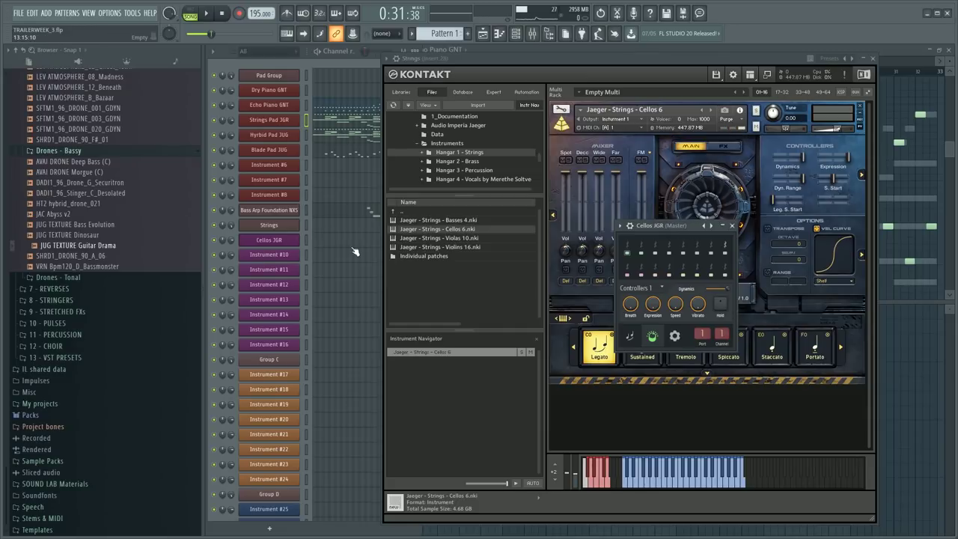
click(306, 245)
drag(627, 235, 356, 279)
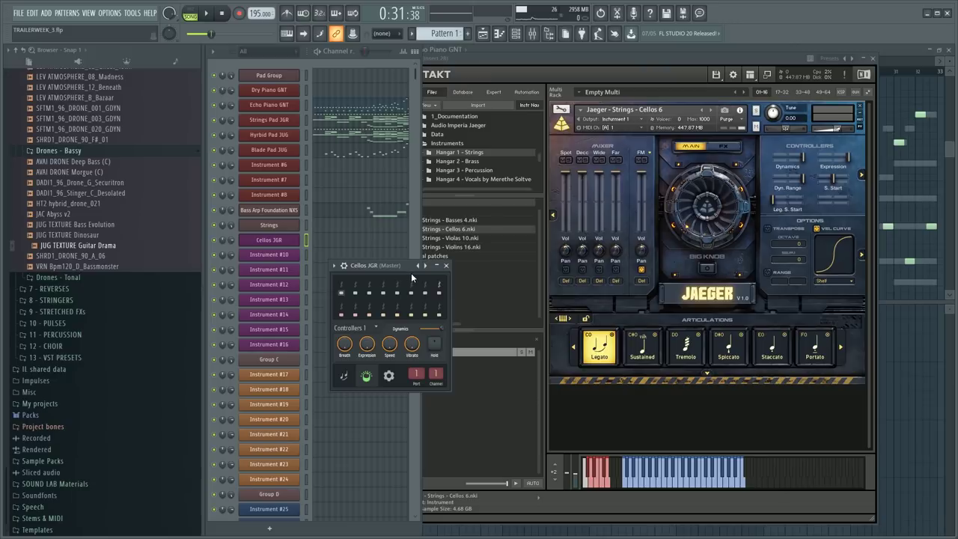
click(441, 267)
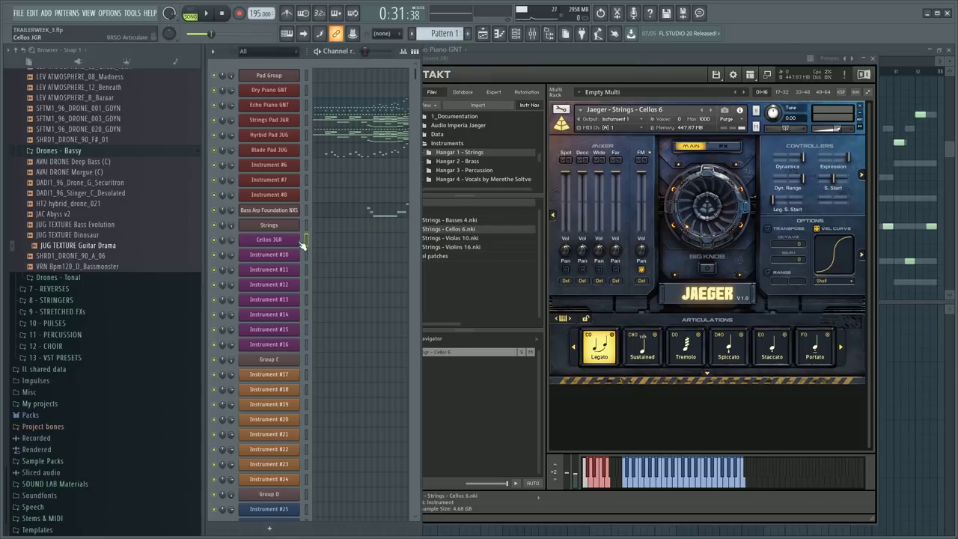
- Open the Cellos JGR piano roll in Pattern 1 and choose note colour 4, the Spicc articulation
click(349, 241)
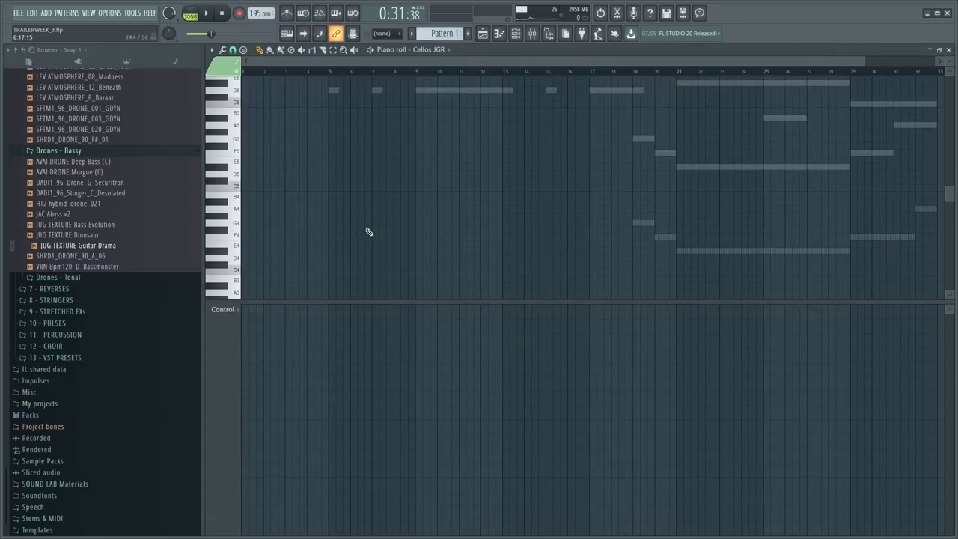
key(F6)
click(290, 228)
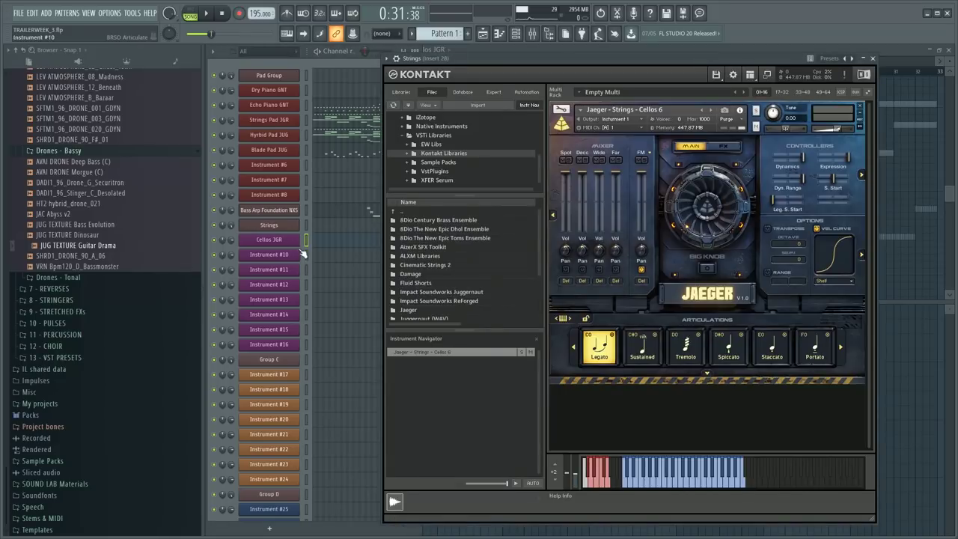
click(336, 241)
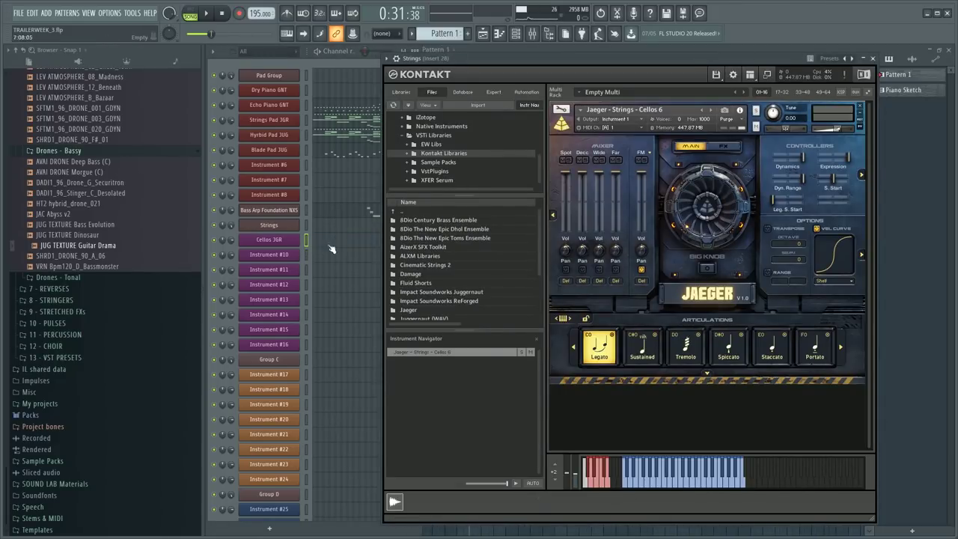
click(365, 244)
click(223, 69)
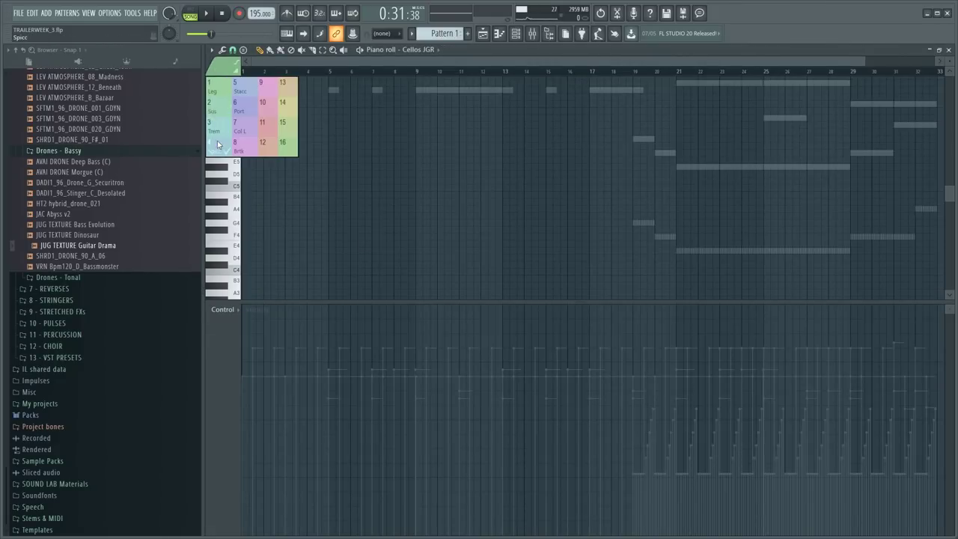
click(217, 140)
scroll(371, 74, down, 4)
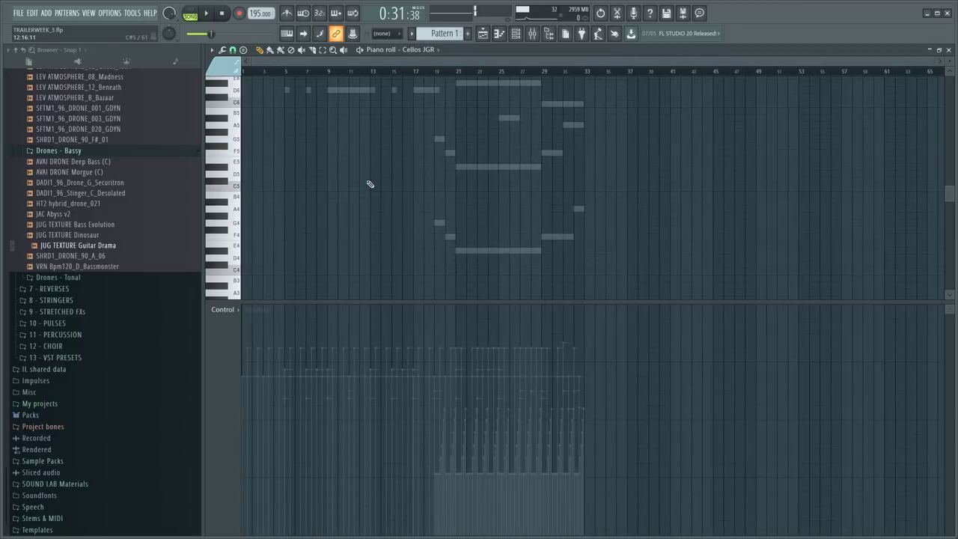
- Route mixer Insert 28 to Insert 92
key(F9)
click(568, 218)
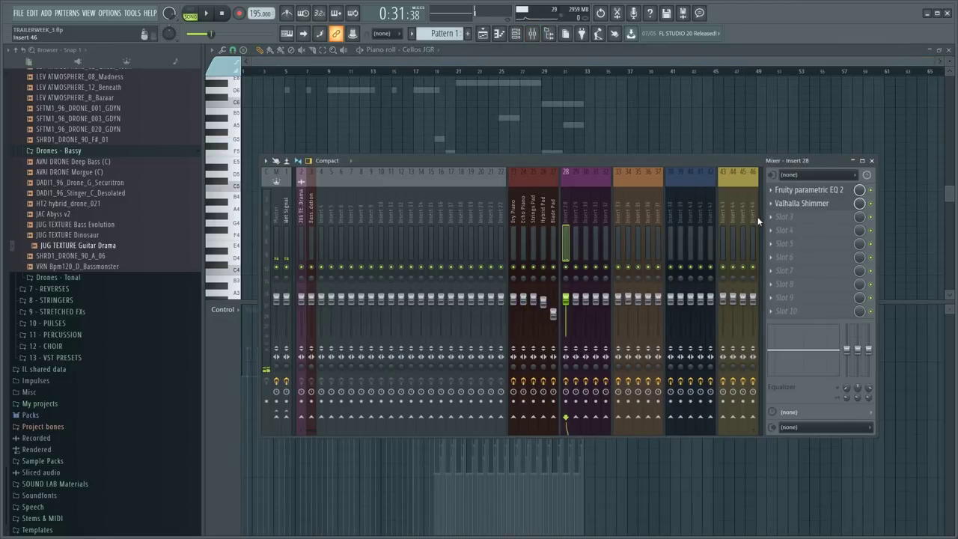
scroll(756, 217, down, 5)
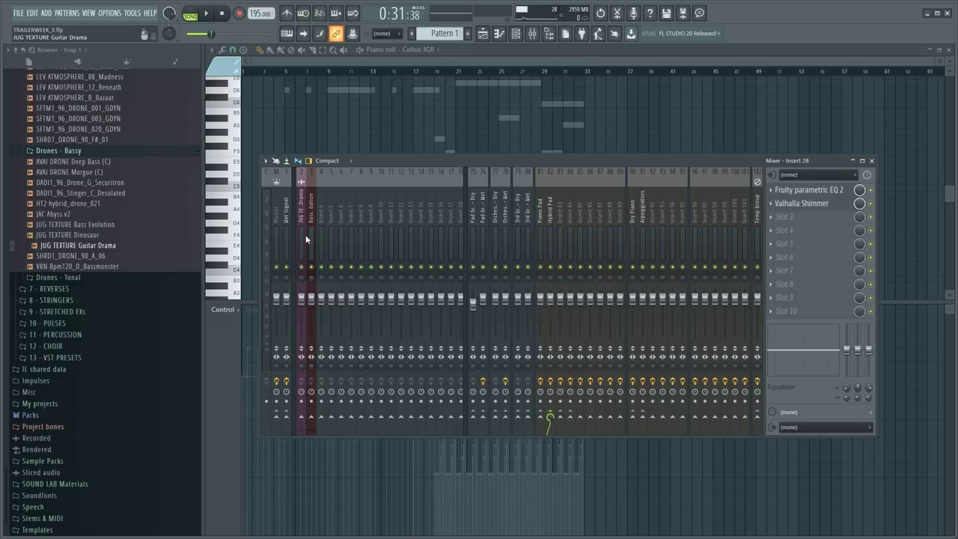
click(652, 417)
click(695, 418)
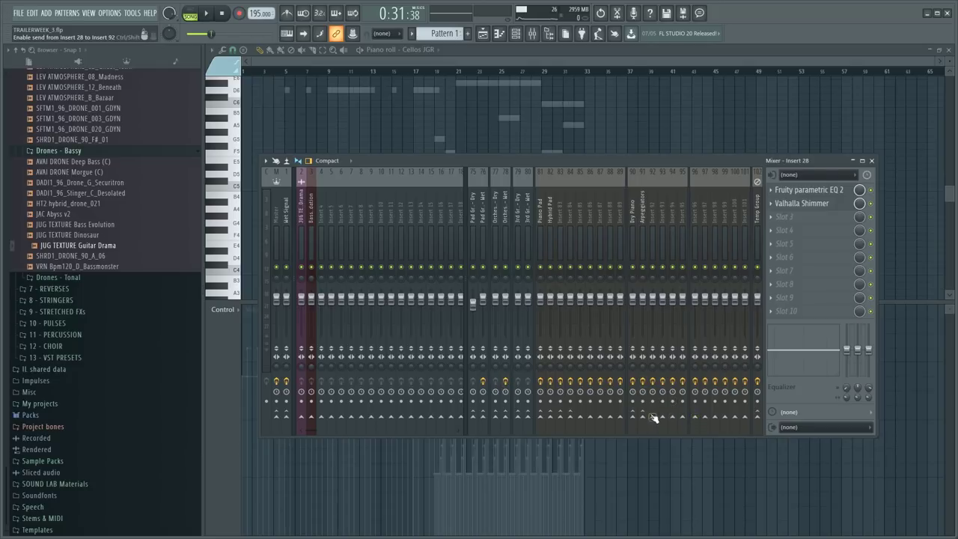
click(651, 416)
- Rename mixer Insert 92 as Strings
double_click(655, 225)
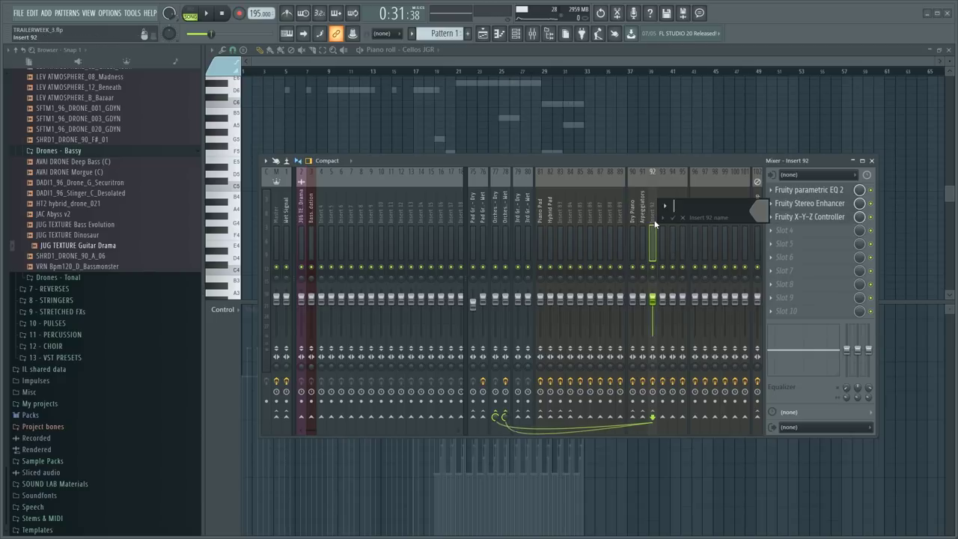
text(Strings)
key(Return)
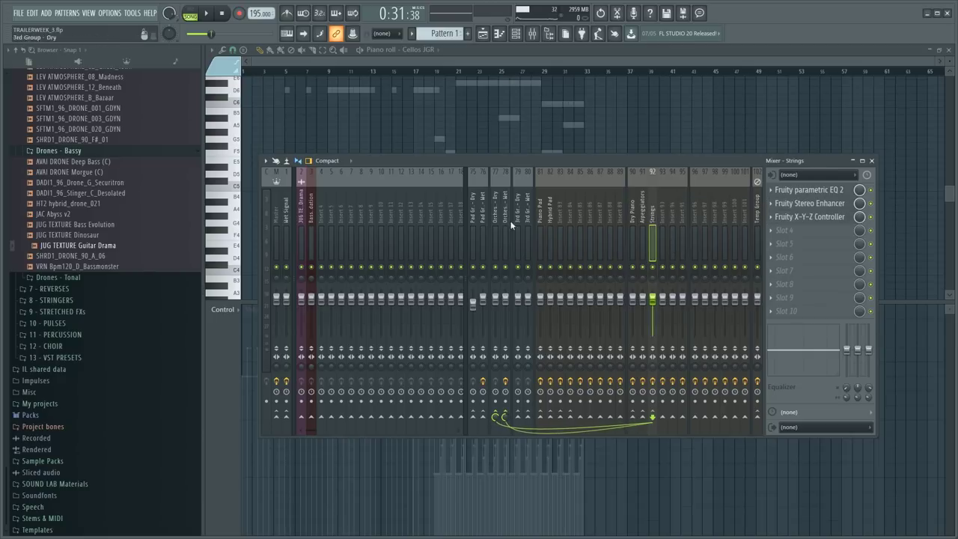
- Check that mixer Insert 28 feeds the Strings track, then close the mixer
scroll(335, 227, down, 3)
click(464, 220)
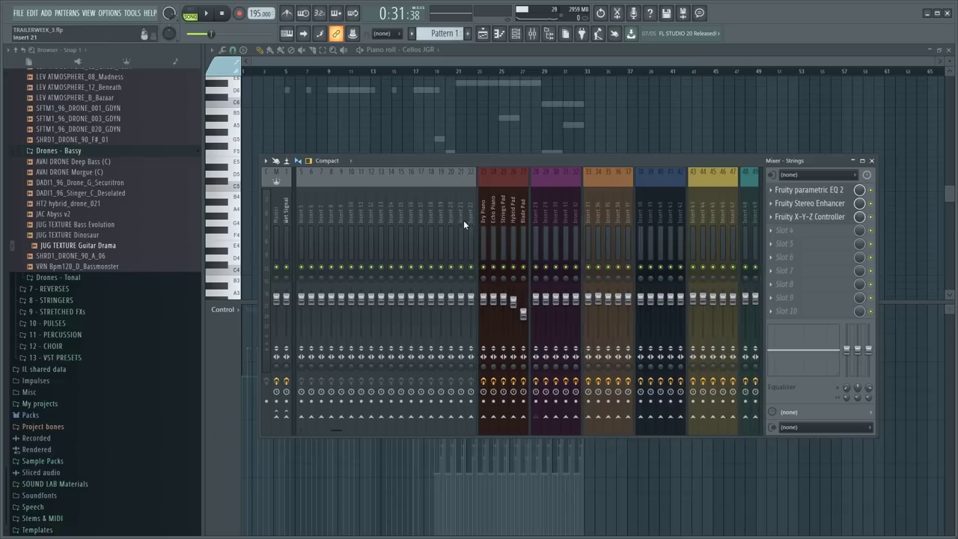
scroll(561, 203, down, 10)
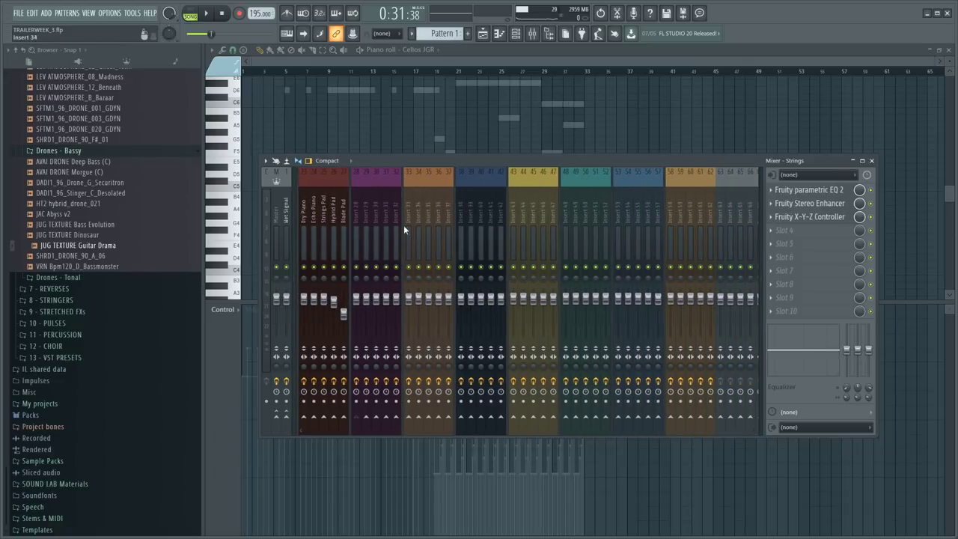
click(356, 222)
scroll(470, 220, down, 12)
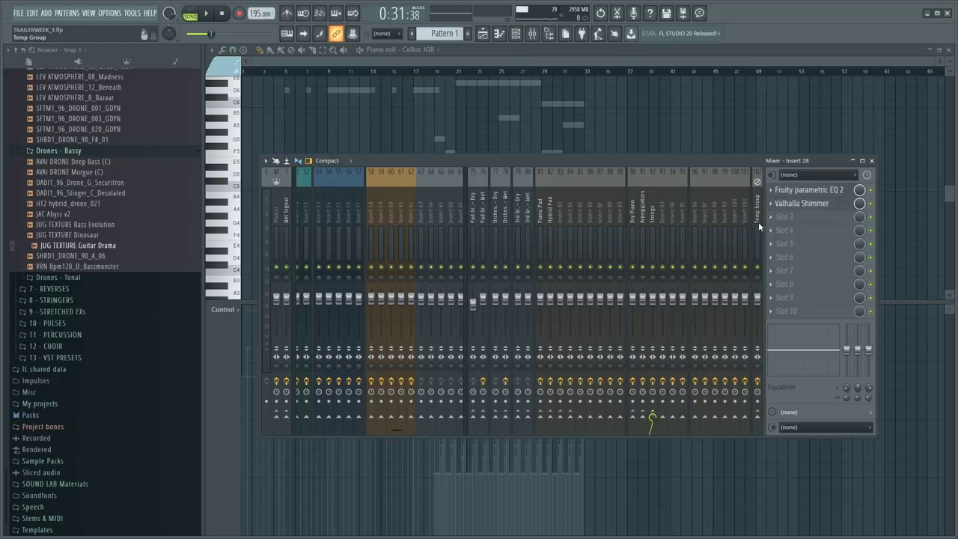
key(F9)
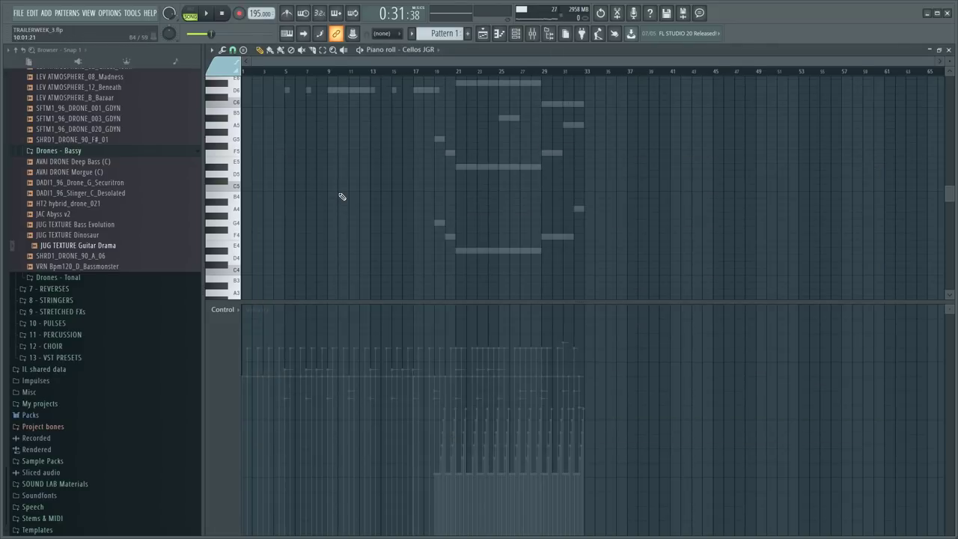
- Check the Arpeggiators, Strings and Hybrid Pad mixer tracks, opening the Fruity X-Y-Z Controller on Strings
key(F6)
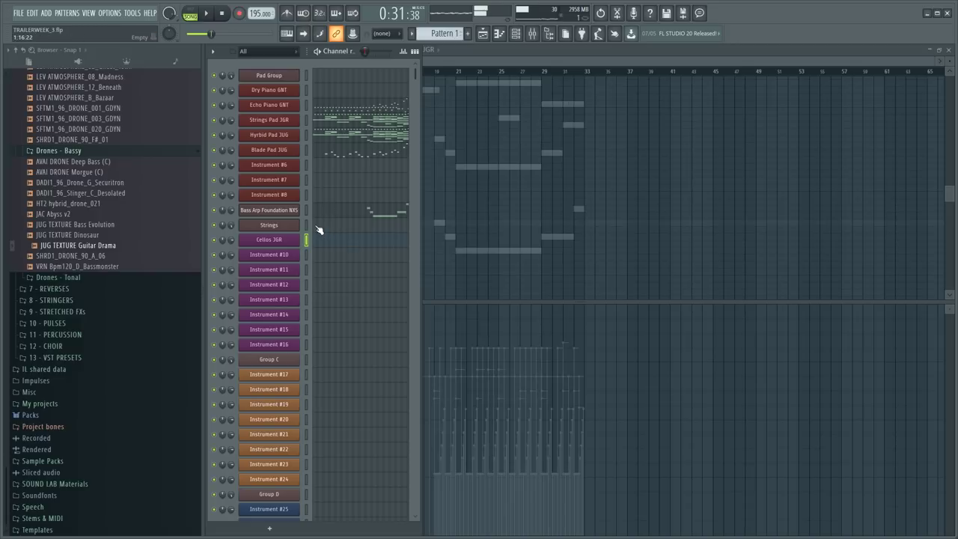
key(F9)
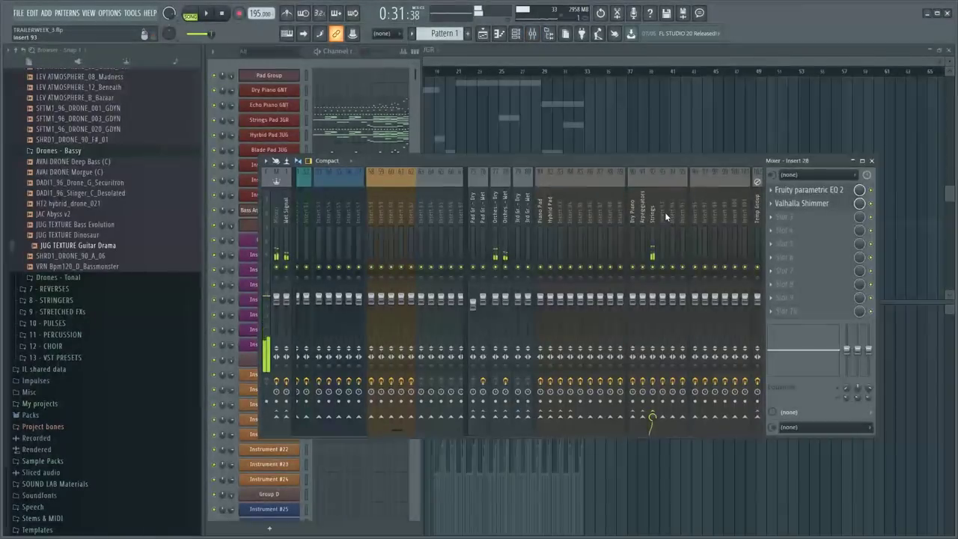
click(645, 217)
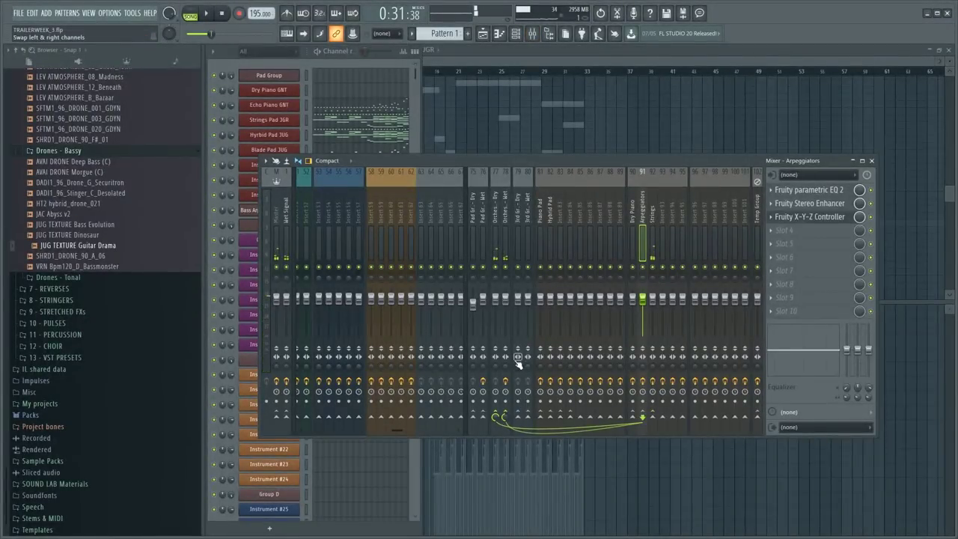
click(653, 224)
click(791, 218)
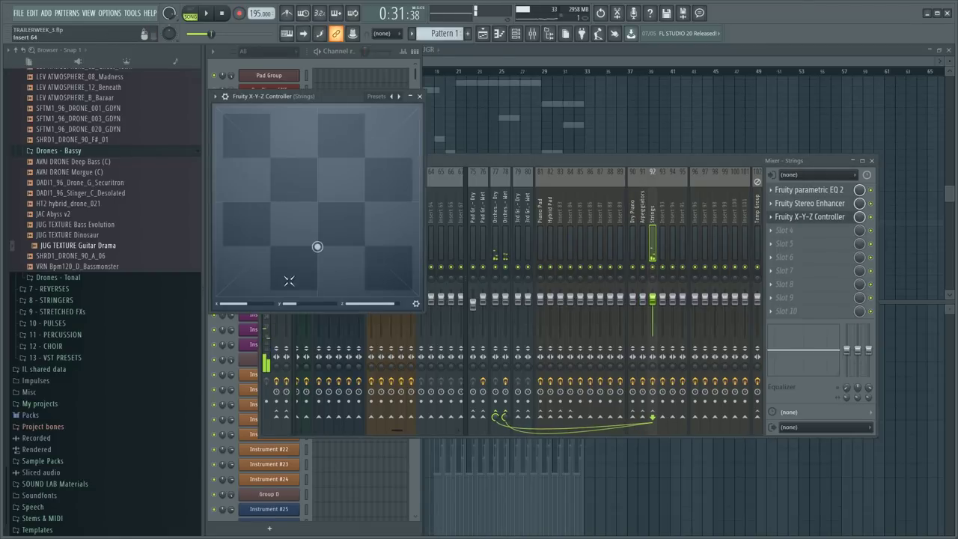
drag(292, 303, 292, 303)
click(551, 215)
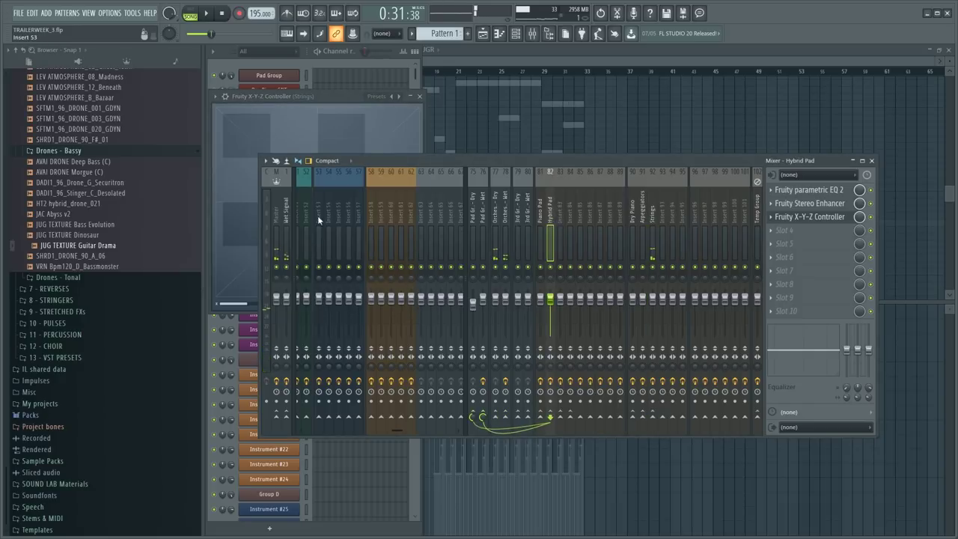
- Remove the Valhalla Shimmer effect from mixer Insert 28
click(275, 224)
scroll(395, 227, up, 10)
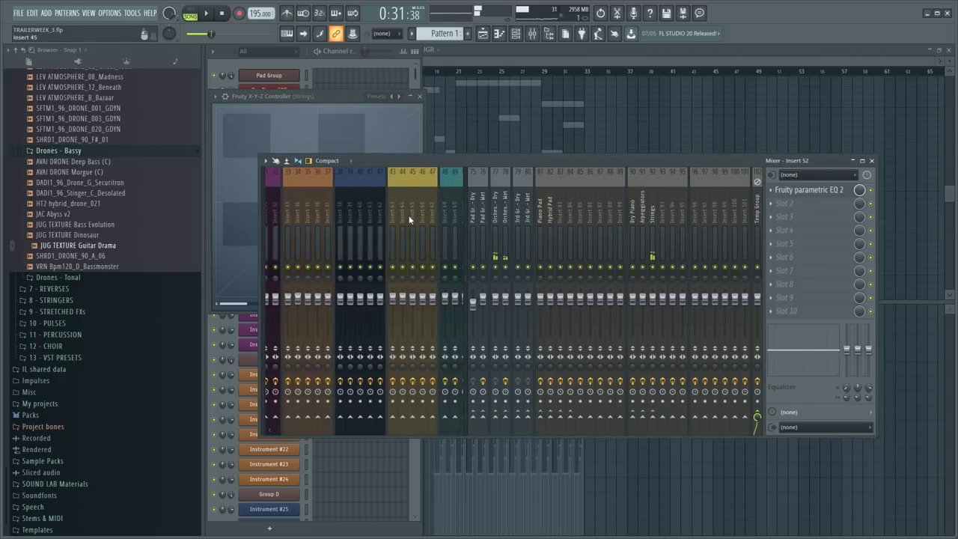
click(443, 218)
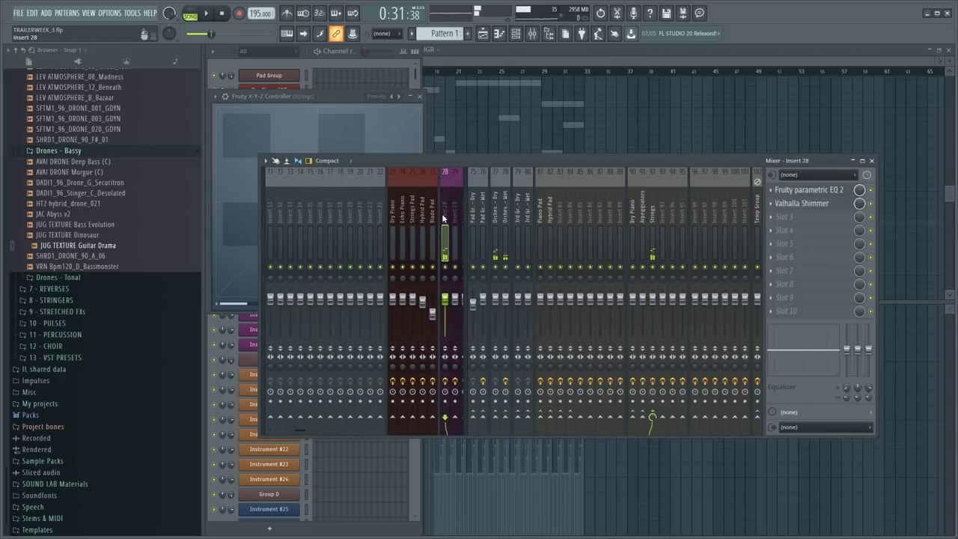
click(836, 217)
click(829, 211)
click(779, 203)
right_click(770, 202)
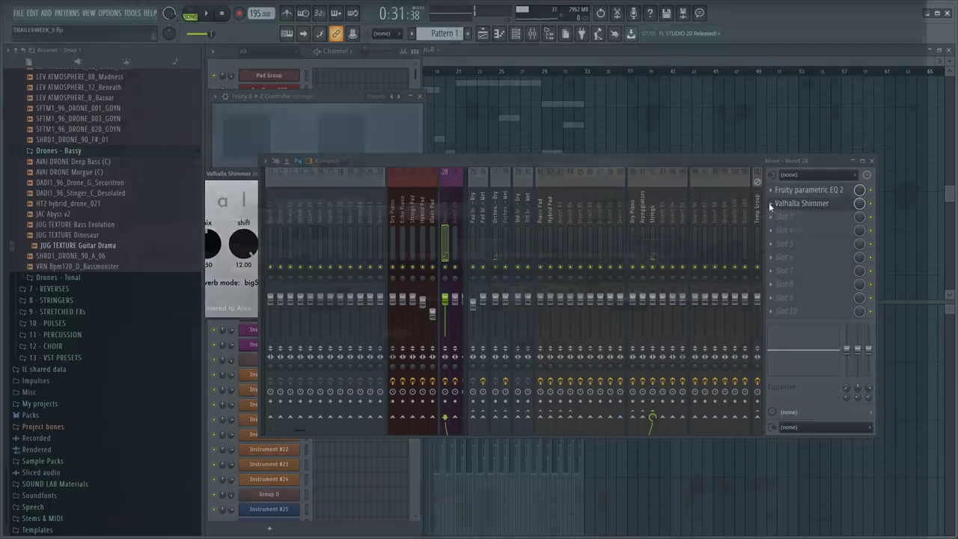
click(27, 168)
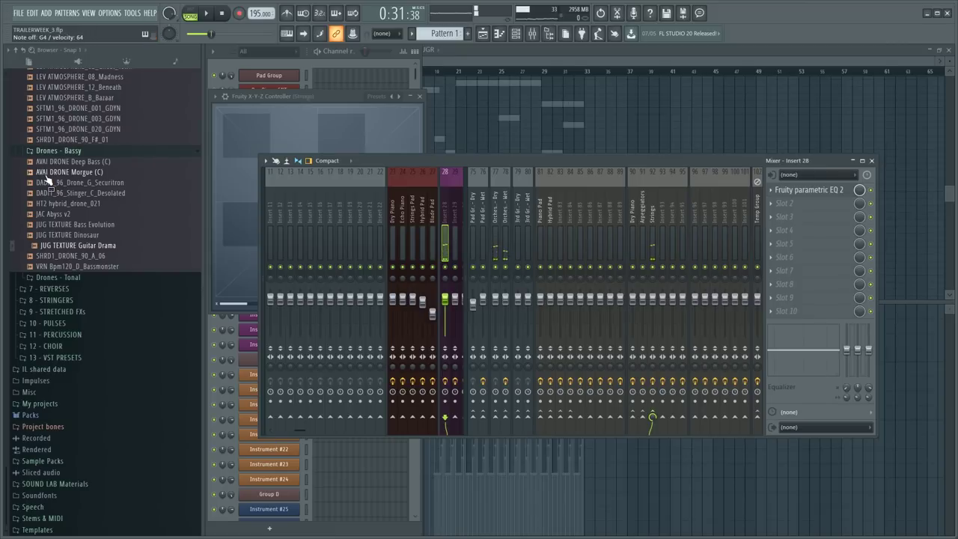
- Open the Piano Sketch pattern from the playlist and listen to it from about bar 7 and about bar 12
click(467, 117)
key(F5)
double_click(312, 92)
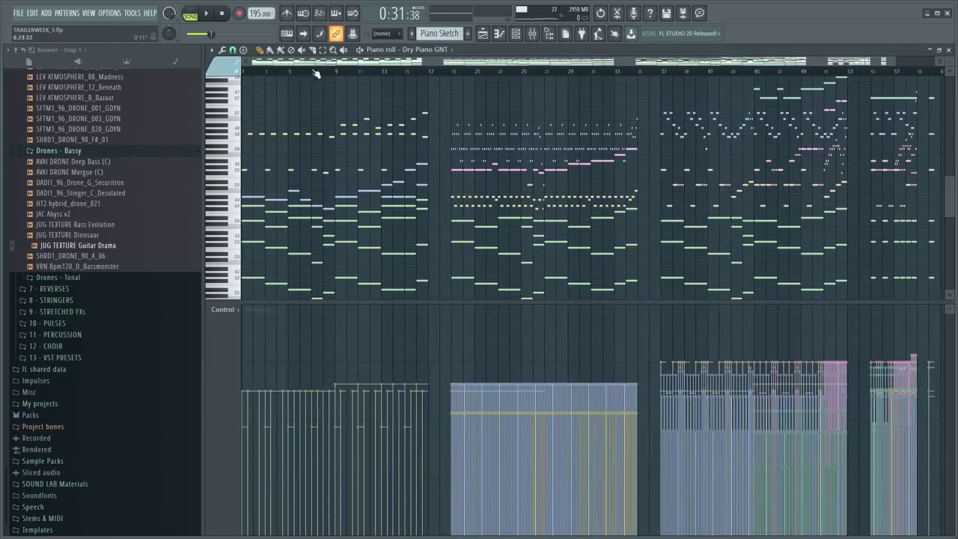
click(204, 13)
click(317, 71)
click(370, 72)
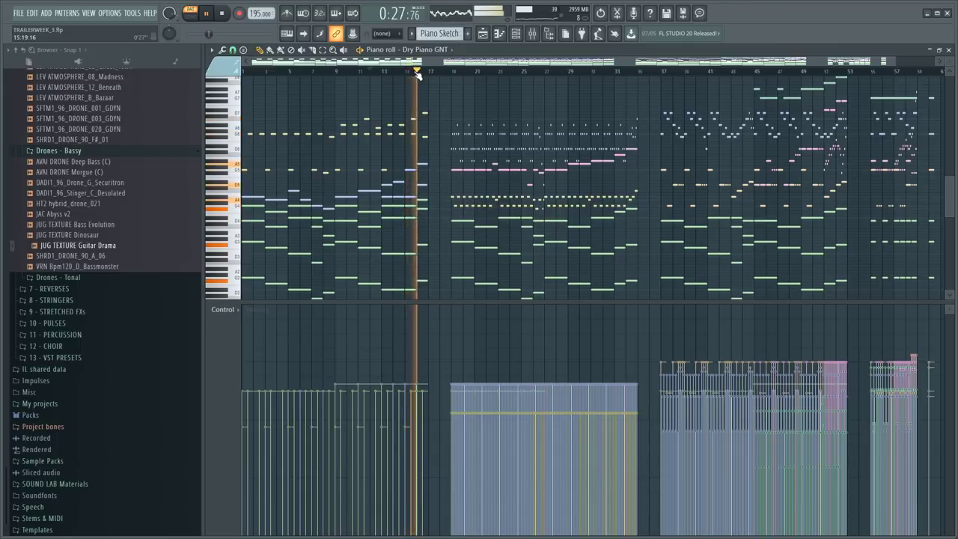
key(space)
- Play the arrangement from about bar 20, open Pattern 1's Echo Piano GNT piano roll and stop playback
key(F5)
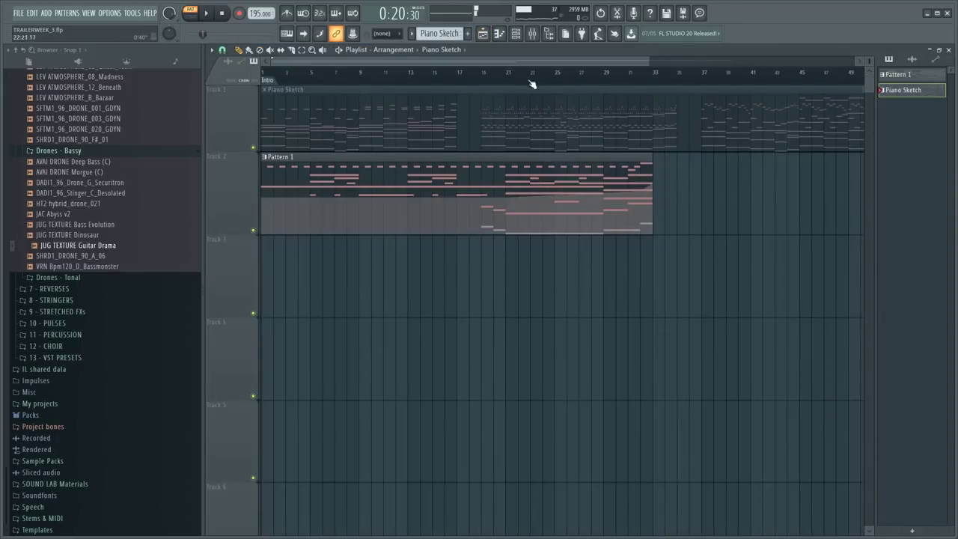
click(494, 78)
key(space)
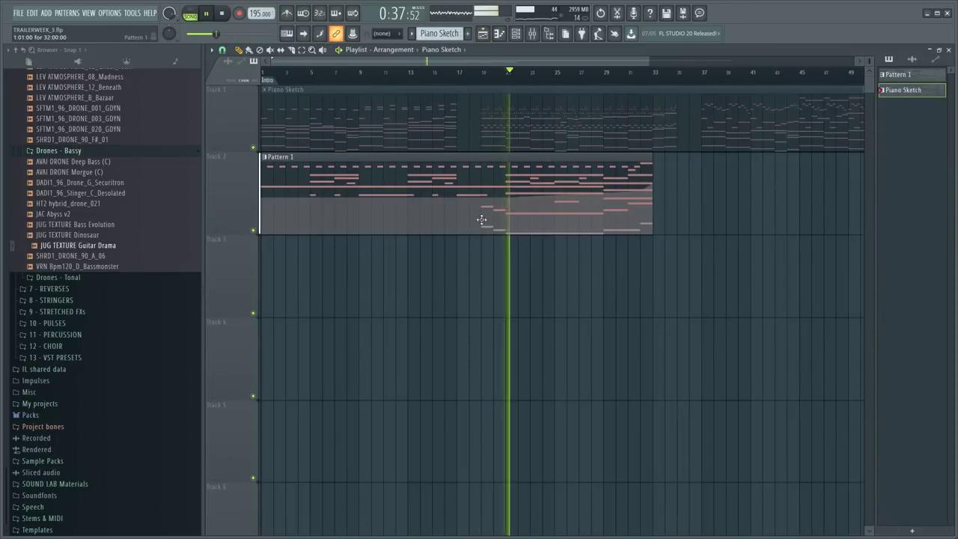
double_click(520, 226)
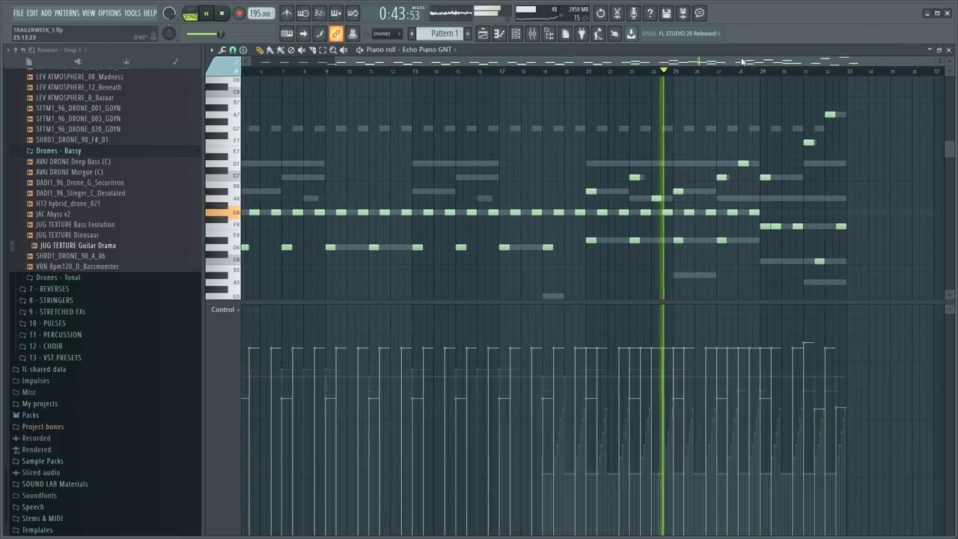
key(space)
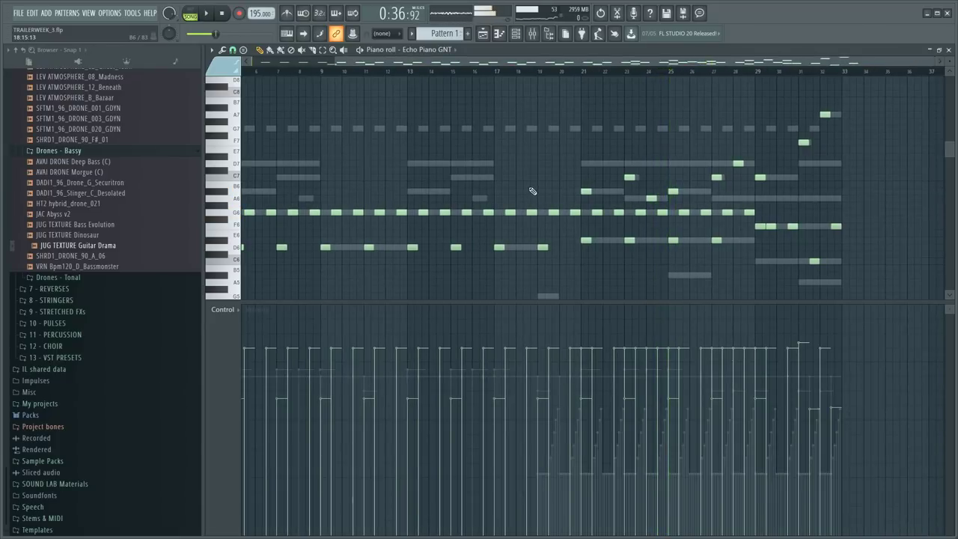
- Open the Cellos JGR piano roll in Pattern 1 and draw a G4 note at the start of bar 19
key(F6)
click(349, 243)
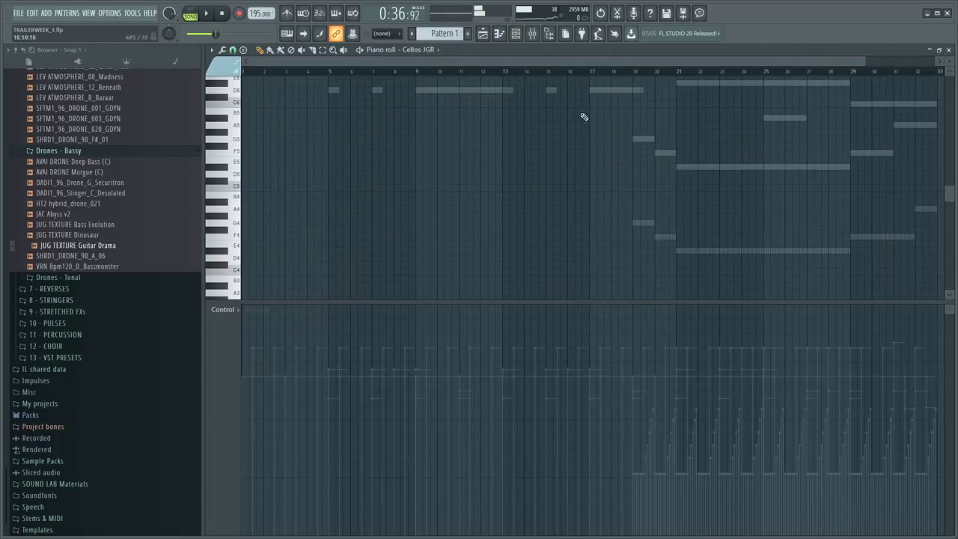
scroll(477, 99, down, 3)
scroll(476, 75, up, 4)
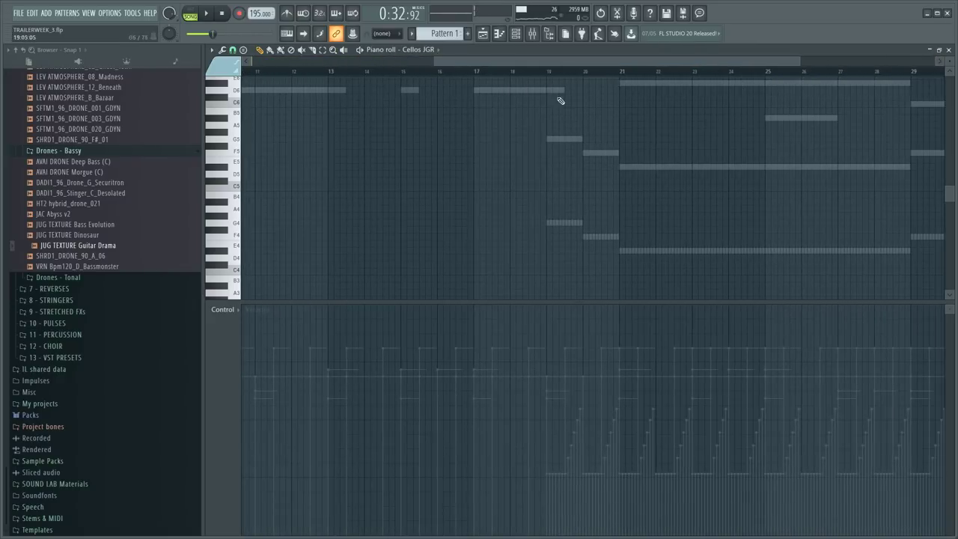
scroll(576, 157, up, 3)
key(space)
key(space)
key(F6)
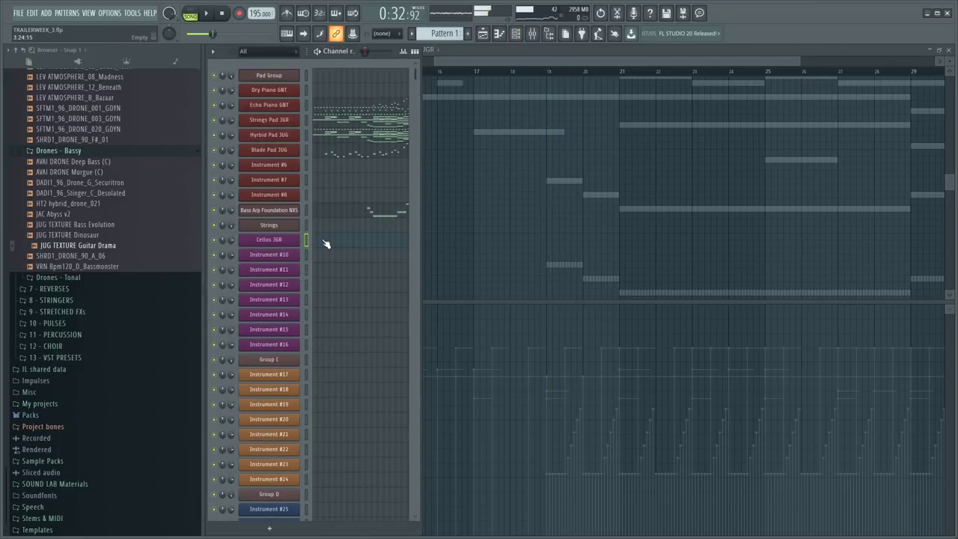
click(326, 243)
drag(660, 174, 633, 225)
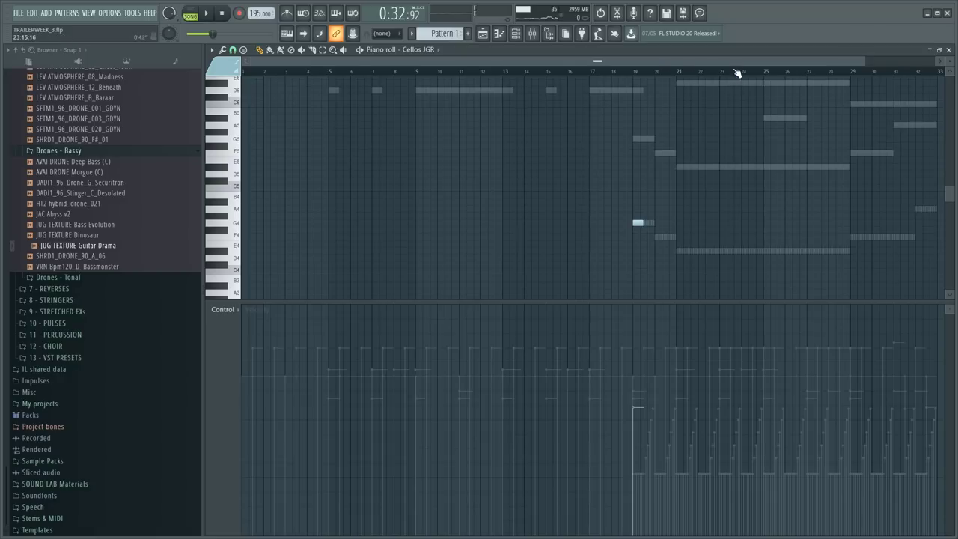
- Cut the G4 note at bar 19 down to a short note and repeat it to form a three-note group
scroll(737, 73, up, 4)
key(ctrl+a)
scroll(483, 279, up, 5)
key(ctrl+d)
scroll(475, 73, up, 4)
key(c)
mouse_move(382, 226)
mouse_down()
mouse_move(368, 223)
mouse_move(391, 239)
mouse_up()
key(Delete)
key(ctrl+b)
key(ctrl+b)
- Give the second and third G4 notes stepwise lower velocities and duplicate the three-note group once
drag(363, 413, 385, 432)
drag(400, 220, 405, 255)
key(Delete)
drag(351, 211, 389, 238)
key(ctrl+b)
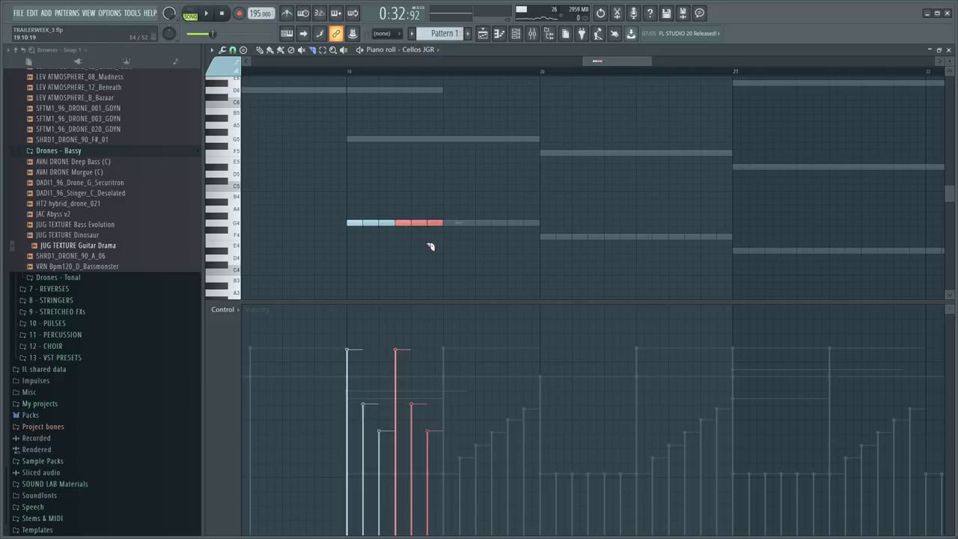
click(370, 188)
- Play the six-note G4 phrase and duplicate its last notes to extend it through bar 19
key(F6)
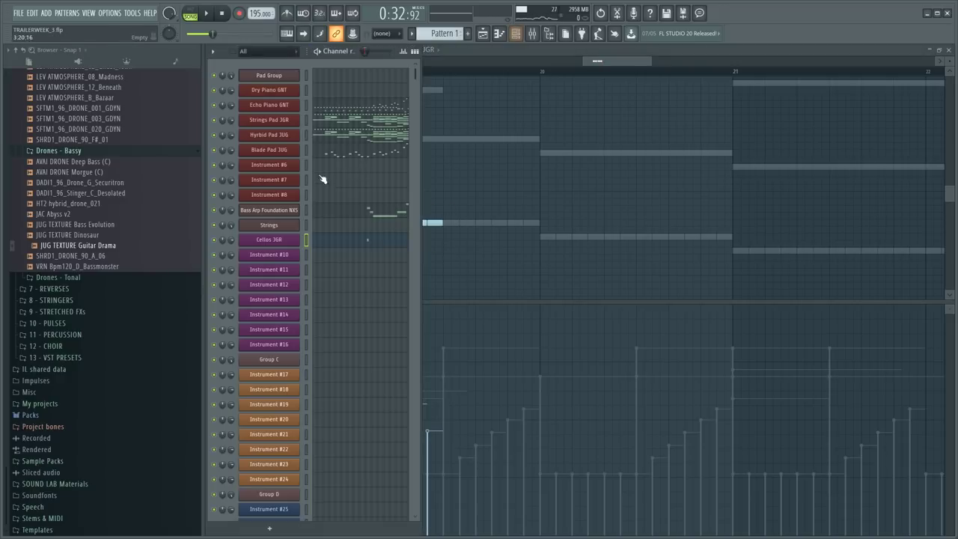
key(F6)
key(space)
key(space)
key(space)
drag(403, 218, 464, 261)
key(ctrl+b)
key(space)
- Remove the surplus G4 note and repeat the strong-weak note pair until bar 19 is filled, playing the result
ctrl+click(481, 223)
key(ctrl+x)
ctrl+click(464, 224)
key(ctrl+b)
key(ctrl+b)
key(ctrl+b)
key(ctrl+b)
key(ctrl+d)
key(space)
drag(332, 199, 633, 296)
key(ctrl+d)
key(space)
key(space)
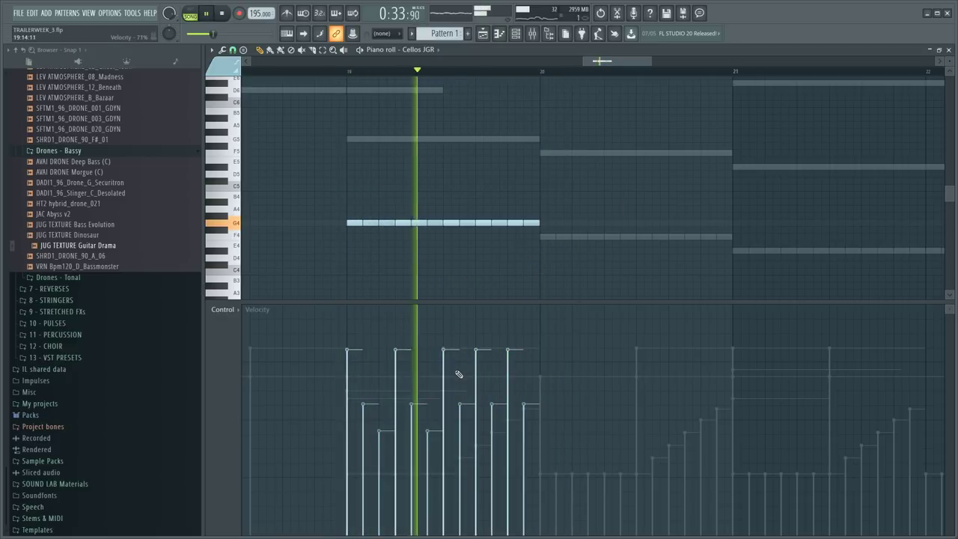
- Raise the velocities of the weak notes in bar 19's last three pairs so they climb gradually, playing the bar to check
click(492, 391)
click(524, 374)
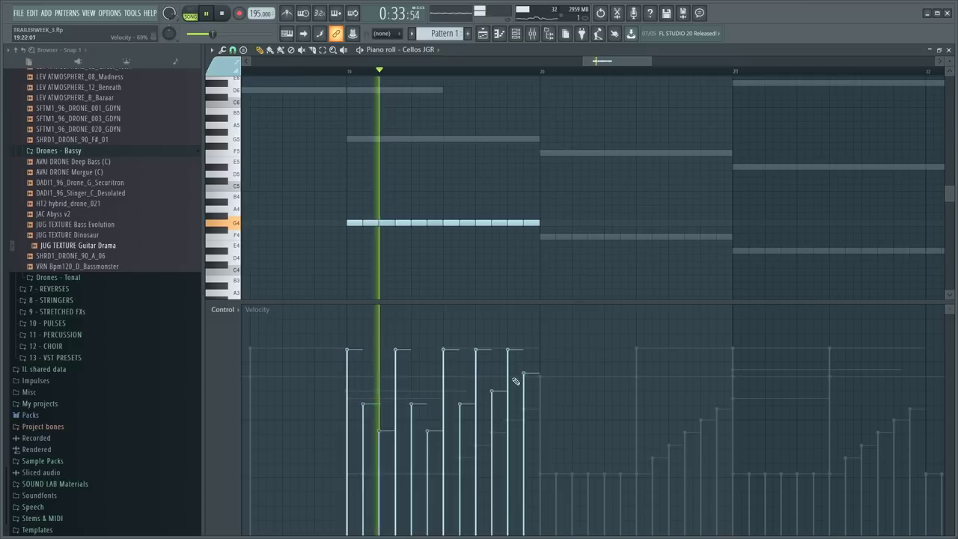
click(525, 366)
click(492, 380)
click(459, 388)
key(space)
key(space)
click(492, 375)
key(space)
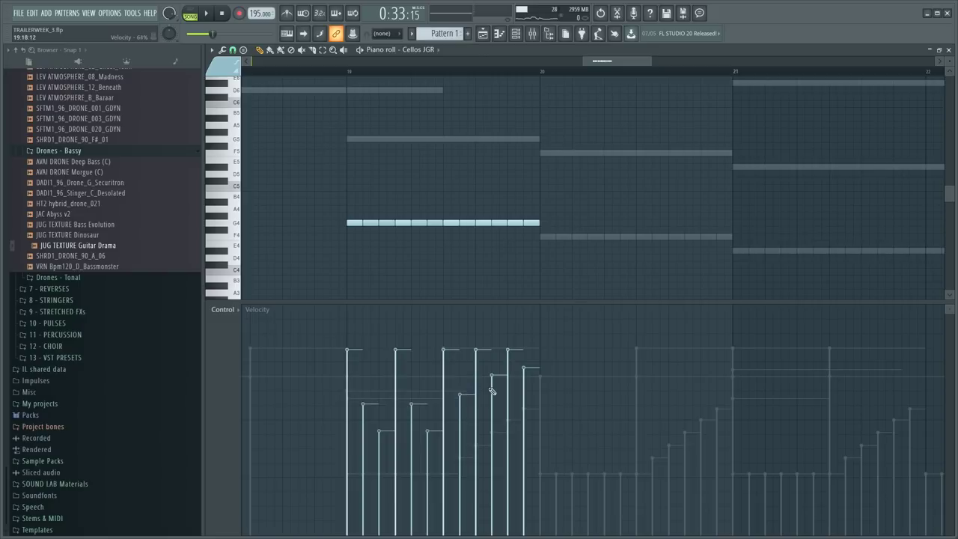
key(space)
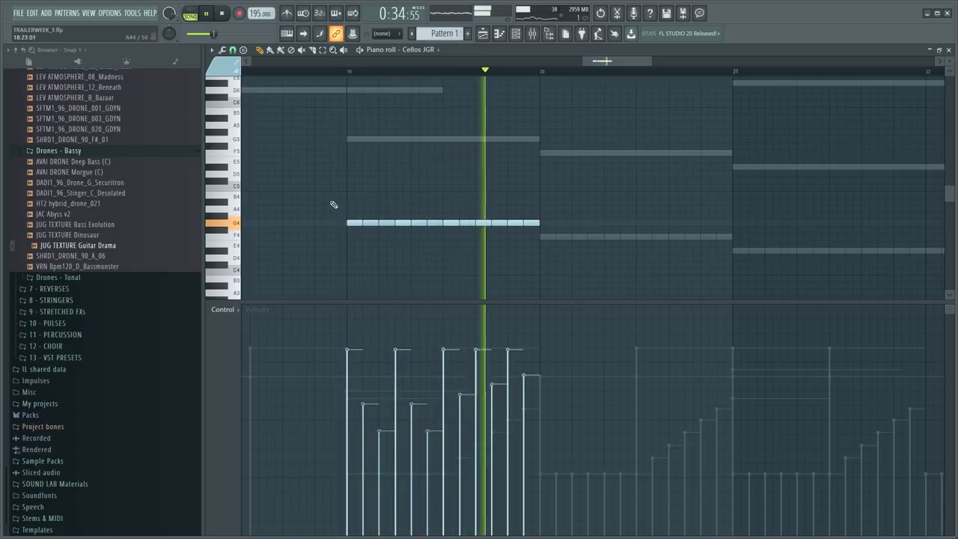
- Duplicate the bar 19 notes into bar 20, transpose the copy down to F4 and play both bars
key(ctrl+b)
key(shift+Down)
key(shift+Down)
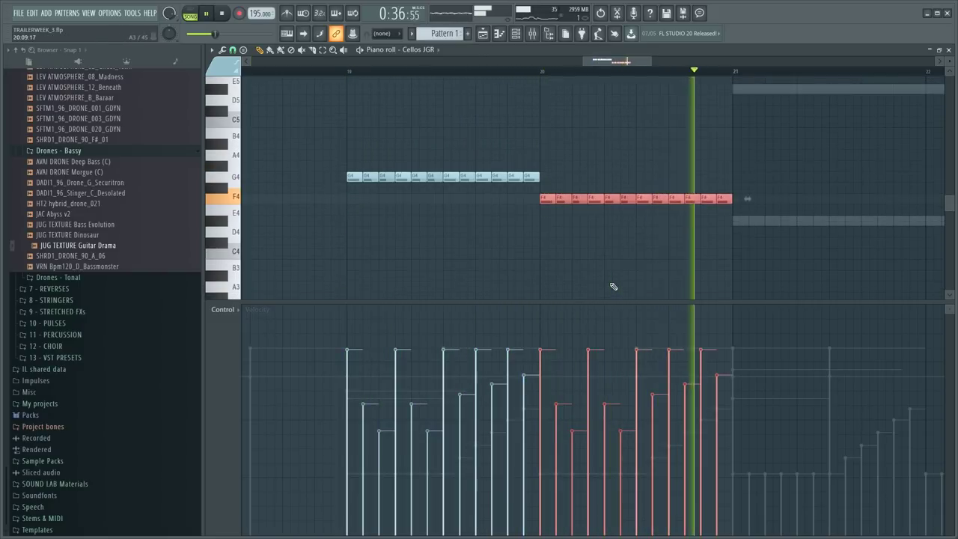
key(space)
key(space)
scroll(630, 62, down, 4)
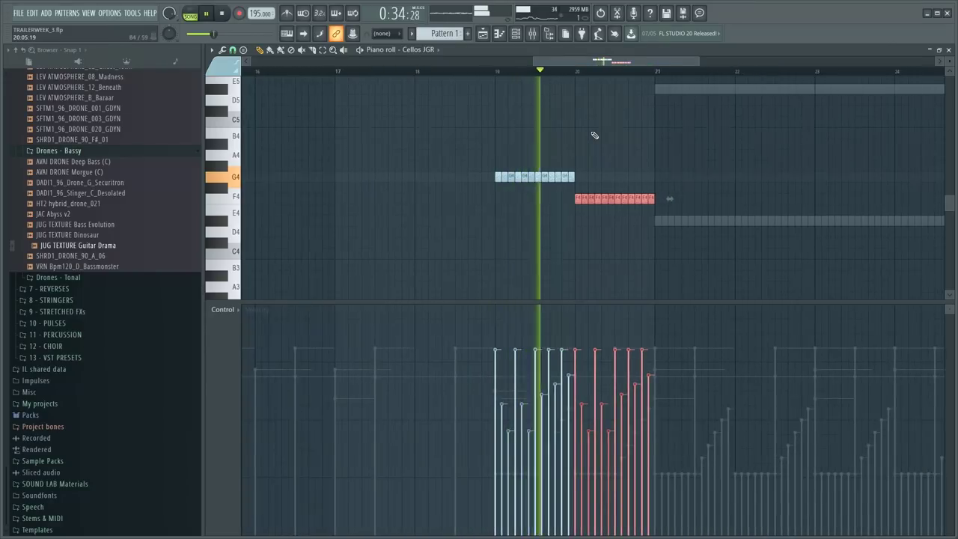
- Transpose the bar 20 notes back up to G4 and duplicate them into bars 21 and 22
key(shift+Up)
key(shift+Up)
key(ctrl+b)
scroll(597, 70, down, 3)
key(ctrl+b)
key(space)
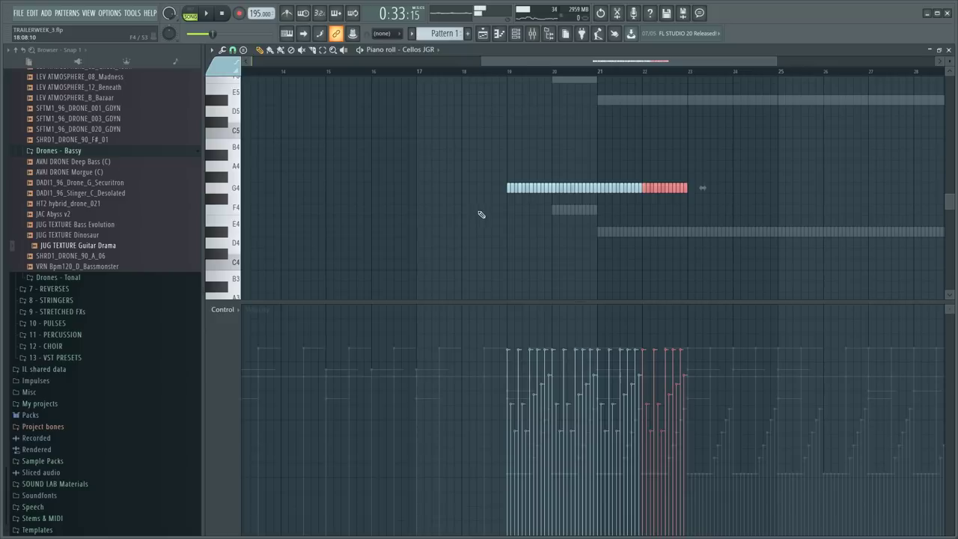
- Delete the cello notes in bars 19 and 20 and play the arrangement
key(F6)
key(F6)
drag(483, 162, 506, 164)
key(Delete)
drag(592, 162, 595, 199)
key(space)
- Listen to the G4 notes in bars 21 and 22 with Bass Arp Foundation NXS, and soloed in pattern mode
key(F6)
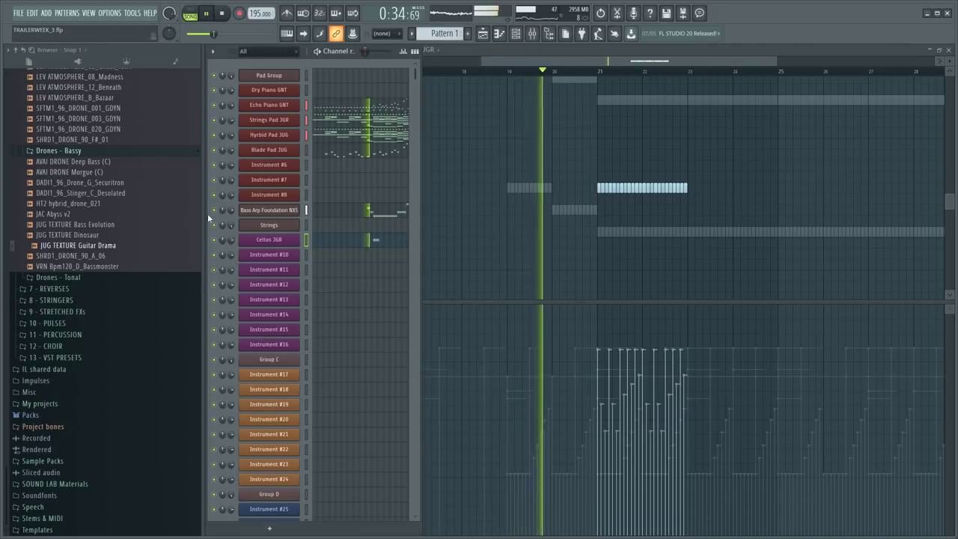
key(F6)
drag(591, 184, 744, 214)
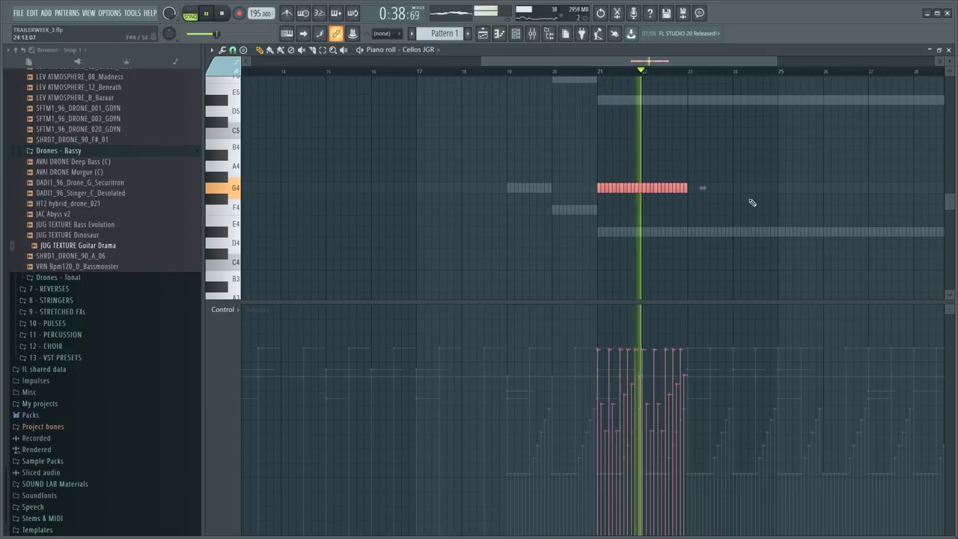
key(F6)
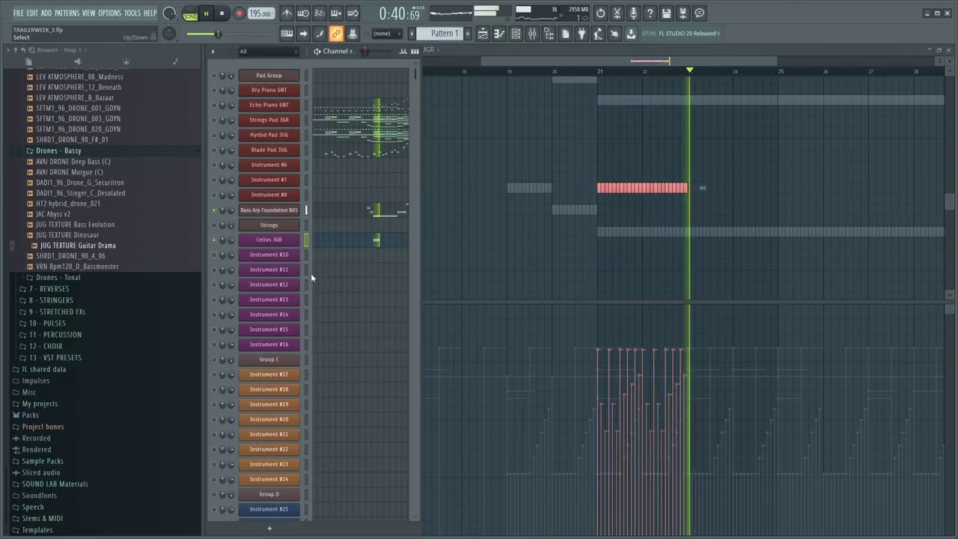
click(561, 170)
key(space)
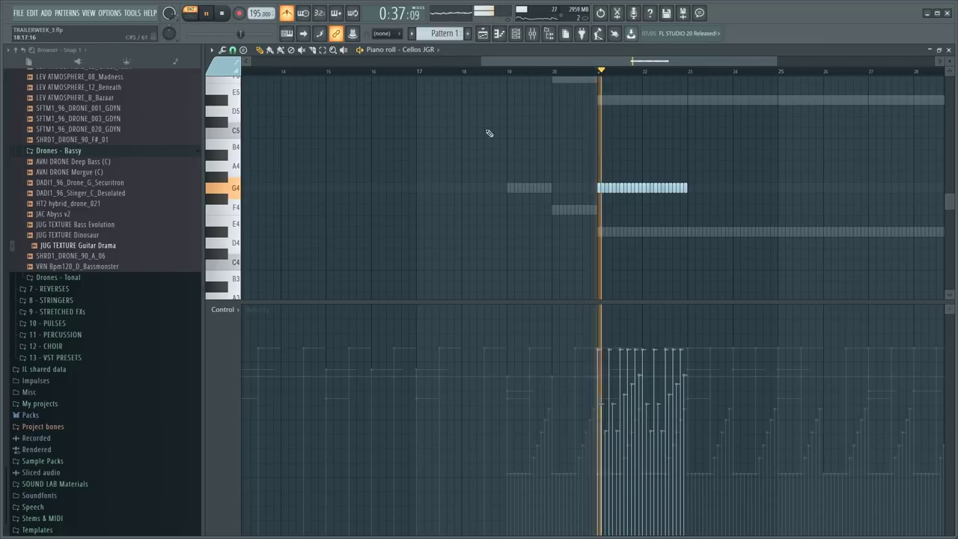
key(F6)
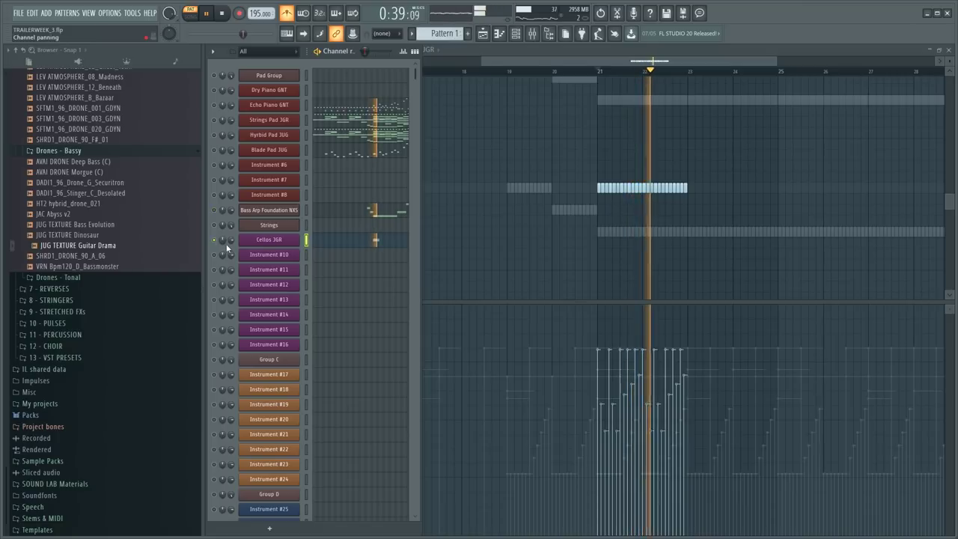
key(F6)
key(space)
- Rename mixer Insert 28 as Cellos, stop playback and look through the neighbouring mixer tracks
key(F6)
key(F9)
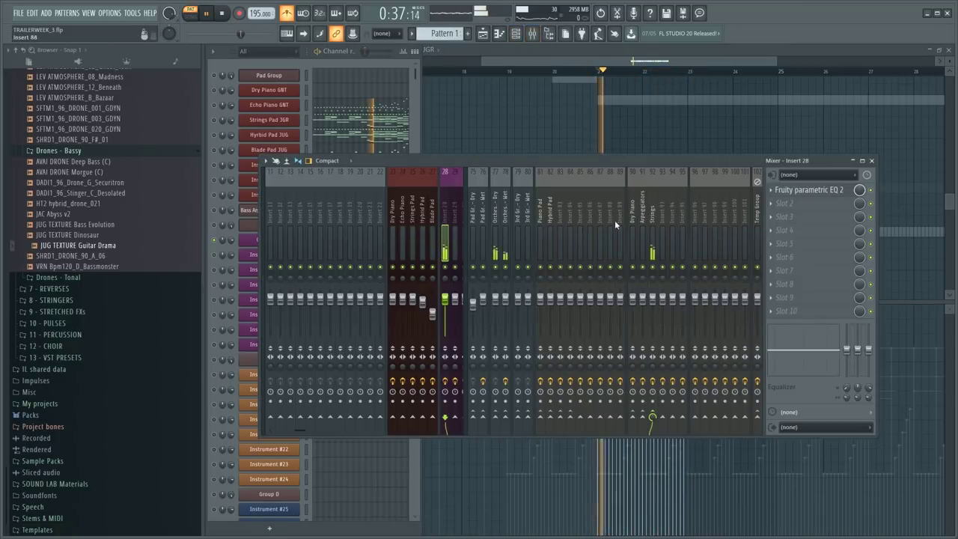
click(649, 213)
click(445, 225)
key(space)
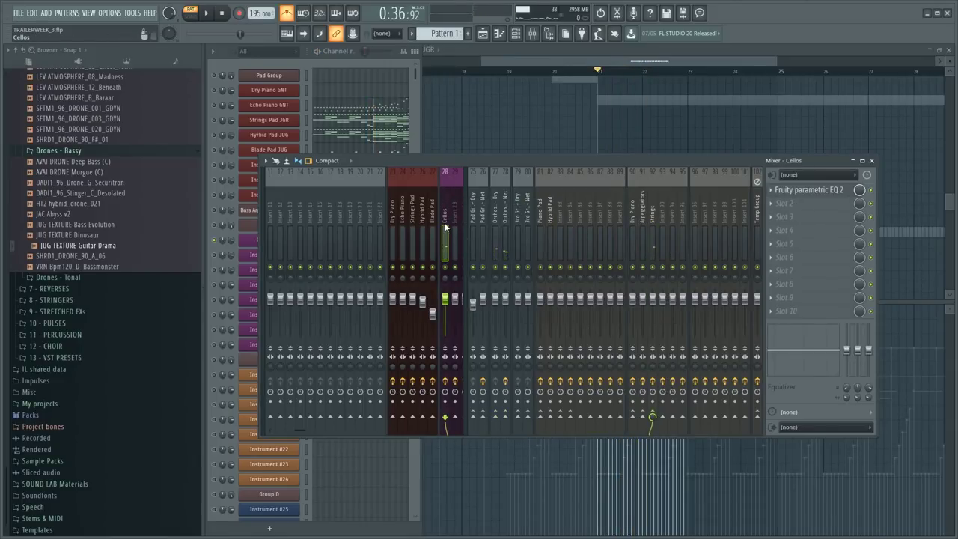
click(461, 219)
click(471, 218)
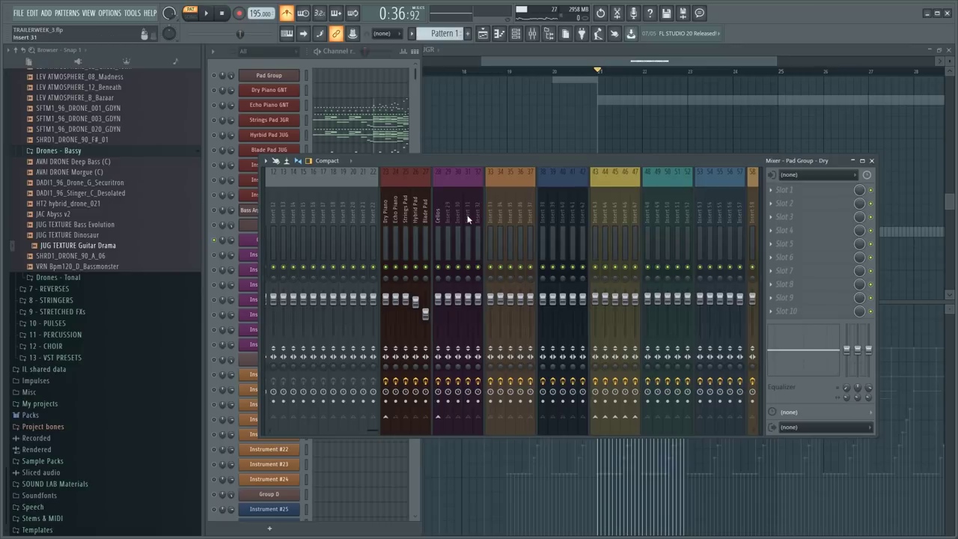
scroll(425, 217, up, 5)
scroll(424, 216, down, 5)
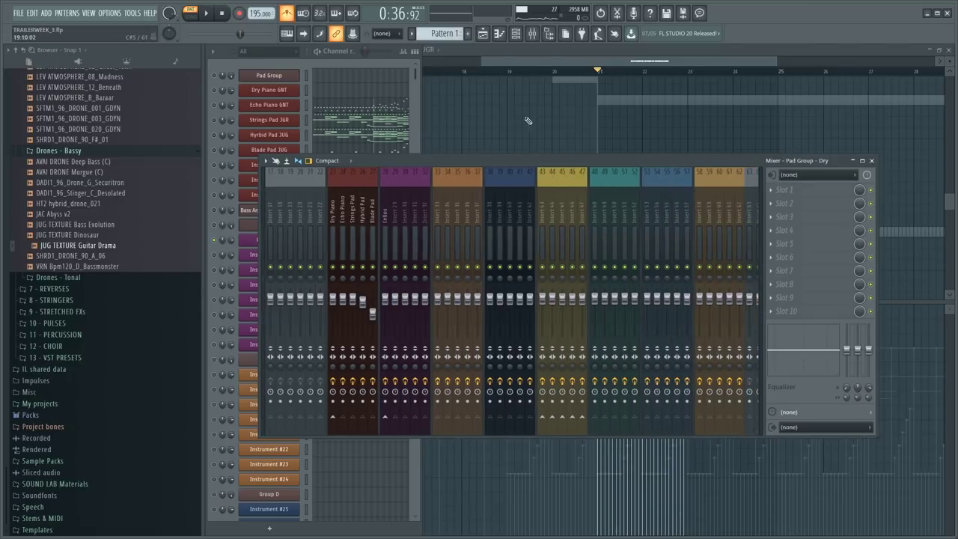
- Close the mixer and play the cello phrase from bar 21 together with all the other channels
click(518, 127)
scroll(705, 74, up, 1)
key(F6)
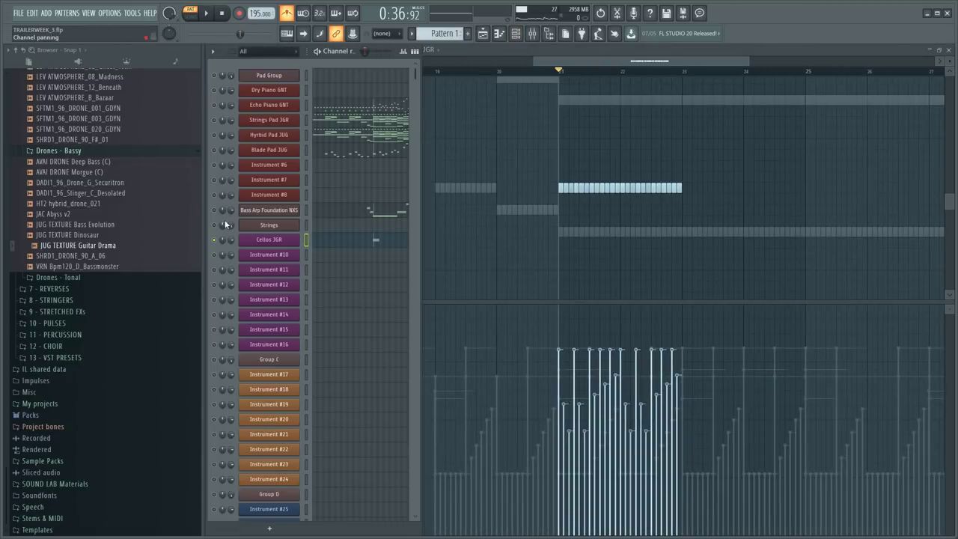
key(space)
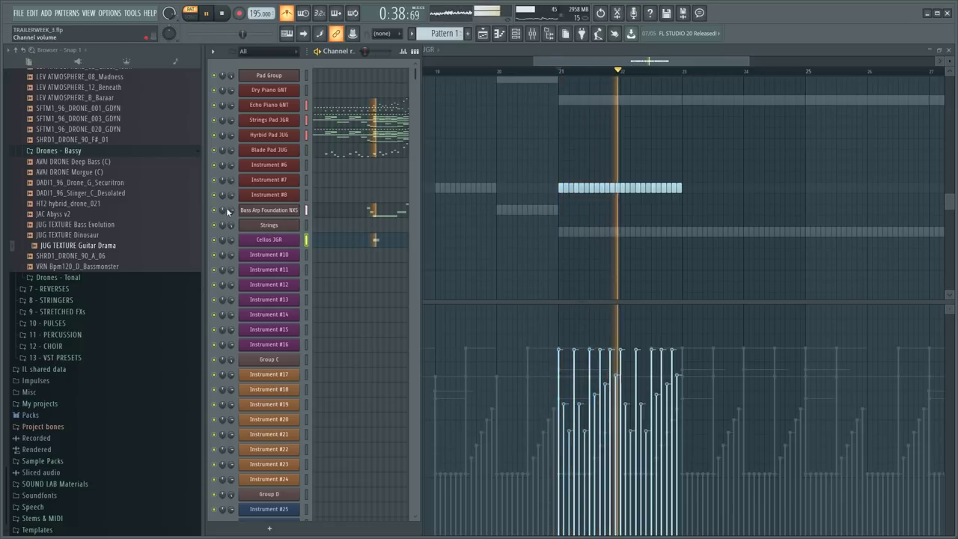
- Shorten all the G4 cello notes in bars 21 and 22 to leave gaps between them, and play the phrase
key(F6)
key(ctrl+a)
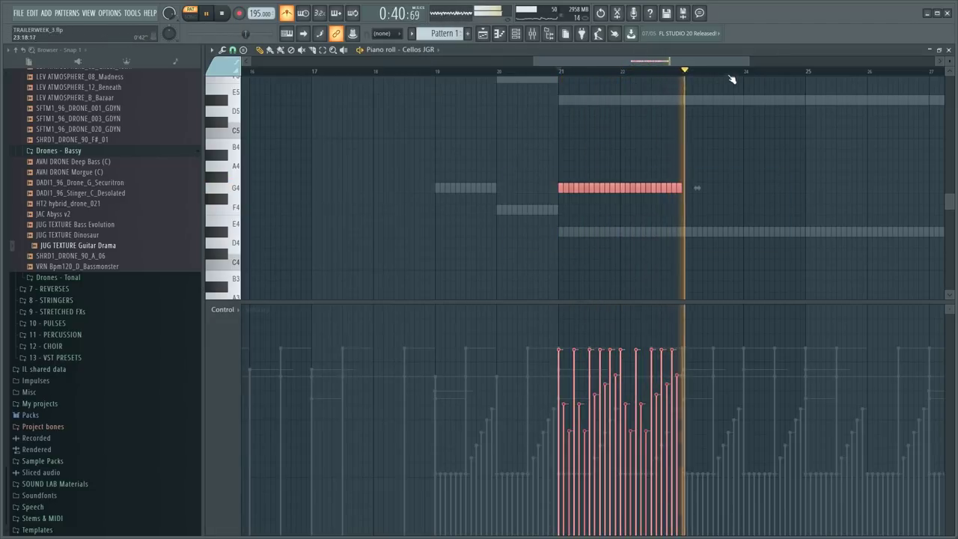
key(space)
scroll(725, 78, up, 4)
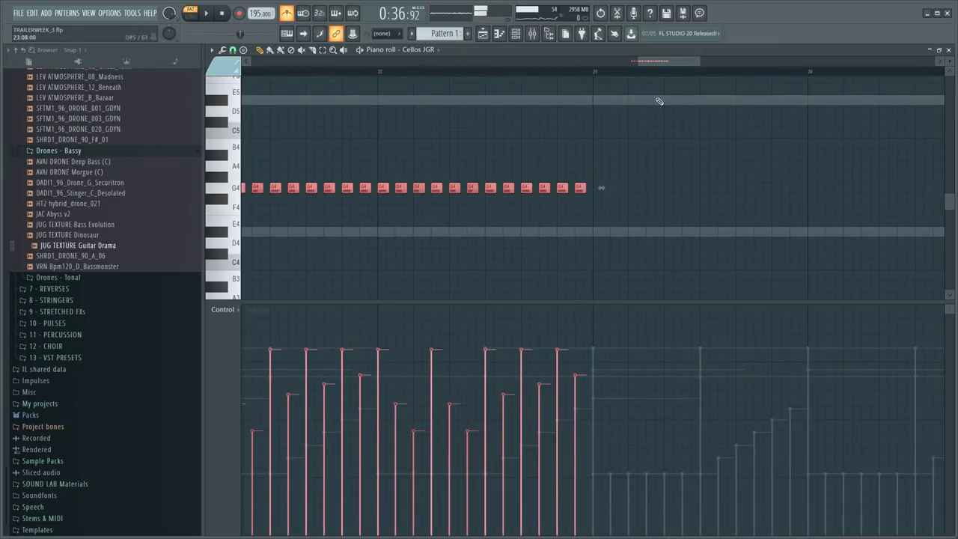
key(space)
key(F6)
key(space)
- Load 02. Wolfenstein Strings (Low) Multi from the Metropolis Ark 1 library into the Strings Kontakt instance
click(269, 225)
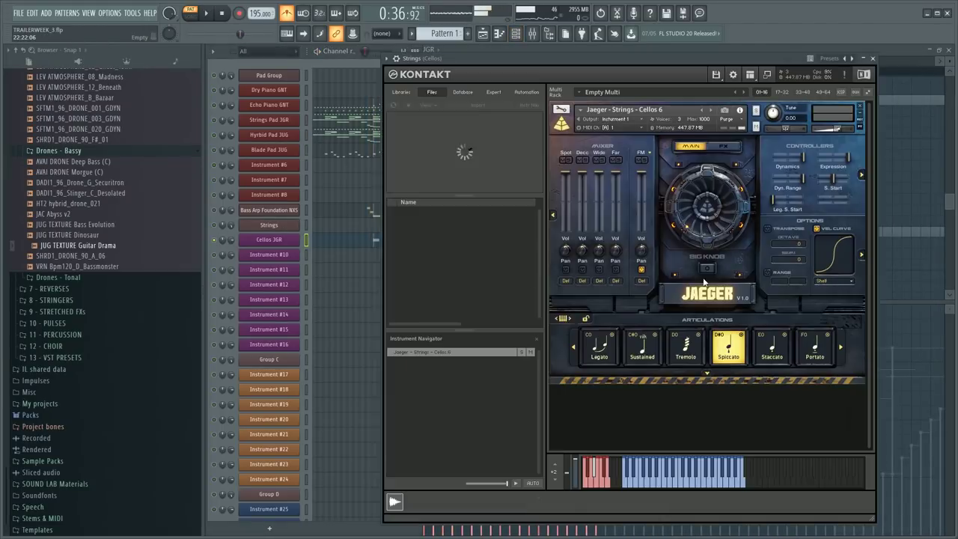
click(565, 131)
scroll(432, 288, down, 2)
double_click(432, 294)
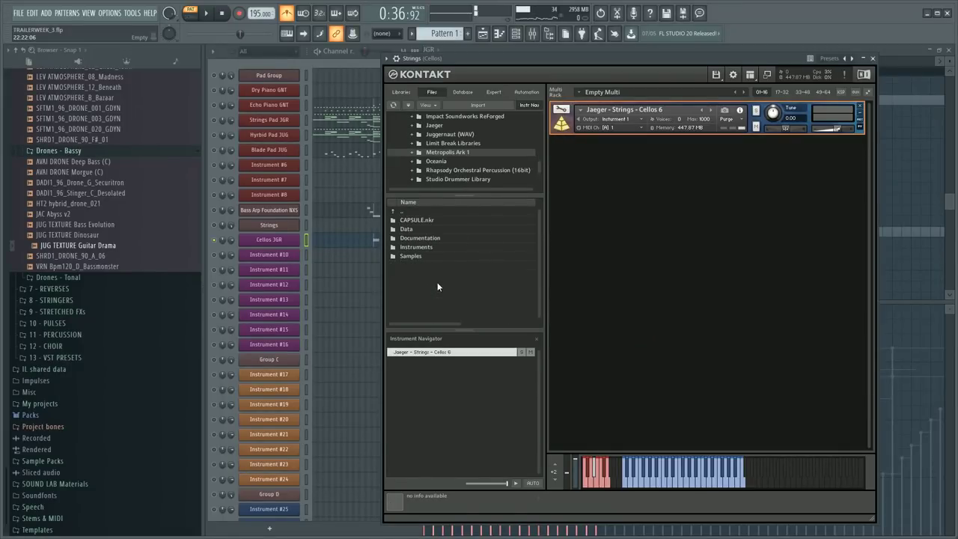
click(401, 91)
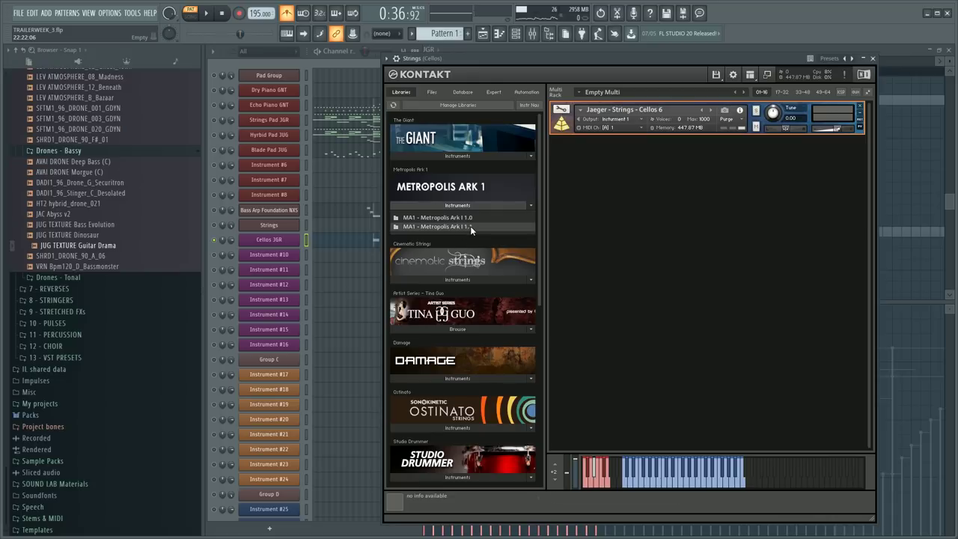
click(470, 226)
click(469, 228)
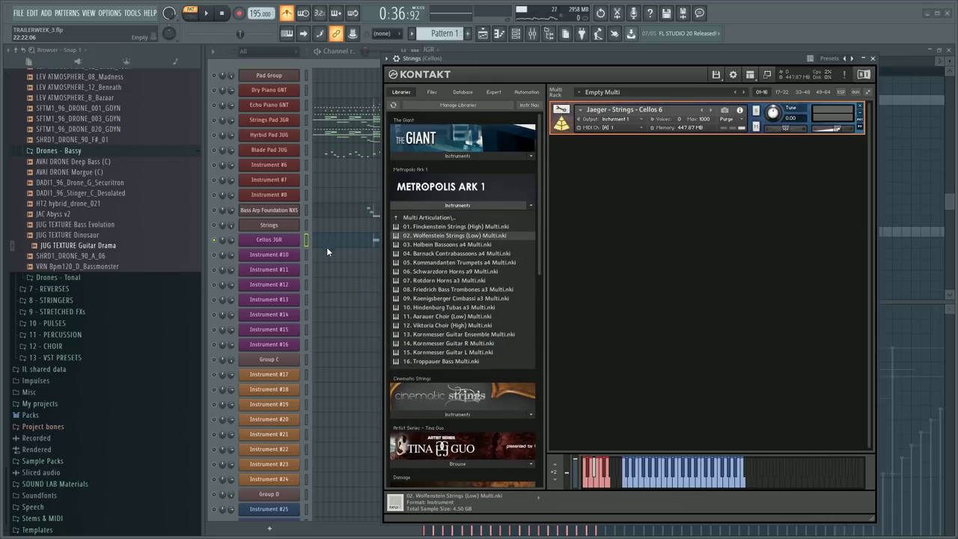
- Copy the Cellos JGR notes to the Instrument #10 channel and assign all the cello notes to note colour 4 (Spicc)
click(307, 241)
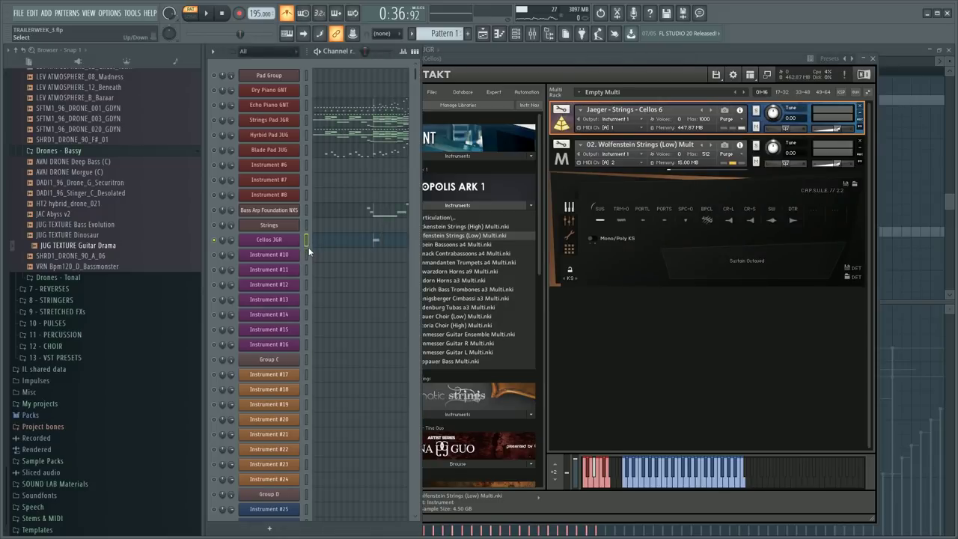
click(306, 254)
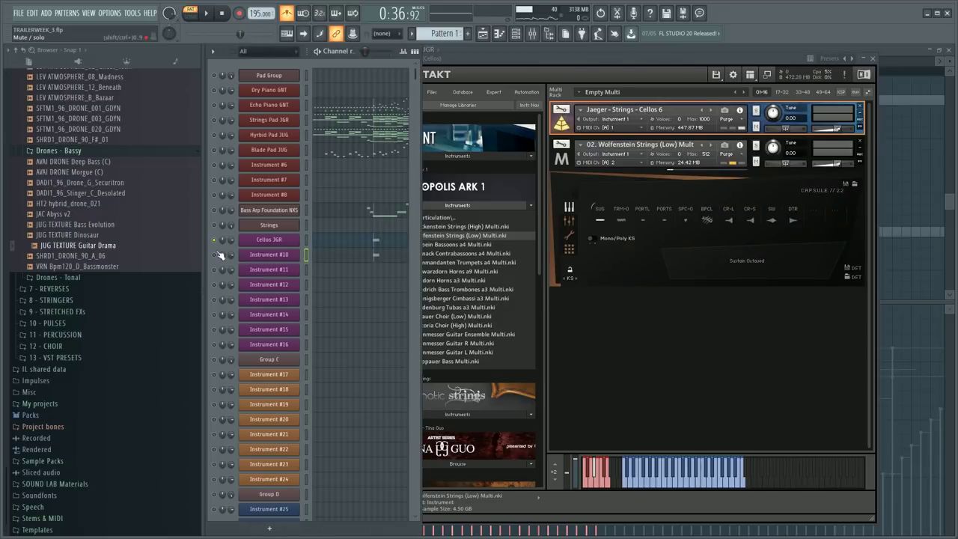
click(376, 240)
click(376, 239)
key(ctrl+a)
click(236, 70)
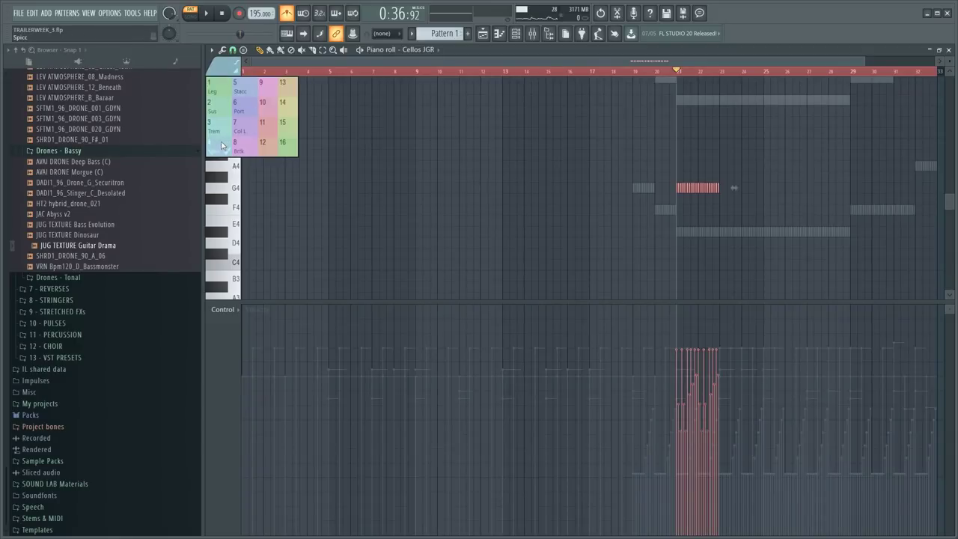
click(223, 144)
- Set Wolfenstein Strings (Low) to the Spiccato Octaved articulation in the Strings Kontakt instance and play the pattern
key(F6)
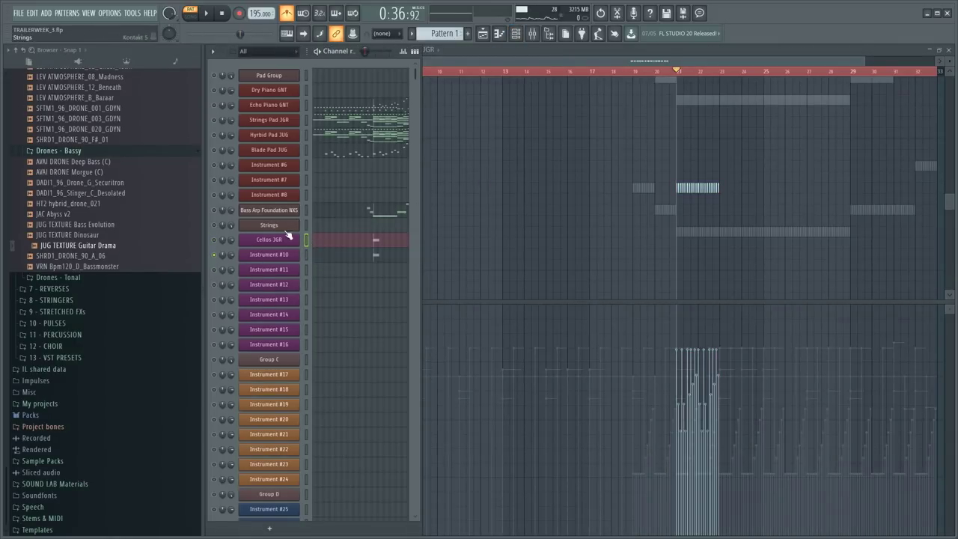
click(284, 228)
click(685, 222)
key(space)
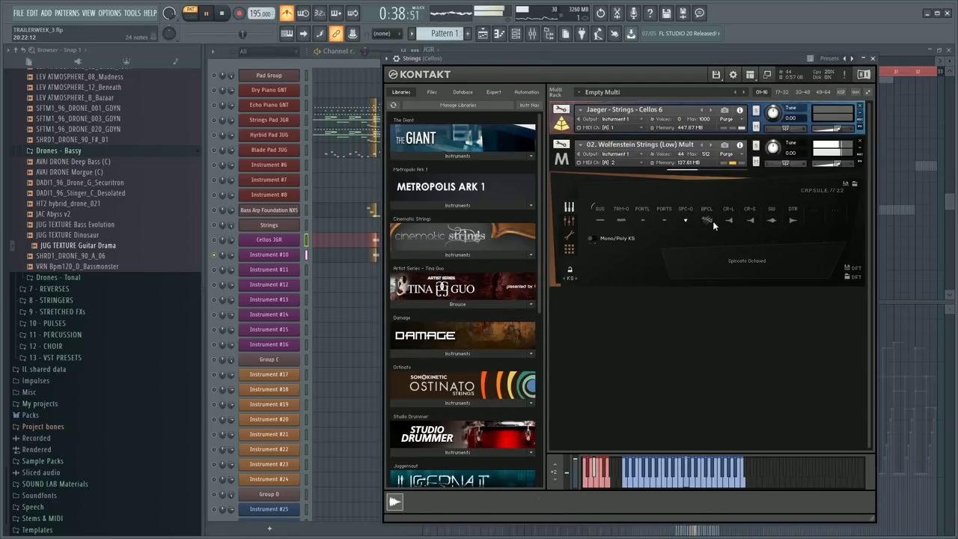
- Transpose all the Instrument #10 notes in bars 21 and 22 down one octave to G3
click(218, 240)
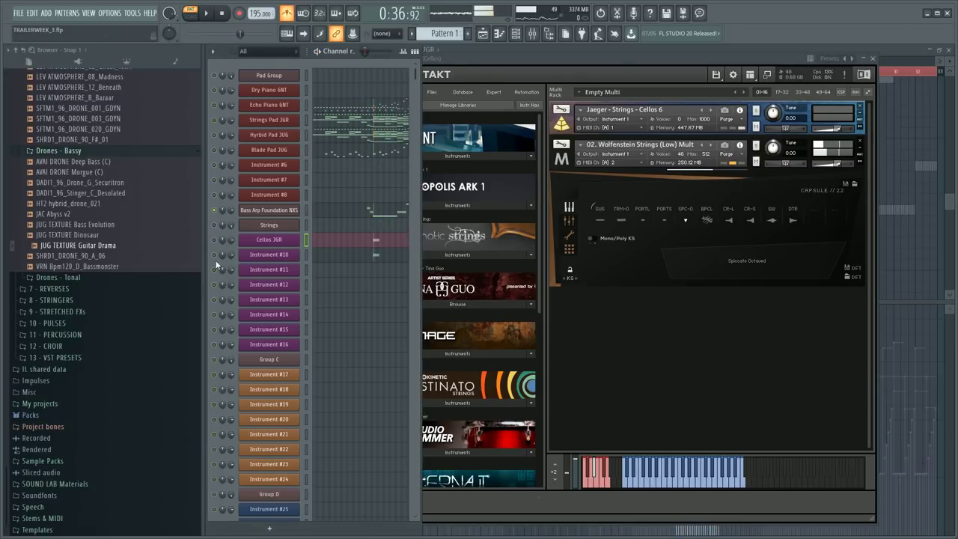
click(277, 258)
drag(671, 187, 747, 205)
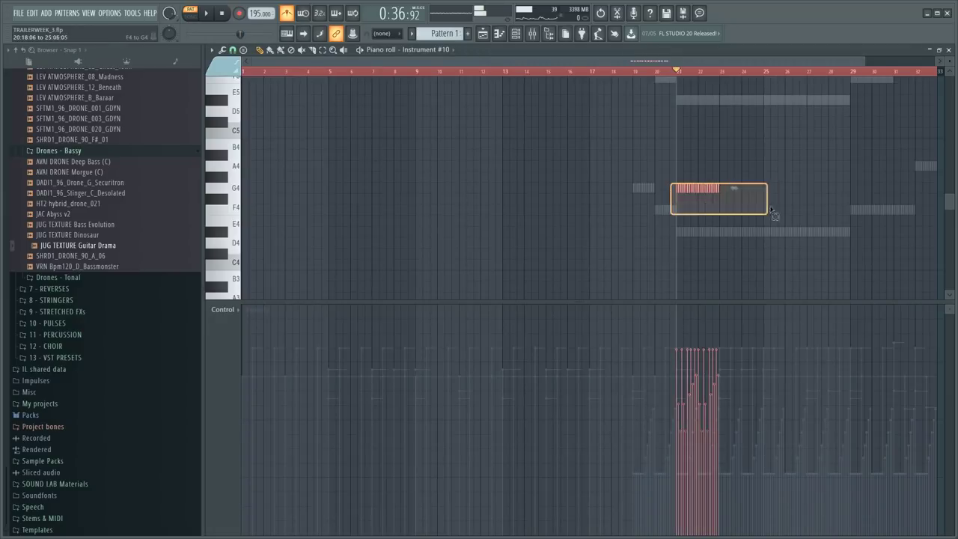
key(ctrl+Down)
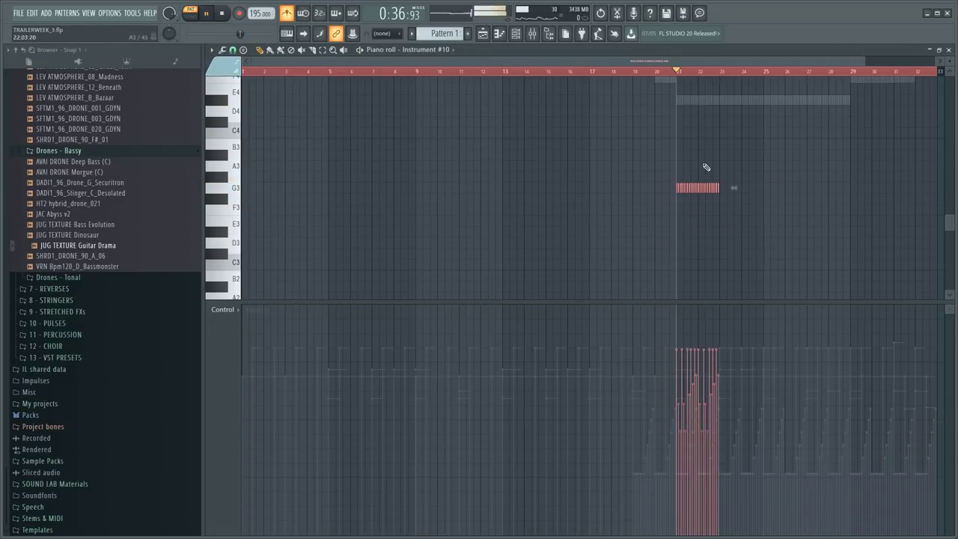
- Lower the velocities of all the Instrument #10 notes together while playing the pattern
ctrl+click(787, 73)
scroll(787, 73, up, 5)
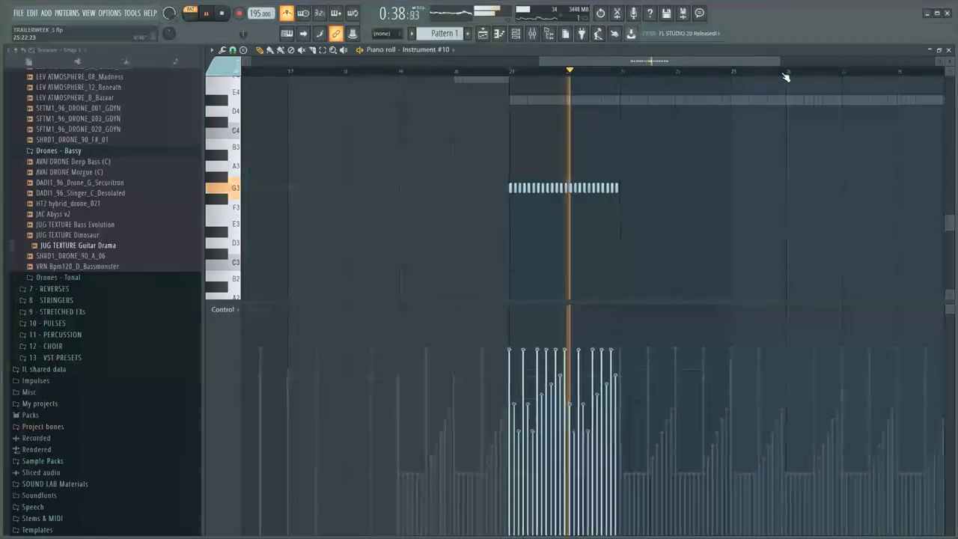
key(space)
key(ctrl+a)
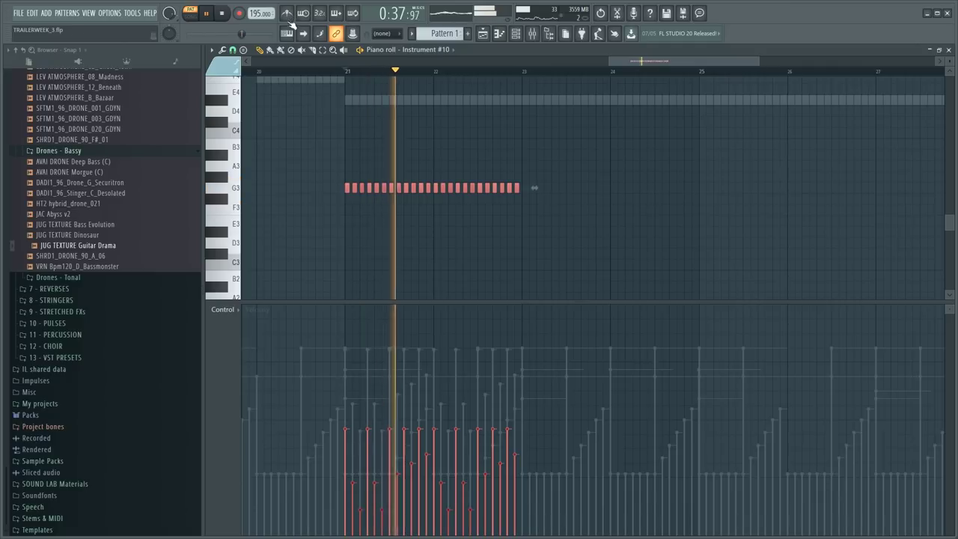
scroll(323, 177, up, 3)
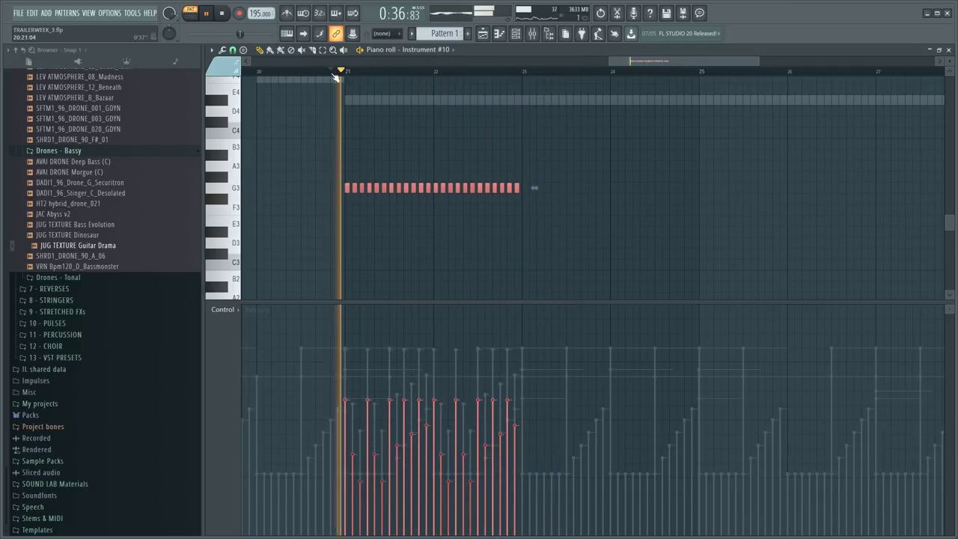
- Delete all the notes from the Instrument #10 channel and open the Cellos JGR notes for editing
key(F6)
key(space)
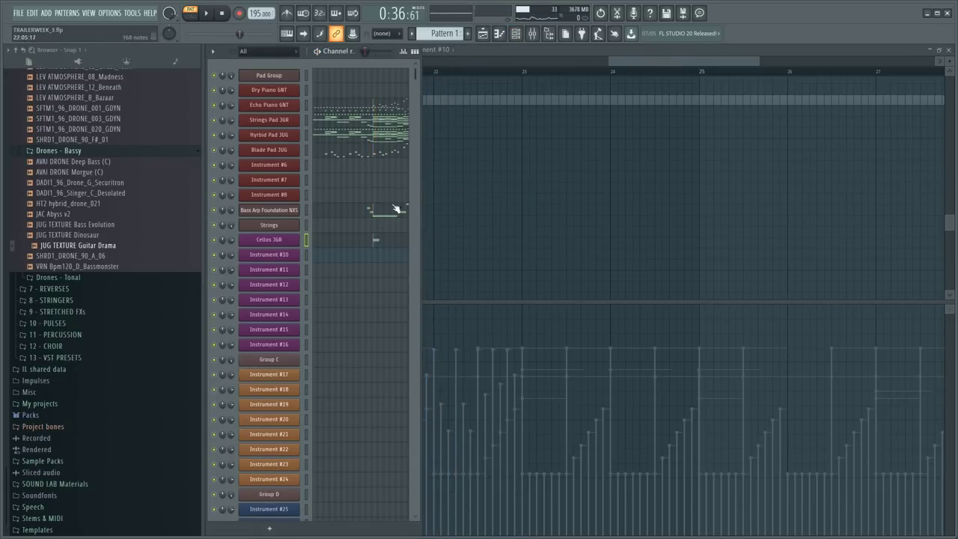
click(391, 244)
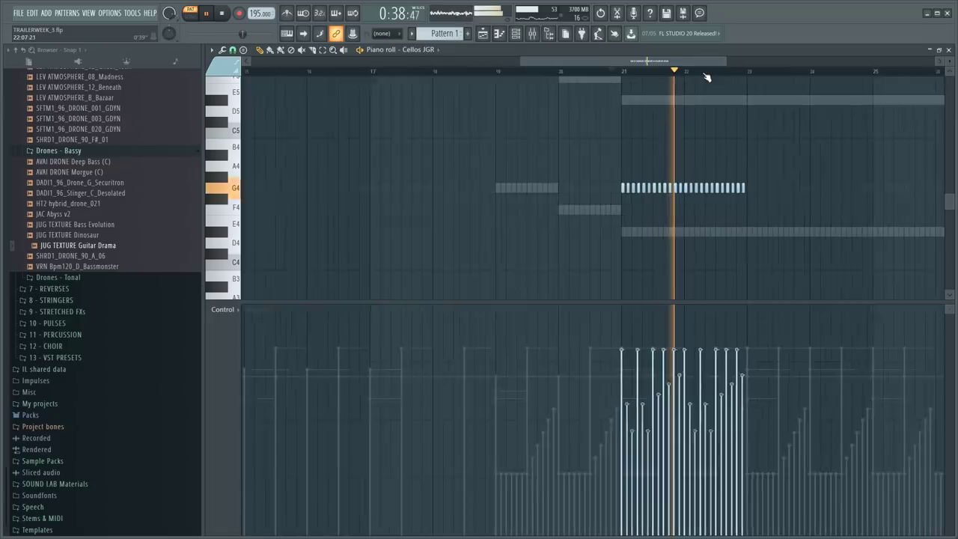
- Shift all the G4 cello notes in bars 21 and 22 slightly earlier, so the first starts just ahead of bar 21
key(space)
key(ctrl+a)
scroll(540, 72, up, 3)
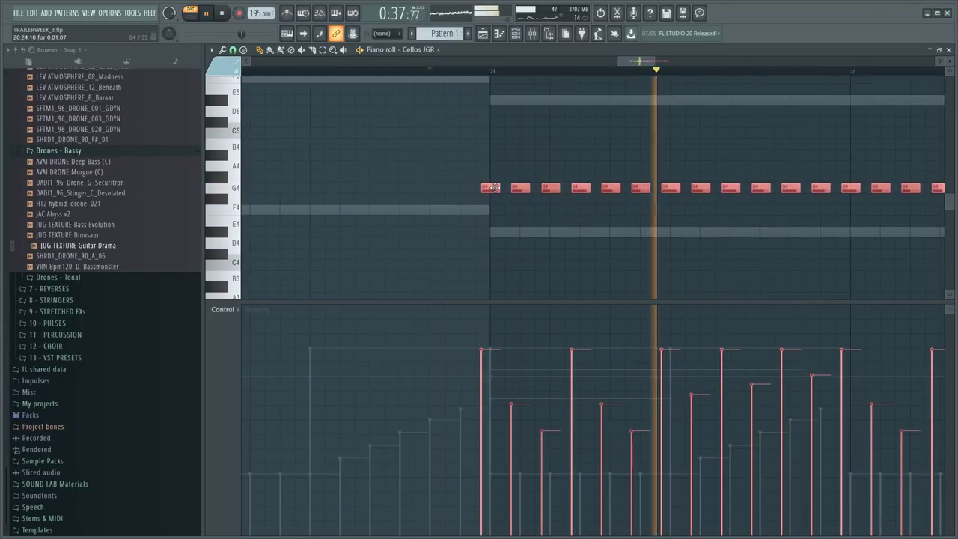
key(F6)
ctrl+click(461, 154)
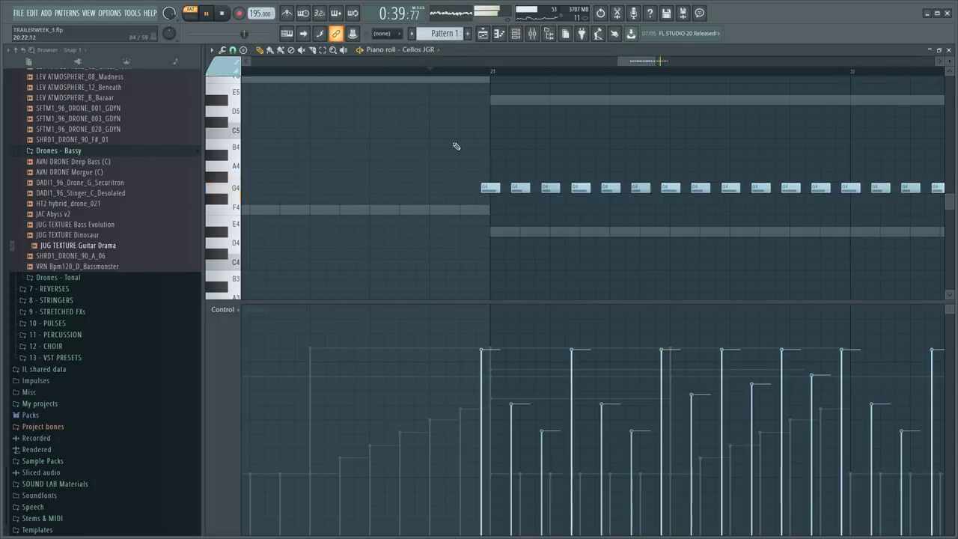
- Raise the velocities of all the G4 cello notes in bars 21 and 22 together
scroll(684, 72, down, 4)
mouse_move(481, 128)
mouse_down()
mouse_move(956, 254)
mouse_move(791, 208)
mouse_up()
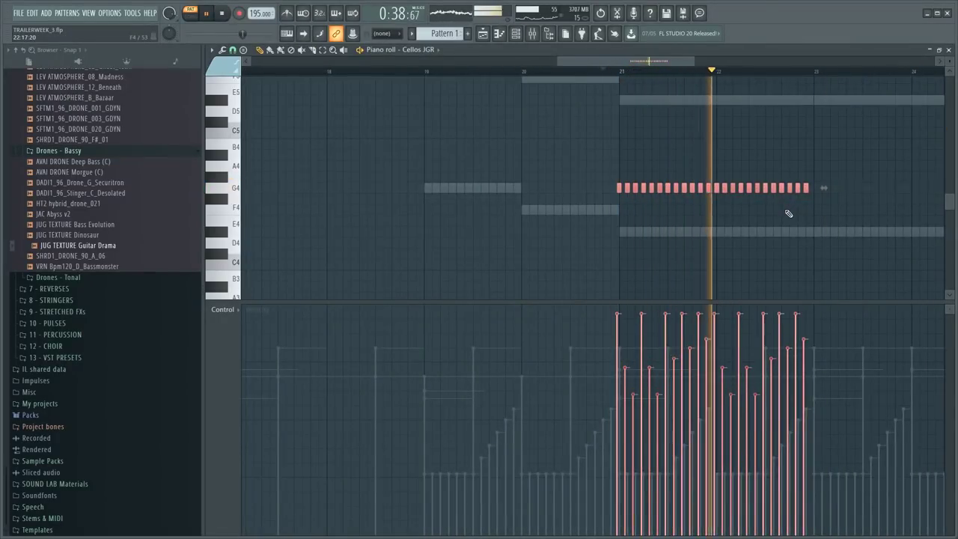
key(F6)
- Solo the Cellos JGR channel together with Bass Arp Foundation NXS and play the cello phrase from bar 21
key(space)
right_click(214, 240)
key(space)
click(214, 210)
ctrl+click(555, 172)
drag(554, 172, 903, 259)
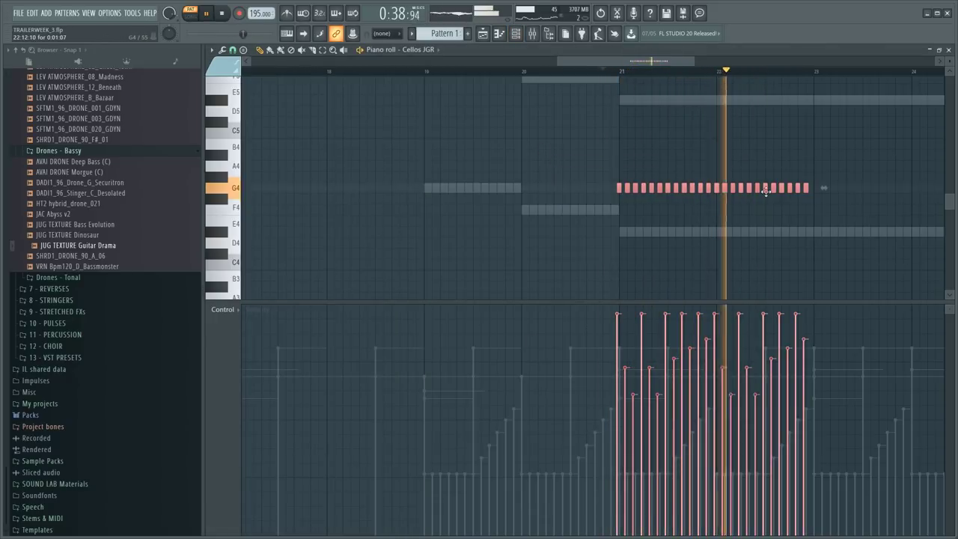
scroll(836, 80, up, 4)
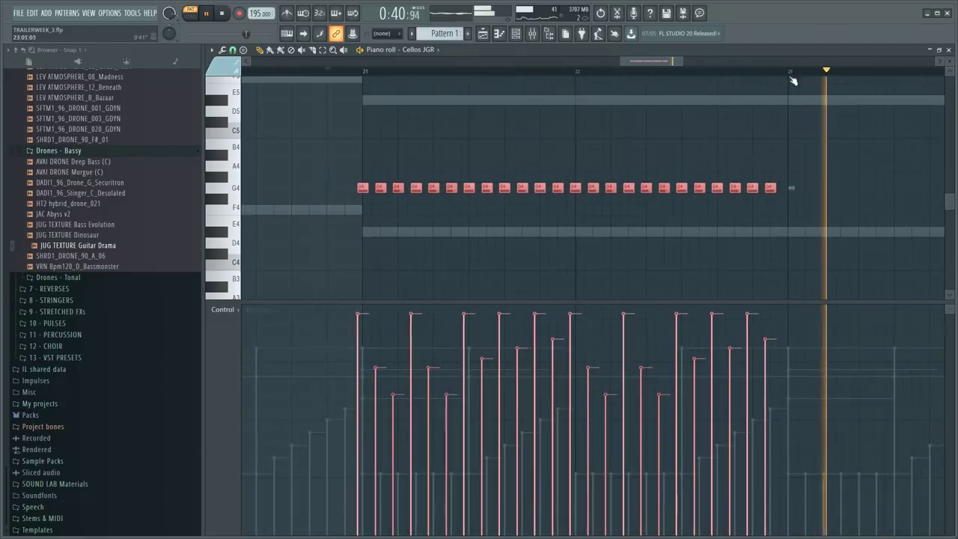
key(space)
key(space)
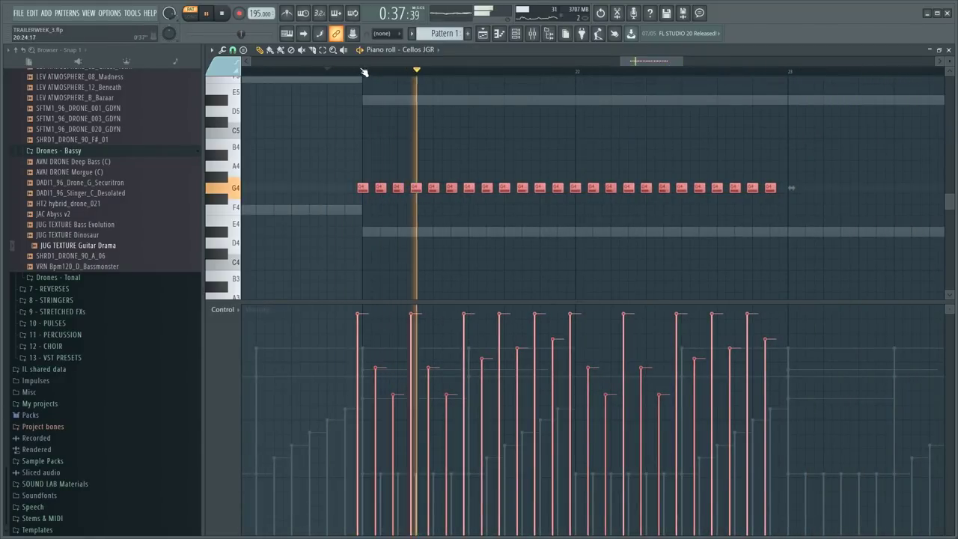
- Nudge all the G4 cello notes in bars 21 and 22 further ahead of the beat and play the phrase
scroll(355, 188, up, 4)
key(space)
drag(352, 187, 341, 187)
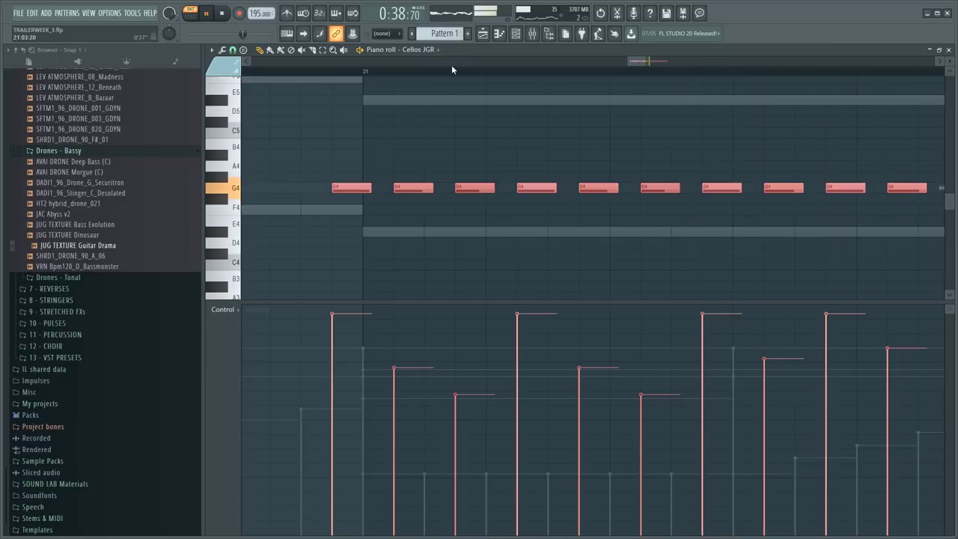
scroll(452, 69, down, 5)
key(space)
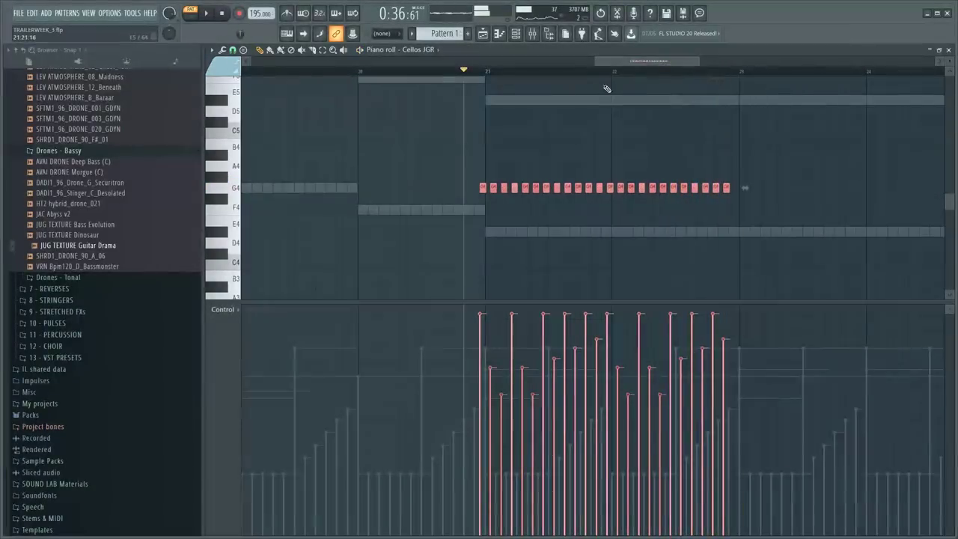
key(F9)
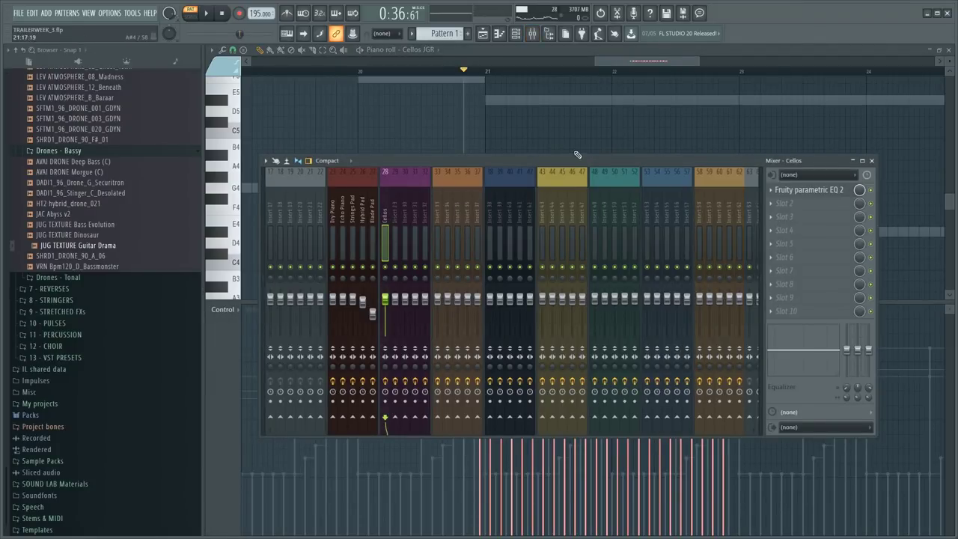
key(F9)
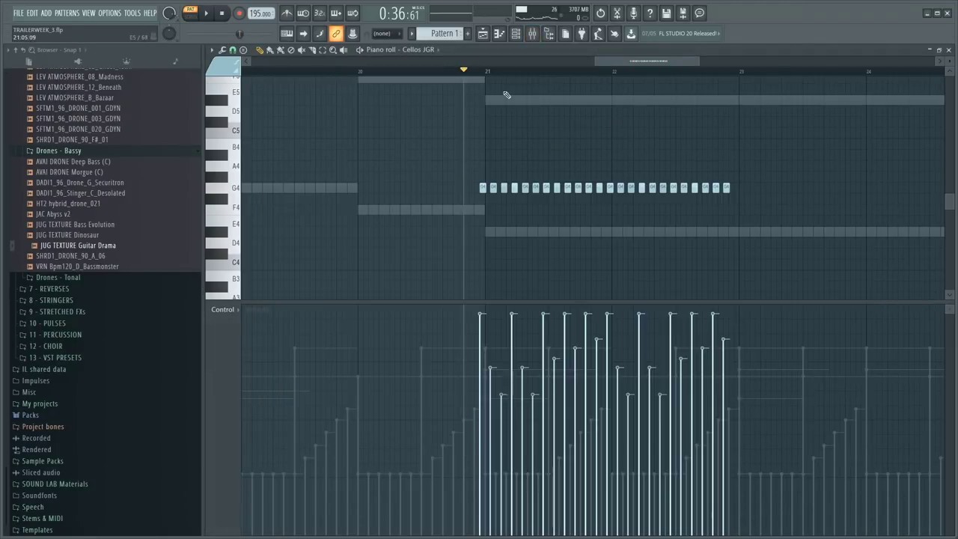
- Duplicate the two-bar G4 cello phrase into bars 23 and 24 and play it from bar 21
scroll(587, 77, up, 3)
drag(391, 81, 863, 139)
key(ctrl+b)
key(space)
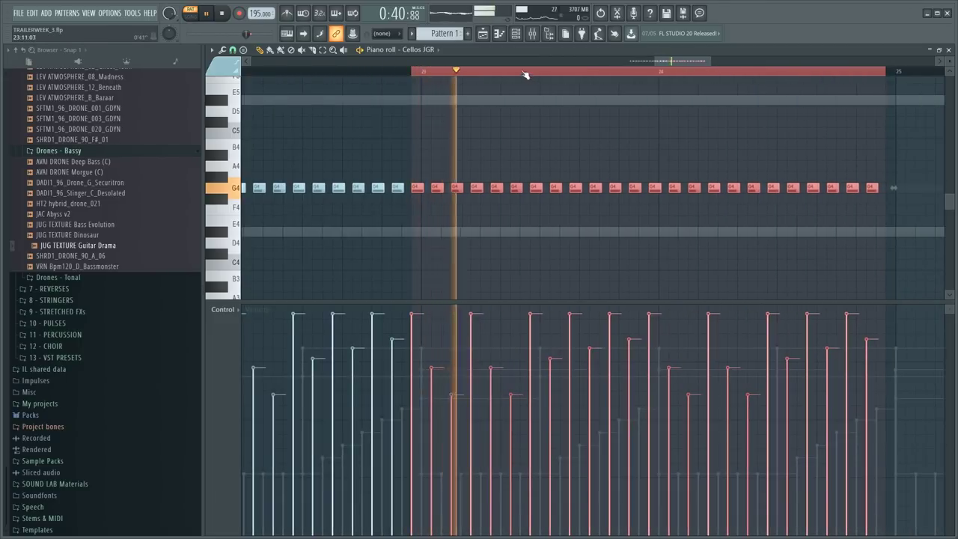
key(ctrl+d)
scroll(376, 75, down, 4)
click(375, 72)
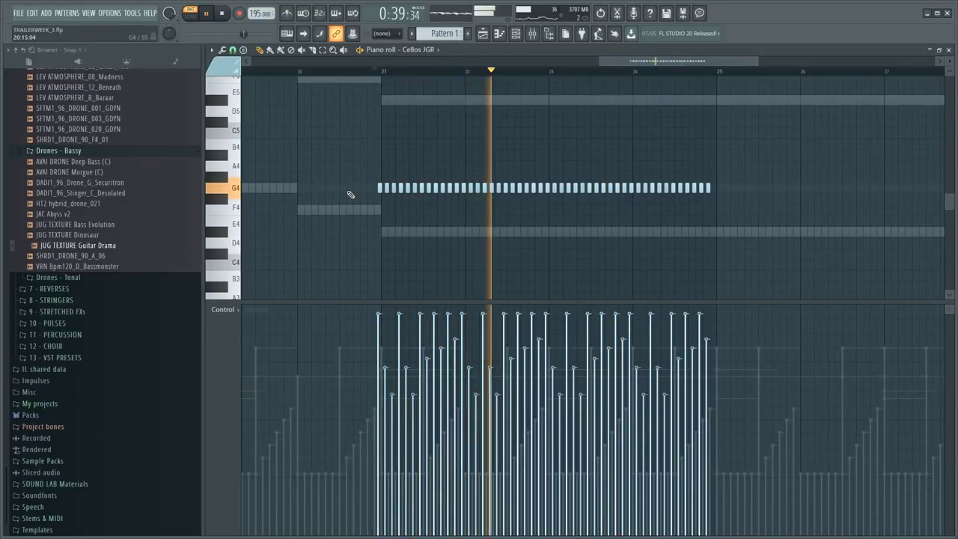
key(space)
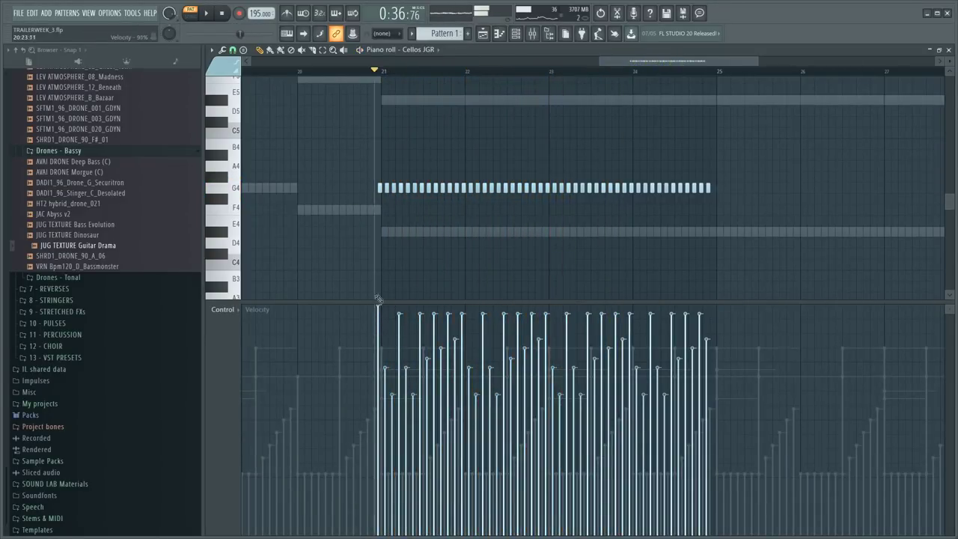
- Raise the first two accented cello notes of each bar from 21 to 24 to 100% velocity
drag(398, 316, 402, 291)
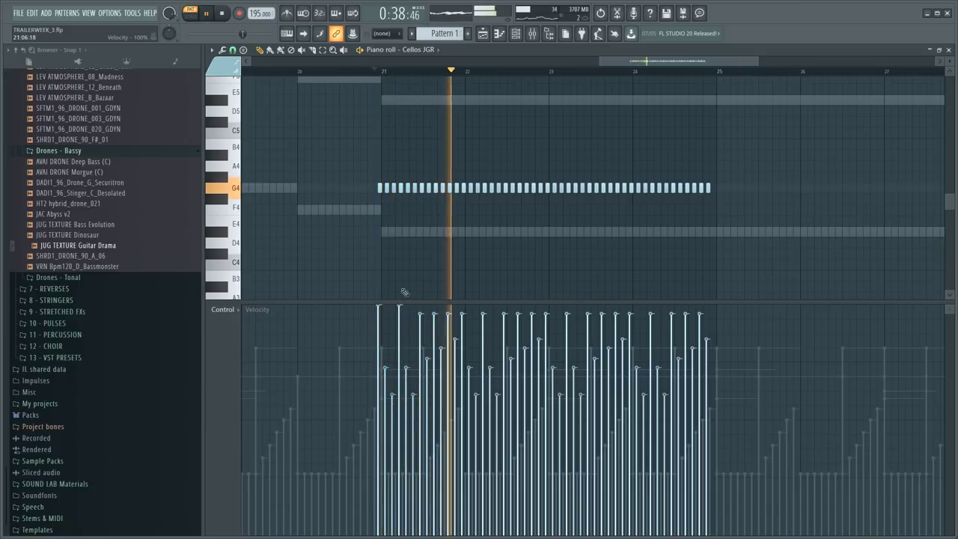
mouse_move(463, 316)
mouse_down()
mouse_move(464, 291)
mouse_move(487, 283)
mouse_up()
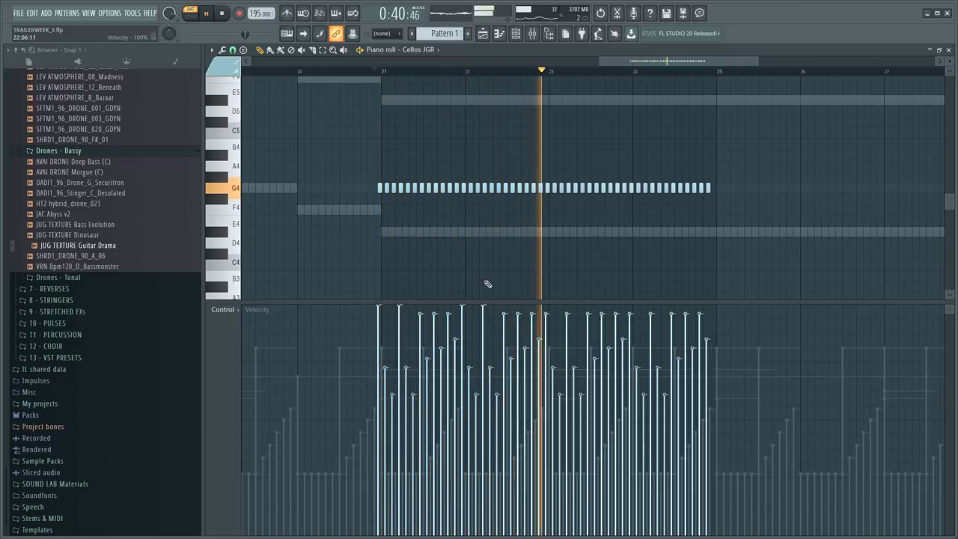
drag(567, 316, 568, 292)
drag(545, 314, 551, 288)
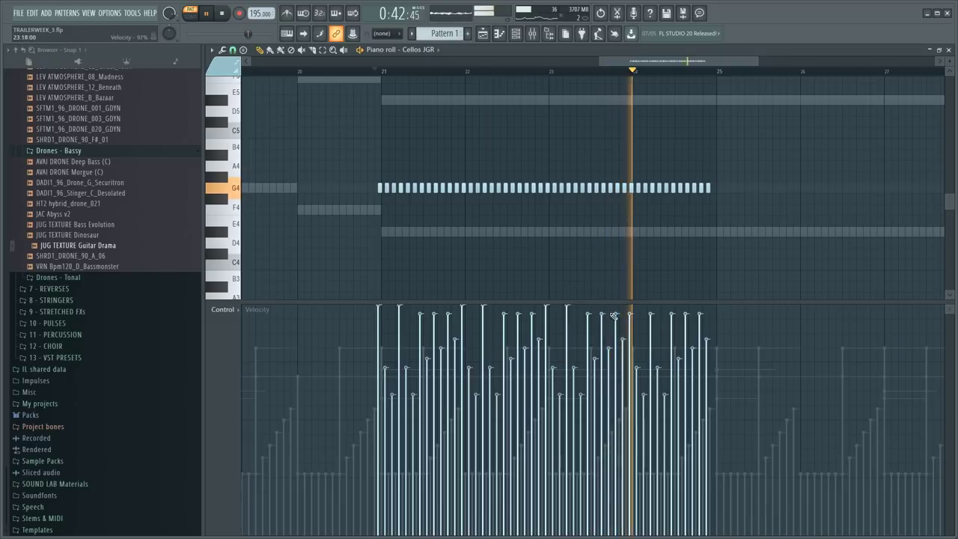
mouse_move(631, 314)
mouse_down()
mouse_move(633, 292)
mouse_move(656, 284)
mouse_up()
key(space)
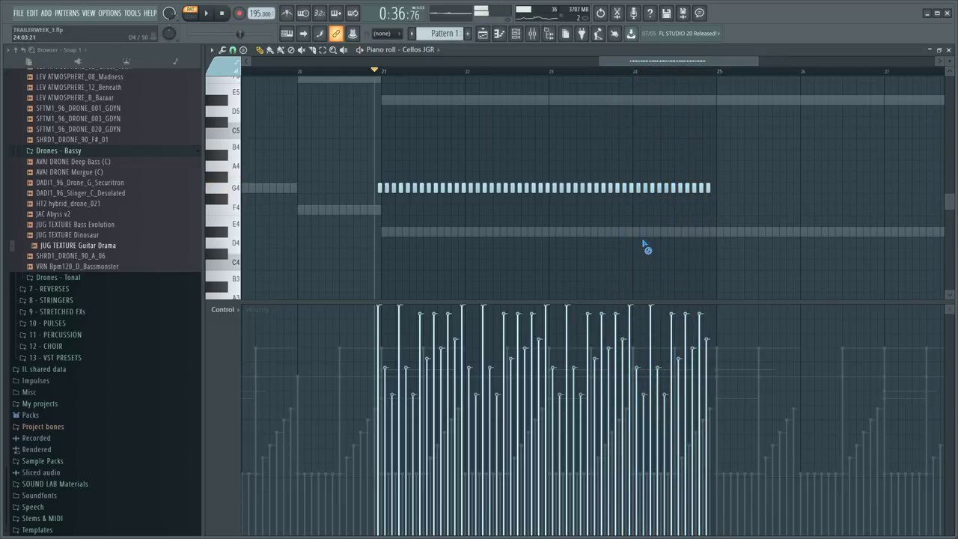
- Expand Jaeger - Strings - Cellos 6 in the Strings Kontakt instance and adjust one of its Controllers sliders
key(F6)
click(276, 226)
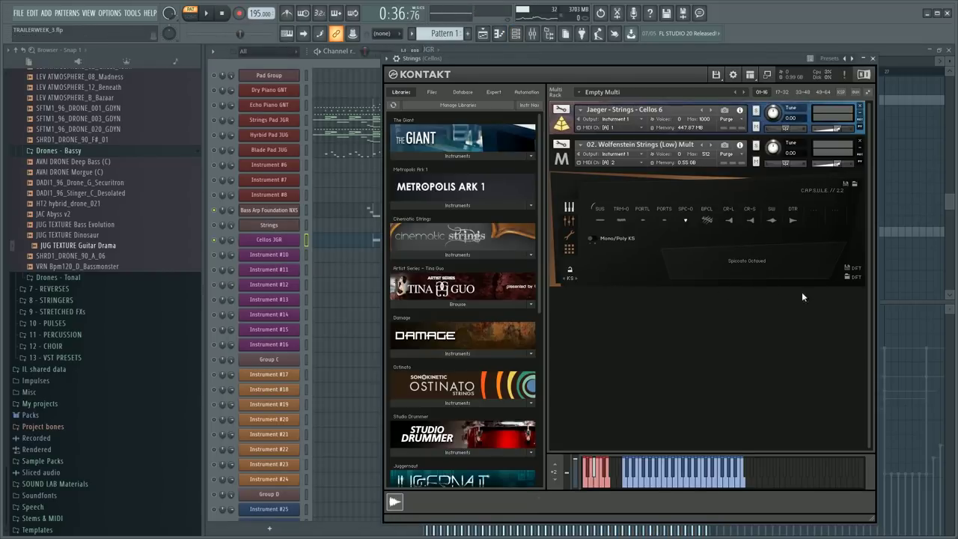
click(562, 127)
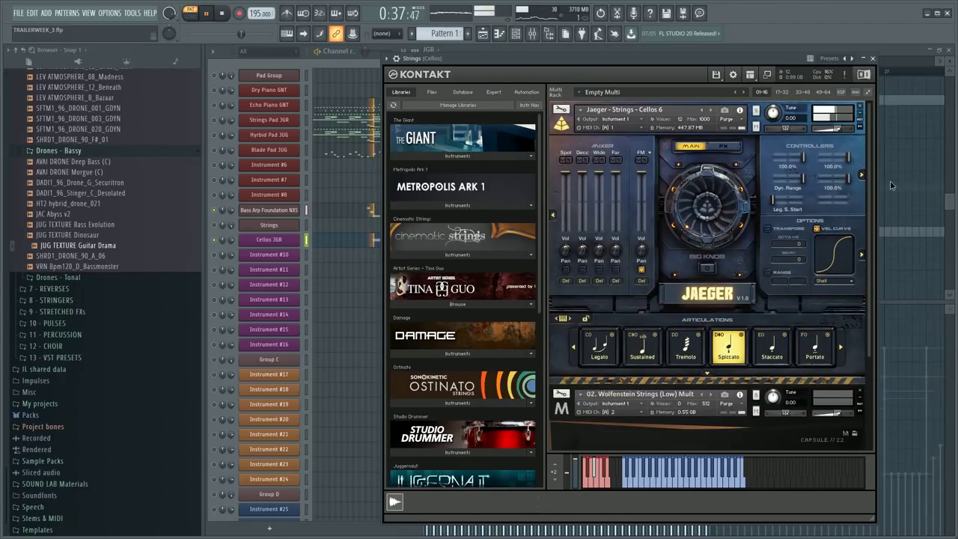
drag(850, 181, 835, 191)
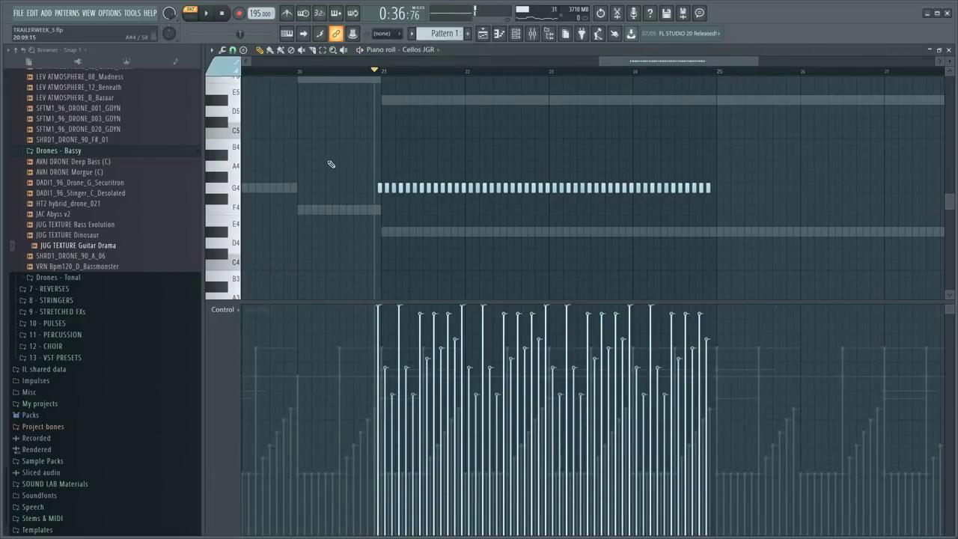
- Duplicate the four-bar G4 cello phrase into bars 25 to 28 and play it from bar 21
drag(395, 78, 718, 114)
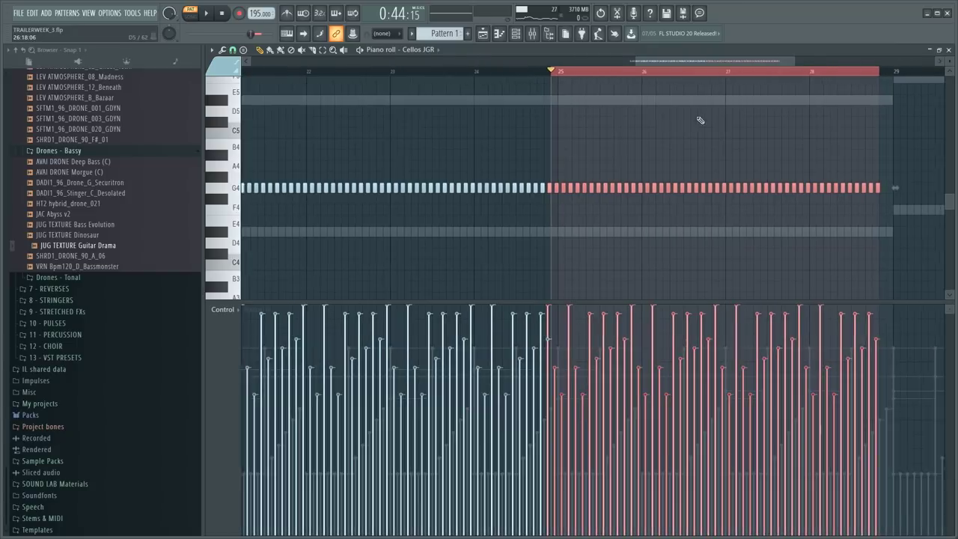
click(656, 79)
key(space)
scroll(577, 78, up, 3)
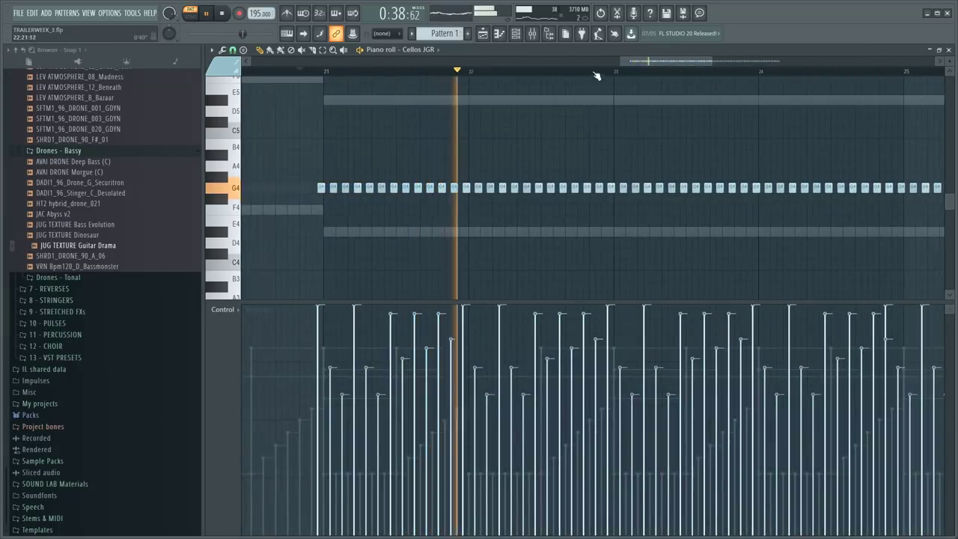
scroll(595, 76, down, 3)
scroll(595, 77, up, 4)
key(space)
- Try layering a D5 copy of the G4 cello notes over bars 23 and 24, play it, and delete the copy
drag(493, 174, 823, 220)
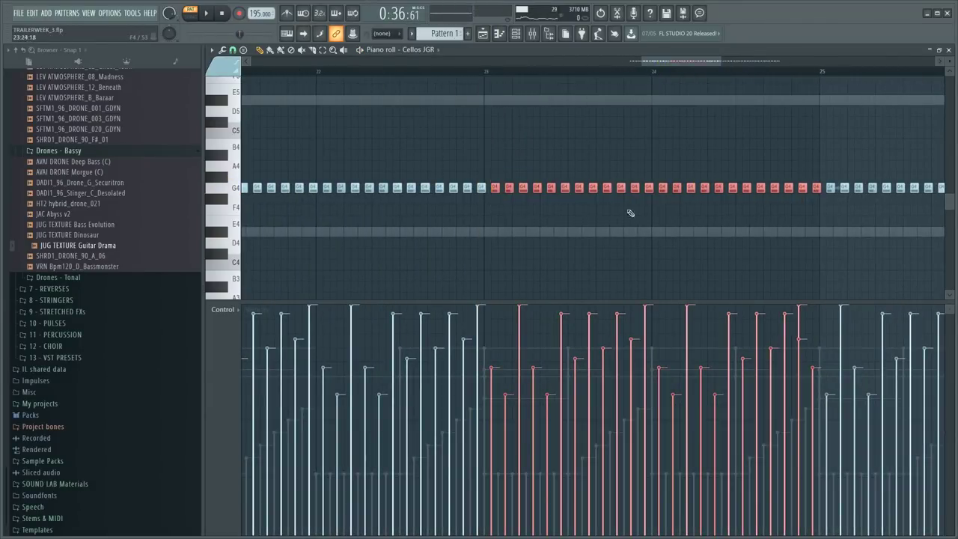
key(ctrl+v)
drag(333, 189, 485, 209)
key(shift+Up)
key(shift+Up)
key(shift+Up)
key(shift+Up)
key(shift+Up)
key(shift+Up)
key(shift+Up)
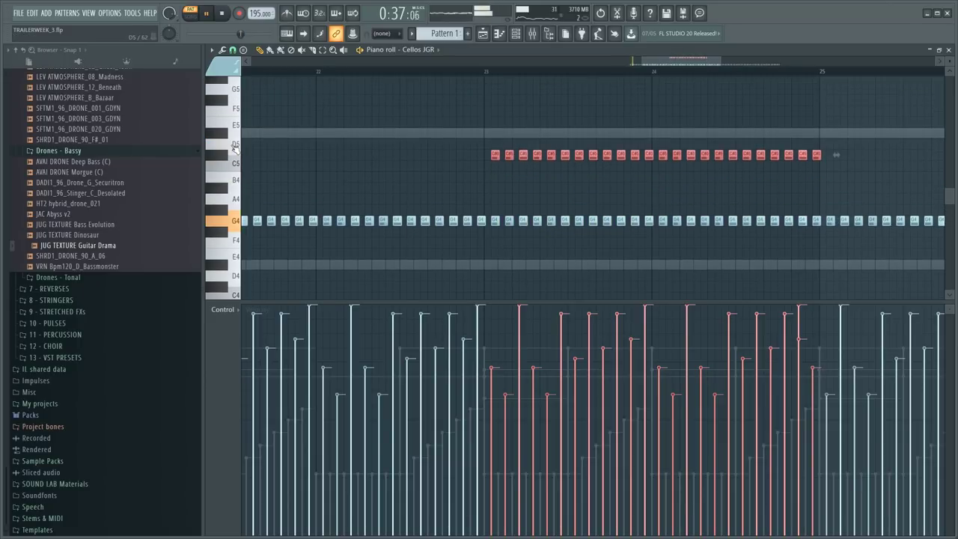
key(shift+Up)
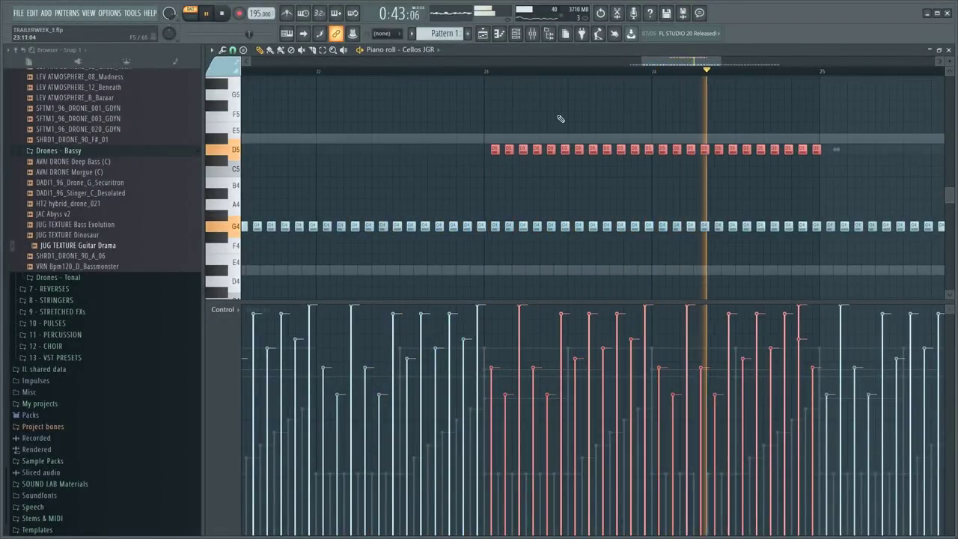
key(space)
key(Delete)
- Copy the G4 cello notes of bars 23 and 24, including the early one just ahead of bar 23, up to D5
mouse_move(480, 221)
mouse_down()
mouse_move(716, 243)
mouse_move(818, 241)
mouse_move(483, 228)
mouse_up()
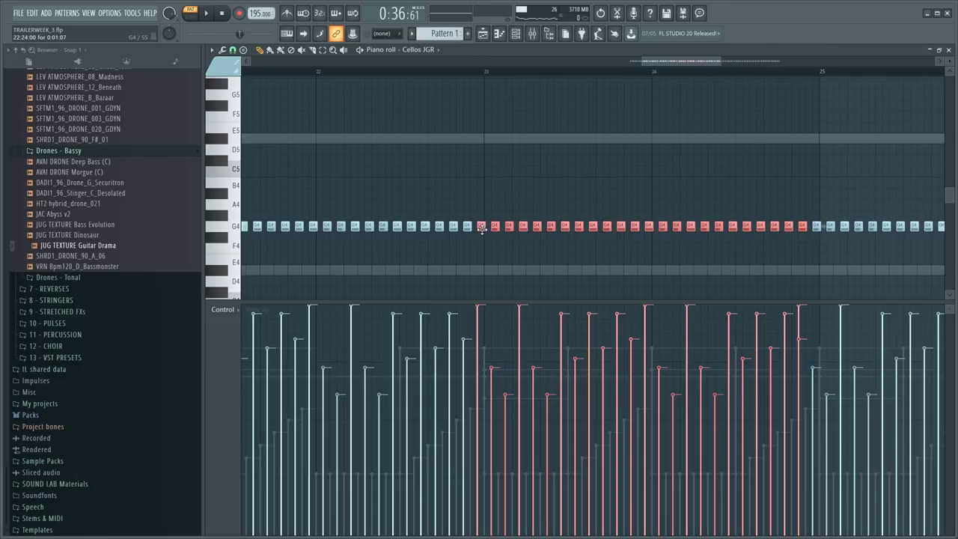
key(shift+Up)
key(shift+Up)
key(shift+Up)
key(shift+Up)
key(shift+Up)
key(shift+Up)
key(shift+Up)
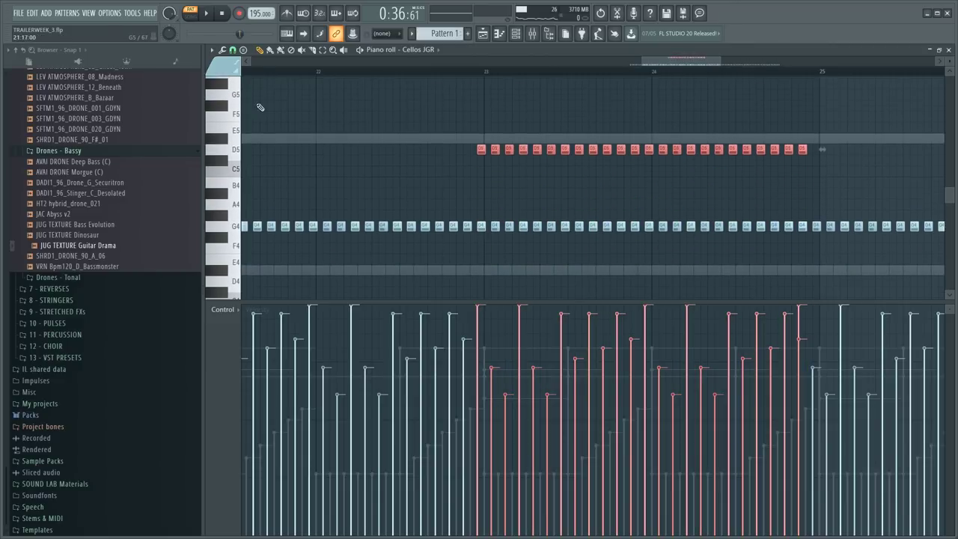
- Try the D5 cello layer over bars 23 and 24 at D#5 and at D5 during playback, and remove it
key(shift+Up)
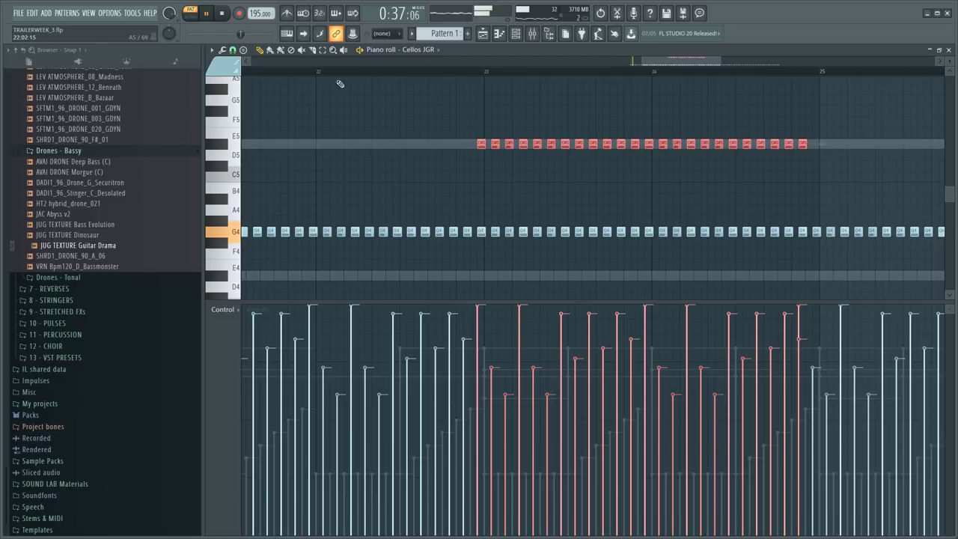
click(417, 72)
scroll(524, 123, down, 4)
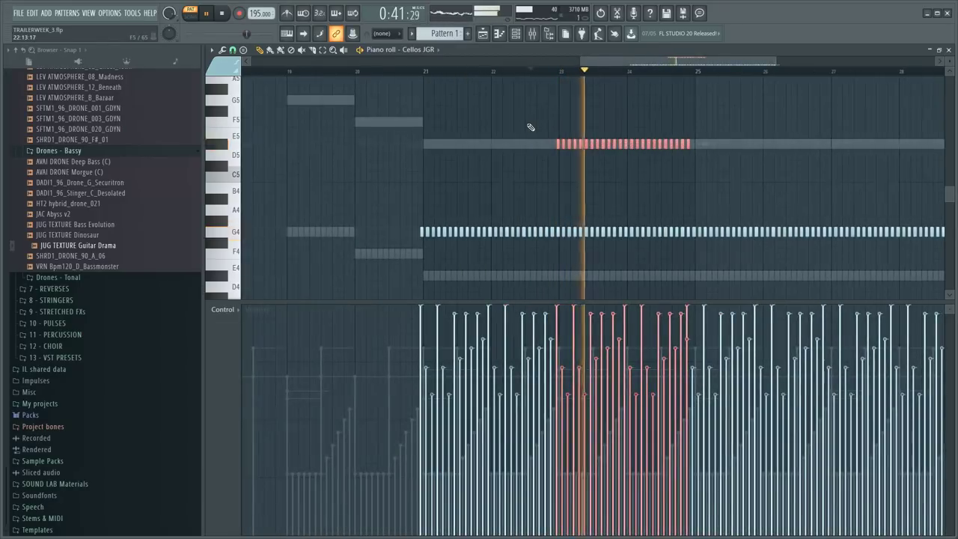
key(shift+Down)
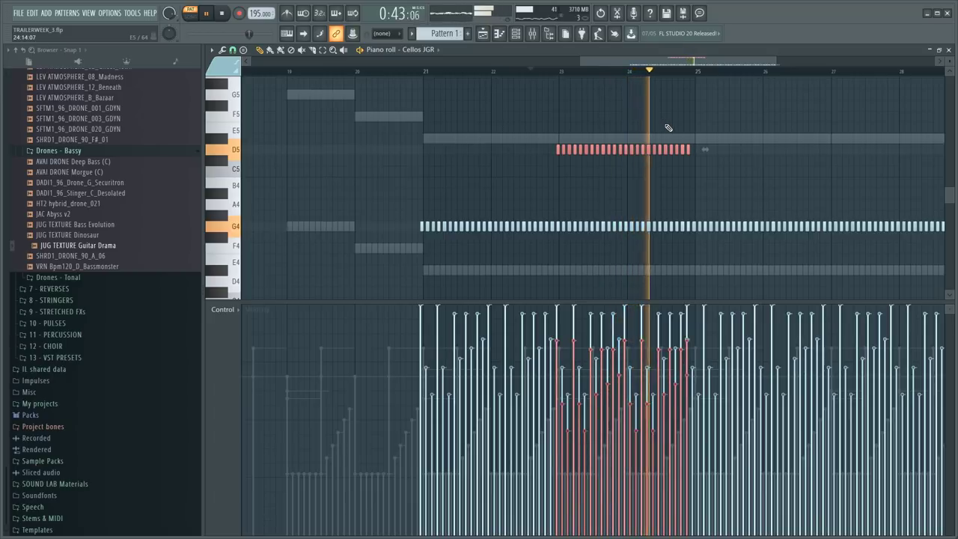
drag(694, 63, 735, 78)
key(space)
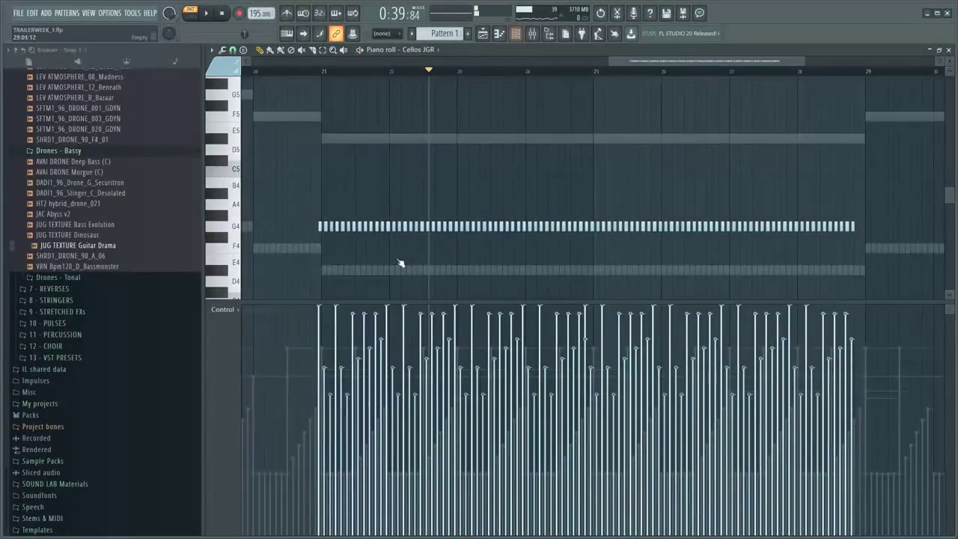
- Play the G4 cello phrase from just ahead of bar 21
key(F6)
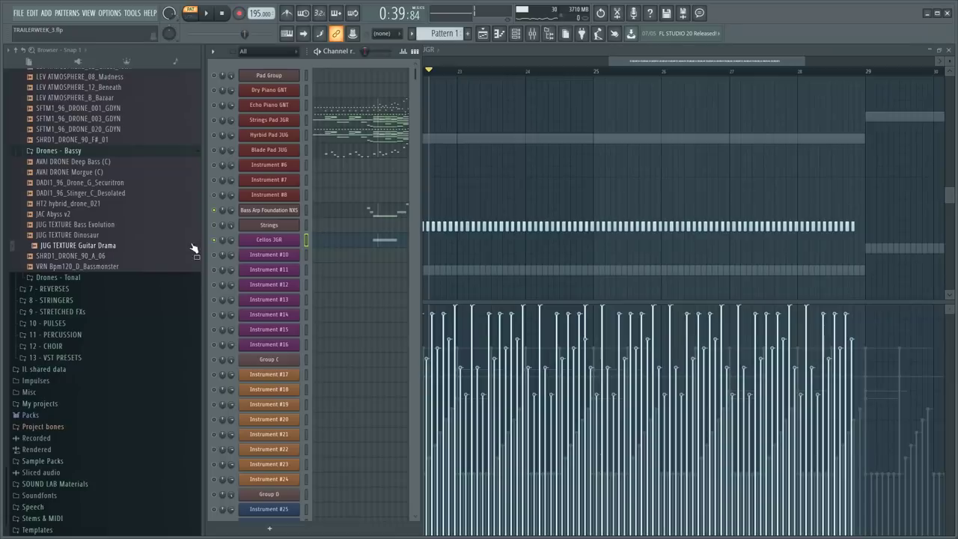
key(F6)
click(311, 75)
key(space)
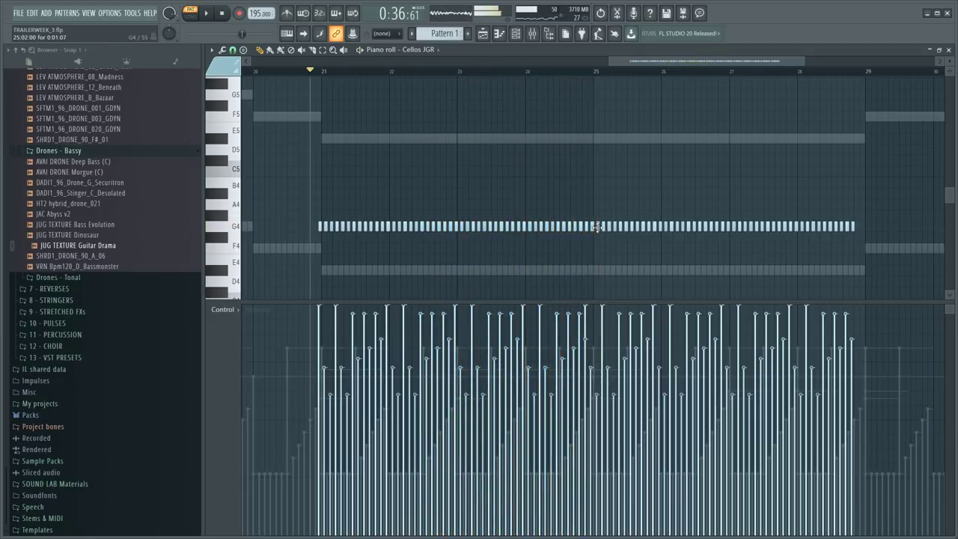
- Copy the G4 cello notes of bars 25 to 28 up to D5
drag(601, 230, 924, 252)
key(ctrl+c)
key(ctrl+v)
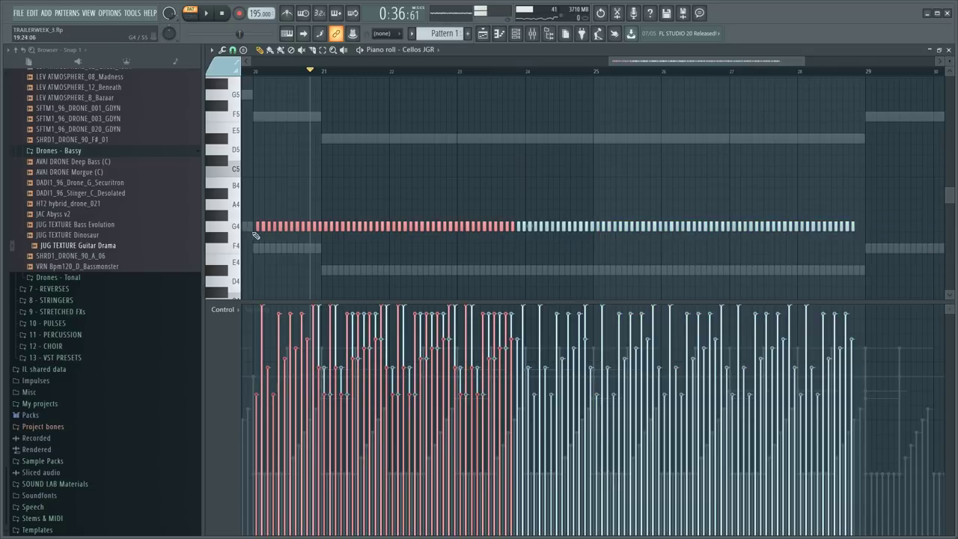
drag(258, 224, 598, 155)
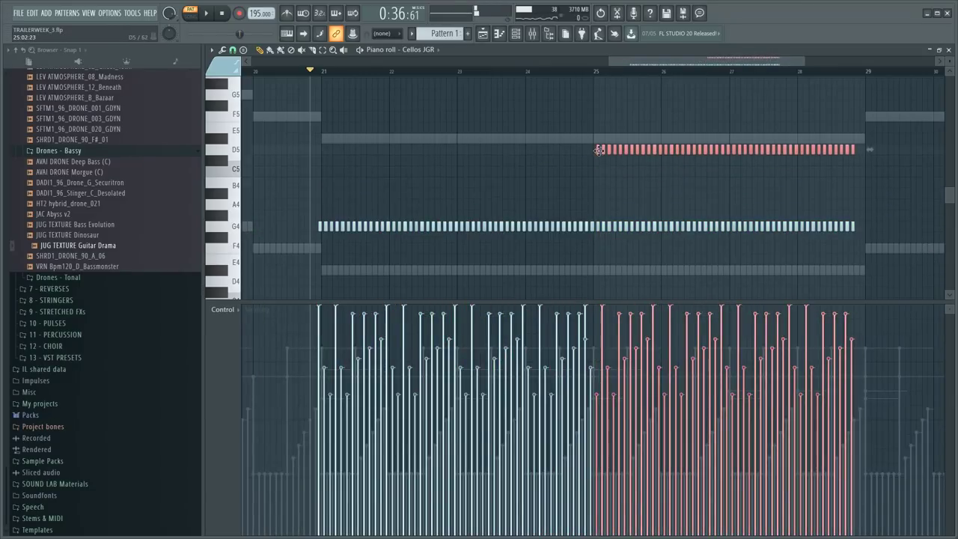
- Play the cello phrase repeatedly across the transition into bar 25 to check how the D5 layer enters
scroll(633, 80, up, 4)
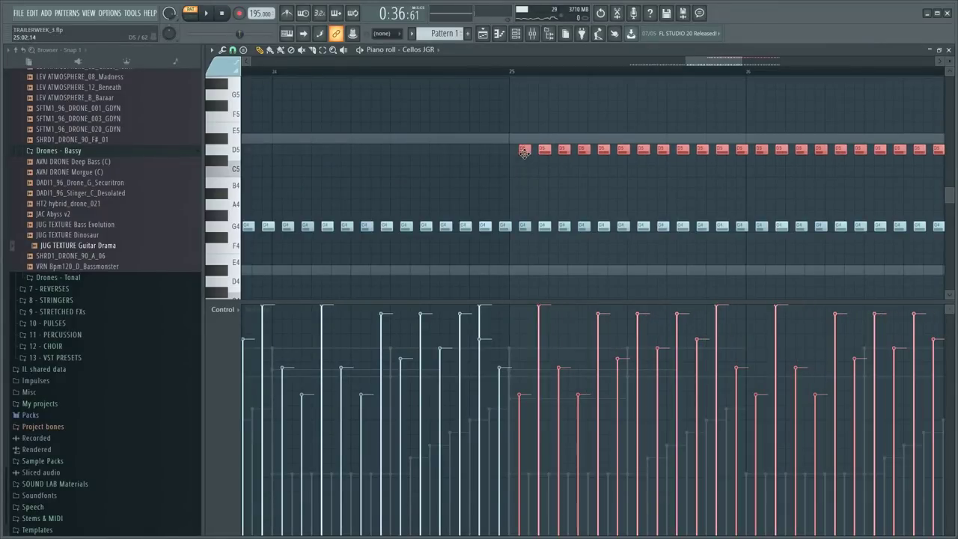
click(468, 72)
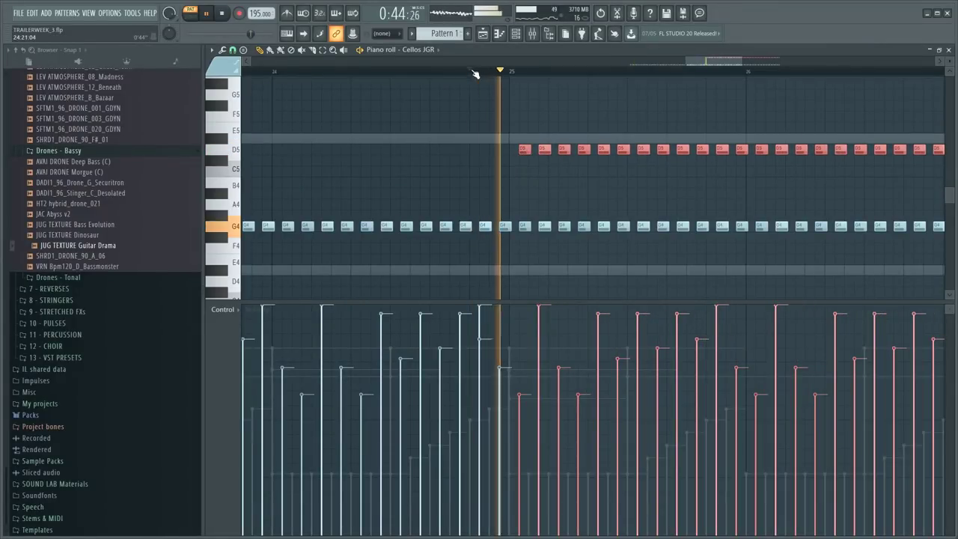
scroll(583, 123, down, 4)
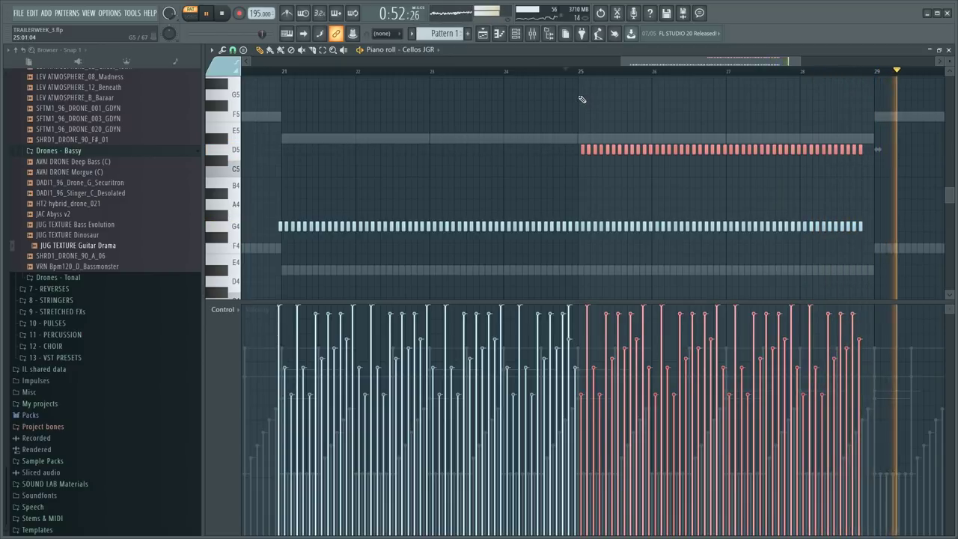
scroll(805, 104, down, 3)
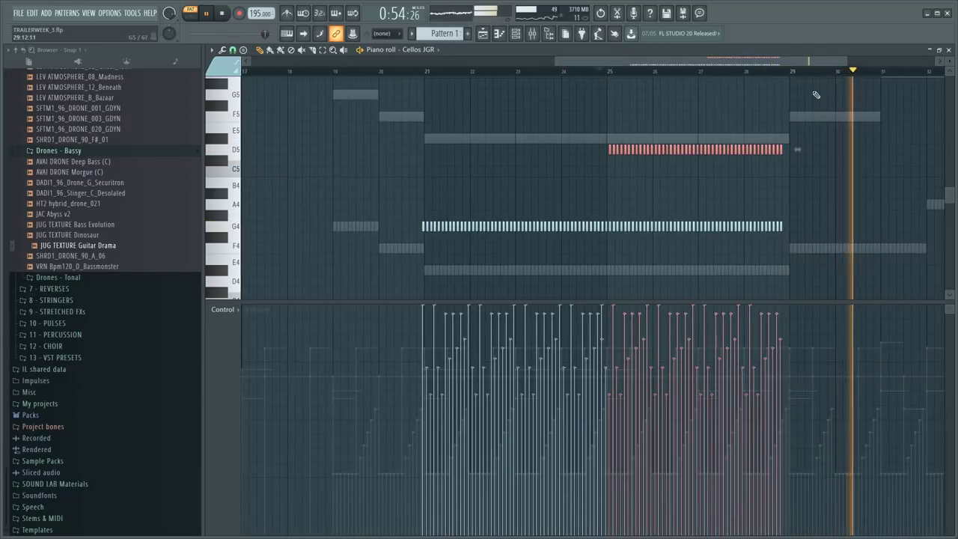
scroll(829, 76, up, 3)
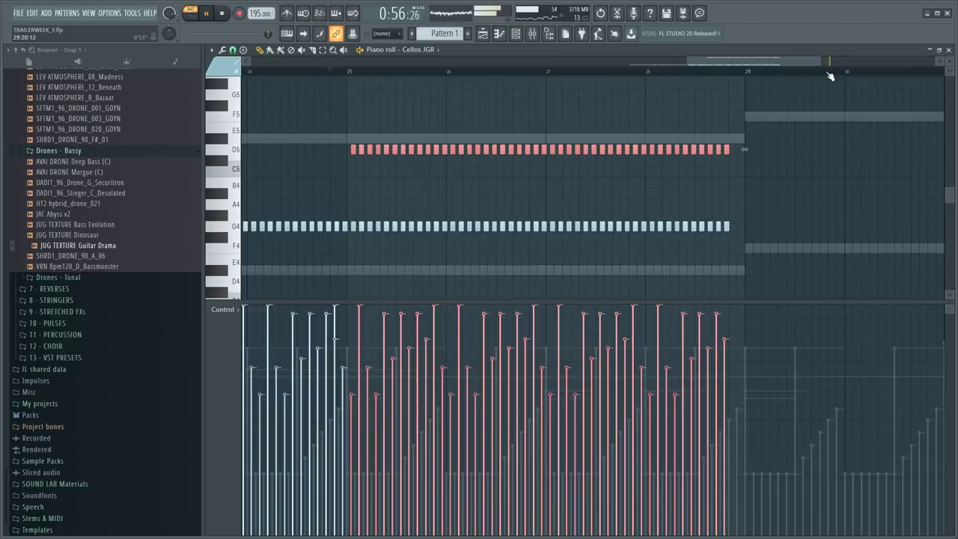
scroll(829, 76, down, 3)
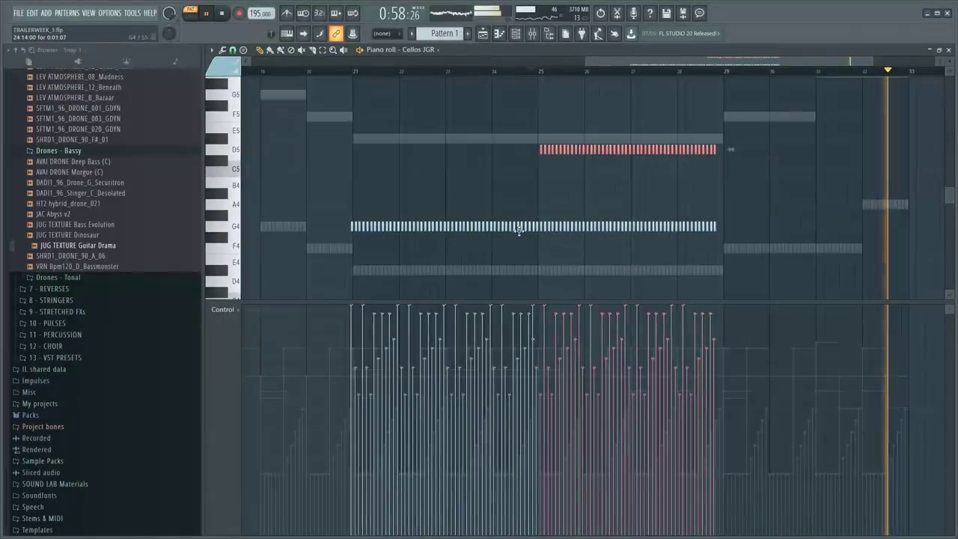
click(506, 70)
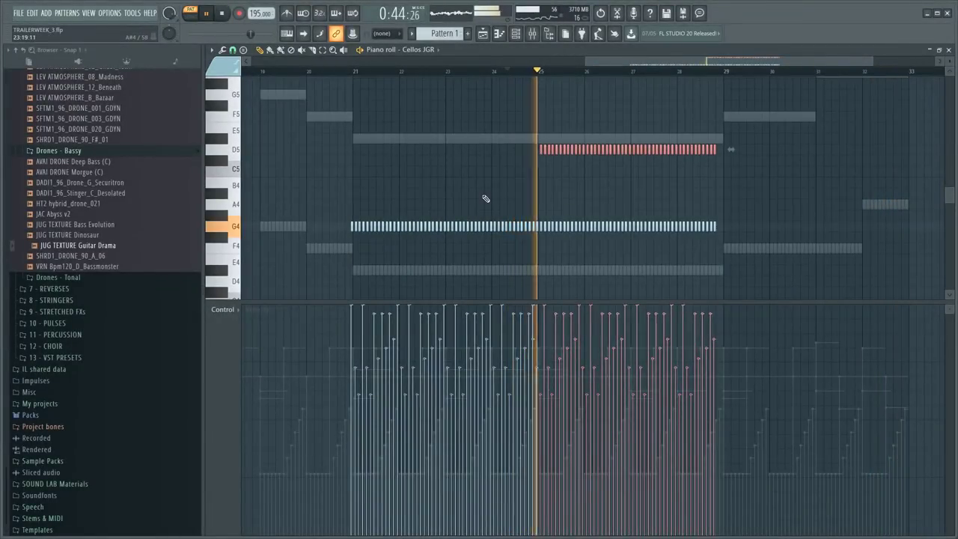
key(space)
key(space)
scroll(534, 83, up, 5)
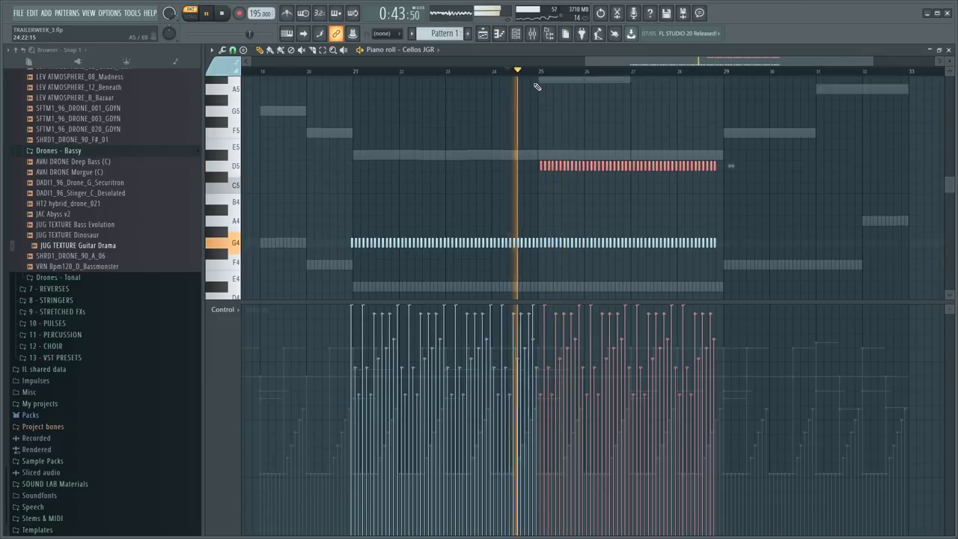
key(space)
- Copy the two G4 cello notes just ahead of bar 25 up to D5 to start the layer early
scroll(526, 103, down, 5)
scroll(545, 74, up, 5)
drag(458, 211, 500, 241)
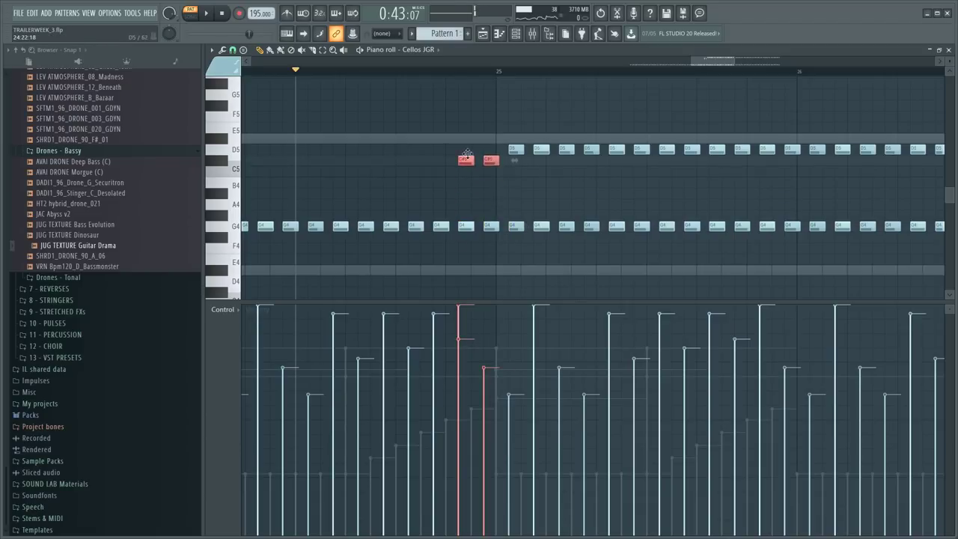
- Try lowering the D#5 note at bar 25 in Hyrbid Pad JUG to D5
double_click(449, 139)
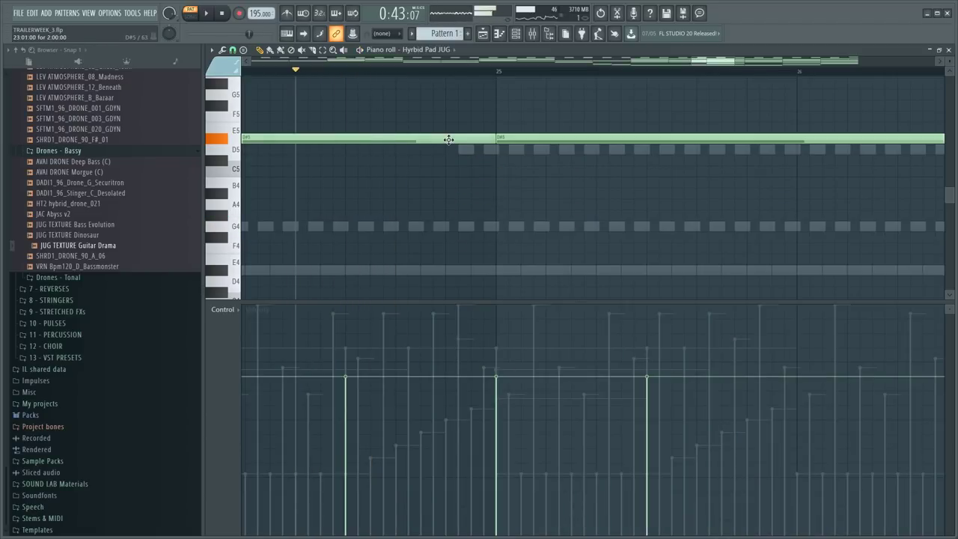
drag(525, 137, 525, 150)
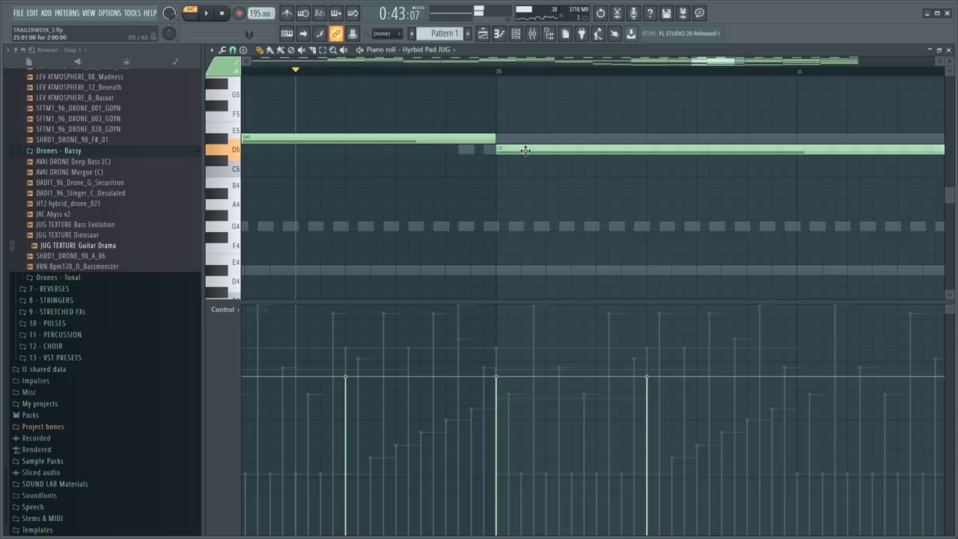
scroll(576, 79, down, 3)
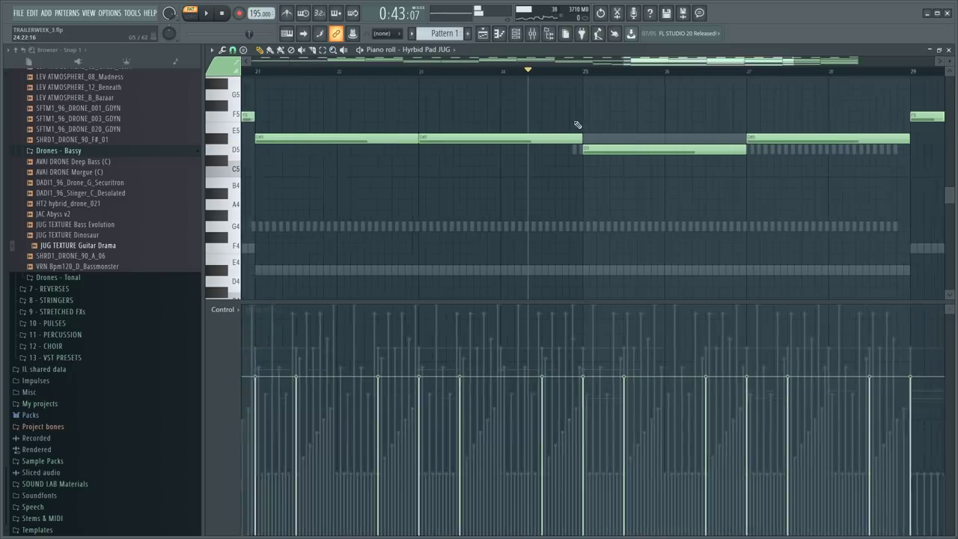
scroll(712, 73, down, 2)
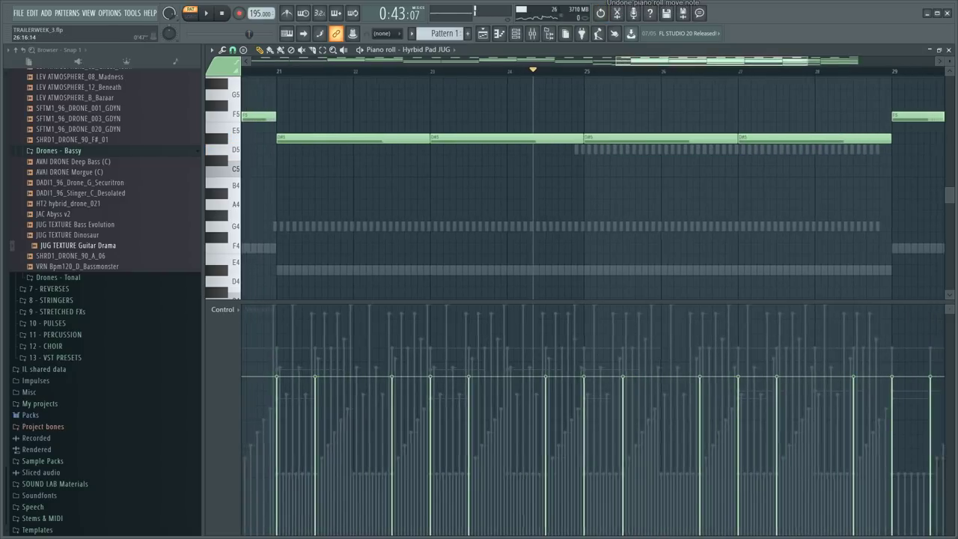
- Play the Hyrbid Pad JUG part, examine its chord notes around bars 21 to 29, and return to the Cellos JGR notes
key(space)
scroll(684, 226, up, 6)
scroll(653, 256, down, 5)
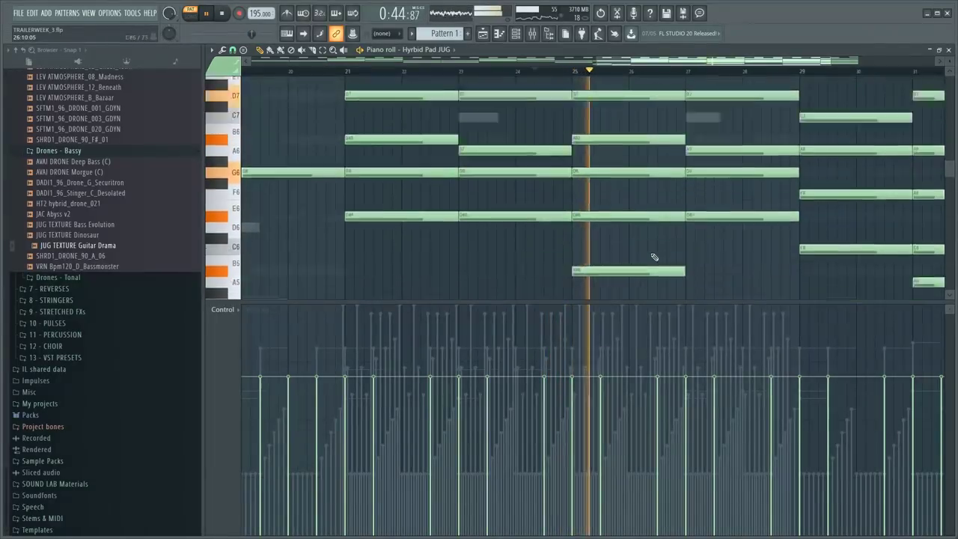
scroll(577, 216, up, 5)
scroll(573, 193, down, 5)
right_click(575, 185)
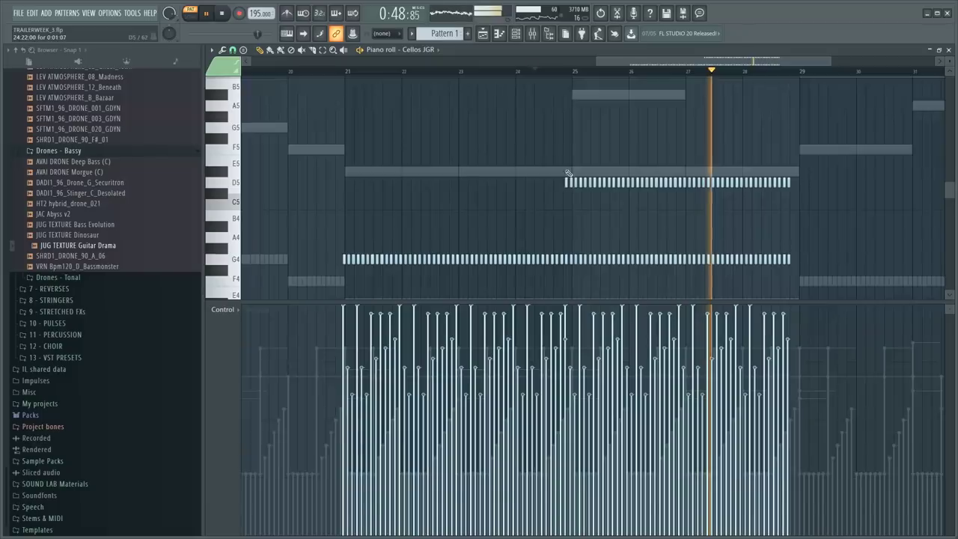
- Play the layered cello phrase from bar 21 and review the instrument channels during playback
scroll(566, 176, down, 2)
key(space)
click(343, 73)
key(space)
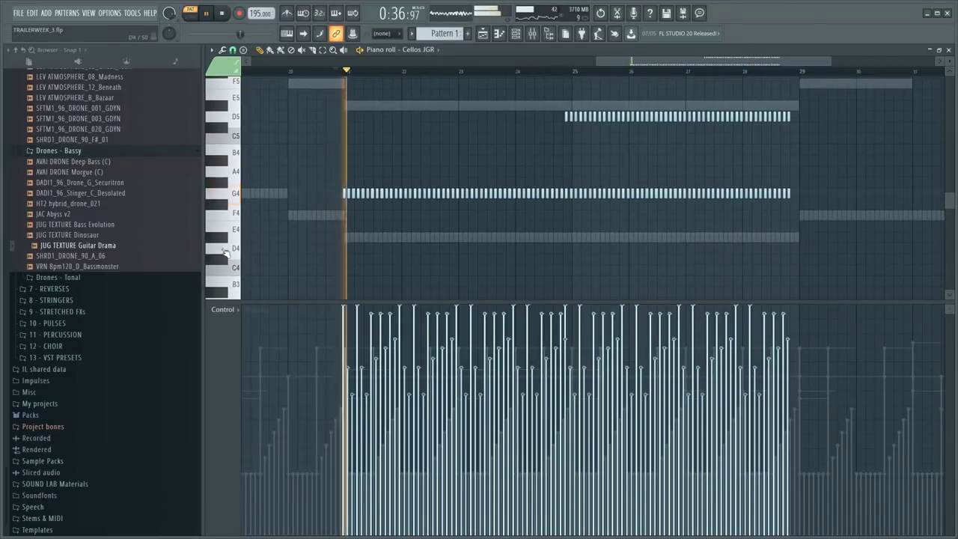
key(F6)
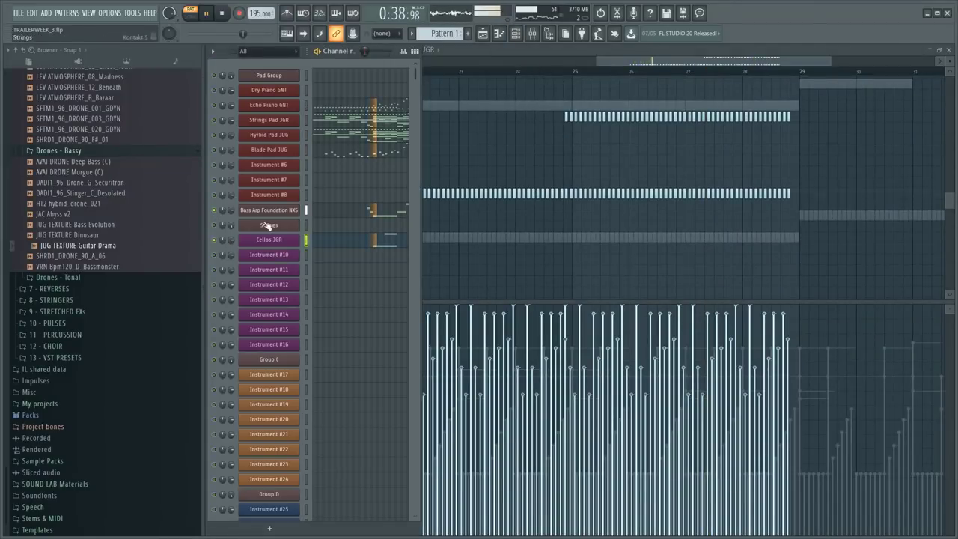
key(F6)
key(F6)
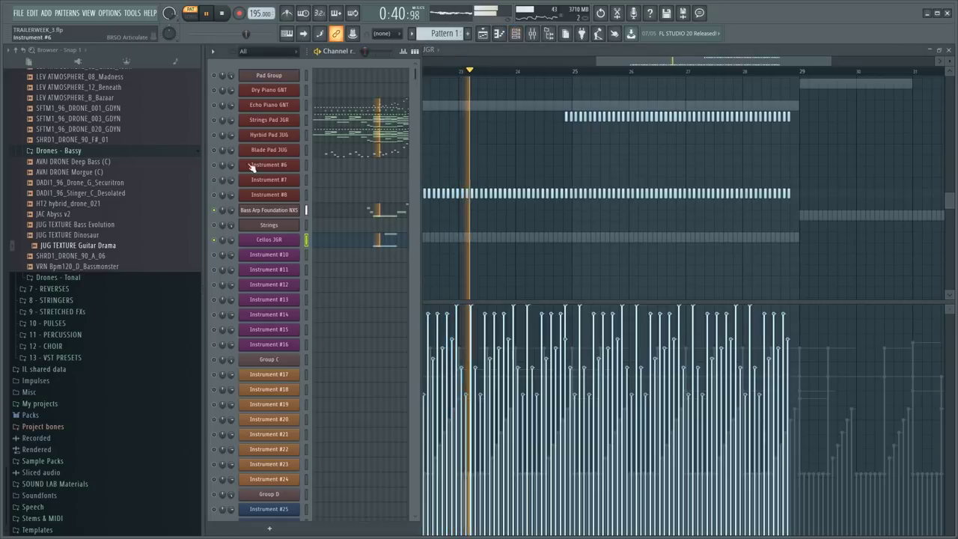
key(F6)
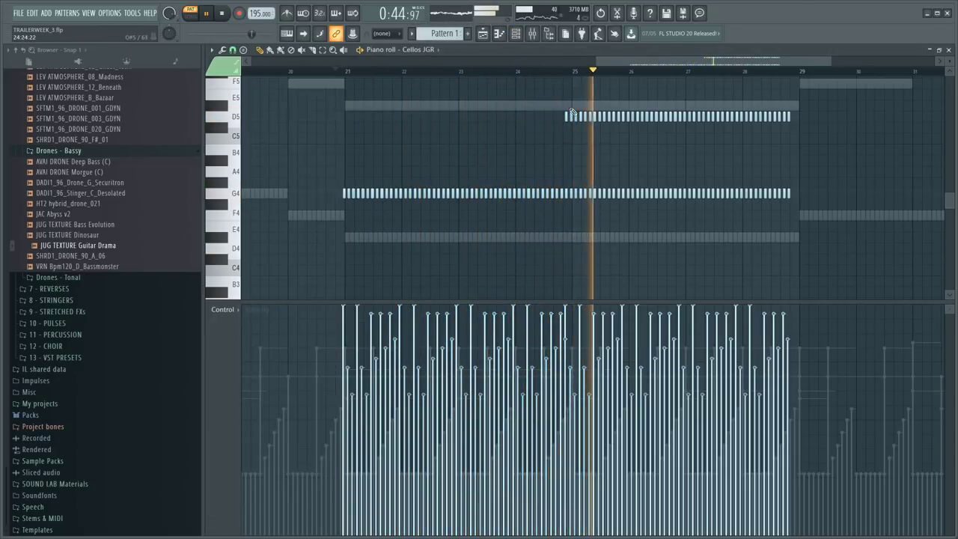
key(space)
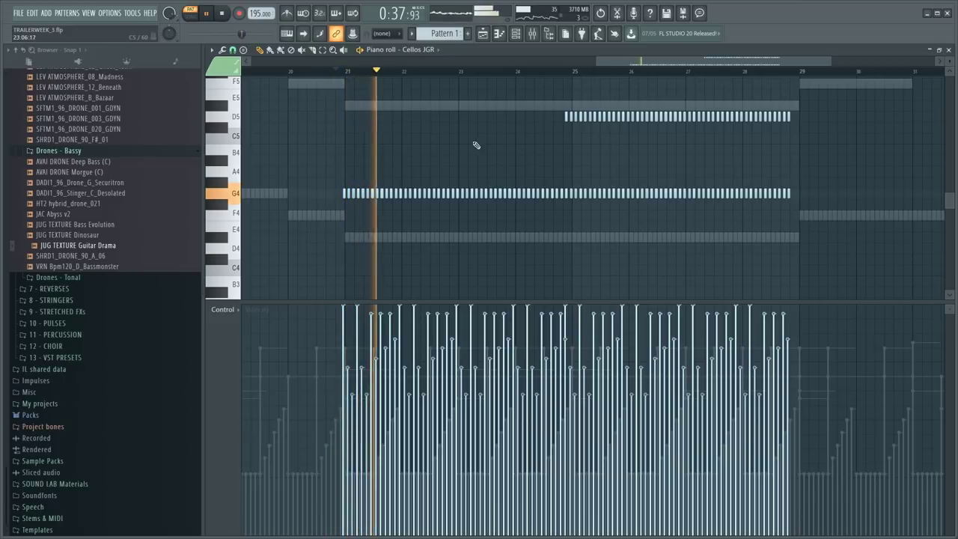
- Move the D5 cello notes of bars 25 and 26 back to start with the early G4 note just ahead of bar 23, and play them
drag(555, 102, 606, 130)
key(ctrl+z)
drag(683, 117, 583, 127)
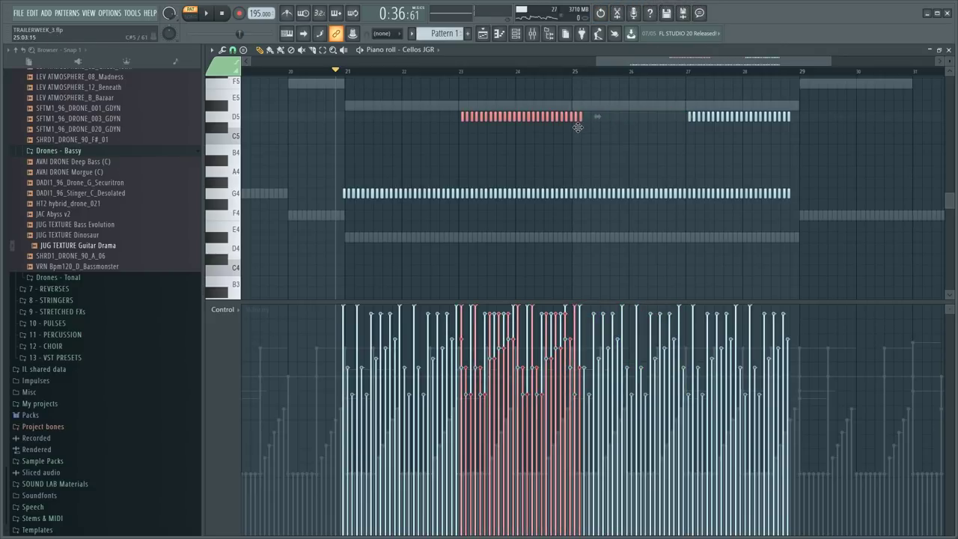
scroll(459, 76, up, 4)
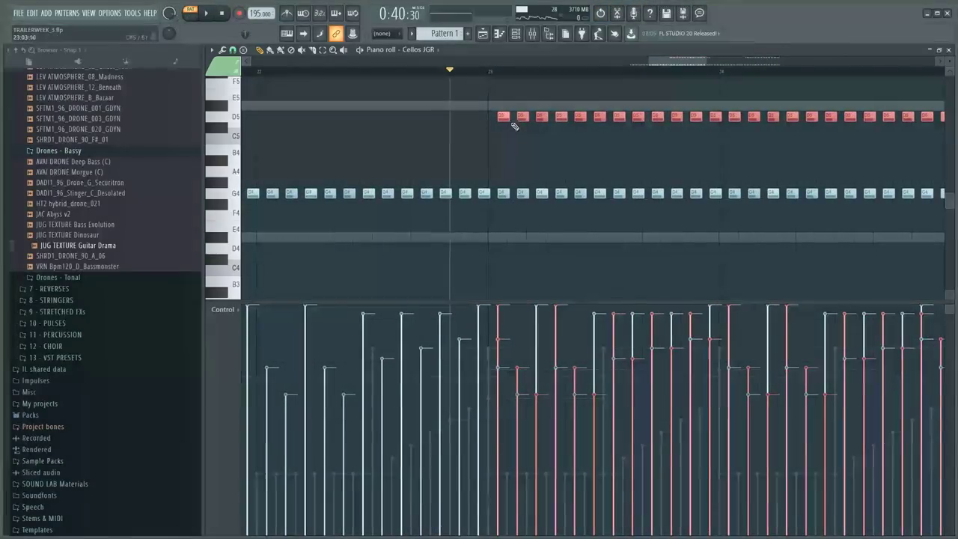
drag(503, 117, 483, 117)
key(space)
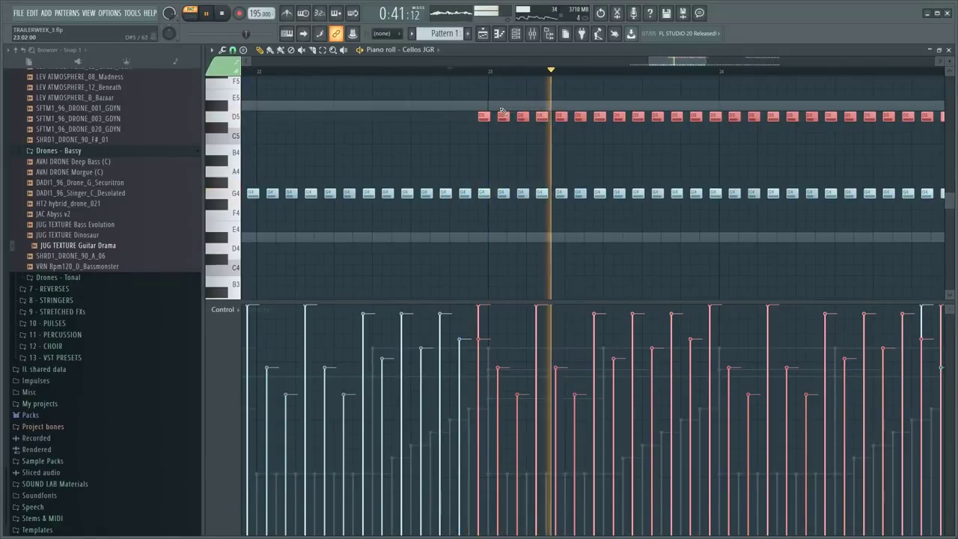
- Lower the velocities of the D5 cello notes over bars 23 and 24 and delete the last one at bar 25
scroll(598, 78, down, 4)
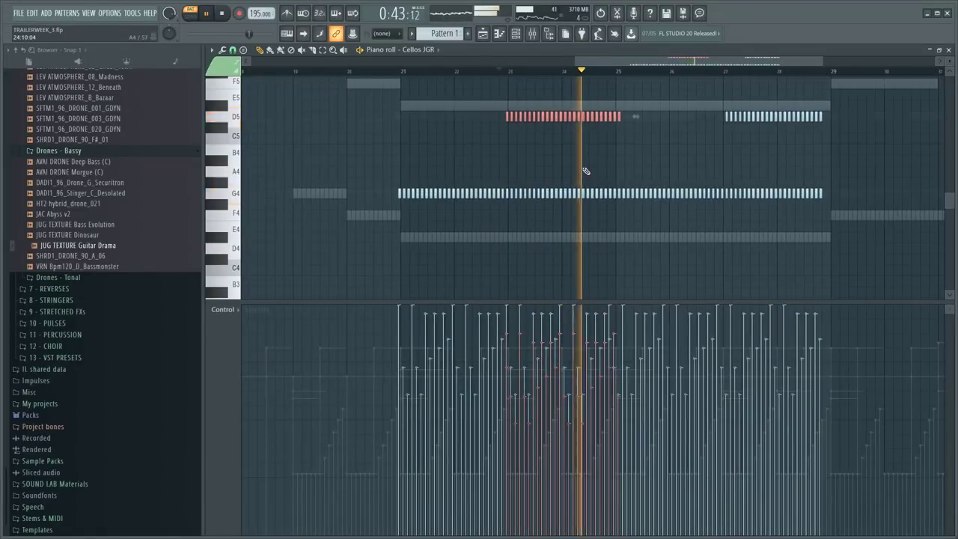
right_click(619, 117)
ctrl+click(618, 130)
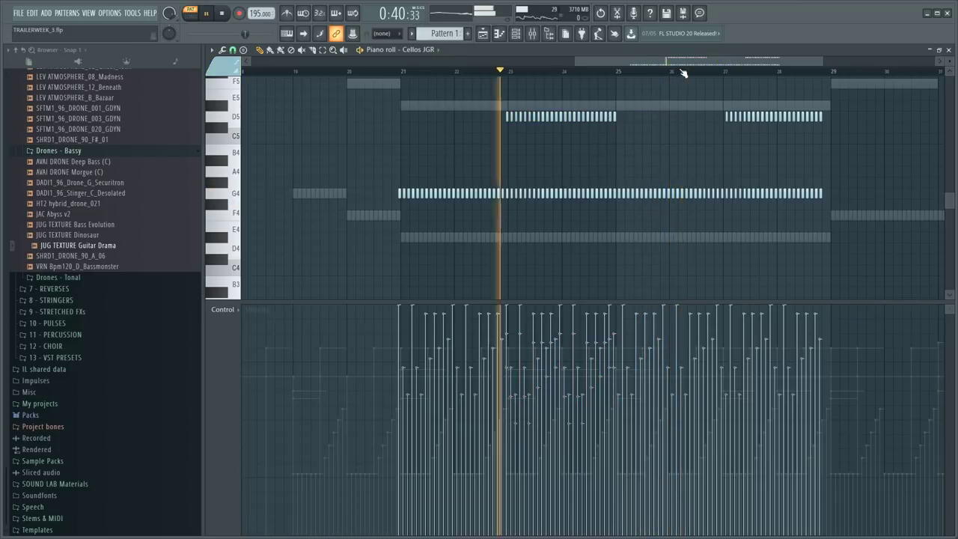
- Select the G4 cello notes through bars 25 and 26, and delete the last two D5 notes ahead of bar 25
scroll(683, 73, up, 4)
drag(566, 187, 764, 199)
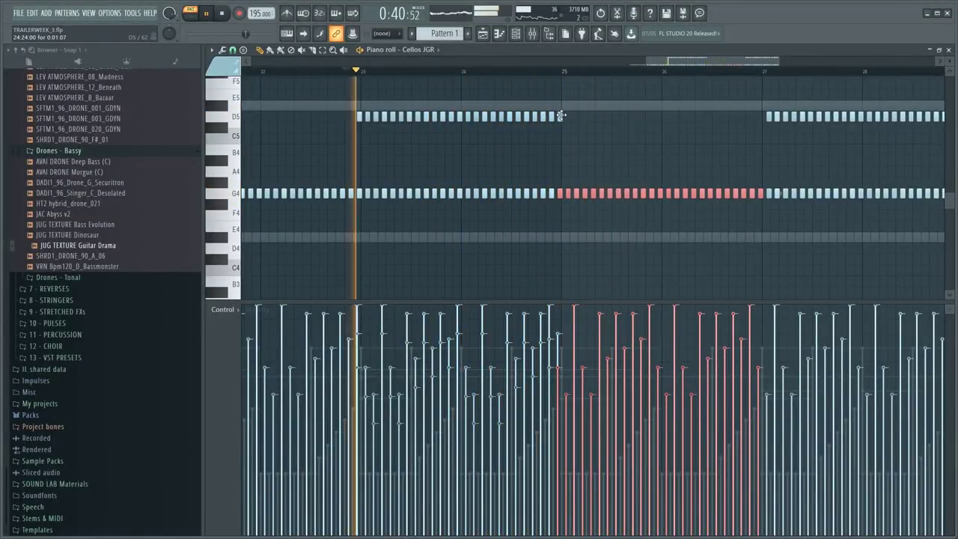
ctrl+shift+click(552, 196)
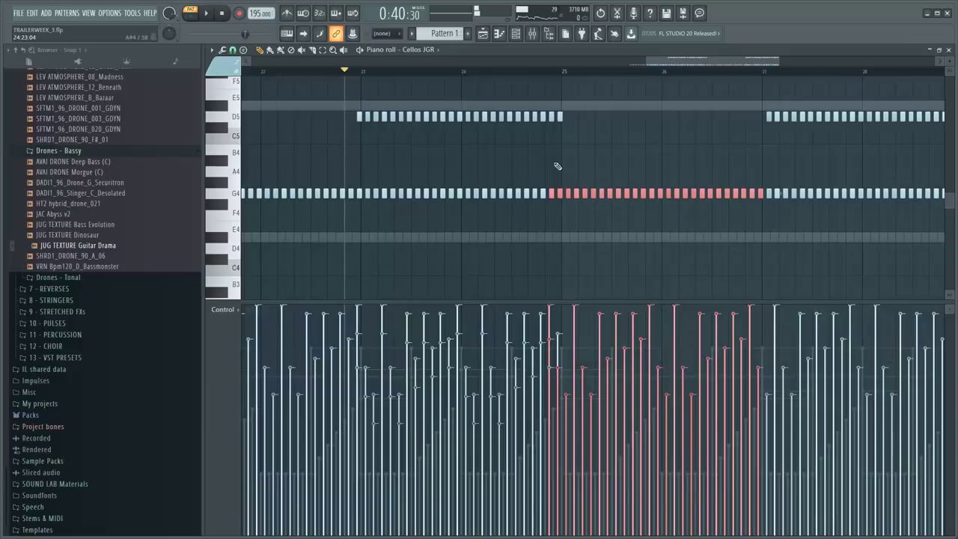
click(552, 118)
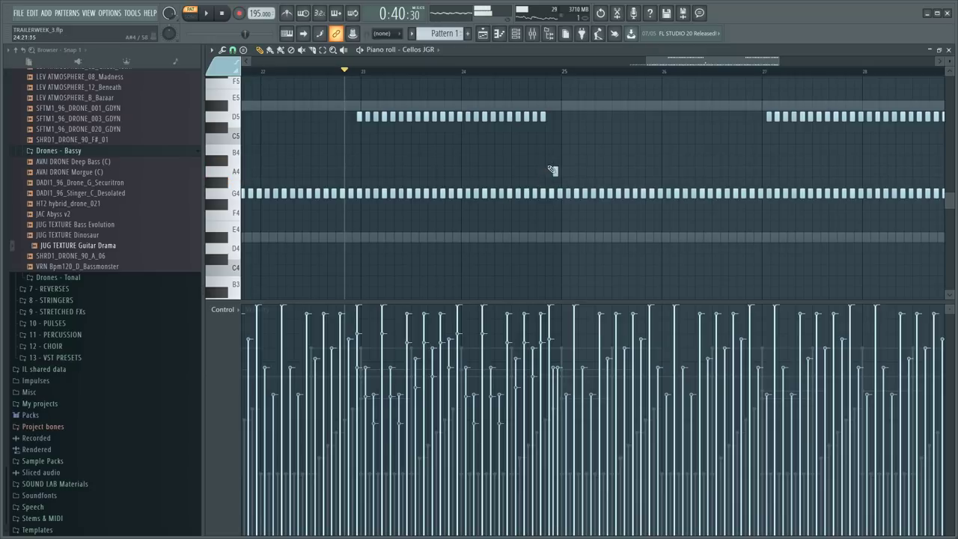
- Play the D5 voice of bars 23 and 24, and delete all cello notes from just before bar 25 through bar 28
scroll(500, 96, down, 3)
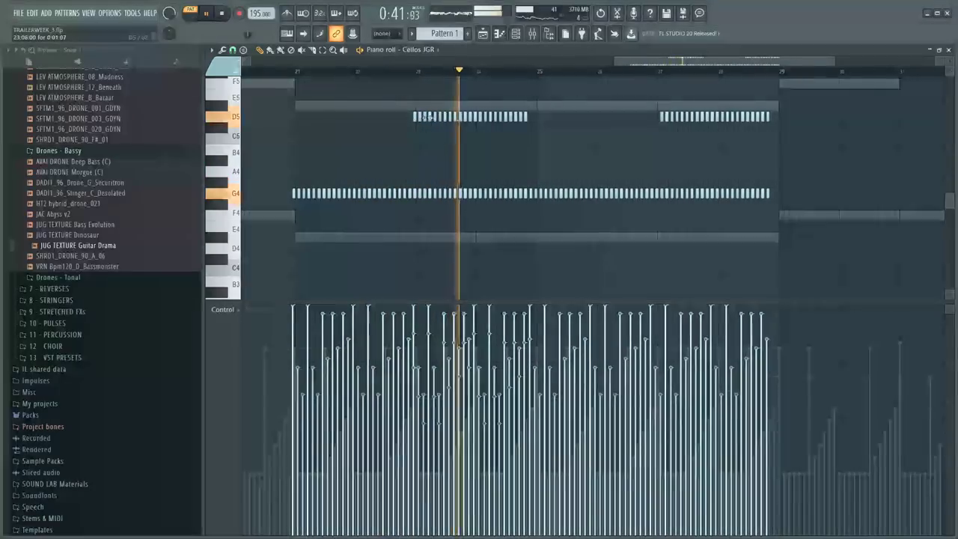
drag(410, 117, 567, 132)
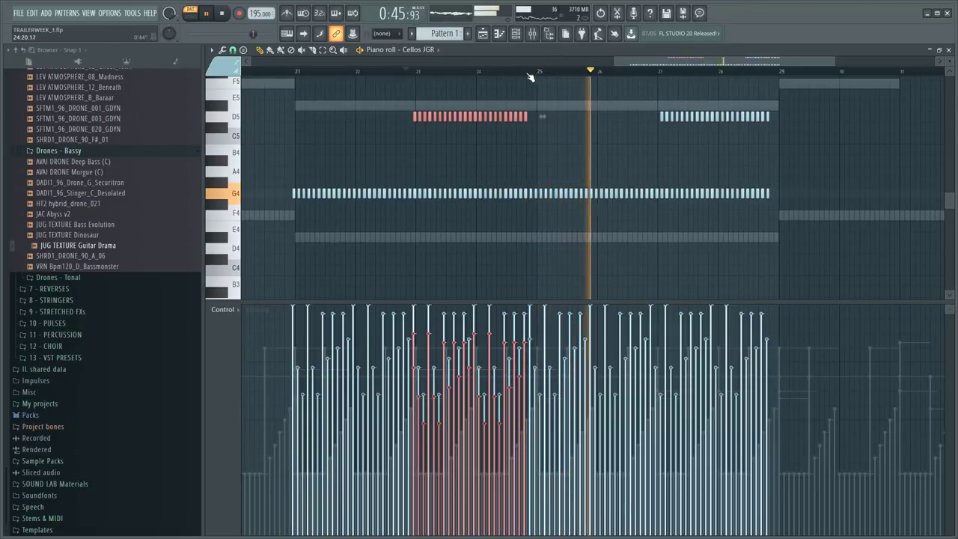
scroll(523, 79, up, 3)
scroll(591, 82, down, 3)
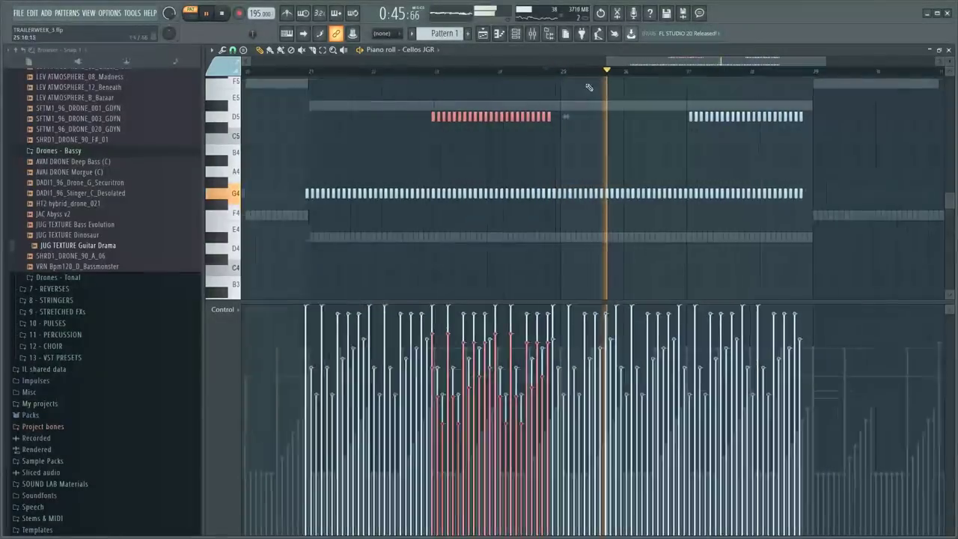
drag(555, 190, 883, 217)
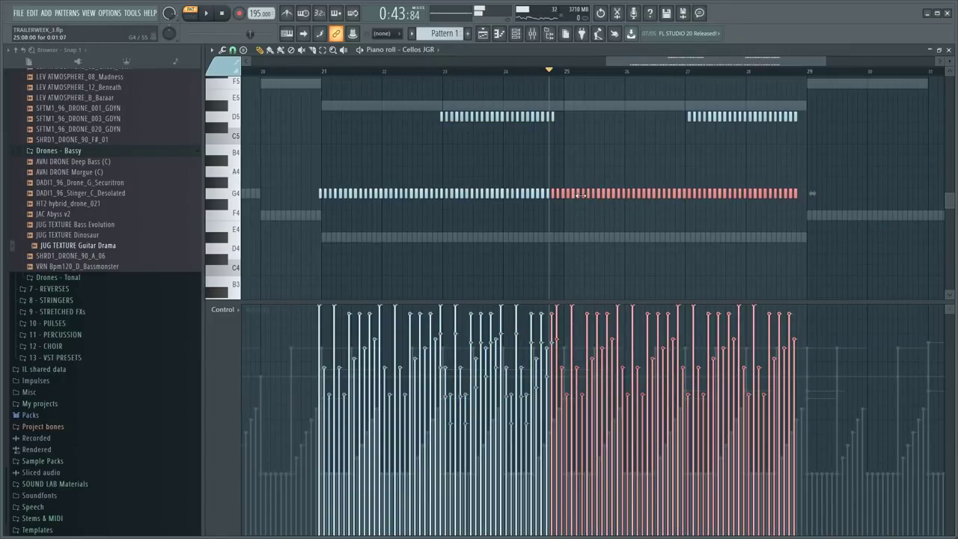
key(Delete)
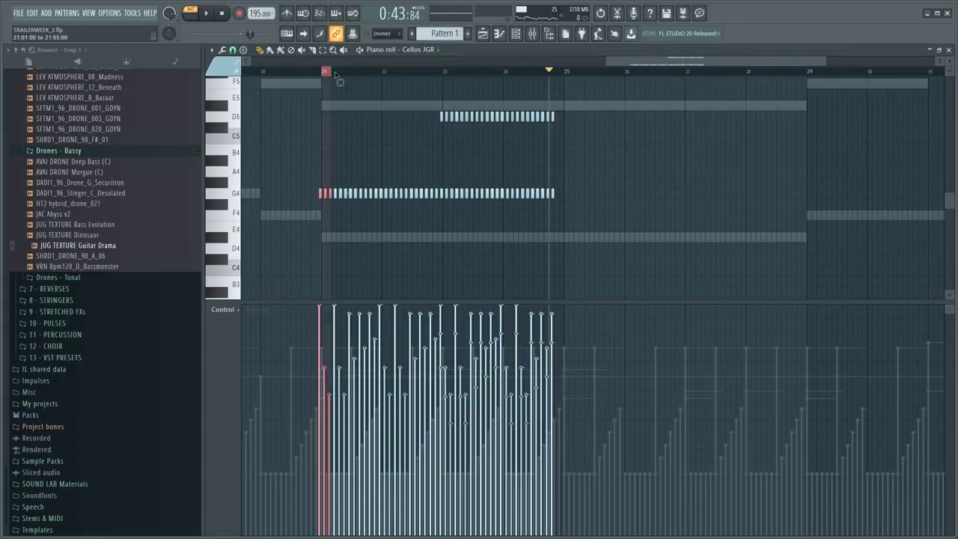
- Duplicate the cello phrase of bars 21 to 24 directly after itself
drag(323, 73, 537, 104)
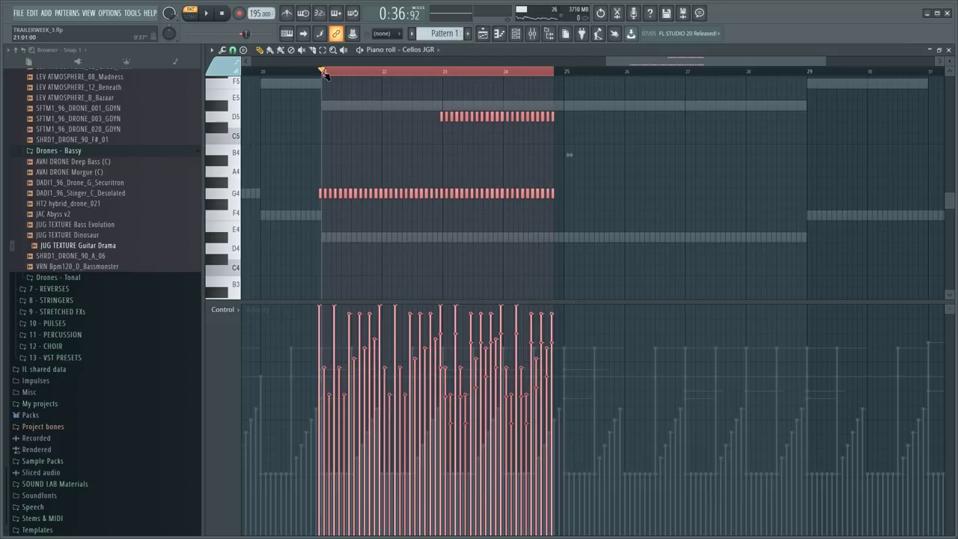
scroll(325, 75, up, 5)
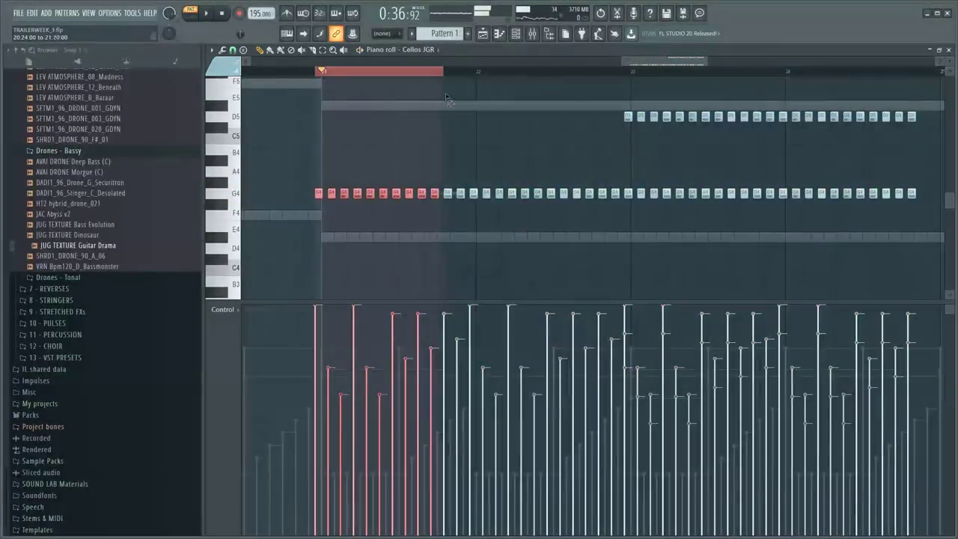
drag(956, 142, 831, 141)
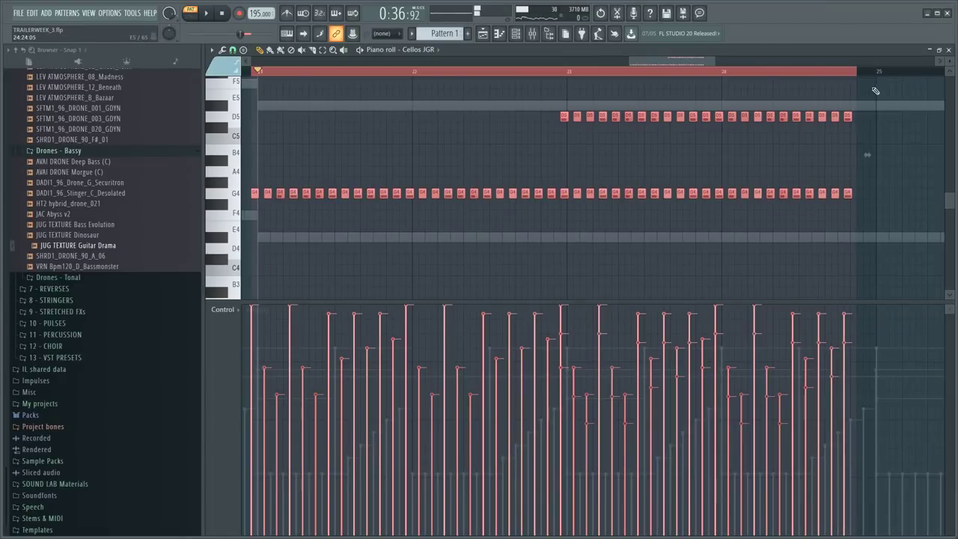
scroll(738, 95, down, 3)
drag(424, 80, 800, 112)
key(ctrl+b)
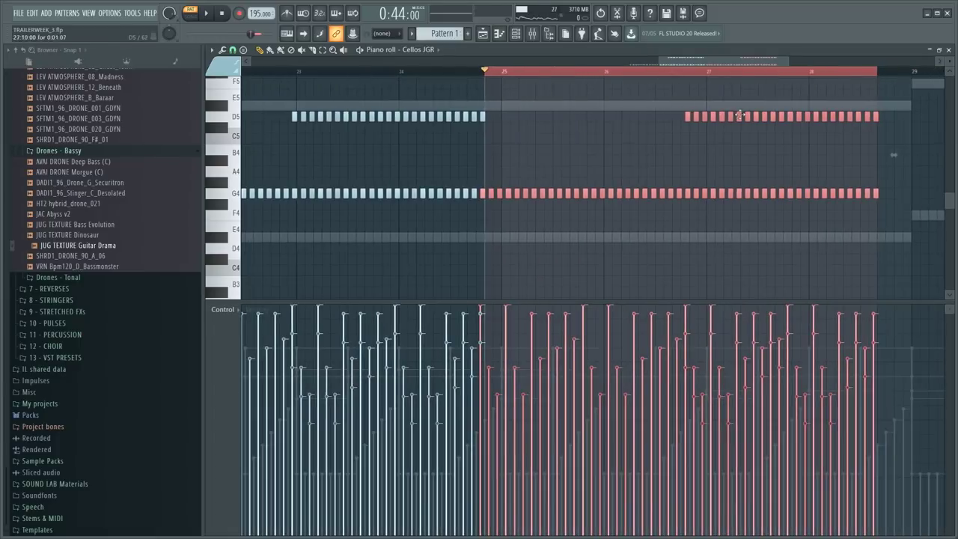
- Try shifting the duplicated cello phrase one note later, clear of the last original notes, and play the transition
scroll(479, 187, up, 5)
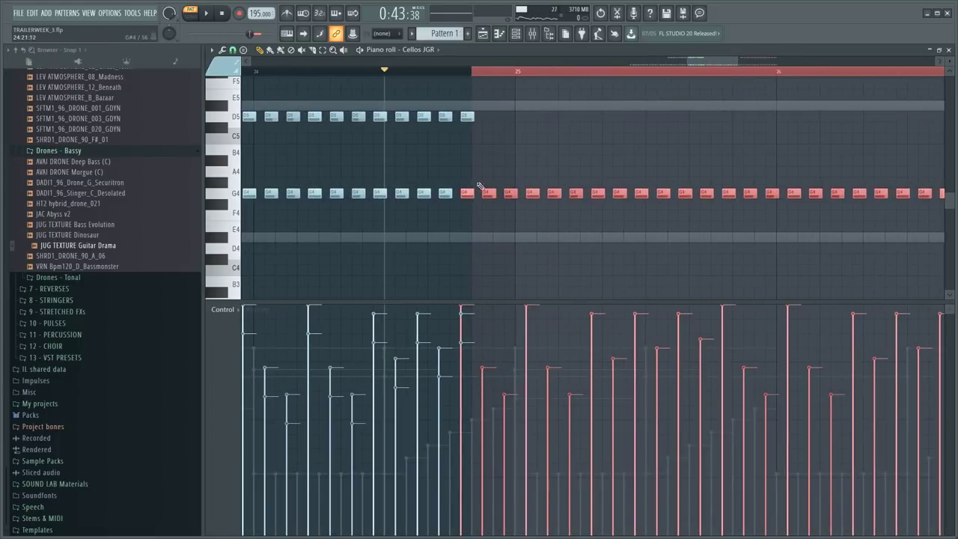
drag(482, 189, 491, 189)
key(space)
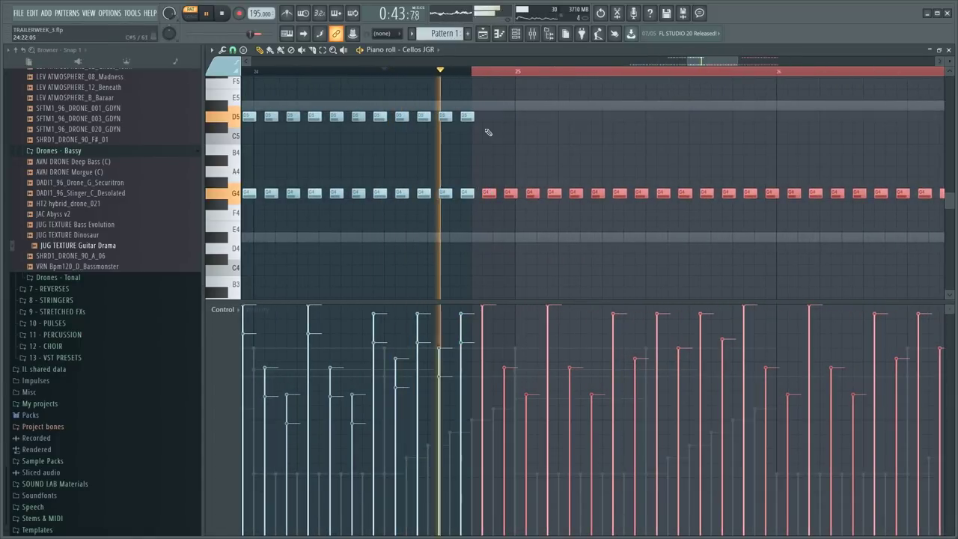
ctrl+click(476, 75)
click(353, 72)
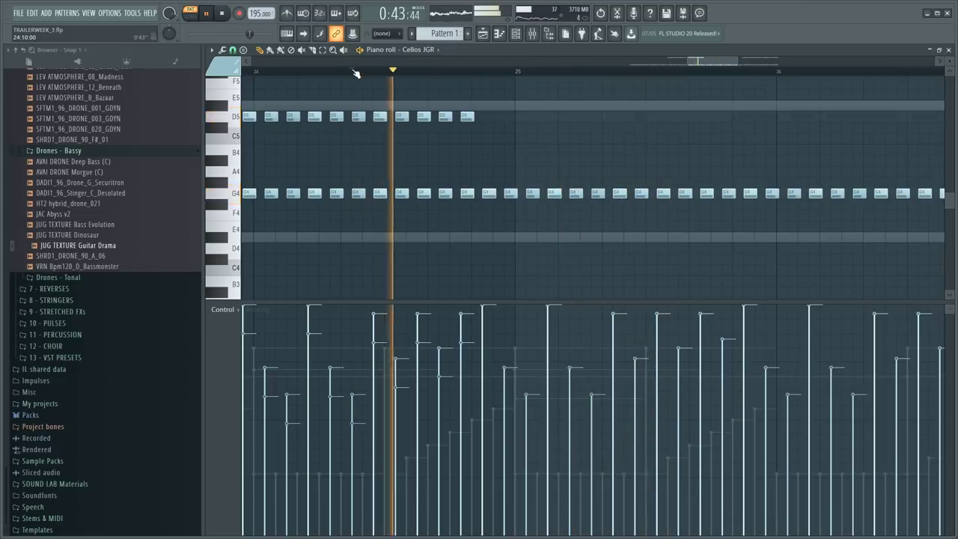
key(space)
key(space)
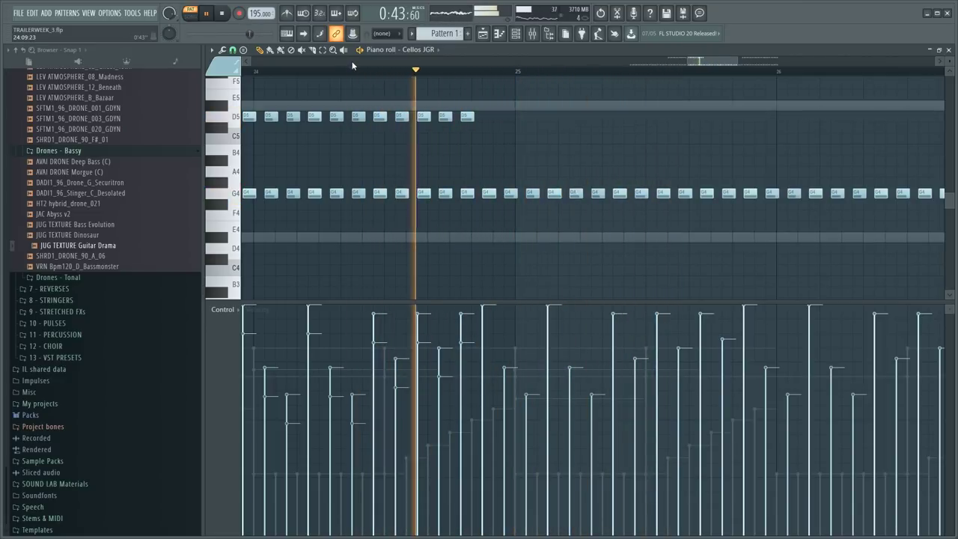
- Undo the shift of the duplicated cello phrase, play it, and delete the duplicate
key(ctrl+z)
key(space)
drag(490, 192, 470, 192)
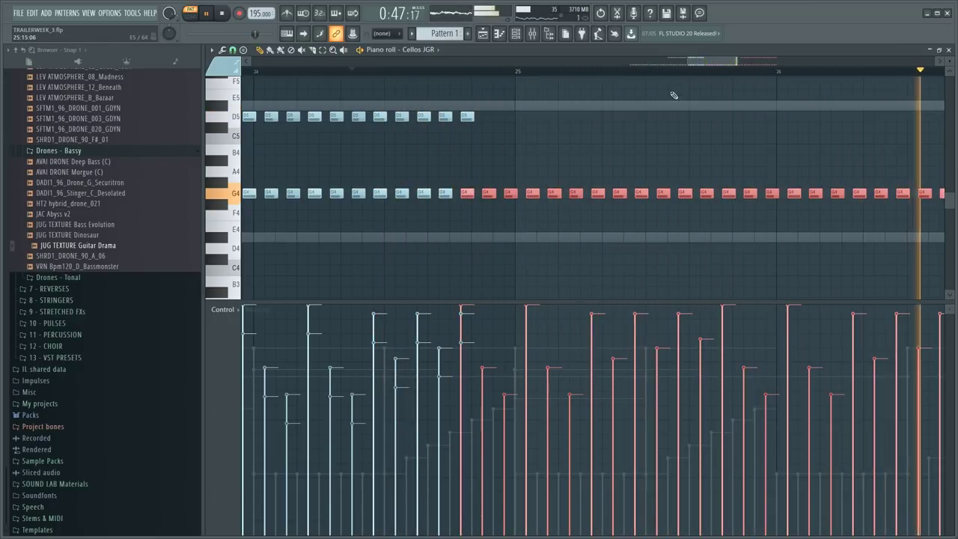
scroll(684, 73, down, 4)
scroll(722, 75, down, 3)
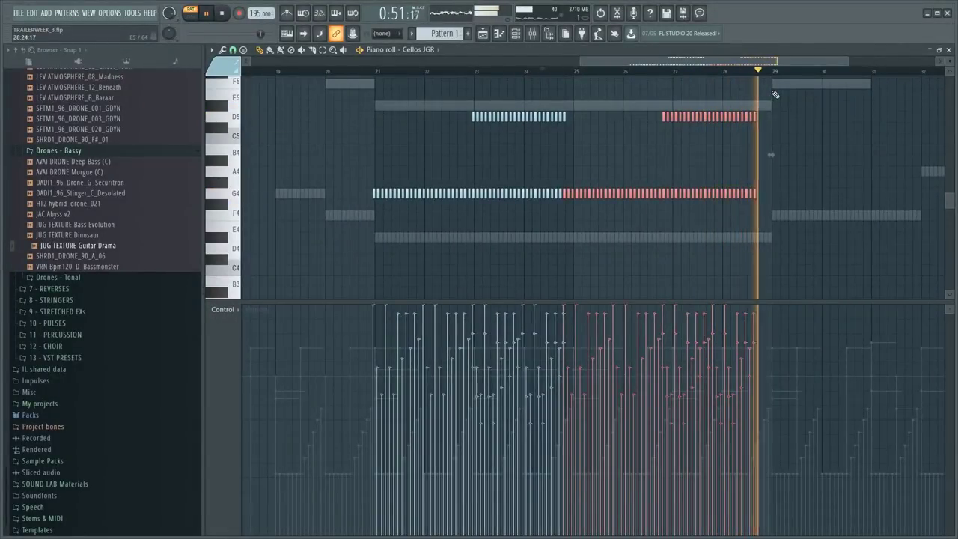
mouse_move(771, 62)
mouse_down()
mouse_move(639, 62)
mouse_move(782, 62)
mouse_up()
key(Delete)
- Shift all remaining cello notes slightly later so the phrase starts exactly on bar 21, and play its ending
key(ctrl+a)
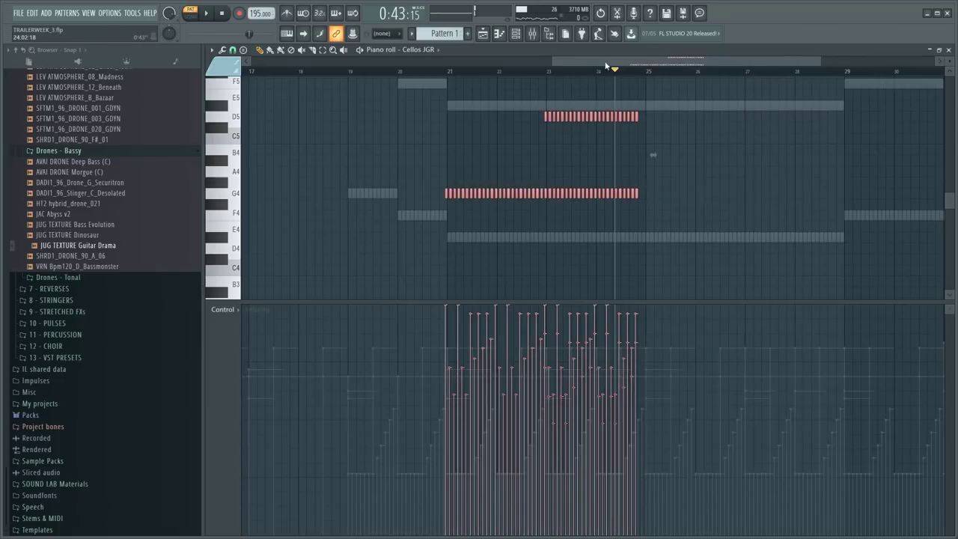
scroll(600, 72, left, 2)
scroll(577, 77, up, 5)
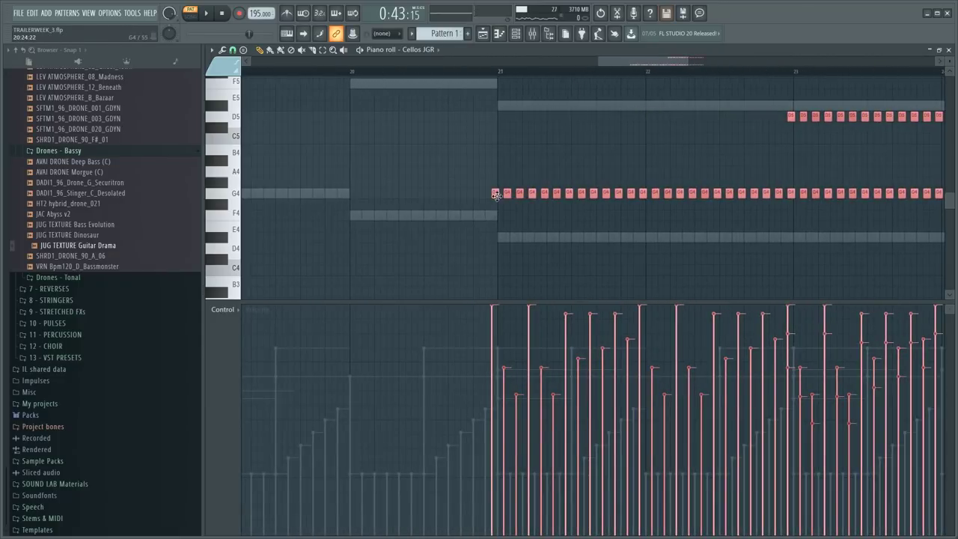
drag(496, 196, 502, 196)
scroll(490, 191, down, 3)
key(space)
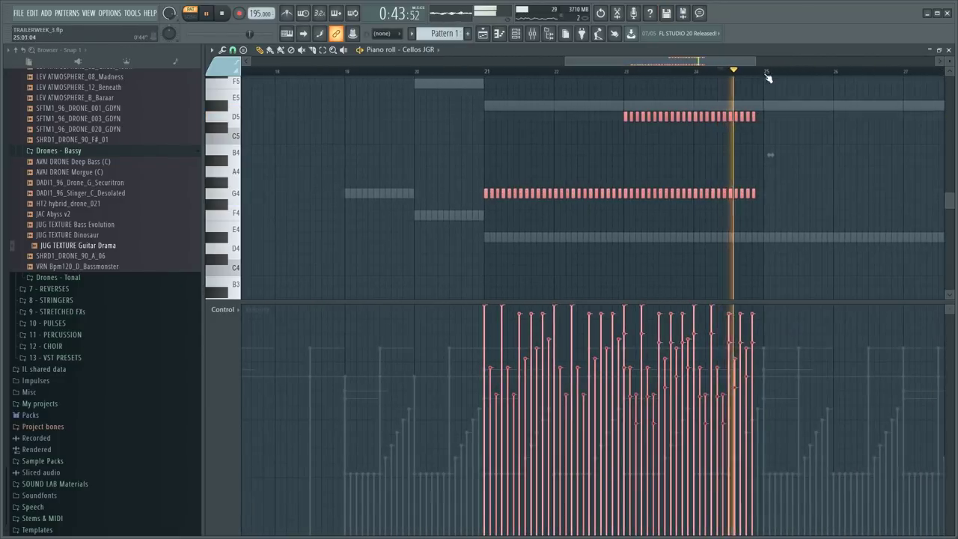
key(space)
scroll(771, 77, up, 3)
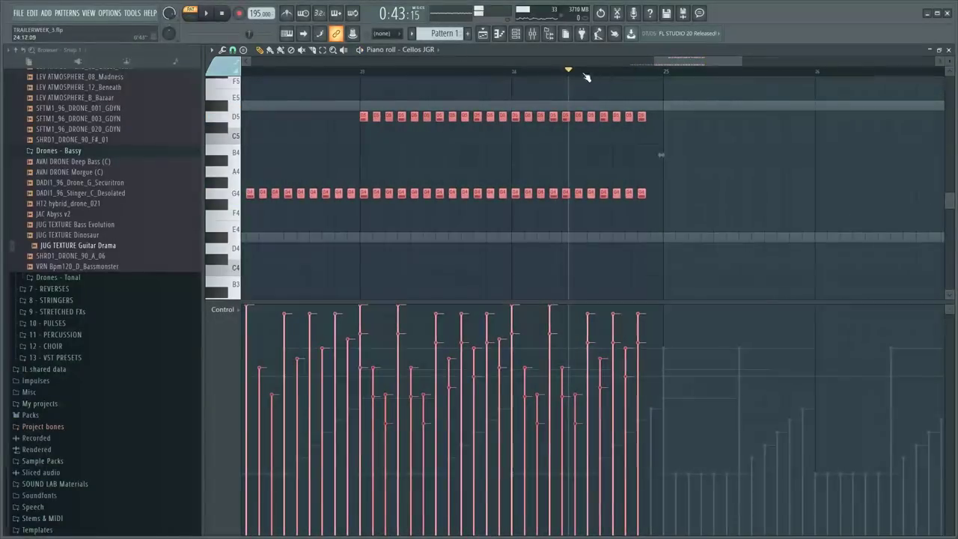
key(space)
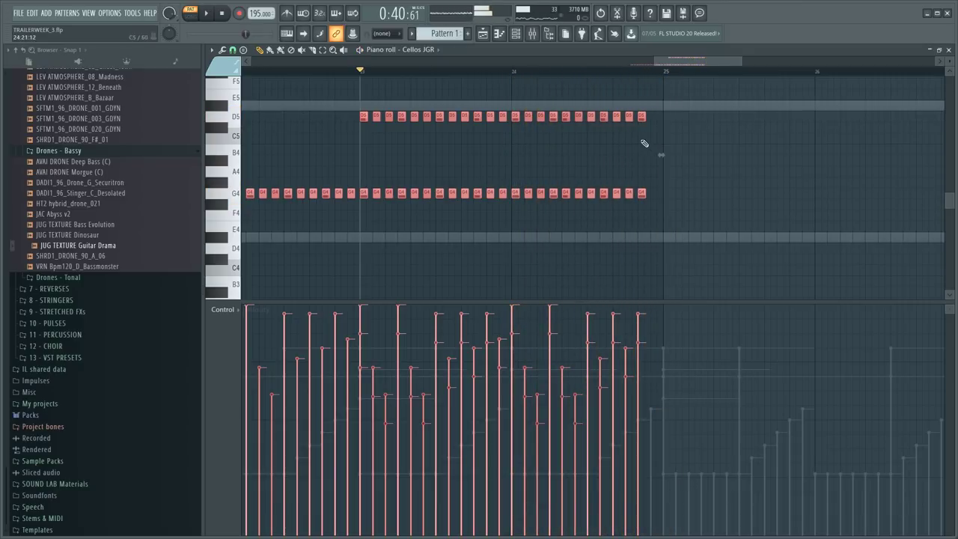
- Add one more pair of D5 and G4 notes just before bar 25, slightly lower their velocities, and play the ending
drag(639, 103, 662, 214)
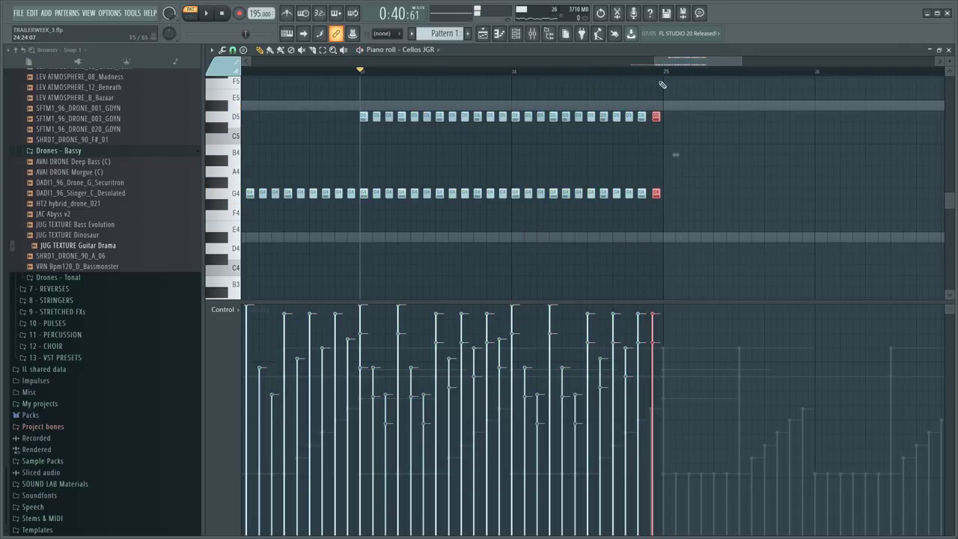
scroll(665, 72, up, 2)
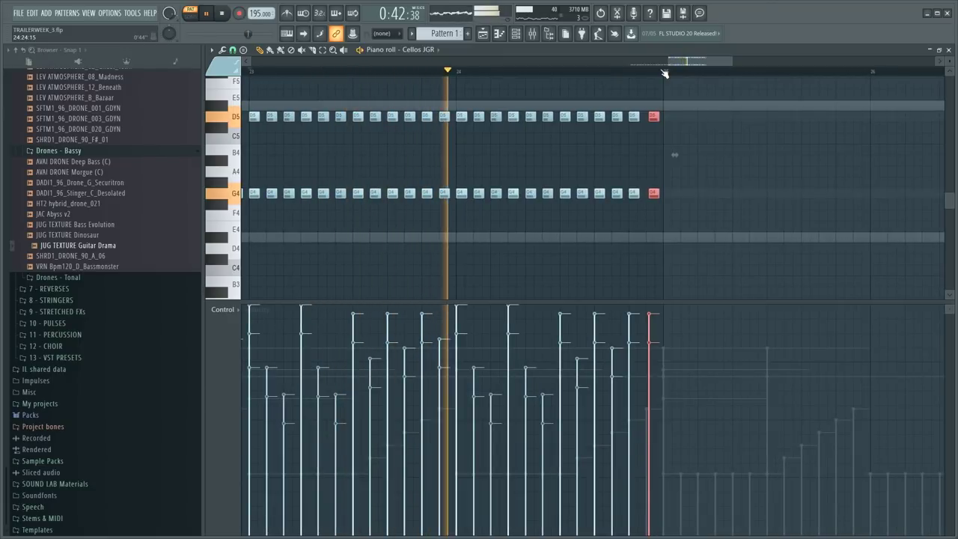
scroll(677, 181, down, 1)
key(space)
scroll(692, 75, down, 3)
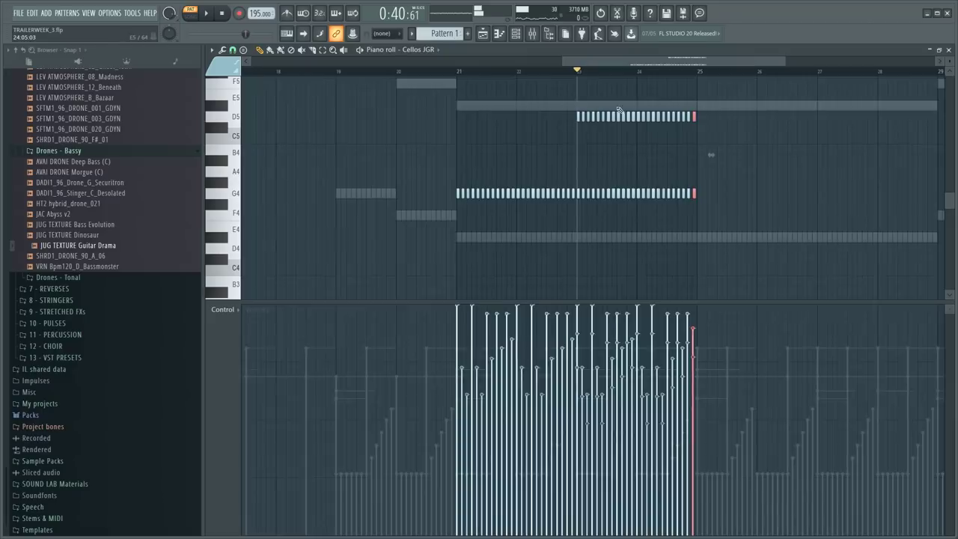
- Duplicate the complete cello phrase of bars 21 to 24 into bars 25 to 28, and play the copy
drag(461, 75, 689, 96)
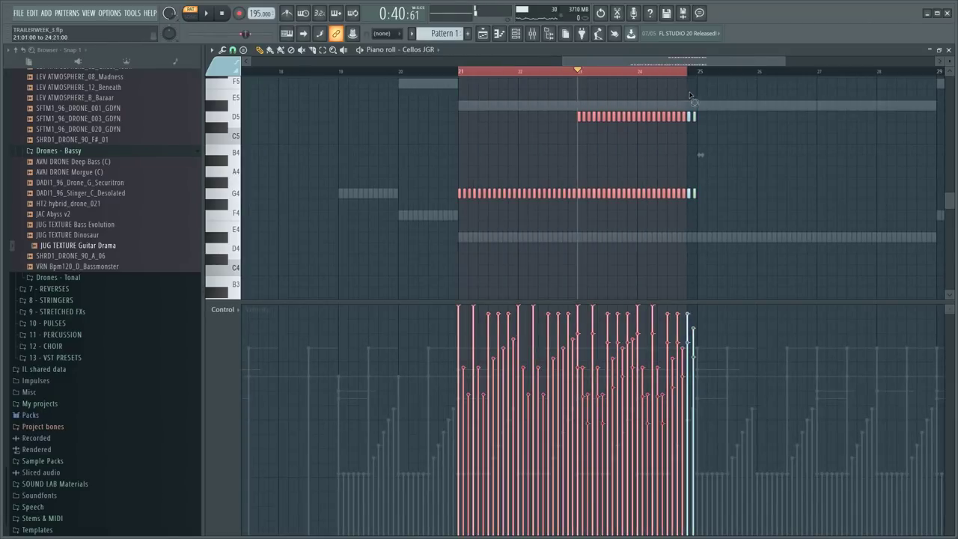
key(ctrl+b)
key(ctrl+d)
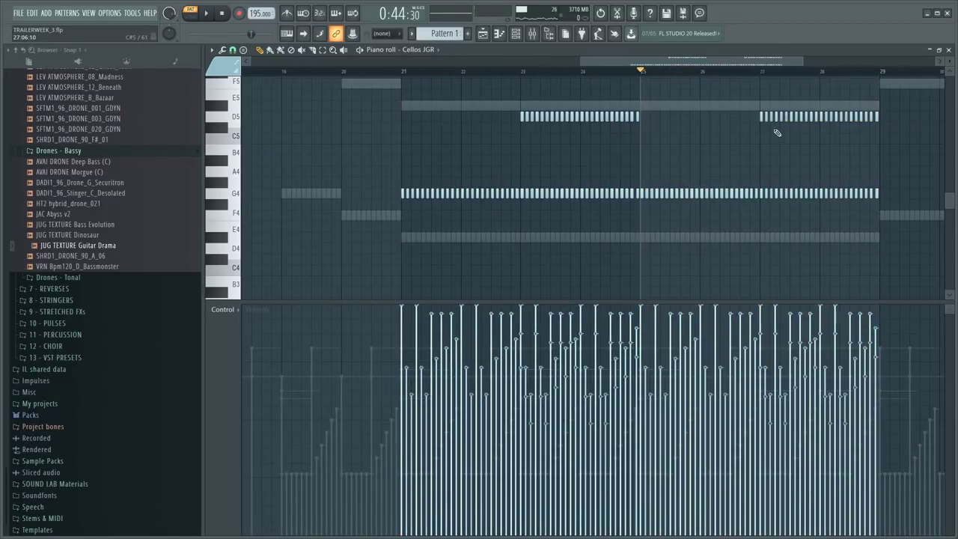
key(space)
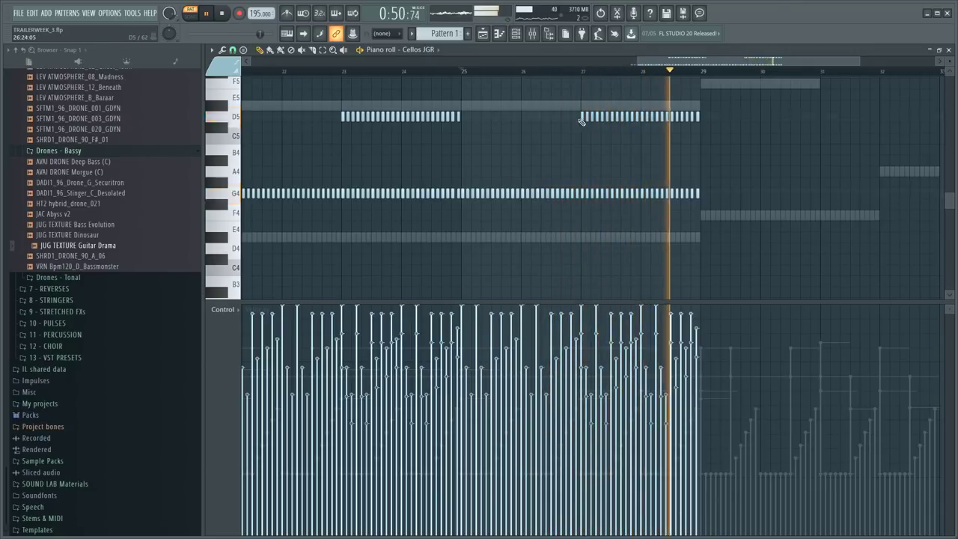
key(space)
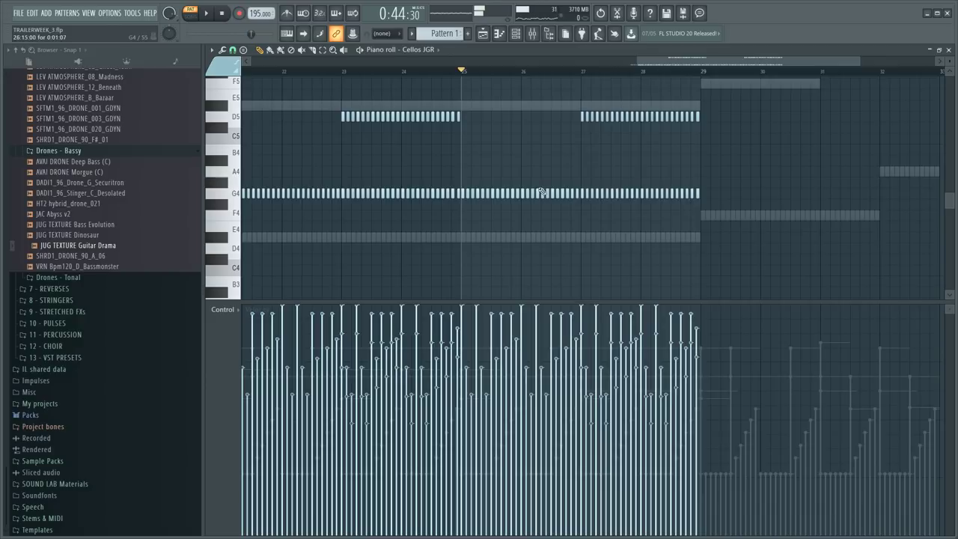
- Duplicate the cello phrase of bars 25 to 28 into bars 29 to 32 and transpose the copy down to F4 and C5
drag(464, 111, 845, 263)
key(ctrl+b)
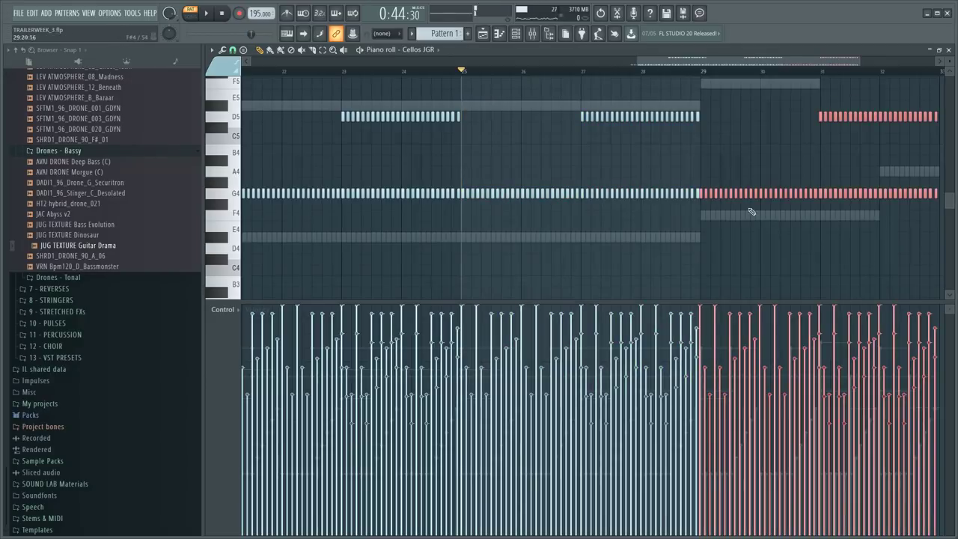
drag(703, 195, 704, 219)
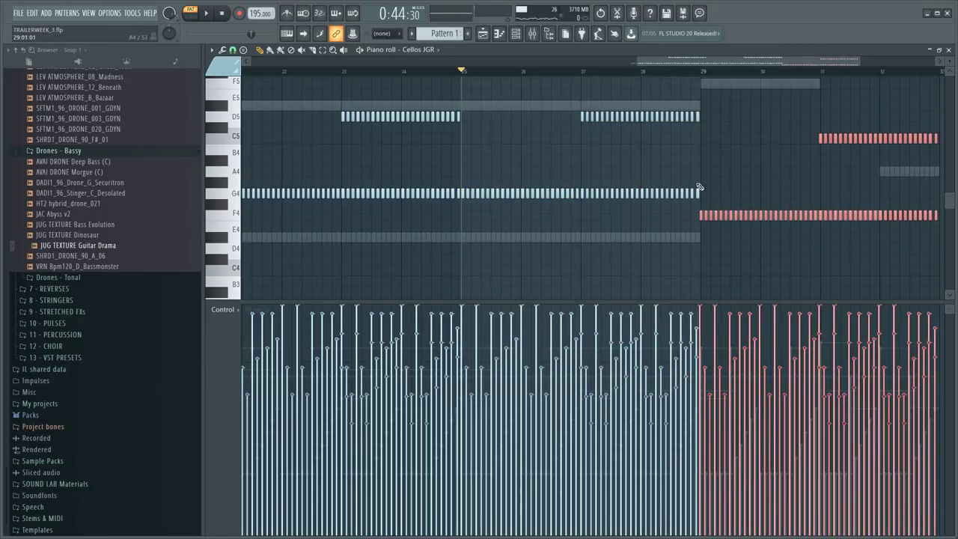
ctrl+click(804, 75)
scroll(803, 74, up, 3)
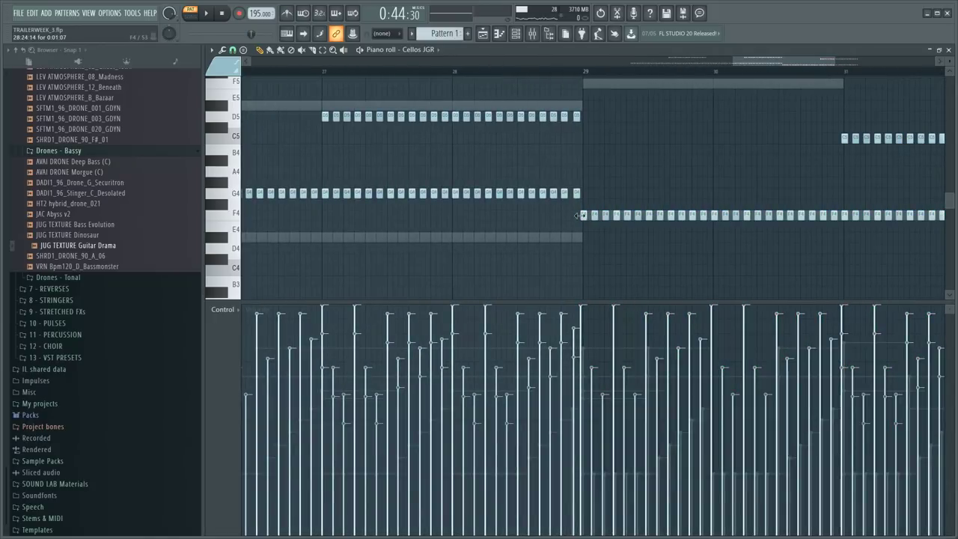
scroll(645, 76, down, 3)
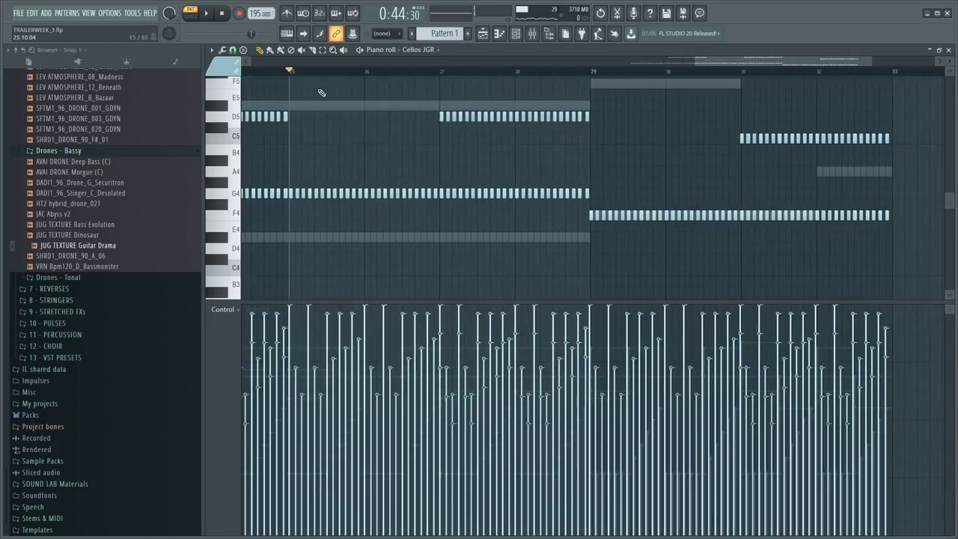
scroll(292, 72, up, 5)
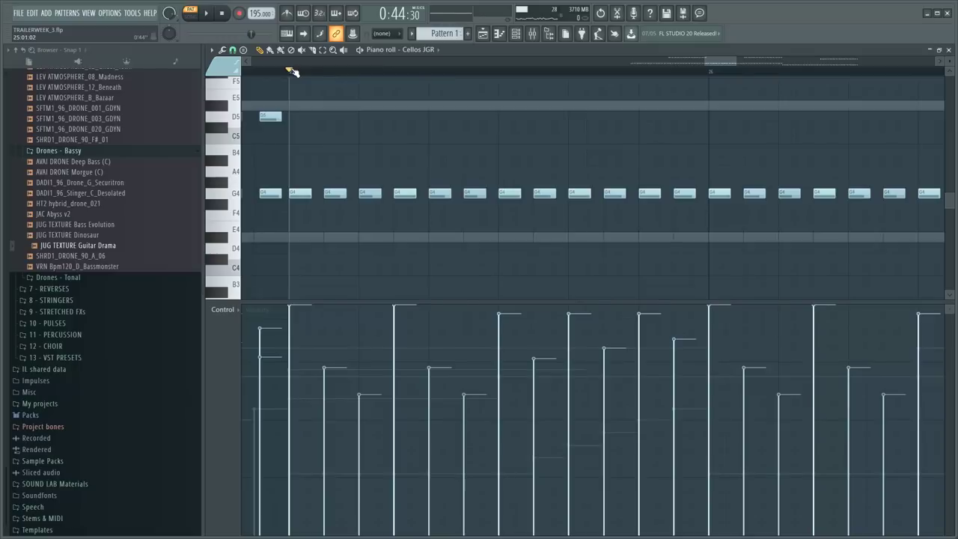
- Shift the final D5 and G4 pair before bar 25 slightly earlier onto the grid, and play through to bar 29
scroll(318, 77, down, 3)
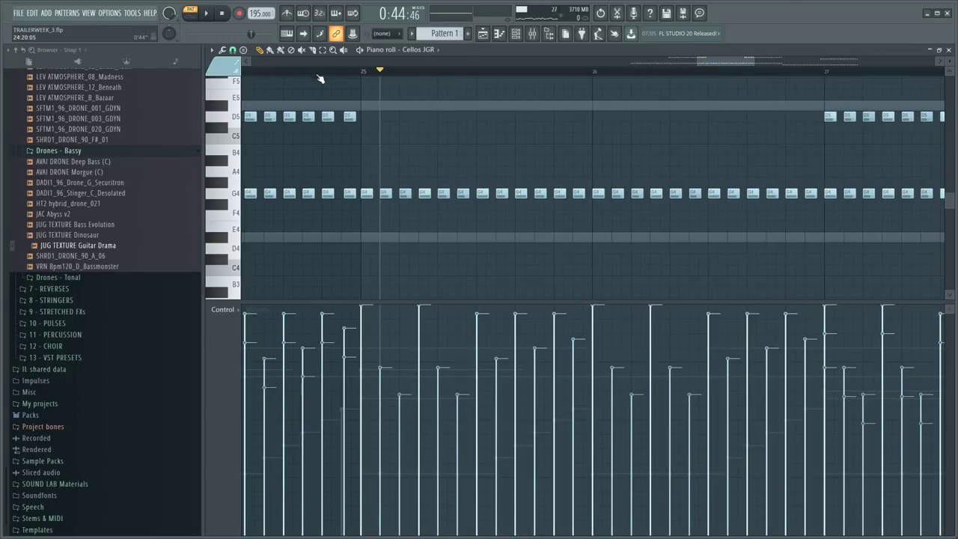
scroll(328, 73, up, 3)
drag(432, 90, 451, 211)
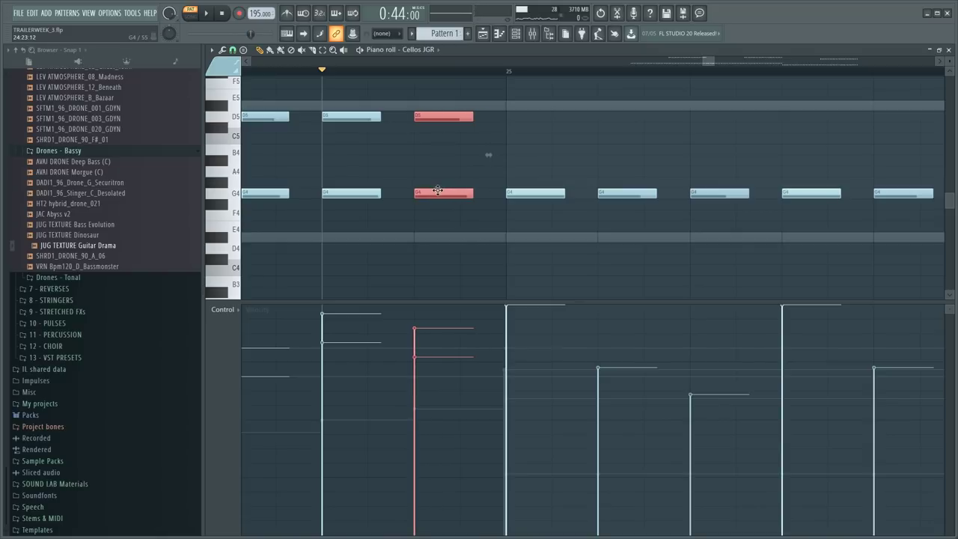
scroll(508, 76, down, 3)
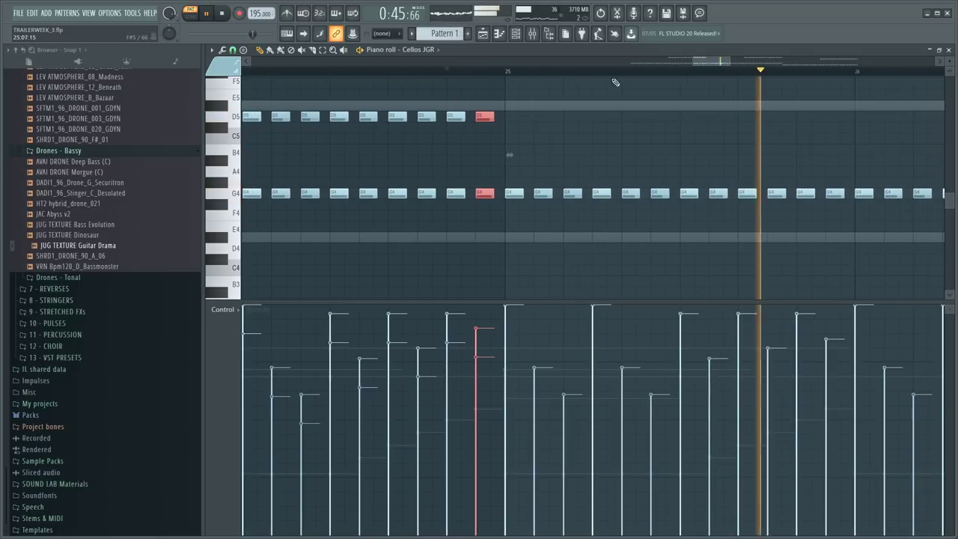
drag(724, 63, 761, 66)
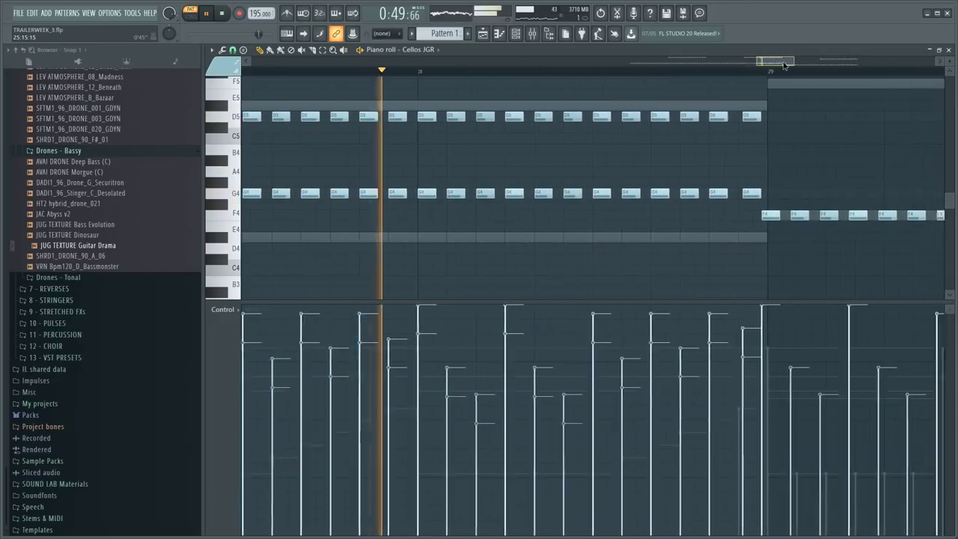
scroll(691, 83, down, 2)
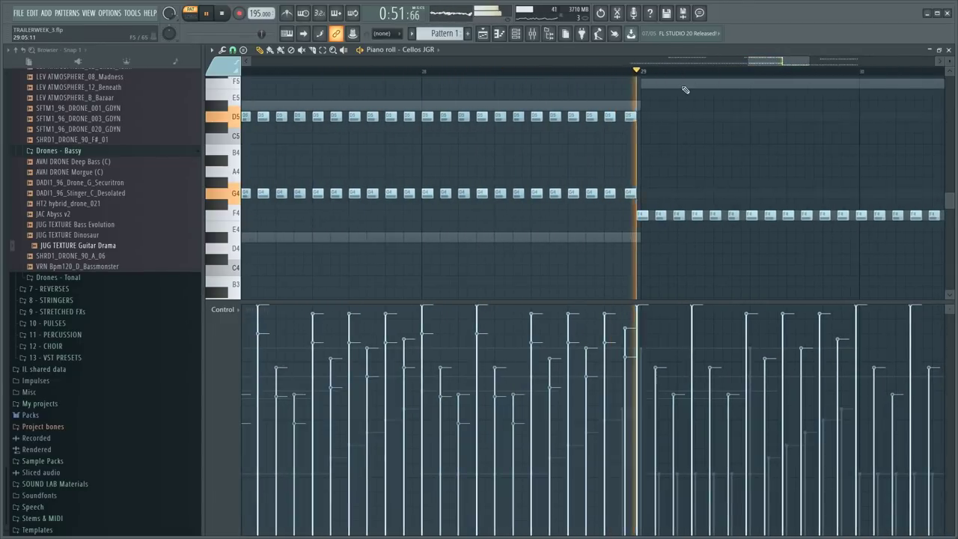
key(space)
- Shift the final D5 and G4 pair before bar 29 slightly earlier onto the grid
scroll(639, 128, up, 4)
drag(632, 103, 598, 193)
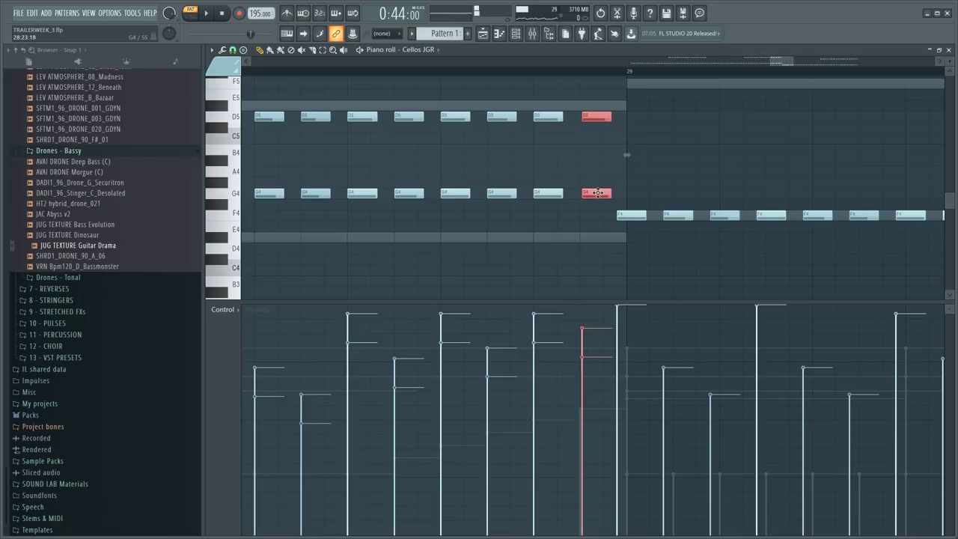
scroll(671, 75, down, 4)
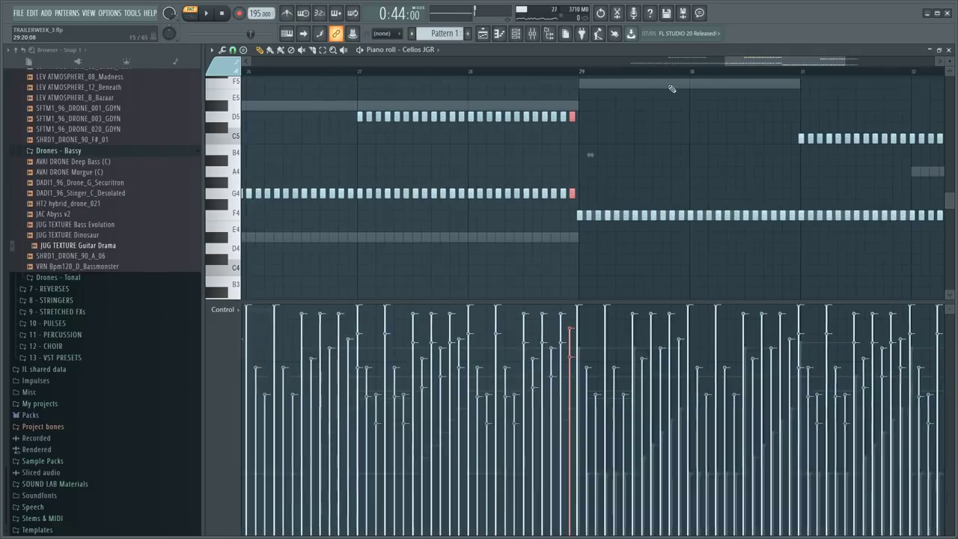
- Delete the slightly early F4 and C5 cello copy from bars 29 to 32
drag(569, 213, 929, 224)
key(Delete)
scroll(652, 117, down, 3)
drag(648, 112, 800, 263)
key(Delete)
- Duplicate the corrected bars 25 to 28 phrase again, align the copy exactly to bar 29, and transpose it down to F4 and C5
drag(369, 114, 561, 198)
key(ctrl+b)
scroll(592, 75, up, 5)
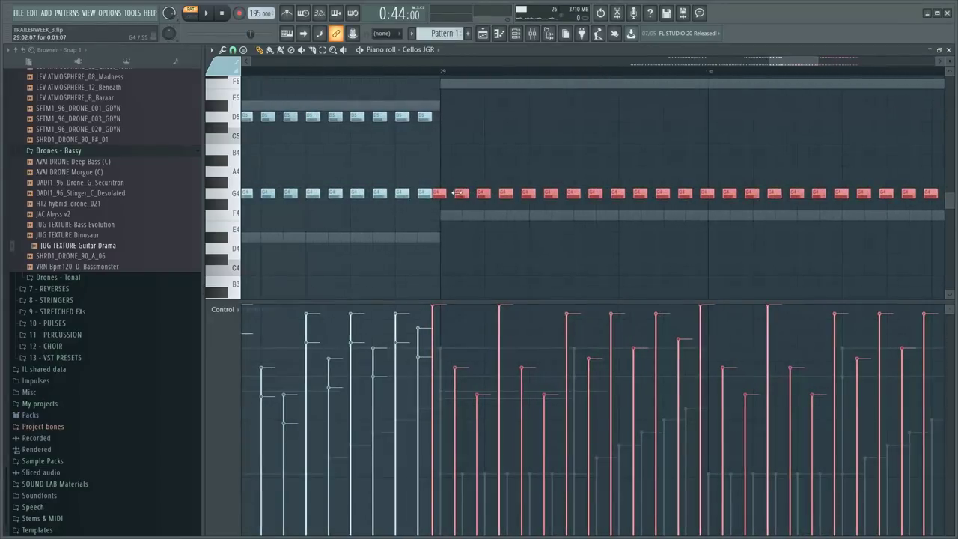
drag(441, 193, 442, 216)
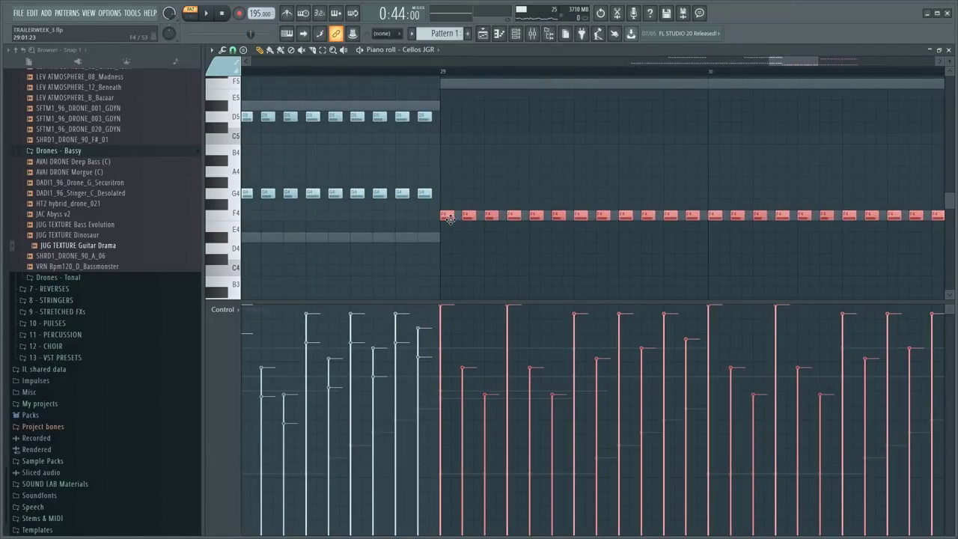
click(461, 199)
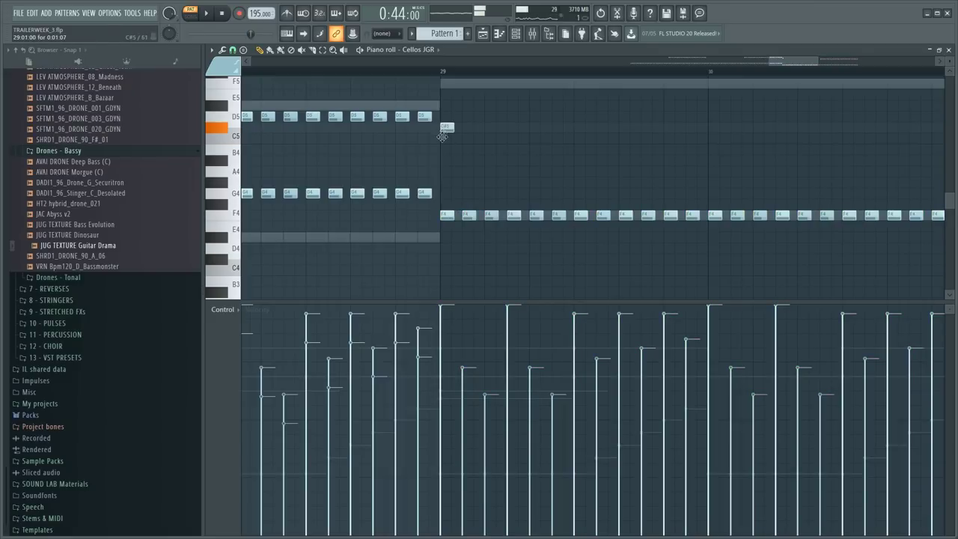
- Add the C5 layer above the F4 notes in bars 29 and 30, and play the passage
scroll(474, 97, down, 5)
drag(479, 211, 354, 216)
drag(262, 215, 486, 147)
click(485, 167)
drag(498, 155, 618, 148)
key(shift+Down)
click(460, 73)
key(space)
ctrl+click(513, 107)
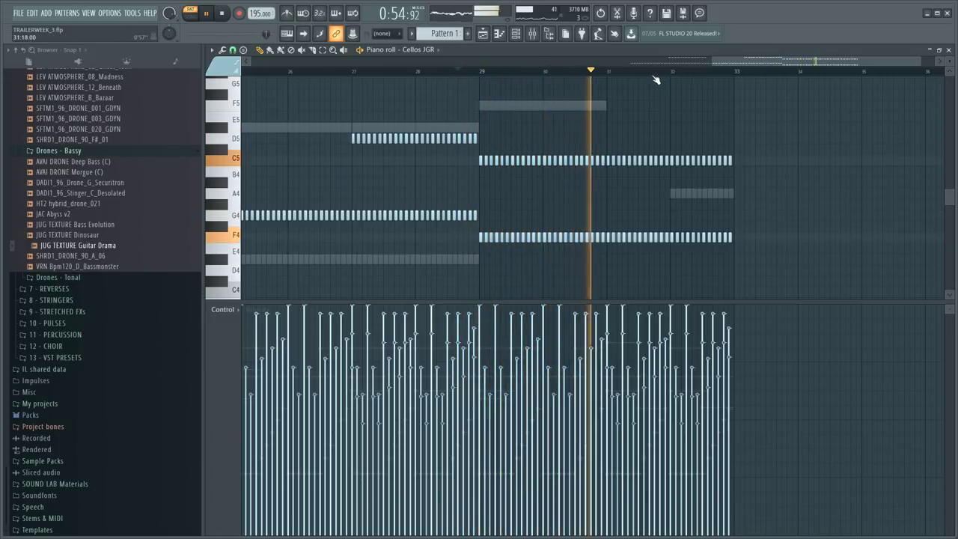
scroll(674, 103, up, 3)
key(space)
- Layer a matching row of F5 notes above the C5 notes in bars 31 and 32
click(563, 105)
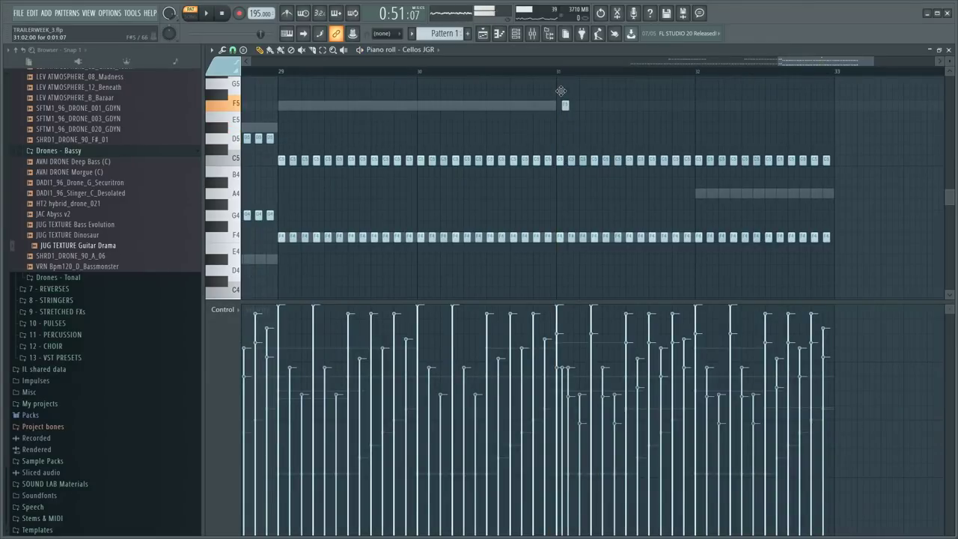
scroll(554, 89, up, 3)
drag(555, 254, 828, 283)
drag(687, 260, 411, 240)
key(ctrl+z)
drag(288, 258, 562, 196)
scroll(565, 196, down, 3)
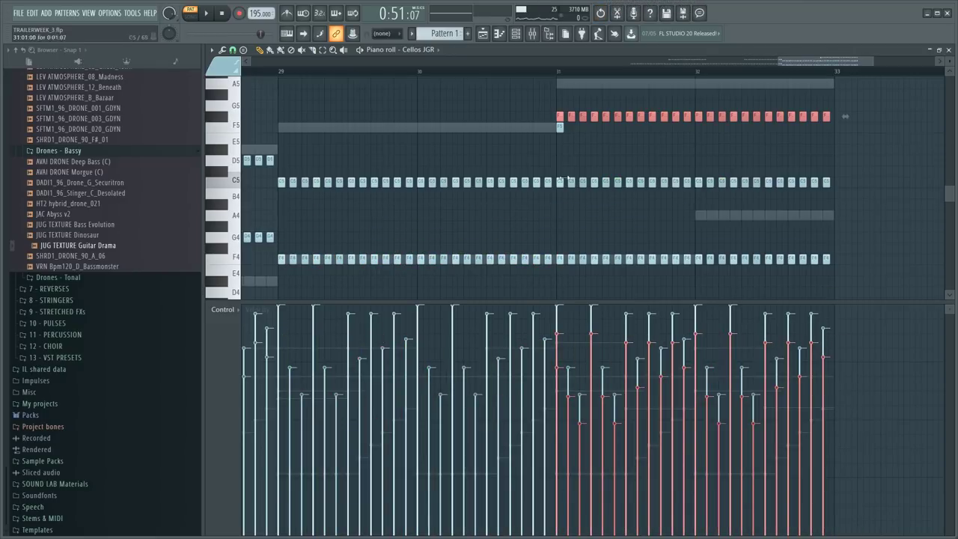
drag(559, 120, 559, 131)
right_click(645, 159)
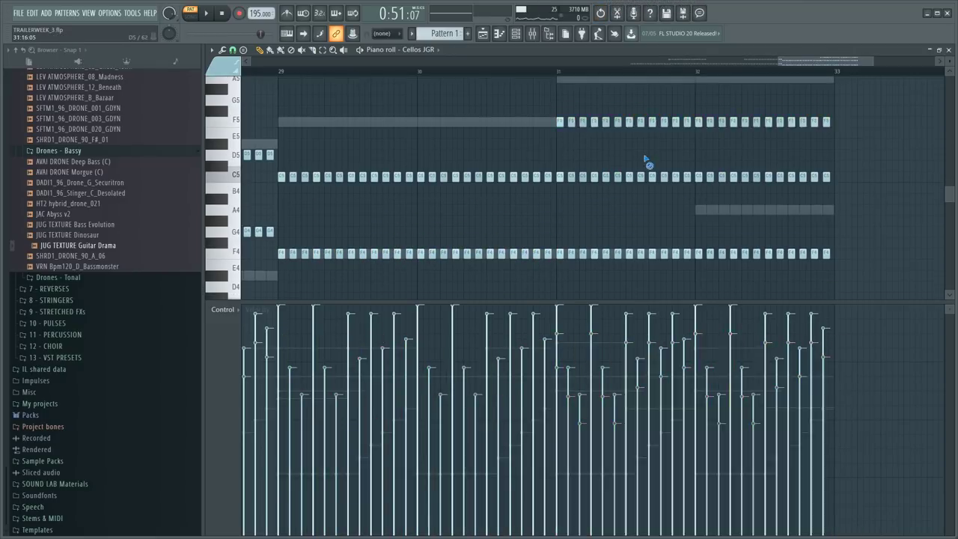
- Raise the F5 notes of bar 32 to A5 and play bars 31 and 32
double_click(698, 121)
key(Escape)
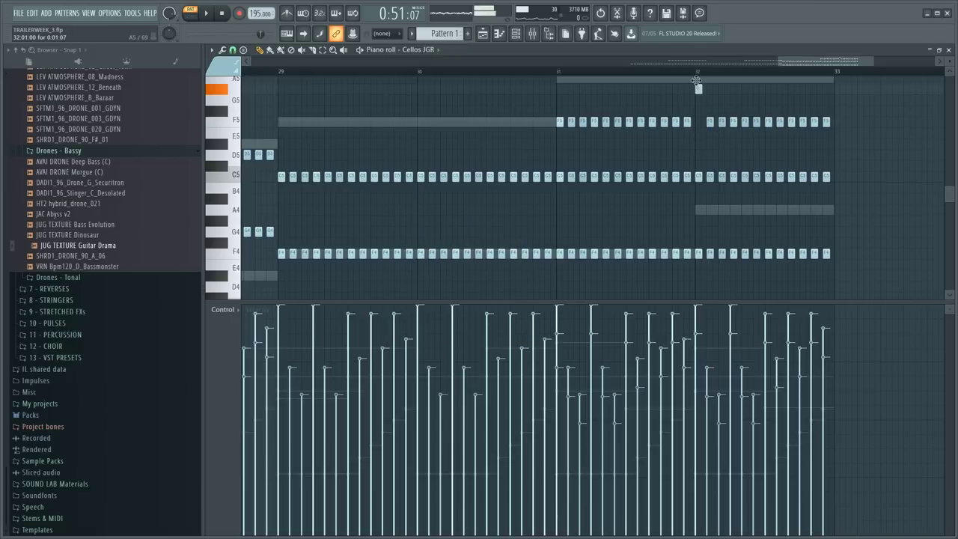
scroll(708, 124, up, 1)
drag(696, 116, 826, 88)
key(space)
scroll(442, 157, down, 3)
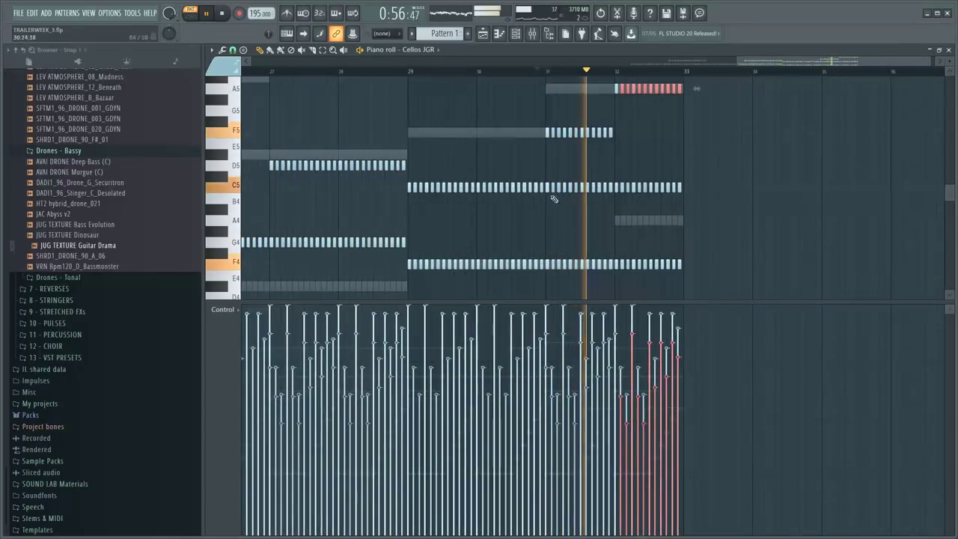
scroll(629, 151, up, 3)
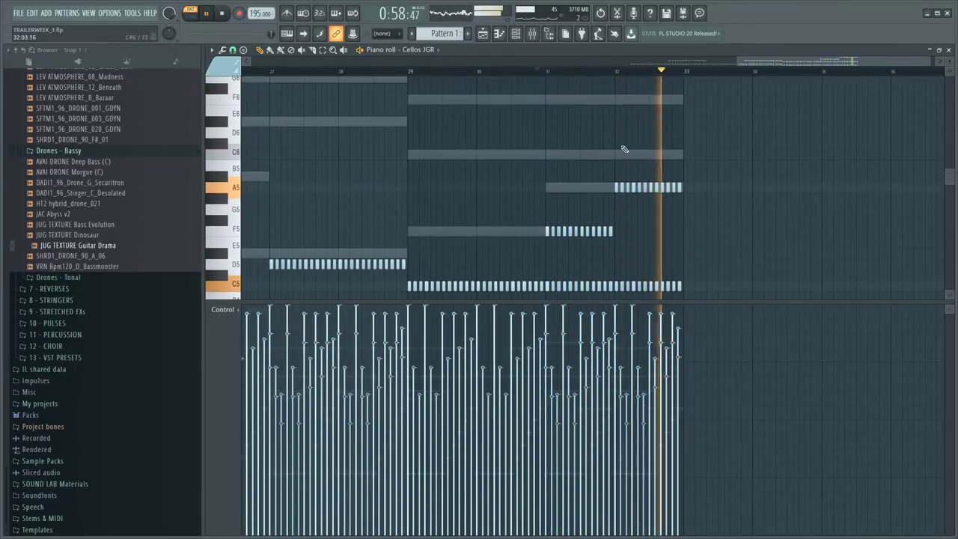
key(space)
- Transpose the A5 notes of bar 32 down to D#5 and play the change
drag(679, 187, 691, 242)
key(space)
scroll(635, 191, down, 5)
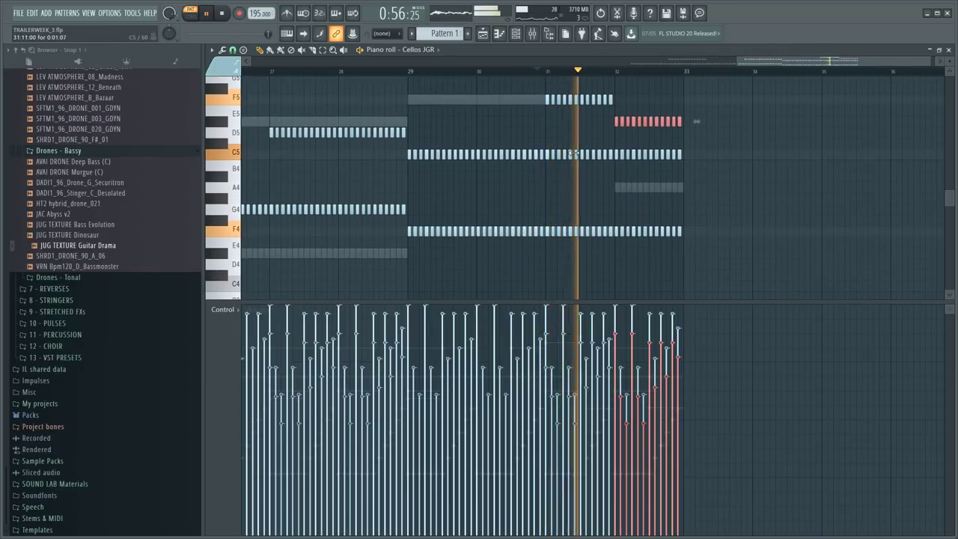
key(space)
click(633, 143)
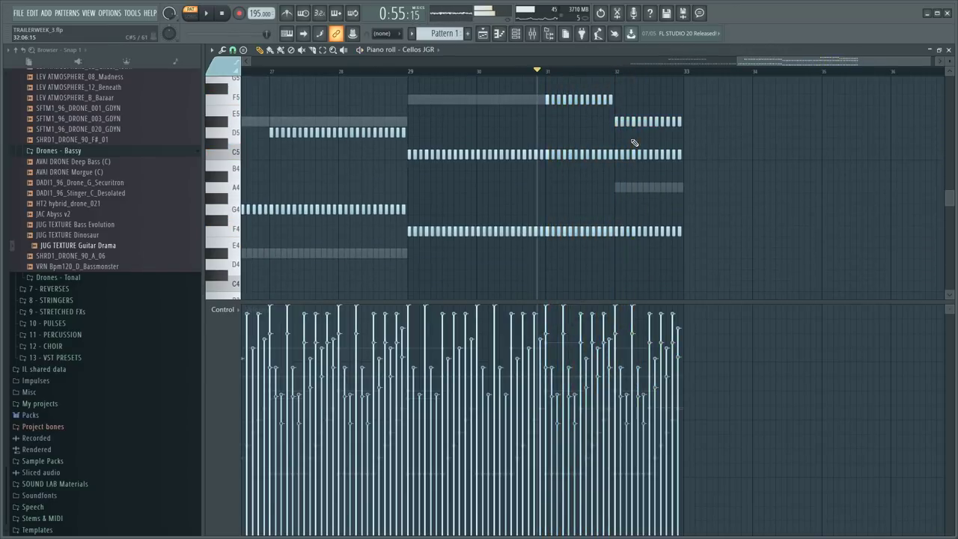
- Try bar 32 without its D#5 notes by deleting them and playing the passage, and undo the deletion
drag(605, 115, 726, 131)
key(Delete)
key(space)
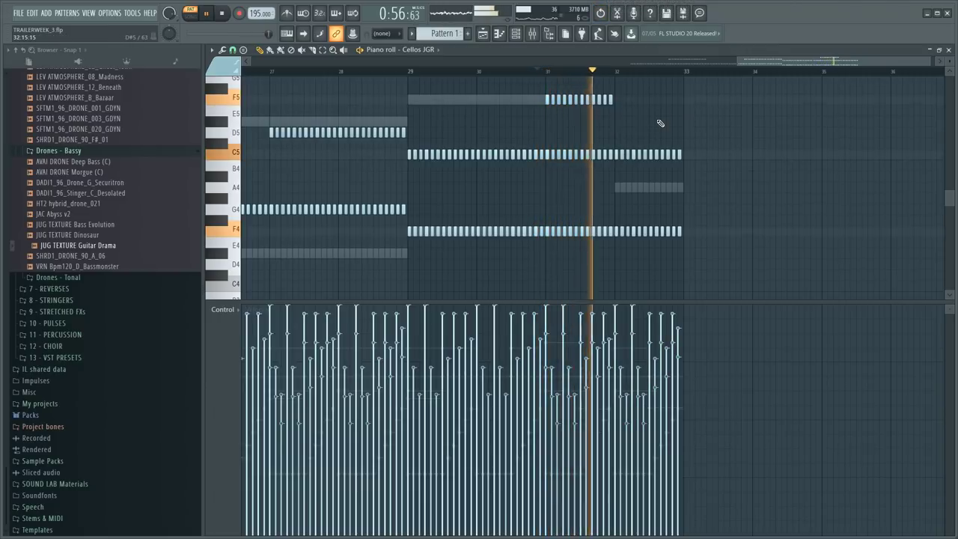
key(space)
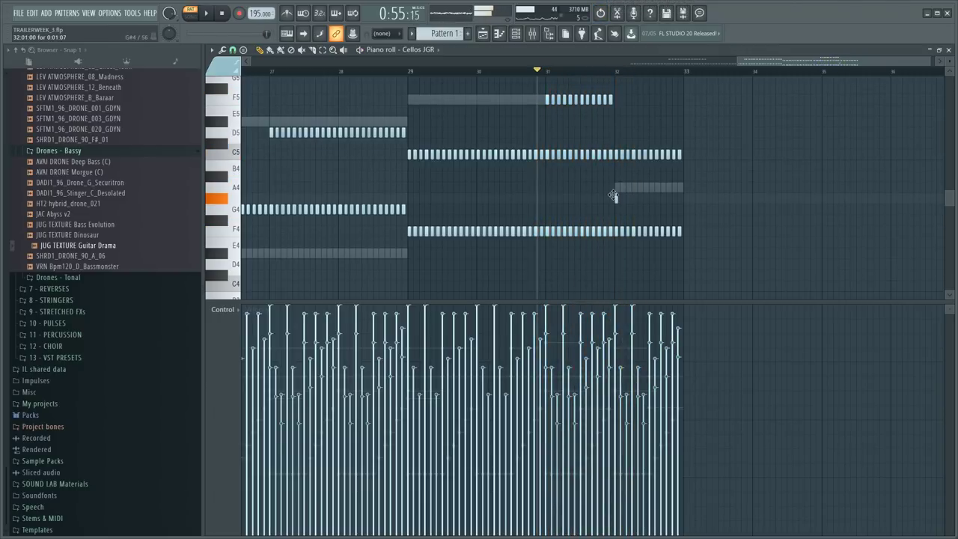
key(ctrl+z)
key(ctrl+z)
- Move the D#5 notes of bar 32 down to A4 and play the ending
drag(617, 123, 624, 191)
key(space)
ctrl+right_click(668, 129)
ctrl+right_click(671, 133)
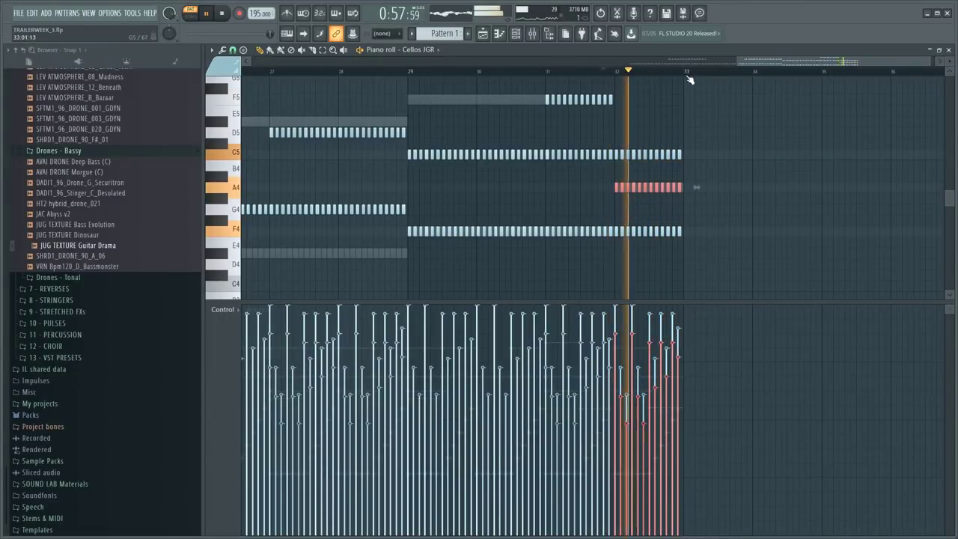
scroll(689, 75, up, 3)
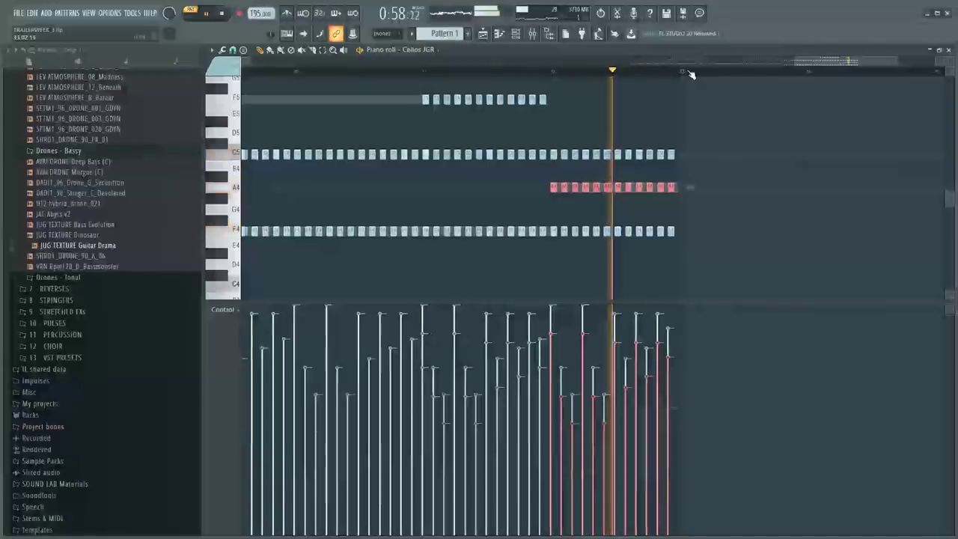
- Try raising the third-to-last C5 note of bar 32 to F5, play it, and undo the move
ctrl+click(614, 173)
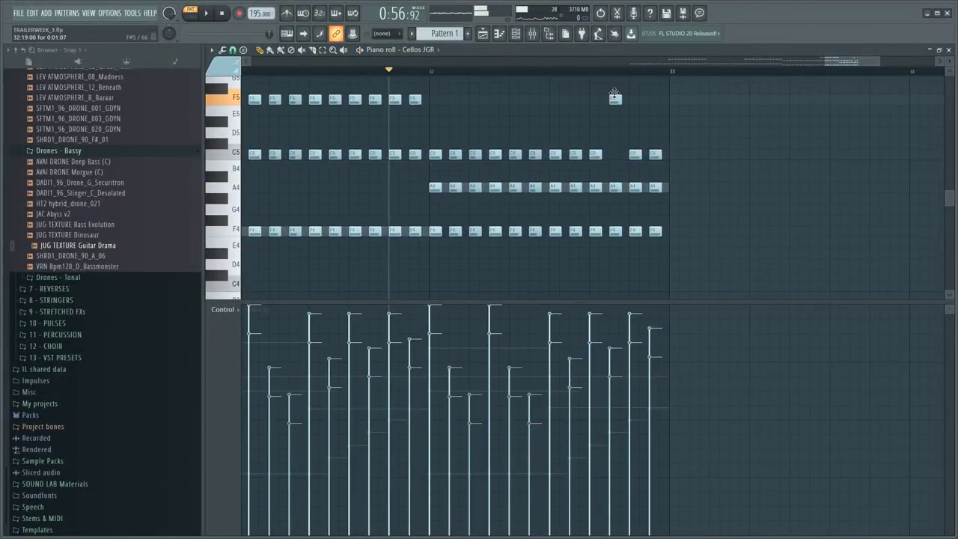
scroll(635, 153, up, 2)
key(space)
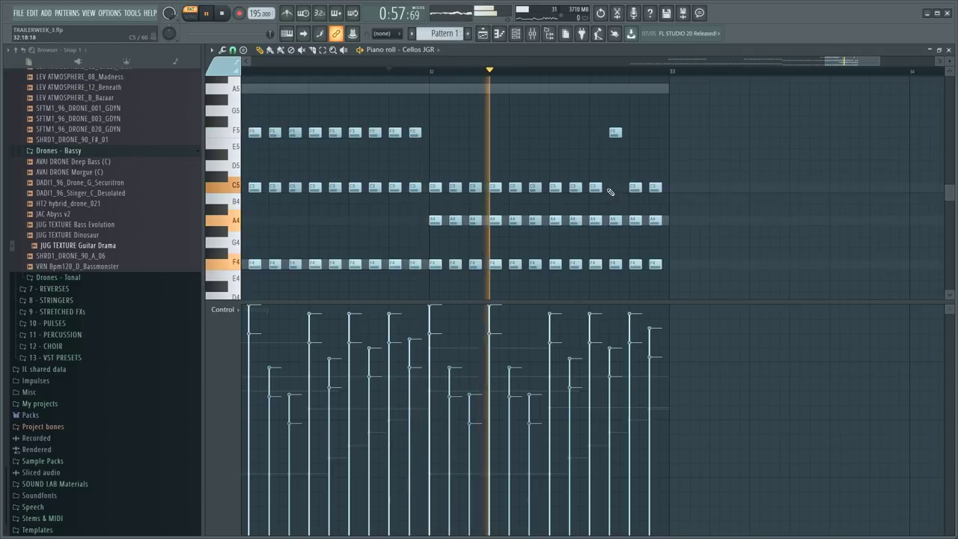
key(space)
key(ctrl+z)
- Raise the fourth-to-last C5 note of bar 32 to F5 and the second-to-last to A5, and play the ending
drag(595, 186, 596, 122)
drag(638, 186, 634, 86)
key(space)
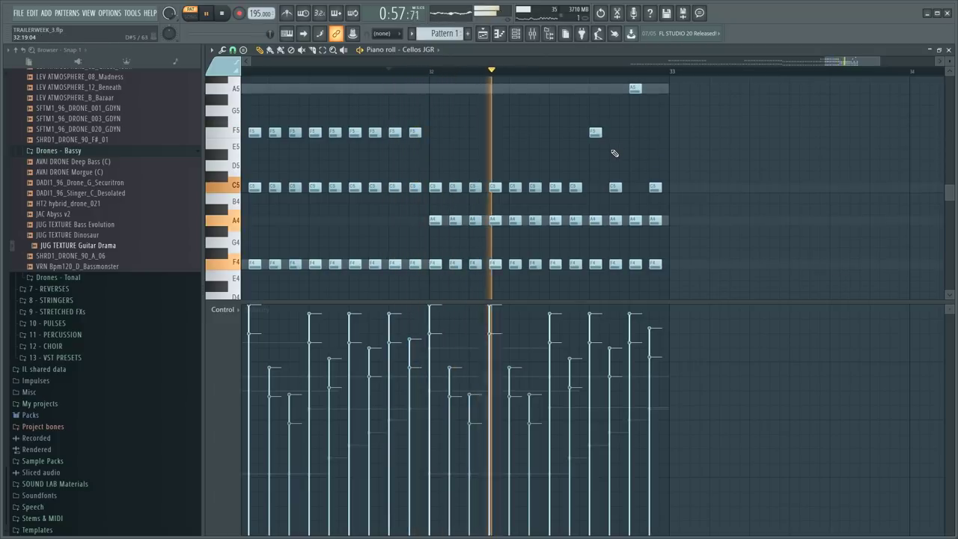
scroll(613, 153, up, 1)
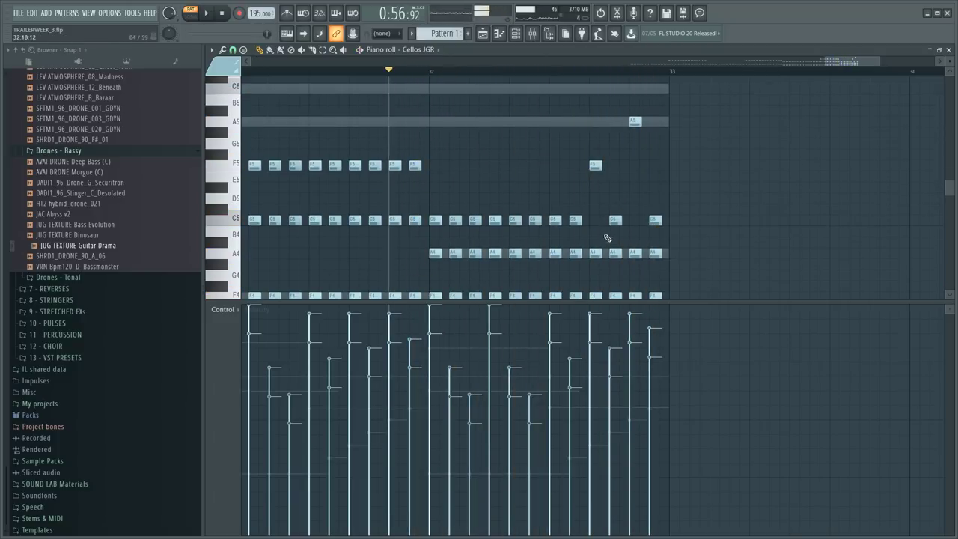
- Build a short high melody across bar 32, placing an F5 on the downbeat followed by A5, C6 and A#5 notes
drag(596, 251, 592, 90)
scroll(630, 151, up, 2)
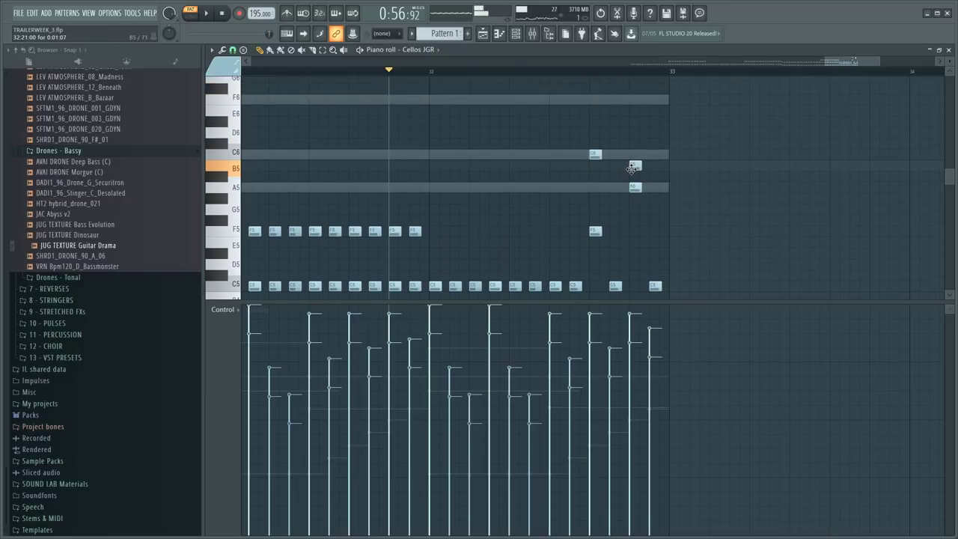
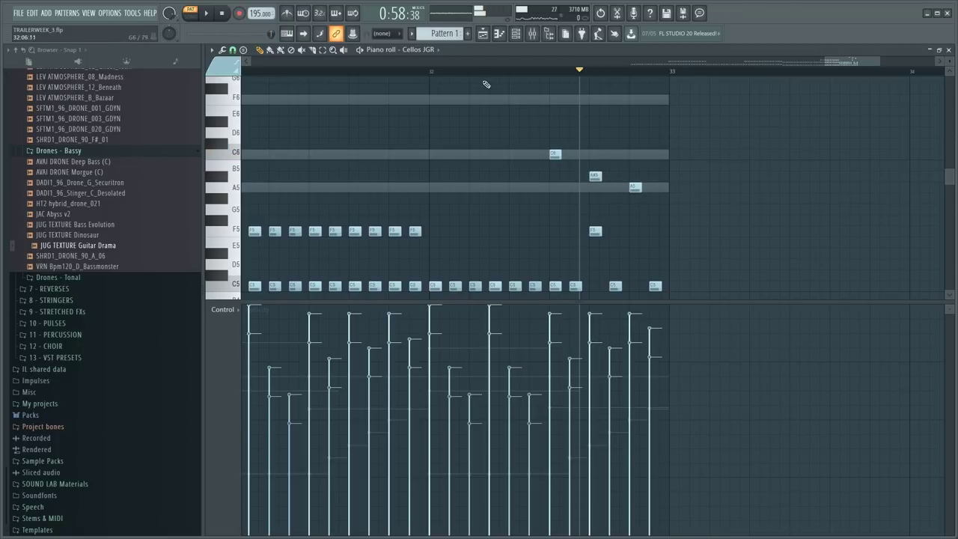
scroll(412, 154, down, 2)
scroll(412, 152, down, 2)
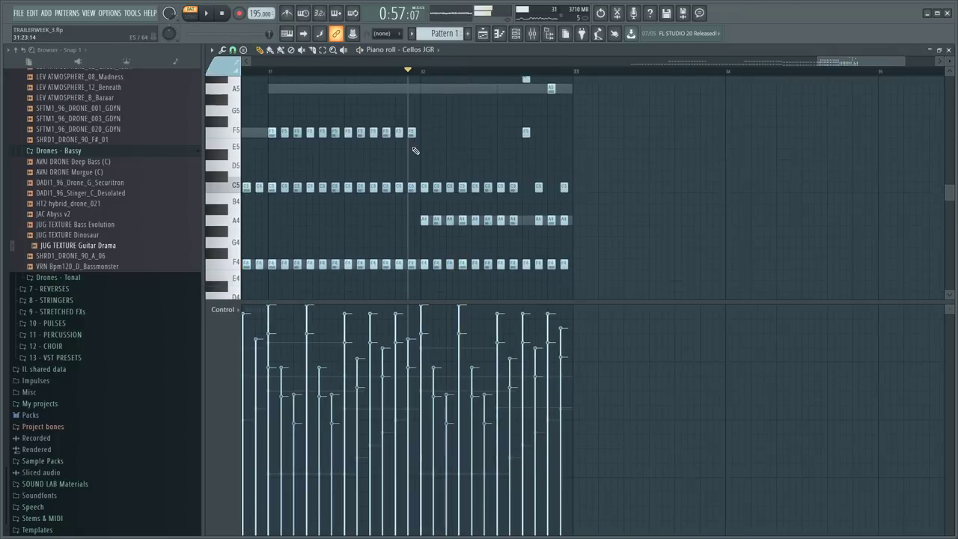
drag(425, 179, 467, 154)
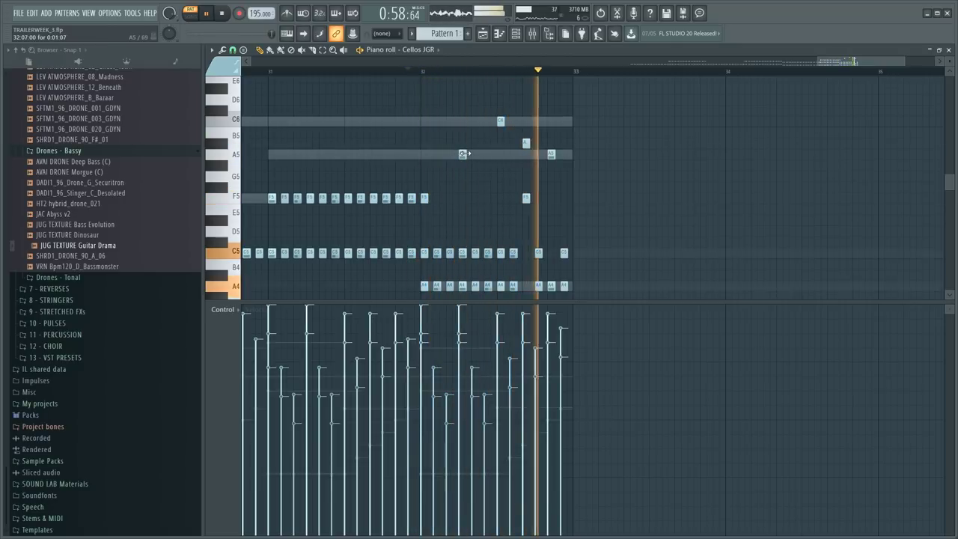
- Delete the remaining A4 notes from bar 32 and set the playback position just before the bar
scroll(486, 173, down, 3)
ctrl+drag(430, 159, 585, 170)
key(Delete)
click(410, 72)
scroll(502, 190, up, 3)
scroll(509, 108, down, 2)
scroll(521, 114, down, 3)
scroll(533, 134, up, 2)
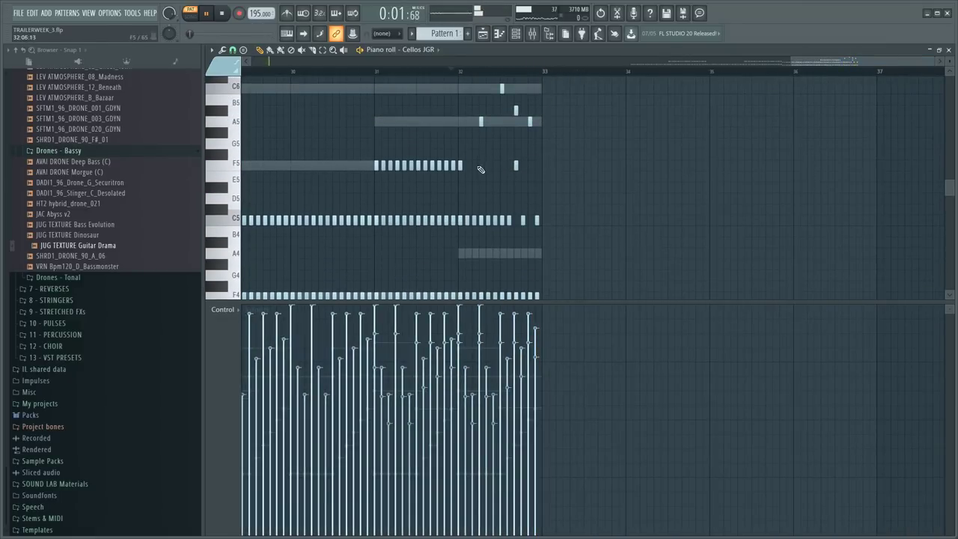
ctrl+drag(464, 105, 551, 131)
ctrl+shift+drag(506, 171, 552, 189)
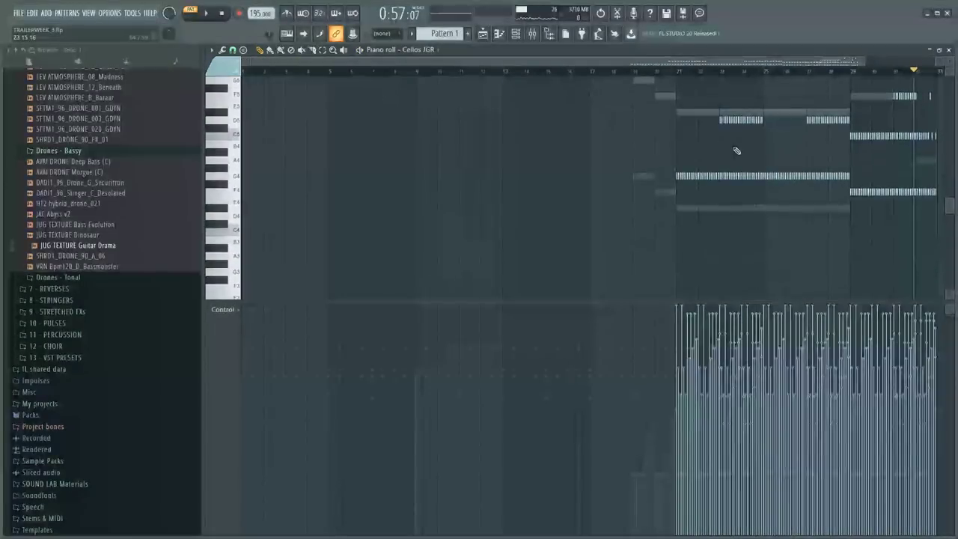
scroll(736, 150, up, 2)
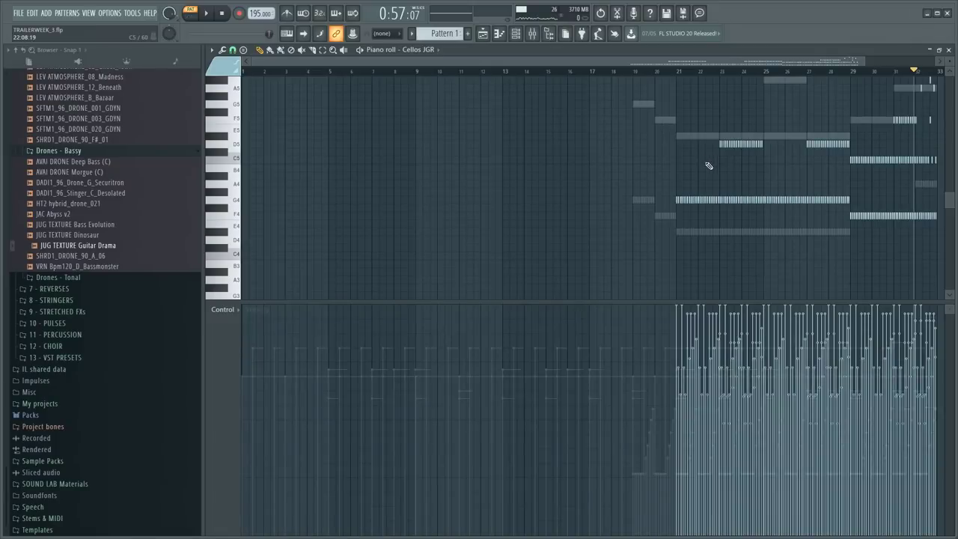
scroll(789, 138, up, 4)
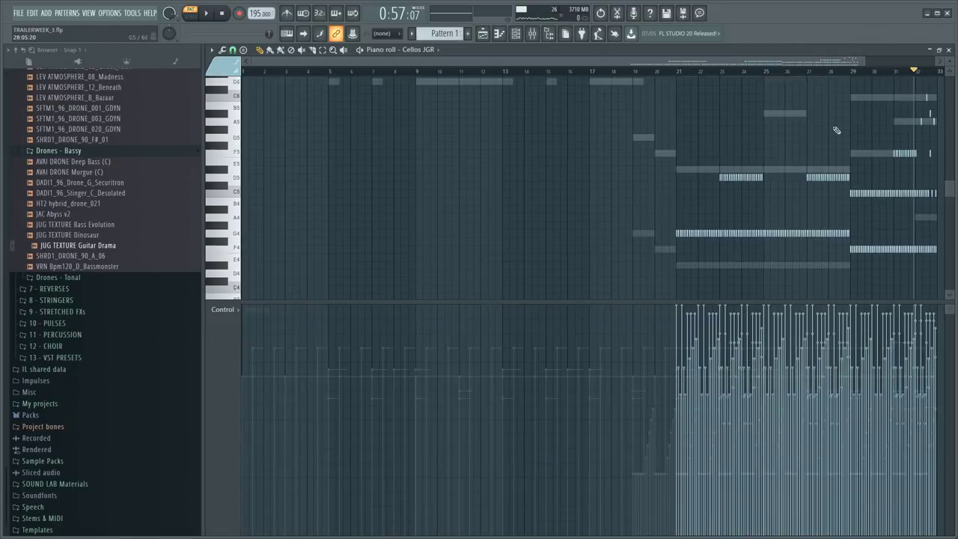
- Play the ending of the cello part, and replay the build-up from about bar 20
key(space)
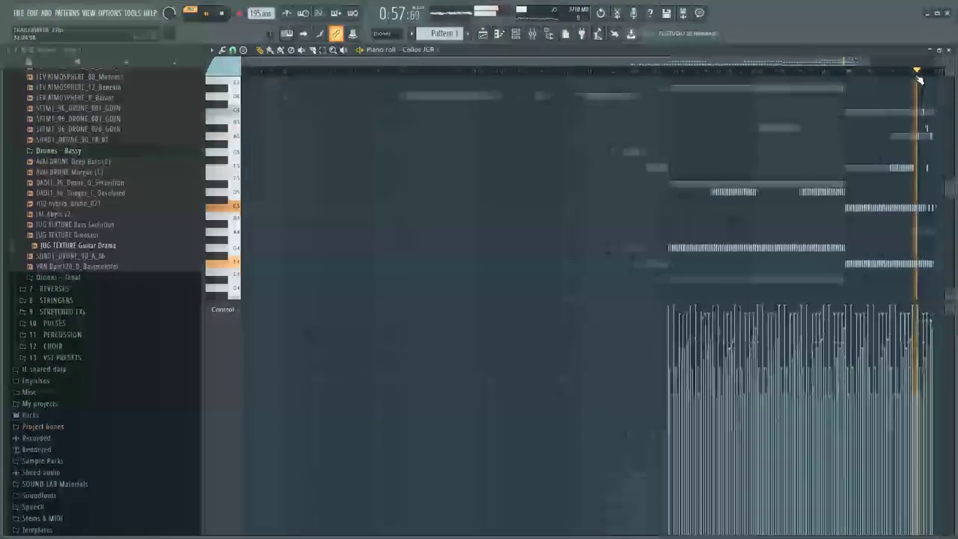
ctrl+scroll(920, 80, up, 3)
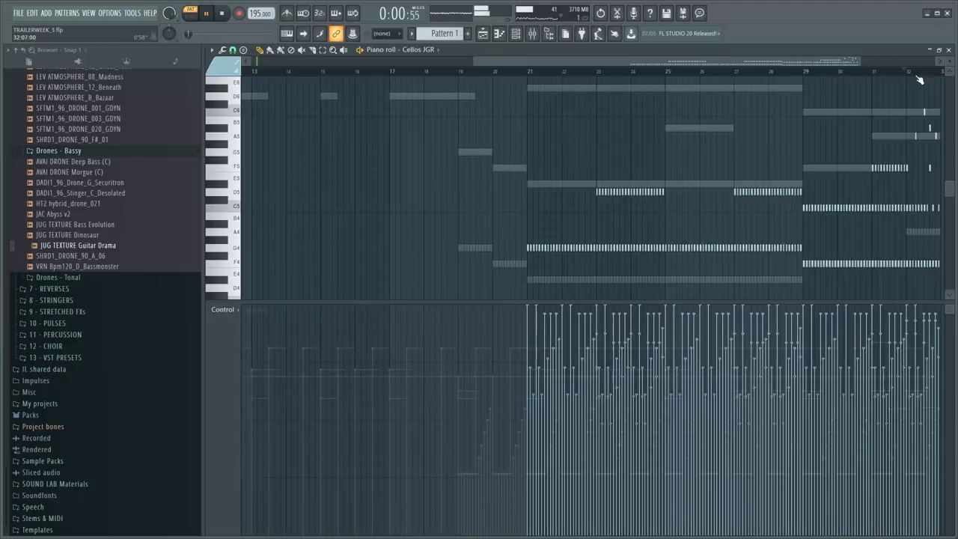
ctrl+scroll(659, 72, down, 3)
drag(656, 73, 615, 89)
key(space)
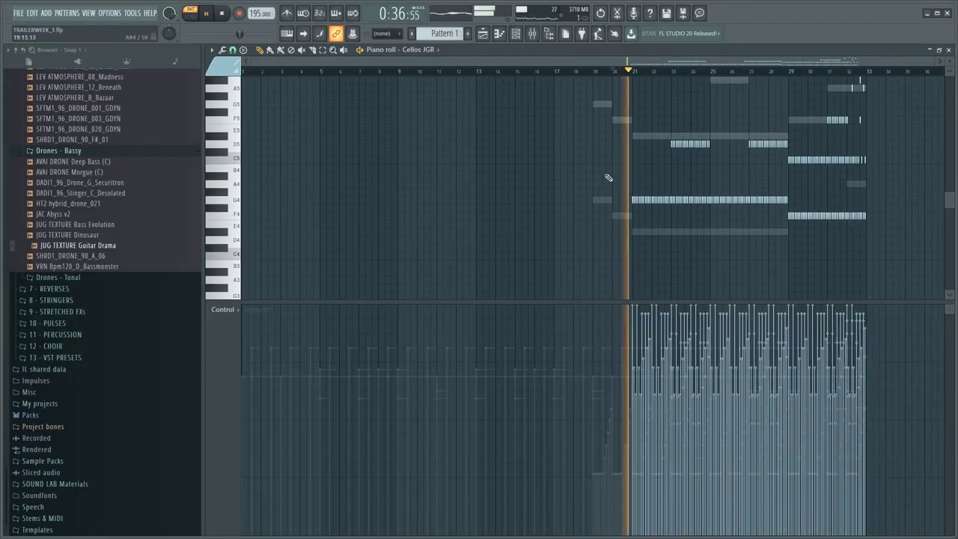
- Select all the cello notes from bar 21 to 32 and review the ostinato and the channel list during playback
key(F6)
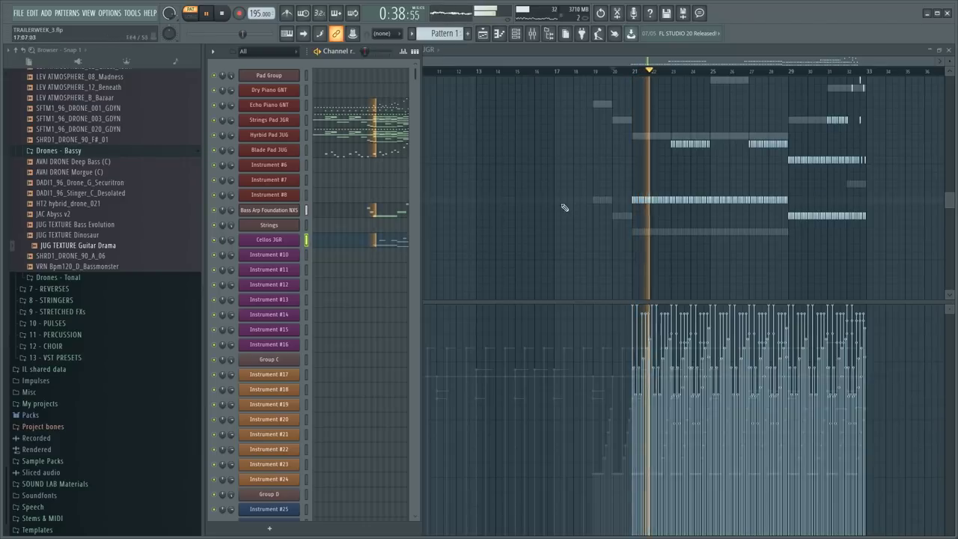
key(F6)
drag(548, 268, 919, 80)
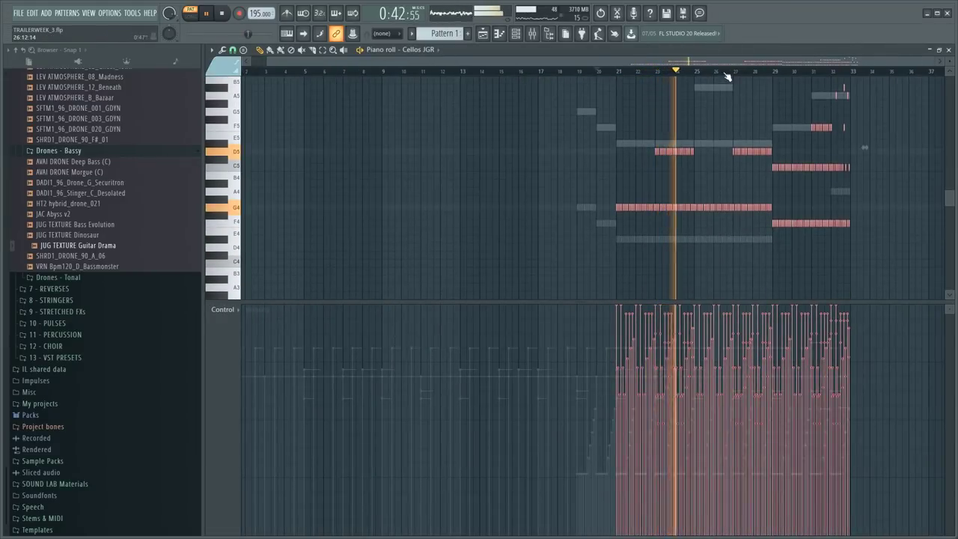
scroll(711, 83, up, 3)
scroll(726, 76, up, 1)
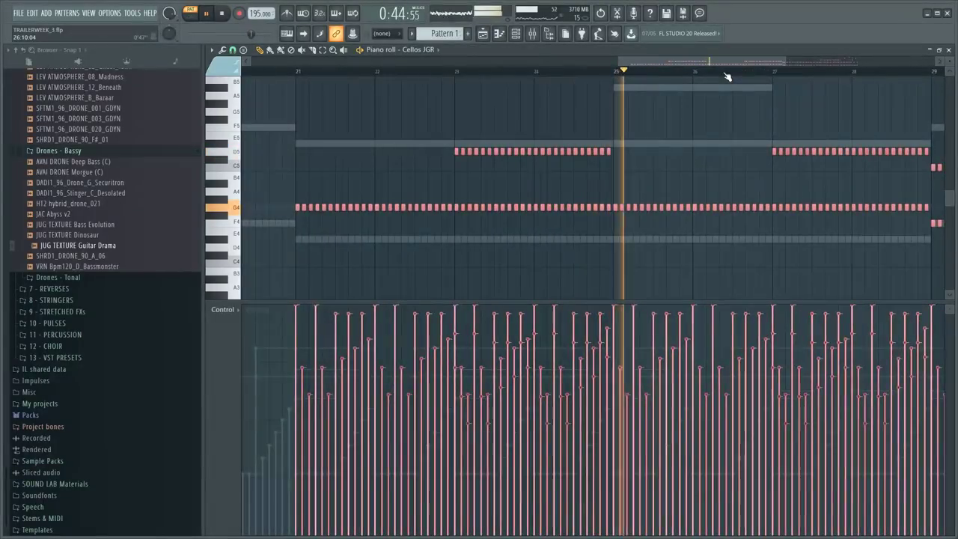
scroll(726, 77, down, 3)
scroll(725, 76, down, 1)
key(F6)
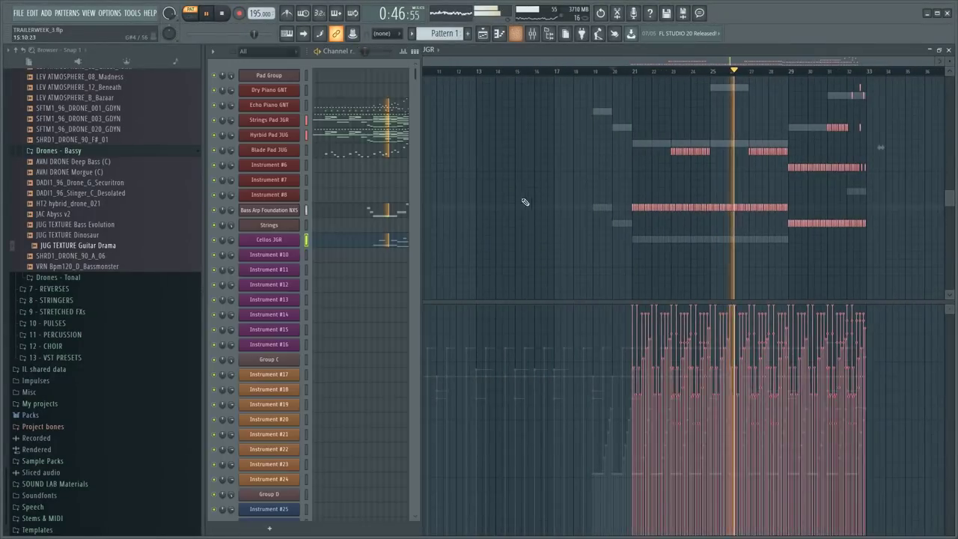
- Inspect the first two BASS Juggernaut instruments in the Pad Group's Kontakt, and view the Blade Pad JUG notes
click(268, 95)
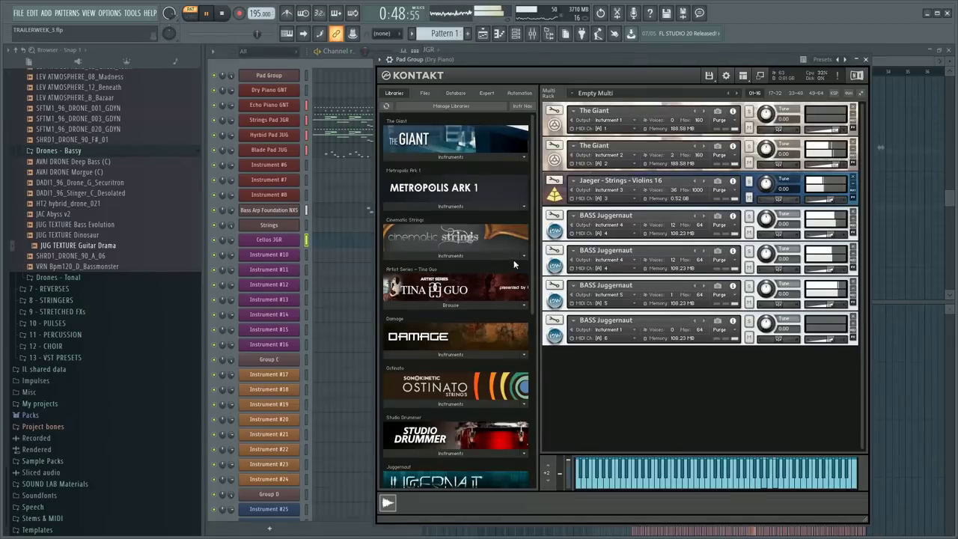
click(555, 230)
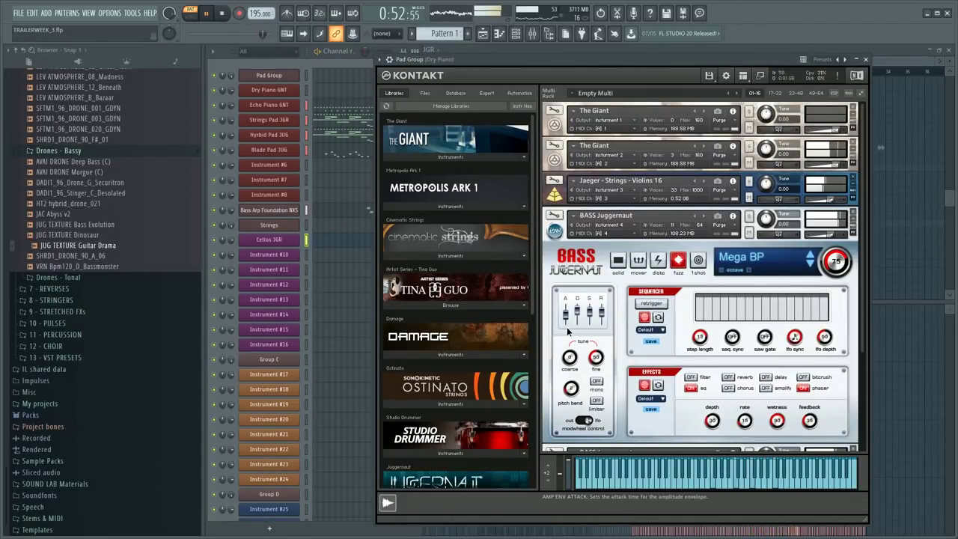
scroll(565, 325, down, 4)
scroll(552, 307, down, 1)
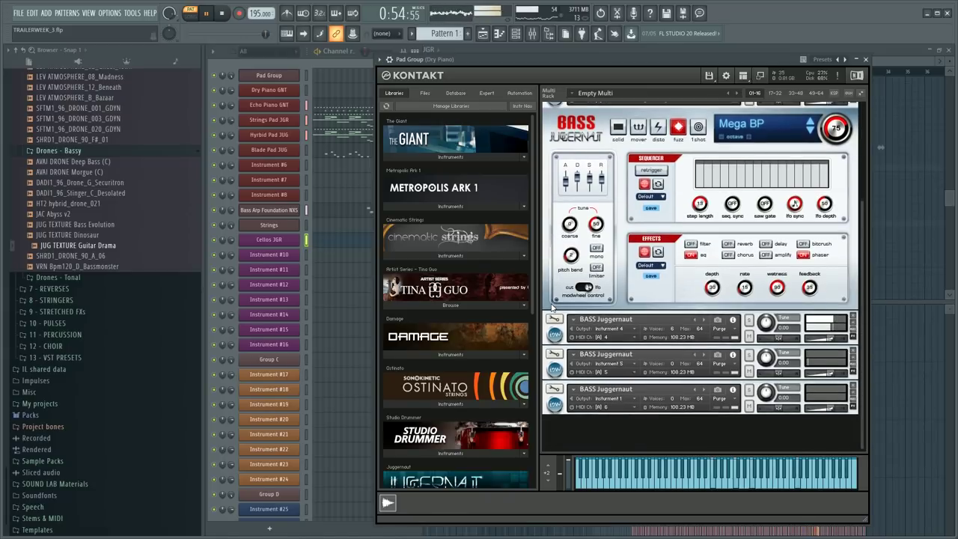
click(554, 334)
scroll(563, 364, down, 2)
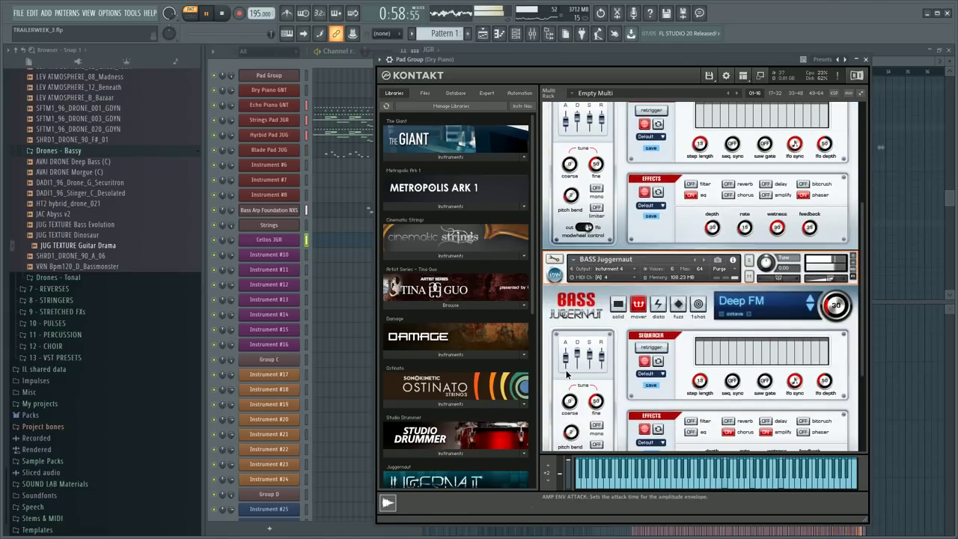
click(555, 275)
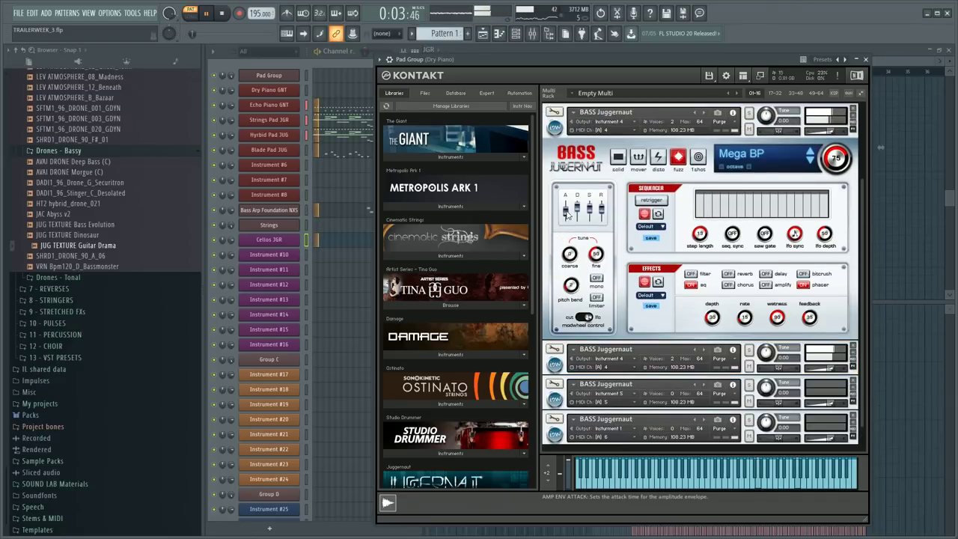
click(556, 127)
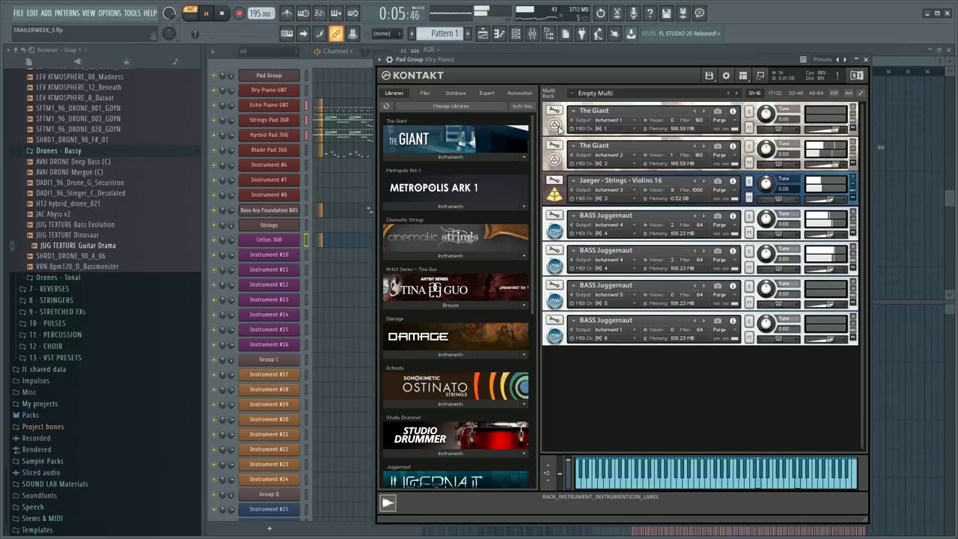
click(333, 155)
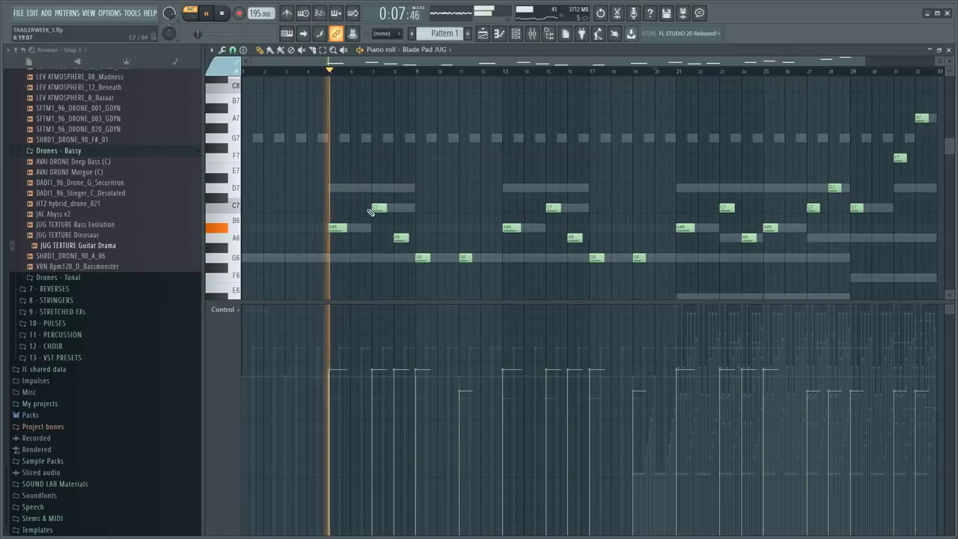
click(340, 169)
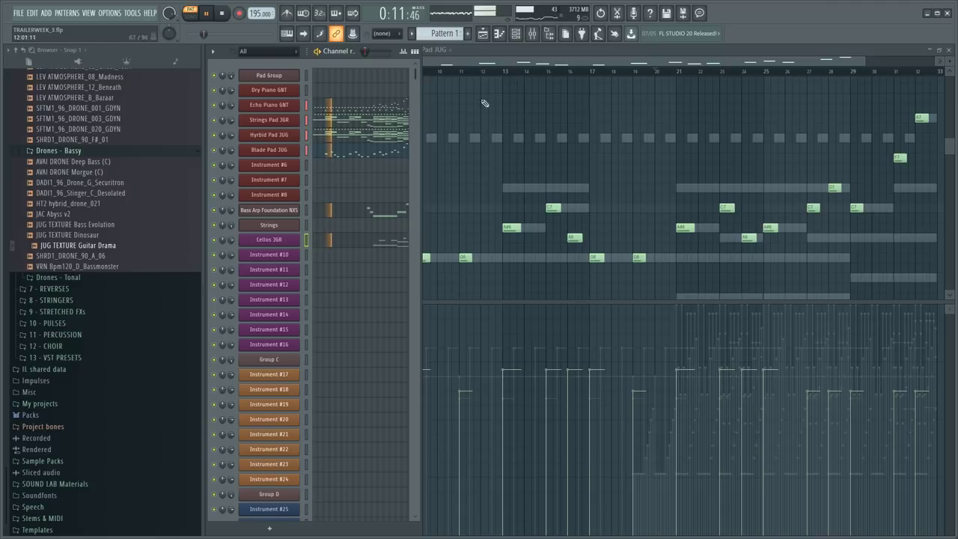
- Duplicate the Pattern 1 clip onto Track 3 of the playlist and make the copy unique as Pattern 2
key(F5)
drag(356, 216, 355, 299)
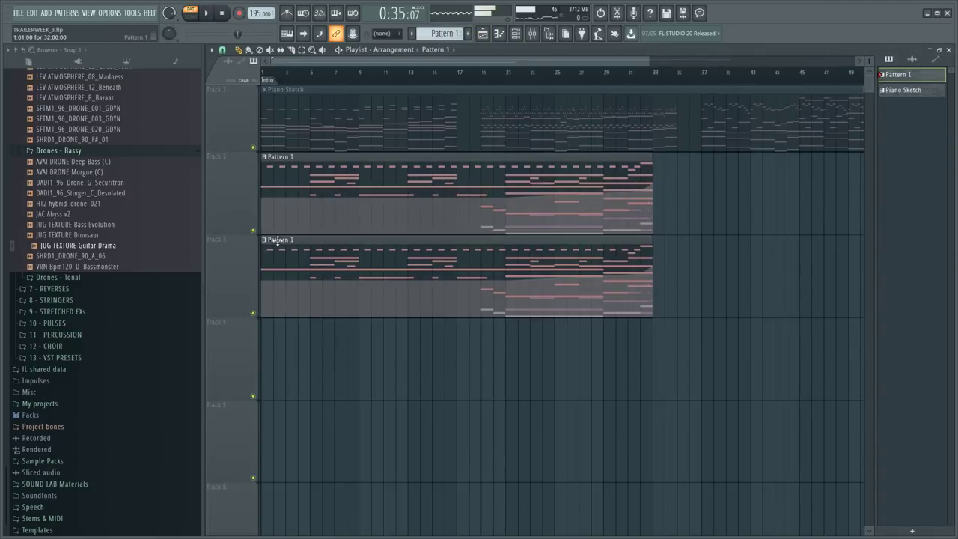
click(266, 239)
click(303, 306)
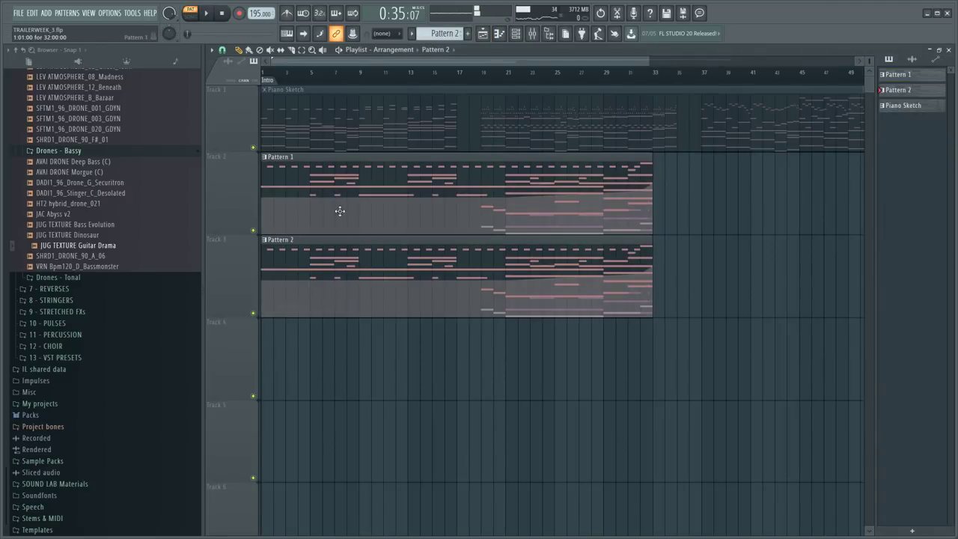
- Cut the Echo Piano GNT, Strings Pad JGR and Hybrid Pad JUG notes from Pattern 1 and paste them into a new Pattern 3
double_click(313, 237)
key(F6)
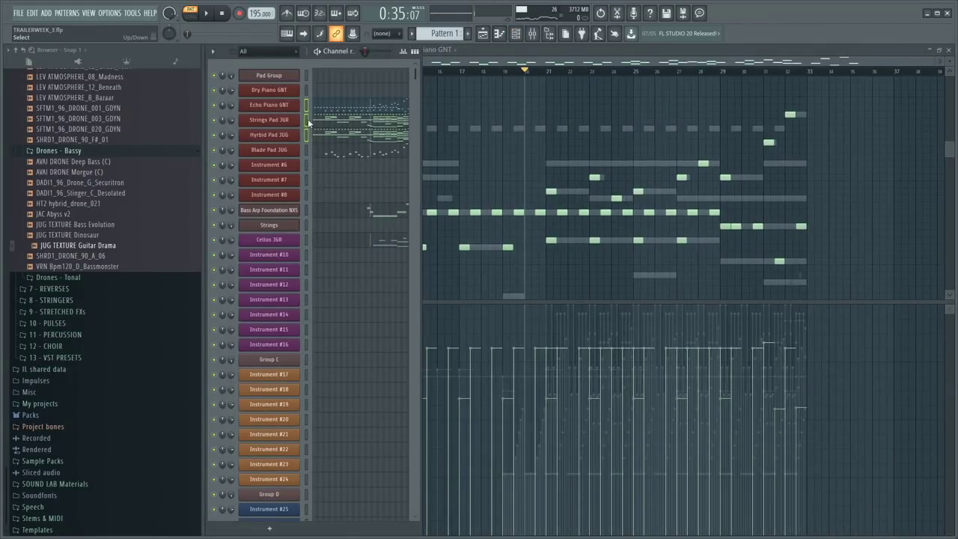
key(ctrl+x)
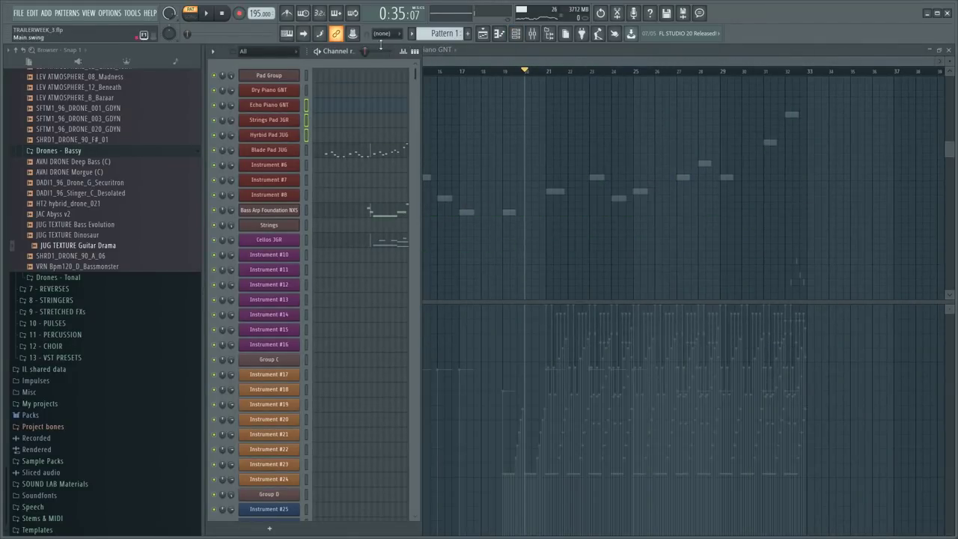
click(466, 34)
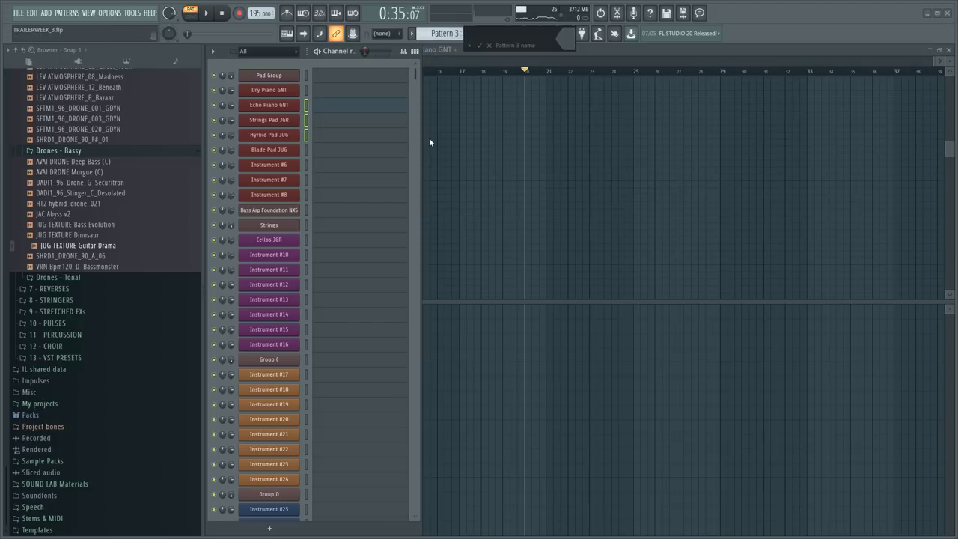
key(ctrl+v)
- Place Pattern 3 at bar 1 of the playlist and have it replace the Pattern 2 clip on Track 3
key(F5)
drag(386, 368, 236, 371)
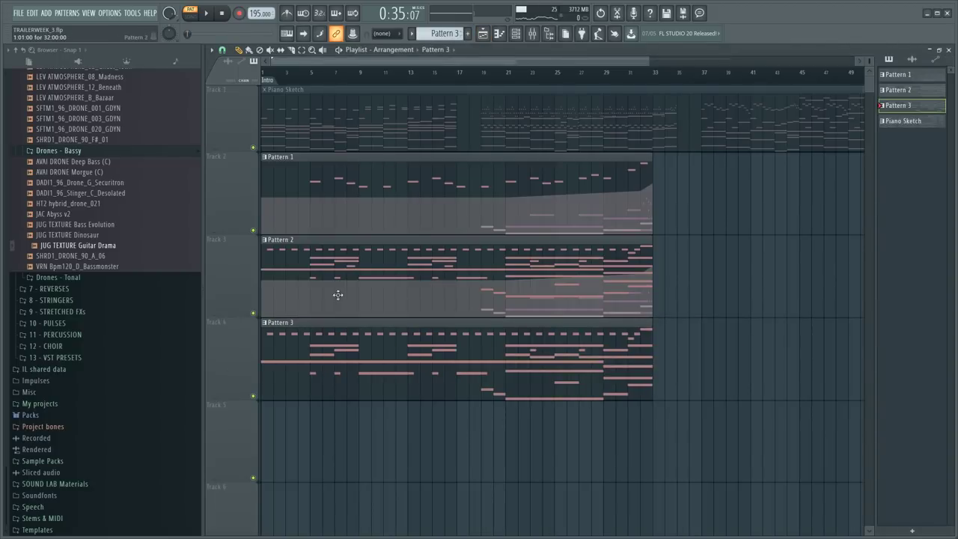
right_click(329, 262)
drag(332, 346, 332, 264)
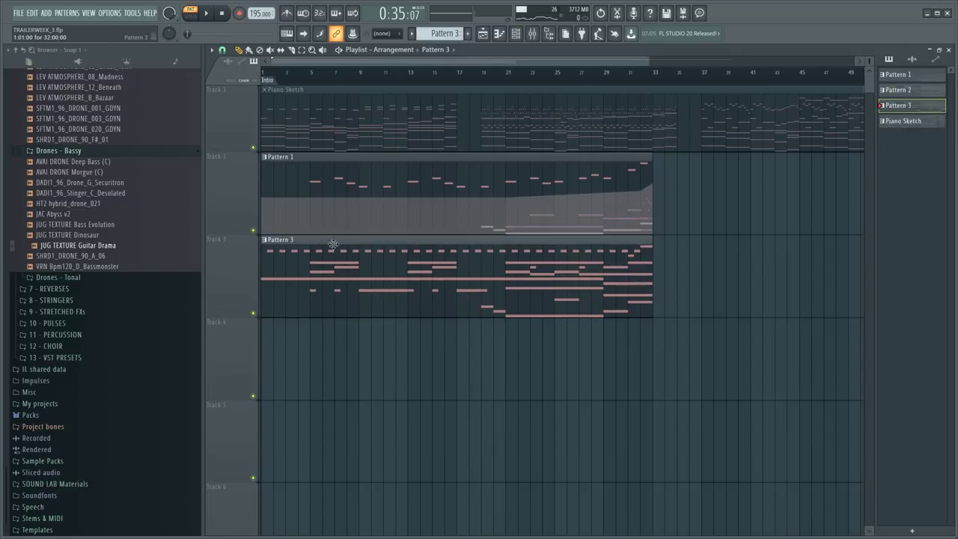
- Play Pattern 1 from the start and from bar 5 to check its remaining Blade Pad JUG notes
double_click(333, 215)
scroll(376, 65, left, 5)
click(243, 71)
key(space)
key(F6)
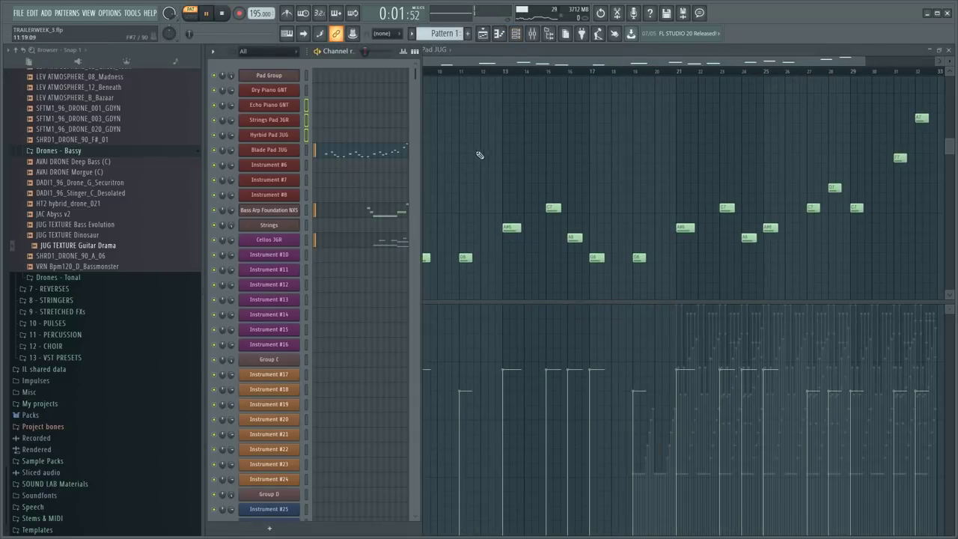
key(F6)
click(330, 71)
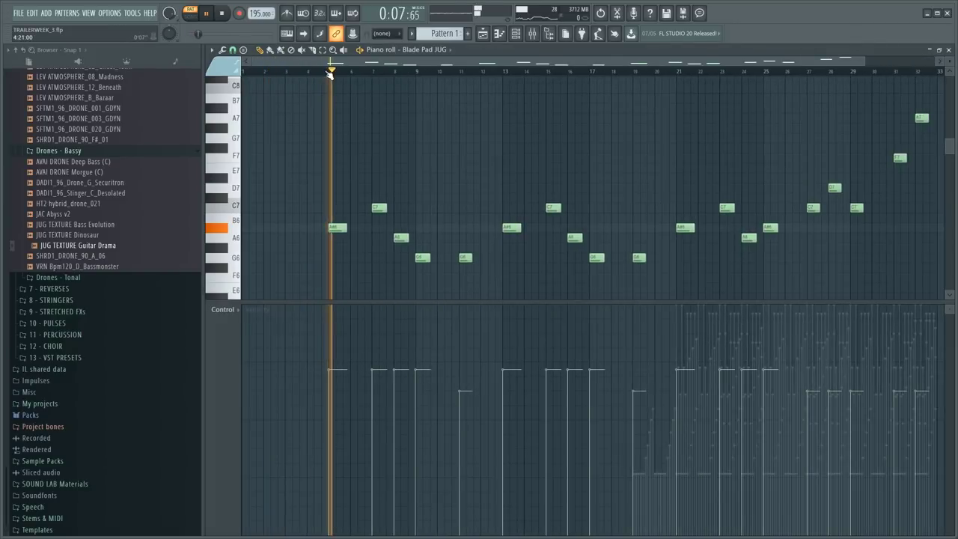
- Move the Blade Pad JUG notes from Pattern 1 into Pattern 3 and return to the playlist
key(F6)
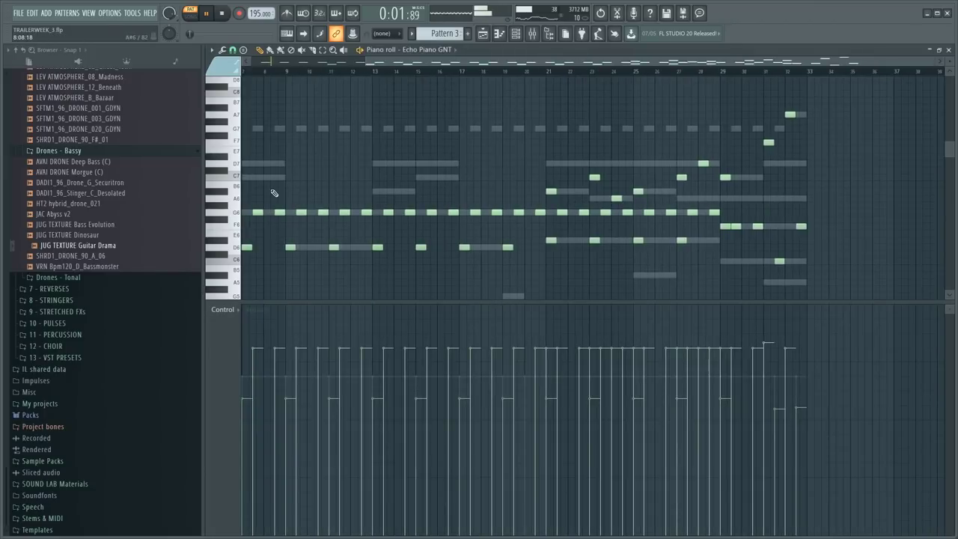
key(F6)
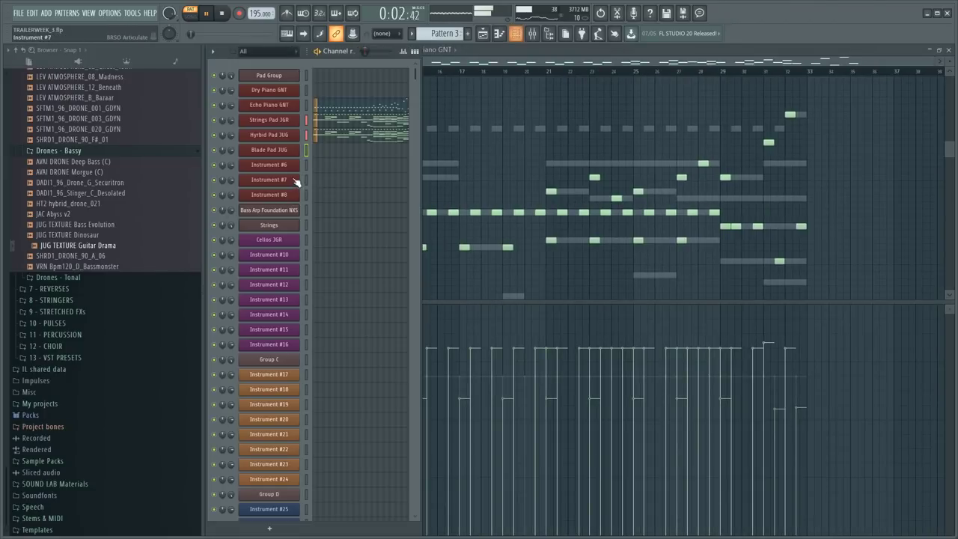
key(F5)
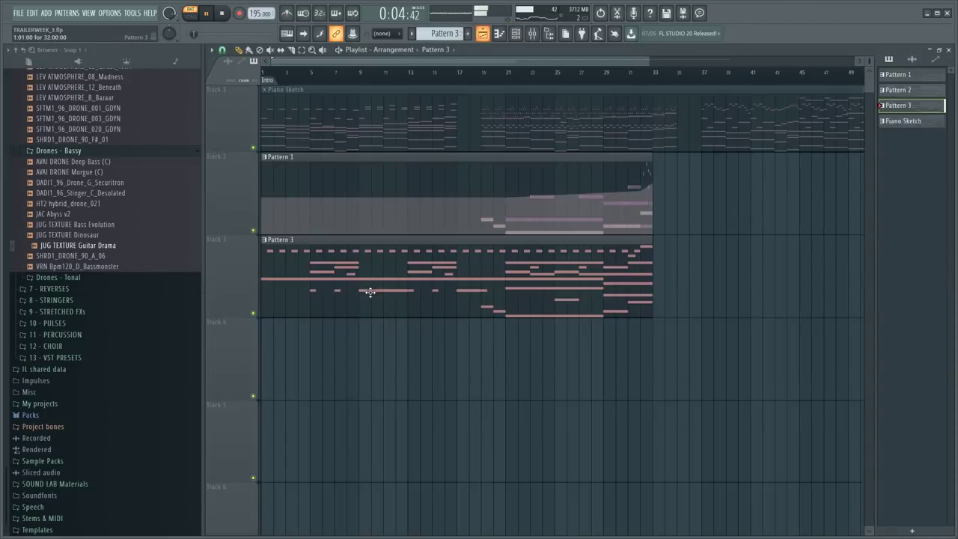
- Rename Pattern 3 as Pads and Pattern 1 as Orchestra
double_click(339, 290)
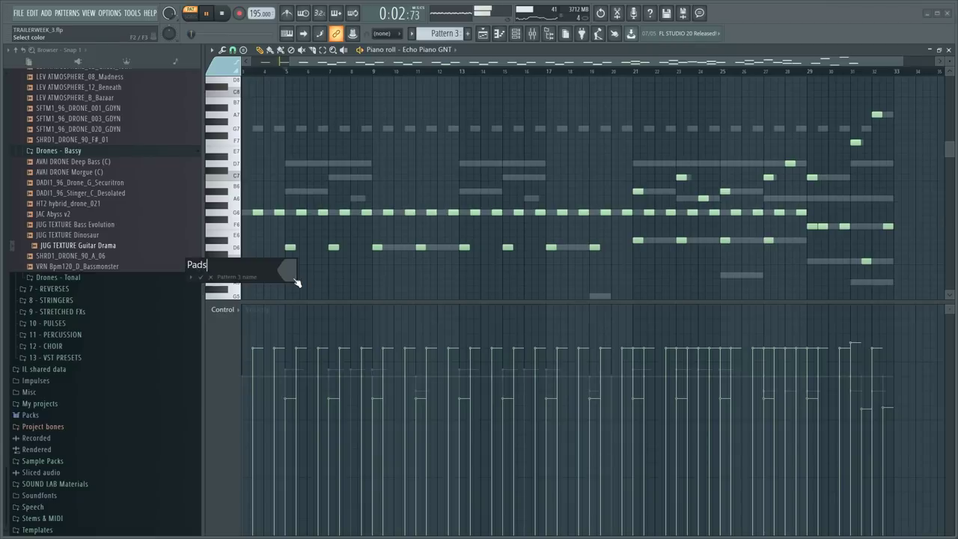
double_click(309, 207)
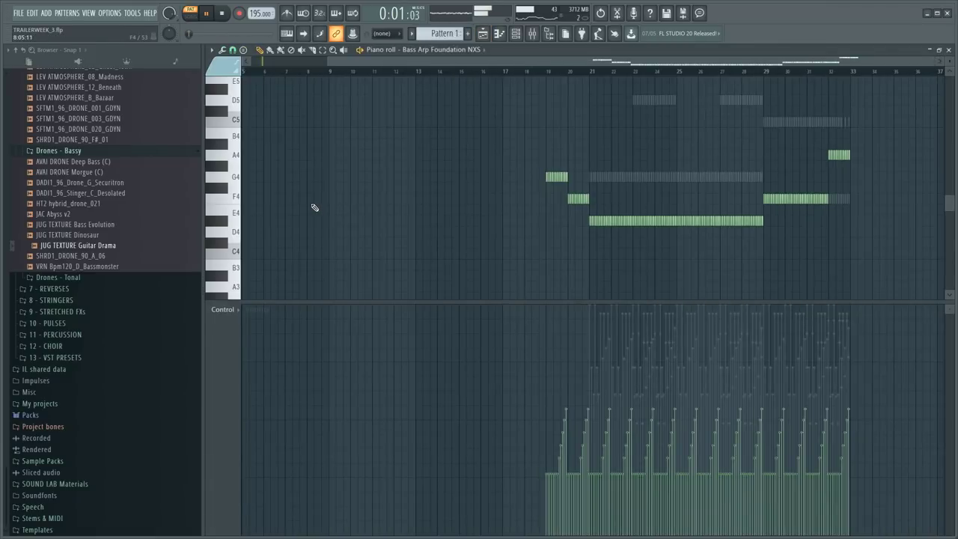
key(F2)
text(Orchestra)
key(Return)
- Play the arrangement in song mode, and move the Orchestra clip on Track 2 to start at 1:09:00
key(F5)
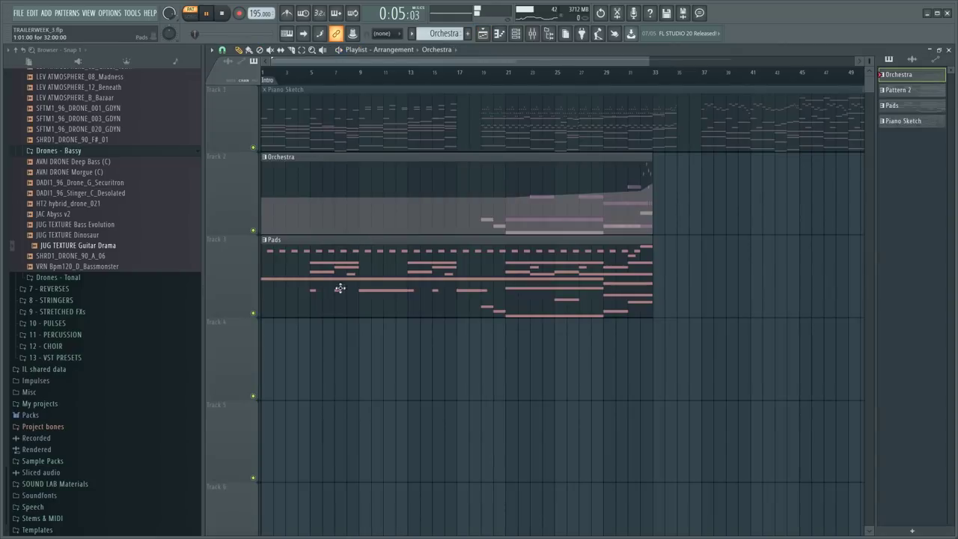
click(325, 81)
scroll(325, 82, up, 3)
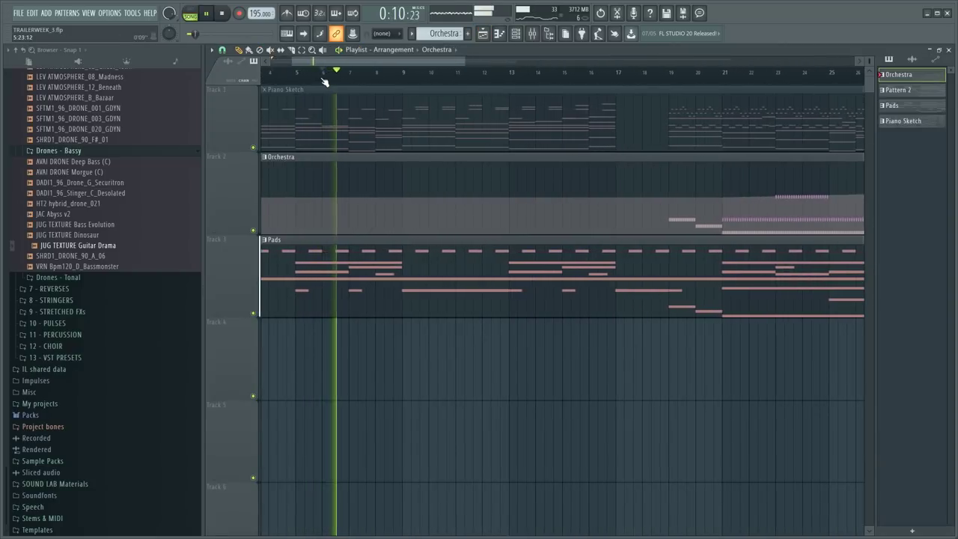
drag(322, 61, 204, 85)
drag(289, 202, 297, 202)
key(space)
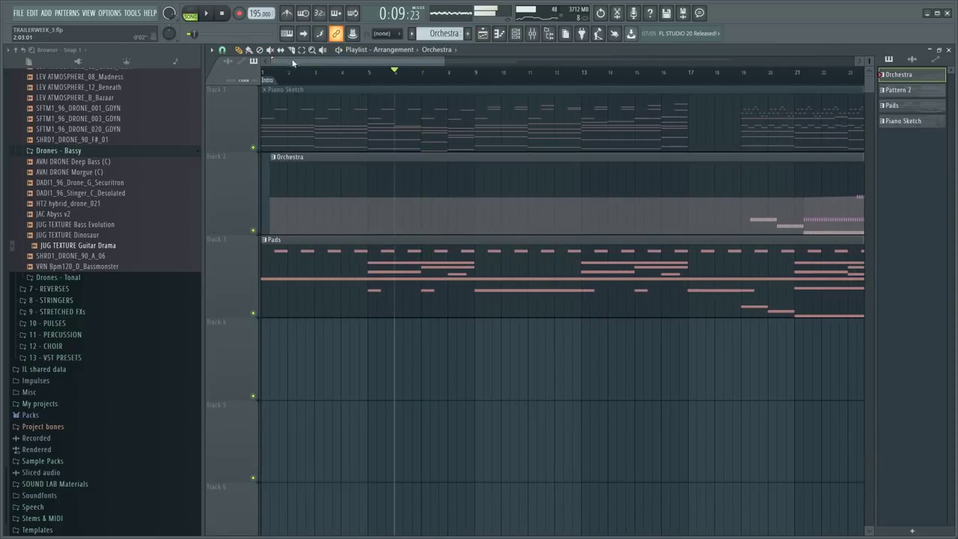
- Select all the playlist clips and shift the Intro marker toward bar 2
scroll(296, 78, up, 3)
drag(300, 61, 262, 66)
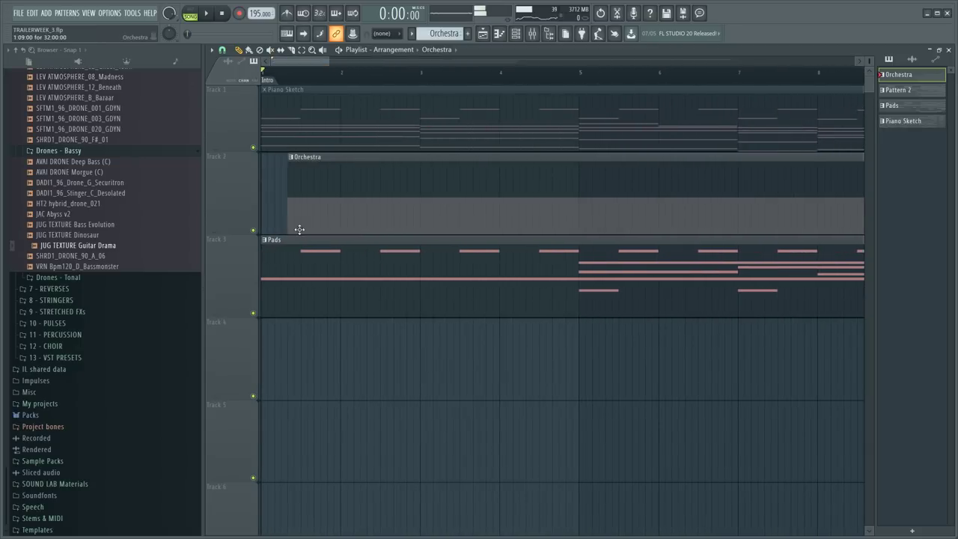
key(ctrl+a)
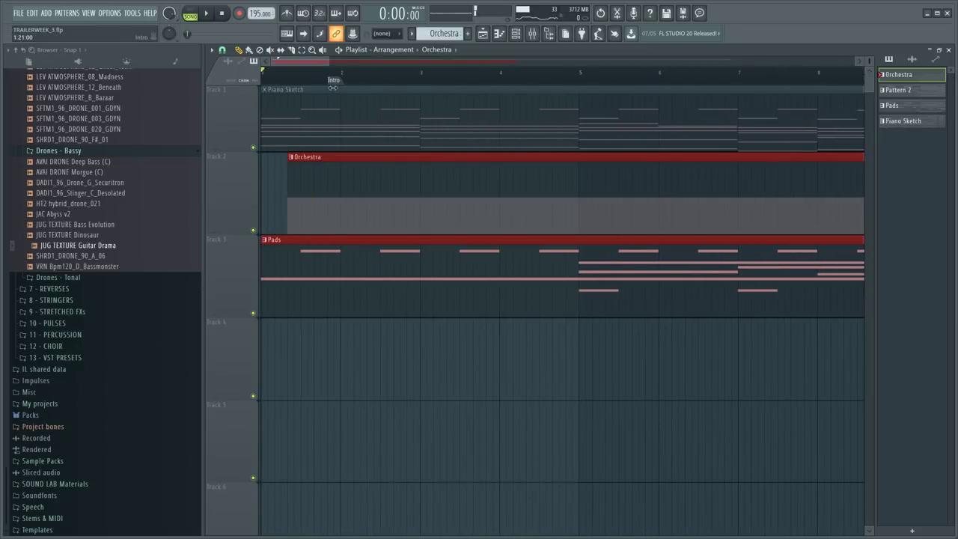
- Move the Orchestra clip to start at bar 2 and the Pads clip to start slightly before bar 2
drag(338, 226, 417, 232)
drag(383, 198, 356, 193)
ctrl+click(357, 354)
drag(346, 271, 366, 257)
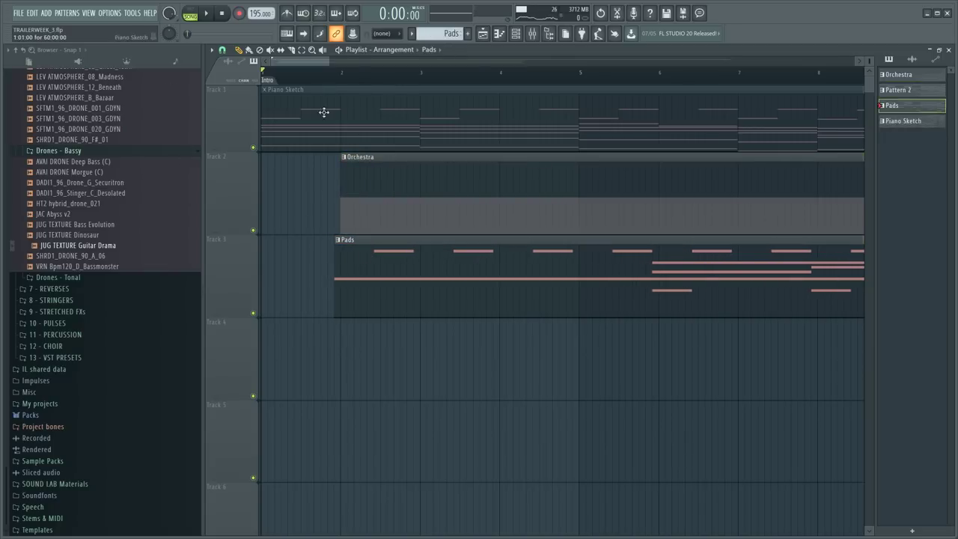
scroll(320, 86, up, 5)
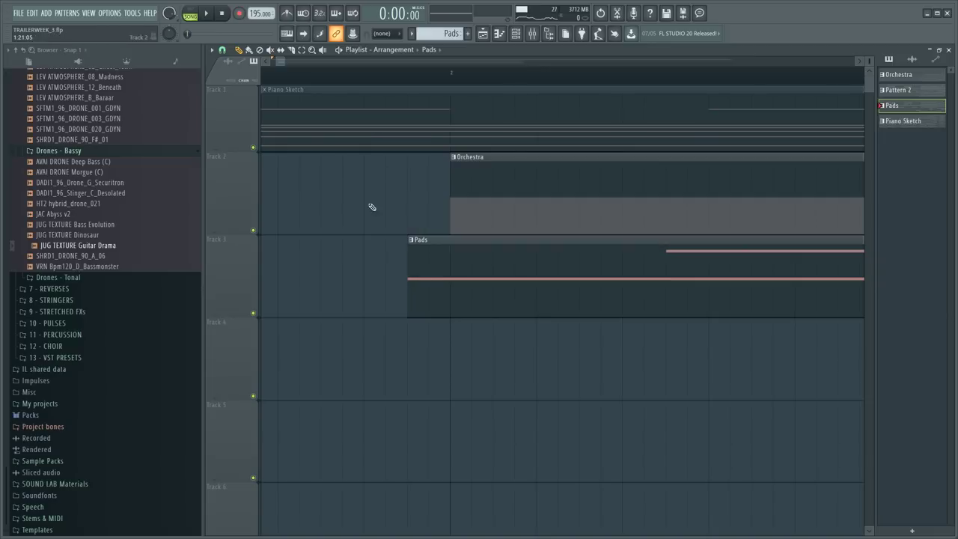
- Play the arrangement from the start to hear the timing of the shifted Orchestra and Pads clips
click(378, 78)
key(space)
scroll(378, 80, down, 5)
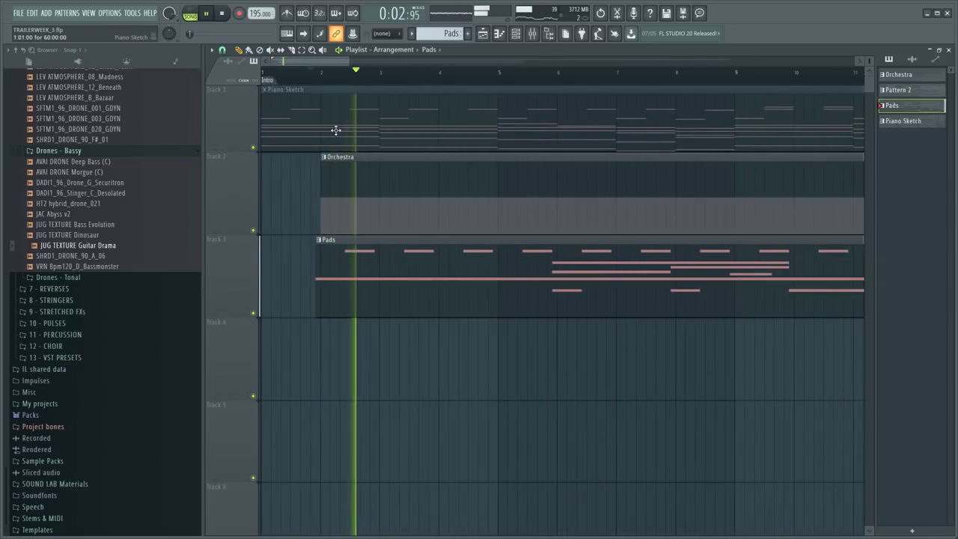
scroll(367, 107, down, 1)
scroll(310, 214, down, 4)
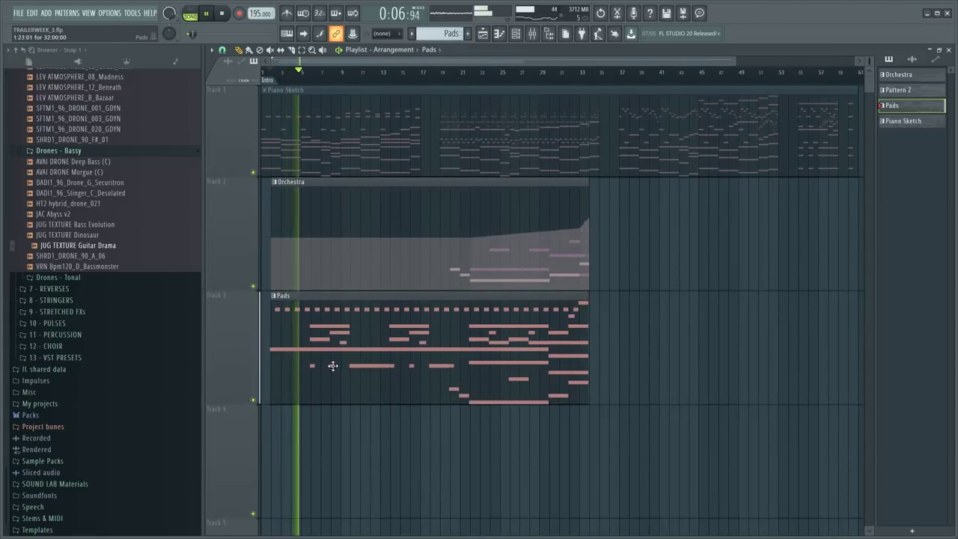
- Open the Echo Piano GNT notes of the Pads pattern in the piano roll and select all of them
double_click(304, 348)
key(F6)
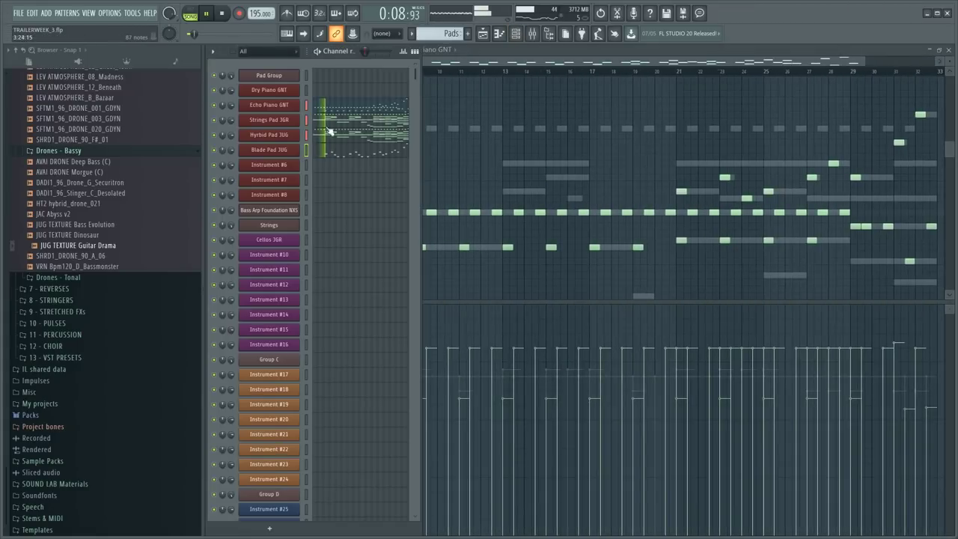
key(F5)
click(321, 111)
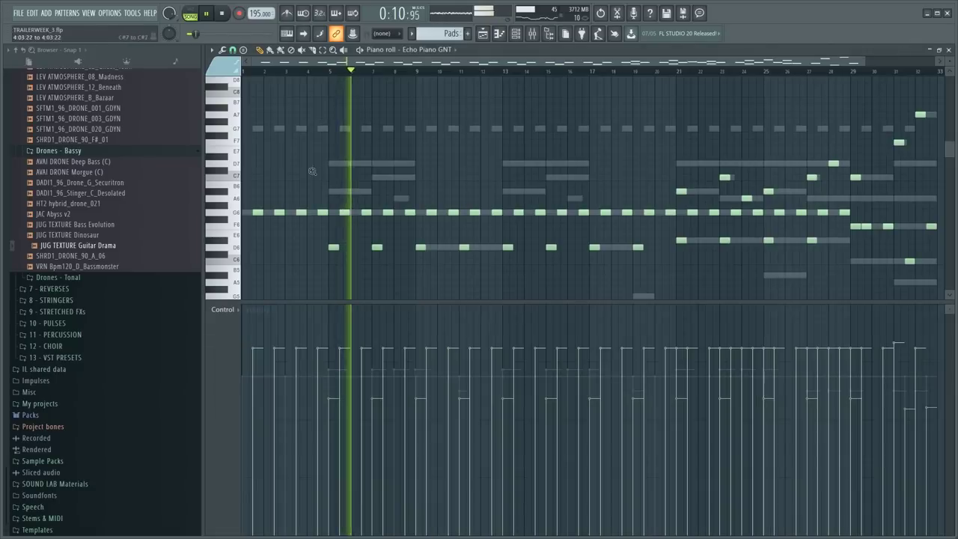
scroll(253, 81, up, 8)
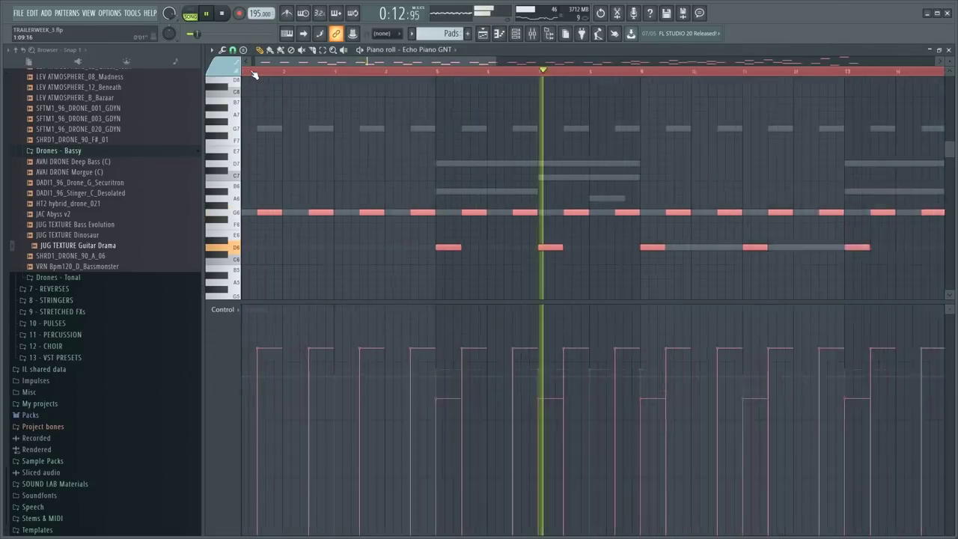
ctrl+click(347, 197)
key(space)
key(ctrl+a)
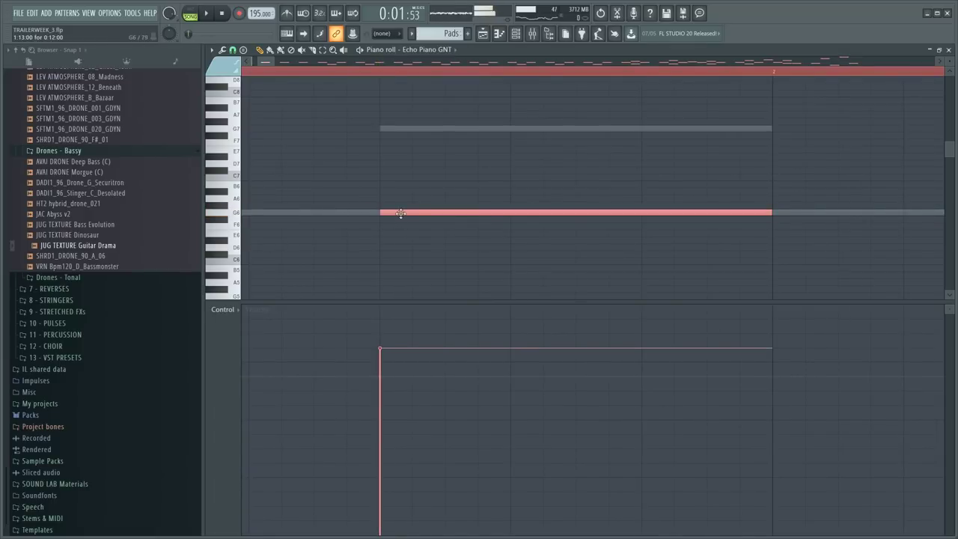
- Undo the last move of the Echo Piano GNT notes
scroll(411, 187, down, 10)
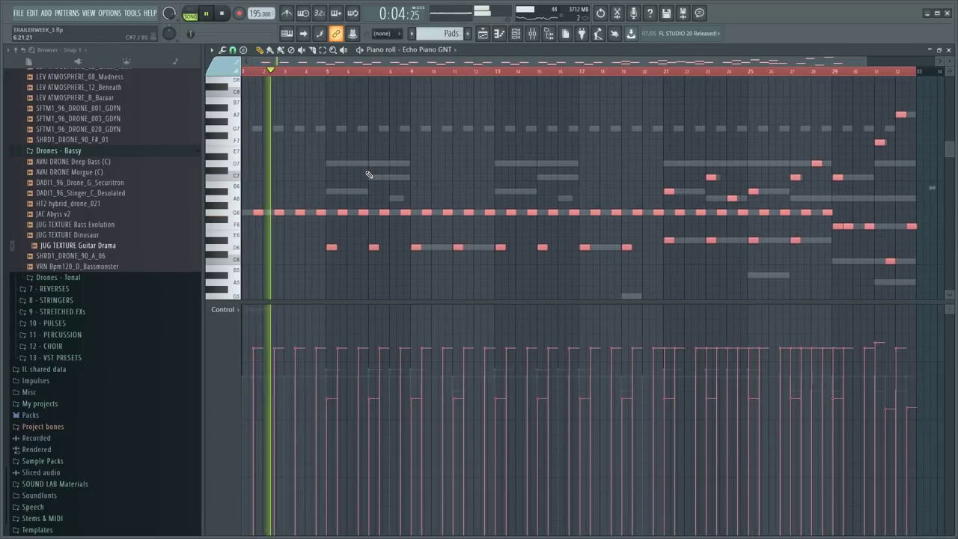
key(ctrl+z)
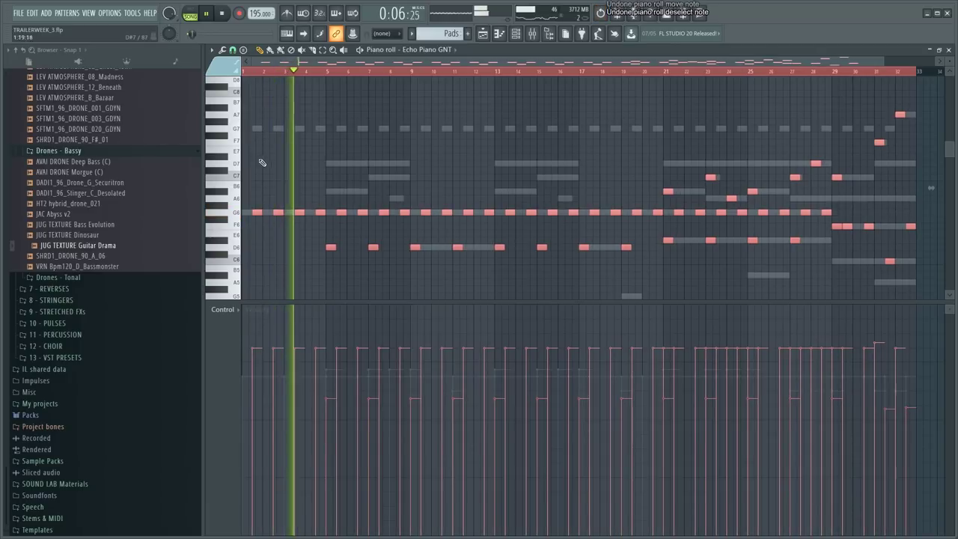
key(ctrl+z)
- Transfer the selected Echo Piano GNT notes from the Pads pattern to the same channel in the Orchestra pattern
key(F6)
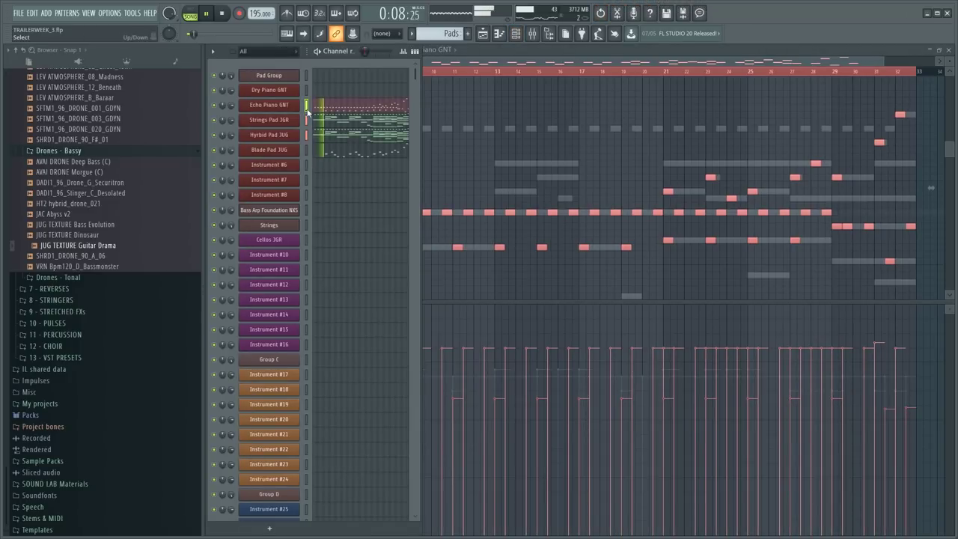
key(F5)
double_click(319, 188)
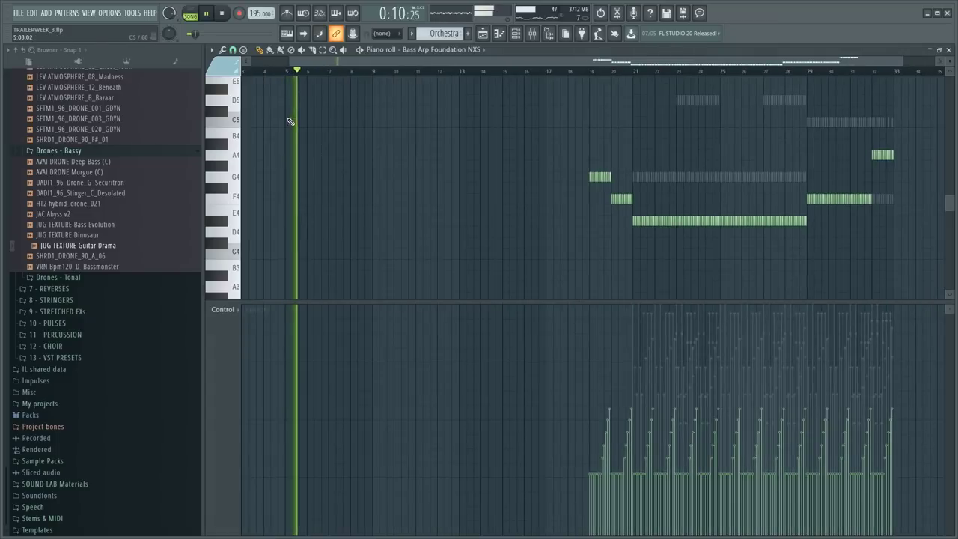
key(F6)
click(307, 106)
key(ctrl+v)
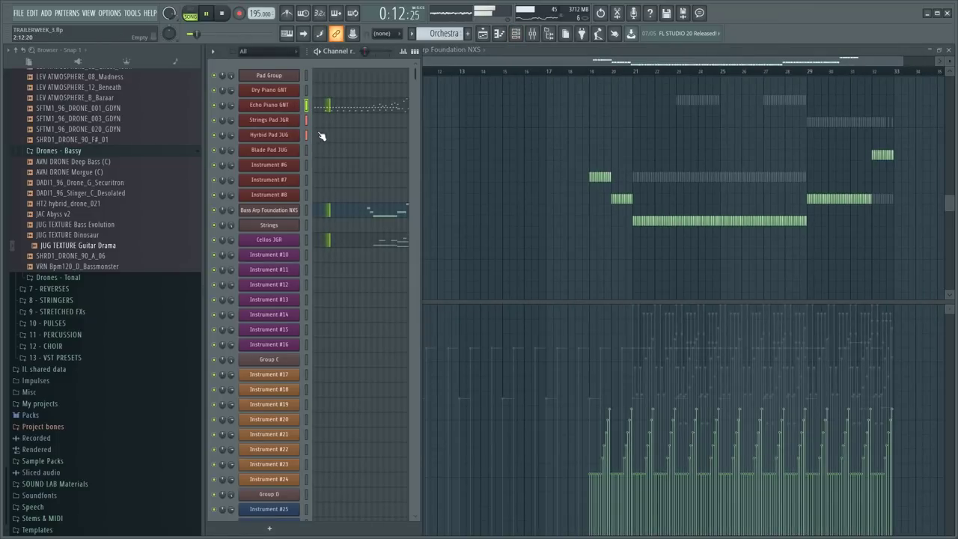
key(F5)
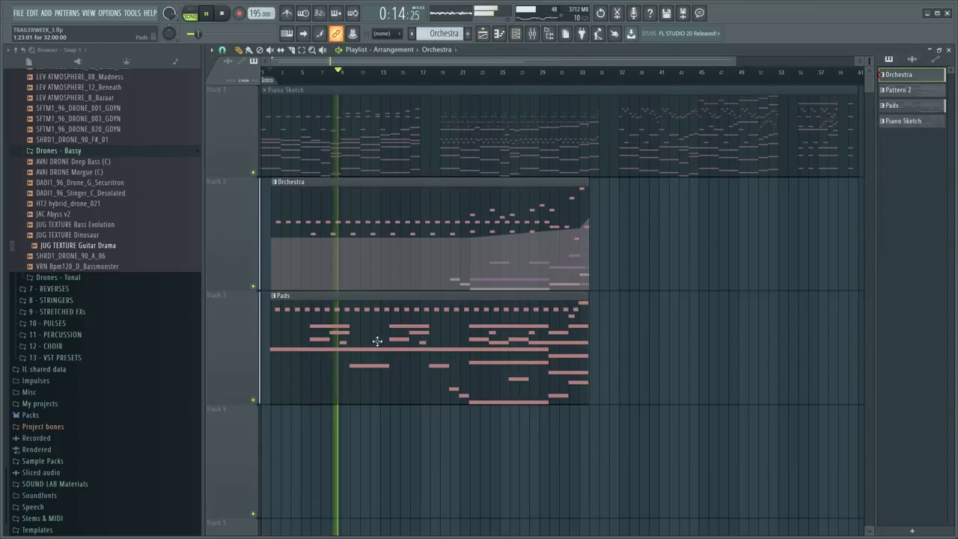
- Open the Pads clip's Strings Pad JGR notes in the piano roll
ctrl+right_click(624, 292)
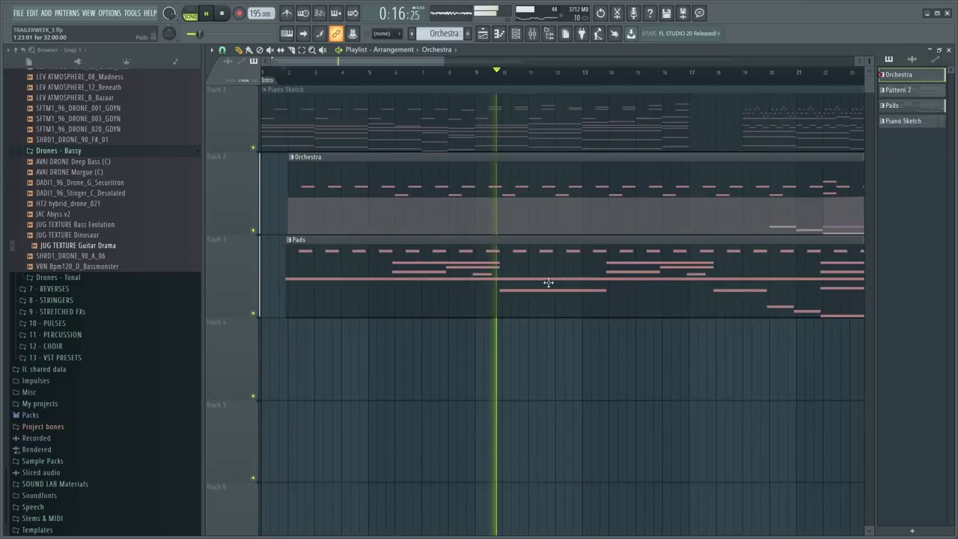
scroll(288, 86, up, 5)
scroll(287, 85, up, 3)
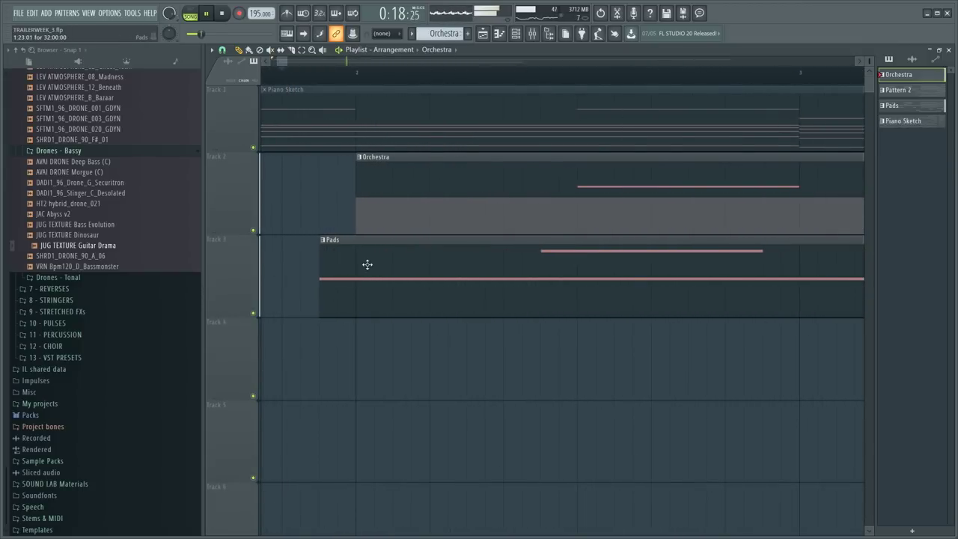
double_click(366, 270)
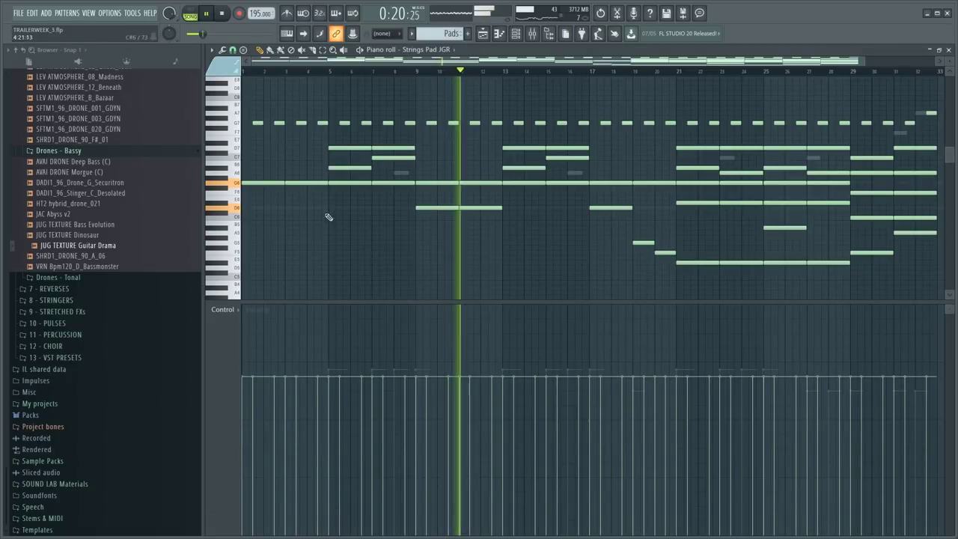
- Open the Pad Group Kontakt rack and examine the amplitude envelopes of its three BASS Juggernaut instruments
key(F6)
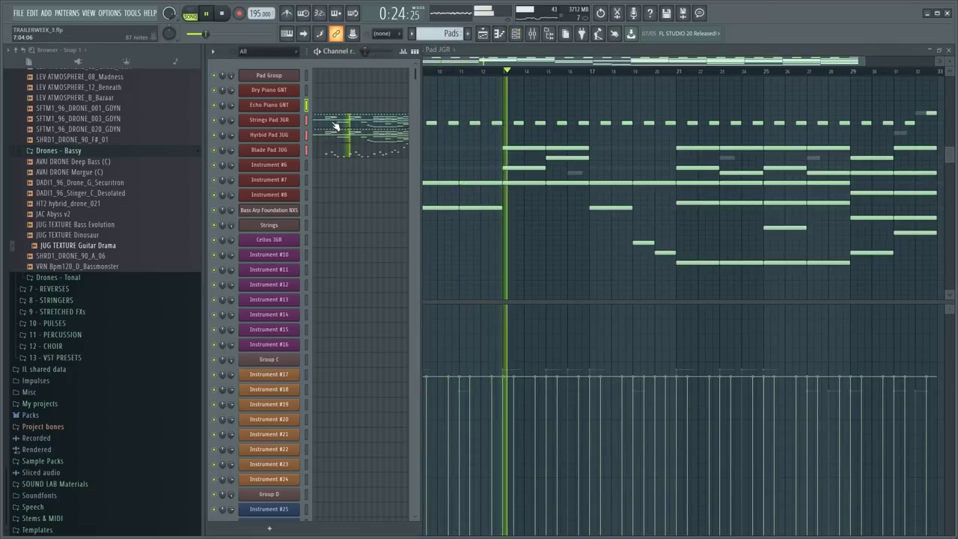
click(279, 75)
click(558, 231)
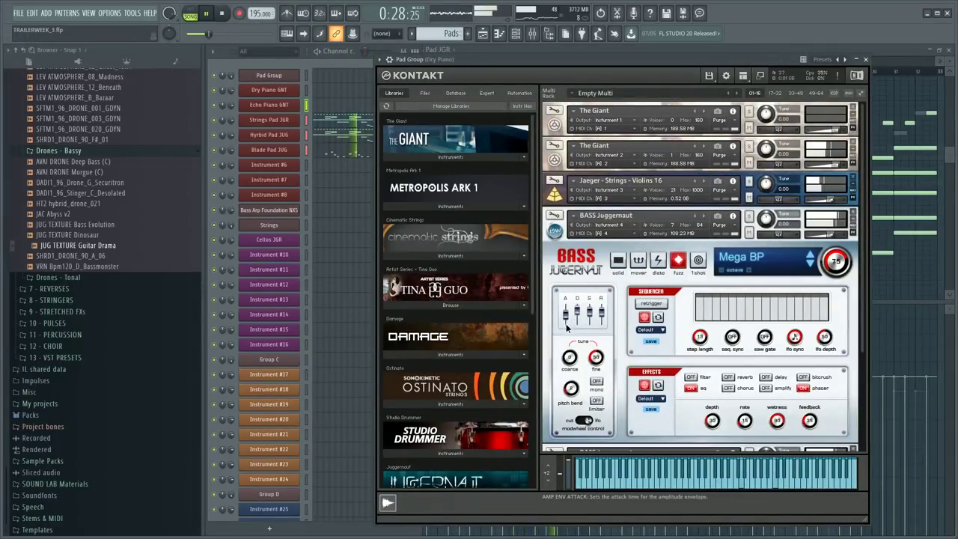
scroll(563, 331, down, 5)
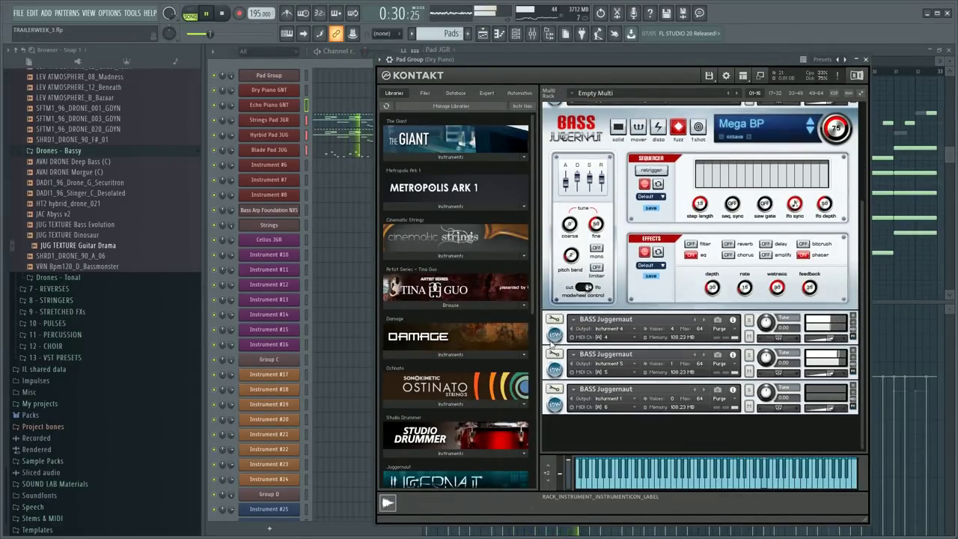
click(554, 370)
scroll(561, 404, down, 1)
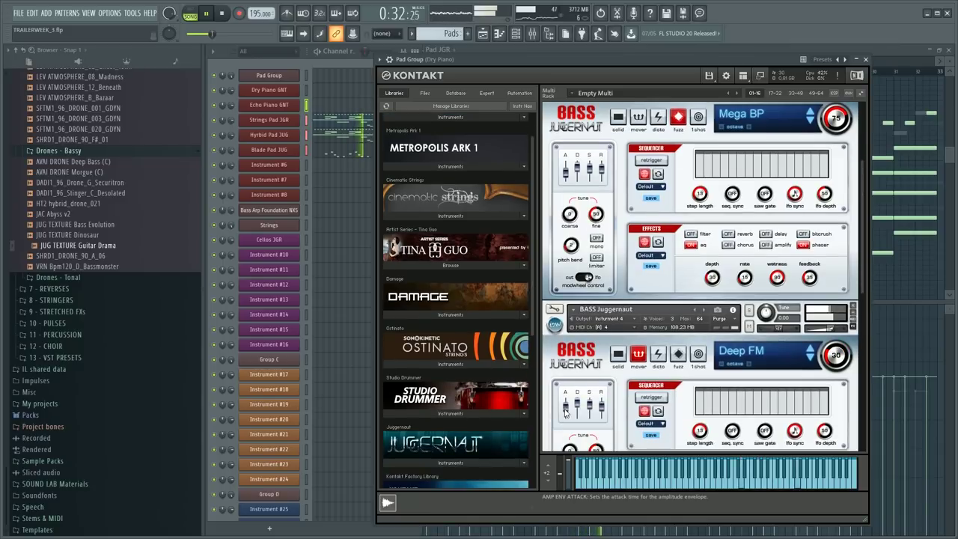
scroll(562, 425, down, 6)
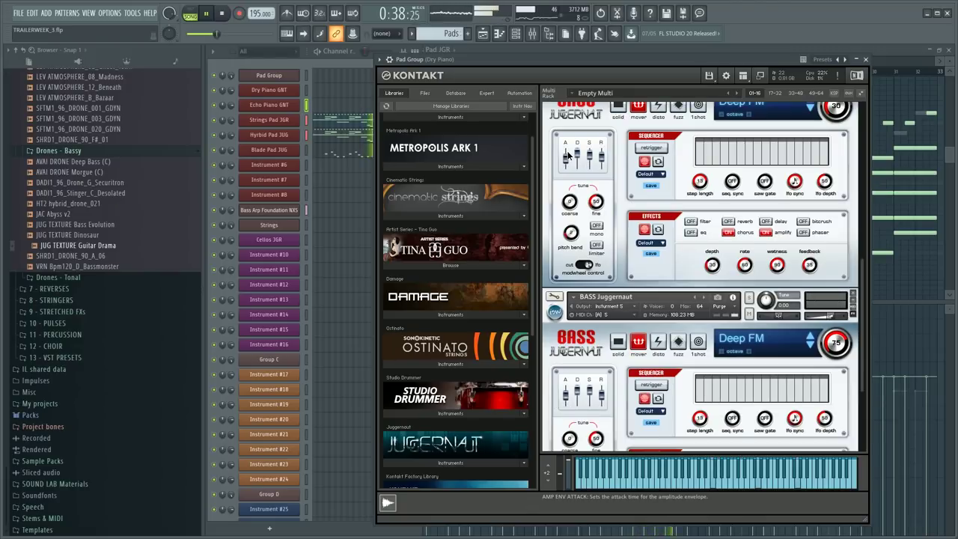
scroll(561, 224, down, 5)
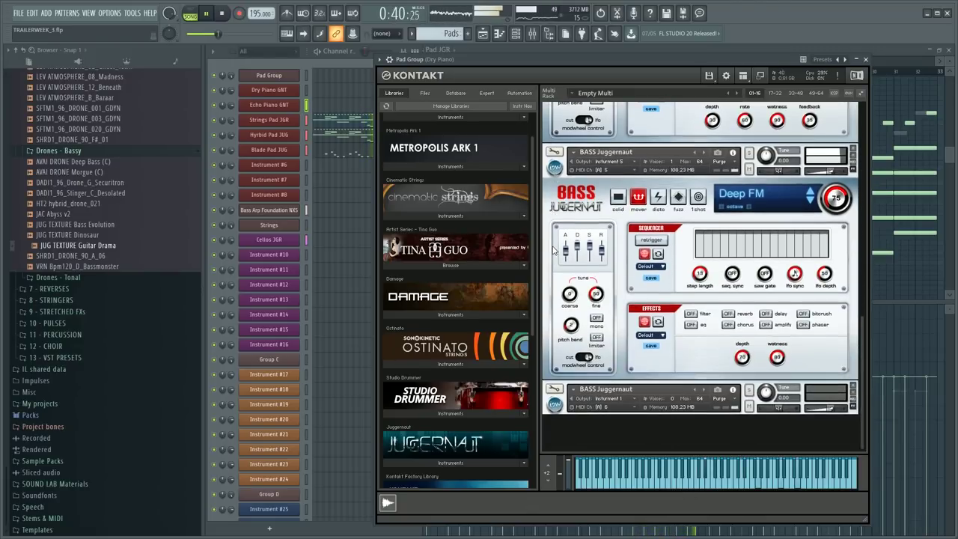
click(554, 405)
scroll(563, 389, down, 4)
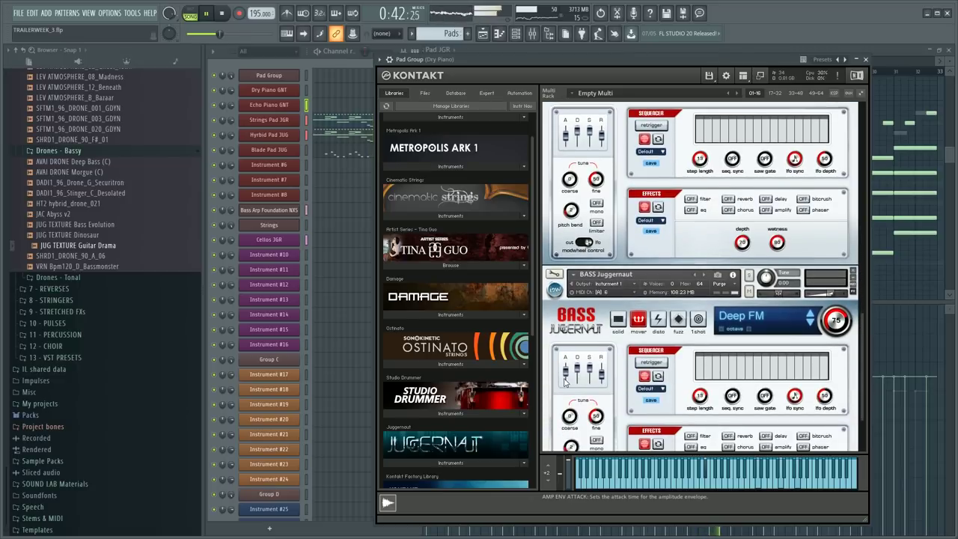
- Check the mixer tracks of the piano, pad and cello sounds, and return to the playlist
key(F9)
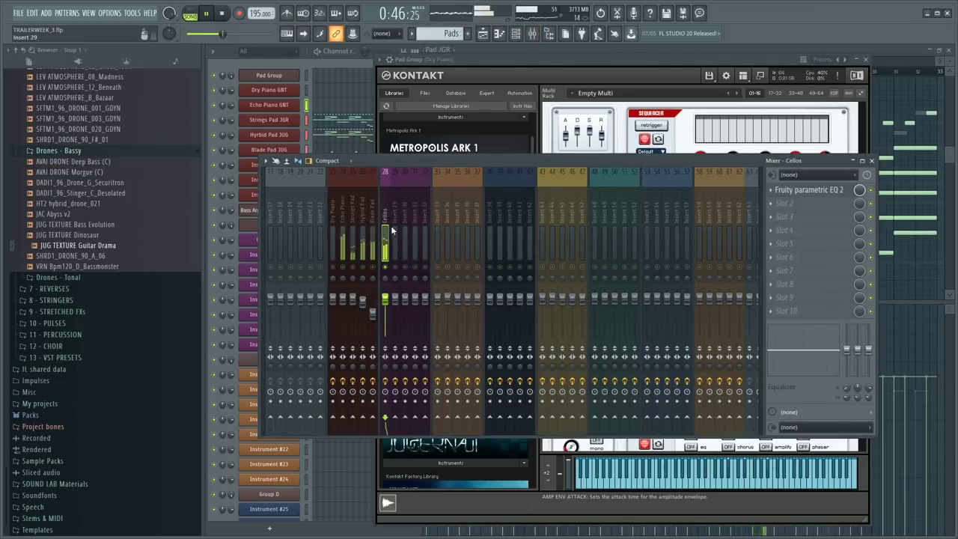
scroll(396, 225, down, 3)
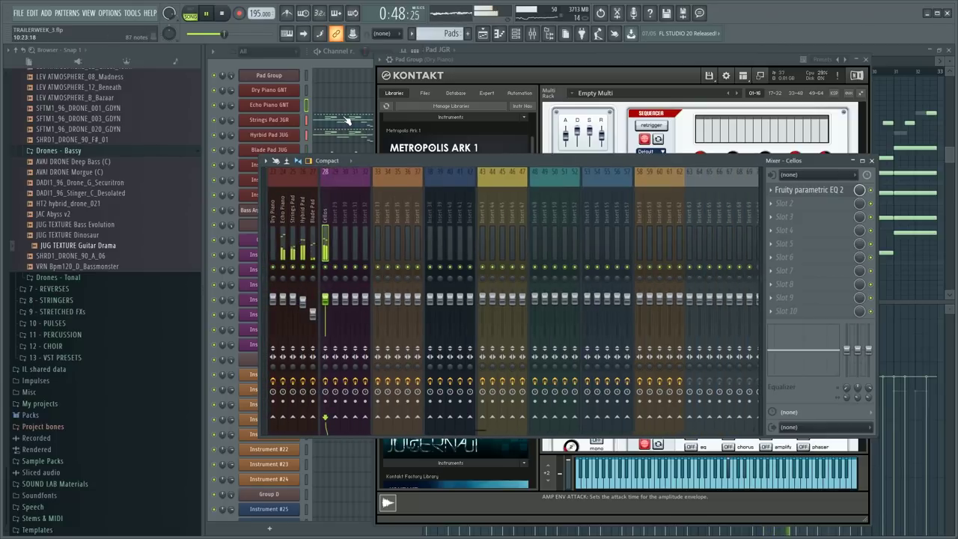
key(F5)
scroll(516, 100, down, 10)
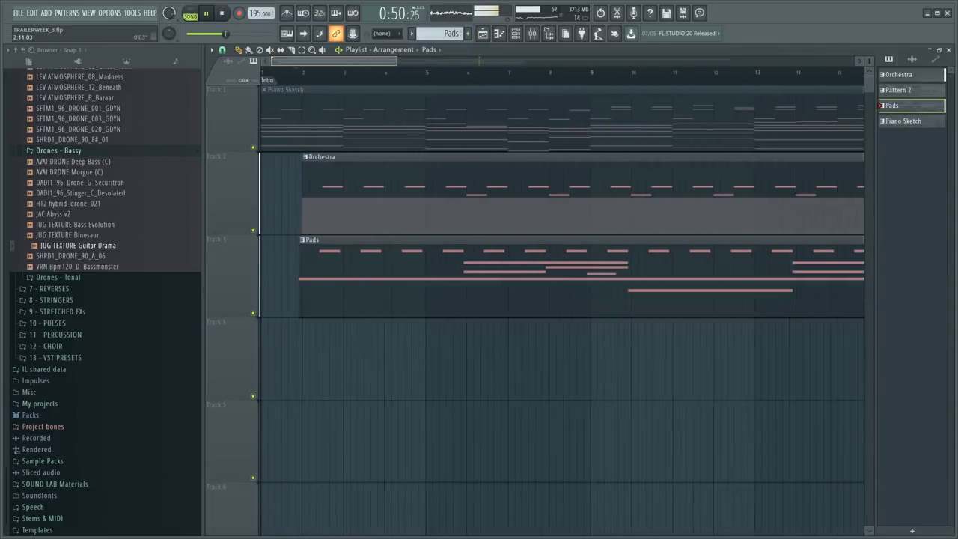
- Switch to the Orchestra pattern and open the Cellos JGR notes in the piano roll
key(F7)
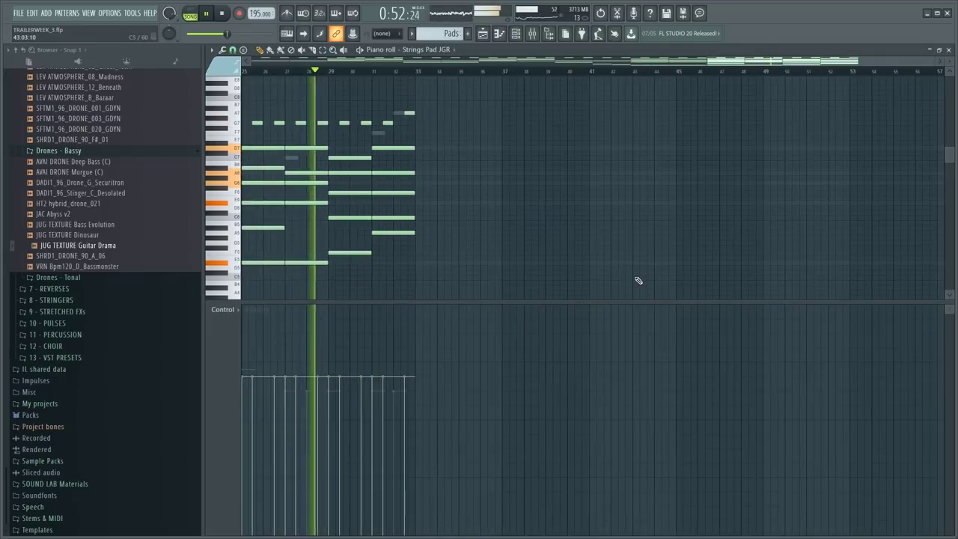
key(F6)
key(F5)
click(633, 212)
key(F7)
scroll(502, 231, left, 5)
key(F6)
click(395, 240)
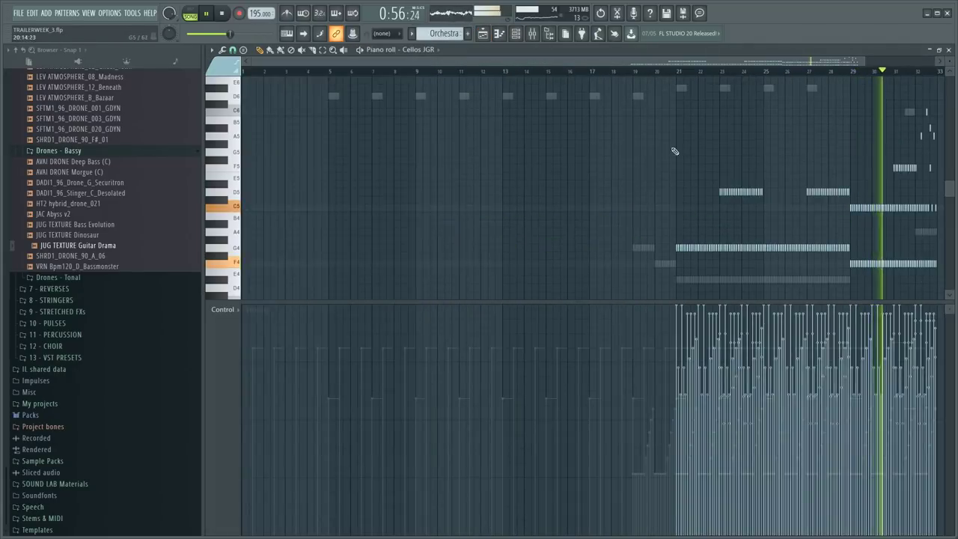
- Delete the Cellos JGR D5 notes in bars 23 to 24 and select the G4 notes in bars 21 to 28
drag(663, 167, 748, 179)
key(Delete)
drag(621, 238, 857, 259)
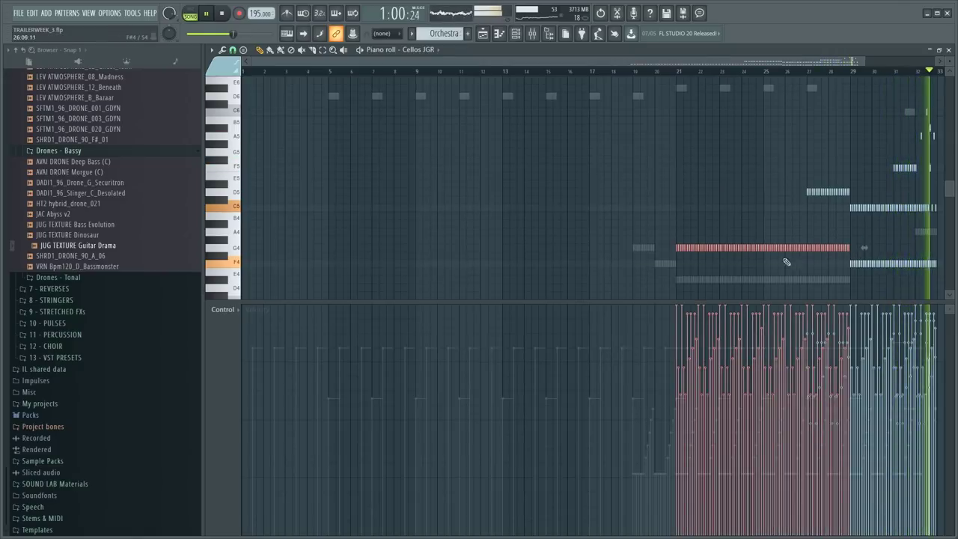
- Solo the Cellos JGR channel and lower the Strings Pad and Hybrid Pad mixer volumes together to about 75% (-5.9 dB)
key(F6)
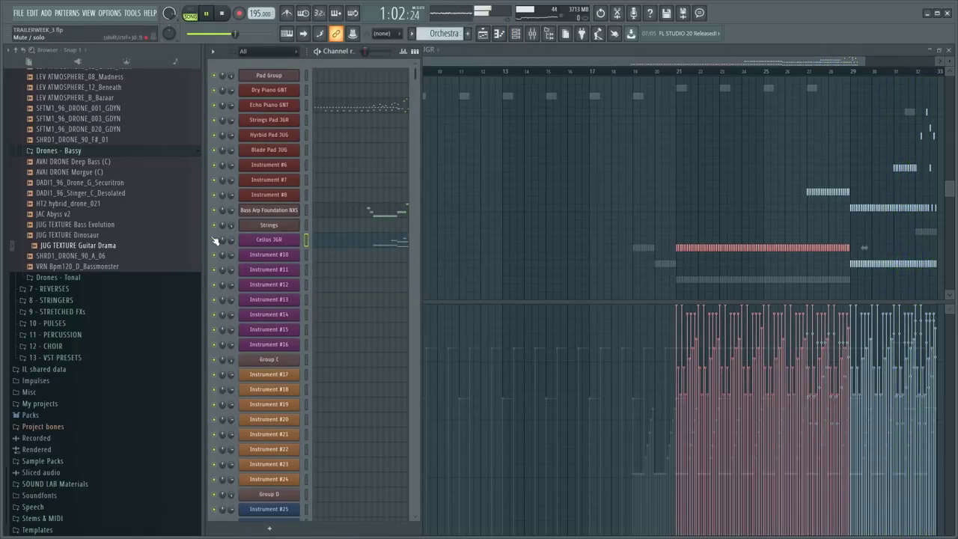
key(F9)
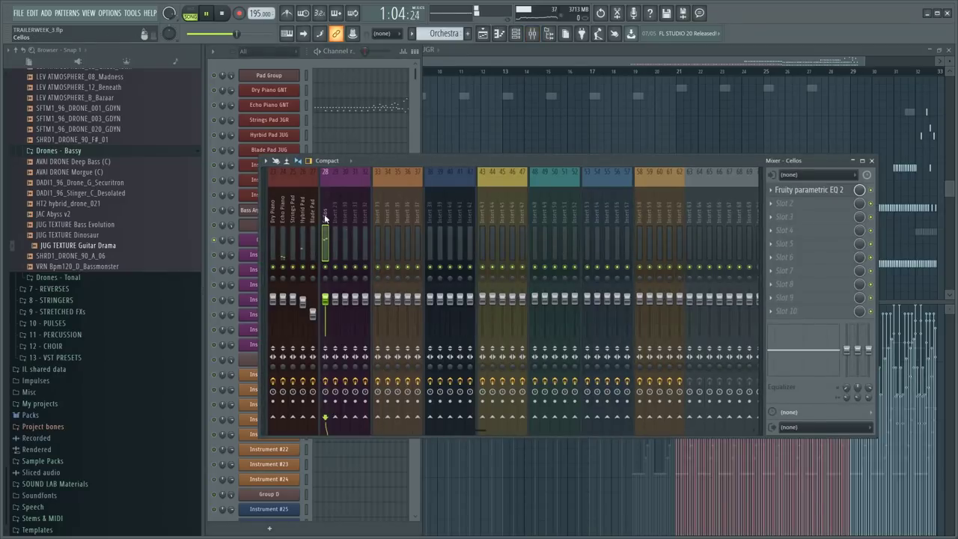
click(303, 216)
drag(282, 214, 297, 217)
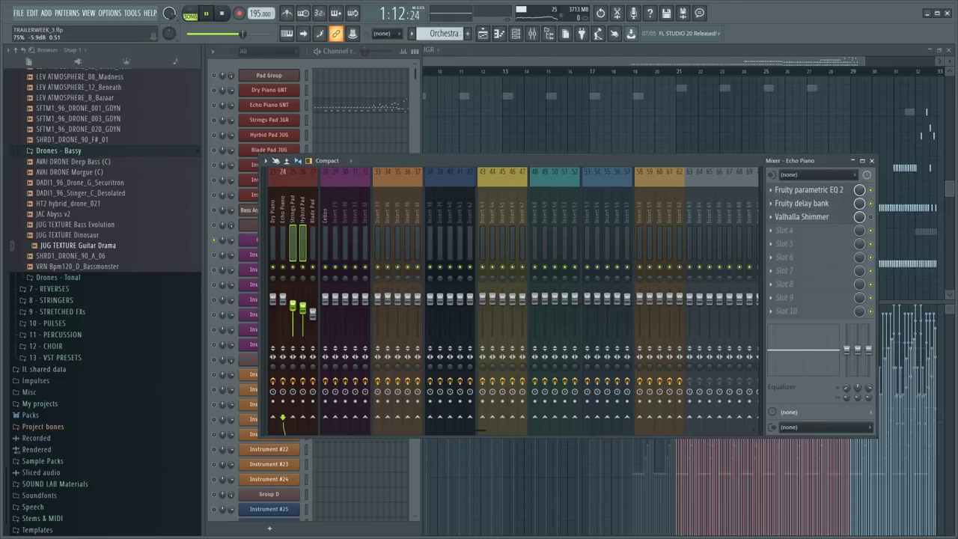
- Unsolo the Cellos JGR channel and play the Orchestra pattern from just before bar 21
right_click(216, 238)
click(494, 120)
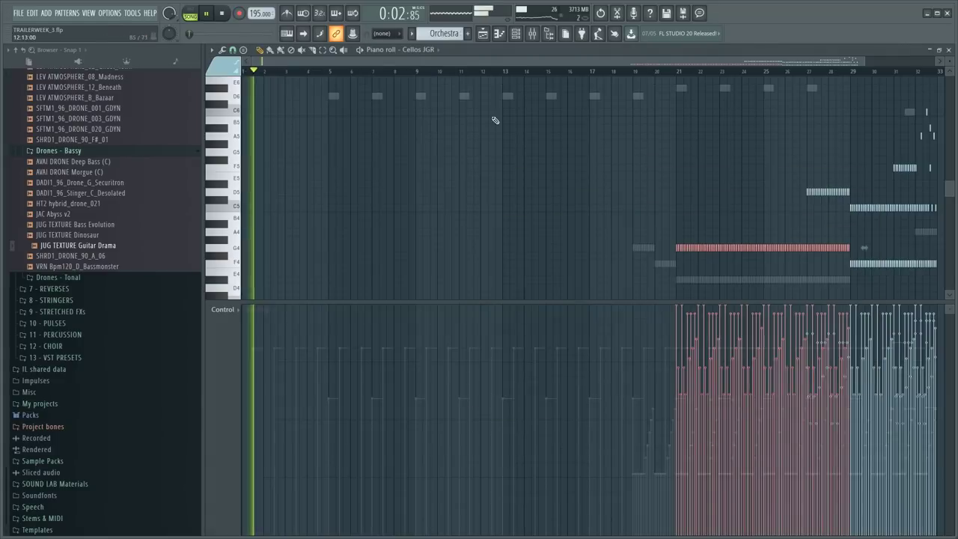
click(683, 71)
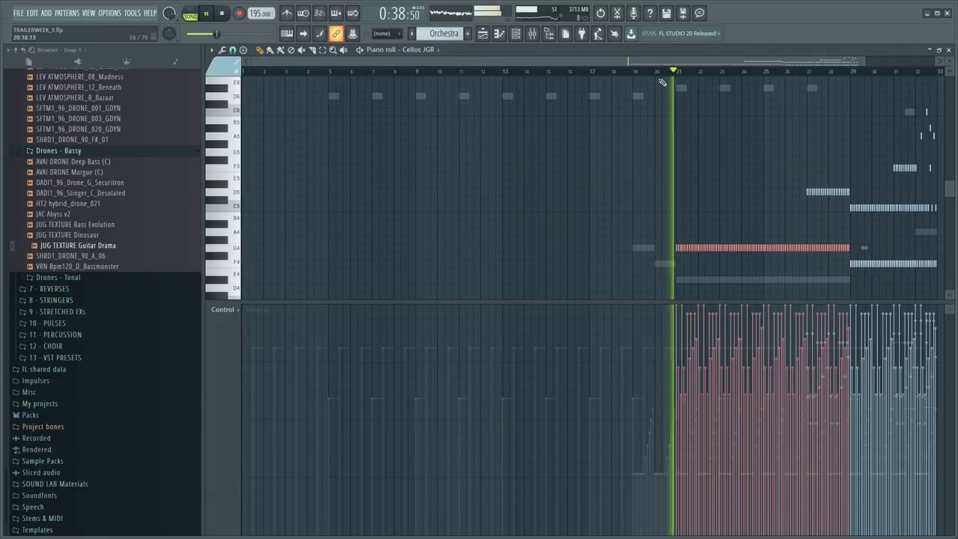
- Open the Cellos JGR Expression events in the piano roll and draw a ramp rising from bar 21 to full level at bar 29
key(F9)
key(F9)
key(F6)
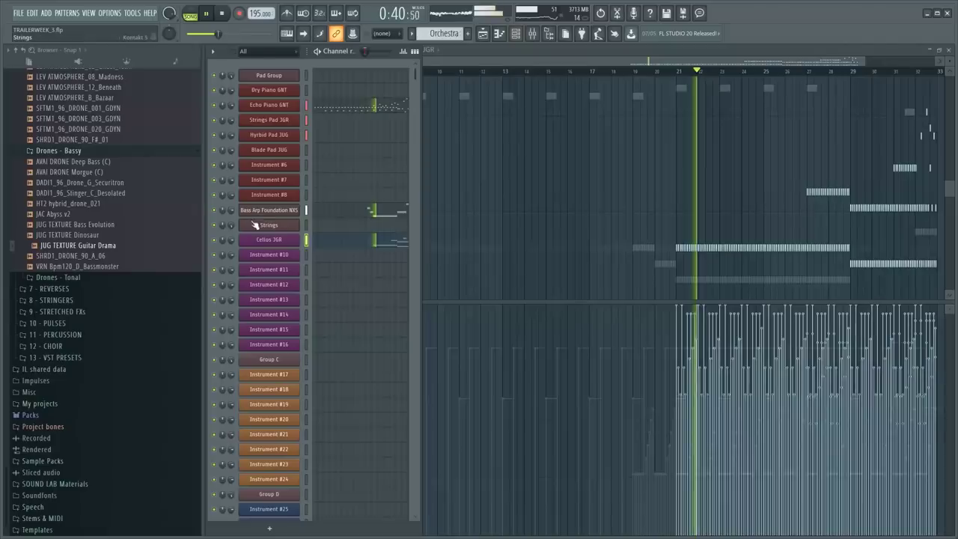
click(285, 240)
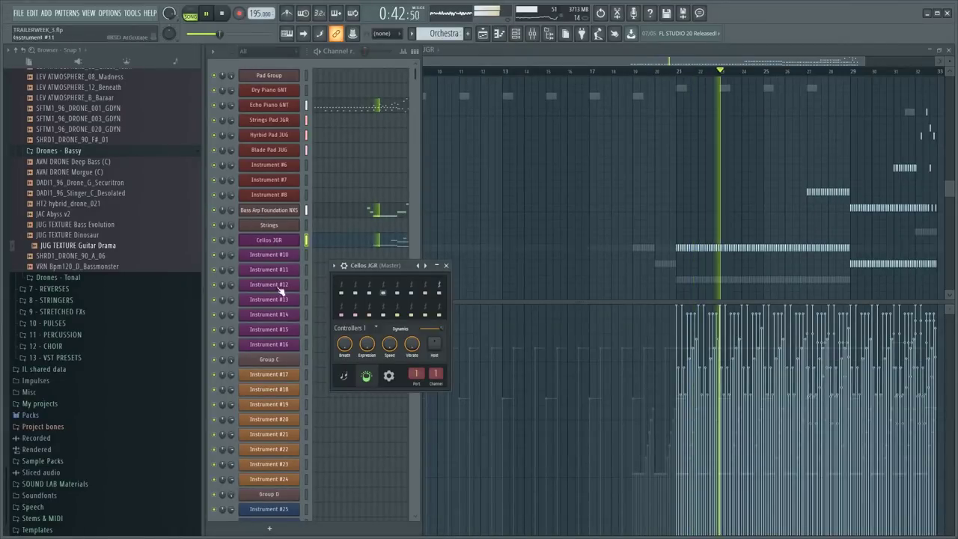
right_click(367, 343)
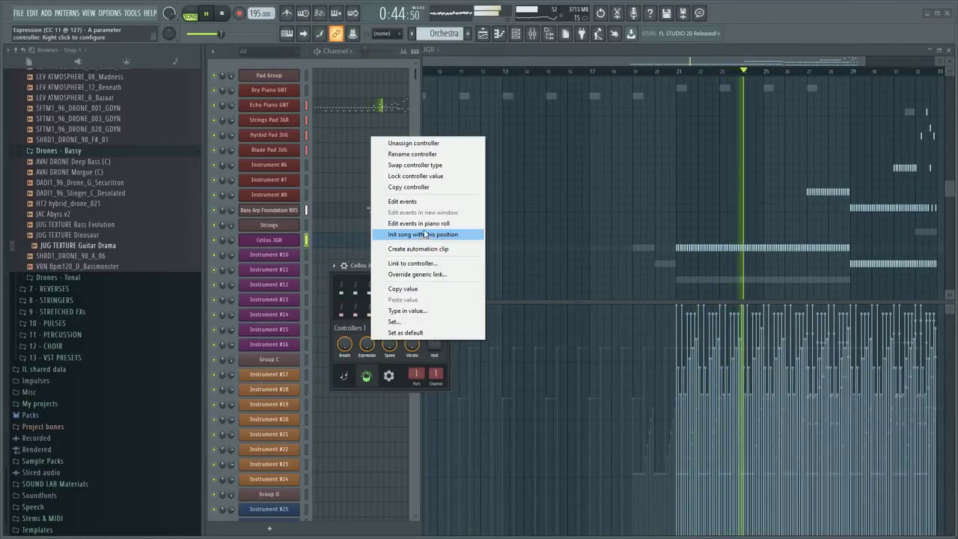
click(419, 223)
click(676, 422)
mouse_move(677, 423)
mouse_down()
mouse_move(679, 364)
mouse_move(847, 302)
mouse_up()
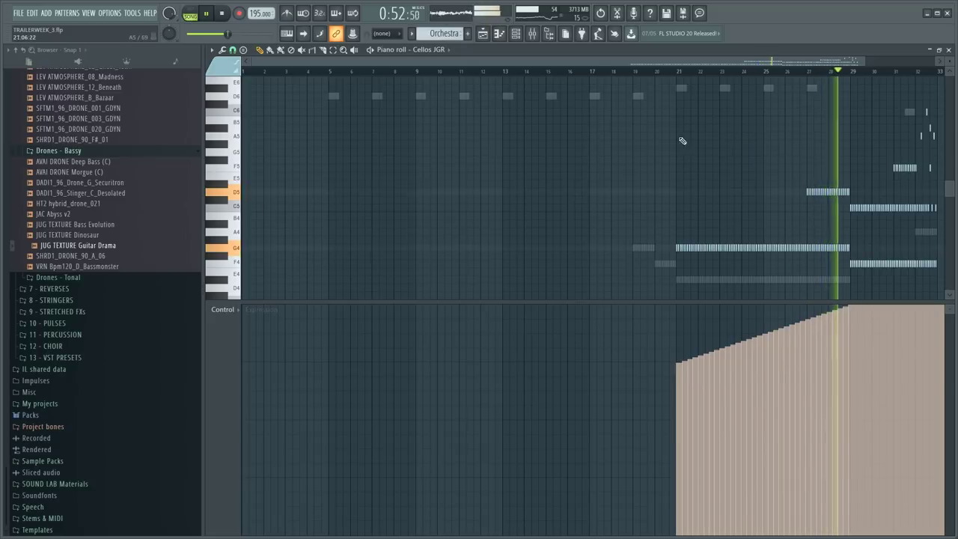
- Try raising the velocity of all Cellos JGR notes, and undo the increase
drag(606, 109, 952, 313)
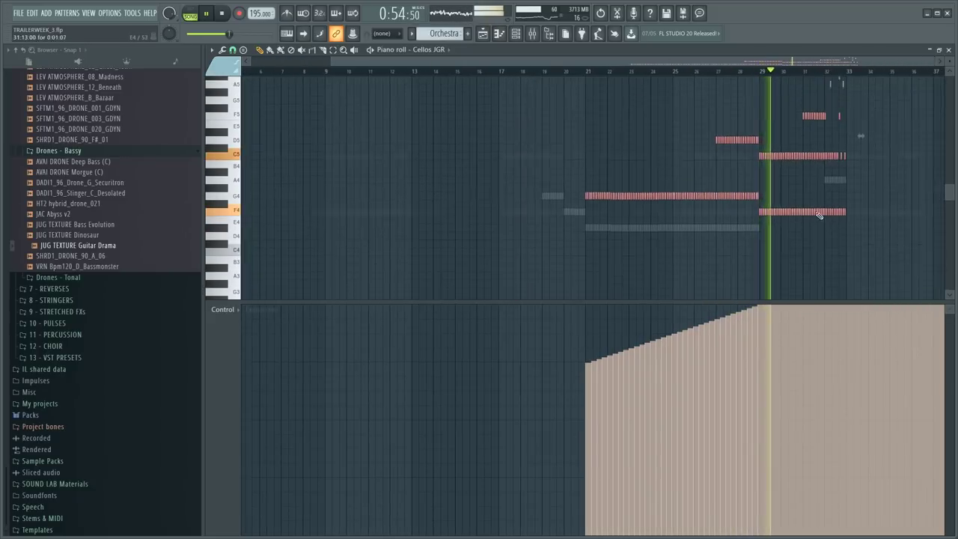
scroll(818, 214, up, 3)
key(ctrl+a)
key(ctrl+c)
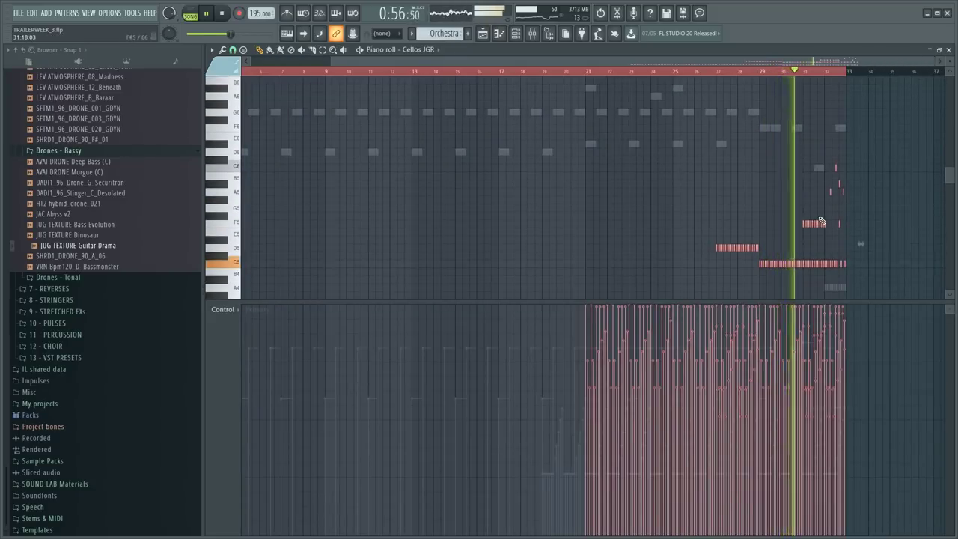
key(ctrl+z)
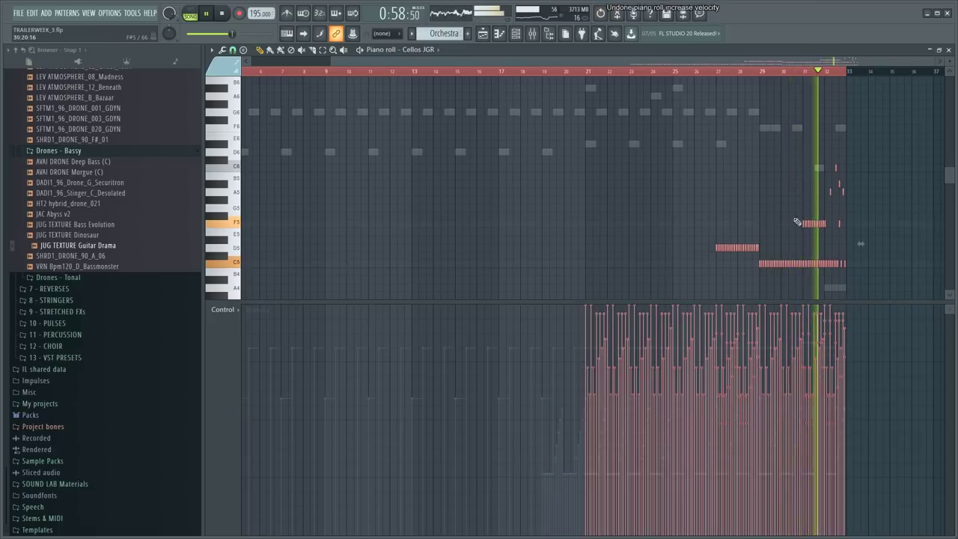
- Add the OTT compressor in slot 4 of the Strings bus mixer track and set its depth to 24%
key(F9)
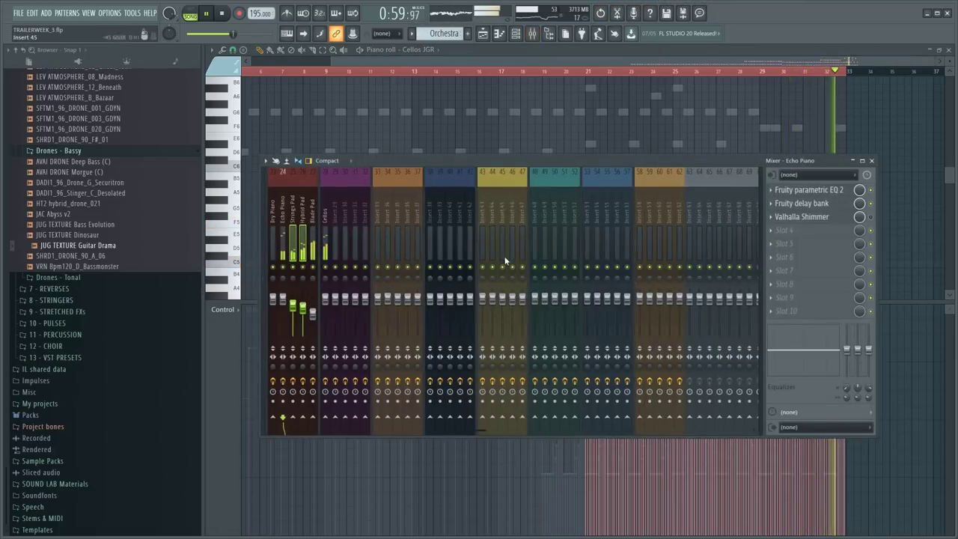
click(327, 219)
scroll(570, 214, left, 7)
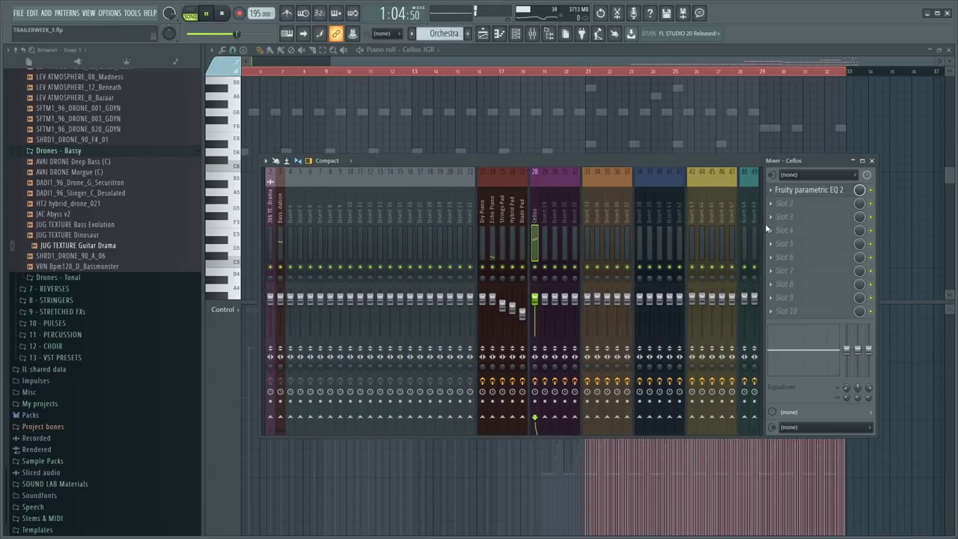
scroll(763, 223, right, 10)
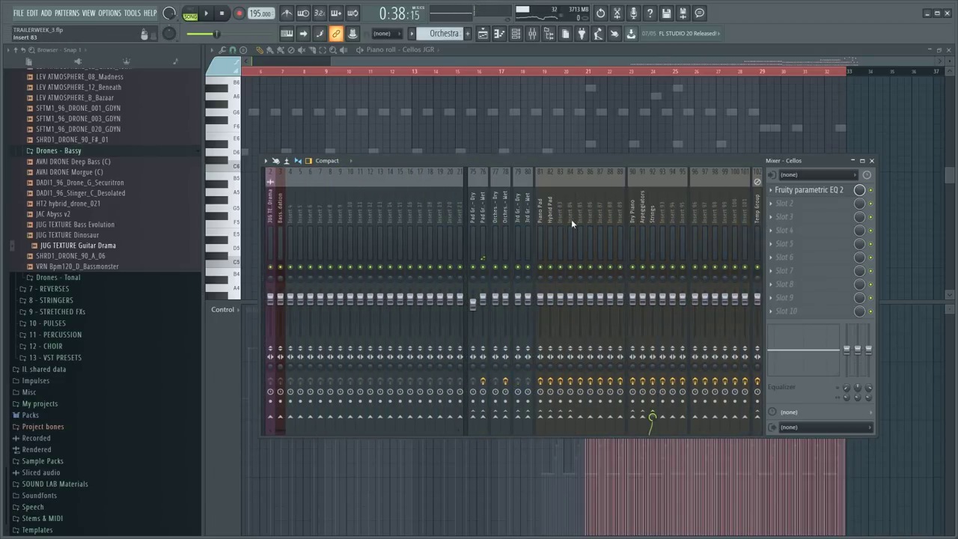
click(653, 223)
key(F8)
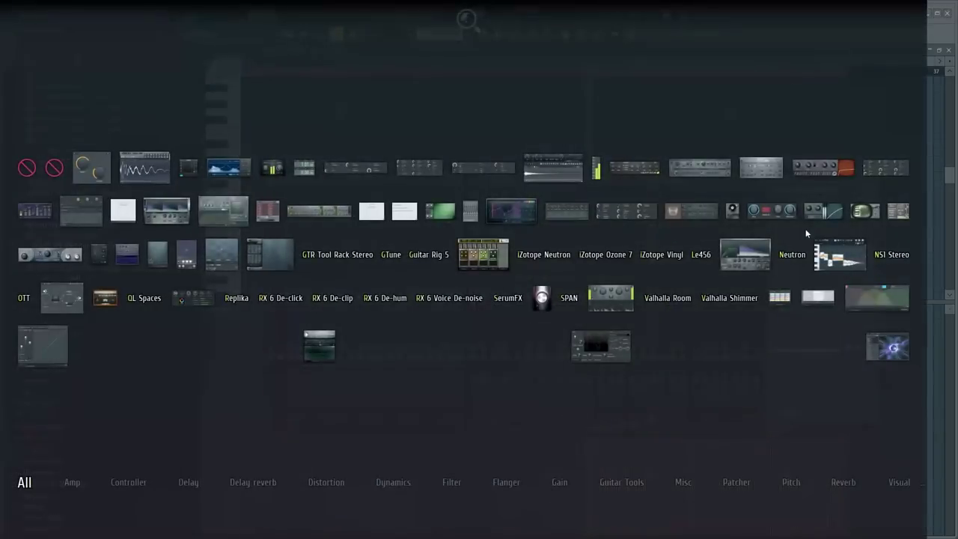
text(ott)
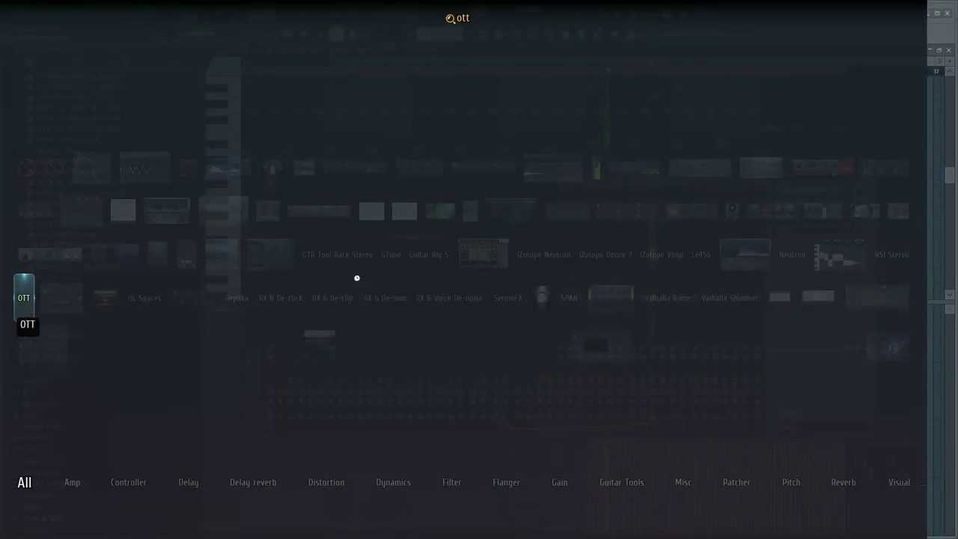
key(Return)
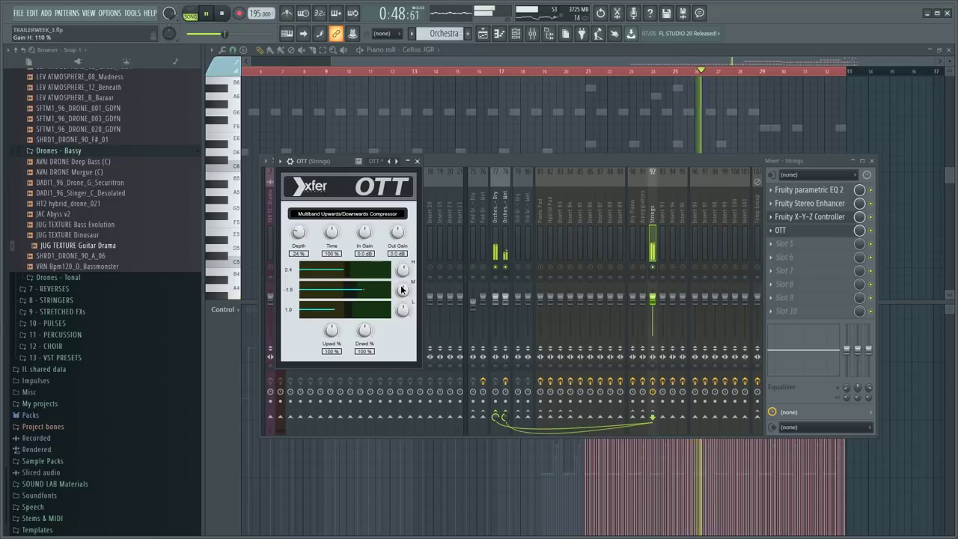
- Try OTT's mid-band gain at 135%, set it back to 100%, and close the plugin and mixer
drag(401, 286, 402, 289)
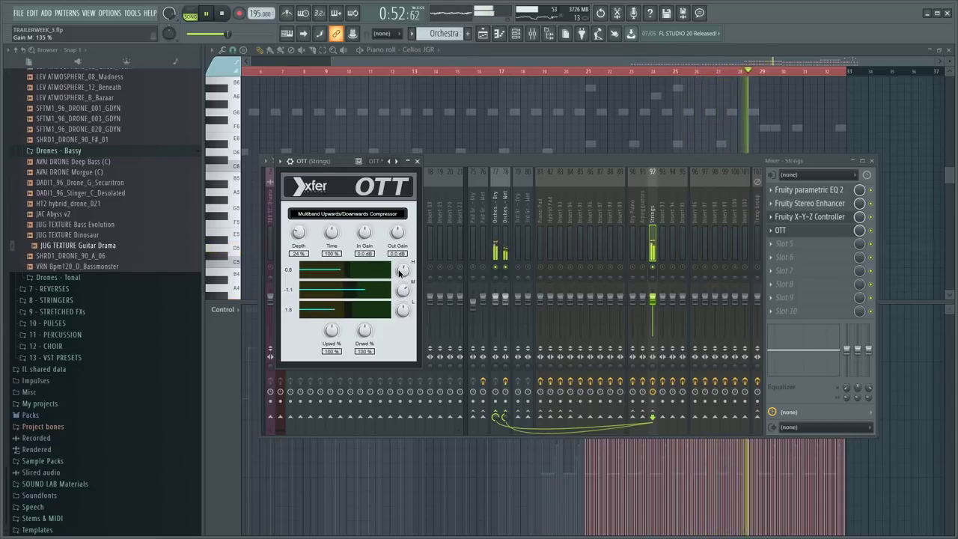
drag(401, 289, 397, 304)
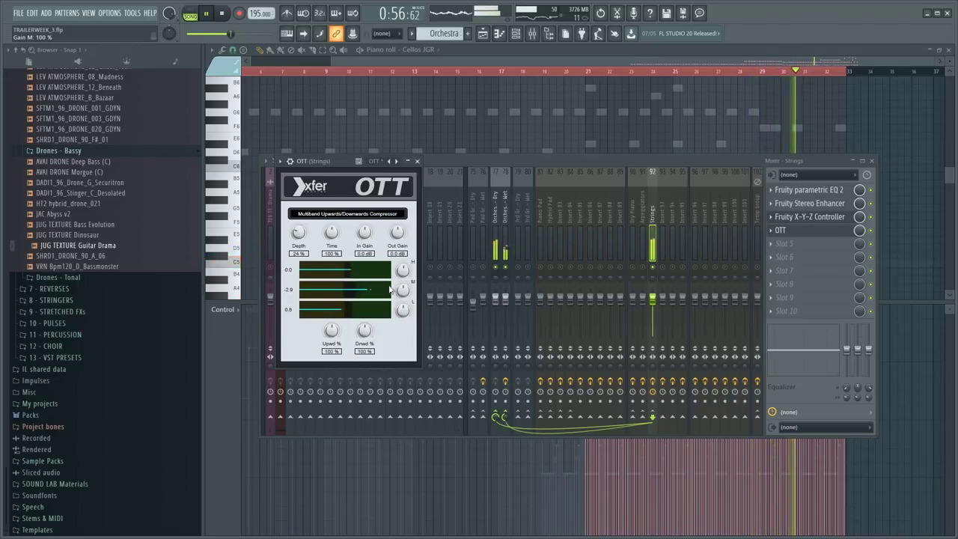
click(418, 161)
key(F9)
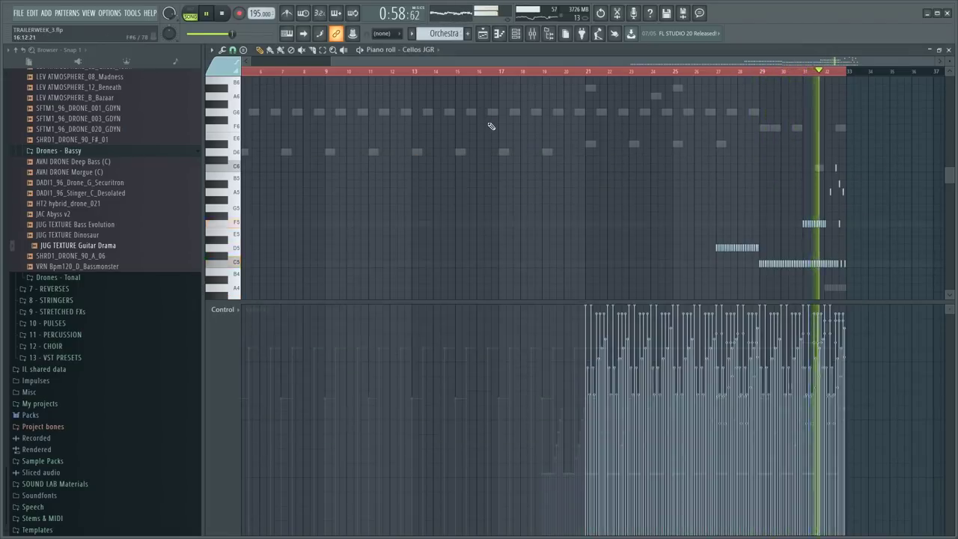
- Stop playback and check the cello instruments loaded in the Strings Kontakt, collapsing the Jaeger Cellos 6 instrument
key(F6)
key(F6)
key(F6)
key(space)
click(278, 226)
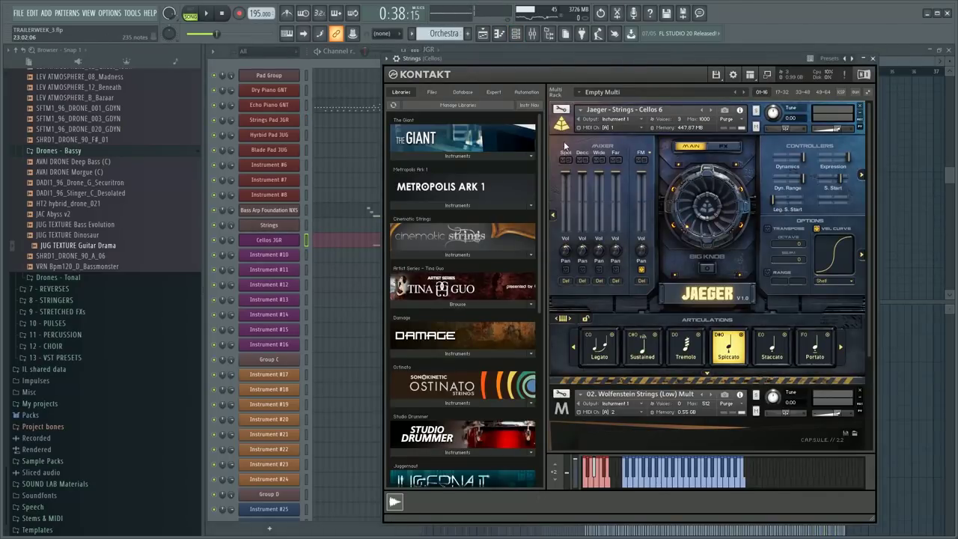
click(561, 130)
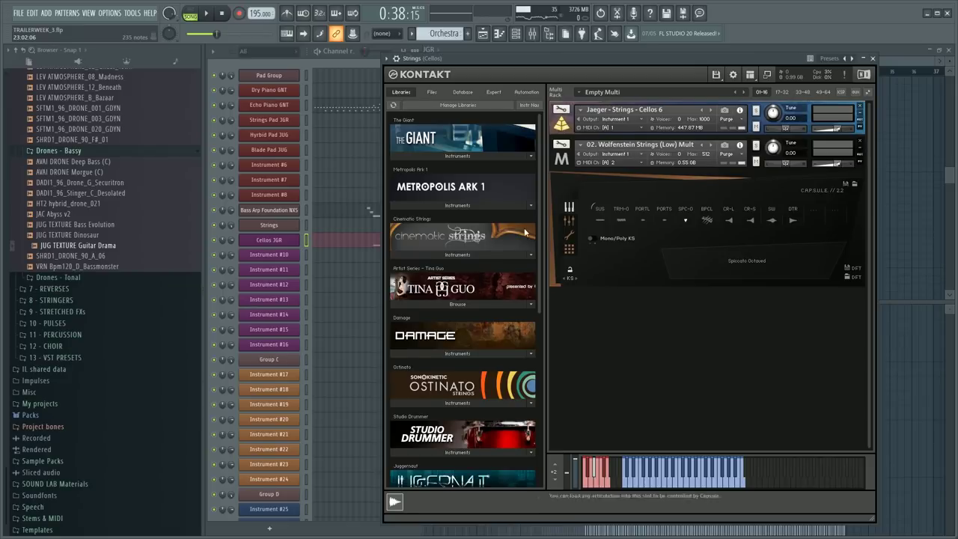
right_click(936, 208)
- Try a low G3 note at the start of bar 21 in the Cellos JGR piano roll, and remove it
scroll(740, 243, down, 6)
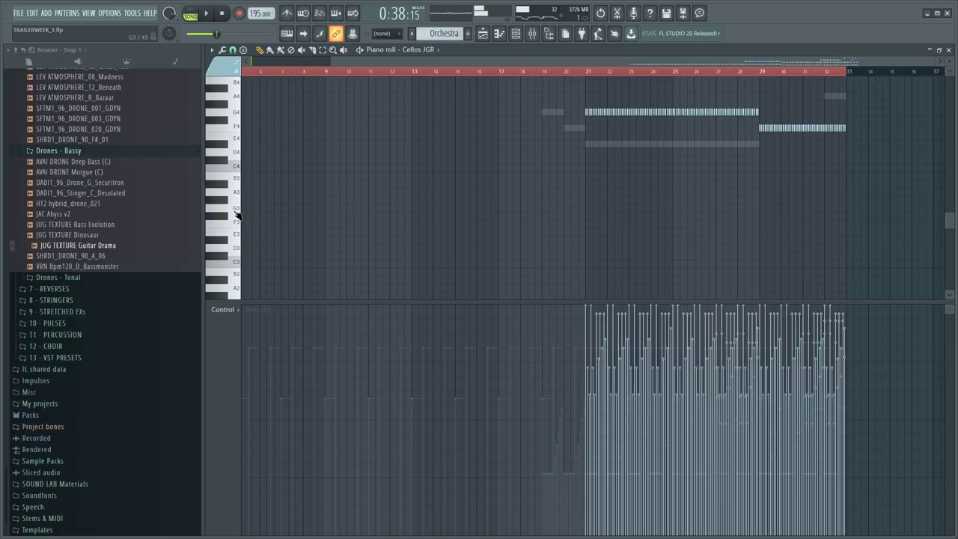
right_click(639, 73)
scroll(639, 73, up, 6)
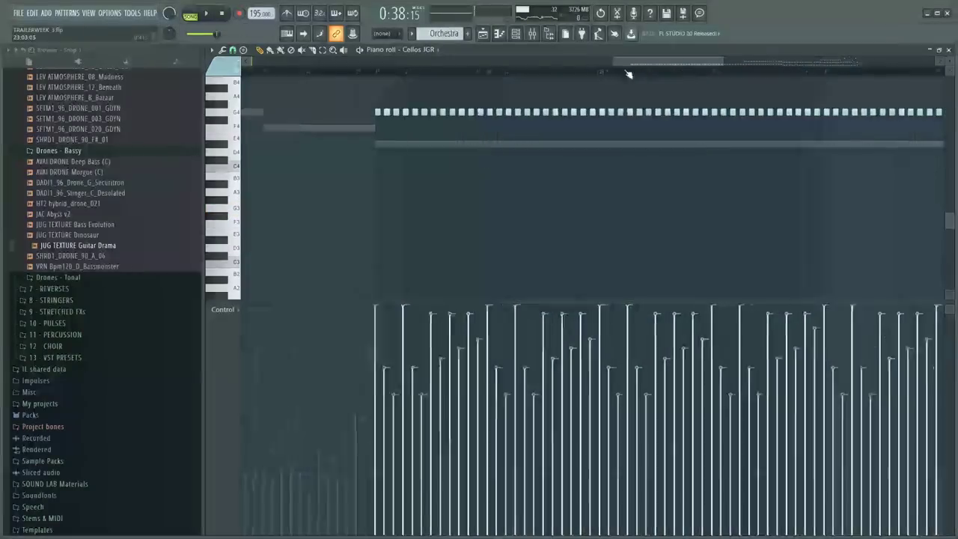
click(350, 201)
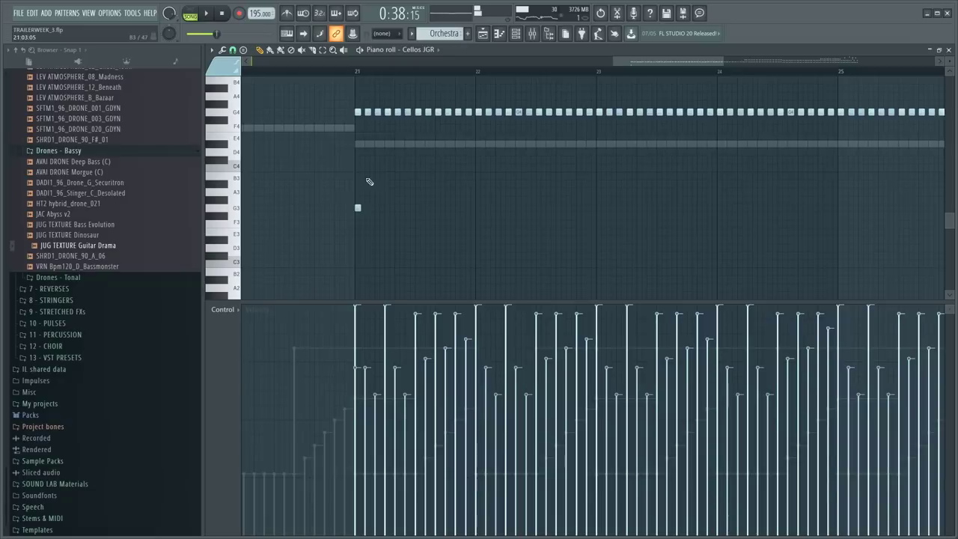
scroll(358, 79, up, 2)
drag(364, 197, 372, 235)
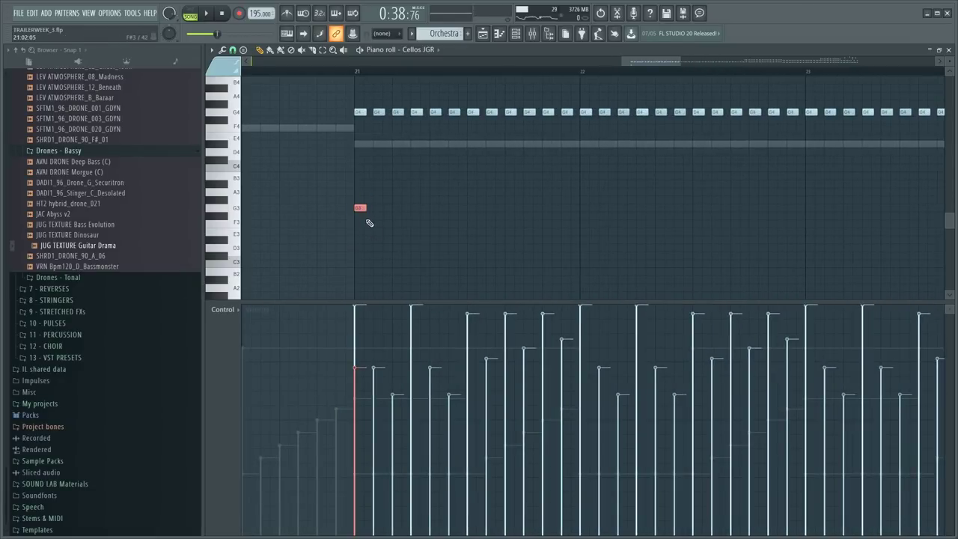
key(space)
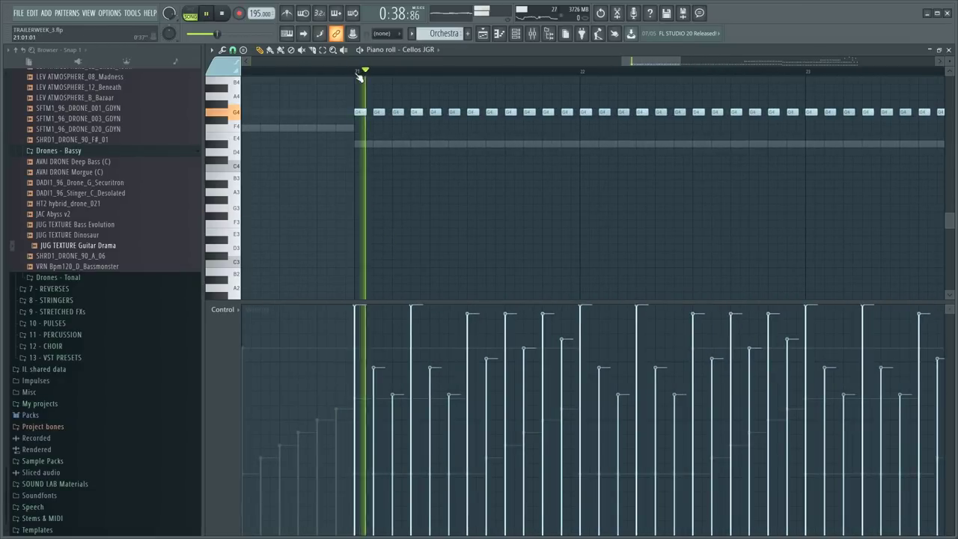
- Place a G3 note at the start of bar 25 in the Cellos JGR part and audition it from there
scroll(536, 145, down, 4)
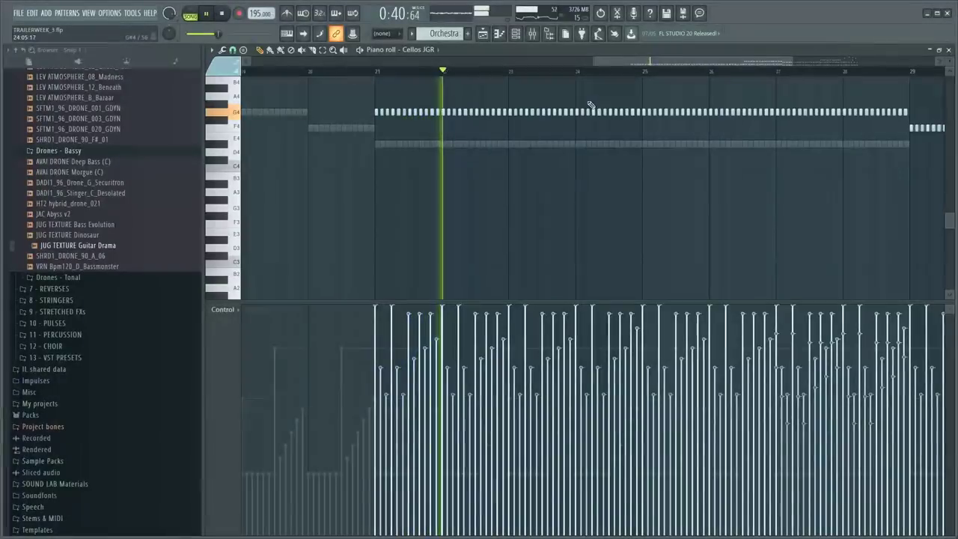
scroll(592, 70, down, 2)
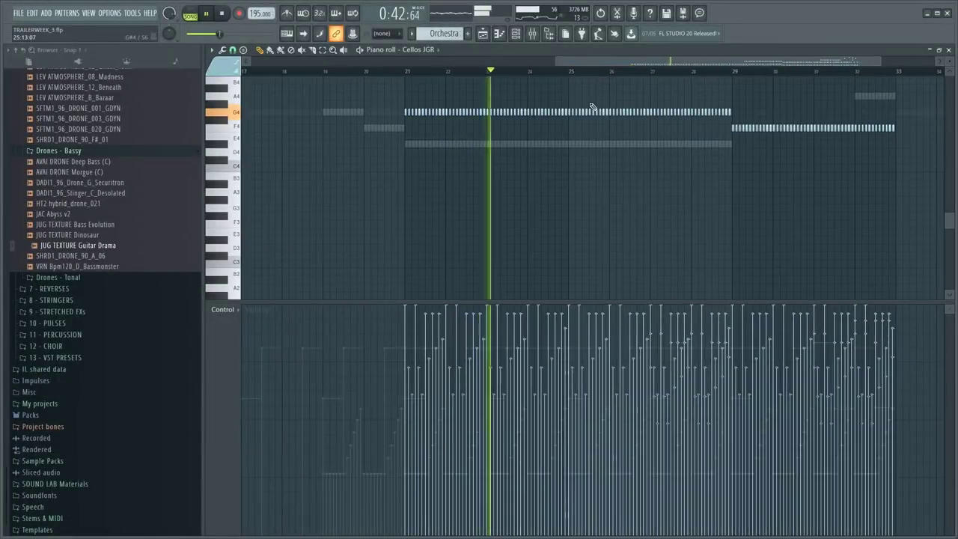
click(567, 73)
key(space)
scroll(598, 74, up, 2)
scroll(599, 77, up, 2)
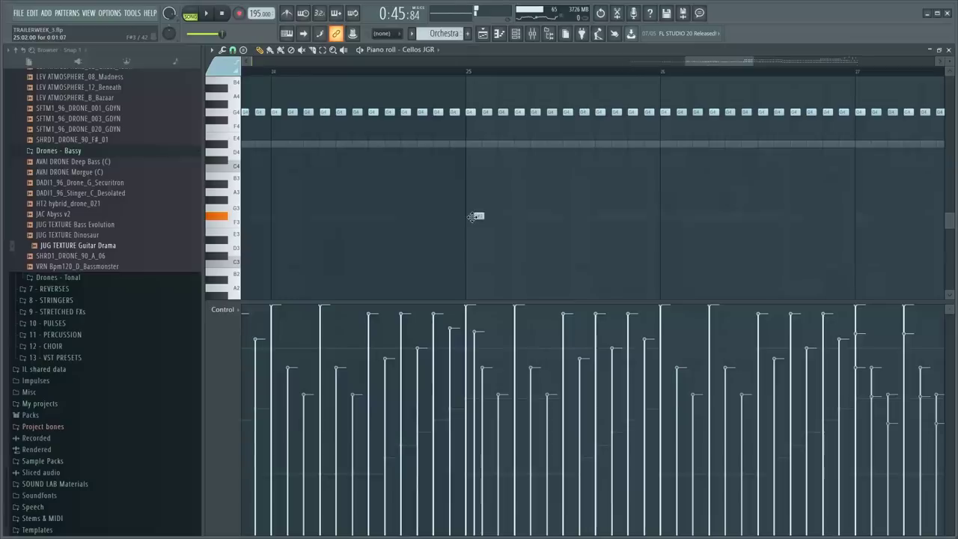
key(space)
key(space)
key(space)
key(space)
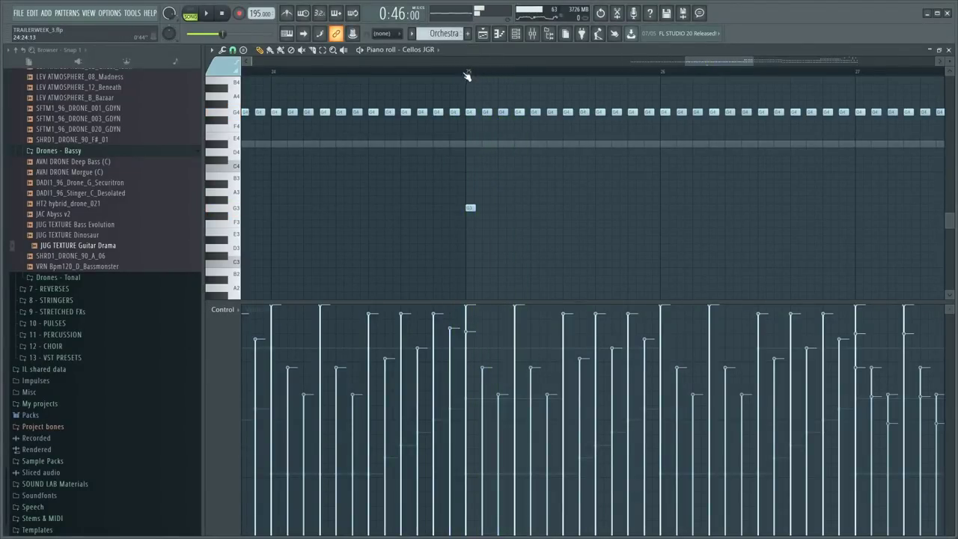
- Add four more G3 notes in bar 25, under the fourth, seventh, ninth and eleventh G4 hits
key(space)
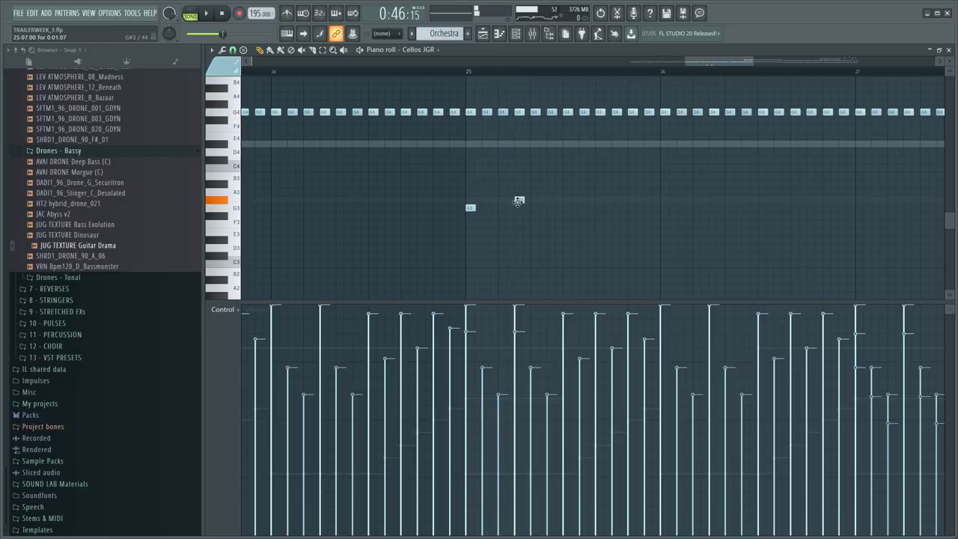
key(space)
key(space)
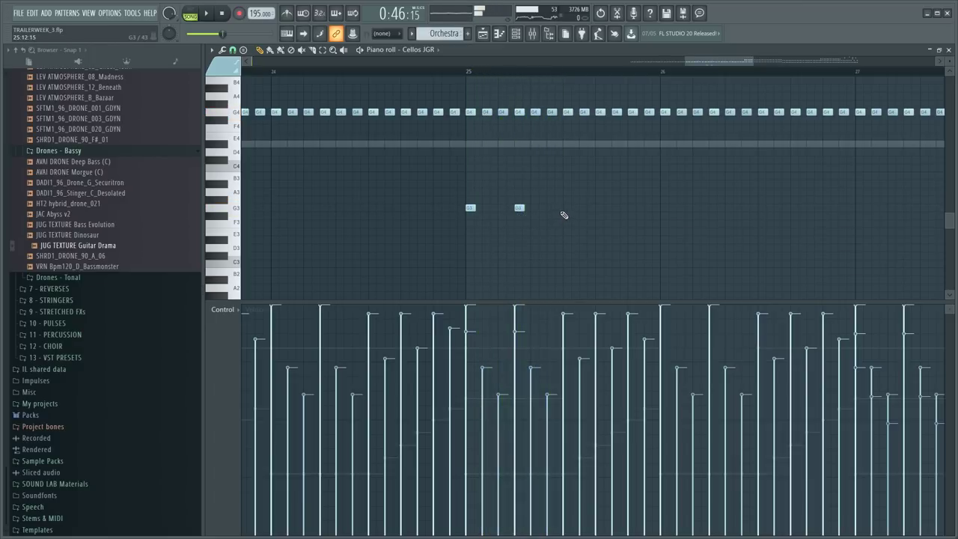
key(space)
key(space)
click(601, 208)
key(space)
- Select the five G3 notes in bar 25 and shape their velocities, strongest on the first two and rising over the last three
drag(457, 199, 741, 238)
key(space)
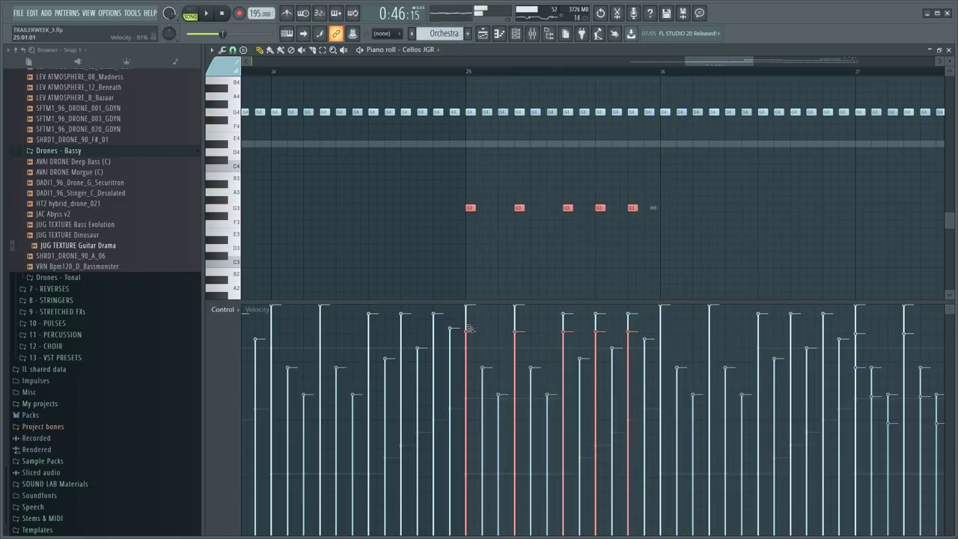
key(space)
mouse_move(493, 327)
mouse_down()
mouse_move(535, 330)
mouse_move(572, 363)
mouse_move(685, 325)
mouse_up()
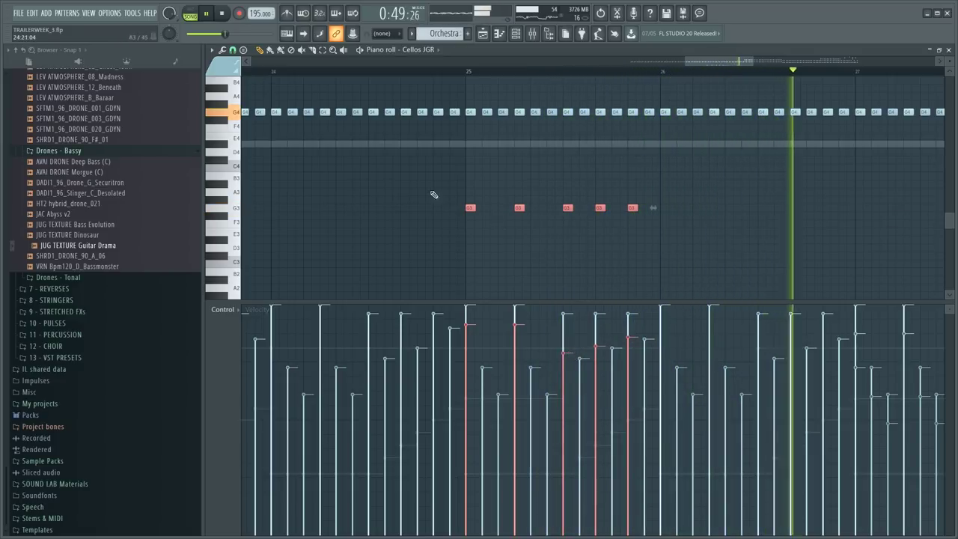
- Duplicate the five bar 25 G3 notes and align the copies with the start of bar 26
key(ctrl+b)
drag(642, 207, 666, 208)
drag(718, 61, 763, 65)
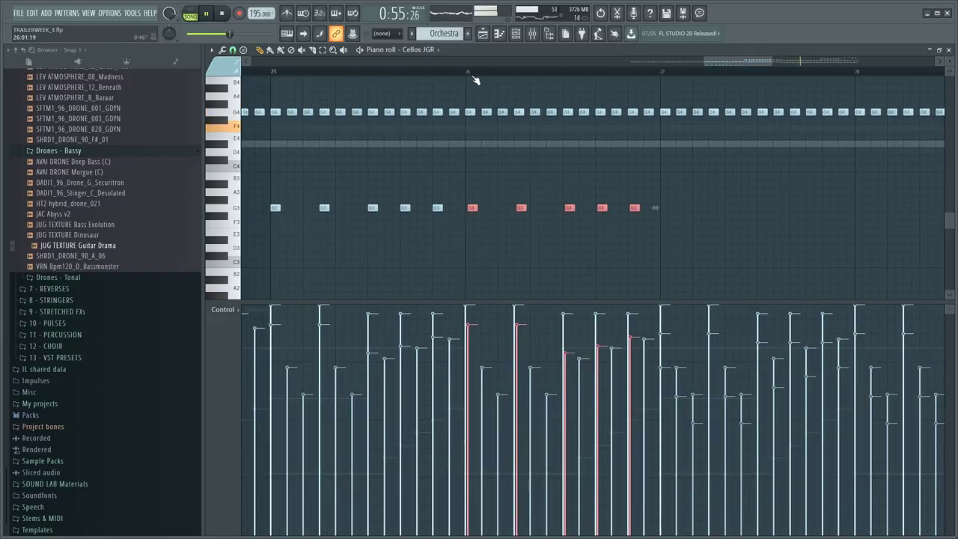
scroll(473, 80, up, 2)
drag(472, 209, 642, 246)
- Duplicate the G3 notes of bars 25 to 26 and align the copies with the start of bar 27
scroll(543, 76, down, 4)
key(ctrl+b)
key(space)
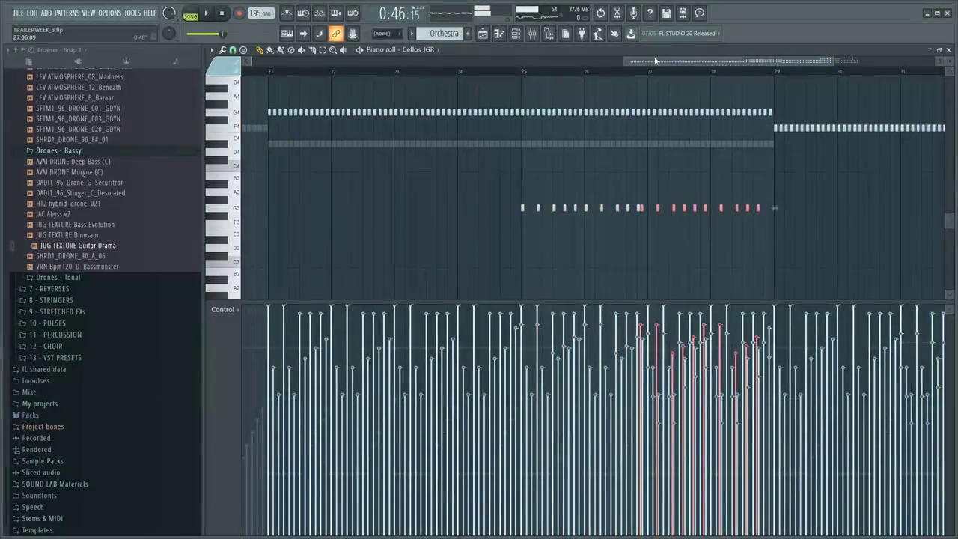
scroll(677, 78, up, 3)
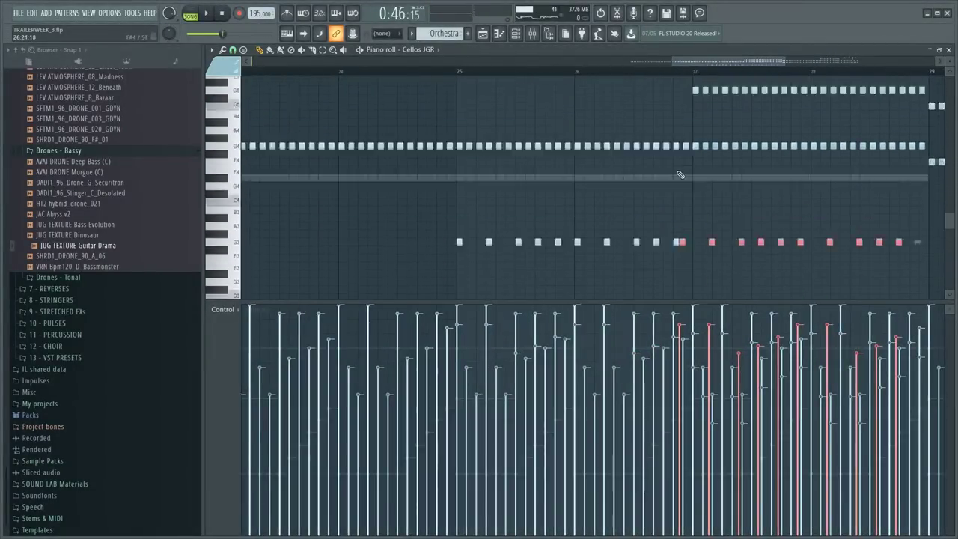
mouse_move(681, 208)
mouse_down()
mouse_move(696, 206)
mouse_move(687, 207)
mouse_up()
scroll(713, 76, up, 3)
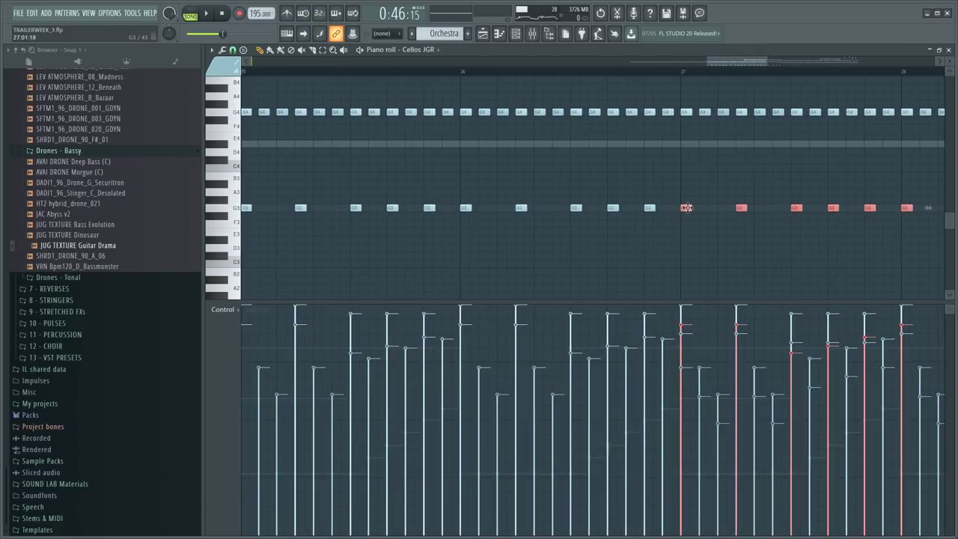
- Duplicate all G3 notes in bars 25 to 28 and align the copies with the start of bar 29
key(space)
scroll(688, 78, up, 3)
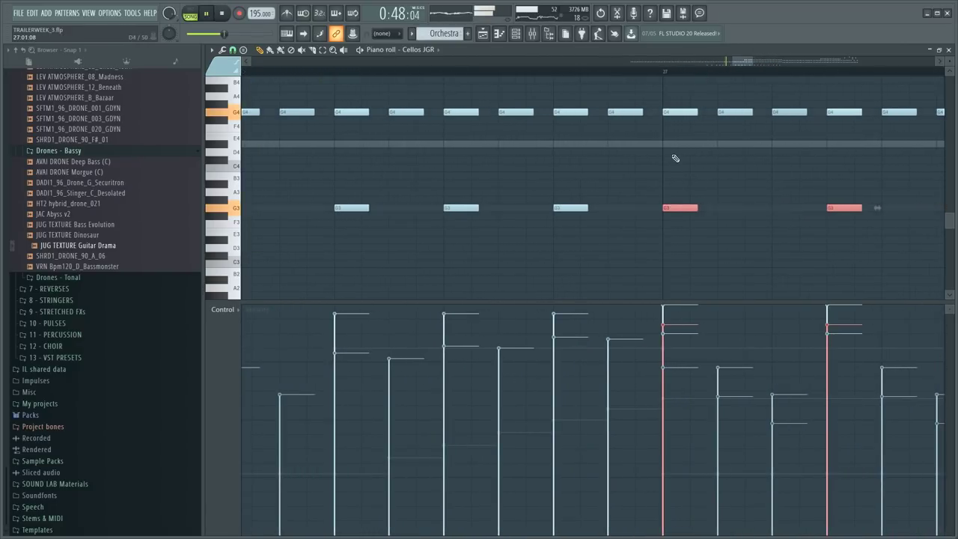
scroll(708, 79, down, 7)
drag(485, 197, 788, 243)
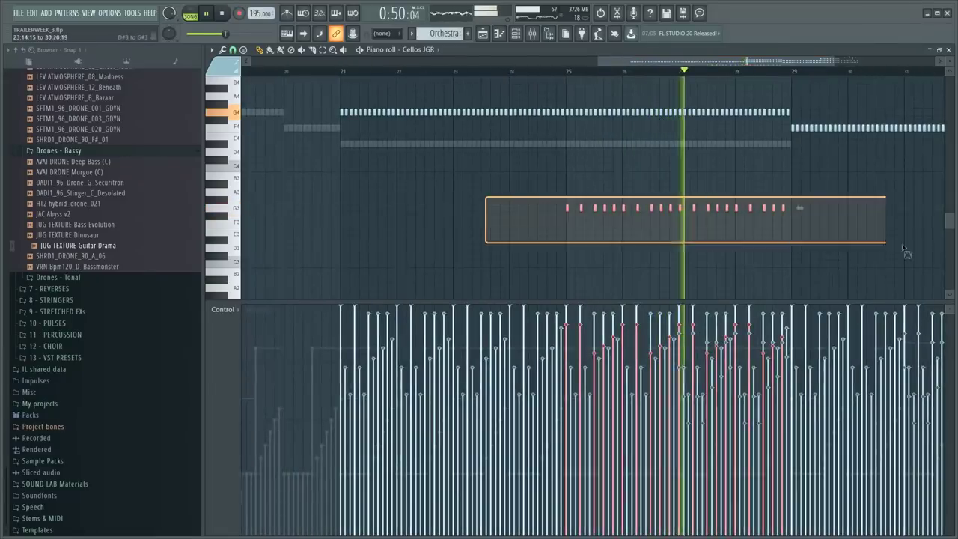
key(ctrl+b)
scroll(562, 211, up, 5)
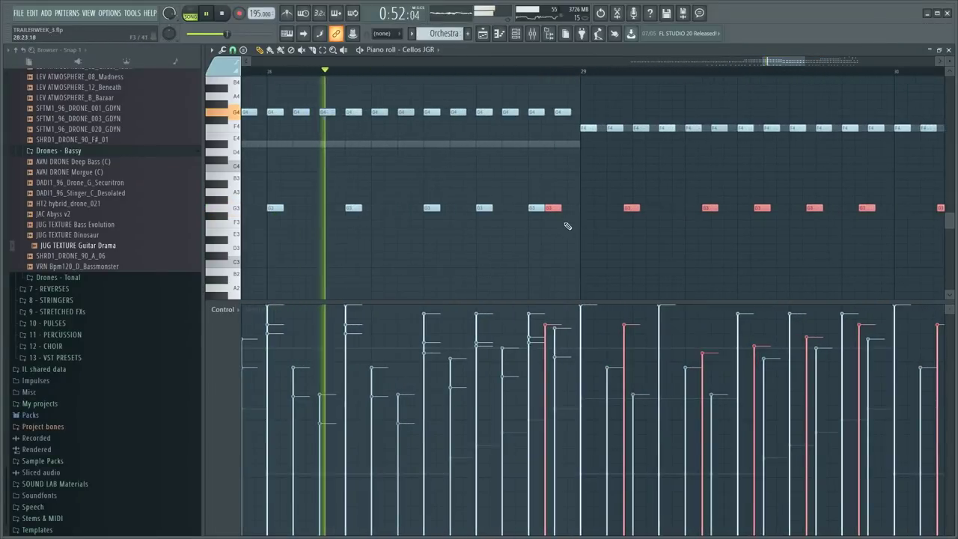
drag(556, 208, 592, 208)
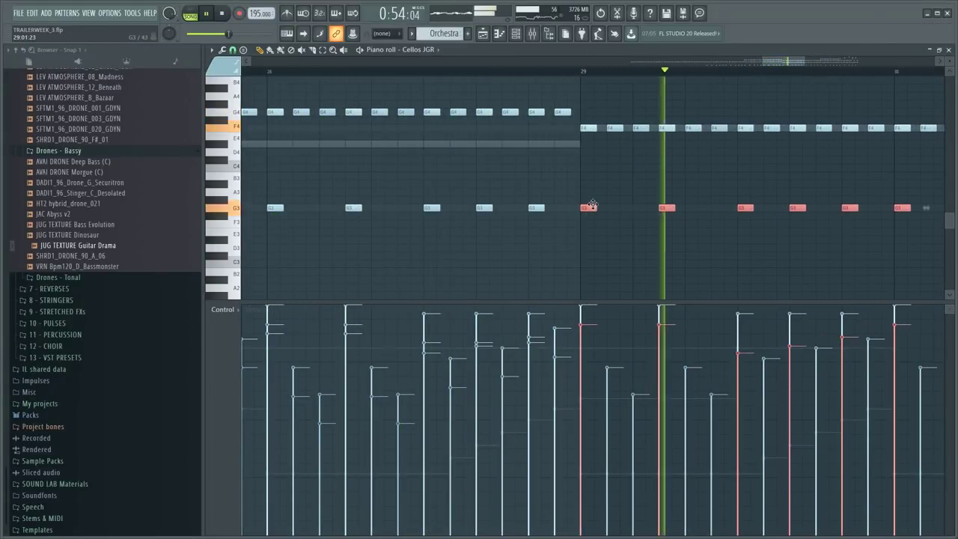
- Transpose the copied low notes in bars 29 to 32 down to F3
scroll(600, 80, down, 4)
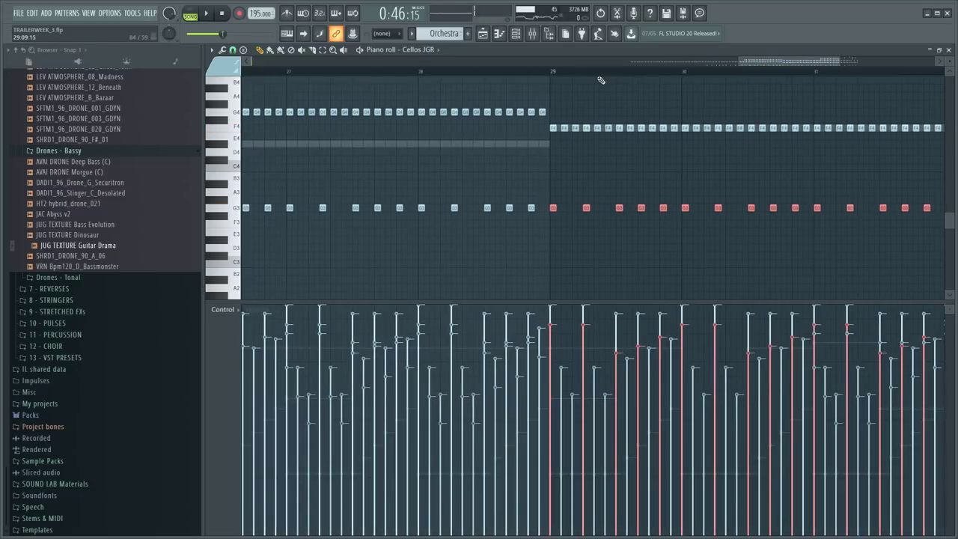
scroll(234, 227, down, 2)
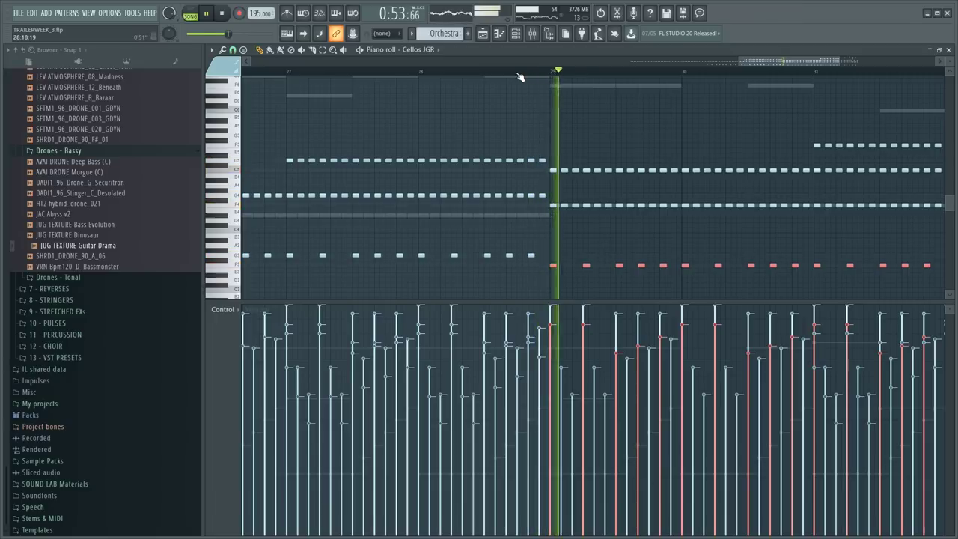
scroll(463, 74, down, 1)
scroll(462, 74, down, 2)
- Select only the five low cello notes in bar 32 and raise them to A3
ctrl+click(600, 243)
drag(652, 260, 746, 270)
key(space)
click(643, 71)
key(space)
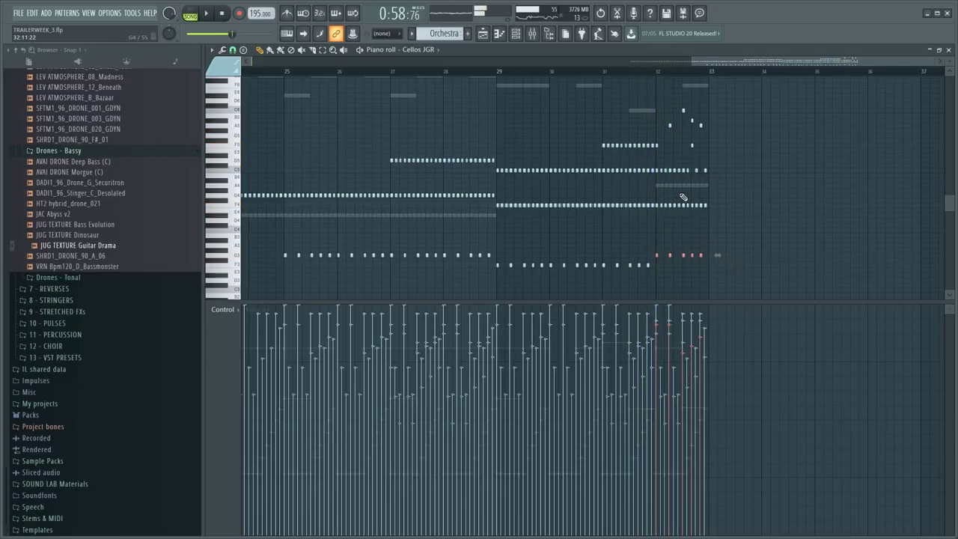
key(shift+Up)
key(shift+Up)
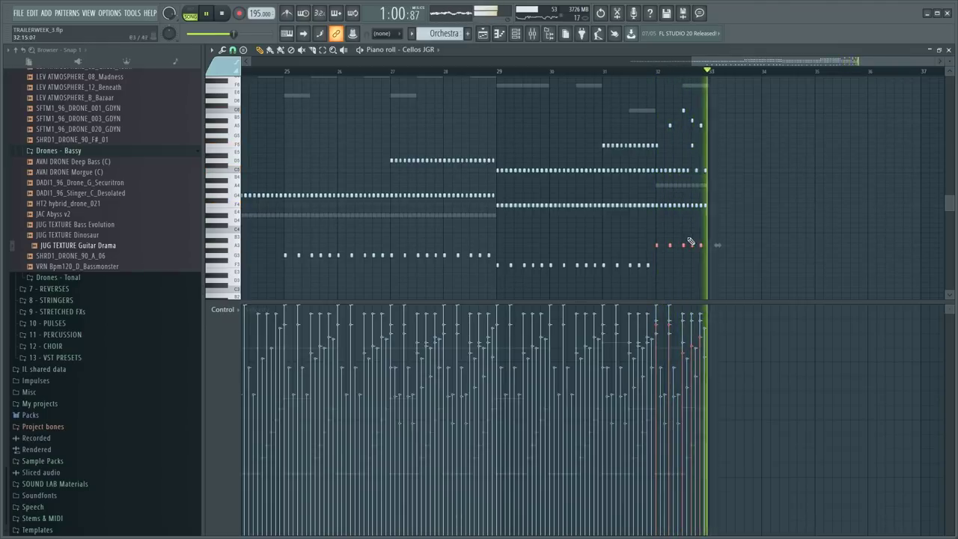
- Check the Orchestra Group - Wet track in the mixer and replay the cellos from the end of bar 28
key(F6)
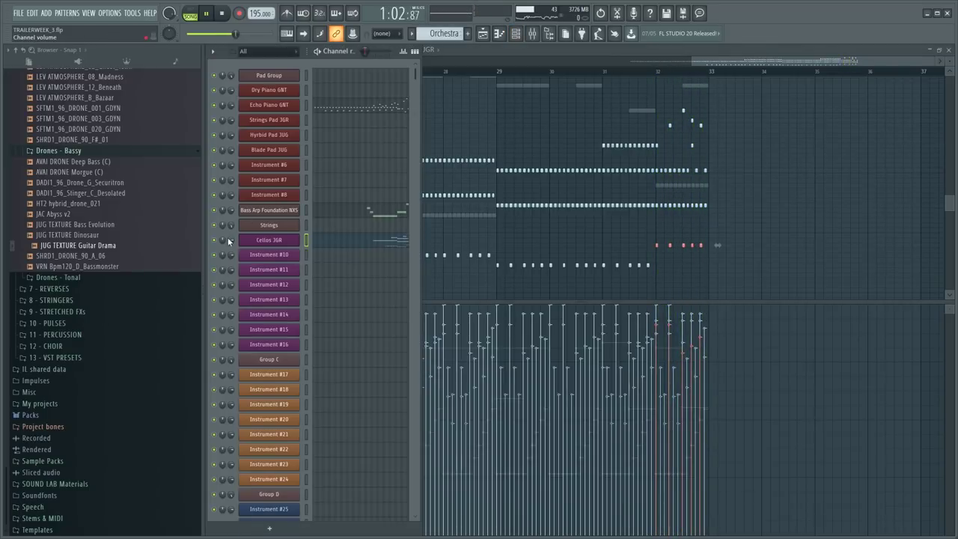
key(F9)
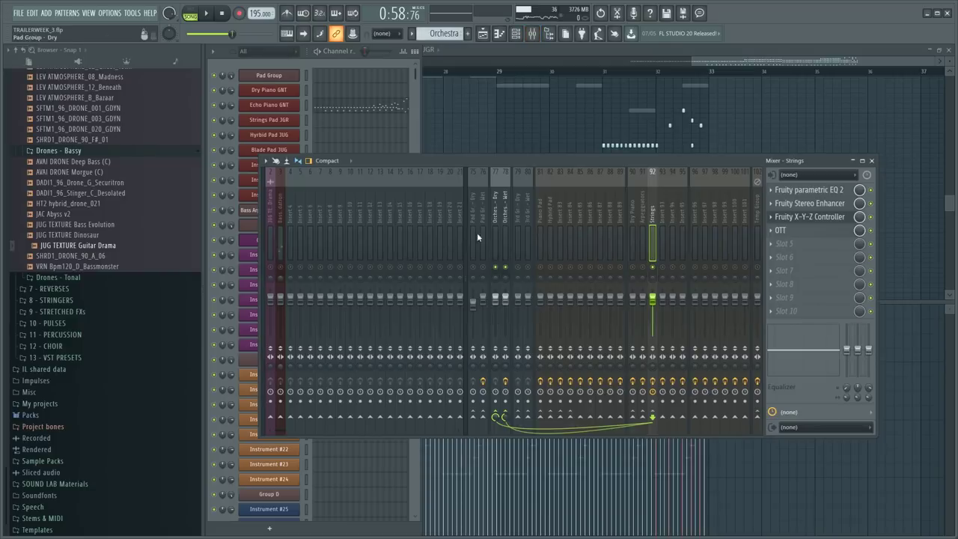
click(505, 219)
click(483, 108)
key(space)
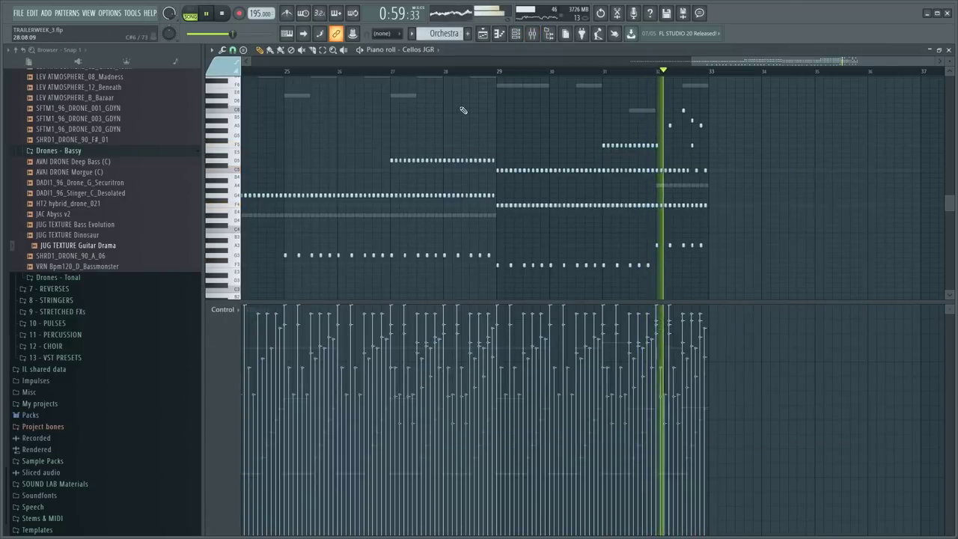
click(492, 78)
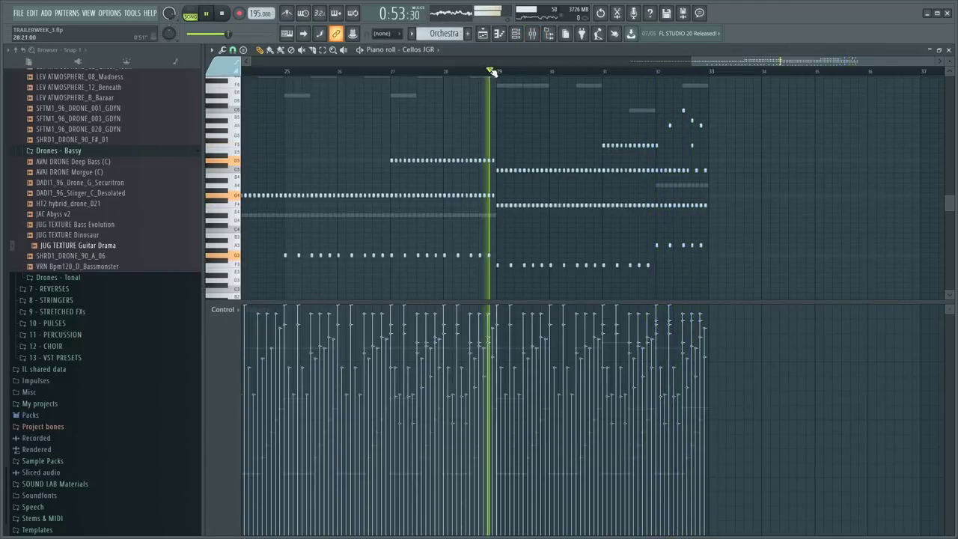
- Solo the string and arpeggiator tracks and raise the Y value of the Arpeggiators track's Fruity X-Y-Z Controller slightly
key(F9)
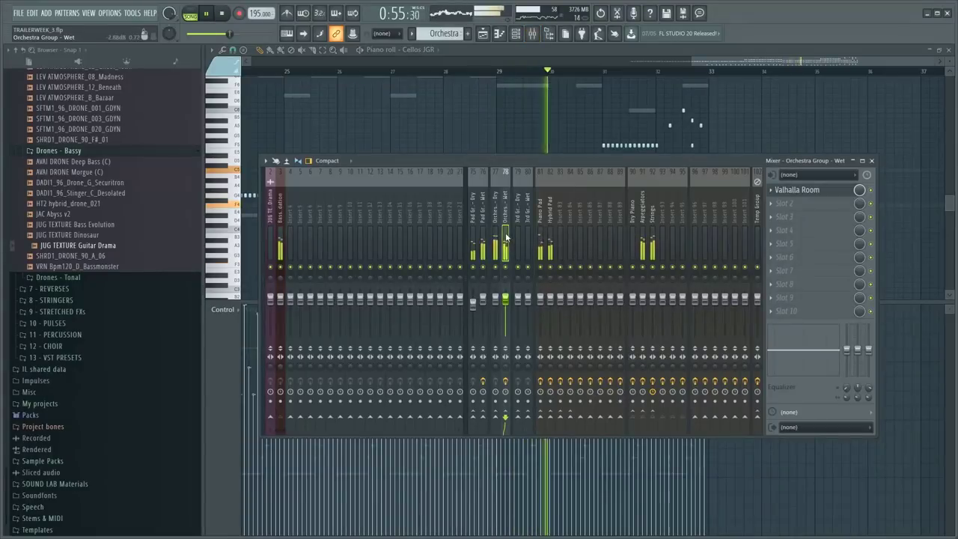
click(650, 222)
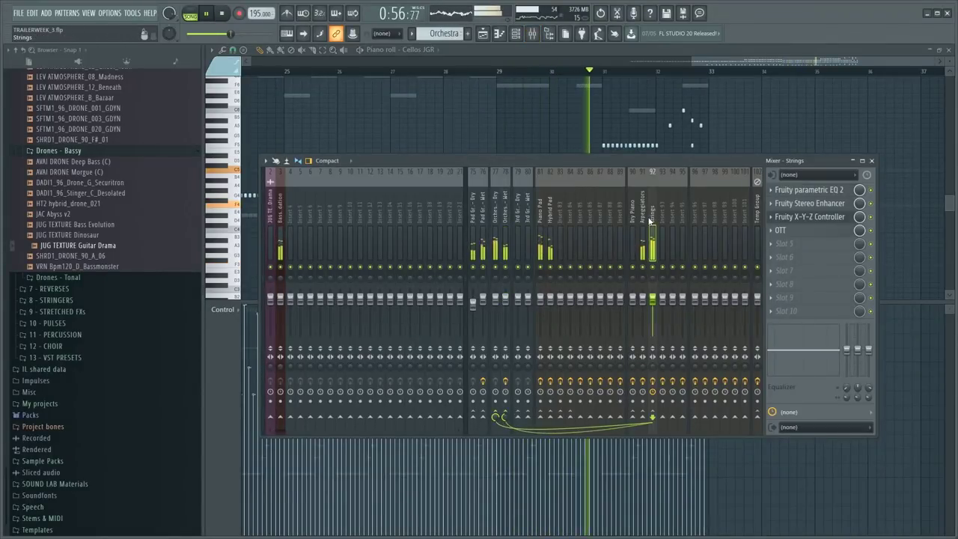
click(642, 218)
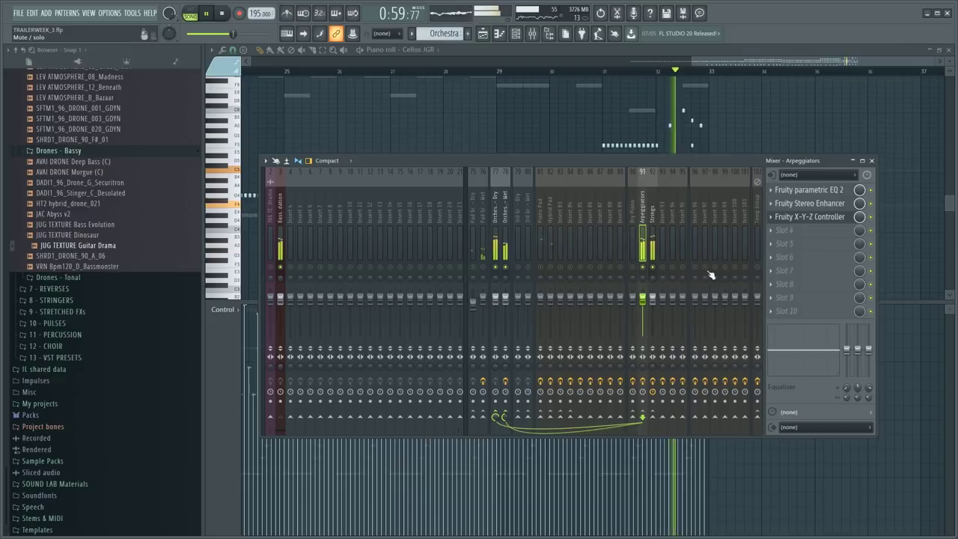
click(783, 219)
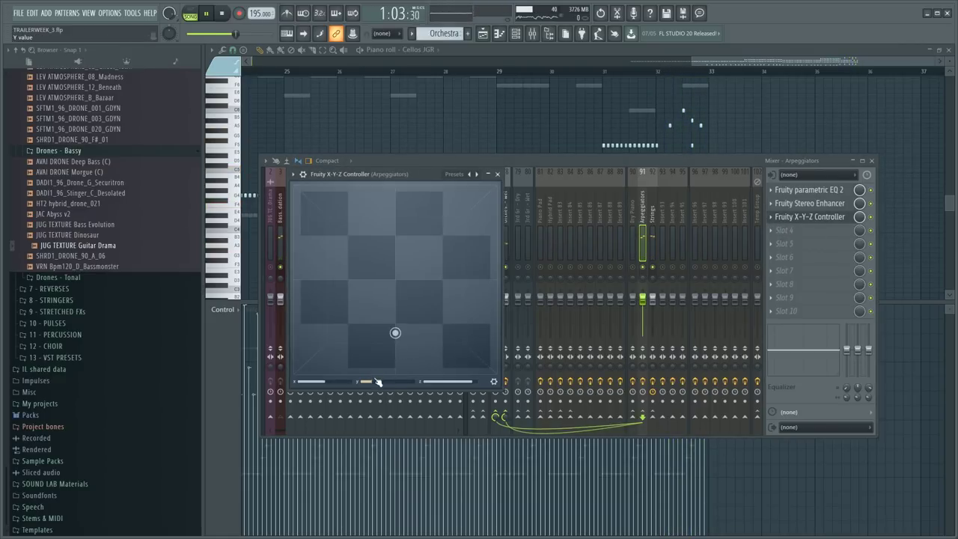
drag(367, 382, 375, 382)
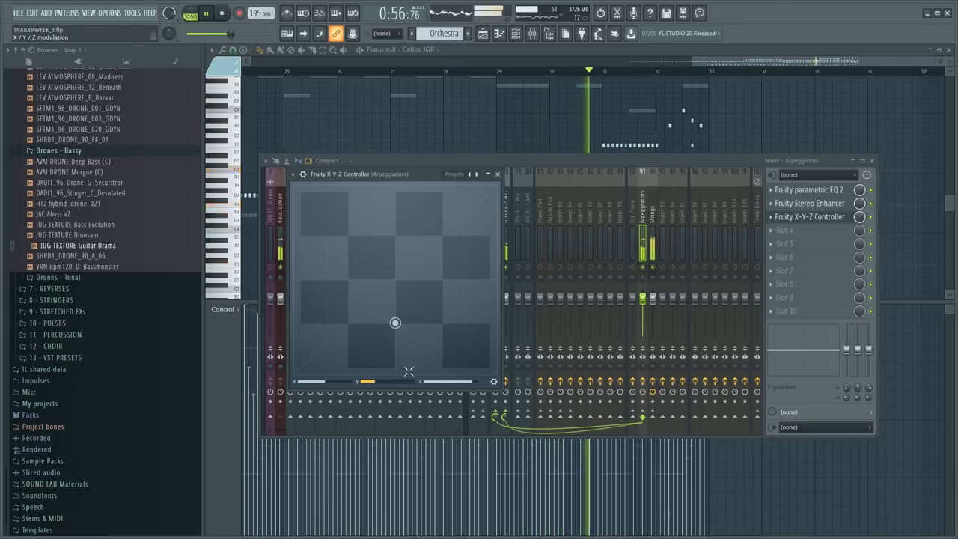
- Fine-tune the Y value of the Strings track's Fruity X-Y-Z Controller during playback, and close the controller and mixer
click(651, 226)
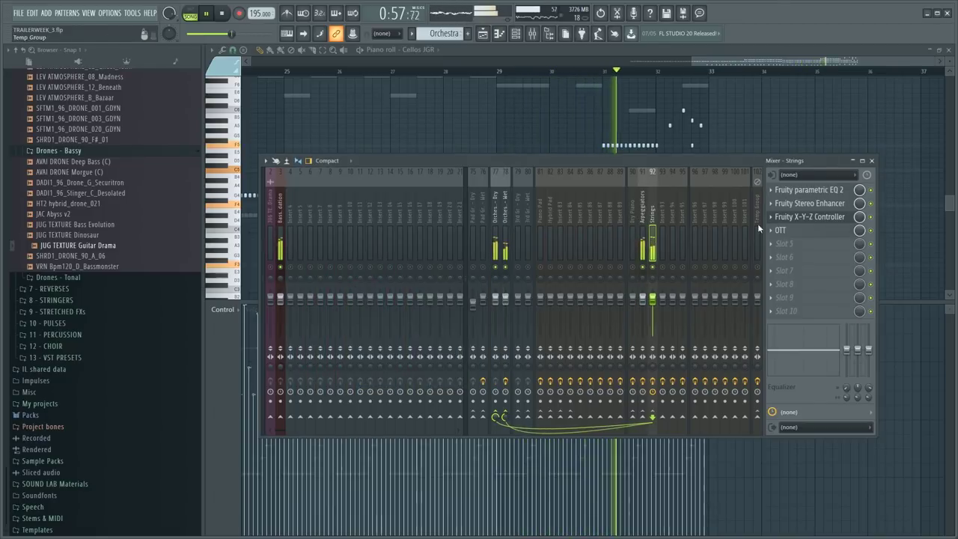
click(804, 217)
drag(293, 304, 288, 304)
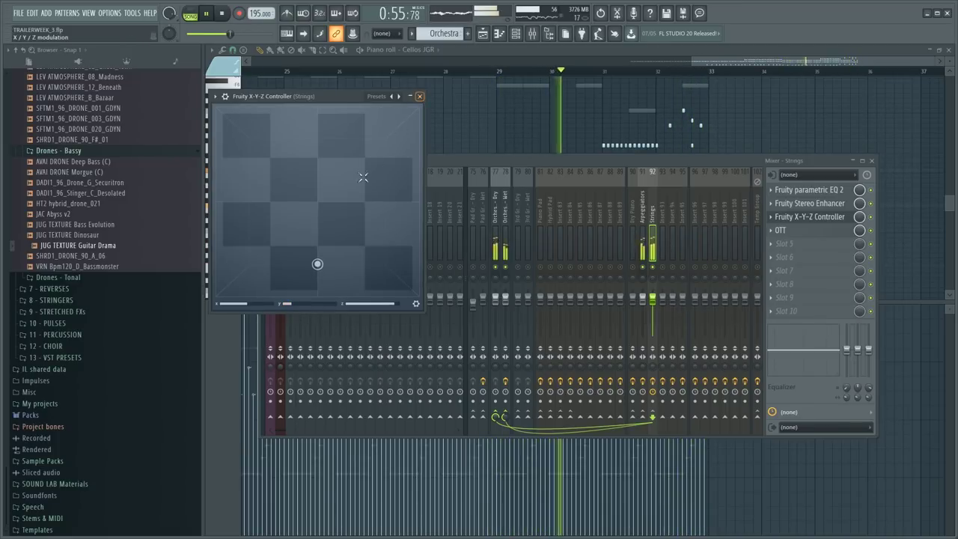
drag(292, 304, 294, 303)
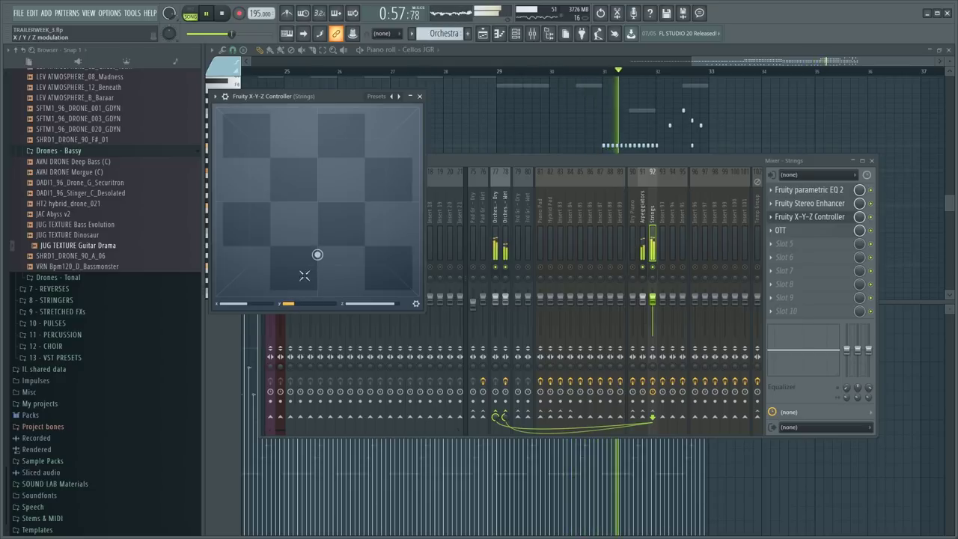
key(space)
click(419, 95)
key(F9)
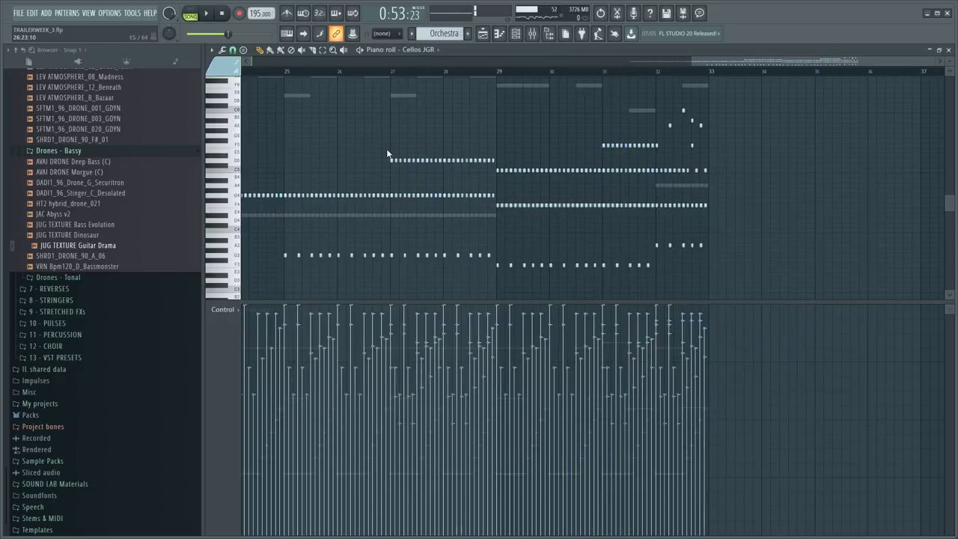
- Show the arrangement in the playlist and move the playback position to the Intro marker at bar 1
key(F5)
ctrl+right_click(544, 215)
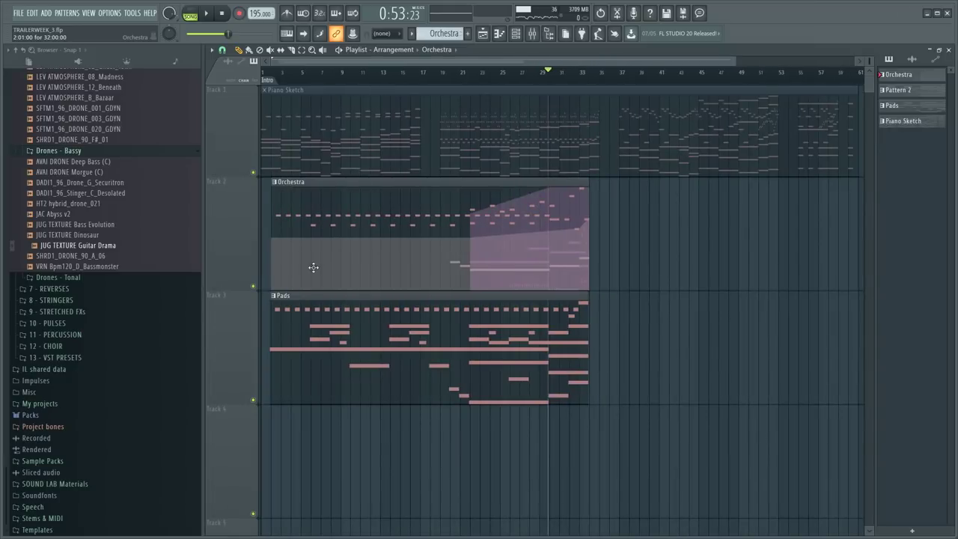
scroll(302, 80, down, 2)
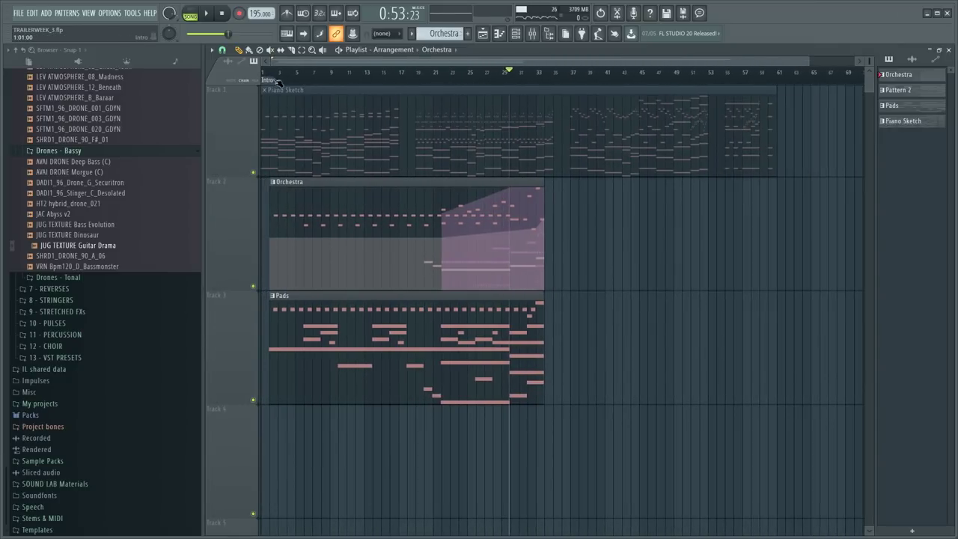
click(276, 81)
scroll(277, 80, up, 2)
- Refresh the sample browser, collapse the 6 - DRONES folder and expand the 1 - TRAILER HITS folder
click(19, 13)
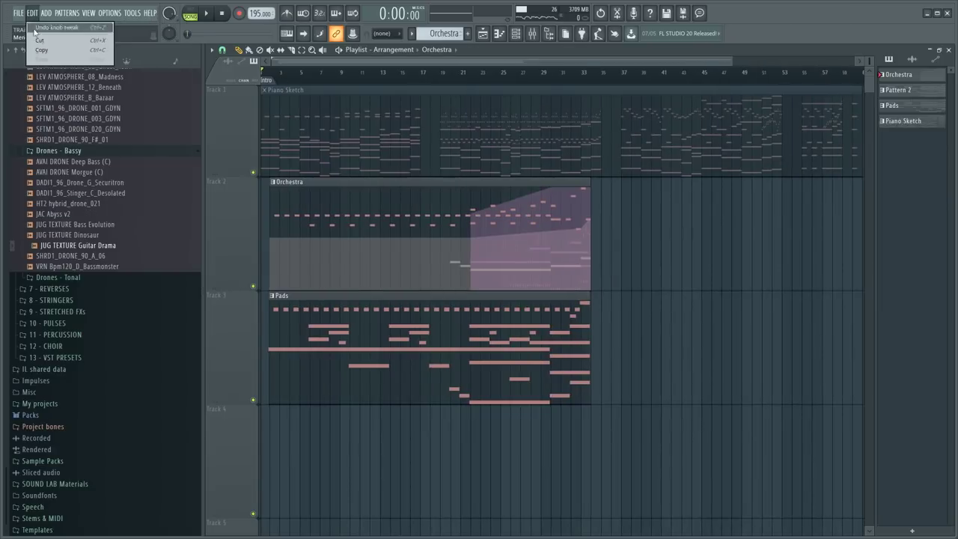
click(35, 59)
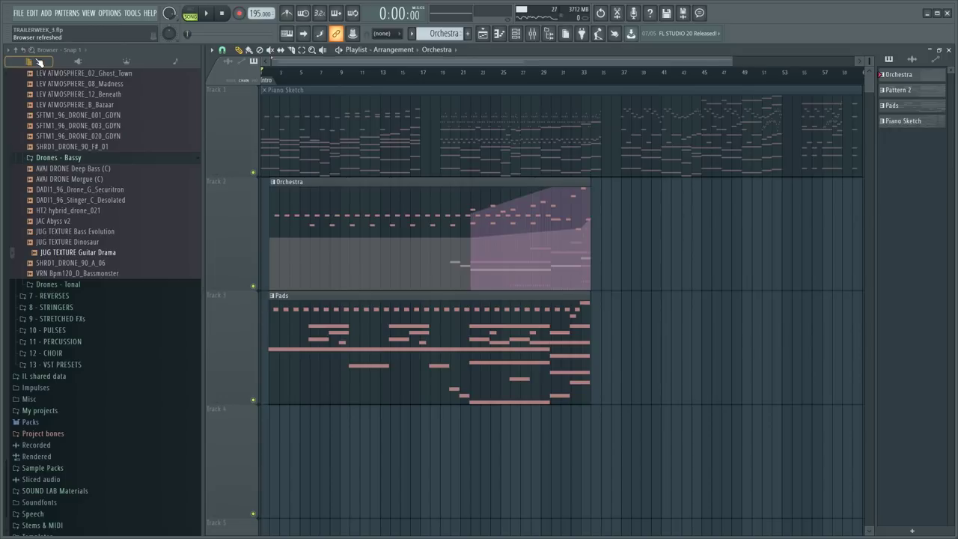
scroll(75, 329, up, 10)
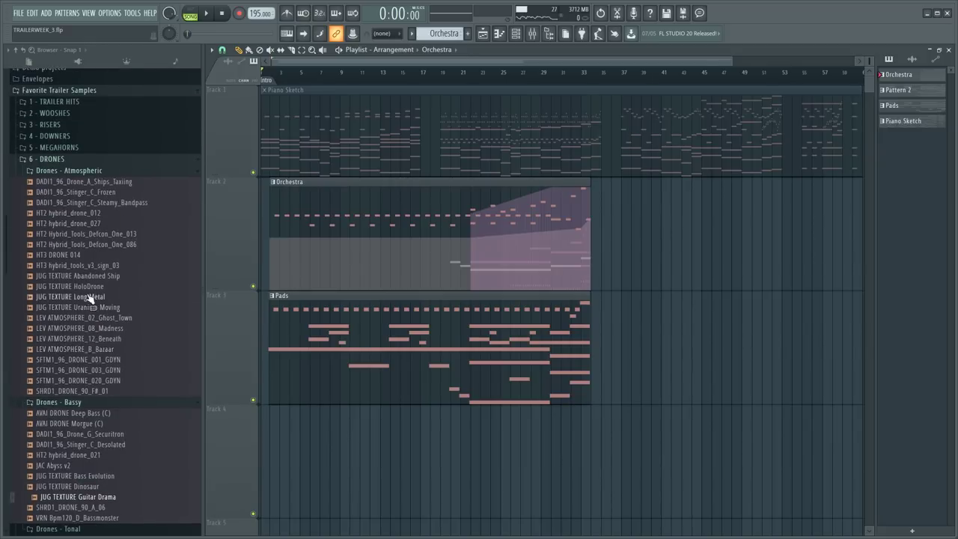
click(84, 295)
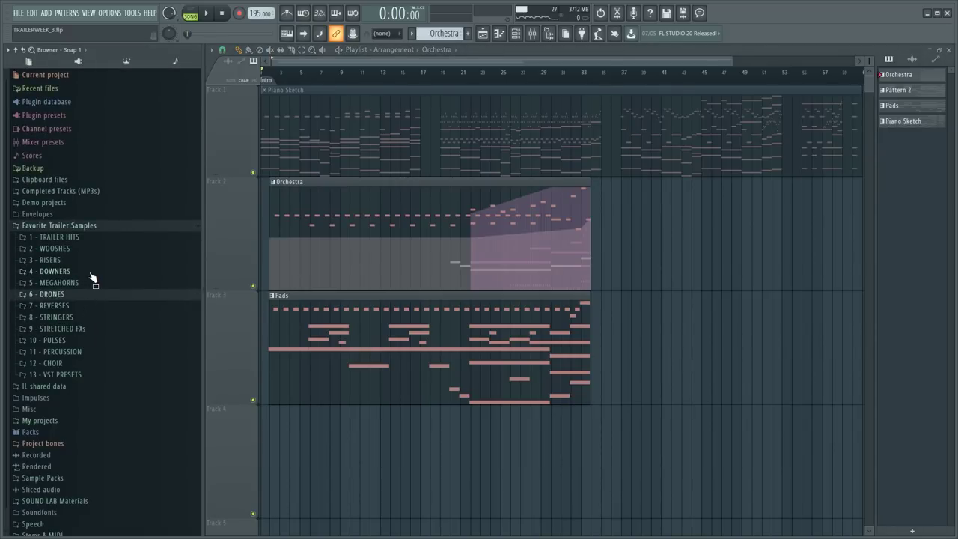
scroll(82, 296, down, 1)
click(79, 224)
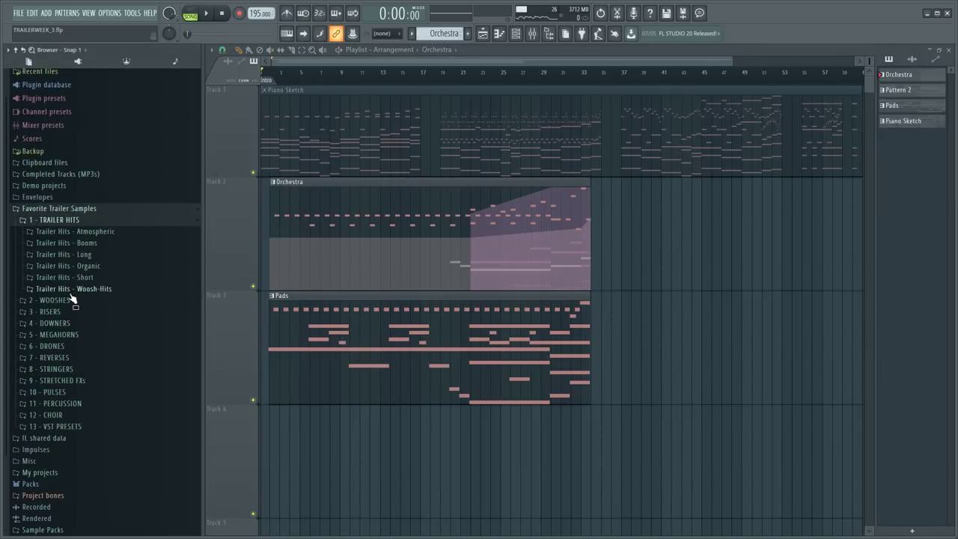
- Audition samples in the Trailer Hits - Booms folder, including CTD LOW-HIT_Backdoor and AVAI SUB HIT Imperial
click(80, 243)
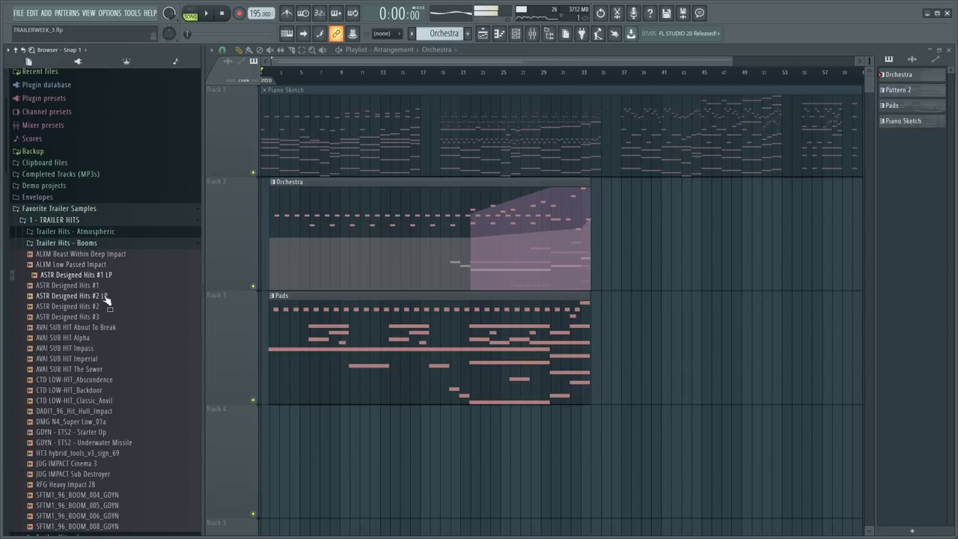
click(102, 328)
scroll(101, 329, down, 2)
click(97, 264)
scroll(98, 264, up, 1)
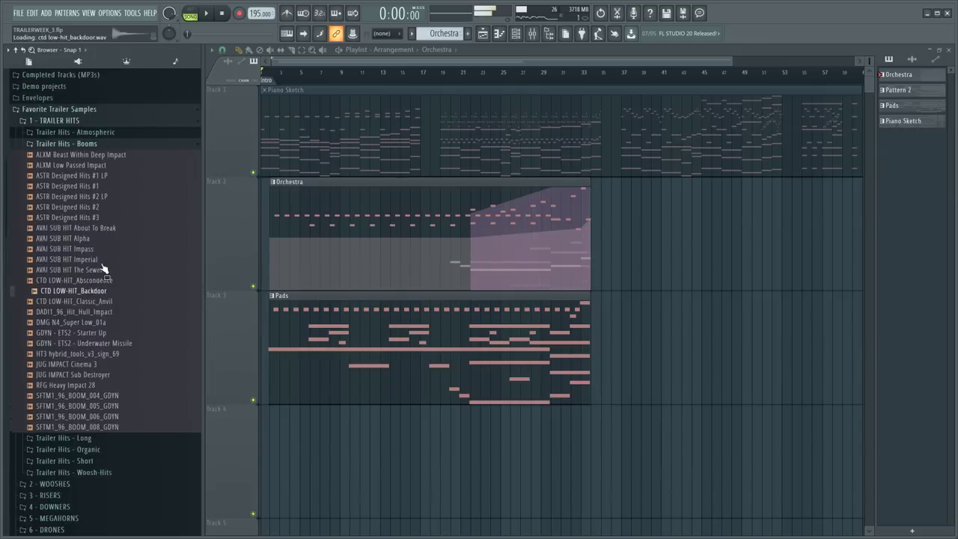
click(86, 297)
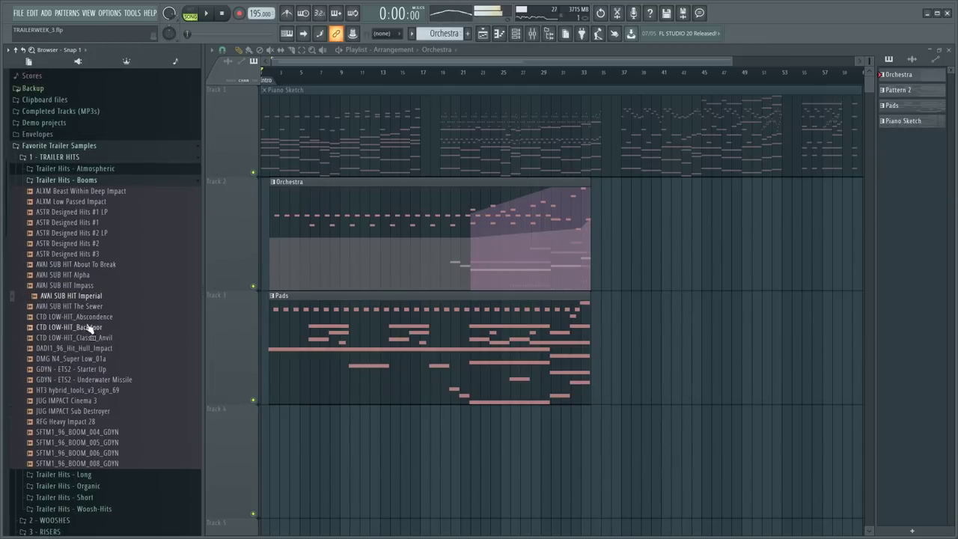
click(109, 443)
click(115, 464)
click(105, 421)
click(117, 378)
- Place the AVAI SUB HIT Imperial sample on Track 4 at bar 2 and play it with the intro
drag(267, 467, 274, 475)
scroll(305, 295, down, 2)
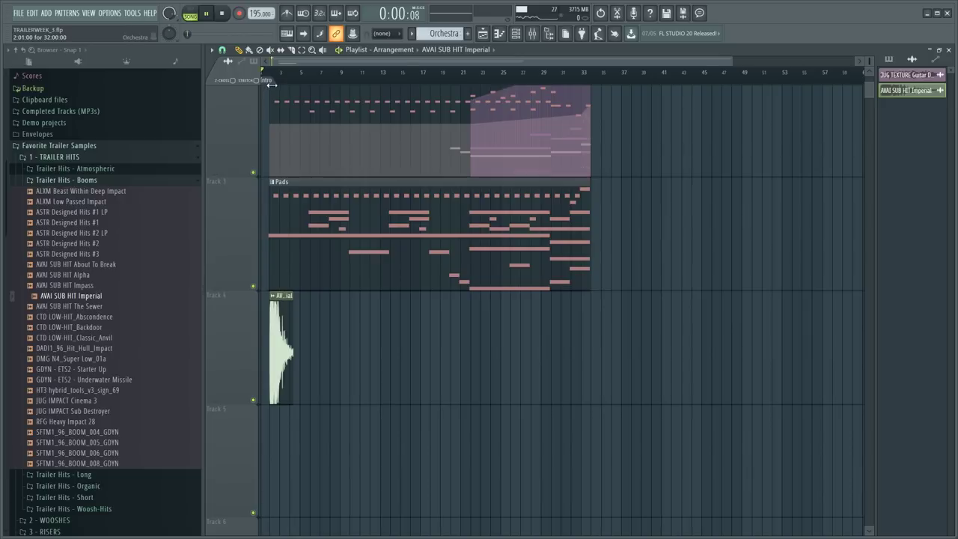
scroll(272, 85, up, 3)
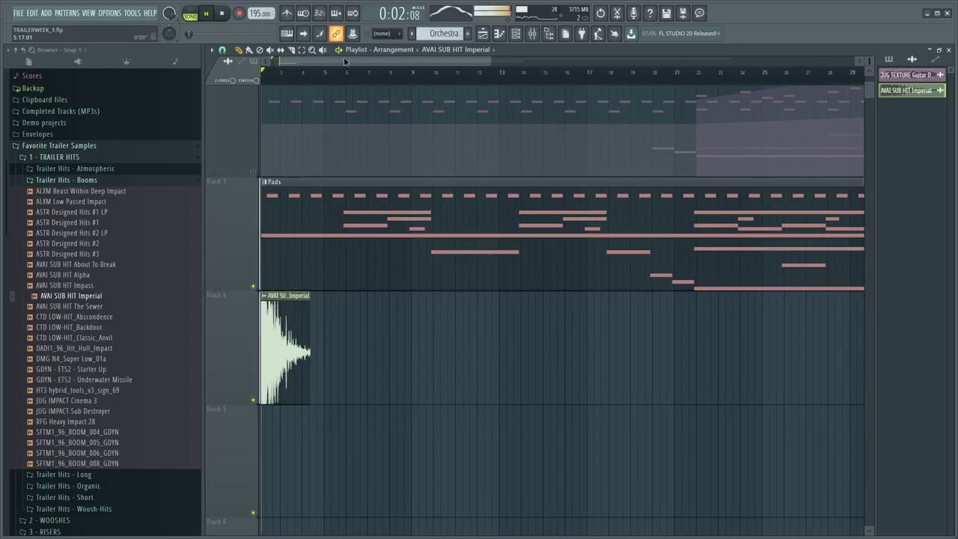
drag(345, 61, 301, 64)
scroll(280, 85, up, 2)
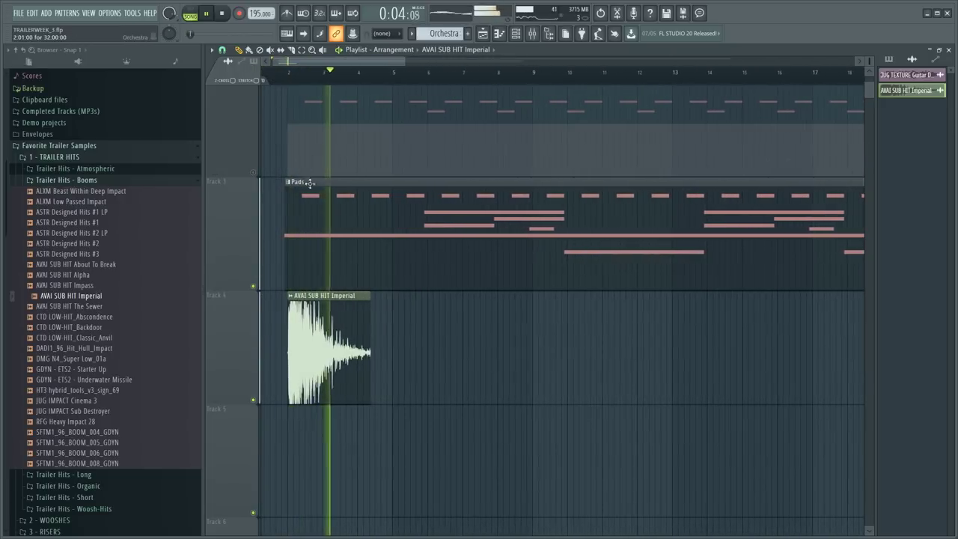
key(F9)
key(F9)
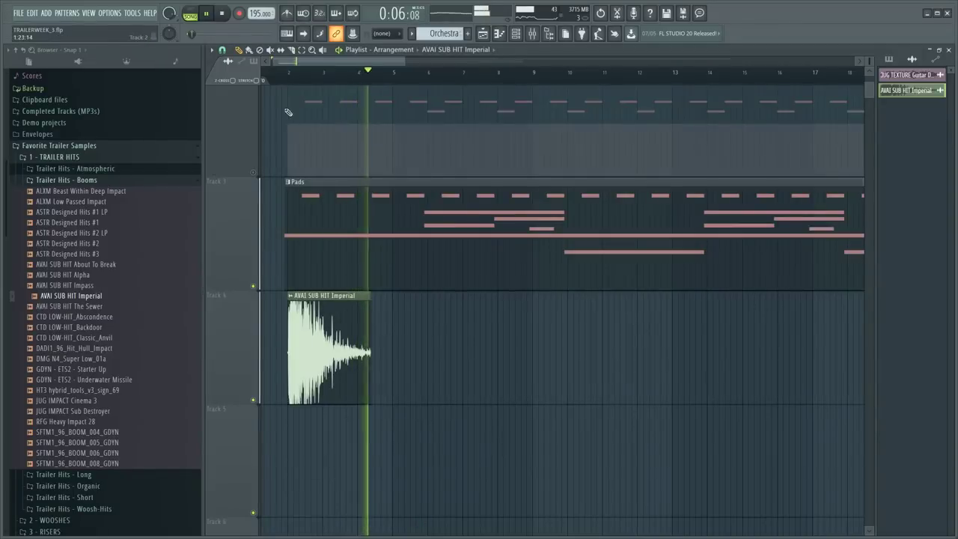
- Delete the AVAI SUB HIT Imperial clip at bar 2 on Track 4 and place the same sample at bar 6
right_click(321, 367)
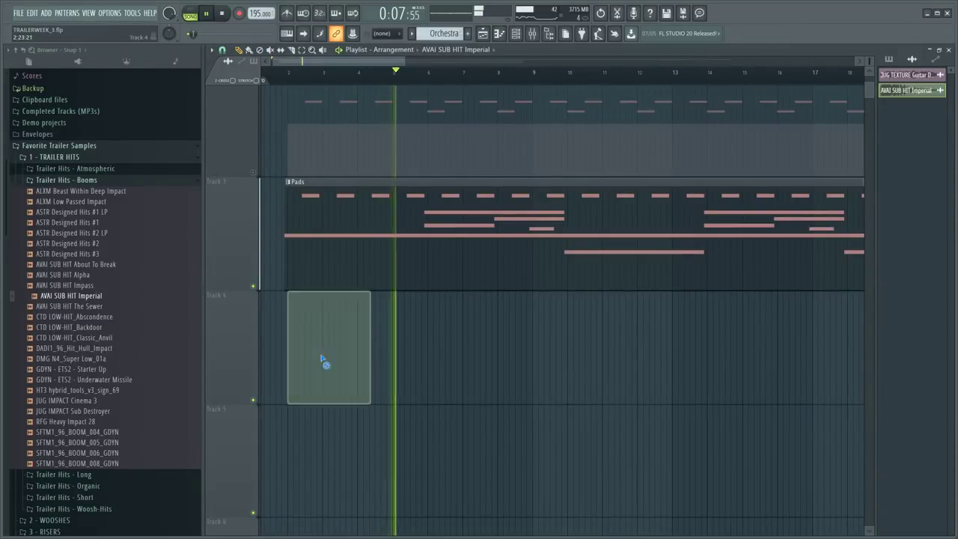
key(space)
click(85, 214)
click(433, 334)
- Play the passage from just before bar 6 and nudge the AVAI SUB HIT Imperial clip slightly ahead of the bar line
click(410, 80)
key(space)
double_click(451, 330)
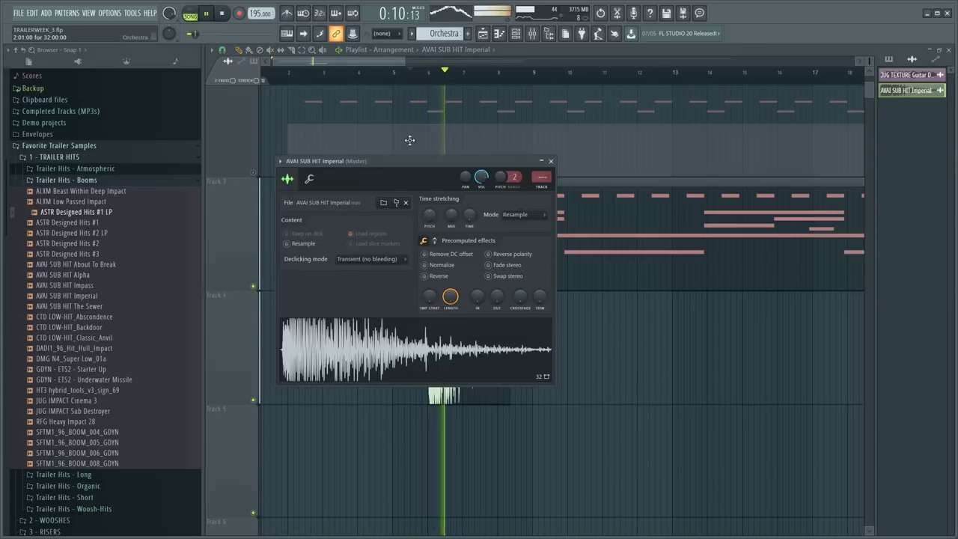
click(378, 61)
scroll(432, 82, up, 5)
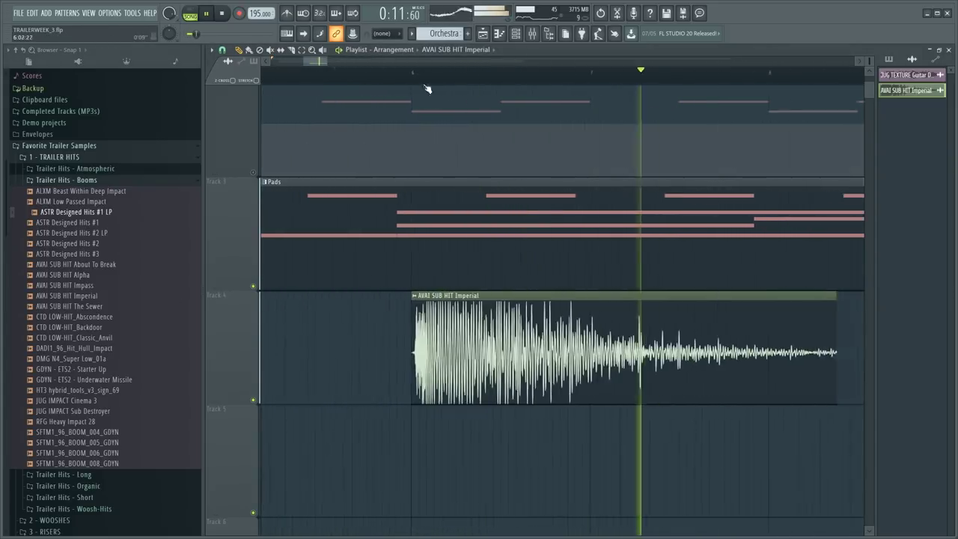
key(space)
- Assign AVAI SUB HIT Imperial to a free mixer track, route it to insert 96 and name that insert Trailer Booms
double_click(441, 342)
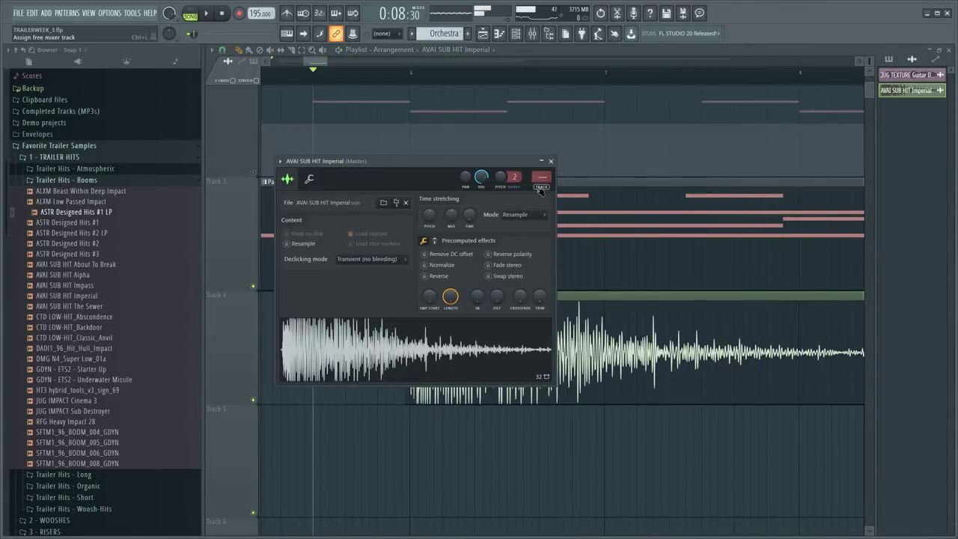
click(539, 186)
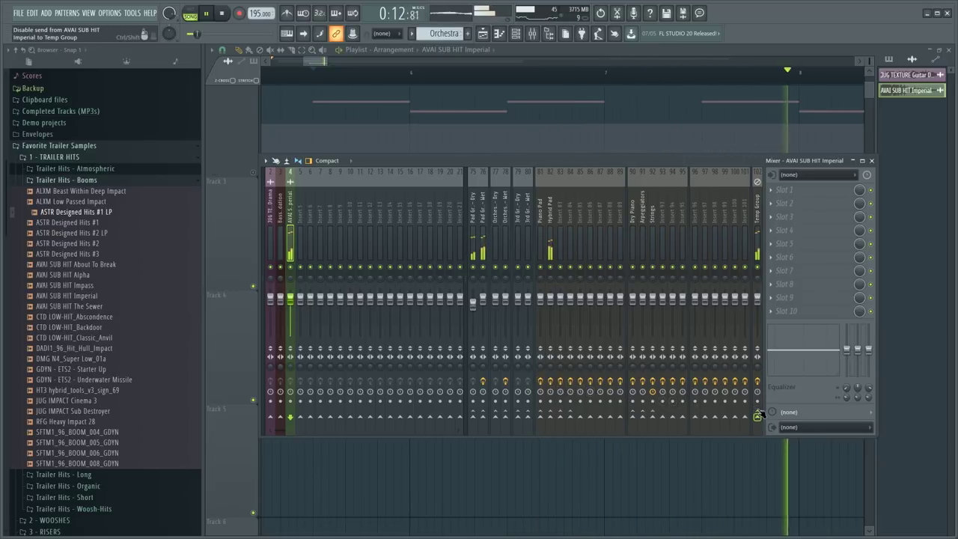
key(space)
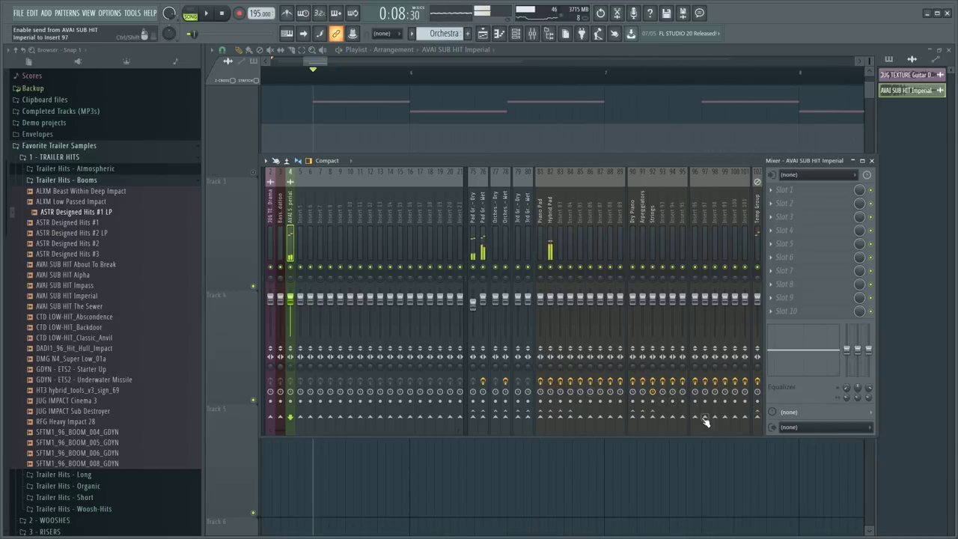
double_click(691, 218)
text(Trailer Booms)
key(Return)
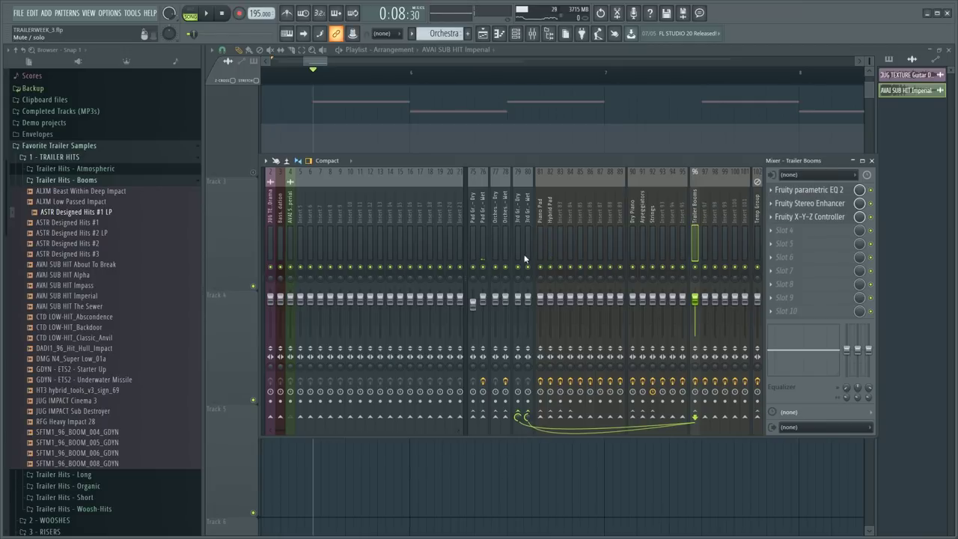
- Rename mixer inserts 79 and 80 as Percussion Group - Dry and Percussion Group - Wet
double_click(519, 210)
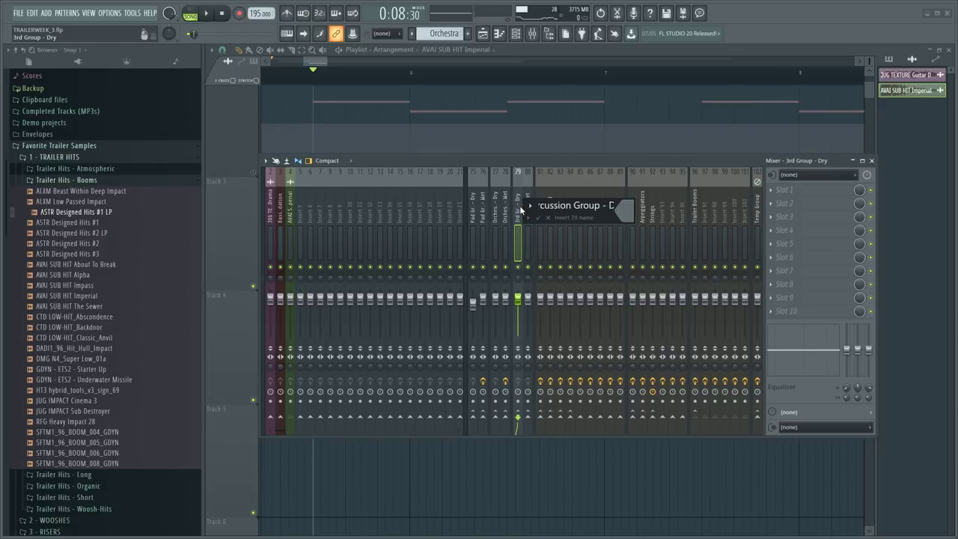
key(Return)
double_click(529, 210)
text(Percussion Group - Dry)
key(BackSpace)
key(BackSpace)
key(BackSpace)
text(Wet)
key(Return)
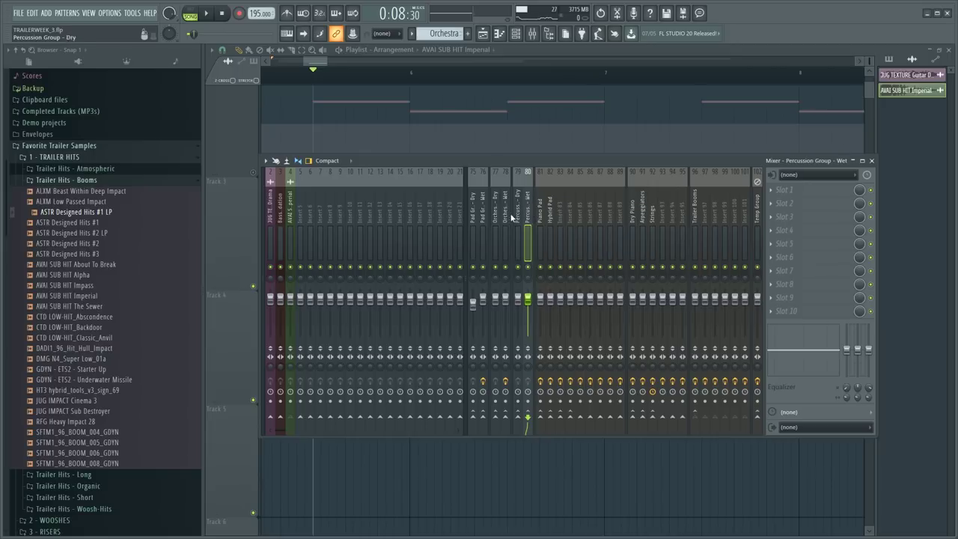
- Copy the Valhalla Room reverb from the orchestral wet group insert to Percussion Group - Wet
click(506, 214)
click(773, 191)
drag(786, 240, 528, 220)
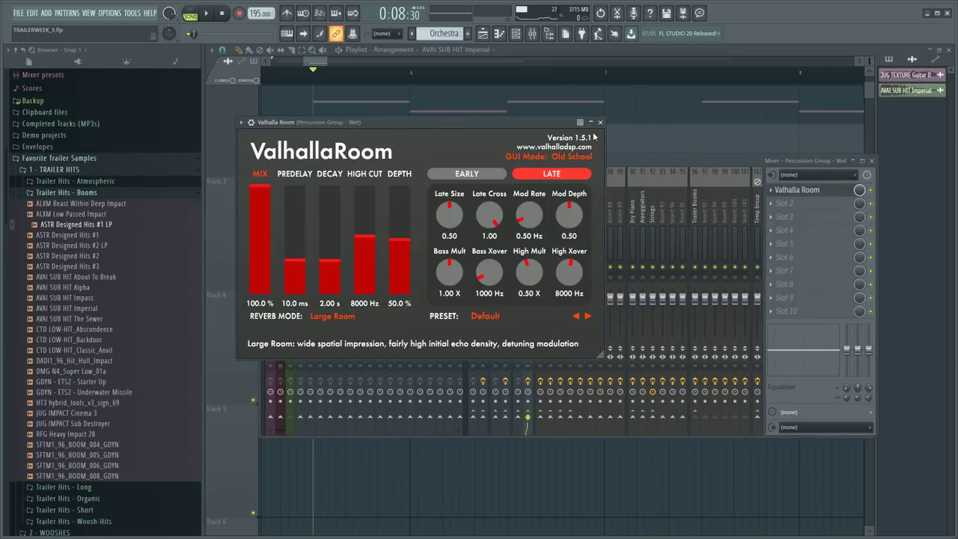
click(599, 120)
- Lower the Y value of the Fruity X-Y-Z Controller on Trailer Booms, trying about 12% while playing the hit, and close the mixer
key(space)
click(694, 214)
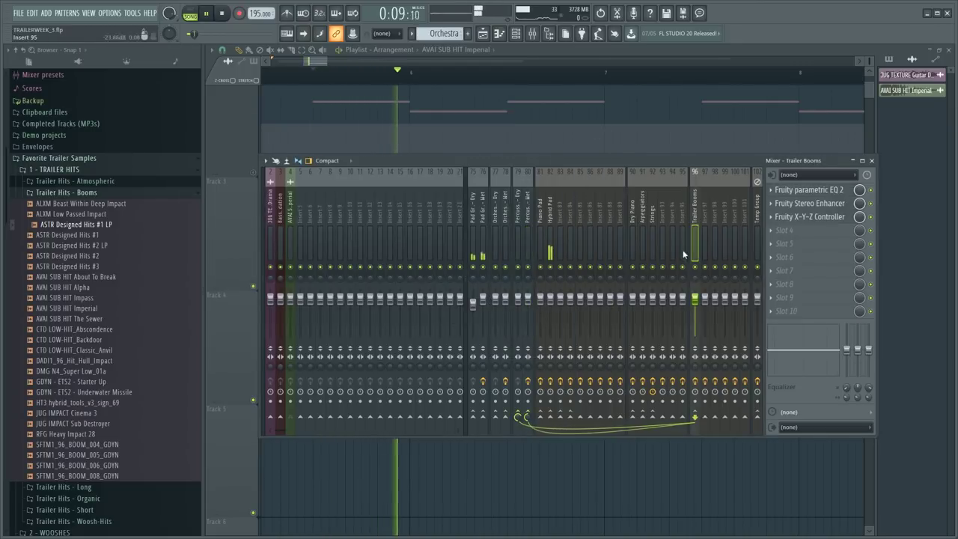
click(809, 216)
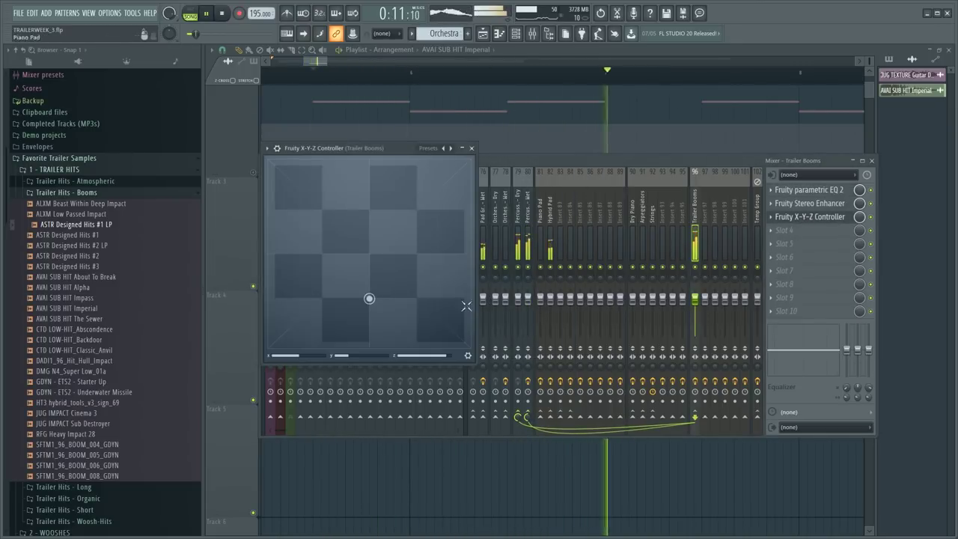
drag(355, 357, 342, 356)
key(space)
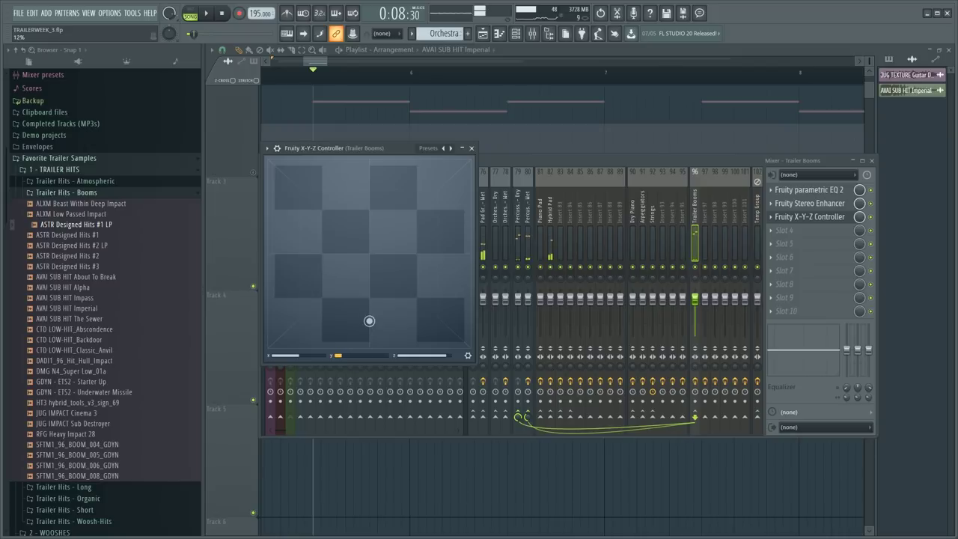
key(space)
key(space)
drag(349, 358, 349, 355)
click(472, 148)
key(F9)
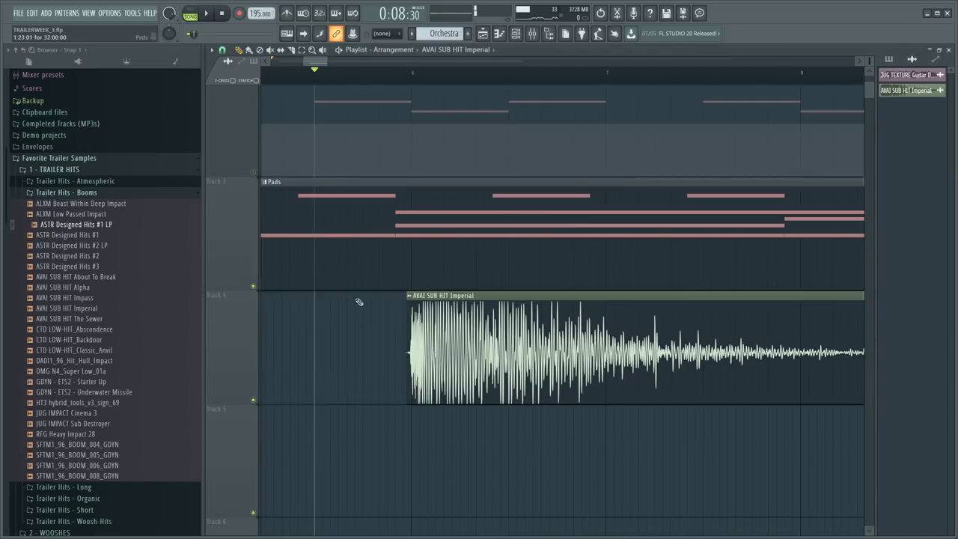
- Lower the precomputed EQ of the AVAI SUB HIT Imperial sample to -14% and add a fade-out to it
double_click(467, 346)
drag(418, 181, 350, 107)
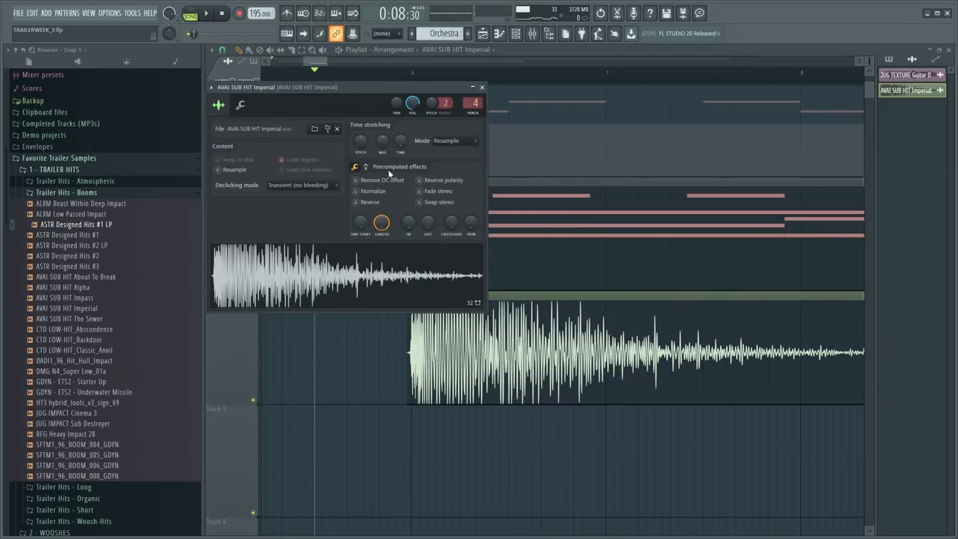
mouse_move(381, 184)
mouse_down()
mouse_move(384, 197)
mouse_move(383, 186)
mouse_up()
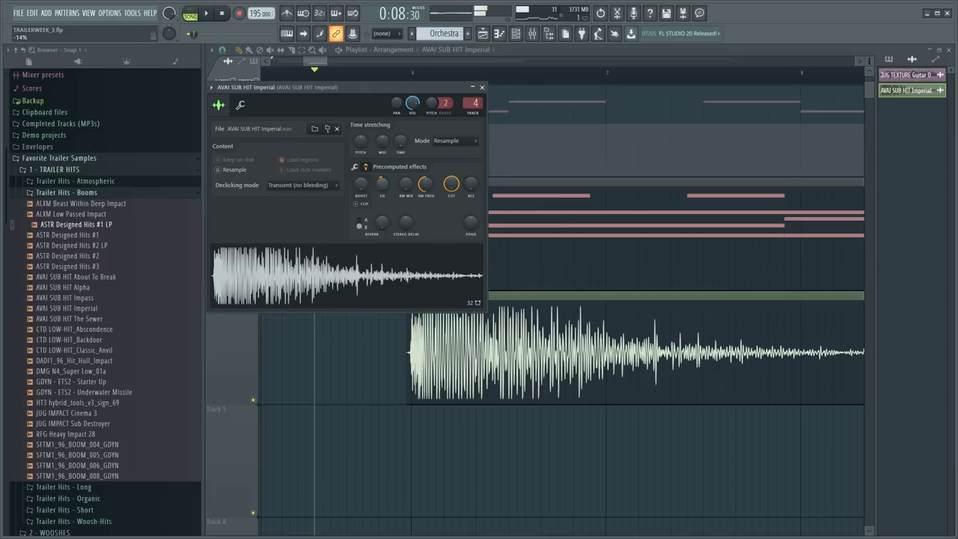
click(365, 167)
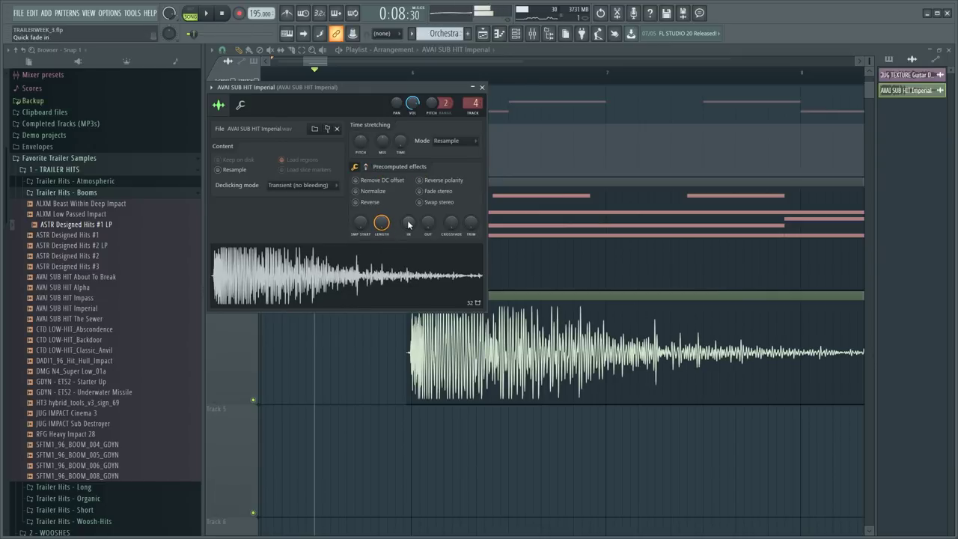
mouse_move(427, 223)
mouse_down()
mouse_move(428, 213)
mouse_move(427, 238)
mouse_up()
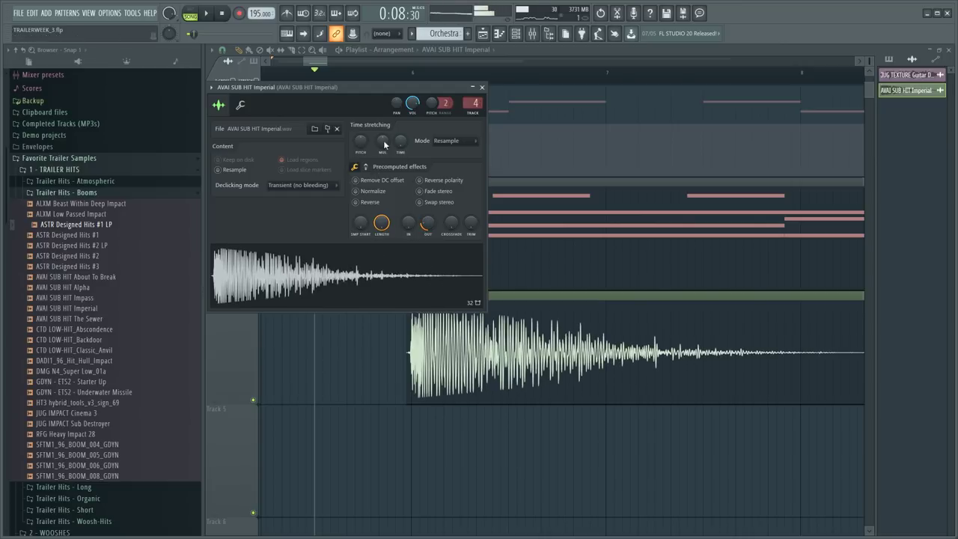
- Preview the AVAI SUB HIT Imperial sample with a slight pitch shift and set its time-stretching mode to e3 generic
click(344, 261)
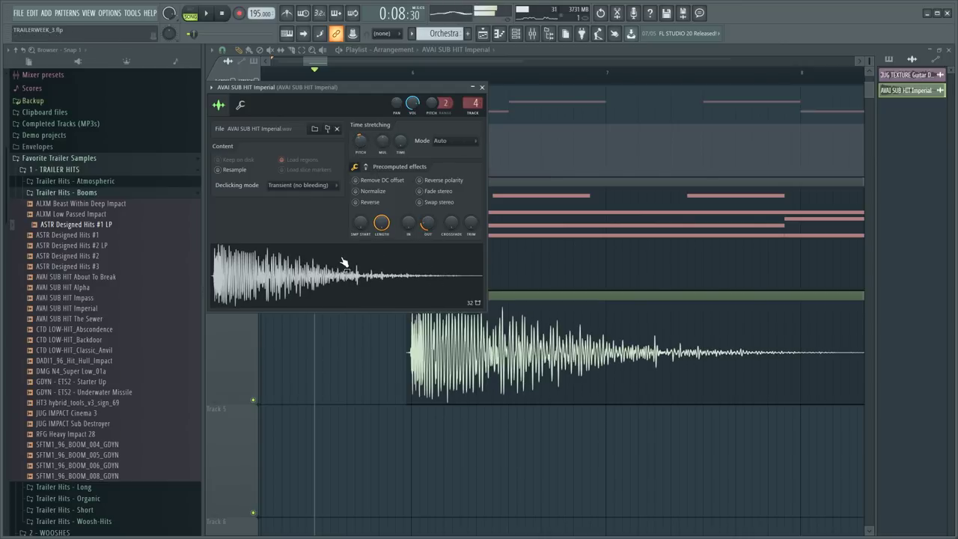
click(449, 140)
click(450, 189)
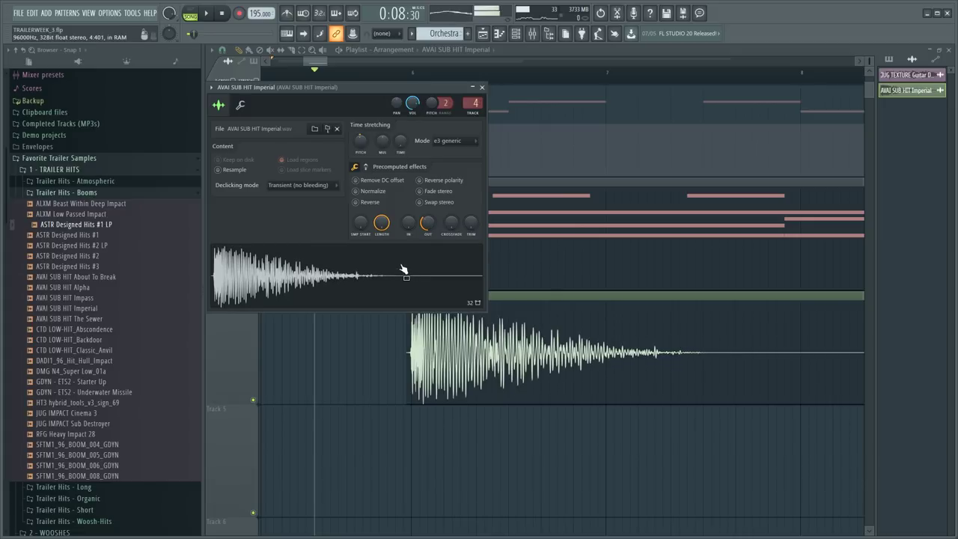
- Try boosting and cutting the AVAI SUB HIT Imperial sample's precomputed EQ, previewing the result before returning the EQ to neutral
click(366, 168)
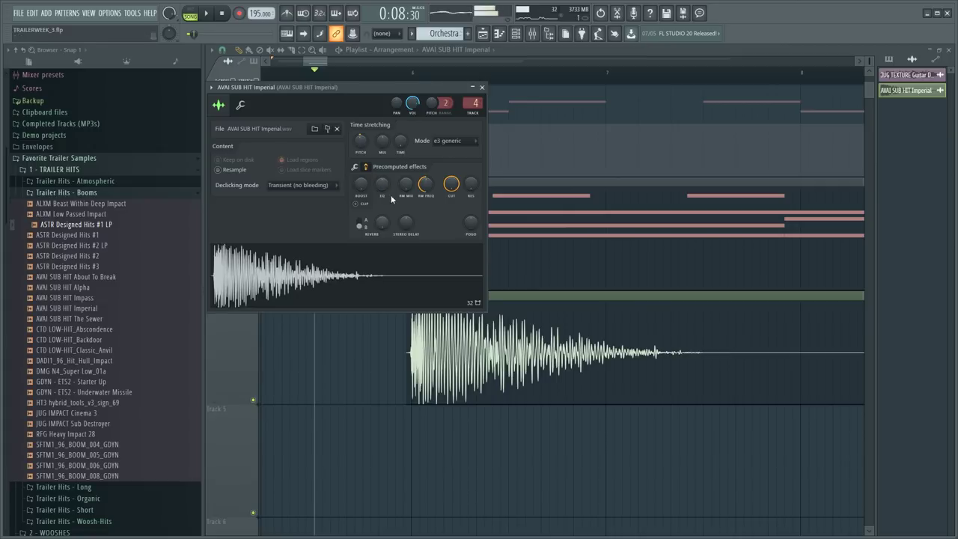
drag(382, 184, 382, 153)
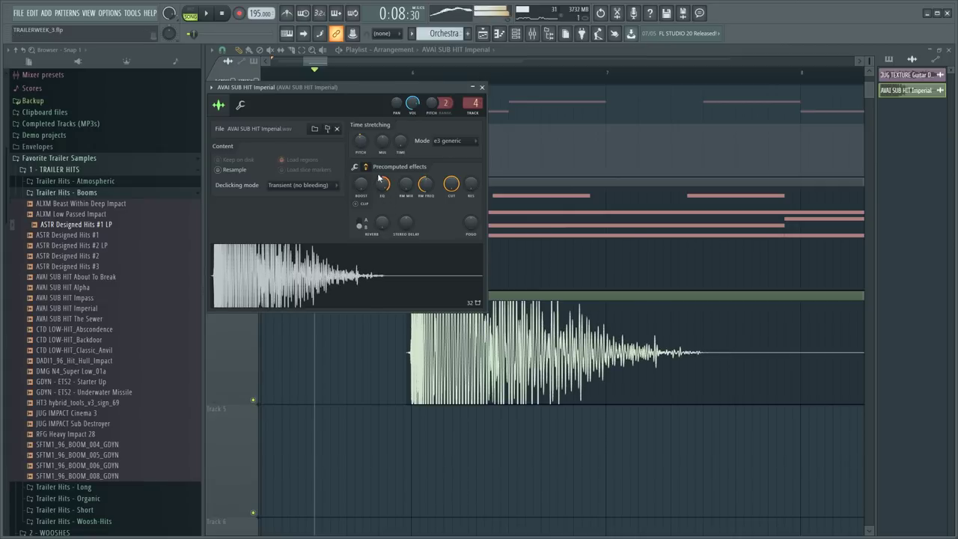
right_click(360, 143)
click(377, 151)
click(347, 268)
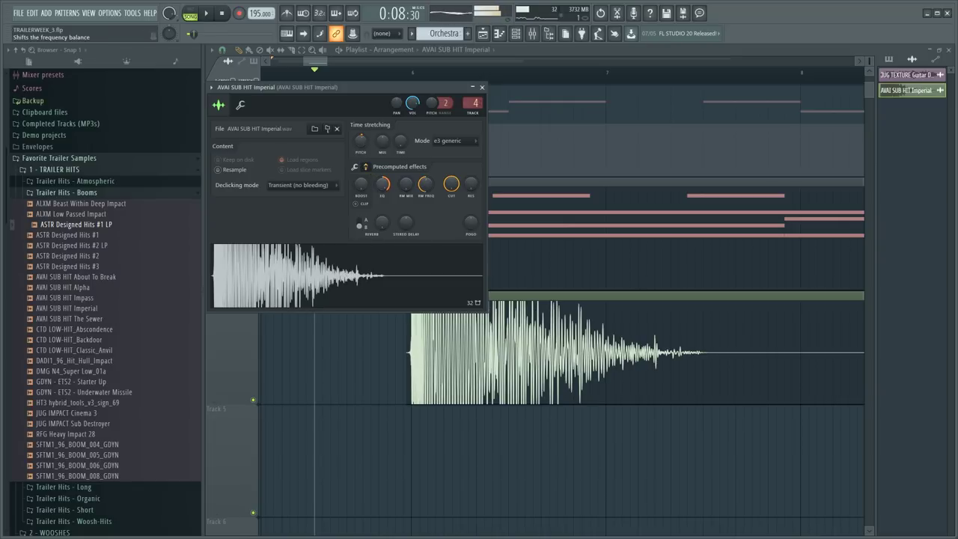
drag(382, 184, 382, 216)
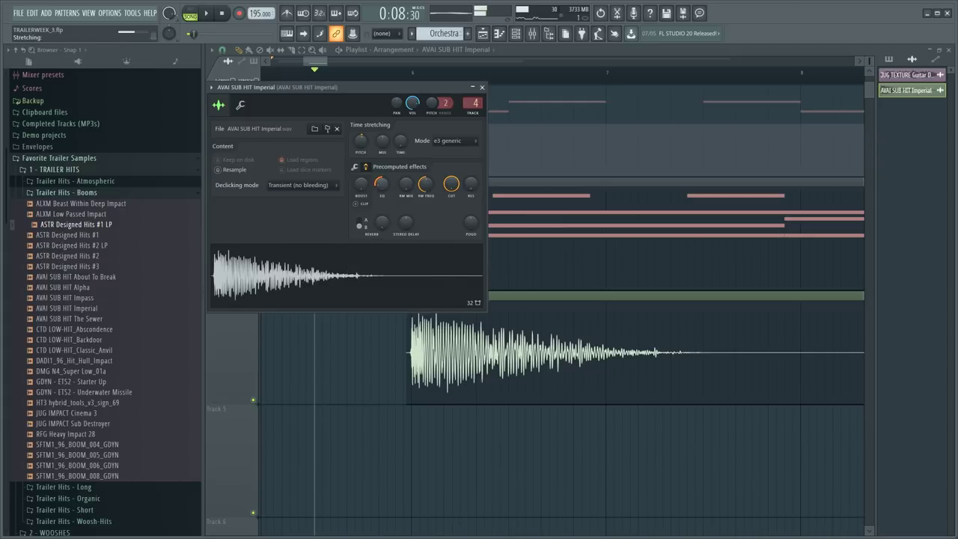
drag(381, 185, 381, 177)
- Play the passage around bar 6 to check how the processed AVAI SUB HIT Imperial boom sits with the pads
right_click(393, 354)
key(space)
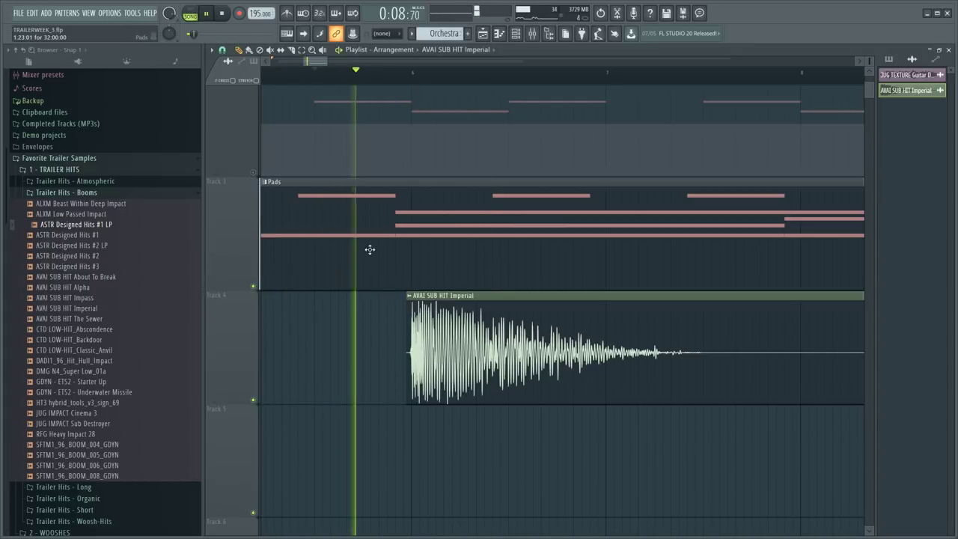
scroll(408, 86, up, 5)
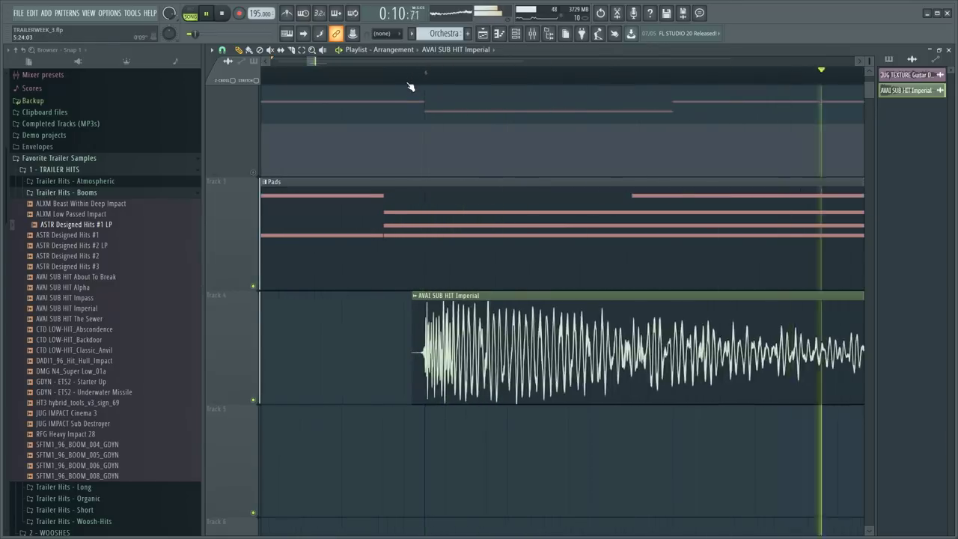
scroll(419, 352, down, 5)
scroll(428, 81, down, 3)
scroll(390, 82, up, 3)
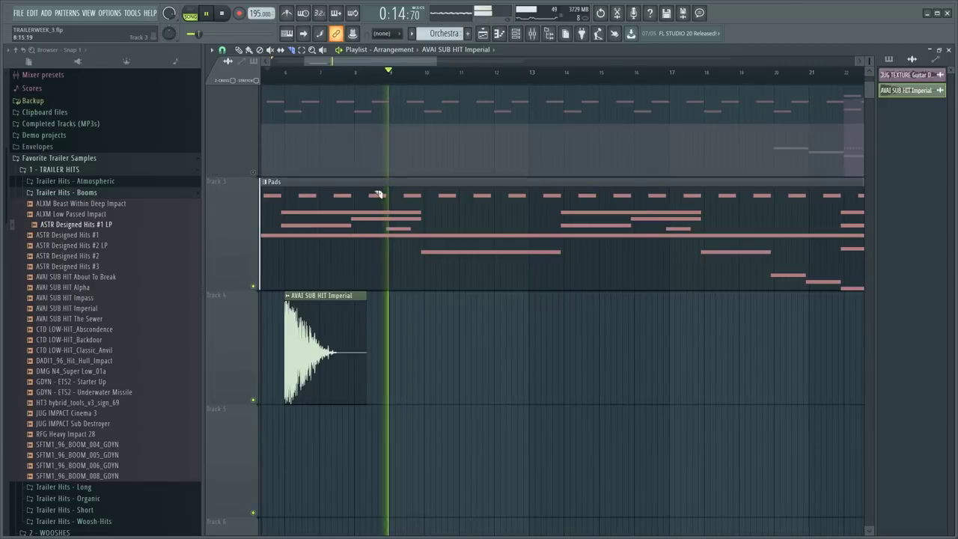
key(space)
- Place the ASTR Designed Hits #1 LP sample on Track 5 at bar 6 and play it briefly
drag(103, 226, 285, 434)
key(space)
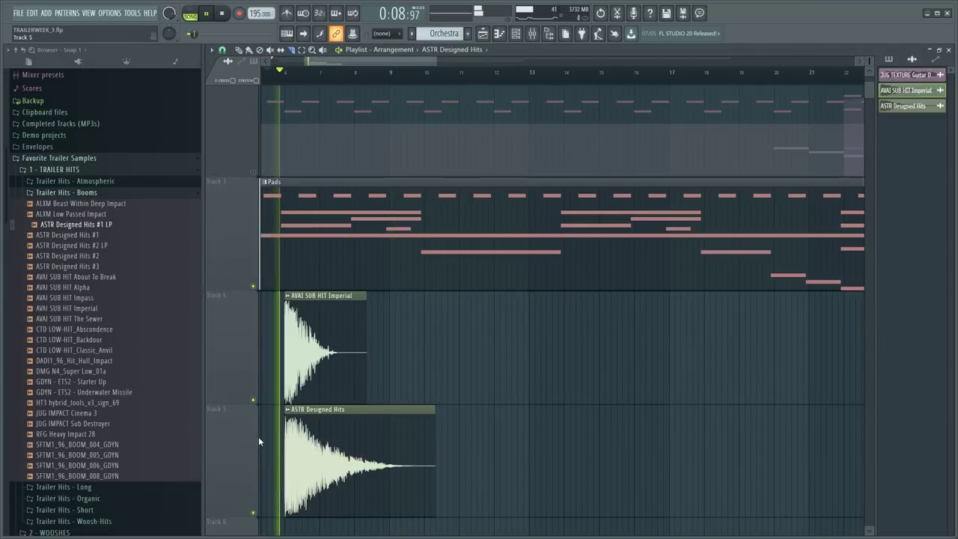
key(space)
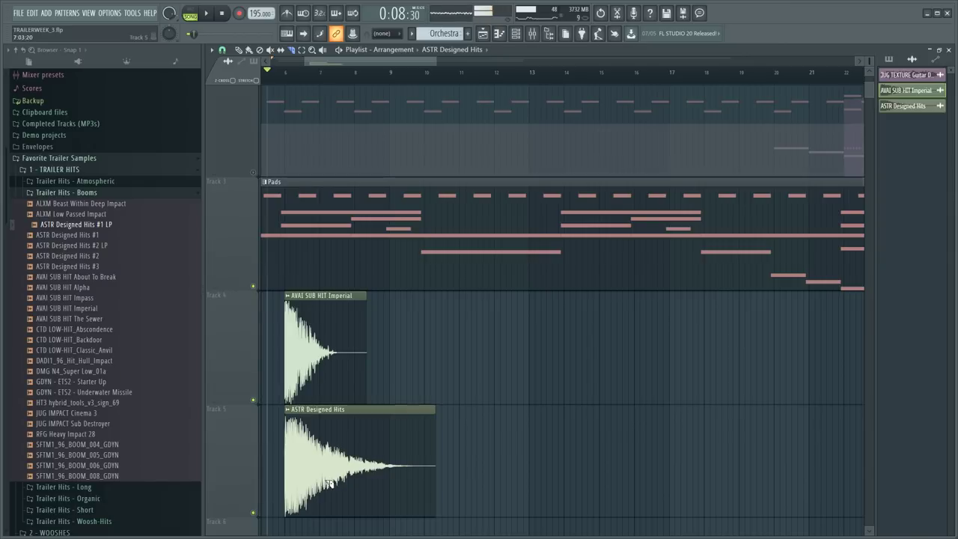
- Copy the mixer track assignment from AVAI SUB HIT Imperial to the ASTR Designed Hits channel and play both hits together
double_click(329, 394)
right_click(472, 104)
click(497, 211)
double_click(401, 434)
right_click(550, 189)
click(579, 307)
key(space)
key(Escape)
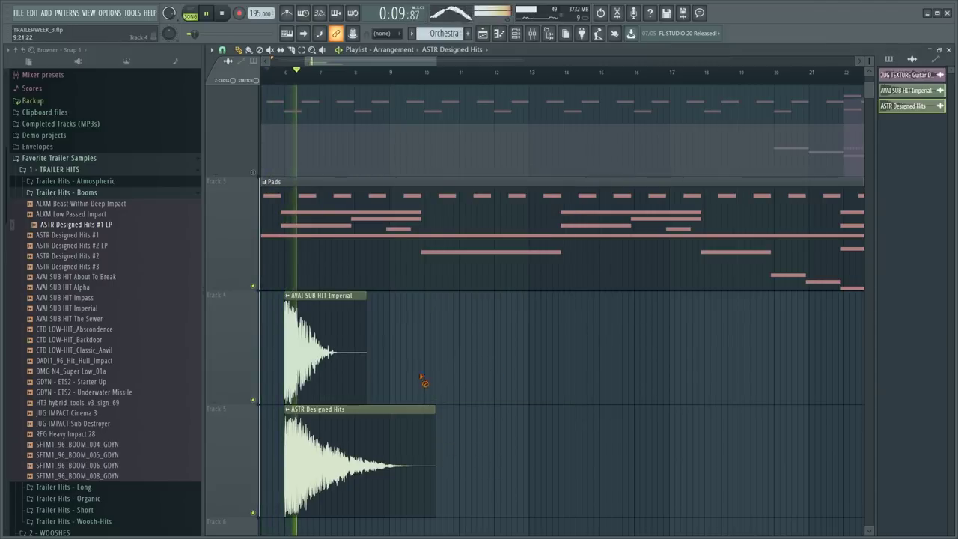
double_click(407, 426)
key(Escape)
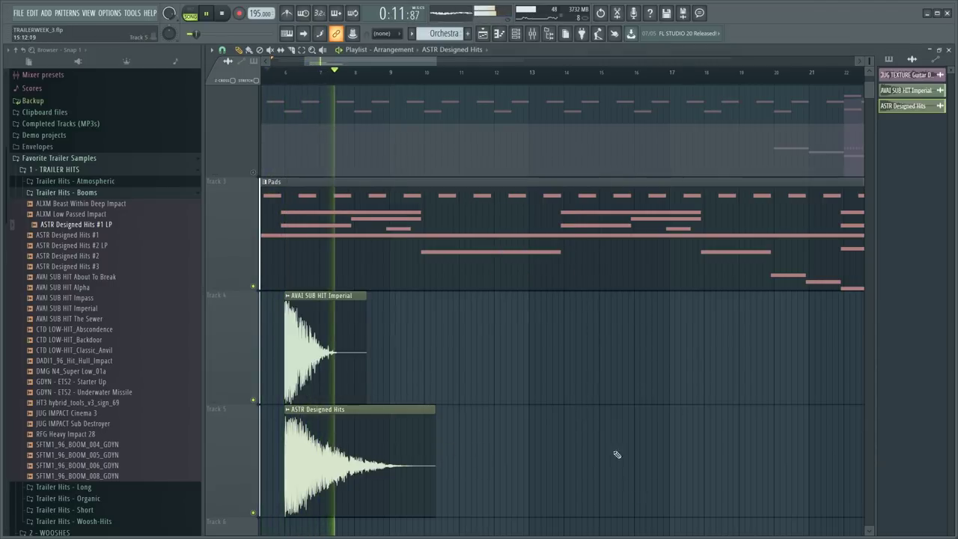
key(space)
- Select the time range from bar 6 to bar 10 and trim the end of the ASTR Designed Hits clip to bar 10
scroll(294, 68, up, 5)
drag(306, 67, 304, 67)
scroll(431, 259, down, 3)
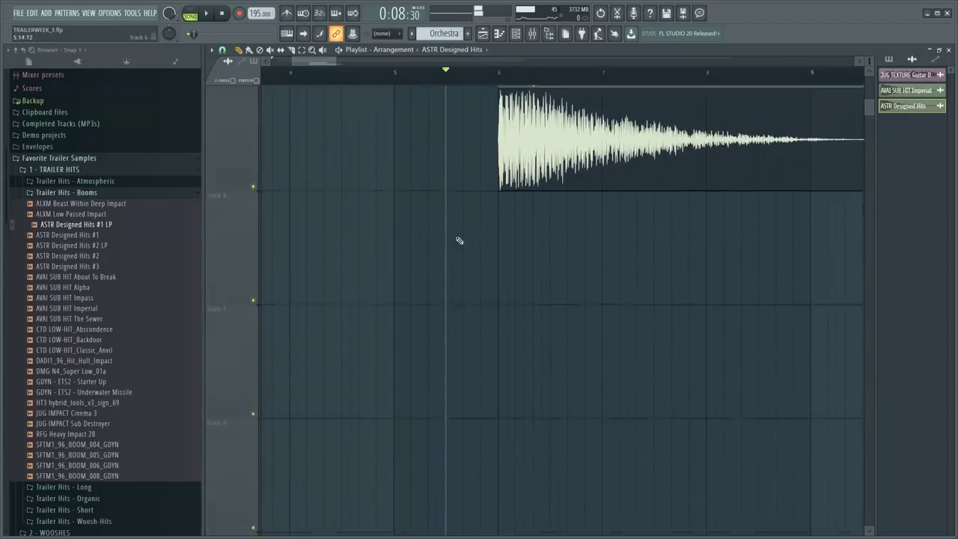
scroll(431, 259, up, 2)
click(506, 74)
drag(500, 77, 689, 210)
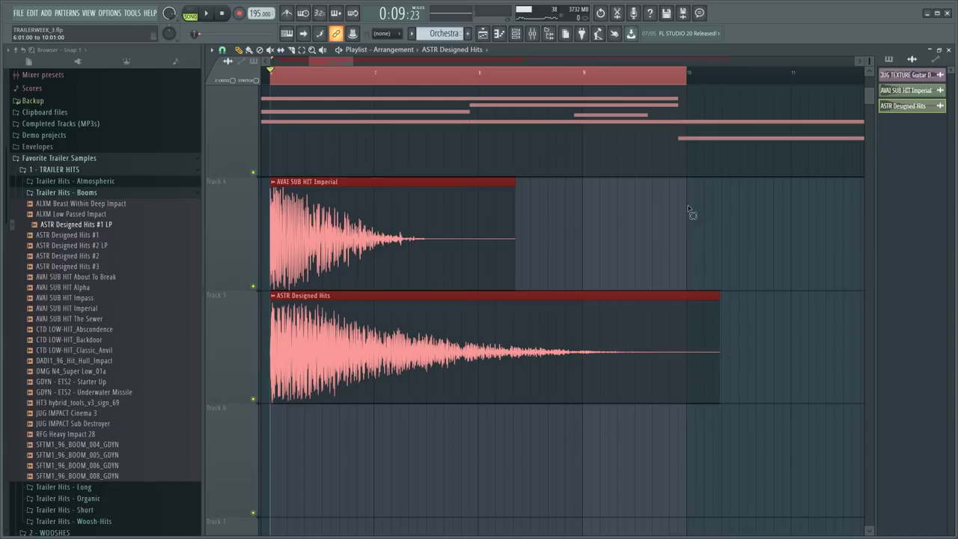
right_click(689, 309)
- Create an automation clip for the volume multiplier of the AVAI SUB HIT Imperial channel
double_click(376, 223)
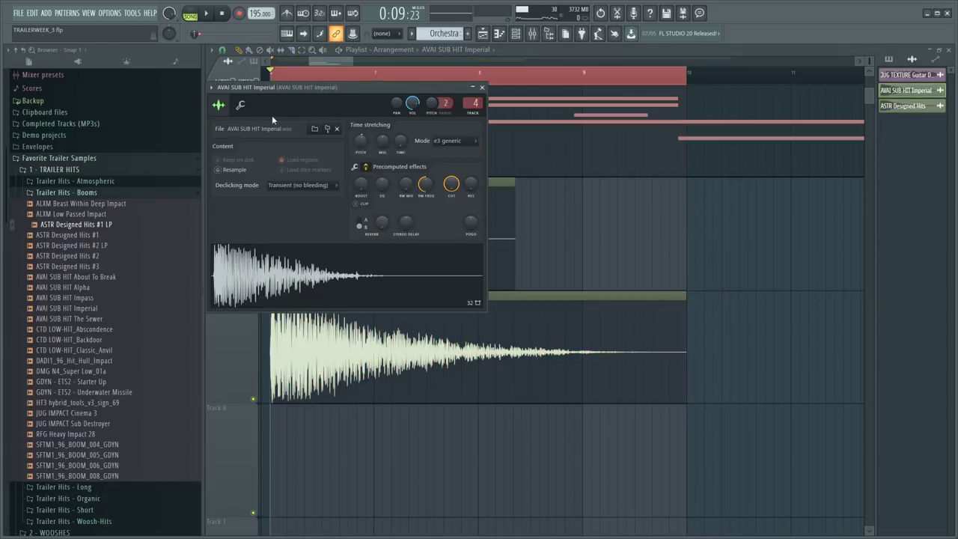
click(240, 104)
drag(369, 87, 769, 87)
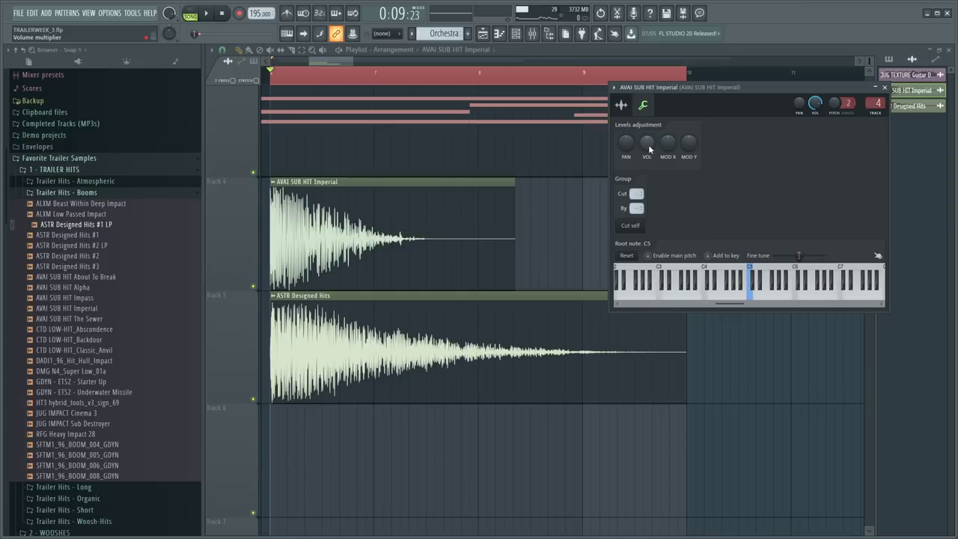
right_click(649, 148)
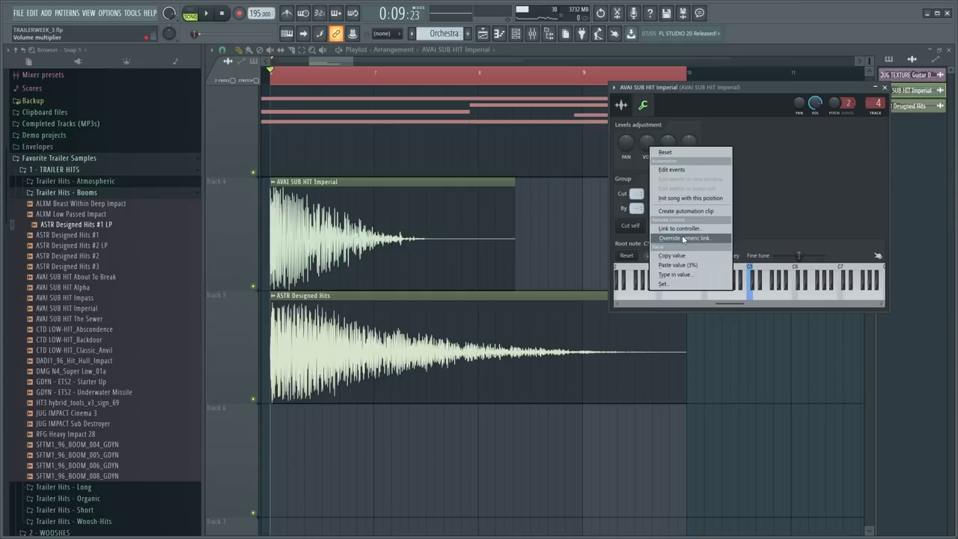
click(685, 212)
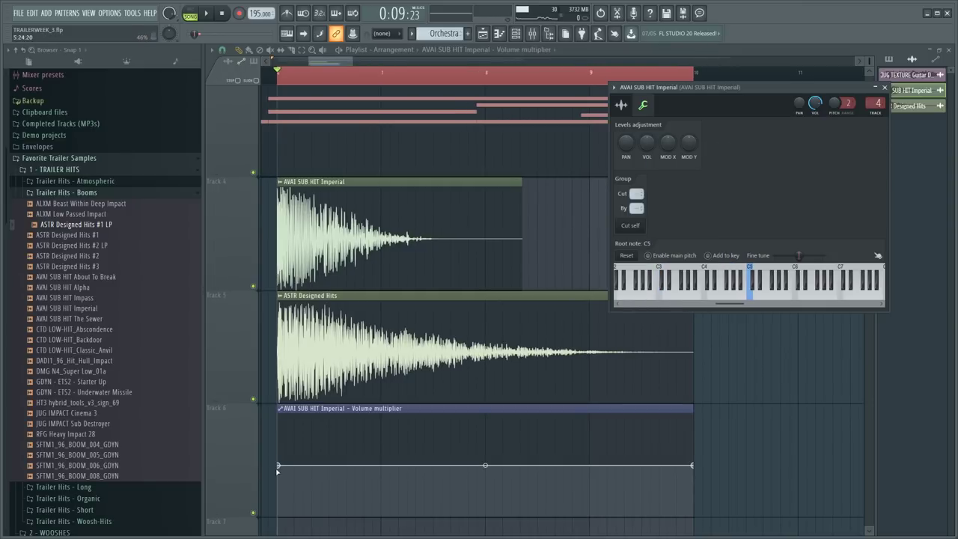
- Shape the volume automation to fall to zero at bar 7, hold until bar 8, and remove its end point at bar 10
right_click(280, 466)
click(315, 505)
drag(484, 465, 378, 534)
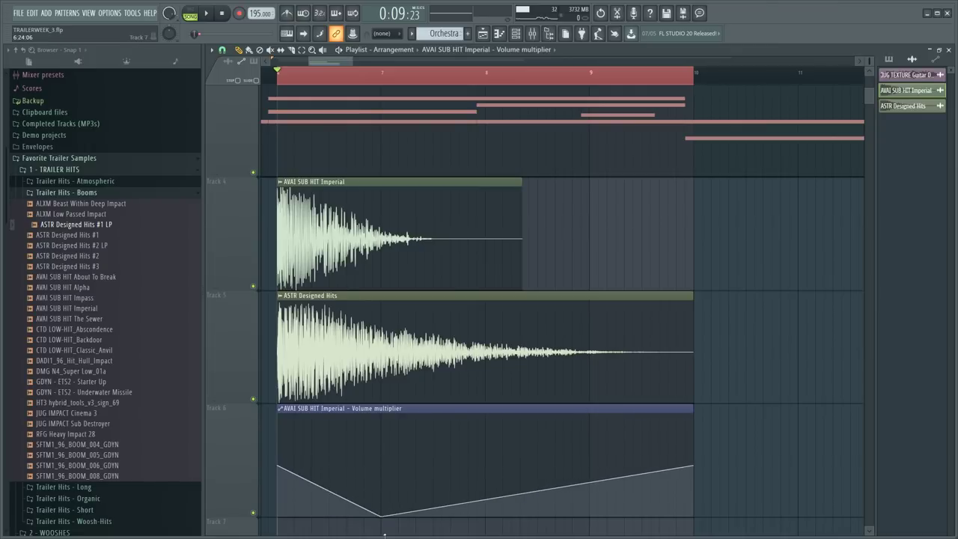
drag(486, 509, 484, 516)
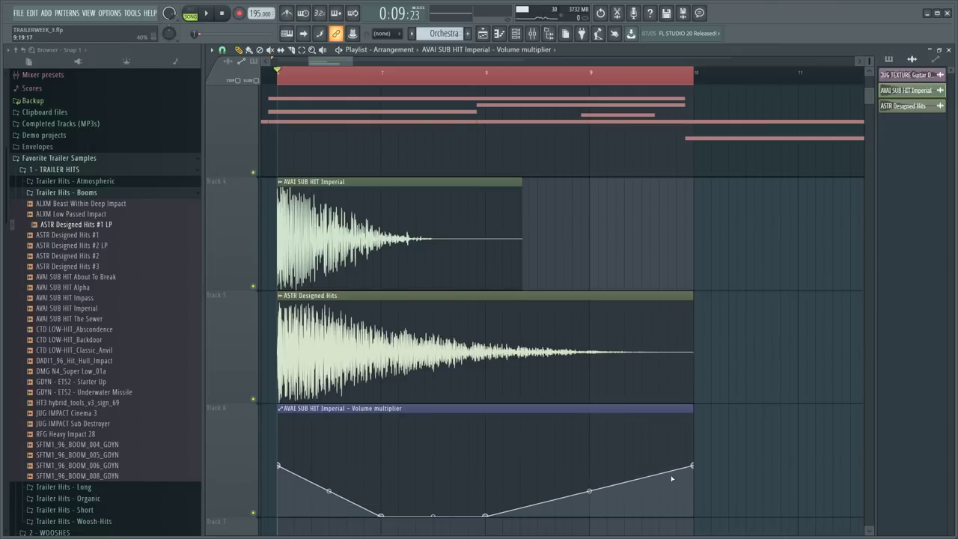
right_click(694, 467)
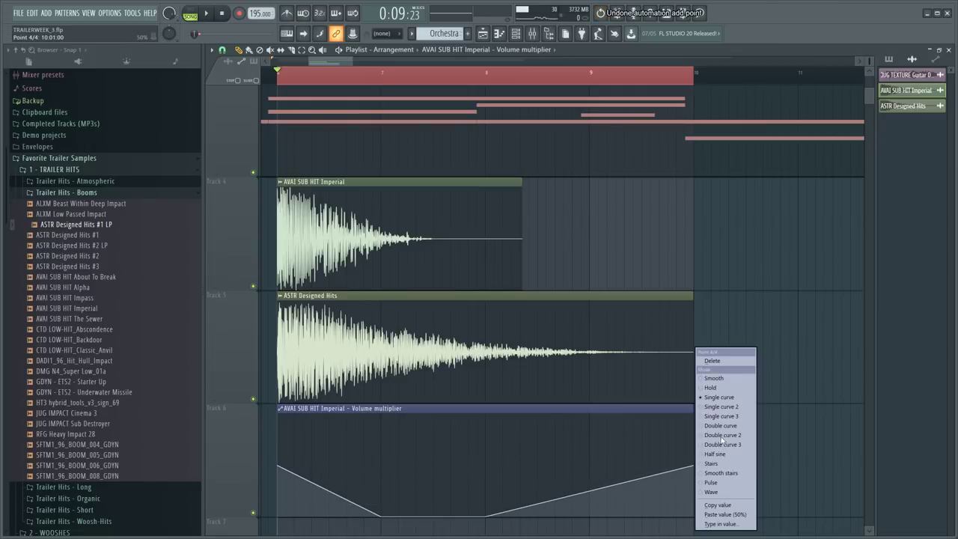
click(736, 362)
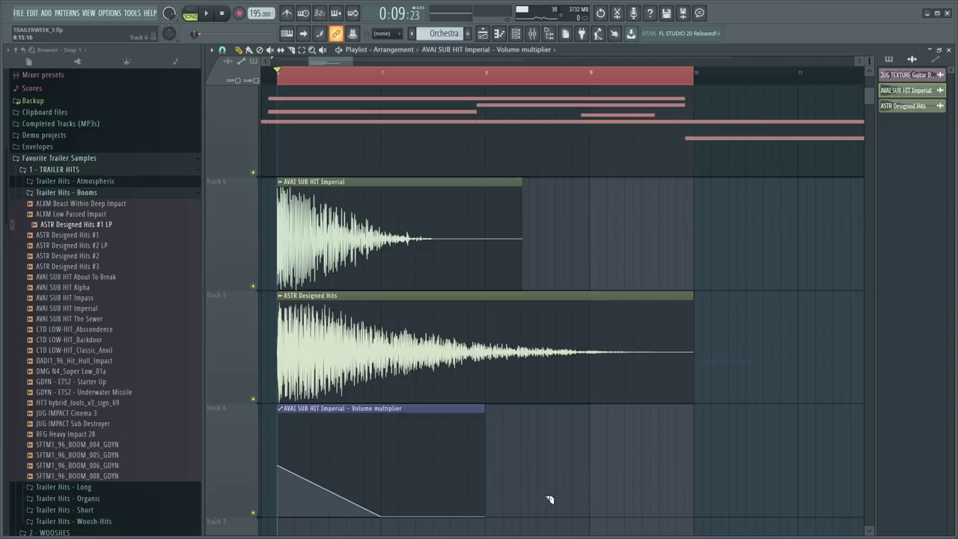
- Lower the automation clip's maximum level to about 52% and raise its starting point to the top of the clip
double_click(395, 416)
drag(443, 185, 686, 166)
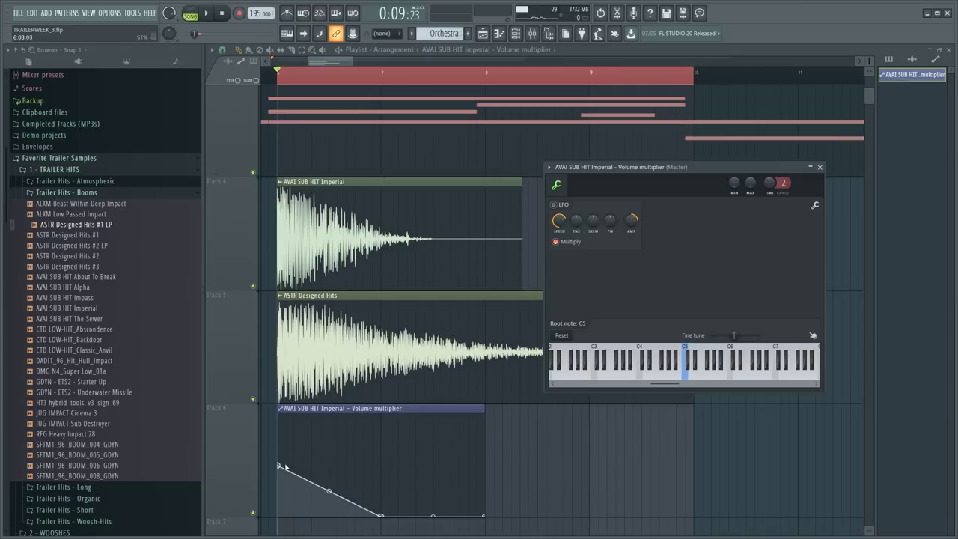
double_click(303, 409)
double_click(303, 409)
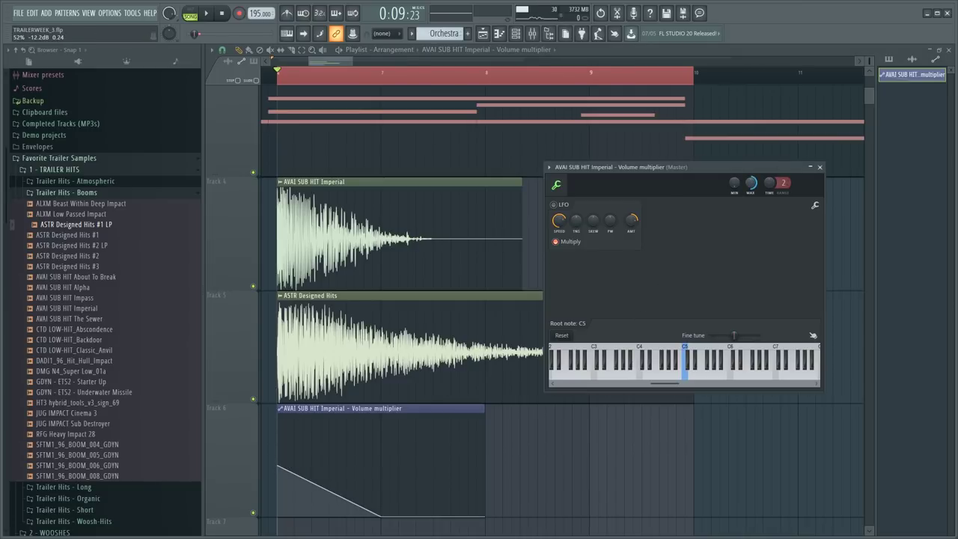
drag(278, 466, 278, 416)
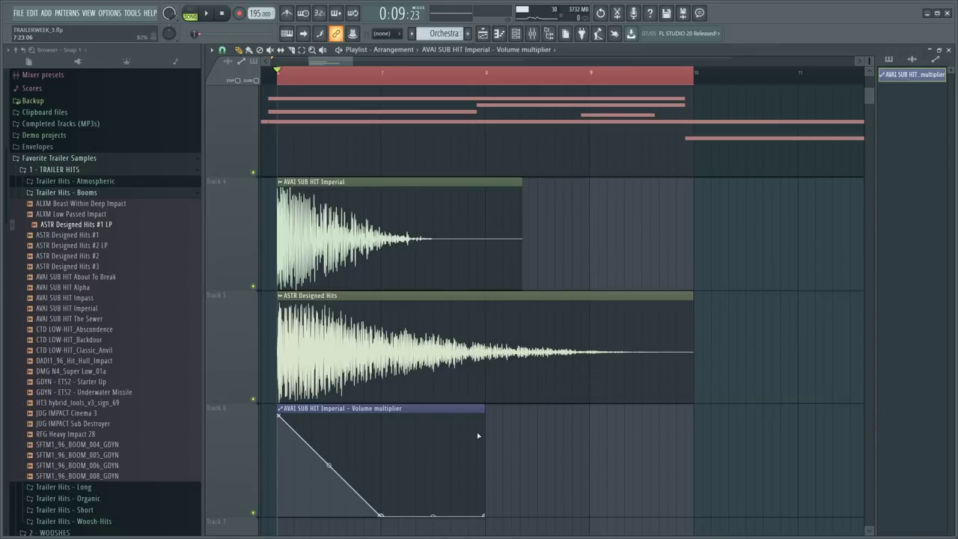
- Rename the automation clip as Trailer Booms Xfade (AVAI + ASTR)
double_click(366, 409)
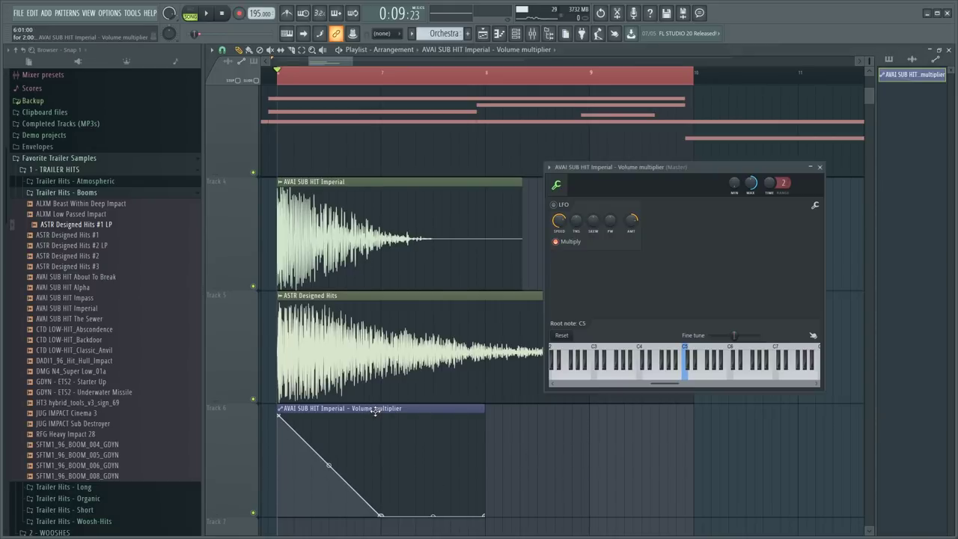
text(Tr)
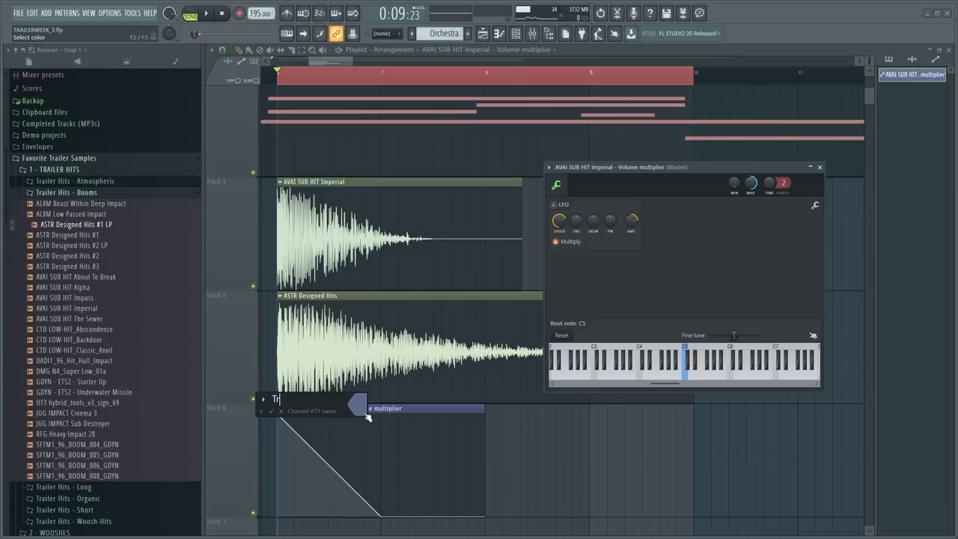
text(ailer Booms Xfade )
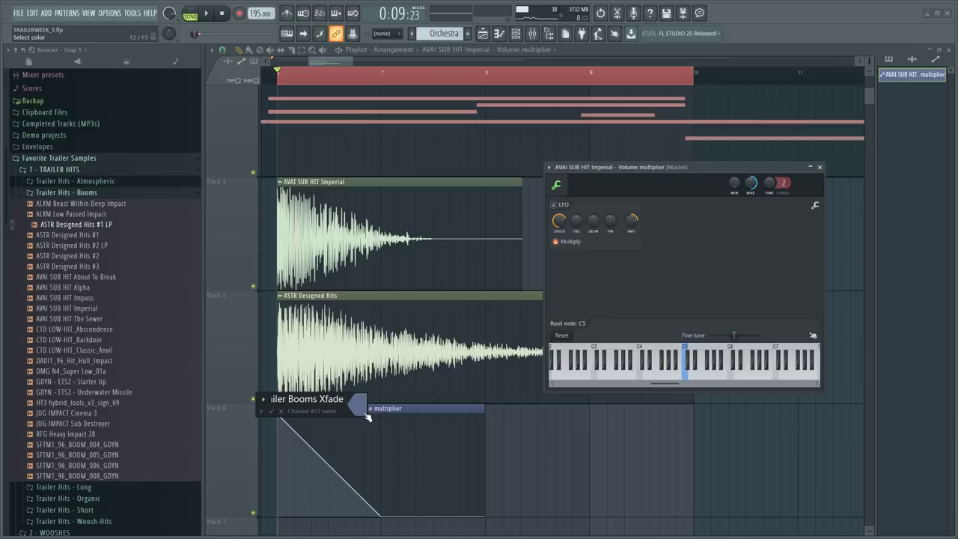
text((AVAI + ASTR))
key(Return)
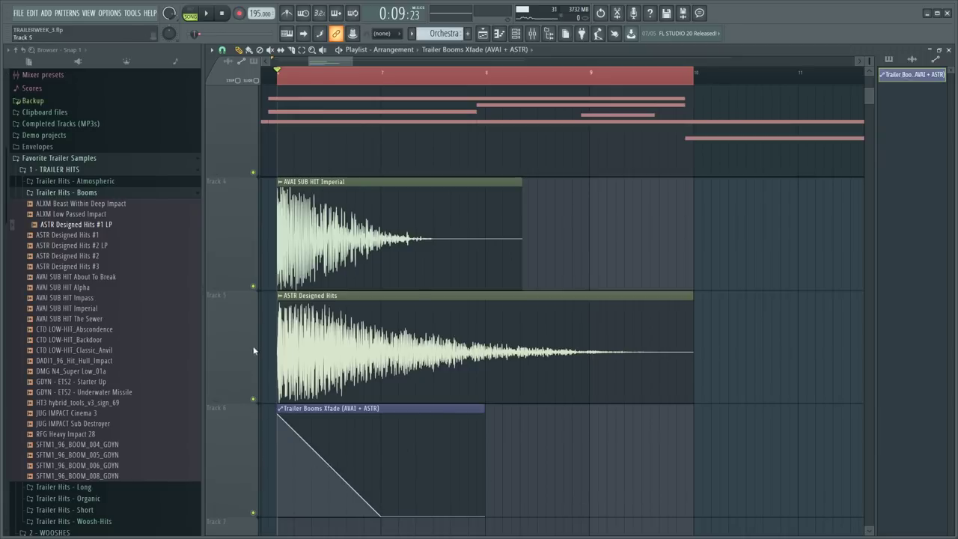
- Mute Track 5 and play AVAI SUB HIT Imperial alone with its level adjustment settings open
double_click(499, 282)
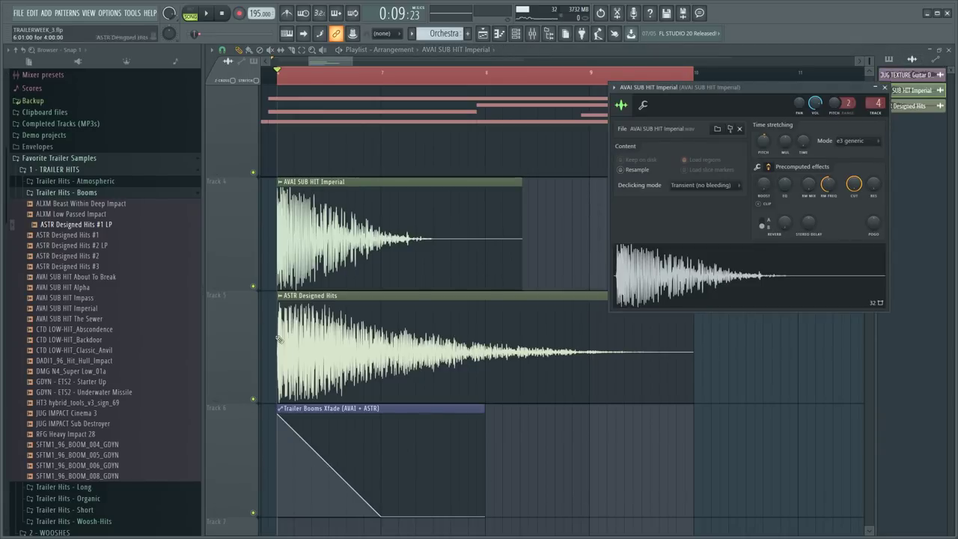
click(253, 398)
double_click(346, 261)
click(644, 106)
key(space)
right_click(614, 463)
key(space)
- Bend the fade between bars 6 and 7 upward into a convex curve and play it back
drag(334, 471, 329, 427)
right_click(329, 434)
key(space)
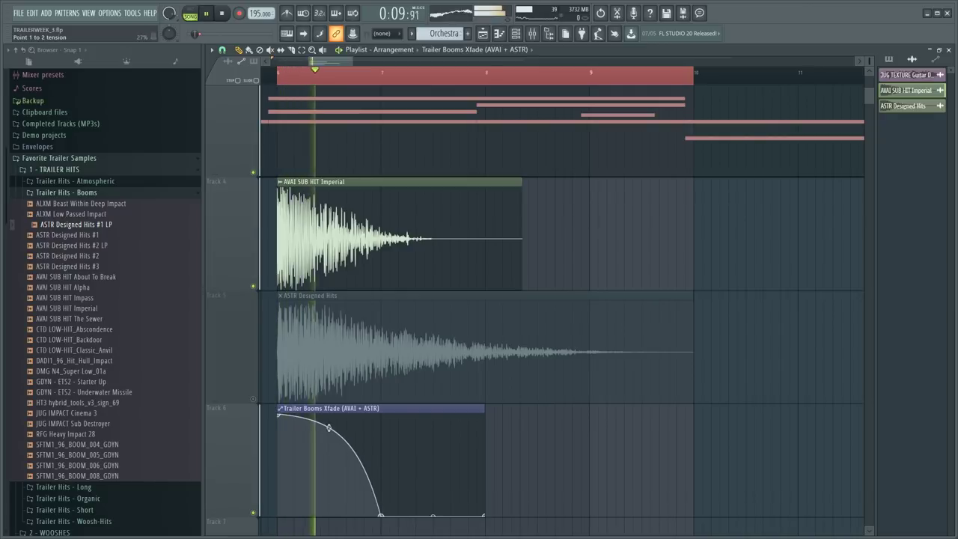
key(space)
- Unmute Track 5 and link the ASTR Designed Hits volume multiplier to Trailer Booms Xfade (AVAI + ASTR) with mapping formula 1-Input
click(253, 399)
click(299, 295)
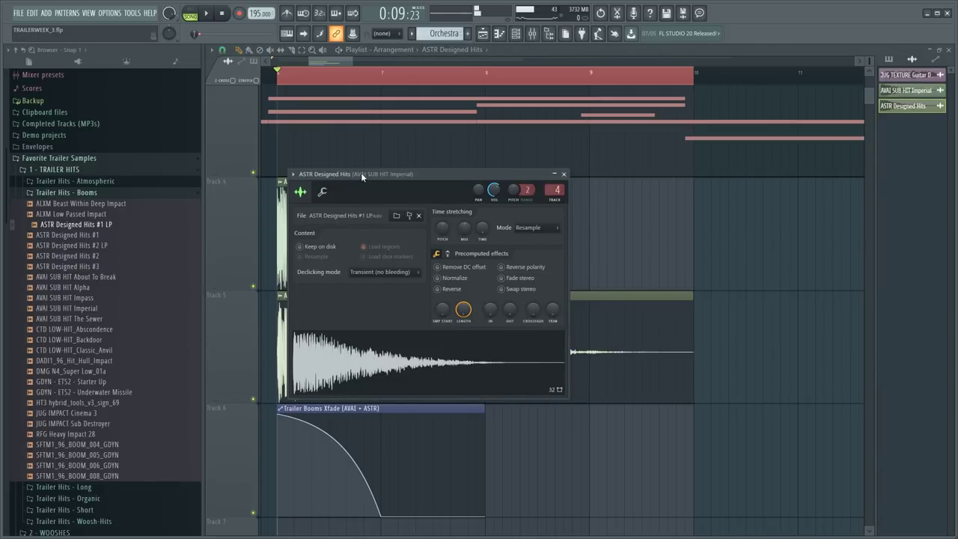
drag(366, 178, 623, 172)
click(574, 188)
right_click(577, 226)
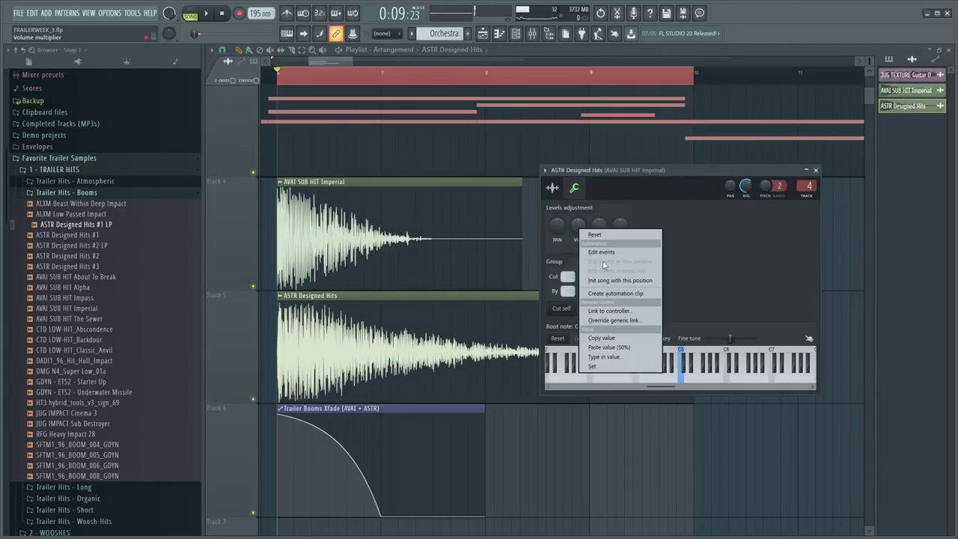
click(614, 309)
click(484, 282)
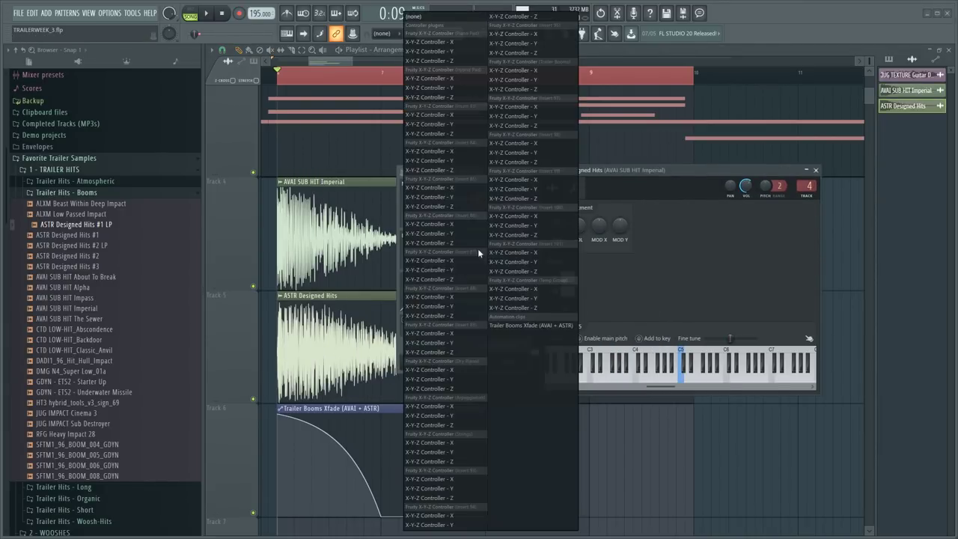
click(543, 327)
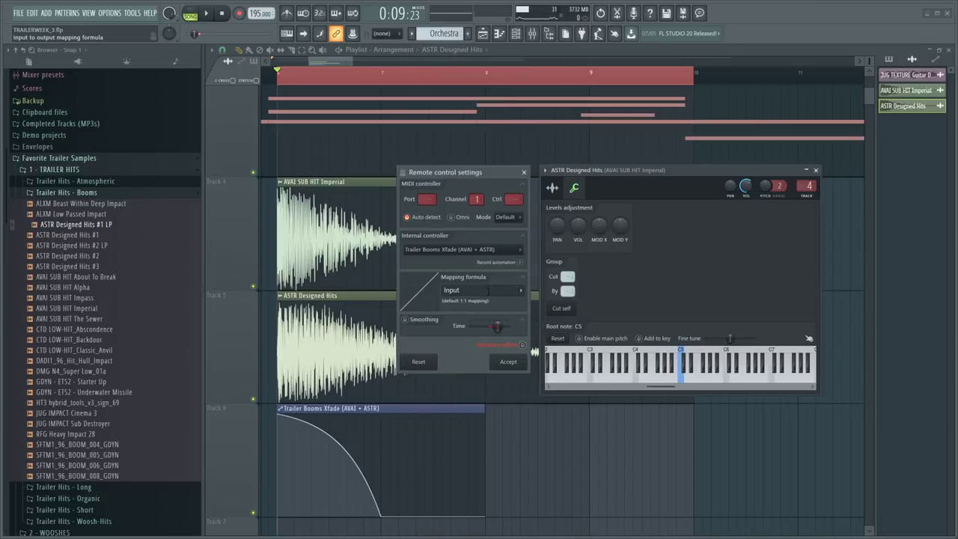
key(Return)
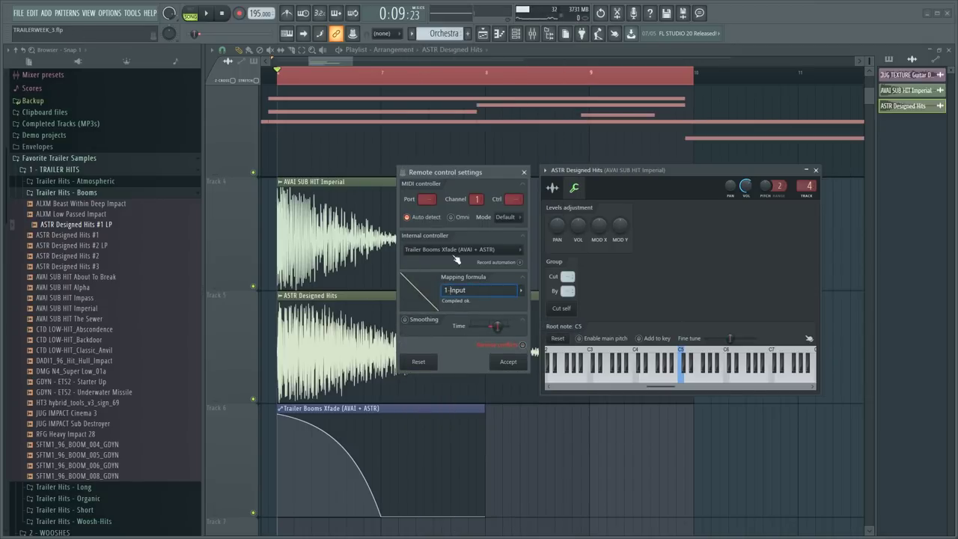
click(506, 361)
- Play the crossfaded booms briefly and reset the ASTR Designed Hits volume multiplier
key(space)
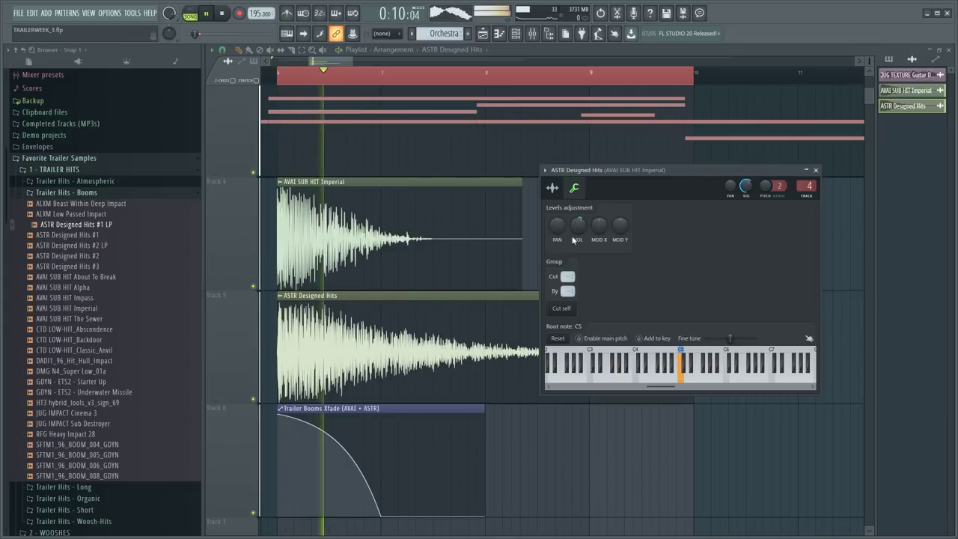
key(space)
right_click(581, 228)
click(587, 229)
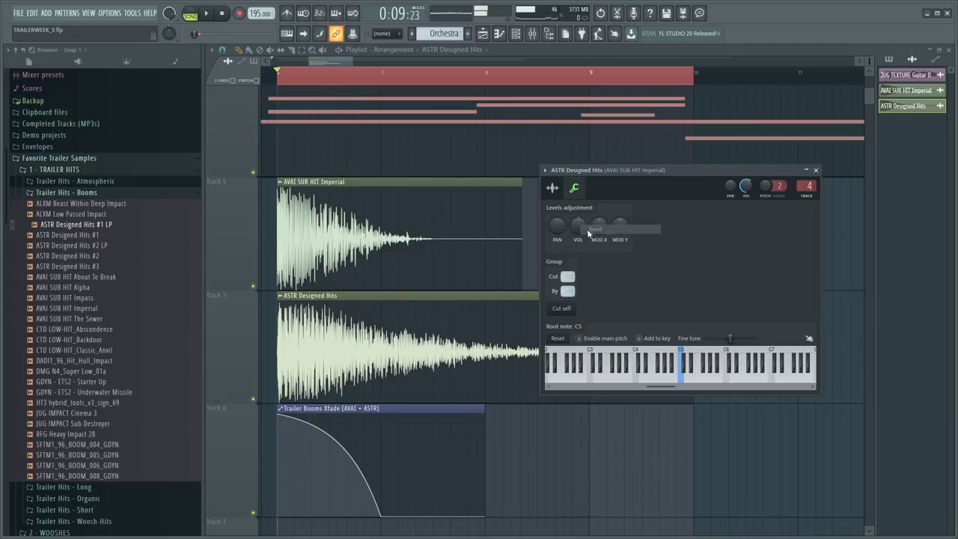
right_click(579, 229)
click(604, 290)
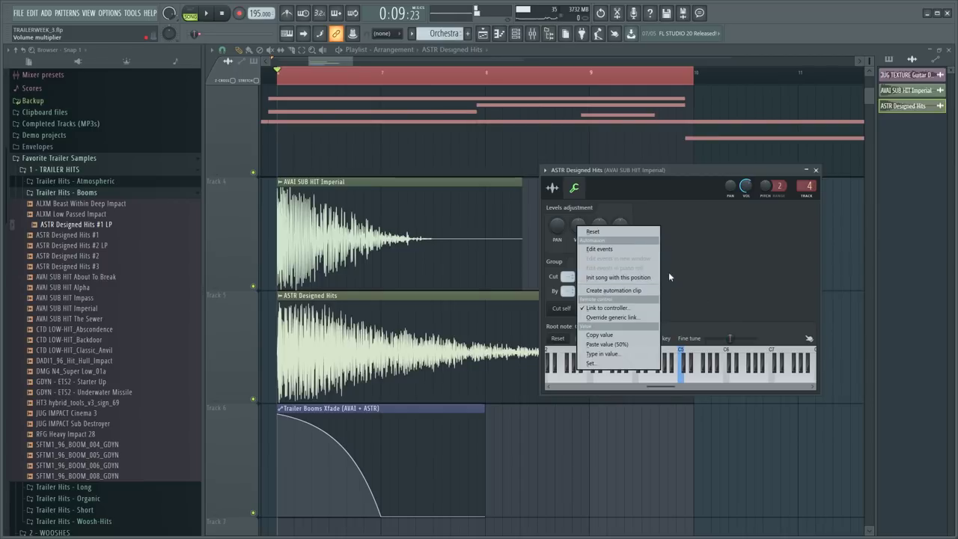
- Change the mapping formula of the ASTR Designed Hits volume link to (1-Input)*0.5
right_click(582, 231)
click(613, 310)
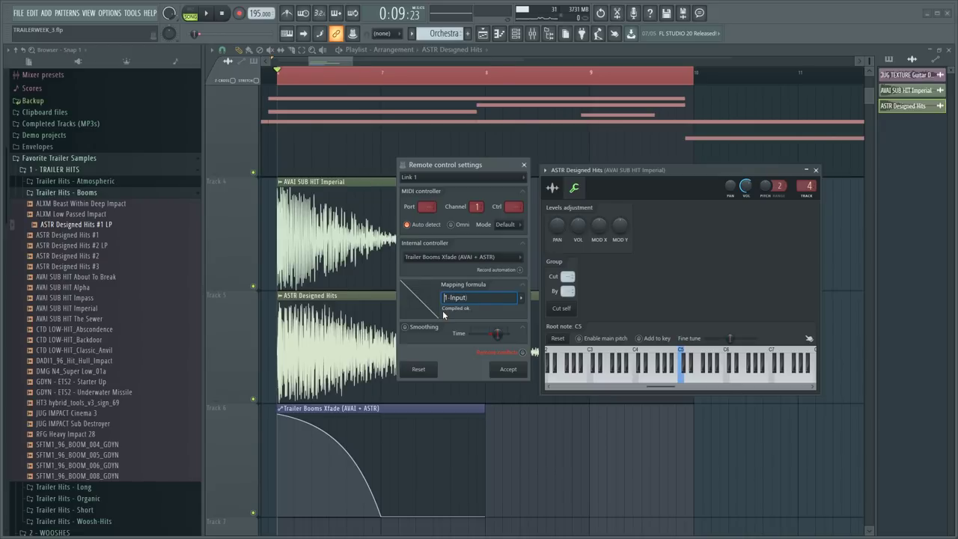
text()^0.5)
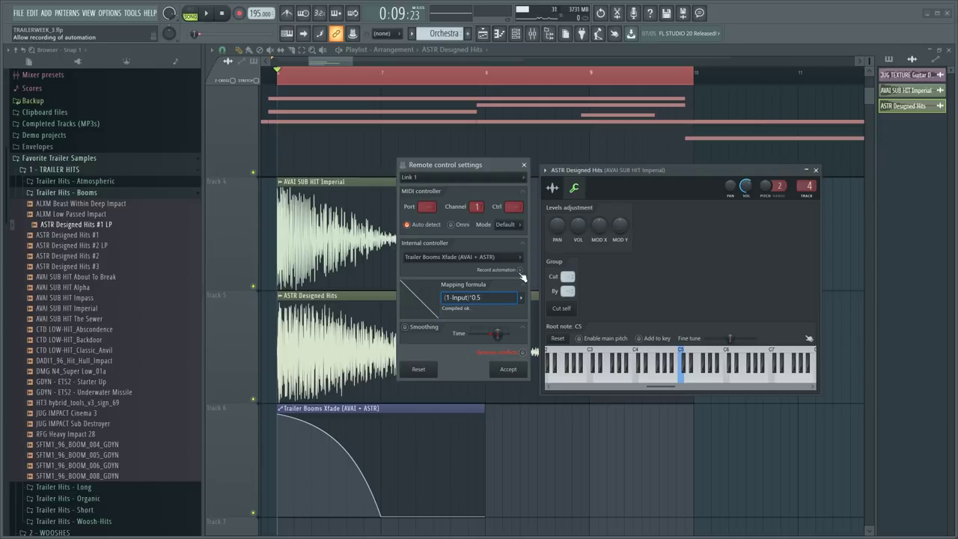
click(521, 295)
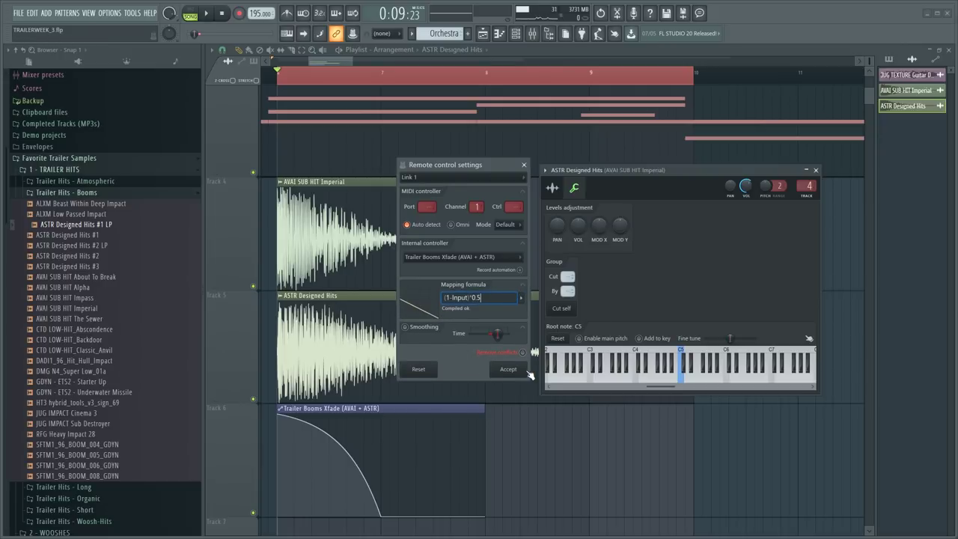
click(524, 370)
- Play the crossfade from bar 6 and compare the volume multiplier movement of the AVAI SUB HIT Imperial and ASTR Designed Hits channels
key(space)
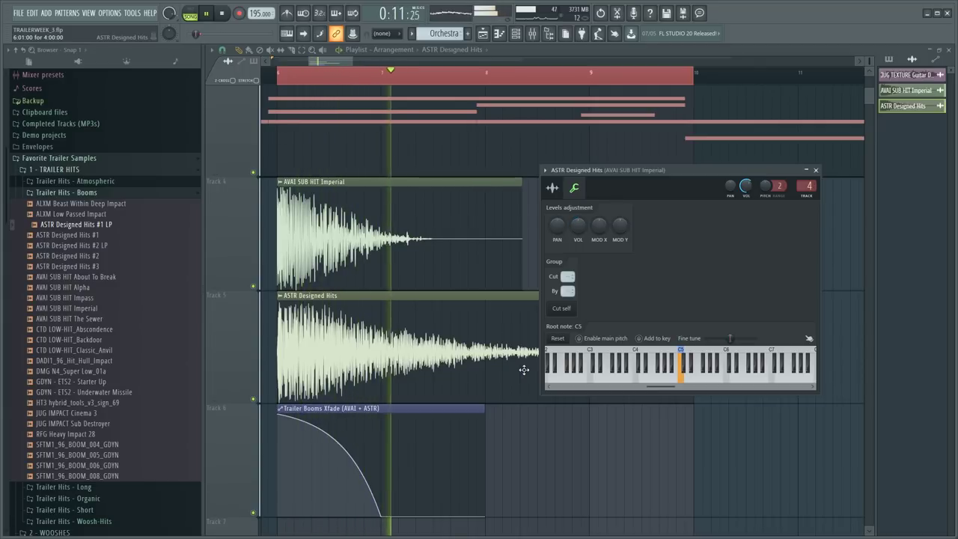
key(space)
key(space)
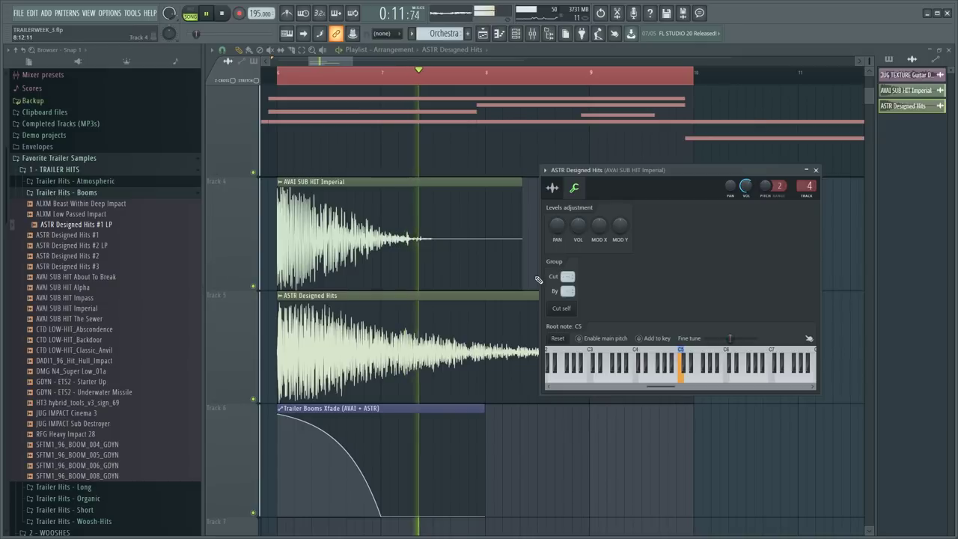
key(space)
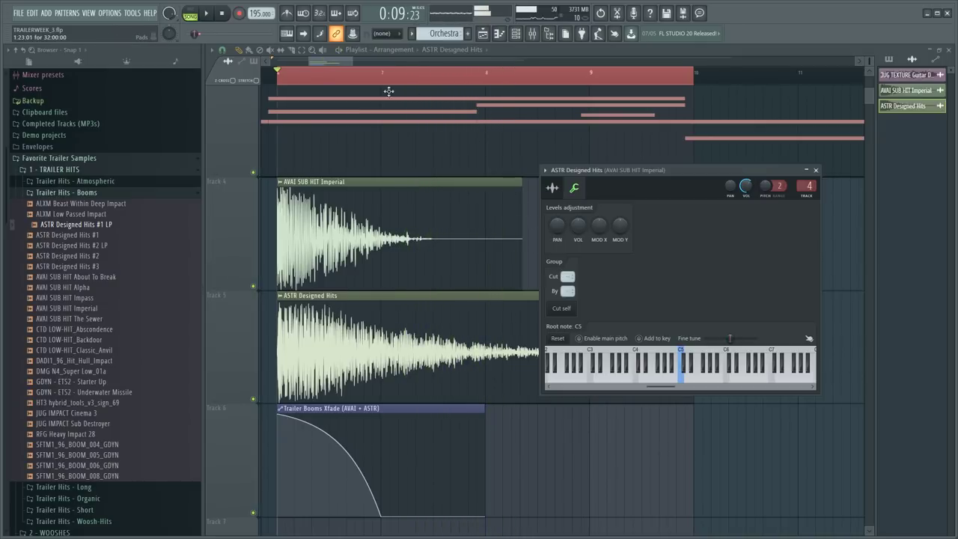
click(396, 212)
click(642, 105)
key(space)
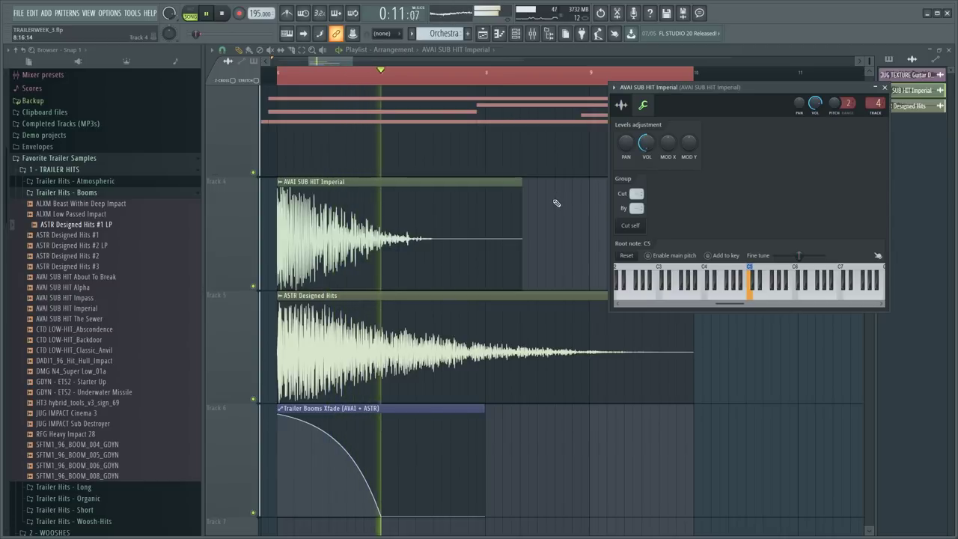
click(463, 303)
click(574, 187)
key(space)
- Change the ASTR Designed Hits volume link's mapping formula to (1-Input)-0.5 and play the crossfade
right_click(576, 229)
click(598, 285)
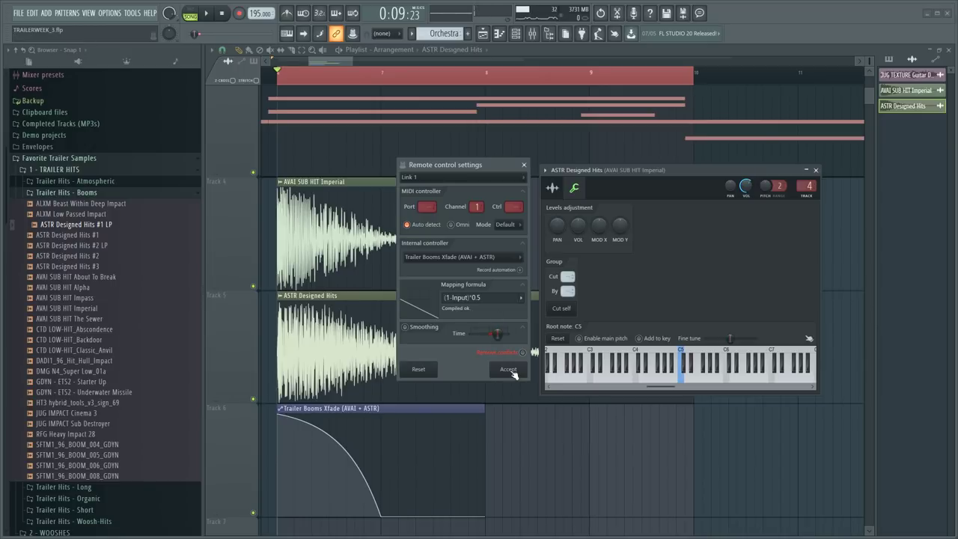
double_click(474, 298)
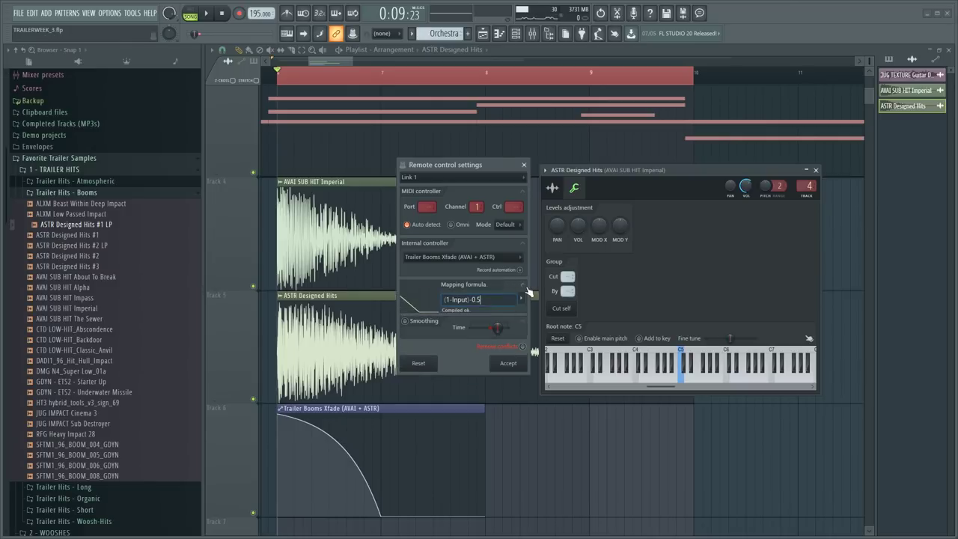
click(508, 369)
key(space)
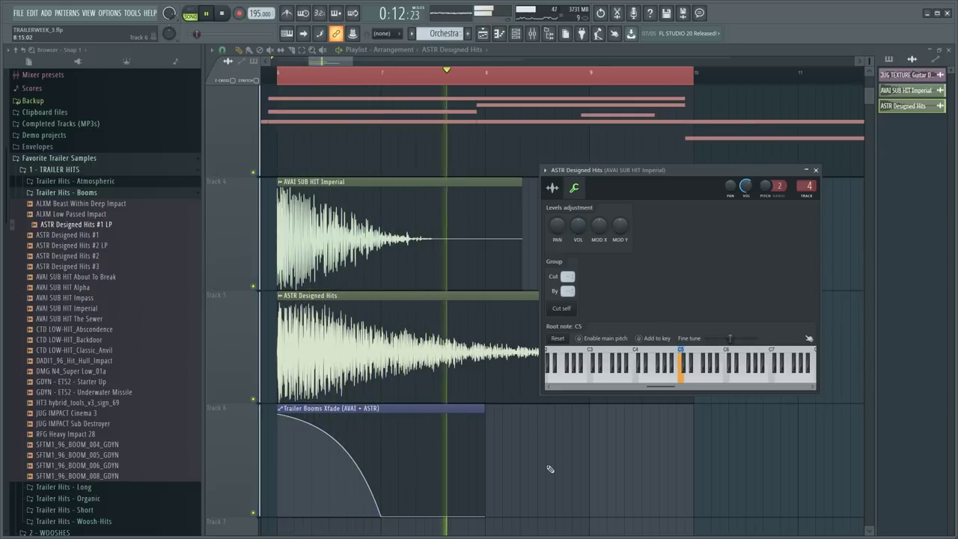
- Open the ASTR Designed Hits channel's volume multiplier controls and replay the crossfade to check its movement
key(Escape)
key(space)
double_click(339, 388)
click(574, 188)
right_click(576, 225)
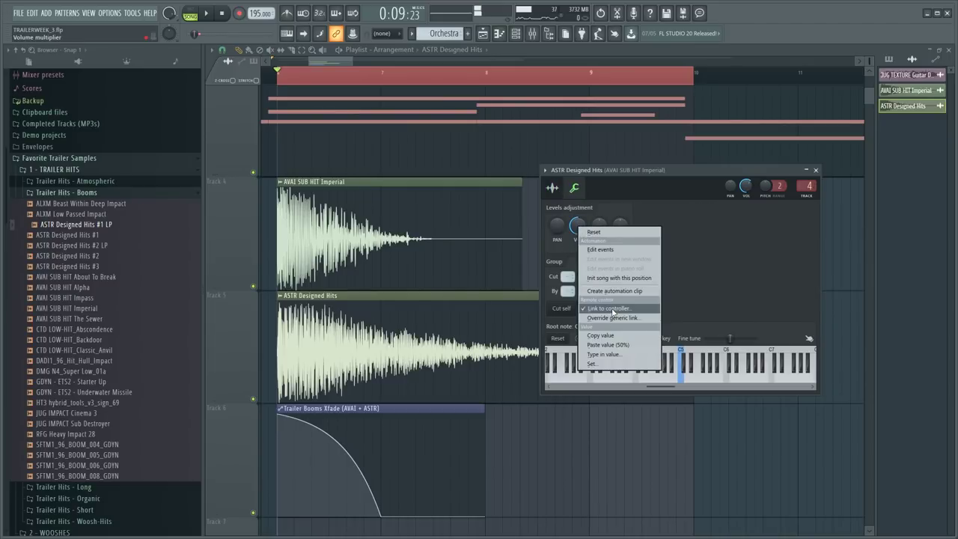
key(Escape)
key(space)
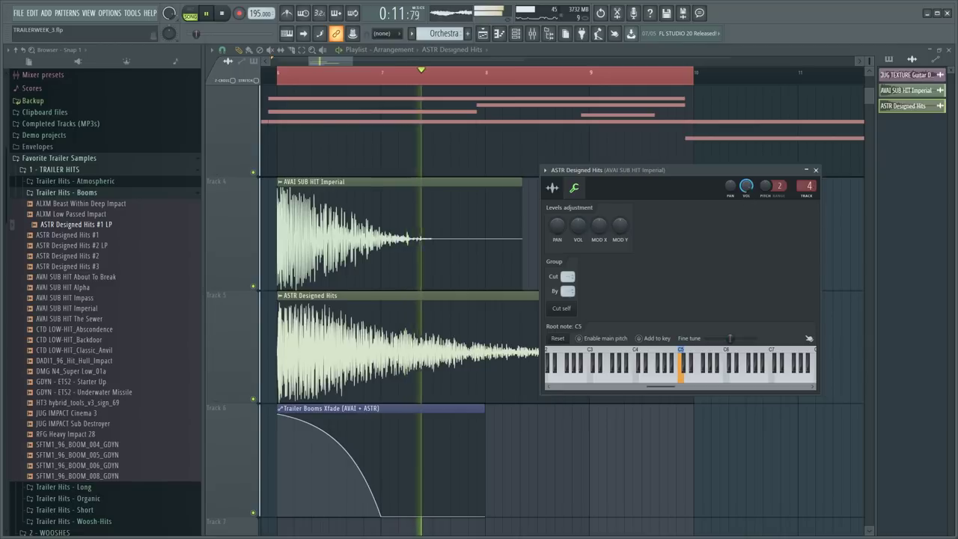
- Review the mapping formula of the ASTR Designed Hits volume link and play the crossfade again
key(space)
right_click(584, 224)
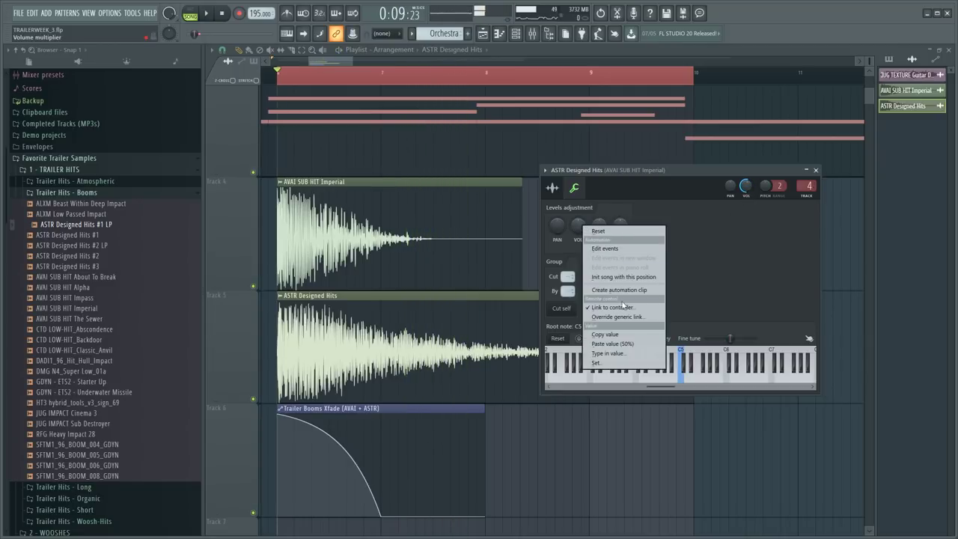
click(614, 310)
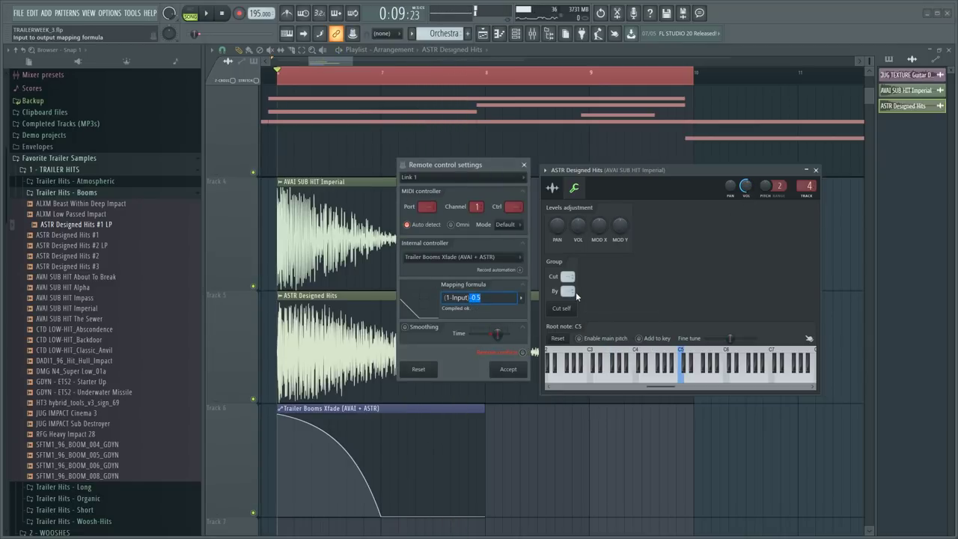
click(508, 373)
key(space)
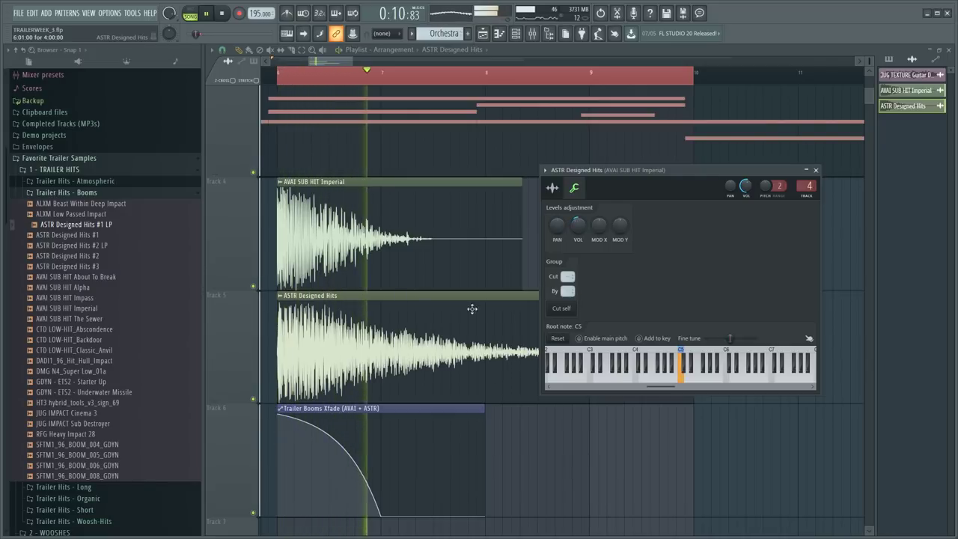
click(552, 188)
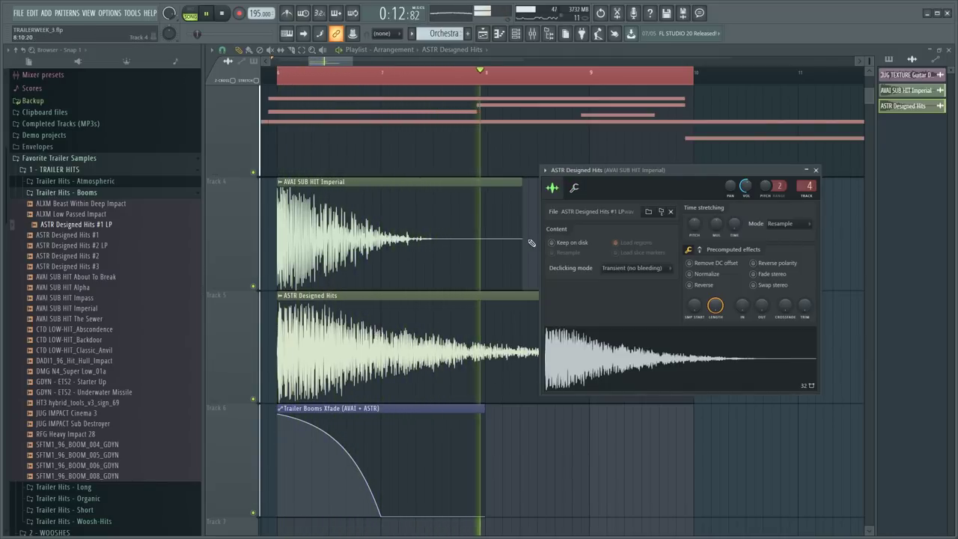
key(Escape)
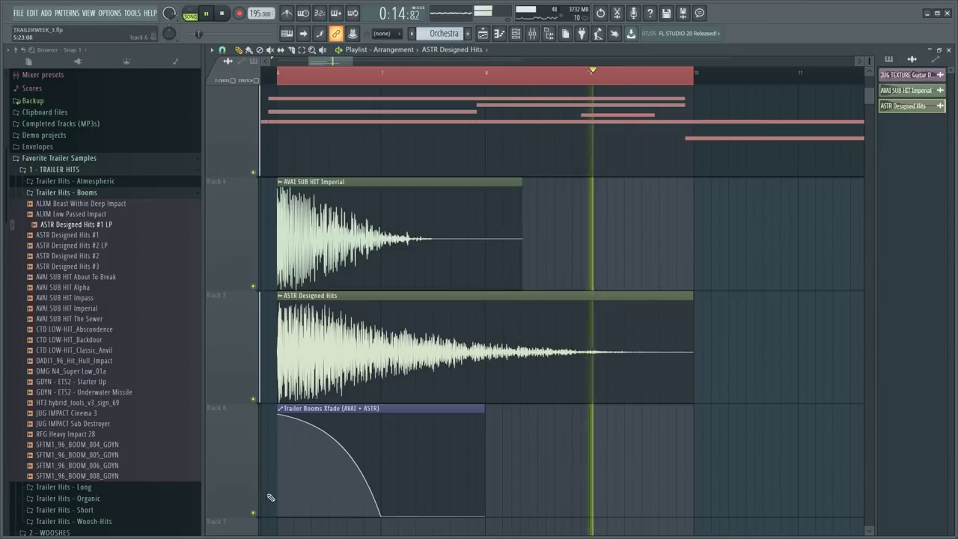
- Reduce Track 6's height and overlay the Trailer Booms Xfade automation clip on both boom clips on Tracks 4 and 5
drag(252, 515, 252, 454)
key(space)
click(310, 408)
drag(576, 258, 279, 260)
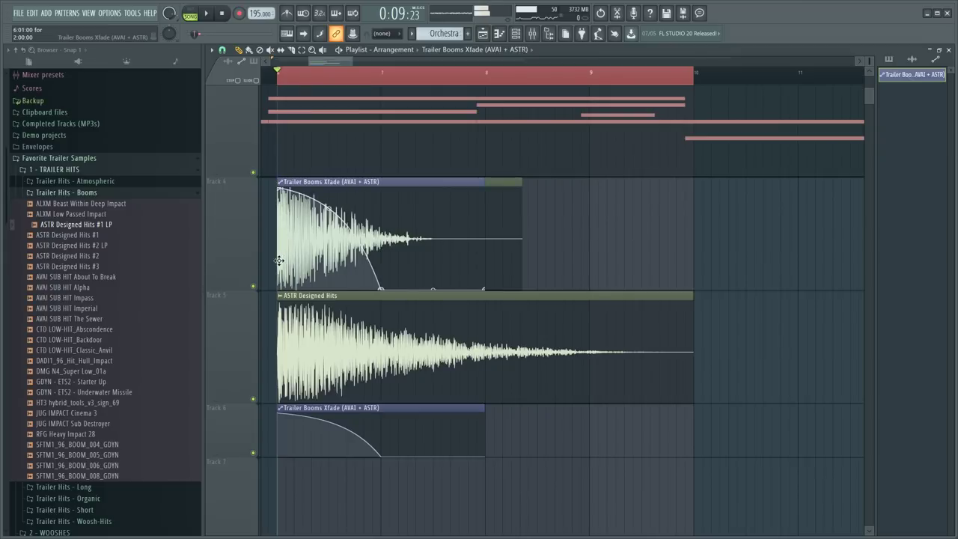
drag(322, 408, 321, 295)
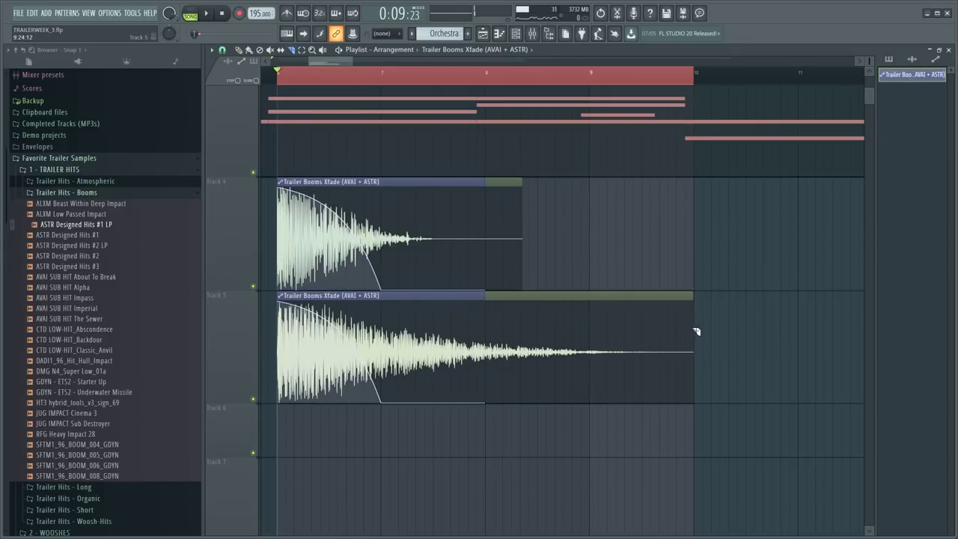
- Group the AVAI SUB HIT Imperial and ASTR Designed Hits clips with their overlaid crossfade automation clips
drag(528, 230, 328, 340)
key(ctrl+g)
click(558, 298)
drag(597, 261, 424, 339)
key(ctrl+g)
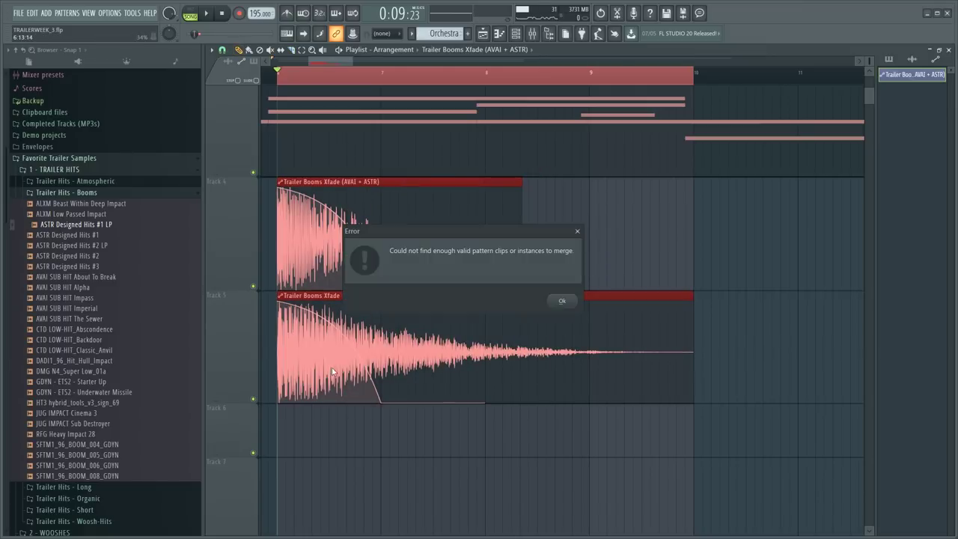
click(556, 301)
drag(416, 251, 299, 386)
click(419, 465)
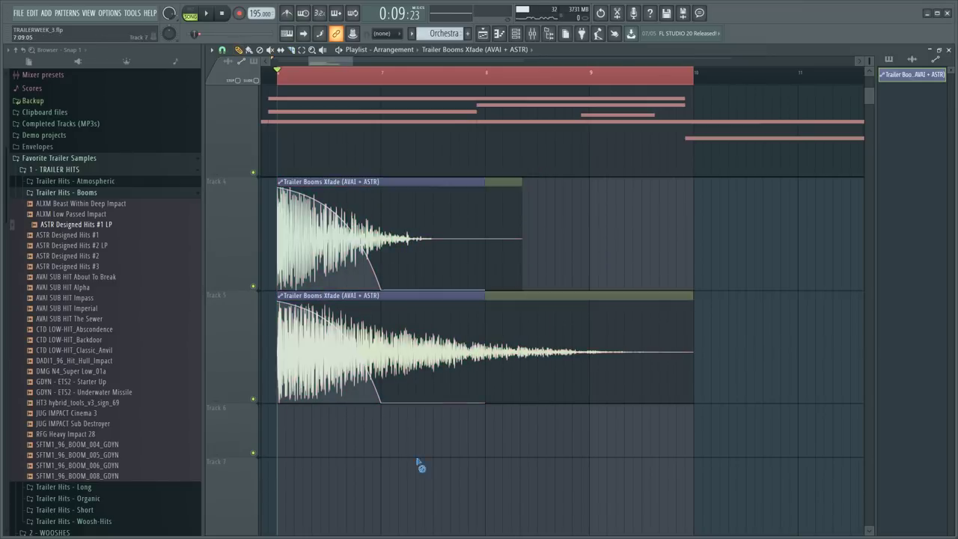
- Duplicate the grouped boom clips three times so they repeat at bars 10, 14 and 18, and play the result
scroll(411, 372, down, 5)
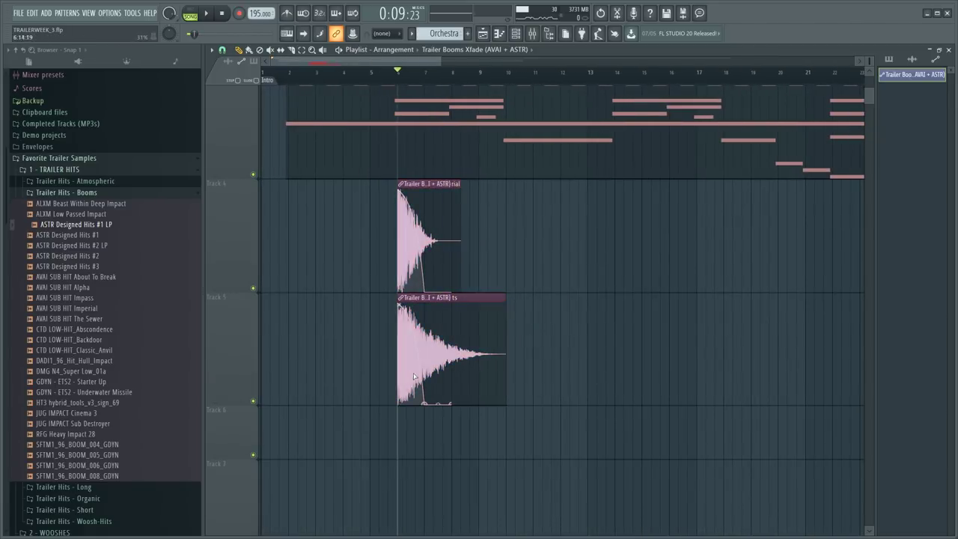
key(ctrl+b)
key(space)
key(ctrl+b)
key(ctrl+b)
ctrl+click(505, 443)
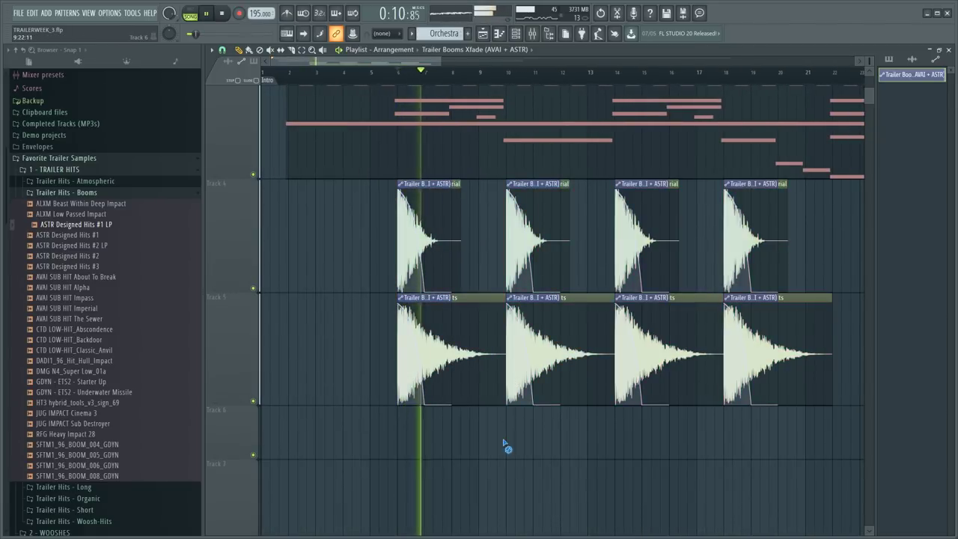
- Adjust the Fruity X-Y-Z Controller position on the Trailer Booms mixer track slightly and close the open windows
key(F9)
click(290, 217)
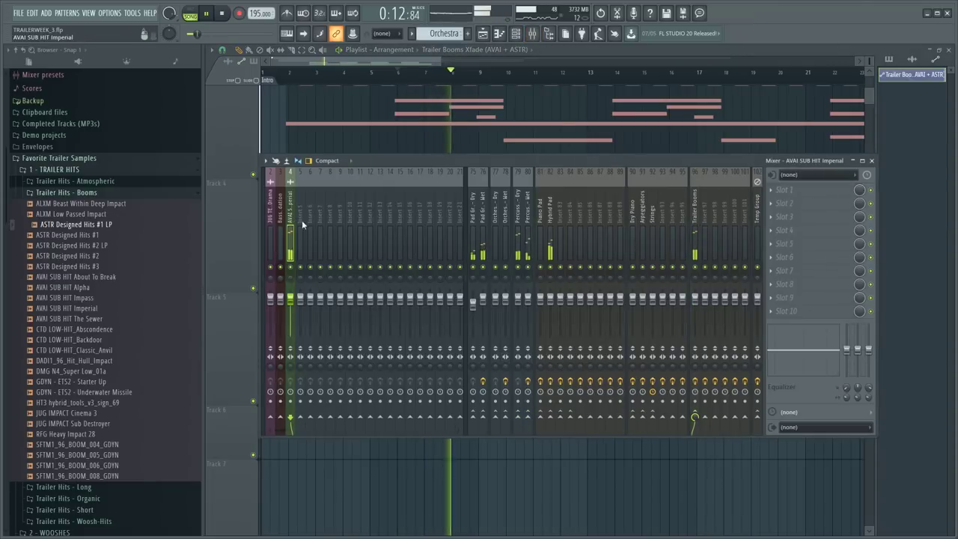
click(694, 216)
click(810, 216)
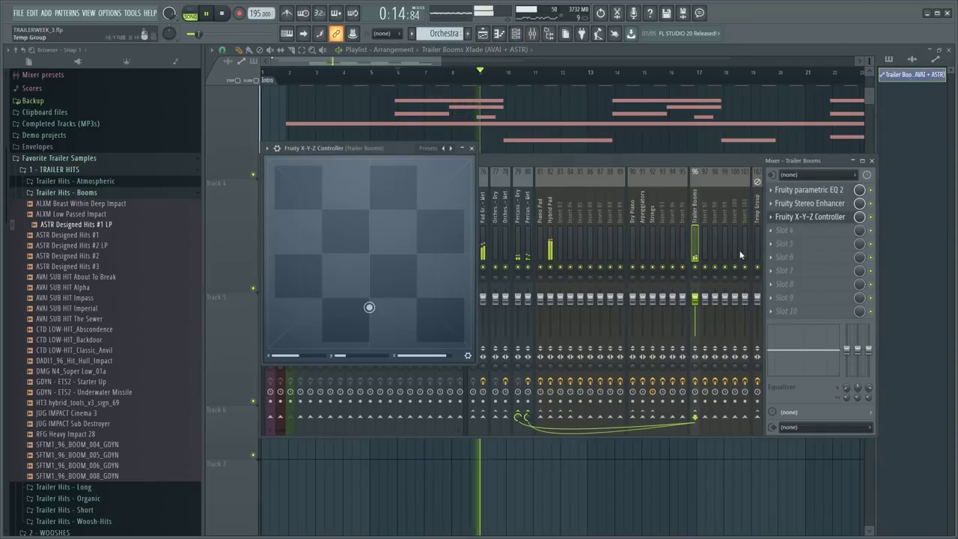
mouse_move(368, 306)
mouse_down()
mouse_move(369, 287)
mouse_move(369, 296)
mouse_up()
key(F12)
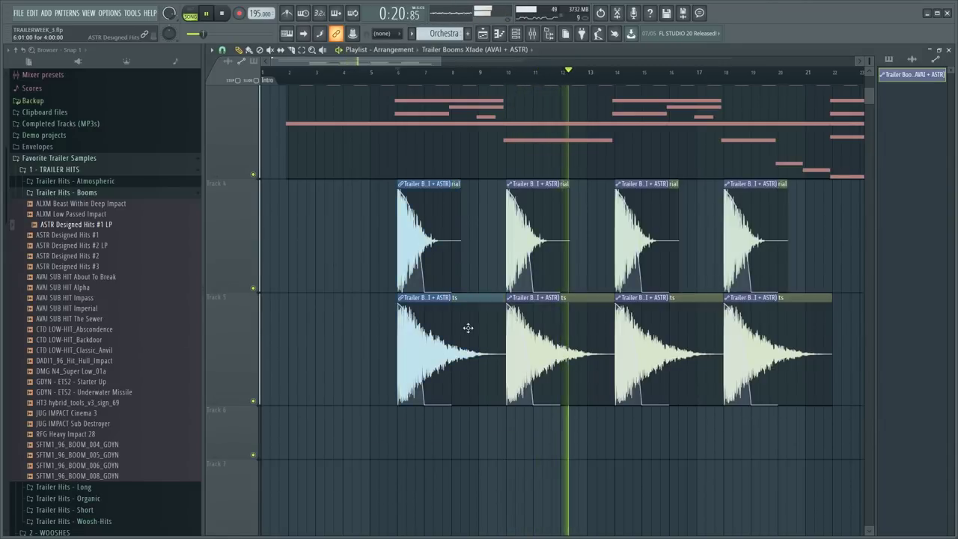
- Inspect the sampler settings of the ASTR Designed Hits channel while the booms play
double_click(468, 327)
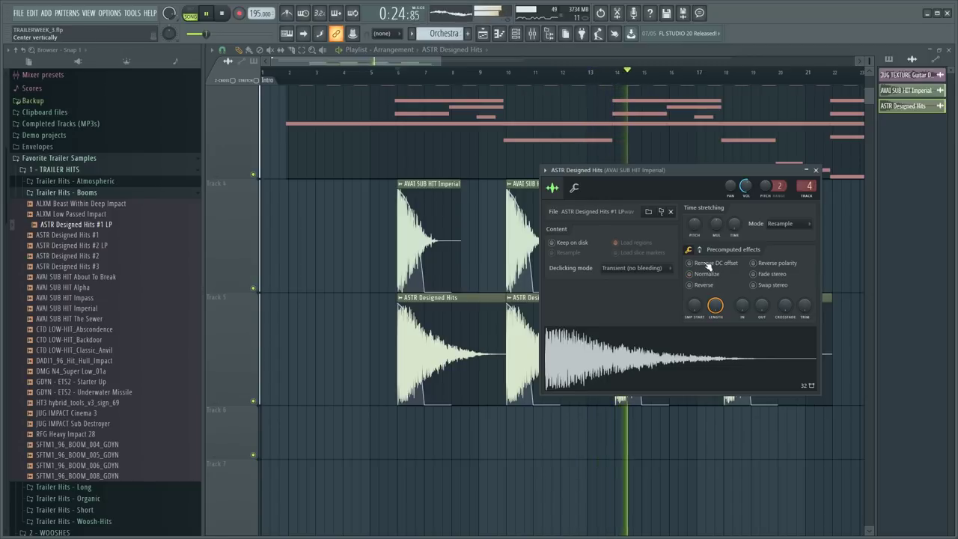
key(Escape)
scroll(640, 73, up, 5)
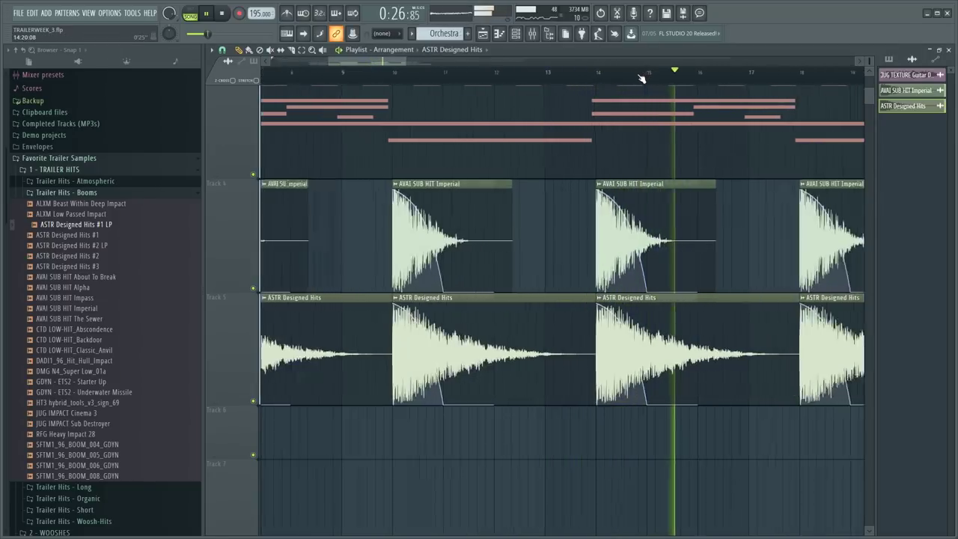
scroll(565, 292, down, 5)
- Try shifting the AVAI SUB HIT Imperial sample's precomputed EQ to -100%, and reset it
double_click(500, 238)
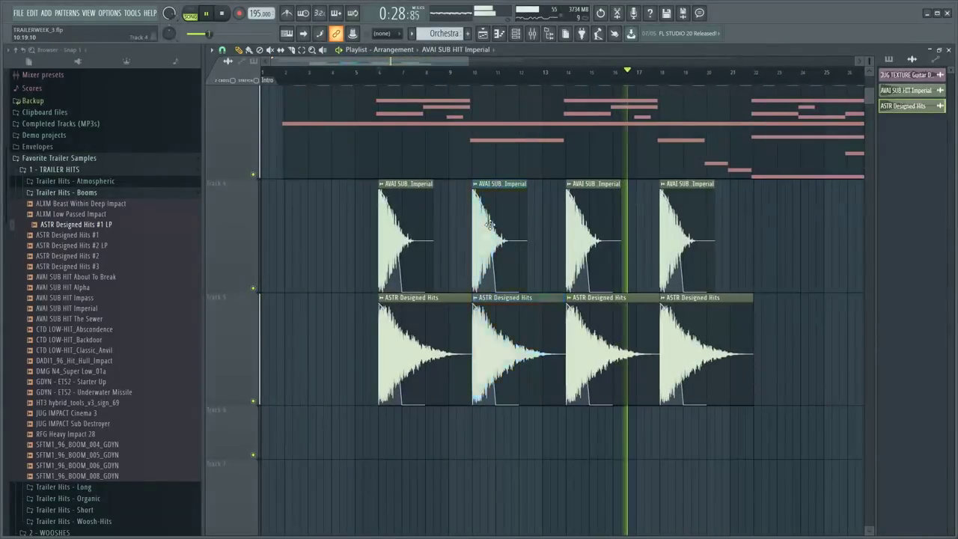
click(642, 105)
click(621, 104)
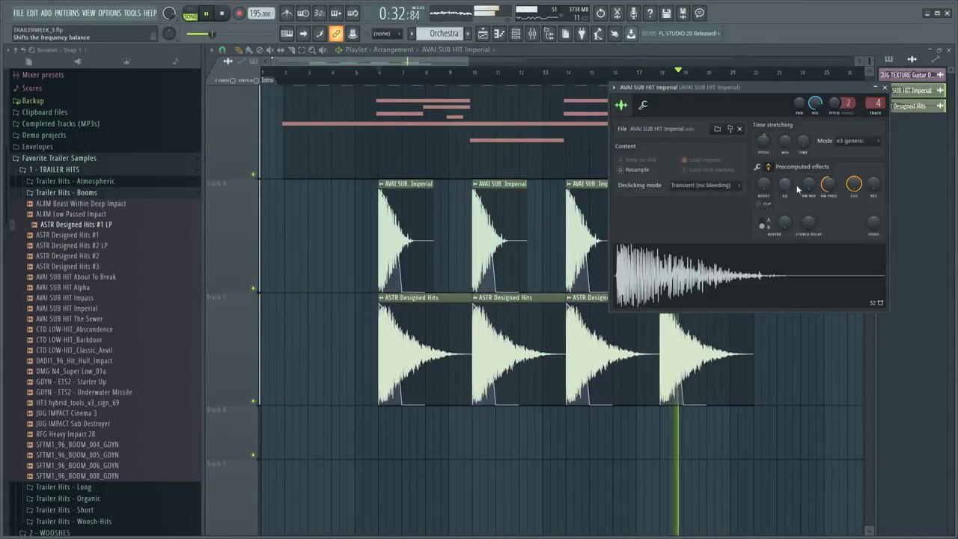
key(space)
drag(784, 184, 784, 206)
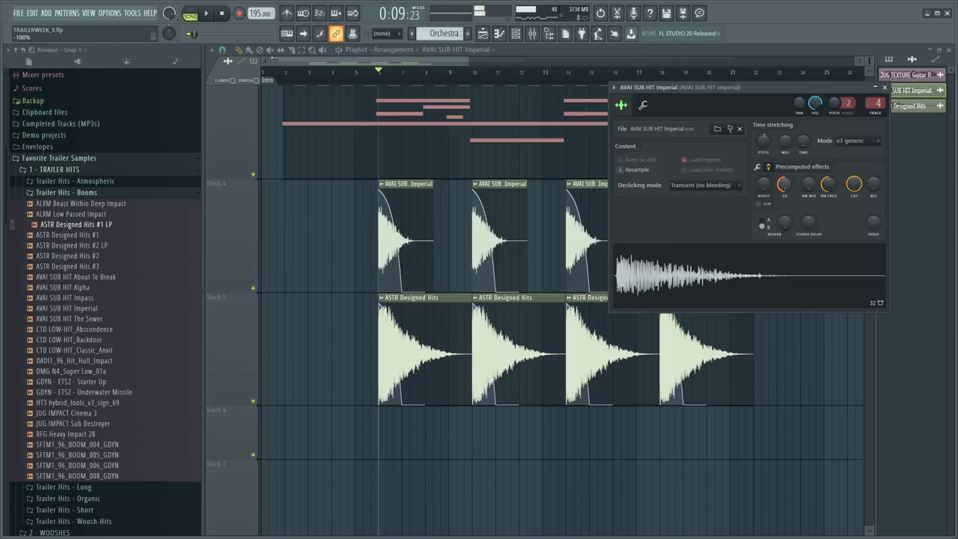
right_click(784, 185)
click(795, 190)
- Raise the ASTR Designed Hits sample's precomputed EQ to about 53% while auditioning the booms
double_click(524, 314)
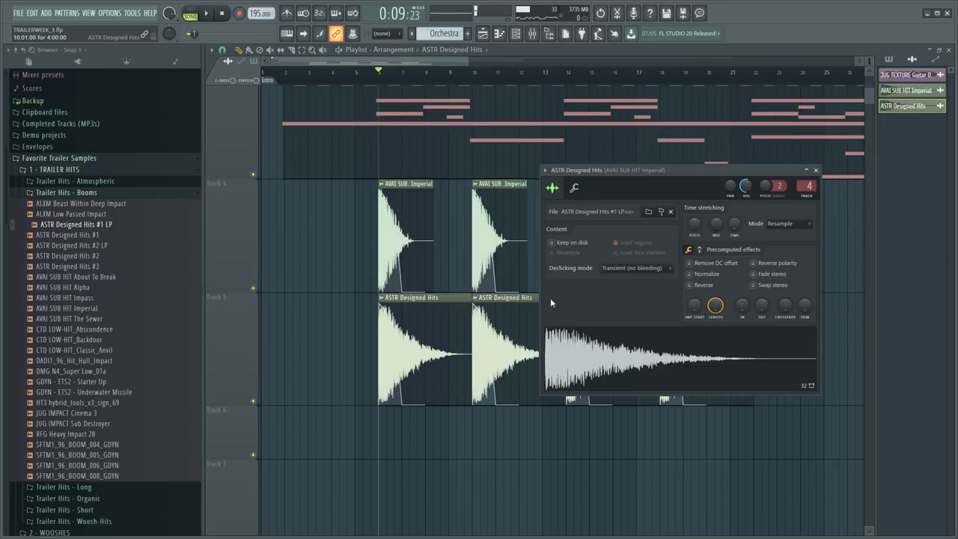
drag(716, 266, 717, 229)
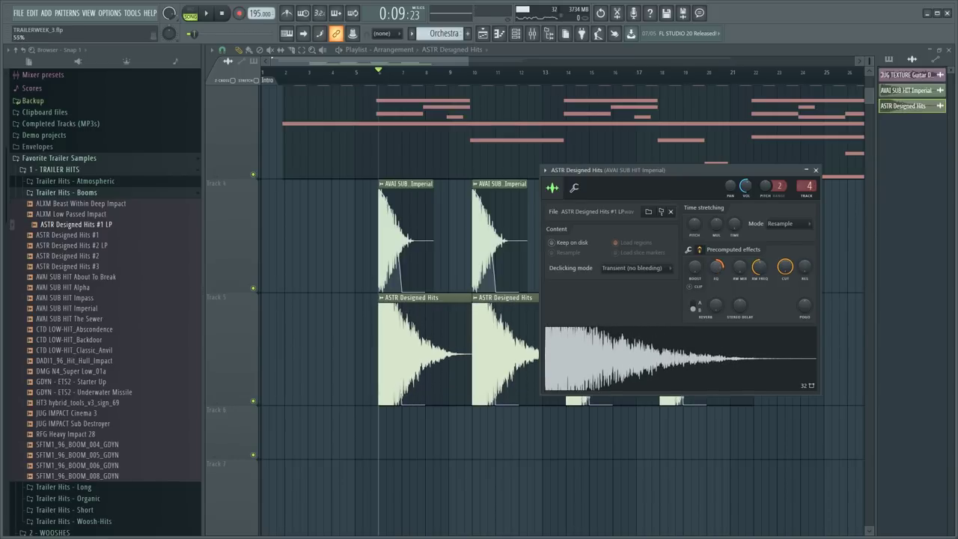
key(space)
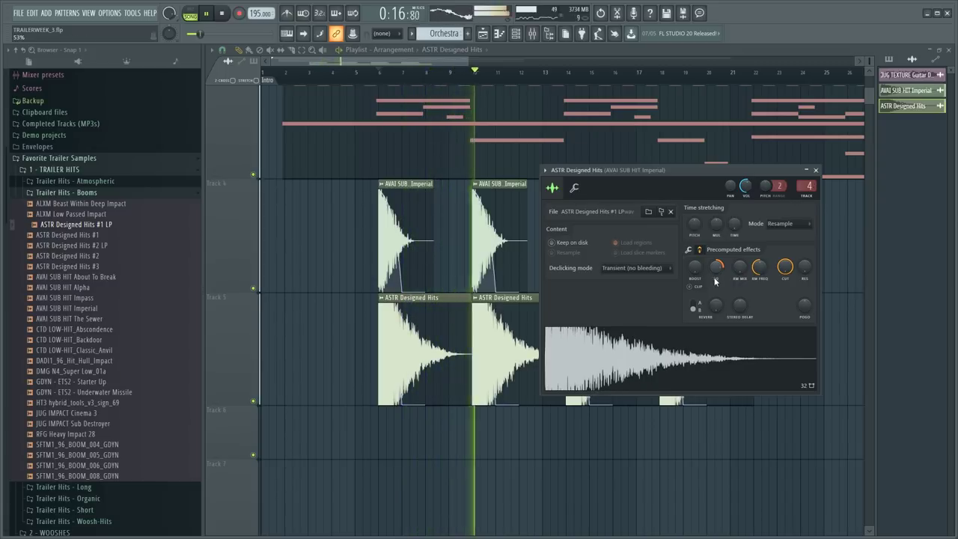
key(Escape)
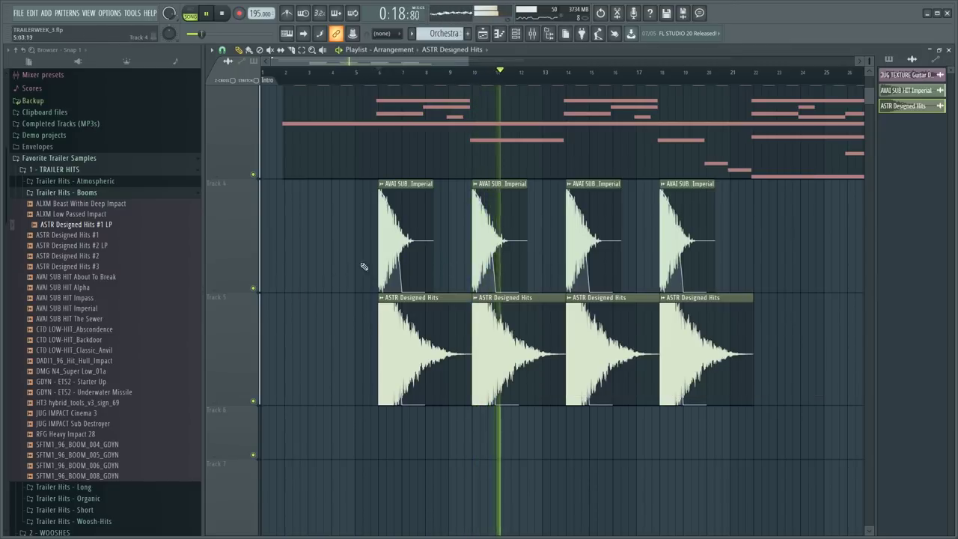
- Add Fruity parametric EQ 2 to the AVAI SUB HIT Imperial mixer track and boost band 2 around 90 Hz
key(F9)
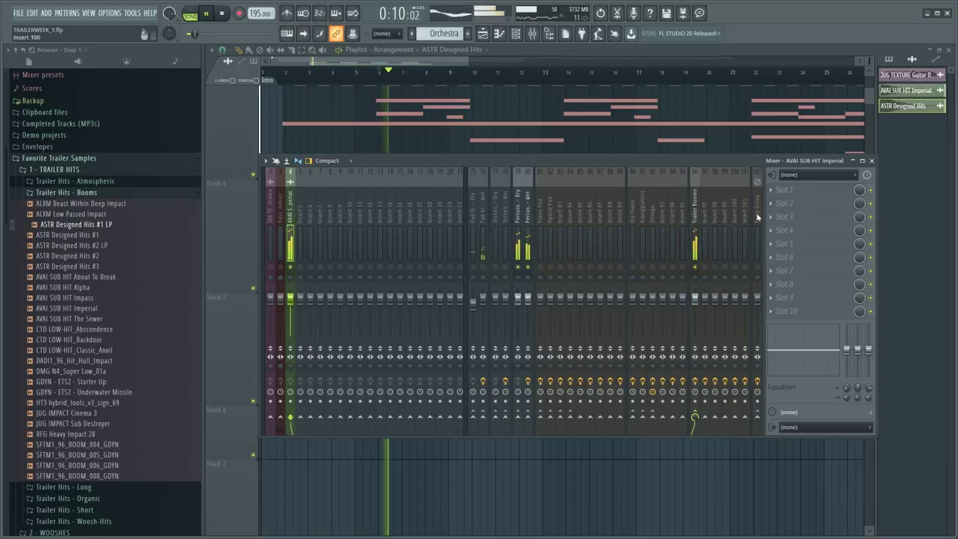
key(F8)
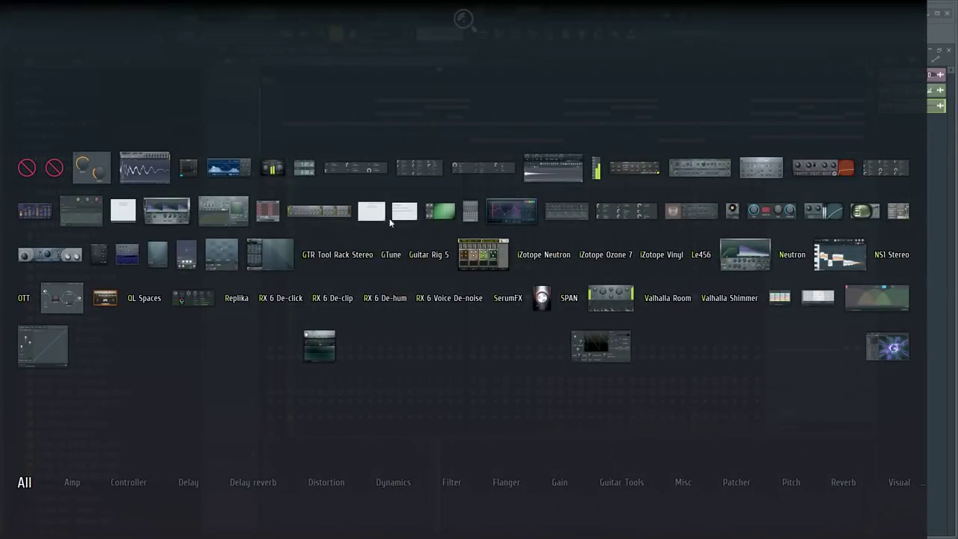
click(511, 212)
mouse_move(308, 207)
mouse_down()
mouse_move(279, 188)
mouse_move(297, 199)
mouse_up()
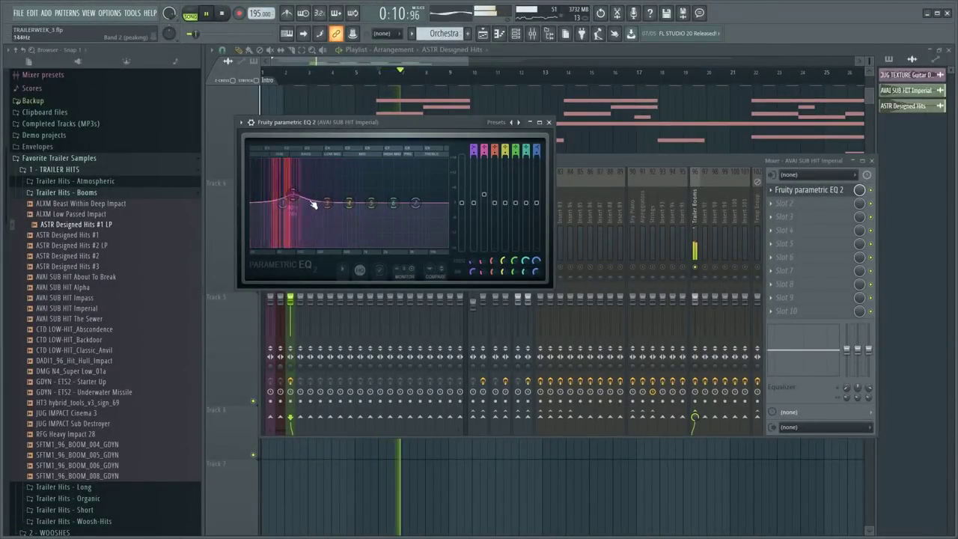
drag(292, 196, 292, 193)
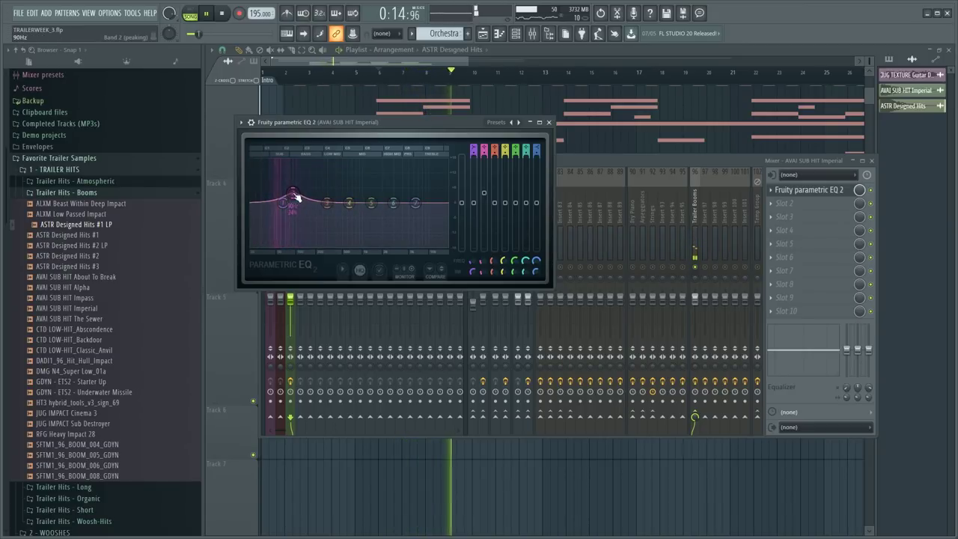
- Check the Trailer Booms and Hybrid Pad mixer tracks, and lower the Strings Pad and Hybrid Pad faders together
click(695, 203)
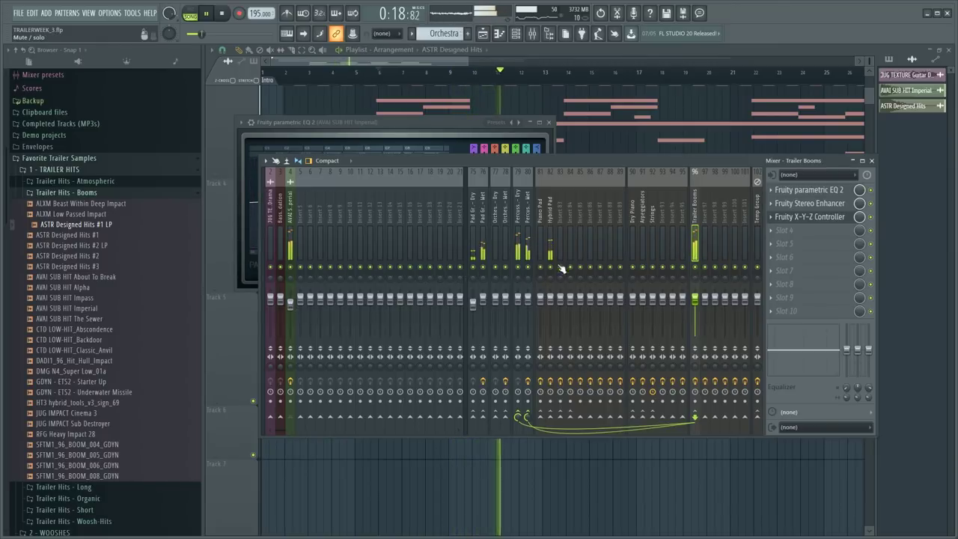
click(549, 226)
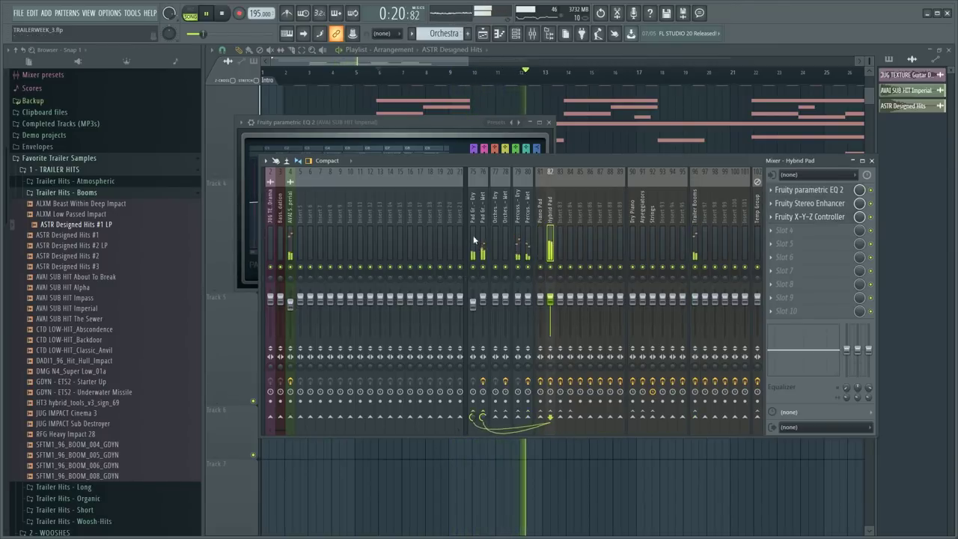
click(464, 217)
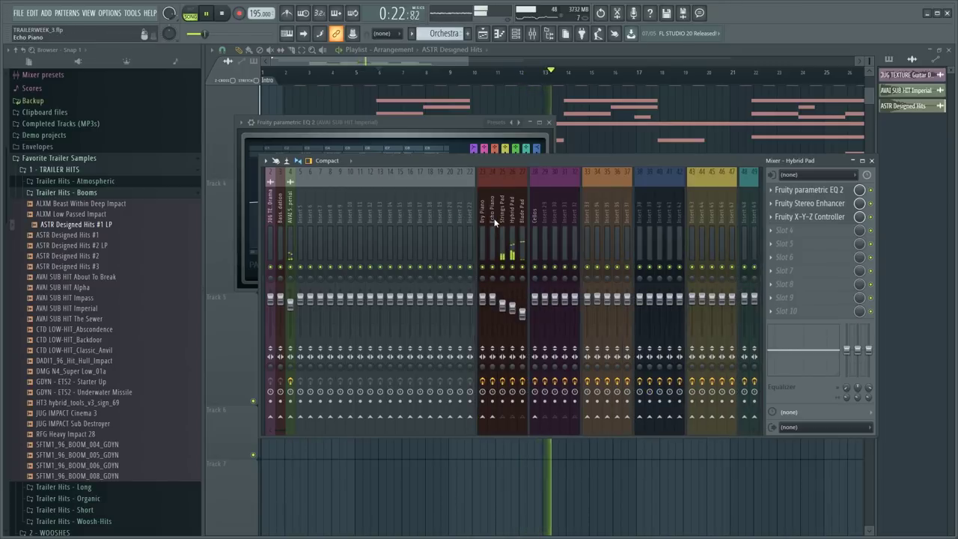
ctrl+click(500, 219)
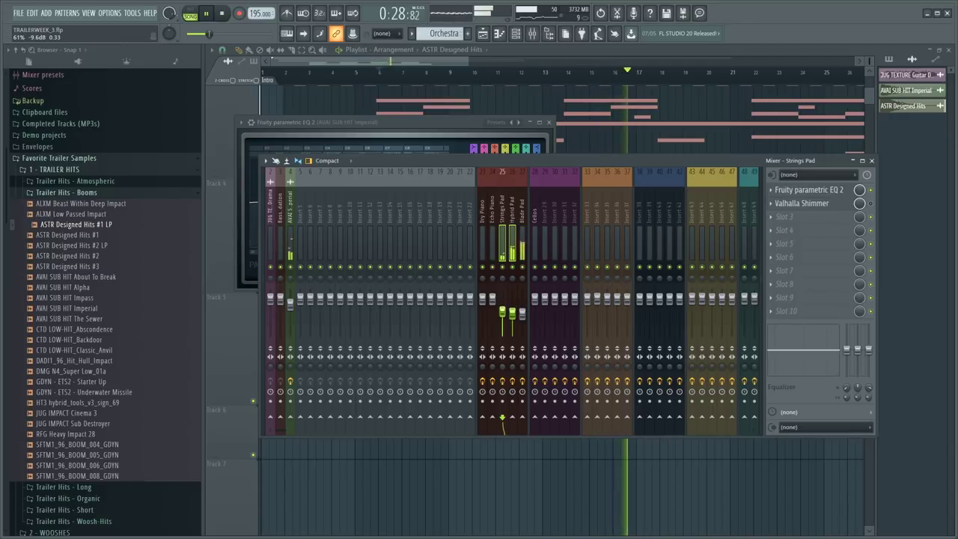
- Duplicate all four boom groups on Tracks 4 and 5 so the pattern continues from bar 22
click(521, 90)
scroll(330, 232, down, 2)
drag(323, 235, 532, 348)
key(ctrl+b)
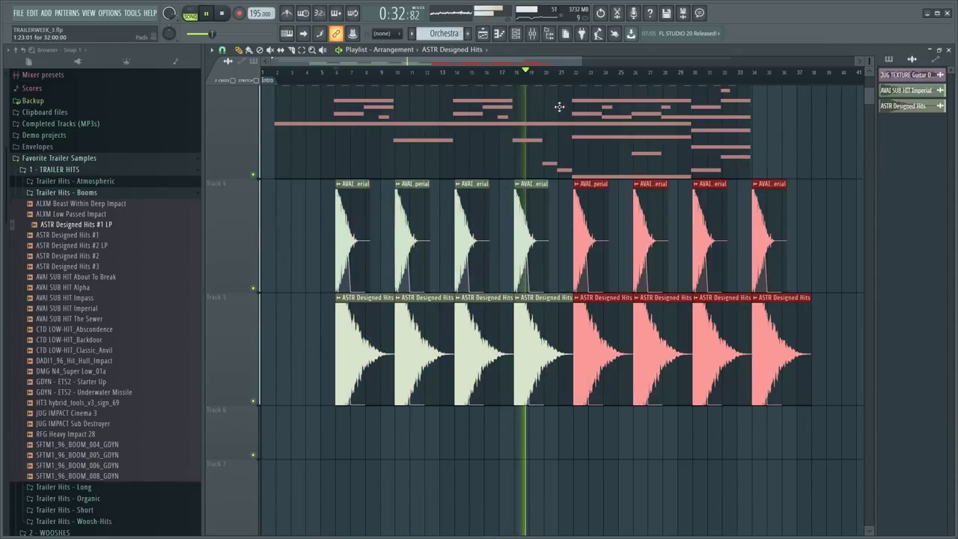
scroll(577, 85, up, 4)
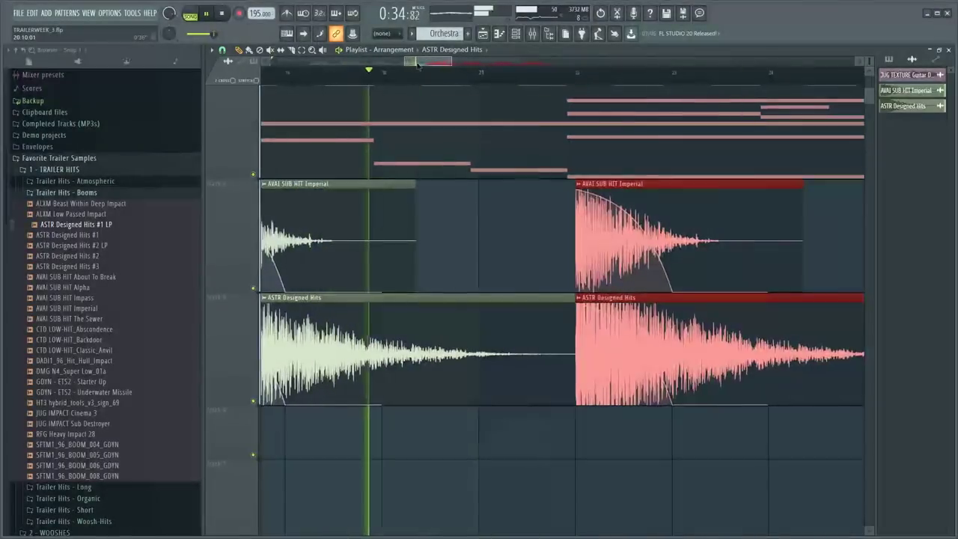
- Shift the Pads clip on Track 3 so it starts slightly before bar 2
scroll(419, 122, left, 10)
scroll(419, 122, up, 3)
scroll(359, 81, up, 3)
scroll(358, 79, up, 2)
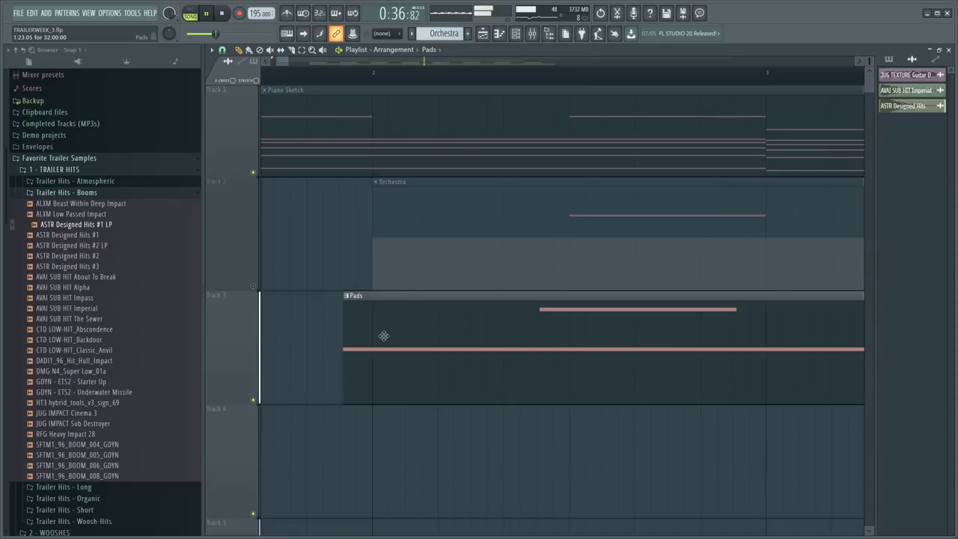
click(361, 298)
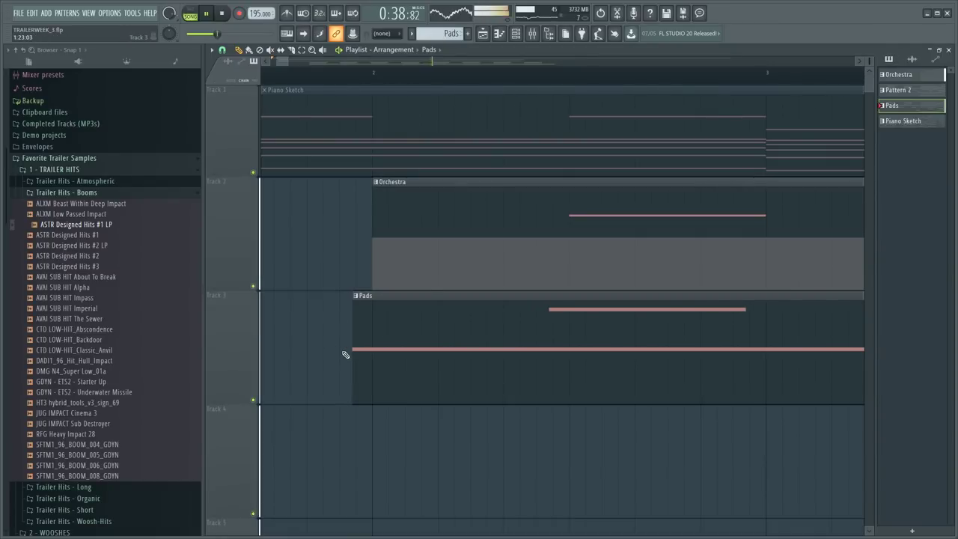
drag(363, 325, 369, 323)
scroll(485, 89, down, 3)
scroll(482, 73, down, 4)
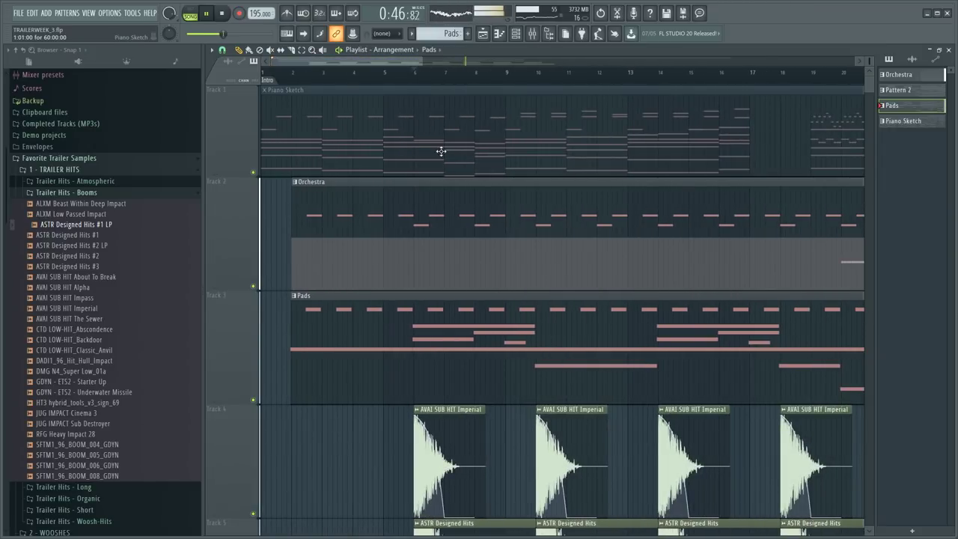
- Lower the Pad Group and Orchestra Group dry and wet mixer faders together
key(F9)
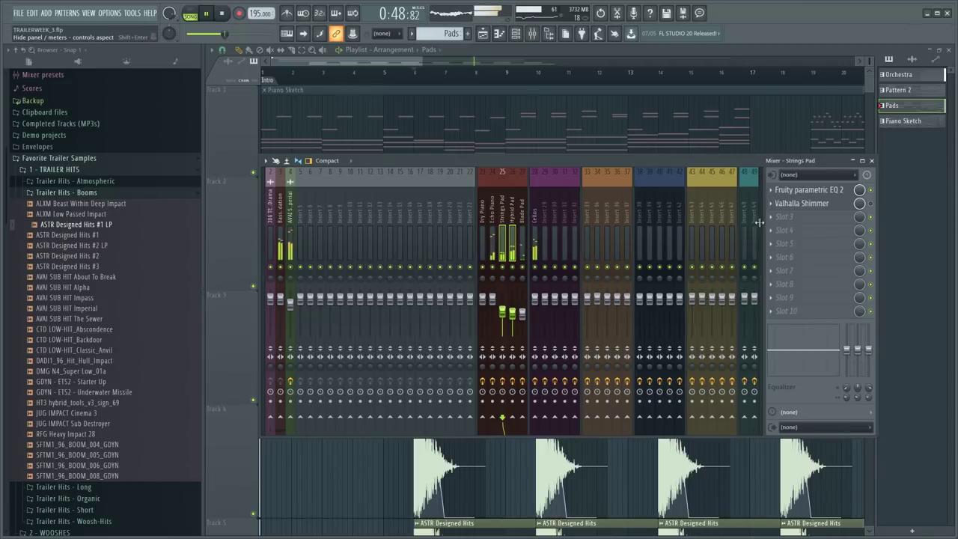
scroll(535, 270, down, 5)
click(547, 223)
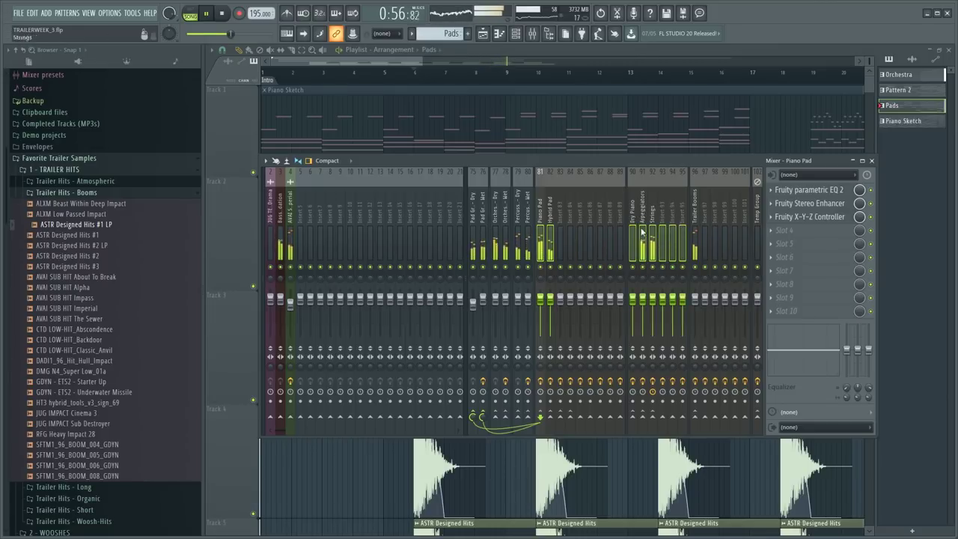
drag(473, 214, 504, 223)
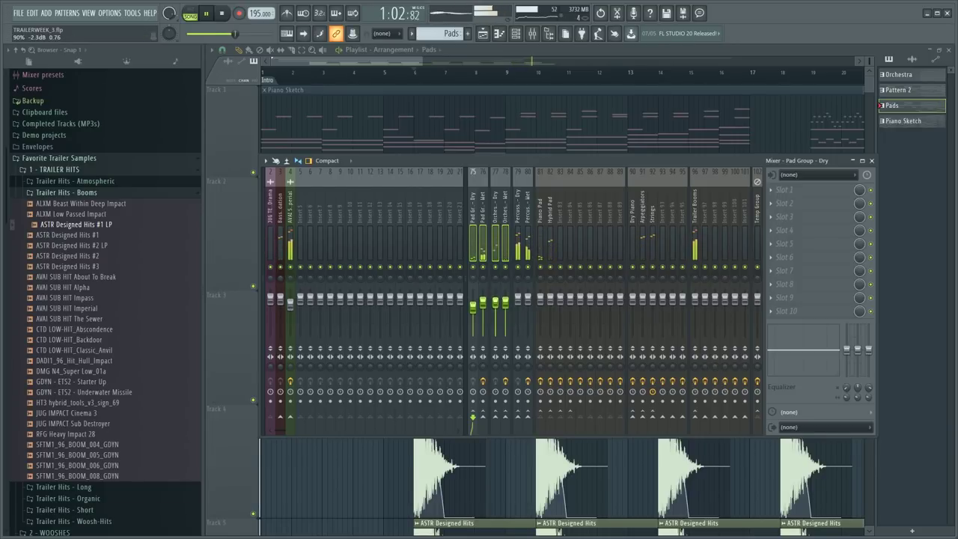
- Delete the last boom pair at bar 34 on Tracks 4 and 5, and replay from around bar 19
key(F9)
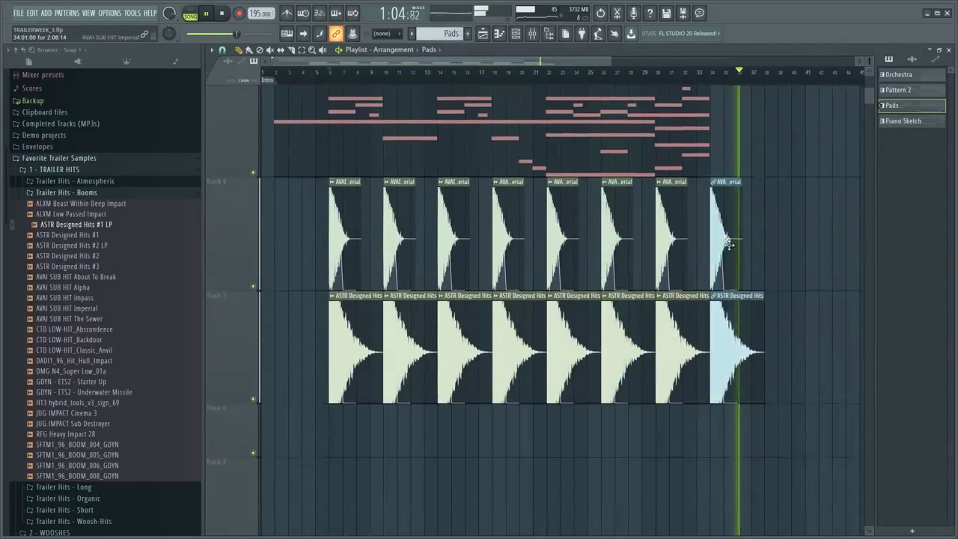
key(Delete)
key(space)
scroll(554, 139, down, 2)
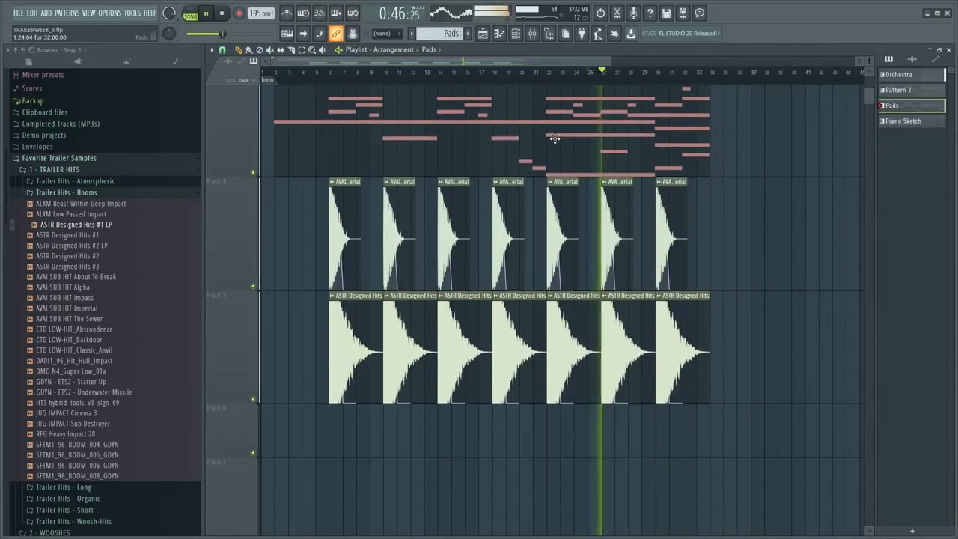
click(506, 72)
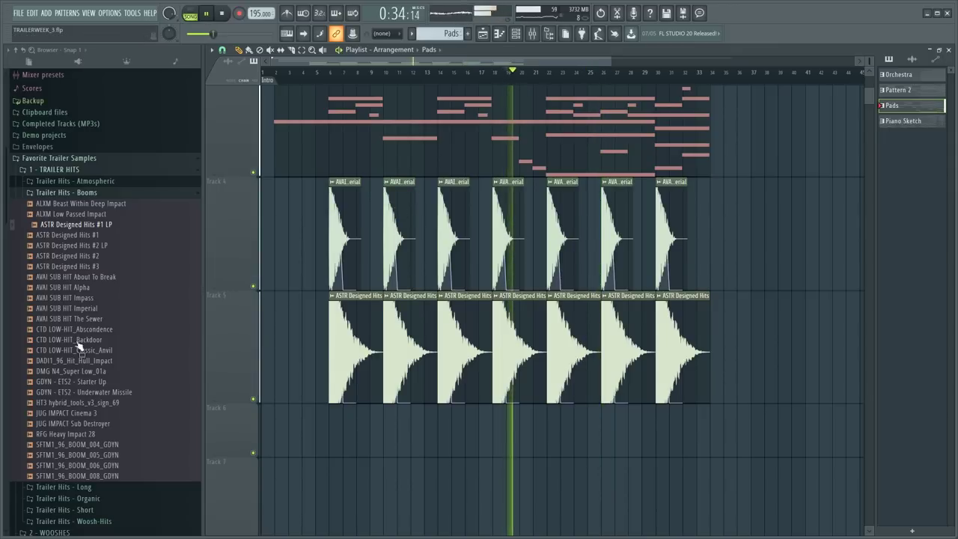
- Browse the Trailer Hits - Woosh-Hits sample folder and audition several hits, including GDYN_2016_TH_APRL - 9
scroll(68, 425, down, 4)
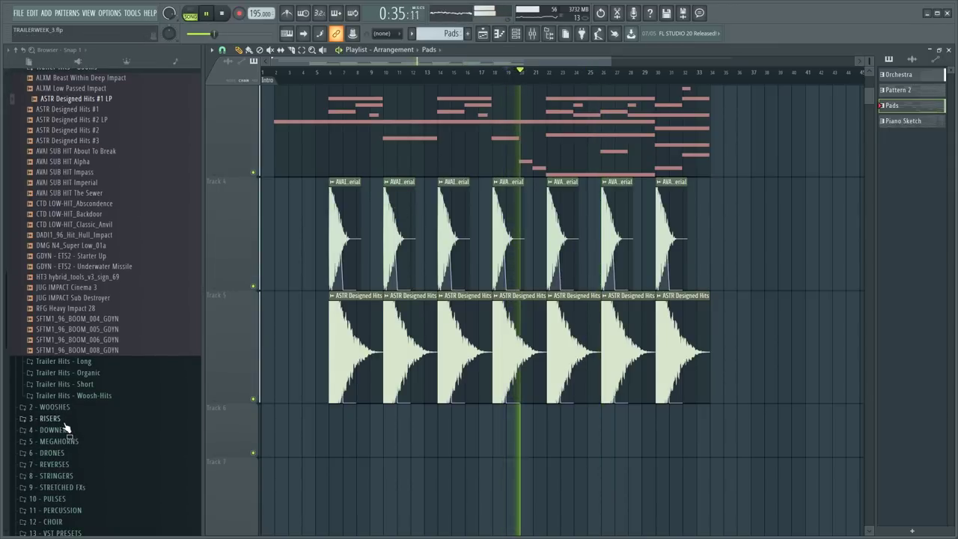
click(110, 397)
key(space)
click(98, 265)
scroll(113, 325, down, 12)
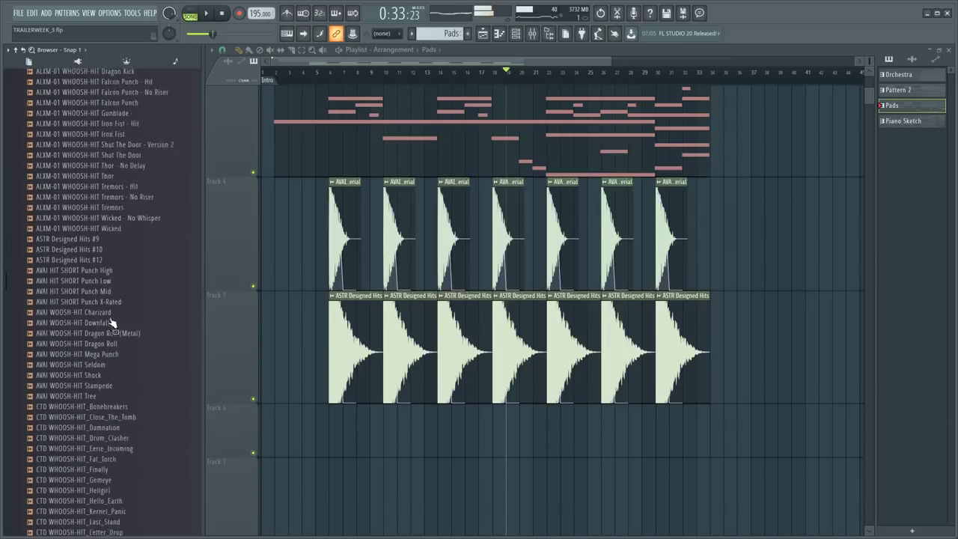
scroll(104, 350, down, 4)
click(78, 451)
scroll(79, 449, down, 6)
click(87, 275)
click(101, 297)
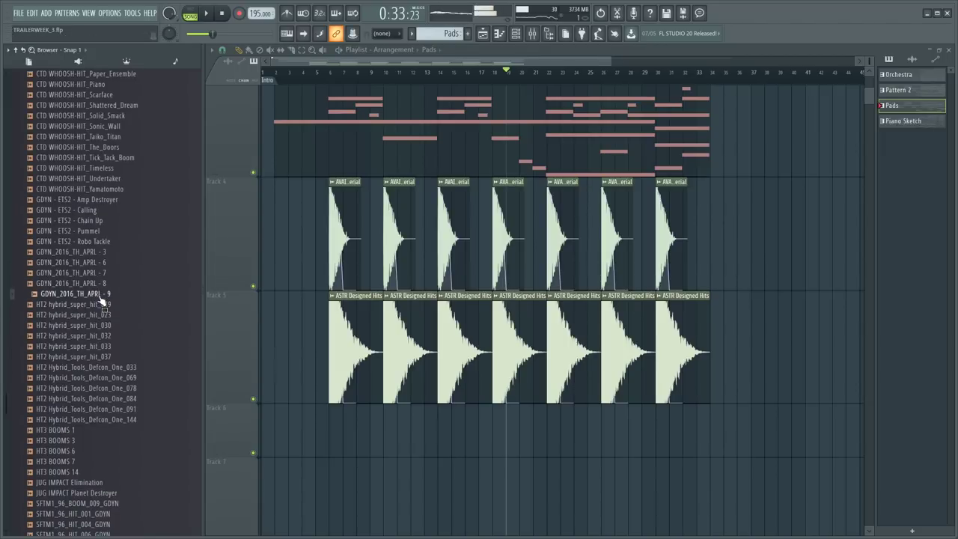
drag(439, 435, 507, 440)
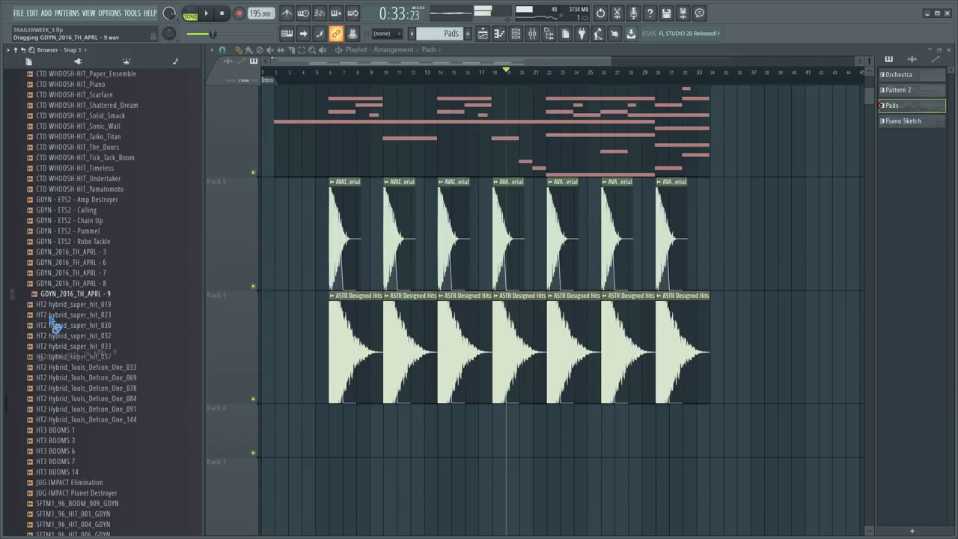
drag(51, 317, 54, 329)
- Audition more woosh-hit samples and place AVAI WOOSH-HIT Tree on Track 7 at bar 22
scroll(79, 459, down, 4)
click(80, 442)
scroll(80, 444, up, 10)
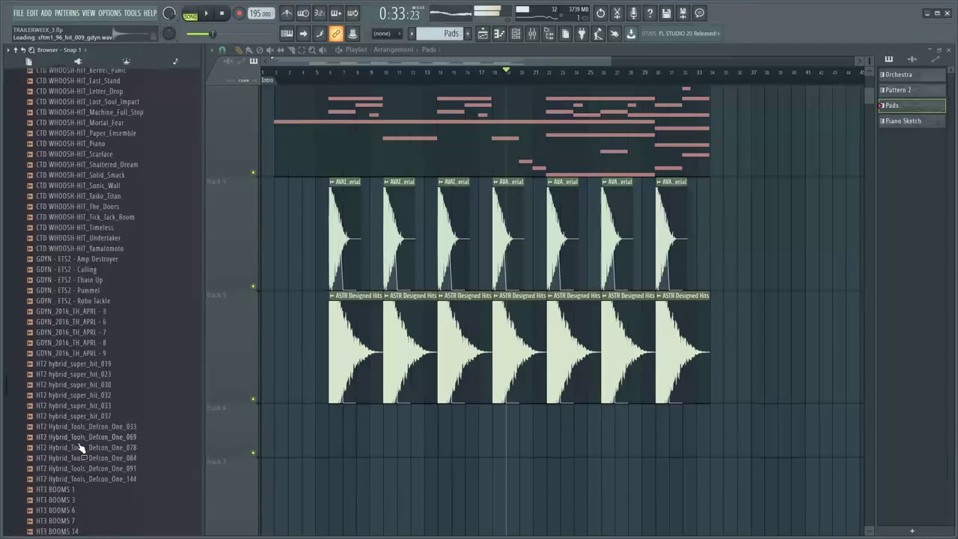
scroll(87, 359, up, 12)
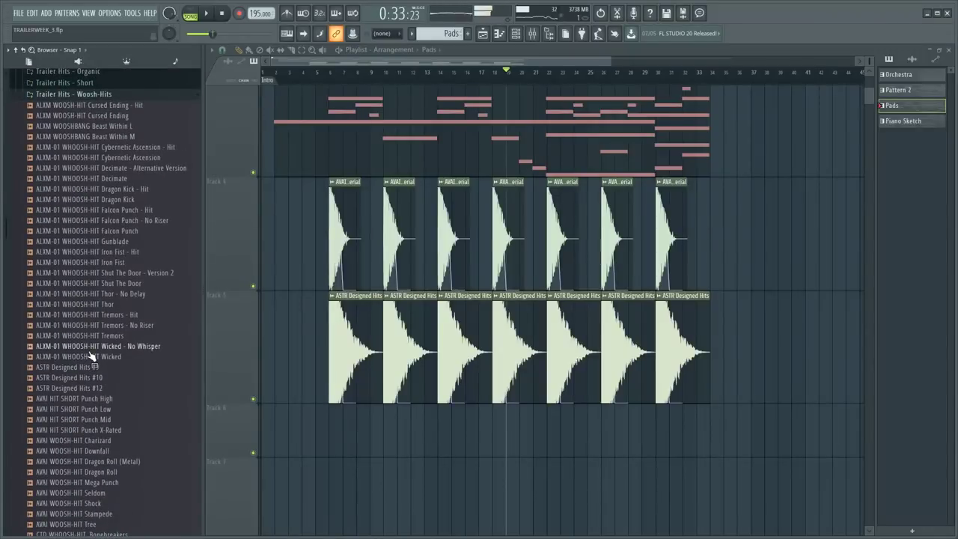
click(105, 421)
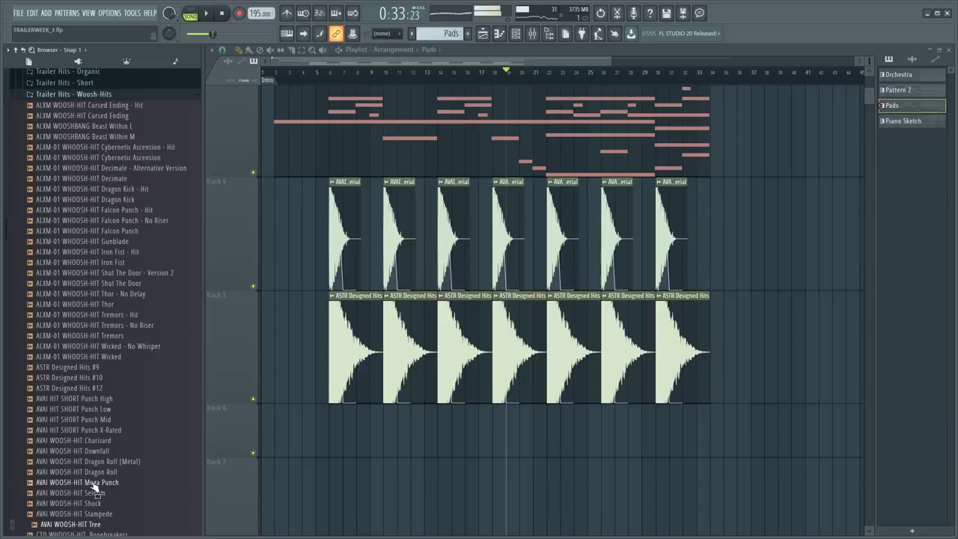
drag(541, 491, 542, 492)
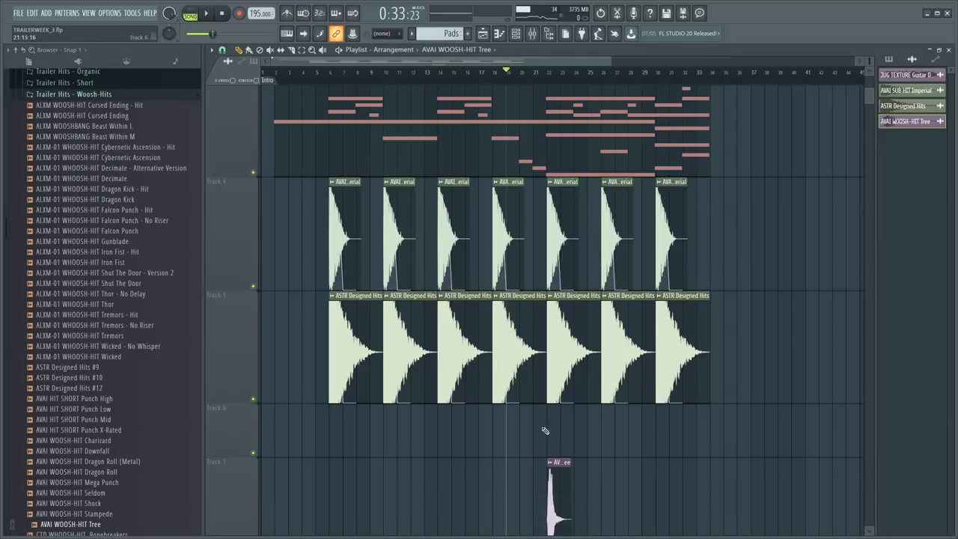
- Shift the AVAI WOOSH-HIT Tree clip slightly before bar 22 so its peak lines up with the boom
key(space)
scroll(545, 84, up, 6)
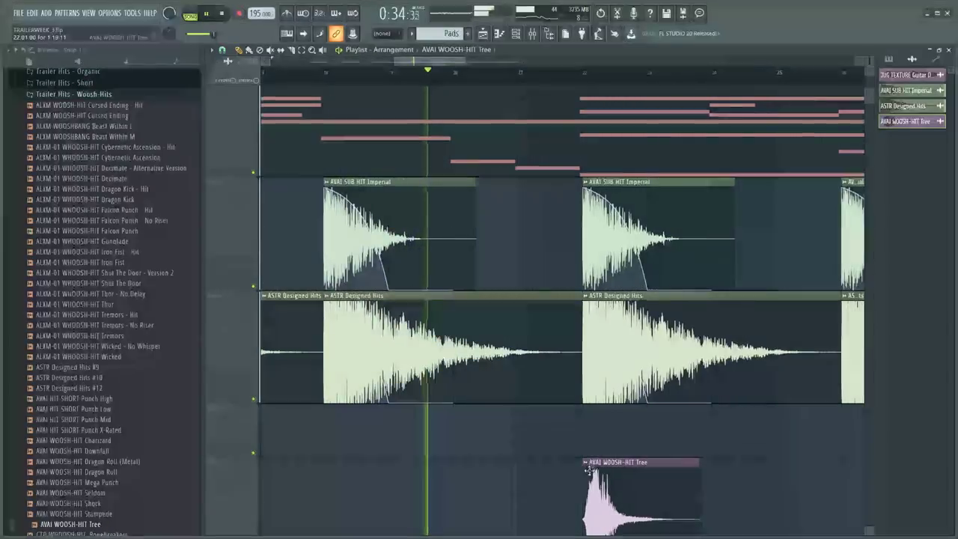
scroll(592, 366, down, 2)
scroll(596, 355, up, 2)
drag(598, 397, 588, 397)
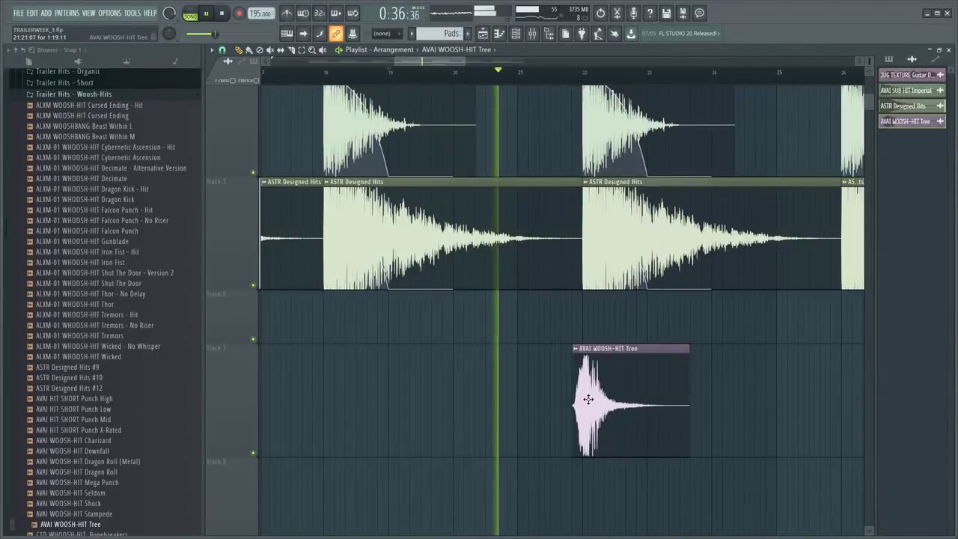
- Assign the AVAI WOOSH-HIT Tree sample to mixer track 5 and route that track to insert 97 instead of Temp Group
double_click(588, 399)
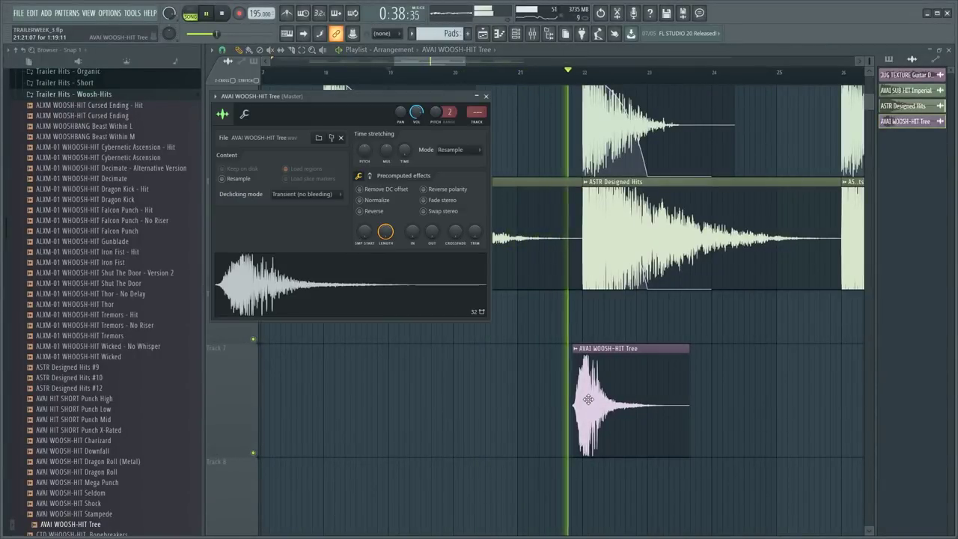
key(space)
key(F9)
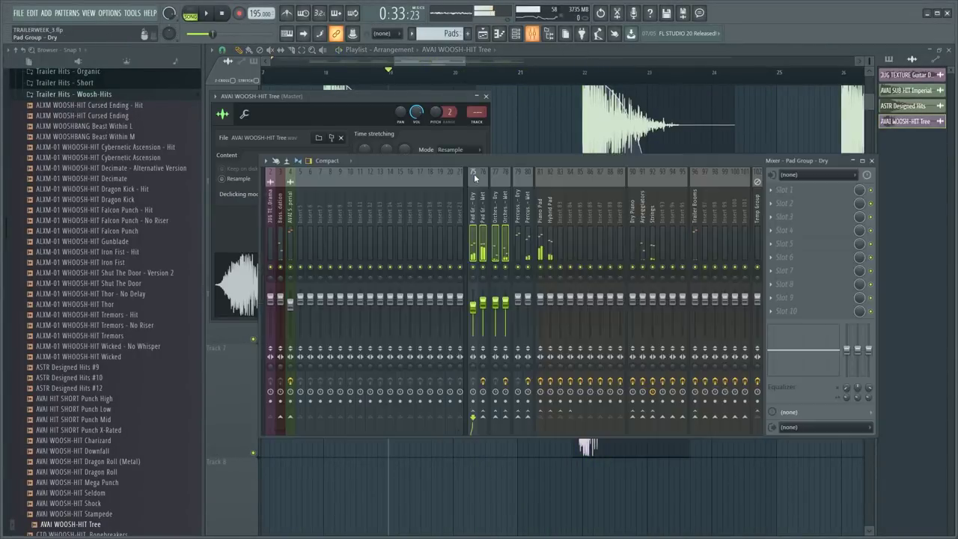
click(477, 122)
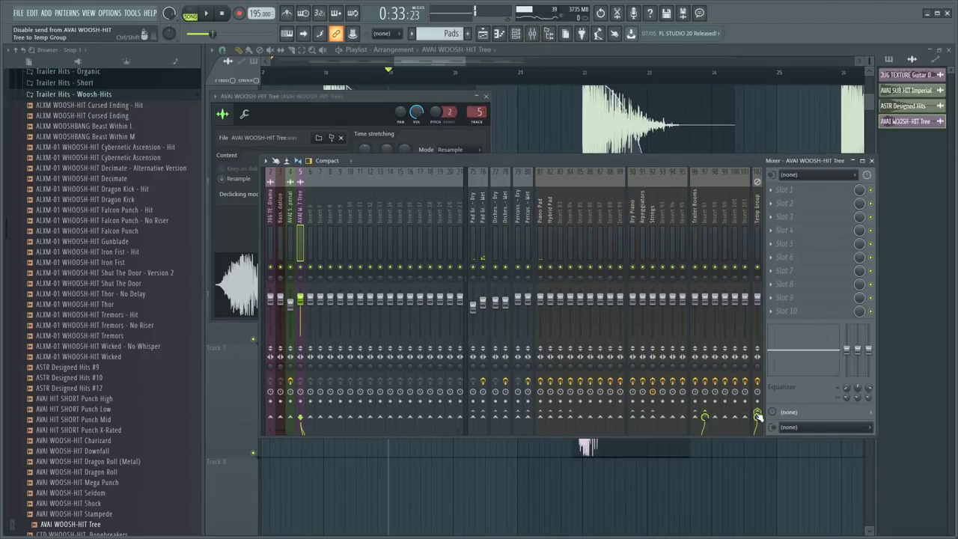
- Name mixer insert 97, next to Trailer Booms, "Trailer Hits"
double_click(696, 221)
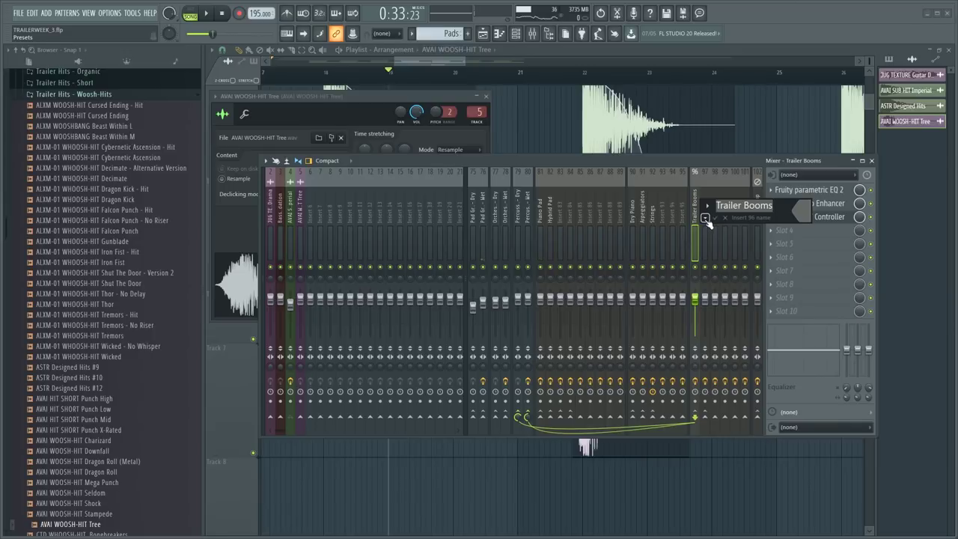
key(Return)
click(707, 222)
key(F2)
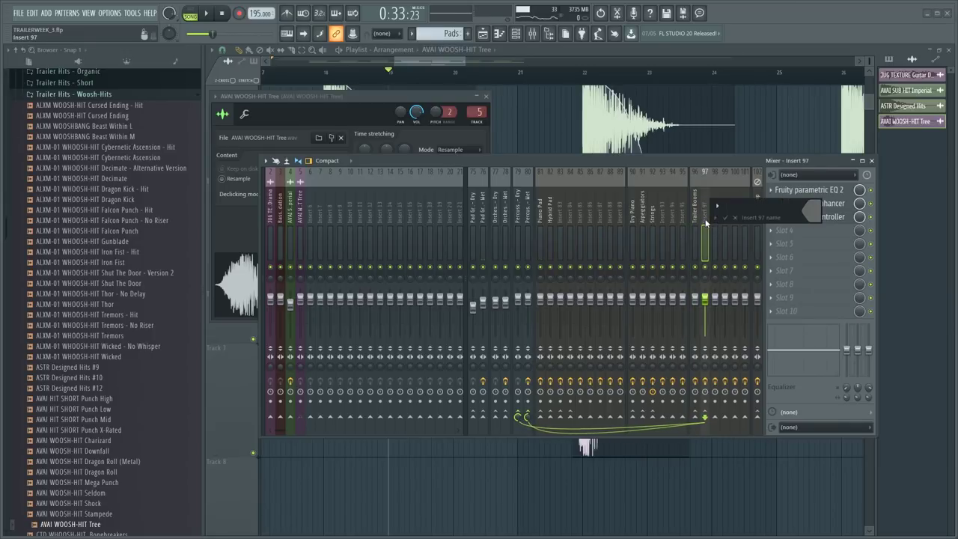
text(Trailer Hits)
key(Return)
key(space)
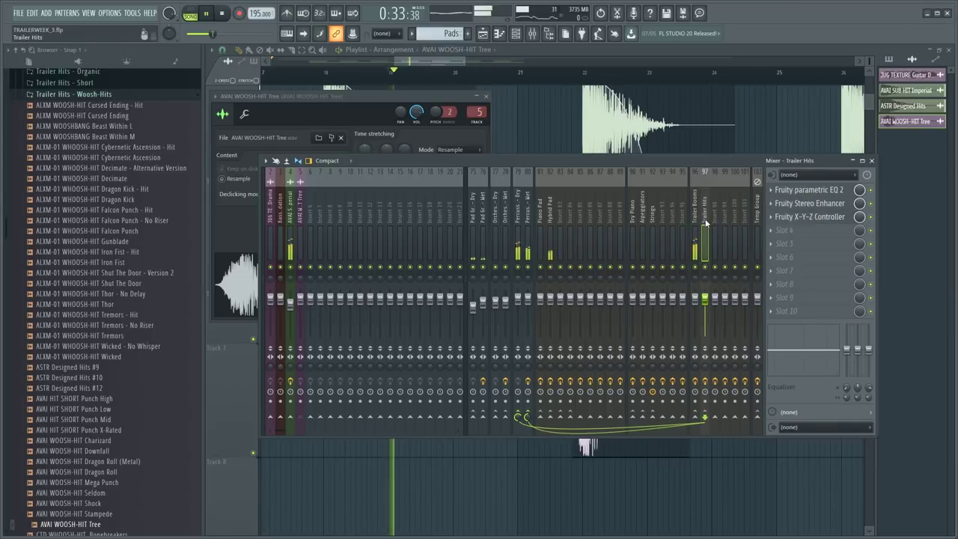
- Play back the woosh hit around bar 22 and enable a send from Trailer Booms to Pad Group - Wet
scroll(530, 79, down, 4)
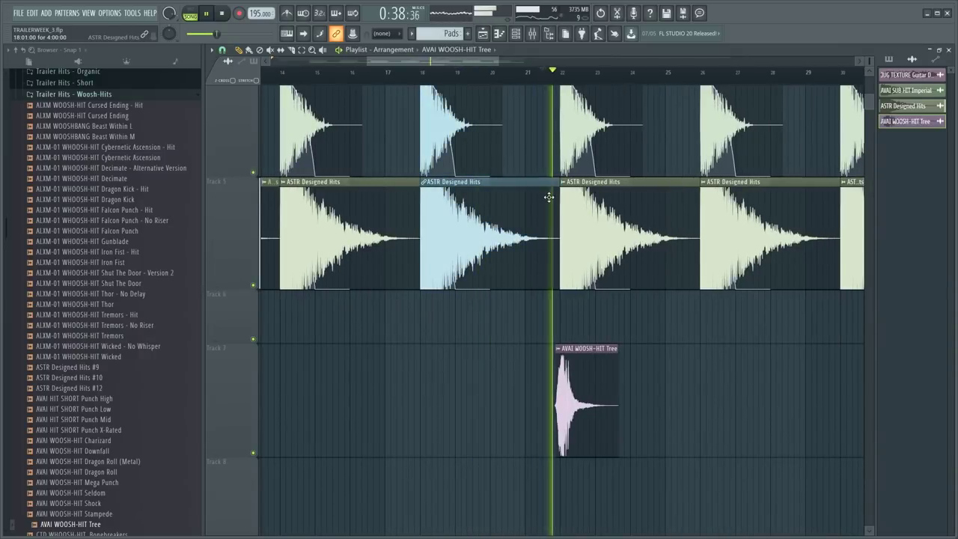
scroll(607, 82, up, 5)
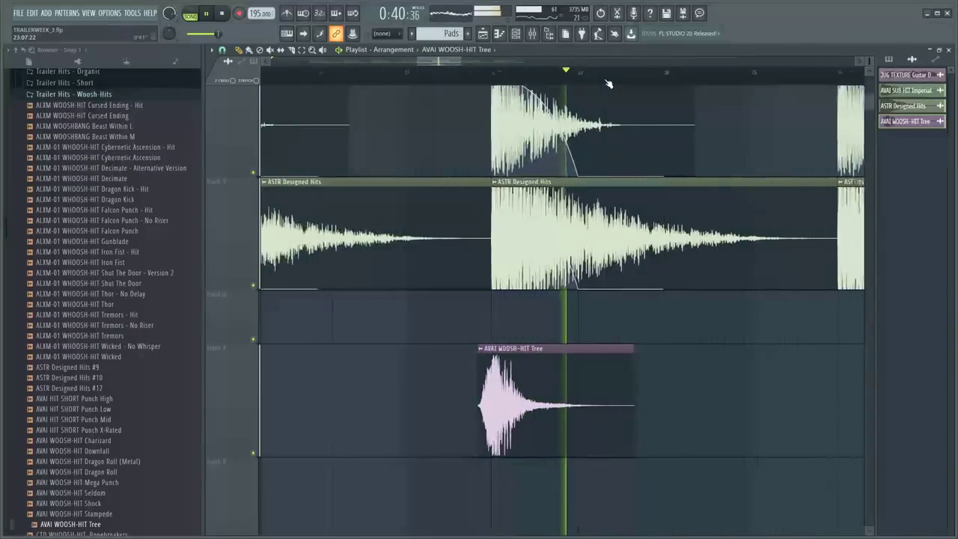
key(F9)
key(space)
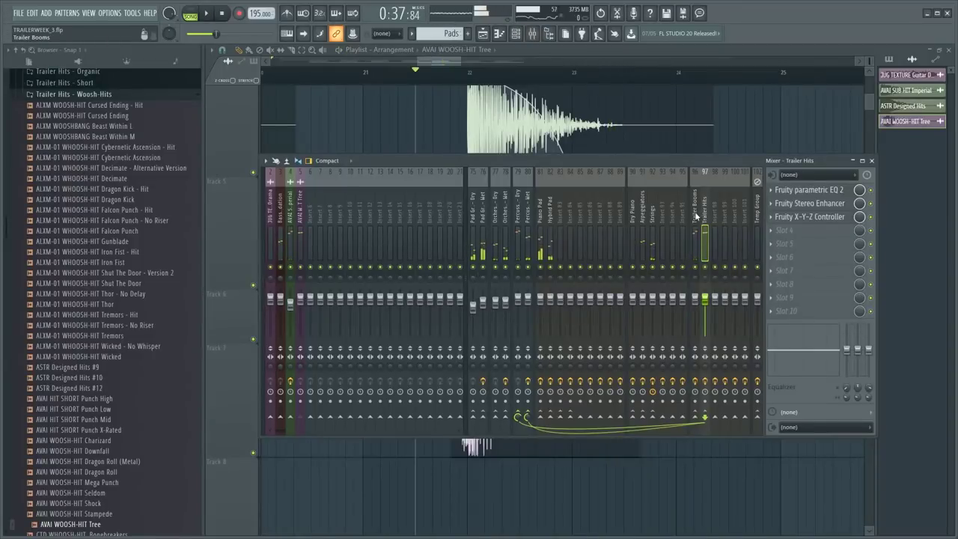
click(693, 238)
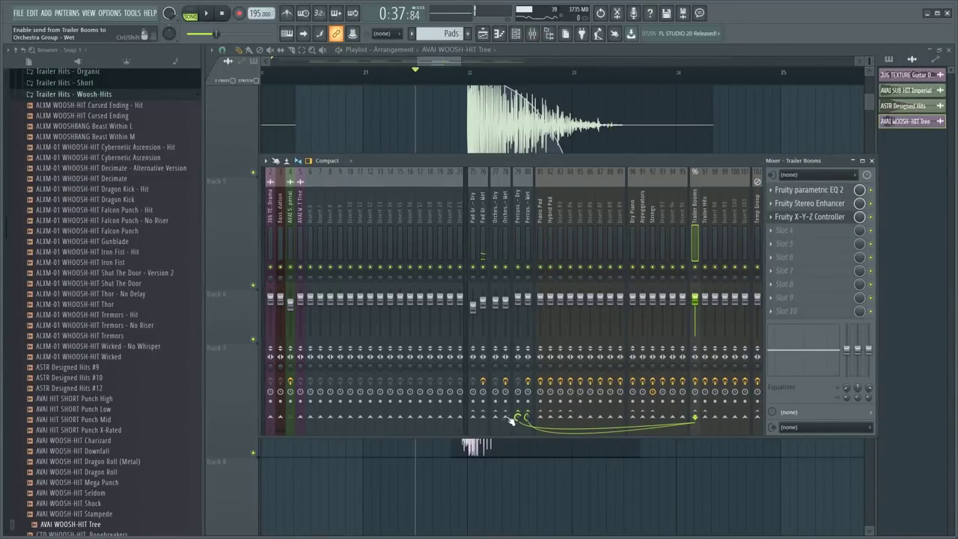
click(481, 415)
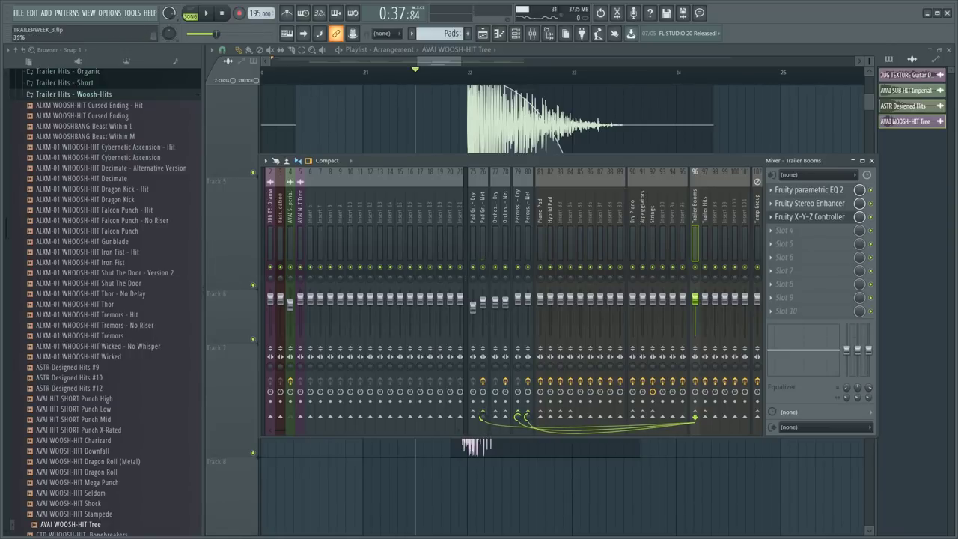
- Reset the X-Y-Z Controller link on the Trailer Booms send to Pad Group - Wet
right_click(481, 421)
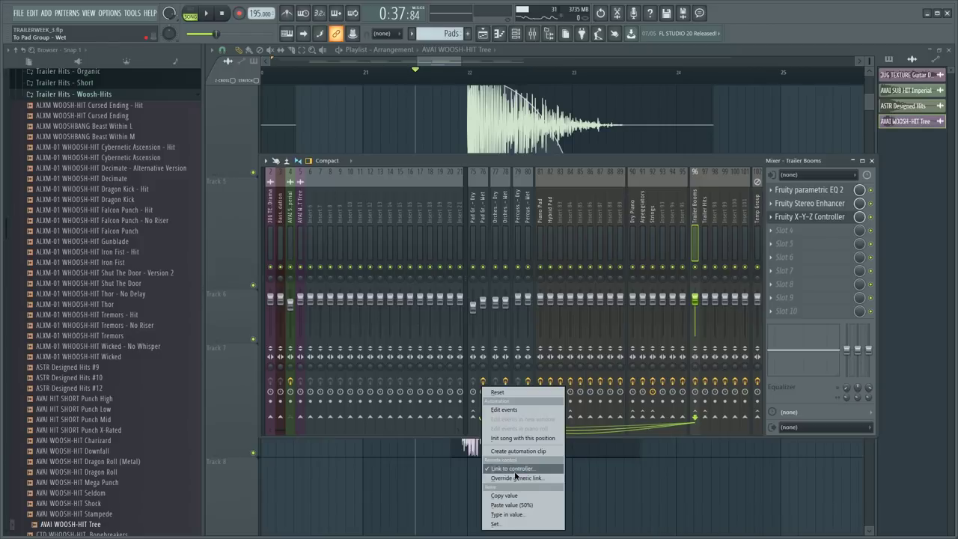
click(513, 474)
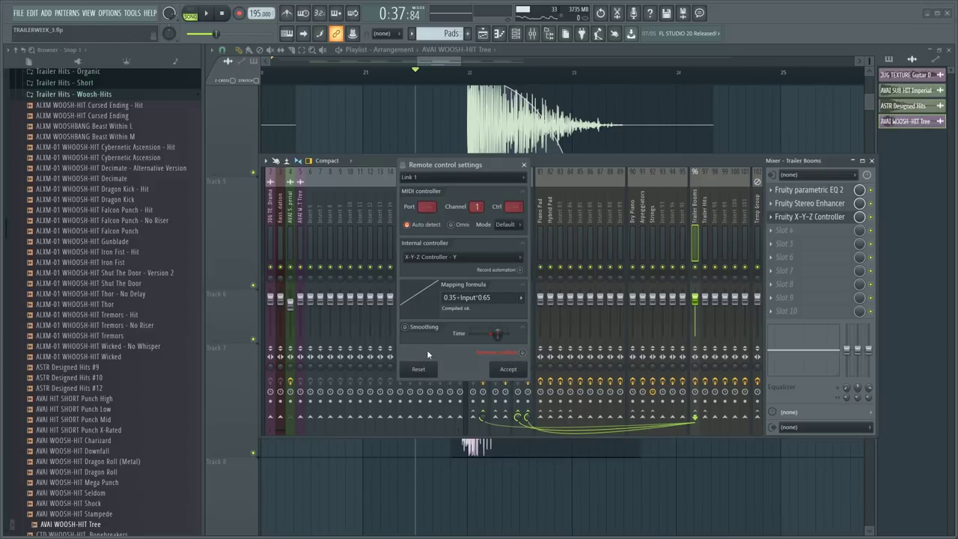
click(429, 371)
click(508, 368)
- Solo Trailer Booms with its routed tracks during playback and set its Pad Group - Wet send to about 42%
key(space)
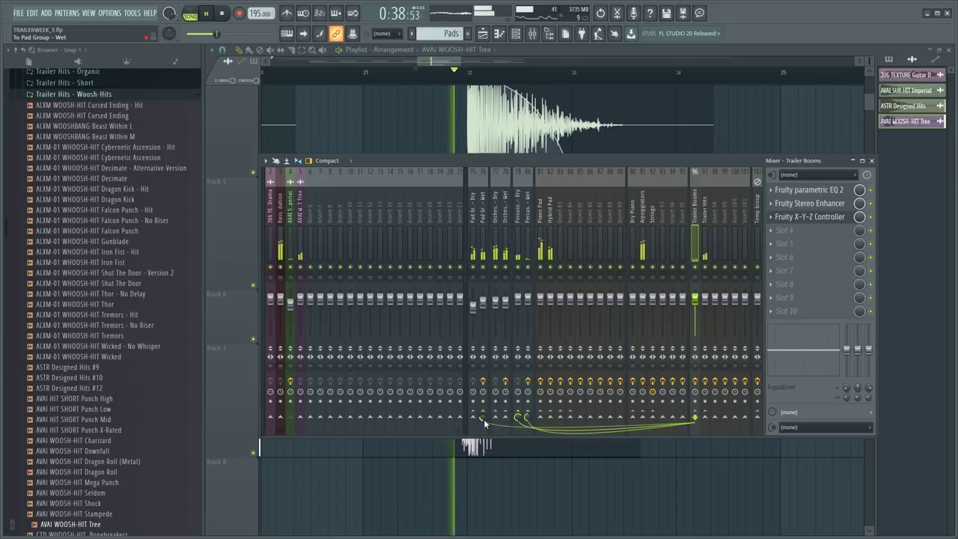
key(super+a)
click(696, 239)
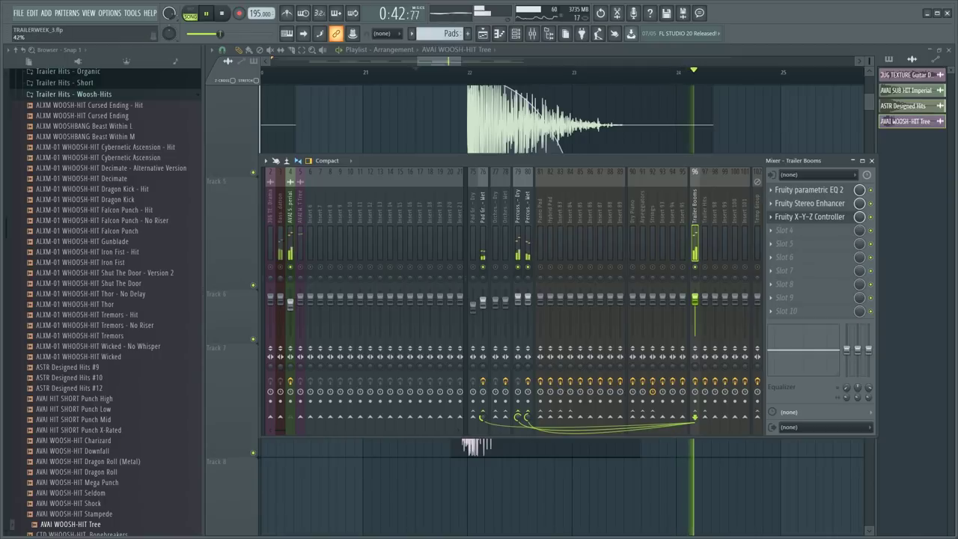
key(space)
- Play back the Trailer Hits insert and enable a send from it to Pad Group - Wet
click(702, 211)
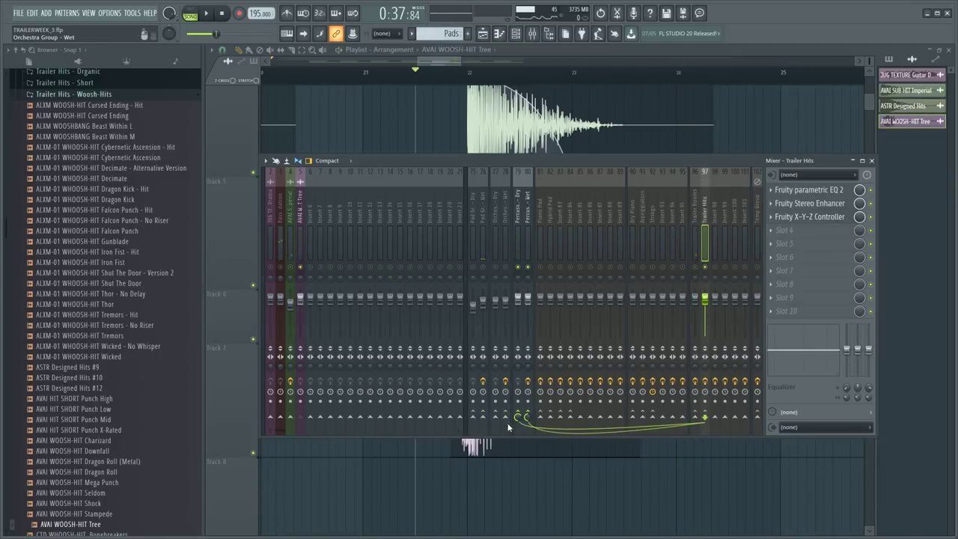
key(space)
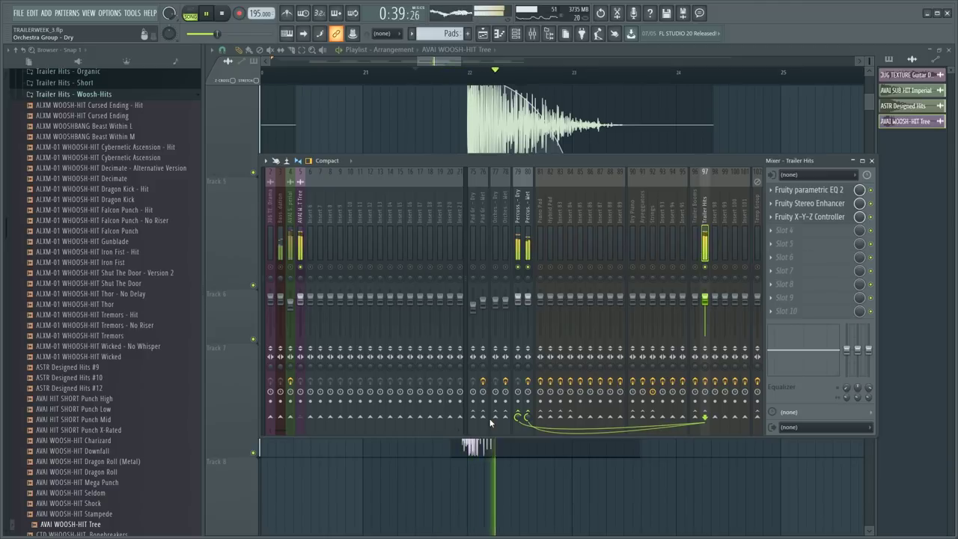
key(space)
click(493, 419)
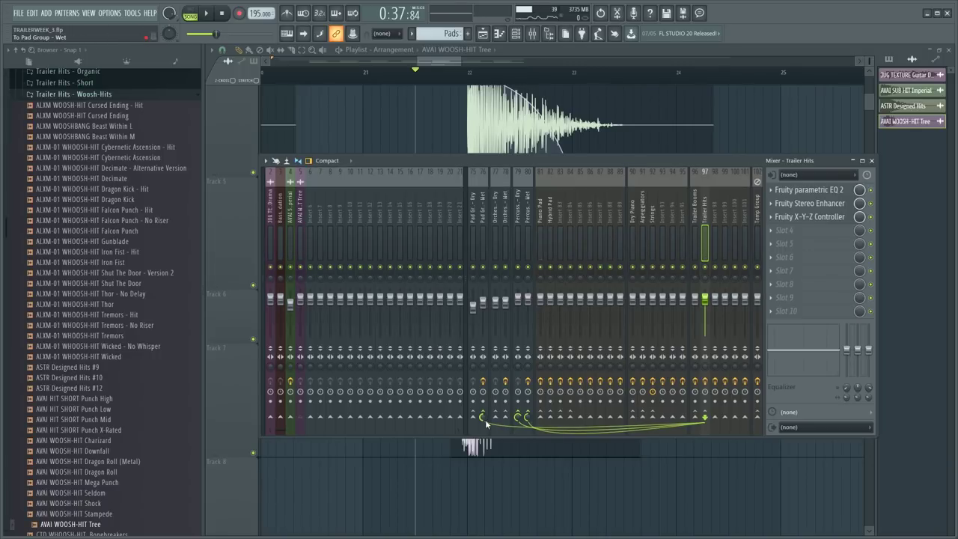
- Solo Trailer Hits with its routed tracks during playback and set its Pad Group - Wet send to about 28%
key(space)
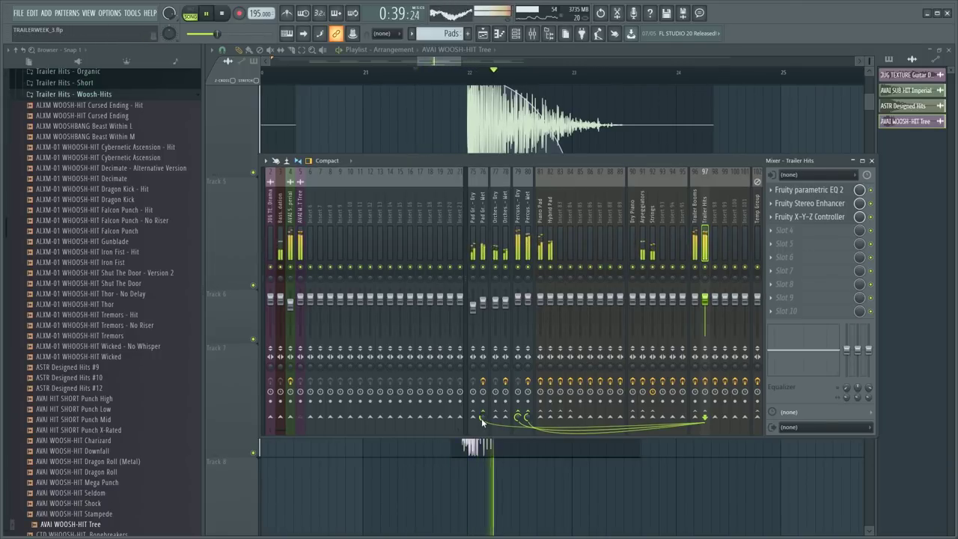
key(space)
key(space)
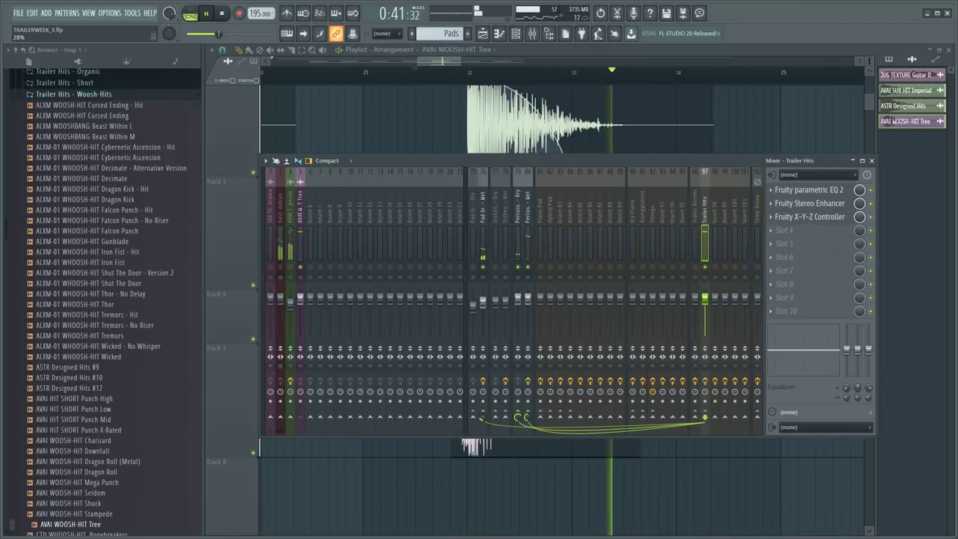
- Set the low cut of Valhalla Shimmer on Pad Group - Wet to 250 during playback, then close the plugin and mixer
click(482, 404)
key(space)
click(786, 191)
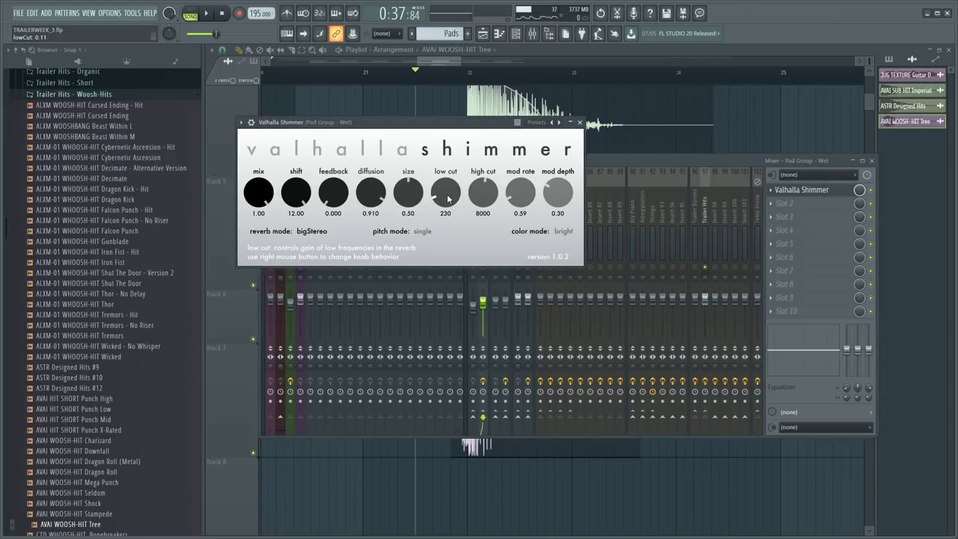
drag(458, 124, 460, 141)
key(space)
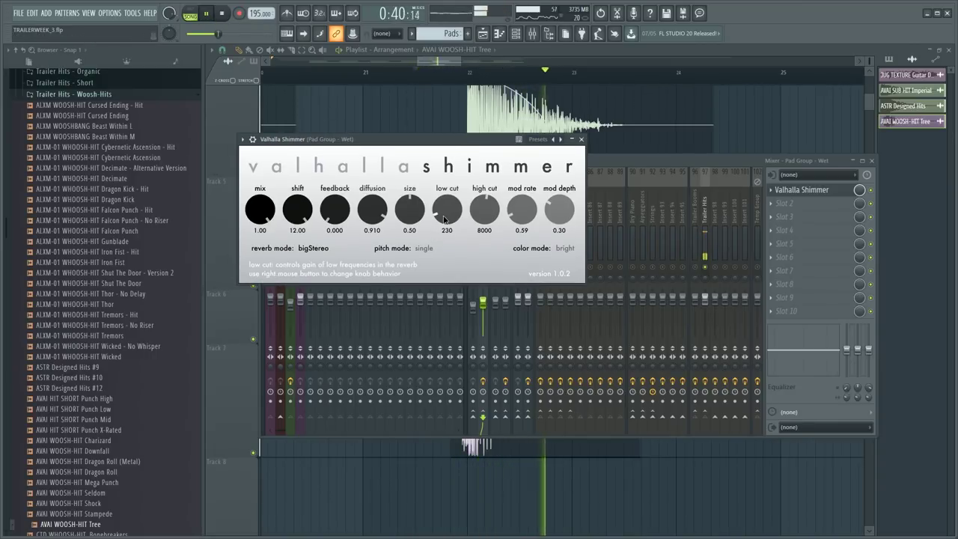
drag(446, 219, 447, 216)
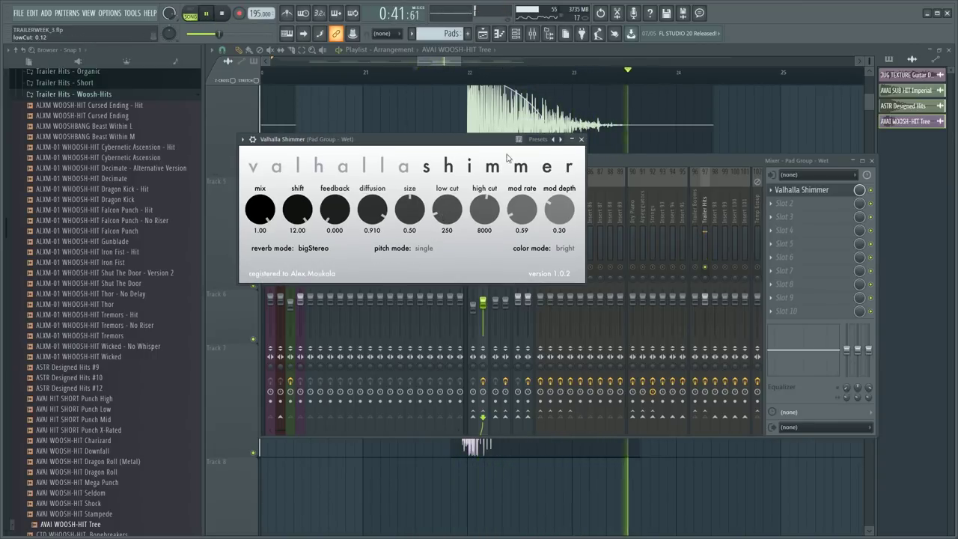
click(581, 139)
key(space)
key(F9)
- Browse the trailer impact samples and place LEV IMPACT_Underworld on Track 8 at bar 22
scroll(565, 351, down, 2)
scroll(547, 362, down, 4)
scroll(546, 362, up, 3)
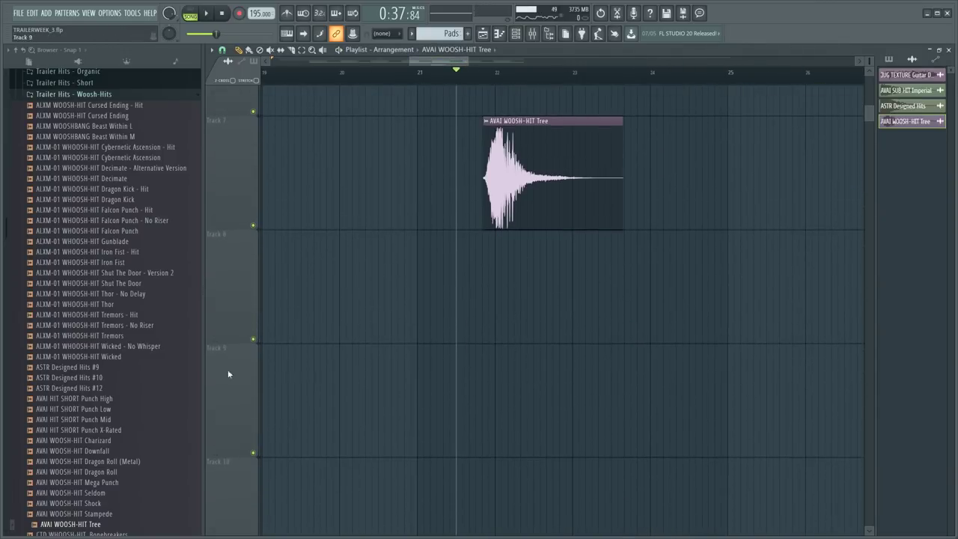
scroll(120, 359, up, 5)
click(107, 294)
click(112, 249)
scroll(109, 321, down, 15)
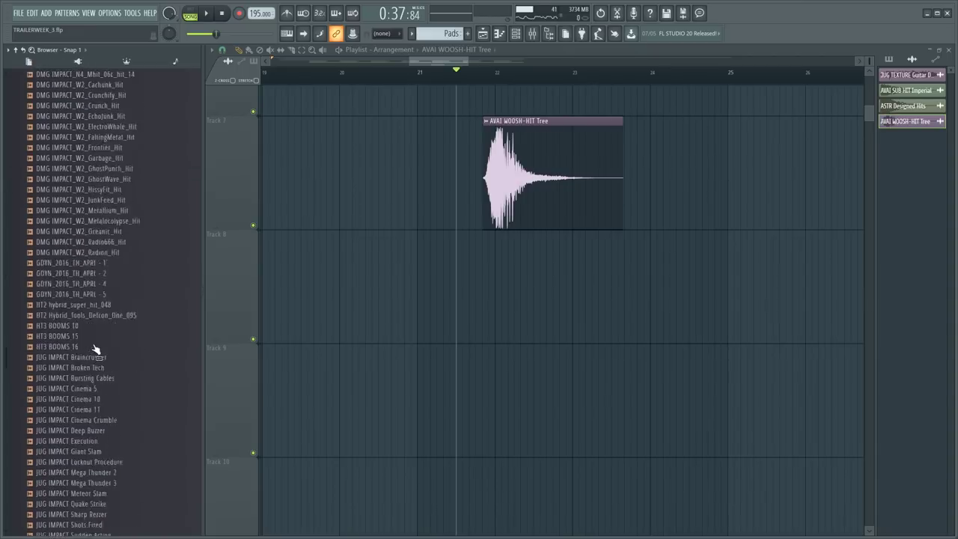
scroll(93, 359, up, 2)
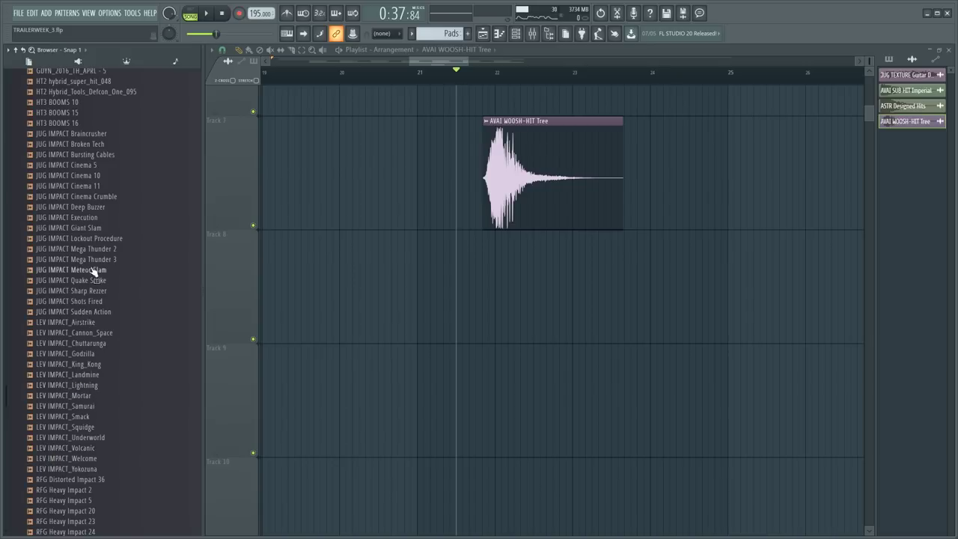
scroll(96, 314, down, 6)
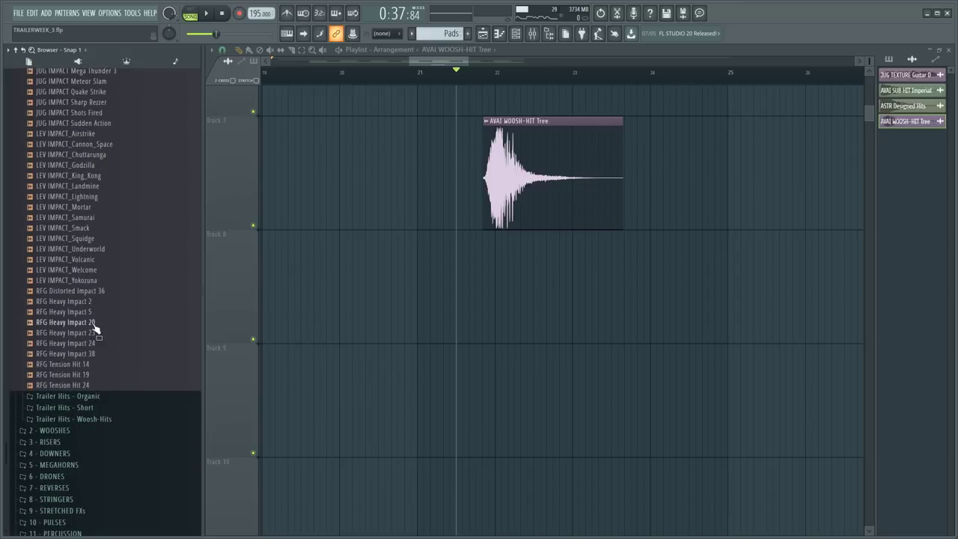
drag(66, 249, 494, 315)
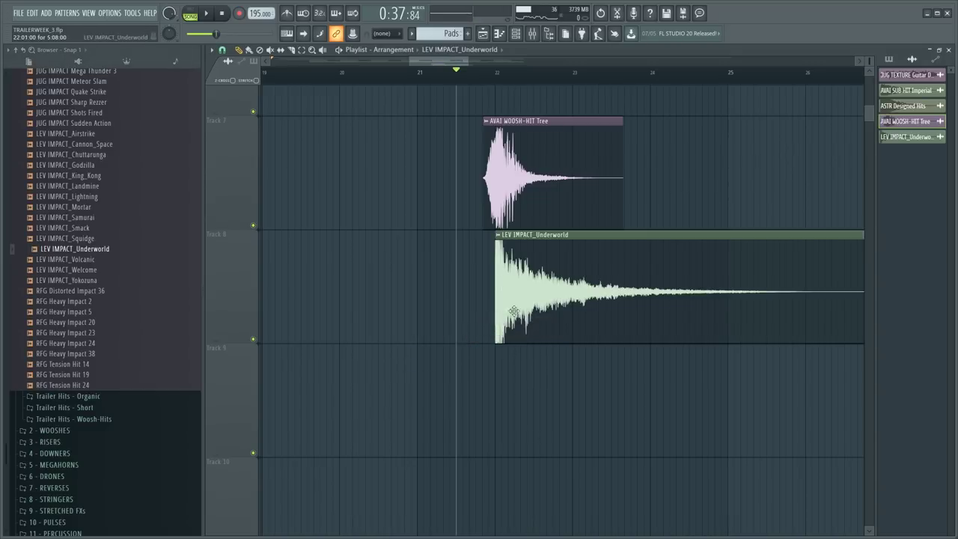
- Set LEV IMPACT_Underworld's time stretching mode to e3 generic and open the AVAI WOOSH-HIT Tree channel settings
double_click(532, 302)
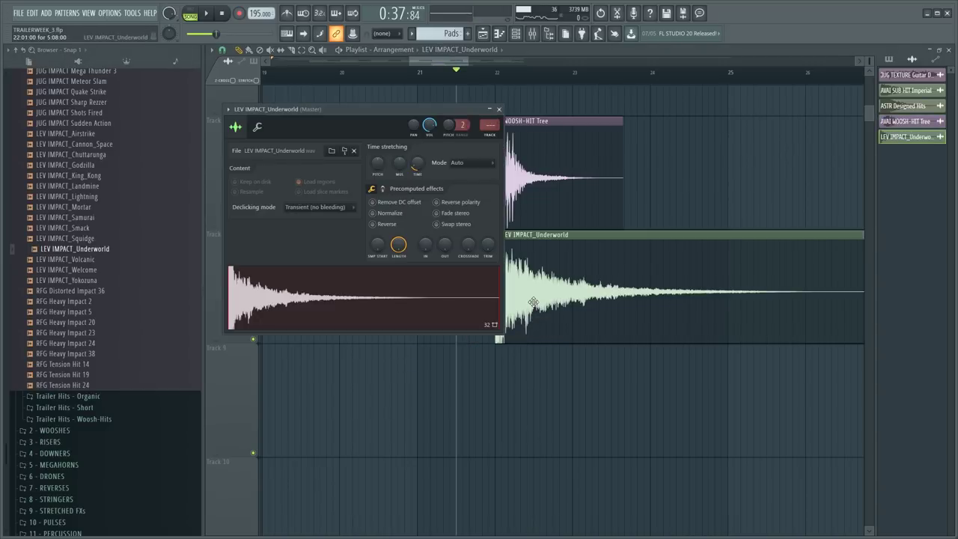
click(470, 159)
click(466, 208)
double_click(563, 180)
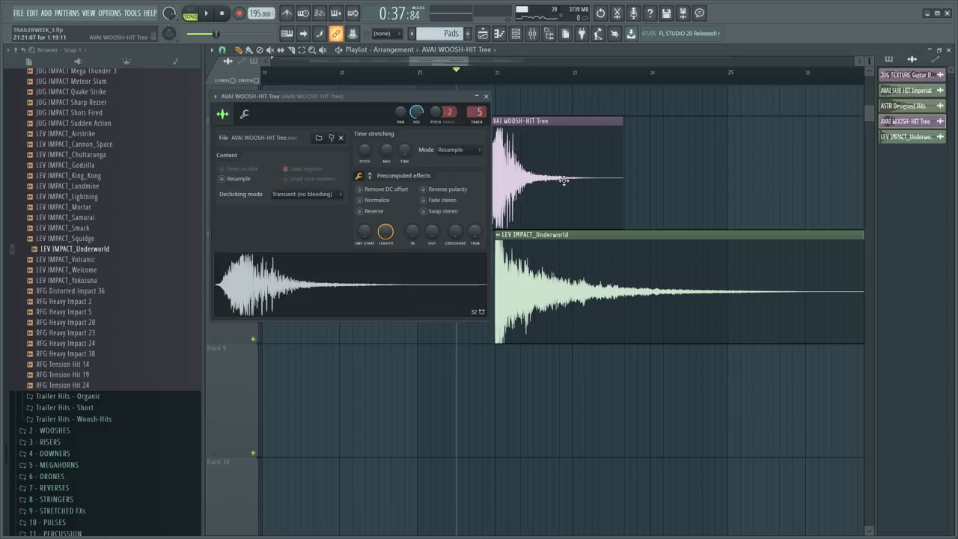
right_click(475, 112)
click(486, 215)
click(524, 261)
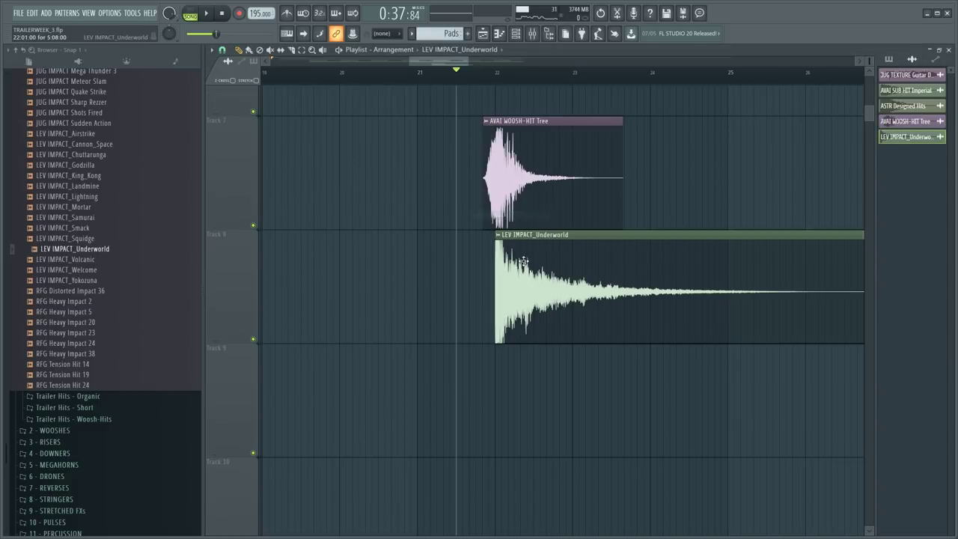
- Assign LEV IMPACT_Underworld to a free mixer track and load Fruity parametric EQ 2 in its first effect slot
double_click(524, 245)
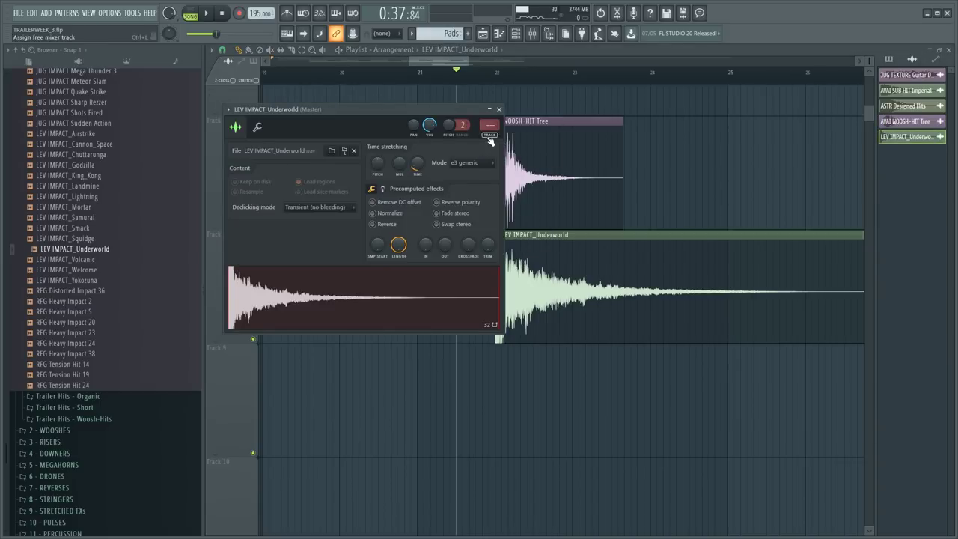
key(ctrl+l)
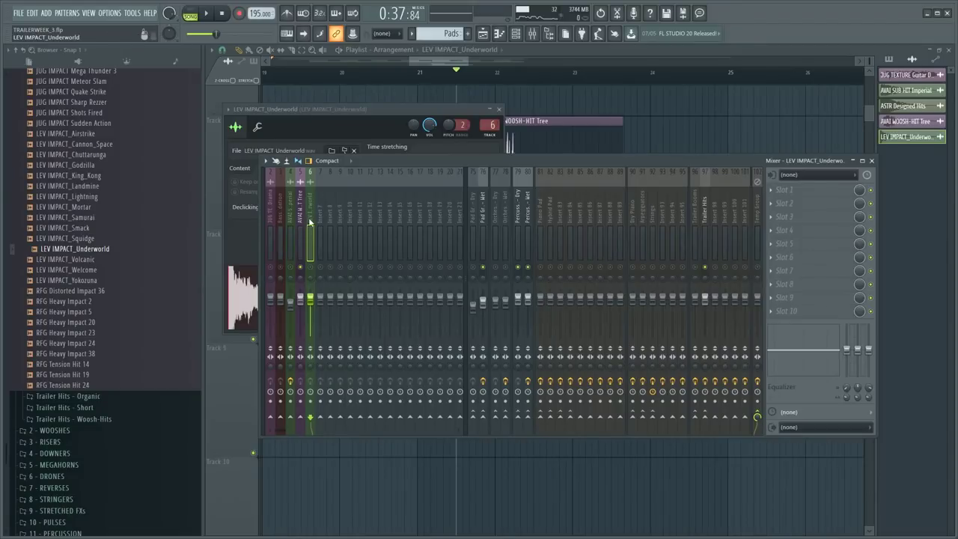
click(789, 191)
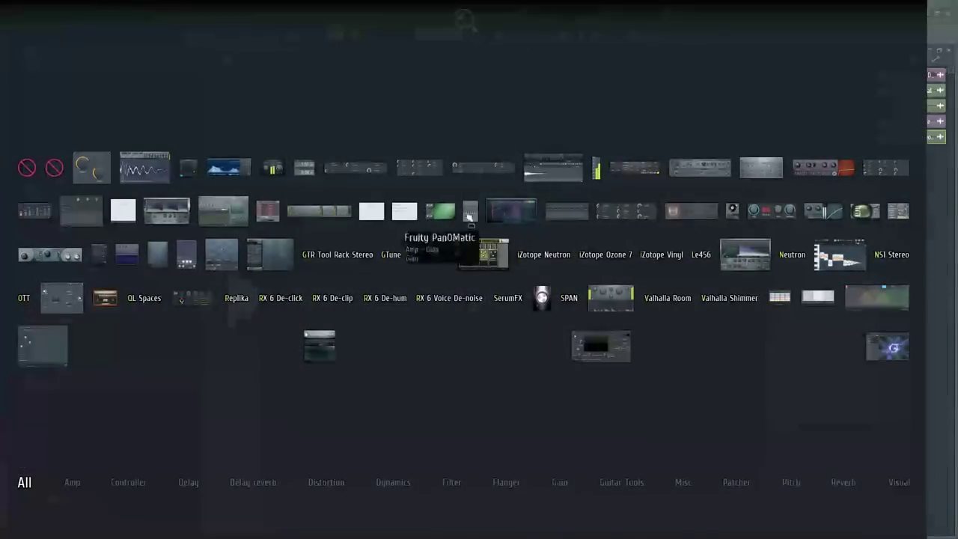
click(509, 216)
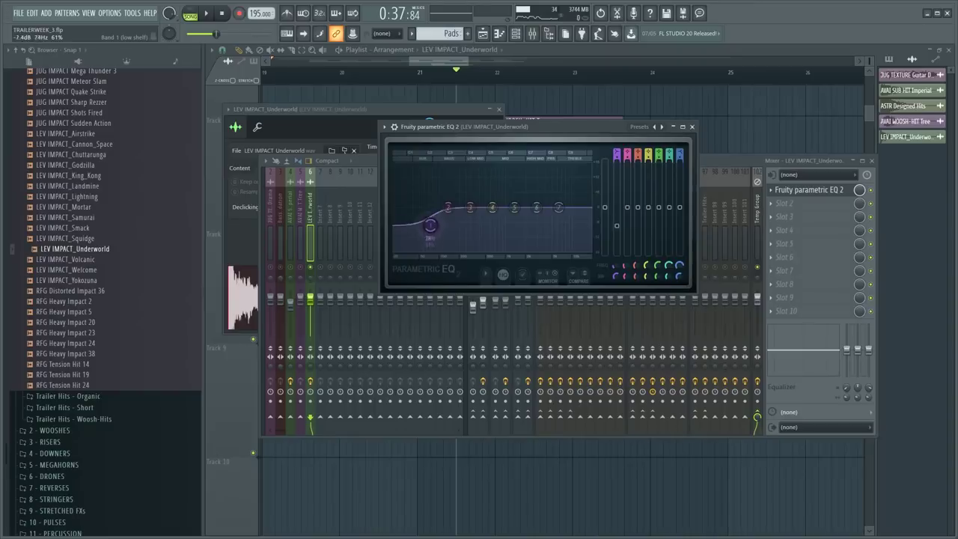
- Make EQ band 1 on LEV IMPACT_Underworld a high pass and raise its cutoff frequency during playback
drag(617, 155, 617, 176)
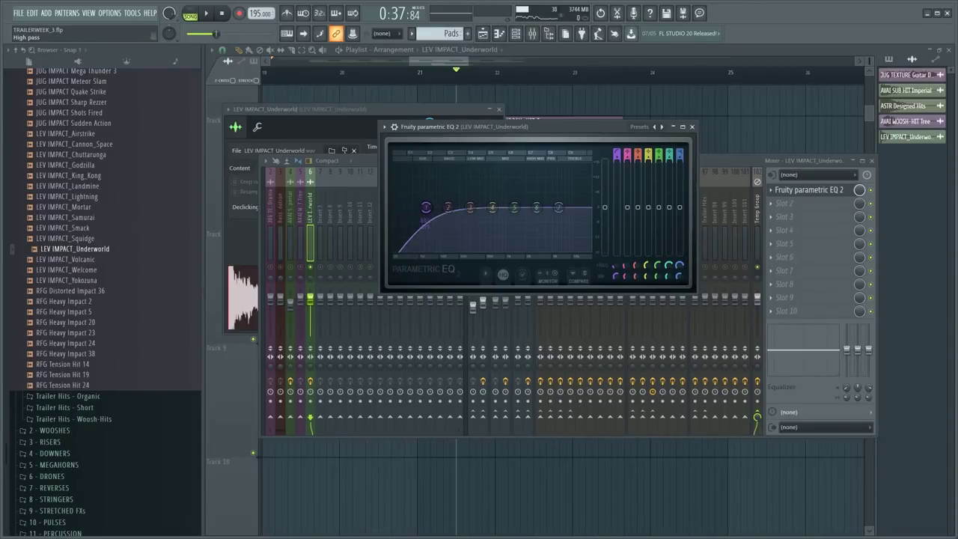
key(space)
drag(426, 207, 467, 207)
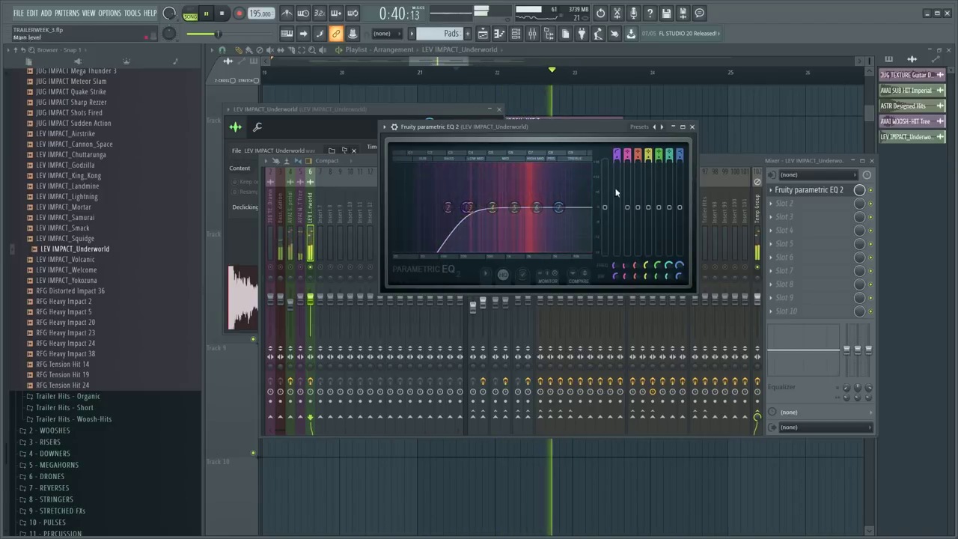
click(692, 127)
key(space)
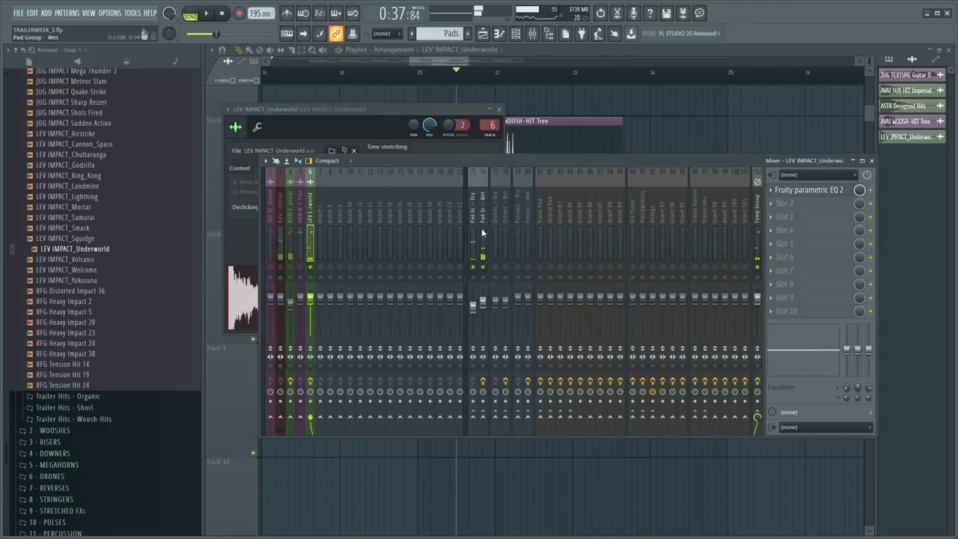
- Route the LEV IMPACT_Underworld insert to Trailer Hits instead of Temp Group and play back the result
click(758, 414)
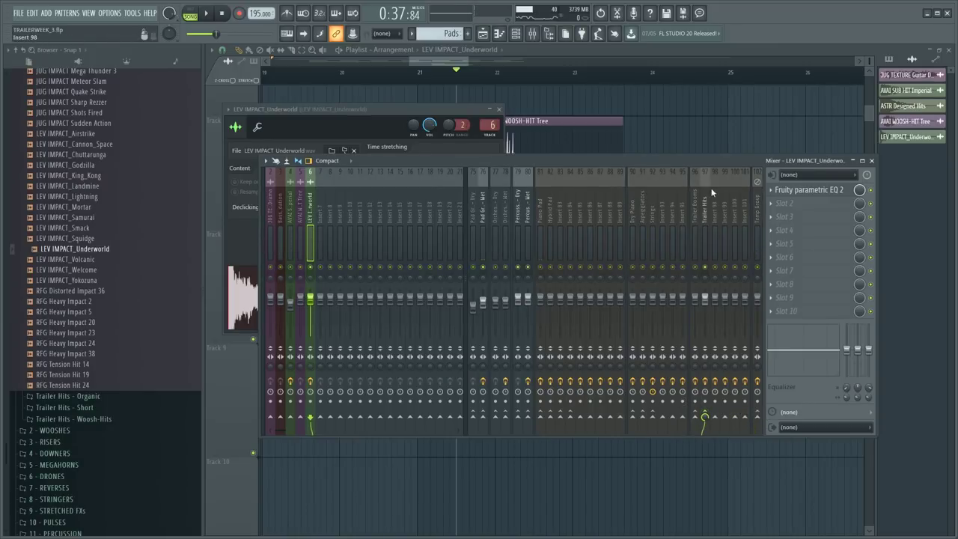
key(space)
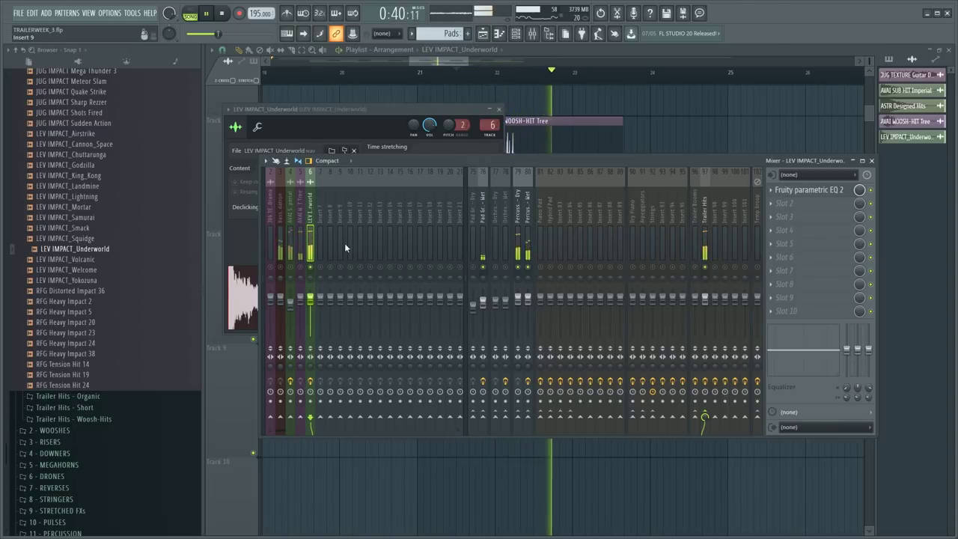
key(space)
- Enable Normalize in LEV IMPACT_Underworld's precomputed effects and reset its fade-in
click(379, 128)
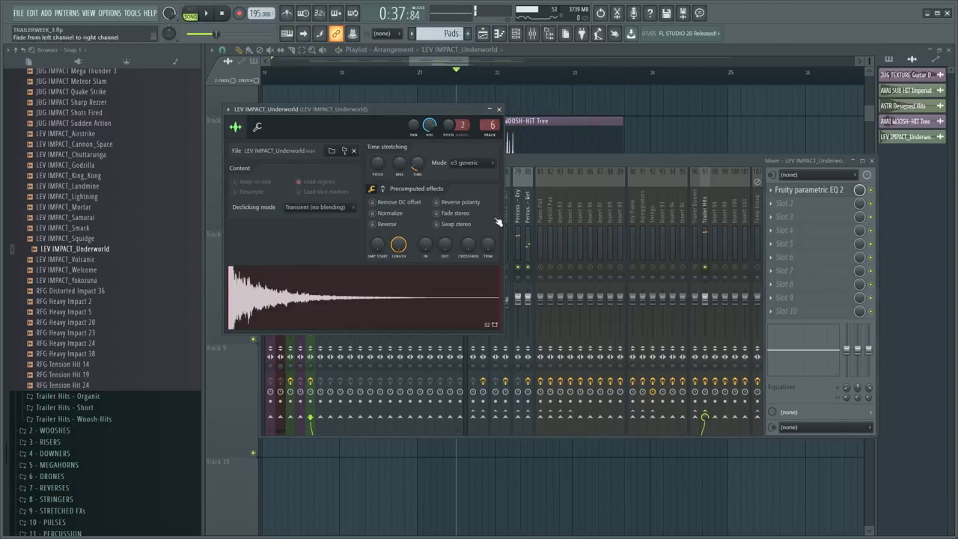
click(383, 188)
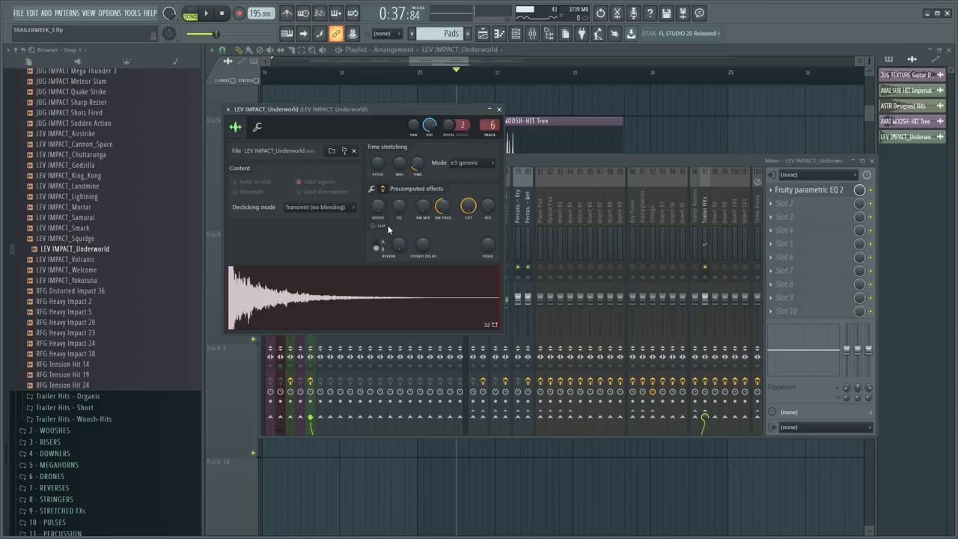
click(372, 189)
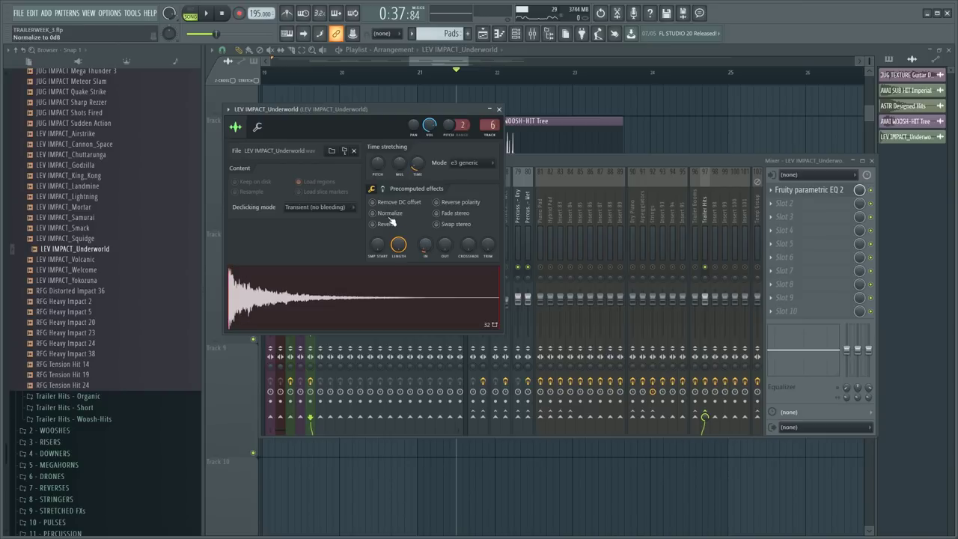
right_click(423, 241)
click(427, 245)
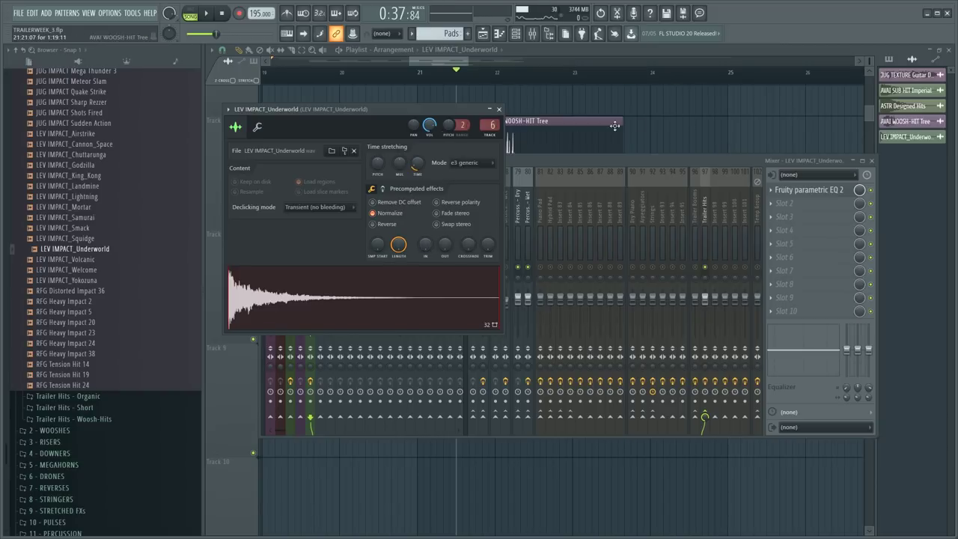
- Create a volume multiplier automation clip for LEV IMPACT_Underworld from bar 22 to the woosh hit's end, on Track 9
click(571, 130)
drag(497, 77, 627, 91)
double_click(557, 274)
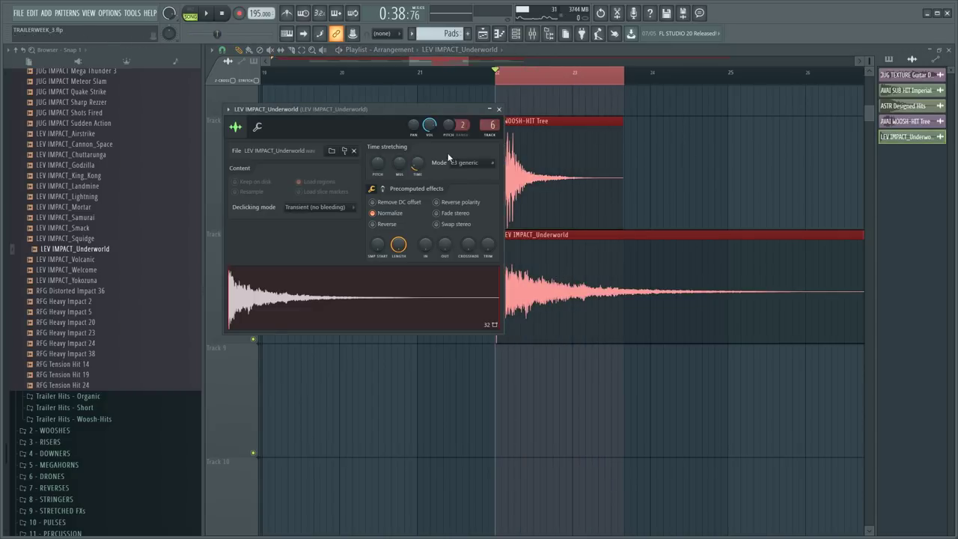
click(257, 127)
right_click(255, 171)
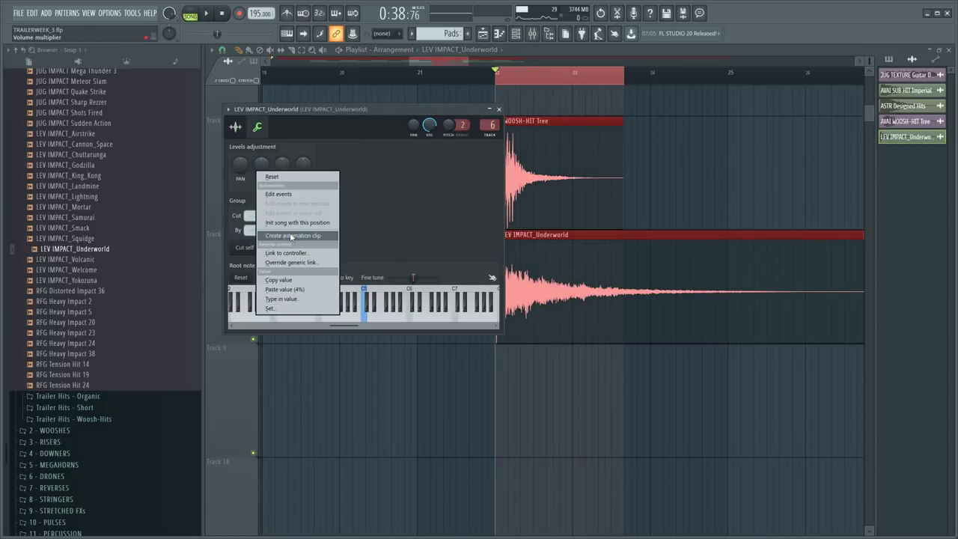
click(296, 232)
drag(525, 101, 525, 397)
- Reset LEV IMPACT_Underworld's volume multiplier and lower its channel volume to about 35%
double_click(528, 332)
click(260, 129)
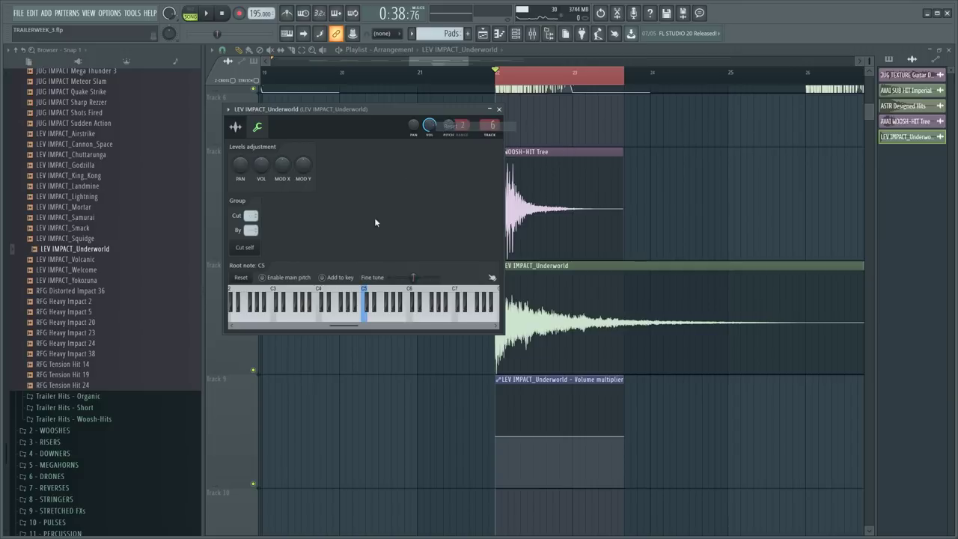
right_click(263, 166)
click(275, 169)
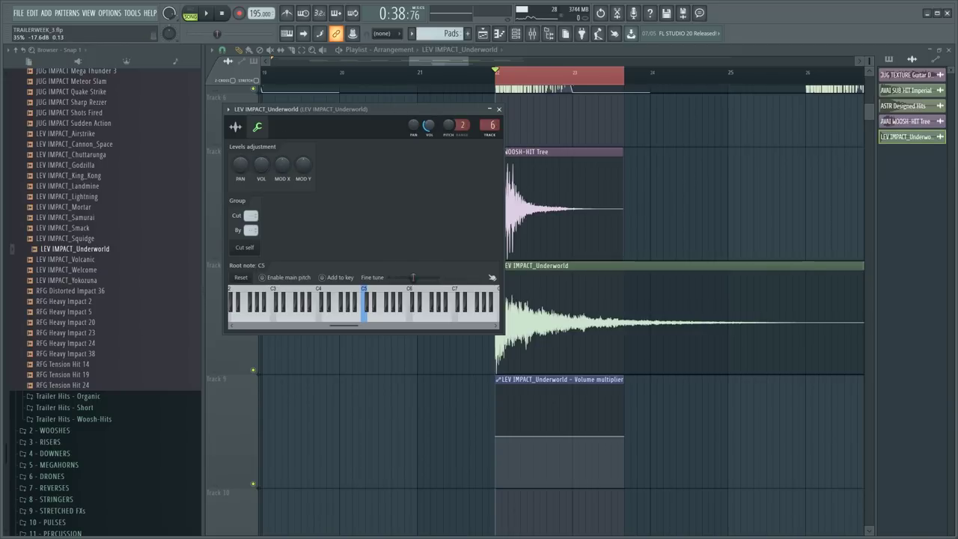
right_click(727, 182)
- Shape LEV IMPACT_Underworld's volume multiplier automation into a short curved fade-in starting from 4% at bar 22
scroll(629, 178, down, 2)
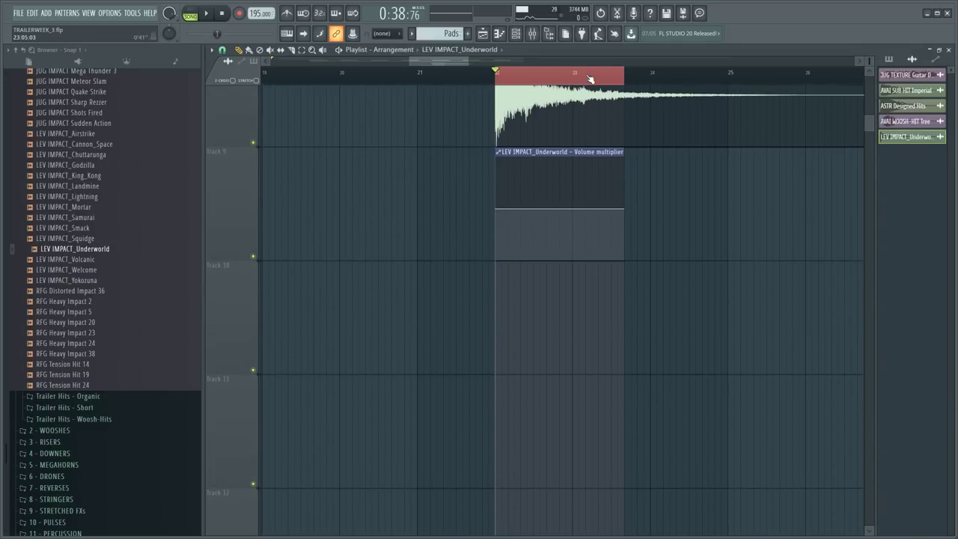
scroll(588, 78, up, 3)
scroll(428, 200, up, 2)
right_click(390, 436)
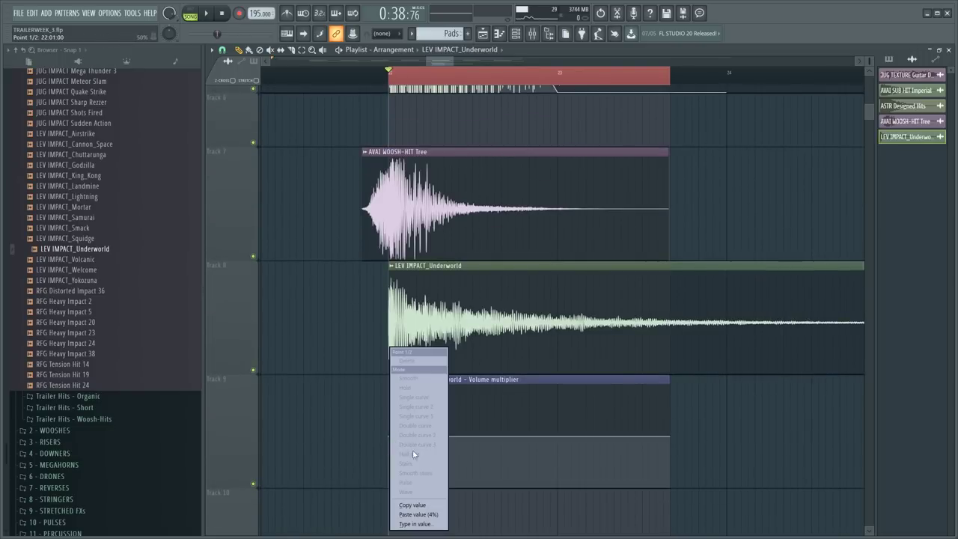
click(422, 514)
click(423, 437)
right_click(423, 436)
click(453, 514)
mouse_move(390, 436)
mouse_down()
mouse_move(389, 486)
mouse_move(405, 436)
mouse_up()
- Play back the impact with its fade-in automation and clear the playlist time selection
key(space)
key(space)
key(space)
ctrl+click(411, 79)
key(space)
scroll(394, 81, up, 3)
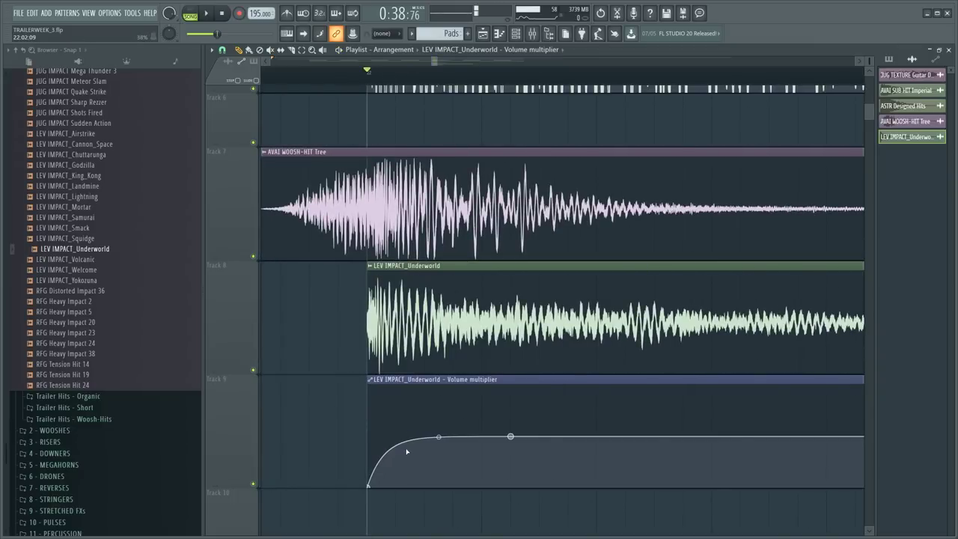
- Adjust a band in the LEV IMPACT_Underworld insert's Fruity Parametric EQ 2 while playing back the hit
key(F9)
key(space)
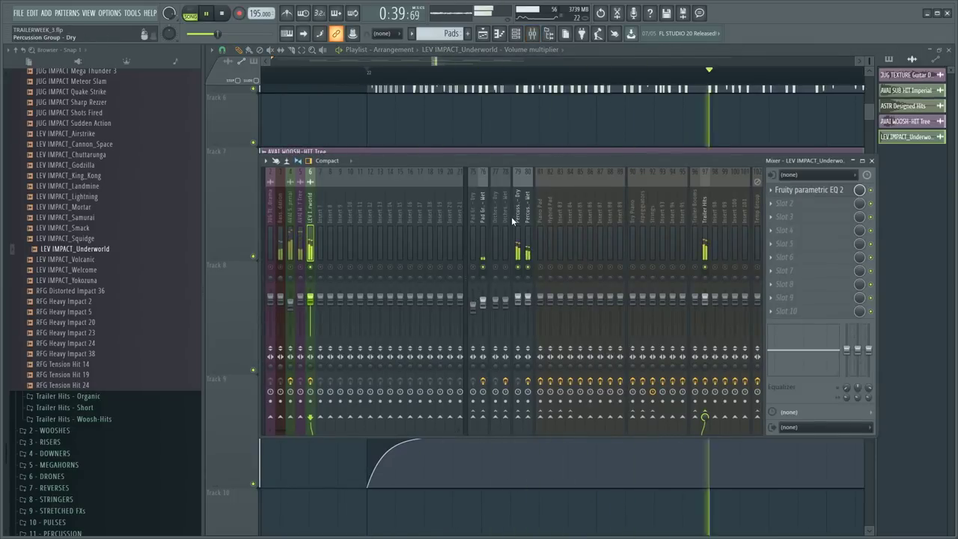
key(space)
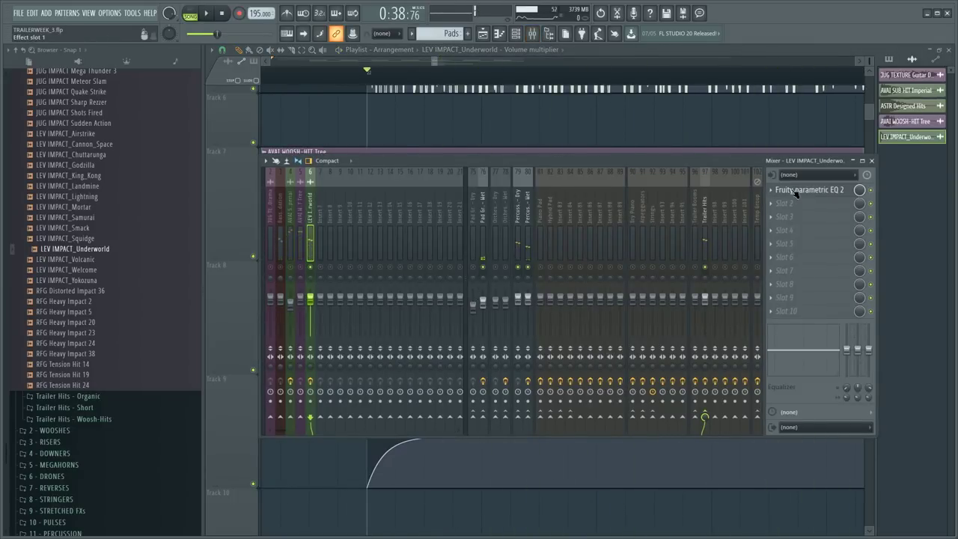
click(796, 190)
key(space)
drag(557, 207, 530, 232)
key(space)
drag(553, 229, 555, 231)
scroll(556, 233, up, 3)
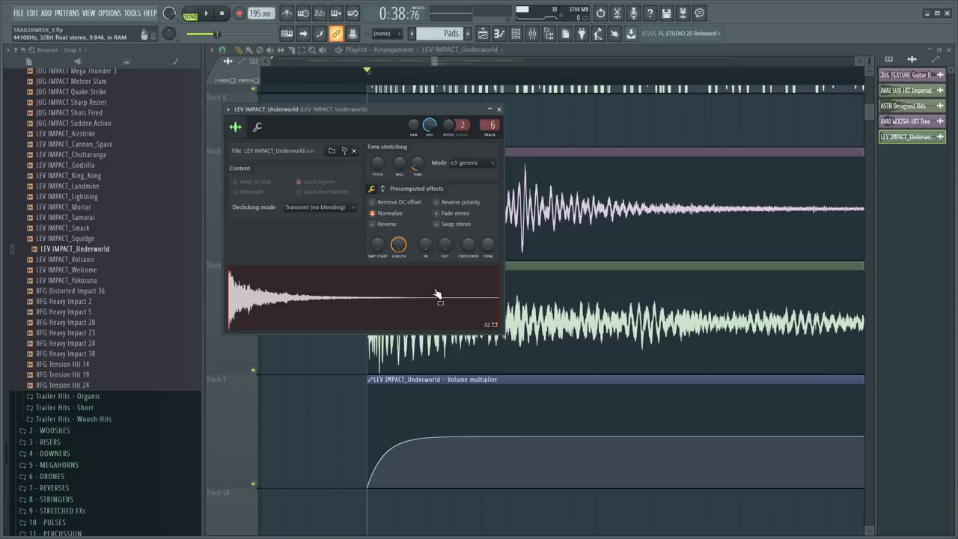
- Set the LEV IMPACT_Underworld insert's stereo separation to 56% separated and play back the result
click(506, 256)
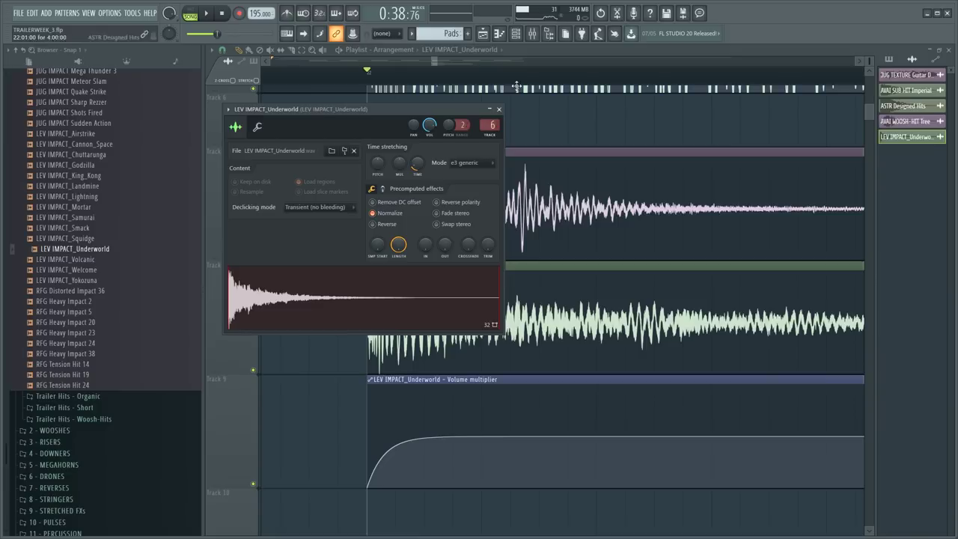
click(499, 109)
scroll(503, 149, down, 8)
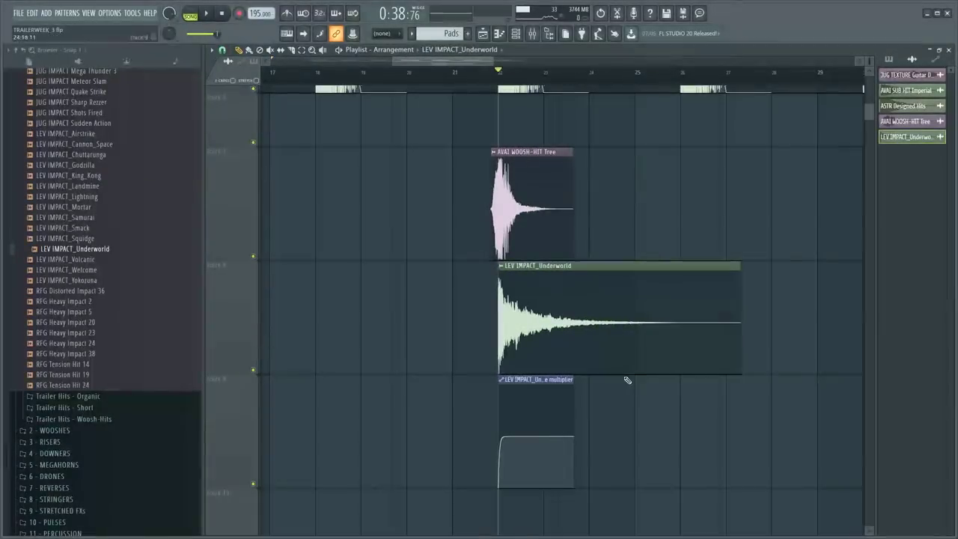
key(F9)
key(space)
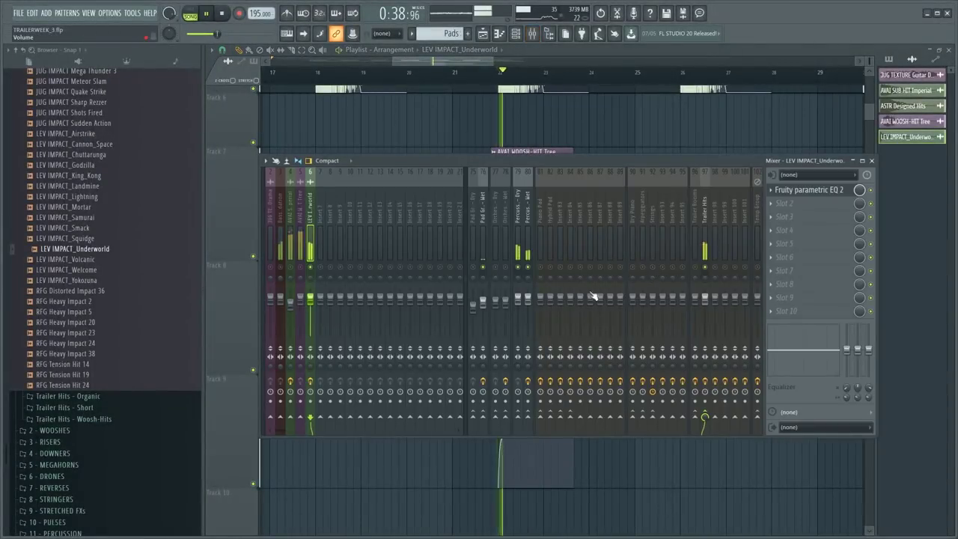
key(space)
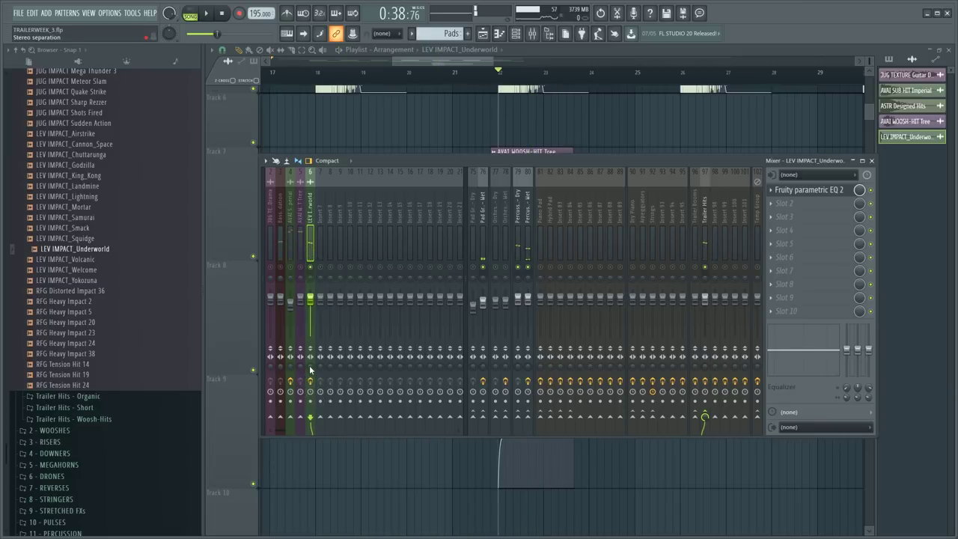
key(space)
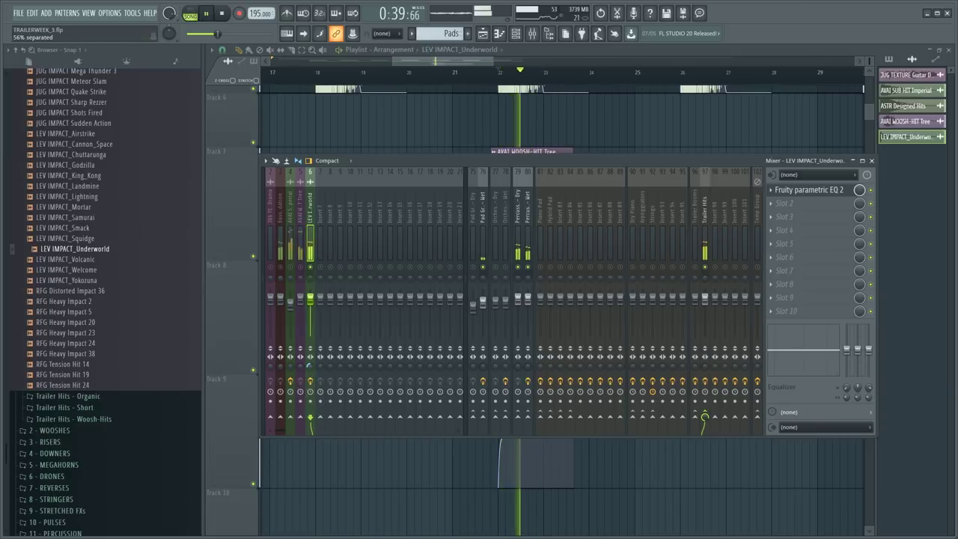
key(space)
- Find Fruity Delay 2 among the effect plugins, add it to the LEV IMPACT_Underworld insert and play back the result
key(F8)
text(delay)
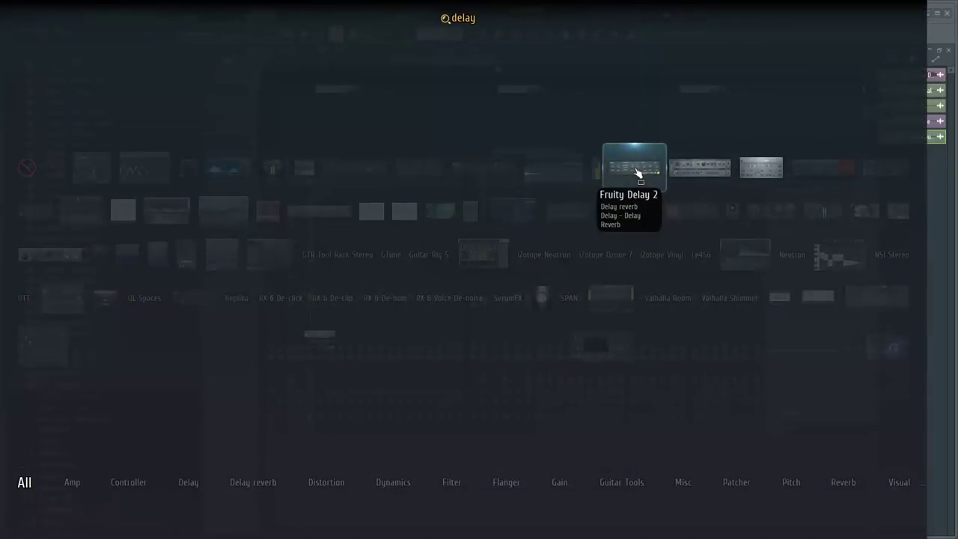
drag(639, 177, 313, 249)
key(F9)
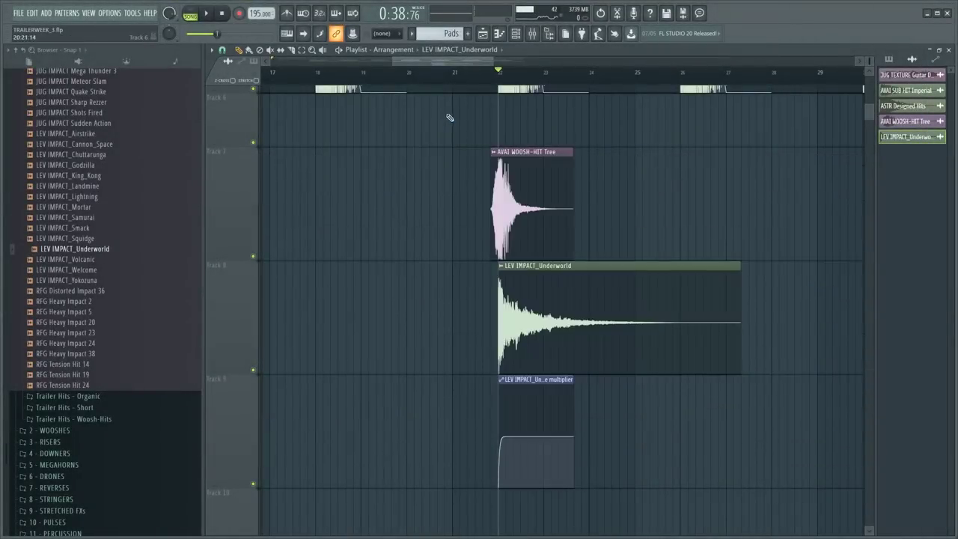
key(space)
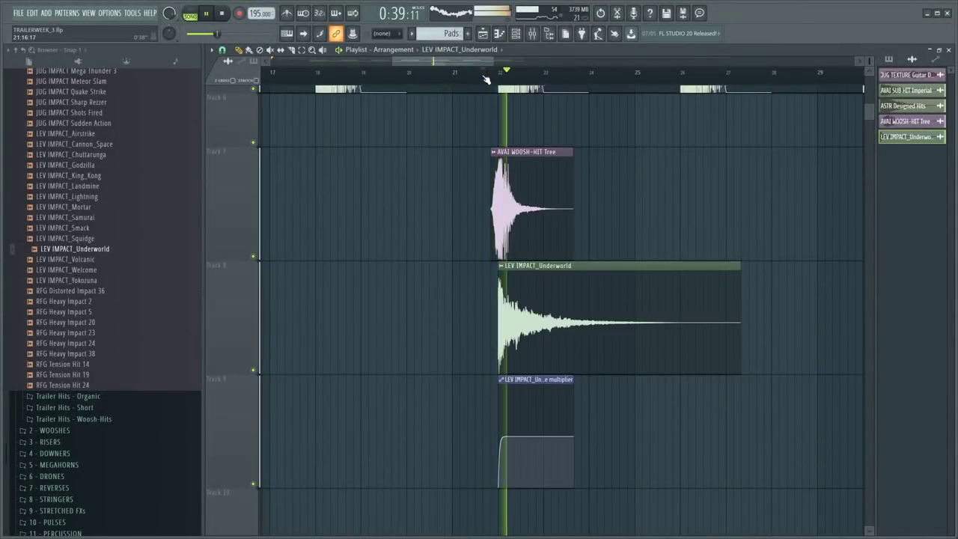
- Try pitching LEV IMPACT_Underworld by -100 cents, reset the pitch, and set its channel volume to 48%
scroll(503, 81, up, 8)
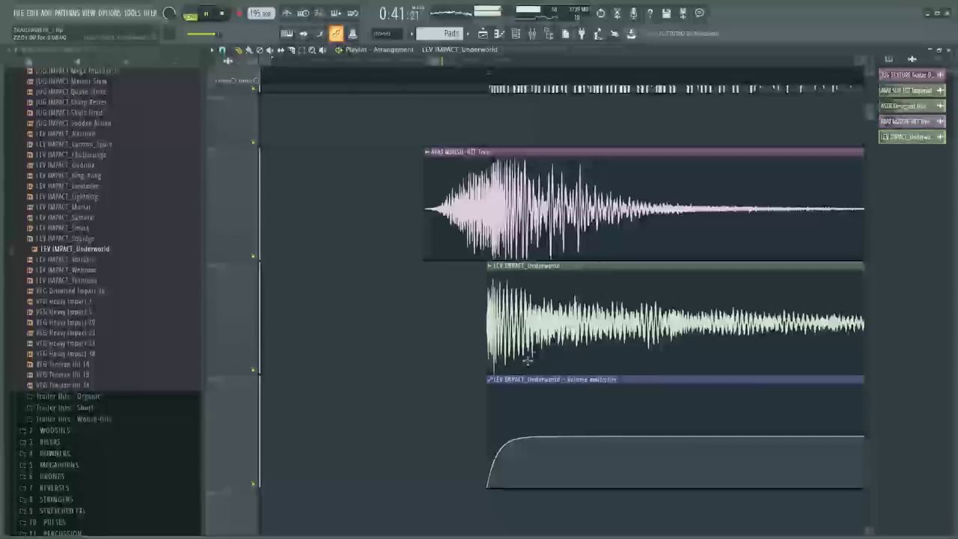
double_click(513, 329)
key(space)
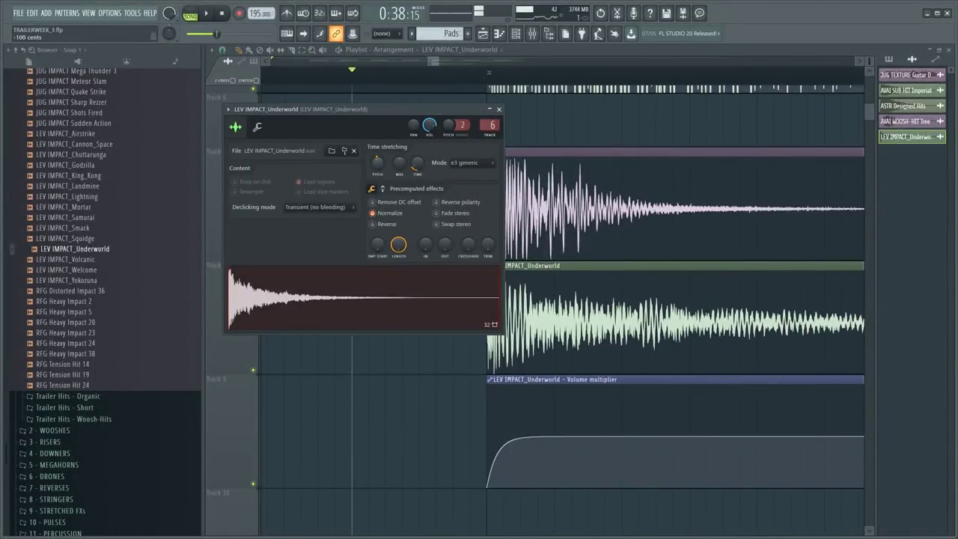
key(space)
right_click(379, 161)
click(388, 166)
key(space)
key(space)
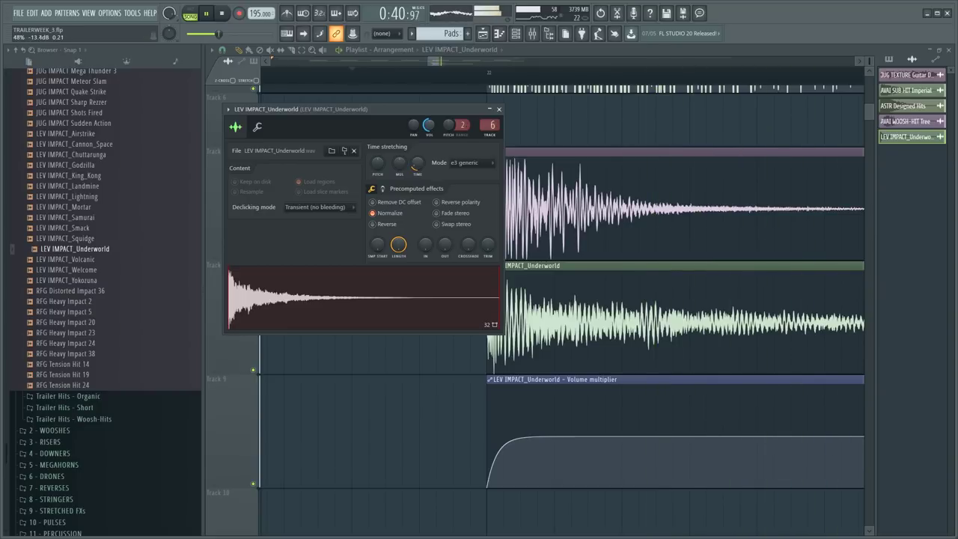
- Shorten the LEV IMPACT_Underworld clip to end at bar 25 and increase its precomputed fade-out
click(499, 109)
scroll(496, 81, down, 5)
mouse_move(763, 336)
mouse_down()
mouse_move(697, 346)
mouse_move(686, 328)
mouse_up()
key(p)
double_click(634, 304)
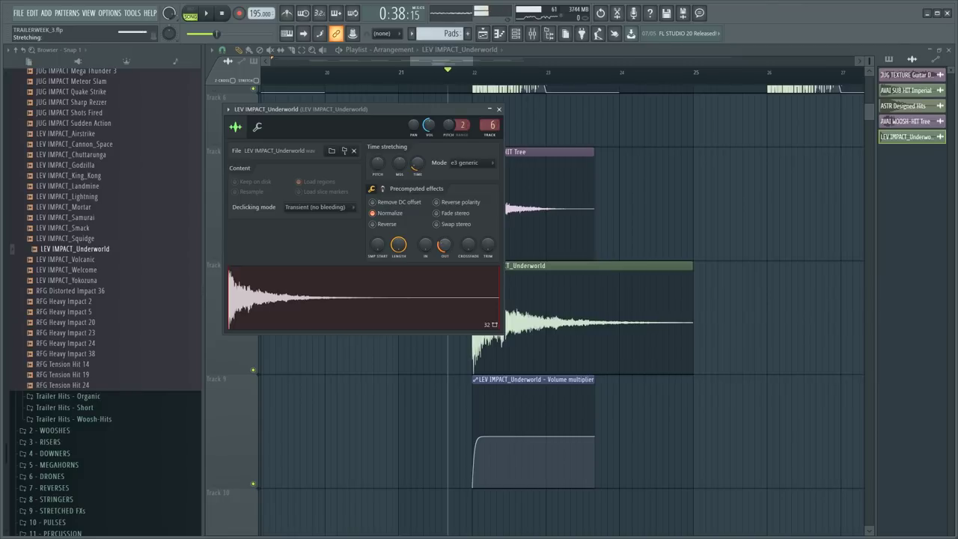
- Slice the LEV IMPACT_Underworld clip at the woosh hit's end, remove the tail and play back the result
click(604, 84)
scroll(605, 84, up, 3)
click(574, 85)
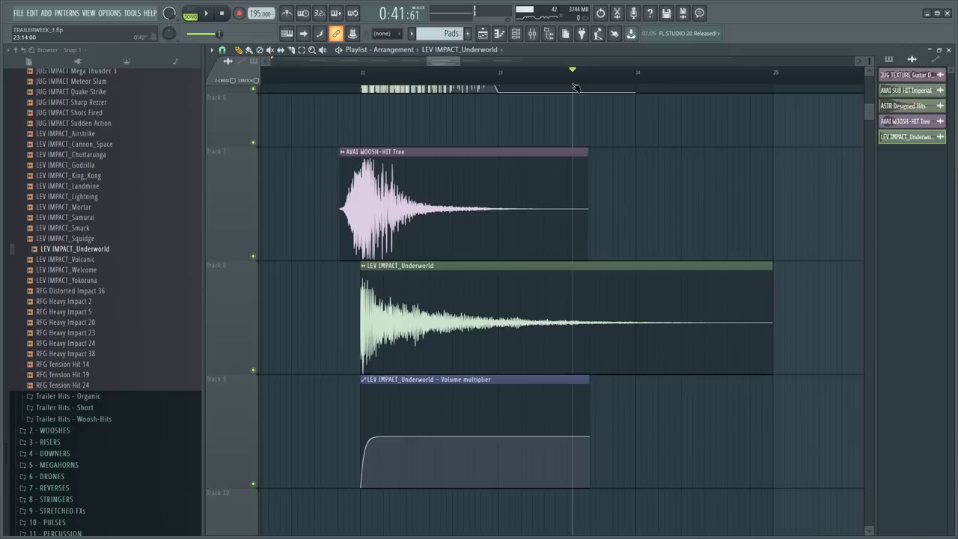
right_click(602, 315)
key(space)
key(p)
scroll(408, 198, down, 2)
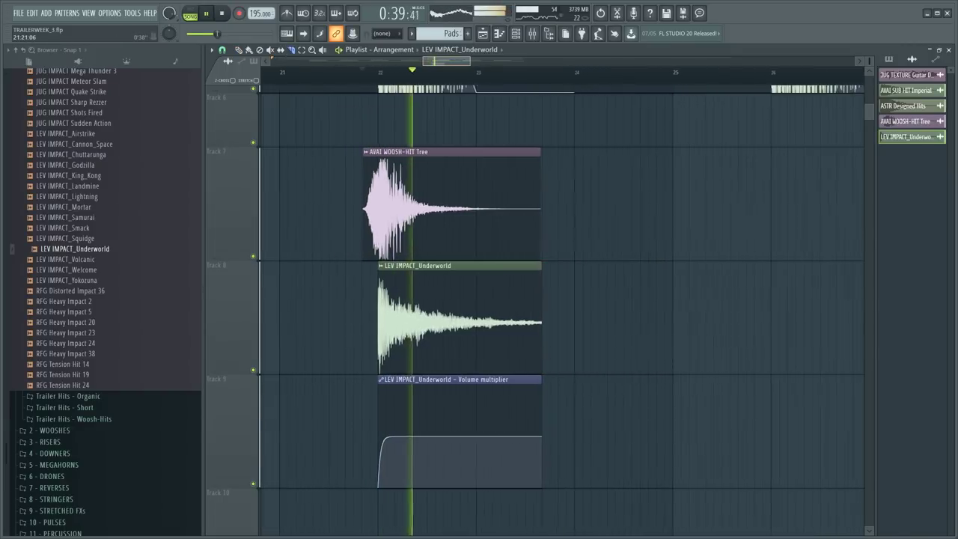
- Delete the LEV IMPACT_Underworld volume multiplier automation clip from Track 9
drag(308, 206, 618, 411)
drag(589, 378, 442, 395)
key(Delete)
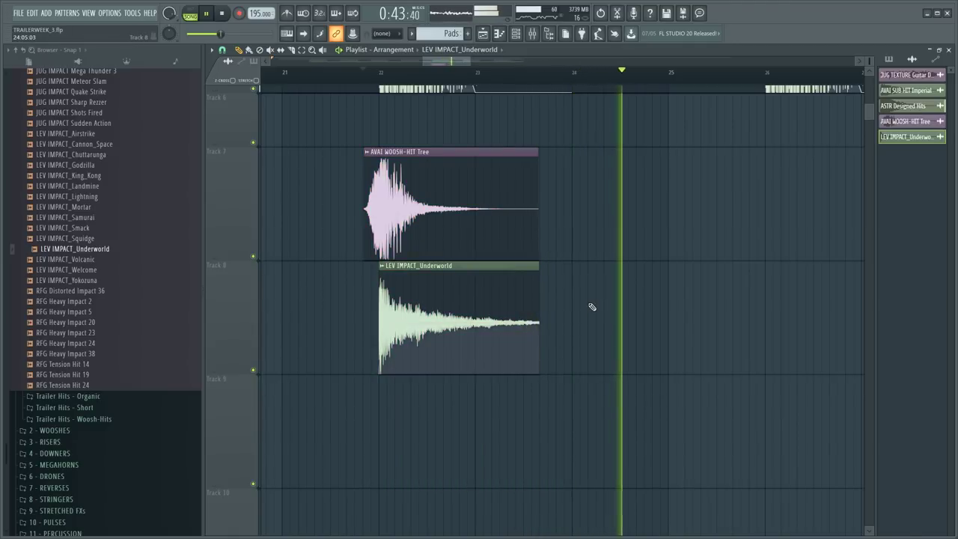
- Try raising the Cellos insert's volume to 125% during playback and reset it
key(F9)
key(space)
click(544, 229)
click(648, 224)
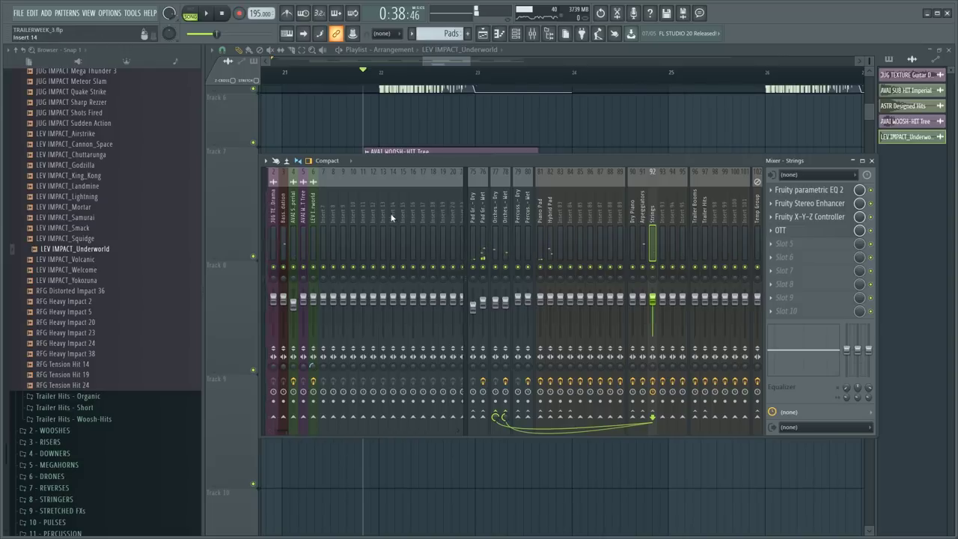
click(281, 217)
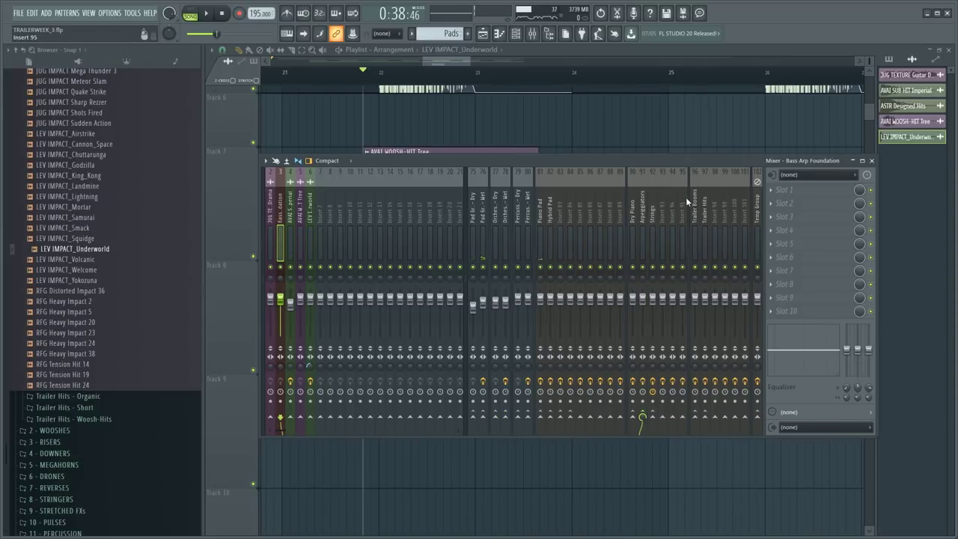
scroll(467, 208, up, 5)
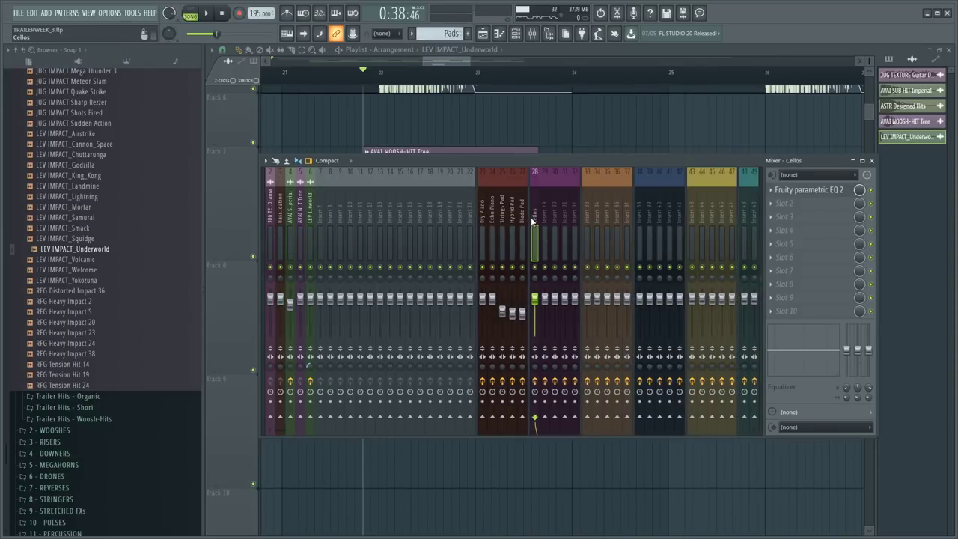
key(space)
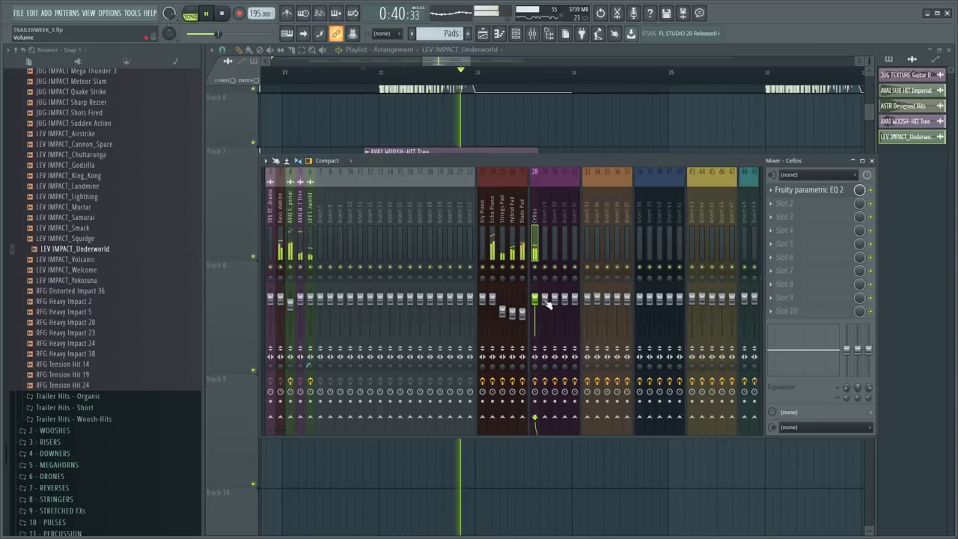
drag(534, 298, 535, 288)
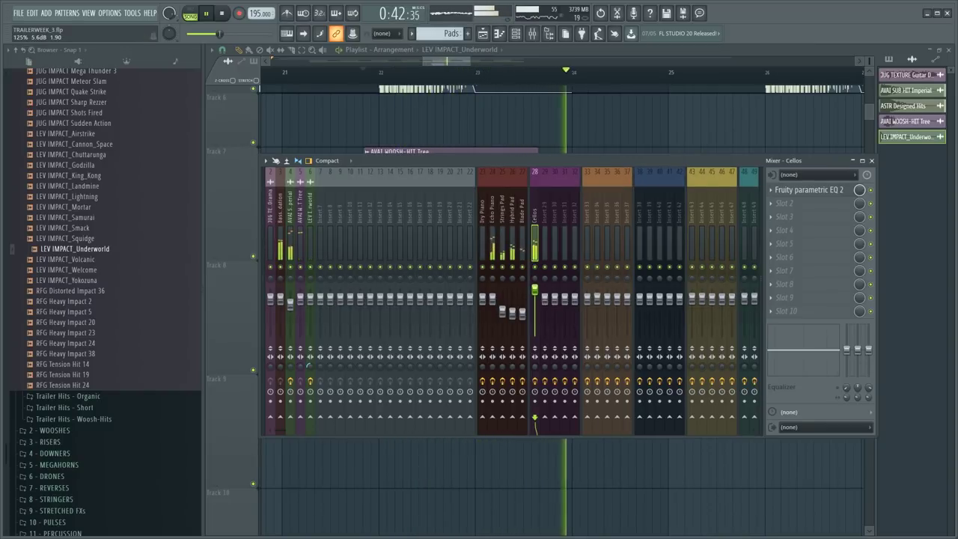
right_click(536, 290)
click(545, 296)
drag(537, 299, 537, 291)
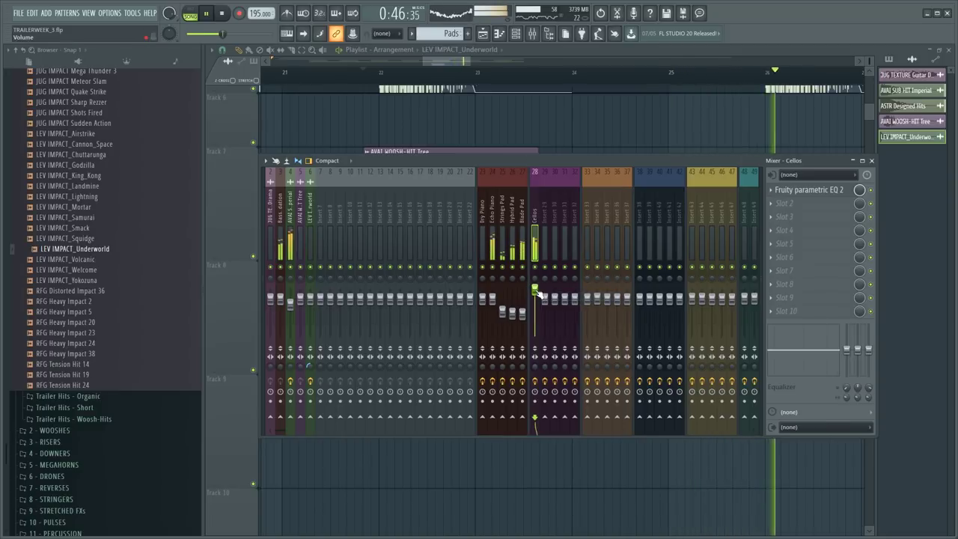
right_click(536, 291)
click(545, 296)
- Raise the Strings insert's volume to 112% and check its Fruity X-Y-Z Controller
scroll(564, 231, down, 2)
scroll(592, 217, down, 12)
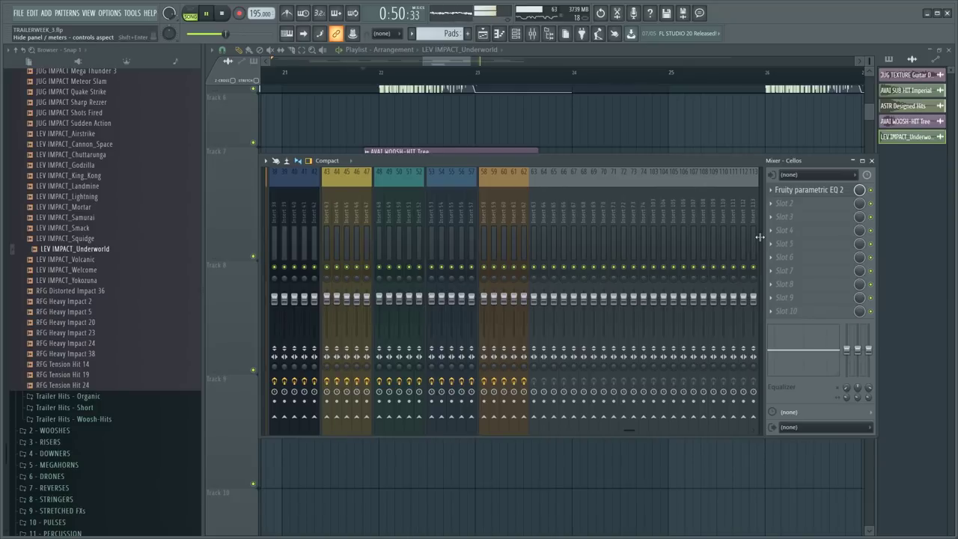
click(654, 299)
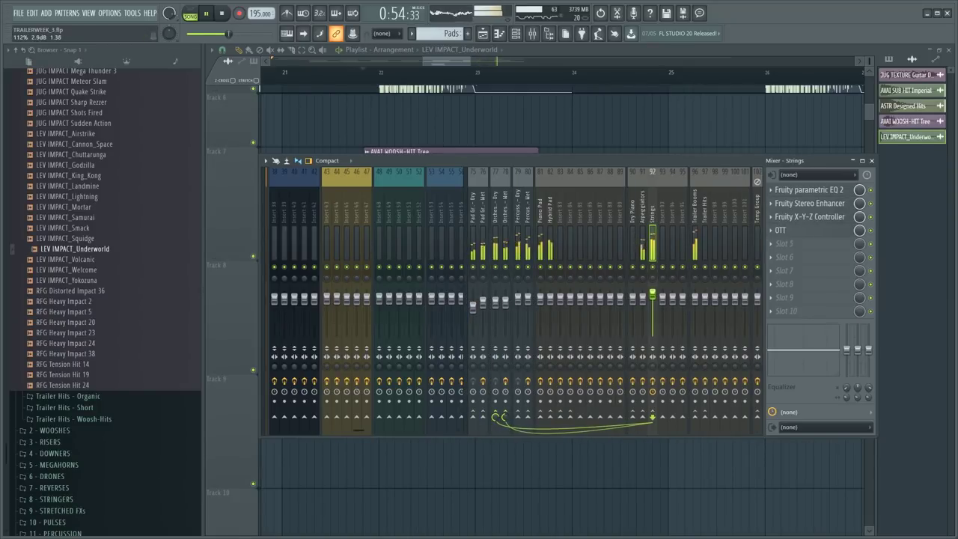
click(788, 219)
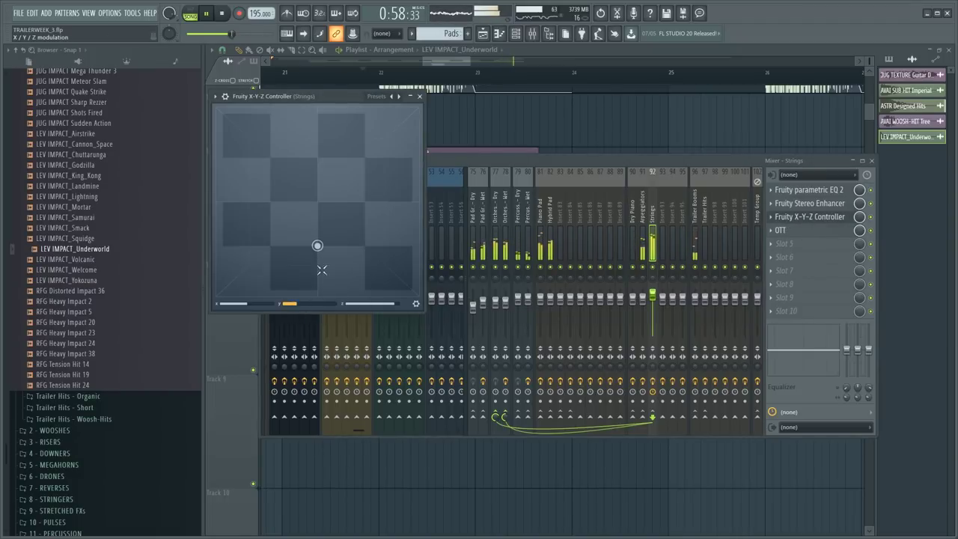
click(419, 96)
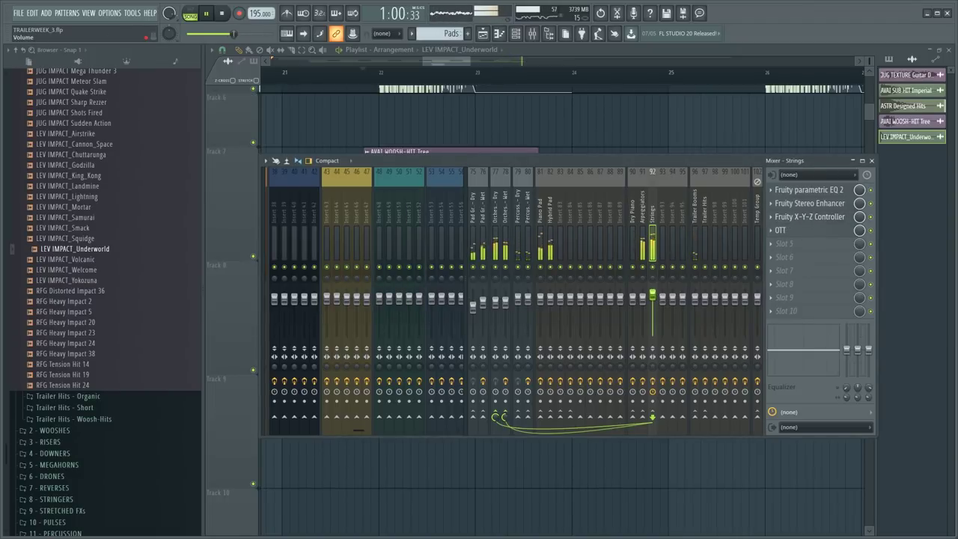
- Lower the Pad Group Dry and Wet volumes together, with Dry at 70%, and raise the Orchestra Group Dry and Wet volumes to 95%
key(F9)
scroll(469, 204, down, 3)
key(F9)
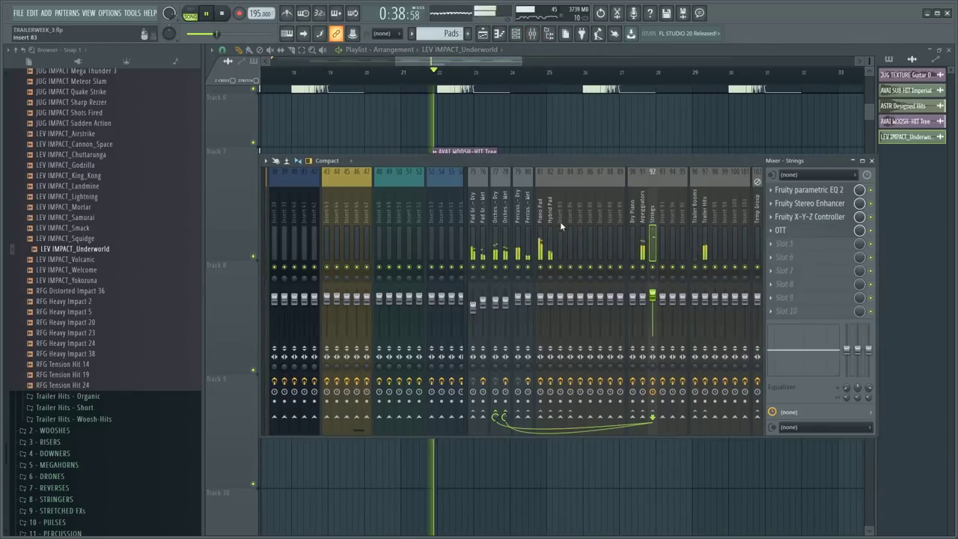
click(540, 218)
drag(544, 221, 551, 222)
drag(473, 223, 482, 223)
drag(481, 305, 482, 307)
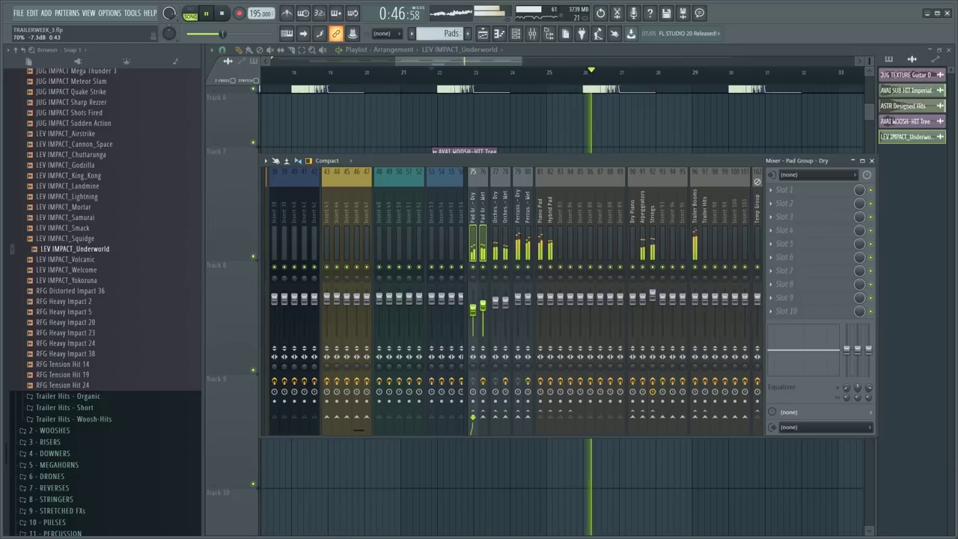
drag(494, 223, 505, 222)
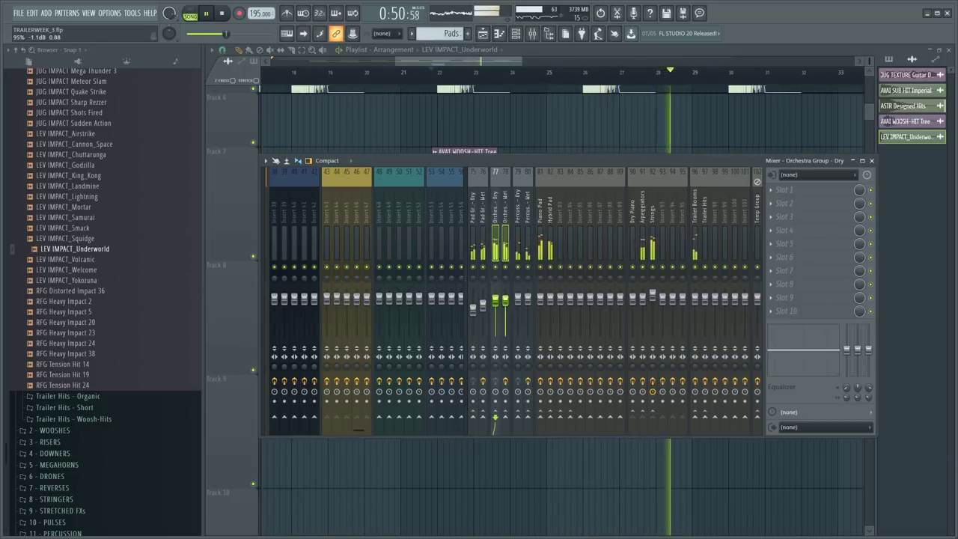
key(F9)
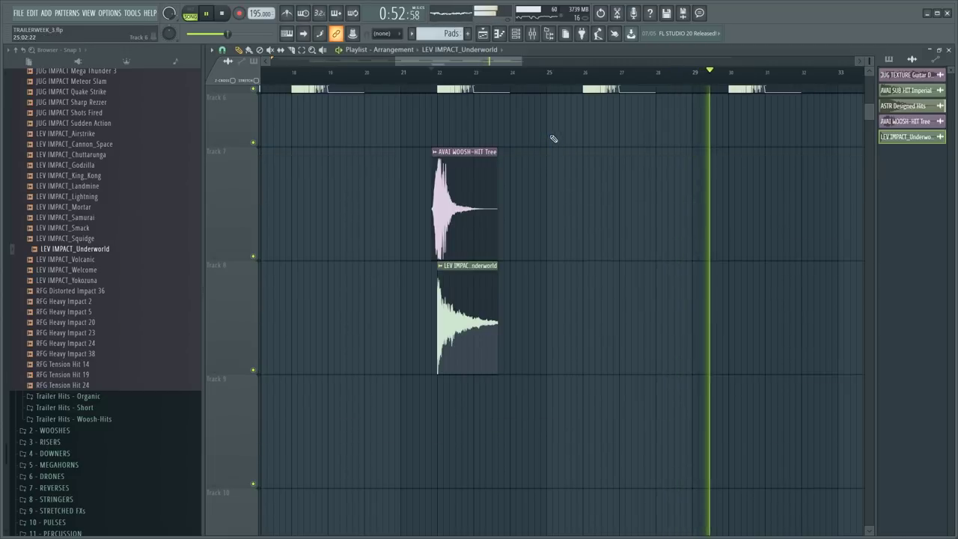
- Duplicate the AVAI WOOSH-HIT Tree and LEV IMPACT_Underworld clips at bar 22 and place the copies at bar 30
scroll(496, 62, down, 1)
key(F9)
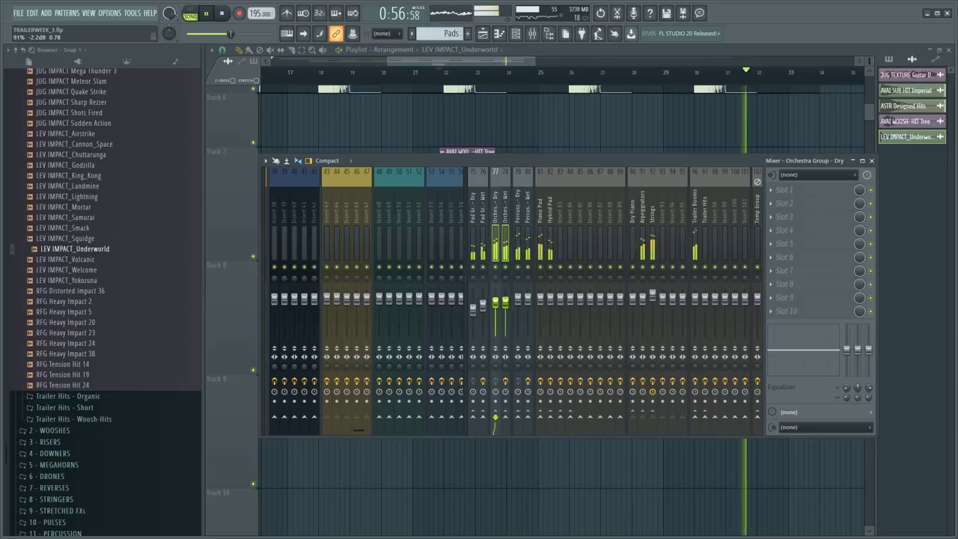
key(F9)
key(space)
scroll(520, 228, down, 3)
drag(407, 229, 506, 460)
key(ctrl+b)
drag(517, 254, 597, 240)
scroll(518, 77, up, 3)
key(space)
click(597, 75)
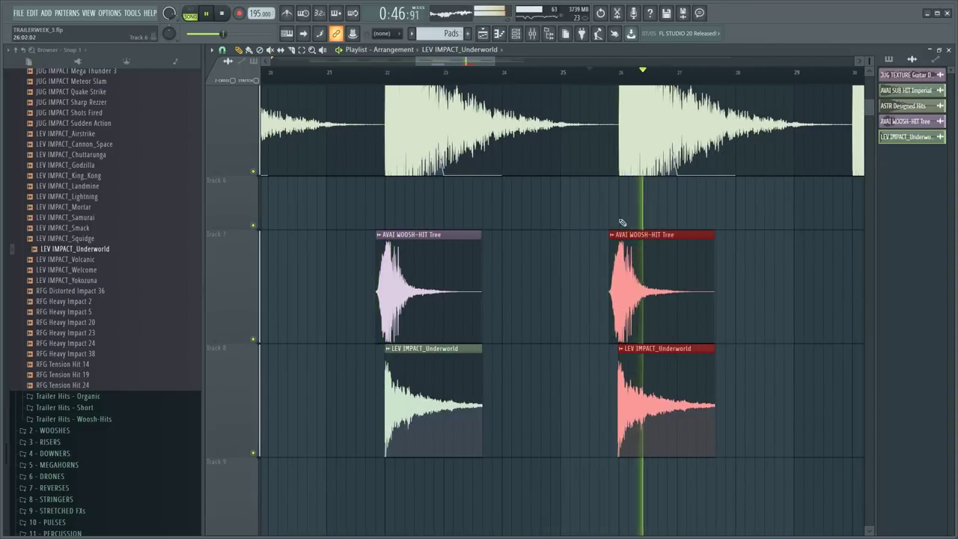
scroll(588, 261, down, 2)
drag(589, 262, 729, 258)
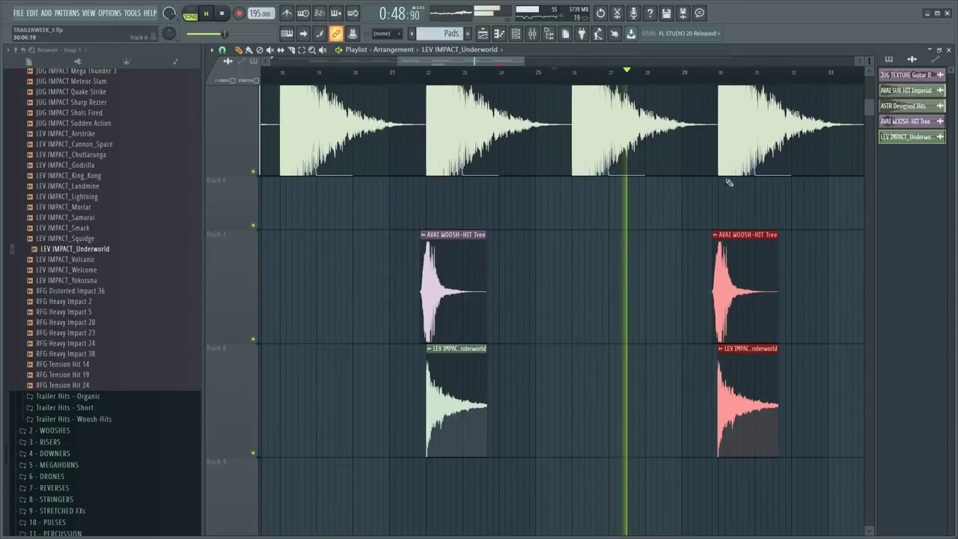
- Lower the AVAI WOOSH-HIT Tree and LEV IMPACT_Underworld inserts together and copy the woosh hit's volume value to the AVAI SUB HIT Imperial insert
key(F9)
click(695, 254)
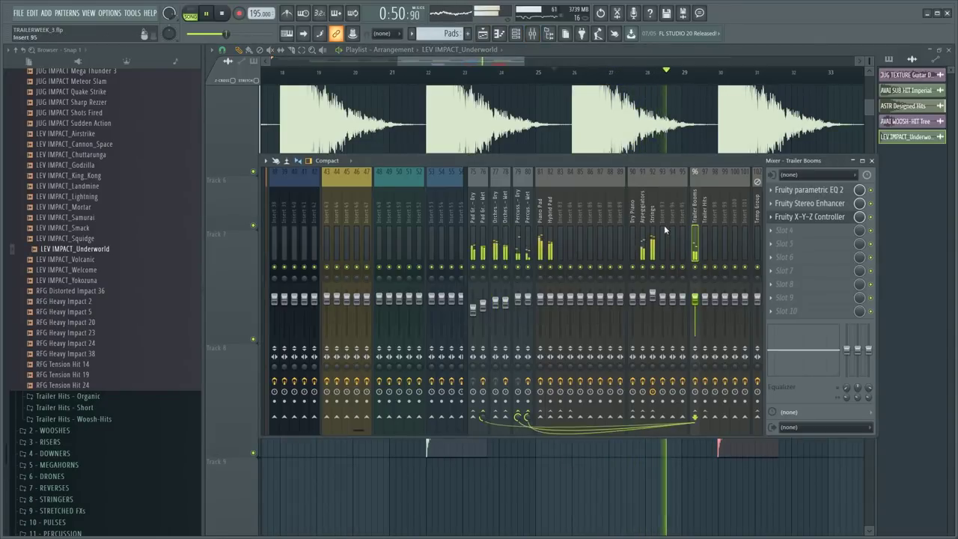
scroll(303, 223, up, 6)
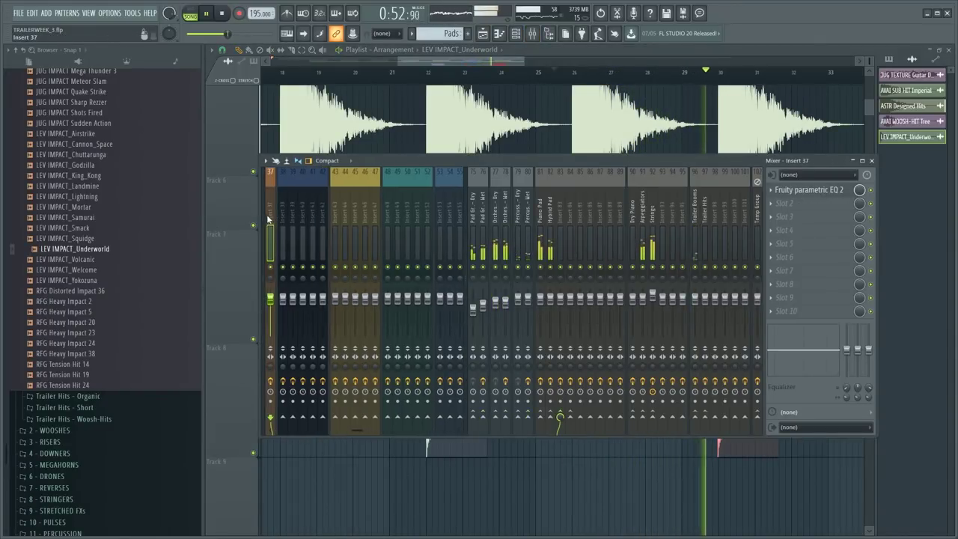
scroll(367, 219, up, 1)
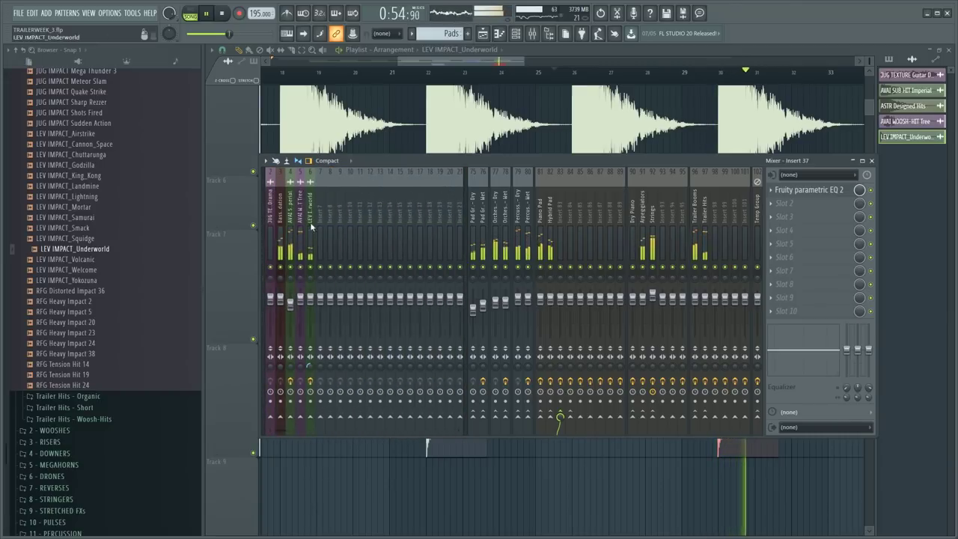
click(306, 223)
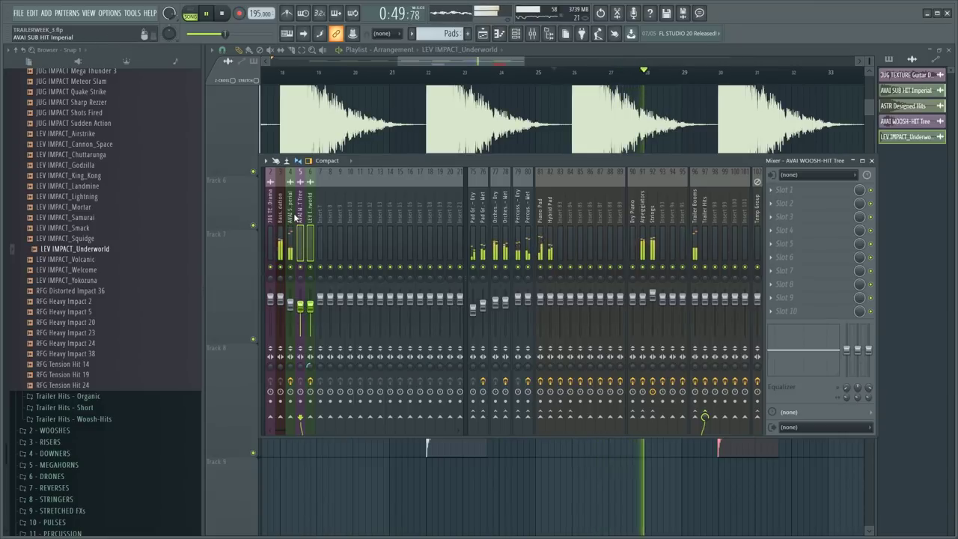
right_click(300, 305)
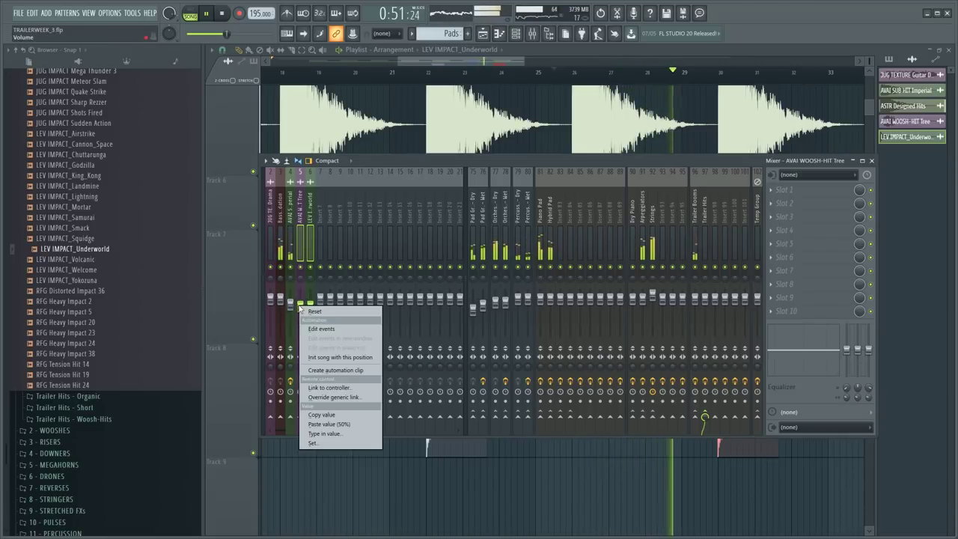
click(322, 414)
right_click(290, 307)
click(322, 427)
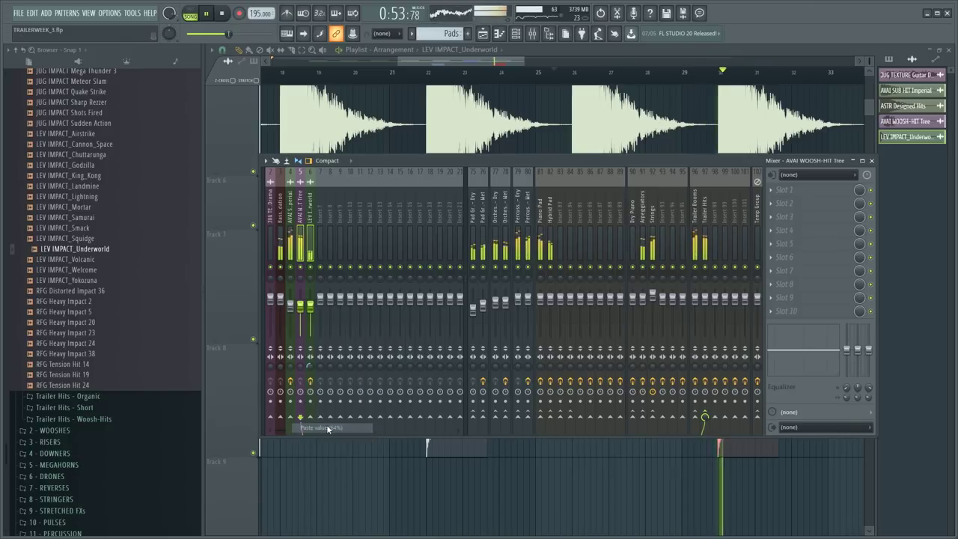
- Adjust the AVAI SUB HIT Imperial, AVAI WOOSH-HIT Tree and LEV IMPACT_Underworld insert volumes together, setting them to 85%
click(291, 215)
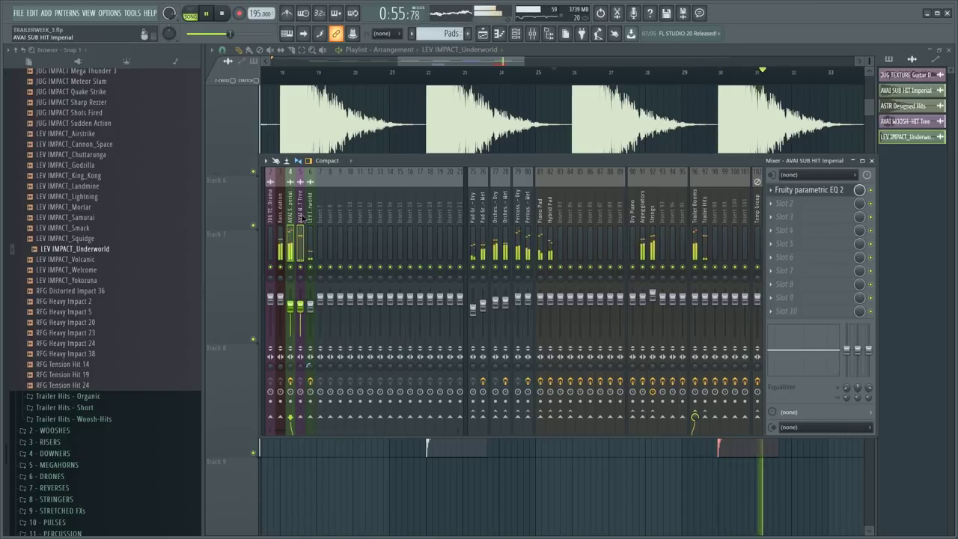
drag(291, 307, 291, 305)
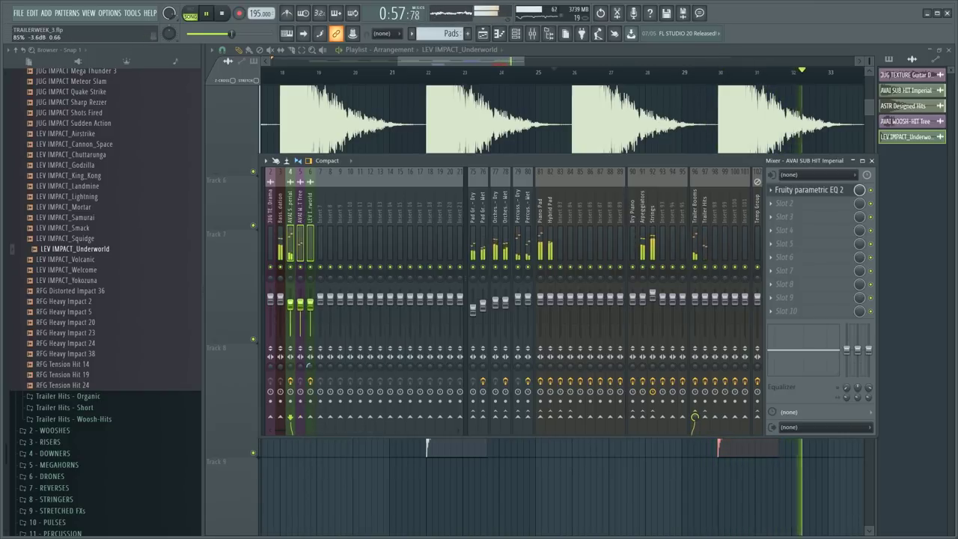
key(space)
key(F9)
- Deselect the duplicated hit clips, mute the Pads track and play the arrangement from just before bar 22
scroll(648, 237, down, 1)
ctrl+click(648, 237)
scroll(554, 339, up, 2)
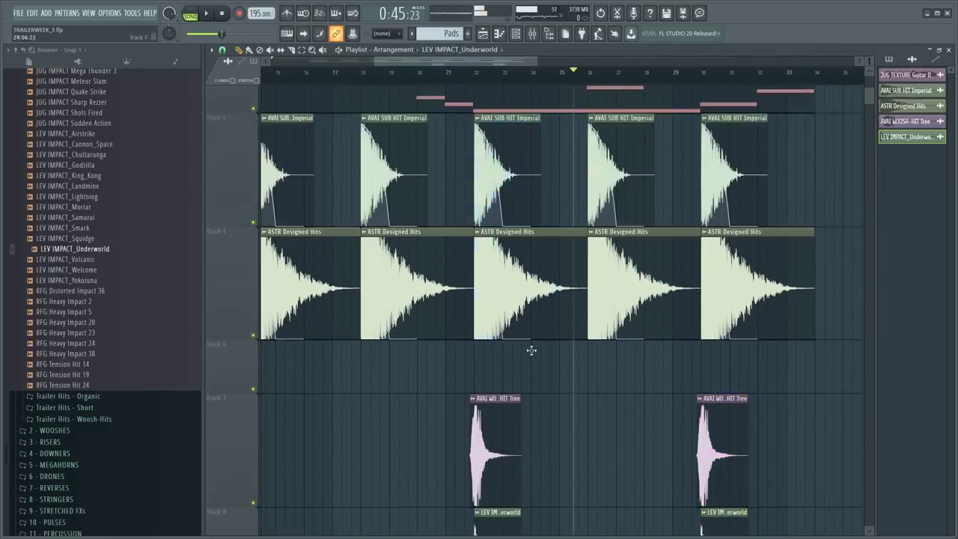
scroll(473, 378, up, 3)
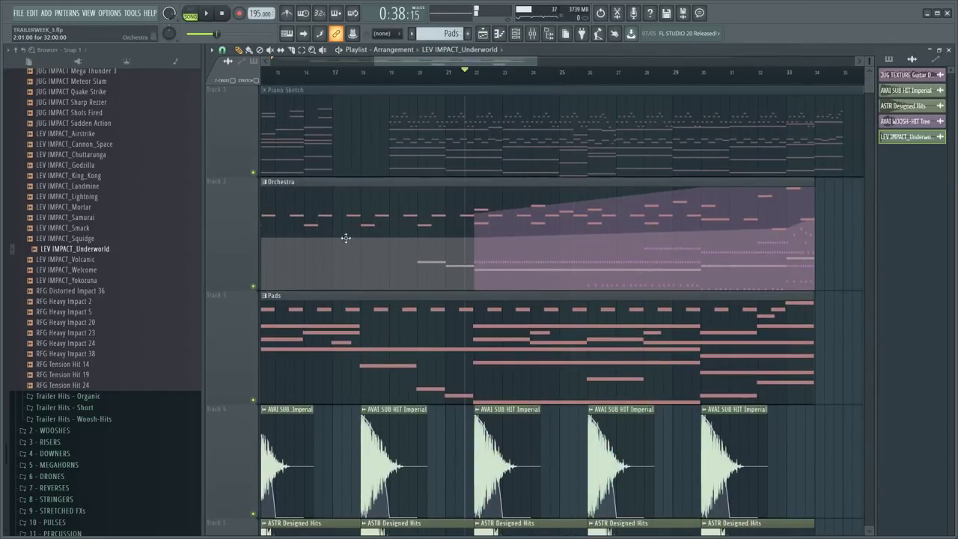
click(253, 400)
key(space)
scroll(459, 264, down, 3)
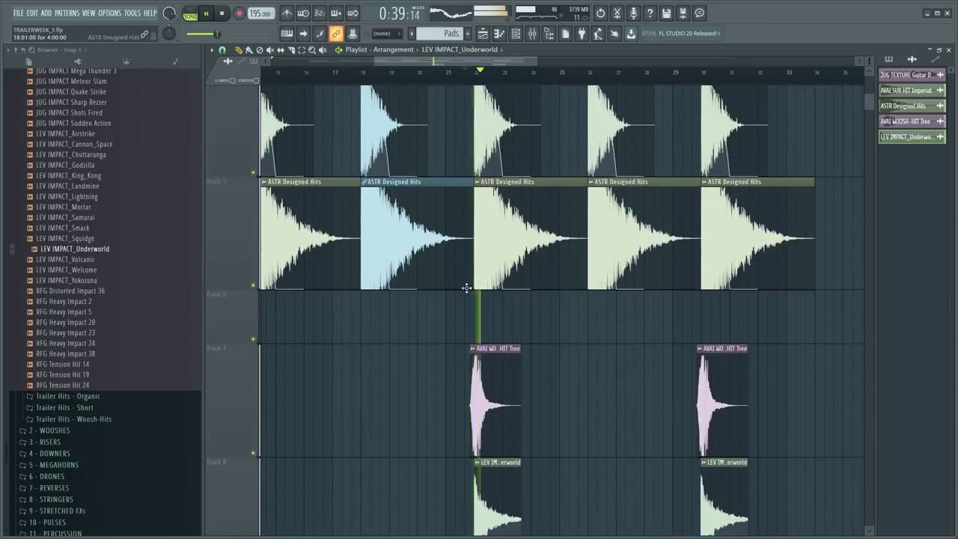
- Open the Orchestra pattern and bring up the Kontakt instrument of its Strings channel
scroll(479, 281, up, 3)
double_click(487, 276)
key(F6)
key(space)
scroll(344, 239, up, 12)
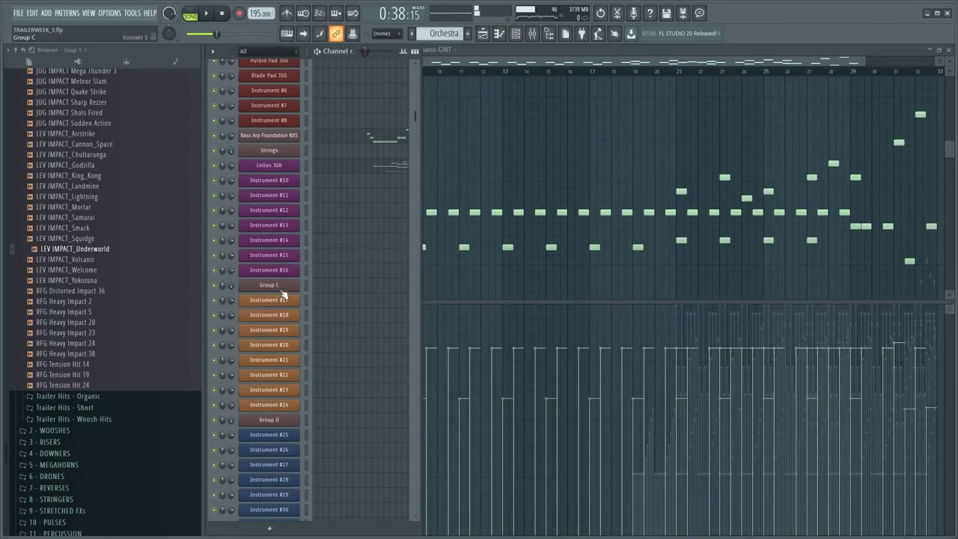
click(279, 284)
drag(591, 115, 602, 79)
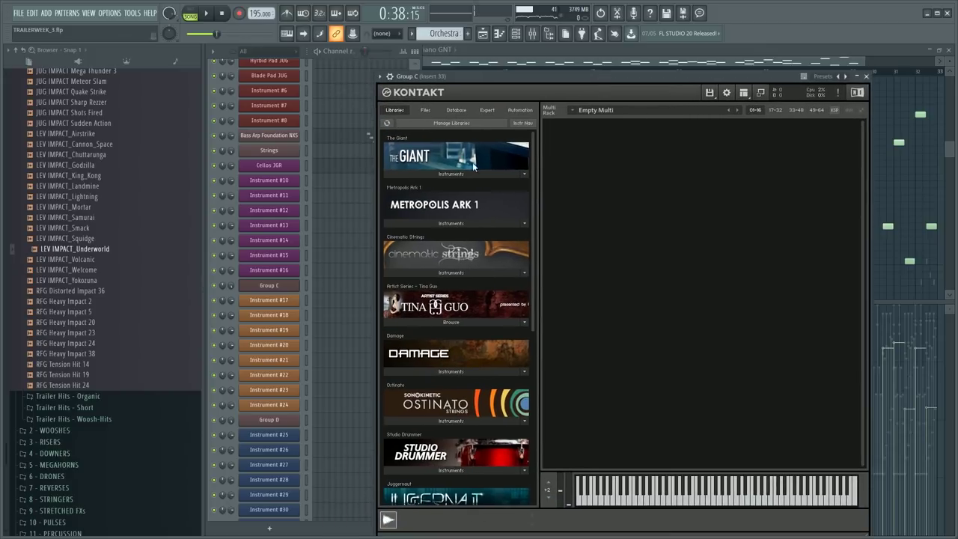
click(347, 168)
click(286, 150)
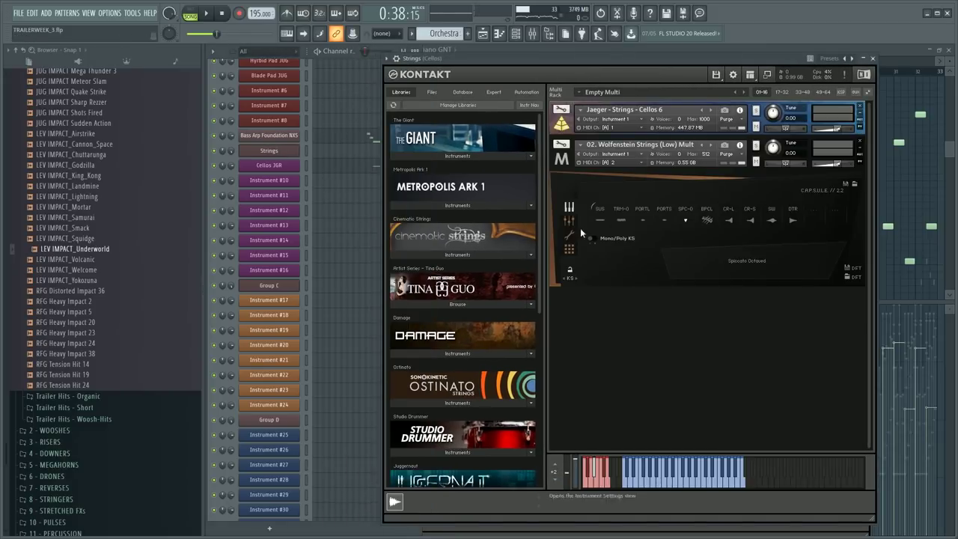
- Replace 02. Wolfenstein Strings (Low) in the Strings Kontakt rack with Full Ensemble.nki from Cinematic Strings, without saving changes to the old instrument
click(563, 159)
click(497, 253)
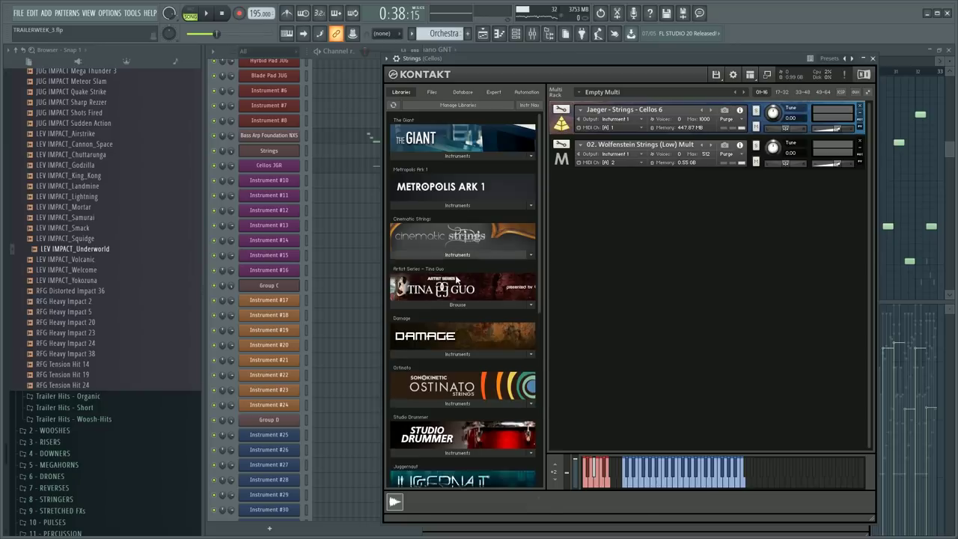
click(446, 321)
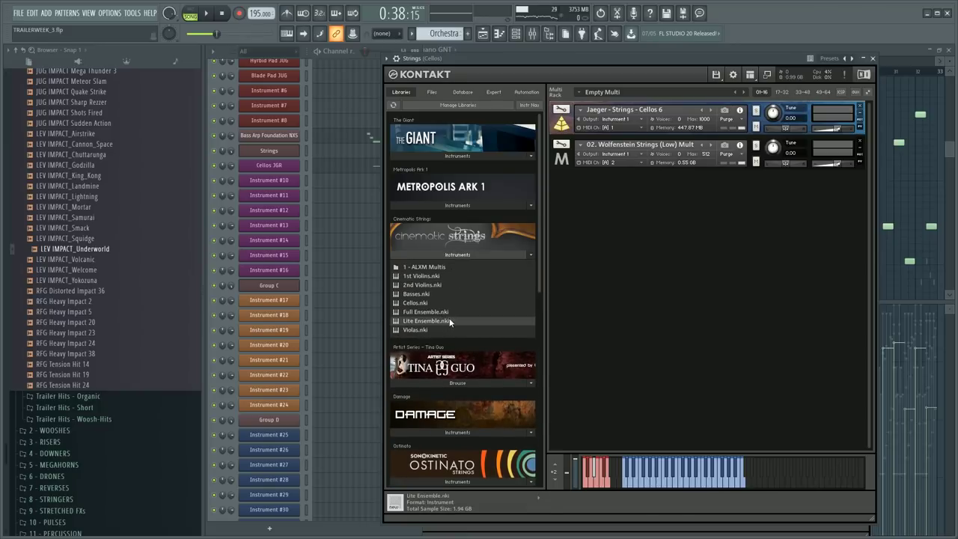
drag(584, 166, 581, 162)
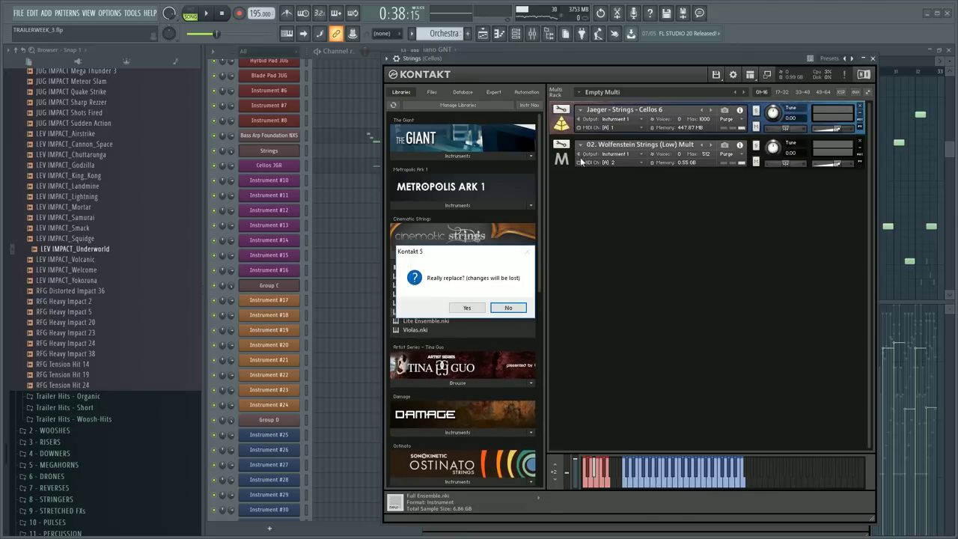
click(508, 308)
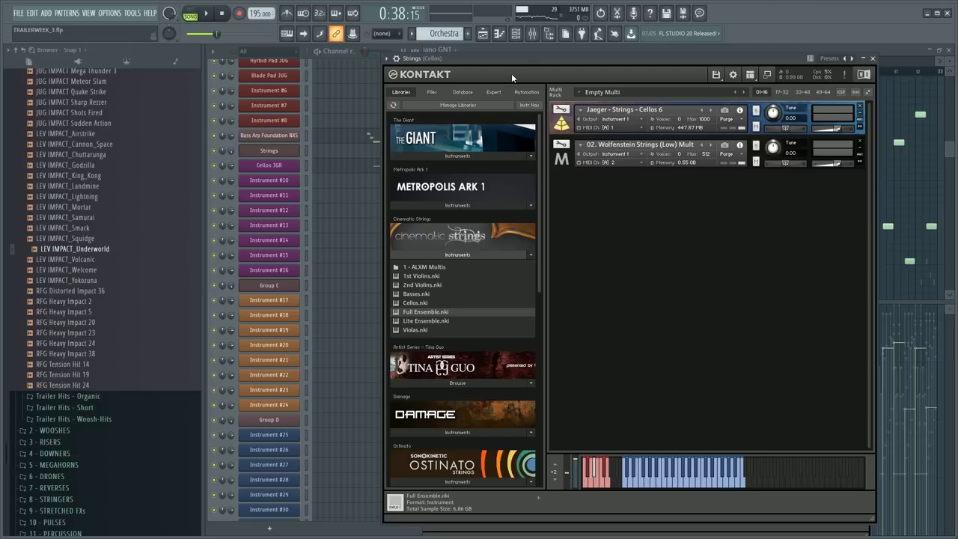
drag(517, 58, 496, 64)
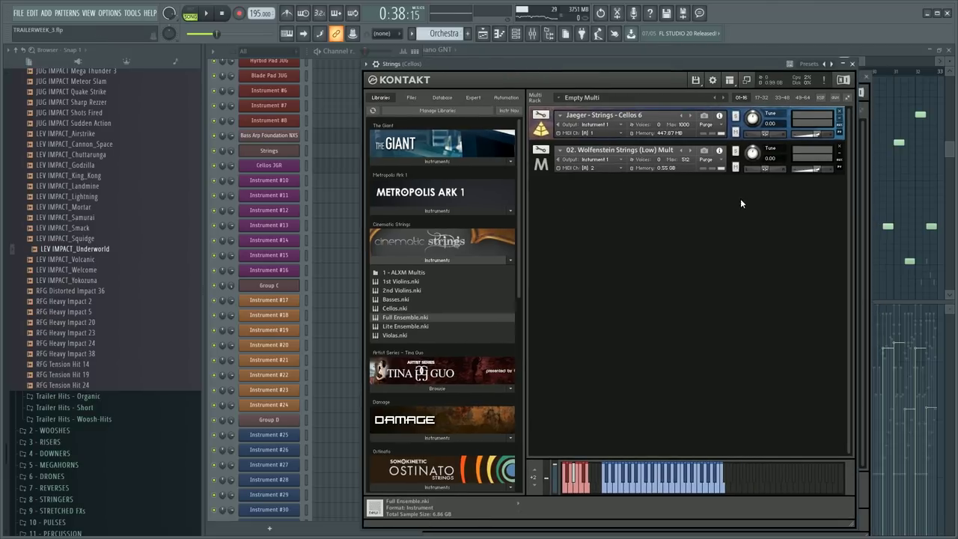
click(545, 165)
click(839, 146)
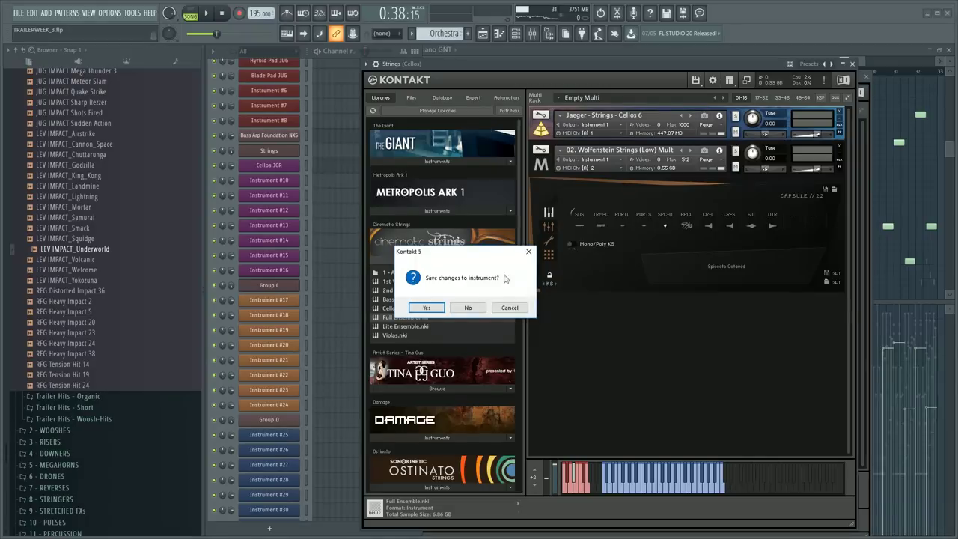
click(467, 308)
double_click(423, 317)
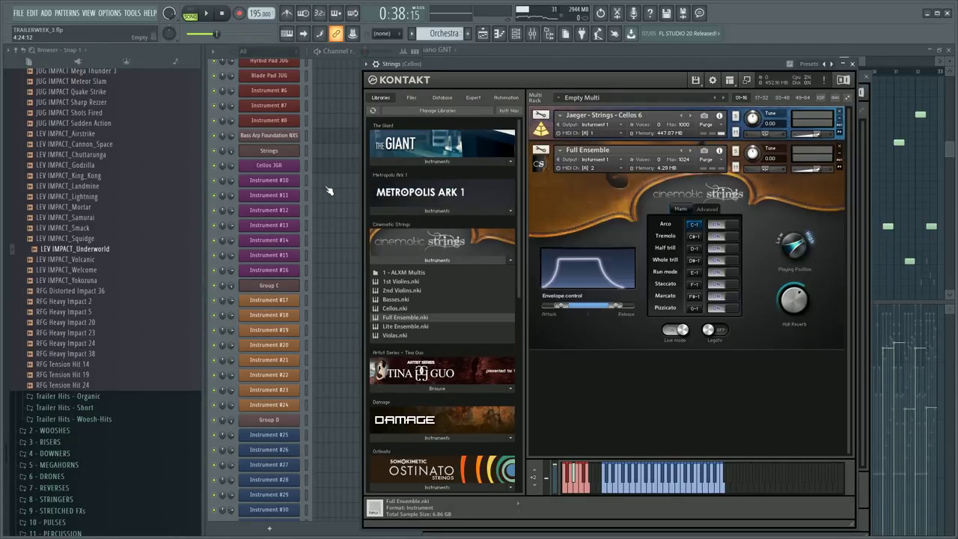
- Load the Cinematic Strings 2 preset Strings Ensemble Full CS2 into the Instrument #10 articulation channel
click(327, 184)
key(F6)
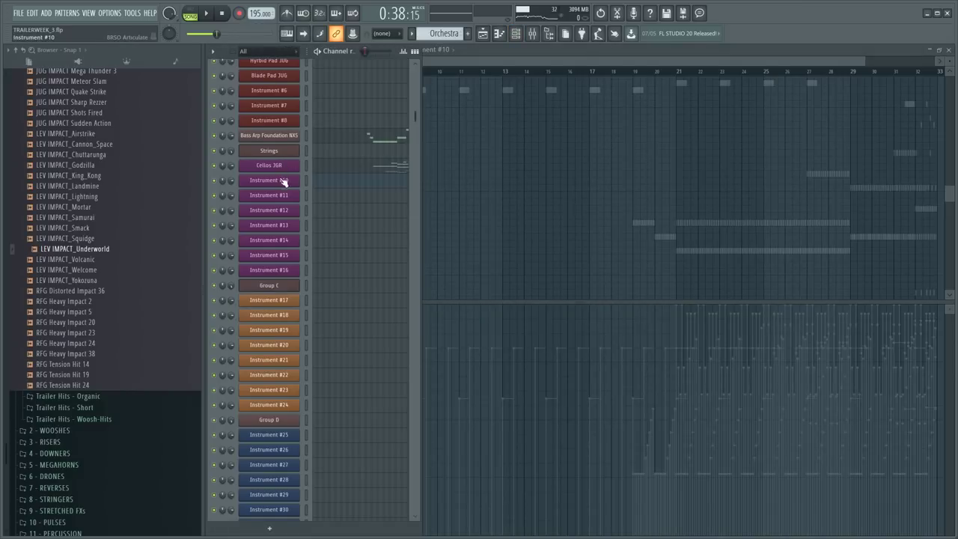
click(283, 182)
click(333, 265)
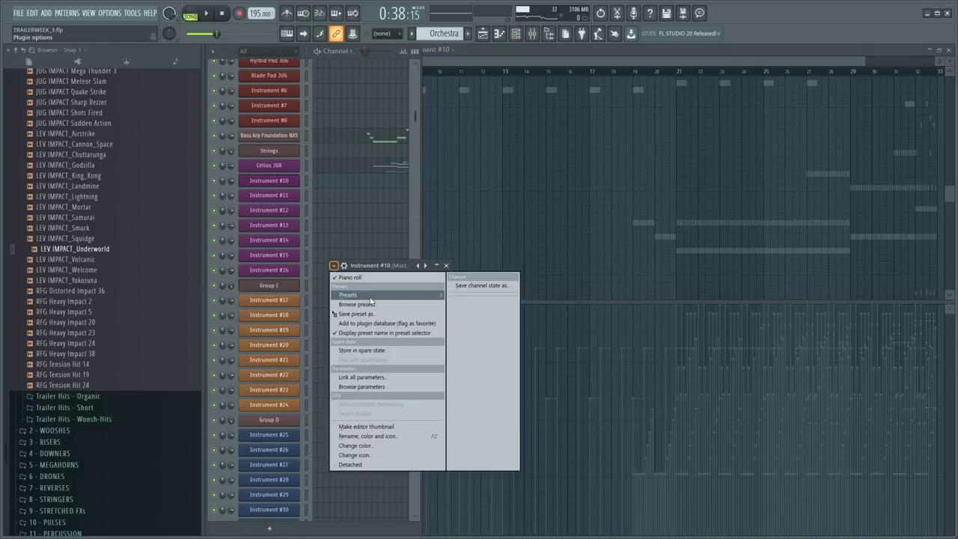
mouse_move(359, 294)
mouse_move(509, 279)
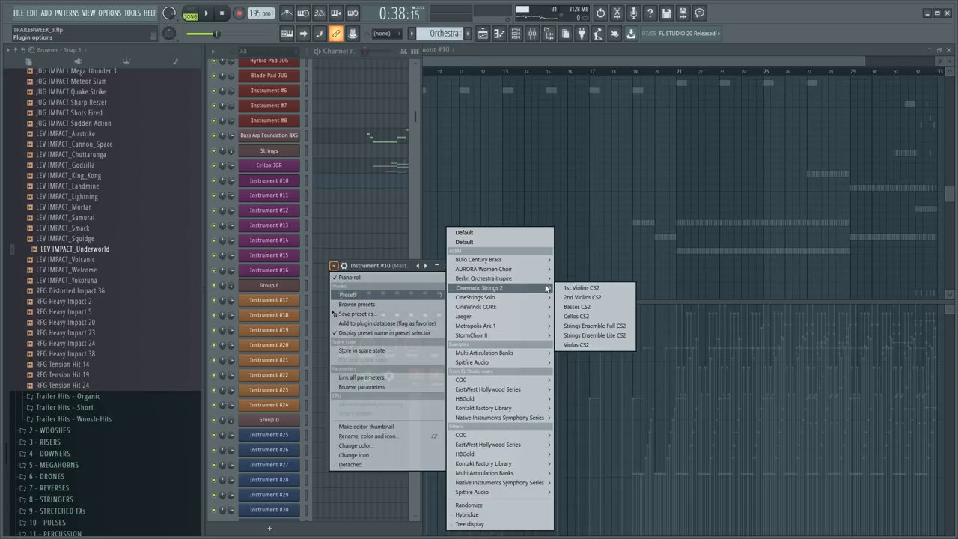
click(585, 327)
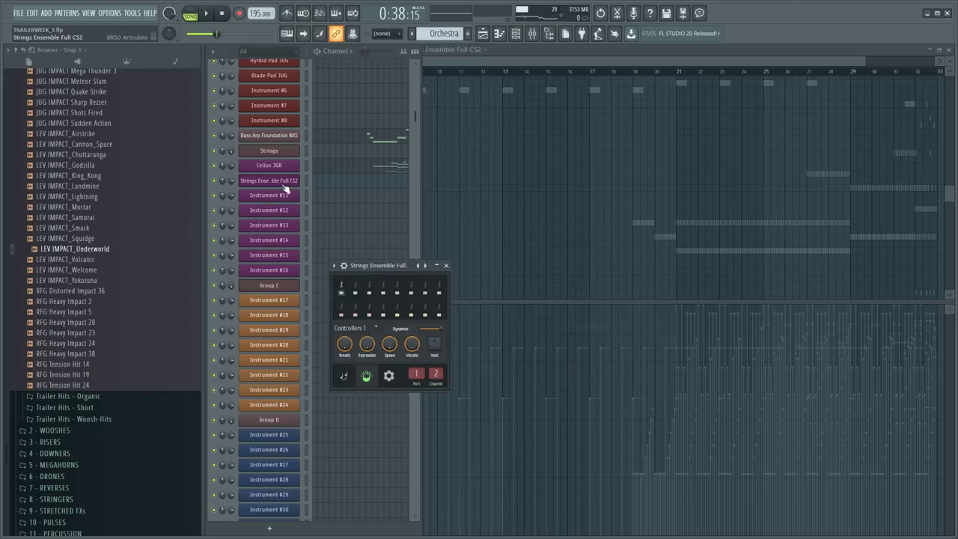
- Select the Strings Ensemble Full CS2 channel and audition the Orchestra pattern from just before bar 21
click(308, 182)
key(space)
click(318, 52)
key(space)
ctrl+right_click(673, 164)
click(678, 71)
key(F6)
key(space)
- In the Cellos JGR part, copy the repeated G4 notes of bars 21 to 24 onto D#4 starting at bar 25
click(389, 168)
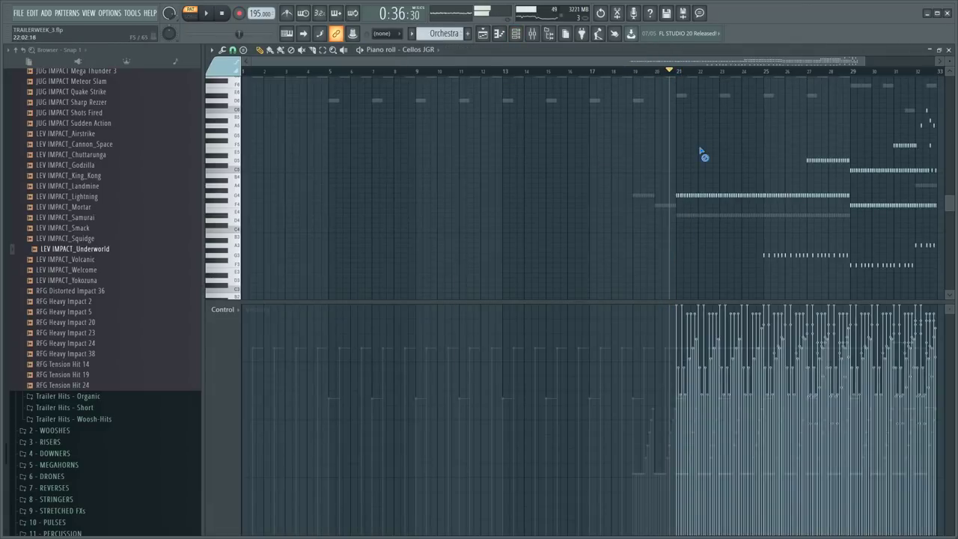
scroll(828, 69, up, 3)
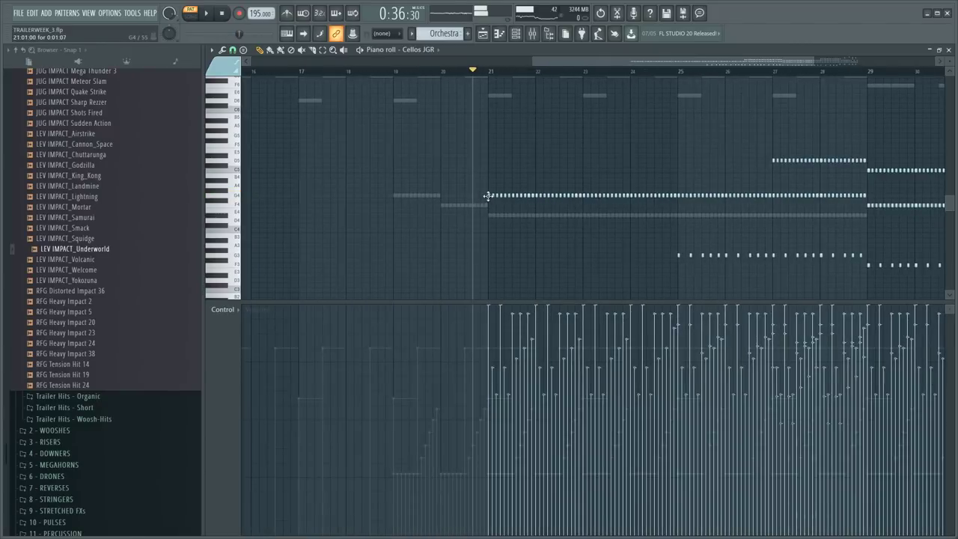
drag(492, 186, 677, 197)
key(ctrl+c)
key(ctrl+v)
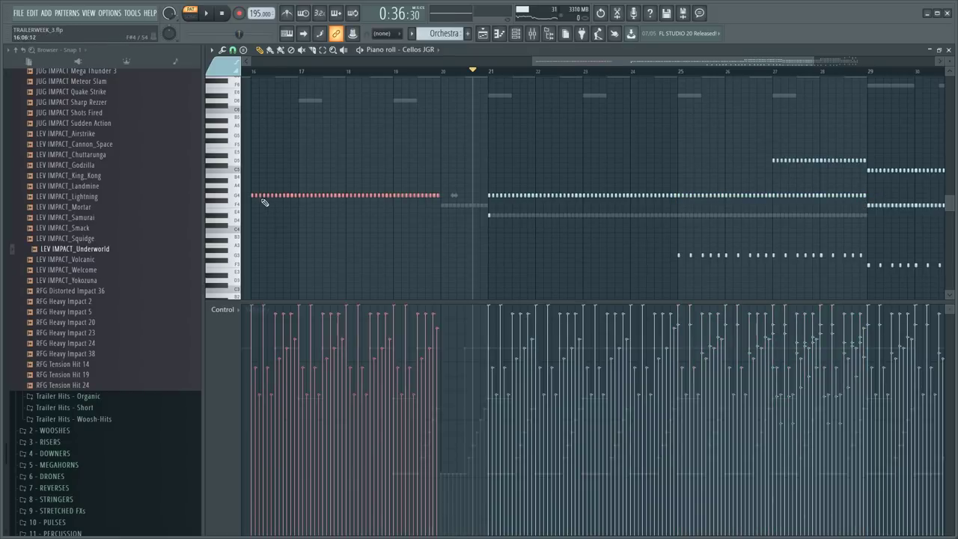
drag(253, 197, 682, 216)
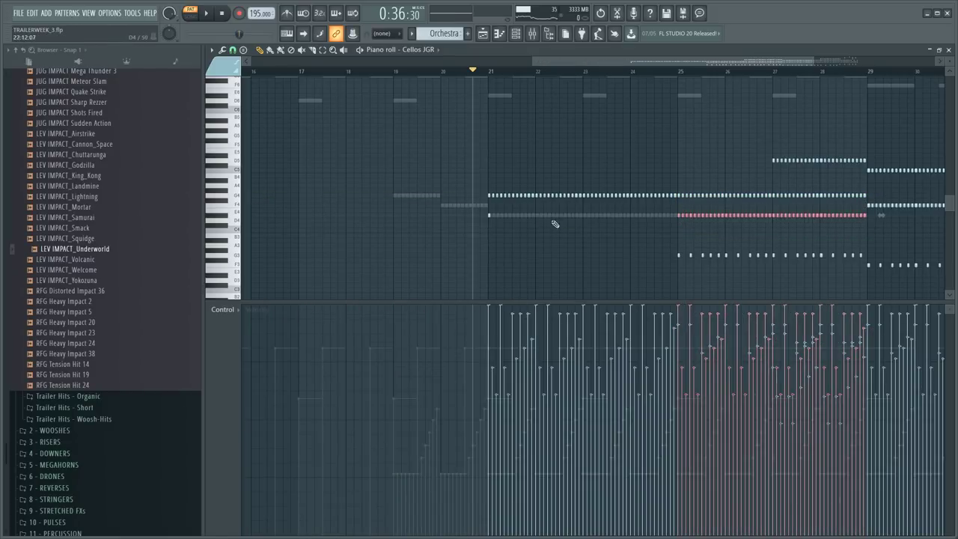
- Audition the Cellos JGR part from just before bar 25 and select its run of D#4 notes
key(space)
click(674, 70)
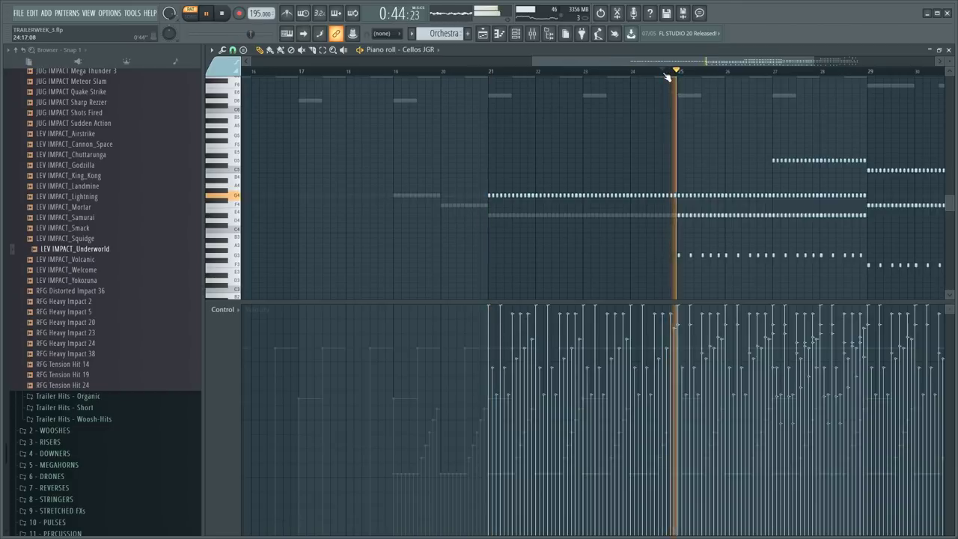
drag(660, 209, 867, 221)
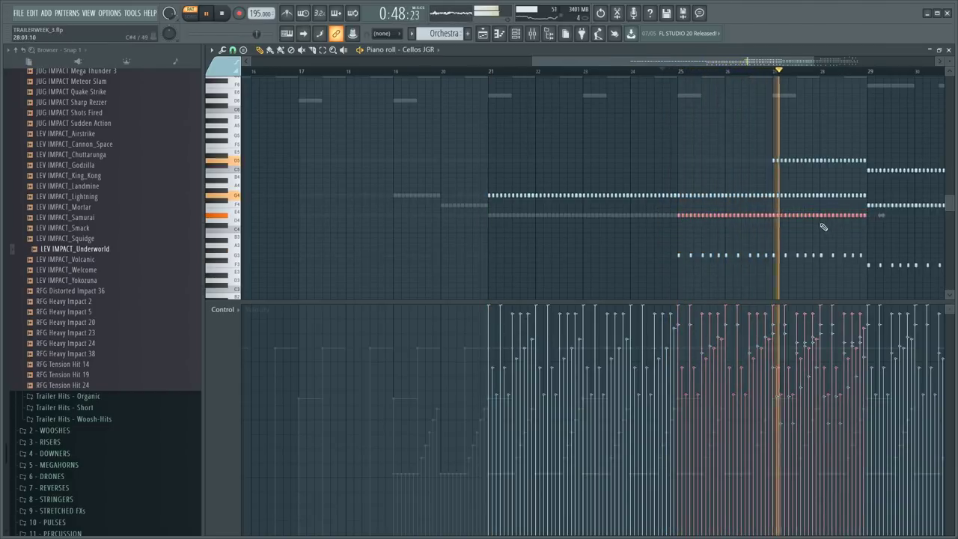
drag(746, 65, 831, 66)
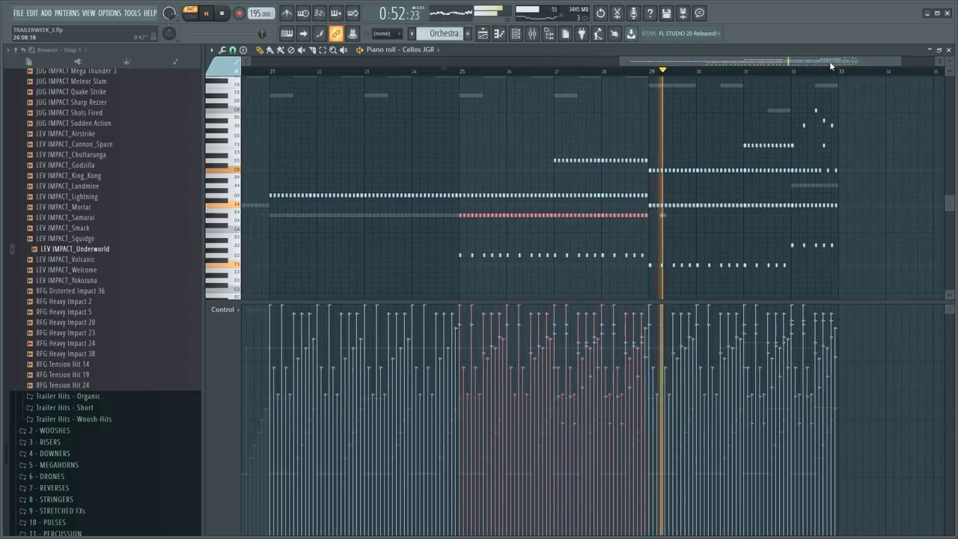
- Clone the Bass Arp Foundation NXS channel and keep the suggested name
key(F6)
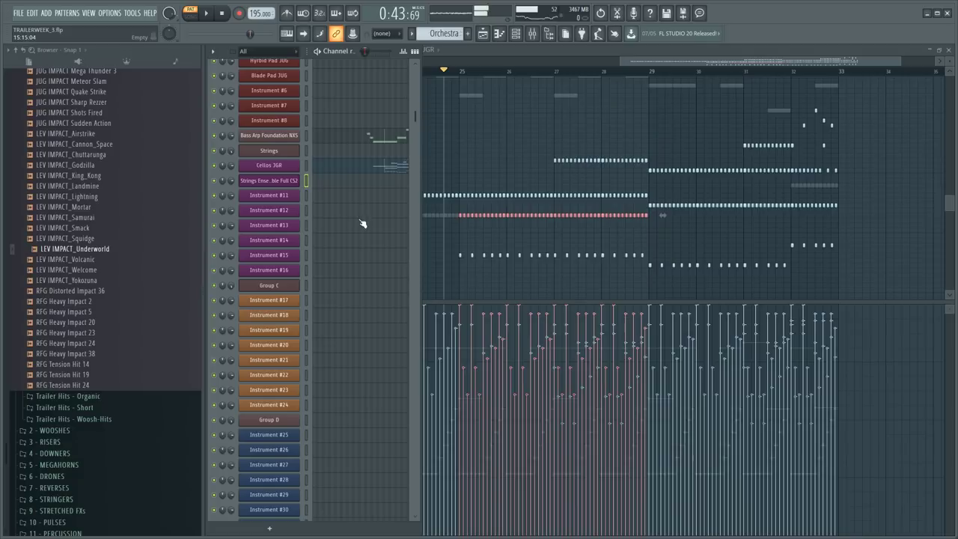
scroll(337, 259, up, 5)
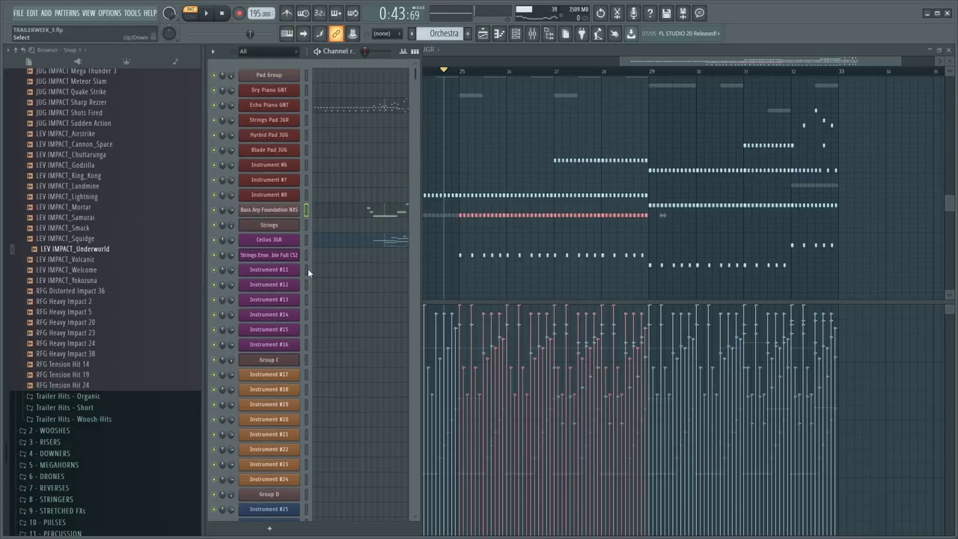
key(alt+c)
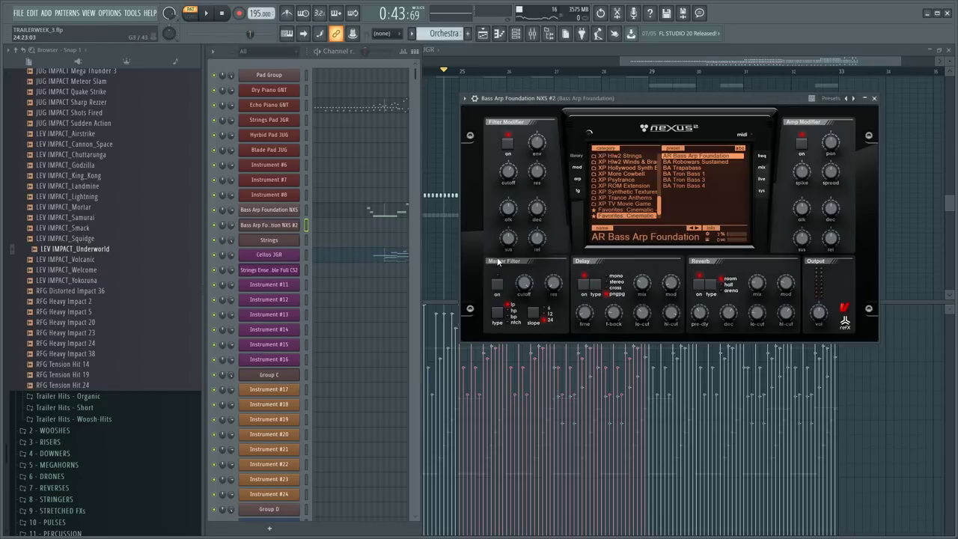
middle_click(297, 227)
click(279, 232)
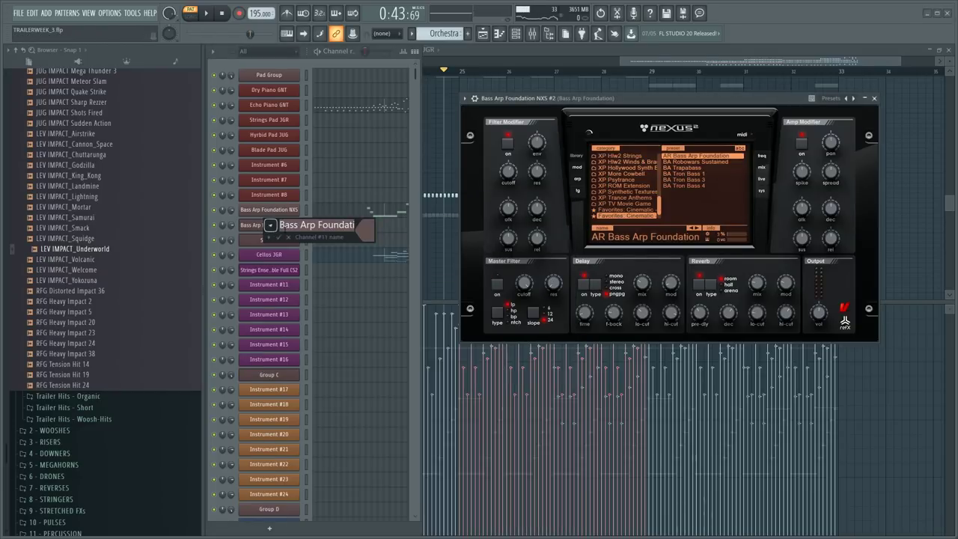
key(Return)
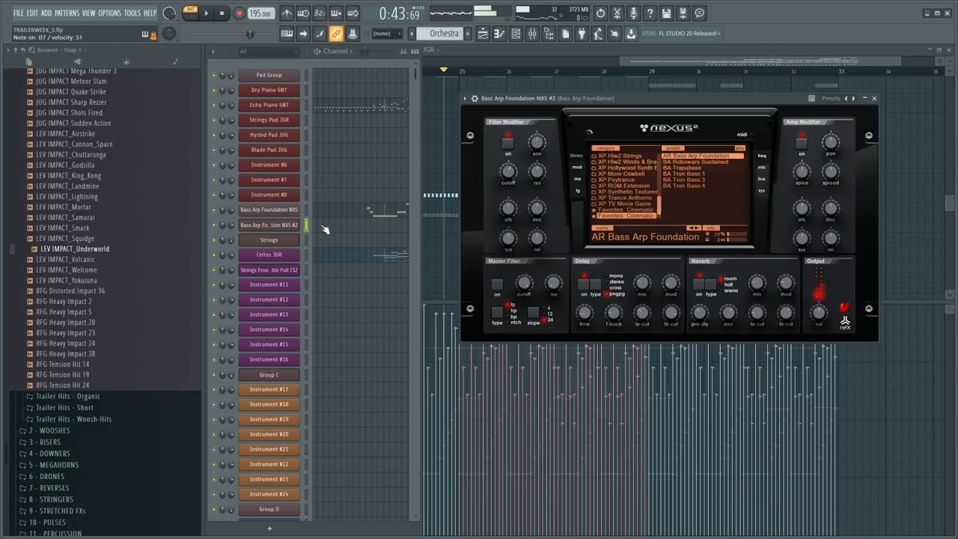
- Compare the AR Tron Arp presets in the cloned Nexus channel's Cinematic favorites and load AR Tron Arp 3
double_click(287, 228)
mouse_move(507, 170)
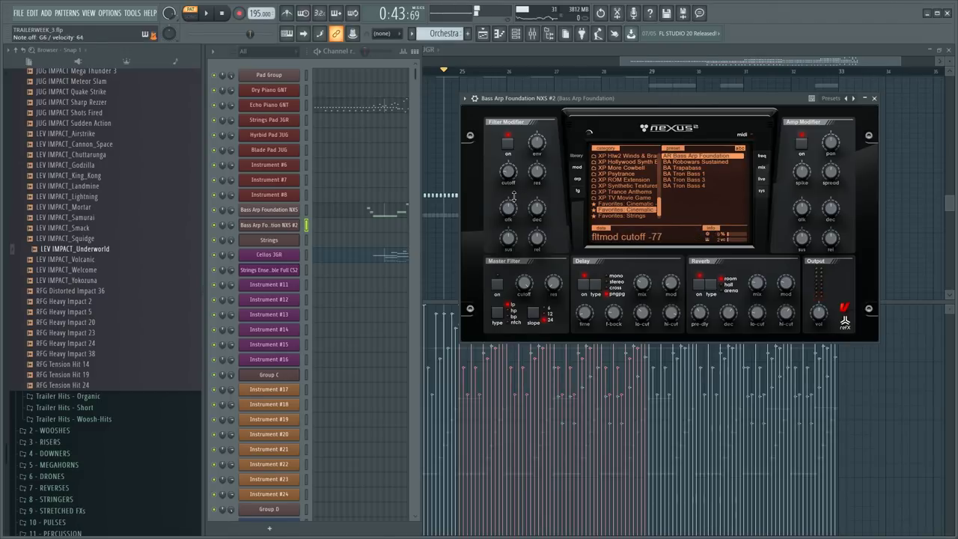
click(646, 205)
click(683, 163)
mouse_move(509, 171)
click(677, 168)
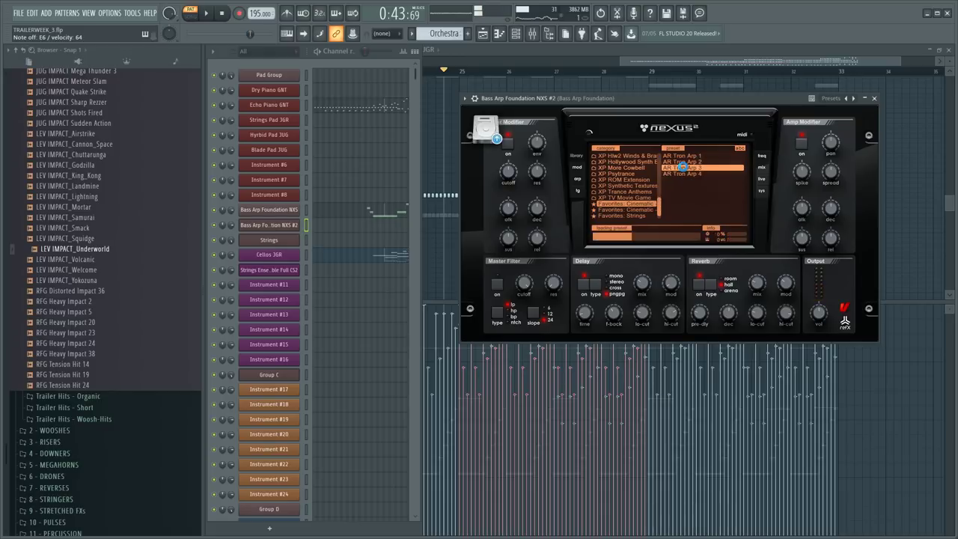
click(670, 173)
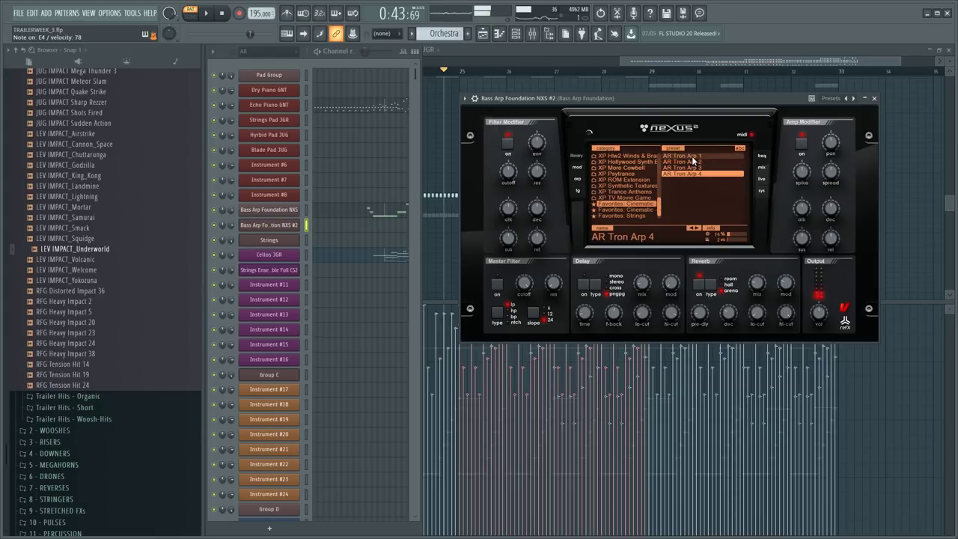
click(693, 156)
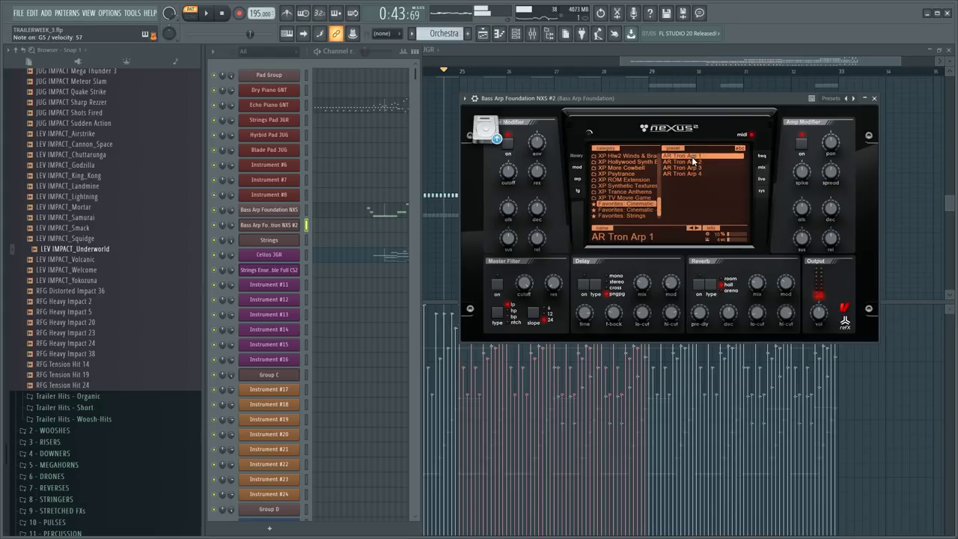
click(693, 167)
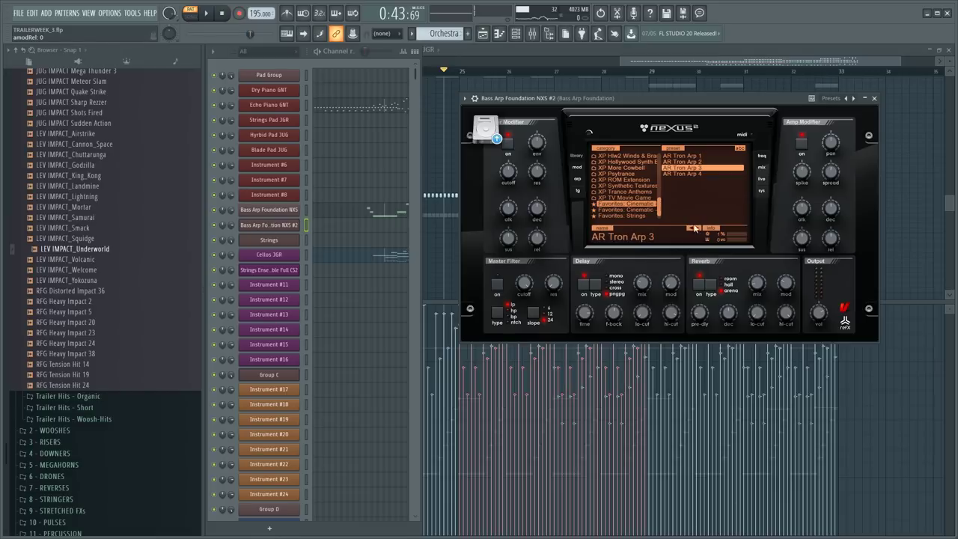
- Check the arpeggiator settings of AR Tron Arp 3 and set the filter modifier cutoff to -66
click(583, 178)
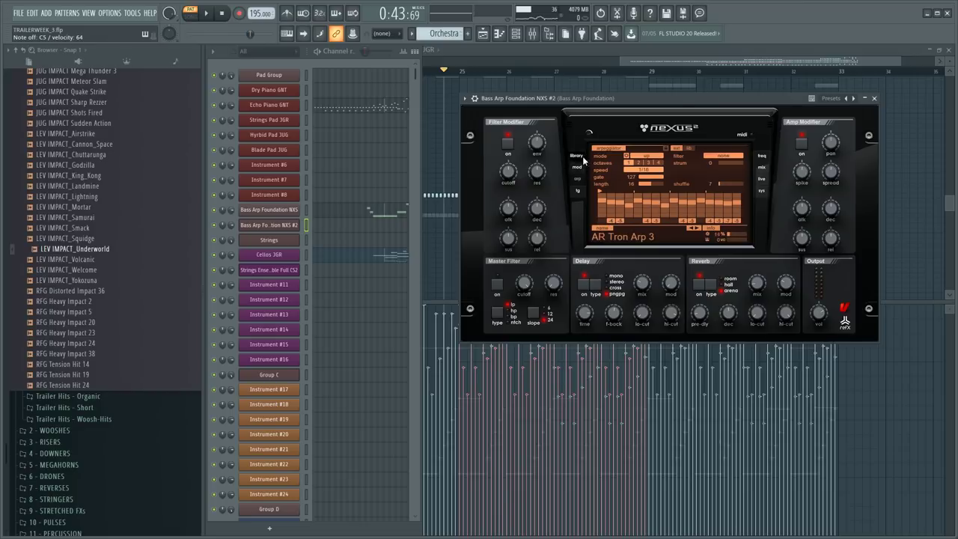
click(580, 160)
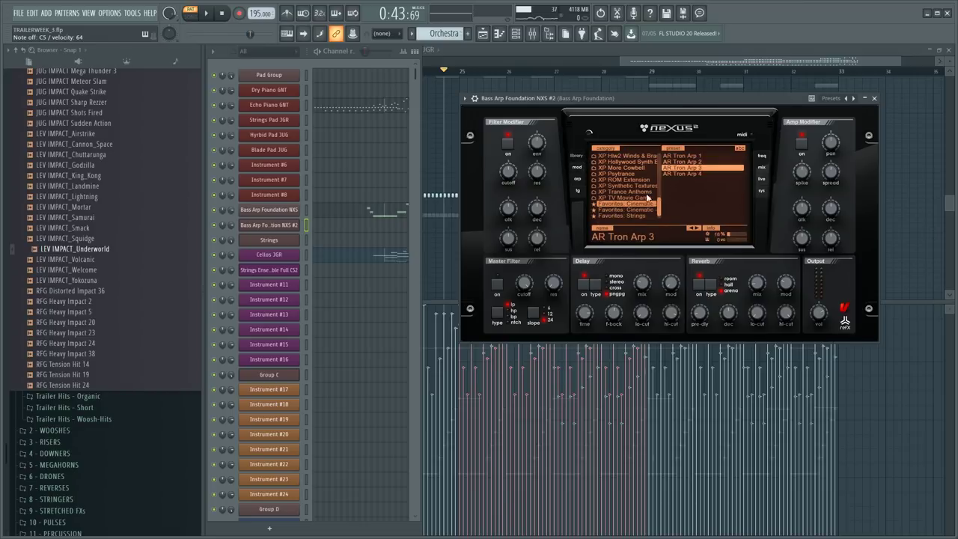
click(577, 179)
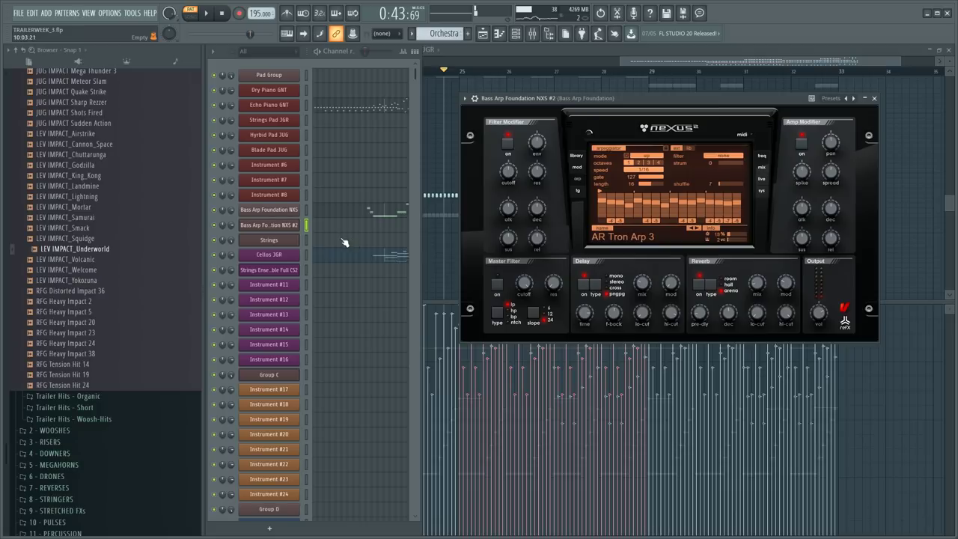
drag(511, 171, 518, 137)
drag(524, 182, 525, 200)
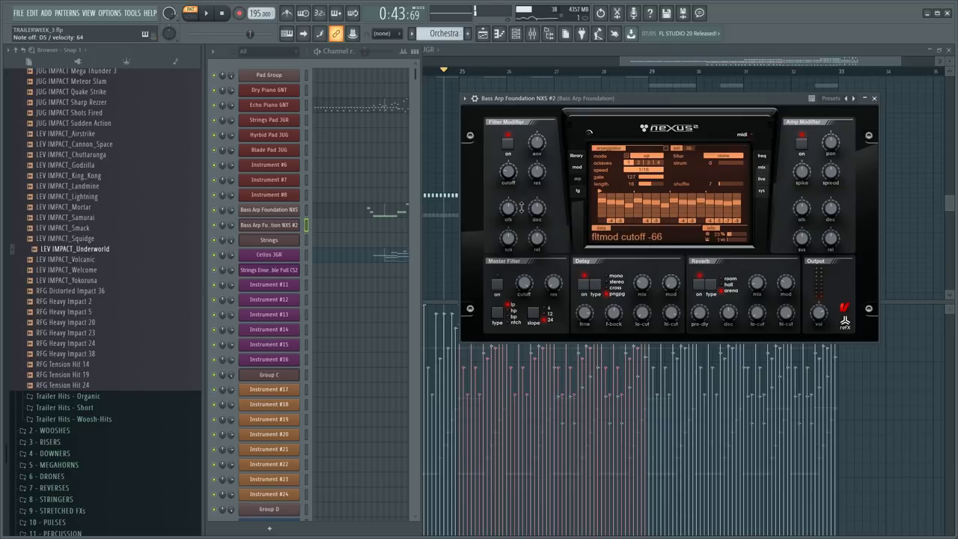
- In the cloned arp channel's piano roll, audition the Orchestra pattern from just before bar 21 against the ghost notes
click(390, 229)
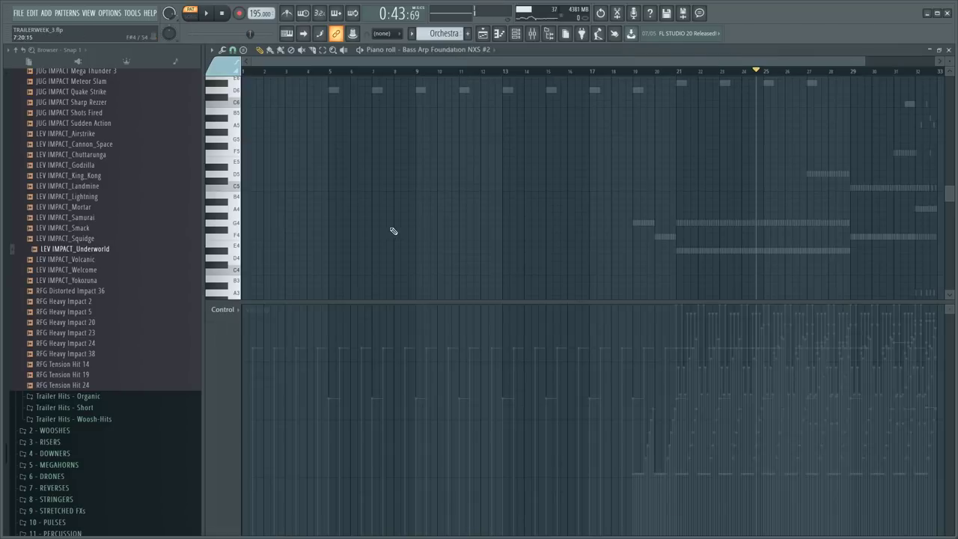
key(F6)
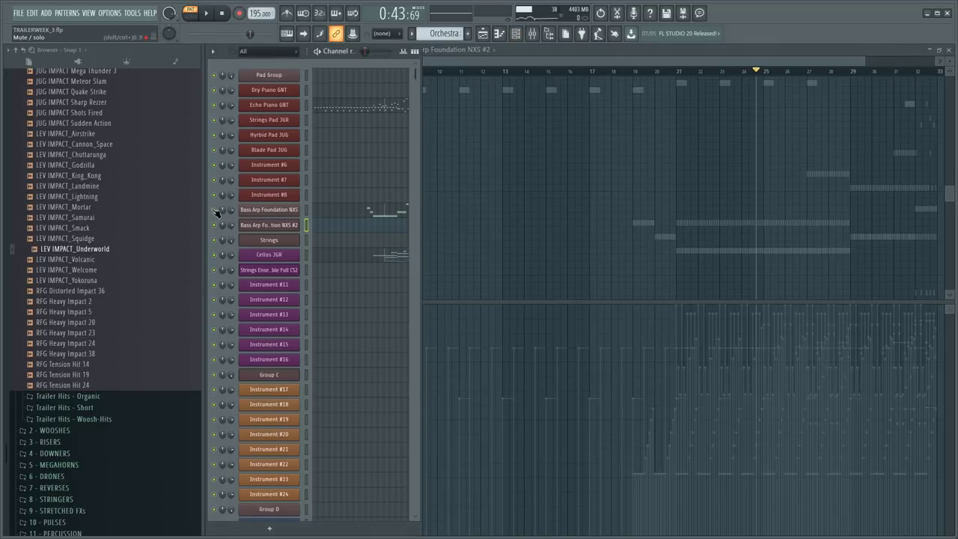
key(F6)
click(671, 71)
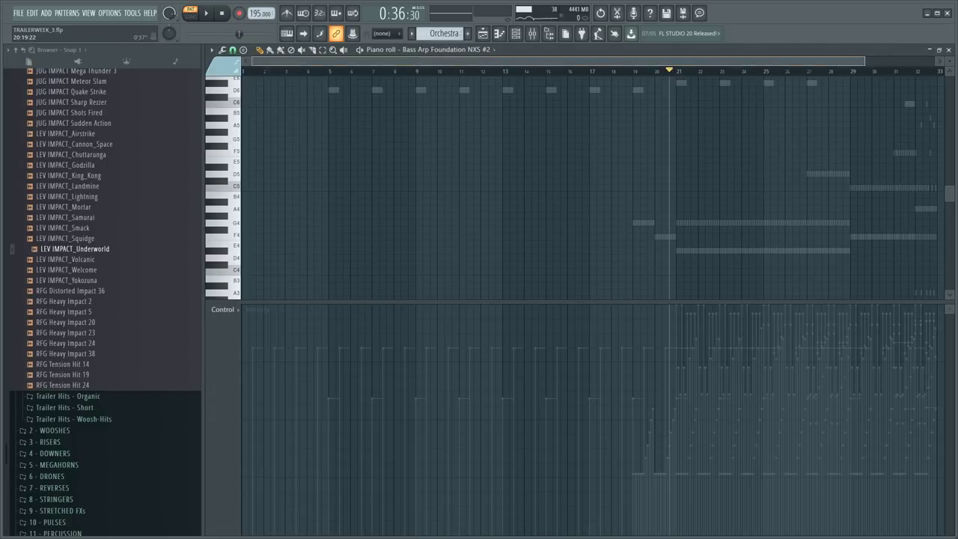
scroll(670, 62, down, 3)
key(space)
scroll(527, 78, up, 2)
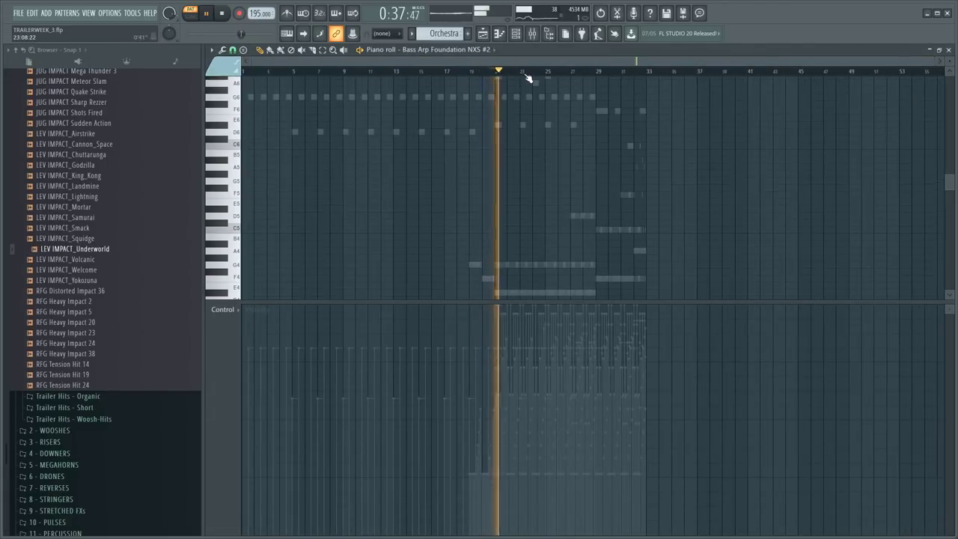
scroll(673, 77, up, 3)
key(space)
scroll(762, 77, right, 2)
- Audition the pattern from just before bar 25 and examine the surrounding ghost notes for the new arp line
key(F6)
key(F6)
click(688, 71)
key(space)
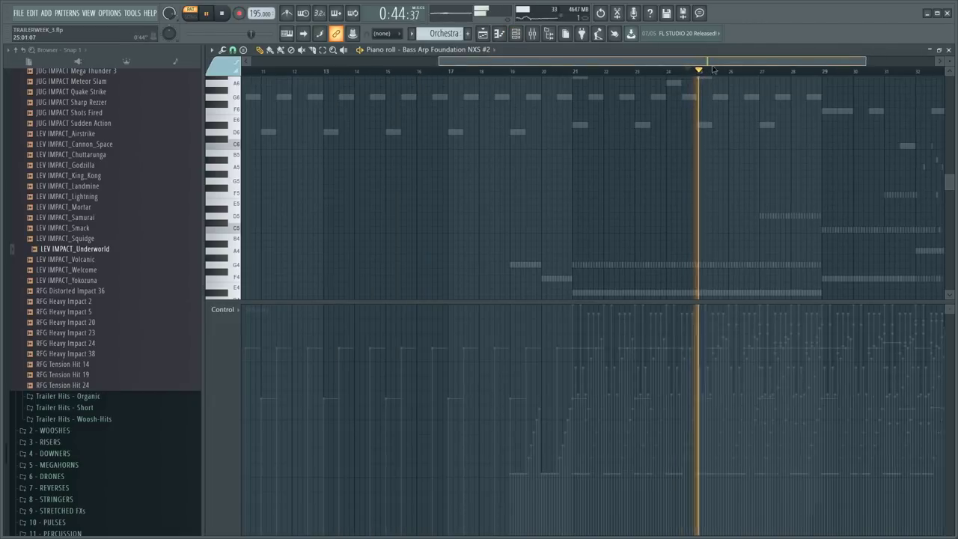
key(space)
scroll(691, 67, right, 2)
key(F6)
click(396, 229)
scroll(806, 77, up, 5)
key(space)
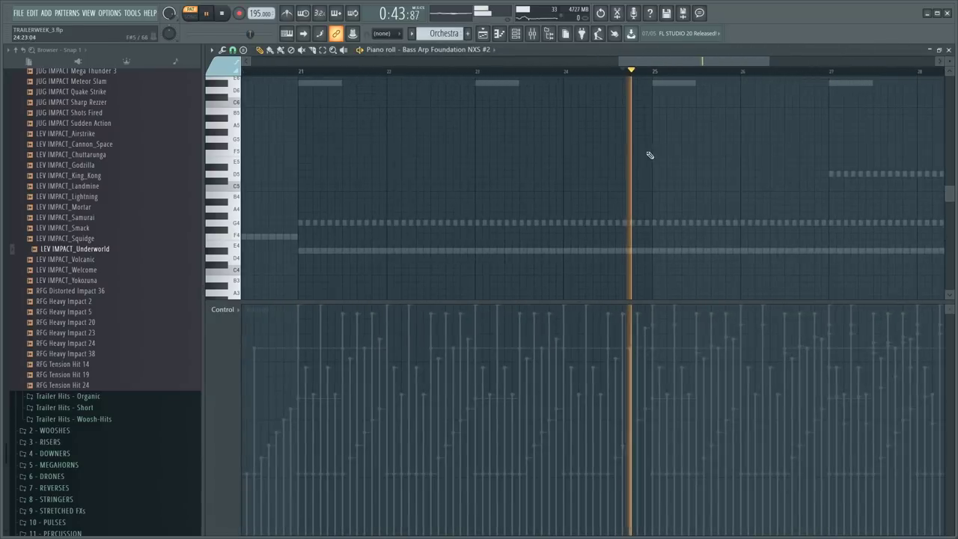
scroll(658, 167, up, 1)
key(space)
- Audition the pattern from bar 21 and again from bar 25 to find where the new arp should enter
scroll(679, 75, down, 3)
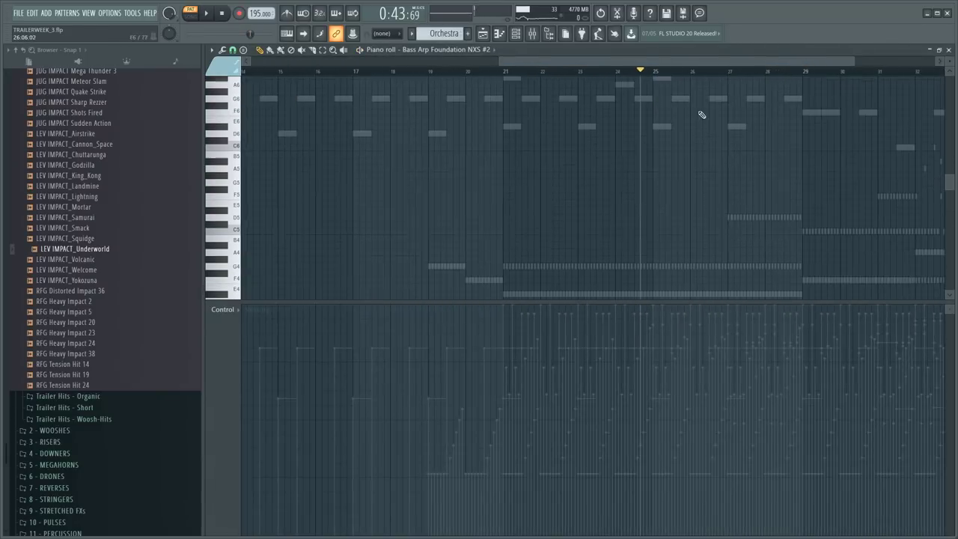
click(505, 73)
key(space)
scroll(538, 128, down, 3)
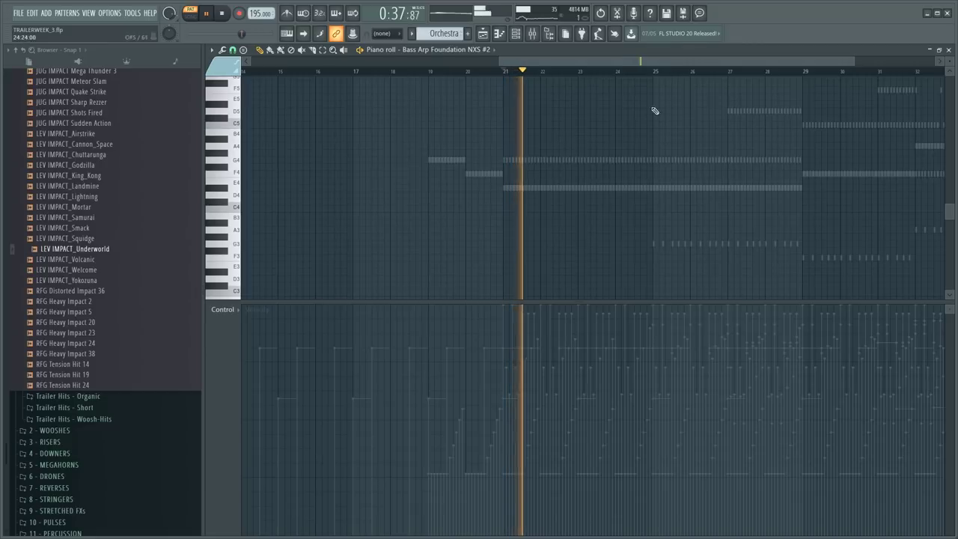
click(653, 74)
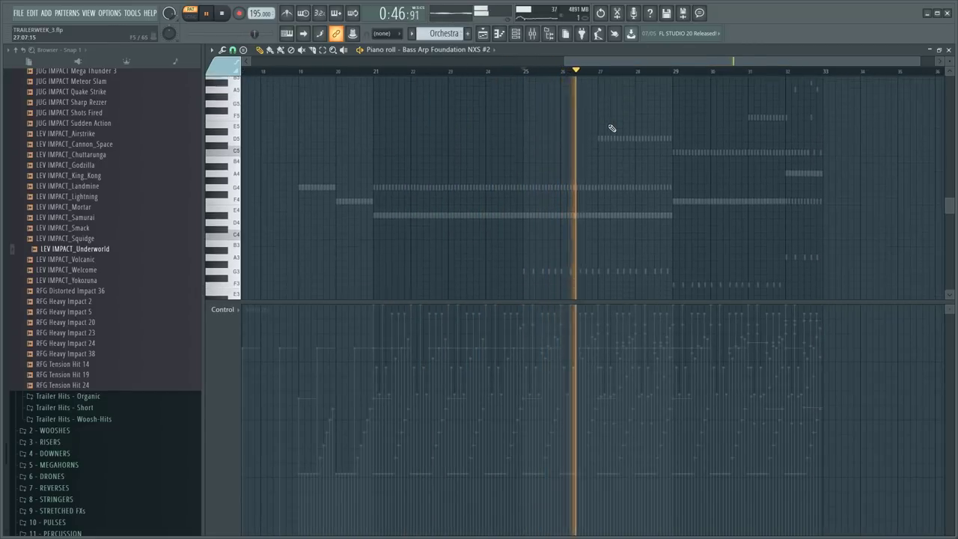
scroll(566, 162, up, 2)
key(space)
- Enter a D6 note at the start of bar 25 and a G6 on step 3 in the new arp part
scroll(517, 118, up, 3)
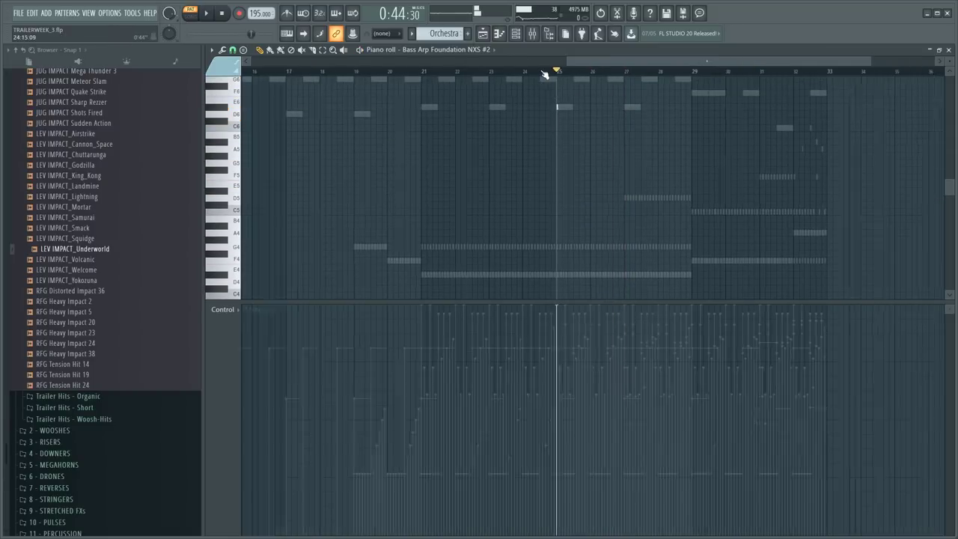
scroll(531, 90, up, 5)
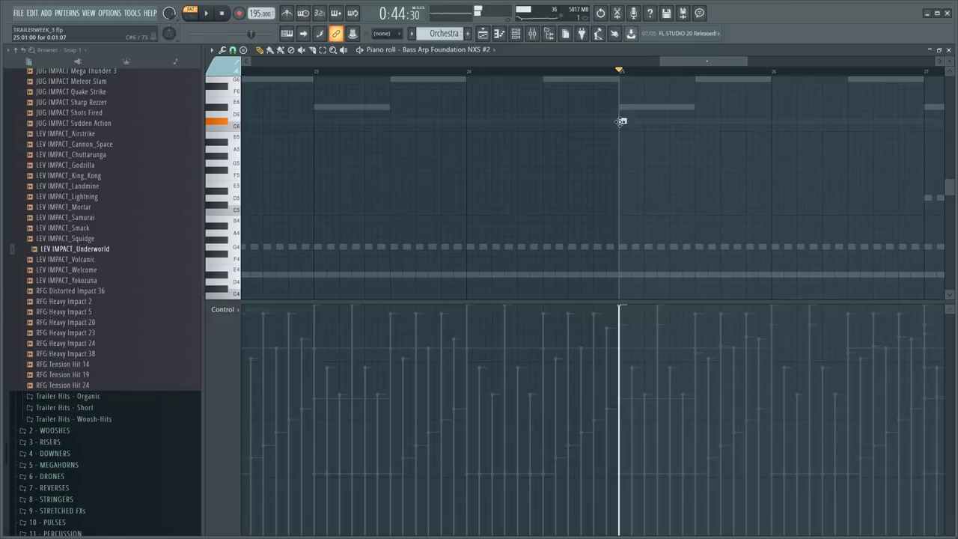
click(627, 85)
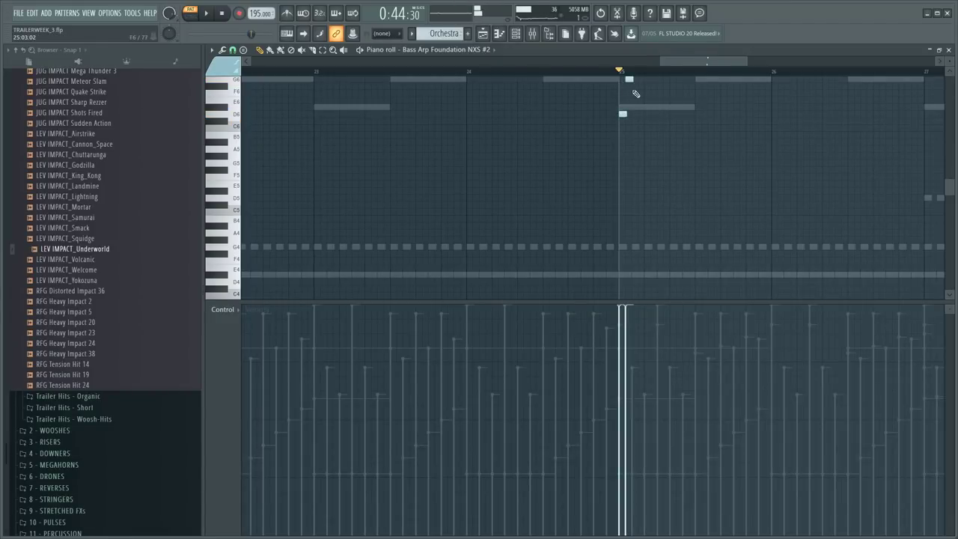
scroll(643, 90, up, 2)
scroll(673, 71, up, 2)
drag(578, 122, 592, 121)
key(space)
key(space)
- Continue the bar 25 arp with D6, G6, D6, G6 and A#6 on steps 5, 7, 9, 11 and 13, and play it back
click(617, 156)
click(641, 120)
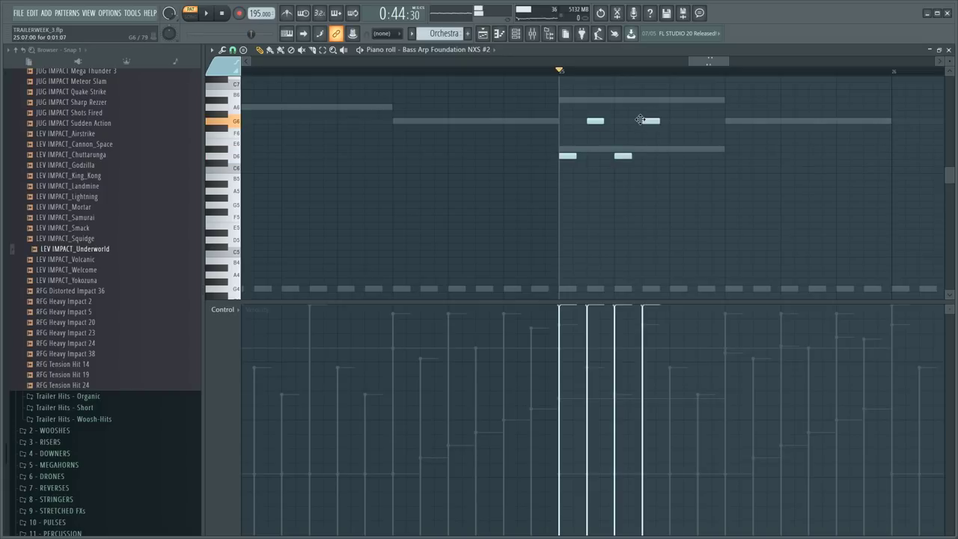
click(677, 156)
click(704, 120)
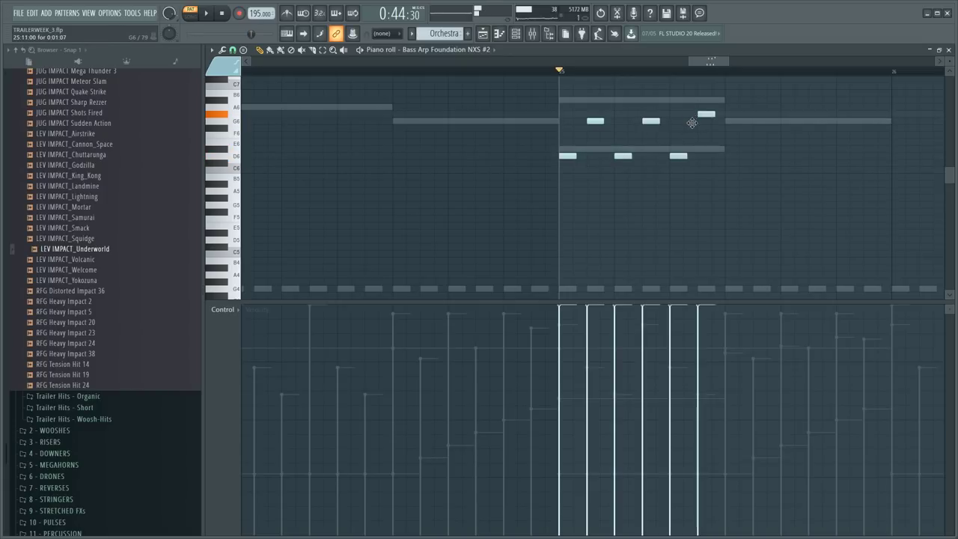
click(729, 100)
key(space)
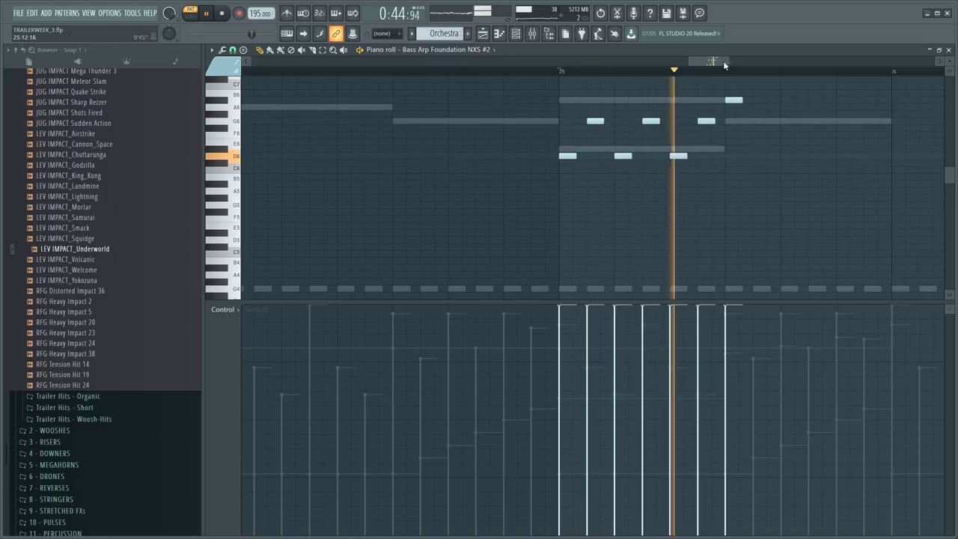
- Select the bar 25 arp notes and extend them with quick legato so each reaches the next note
scroll(721, 63, down, 1)
drag(579, 94, 757, 205)
key(ctrl+l)
key(space)
- Complete the bar 25 arp after A#6 with G6, D6, A#5, D6 and A#5 on steps 15 to 23
right_click(731, 190)
scroll(715, 179, up, 2)
click(683, 163)
right_click(696, 142)
click(697, 142)
click(730, 151)
mouse_move(730, 151)
mouse_down()
mouse_move(701, 164)
mouse_move(738, 198)
mouse_up()
click(730, 190)
click(750, 224)
click(768, 198)
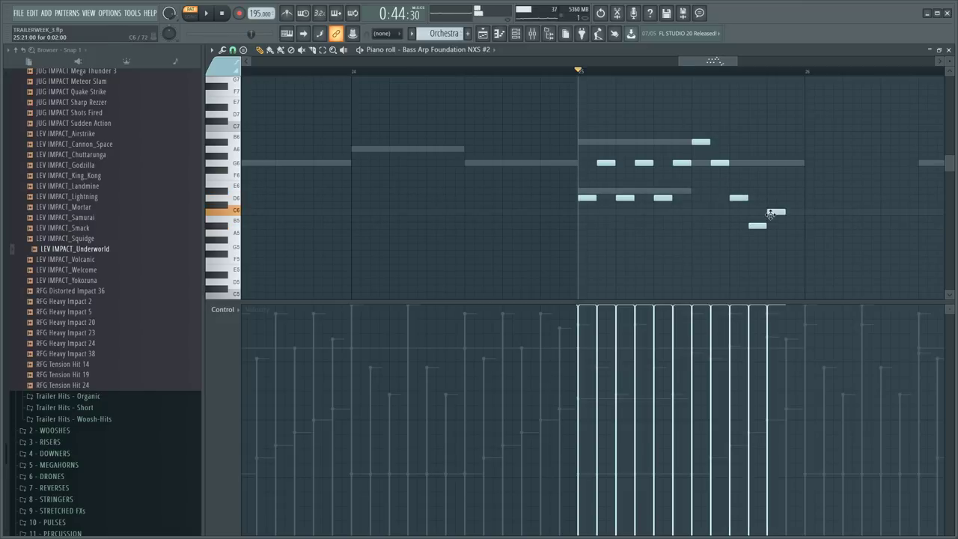
click(790, 225)
- Audition the finished bar 25 arp and duplicate it into bar 26
key(space)
scroll(685, 150, down, 2)
key(ctrl+b)
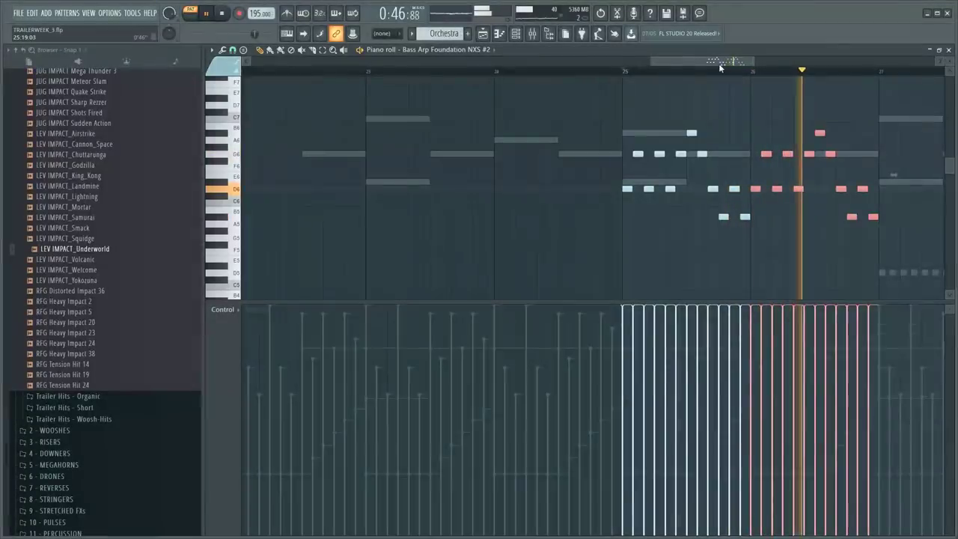
- Lower the first arp notes of bars 25 and 26 from D6 to G5, select both bars and play them back
key(space)
key(ctrl+d)
scroll(528, 152, down, 3)
drag(488, 177, 487, 197)
drag(360, 146, 704, 75)
key(space)
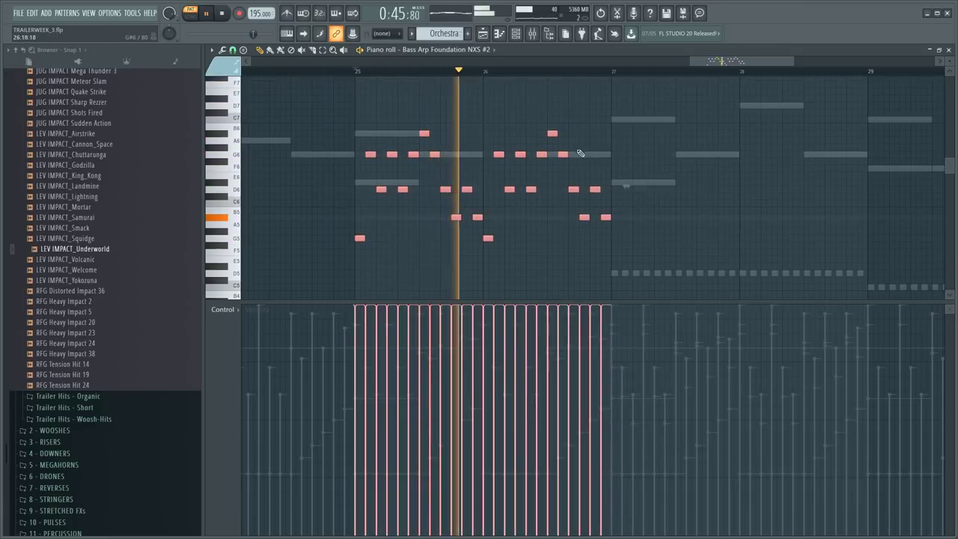
- Duplicate the two-bar arp into bars 27 and 28 and lower the velocity of all its notes to one even level
key(ctrl+b)
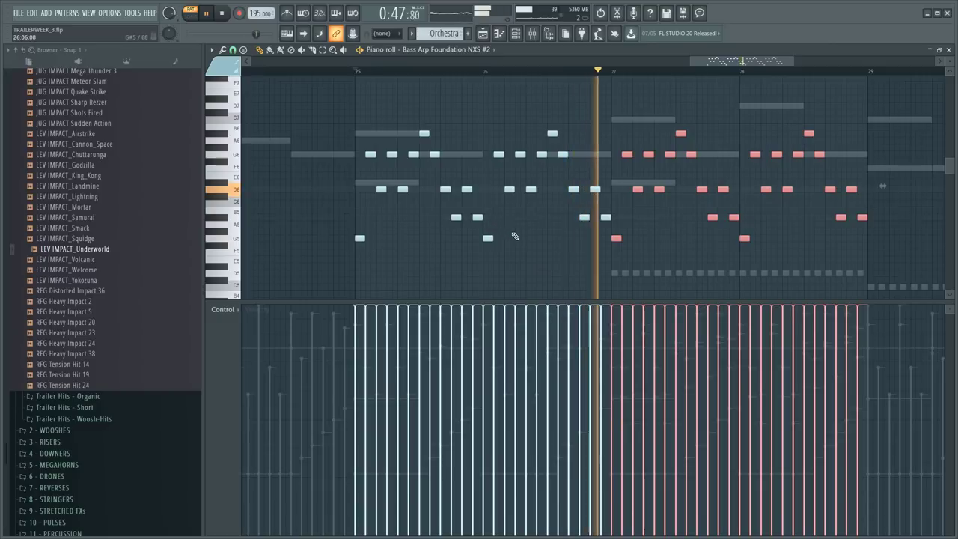
drag(315, 111, 894, 300)
scroll(748, 203, down, 4)
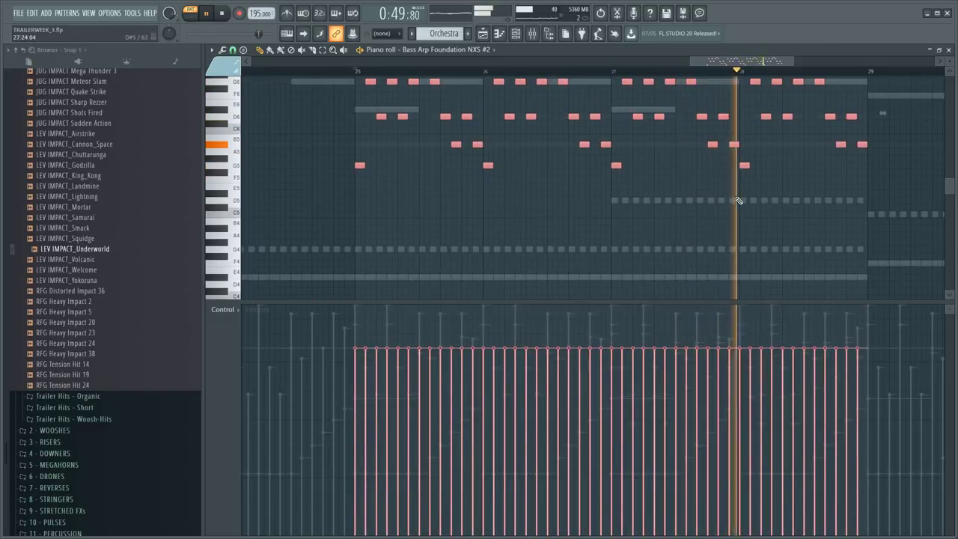
- Duplicate the four-bar arp into bars 29 to 32, stop playback and deselect the notes
key(ctrl+b)
ctrl+right_click(675, 224)
ctrl+right_click(754, 242)
scroll(438, 282, up, 5)
key(space)
key(ctrl+d)
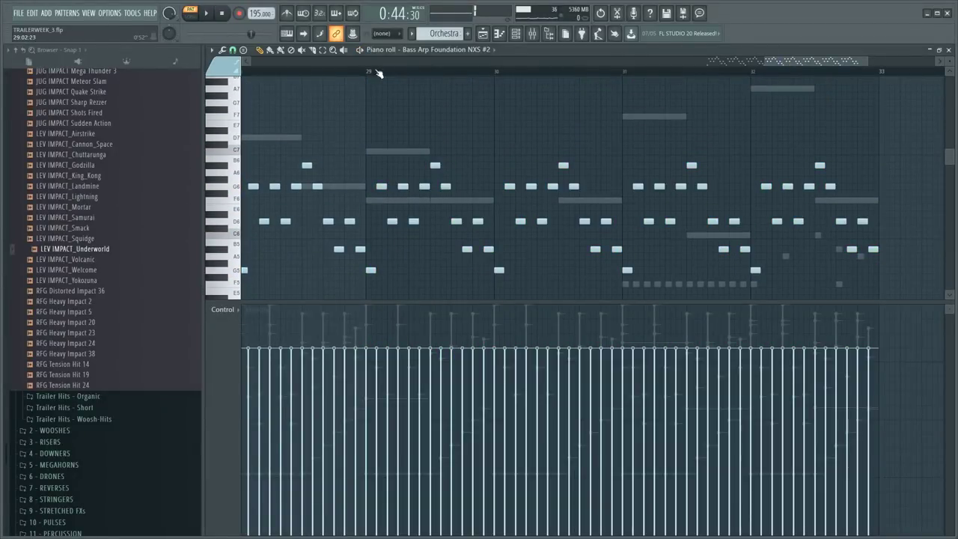
- Audition the arpeggio from bar 29 and raise the G5 note at the start of bar 30 to A5
click(366, 73)
key(space)
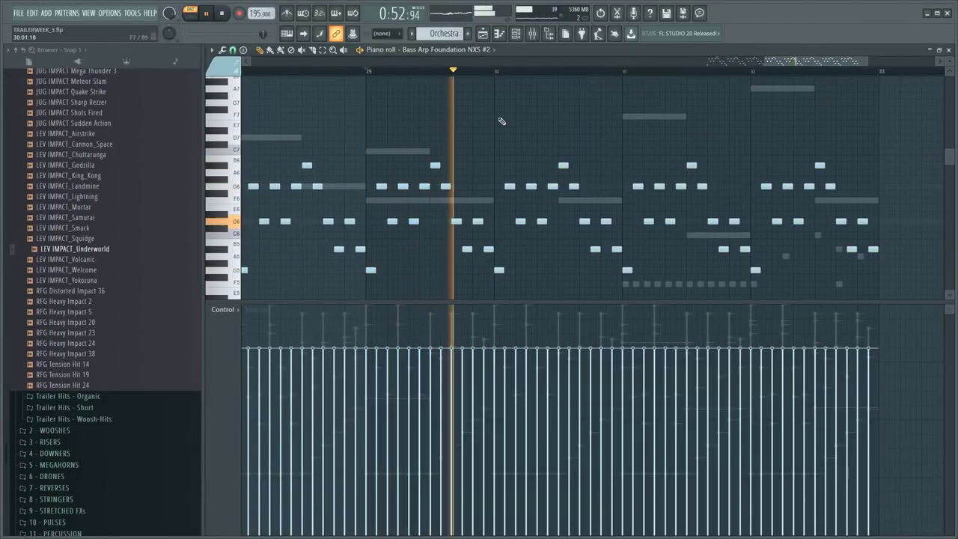
key(space)
scroll(482, 154, down, 2)
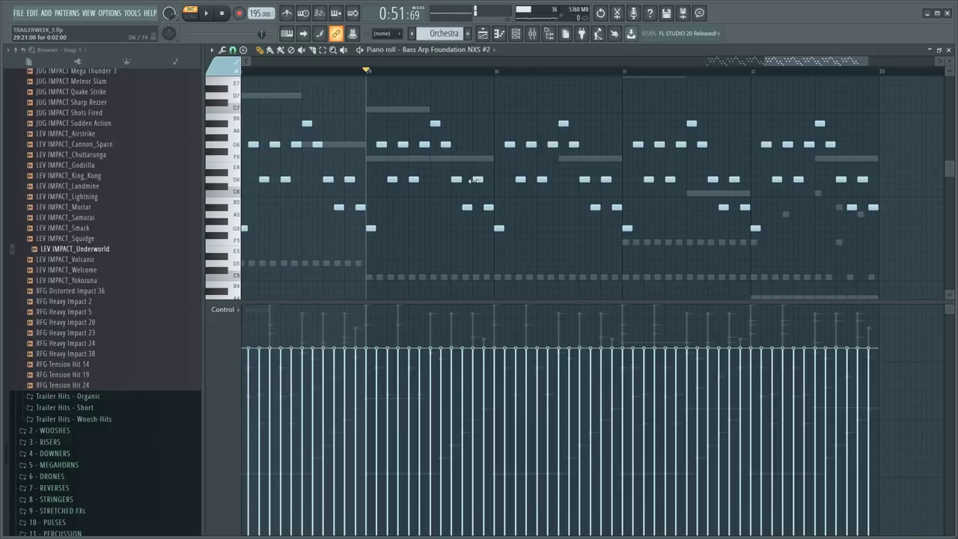
key(ctrl+z)
click(488, 208)
click(500, 223)
key(ctrl+z)
drag(497, 228, 497, 214)
- Transpose the G5 notes at the starts of bars 29, 31 and 32 up two semitones to A5, checking by playback
key(space)
drag(348, 228, 946, 270)
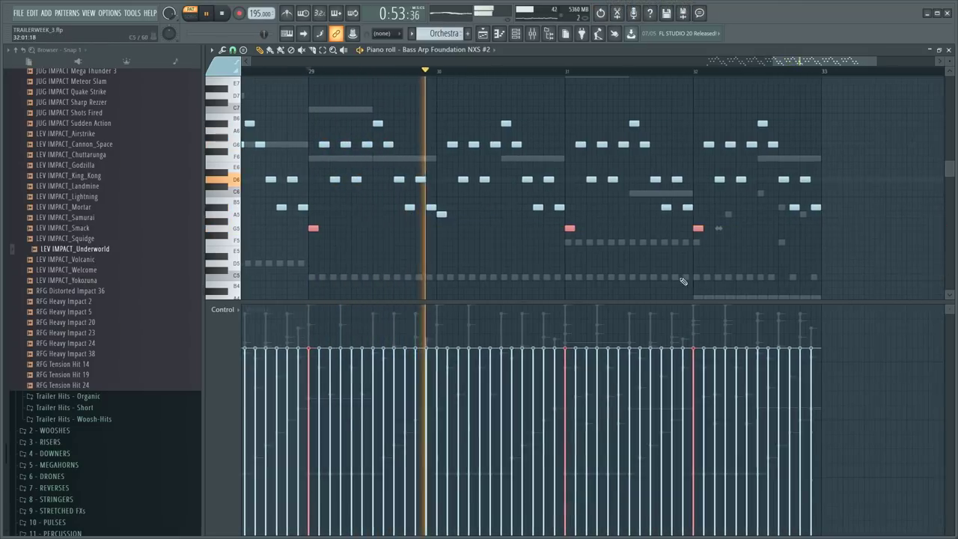
scroll(625, 273, up, 1)
key(shift+Up)
key(shift+Up)
ctrl+click(624, 273)
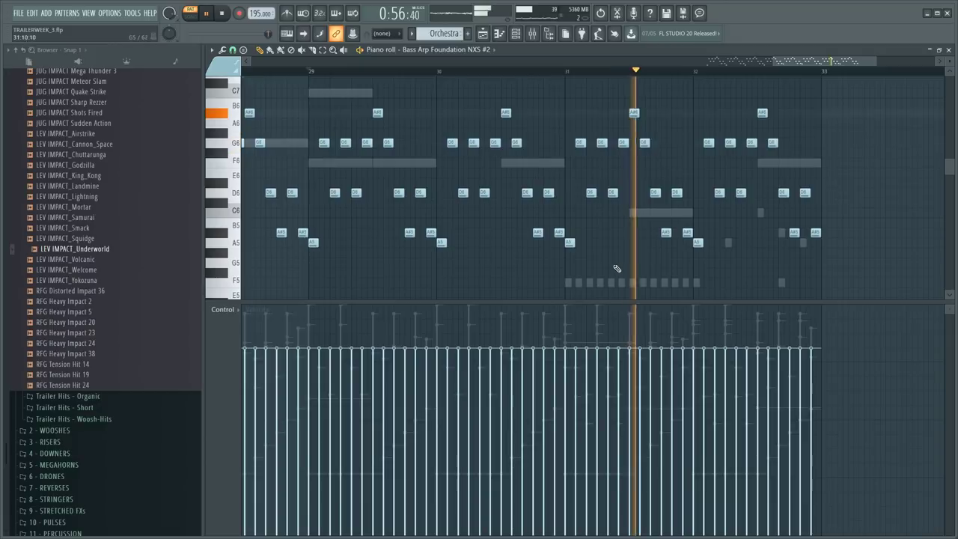
key(space)
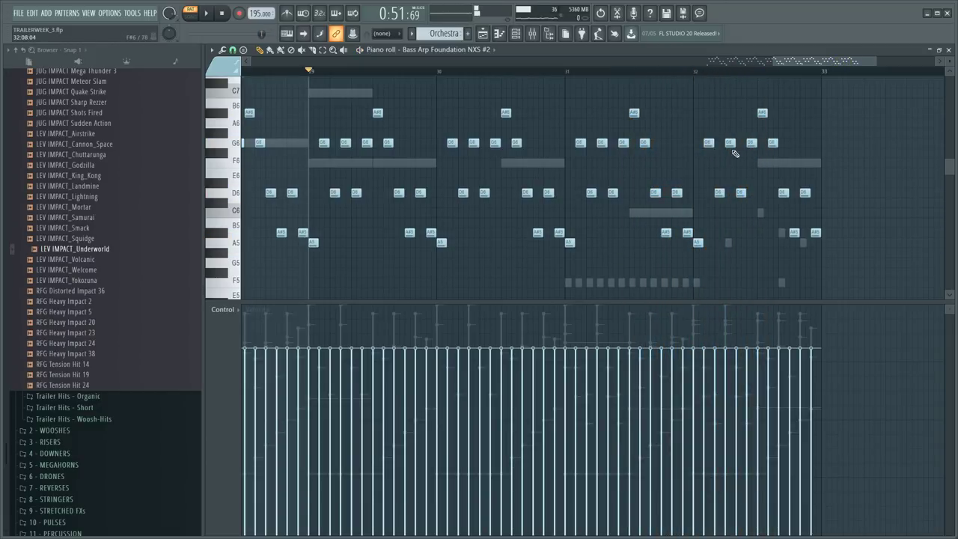
- Lower the closing notes of bar 32 by ear to A6, F#6, A5 and a final G#5, and audition the phrase
drag(762, 113, 776, 154)
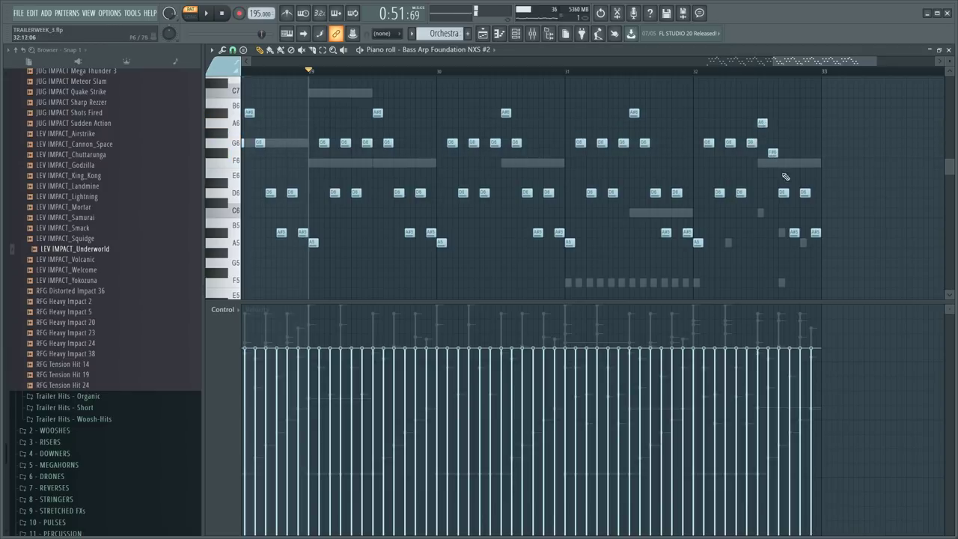
drag(796, 240, 815, 255)
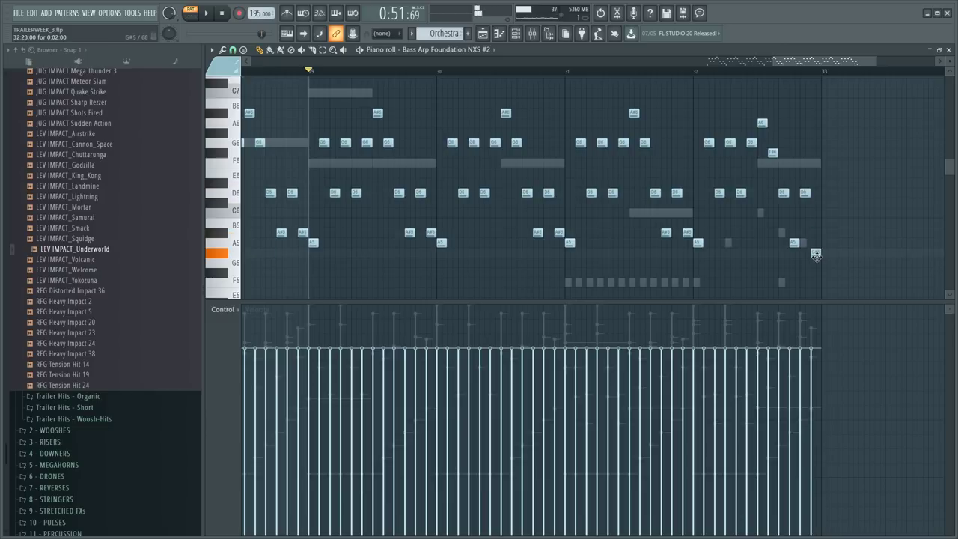
key(space)
scroll(552, 261, down, 5)
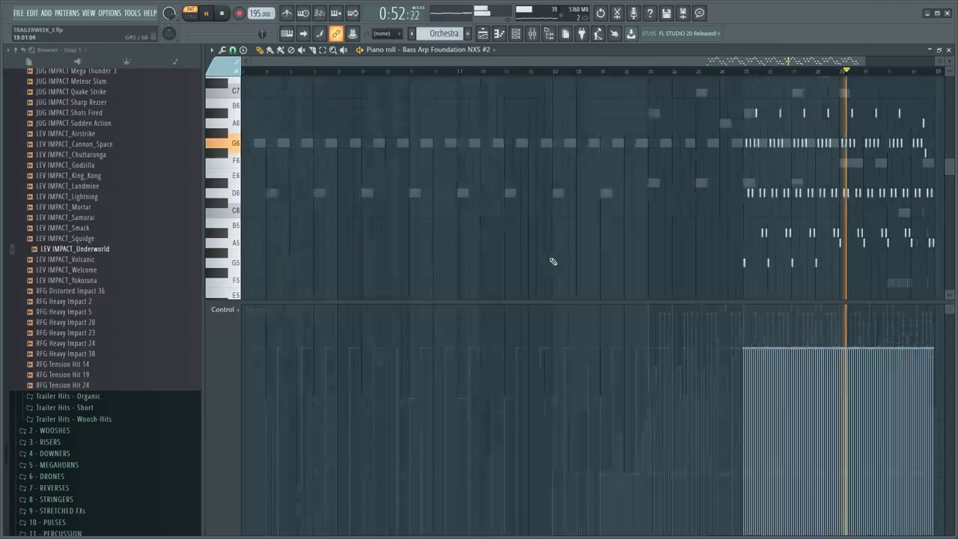
key(F6)
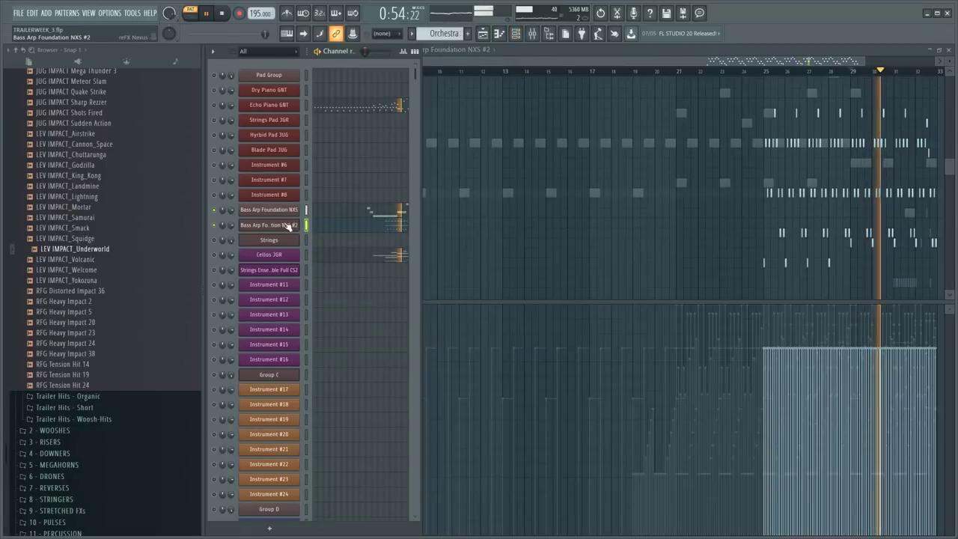
drag(678, 62, 807, 64)
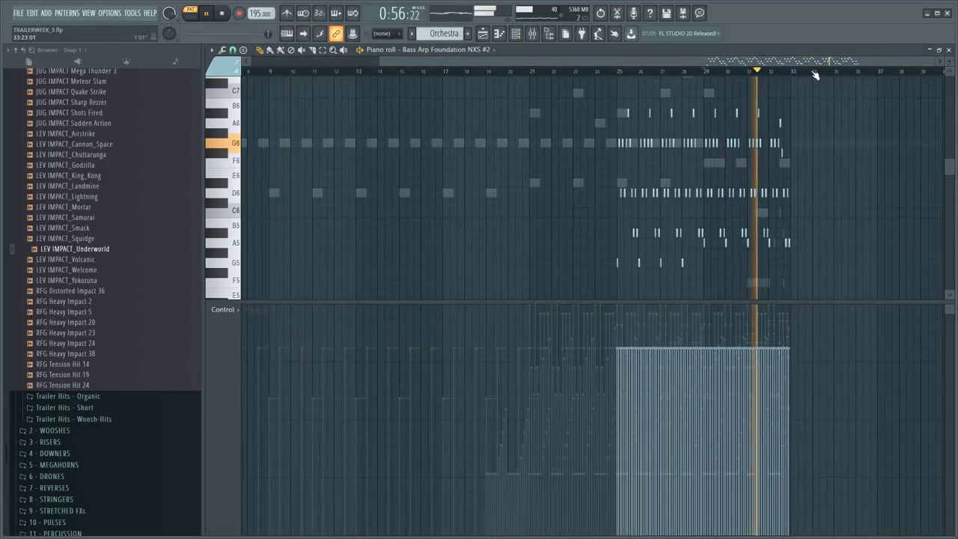
scroll(813, 73, up, 2)
scroll(814, 74, up, 1)
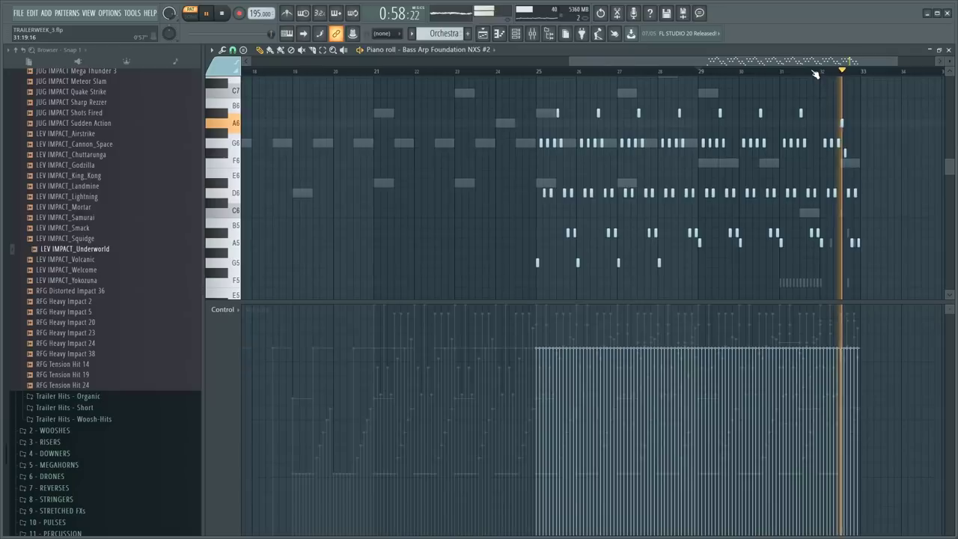
- Stop playback and open the Nexus instrument window of the Bass Arp Foundation NXS #2 channel
click(515, 33)
key(space)
click(280, 212)
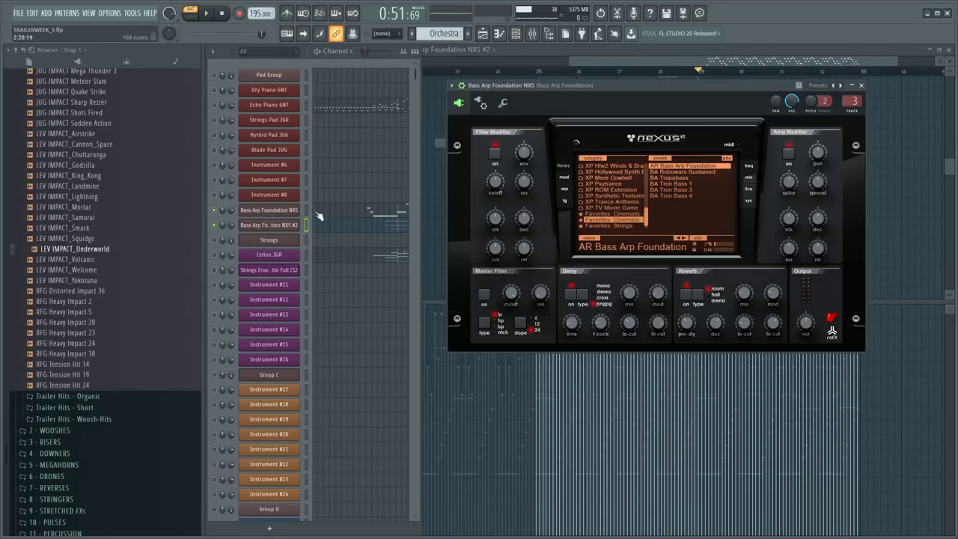
click(287, 210)
click(288, 210)
click(296, 224)
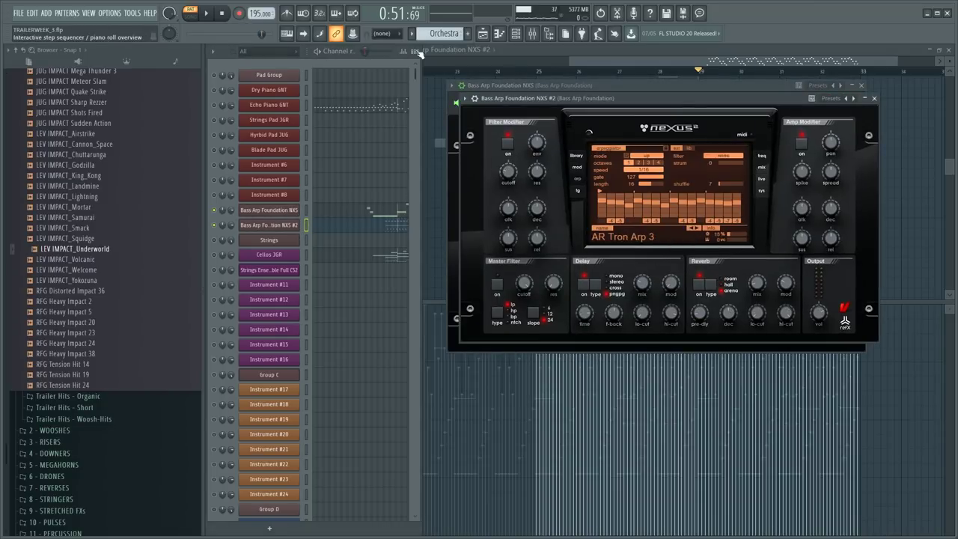
- Multilink the filter modifier cutoff of Bass Arp Foundation NXS #2 and open its automation event editor
click(352, 35)
drag(508, 172, 508, 171)
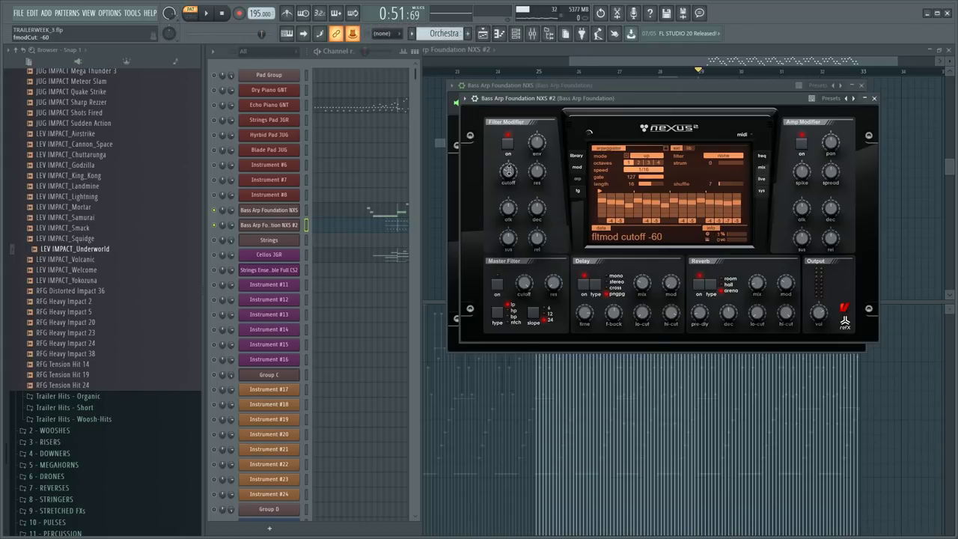
right_click(352, 35)
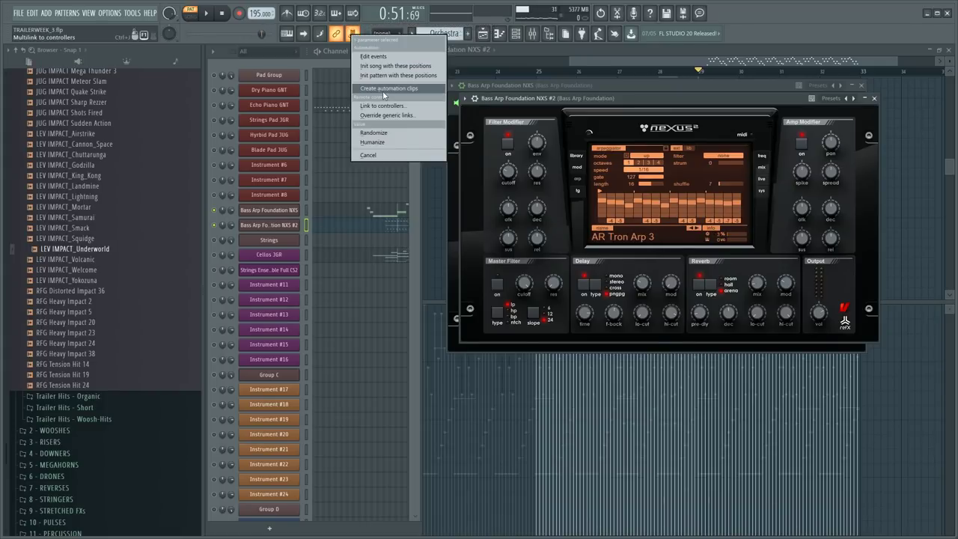
click(373, 56)
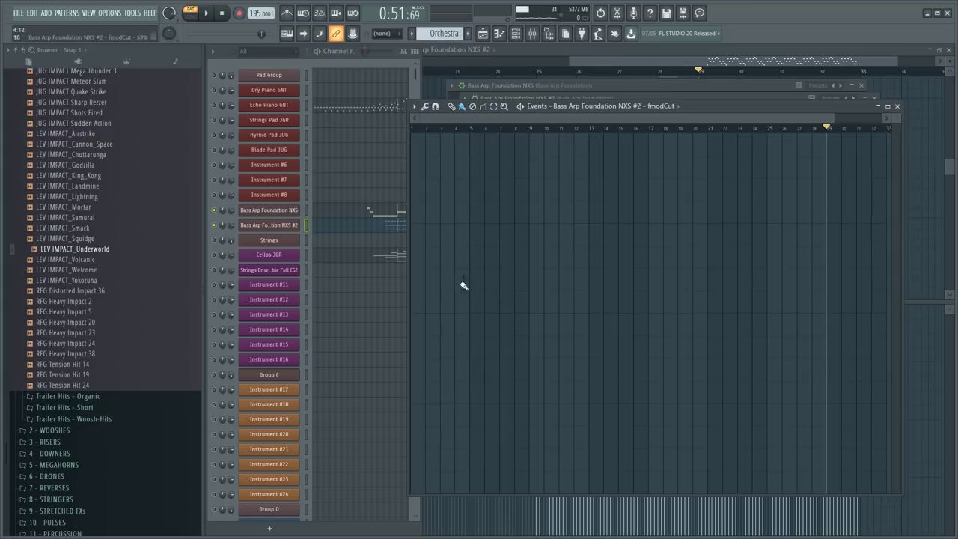
- Draw a flat filter cutoff level at about a third of its range across the pattern and audition the arpeggio
click(434, 273)
drag(434, 272, 420, 270)
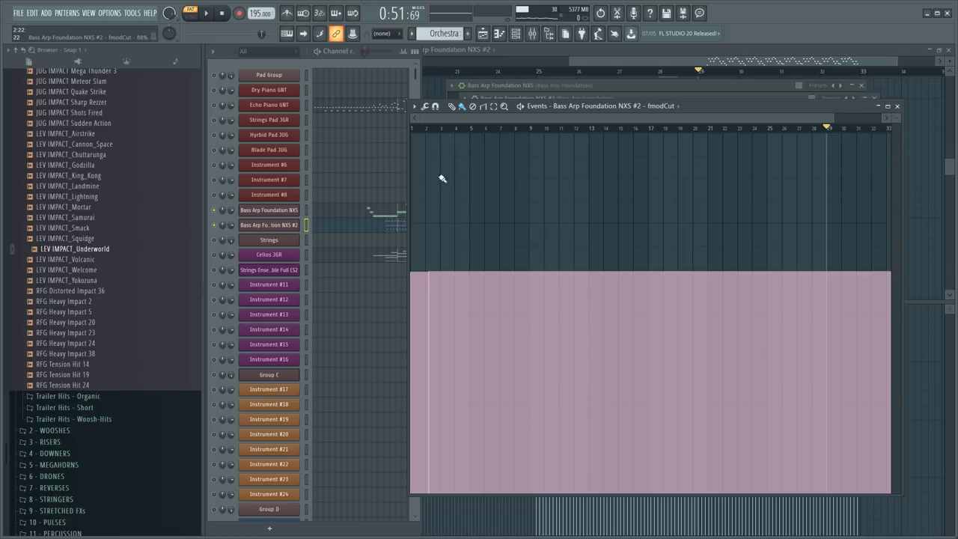
drag(432, 368, 362, 367)
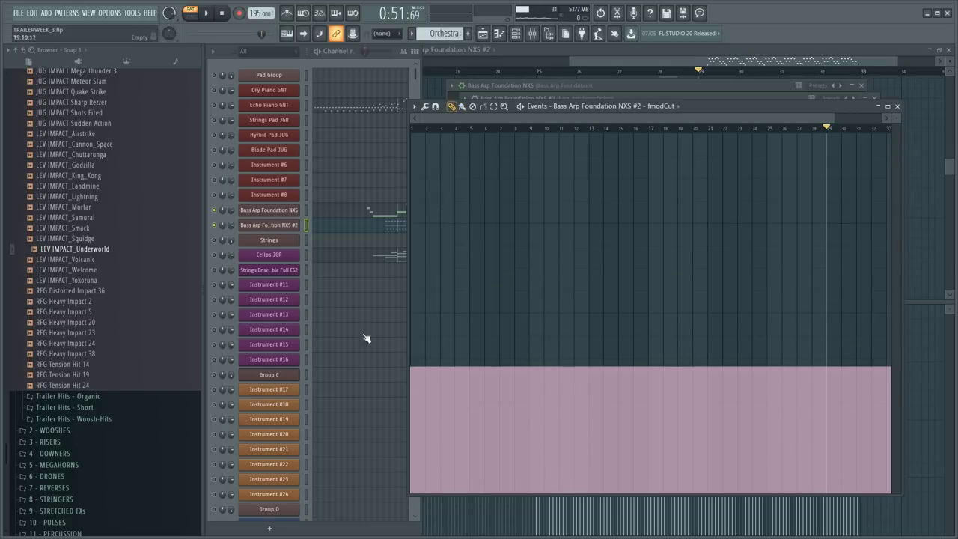
key(space)
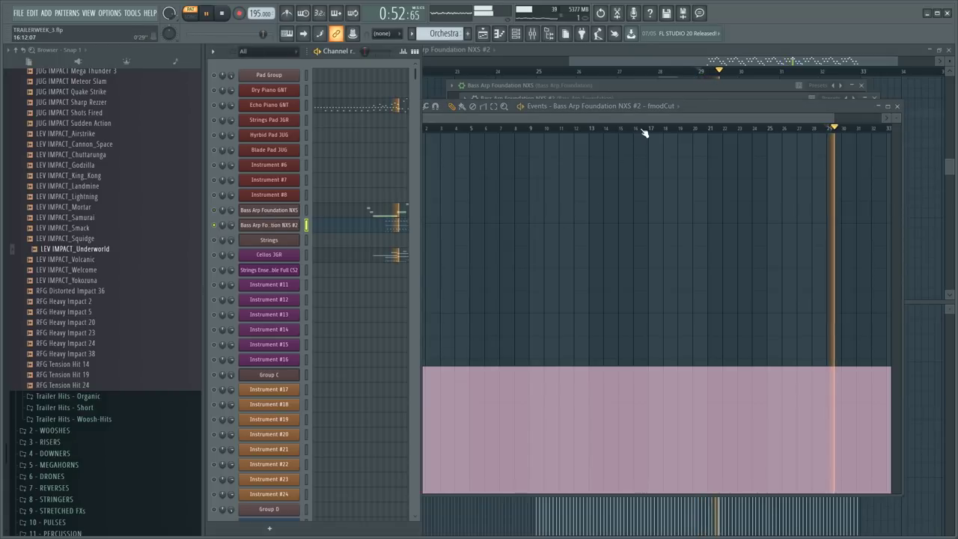
scroll(644, 131, down, 2)
key(space)
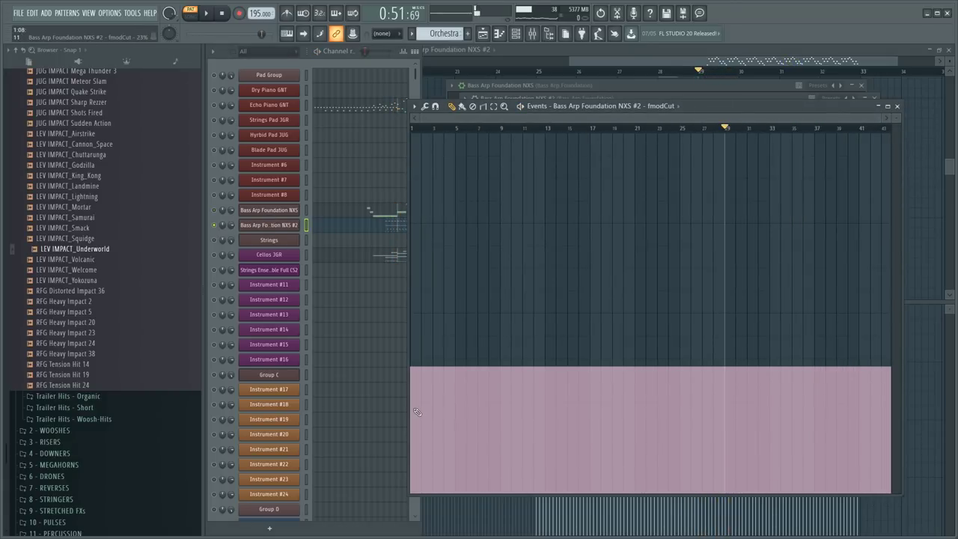
- Lower the flat cutoff level across the pattern to about a tenth of its range, auditioning the arpeggio
click(419, 405)
key(space)
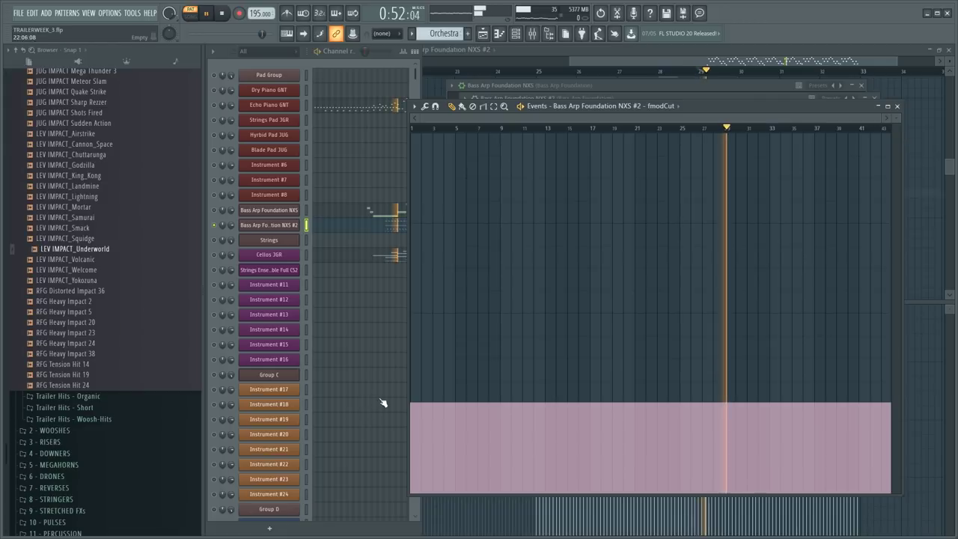
key(space)
click(423, 432)
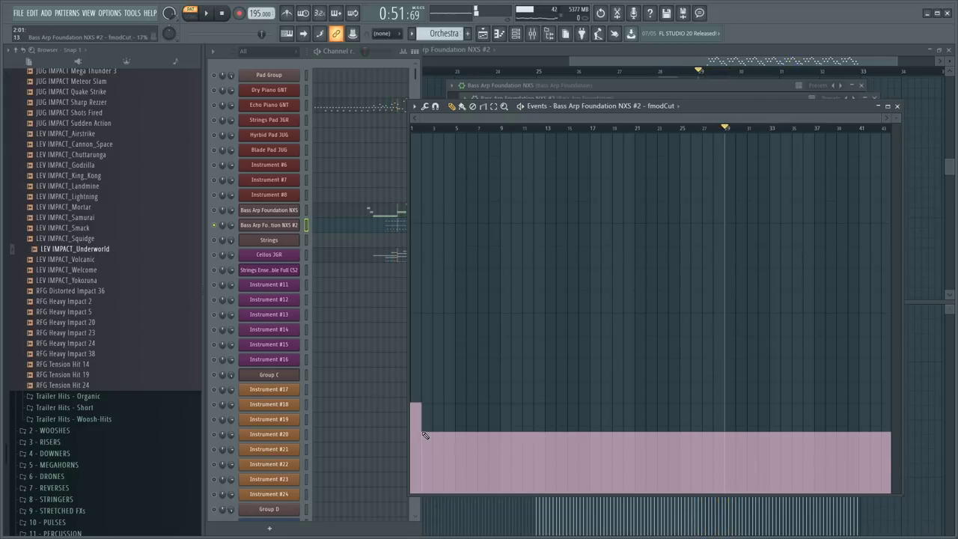
click(423, 449)
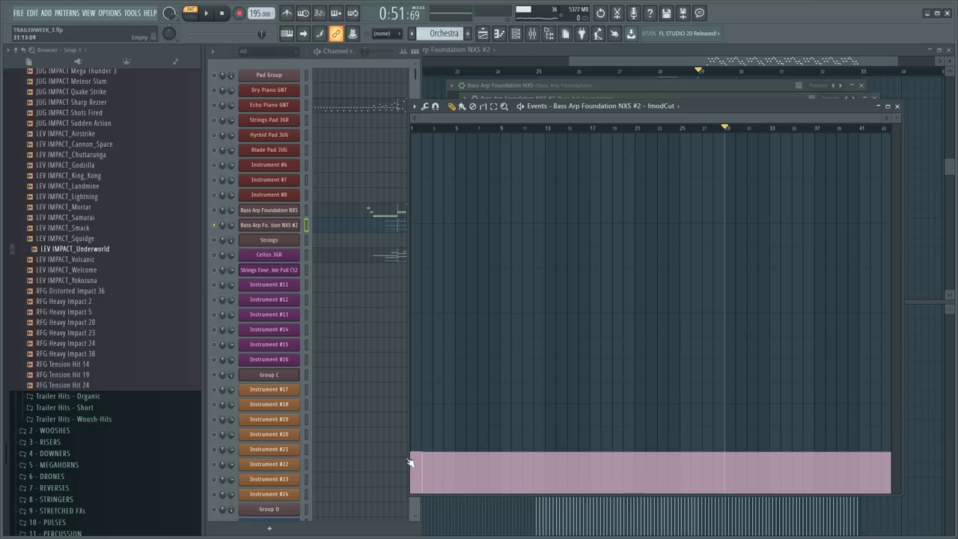
click(414, 454)
key(space)
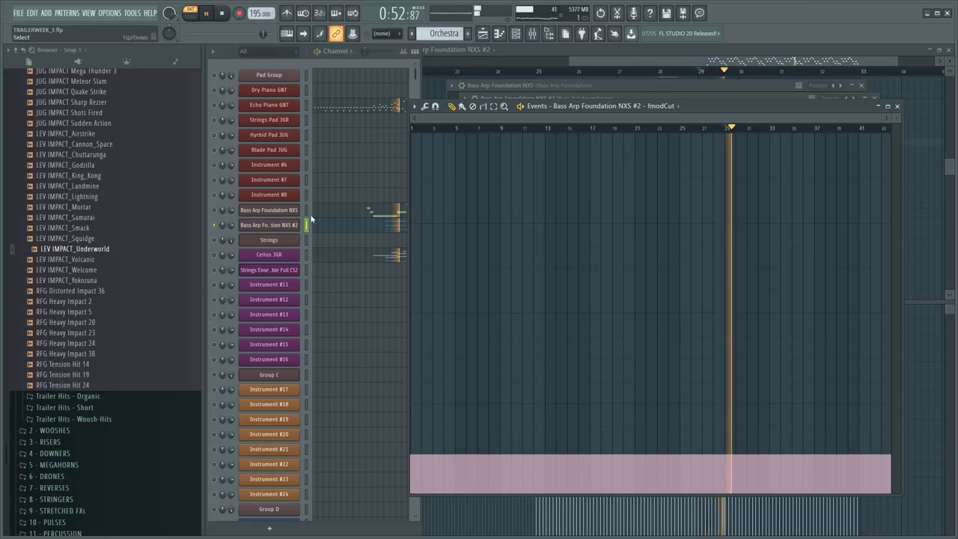
- Show the fmodCut events in the control lane of the arpeggio's piano roll and play from just before bar 25
click(378, 224)
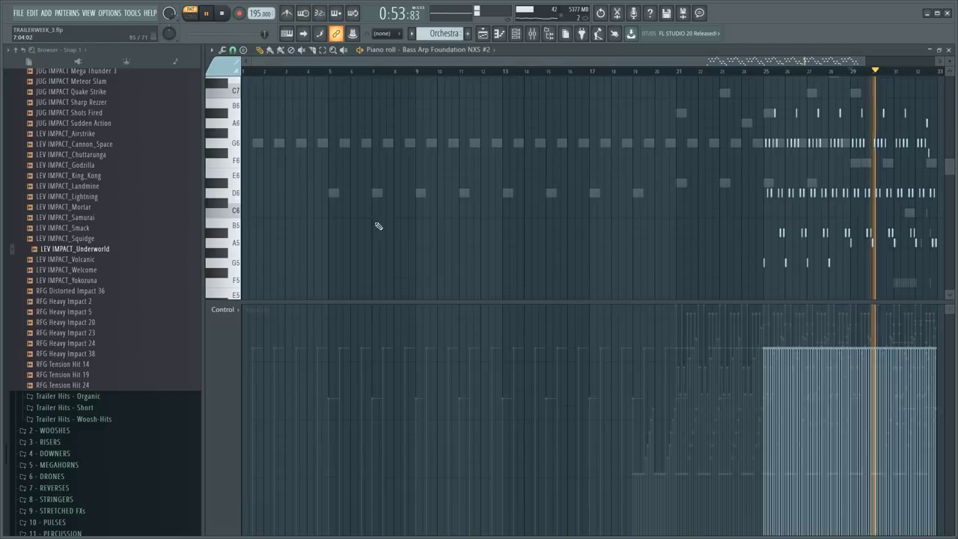
click(241, 309)
click(337, 369)
key(space)
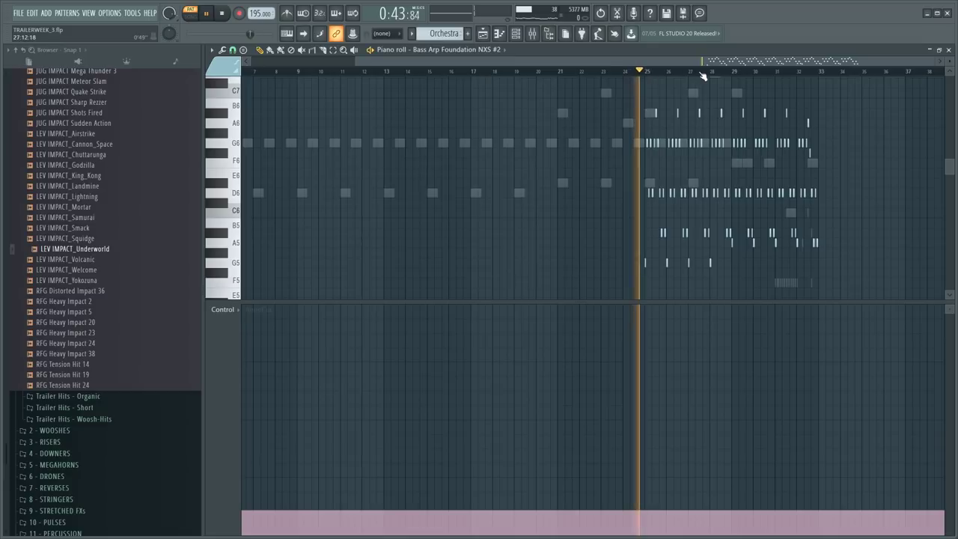
- Draw a rising cutoff ramp from bar 25 to bar 33, up to about half the range, and audition it
key(F6)
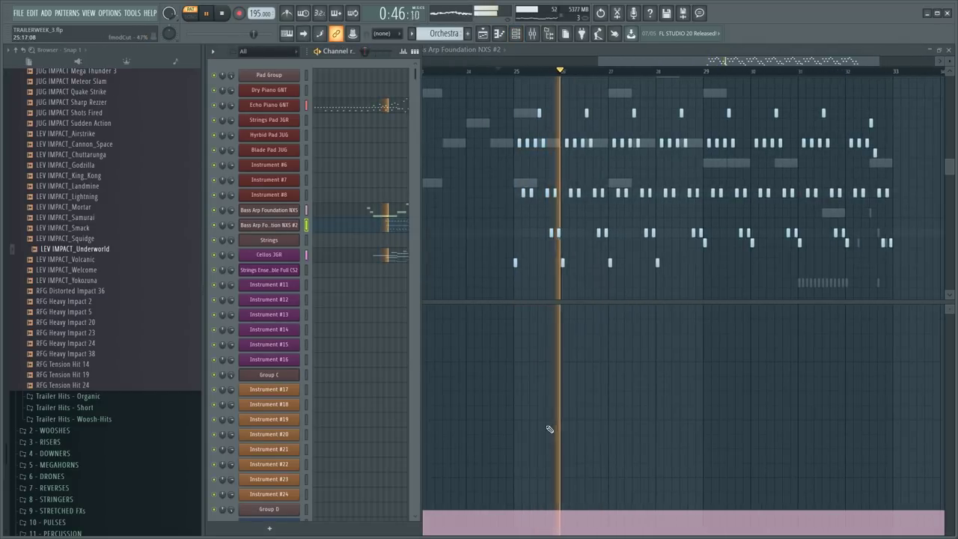
mouse_move(514, 512)
mouse_down()
mouse_move(588, 478)
mouse_move(791, 443)
mouse_move(883, 406)
mouse_move(893, 423)
mouse_up()
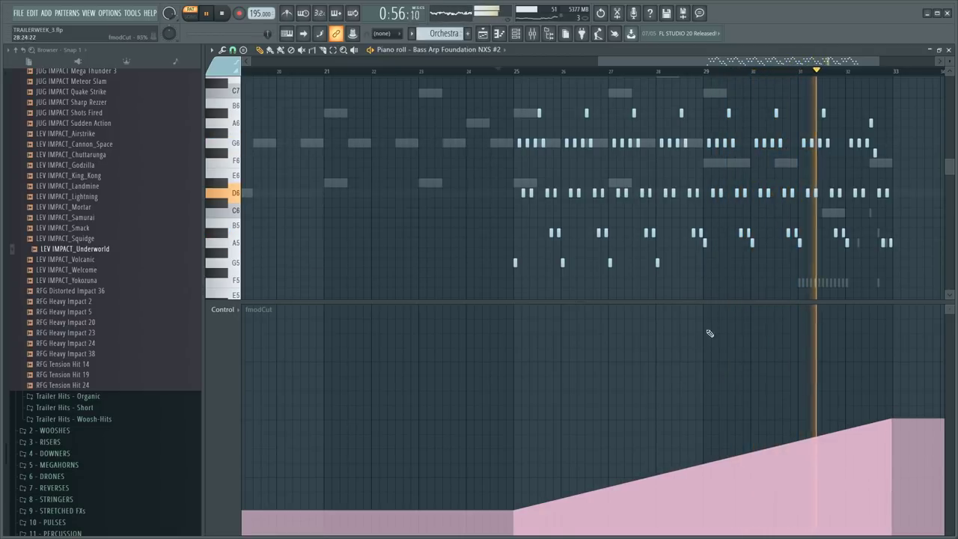
key(F6)
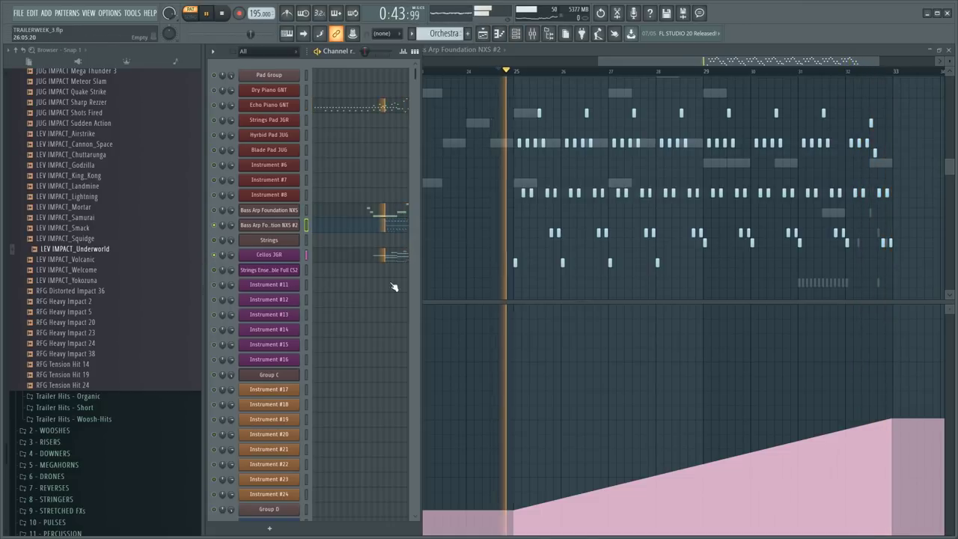
key(F6)
key(F6)
key(space)
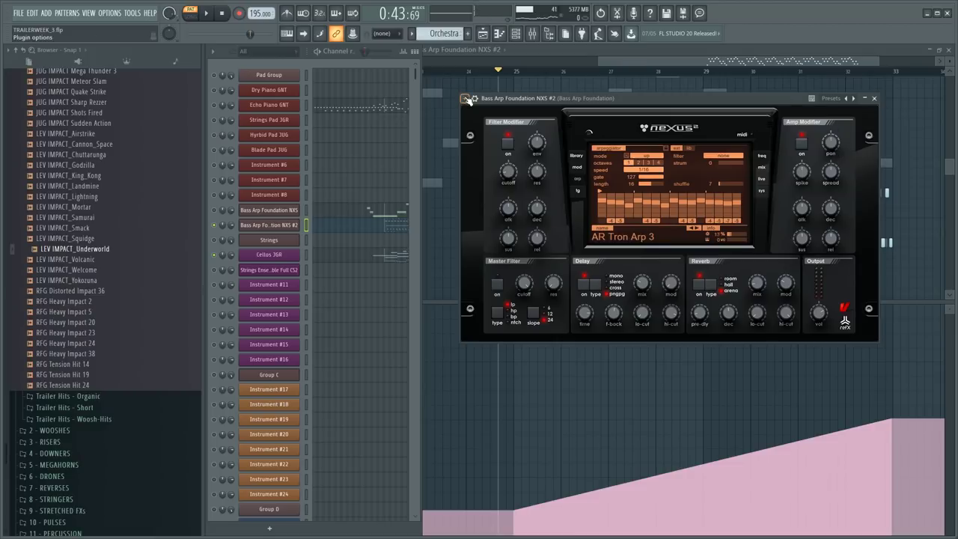
- Assign the Bass Arp Foundation NXS #2 channel to free mixer track 7
click(465, 99)
key(F9)
key(space)
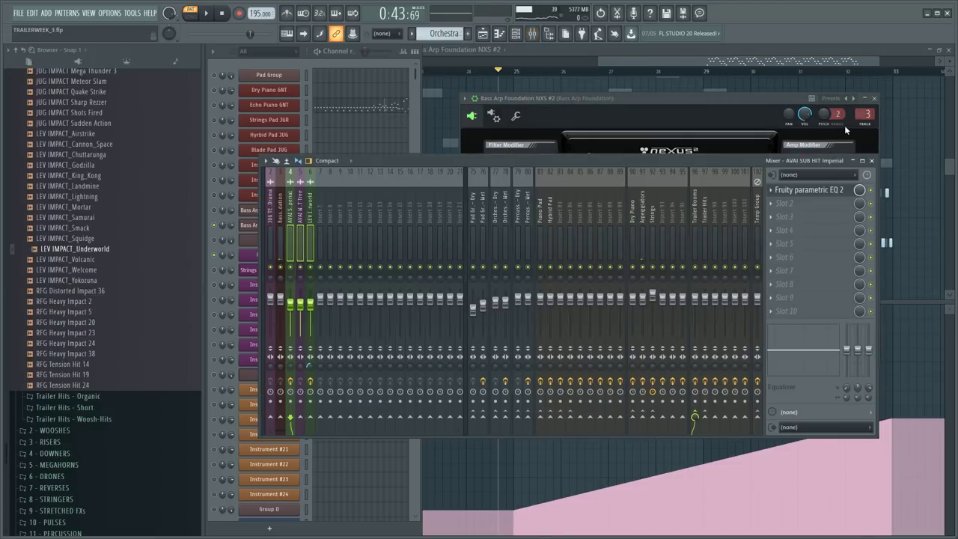
key(space)
right_click(862, 116)
click(861, 125)
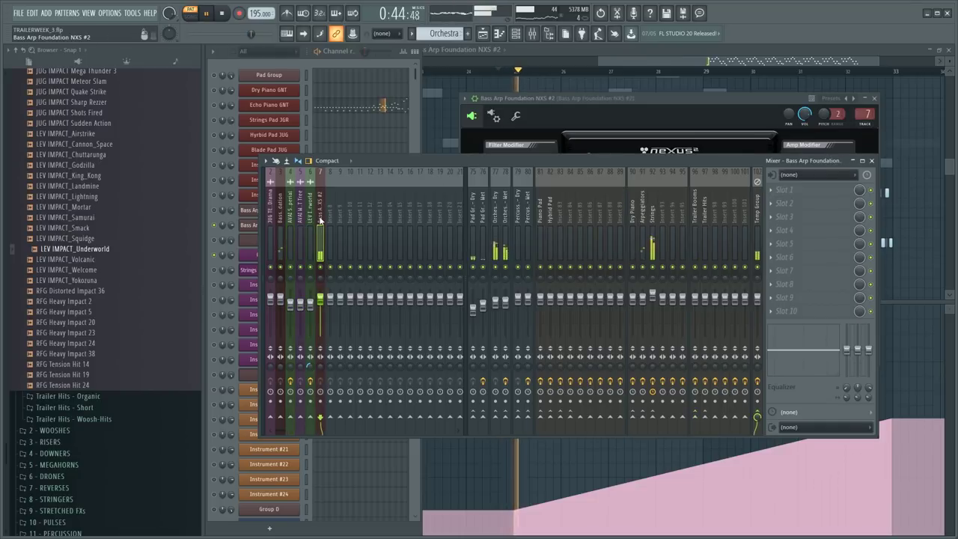
- Route mixer track 7 to the Arpeggiators group track and audition that group in solo
right_click(641, 271)
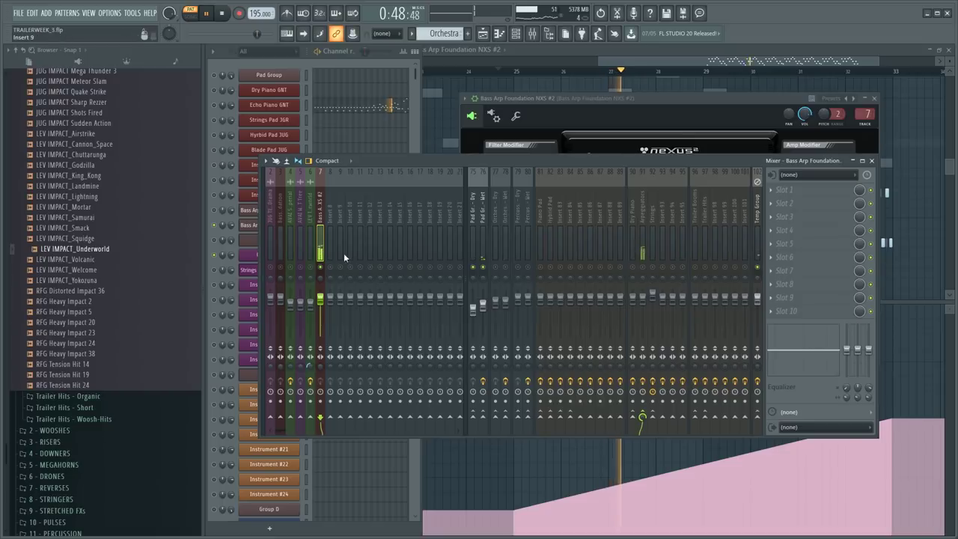
key(s)
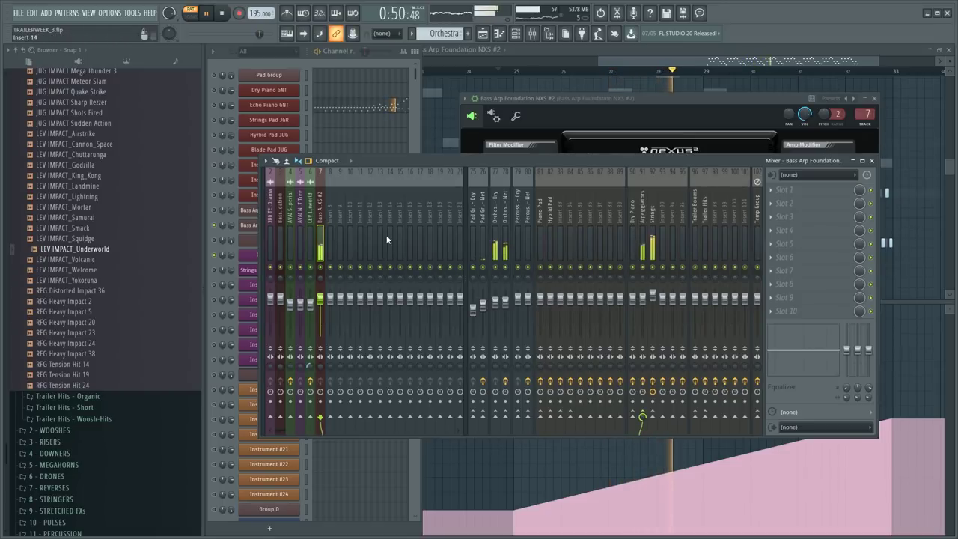
- Reset the Strings group track's volume fader to its default level
right_click(651, 294)
click(656, 301)
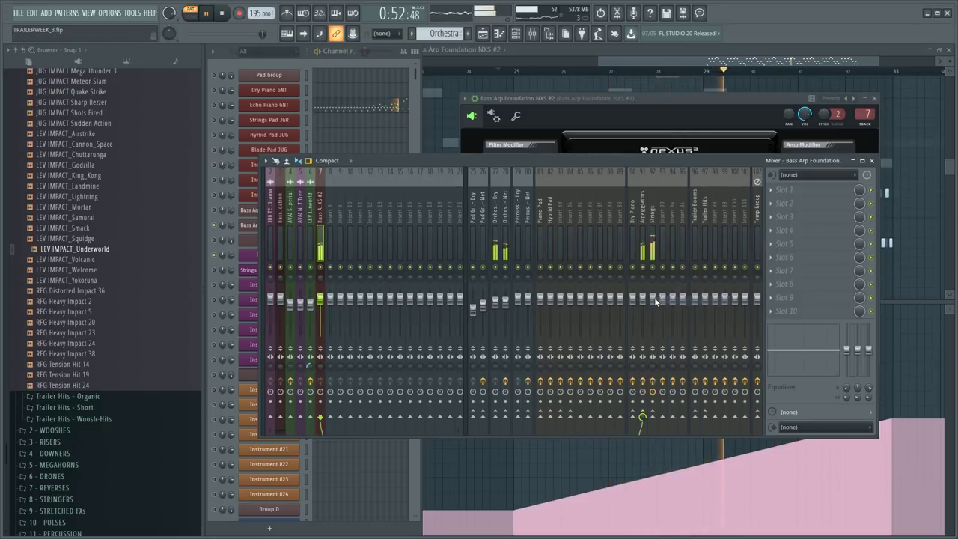
- Inspect the Arpeggiators group track, close the open windows and open the notes of the Cellos JGR channel
click(643, 233)
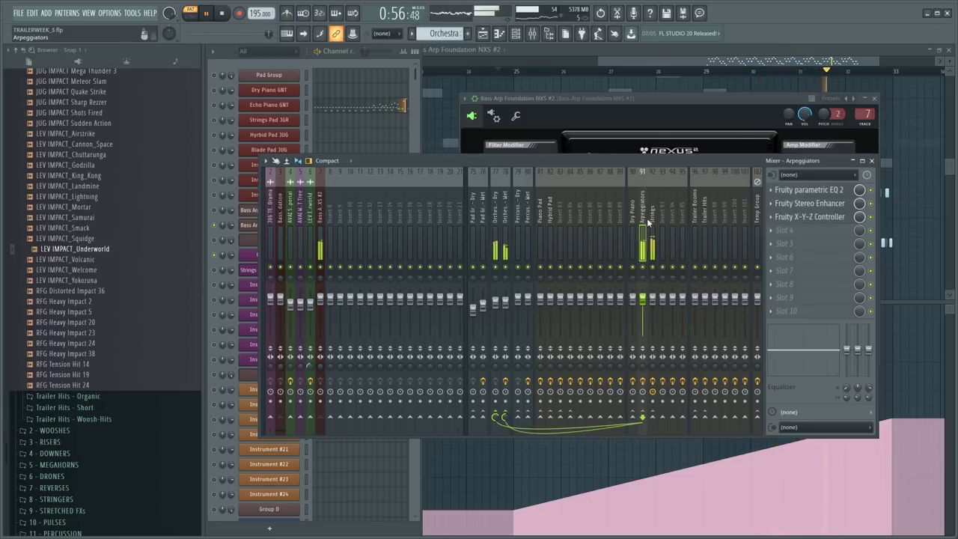
key(F12)
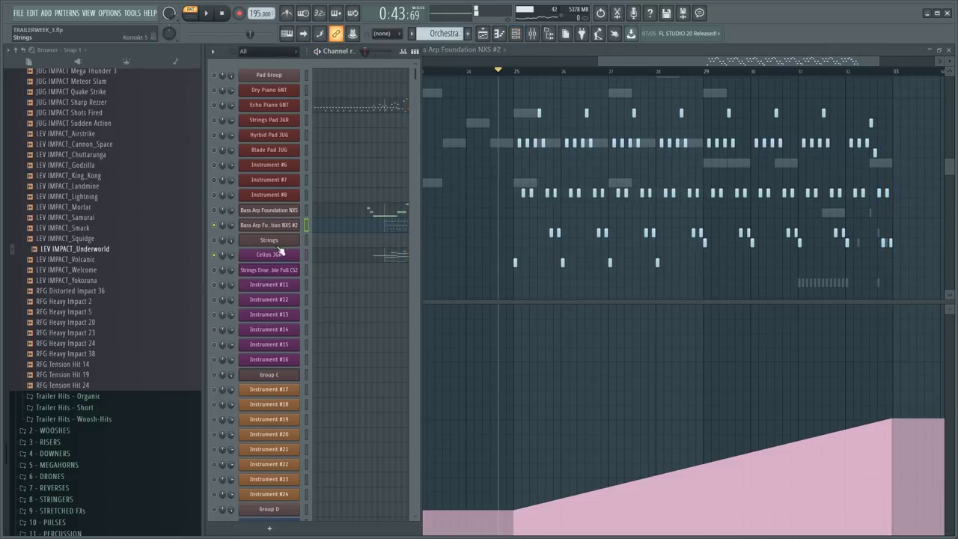
click(318, 260)
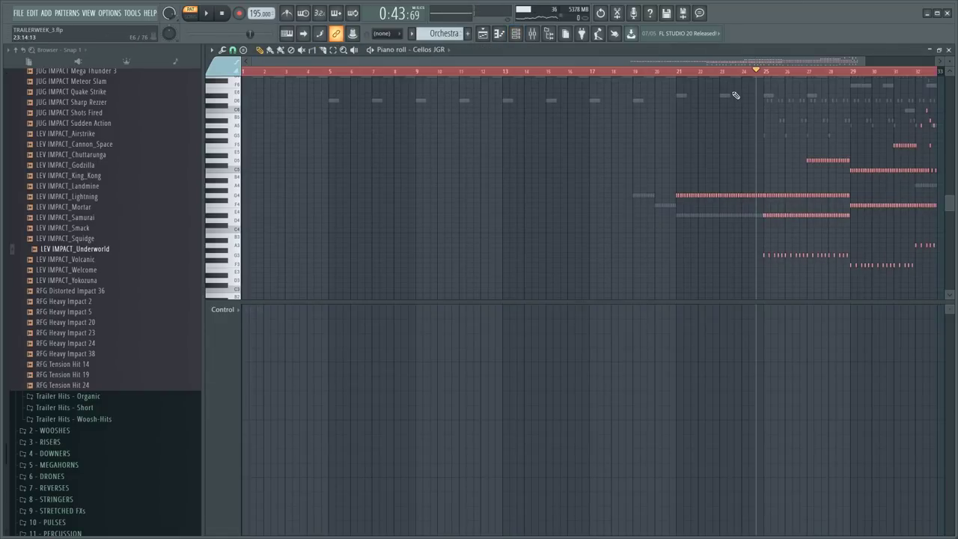
- Examine the input latency and track latency options of the Strings mixer track
key(F9)
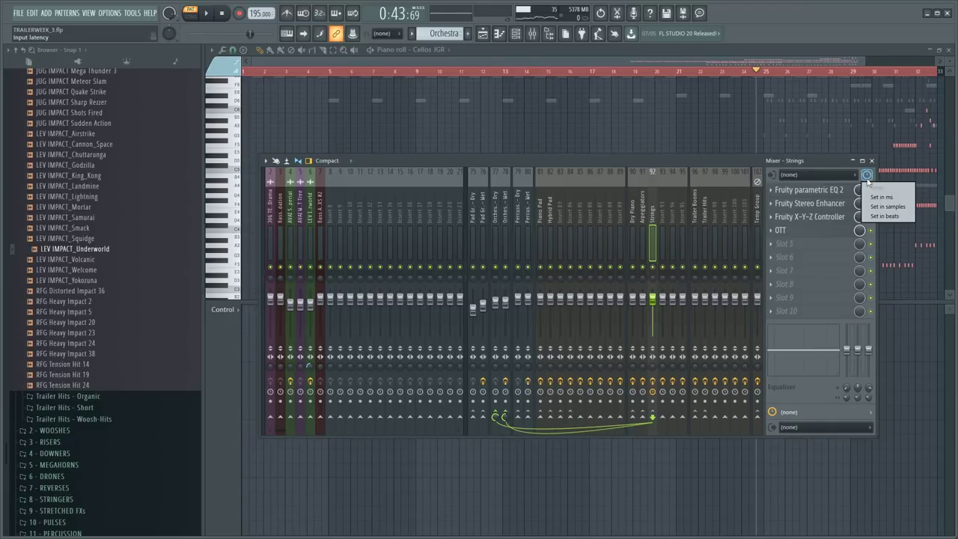
click(837, 175)
click(837, 174)
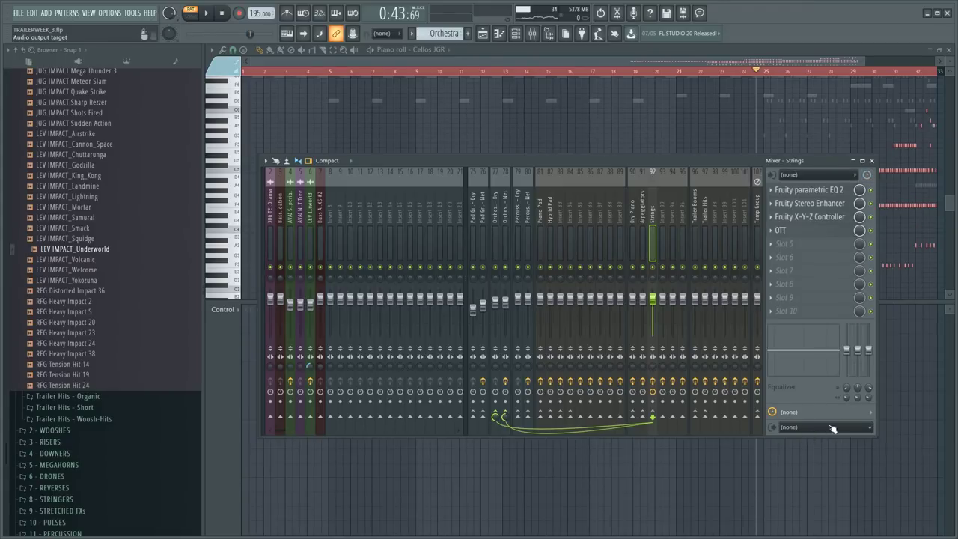
click(870, 412)
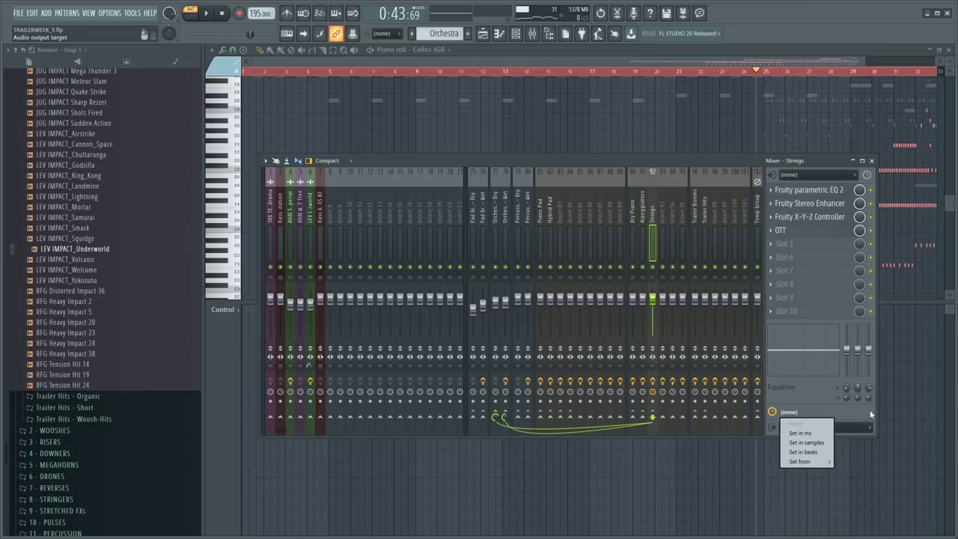
click(870, 414)
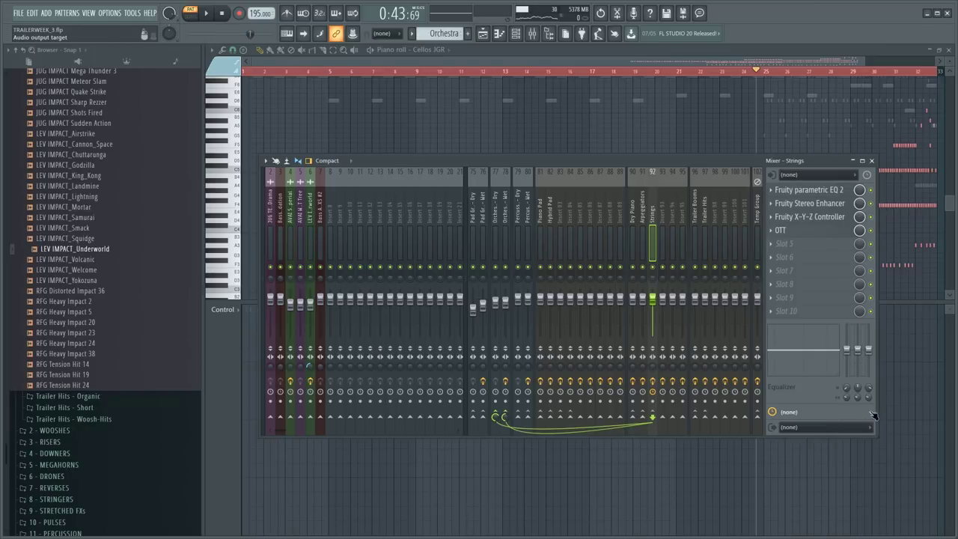
- Bring up the manual latency reset in the mixer's plugin delay compensation options and save the project
click(266, 160)
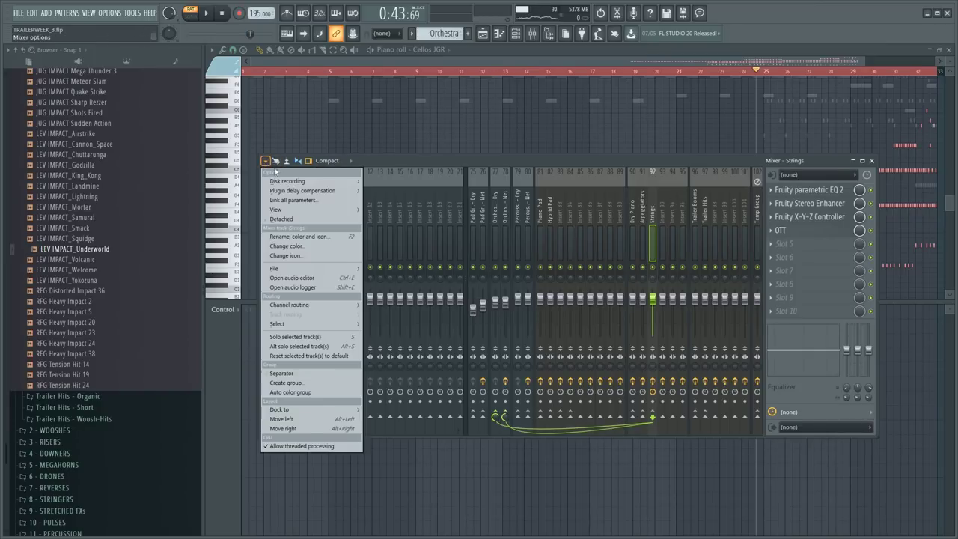
mouse_move(288, 181)
mouse_move(320, 196)
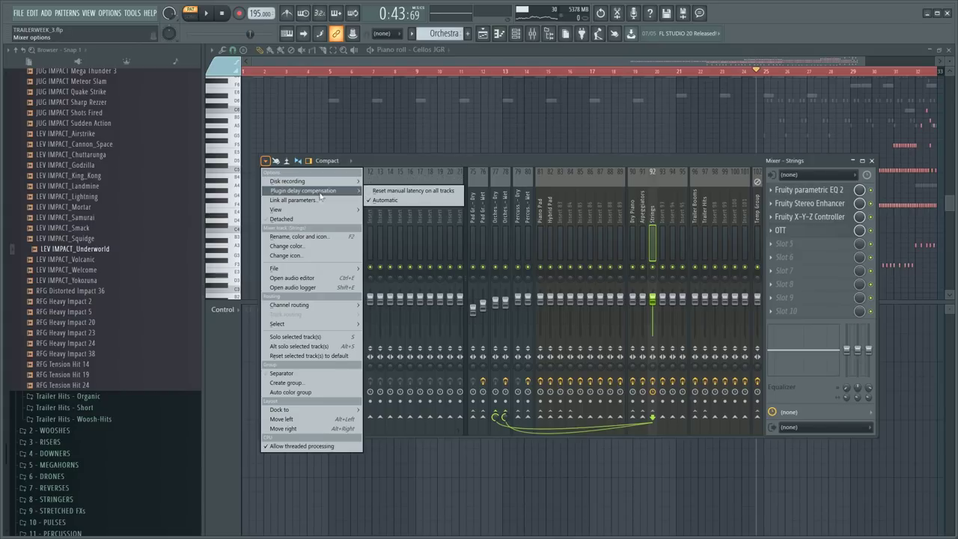
click(403, 192)
key(ctrl+s)
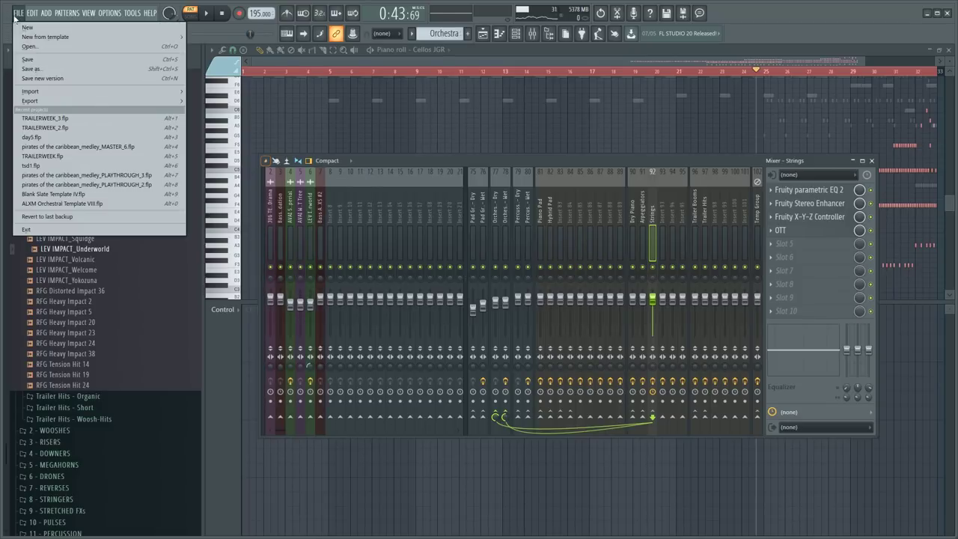
- Try to reset the manual latency on all mixer tracks and close the mixer
click(267, 163)
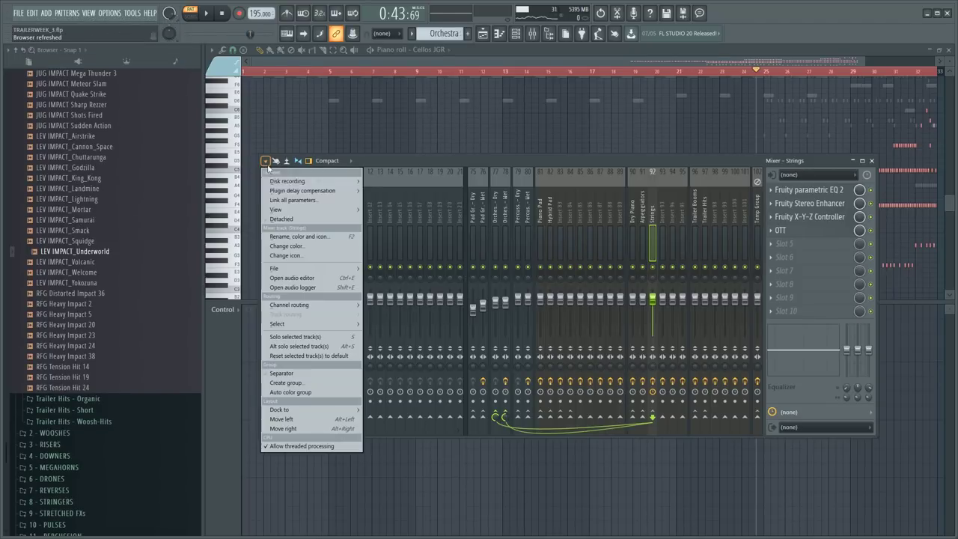
click(401, 191)
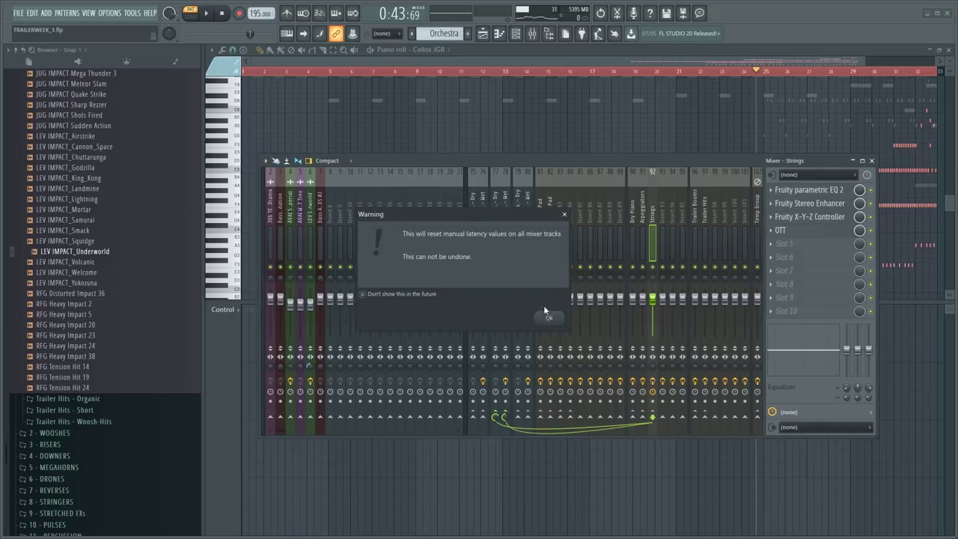
click(564, 214)
key(F9)
- Play from just before bar 21 with the metronome enabled to check the timing of the Cellos JGR notes
click(671, 72)
key(space)
key(F6)
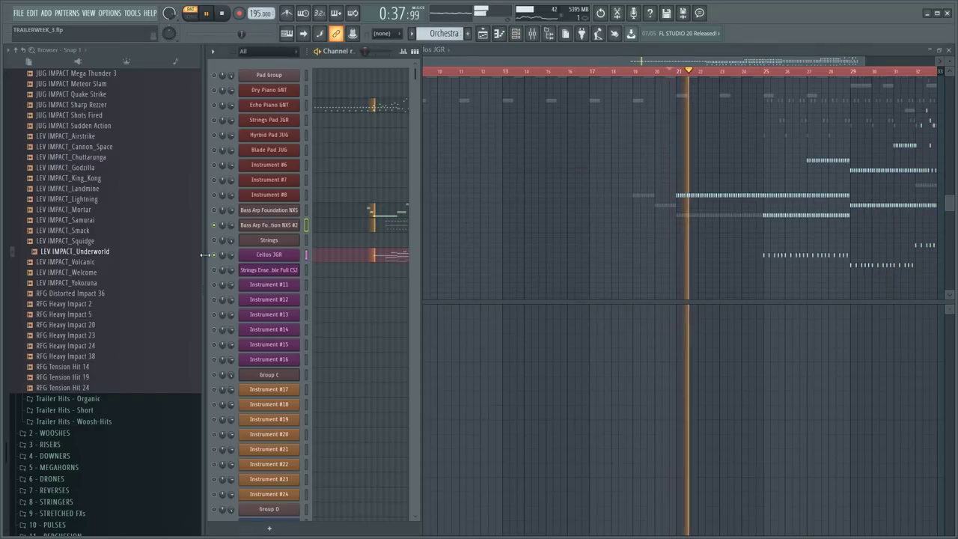
click(289, 14)
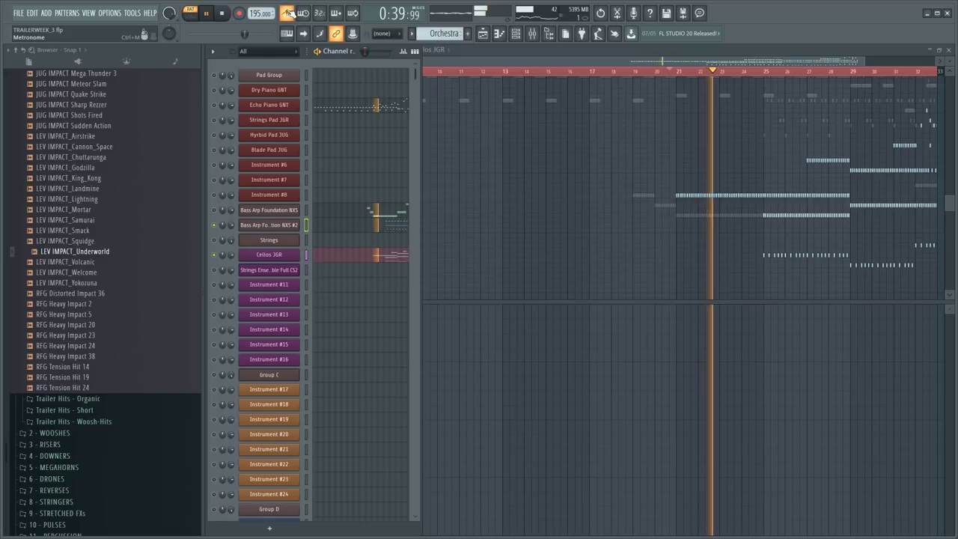
key(F6)
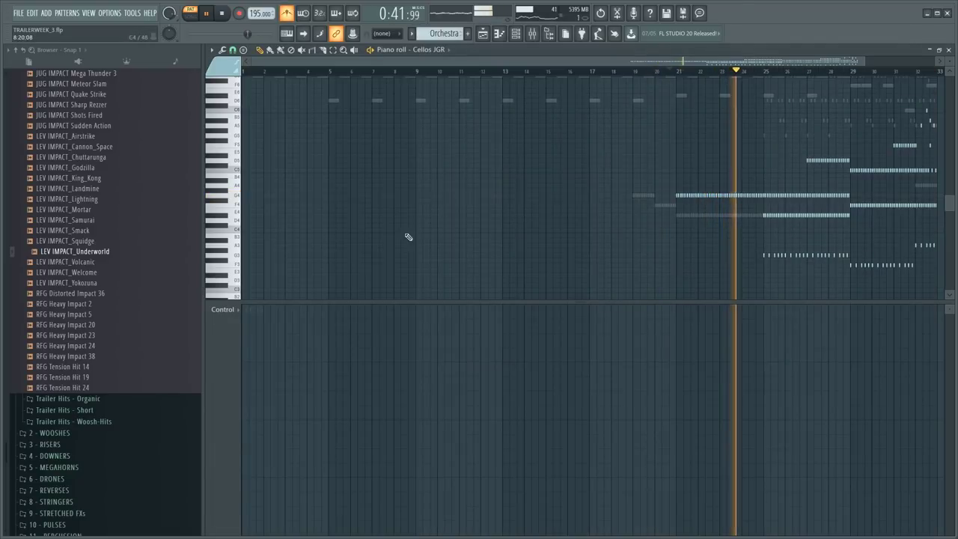
key(F6)
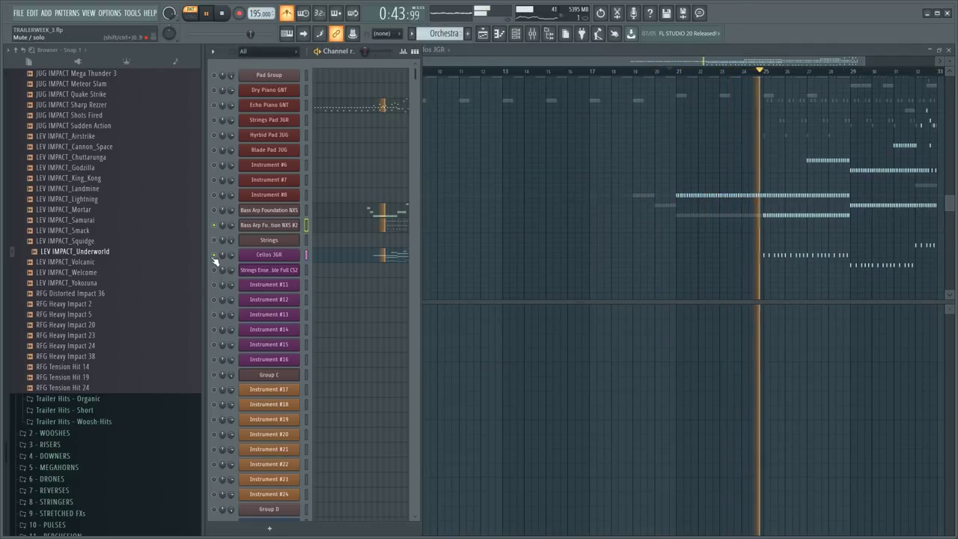
key(F6)
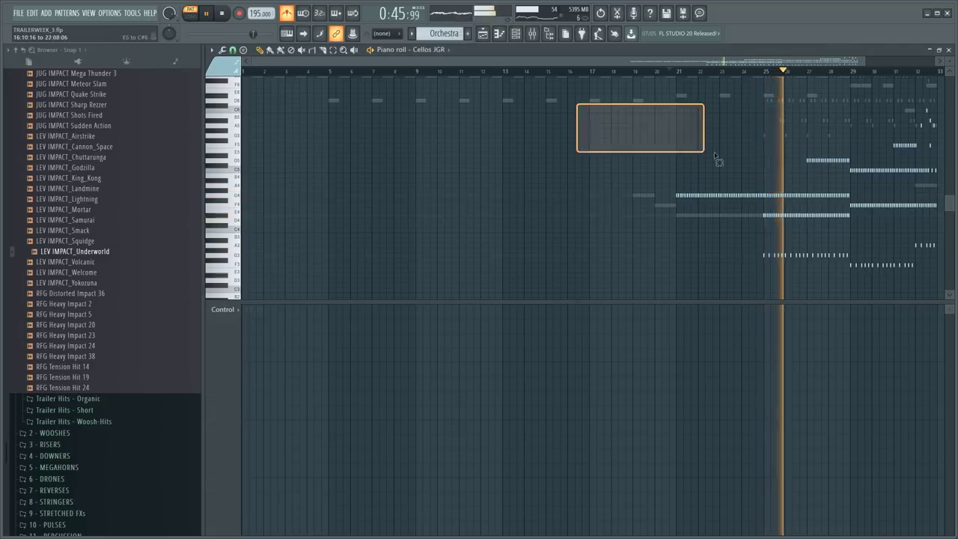
- Select all the Cellos JGR notes, stop playback and inspect how the first ones align with bar 21
drag(649, 129, 948, 303)
scroll(625, 73, up, 3)
key(space)
scroll(627, 74, up, 3)
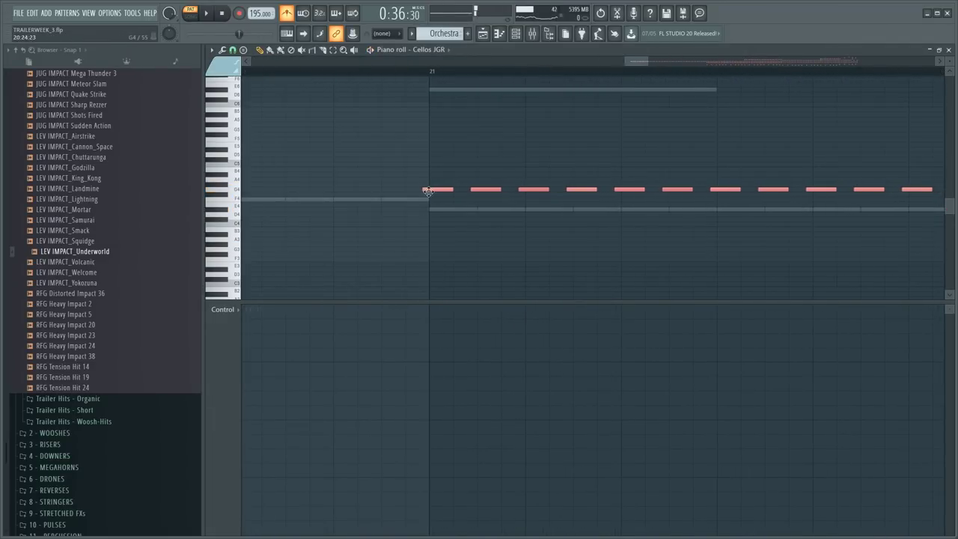
- Audition the cello part from just before bar 21 without the metronome, following its notes through the chord changes
key(space)
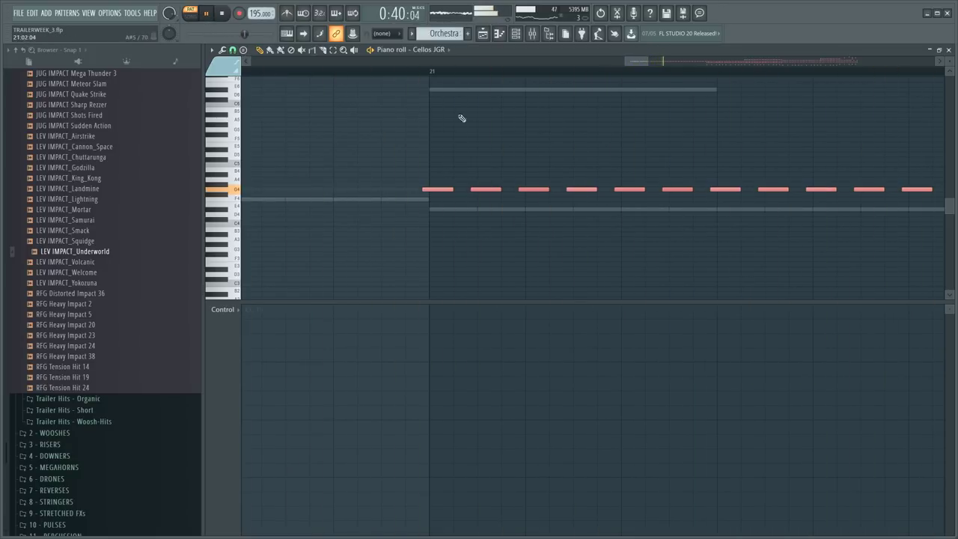
scroll(528, 78, down, 4)
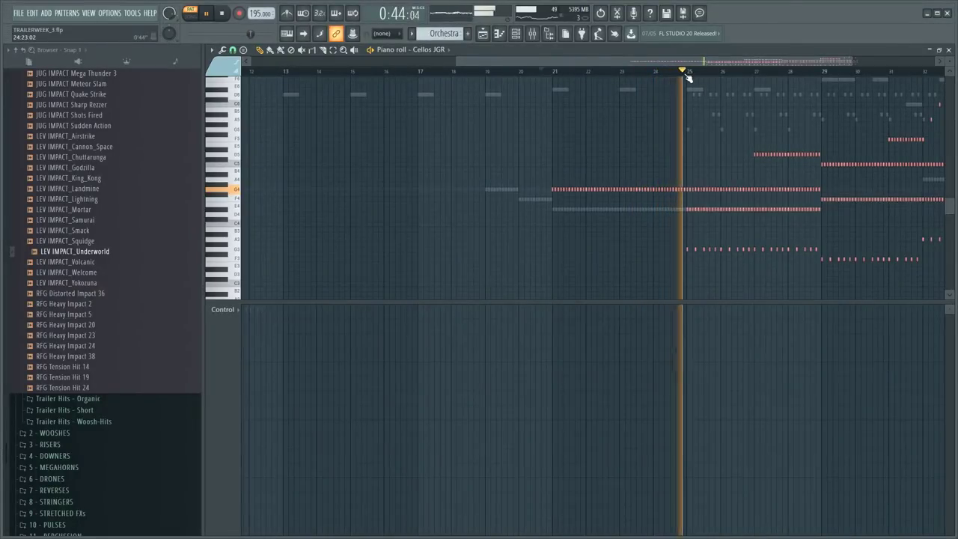
scroll(689, 77, up, 3)
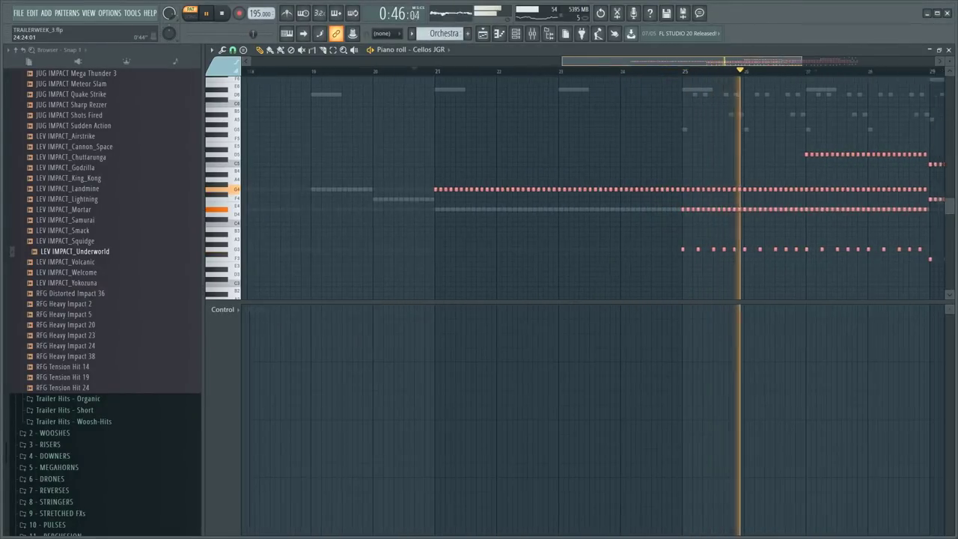
scroll(690, 78, down, 4)
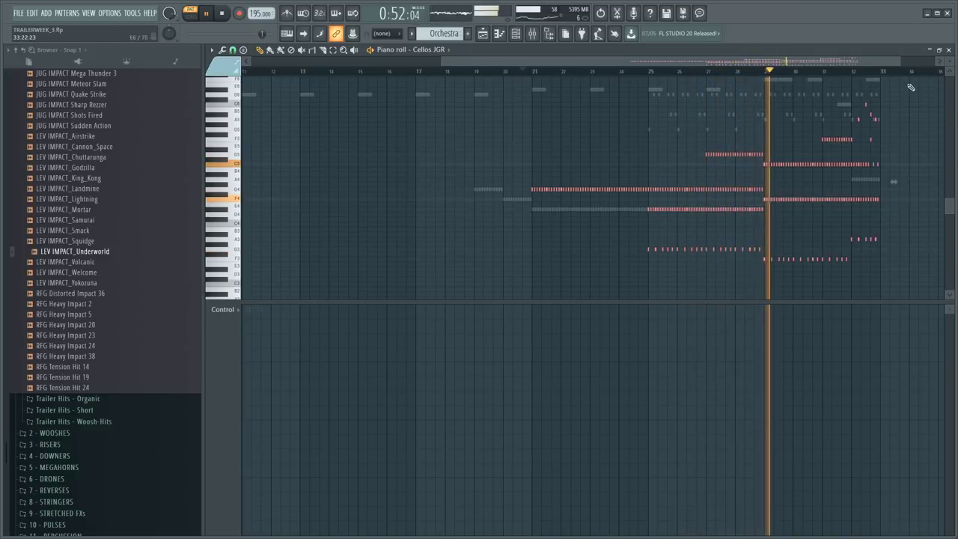
scroll(922, 77, up, 4)
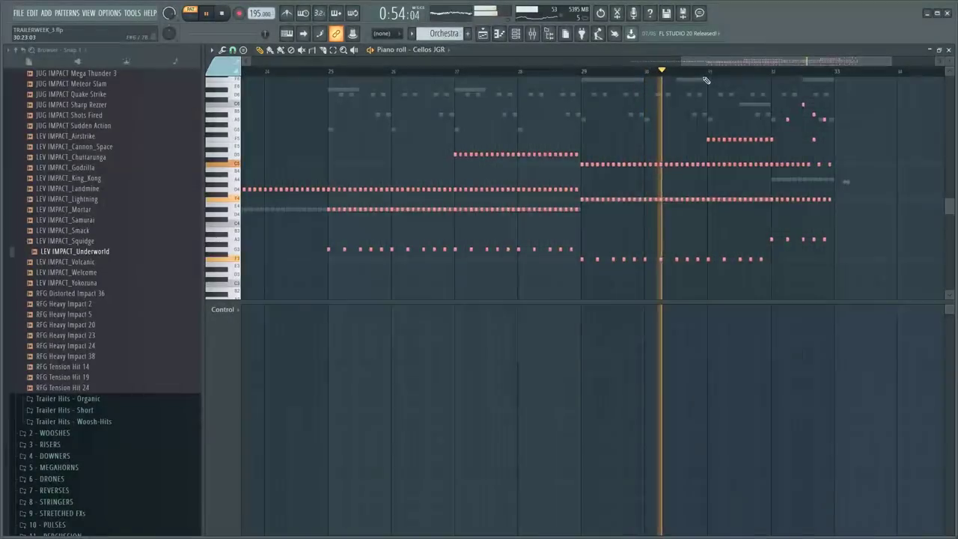
scroll(745, 78, down, 3)
scroll(568, 183, up, 3)
- Switch to the Bass Arp Foundation NXS #2 notes and select the arpeggio from bar 25 to bar 33
right_click(528, 178)
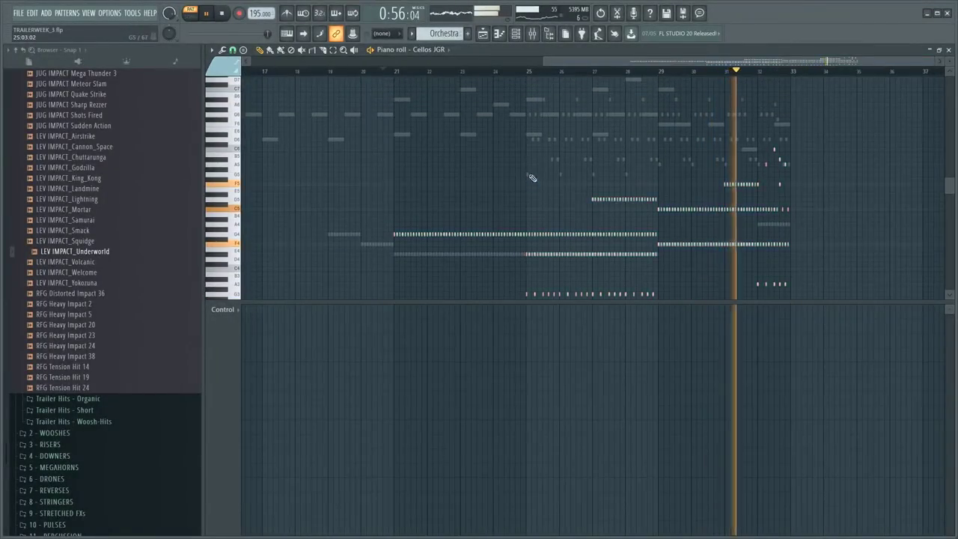
right_click(527, 178)
drag(457, 231, 863, 77)
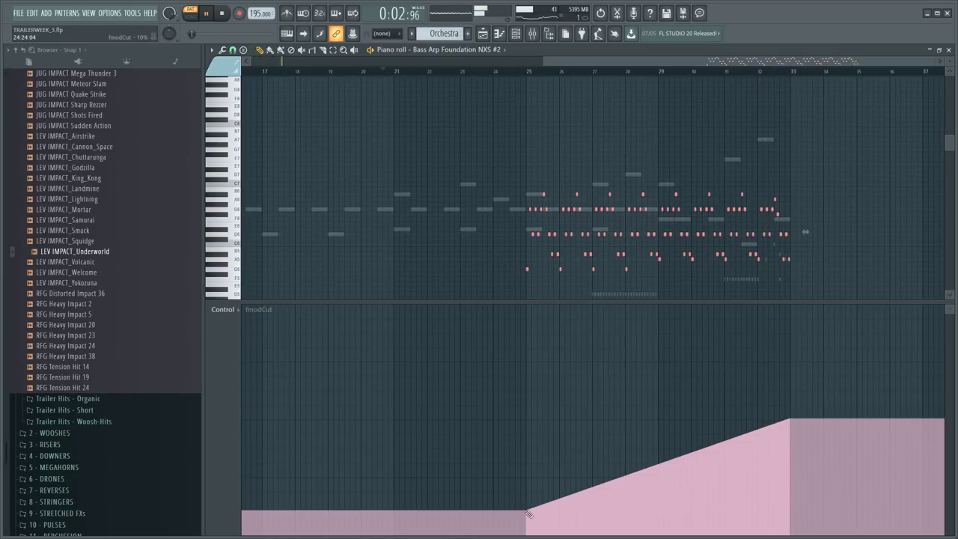
- Draw a steeper fmodCut ramp from bar 25 to bar 33, rising to about 80%, and audition it from around bar 30
drag(534, 508, 762, 378)
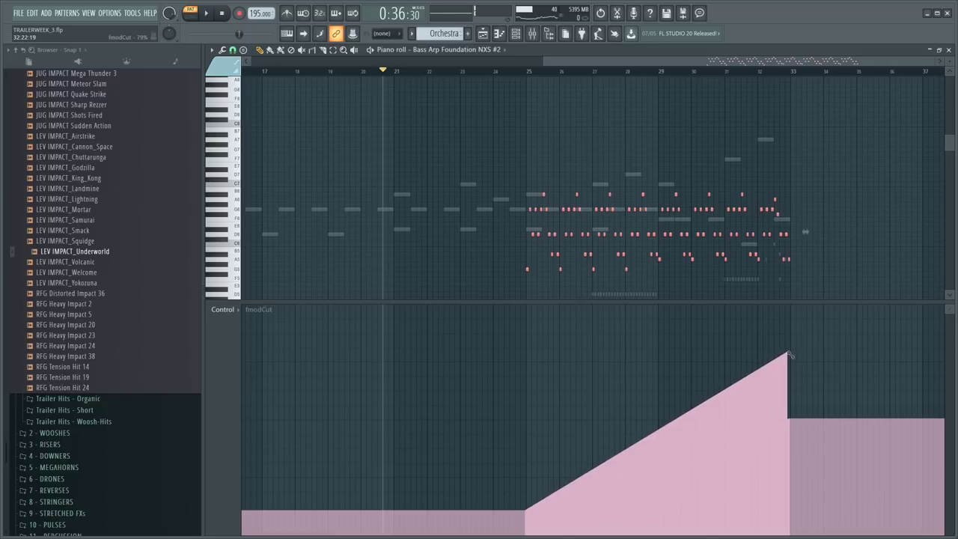
drag(791, 353, 793, 354)
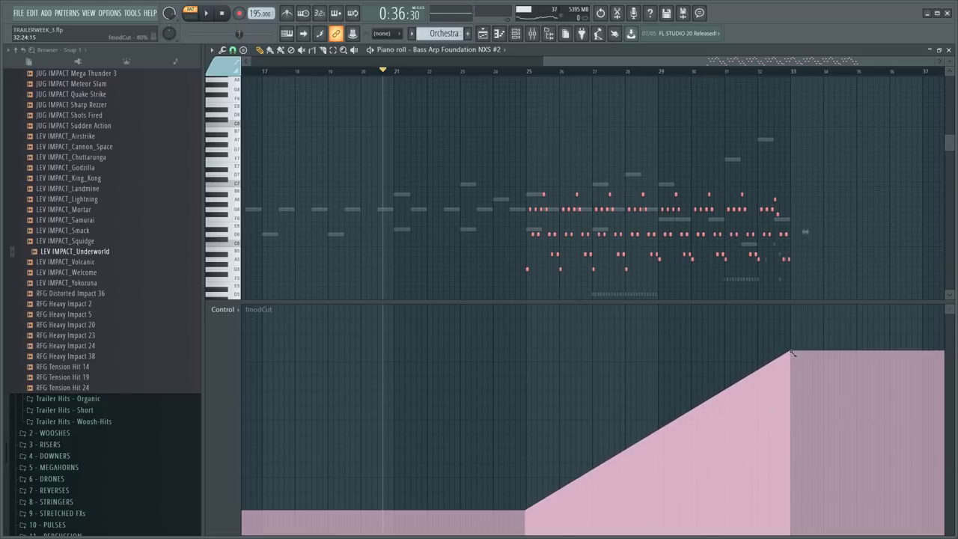
key(space)
click(711, 73)
key(space)
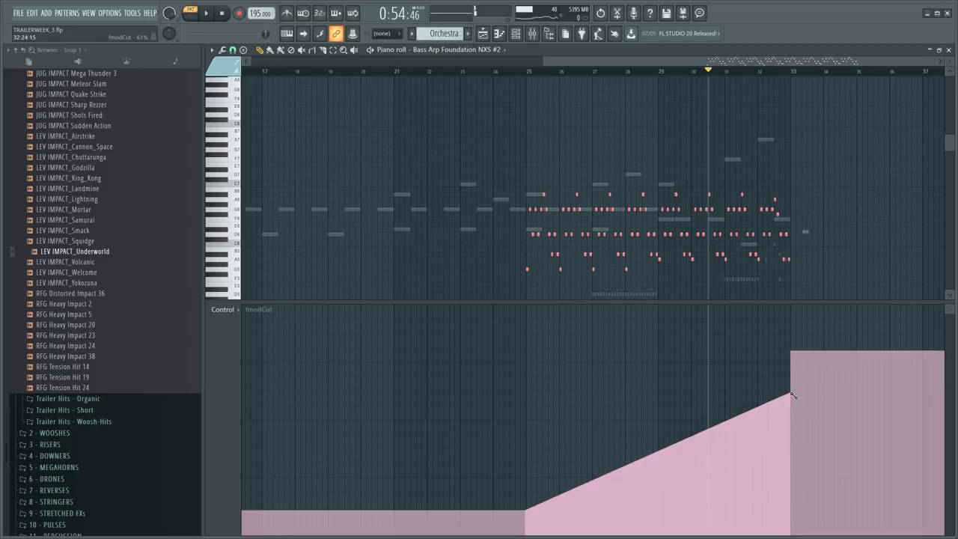
- Redraw the end of the fmodCut ramp at bar 33 to about 60%, audition it and deselect the arpeggio notes
click(792, 394)
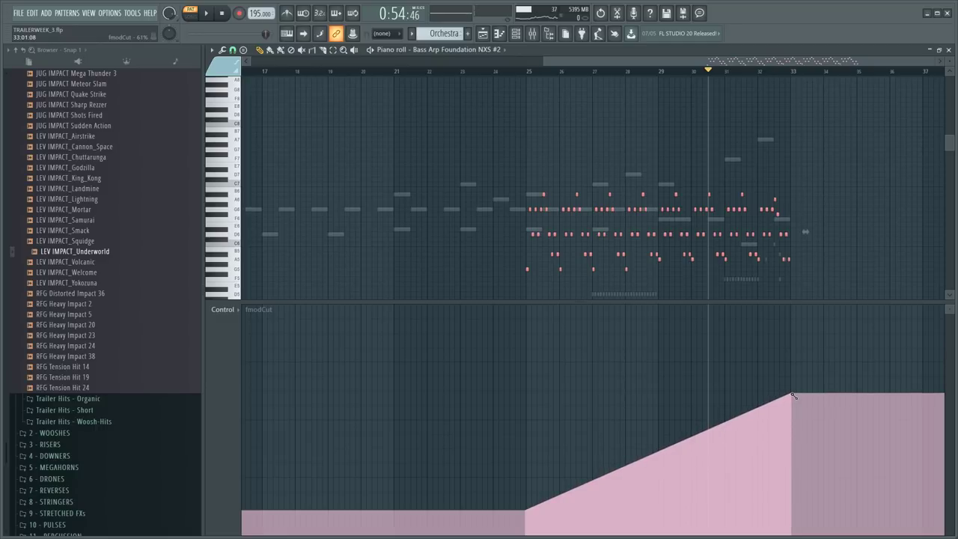
key(space)
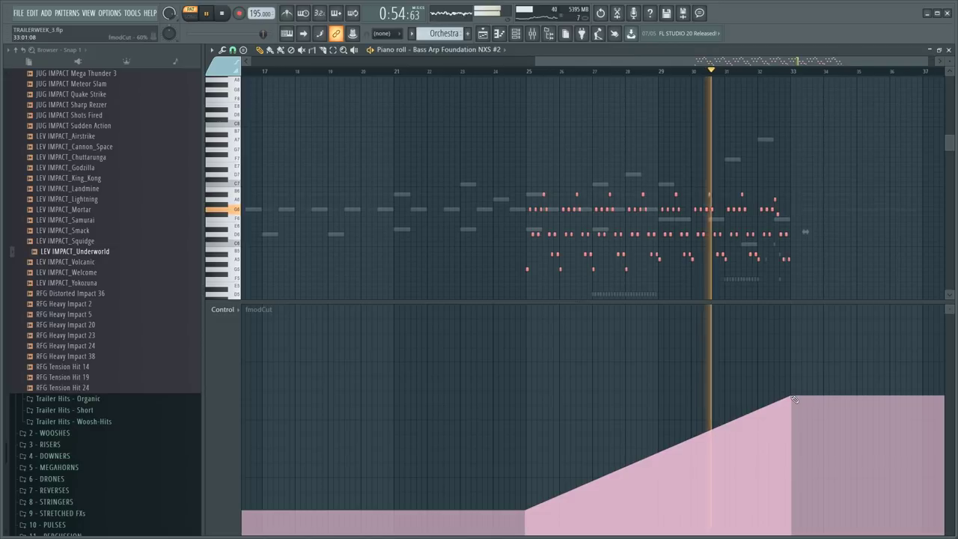
ctrl+click(802, 87)
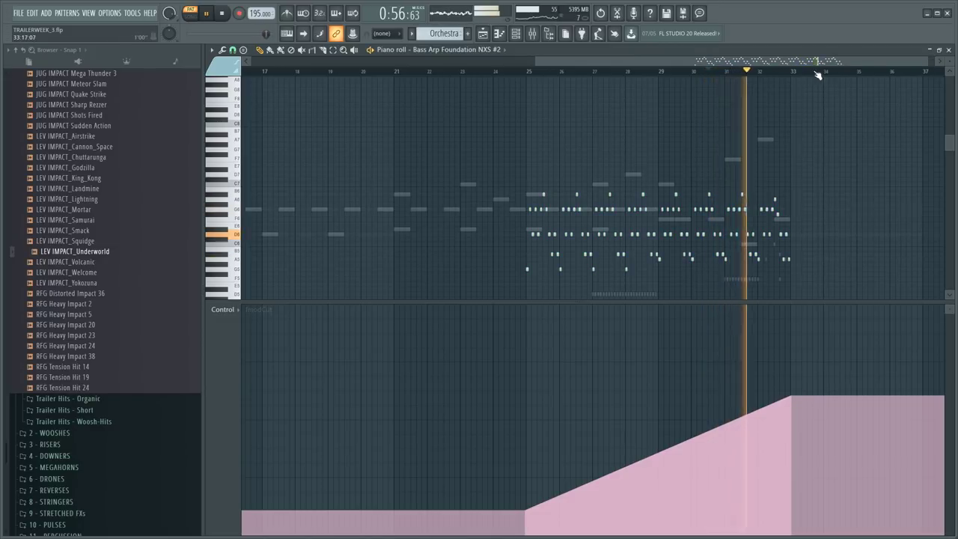
scroll(820, 73, up, 3)
scroll(590, 185, down, 2)
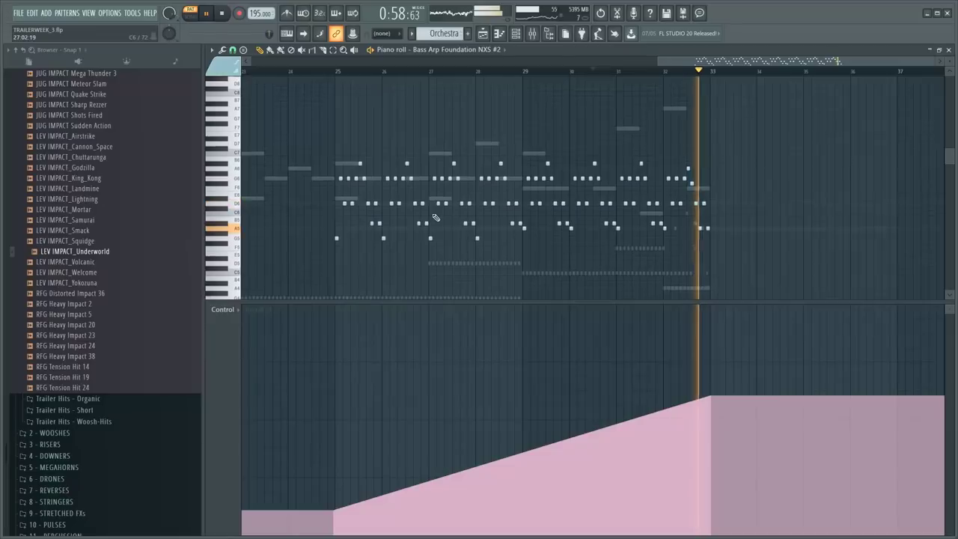
- Replay the last bar of the arpeggio into bar 33 and examine its closing notes
key(space)
scroll(707, 74, up, 2)
scroll(707, 74, up, 2)
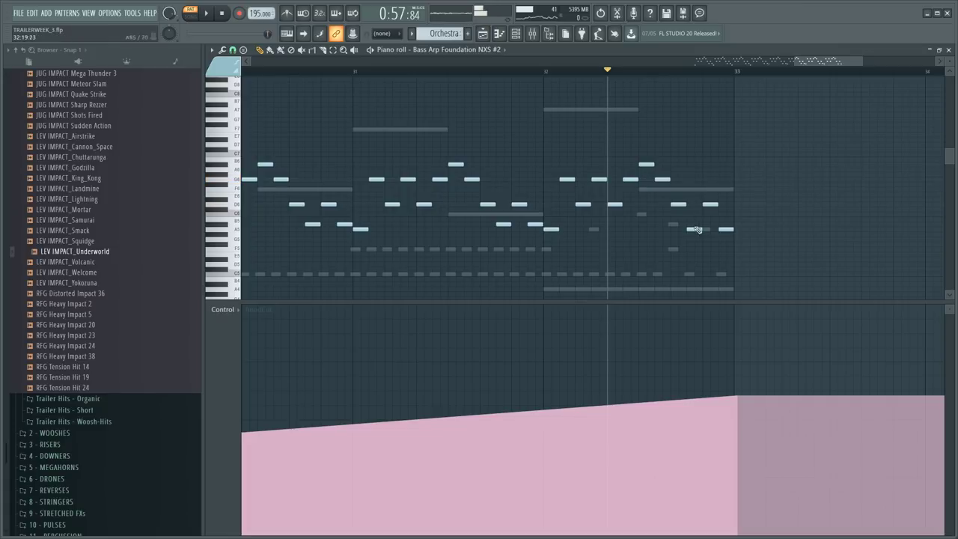
key(space)
key(space)
key(space)
scroll(739, 89, up, 3)
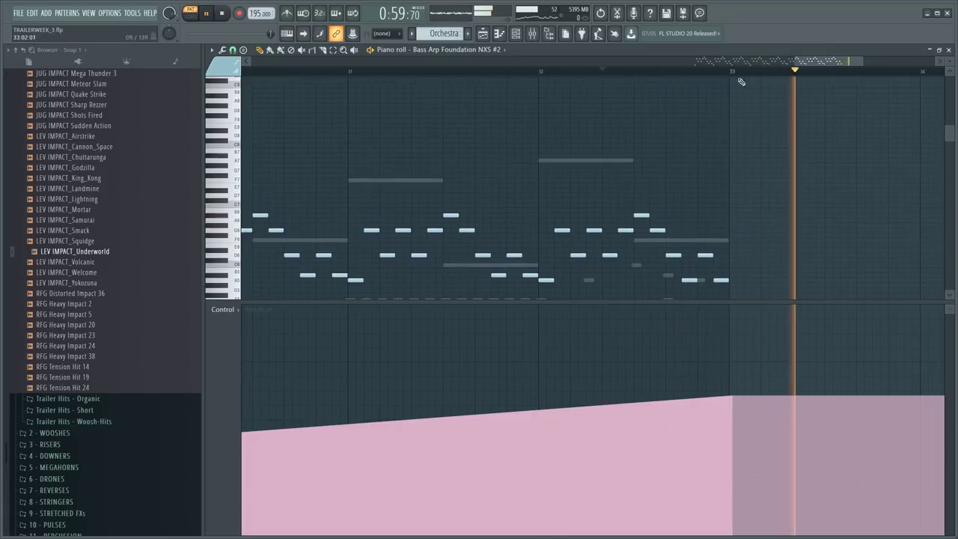
- Try layering a quieter copy of the whole arpeggio one octave higher from bar 25 to bar 33, and audition it
scroll(747, 74, down, 4)
scroll(726, 117, down, 4)
scroll(673, 73, down, 2)
drag(384, 102, 750, 267)
drag(636, 165, 455, 216)
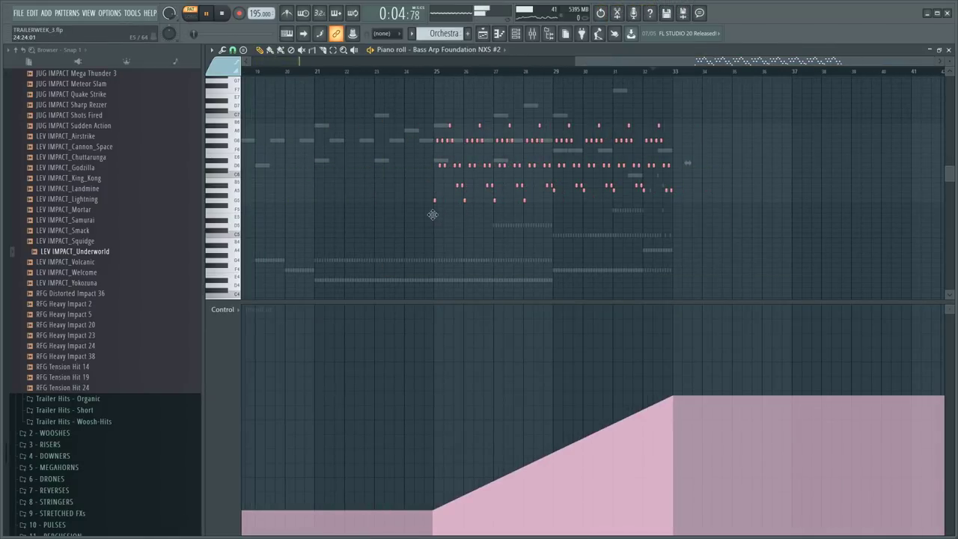
key(ctrl+Up)
scroll(455, 157, down, 3)
click(428, 73)
scroll(441, 173, up, 10)
scroll(442, 173, down, 7)
scroll(442, 173, down, 3)
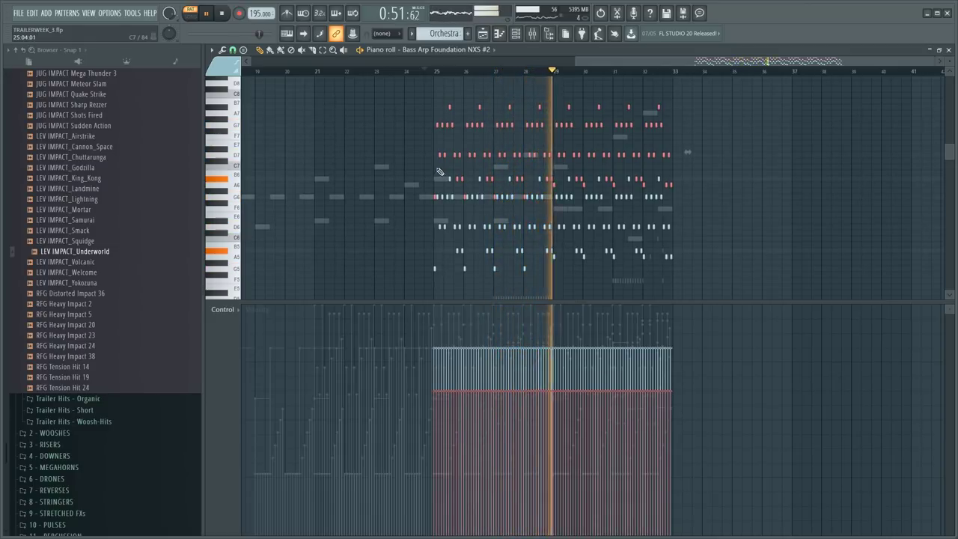
ctrl+right_click(423, 173)
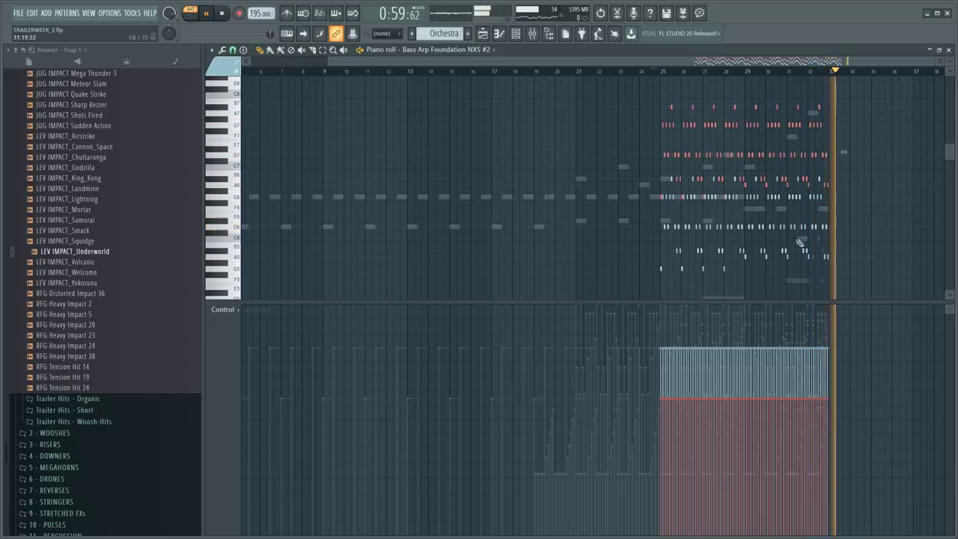
- Delete the octave-higher copy of the arpeggio
key(F6)
ctrl+click(862, 110)
key(ctrl+z)
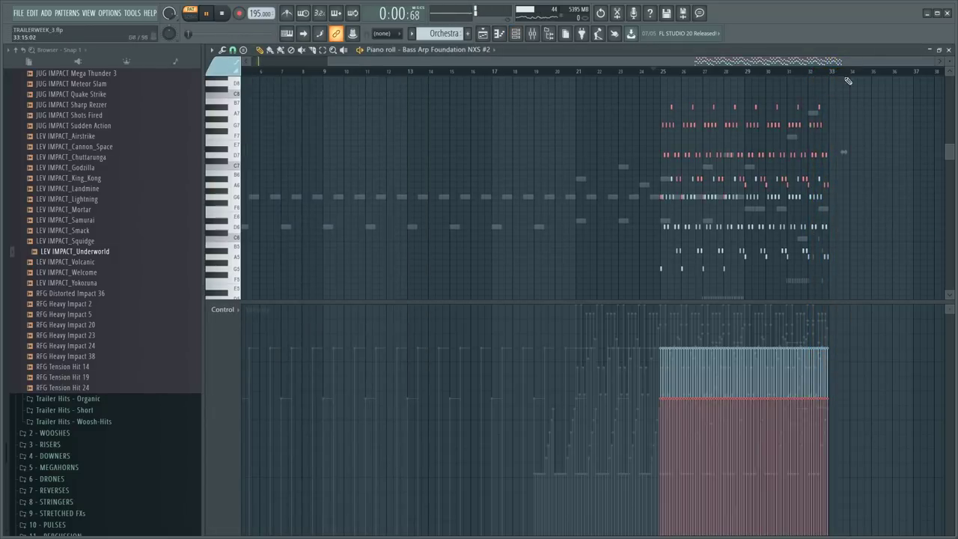
key(Delete)
- Raise the arpeggio's last note before bar 33 to C6
scroll(851, 73, up, 5)
key(space)
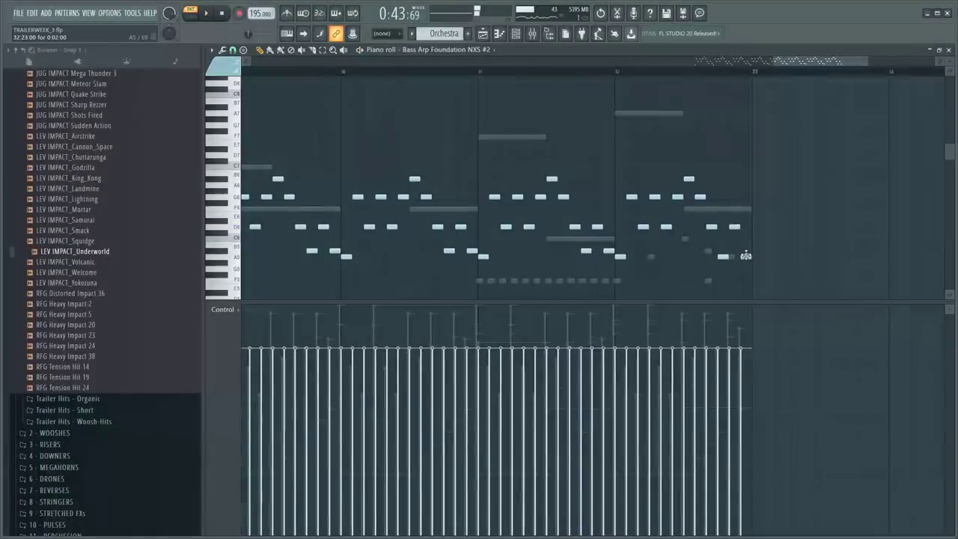
scroll(712, 71, down, 4)
- Redraw the fmodCut ramp from bar 25 to bar 33 so it rises more gently to about 50%
click(222, 309)
click(337, 374)
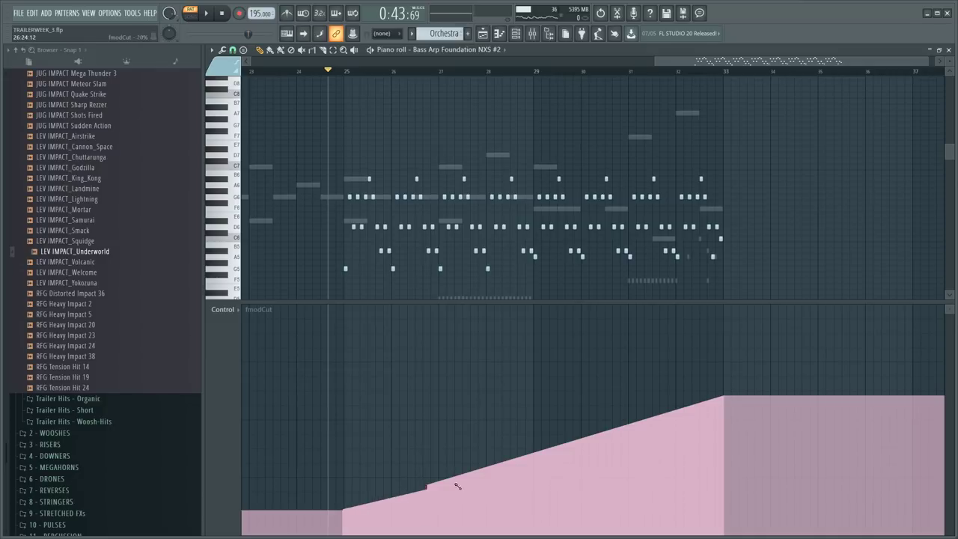
drag(422, 494, 688, 430)
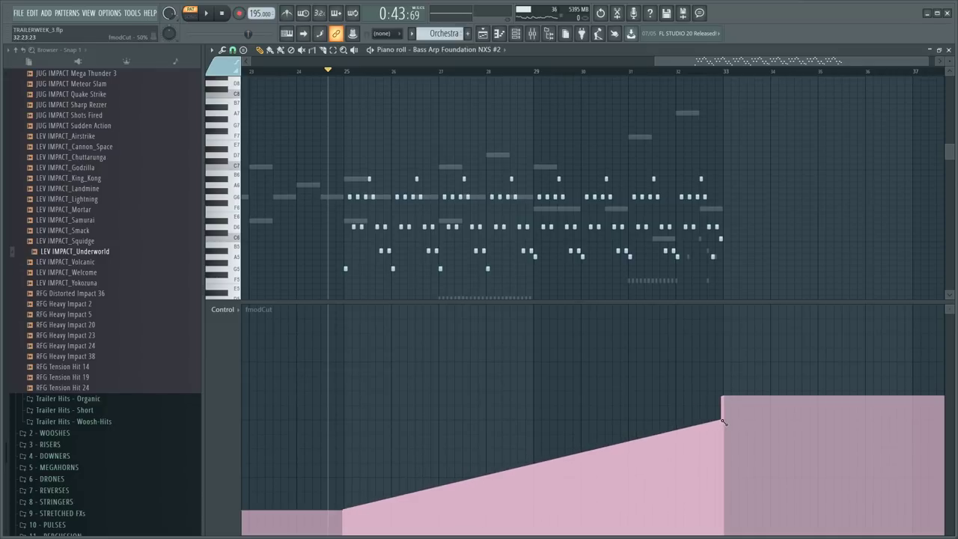
drag(725, 423, 726, 423)
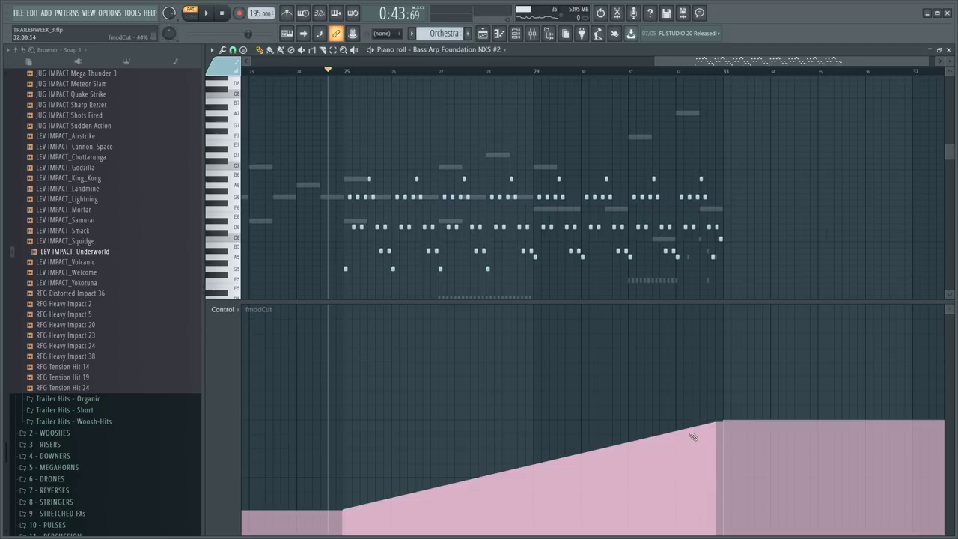
- Select and copy all the arpeggio notes from bar 25 to bar 33, and return to the channel list
drag(792, 116, 216, 348)
key(F6)
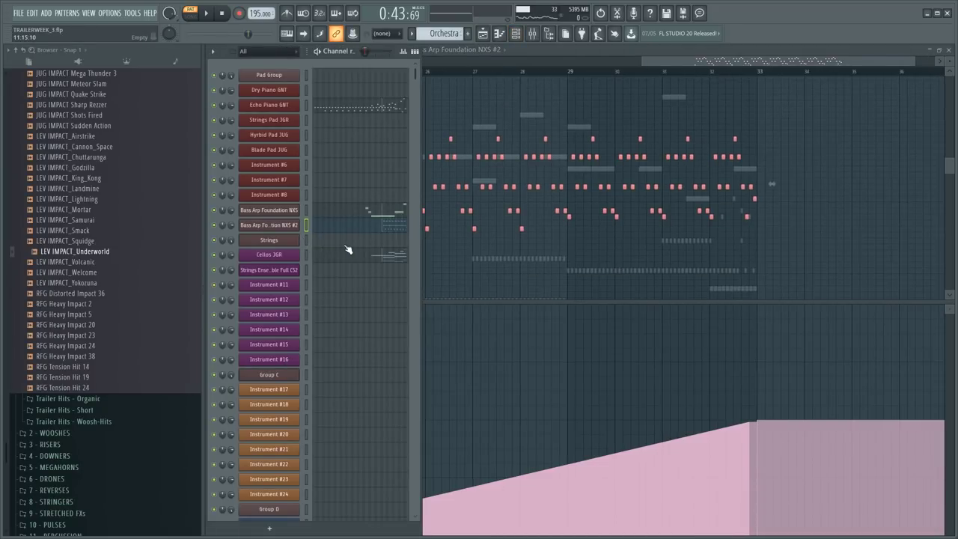
key(F6)
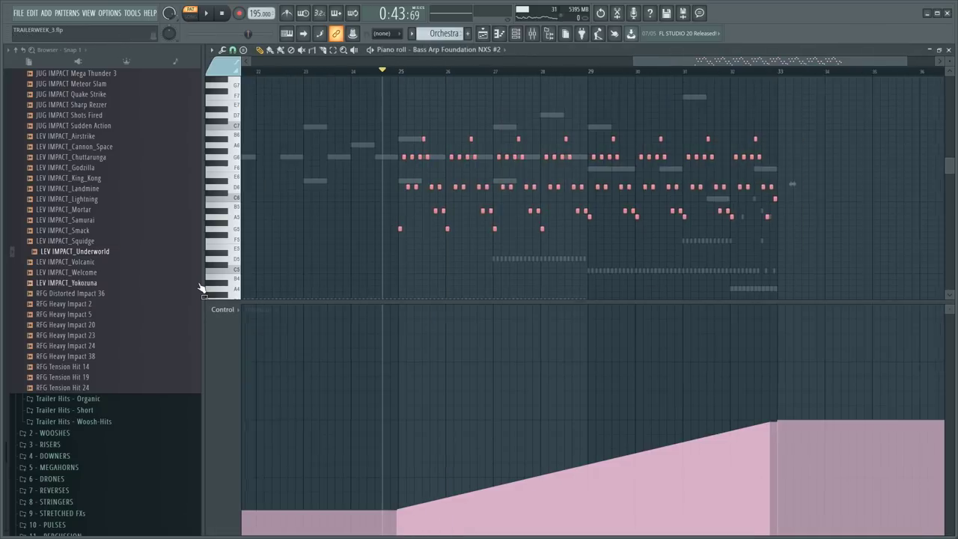
key(F6)
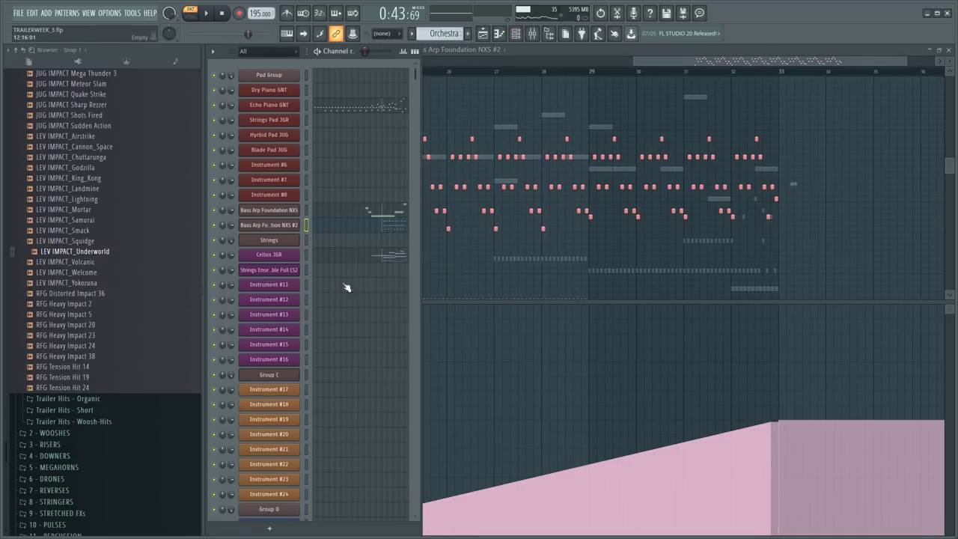
- Open the Strings channel's Kontakt instance and look through its list of instrument libraries
click(283, 244)
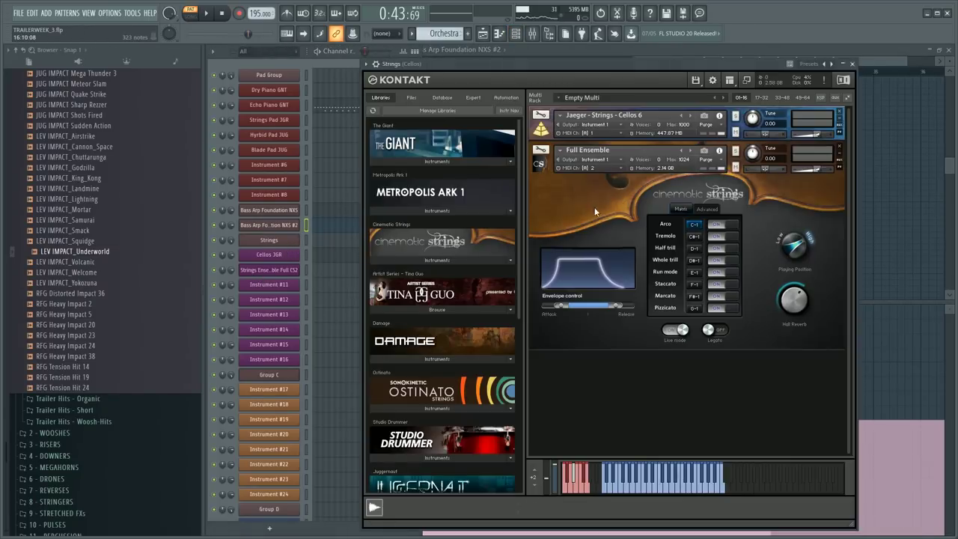
click(481, 262)
click(482, 261)
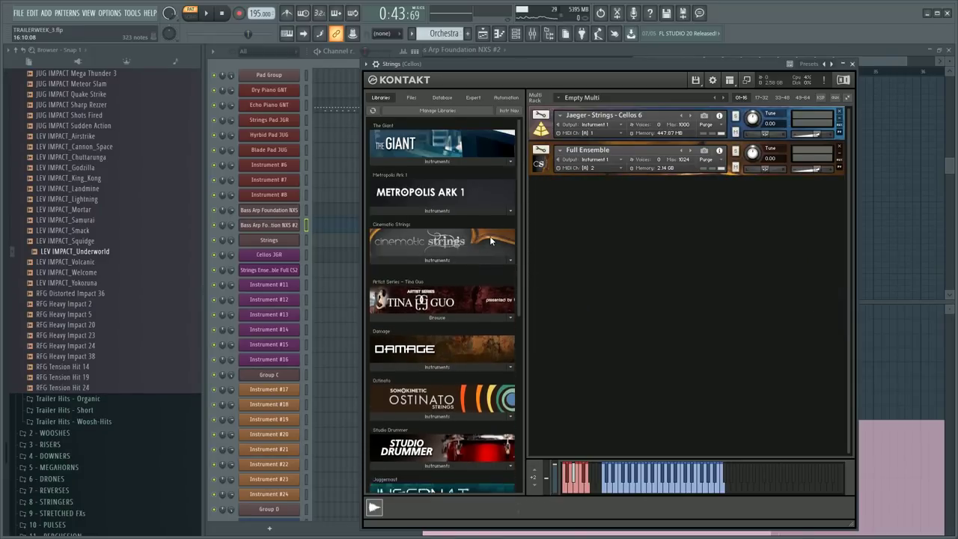
scroll(497, 256, down, 3)
scroll(497, 255, down, 3)
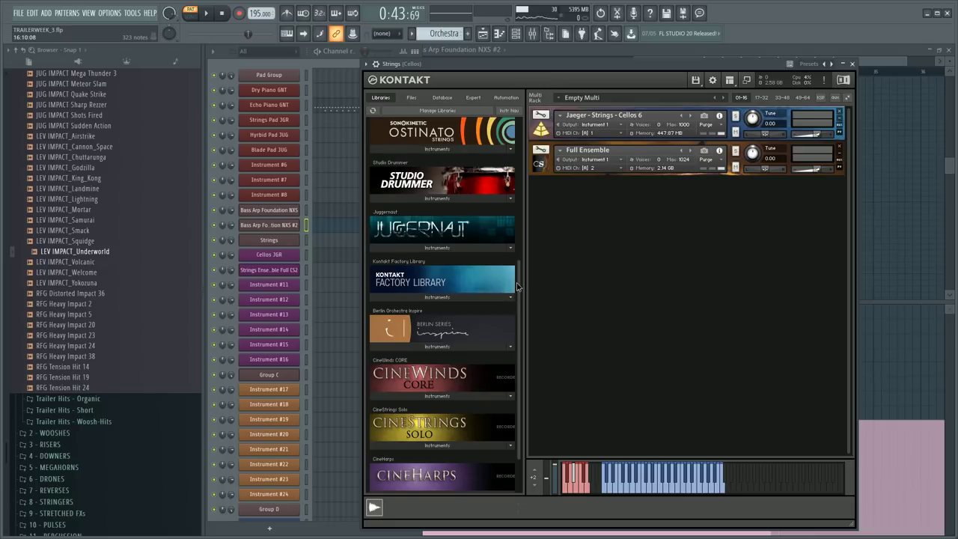
scroll(516, 285, up, 6)
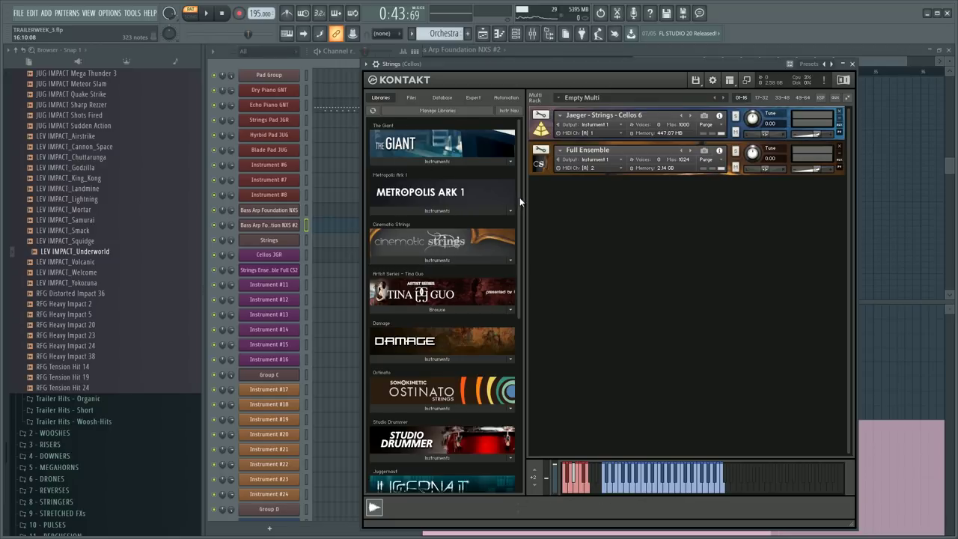
drag(519, 196, 535, 403)
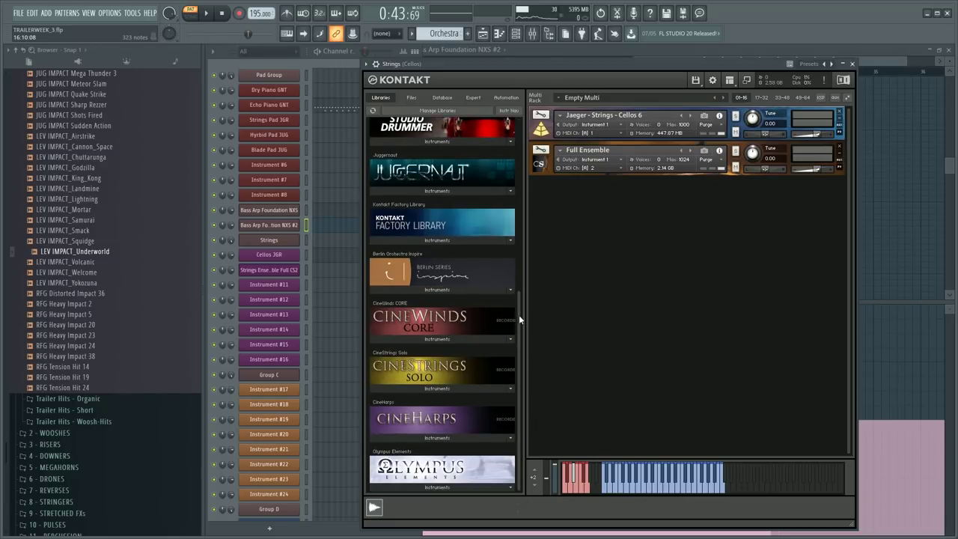
scroll(518, 319, up, 6)
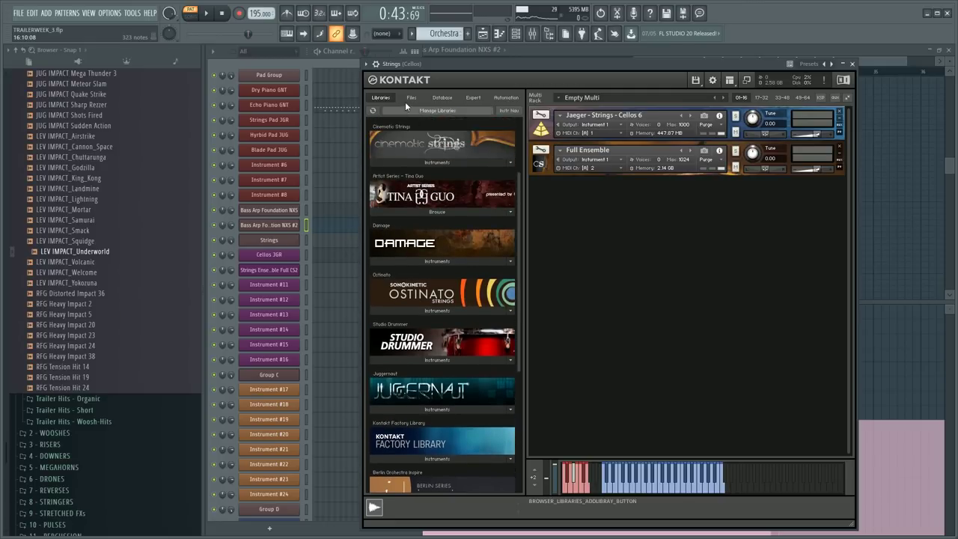
- Browse the Kontakt Libraries files to Jaeger's Hangar 1 - Strings instruments and select Jaeger - Strings - Violins 16.nki
click(410, 98)
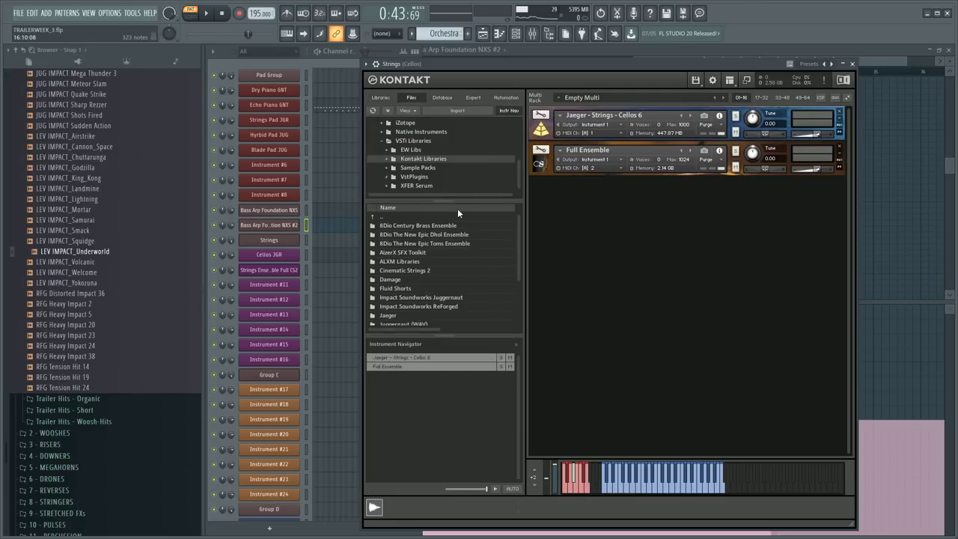
click(432, 263)
double_click(415, 315)
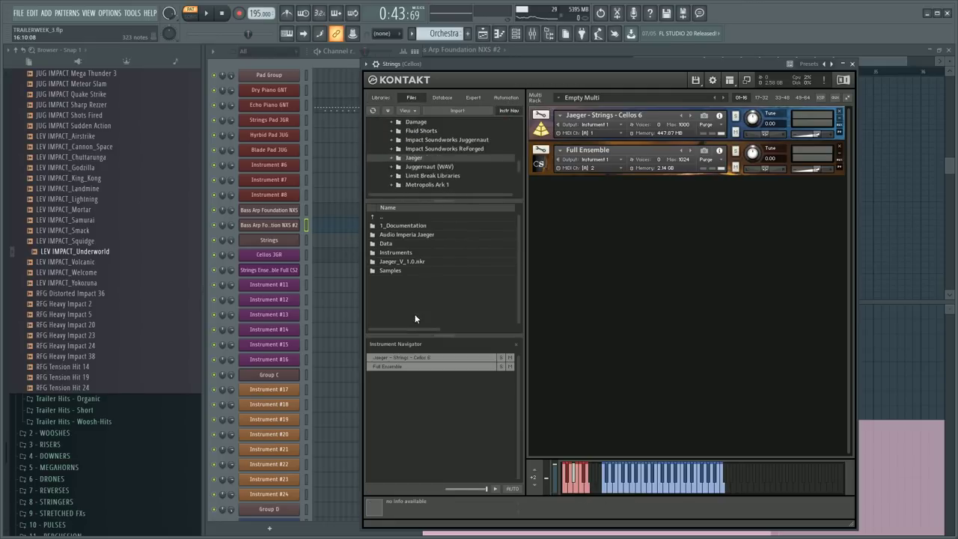
double_click(422, 254)
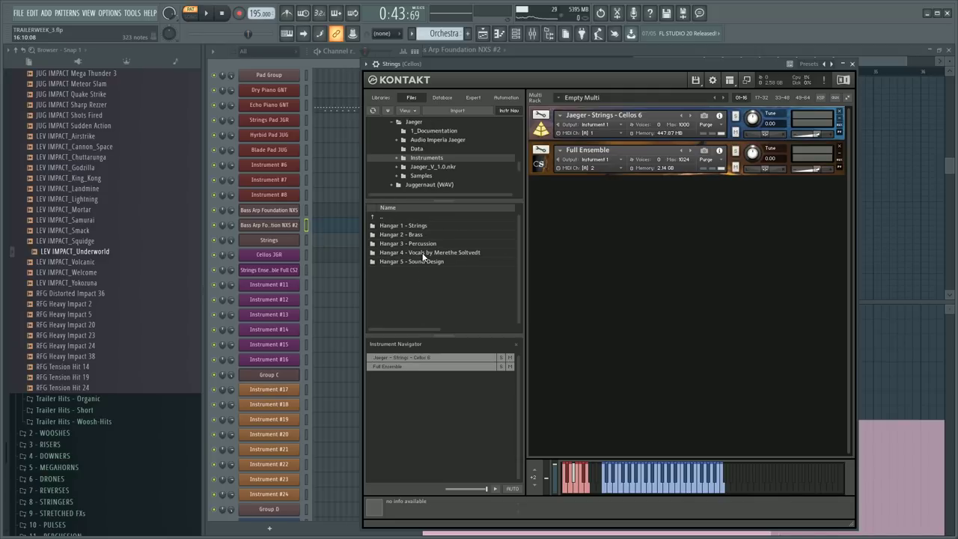
double_click(431, 226)
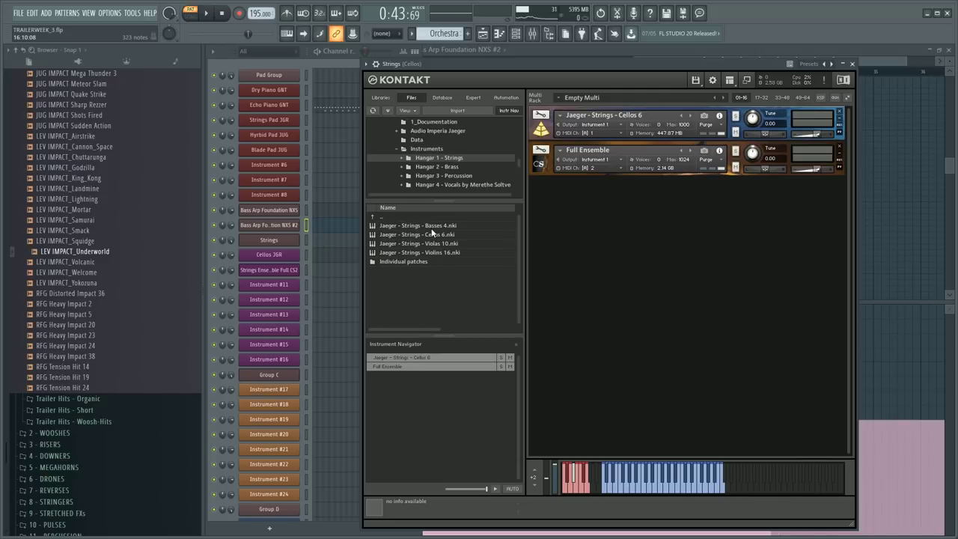
click(432, 252)
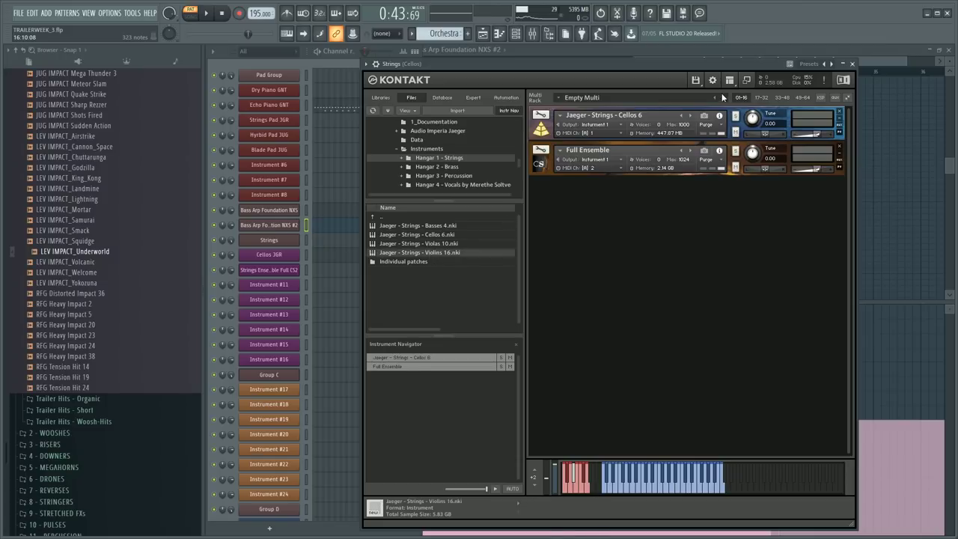
- Purge unused samples globally by updating the sample pool, and load Jaeger - Strings - Violins 16 into the Kontakt rack
click(695, 80)
mouse_move(744, 234)
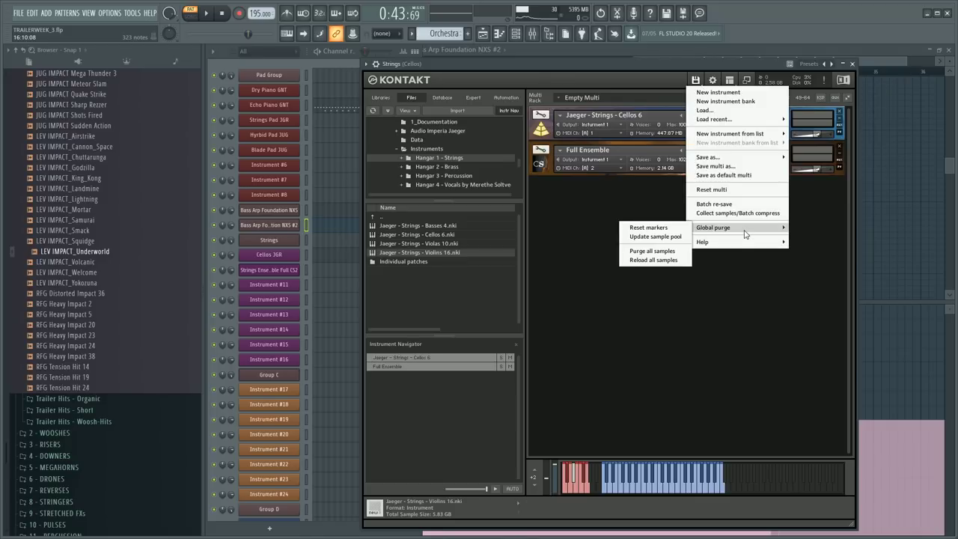
click(655, 236)
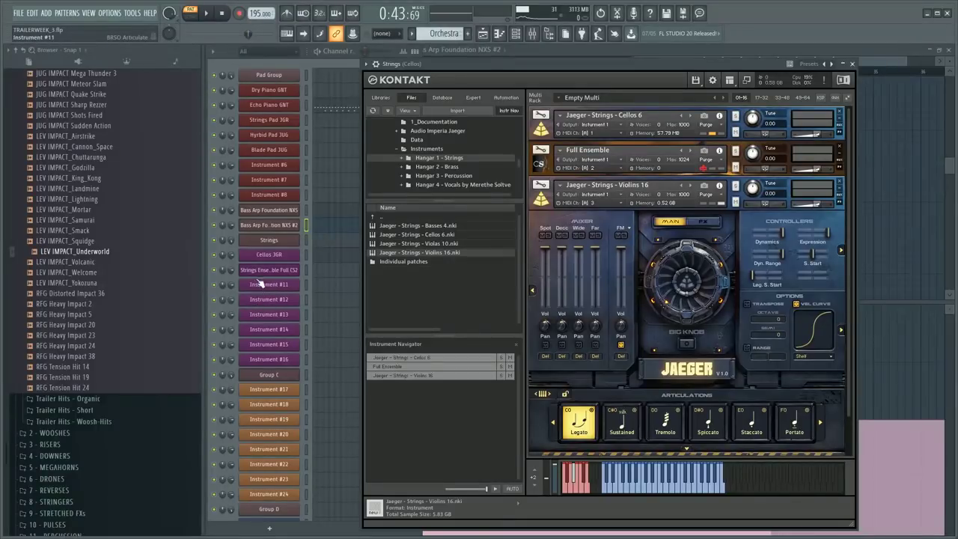
- Load the Jaeger articulation preset Violins 16 JGR on the Instrument #11 channel and rename the channel Violins JGR
shift+click(259, 283)
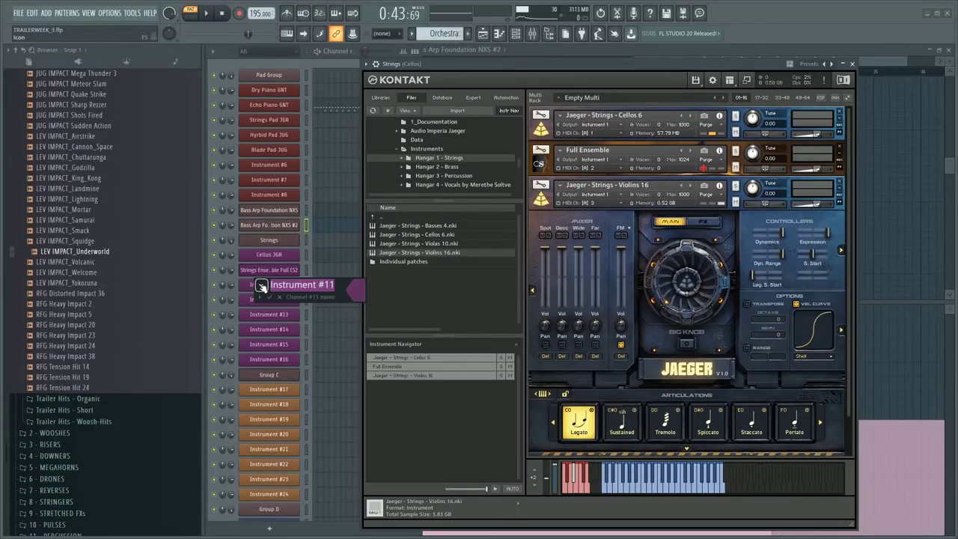
key(Return)
click(263, 285)
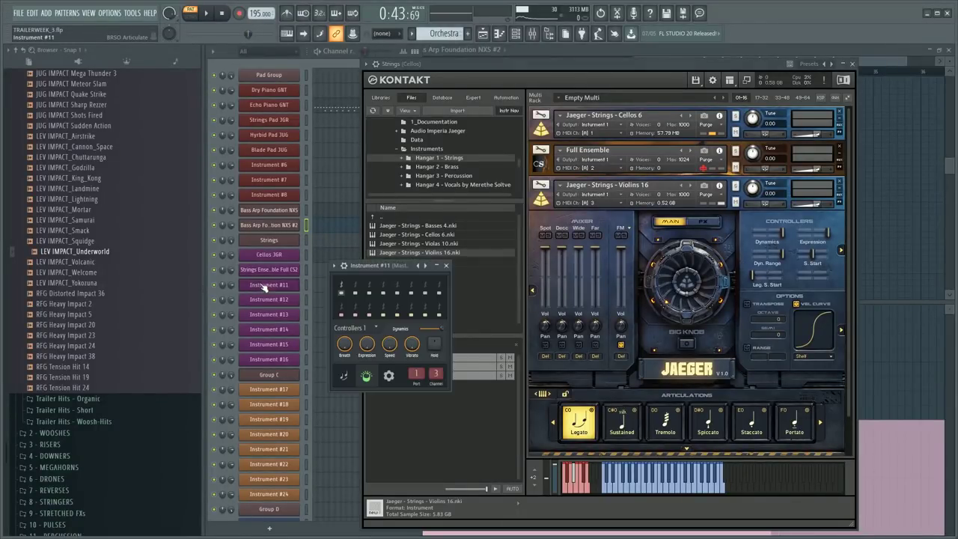
click(334, 266)
mouse_move(351, 294)
mouse_move(479, 317)
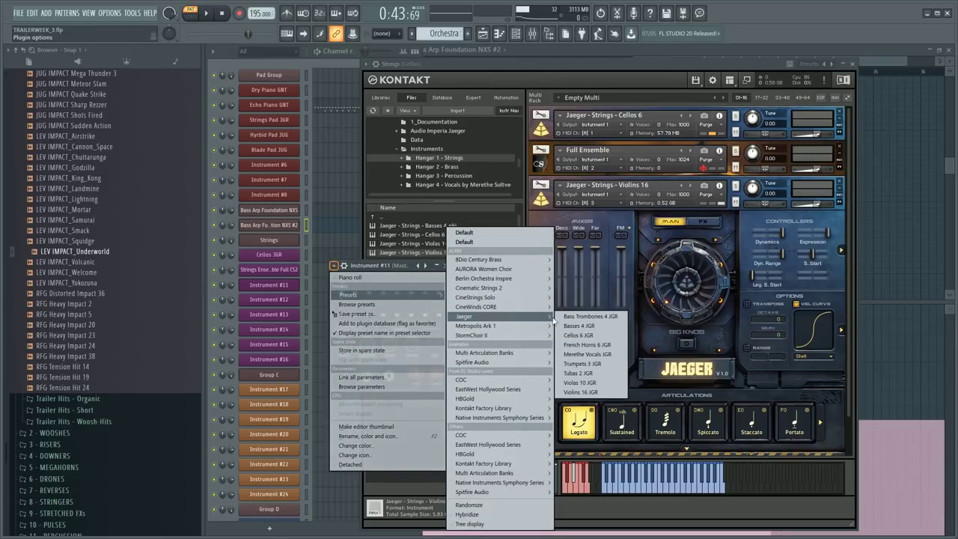
click(581, 391)
key(F2)
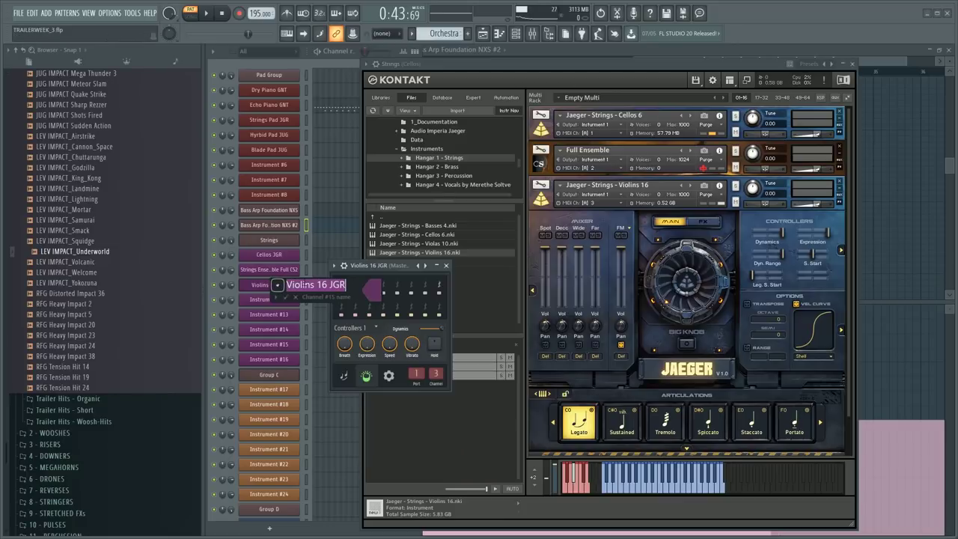
key(Return)
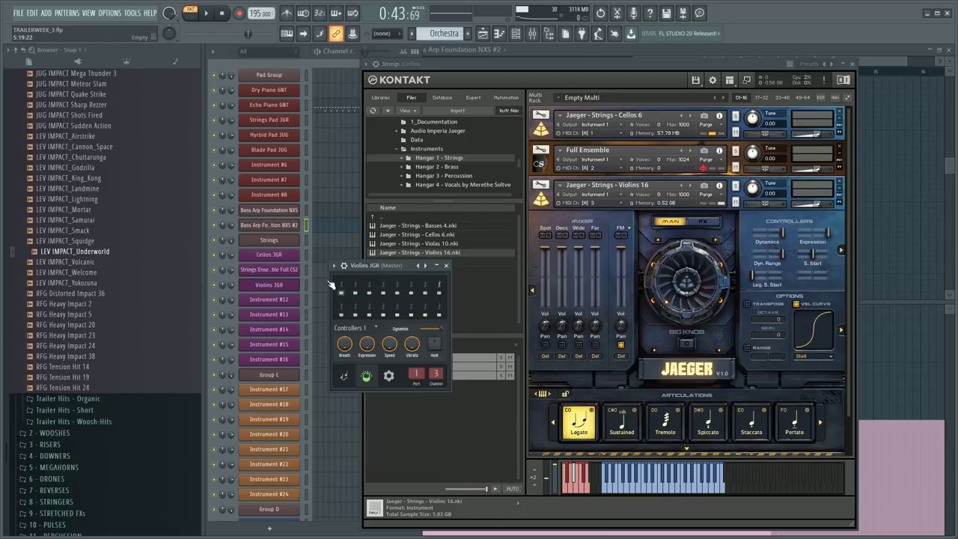
- Paste the copied arpeggio into the Violins JGR channel from bar 25 to bar 33 and audition it
click(324, 271)
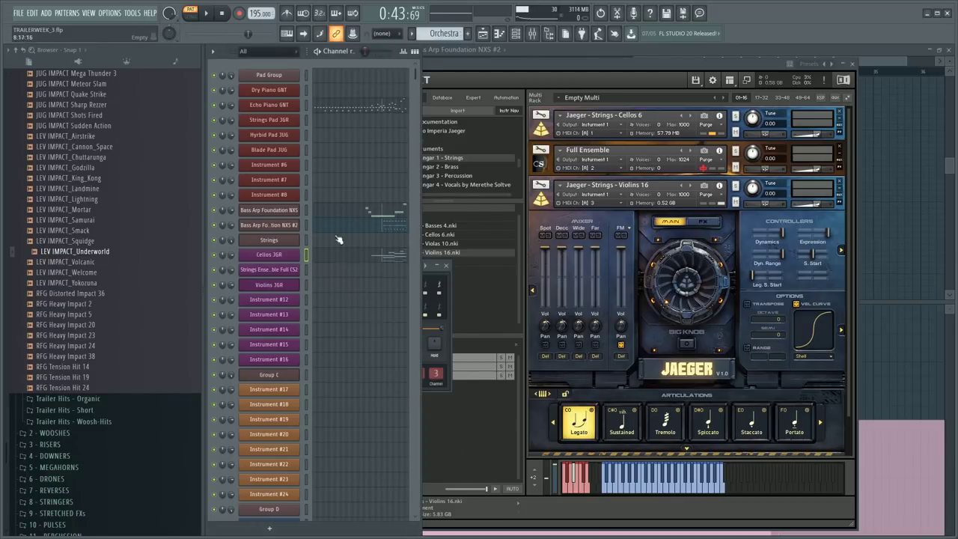
click(320, 286)
key(F6)
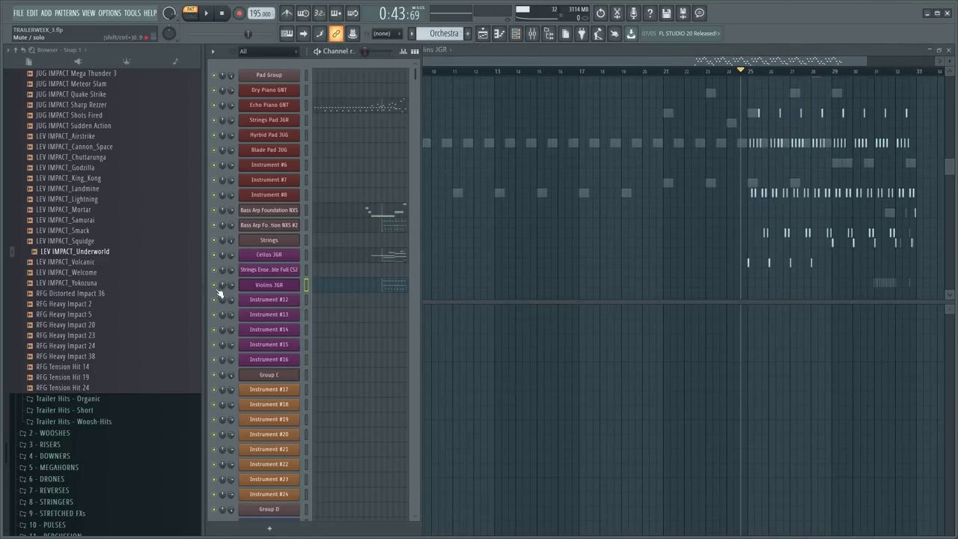
key(F6)
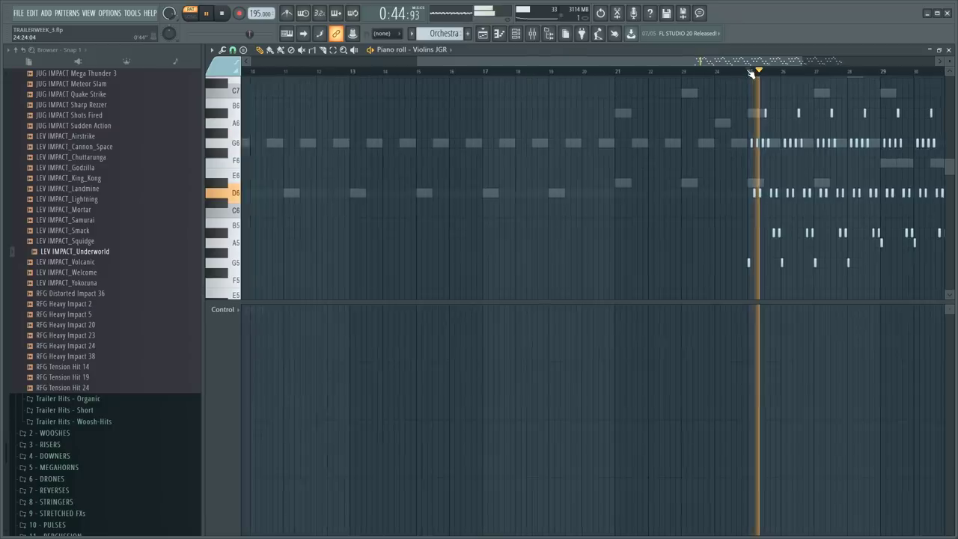
- Transpose all the violin arpeggio notes down one octave, audition them from bar 25 and deselect them
key(ctrl+a)
key(ctrl+Down)
key(space)
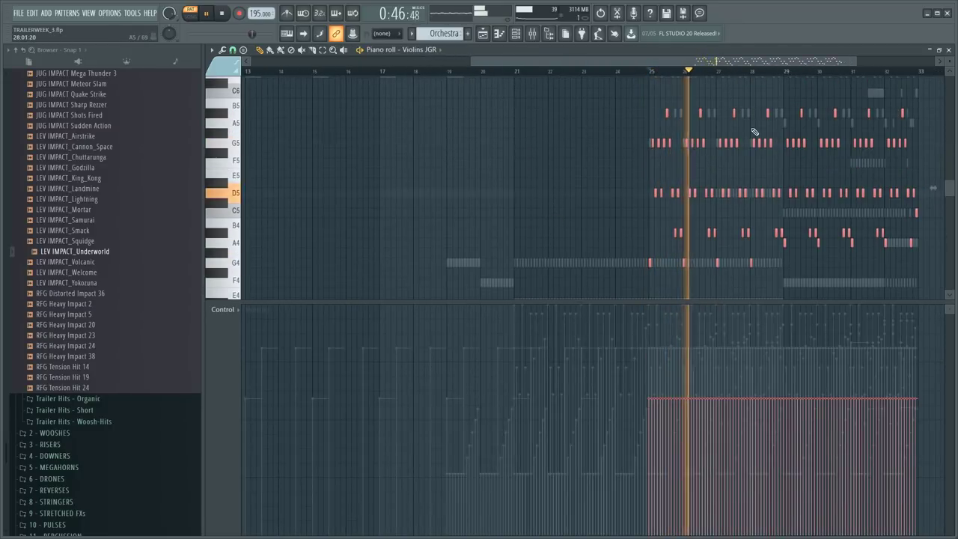
scroll(748, 75, up, 2)
scroll(749, 75, up, 3)
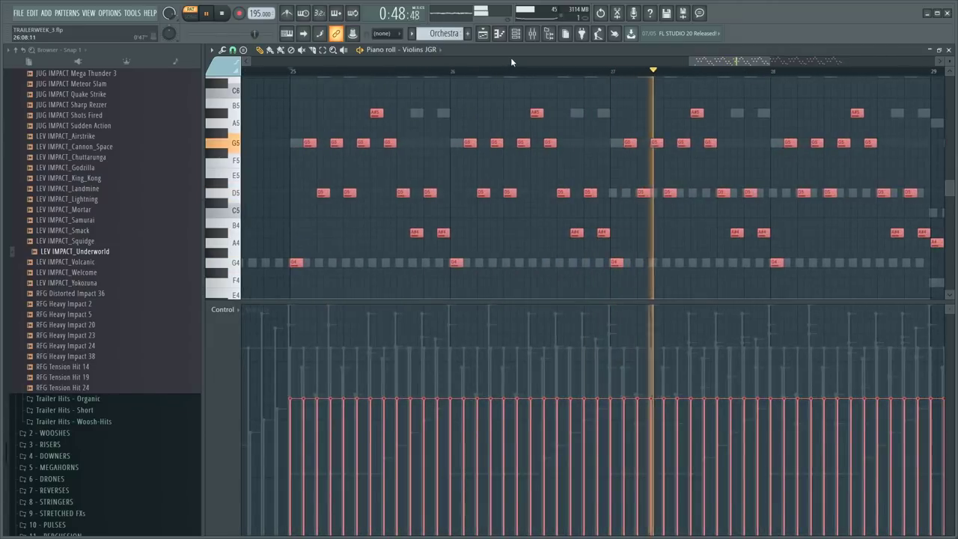
scroll(513, 62, down, 1)
click(348, 71)
key(space)
scroll(348, 72, up, 2)
key(ctrl+d)
- Lower the velocities of the second, third and fourth violin notes in bar 25, replaying the phrase between changes
key(space)
key(space)
click(379, 425)
key(space)
key(space)
key(space)
key(space)
click(394, 456)
key(space)
key(space)
click(395, 449)
key(space)
key(space)
click(362, 435)
key(space)
key(space)
- Set the fourth violin note's velocity in bar 25 to about 49%, lower the second, fifth and sixth further, and replay the phrase
click(395, 410)
key(space)
key(space)
click(410, 453)
click(426, 434)
key(space)
key(space)
click(362, 446)
click(394, 424)
key(space)
key(space)
key(space)
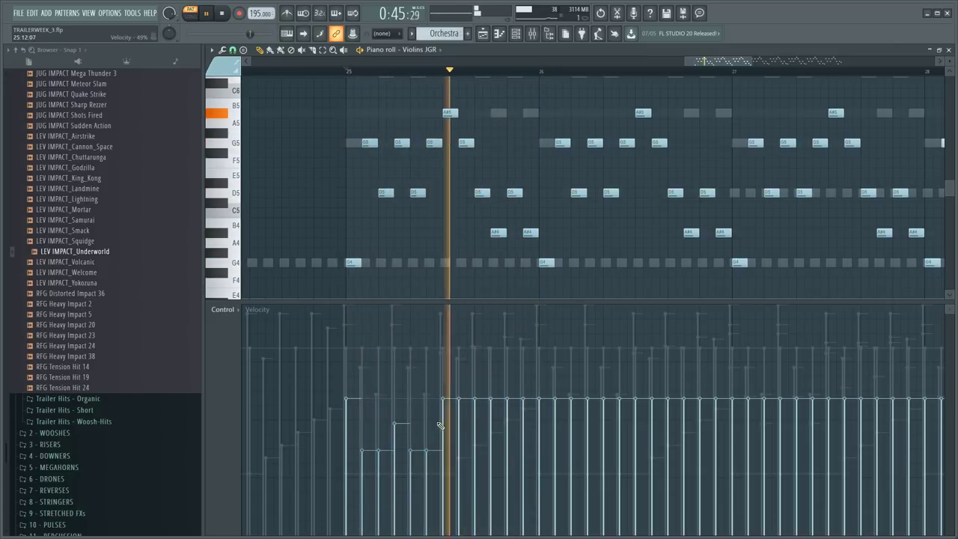
- Lower the velocities of the eighth, ninth and tenth violin notes in bar 25, then replay the phrase
key(space)
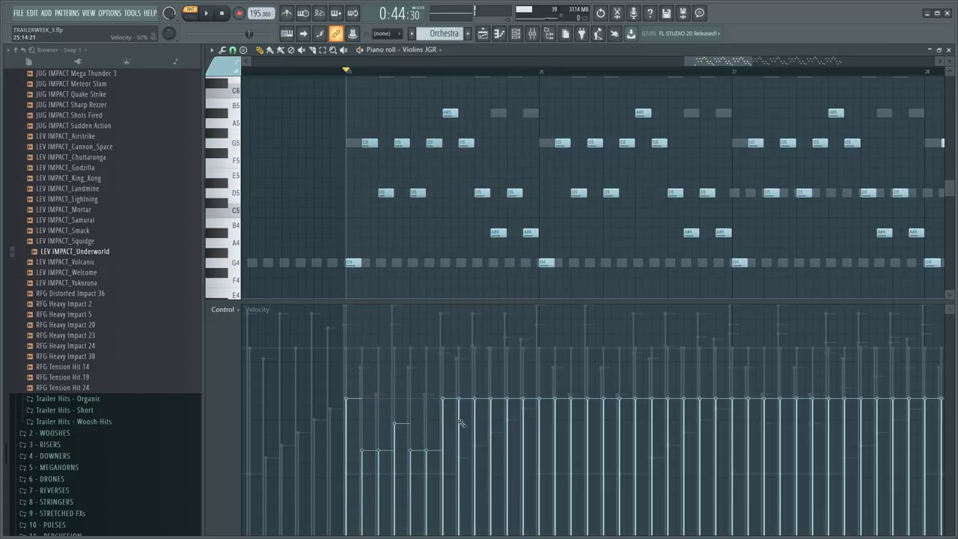
key(space)
click(474, 422)
click(491, 439)
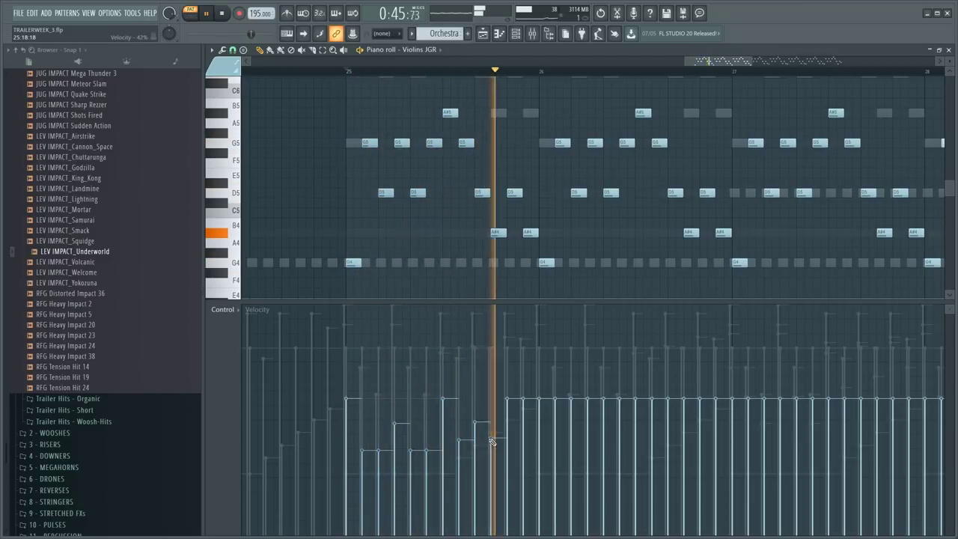
click(490, 409)
key(space)
key(space)
- Fine-tune the eighth, ninth and tenth note velocities in bar 25 slightly lower, replaying the phrase between changes
click(458, 446)
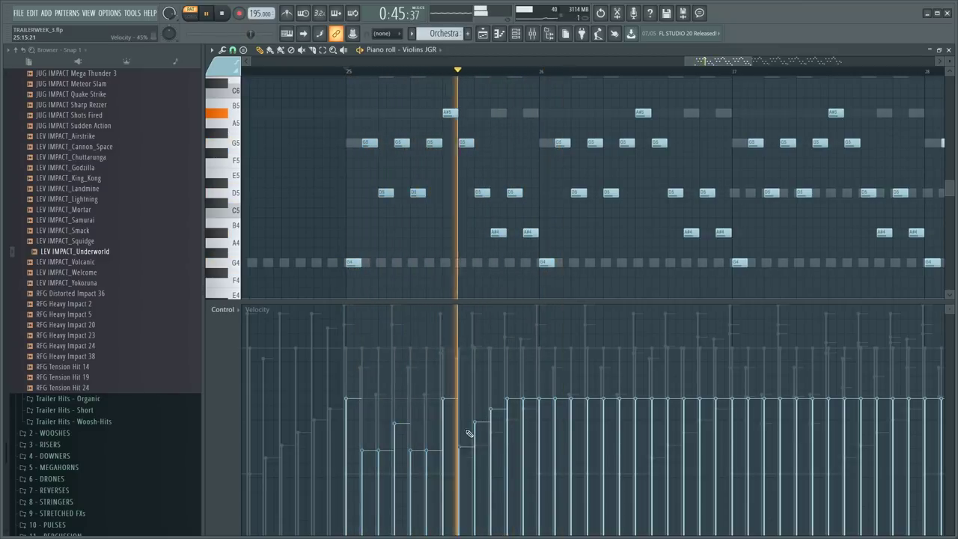
click(474, 427)
click(491, 419)
key(space)
key(space)
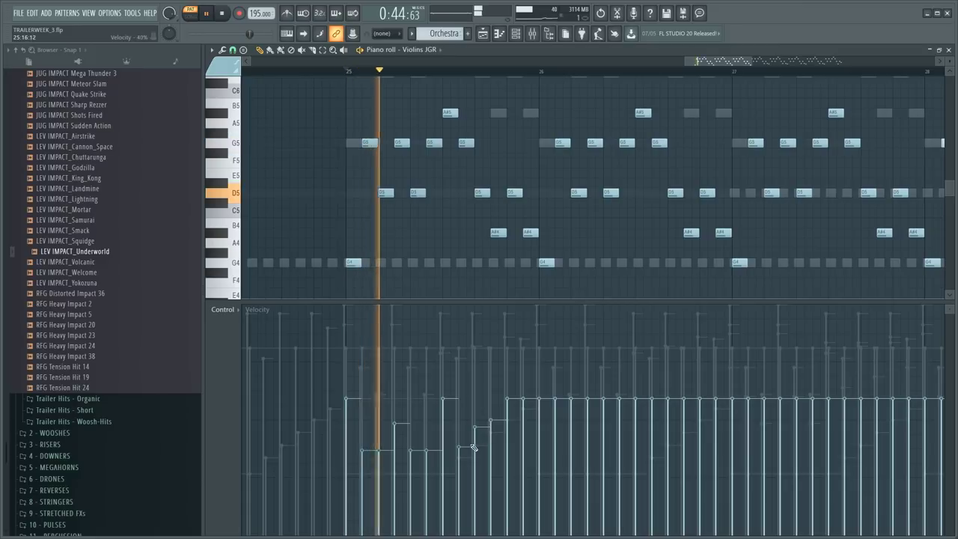
key(space)
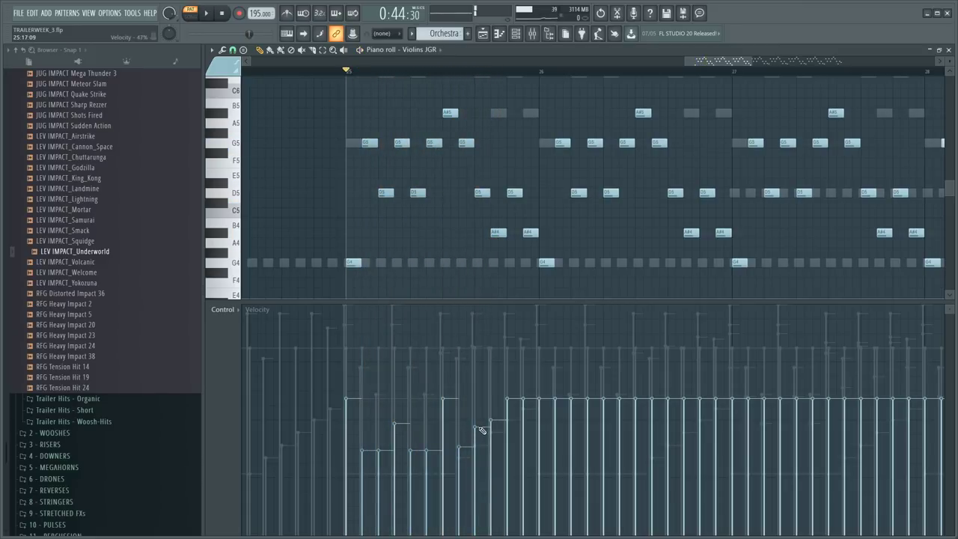
key(space)
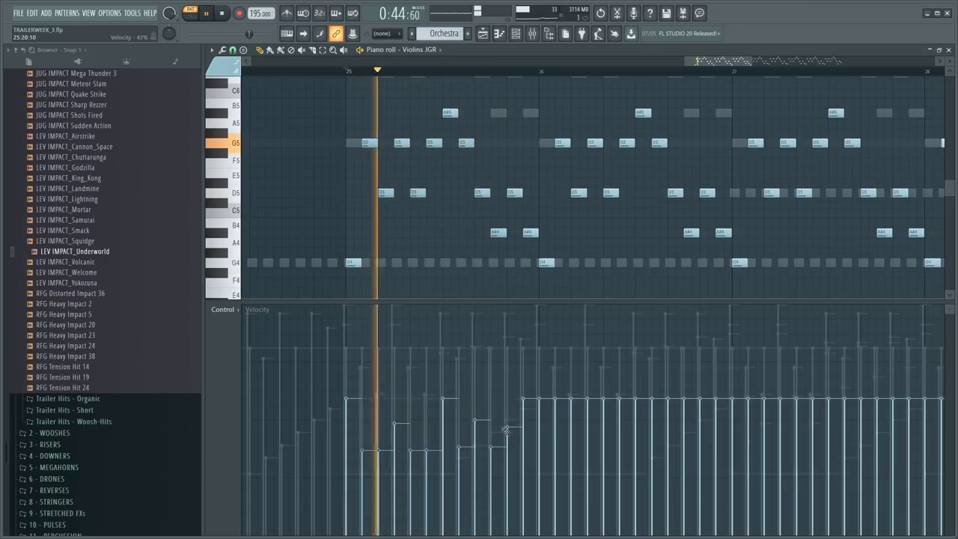
- Shape bar 25's ninth to eleventh note velocities so the ninth is strongest and the tenth and eleventh sit slightly lower
click(506, 421)
click(490, 423)
key(space)
key(space)
click(474, 411)
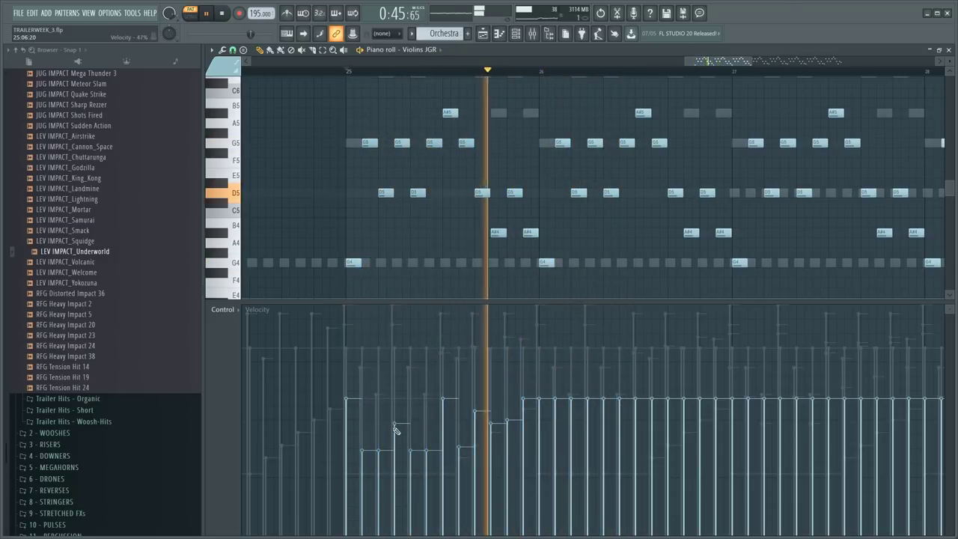
- Raise the velocities of the second and fifth violin notes in bar 25 slightly and replay the phrase
drag(362, 432, 426, 438)
key(space)
key(space)
key(space)
key(space)
- Lower the third and sixth violin notes' velocities in bar 25, raise the fourth's, and replay the phrase
click(379, 452)
key(space)
click(427, 452)
key(space)
key(space)
click(394, 413)
key(space)
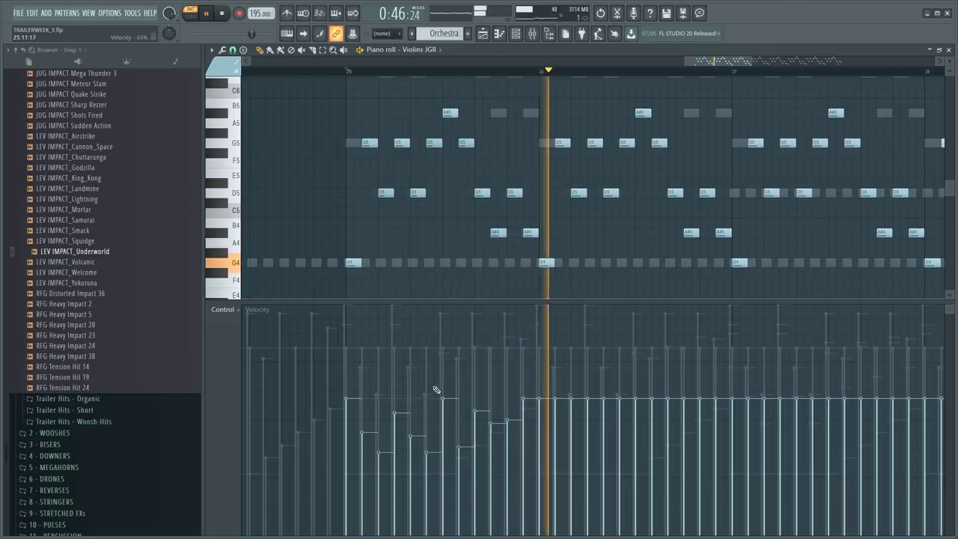
- Delete the unshaped violin notes in bars 26 to 28 and stop playback
scroll(577, 100, down, 2)
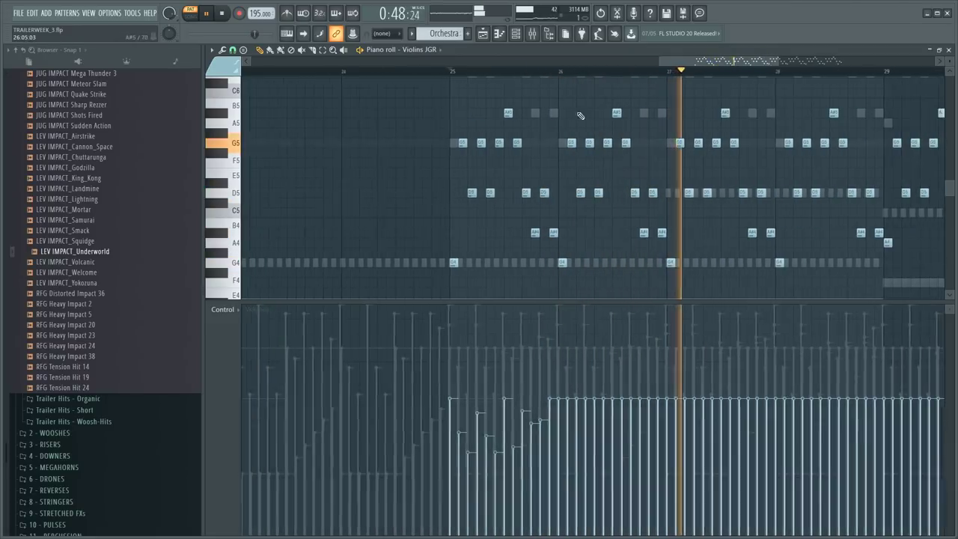
drag(570, 85, 665, 340)
ctrl+shift+click(563, 165)
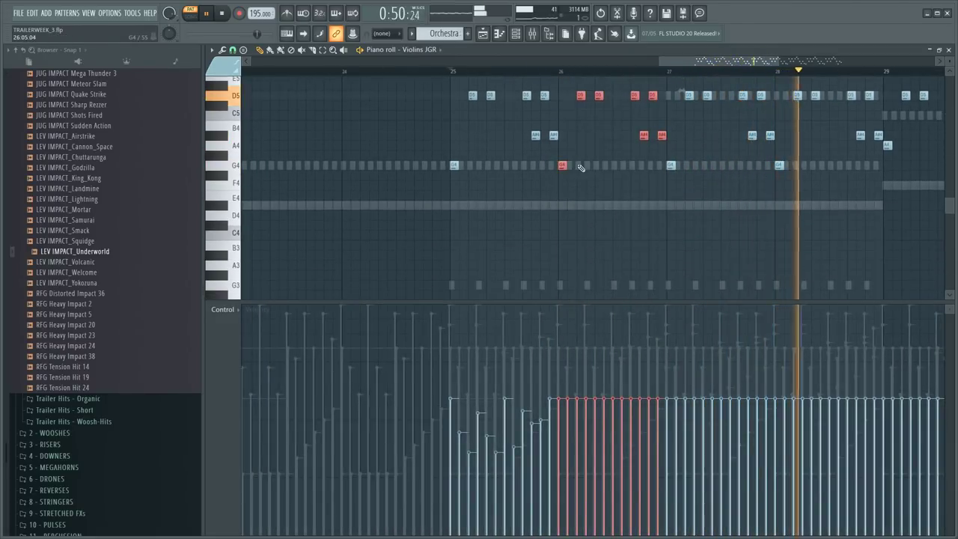
scroll(591, 157, up, 3)
scroll(673, 134, down, 3)
drag(715, 92, 600, 289)
key(Delete)
key(space)
- Duplicate the shaped violin notes of bar 25 three times to fill bars 26 to 28
drag(566, 82, 414, 293)
key(ctrl+b)
key(ctrl+b)
key(ctrl+b)
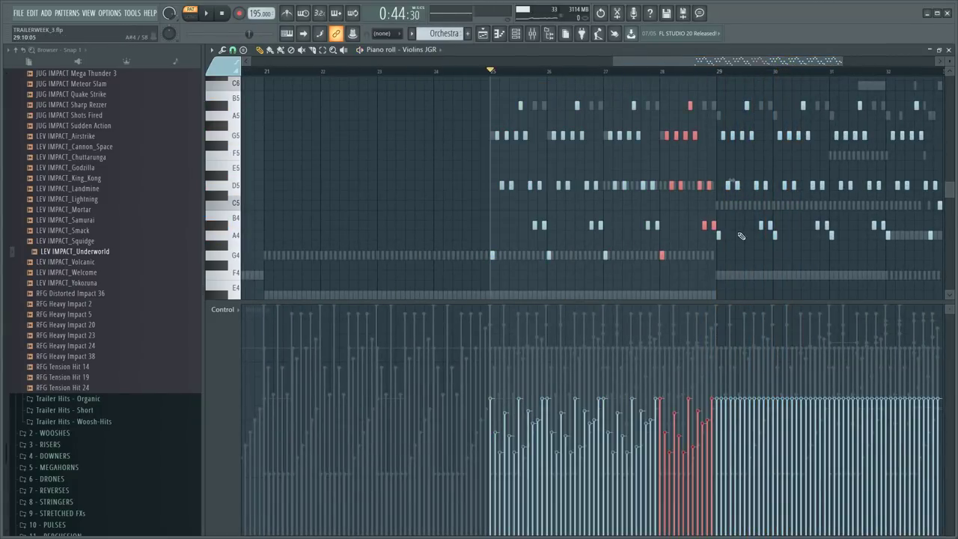
drag(763, 67, 819, 66)
key(ctrl+b)
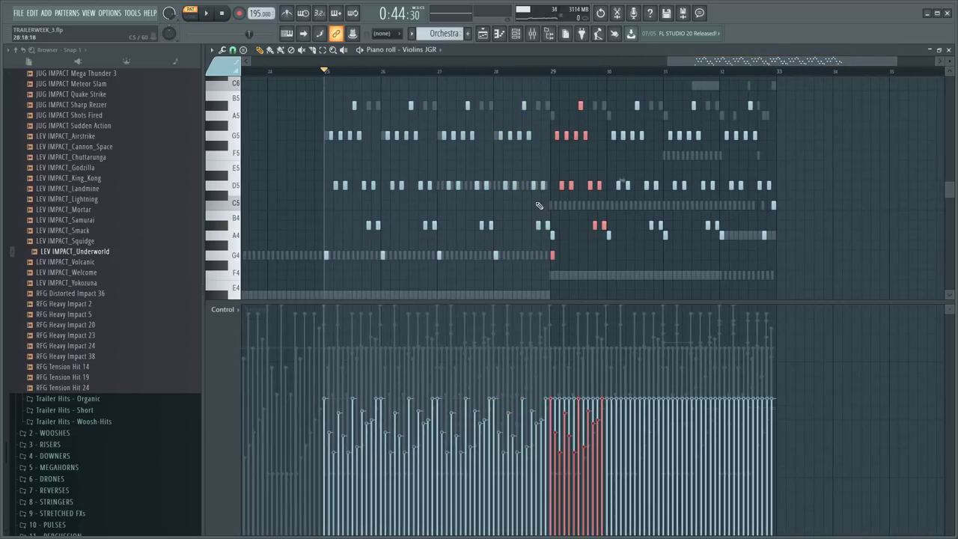
key(Delete)
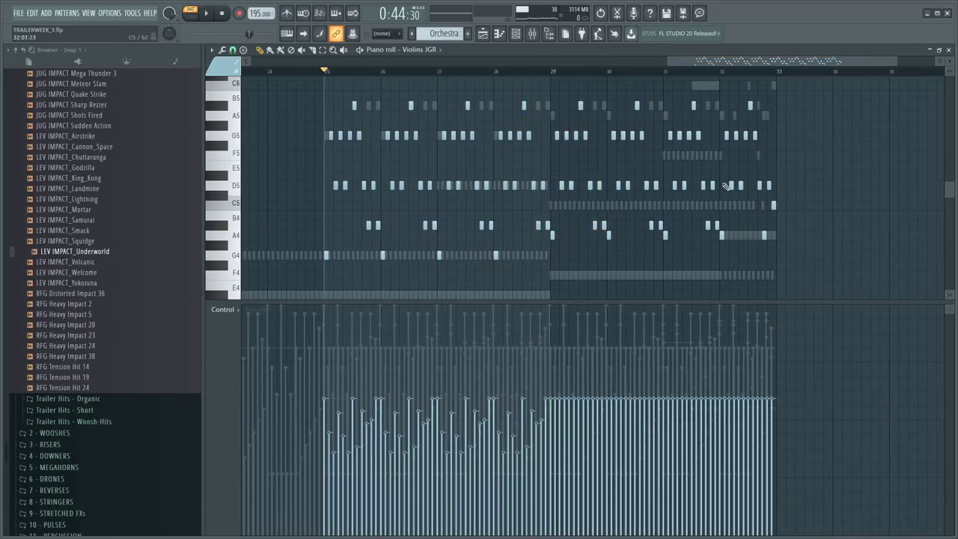
- Delete the violin notes in bars 29 to 31 and start playback
drag(718, 90, 551, 271)
key(Delete)
key(space)
- Copy the shaped violin notes of bars 25 to 27 to bars 29 to 31, then deselect them and stop playback
drag(577, 81, 302, 295)
scroll(460, 252, down, 2)
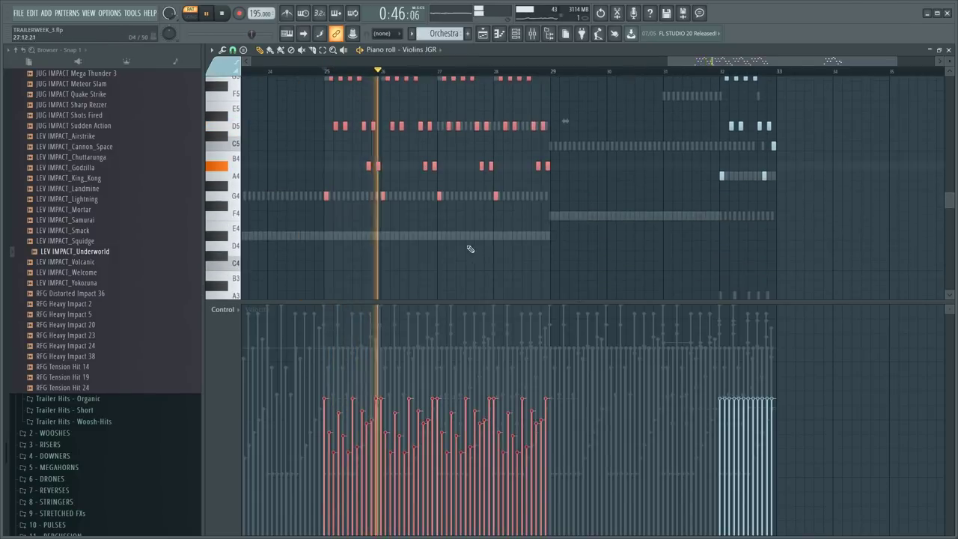
scroll(438, 226, up, 2)
drag(318, 93, 491, 260)
drag(326, 257, 553, 256)
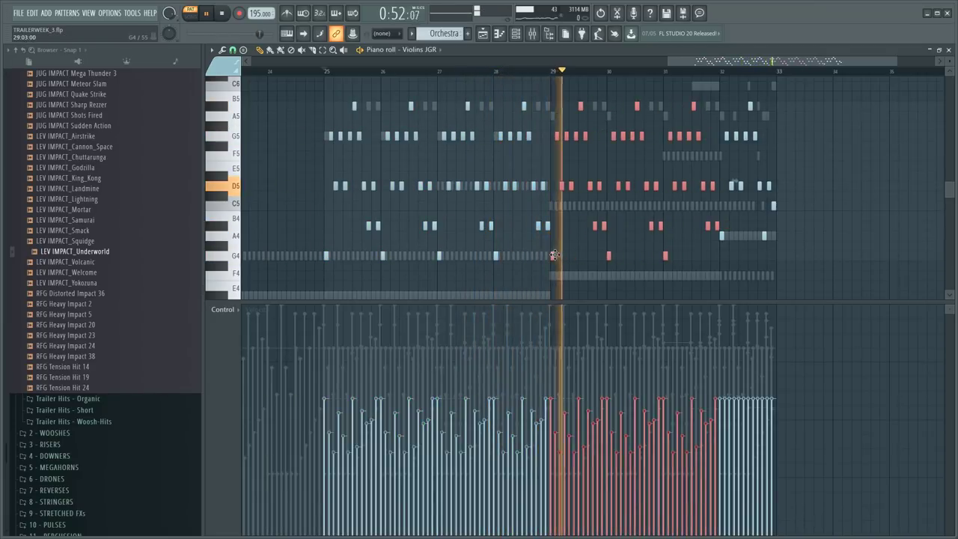
right_click(565, 241)
key(space)
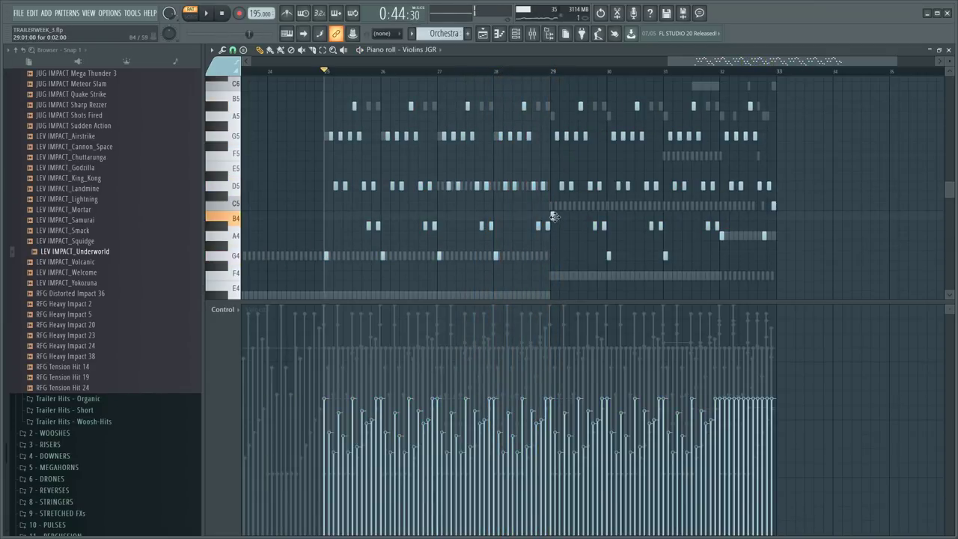
- Raise the opening G4 notes of bars 29, 30 and 31 to A4 and audition the passage from mid-bar 28
drag(552, 252, 667, 257)
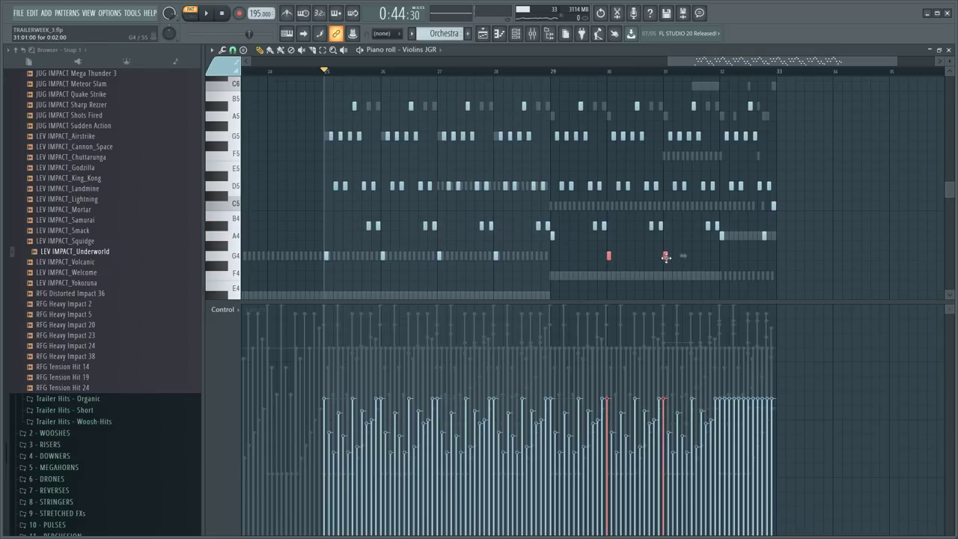
key(space)
click(536, 72)
right_click(576, 88)
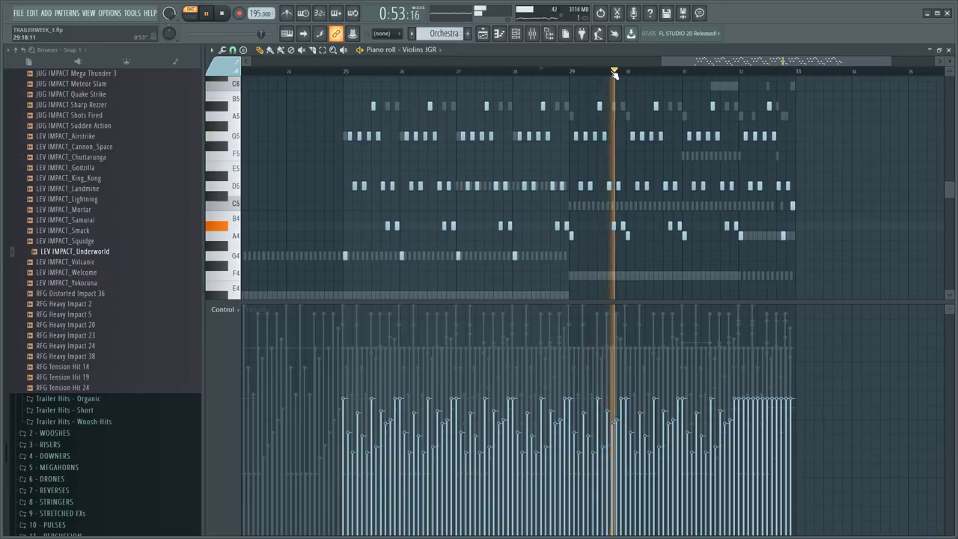
key(space)
- Lower the G5 violin notes in bar 29 to F5 and the first three D5 notes to C5
scroll(613, 77, up, 3)
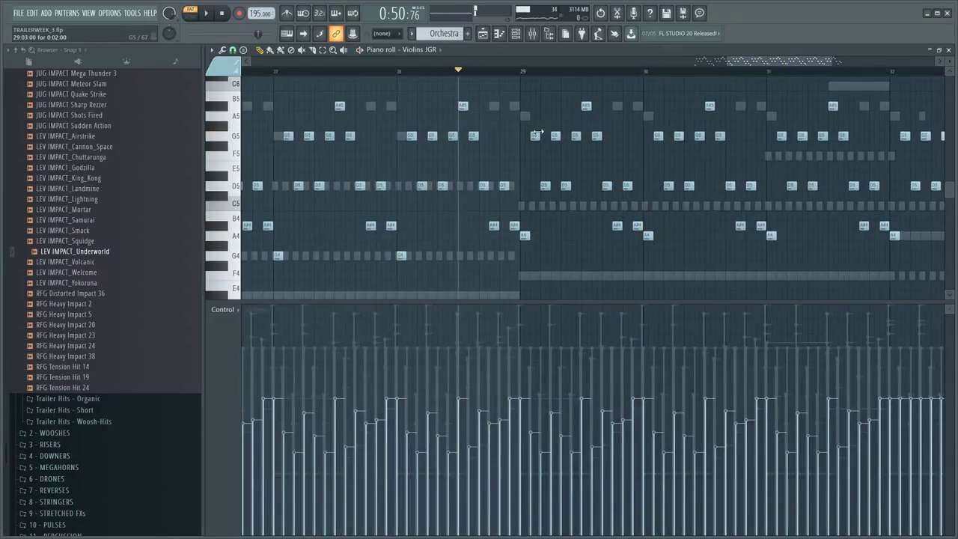
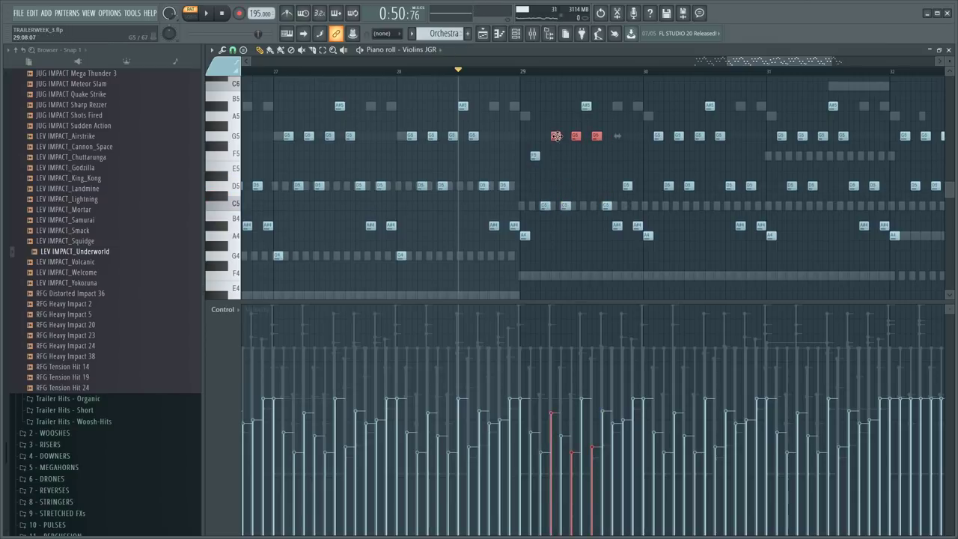
key(space)
ctrl+click(554, 182)
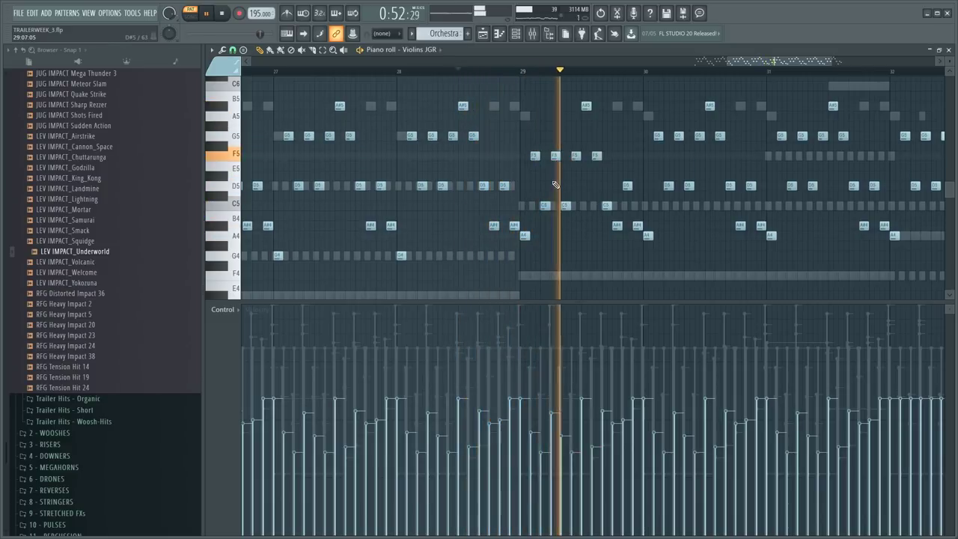
- Lower bar 29's A#5 note to A5, its last D5 to C5 and both A#4 notes to A4, auditioning between changes
key(space)
key(space)
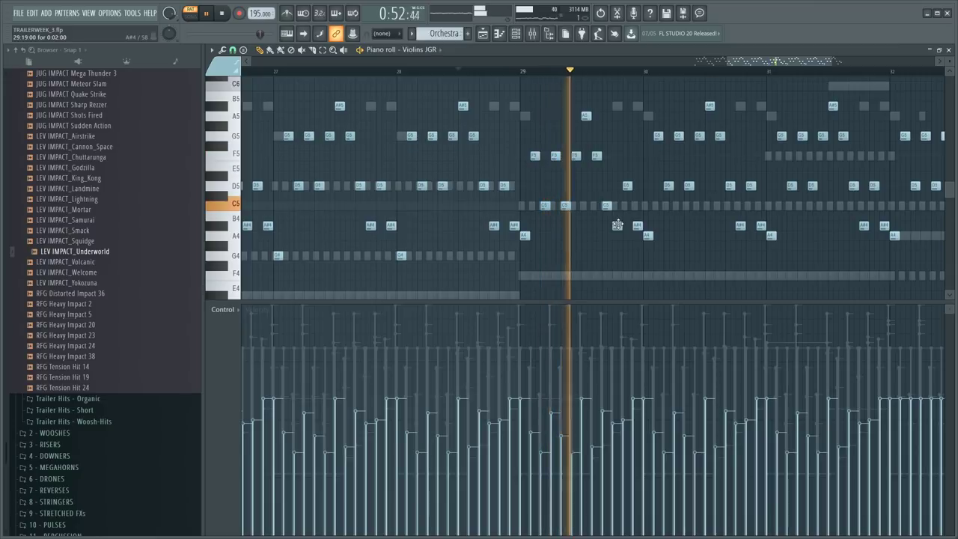
key(space)
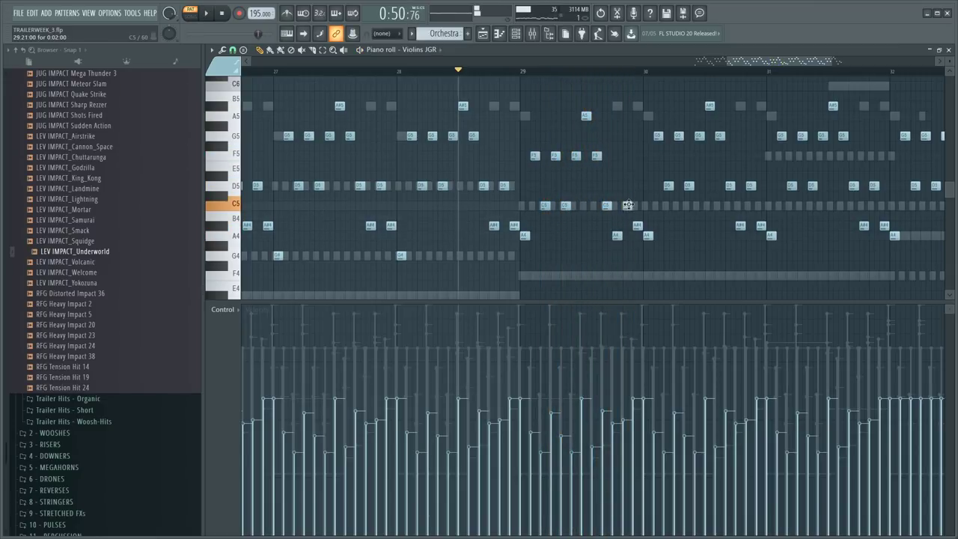
key(space)
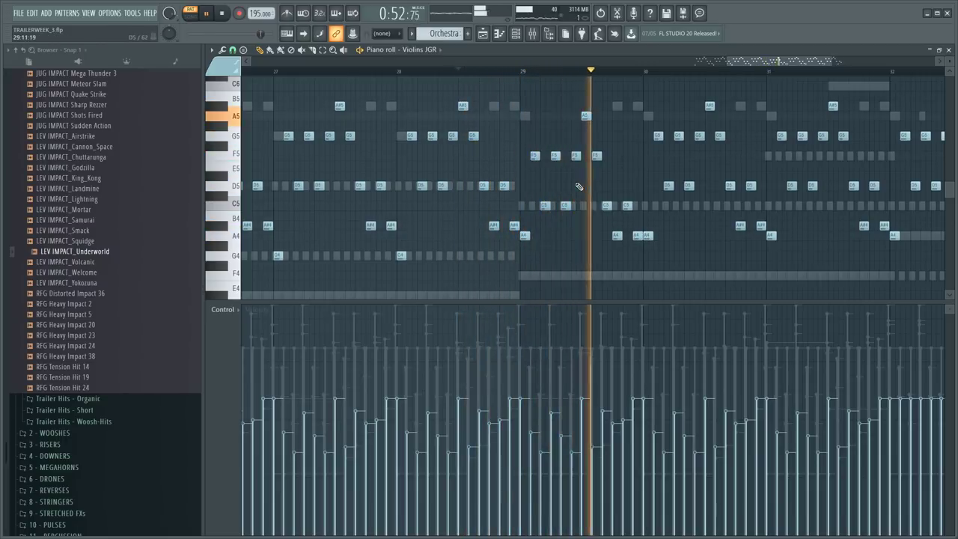
key(space)
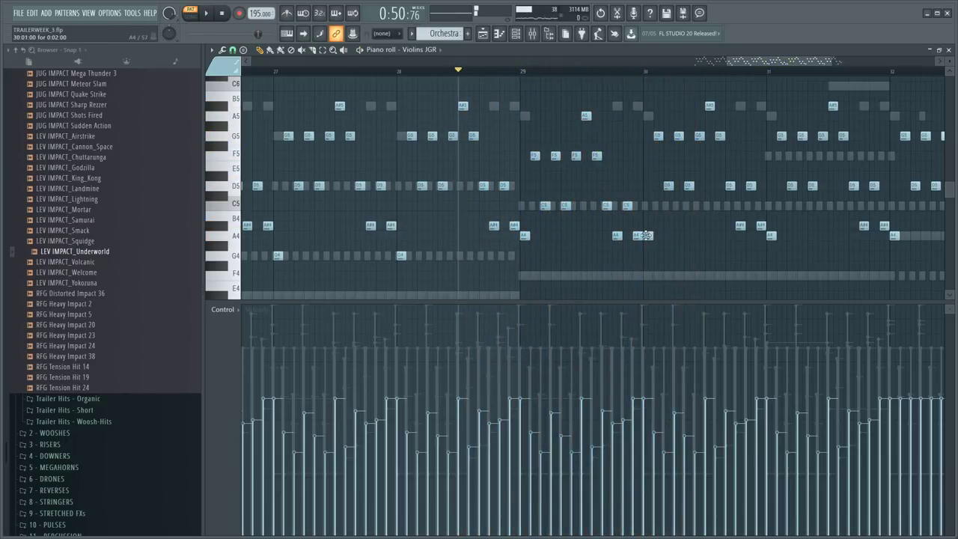
- Replace the violin notes in bar 30 with a duplicate of bar 29 and play the passage
drag(648, 100, 761, 247)
key(Delete)
drag(658, 269, 564, 164)
key(ctrl+b)
key(space)
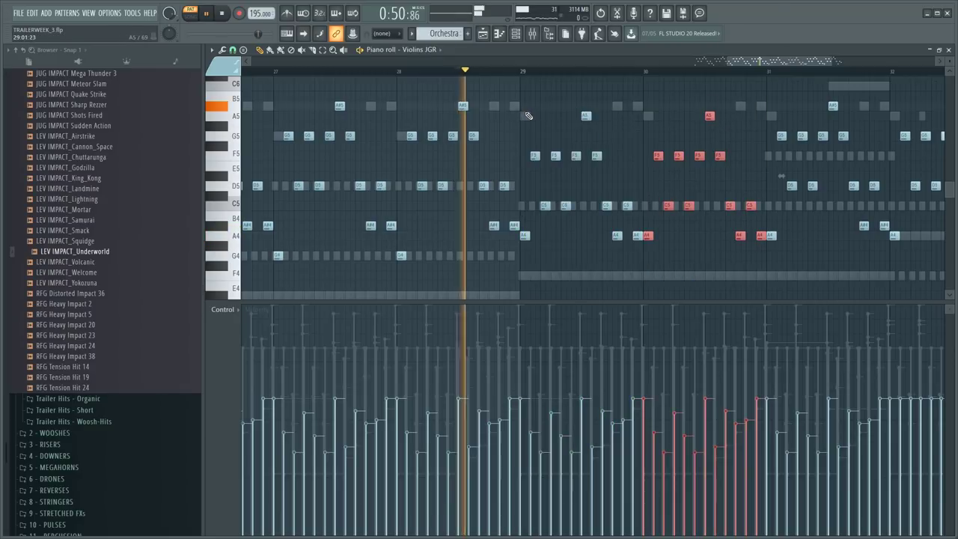
- Replace the violin notes in bar 31 with a duplicate of bar 30
drag(780, 96, 897, 301)
key(Delete)
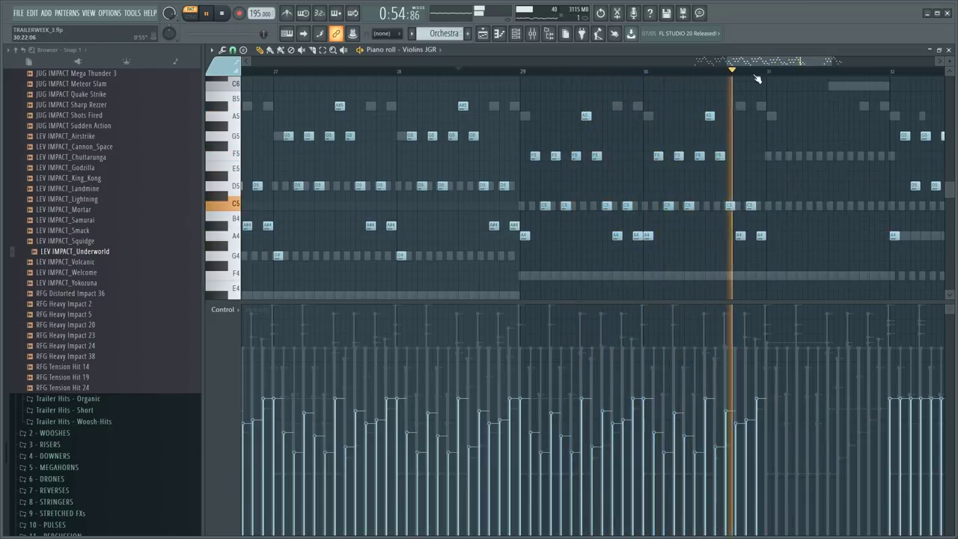
scroll(757, 83, down, 3)
drag(645, 101, 722, 273)
key(ctrl+b)
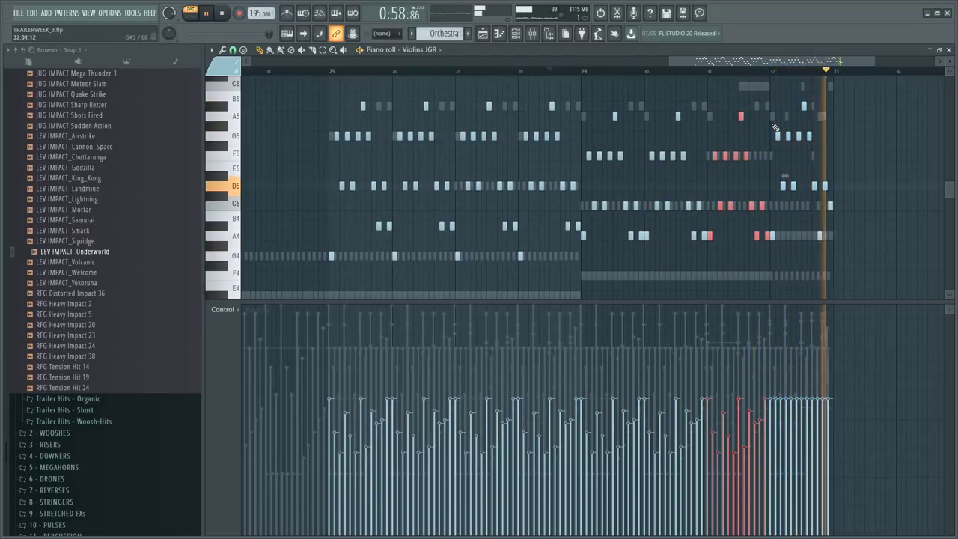
- Replace the violin notes in bar 32 with a duplicate of bar 31
drag(769, 92, 855, 264)
key(space)
drag(775, 257, 880, 86)
key(Delete)
drag(710, 256, 833, 83)
key(ctrl+b)
- Audition from bar 32 and raise that bar's last two violin notes to D5 and C5
click(773, 71)
key(space)
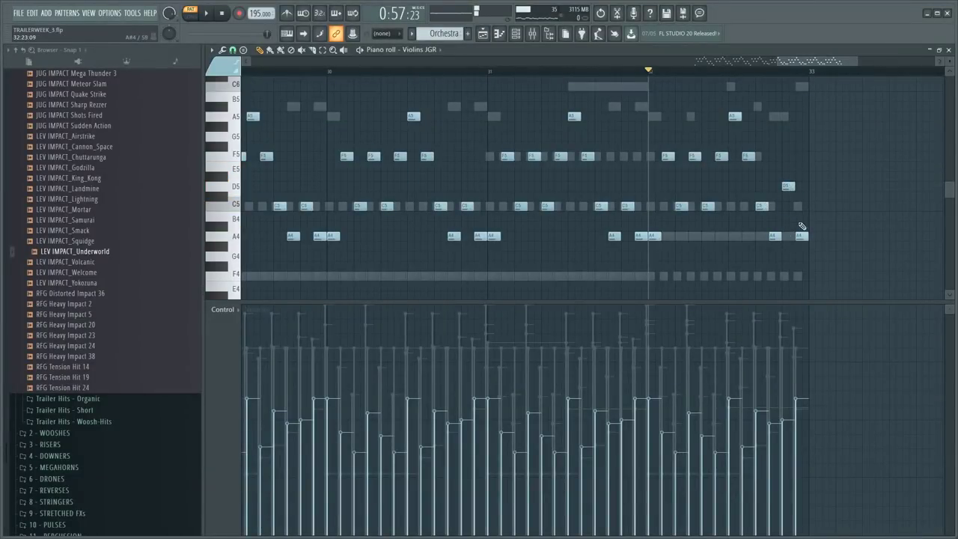
drag(799, 237, 795, 206)
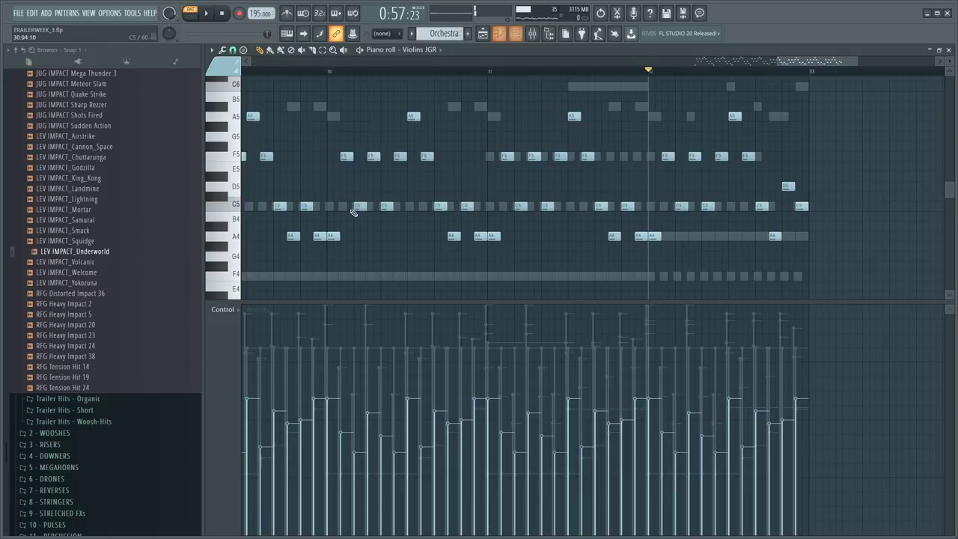
- Mute the Bass Arp Foundation NXS #2 channel
key(F6)
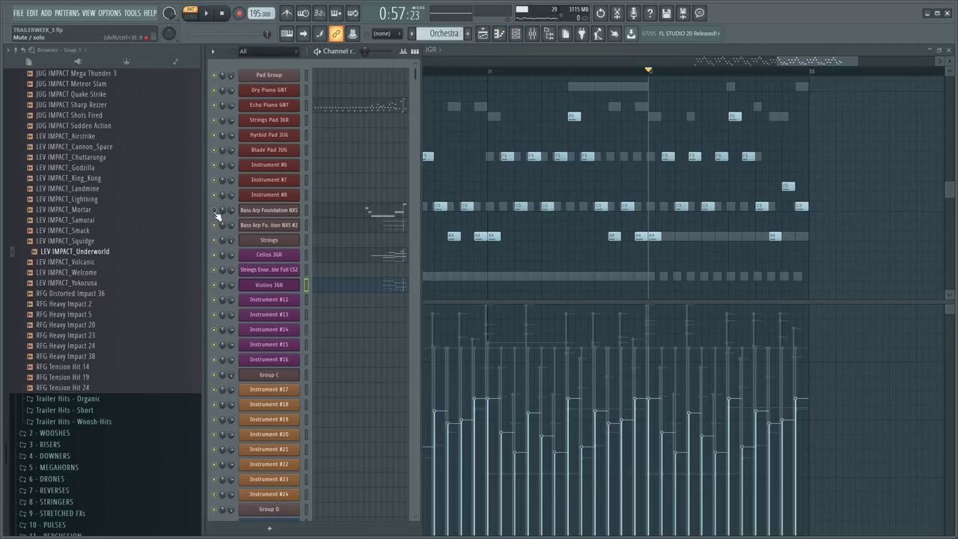
key(F6)
- Play from bar 27, select all violin notes in bars 25 to 32 and raise their velocities slightly
scroll(537, 120, down, 6)
click(749, 72)
key(space)
drag(642, 102, 944, 270)
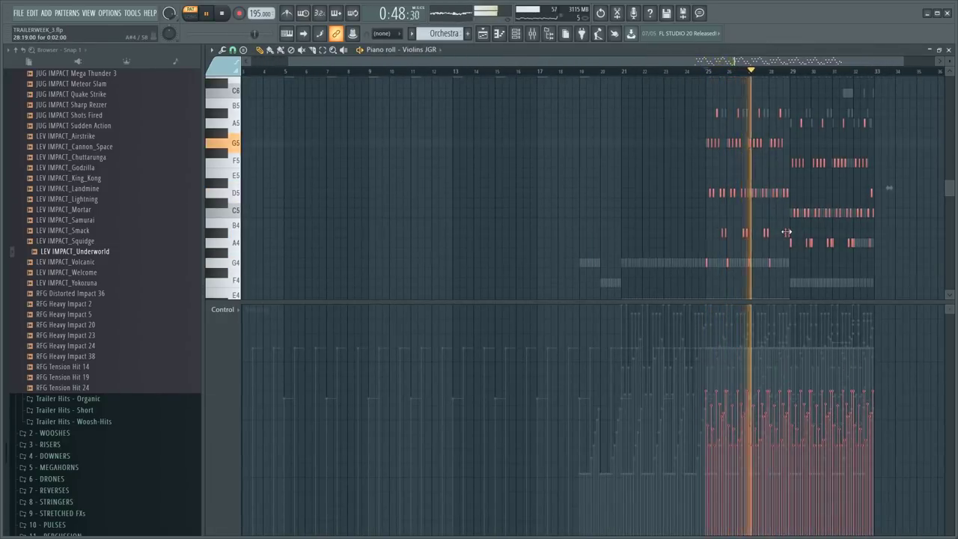
- Inspect the strings, Orchestra Group - Wet and cellos tracks in the mixer during playback
key(F9)
key(F6)
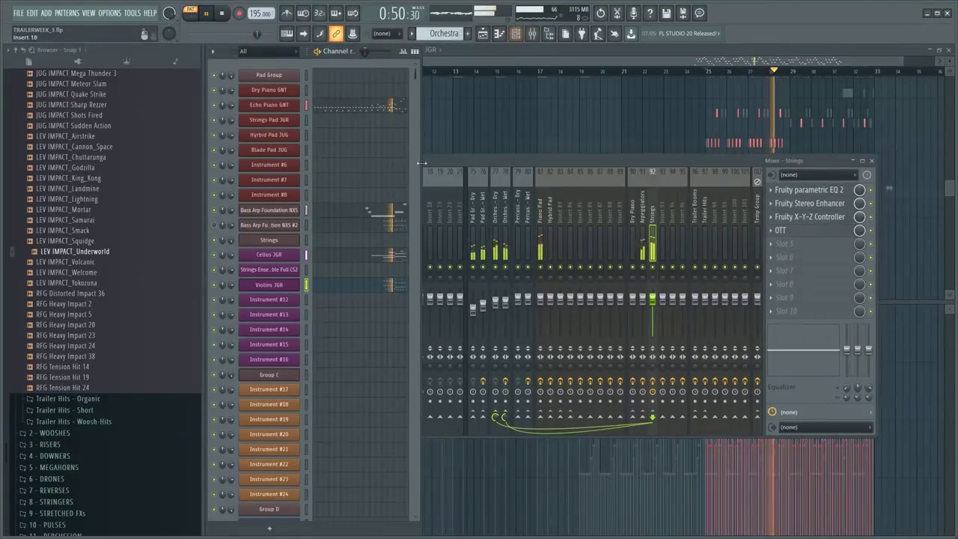
click(507, 249)
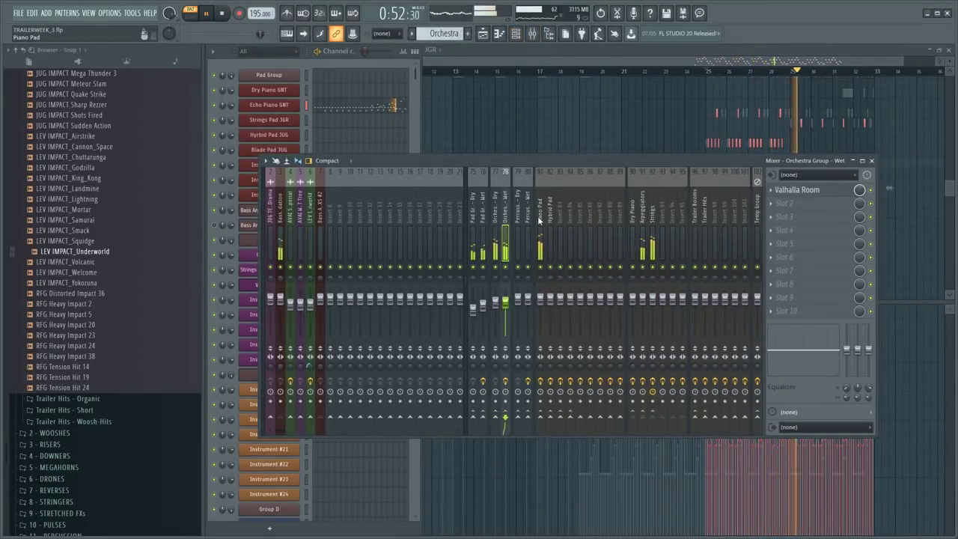
click(464, 205)
scroll(464, 204, down, 3)
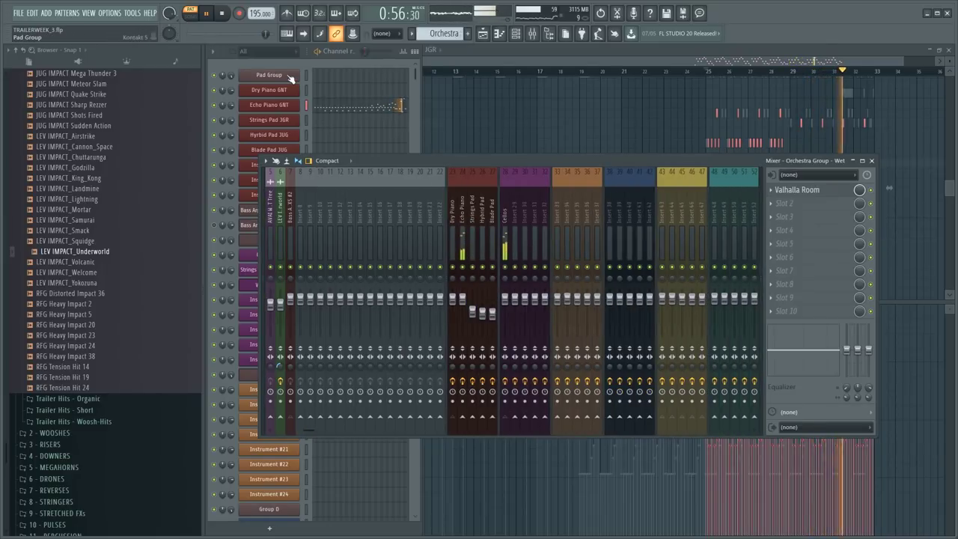
click(331, 73)
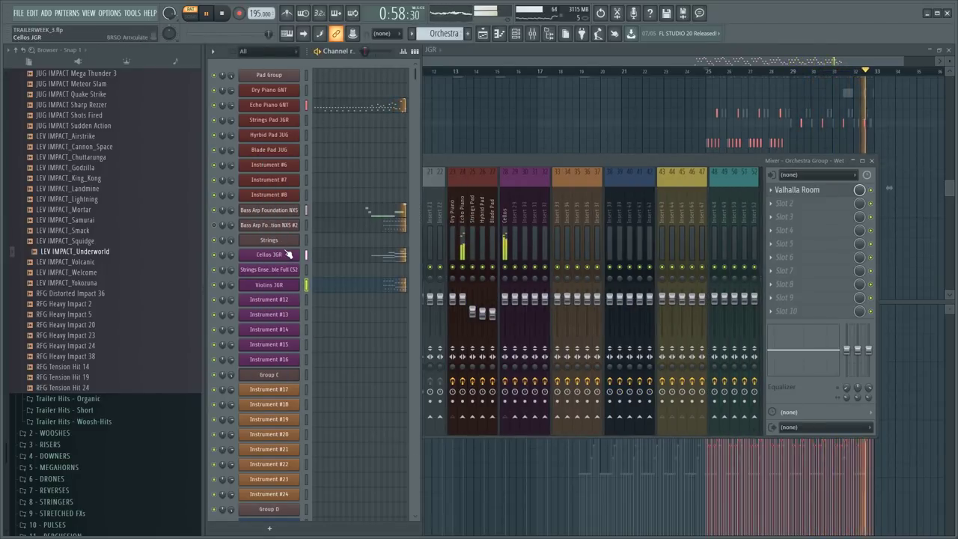
- Stop playback and replace the Jaeger Violins 16 in the Strings Kontakt with Metropolis Ark 1's 01. Finckenstein Strings (High) Multi
key(space)
click(283, 241)
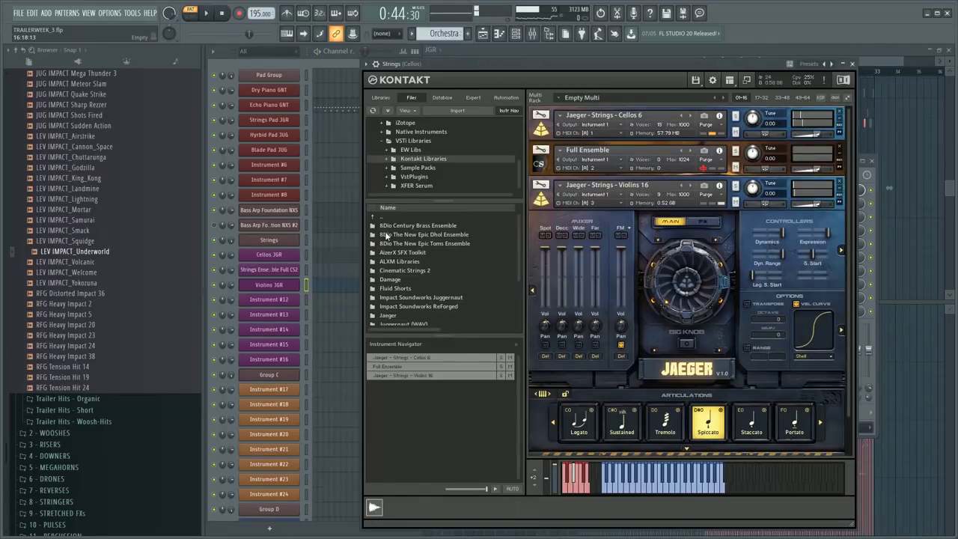
click(388, 98)
click(425, 208)
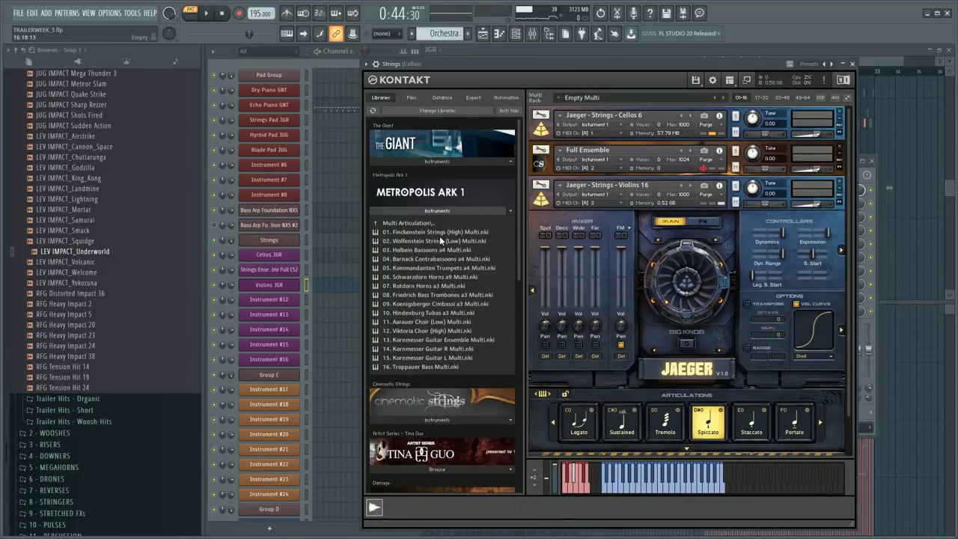
double_click(443, 234)
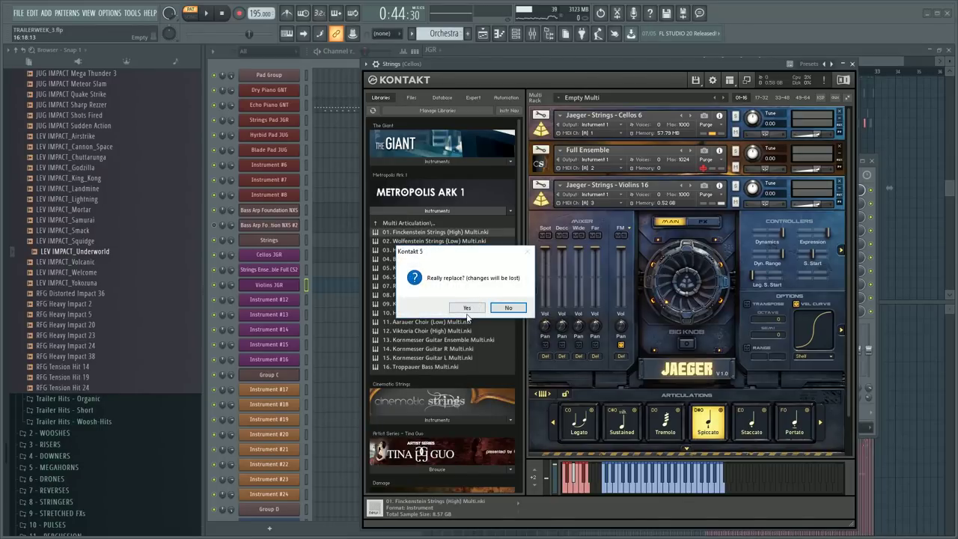
click(466, 308)
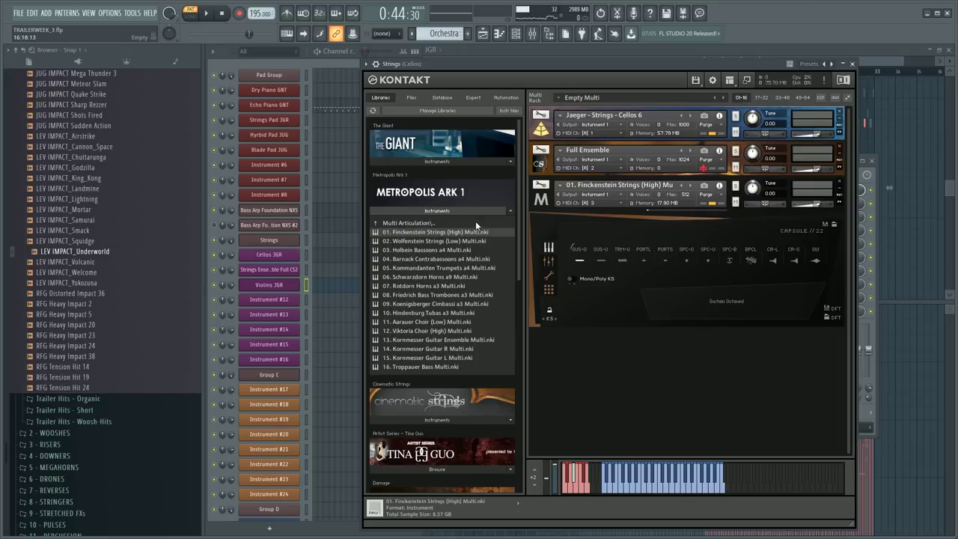
- Load the Metropolis Ark 1 preset Strings High ARK1 on the Violins JGR channel
click(291, 288)
click(344, 266)
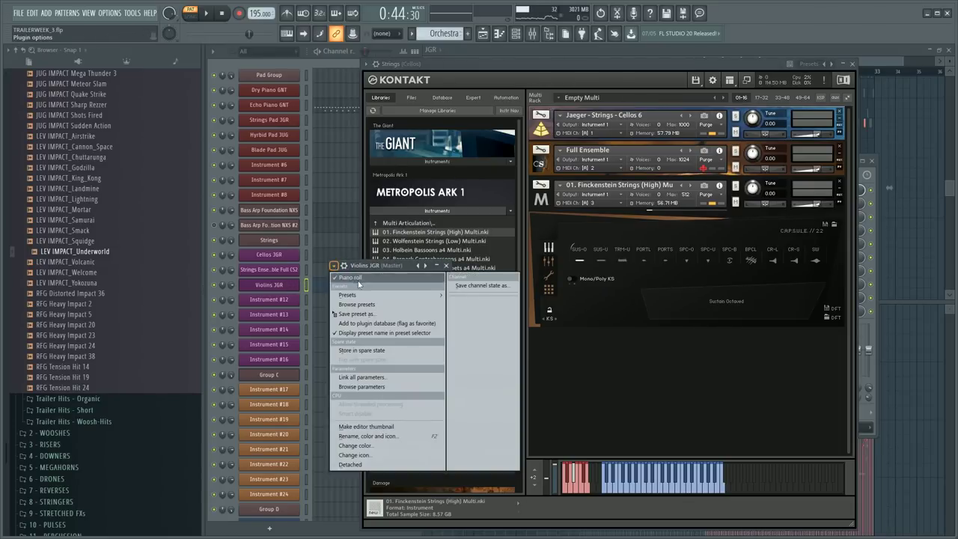
mouse_move(348, 294)
mouse_move(479, 297)
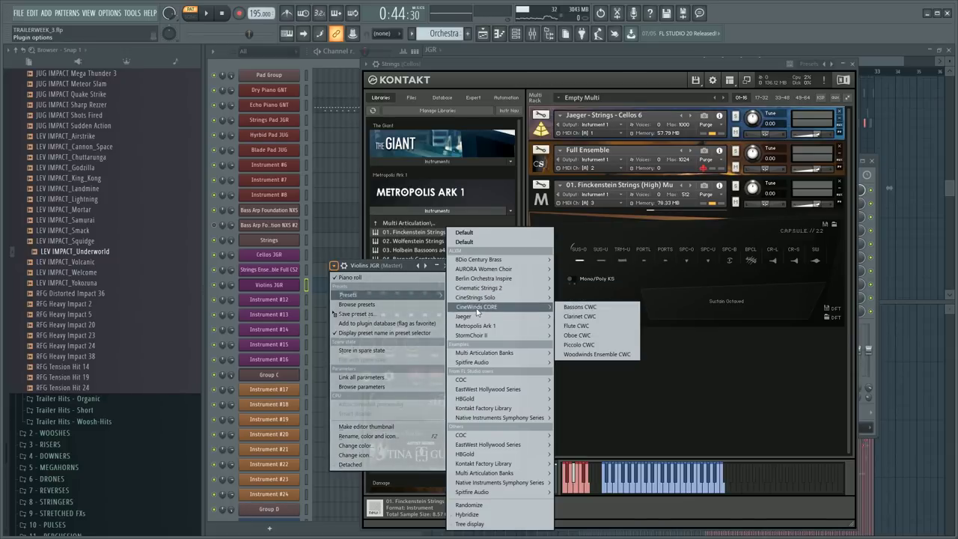
mouse_move(483, 326)
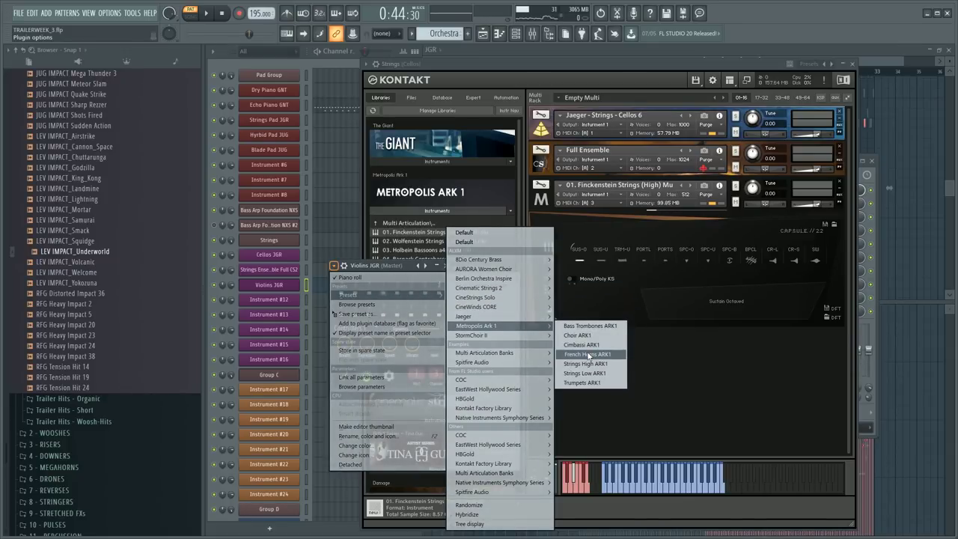
click(585, 364)
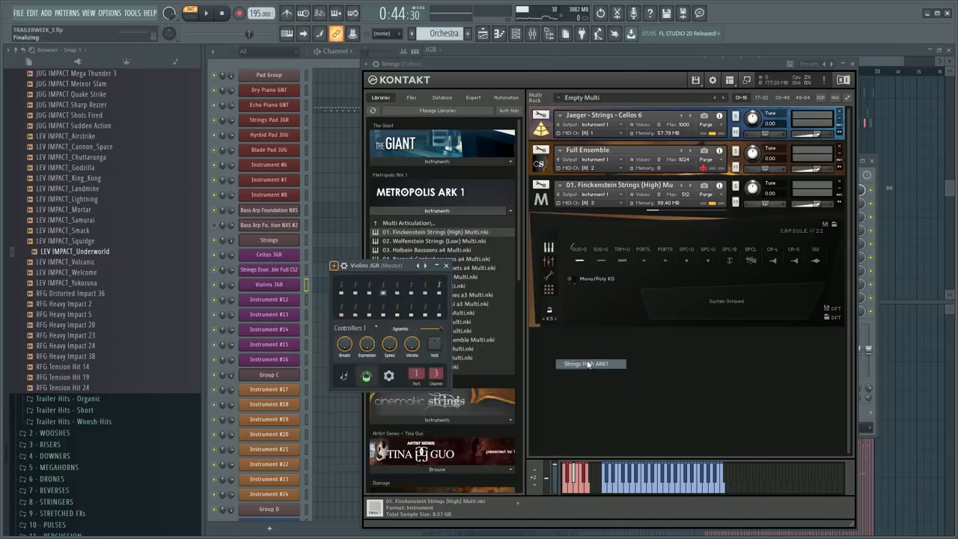
- Select all notes of the Strings High ARK1 channel and assign them the Spicc U articulation
click(326, 286)
key(ctrl+a)
click(225, 70)
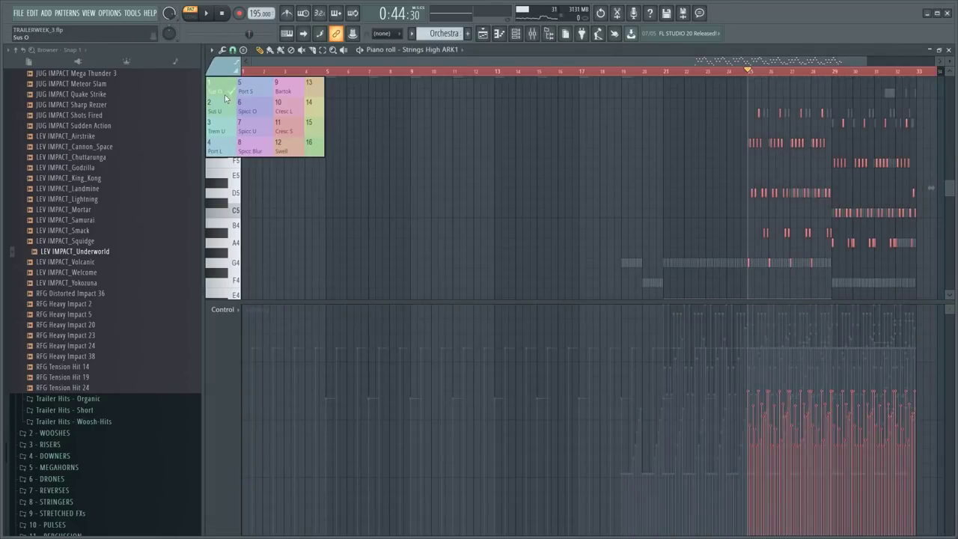
click(260, 120)
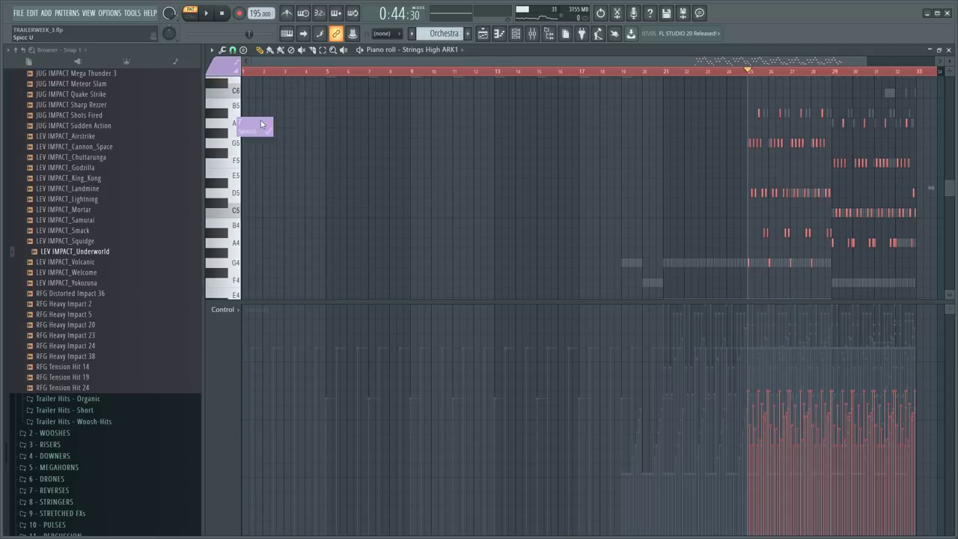
- Play the pattern from bar 25 and solo the Strings High ARK1 channel
key(space)
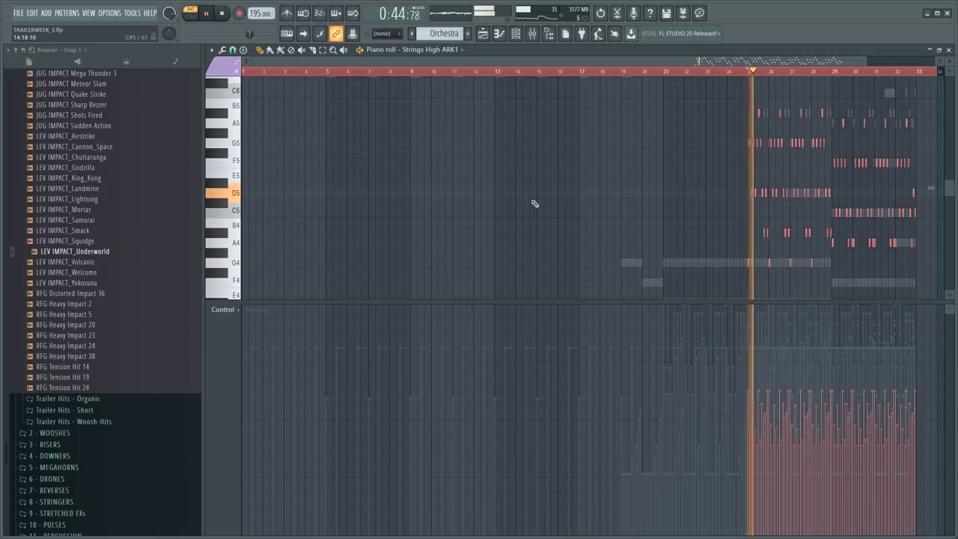
key(F6)
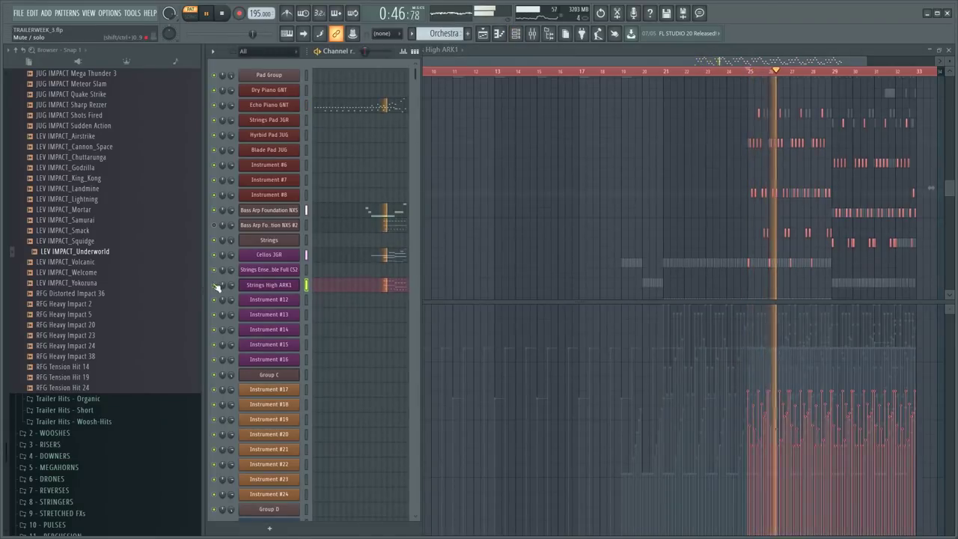
click(771, 72)
scroll(771, 72, up, 5)
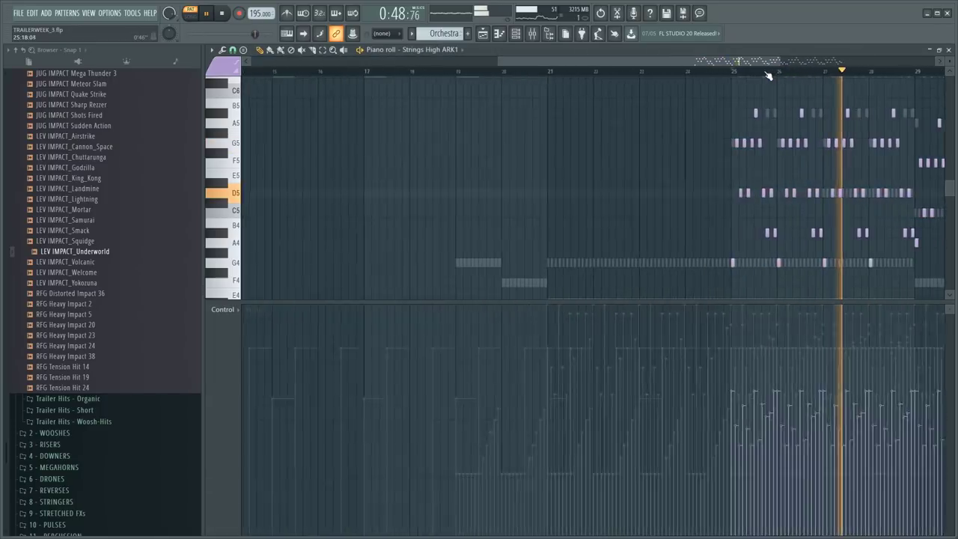
key(F6)
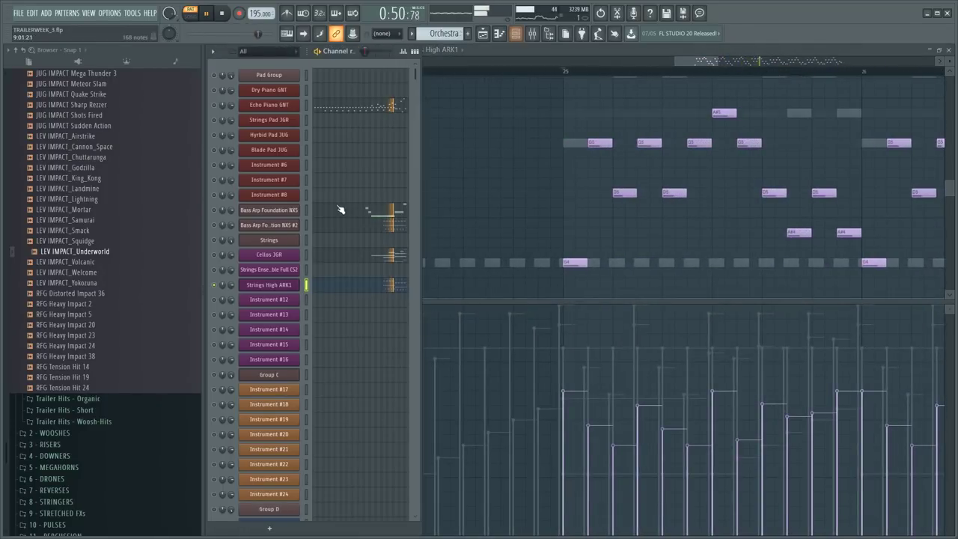
- Select all Strings High ARK1 notes in the piano roll and lower their velocities slightly
key(F6)
key(ctrl+a)
scroll(478, 203, down, 4)
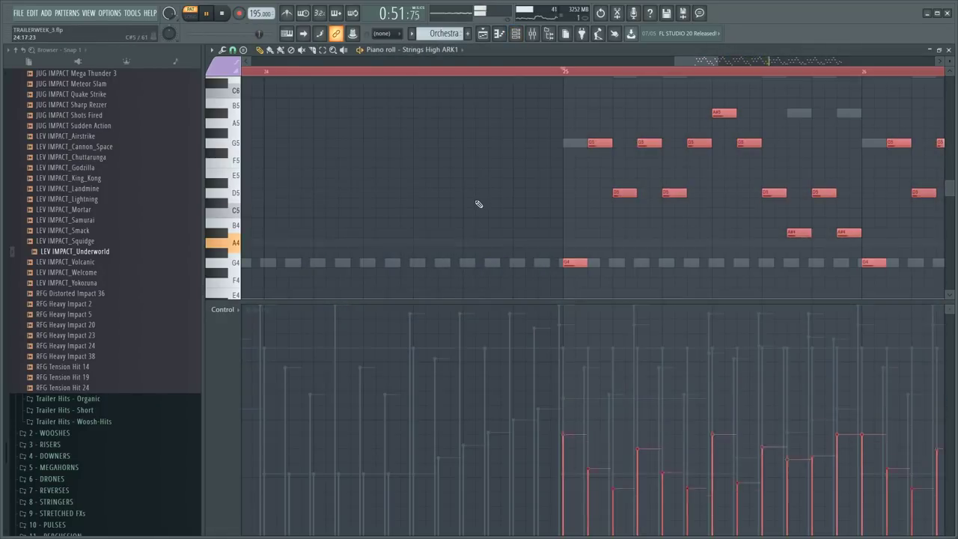
click(589, 75)
scroll(588, 74, down, 5)
- Stop playback and route the Finckenstein Strings in the Strings Kontakt to output Instrument 2
key(F6)
key(space)
click(258, 240)
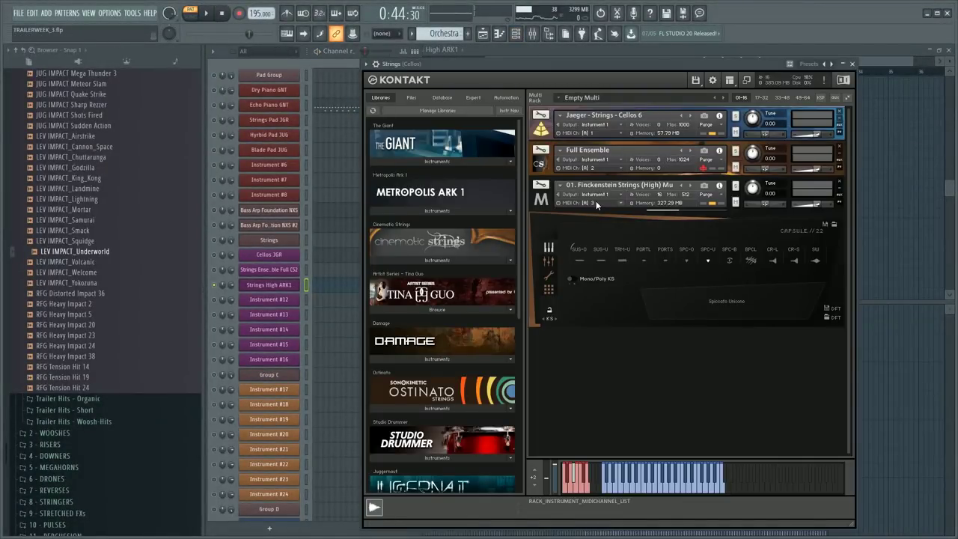
click(595, 199)
click(621, 226)
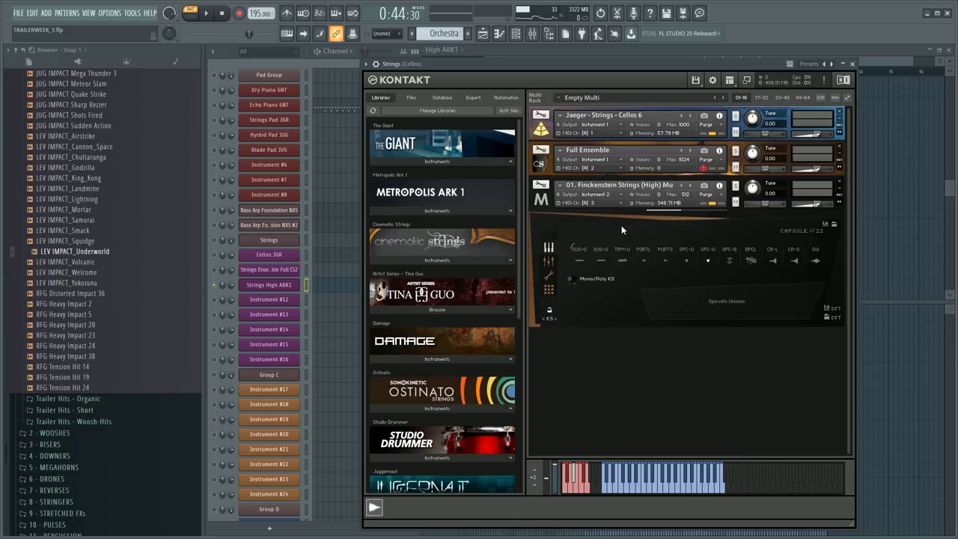
- Replace the Finckenstein Strings with Jaeger - Strings - Violas 10 from the Hangar 1 - Strings folder
scroll(479, 209, down, 5)
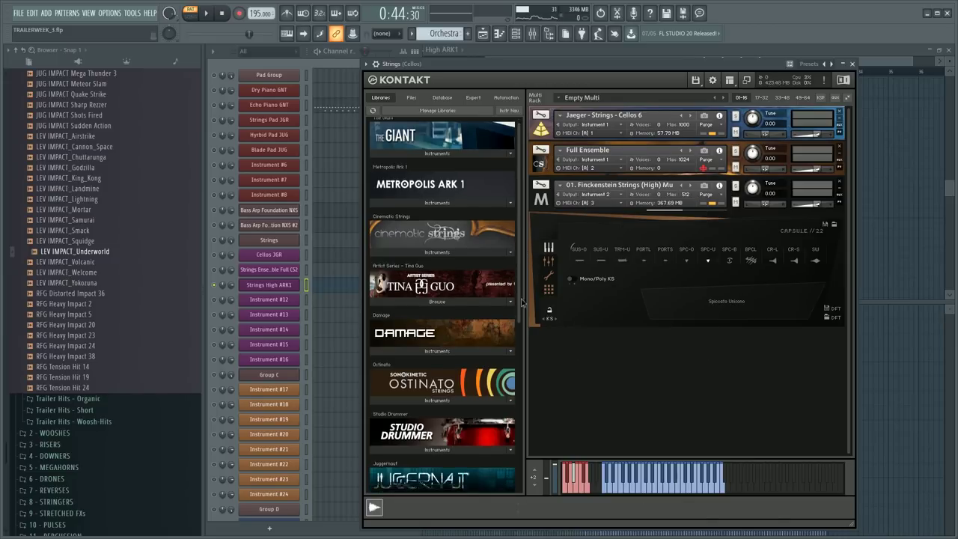
click(411, 97)
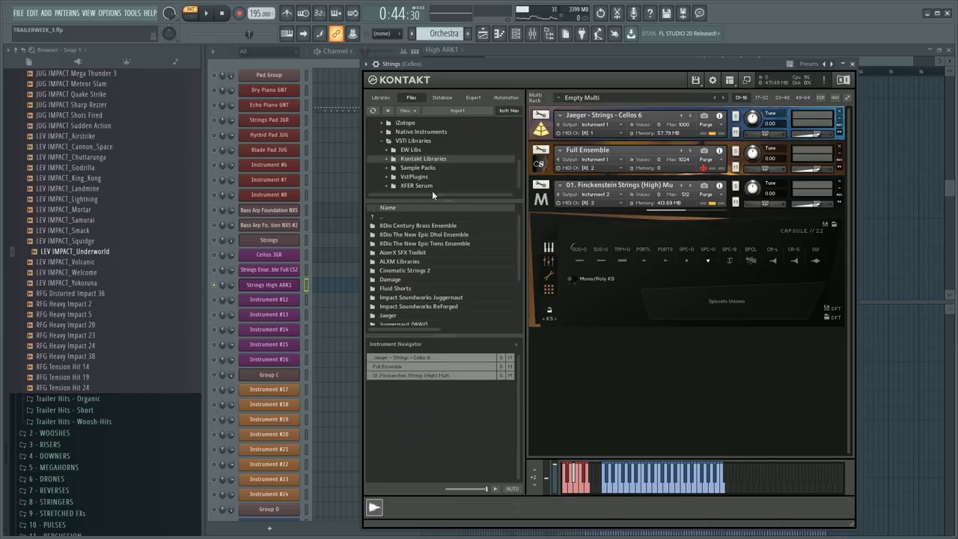
click(404, 290)
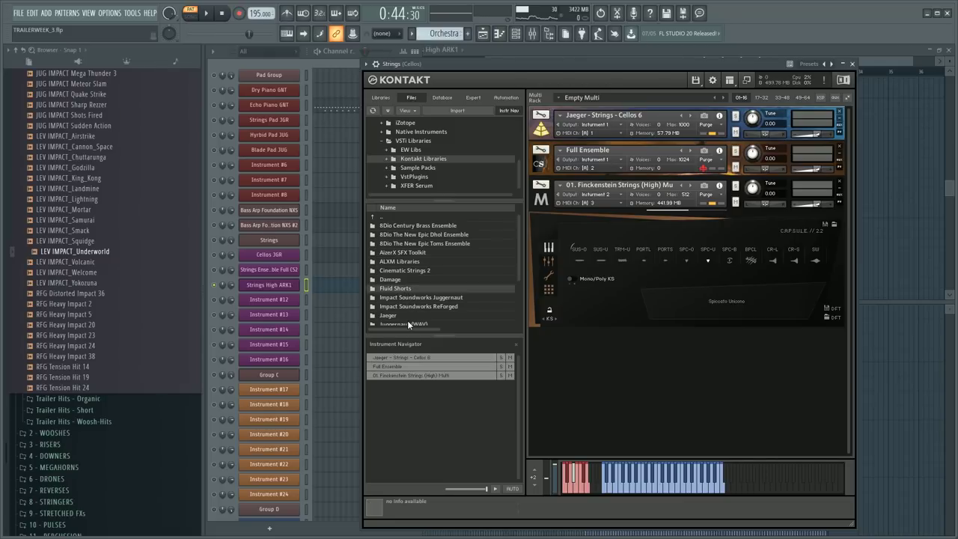
double_click(408, 315)
double_click(410, 253)
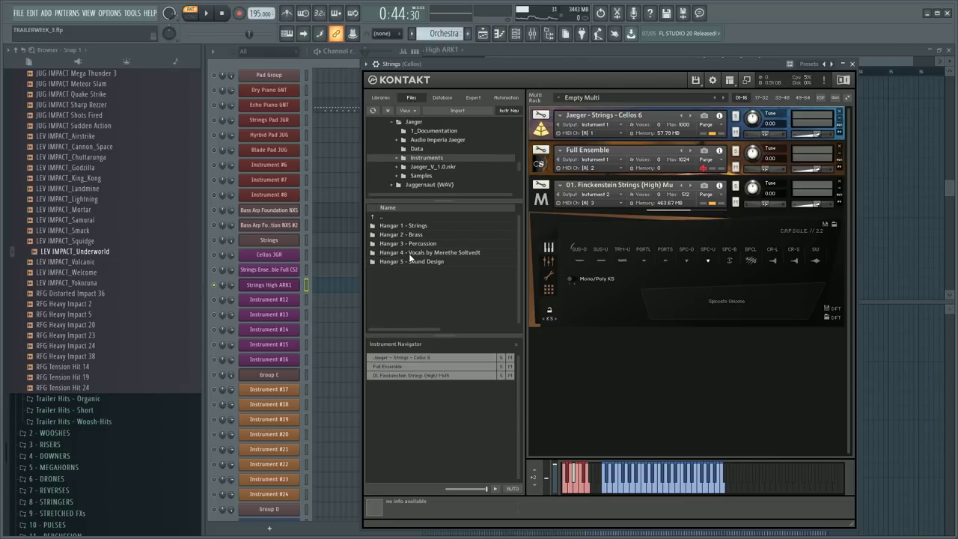
click(410, 261)
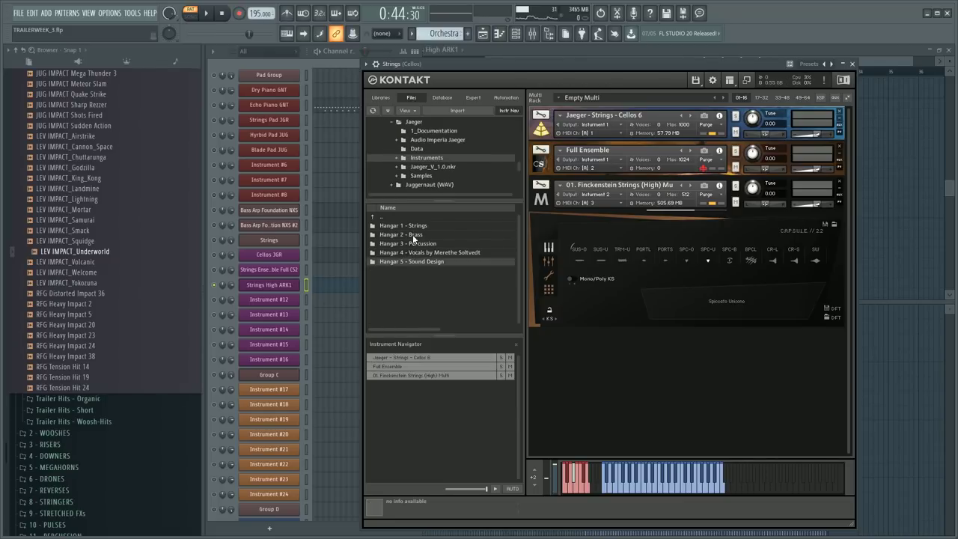
double_click(413, 228)
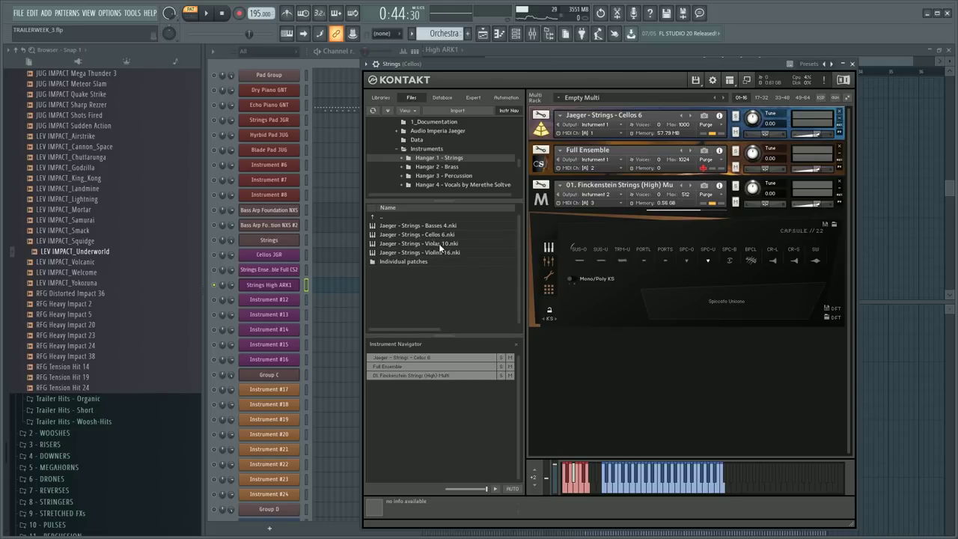
drag(438, 244, 591, 230)
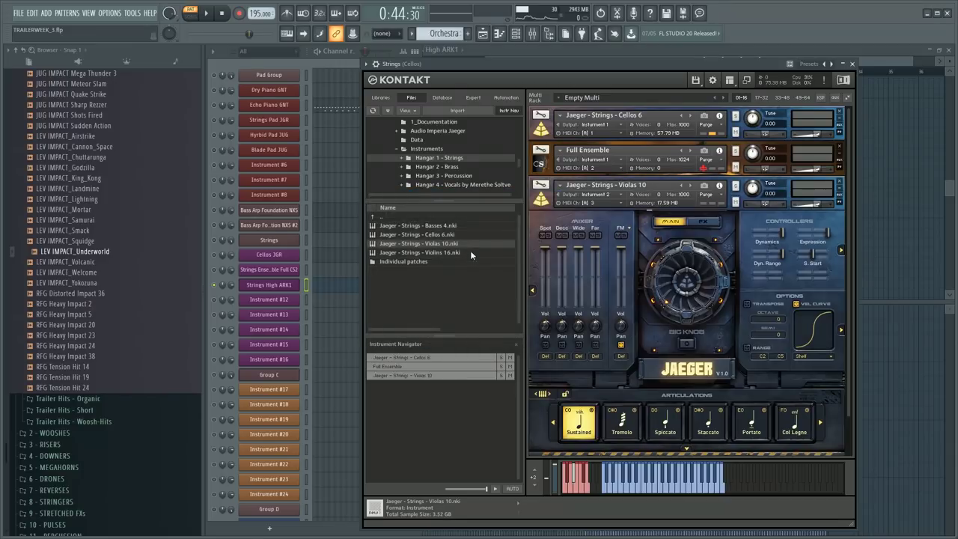
- Load the Jaeger preset Violas 10 JGR on the Strings High ARK1 channel
click(881, 258)
key(F6)
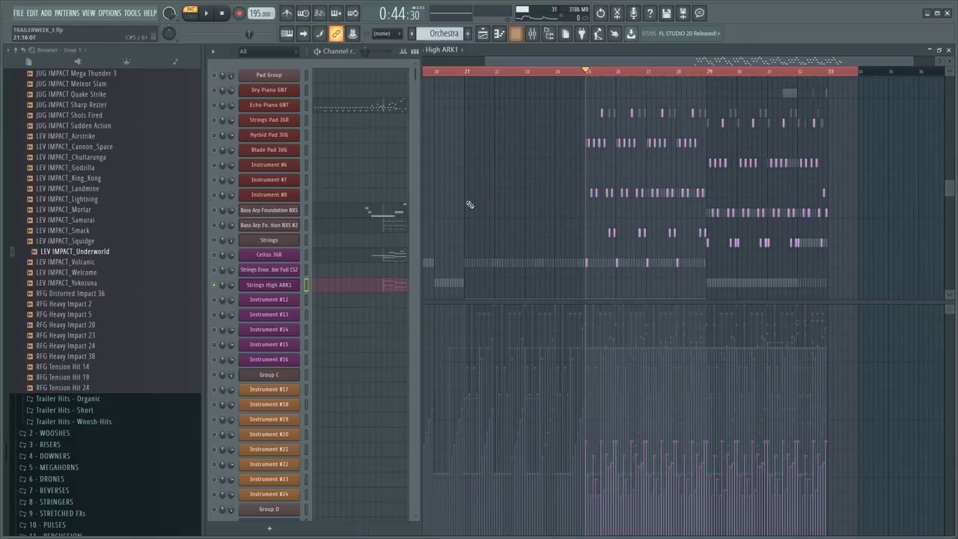
click(269, 284)
click(335, 266)
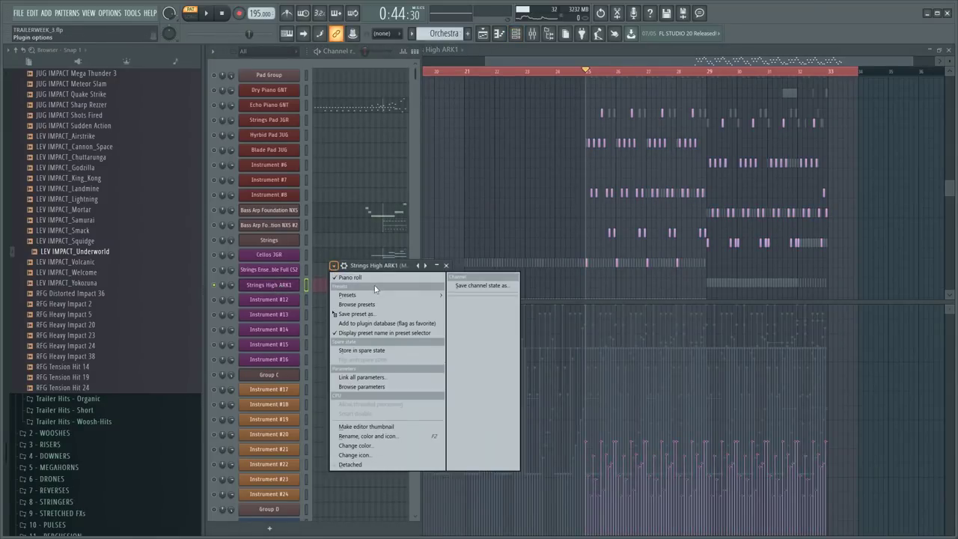
mouse_move(384, 294)
mouse_move(492, 317)
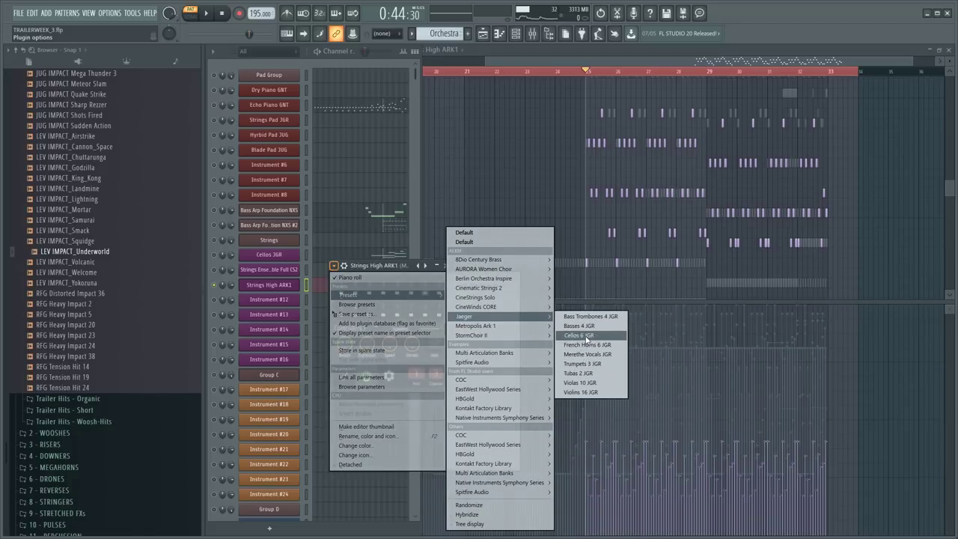
click(584, 382)
- Assign the Spicc articulation to all notes of the Violas 10 JGR channel and audition them
click(286, 287)
click(285, 287)
right_click(486, 259)
key(ctrl+a)
click(234, 95)
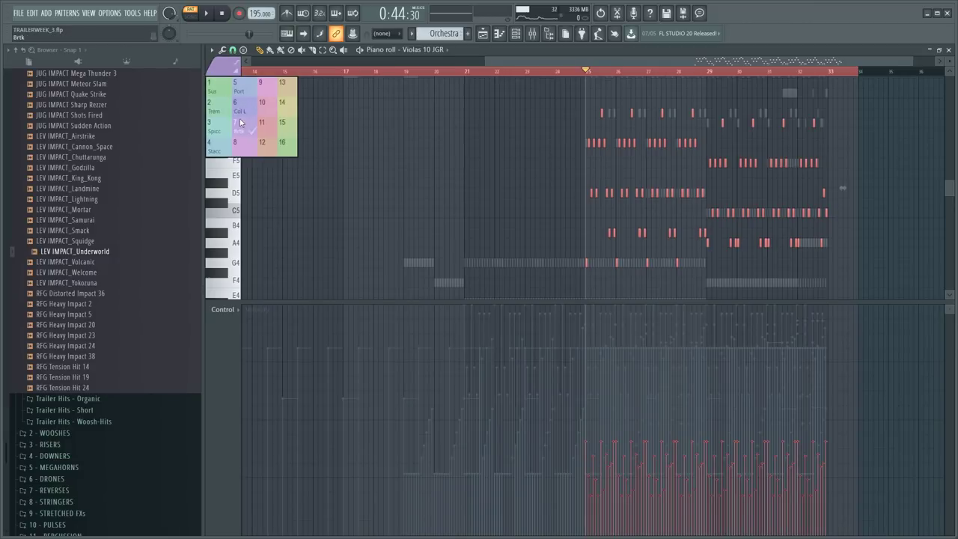
click(222, 135)
key(space)
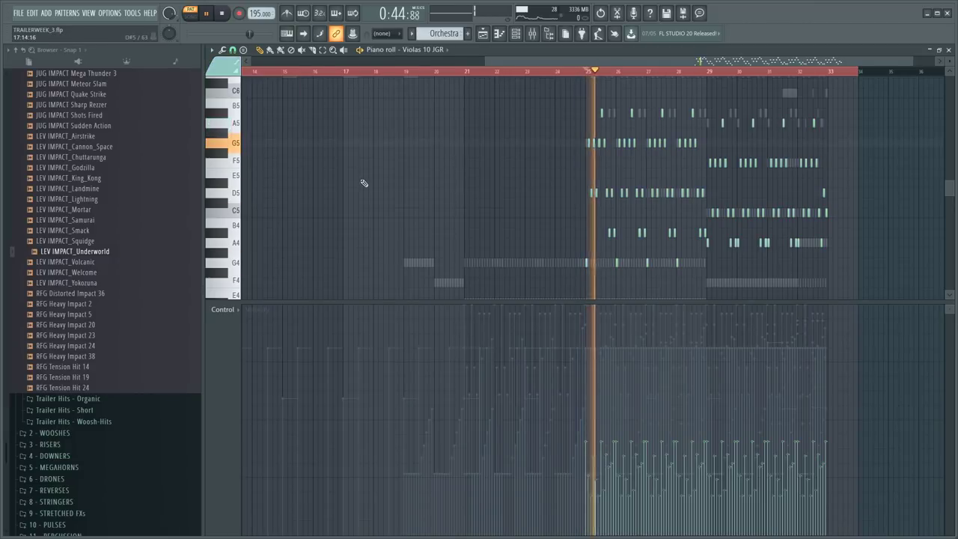
- Route mixer tracks 28 to 32, starting with Cellos, to the Strings bus only
key(F6)
click(269, 239)
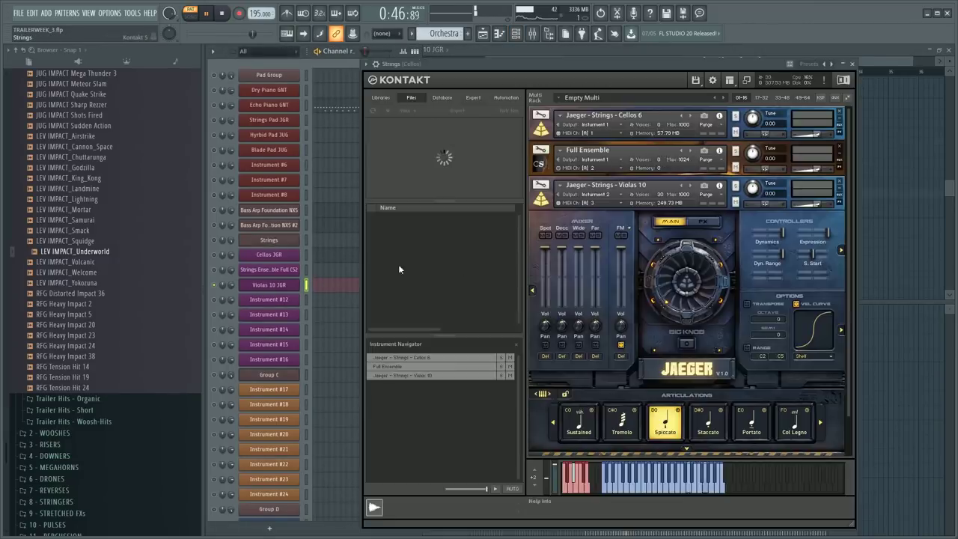
key(F9)
click(512, 213)
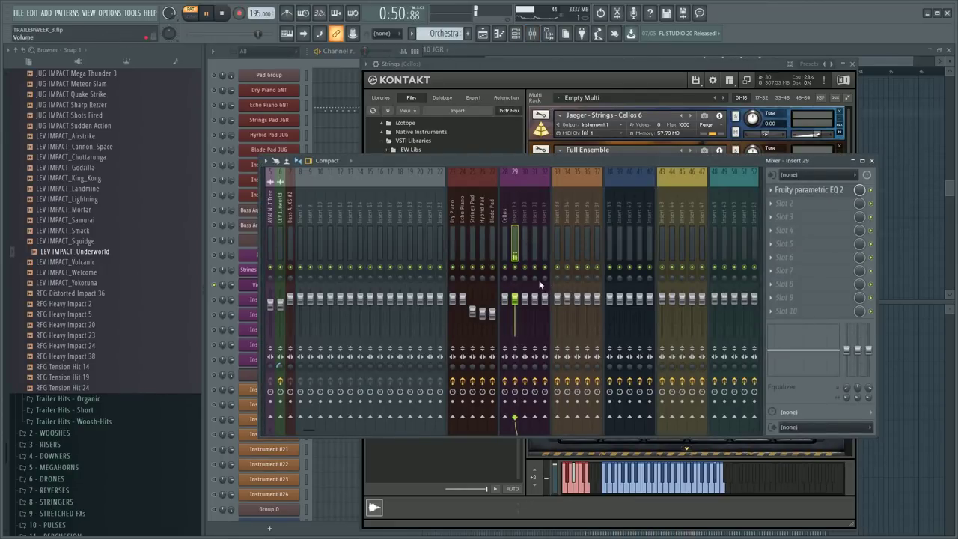
double_click(544, 219)
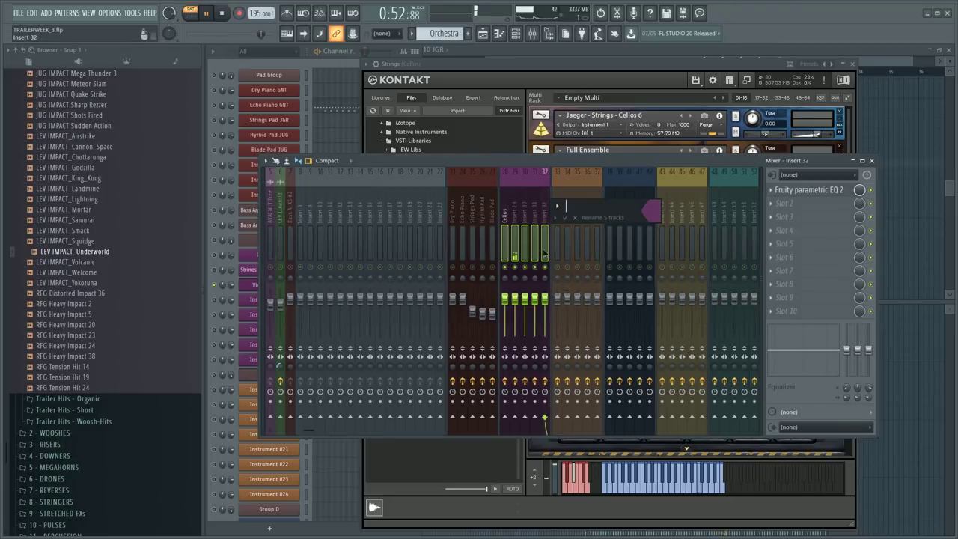
click(575, 219)
scroll(584, 200, down, 15)
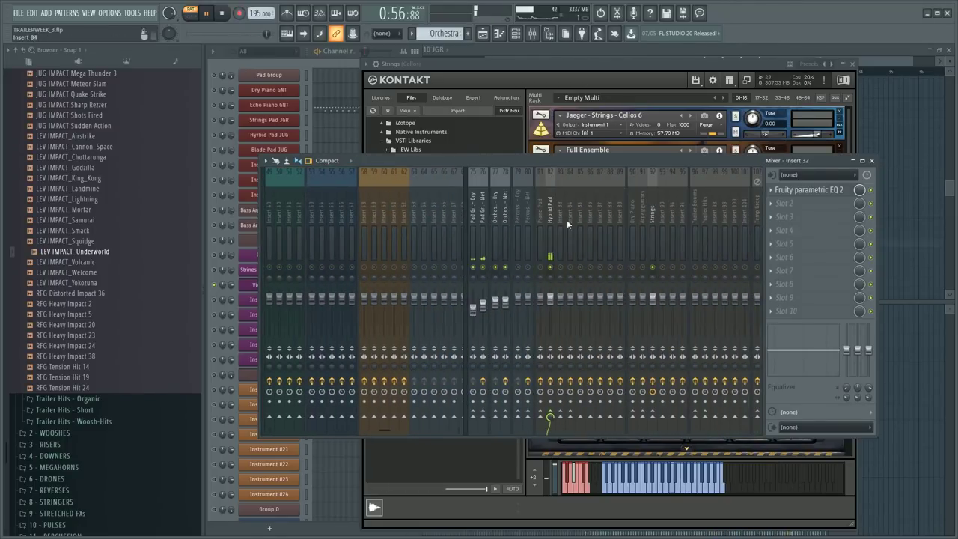
right_click(550, 221)
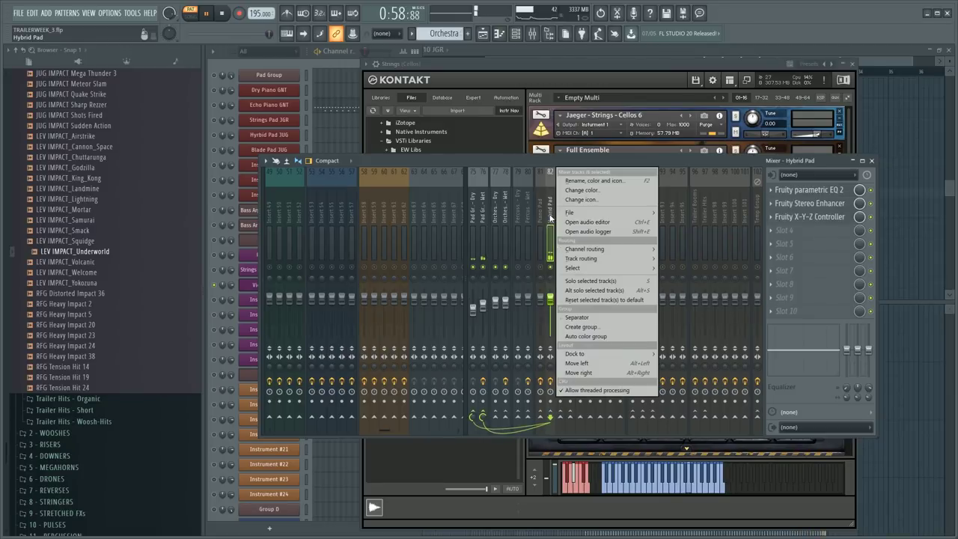
click(551, 218)
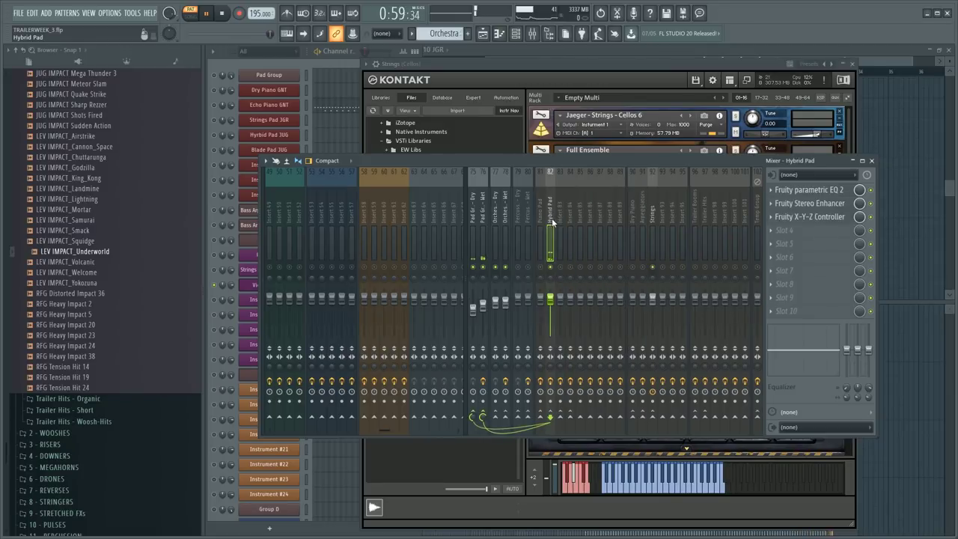
right_click(649, 215)
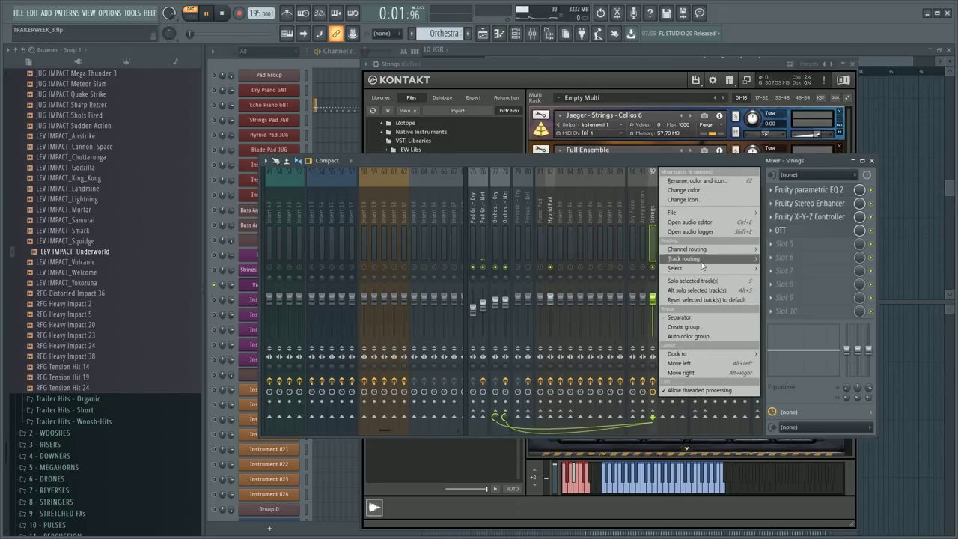
mouse_move(702, 263)
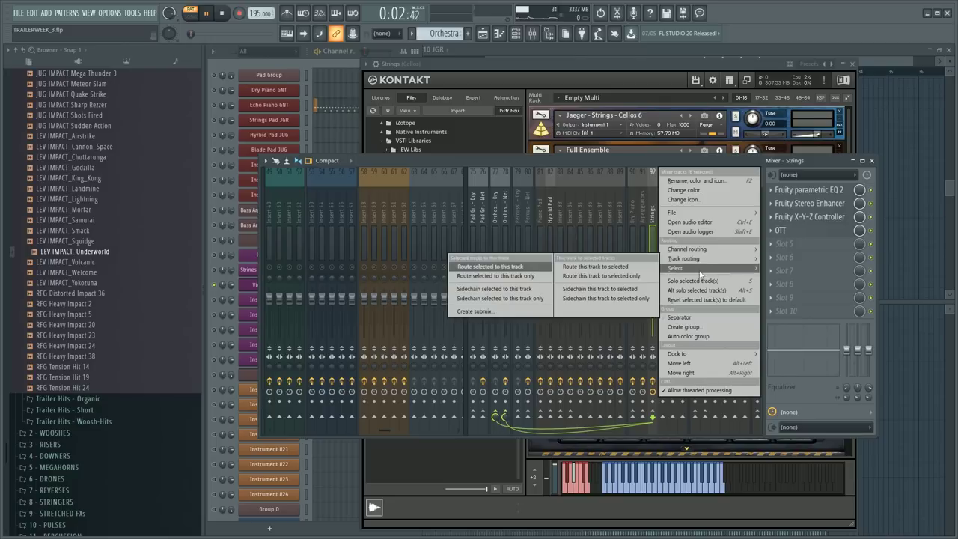
click(542, 276)
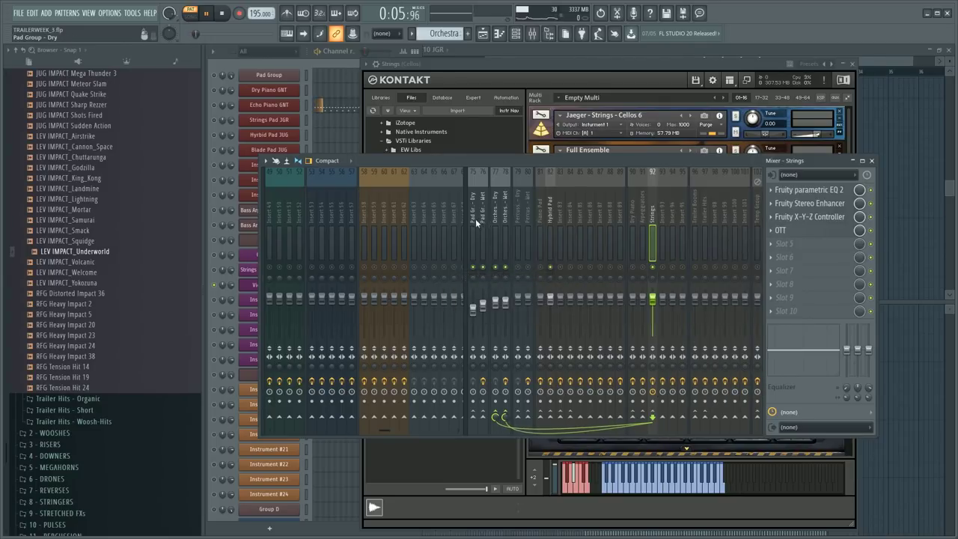
- Move the six dry and wet group buses, Pad Group through Percussion, behind the Trailer Booms and Trailer Hits bus section of the mixer
drag(478, 219, 510, 219)
ctrl+shift+click(529, 219)
key(alt+Right)
key(alt+Right)
key(alt+Right)
key(alt+Right)
key(alt+Right)
key(alt+Right)
key(alt+Right)
key(alt+Right)
key(alt+Right)
key(alt+Right)
key(alt+Right)
key(alt+Right)
key(alt+Right)
key(alt+Right)
key(alt+Right)
key(alt+Right)
key(alt+Right)
key(alt+Right)
key(alt+Right)
key(alt+Right)
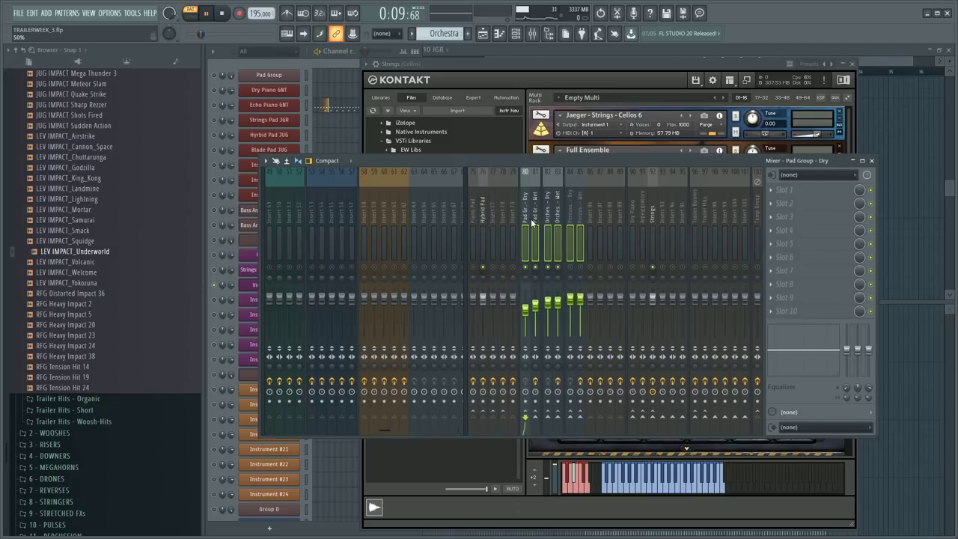
key(alt+Right)
key(alt+Right)
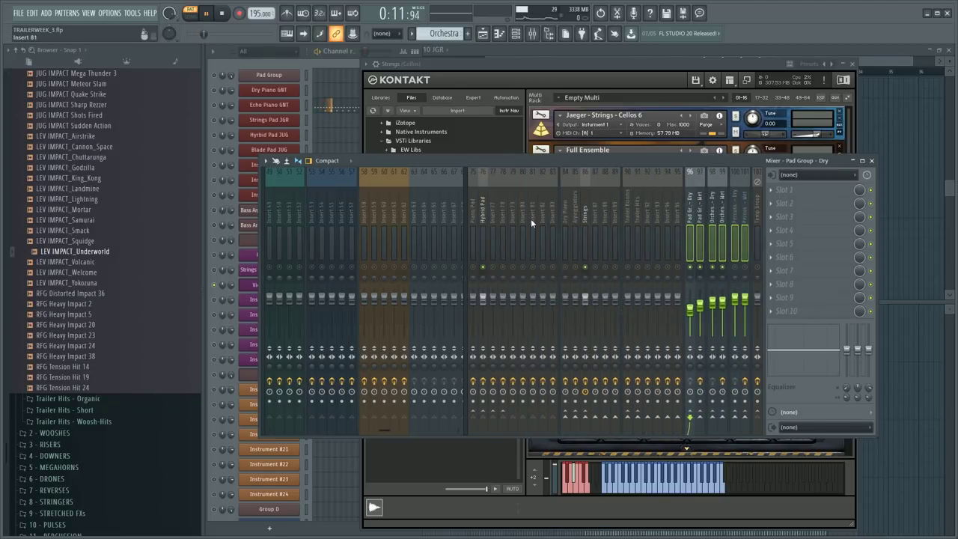
click(531, 218)
- Rename mixer Insert 29, next to Cellos, as Violas
scroll(422, 223, left, 10)
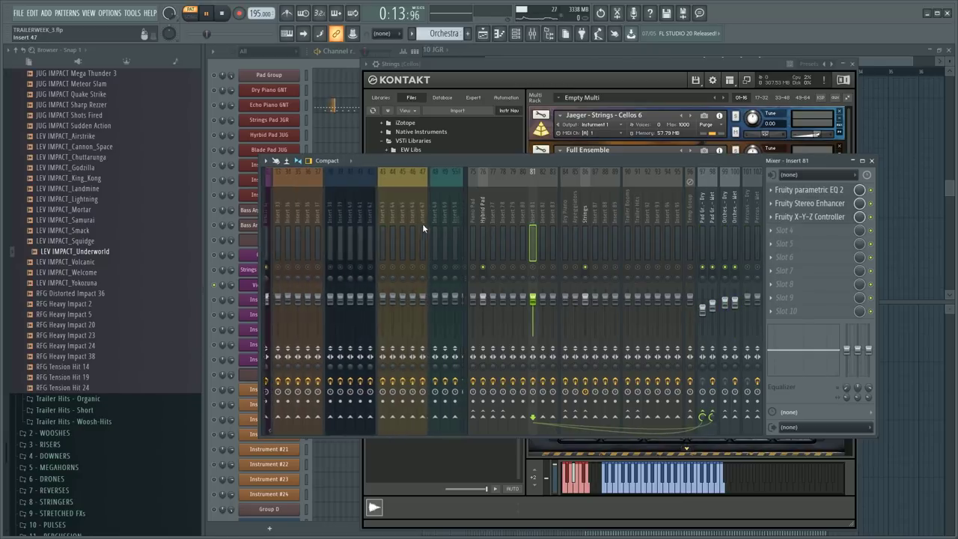
click(365, 220)
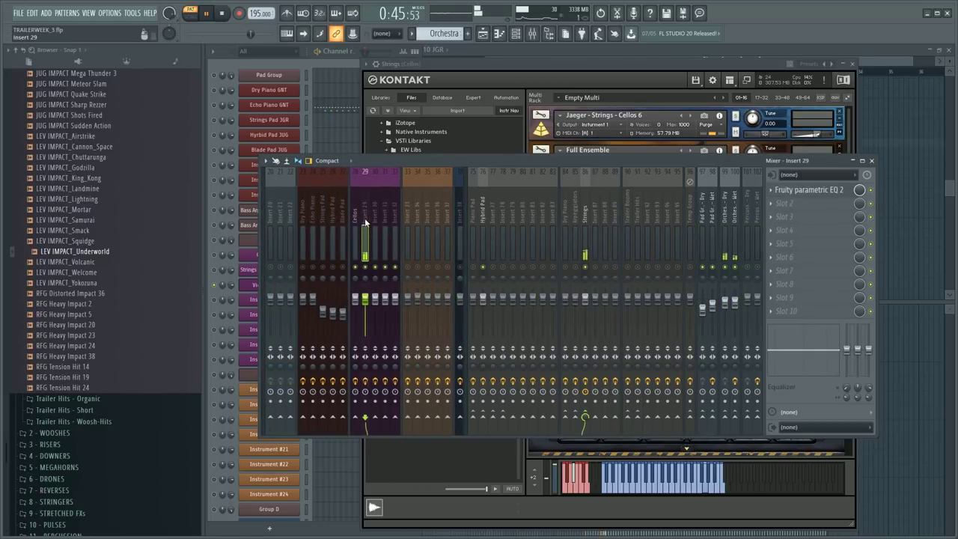
key(F2)
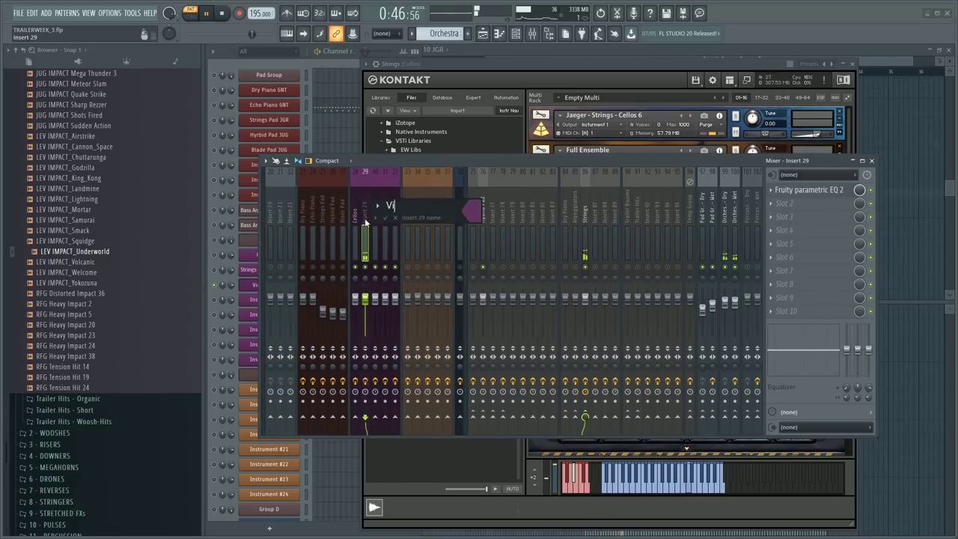
key(Return)
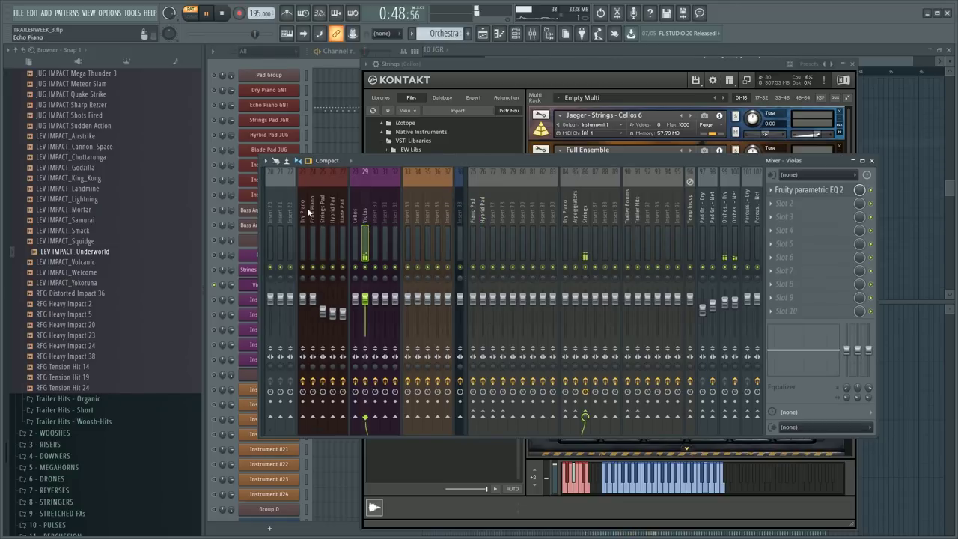
- Unsolo the Violas 10 JGR channel and raise the velocities of all its notes
click(216, 288)
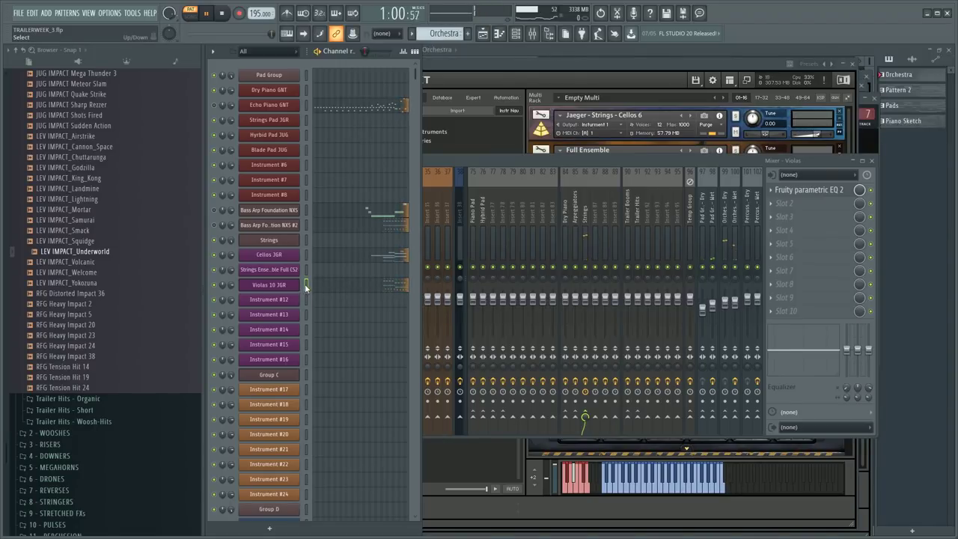
click(405, 285)
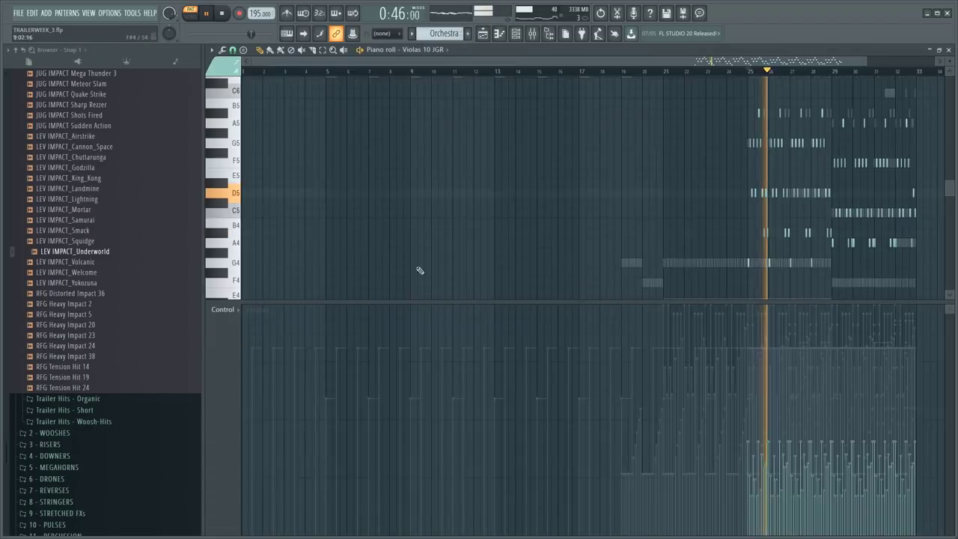
ctrl+right_click(505, 222)
ctrl+right_click(536, 228)
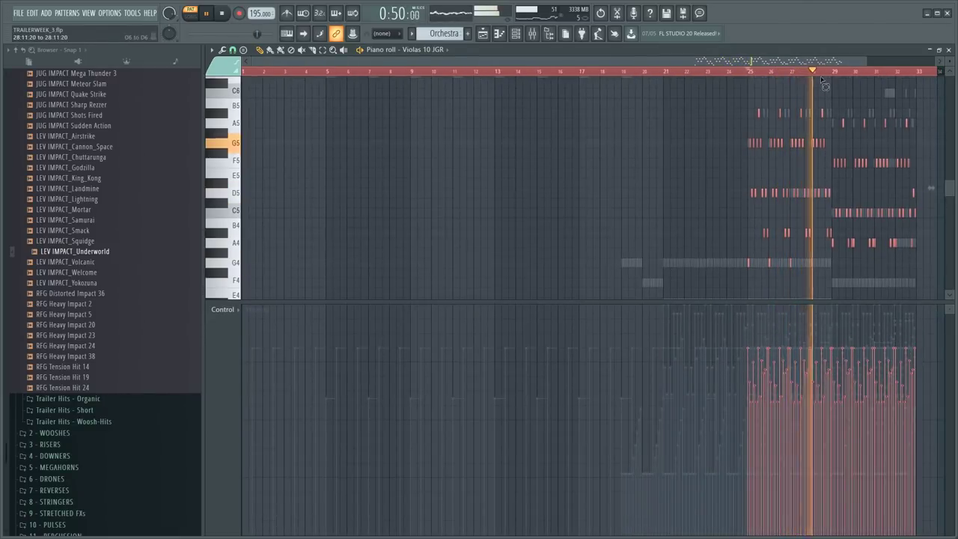
- Shift all Violas 10 JGR notes slightly earlier so the first one starts just ahead of bar 25
scroll(829, 75, up, 2)
scroll(829, 76, up, 2)
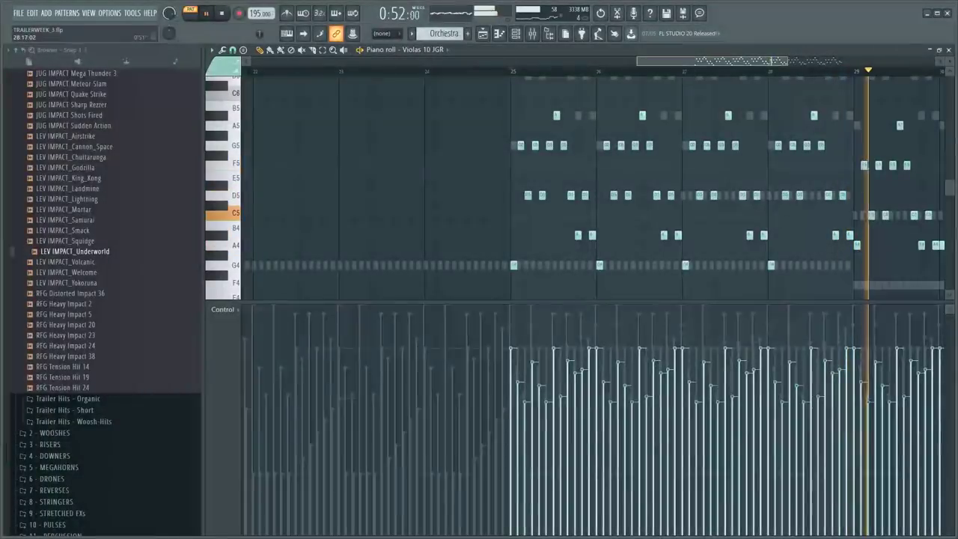
scroll(591, 112, down, 2)
scroll(558, 74, up, 4)
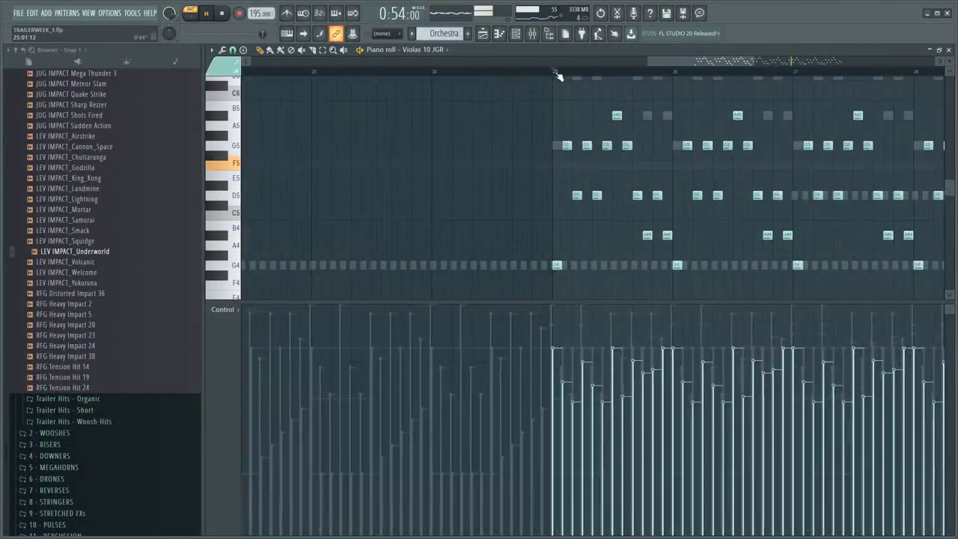
key(ctrl+a)
drag(575, 267, 557, 268)
ctrl+click(588, 73)
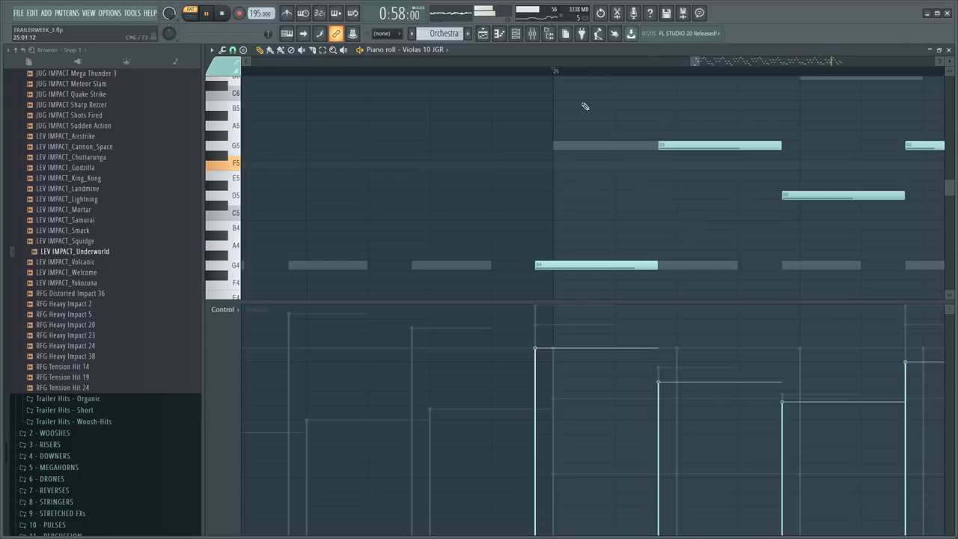
- Rework the viola arpeggio's first half of bar 32, raising its second F5 to A5 and swapping the following C5 and F5
scroll(587, 83, down, 6)
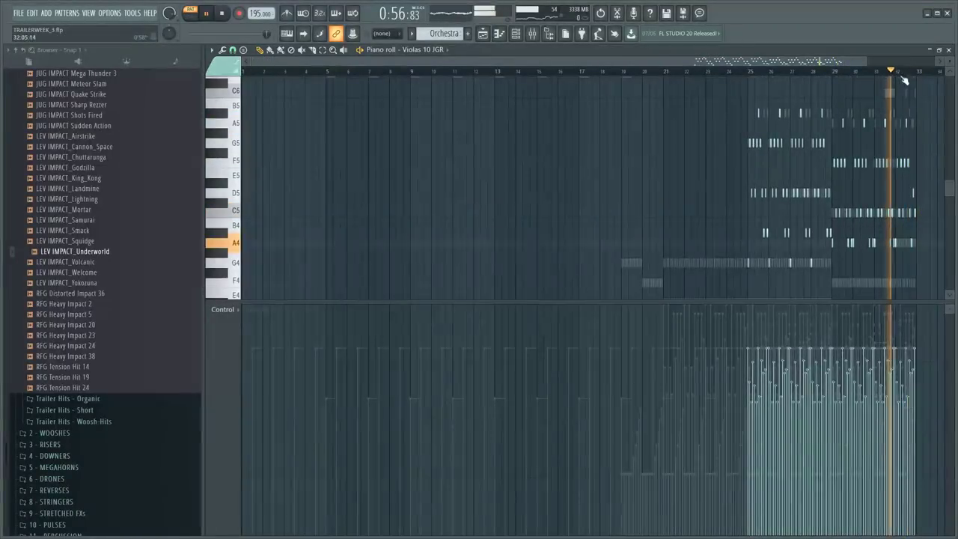
scroll(937, 73, up, 5)
scroll(937, 73, up, 3)
click(468, 73)
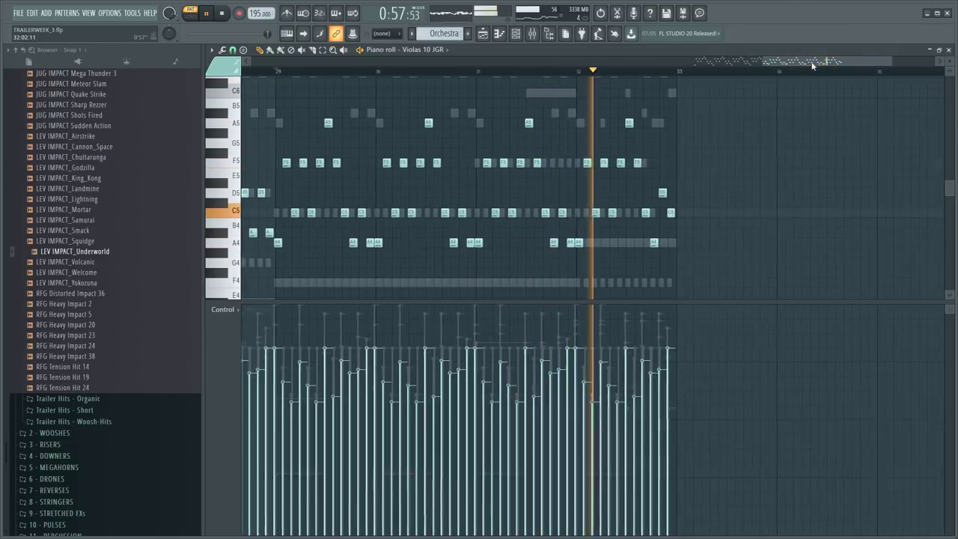
key(space)
click(582, 74)
scroll(618, 112, up, 3)
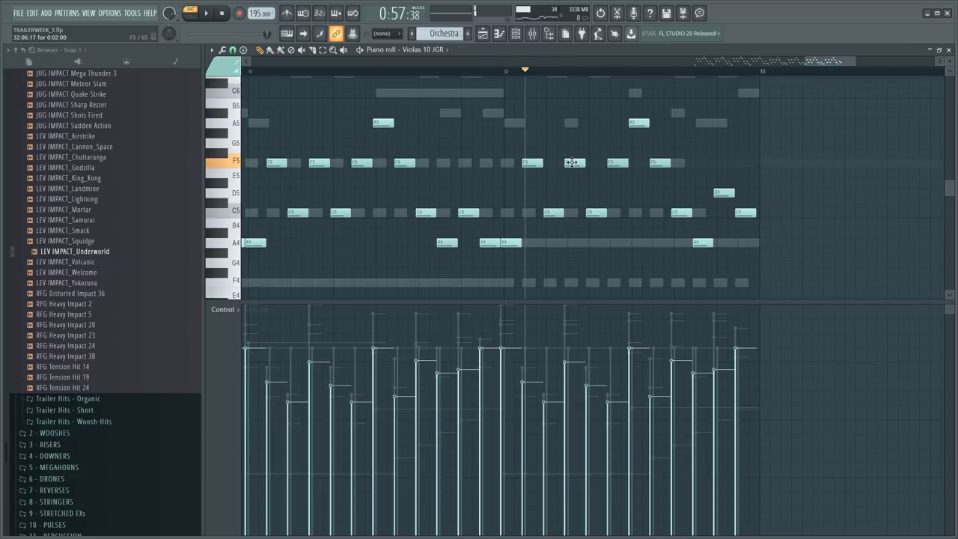
drag(569, 110, 568, 122)
drag(603, 207, 609, 165)
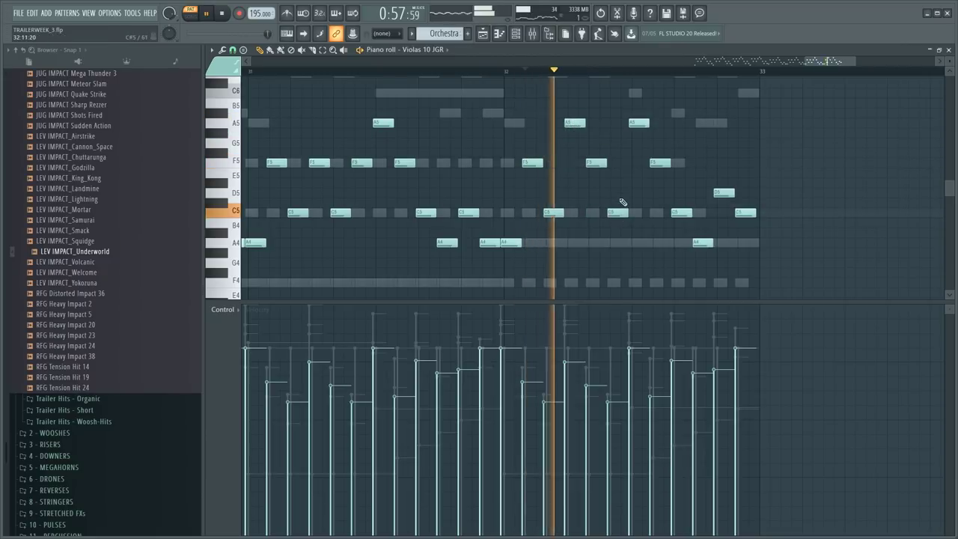
- Raise the ending of the viola arpeggio in bar 32 to C6, A#5, F5 and A5 around its existing F5, and audition it
key(space)
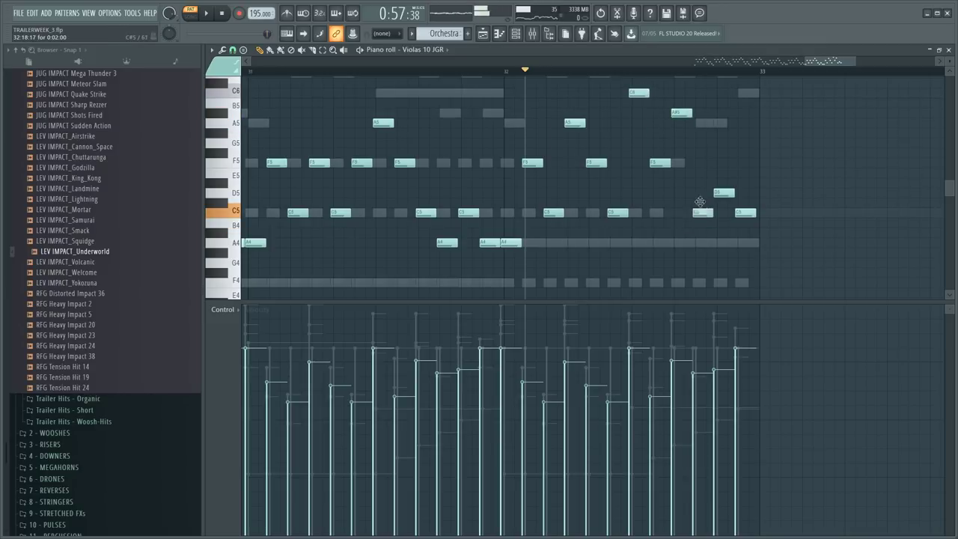
drag(724, 192, 733, 96)
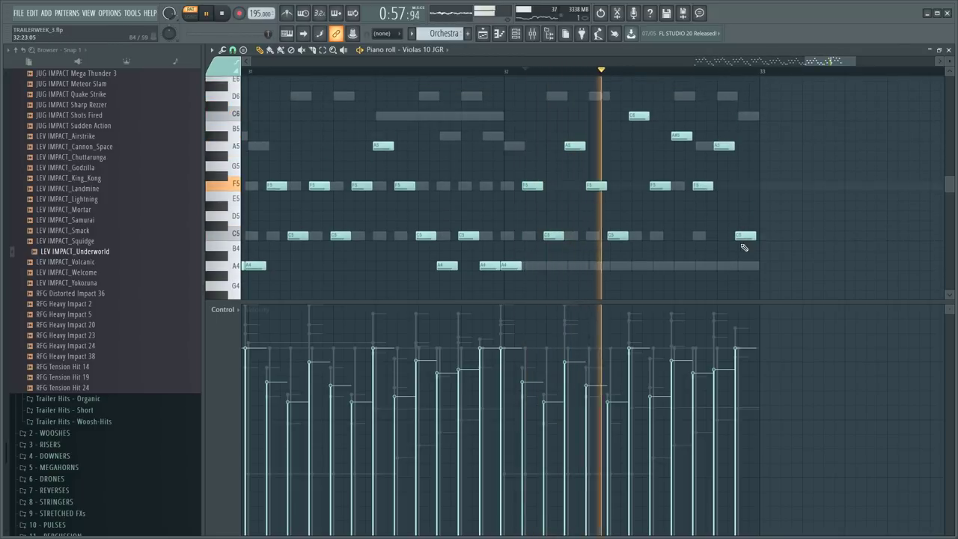
key(space)
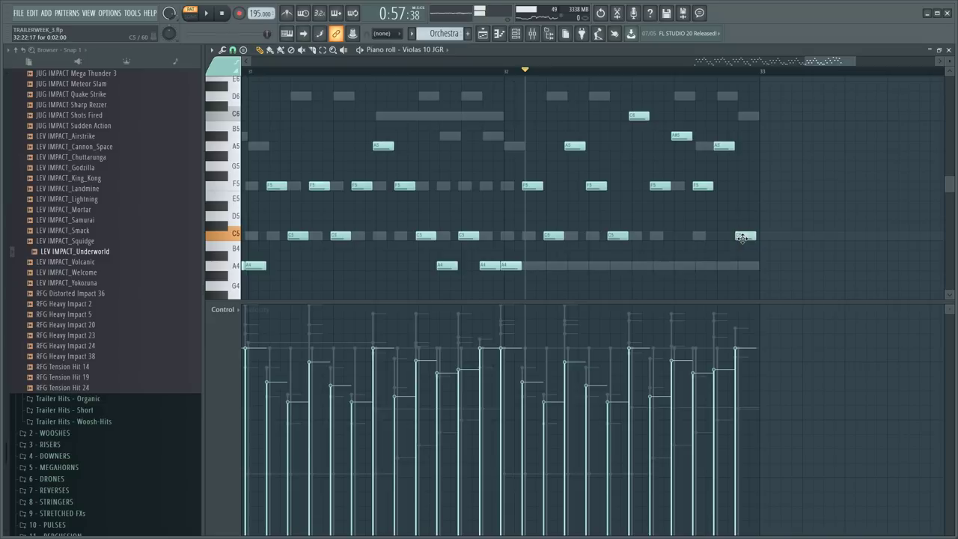
key(space)
- Switch to the Playlist and audition the arrangement in song mode from around bar 22
scroll(727, 214, down, 5)
key(F6)
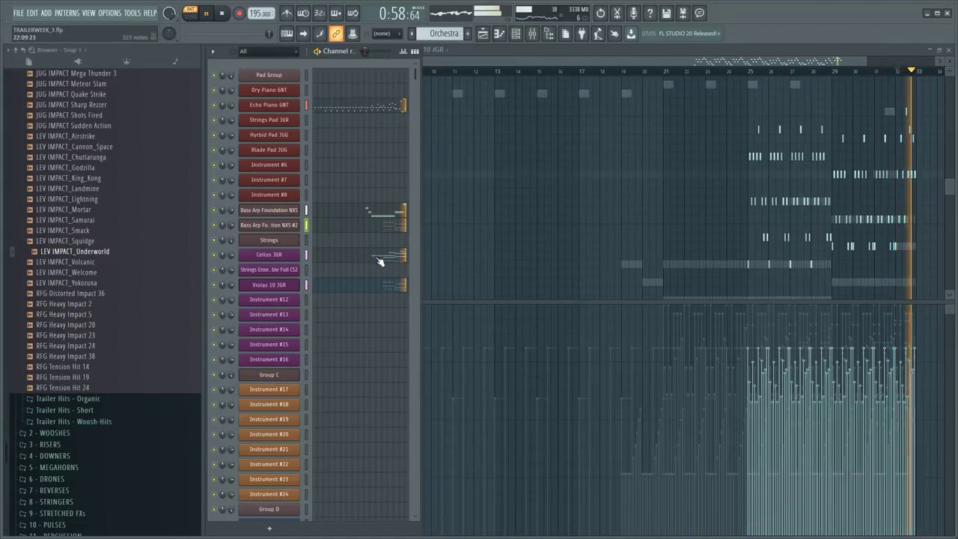
key(F9)
key(space)
key(F12)
key(F5)
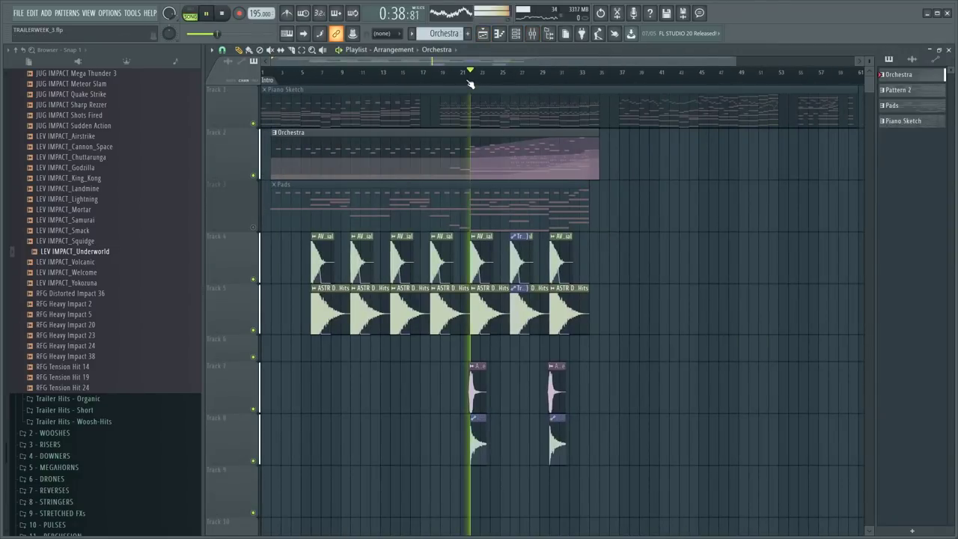
- Unmute the Pads on Track 3 and audition the arrangement with them
scroll(466, 85, up, 4)
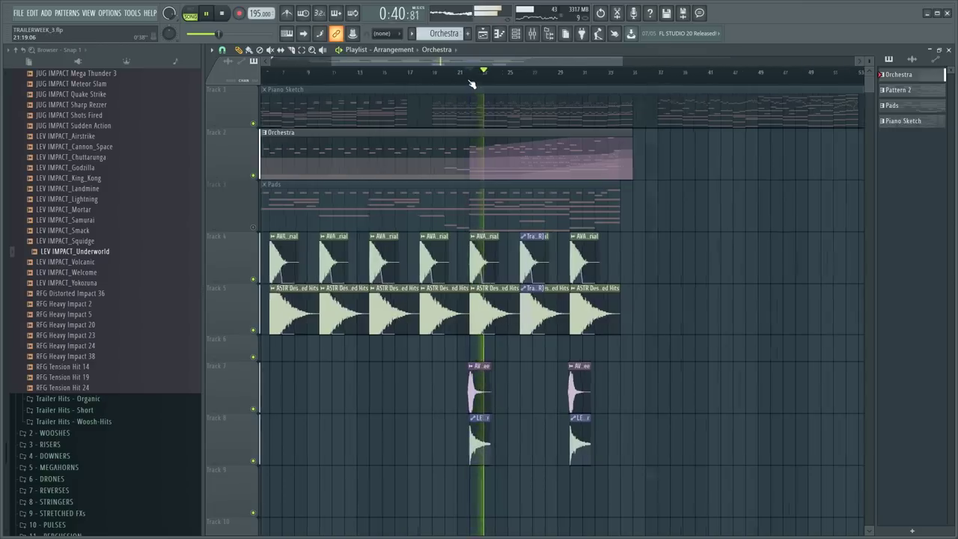
right_click(251, 224)
click(250, 224)
right_click(250, 224)
click(250, 226)
right_click(253, 227)
right_click(253, 229)
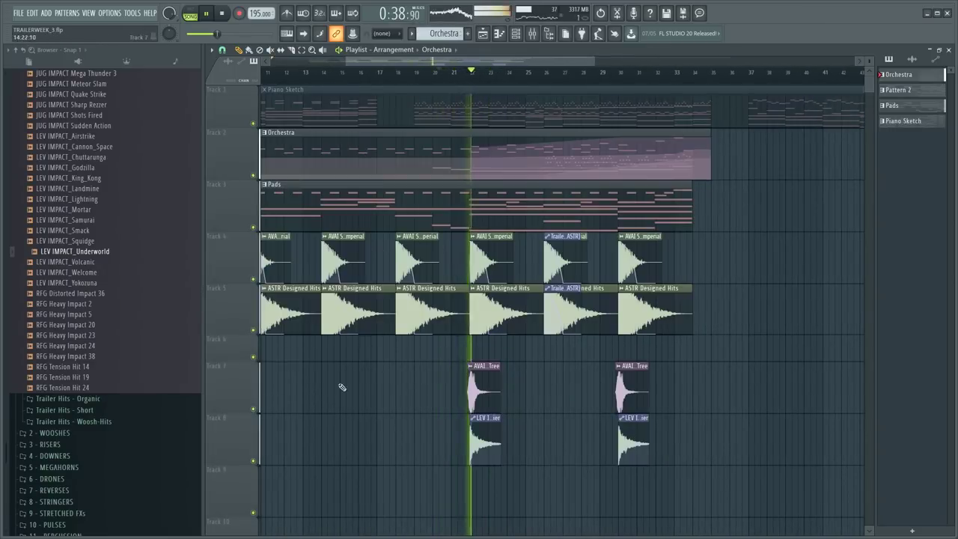
- Open the Orchestra clip's Echo Piano GNT notes and return to the Playlist with the Channel rack shown
scroll(346, 394, down, 4)
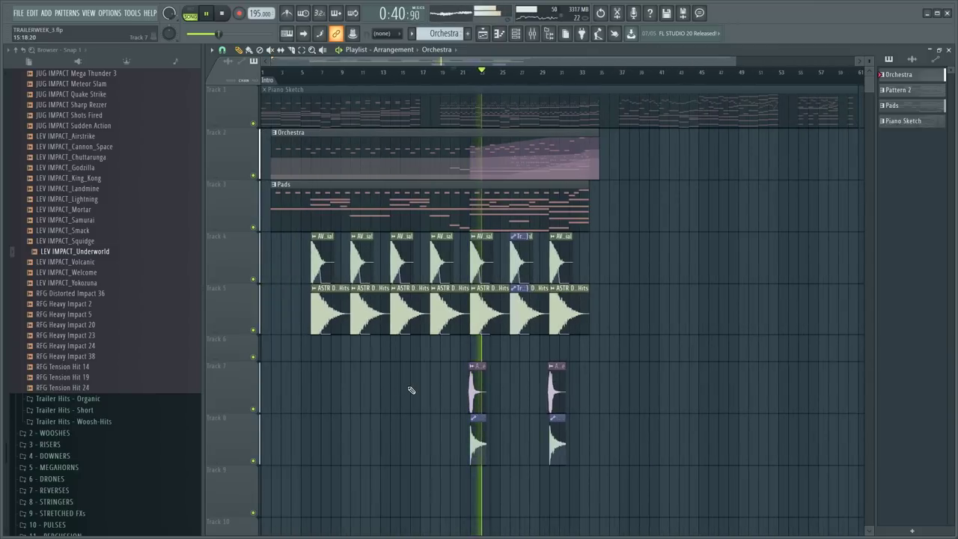
double_click(470, 167)
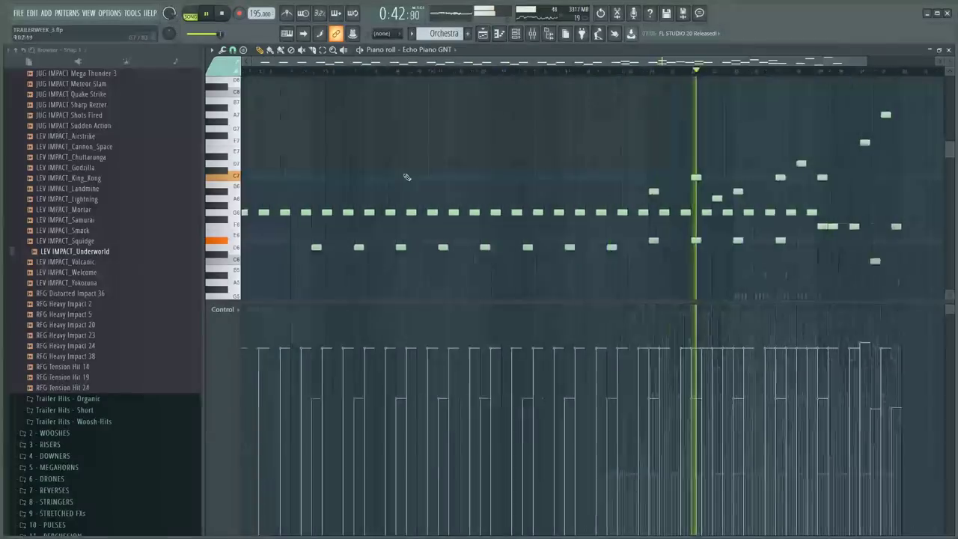
key(Escape)
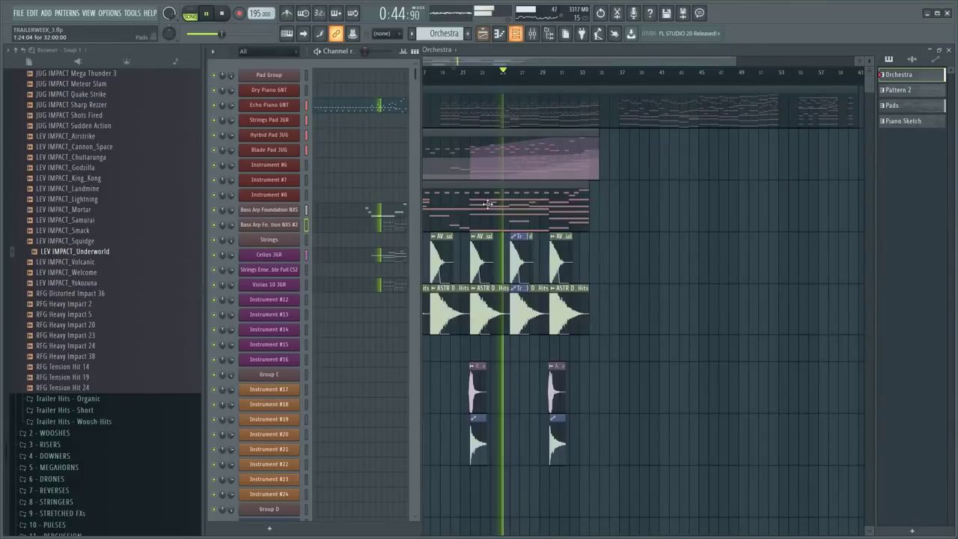
- Reopen the Orchestra clip's notes and bring up the Violas 10 JGR part in the Piano roll
key(Escape)
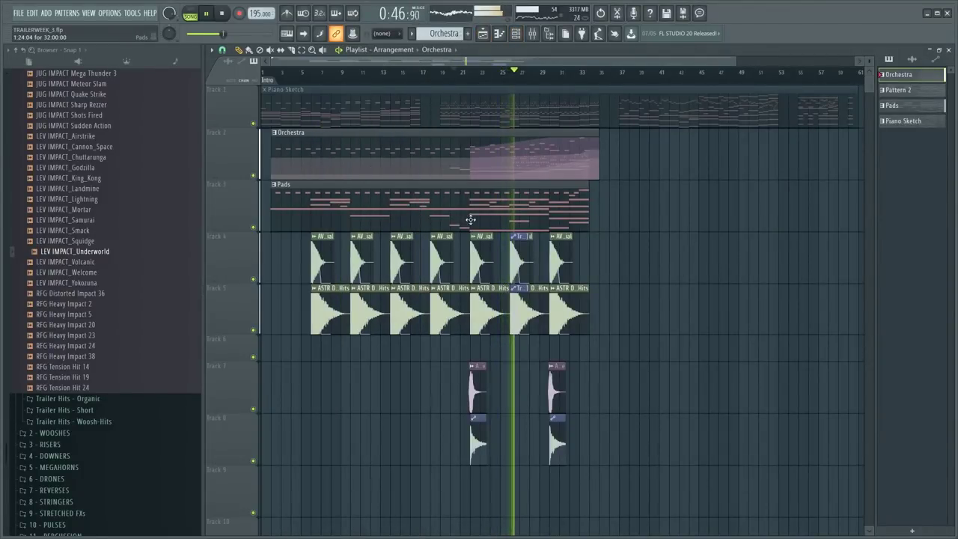
double_click(509, 163)
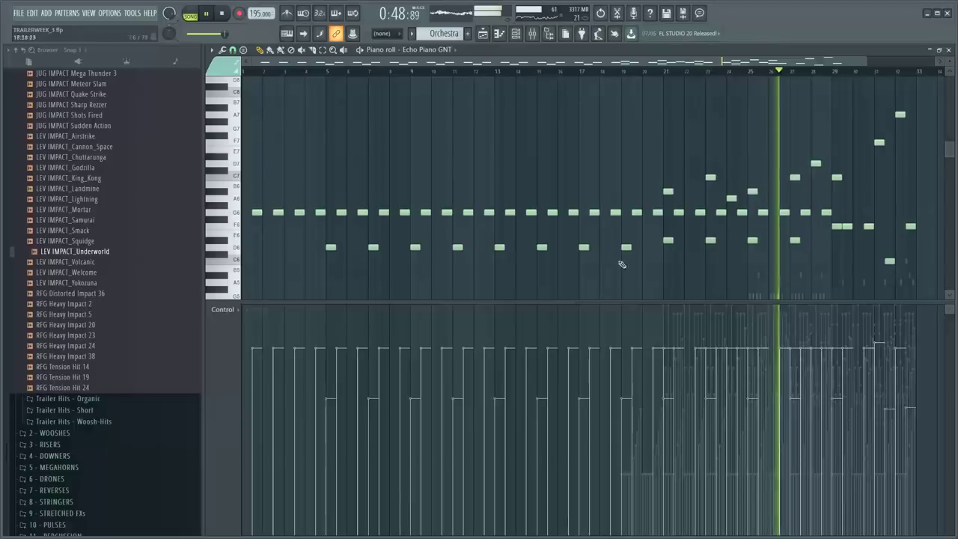
key(F6)
click(395, 283)
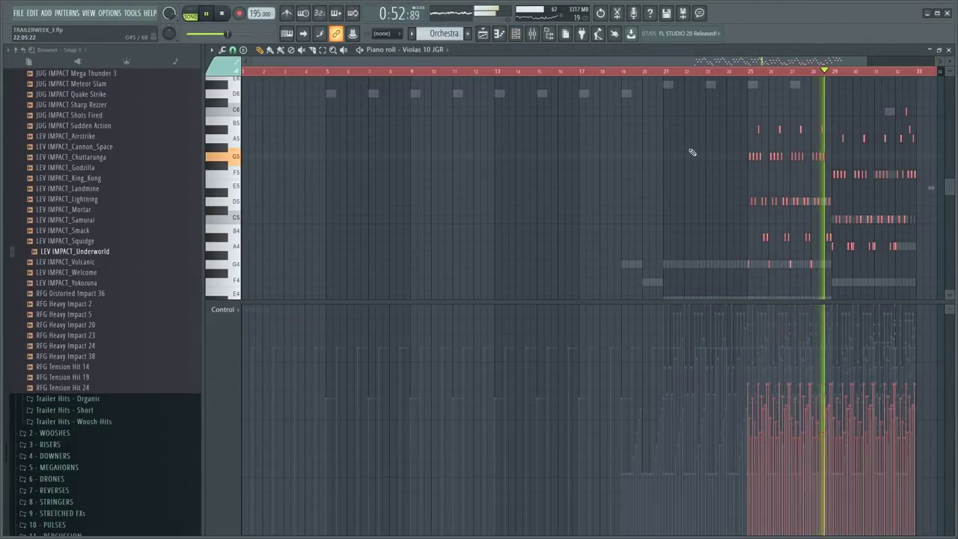
drag(764, 64, 825, 71)
- Open the Expression (CC 11) events of the Violas 10 JGR channel in the Piano roll and stop playback
key(F6)
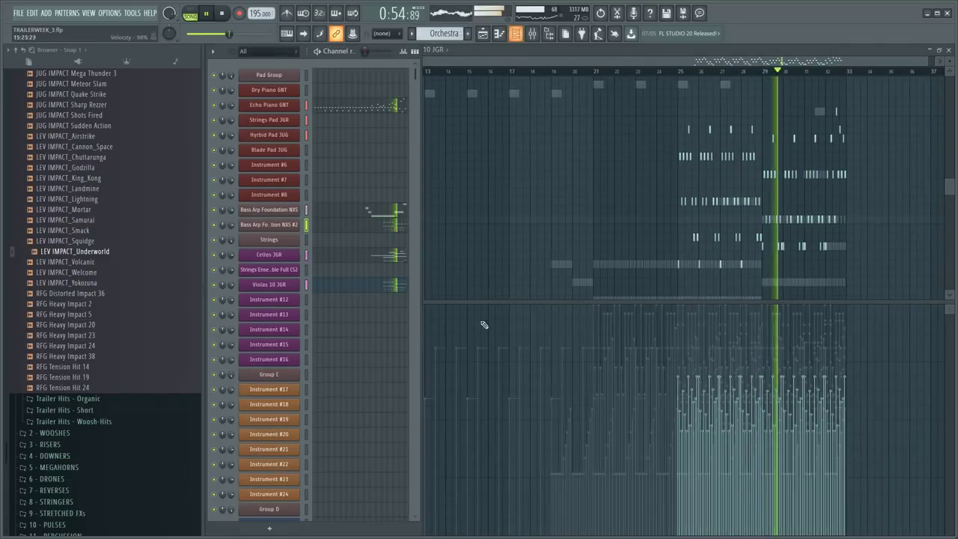
click(282, 287)
right_click(366, 344)
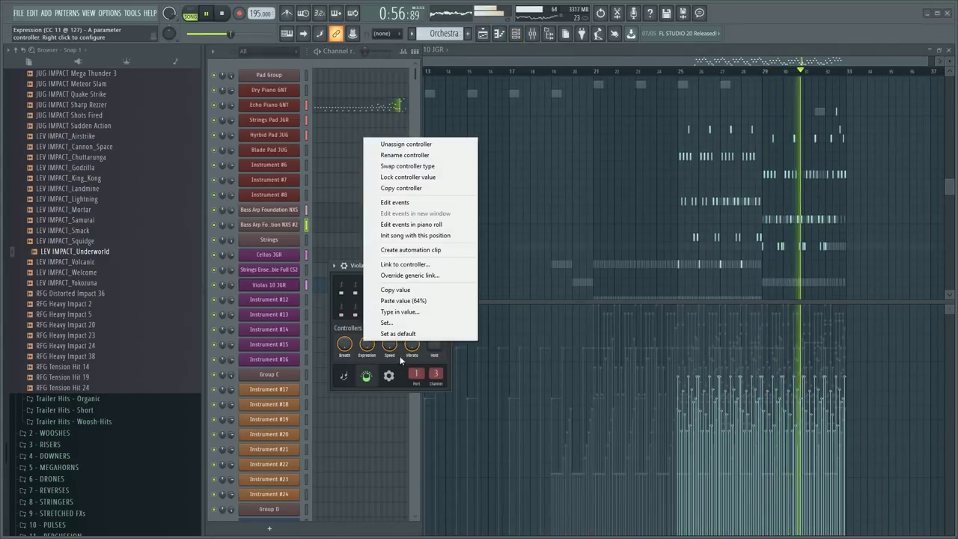
click(419, 224)
key(space)
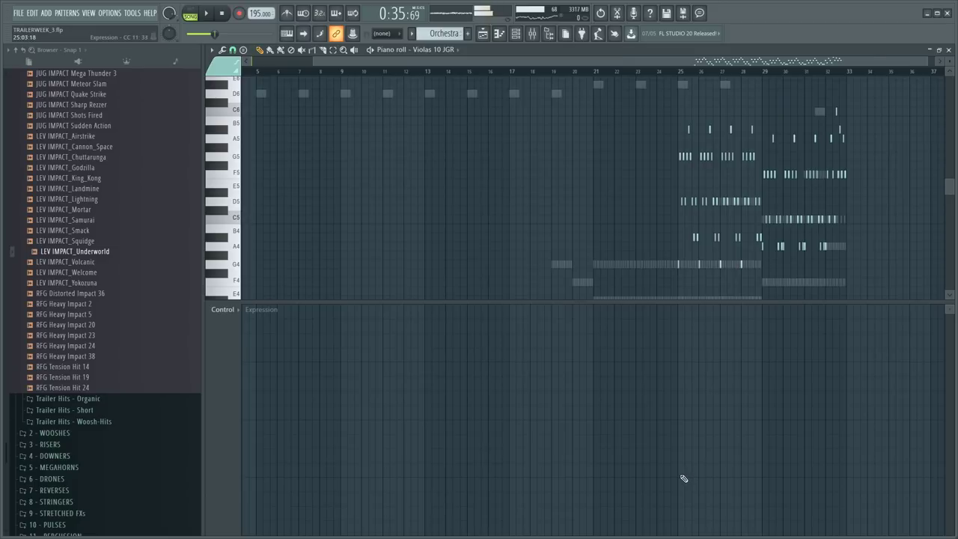
- Draw a violas Expression ramp rising from about 33 at bar 25 to around bar 33, and audition it
click(683, 478)
drag(681, 480, 844, 380)
click(680, 77)
key(space)
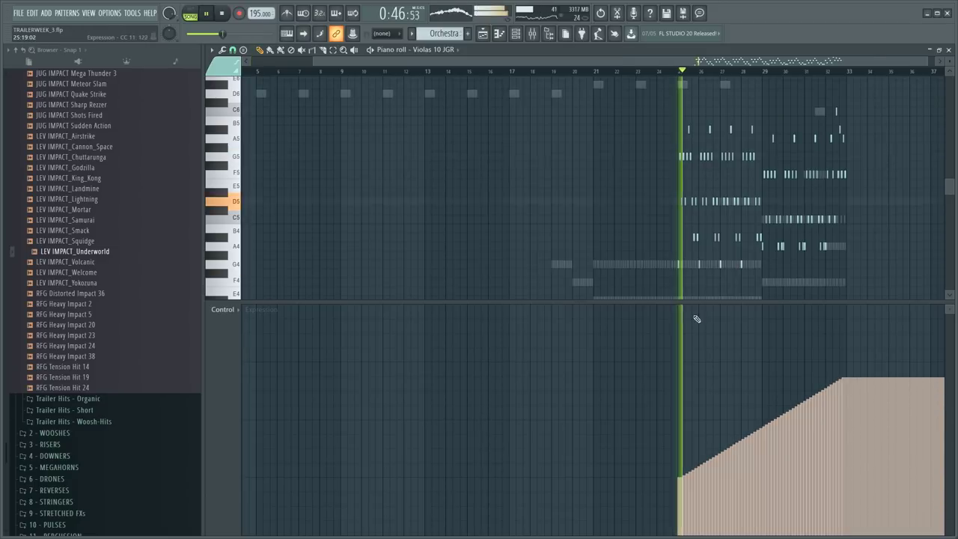
- Redraw the violas' Expression ramp to start at about 60 at bar 25 and rise to a higher peak near bar 33
click(681, 424)
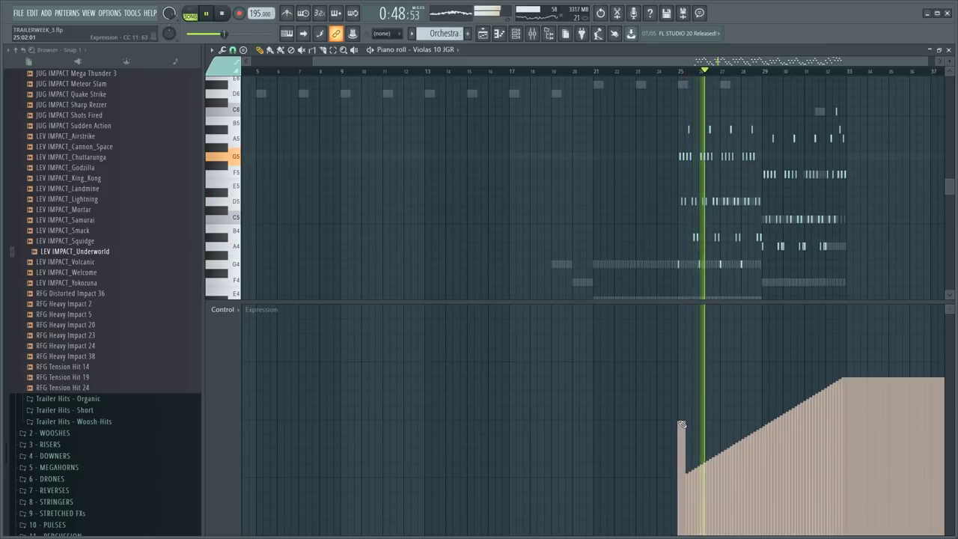
click(681, 429)
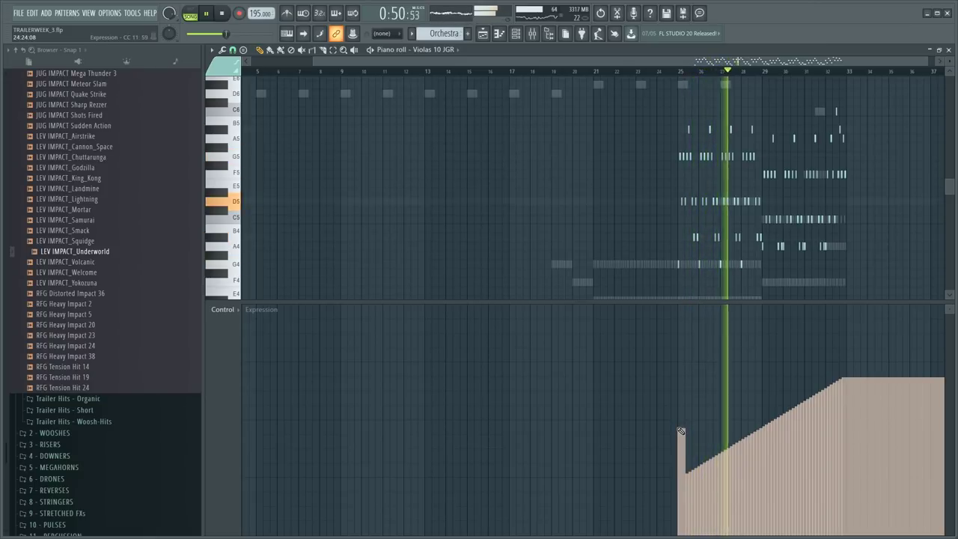
mouse_move(680, 431)
mouse_down()
mouse_move(799, 371)
mouse_move(846, 364)
mouse_up()
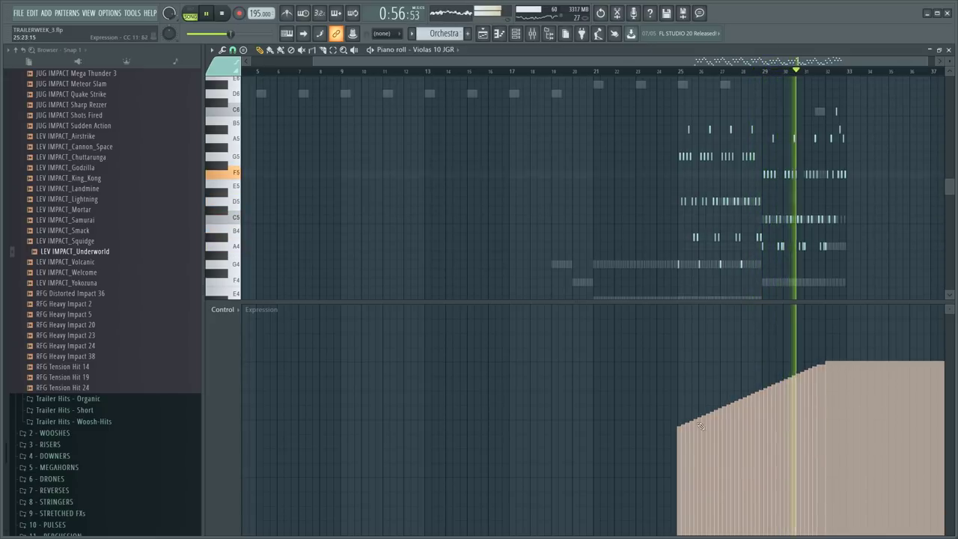
drag(680, 427, 826, 353)
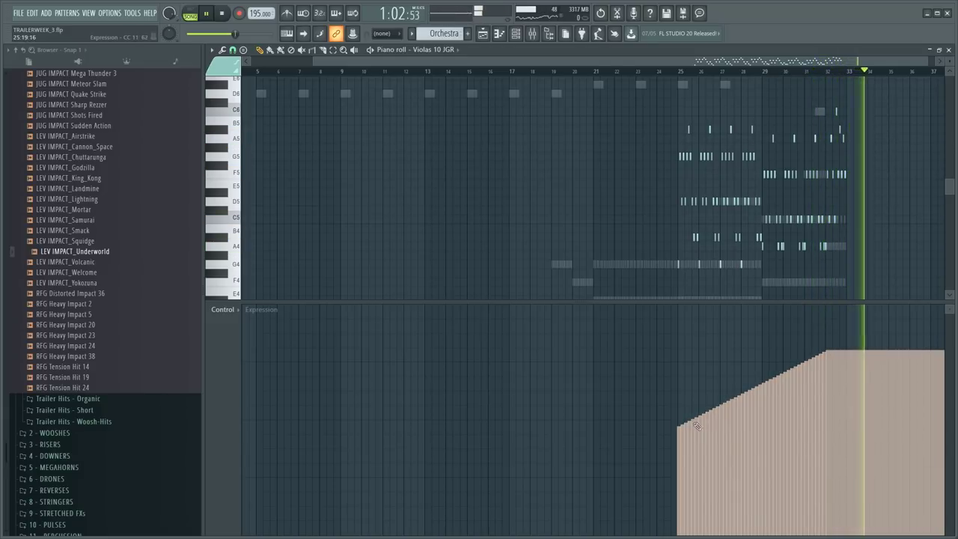
drag(711, 417, 850, 352)
- Check the Piano Pad and Pad Group - Wet mixer tracks during playback and inspect the Valhalla Shimmer settings
key(F9)
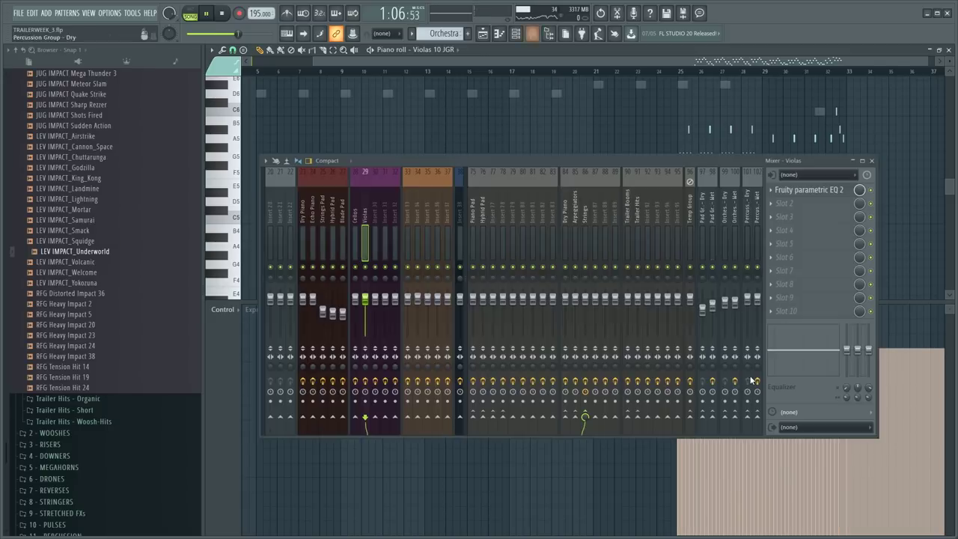
key(F6)
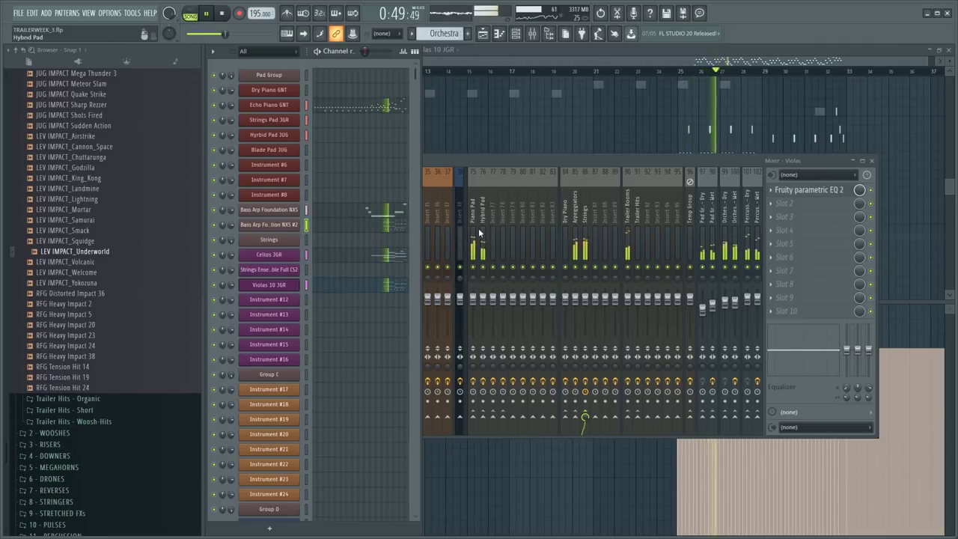
click(475, 222)
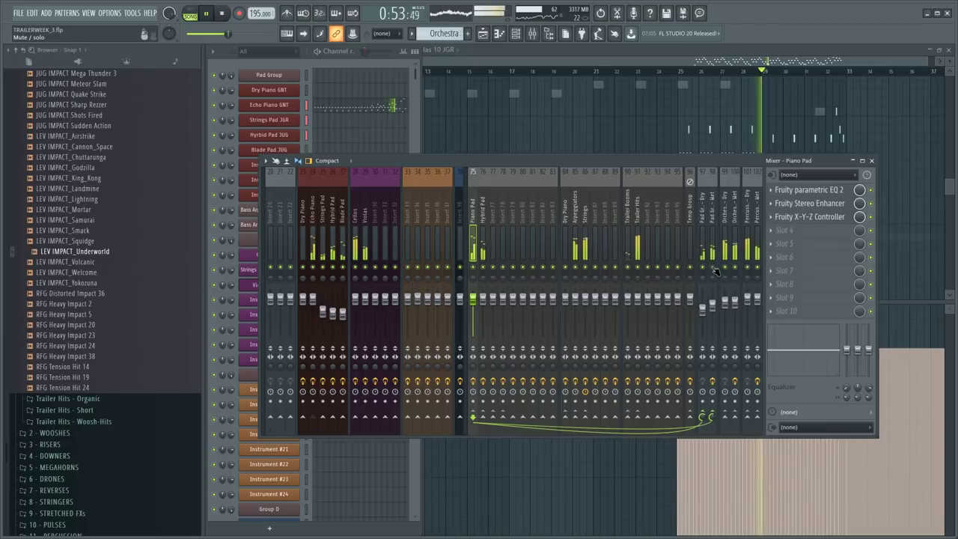
click(715, 225)
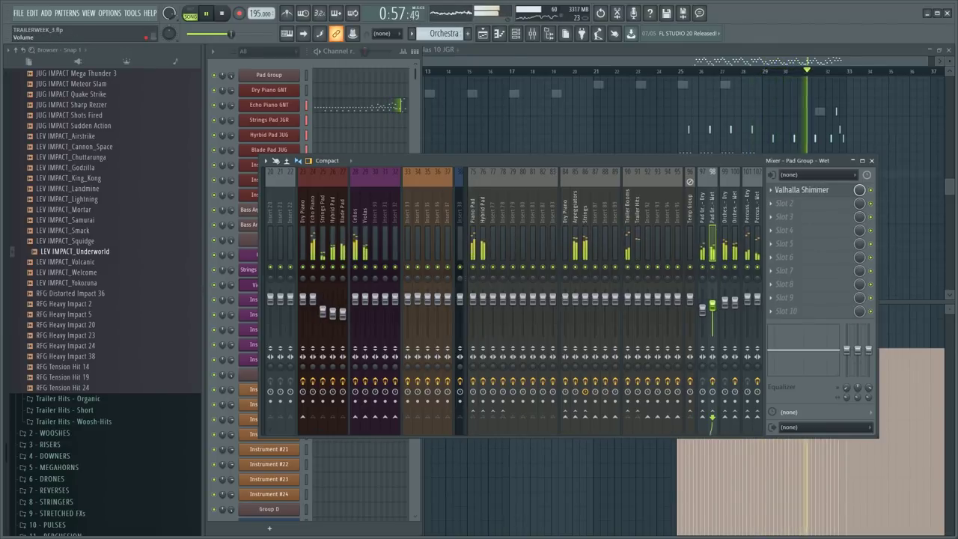
click(816, 194)
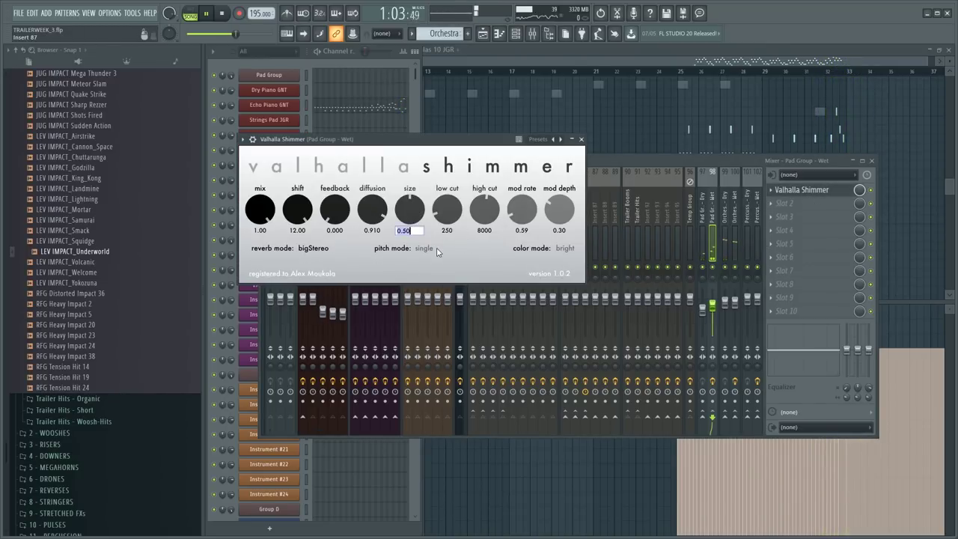
click(633, 150)
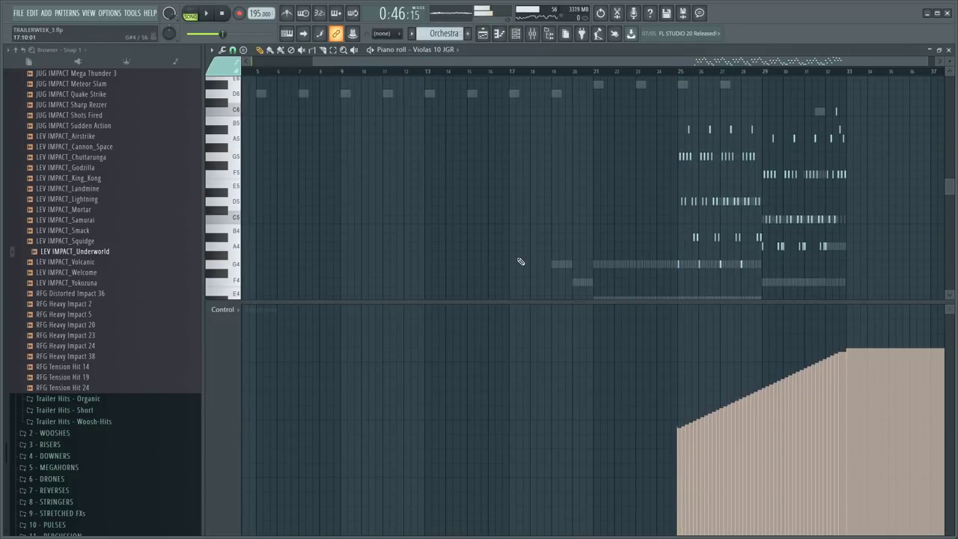
- Return to the Playlist and audition the arrangement leading into bar 21
key(F6)
key(space)
key(F6)
key(space)
key(F5)
key(F6)
key(F6)
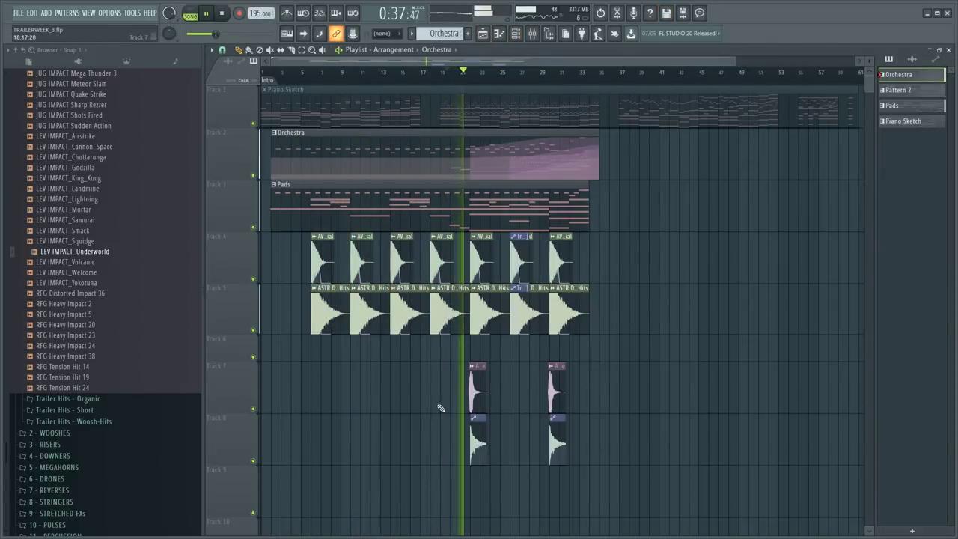
- Open the Echo Piano GNT notes of the Orchestra pattern and focus on the passage around bar 21
key(F6)
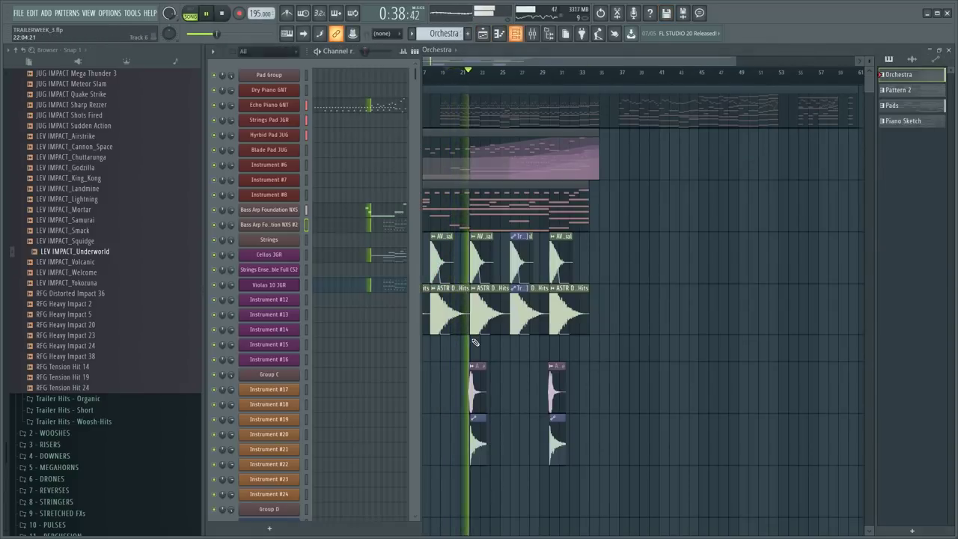
click(372, 110)
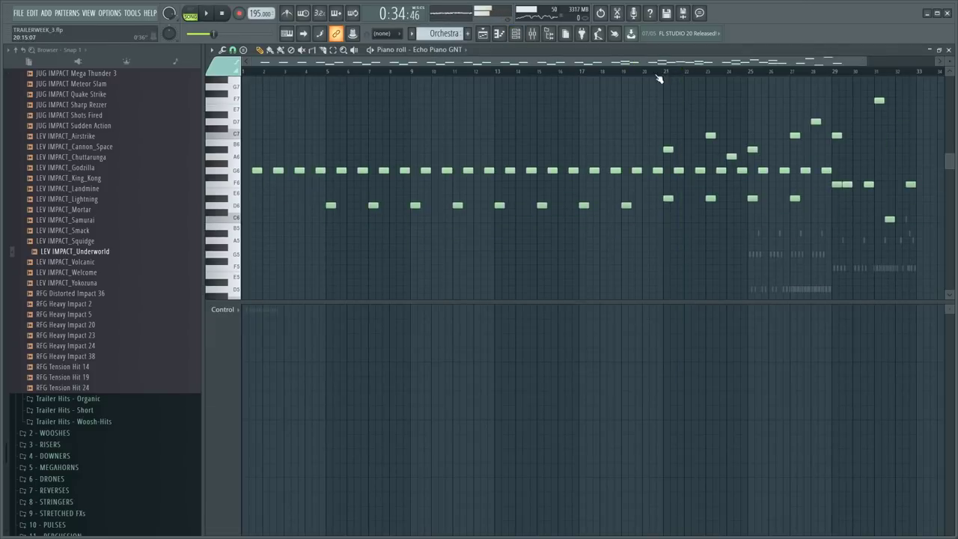
scroll(681, 73, up, 4)
key(space)
scroll(645, 201, down, 4)
- Stack D#5, D#4 and D#3 half-bar notes at bar 21 of the echo piano and audition them at a raised velocity
click(633, 184)
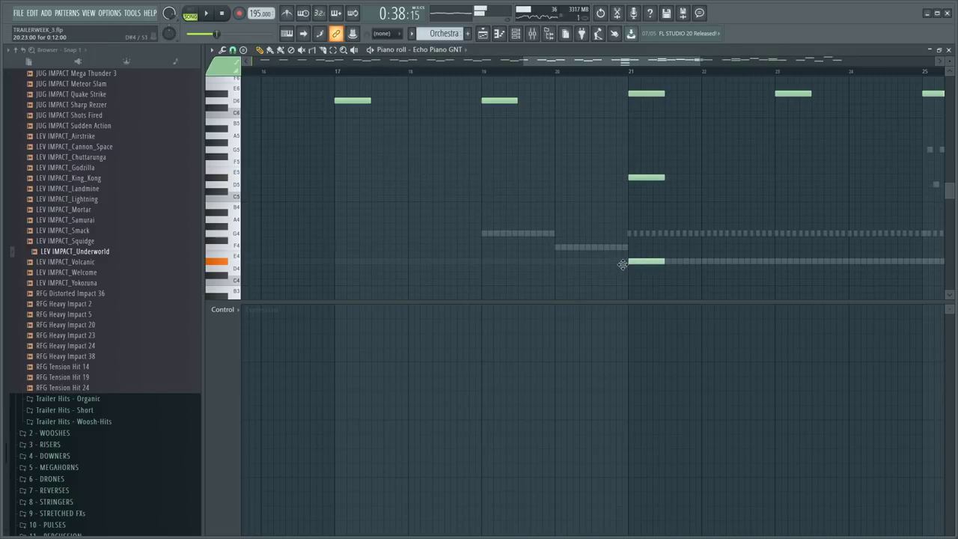
scroll(629, 268, down, 3)
click(624, 261)
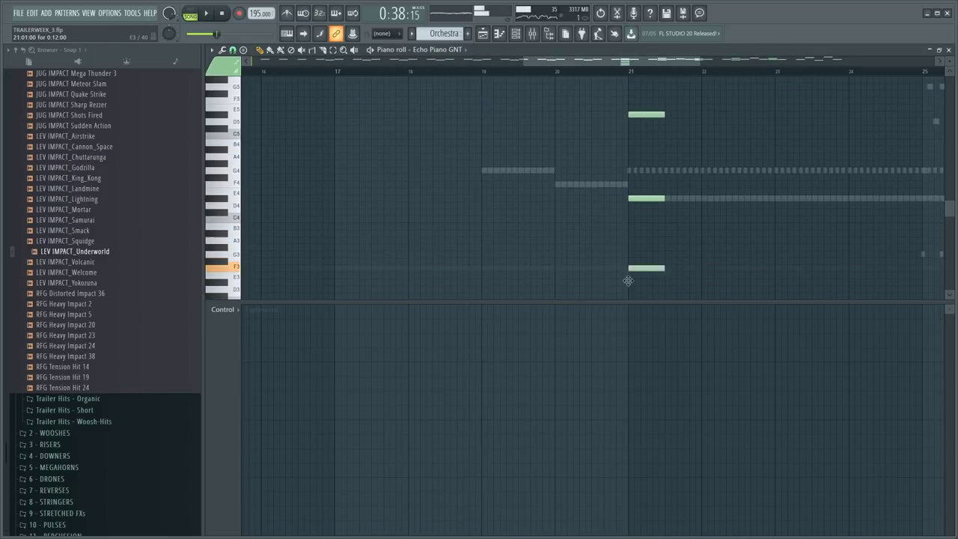
drag(633, 285, 659, 69)
scroll(645, 135, down, 2)
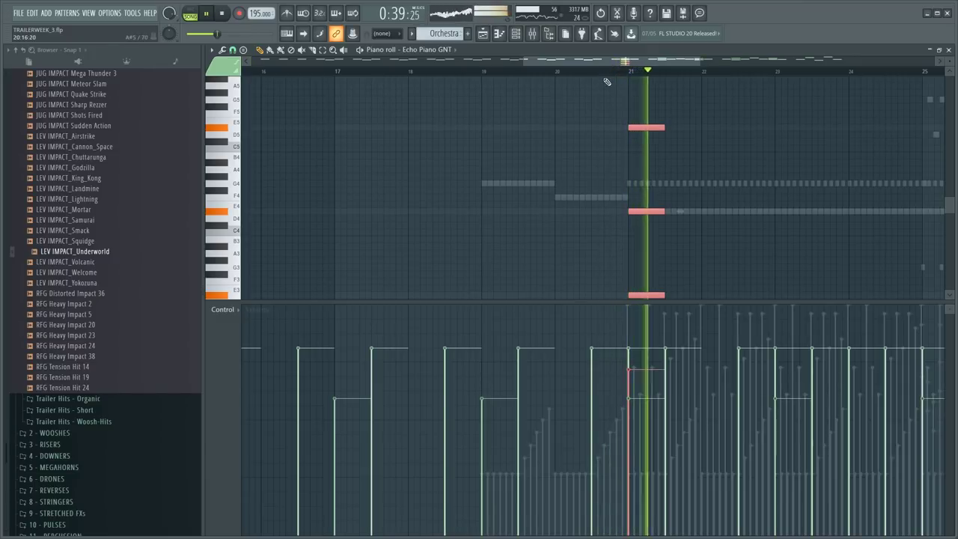
key(ctrl+d)
key(space)
key(space)
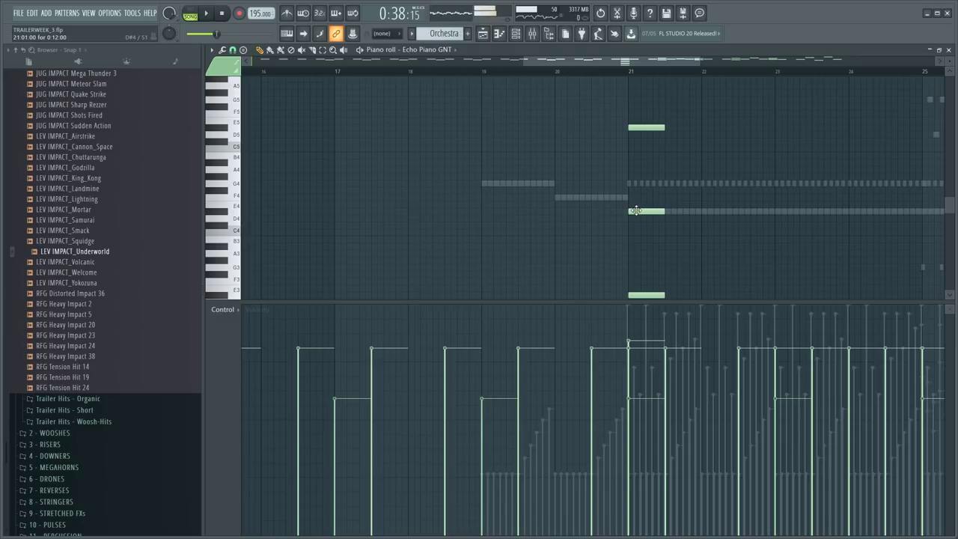
- Add a G3 above the D#3 at bar 21, delete the D#5 and D#4, and audition the remaining pair at a lower velocity
scroll(635, 210, down, 3)
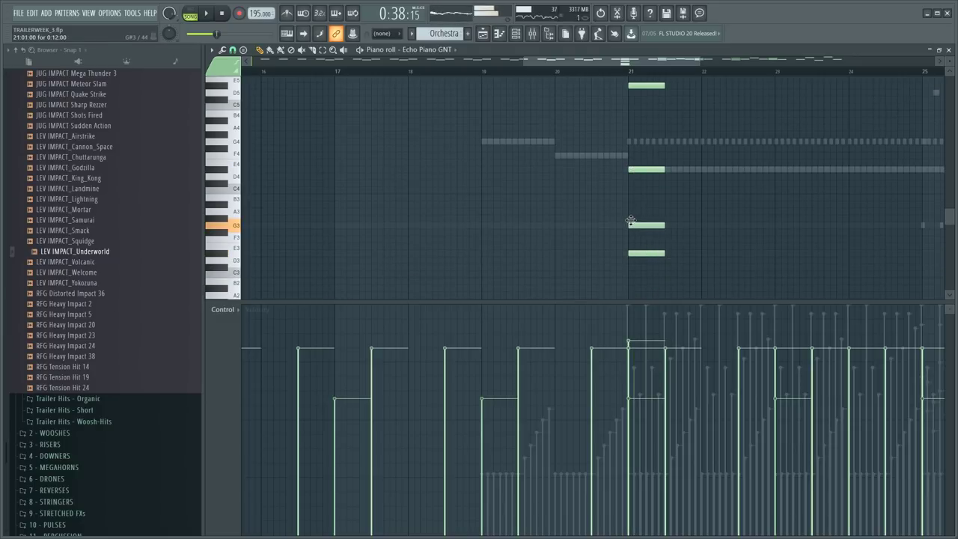
right_click(644, 85)
scroll(624, 95, up, 1)
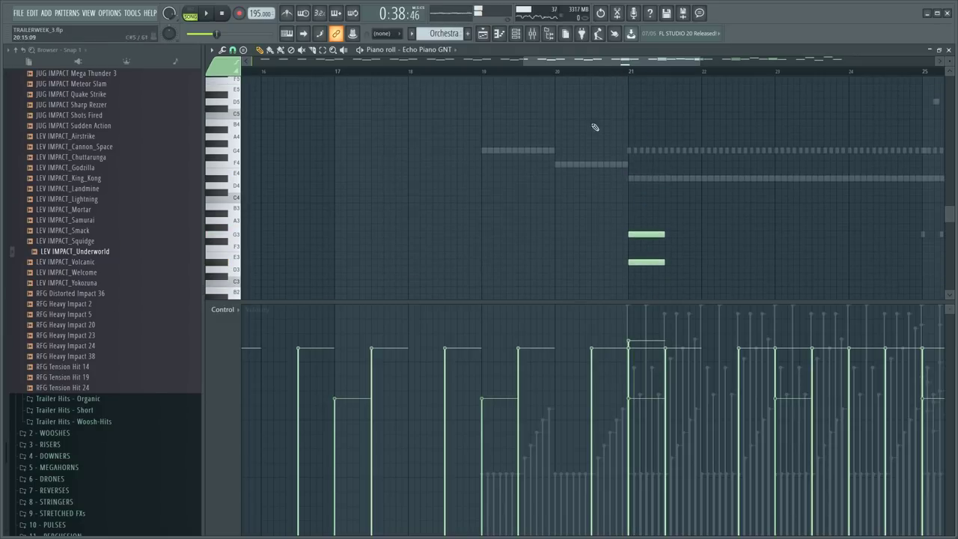
key(space)
drag(608, 99, 650, 280)
scroll(650, 279, down, 3)
key(space)
key(space)
right_click(651, 262)
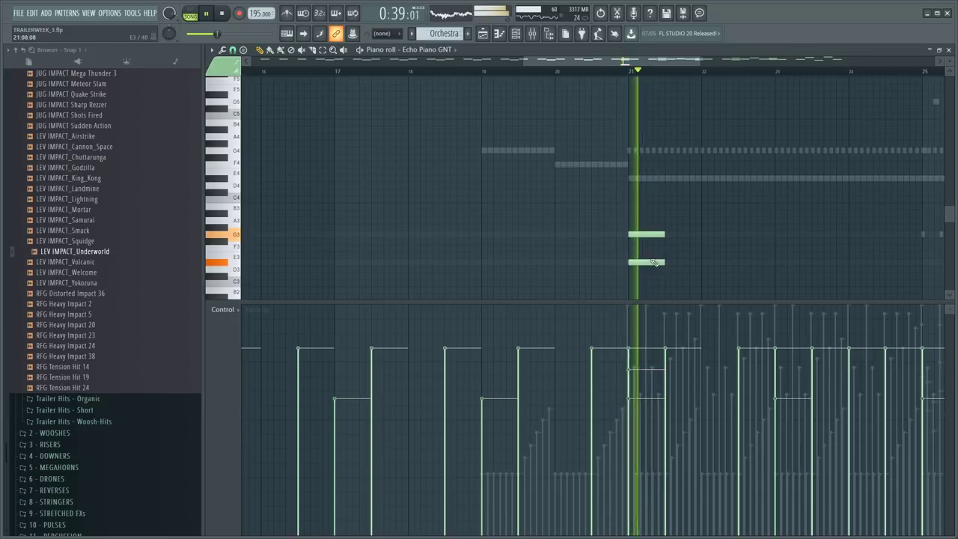
- Add a one-bar G3 at bar 19 and a one-bar F3 at bar 20, auditioning them in pattern mode
key(space)
click(548, 74)
key(space)
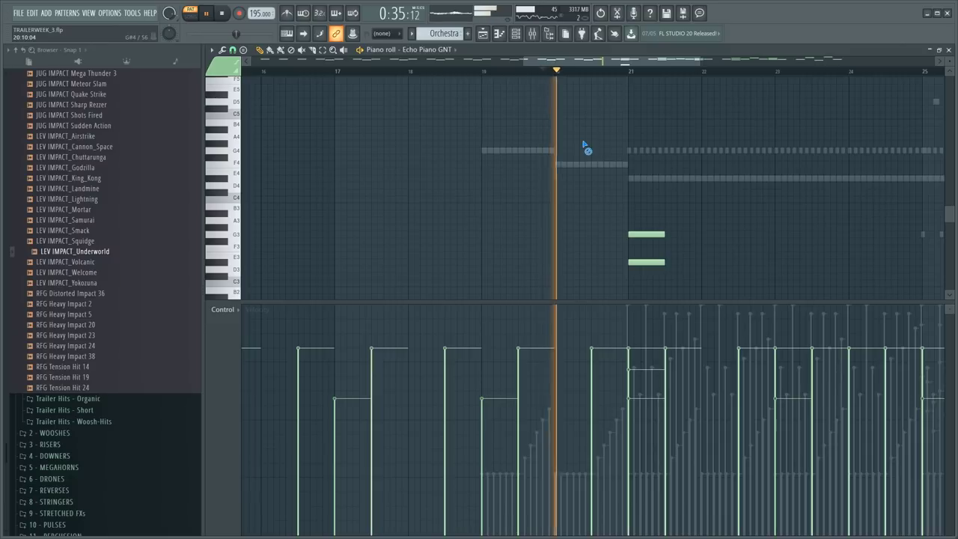
key(space)
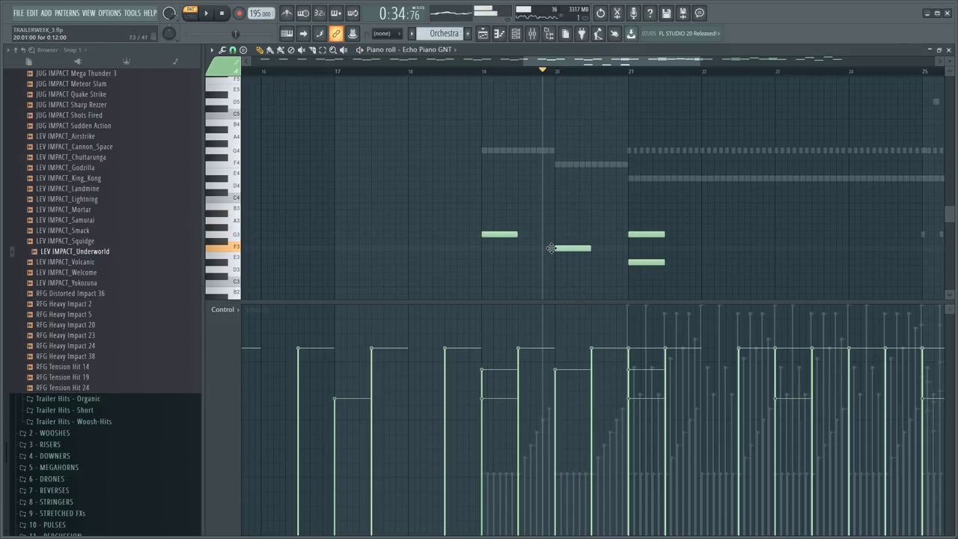
key(space)
drag(433, 160, 625, 251)
ctrl+click(596, 223)
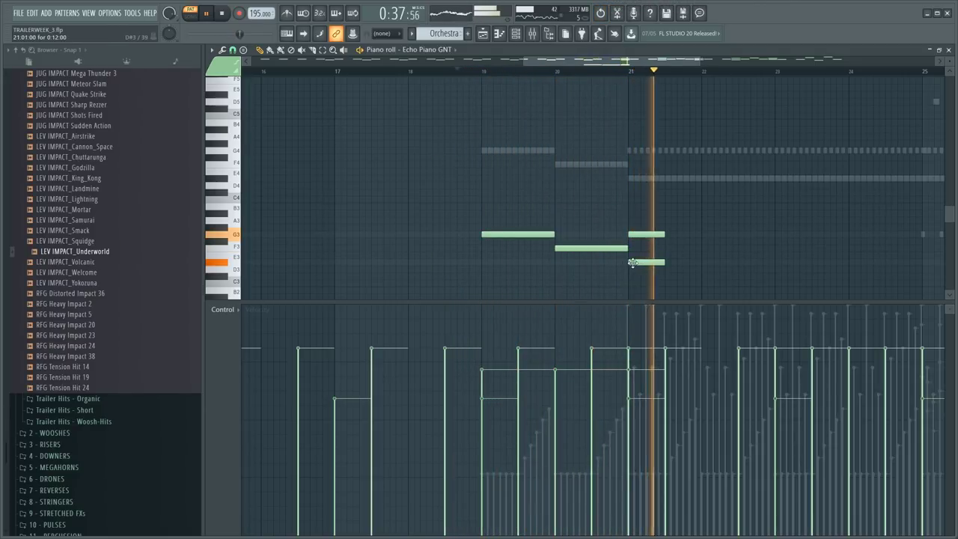
- Delete the G3 at bar 21 and lengthen the D#3 there to a full bar
right_click(651, 235)
key(space)
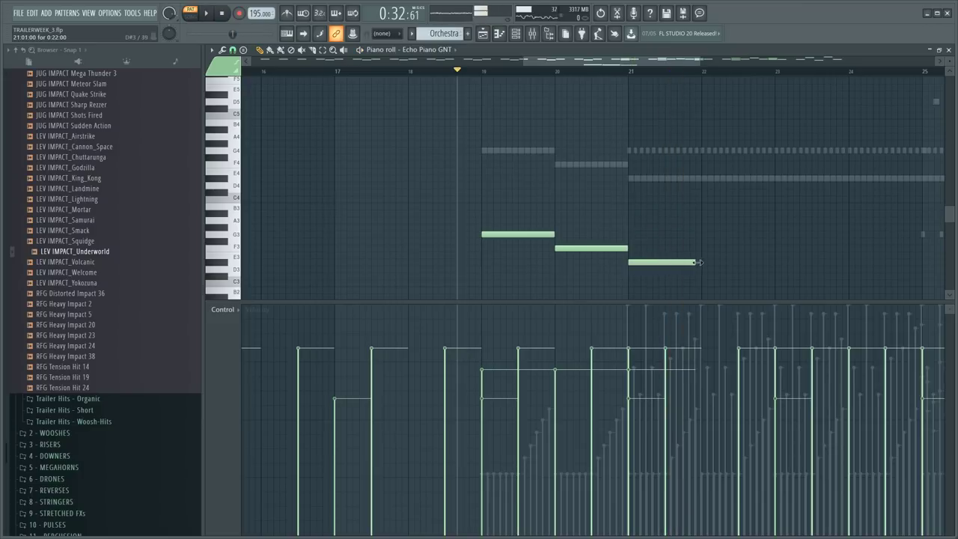
scroll(562, 236, down, 1)
- Slightly raise the velocity of the low G3, F3 and D#3 piano notes in bars 19 to 21 while auditioning them
key(ctrl+a)
key(space)
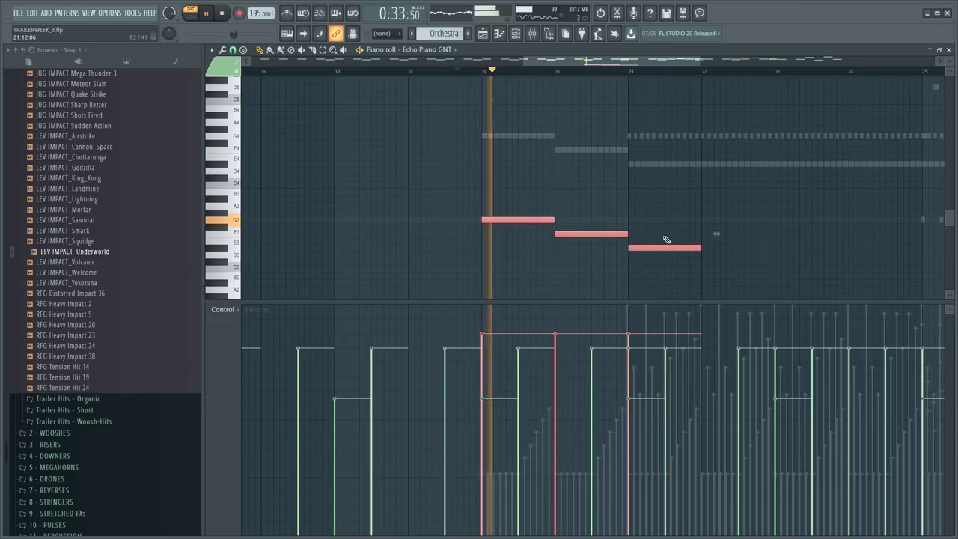
scroll(663, 238, down, 1)
scroll(665, 237, up, 2)
key(ctrl+d)
scroll(644, 70, down, 2)
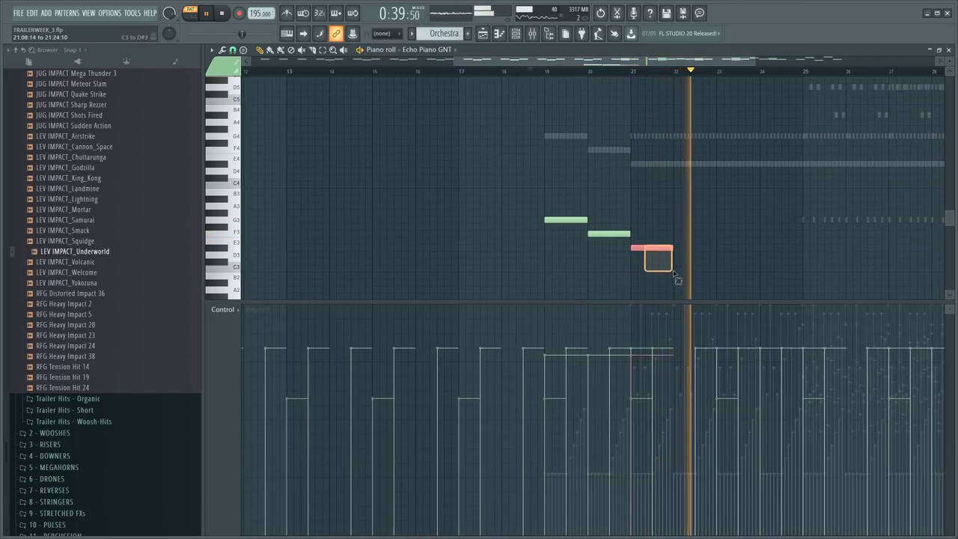
- Lengthen the D#3 at bar 21 to two bars and duplicate it three times so it runs through bar 28
drag(673, 248, 806, 295)
key(ctrl+b)
key(ctrl+b)
mouse_move(816, 247)
mouse_down()
mouse_move(817, 221)
mouse_move(815, 247)
mouse_up()
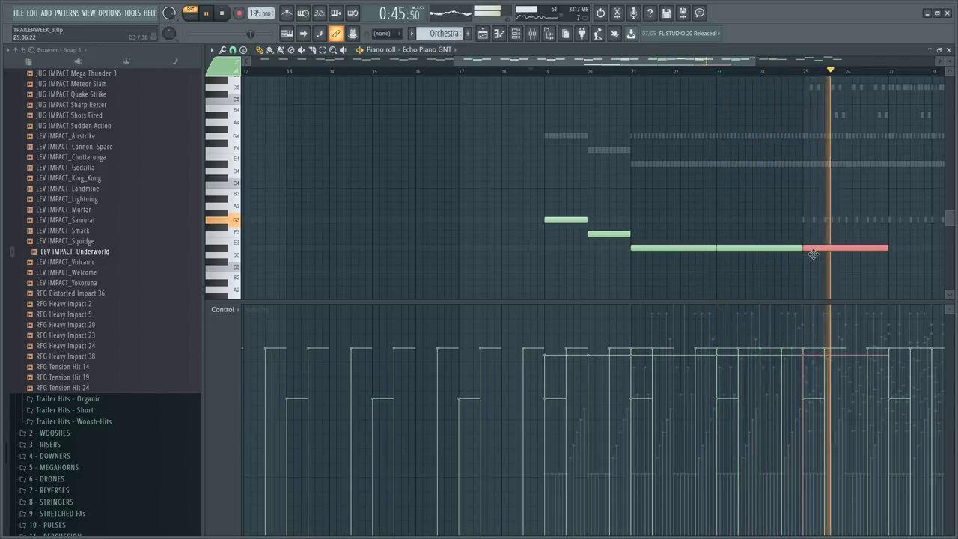
key(ctrl+b)
key(ctrl+d)
scroll(554, 135, down, 2)
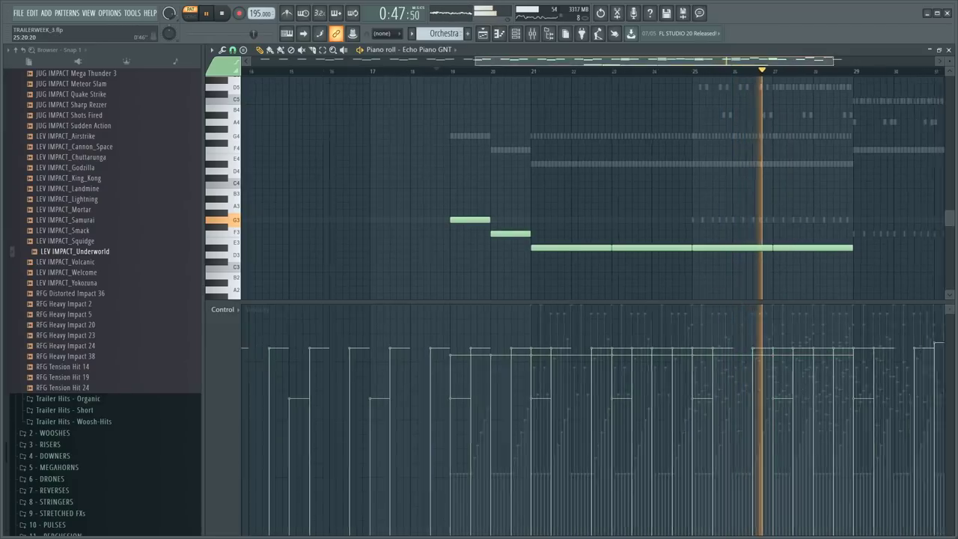
- Extend the low echo piano line with F3 across bars 29 to 31 and a one-bar A3 at bar 32, auditioning from bar 18
drag(688, 239, 879, 266)
key(ctrl+b)
key(ctrl+d)
key(ctrl+d)
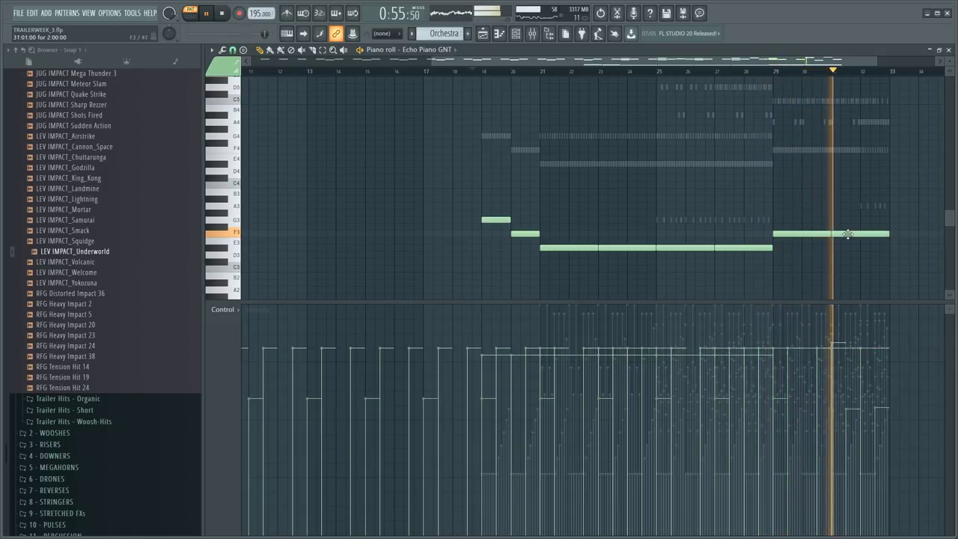
mouse_move(862, 214)
mouse_down()
mouse_move(858, 199)
mouse_move(868, 206)
mouse_up()
key(space)
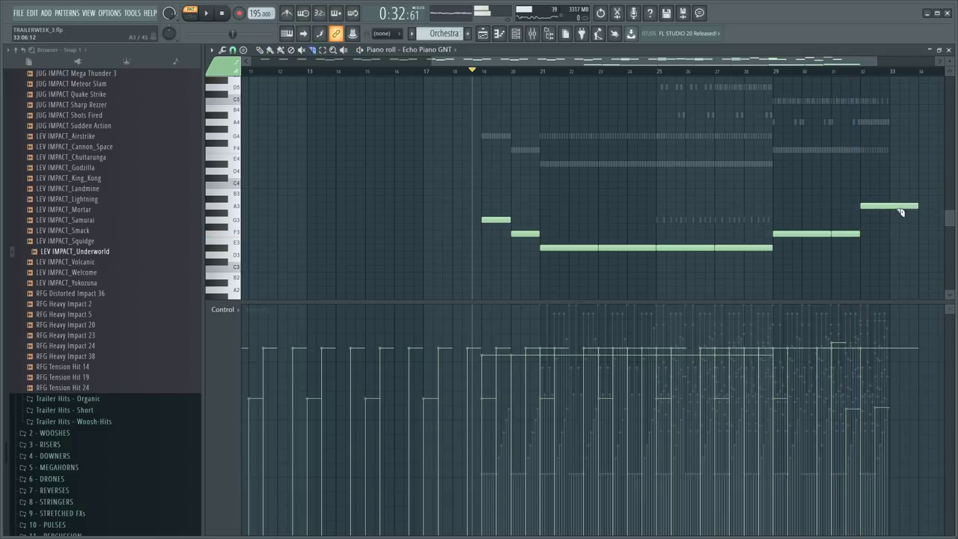
click(469, 72)
key(space)
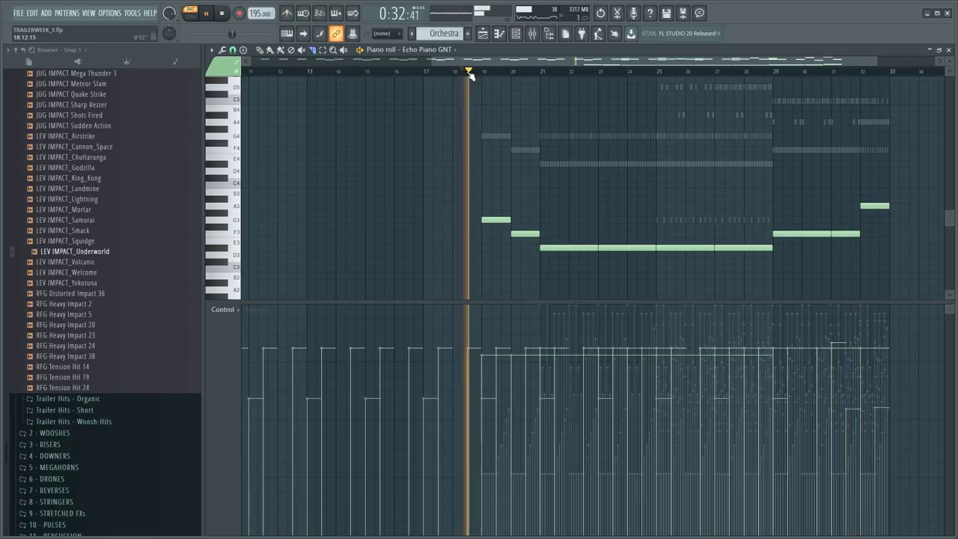
scroll(510, 152, down, 3)
key(space)
scroll(490, 187, down, 3)
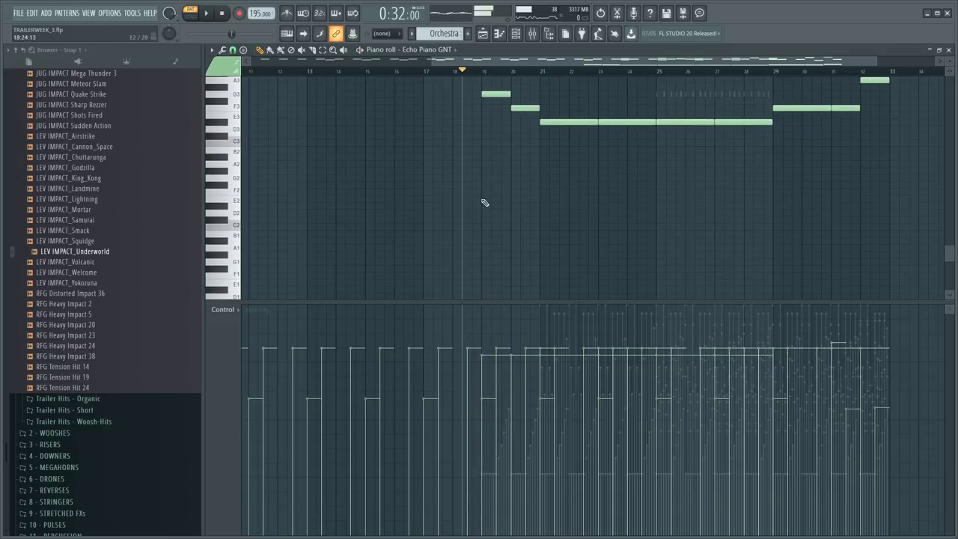
- Duplicate the low piano line in bars 19 to 32 one octave down at a reduced velocity and play it back
scroll(500, 187, up, 4)
drag(460, 135, 909, 273)
drag(704, 207, 476, 178)
drag(262, 179, 500, 194)
key(ctrl+Down)
scroll(502, 195, down, 3)
key(space)
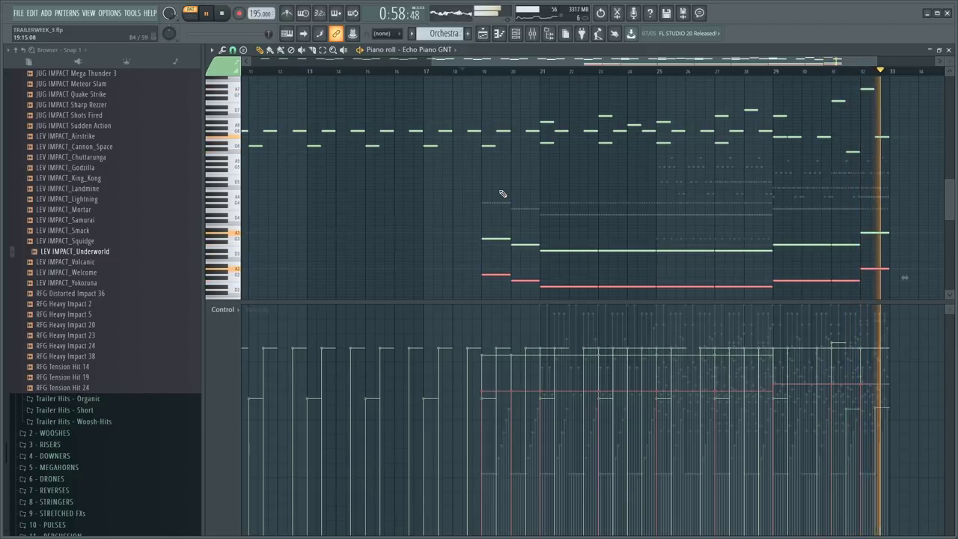
- Lower the velocity of both octaves of the low piano line in bars 19 to 32 and audition it
key(space)
drag(460, 227, 890, 302)
scroll(817, 292, down, 3)
key(ctrl+d)
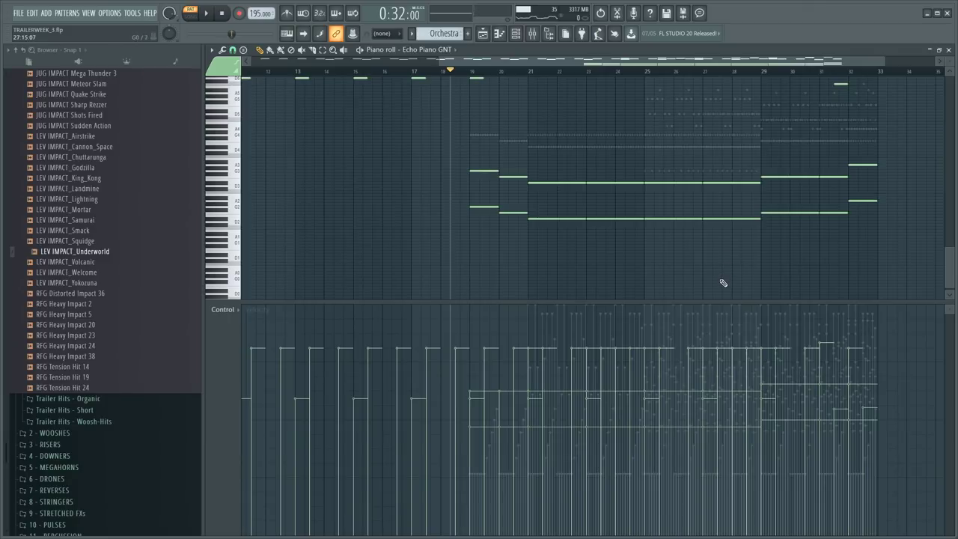
scroll(689, 296, up, 3)
key(space)
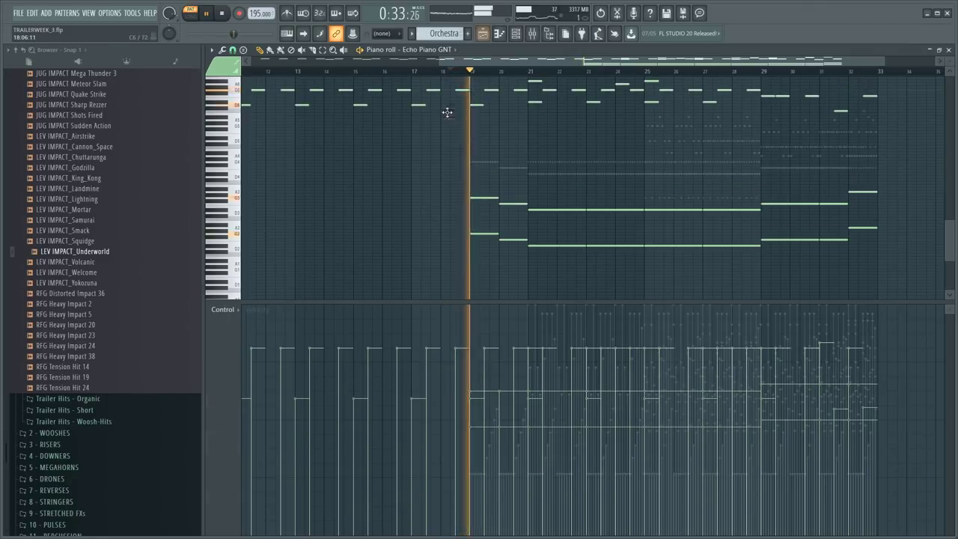
- Solo the Orchestra track in the playlist and listen from bar 19
key(F5)
click(416, 81)
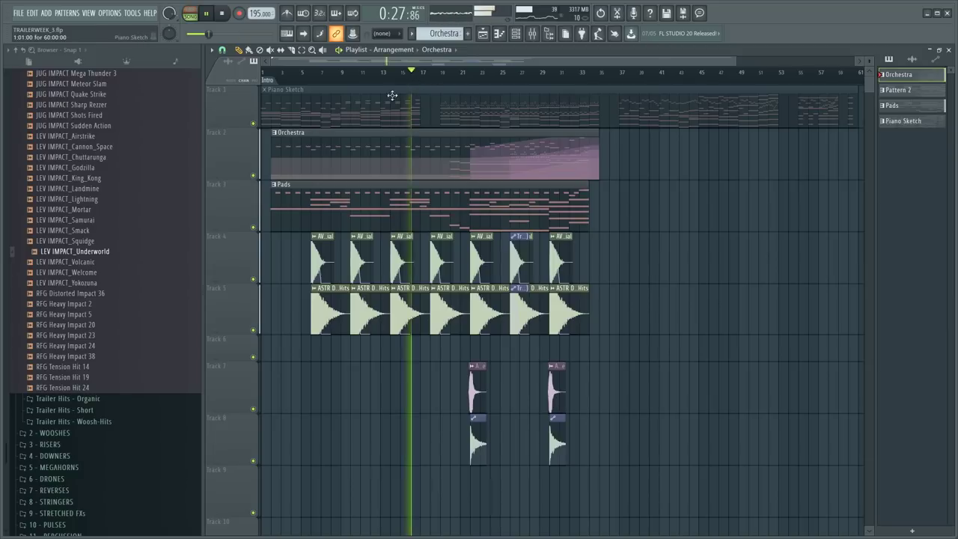
right_click(253, 176)
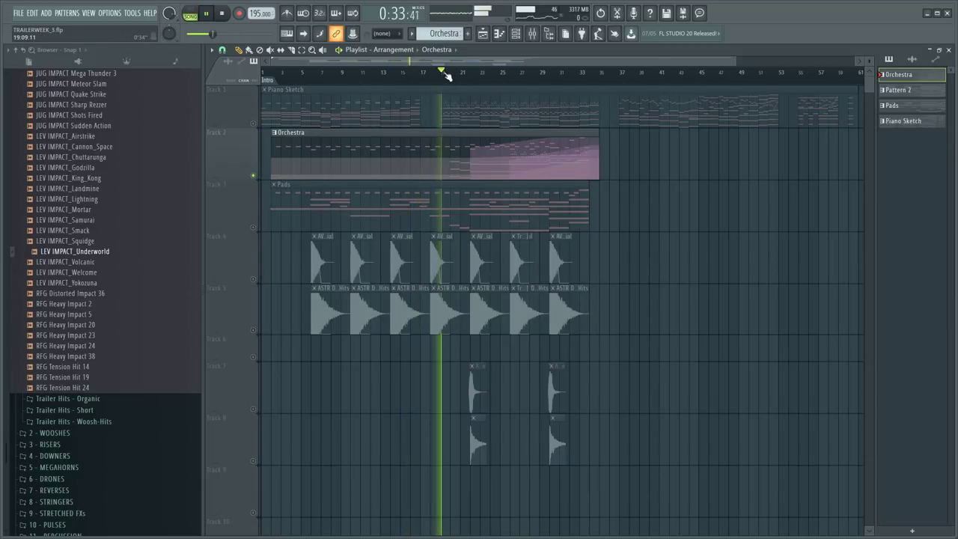
scroll(448, 75, up, 2)
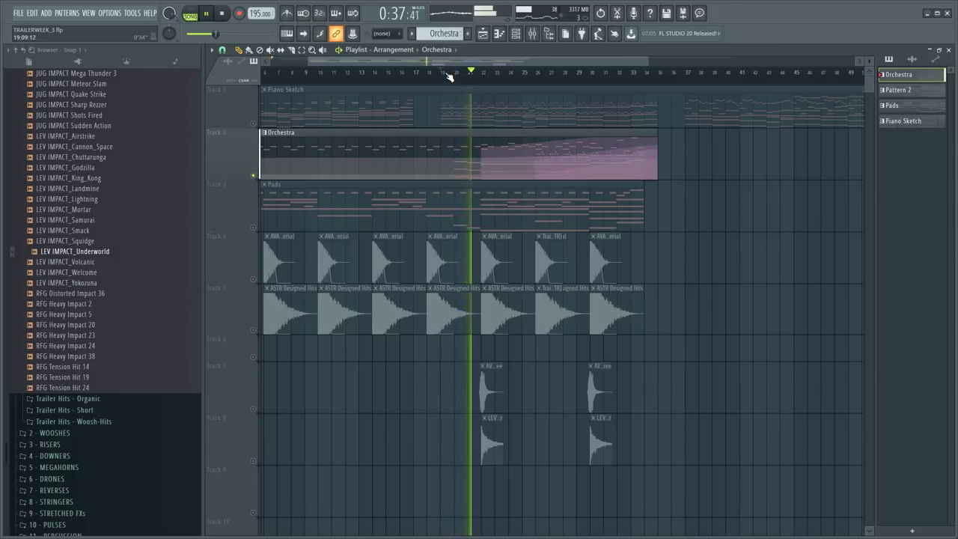
- Raise the velocity of both octaves of the low echo piano notes in bars 19 to 32
double_click(449, 139)
scroll(277, 167, down, 2)
drag(277, 167, 668, 284)
key(space)
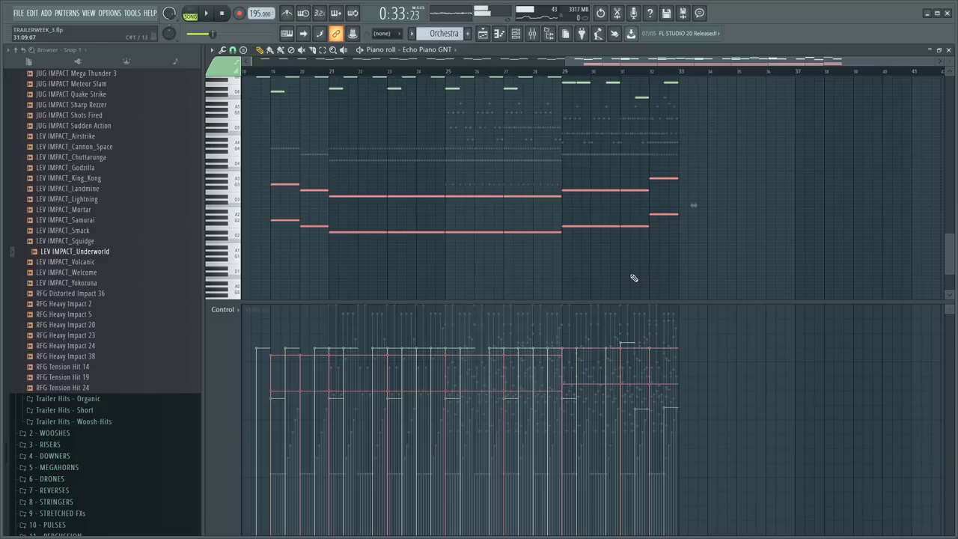
- Show the Kontakt rack of the Pad Group and collapse its BASS Juggernaut instruments
key(F6)
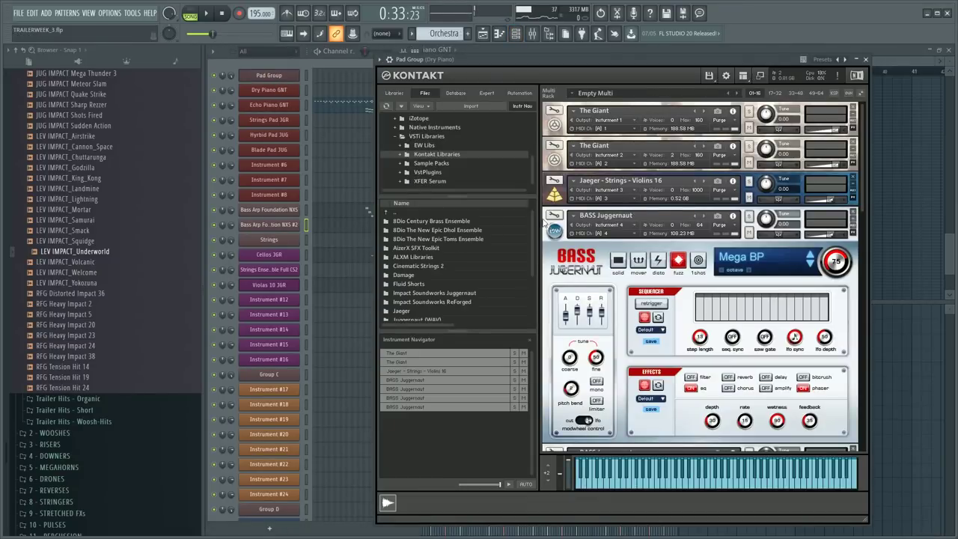
click(550, 229)
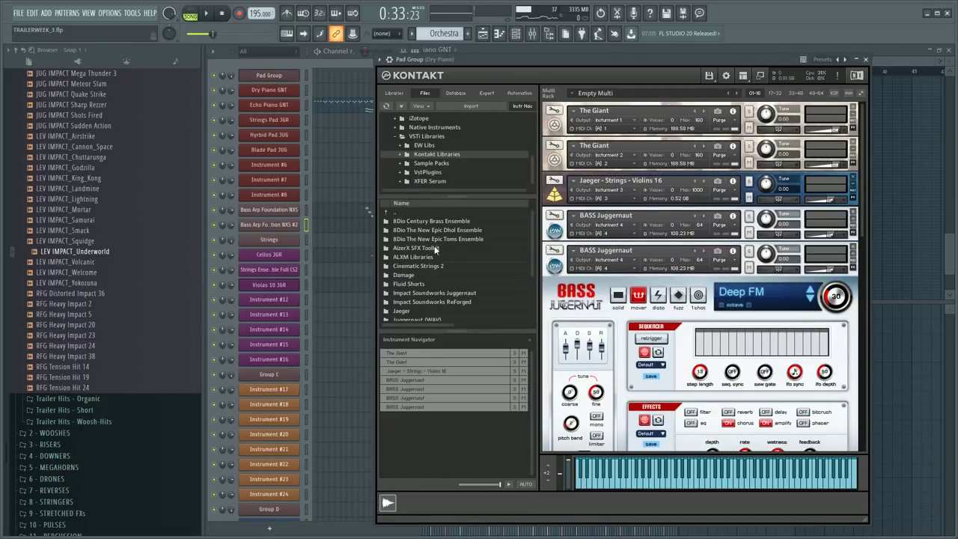
click(555, 268)
click(555, 303)
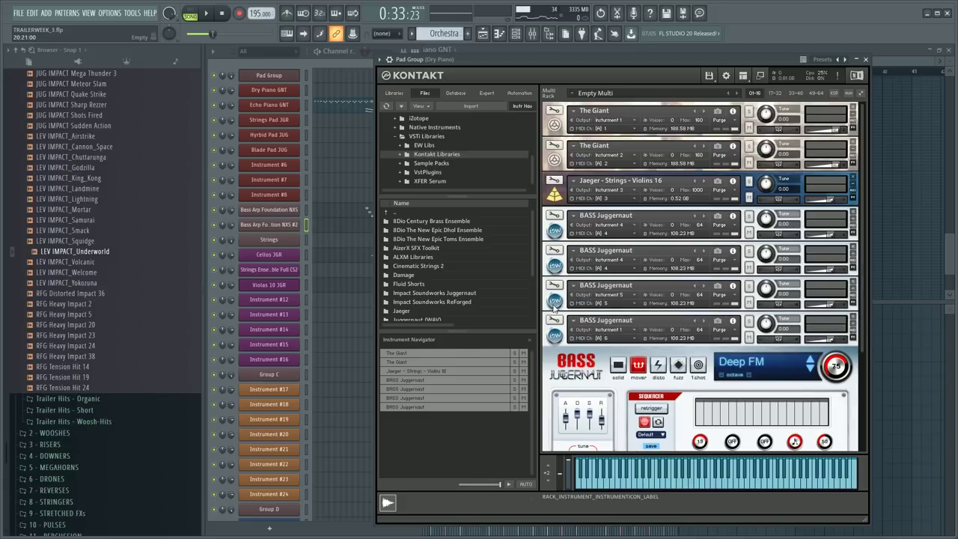
click(555, 338)
- Set the Color of the second The Giant piano to -31 and collapse the instrument after auditioning it
click(554, 124)
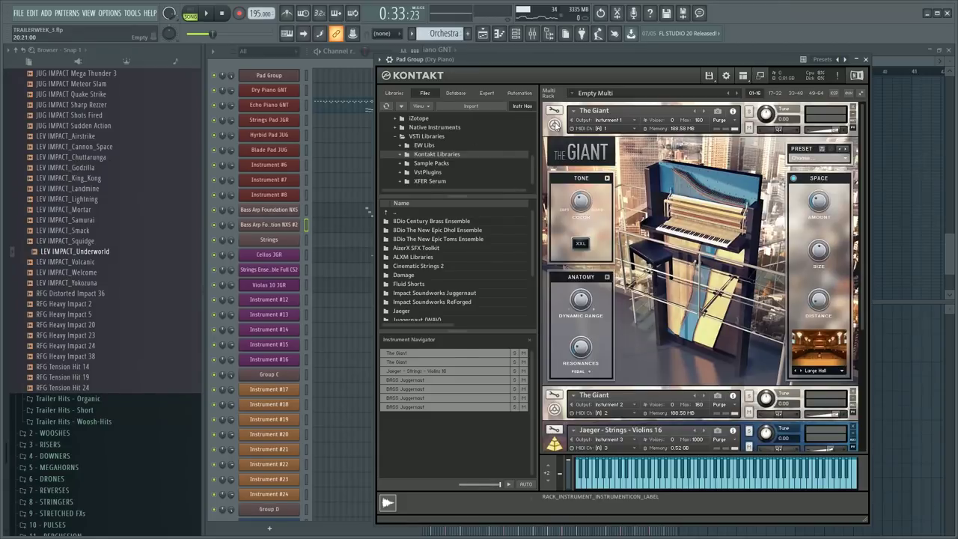
click(554, 125)
click(554, 159)
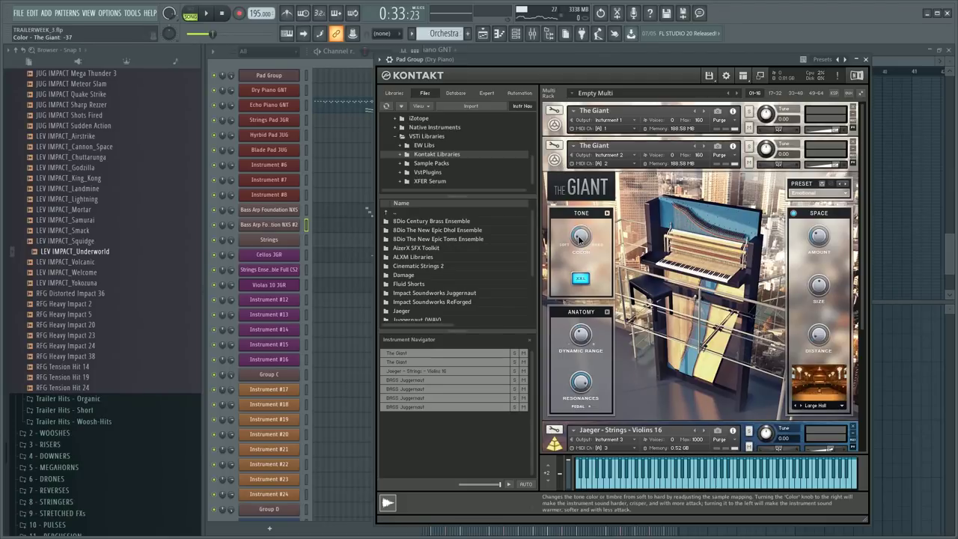
drag(579, 230, 583, 240)
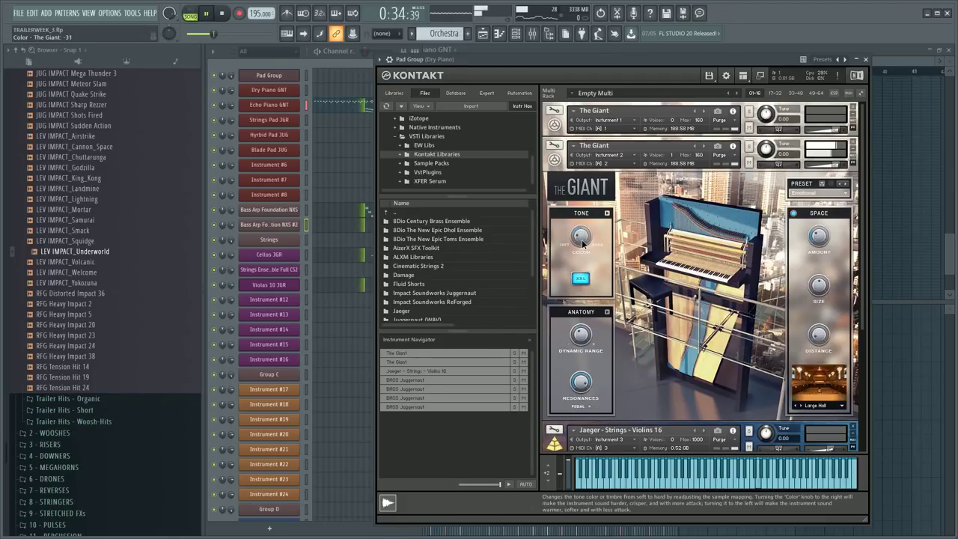
click(554, 161)
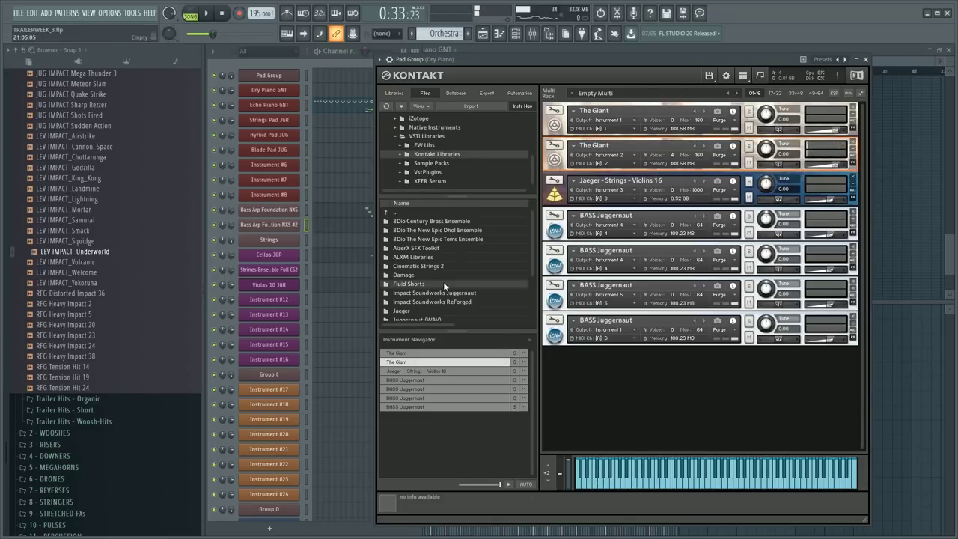
- Load The Giant.nki from the Instruments folder of The Giant library into the Kontakt rack
scroll(444, 283, down, 2)
scroll(445, 283, up, 2)
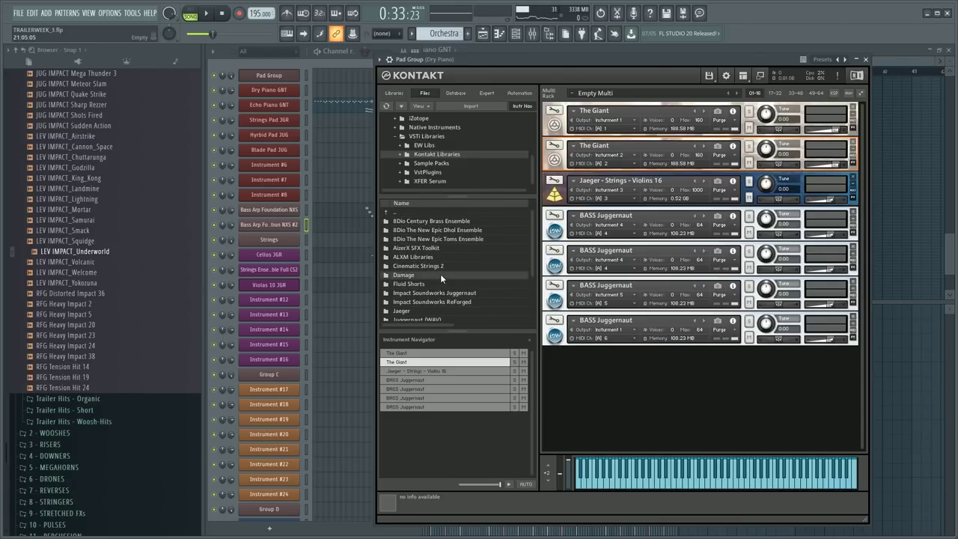
scroll(442, 274, down, 3)
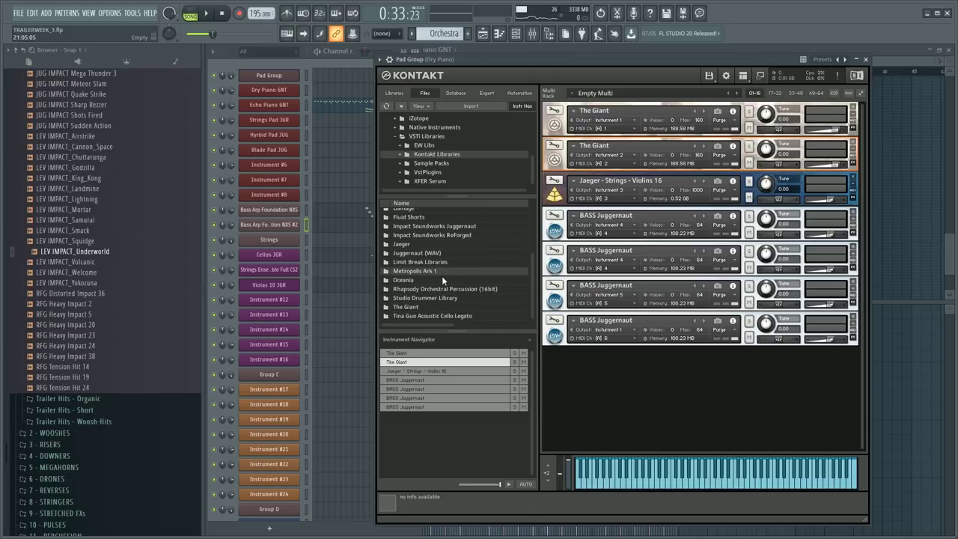
double_click(434, 306)
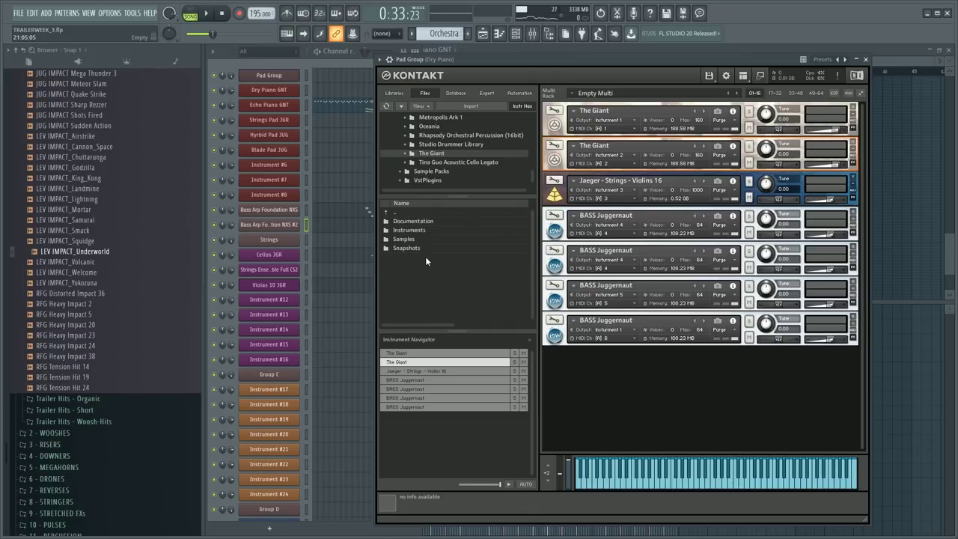
double_click(430, 230)
double_click(433, 230)
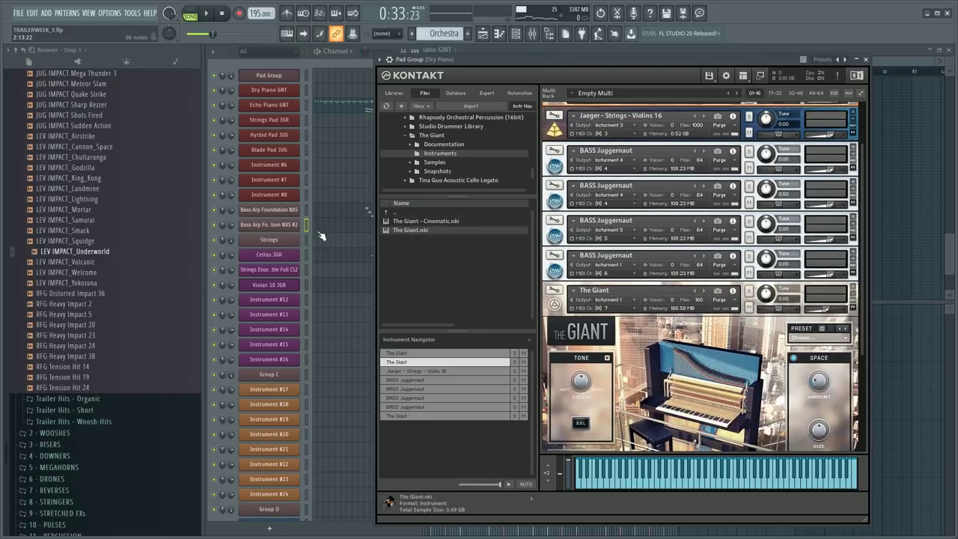
- Check the Piano Pad, Dry Piano and Echo Piano mixer tracks to choose an output for the new piano
click(621, 300)
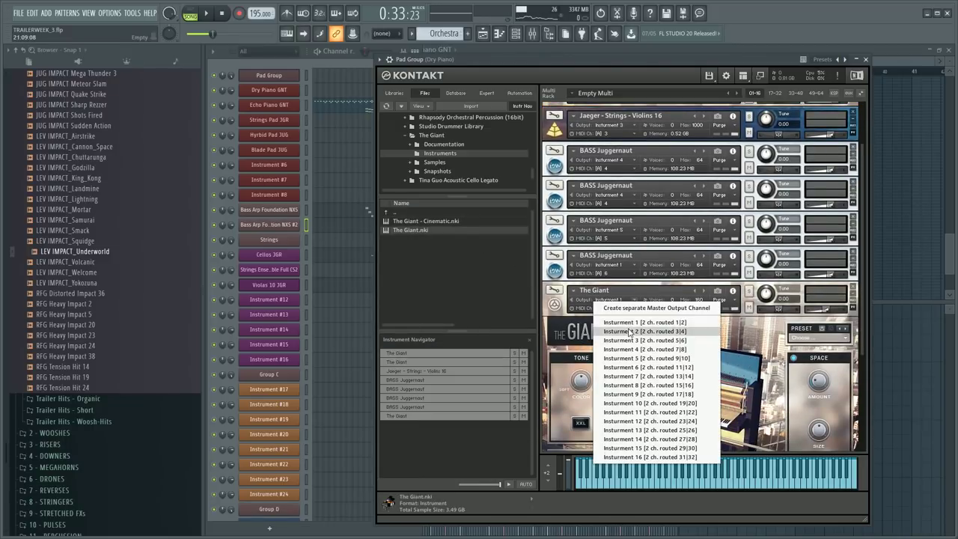
key(F9)
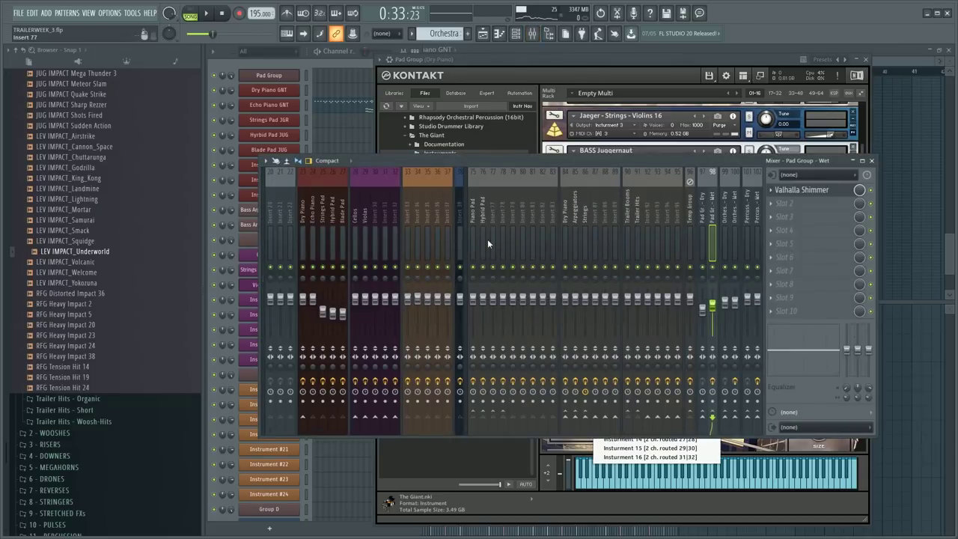
click(483, 226)
click(317, 216)
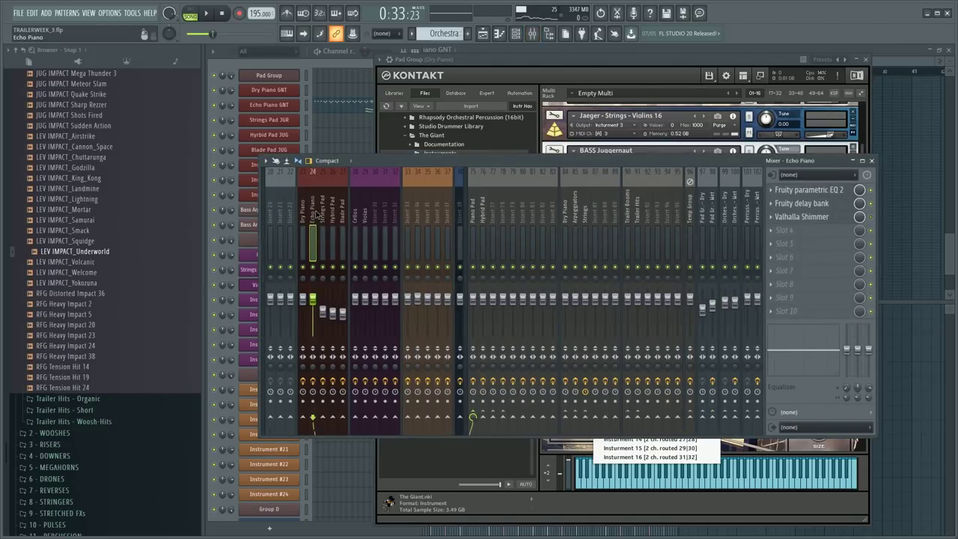
click(305, 226)
click(313, 223)
key(F9)
click(566, 352)
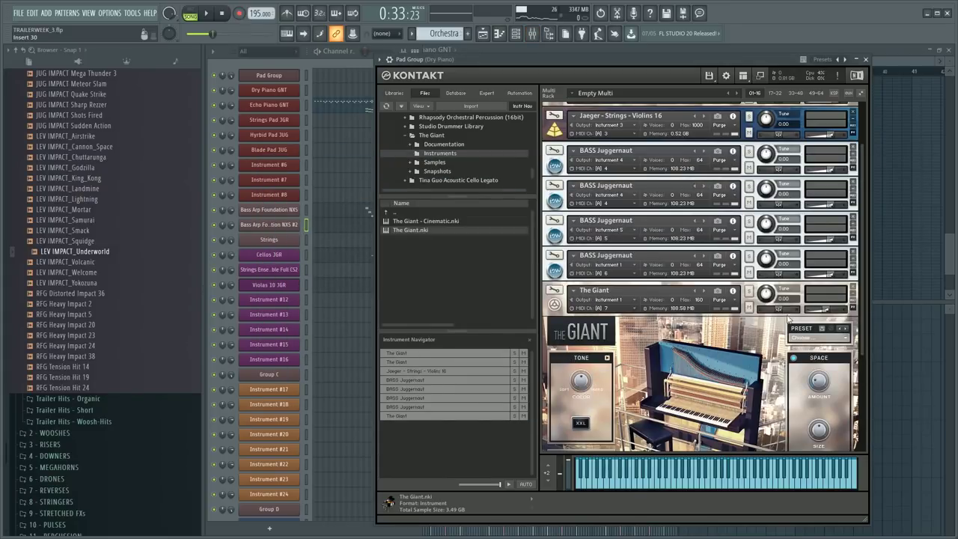
- Remove the newly loaded The Giant instrument from the rack and load The Giant.nki again
click(852, 288)
click(514, 304)
key(F9)
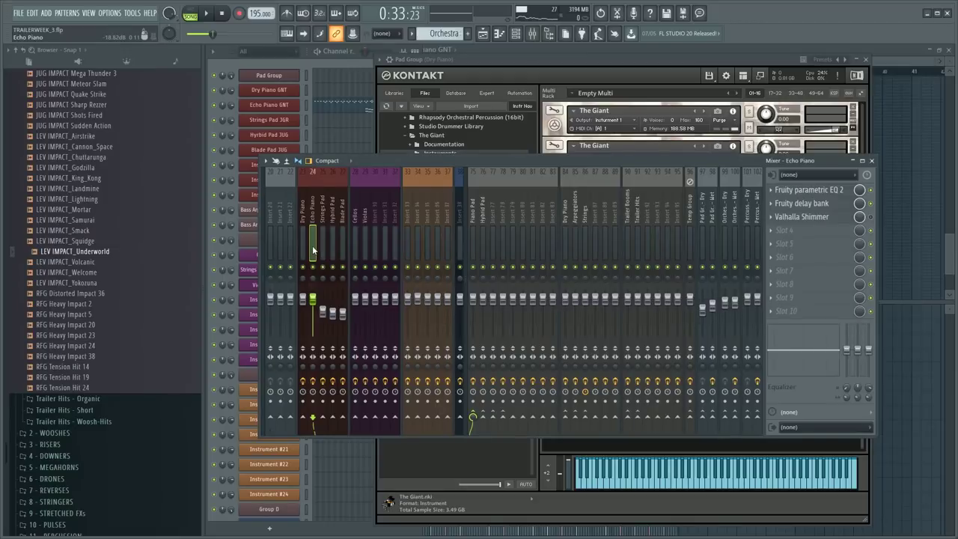
key(F9)
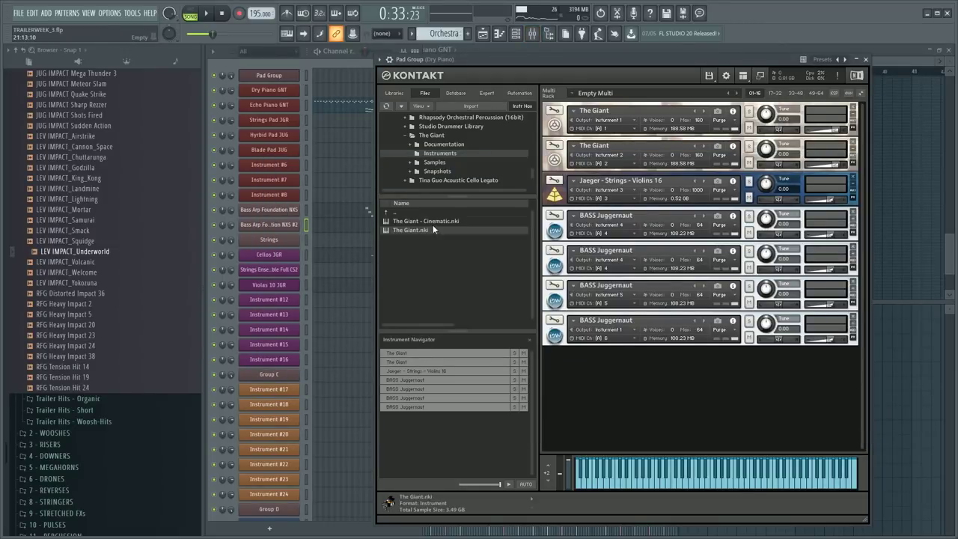
double_click(451, 226)
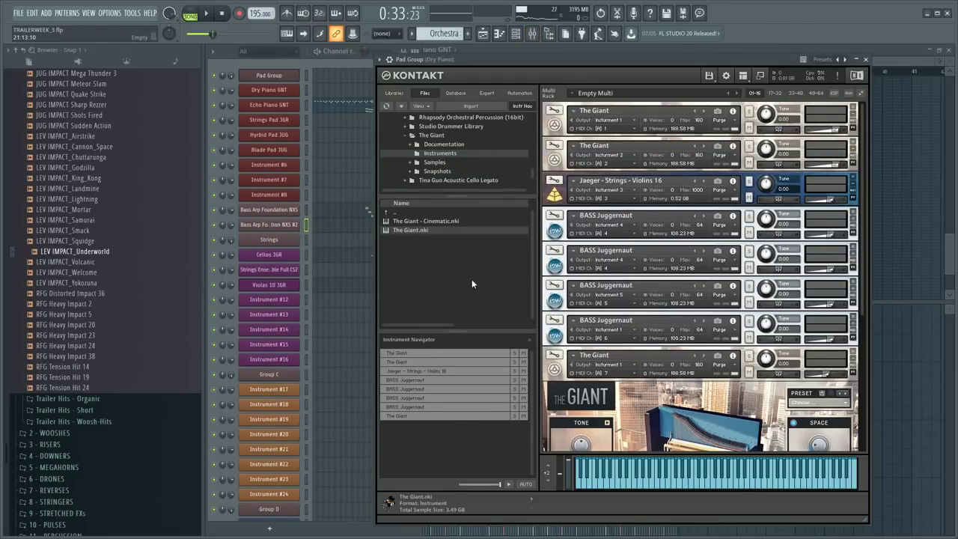
- Route the output of the new The Giant instrument to Insturment 2, channels 3|4
key(F9)
click(571, 73)
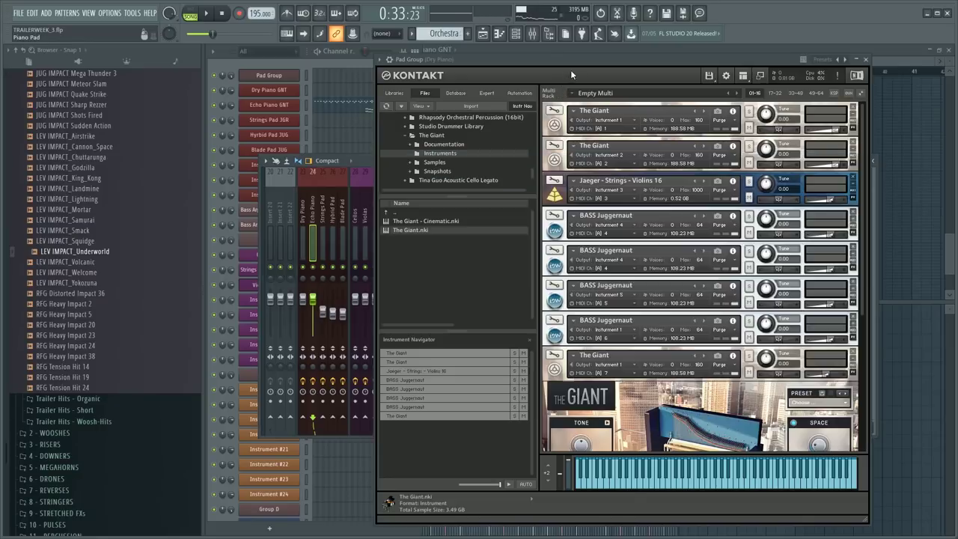
scroll(577, 360, down, 3)
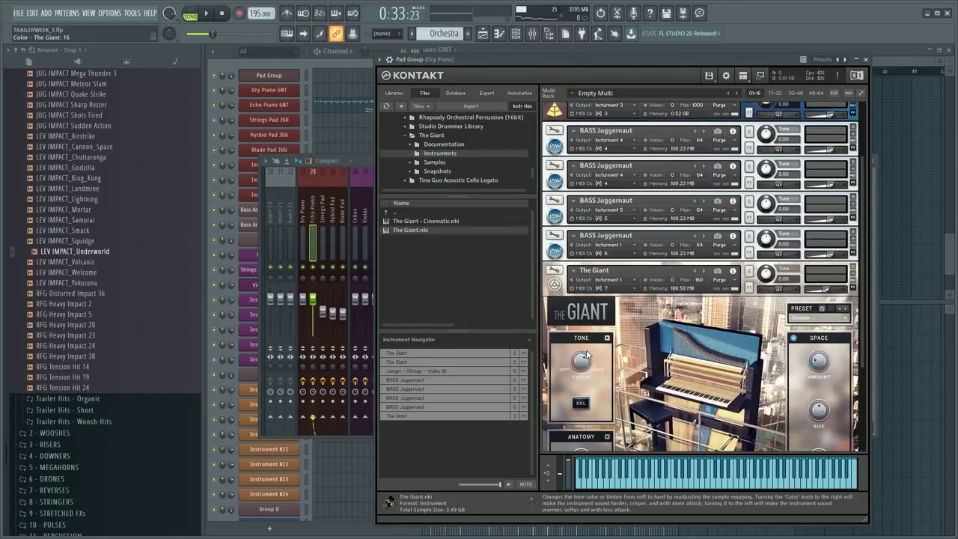
scroll(847, 260, up, 3)
scroll(849, 314, down, 6)
scroll(849, 314, down, 2)
click(620, 149)
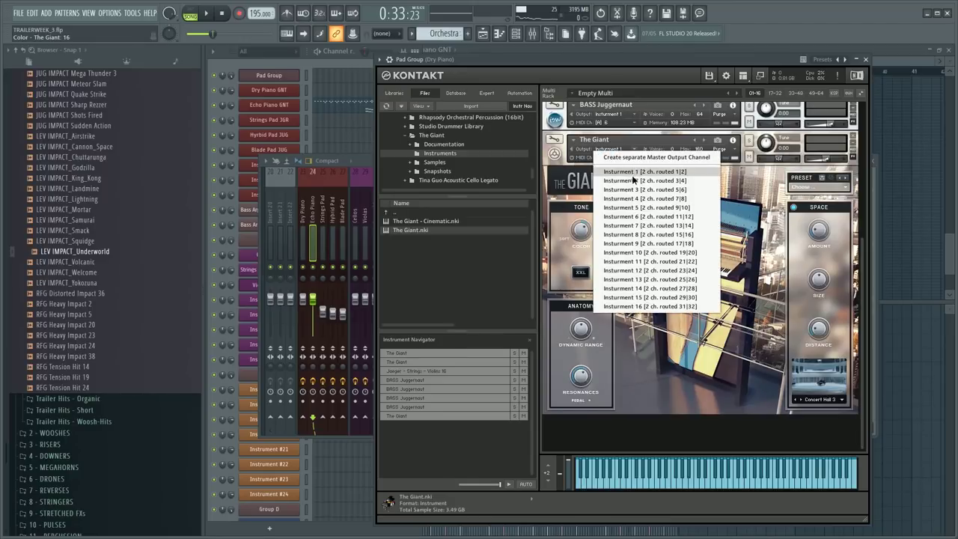
click(635, 178)
click(304, 150)
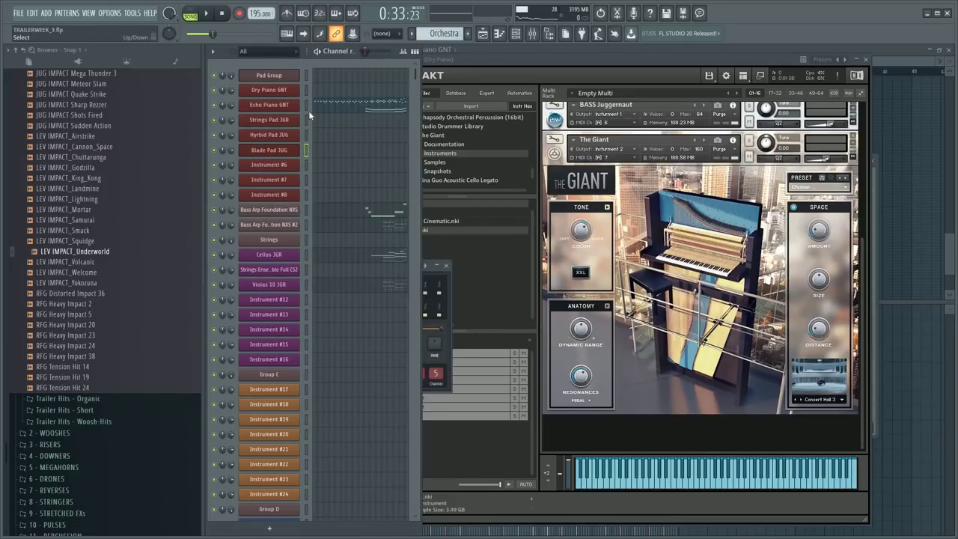
click(306, 179)
click(306, 164)
key(ctrl+v)
click(322, 166)
drag(238, 164, 245, 69)
key(Delete)
key(F6)
- Move the low octave-doubled notes below the melody from Echo Piano GNT to the Instrument #6 channel
click(354, 121)
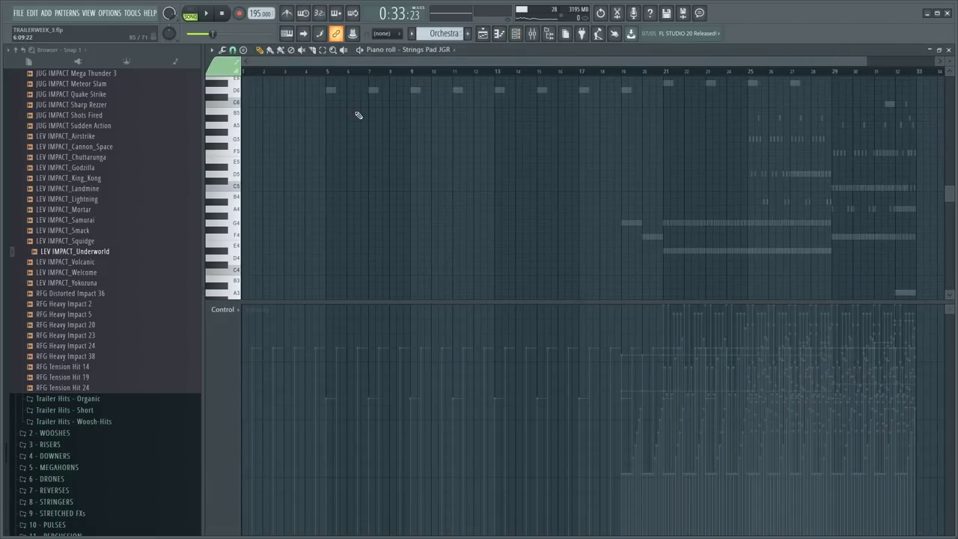
key(F6)
click(360, 110)
drag(241, 226, 242, 291)
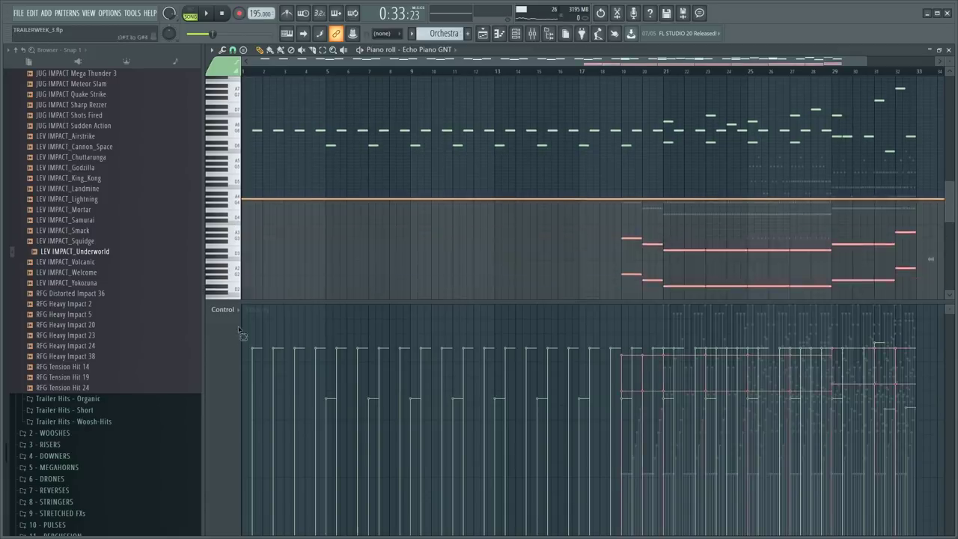
key(Delete)
key(F6)
- Audition the low notes on Instrument #6, check the Kontakt rack, and mute that channel
key(space)
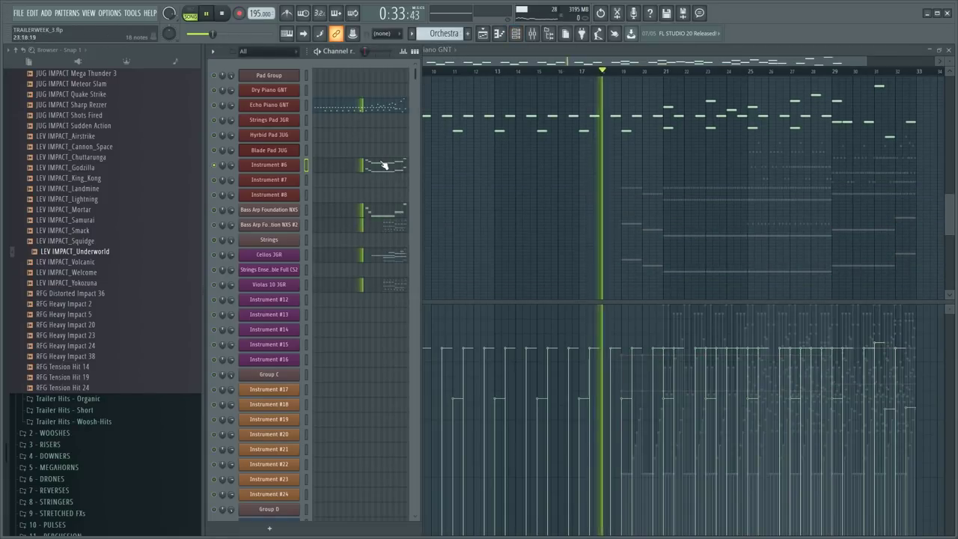
click(385, 164)
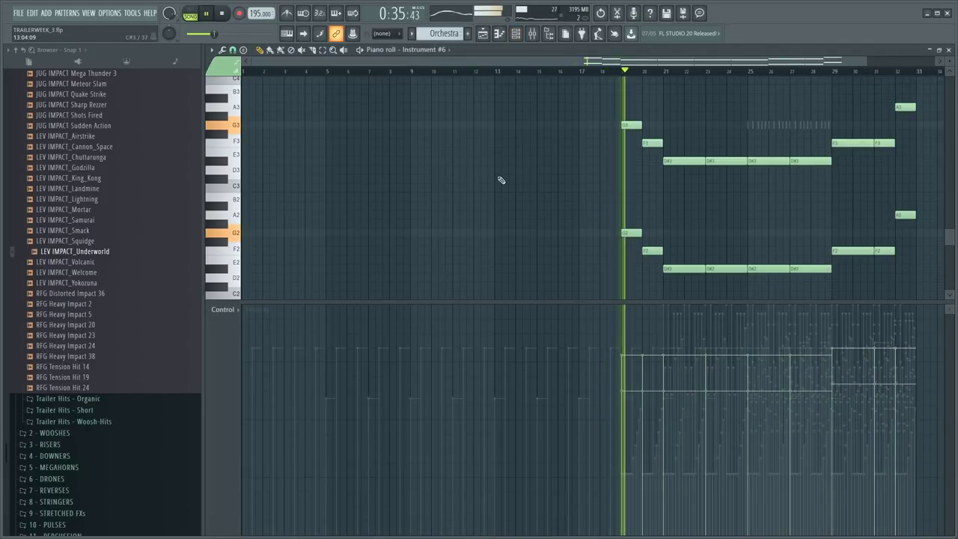
key(F6)
key(space)
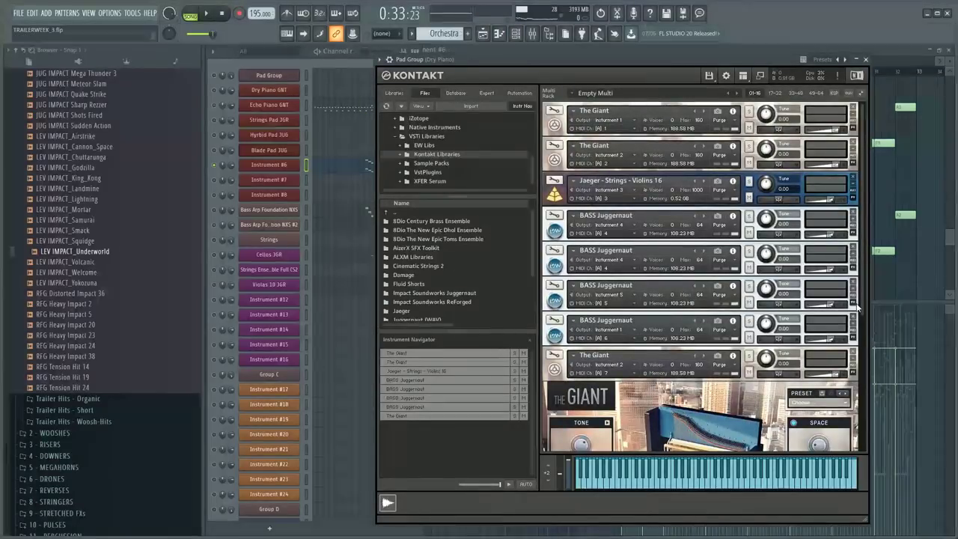
click(655, 346)
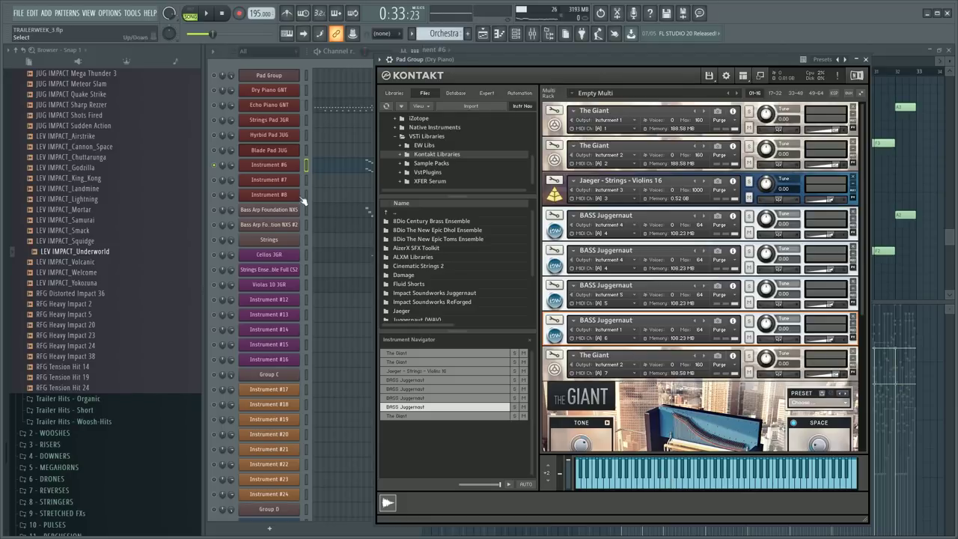
click(222, 168)
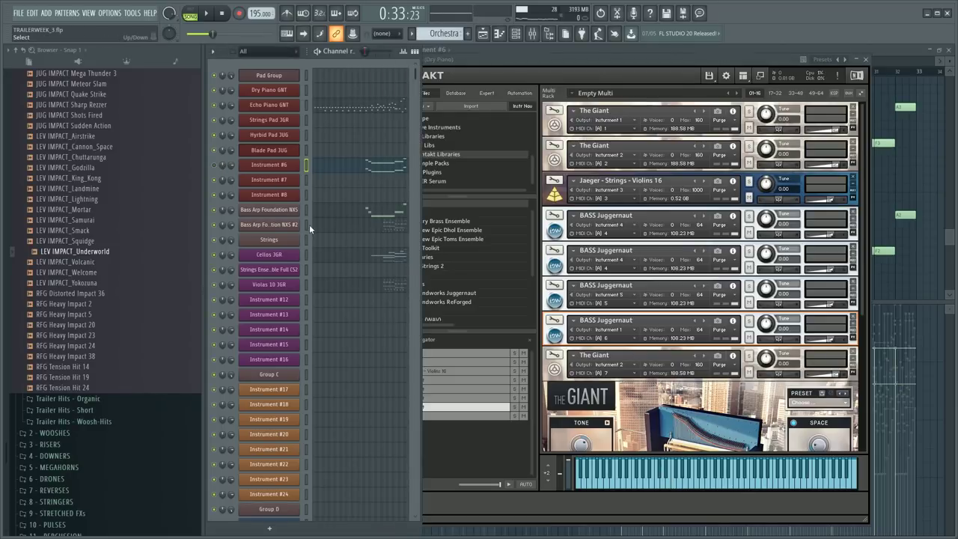
- Re-enable all muted tracks in the Playlist, including the impact hit tracks
key(F5)
click(255, 223)
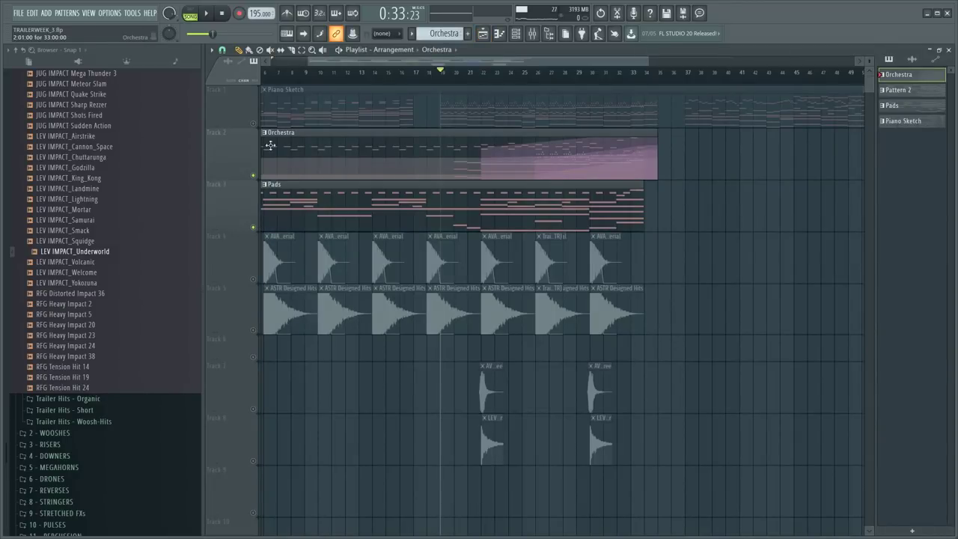
right_click(256, 281)
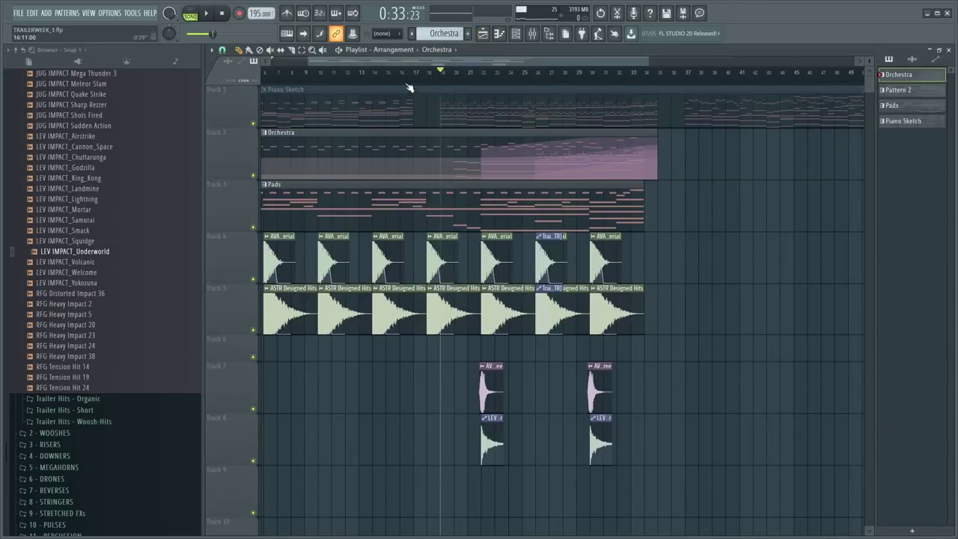
- Open the SPAN analyzer on the Master mixer track, place it beside the mixer and play the arrangement
key(F9)
click(274, 215)
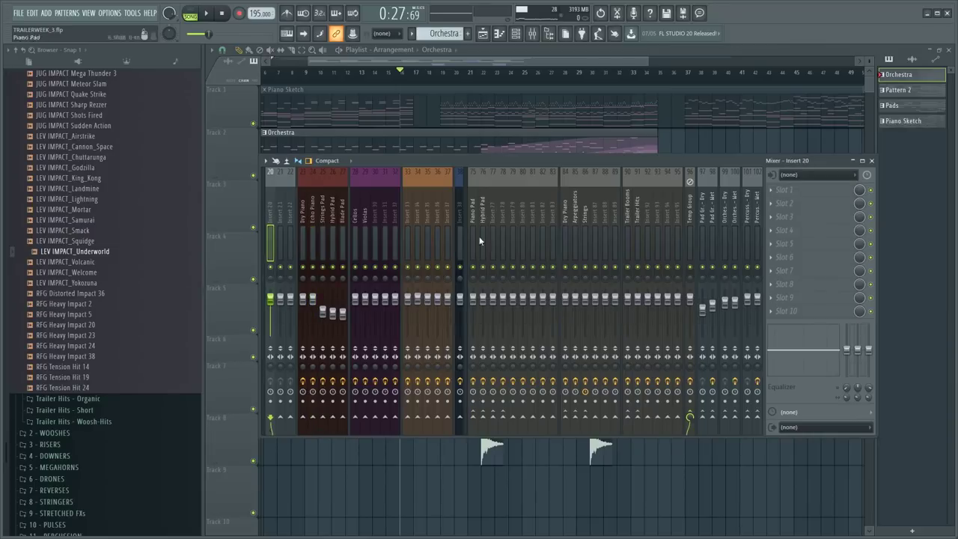
click(262, 214)
click(275, 224)
click(835, 296)
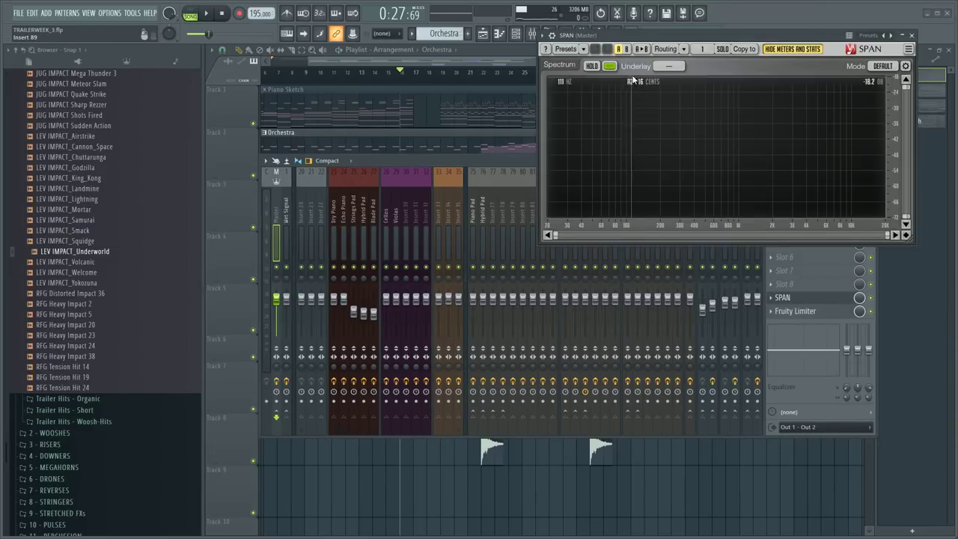
click(659, 47)
drag(669, 35, 683, 235)
click(806, 63)
key(space)
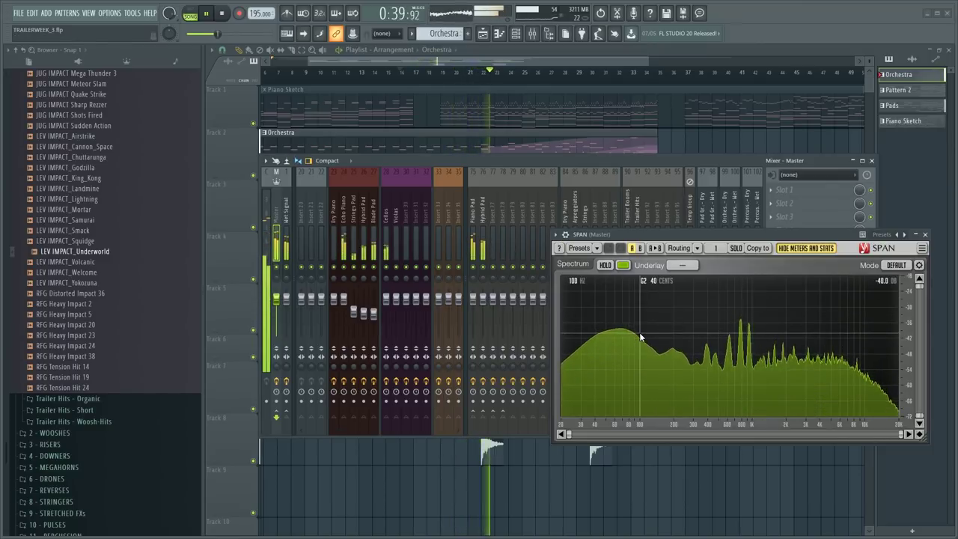
- Examine the master spectrum in SPAN while the second section plays, keeping the Playlist and mixer in view
drag(477, 164, 401, 277)
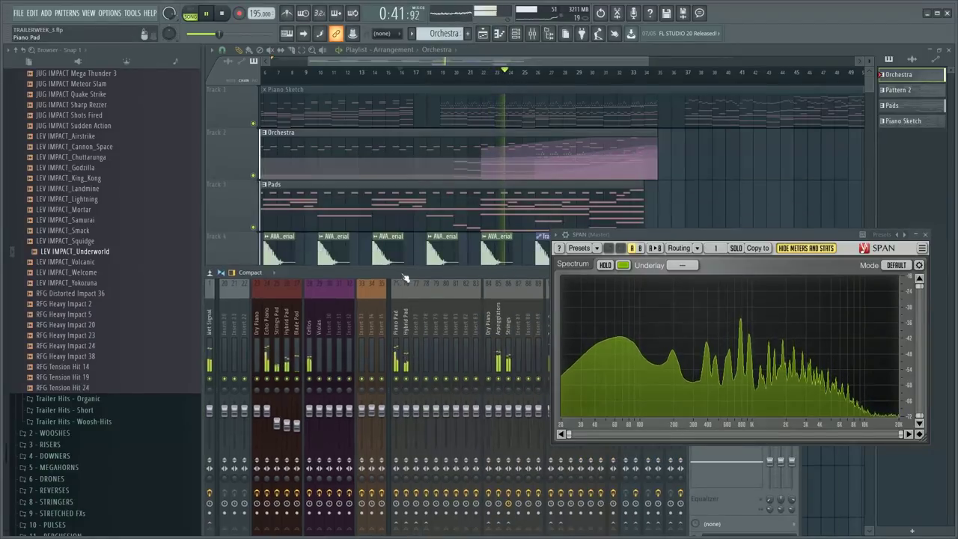
key(F6)
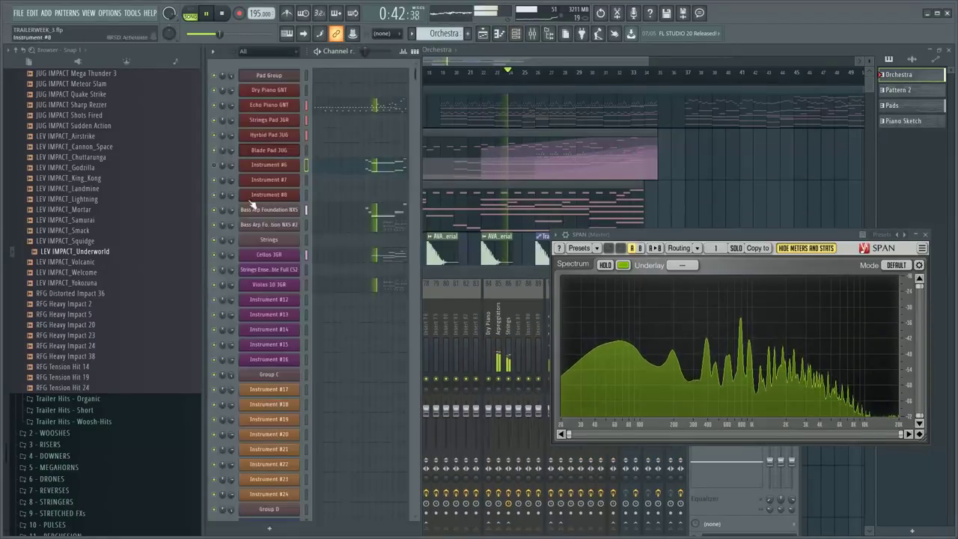
right_click(720, 182)
scroll(720, 184, down, 1)
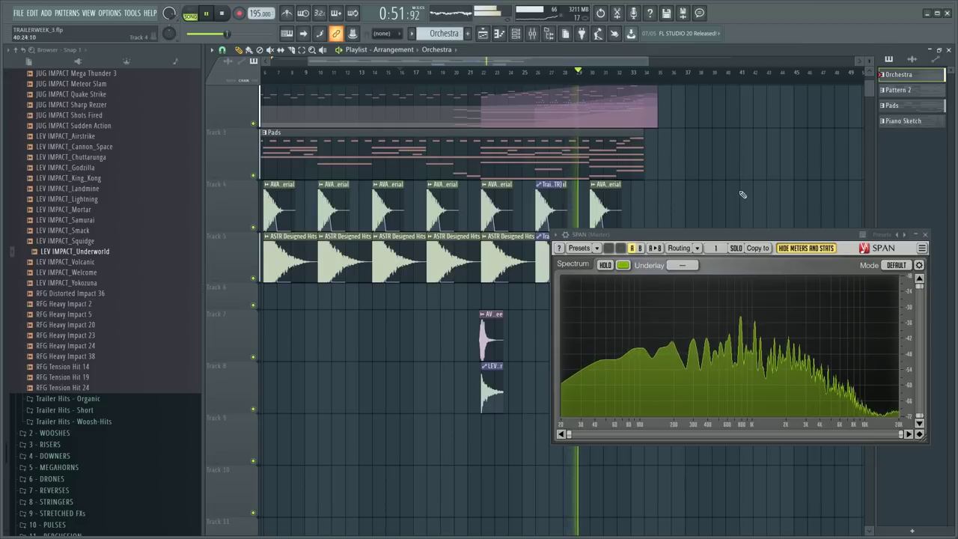
drag(739, 235, 714, 307)
scroll(714, 301, down, 2)
key(F9)
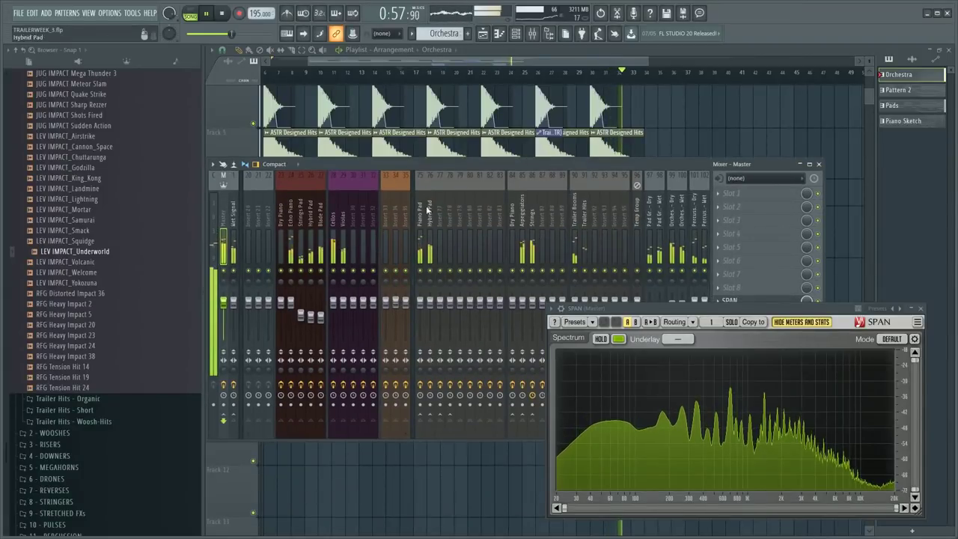
- Compare the Bass Arp Foundation, Bass Arp Foundation NXS #2 and impact mixer tracks against the SPAN spectrum during playback
scroll(436, 215, left, 1)
scroll(337, 223, left, 5)
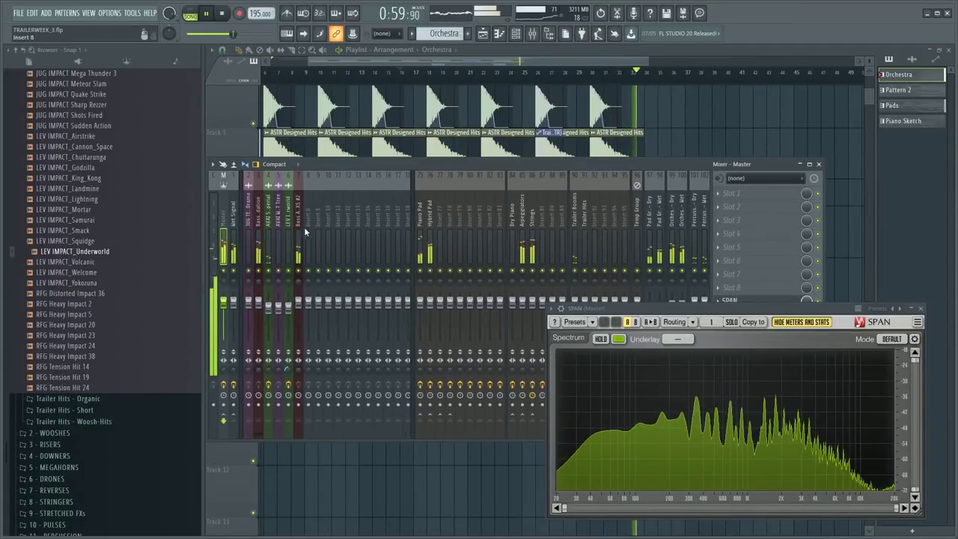
click(256, 226)
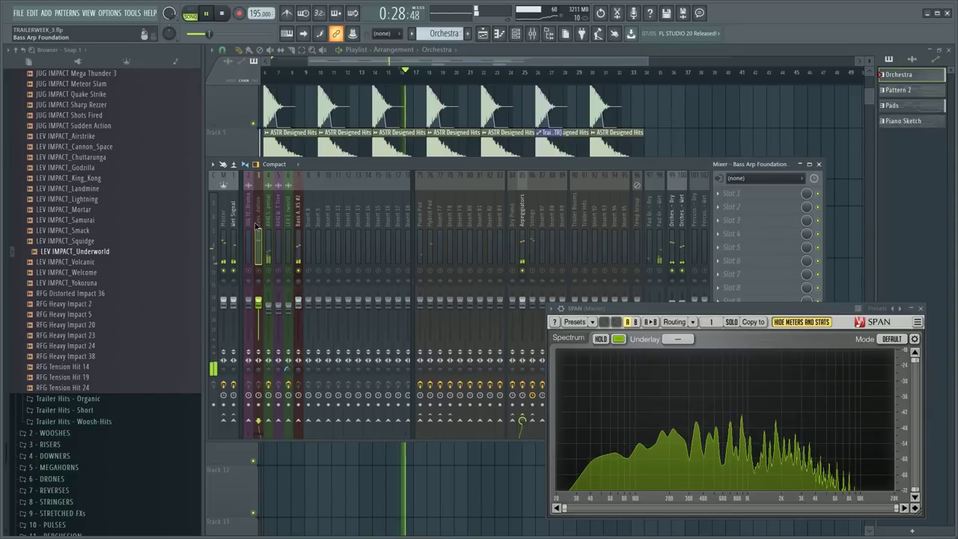
click(299, 223)
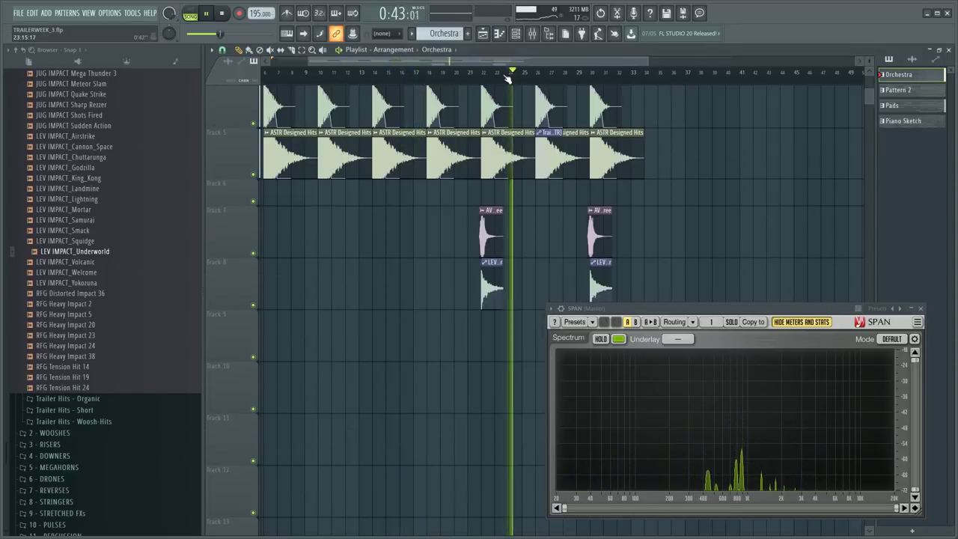
scroll(422, 82, up, 3)
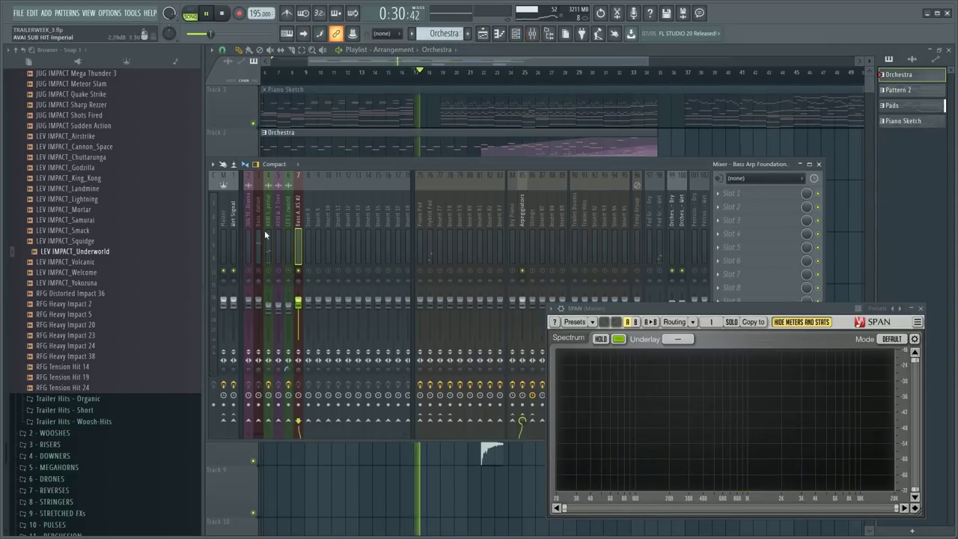
click(265, 228)
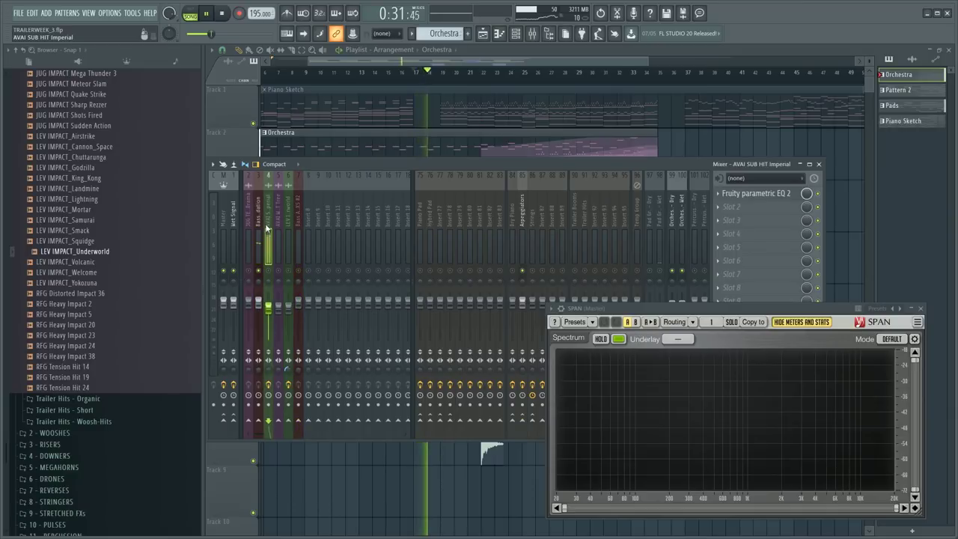
click(288, 220)
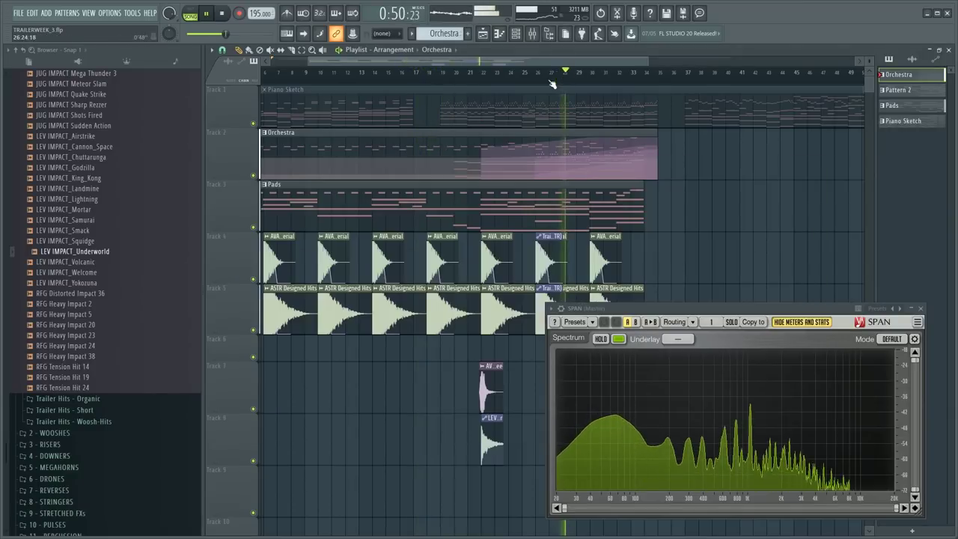
key(F9)
click(298, 247)
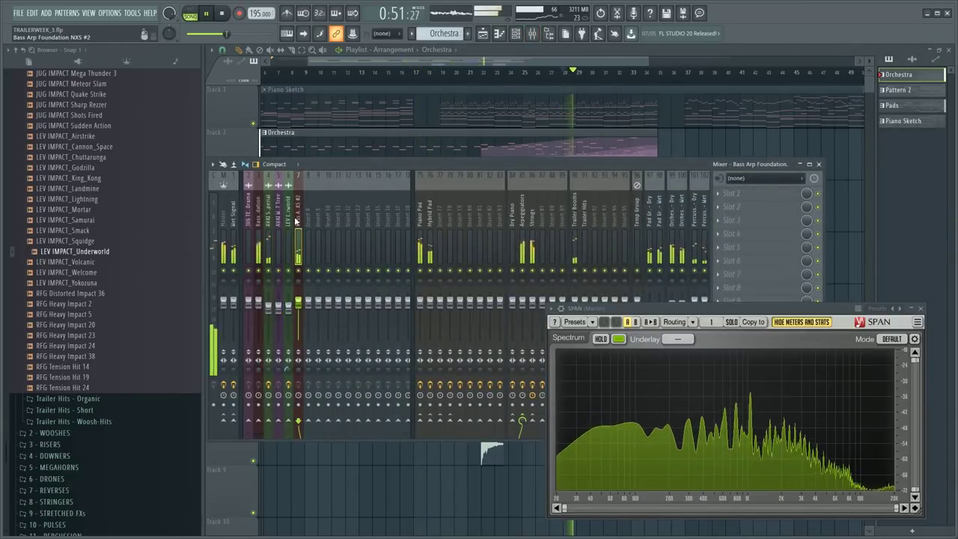
- Solo the Bass Arp Foundation mixer track, add Fruity parametric EQ 2 and slightly boost band 3 in the bass range
click(258, 270)
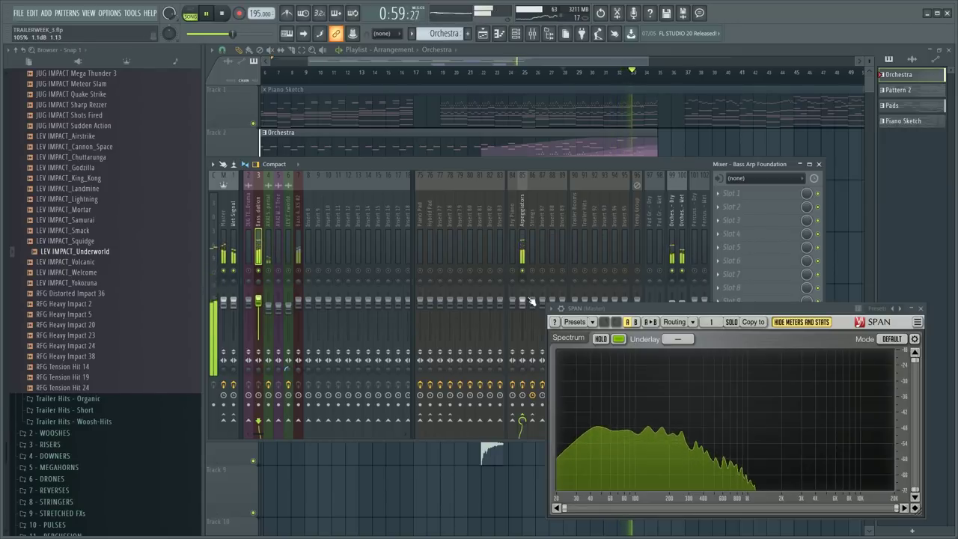
middle_click(720, 197)
click(511, 223)
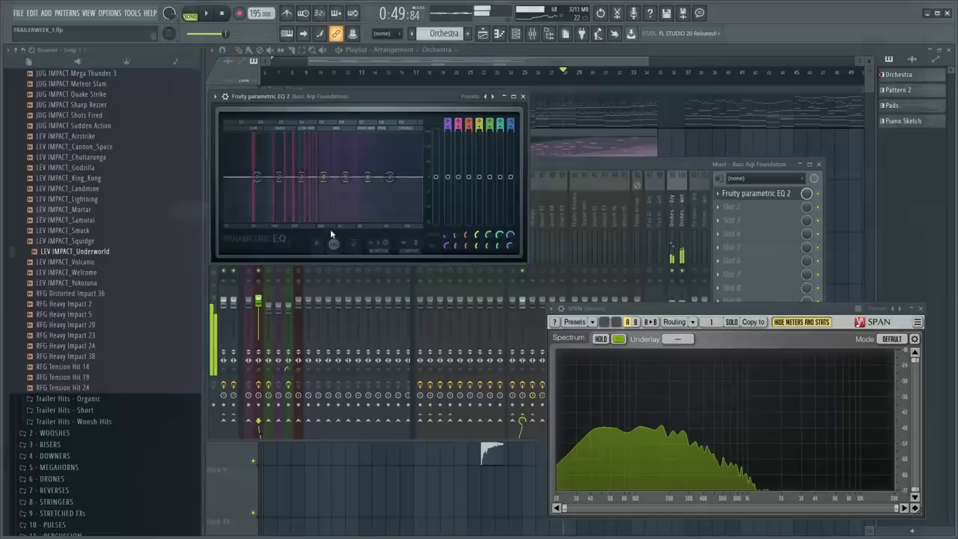
drag(311, 187, 279, 171)
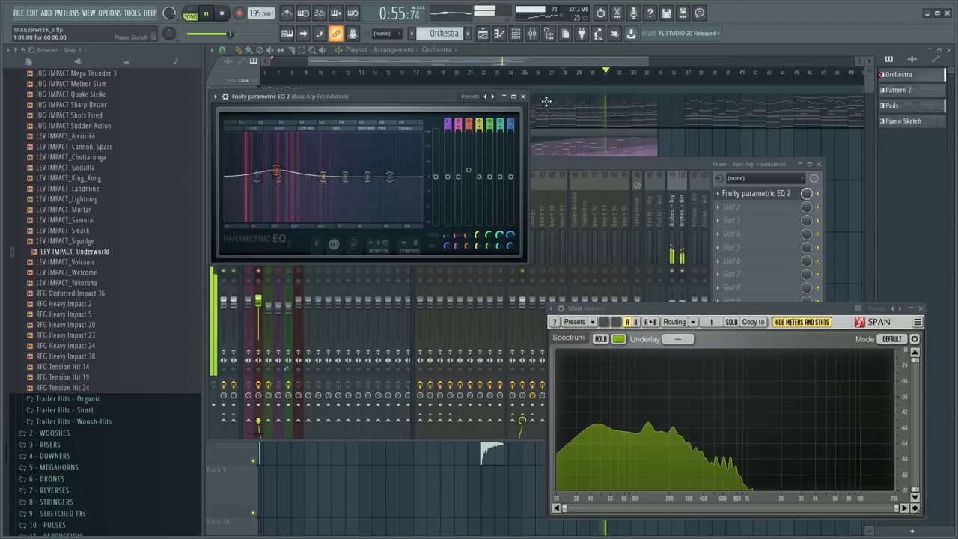
click(522, 96)
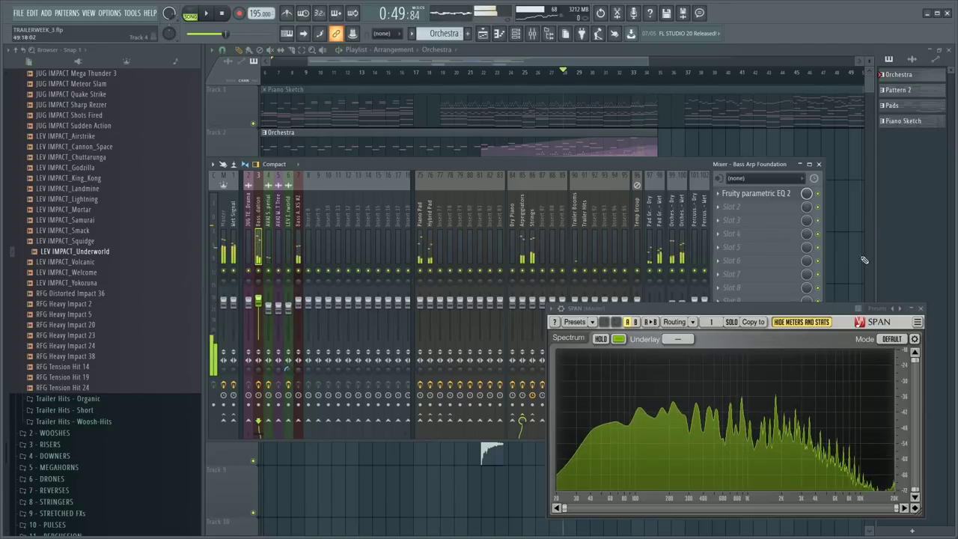
- Set the song position to about bar 22 and open the Orchestra pattern with its channel list
key(F9)
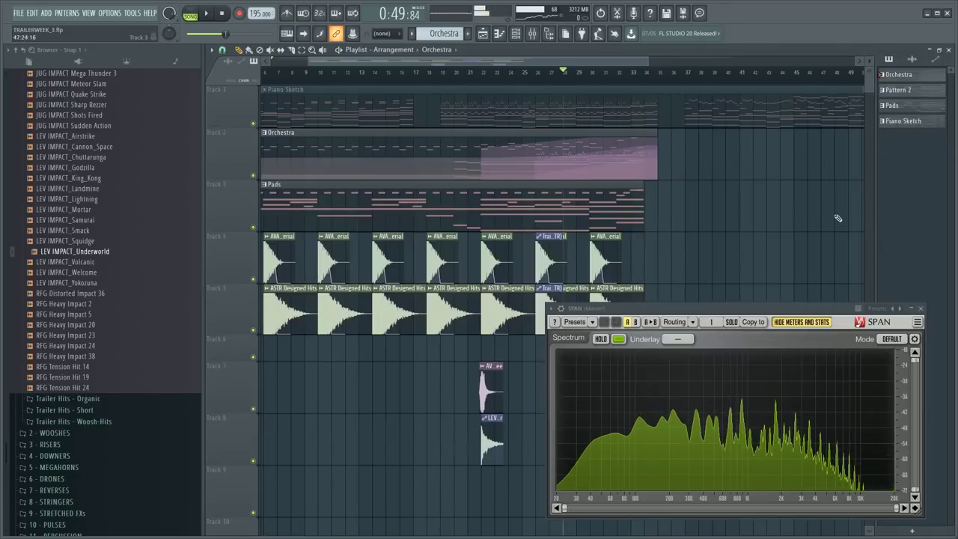
click(482, 72)
double_click(477, 160)
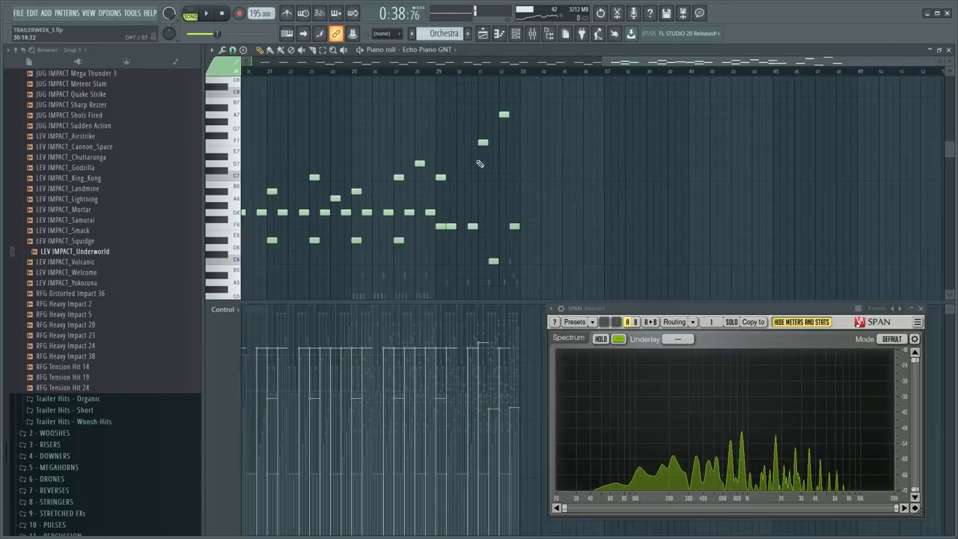
key(F6)
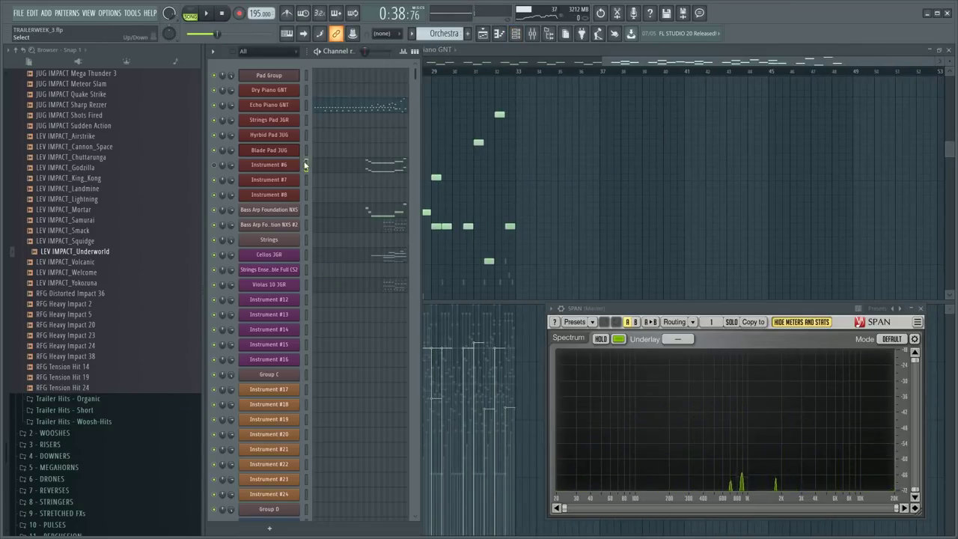
- Select only the Instrument #6 channel, open the Pad Group Kontakt and close the SPAN analyzer
scroll(304, 155, down, 3)
scroll(335, 131, down, 1)
scroll(333, 148, up, 1)
double_click(305, 121)
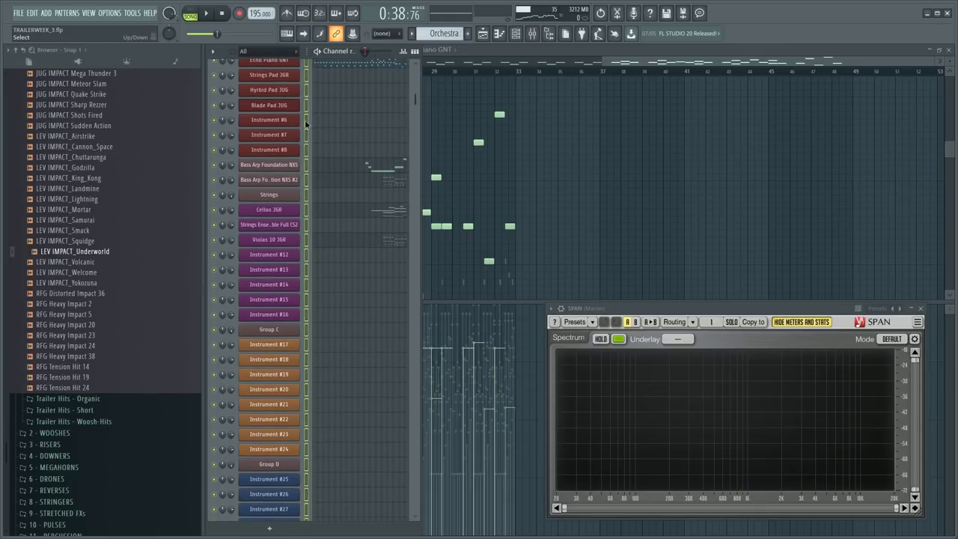
click(304, 120)
scroll(312, 124, up, 3)
click(284, 78)
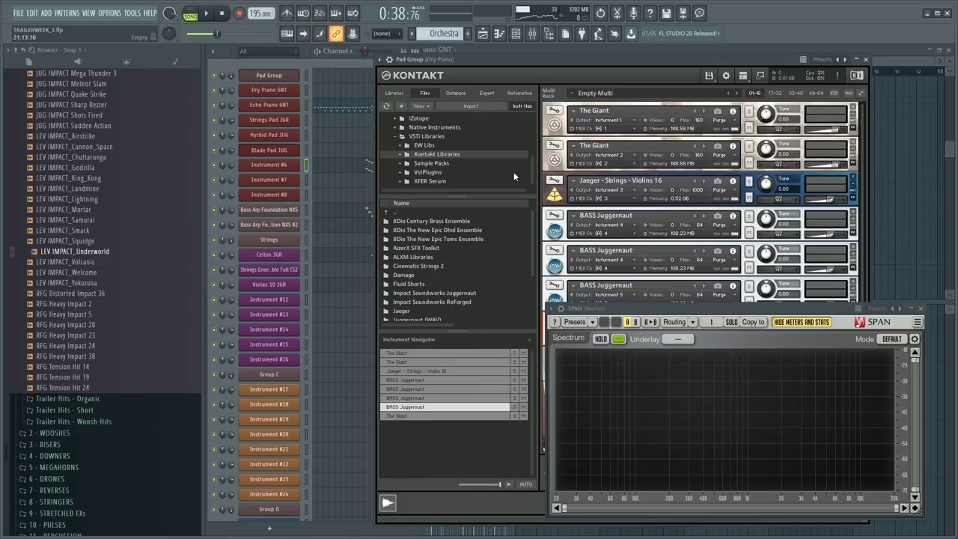
click(924, 309)
- Remove the BASS Juggernaut instrument on MIDI channel 6 from the Kontakt rack without saving its changes
scroll(836, 311, down, 2)
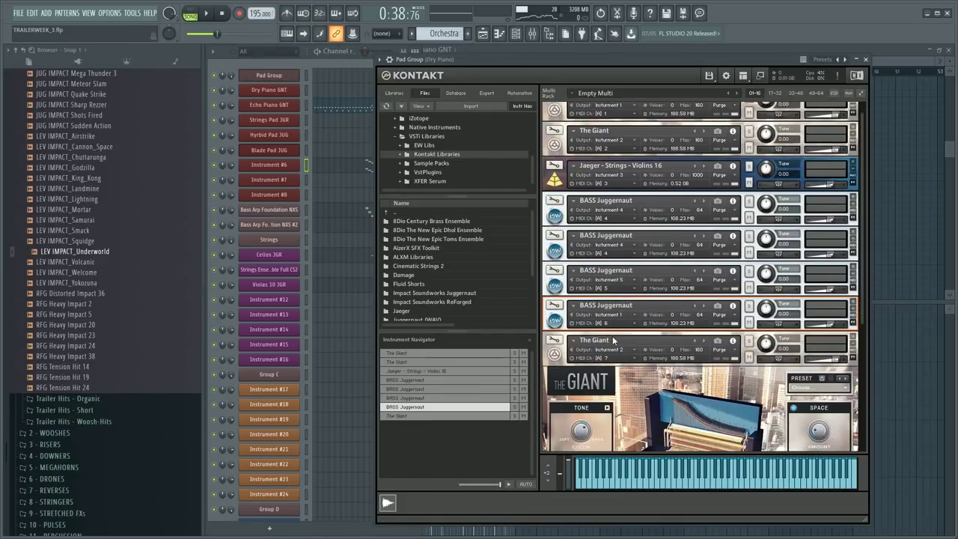
click(852, 298)
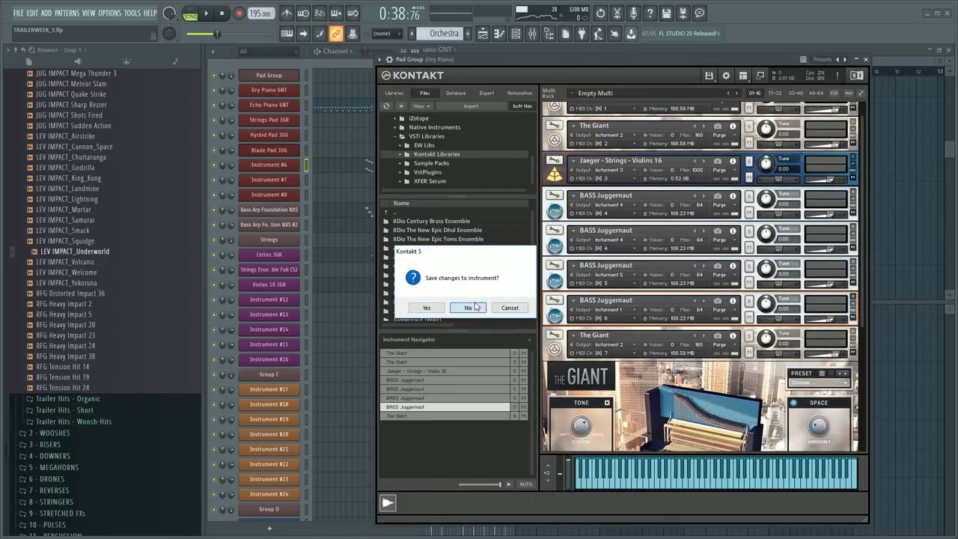
click(468, 306)
- Set the selected The Giant instance to MIDI channel 6 on Port A and open the Instrument #6 piano roll
click(625, 319)
mouse_move(635, 336)
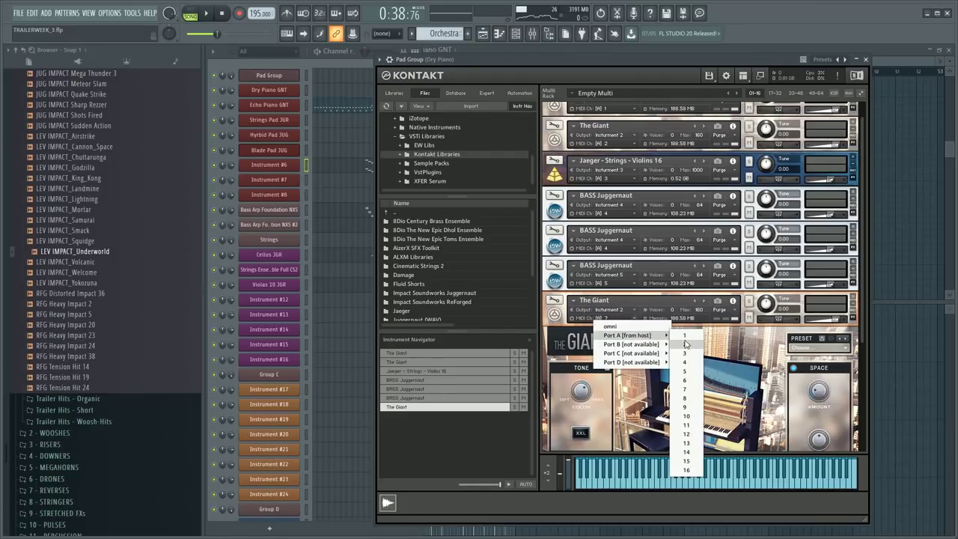
click(686, 380)
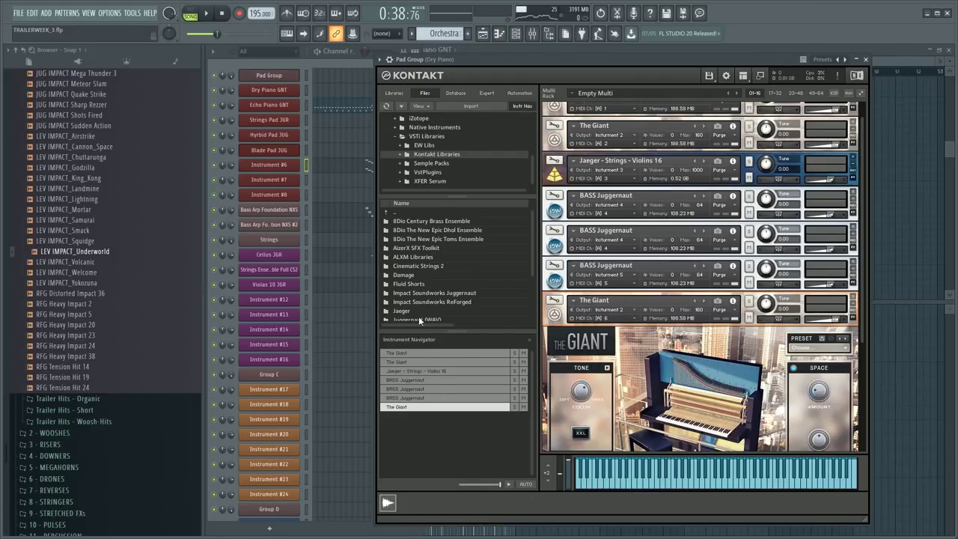
click(348, 167)
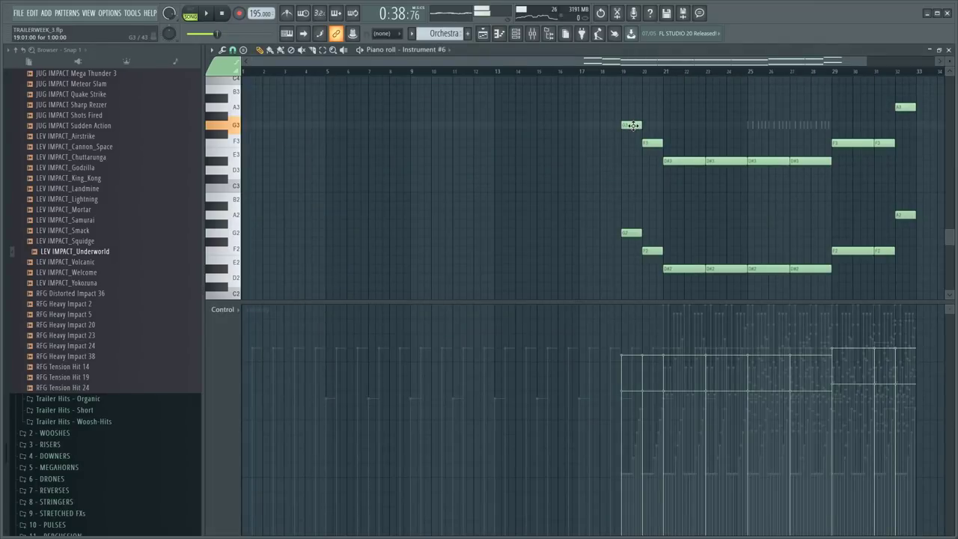
- Open SPAN on the Master track, audition Instrument #6's first G3 note and start playback just before bar 19
key(F9)
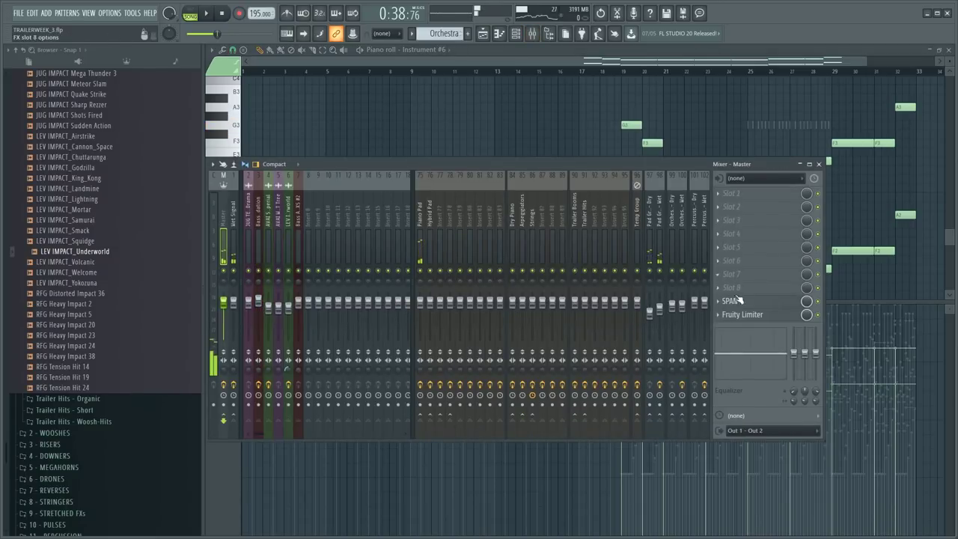
click(737, 302)
key(F9)
click(634, 125)
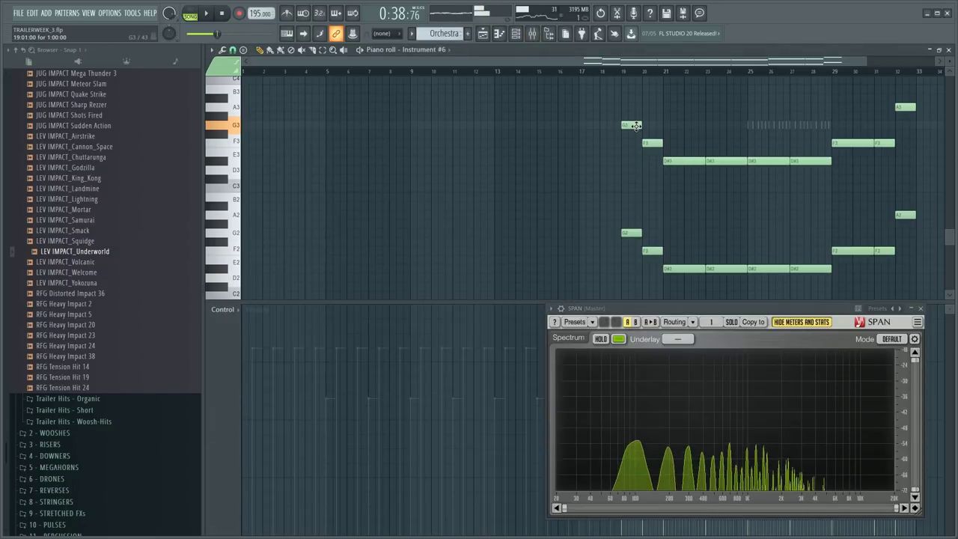
click(614, 73)
key(space)
- Examine the section's low-end spectrum in SPAN alongside the Instrument #6 notes during playback, and close the analyzer
drag(598, 116, 954, 343)
scroll(877, 218, up, 4)
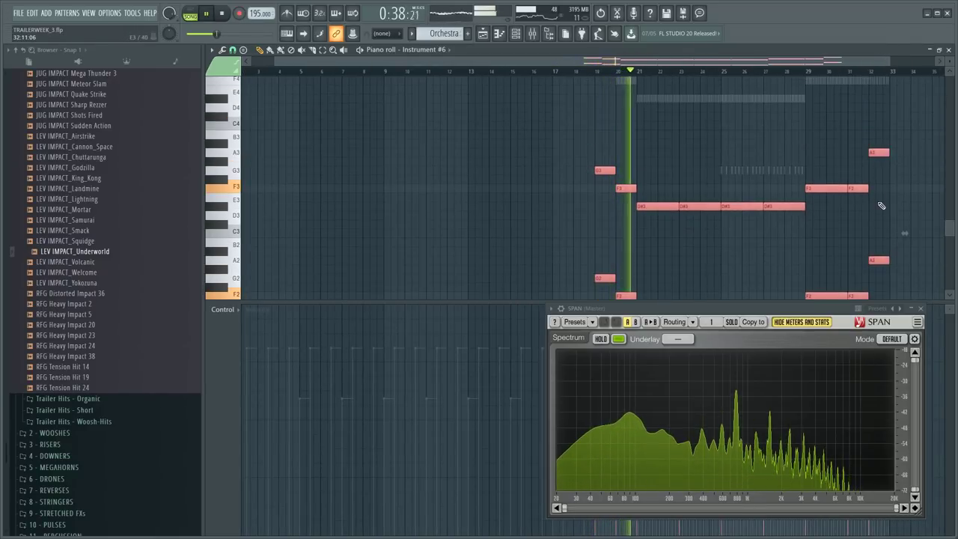
drag(823, 307, 434, 171)
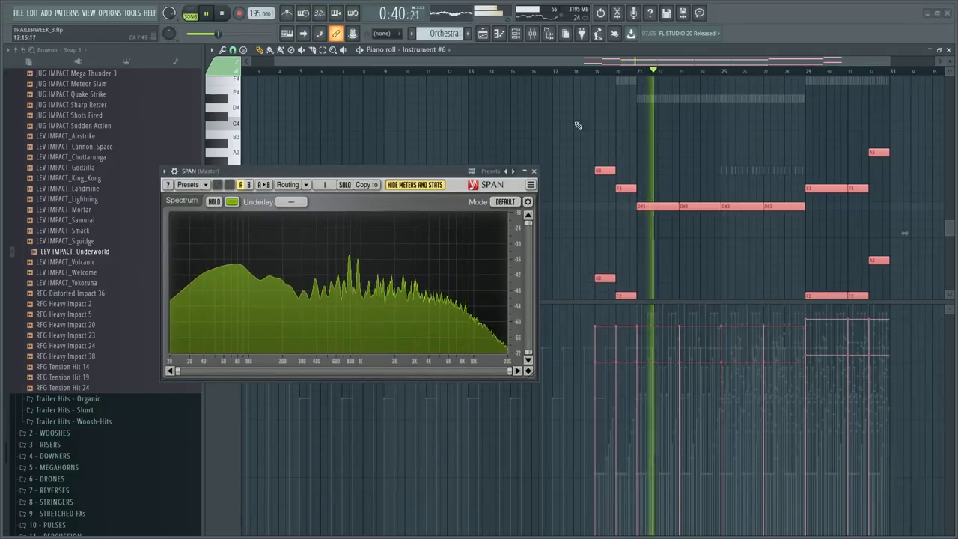
scroll(610, 158, down, 3)
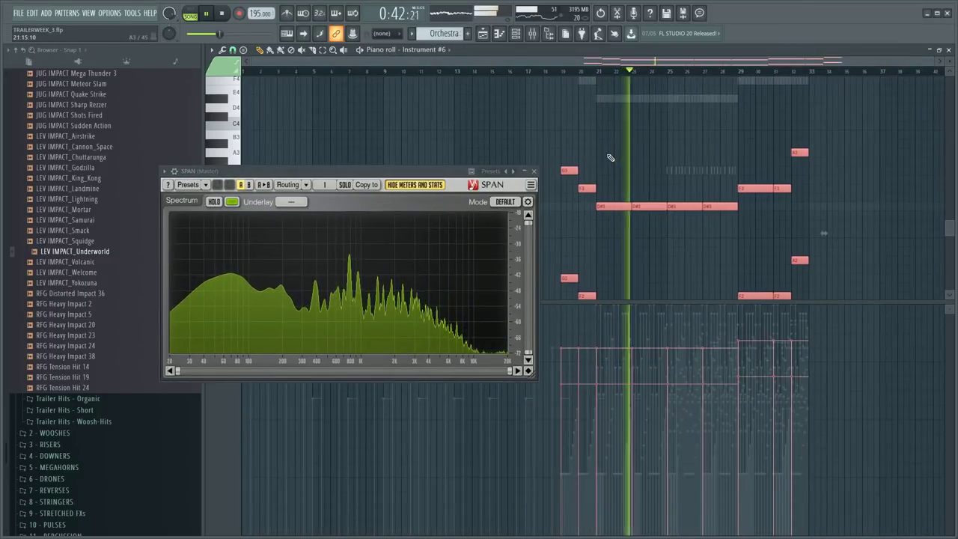
scroll(610, 158, down, 3)
scroll(621, 187, up, 1)
ctrl+click(662, 208)
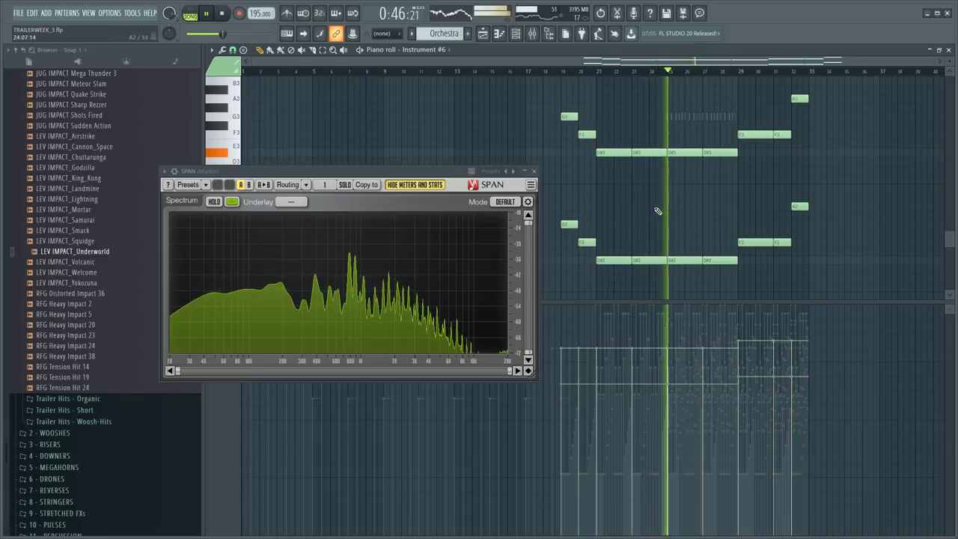
key(F6)
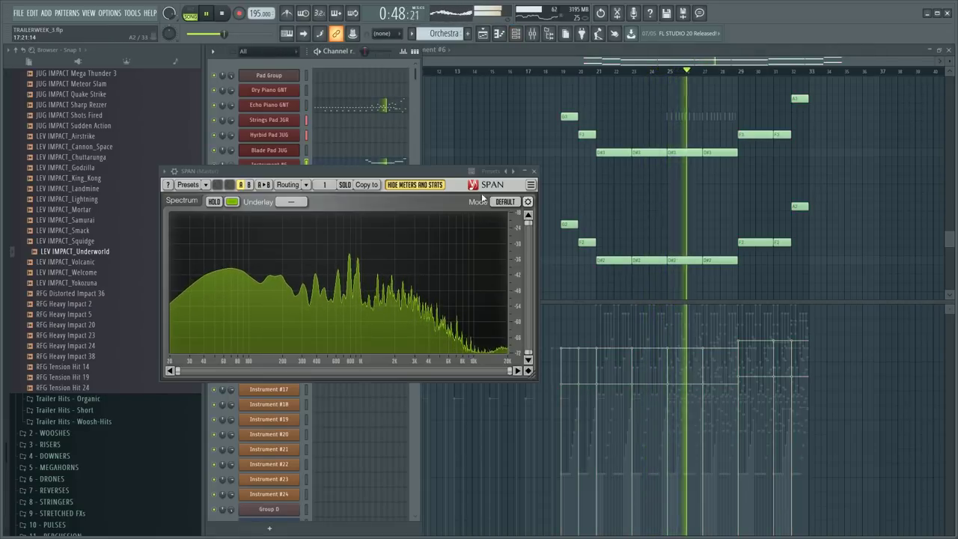
drag(380, 174, 584, 301)
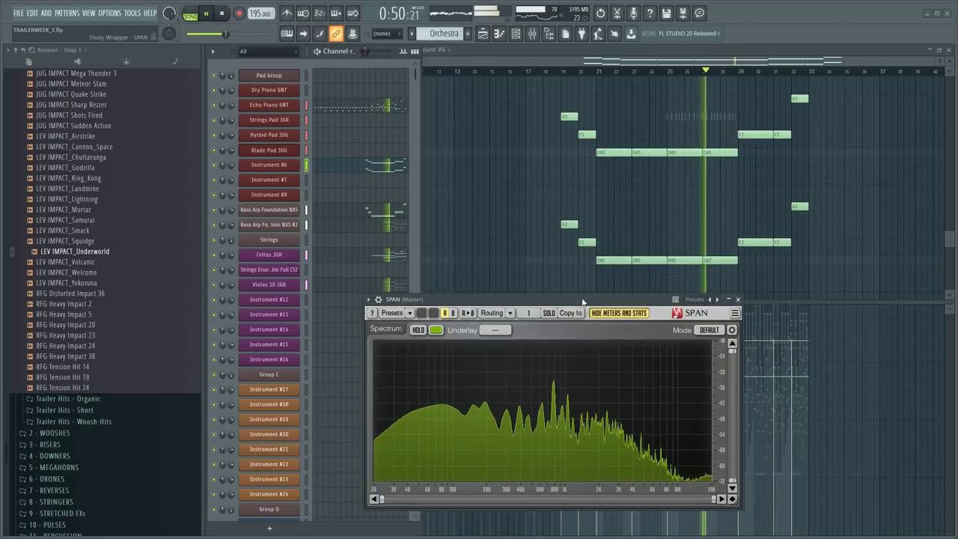
key(F6)
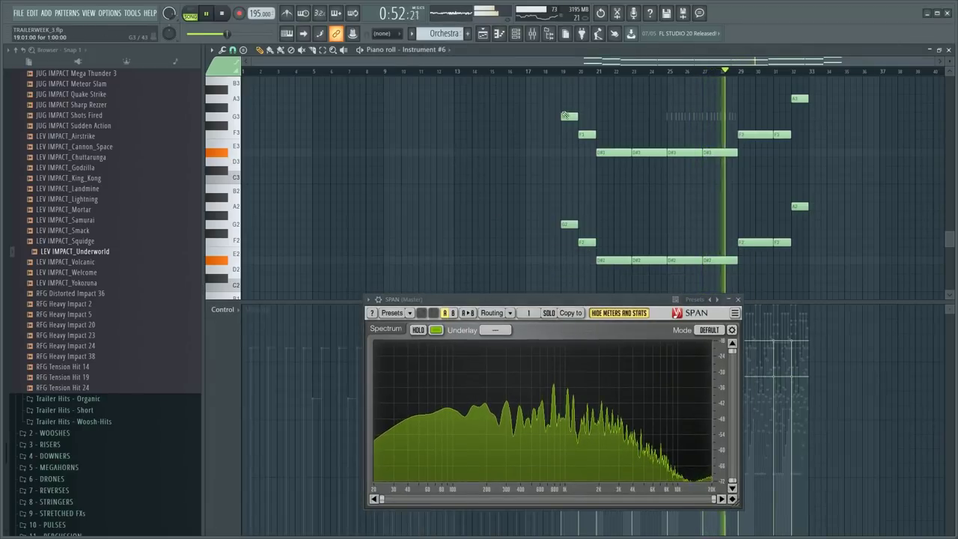
key(ctrl+a)
scroll(786, 235, down, 2)
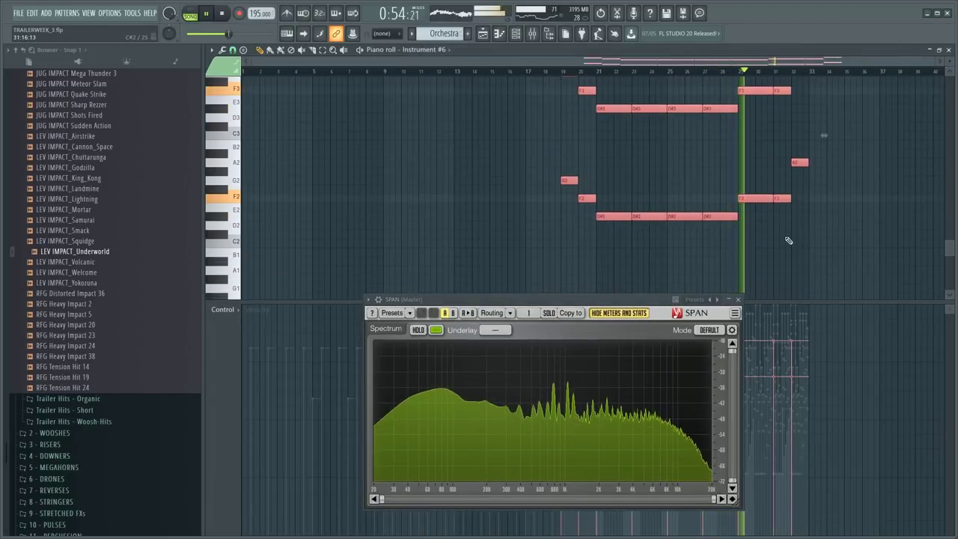
click(737, 300)
- Inspect the Fruity X-Y-Z Controller on the Strings mixer track and restart playback from about bar 20
key(F9)
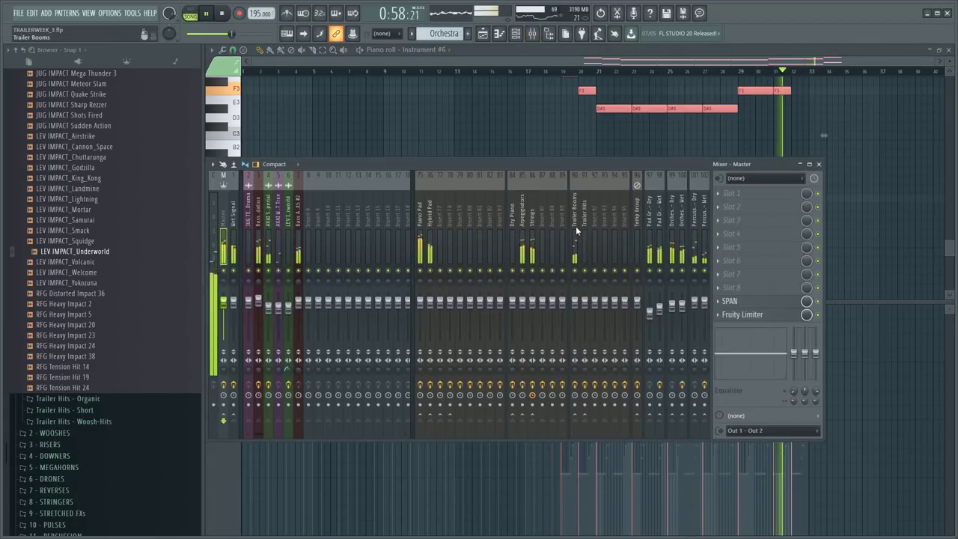
click(534, 225)
click(755, 222)
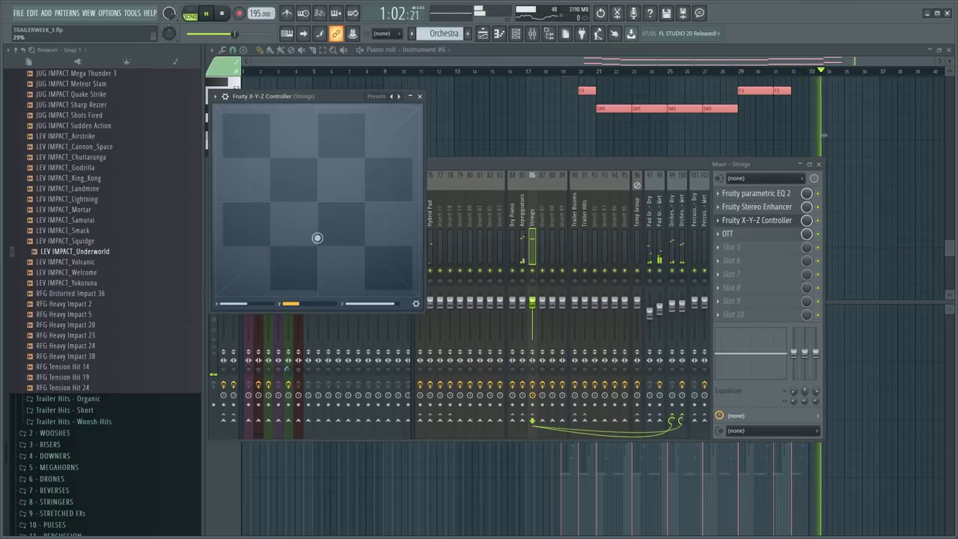
click(586, 73)
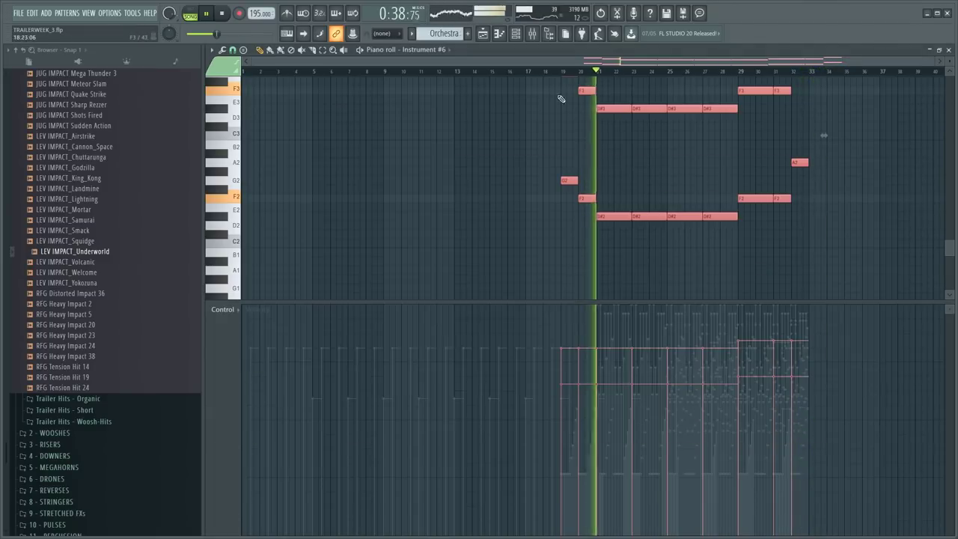
- Open the Cellos JGR piano roll and check the options of the channel's Expression controller
key(F6)
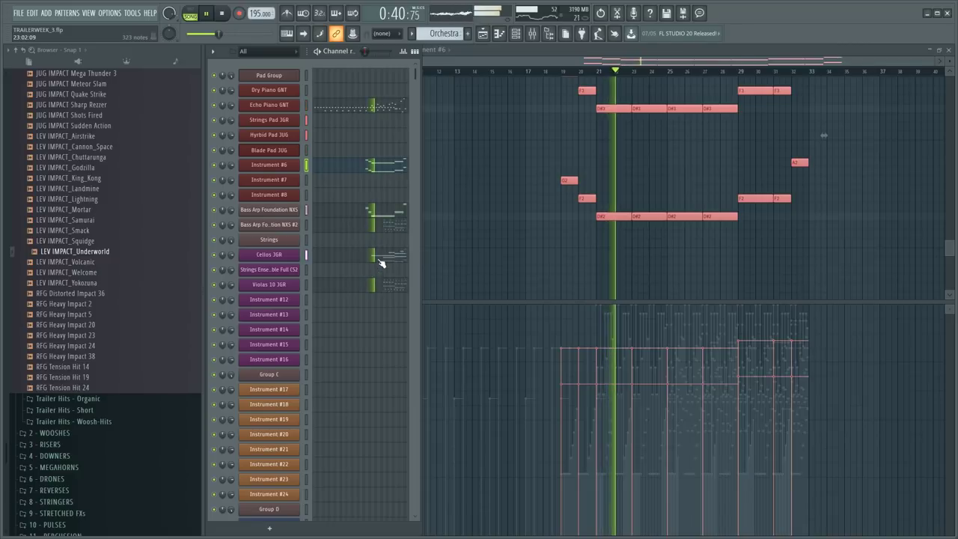
click(382, 257)
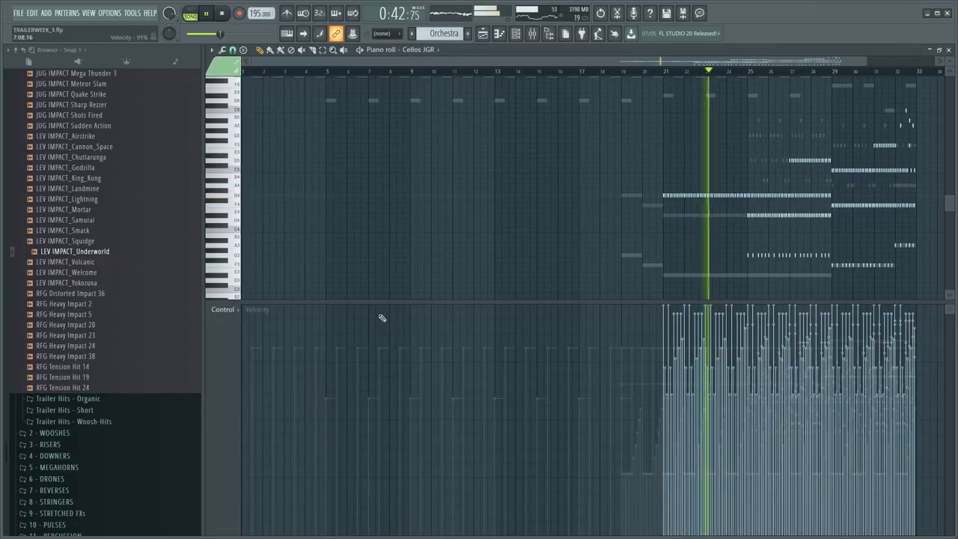
key(F6)
click(288, 258)
right_click(366, 345)
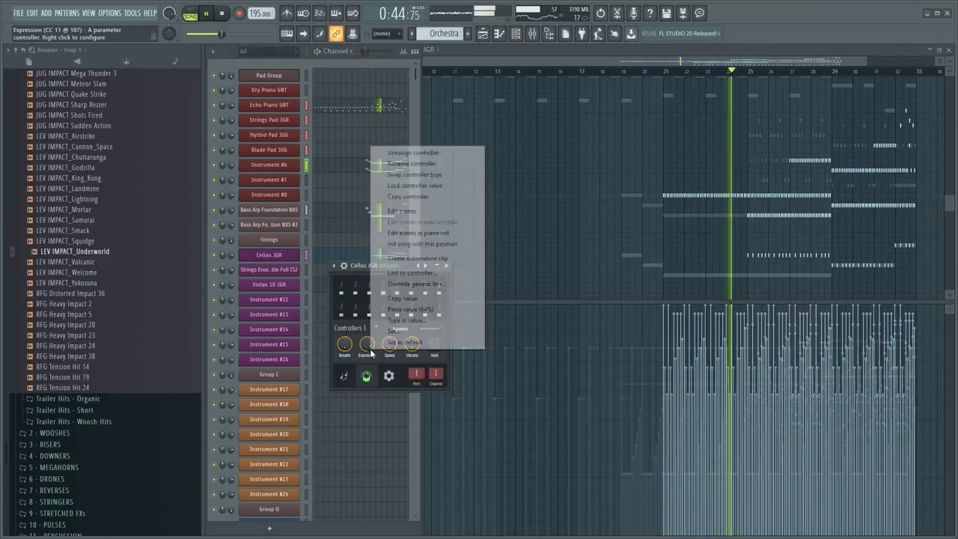
click(353, 76)
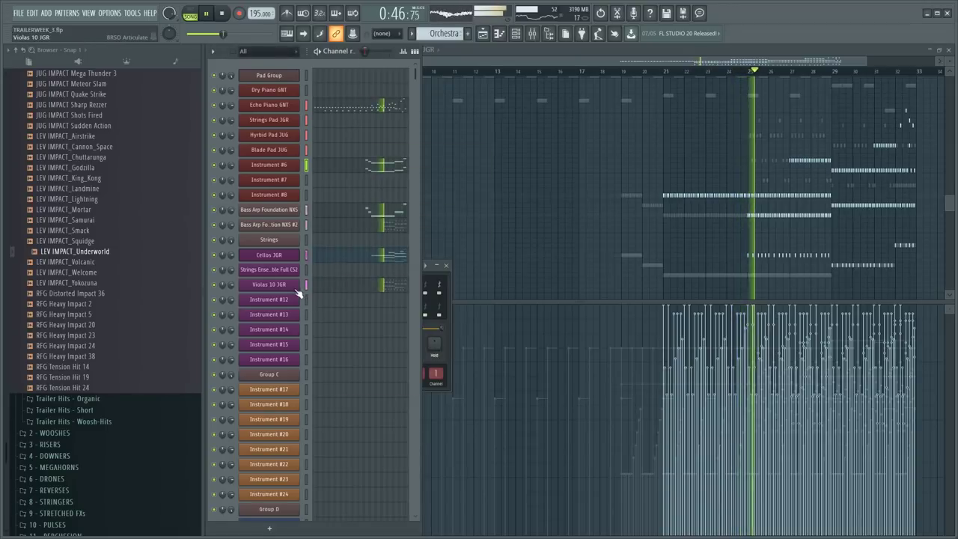
- Redraw the Violas 10 JGR Expression events as a higher ramp rising from bar 25 to about 118 at bar 29
click(269, 284)
right_click(412, 352)
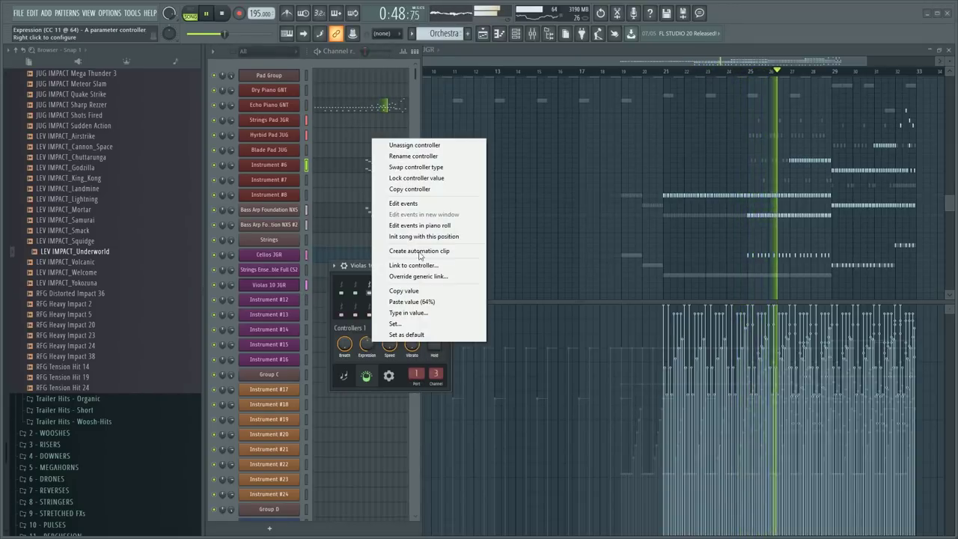
click(419, 225)
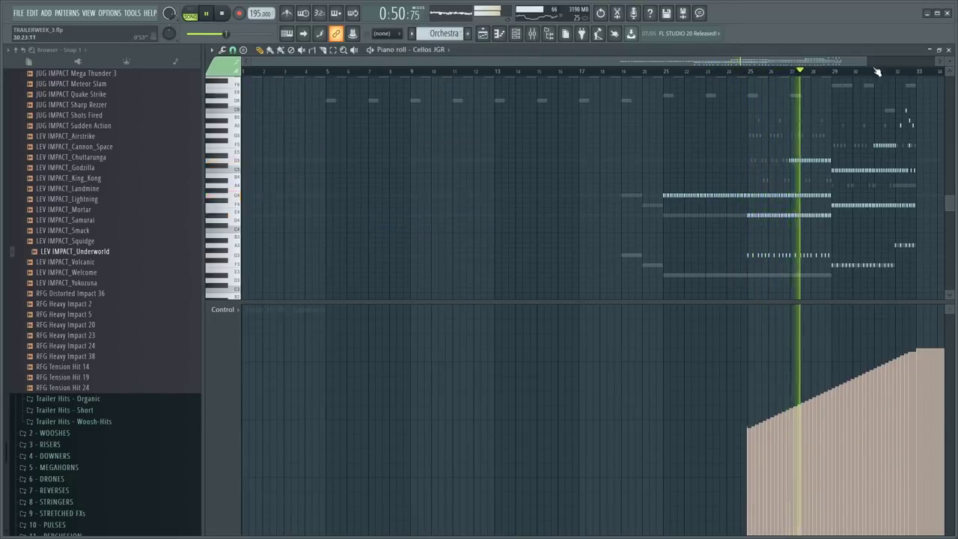
scroll(874, 69, up, 4)
scroll(648, 79, down, 2)
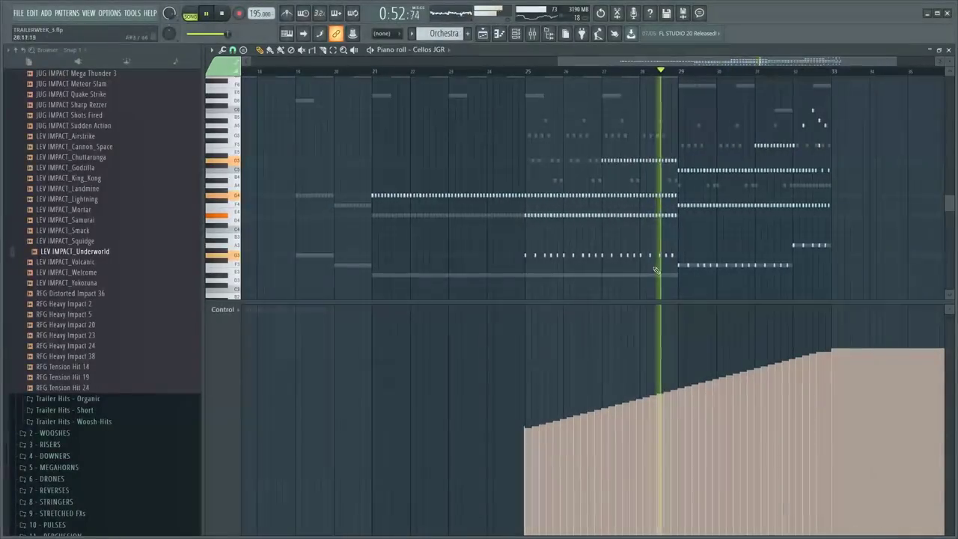
drag(526, 374, 835, 233)
drag(526, 376, 677, 321)
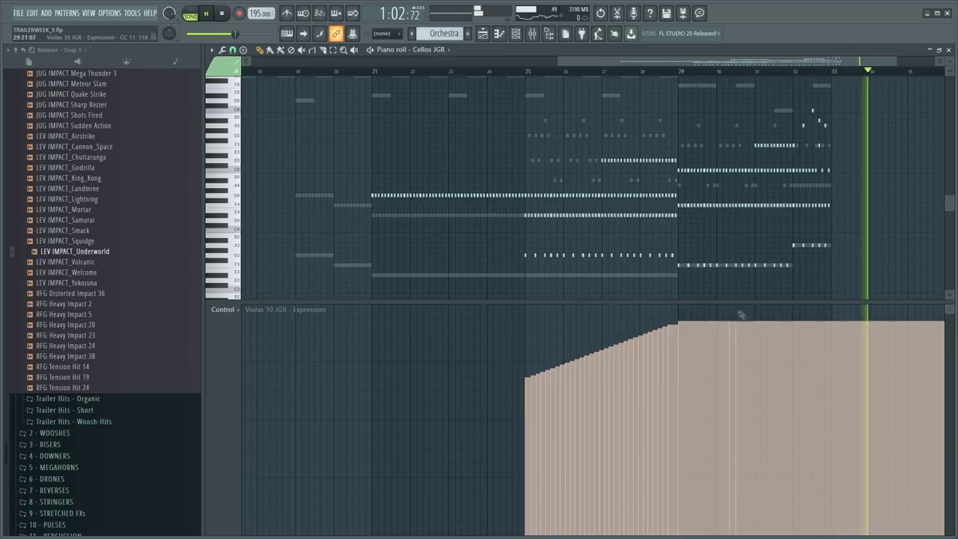
- Solo the Bass Arp Foundation NXS #2 channel, play from bar 26 and select its mixer track
key(F6)
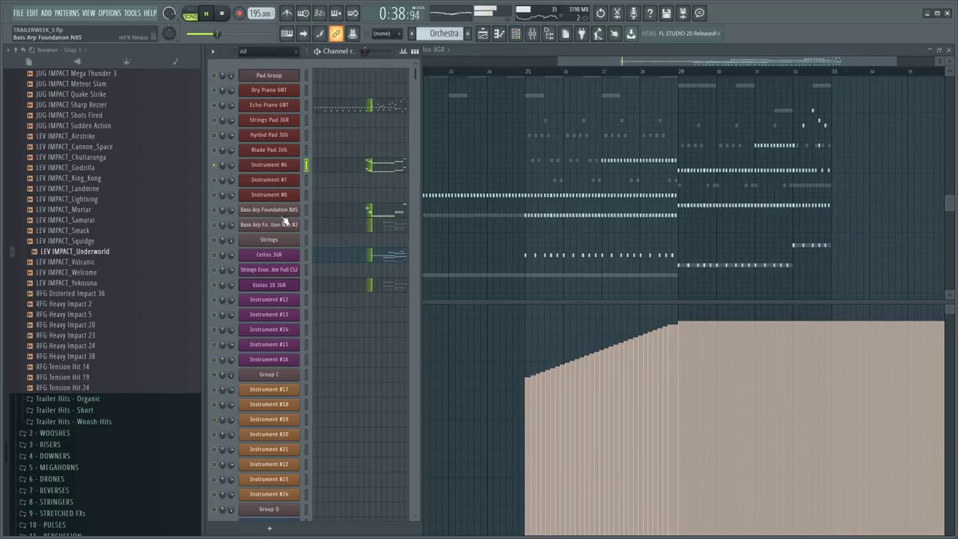
click(568, 75)
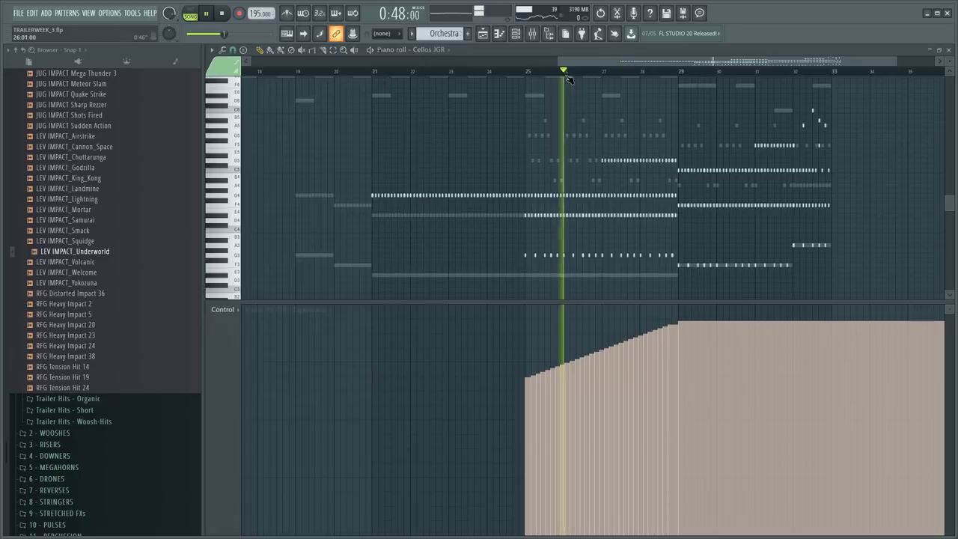
key(F9)
click(302, 219)
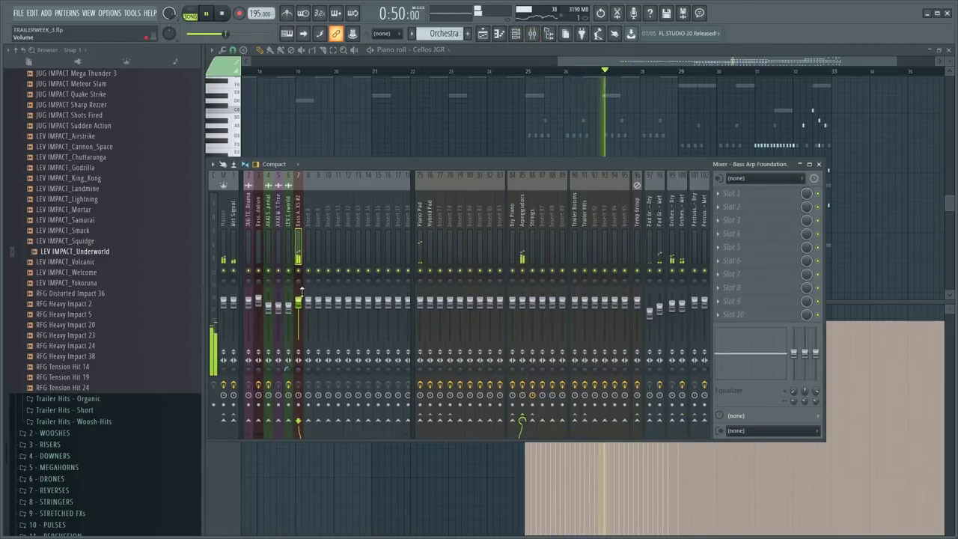
key(F9)
- Switch to the Violas 10 JGR piano roll and examine all its notes between bars 25 and 33
right_click(571, 145)
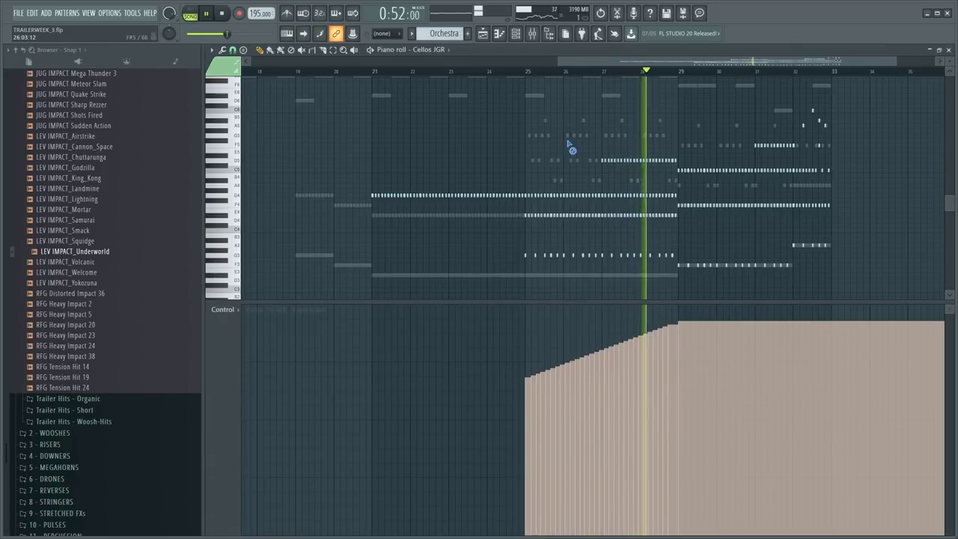
right_click(567, 137)
right_click(568, 136)
key(ctrl+a)
drag(508, 149, 498, 104)
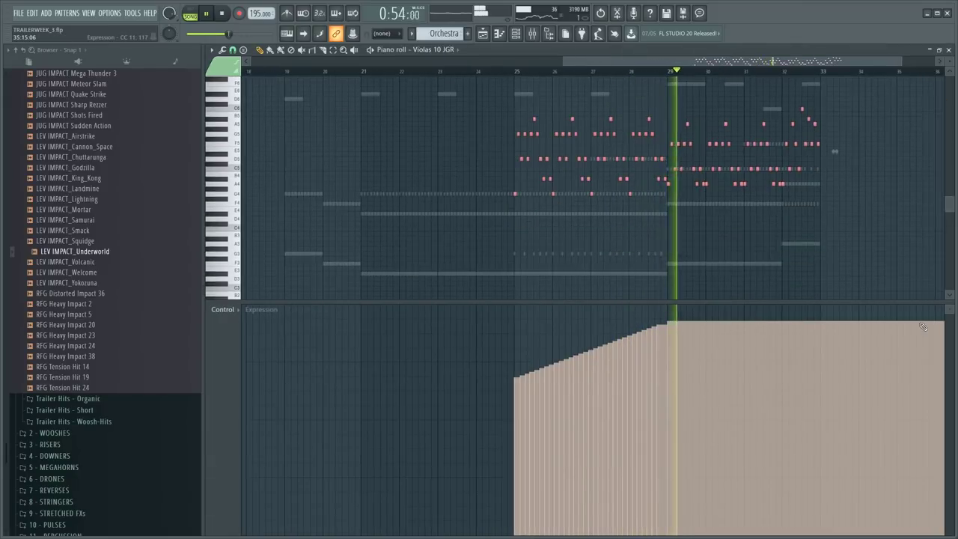
scroll(497, 109, up, 2)
key(ctrl+Up)
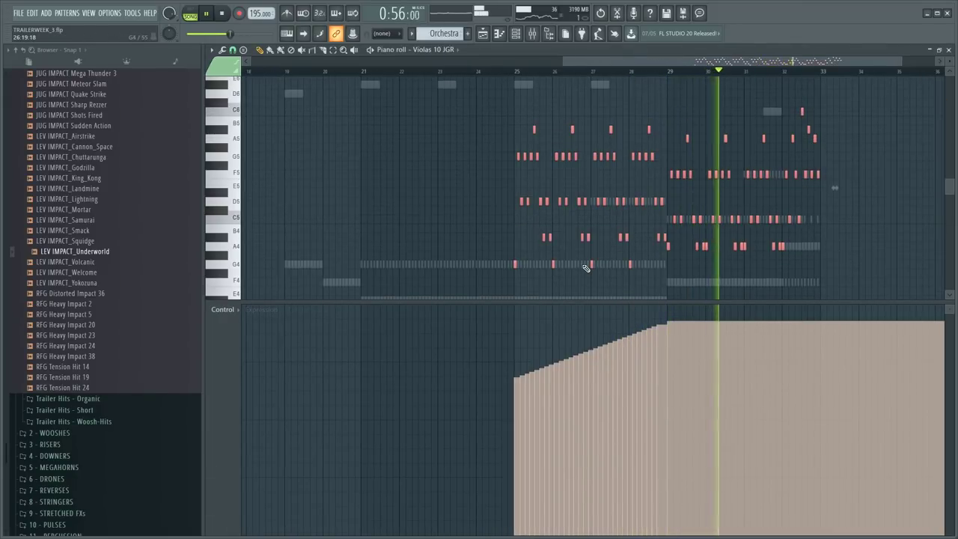
- Transpose all Bass Arp Foundation NXS #2 notes up one octave and slightly lower their velocities
key(F6)
click(380, 232)
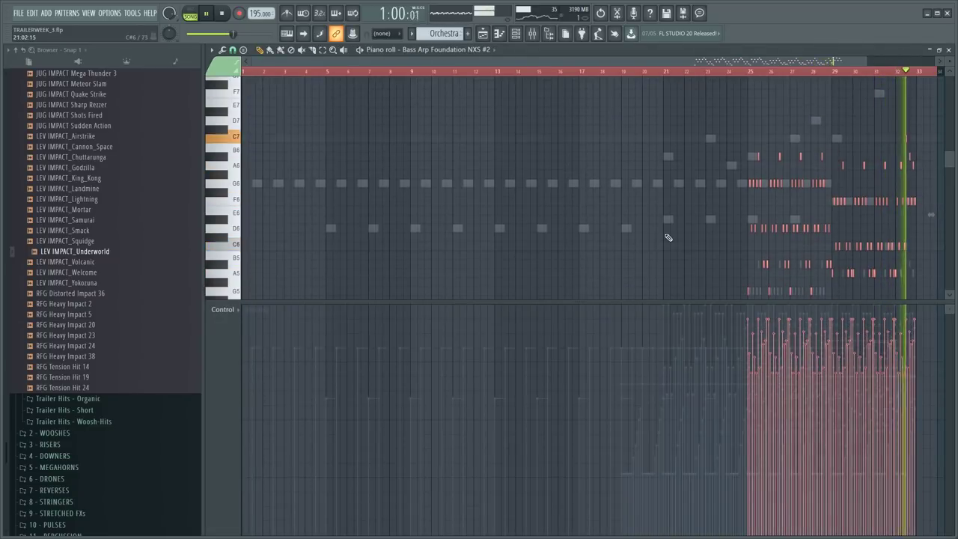
scroll(835, 79, down, 2)
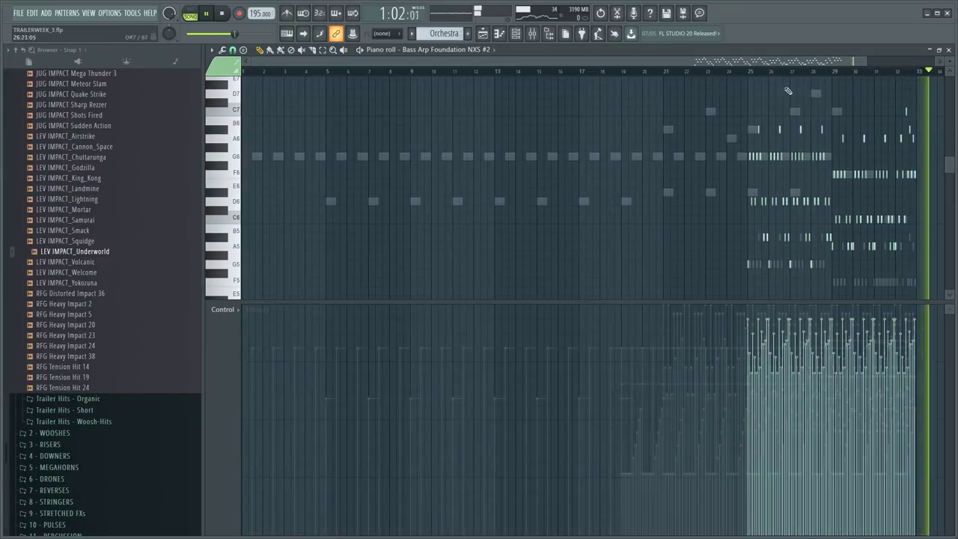
- Unmute the Violas 10 JGR channel alongside the arp and open the Fruity X-Y-Z Controller on the Strings mixer track
key(F6)
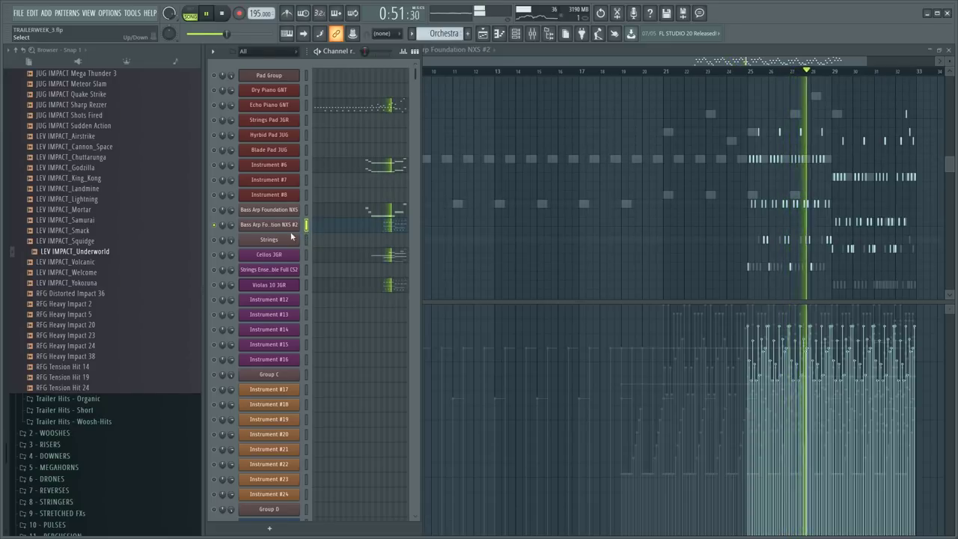
click(215, 285)
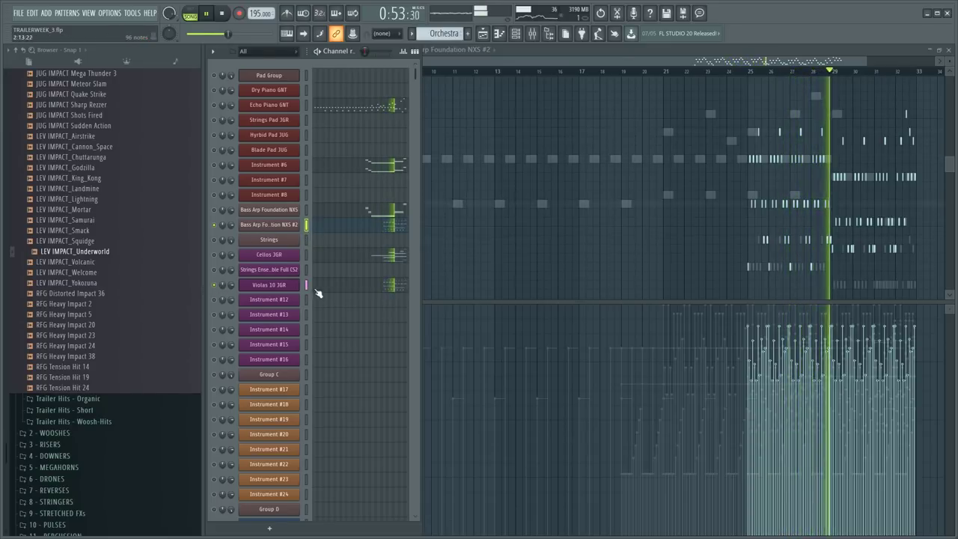
key(F9)
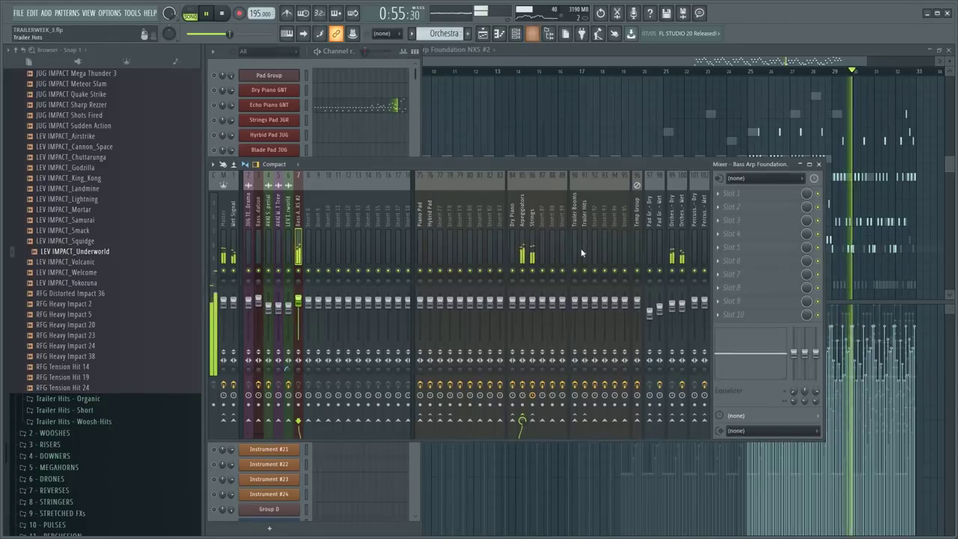
click(532, 239)
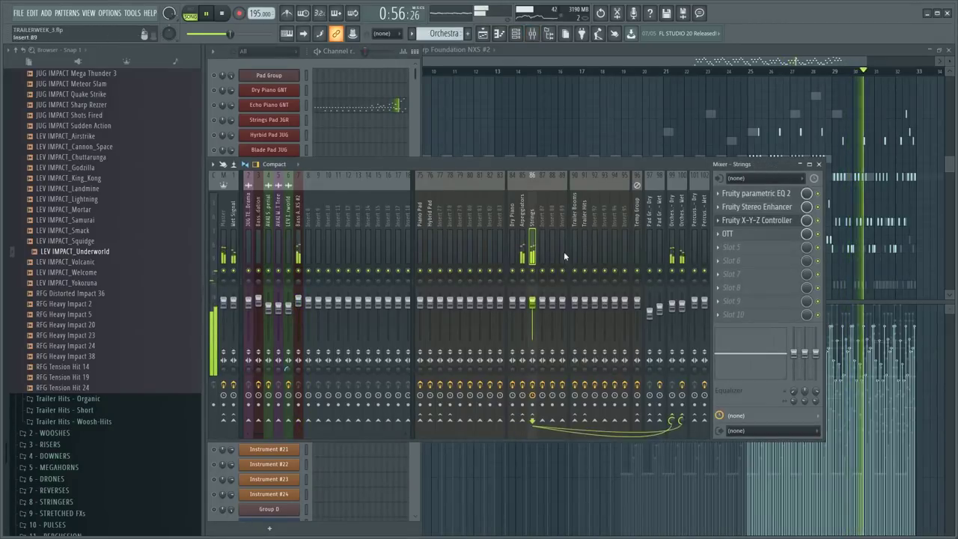
key(space)
click(757, 221)
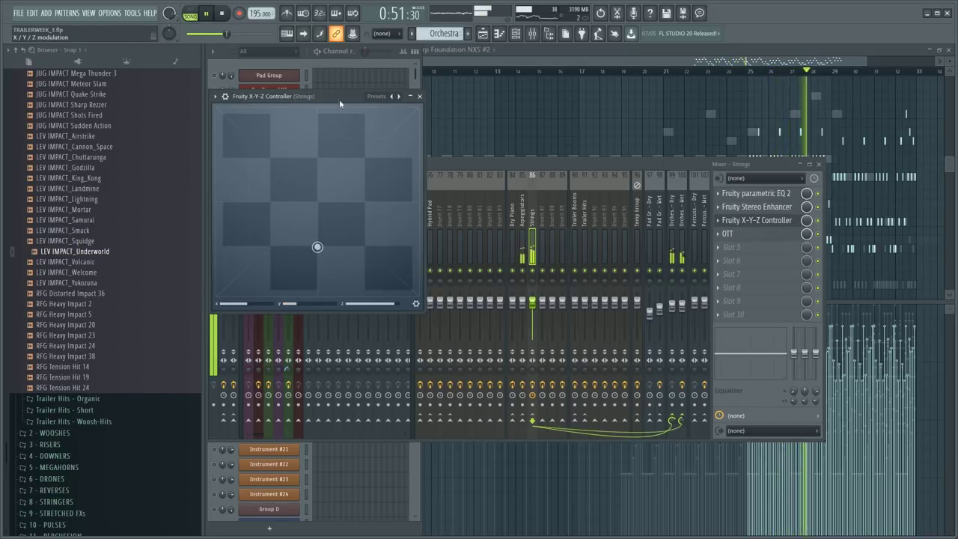
click(351, 53)
- Select all Violas 10 JGR notes, shift them slightly earlier so they start ahead of bar 25, and play them back
click(367, 279)
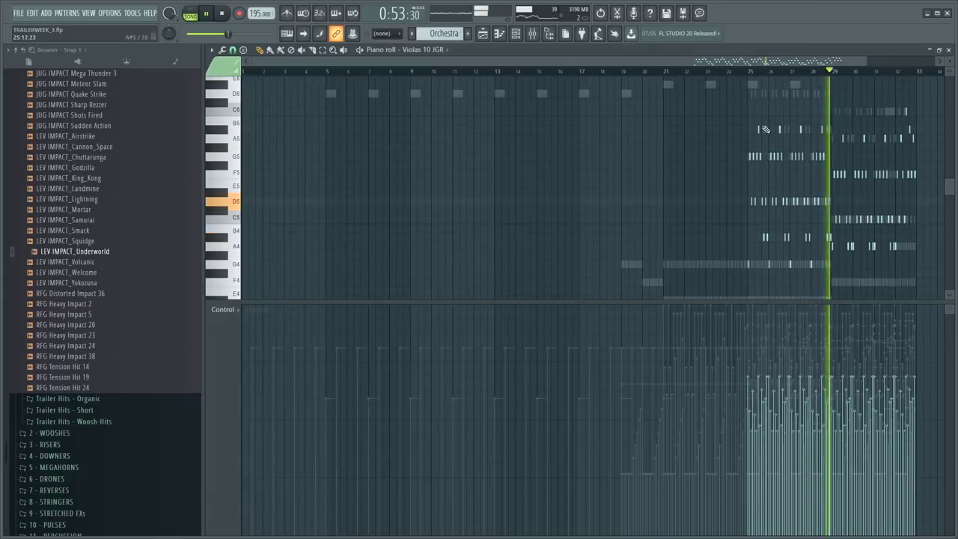
scroll(754, 78, up, 3)
key(space)
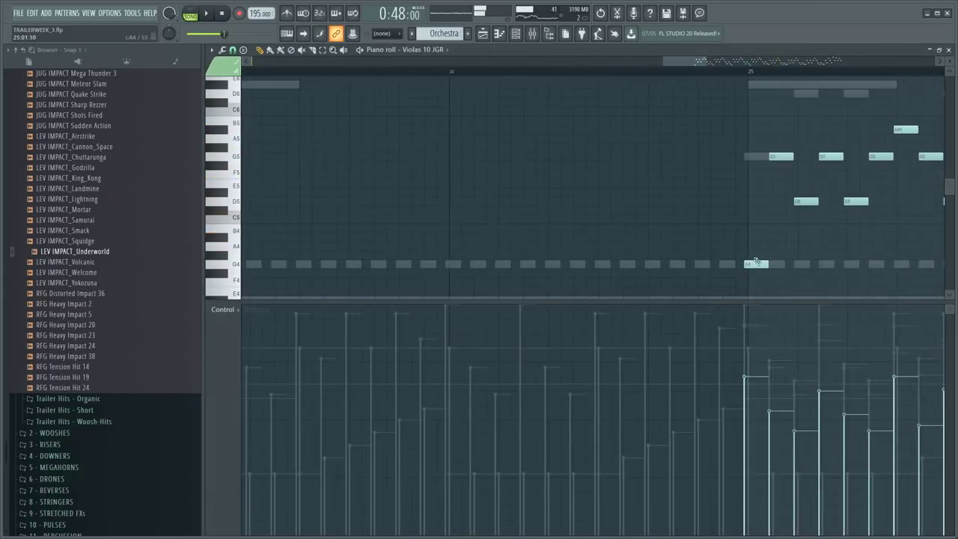
key(ctrl+a)
scroll(785, 75, up, 2)
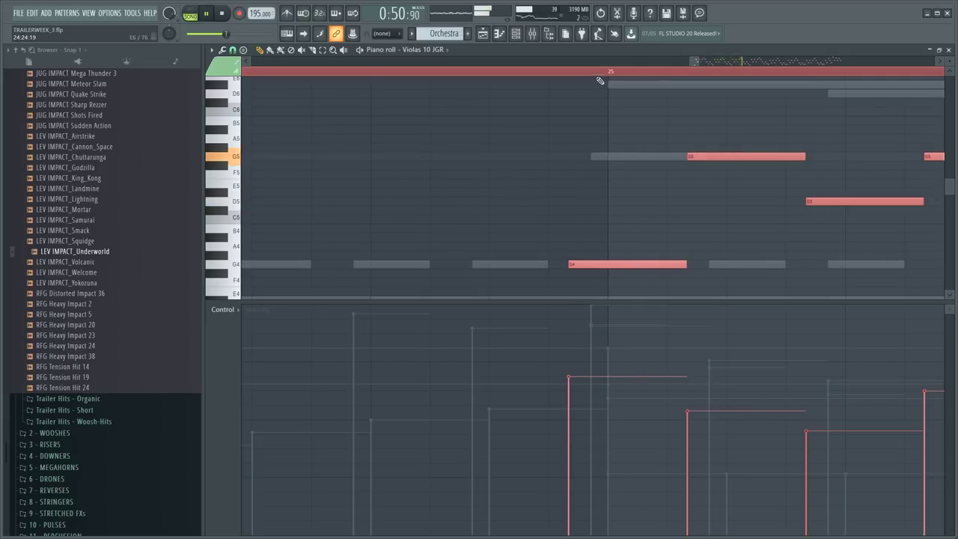
key(ctrl+z)
drag(595, 264, 569, 265)
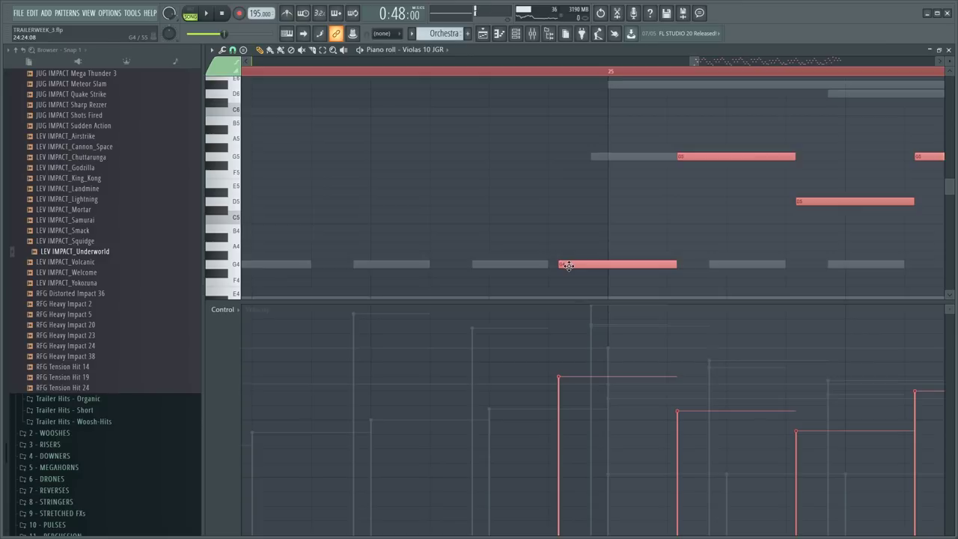
scroll(630, 75, down, 4)
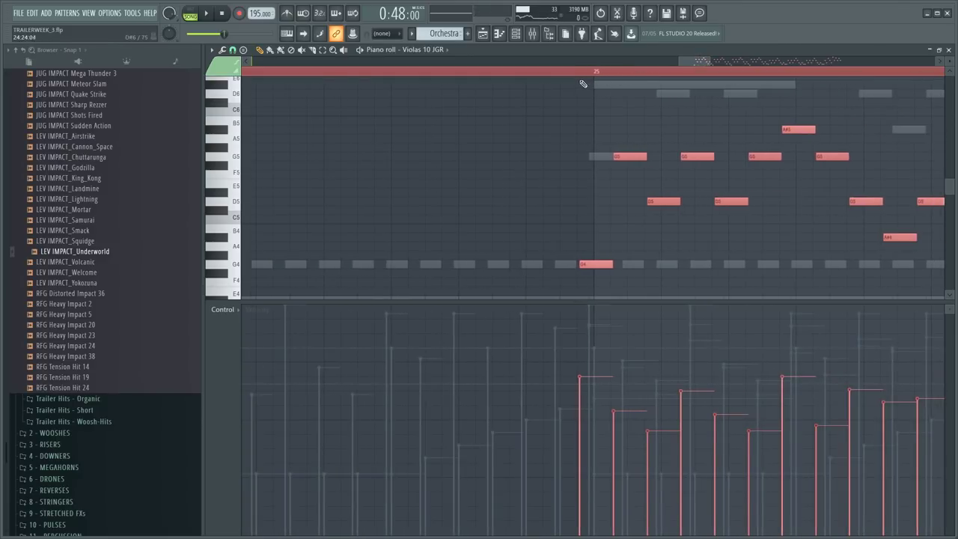
scroll(604, 75, up, 2)
key(space)
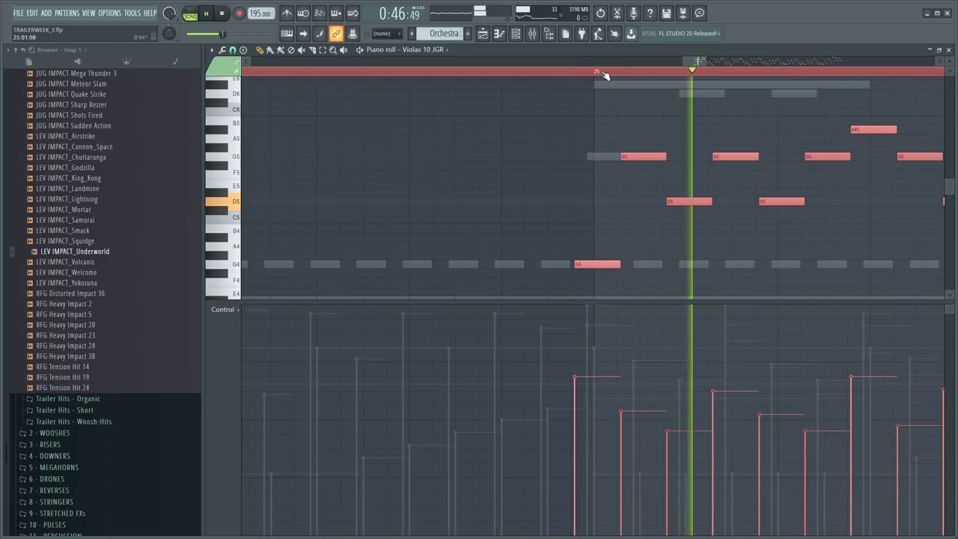
- Examine the MIDI and audio device settings, including the buffer length and latency
click(110, 13)
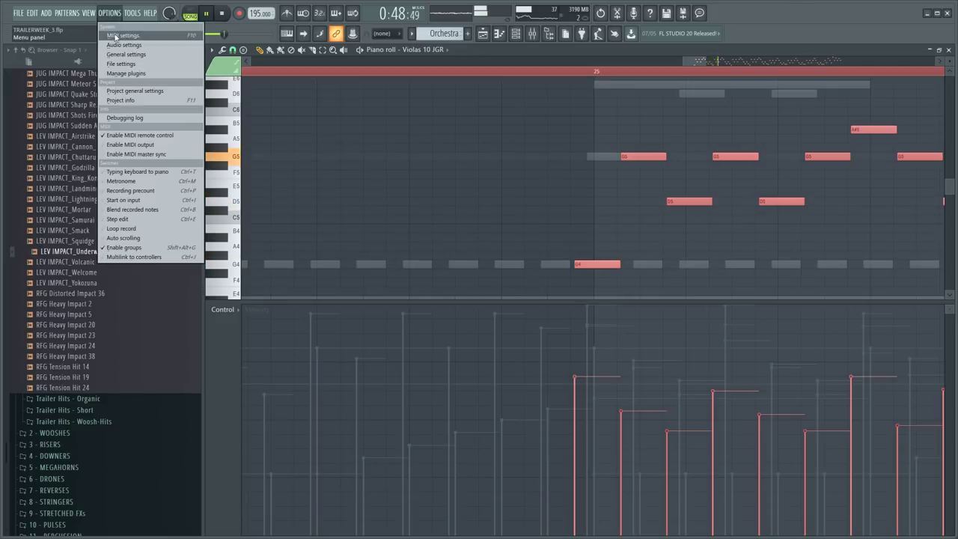
click(123, 35)
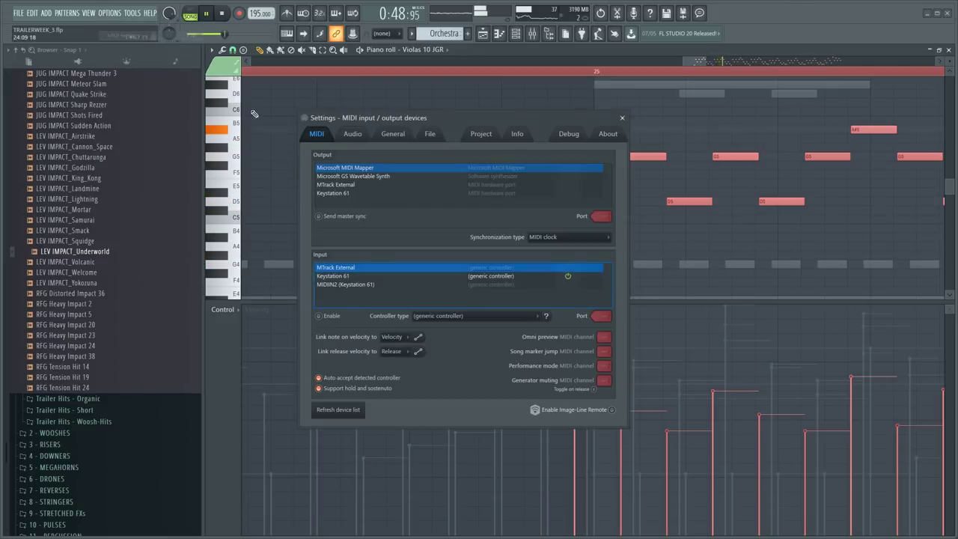
click(352, 135)
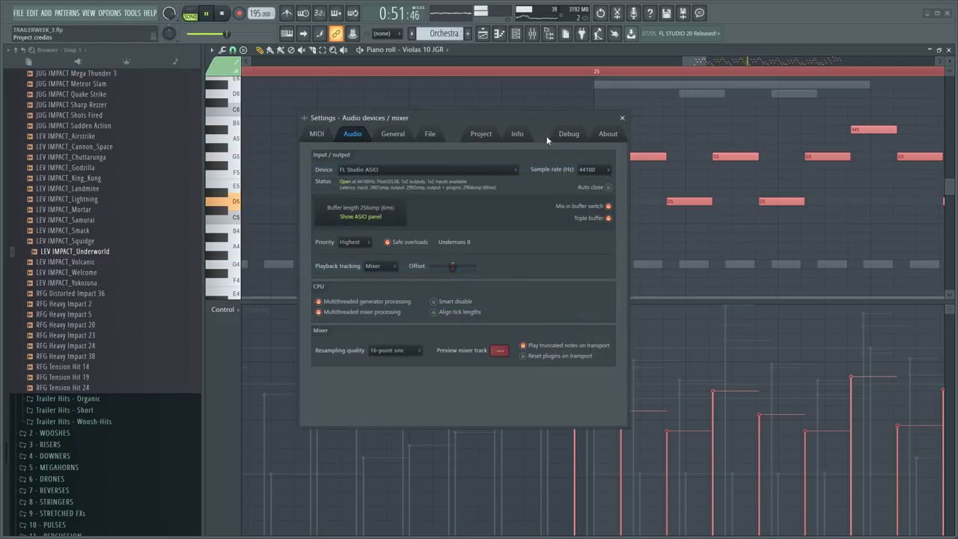
click(621, 119)
- Nudge all Violas 10 JGR notes a little further ahead of bar 25, deselect them and replay the section
key(space)
scroll(678, 69, down, 4)
key(ctrl+a)
scroll(636, 80, up, 6)
scroll(544, 135, down, 6)
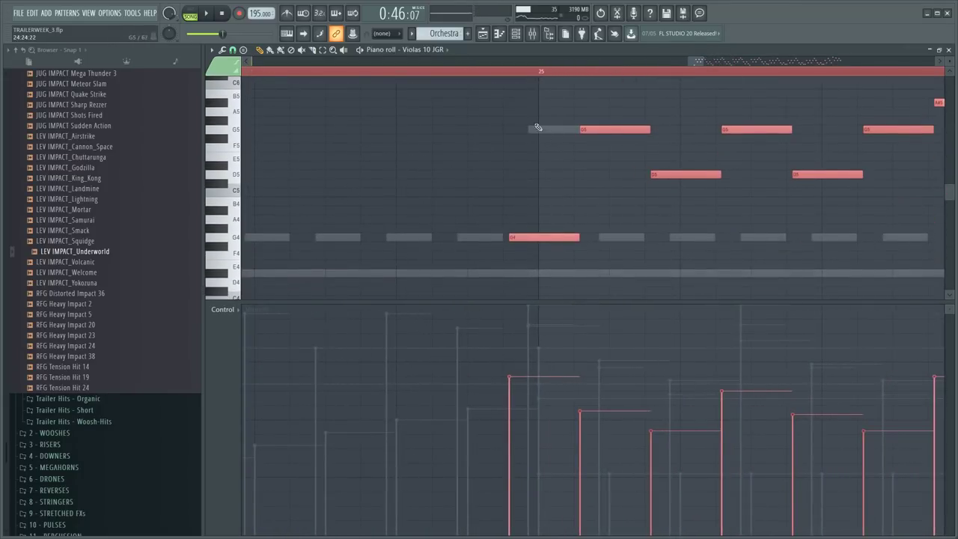
scroll(523, 76, up, 3)
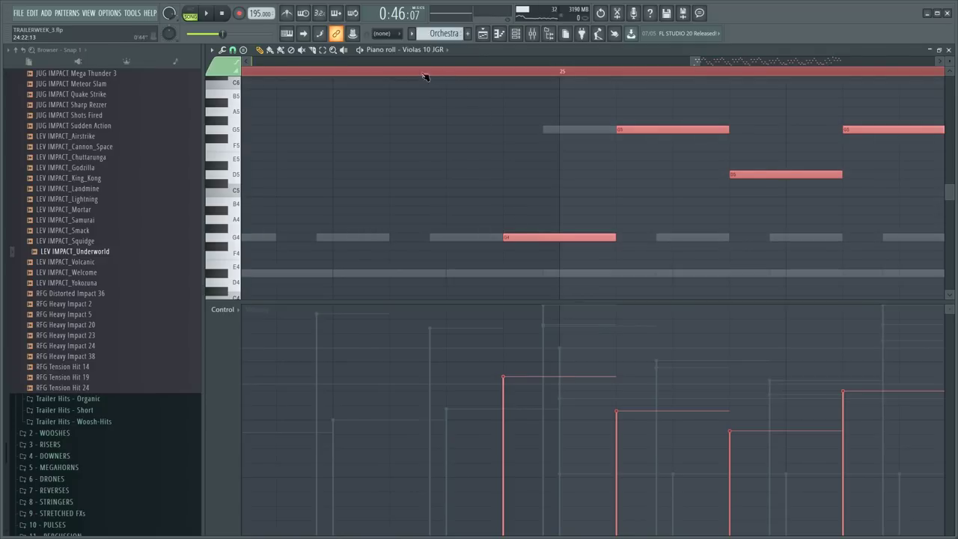
key(ctrl+d)
scroll(412, 92, down, 3)
key(space)
scroll(618, 202, down, 3)
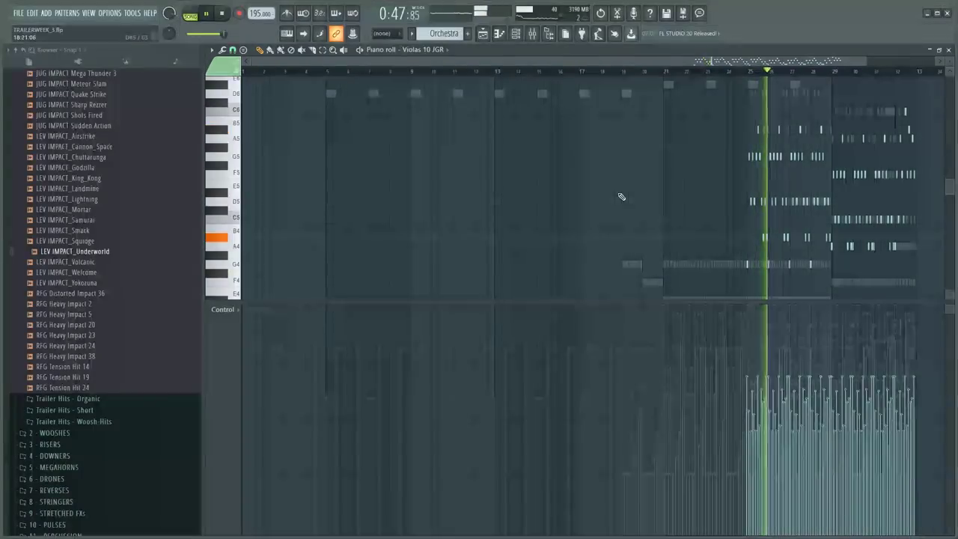
- Unmute the Cellos JGR channel and shift all its notes slightly earlier, so the first starts ahead of bar 21
key(F6)
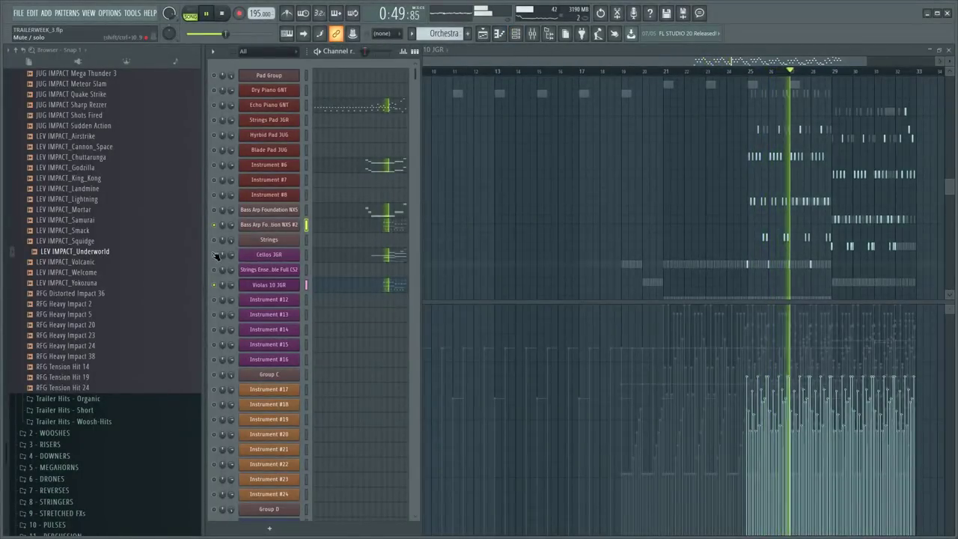
click(386, 258)
drag(620, 87, 947, 301)
drag(670, 65, 659, 66)
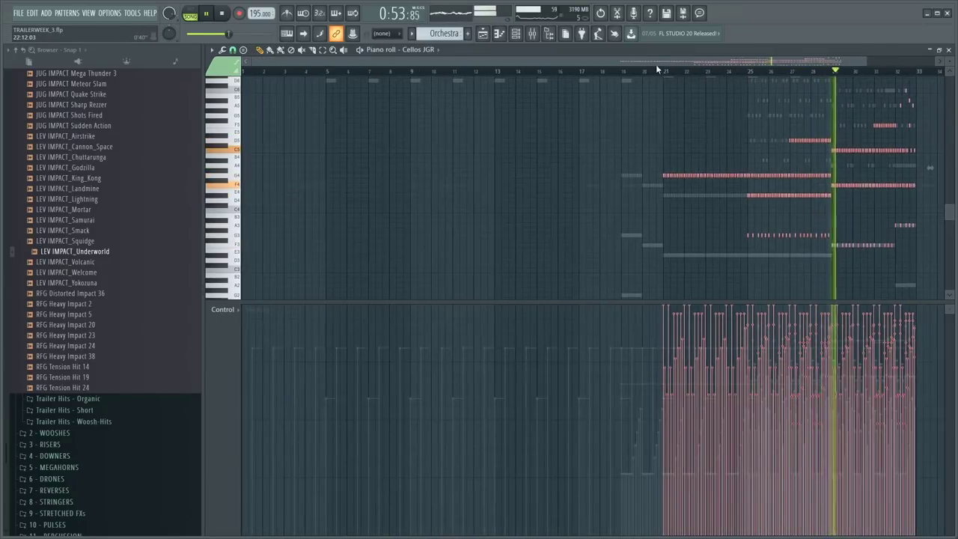
scroll(660, 71, up, 6)
scroll(660, 75, up, 8)
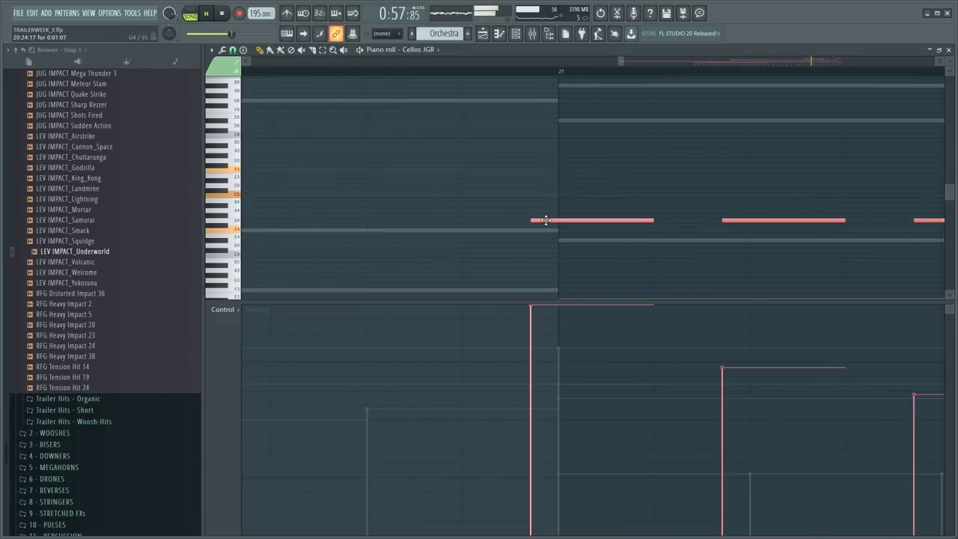
drag(546, 221, 527, 223)
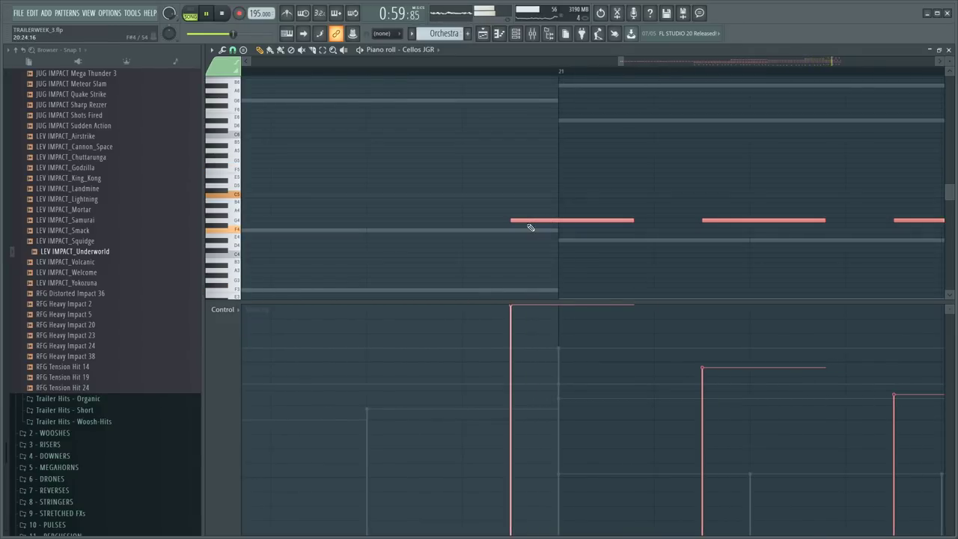
- Add Fruity parametric EQ 2 to the Bass Arp Foundation NXS #2 mixer track, cutting the lows and boosting the high mids
key(F6)
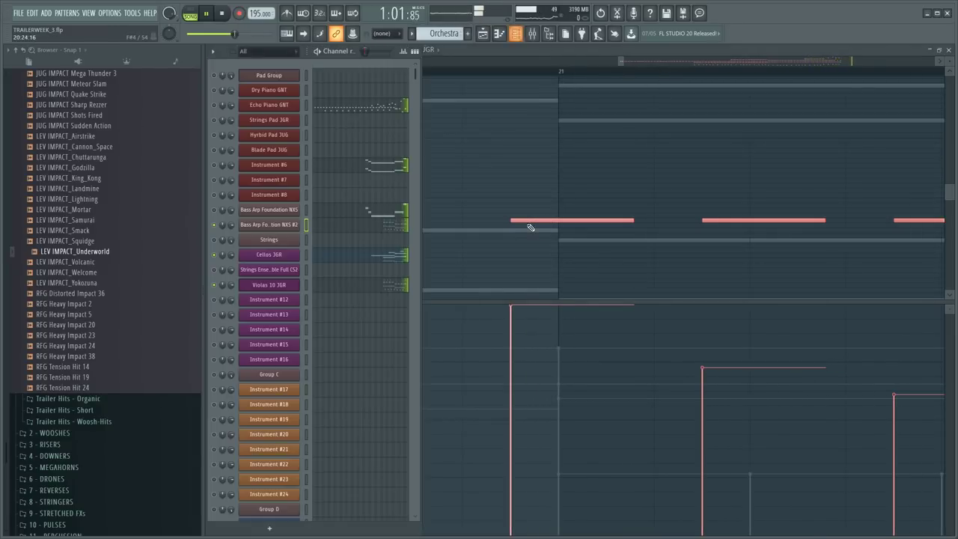
key(F9)
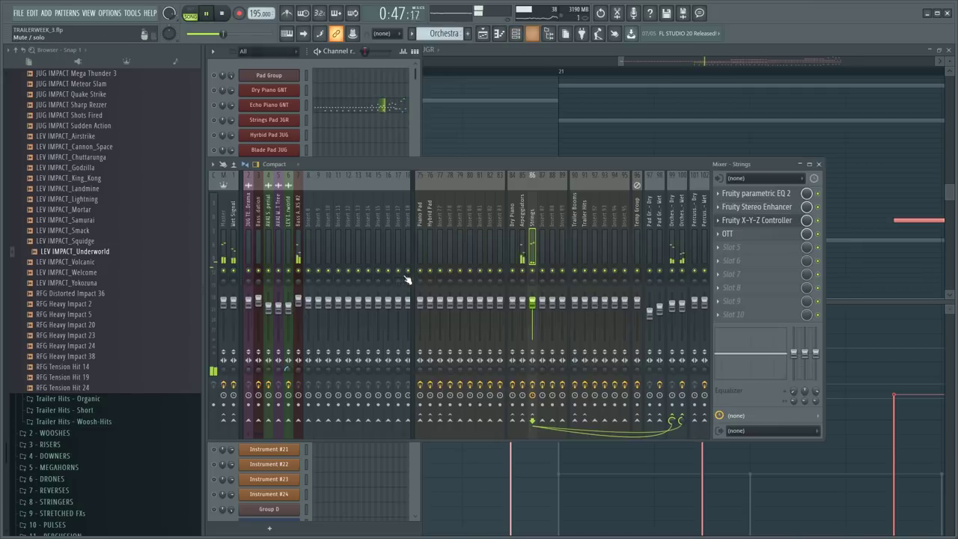
click(299, 220)
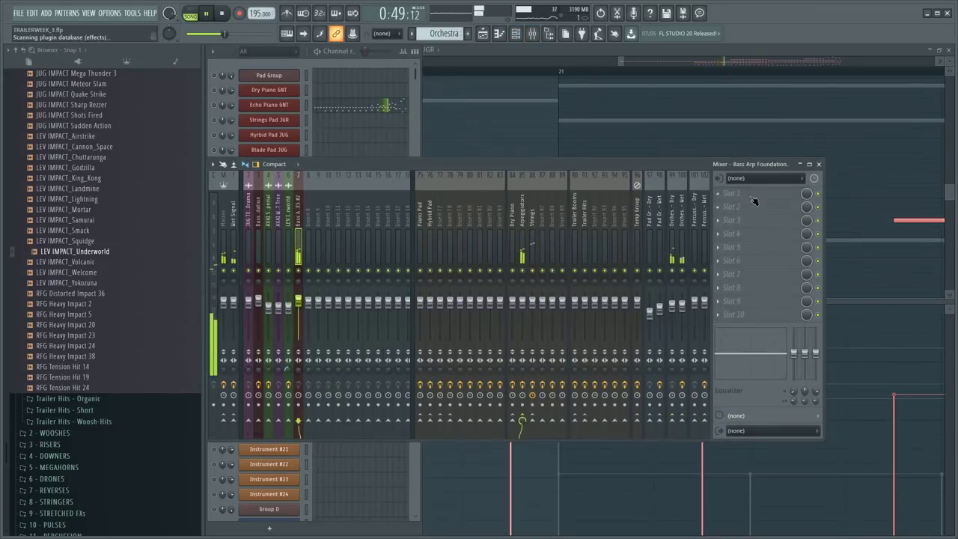
middle_click(751, 198)
click(505, 225)
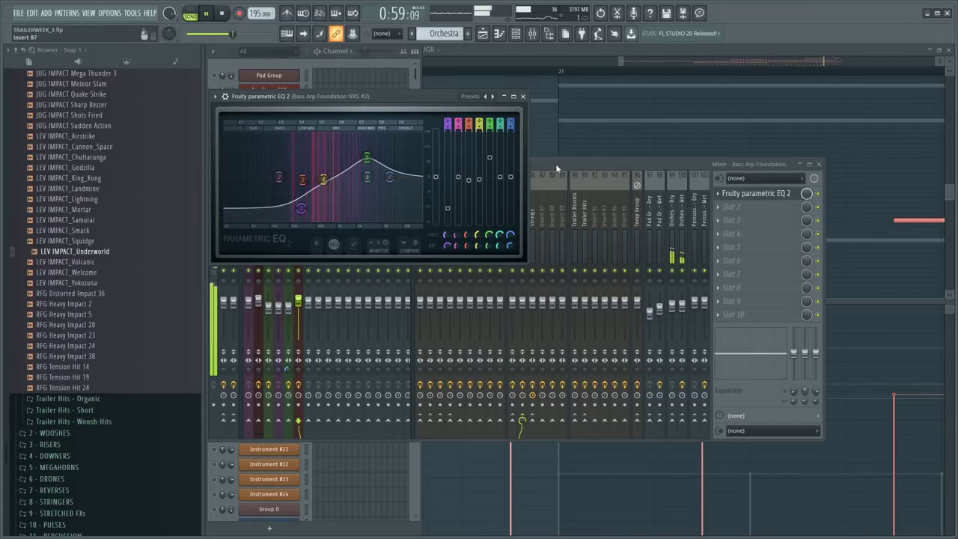
click(523, 96)
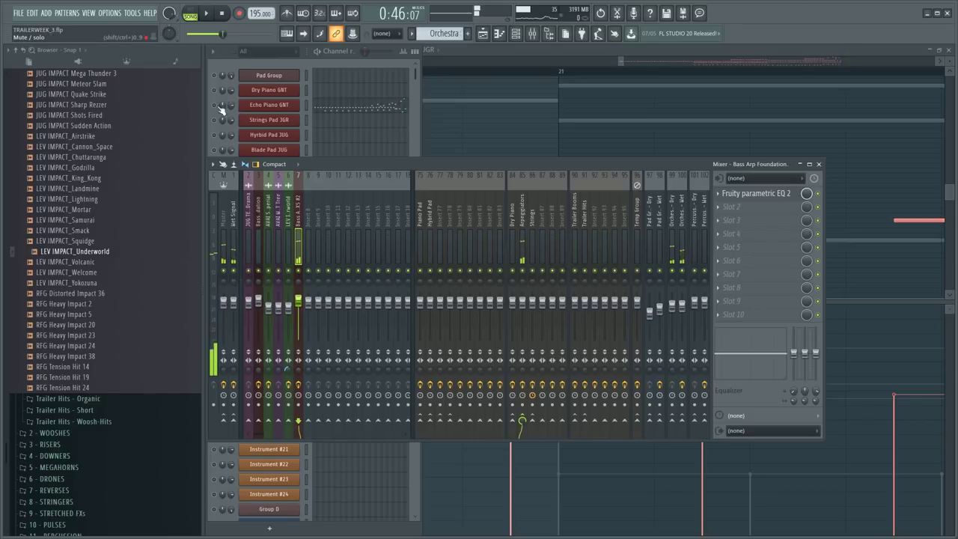
- Unmute all channels, play the pattern from about bar 25 and examine the master track's spectrum in SPAN
right_click(215, 106)
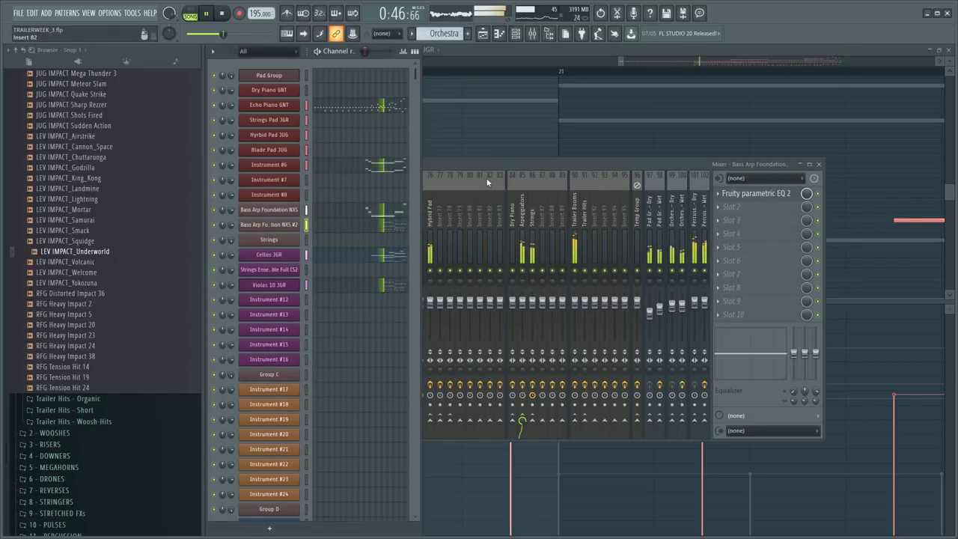
ctrl+right_click(592, 126)
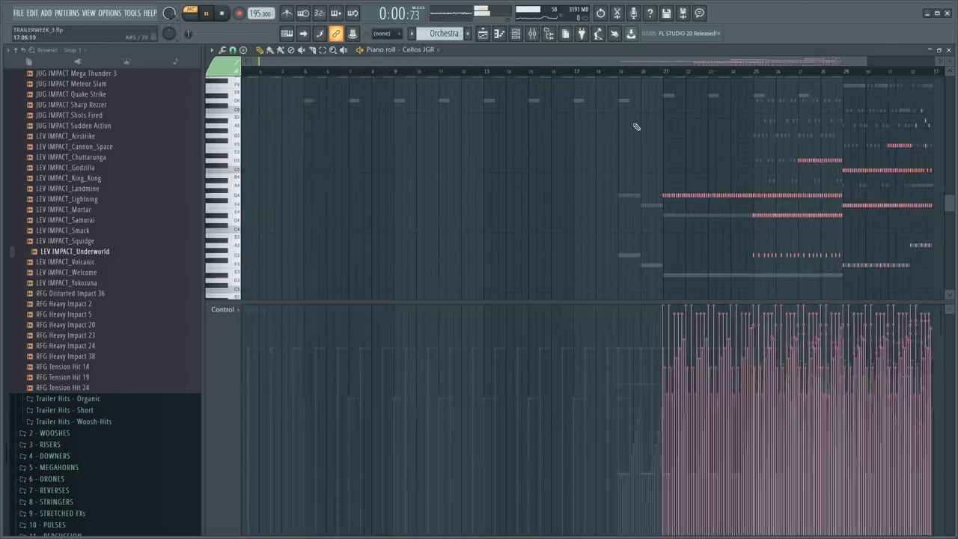
click(749, 73)
key(F9)
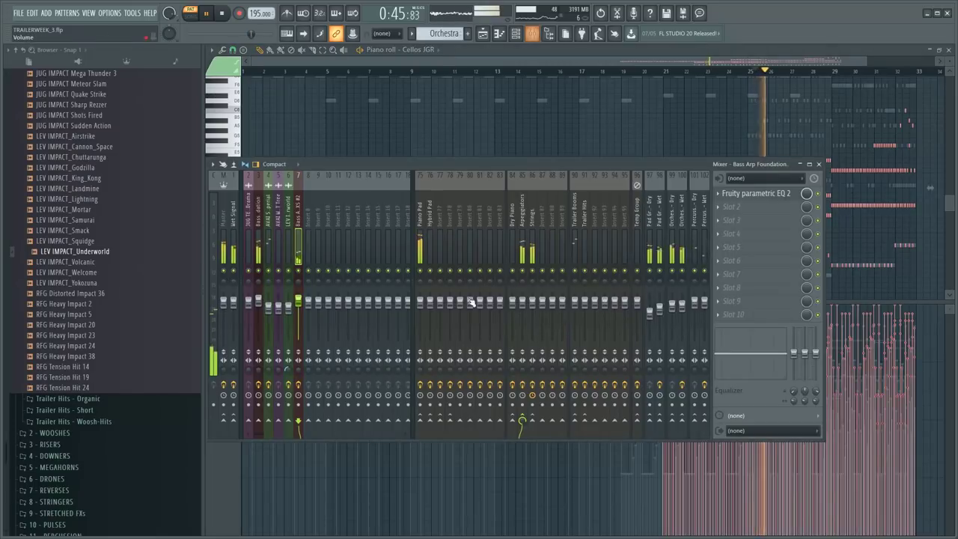
click(225, 214)
click(739, 303)
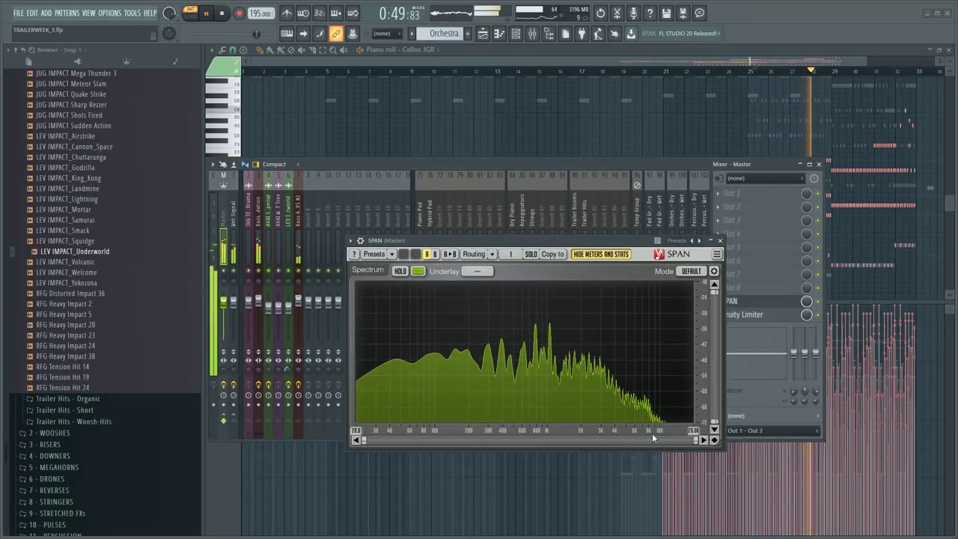
key(space)
- Add a Harmor channel and load its ARP ALXM Cinematic 1 preset
key(F6)
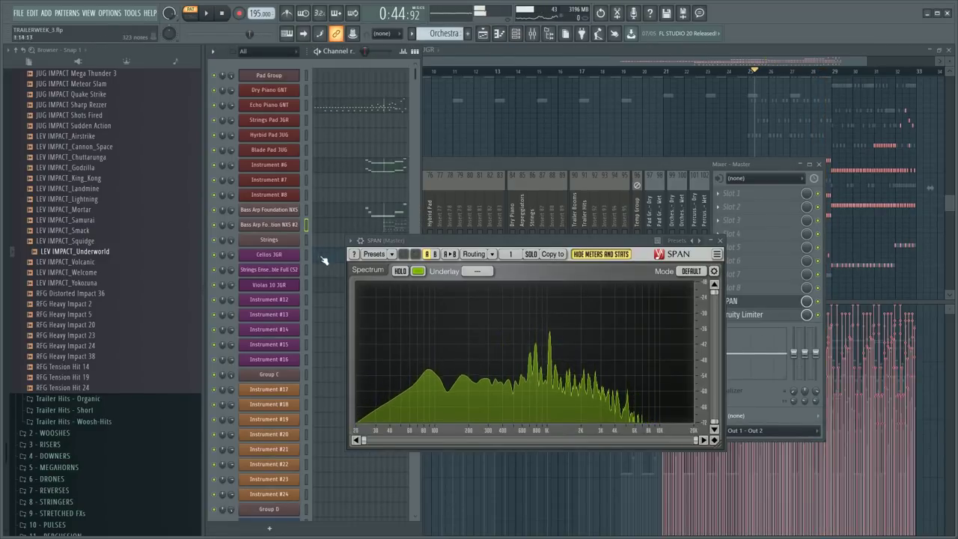
click(48, 14)
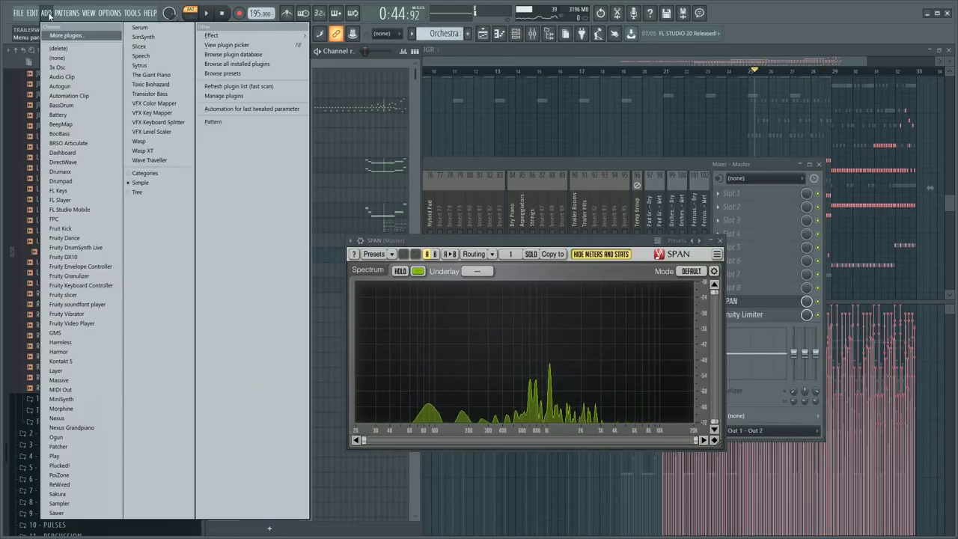
click(59, 351)
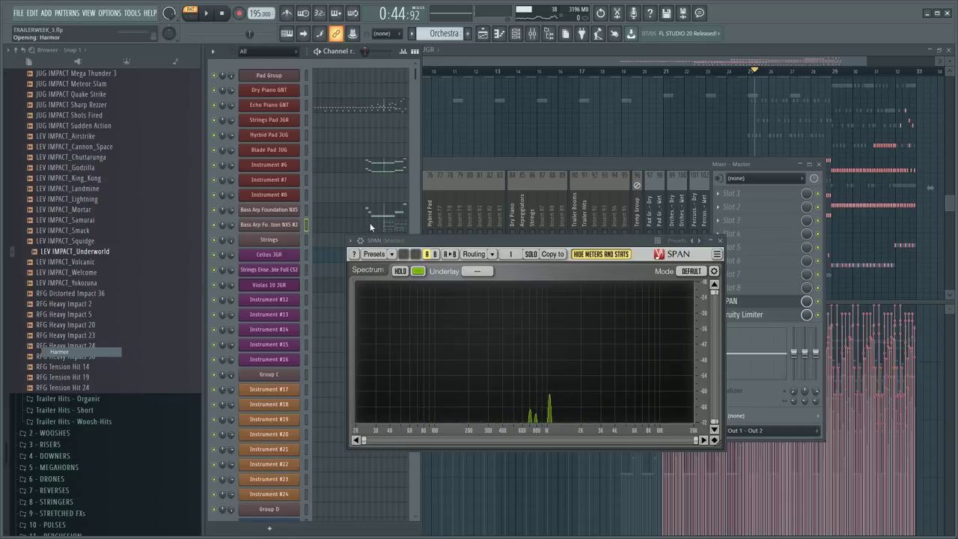
click(269, 155)
mouse_move(300, 177)
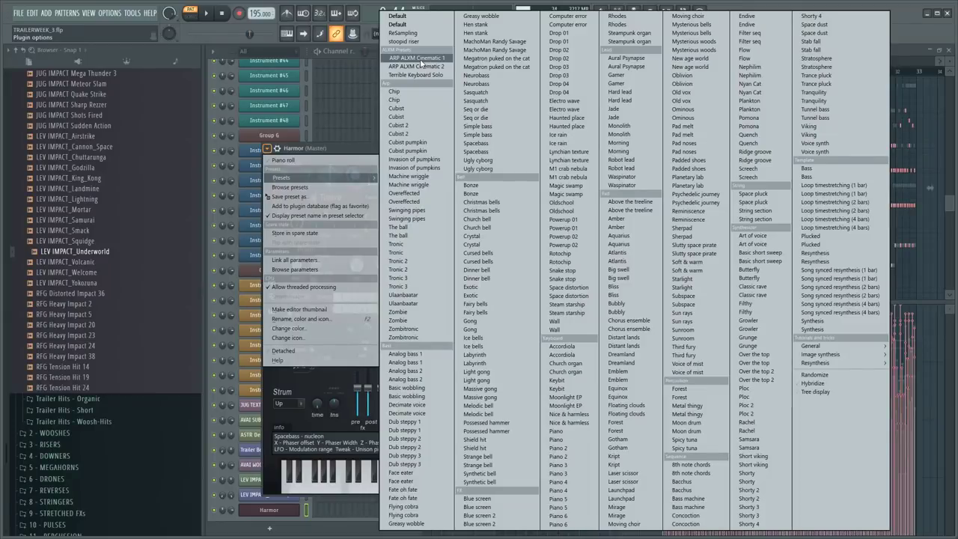
click(420, 60)
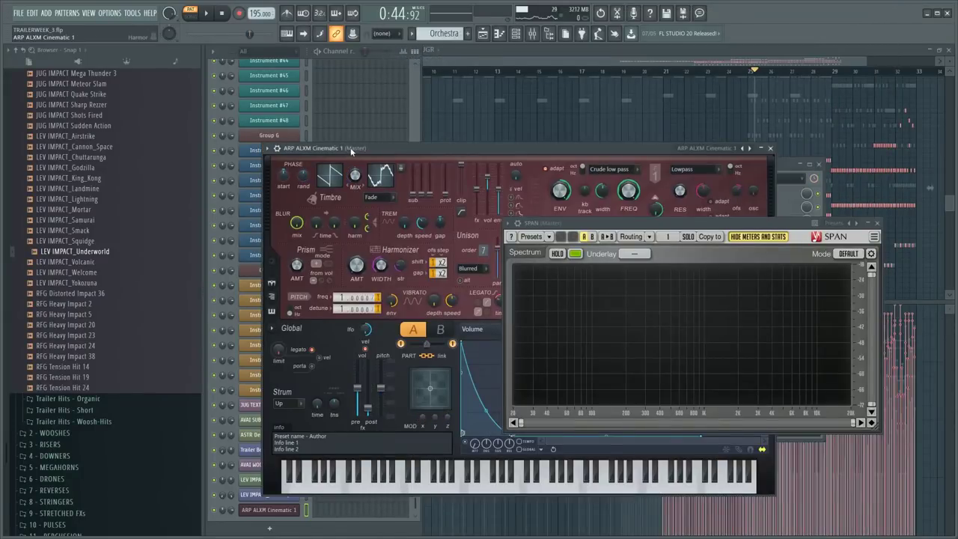
- Reopen the ARP ALXM Cinematic 1 channel's Harmor editor and arrange it with SPAN so both can be seen while playing notes
click(303, 510)
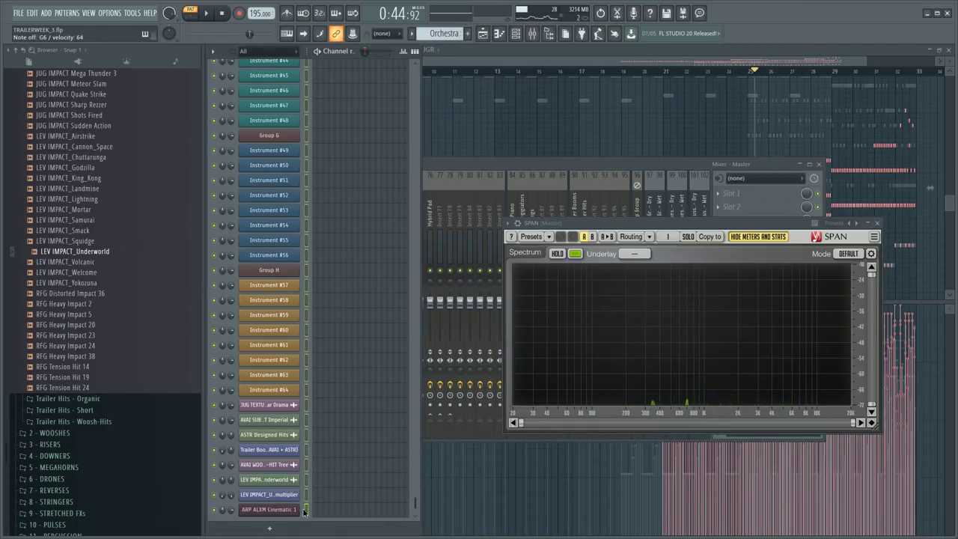
click(295, 511)
click(305, 511)
drag(629, 223, 696, 385)
drag(652, 111, 523, 74)
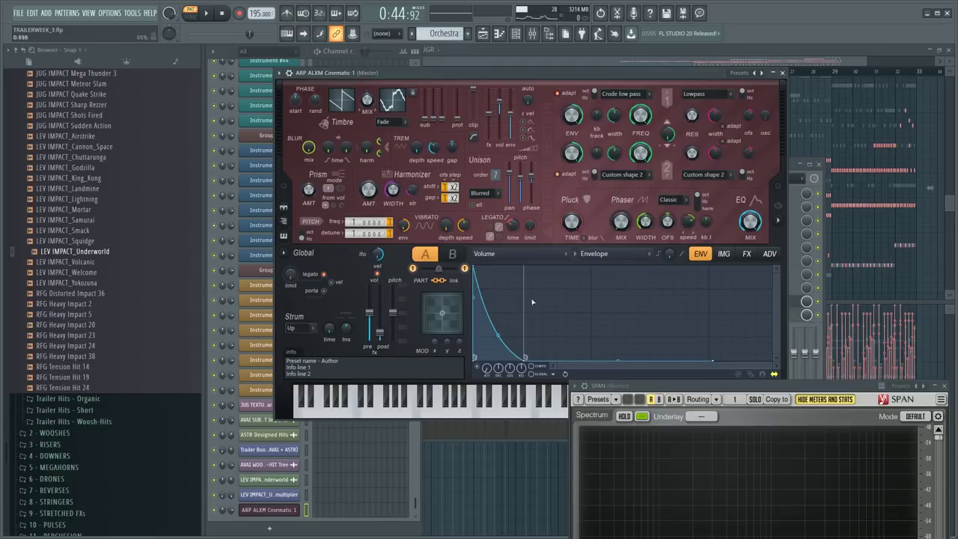
- Switch Harmor to the ARP ALXM Cinematic 2 preset and try out its Pluck time
click(478, 366)
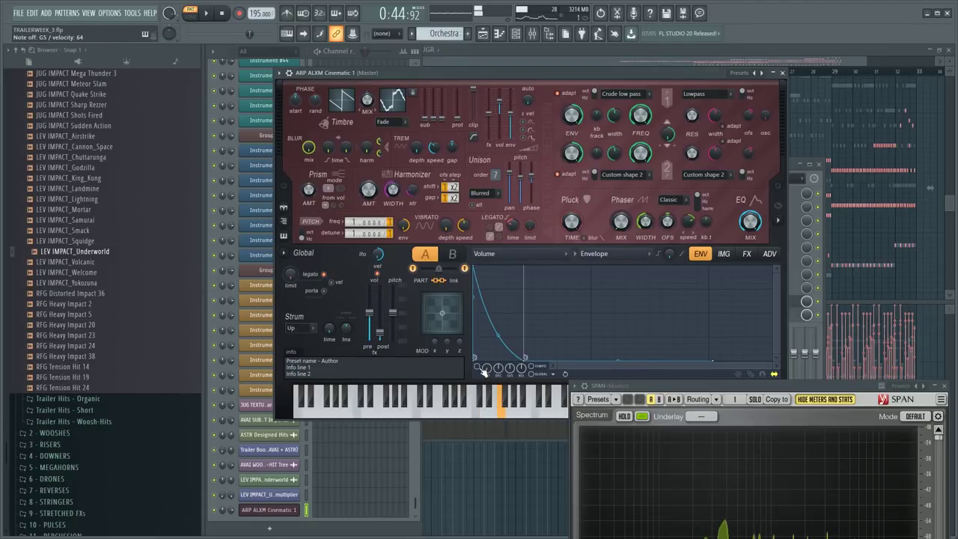
click(760, 74)
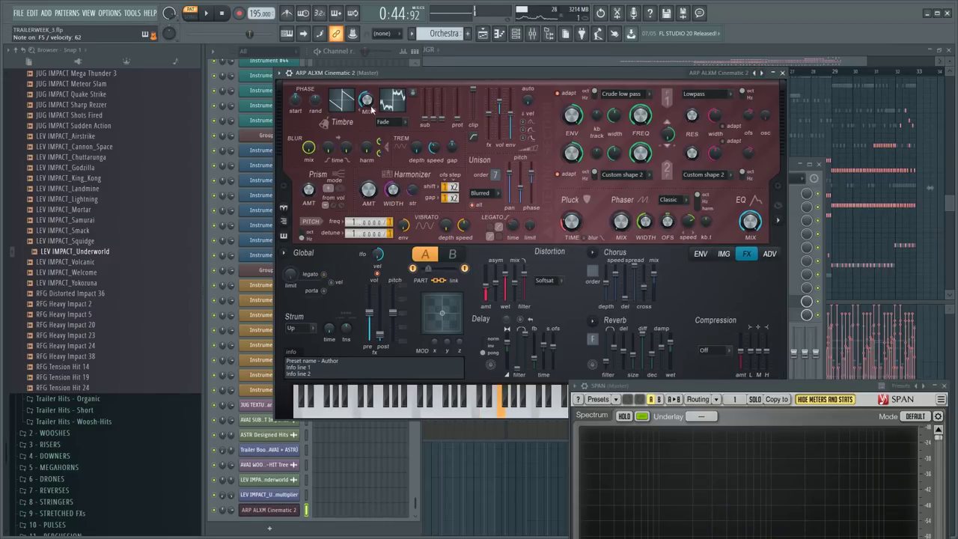
mouse_move(577, 225)
mouse_down()
mouse_move(577, 213)
mouse_move(577, 225)
mouse_up()
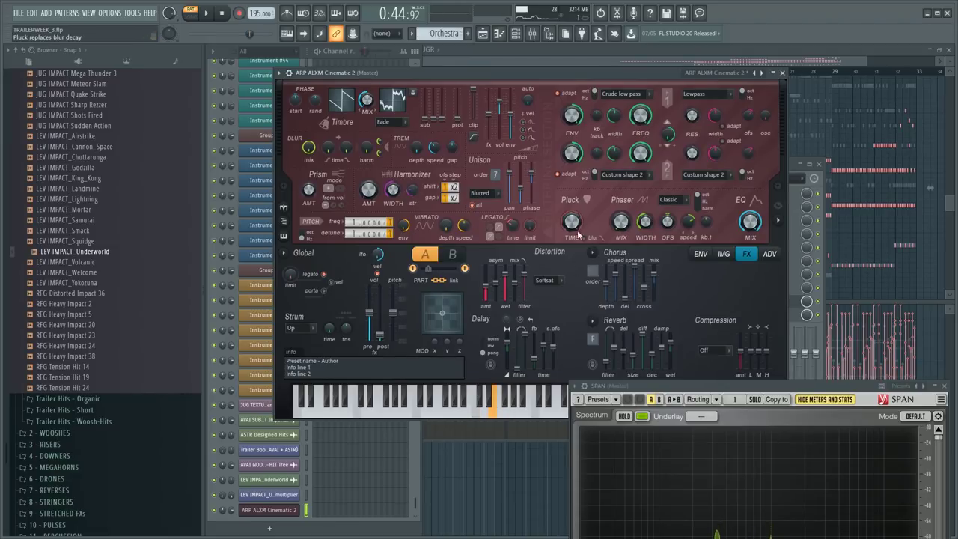
- Examine the Volume envelope in Harmor's envelope editor and switch to part B
click(701, 254)
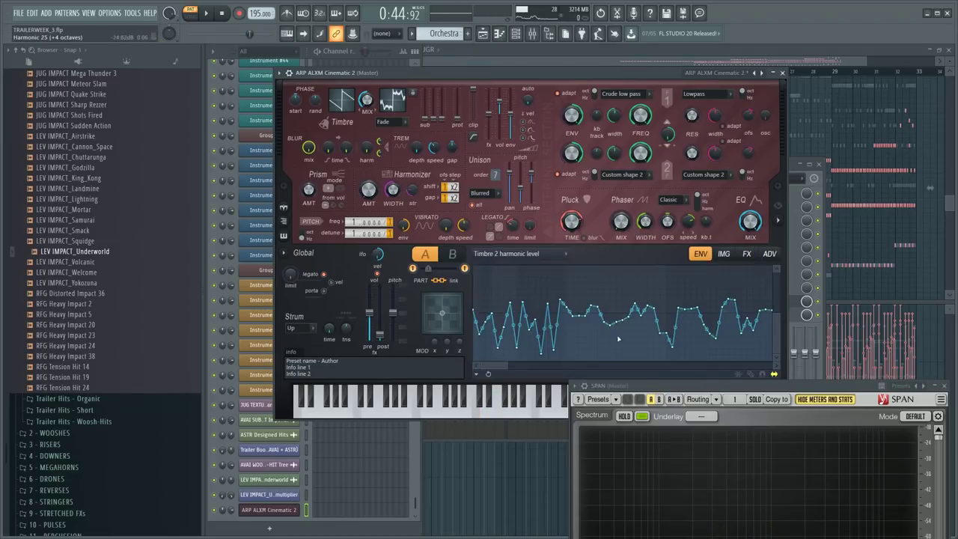
click(555, 255)
click(509, 228)
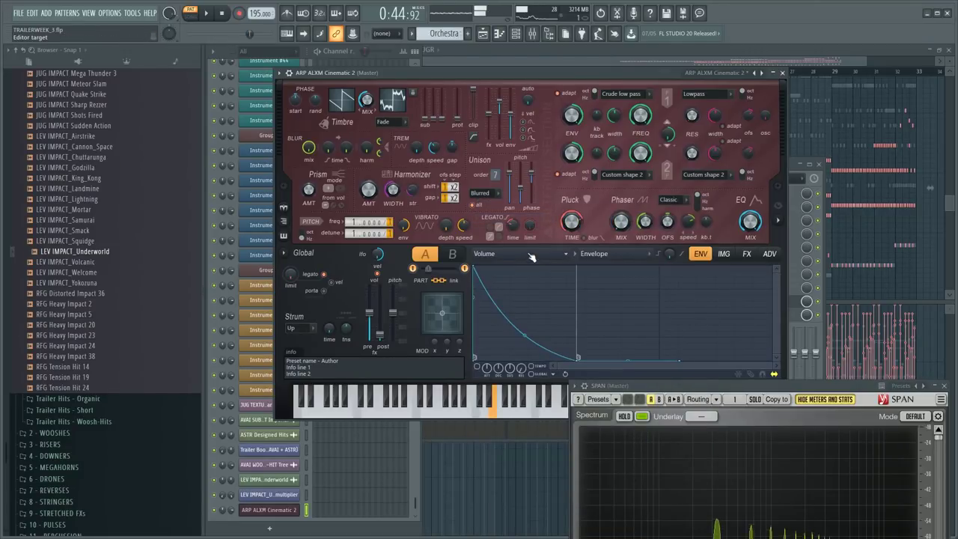
click(452, 255)
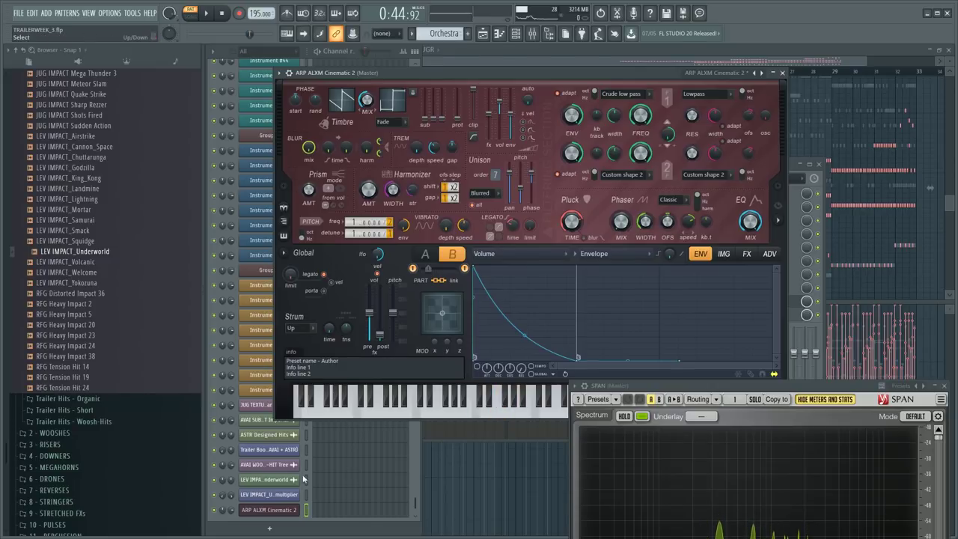
- Copy the arpeggio notes into the ARP ALXM Cinematic 2 channel and play them back in its piano roll
click(306, 511)
scroll(363, 322, up, 15)
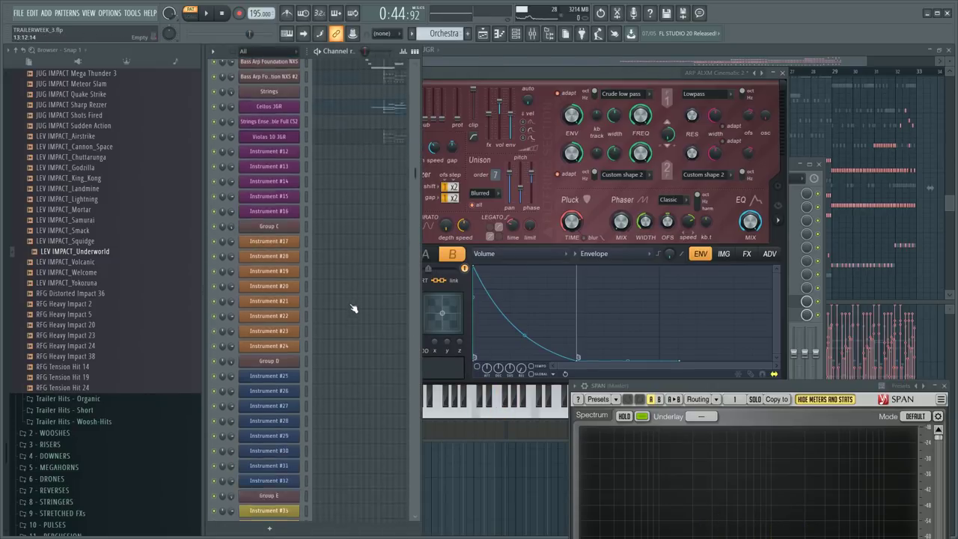
scroll(308, 220, down, 15)
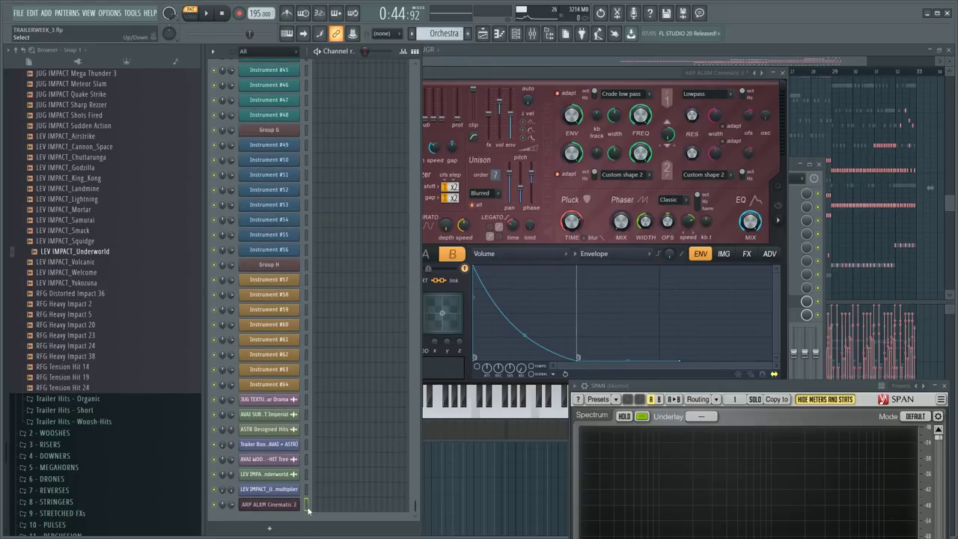
key(space)
click(393, 508)
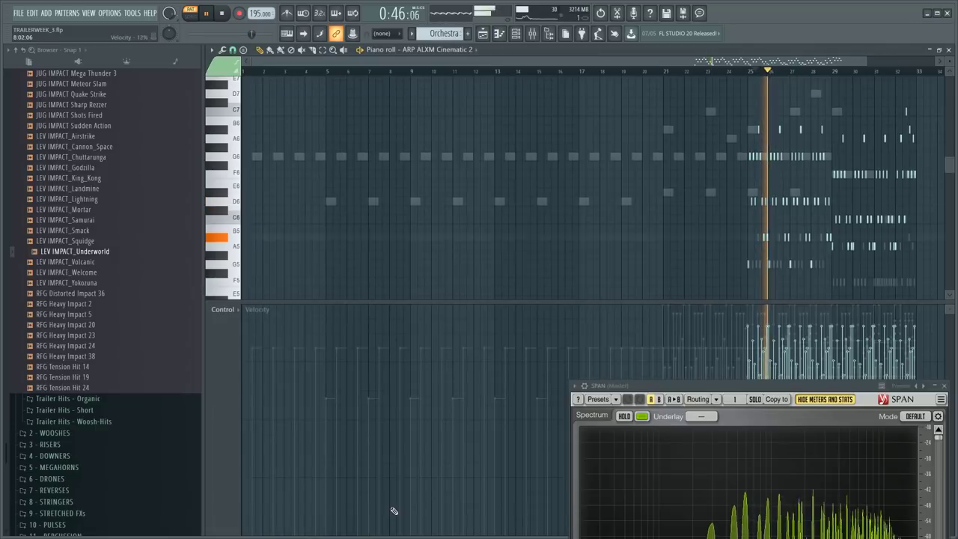
key(space)
key(F6)
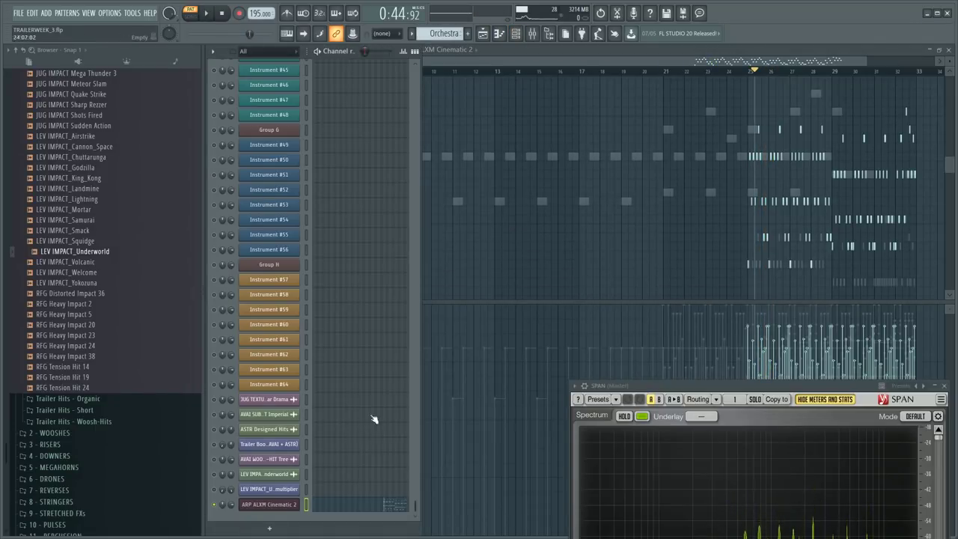
- Open the ARP ALXM Cinematic 2 instrument and load the Terrible Keyboard Solo preset
click(272, 506)
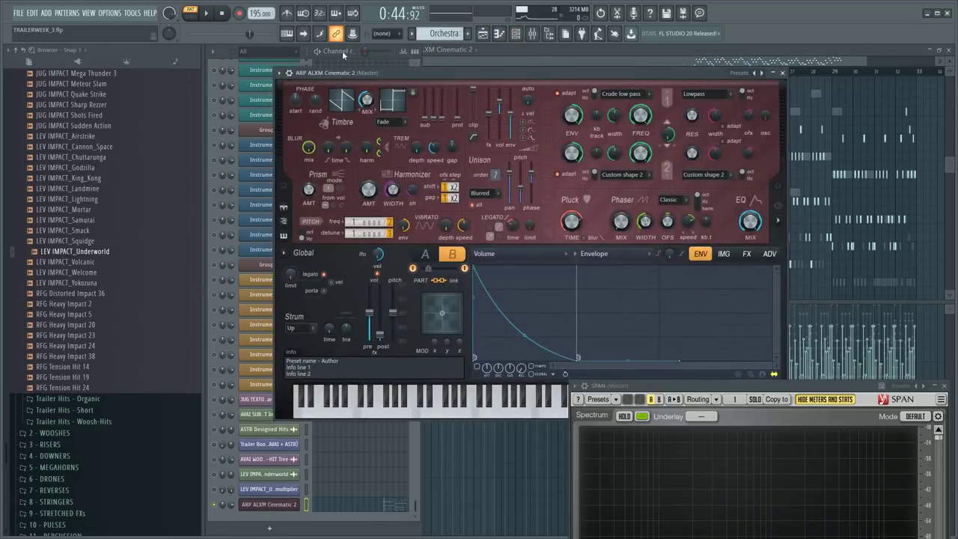
click(288, 76)
mouse_move(313, 104)
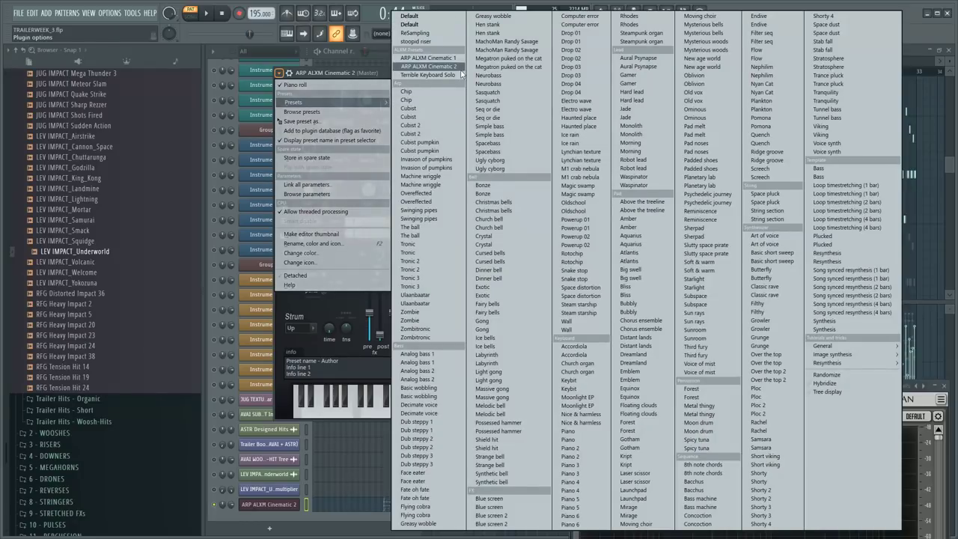
click(459, 75)
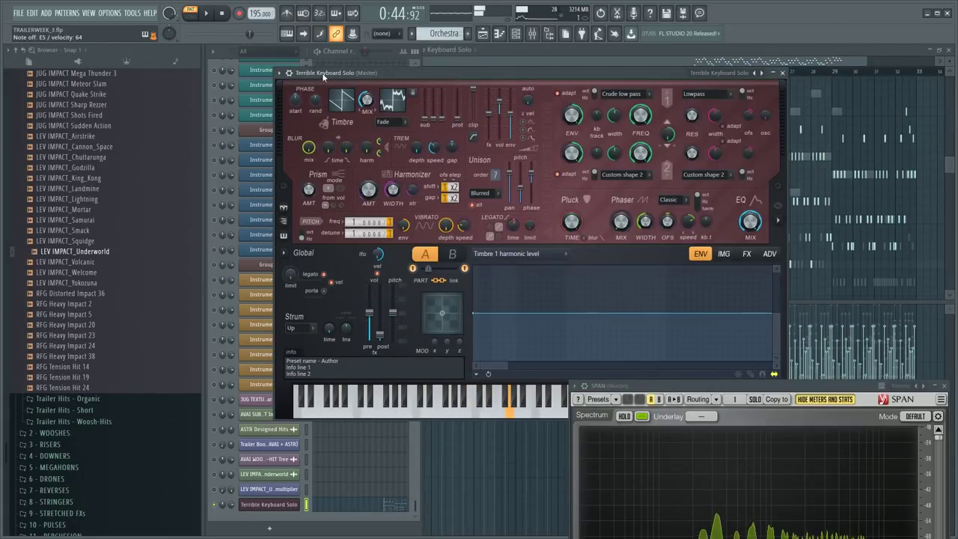
- Load the Default preset into the Harmor instrument
click(289, 73)
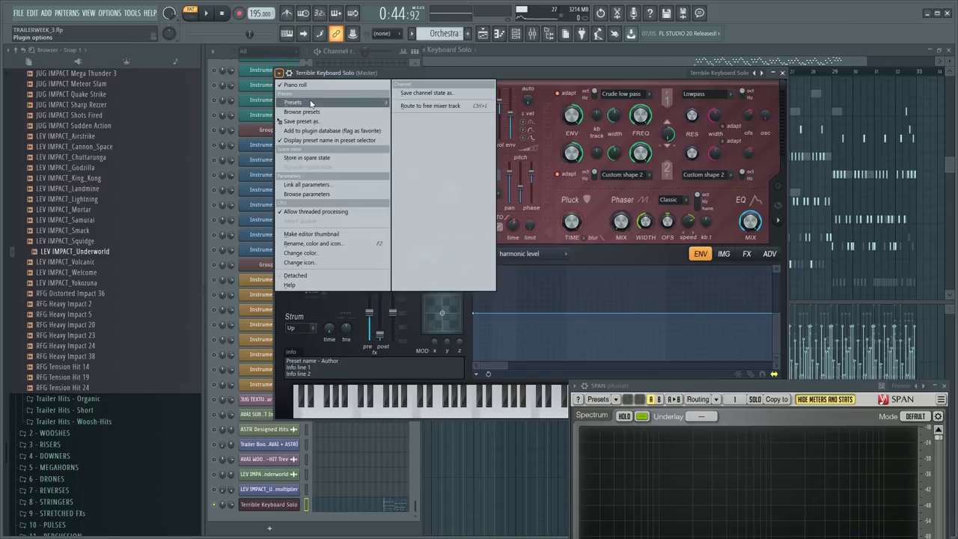
mouse_move(337, 102)
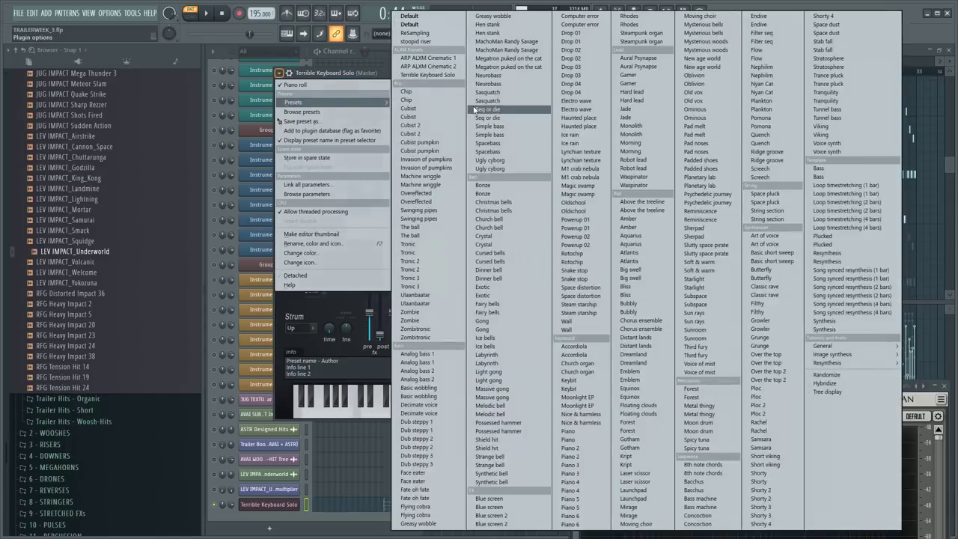
click(437, 26)
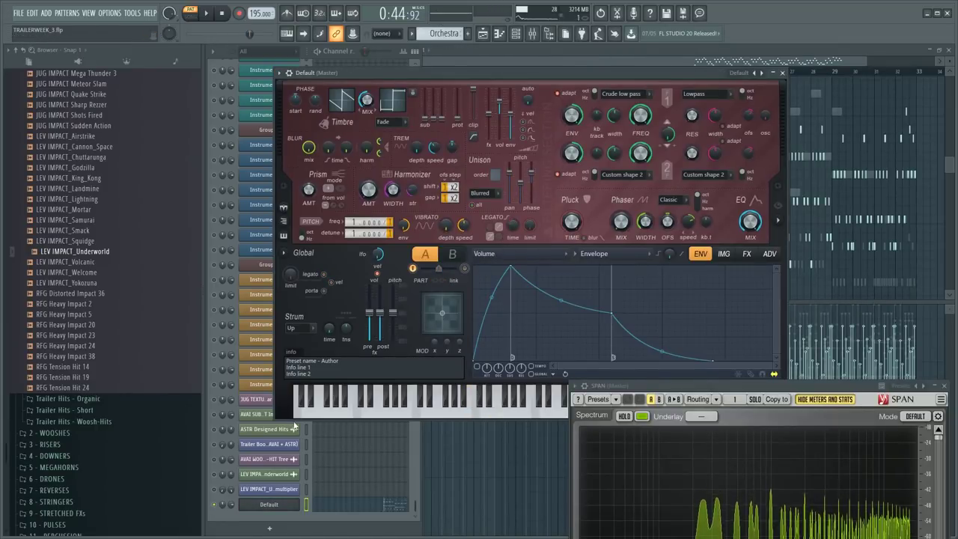
- Turn on legato mode, lower the post-FX volume of the Default instrument, and play the arpeggio
click(218, 511)
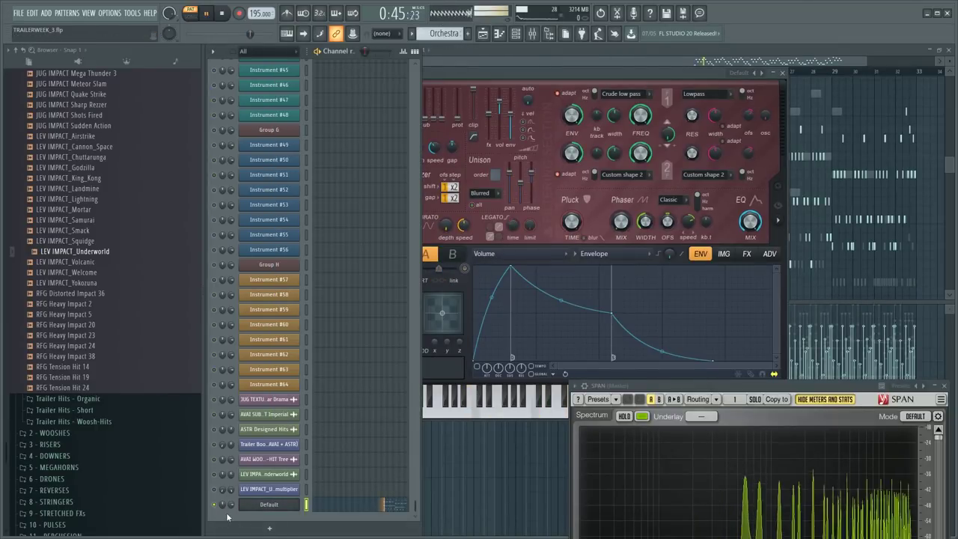
click(494, 82)
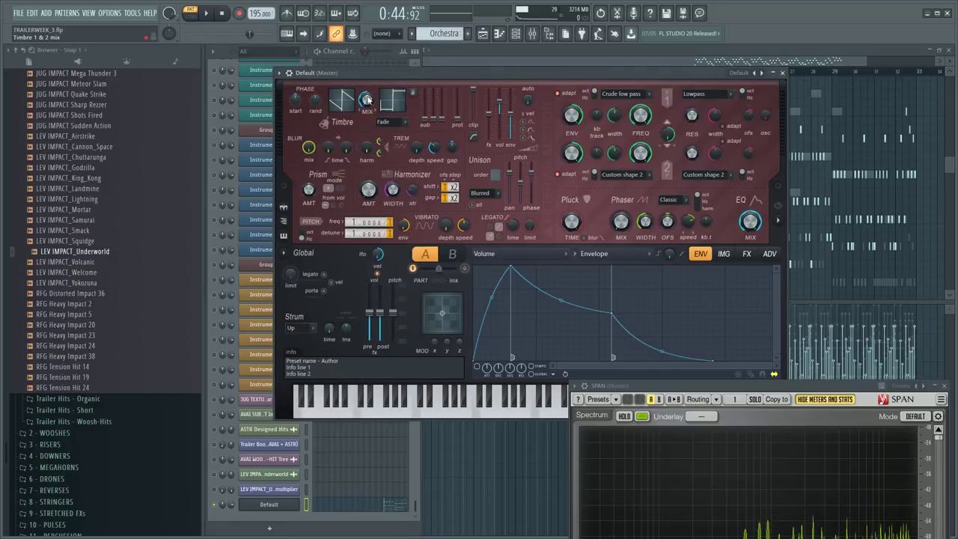
key(space)
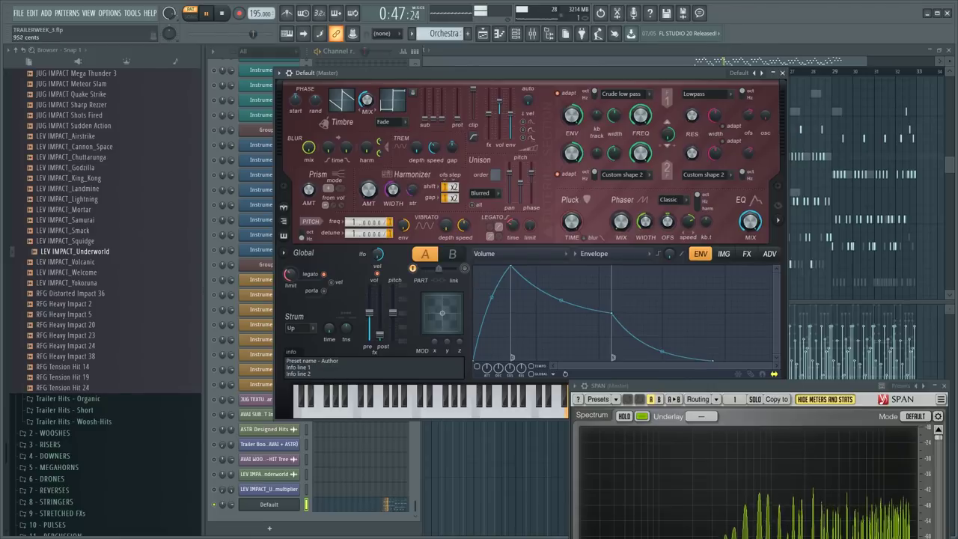
- Select all the Default channel's notes in the piano roll and play the arpeggio from bar 25 with the instrument open
click(387, 508)
click(386, 508)
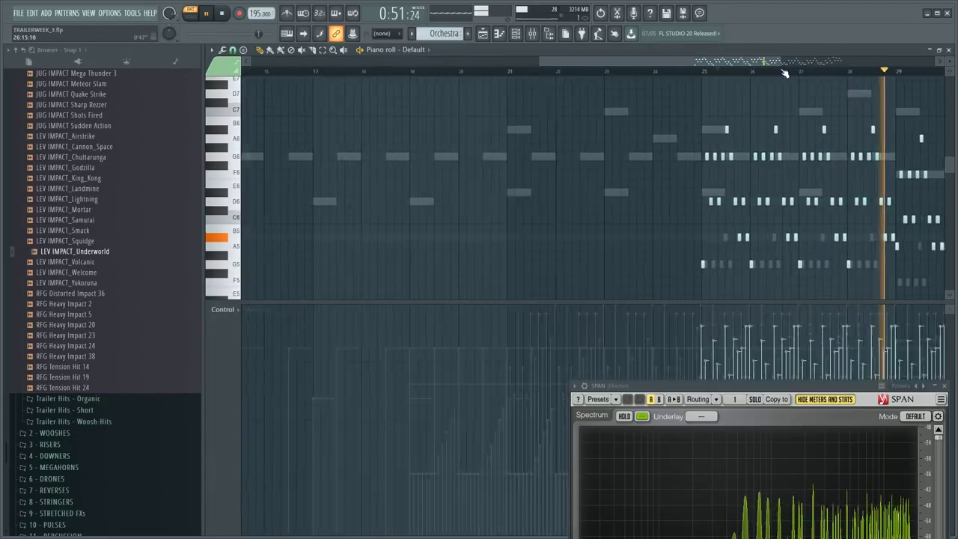
key(space)
key(ctrl+a)
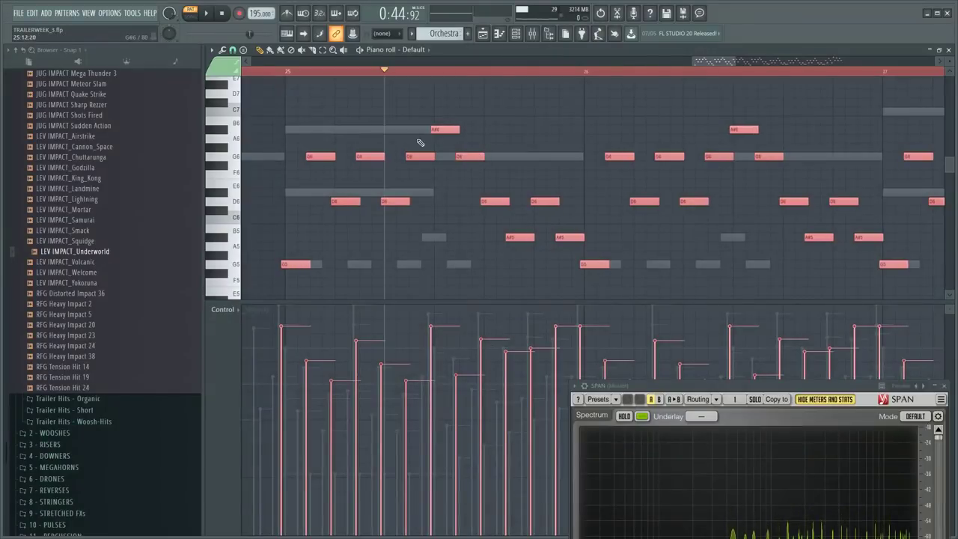
click(287, 71)
key(space)
key(F6)
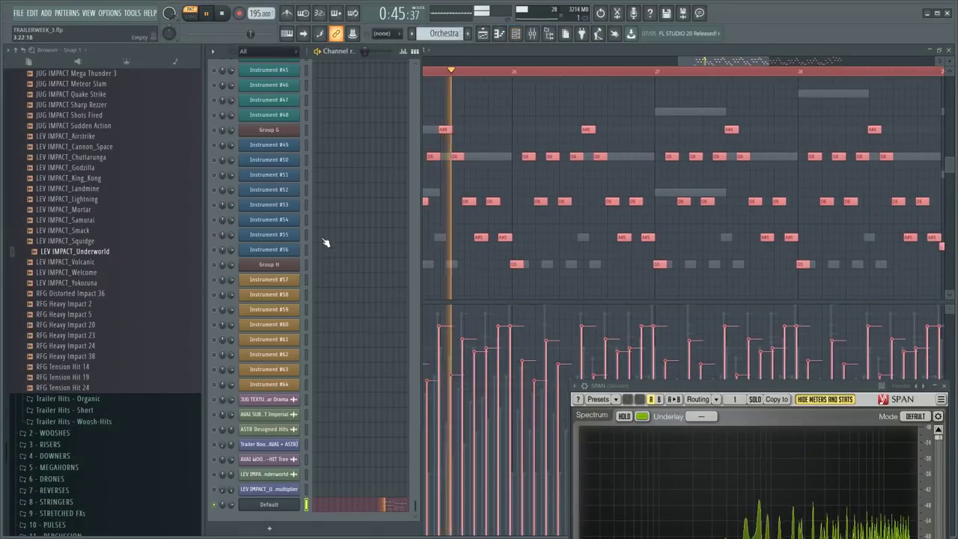
click(281, 504)
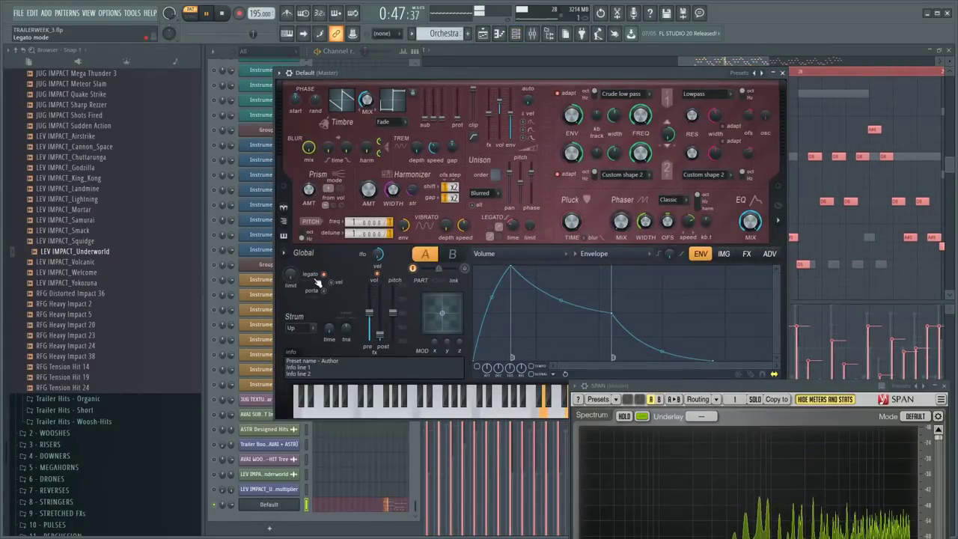
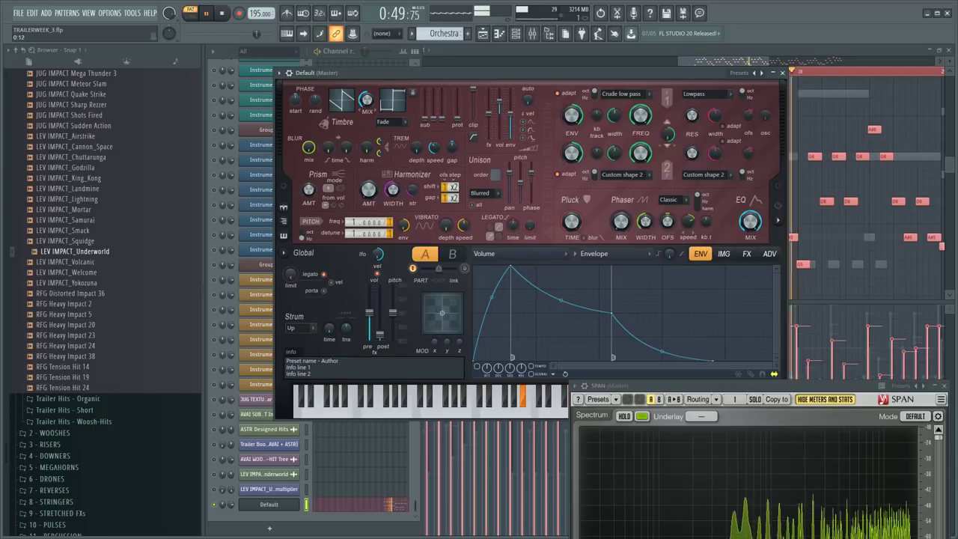
- Set the unison type to Classic with order 9 and lower the unison pitch amount
key(space)
click(486, 193)
click(485, 192)
click(483, 192)
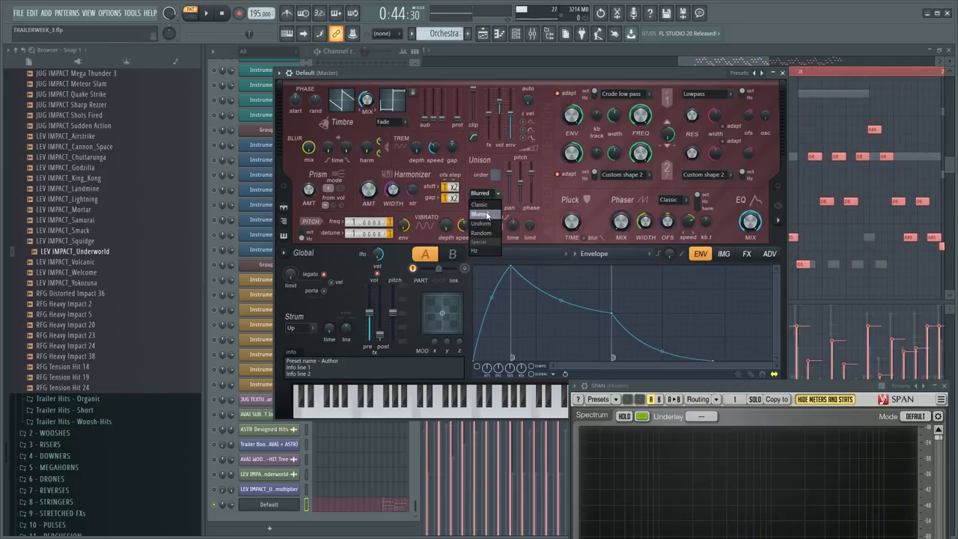
click(486, 202)
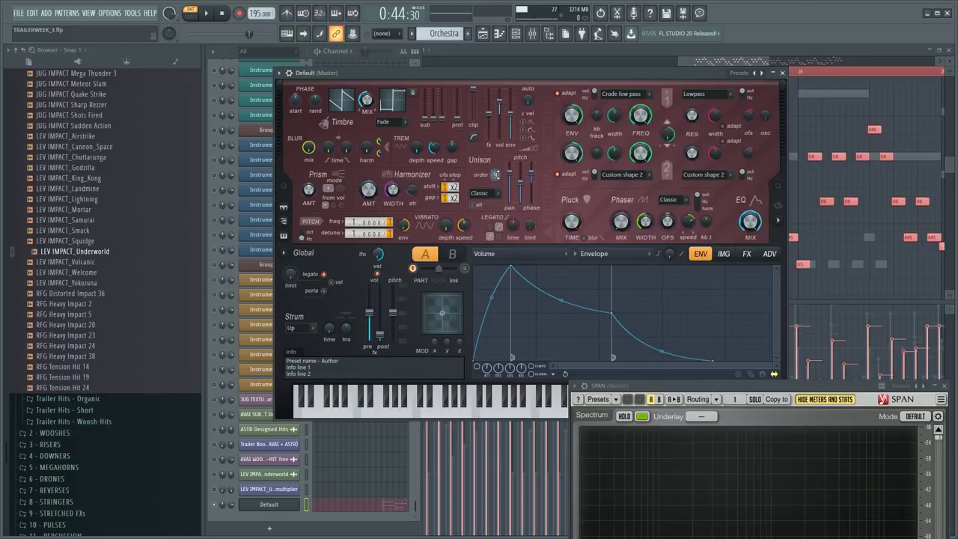
mouse_move(532, 174)
mouse_down()
mouse_move(509, 162)
mouse_move(520, 180)
mouse_up()
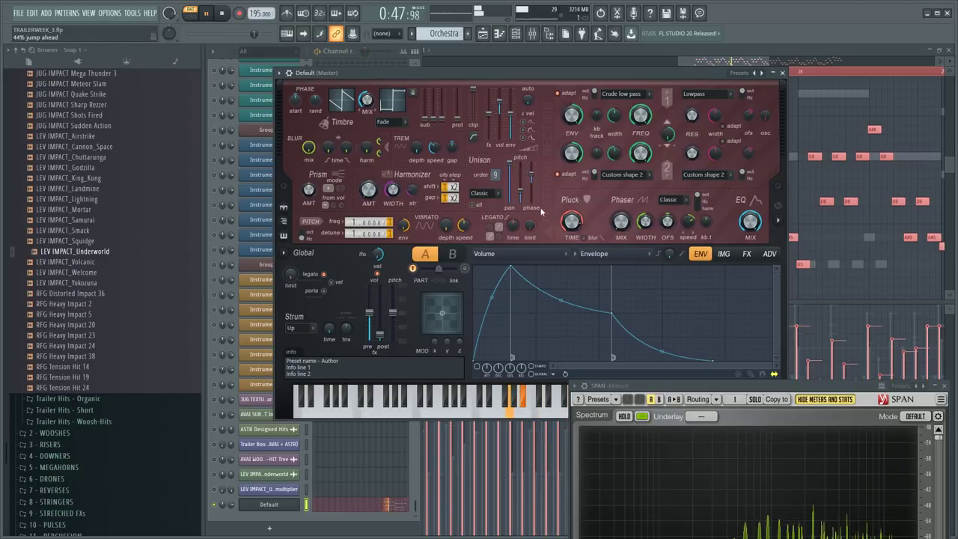
- Rearrange the synth and SPAN analyzer windows so the full envelope editor is uncovered, auditioning the arpeggio meanwhile
drag(648, 386, 627, 285)
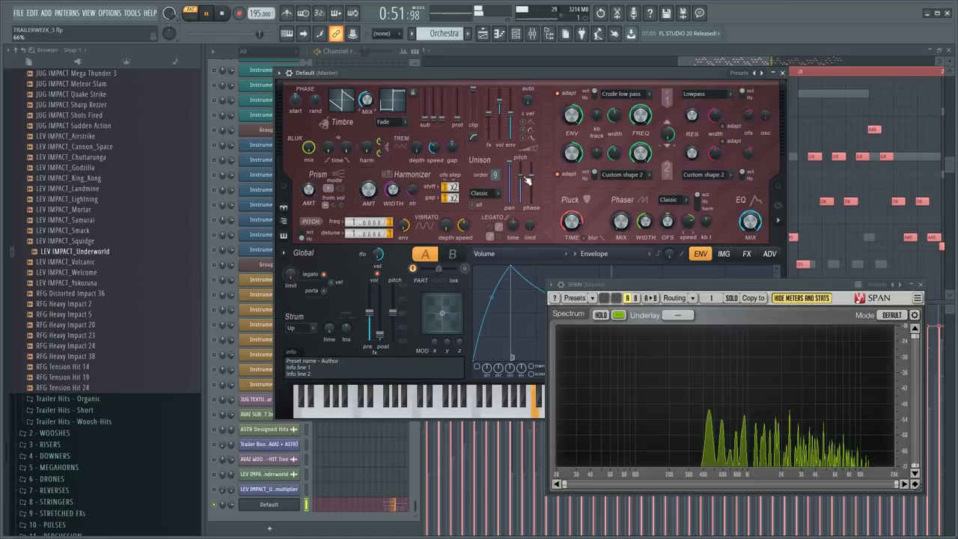
drag(635, 285, 670, 354)
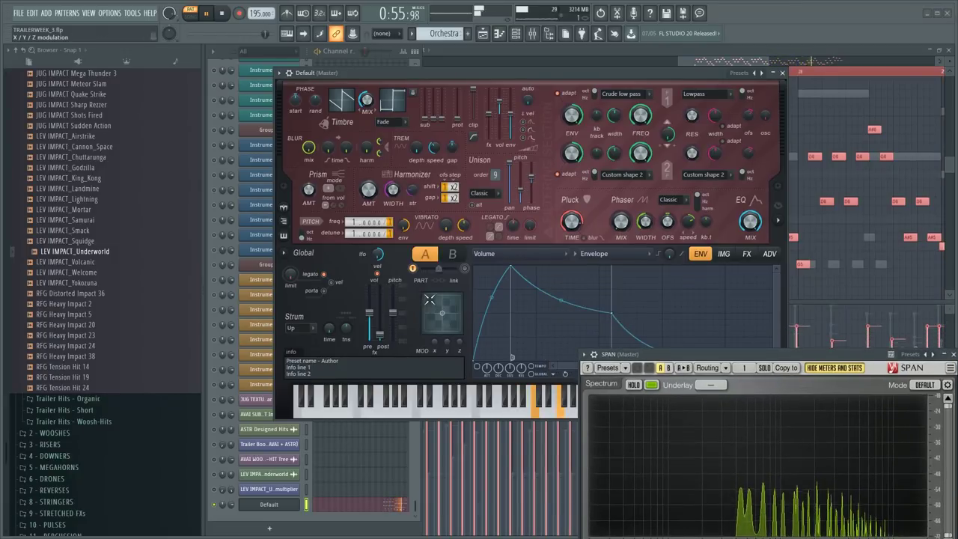
drag(537, 75, 508, 53)
drag(655, 358, 629, 324)
key(space)
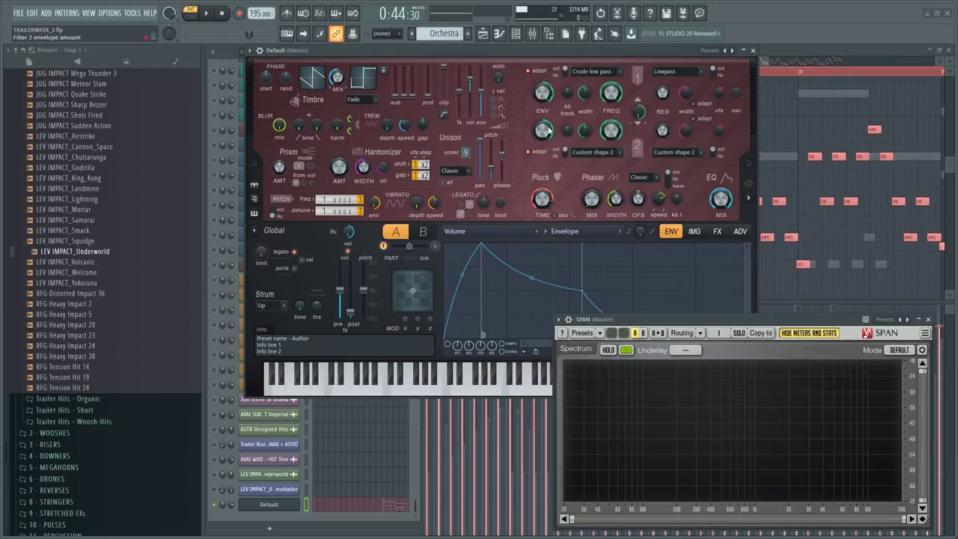
key(space)
key(space)
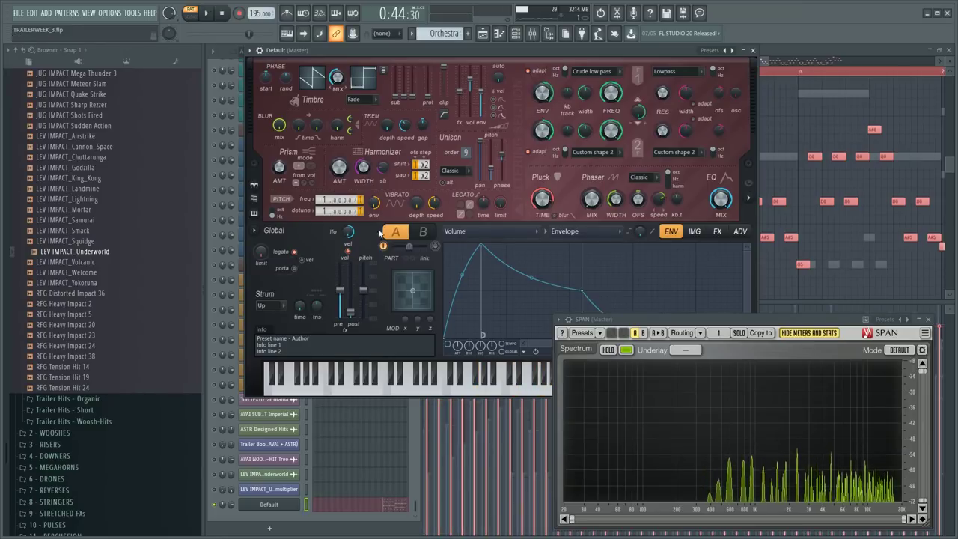
key(space)
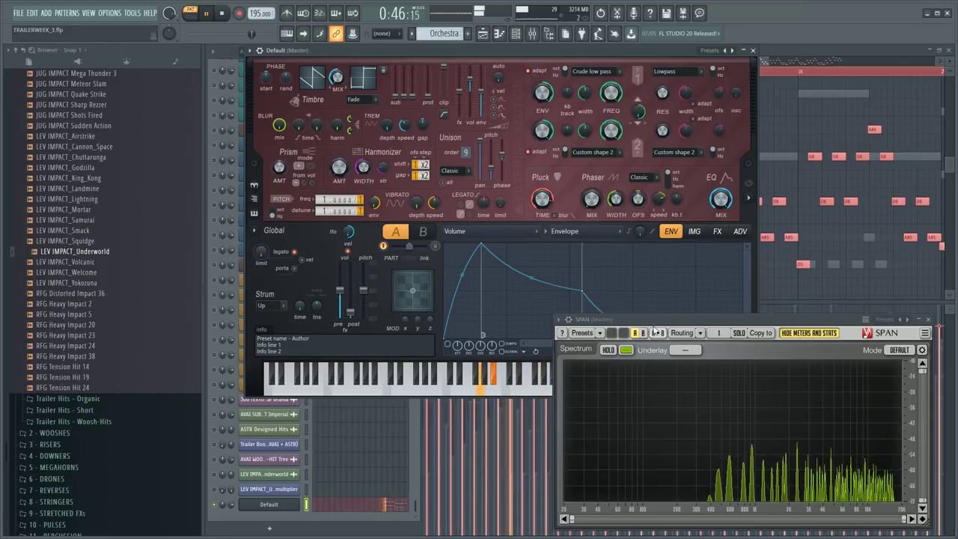
drag(651, 319, 670, 411)
key(space)
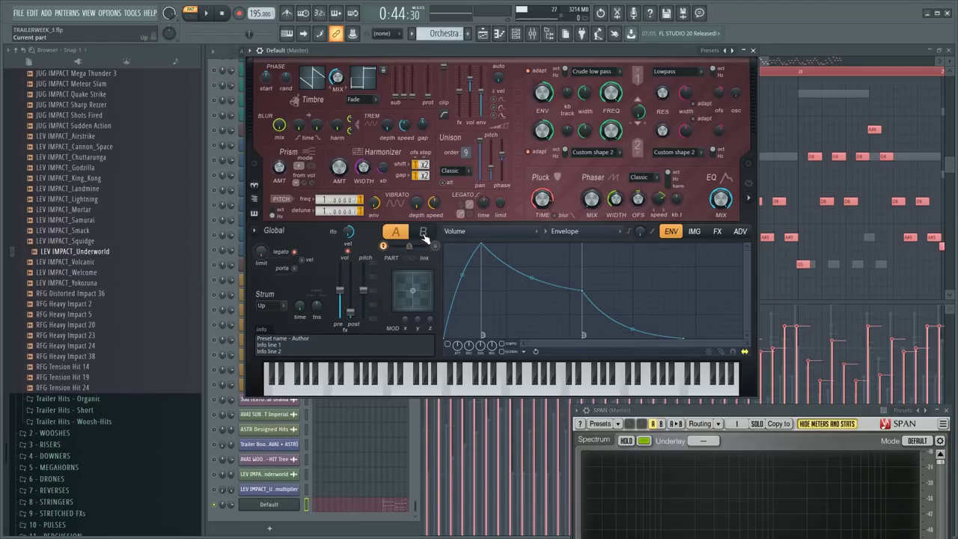
- Copy the settings of part A and paste them into part B with both parts enabled
click(422, 234)
click(404, 234)
click(498, 232)
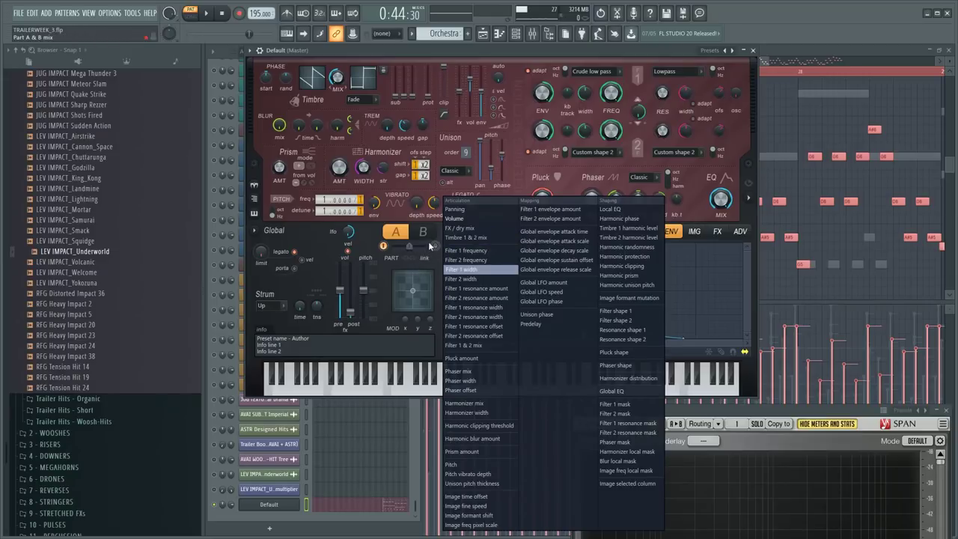
click(326, 250)
click(255, 230)
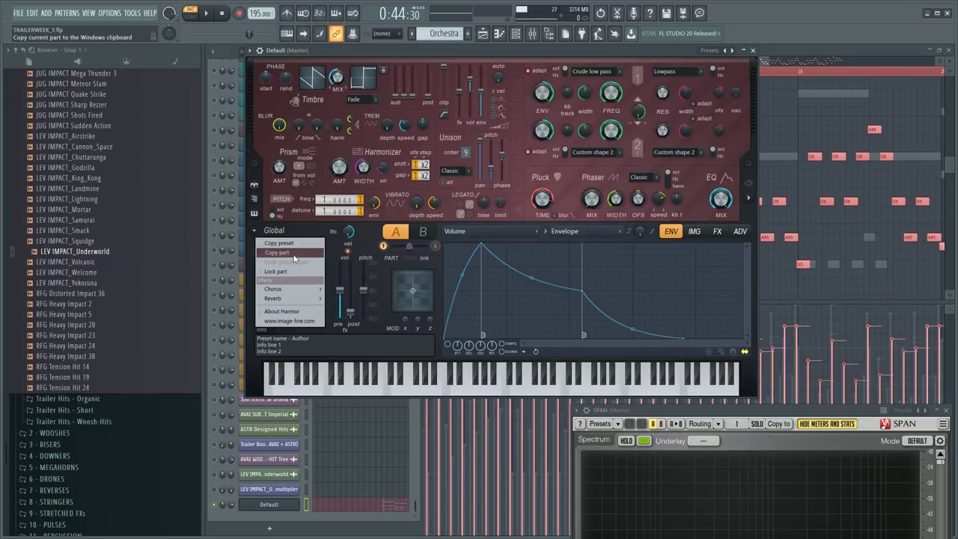
click(295, 253)
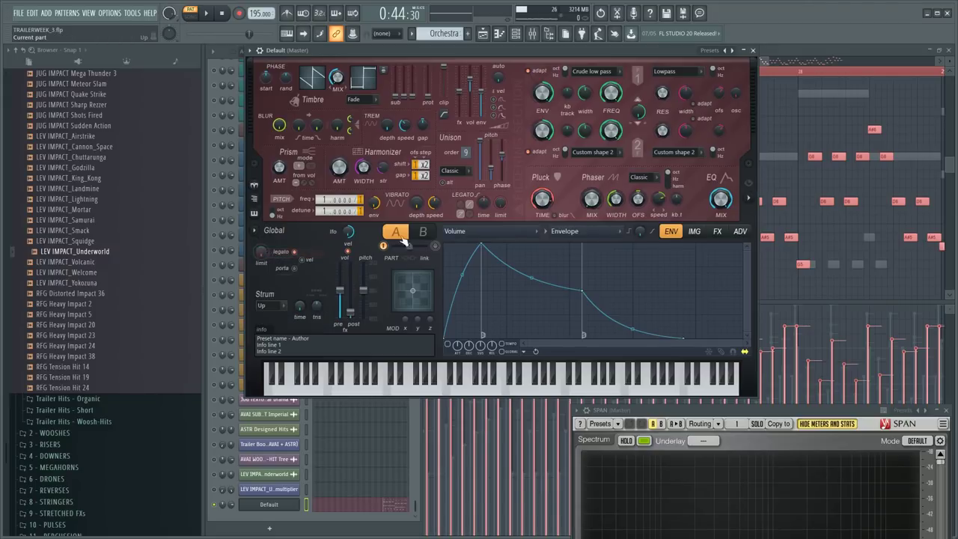
click(383, 245)
click(256, 231)
click(295, 264)
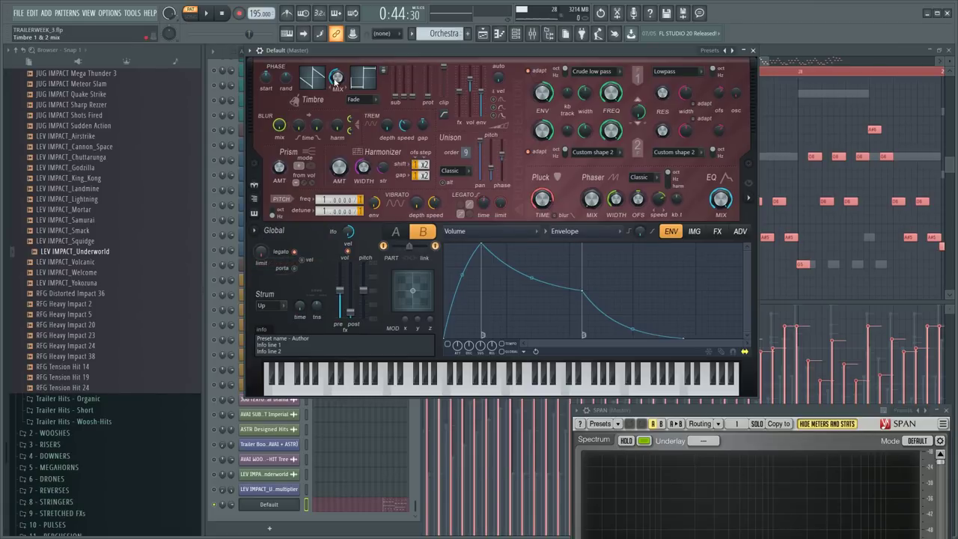
- Play the arpeggio to hear part B alone and with part A, and shift the part mix slightly toward A
key(space)
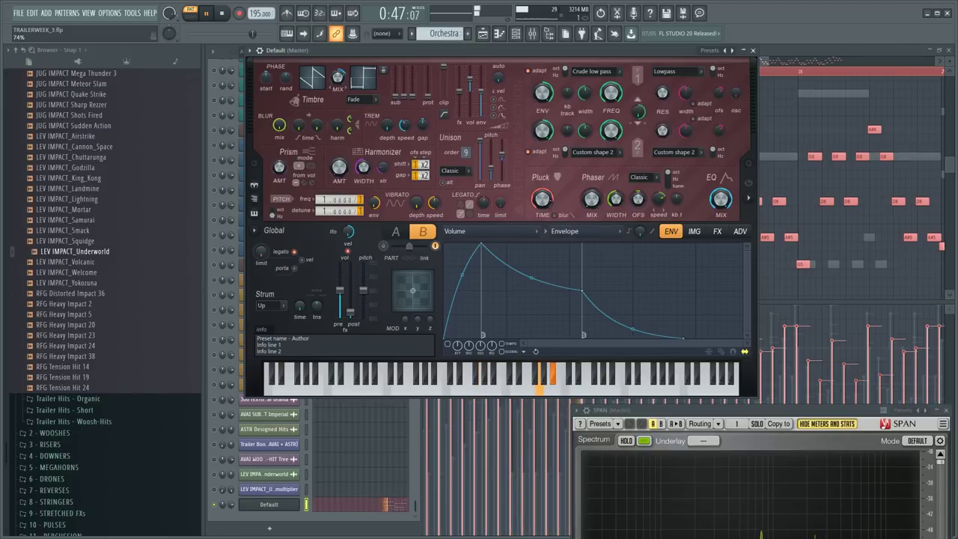
click(394, 233)
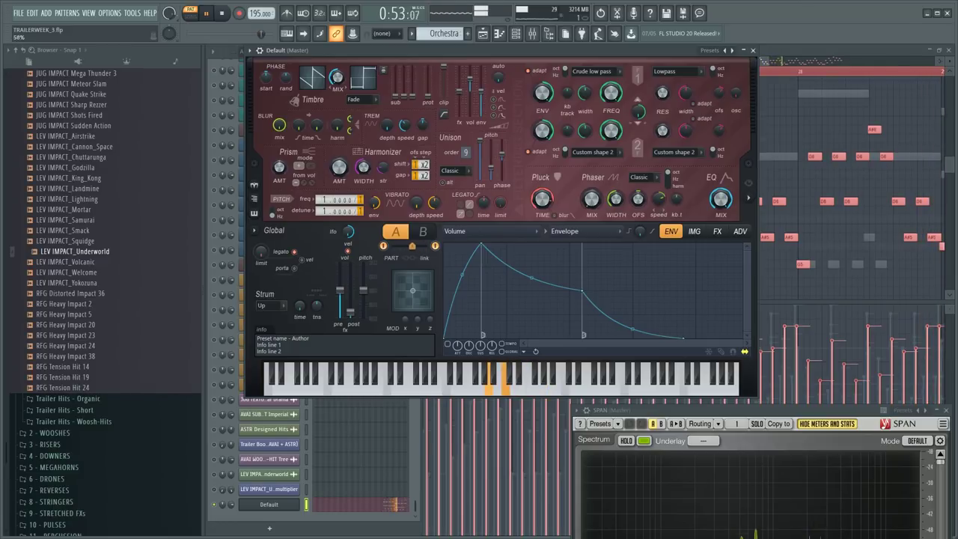
drag(402, 246, 405, 246)
- Compare parts A and B, randomize part B's Timbre 1 harmonics, and set the part mix to 100% B
click(424, 233)
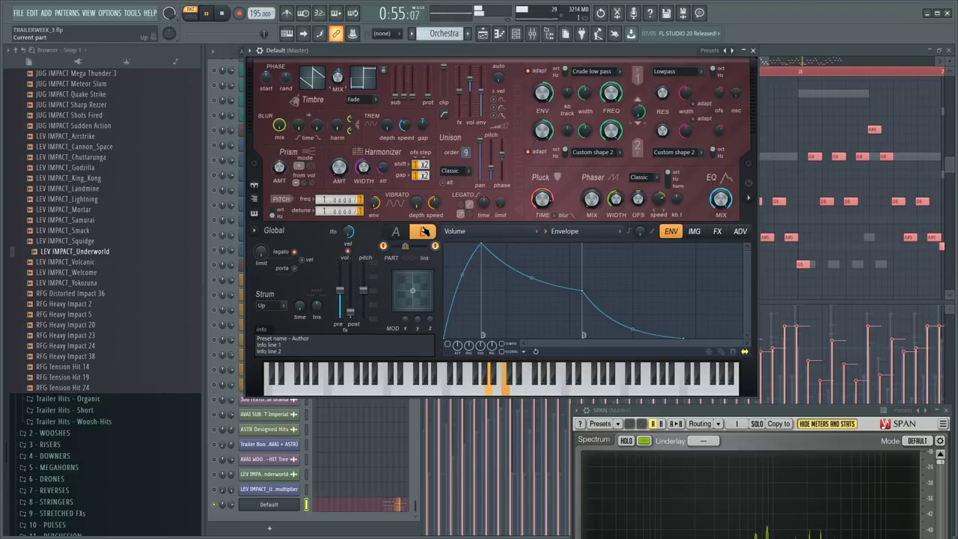
click(397, 232)
click(421, 232)
right_click(313, 85)
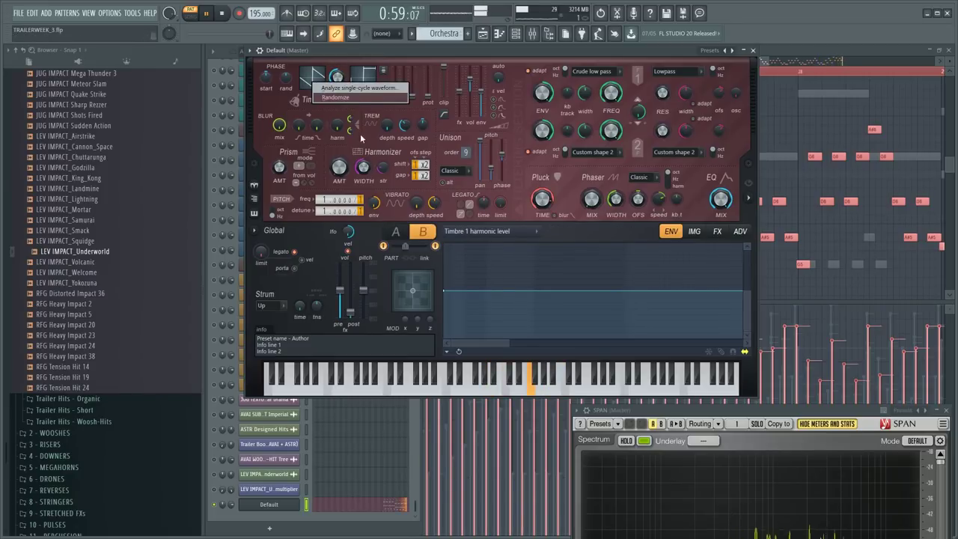
click(336, 97)
drag(405, 246, 426, 246)
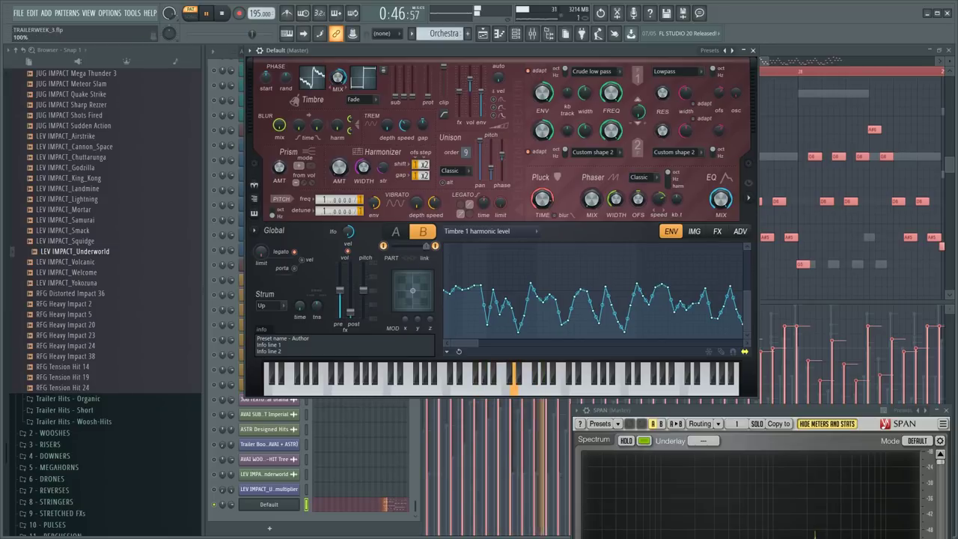
- Randomize part B's Timbre 1 waveform repeatedly while the arpeggio plays, and return the part mix to near the centre
right_click(314, 84)
click(352, 91)
right_click(312, 77)
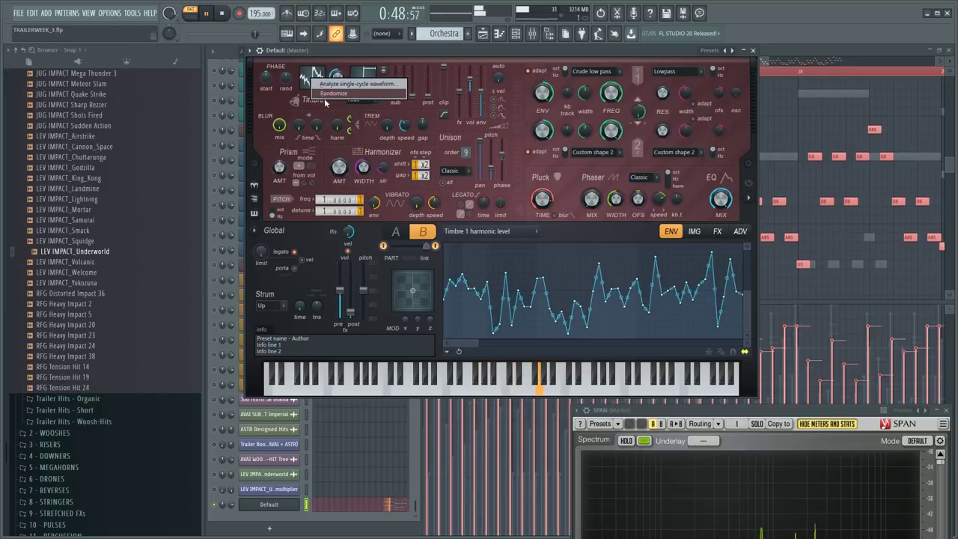
click(325, 94)
right_click(307, 73)
click(320, 91)
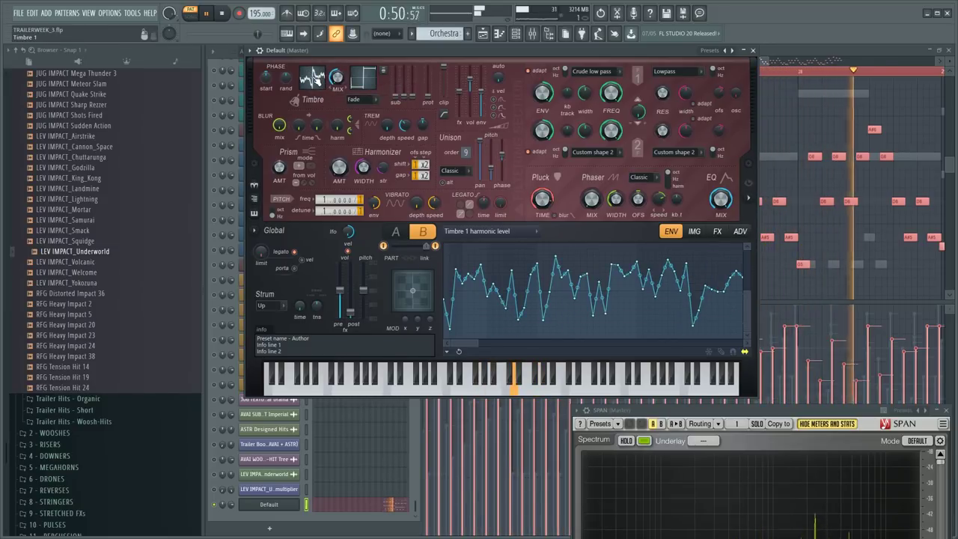
right_click(313, 76)
click(325, 93)
right_click(313, 76)
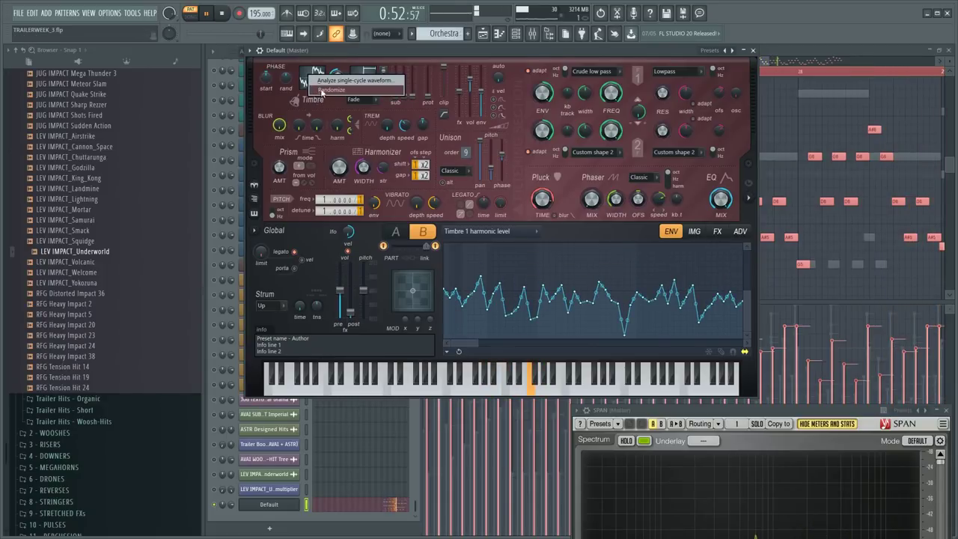
click(324, 93)
right_click(313, 77)
click(323, 93)
right_click(313, 76)
click(322, 93)
right_click(313, 76)
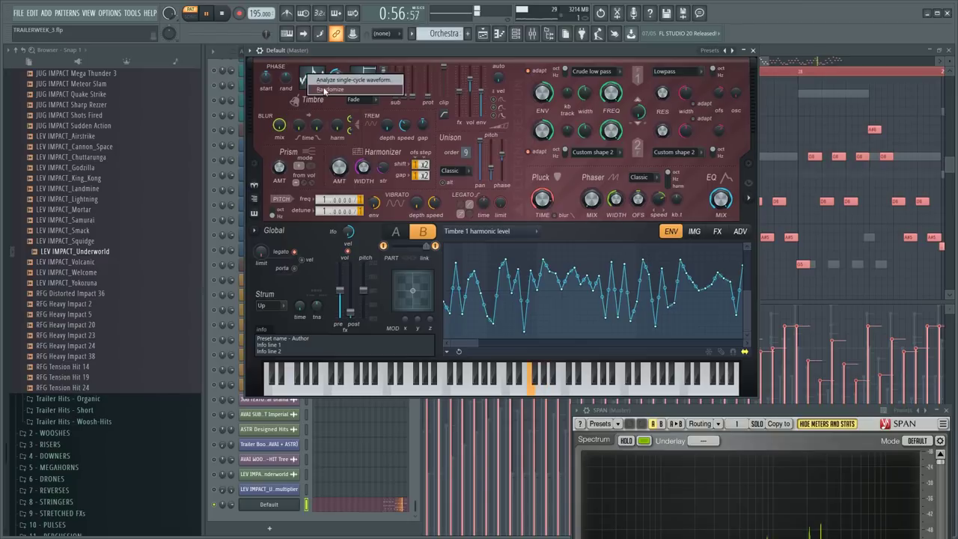
click(323, 92)
right_click(313, 76)
click(324, 93)
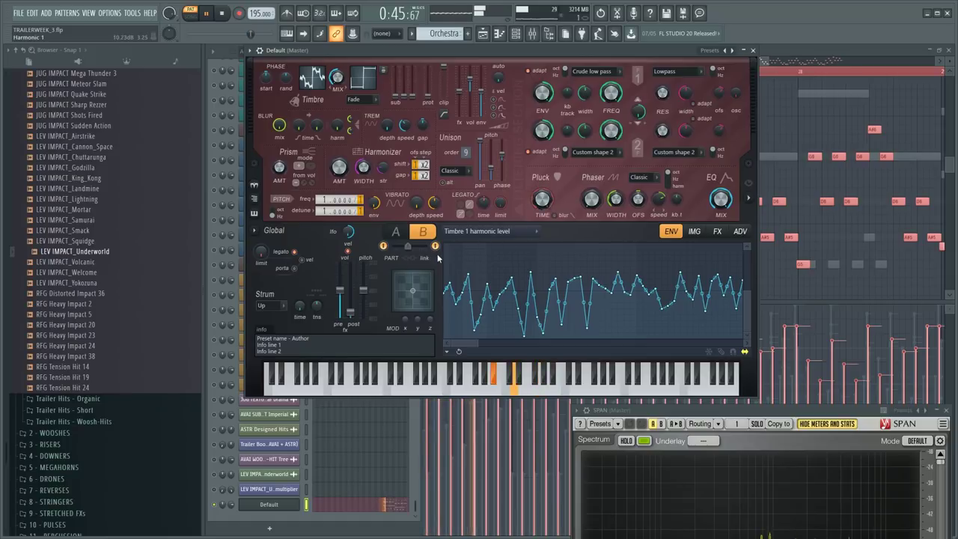
- Copy the Pluck time value of part A to part B and link the two parts
click(404, 234)
right_click(535, 195)
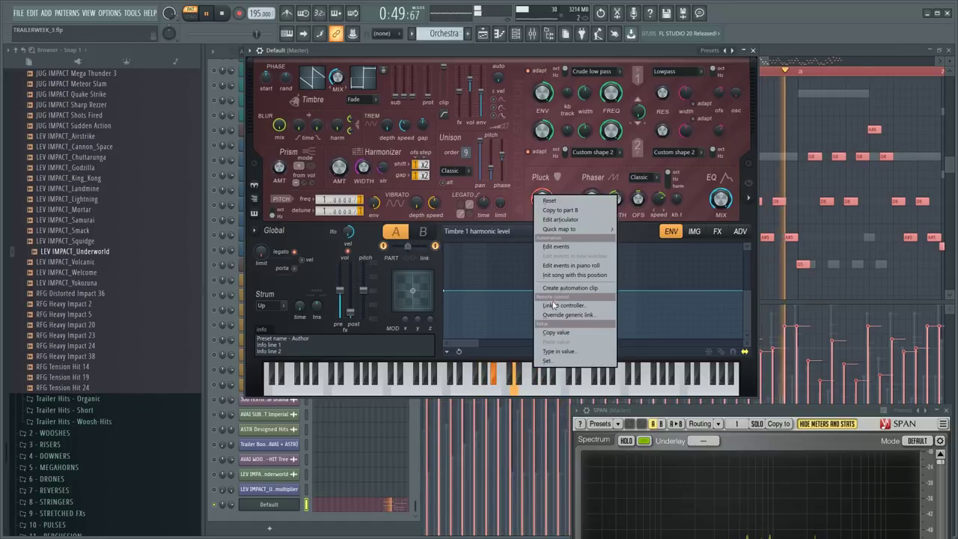
click(553, 332)
click(424, 232)
right_click(541, 198)
click(569, 347)
click(406, 235)
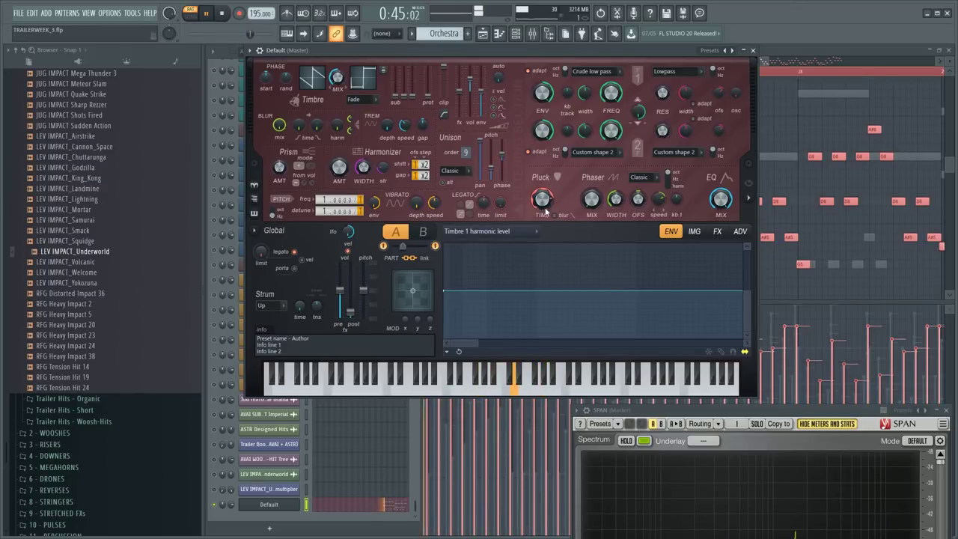
- Show the synth's effects page and assign its channel to mixer track 8
click(716, 233)
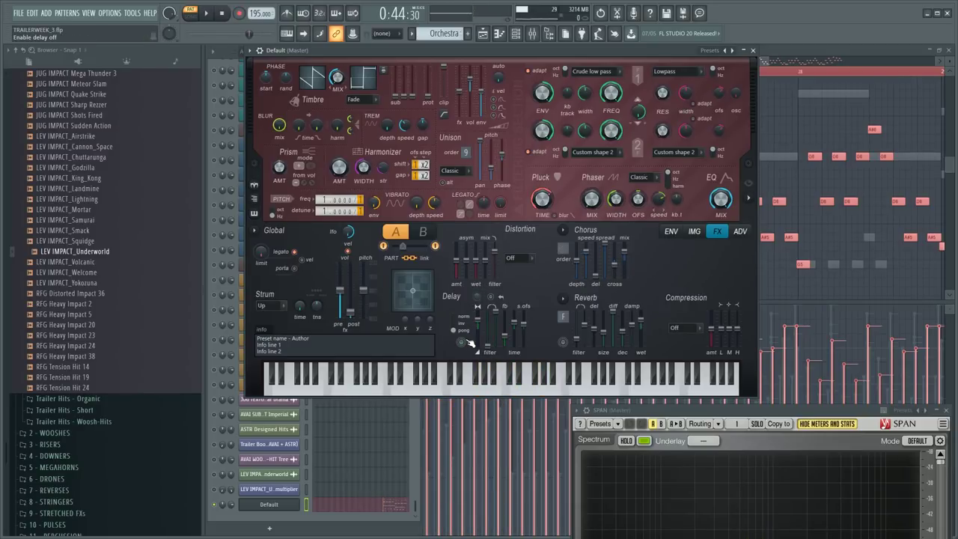
click(258, 51)
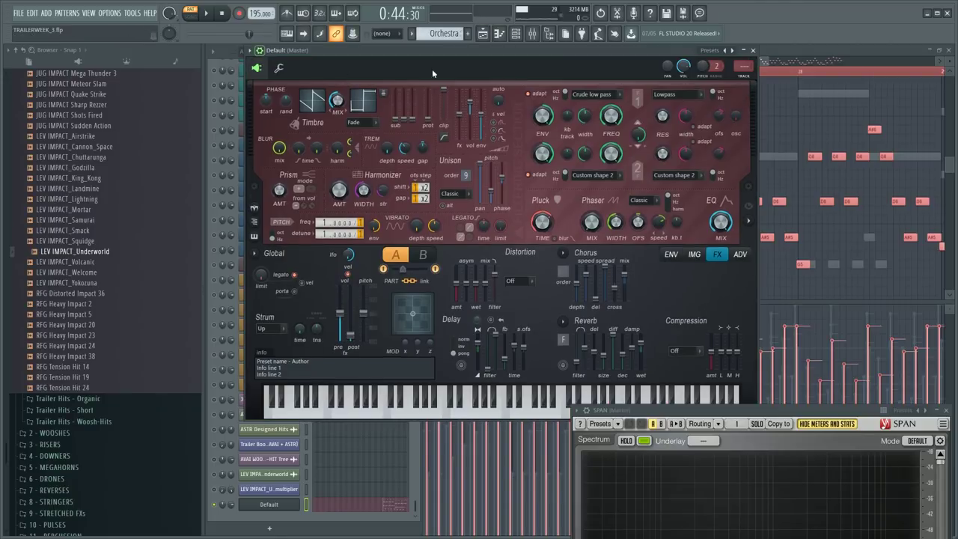
double_click(736, 73)
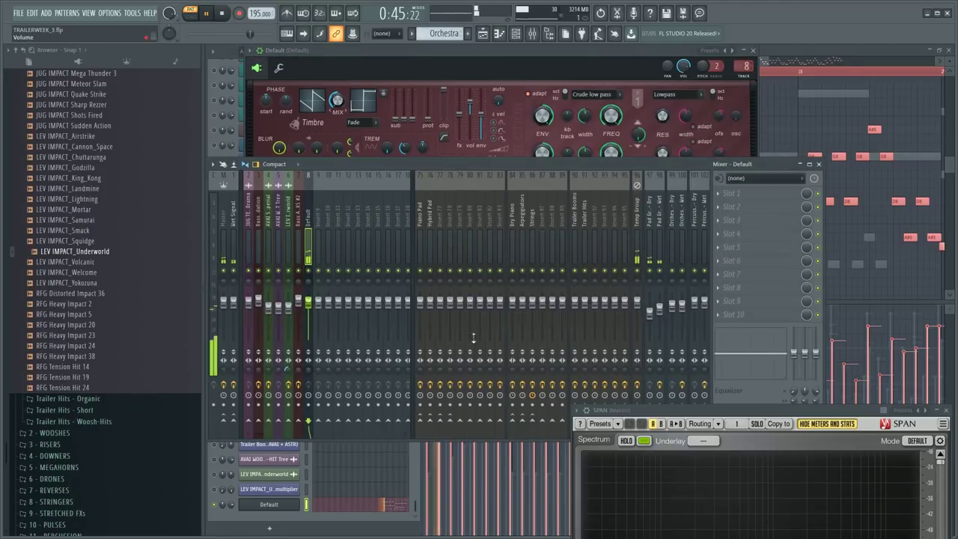
- Remove the Default mixer track's send to Temp Group and route it to Arpeggiators, moving the SPAN window as needed
drag(634, 411, 634, 453)
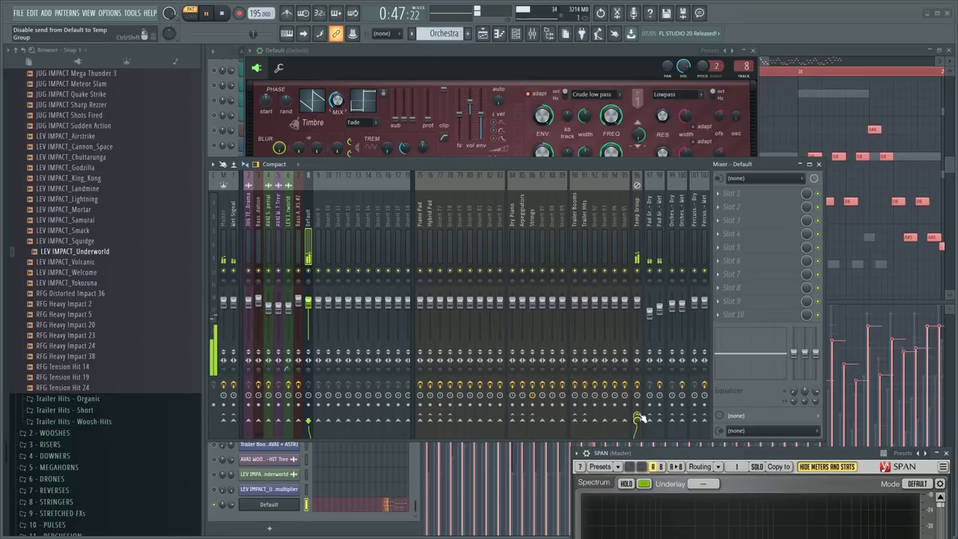
click(636, 416)
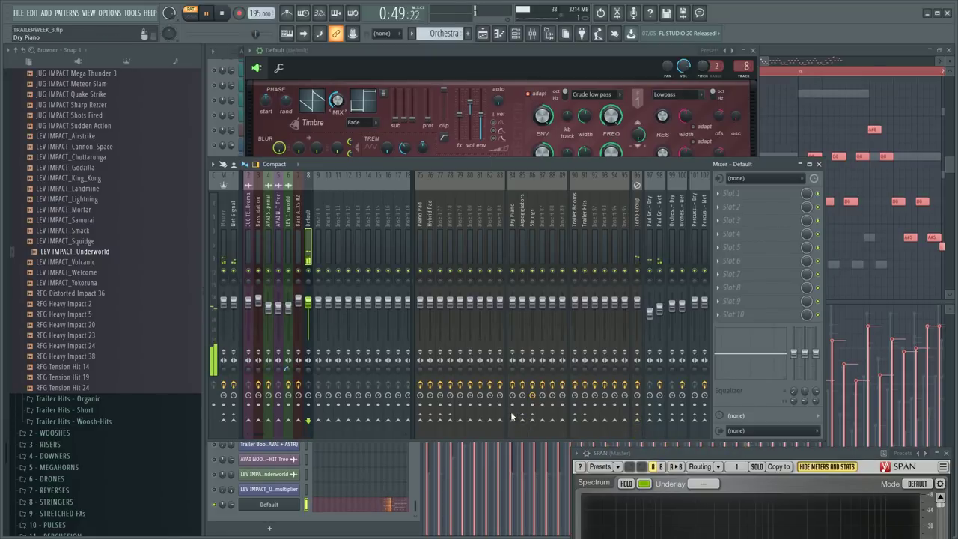
click(512, 418)
drag(638, 458, 636, 327)
- Select the last A#5 or A5 note of each bar from 25 to 31, plus the final F6, and shorten them
click(548, 62)
click(801, 147)
scroll(674, 182, down, 3)
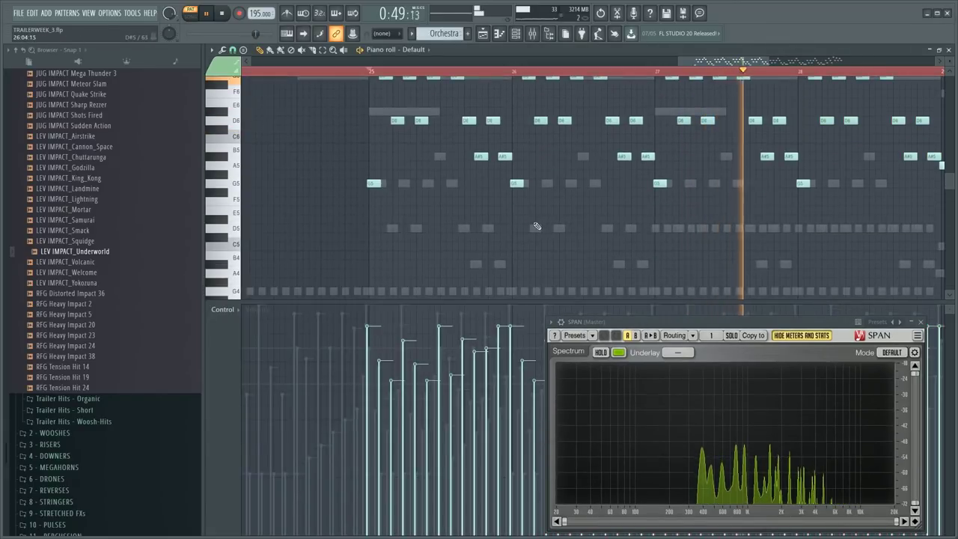
ctrl+shift+click(506, 156)
ctrl+shift+click(650, 156)
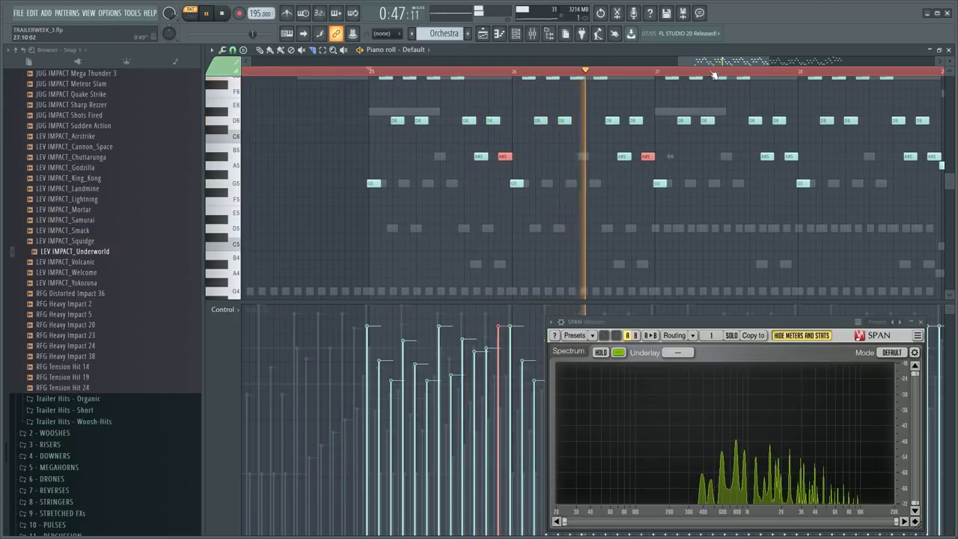
scroll(709, 64, down, 3)
ctrl+shift+click(684, 156)
ctrl+shift+click(752, 156)
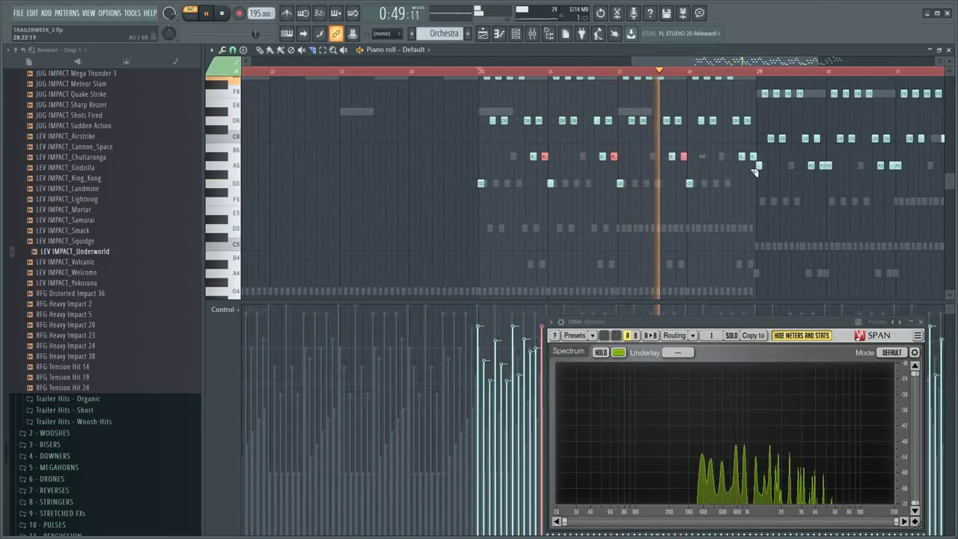
ctrl+shift+click(824, 165)
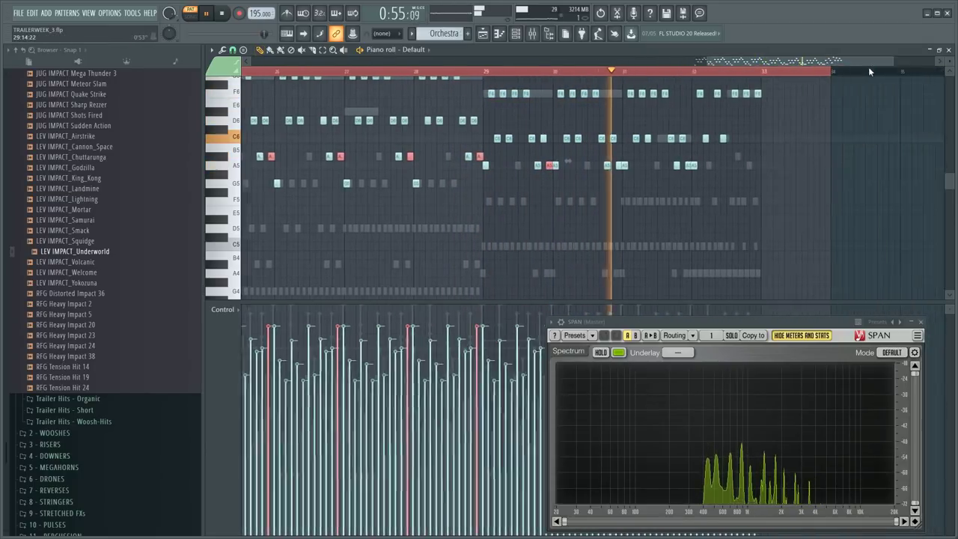
ctrl+shift+click(609, 165)
ctrl+shift+click(677, 165)
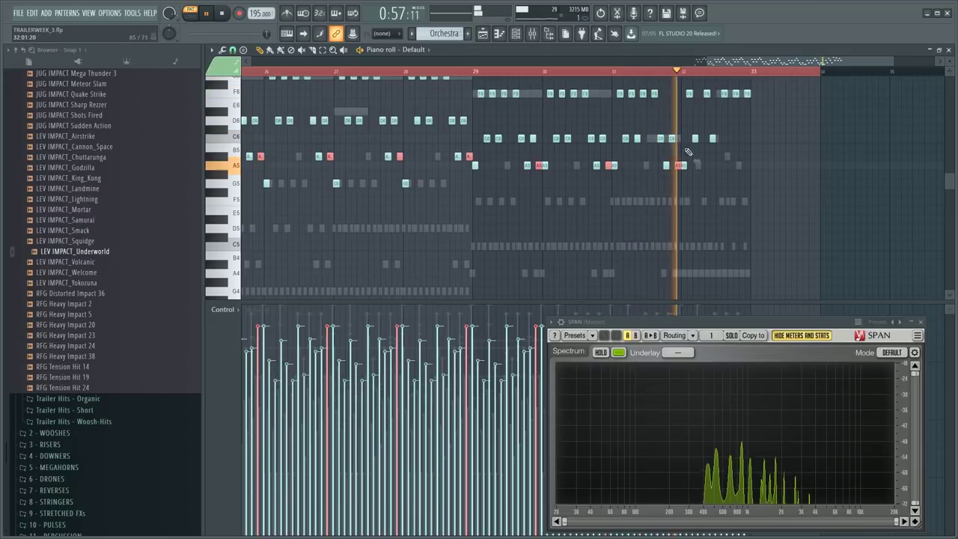
scroll(706, 80, up, 5)
key(space)
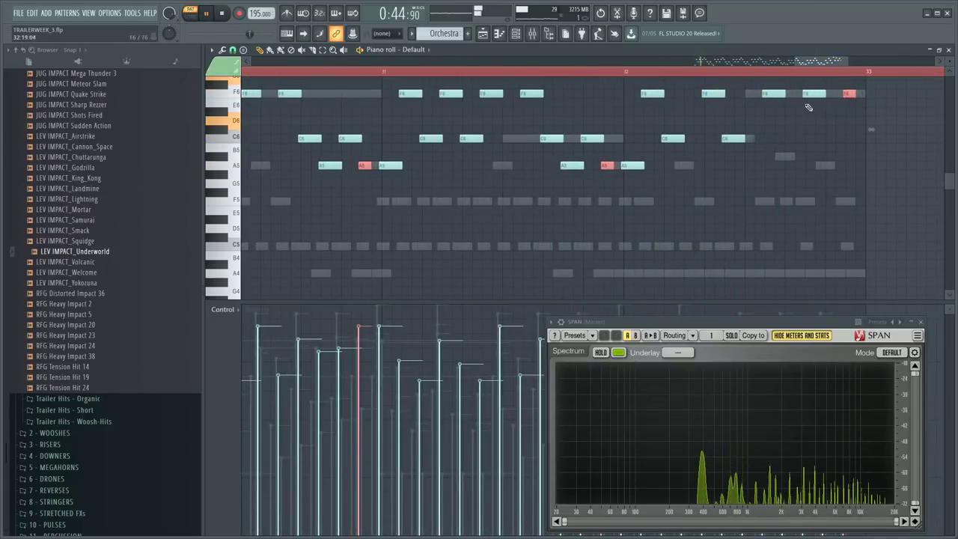
ctrl+right_click(731, 174)
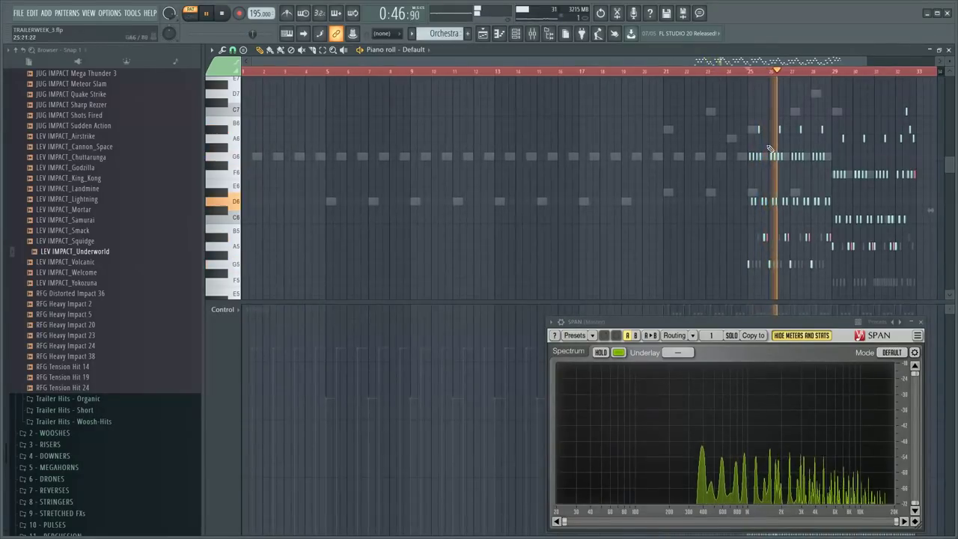
ctrl+right_click(895, 258)
scroll(620, 74, up, 4)
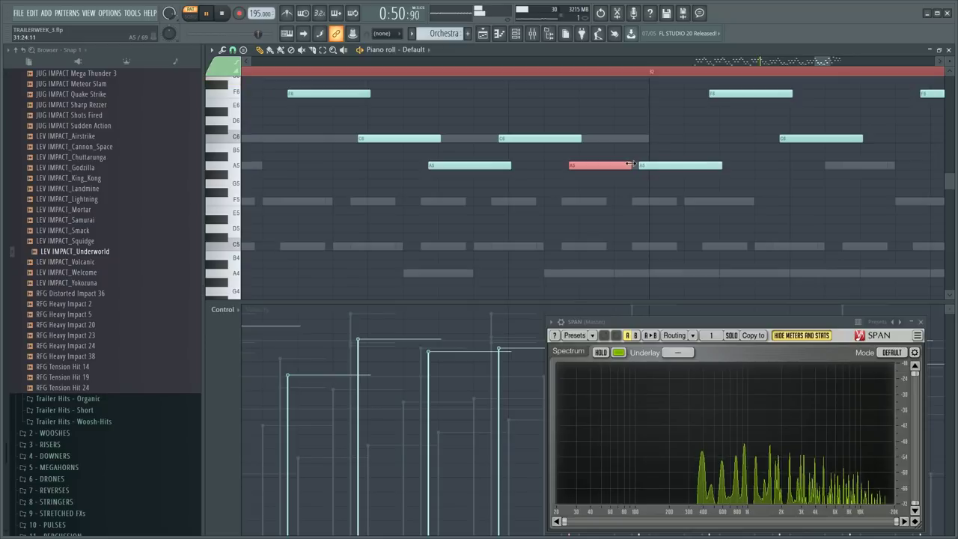
- Select all arpeggio notes and nudge them slightly later until the first A5 note of bar 32 starts on the bar line
key(ctrl+a)
key(shift+Right)
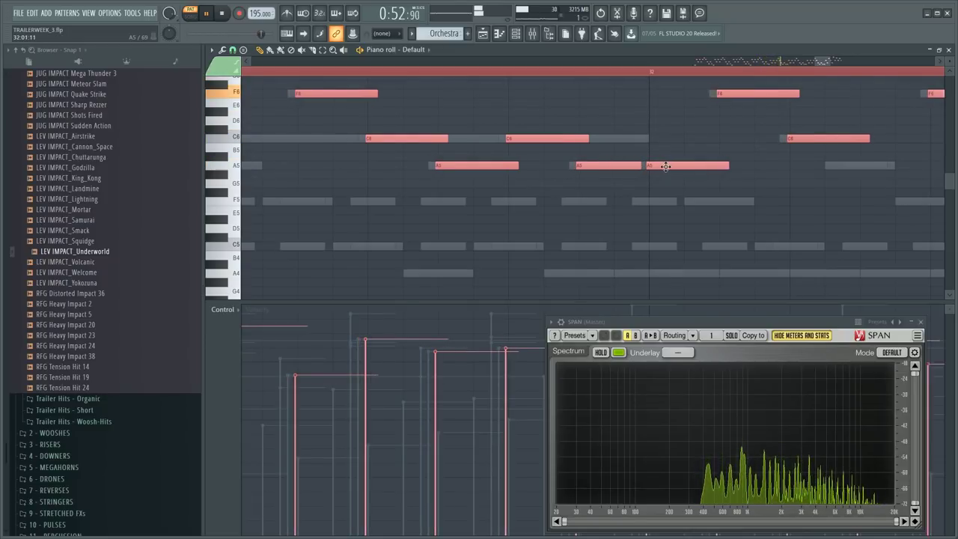
key(shift+Right)
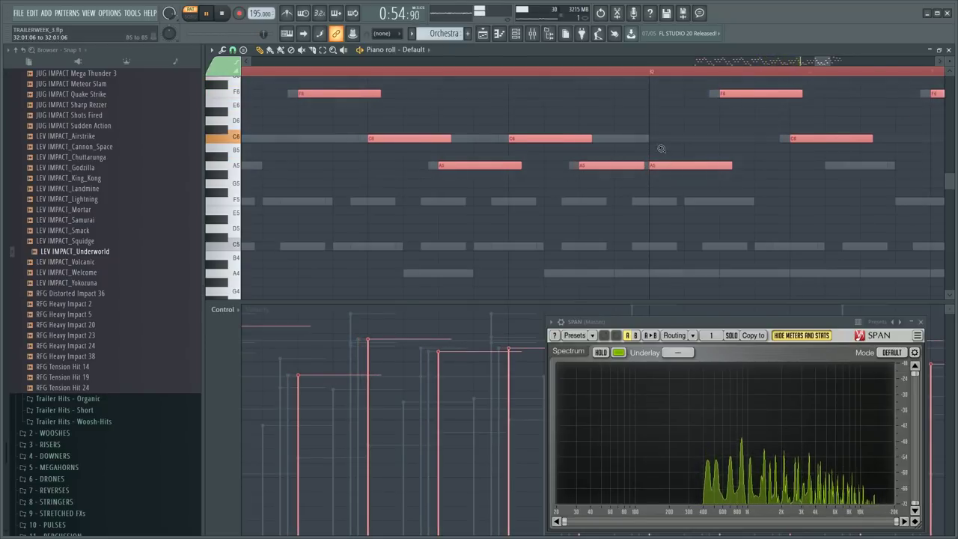
- Reopen the Default synth, set the mix of parts A and B to 22%, and stop playback
scroll(661, 148, down, 7)
key(F6)
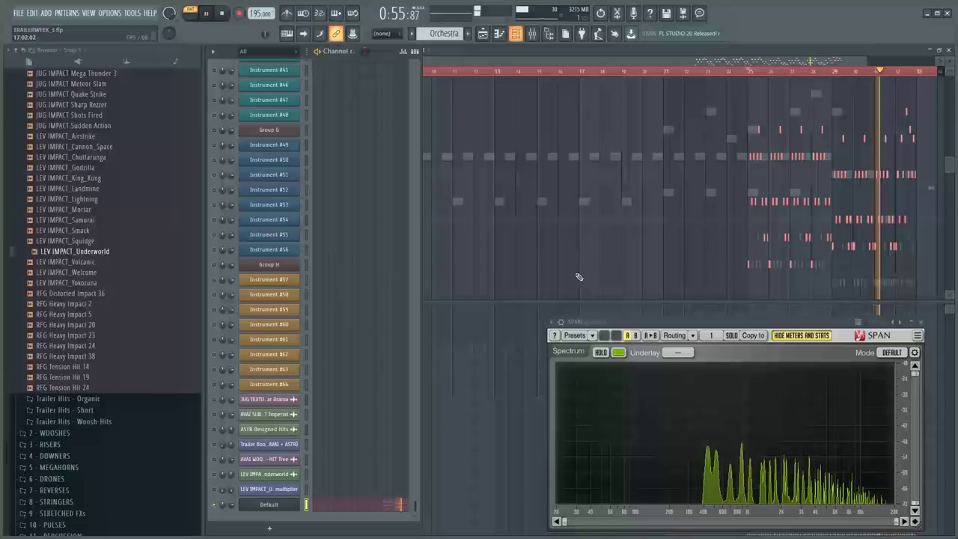
click(282, 506)
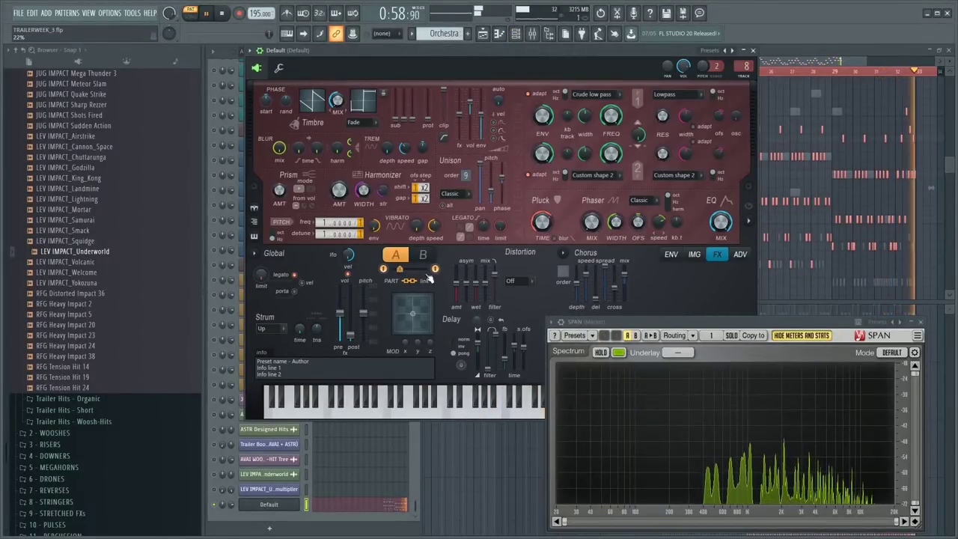
key(space)
- Unmute the other channels and play the arpeggio in the full mix with the Arpeggiators mixer track selected
click(218, 508)
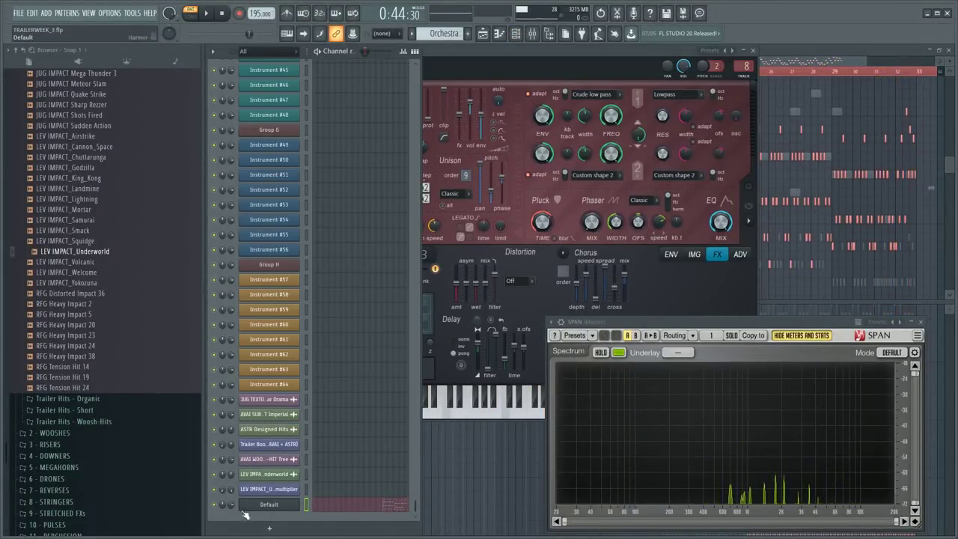
key(F9)
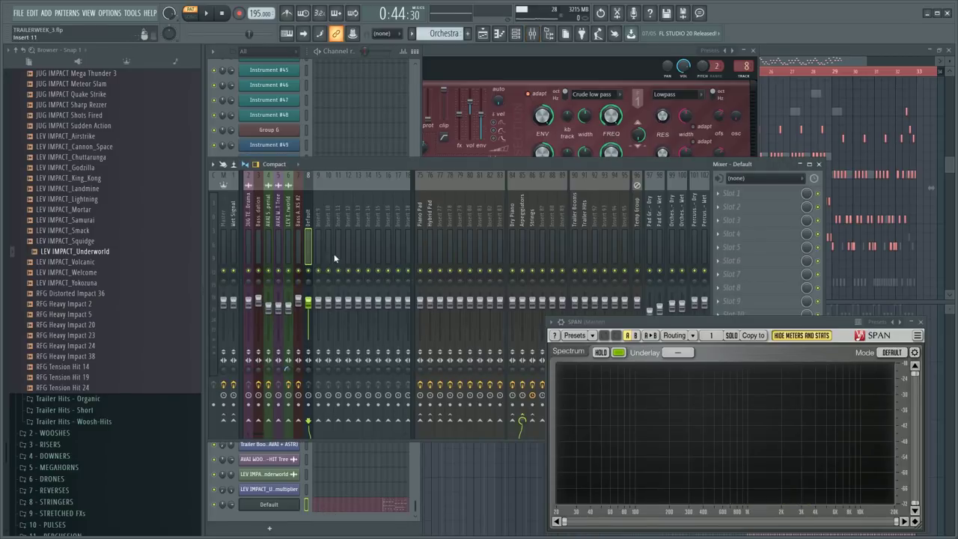
click(524, 225)
key(space)
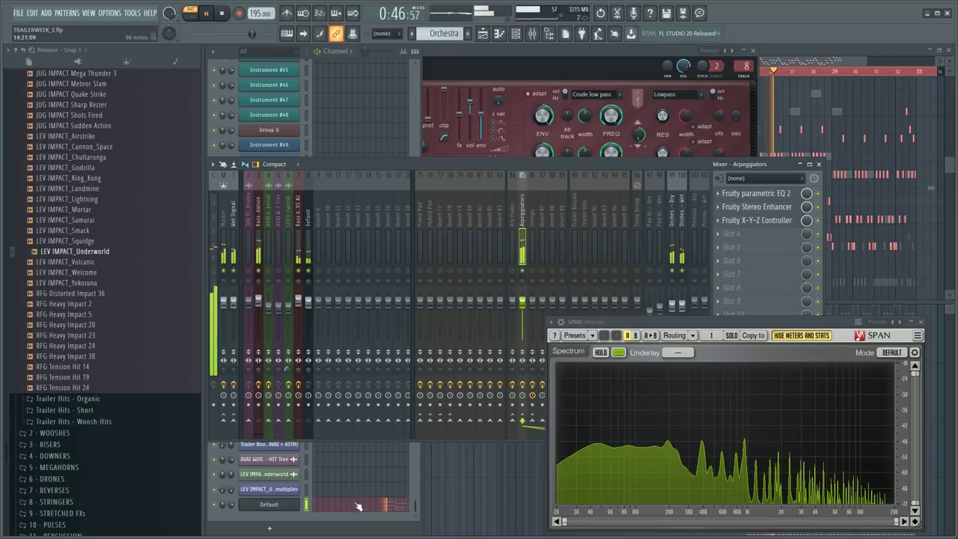
key(F7)
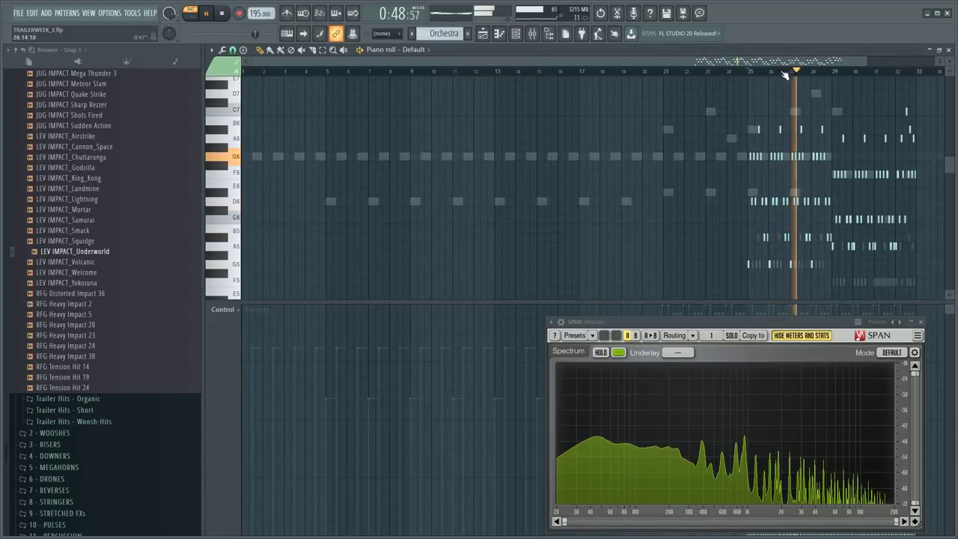
scroll(788, 72, up, 7)
key(space)
- Shift the synth's part mix fully toward A and show its envelope editor with the SPAN window moved aside
key(F6)
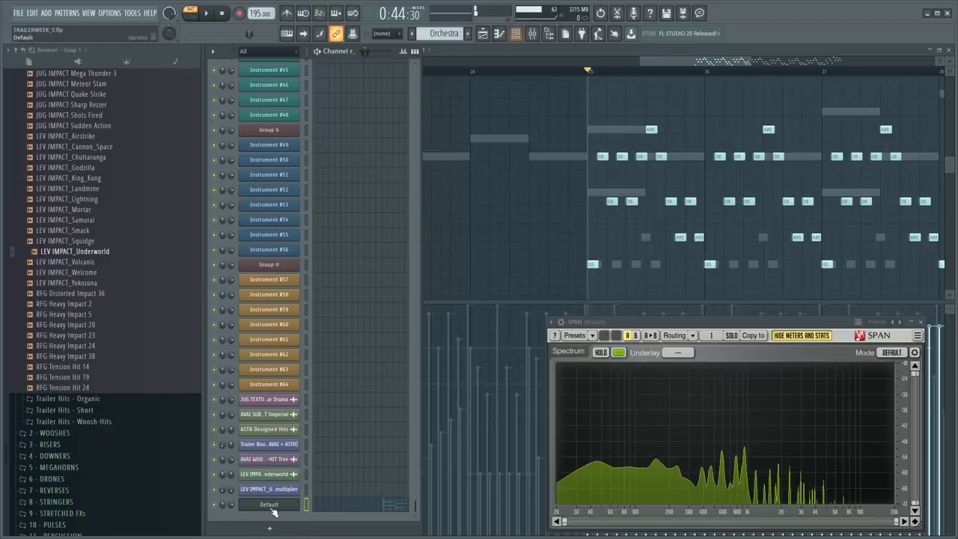
click(269, 504)
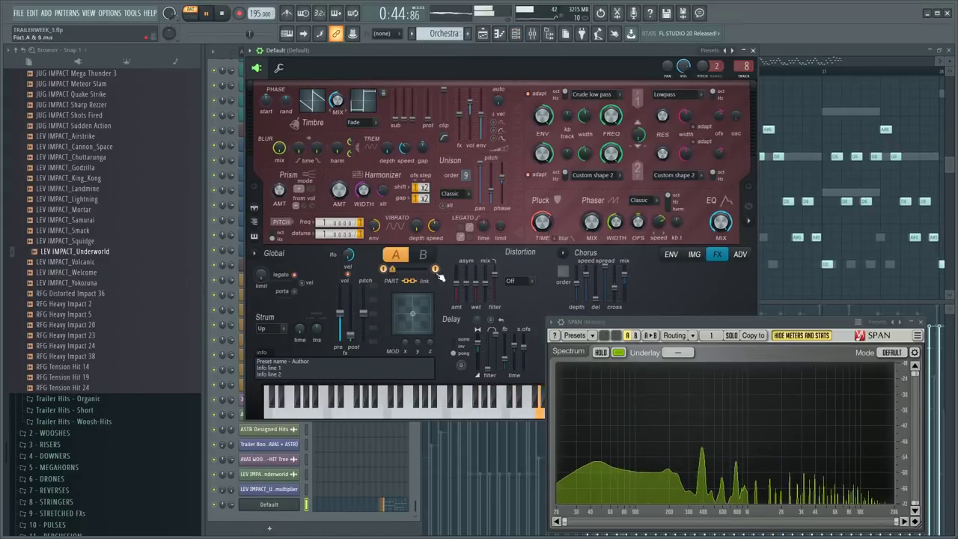
drag(625, 324, 692, 364)
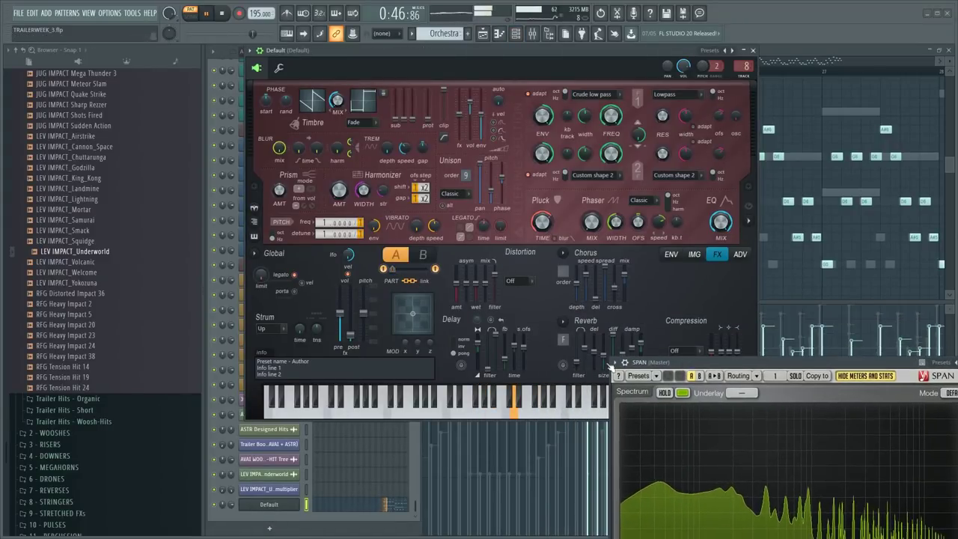
click(671, 254)
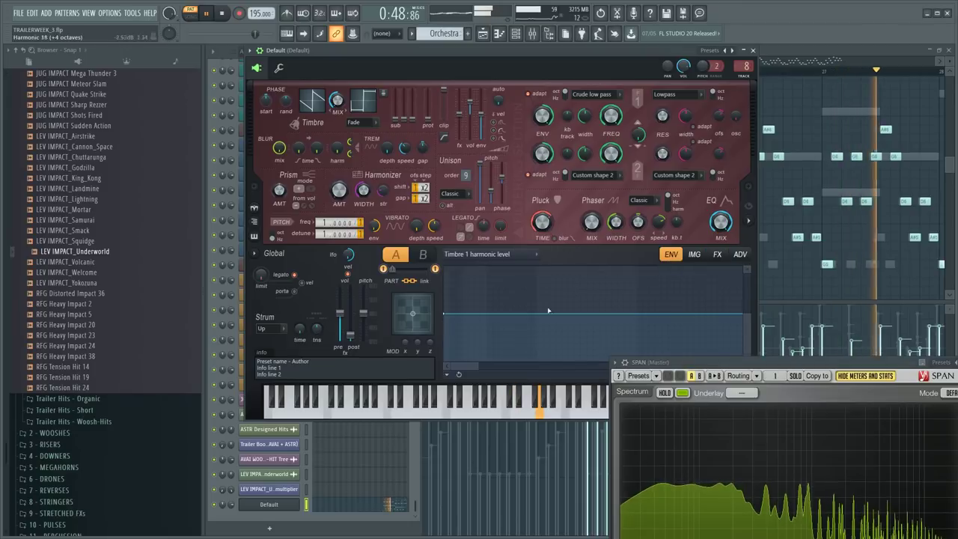
- Display part A's volume envelope and shape it with a quick attack and a short decay down to silence
click(452, 253)
click(454, 219)
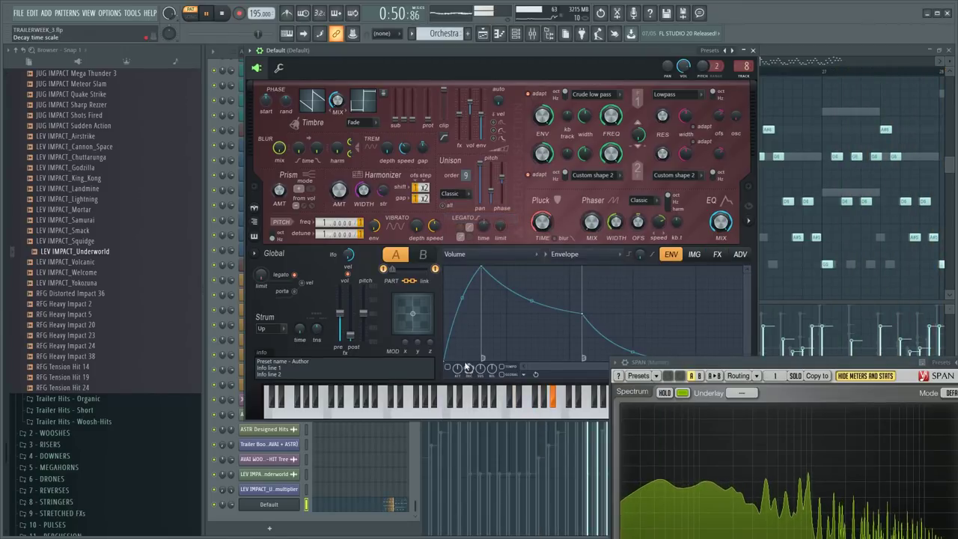
drag(483, 271, 441, 315)
key(space)
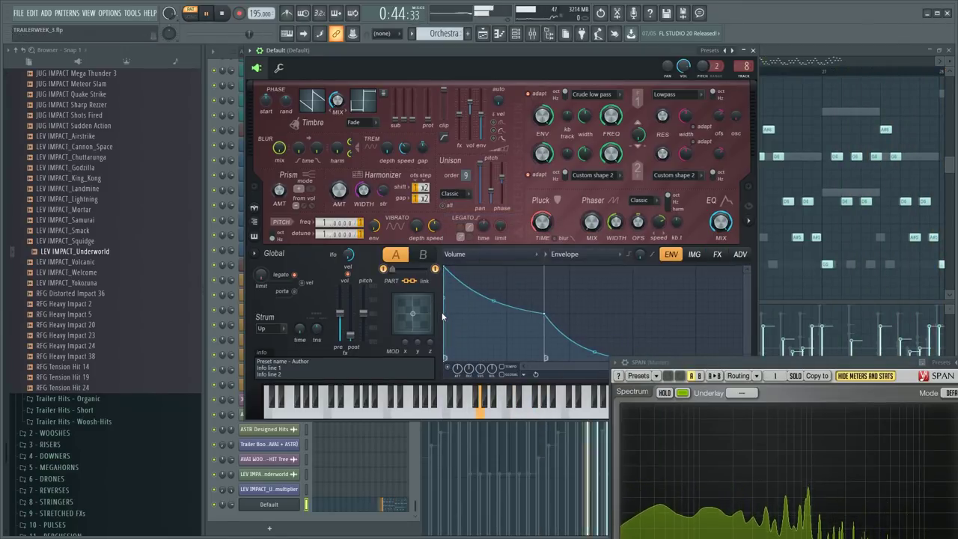
mouse_move(446, 270)
mouse_down()
mouse_move(465, 269)
mouse_move(456, 265)
mouse_up()
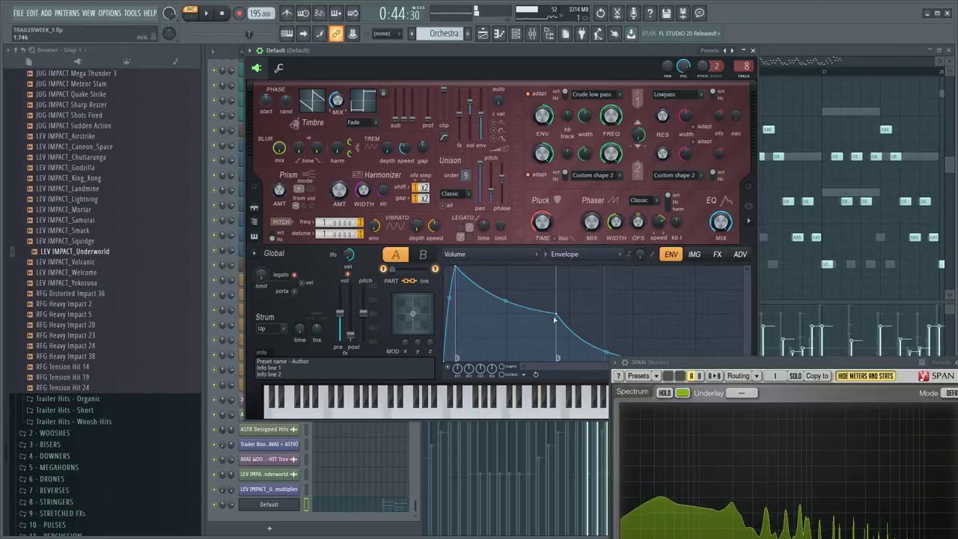
drag(558, 315, 477, 393)
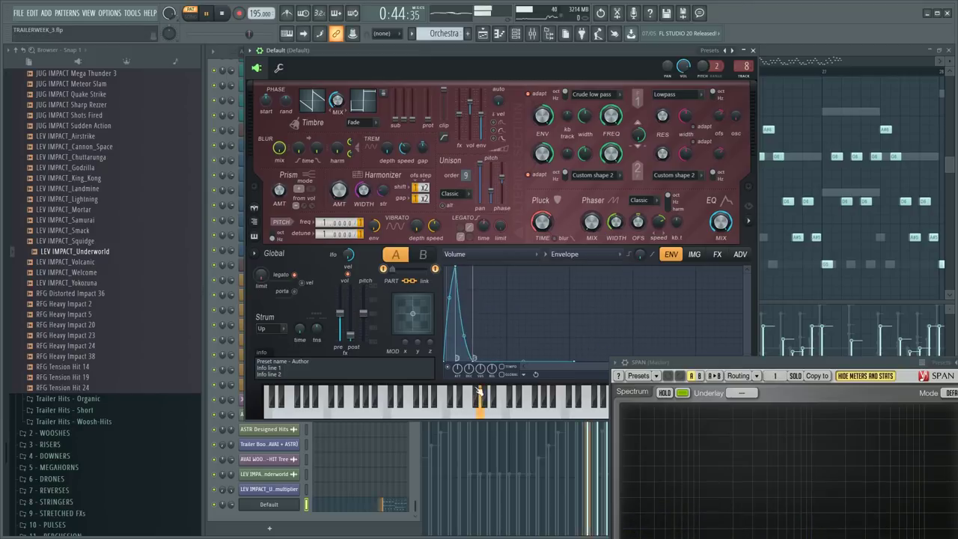
- Raise the volume envelope's sustain point to 100% and shorten the release so it ends at about 3:045
drag(477, 359, 574, 237)
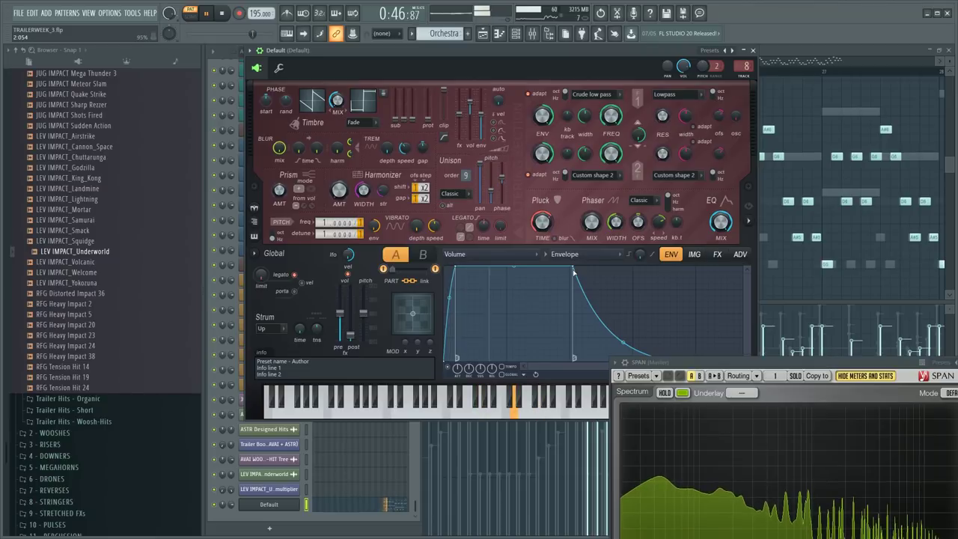
drag(573, 269, 571, 267)
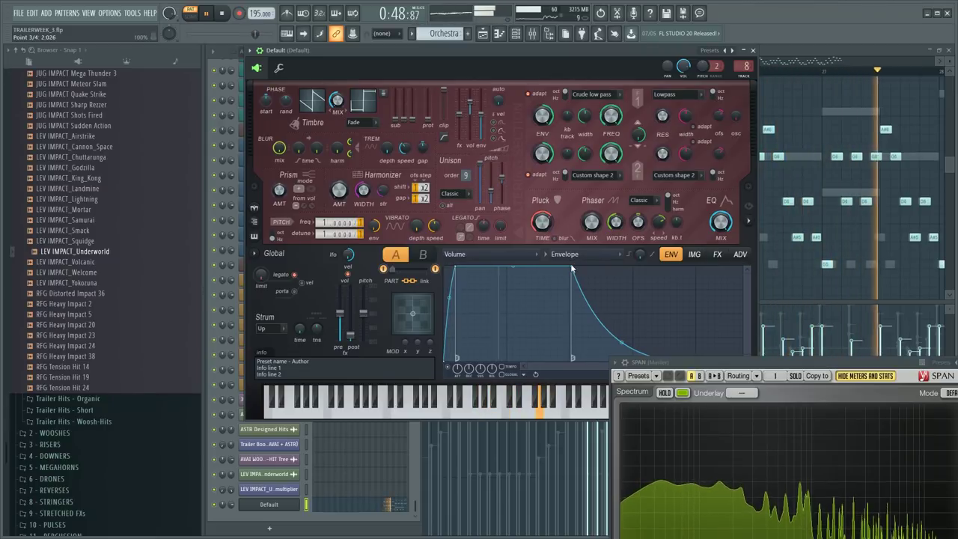
scroll(618, 332, up, 1)
drag(675, 362, 669, 438)
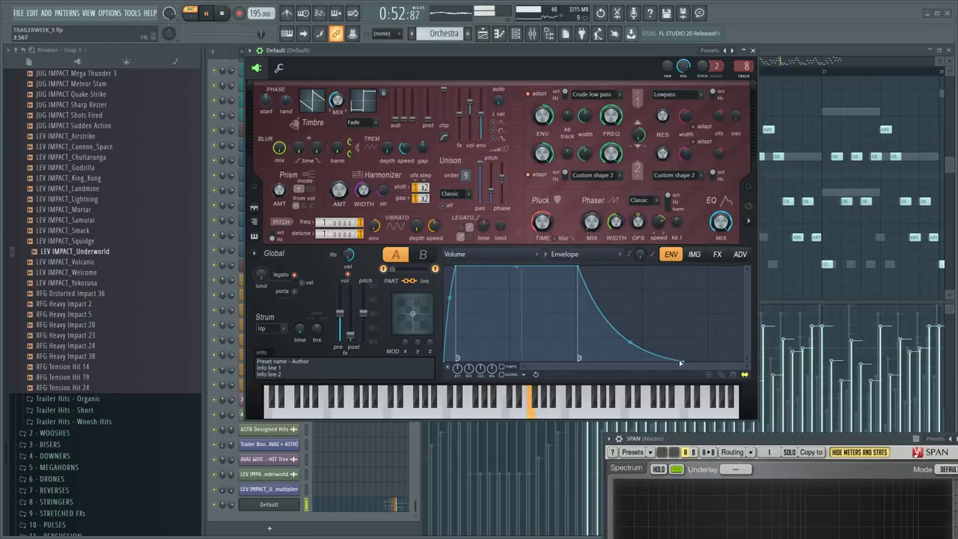
drag(679, 362, 645, 362)
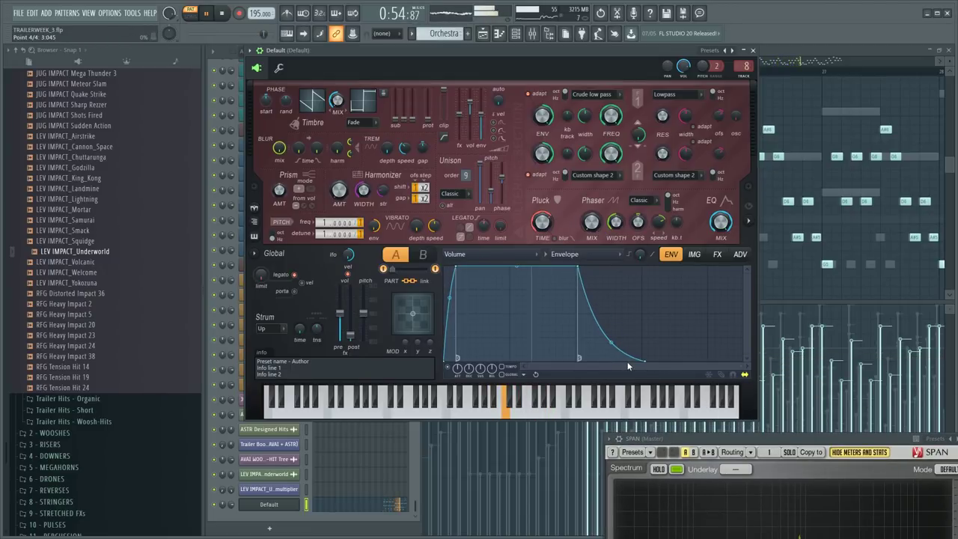
- Delete the Default synth channel from the channel rack
key(F6)
key(F9)
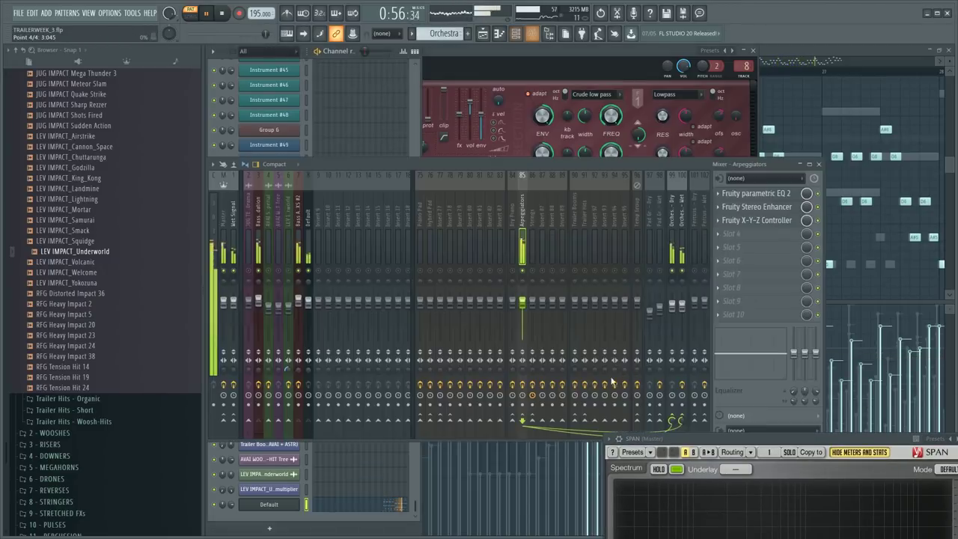
right_click(291, 509)
click(358, 512)
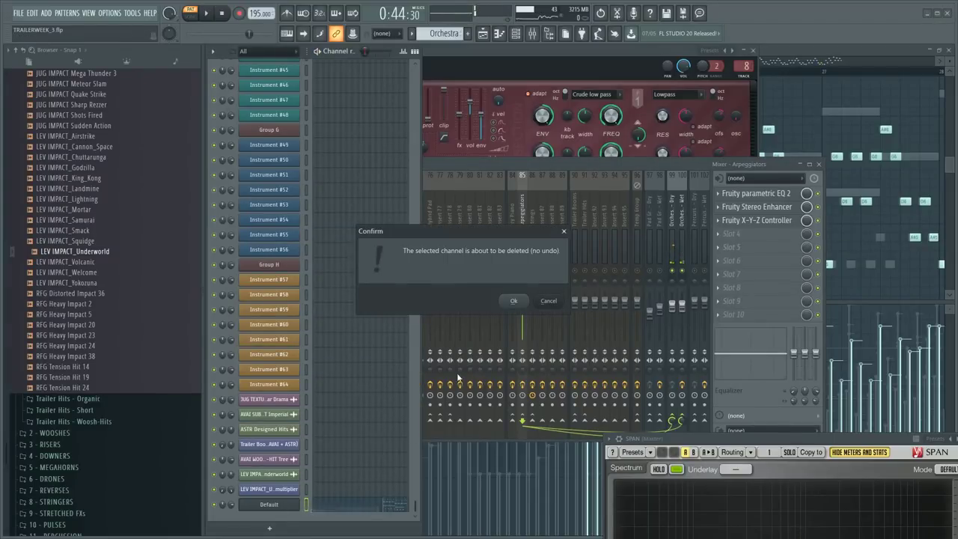
click(511, 301)
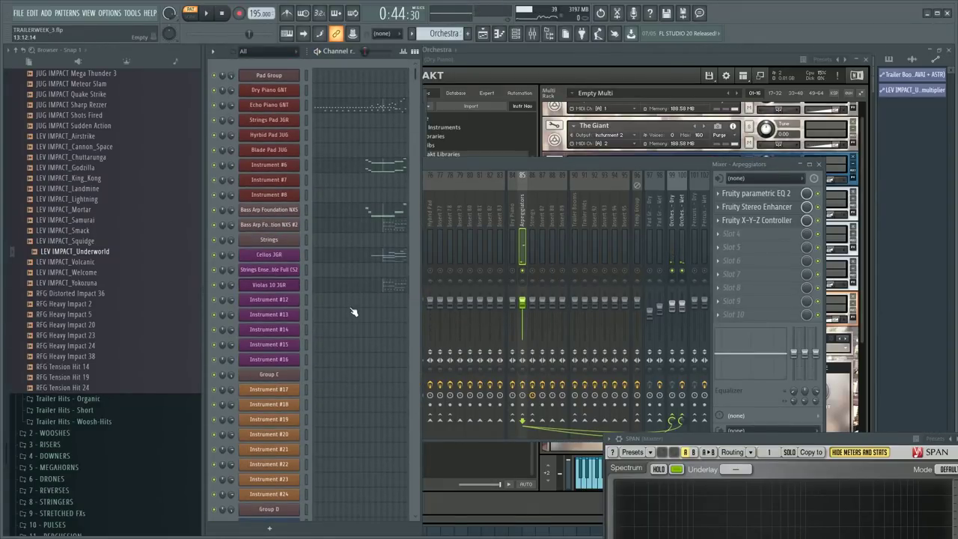
- Open the playlist and play the arrangement from about bar 18, checking the track levels in the mixer
key(F12)
key(F5)
scroll(469, 77, down, 5)
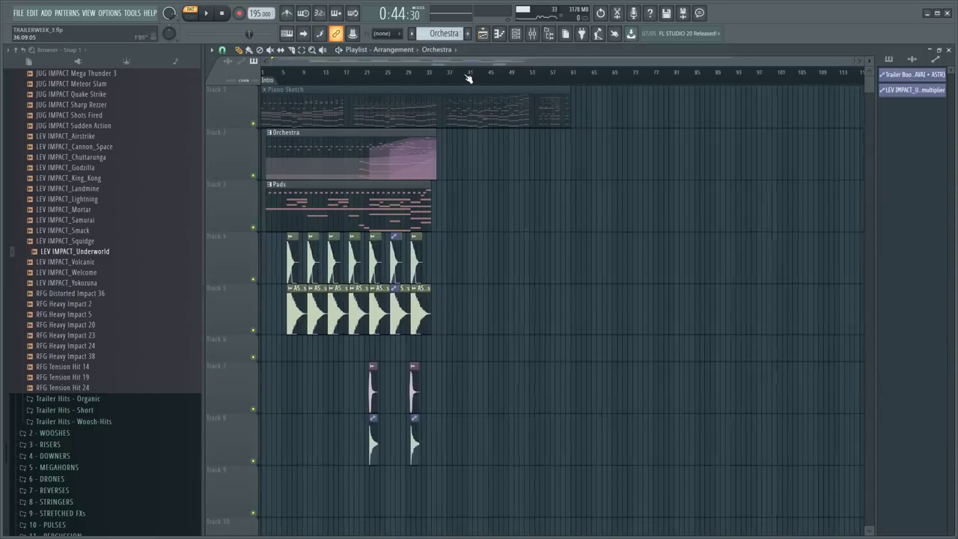
click(351, 79)
key(space)
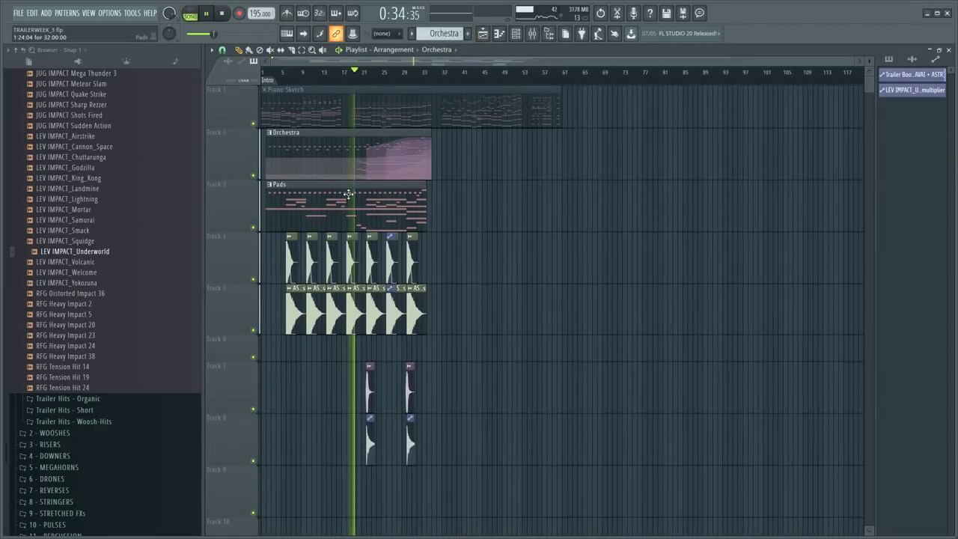
key(F9)
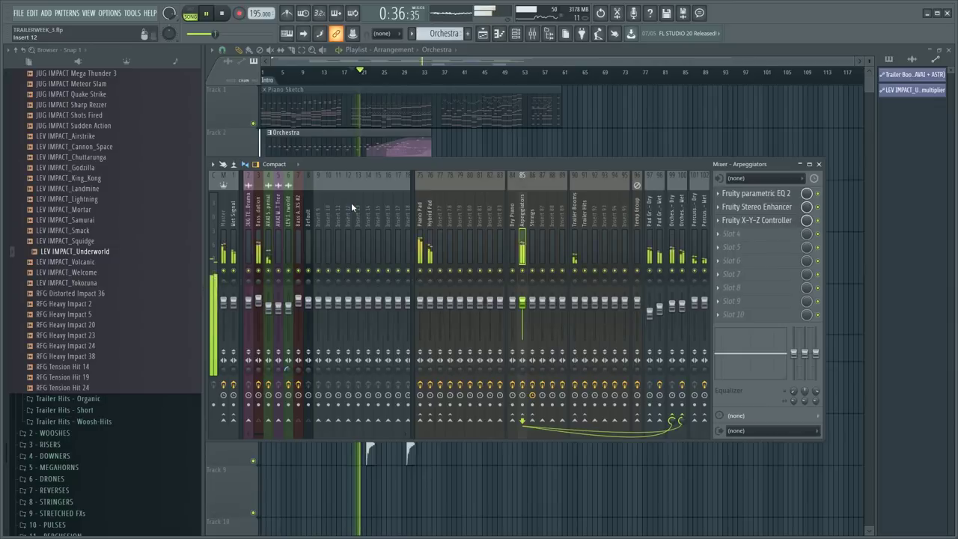
key(F9)
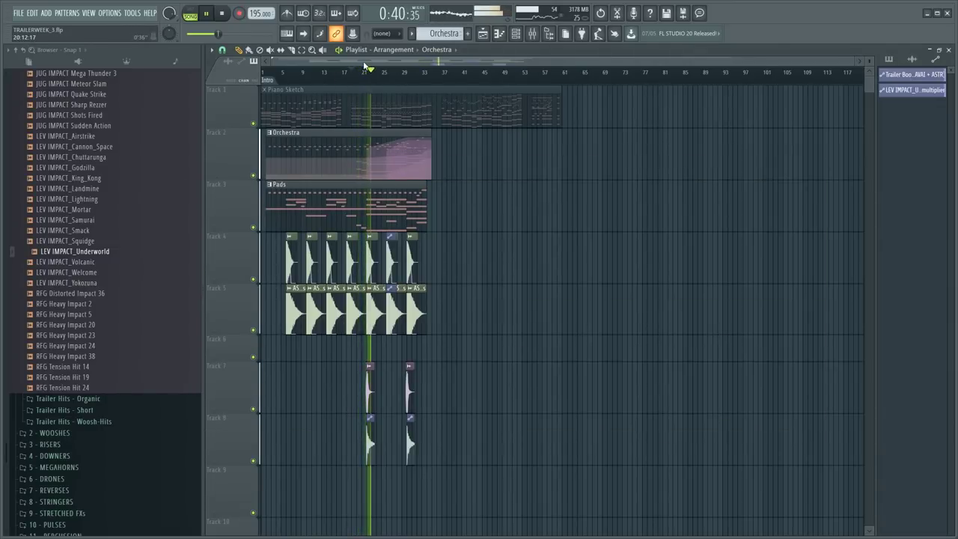
scroll(404, 76, up, 4)
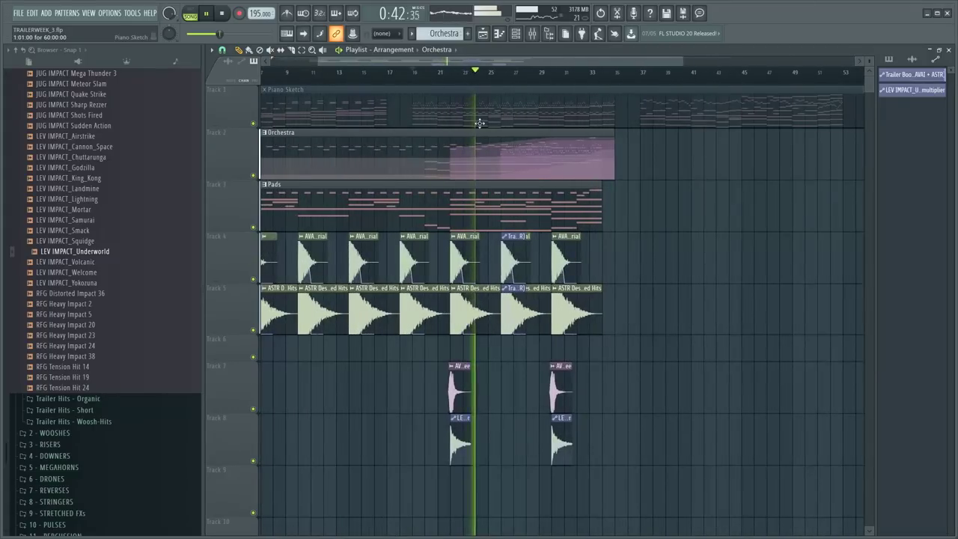
- Select the Pad Group - Wet mixer track and open its Valhalla Shimmer effect for inspection
key(F9)
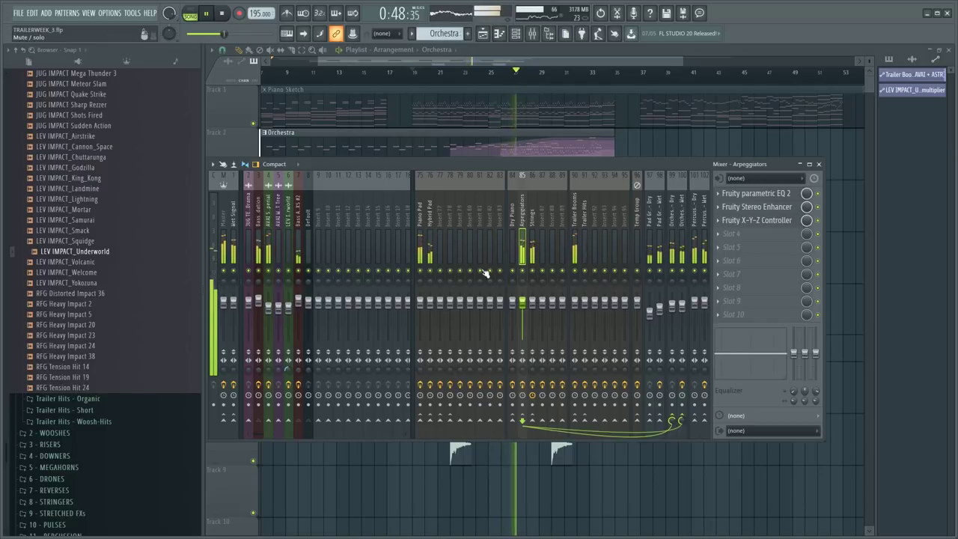
click(661, 271)
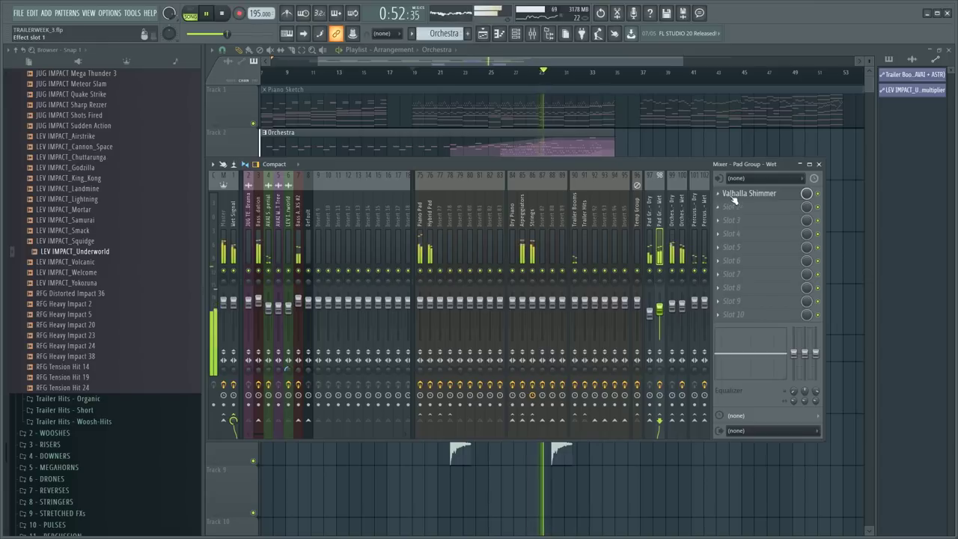
click(740, 194)
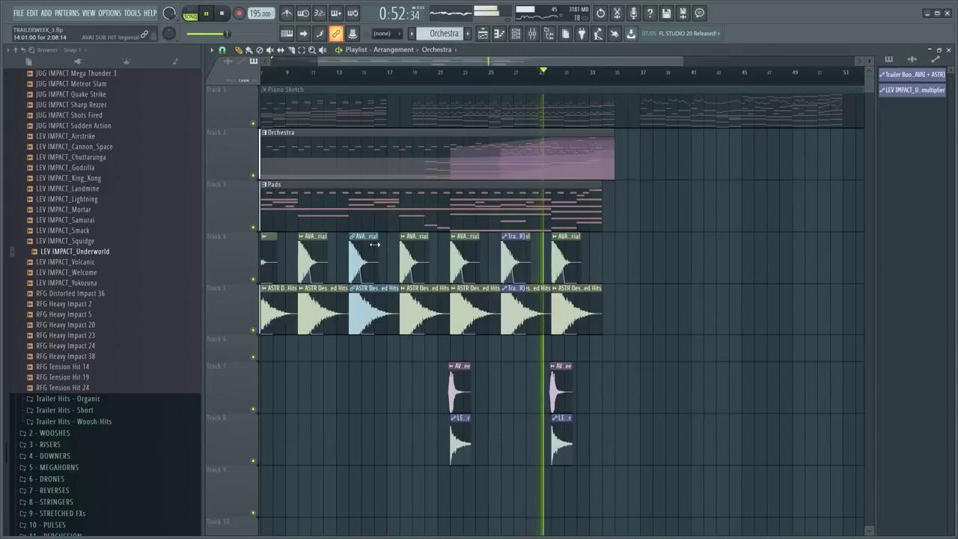
- Open the SPAN analyzer on the Master track and examine the full mix's spectrum during playback
key(F9)
key(space)
click(224, 224)
click(743, 302)
key(space)
drag(776, 446, 622, 202)
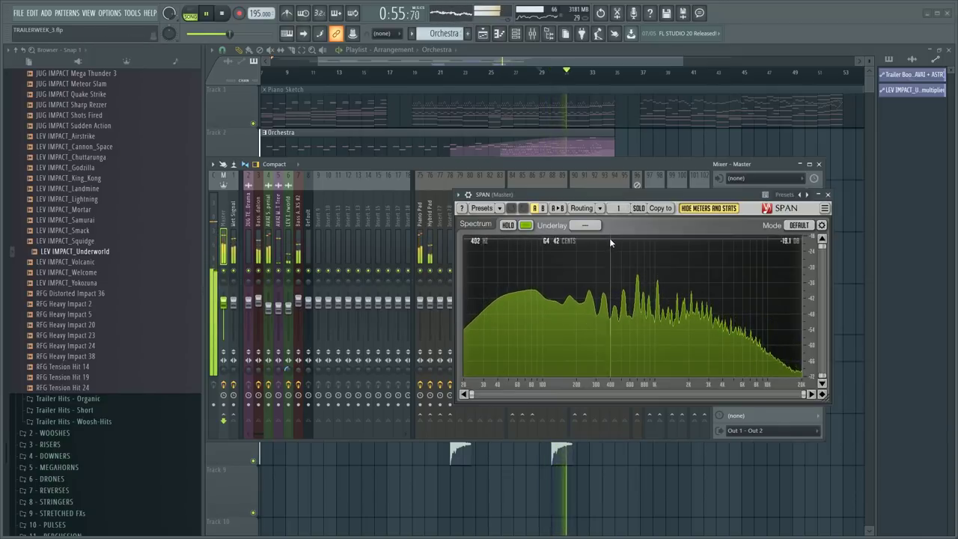
ctrl+click(637, 283)
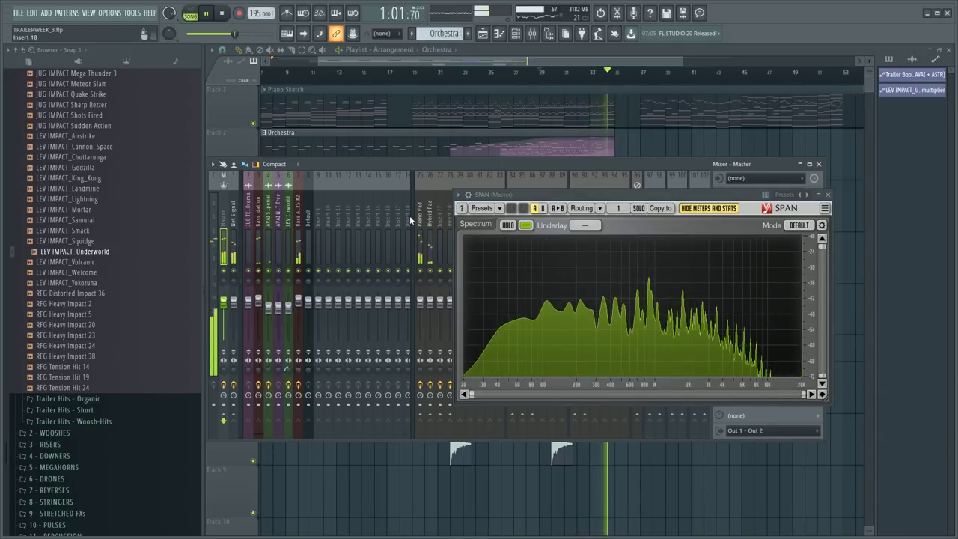
- Copy the track state of empty mixer insert 10 onto the leftover Default track, and close the mixer and SPAN
right_click(327, 175)
mouse_move(361, 217)
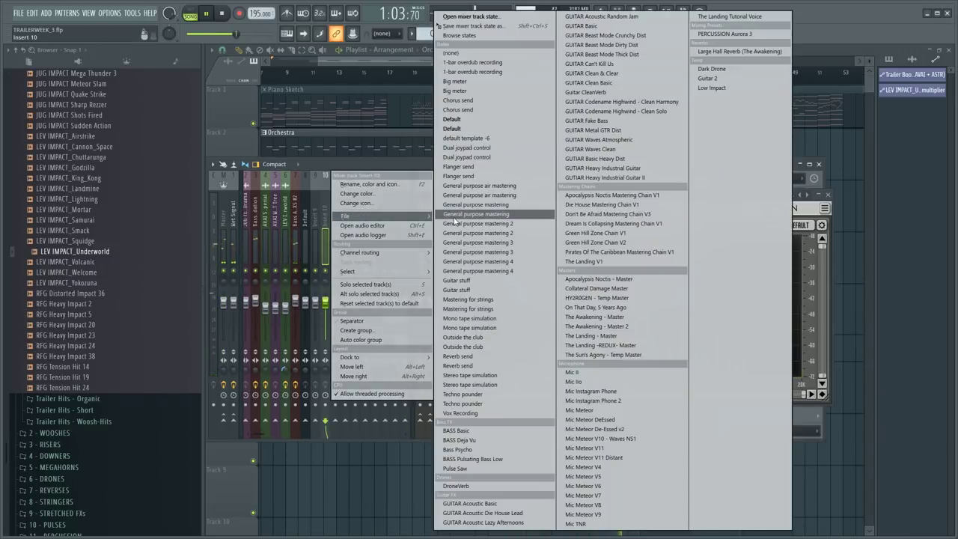
drag(467, 28, 305, 239)
key(F9)
key(space)
click(827, 195)
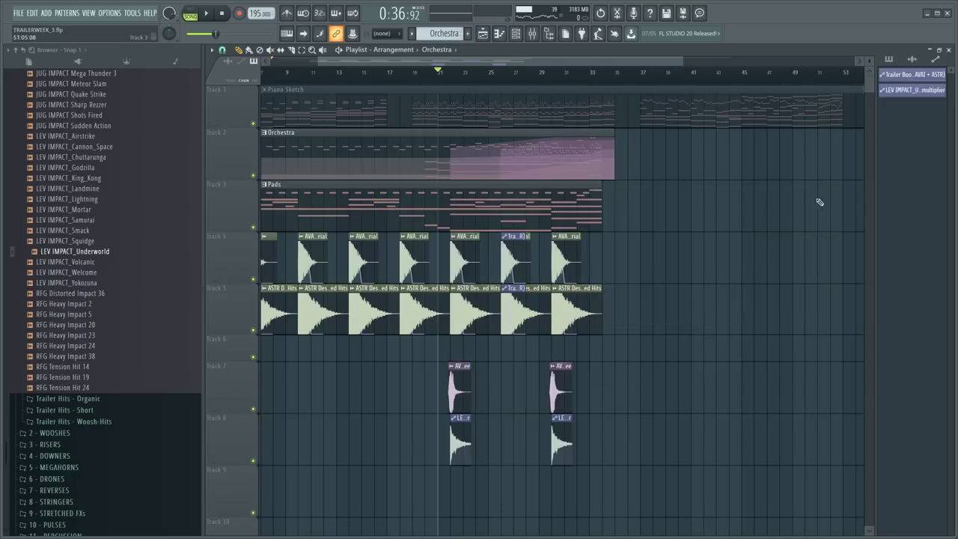
- Look at the Orchestra pattern's Echo Piano GNT notes in the piano roll and return to the playlist
double_click(412, 161)
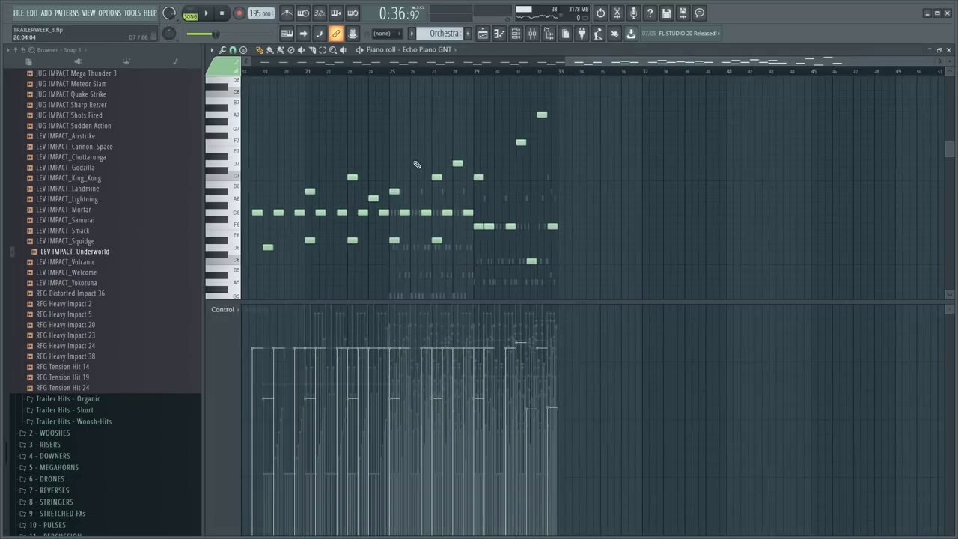
key(F9)
key(F5)
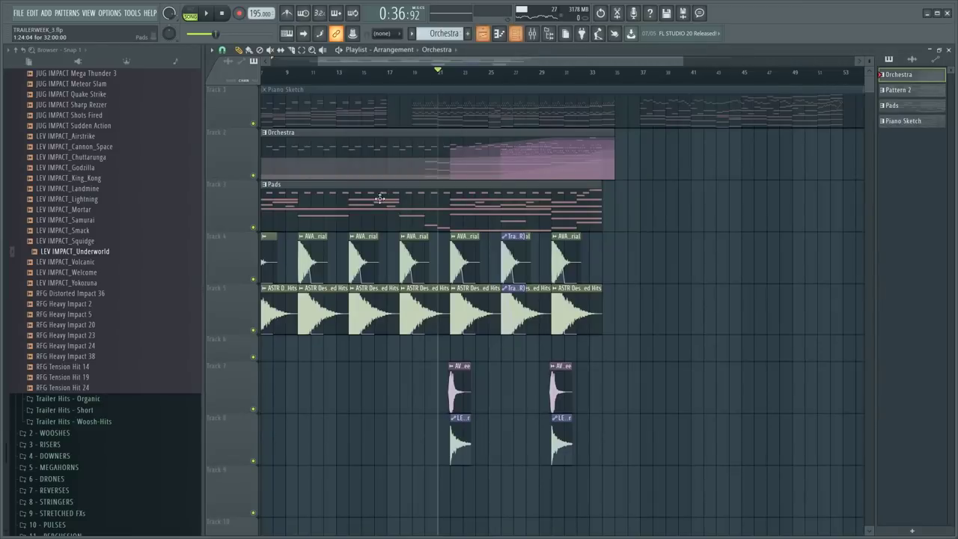
- Solo the Pads track, play the arrangement, and unmute the hit and impact tracks 4, 5, 7 and 8
ctrl+click(254, 228)
click(254, 279)
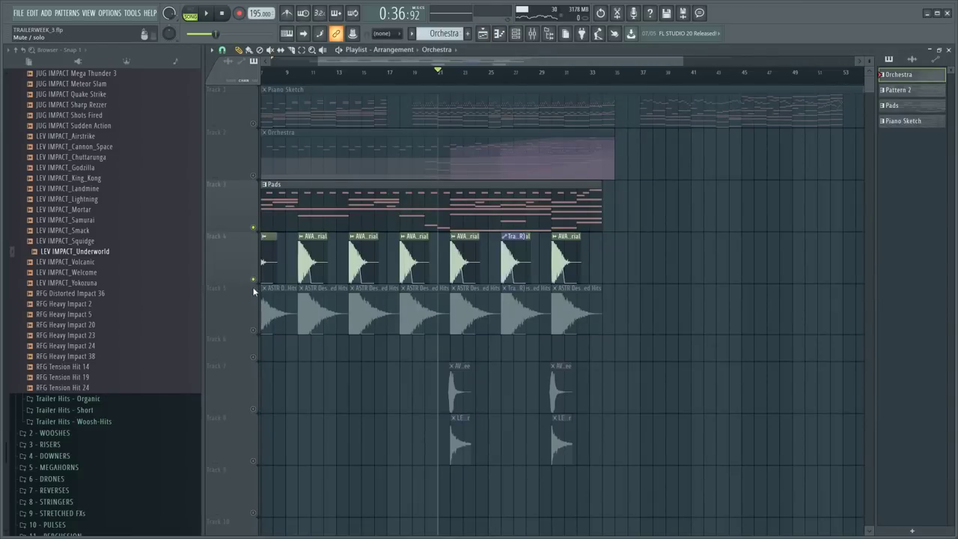
key(space)
click(253, 330)
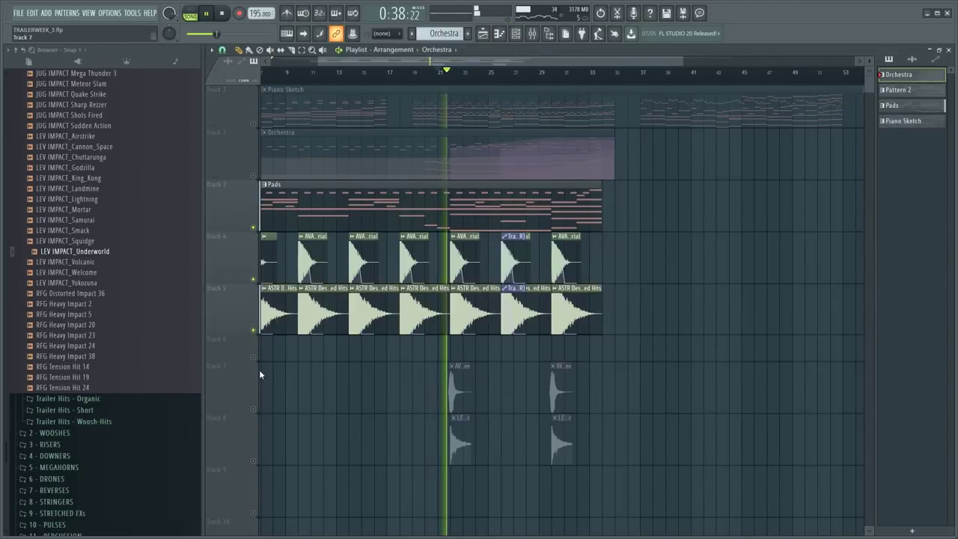
click(253, 409)
click(253, 460)
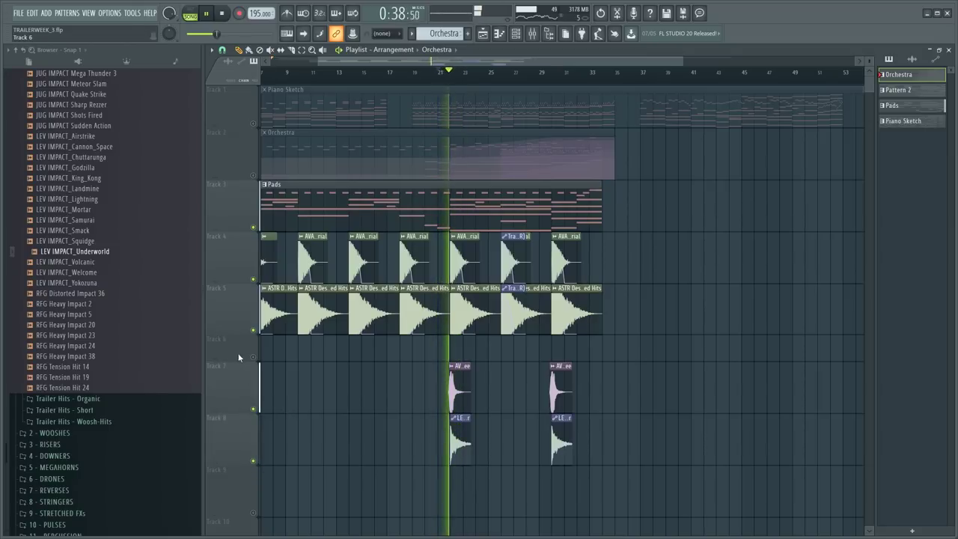
- Select the clips on tracks 7 and 8, move the empty track 6 up, and stop playback
right_click(240, 395)
drag(227, 409, 236, 437)
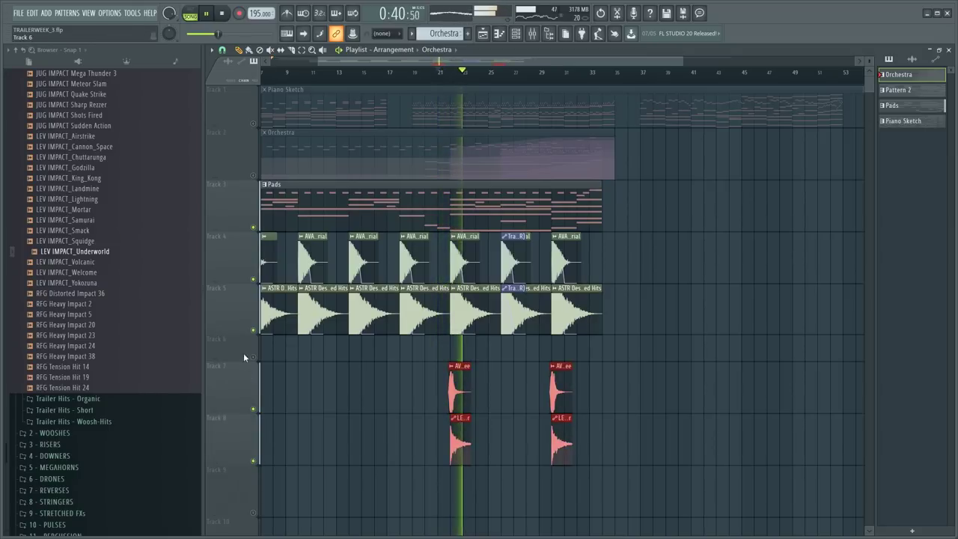
right_click(243, 354)
click(368, 447)
scroll(321, 382, down, 2)
right_click(239, 356)
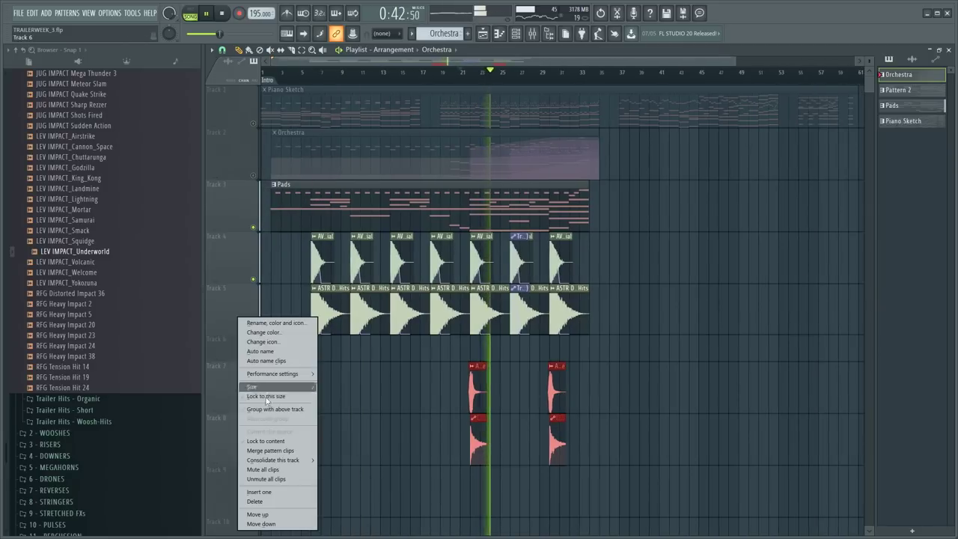
click(283, 512)
key(space)
- Load the AS Tina Guo Legato instrument from the Kontakt libraries into the Strings channel's Kontakt rack
key(F6)
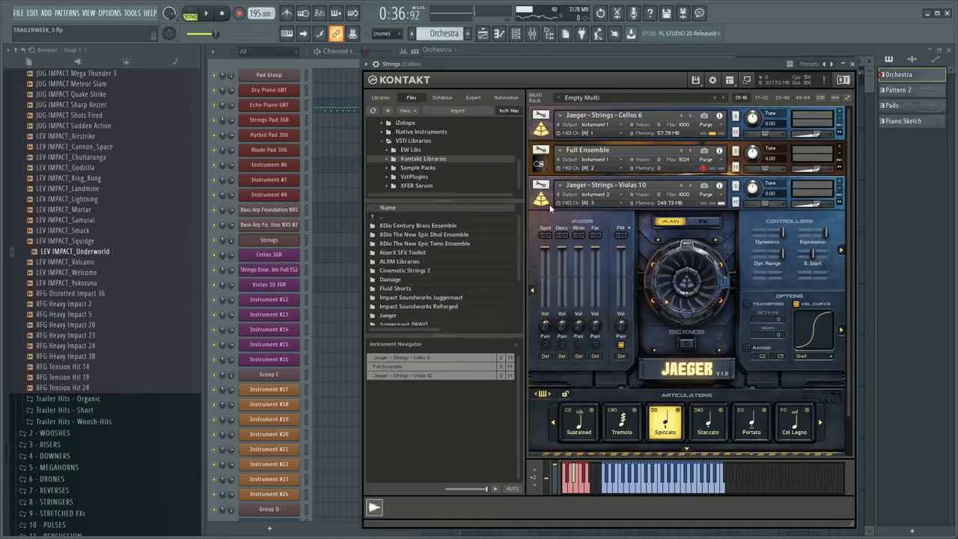
click(549, 204)
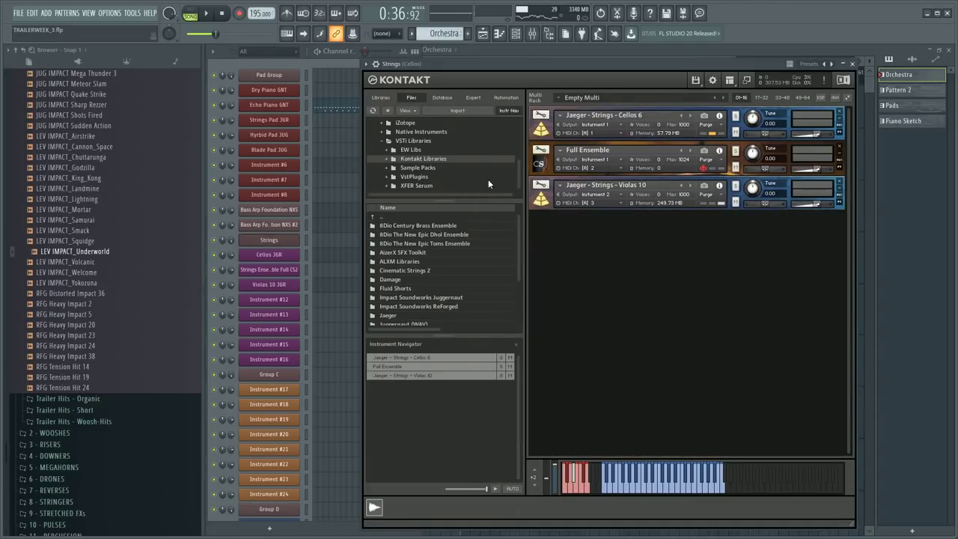
click(382, 98)
click(437, 309)
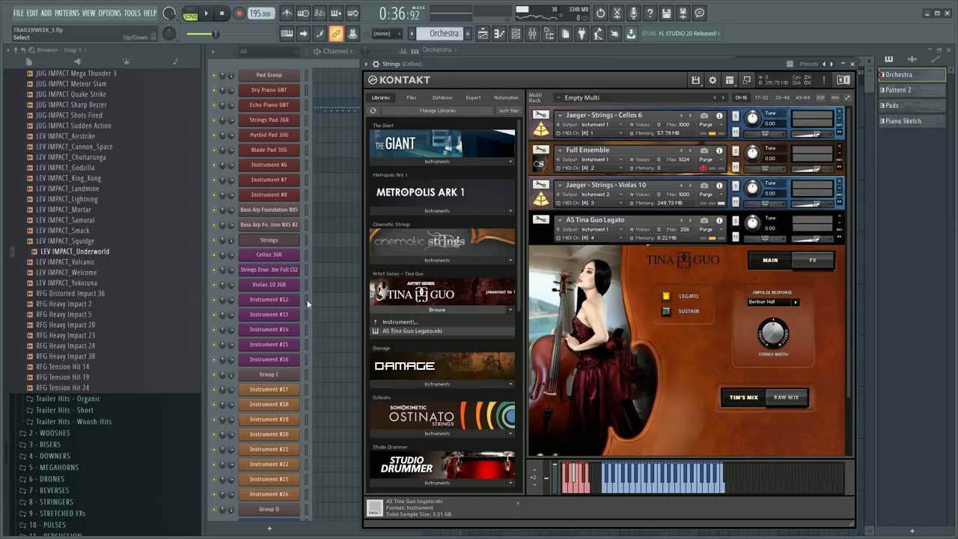
- Select the Instrument #12 channel, look at its piano roll, and return to the playlist for playback
click(307, 301)
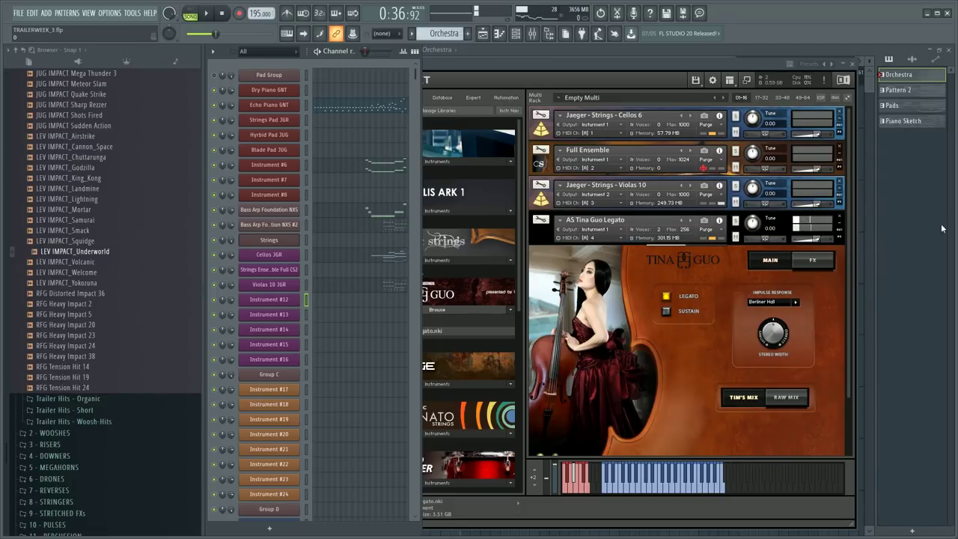
click(366, 300)
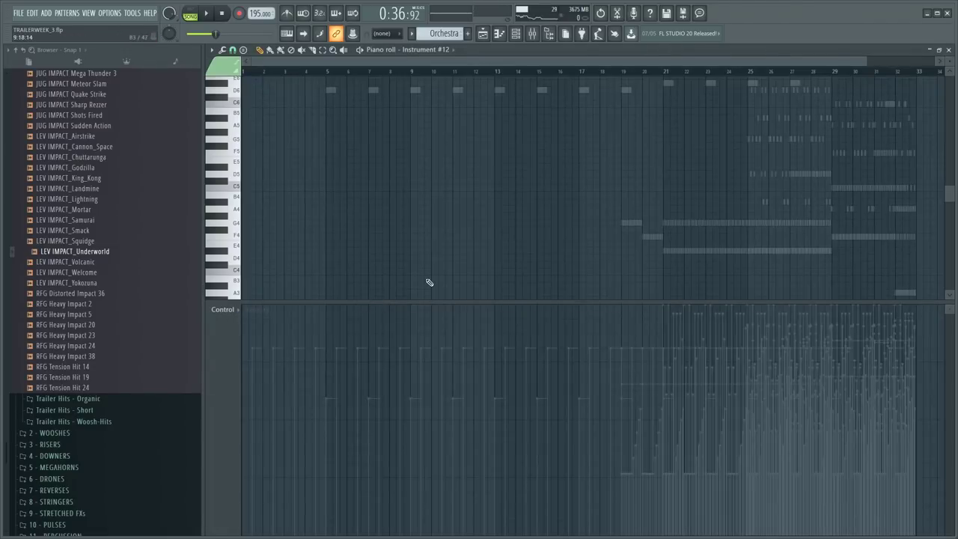
key(F5)
key(space)
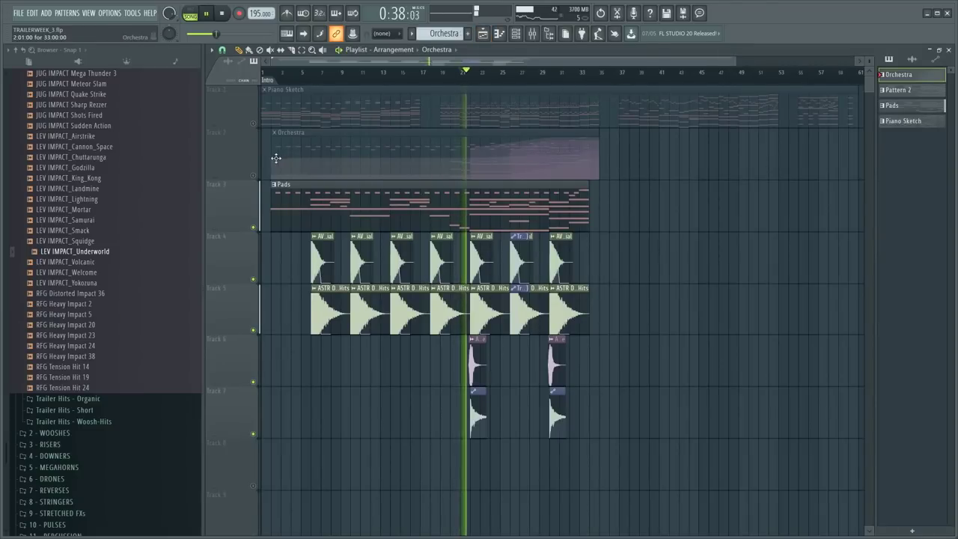
- Unmute the Orchestra track and audition the arrangement from about bar 10, first without and then with the Pads track
click(254, 176)
click(252, 226)
key(space)
click(278, 73)
key(space)
click(349, 73)
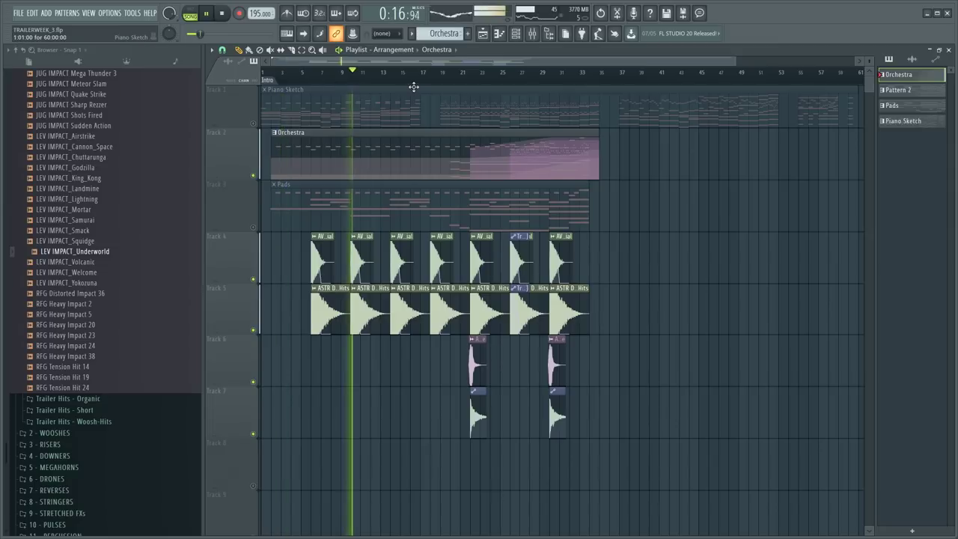
click(253, 228)
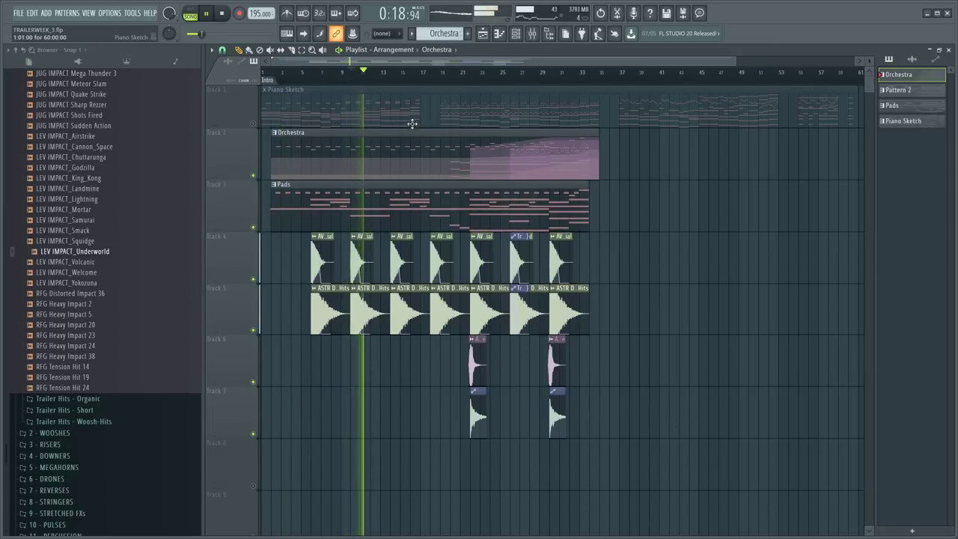
- Listen to the arrangement while checking the channel rack and Instrument #12's piano roll, and stop playback
key(F6)
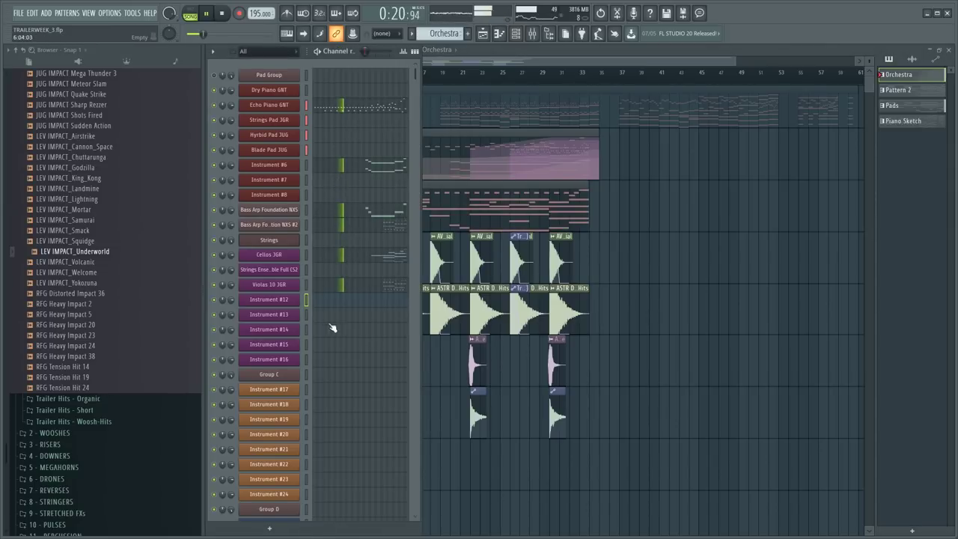
key(F6)
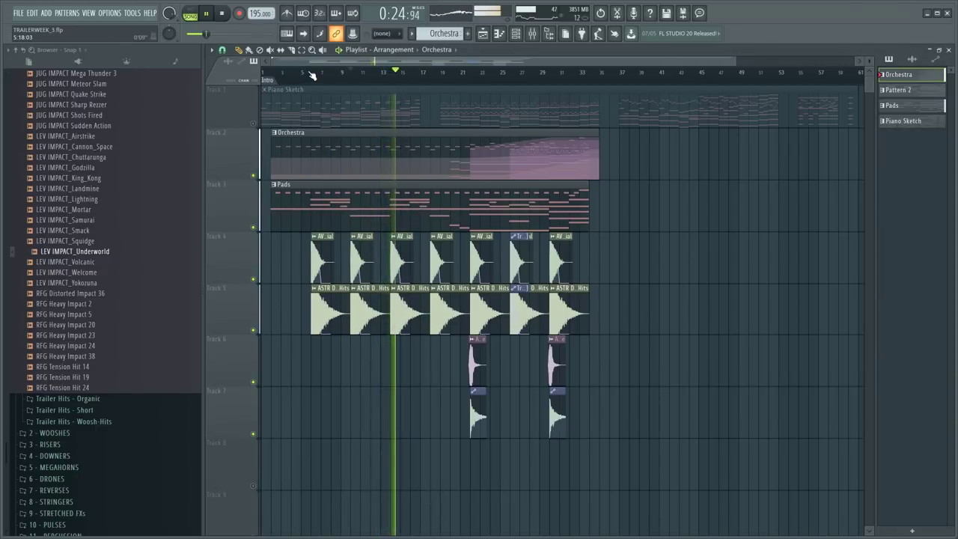
key(F6)
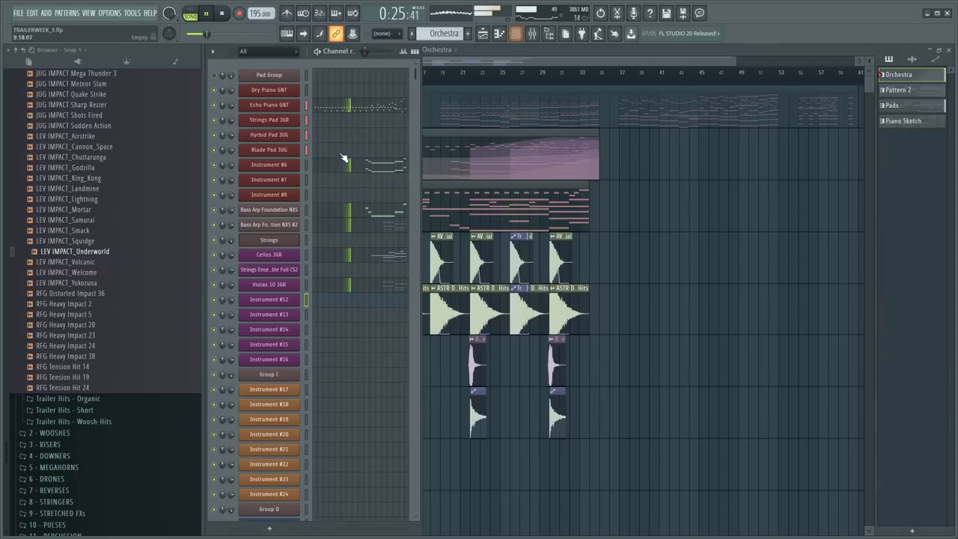
click(348, 302)
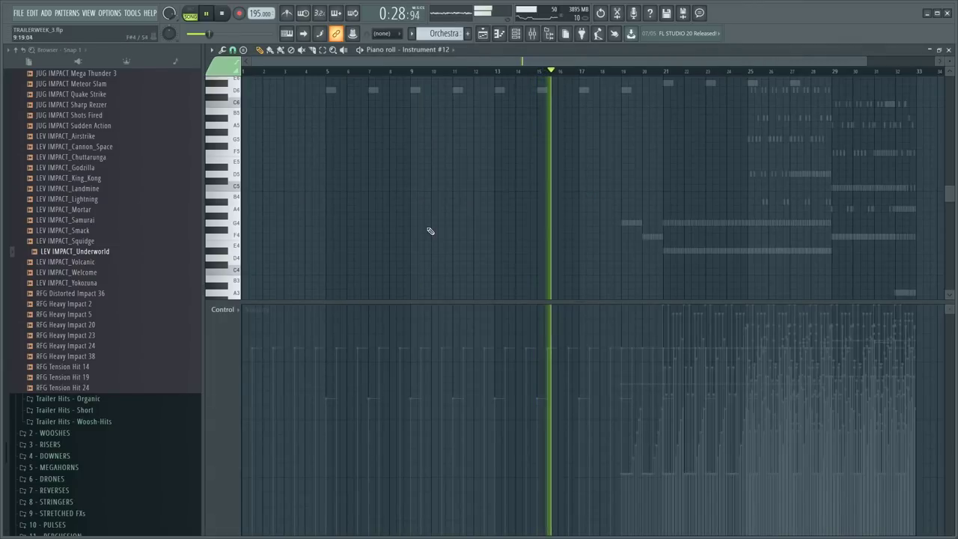
key(F6)
key(F6)
key(F6)
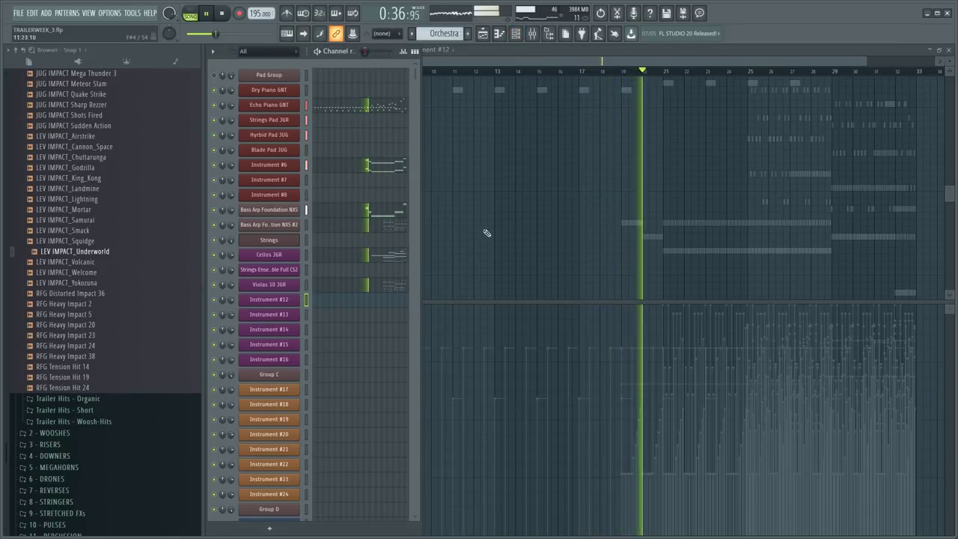
key(space)
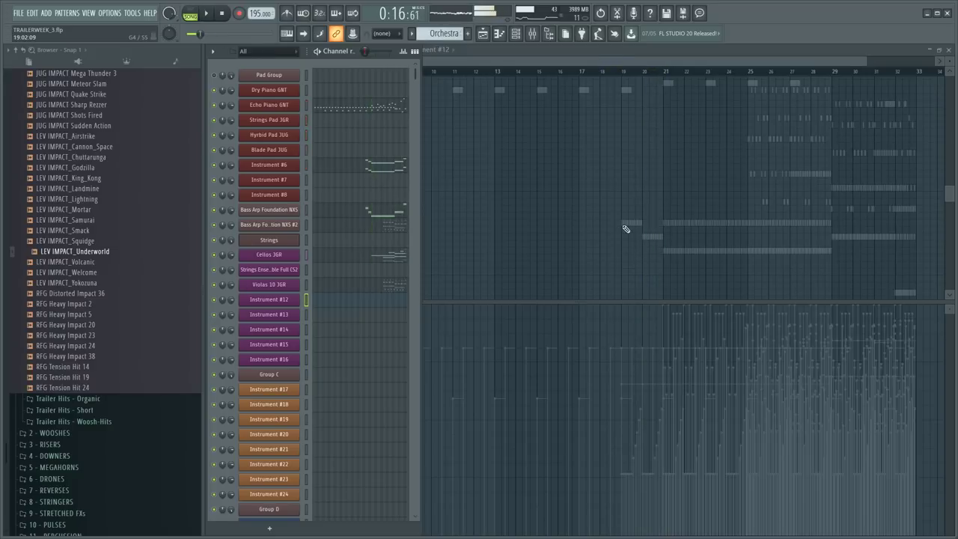
- Copy two bars of the repeated low notes in the Bass Arp Foundation NXS piano roll and place the copy at bars 17 to 19
key(F6)
drag(659, 248, 704, 266)
key(ctrl+c)
key(ctrl+v)
drag(265, 251, 602, 247)
key(space)
scroll(624, 75, up, 4)
key(space)
scroll(531, 171, down, 4)
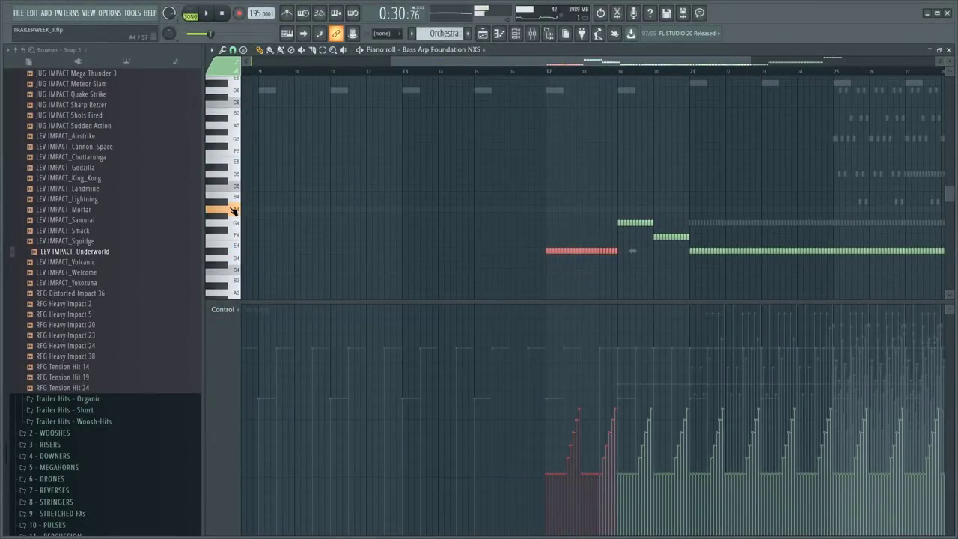
- Raise the copied bass arp notes to G4 with lower velocities and duplicate them into bars 15 to 17
scroll(231, 226, up, 3)
key(space)
scroll(545, 160, down, 3)
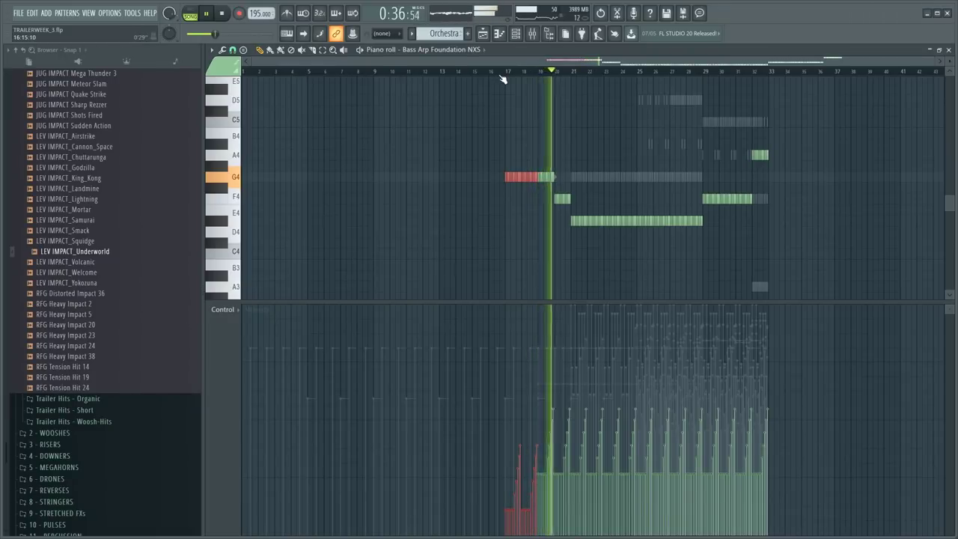
scroll(532, 135, up, 3)
mouse_move(557, 192)
mouse_down()
mouse_move(310, 187)
mouse_move(547, 186)
mouse_up()
click(454, 73)
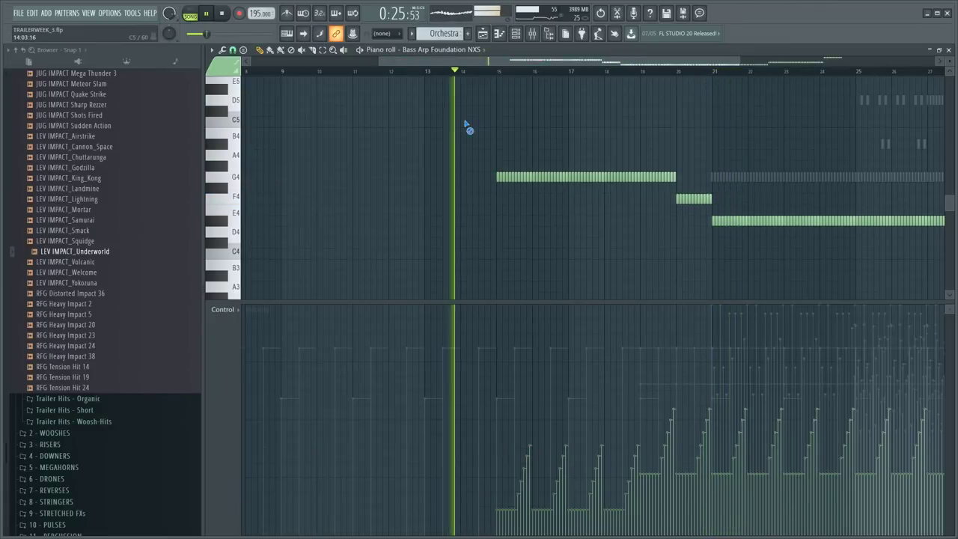
- Copy the quieter G4 bass arp notes further back so the line starts at bar 13, and select bars 13 to 17
ctrl+drag(432, 140, 641, 216)
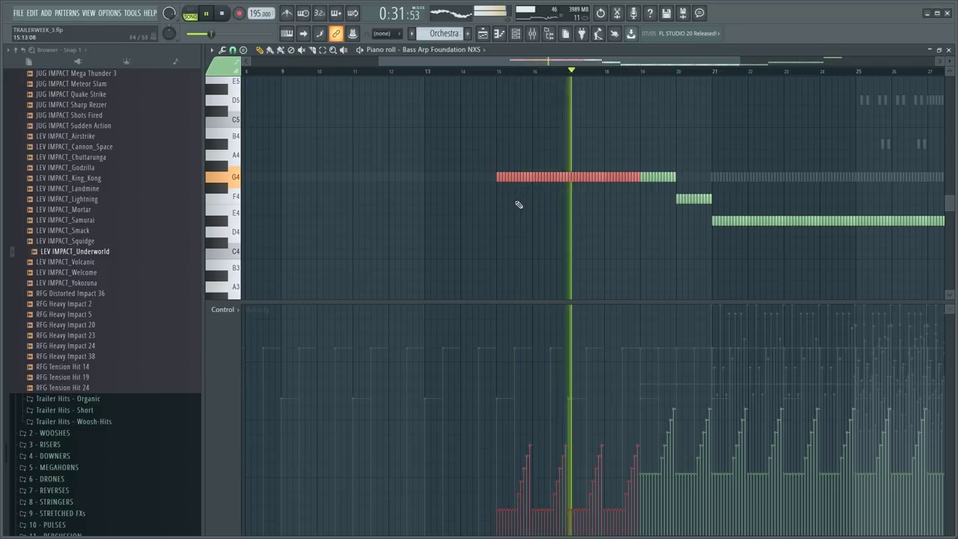
ctrl+drag(566, 177, 485, 184)
key(ctrl+c)
key(ctrl+v)
drag(294, 178, 467, 179)
ctrl+drag(381, 172, 569, 214)
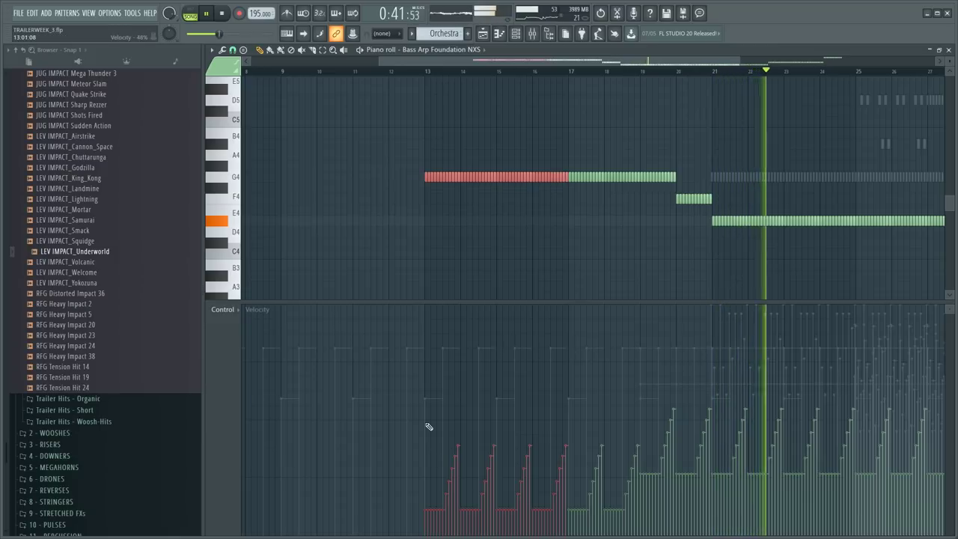
drag(427, 522, 565, 524)
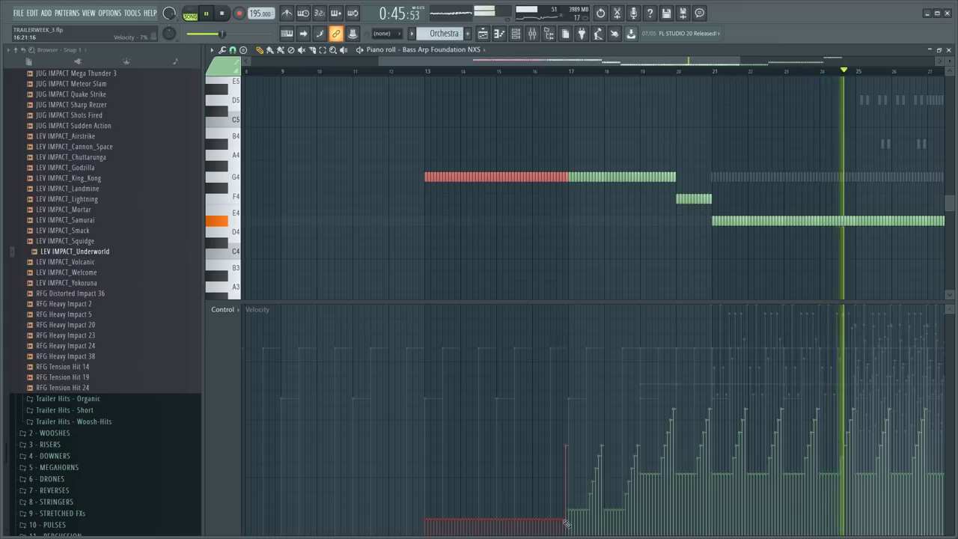
key(ctrl+z)
key(ctrl+alt+z)
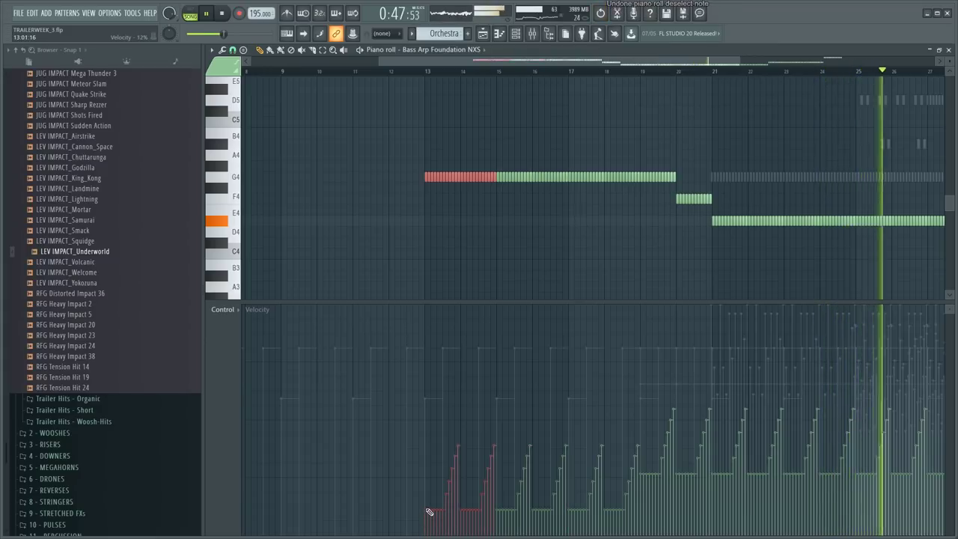
- Flatten the velocities of the G4 bass arp notes from bar 13 to about bar 16.5 to their low base level, and return to the playlist
drag(570, 183, 420, 173)
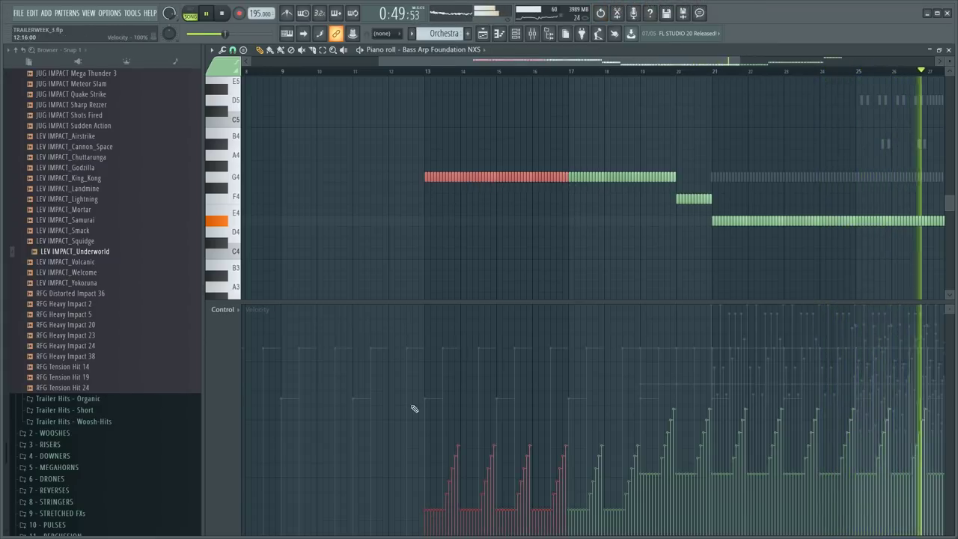
drag(428, 515, 551, 517)
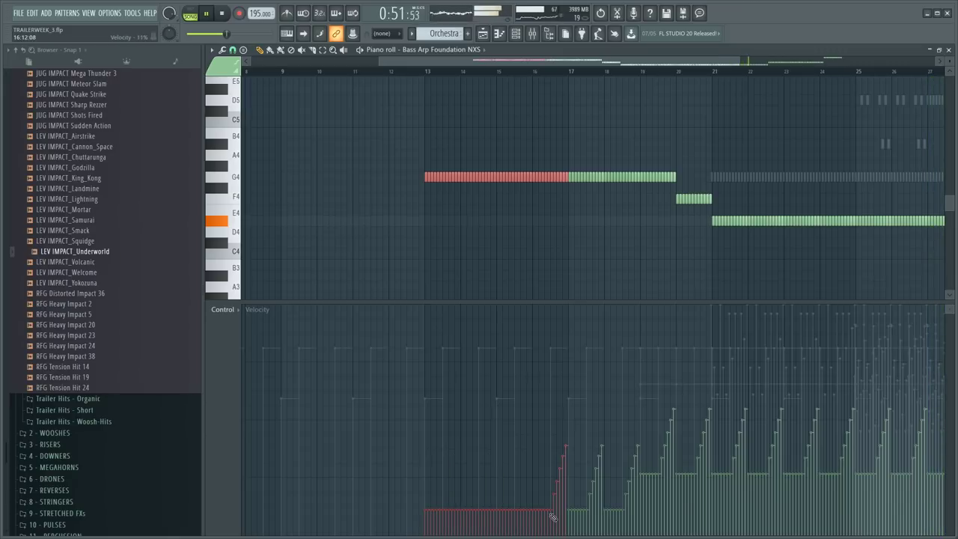
key(F5)
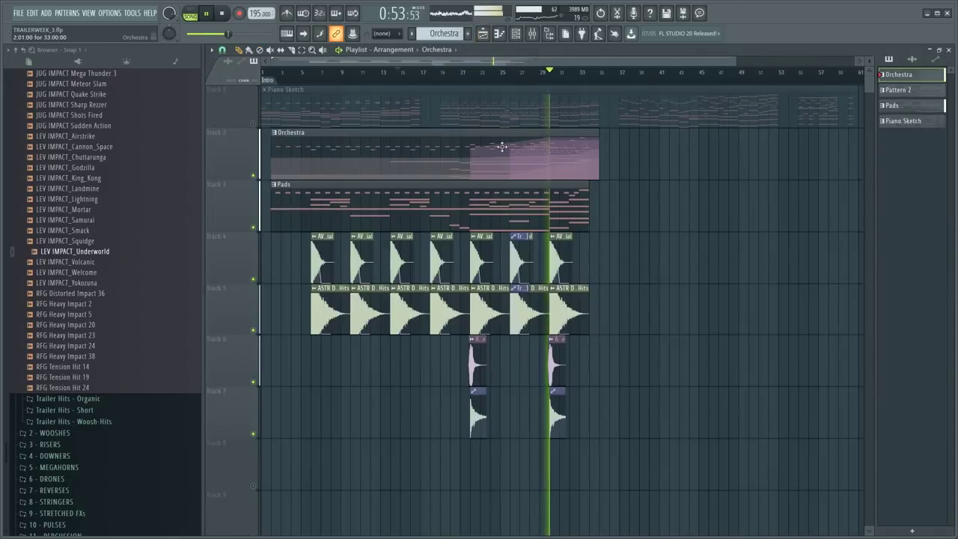
- Mute the Pads track with playback stopped at about bar 21, and open the Orchestra pattern in the piano roll
key(space)
click(461, 72)
click(256, 227)
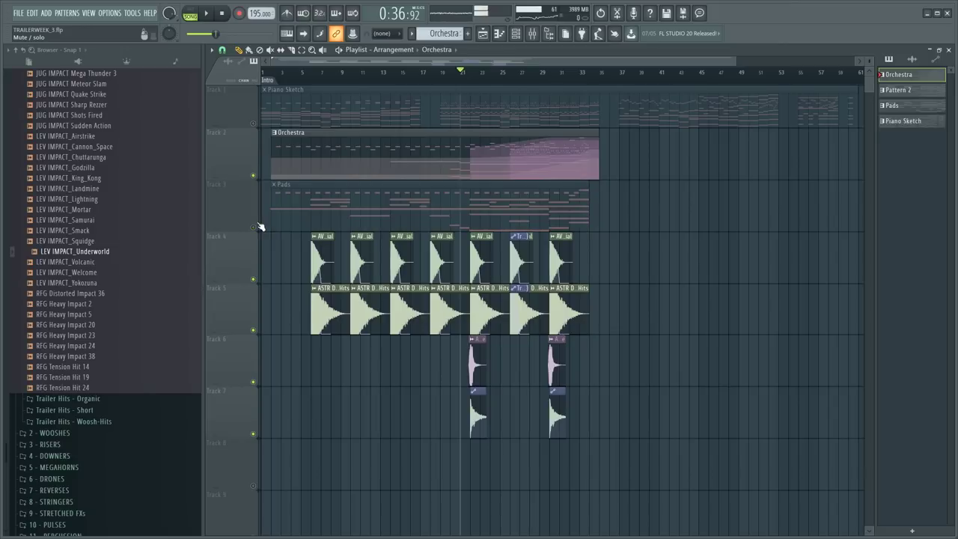
double_click(465, 163)
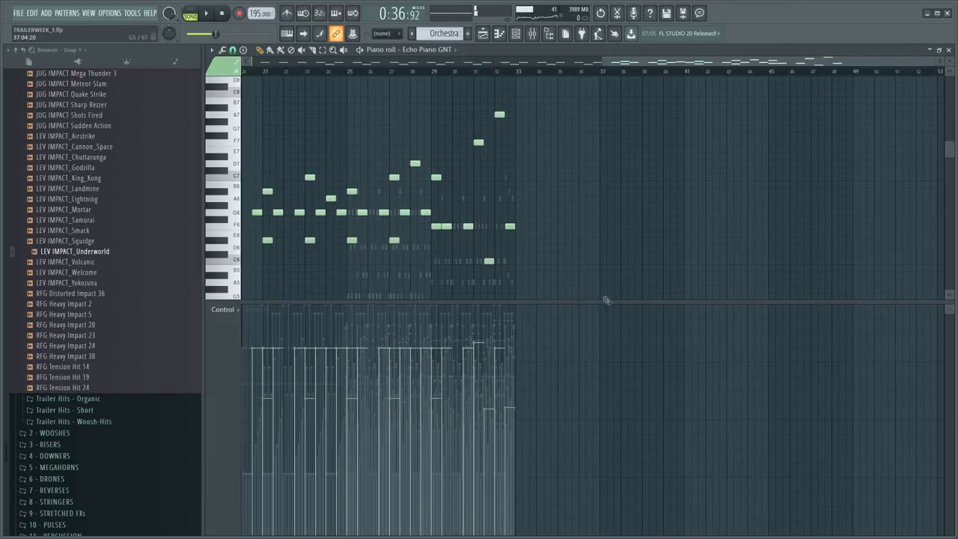
- Open the Kontakt instance of the Group C channel and browse its installed libraries
key(F6)
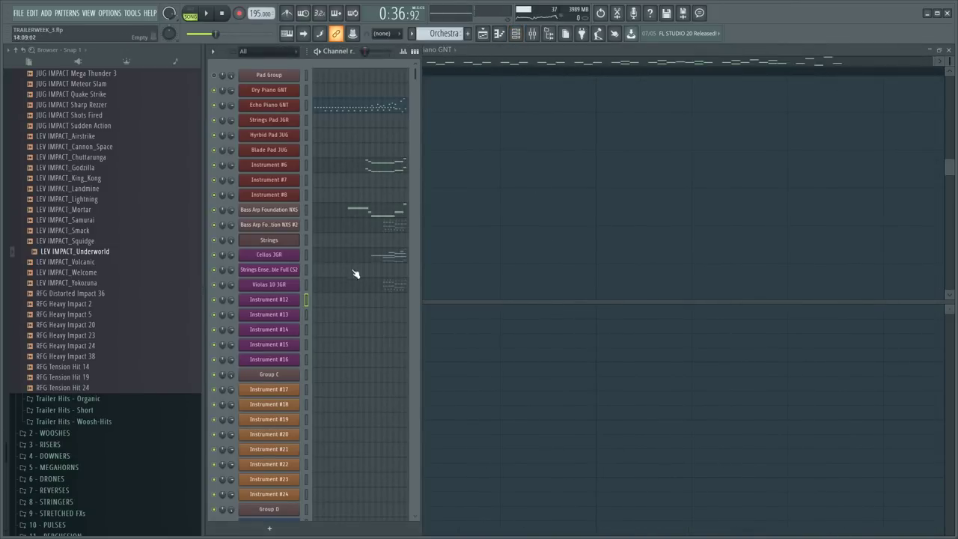
click(269, 375)
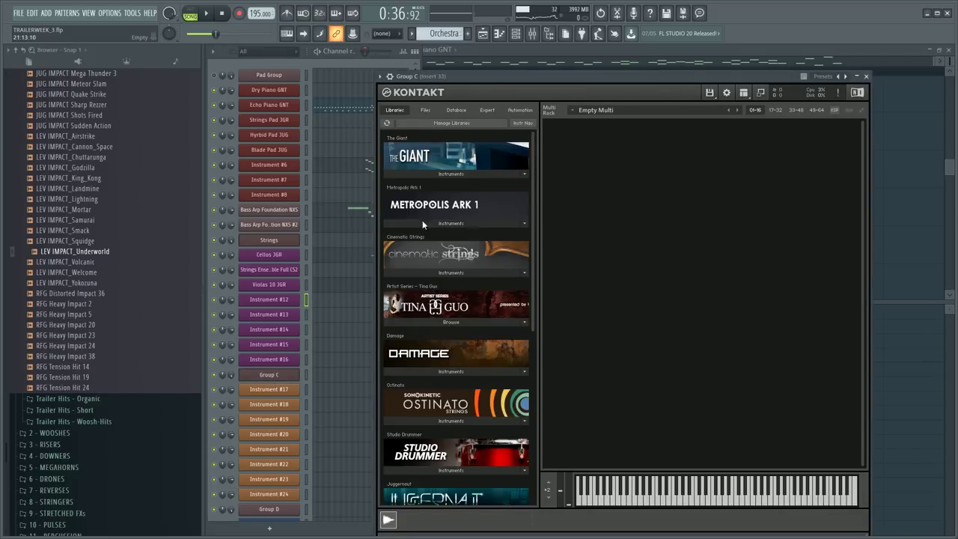
scroll(479, 225, down, 5)
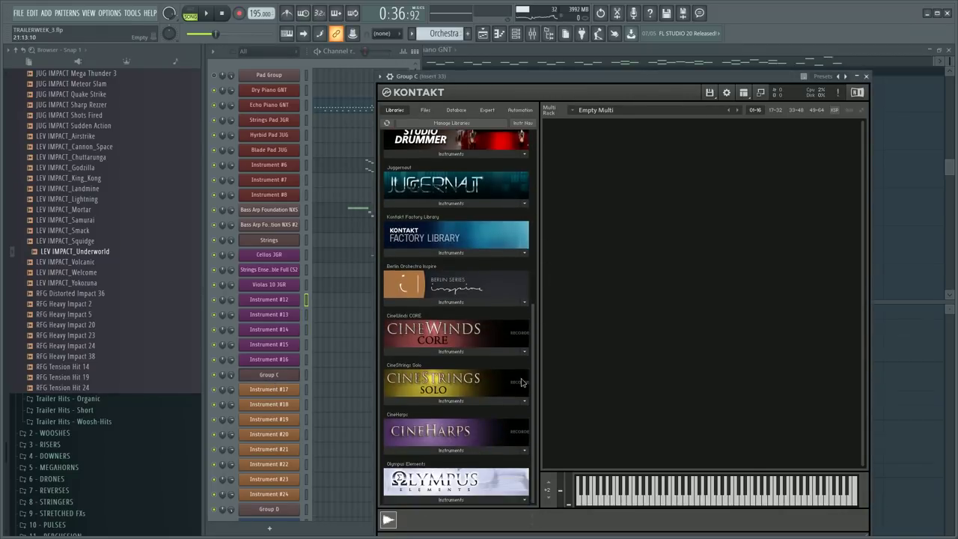
scroll(434, 164, up, 5)
scroll(449, 239, down, 5)
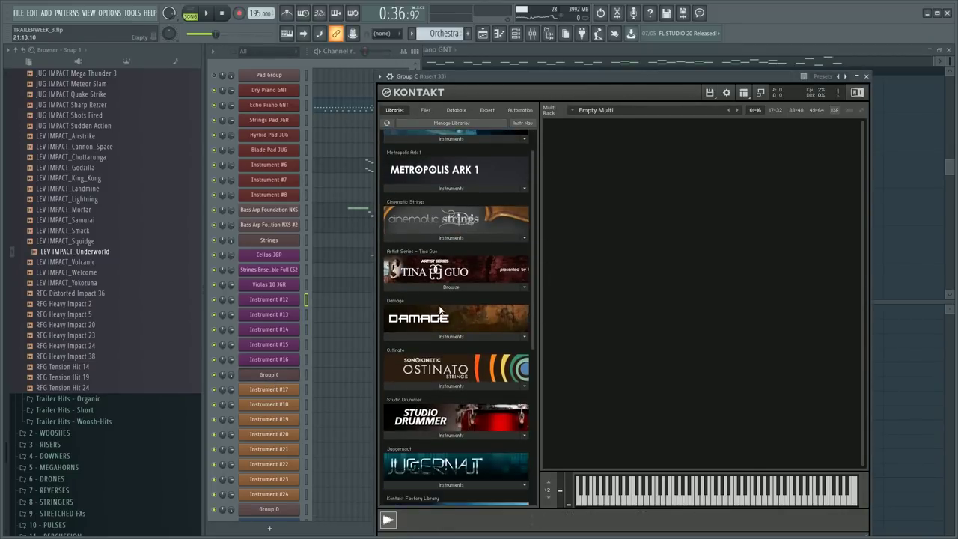
scroll(478, 285, down, 2)
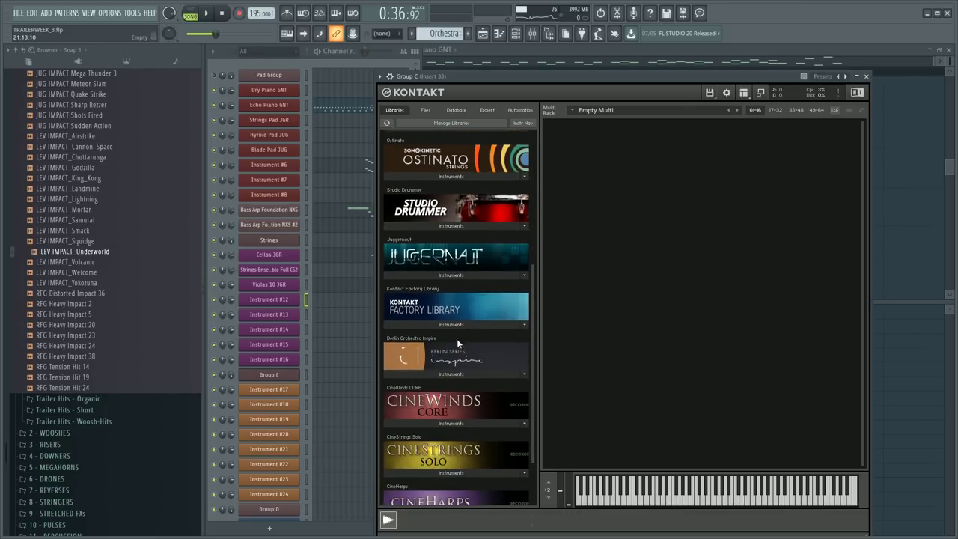
- Load 8Dio Century - Horns 6.nki from the 8Dio Century Brass Ensemble folder into Group C's Kontakt rack
click(424, 111)
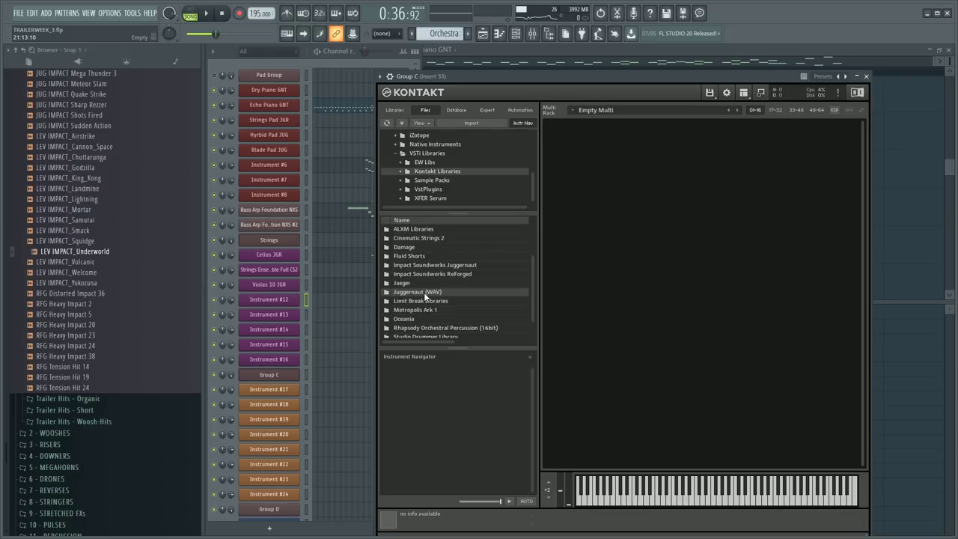
scroll(423, 292, down, 1)
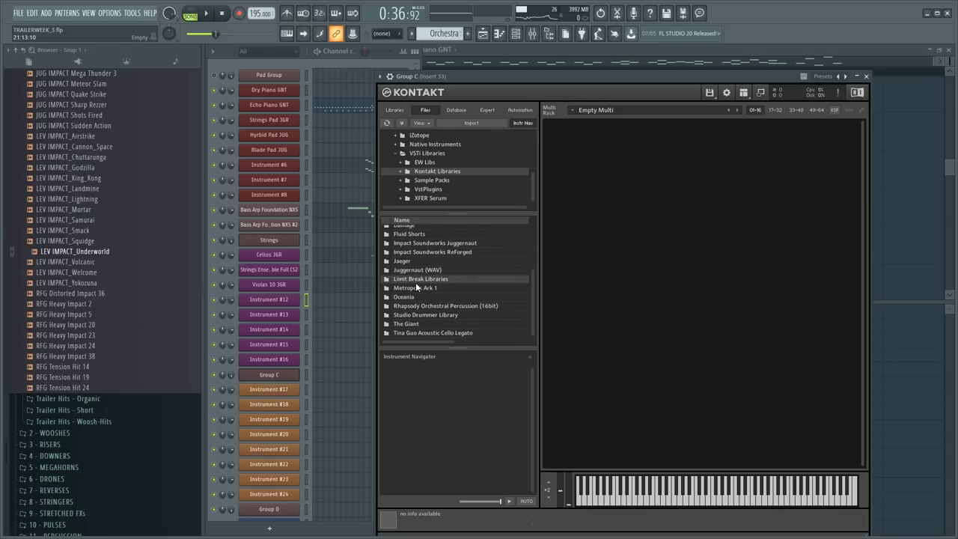
scroll(416, 271, up, 2)
scroll(416, 270, up, 1)
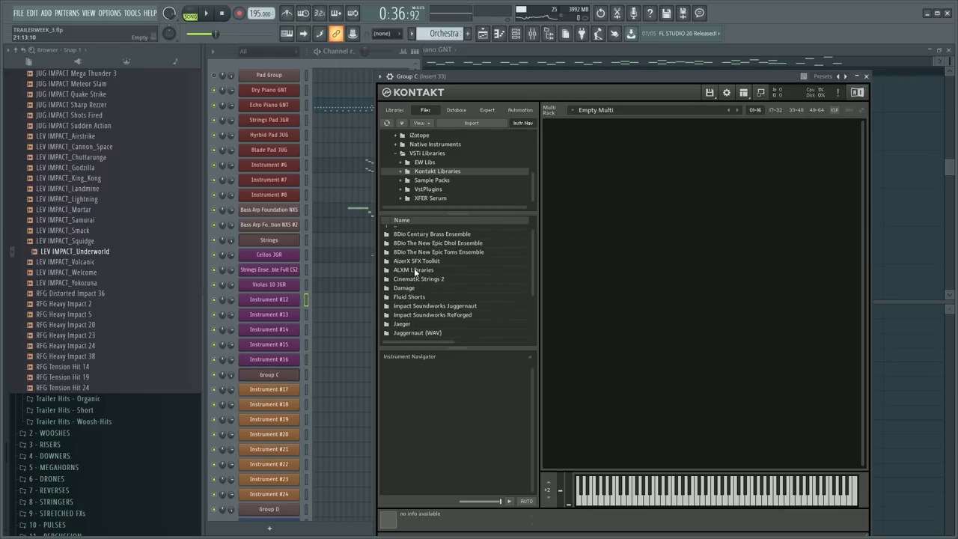
double_click(424, 235)
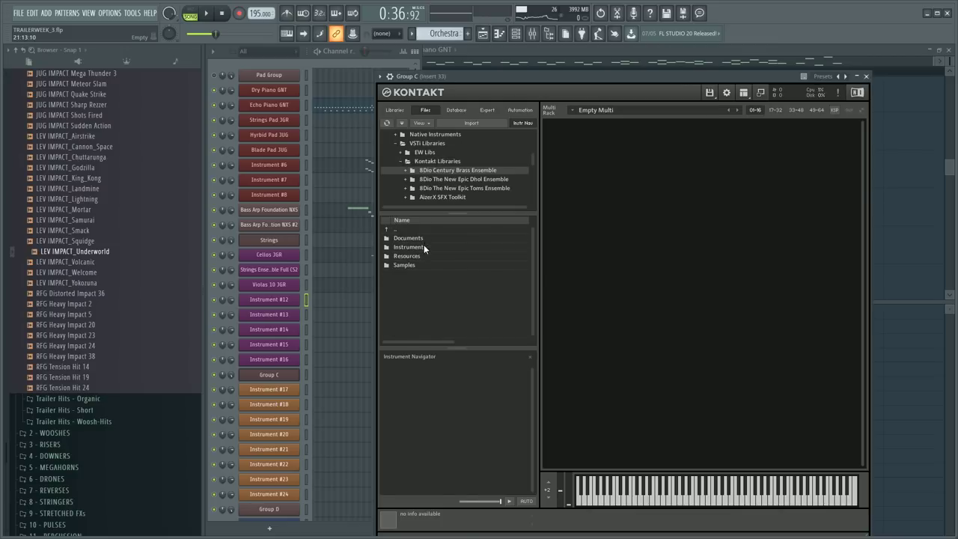
double_click(424, 247)
click(433, 239)
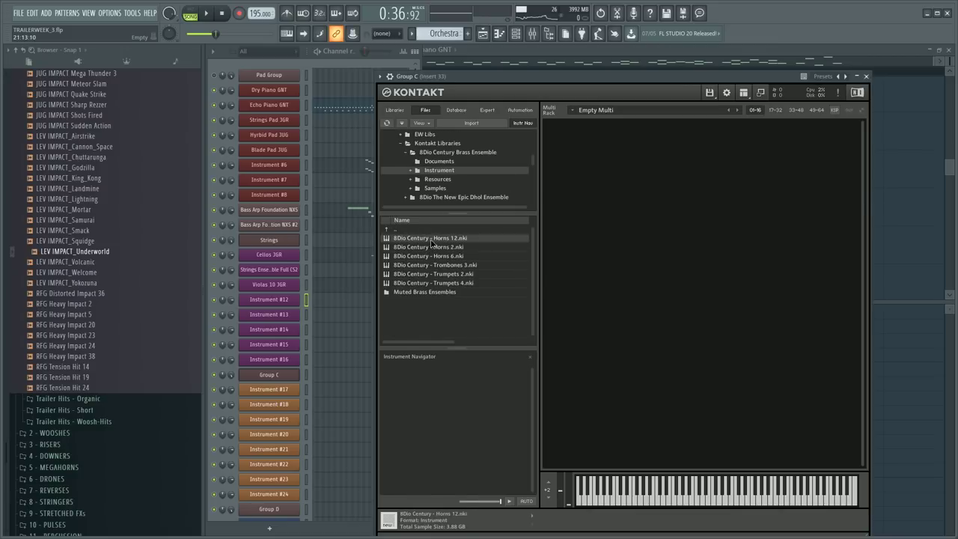
click(447, 256)
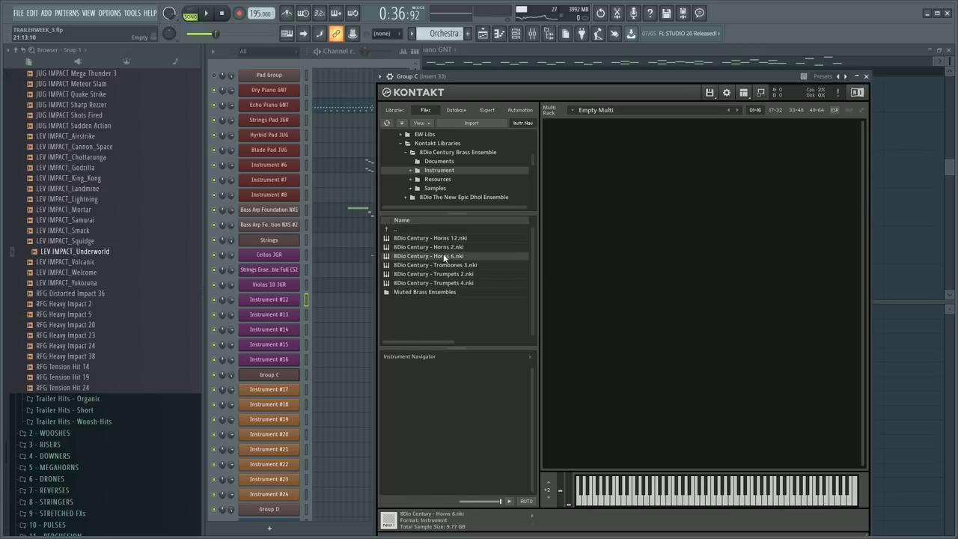
double_click(425, 259)
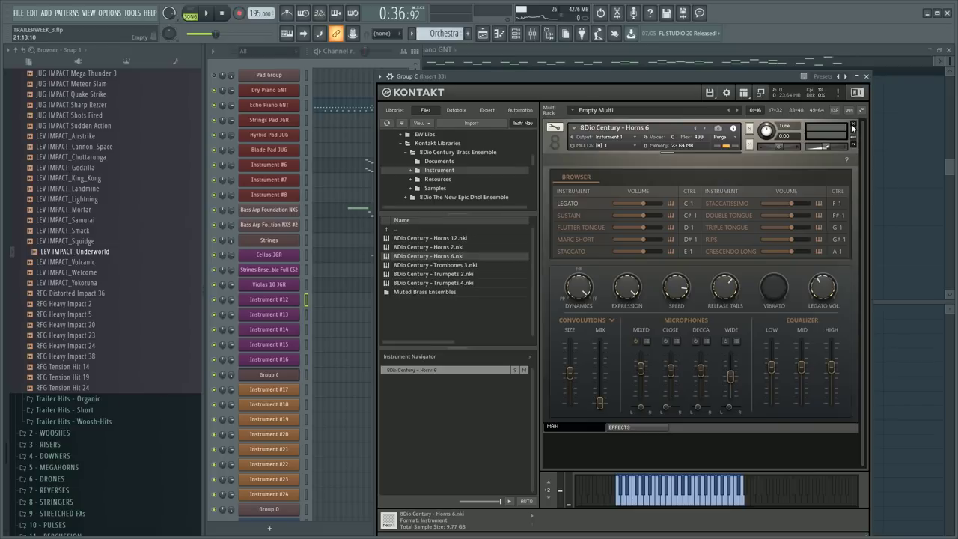
- Replace Horns 6 with 8Dio Century - Trombones 3.nki in Group C's Kontakt rack and choose its Legato articulation for Instrument #17
click(853, 123)
click(451, 275)
click(474, 265)
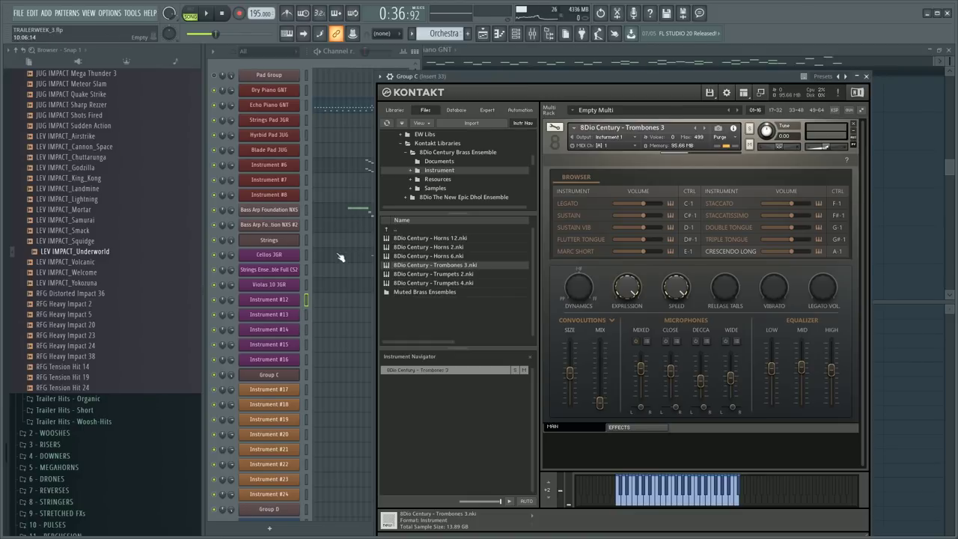
click(305, 300)
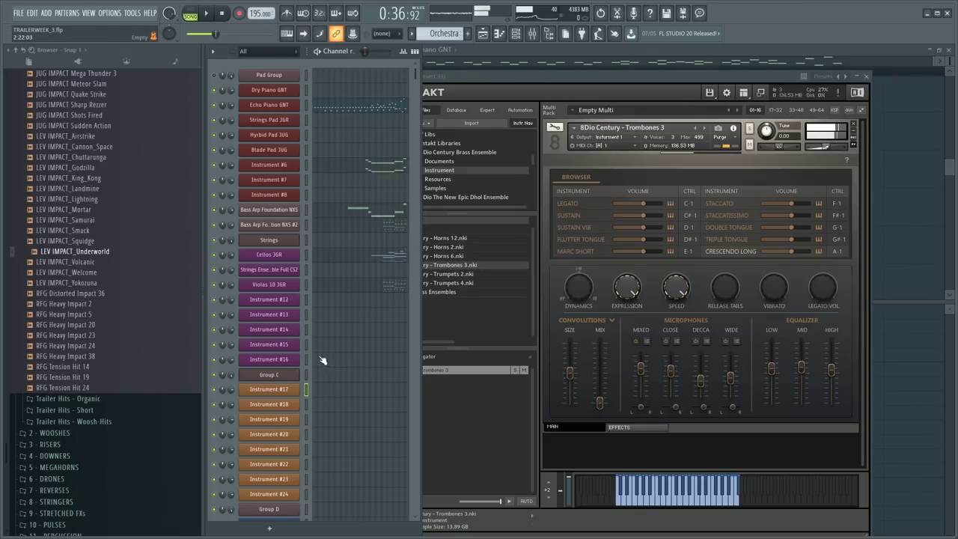
click(572, 203)
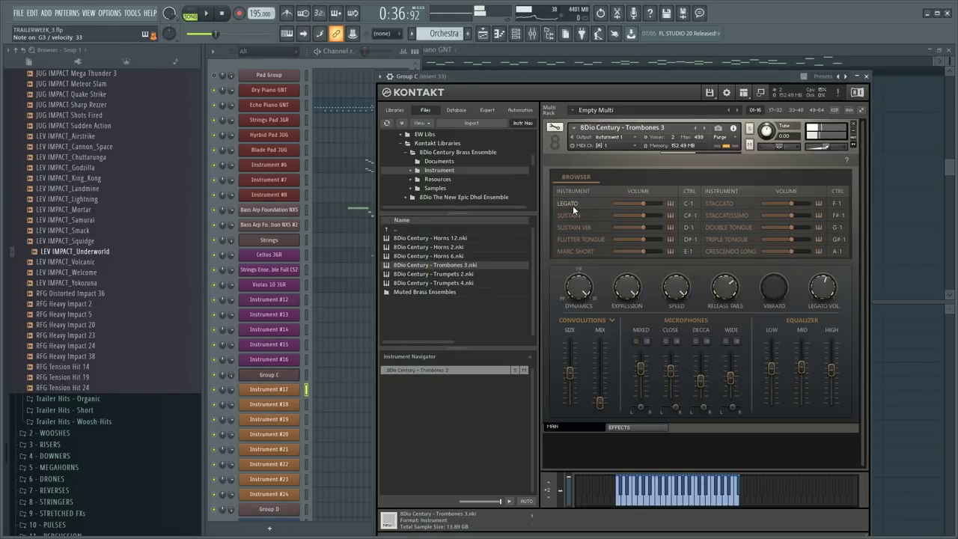
- Route mixer inserts 33 to 37 to insert 87
key(F9)
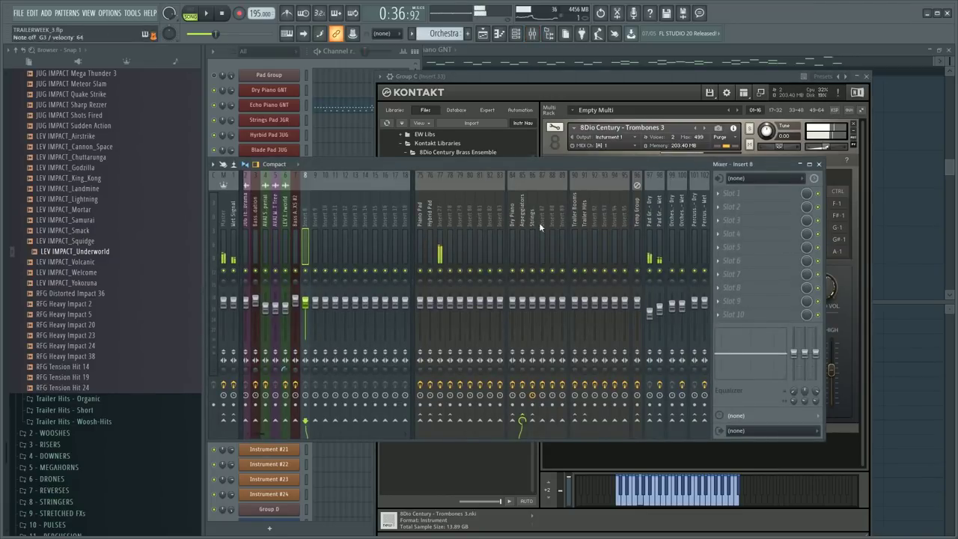
scroll(330, 223, down, 8)
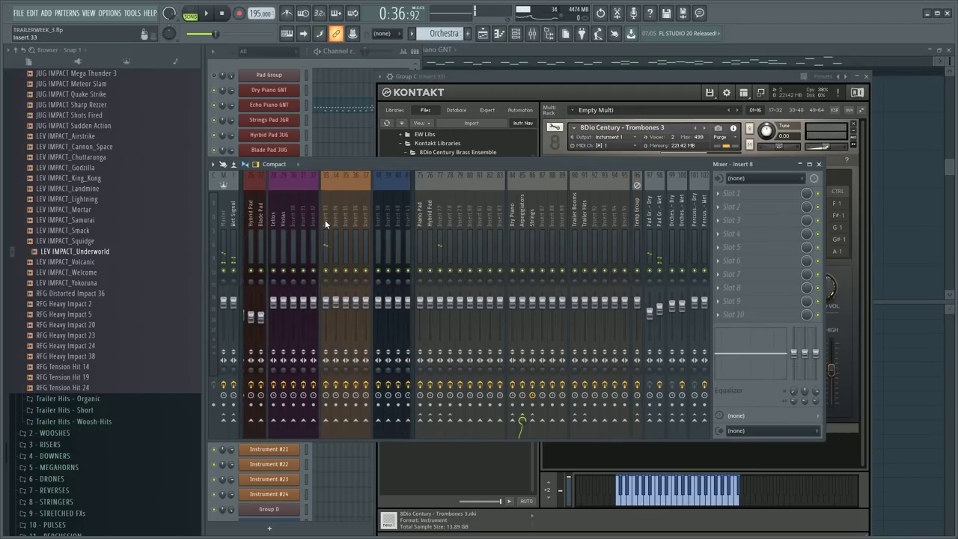
drag(325, 223, 358, 226)
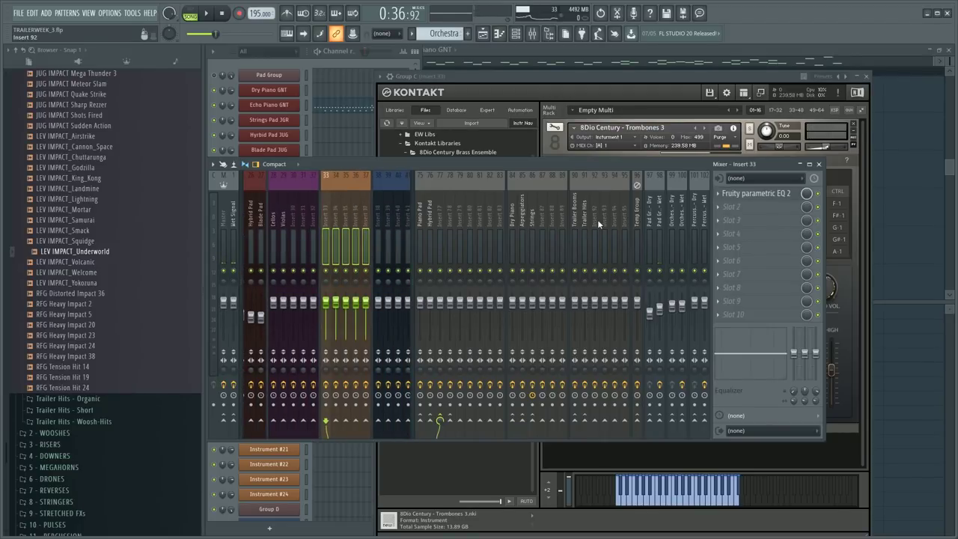
right_click(539, 218)
mouse_move(598, 262)
click(699, 279)
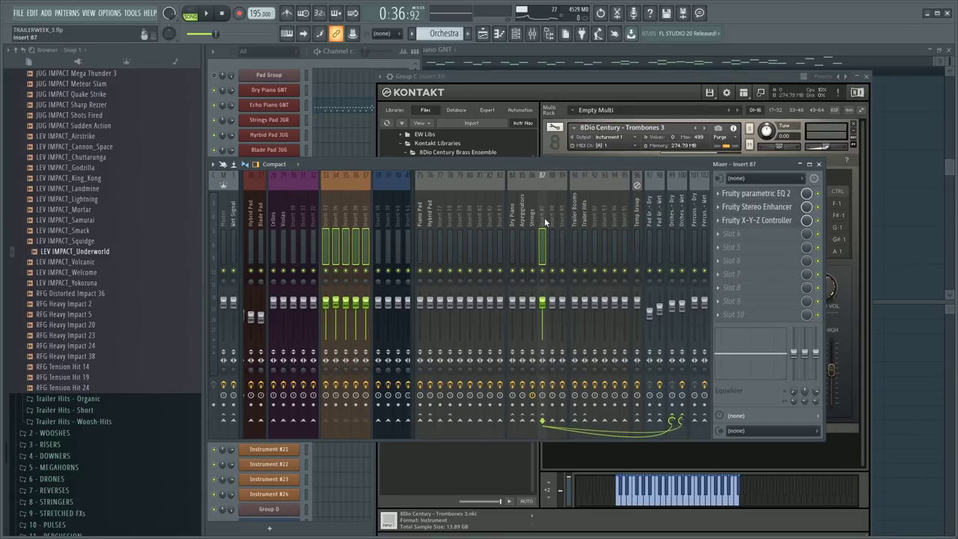
- Rename mixer insert 87 to "Brass"
click(550, 224)
click(542, 224)
double_click(541, 220)
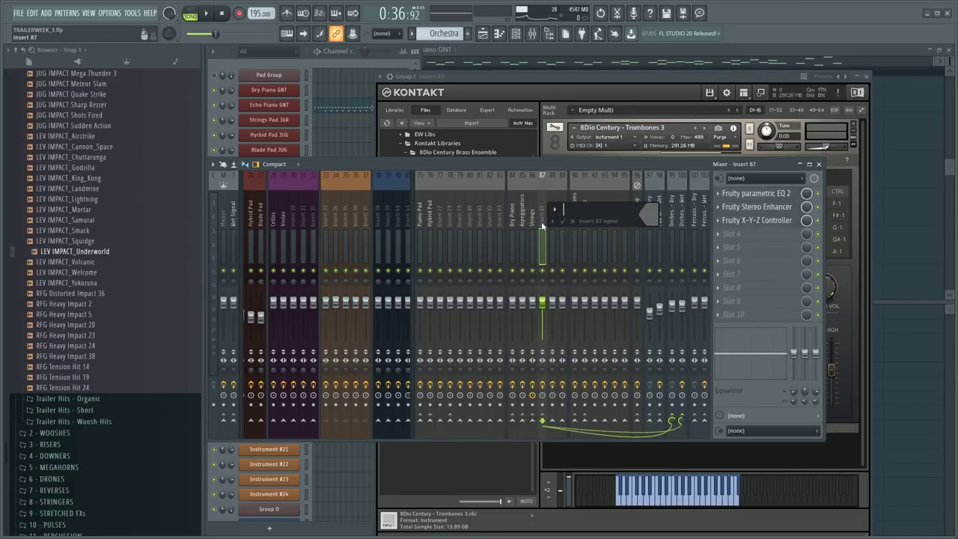
text(Brass)
key(Return)
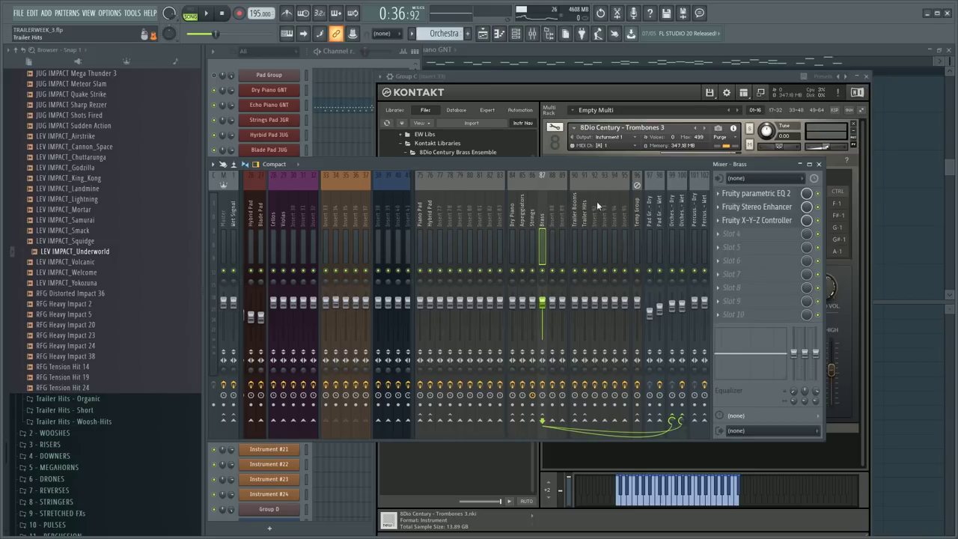
- Play the arrangement around bar 21, stop it, and open Instrument #17's piano roll with the MIDI channel 1 note color
key(space)
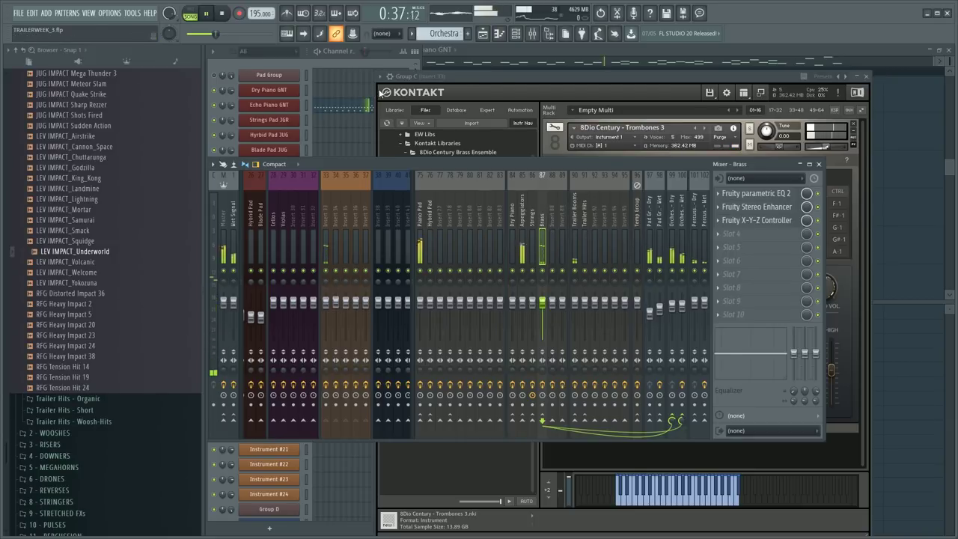
click(370, 59)
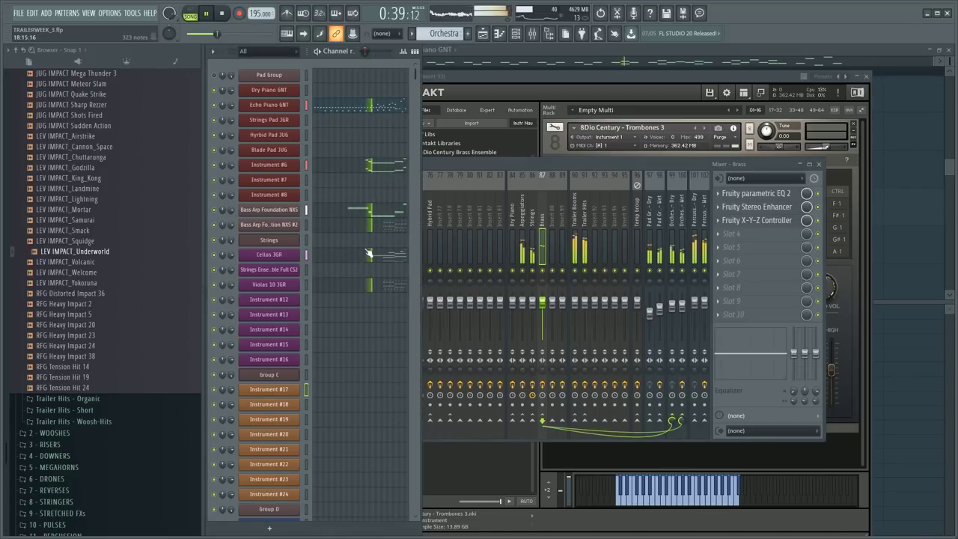
click(361, 394)
key(space)
click(218, 72)
click(220, 97)
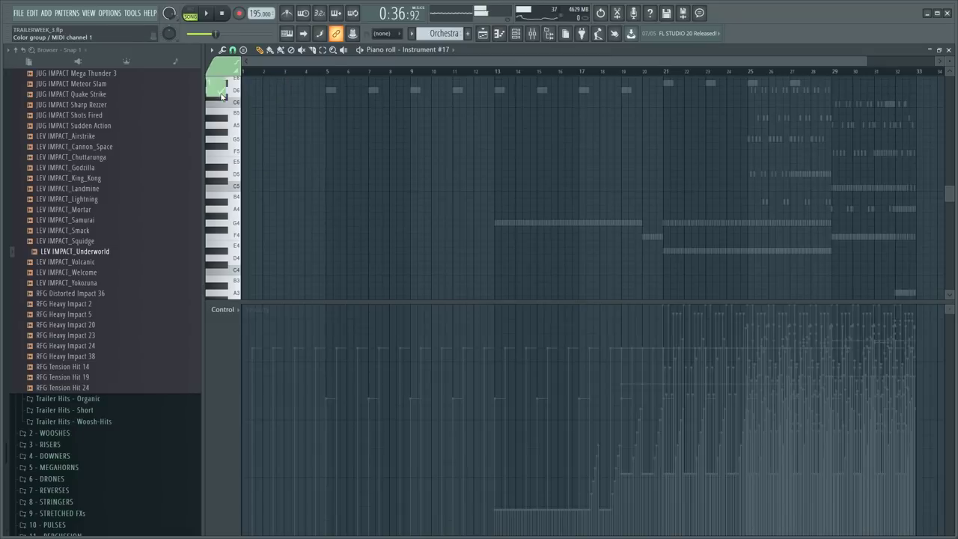
- Load the Trombones 3 CBR preset from the 8Dio Century Brass group into the Instrument #17 channel
key(F6)
click(280, 389)
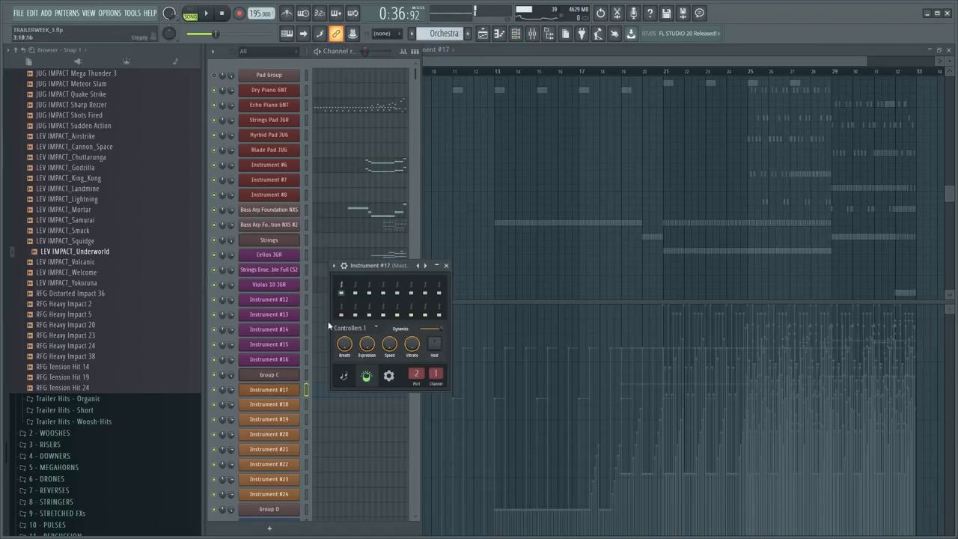
click(333, 266)
mouse_move(418, 301)
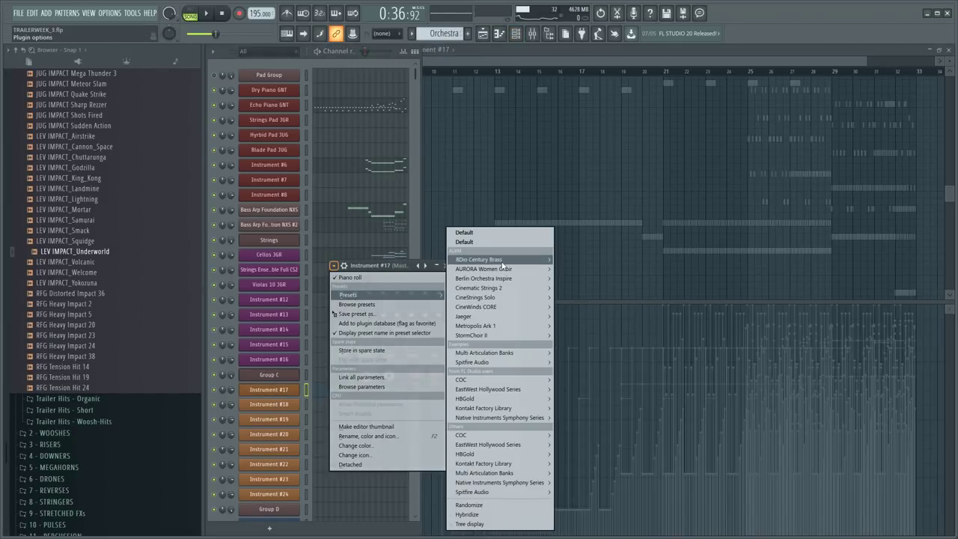
mouse_move(494, 259)
click(587, 288)
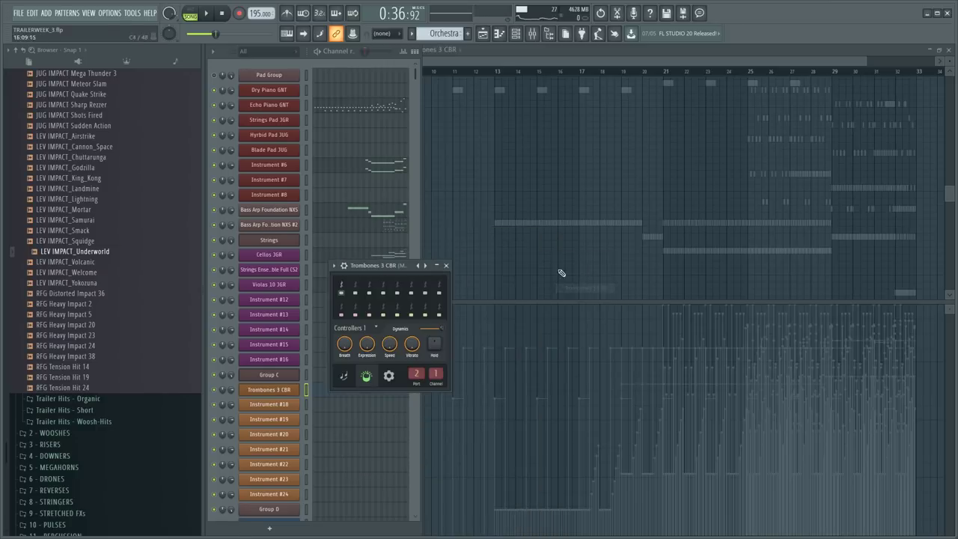
- Place a one-bar G3 note at bar 21 in the Trombones 3 CBR piano roll
key(F7)
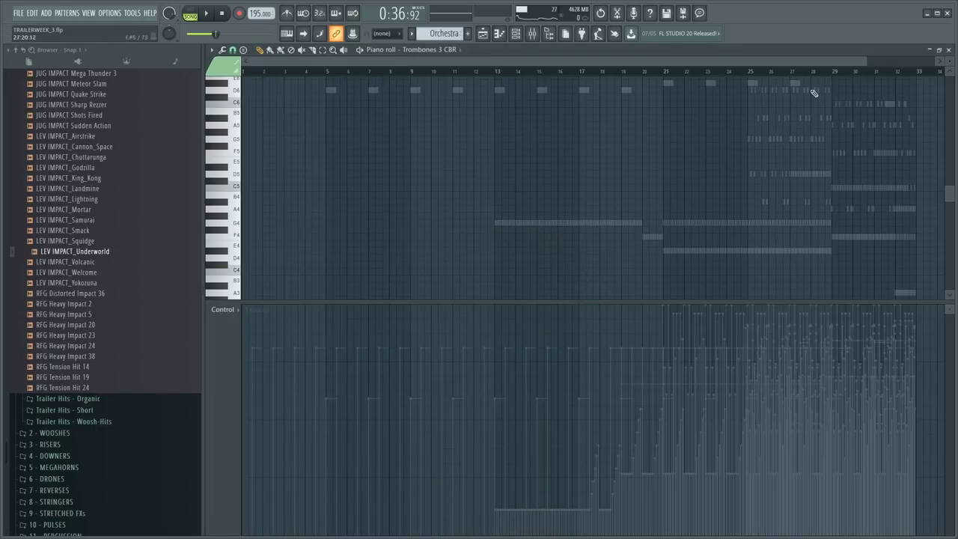
key(space)
scroll(738, 79, up, 6)
key(space)
click(448, 196)
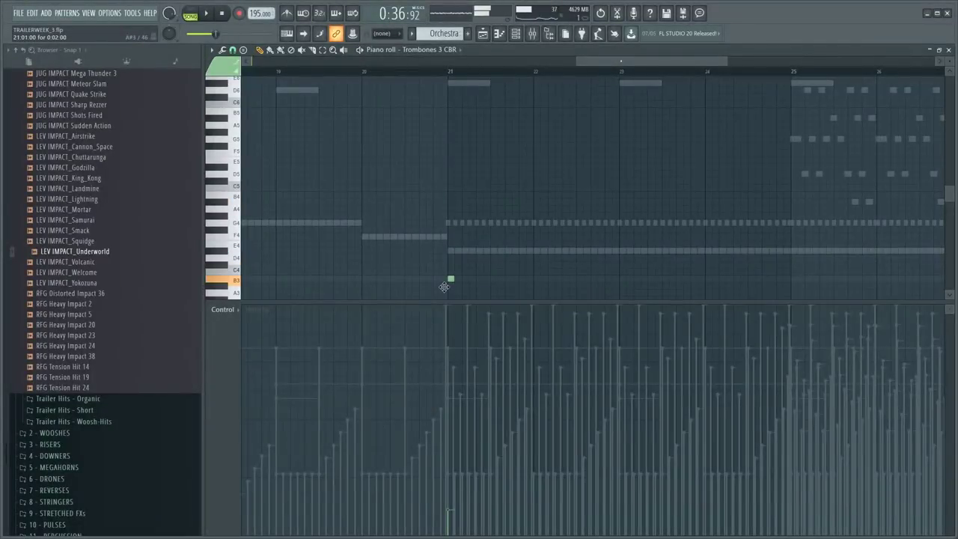
scroll(442, 172, down, 5)
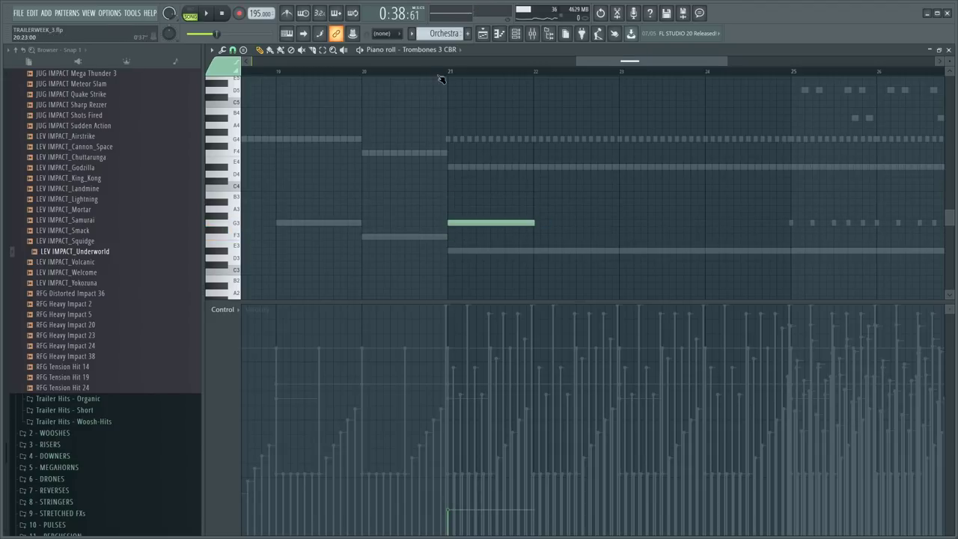
- Audition in pattern mode, lengthen the G3 trombone note to about bar 22.5, and add an overlapping A3 note ending at bar 24
key(space)
scroll(441, 79, up, 3)
scroll(441, 79, down, 2)
key(space)
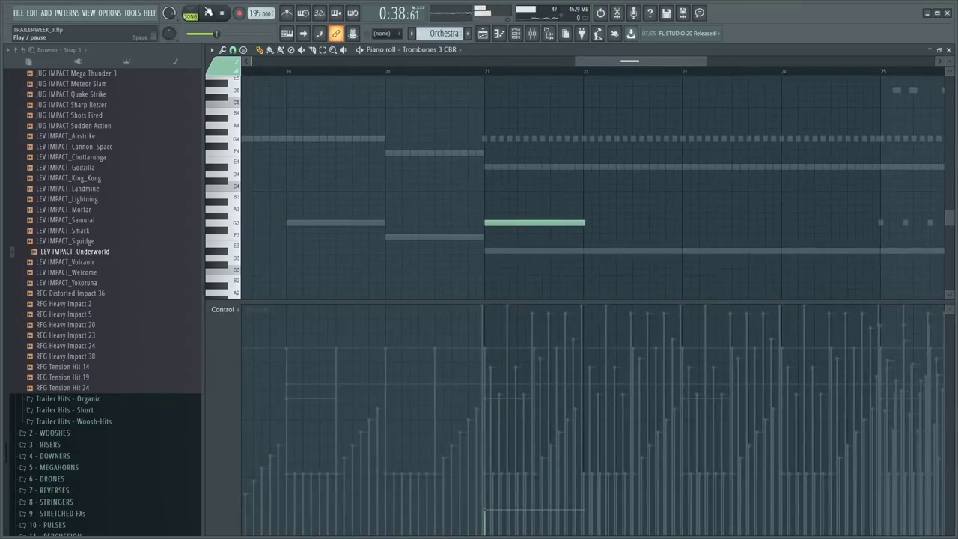
key(space)
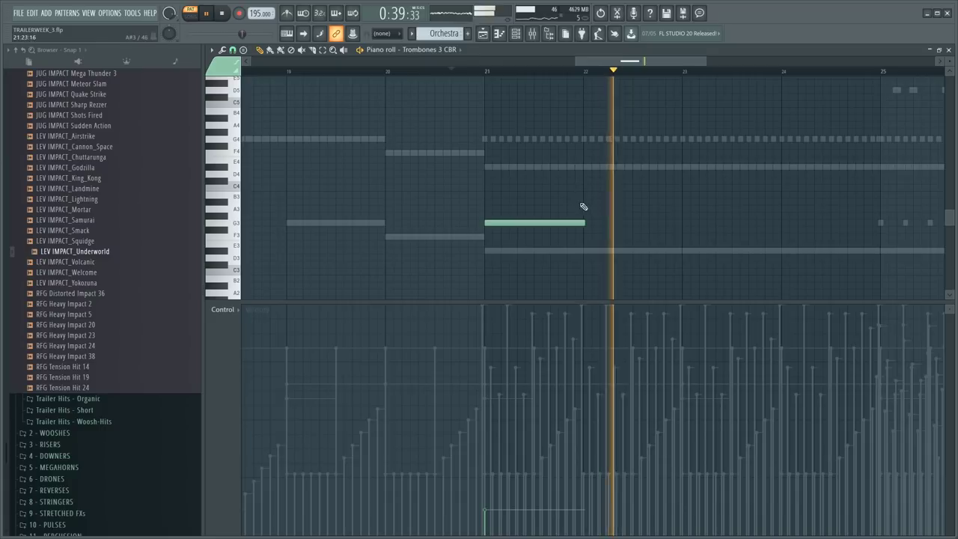
key(space)
drag(584, 222, 597, 222)
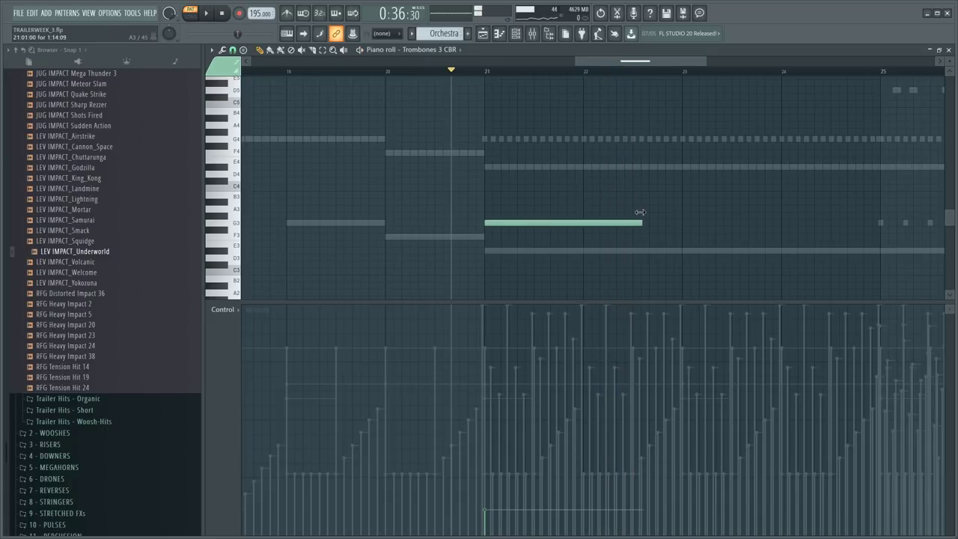
click(630, 210)
- Show the Dynamics events of Trombones 3 CBR in the piano roll and set a constant, fairly low level from bar 21 onward
key(F6)
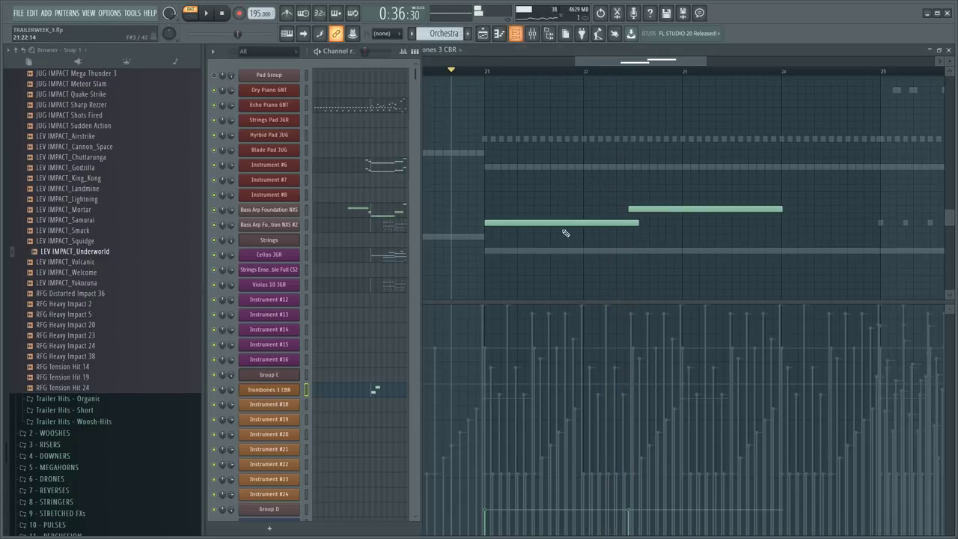
click(298, 391)
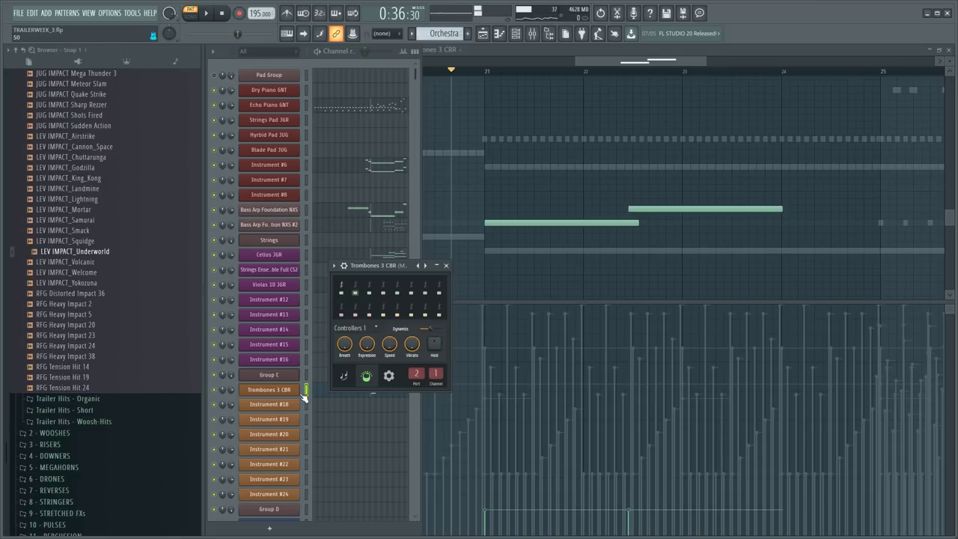
key(space)
right_click(420, 330)
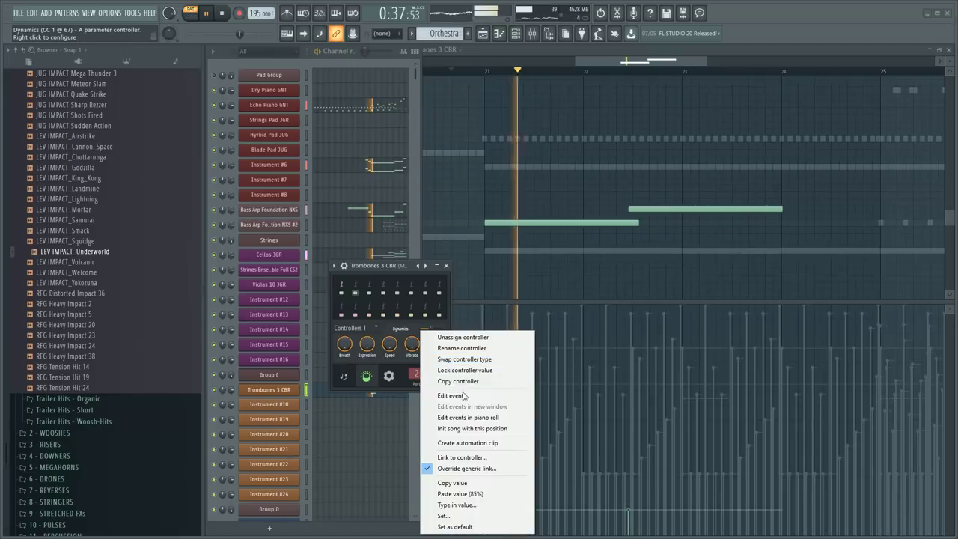
click(475, 418)
key(space)
click(490, 447)
key(space)
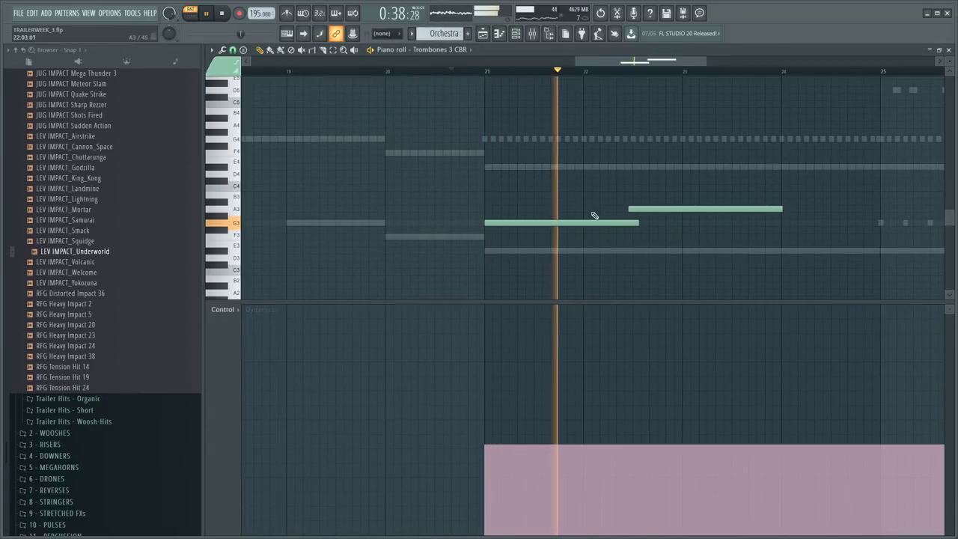
- Extend the G3 trombone note to bar 23 and make the A3 note start there
key(F6)
key(space)
key(F6)
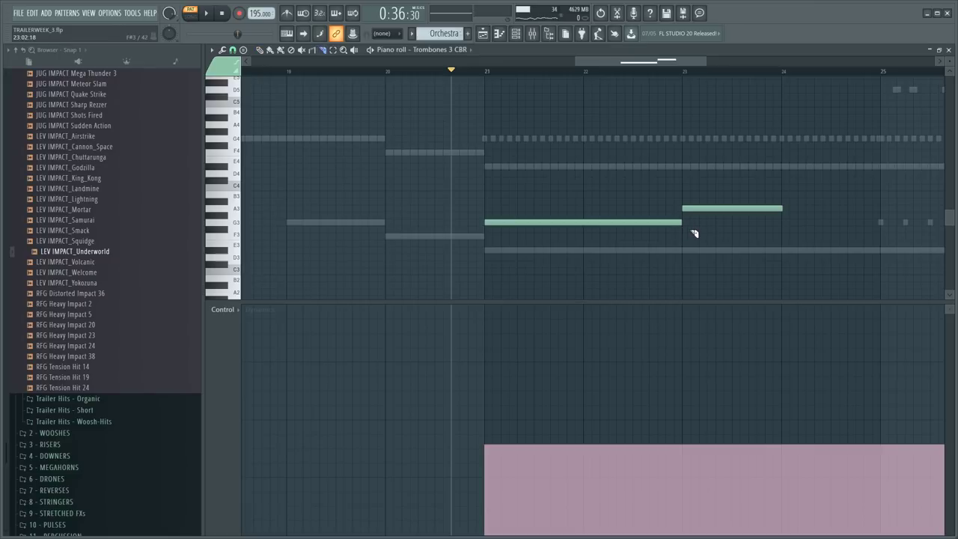
- Recolor the trombone notes to the yellow-green color group, overlap them slightly, and add an A#3 note from about bar 24 to bar 25
click(224, 68)
click(220, 87)
drag(771, 162, 643, 225)
key(alt+c)
key(ctrl+d)
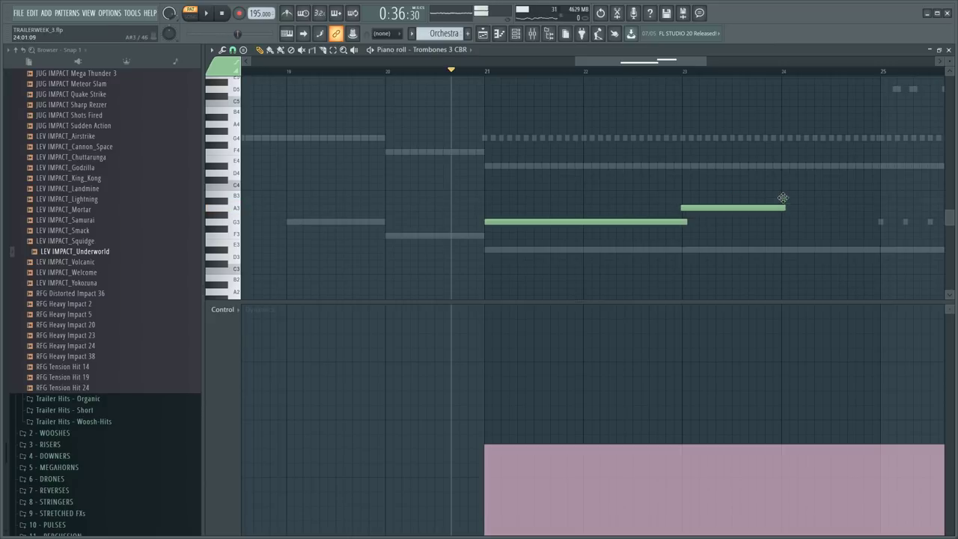
key(space)
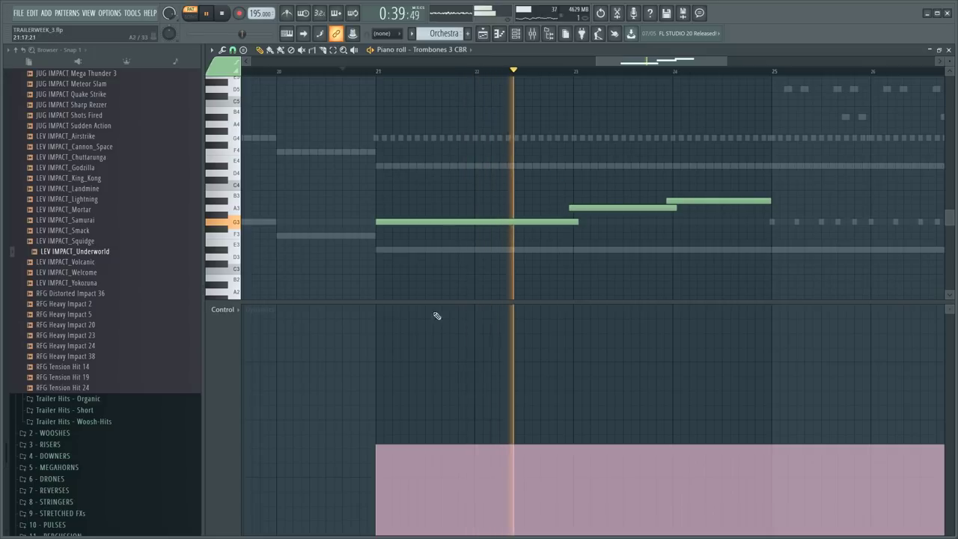
- Lower the trombone Dynamics from bar 21 and draw a gradual rise from about bar 23 to bar 25
click(377, 477)
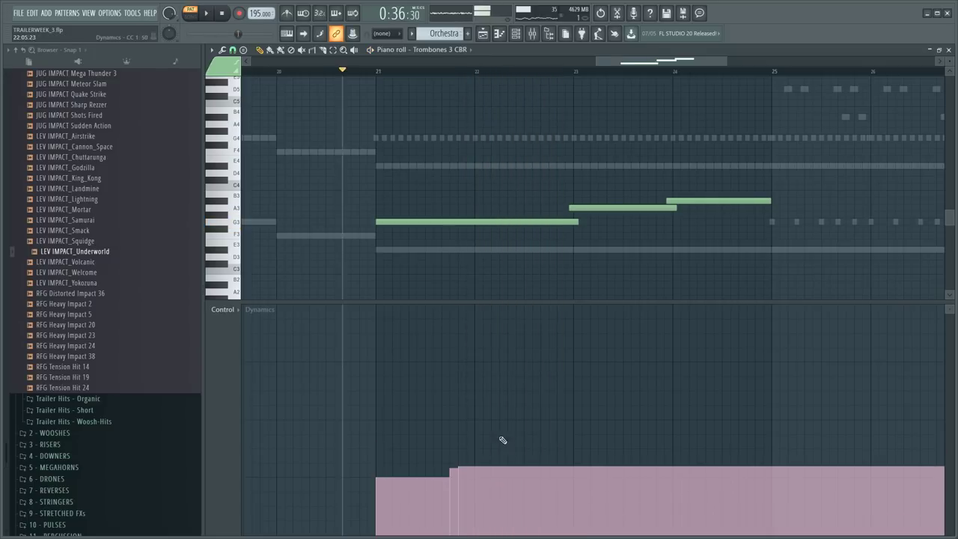
key(space)
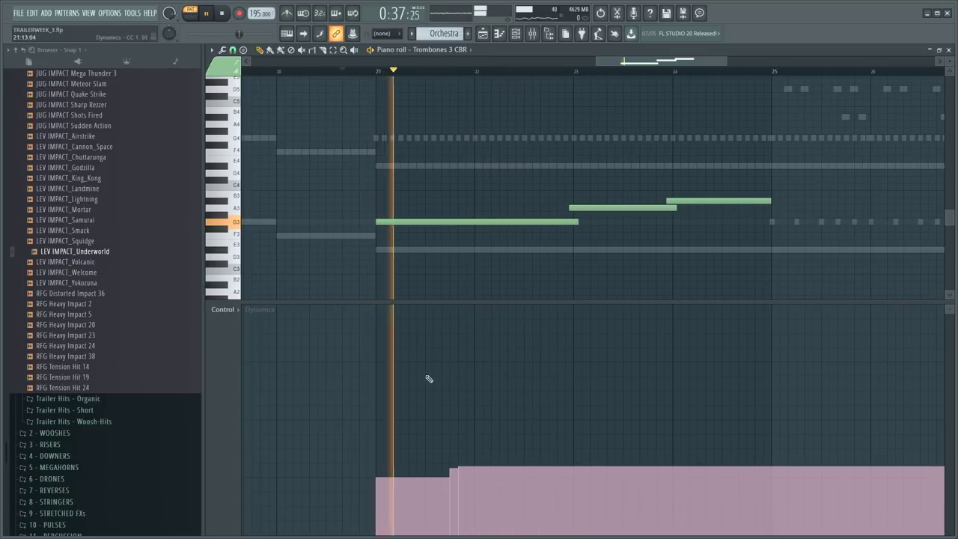
drag(447, 476, 472, 480)
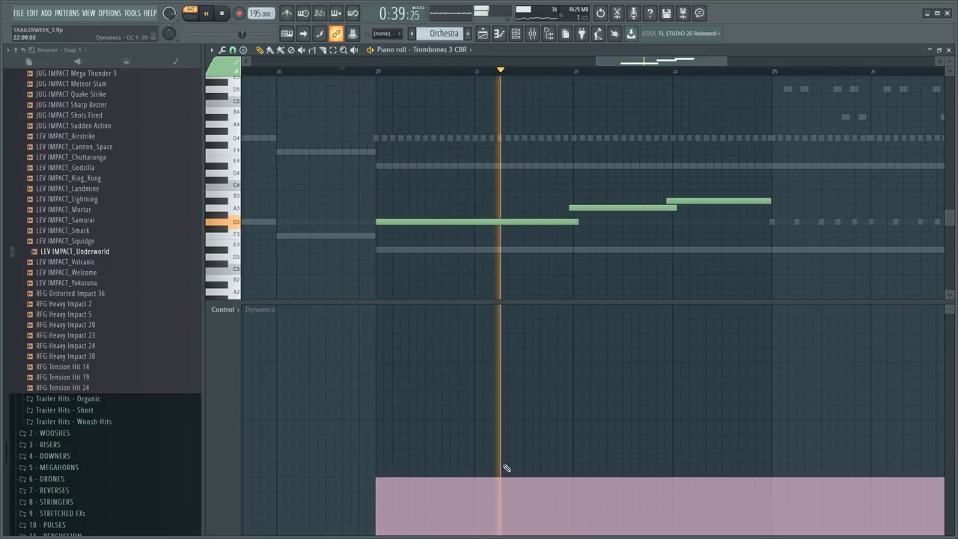
mouse_move(558, 477)
mouse_down()
mouse_move(689, 446)
mouse_move(680, 393)
mouse_move(679, 449)
mouse_move(752, 434)
mouse_move(773, 440)
mouse_up()
key(space)
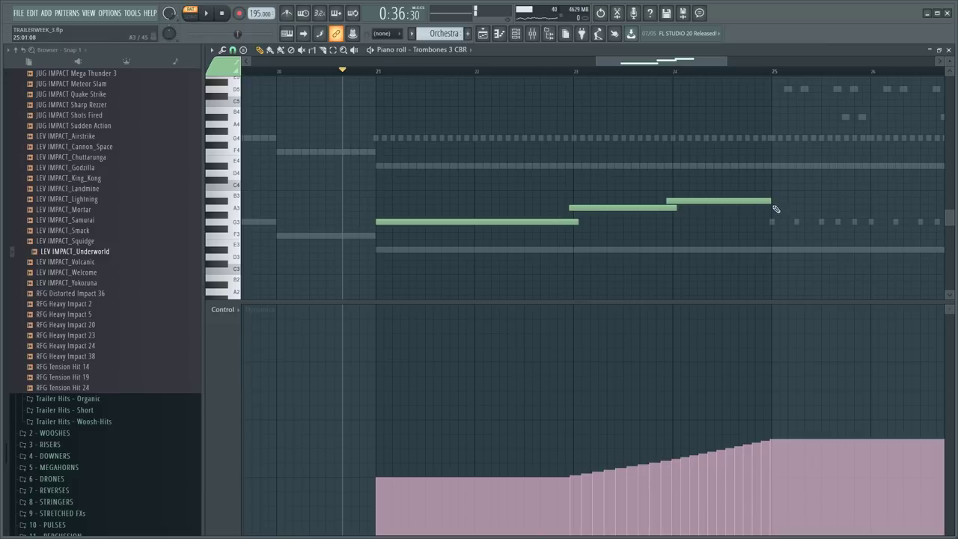
- Extend the A#3 note slightly past bar 25, add a C4 note from bar 25 to about bar 26, and audition the transition
drag(768, 179, 766, 193)
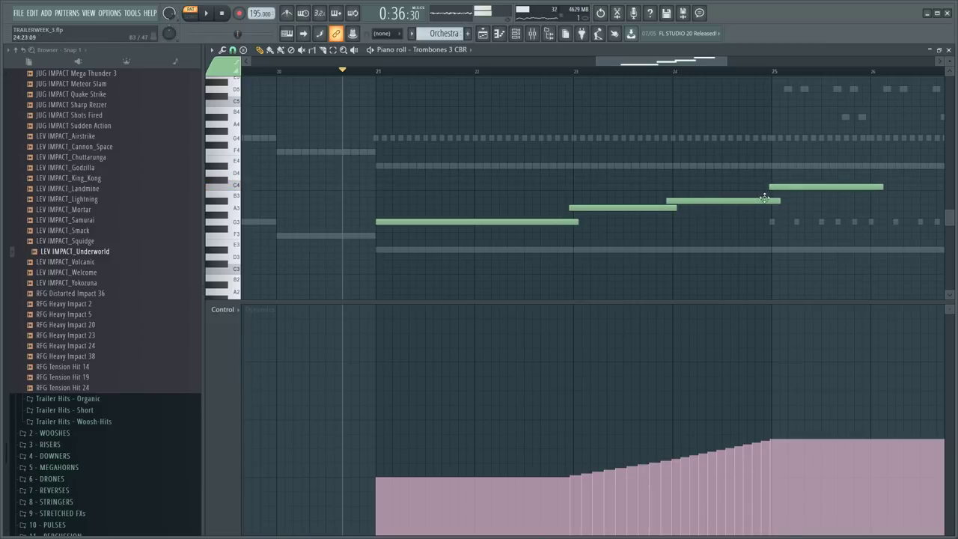
drag(695, 63, 735, 67)
click(530, 71)
key(space)
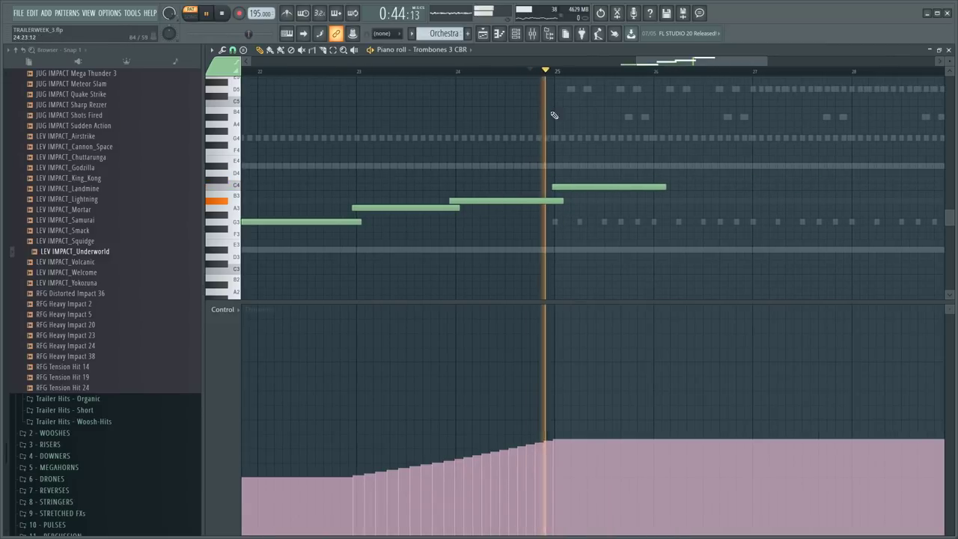
key(space)
- Try an extra note around F4 near bar 25.5, delete it, and replay the passage leading into bar 25
mouse_move(601, 161)
mouse_down()
mouse_move(598, 134)
mouse_move(598, 152)
mouse_up()
right_click(600, 154)
key(space)
scroll(626, 128, down, 4)
key(space)
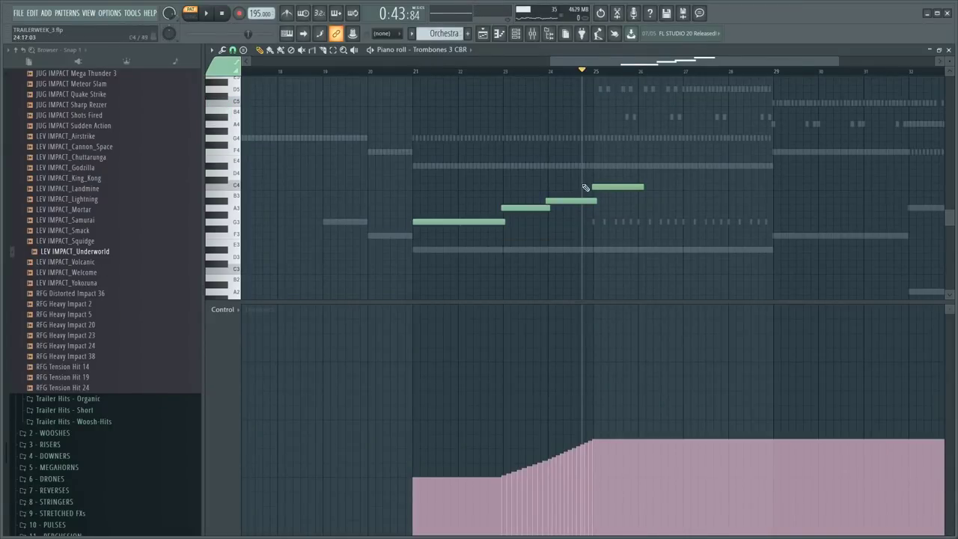
- Add a G3 note beneath the C4 from bar 25 to about bar 26 and audition the passage from about bar 22.5
key(space)
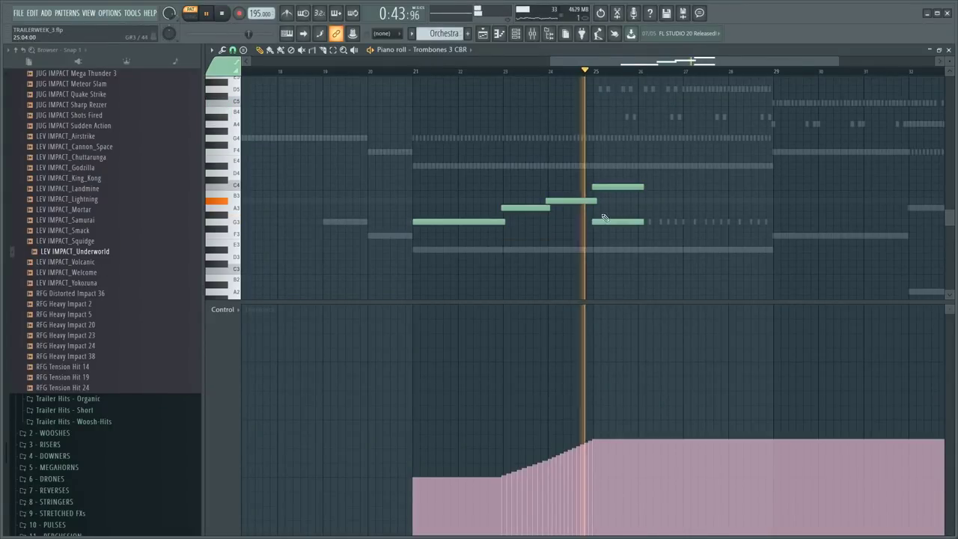
key(space)
click(484, 72)
key(space)
key(F6)
key(space)
key(space)
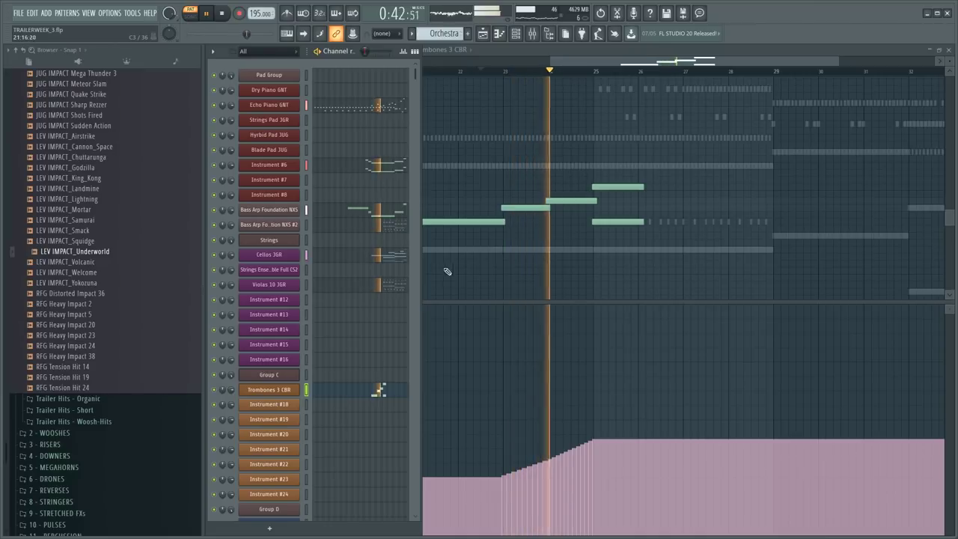
key(F6)
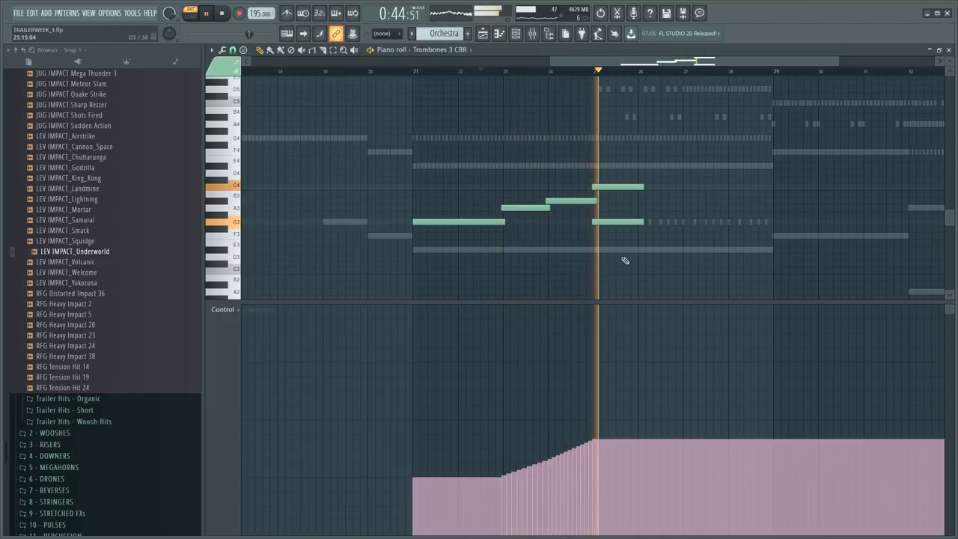
key(space)
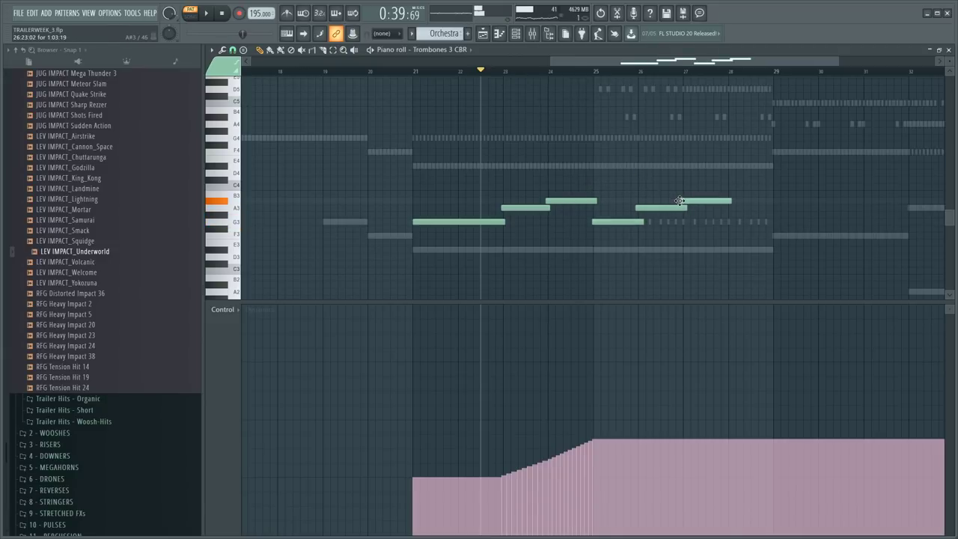
- Replace the C4 and A#3 notes with G3 held from about bar 24 to 27, followed by A3 to bar 28 and A#3 to bar 29
scroll(752, 204, up, 2)
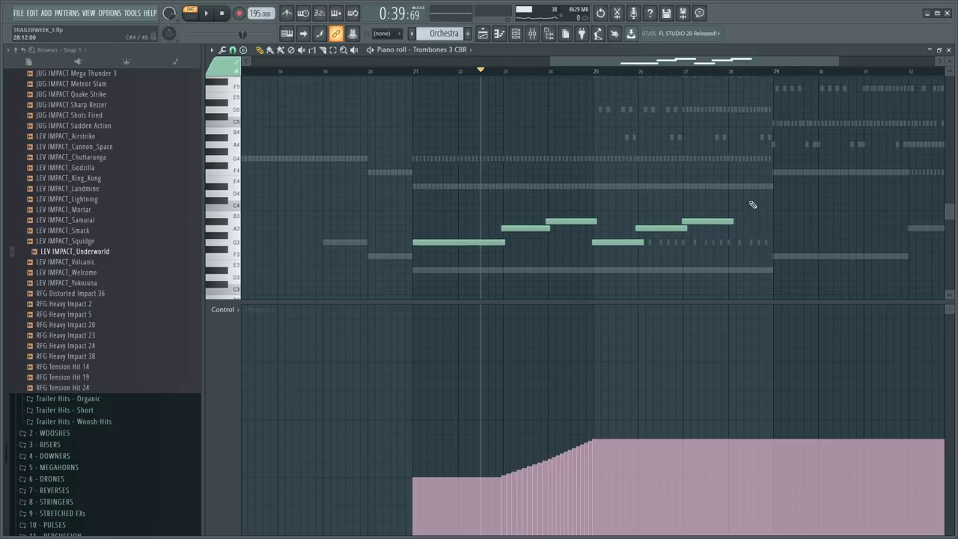
key(ctrl+a)
key(ctrl+b)
key(ctrl+d)
mouse_move(573, 219)
mouse_down()
mouse_move(561, 258)
mouse_move(566, 236)
mouse_up()
key(space)
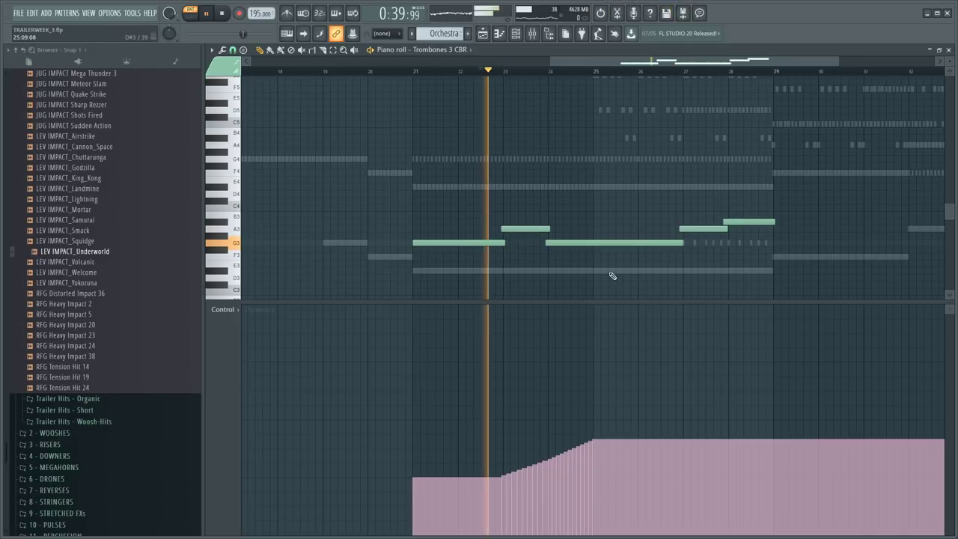
- Glance at the Instrument #6 notes, return to the trombones, and undo the last note edits around bar 24
double_click(604, 271)
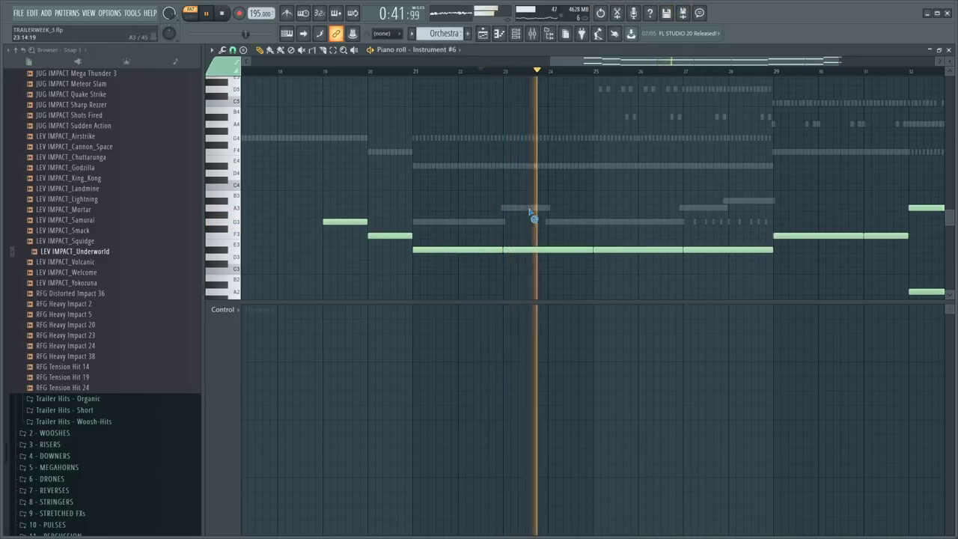
double_click(528, 210)
key(ctrl+z)
key(ctrl+z)
key(ctrl+z)
key(space)
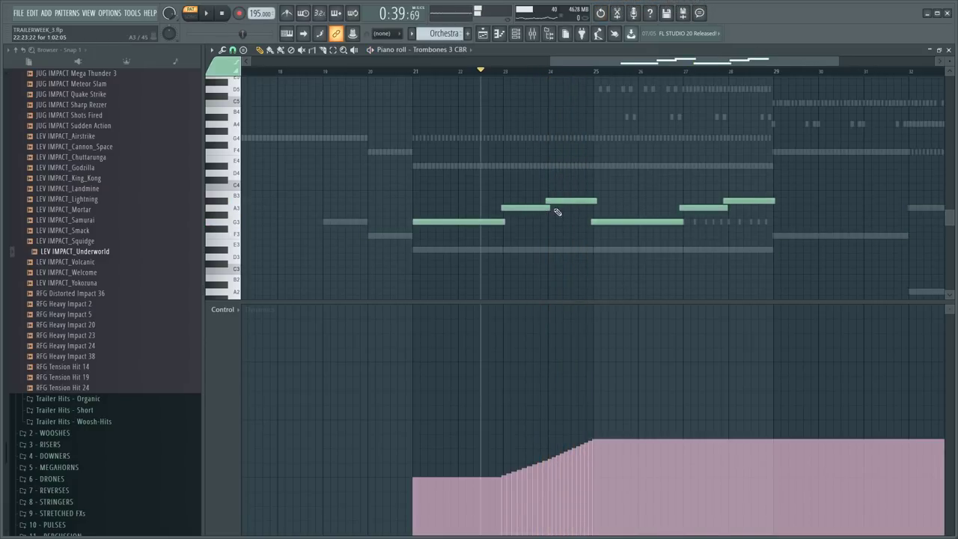
- Hold G3 from about bar 24 to bar 27 with an A#3 above it from bar 25 to bar 27, and replay
drag(605, 196, 591, 207)
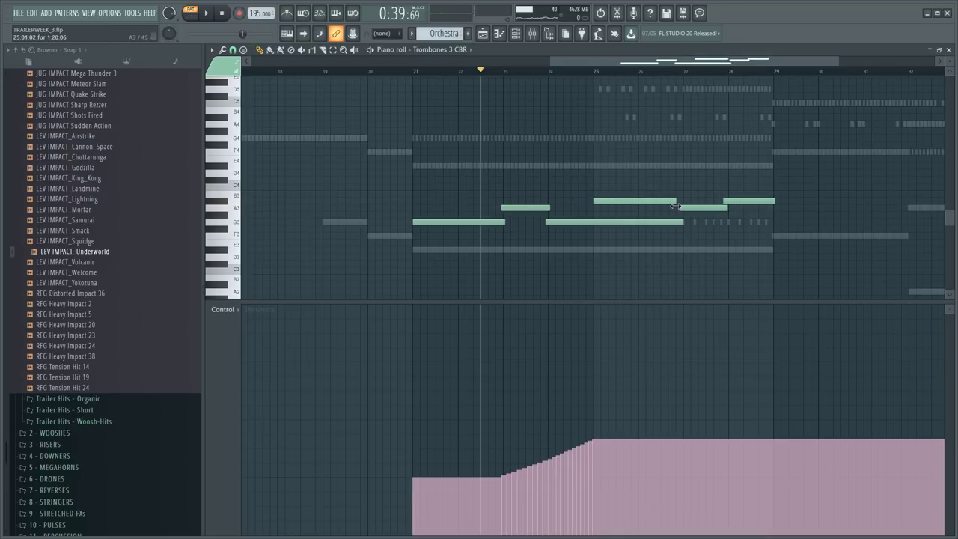
key(space)
scroll(594, 106, up, 1)
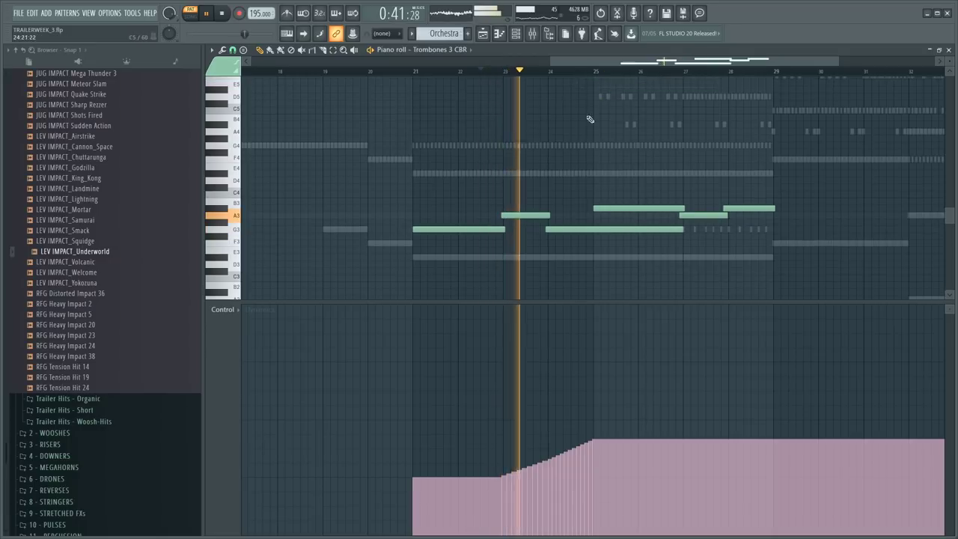
- Mute the Echo Piano GNT and Instrument #6 channels and replay the passage from about bar 22.5
key(F9)
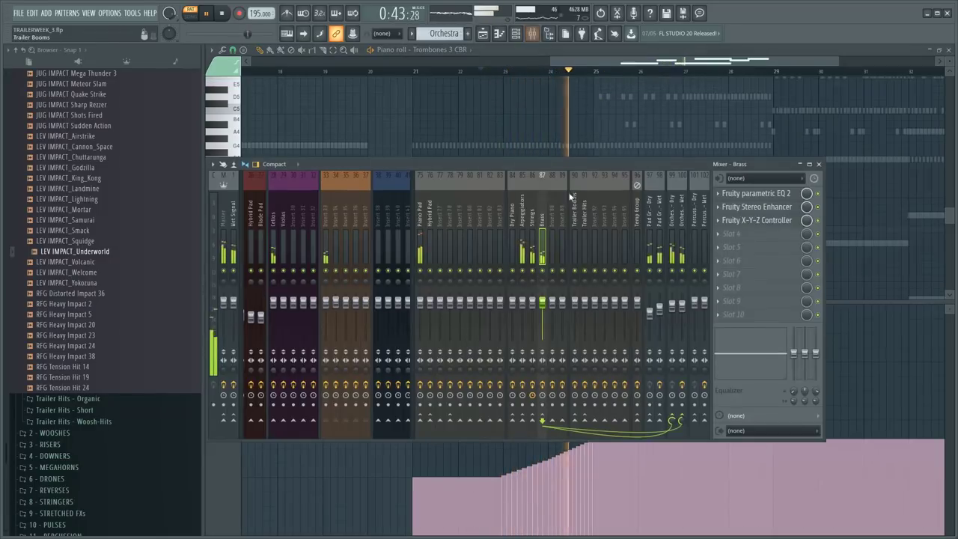
key(F6)
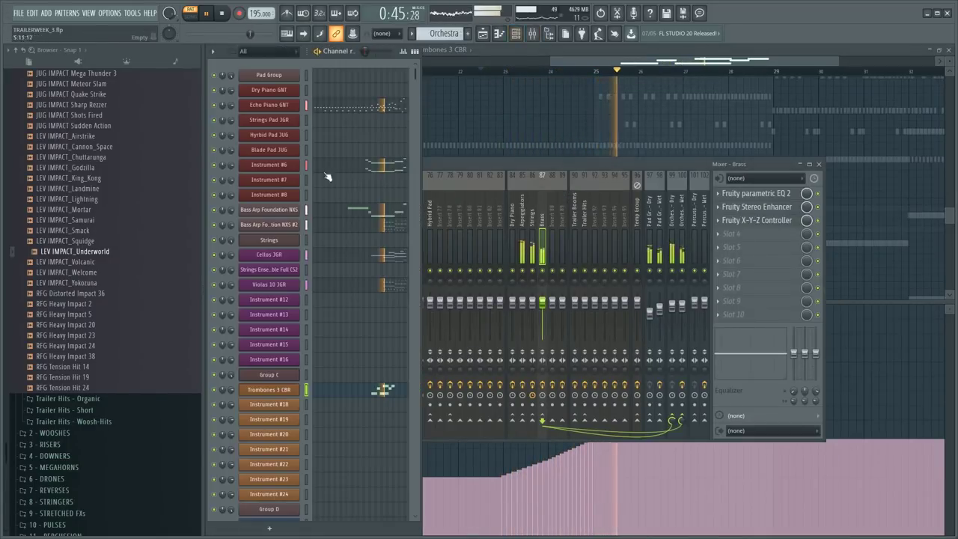
key(space)
key(space)
click(518, 124)
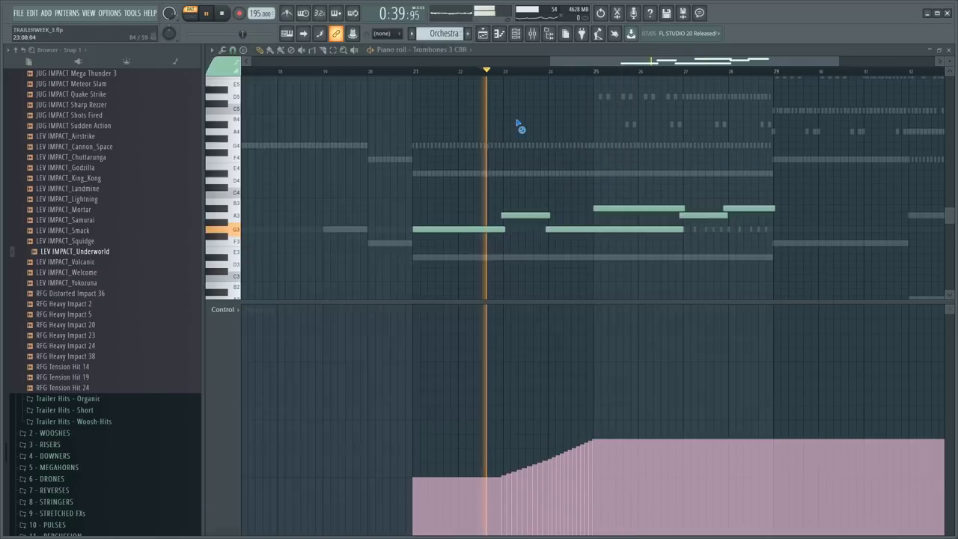
- Inspect the Arpeggiators mixer track and slightly lower the Piano Pad track's volume during playback
key(F9)
click(523, 216)
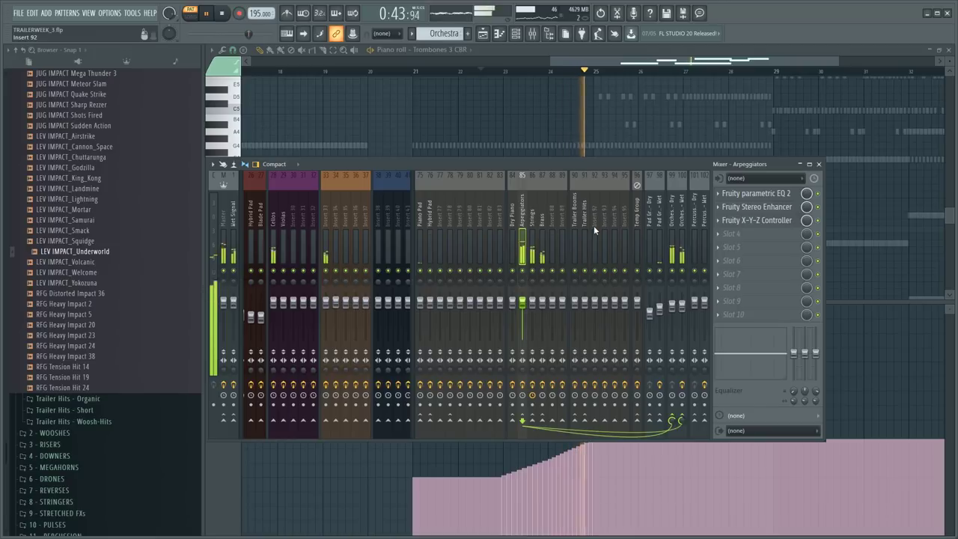
click(428, 213)
click(422, 212)
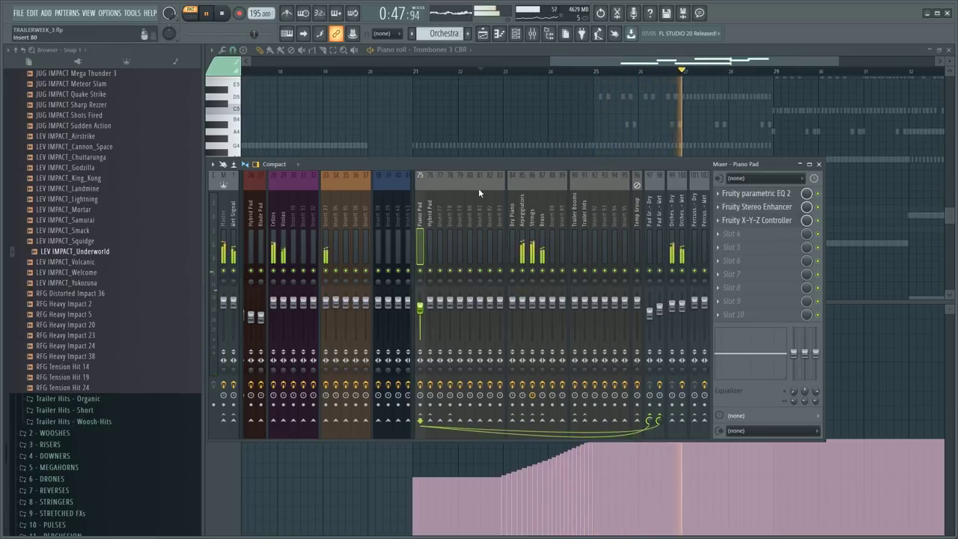
key(F9)
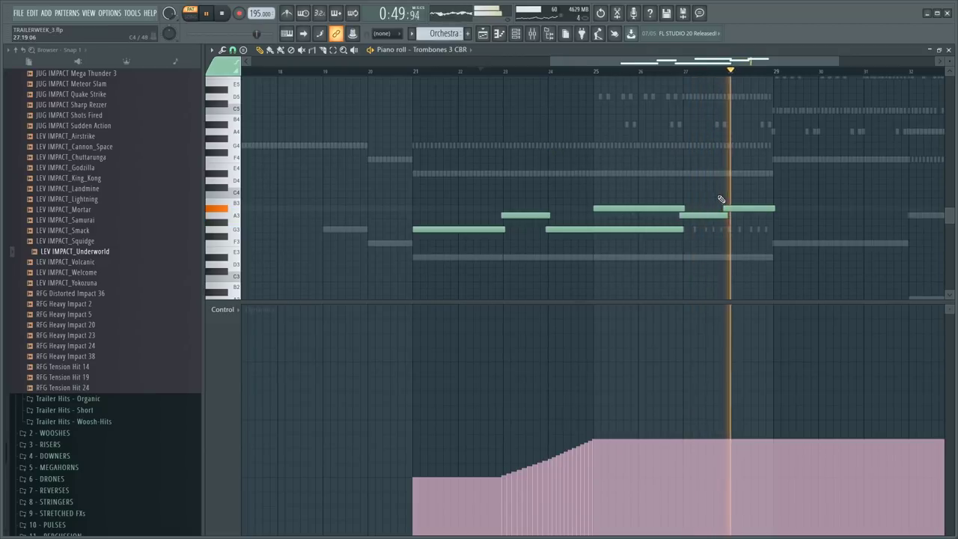
- Delete the A#3 note above the long G3, add an F3, C4 and F4 chord from bar 29 to about bar 32, and play it
right_click(631, 209)
key(space)
click(773, 195)
drag(773, 171, 770, 157)
mouse_move(773, 250)
mouse_down()
mouse_move(771, 229)
mouse_move(771, 246)
mouse_up()
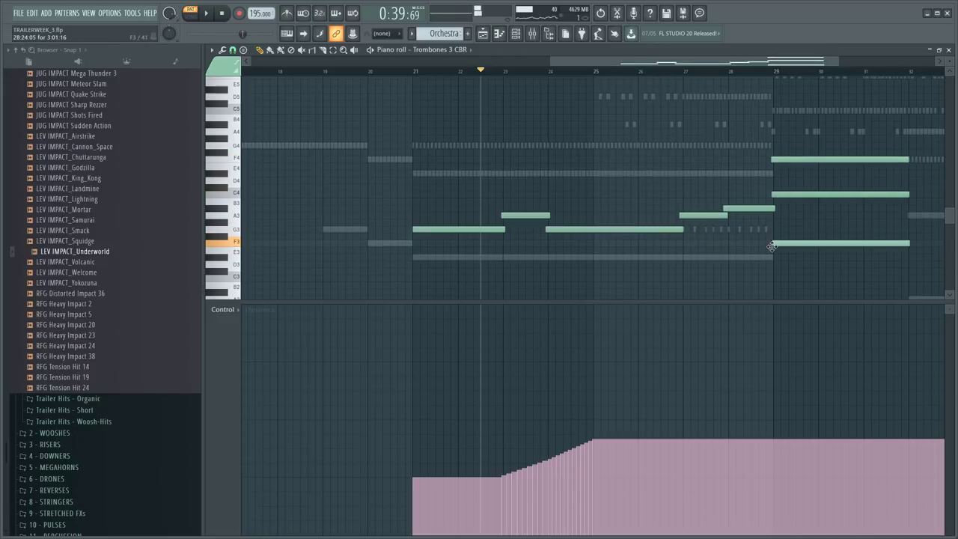
click(759, 70)
key(space)
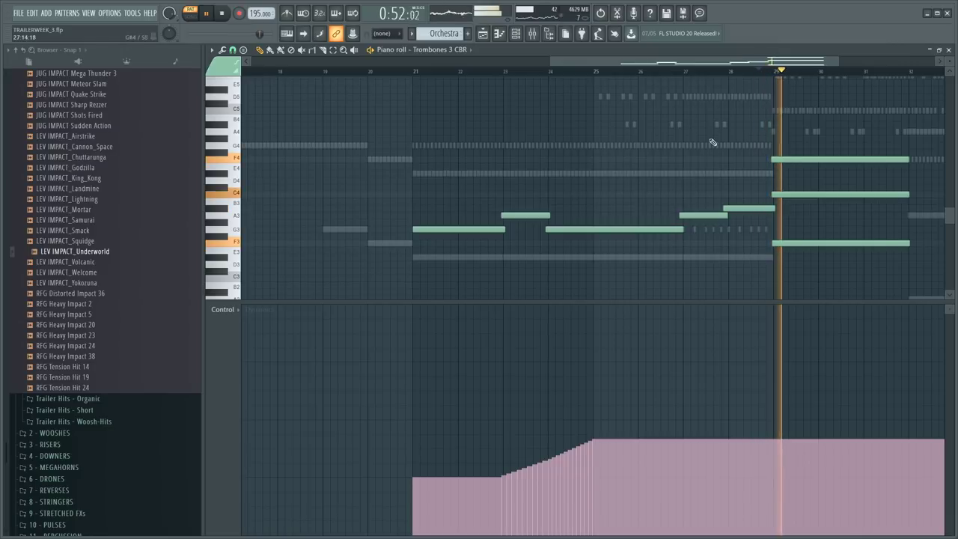
- Slice the three chord notes at about bar 31, delete the pieces after the cut, and replay the chord
scroll(780, 62, right, 2)
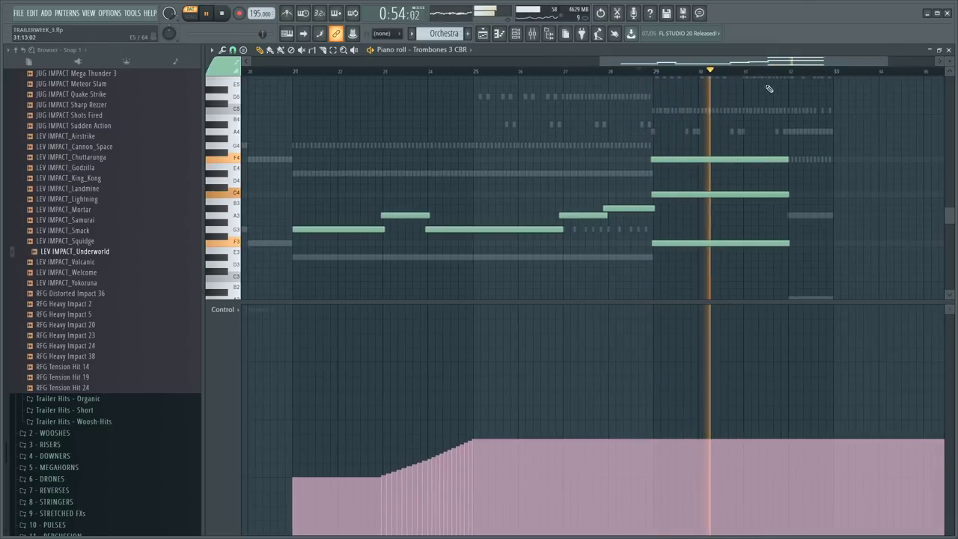
scroll(767, 76, up, 3)
key(c)
drag(721, 149, 721, 288)
key(space)
drag(748, 255, 770, 134)
key(Delete)
key(space)
- Shorten the F3, C4 and F4 chord from bar 29 to end at about bar 30.3 and audition it
scroll(733, 72, down, 3)
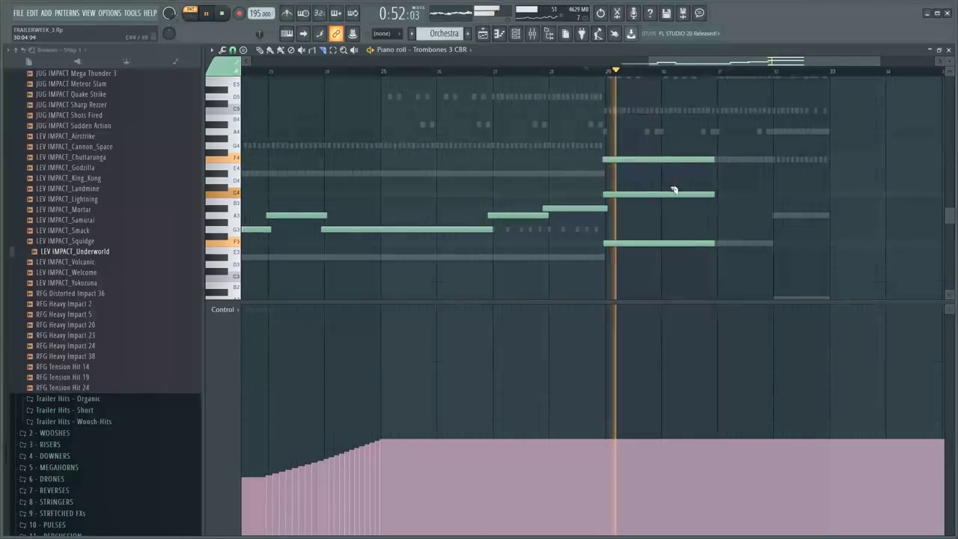
drag(701, 147, 703, 257)
key(space)
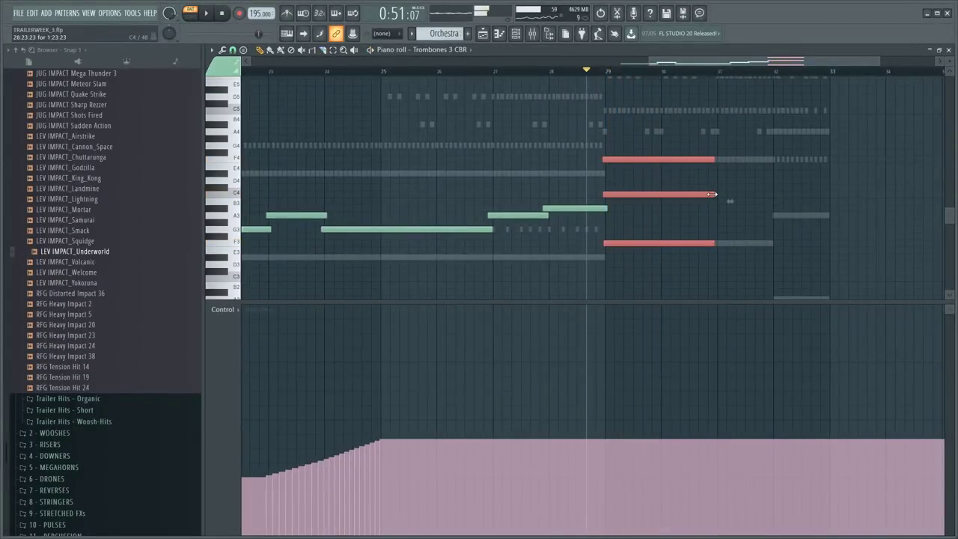
key(space)
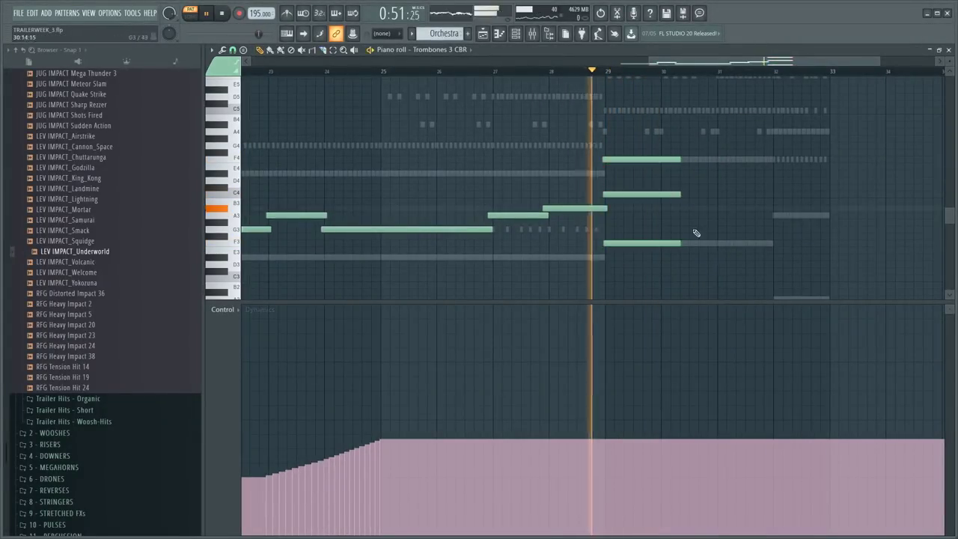
ctrl+click(713, 278)
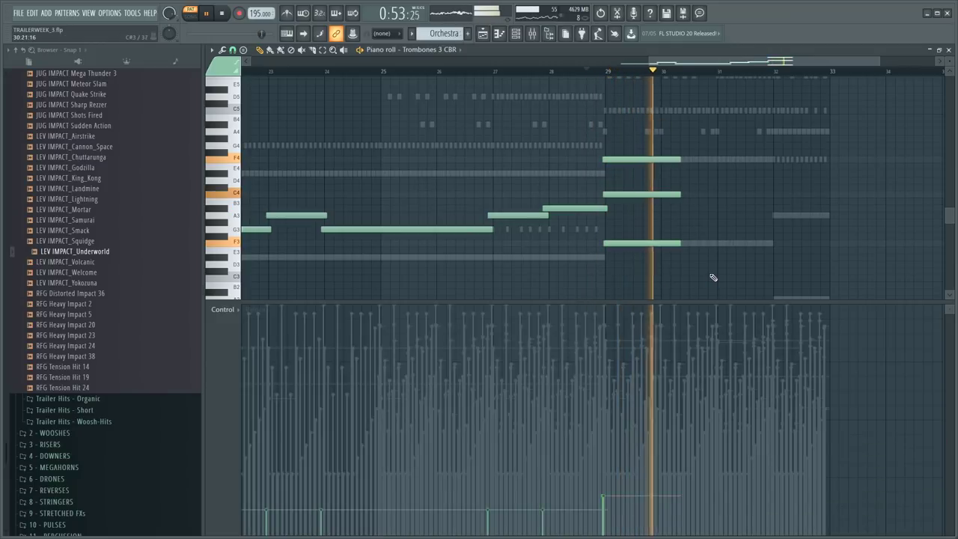
key(space)
- Add an F3 note from about bar 31 to bar 34 and an F4 note from bar 31 to bar 32
click(716, 242)
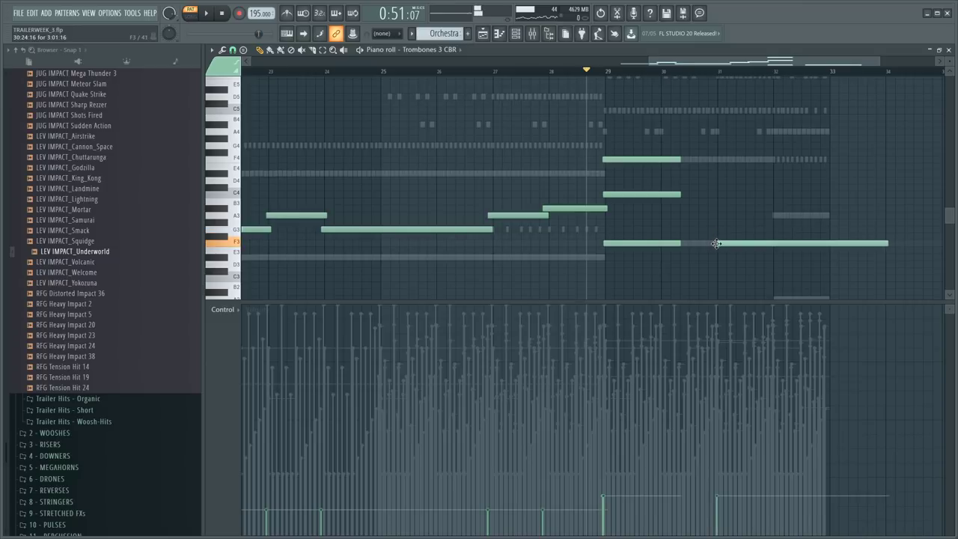
drag(715, 180, 715, 156)
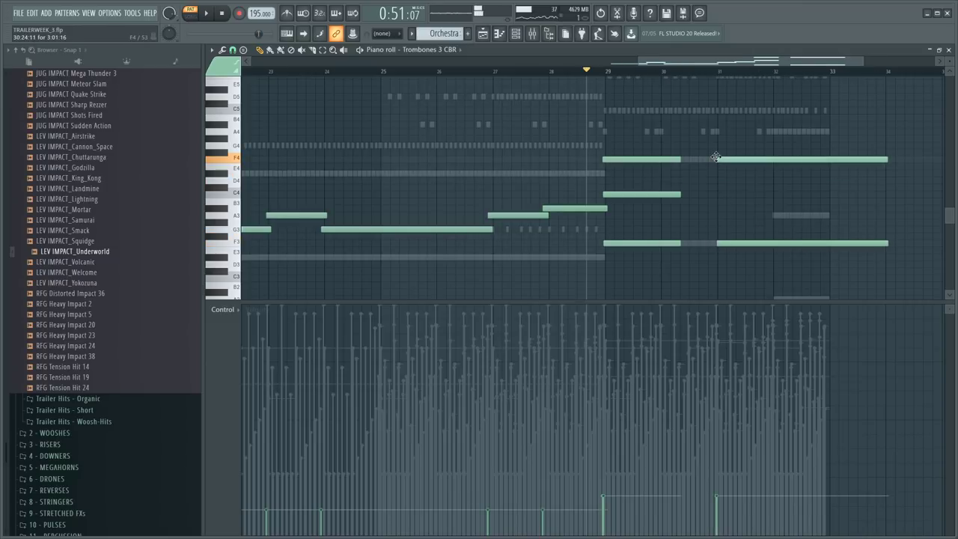
drag(778, 163, 777, 162)
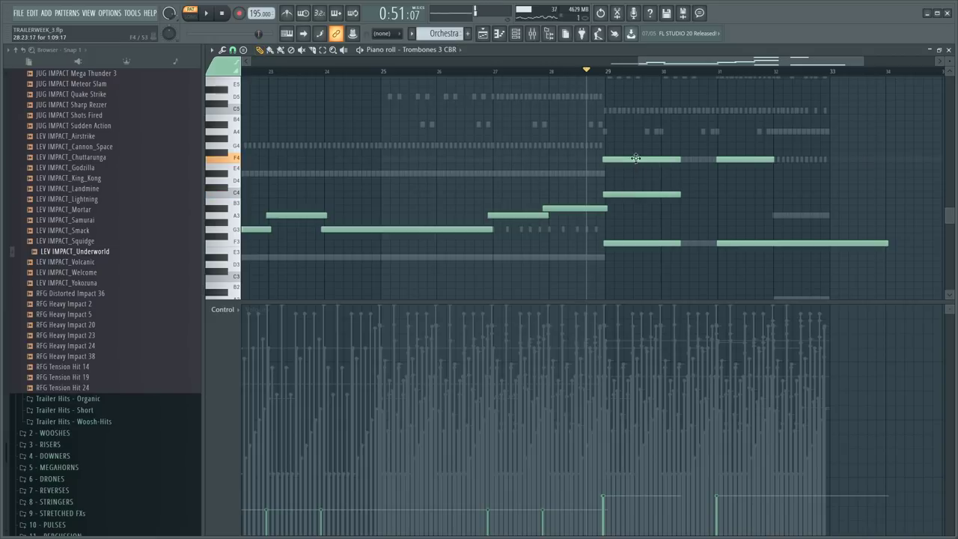
- Lower the bar 29 chord's F4 to A3 and lengthen all three chord notes to about bar 30.7
drag(632, 226, 634, 215)
key(space)
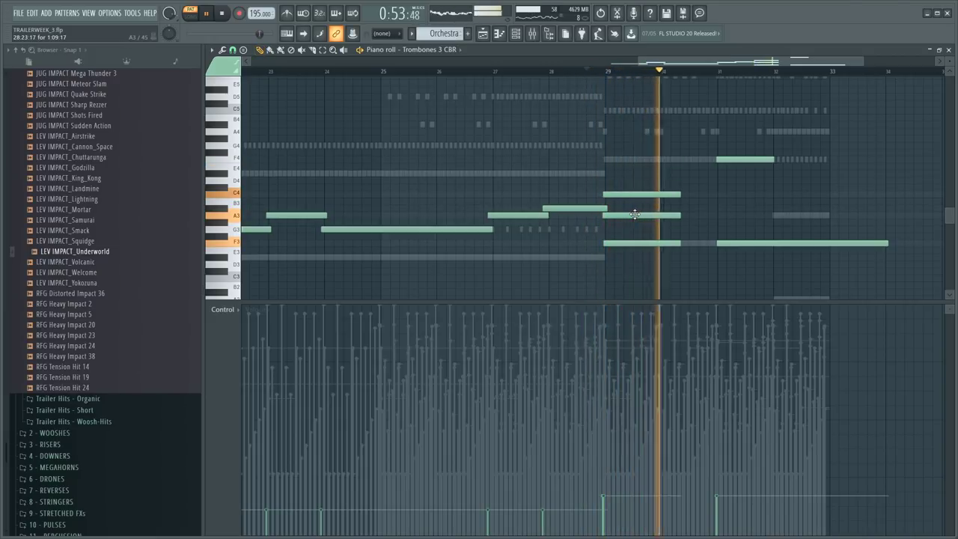
drag(648, 182, 669, 251)
drag(684, 216, 708, 215)
- Add a C4 note from bar 31 to bar 32, plus A3 and A4 notes from bar 32 to bar 33
ctrl+click(724, 206)
key(space)
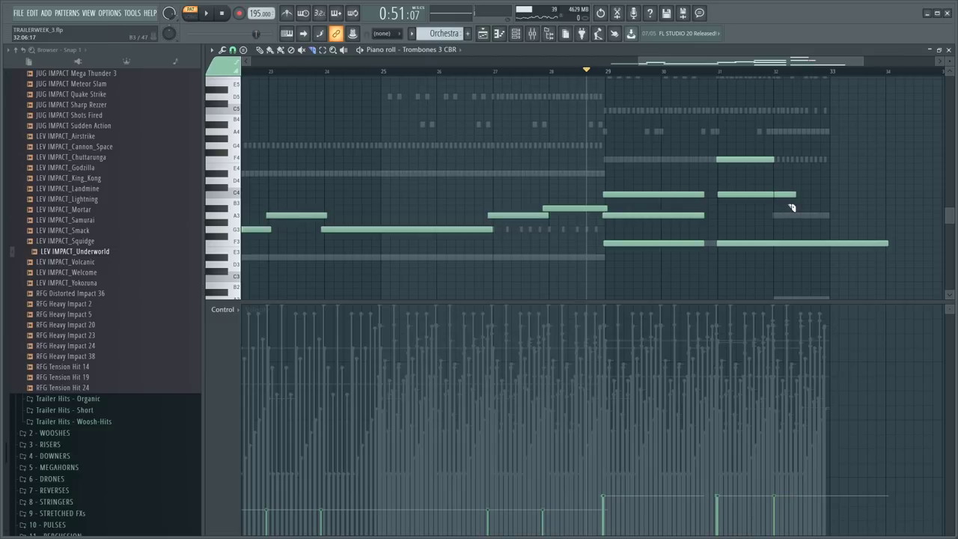
drag(768, 142, 769, 123)
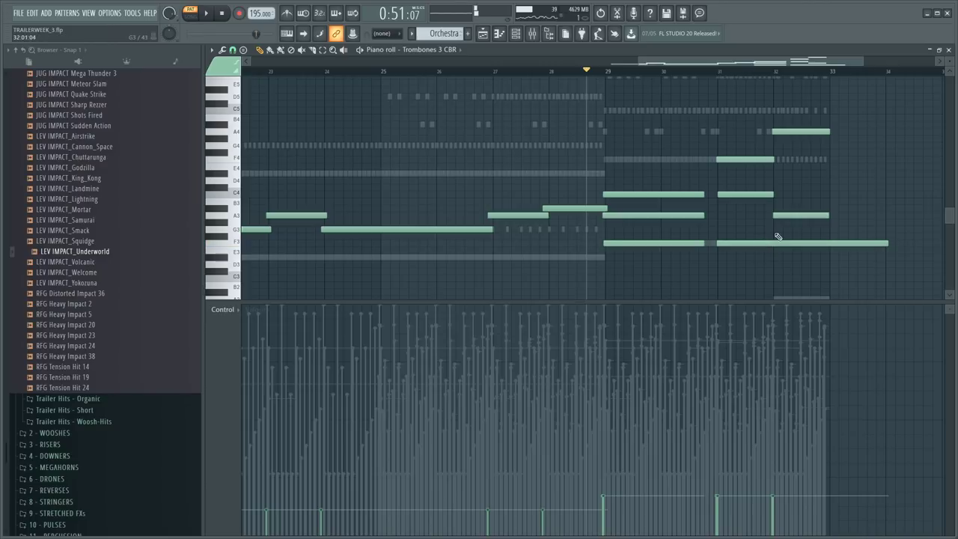
- Add an F4 note from bar 32 to bar 33, trim the long F3 to end at bar 33, and play the ending
mouse_move(770, 180)
mouse_down()
mouse_move(776, 157)
mouse_move(772, 176)
mouse_up()
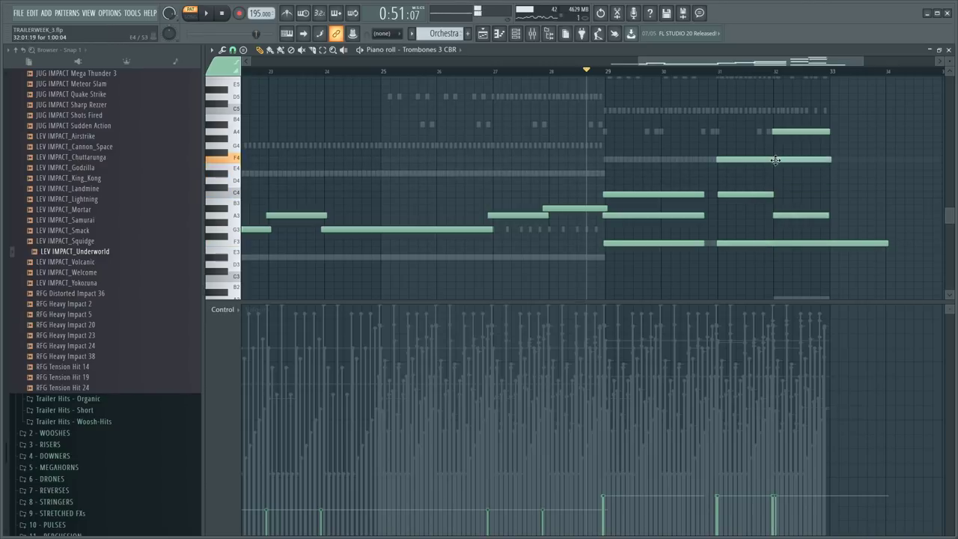
drag(777, 159, 774, 159)
drag(753, 151, 781, 170)
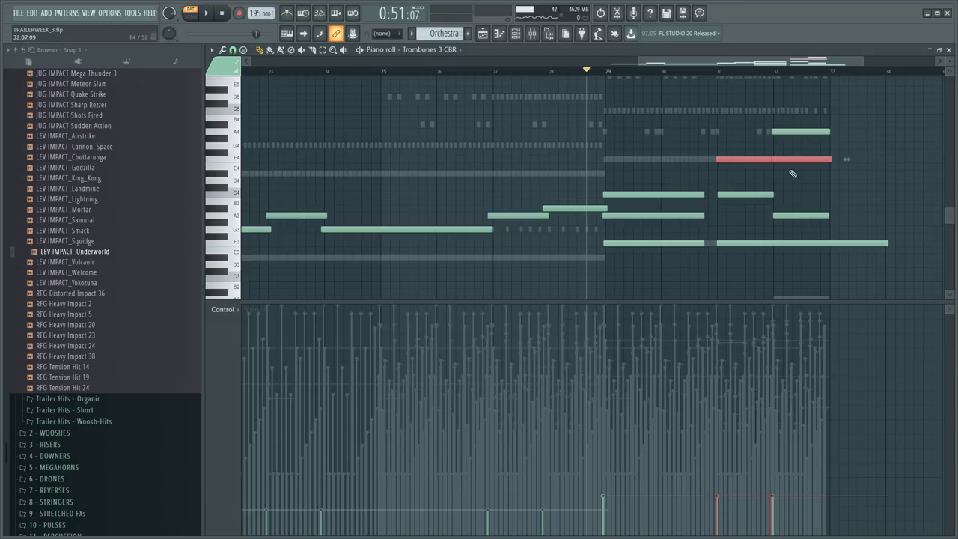
right_click(839, 249)
key(space)
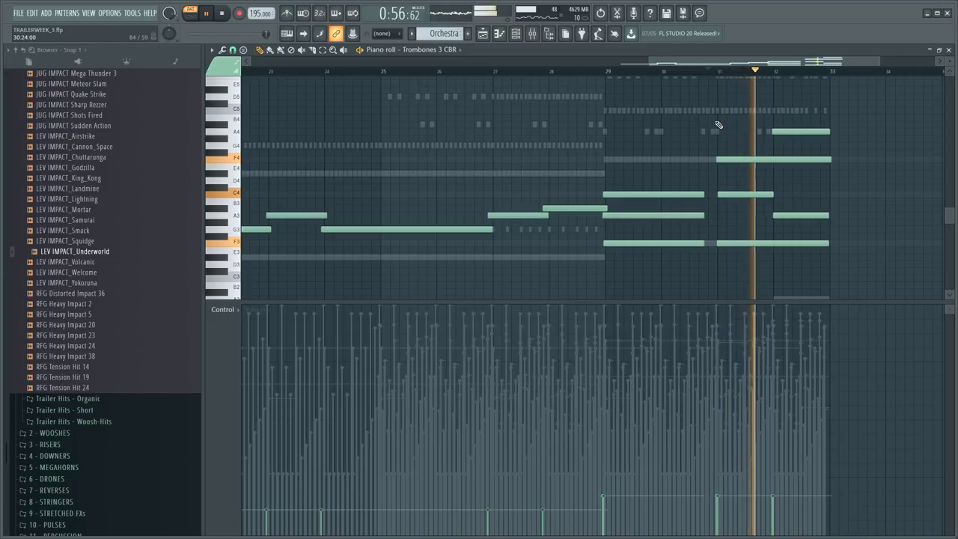
- Listen to the trombone chords through bar 33 while reviewing the channel rack and the full line
scroll(715, 127, up, 1)
key(F6)
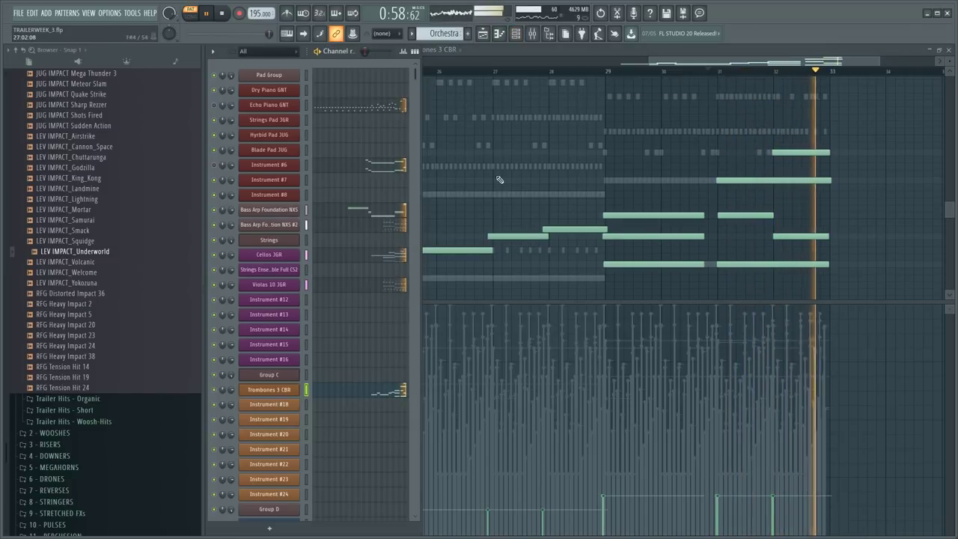
key(F6)
scroll(633, 73, down, 3)
key(F6)
key(space)
key(F6)
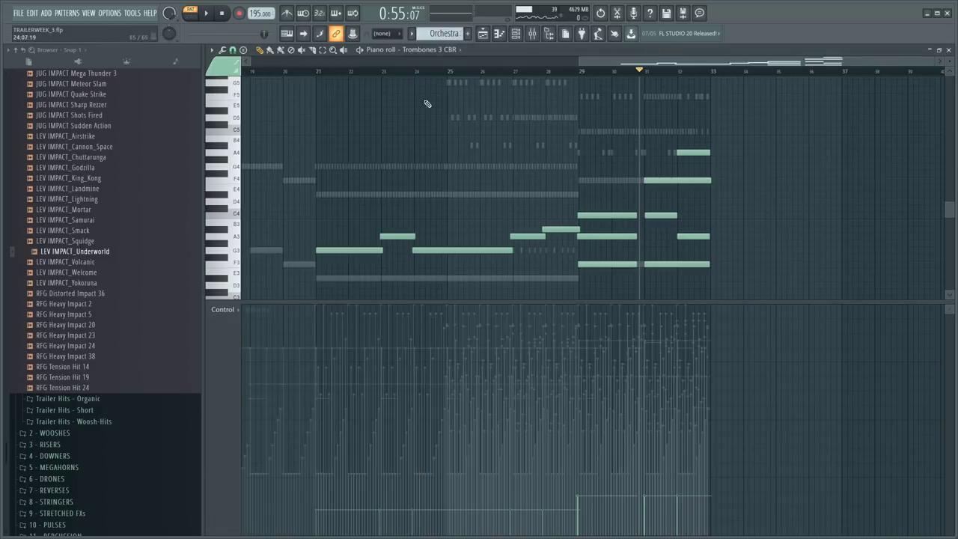
key(space)
drag(316, 167, 404, 271)
key(ctrl+x)
key(ctrl+z)
- Delete the A3 note at bar 23, cut the opening G3 short at bar 22, and play from about bar 21
drag(381, 223, 391, 268)
key(Delete)
key(c)
drag(348, 246, 349, 257)
ctrl+click(358, 251)
key(Delete)
key(space)
key(space)
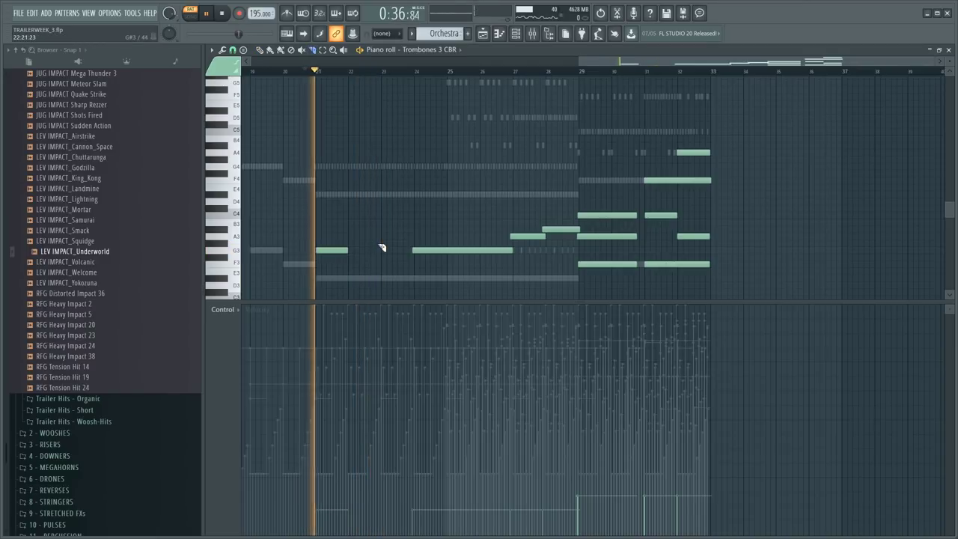
- Show the Trombones 3 CBR Dynamics events, delete the G3 note from bar 24 to bar 25, and play from bar 21
click(225, 310)
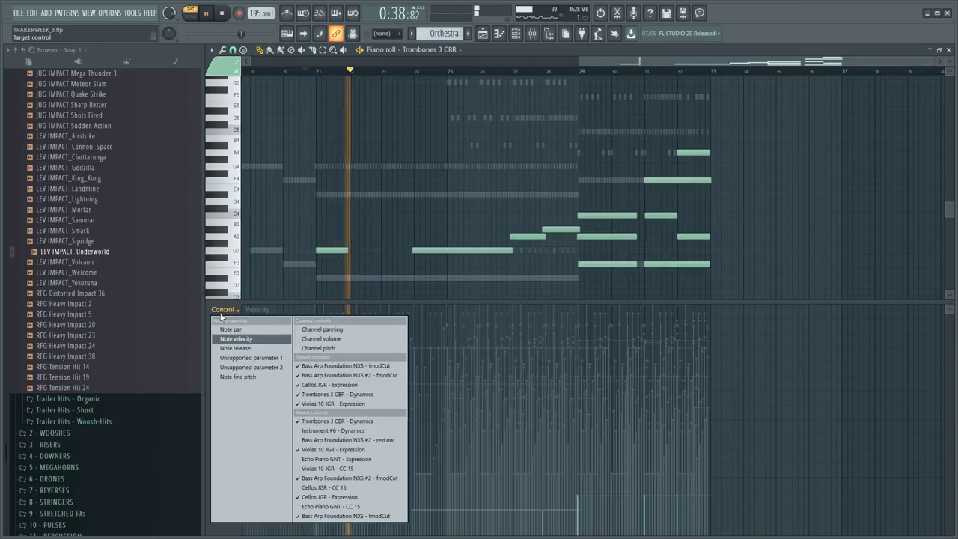
click(354, 395)
right_click(443, 250)
key(space)
key(space)
key(space)
key(space)
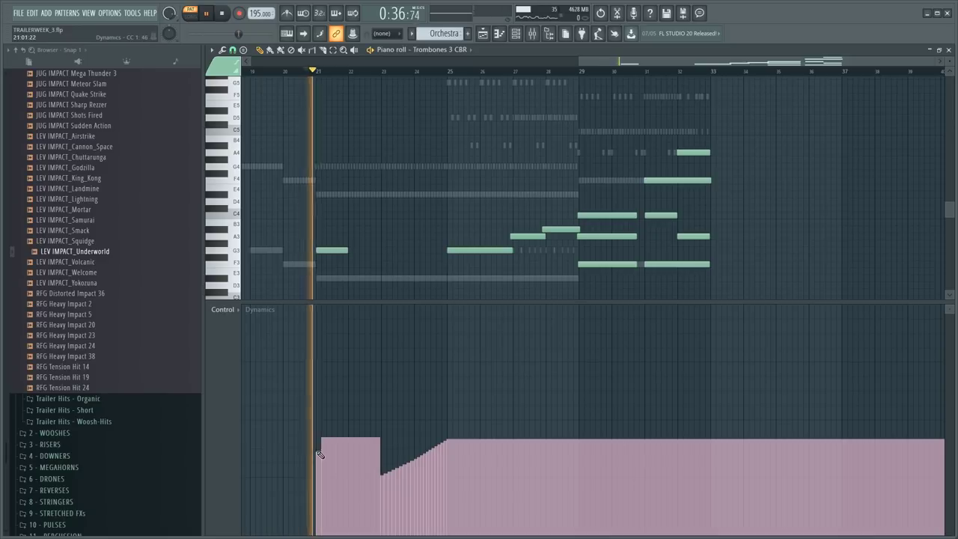
- Draw rising Dynamics ramps for the trombone G3 notes from bar 21 to 22 and from bar 25 to 27
drag(317, 451, 355, 406)
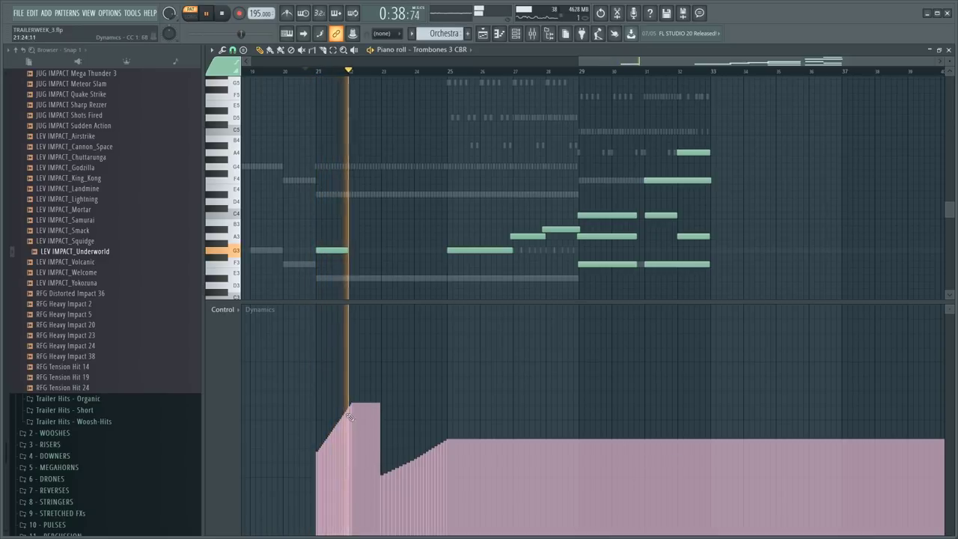
drag(318, 450, 353, 405)
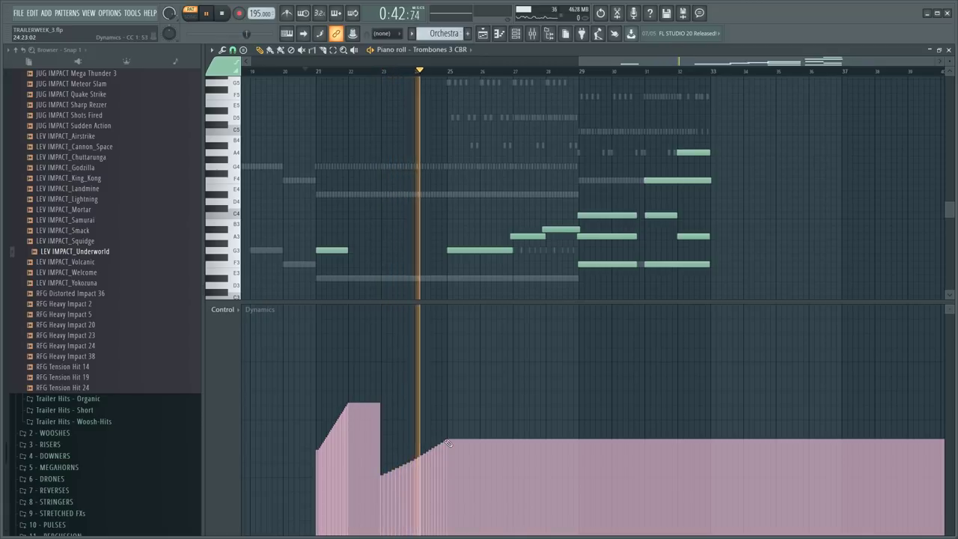
mouse_move(447, 443)
mouse_down()
mouse_move(446, 455)
mouse_move(513, 410)
mouse_up()
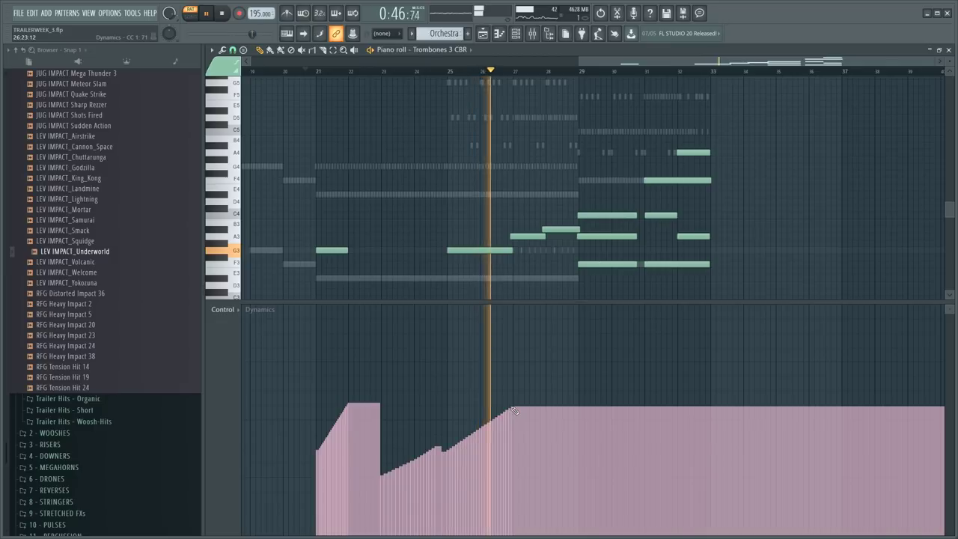
- Reshape the Dynamics to peak near bar 26, dip at bar 27, rise to bar 29, and fall until about bar 30.5
scroll(479, 70, up, 2)
key(space)
mouse_move(506, 409)
mouse_down()
mouse_move(539, 453)
mouse_move(716, 368)
mouse_up()
key(space)
click(422, 66)
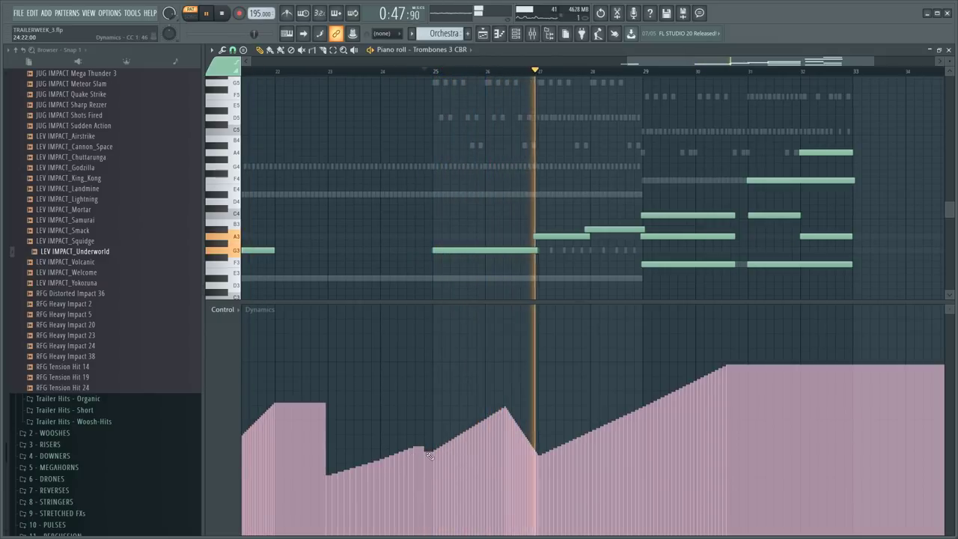
mouse_move(434, 451)
mouse_down()
mouse_move(490, 405)
mouse_move(531, 442)
mouse_move(642, 389)
mouse_up()
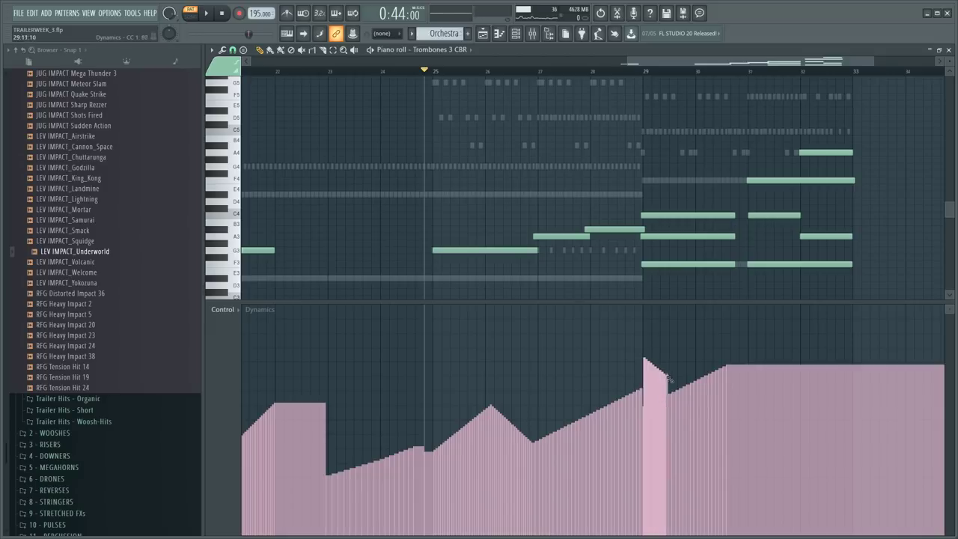
drag(704, 423, 723, 434)
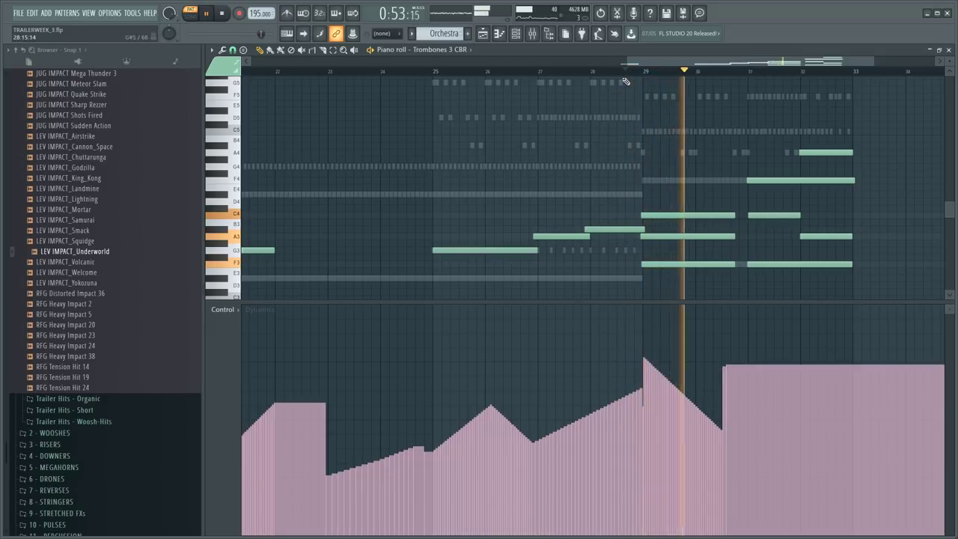
- Curve the Dynamics rise from bar 27 to 29, and trim the A#3 note to end just before bar 29
key(space)
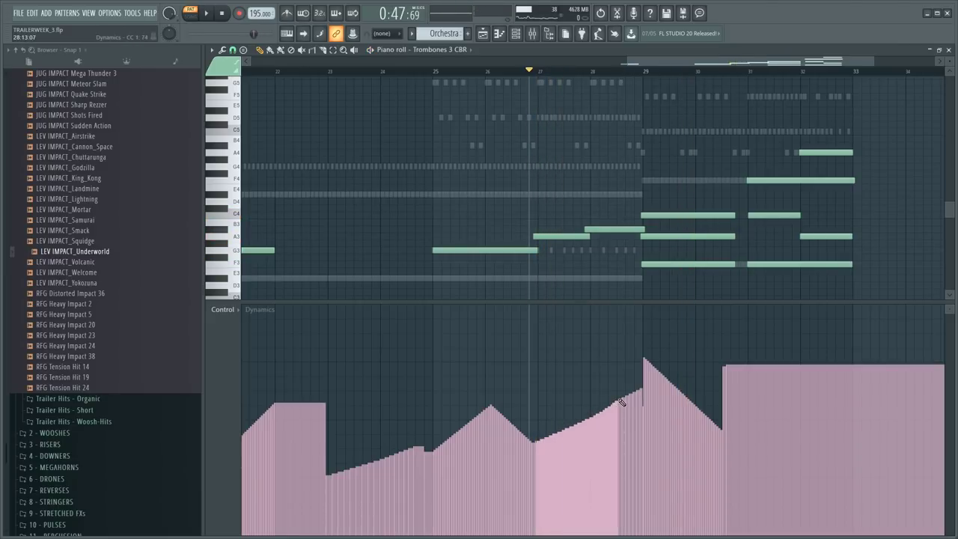
drag(639, 387, 639, 386)
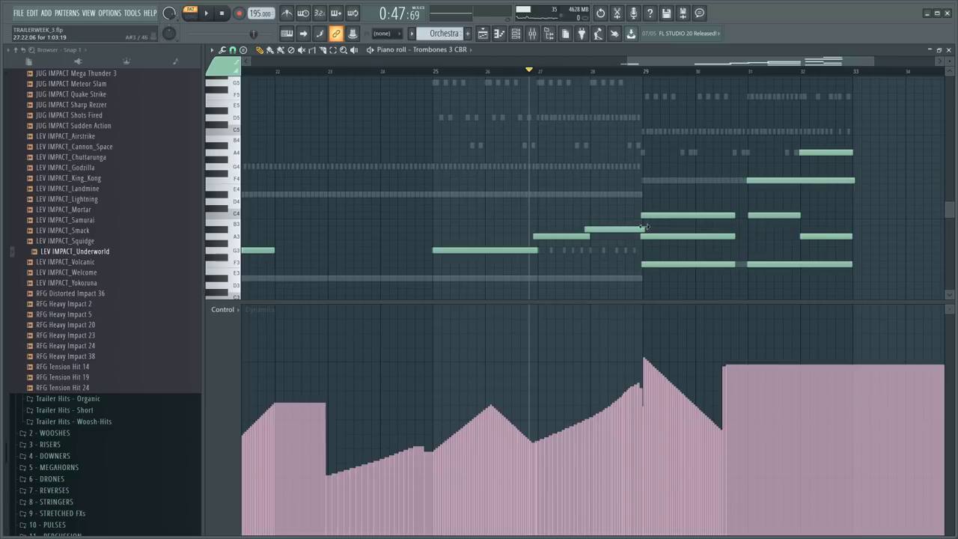
key(space)
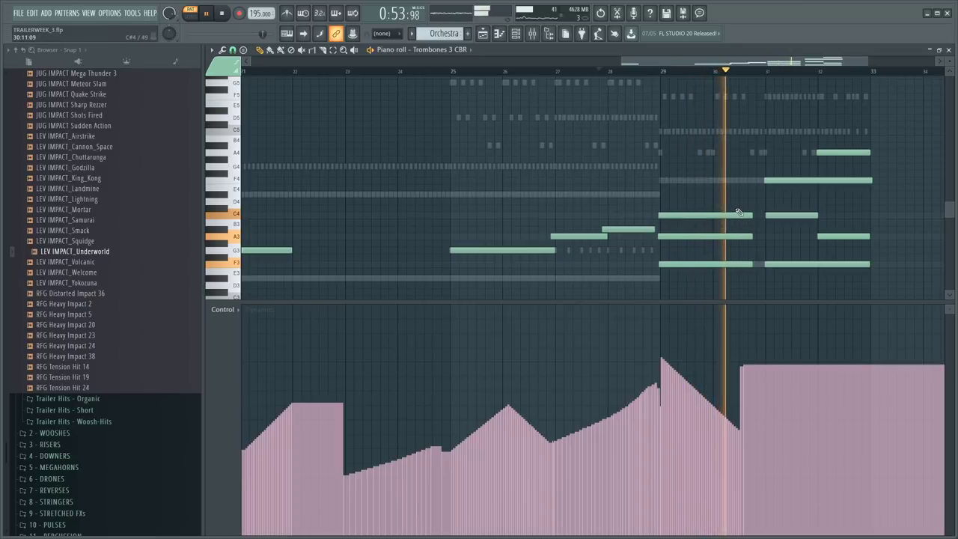
- Redraw the Dynamics after bar 29 as a smooth fall with a slight rise toward bar 31, and play it back
key(space)
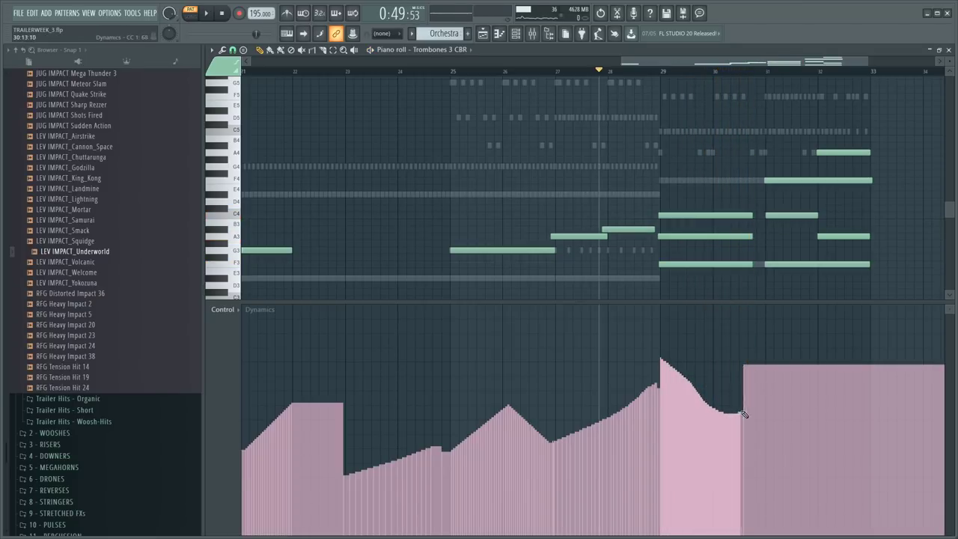
drag(742, 416, 755, 406)
key(space)
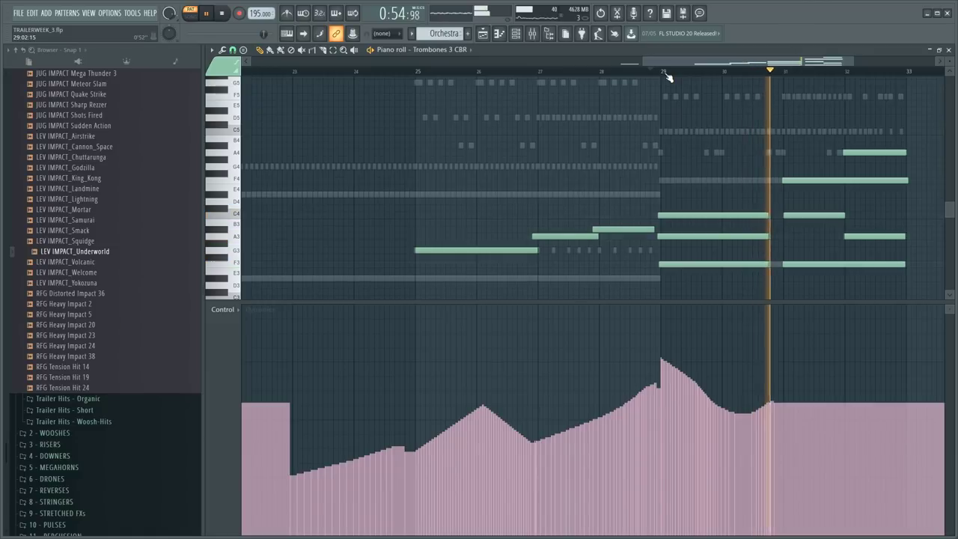
- Draw a curved Dynamics swell from a low level at bar 31 to near maximum at bar 33, checking it by playback
key(space)
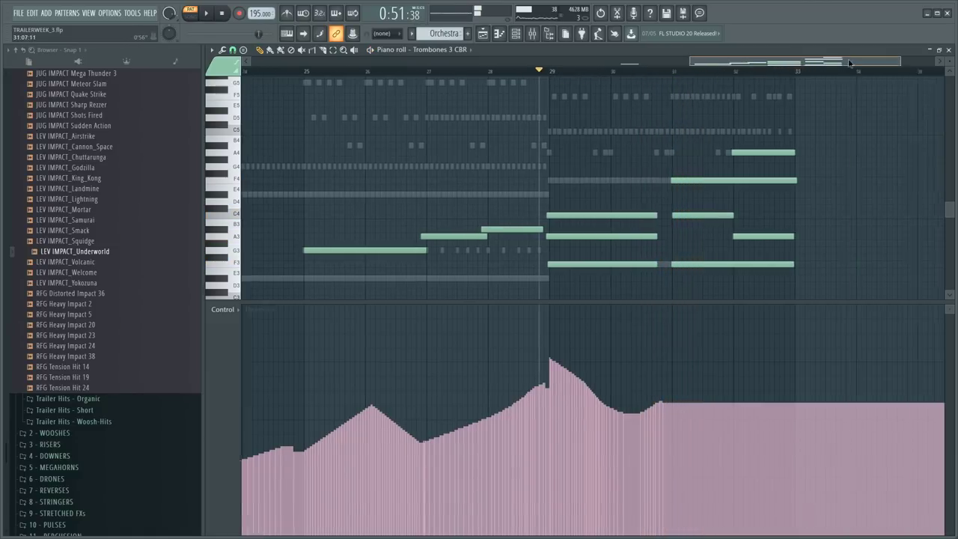
mouse_move(624, 444)
mouse_down()
mouse_move(620, 458)
mouse_move(682, 359)
mouse_up()
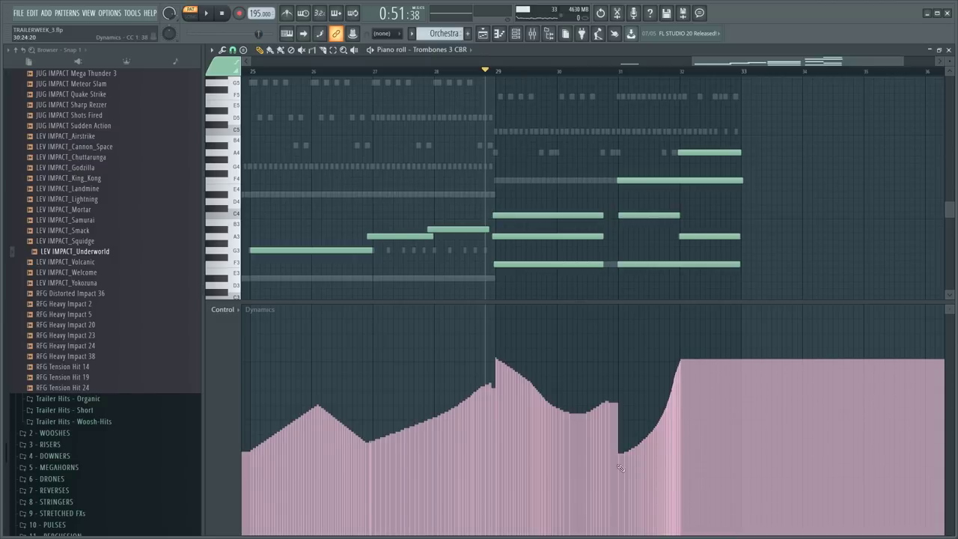
drag(665, 419, 745, 341)
key(space)
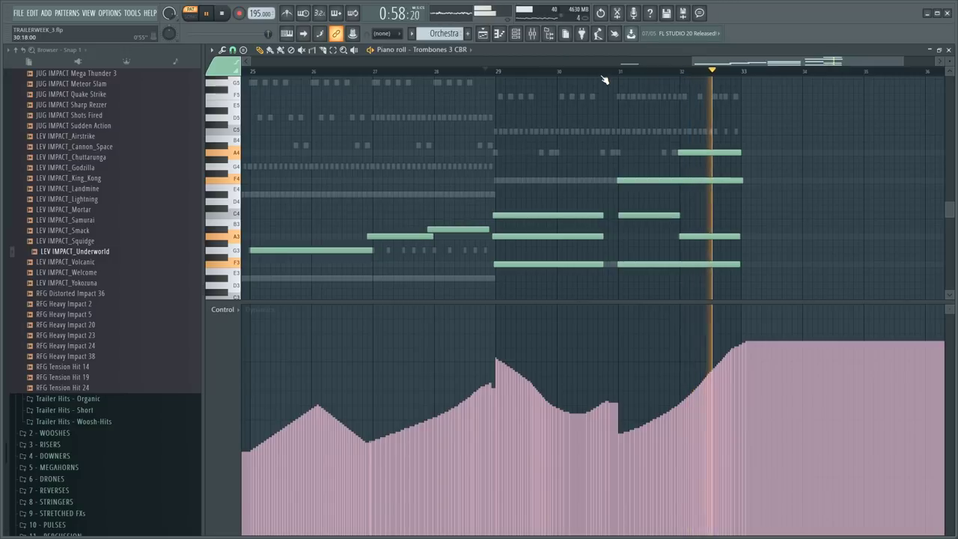
key(space)
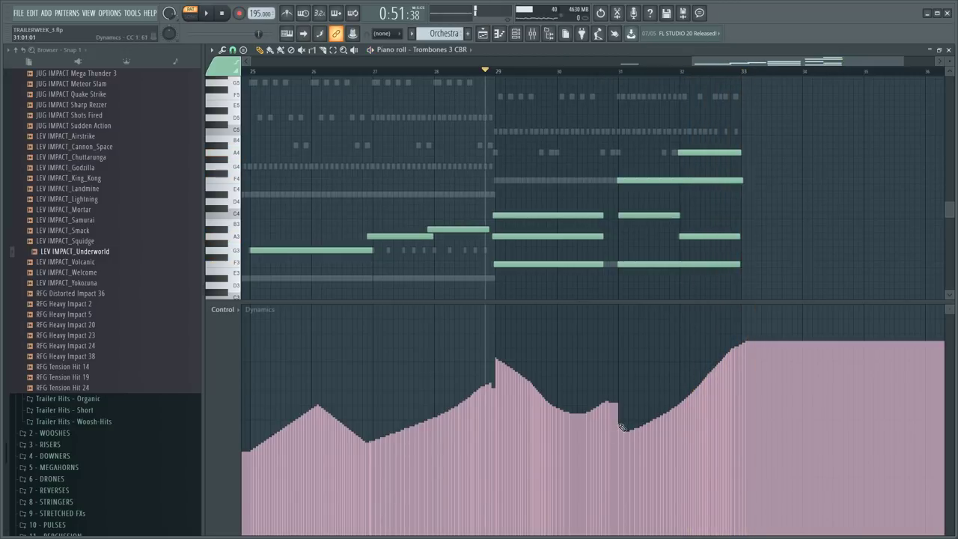
drag(725, 333, 785, 317)
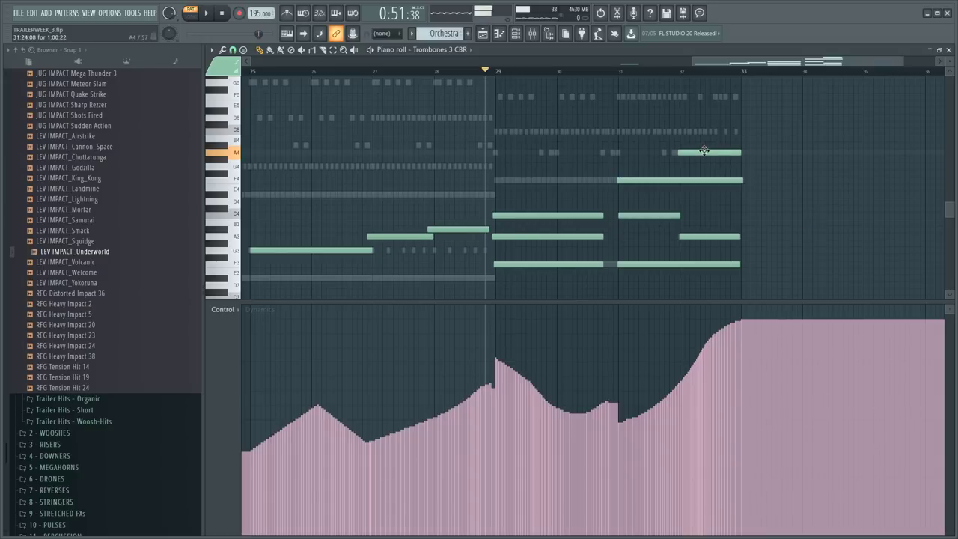
- Add a C5 note from bar 32 to bar 33, and play from about bar 20 with the channel rack open
click(656, 72)
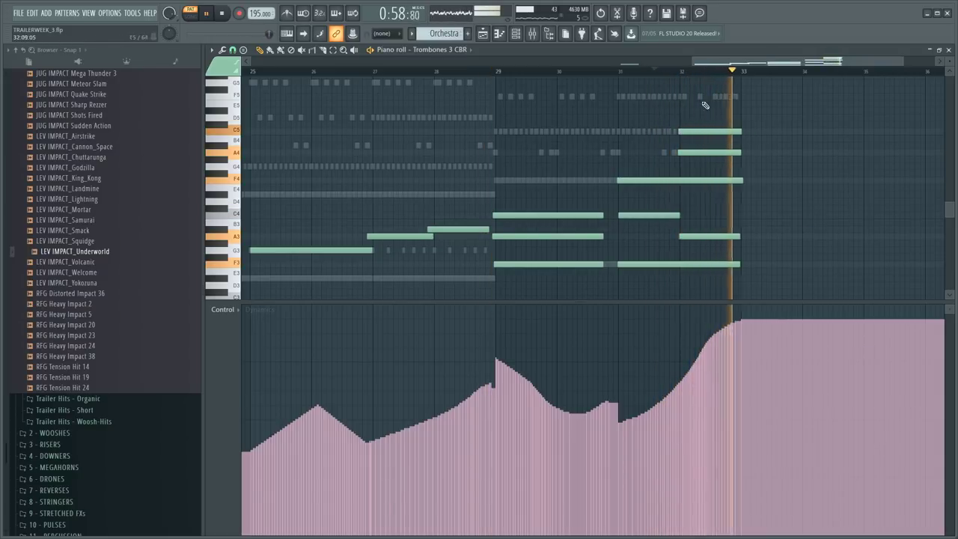
scroll(718, 105, up, 4)
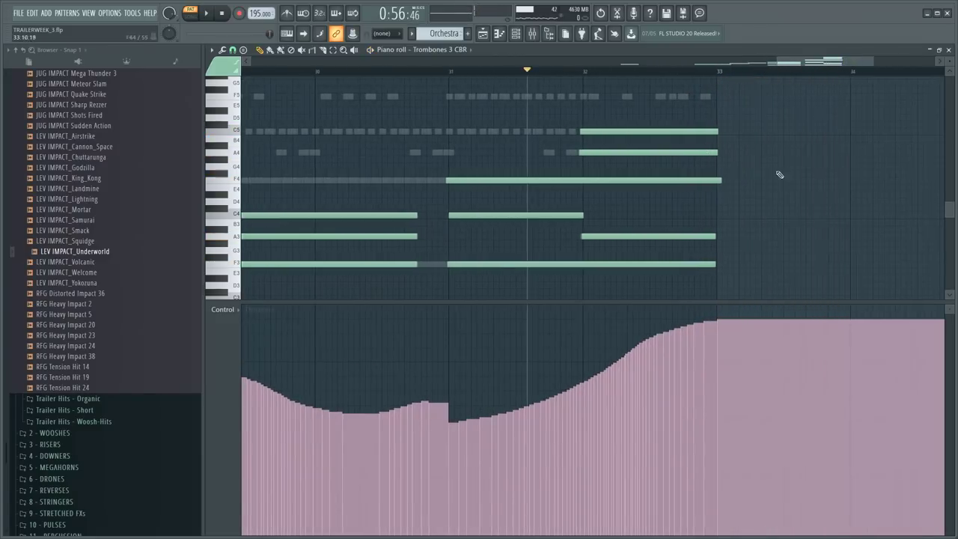
key(space)
scroll(761, 175, down, 8)
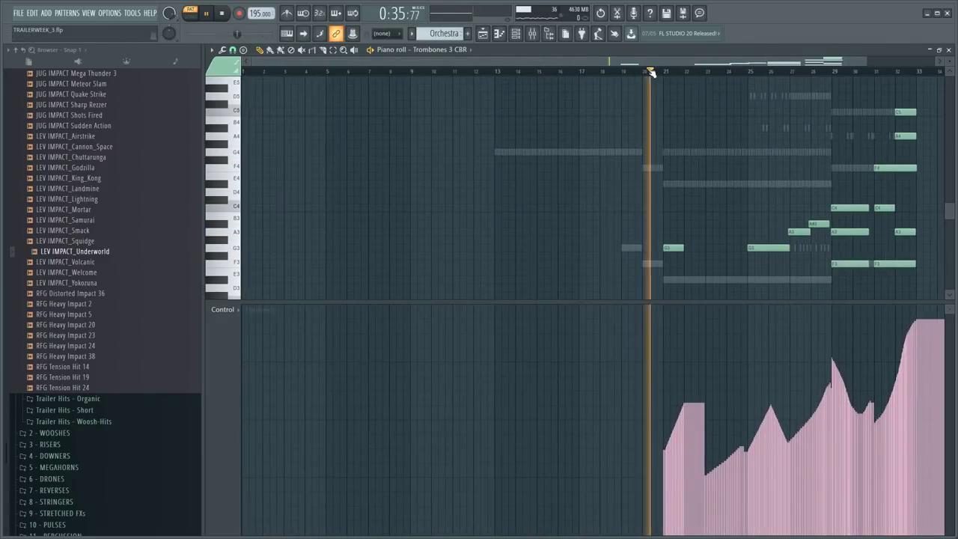
key(F6)
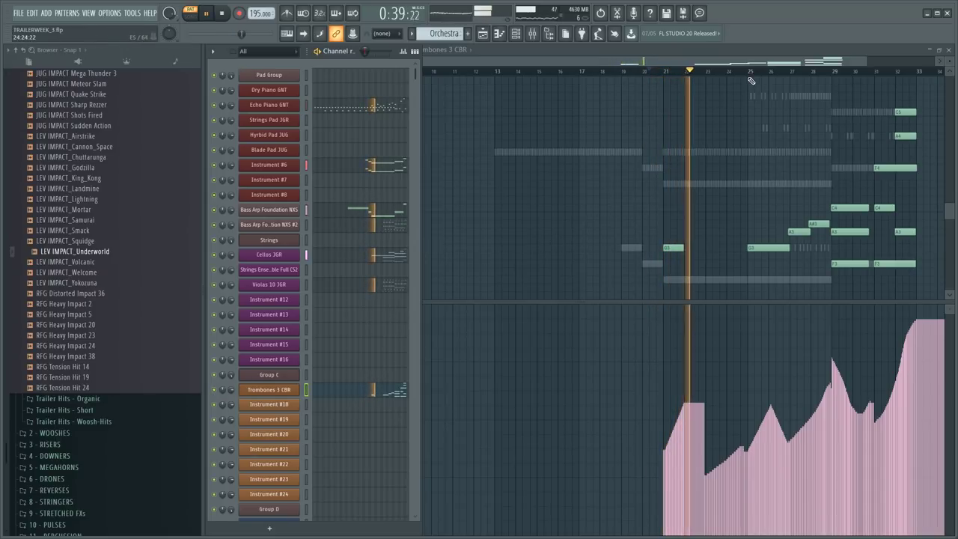
scroll(750, 80, up, 4)
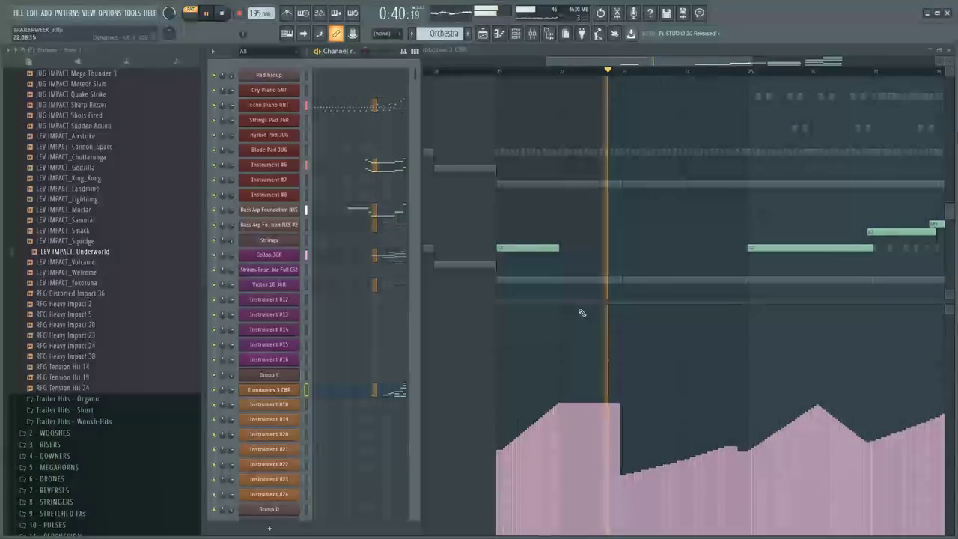
click(571, 256)
key(ctrl+z)
click(582, 257)
key(ctrl+z)
click(599, 257)
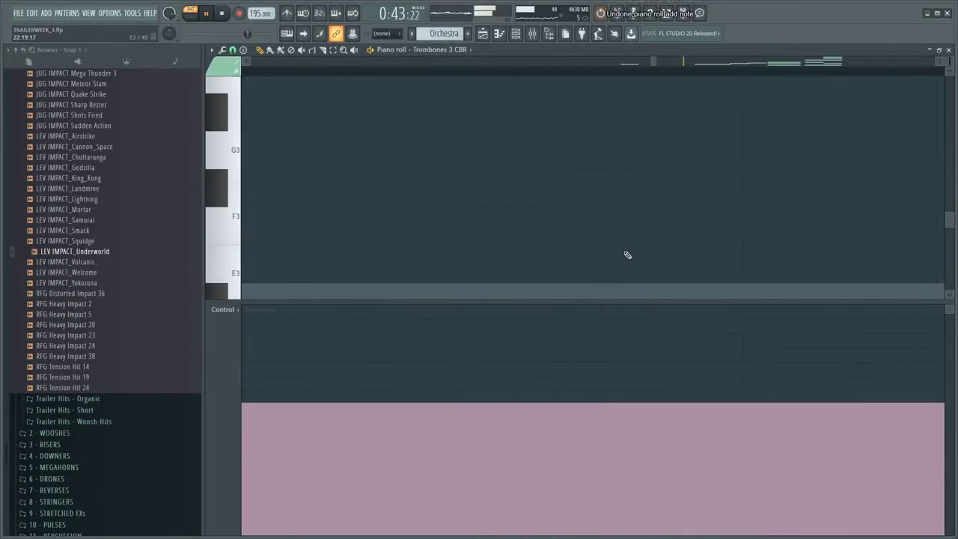
ctrl+right_click(632, 258)
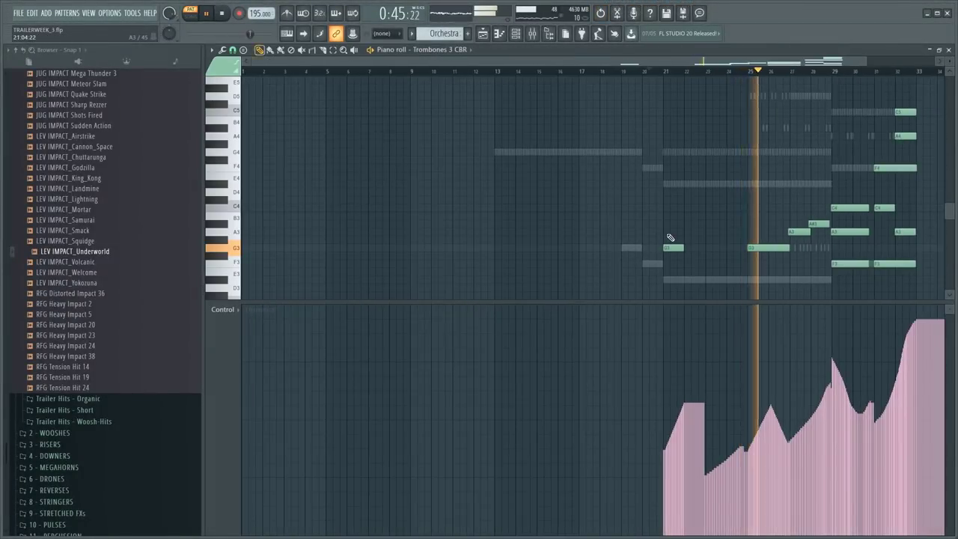
- Add a G3 note from bar 23 to bar 24, and redraw curved Dynamics swells for the G3 notes between bars 21 and 25
scroll(761, 70, up, 5)
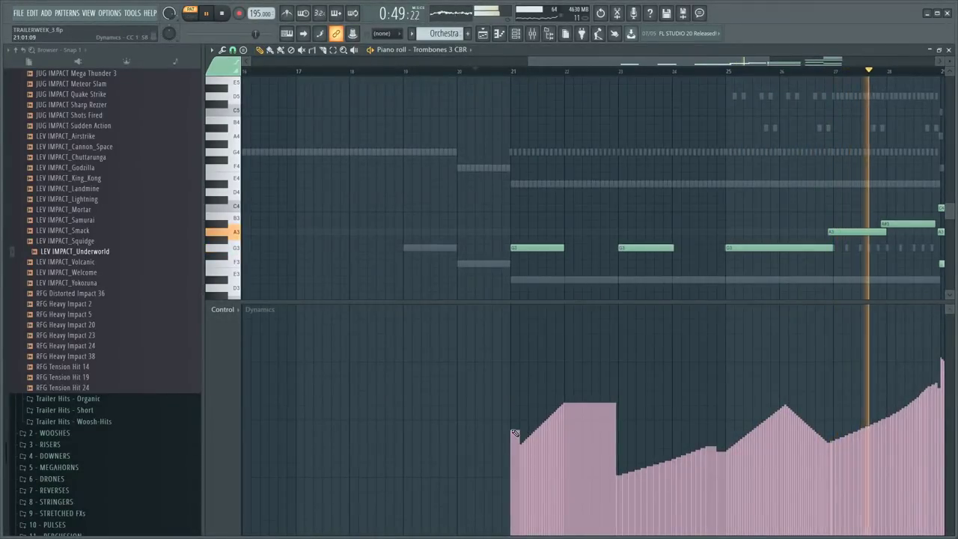
drag(513, 428, 598, 372)
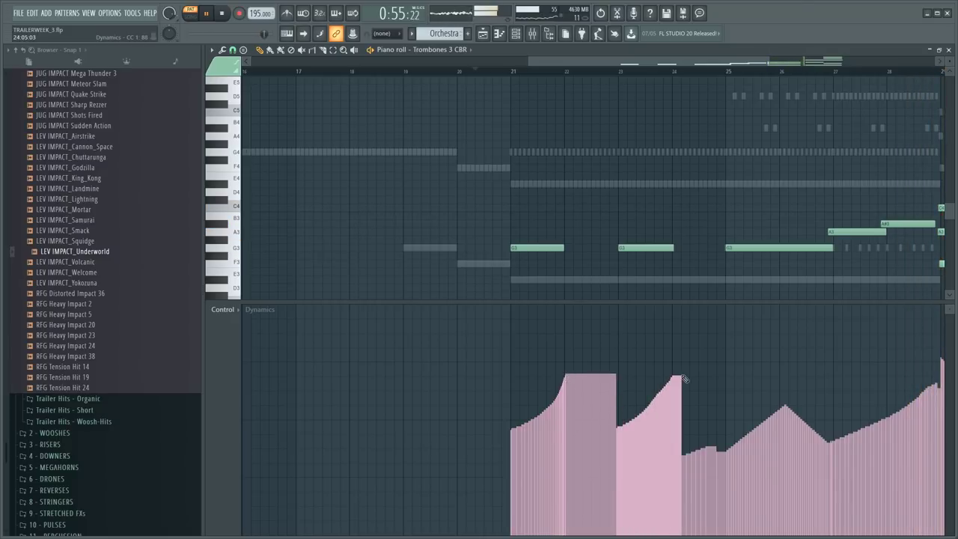
drag(687, 381, 678, 381)
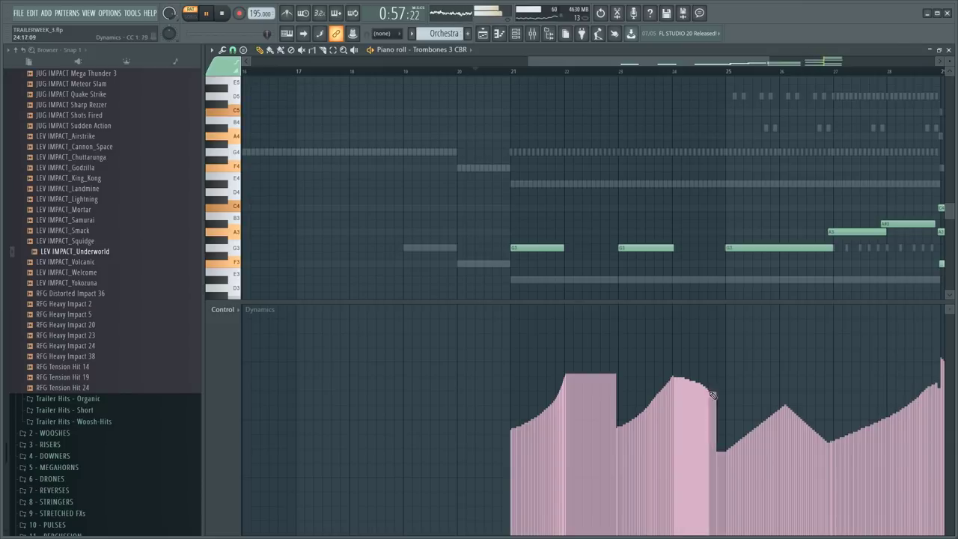
drag(728, 451, 730, 449)
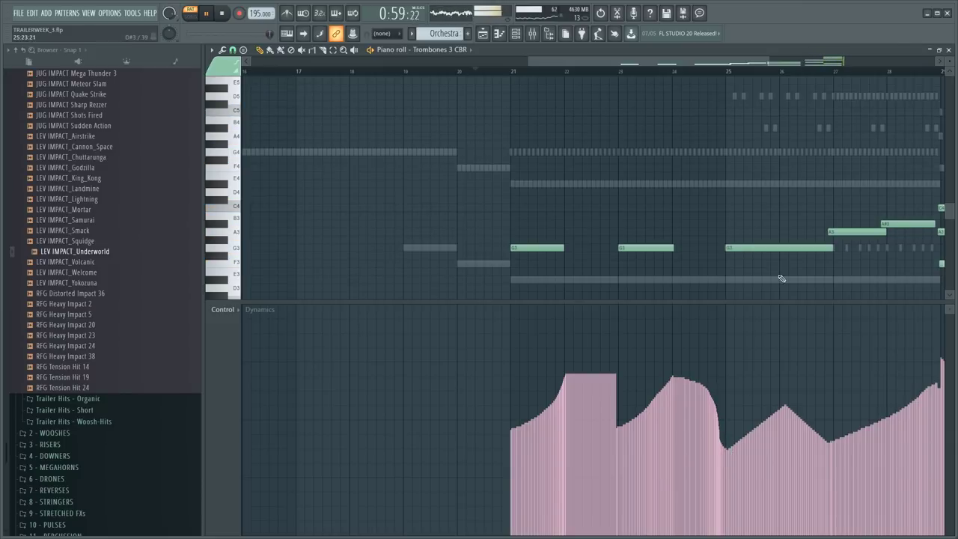
- Select the section up to bar 31 and raise its Dynamics with a positive level-scaling offset
scroll(781, 281, down, 4)
scroll(793, 275, up, 3)
scroll(832, 270, down, 3)
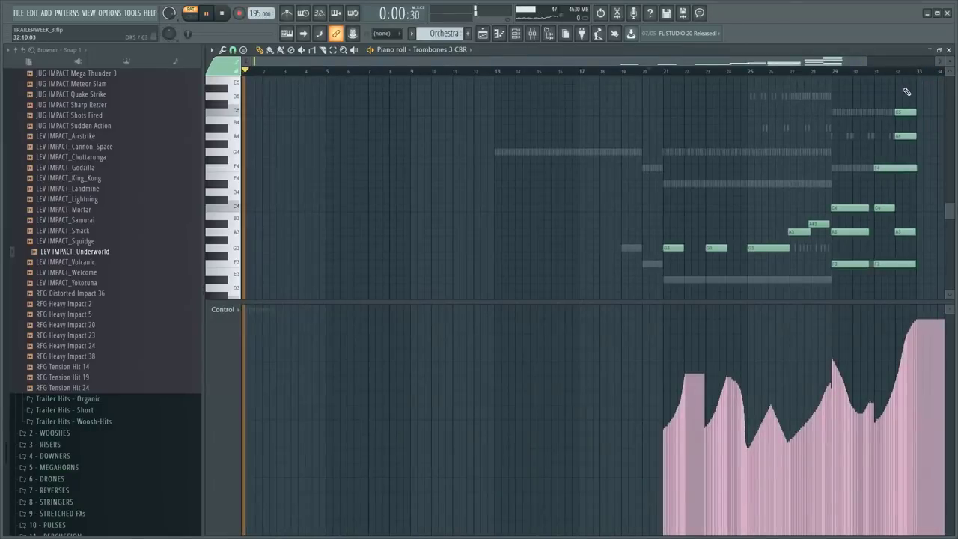
scroll(909, 81, up, 5)
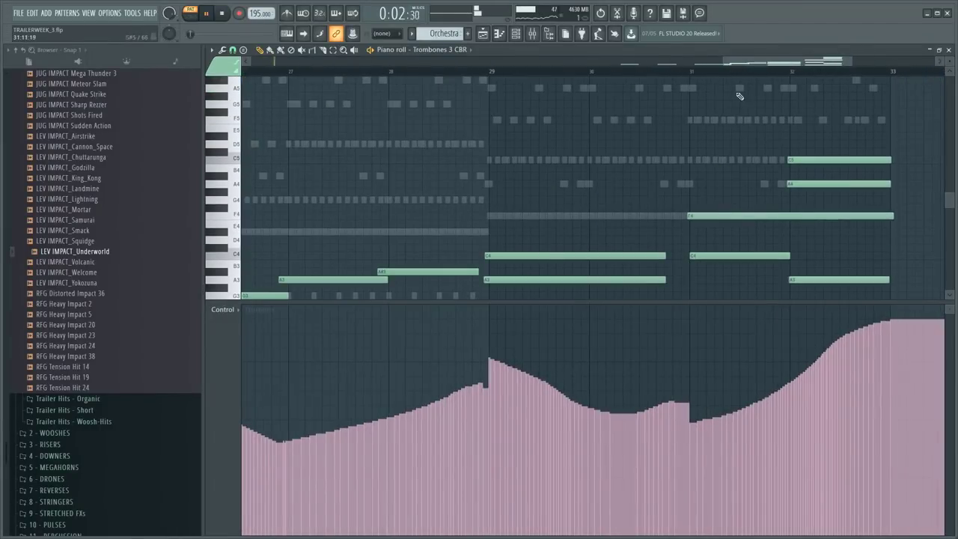
scroll(703, 134, down, 3)
drag(641, 74, 9, 118)
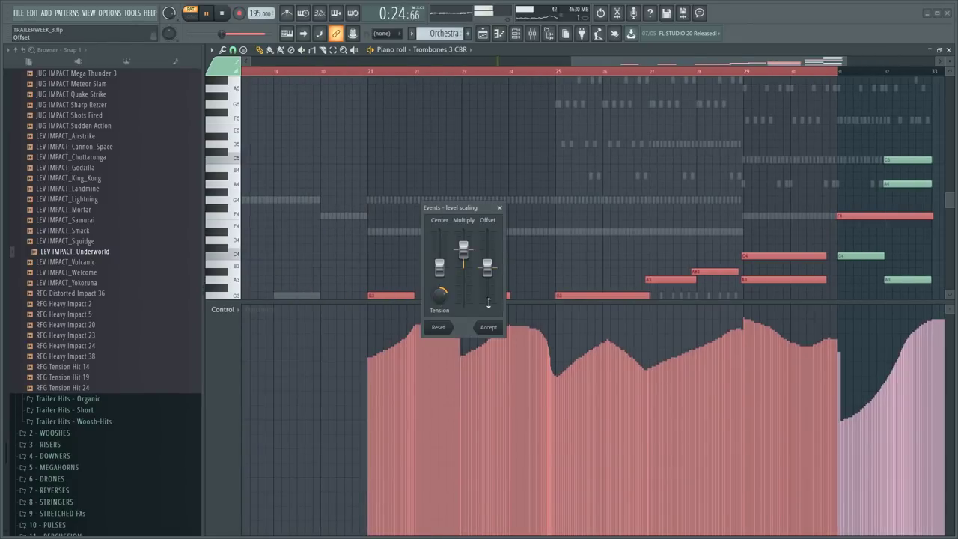
click(442, 330)
drag(492, 281, 492, 274)
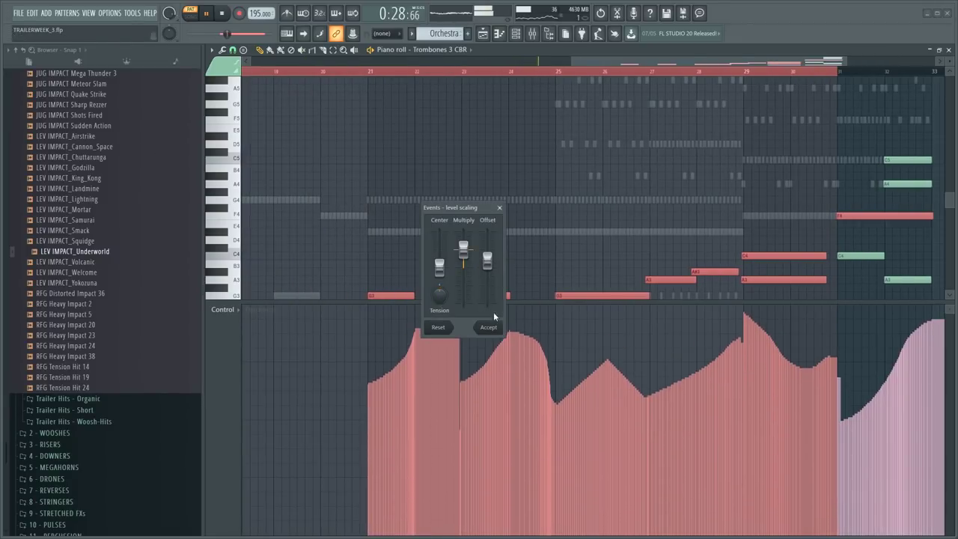
drag(487, 261, 487, 263)
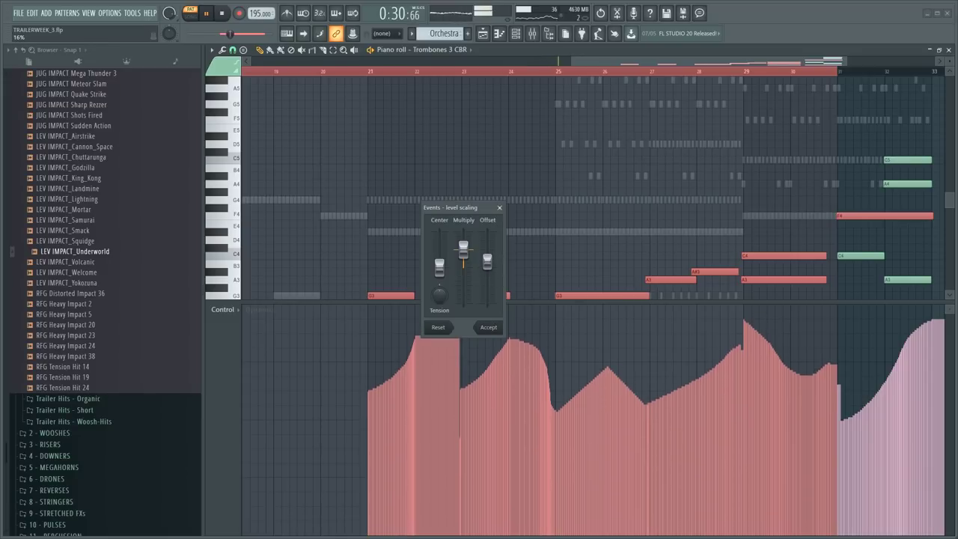
click(494, 329)
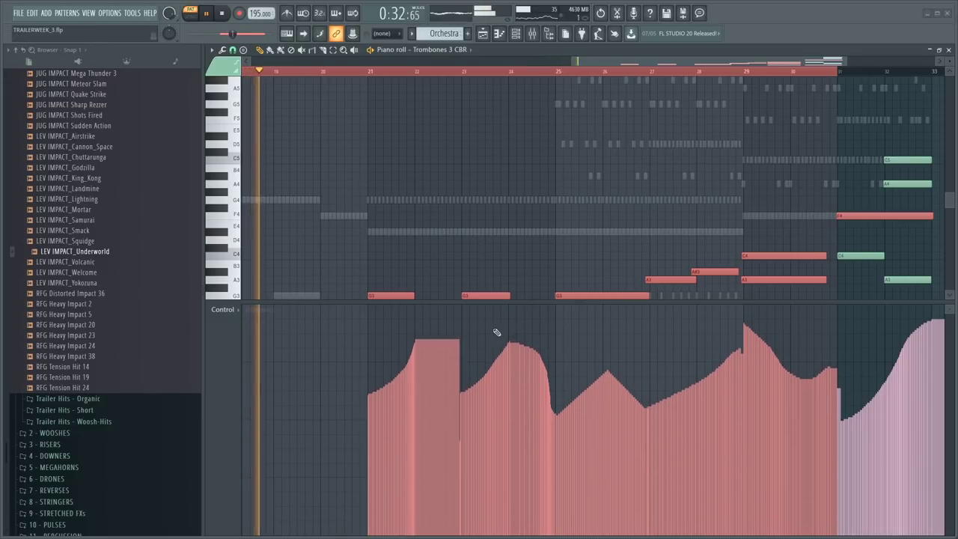
- Smooth the trombone Dynamics drop into bar 31 with a short downward curve, and play back the passage from about bar 19
scroll(839, 64, up, 8)
scroll(831, 86, down, 8)
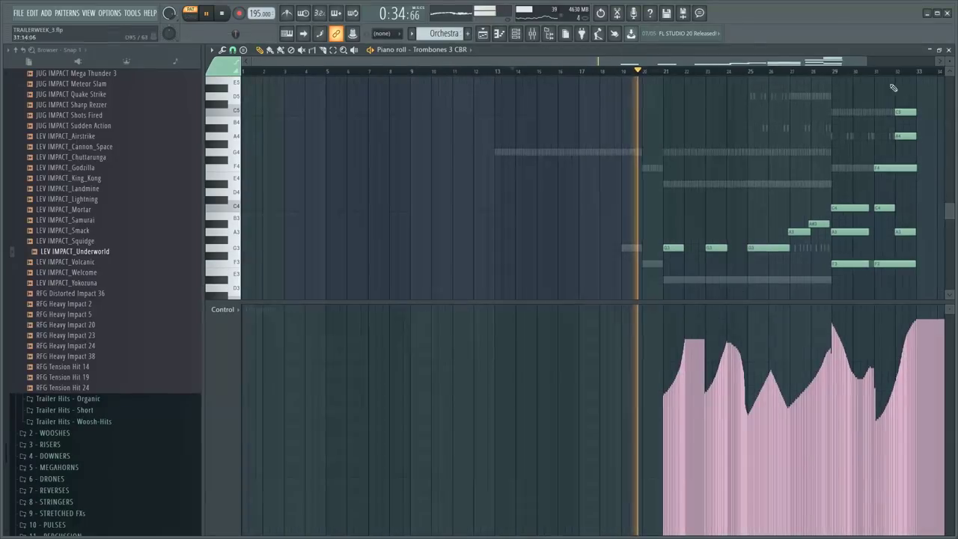
scroll(917, 73, up, 4)
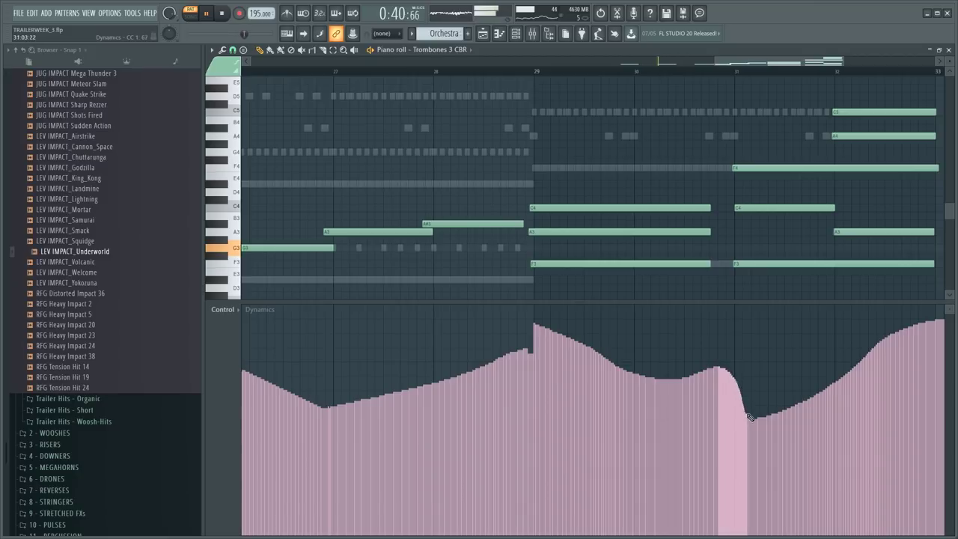
scroll(687, 294, down, 5)
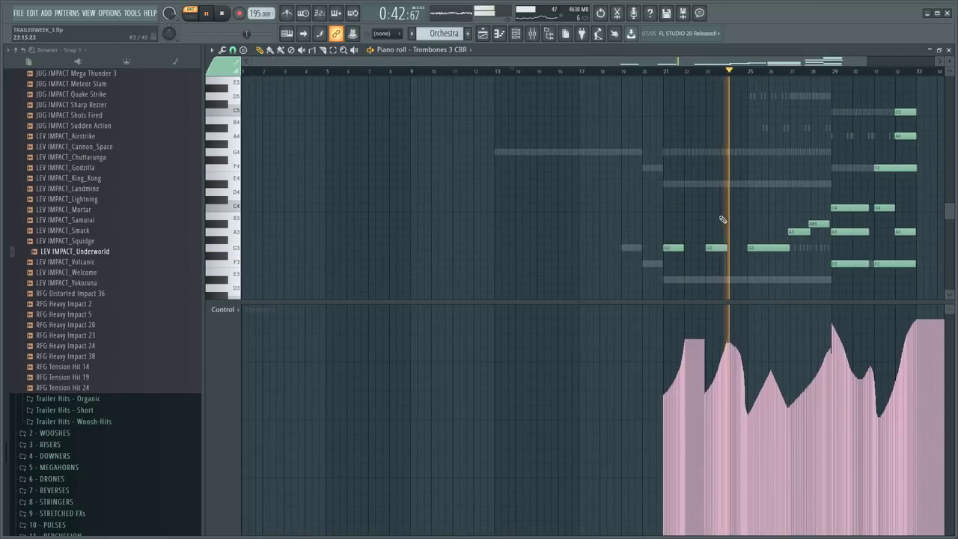
key(space)
- Rework the trombone notes in bars 21 to 25 as D#3, G3, D#3 and A3, and redraw their Dynamics as two rounded swells
scroll(752, 74, up, 4)
scroll(529, 199, down, 4)
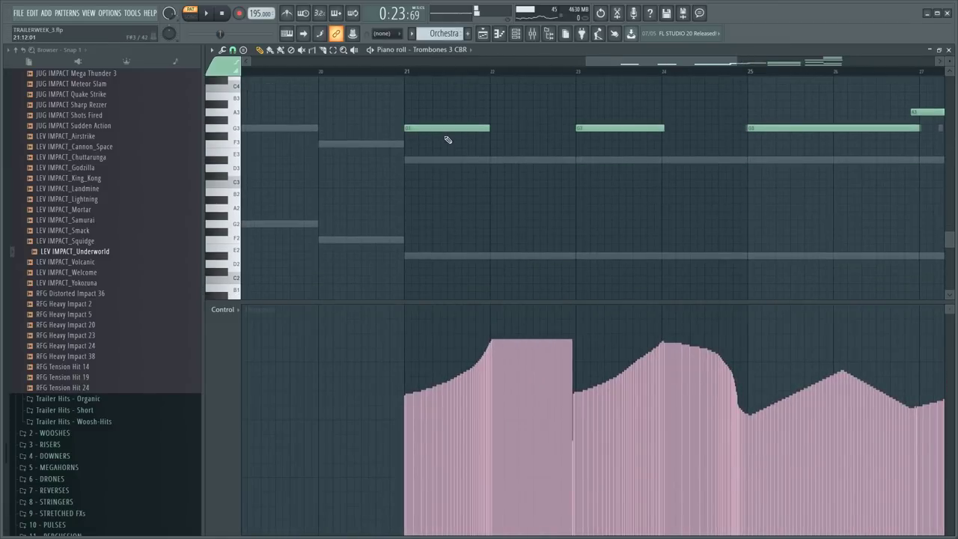
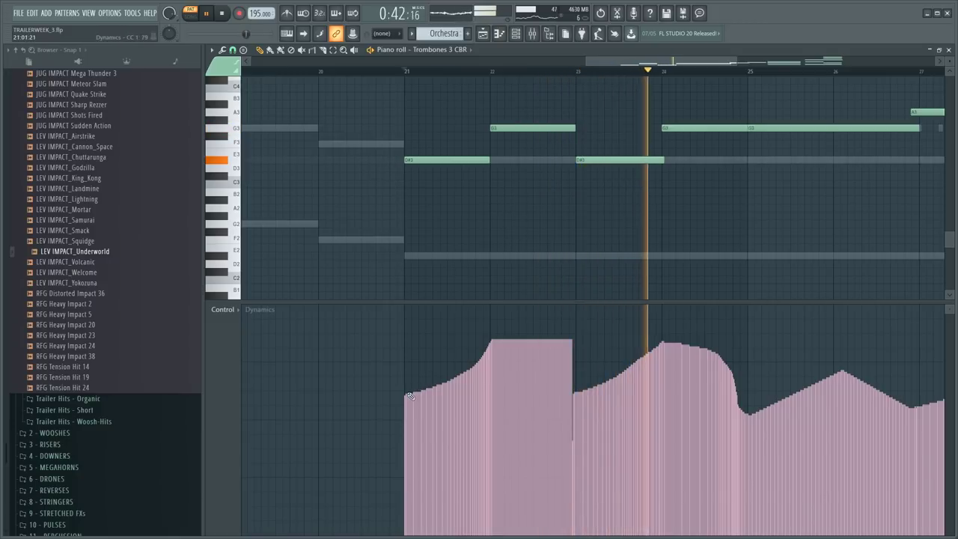
key(space)
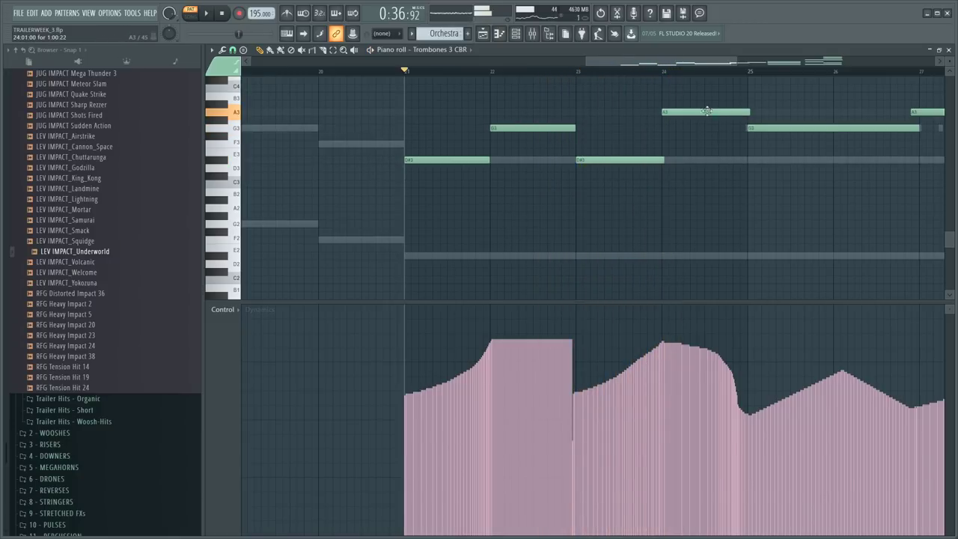
key(space)
mouse_move(404, 388)
mouse_down()
mouse_move(498, 372)
mouse_move(561, 410)
mouse_move(674, 362)
mouse_move(740, 410)
mouse_up()
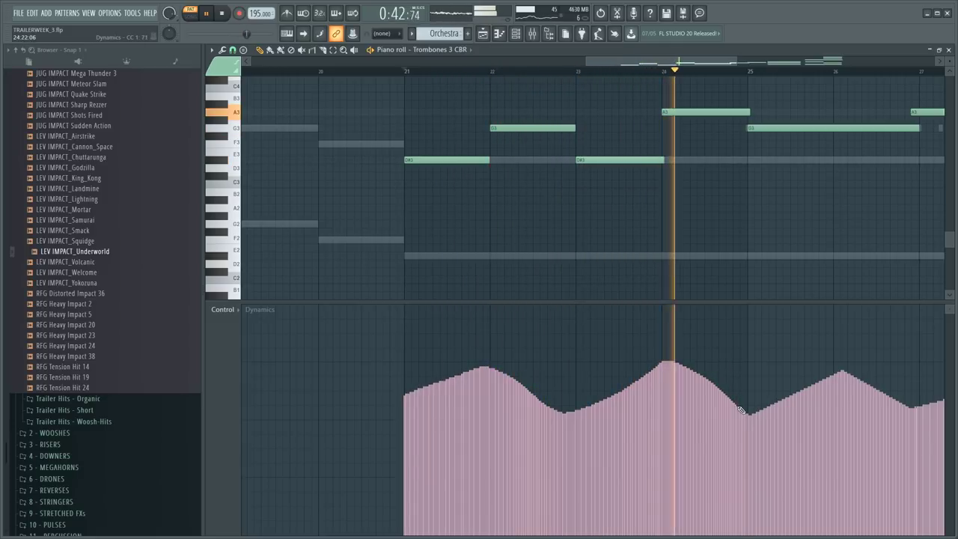
- Add an A#3 note at bar 25 and lengthen it to bar 27 while playing the section
scroll(779, 201, up, 1)
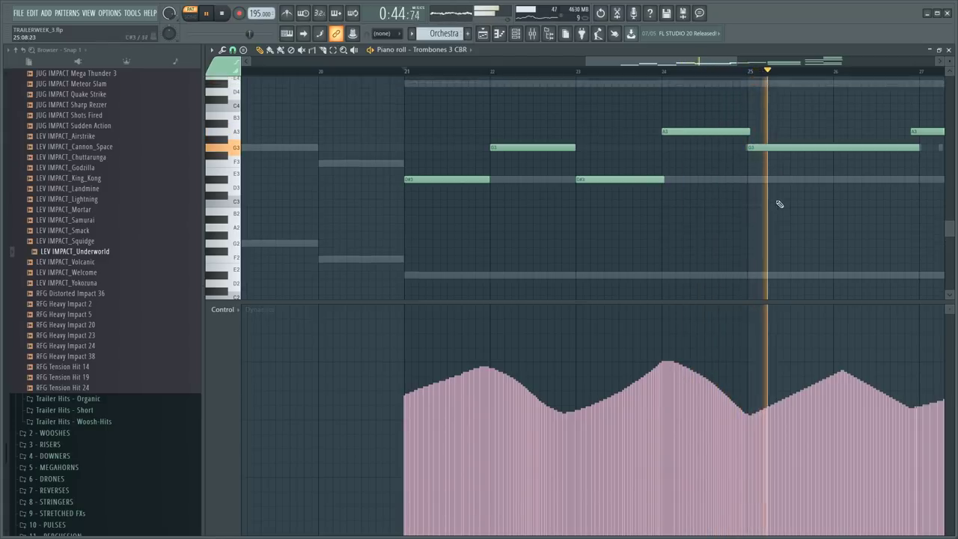
scroll(779, 202, up, 2)
key(space)
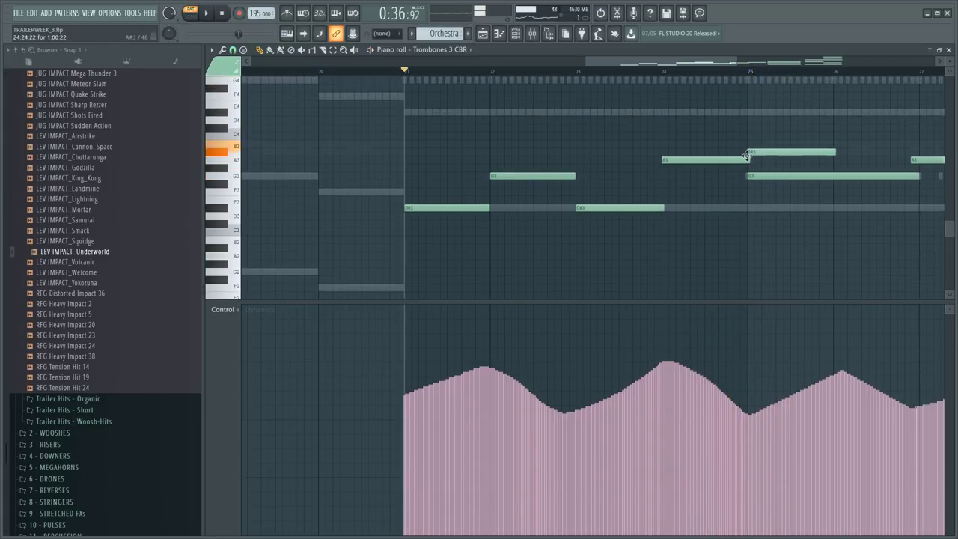
click(737, 75)
key(space)
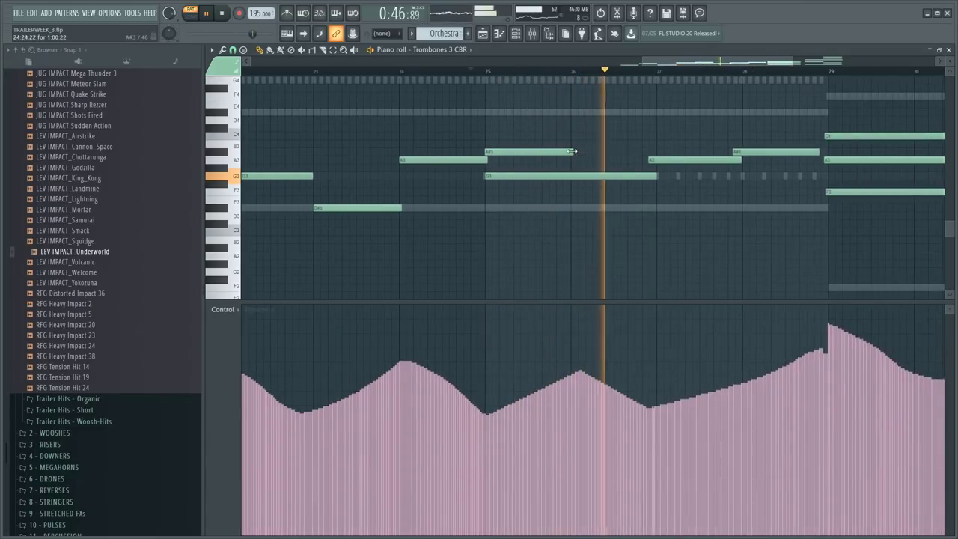
drag(573, 151, 658, 147)
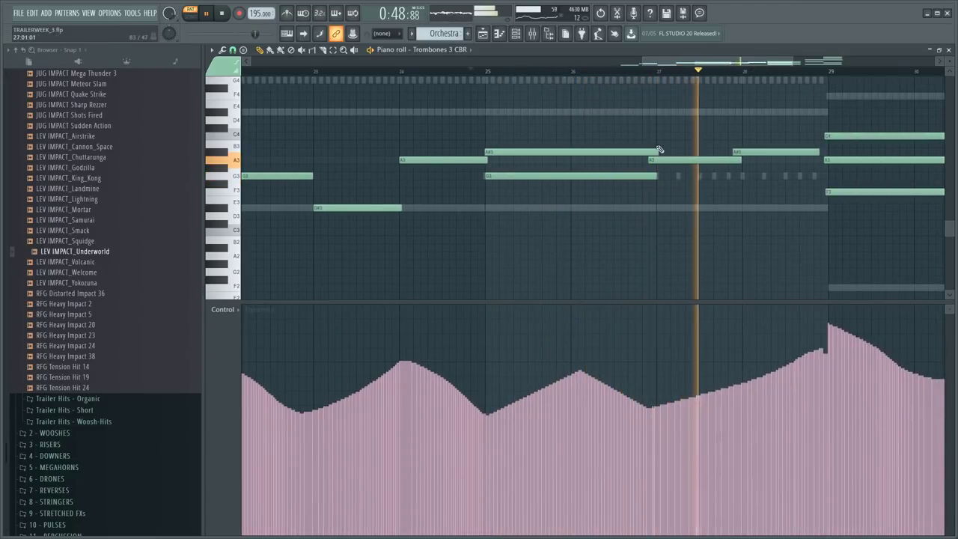
- Move the G3 note at bar 25 to D#3, add a D#3 from bar 27 to 29, and redraw the Dynamics rise there
key(space)
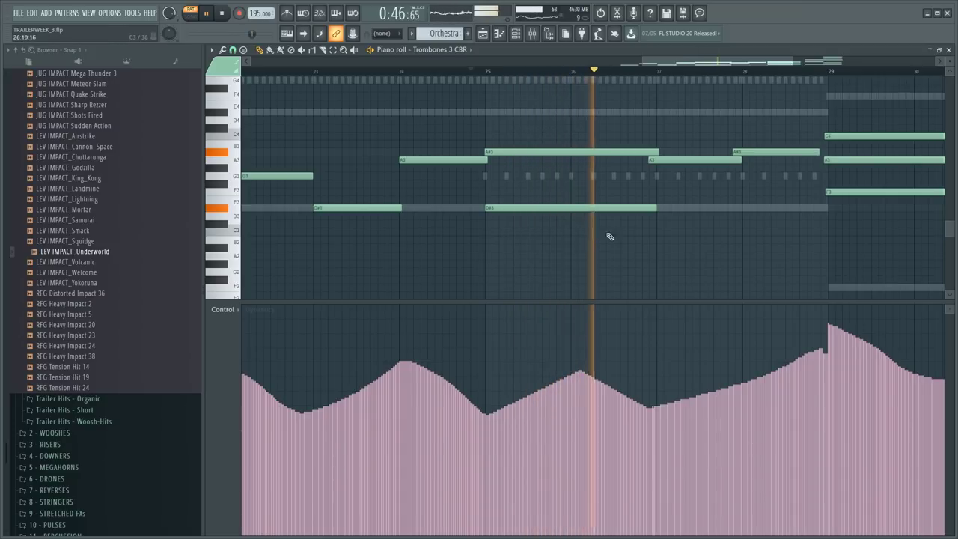
click(660, 208)
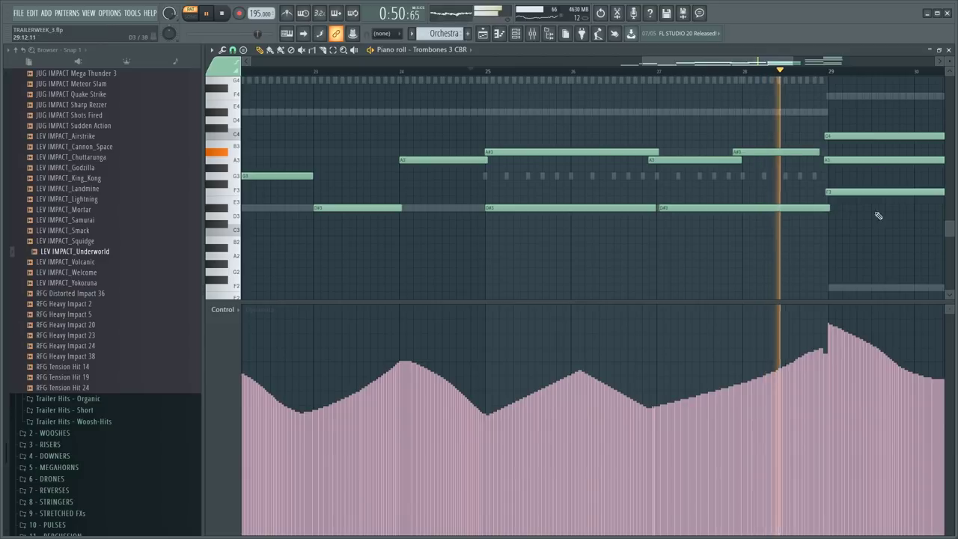
drag(832, 208, 824, 210)
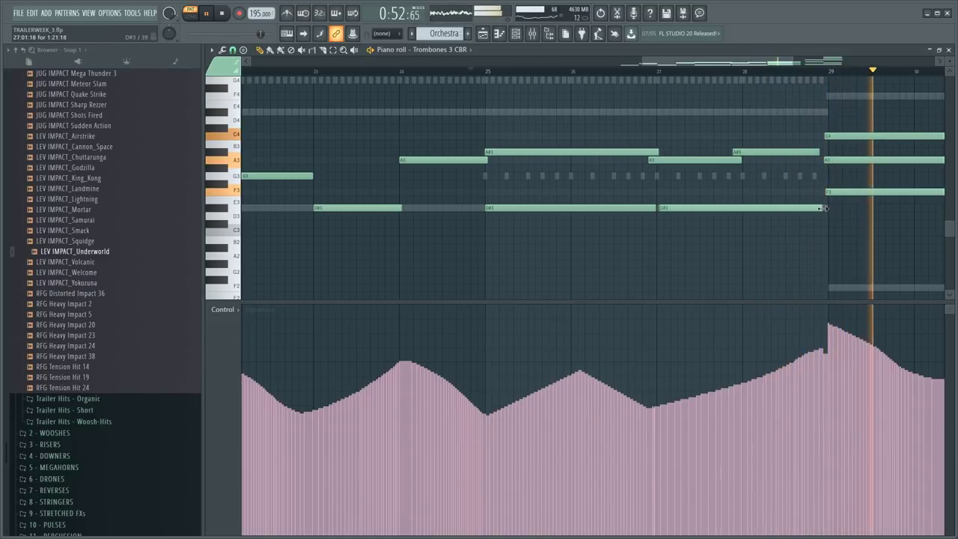
drag(657, 408, 832, 333)
key(space)
- Redraw the Dynamics from the bar 29 peak as a rounded fall into bar 31, and play from just before bar 29
scroll(717, 272, down, 5)
key(F6)
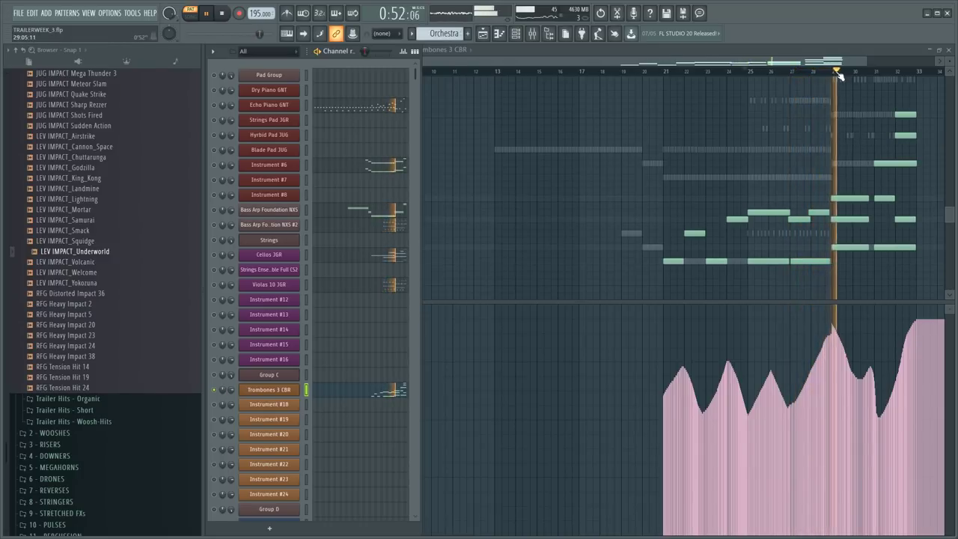
scroll(837, 69, up, 5)
key(F6)
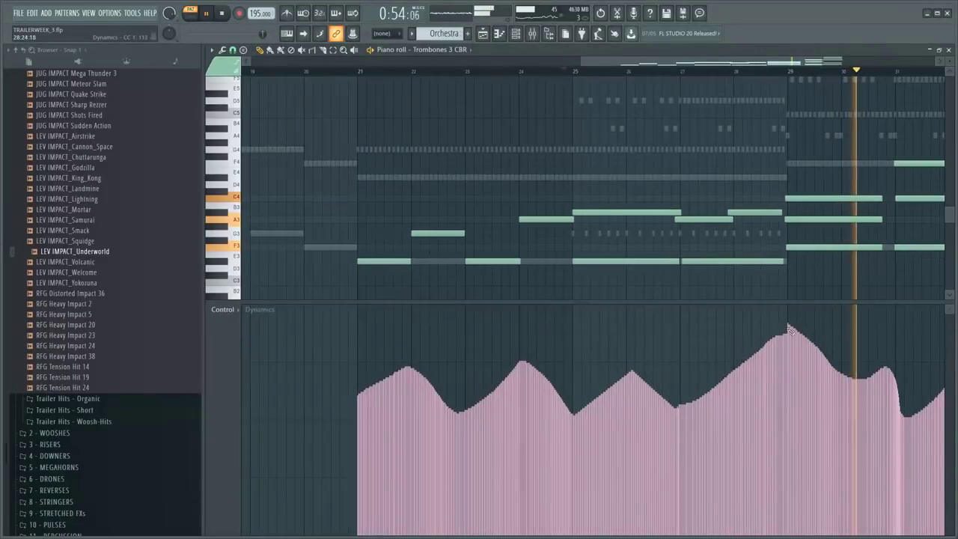
mouse_move(789, 322)
mouse_down()
mouse_move(844, 332)
mouse_move(873, 362)
mouse_up()
key(ctrl+z)
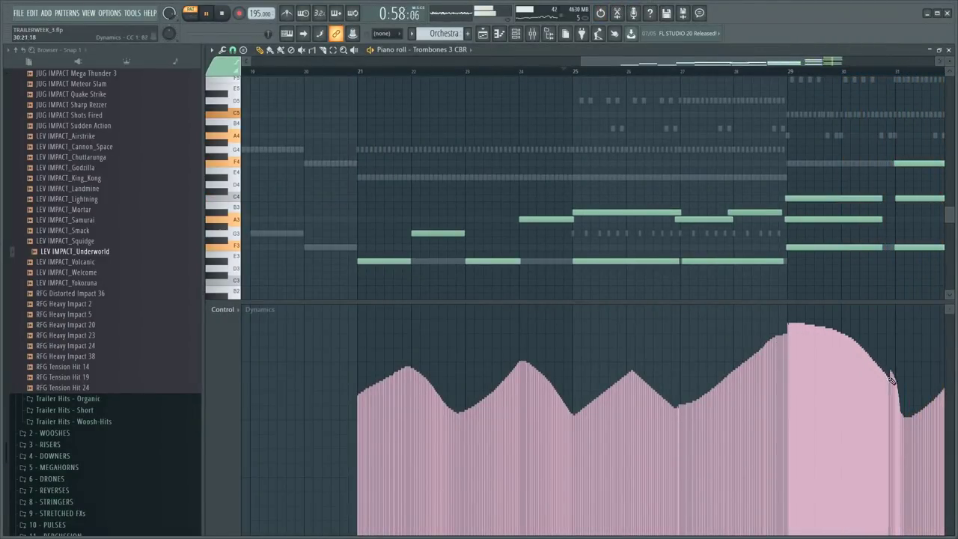
drag(905, 416, 905, 417)
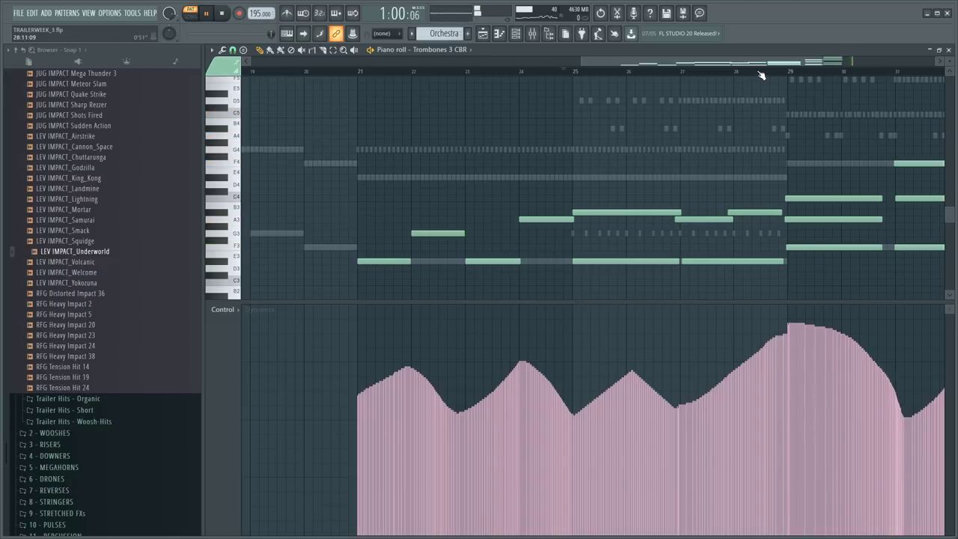
click(762, 73)
scroll(763, 73, down, 3)
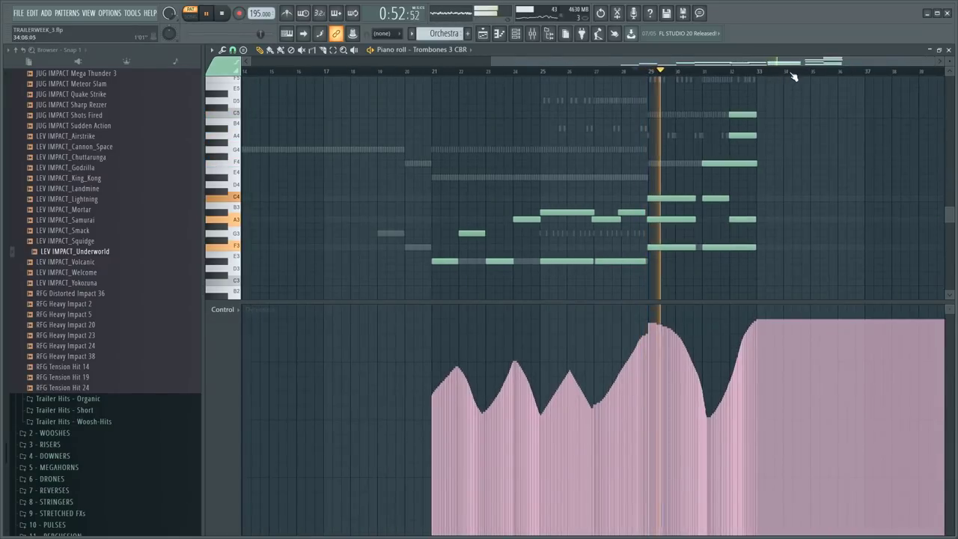
scroll(793, 73, up, 5)
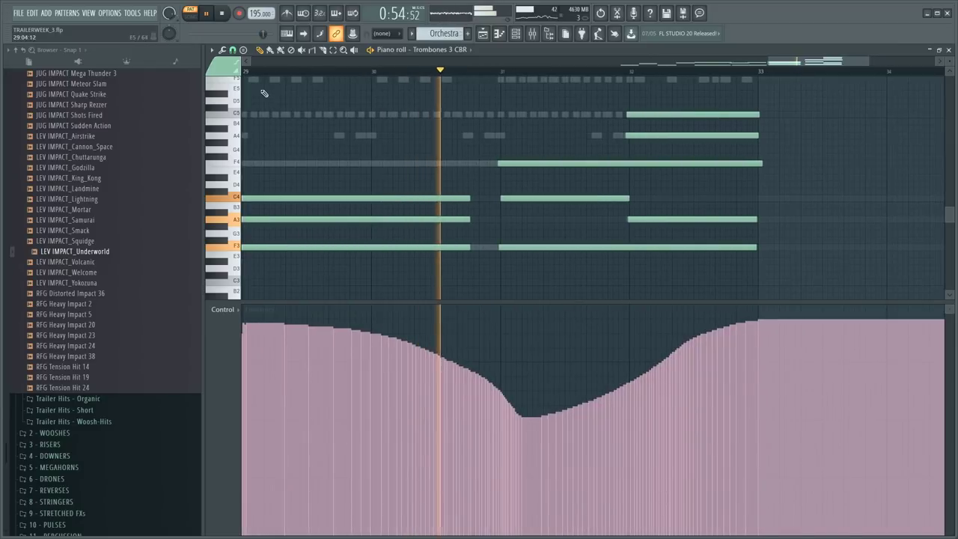
- Change the articulation colour for new notes, and cut off the held chord notes halfway through bar 32
click(226, 68)
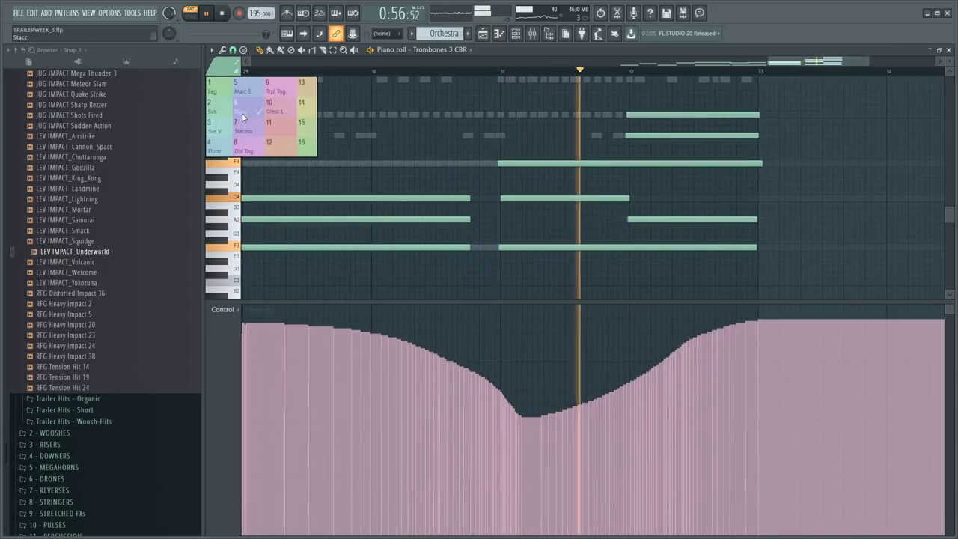
key(space)
scroll(721, 75, up, 2)
scroll(721, 74, up, 1)
drag(681, 277, 747, 174)
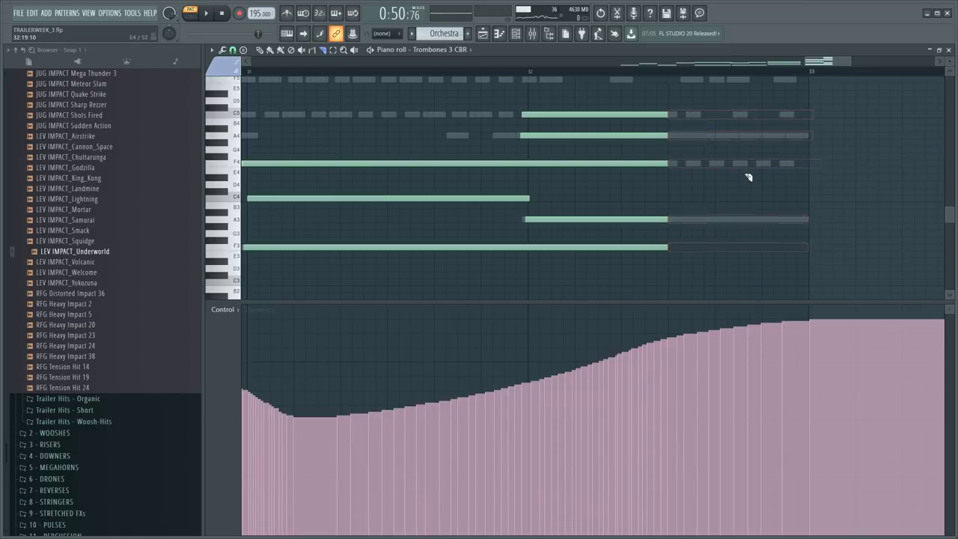
- Add a short F3, A3 and C5 chord halfway through bar 32, slicing off and deleting the excess note length
click(688, 246)
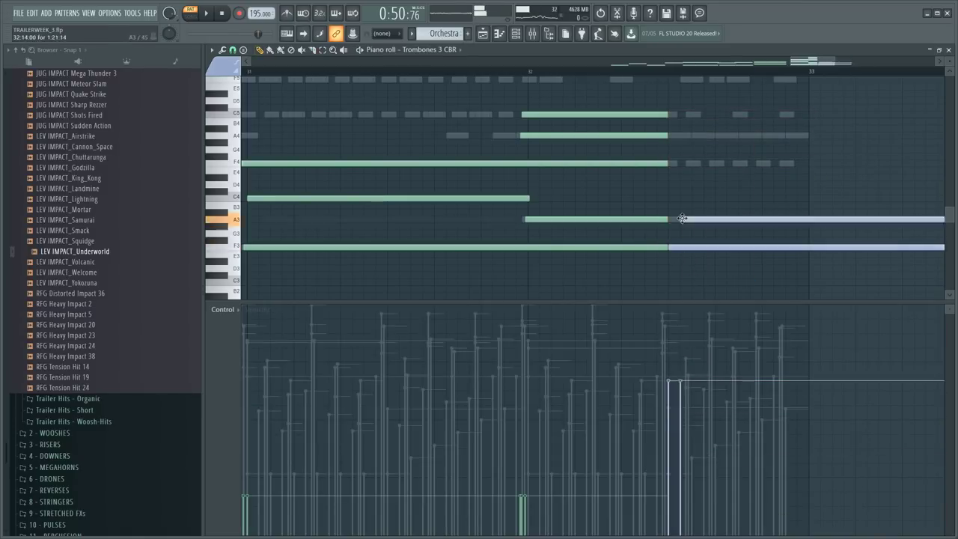
drag(668, 133, 668, 116)
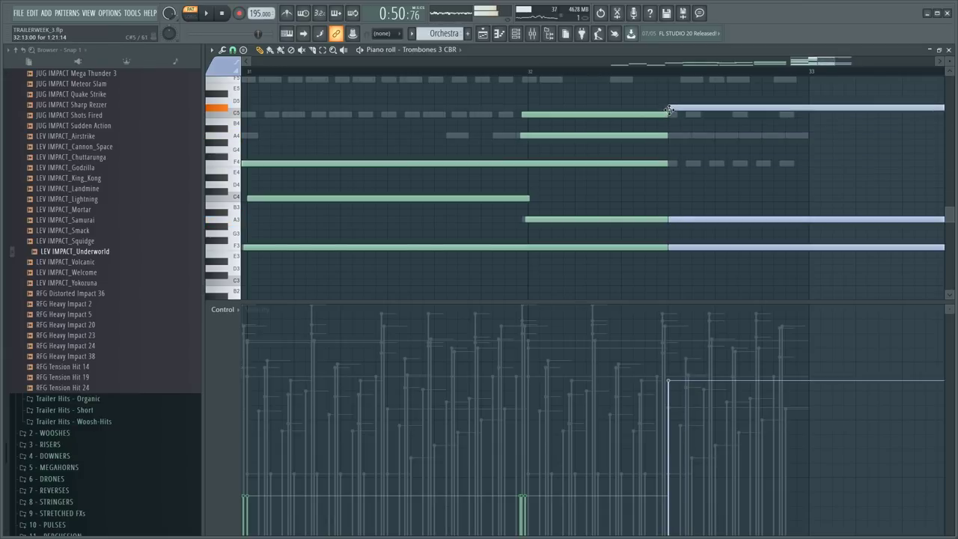
scroll(702, 170, up, 2)
drag(703, 295, 703, 296)
drag(713, 284, 745, 87)
key(Delete)
click(665, 76)
key(space)
- Repeat the short chord into three spaced hits with A4 added, using A#4 and D5 on top of the third
drag(682, 103, 692, 307)
key(ctrl+b)
key(space)
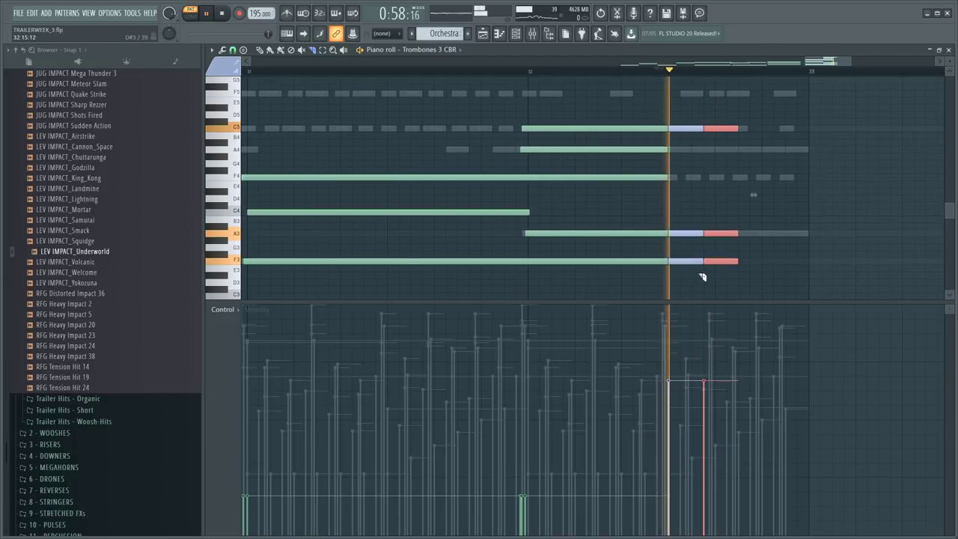
key(space)
key(space)
key(space)
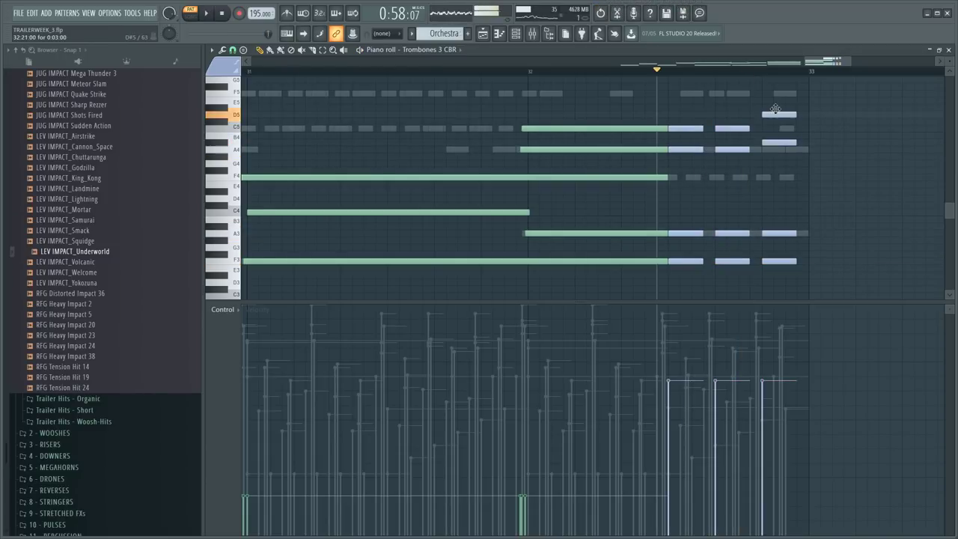
- Assign the Stacc articulation to the three short chords and raise their velocity, checking by playback
drag(791, 277, 688, 77)
click(223, 68)
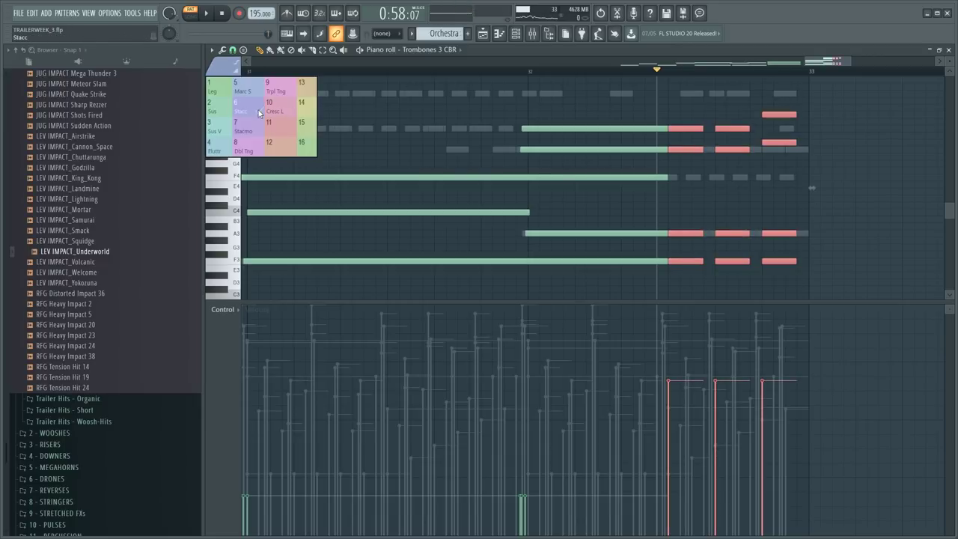
click(259, 112)
key(space)
scroll(859, 286, up, 3)
key(space)
key(space)
ctrl+click(859, 286)
key(space)
- Lower the A#4 note of the third short chord to A4, and play the ending
drag(775, 149, 769, 150)
key(space)
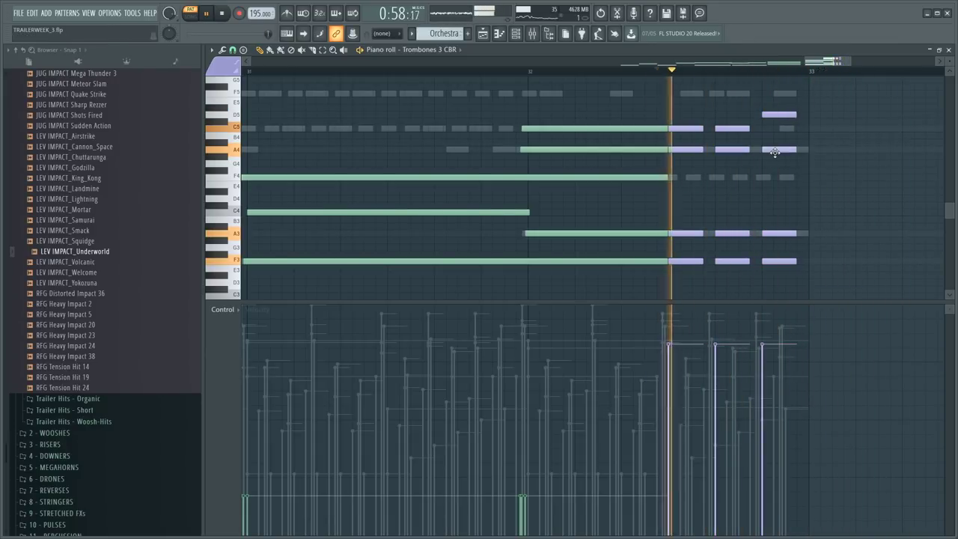
key(space)
key(space)
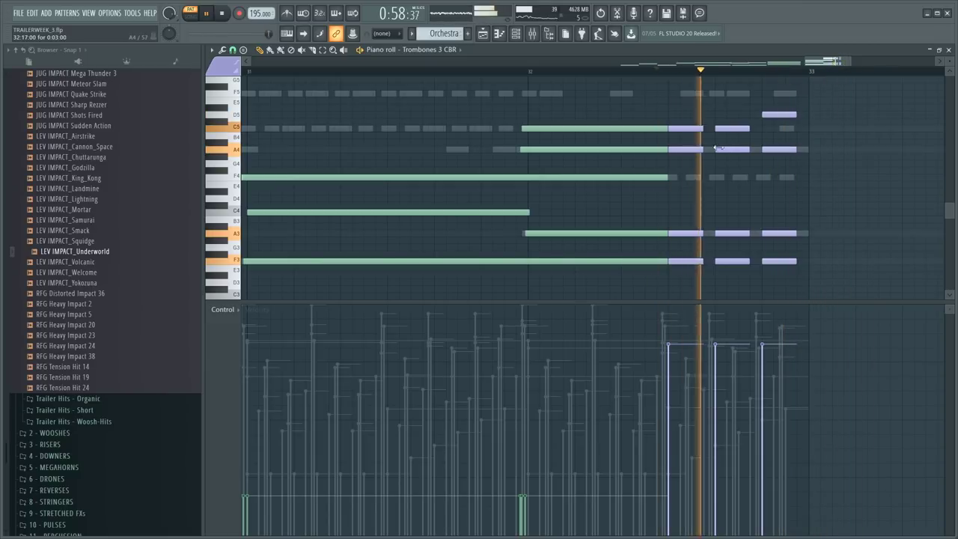
scroll(705, 70, down, 3)
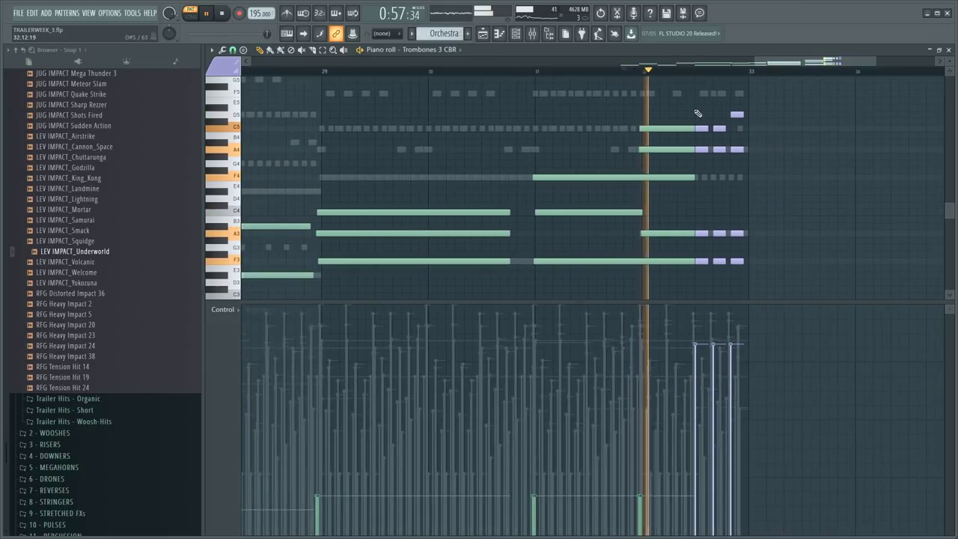
- Try a lower velocity on the three staccato chords during playback
drag(695, 110, 792, 279)
scroll(792, 276, down, 4)
key(space)
key(space)
key(ctrl+d)
key(space)
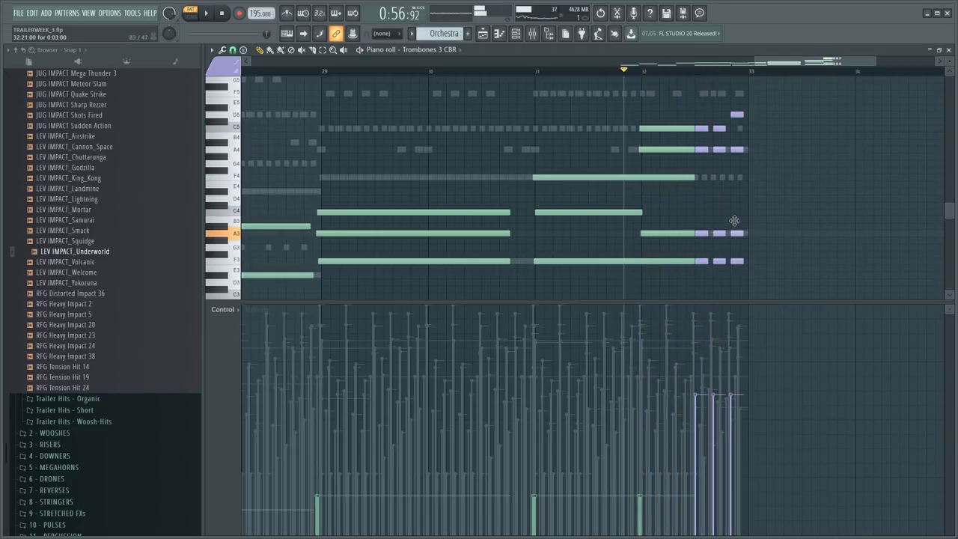
- Raise the third chord's A3 note to A#3, and increase the velocity of all three staccato chords
key(space)
drag(743, 274, 706, 112)
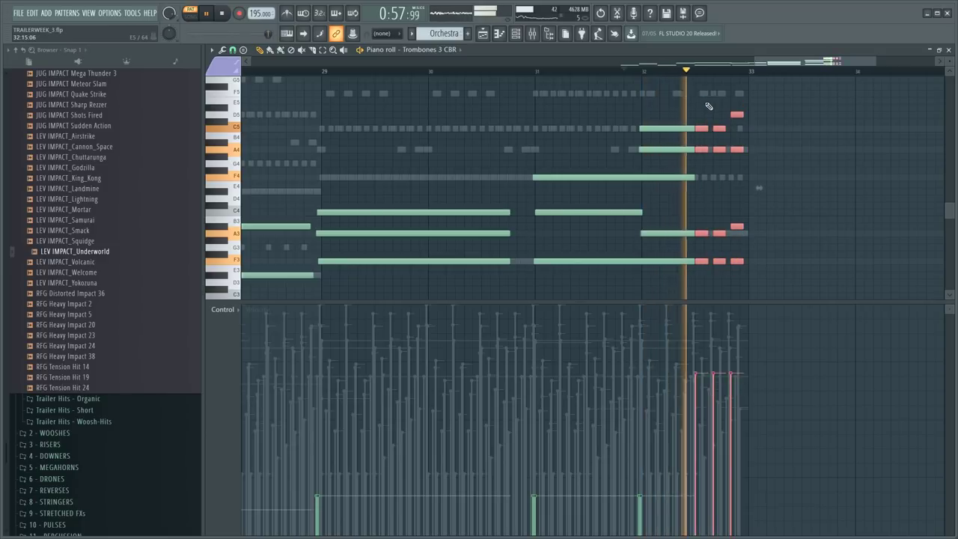
scroll(708, 114, up, 3)
key(space)
key(space)
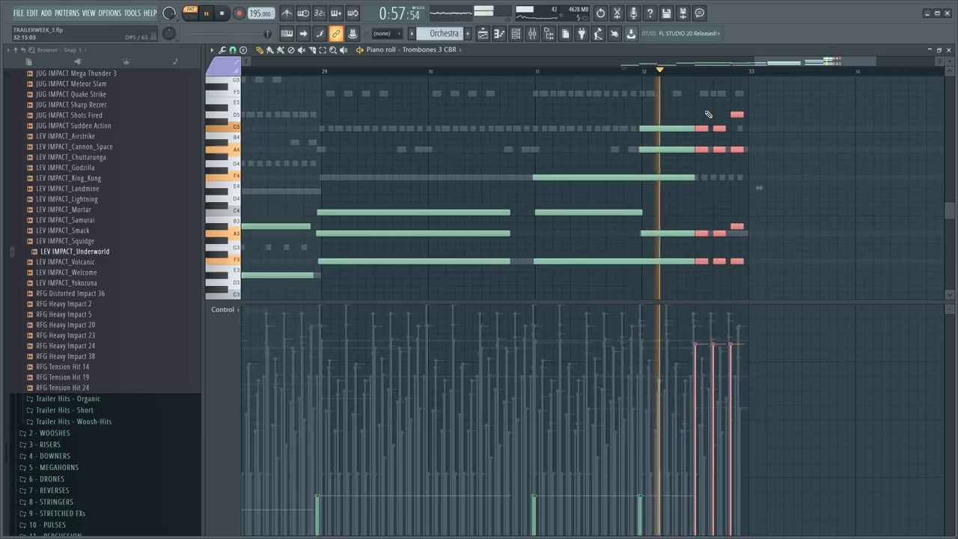
key(space)
scroll(751, 100, up, 1)
- Revoice the note above F3 in the three staccato chords to C4, A#3 and A3, and play the result
scroll(763, 78, up, 3)
ctrl+click(791, 195)
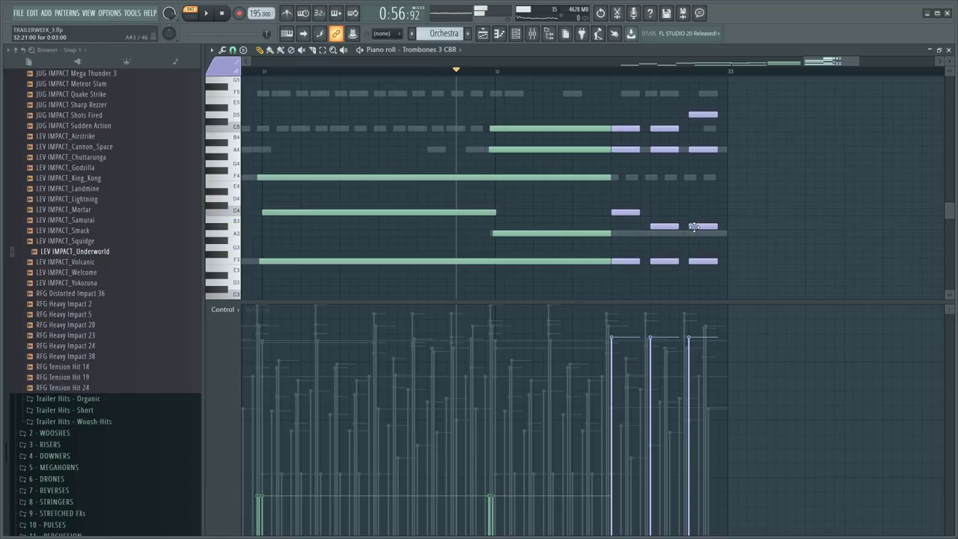
drag(693, 227, 693, 233)
key(space)
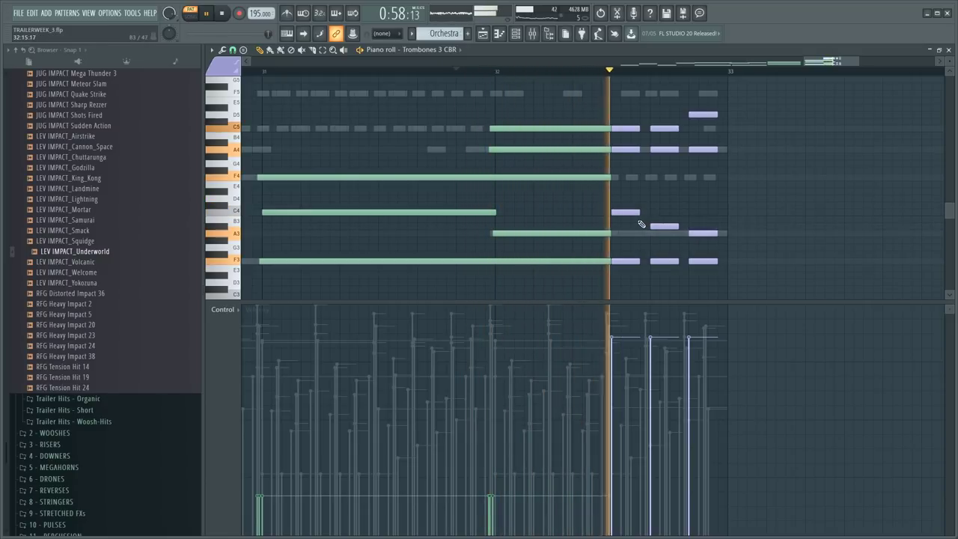
- Try raising the A4 note of the third staccato trombone chord to A#4, and play the ending
right_click(634, 214)
key(ctrl+z)
key(space)
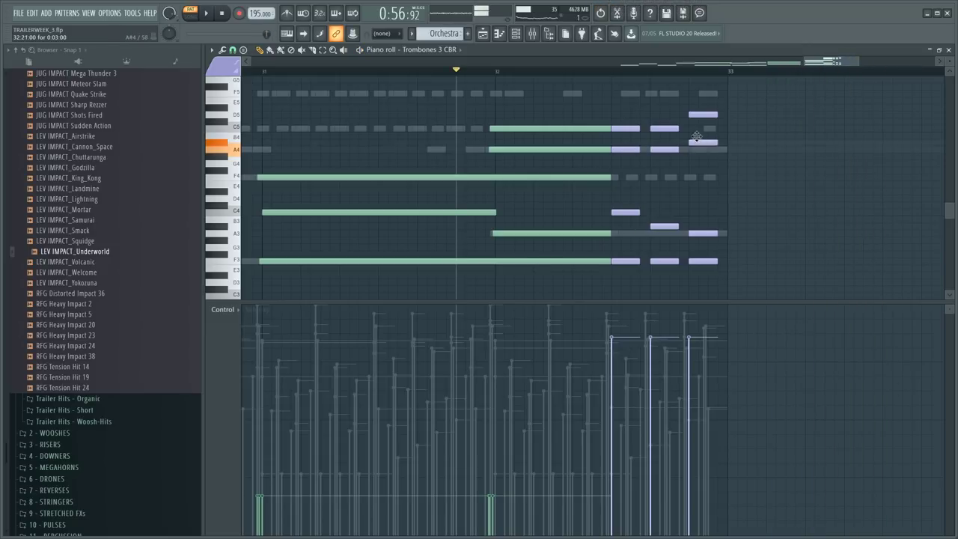
drag(698, 140, 699, 143)
key(space)
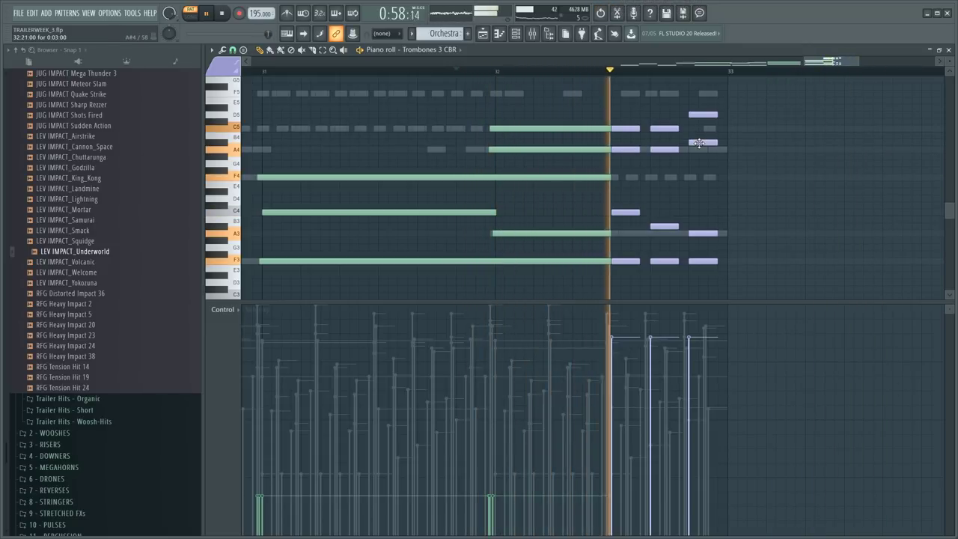
- Set the note above A#3 in the second staccato chord to G4 and the note above A3 in the third to F#4, and play them
key(space)
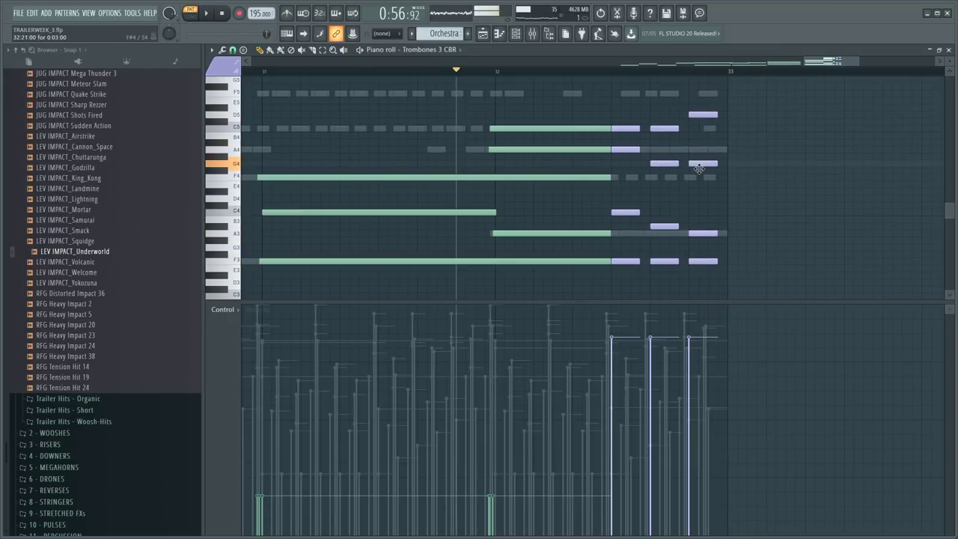
key(space)
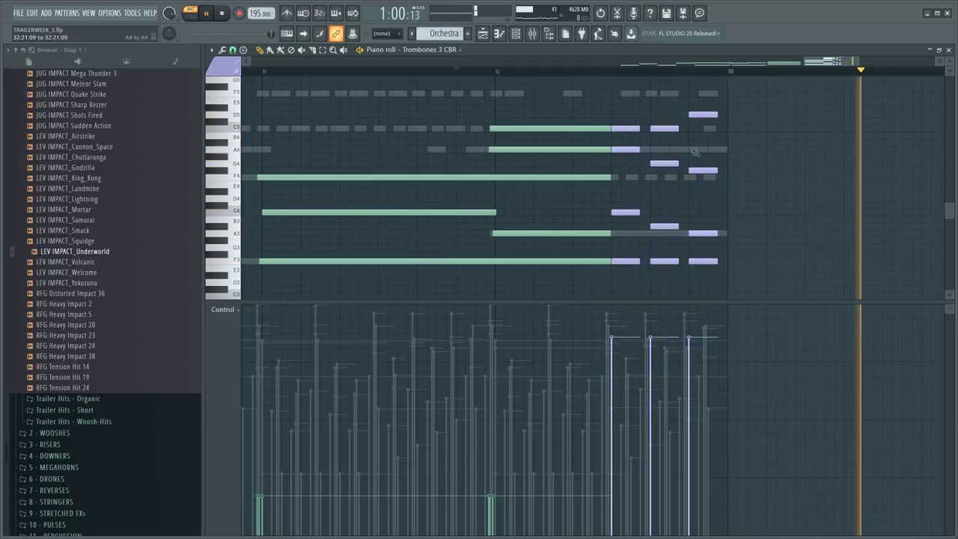
ctrl+right_click(695, 154)
- Unsolo the Trombones 3 CBR channel so the whole Orchestra pattern plays, with the playlist shown behind the channel rack
key(l)
key(F5)
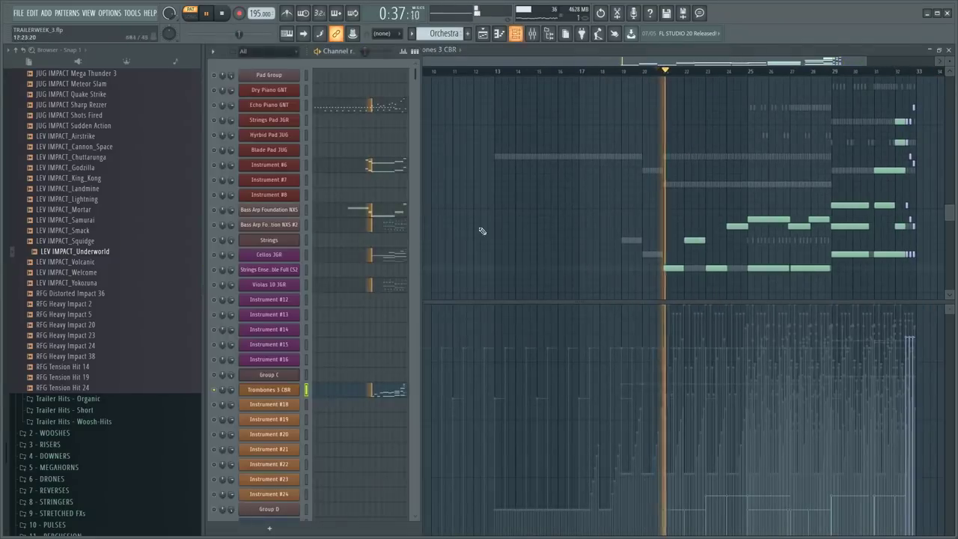
key(F6)
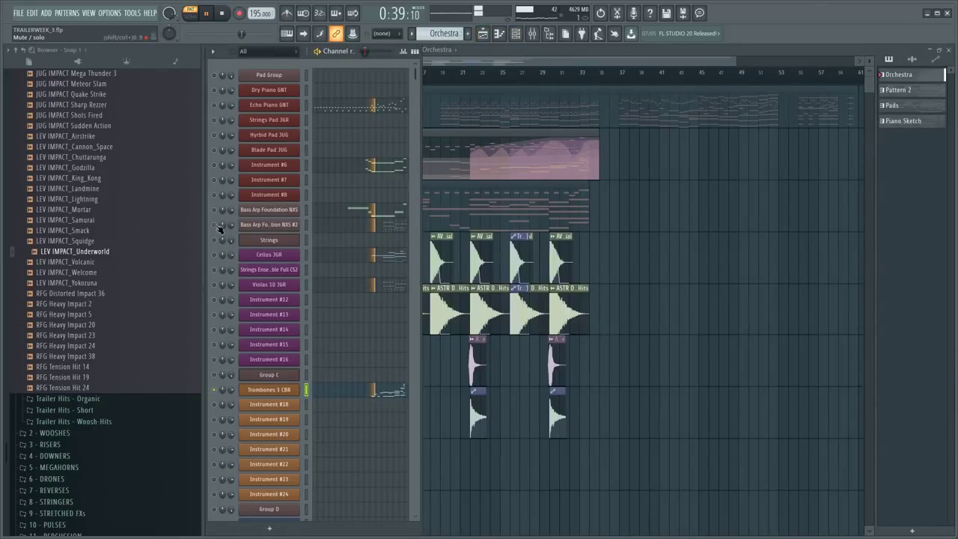
key(F6)
alt+scroll(633, 238, up, 1)
key(F6)
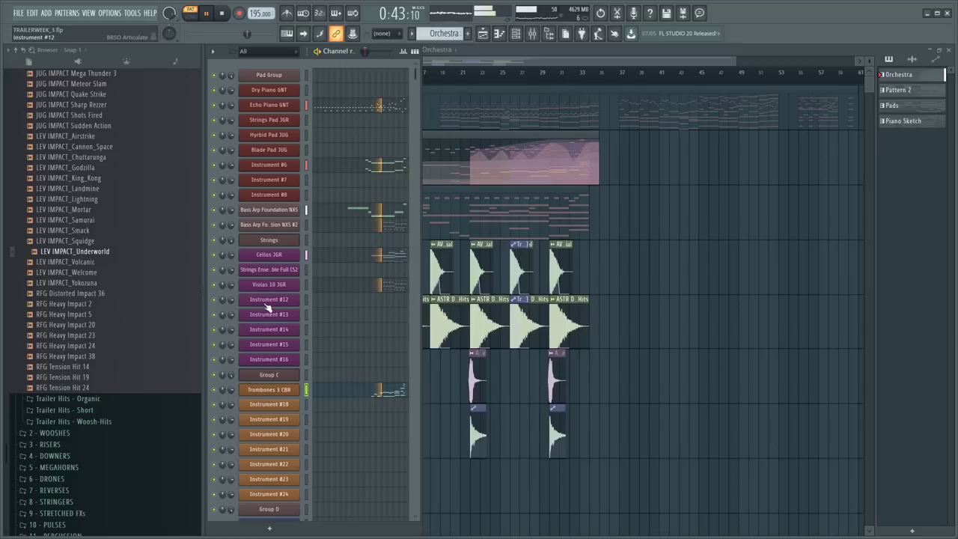
- Open the trombones' Kontakt instrument, collapse its panel, and check the mixer levels during playback before stopping
click(278, 372)
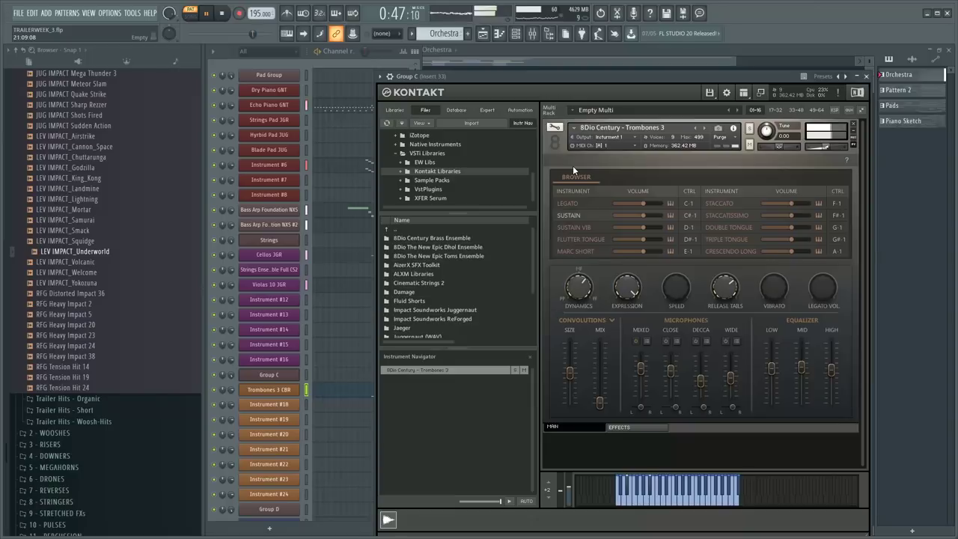
click(555, 148)
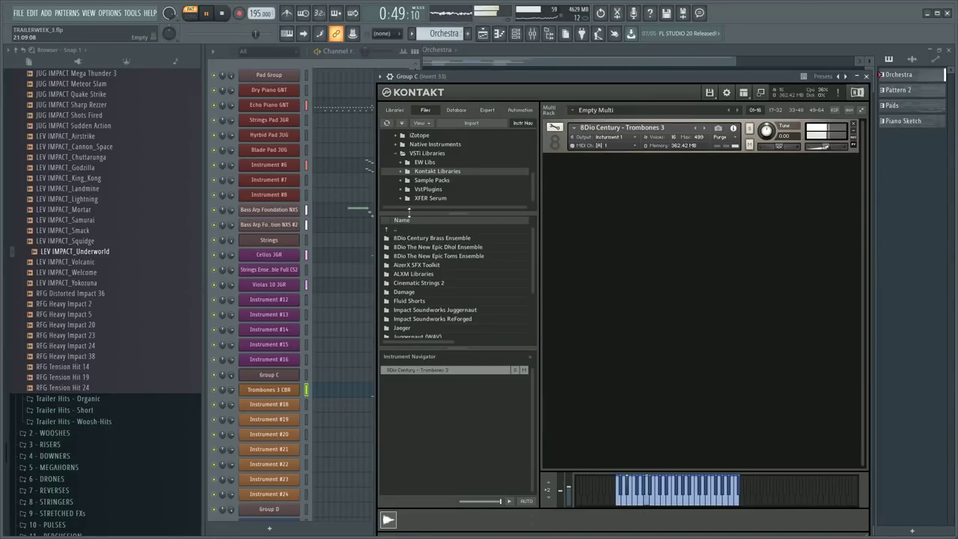
key(F9)
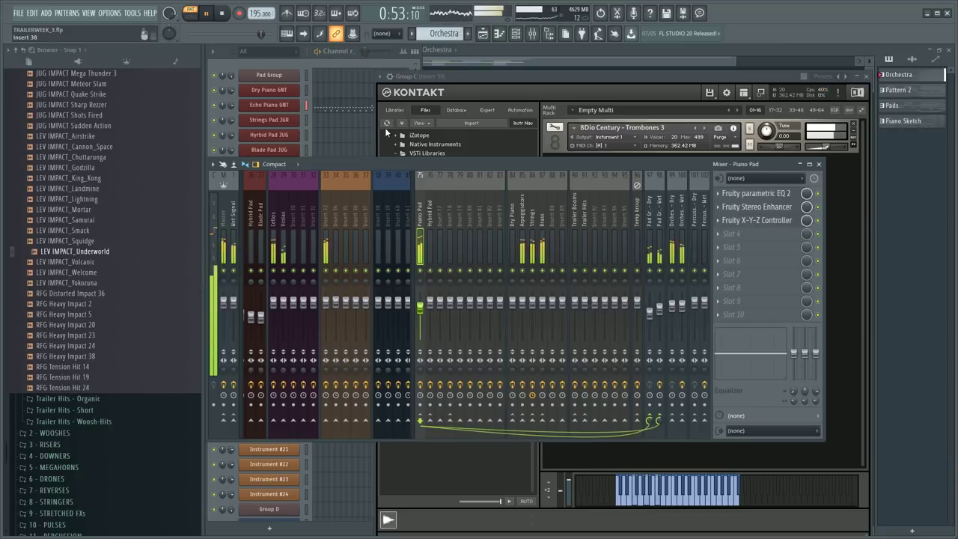
click(345, 54)
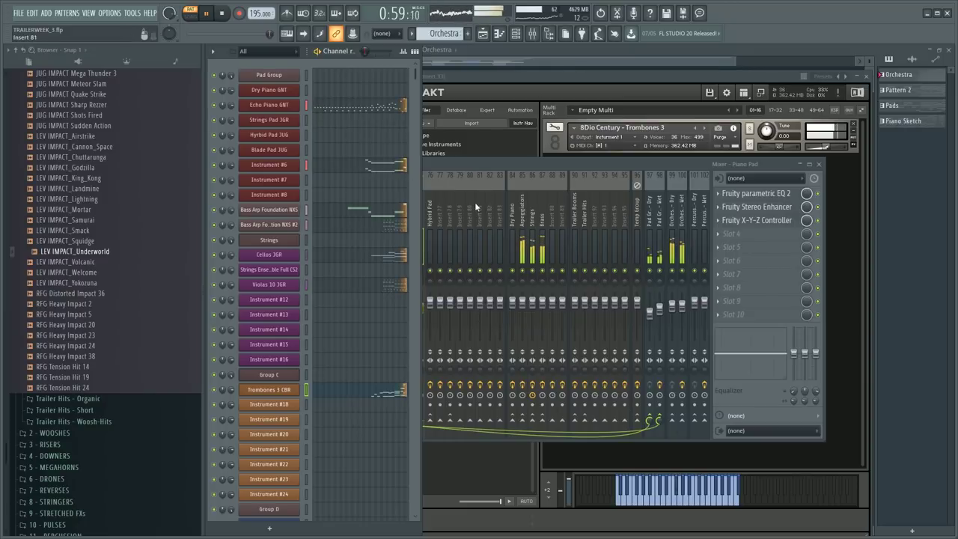
key(space)
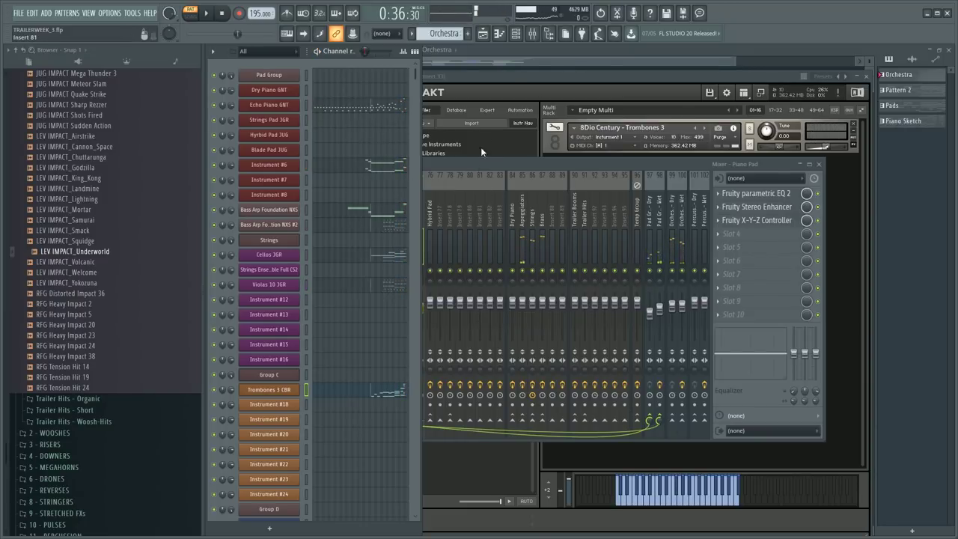
- Switch to song playback near bar 31 of the playlist, and unmute the Pads clip on Track 3
click(506, 60)
click(559, 82)
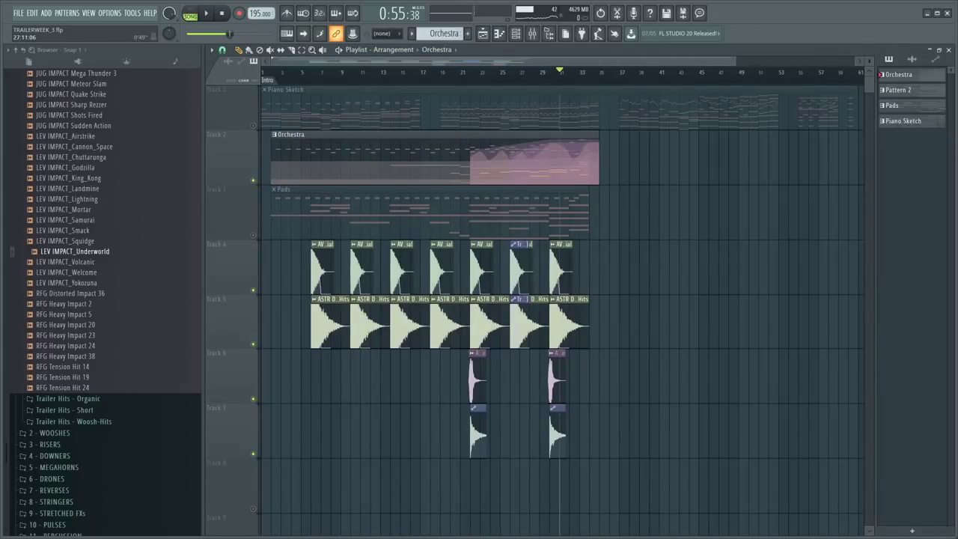
scroll(376, 102, down, 2)
click(254, 236)
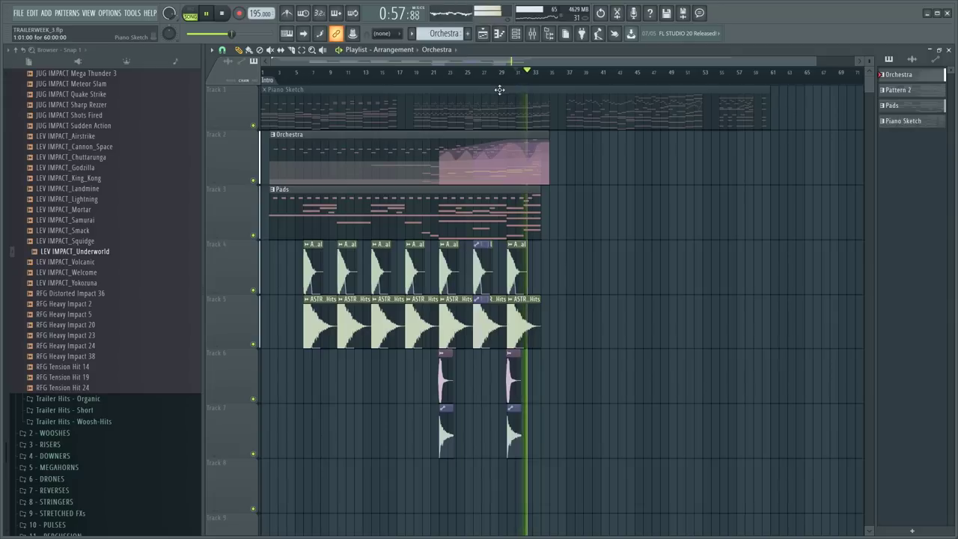
- Open the Pads pattern and cut off the ends of the last Strings Pad JGR notes just before bar 33
double_click(520, 213)
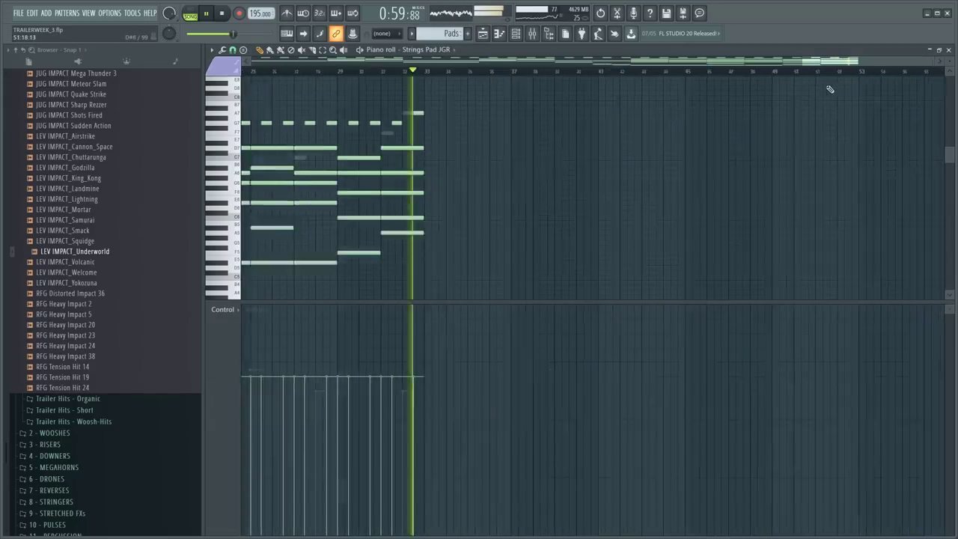
scroll(389, 77, up, 4)
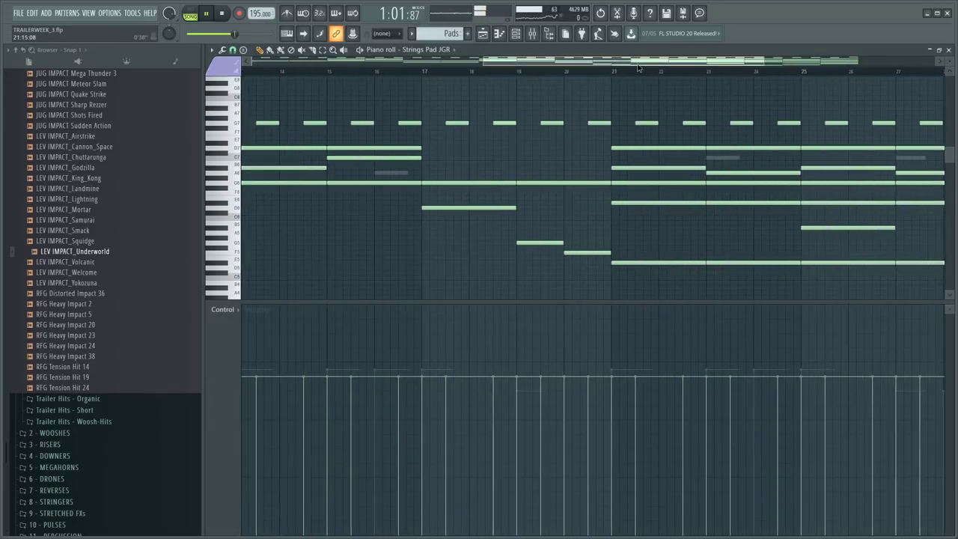
drag(636, 61, 775, 74)
scroll(850, 75, up, 4)
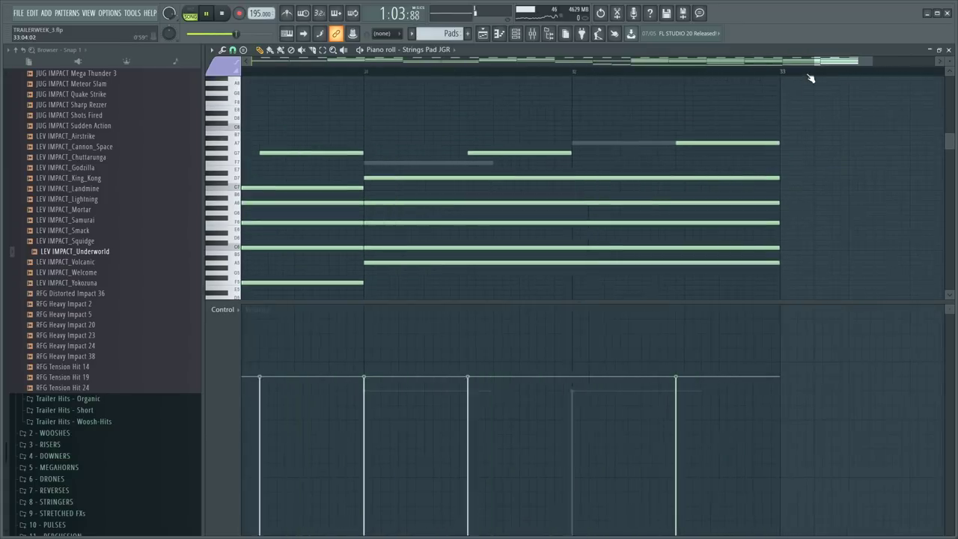
drag(687, 122, 686, 278)
drag(683, 151, 683, 116)
drag(690, 97, 721, 293)
key(Delete)
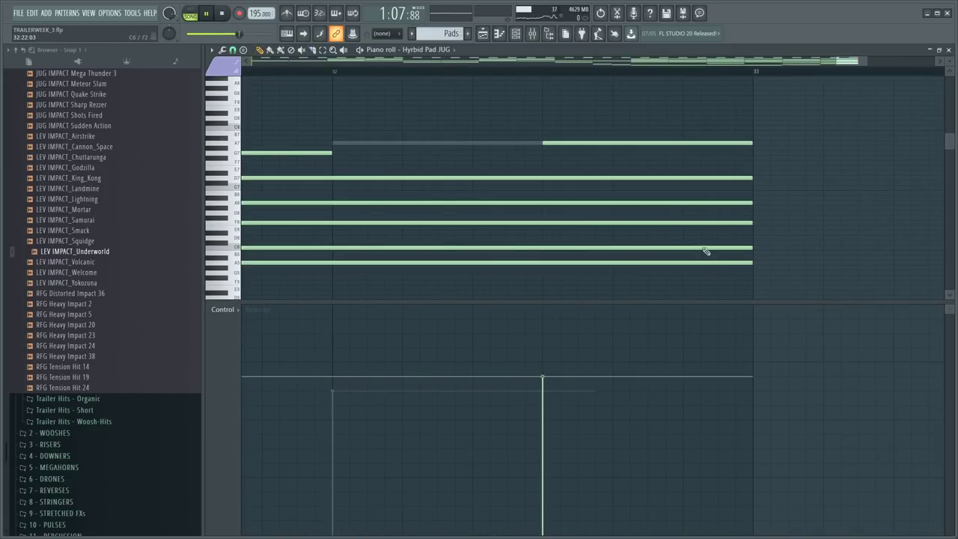
- Trim the ends of the last Hyrbid Pad JUG notes just before bar 33, and check the Blade Pad JUG notes
drag(699, 262, 699, 274)
key(Delete)
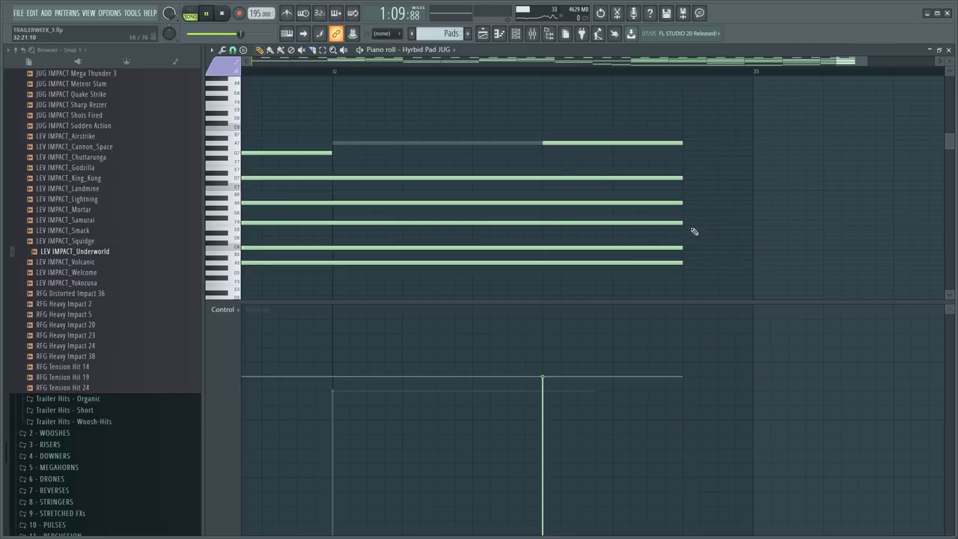
double_click(522, 143)
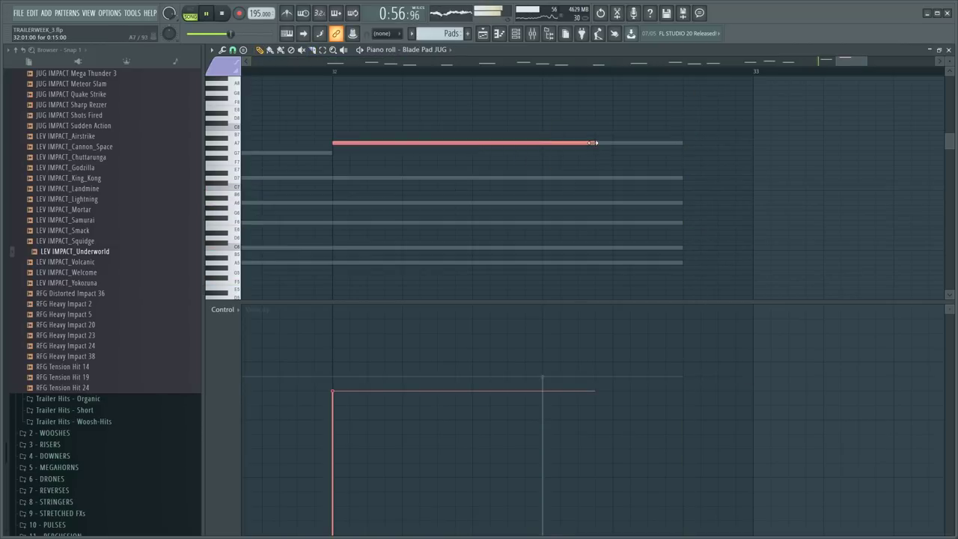
ctrl+right_click(608, 95)
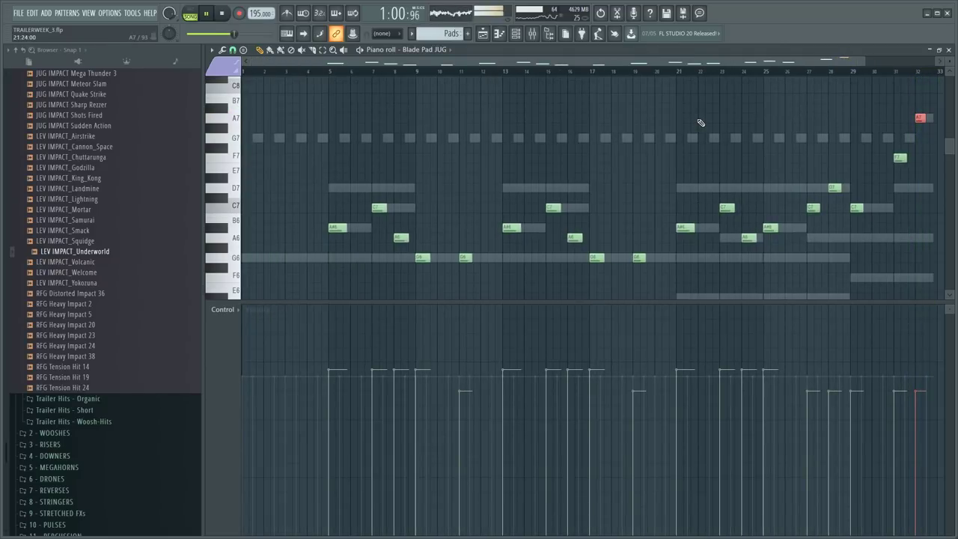
- Replay the arrangement from about bar 31, and open the Violas 10 JGR part of the Orchestra pattern
key(F5)
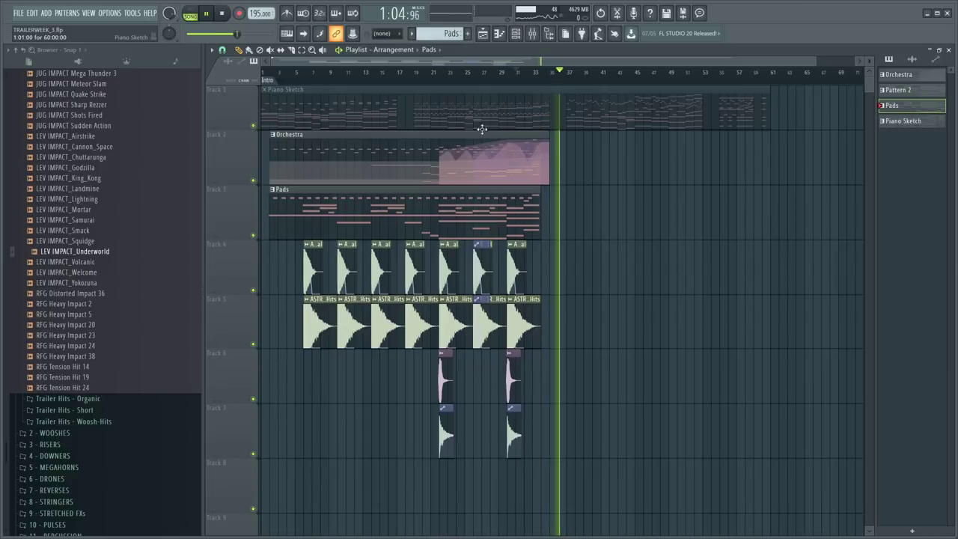
click(516, 73)
double_click(472, 172)
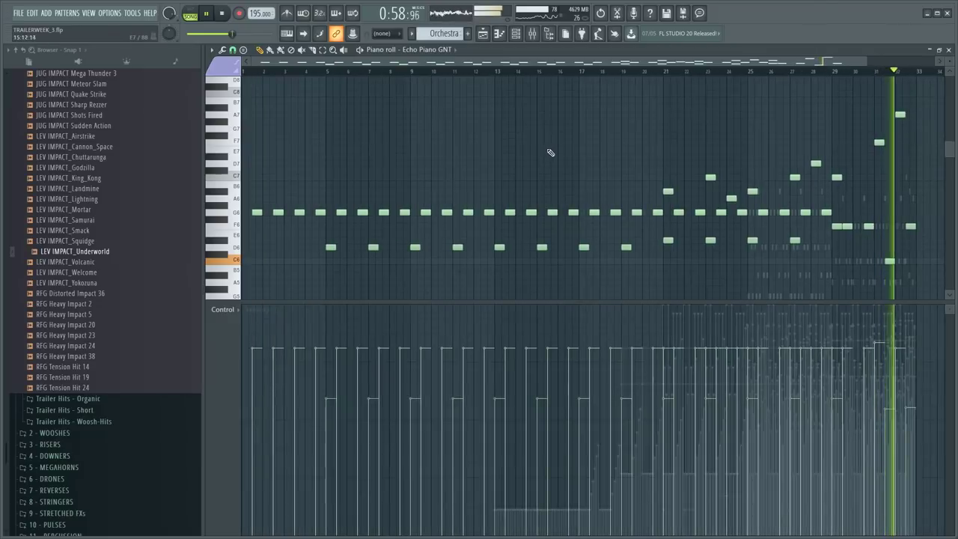
key(F6)
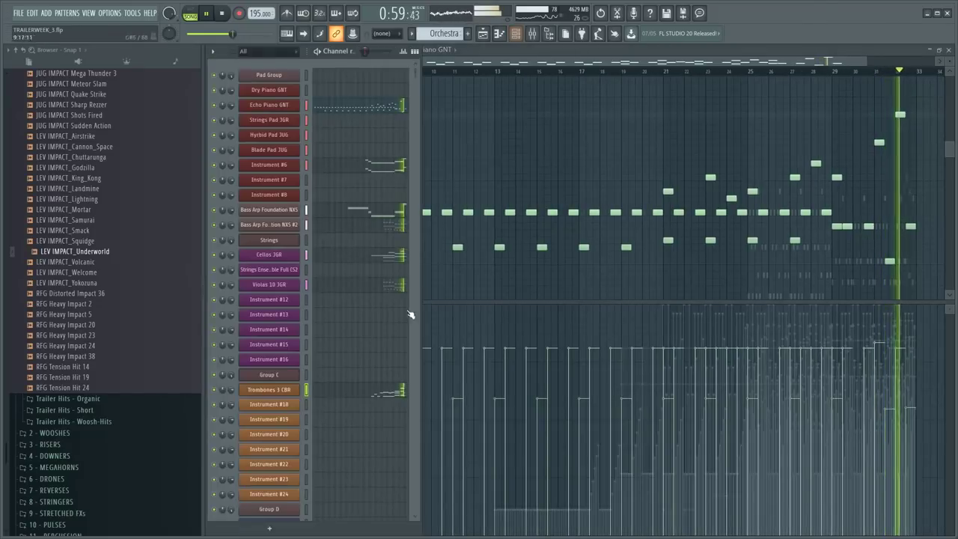
click(366, 290)
- Solo the Violas 10 JGR channel and play its part from about bar 30
drag(686, 287, 935, 82)
click(845, 71)
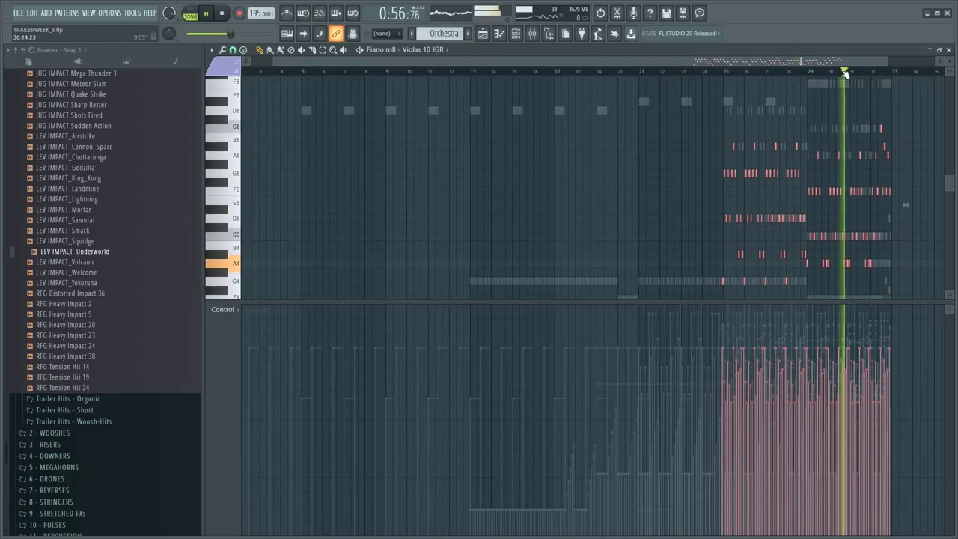
scroll(897, 72, up, 2)
key(space)
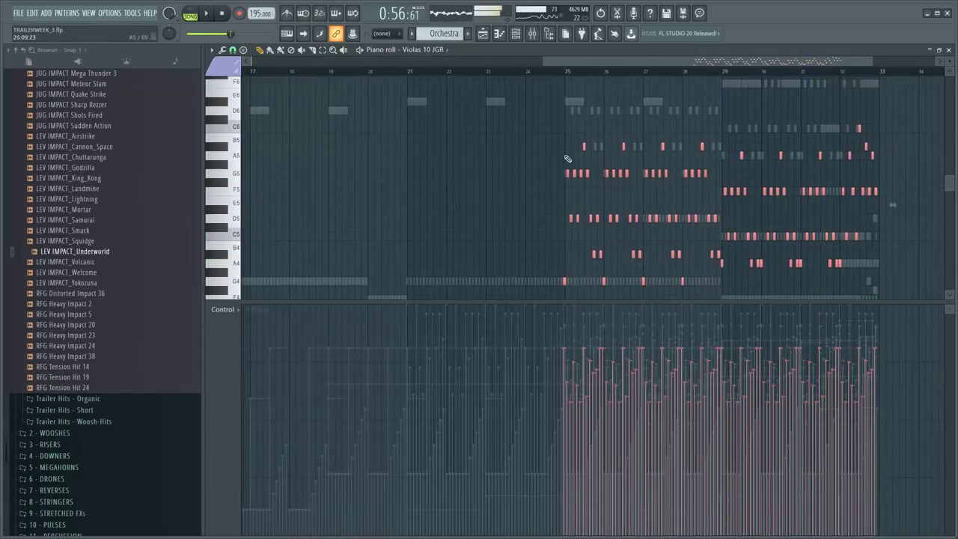
key(F6)
key(space)
key(F6)
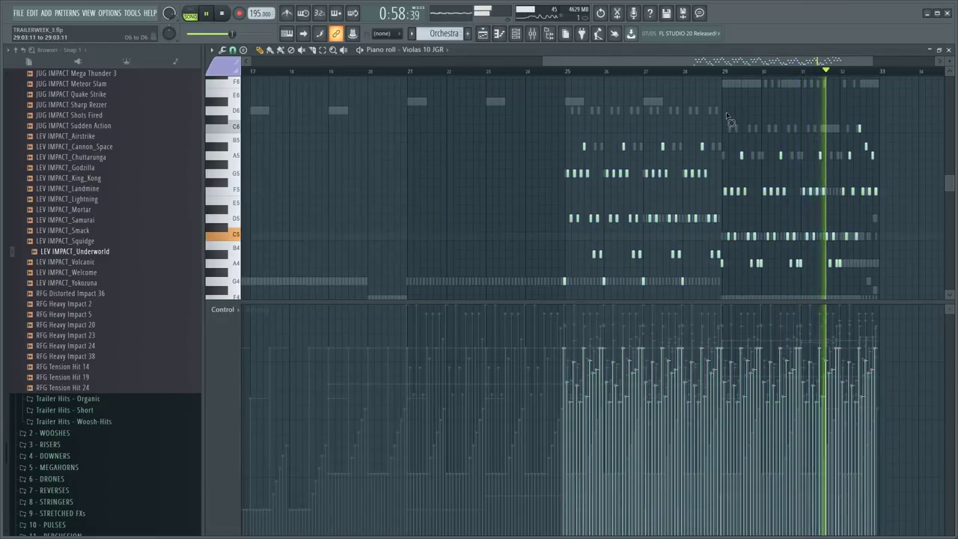
- Copy the viola notes from bars 29 to 33 and layer them one octave higher over the same bars at lower velocity
key(F6)
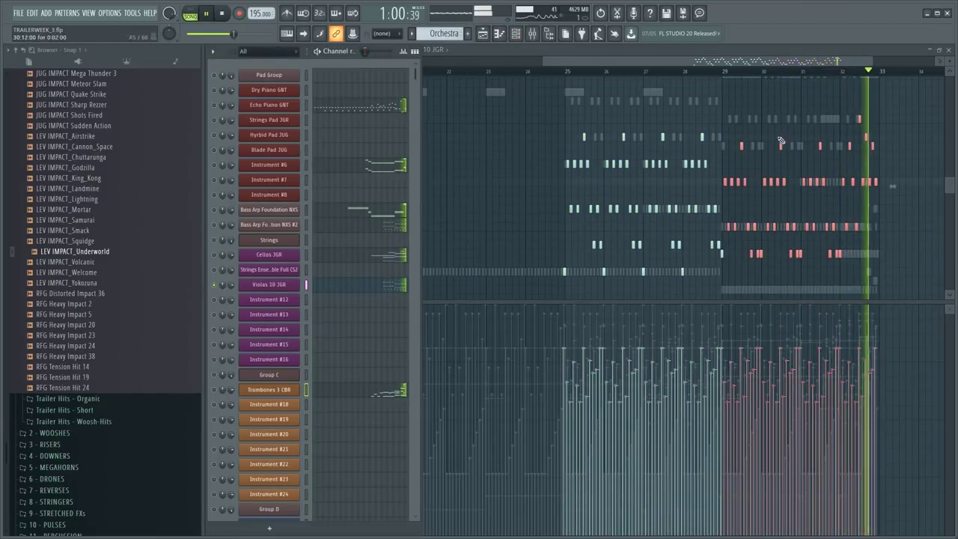
key(F6)
key(ctrl+v)
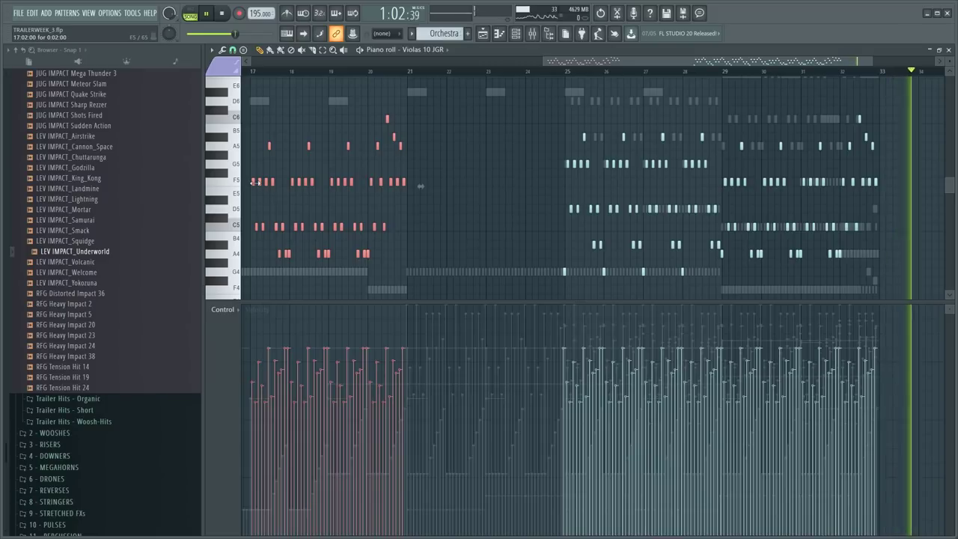
drag(254, 182, 728, 197)
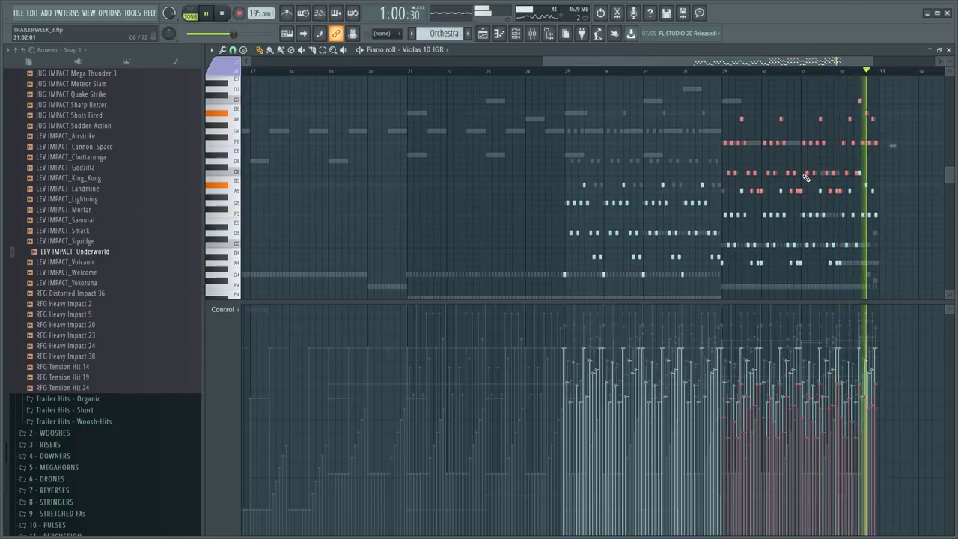
key(F6)
key(F6)
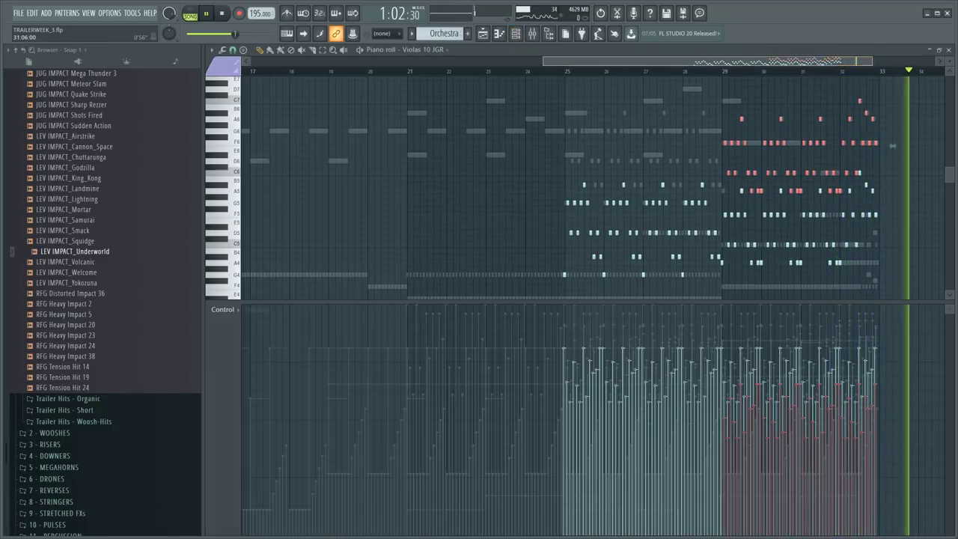
- Play the arrangement from bar 25 and unsolo the violas to hear them with all channels
click(569, 70)
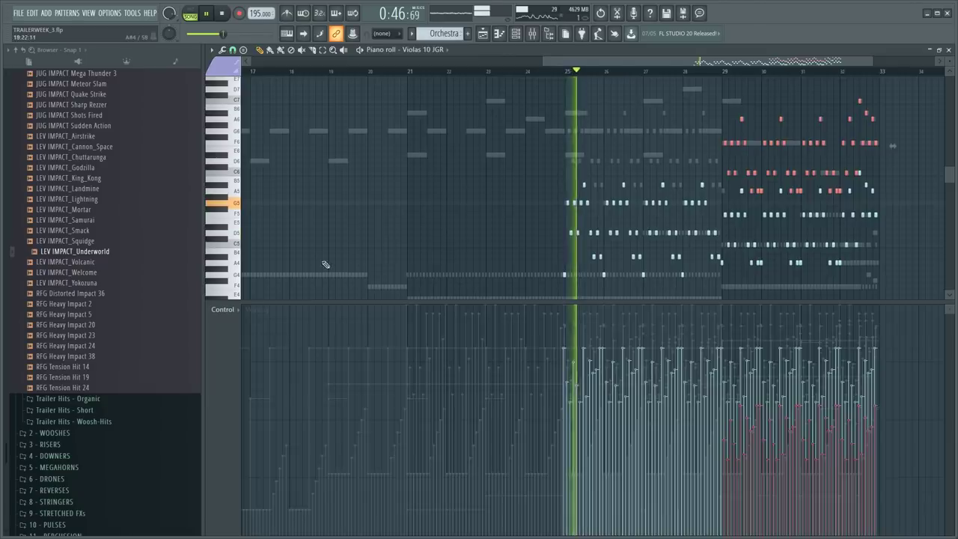
key(F7)
key(F6)
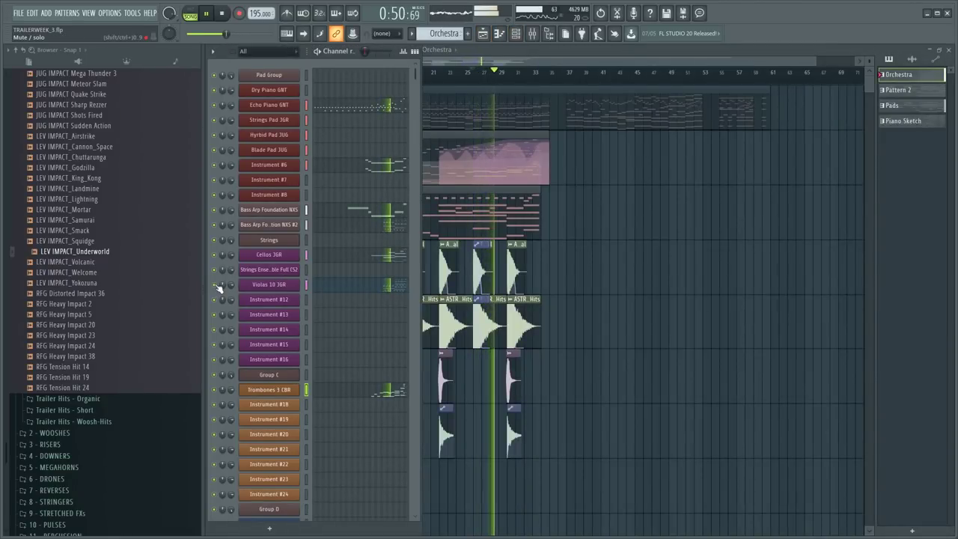
- Open the SPAN analyser on the Master mixer track to view the mix's frequency spectrum during playback
key(F9)
click(221, 214)
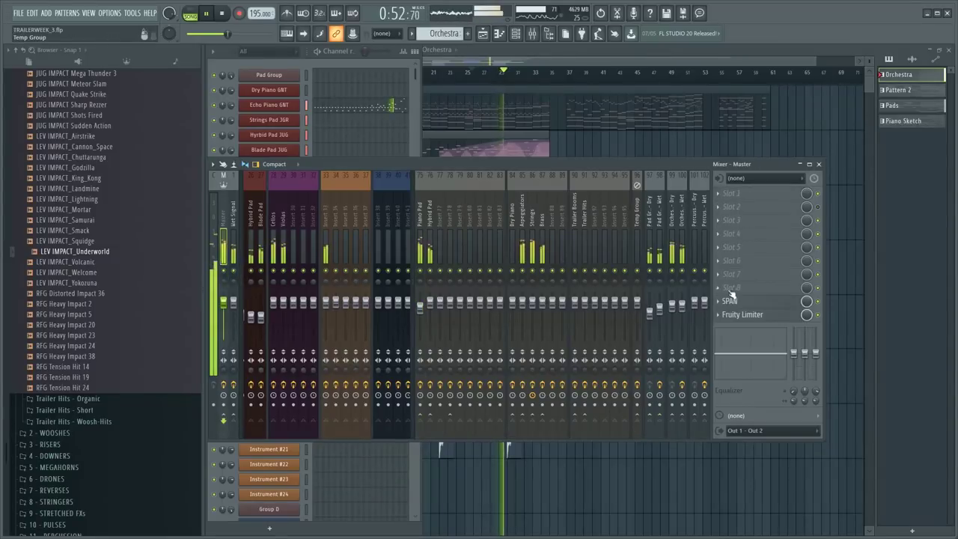
click(730, 303)
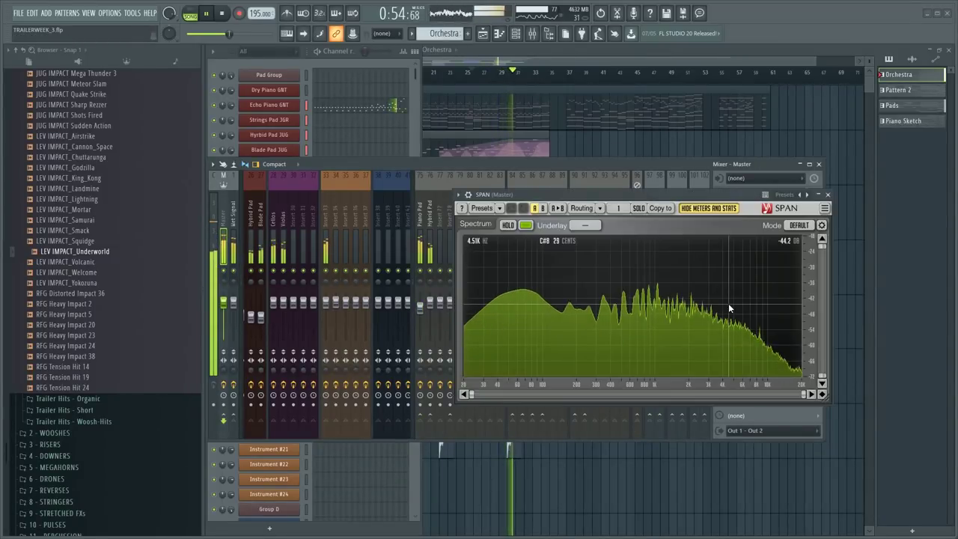
- Move the SPAN window clear of the arrangement, listen through the end of the music and review the tracks around bar 33
click(487, 478)
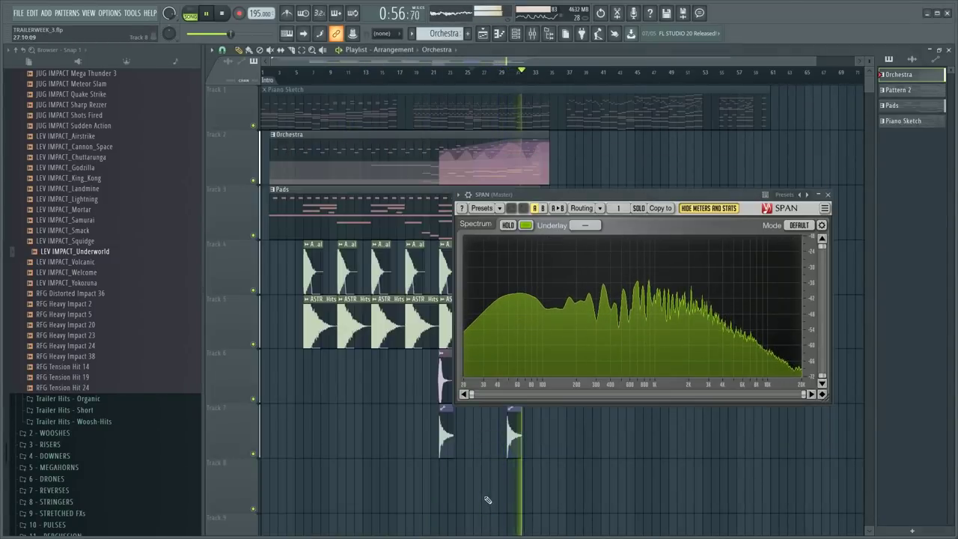
drag(595, 193, 619, 285)
scroll(609, 202, down, 2)
scroll(612, 202, up, 3)
scroll(611, 202, down, 2)
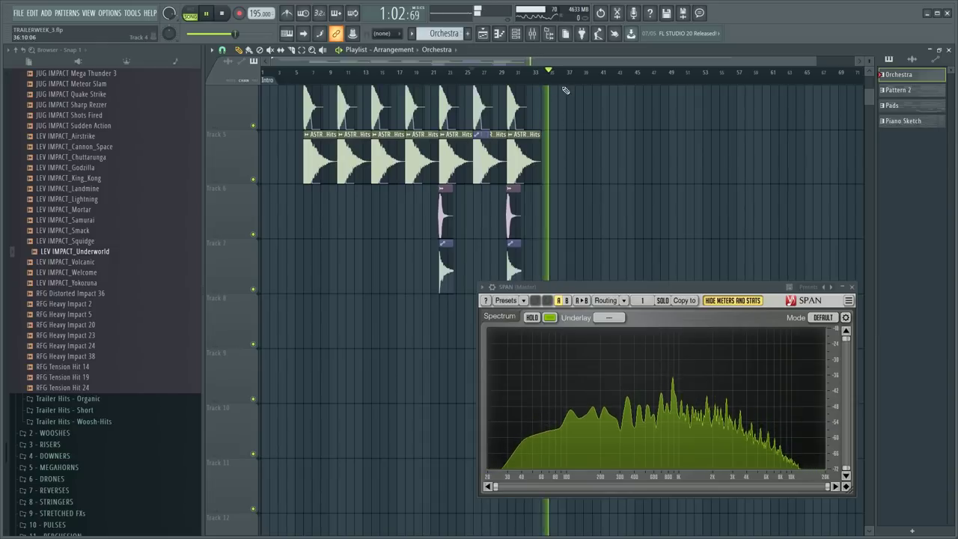
scroll(567, 84, up, 4)
scroll(554, 176, up, 4)
key(space)
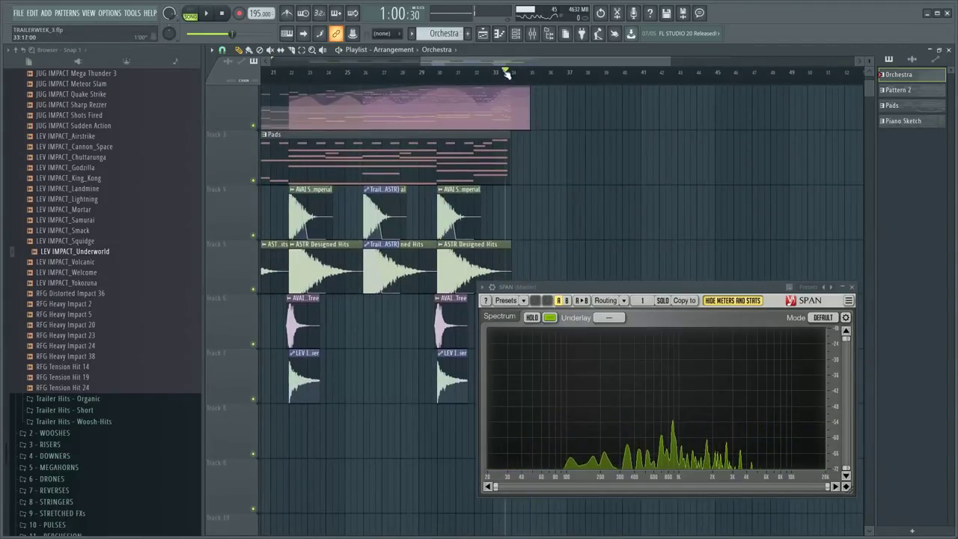
scroll(517, 144, up, 1)
scroll(517, 144, down, 3)
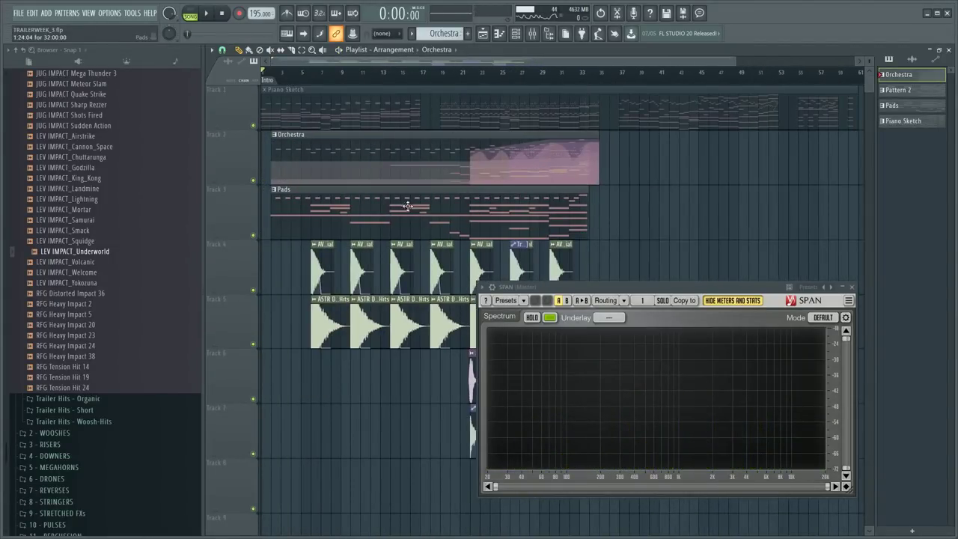
- Check Valhalla Shimmer on the Pad Group - Wet mixer track and add a Fruity Stereo Enhancer in the slot after it
key(F9)
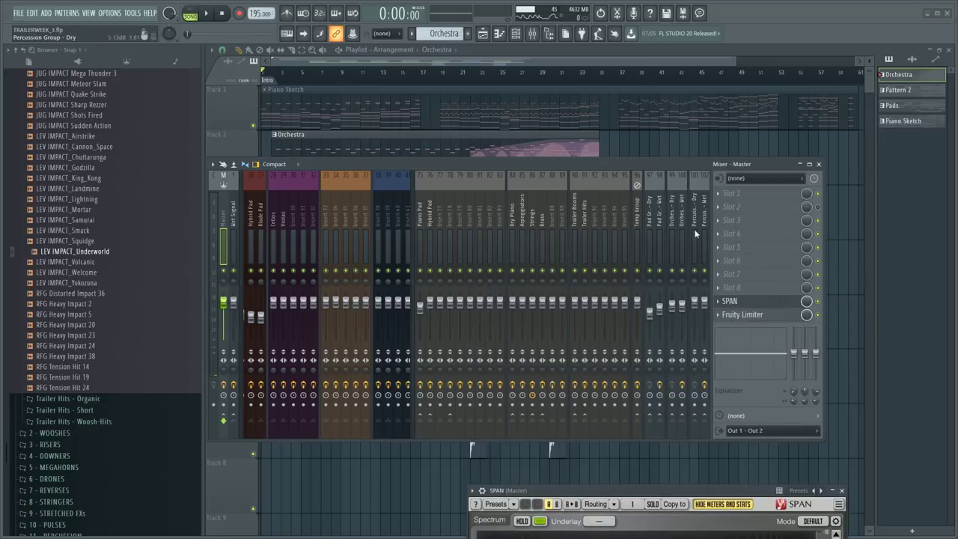
click(658, 219)
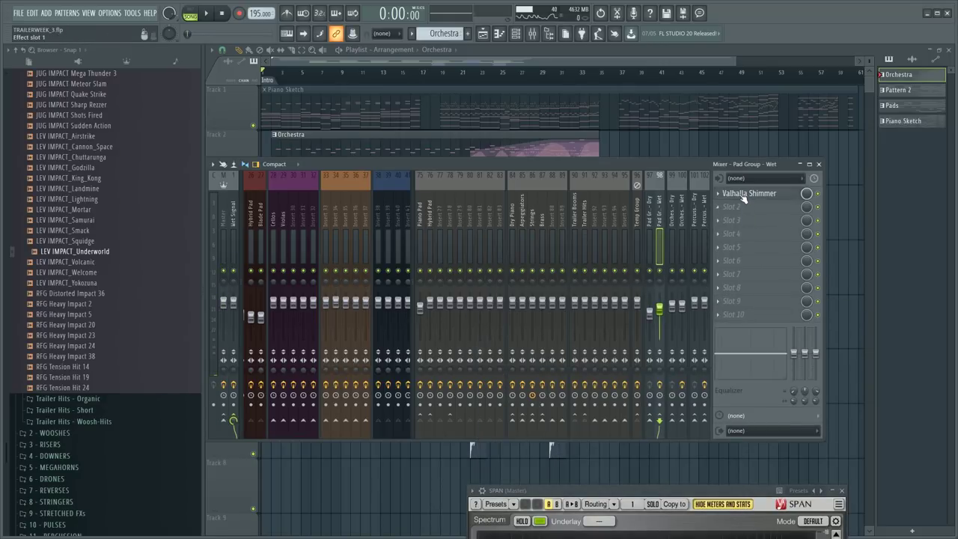
click(745, 196)
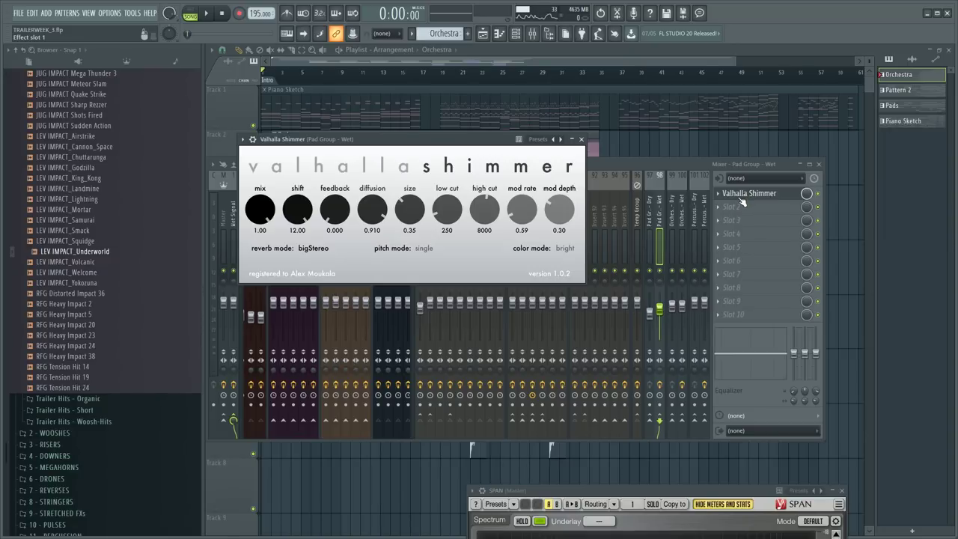
click(742, 199)
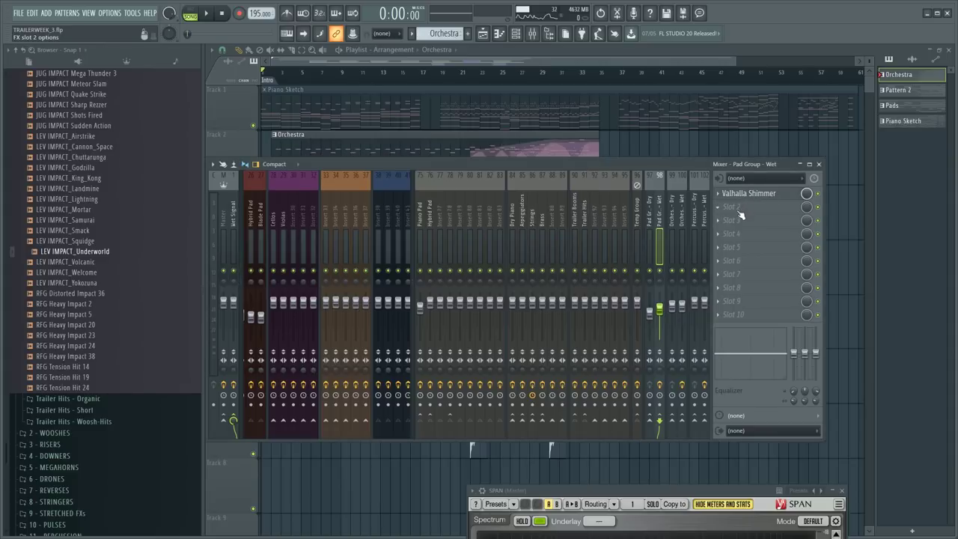
middle_click(738, 211)
text(stere)
click(53, 259)
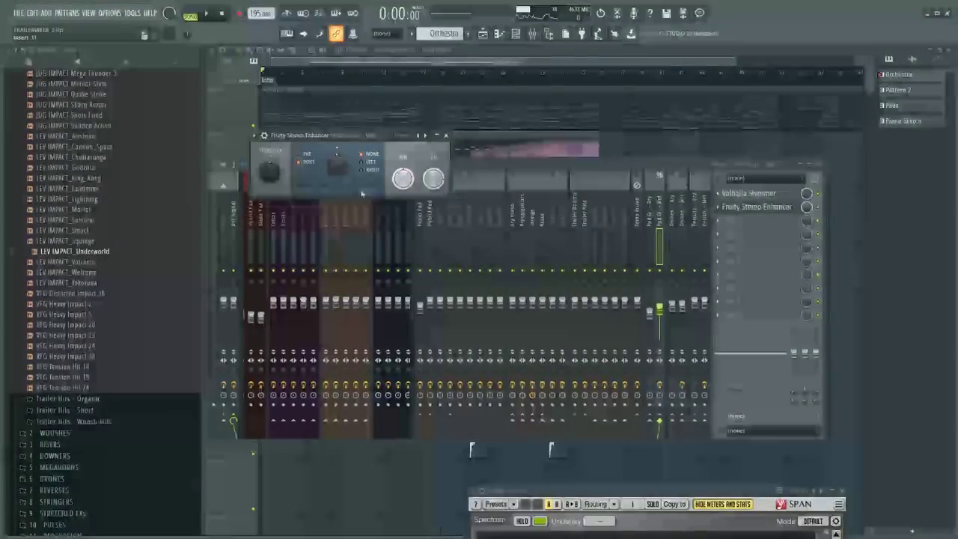
- Create an automation clip for the Stereo Enhancer's volume and rename it Valhalla Tail
right_click(432, 180)
click(464, 247)
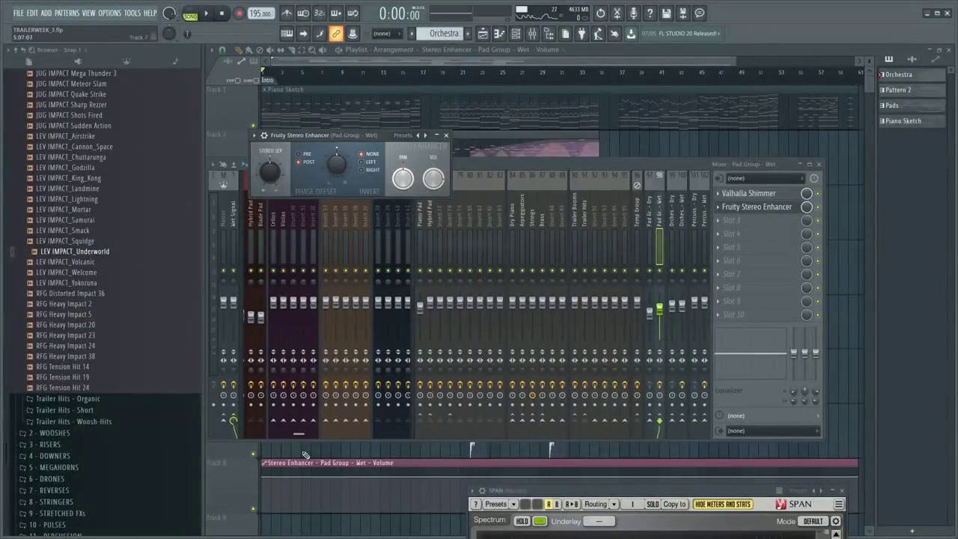
double_click(315, 463)
key(F2)
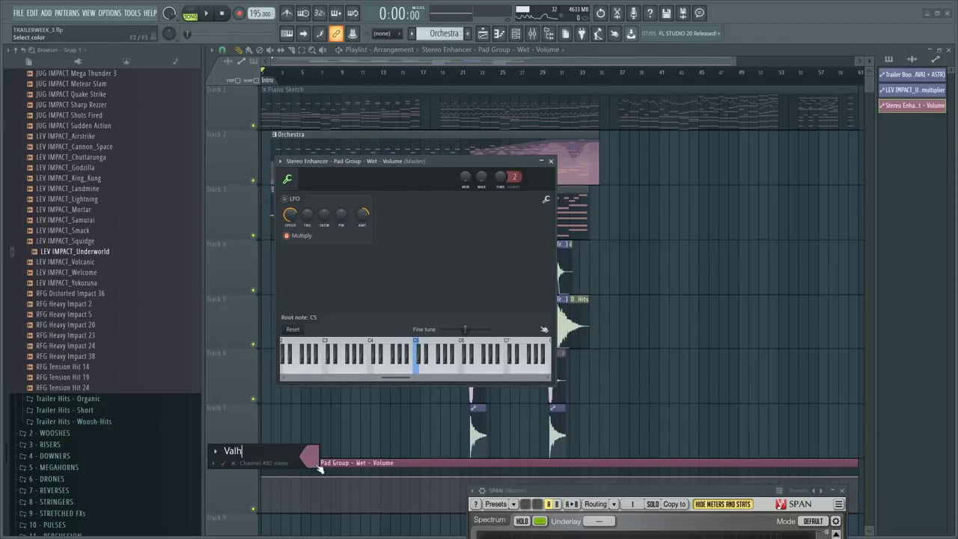
text(Valhalla Tail)
key(Return)
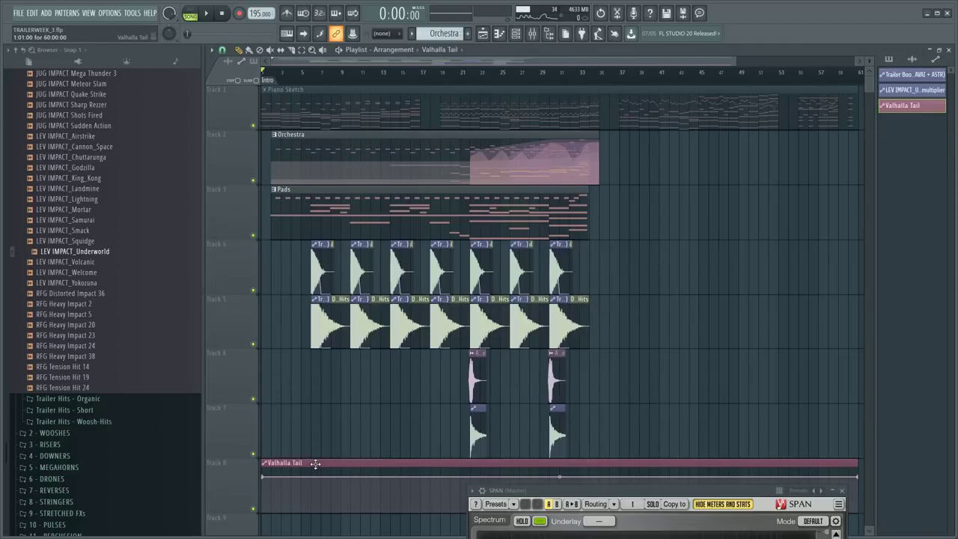
- Shape the Valhalla Tail automation with points at bars 34 and 35 so the volume curves down to 0%
scroll(642, 179, down, 3)
scroll(608, 78, up, 3)
click(571, 74)
key(space)
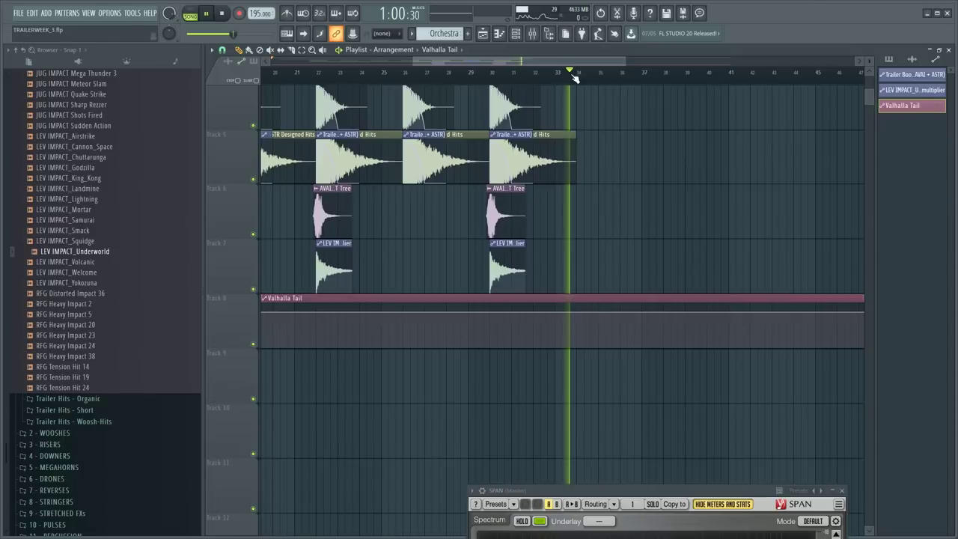
scroll(633, 168, up, 3)
scroll(633, 169, up, 3)
scroll(564, 265, down, 4)
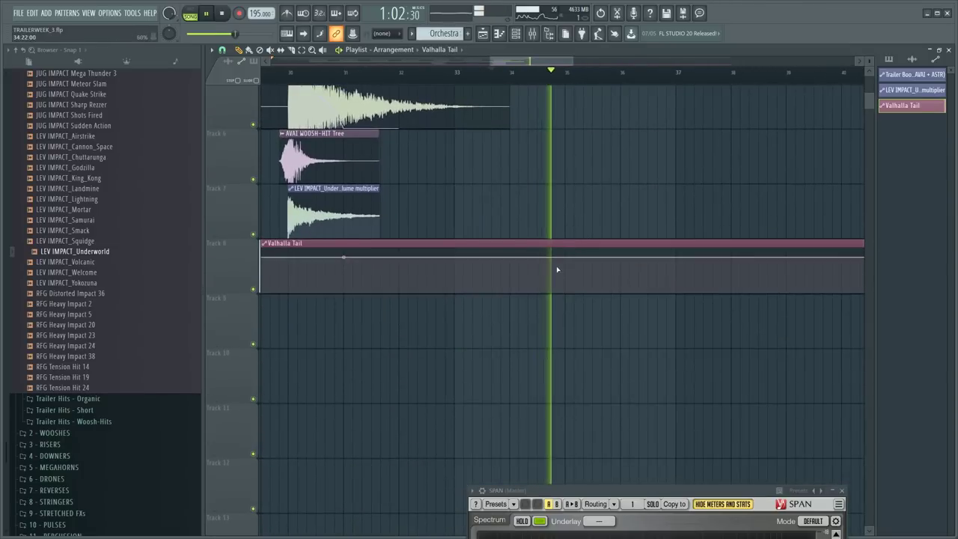
key(space)
key(ctrl+z)
right_click(565, 285)
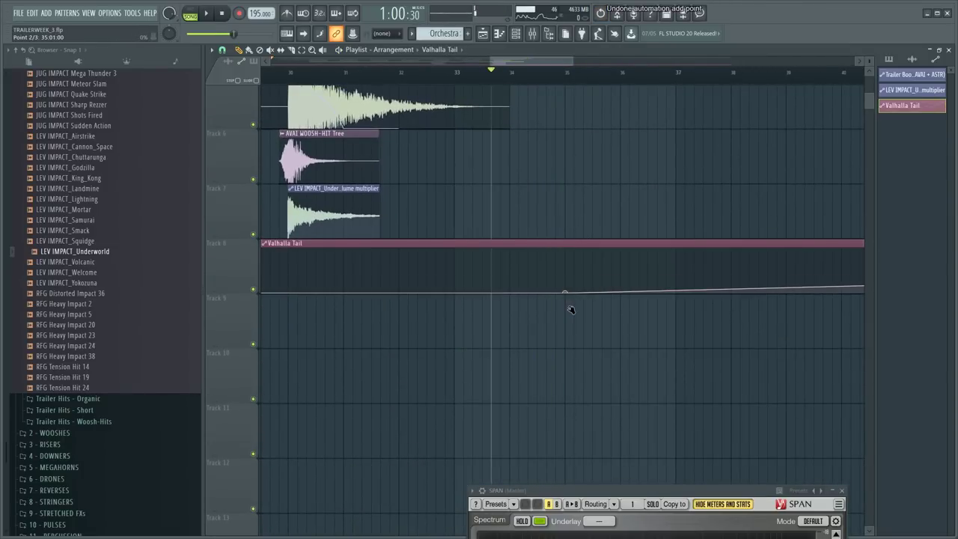
right_click(511, 265)
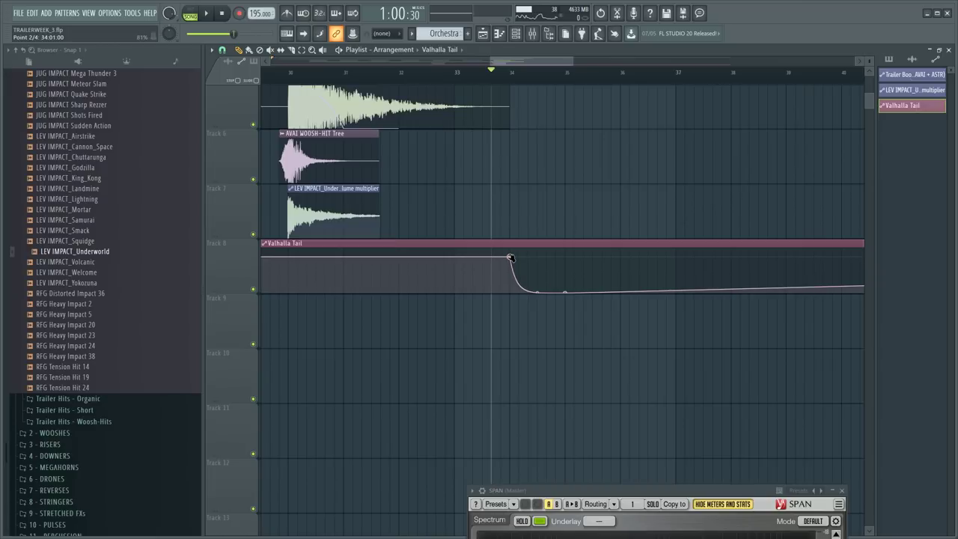
- Play the ending from about bar 33 with and without the mixer open to check the Pad Group - Wet reverb cut
key(space)
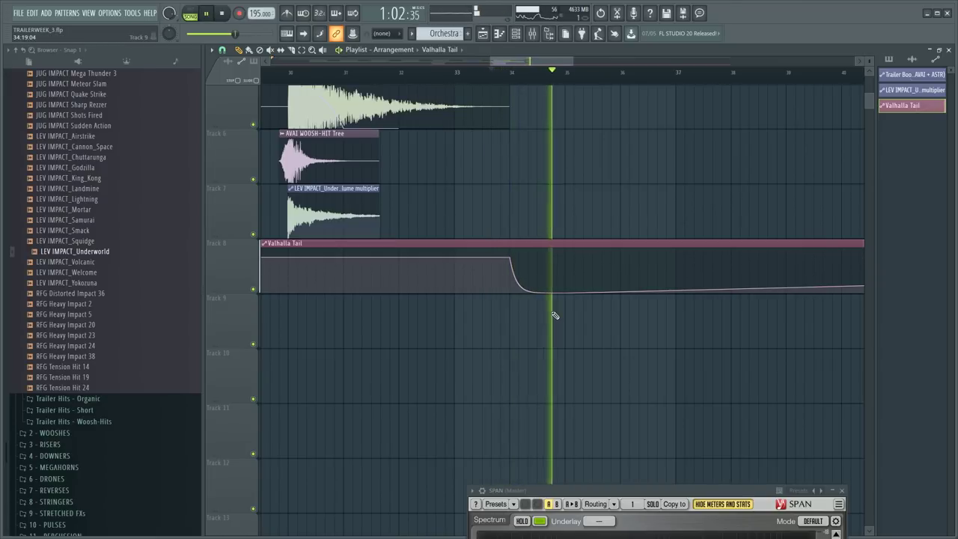
key(F9)
key(space)
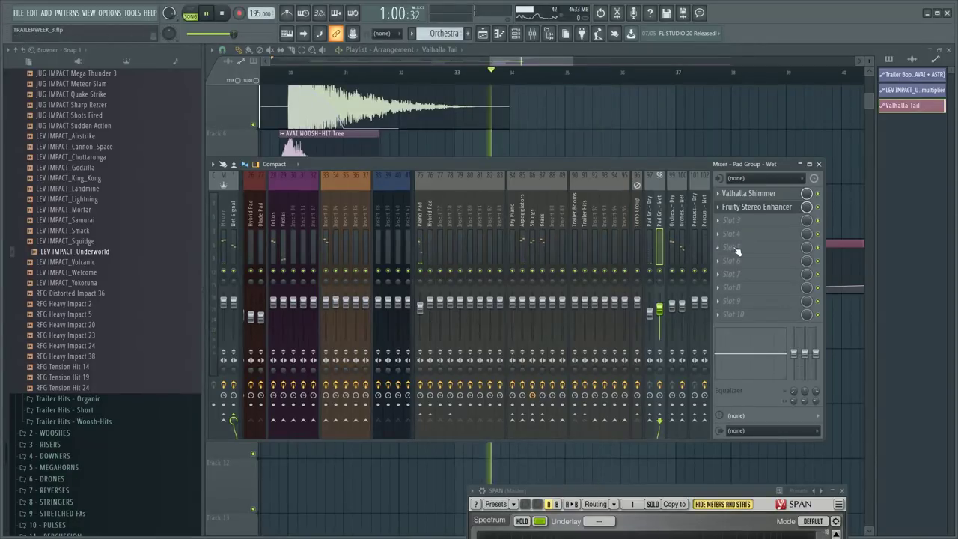
key(space)
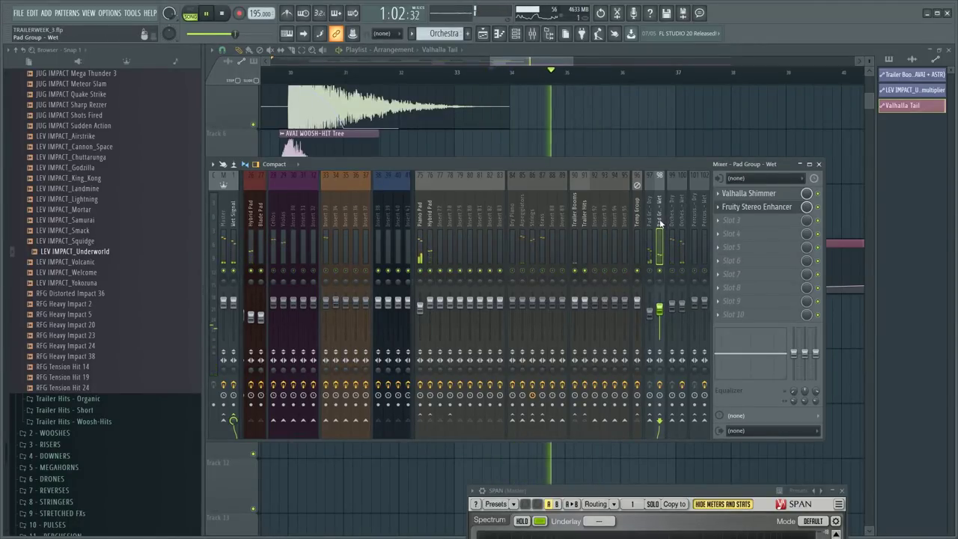
key(F9)
key(space)
key(space)
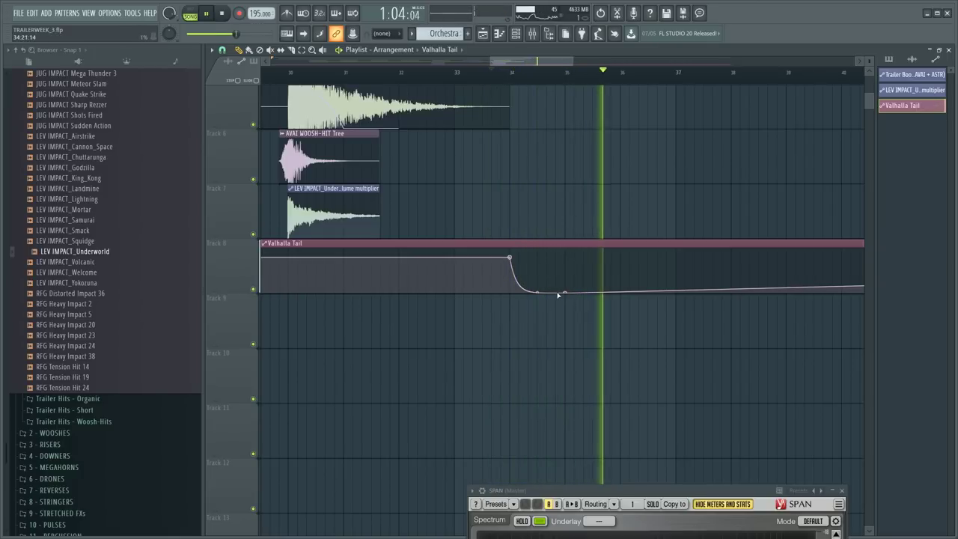
key(space)
- Add a Valhalla Tail point at bar 36 at 78% to restore the volume, shift it slightly earlier and replay the ending
mouse_move(563, 293)
mouse_down()
mouse_move(567, 258)
mouse_move(621, 259)
mouse_up()
key(space)
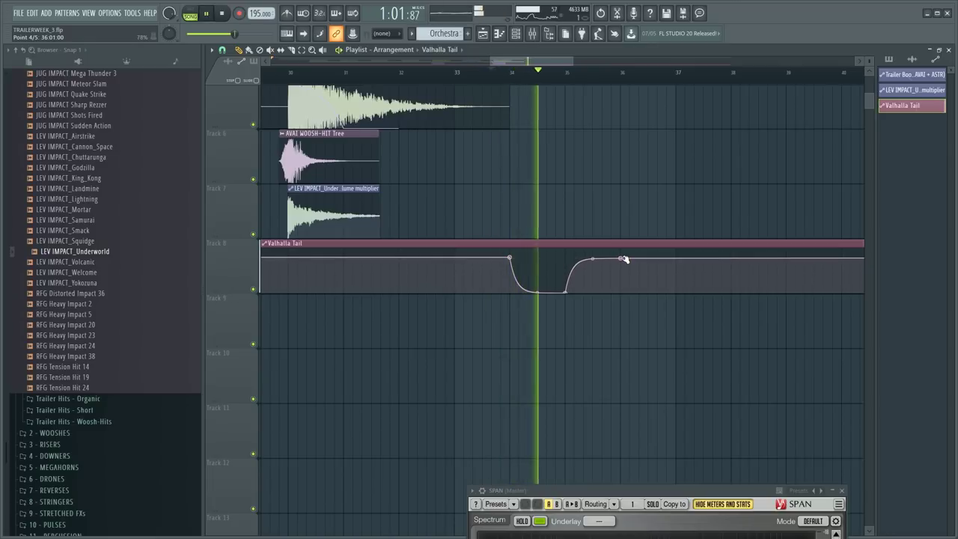
key(space)
drag(622, 259, 612, 260)
key(space)
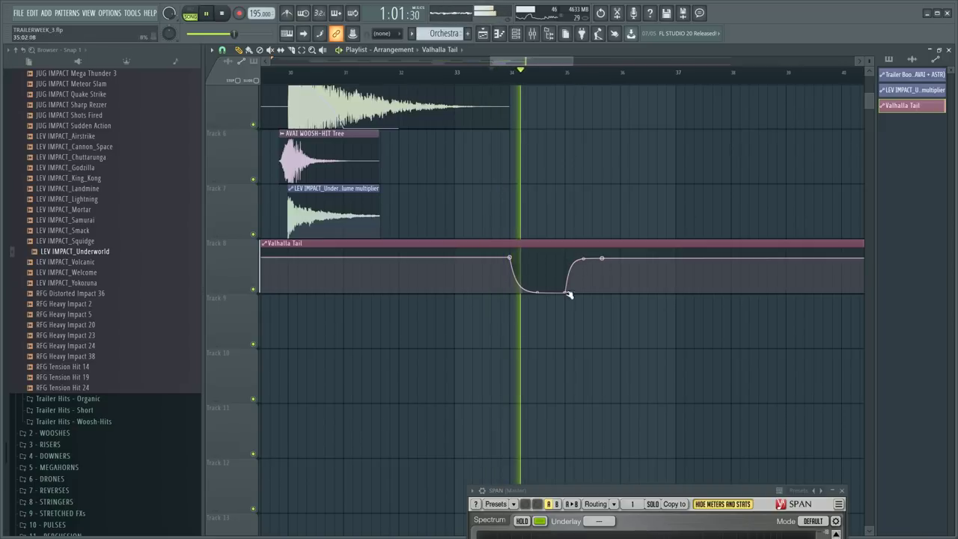
- Replace the bar 35 low point with a newly placed one, make the volume return an instant jump and replay the ending
right_click(566, 292)
click(576, 307)
key(space)
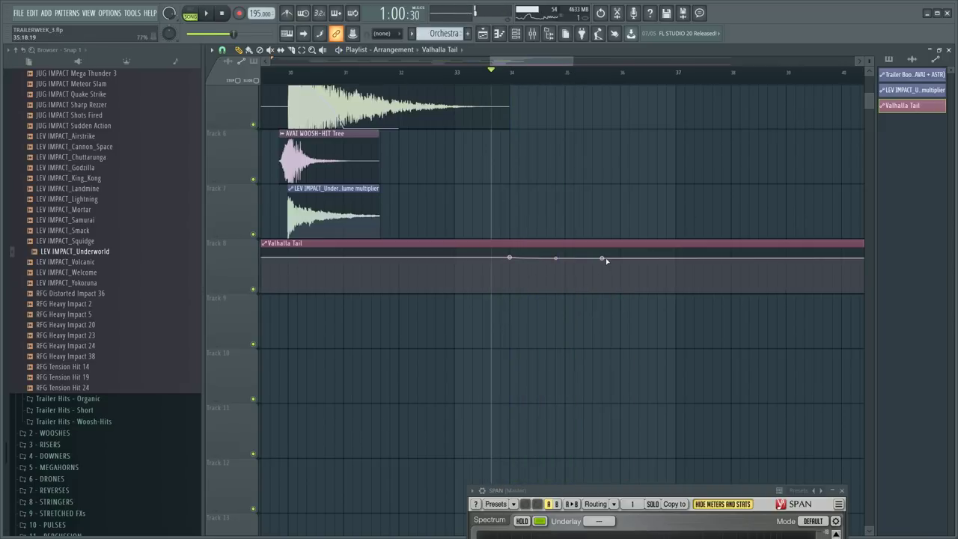
click(545, 286)
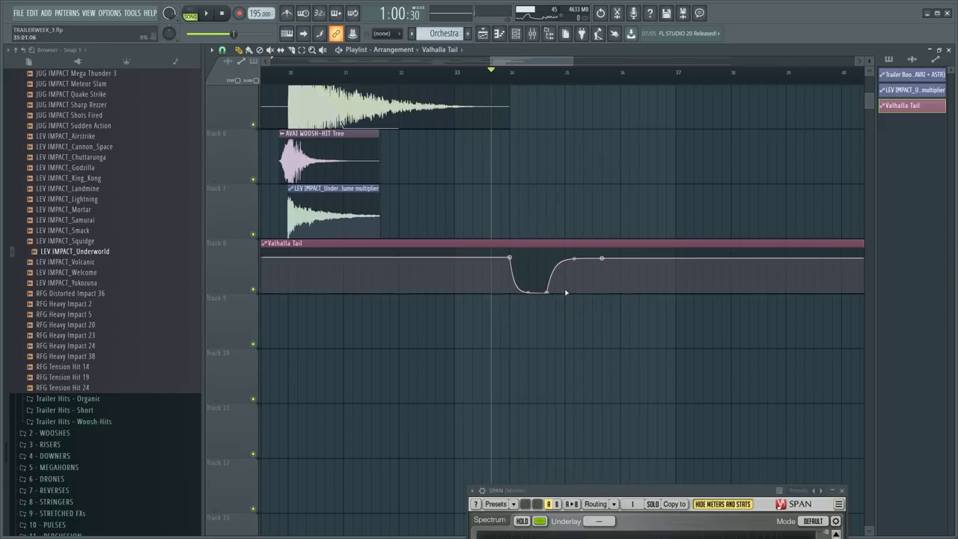
right_click(600, 259)
click(618, 300)
key(space)
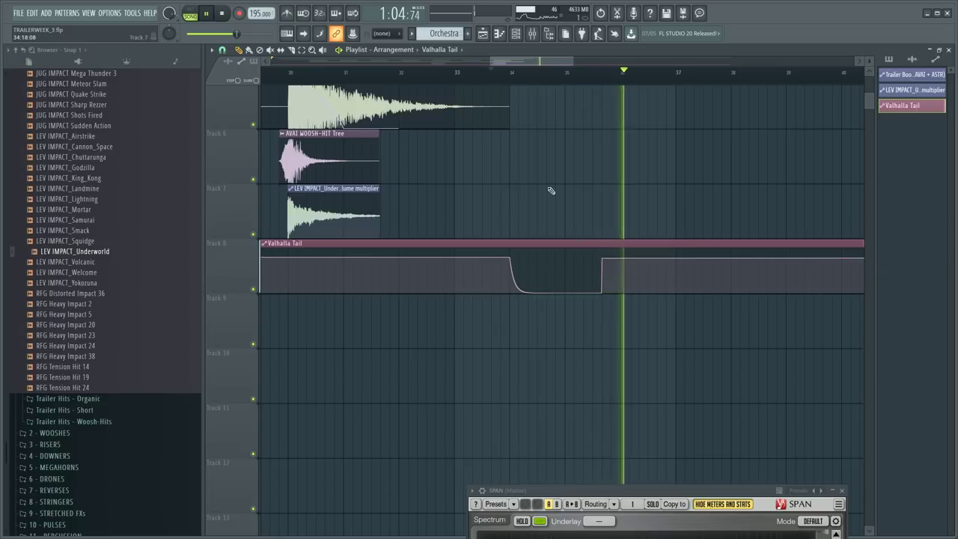
- Insert an empty playlist track above the Valhalla Tail automation, shifting the clip down to Track 9
scroll(475, 154, up, 4)
scroll(530, 81, down, 7)
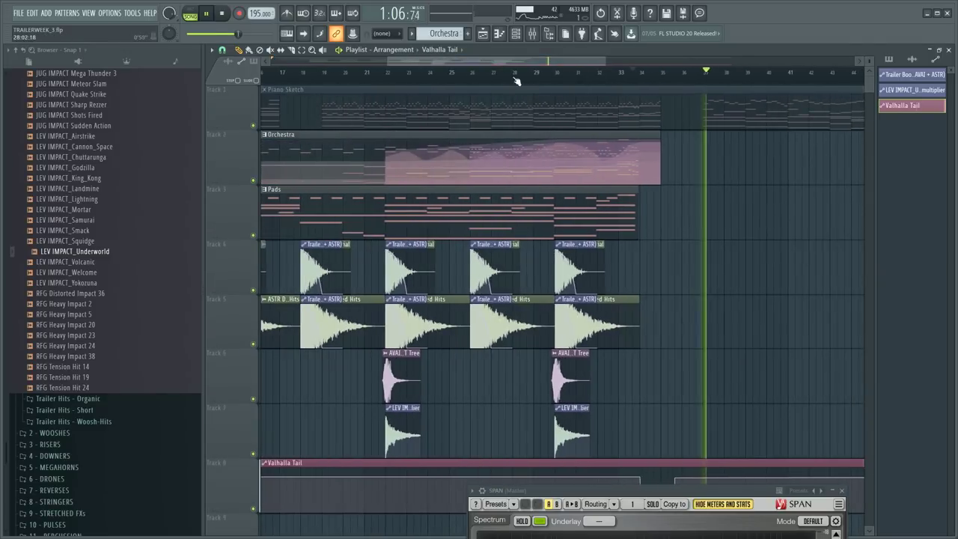
scroll(297, 335, down, 5)
scroll(233, 295, up, 2)
right_click(214, 318)
click(254, 434)
key(space)
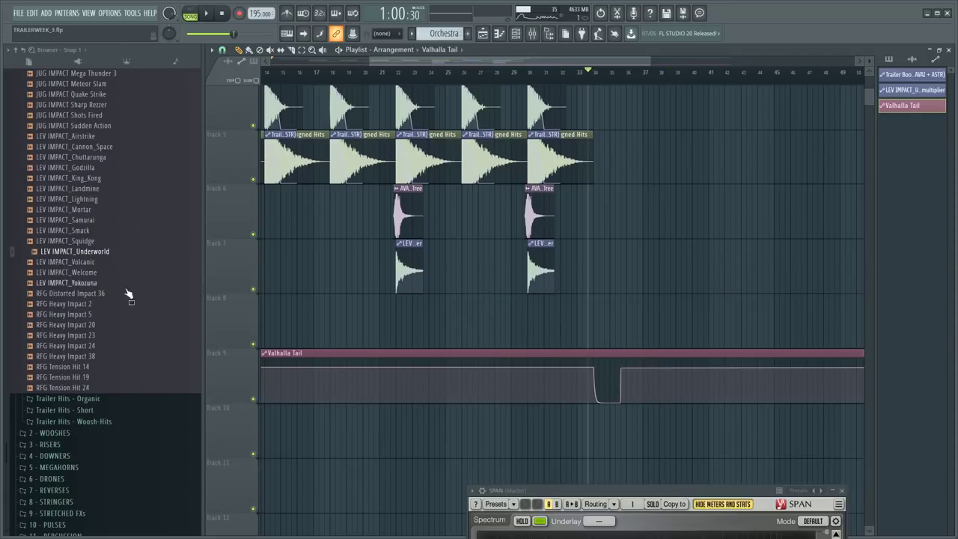
- Play the arrangement from about bar 31 and select the AVAI WOOSH-HIT Tree and LEV IMPACT clips near bar 30
click(557, 79)
key(space)
scroll(560, 81, up, 2)
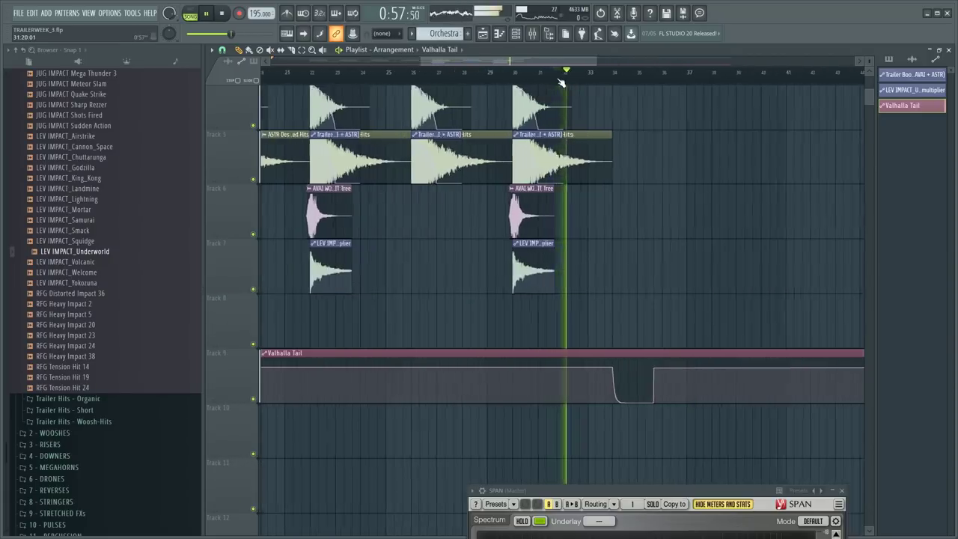
scroll(322, 344, up, 2)
scroll(201, 401, down, 2)
scroll(344, 345, down, 1)
drag(485, 277, 527, 318)
key(space)
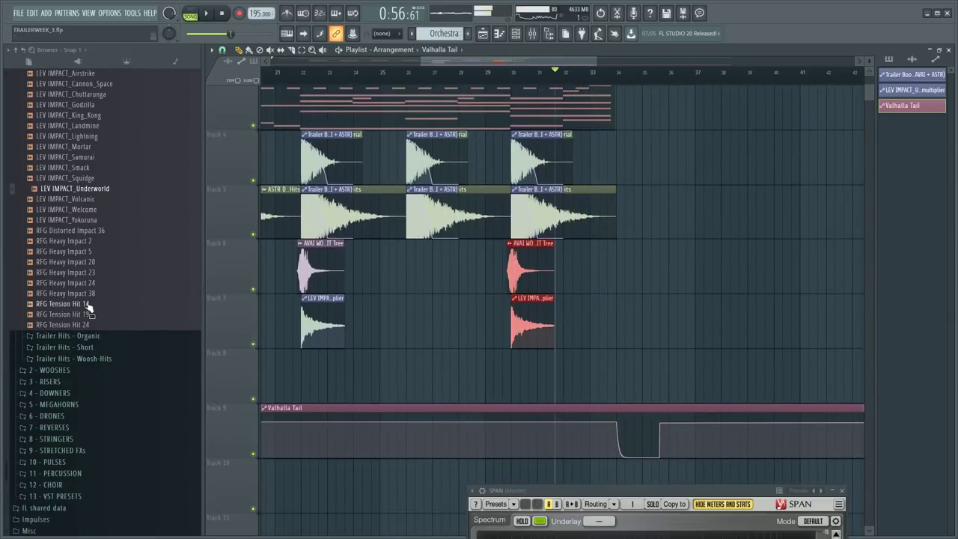
- Audition long trailer hit samples, including GDYN_2016_TH_APRL - 5, CTD LOW-HIT_Flash_Bulp, AVAI HIT Stampede and AVAI HIT Aztec
scroll(96, 314, up, 12)
scroll(96, 314, up, 6)
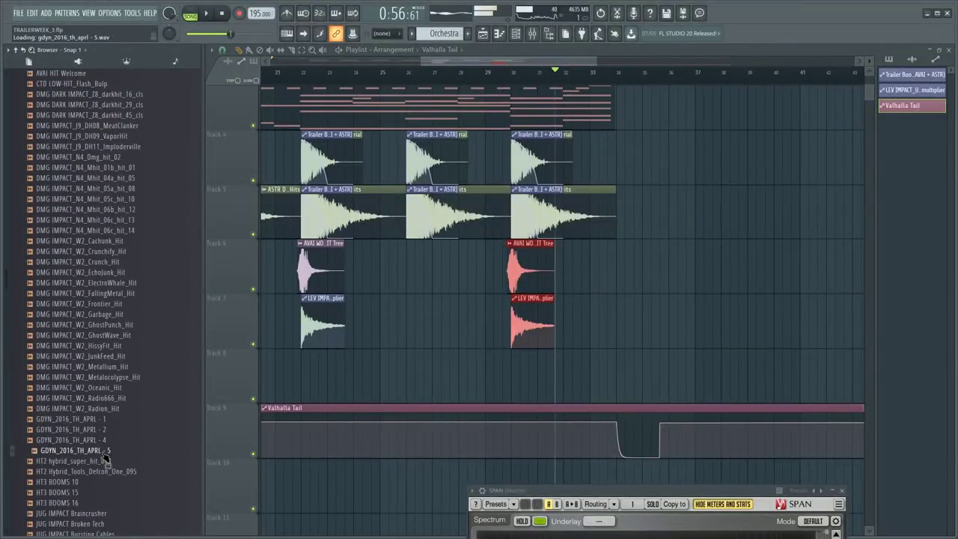
scroll(92, 289, up, 6)
click(99, 273)
scroll(100, 278, up, 2)
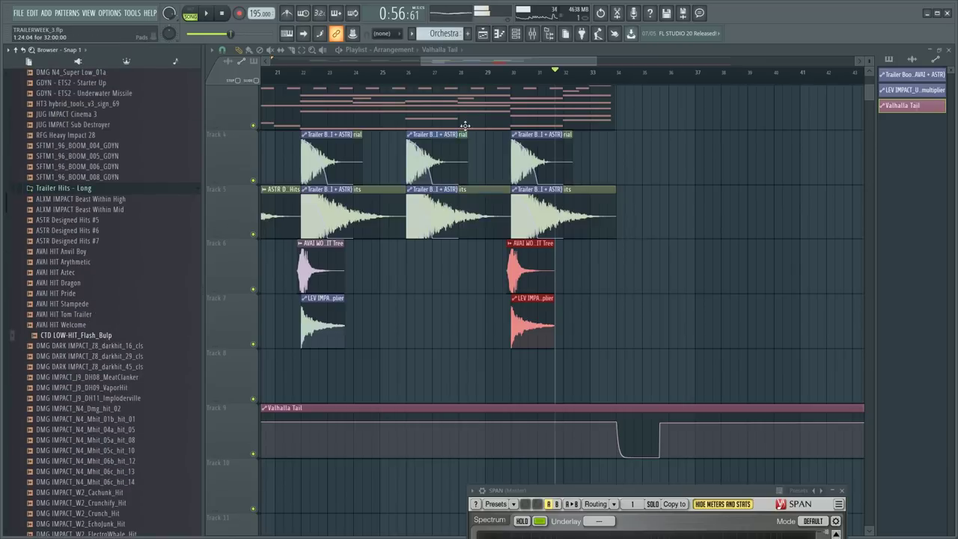
scroll(430, 168, up, 1)
scroll(390, 135, down, 2)
click(78, 304)
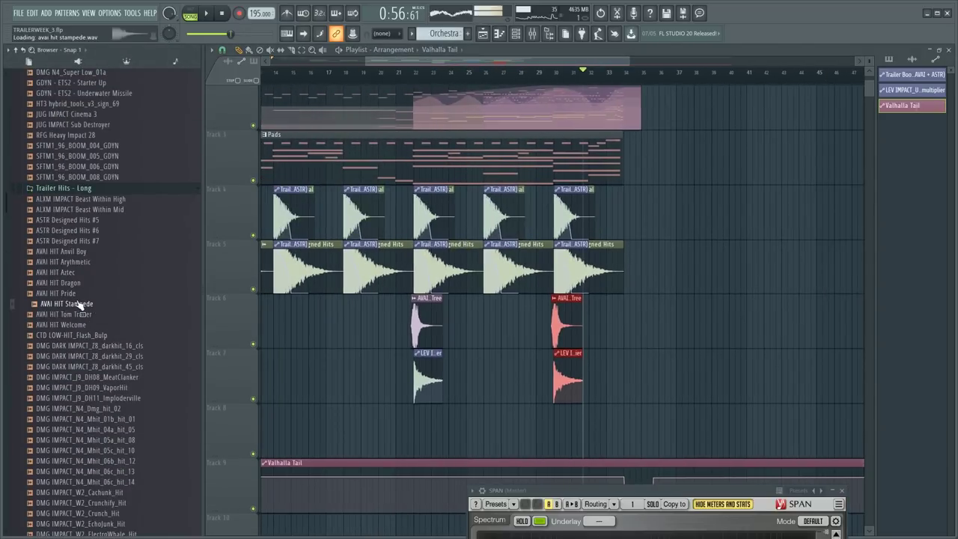
scroll(105, 288, up, 6)
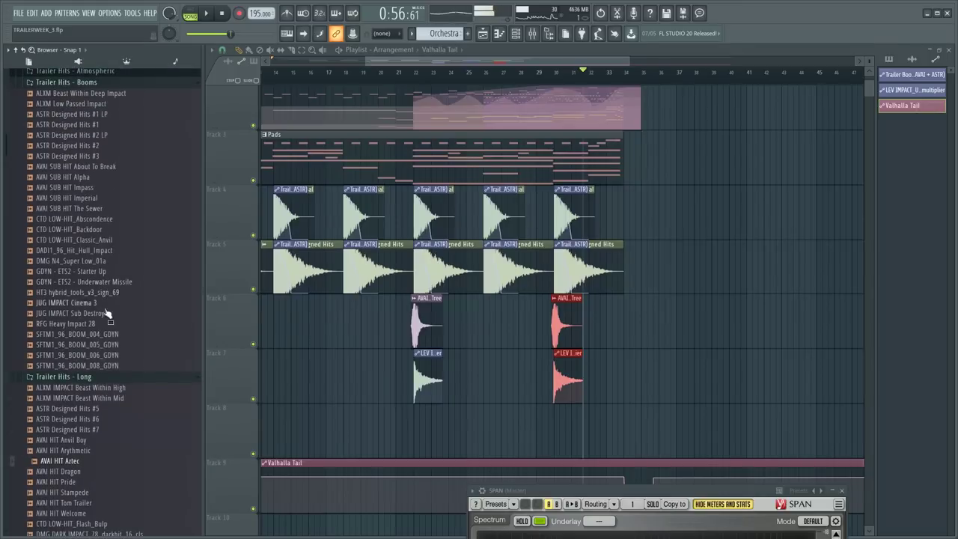
- Collapse the 1 - TRAILER HITS sample folder and expand the 3 - RISERS folder
scroll(88, 239, up, 5)
click(67, 238)
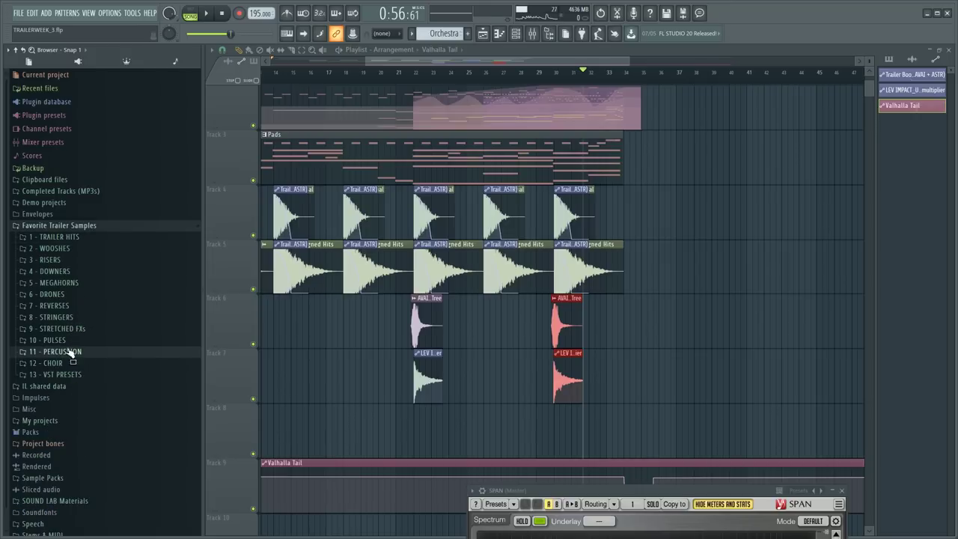
click(50, 260)
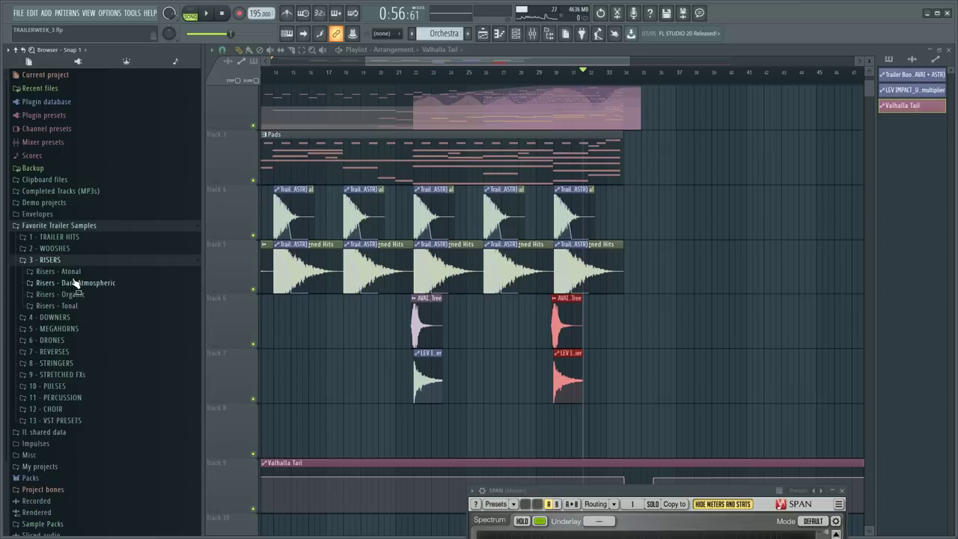
- Audition organic riser samples, including CTD RISE_The_Dawn, CTD RISE_The_Voice, CTD RISE_Piercy_Orchestra, CTD RISE_Orchestral_Stutter and CTD RISE_Haunted_House
click(71, 272)
click(106, 228)
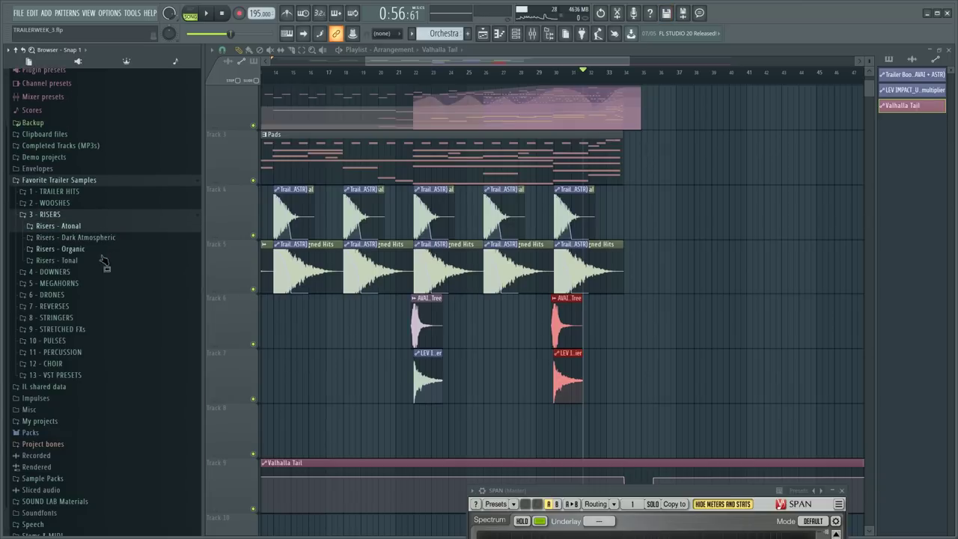
click(100, 249)
click(78, 344)
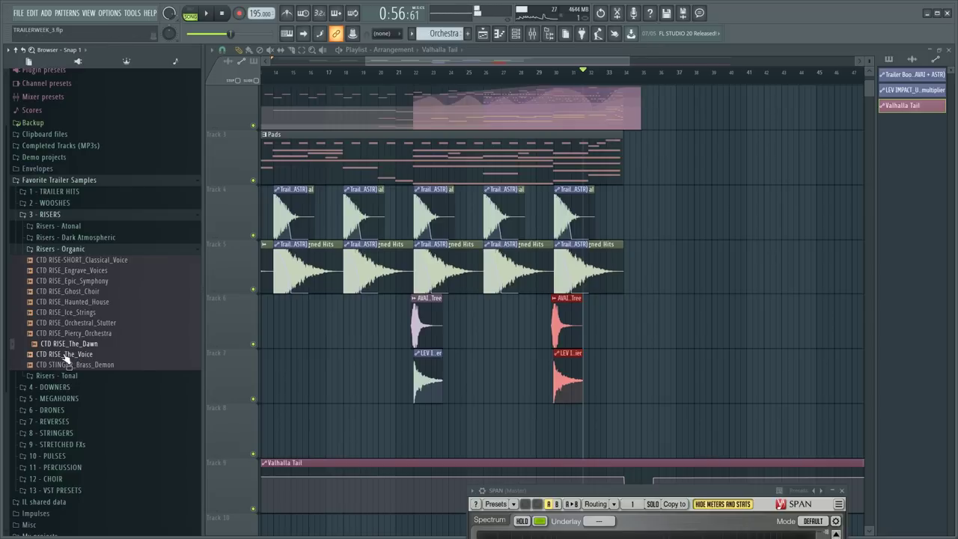
click(67, 355)
click(96, 336)
click(94, 325)
click(83, 304)
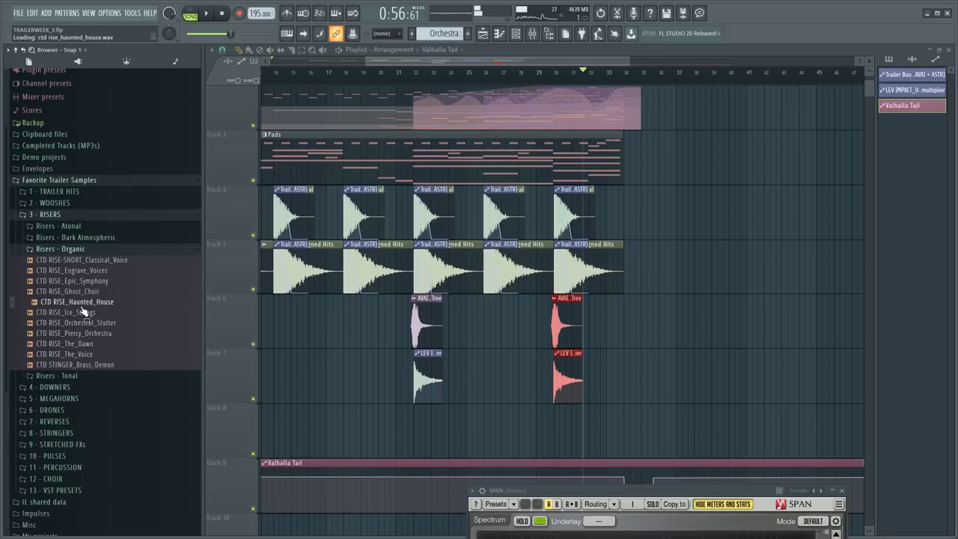
- Expand the Dark Atmospheric and Atonal riser folders and audition their samples, including ALXM RISER Phantasm_Layer 2 and HT2 hybrid_risers_004
click(67, 238)
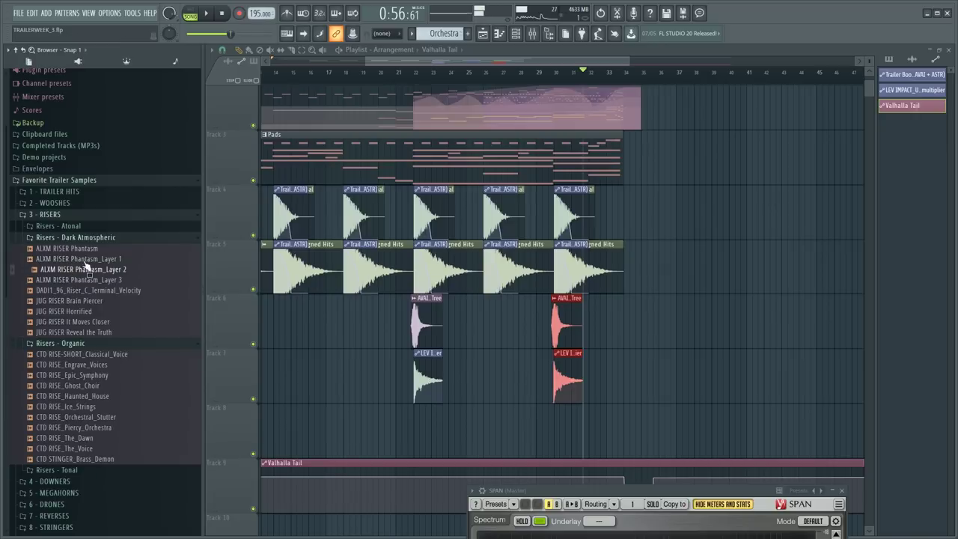
click(89, 226)
scroll(86, 312, down, 5)
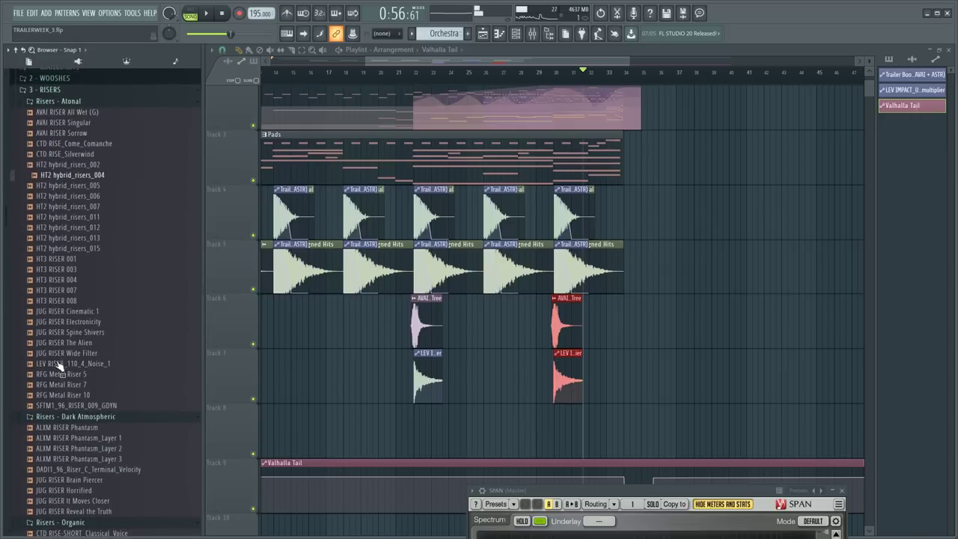
- Place HT3 RISER 007 on Track 8 and shift it so its loudest part ends at bar 34
drag(390, 434, 486, 432)
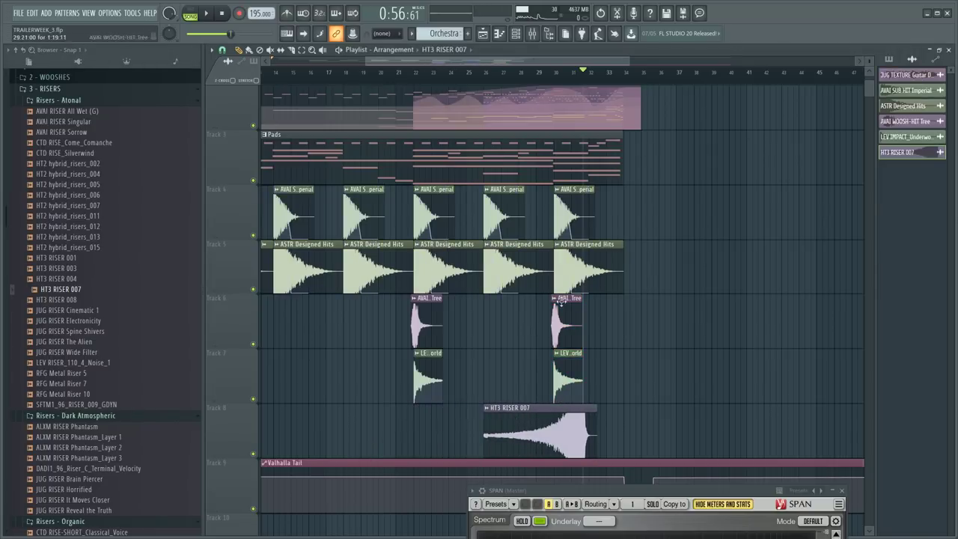
drag(565, 425, 583, 426)
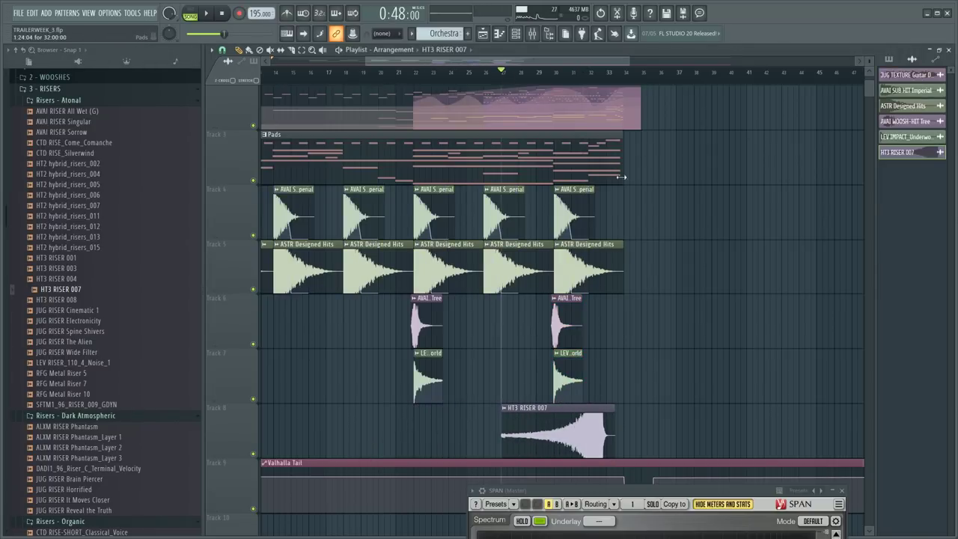
scroll(641, 87, up, 4)
drag(475, 408, 561, 408)
- Assign HT3 RISER 007 to mixer track 8, route it into insert 92 and name that insert Risers
double_click(545, 427)
click(552, 199)
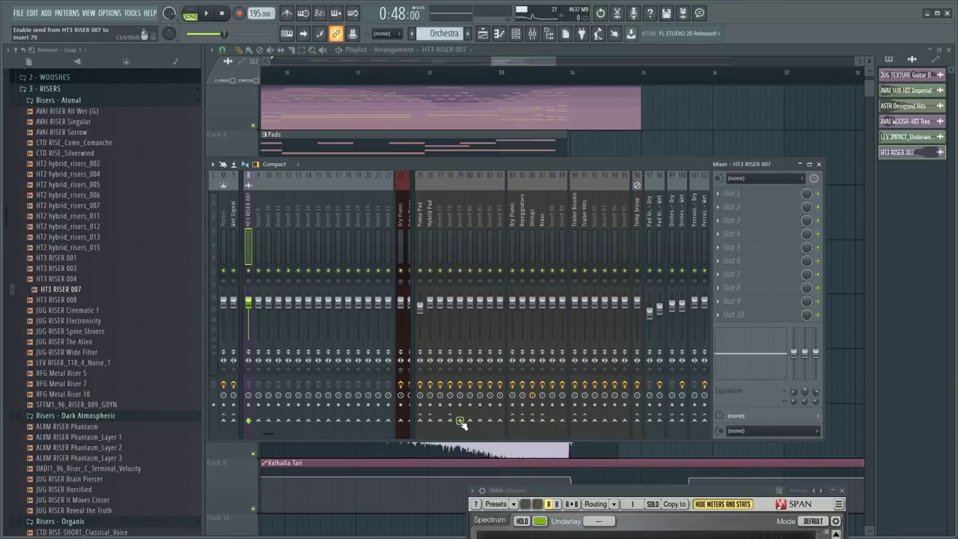
key(space)
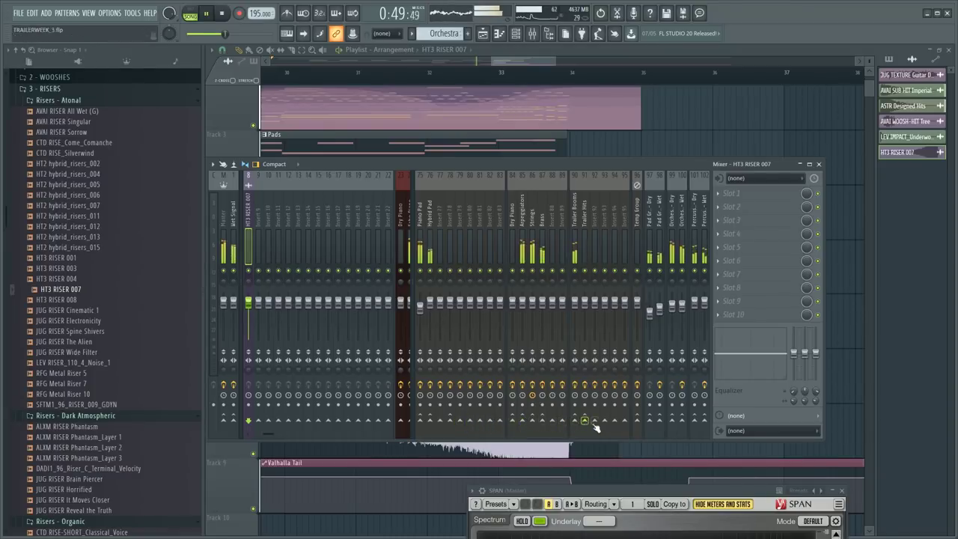
double_click(595, 232)
text(Risers)
key(Return)
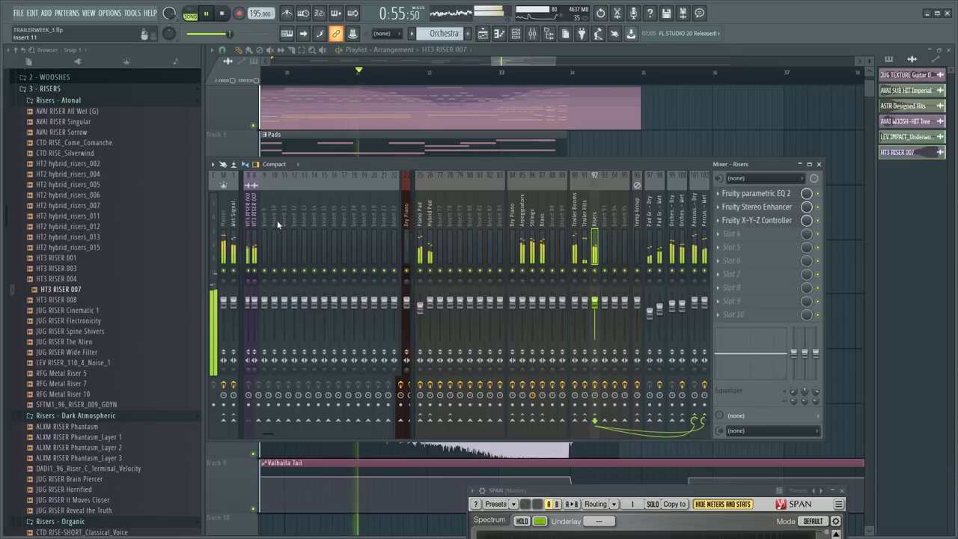
click(309, 230)
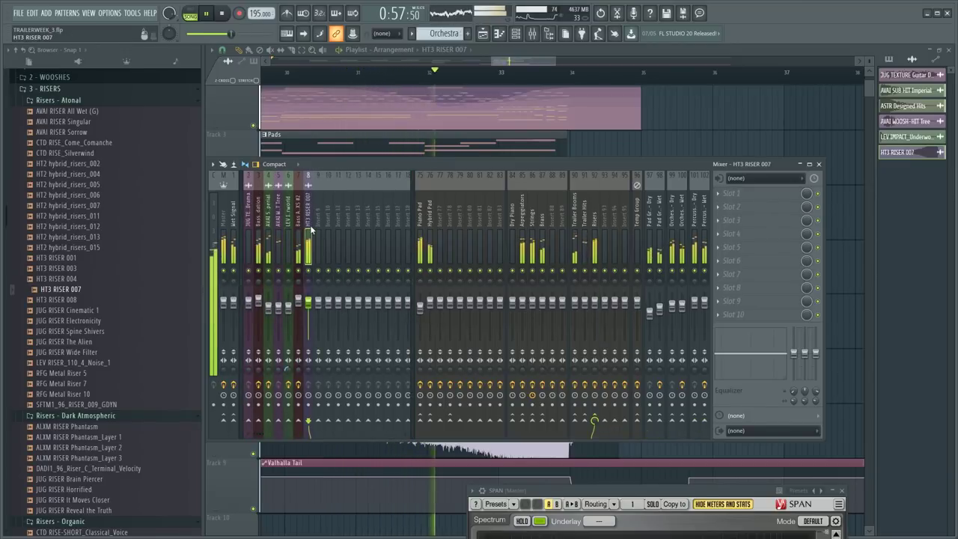
- Open the HT3 RISER 007 channel settings to check its volume and play the ending from about bar 32
key(space)
key(F9)
double_click(436, 448)
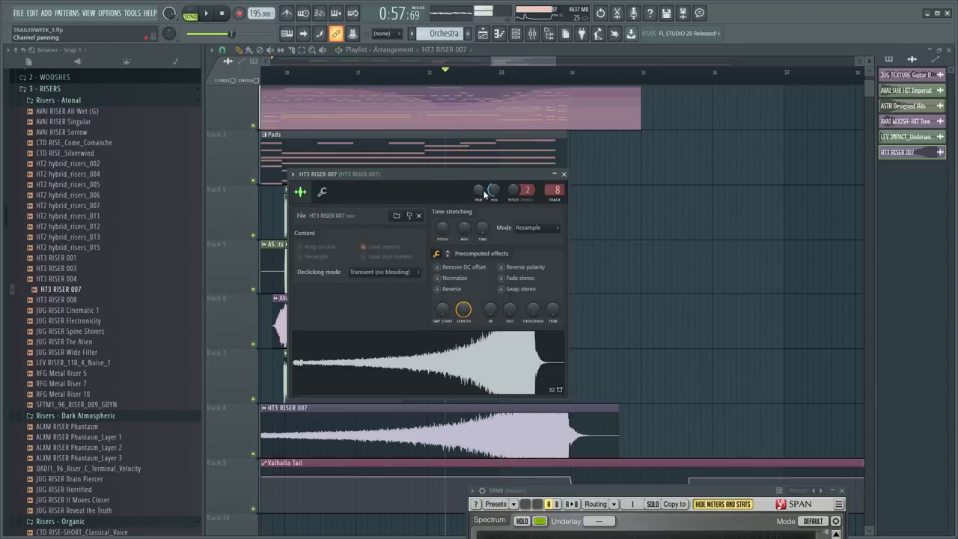
key(F9)
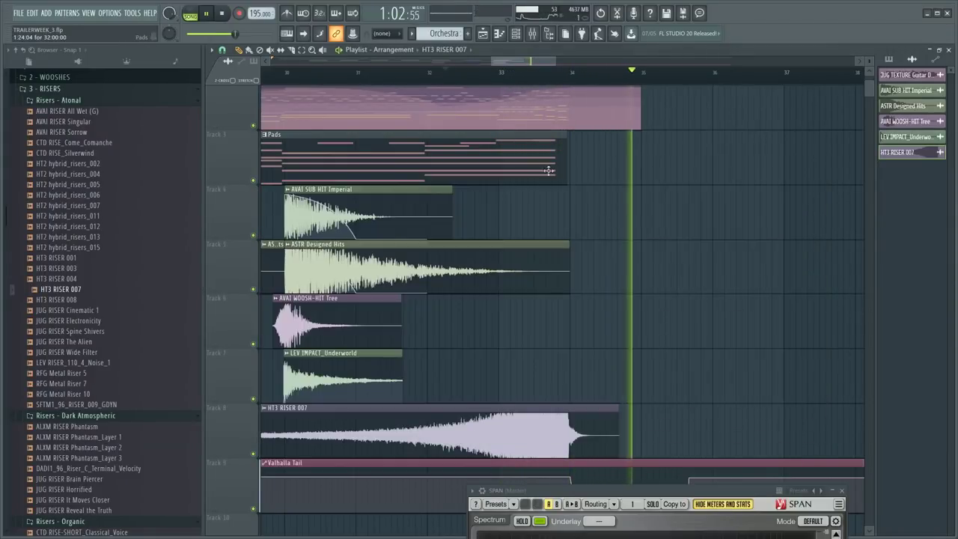
key(space)
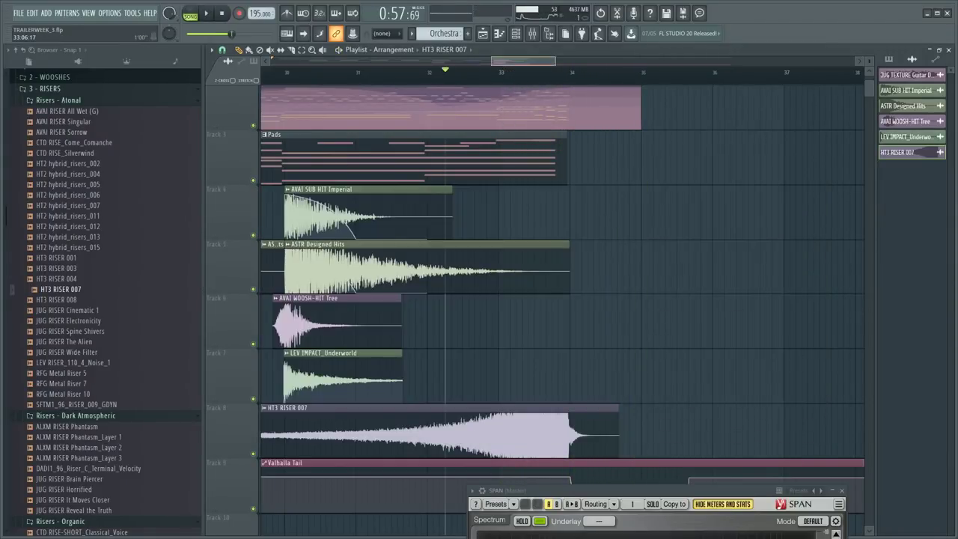
- Play the riser section from about bar 28 while checking mixer levels and the fully visible SPAN spectrum
key(space)
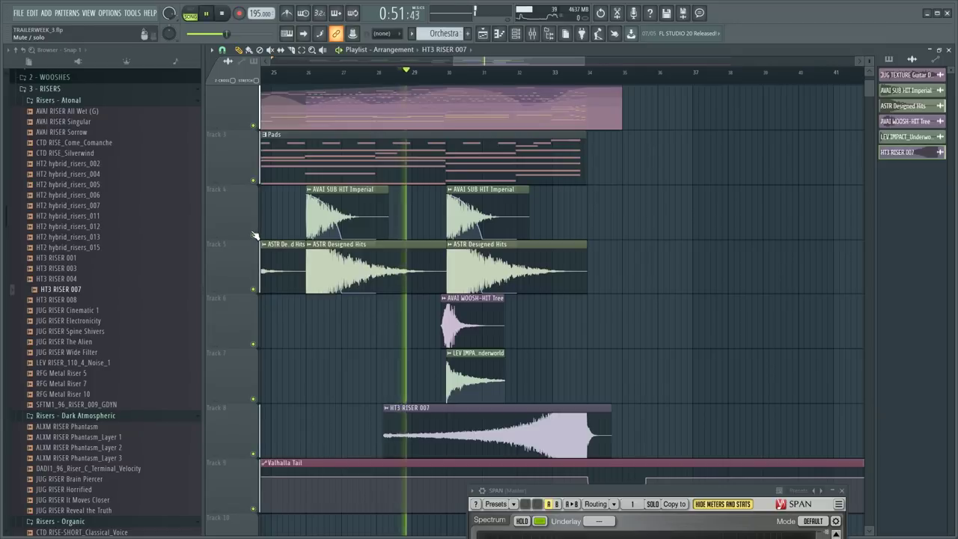
key(F9)
drag(630, 488, 574, 273)
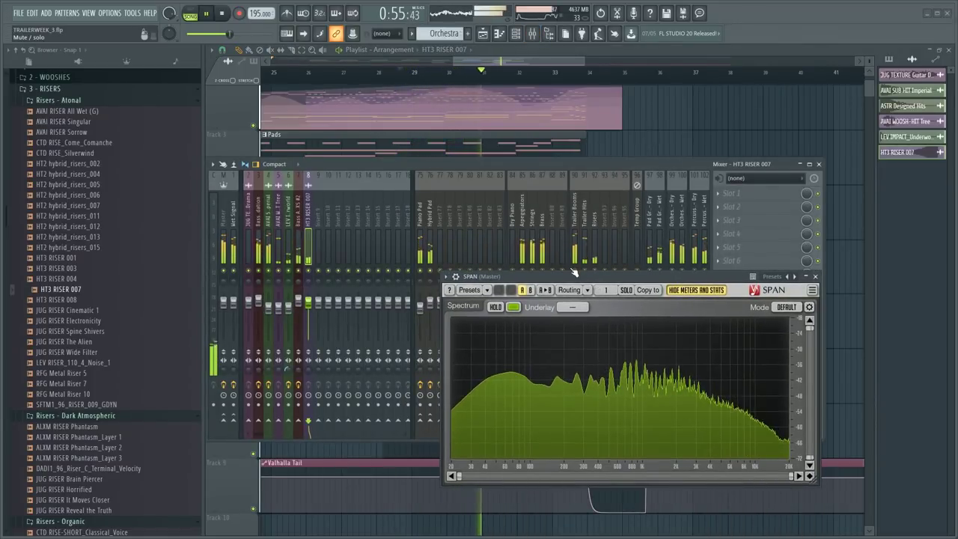
key(F9)
scroll(627, 174, down, 5)
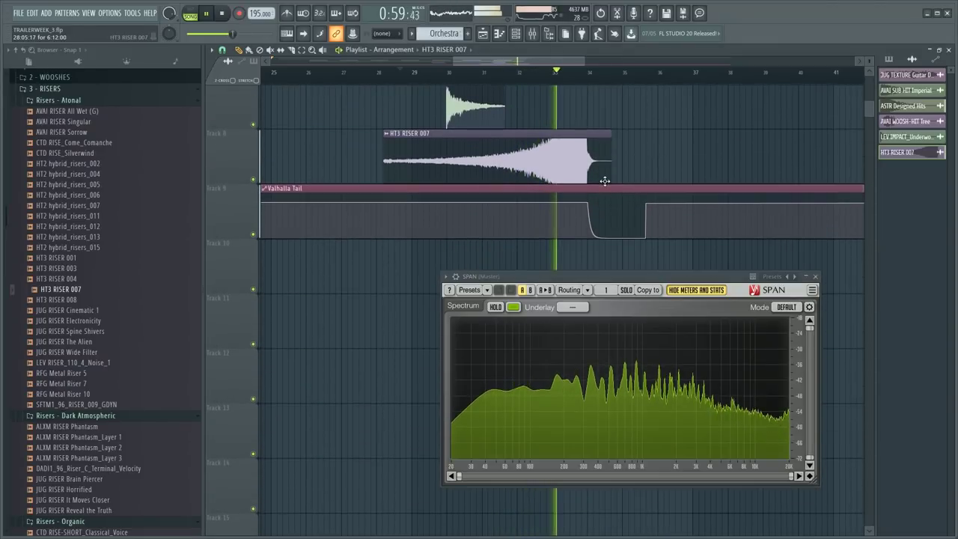
scroll(605, 181, down, 1)
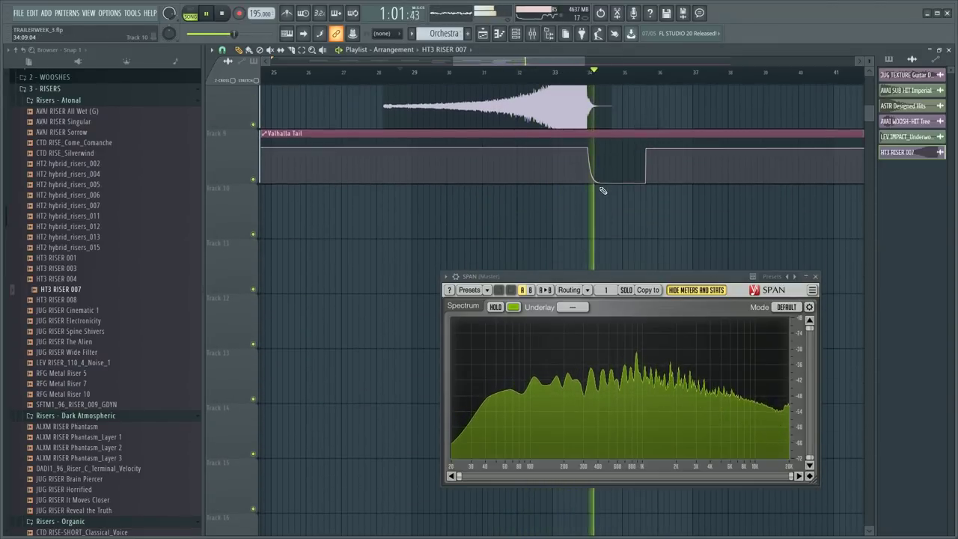
- Slice the HT3 RISER 007 clip at bar 34, splitting off its tail, and stop playback
scroll(598, 183, up, 1)
click(590, 171)
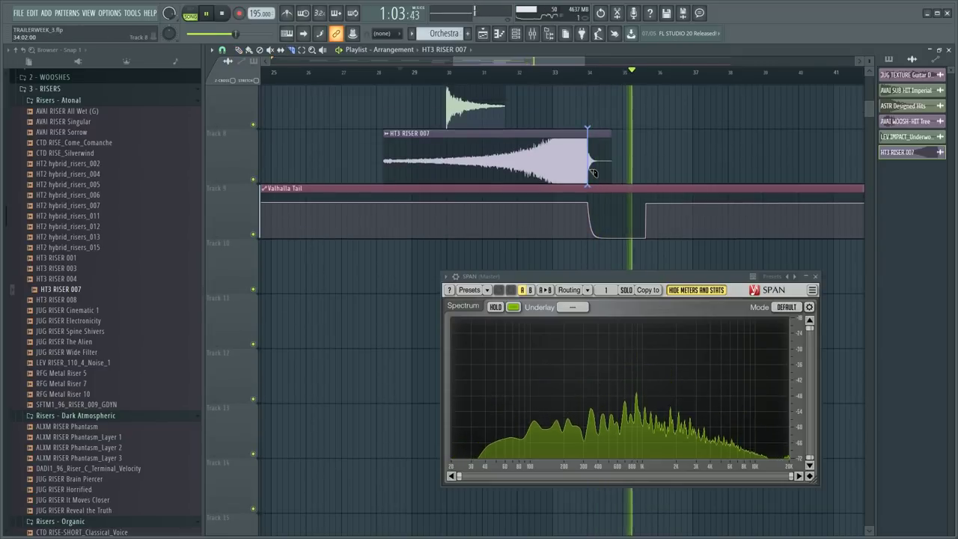
key(p)
key(space)
- Select bars 28 to 34 and create an automation clip for the HT3 RISER 007 channel's volume multiplier
drag(589, 85, 379, 116)
double_click(404, 159)
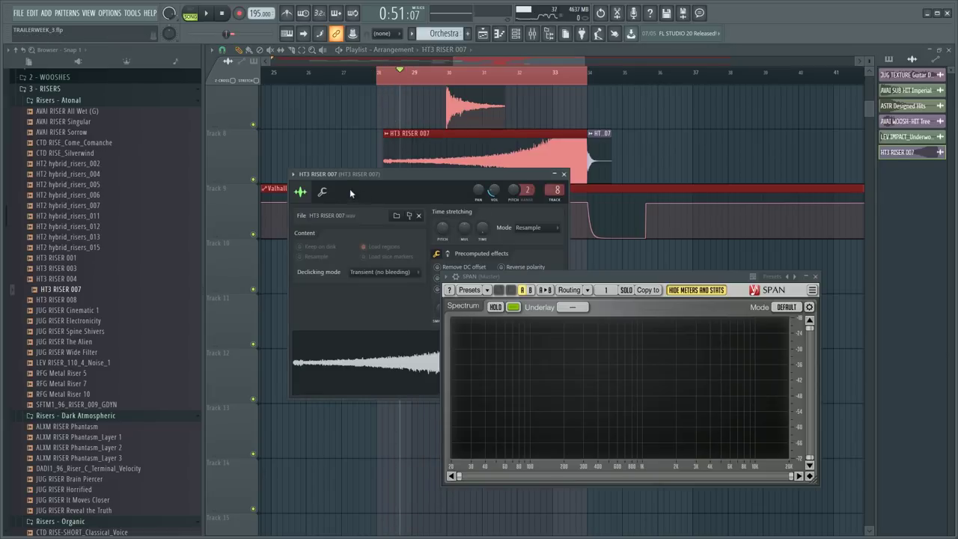
click(323, 191)
right_click(330, 223)
click(359, 292)
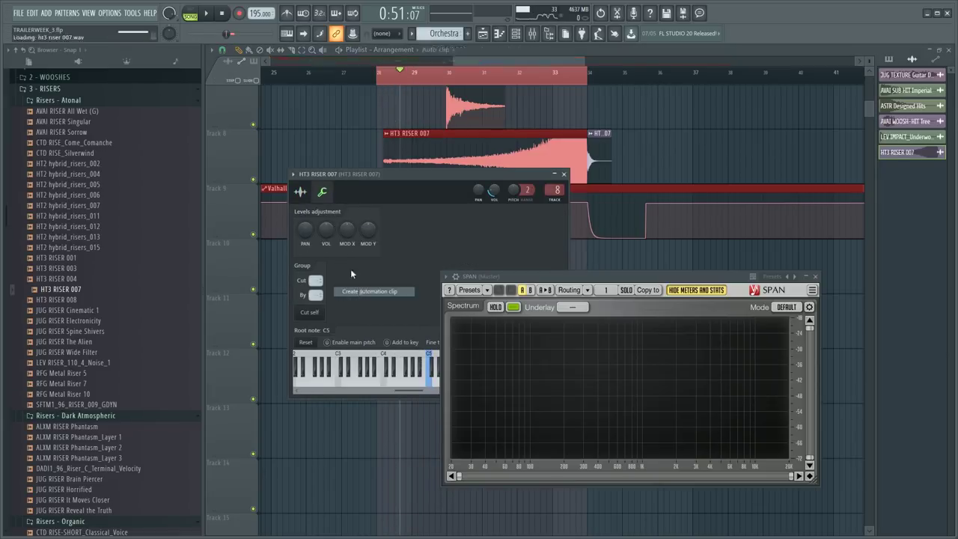
- Shift the riser's volume automation clip to begin near the riser's start and add a low point shortly after its beginning
scroll(392, 77, up, 5)
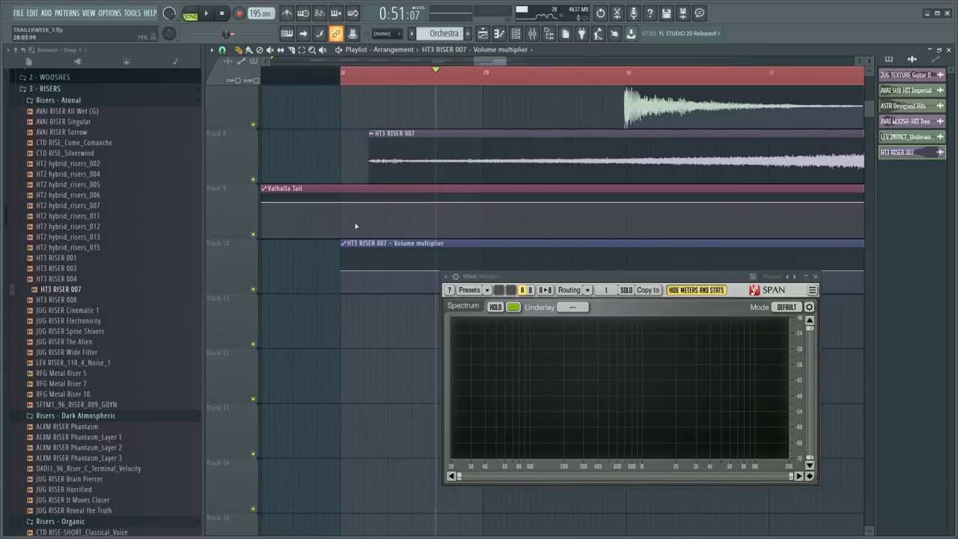
drag(357, 243, 387, 244)
click(373, 79)
key(space)
key(space)
scroll(374, 80, up, 5)
right_click(398, 290)
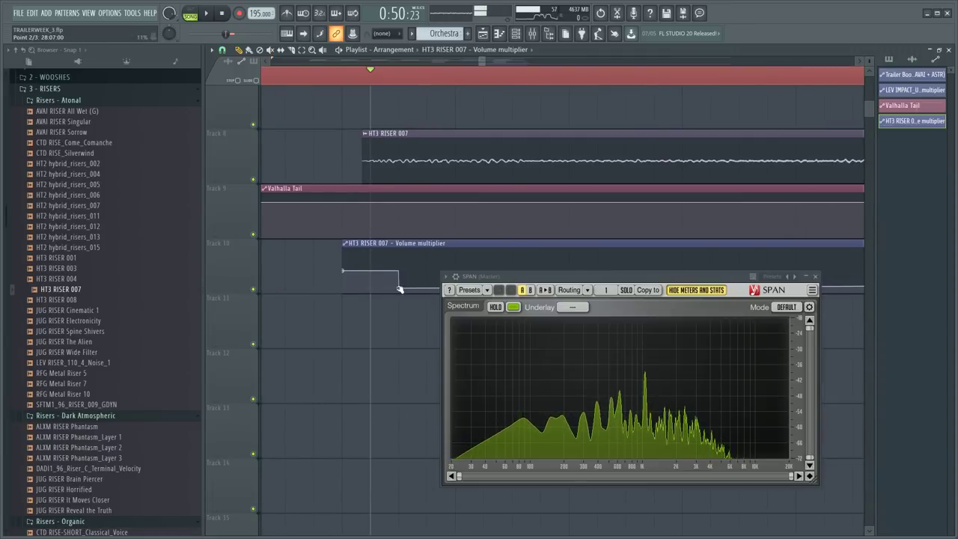
- Shape the riser's volume automation into a straight fall to zero and cut the clip down to that single short ramp
scroll(471, 83, down, 4)
scroll(490, 169, down, 3)
scroll(491, 170, up, 1)
right_click(497, 178)
key(ctrl+z)
right_click(497, 183)
click(513, 234)
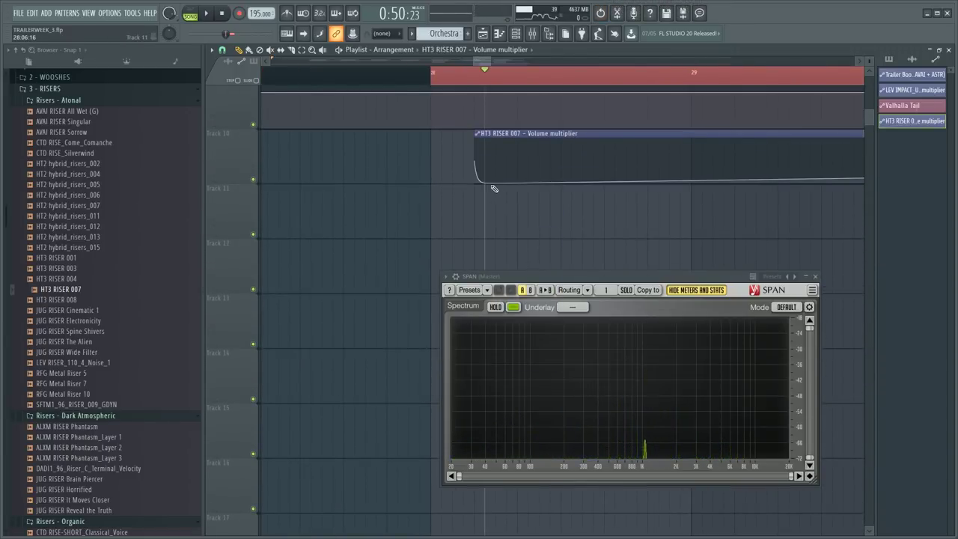
key(ctrl+z)
right_click(520, 164)
click(480, 138)
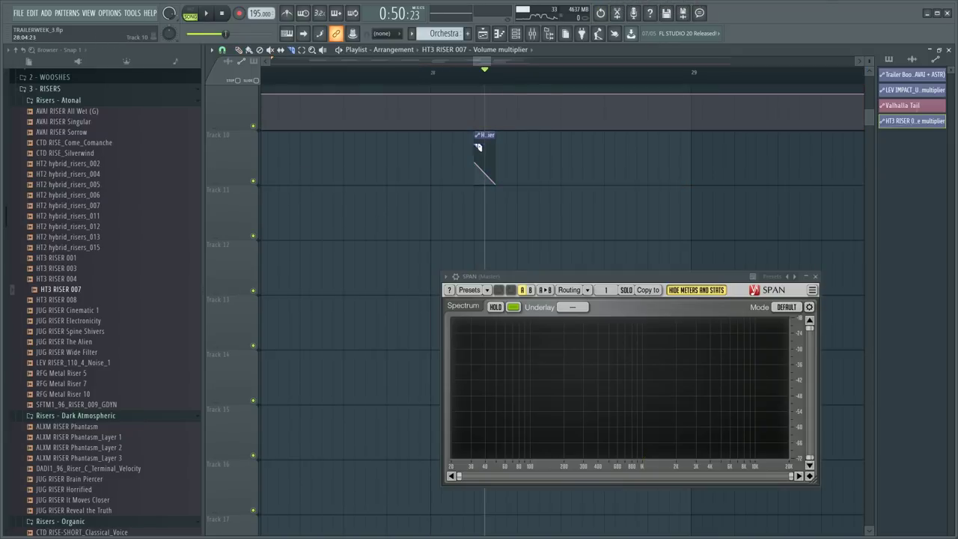
- Duplicate the short volume ramp four times along Track 10 and play the result
key(ctrl+b)
key(ctrl+b)
key(ctrl+b)
key(ctrl+b)
key(space)
scroll(427, 188, up, 1)
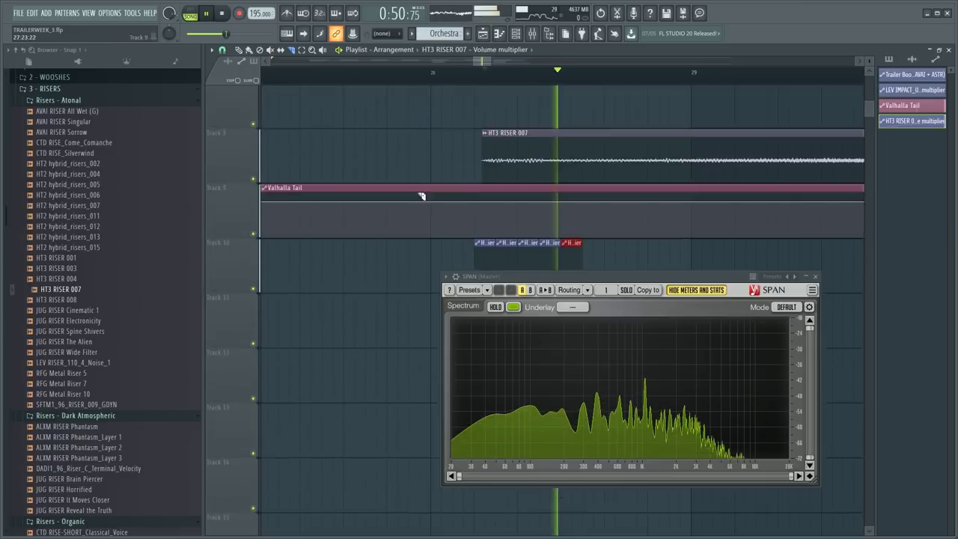
key(space)
- Isolate the riser on Track 8 with its automation on Track 10, duplicate the five ramps up to bar 29 and play them
click(263, 134)
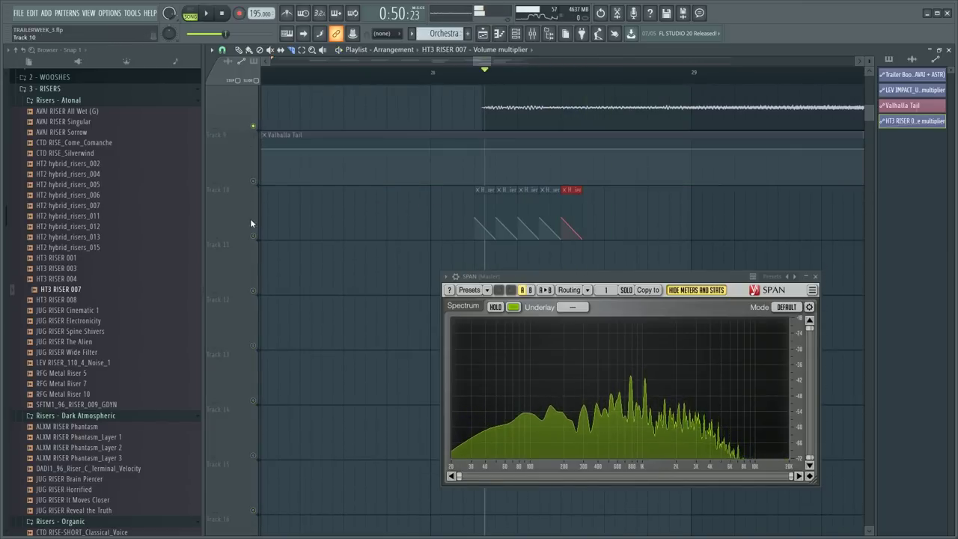
drag(436, 211, 593, 206)
key(ctrl+b)
key(space)
scroll(573, 90, down, 3)
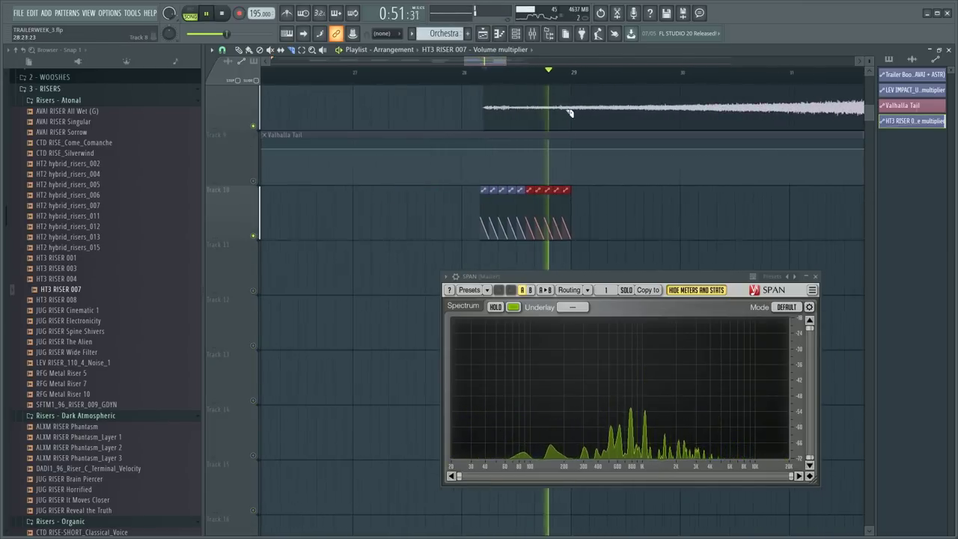
- Stop playback and bend the repeated volume ramps into outward-bulging curves that fall off late
key(space)
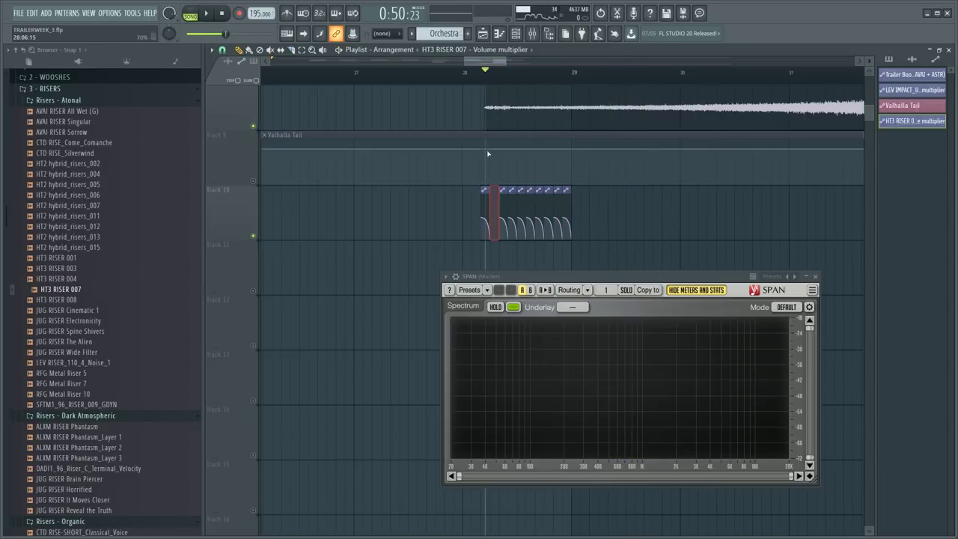
scroll(498, 85, up, 3)
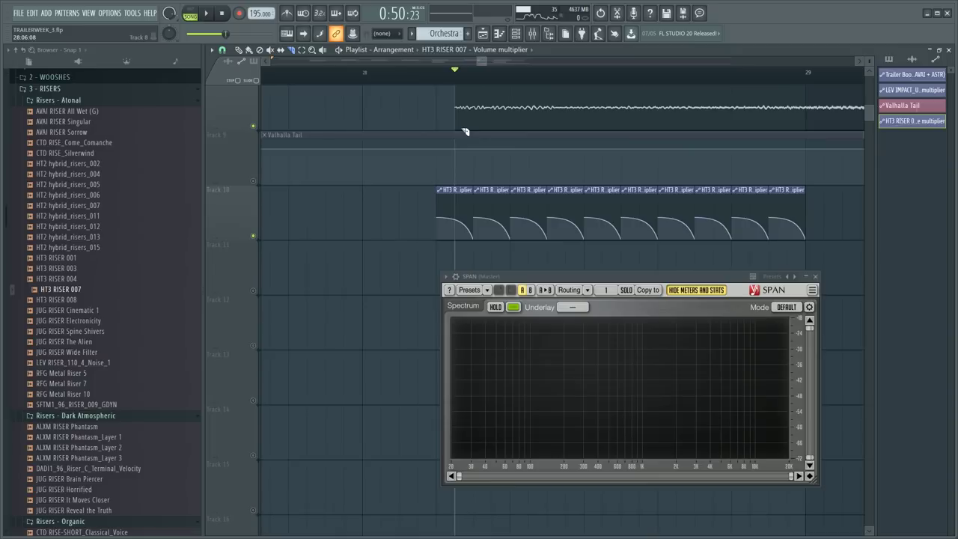
scroll(464, 199, down, 5)
- Select the curved volume automation clips on Track 10 and duplicate them repeatedly up to bar 35
drag(463, 196, 740, 224)
key(ctrl+b)
key(ctrl+b)
key(ctrl+b)
key(ctrl+b)
key(ctrl+b)
key(ctrl+b)
key(ctrl+b)
key(ctrl+b)
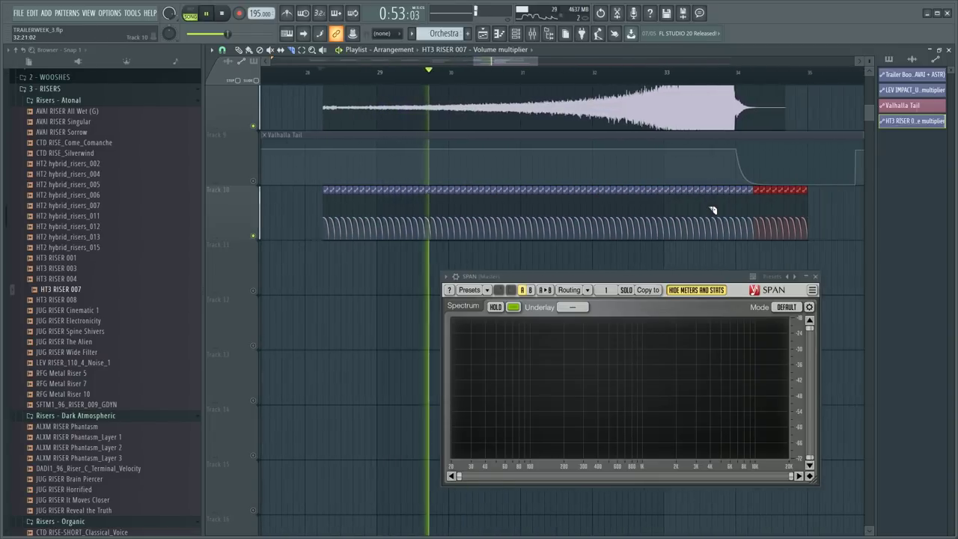
- Raise the end point of the repeated volume curve to 36% while auditioning the riser
right_click(356, 280)
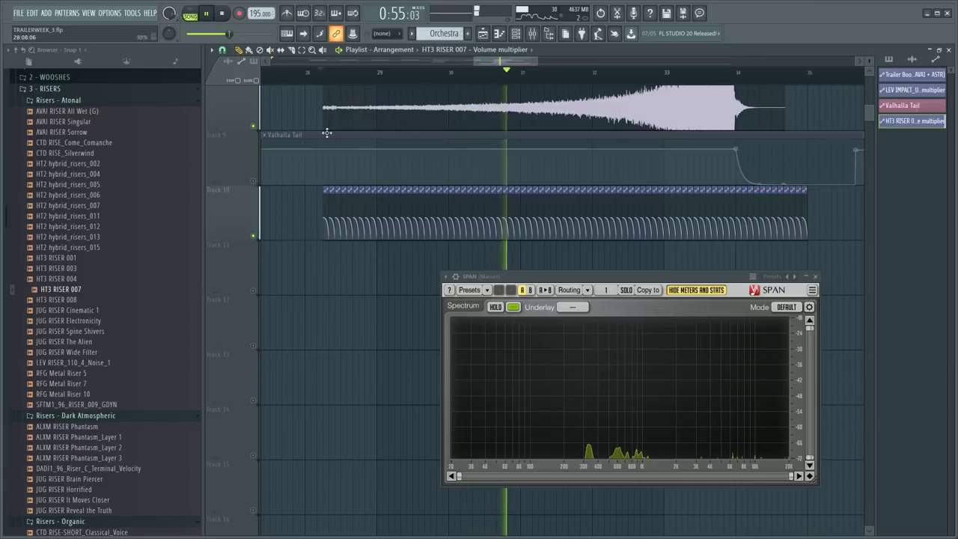
scroll(335, 75, up, 5)
drag(302, 237, 303, 228)
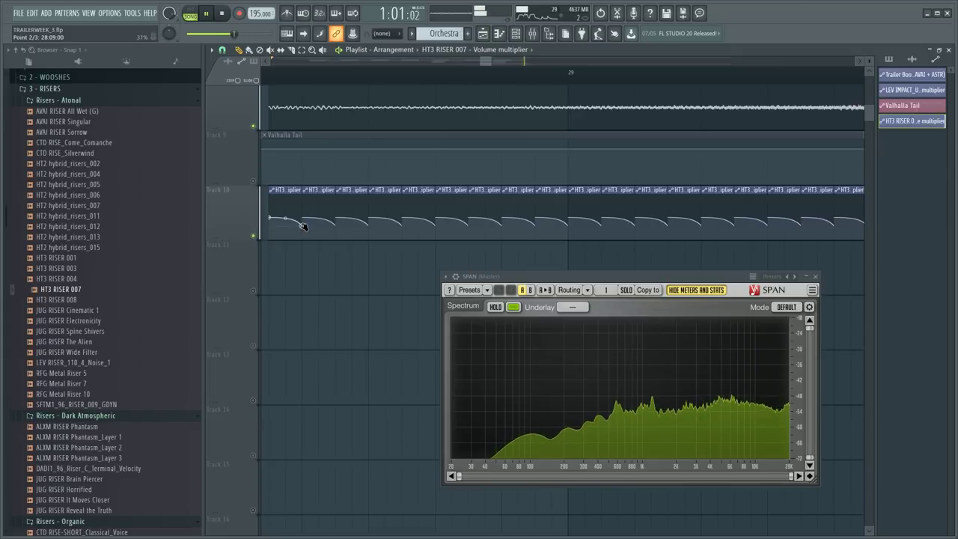
click(341, 73)
drag(303, 228, 305, 224)
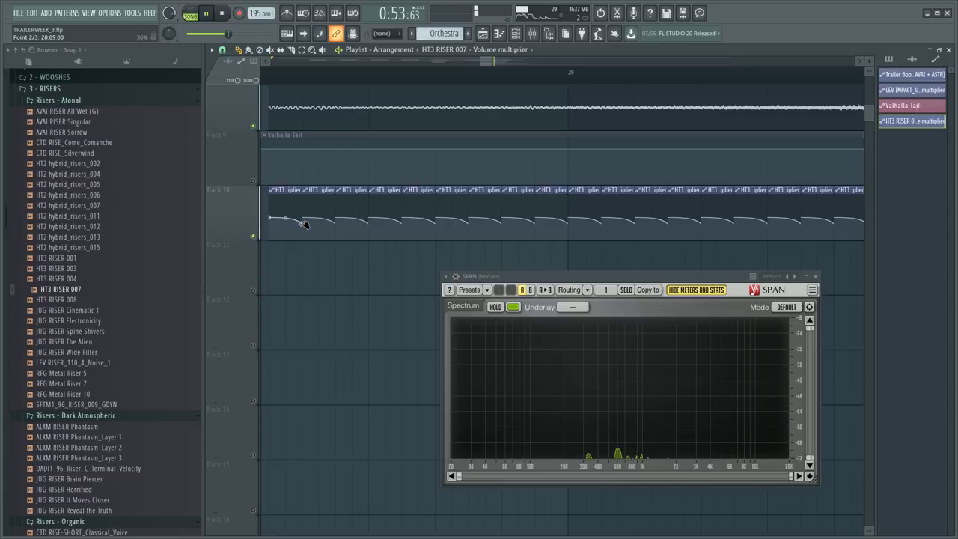
- Make Track 10 taller and delete the HT3 RISER 007 volume automation clips that lie beyond bar 34
drag(237, 240, 239, 317)
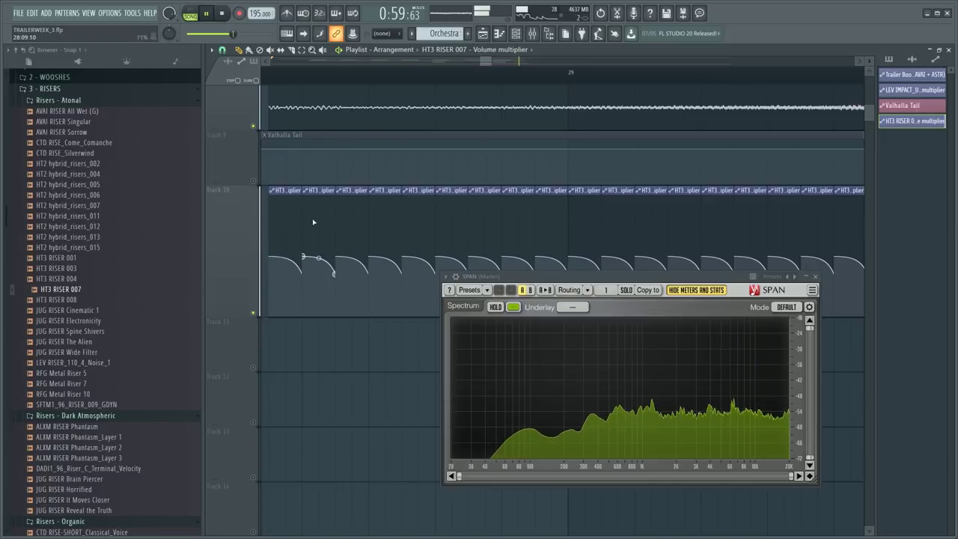
scroll(555, 103, down, 8)
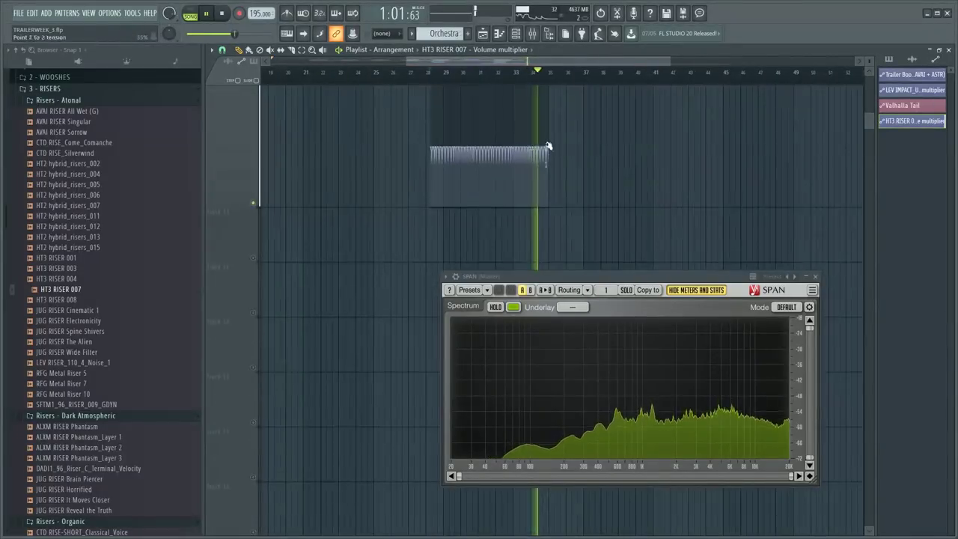
scroll(557, 97, up, 4)
scroll(509, 138, down, 3)
scroll(494, 153, up, 2)
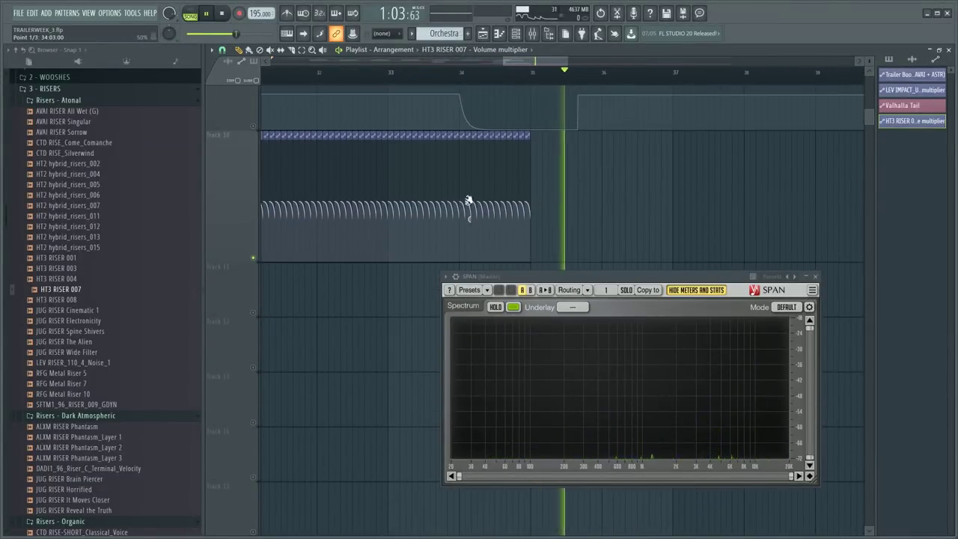
drag(467, 201, 261, 183)
key(Delete)
- Move the remaining HT3 RISER 007 volume automation clips from Track 10 onto the riser audio in Track 8
scroll(465, 116, down, 3)
drag(396, 161, 237, 209)
scroll(569, 187, up, 6)
scroll(569, 182, down, 5)
drag(573, 188, 561, 118)
scroll(472, 144, up, 2)
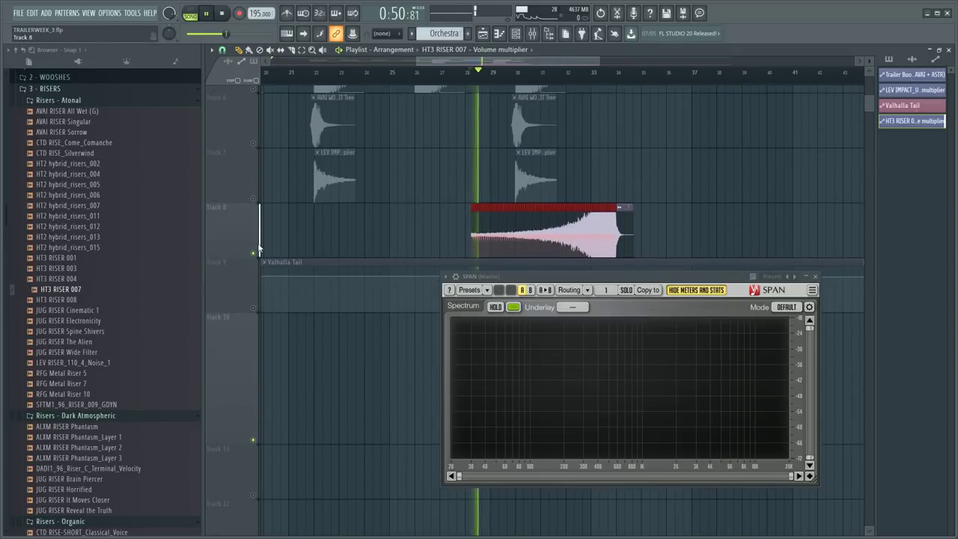
- Turn all playlist tracks back on and reopen the SPAN analyser from the Master mixer track
right_click(255, 253)
right_click(255, 252)
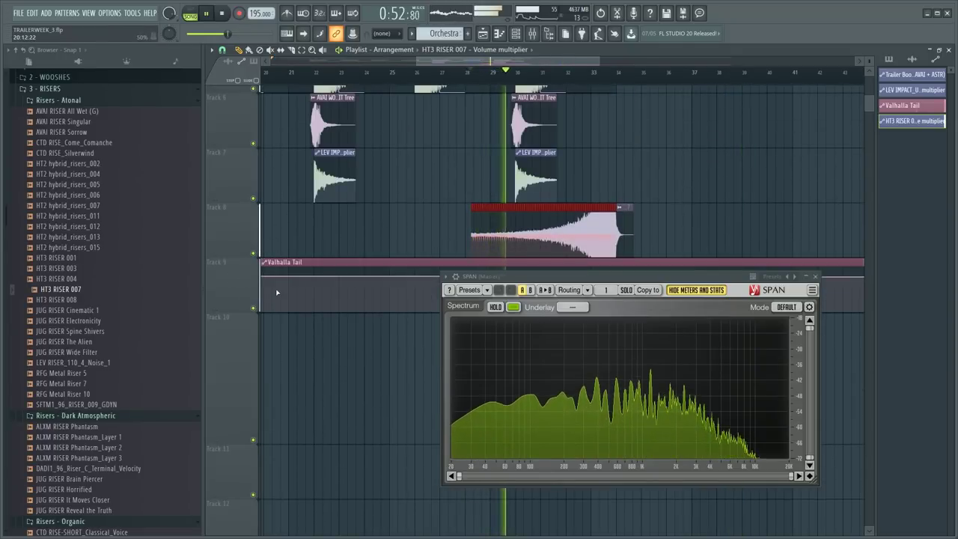
key(F9)
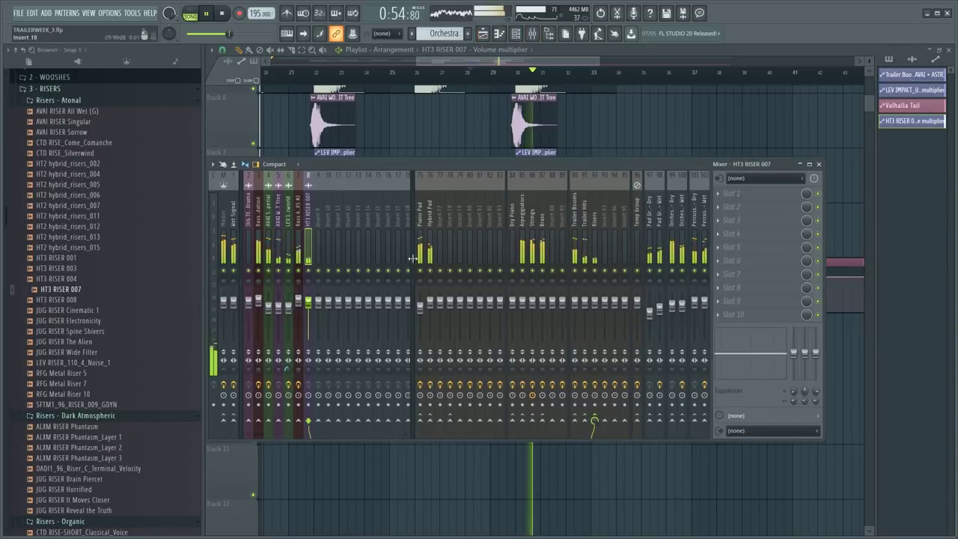
click(222, 231)
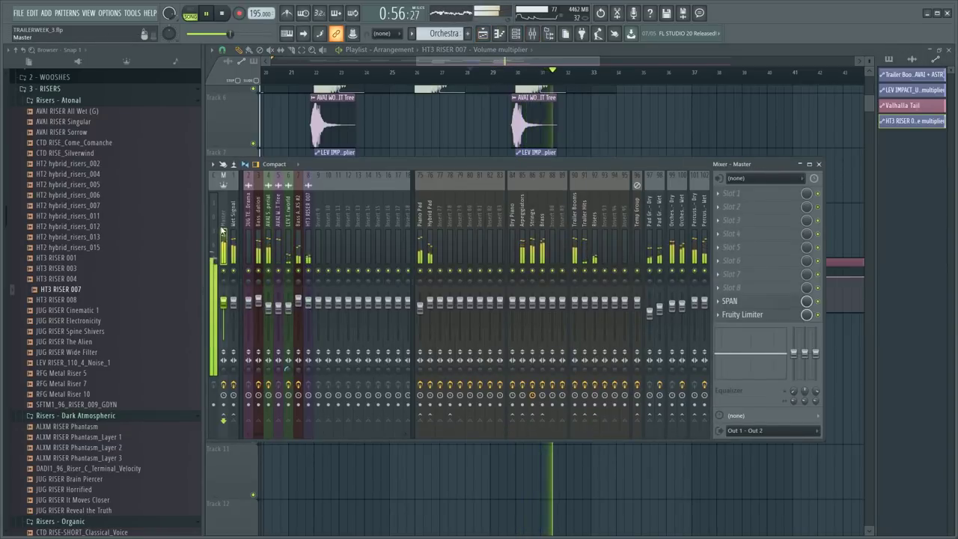
click(730, 300)
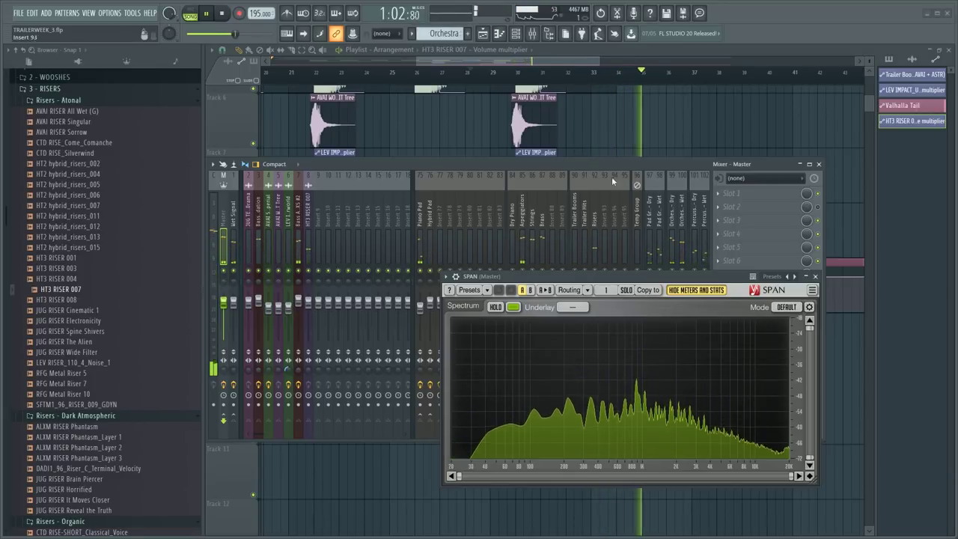
click(665, 128)
key(space)
- Solo the Orchestra track and start playback from about bar 22
scroll(554, 187, up, 5)
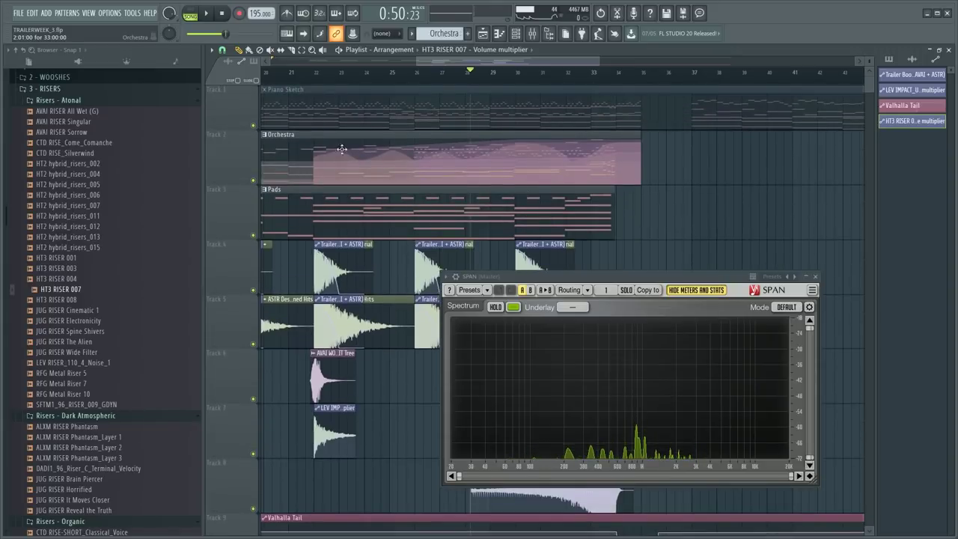
right_click(253, 181)
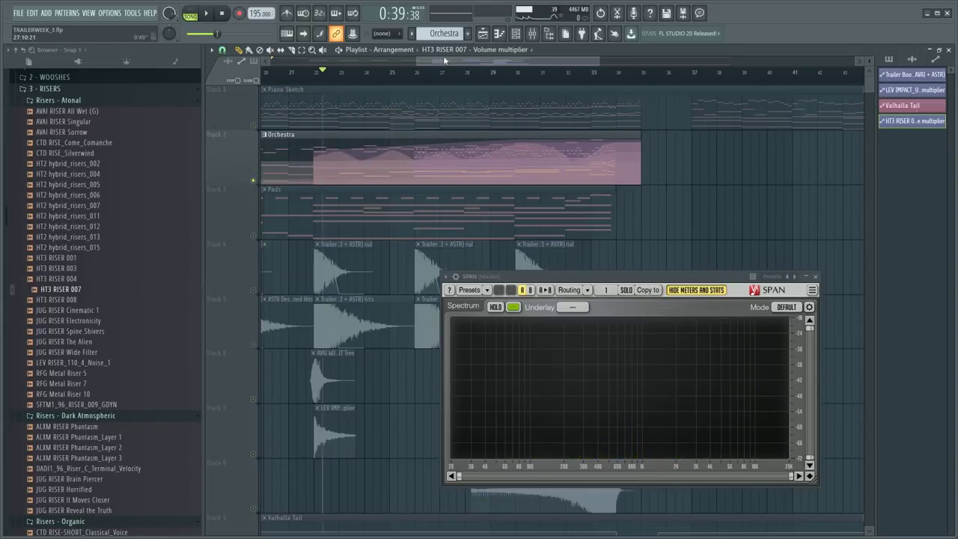
key(space)
- Open the Orchestra pattern and show the notes of the Strings Ensemble Full CS2 channel in the piano roll
double_click(404, 169)
scroll(449, 205, left, 5)
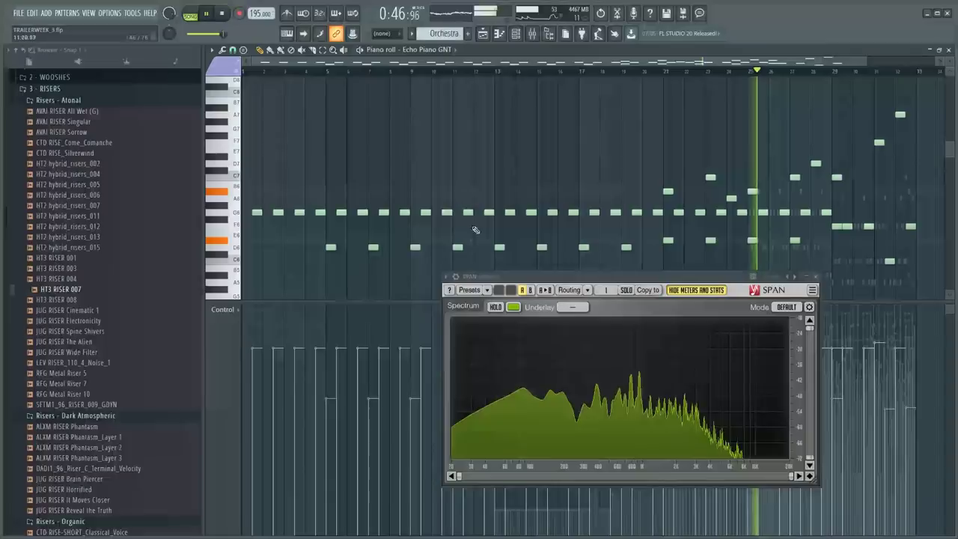
key(F6)
scroll(353, 257, down, 5)
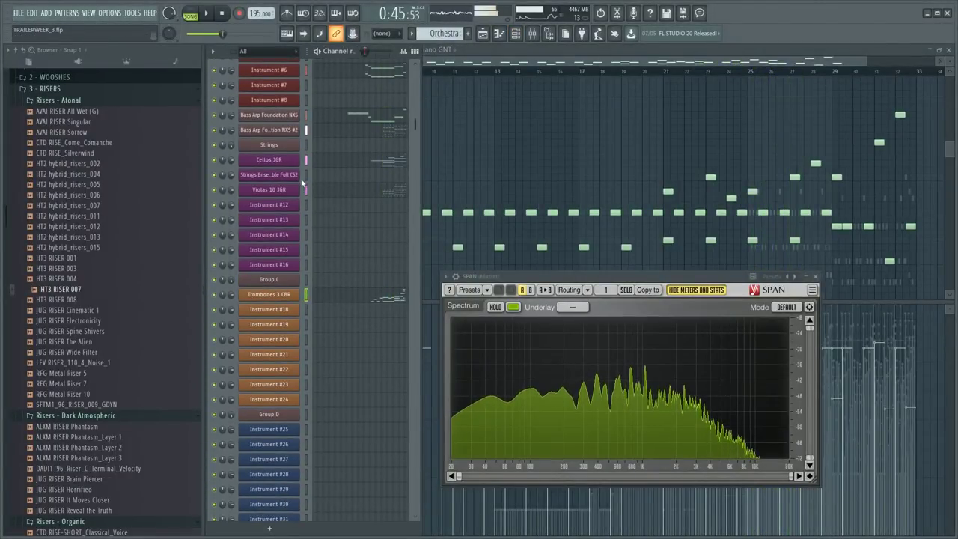
click(347, 174)
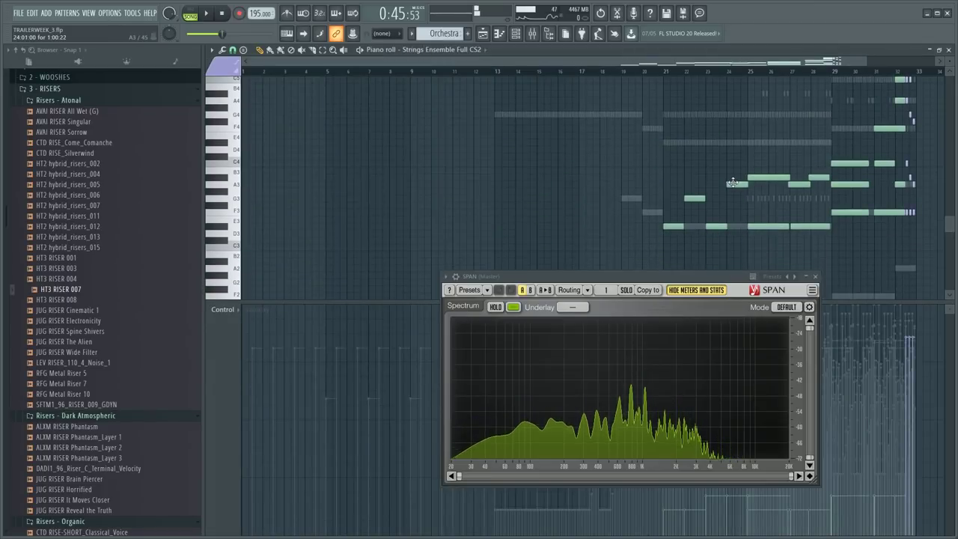
- Recolour all Strings Ensemble Full CS2 notes to the green note colour
key(ctrl+a)
click(223, 66)
click(221, 69)
key(alt+c)
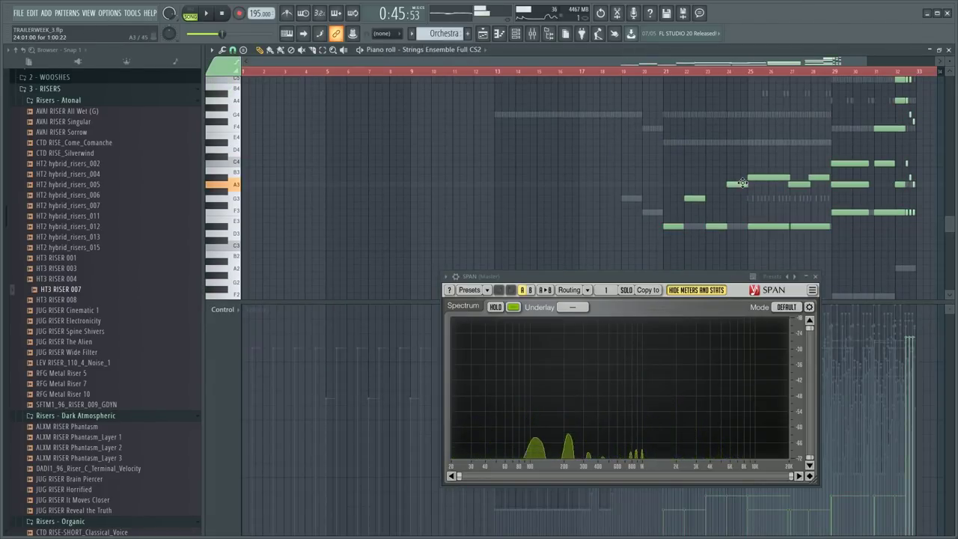
click(705, 74)
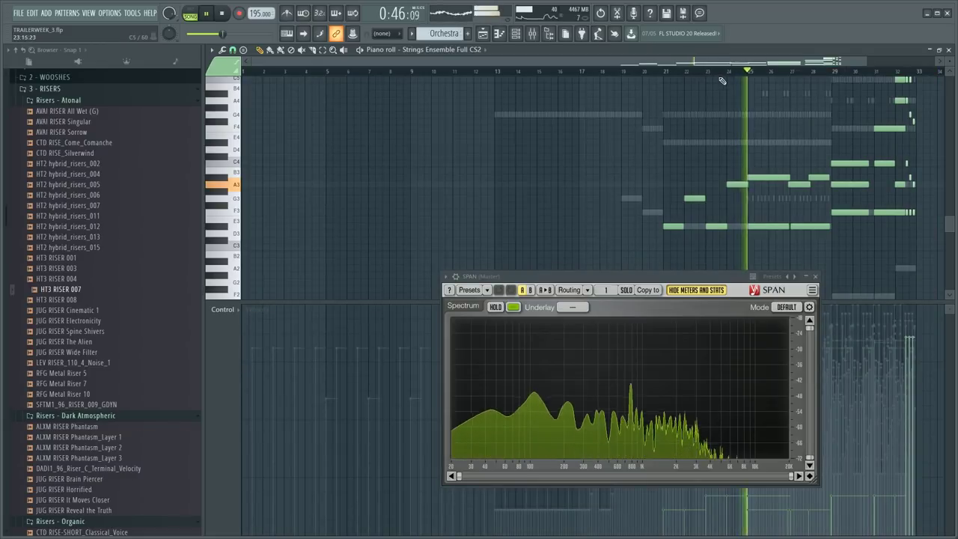
drag(753, 63, 783, 63)
key(ctrl+a)
click(223, 67)
click(221, 70)
key(alt+c)
- Clear the note selection and listen to the strings part around bars 28 and 29
key(F6)
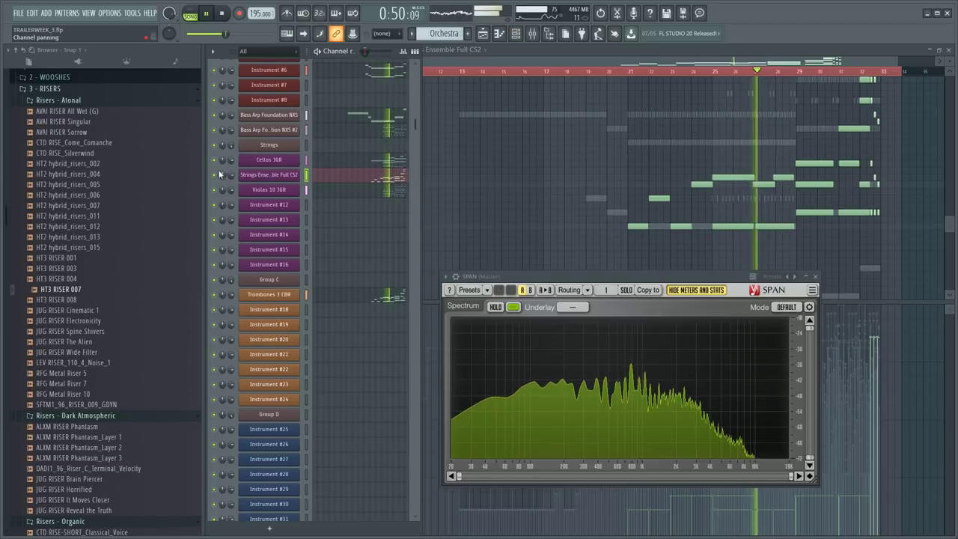
key(F6)
scroll(775, 141, up, 2)
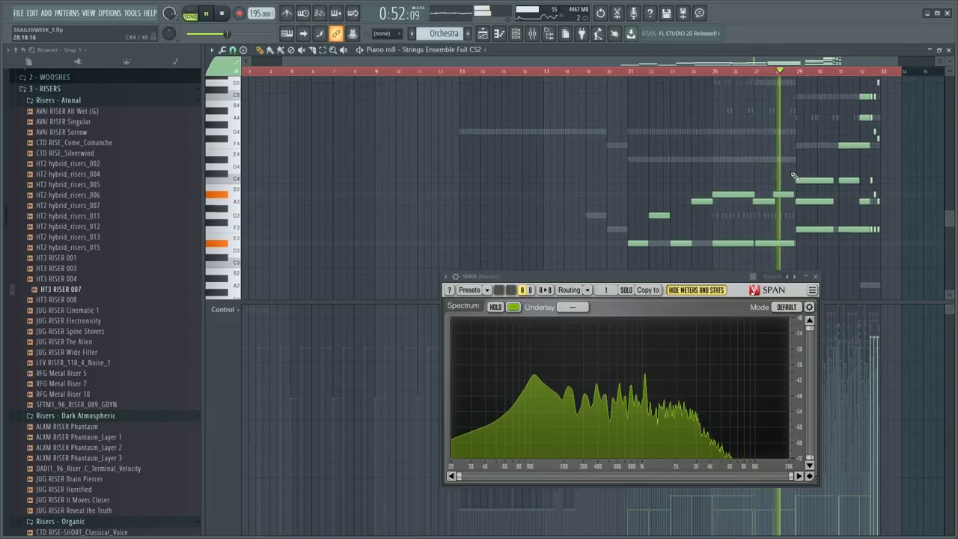
key(ctrl+d)
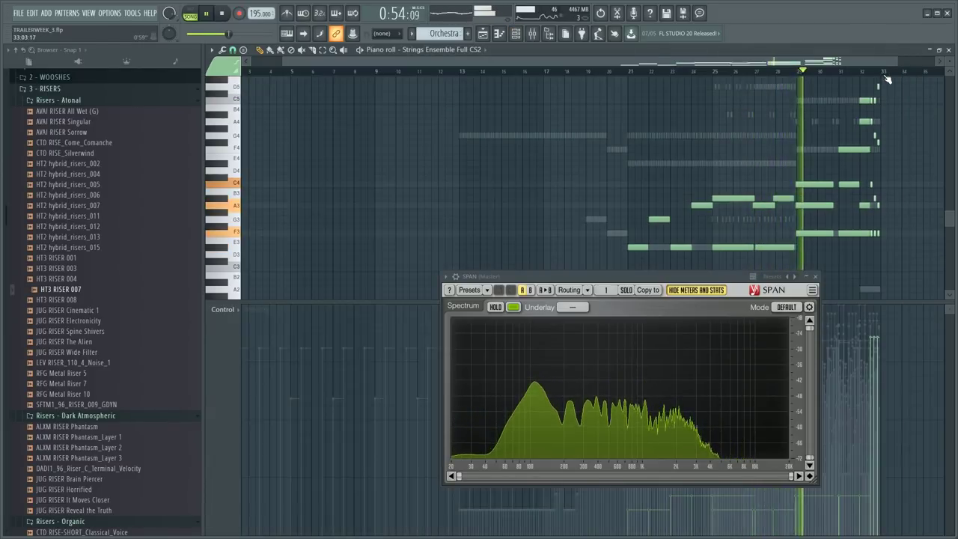
scroll(888, 79, up, 5)
click(804, 72)
scroll(787, 90, down, 3)
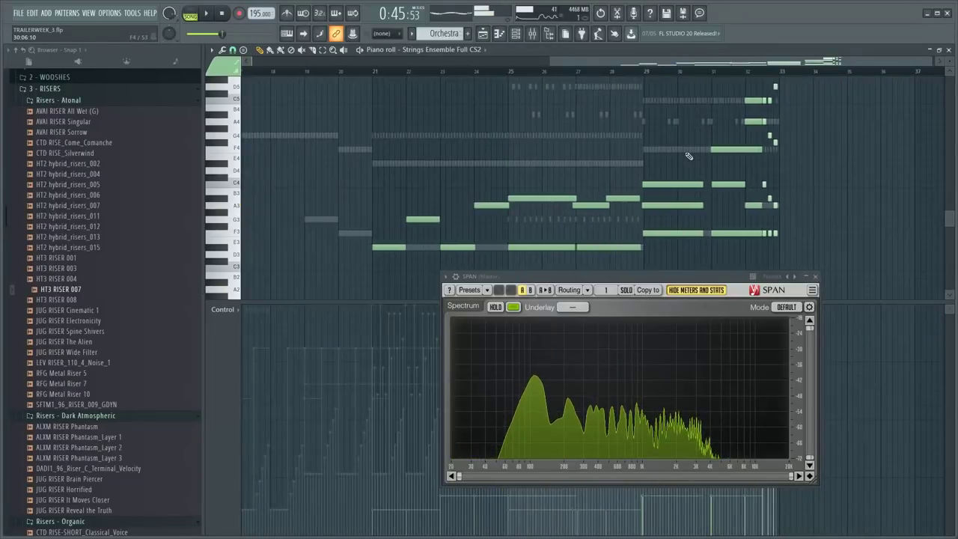
- Transpose all Strings Ensemble Full CS2 notes up one octave and play the result
key(ctrl+a)
scroll(509, 88, up, 2)
key(ctrl+d)
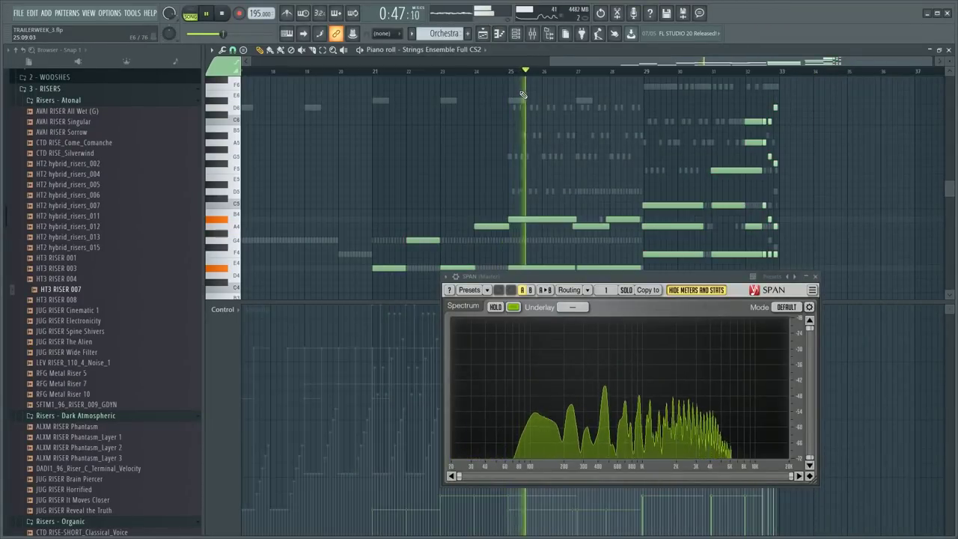
key(space)
key(space)
scroll(502, 131, down, 1)
scroll(502, 130, down, 3)
- Copy the Dynamics event curve of Trombones 3 CBR into the Dynamics events of Strings Ensemble Full CS2
key(F6)
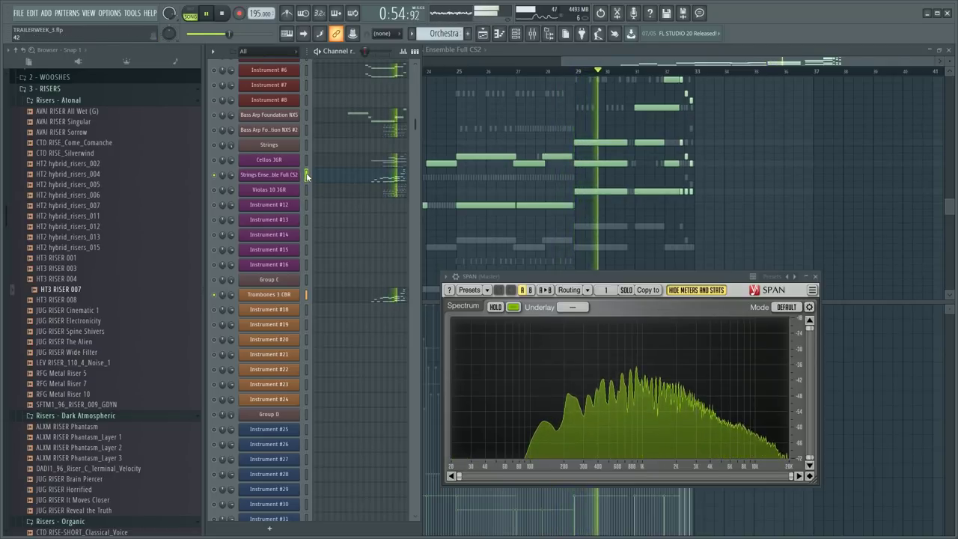
click(269, 294)
right_click(430, 329)
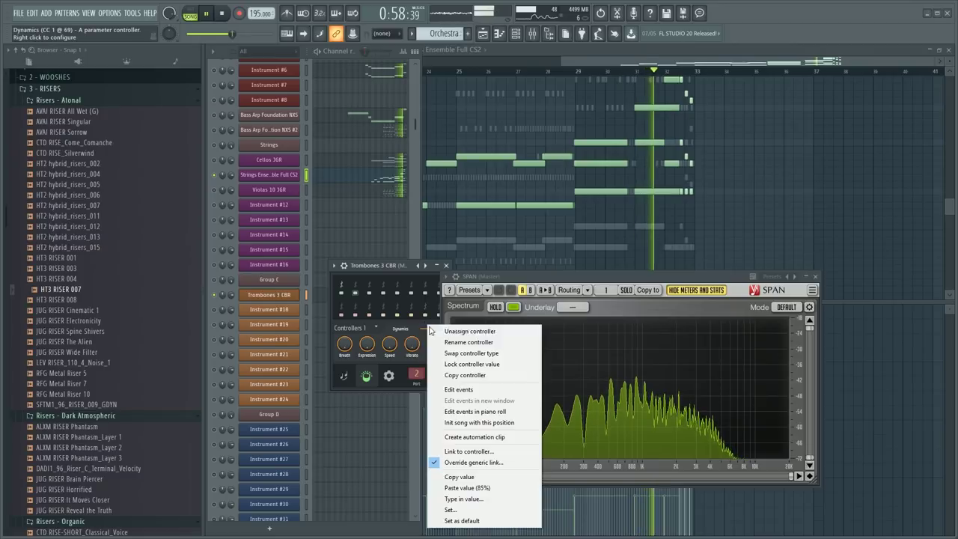
click(458, 389)
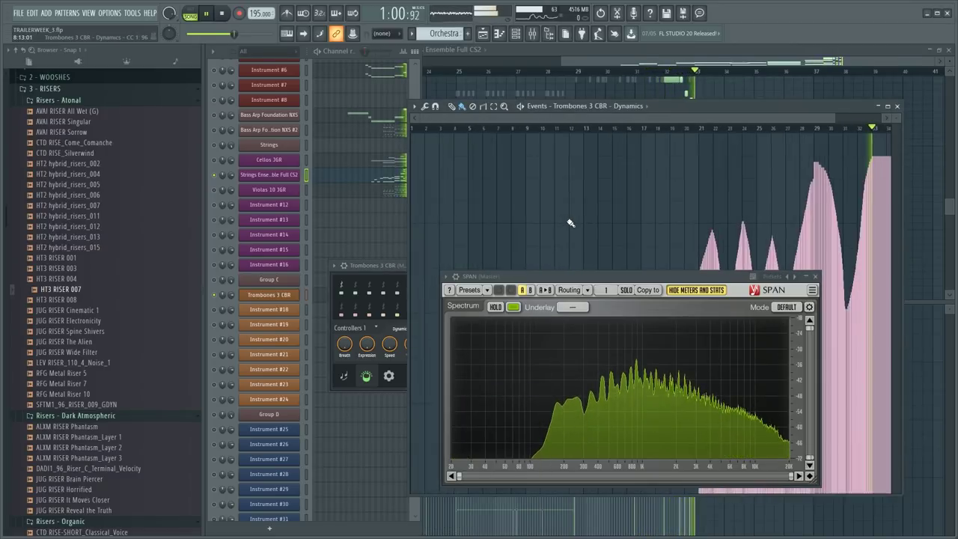
click(277, 178)
right_click(423, 333)
click(453, 397)
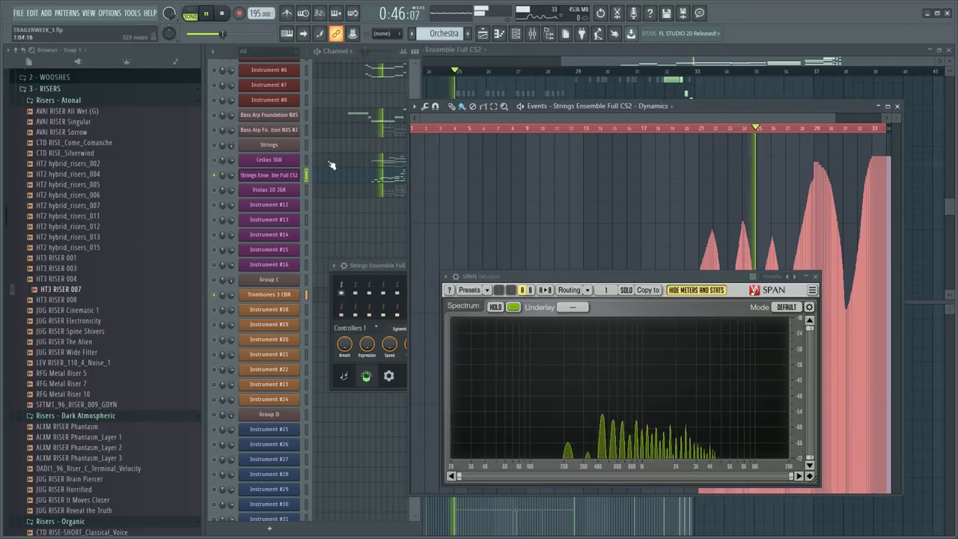
- Scale down the levels of the Strings Ensemble Full CS2 Dynamics events by lowering the multiply amount
click(606, 162)
key(ctrl+z)
key(alt+x)
click(439, 330)
drag(463, 248, 464, 255)
click(487, 327)
key(space)
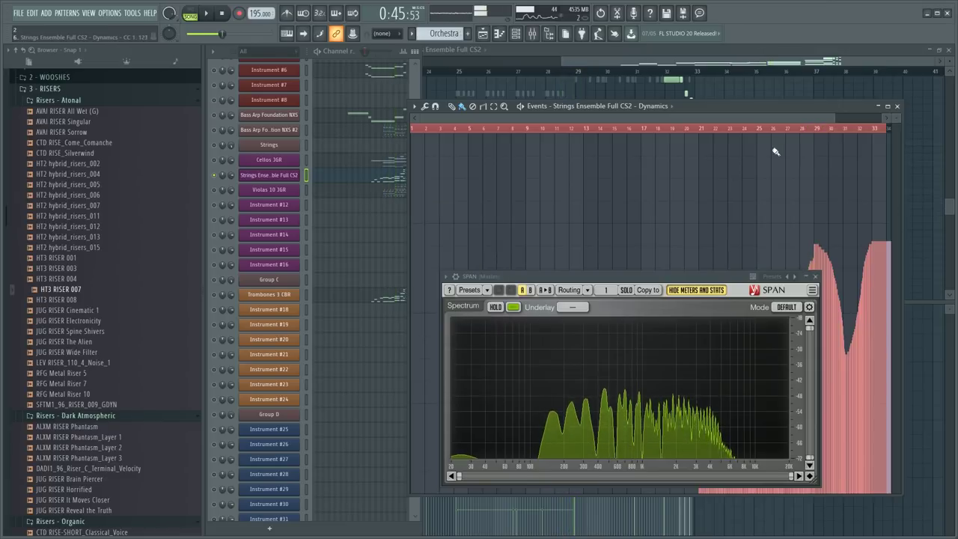
- Play the strings from about bar 28 and scale their Dynamics events once more with a multiply of 75%
click(795, 133)
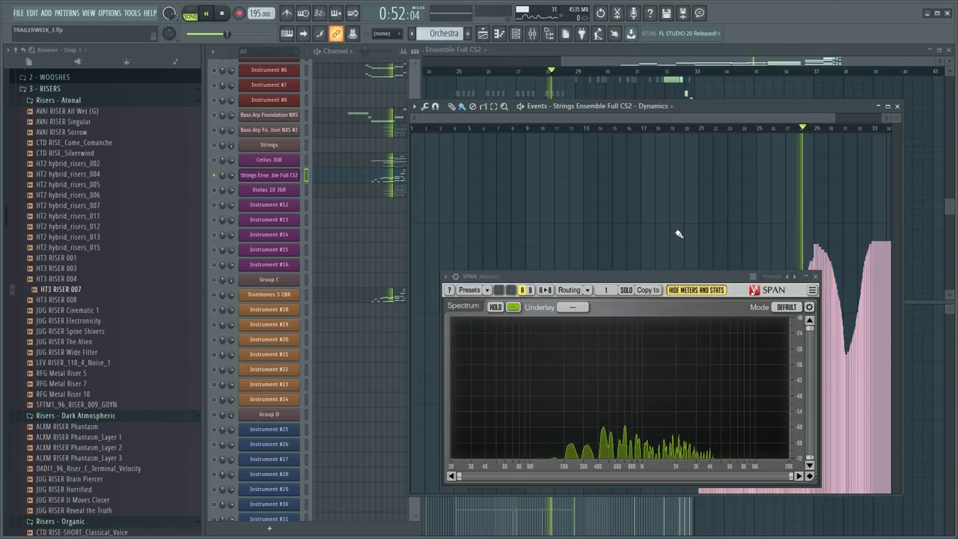
key(alt+x)
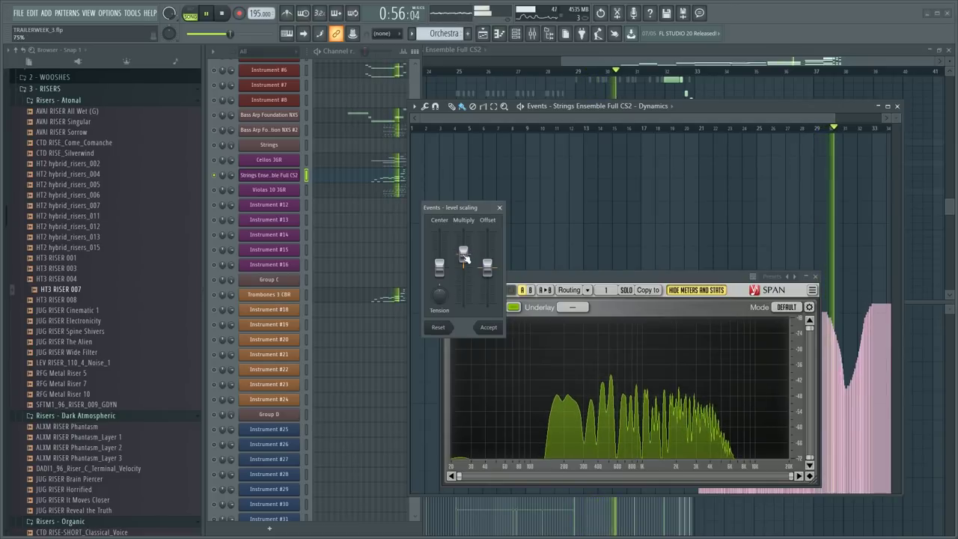
click(488, 327)
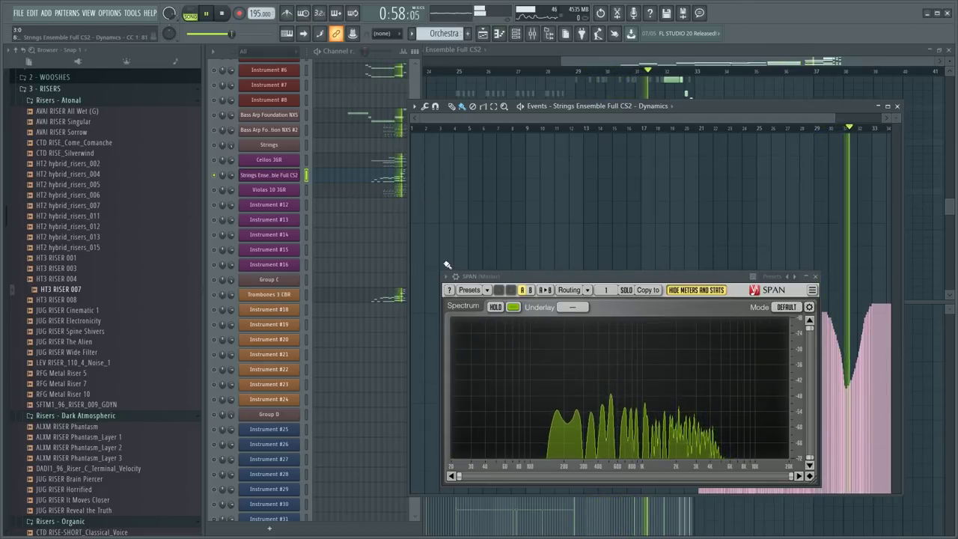
- In the Strings Ensemble Full CS2 piano roll, recolour the short chords at the end of bar 32 to the purple note colour
click(399, 177)
click(399, 176)
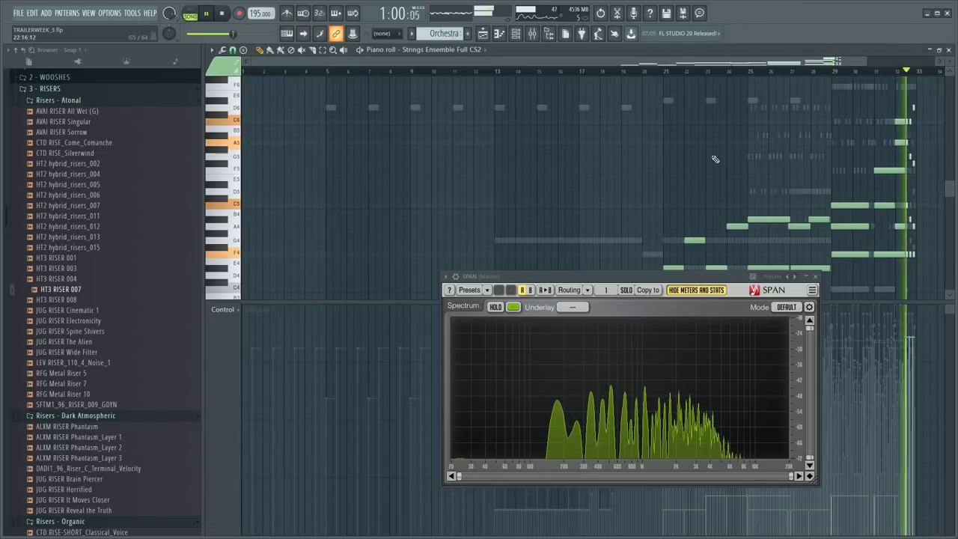
scroll(930, 75, up, 6)
scroll(929, 75, up, 3)
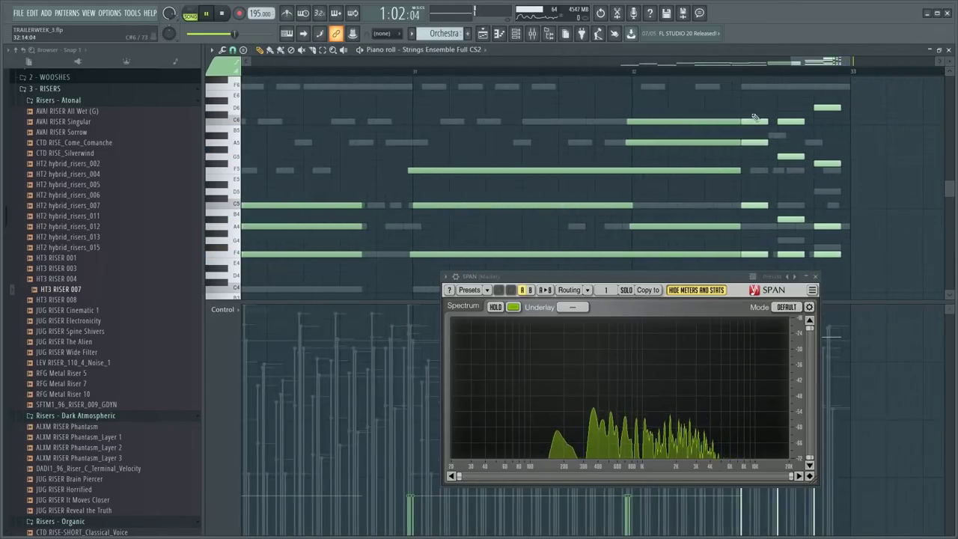
drag(758, 116, 861, 321)
drag(870, 107, 782, 82)
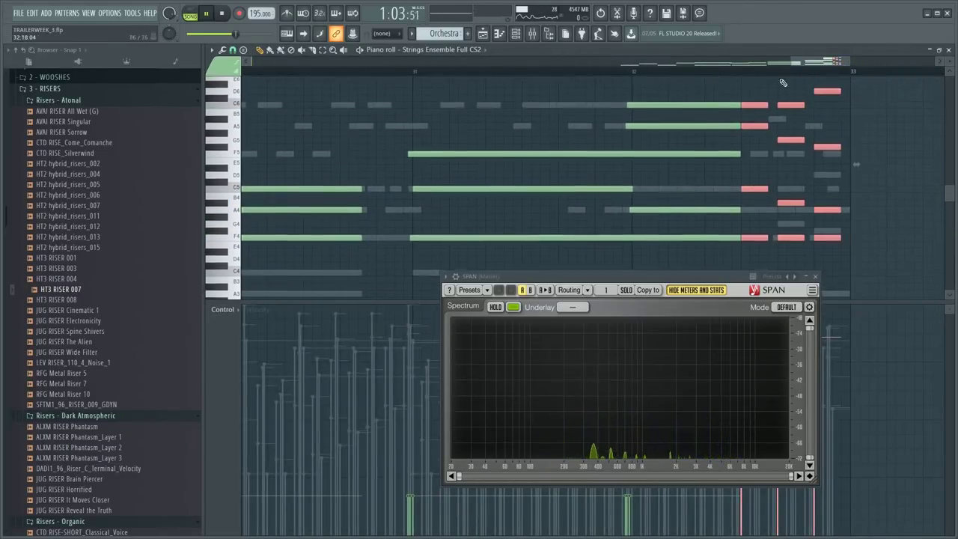
click(224, 67)
click(254, 103)
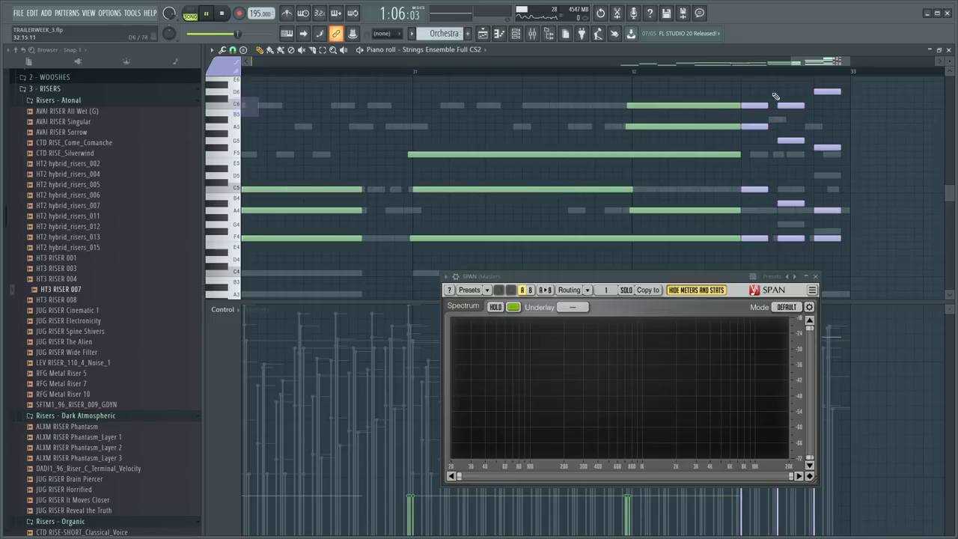
- Close the SPAN analyser and play back the closing short chords of the strings part
click(690, 72)
key(space)
key(space)
key(space)
click(817, 277)
key(space)
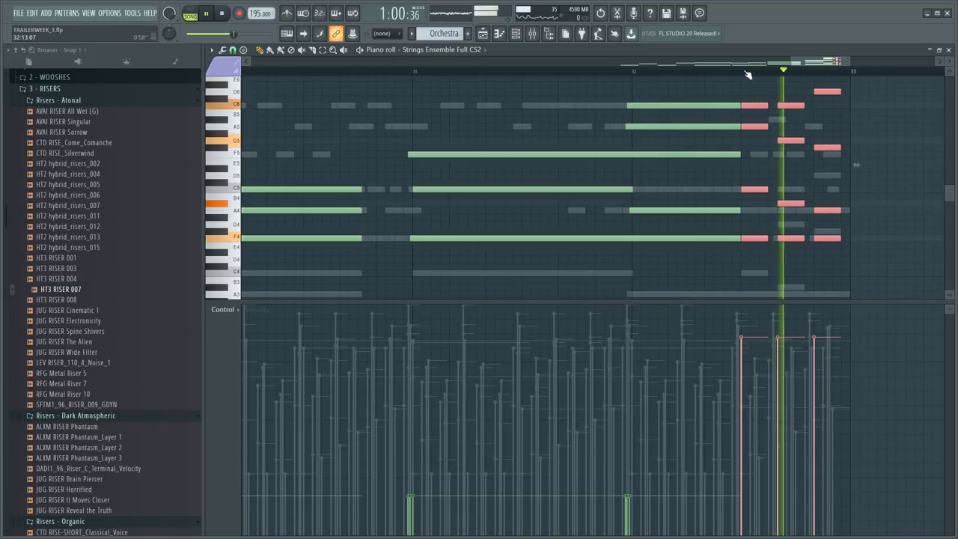
- Undo the last edit to the closing string chords and lower the top notes of the final two chords to A#5 and A5
key(space)
key(ctrl+z)
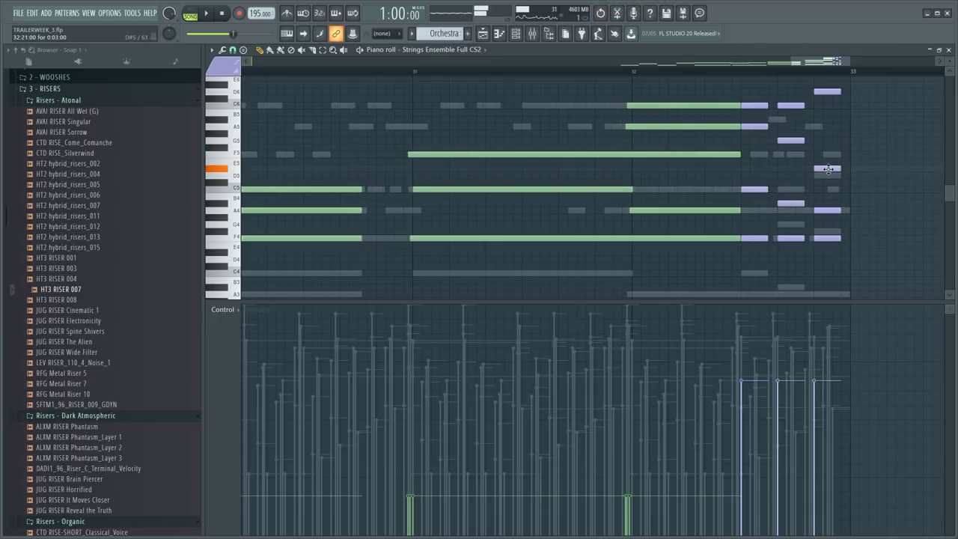
drag(828, 177, 828, 148)
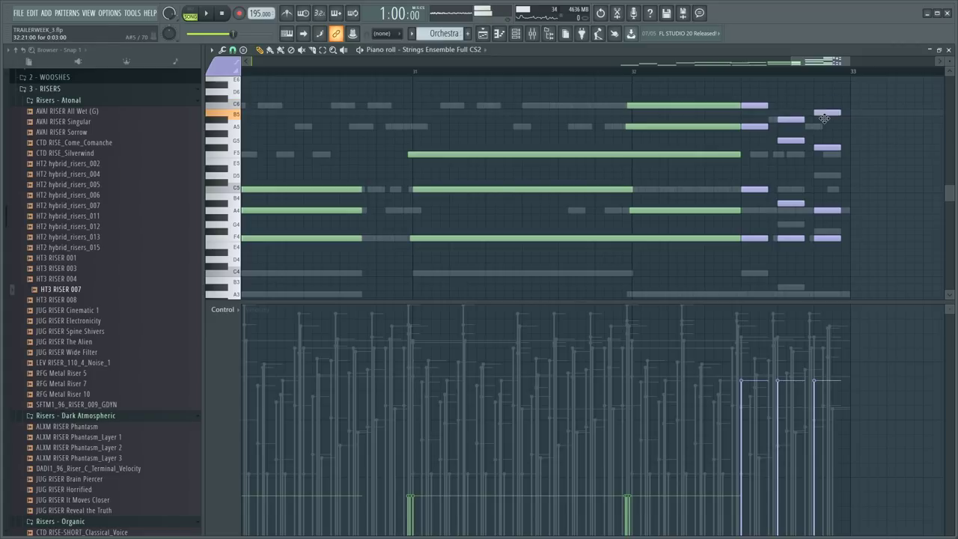
key(space)
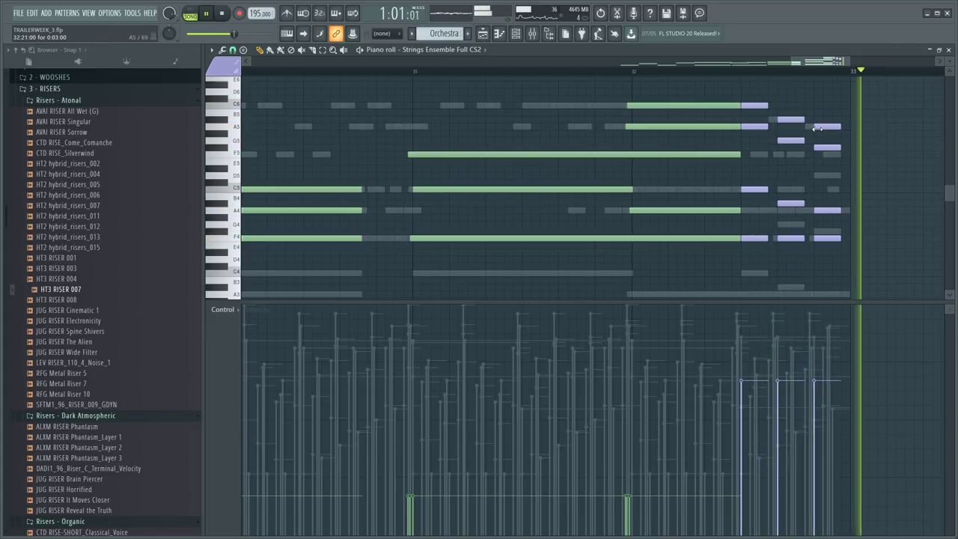
drag(774, 112, 835, 126)
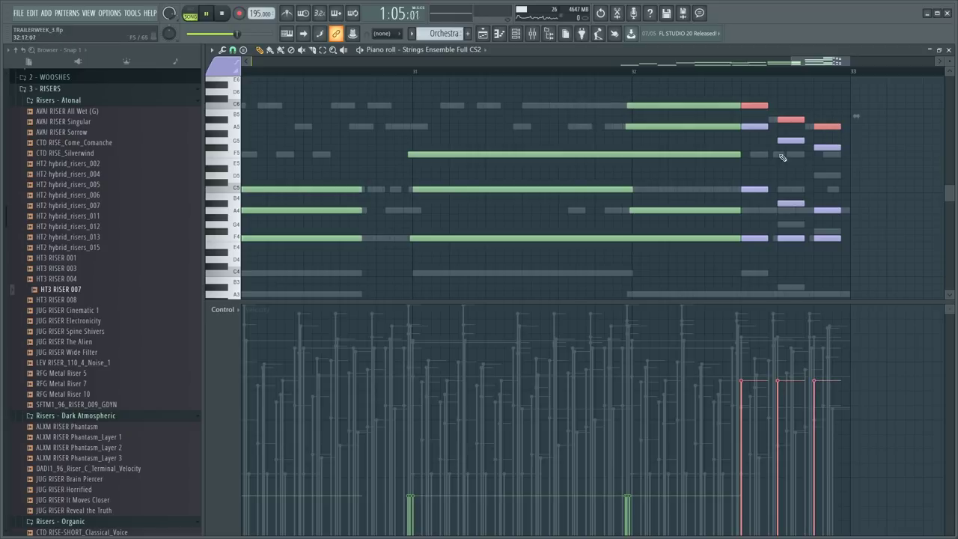
- In the Trombones 3 CBR piano roll, lower the top notes of the last two closing chords to A#4 and A4 and play them back
key(F6)
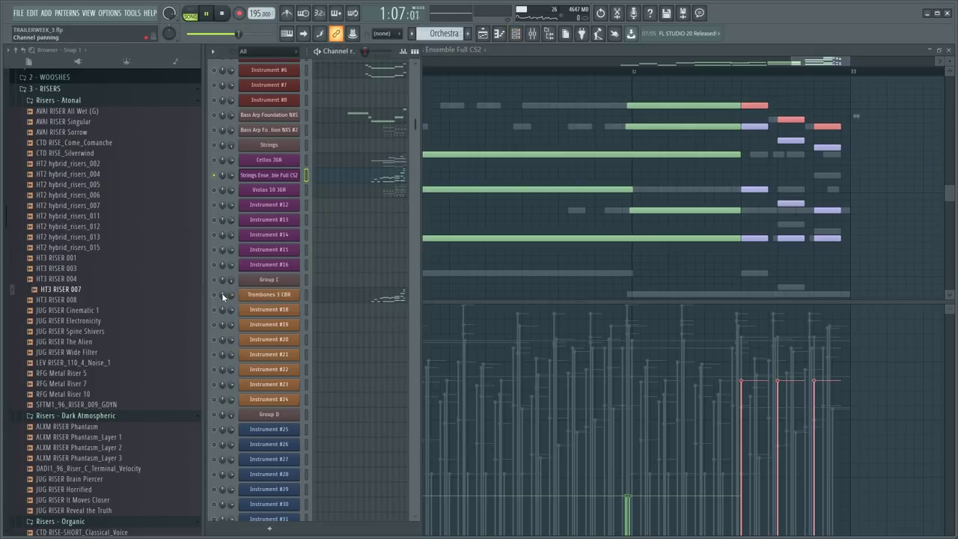
key(space)
click(319, 300)
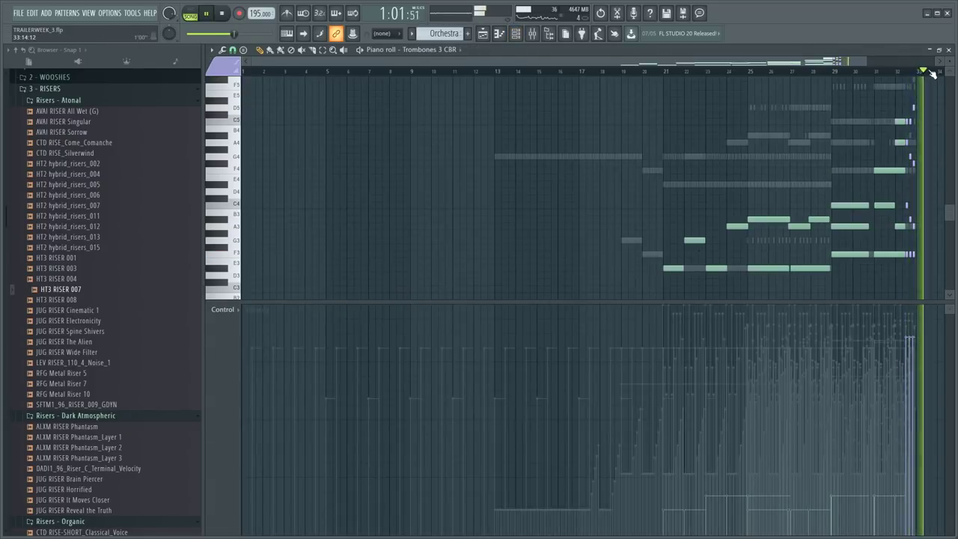
key(space)
scroll(932, 74, up, 3)
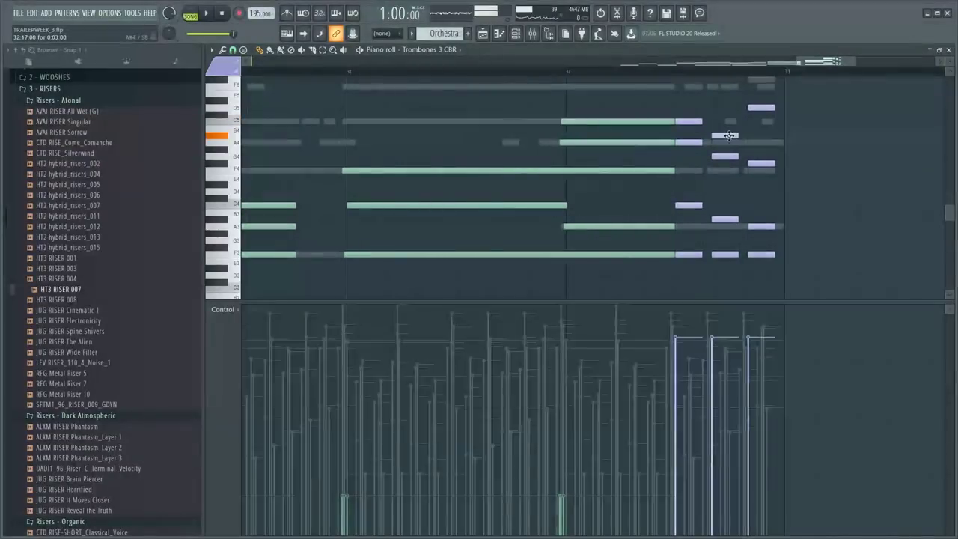
key(space)
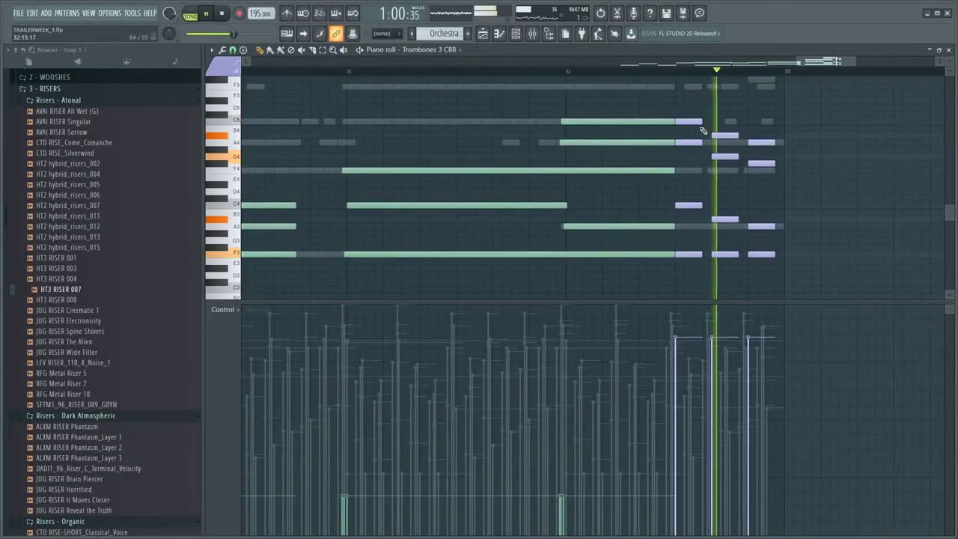
scroll(722, 134, down, 3)
- Unsolo the Orchestra track in the playlist and play the full arrangement from about bar 22
key(F5)
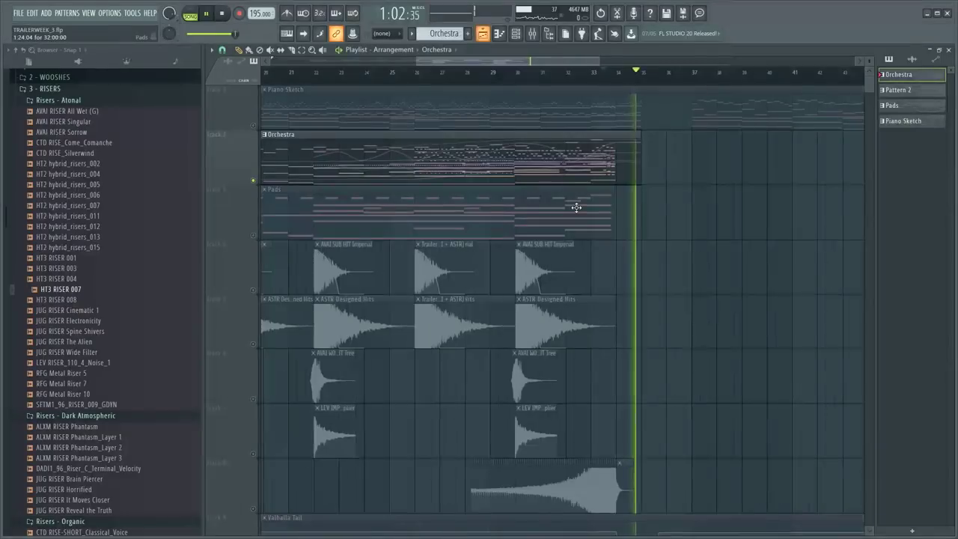
right_click(258, 180)
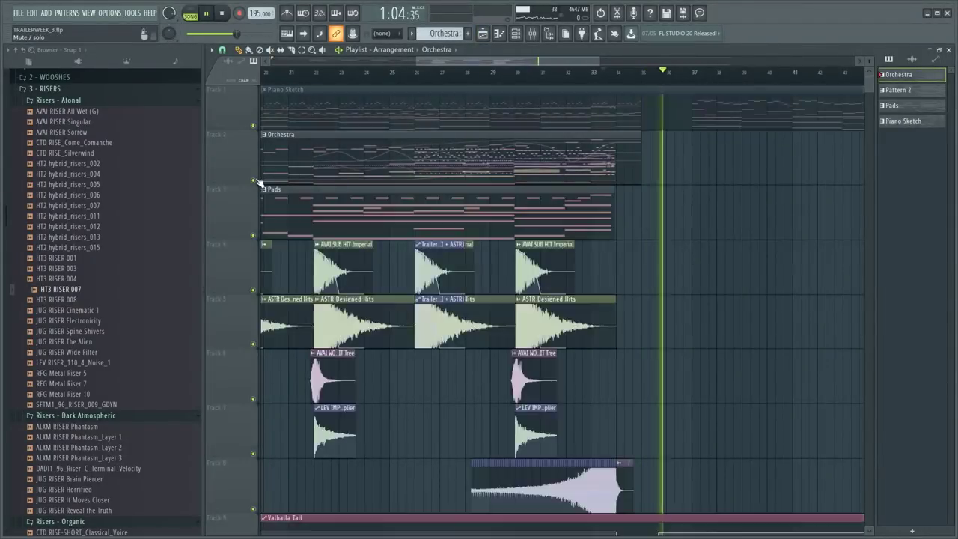
key(space)
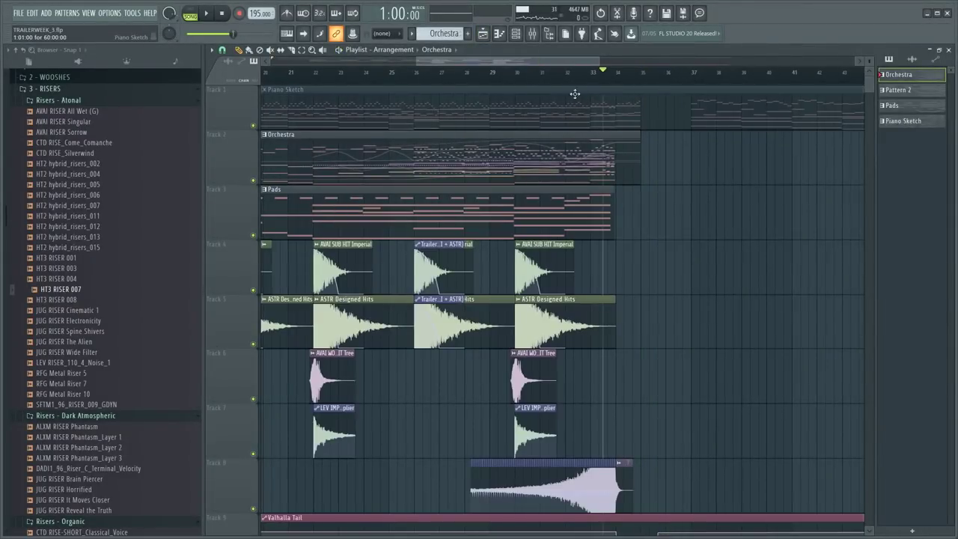
scroll(551, 224, down, 4)
click(464, 72)
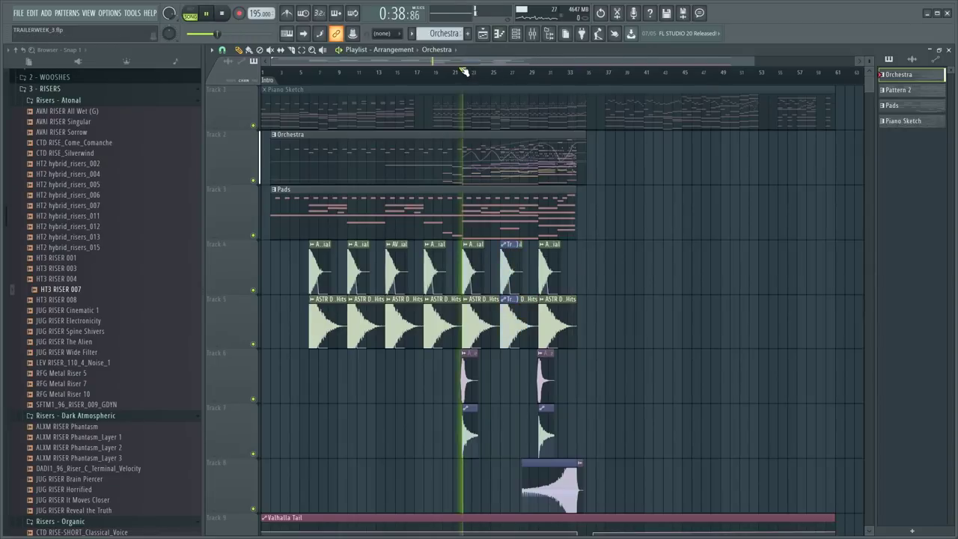
- Select the empty Instrument #12 channel for live playing and check its signal in the mixer
double_click(471, 140)
key(F6)
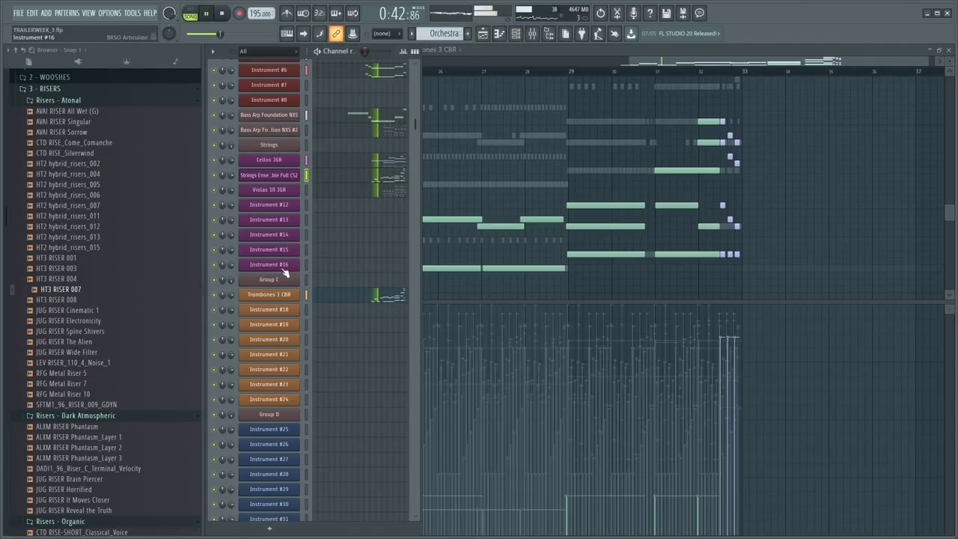
scroll(336, 263, up, 6)
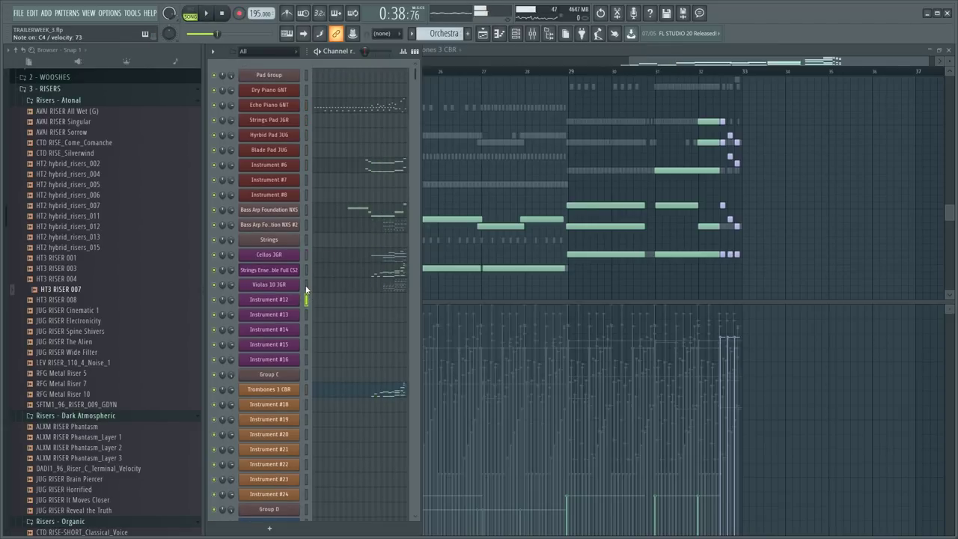
key(F9)
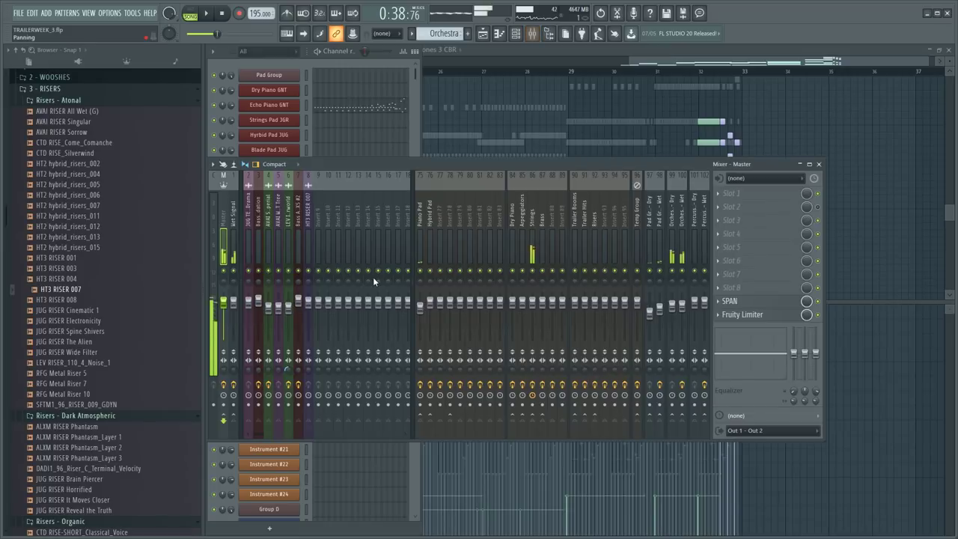
ctrl+right_click(475, 131)
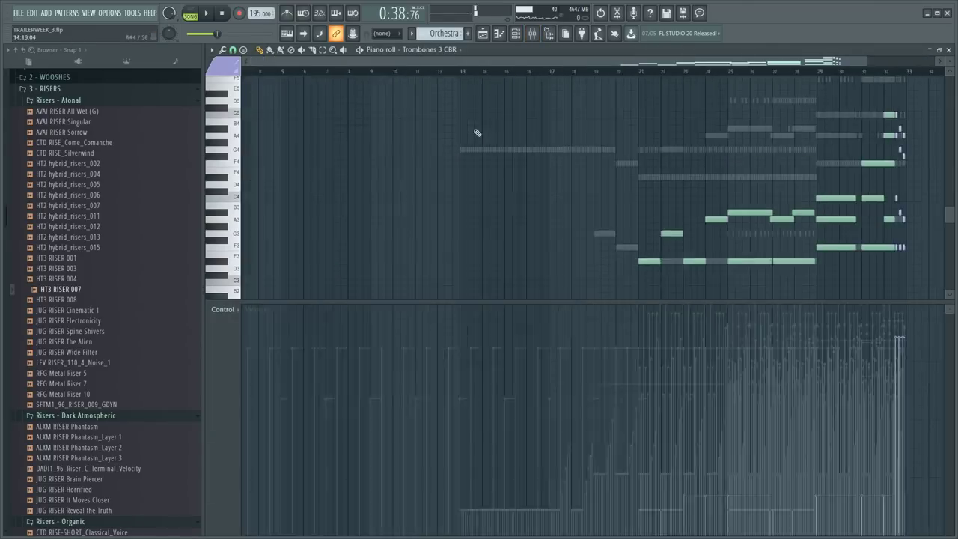
- Switch to pattern playback, play the Orchestra pattern from just before bar 20 and watch the Master's spectrum in SPAN
click(208, 15)
click(639, 69)
key(F9)
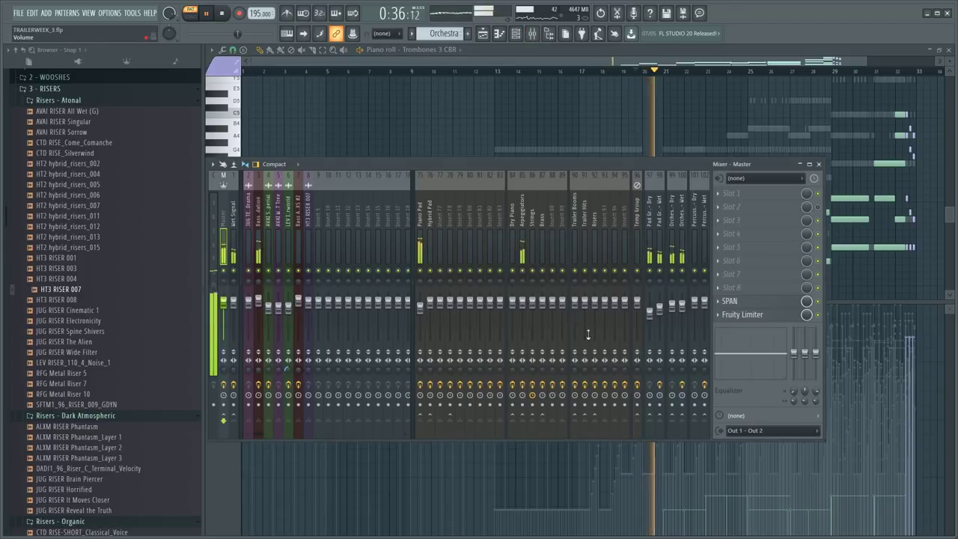
click(739, 303)
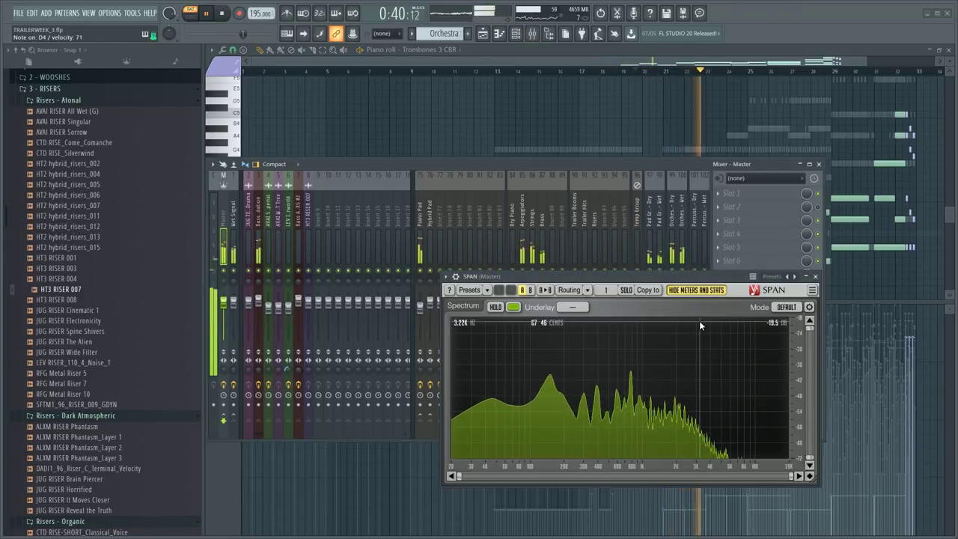
key(F6)
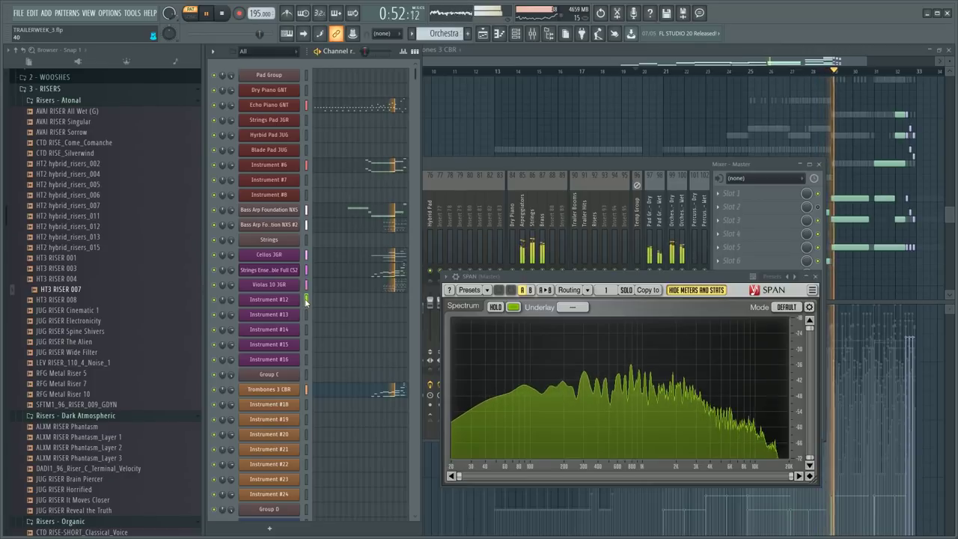
key(space)
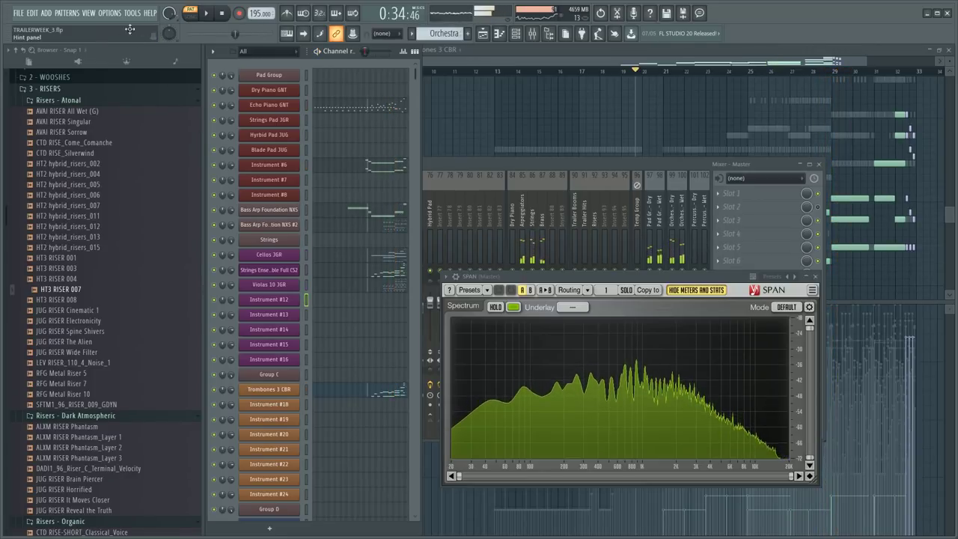
- Adjust the buffer length in the FL Studio ASIO driver panel and close the audio settings
click(109, 13)
click(128, 26)
click(352, 133)
click(355, 217)
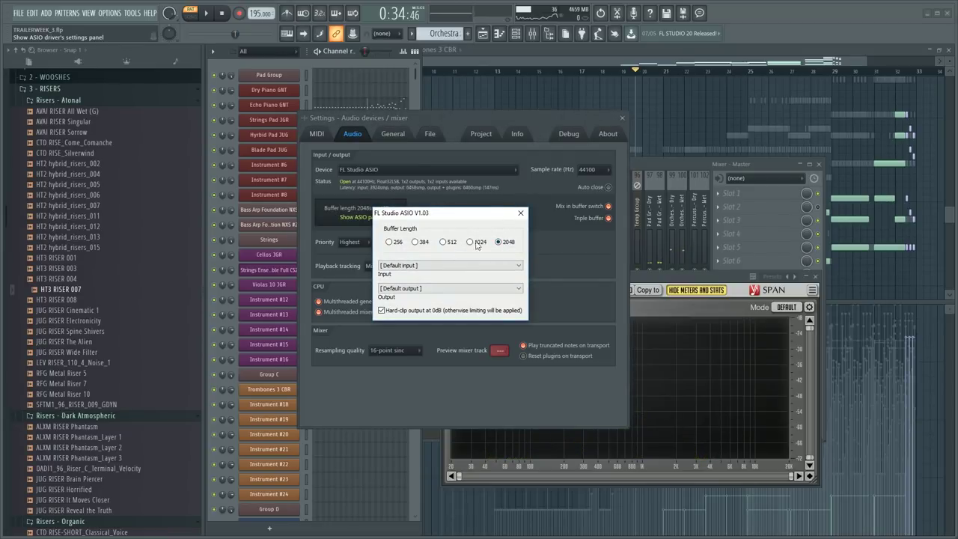
click(520, 216)
click(622, 118)
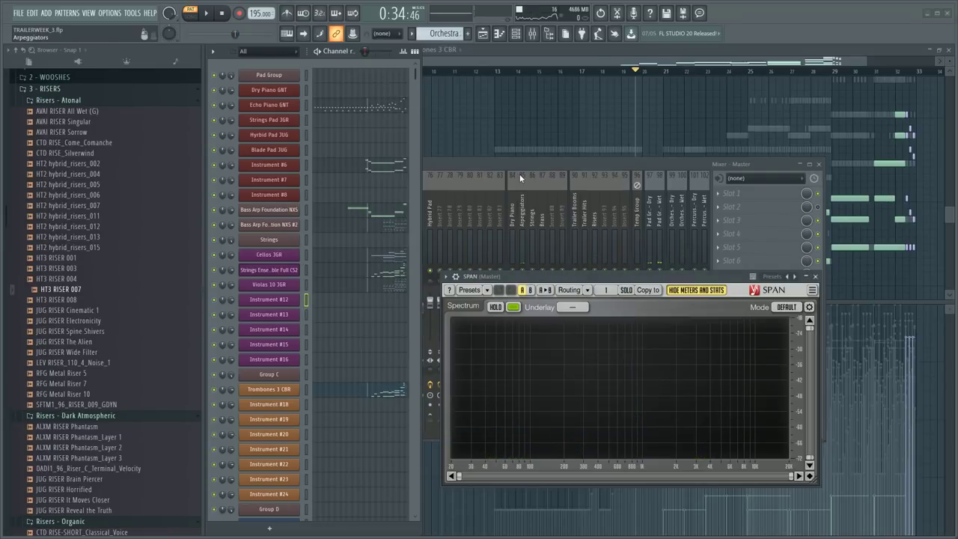
- Open the empty Instrument #12 piano roll and listen to the Orchestra pattern from just before bar 20 to bar 25
key(space)
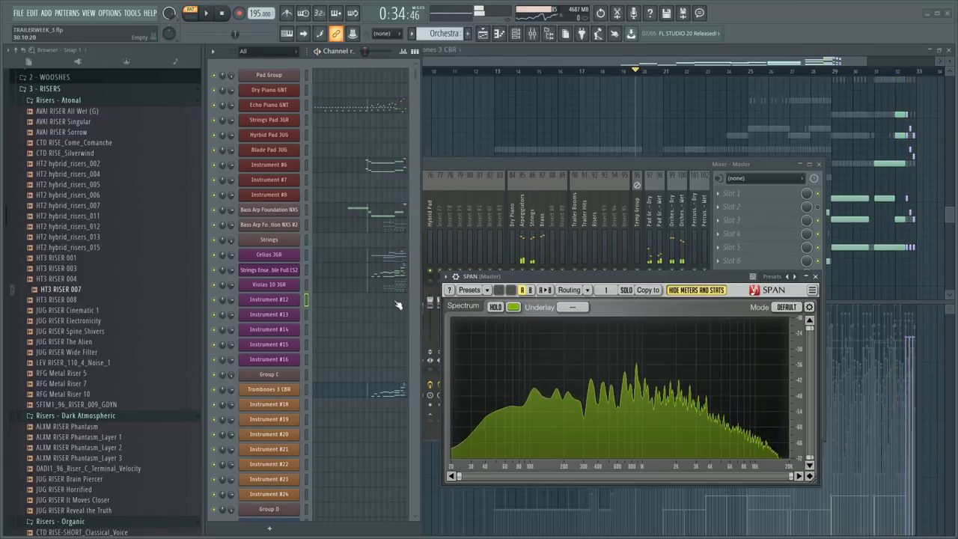
click(378, 301)
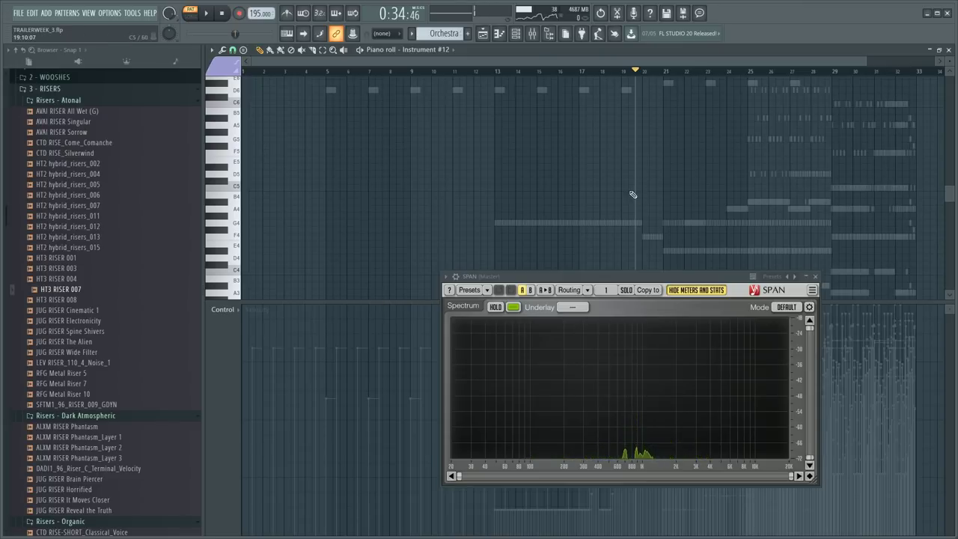
key(F6)
key(F6)
key(space)
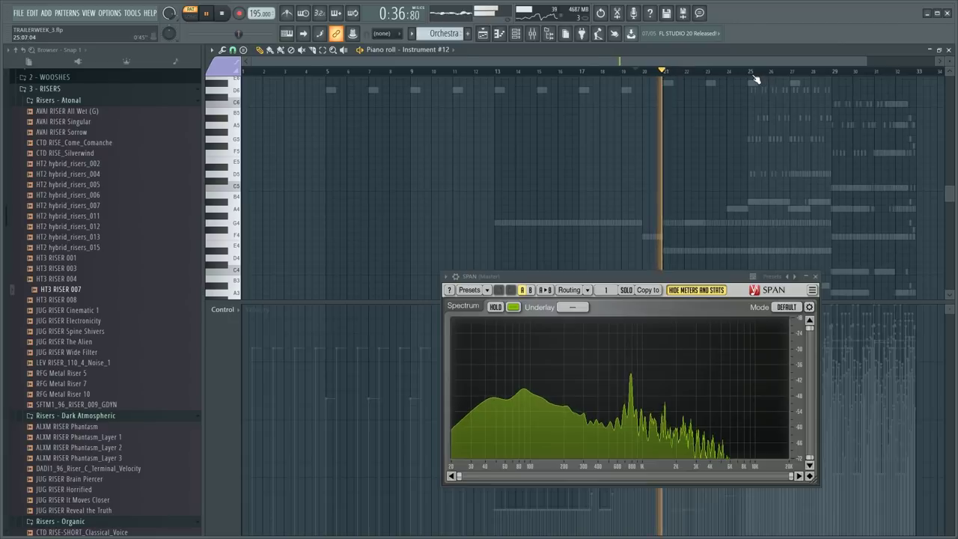
scroll(750, 77, up, 2)
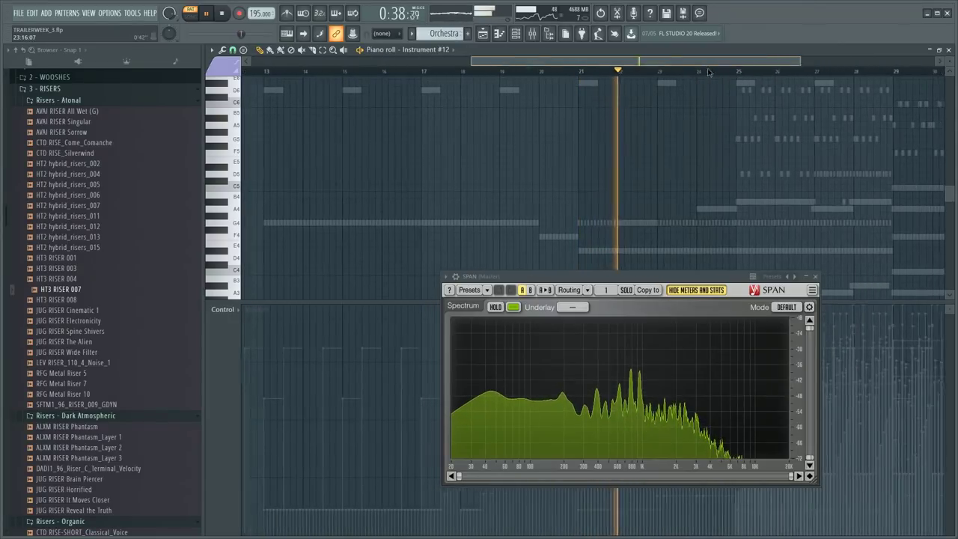
scroll(711, 88, right, 3)
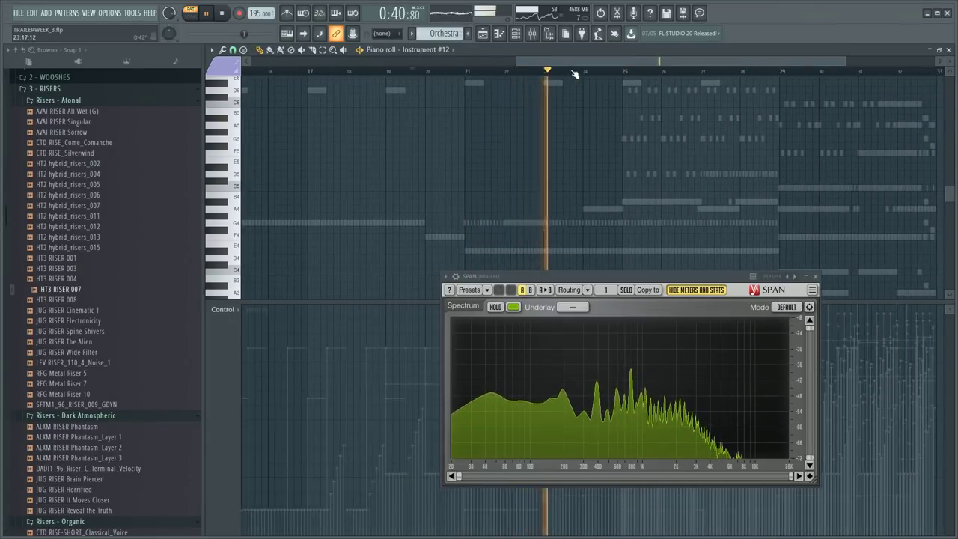
scroll(577, 78, up, 2)
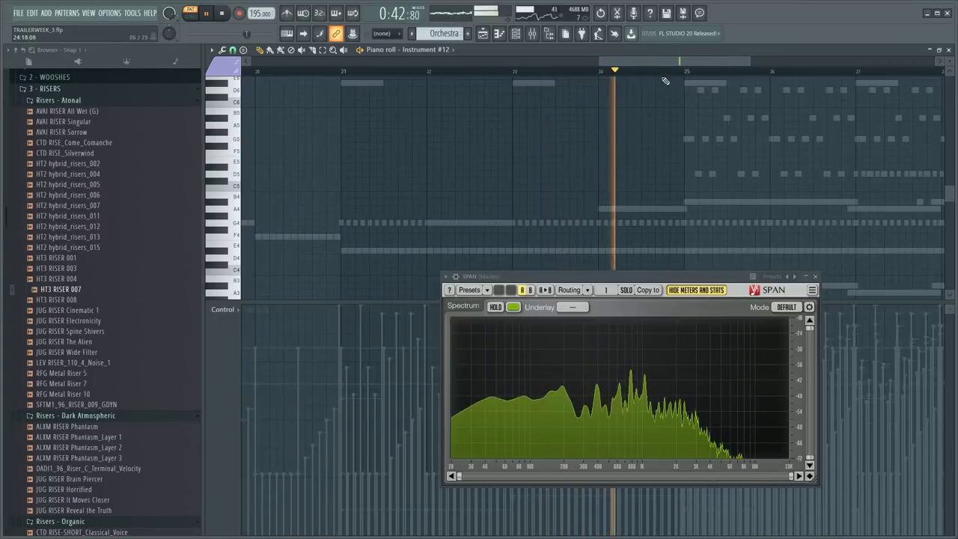
drag(661, 64, 696, 72)
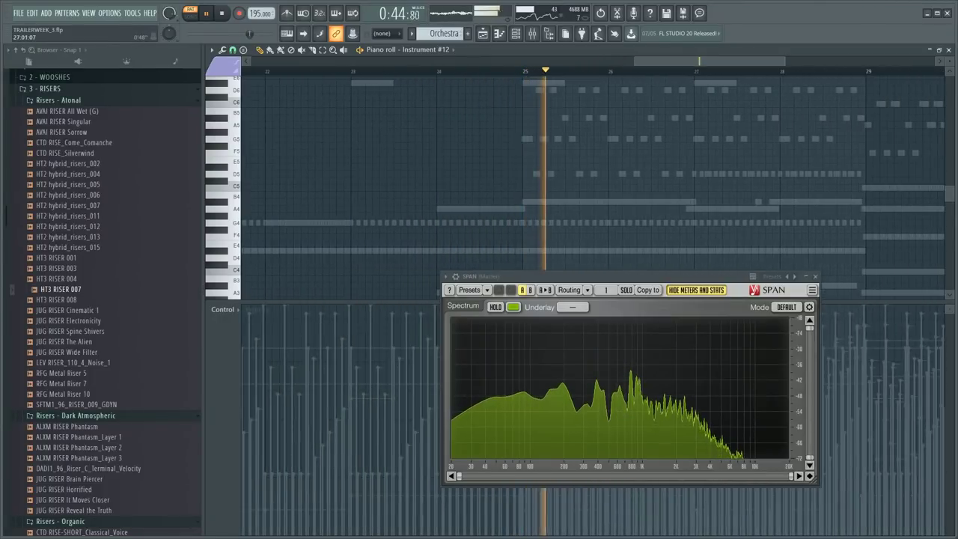
- Replay the Orchestra pattern from about bar 26 to find where the new Instrument #12 line should enter
scroll(697, 78, down, 2)
key(space)
click(591, 76)
key(space)
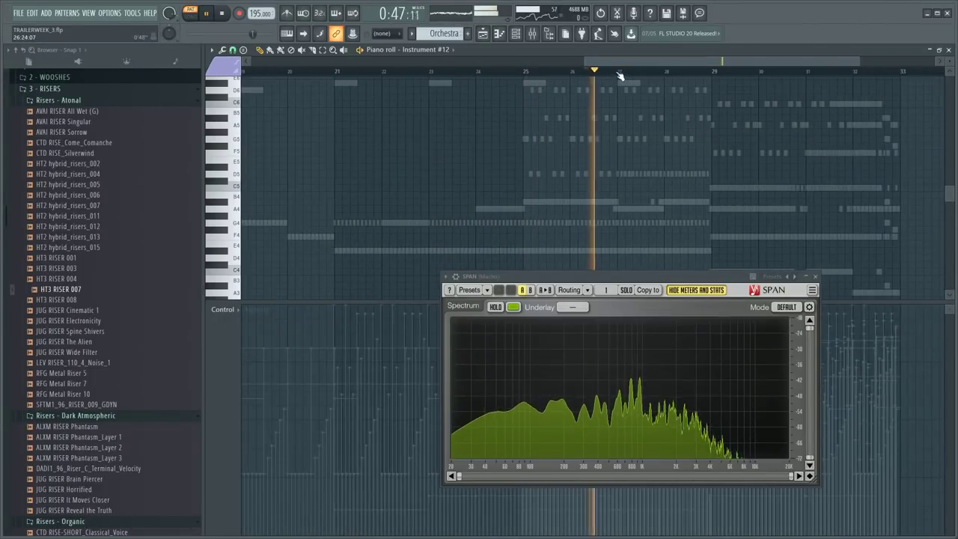
scroll(730, 76, up, 1)
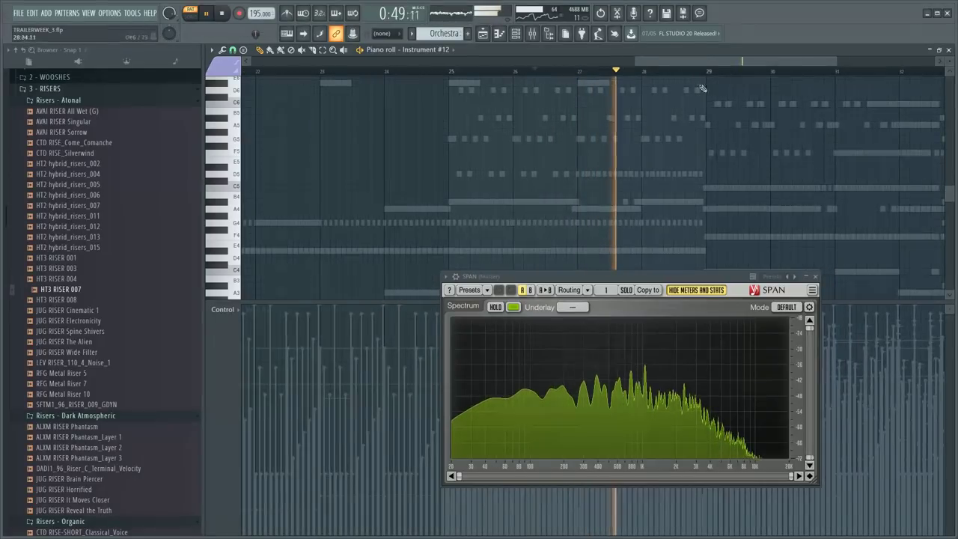
drag(684, 63, 716, 70)
key(space)
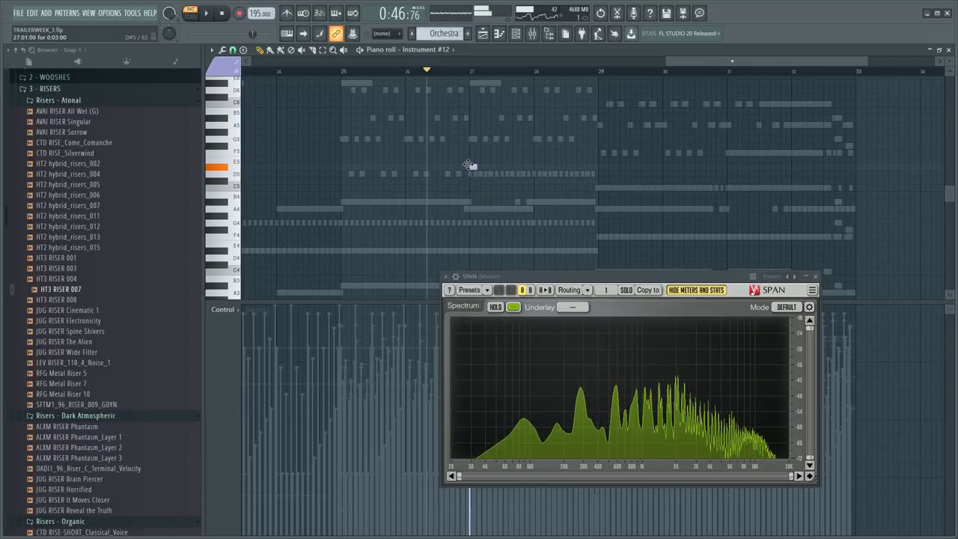
- Write three overlapping ascending notes, D#5, F5 and G5, from the start of bar 27 in the Instrument #12 piano roll
scroll(523, 74, up, 1)
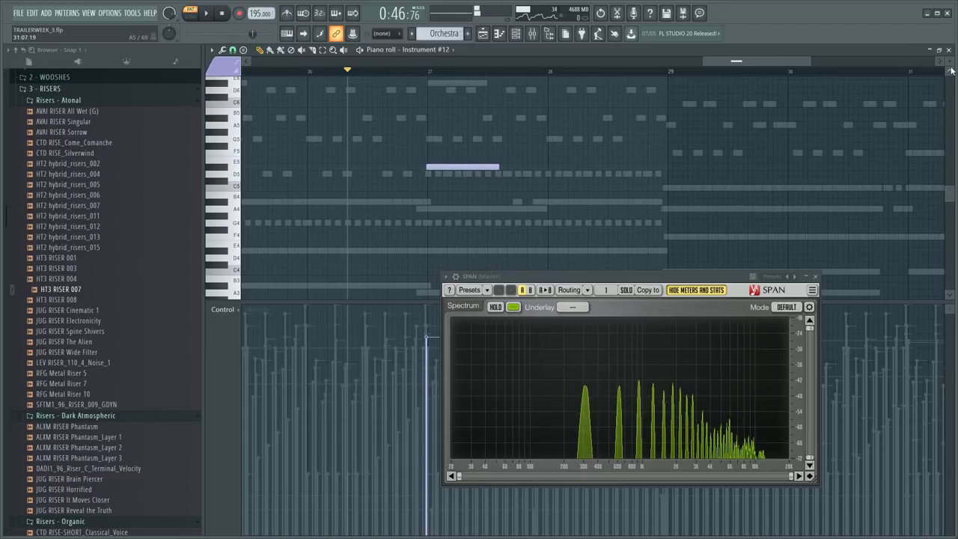
drag(951, 71, 913, 76)
scroll(485, 75, up, 2)
mouse_move(428, 160)
mouse_down()
mouse_move(429, 138)
mouse_move(429, 151)
mouse_up()
drag(502, 120, 502, 133)
- Audition the new line from just before bar 27 and shift F5 to mid-bar 27 and G5 to the start of bar 28
click(329, 73)
key(space)
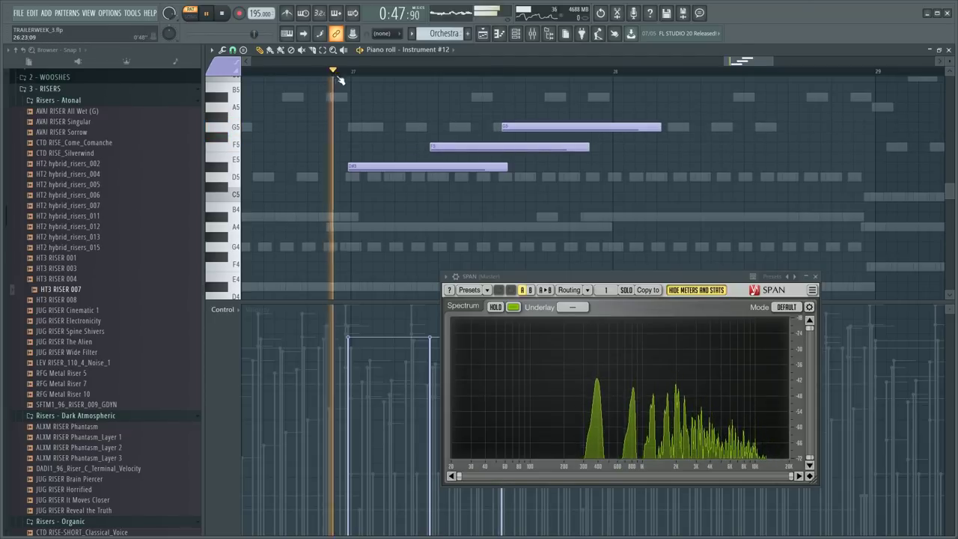
key(space)
drag(449, 144, 611, 122)
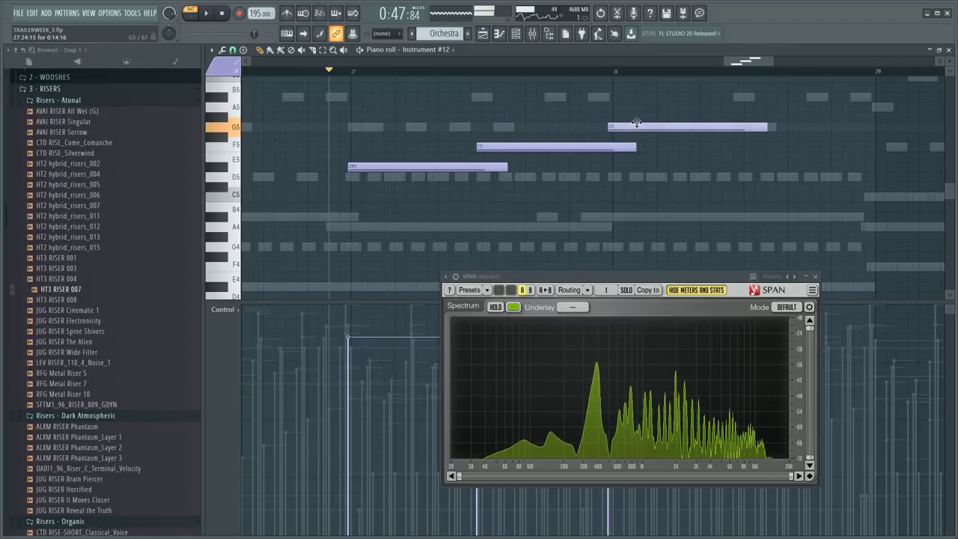
- Replay the new Instrument #12 line and pull the start of G5 slightly ahead of bar 28
key(space)
scroll(608, 131, down, 2)
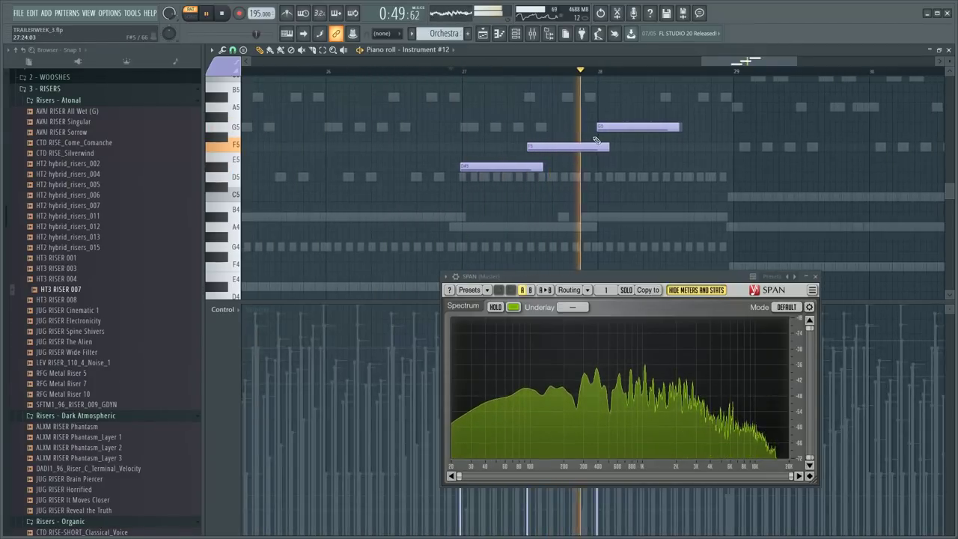
key(space)
drag(596, 128, 593, 129)
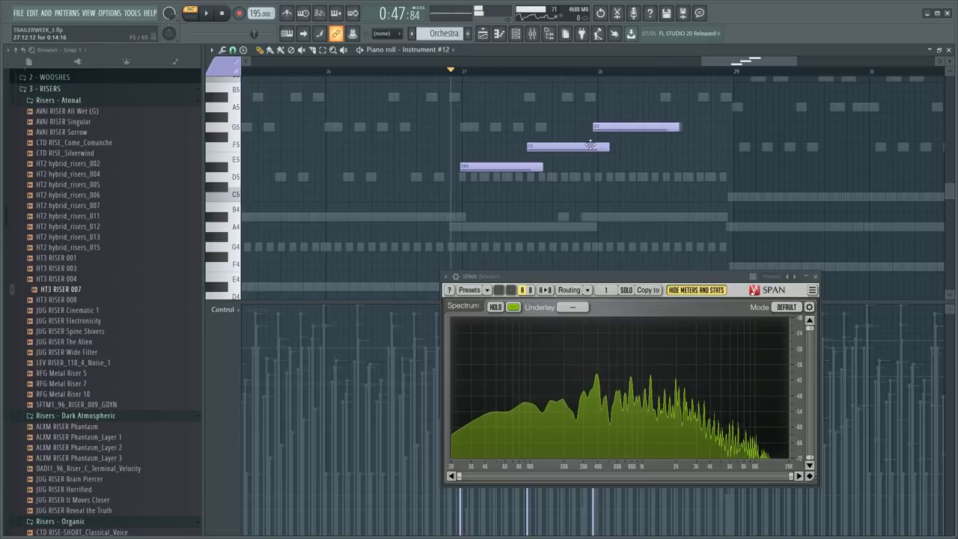
- Check Instrument #12's controller window, moving the SPAN analyzer clear of it, and replay the line from just before bar 27
key(F6)
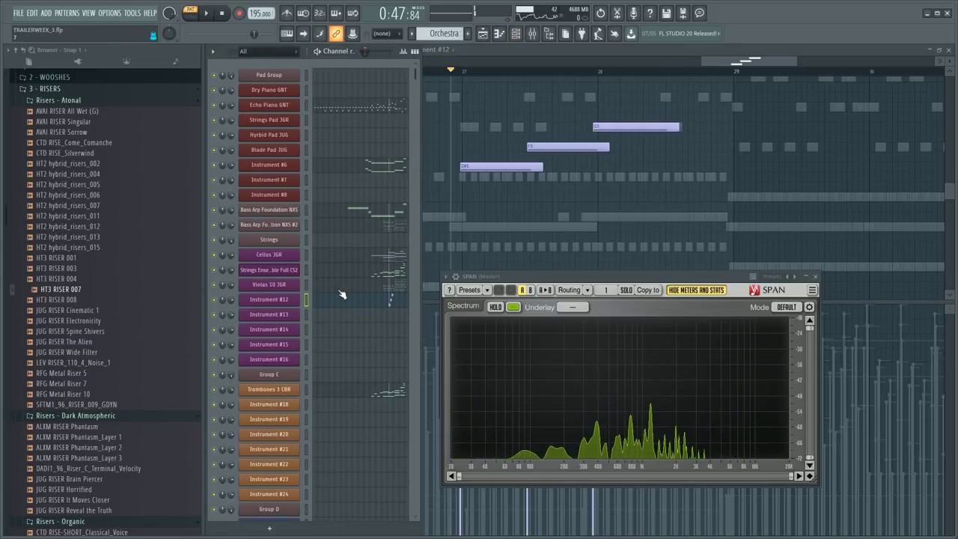
click(291, 303)
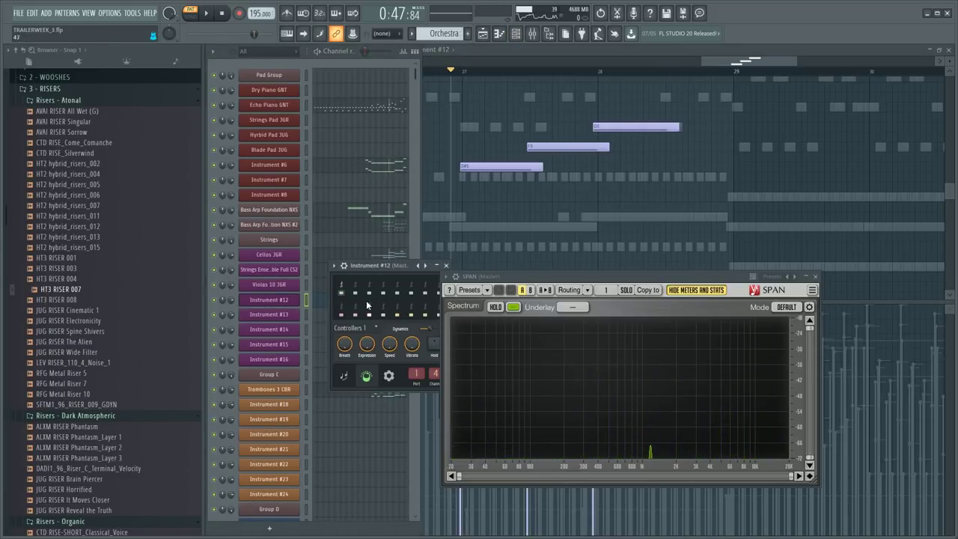
right_click(511, 226)
key(space)
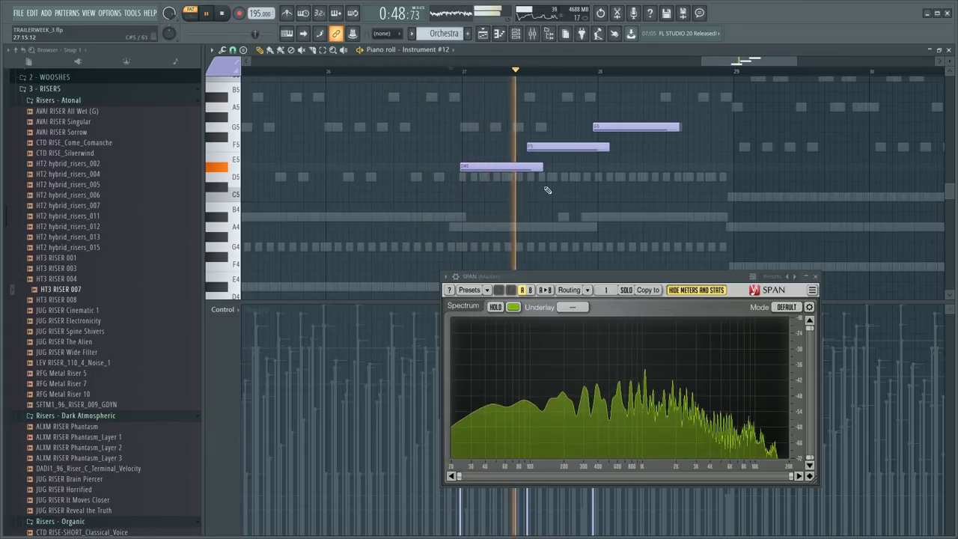
key(F6)
key(space)
click(283, 303)
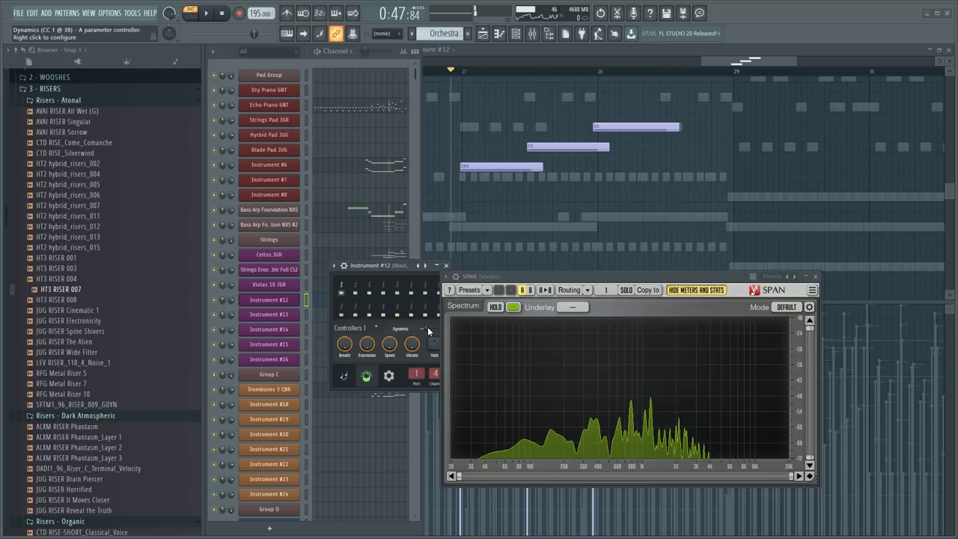
drag(573, 277, 659, 302)
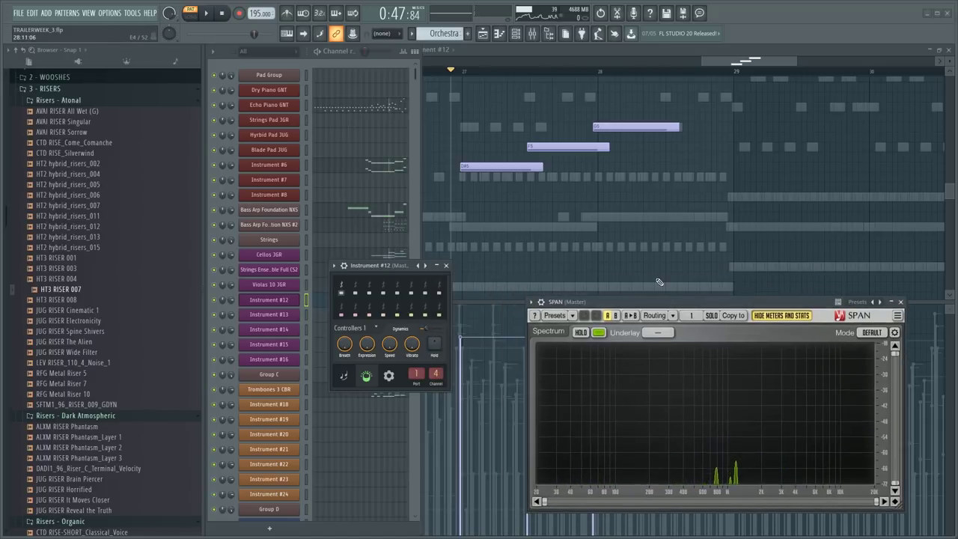
right_click(545, 240)
key(space)
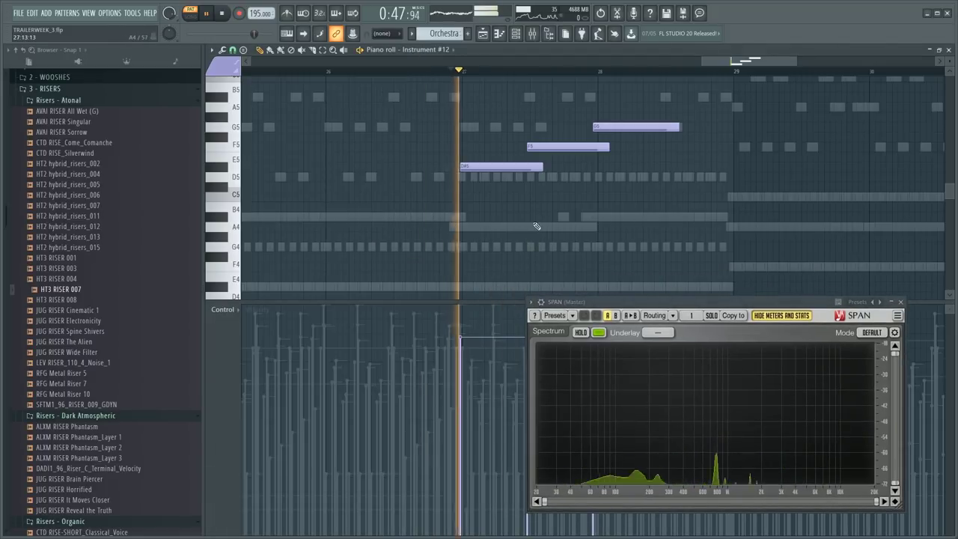
- Add a short A#4 pickup note starting late in bar 26 and ending just after bar 27, auditioning its timing
key(space)
mouse_move(443, 209)
mouse_down()
mouse_move(439, 225)
mouse_move(441, 205)
mouse_up()
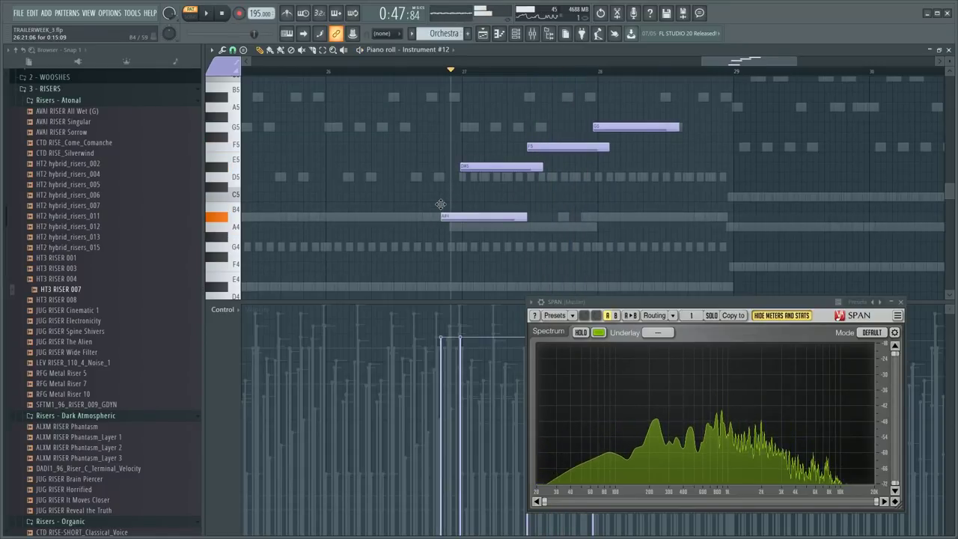
key(space)
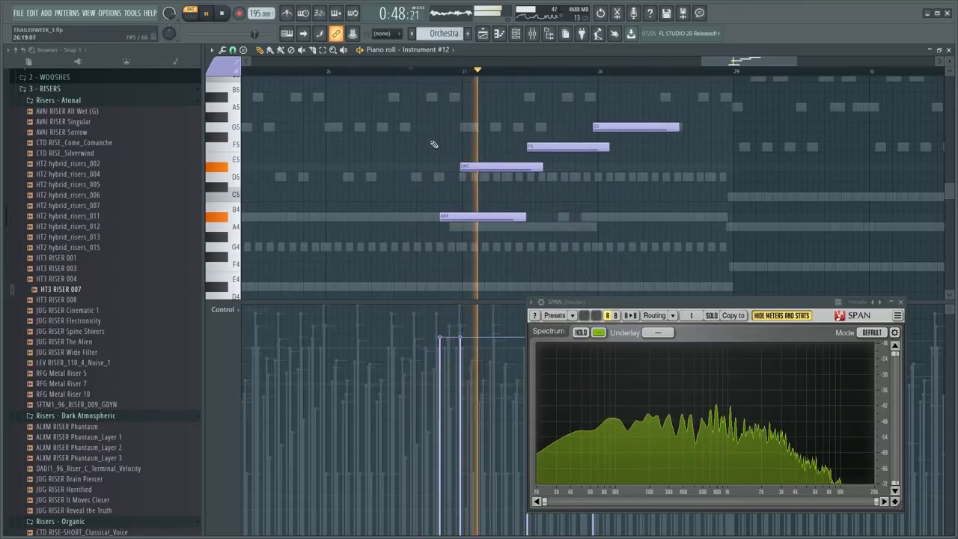
key(space)
drag(441, 217, 422, 219)
key(space)
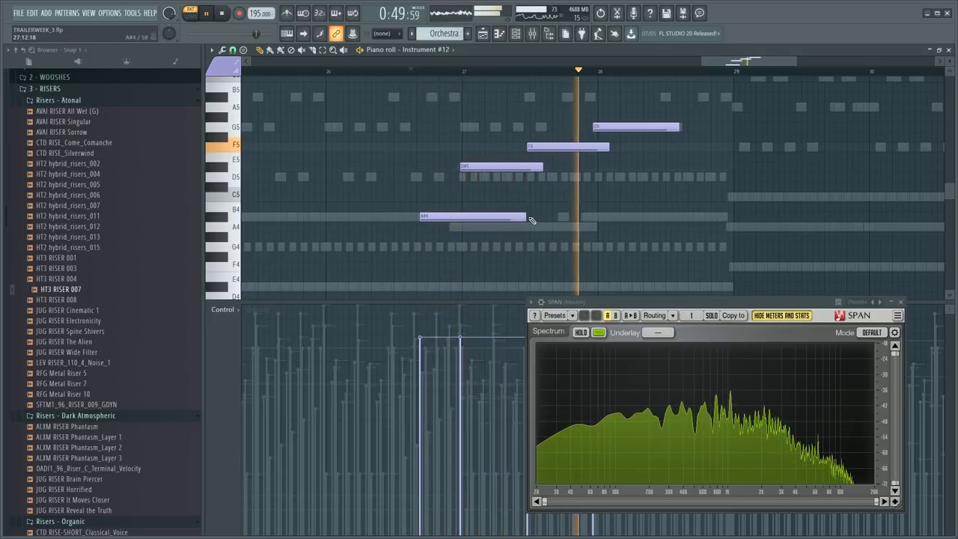
drag(525, 217, 470, 217)
key(space)
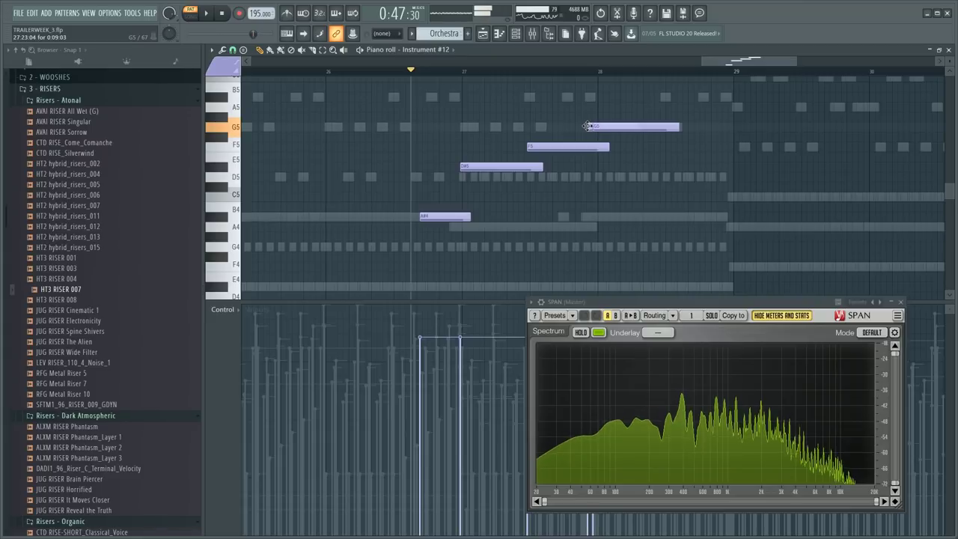
- Start G5 slightly earlier before bar 28 and continue the line with A5 in mid-bar 28 and A#5 just before bar 29
drag(595, 128, 589, 127)
key(space)
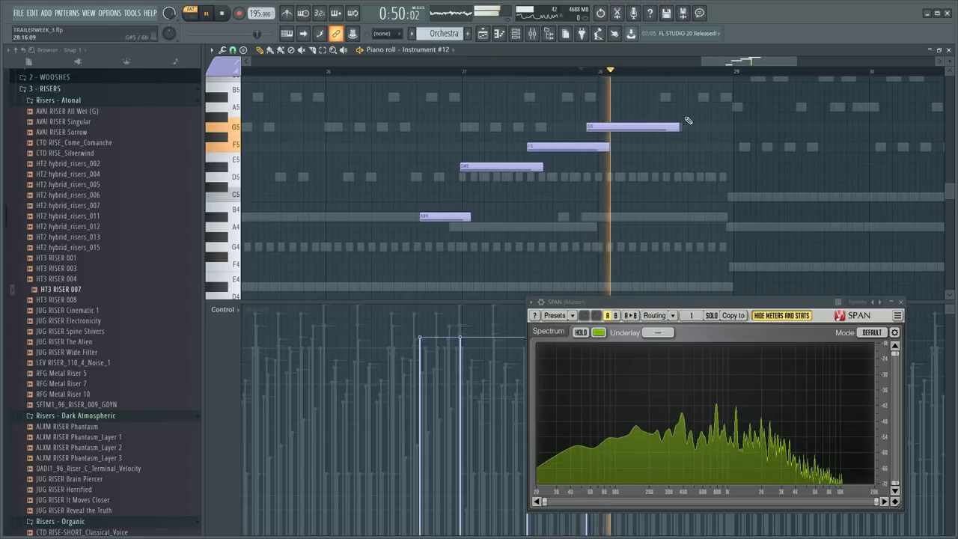
key(space)
click(659, 107)
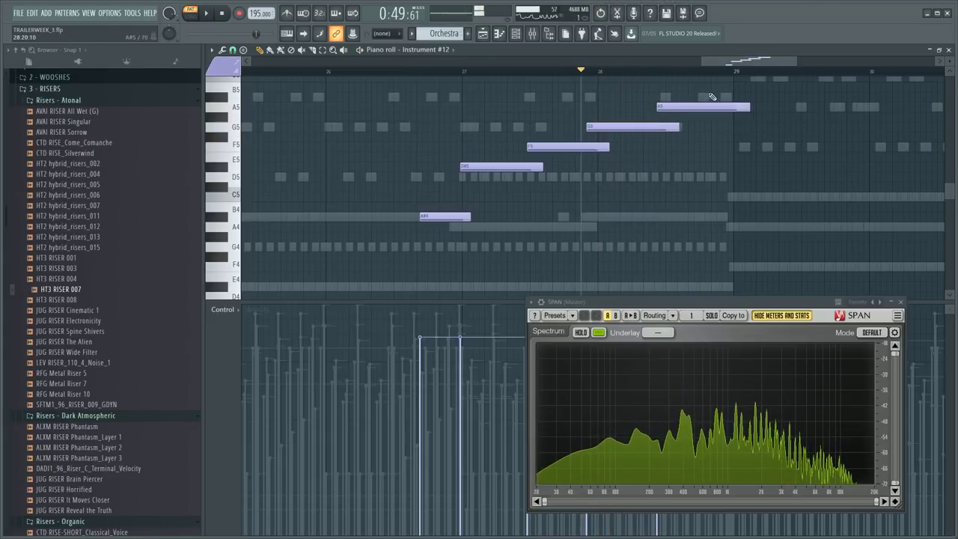
click(726, 97)
key(space)
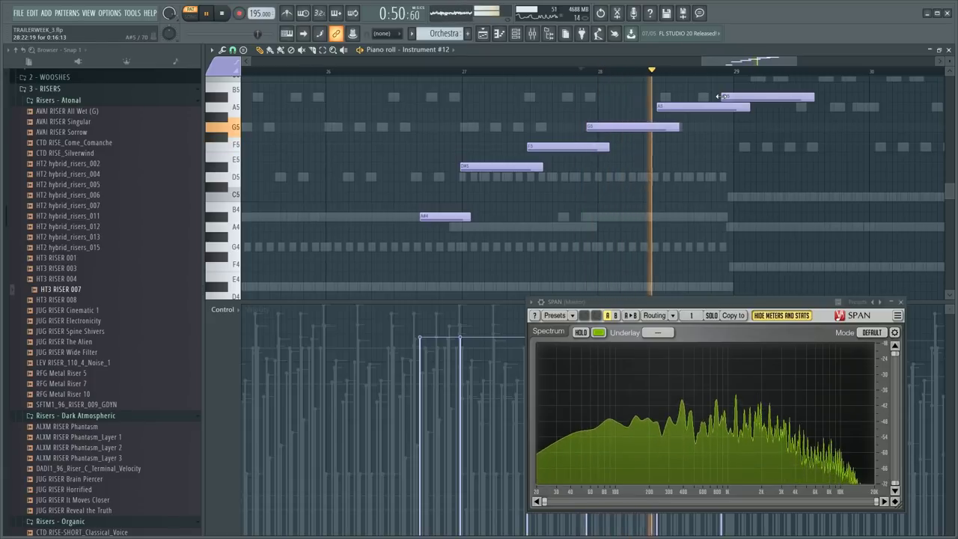
- Lengthen A#5 to just past bar 30 and add an equally long A5 starting just before bar 30
drag(739, 63, 765, 66)
scroll(684, 188, up, 3)
key(space)
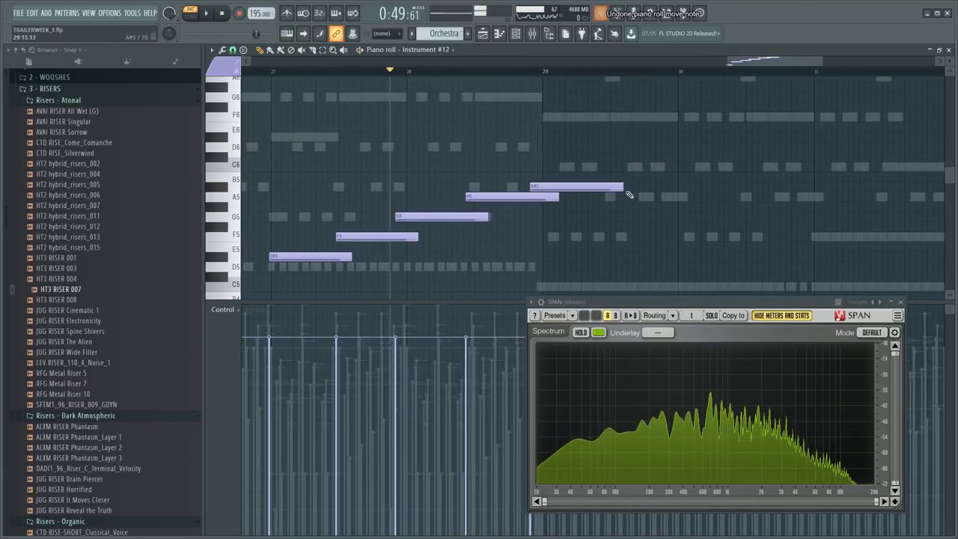
drag(622, 186, 681, 186)
click(666, 197)
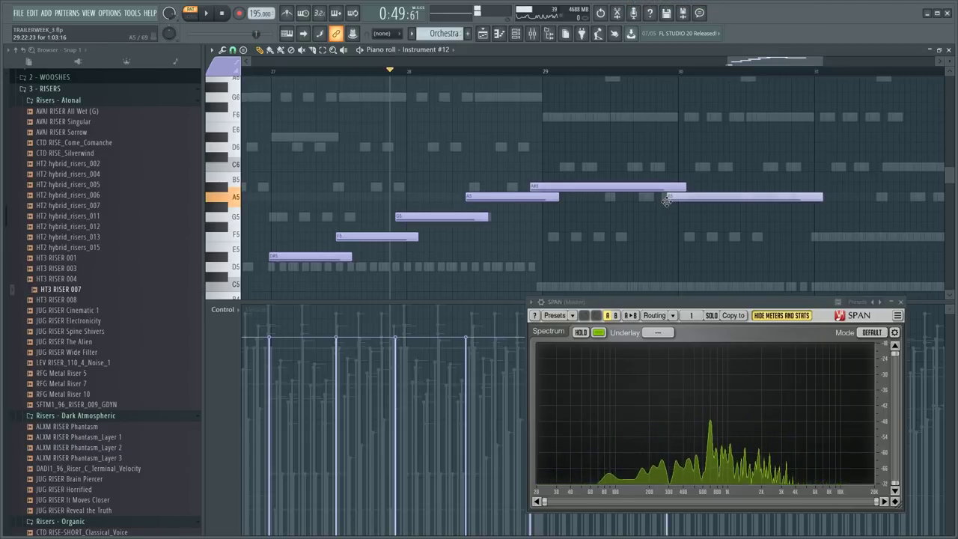
key(space)
- Move the long A5's start to just before bar 31 and add F5 in mid-bar 30, with A#5 extended to meet it
scroll(651, 86, down, 3)
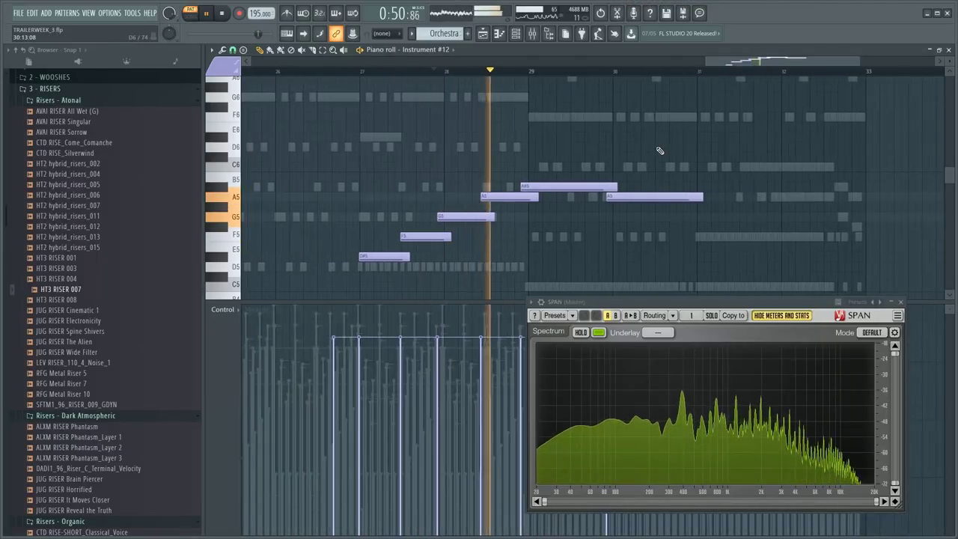
drag(619, 197, 674, 198)
key(space)
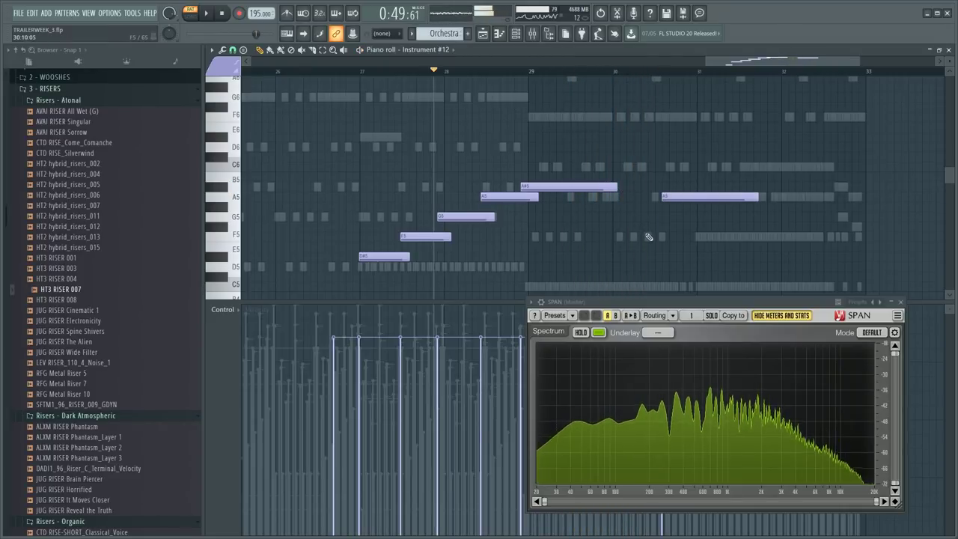
click(651, 257)
drag(651, 259, 654, 234)
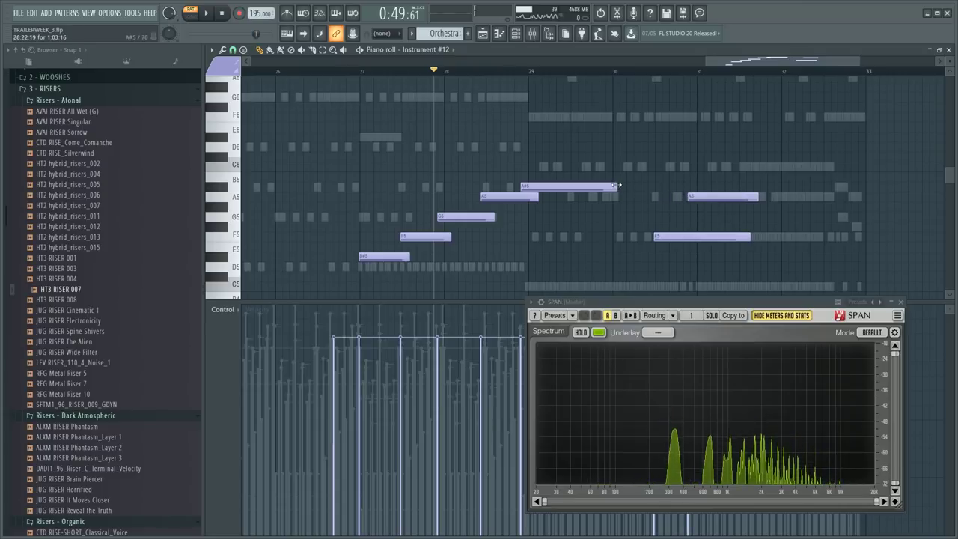
key(space)
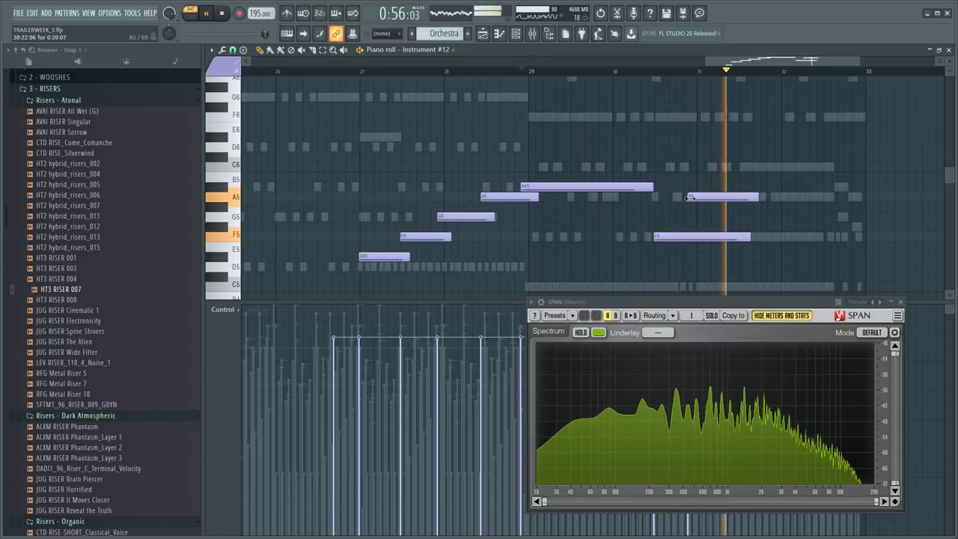
- Extend A5 to just past bar 32, overlap it with a new C6, and trim F5 to end around bar 31
drag(758, 199, 785, 199)
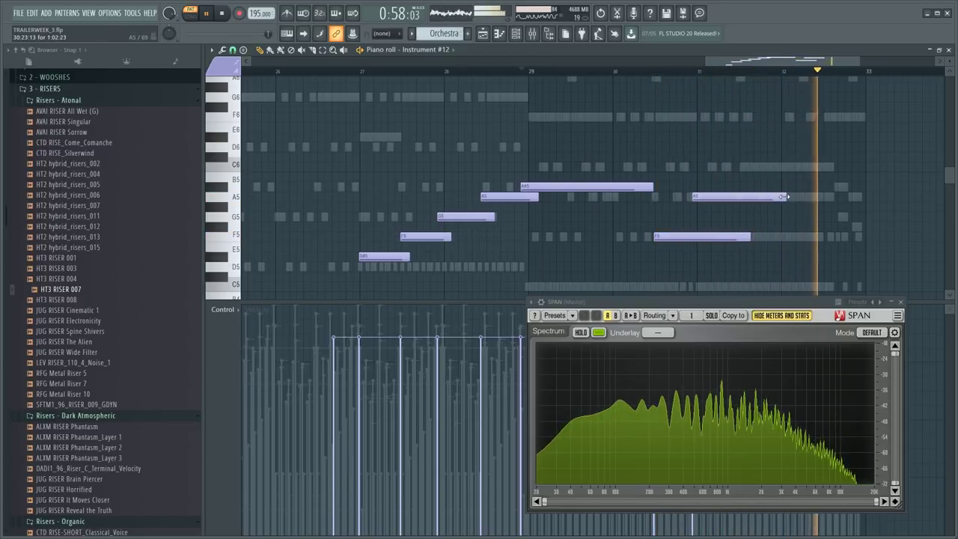
key(space)
click(779, 177)
drag(777, 166, 779, 169)
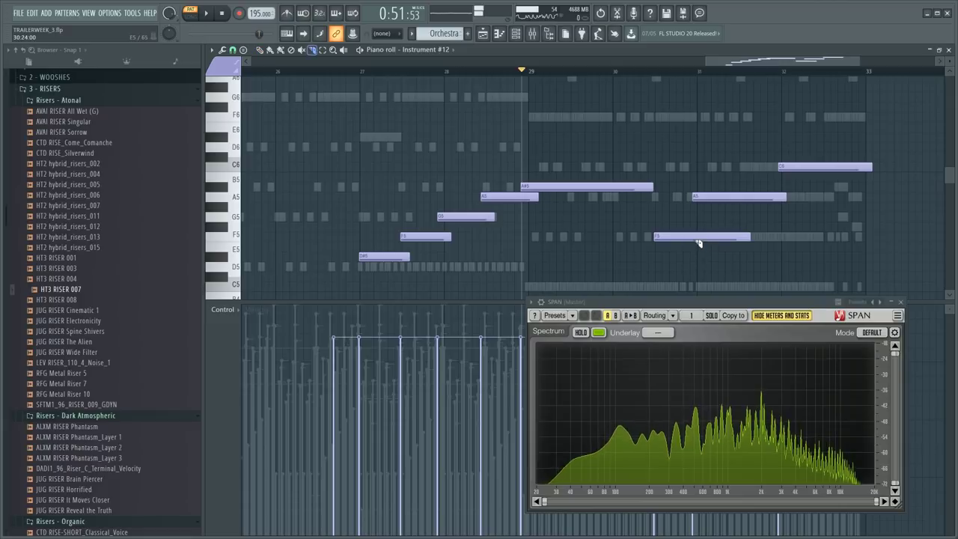
drag(708, 236, 702, 237)
click(761, 72)
key(space)
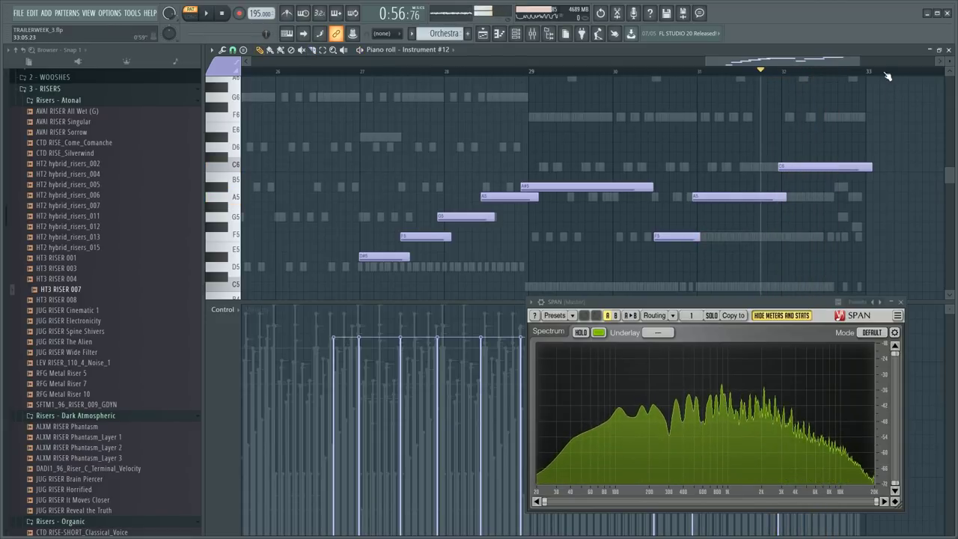
- Shorten C6 to end late in bar 32 and follow it with short descending A#5 and A5 notes before bar 33
scroll(887, 77, up, 4)
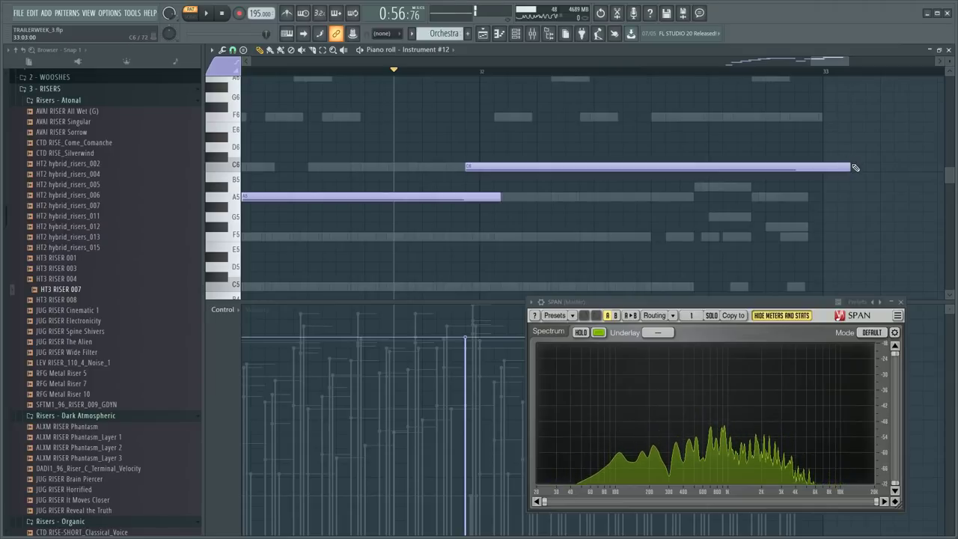
drag(851, 165, 672, 166)
click(683, 187)
click(745, 195)
right_click(759, 188)
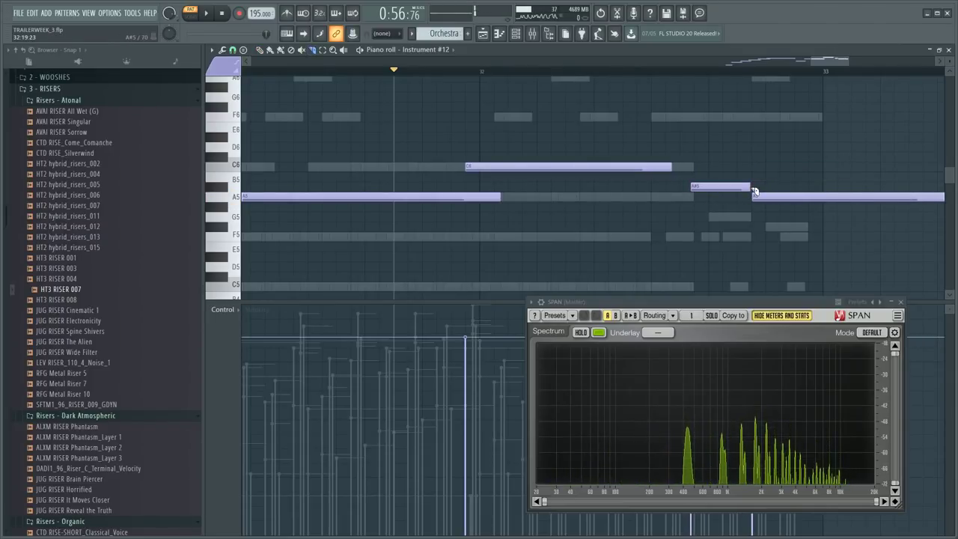
drag(833, 183, 834, 212)
key(space)
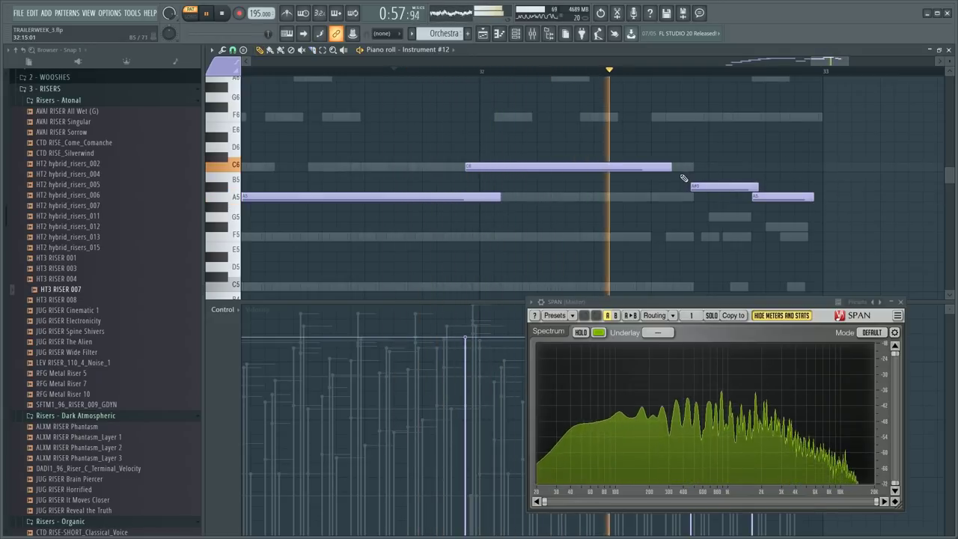
drag(669, 167, 695, 166)
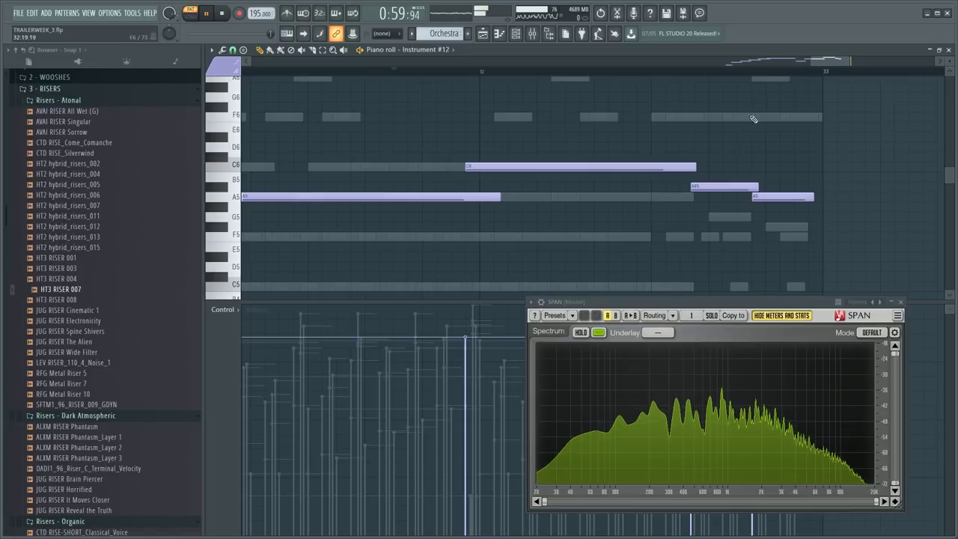
- Replay the Orchestra pattern from mid-bar 26 to review the complete Instrument #12 line
scroll(736, 108, down, 5)
key(space)
click(556, 72)
key(space)
- Solo the Piano Pad track in the mixer and check its Fruity Stereo Enhancer
key(F9)
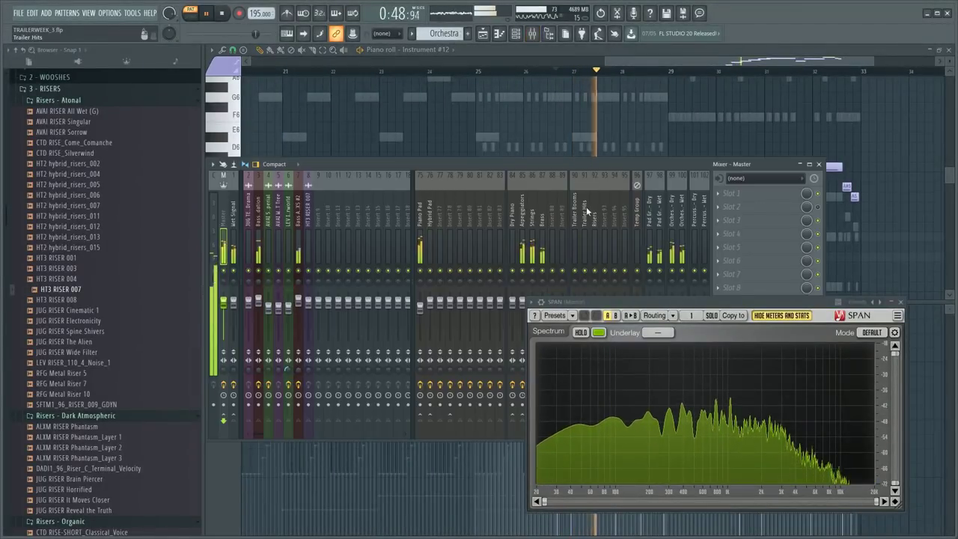
click(421, 210)
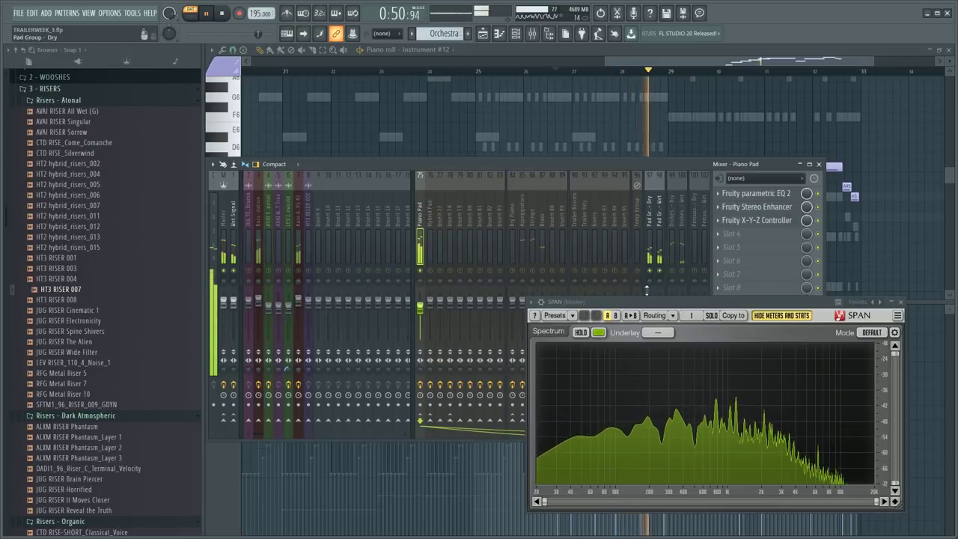
click(763, 208)
click(763, 208)
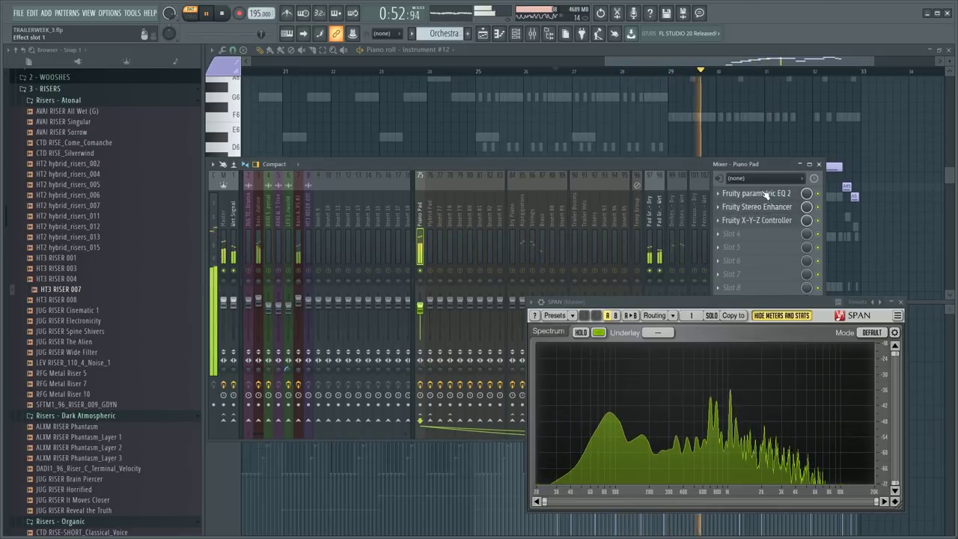
- Cut band 4 of the Piano Pad's Fruity parametric EQ 2 by about 7.9 dB at 1310 Hz with a 24% bandwidth
click(764, 196)
drag(578, 174, 601, 196)
scroll(601, 196, down, 6)
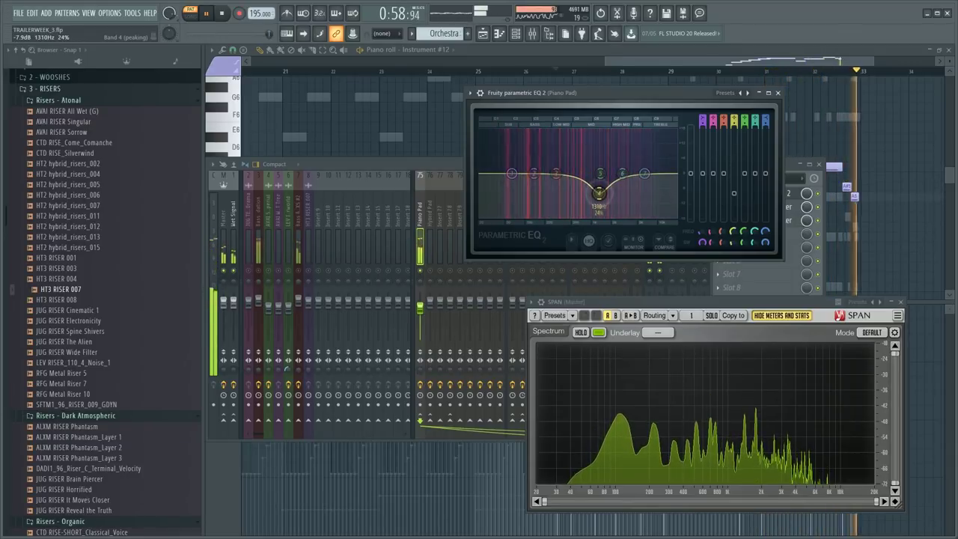
right_click(601, 195)
click(614, 207)
- Check the Fruity X-Y-Z Controller on the Piano Pad mixer track during playback
click(425, 217)
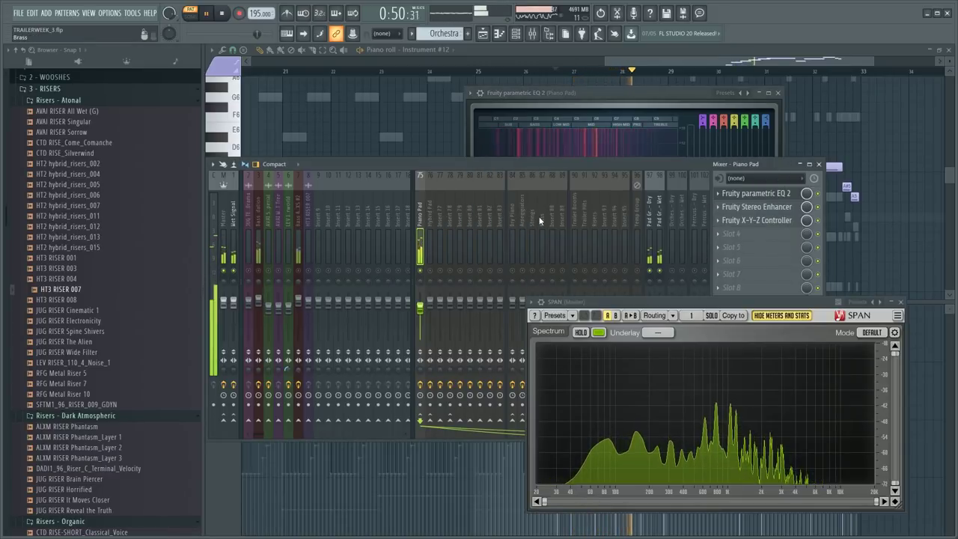
scroll(340, 217, down, 6)
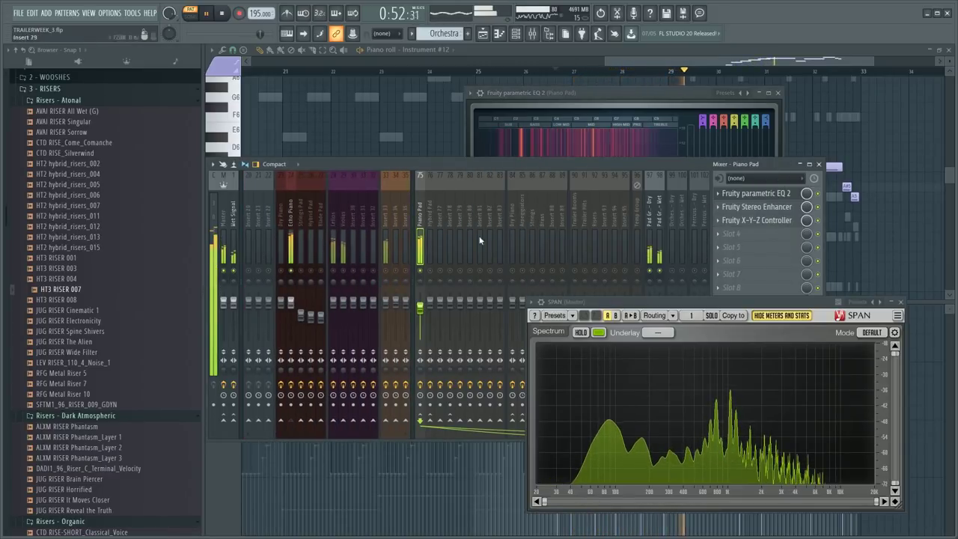
click(759, 222)
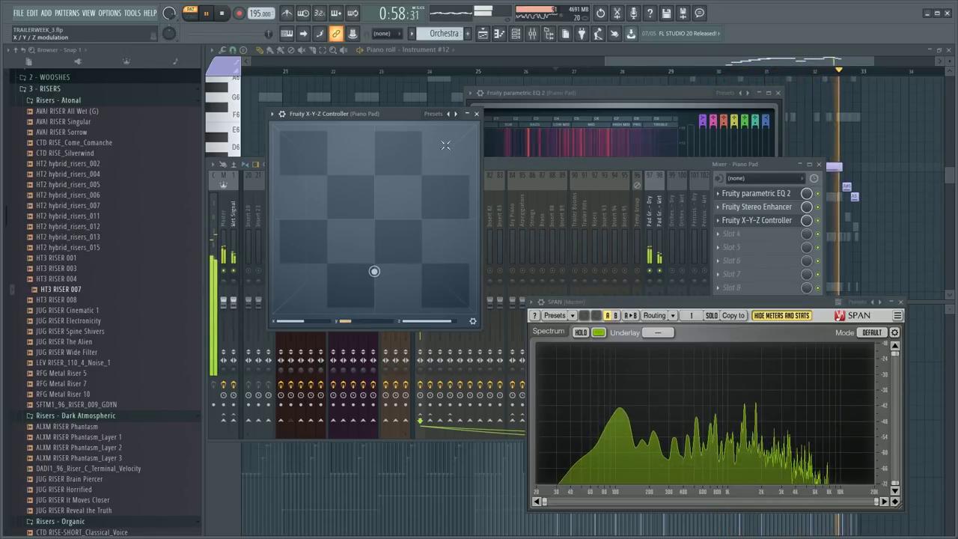
click(476, 114)
key(space)
- Cut band 4 of the Echo Piano's Fruity parametric EQ 2 by about 3.5 dB at 1107 Hz with a 34% bandwidth
click(297, 229)
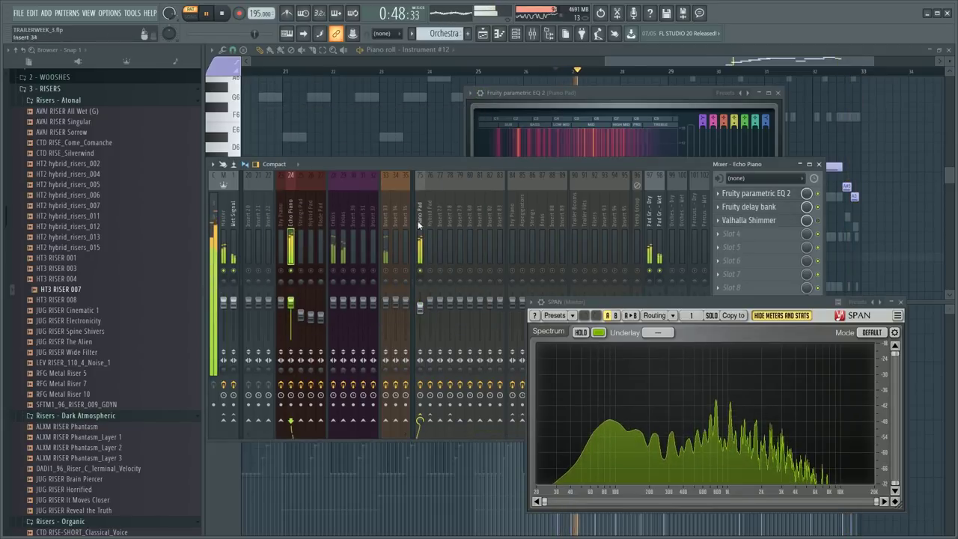
click(755, 193)
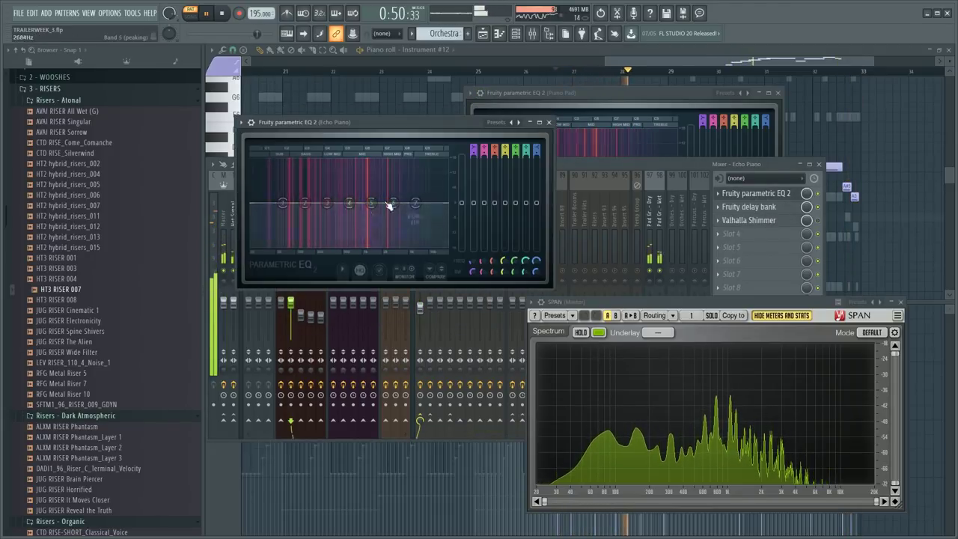
mouse_move(371, 203)
mouse_down()
mouse_move(372, 226)
mouse_move(365, 212)
mouse_up()
scroll(369, 215, up, 2)
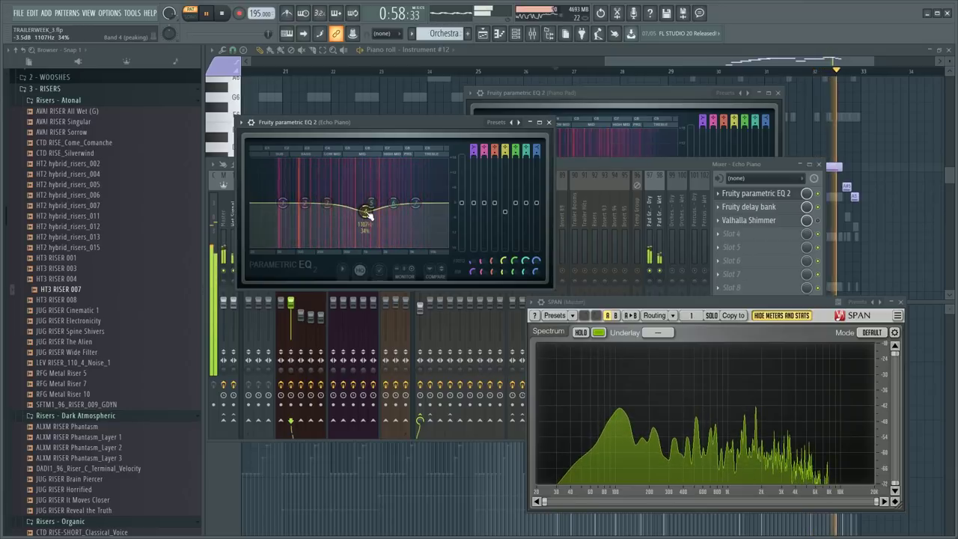
- Re-enable all mixer tracks for song playback in the playlist and save the project
key(F12)
key(F5)
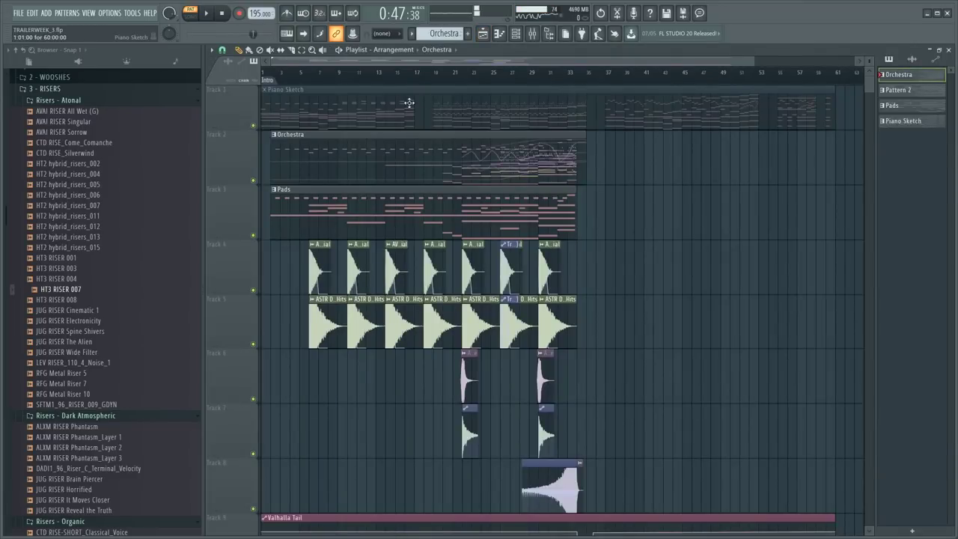
key(F9)
click(301, 218)
key(F9)
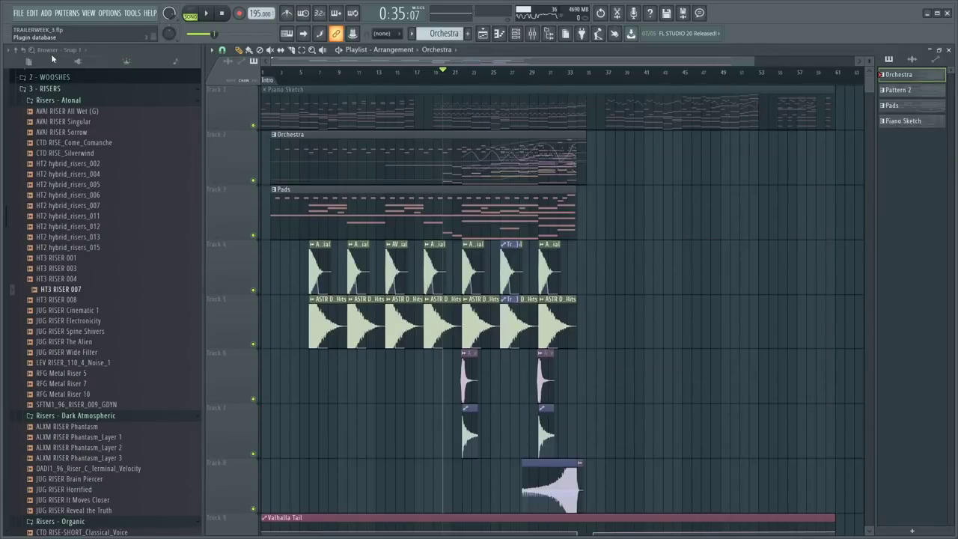
click(21, 17)
click(34, 59)
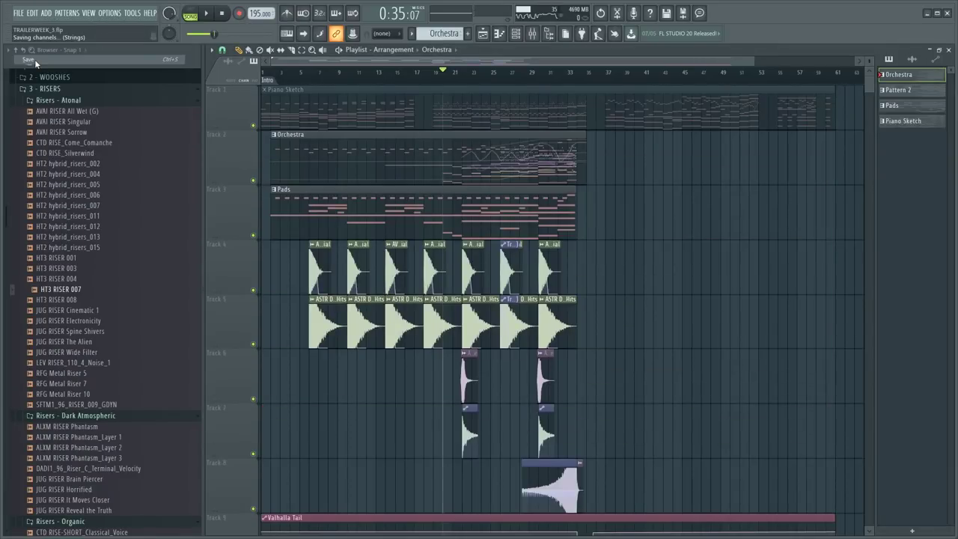
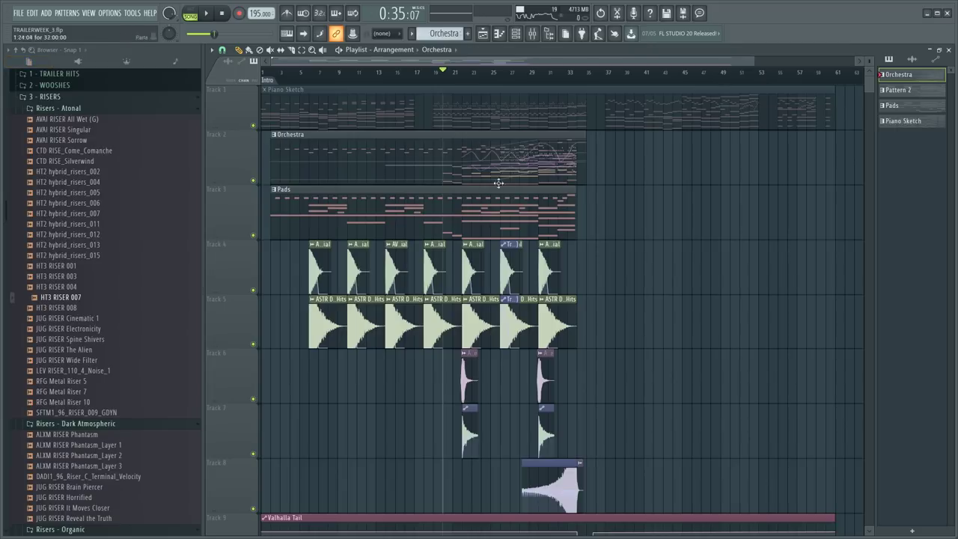
- Play the arrangement from about bar 18 and check the track levels in the mixer
key(F9)
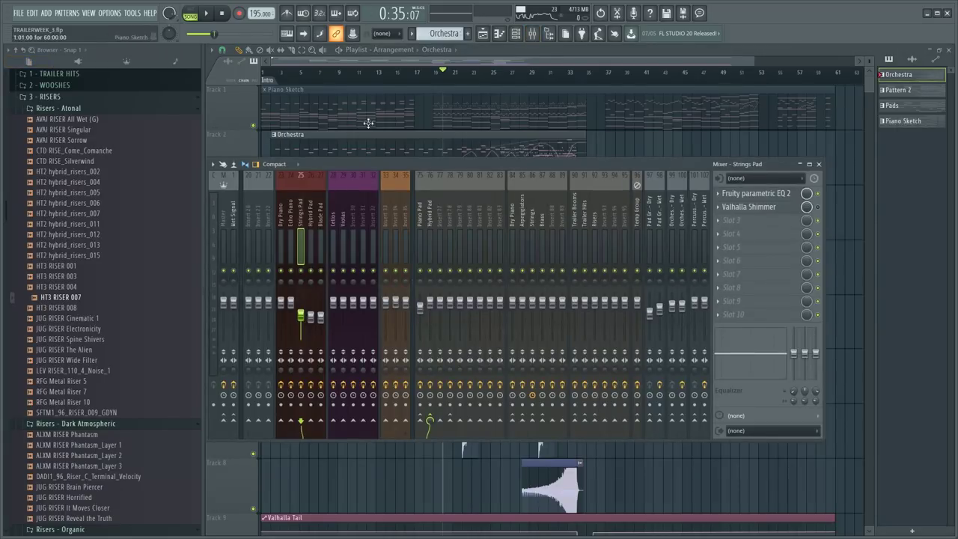
key(F9)
scroll(438, 83, up, 3)
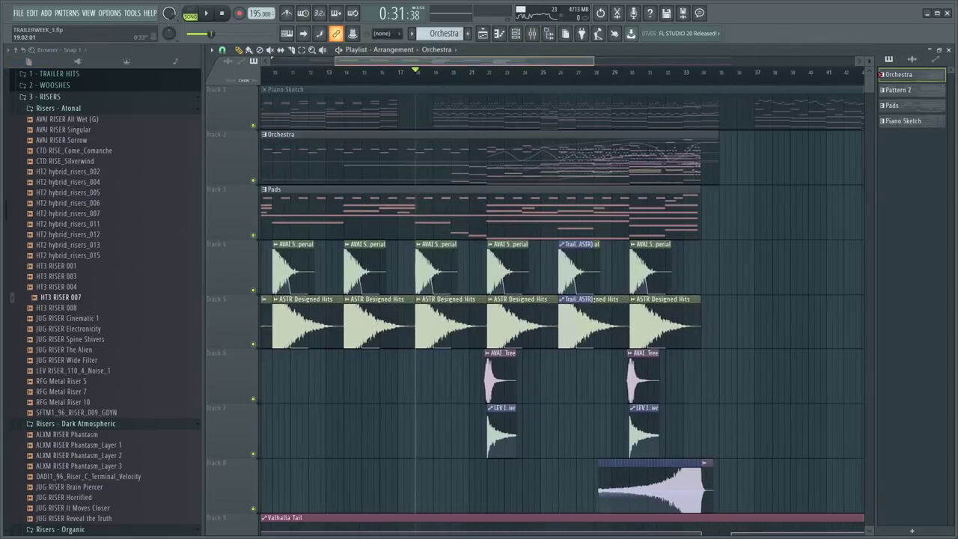
scroll(437, 84, down, 5)
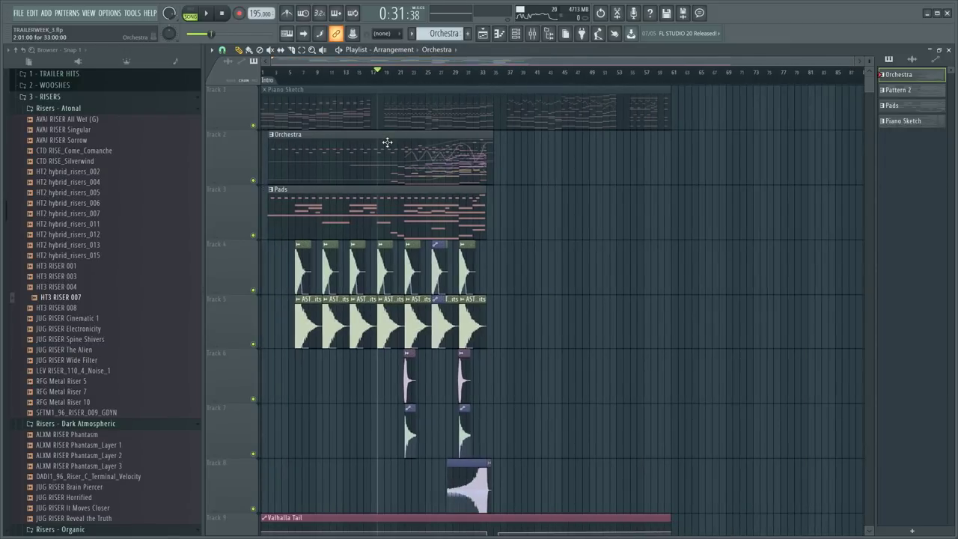
scroll(399, 93, up, 2)
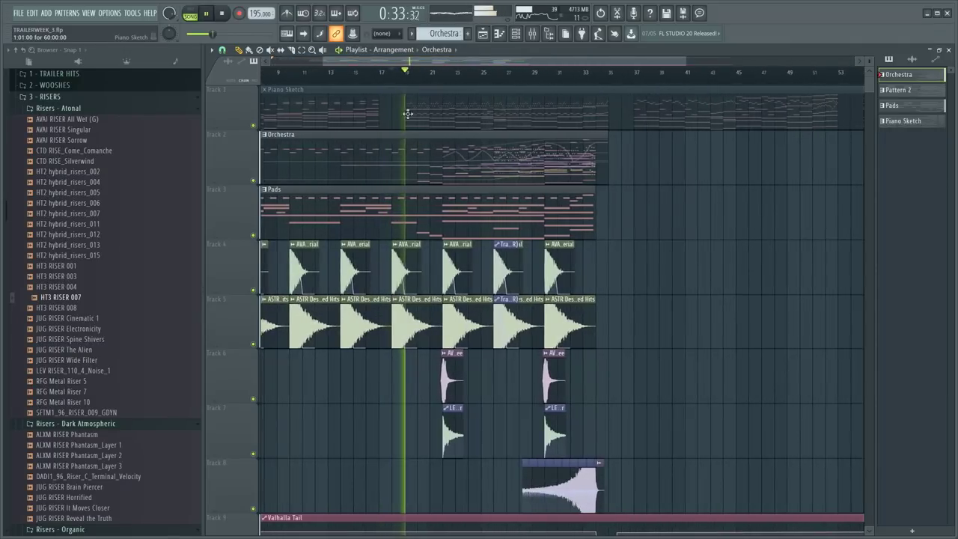
key(F9)
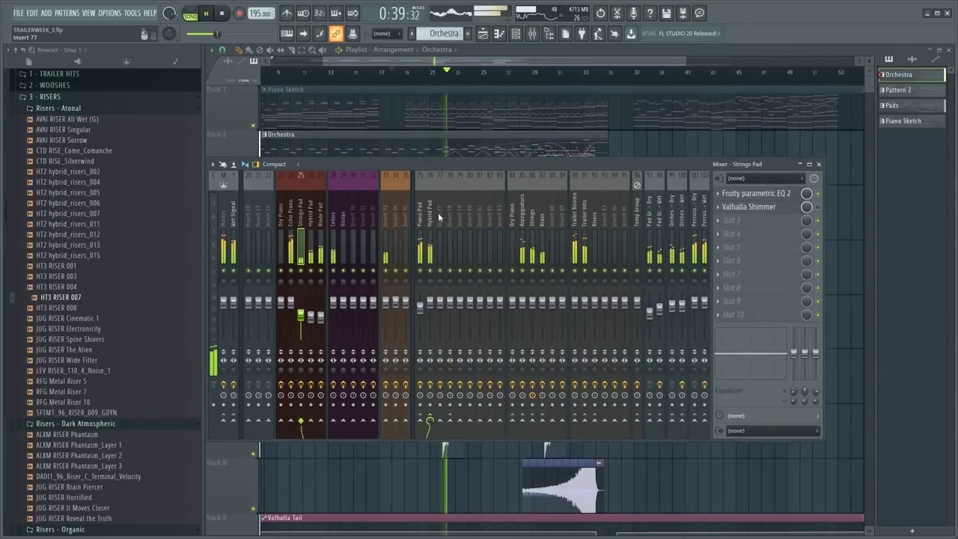
drag(631, 165, 654, 222)
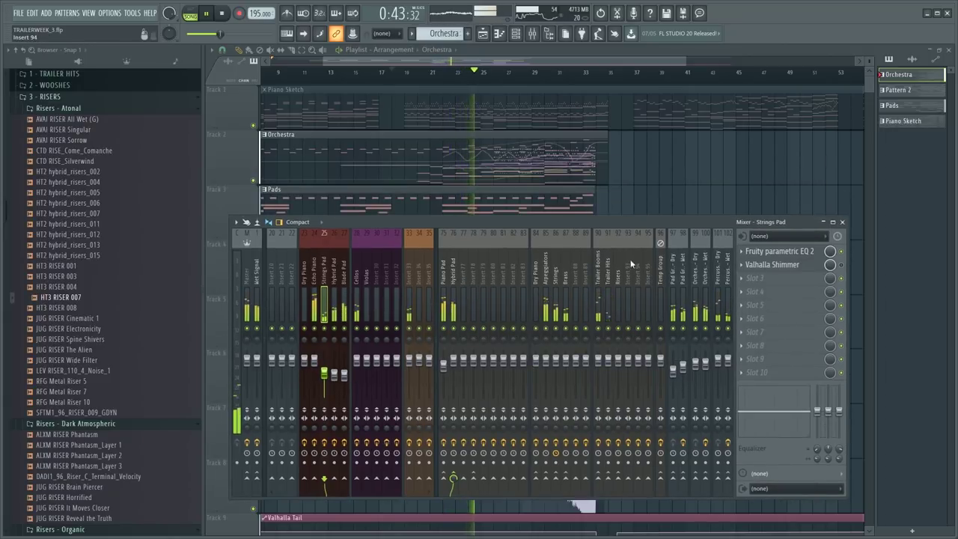
click(842, 222)
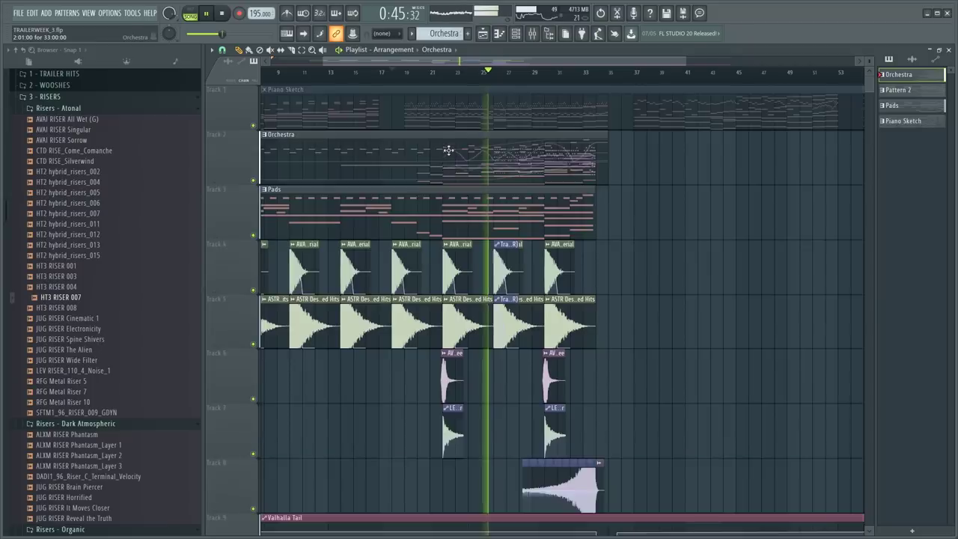
- Review the playlist tracks and mixer levels while listening through to the end of the section near bar 34
scroll(449, 150, down, 2)
scroll(536, 66, up, 2)
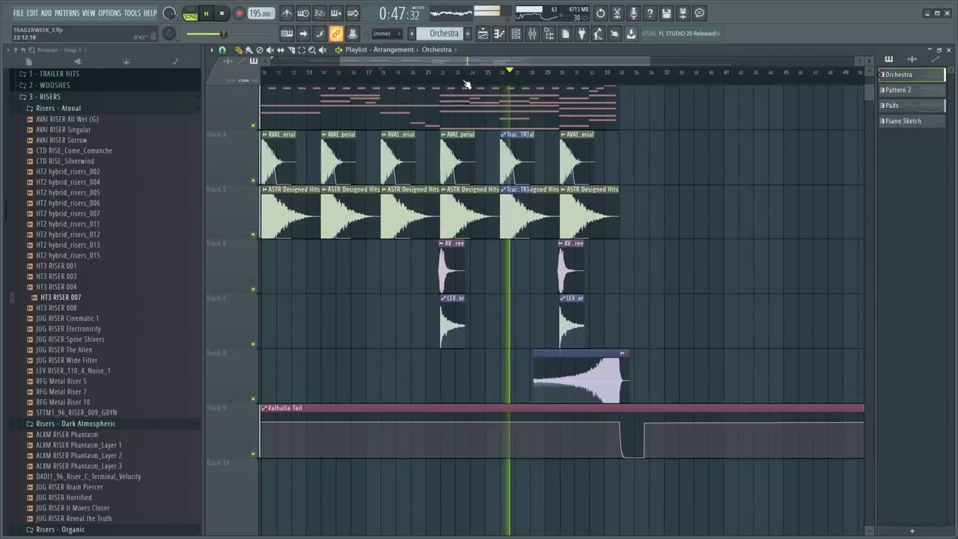
drag(536, 64, 509, 64)
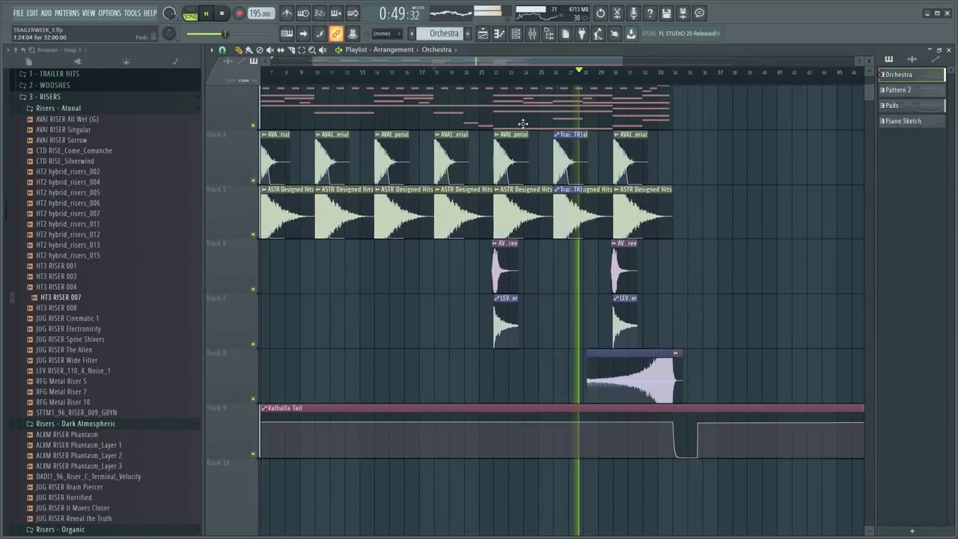
scroll(526, 142, up, 2)
scroll(530, 167, down, 1)
scroll(530, 167, down, 1)
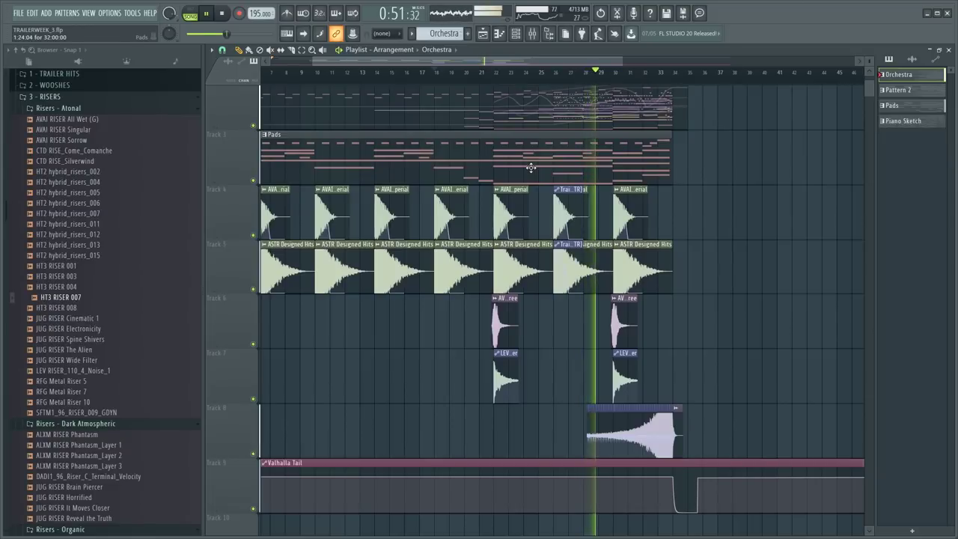
key(F9)
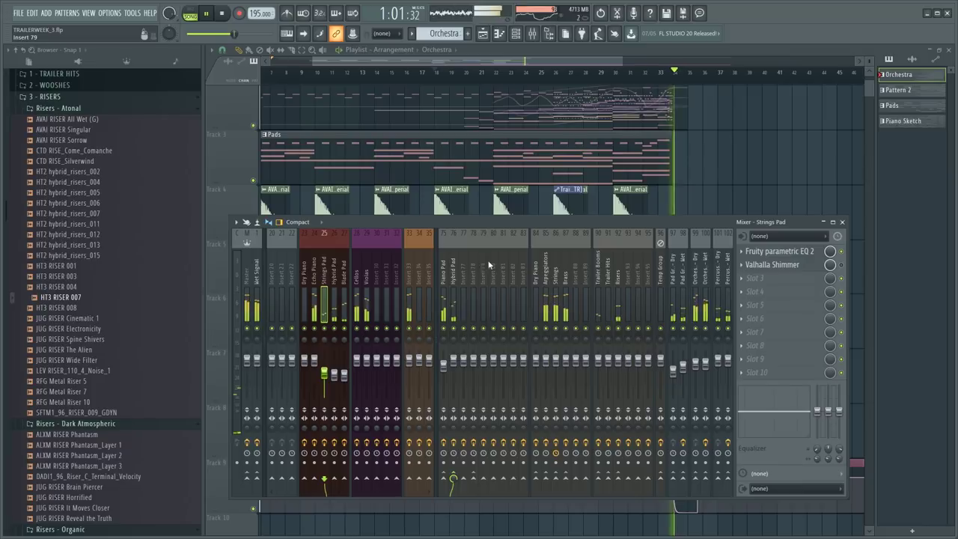
key(space)
key(F9)
- Replay the arrangement from late in bar 21
scroll(716, 188, down, 1)
scroll(716, 188, up, 2)
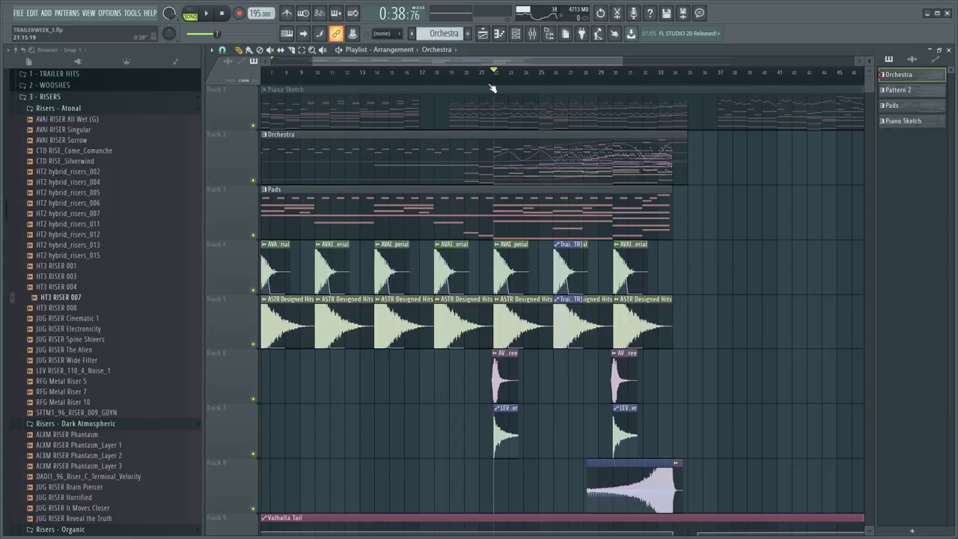
scroll(492, 88, up, 2)
scroll(492, 88, down, 1)
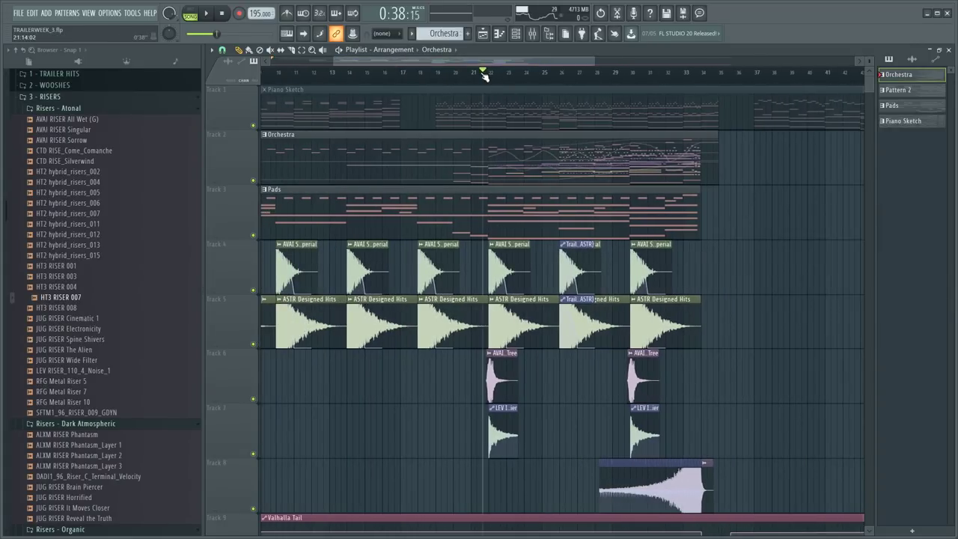
key(space)
- Open the Orchestra pattern's piano roll for Instrument #12 in pattern mode
double_click(511, 166)
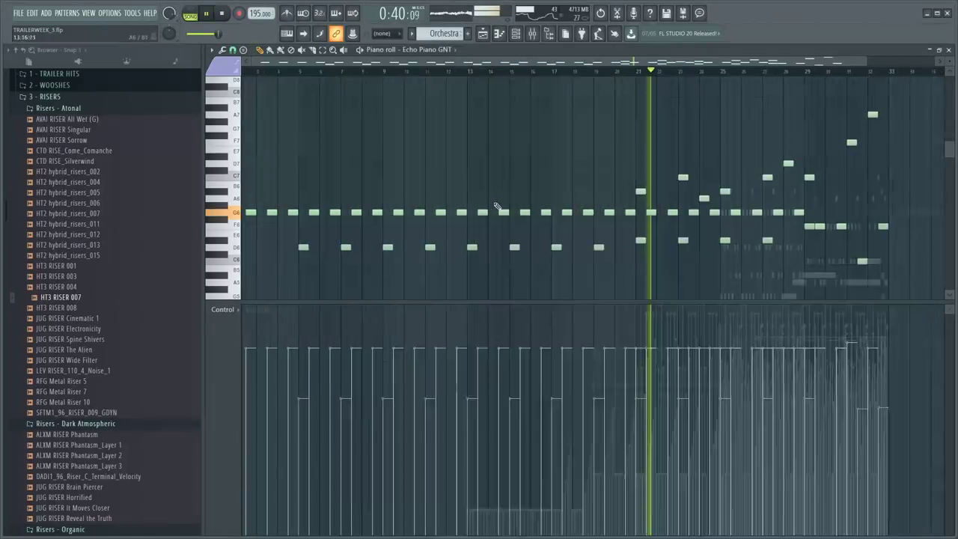
key(F6)
key(space)
key(F6)
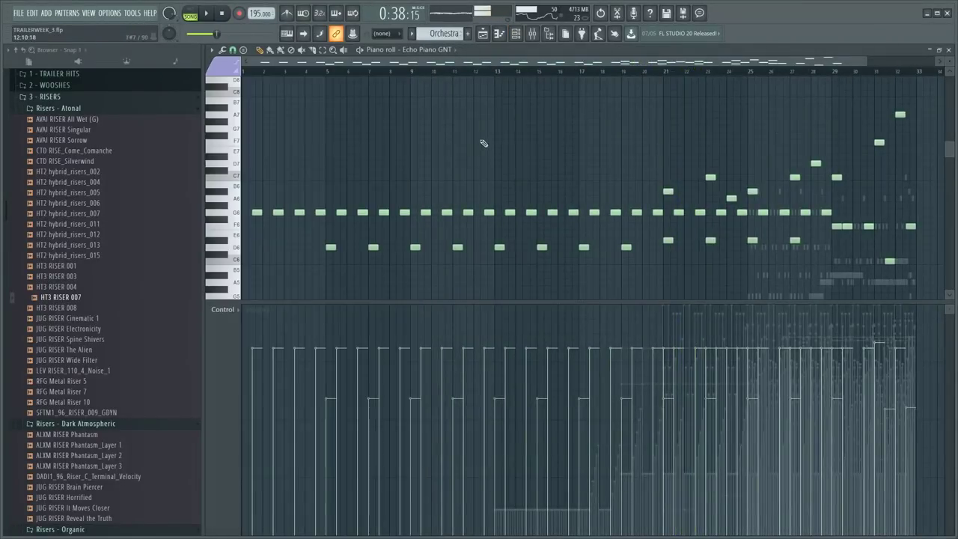
key(space)
key(F6)
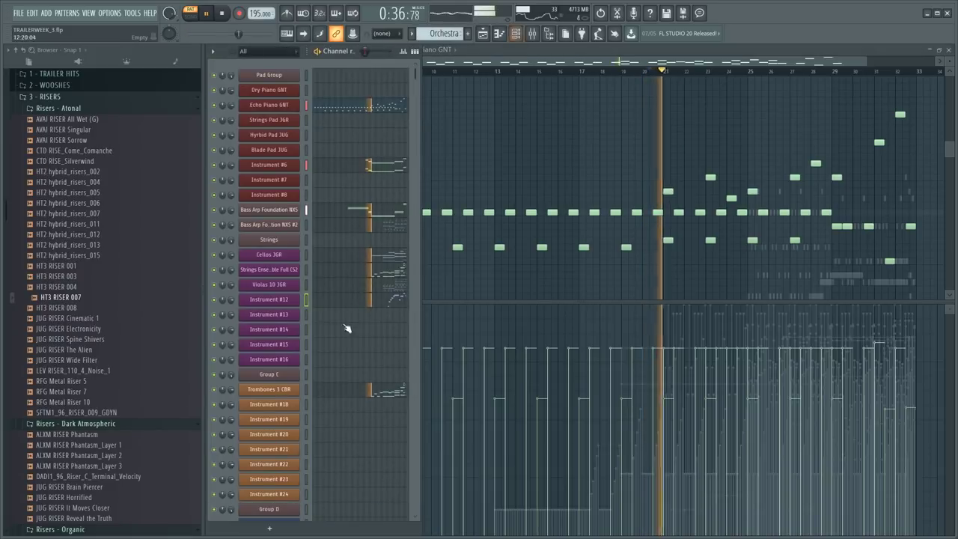
click(384, 300)
key(F6)
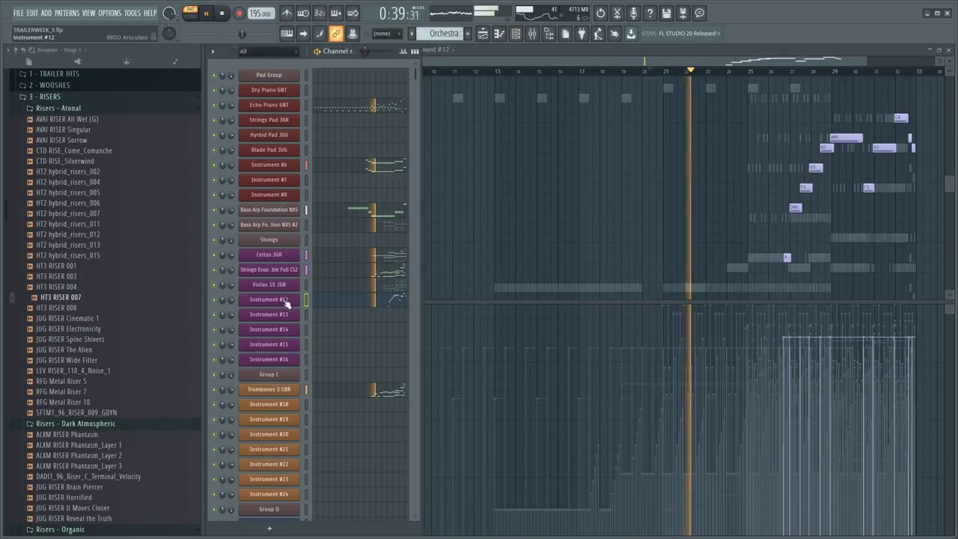
key(space)
key(F6)
- Place an A#3 note in Instrument #12 from the second half of bar 21 into bar 22 and audition it
scroll(772, 77, up, 4)
scroll(474, 224, down, 4)
drag(405, 228, 405, 173)
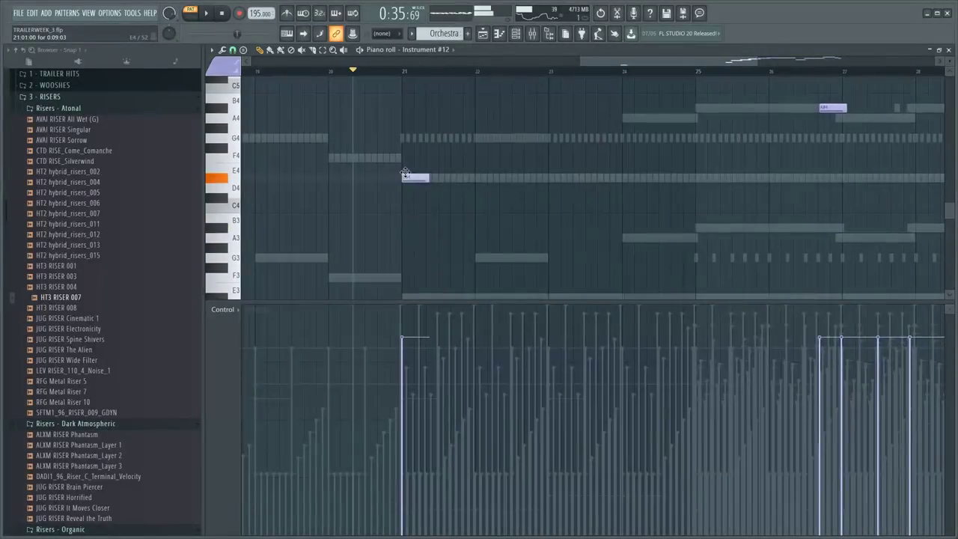
scroll(391, 113, up, 2)
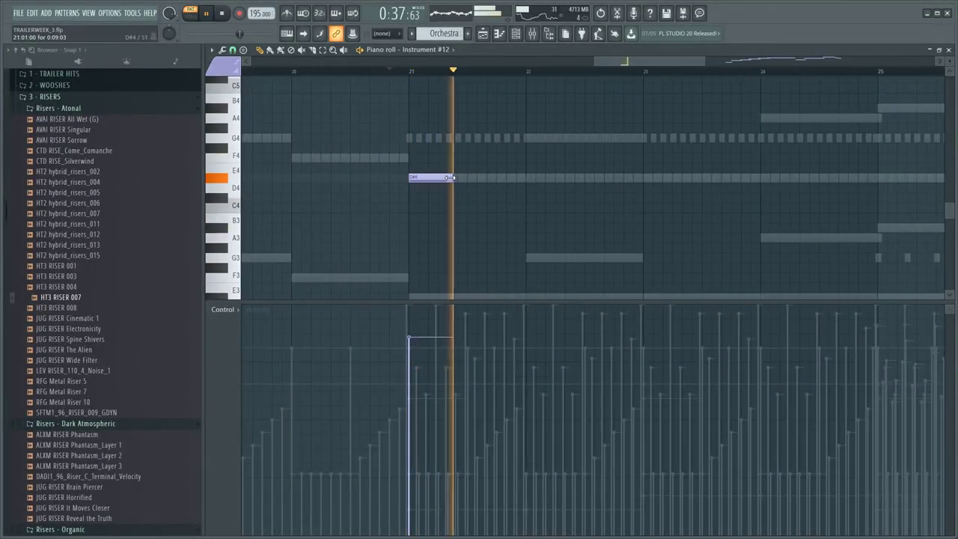
drag(460, 180, 542, 232)
key(space)
key(space)
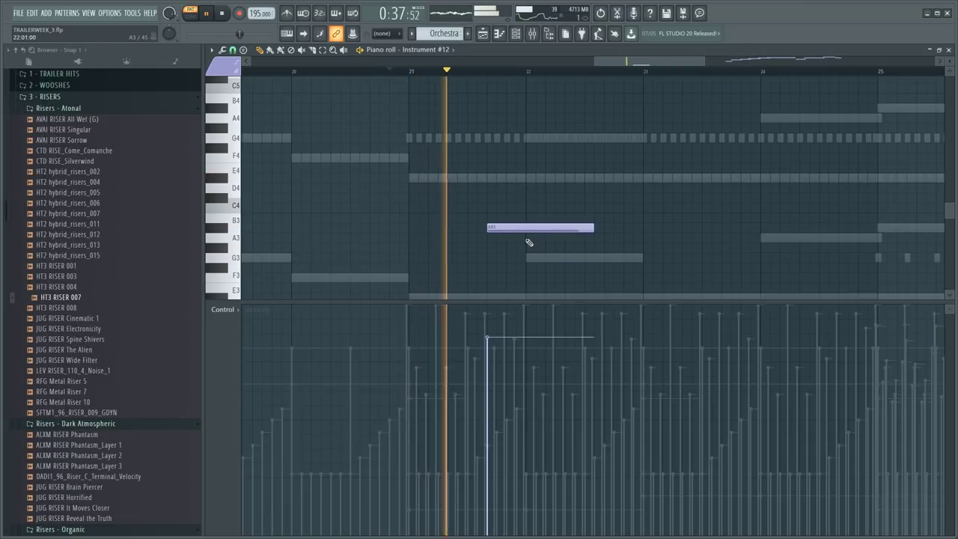
- Add a D#4 note starting just before bar 22 and trim the A#3 note to run from mid-bar 21 to about bar 22
drag(515, 208, 521, 170)
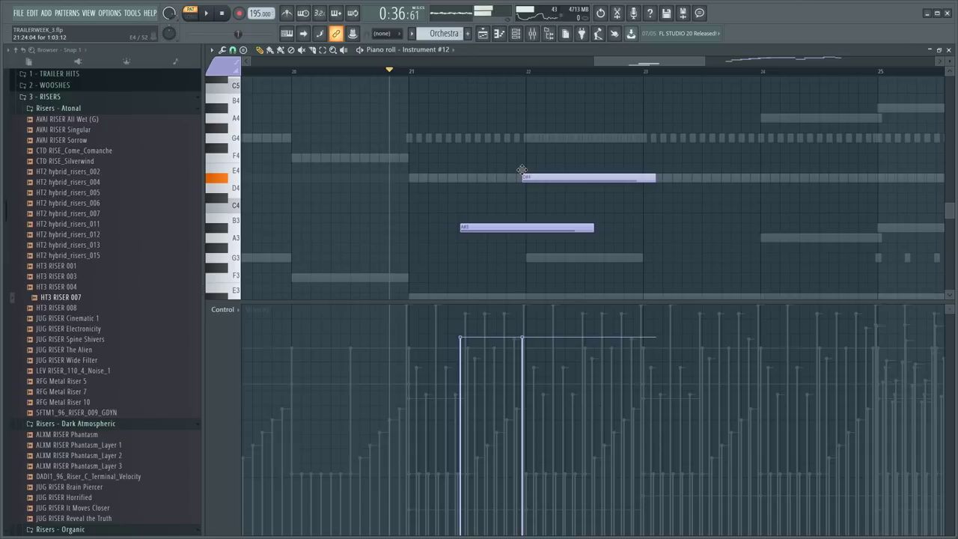
drag(526, 232, 530, 239)
key(p)
right_click(555, 230)
key(space)
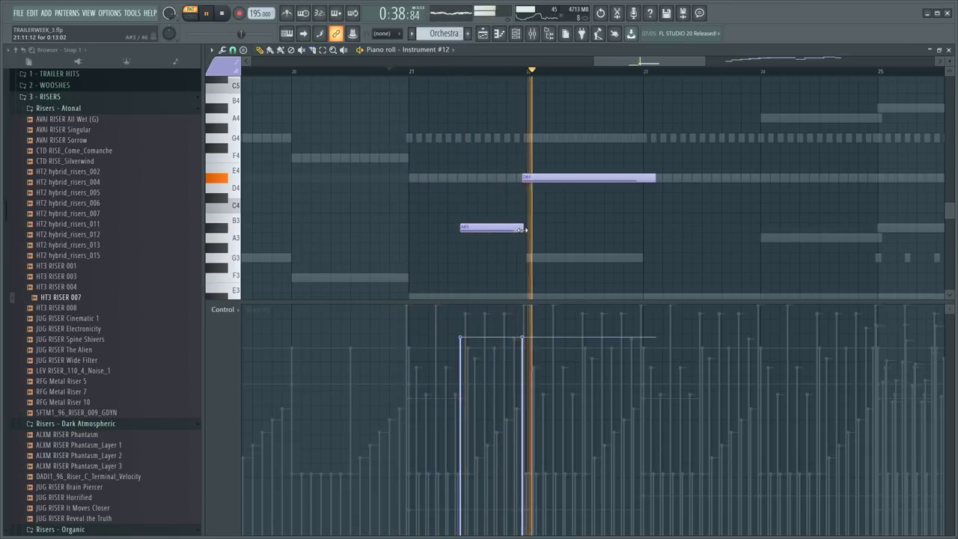
key(space)
- Trim the D#4 note to end at mid-bar 22 and add a second A#3 from there to just past bar 23
drag(521, 180, 517, 181)
drag(585, 238, 582, 224)
drag(588, 185, 591, 188)
right_click(612, 179)
key(space)
drag(642, 221, 646, 238)
right_click(671, 228)
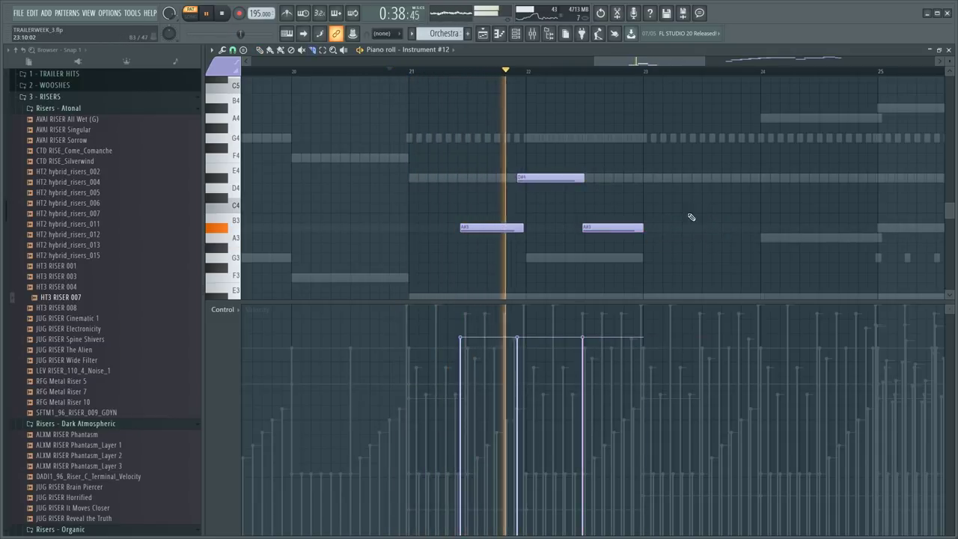
drag(597, 226, 645, 227)
key(space)
key(space)
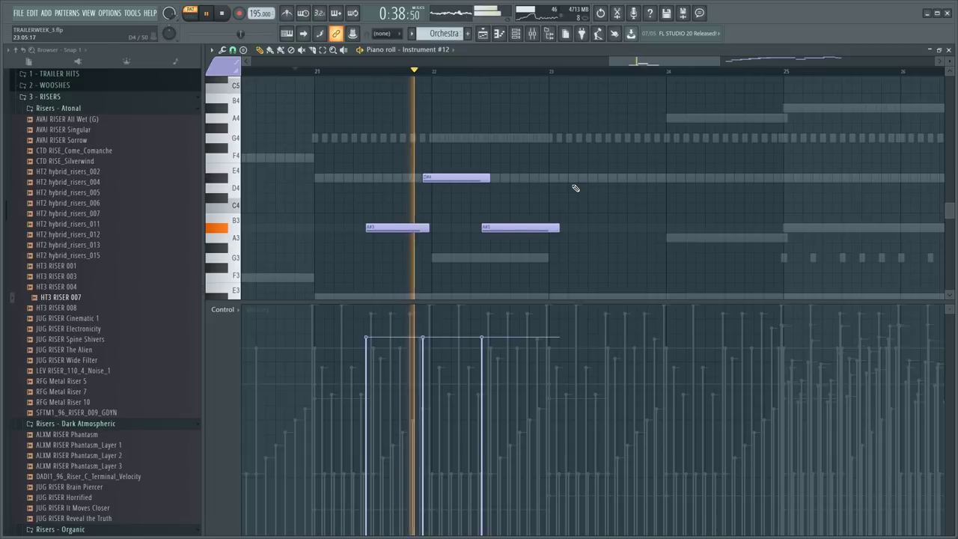
- Shift the first A#3 and the D#4 slightly earlier and start the second A#3 slightly sooner in bar 22
key(space)
drag(371, 164, 448, 258)
drag(414, 227, 413, 177)
click(489, 239)
key(space)
click(438, 216)
drag(476, 226, 473, 227)
key(space)
- Add a G4 note starting just before bar 23 and lasting until past the middle of that bar, and audition it
click(541, 127)
drag(540, 126, 538, 139)
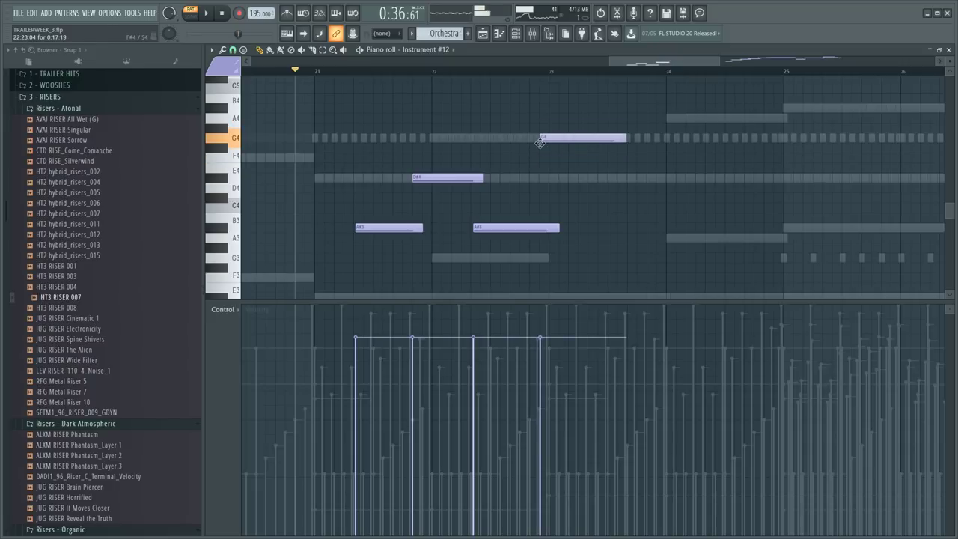
key(space)
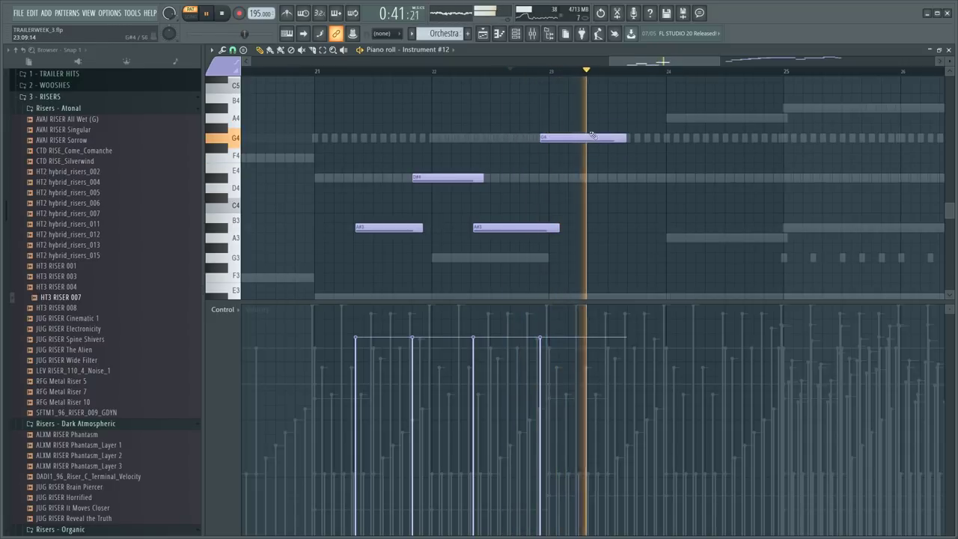
- Extend the G4 note to about bar 24, start it slightly earlier, and add an A4 note from there to just past bar 25
drag(615, 137, 667, 138)
click(663, 117)
key(space)
key(space)
drag(540, 138, 536, 137)
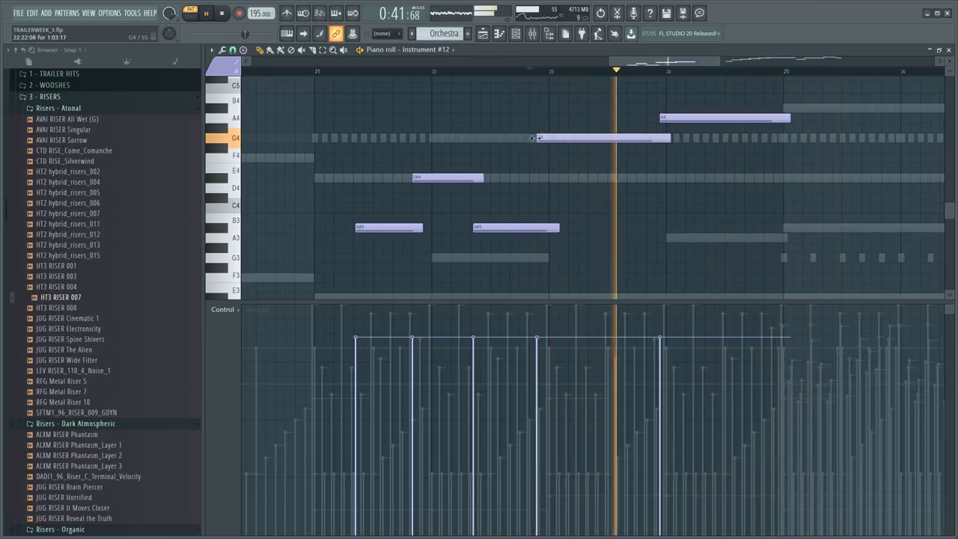
- Add an A#4 note from just before bar 25 to just past bar 26 and play the extended line
drag(719, 61, 763, 61)
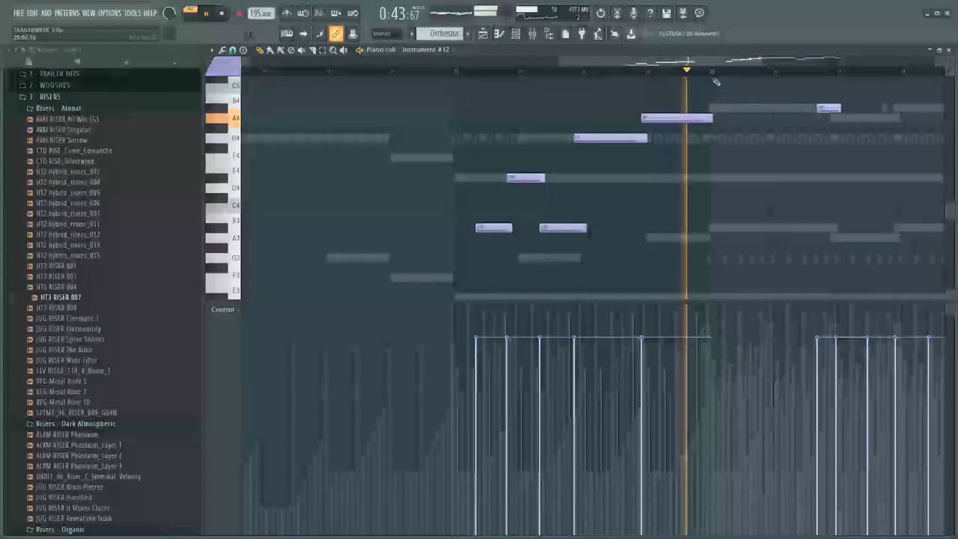
key(space)
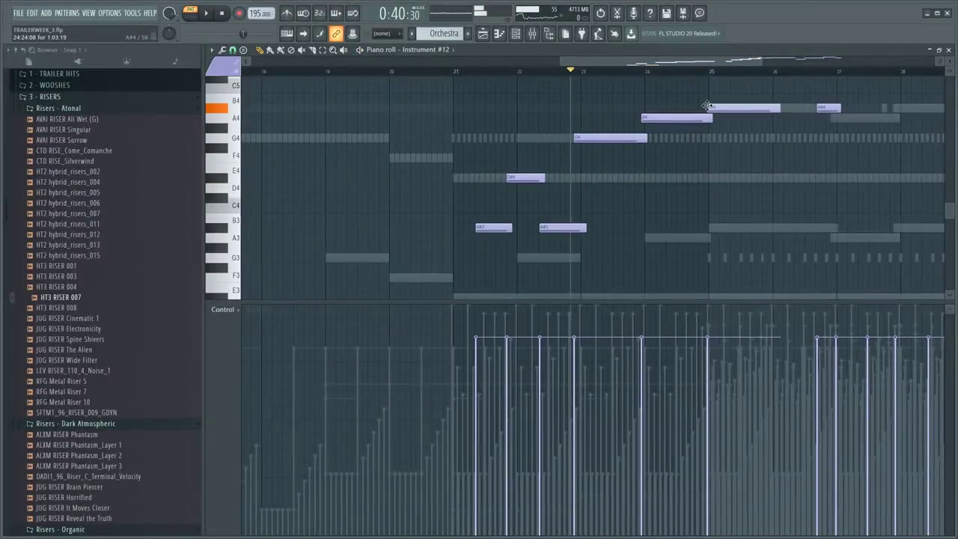
click(701, 73)
key(space)
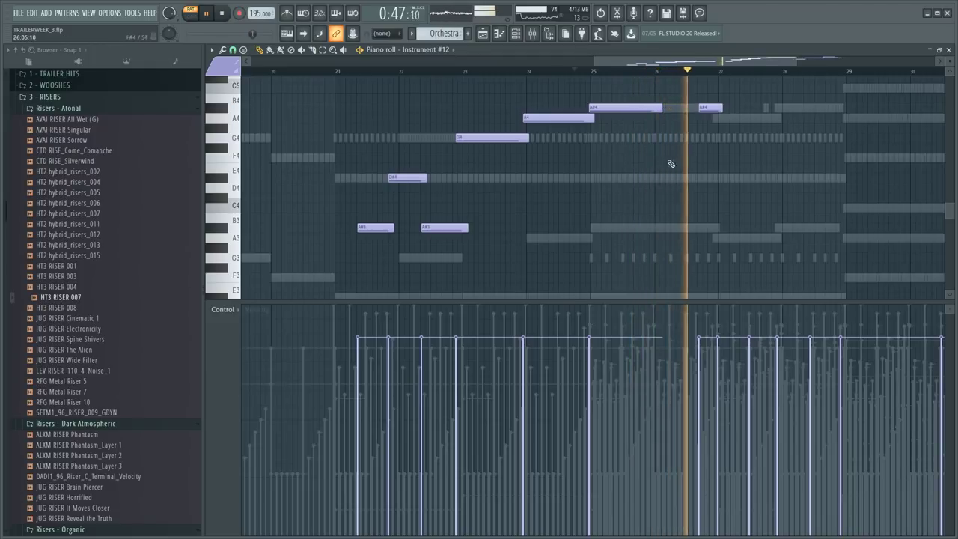
- Glue the two A#4 notes into one sustained note from bar 25 to bar 27 and audition the full line
scroll(659, 195, up, 3)
drag(660, 197, 689, 222)
key(ctrl+g)
key(space)
key(space)
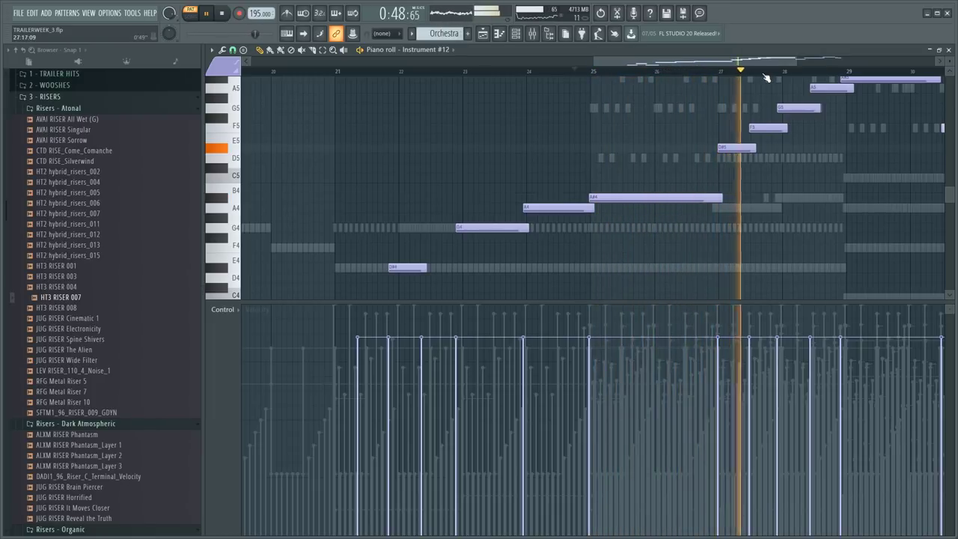
scroll(764, 73, down, 3)
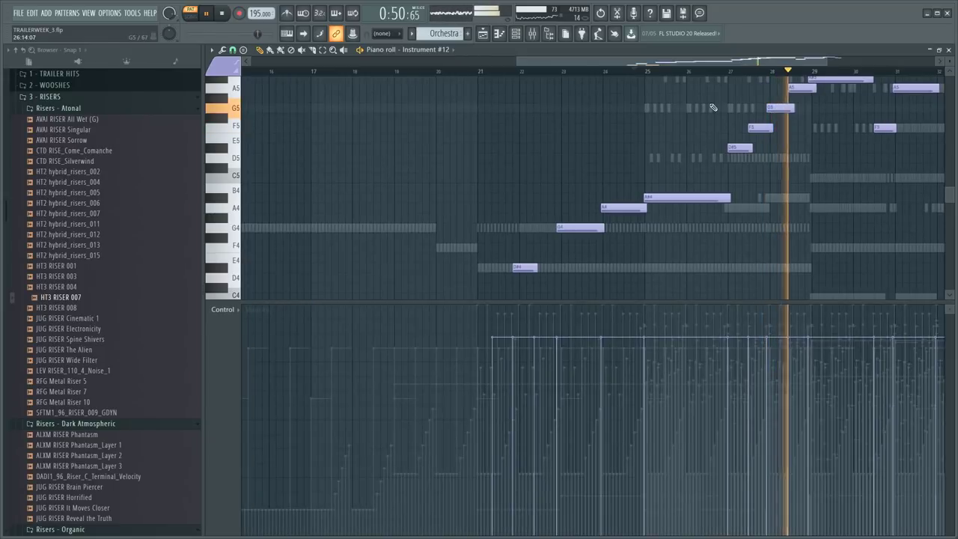
ctrl+right_click(605, 152)
ctrl+right_click(608, 156)
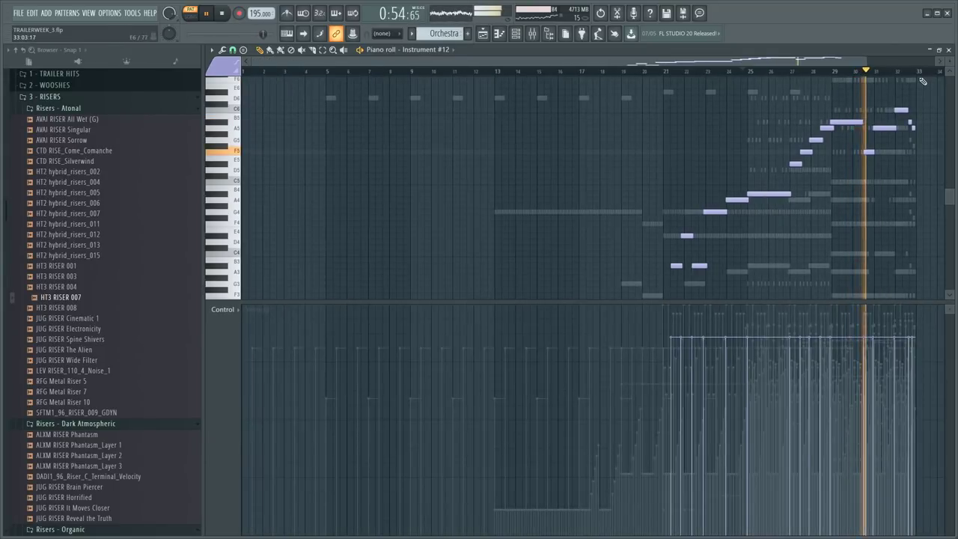
- Cut the upper-octave notes of Violas 10 JGR in bars 29 to 32
scroll(926, 80, up, 3)
key(F6)
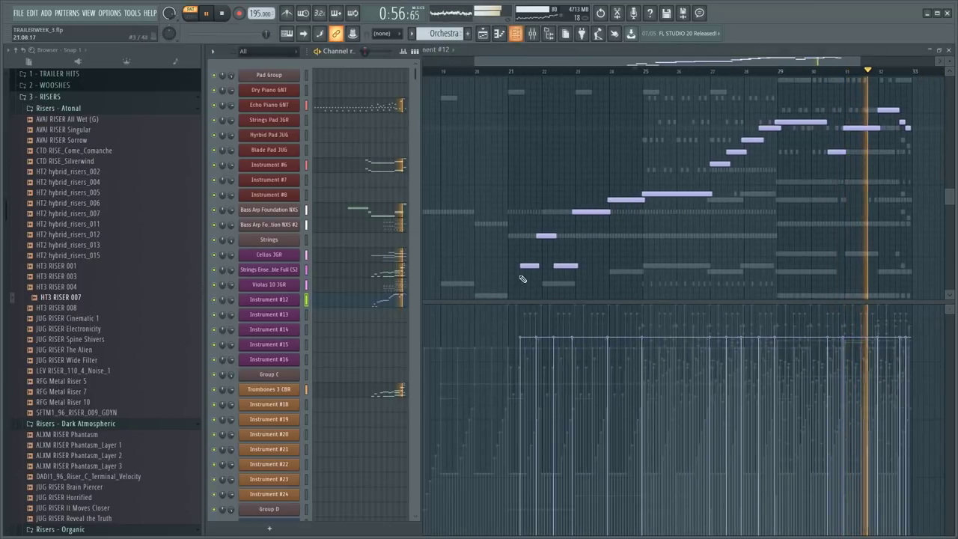
click(391, 287)
drag(799, 128, 860, 156)
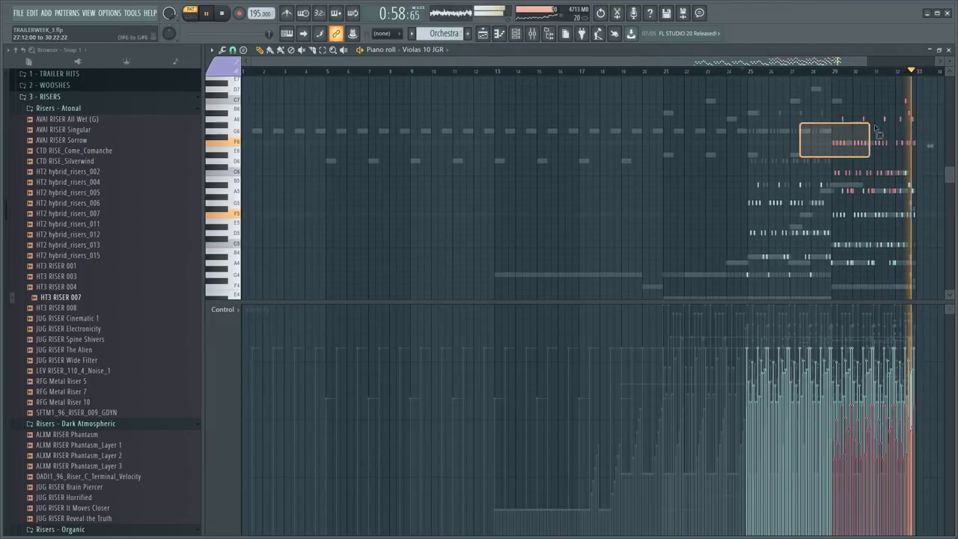
key(ctrl+d)
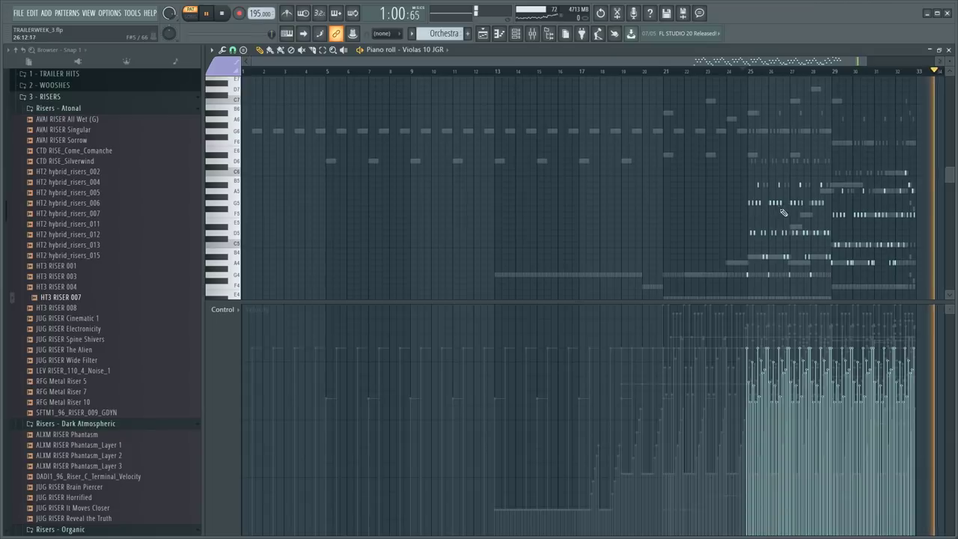
- Stop playback and rename the Instrument #12 channel as "Solo Cello TG"
key(F6)
key(space)
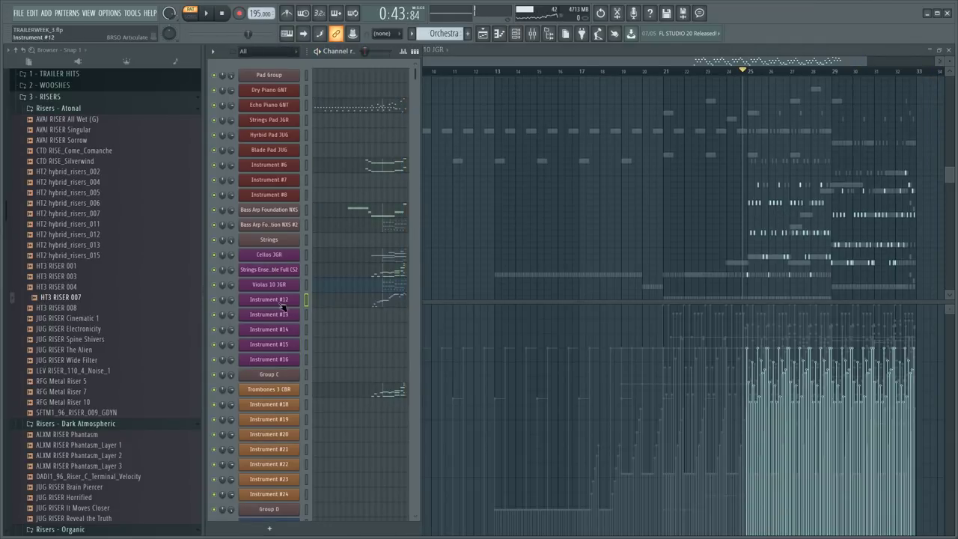
key(F2)
text(Solo Cello )
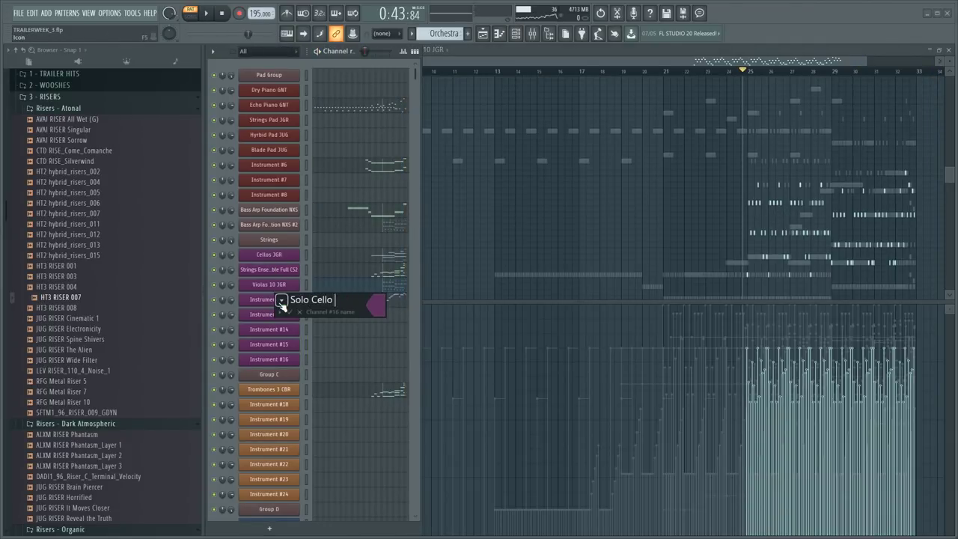
text(TG)
key(Return)
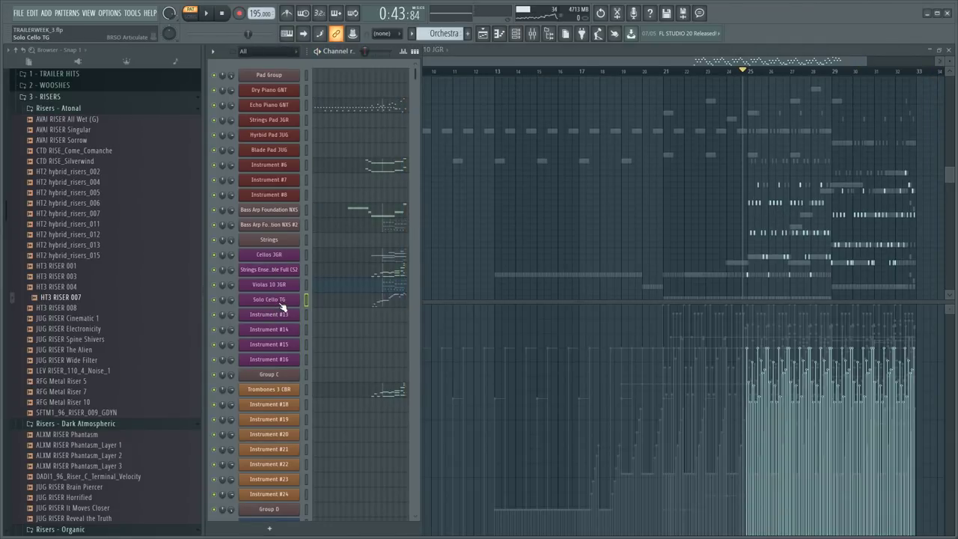
- Load Jaeger - Strings - Violins 16.nki into the Strings channel's Kontakt rack and collapse its interface
click(271, 241)
click(542, 237)
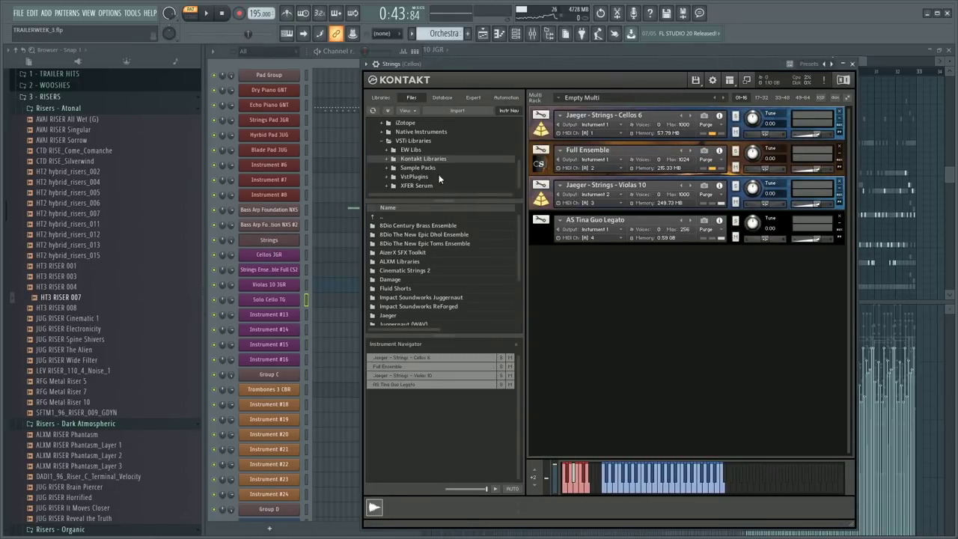
click(380, 98)
click(411, 98)
double_click(401, 314)
double_click(407, 253)
double_click(408, 225)
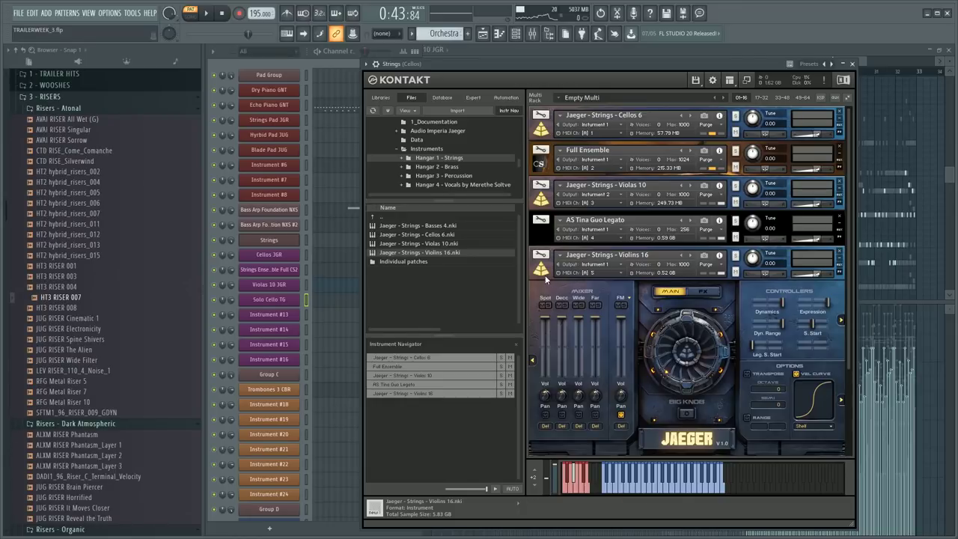
click(545, 277)
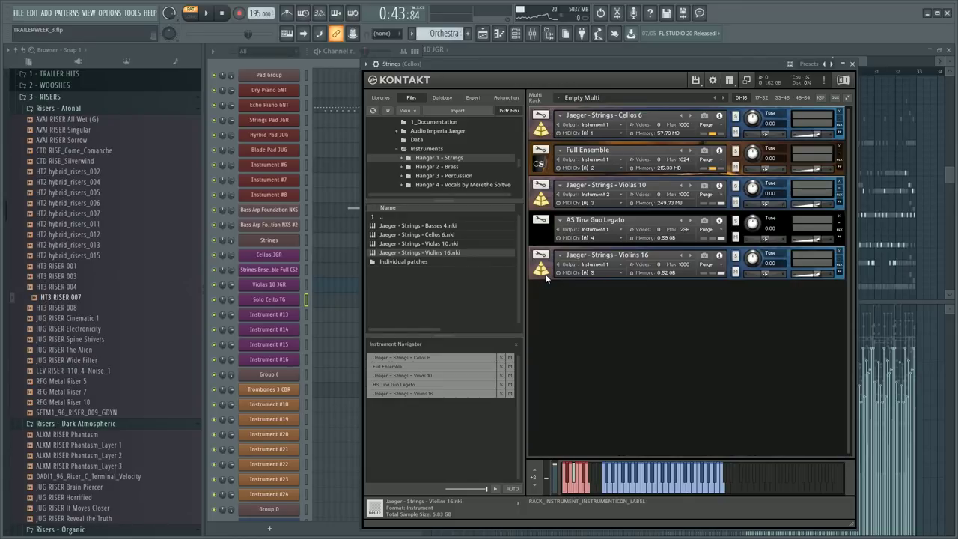
- Paste the cut viola notes into Instrument #13 and move them to bars 29 to 32
click(341, 53)
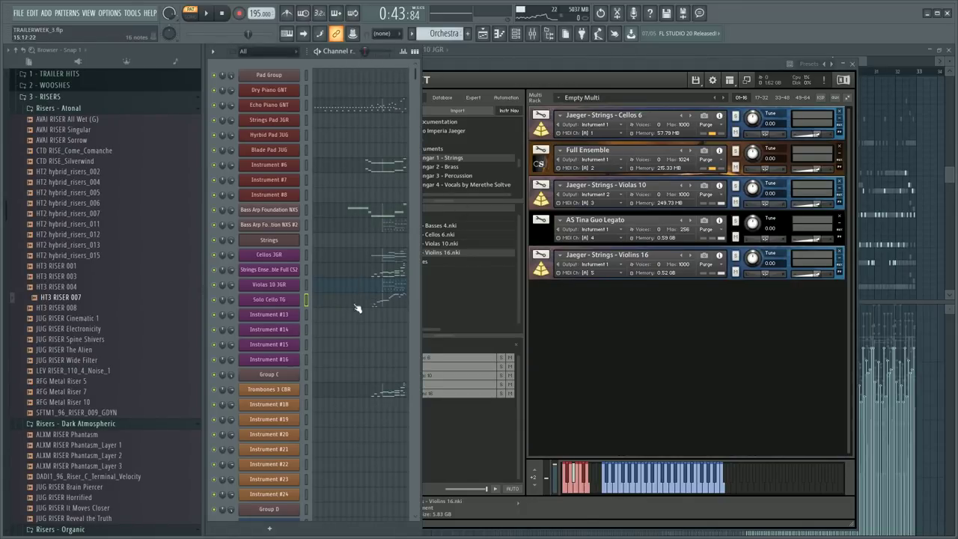
click(307, 316)
key(ctrl+v)
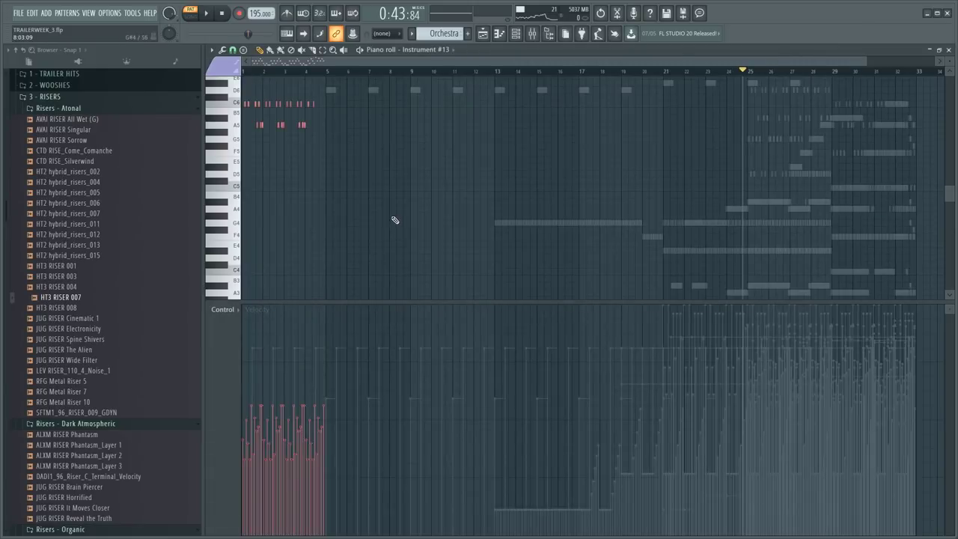
drag(307, 183, 864, 181)
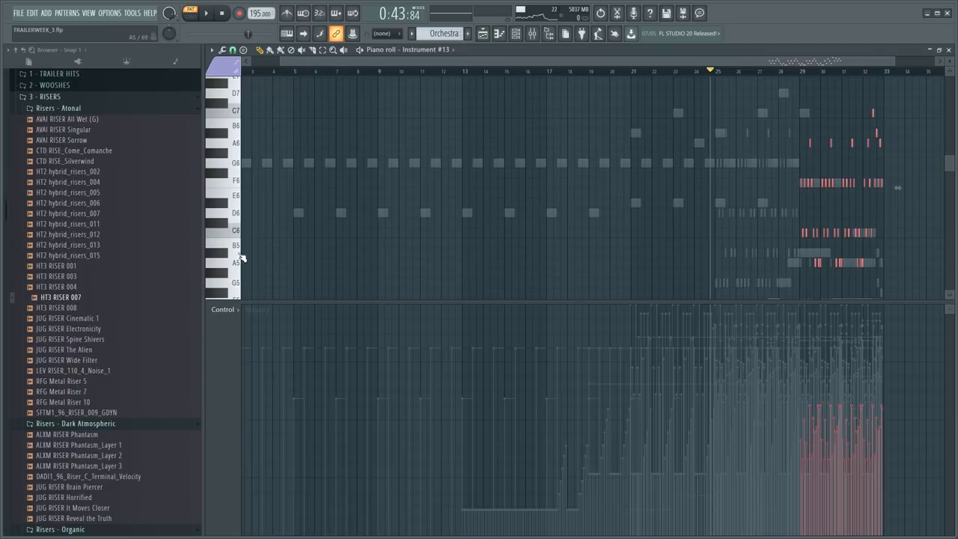
click(216, 66)
ctrl+click(473, 217)
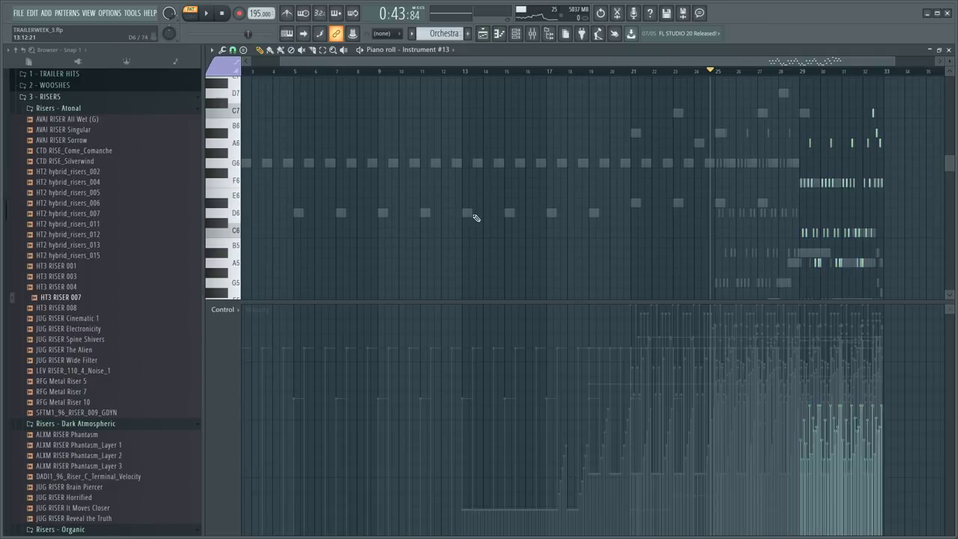
- Apply the Jaeger preset Violins 16 JGR to Instrument #13
key(F6)
click(285, 317)
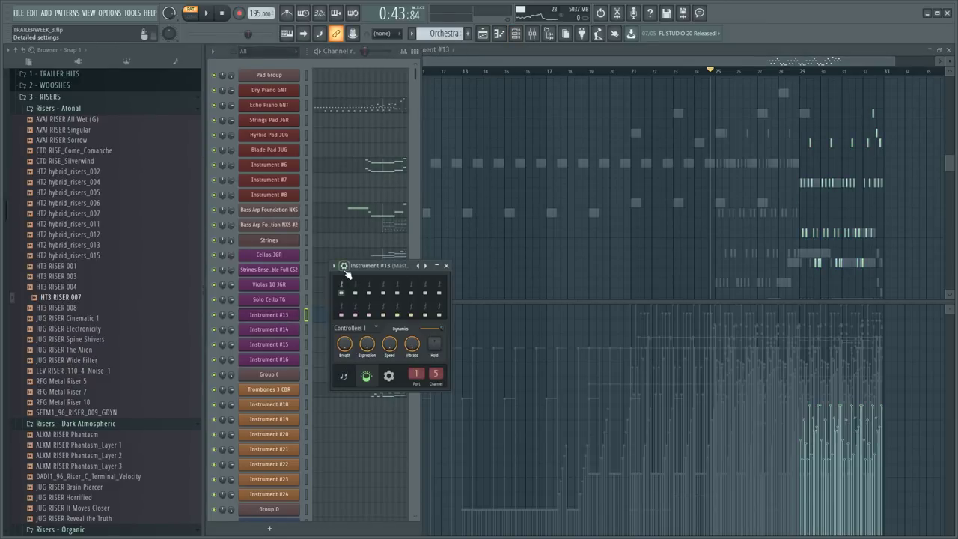
click(334, 266)
mouse_move(389, 294)
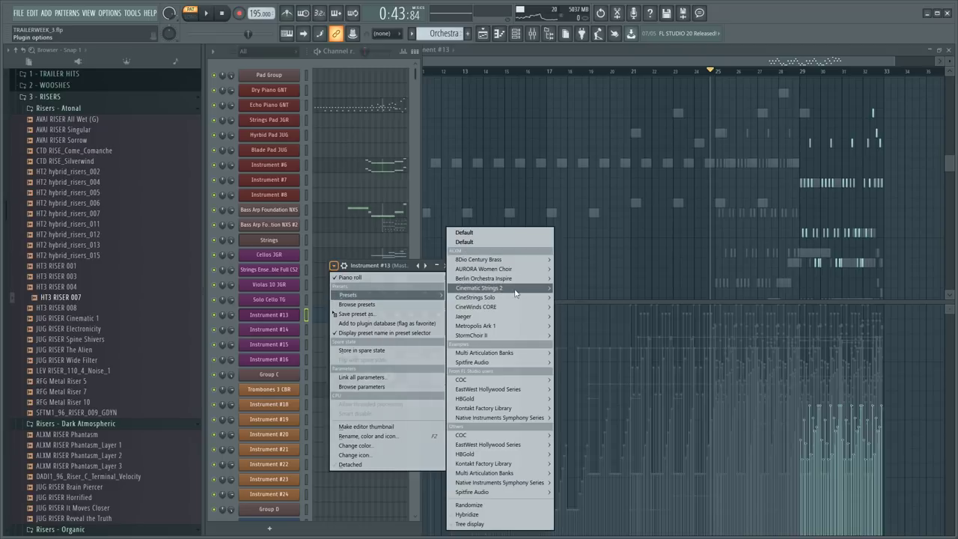
mouse_move(493, 317)
mouse_move(476, 303)
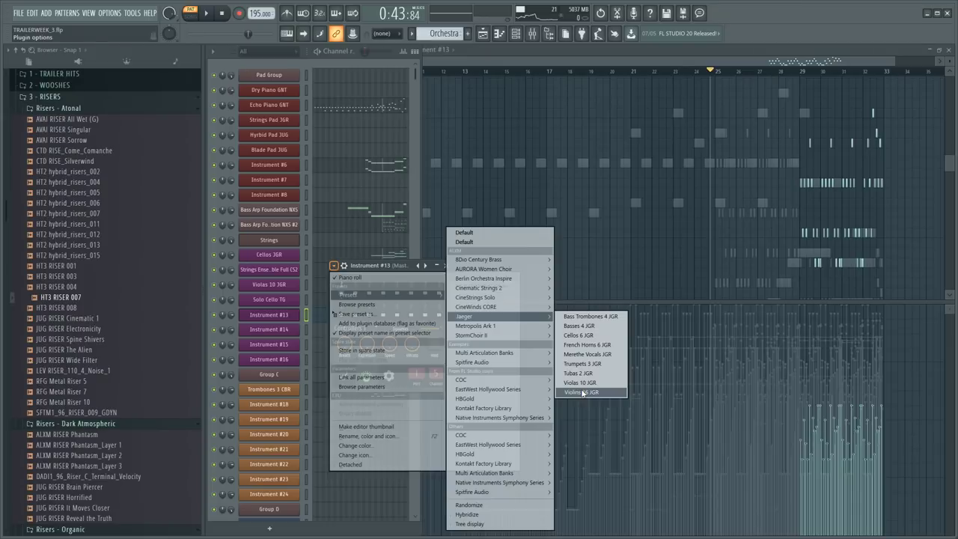
click(582, 392)
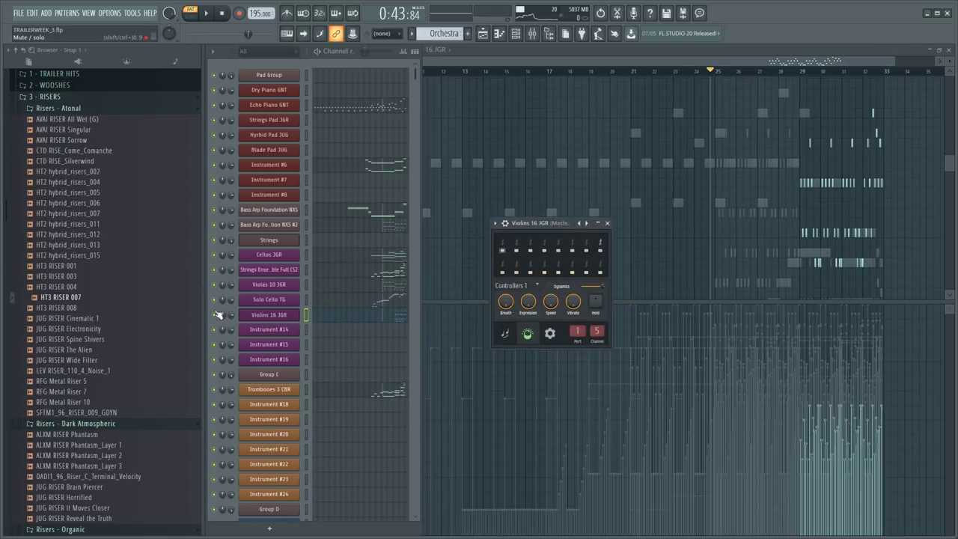
- Assign the Stacc articulation to all notes in Violins 16 JGR
click(389, 319)
click(391, 318)
scroll(527, 239, up, 5)
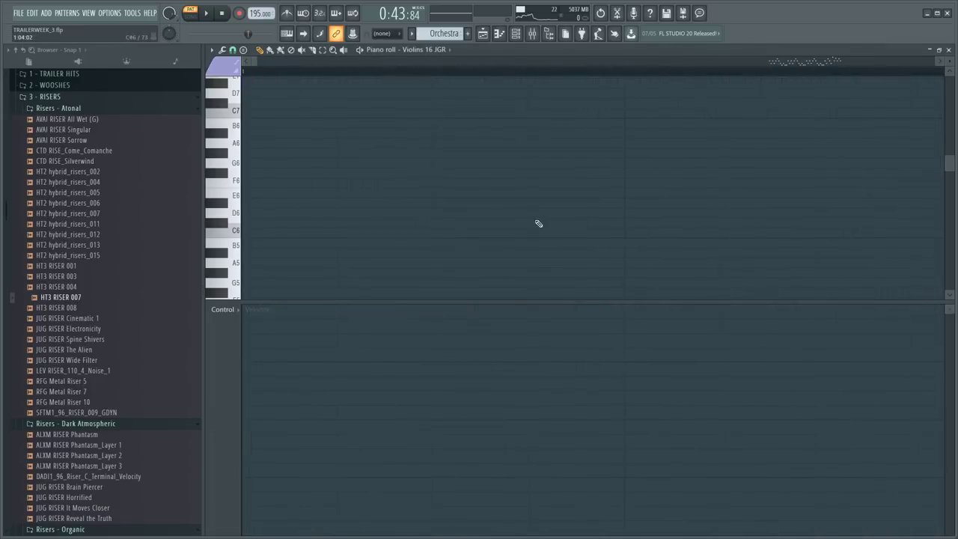
scroll(535, 217, down, 5)
key(ctrl+a)
click(222, 71)
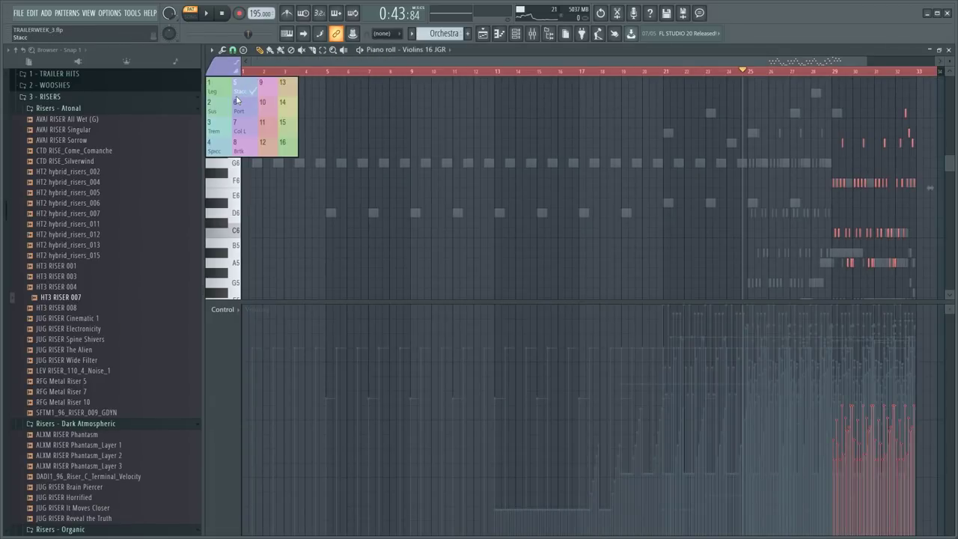
click(237, 98)
key(ctrl+d)
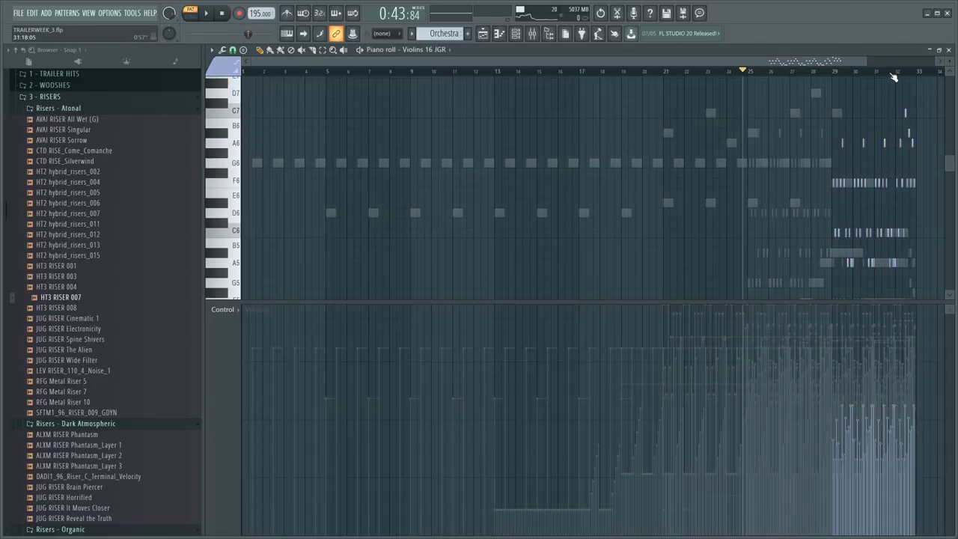
- Examine the violin ostinato notes in bars 29 to 32 of Violins 16 JGR with all of them selected
scroll(891, 72, up, 3)
drag(791, 61, 855, 58)
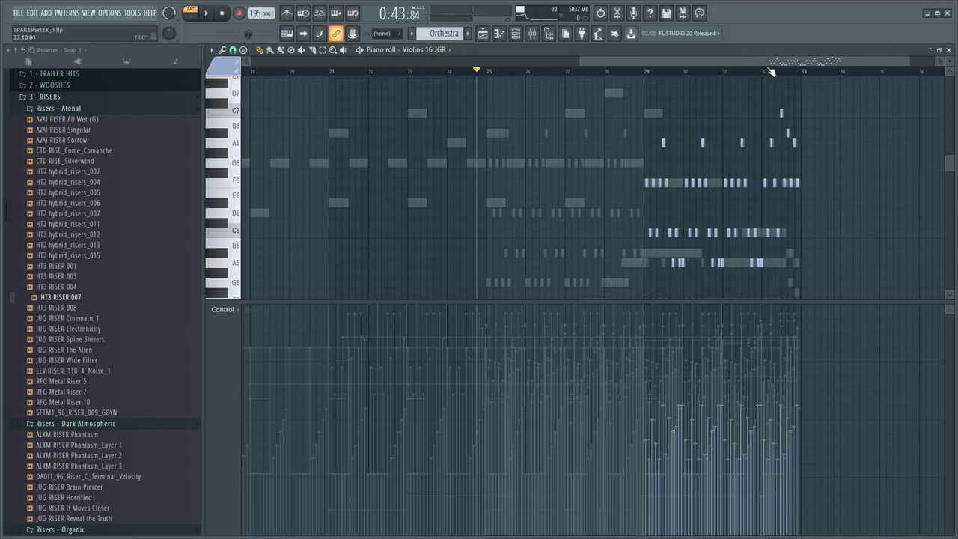
scroll(770, 71, up, 2)
scroll(771, 72, down, 2)
key(ctrl+a)
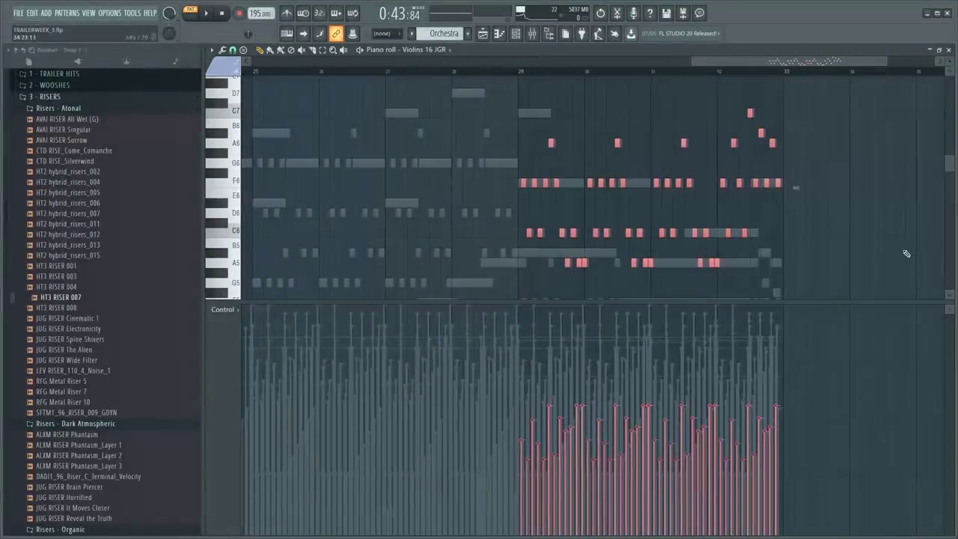
scroll(547, 74, up, 4)
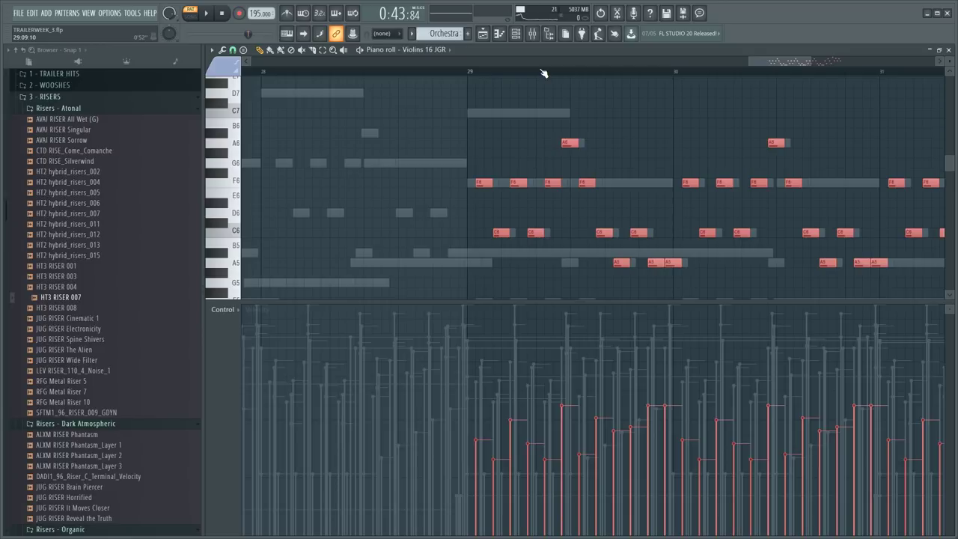
scroll(544, 75, down, 5)
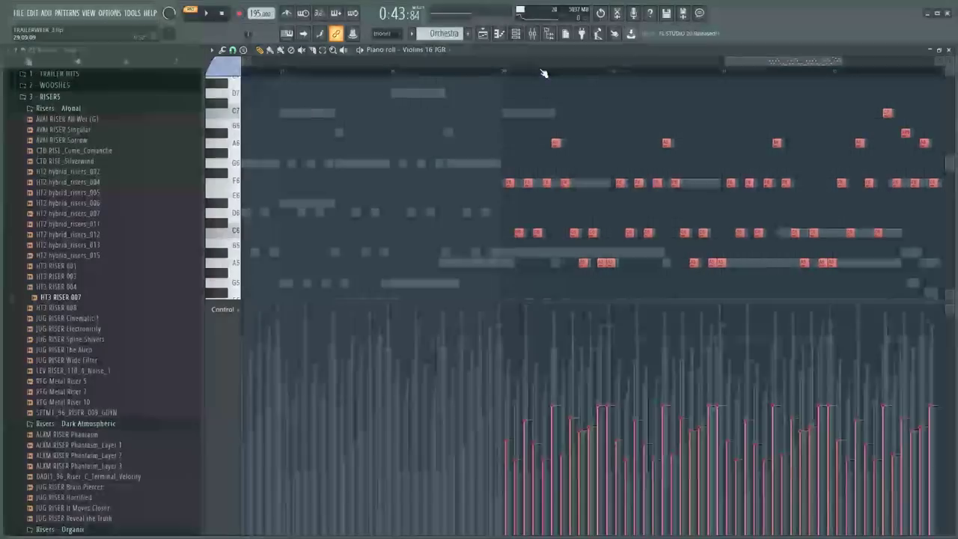
drag(484, 107, 832, 298)
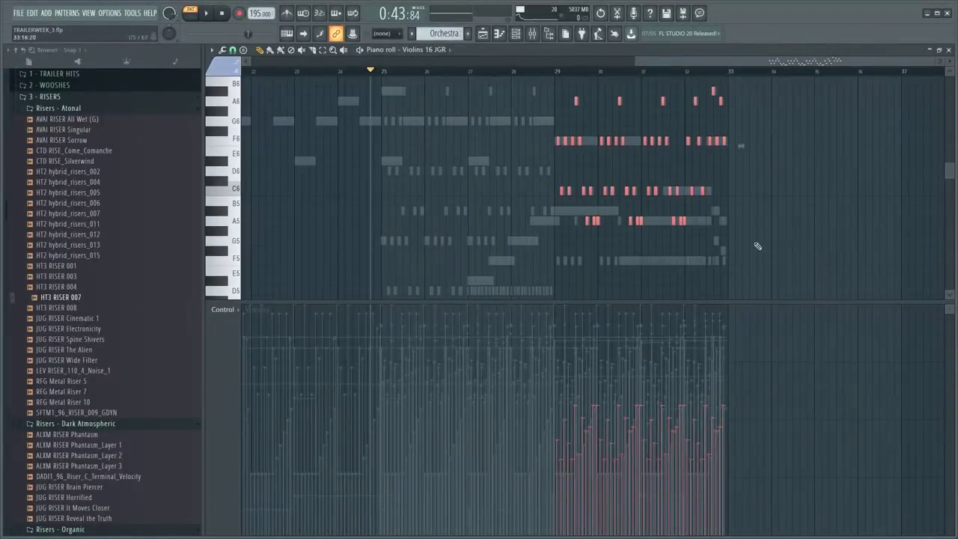
scroll(758, 77, up, 3)
ctrl+click(758, 134)
scroll(716, 206, up, 3)
drag(750, 125, 299, 329)
drag(819, 61, 798, 63)
scroll(425, 222, up, 3)
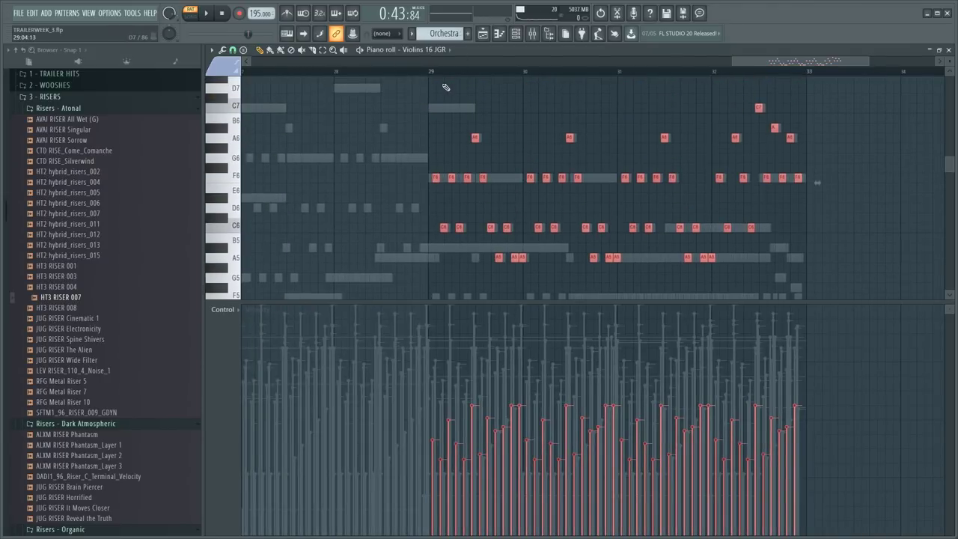
scroll(438, 80, up, 2)
- Audition the Violins 16 JGR channel on its own from the start of bar 29
key(F6)
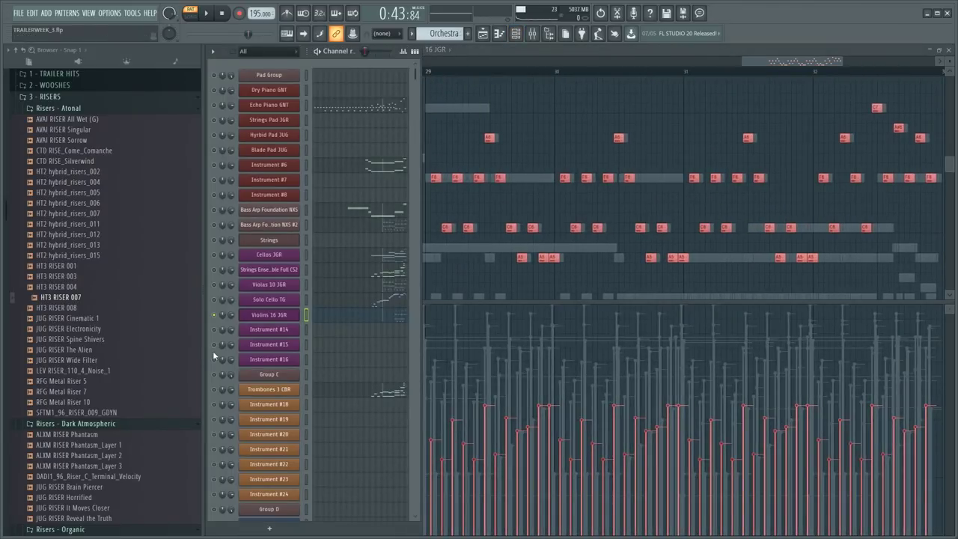
click(508, 98)
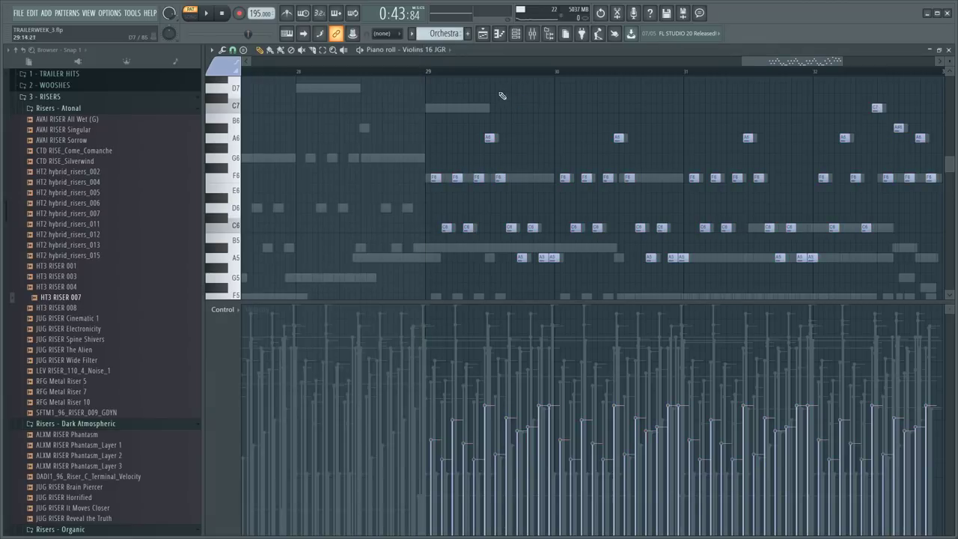
click(422, 71)
key(space)
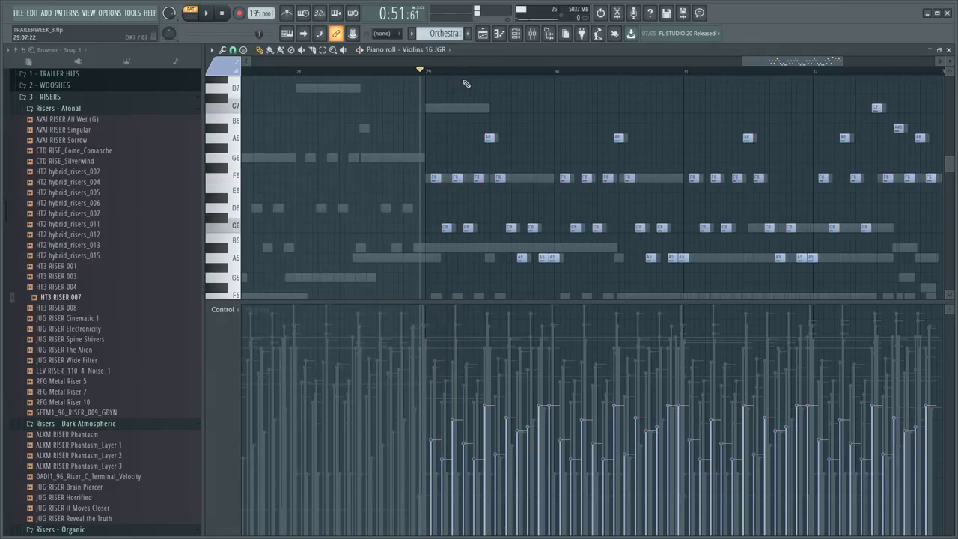
- Play Violas 10 JGR and Violins 16 JGR together from bar 29 through the end of the ostinato
scroll(463, 86, down, 4)
key(ctrl+a)
click(223, 72)
click(241, 91)
key(alt+c)
scroll(598, 210, down, 2)
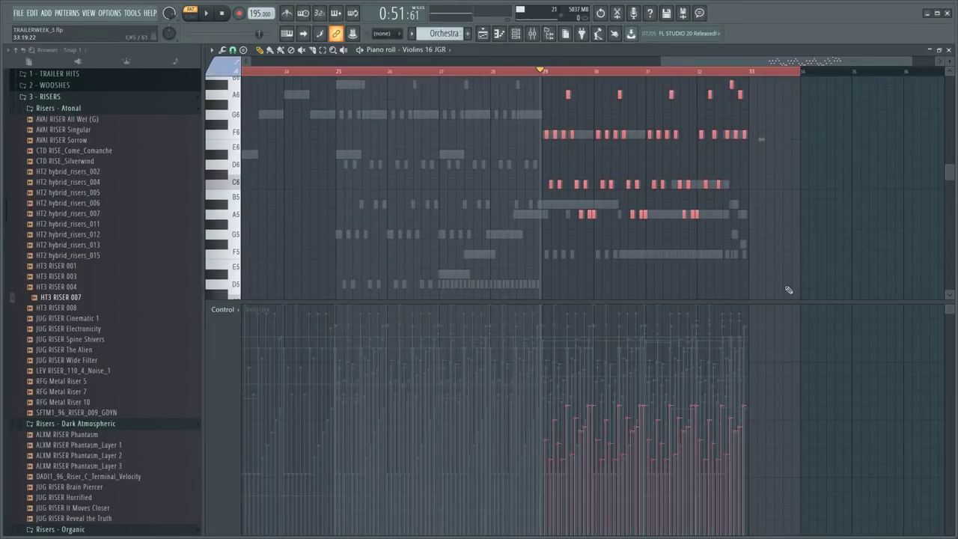
key(F6)
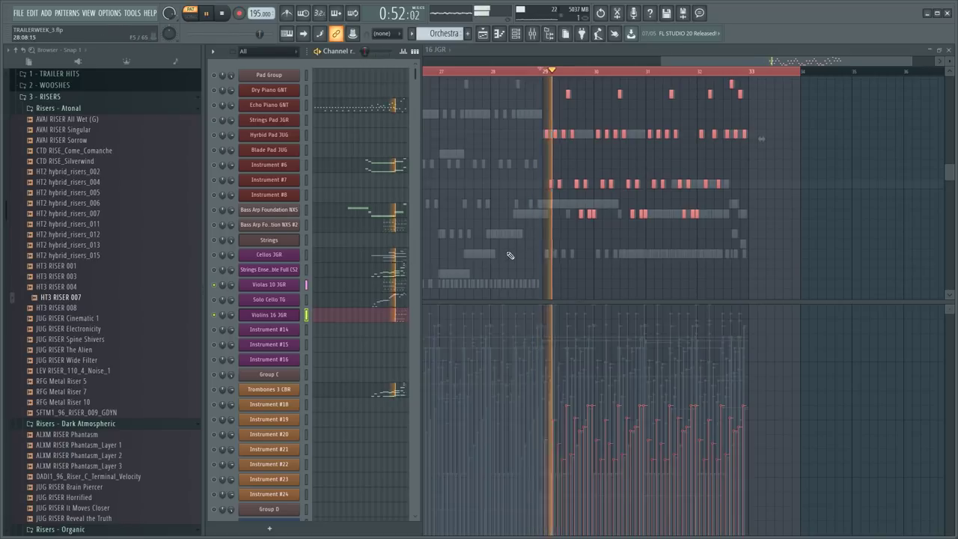
key(F6)
scroll(523, 225, up, 1)
click(610, 64)
drag(741, 63, 822, 62)
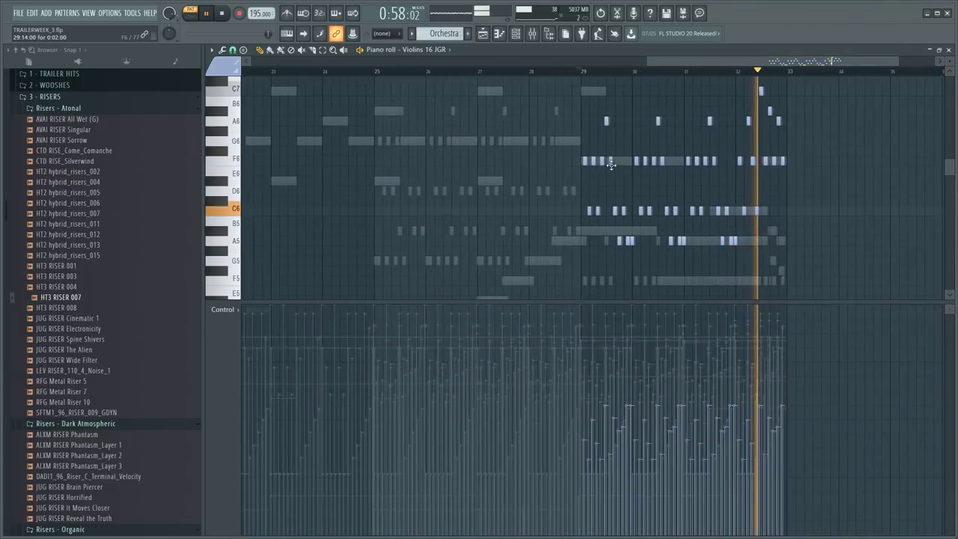
- Try all the violin ostinato notes one octave higher and transpose them back down an octave
key(space)
key(ctrl+a)
key(ctrl+Up)
key(space)
key(space)
key(ctrl+Down)
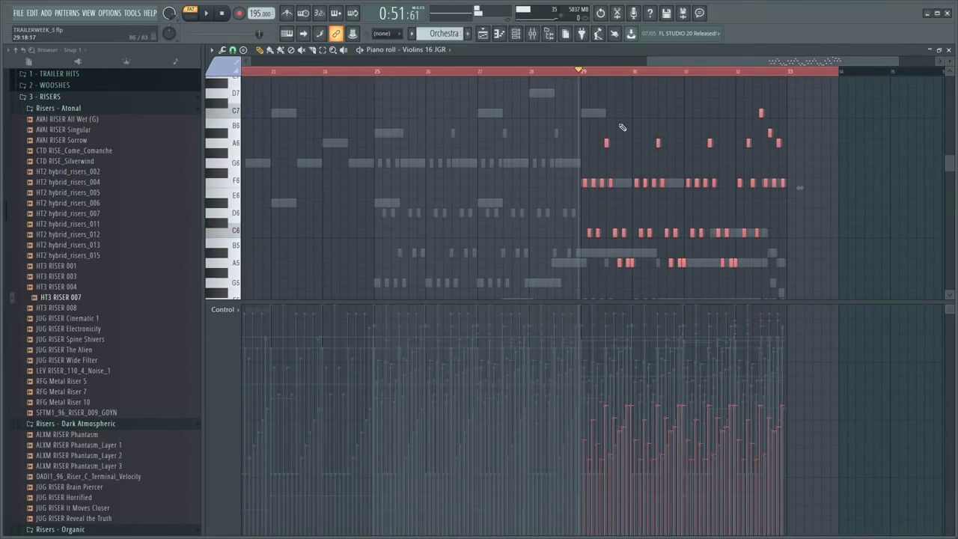
ctrl+click(599, 74)
- Play Cellos JGR, Violas 10 JGR and Violins 16 JGR together from bar 29
scroll(601, 77, up, 3)
key(F6)
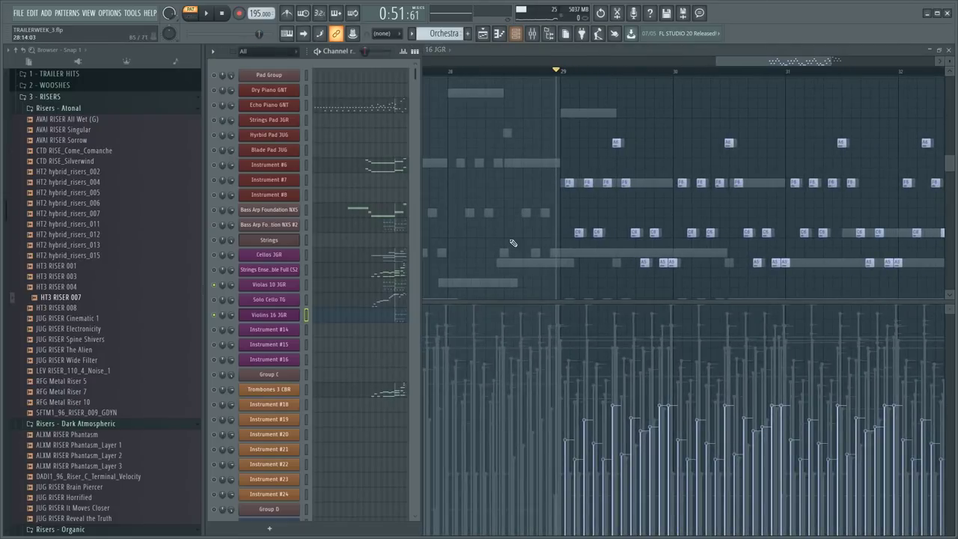
key(space)
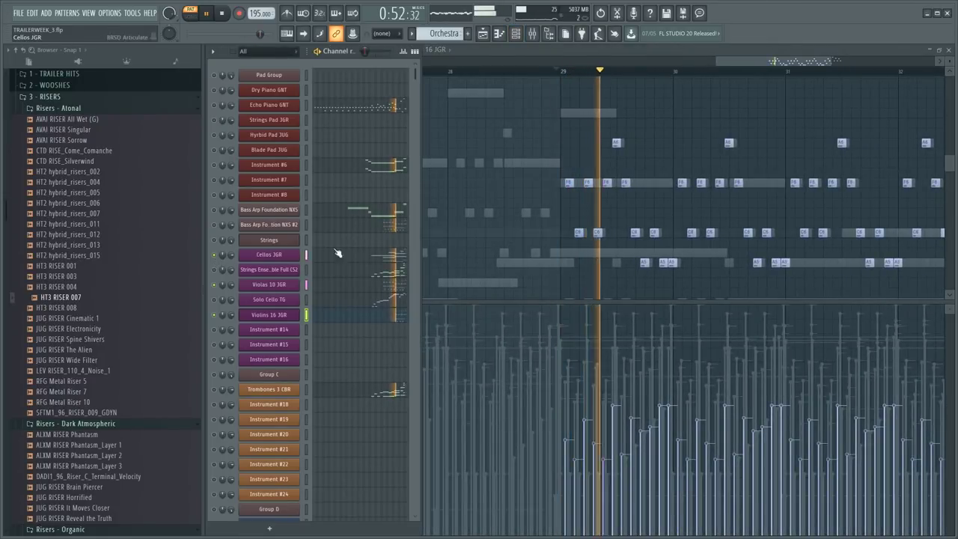
key(F6)
scroll(584, 74, down, 4)
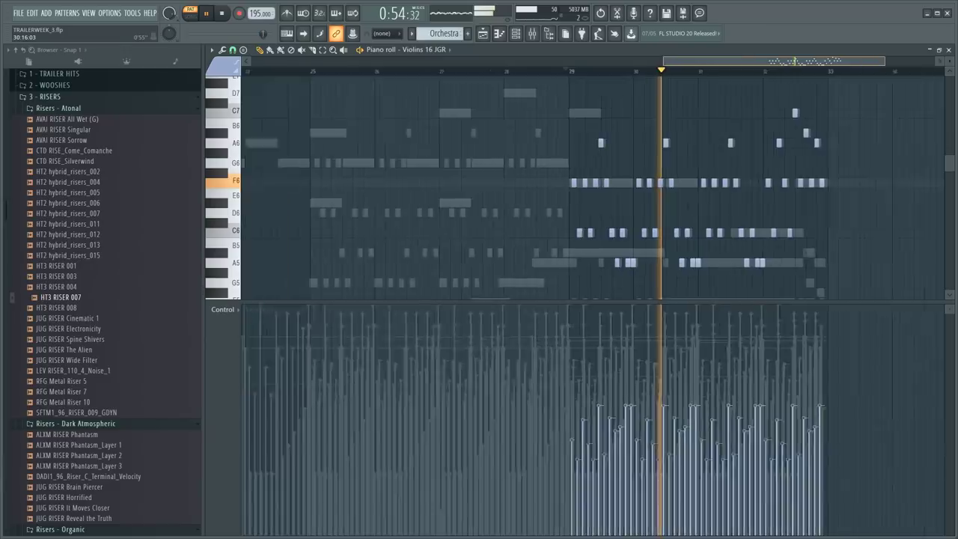
drag(528, 97, 873, 335)
- Open the SPAN spectrum analyzer on the mixer's Master track
key(F9)
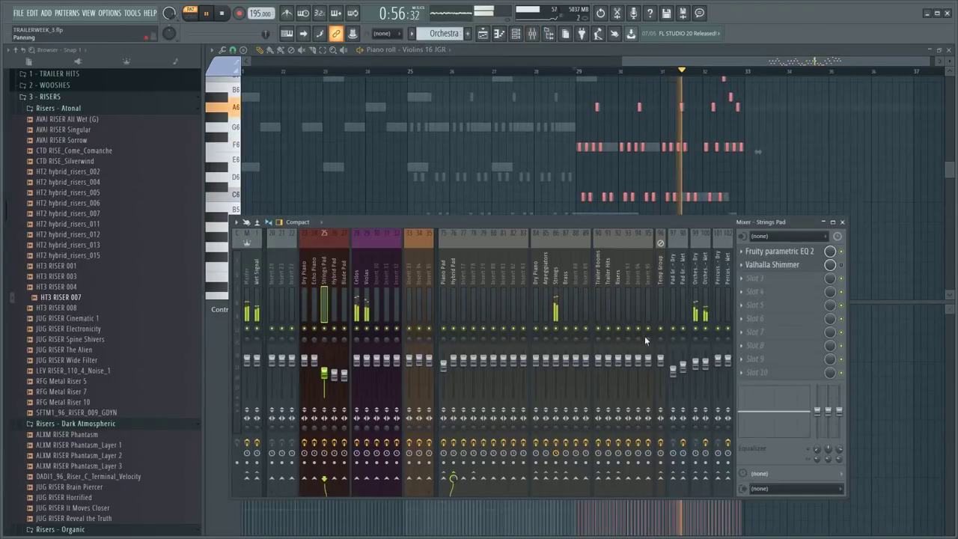
click(249, 294)
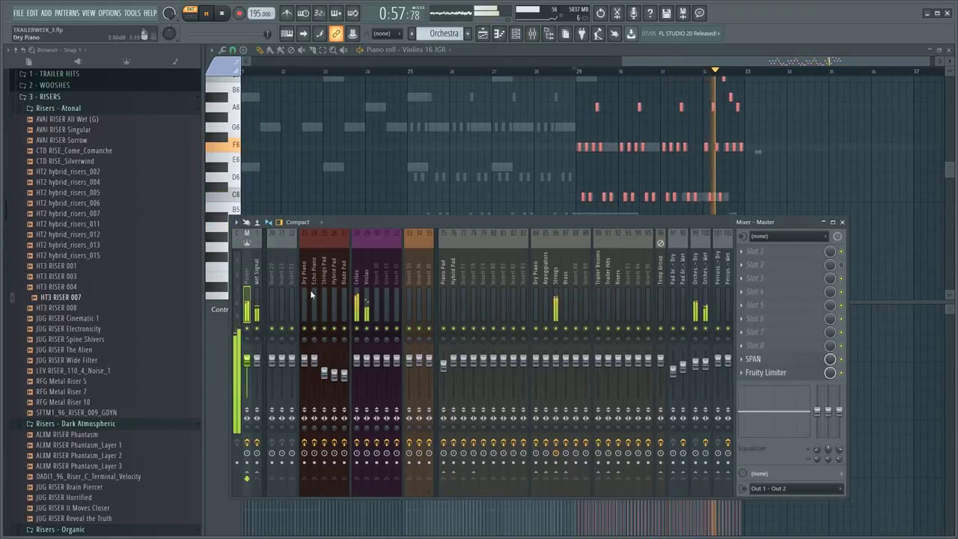
click(781, 359)
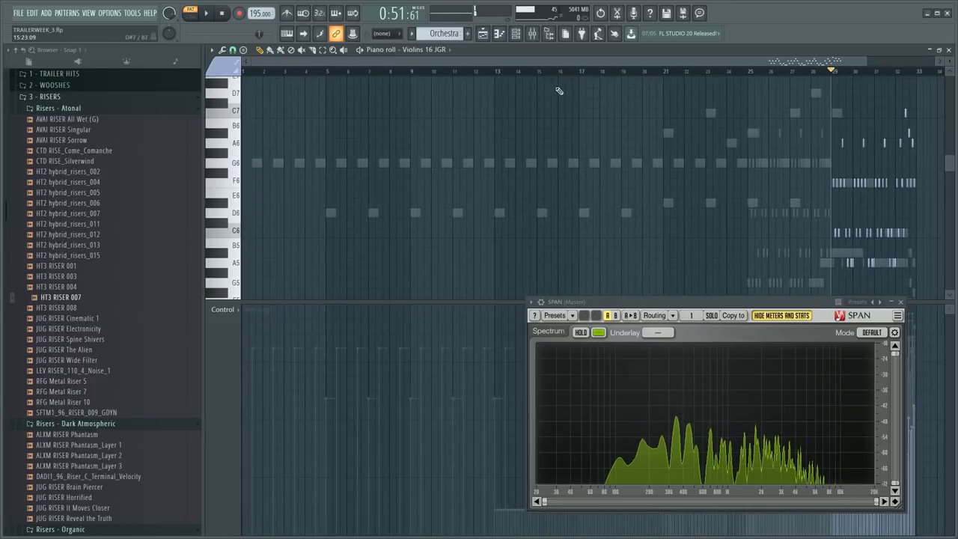
- Open Group G's Kontakt instance on its library list and arrange its window beside the SPAN analyzer
key(F6)
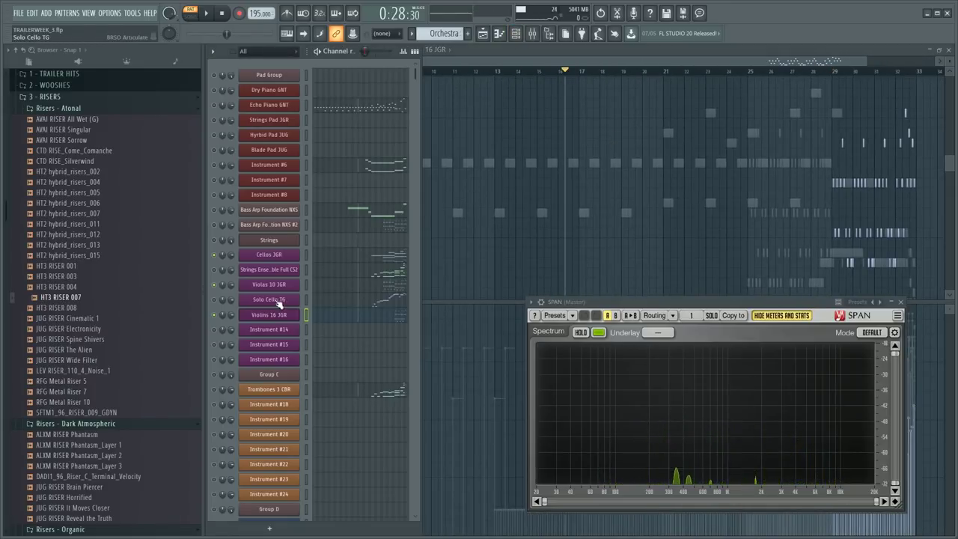
scroll(297, 285, down, 15)
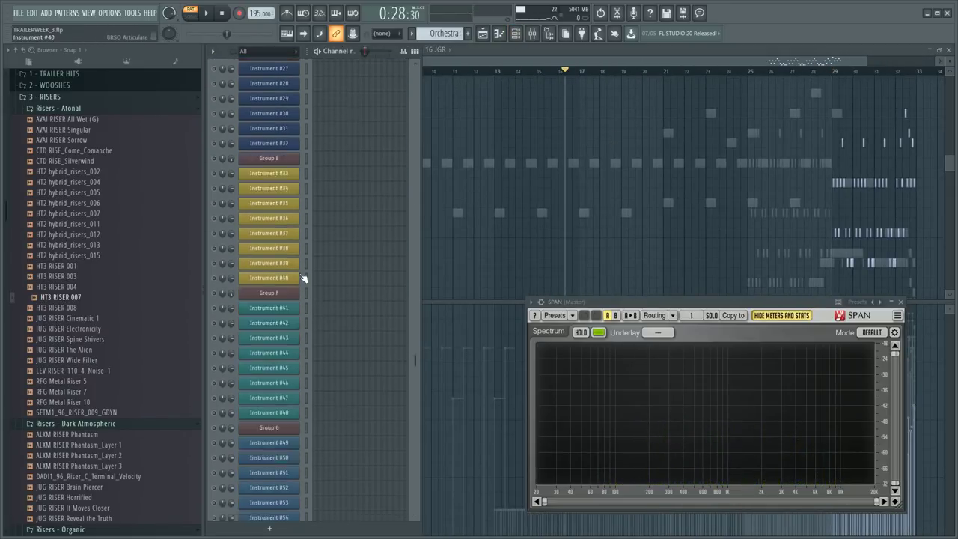
scroll(303, 279, up, 1)
click(261, 283)
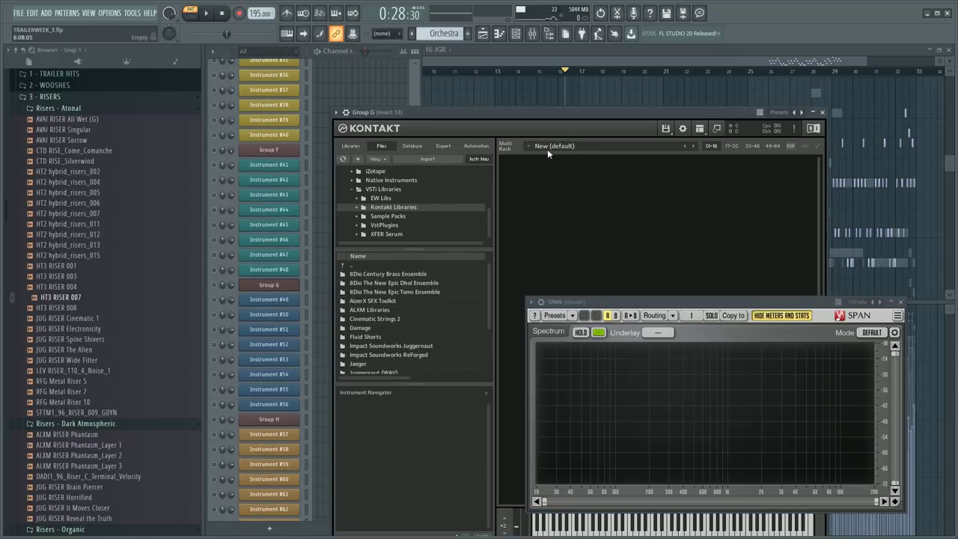
drag(517, 111, 487, 67)
click(330, 107)
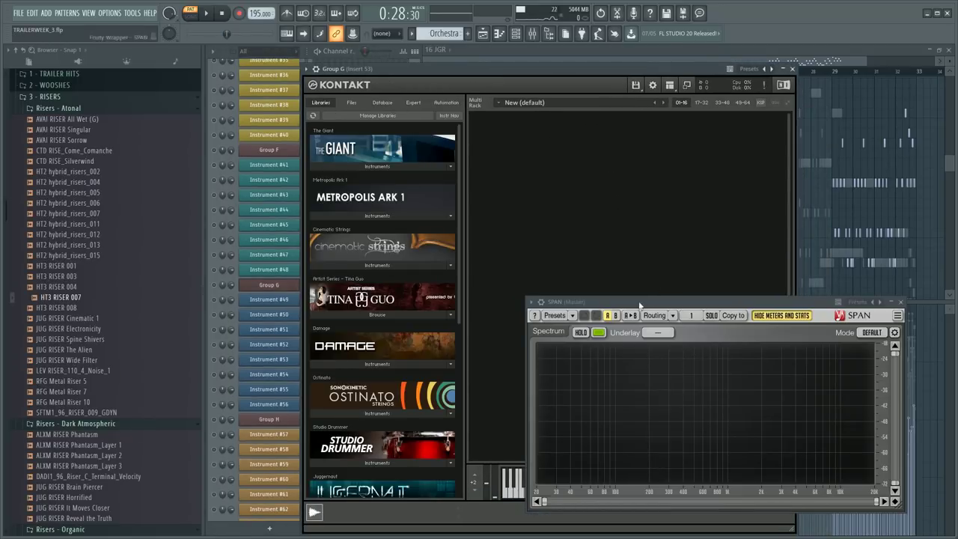
drag(647, 297, 696, 303)
- Load BASS Strings Sub #1.nki from the Juggernaut library's user presets into Group G's Kontakt rack
scroll(378, 305, down, 5)
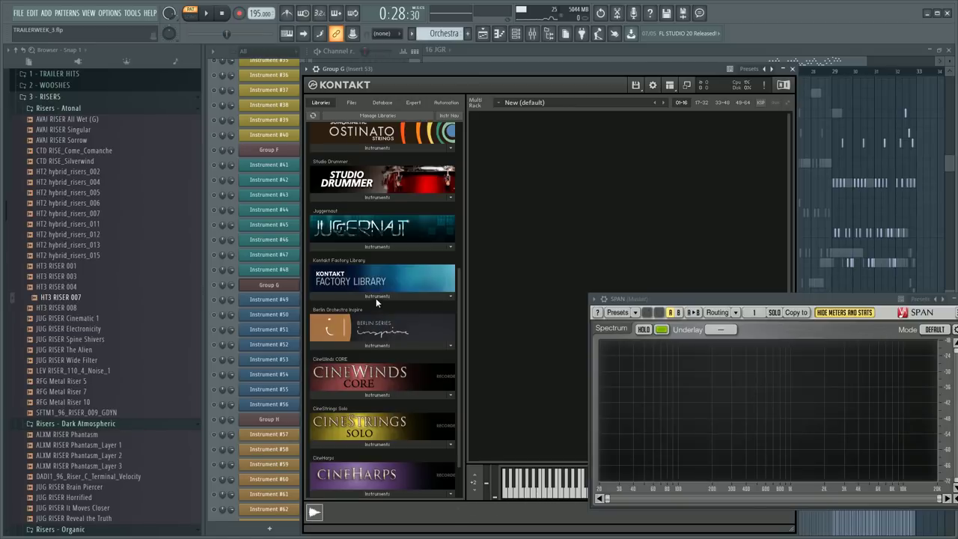
click(383, 247)
click(386, 300)
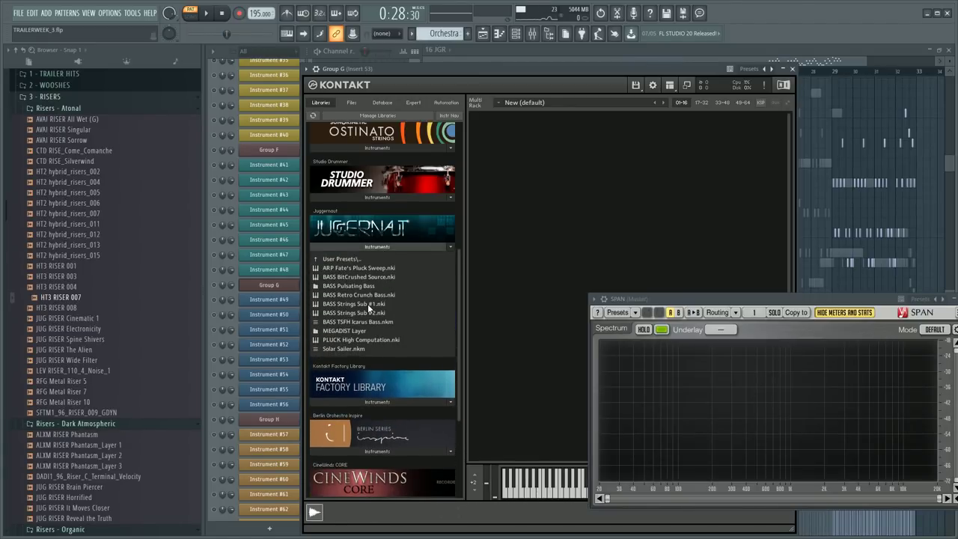
double_click(369, 307)
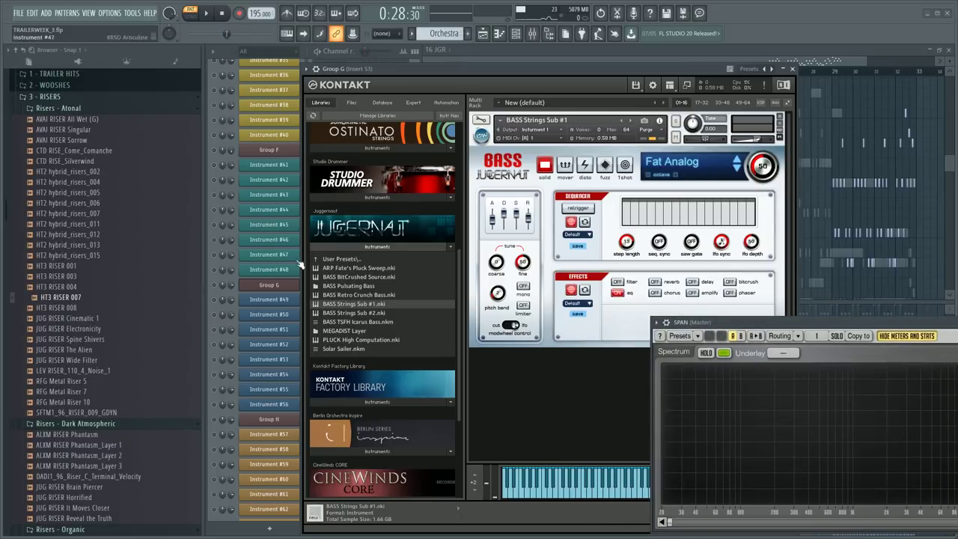
- Draw a sustained G4 note about three and a half bars long from bar 13 in Instrument #49 and play it back
click(216, 299)
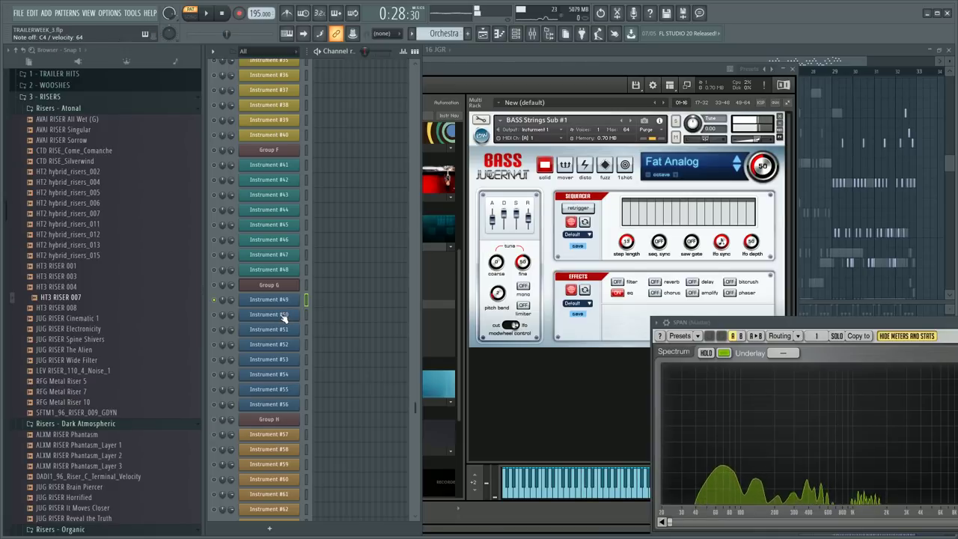
click(332, 300)
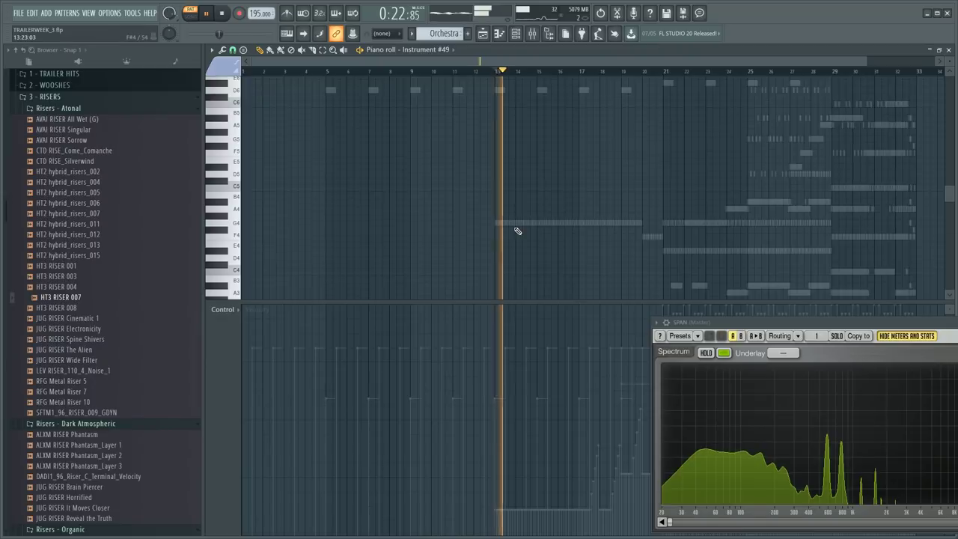
scroll(513, 229, down, 2)
key(F6)
key(space)
click(332, 301)
click(334, 302)
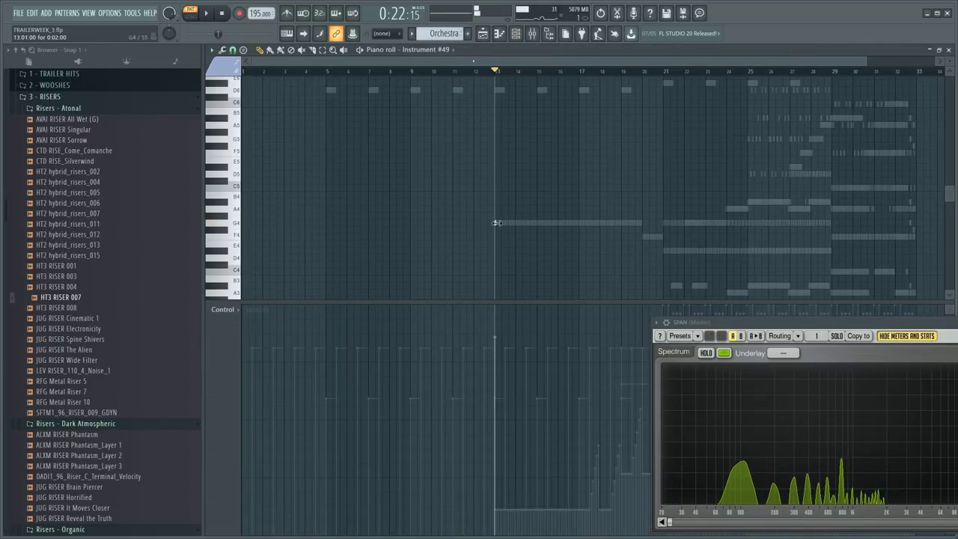
key(space)
scroll(599, 75, up, 3)
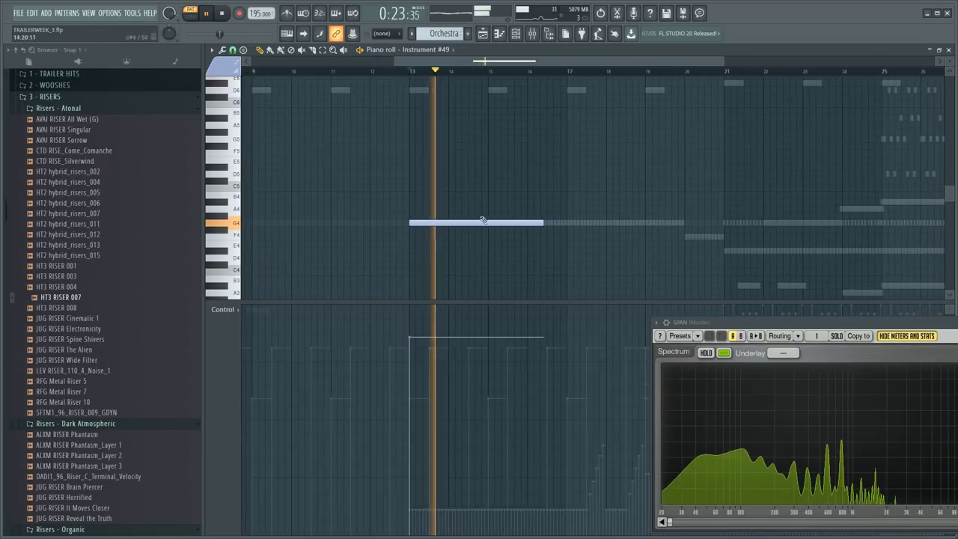
- Stop playback and collapse the BASS Strings Sub #1 interface in Group G's Kontakt rack
key(F6)
key(space)
click(271, 299)
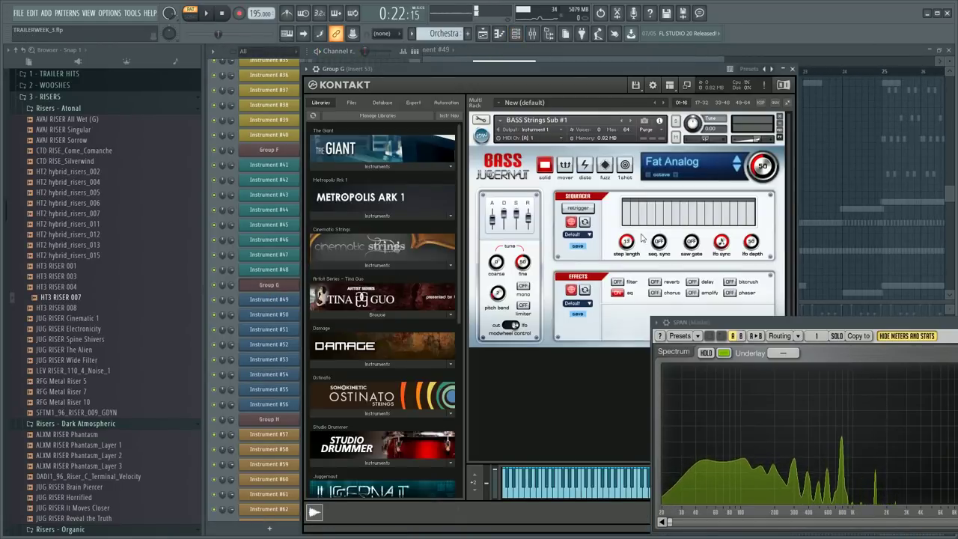
click(479, 136)
- Load BASS Strings Sub #2.nki from the Juggernaut user presets beneath BASS Strings Sub #1
scroll(411, 374, down, 5)
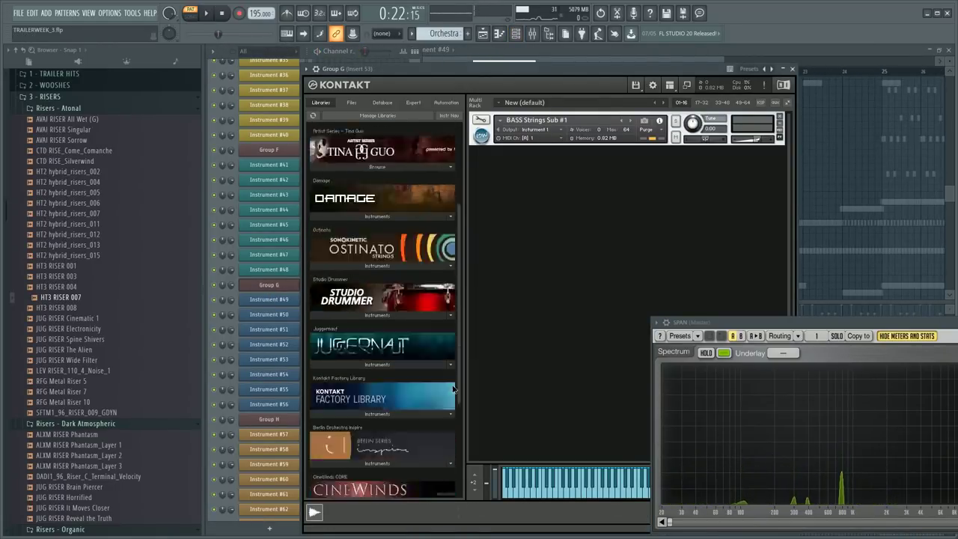
click(391, 245)
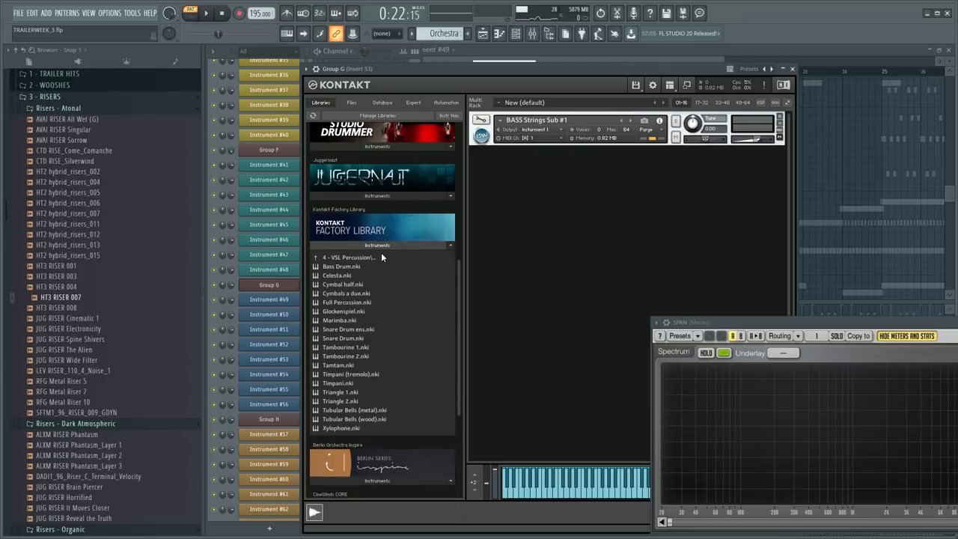
click(381, 247)
scroll(383, 255, up, 1)
scroll(396, 236, down, 1)
scroll(374, 228, up, 1)
click(351, 221)
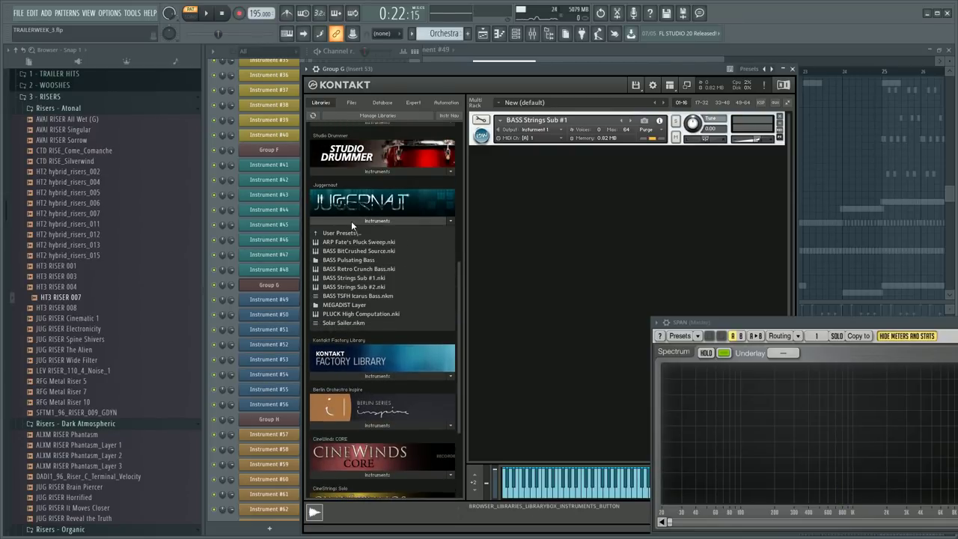
double_click(358, 288)
- Set BASS Strings Sub #2 to MIDI channel 1 on port A and collapse its interface
click(528, 173)
mouse_move(571, 191)
click(611, 192)
click(481, 172)
click(224, 55)
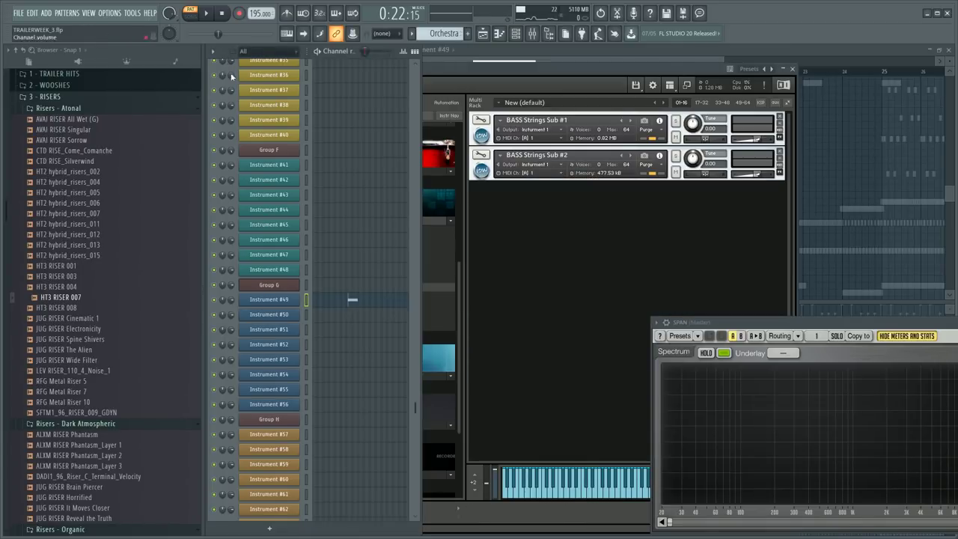
- Rename mixer insert 53, which carries the layered sub bass, as String Sub
key(F9)
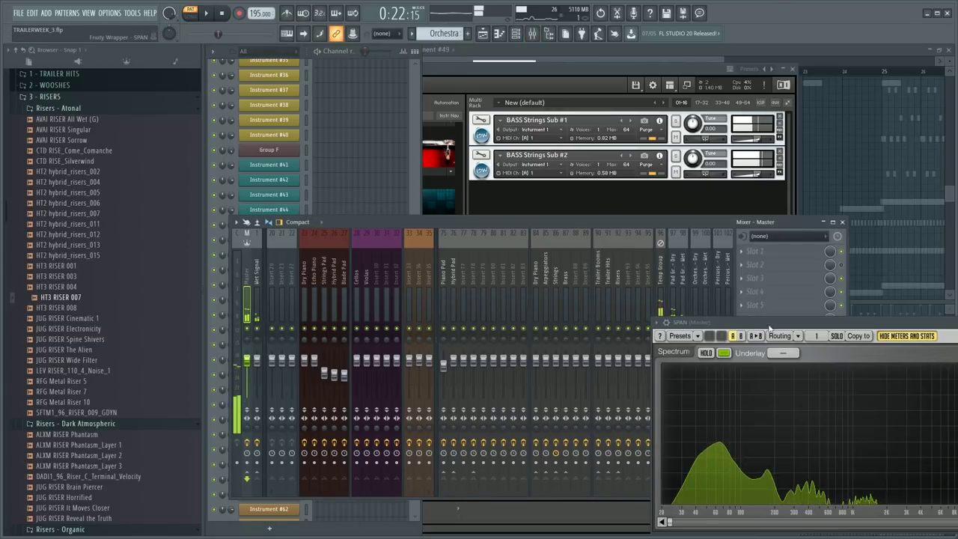
drag(769, 327, 680, 348)
drag(529, 238, 527, 157)
scroll(416, 205, down, 5)
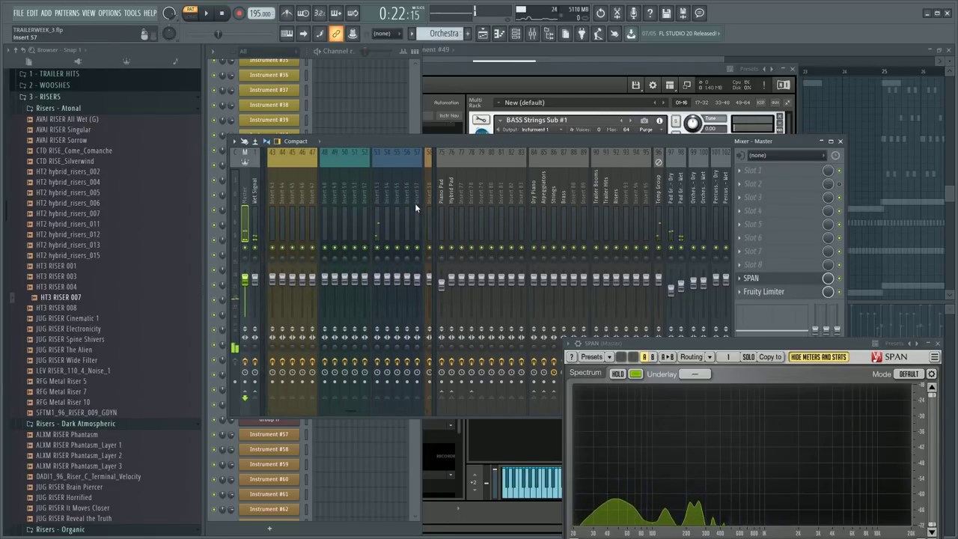
click(379, 188)
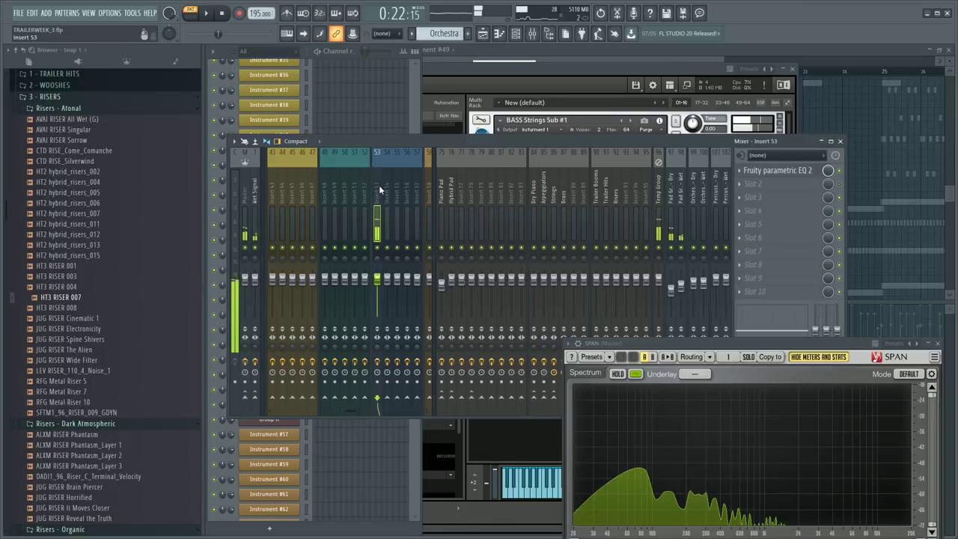
key(F2)
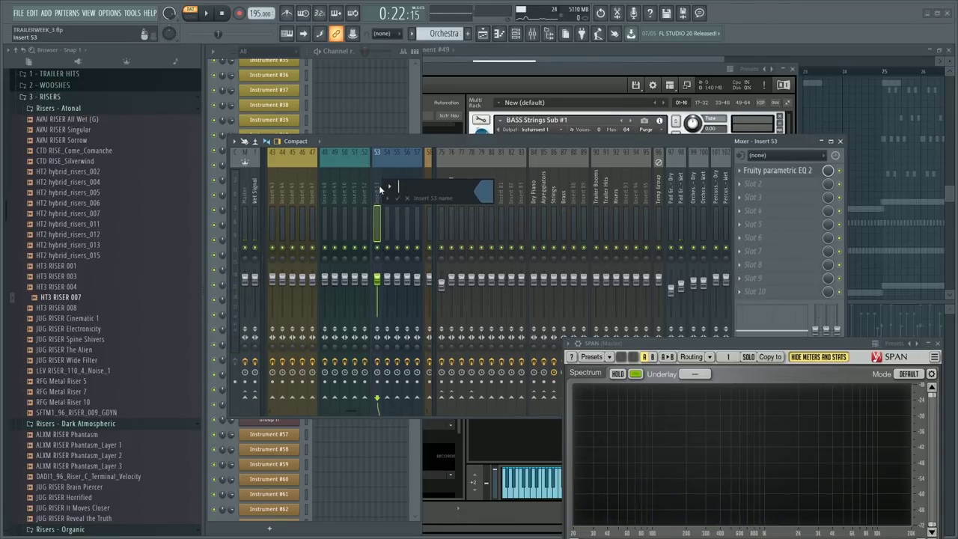
text(String Sub)
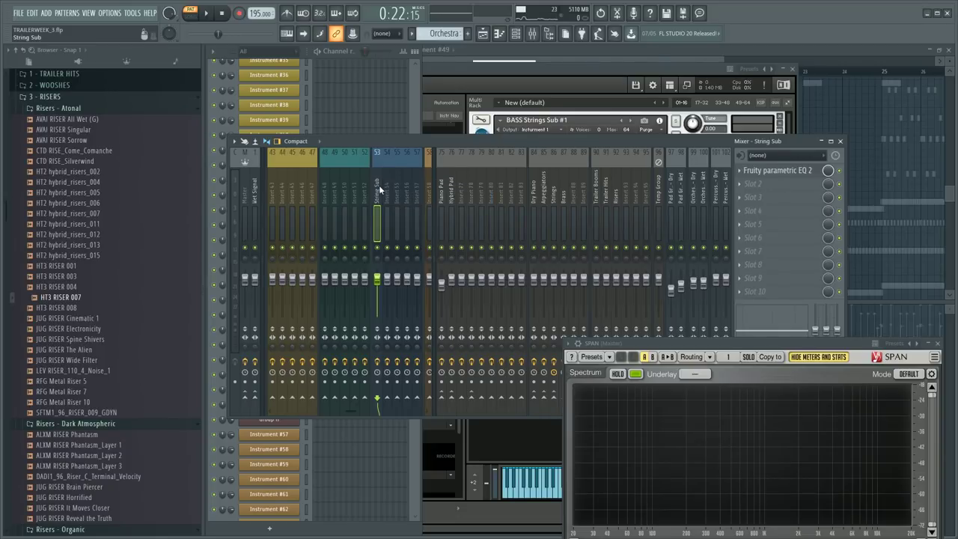
- Move Instrument #49's sustained G4 note down to G3 starting at bar 19 and play from just before it
click(352, 55)
key(space)
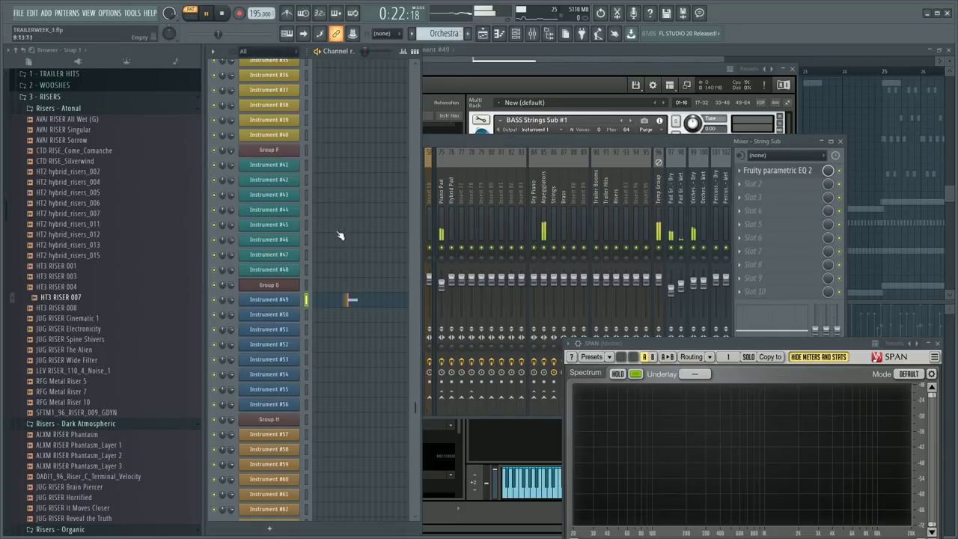
click(352, 307)
drag(455, 142, 569, 224)
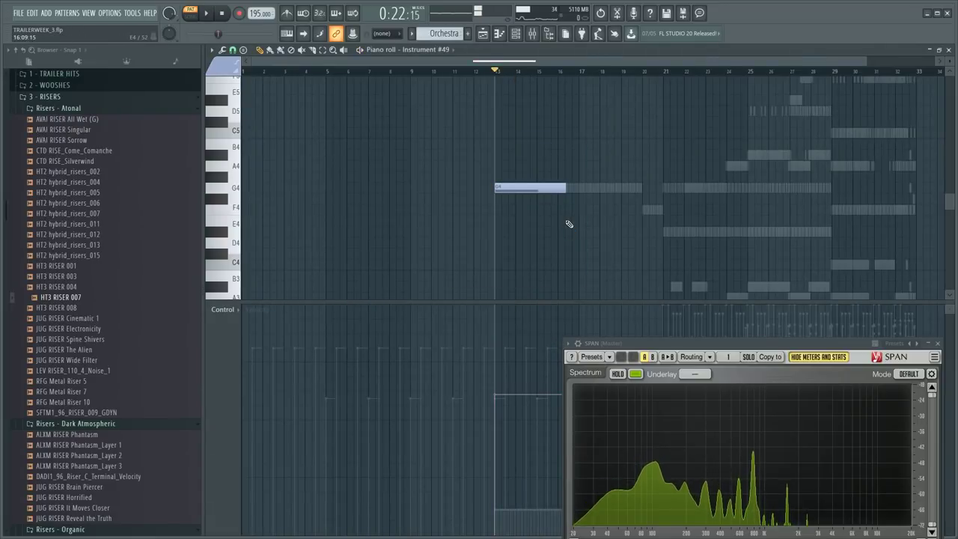
click(516, 178)
key(ctrl+z)
drag(515, 188, 643, 275)
key(space)
scroll(643, 269, down, 3)
click(609, 70)
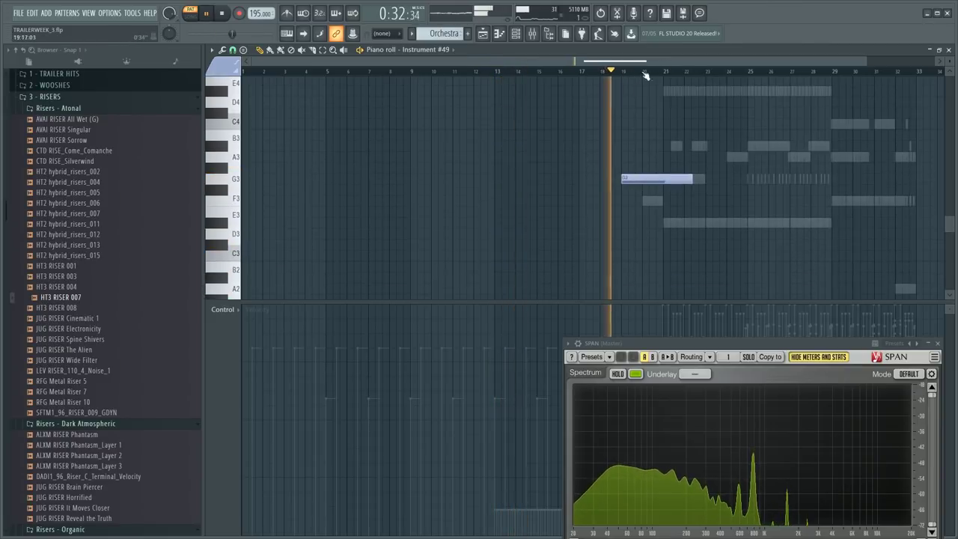
- Add an F3 note at bar 20 and cut both the G3 and F3 notes to one bar each
scroll(721, 75, up, 4)
click(407, 201)
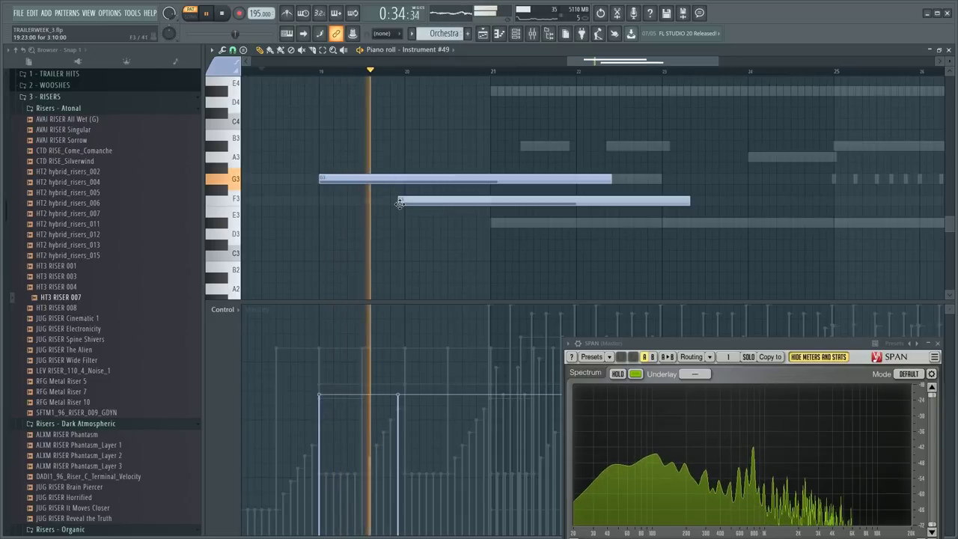
key(c)
right_click(408, 180)
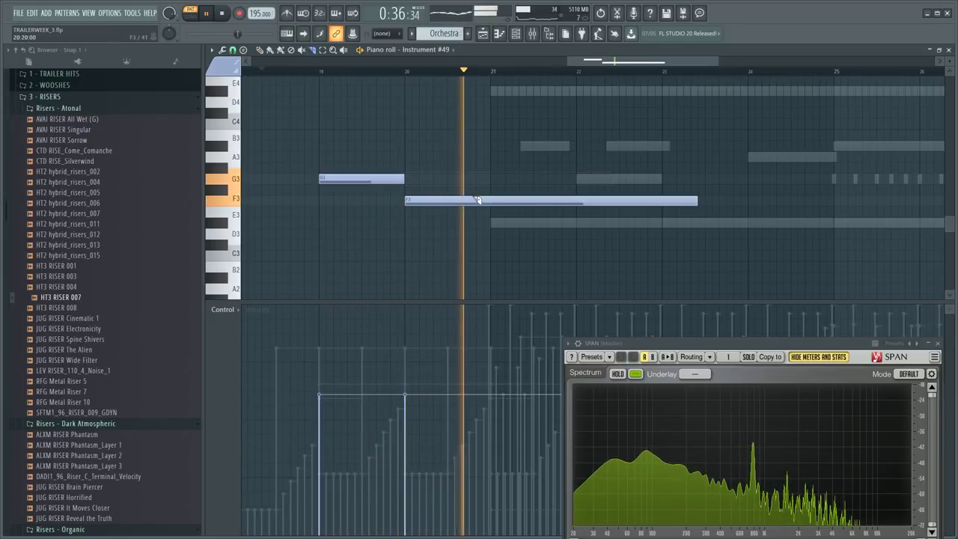
right_click(499, 200)
right_click(500, 200)
key(p)
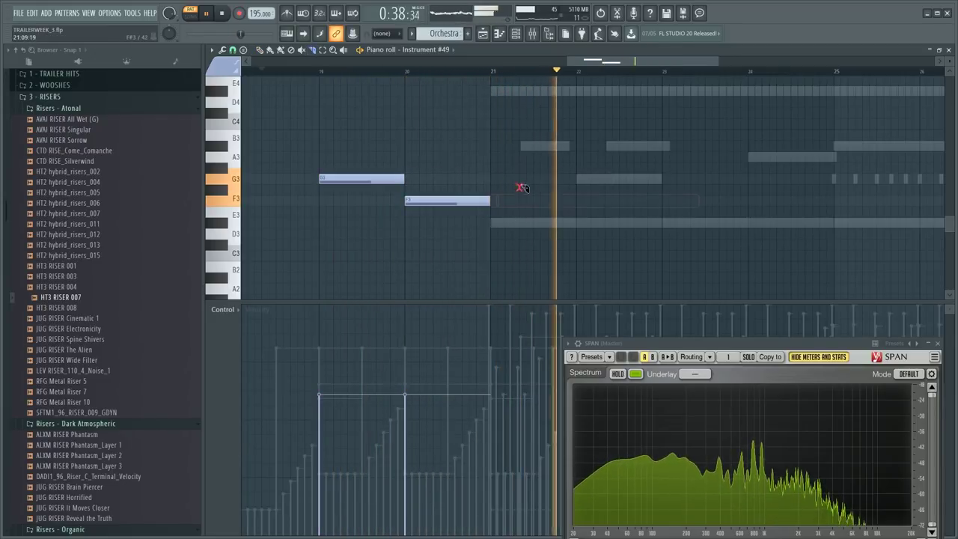
key(space)
- Add a D#3 note at bar 21, raise the velocity of all three sub notes, and start playback
drag(507, 201, 492, 231)
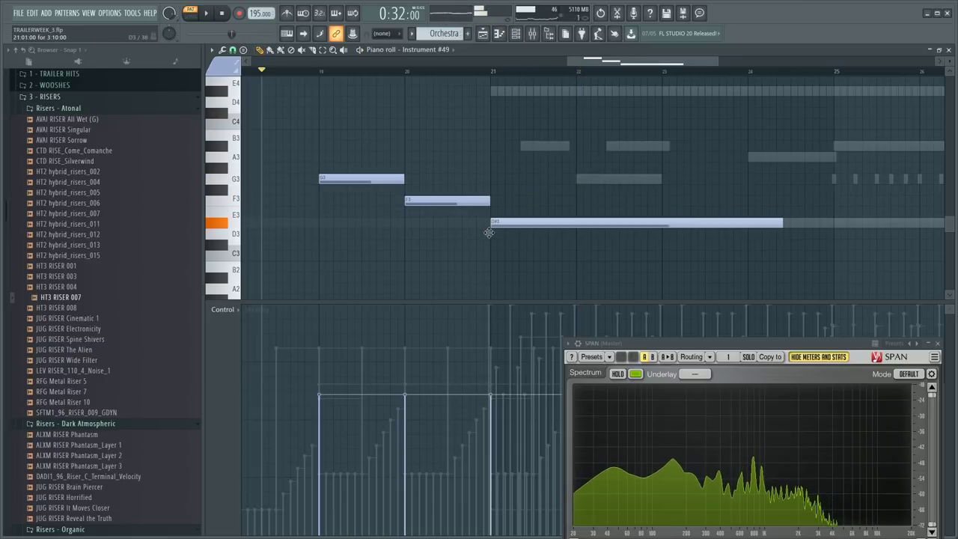
scroll(587, 98, down, 3)
drag(416, 141, 599, 274)
scroll(533, 179, up, 3)
ctrl+click(529, 166)
key(space)
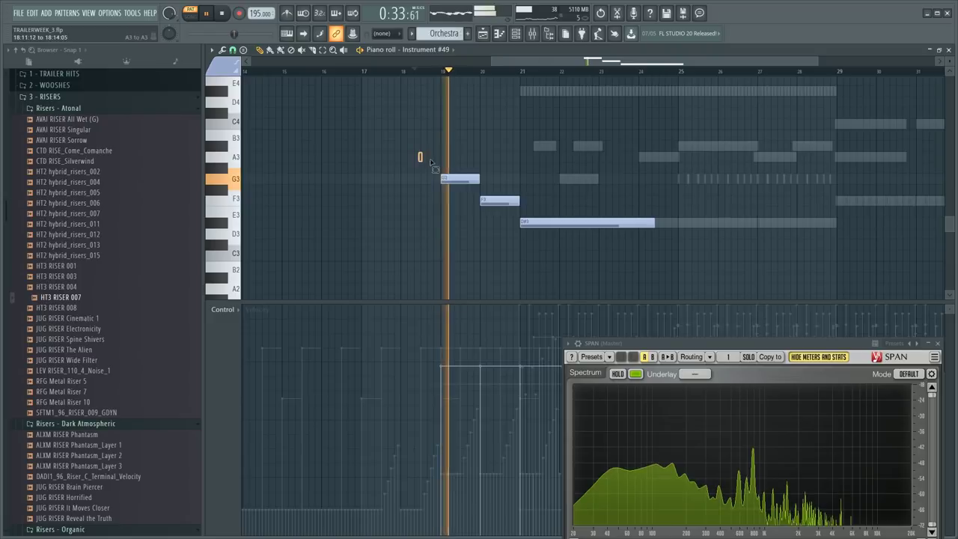
- Lower the velocity of the G3 and F3 notes and raise the D#3 note's velocity above them
drag(422, 160, 502, 232)
scroll(503, 232, down, 4)
ctrl+click(551, 171)
drag(551, 173, 820, 179)
scroll(576, 255, up, 2)
ctrl+click(564, 232)
key(ctrl+b)
ctrl+click(819, 178)
- Try cutting the D#3 note at bar 24 and duplicating the three-bar piece after it
key(c)
drag(642, 214, 641, 238)
drag(648, 241, 731, 210)
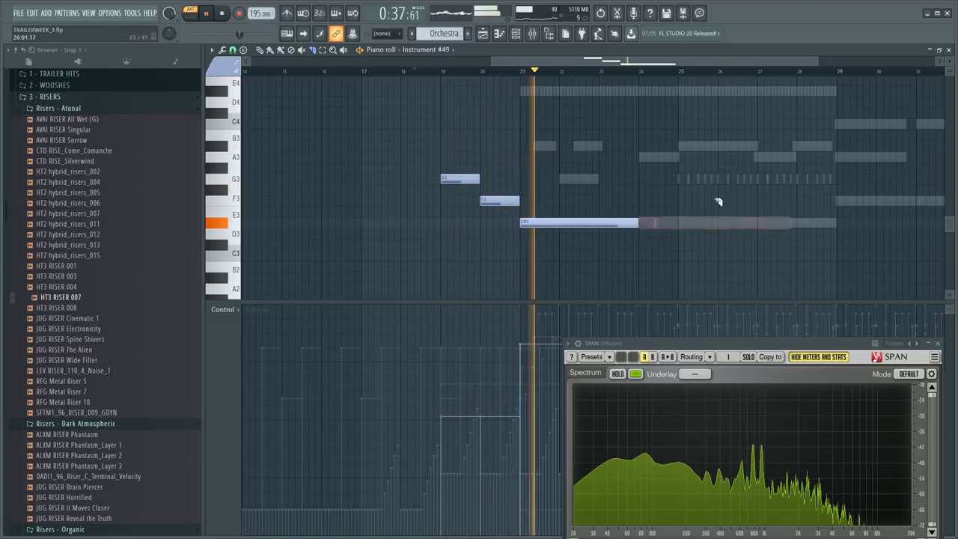
key(Delete)
drag(621, 184, 502, 288)
key(ctrl+b)
key(Delete)
drag(553, 245, 594, 210)
key(ctrl+b)
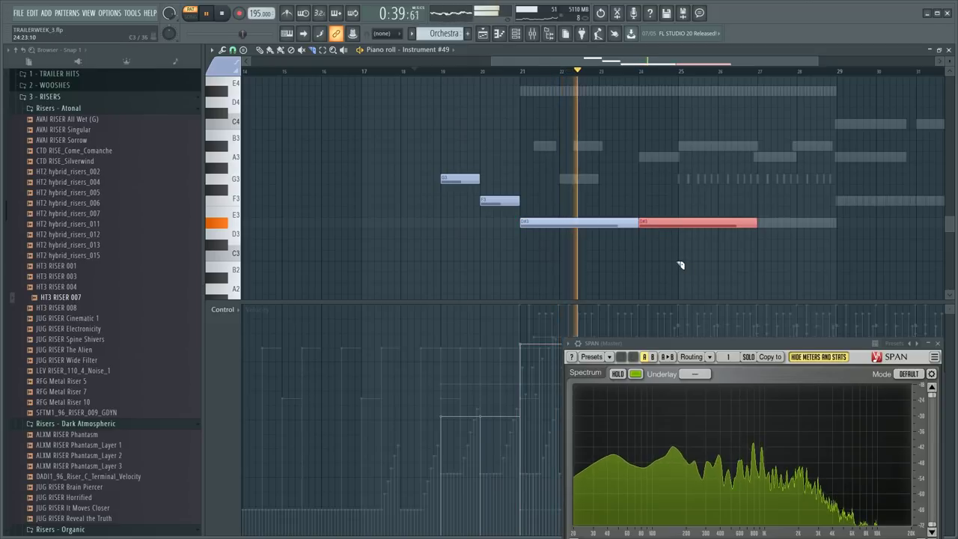
key(ctrl+z)
- Cut the D#3 note at bar 23 and duplicate the two-bar piece three times to fill up to bar 29
ctrl+click(622, 265)
ctrl+click(611, 226)
drag(606, 217, 584, 257)
key(Delete)
key(ctrl+b)
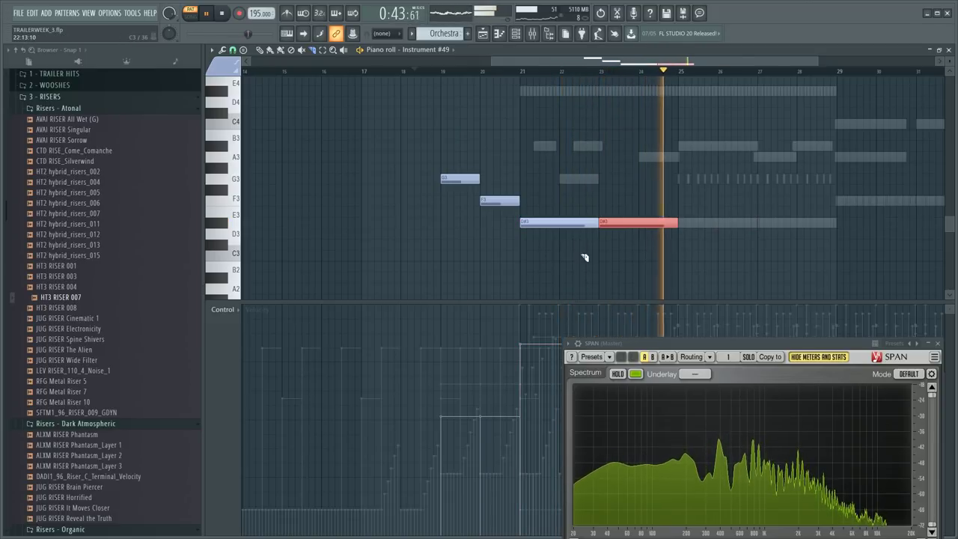
key(ctrl+b)
key(ctrl+b)
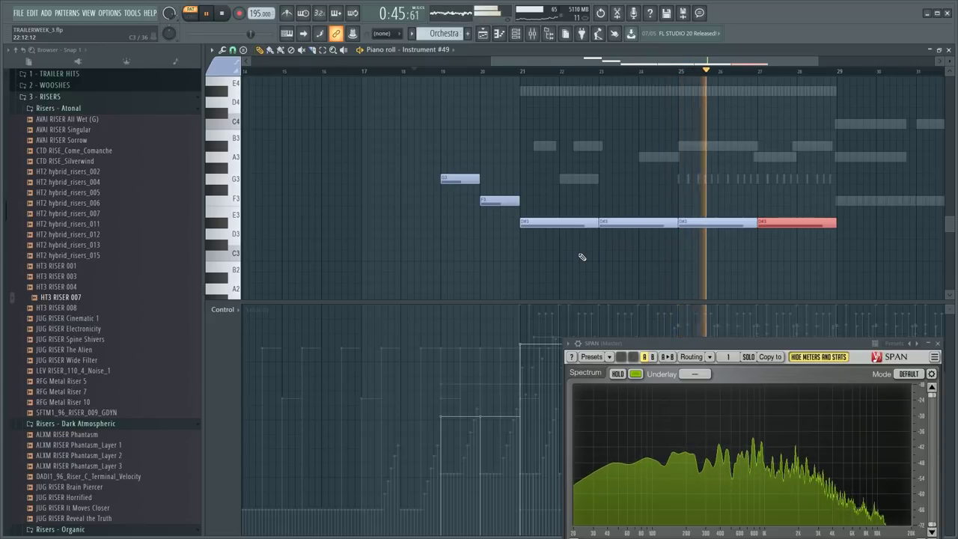
- Duplicate the last two-bar note to bar 29, transpose it up to F3, and duplicate it once more to bar 31
ctrl+right_click(587, 246)
ctrl+right_click(588, 249)
key(ctrl+b)
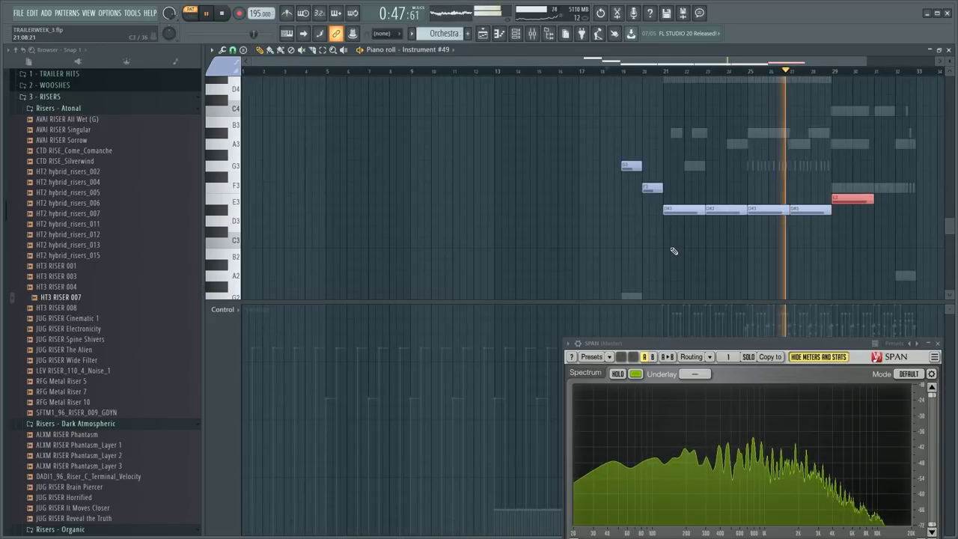
key(shift+Up)
key(shift+Up)
key(ctrl+b)
key(F6)
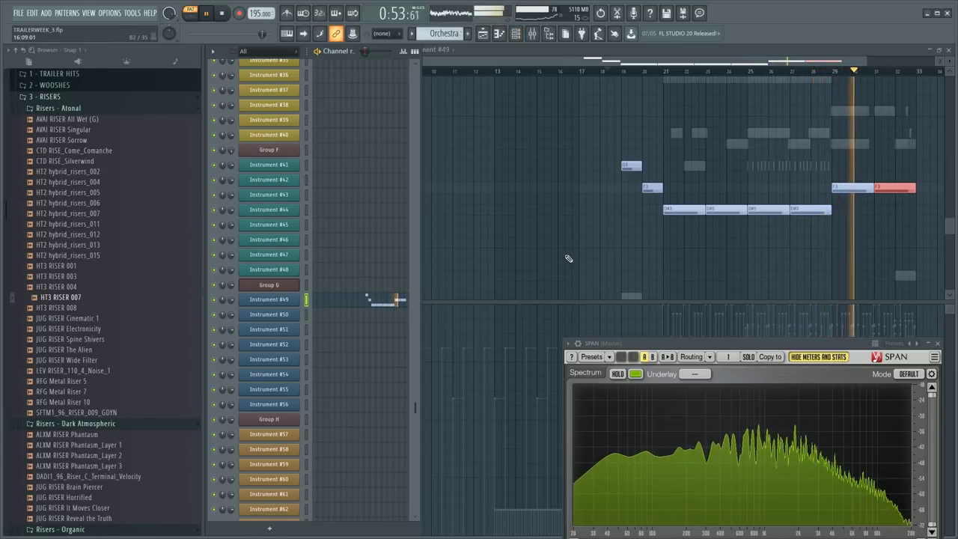
key(F6)
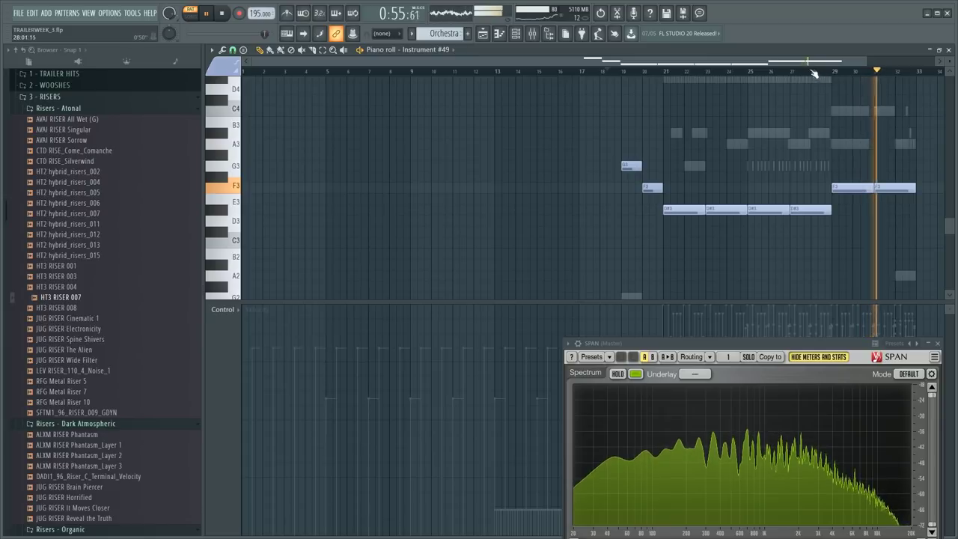
- Stop playback, cut the last F3 note at bar 32, and raise its final bar to A3
drag(807, 62, 852, 62)
scroll(847, 152, up, 3)
scroll(849, 152, down, 3)
key(space)
scroll(883, 71, up, 5)
drag(653, 155, 652, 142)
key(c)
drag(794, 136, 794, 154)
drag(649, 179, 651, 196)
ctrl+right_click(679, 196)
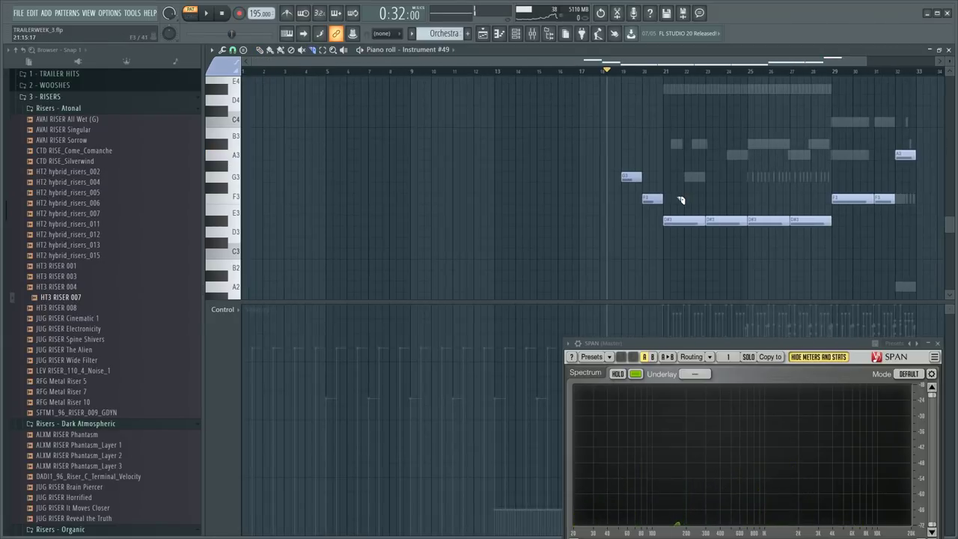
- Rename the Instrument #49 channel in Group G as String Sub to match its mixer track
key(F6)
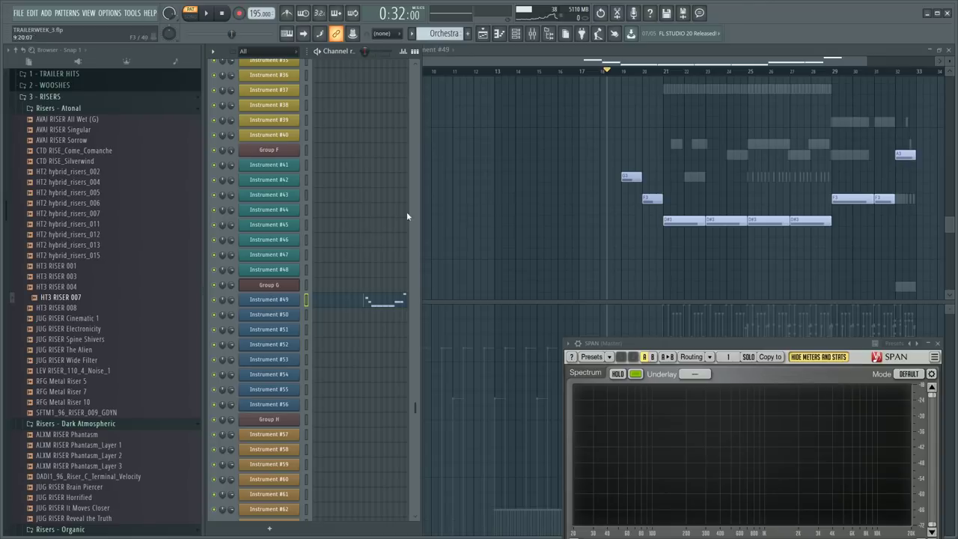
scroll(363, 235, up, 3)
scroll(364, 235, down, 3)
key(F2)
key(Return)
key(F9)
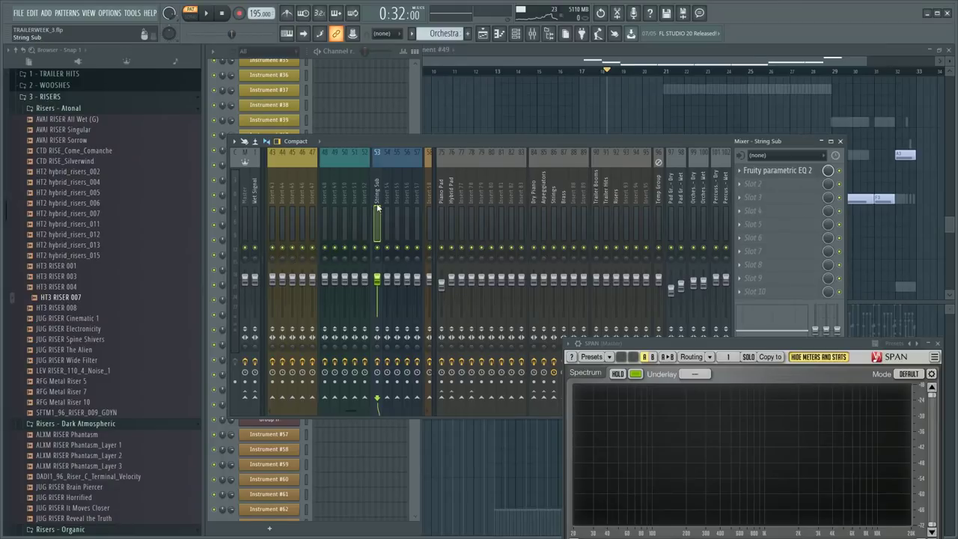
key(F2)
key(Return)
click(350, 218)
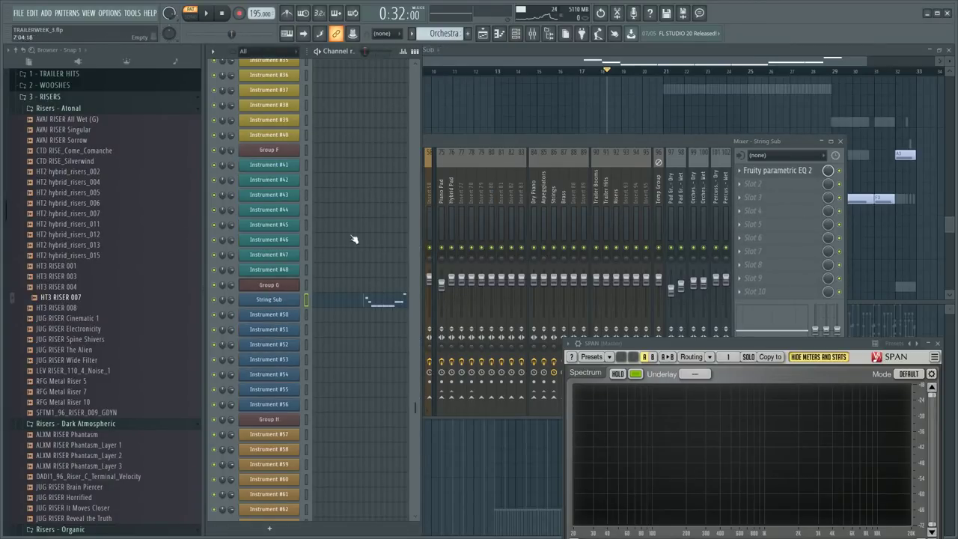
- Open Solo Cello TG's piano roll and look over its melody notes from bar 21 to bar 33
scroll(385, 225, up, 8)
scroll(385, 224, up, 2)
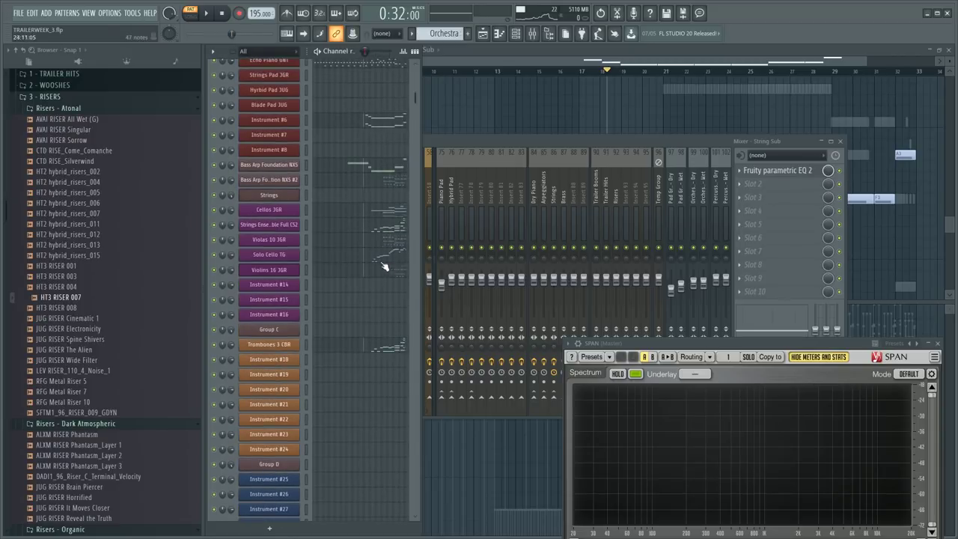
click(385, 267)
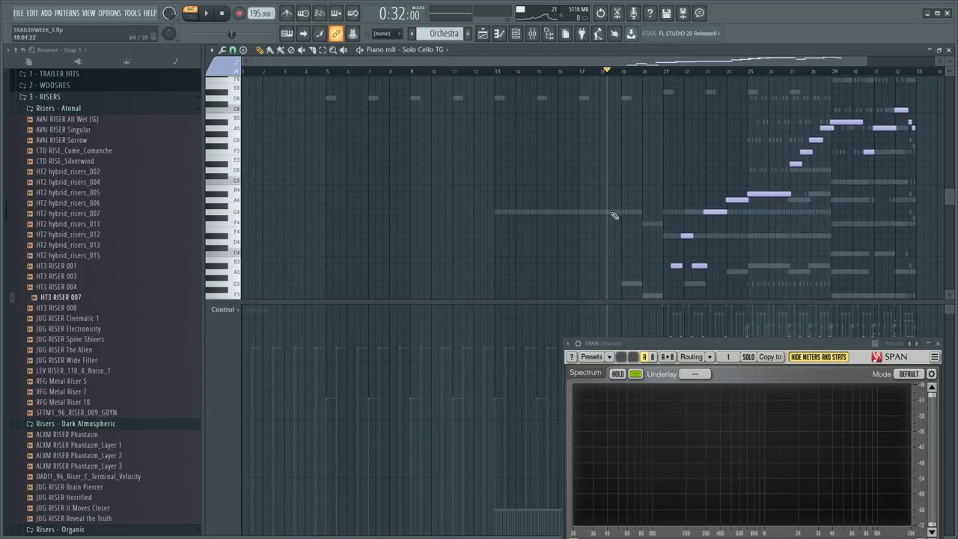
drag(674, 63, 742, 59)
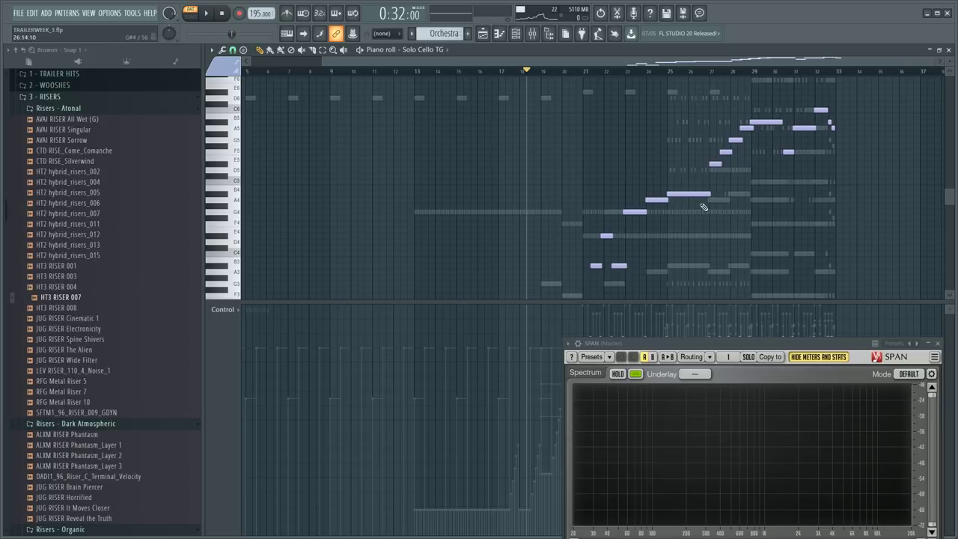
drag(864, 105, 525, 336)
scroll(646, 178, up, 3)
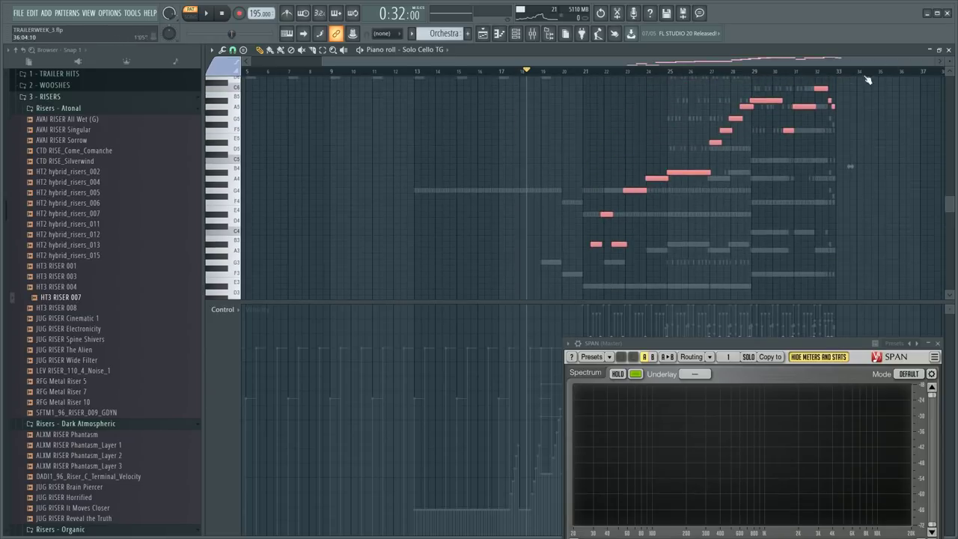
scroll(825, 164, up, 1)
ctrl+click(823, 179)
scroll(601, 124, down, 2)
- Play the solo cello melody with the arrangement from just before bar 21, and stop playback
key(space)
click(575, 71)
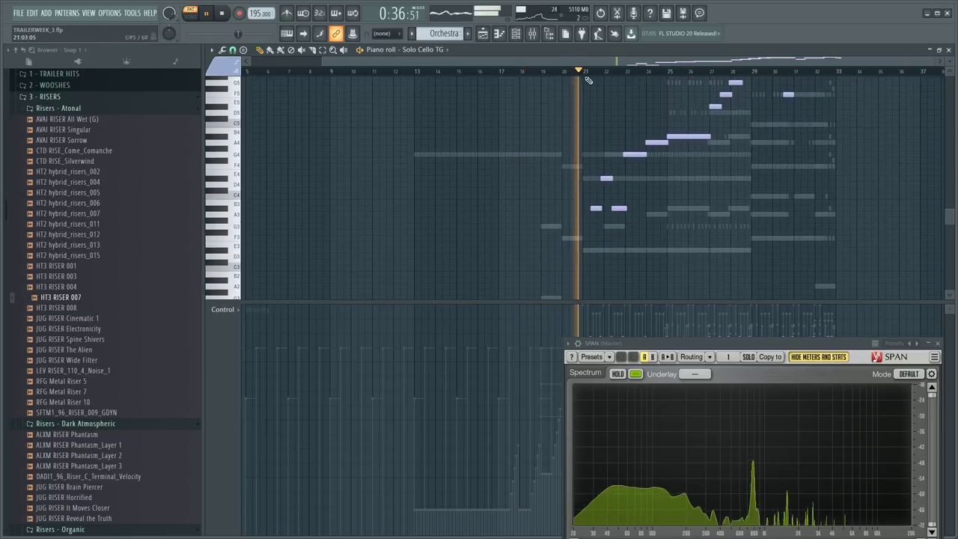
scroll(691, 73, up, 3)
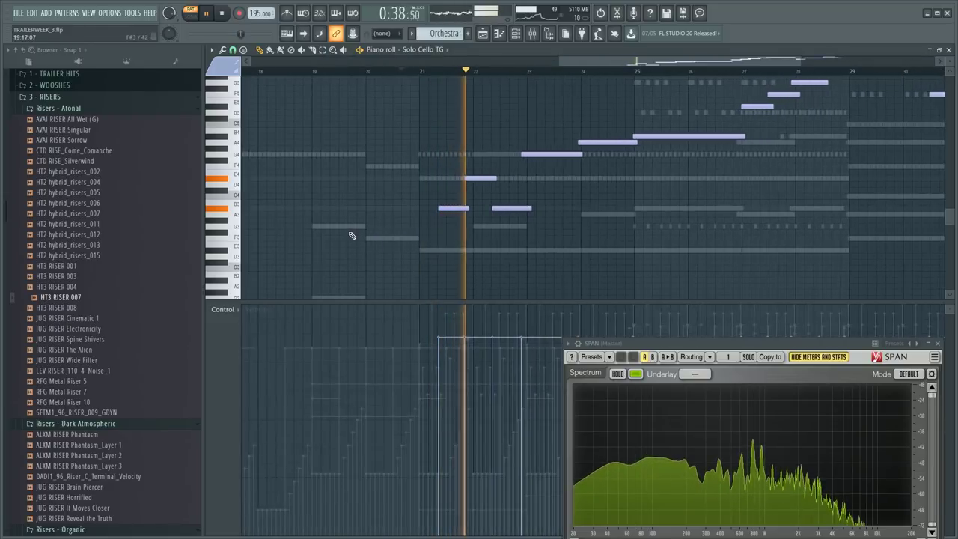
key(F6)
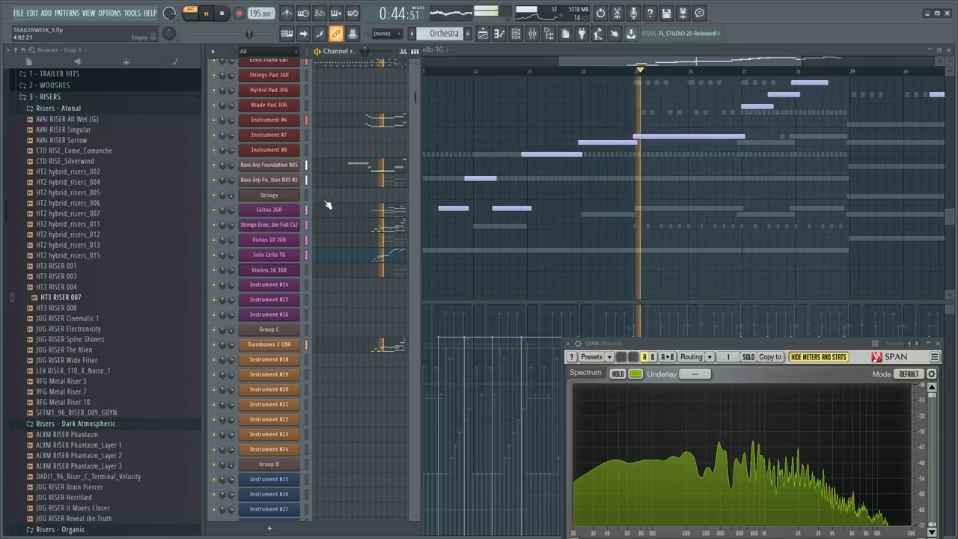
click(446, 208)
key(space)
- Slice the solo cello's long A#4 note just before bar 26 and play from just before bar 25
scroll(742, 70, up, 5)
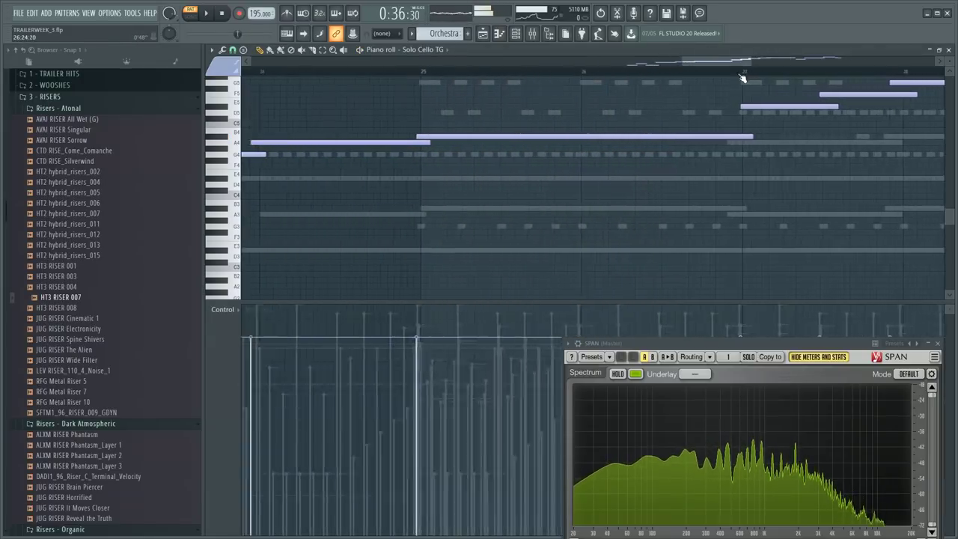
drag(540, 143, 540, 130)
click(361, 71)
key(space)
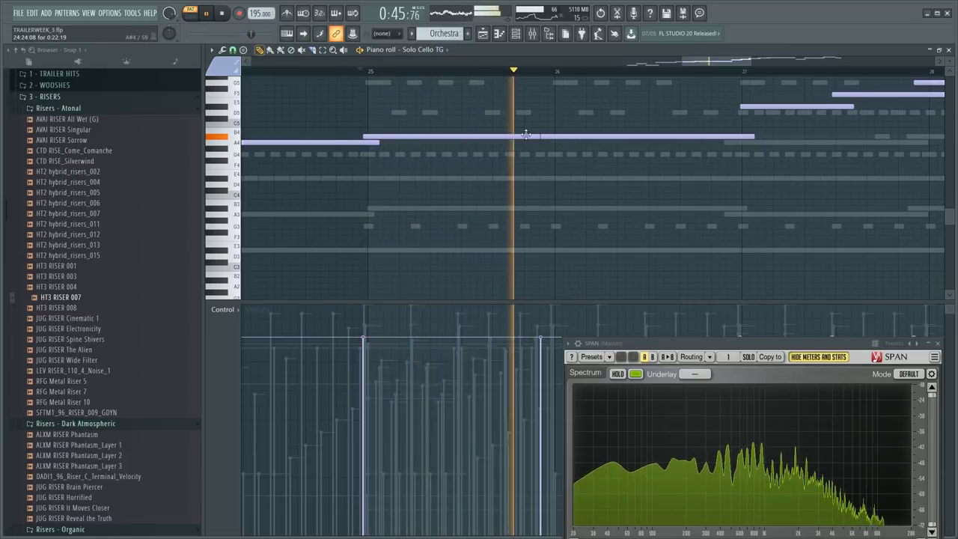
key(space)
- Add a short D#4 note in the middle of bar 26 and remove the A#4 section between bar 26 and its short ending
mouse_move(629, 177)
mouse_down()
mouse_move(635, 184)
mouse_move(641, 173)
mouse_move(638, 187)
mouse_move(638, 178)
mouse_up()
right_click(653, 172)
key(c)
drag(624, 130, 628, 150)
drag(697, 129, 696, 144)
key(ctrl+z)
key(Delete)
drag(707, 181, 708, 191)
key(Delete)
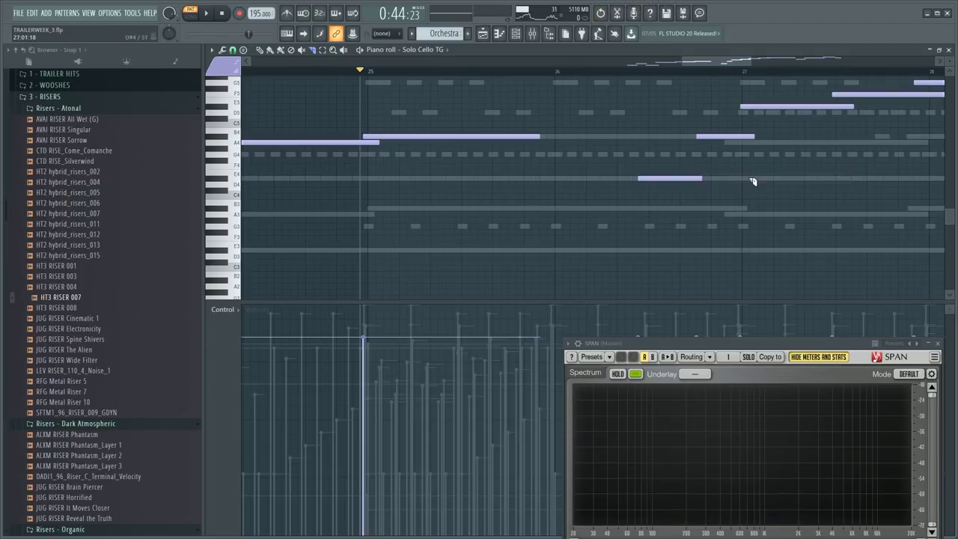
click(697, 136)
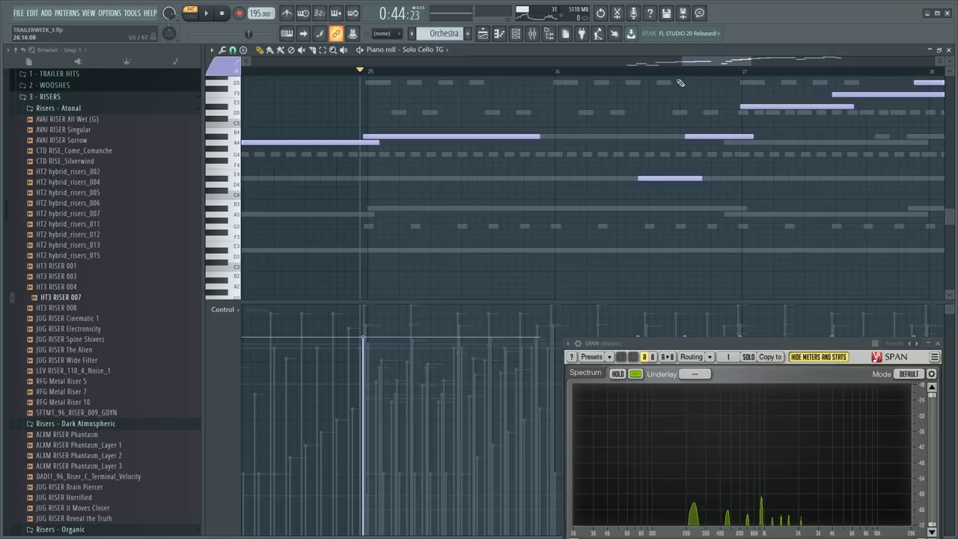
- Play the cello line from bar 25 and lengthen its A#4 note to end just past bar 26
scroll(682, 81, down, 3)
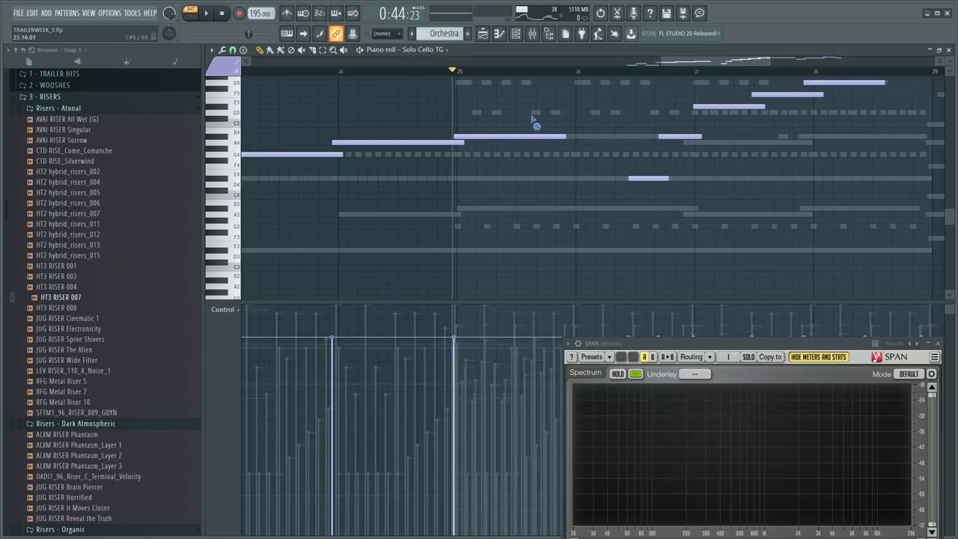
scroll(671, 72, down, 2)
scroll(677, 66, down, 2)
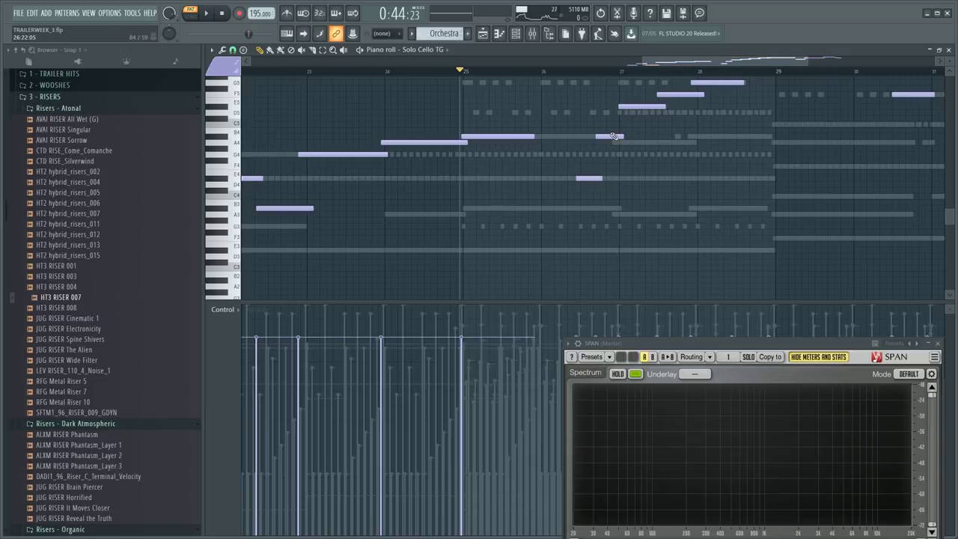
scroll(612, 136, up, 2)
key(space)
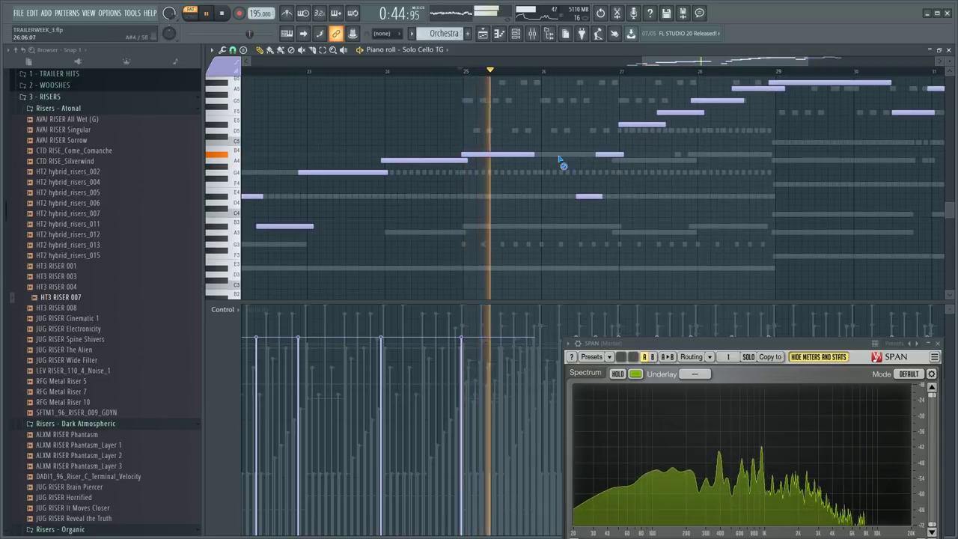
drag(538, 153, 549, 154)
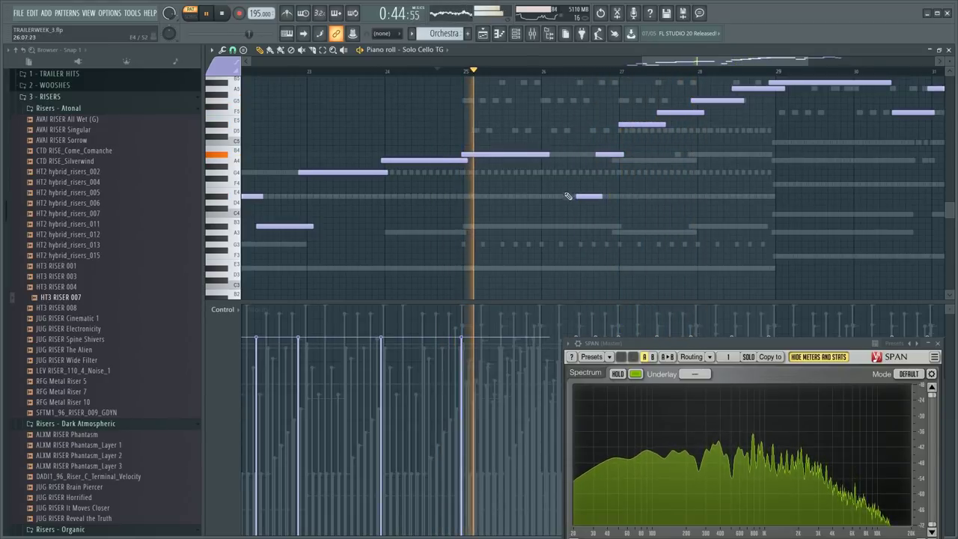
- Extend the D#4 note back to just before bar 26, start the following A#4 near mid-bar 26, and play the passage
key(space)
click(533, 196)
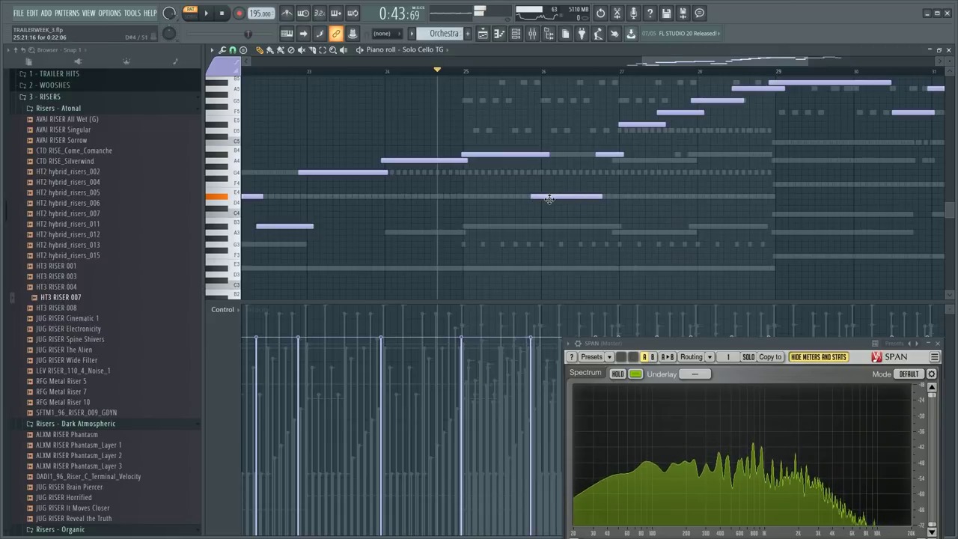
key(space)
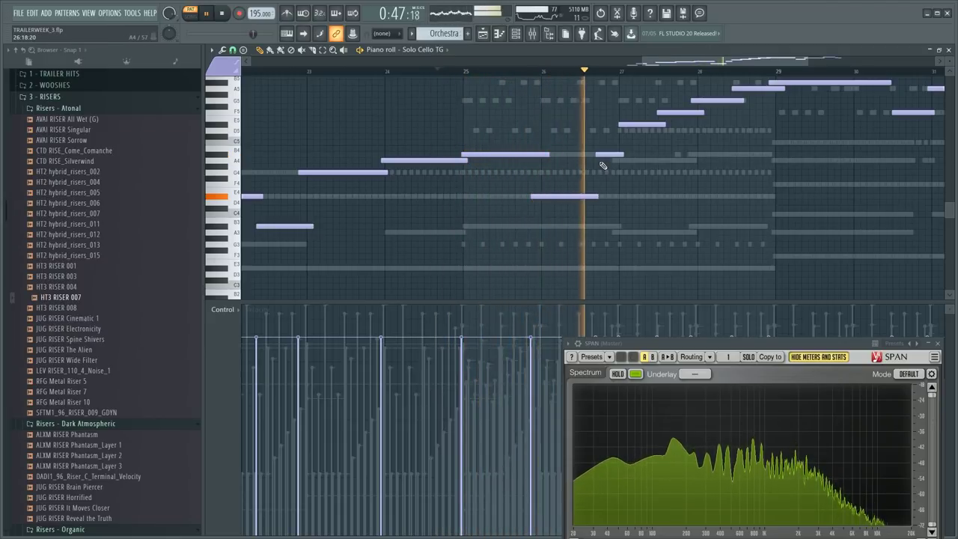
key(space)
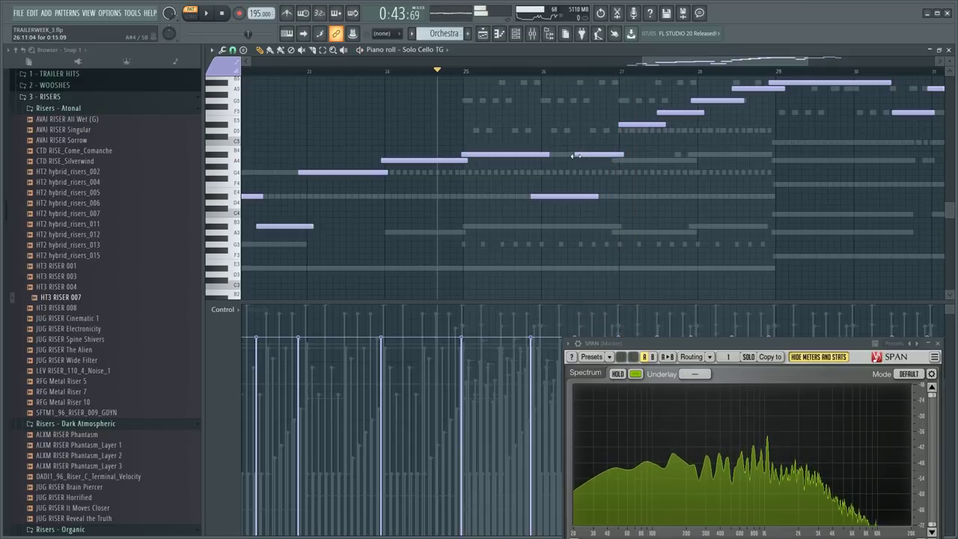
key(space)
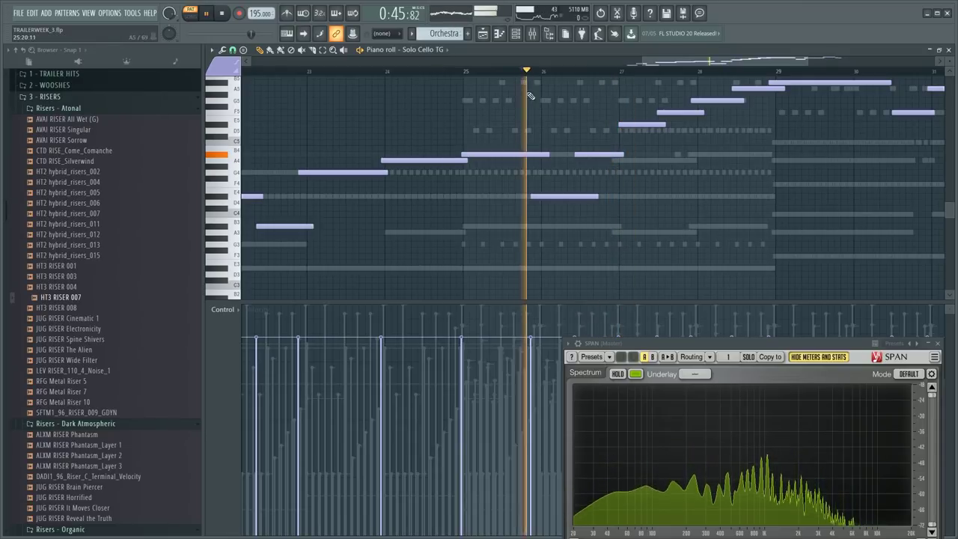
- Slice off the tail of the bar 25 A#4 just before bar 26 and trim the D#4's end to mid-bar 26
key(c)
right_click(539, 155)
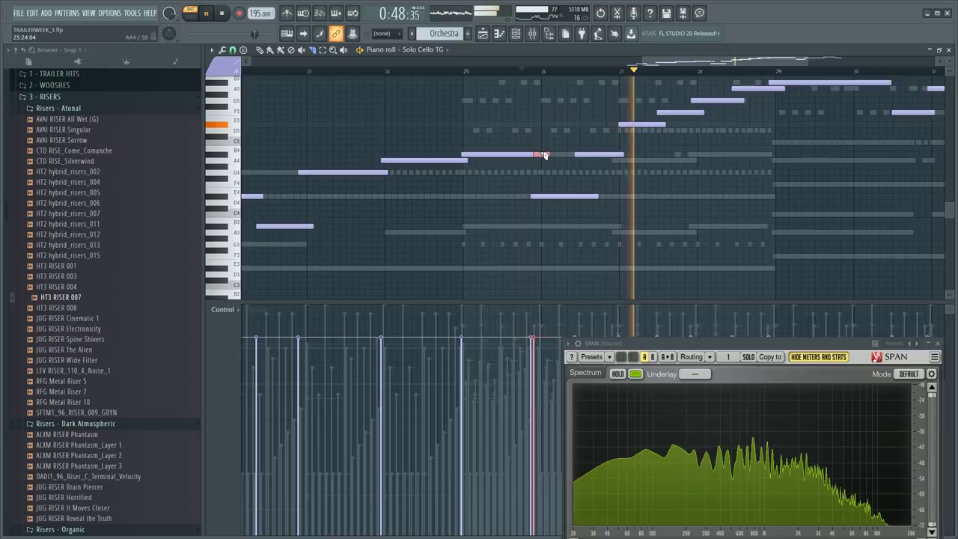
right_click(589, 197)
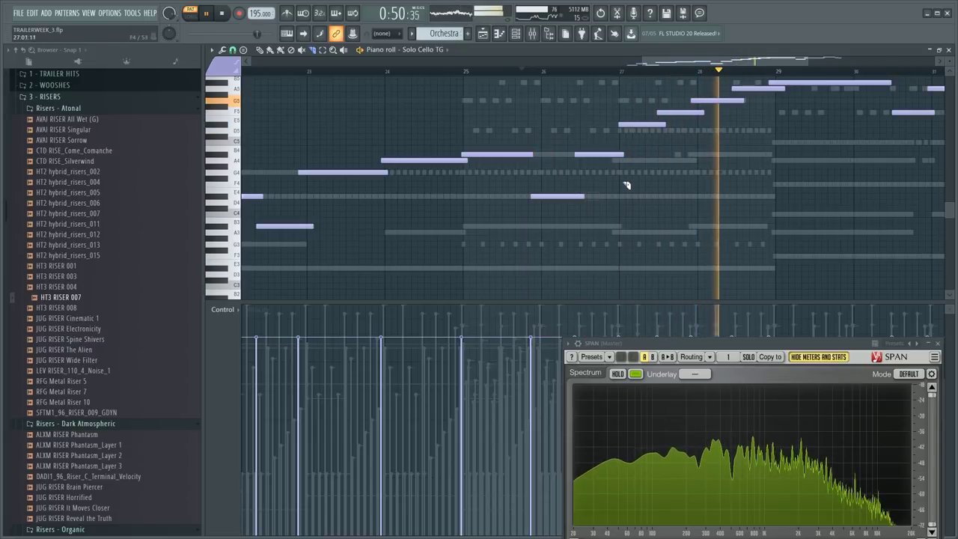
key(p)
- Review the full solo cello melody during playback and replay it from just before bar 29
key(F6)
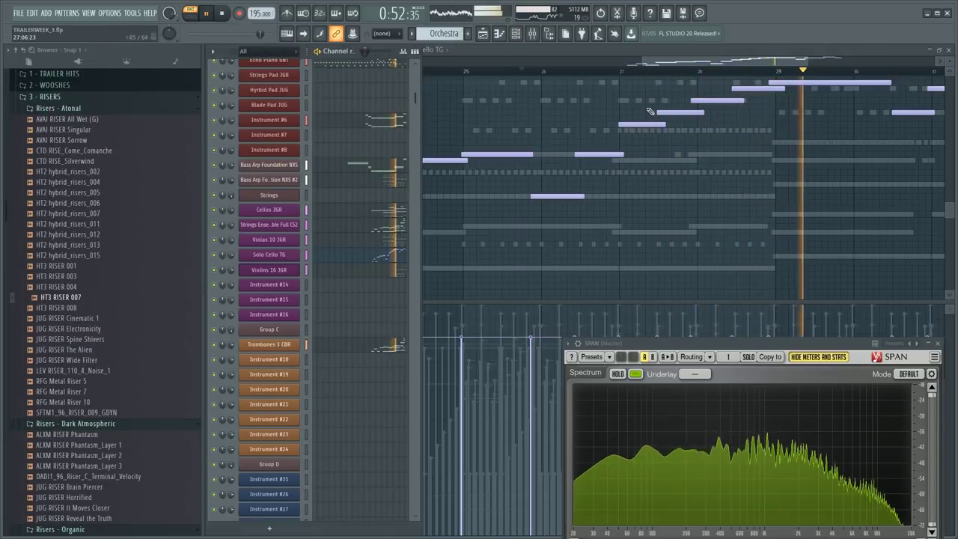
drag(686, 62, 689, 81)
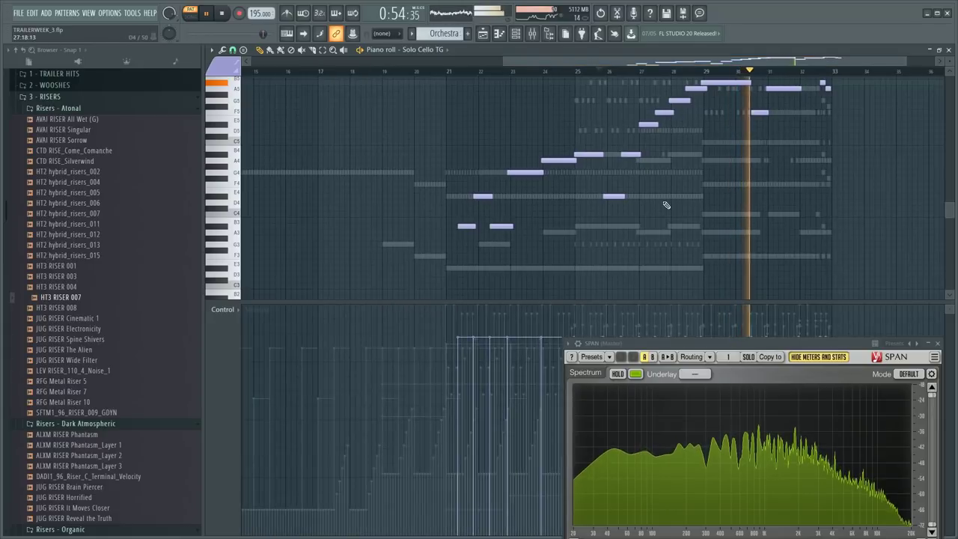
key(F6)
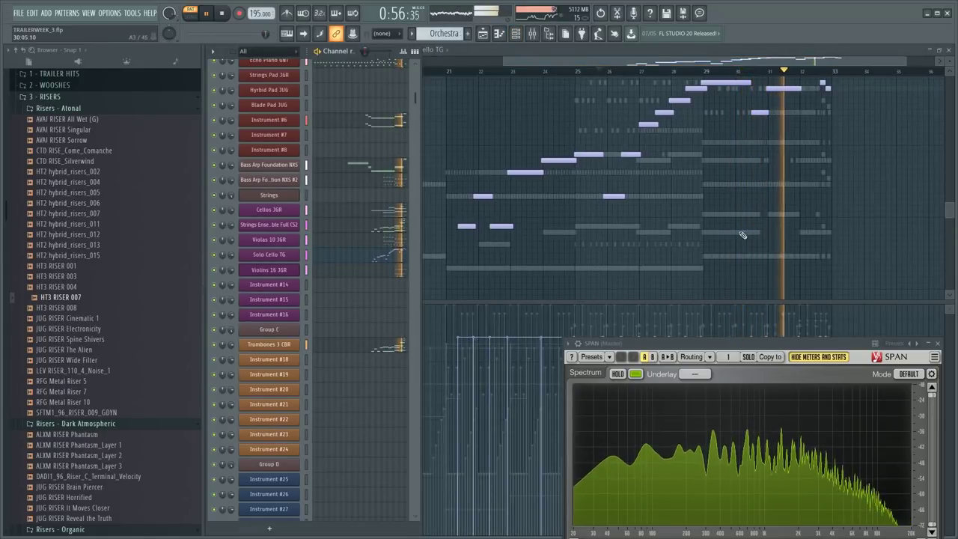
click(700, 77)
key(F6)
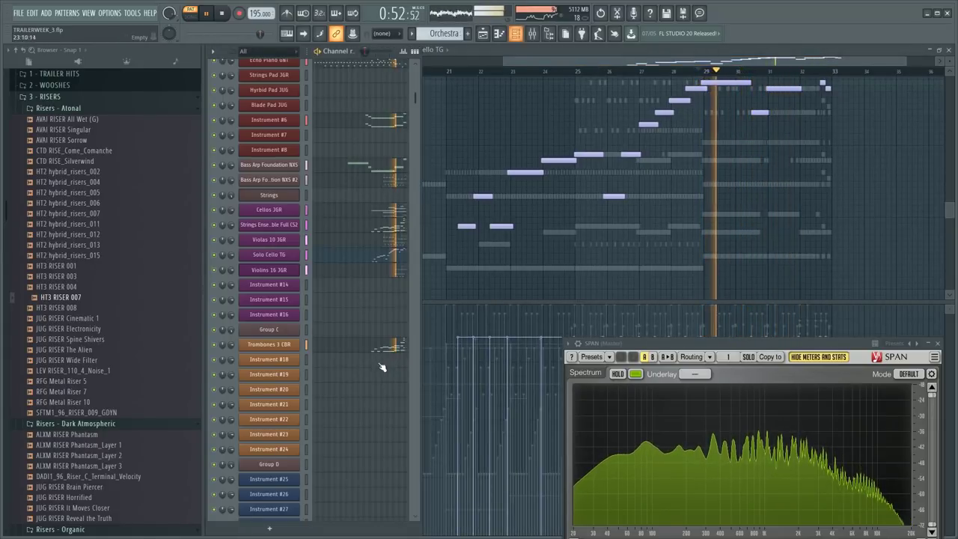
- Open the Trombones 3 CBR piano roll around bars 27 to 33 and display the channel's Dynamics automation
click(382, 347)
drag(783, 62, 864, 76)
key(space)
scroll(857, 90, up, 4)
click(222, 309)
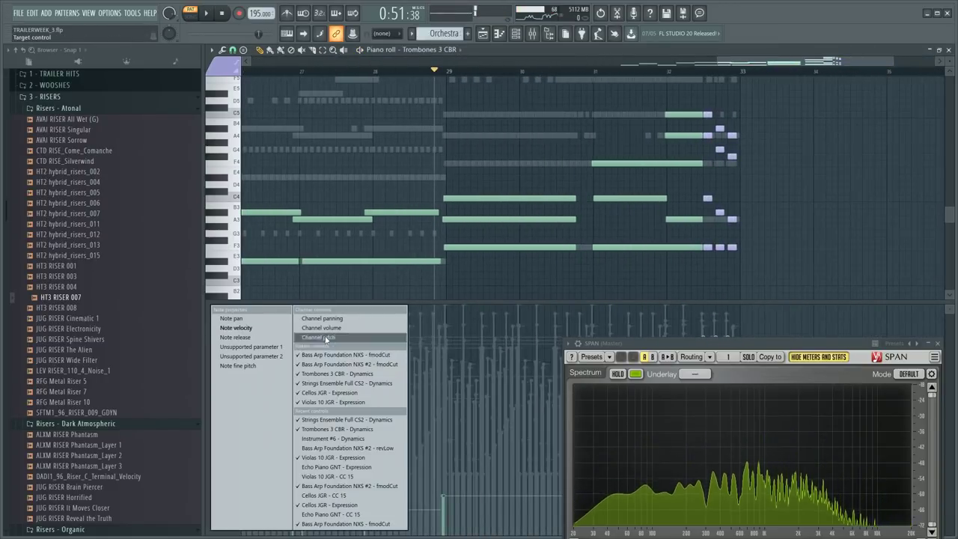
click(338, 373)
- Redraw the trombone dynamics from bar 29 to bar 33, dipping at bar 31 and rising again, and start playback
drag(705, 346, 739, 495)
mouse_move(503, 330)
mouse_down()
mouse_move(606, 362)
mouse_move(740, 312)
mouse_up()
key(space)
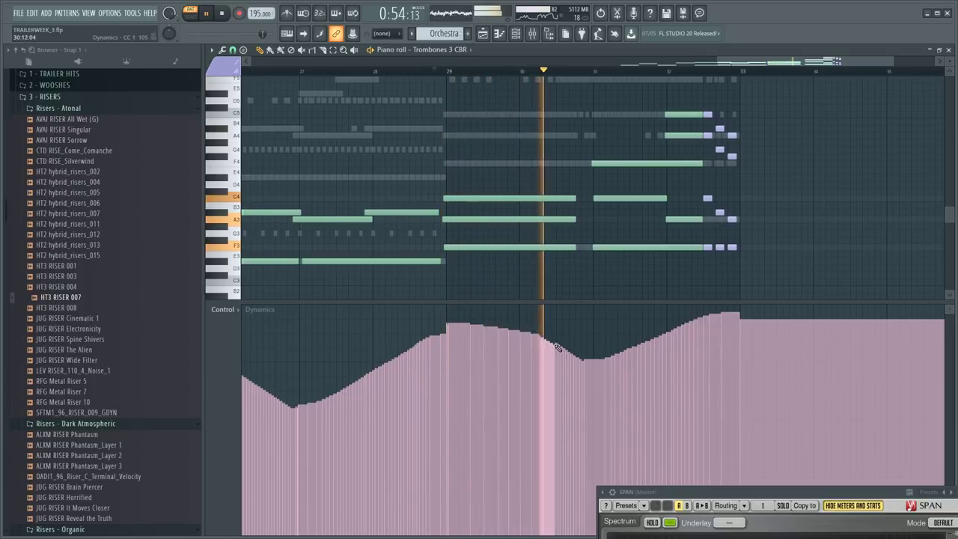
- Lengthen the three trombone chord notes from bar 29 to end just before bar 31 and redraw the dynamics rise after them
drag(584, 184, 583, 249)
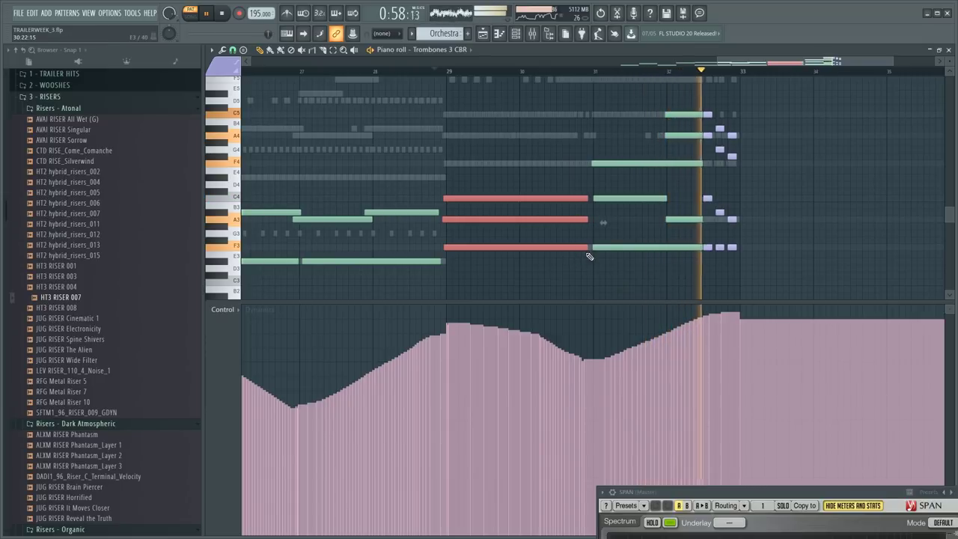
mouse_move(585, 357)
mouse_down()
mouse_move(664, 331)
mouse_move(754, 324)
mouse_up()
ctrl+right_click(802, 240)
ctrl+right_click(750, 220)
ctrl+right_click(772, 92)
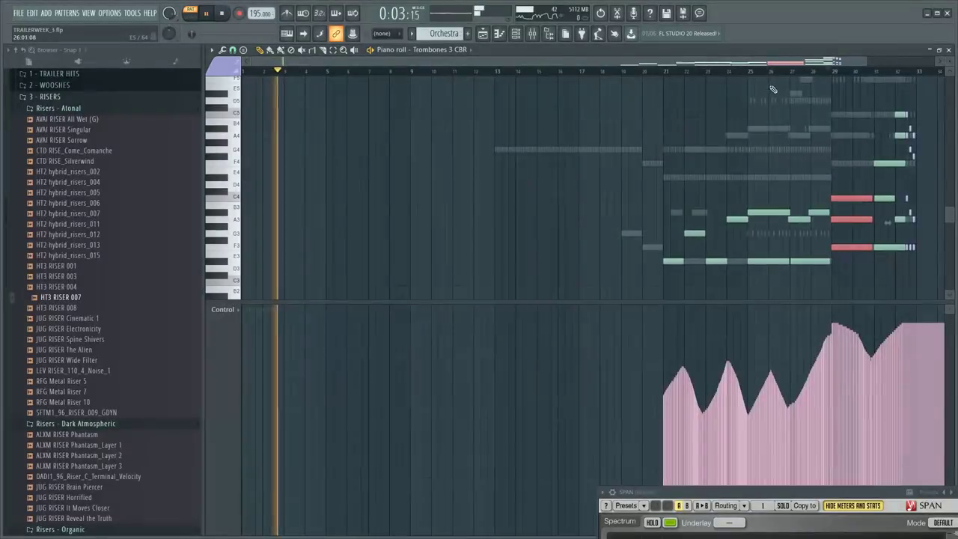
- Solo the Solo Cello TG channel, open its piano roll and play its melody from bar 21
click(750, 72)
key(F9)
key(F6)
key(space)
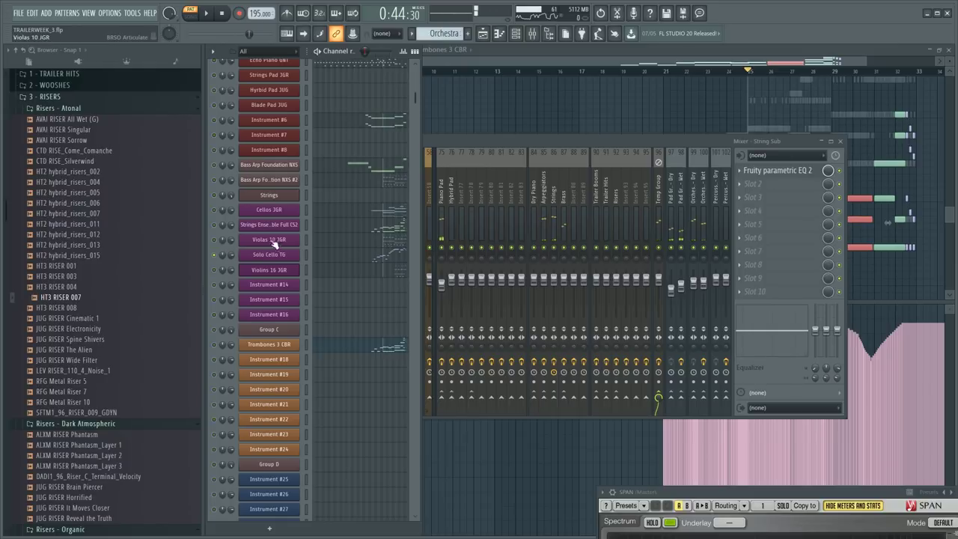
click(380, 262)
key(space)
click(664, 72)
key(F6)
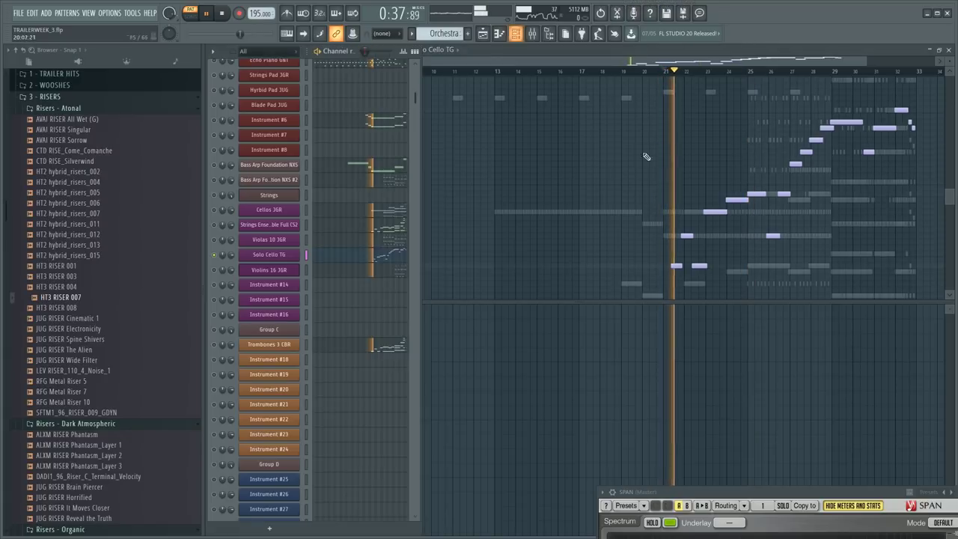
- Open the Strings Kontakt rack and update the sample pools of AS Tina Guo Legato and Jaeger Violins 16
click(268, 195)
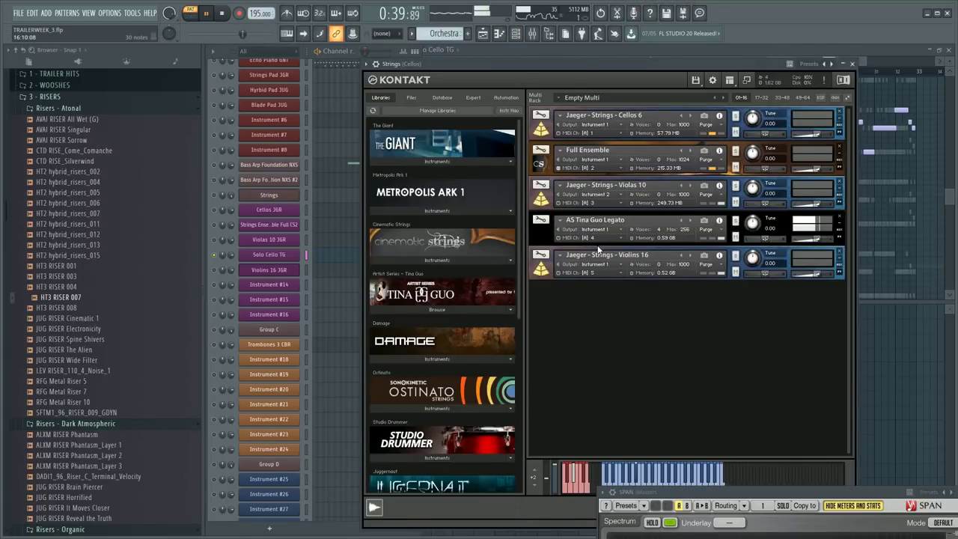
click(704, 228)
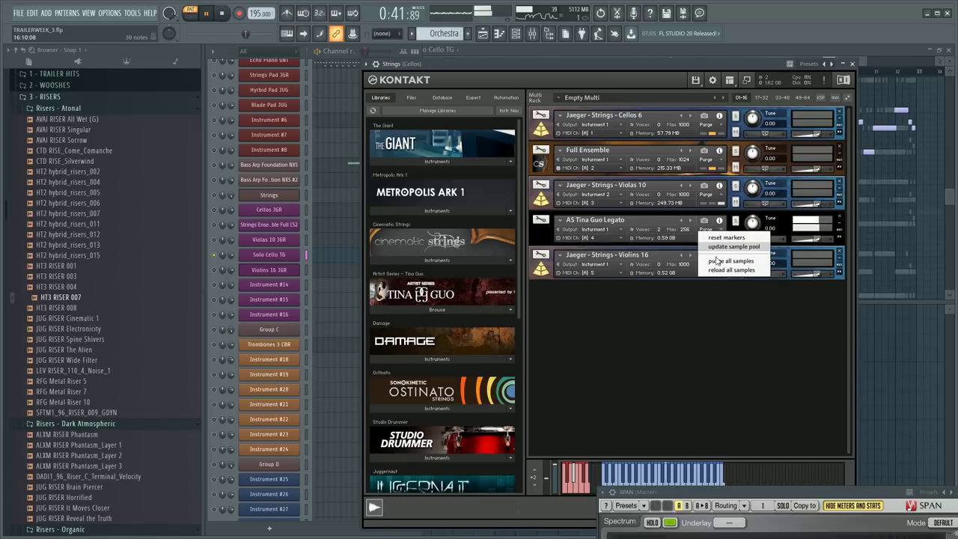
click(727, 247)
click(720, 267)
click(724, 280)
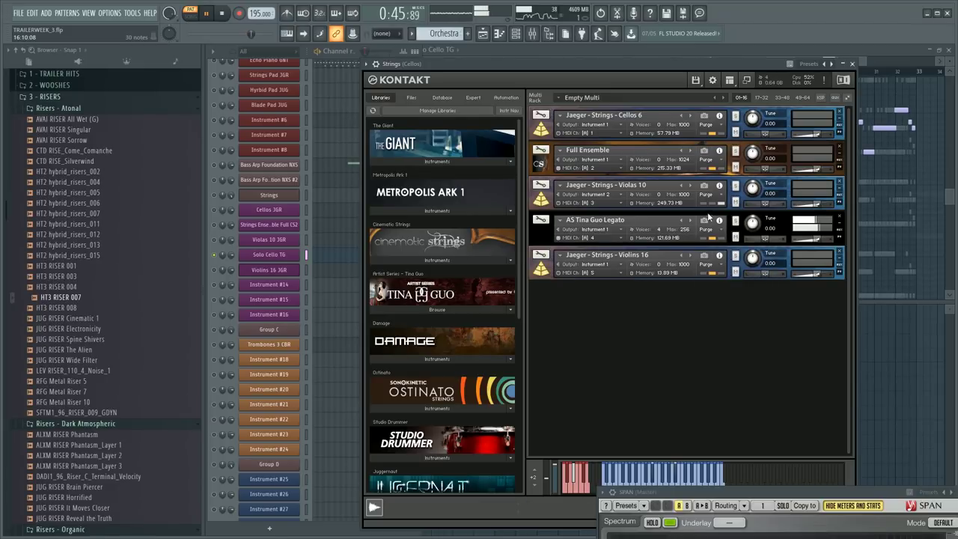
- Load a second AS Tina Guo Legato instrument into the Strings rack, collapse its view and stop playback
click(452, 307)
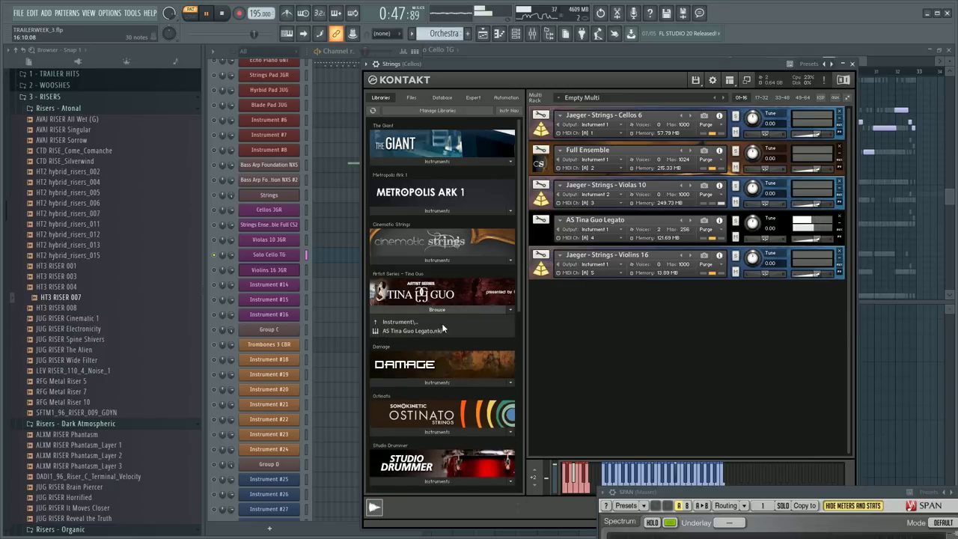
click(431, 331)
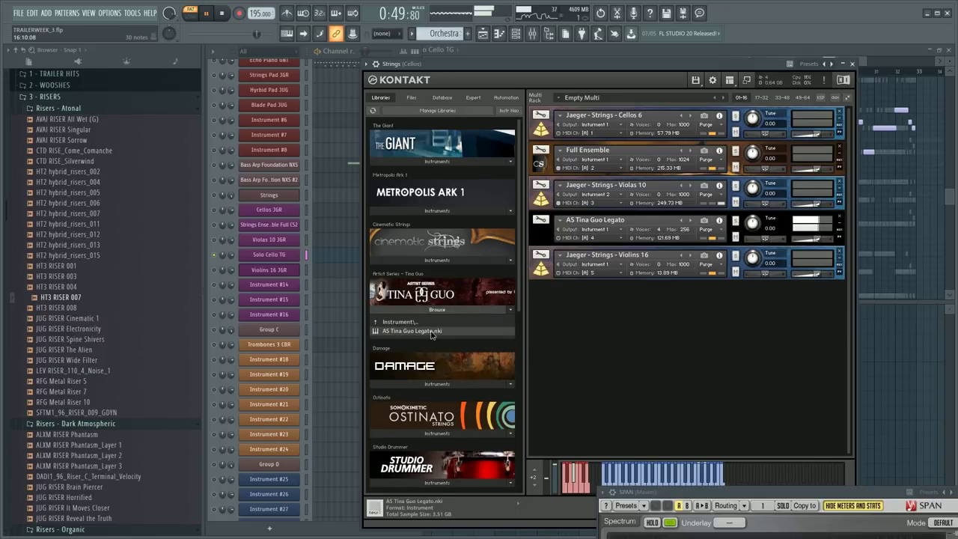
drag(439, 330, 694, 325)
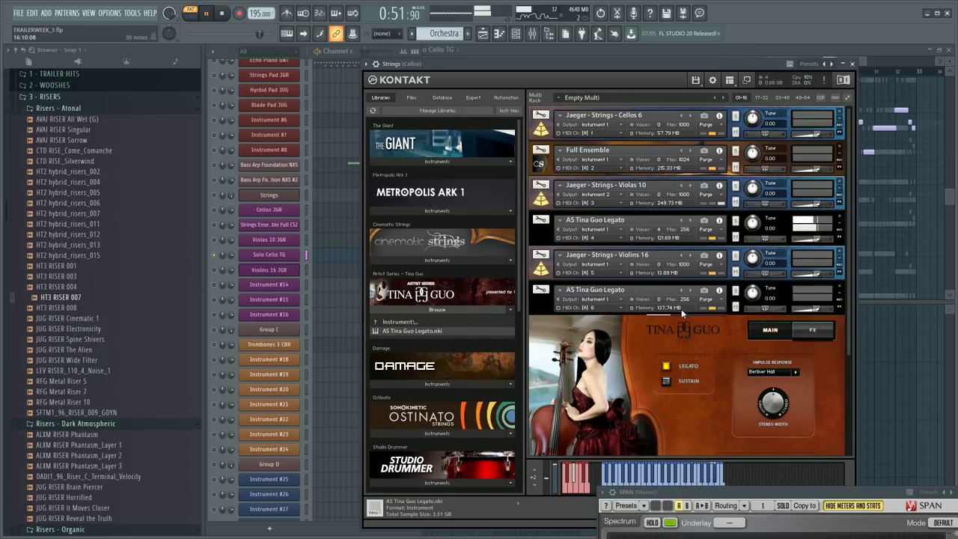
click(540, 304)
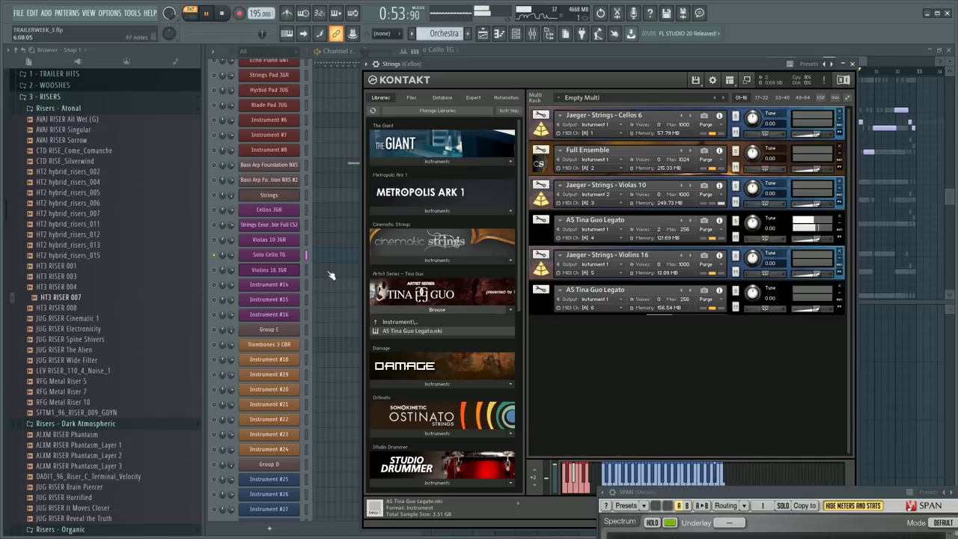
click(347, 53)
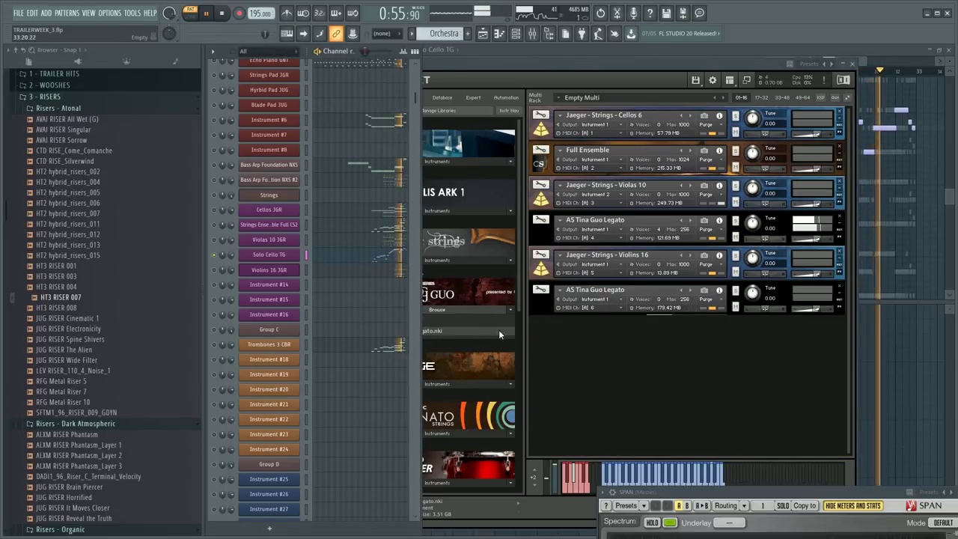
click(478, 262)
key(space)
- Load 1st Violins from the Cinematic Strings library in place of the second AS Tina Guo Legato
click(436, 259)
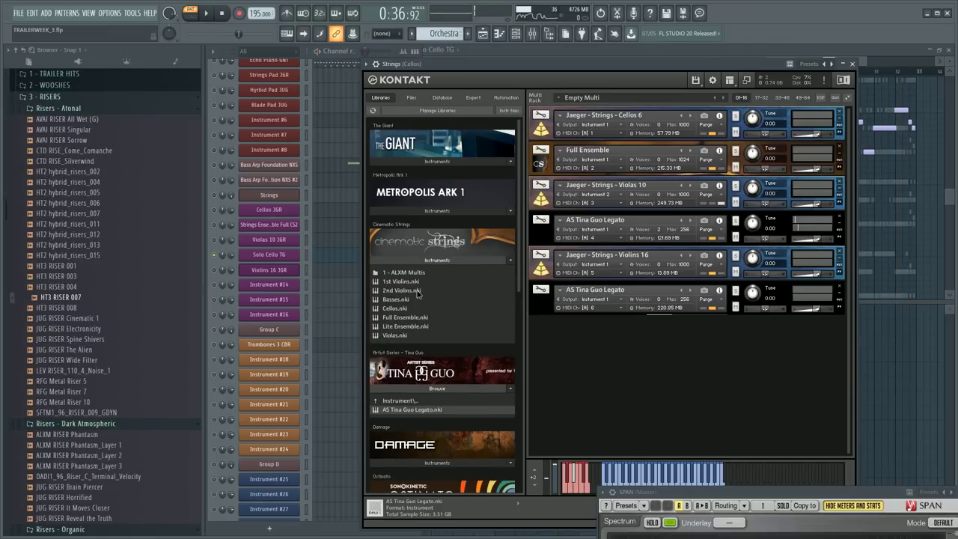
drag(418, 282, 427, 281)
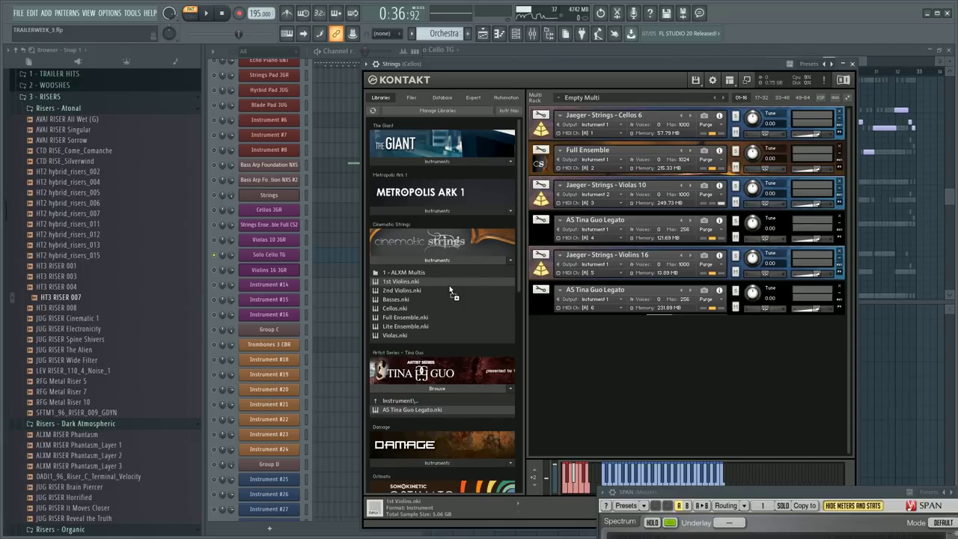
drag(449, 285, 383, 318)
drag(455, 304, 611, 230)
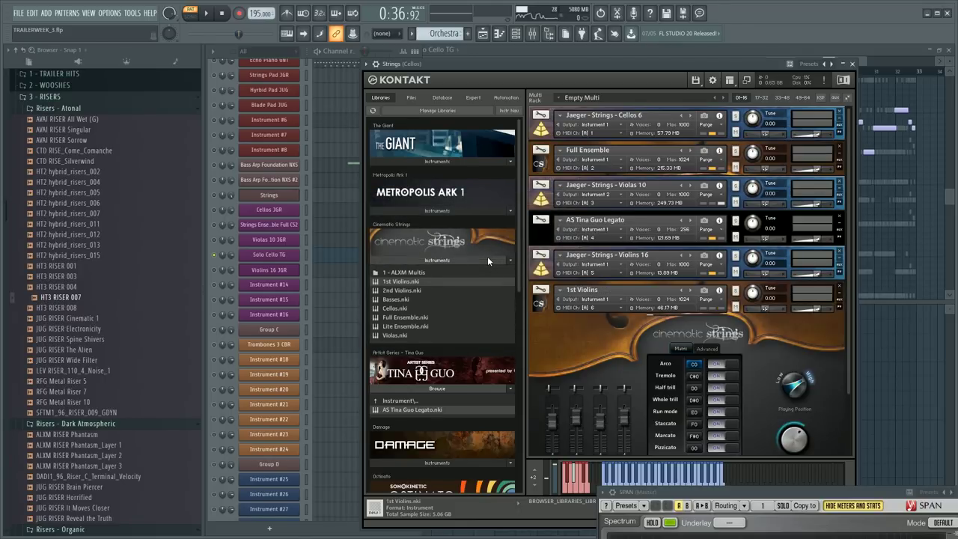
- Save the project as a new version, TRAILERWEEK_4.flp
click(13, 15)
click(42, 73)
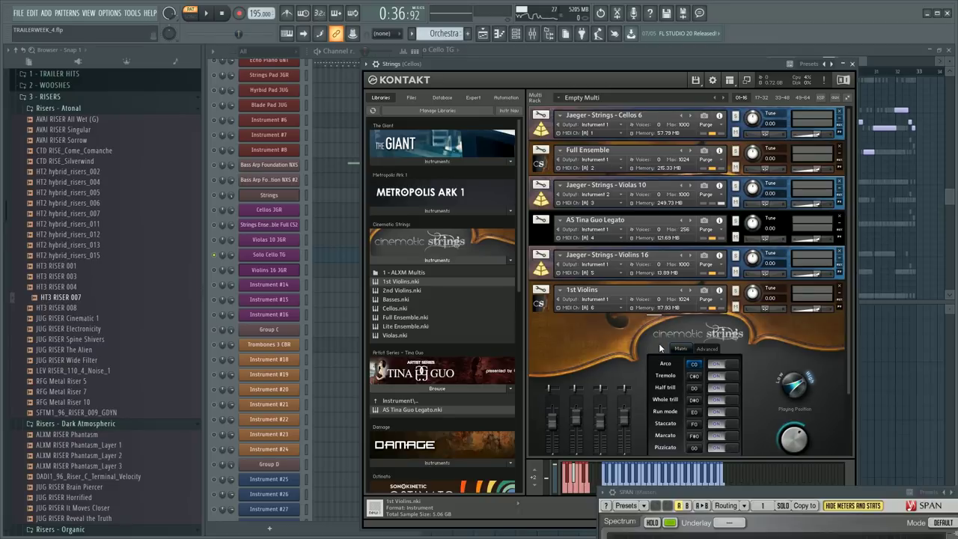
click(544, 306)
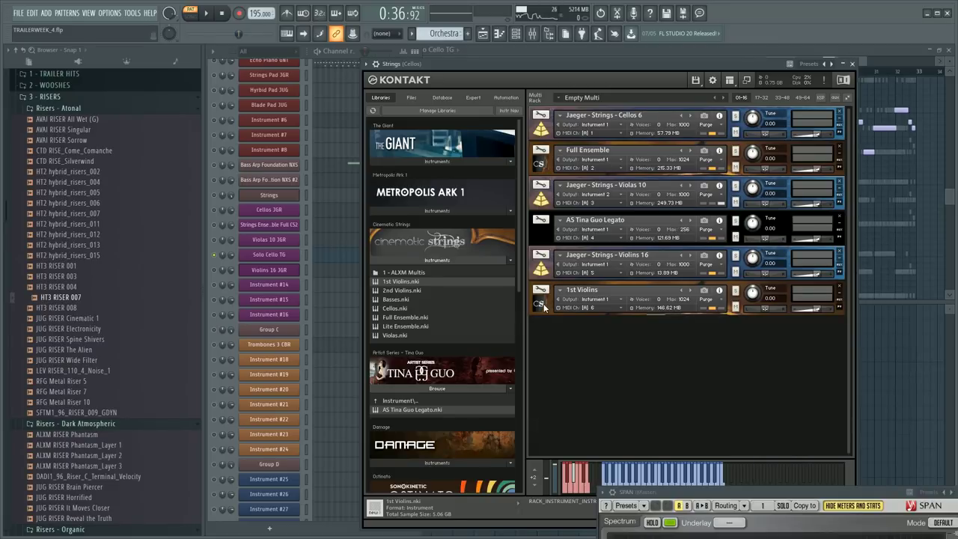
click(548, 311)
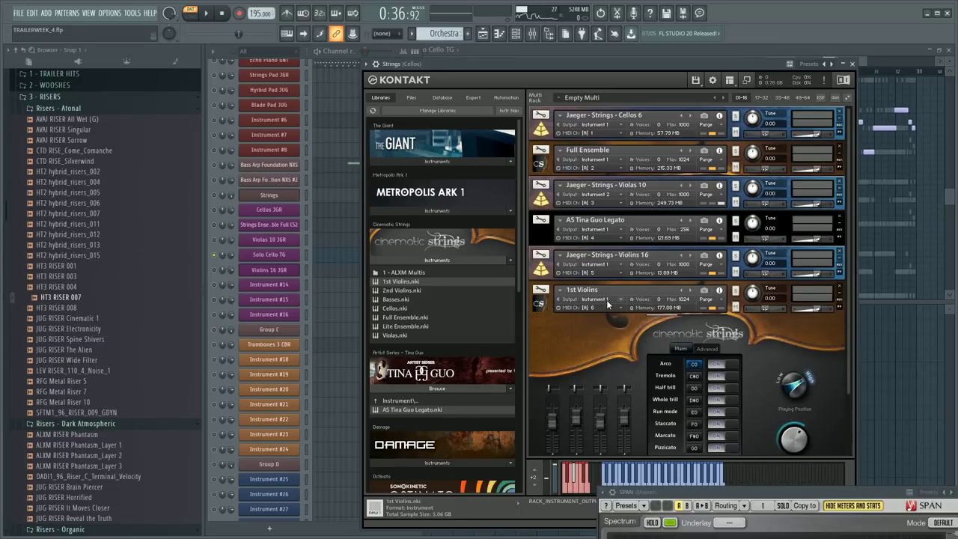
click(607, 301)
click(565, 336)
- Bring up the mixer beneath the Strings rack and name mixer insert 30 "1st Violins"
key(F9)
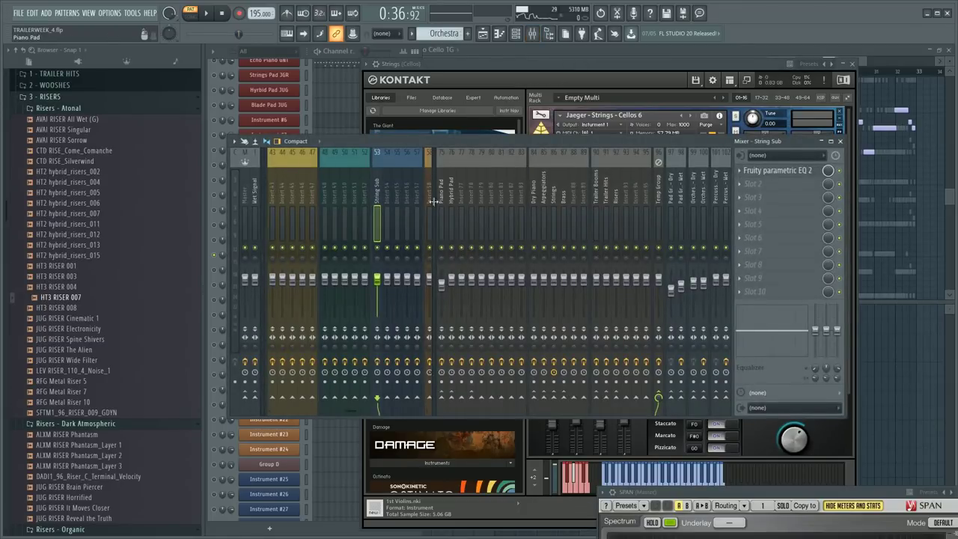
scroll(400, 193, up, 5)
drag(444, 144, 549, 349)
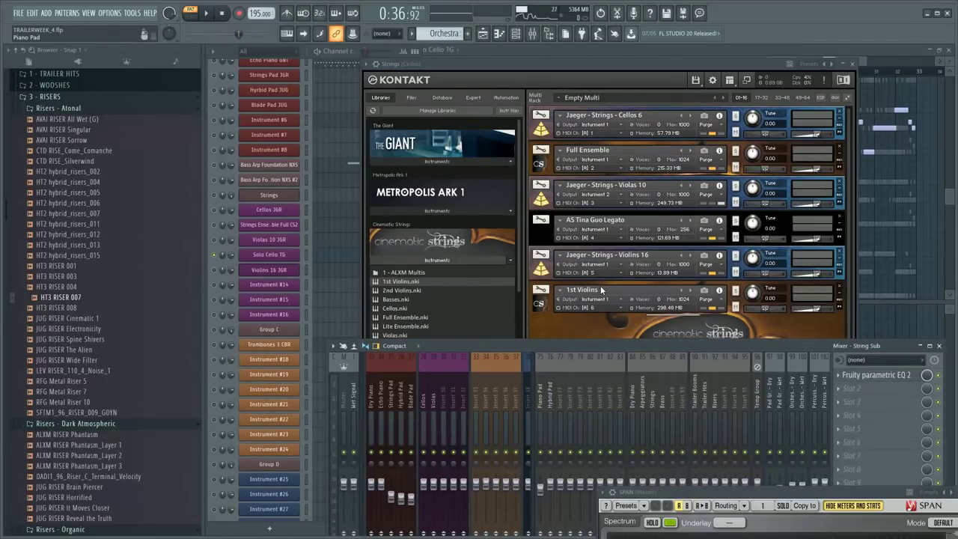
drag(533, 349, 524, 315)
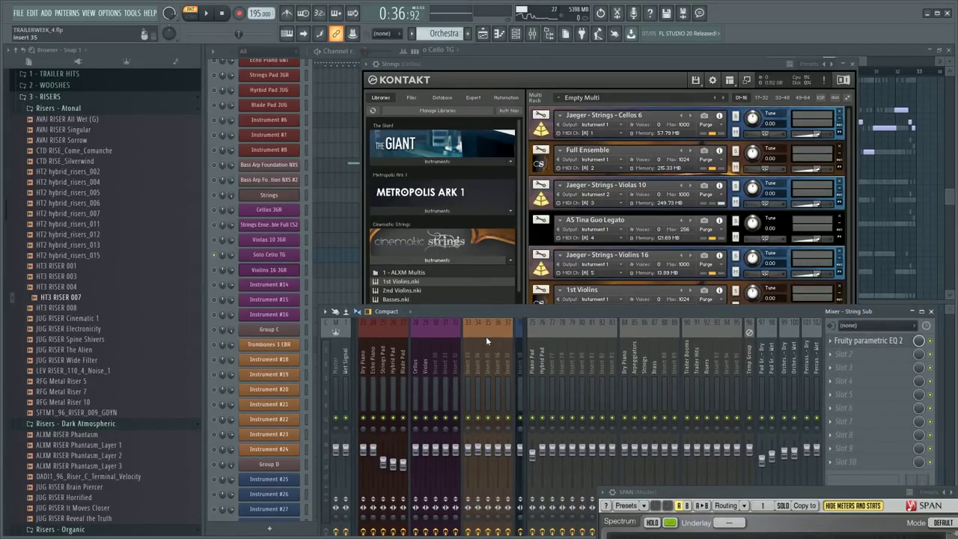
click(439, 364)
double_click(439, 363)
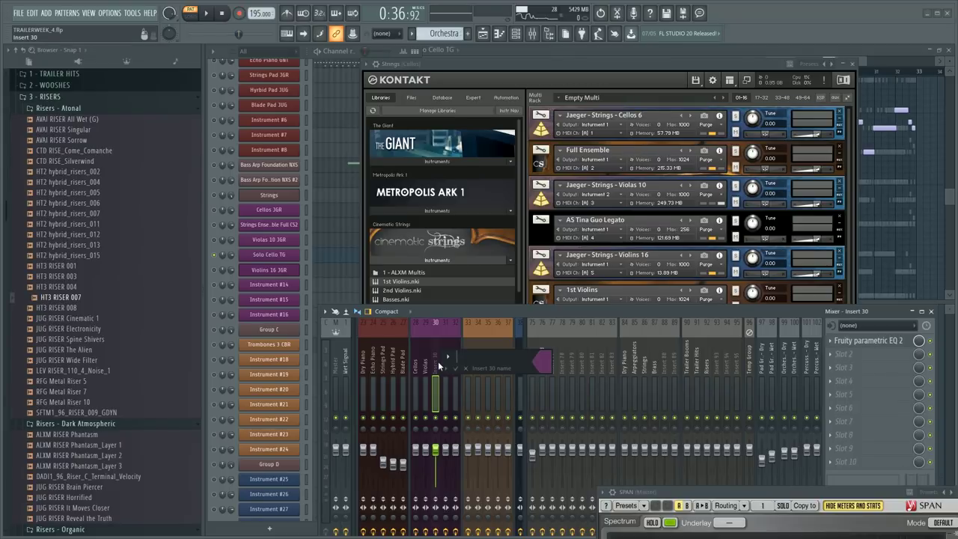
text(1st Violins)
key(Return)
- Name mixer insert 31 "2nd Violins" and insert 32 "Solo Cello"
double_click(444, 362)
text(2nd Violins)
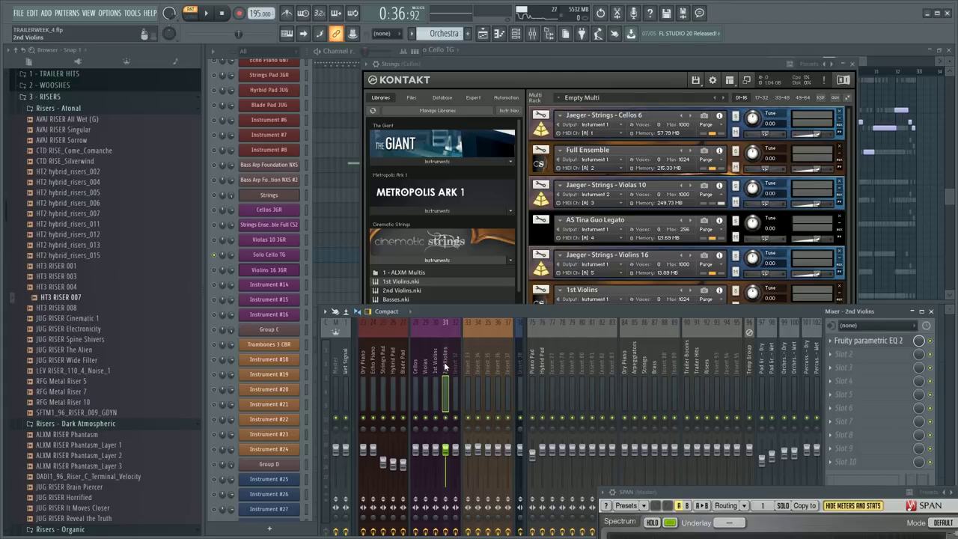
key(Return)
double_click(452, 362)
text(Solo Cello)
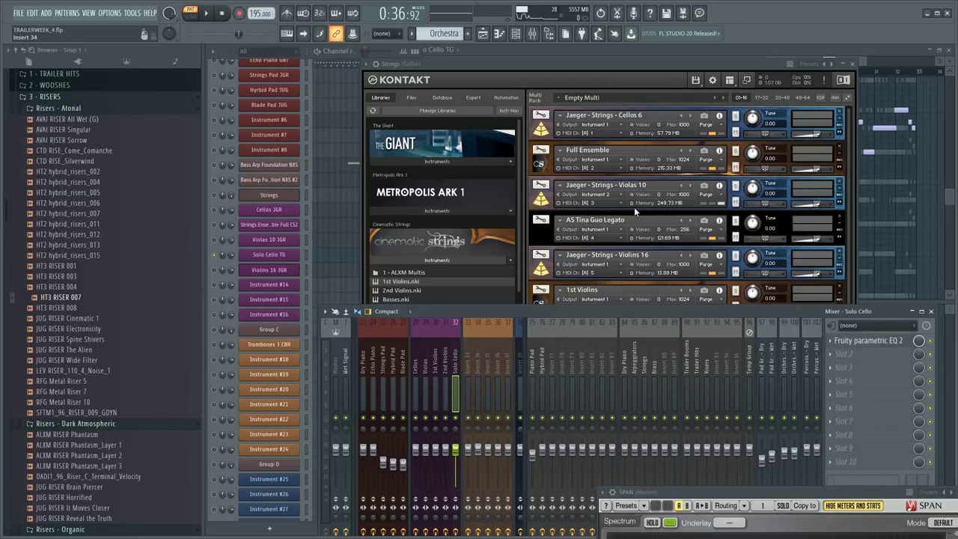
- Route AS Tina Guo Legato in the Strings rack to output Instrument 5 and check its signal in the mixer
click(610, 230)
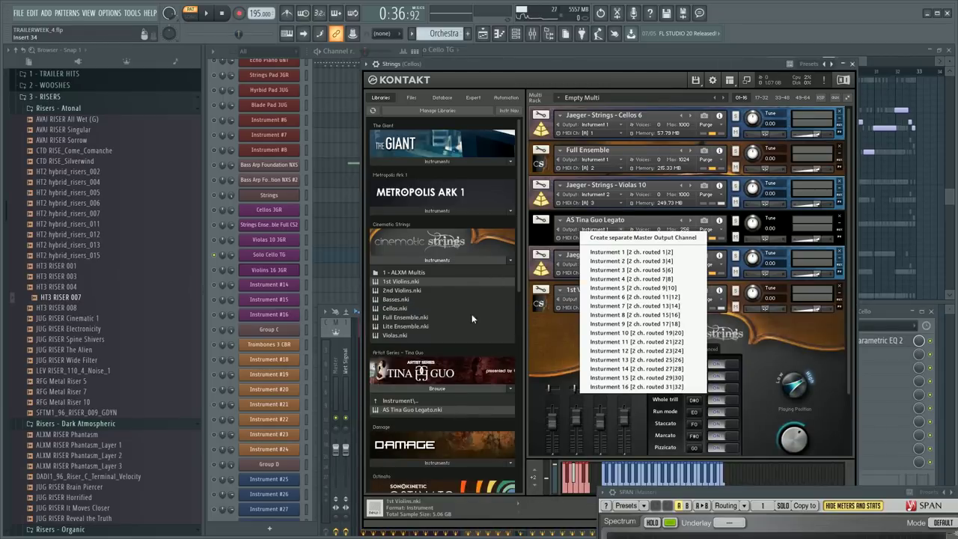
click(349, 367)
click(446, 364)
click(456, 365)
drag(493, 311, 466, 120)
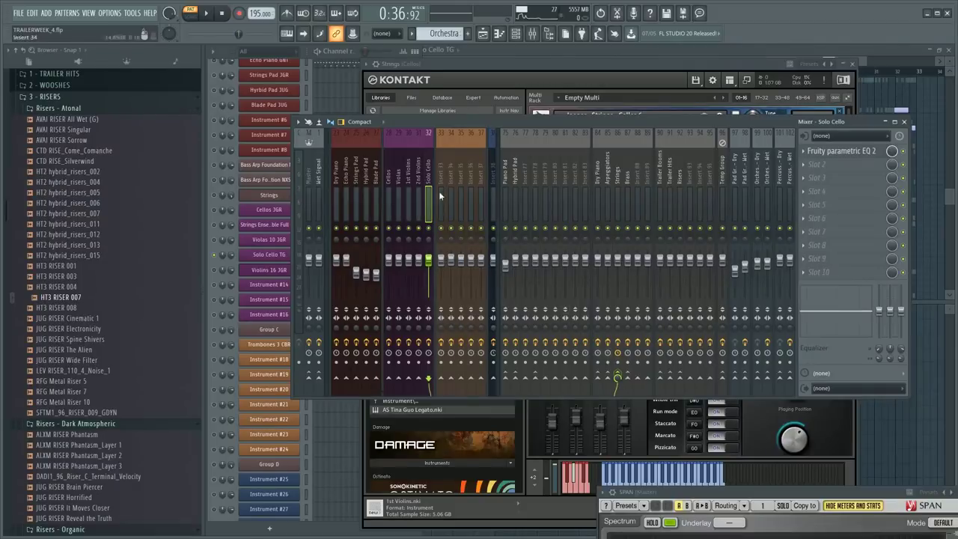
drag(580, 122, 594, 326)
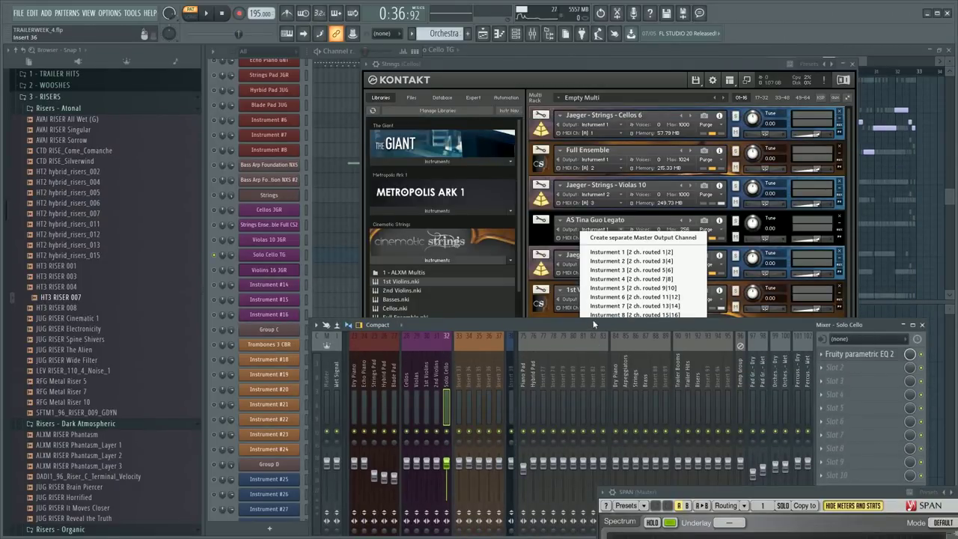
click(622, 290)
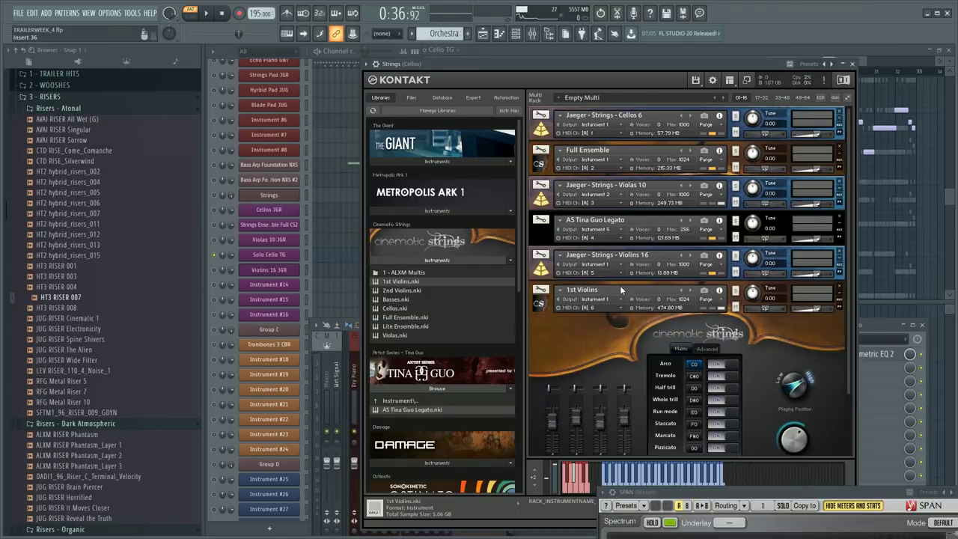
click(304, 214)
key(F9)
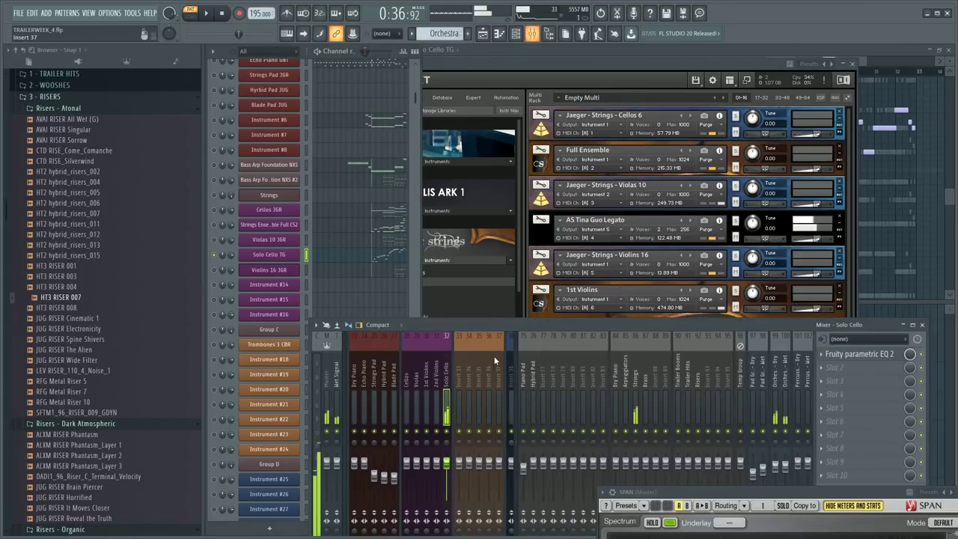
- Route 1st Violins in the Strings rack to output Instrument 3 and select the Instrument #14 channel to audition it
click(850, 211)
scroll(632, 260, down, 2)
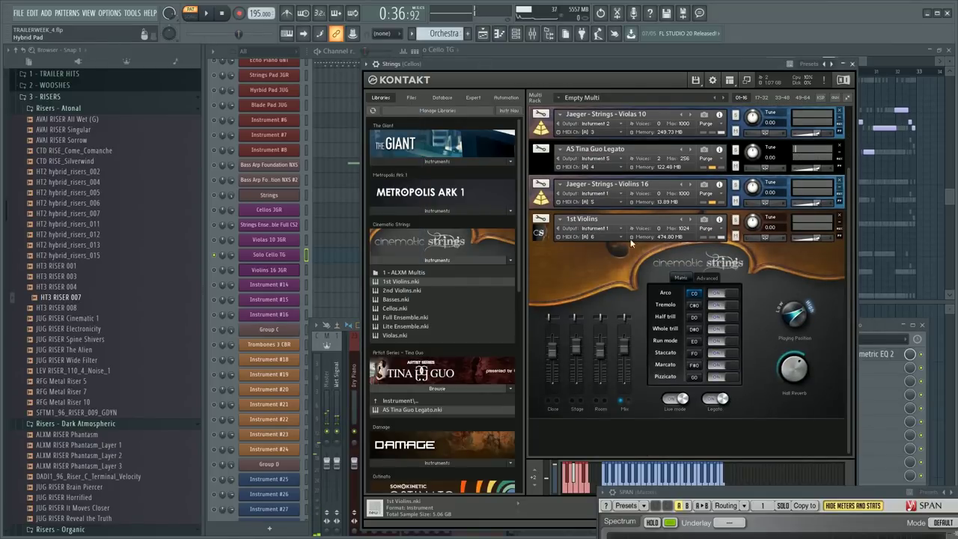
click(620, 232)
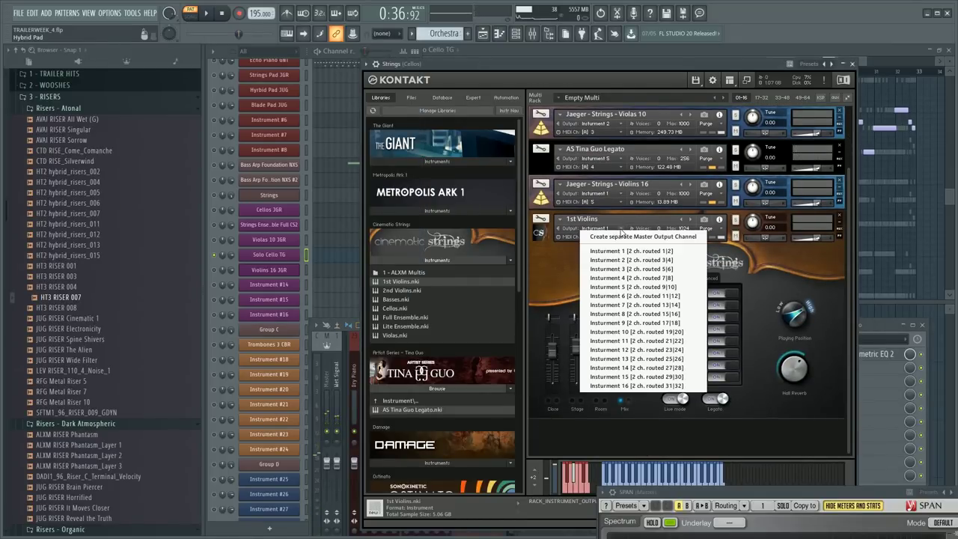
click(623, 269)
click(307, 266)
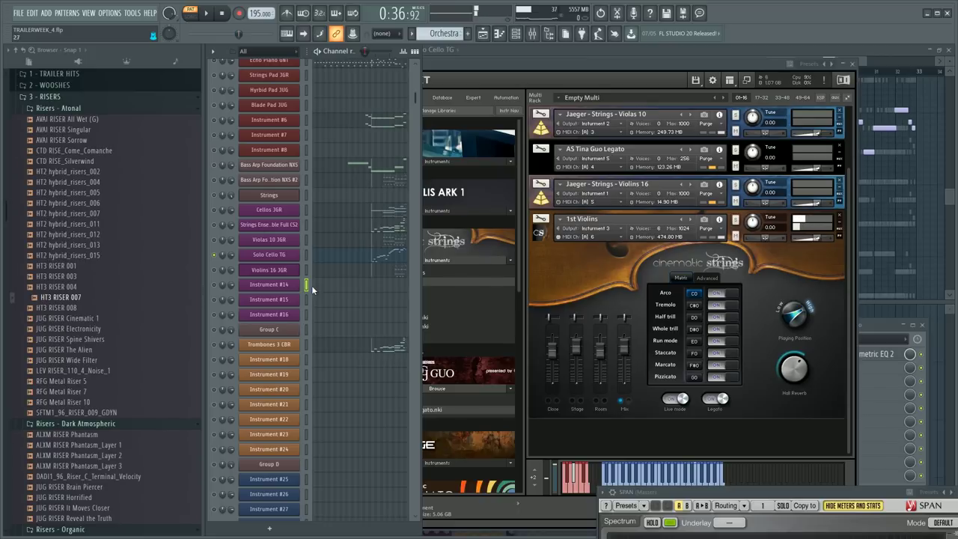
click(564, 71)
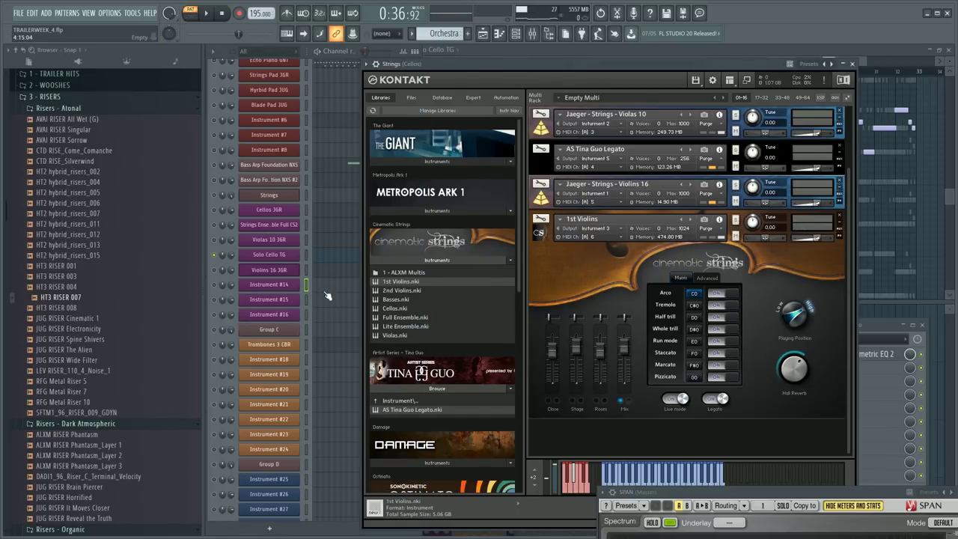
- Enable Instrument #14 alongside Solo Cello TG and copy the Solo Cello TG melody into its piano roll
click(219, 283)
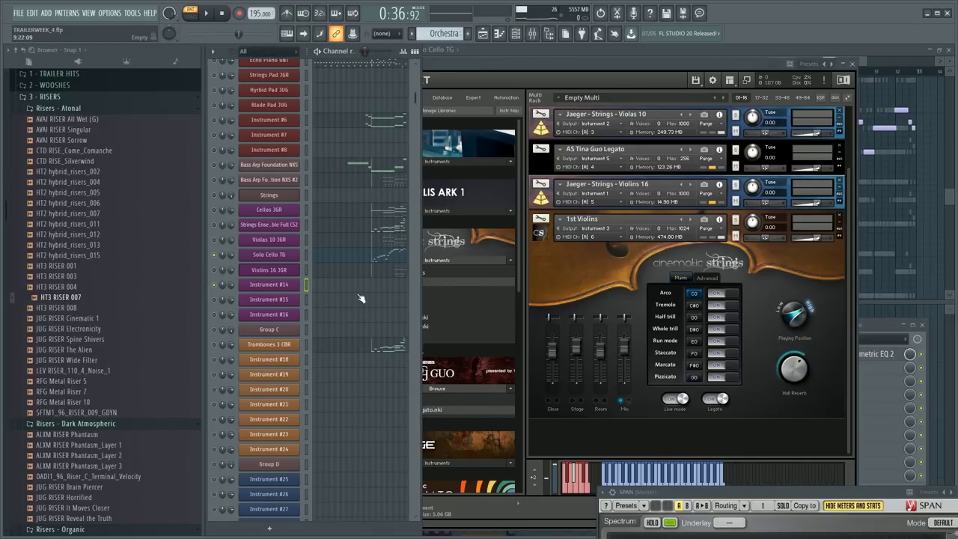
click(381, 287)
key(space)
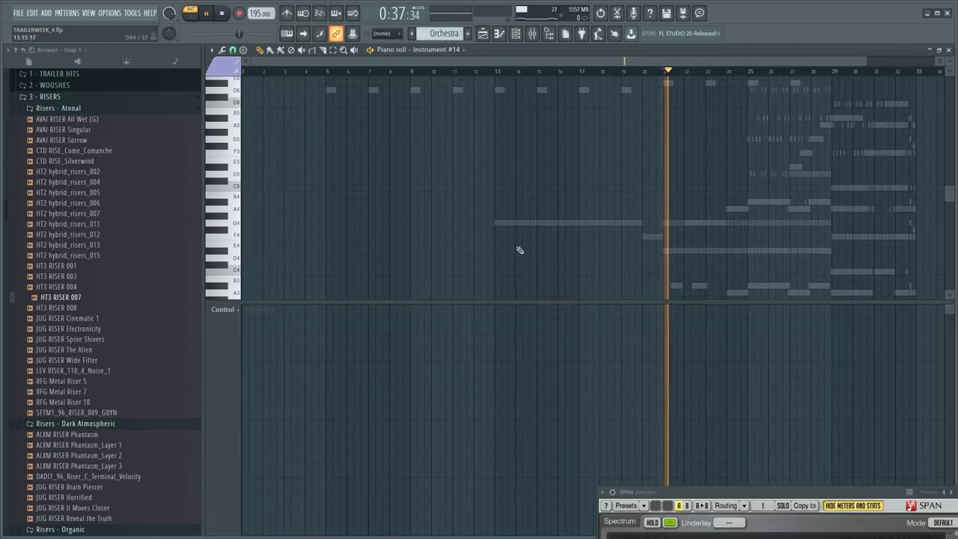
key(F6)
key(space)
click(300, 283)
click(364, 289)
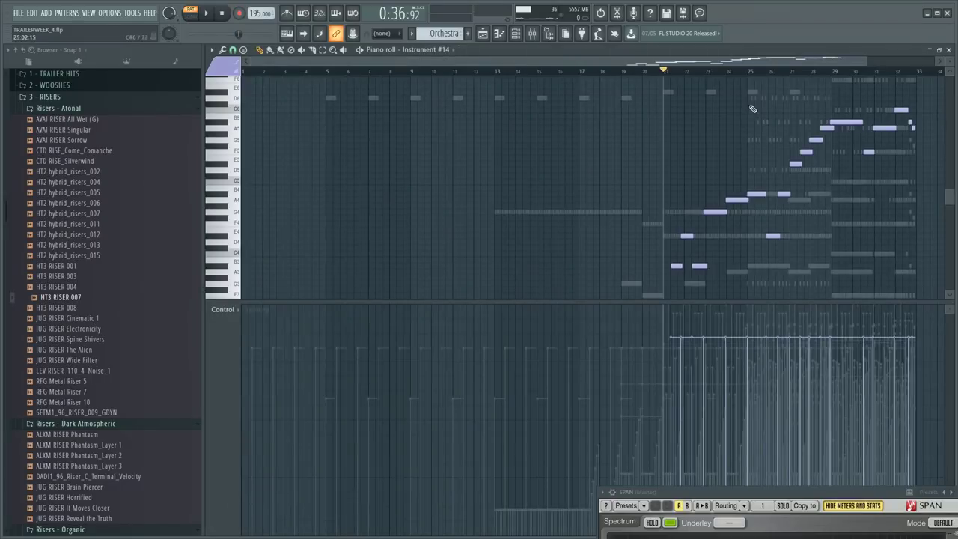
- Delete the five opening melody notes in bars 21 to 24 of Instrument #14
scroll(766, 81, up, 5)
drag(364, 175, 648, 302)
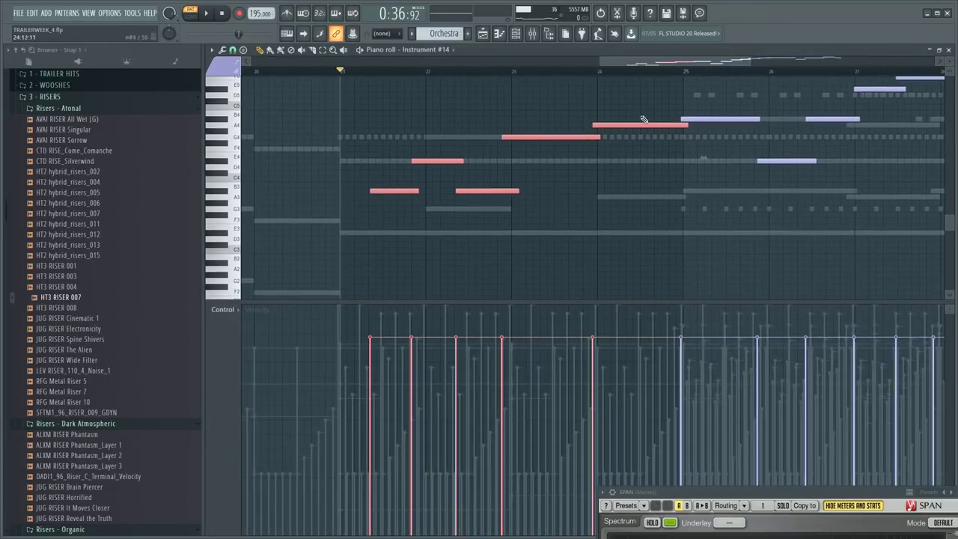
key(Delete)
- Audition Instrument #14 from bar 24 and delete the two melody notes starting in bar 25
click(614, 73)
key(space)
scroll(625, 74, down, 2)
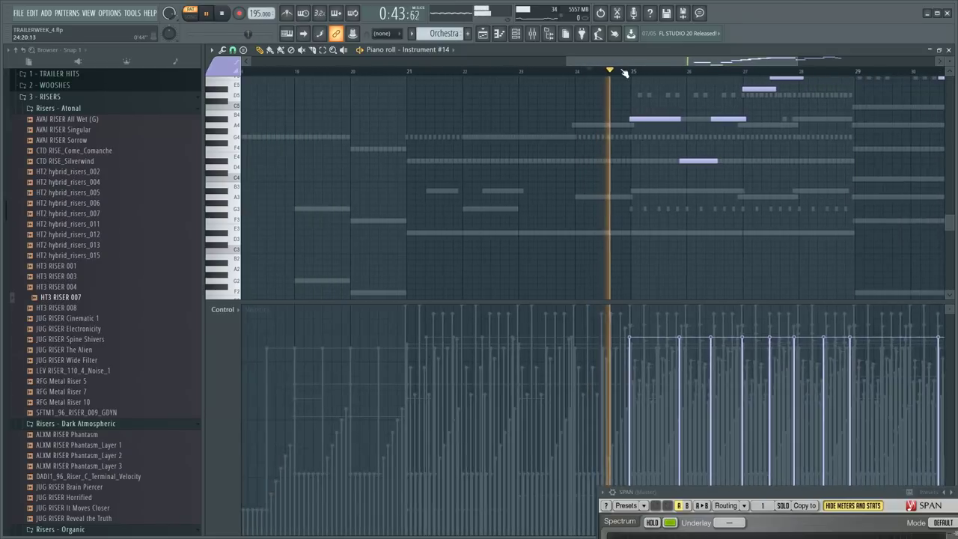
scroll(636, 124, up, 1)
scroll(639, 129, up, 1)
drag(624, 141, 717, 199)
key(Delete)
key(space)
key(F6)
key(F6)
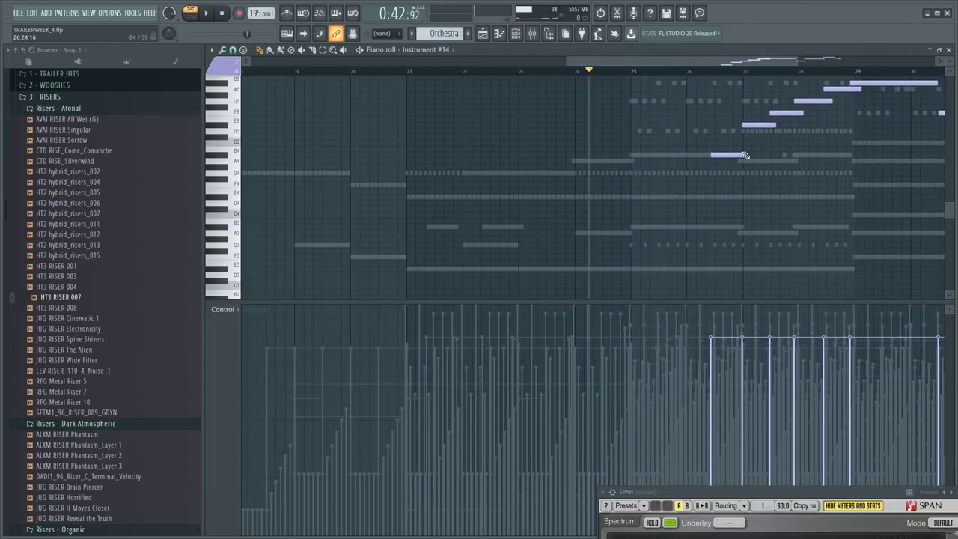
- Select all remaining notes of Instrument #14 and switch them to the red note color, then the final green color
ctrl+right_click(734, 164)
key(ctrl+a)
click(223, 67)
click(217, 87)
key(alt+c)
ctrl+right_click(782, 144)
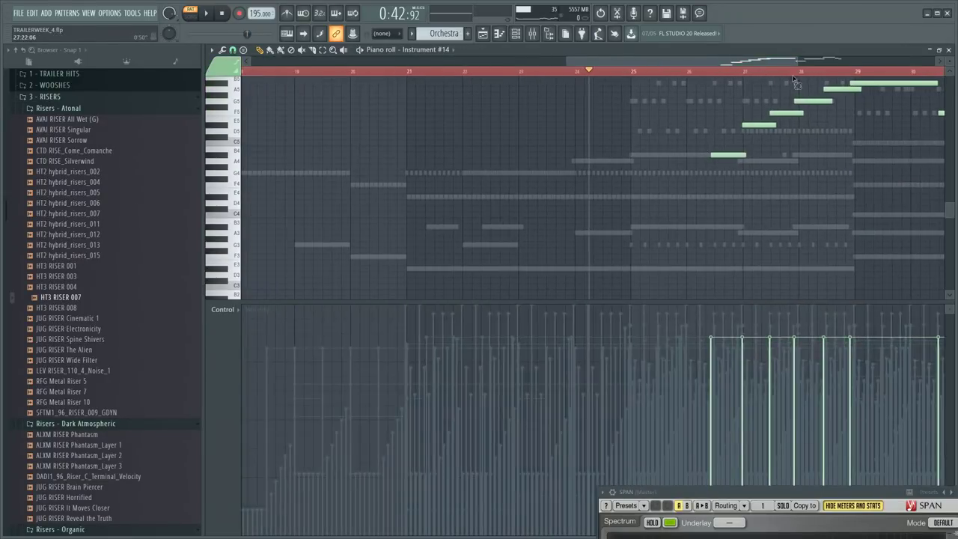
- Raise the climbing notes in bars 27 to 29 of Instrument #14, placing the long note at bar 29 on C6
scroll(797, 80, up, 2)
drag(622, 156, 623, 128)
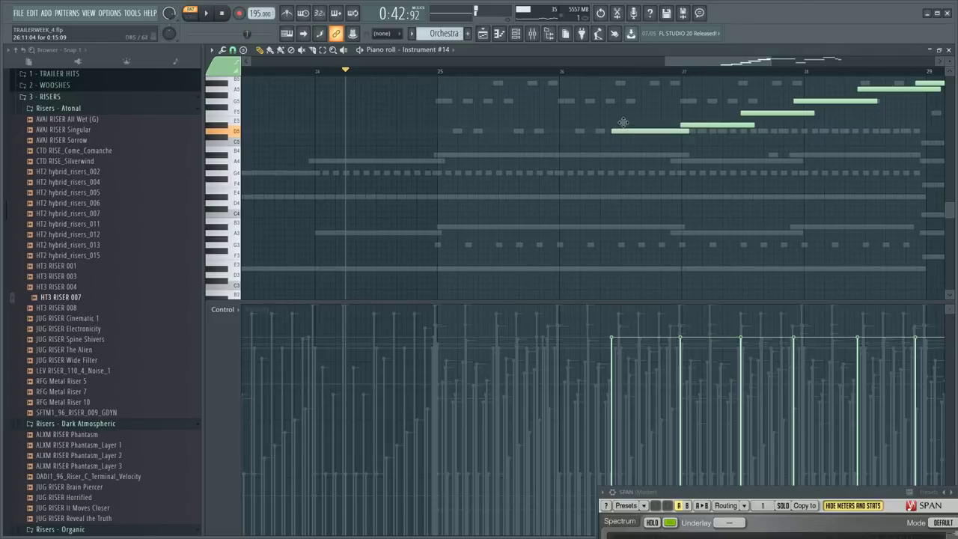
key(ctrl+z)
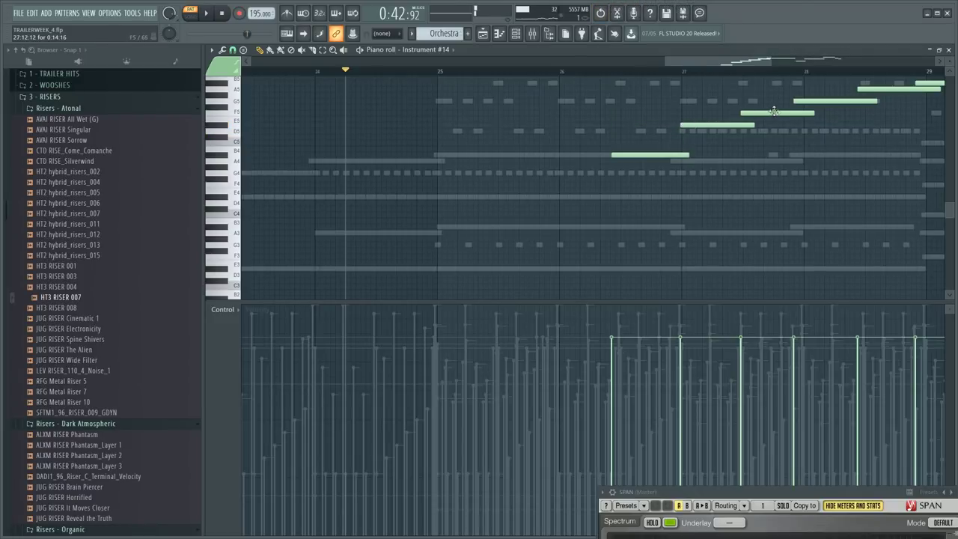
drag(775, 112, 791, 80)
scroll(770, 99, down, 2)
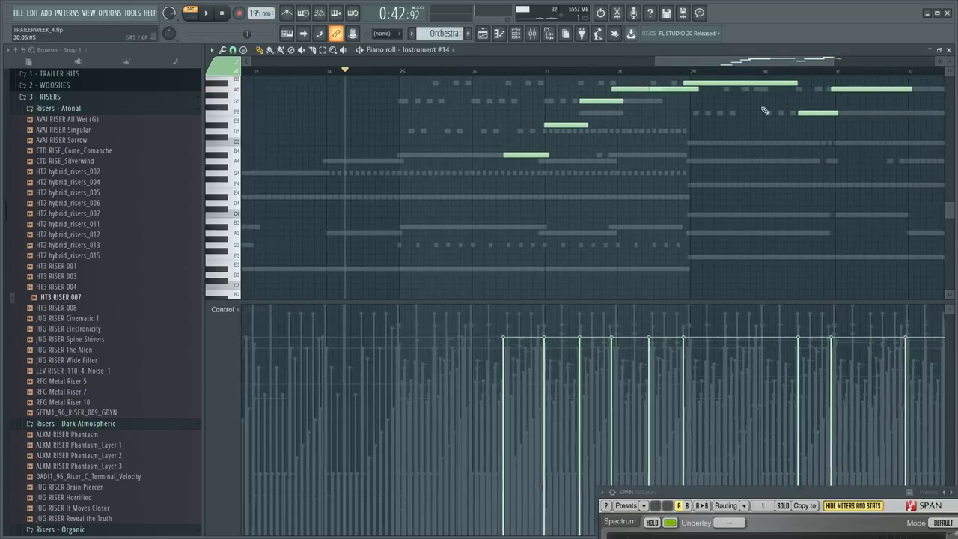
scroll(673, 149, up, 3)
drag(671, 142, 696, 125)
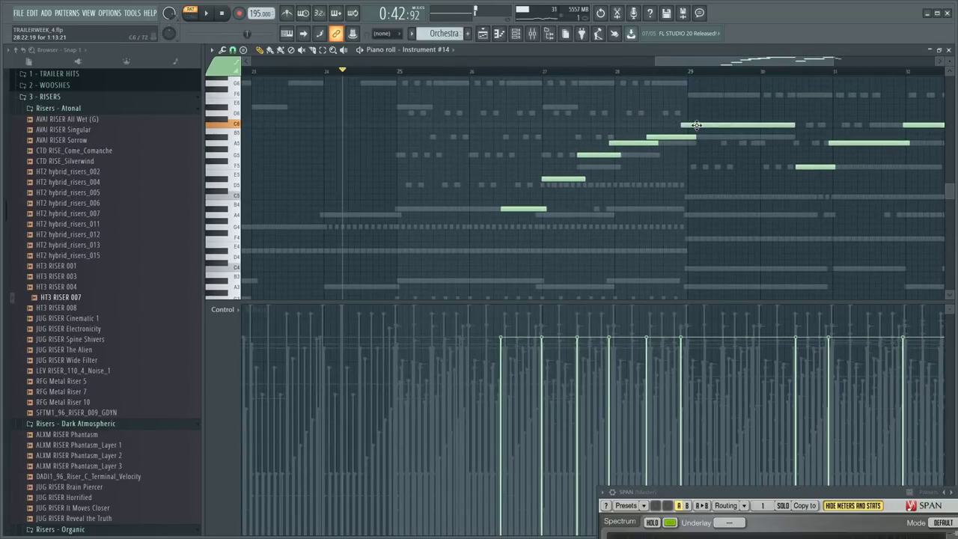
- Try alternative pitches for the first two notes of the rising phrase in Instrument #14 and audition them
click(524, 71)
right_click(514, 209)
key(ctrl+z)
click(567, 180)
drag(566, 180, 572, 199)
right_click(528, 210)
key(space)
scroll(542, 226, up, 1)
key(space)
- Undo the trial edits to the first notes of the rising phrase and audition it from bar 26
key(ctrl+z)
key(ctrl+z)
key(ctrl+z)
key(ctrl+z)
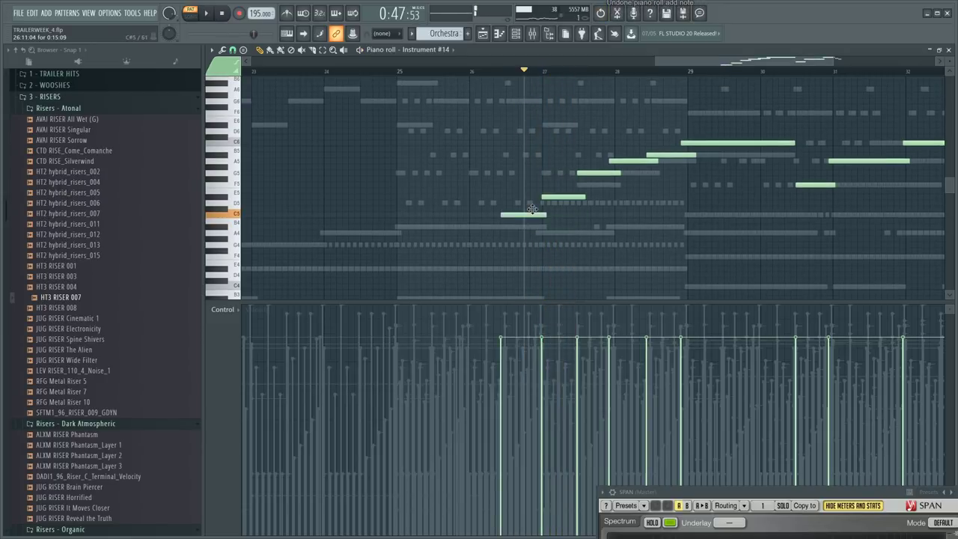
key(space)
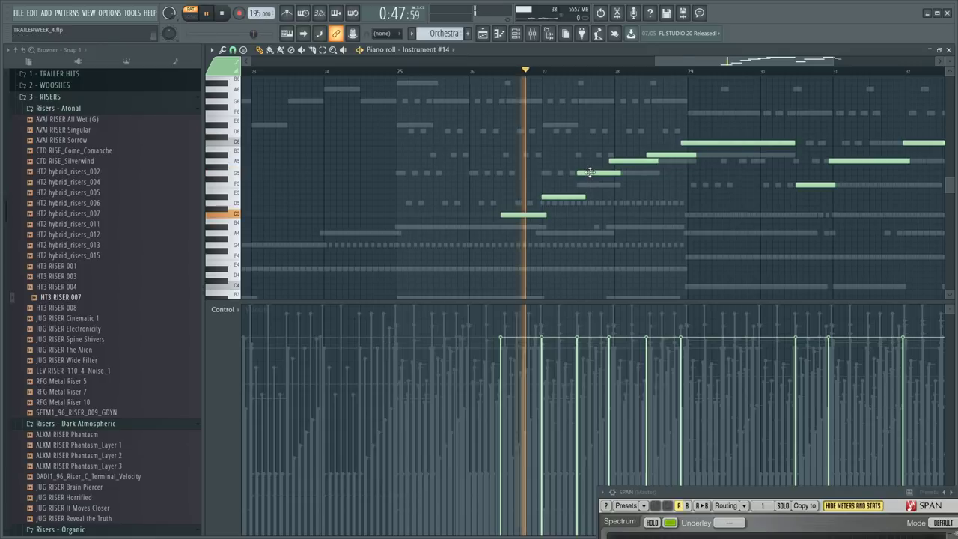
key(space)
- Replace 1st Violins in the Strings Kontakt rack with a second AS Tina Guo Legato from the Tina Guo library
key(F6)
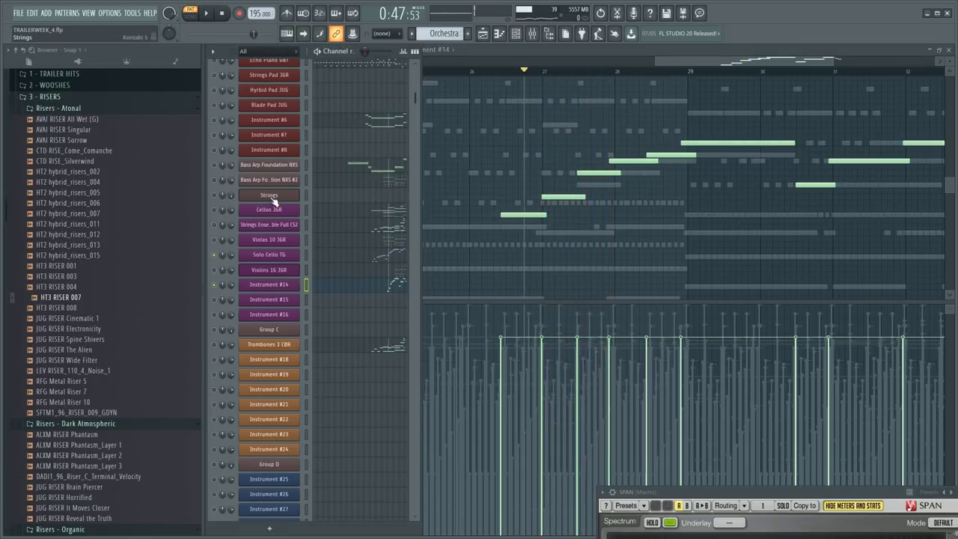
click(269, 196)
scroll(747, 309, down, 3)
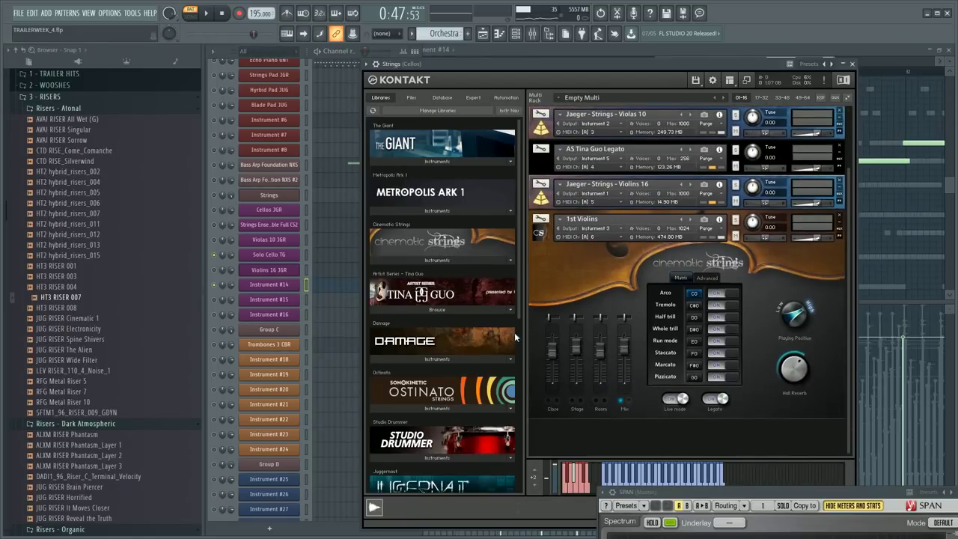
click(405, 310)
double_click(406, 324)
drag(408, 330, 572, 286)
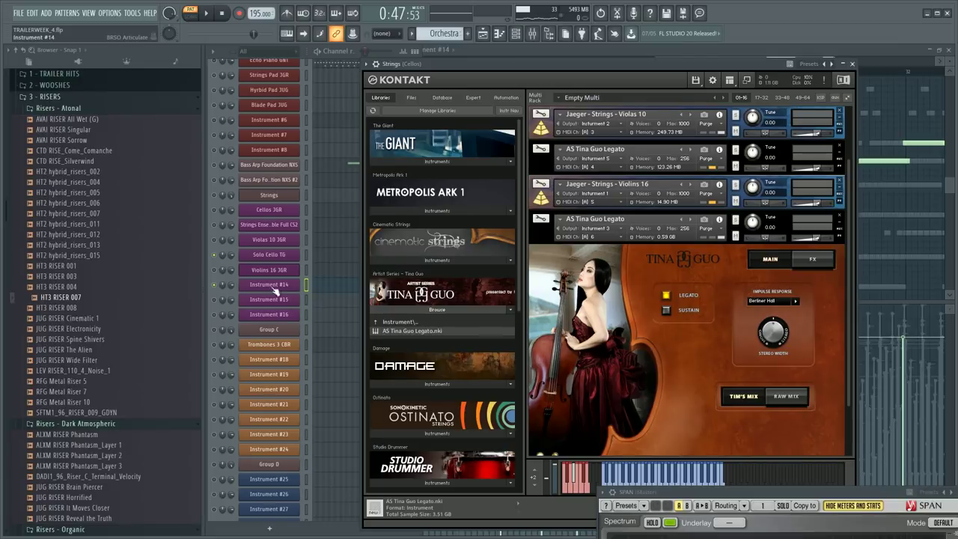
- Lower the first note of the rising phrase in Instrument #14 to A#4 and the second to G4
key(F7)
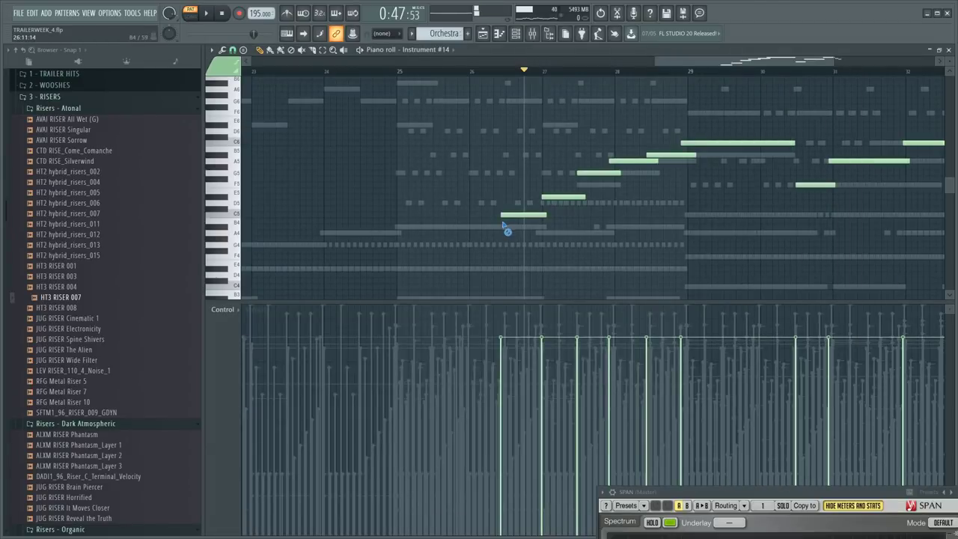
mouse_move(526, 215)
mouse_down()
mouse_move(525, 243)
mouse_move(525, 220)
mouse_move(526, 228)
mouse_up()
drag(558, 198, 564, 243)
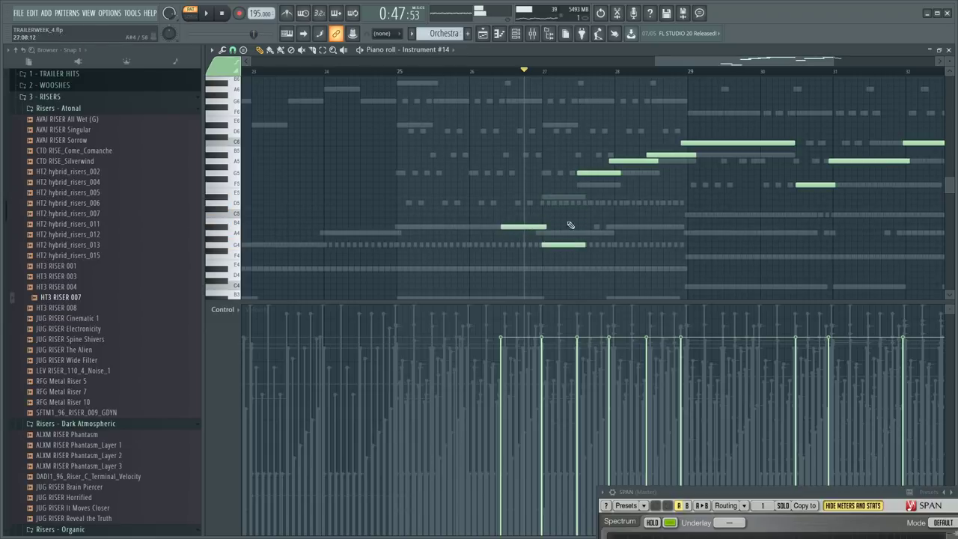
- Lower the rising phrase's last four notes in Instrument #14 to A4, A#4, C5 and D5, and delete its opening note before bar 27
drag(589, 172, 589, 235)
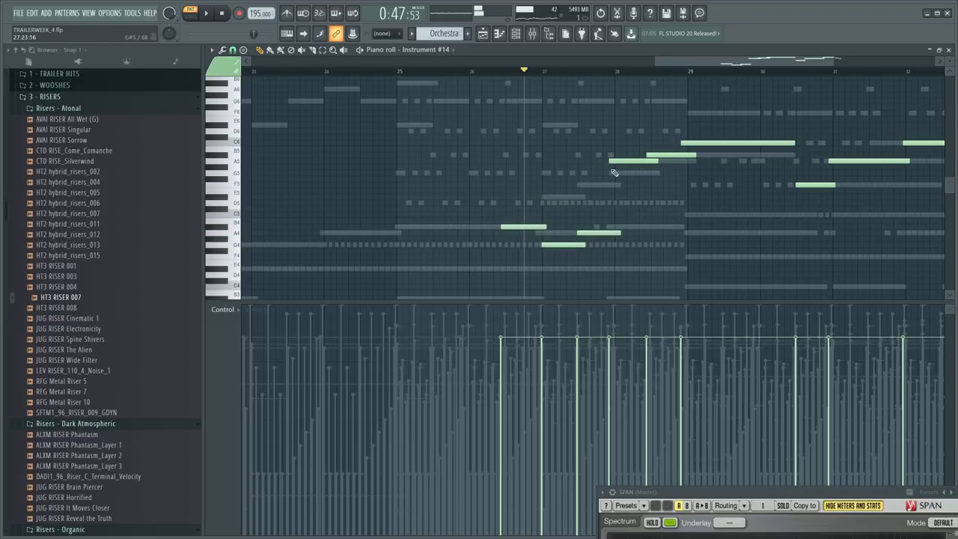
drag(614, 163, 614, 229)
drag(658, 155, 661, 218)
right_click(526, 228)
key(space)
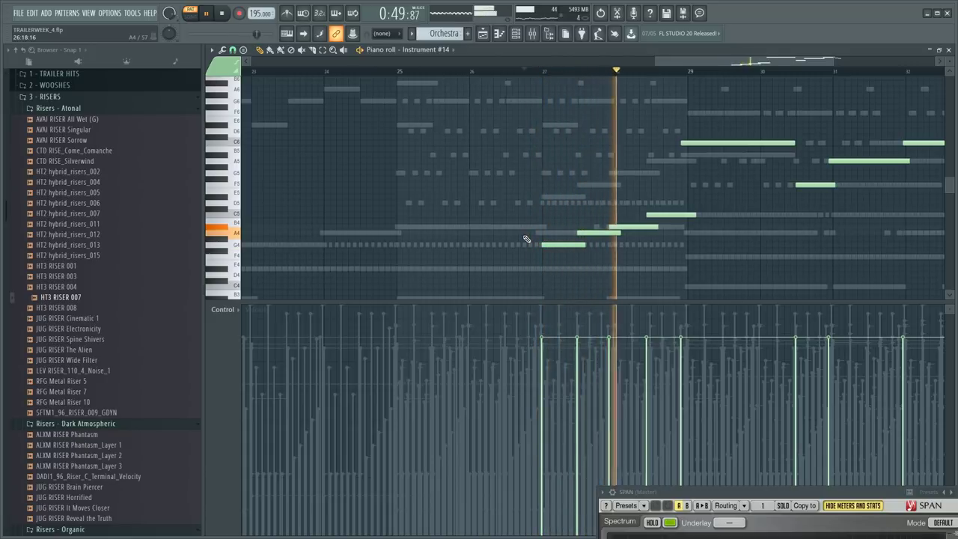
key(space)
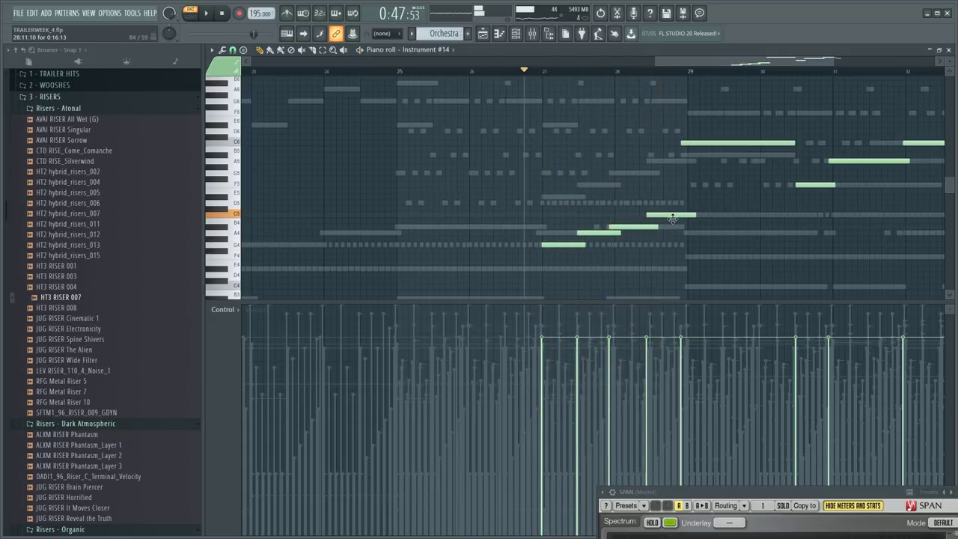
drag(711, 142, 708, 209)
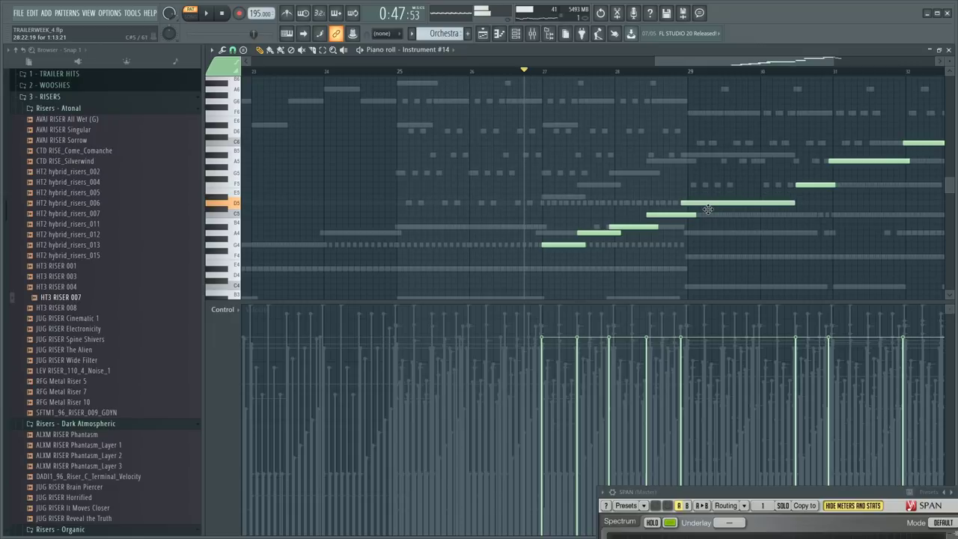
- Try the last two notes of the rising phrase at G4 and A4 and audition them
click(575, 243)
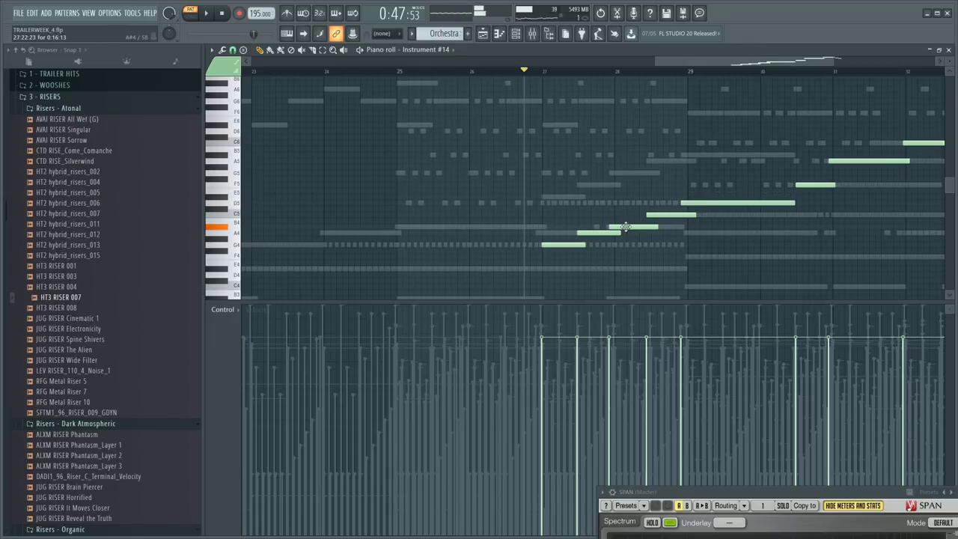
drag(663, 216, 663, 244)
drag(711, 206, 716, 239)
key(space)
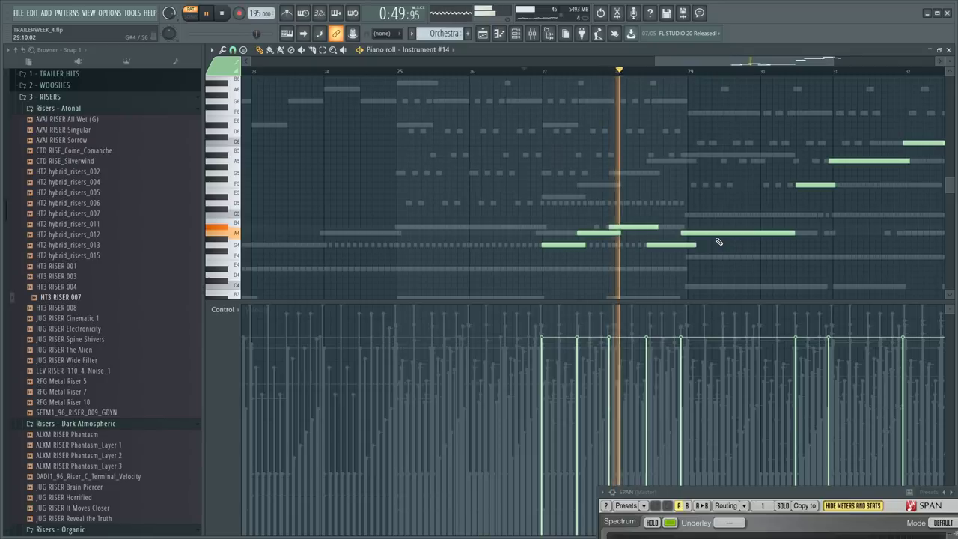
key(space)
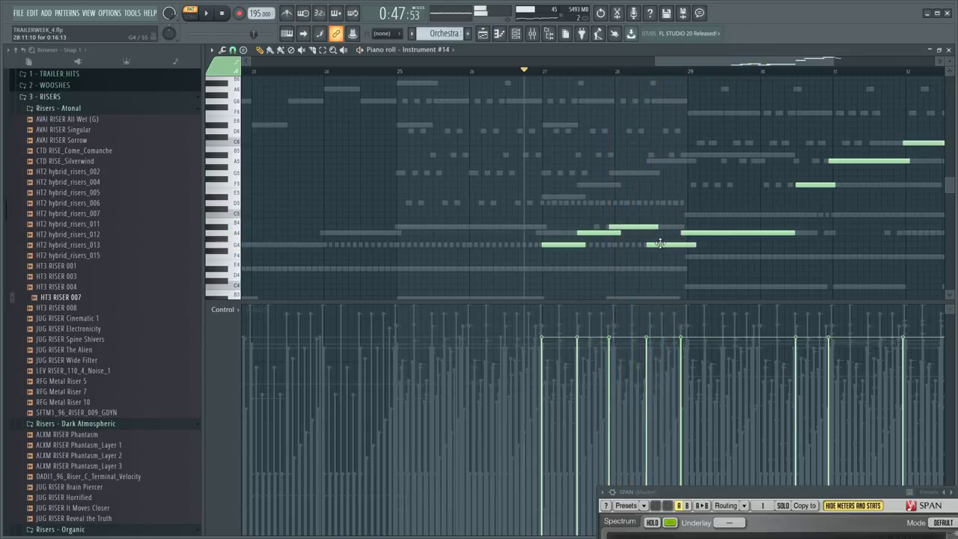
- Return the rising phrase's last two notes to C5 and D5 and audition the phrase up to bar 30
drag(659, 236, 659, 207)
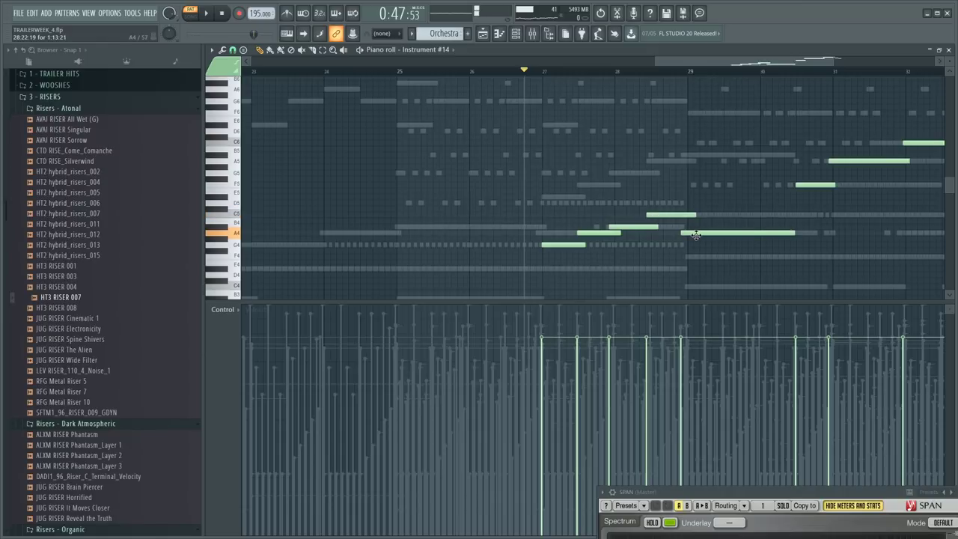
drag(688, 233, 696, 196)
key(space)
drag(681, 64, 708, 66)
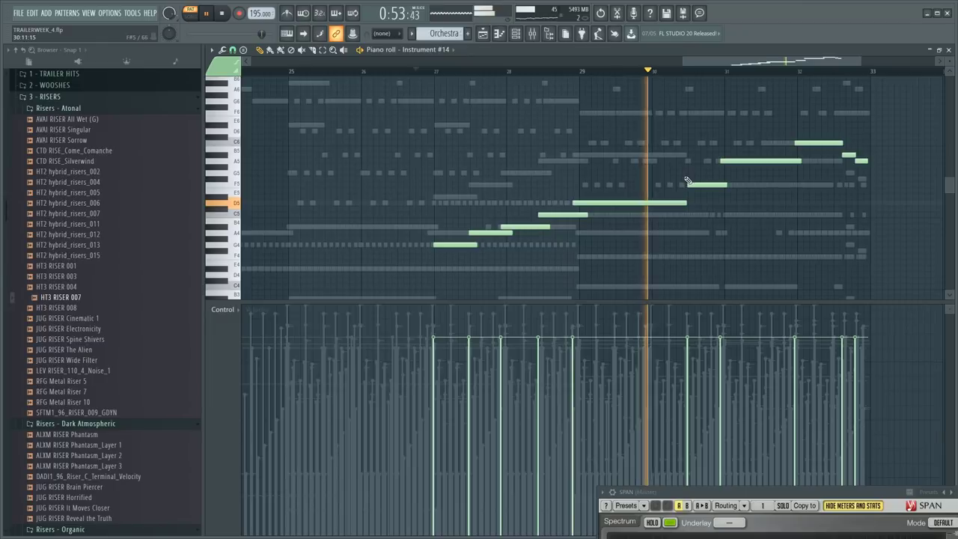
key(space)
- Lower the three notes following the rising phrase to A4, C5 and D5 and audition them from bar 30
drag(695, 187, 697, 231)
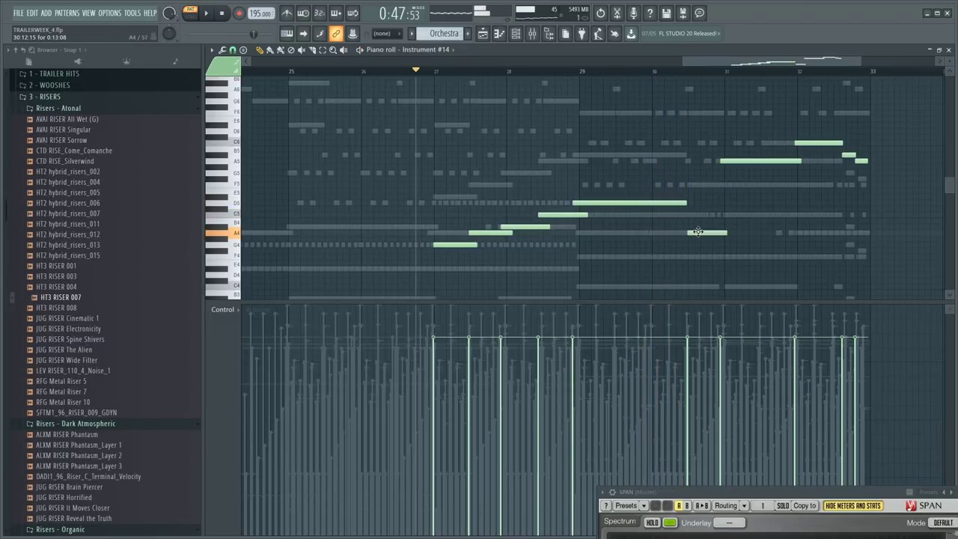
drag(745, 164, 744, 223)
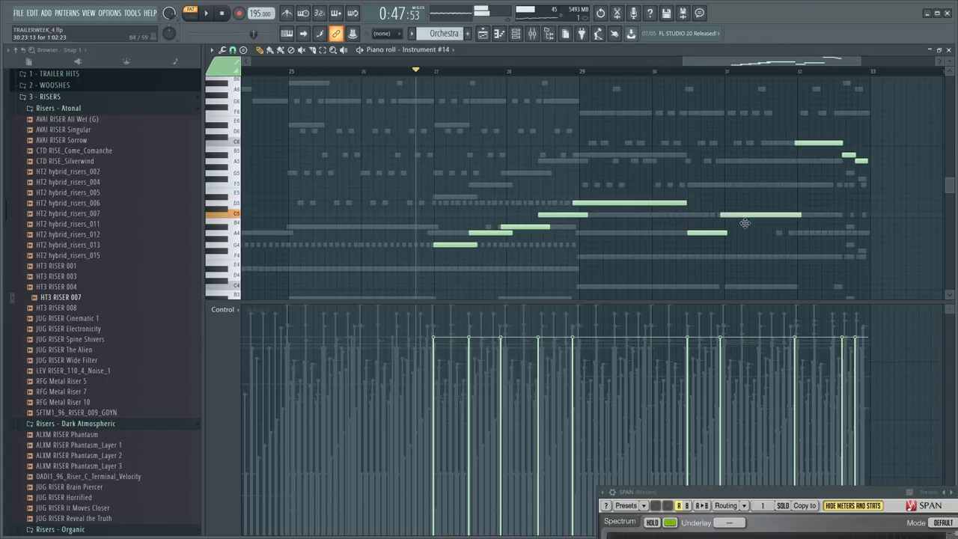
click(806, 149)
key(ctrl+z)
drag(802, 144, 798, 214)
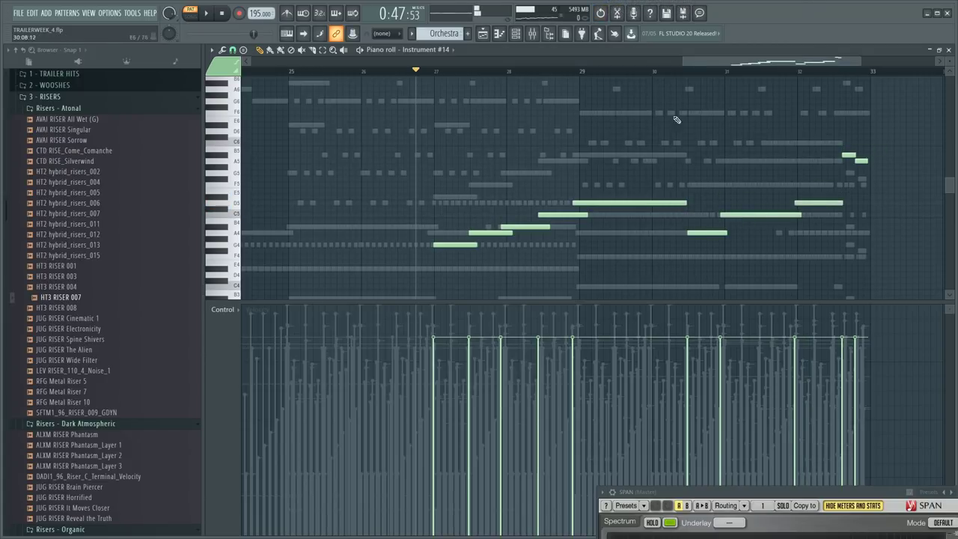
click(657, 71)
key(space)
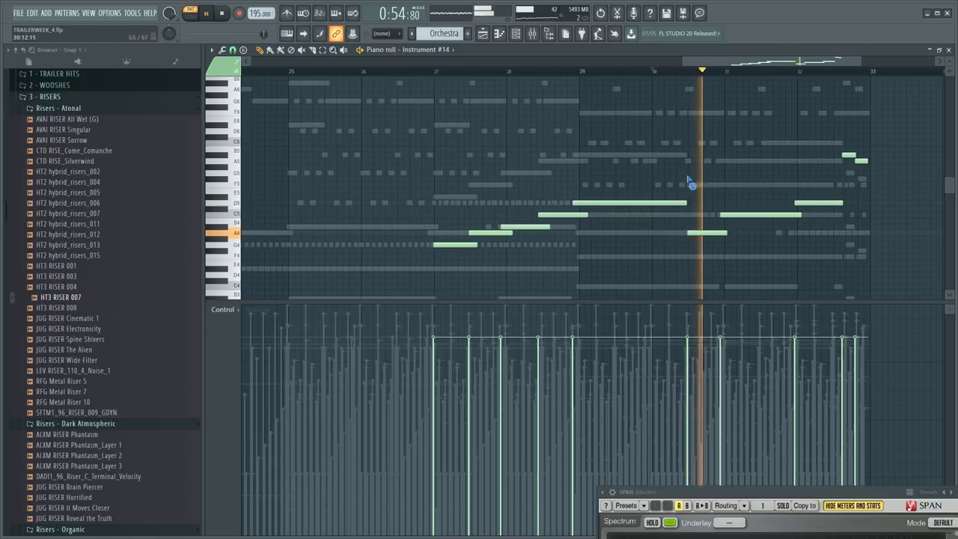
key(space)
- Audition from bar 29, raise the short note in bar 30 to D#5, and play the passage again
mouse_move(703, 233)
mouse_down()
mouse_move(706, 206)
mouse_move(704, 235)
mouse_up()
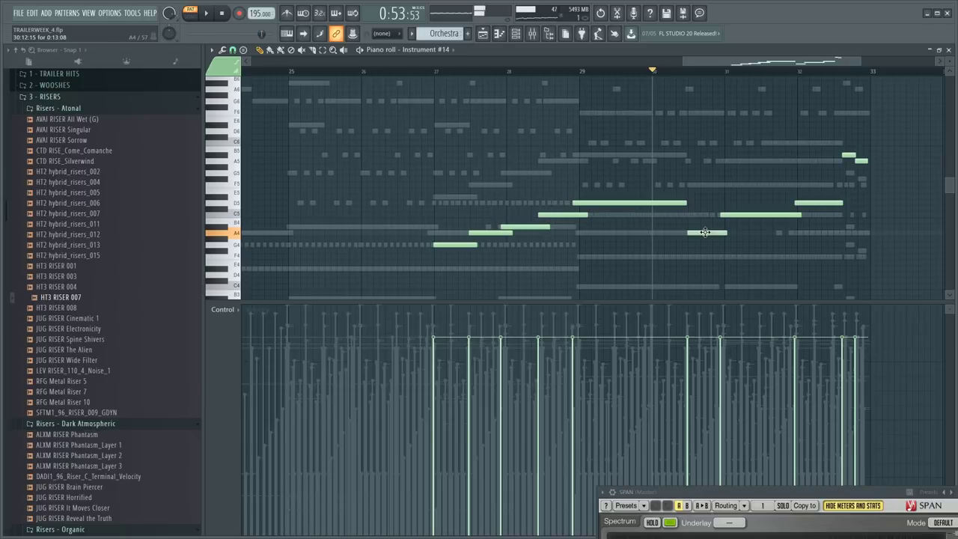
click(577, 71)
key(space)
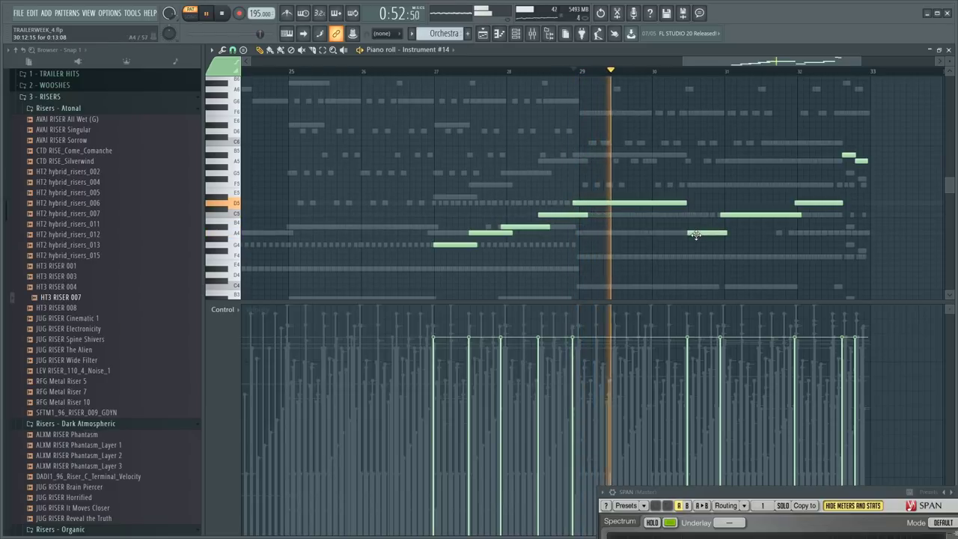
key(space)
drag(703, 233, 708, 195)
key(space)
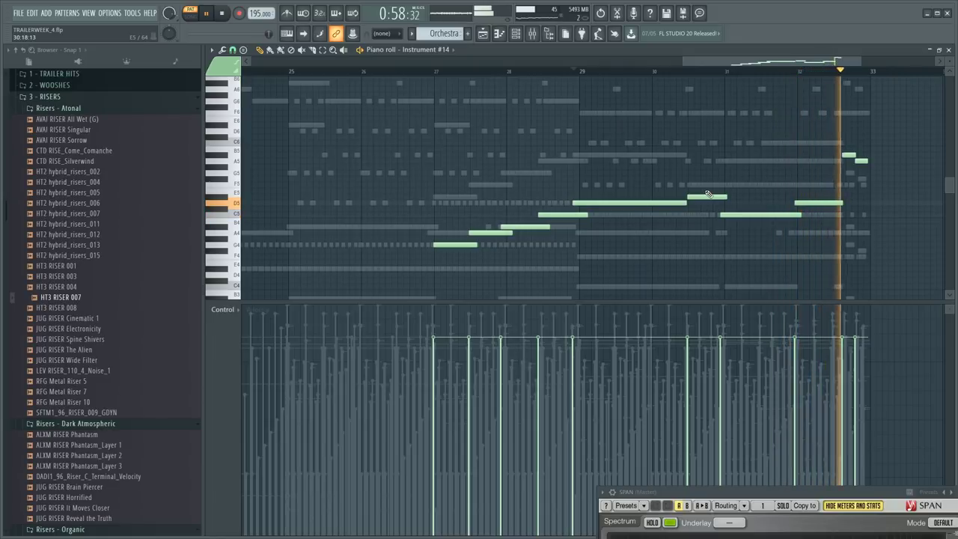
key(space)
- Lower the final two short notes of the Instrument #14 melody to A#4 and C5
click(830, 202)
click(852, 149)
key(ctrl+z)
drag(849, 156, 844, 245)
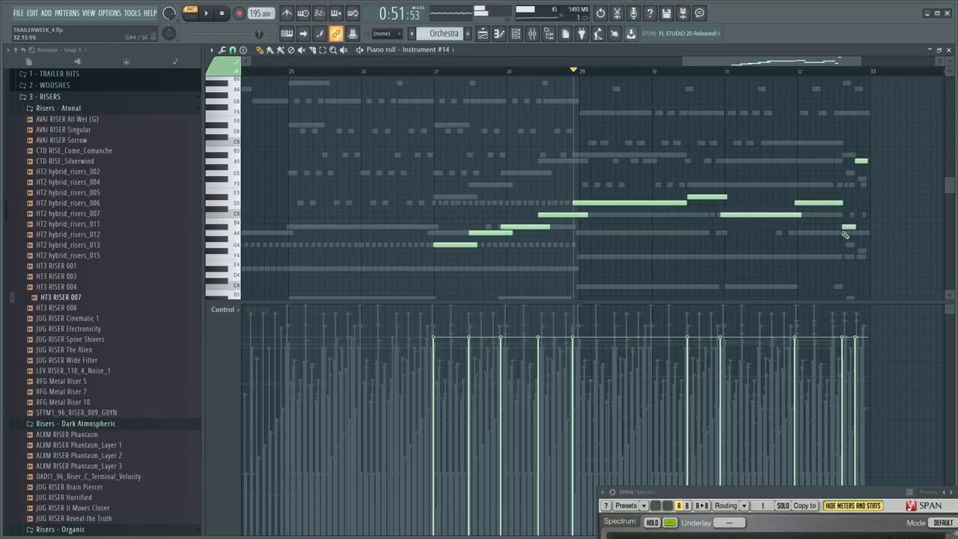
drag(861, 159, 861, 215)
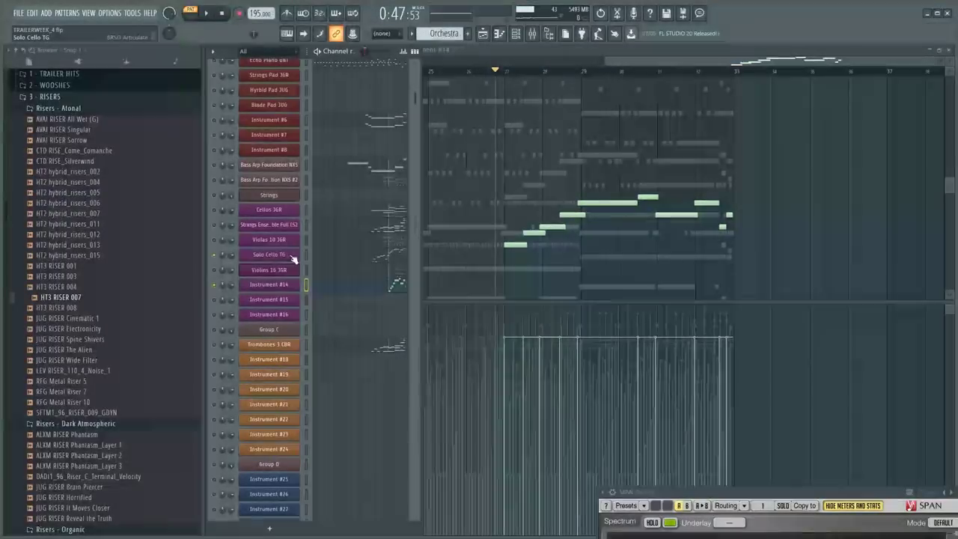
- Open Solo Cello TG's Dynamics events in the piano roll and draw a level of about 24 starting at bar 22
click(283, 255)
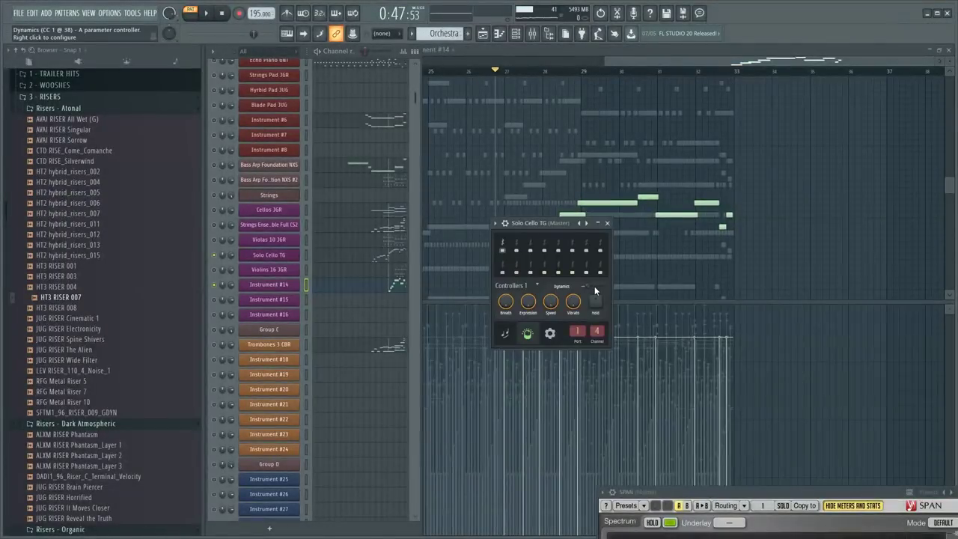
right_click(594, 286)
click(642, 373)
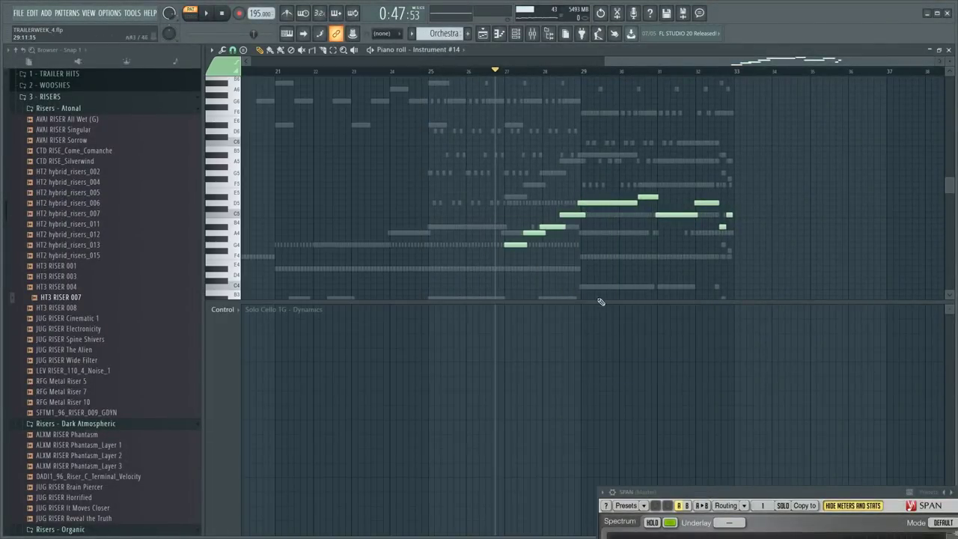
scroll(863, 78, up, 2)
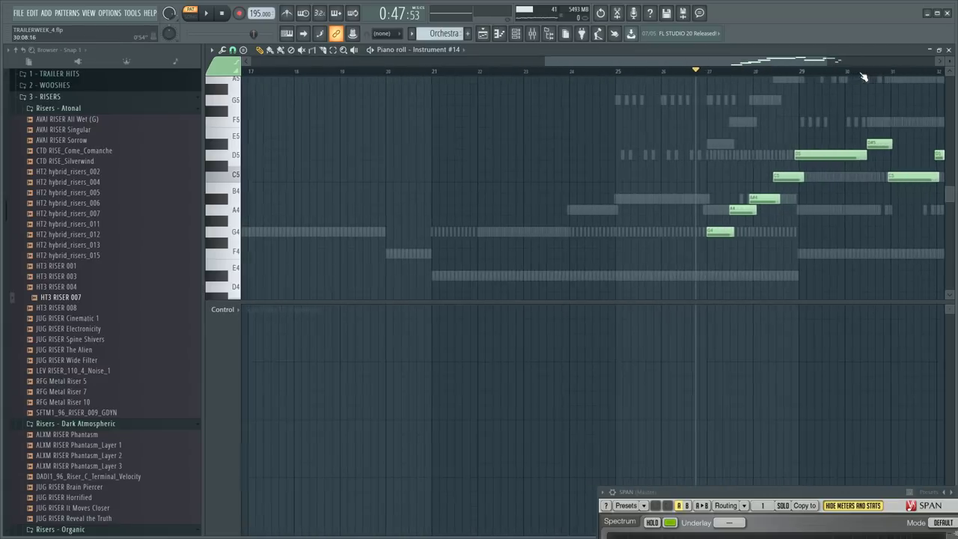
click(487, 73)
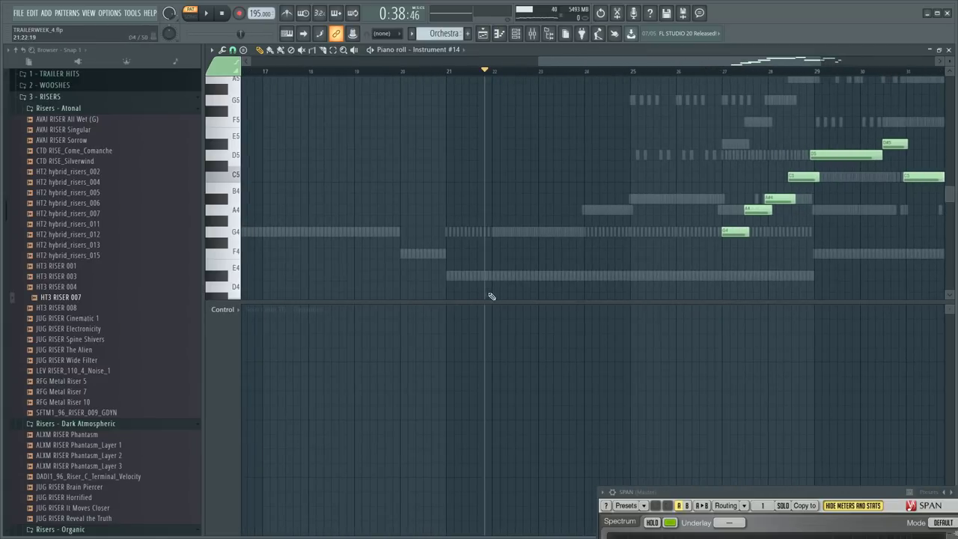
click(492, 483)
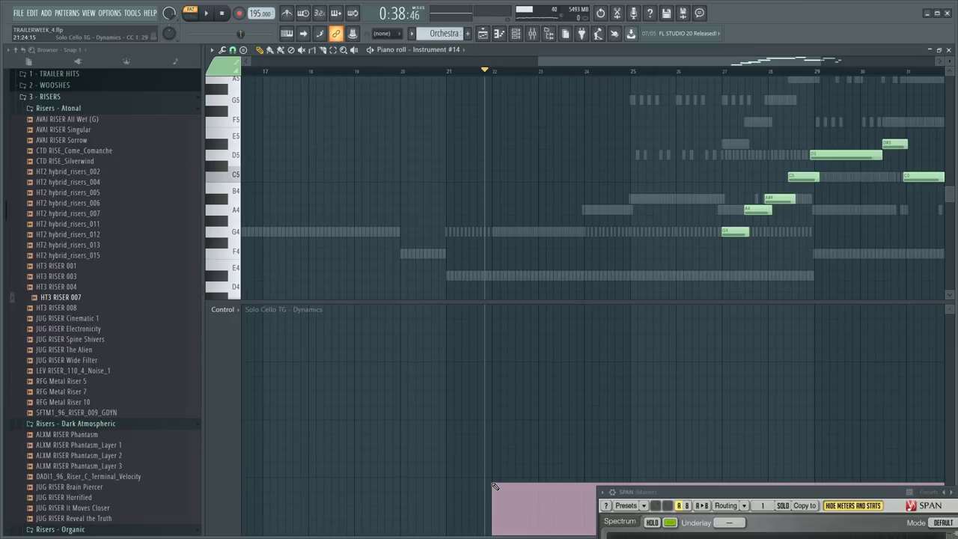
drag(493, 485, 495, 492)
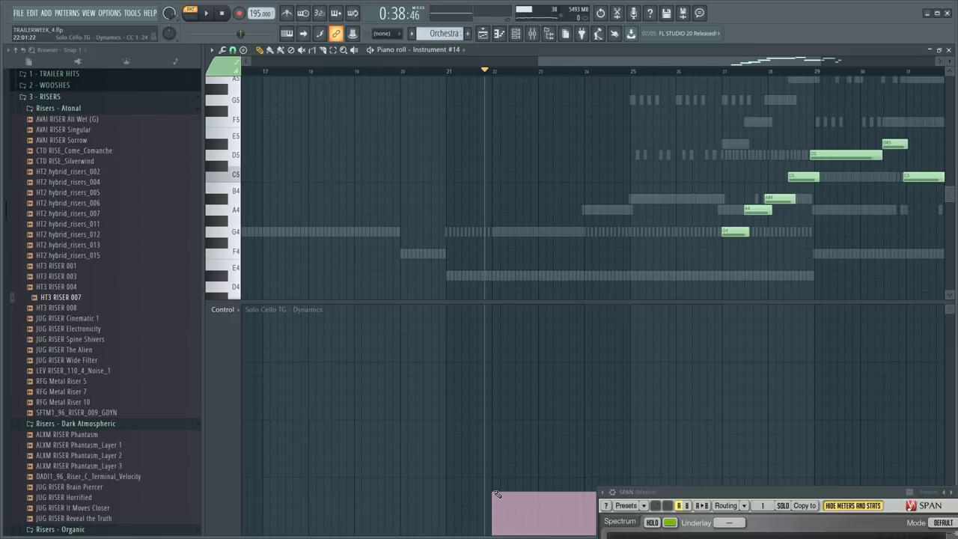
- Copy the Dynamics events of Solo Cello TG into the Dynamics events of Instrument #14
key(F6)
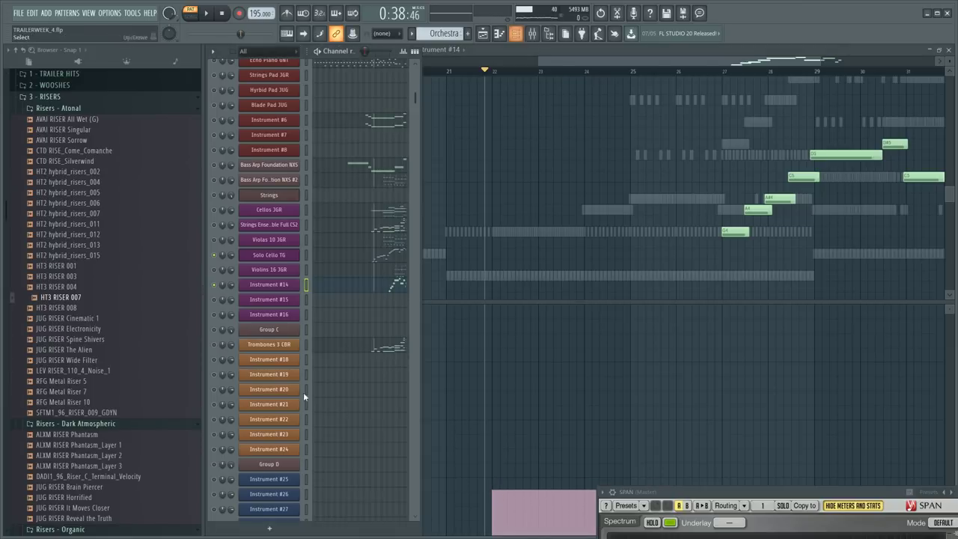
click(284, 258)
right_click(597, 296)
click(600, 297)
right_click(600, 297)
click(602, 357)
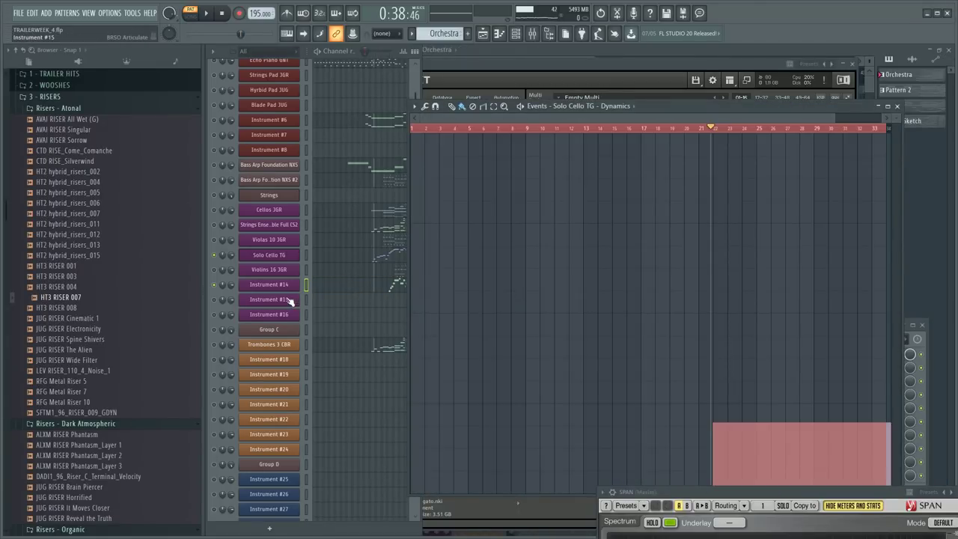
click(284, 285)
right_click(596, 292)
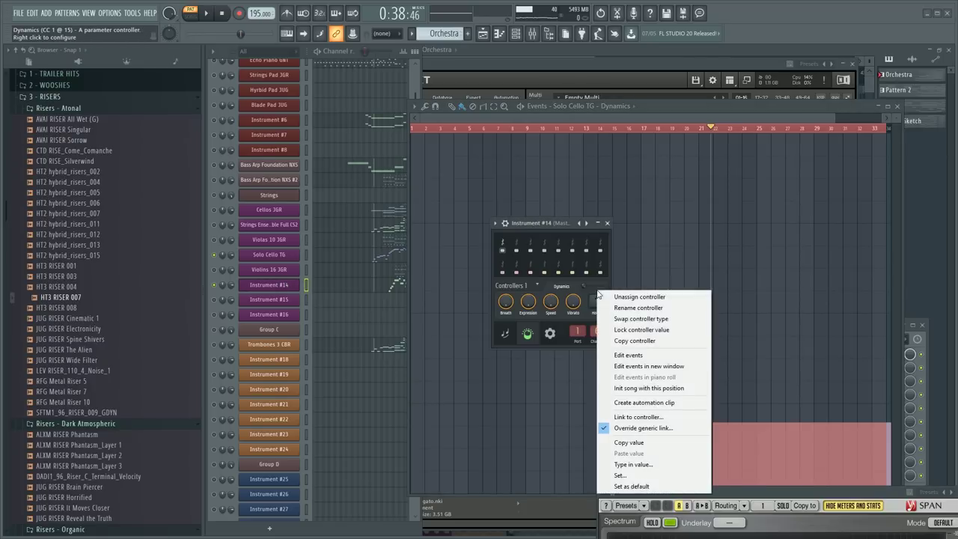
click(619, 355)
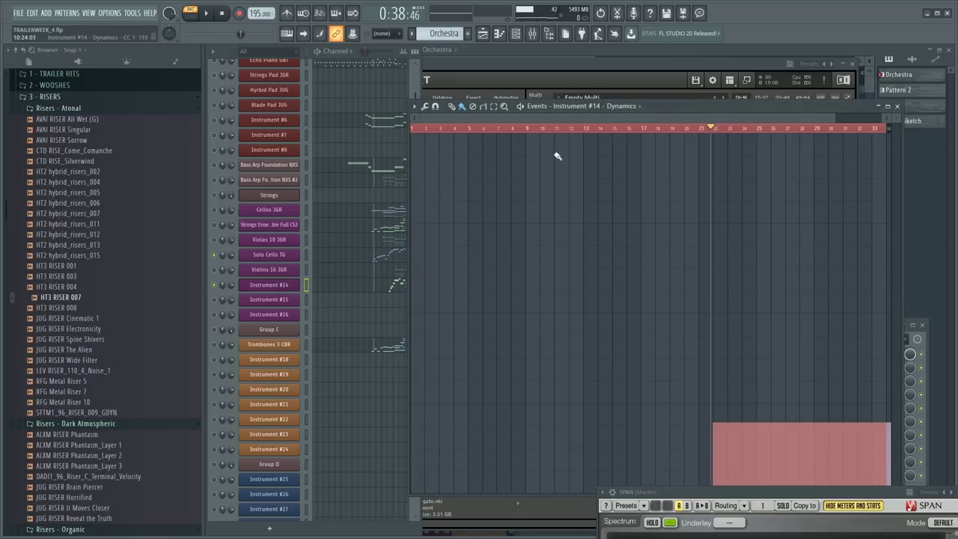
- Unsolo the two cello channels and rename Instrument #14 to "Solo Cello #2 TG"
right_click(214, 284)
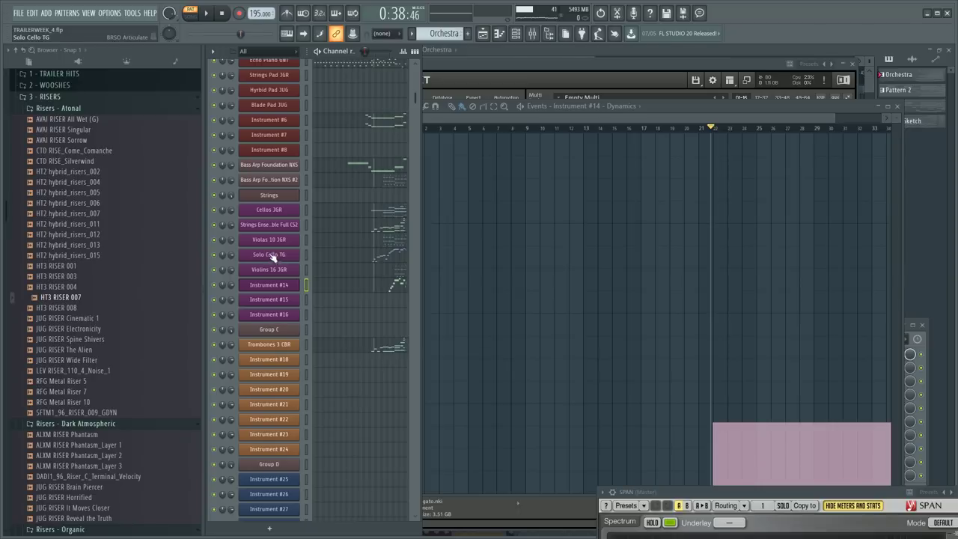
text(Solo Cello TG)
key(Left)
key(Left)
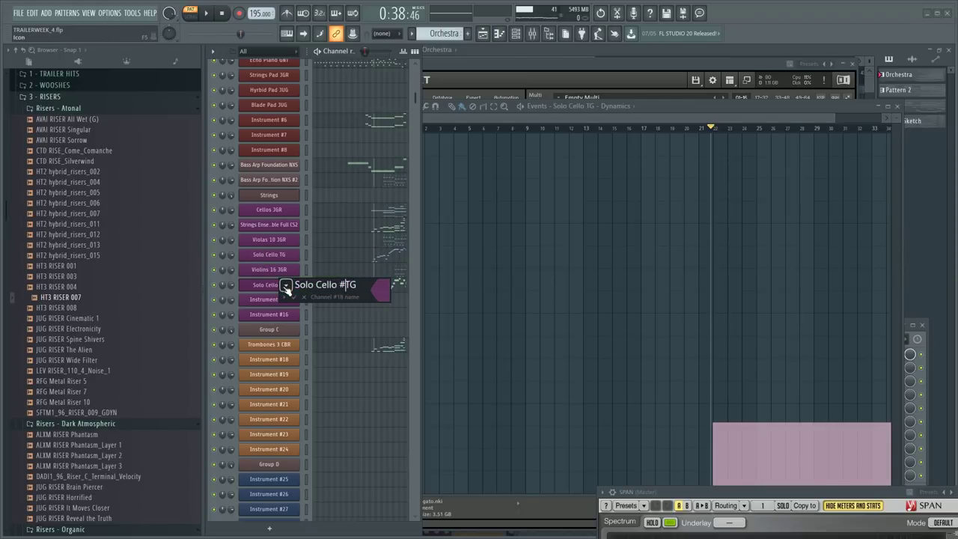
text(#2)
key(Return)
- Close the open windows and rename the Solo Cello TG channel to "Solo Cello # TG"
key(F12)
middle_click(279, 256)
click(330, 256)
text(#)
key(Return)
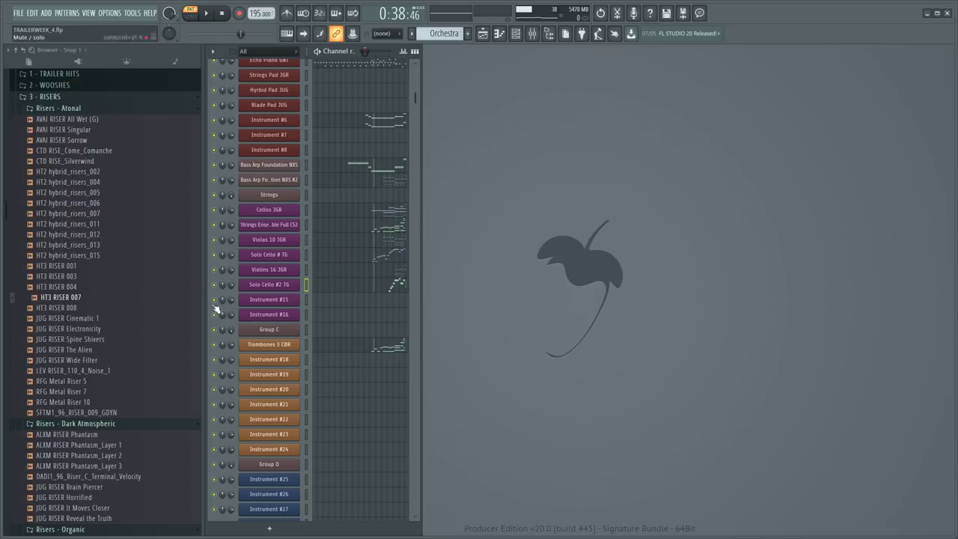
- Play the full Orchestra pattern and set the Expression controller of Solo Cello #2 TG to 100
key(F5)
key(F6)
key(space)
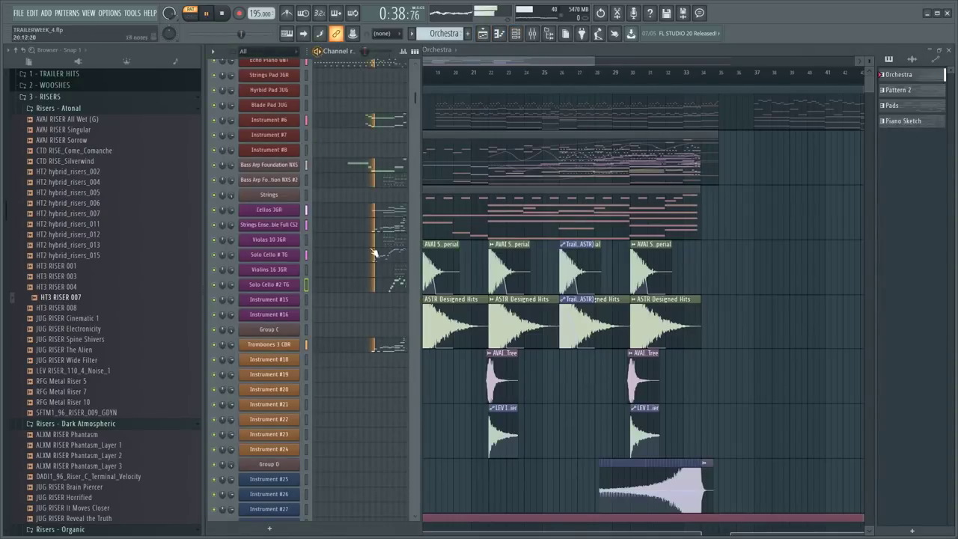
click(276, 284)
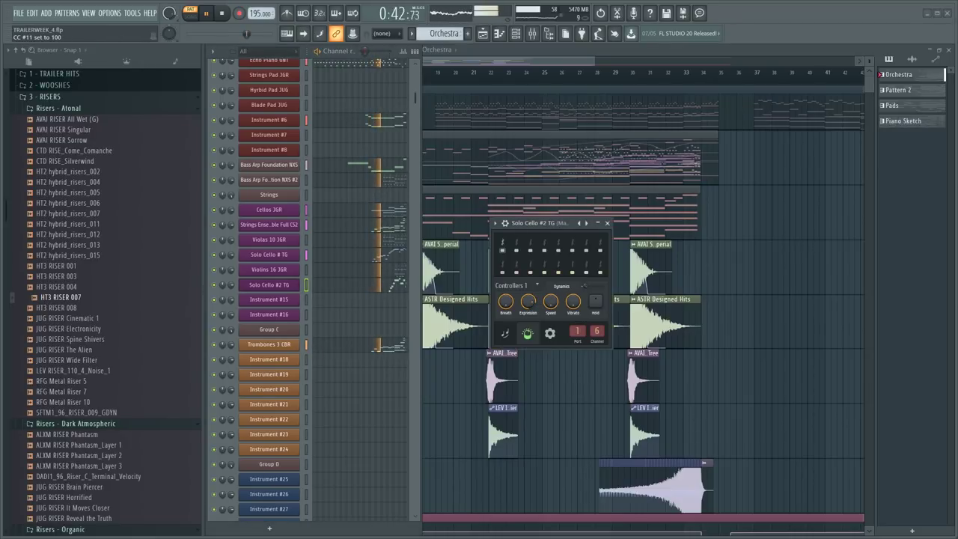
right_click(535, 300)
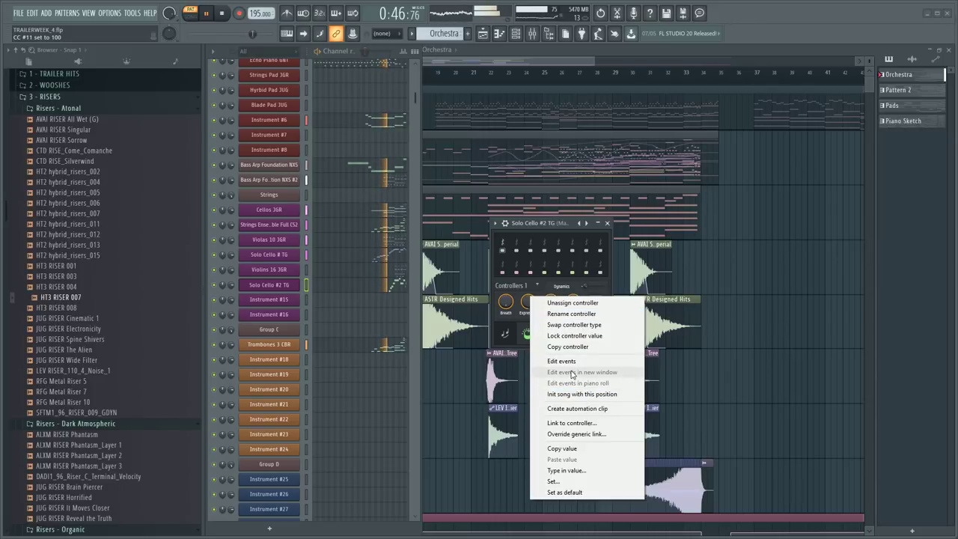
click(527, 307)
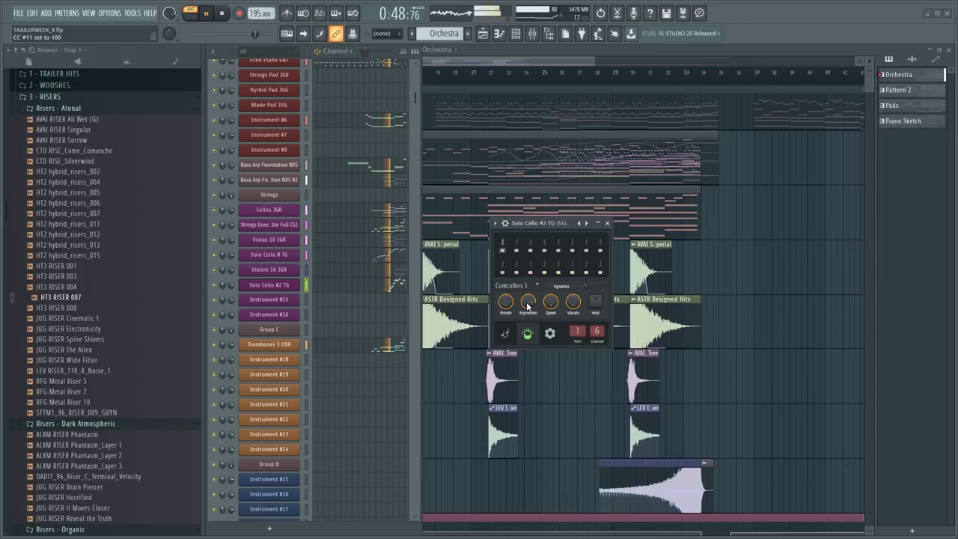
- Raise the Dynamics event that starts at bar 22 for Solo Cello #2 TG to about 45 in the piano roll
drag(529, 298, 532, 303)
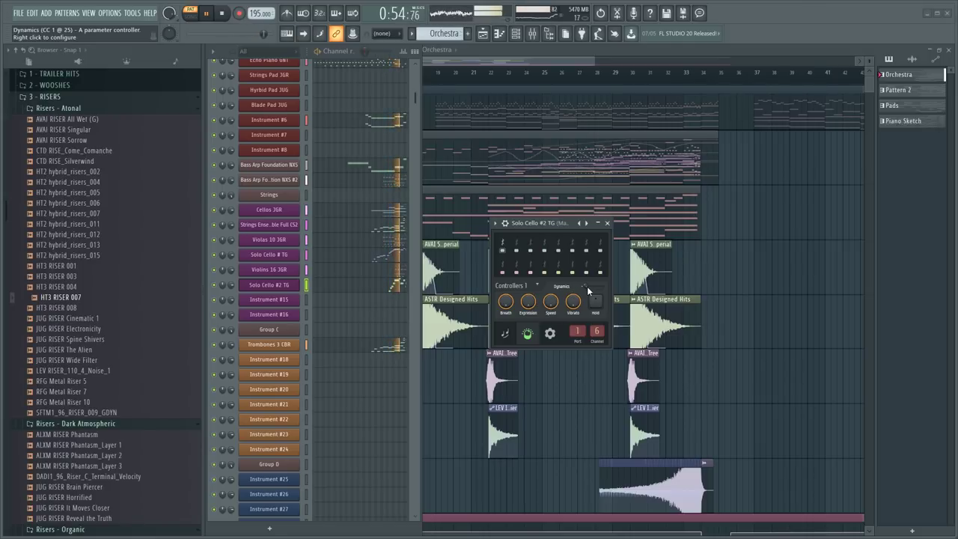
click(321, 285)
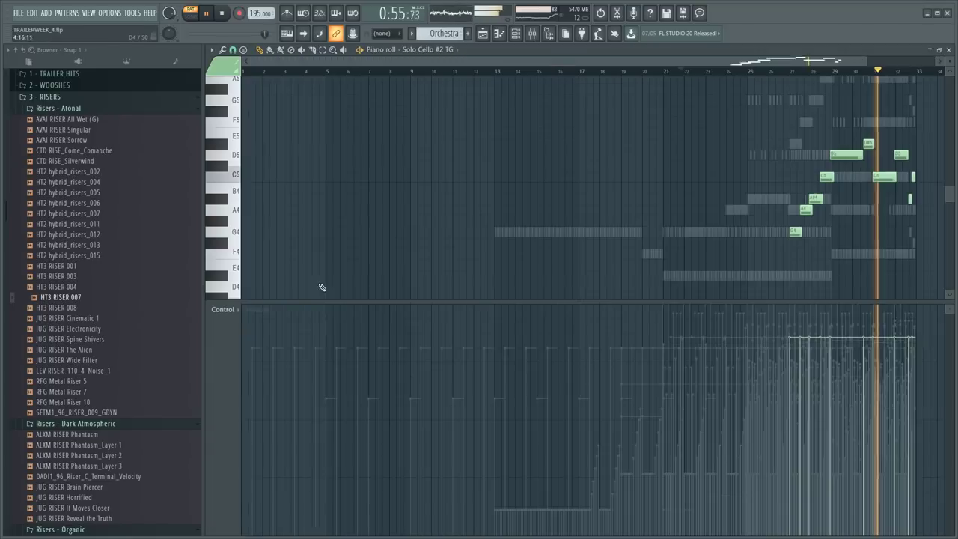
click(223, 309)
click(350, 370)
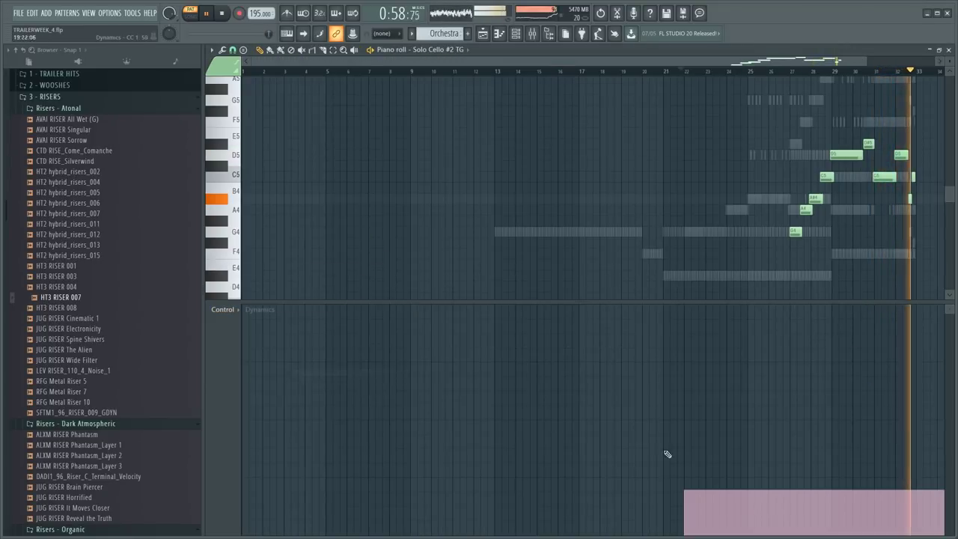
key(space)
scroll(790, 77, up, 3)
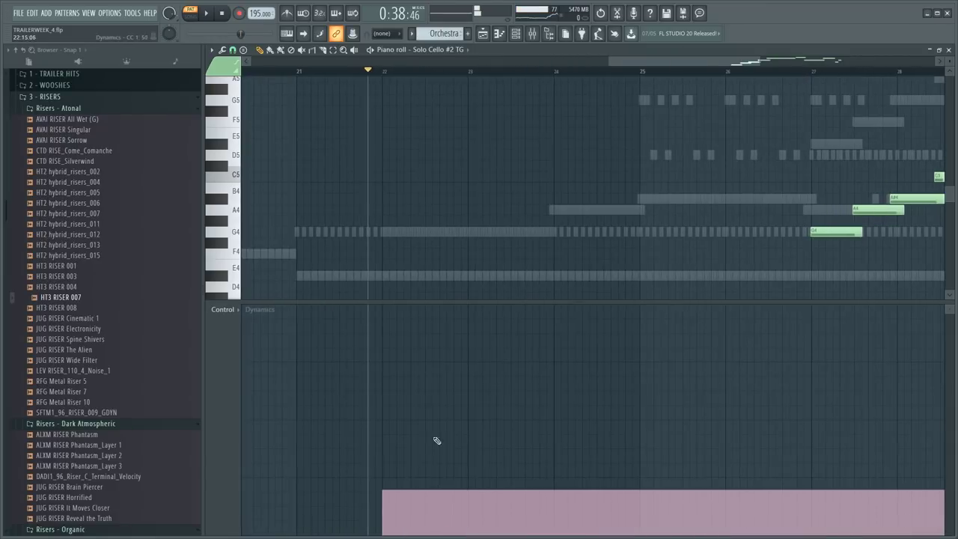
click(386, 454)
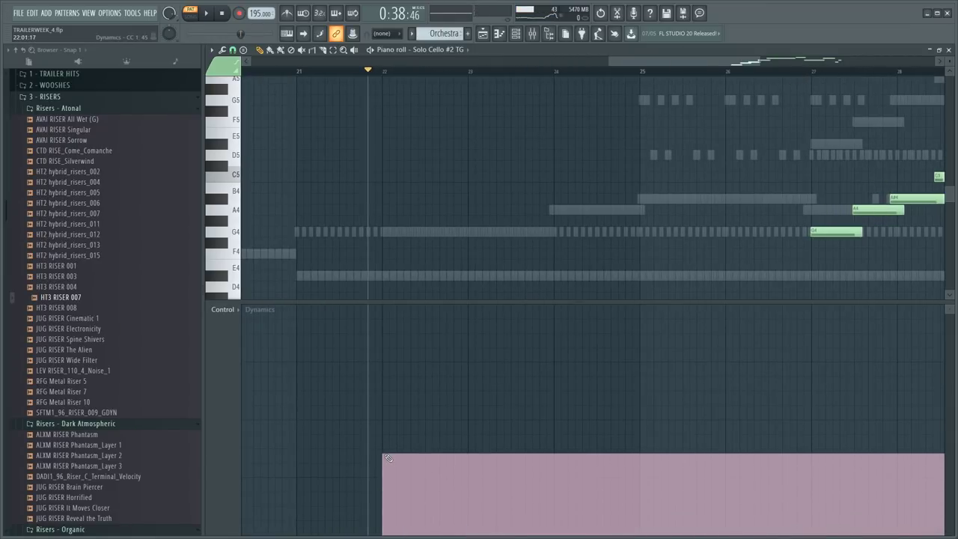
- Show the Solo Cello # TG Dynamics events and raise the event at bar 22 to about 45
click(223, 309)
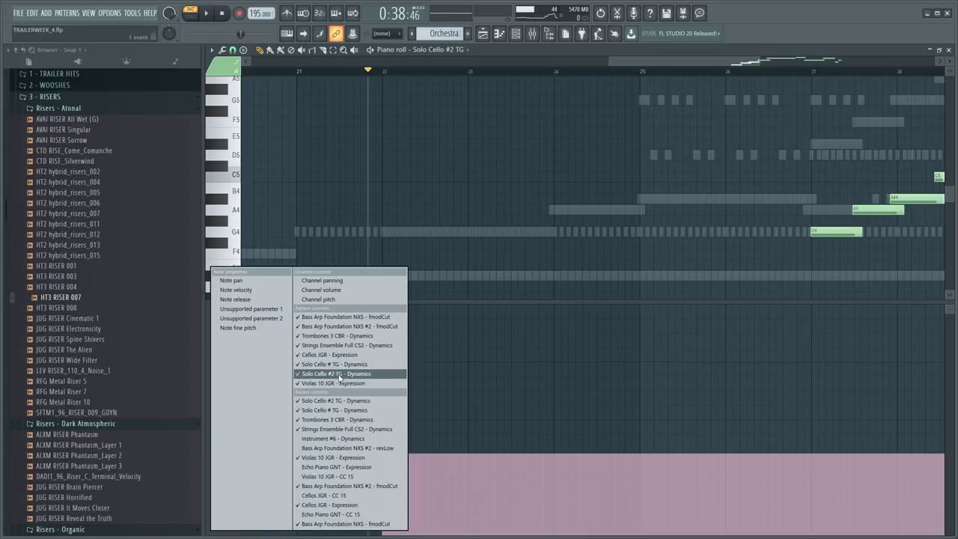
click(344, 370)
click(225, 315)
click(344, 367)
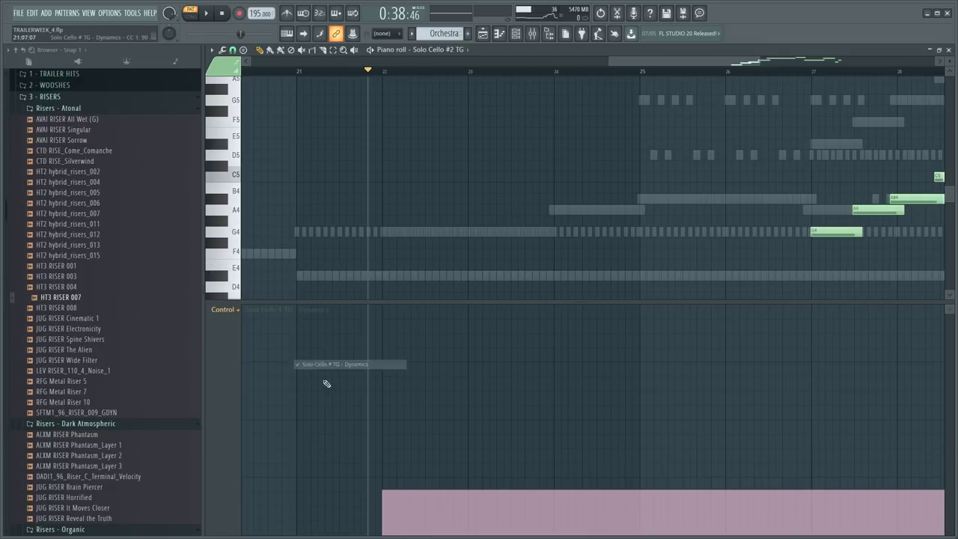
click(387, 454)
- Set the FL Studio ASIO buffer length to 2048 samples in the audio settings and close them
click(109, 12)
click(120, 37)
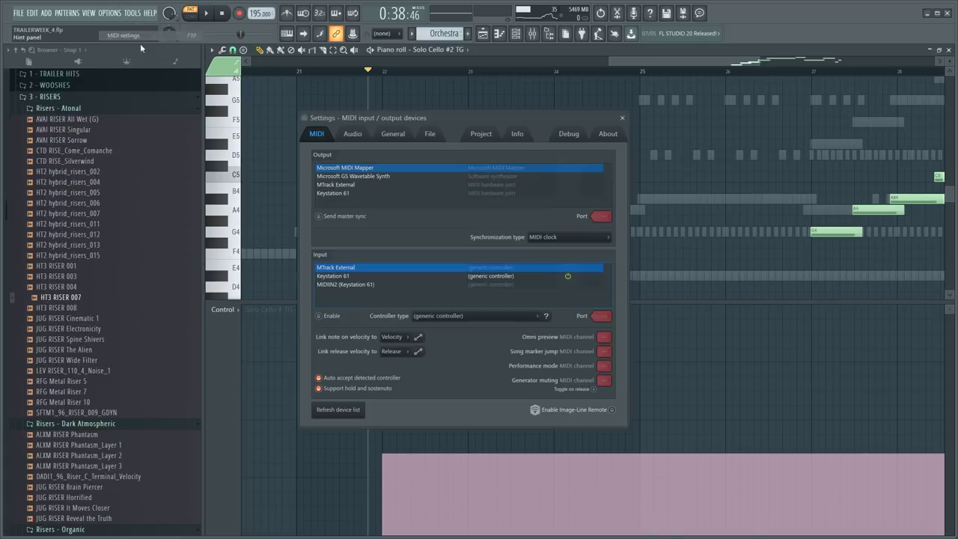
click(352, 133)
click(426, 169)
click(323, 197)
click(345, 215)
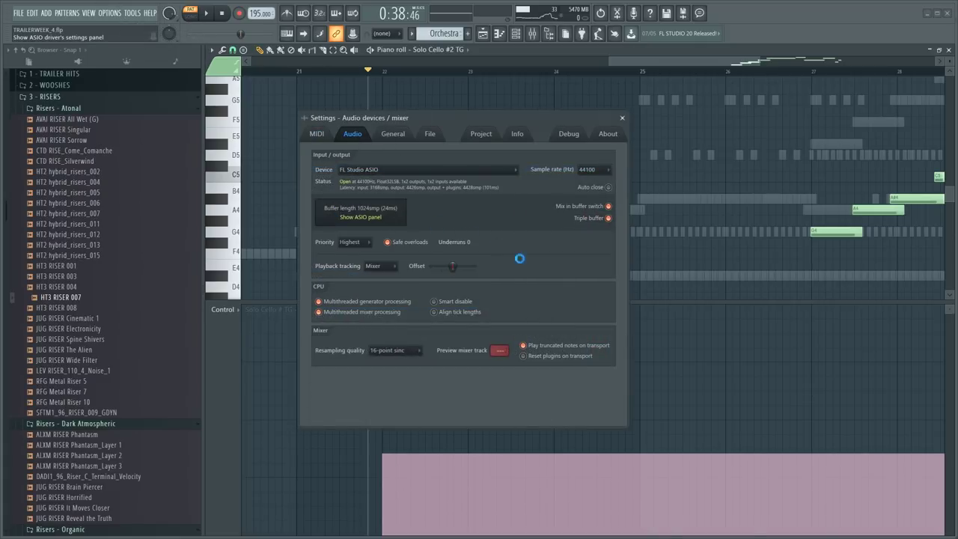
click(489, 217)
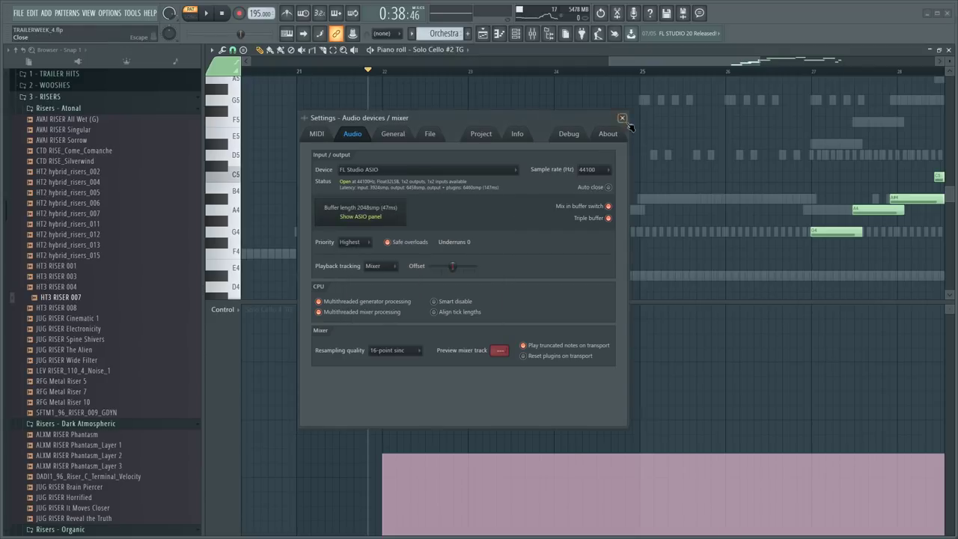
click(622, 118)
- Play the cello passage, raise the Solo Cello # TG Dynamics event at bar 22 to 75, and play it again
scroll(607, 182, down, 3)
click(669, 71)
key(space)
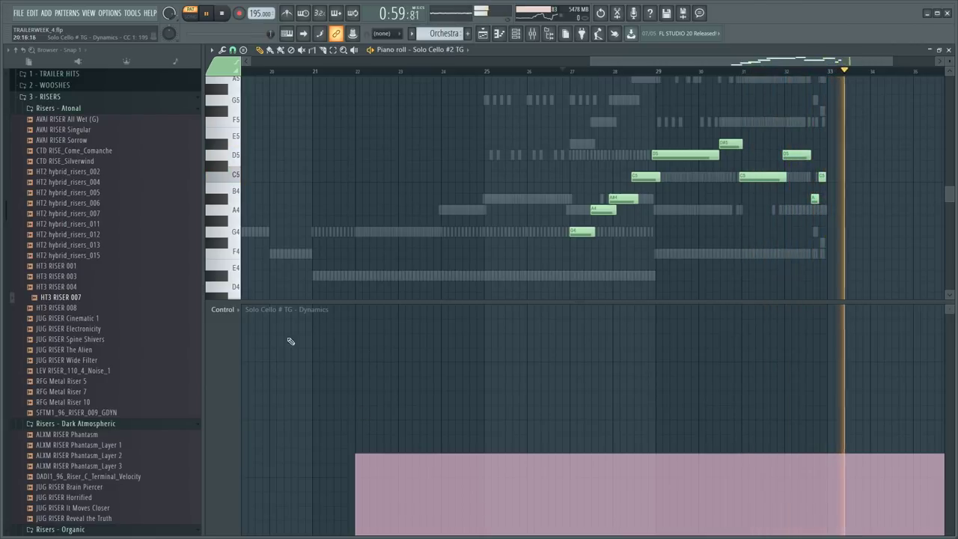
click(222, 309)
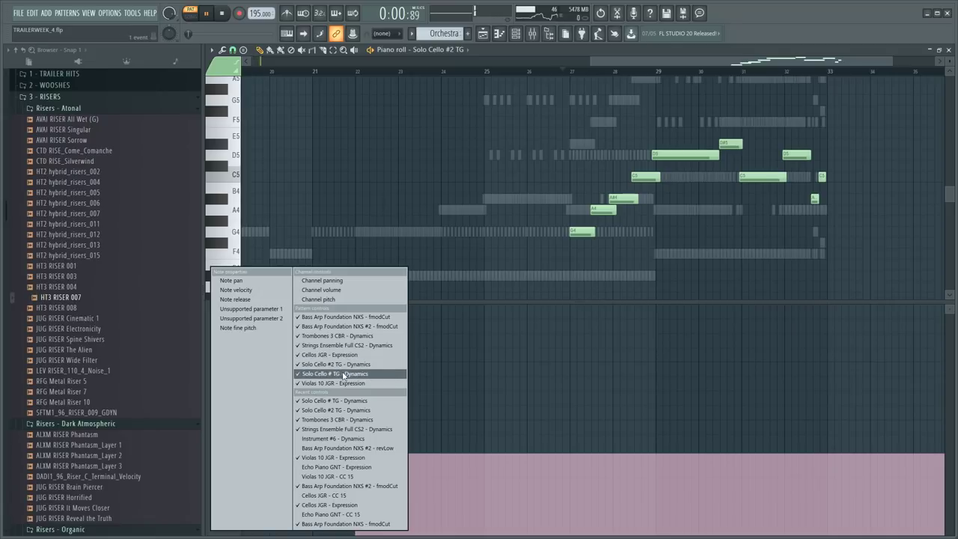
click(333, 363)
key(space)
drag(360, 404, 358, 402)
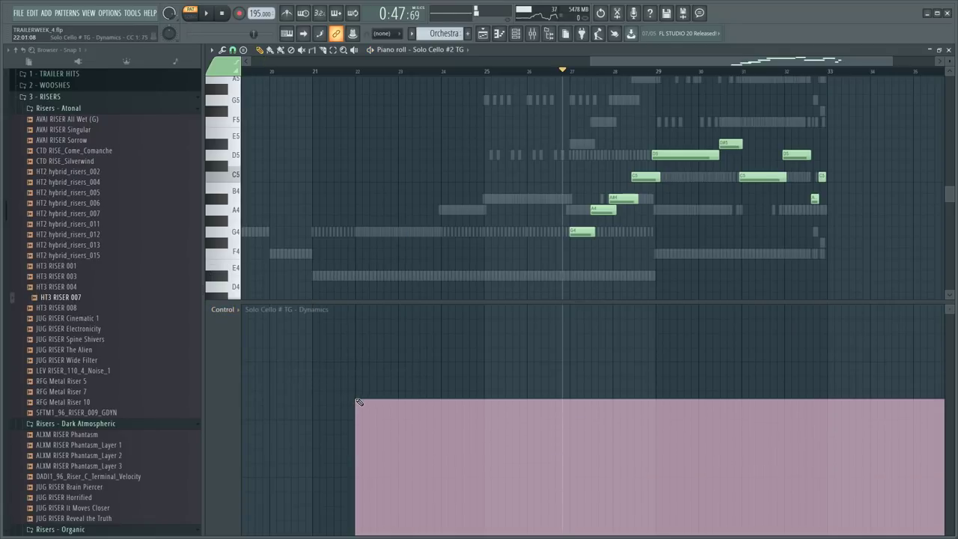
key(space)
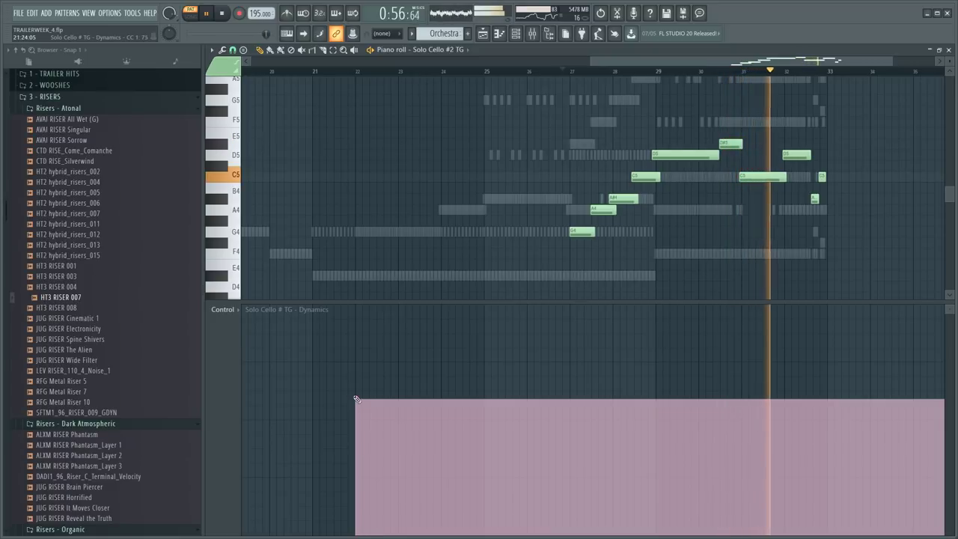
- Open the SPAN analyzer on the Master mixer track and check the spectrum while the Orchestra pattern plays
key(F7)
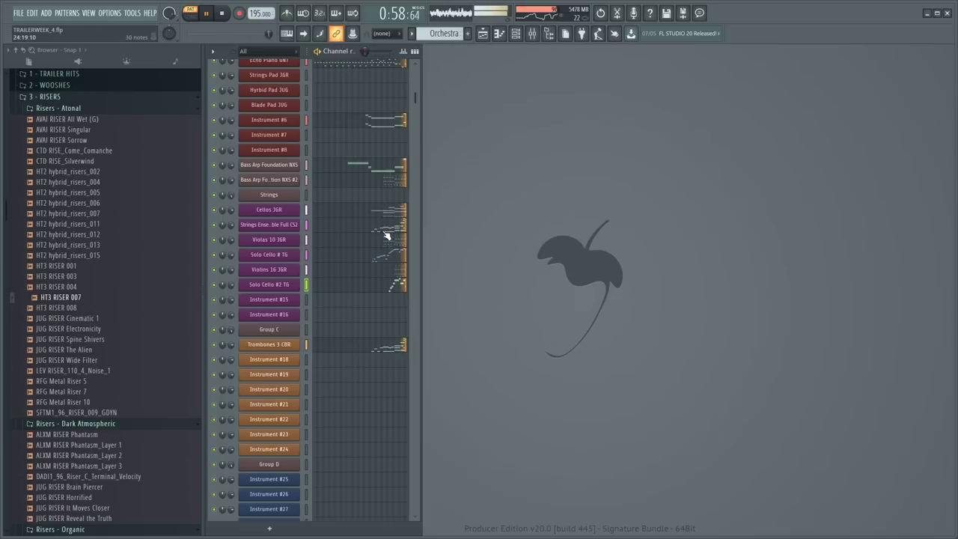
key(F9)
key(space)
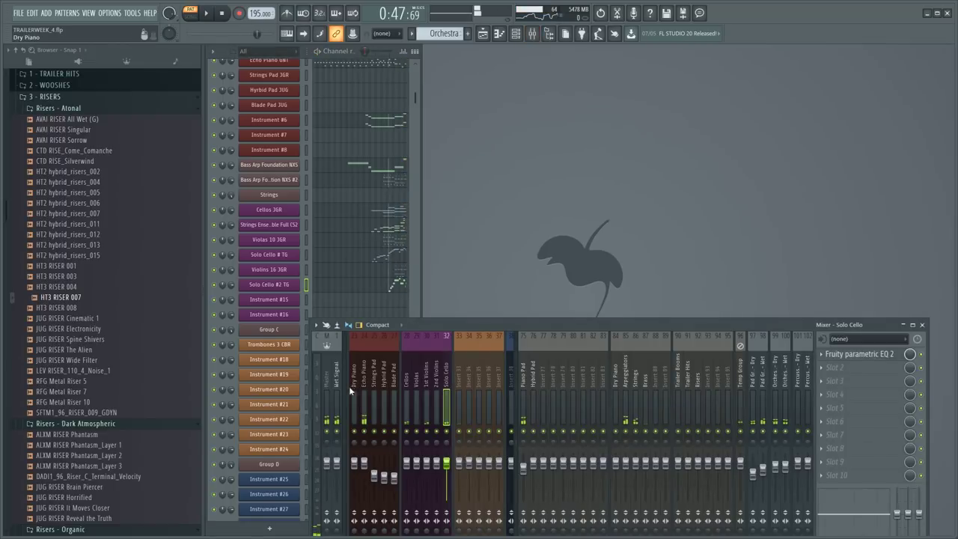
click(331, 381)
key(space)
click(856, 464)
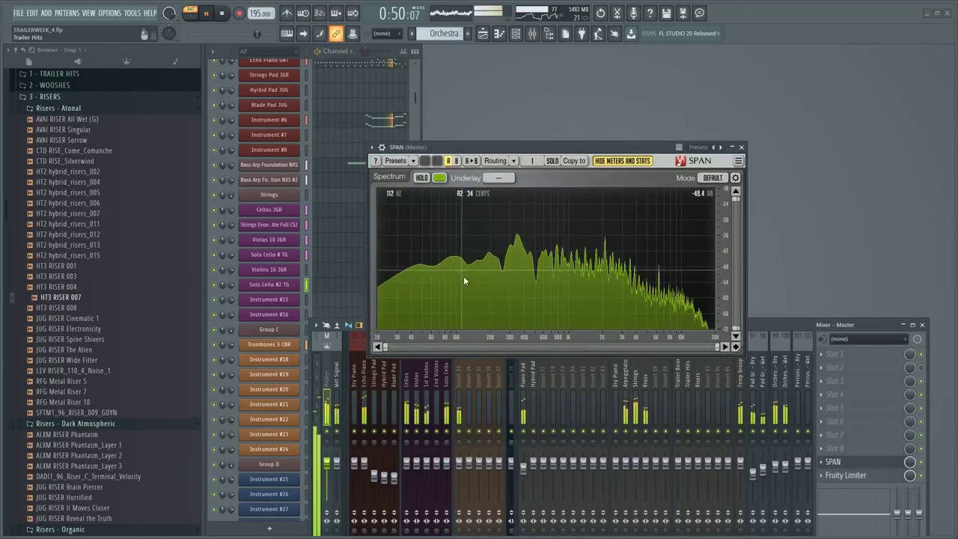
key(space)
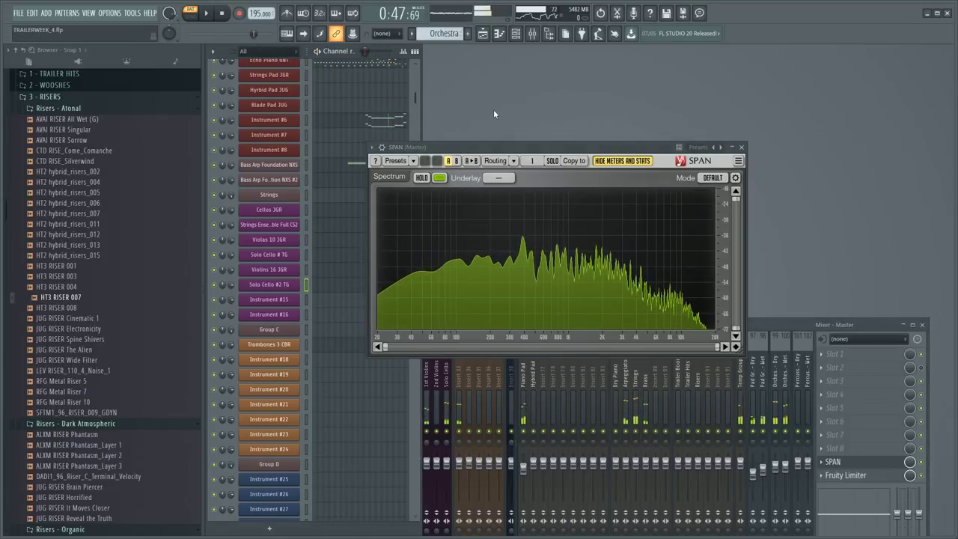
- Play the full song arrangement from about bar 21, placing the mixer above the SPAN window to watch the levels
key(F5)
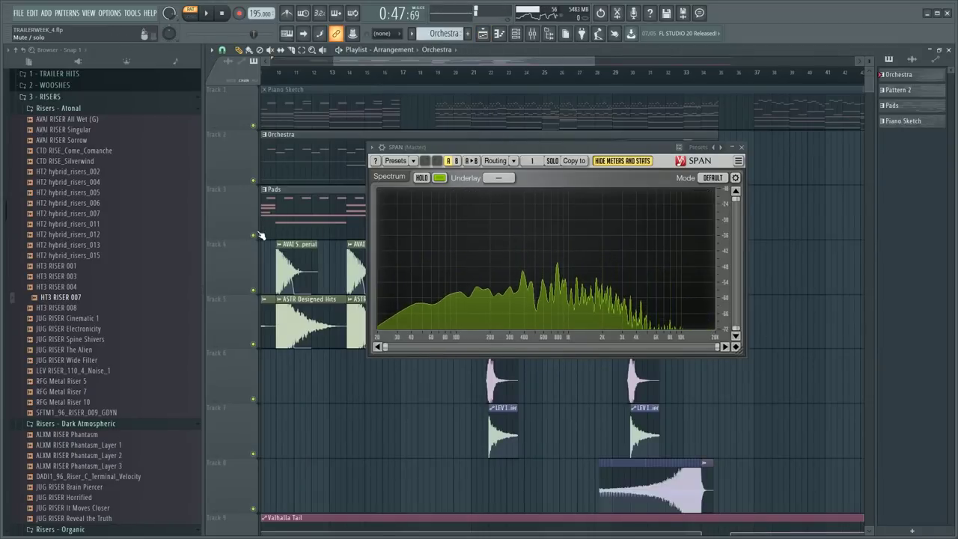
click(421, 72)
scroll(420, 72, down, 2)
drag(454, 147, 458, 314)
key(space)
click(442, 74)
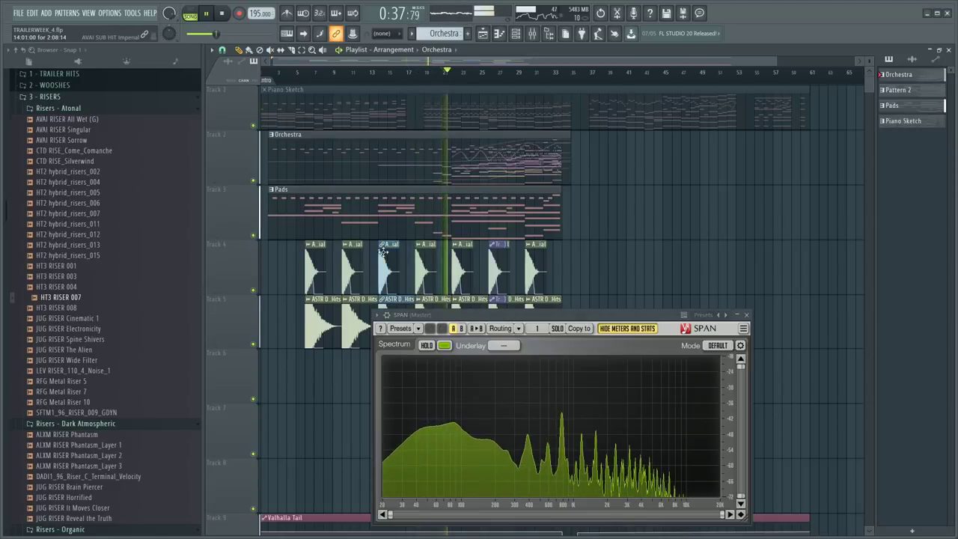
key(F9)
drag(800, 321, 800, 128)
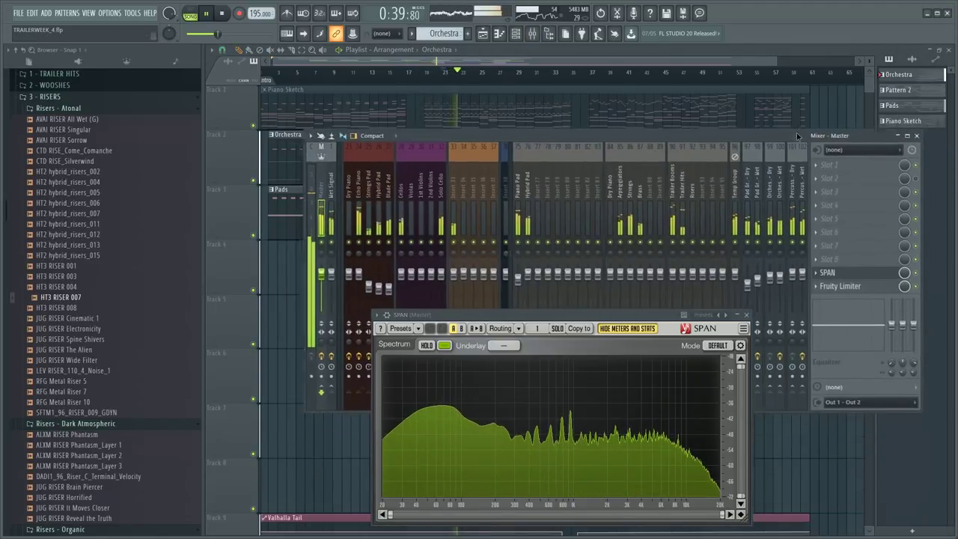
- Select the Bass Arp Foundation mixer track and raise its volume to 110% (2.3 dB) during playback
click(471, 186)
scroll(470, 187, up, 5)
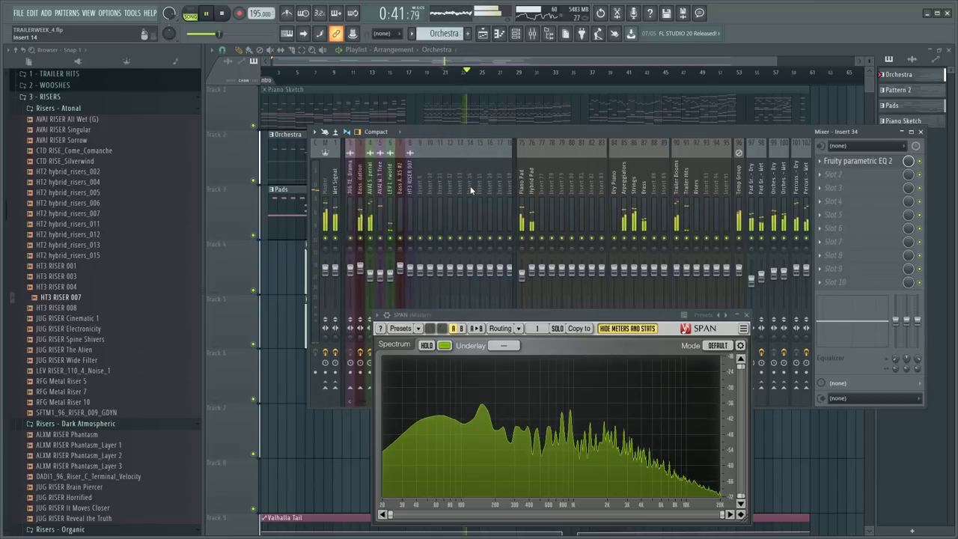
click(372, 207)
click(359, 184)
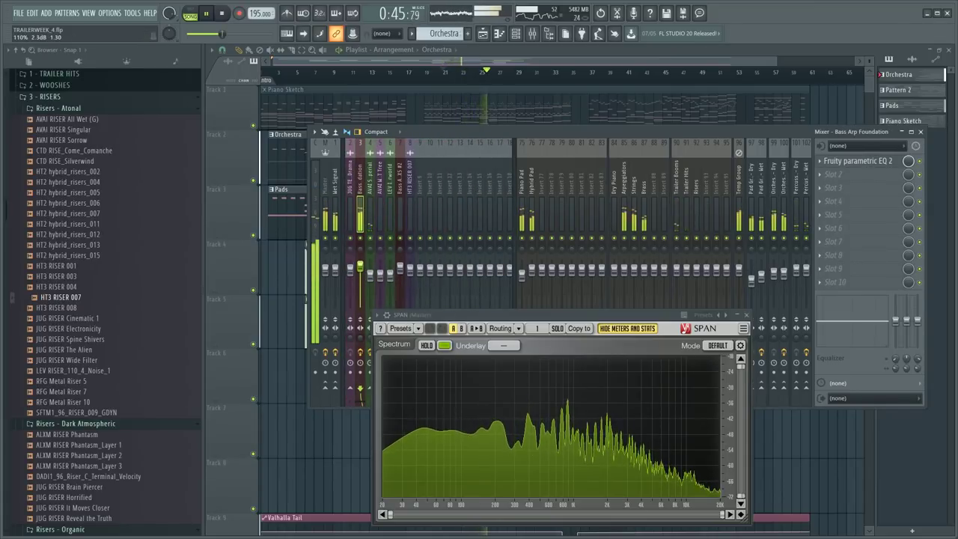
scroll(387, 175, down, 8)
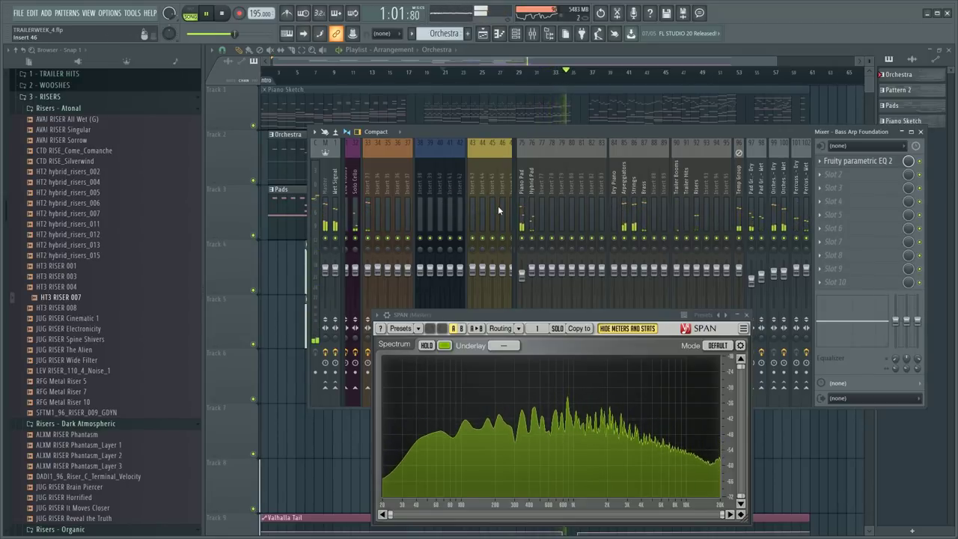
- Close the mixer and SPAN windows to reveal the whole playlist arrangement
click(920, 132)
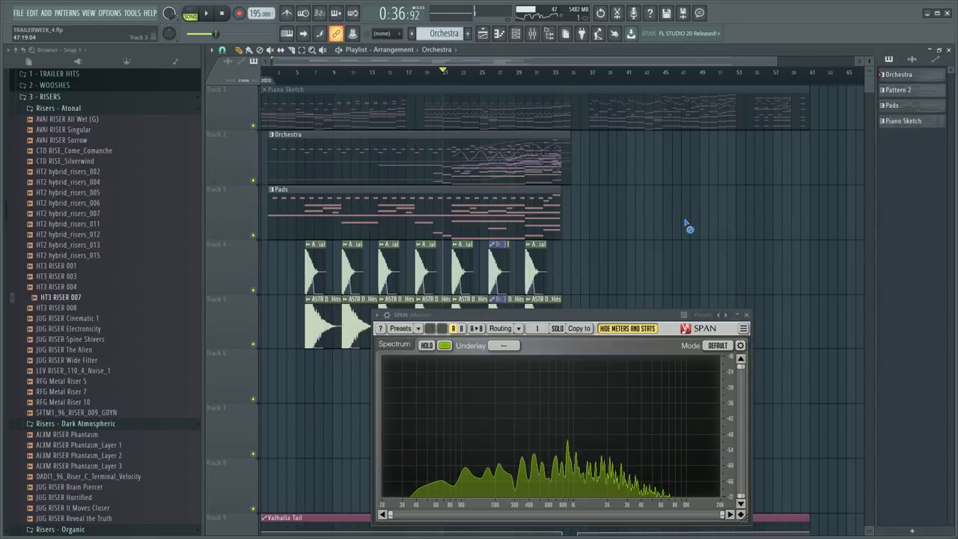
scroll(524, 61, down, 2)
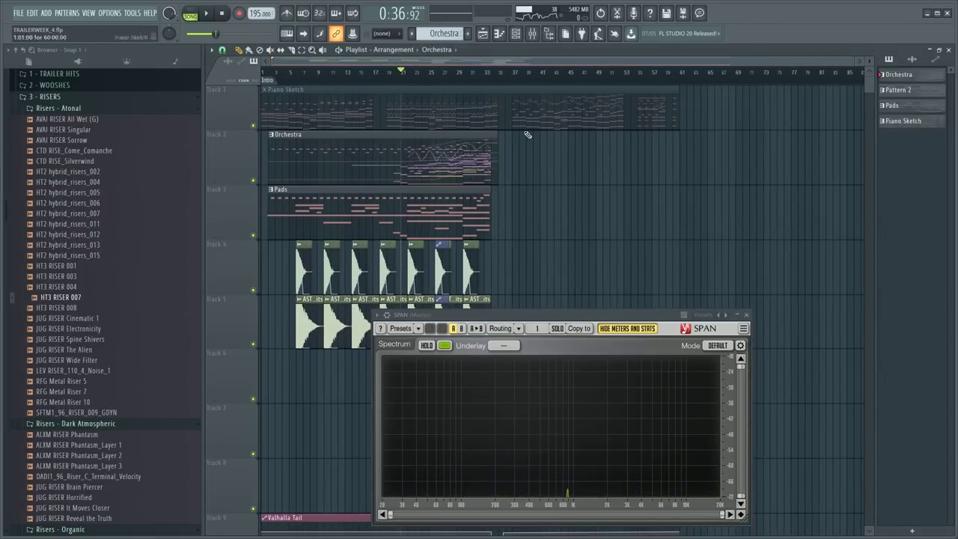
click(746, 315)
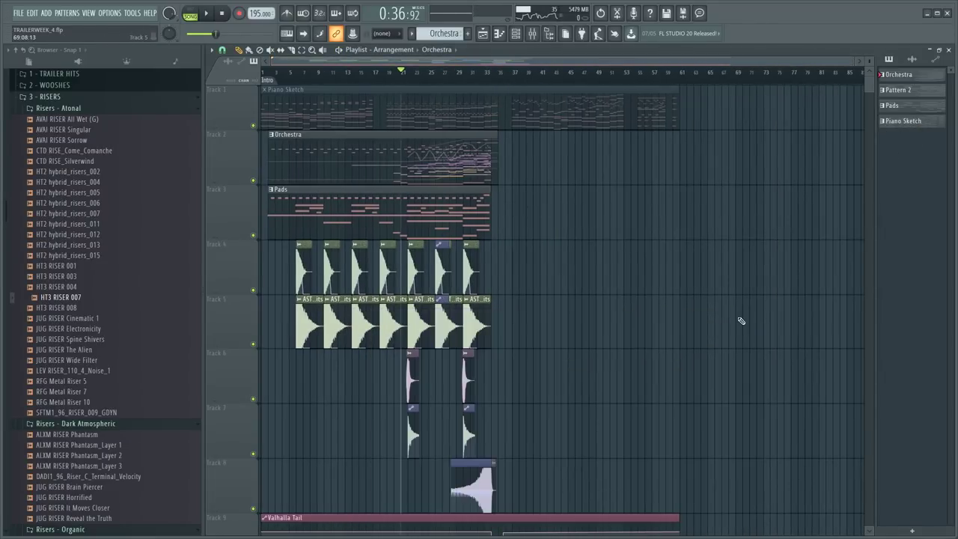
- Add a time marker named "Buildup" to the playlist timeline
scroll(741, 320, down, 4)
scroll(673, 327, up, 4)
ctrl+right_click(552, 317)
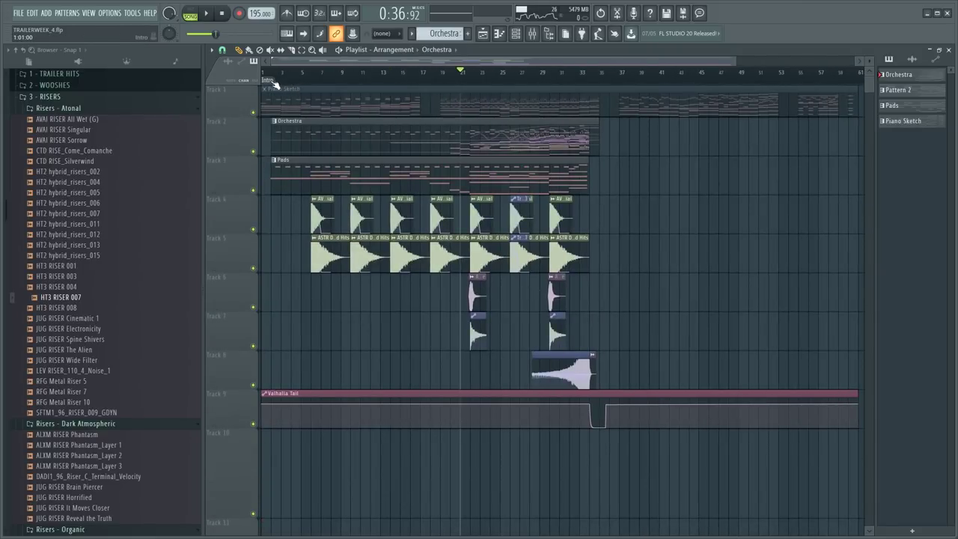
click(601, 79)
scroll(603, 79, up, 5)
click(623, 81)
key(alt+t)
text(B)
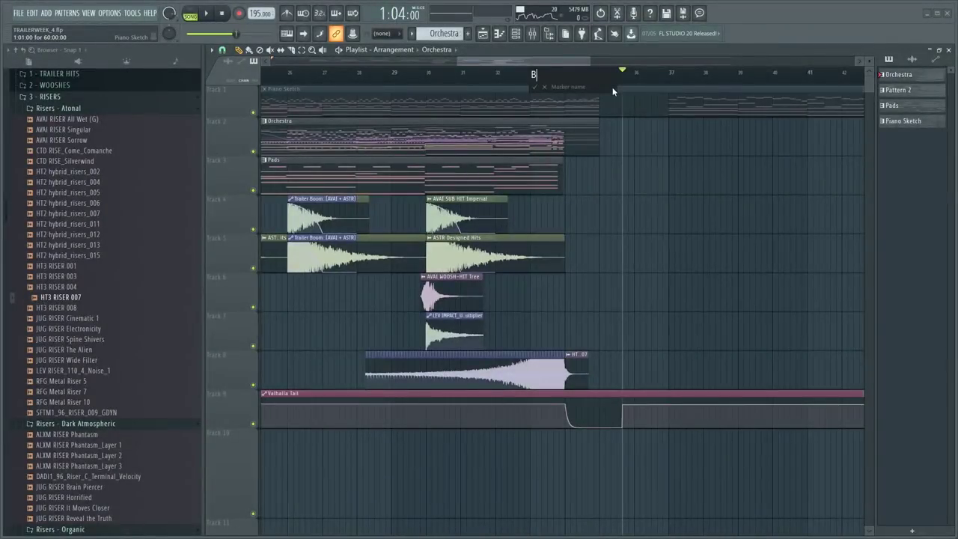
text(ulldup)
key(Return)
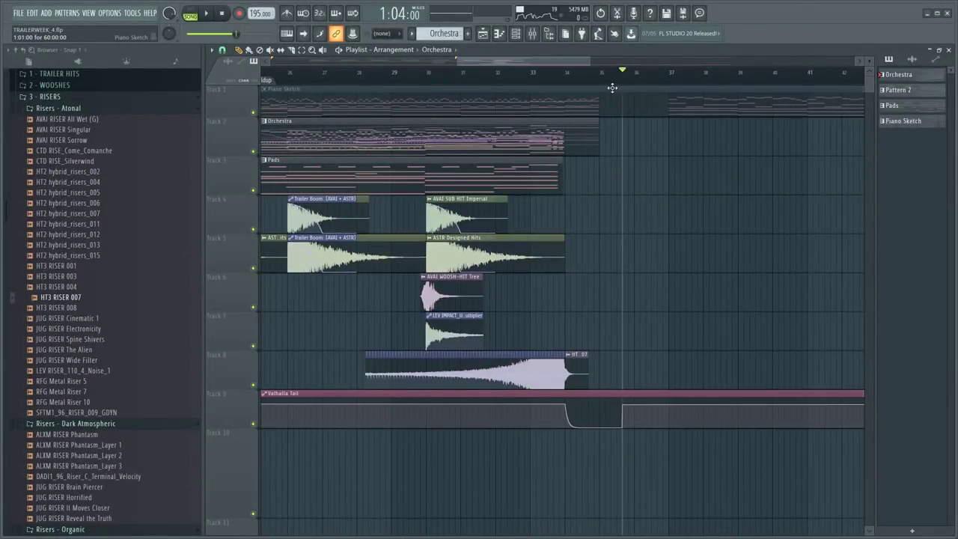
- Move the Buildup marker between bars 35 and 36, where the Valhalla Tail automation jumps back up
scroll(376, 83, down, 2)
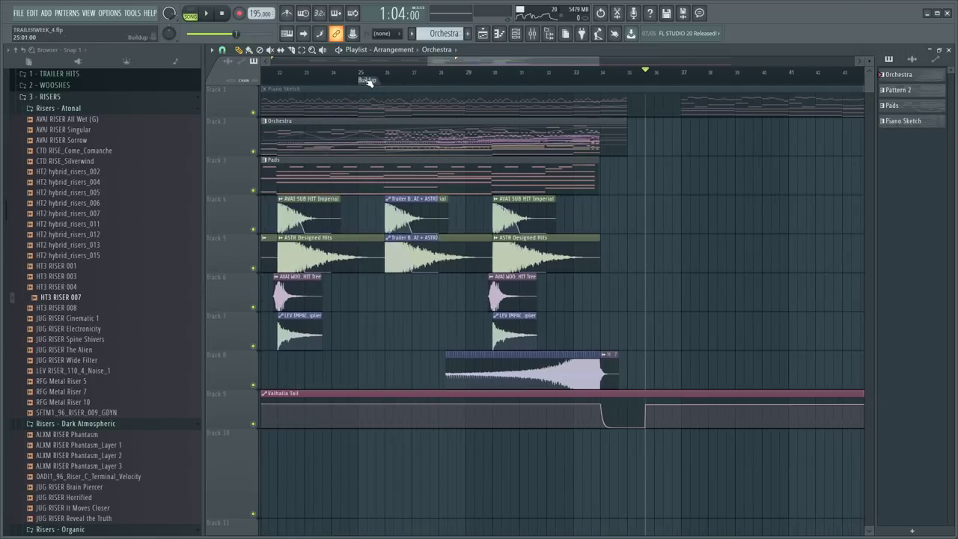
drag(360, 80, 652, 85)
scroll(654, 82, up, 3)
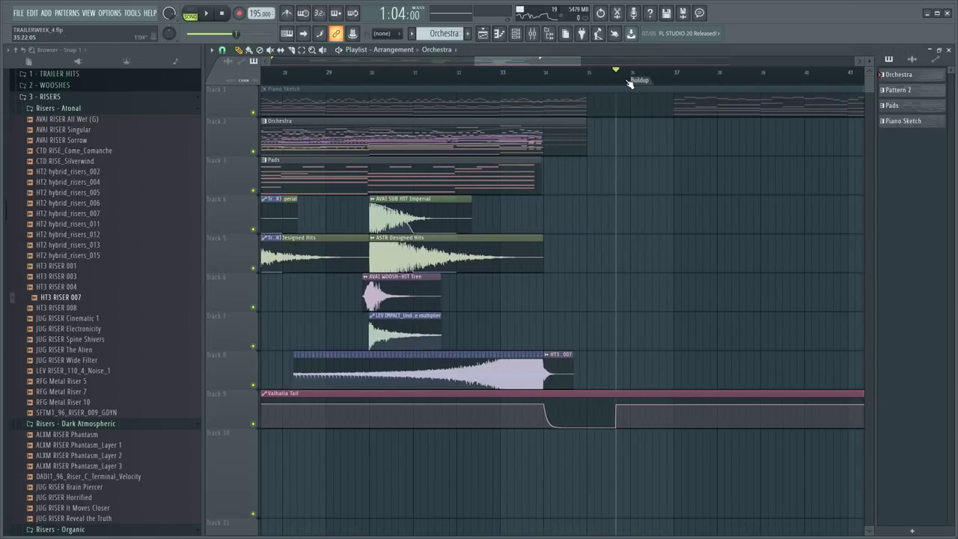
scroll(620, 84, up, 3)
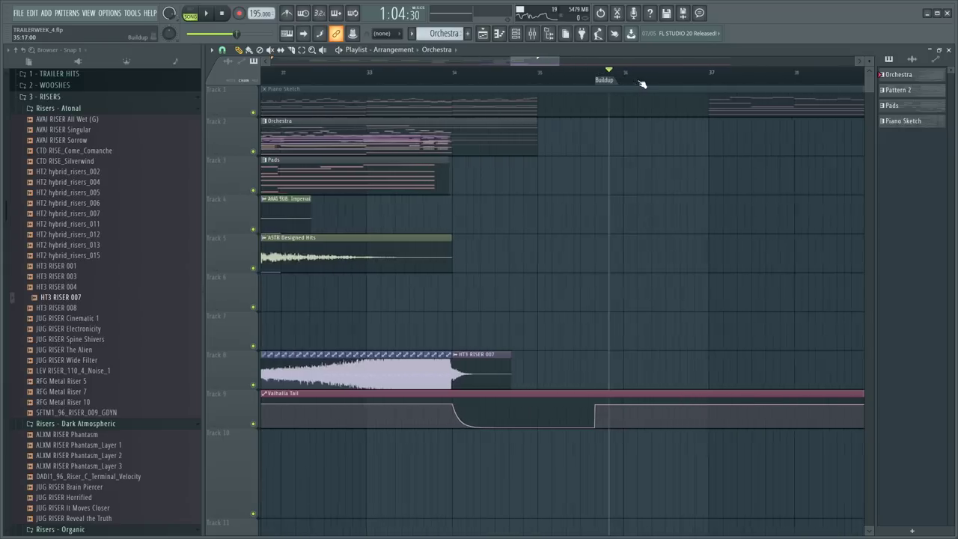
scroll(592, 80, up, 3)
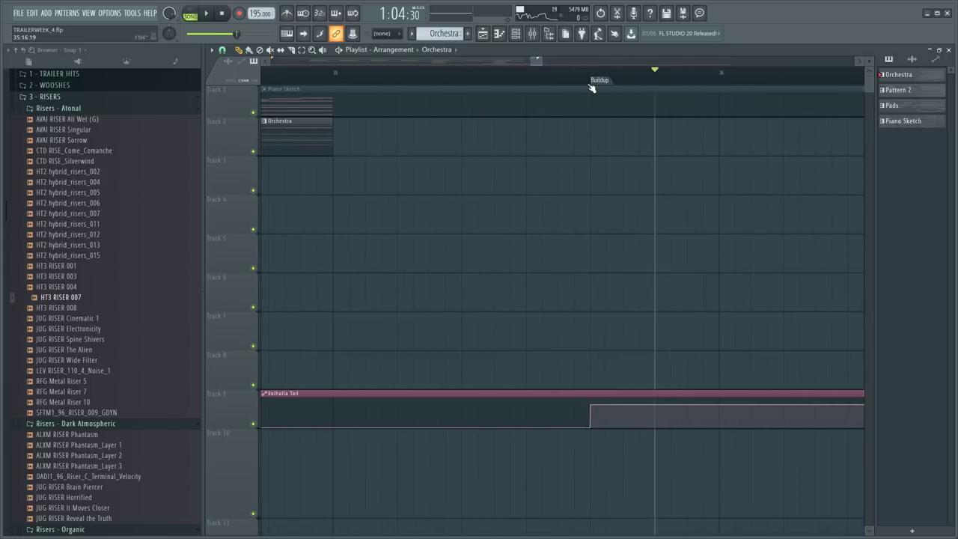
scroll(599, 83, down, 5)
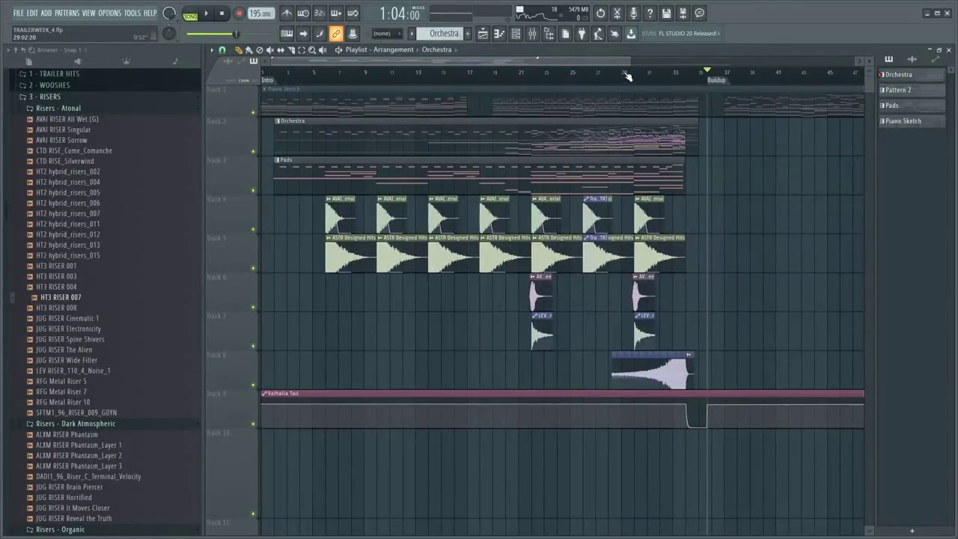
- Play the end of the intro from about bar 33, stop playback and save the project
click(679, 80)
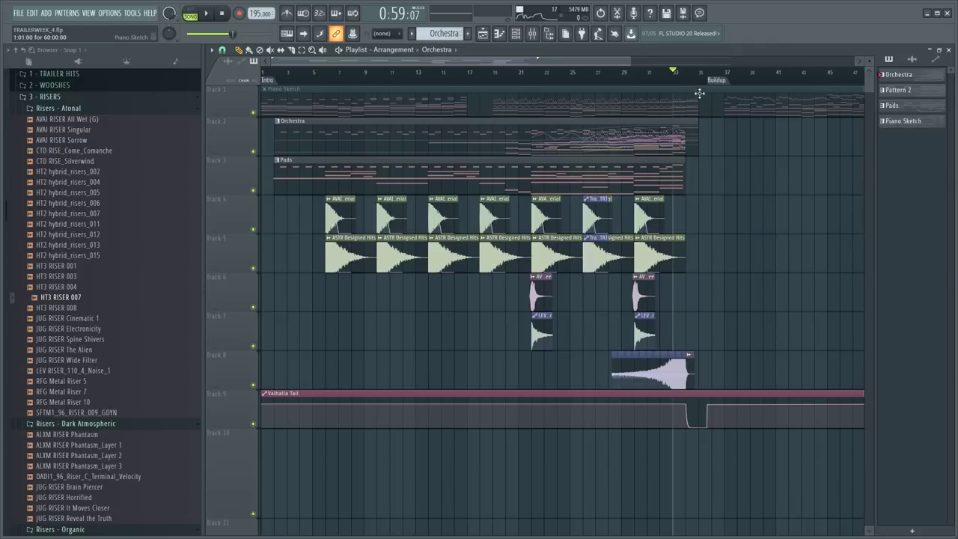
key(space)
click(24, 15)
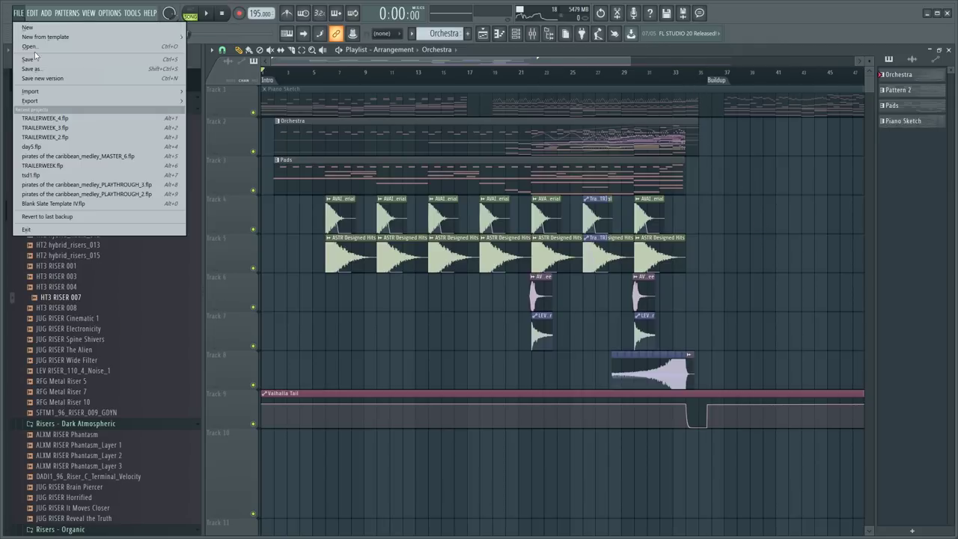
click(35, 56)
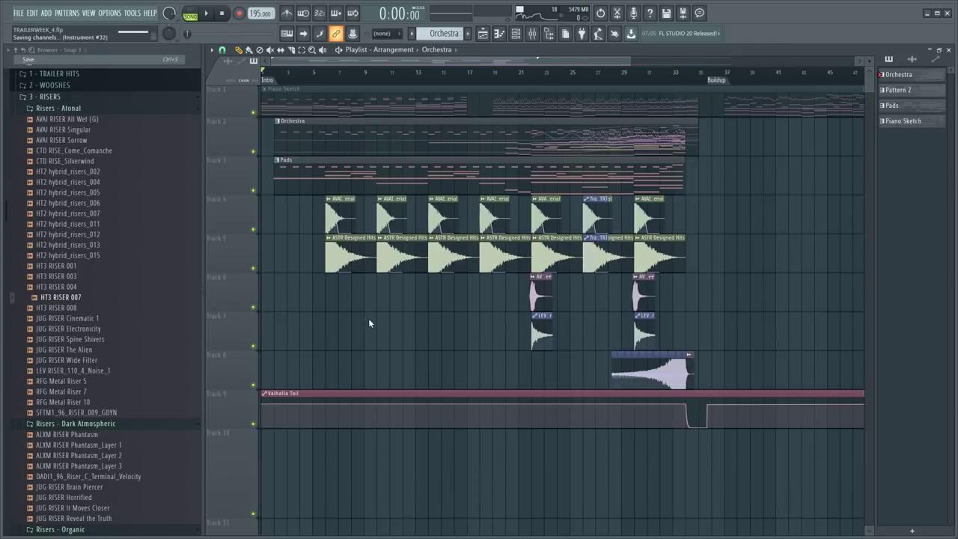
- Hide the sample browser to give the playlist arrangement more width
key(alt+F8)
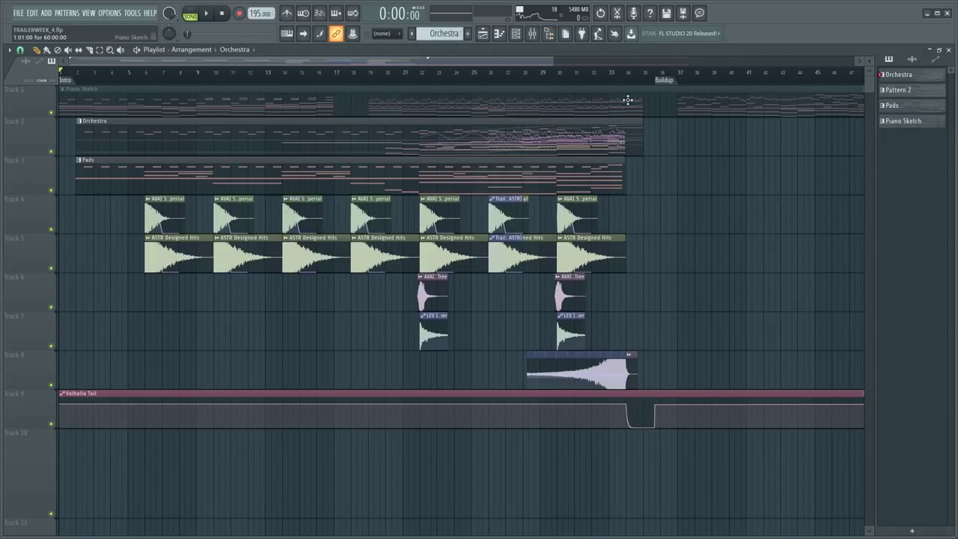
scroll(578, 78, down, 3)
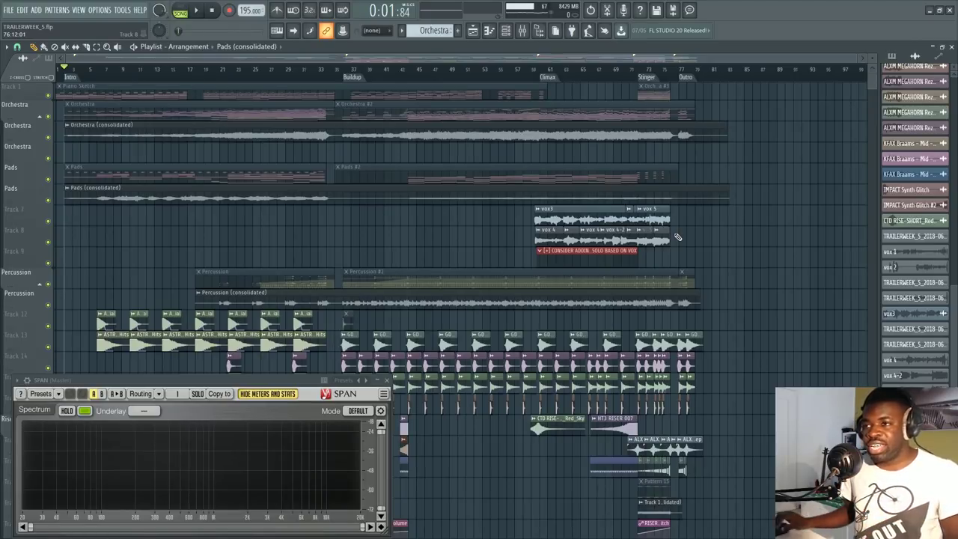
- Examine the full TRAILERWEEK_5 arrangement from Intro to Outro, covering the orchestra, pads, vox, percussion, hits, risers and braams tracks
ctrl+right_click(748, 228)
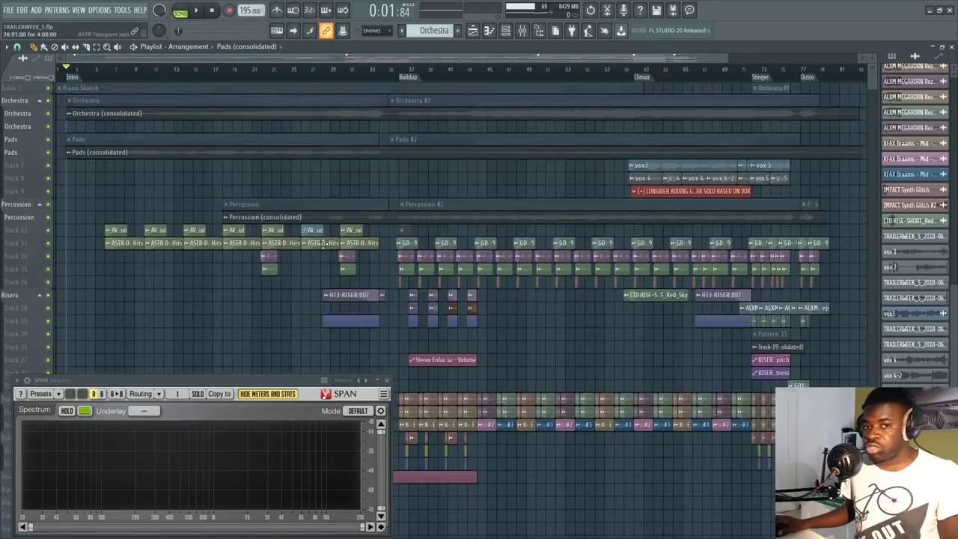
scroll(872, 59, up, 3)
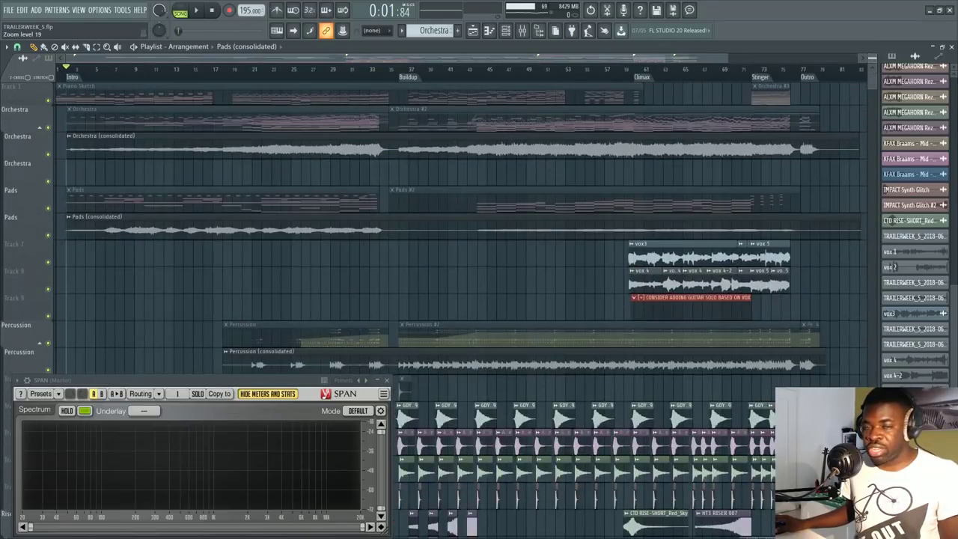
scroll(240, 79, down, 3)
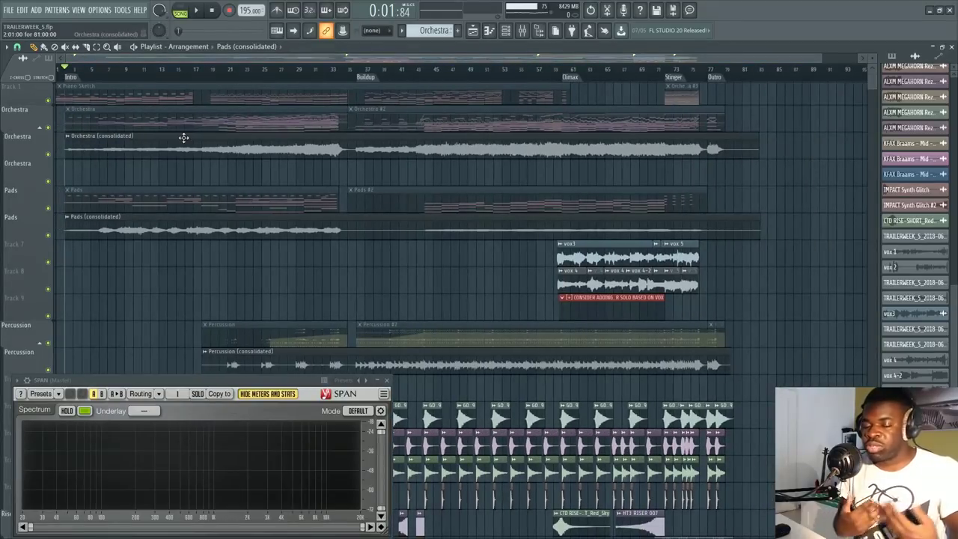
scroll(187, 257, down, 10)
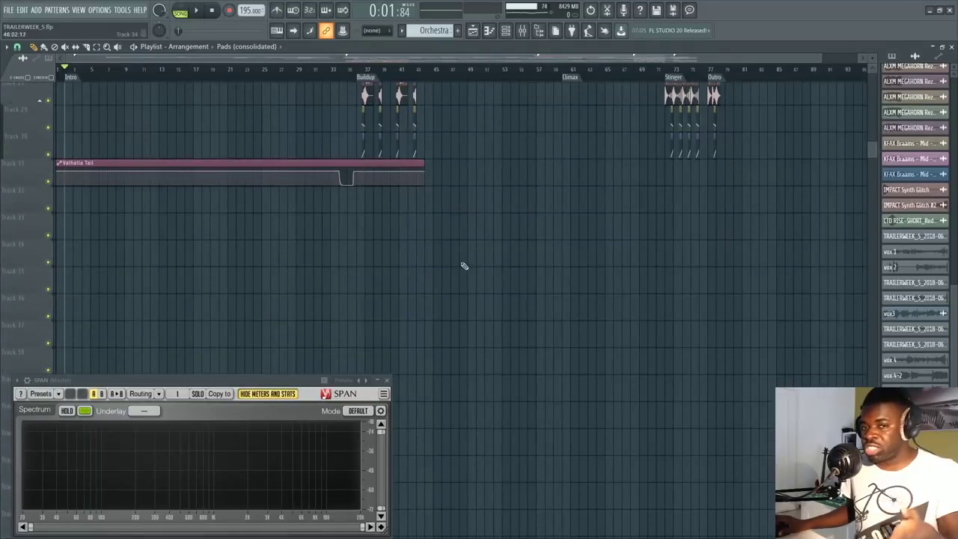
scroll(592, 293, up, 8)
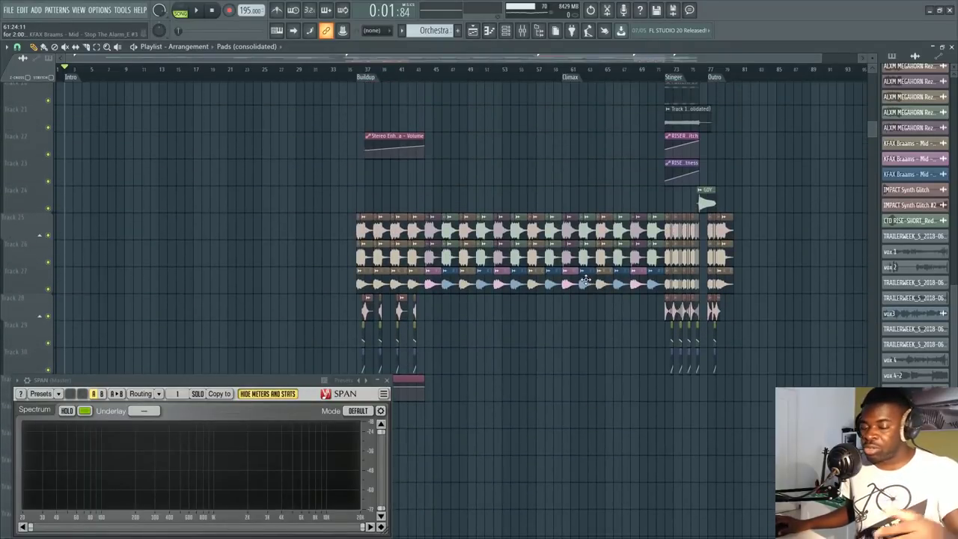
scroll(586, 277, up, 10)
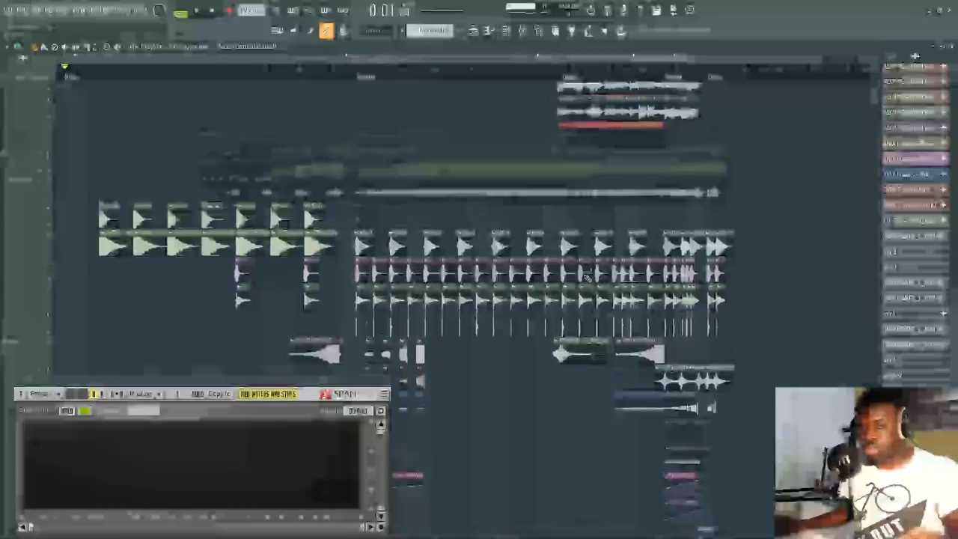